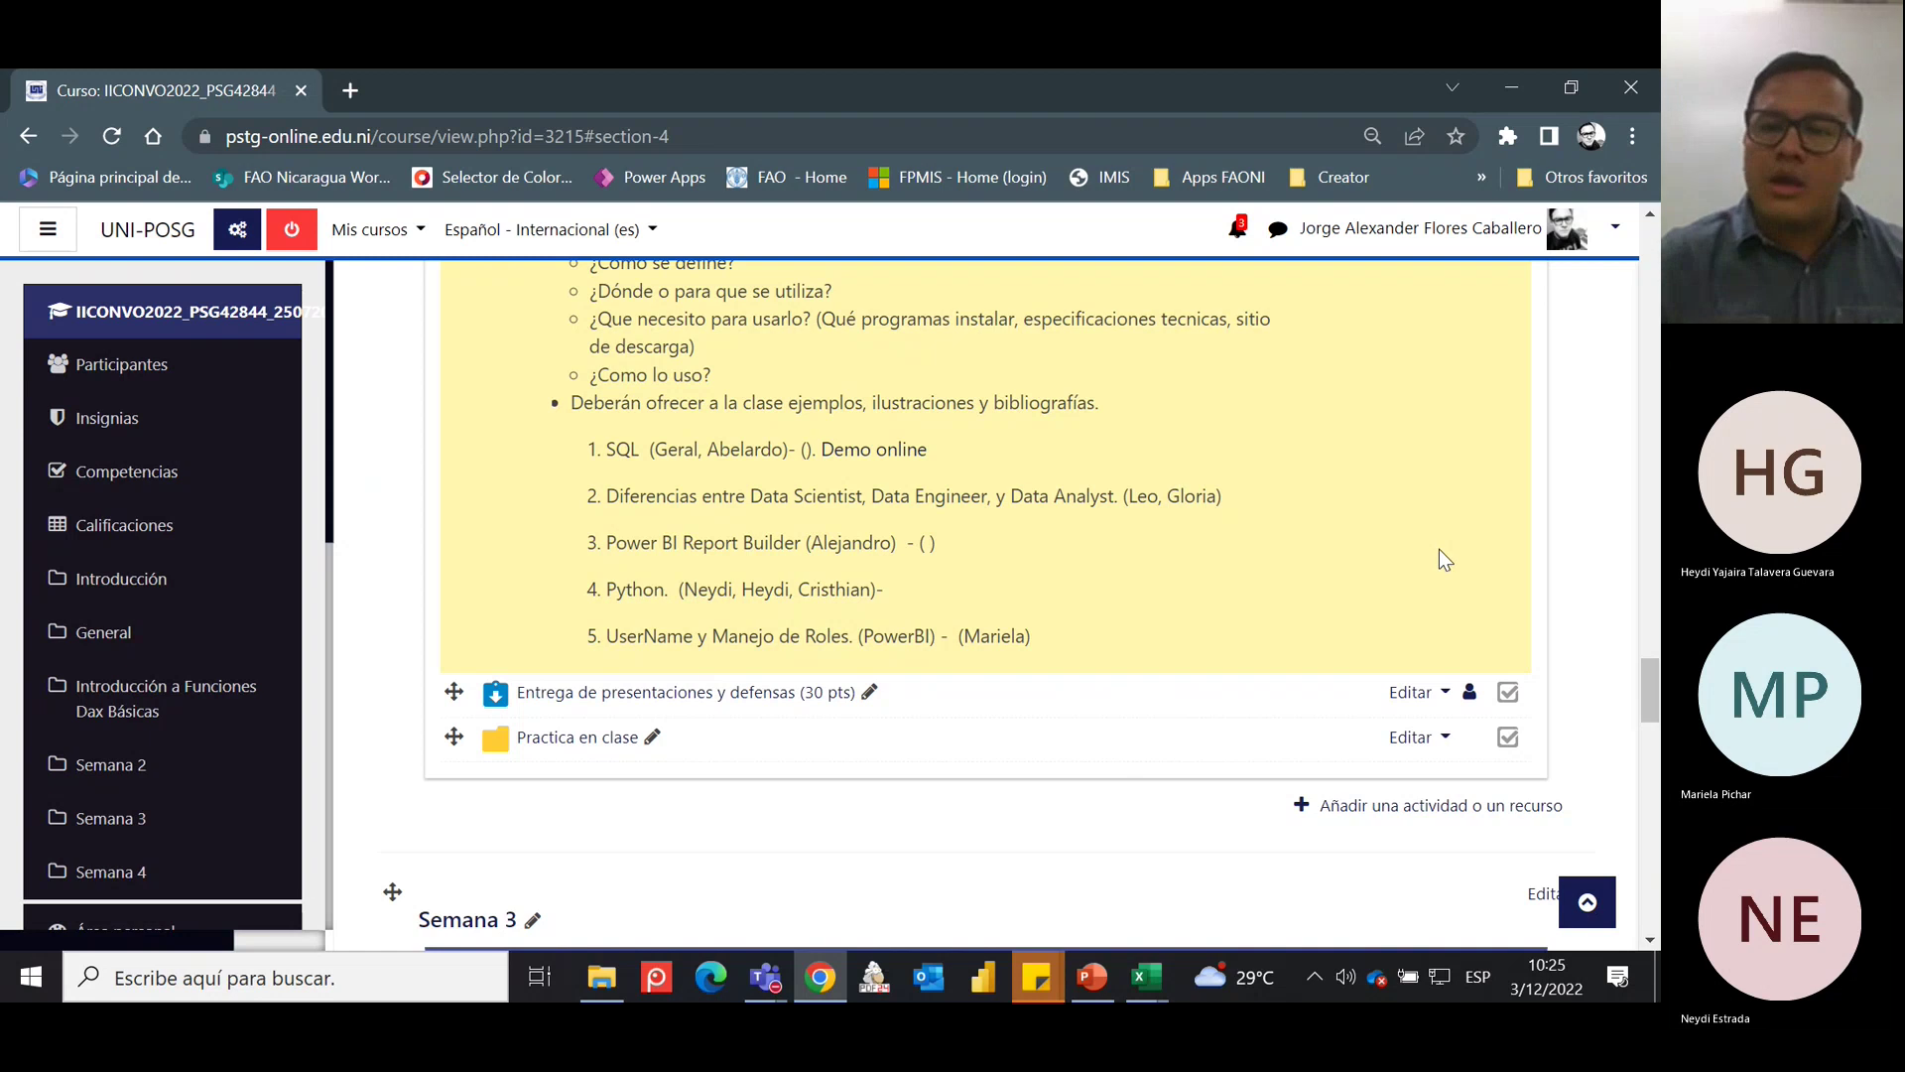
# Download Bicletas Contoso DW.xlsx from the Materiales de trabajo folder into S1, and return to the Introducción a Funciones Dax Básicas section.
pyautogui.moveTo(1647, 677)
pyautogui.mouseDown()
pyautogui.moveTo(1647, 749)
pyautogui.moveTo(1649, 711)
pyautogui.mouseUp()
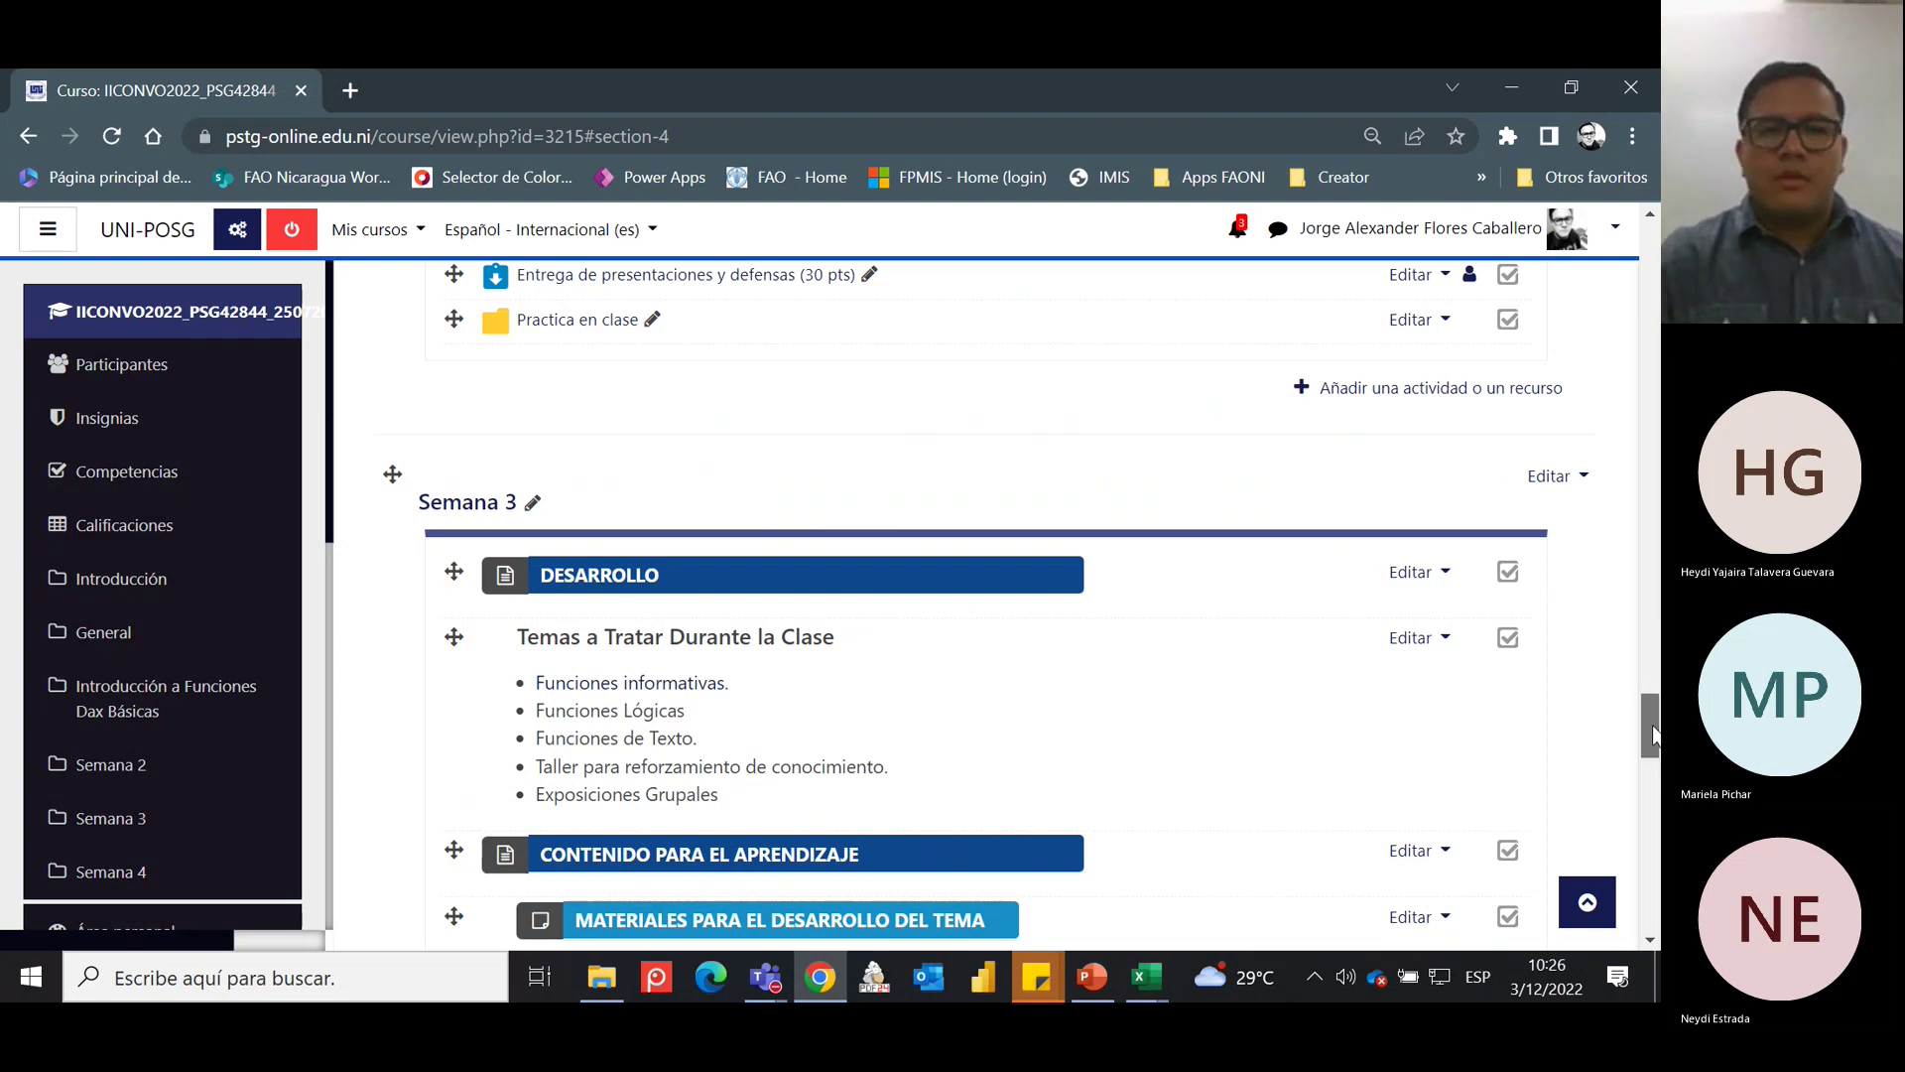
pyautogui.moveTo(1650, 725); pyautogui.dragTo(1635, 501)
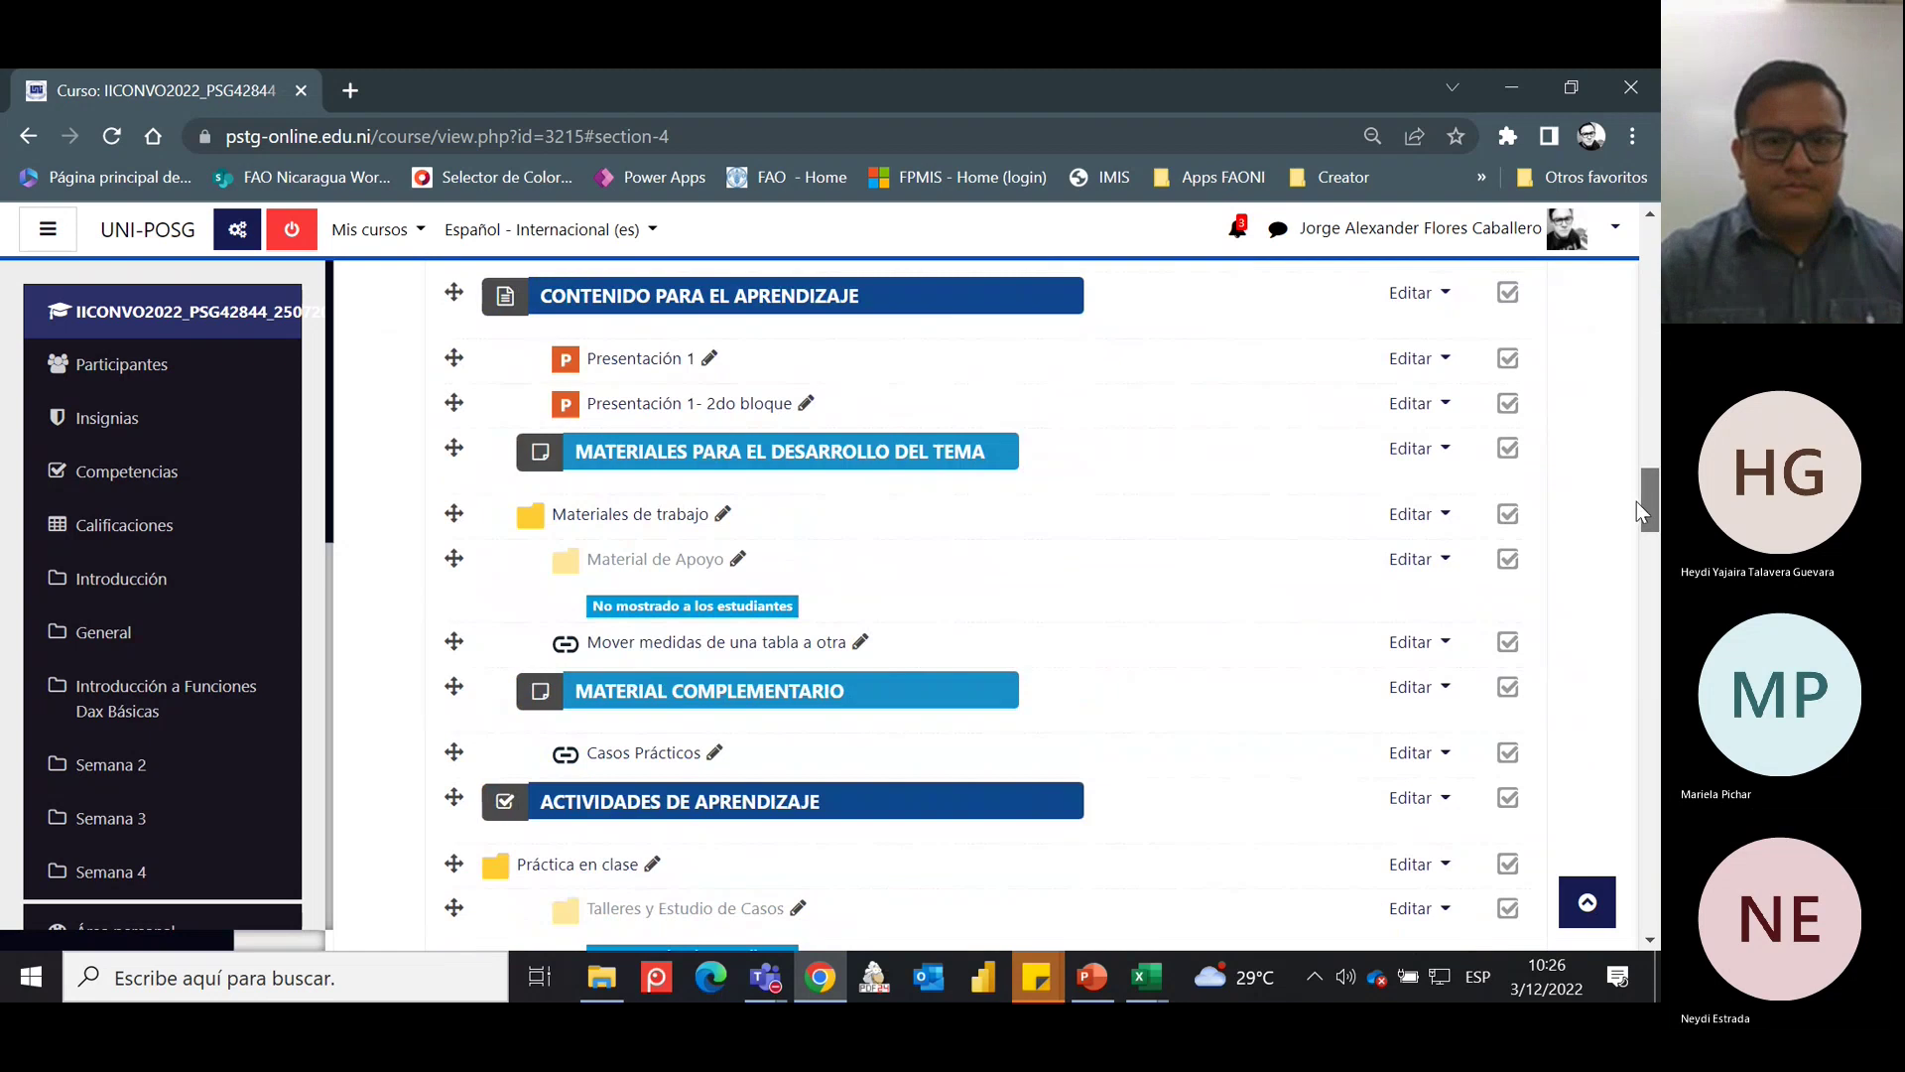
pyautogui.click(681, 524)
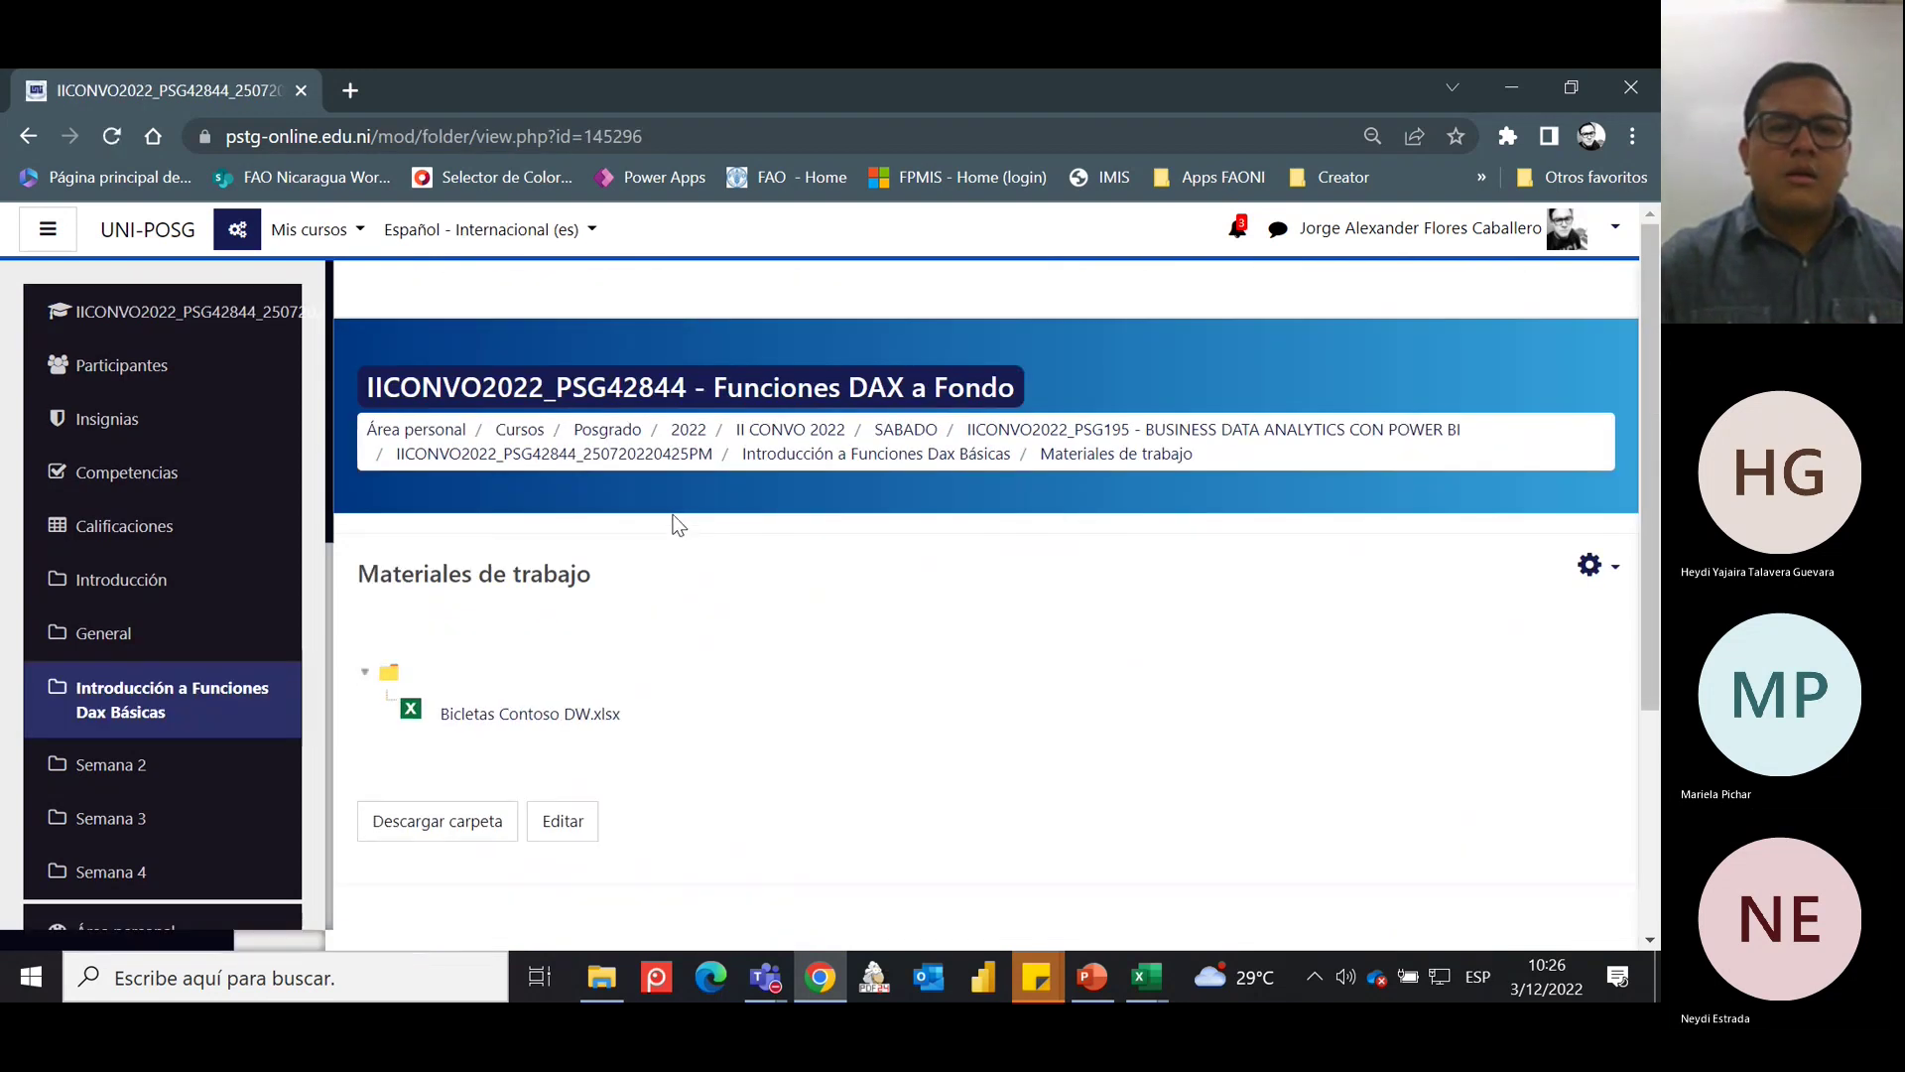
pyautogui.click(543, 715)
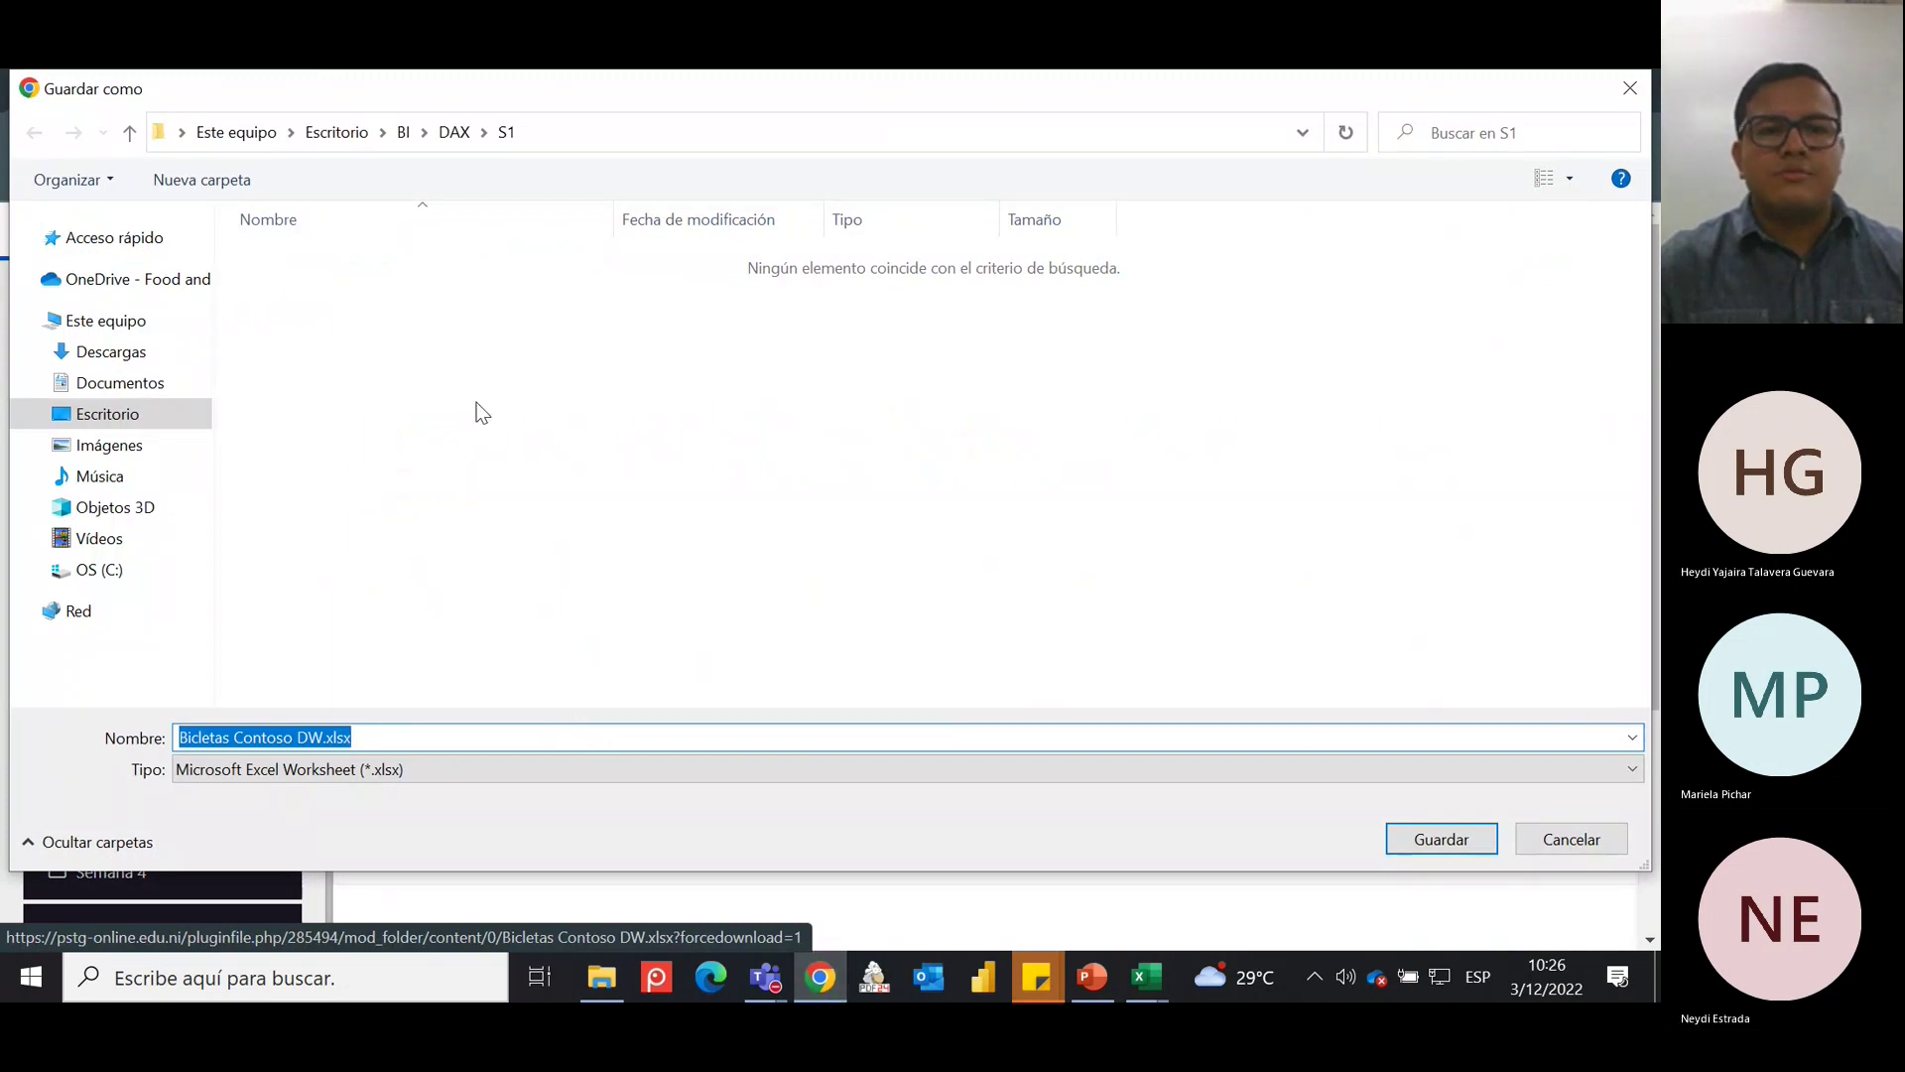
pyautogui.click(1468, 844)
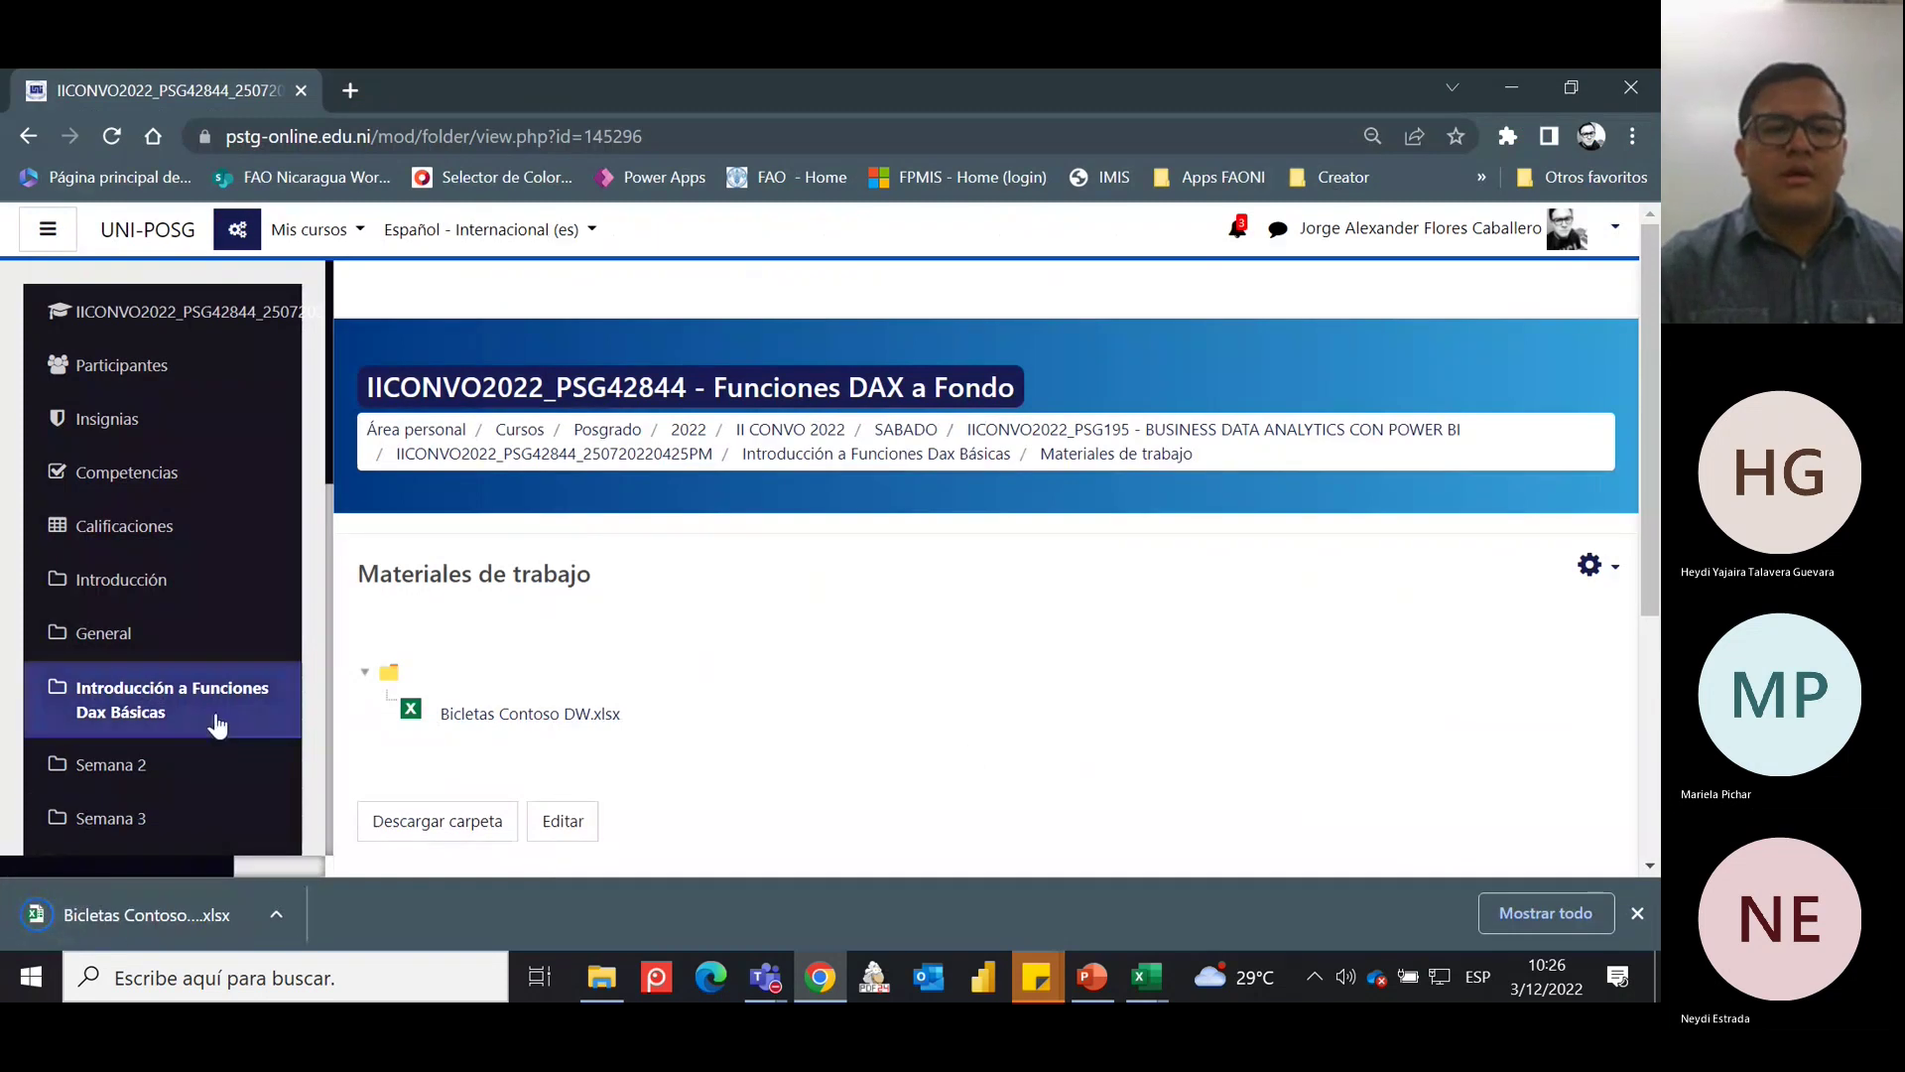
pyautogui.click(217, 726)
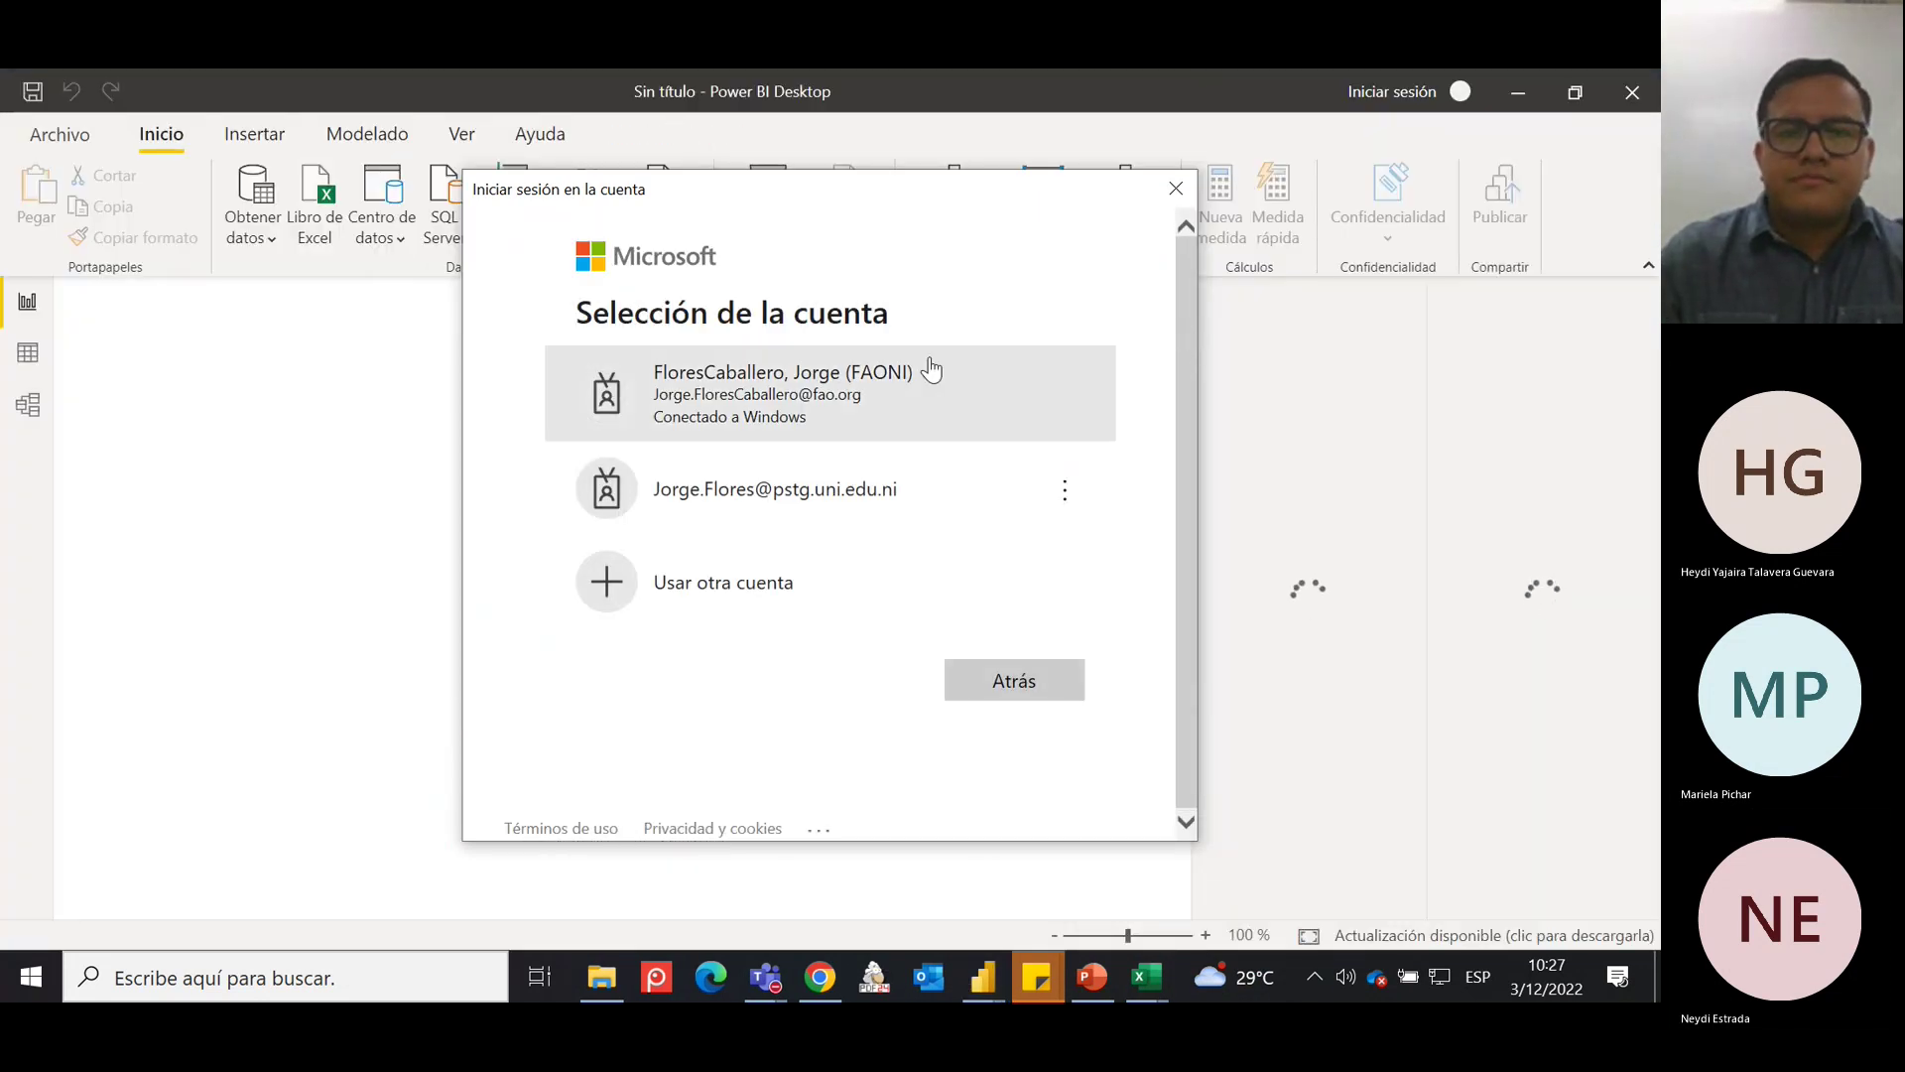
# Sign in to Power BI Desktop with the university account, entering the account password, and close the start screen.
pyautogui.click(810, 491)
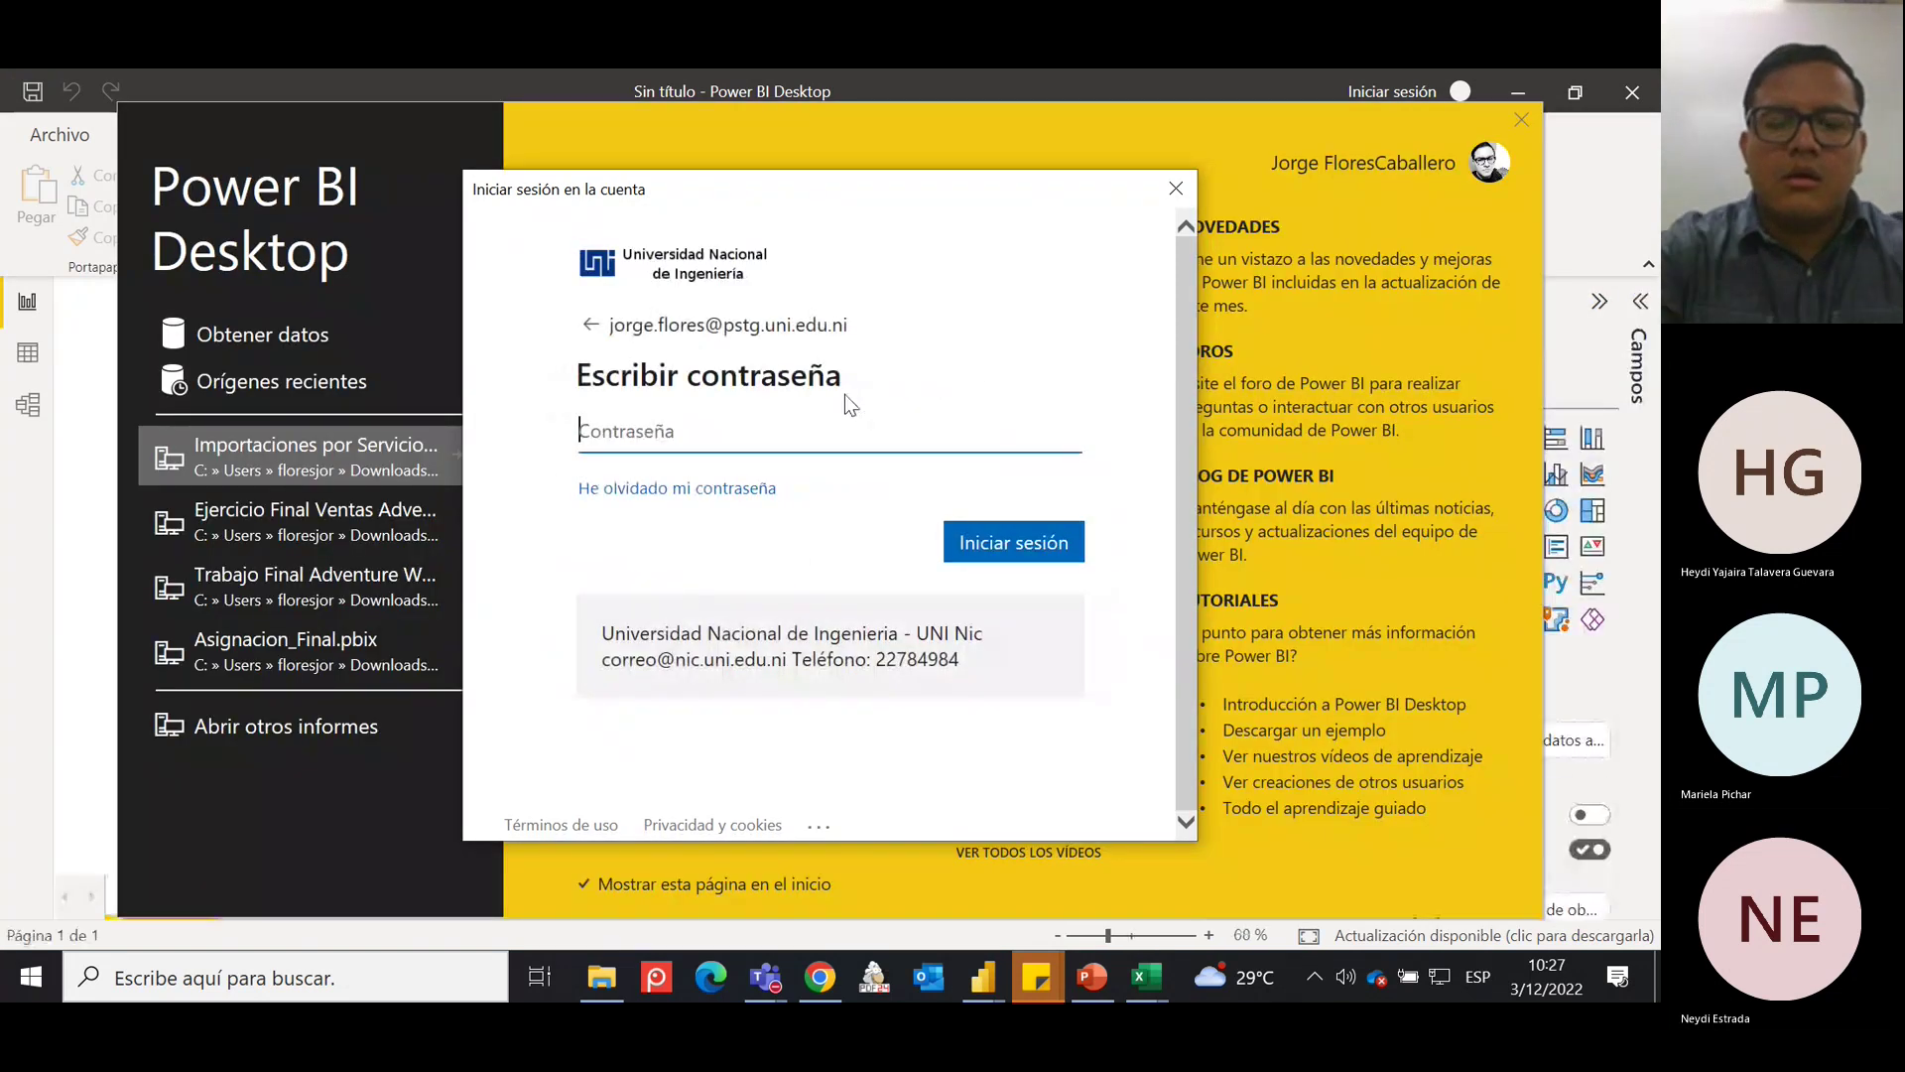
pyautogui.press('capslock')
pyautogui.press('capslock')
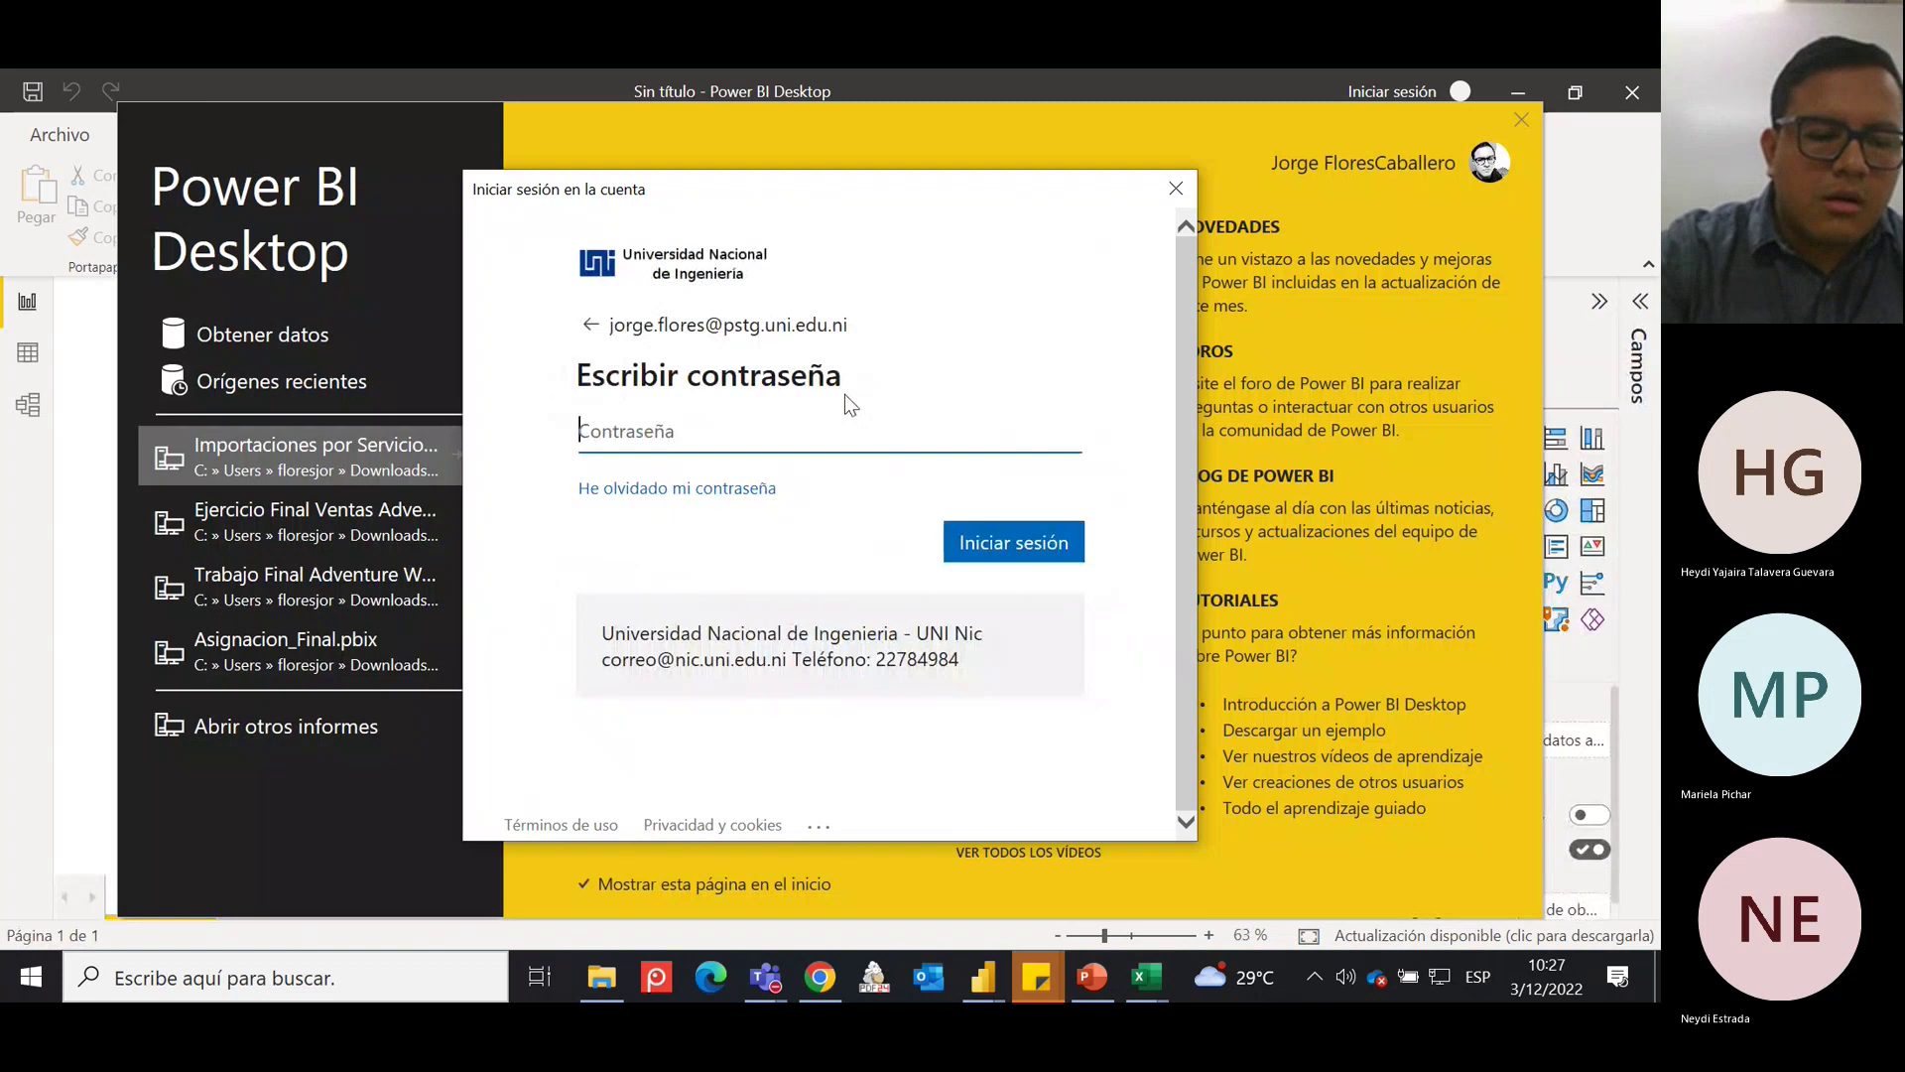
pyautogui.press('capslock')
pyautogui.write('•')
pyautogui.press('capslock')
pyautogui.write('••••••••')
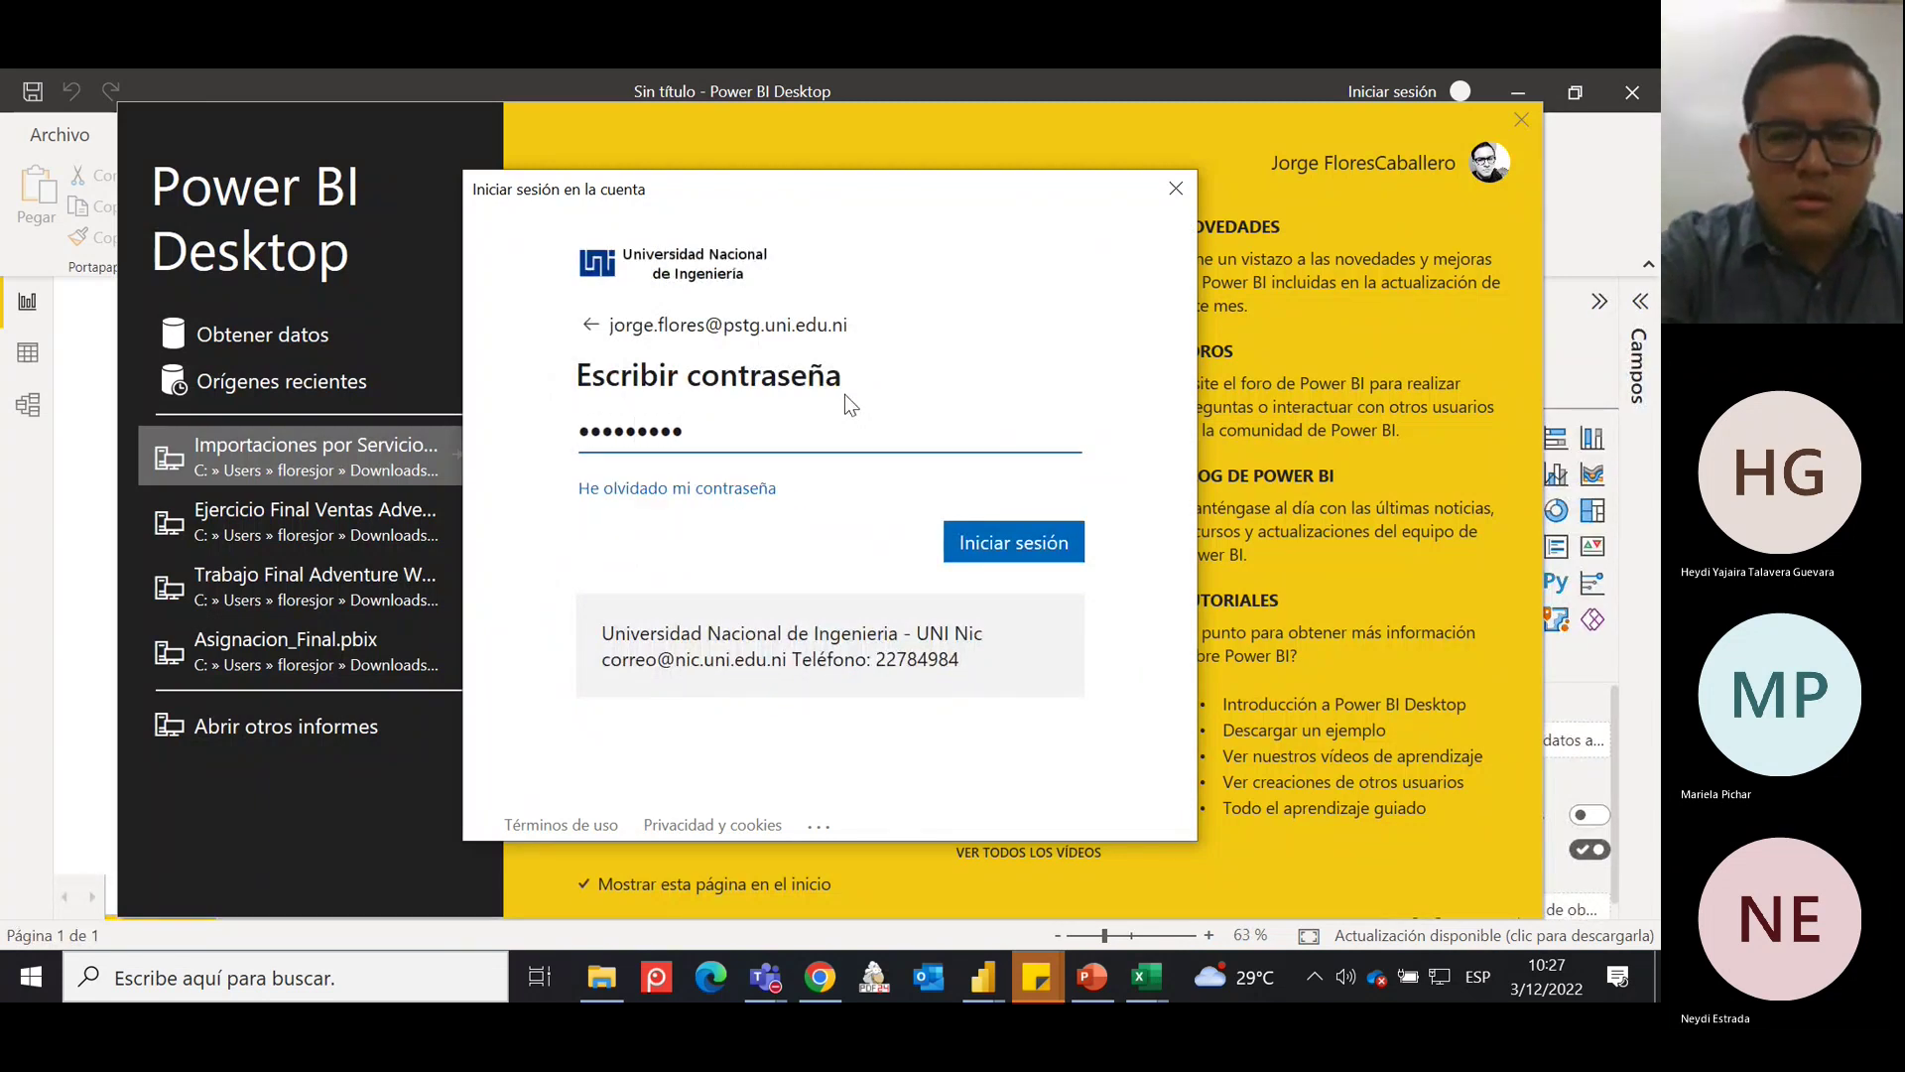
pyautogui.write('•')
pyautogui.press('Return')
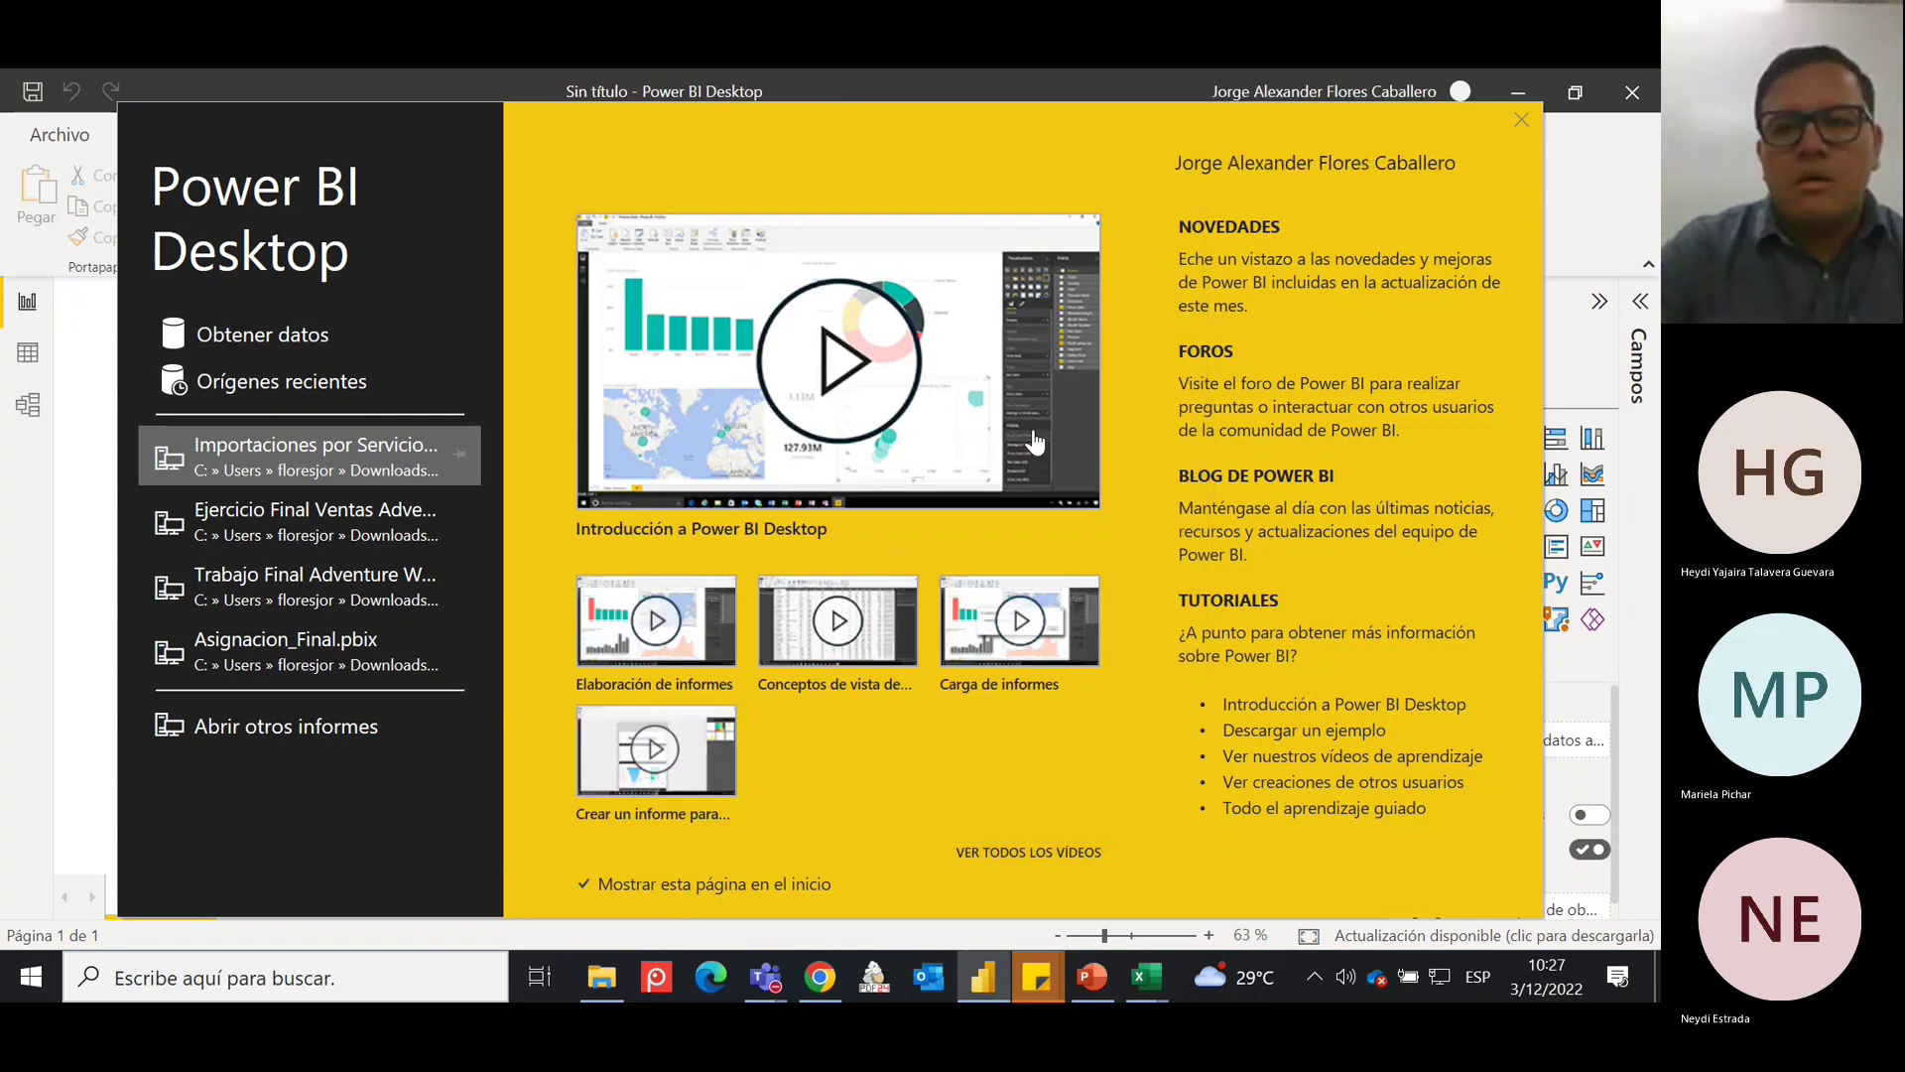
pyautogui.click(1516, 126)
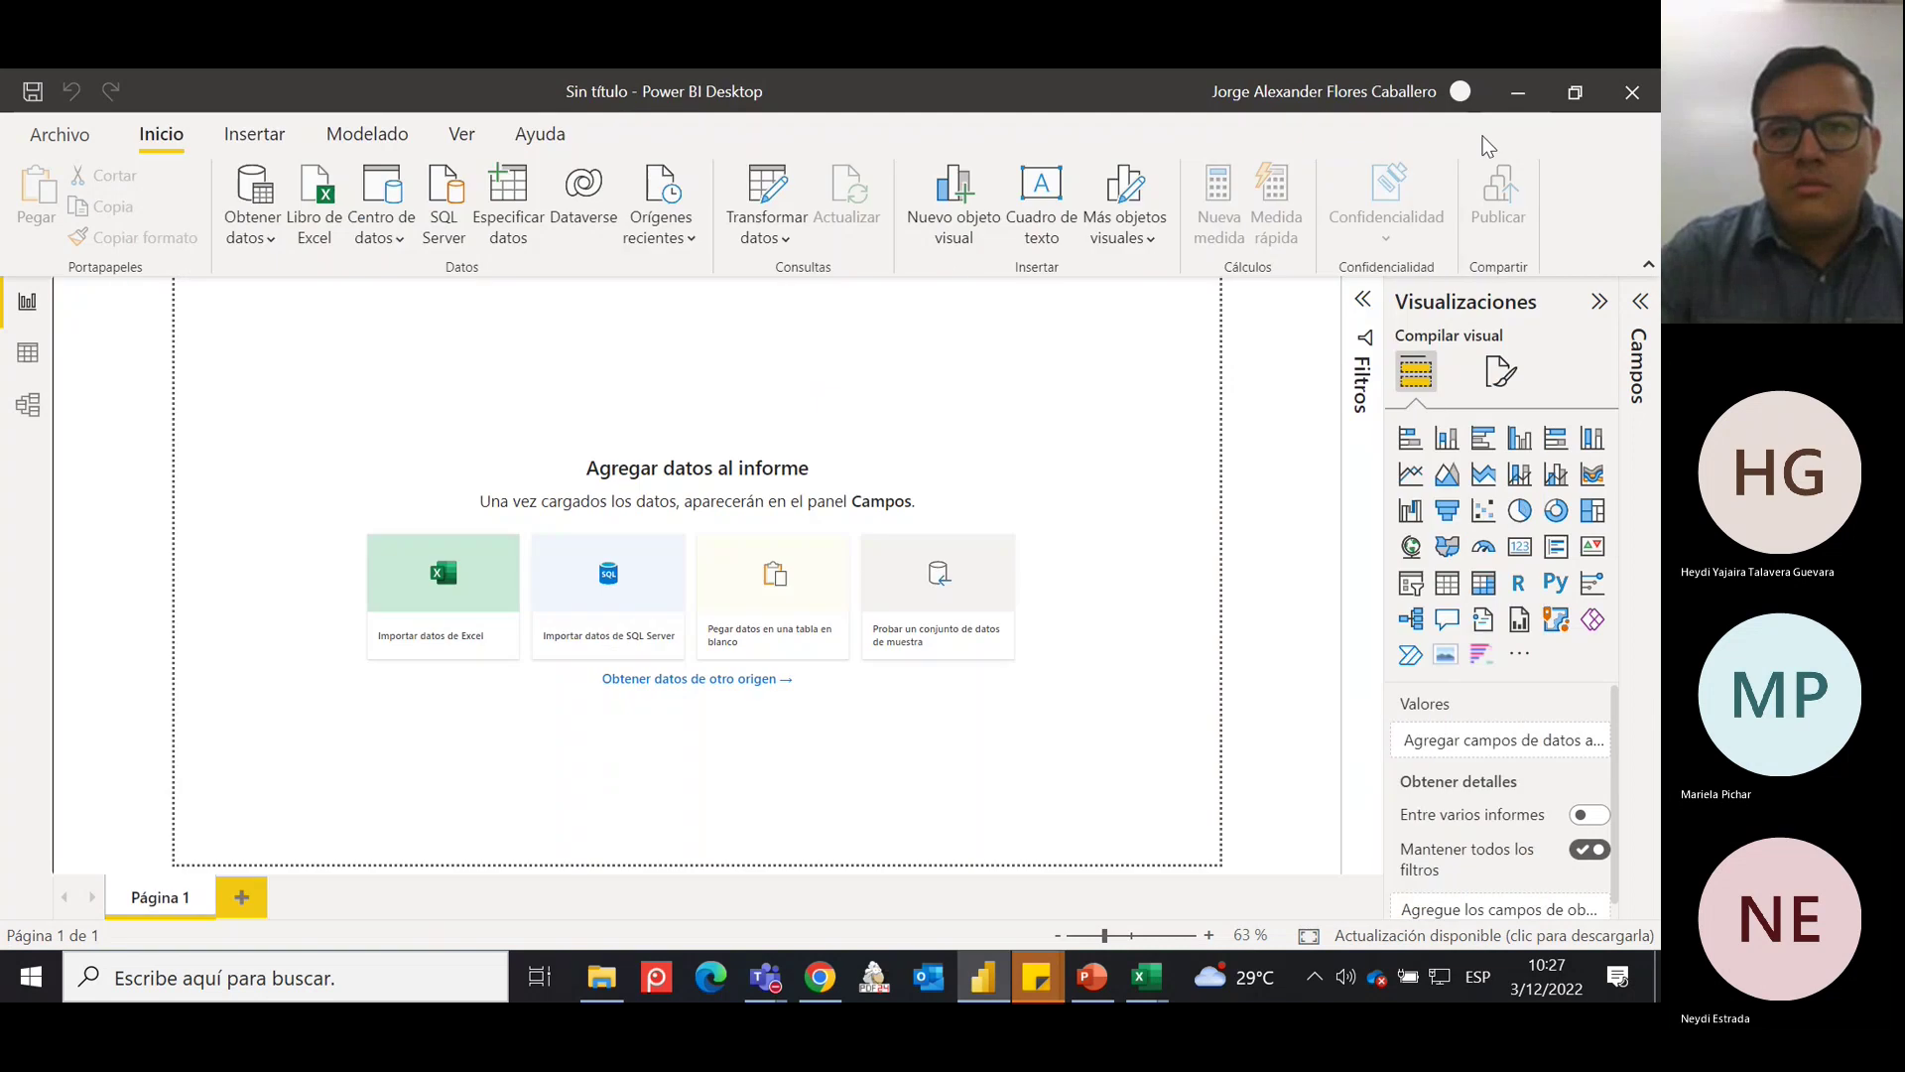
# Start getting data from an Excel workbook, and copy the path of the BI\DAX\S1 folder from File Explorer.
pyautogui.click(59, 134)
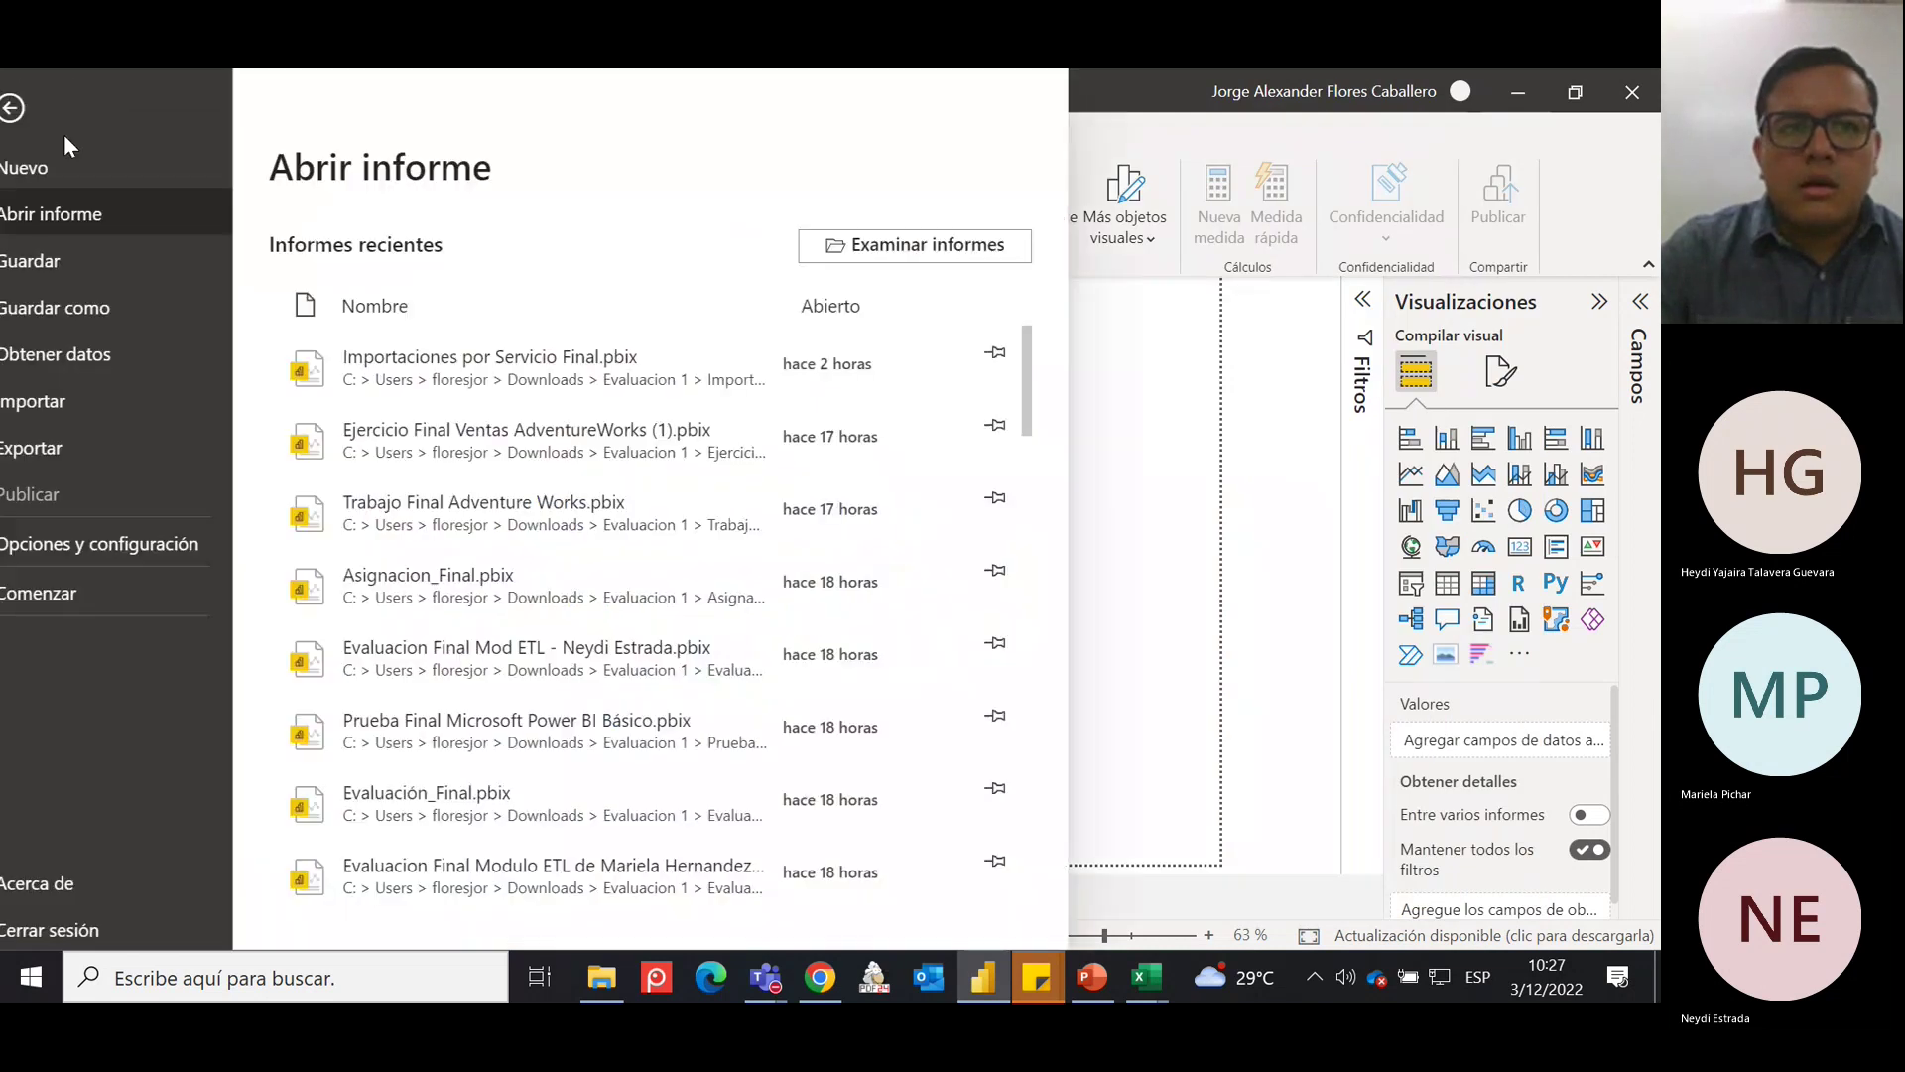
pyautogui.press('Escape')
pyautogui.click(254, 223)
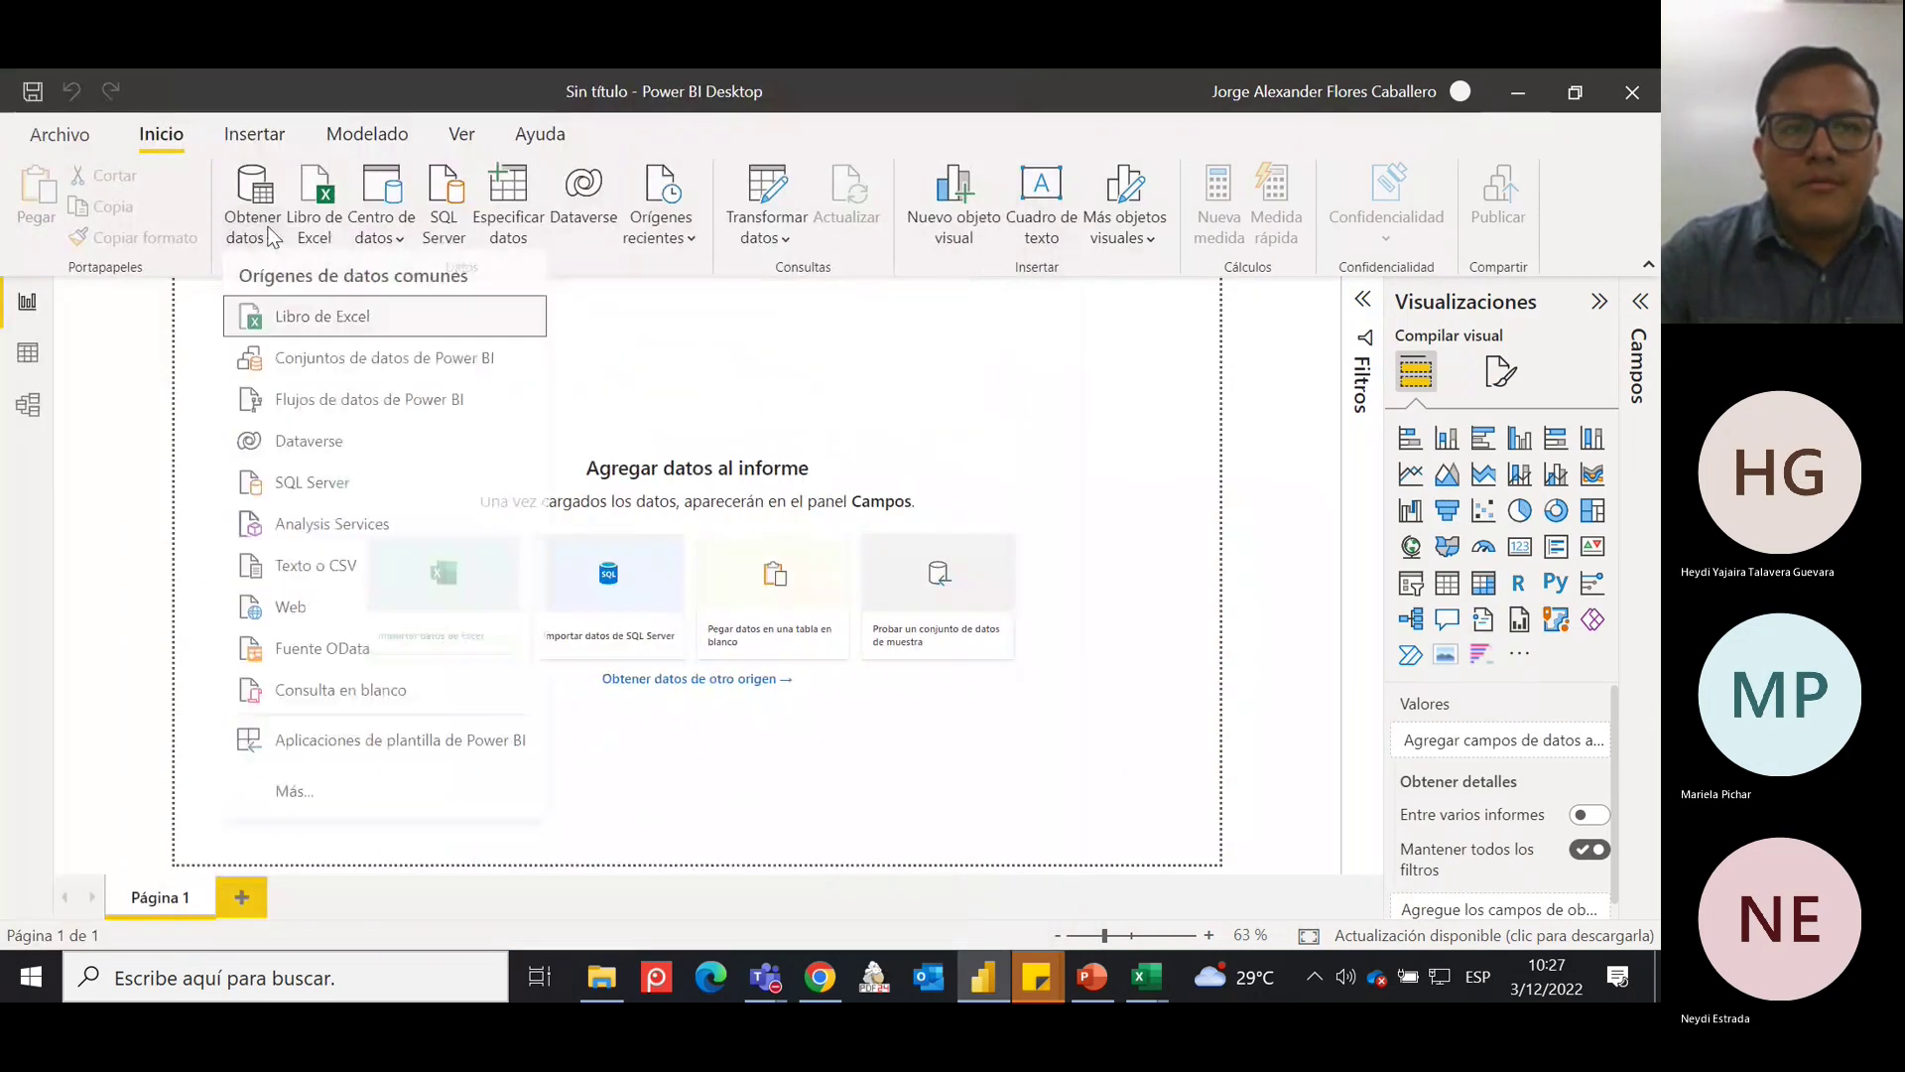
pyautogui.click(359, 325)
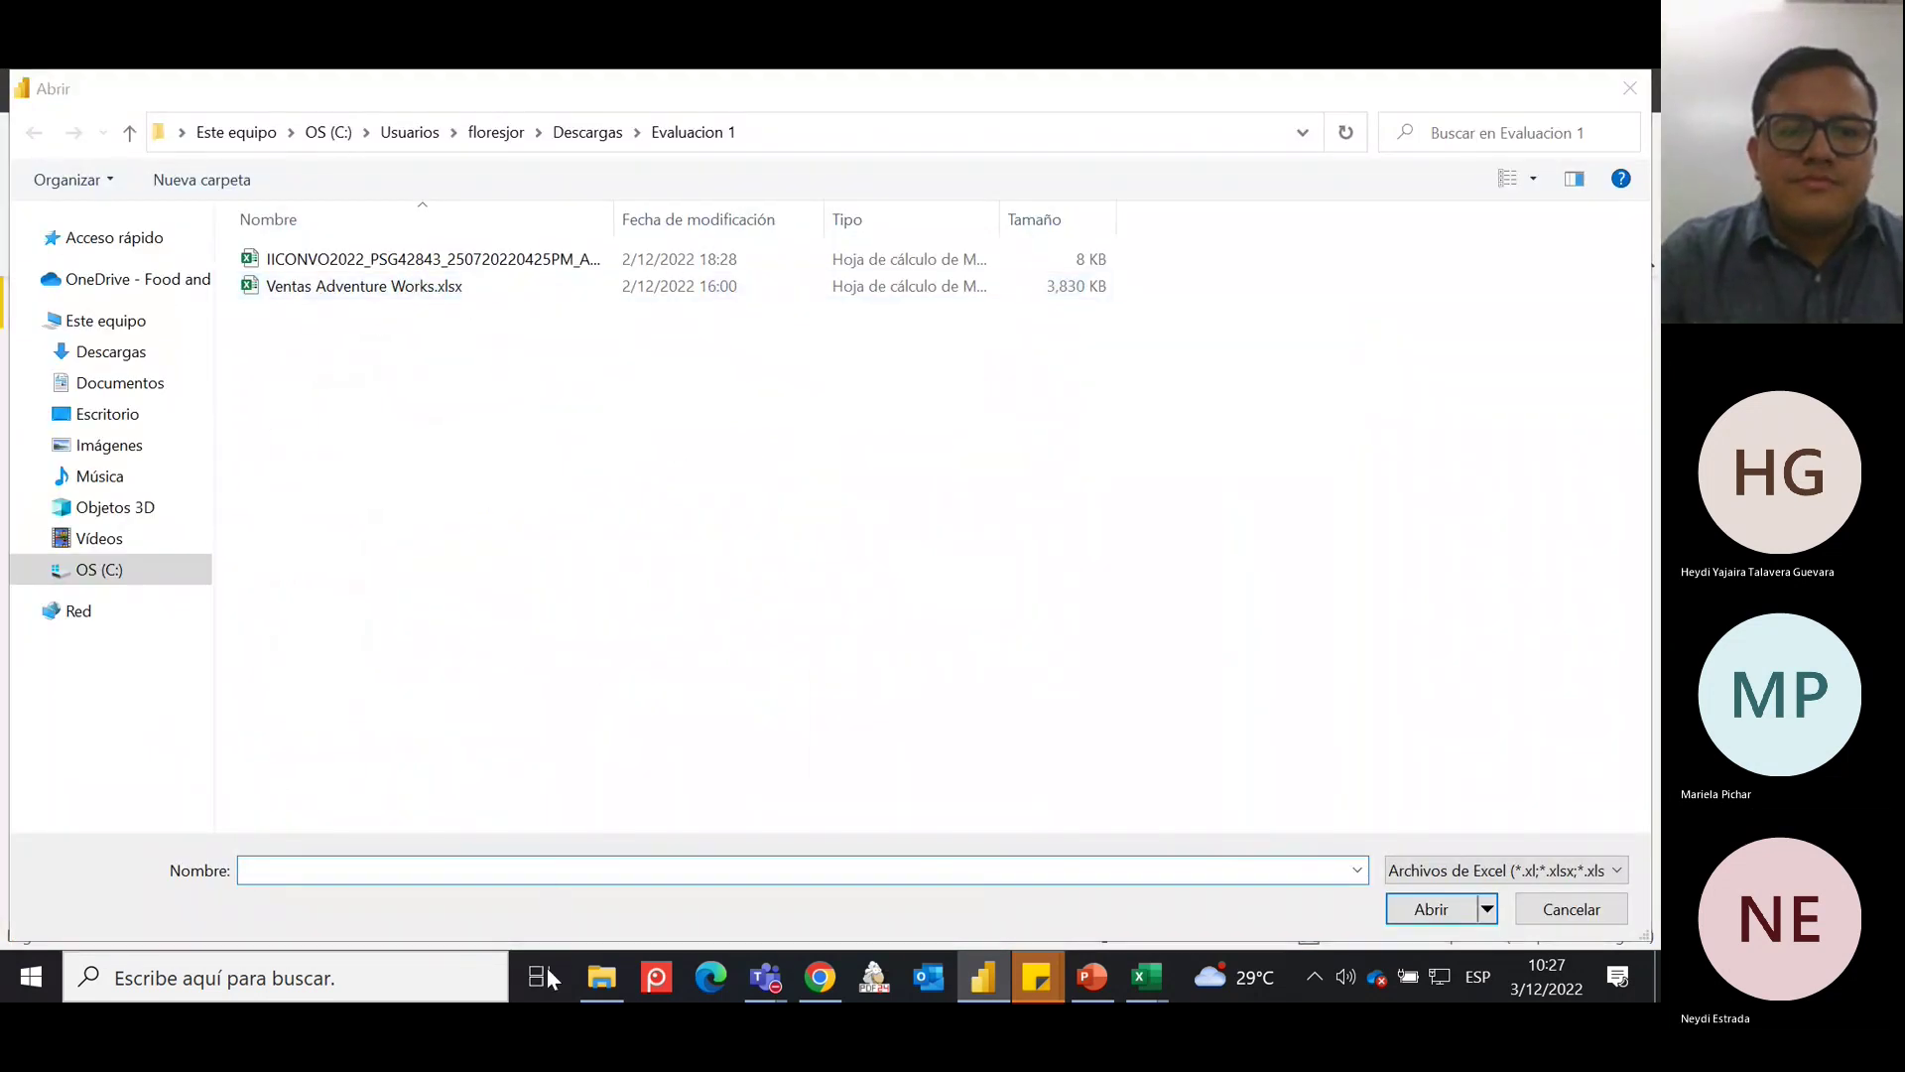
pyautogui.click(601, 978)
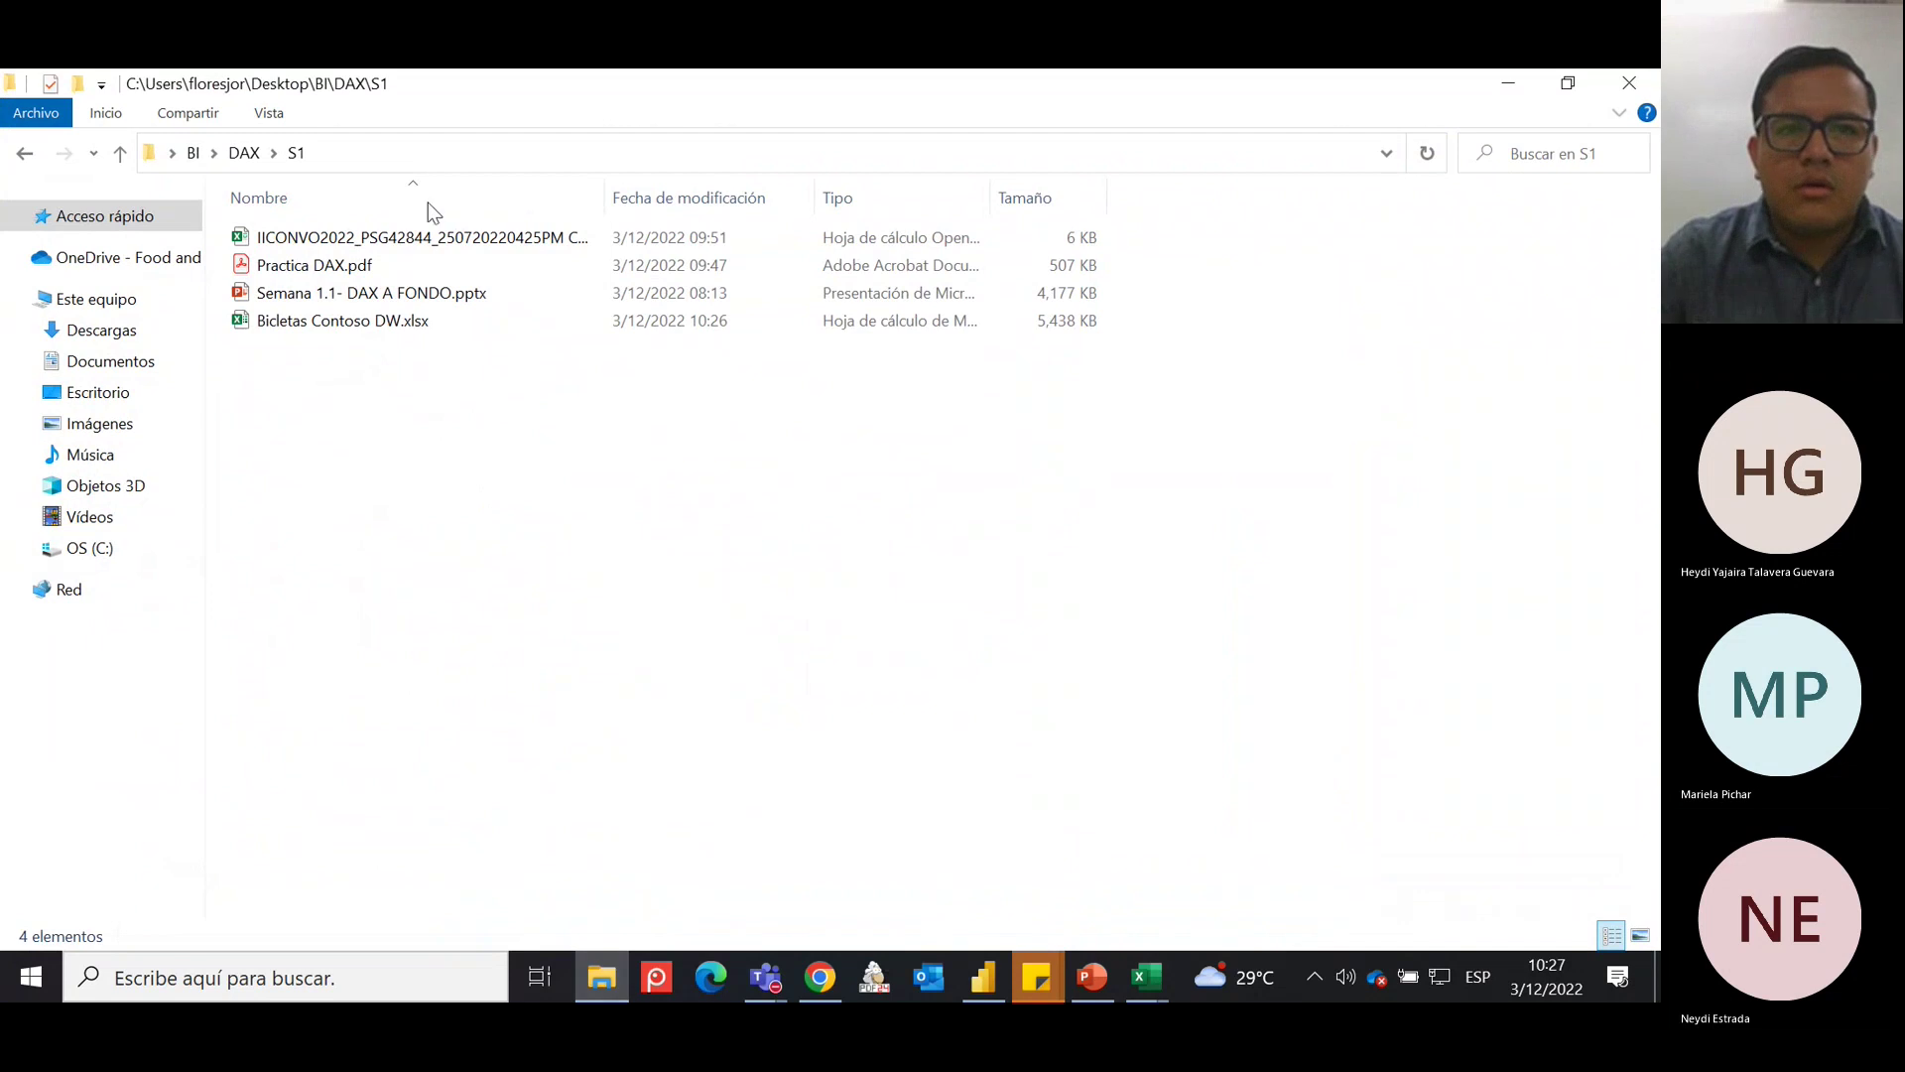
pyautogui.click(370, 153)
pyautogui.hotkey('ctrl', 'c')
pyautogui.hotkey('alt', 'Tab')
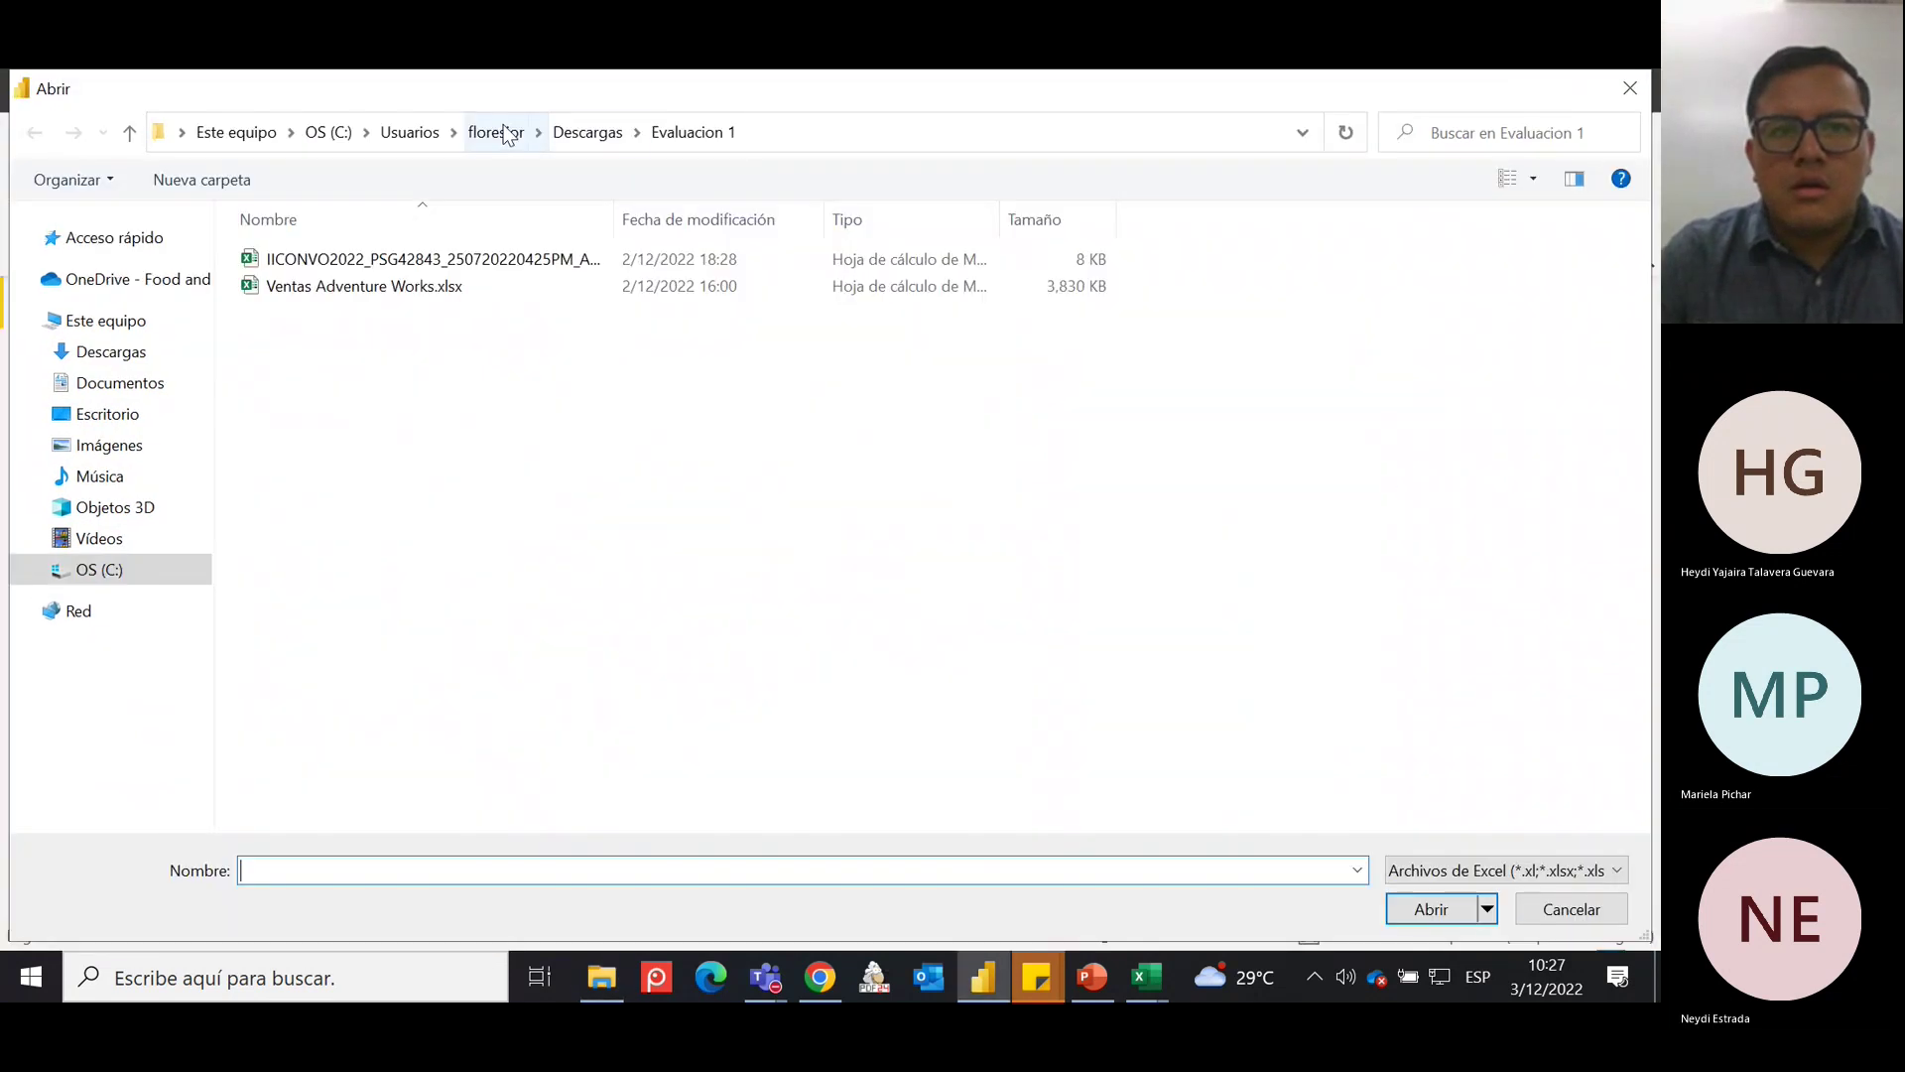
# Go to the copied S1 folder path and open Bicletas Contoso DW.xlsx as the data source.
pyautogui.click(800, 134)
pyautogui.hotkey('ctrl', 'v')
pyautogui.hotkey('ctrl', 'a')
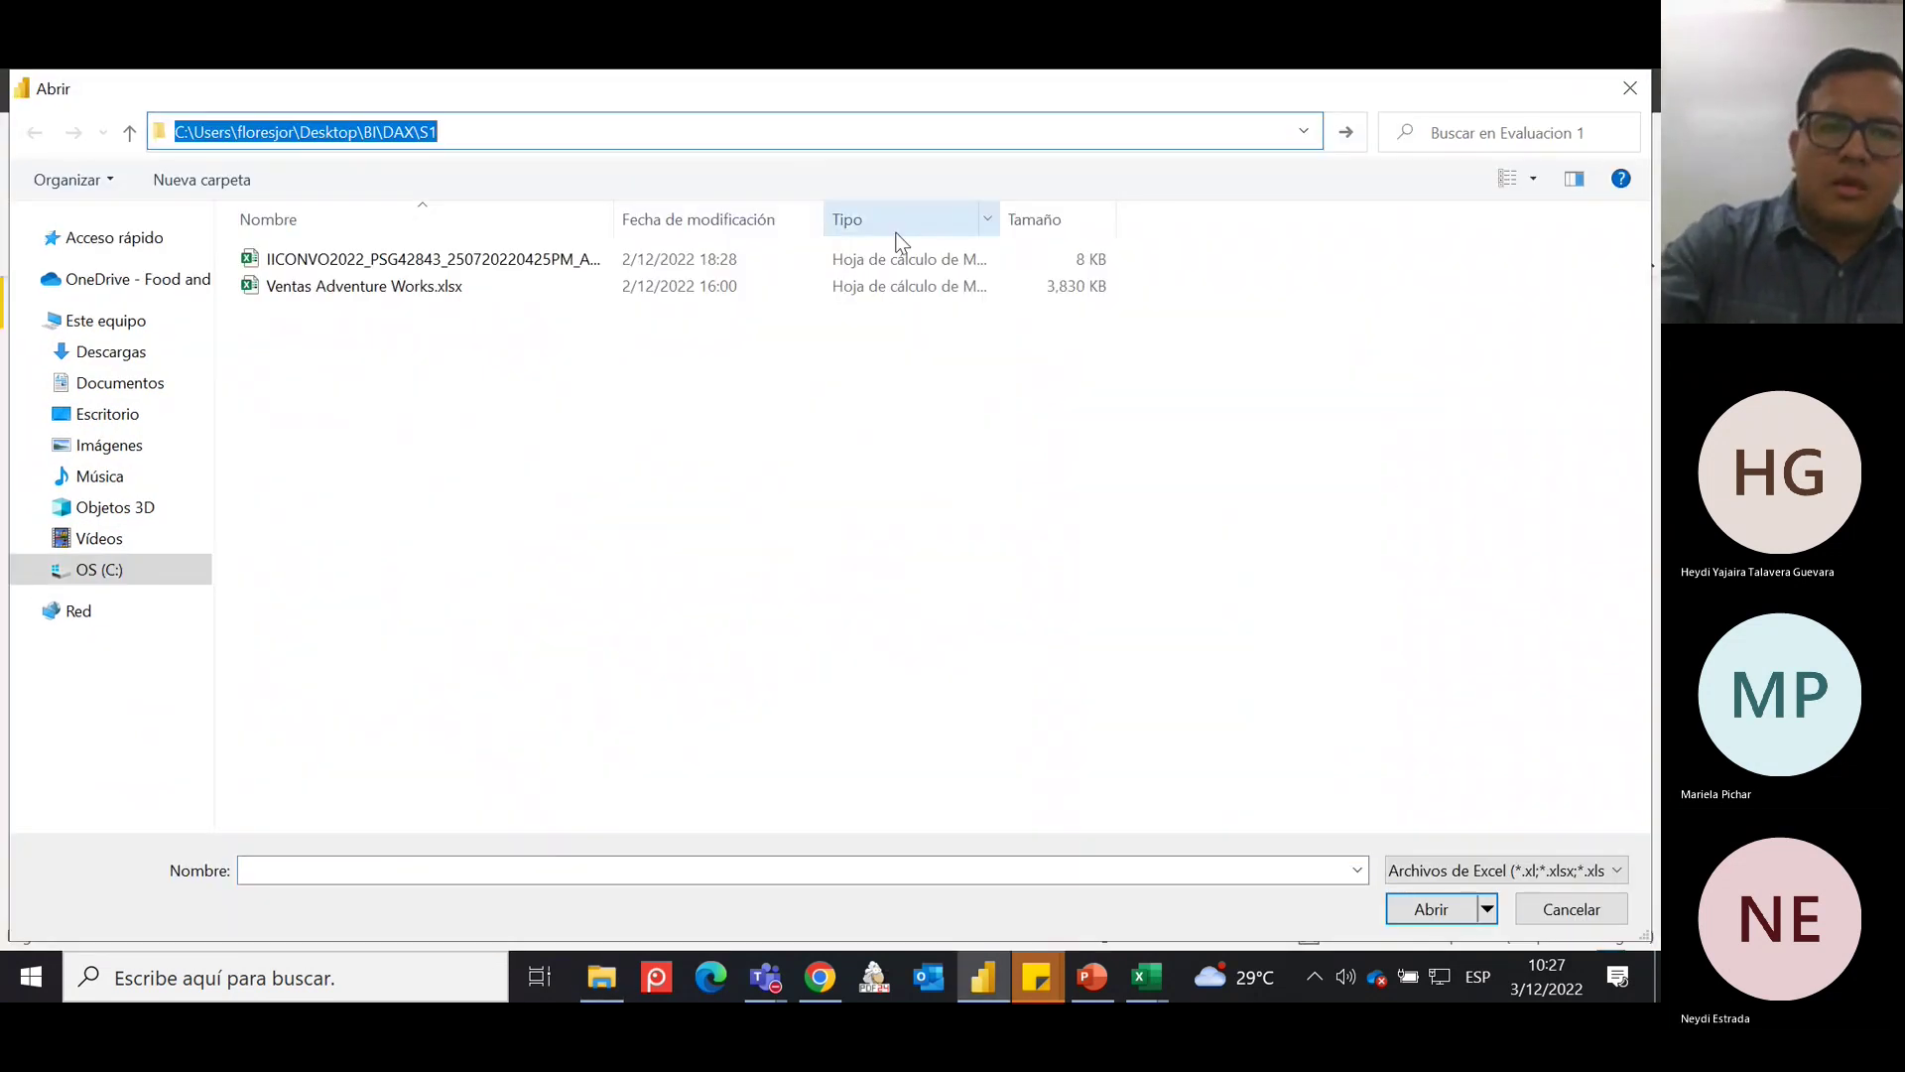
pyautogui.press('Return')
pyautogui.click(326, 265)
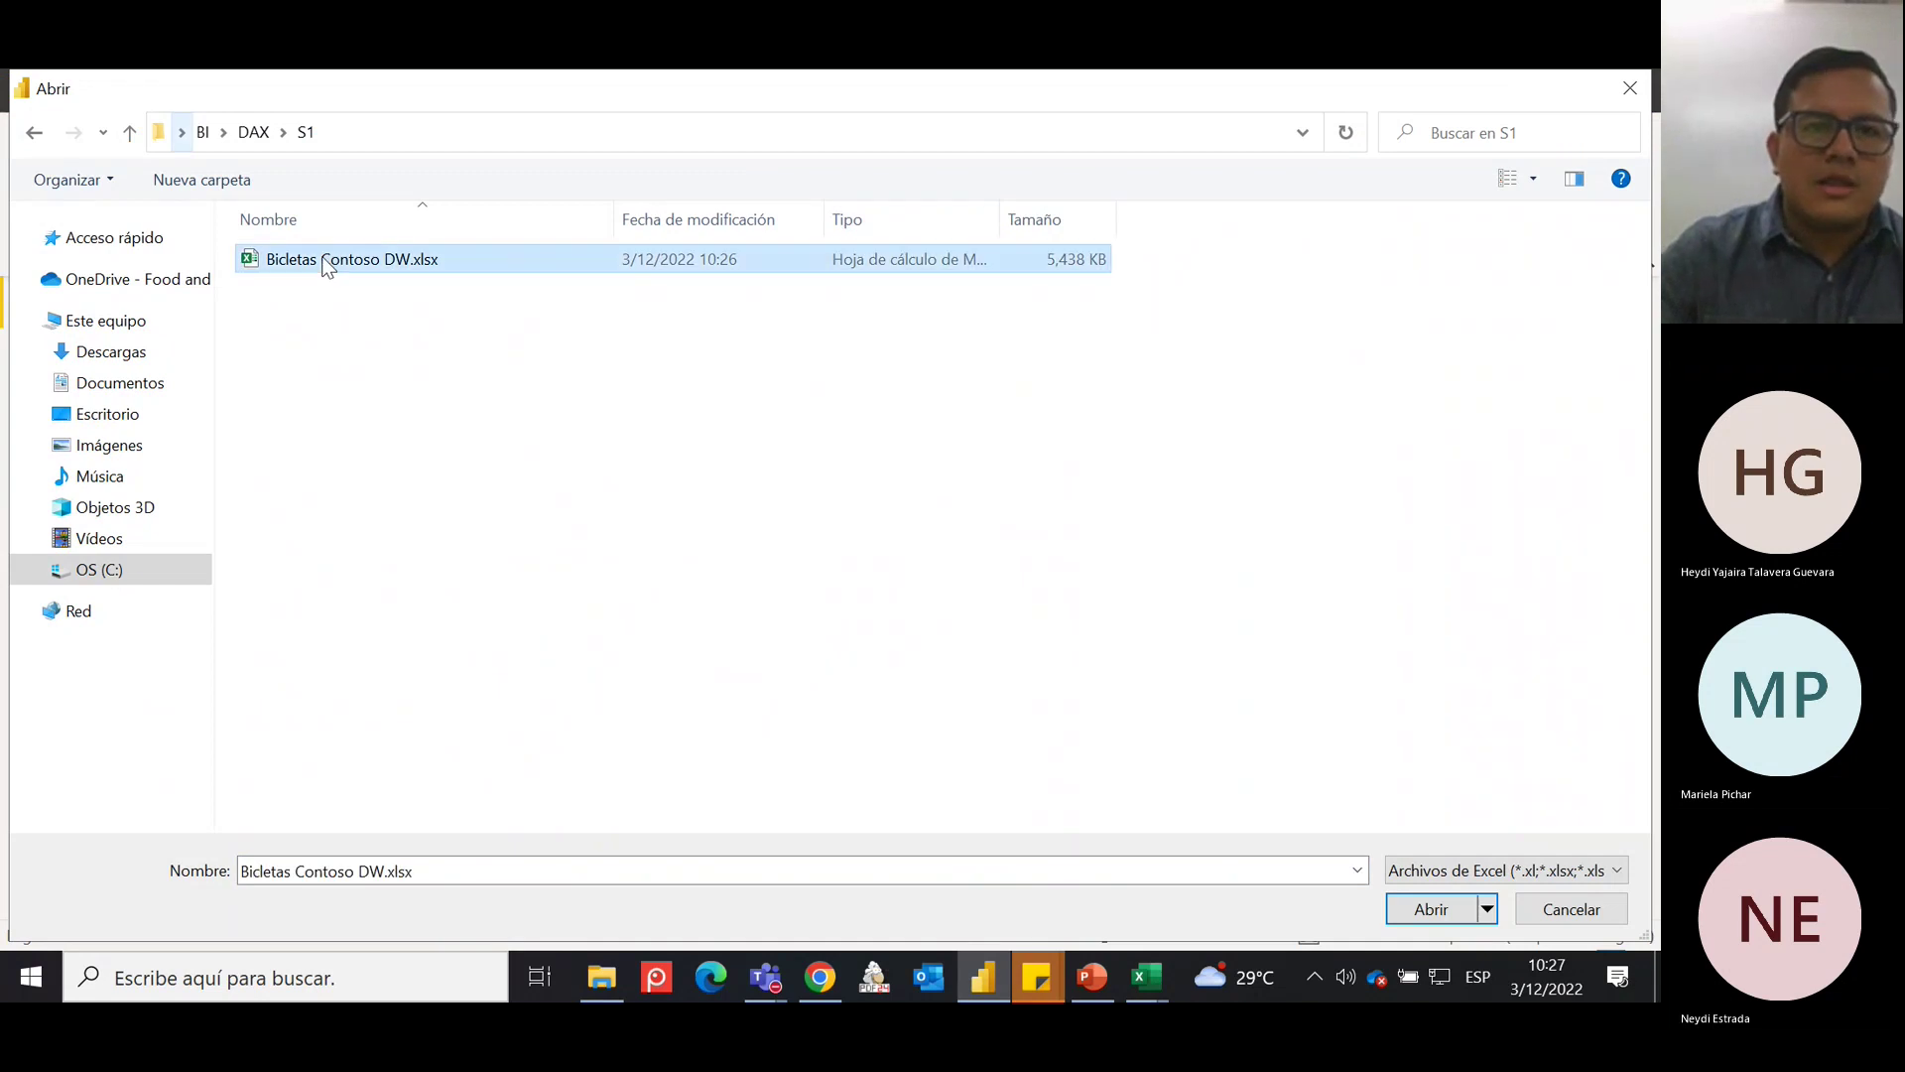
pyautogui.doubleClick(326, 260)
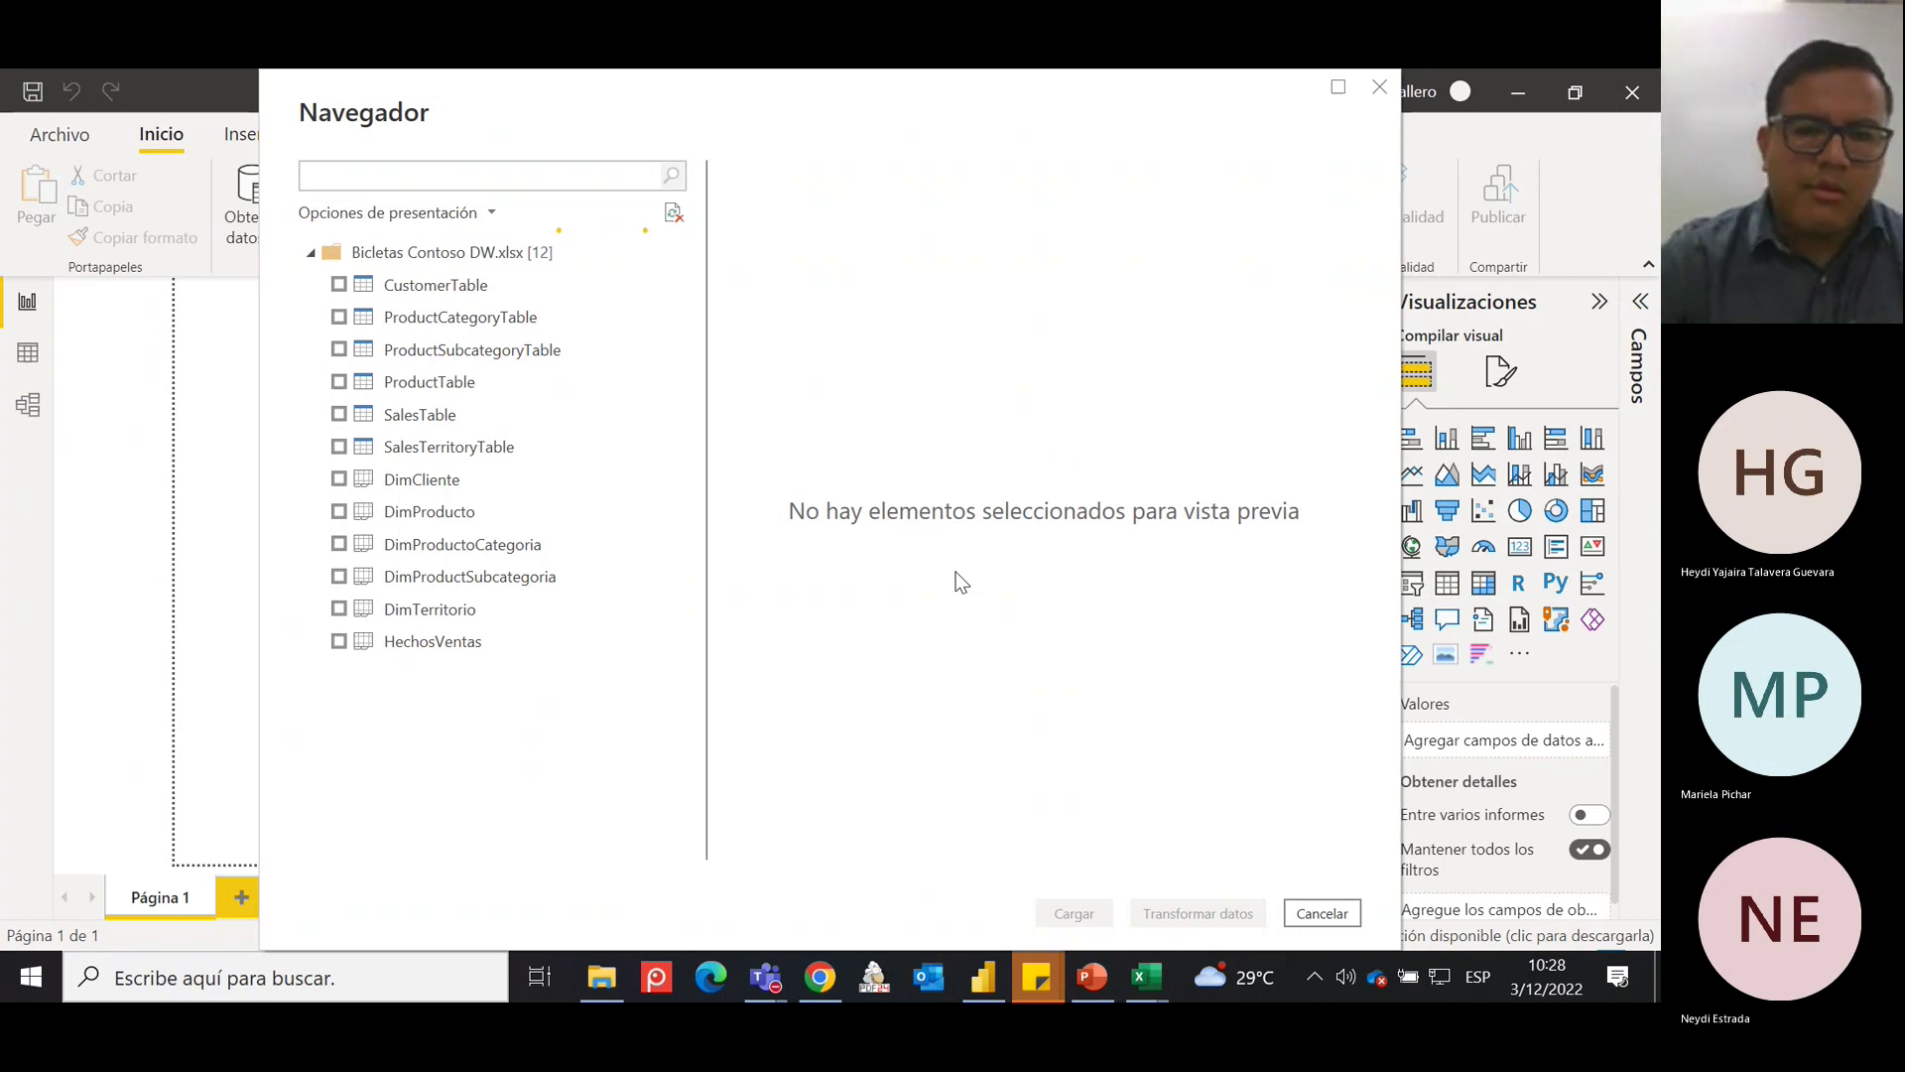
# Switch to the Teams meeting, view its additional options, and minimize the meeting window.
pyautogui.moveTo(771, 993)
pyautogui.click(808, 837)
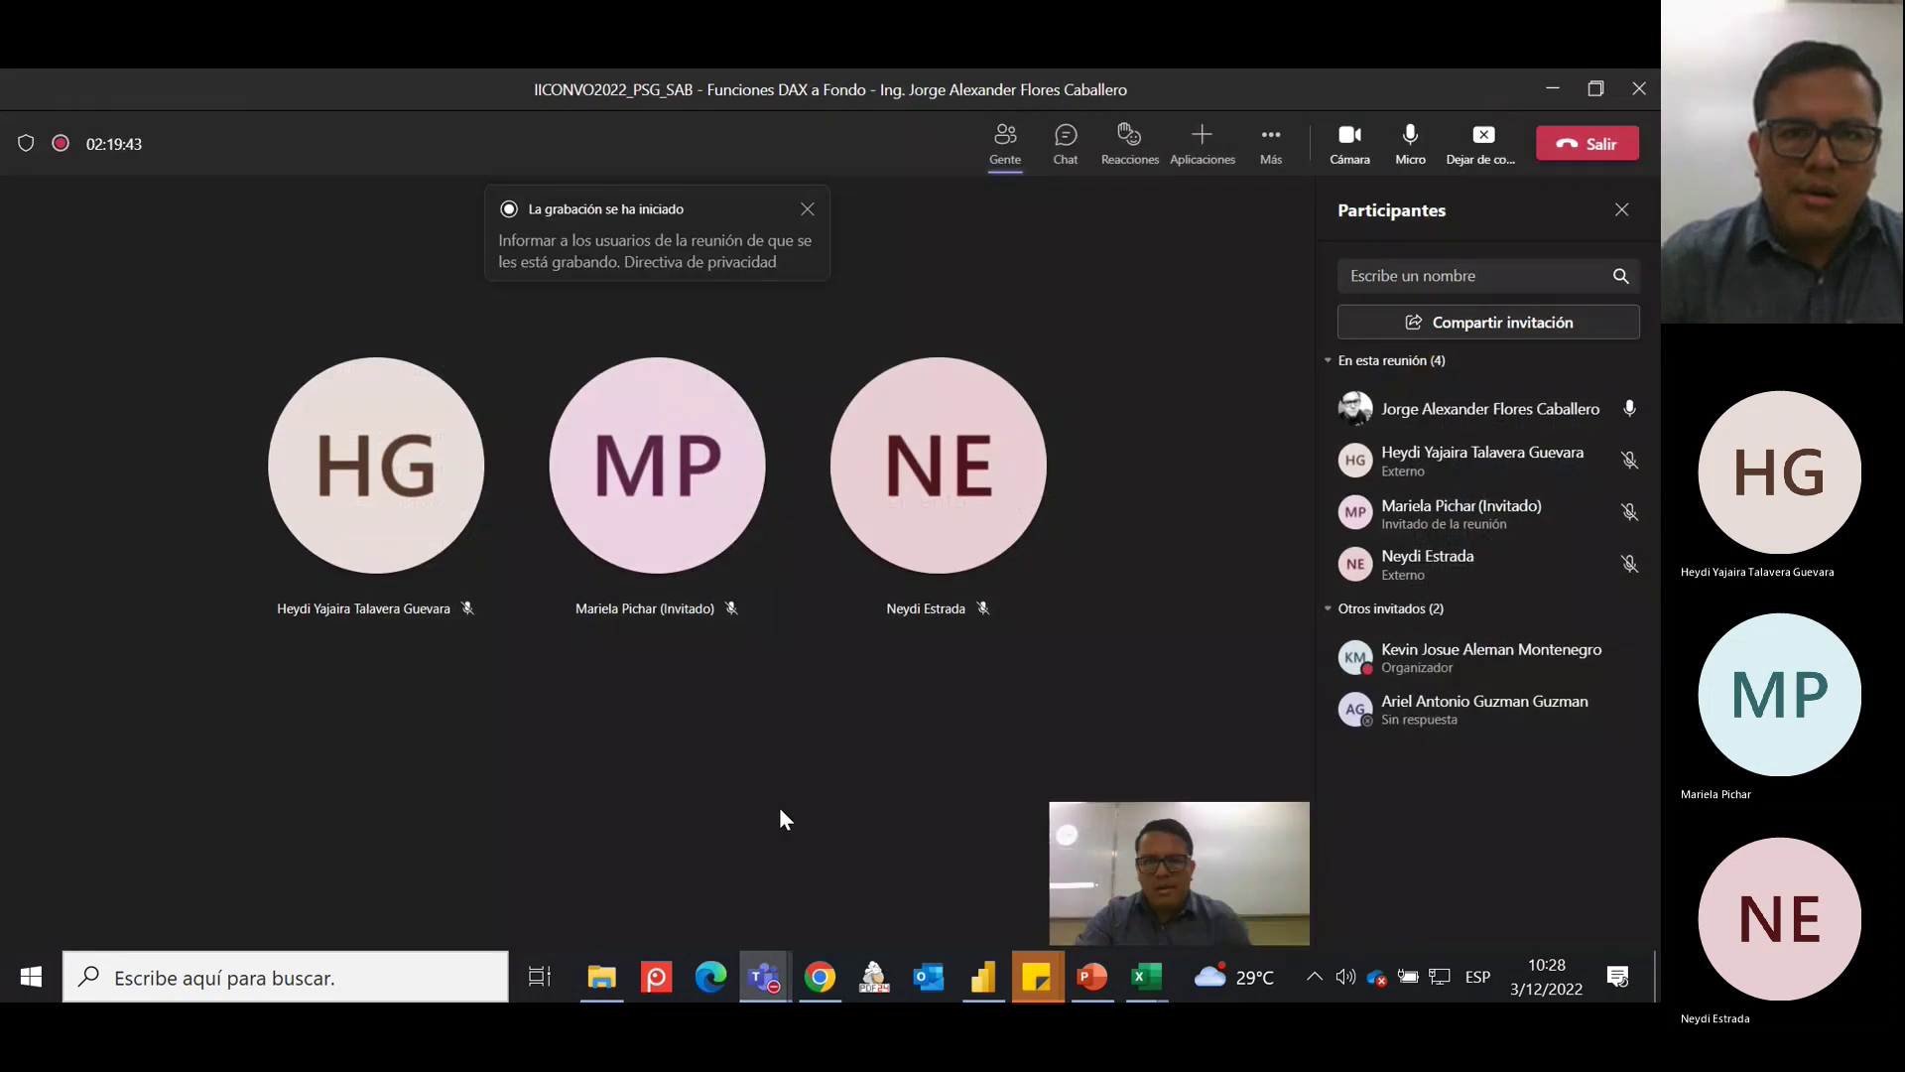
pyautogui.click(1272, 144)
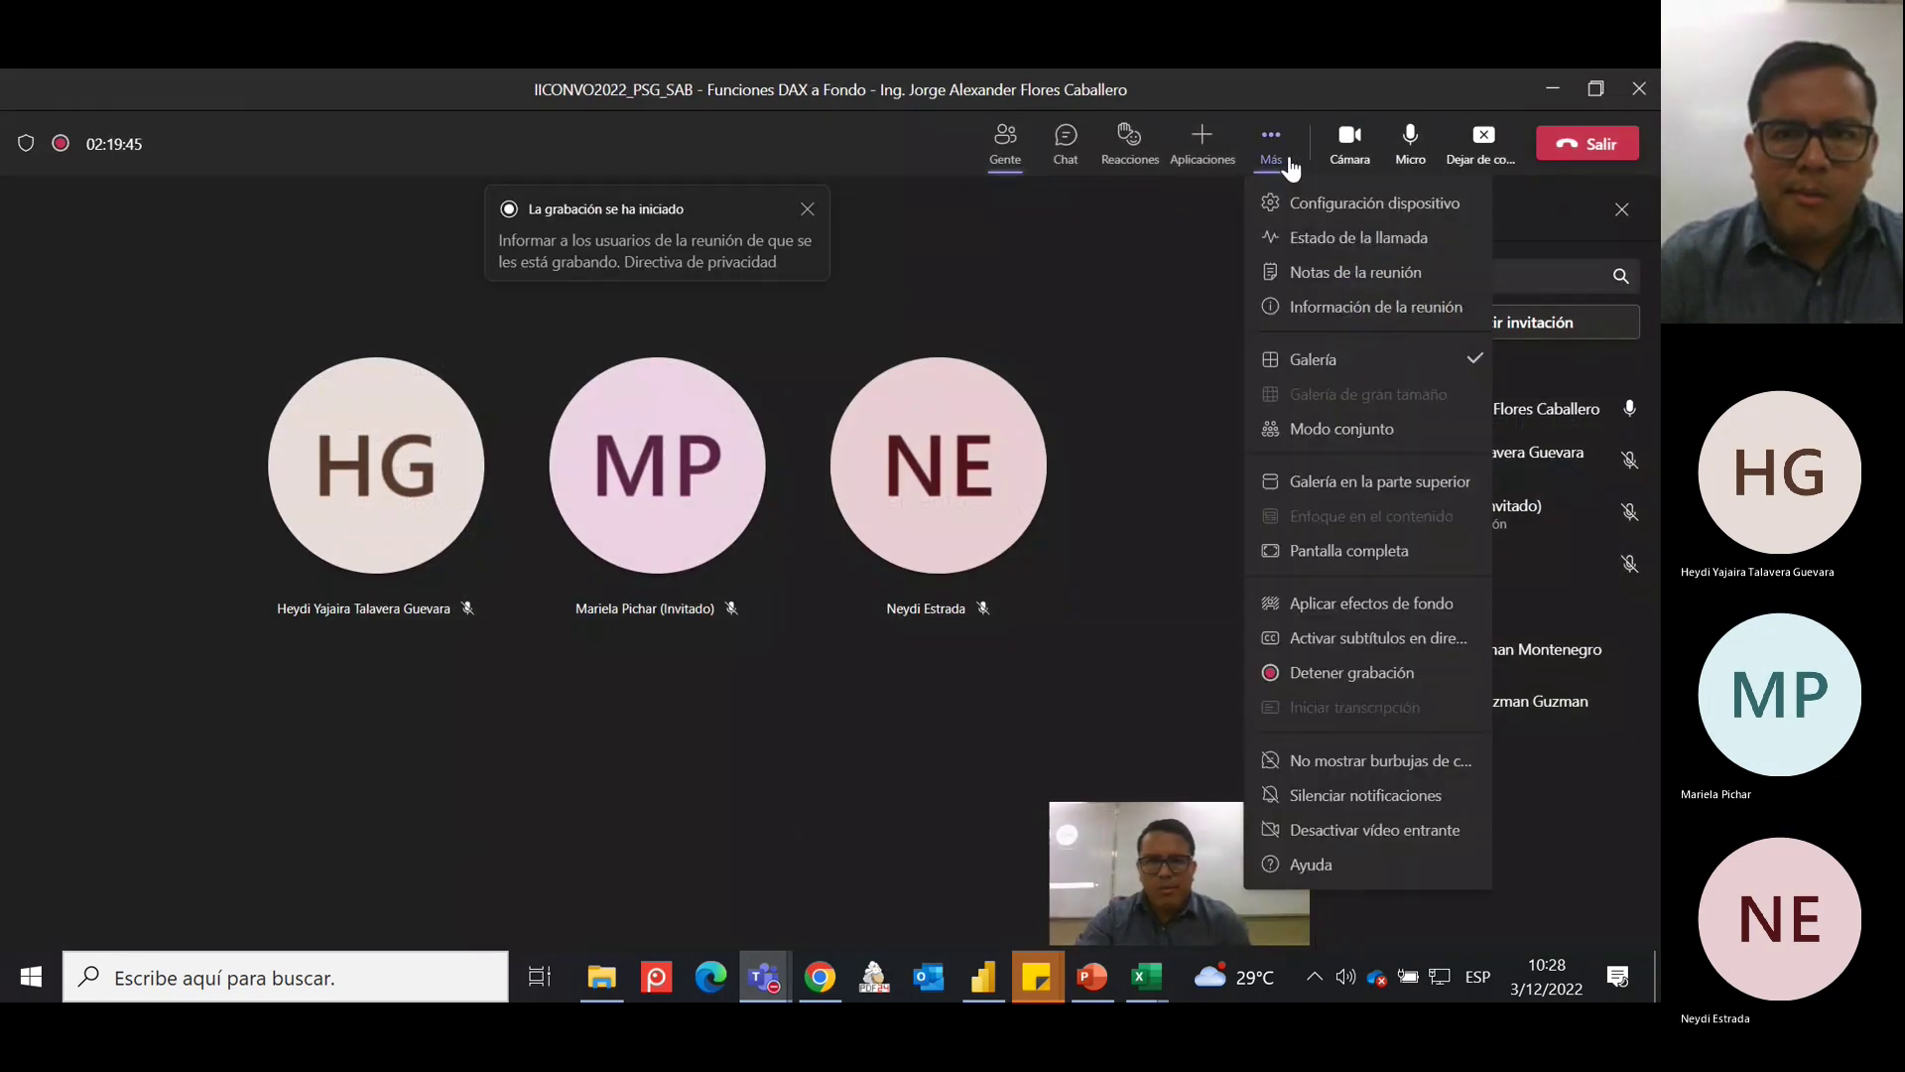
pyautogui.click(1553, 88)
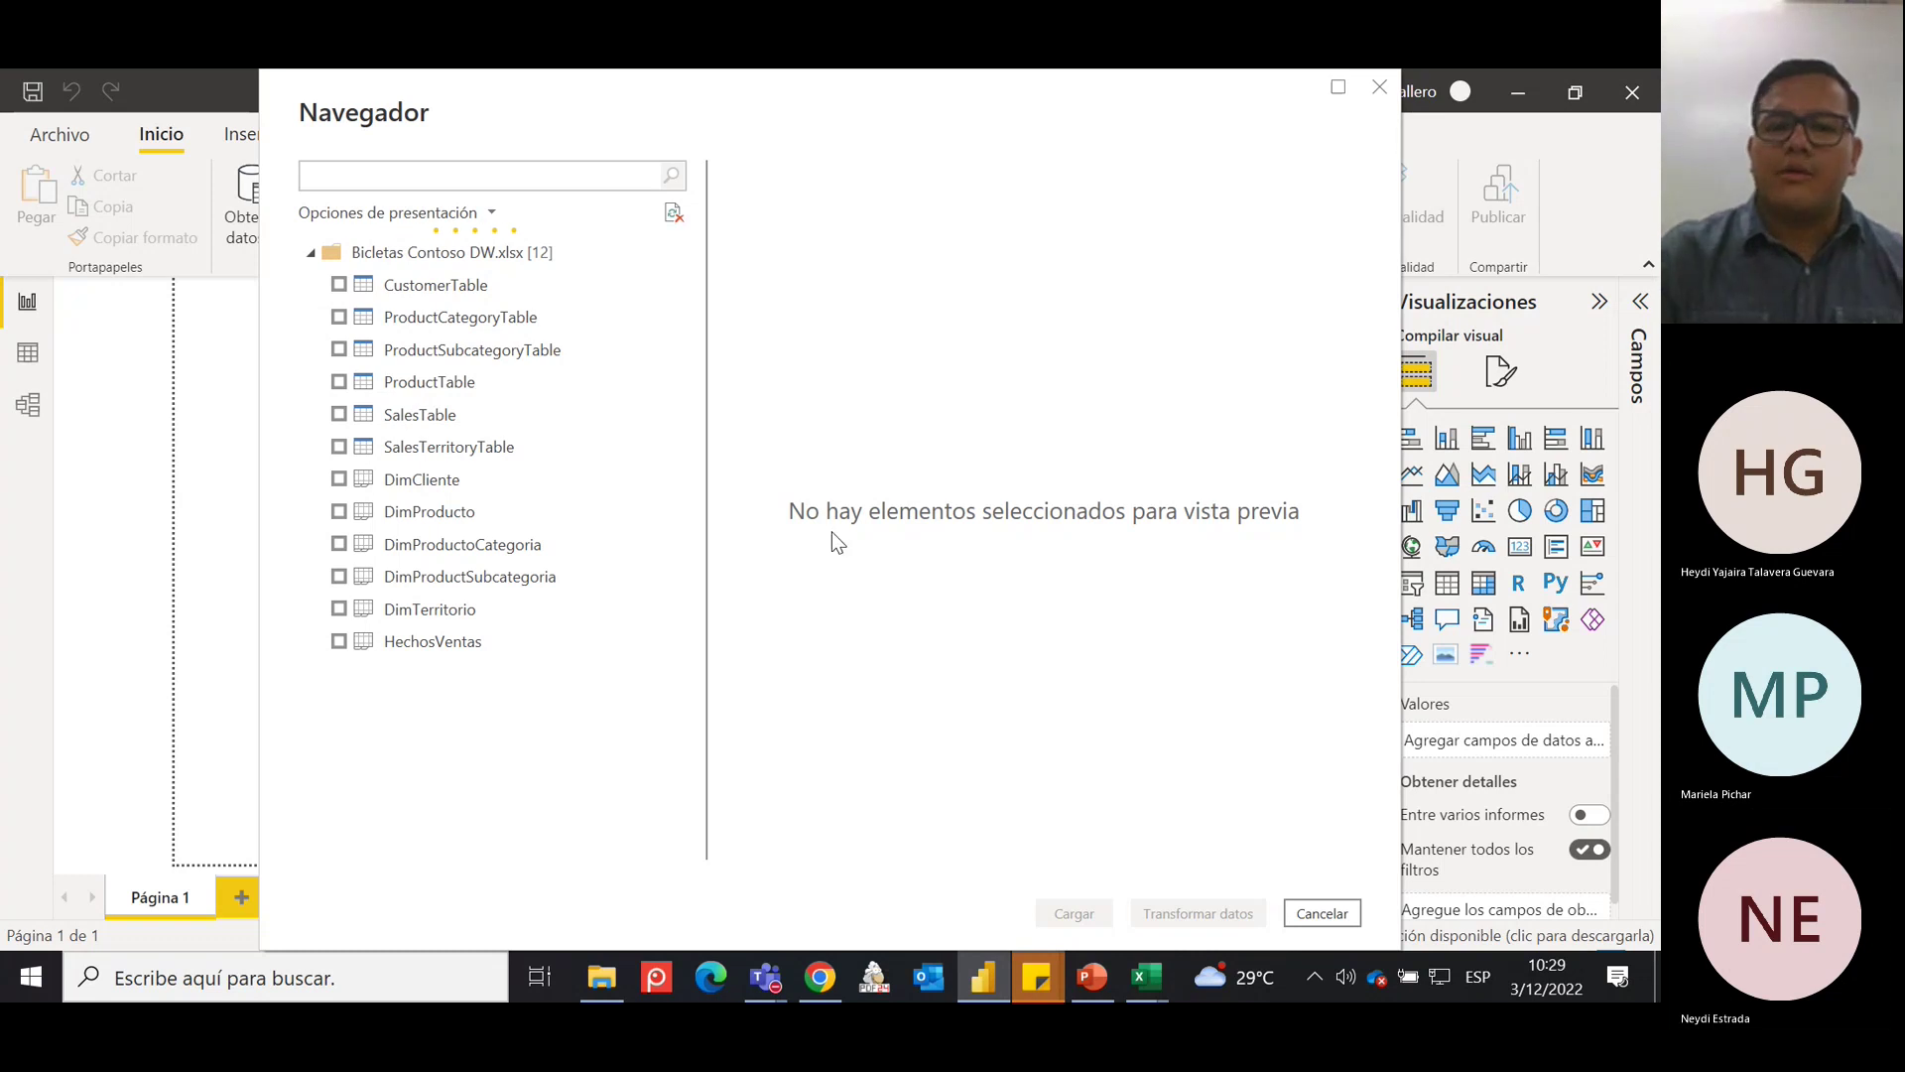
# Switch to the course page in Chrome and hide the Práctica en clase folder under Actividades de Aprendizaje from students.
pyautogui.click(834, 977)
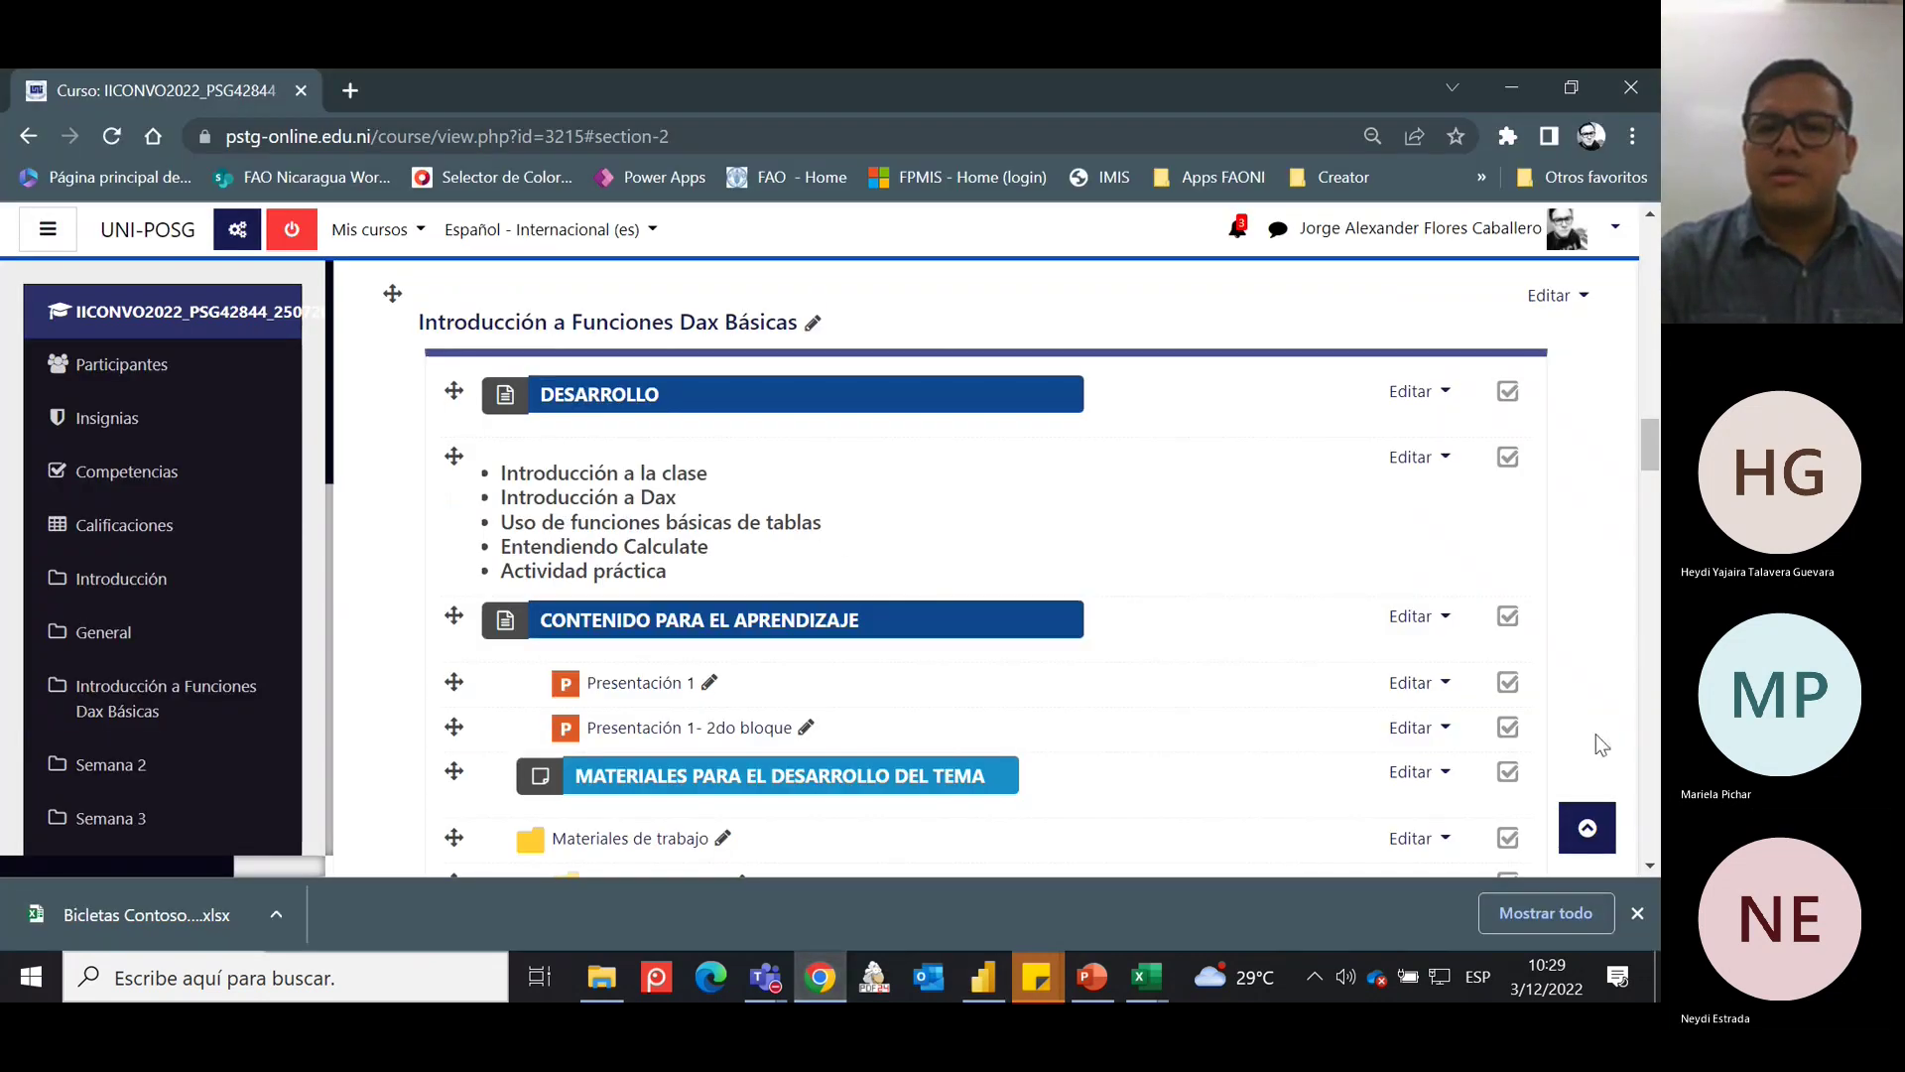
pyautogui.scroll(-5, 1641, 463)
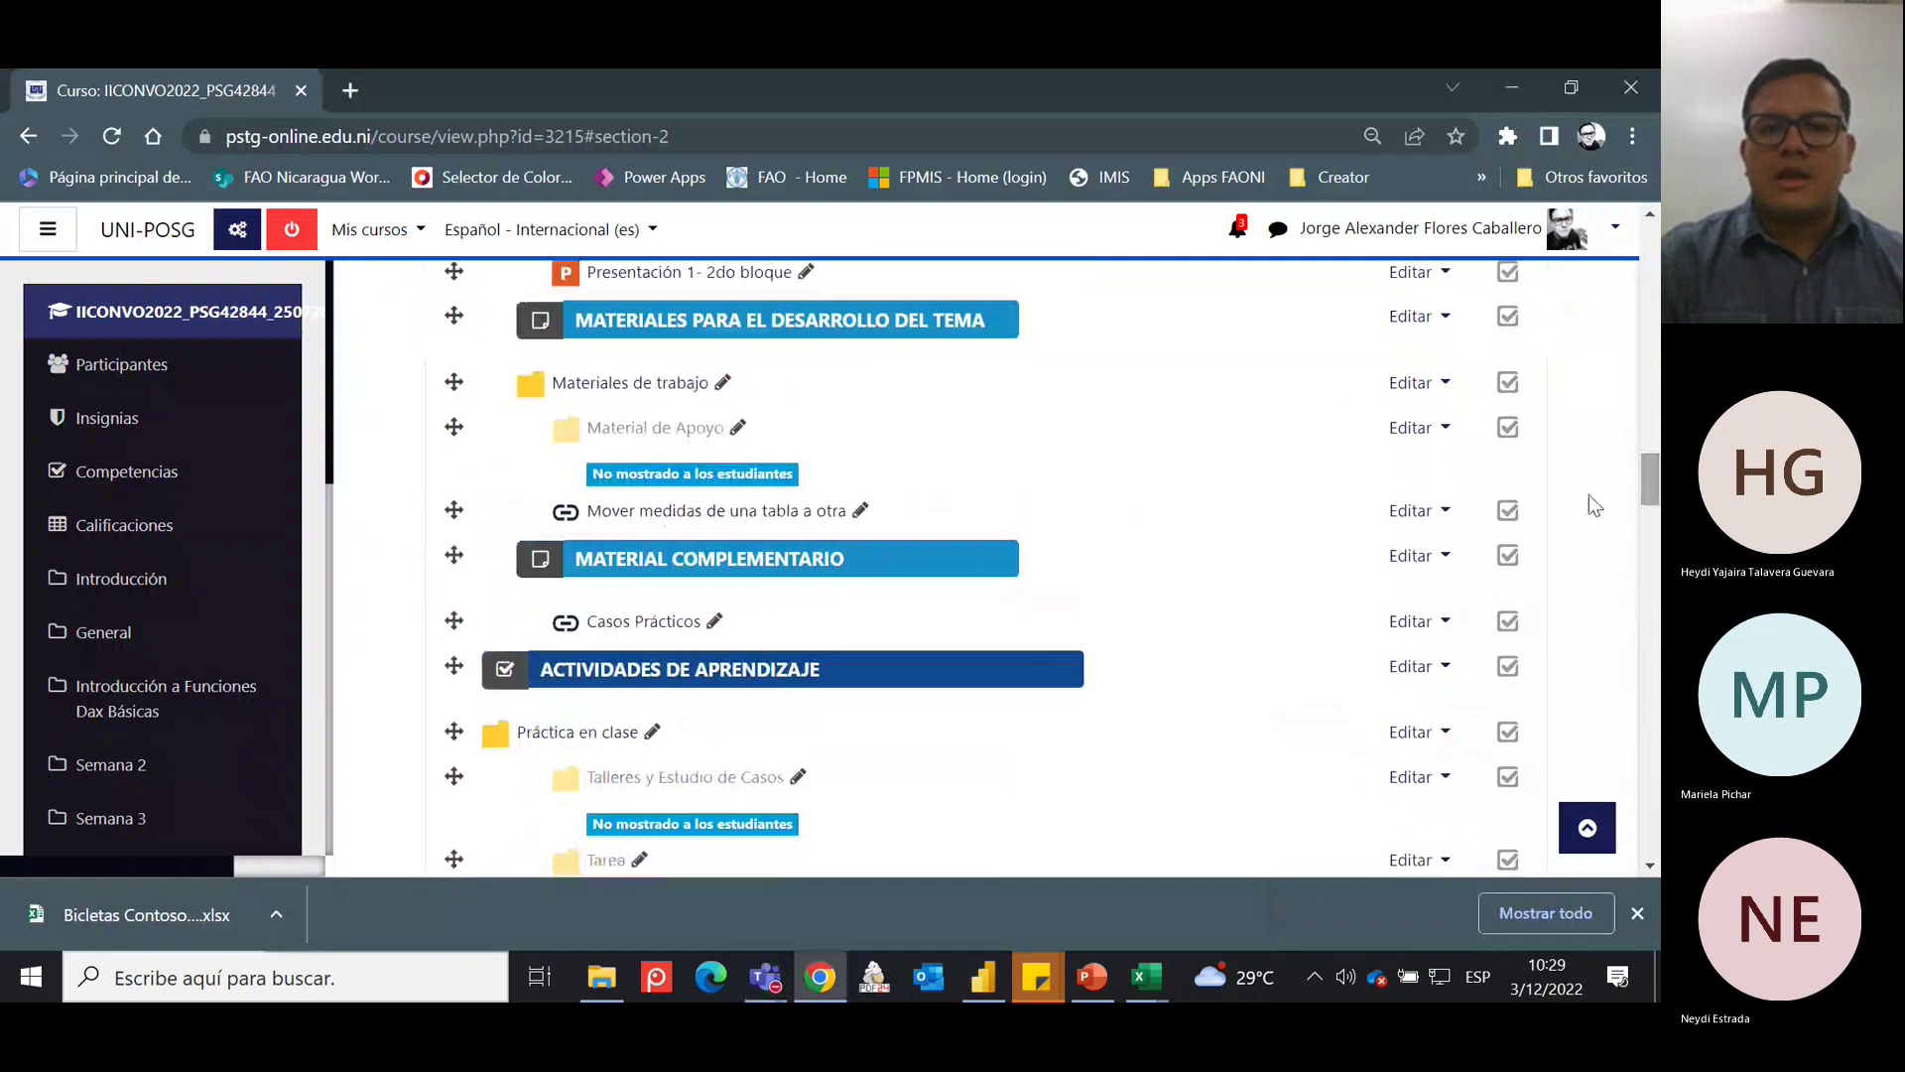
pyautogui.click(1635, 913)
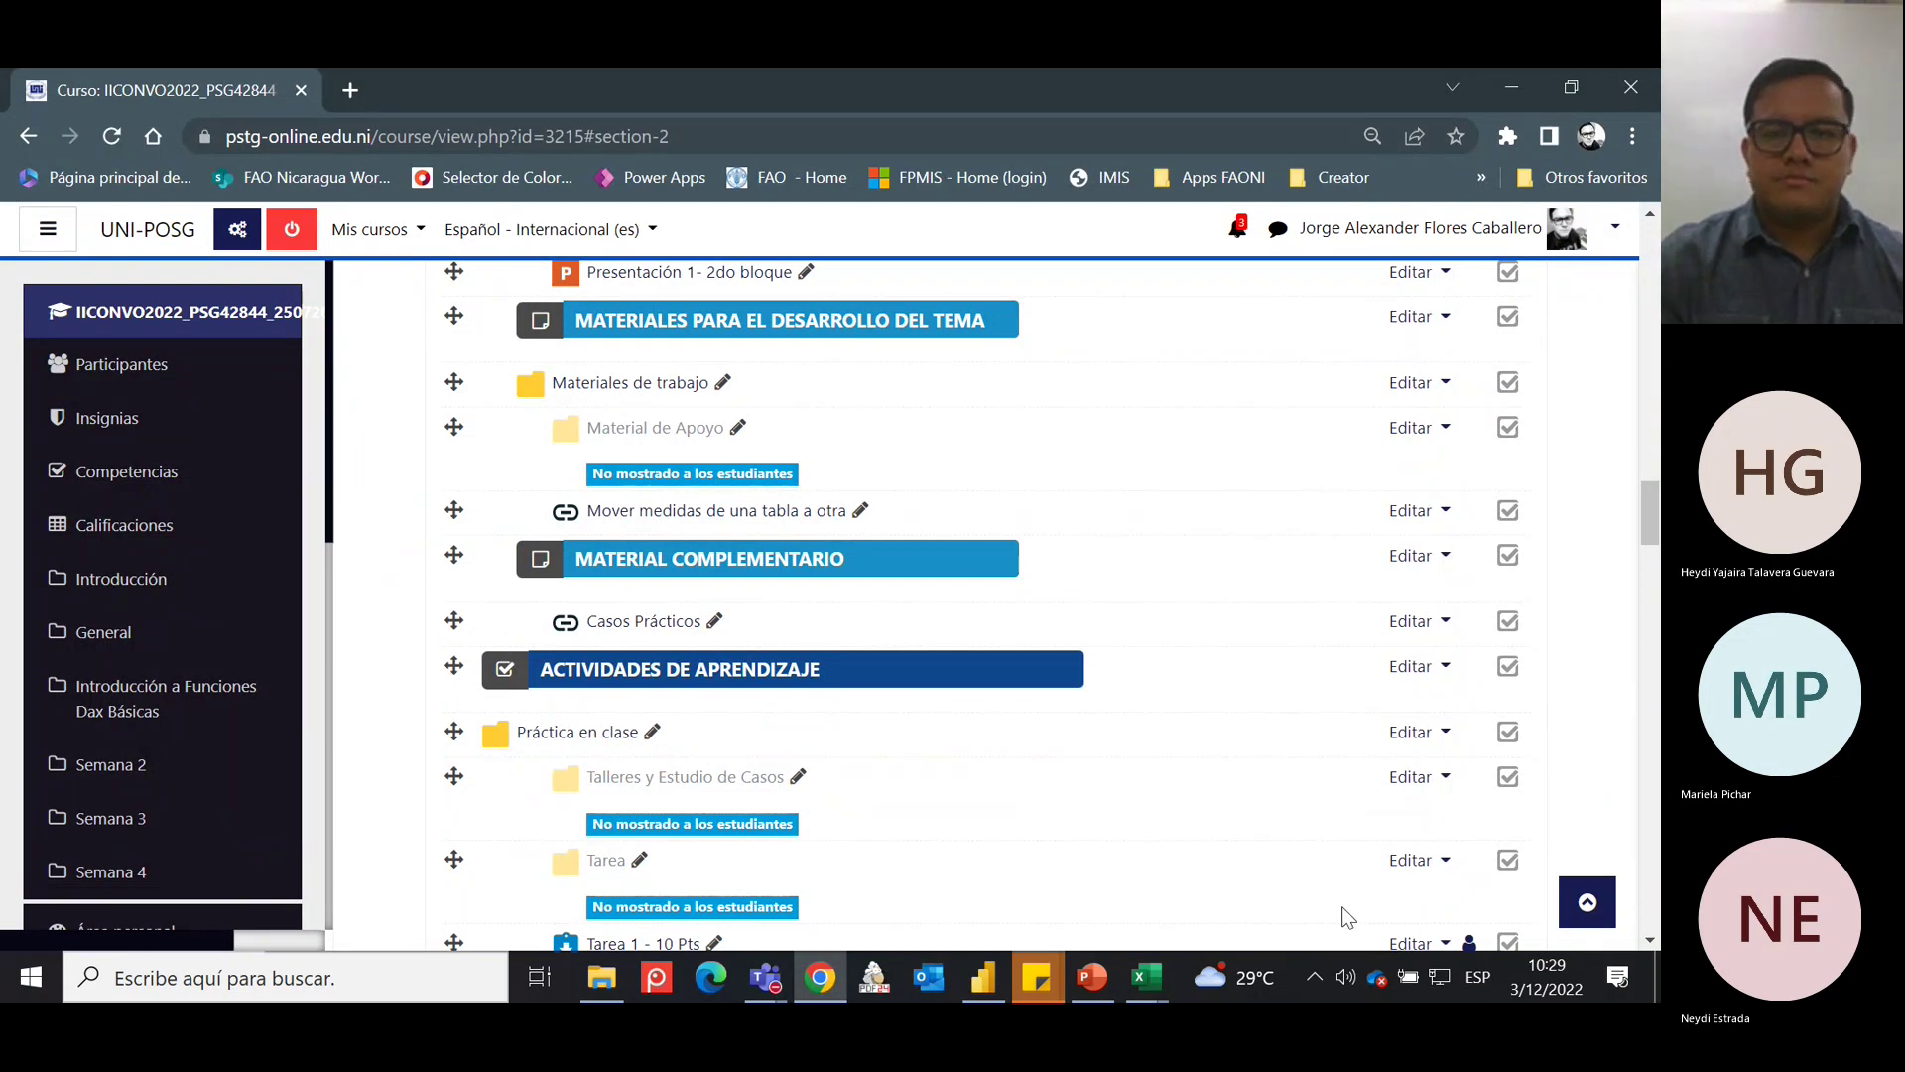
pyautogui.click(1425, 742)
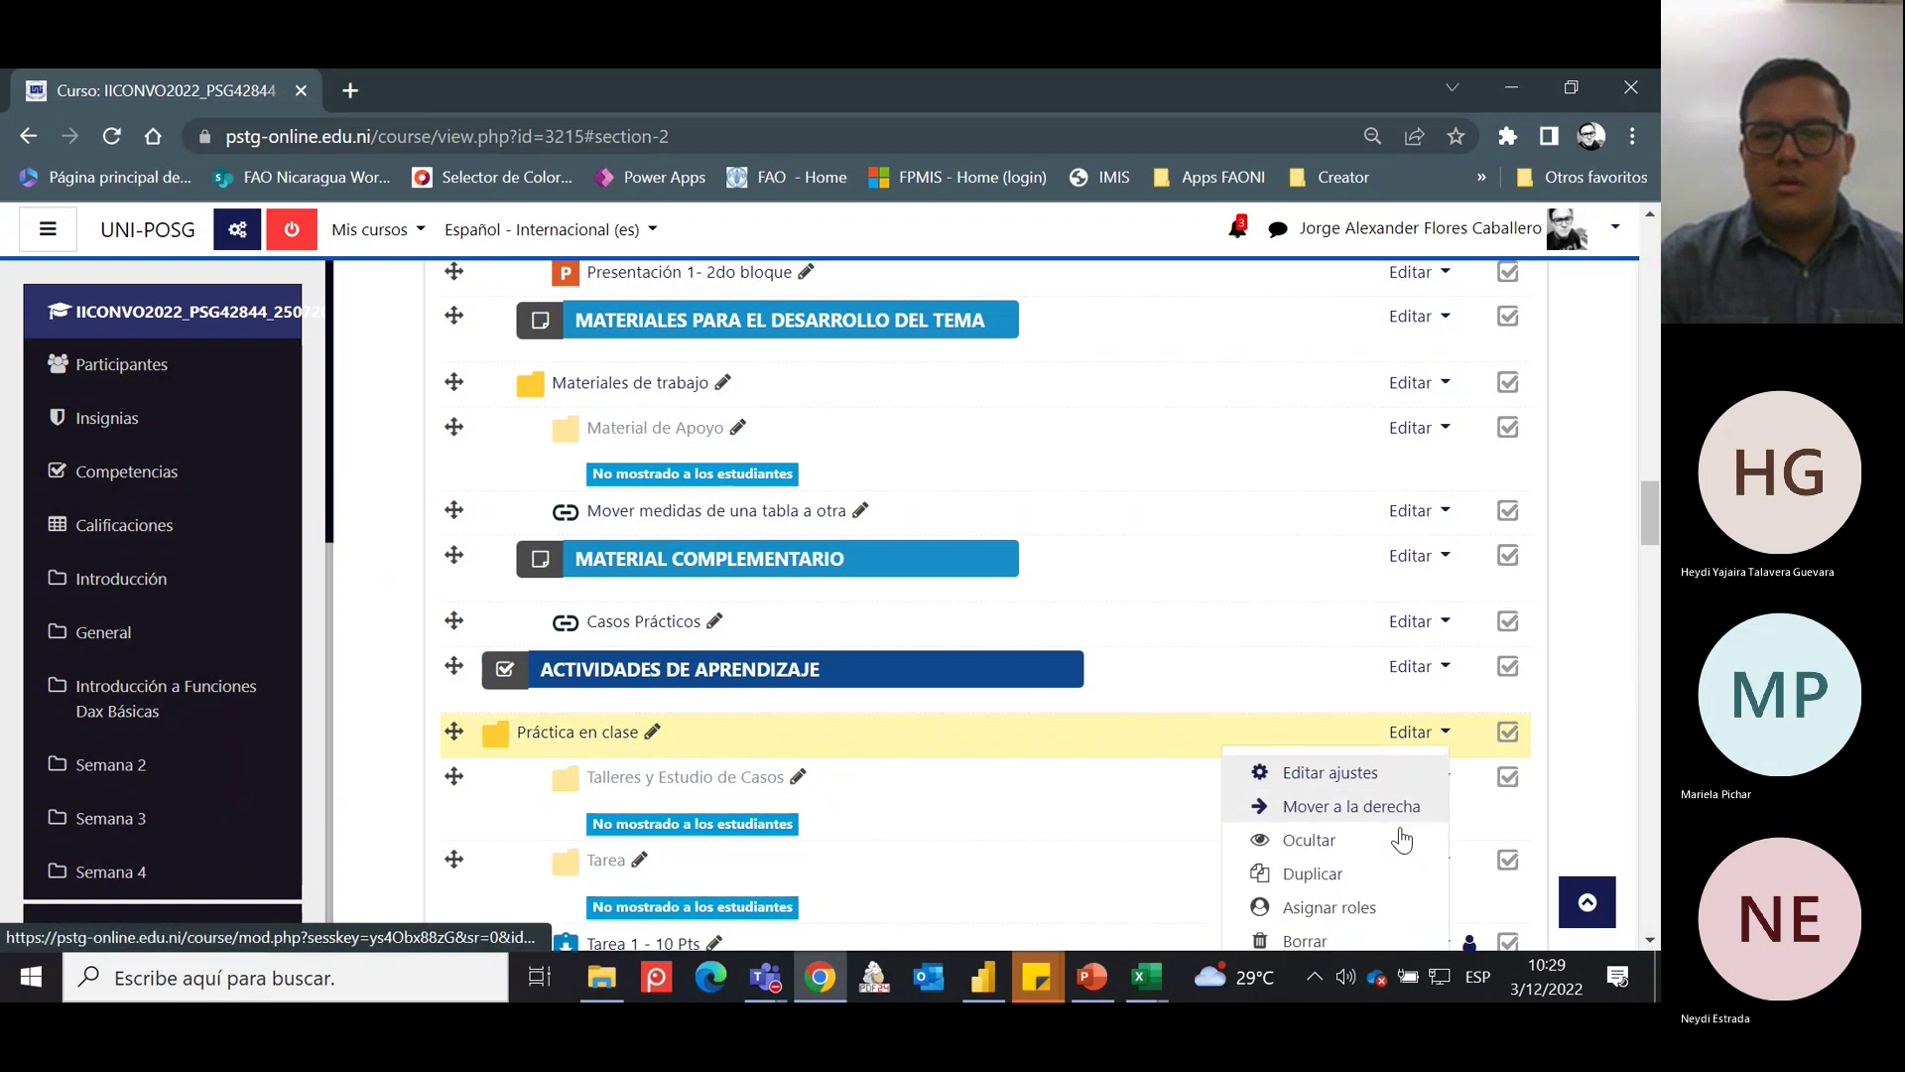
pyautogui.click(1374, 858)
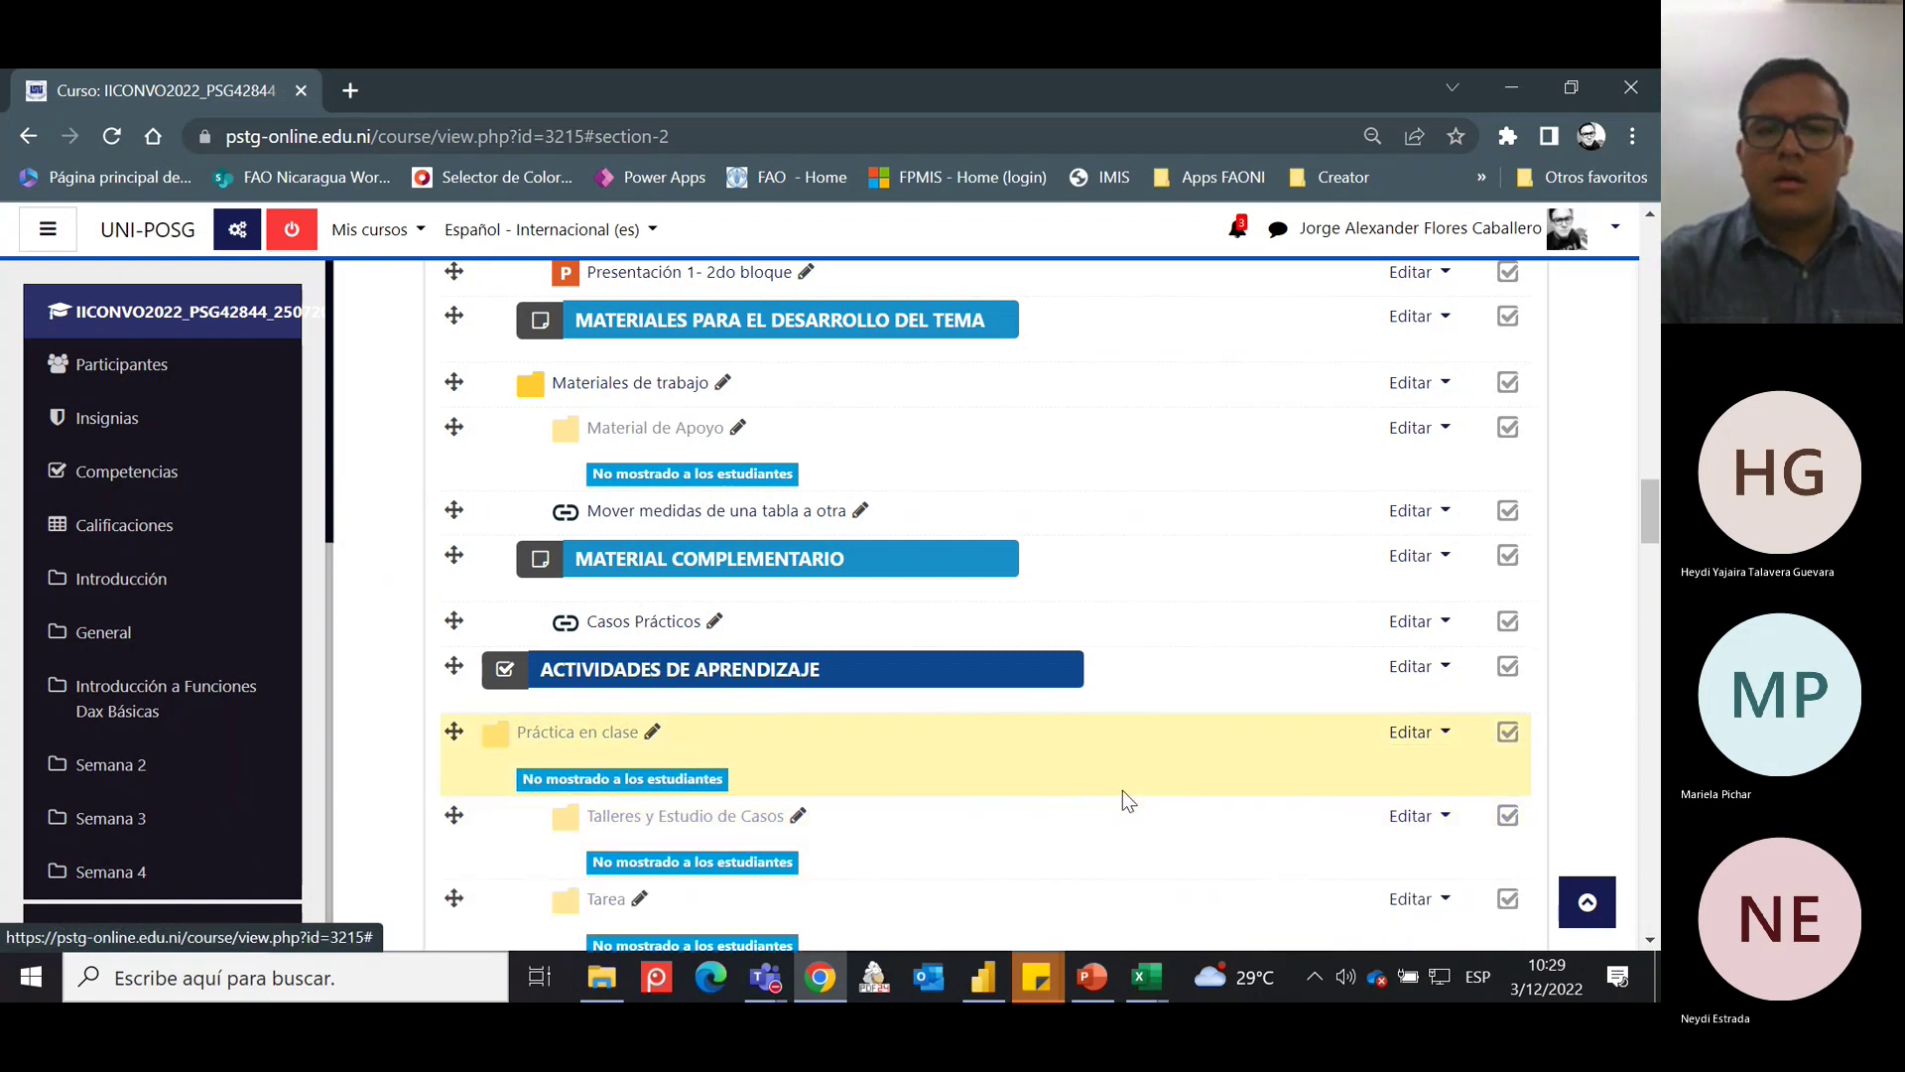
# Open the Comunidad PowerBI resource in a new tab, follow its link, and look through the Power BI Spanish Community page.
pyautogui.moveTo(1649, 506)
pyautogui.mouseDown()
pyautogui.moveTo(1654, 533)
pyautogui.moveTo(1655, 471)
pyautogui.moveTo(1655, 489)
pyautogui.mouseUp()
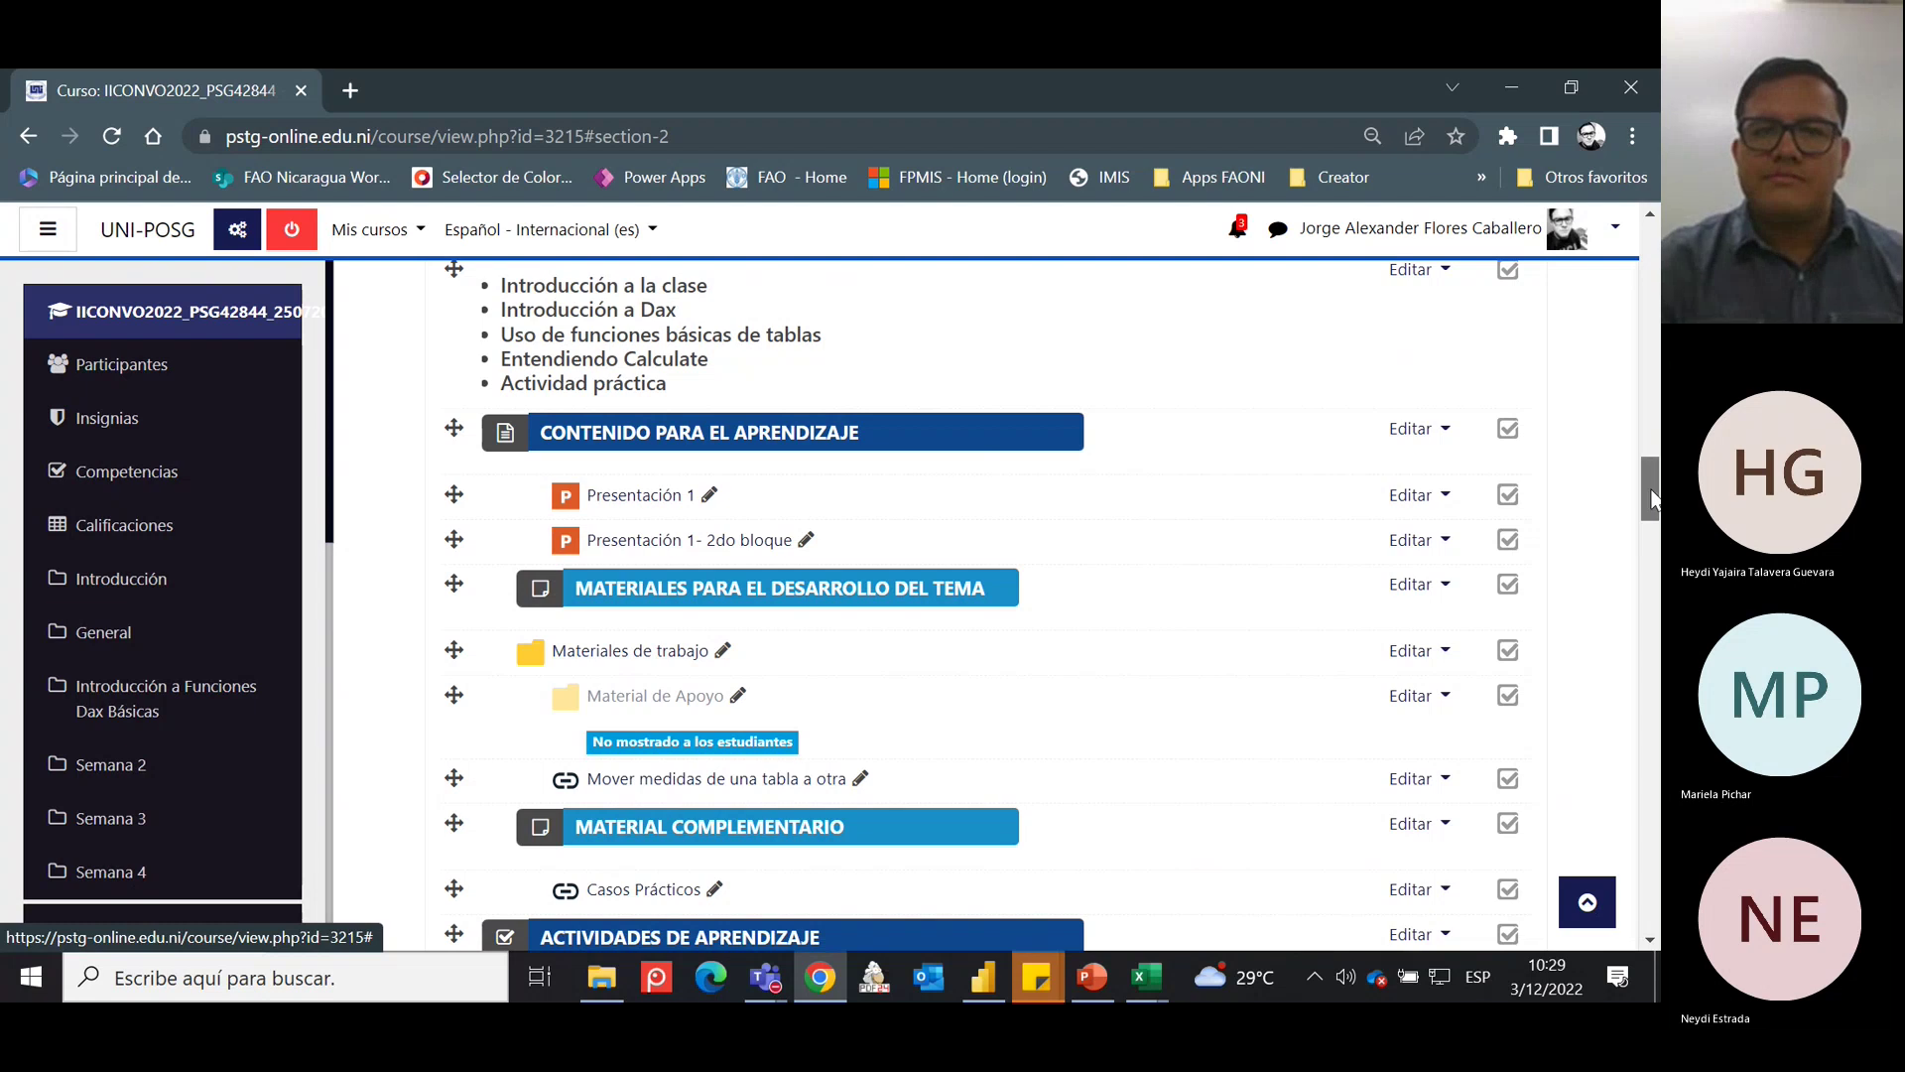
pyautogui.moveTo(1653, 499); pyautogui.dragTo(1655, 411)
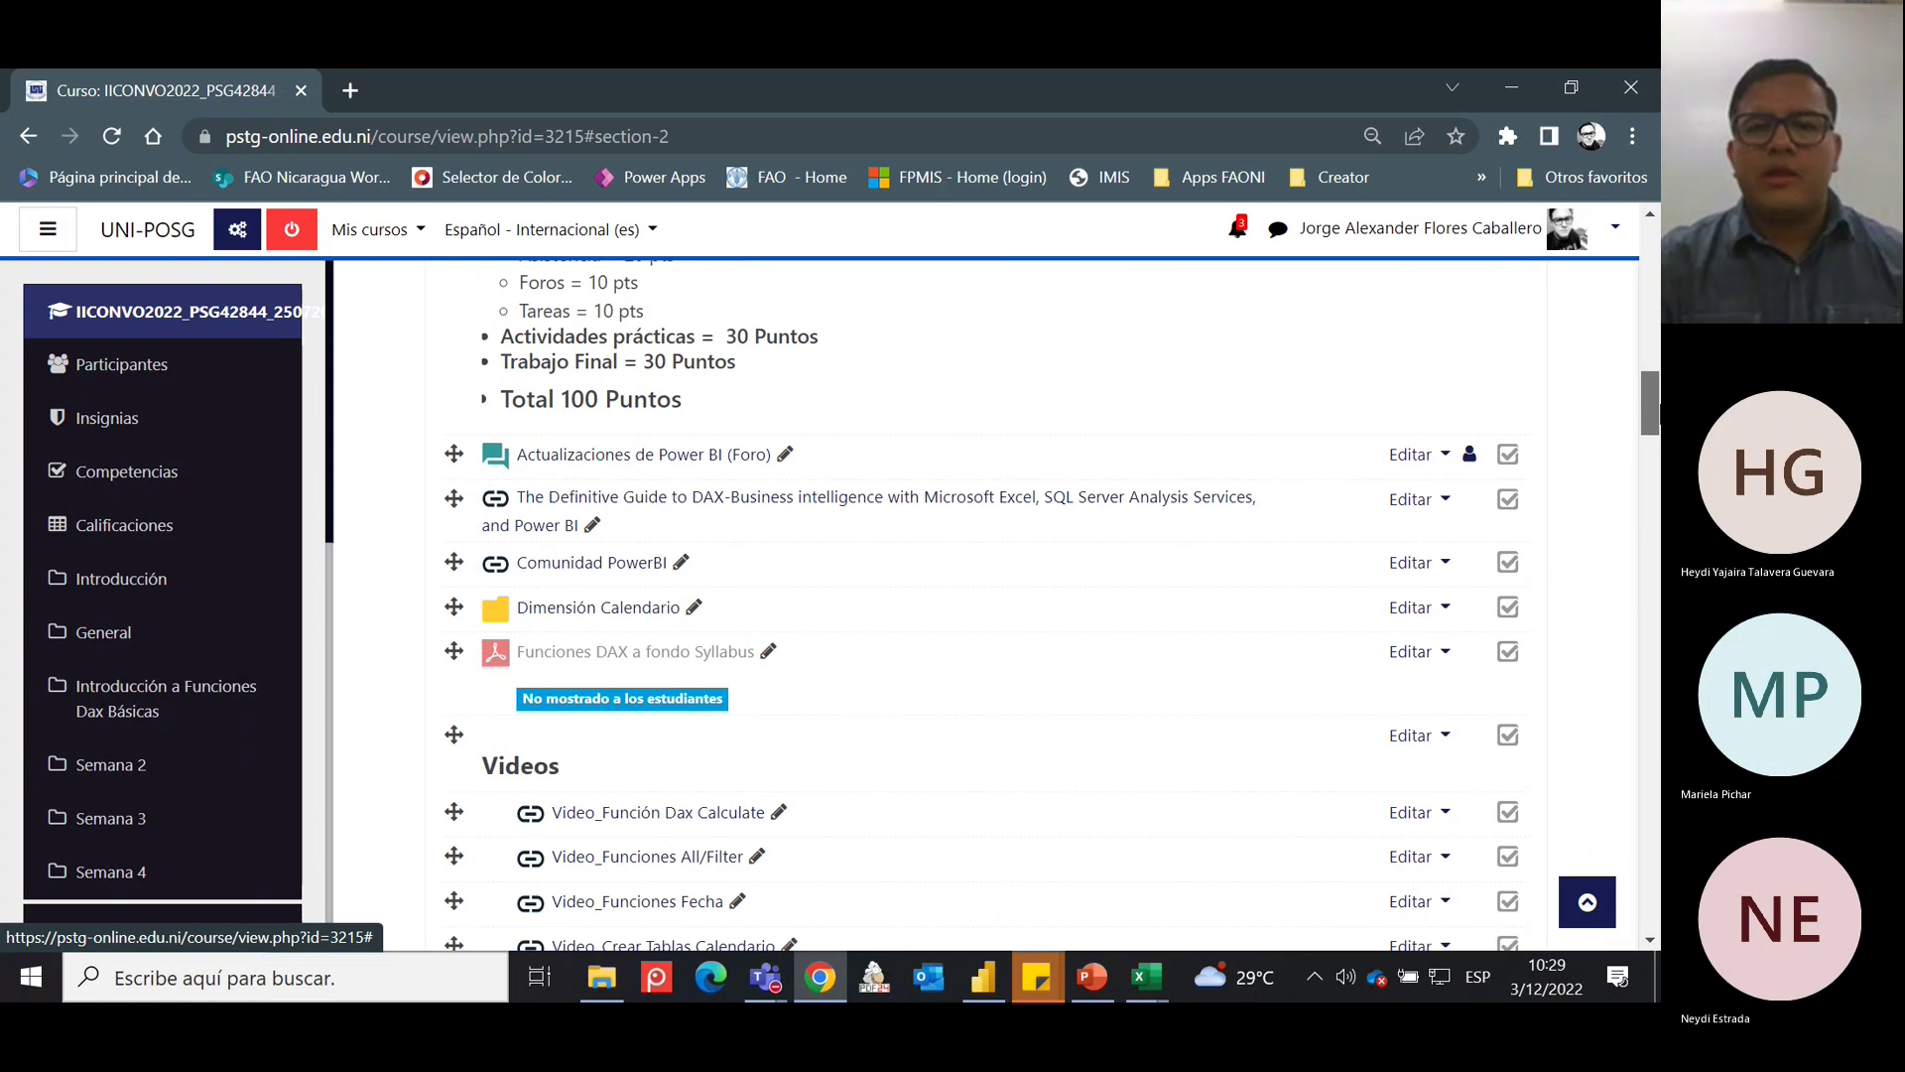
pyautogui.moveTo(1655, 411)
pyautogui.mouseDown()
pyautogui.moveTo(1656, 429)
pyautogui.moveTo(1656, 409)
pyautogui.mouseUp()
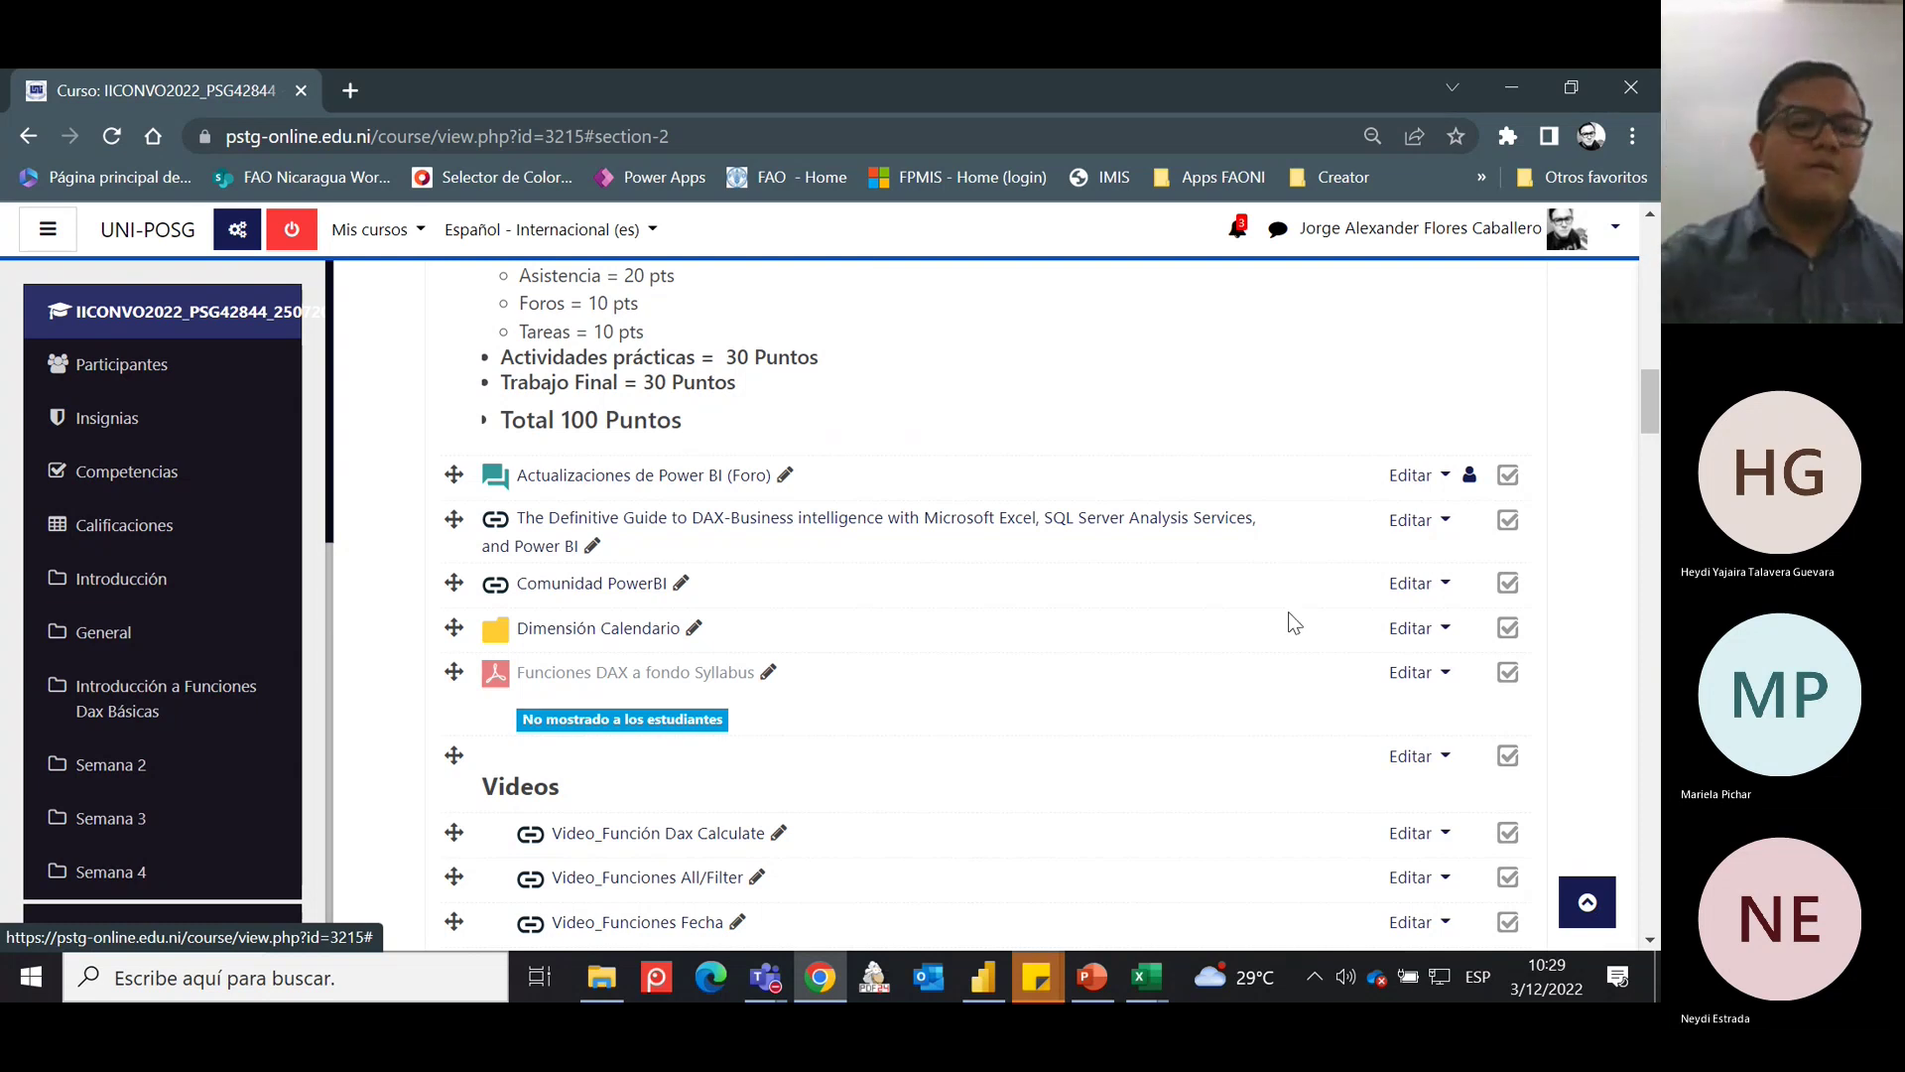
pyautogui.rightClick(509, 599)
pyautogui.click(592, 606)
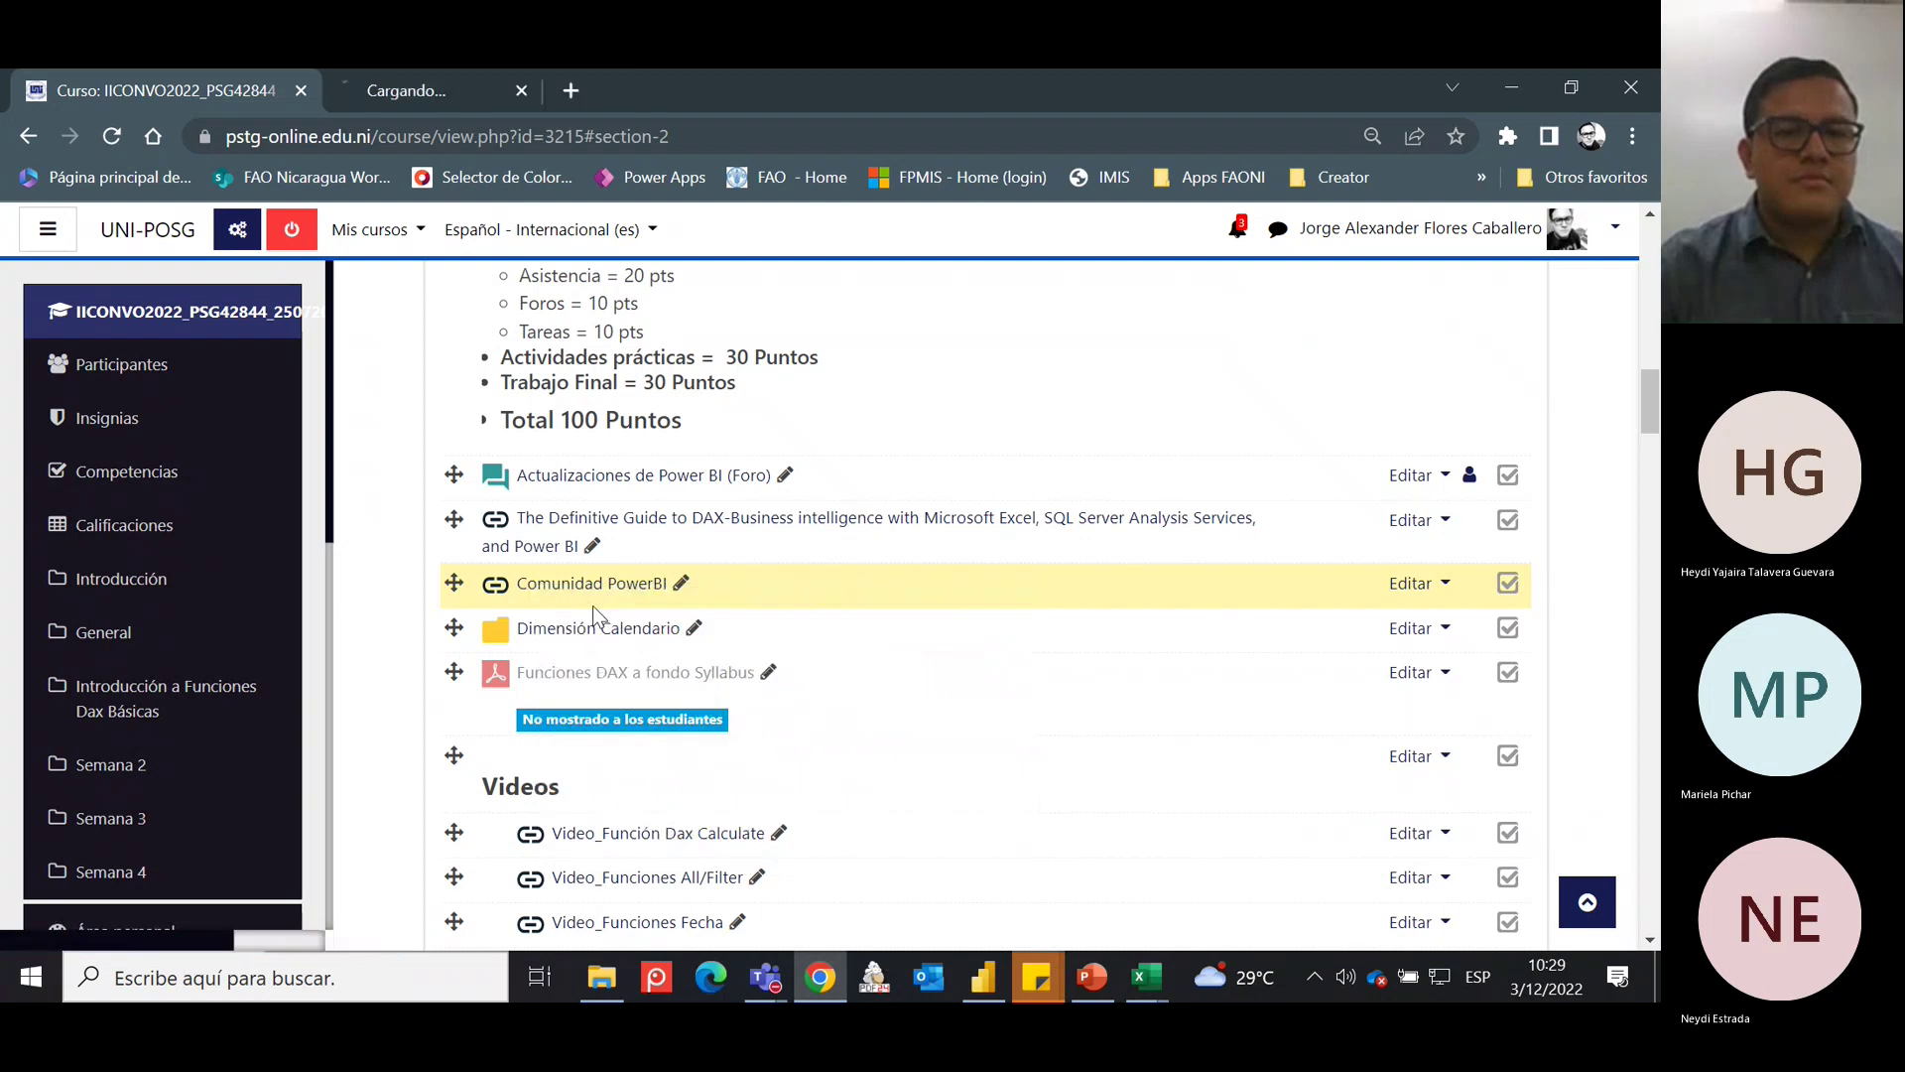
pyautogui.click(496, 88)
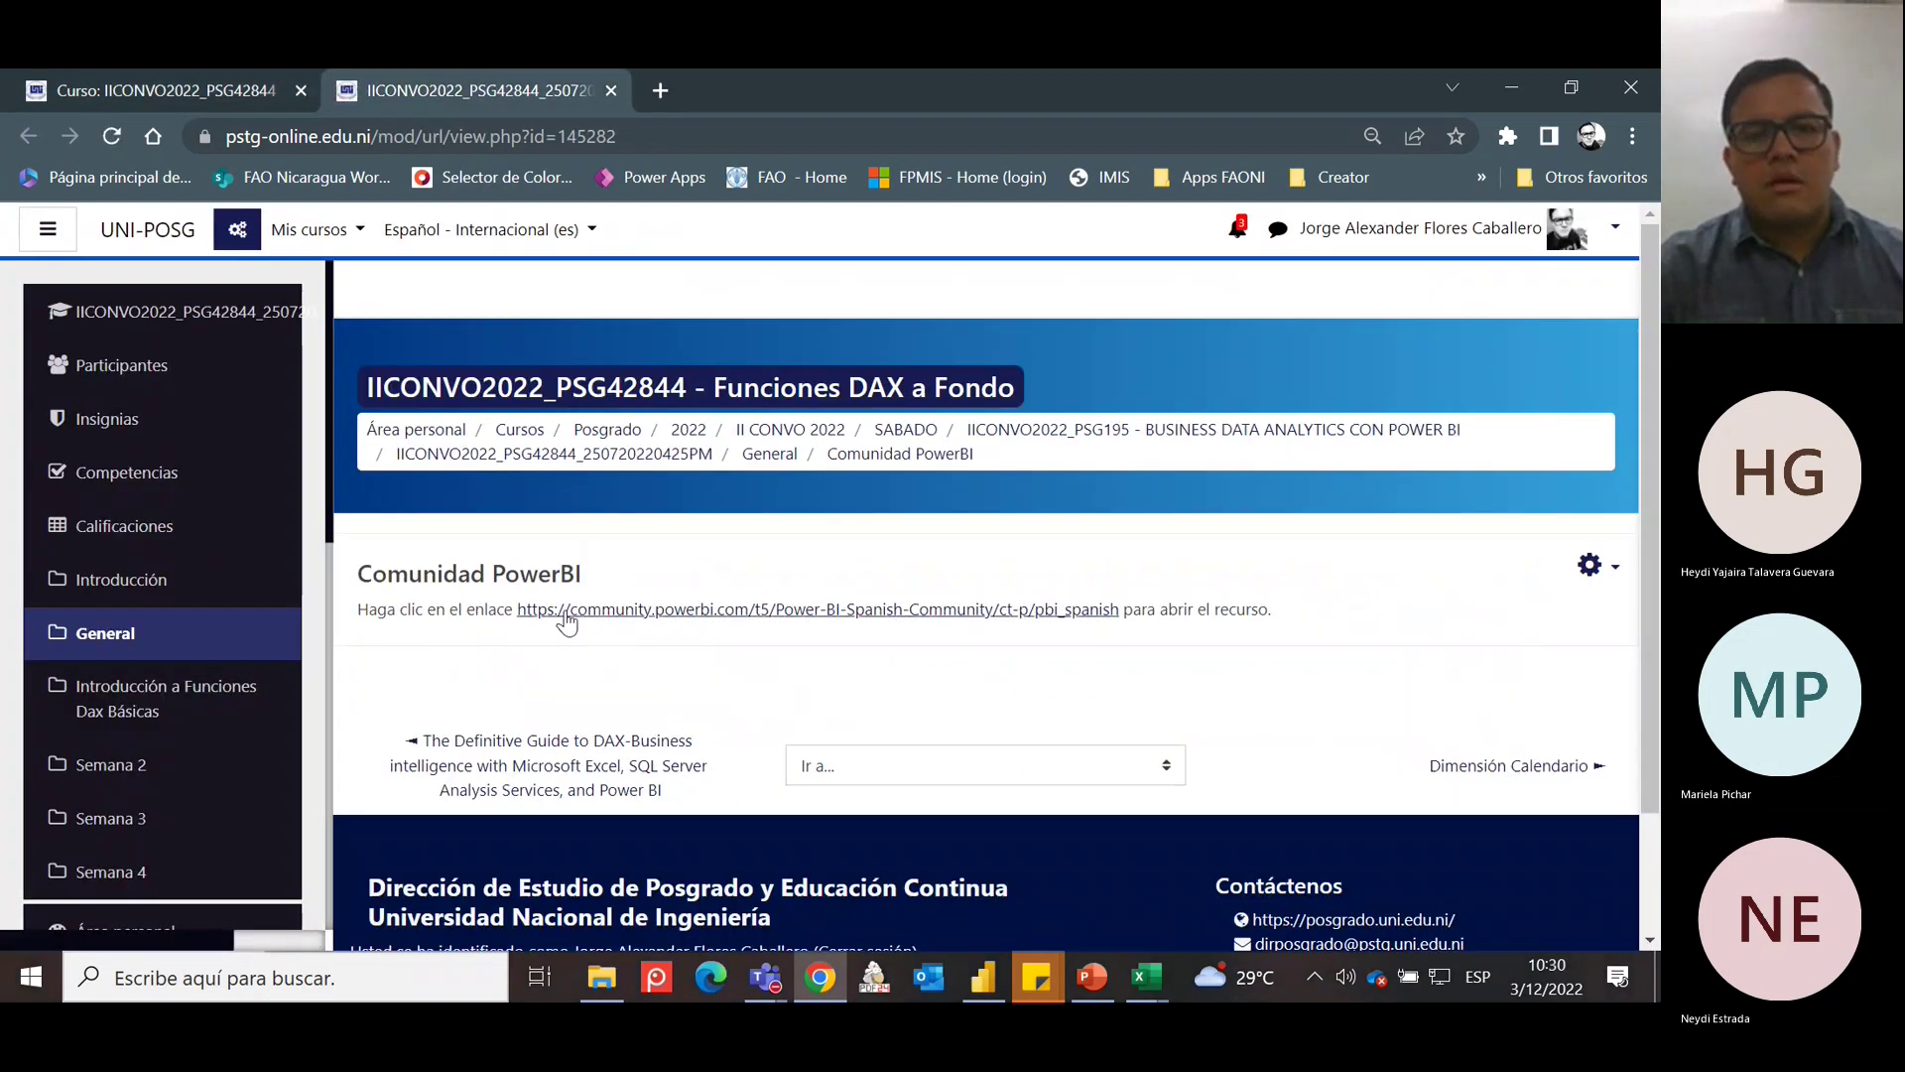
pyautogui.click(635, 609)
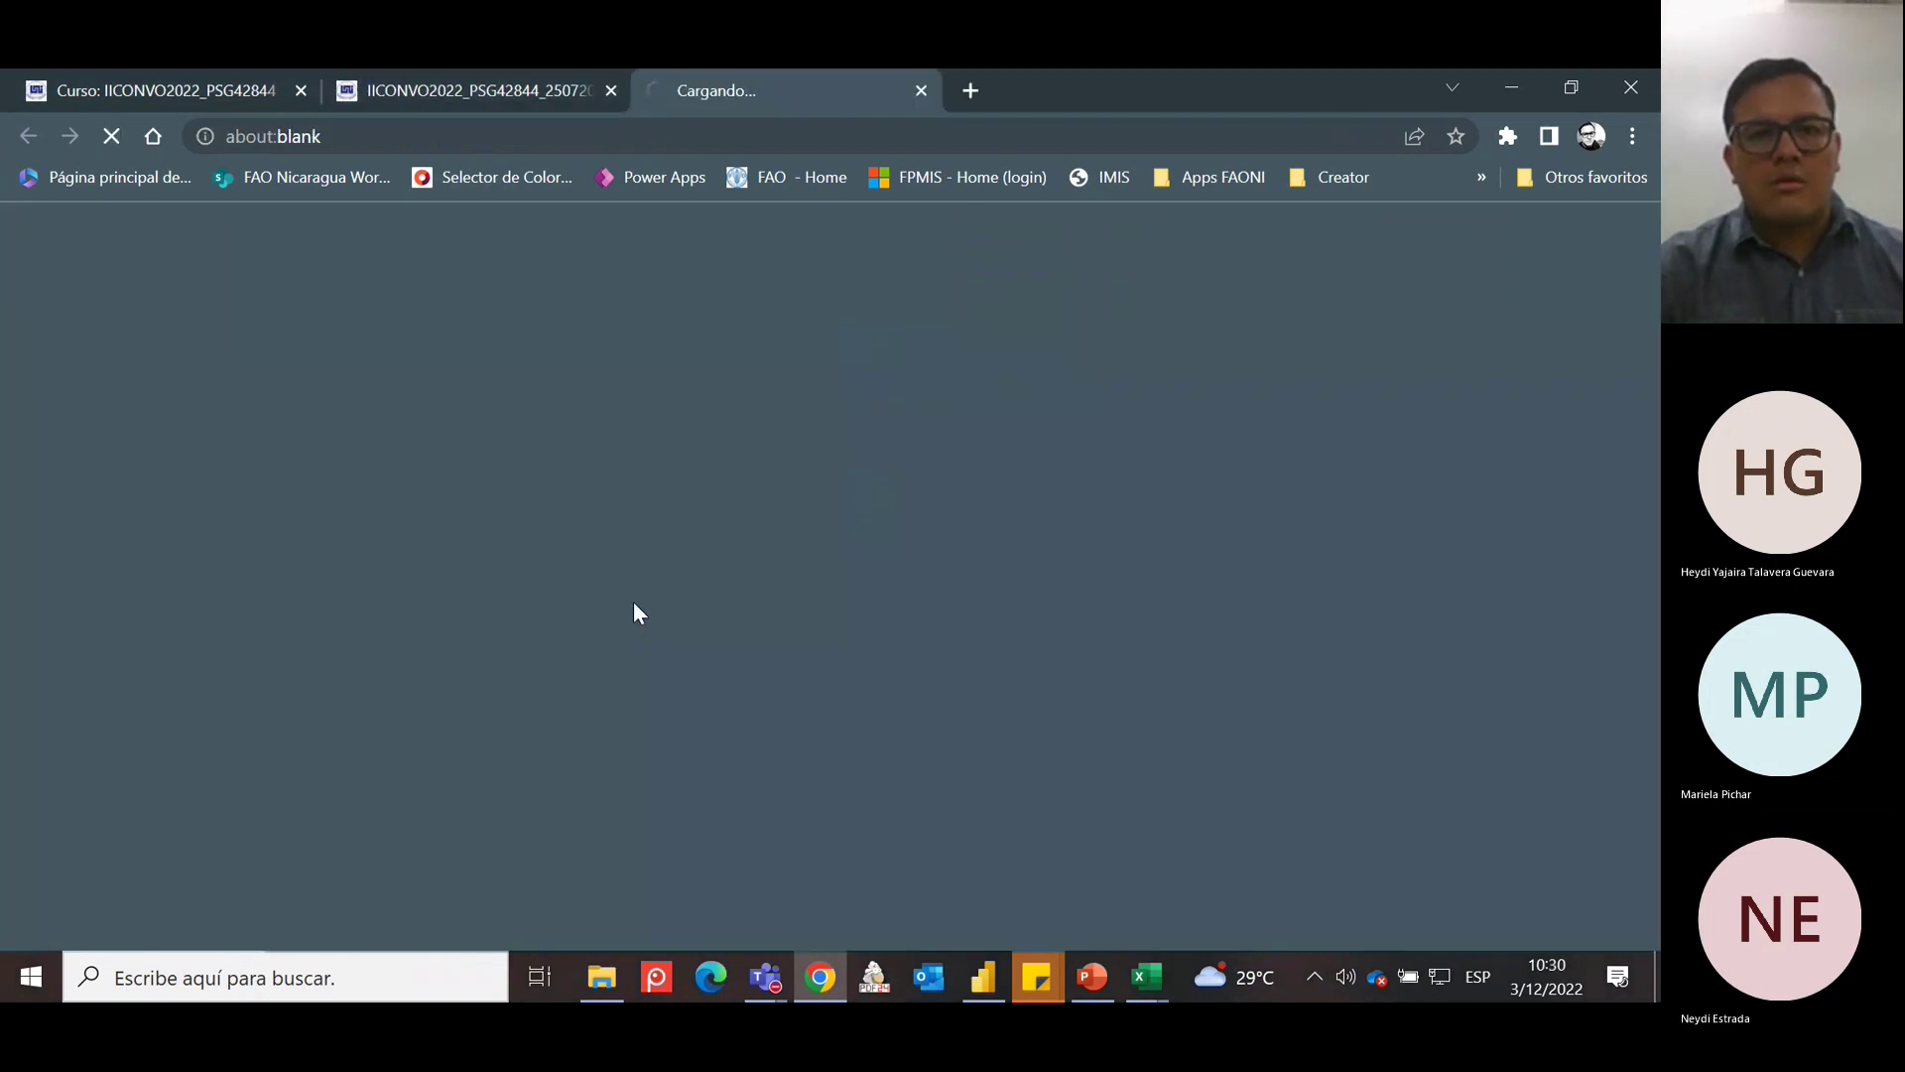
pyautogui.click(611, 91)
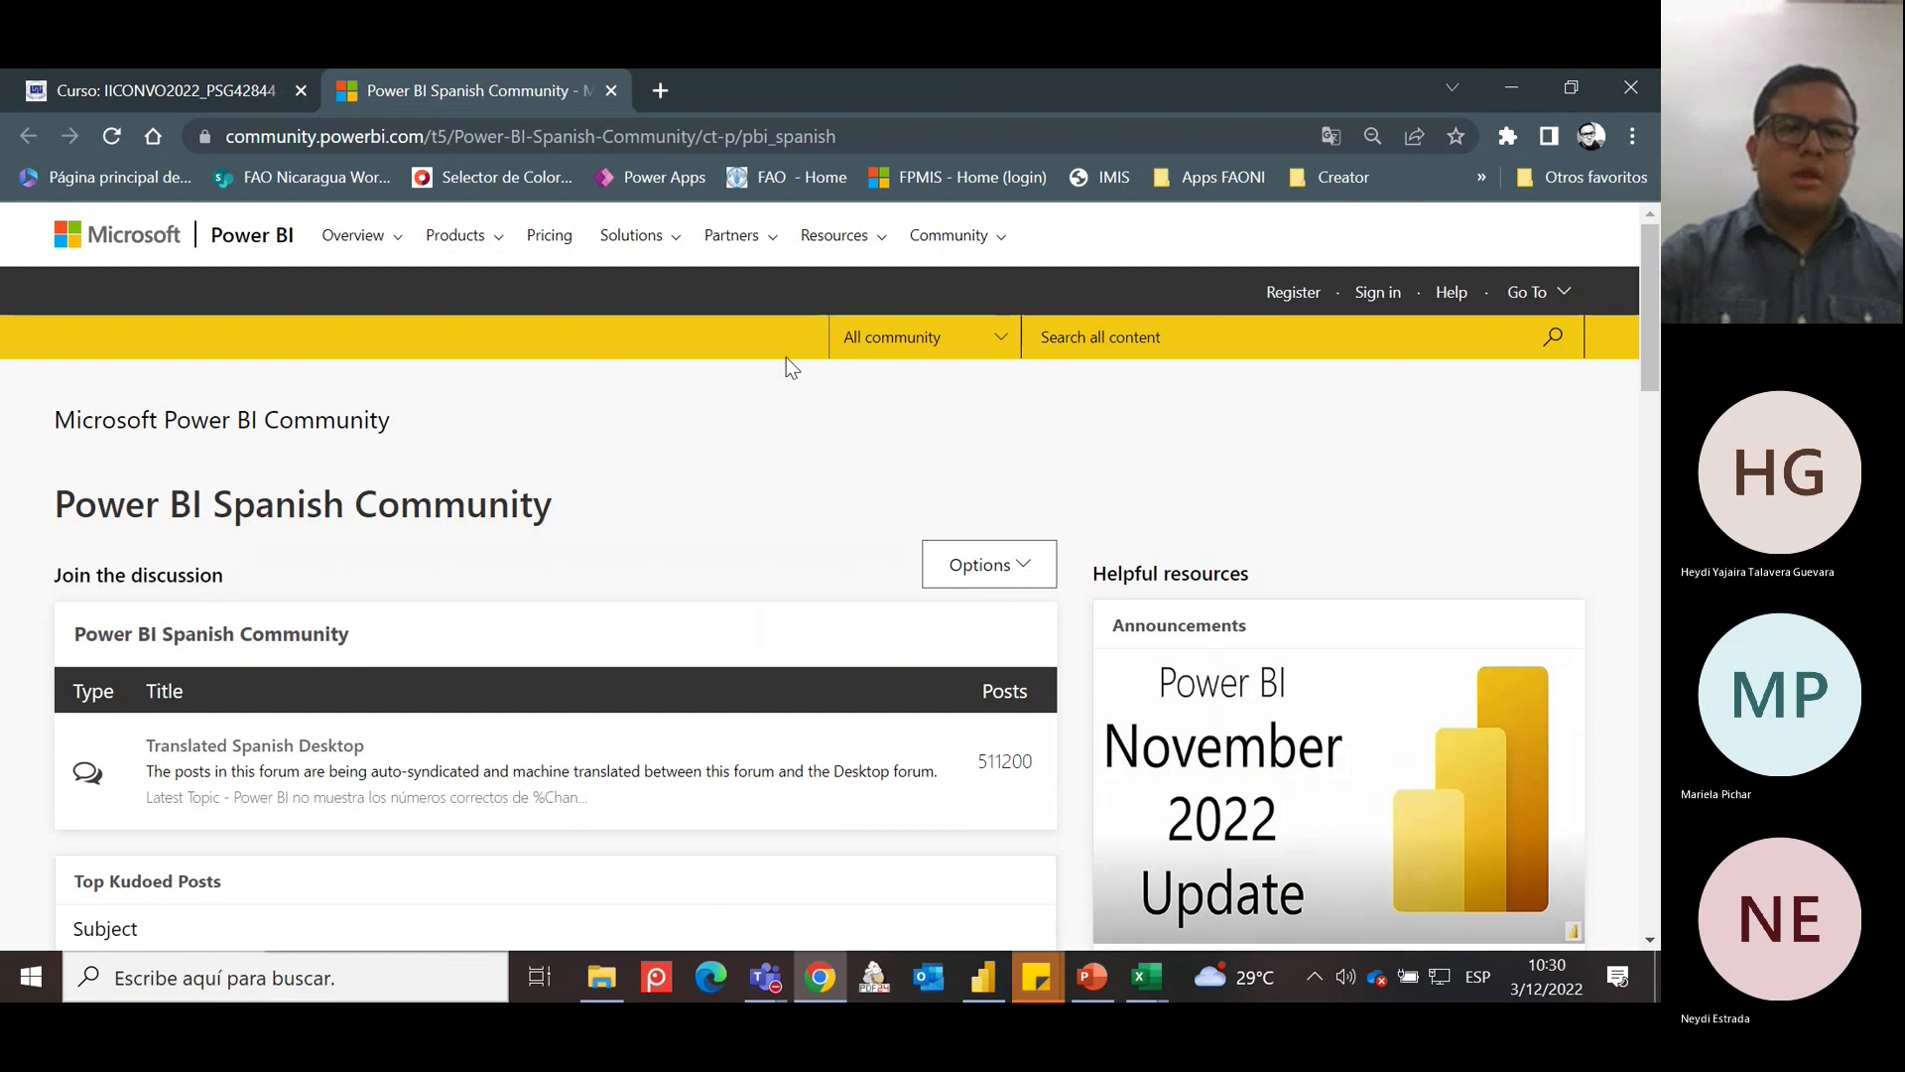
pyautogui.moveTo(1641, 254); pyautogui.dragTo(1652, 539)
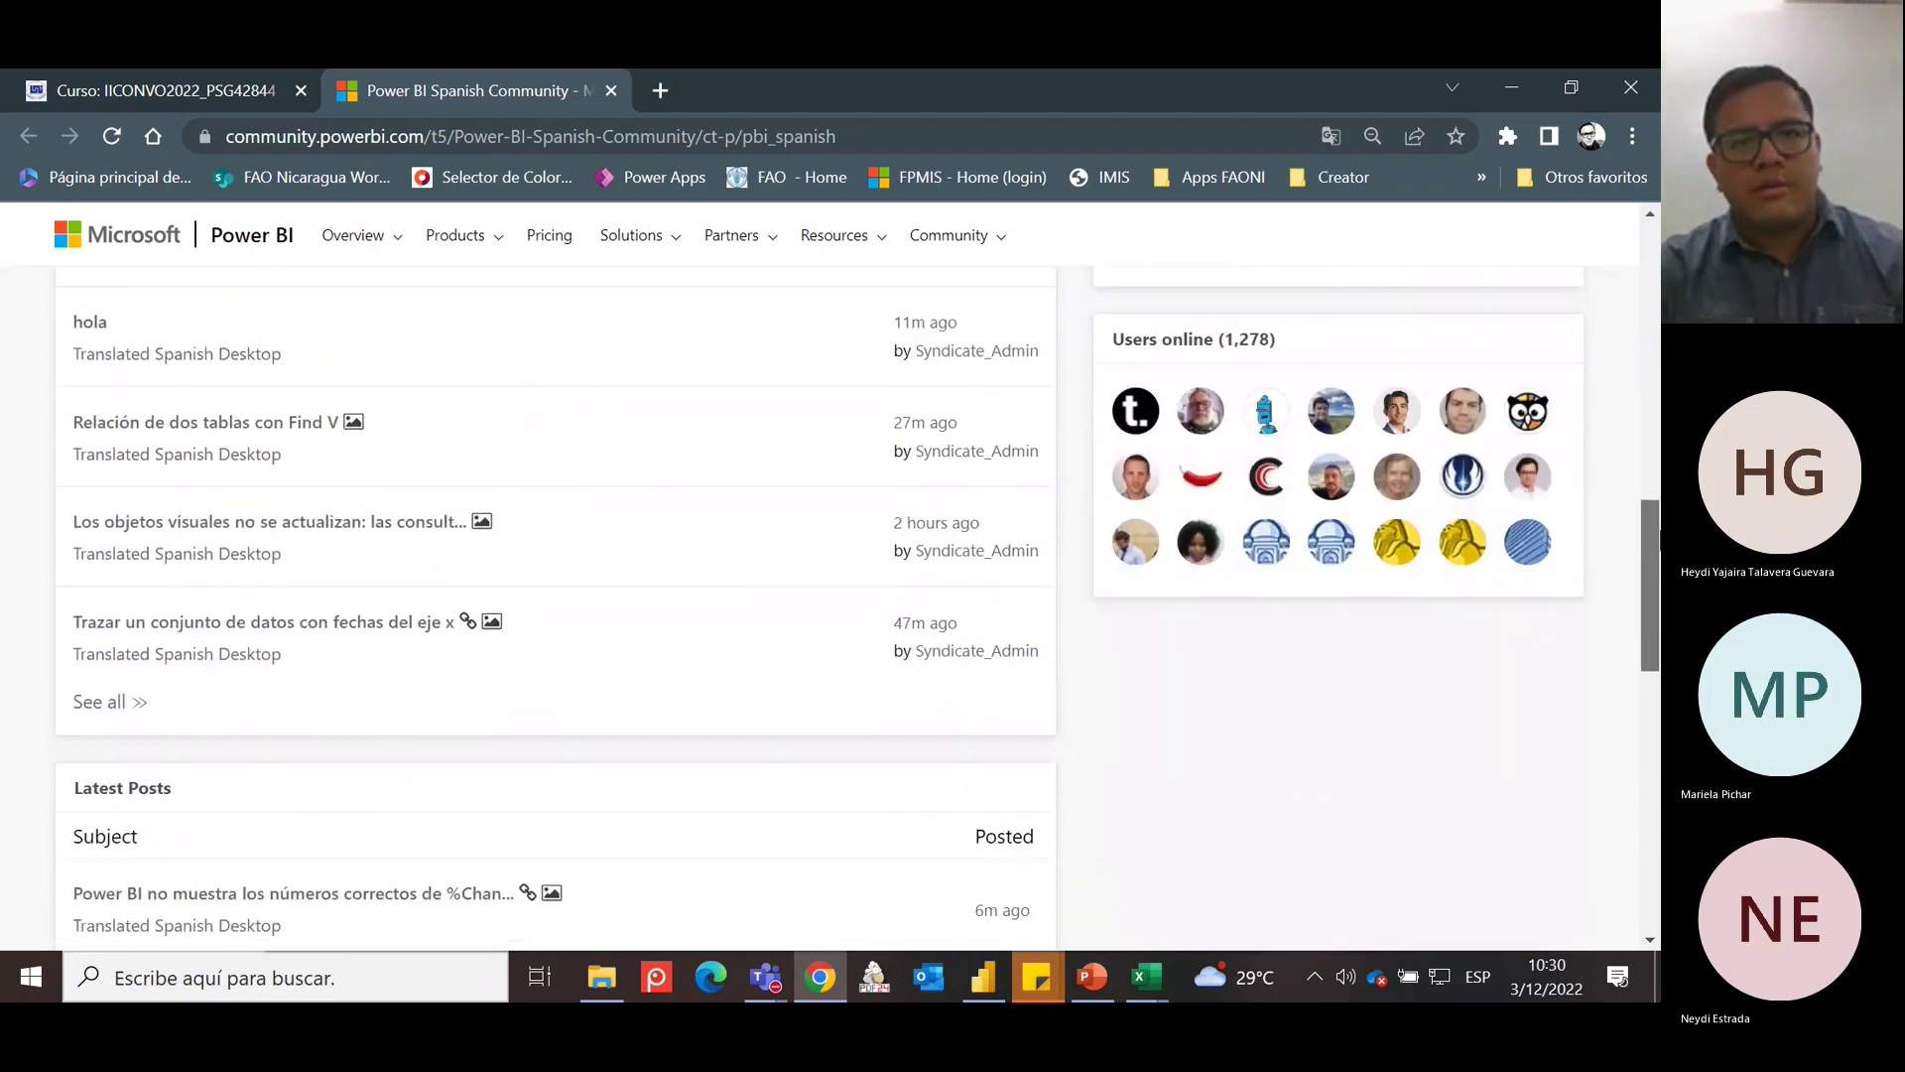
# Close the community page, open the Mover medidas de una tabla a otra resource in a new tab, look through the article and close it.
pyautogui.click(613, 92)
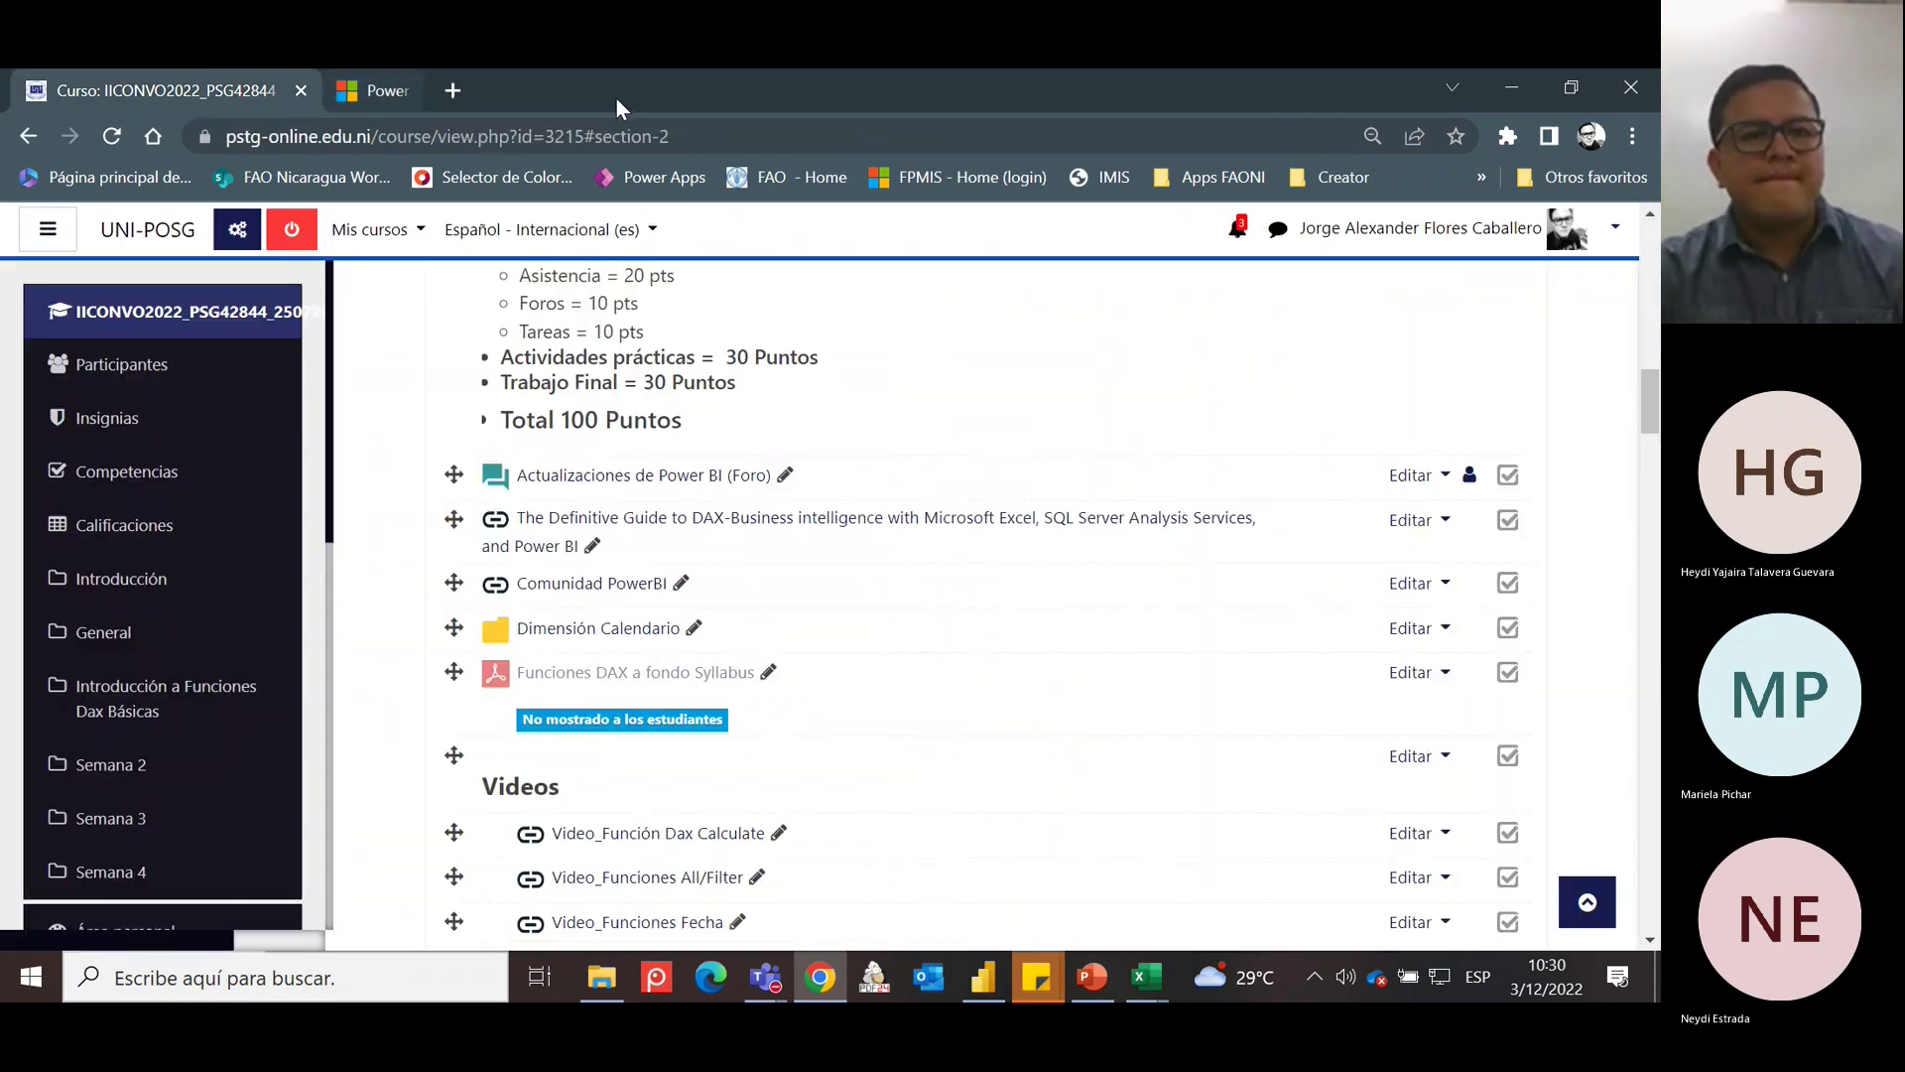
pyautogui.scroll(-5, 1161, 459)
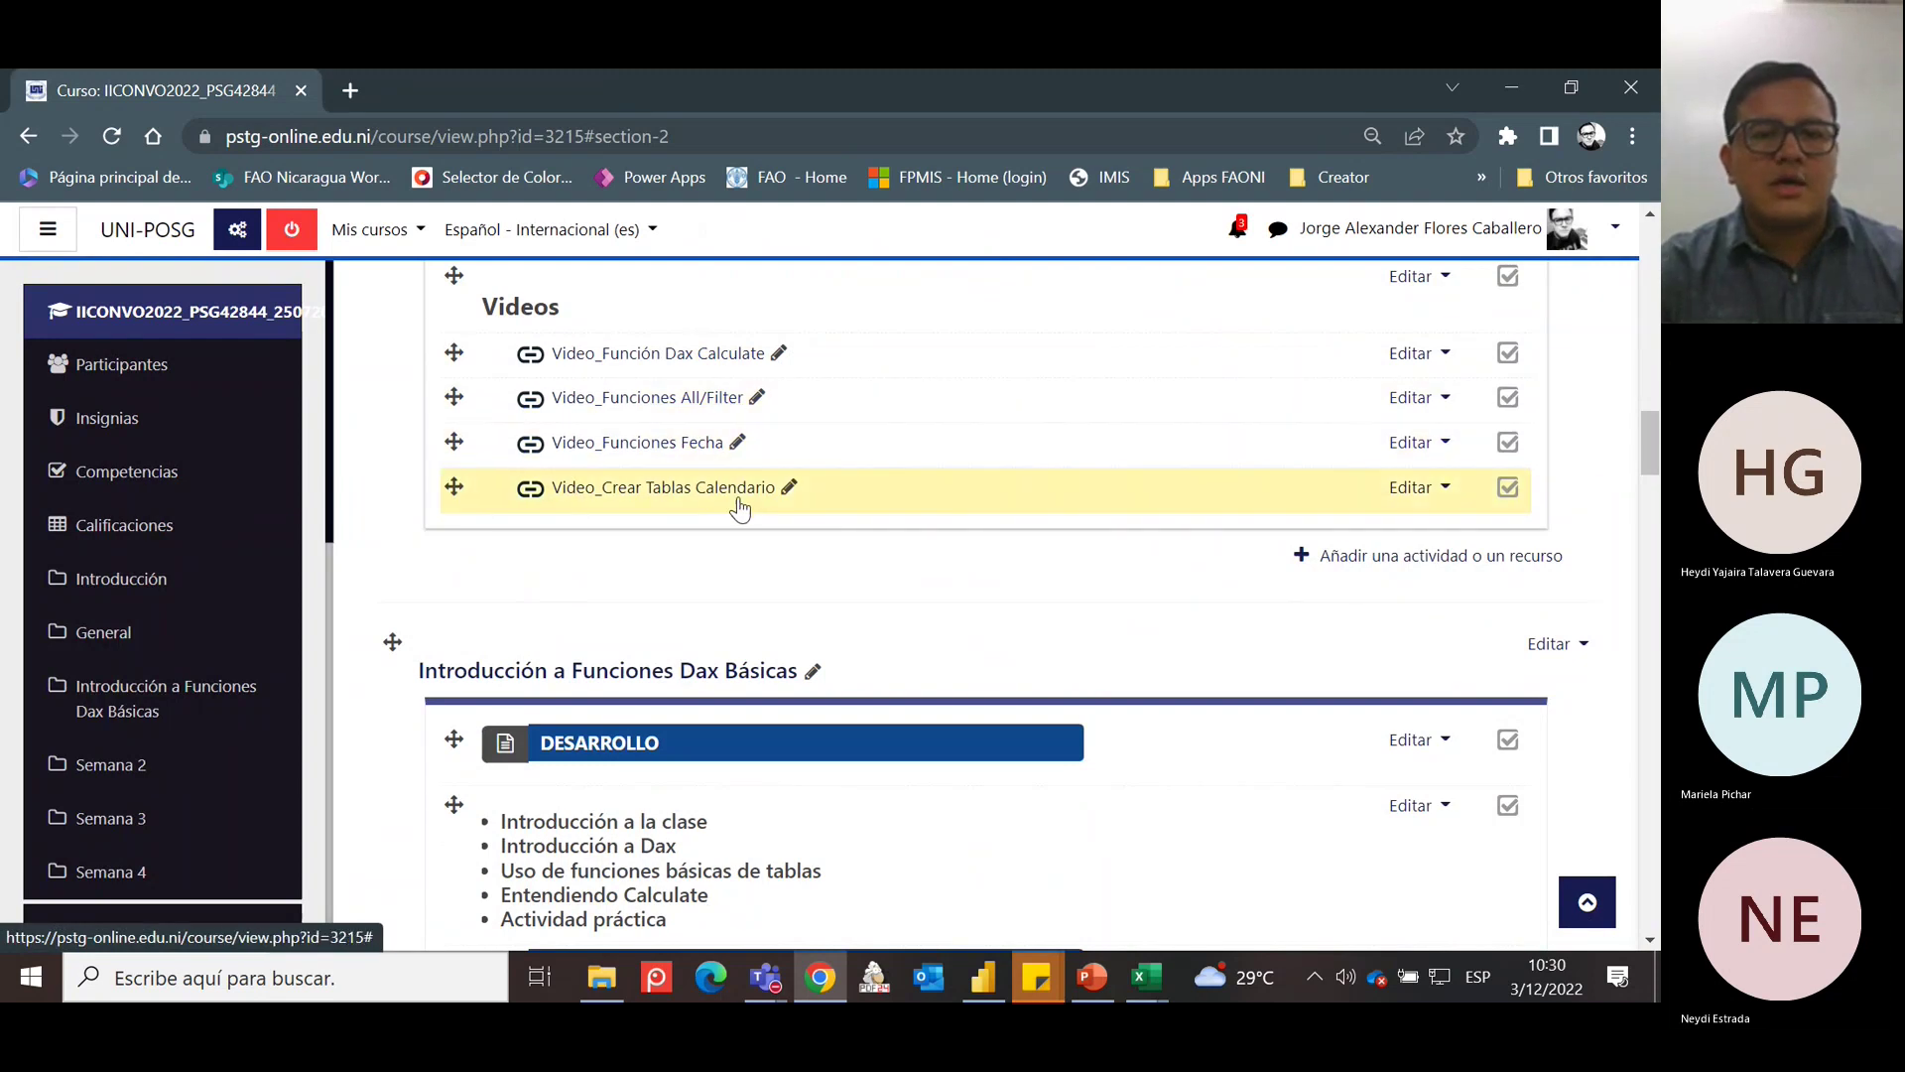
pyautogui.moveTo(1653, 459); pyautogui.dragTo(1655, 536)
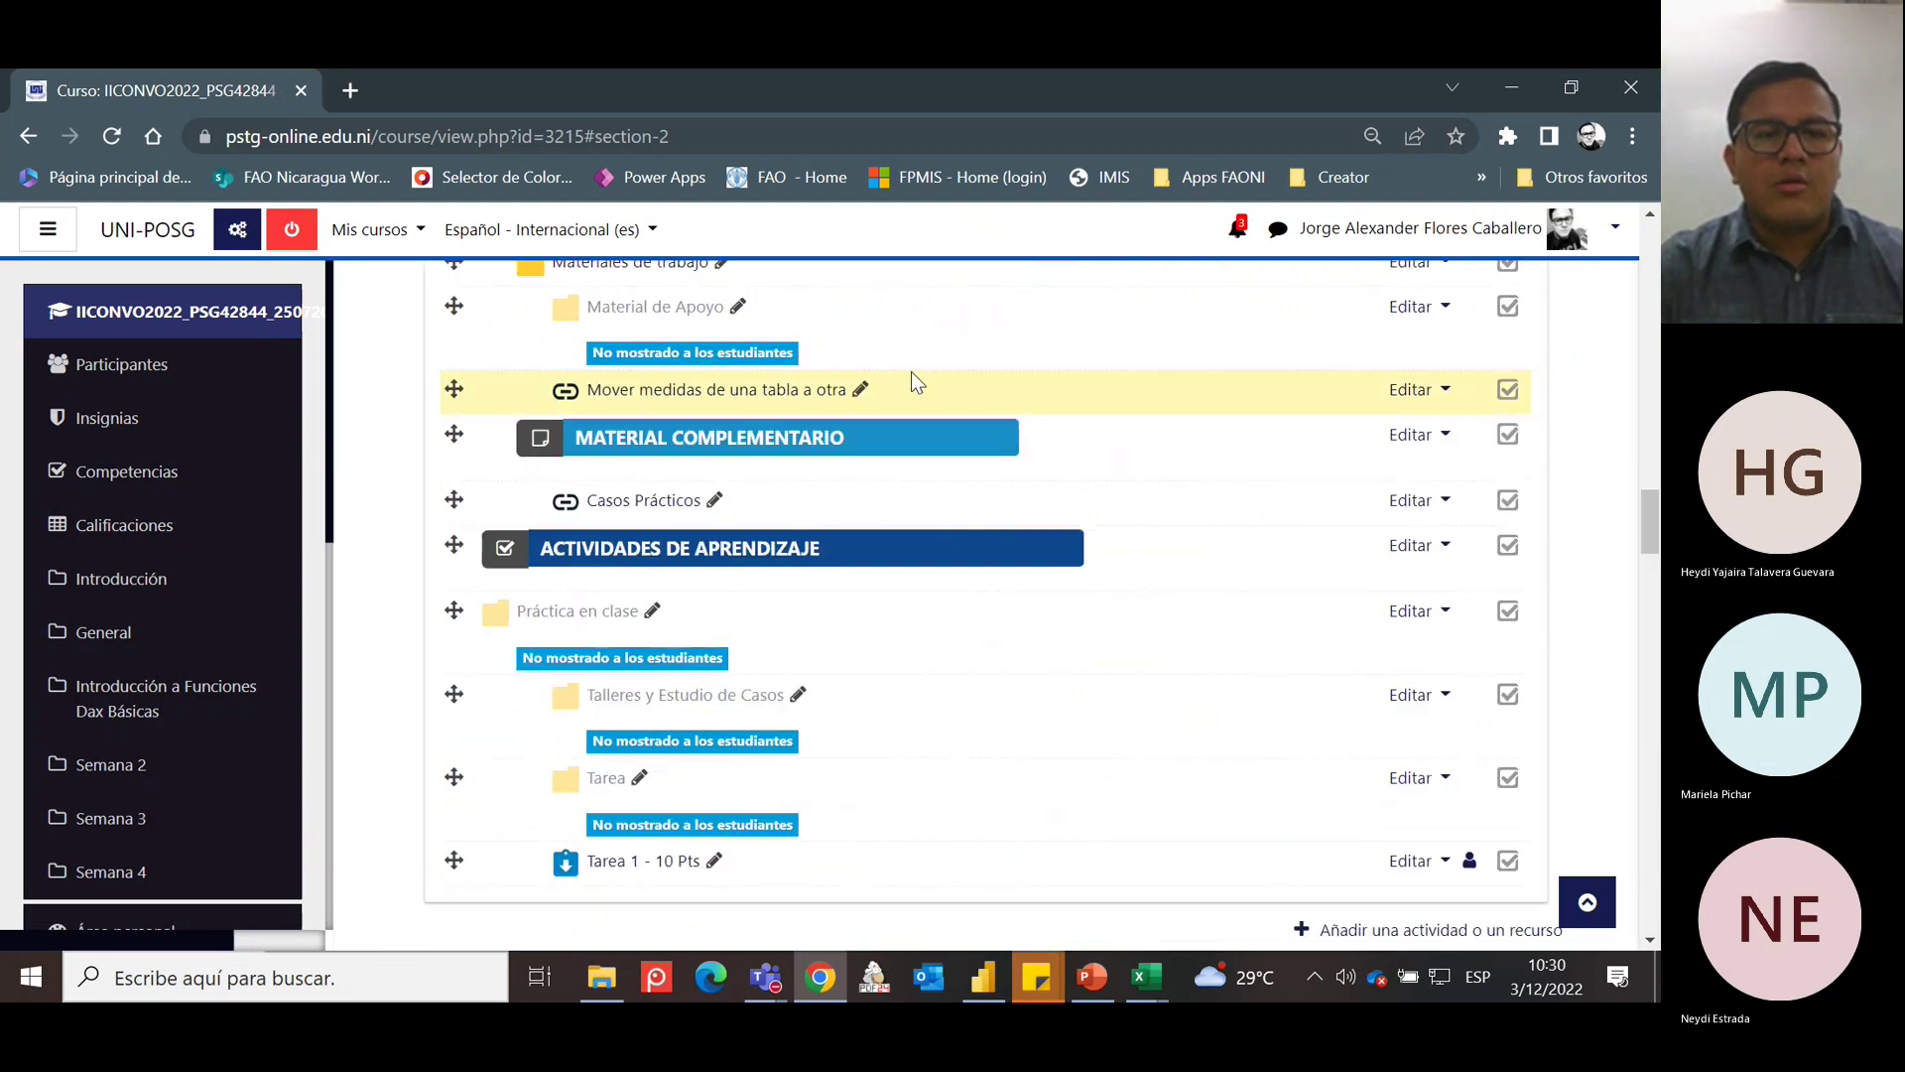
pyautogui.rightClick(790, 401)
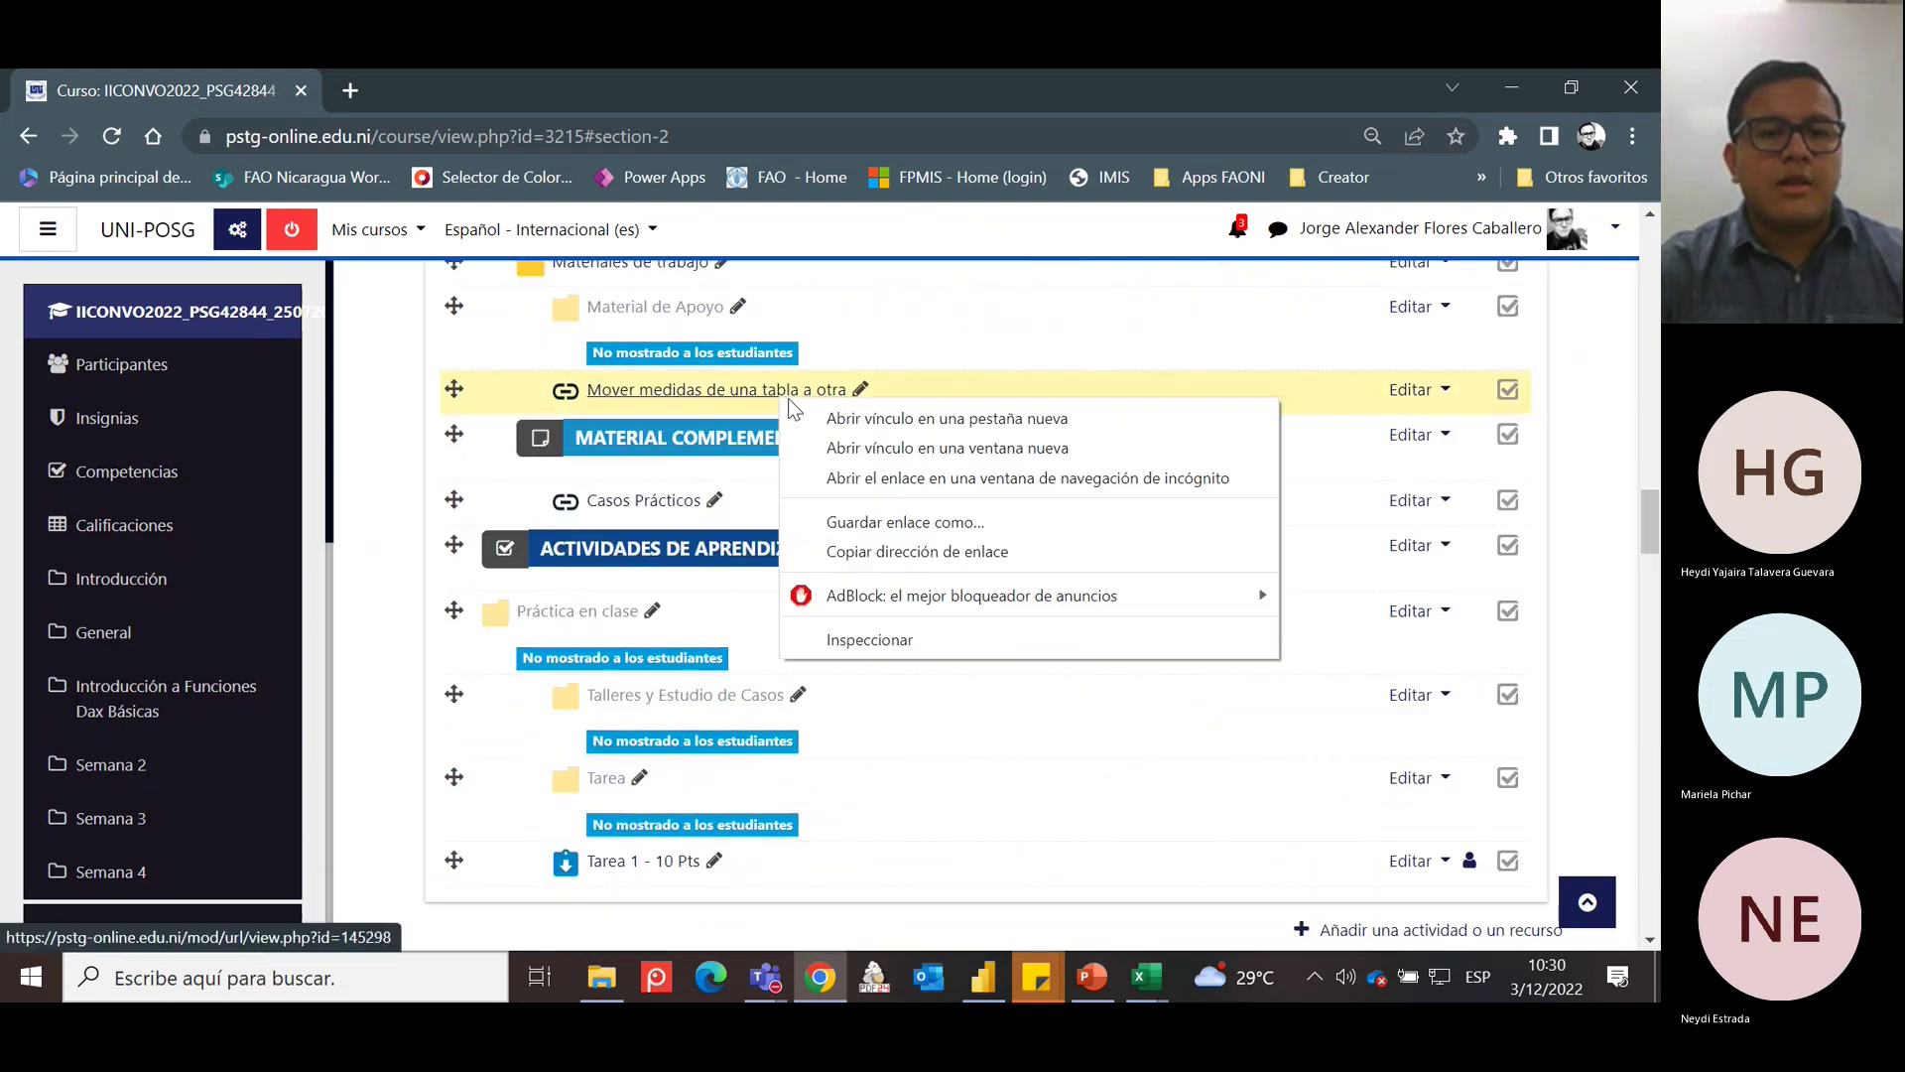
pyautogui.click(878, 419)
pyautogui.click(467, 93)
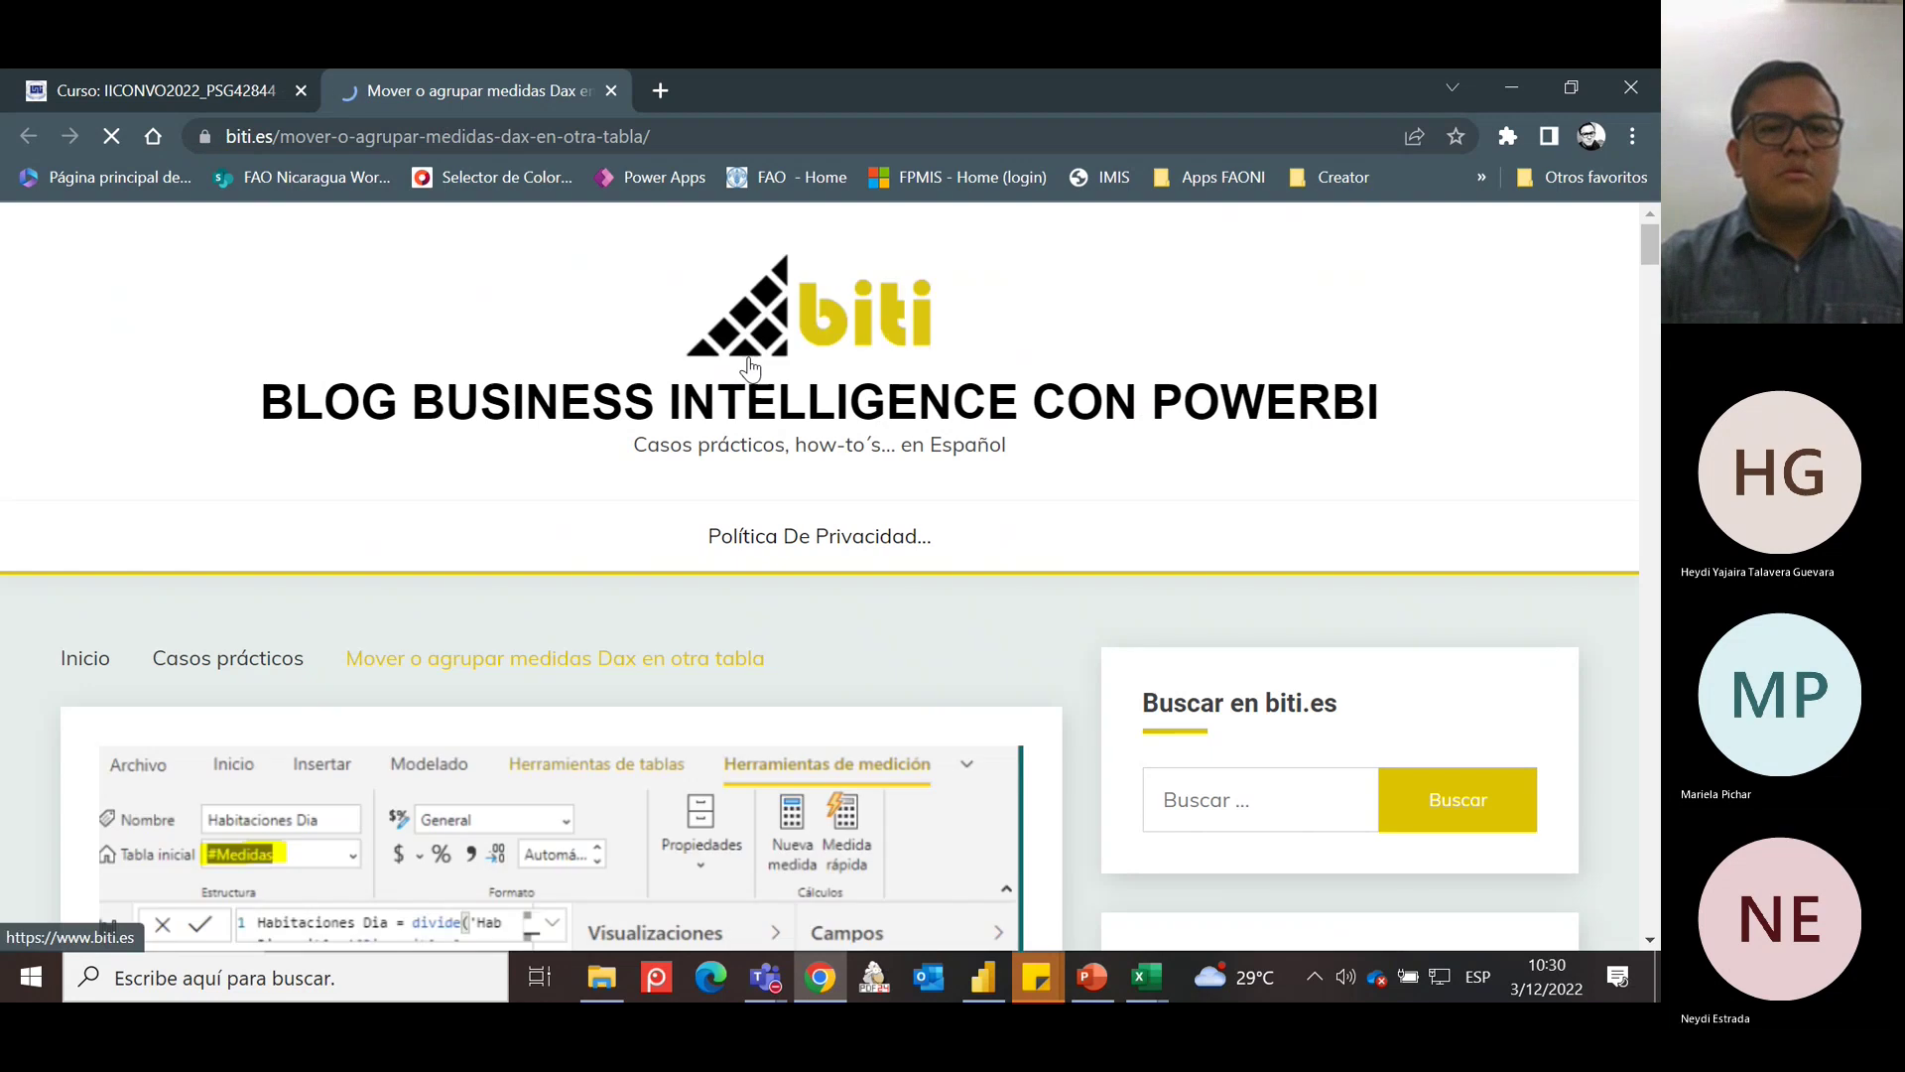
pyautogui.moveTo(1652, 256); pyautogui.dragTo(1647, 417)
pyautogui.click(612, 91)
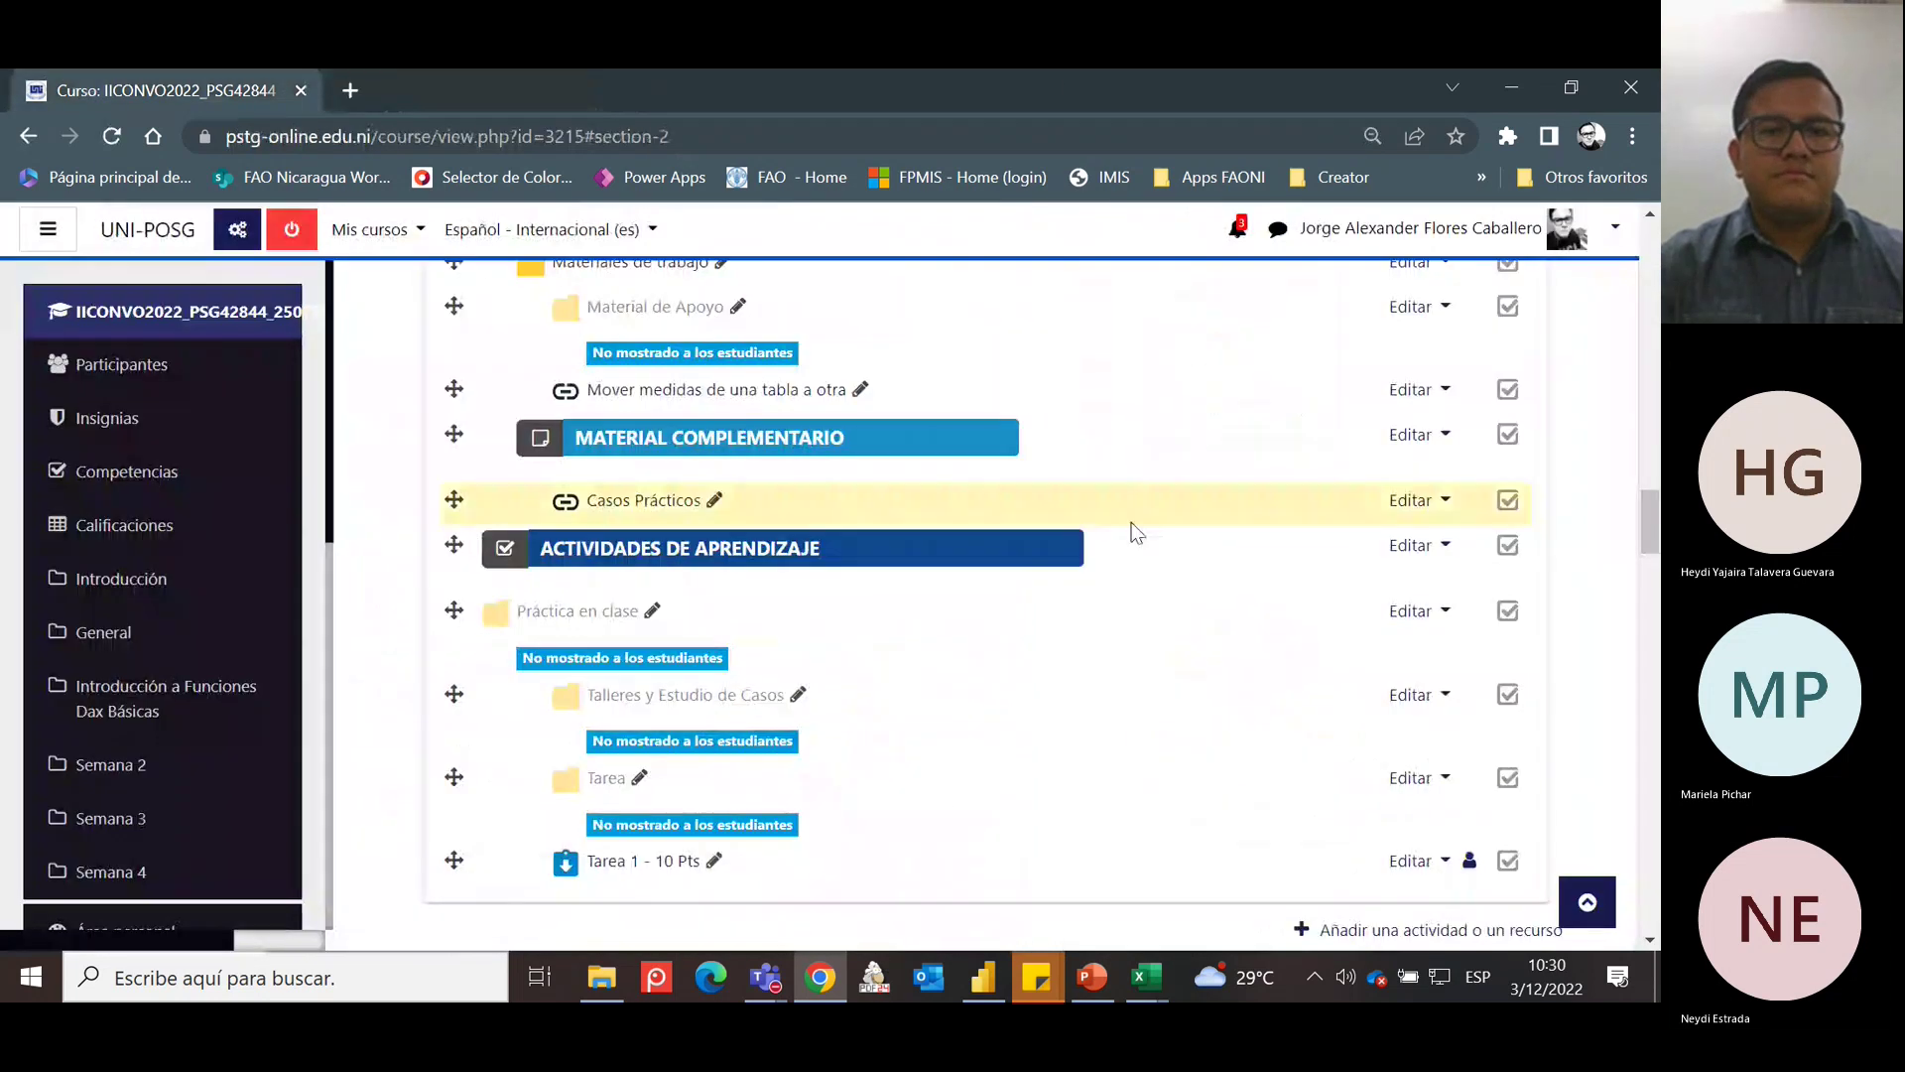
# Open the Casos Prácticos resource, look through the blog's case studies category, and go back.
pyautogui.click(671, 502)
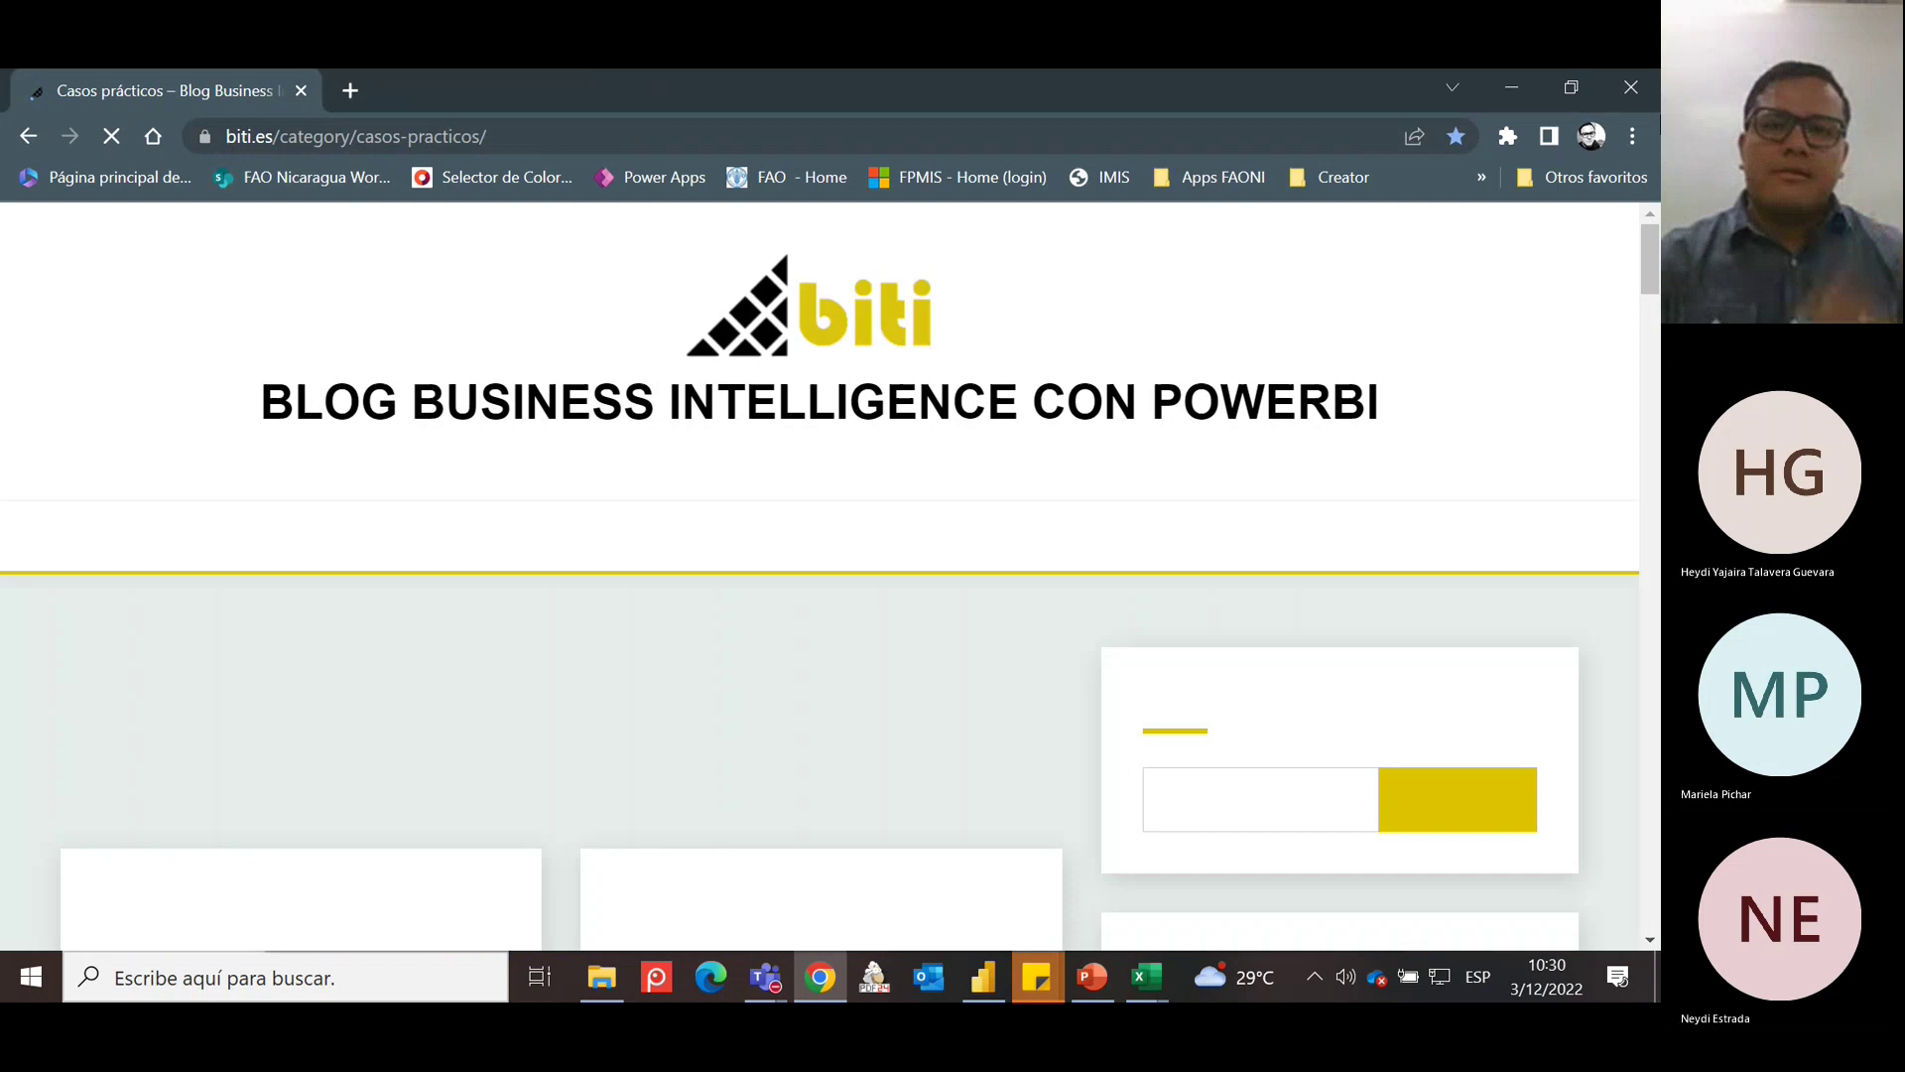
pyautogui.moveTo(1650, 268); pyautogui.dragTo(673, 79)
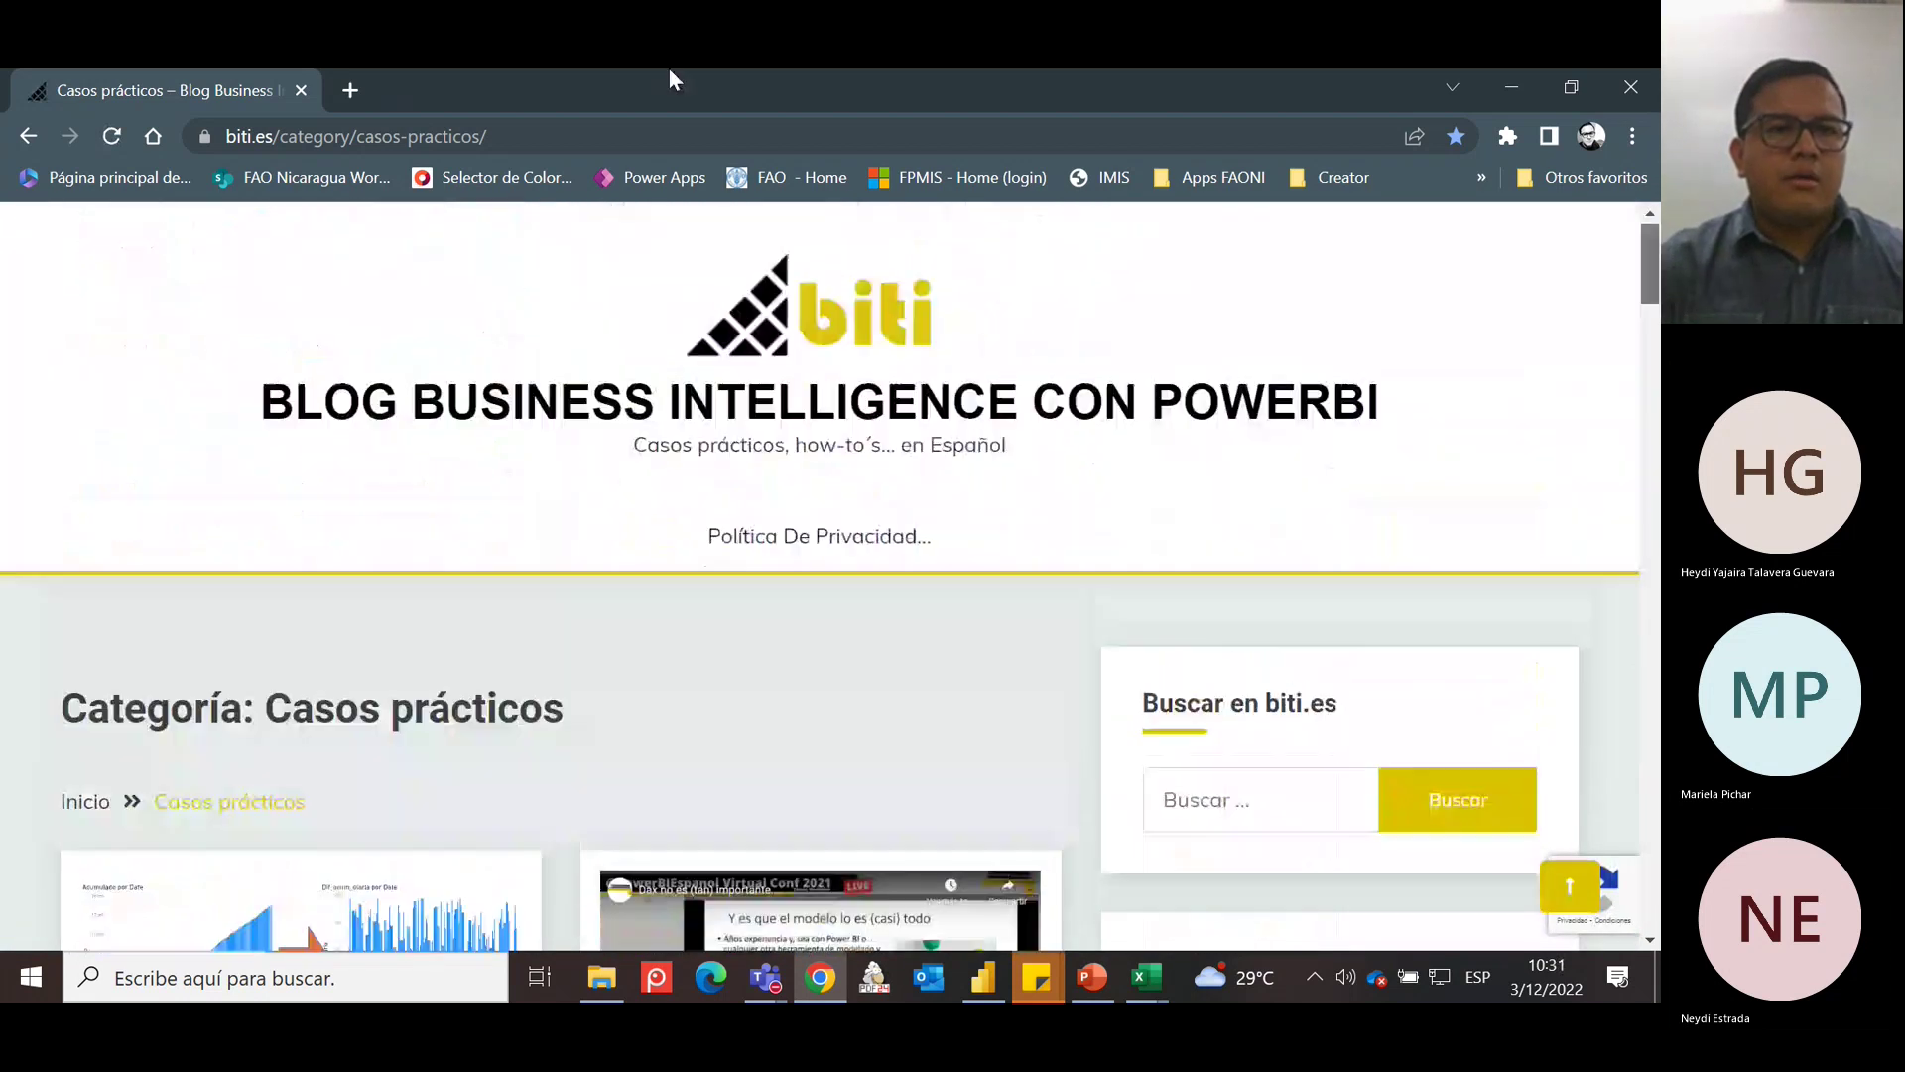
pyautogui.click(28, 136)
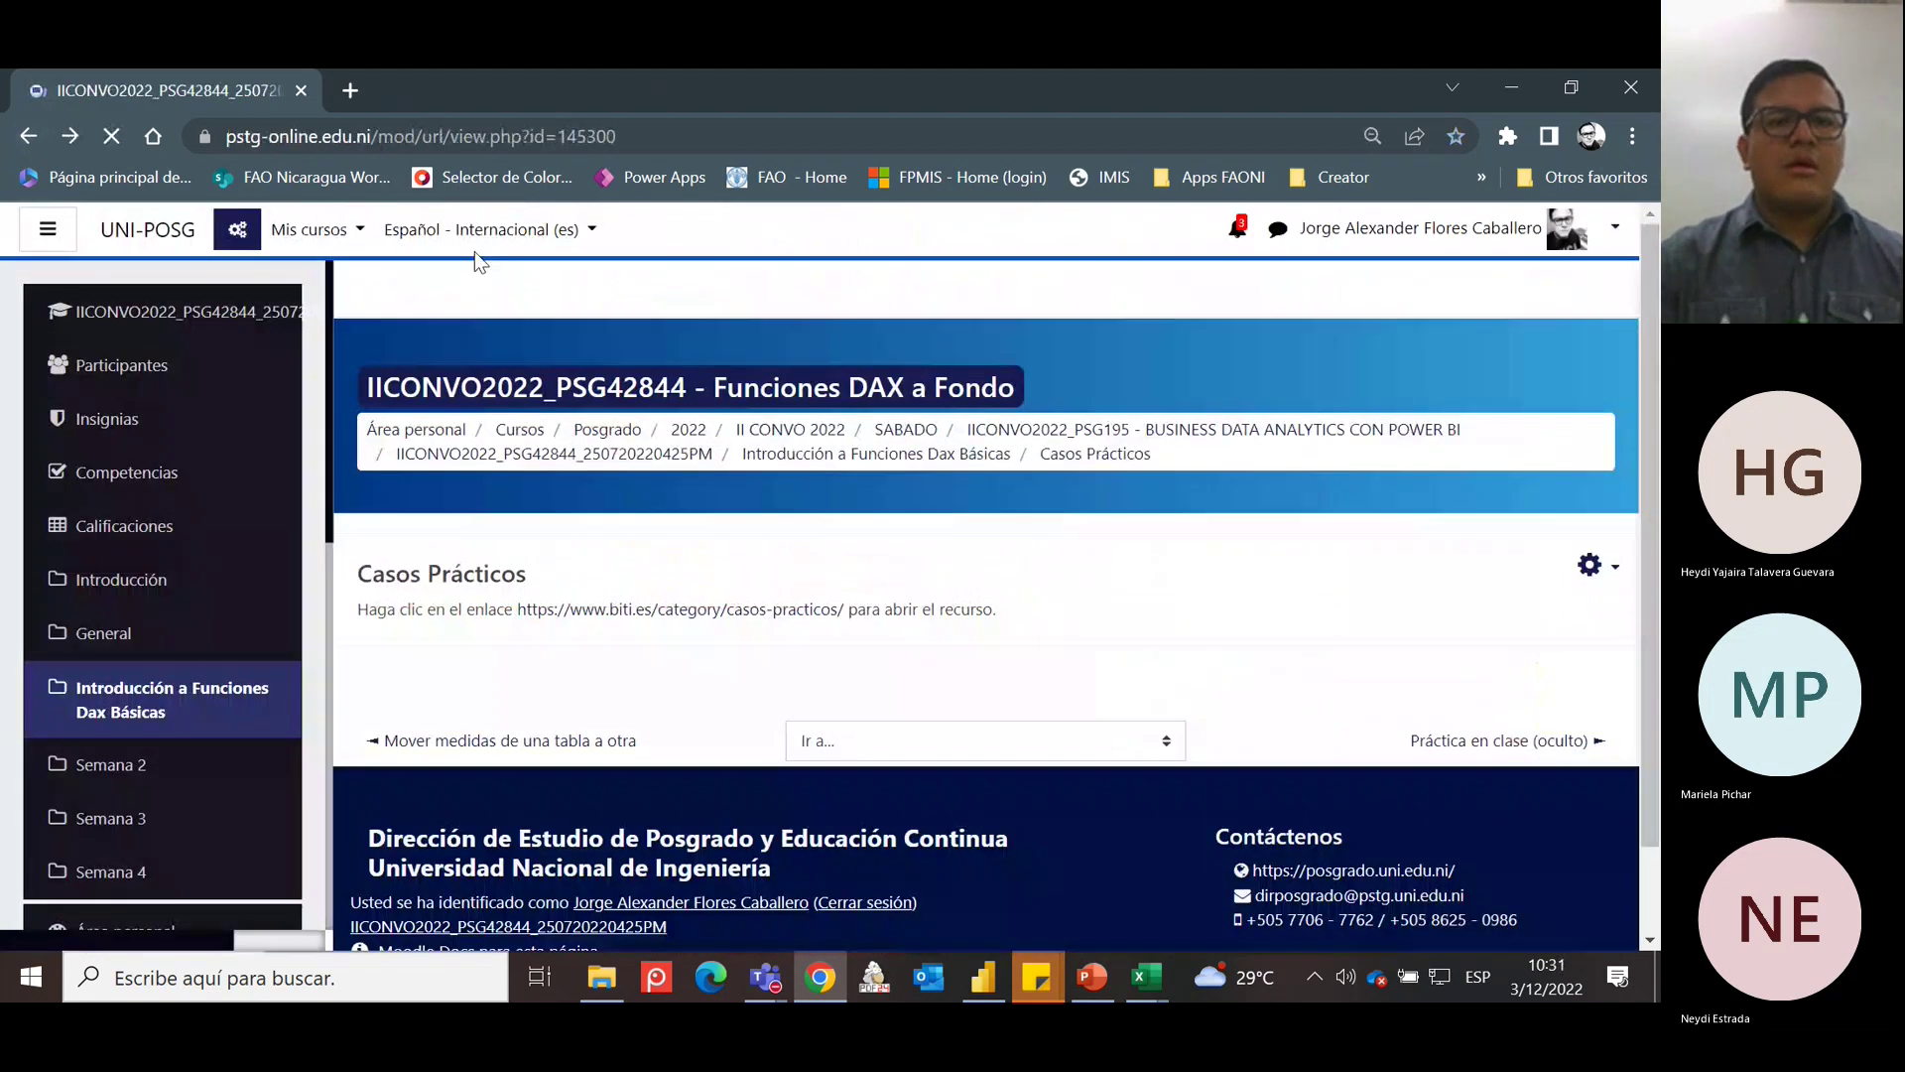
# Return to the course page and review the Introducción a Funciones Dax Básicas section's contents and learning activities.
pyautogui.click(117, 714)
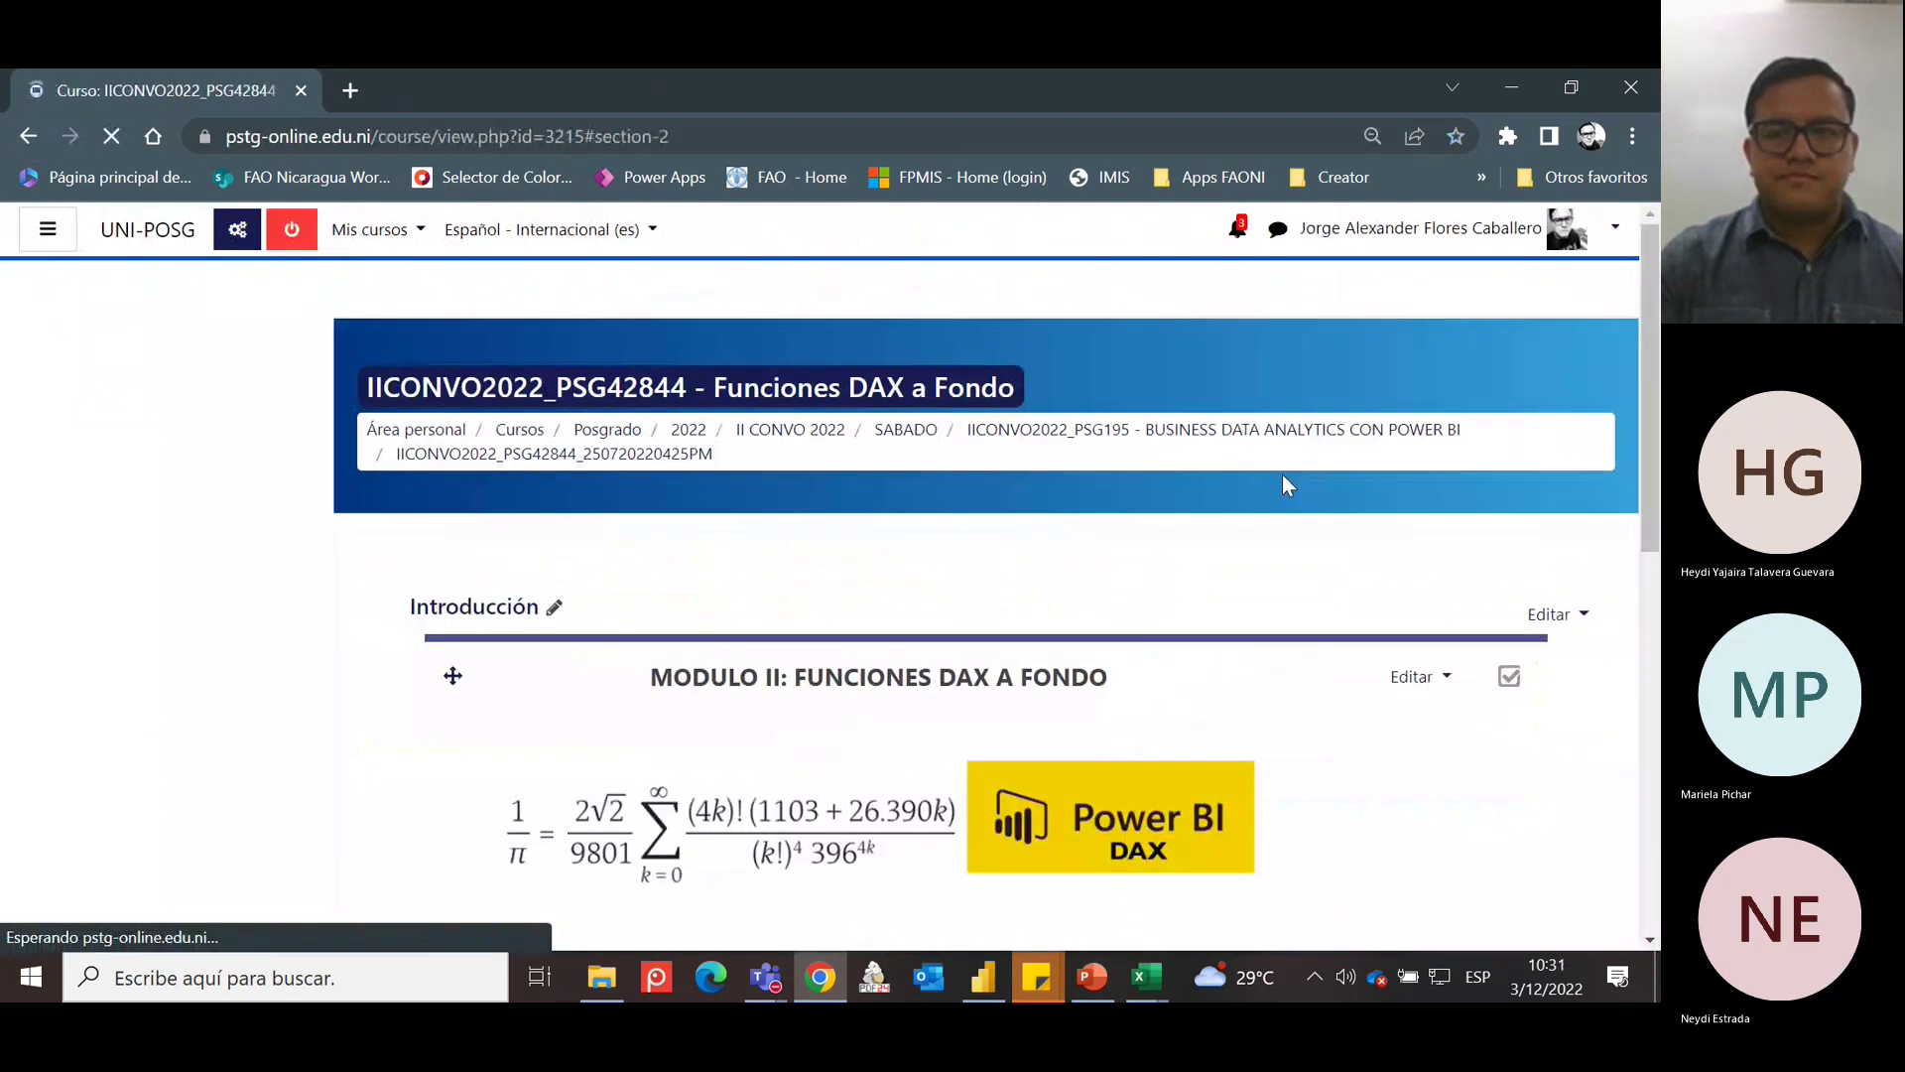
pyautogui.scroll(-8, 1631, 585)
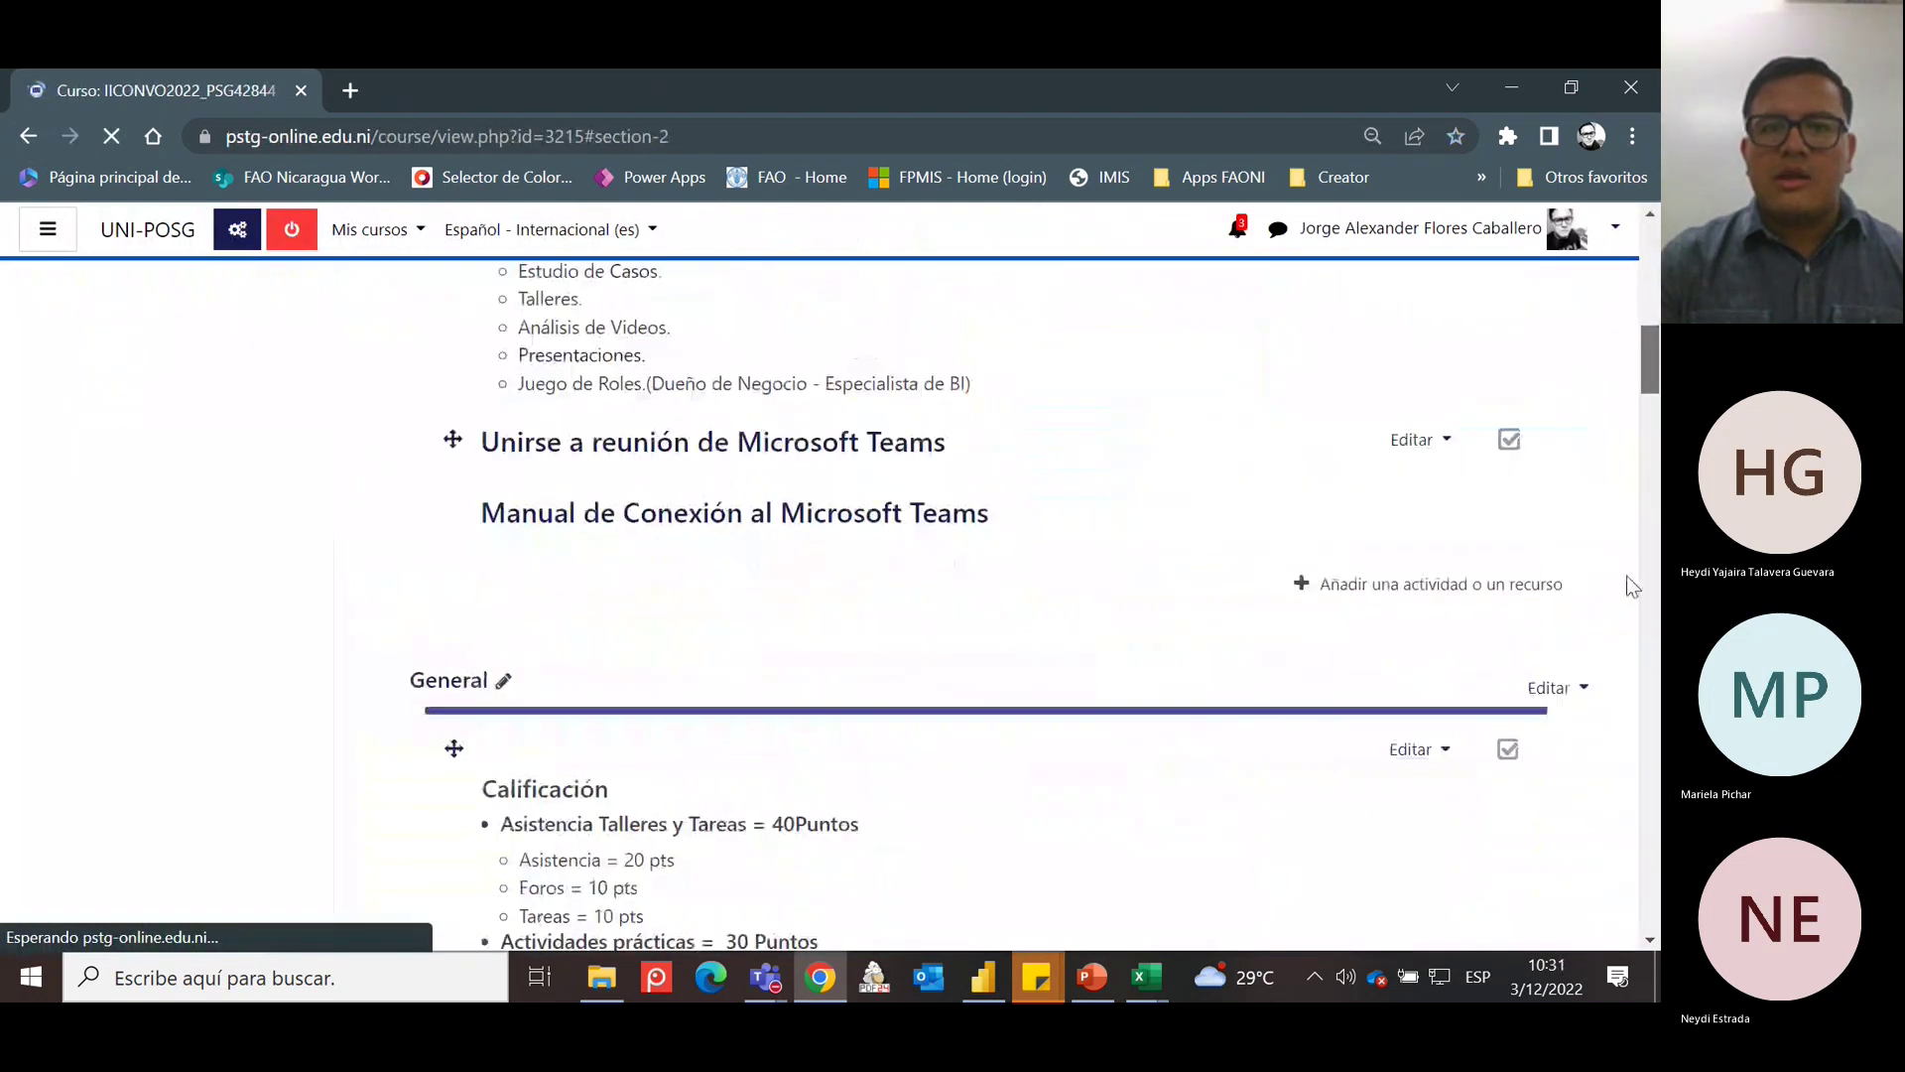
pyautogui.scroll(-10, 1630, 585)
pyautogui.scroll(15, 1471, 859)
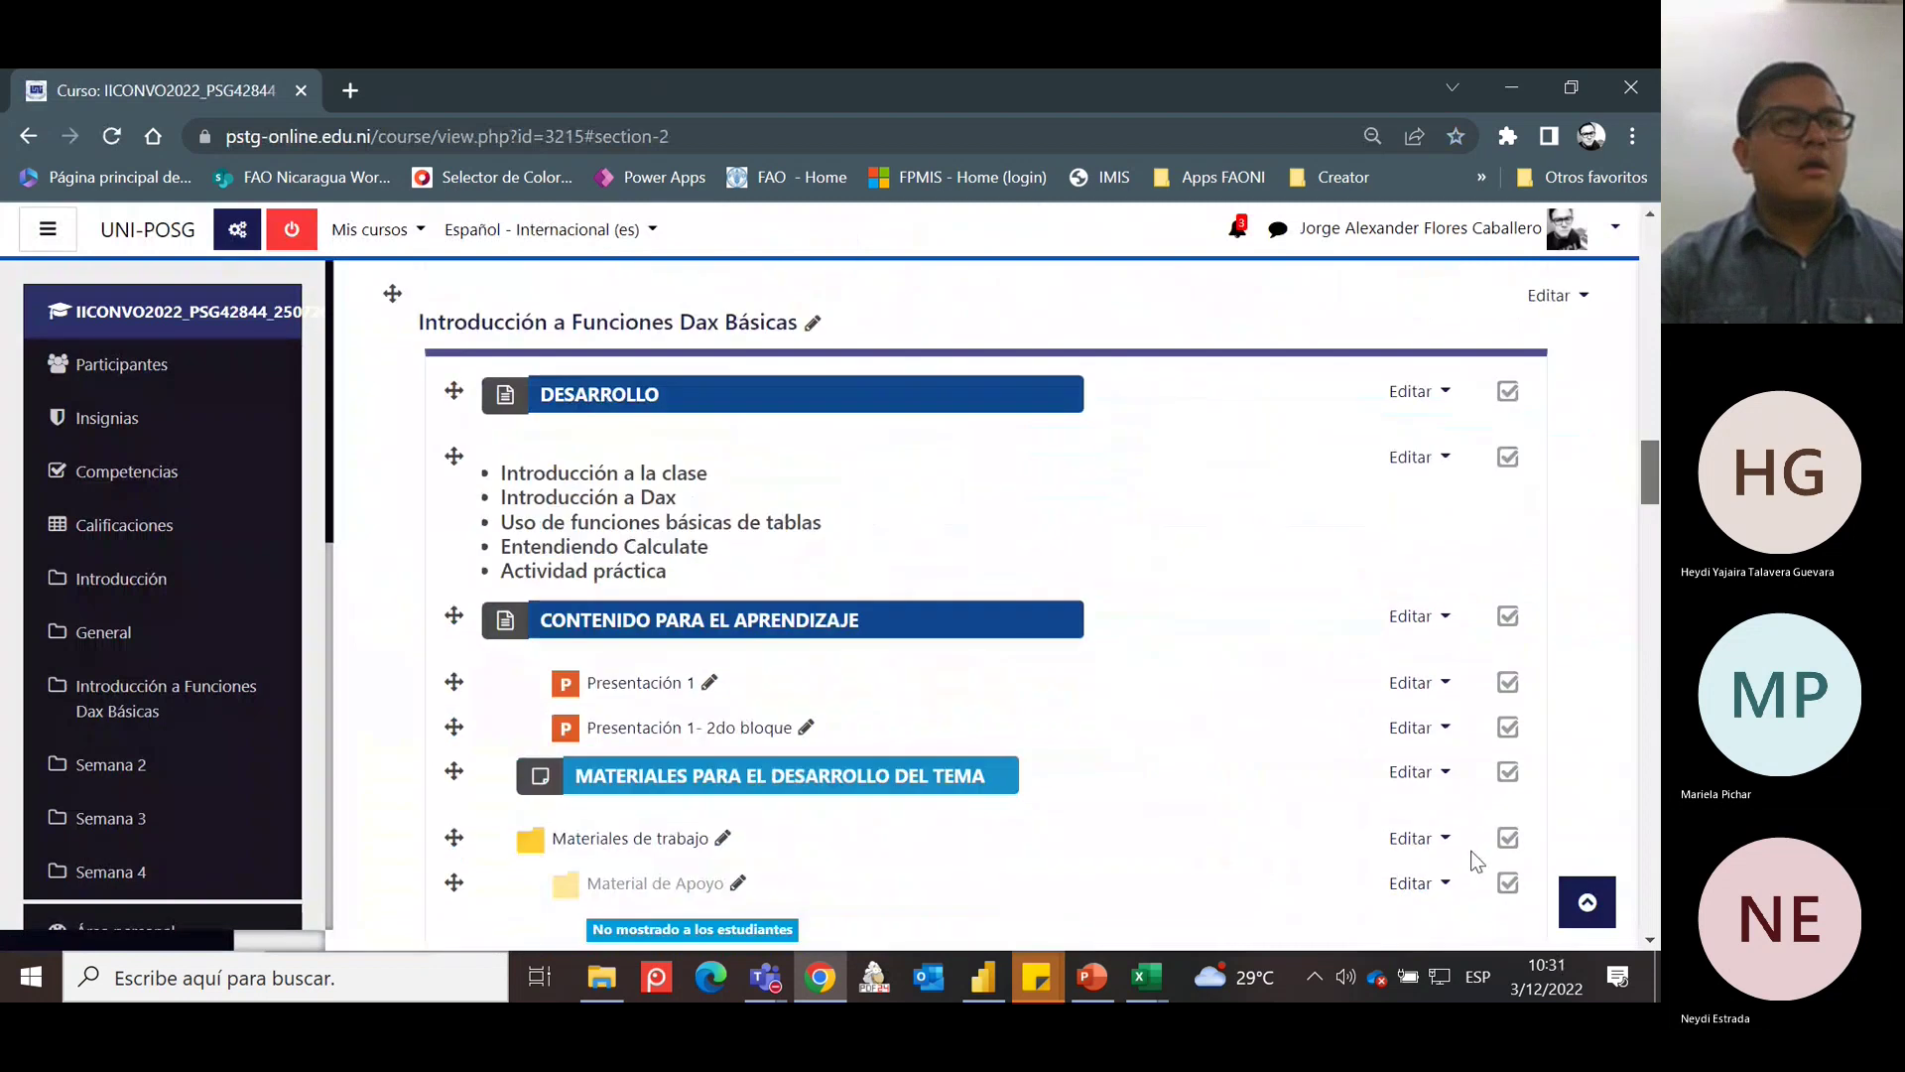
pyautogui.scroll(-10, 1495, 827)
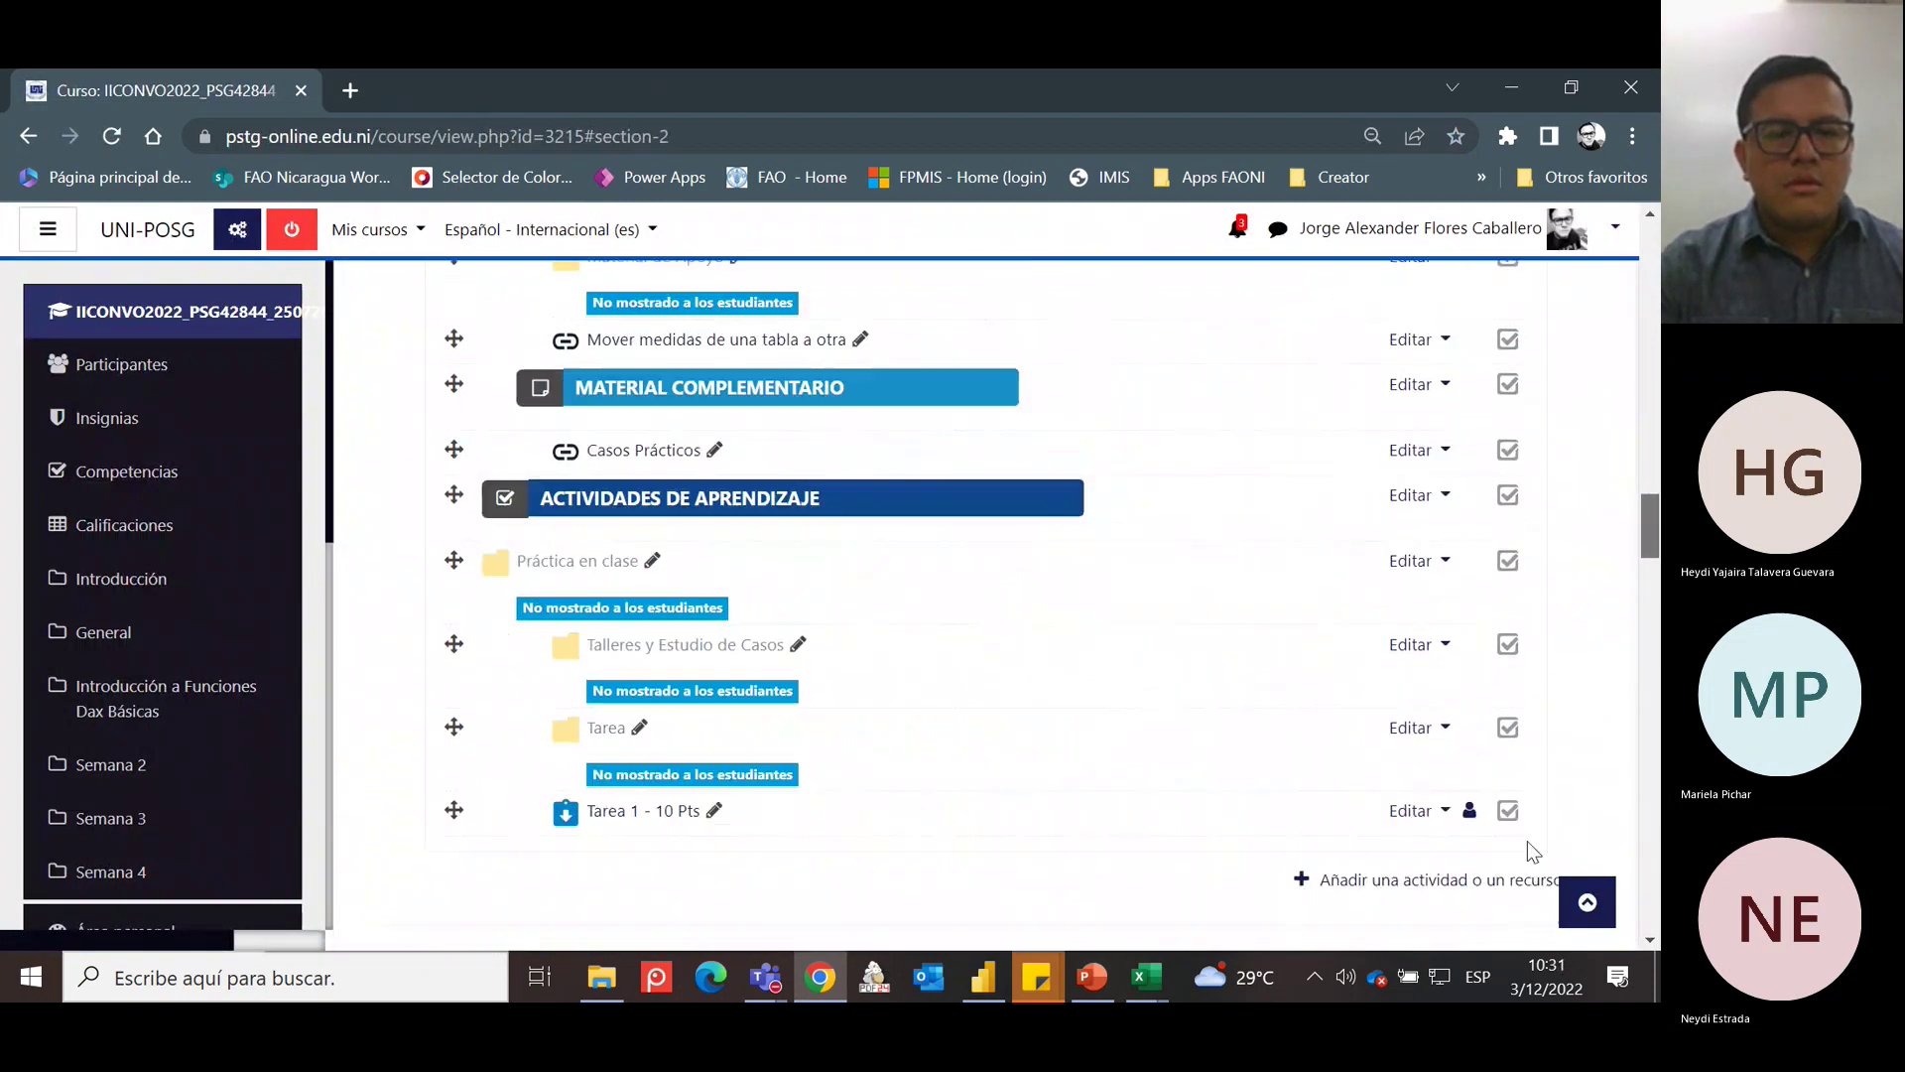
pyautogui.scroll(10, 1528, 842)
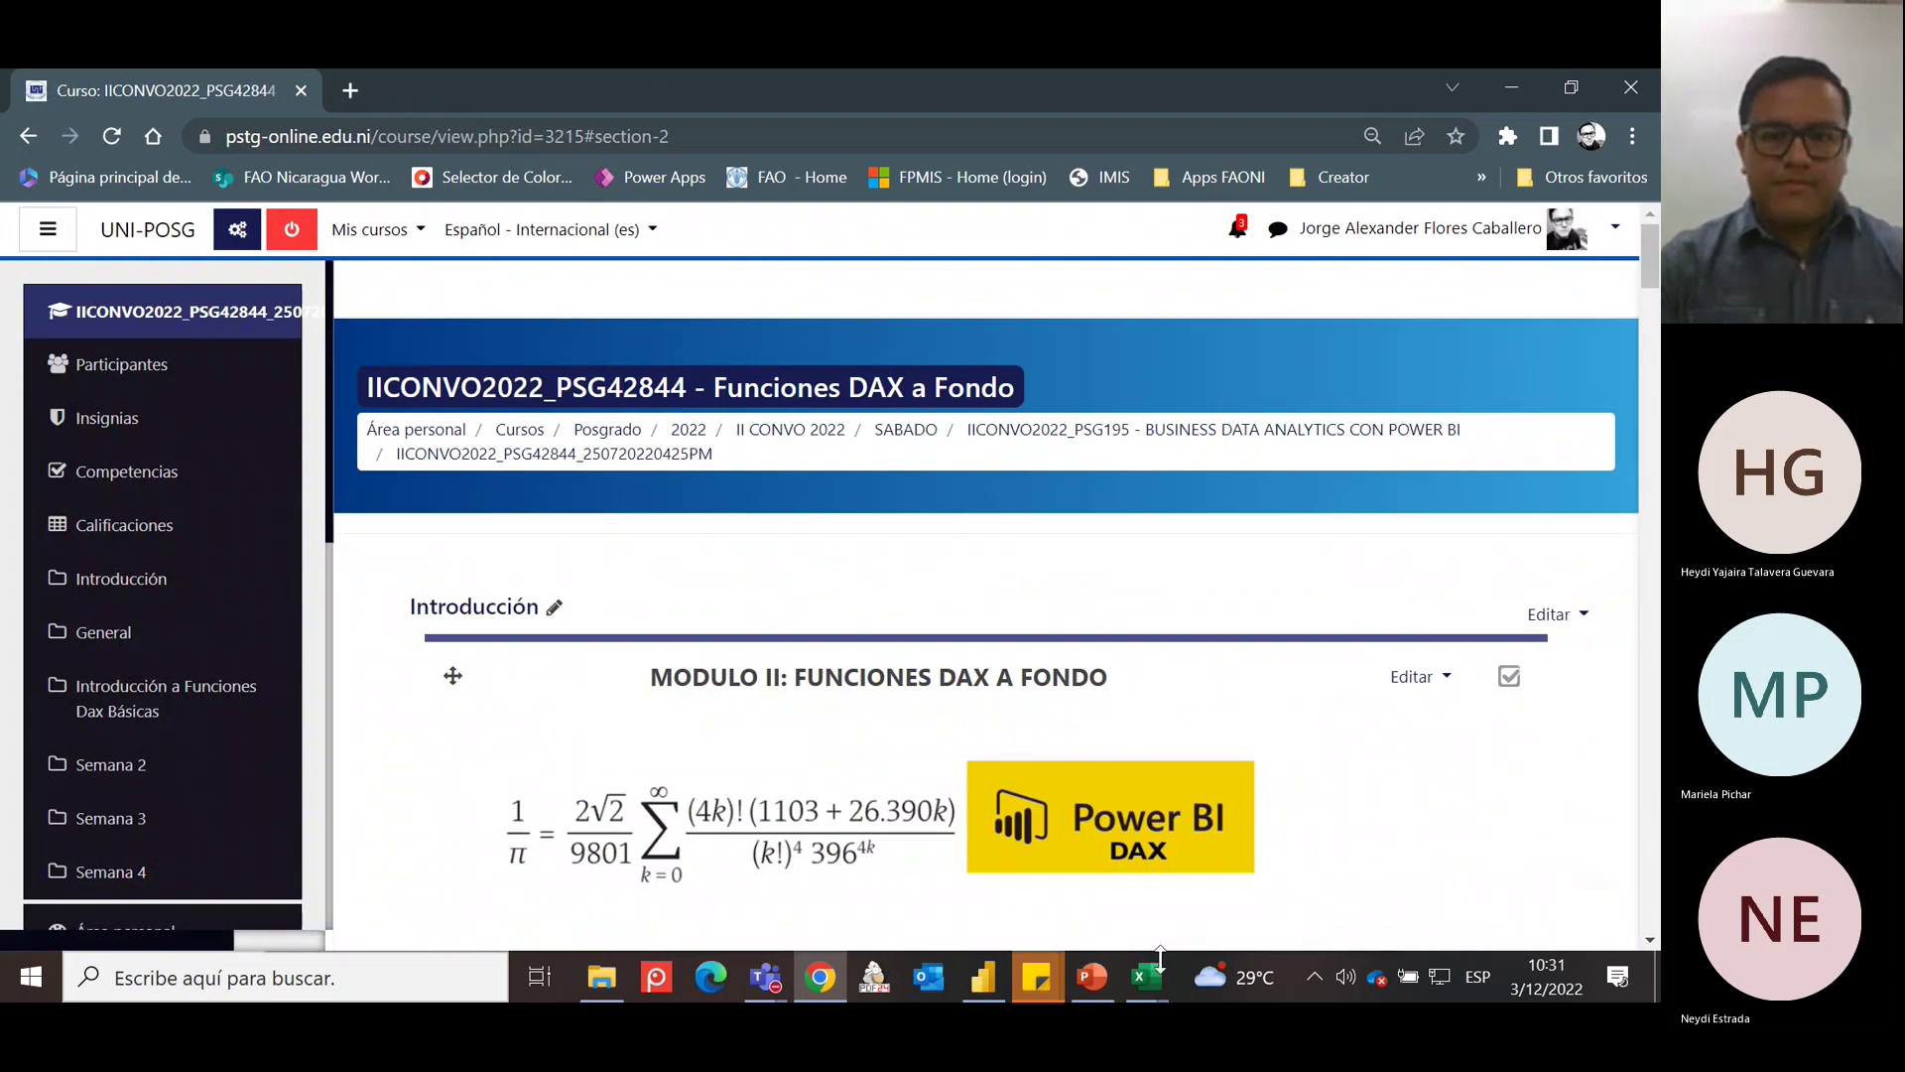
# Switch to Power BI Desktop and select CustomerTable, ProductCategoryTable, ProductSubcategoryTable, ProductTable, SalesTable and SalesTerritoryTable for import.
pyautogui.moveTo(992, 982)
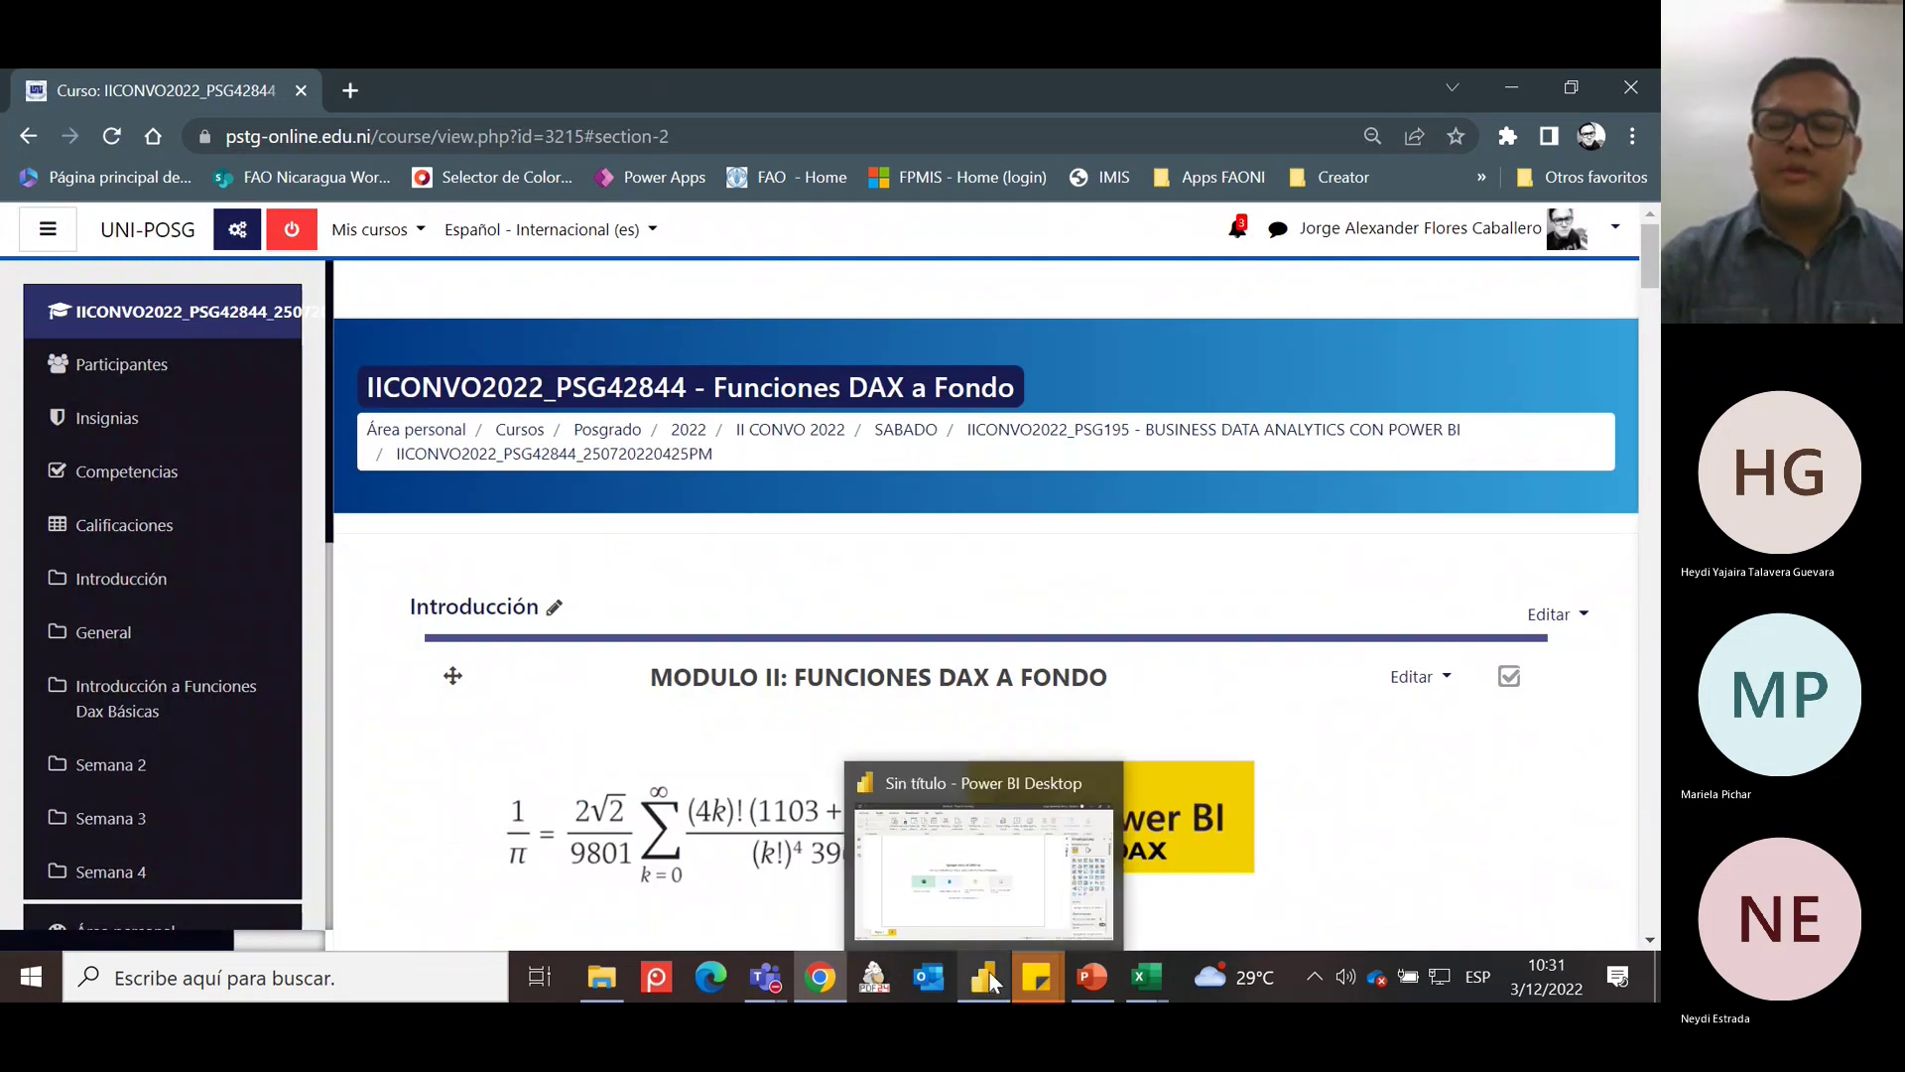
pyautogui.click(990, 855)
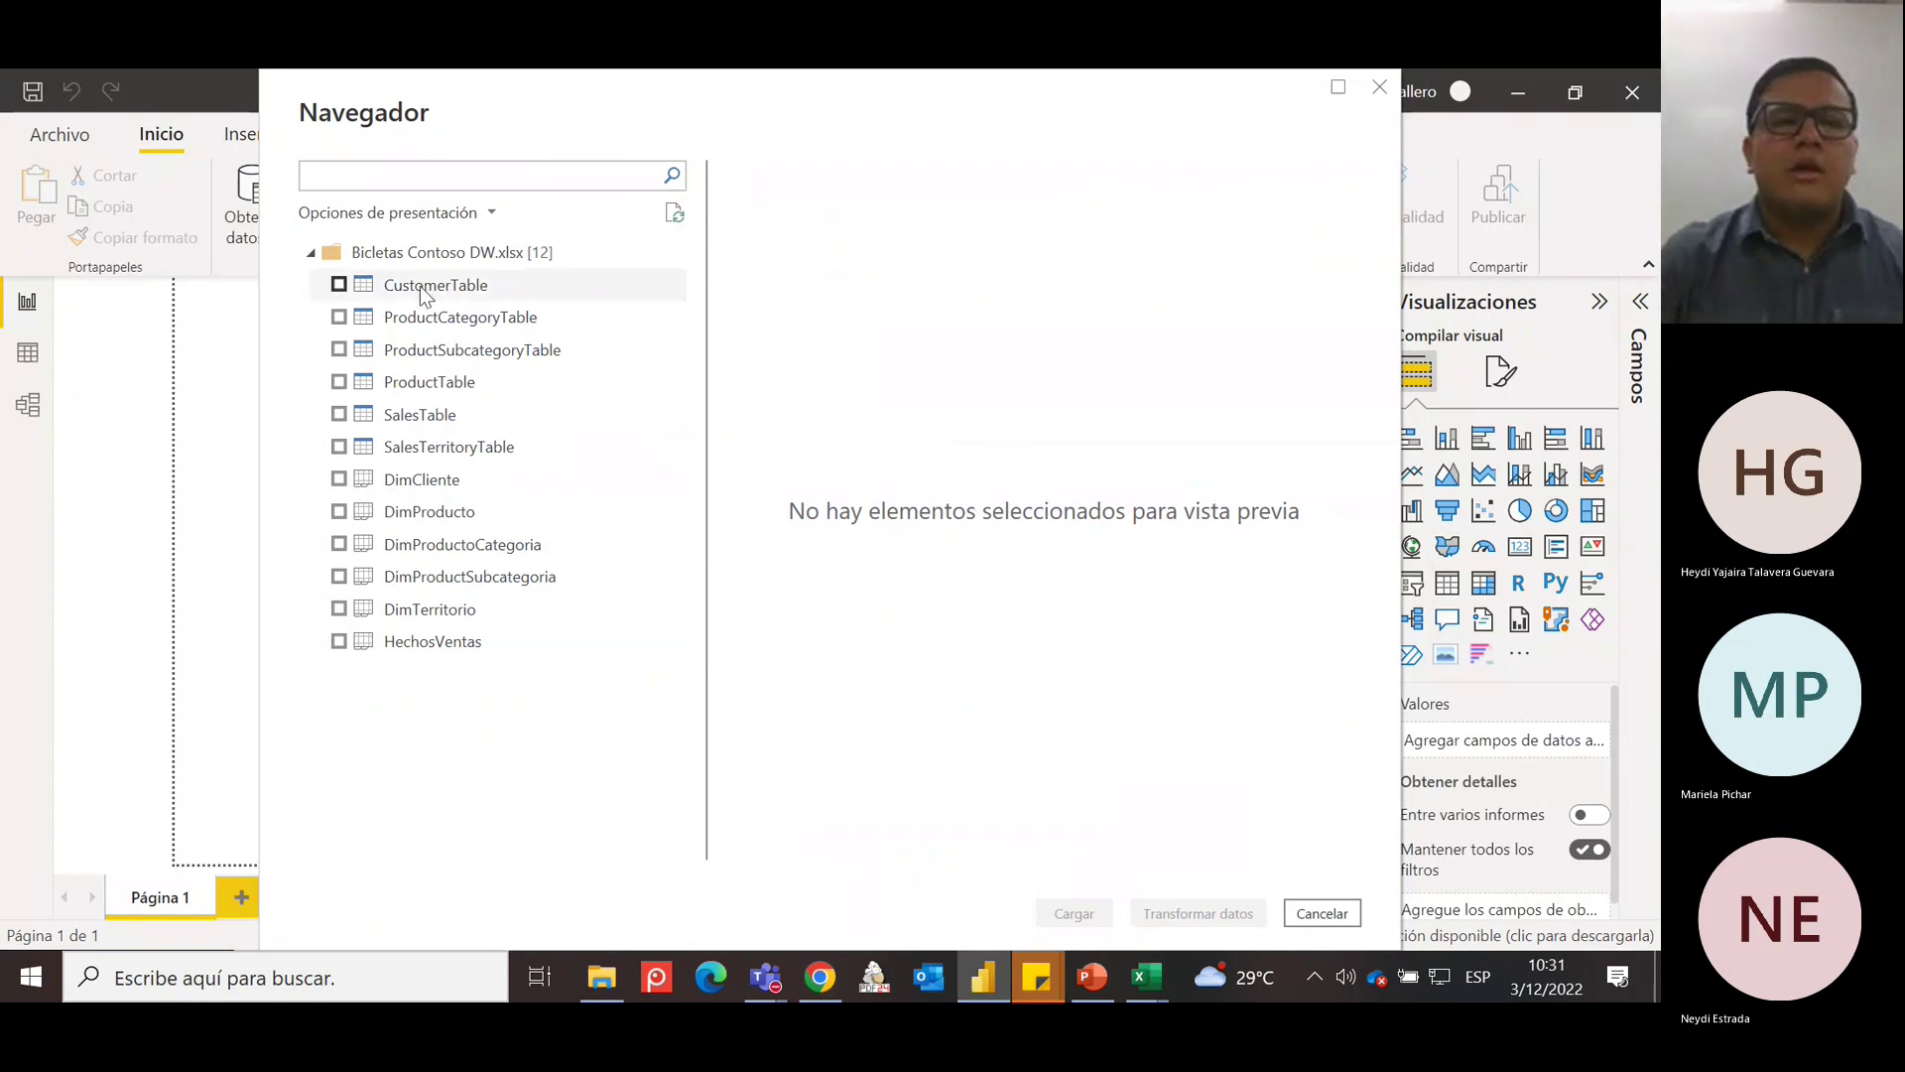
pyautogui.click(338, 285)
pyautogui.click(339, 316)
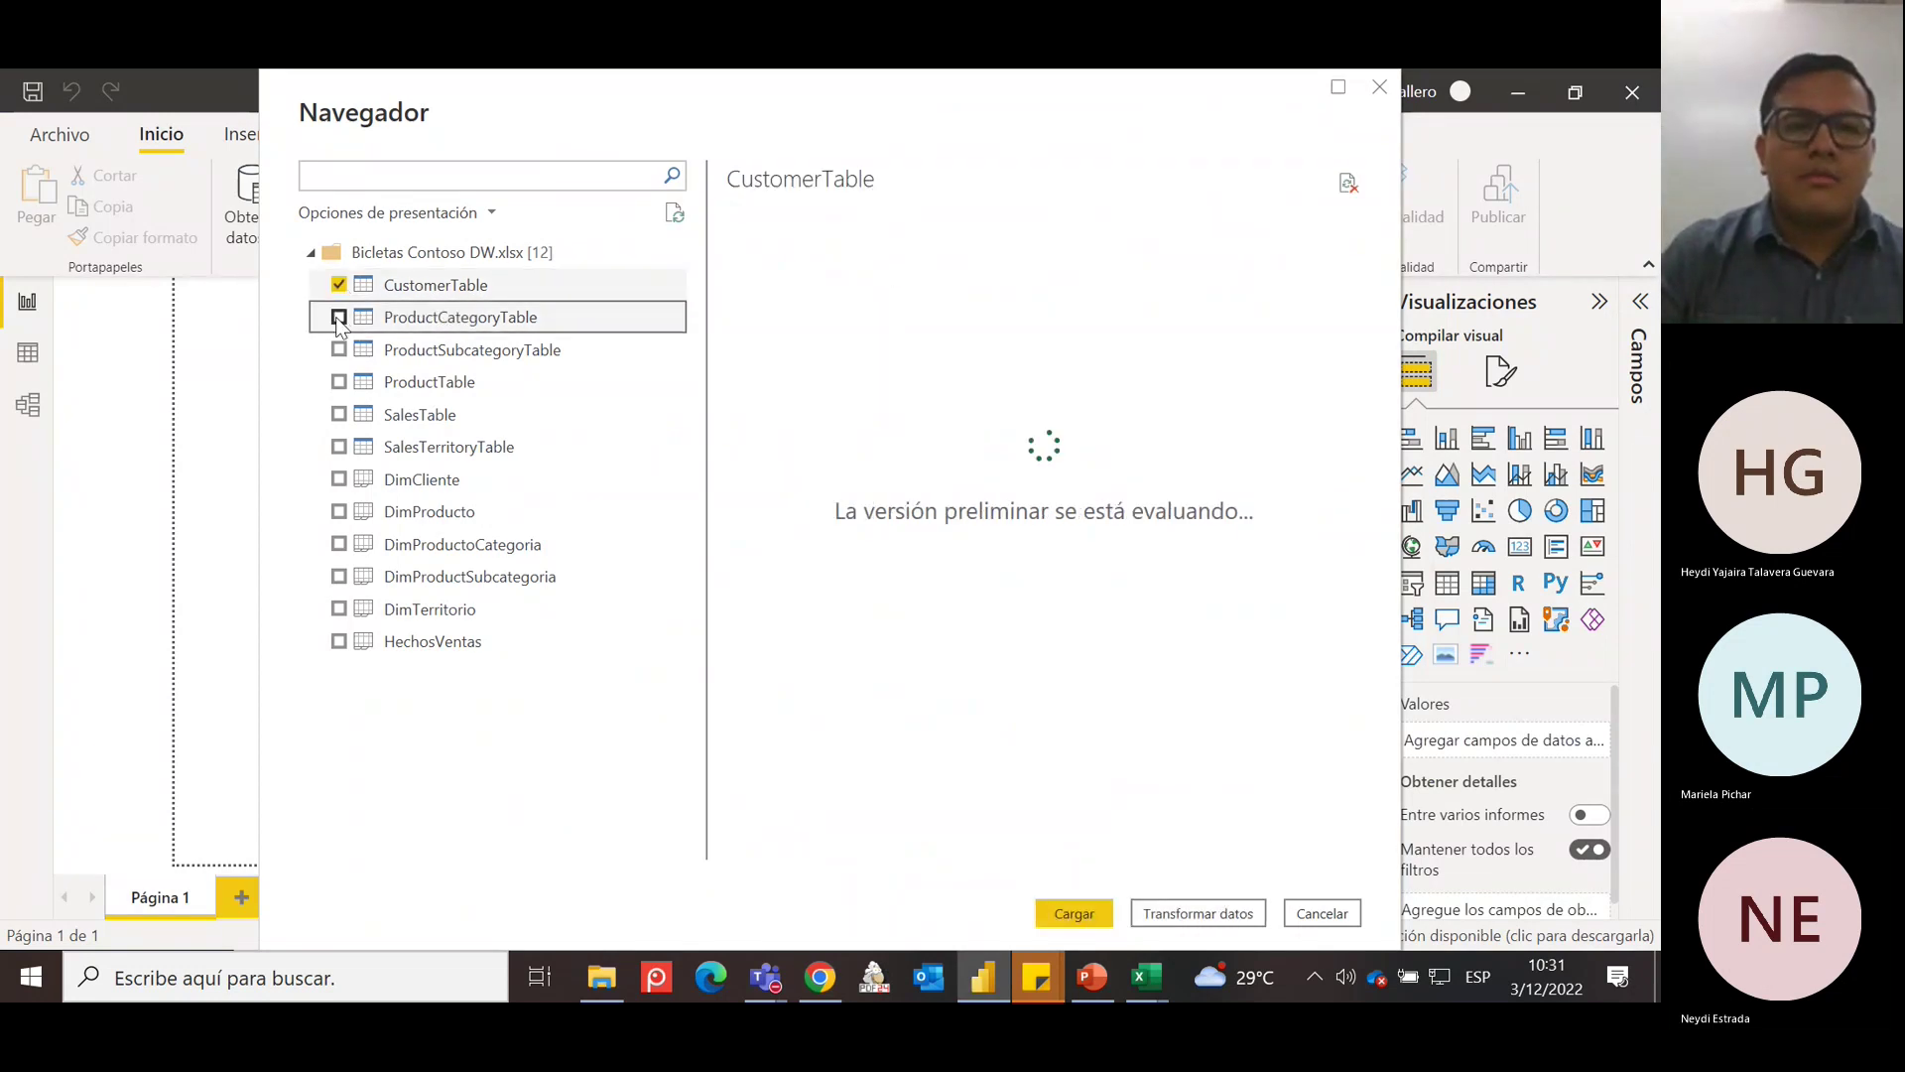
pyautogui.click(339, 349)
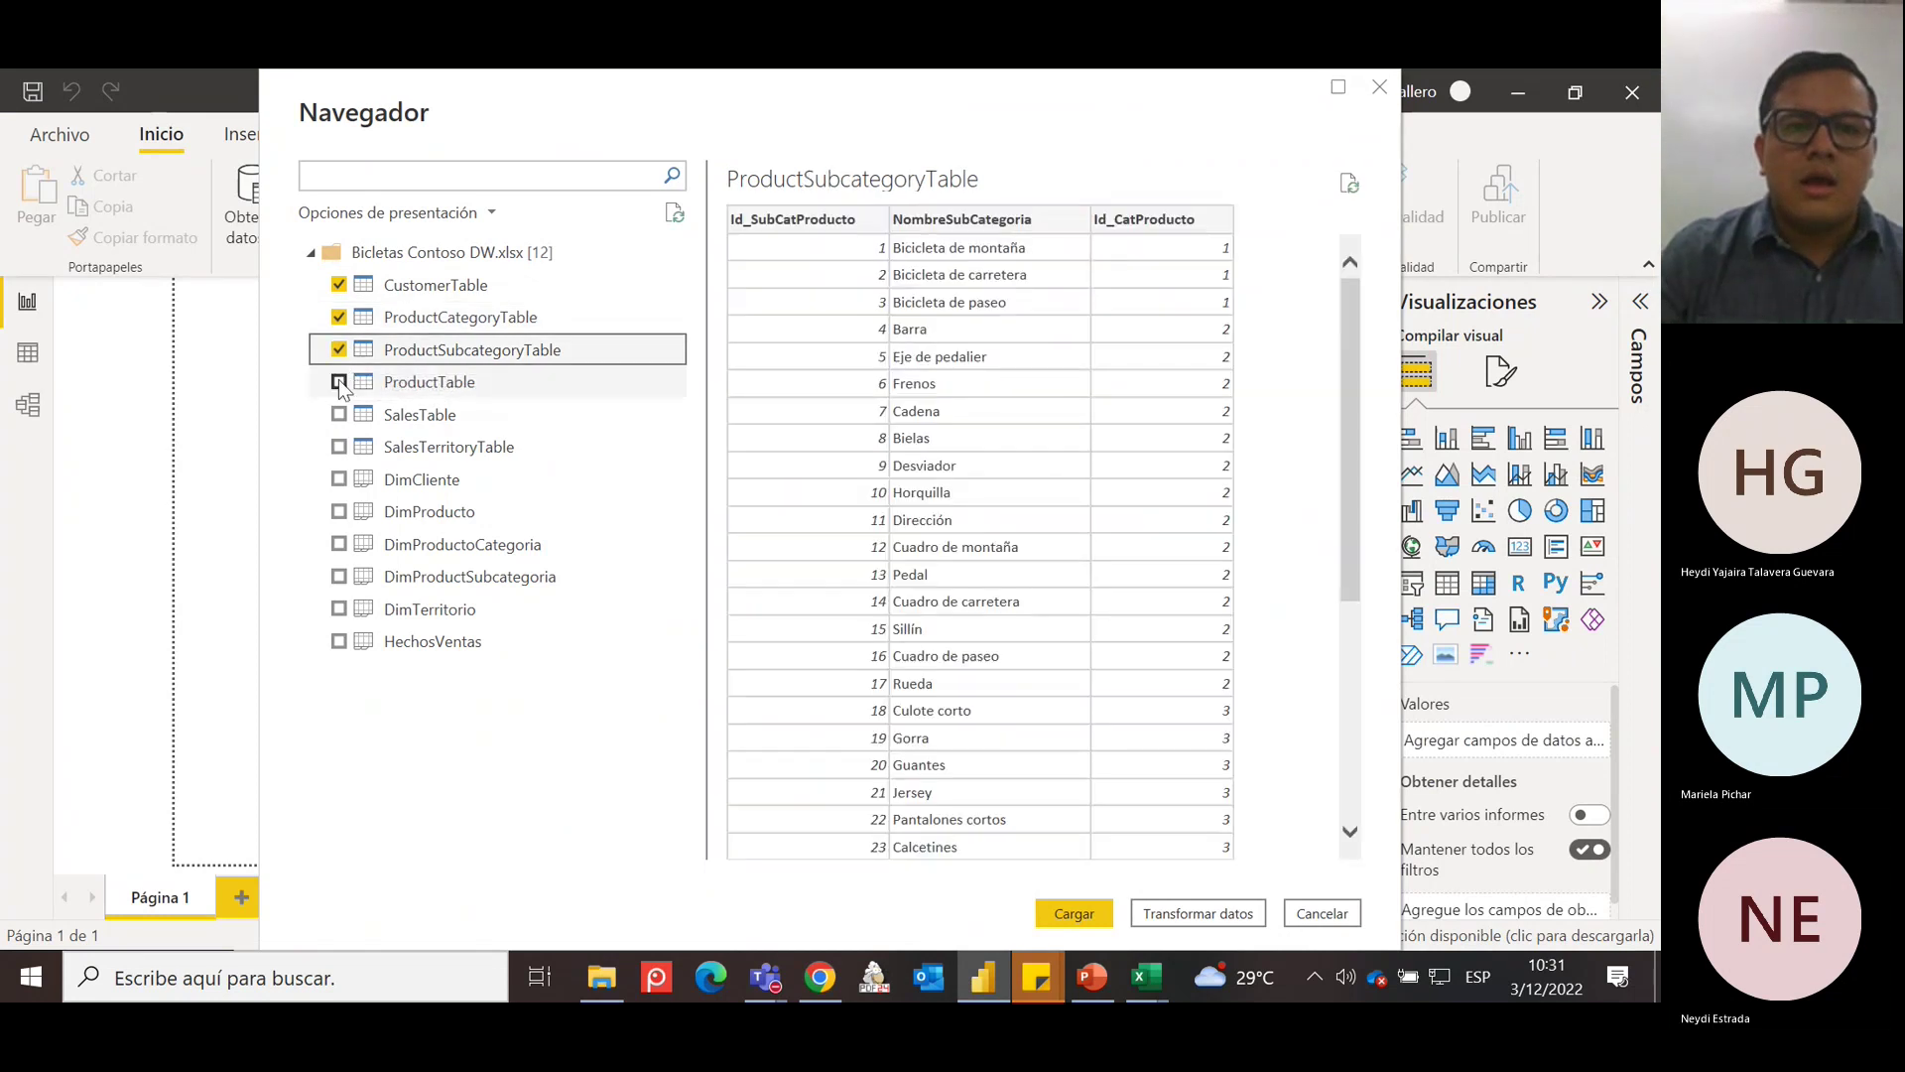
pyautogui.click(338, 382)
pyautogui.click(338, 414)
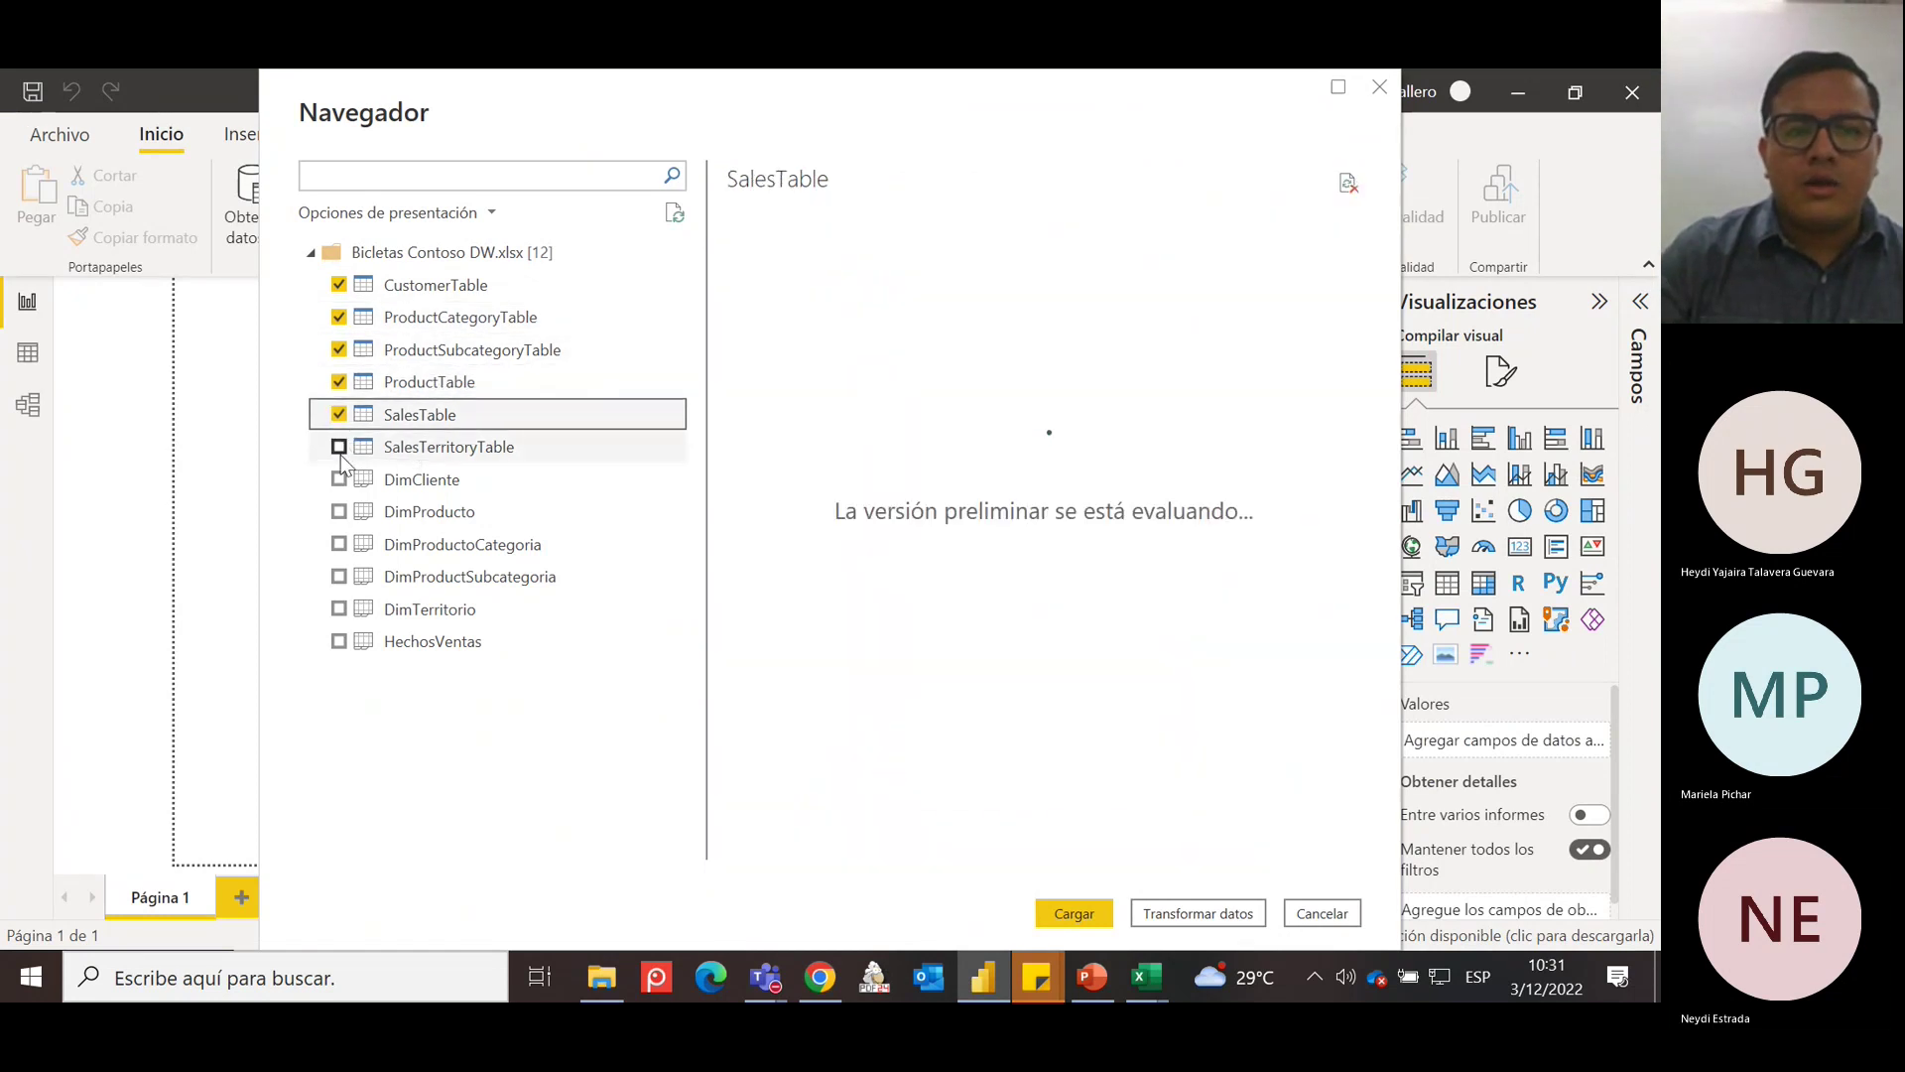
pyautogui.click(338, 447)
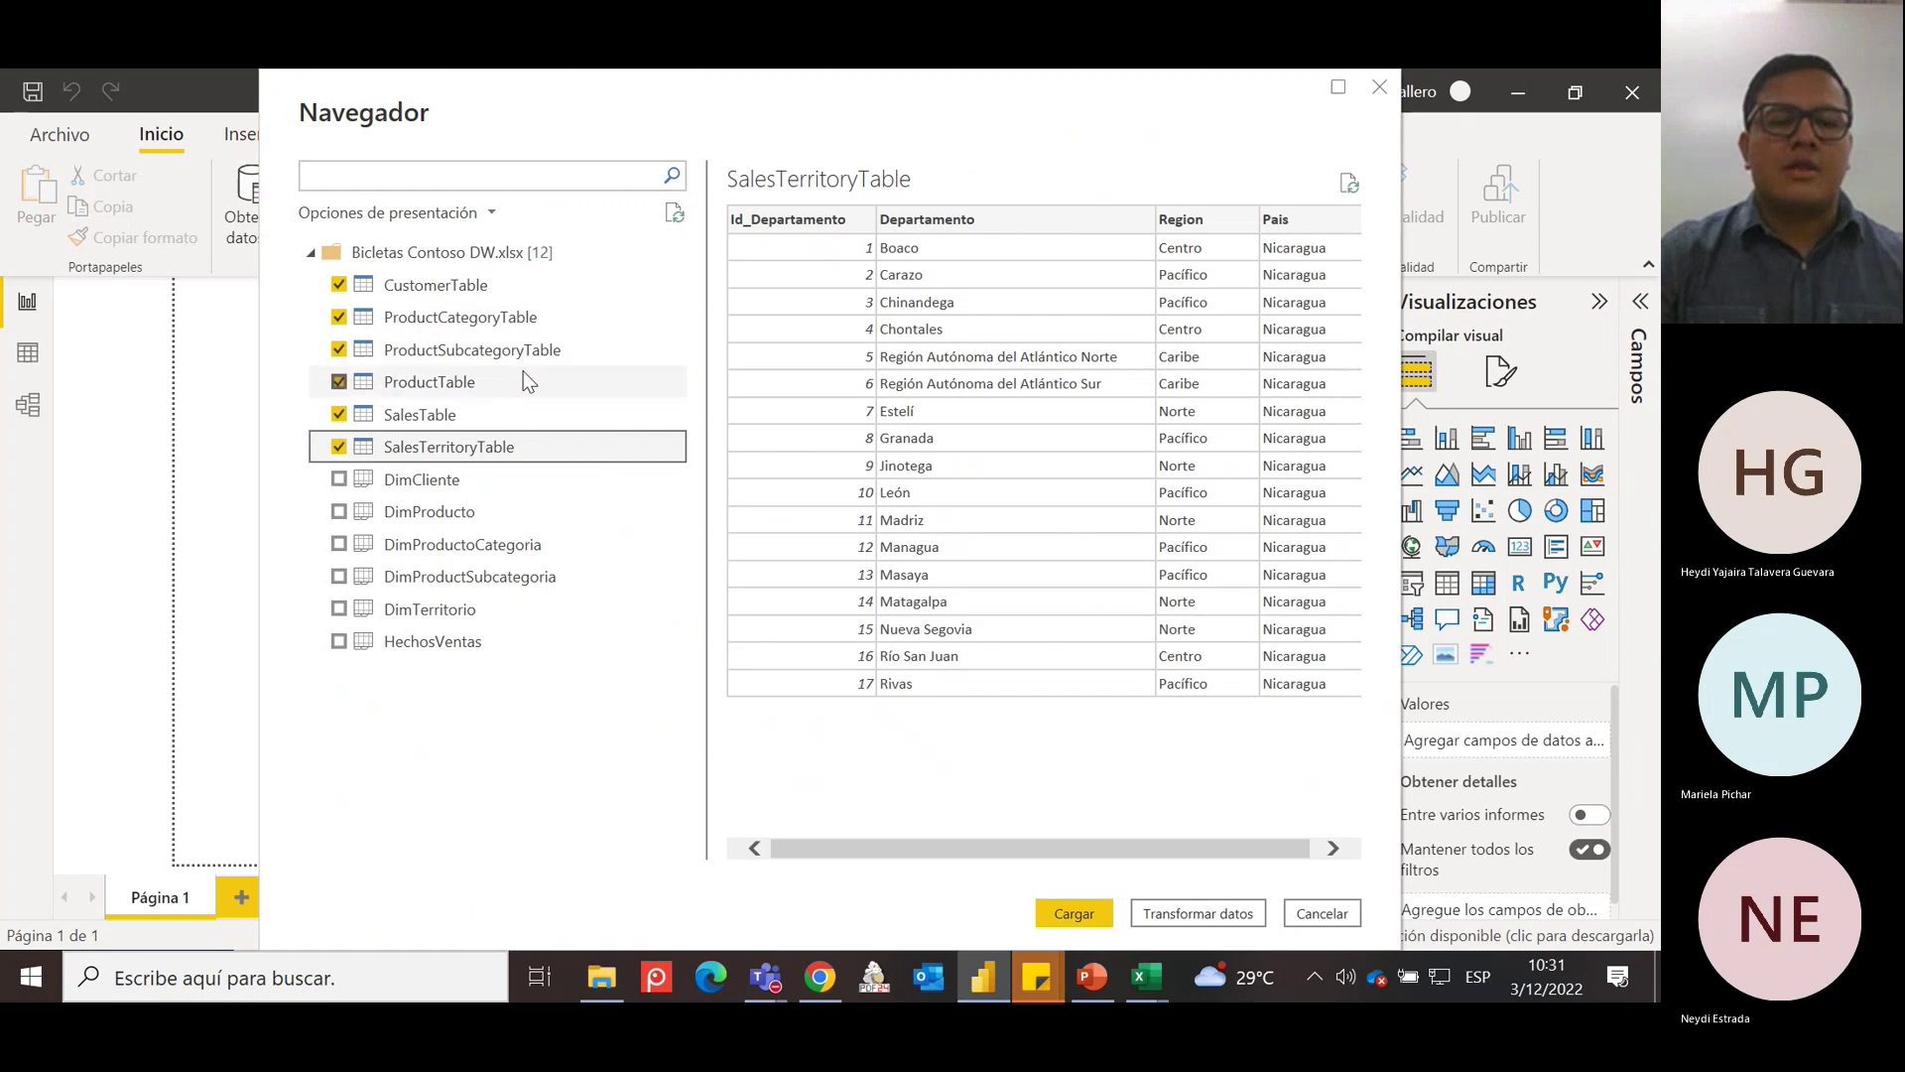
# Launch the Windows Lupa magnifier to enlarge the list of workbook tables, and close it.
pyautogui.press('super')
pyautogui.write('lupa')
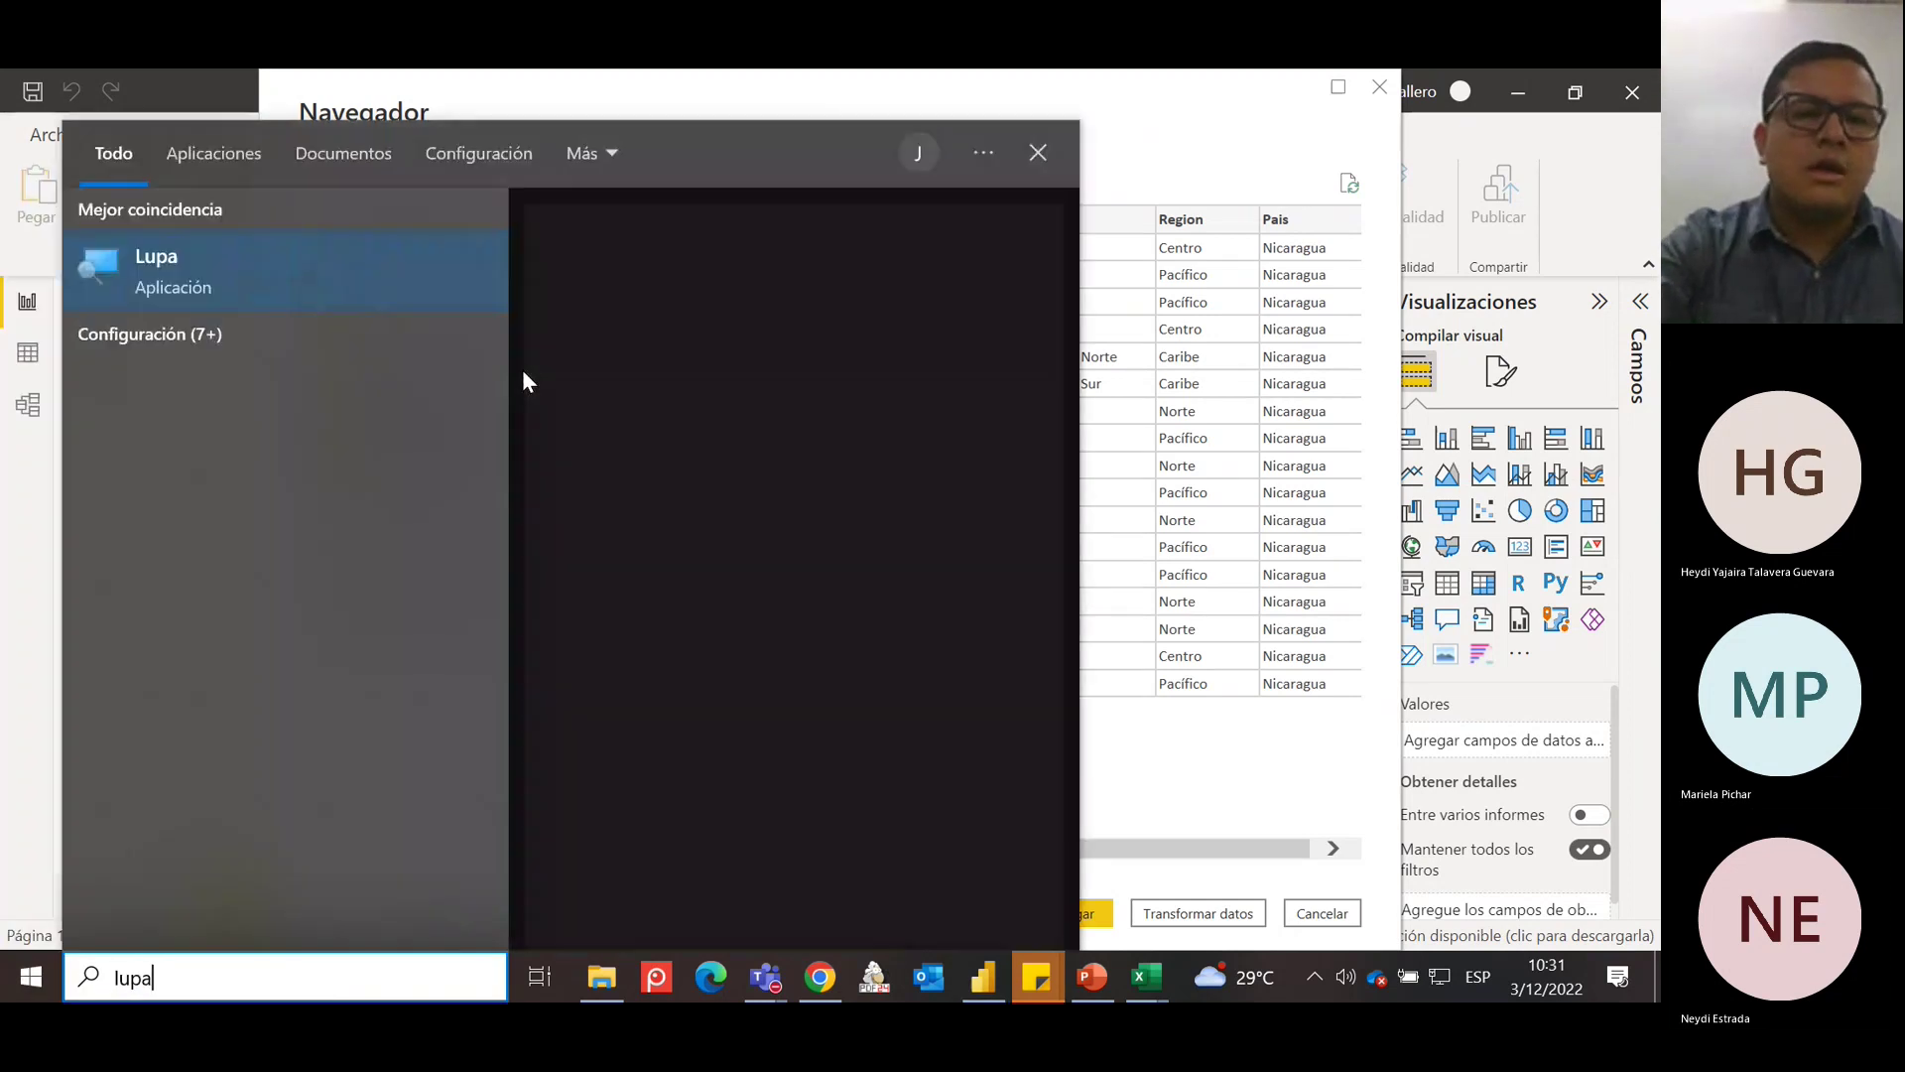
pyautogui.press('Return')
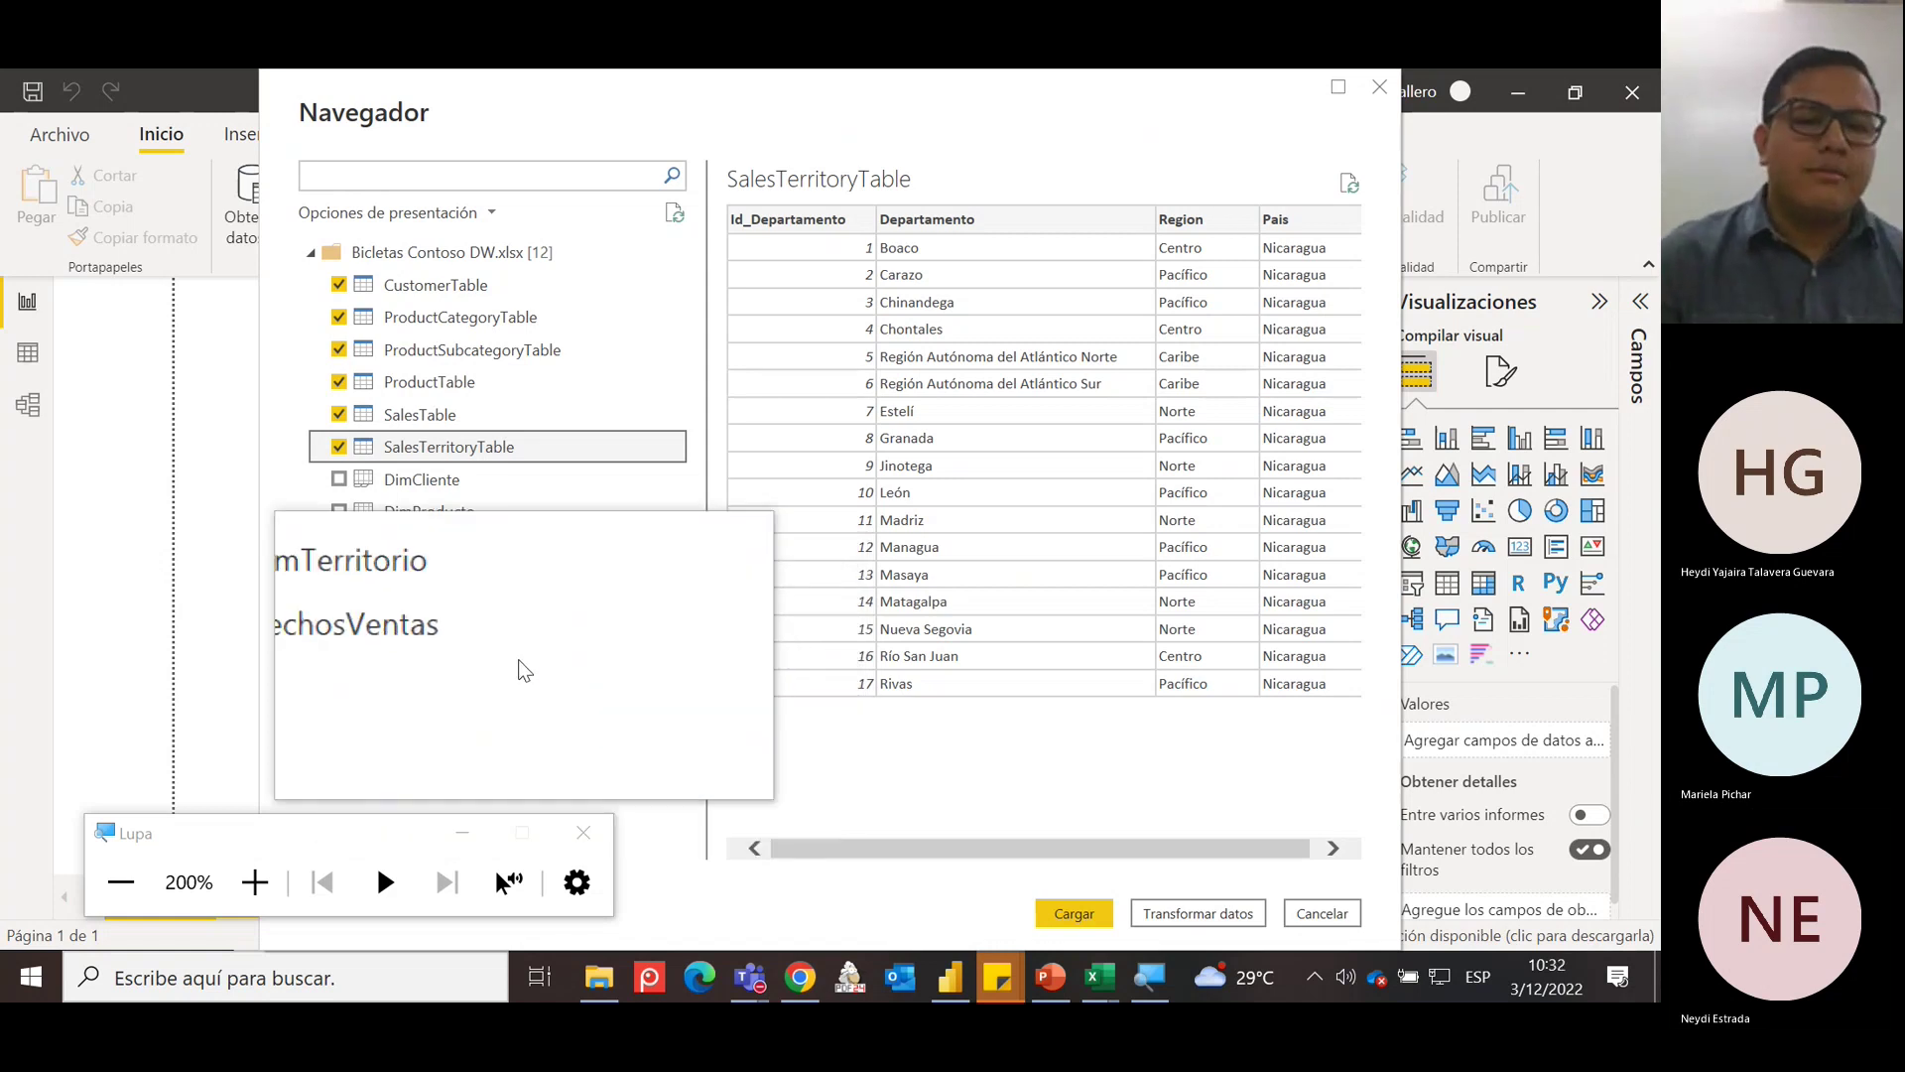
pyautogui.click(588, 832)
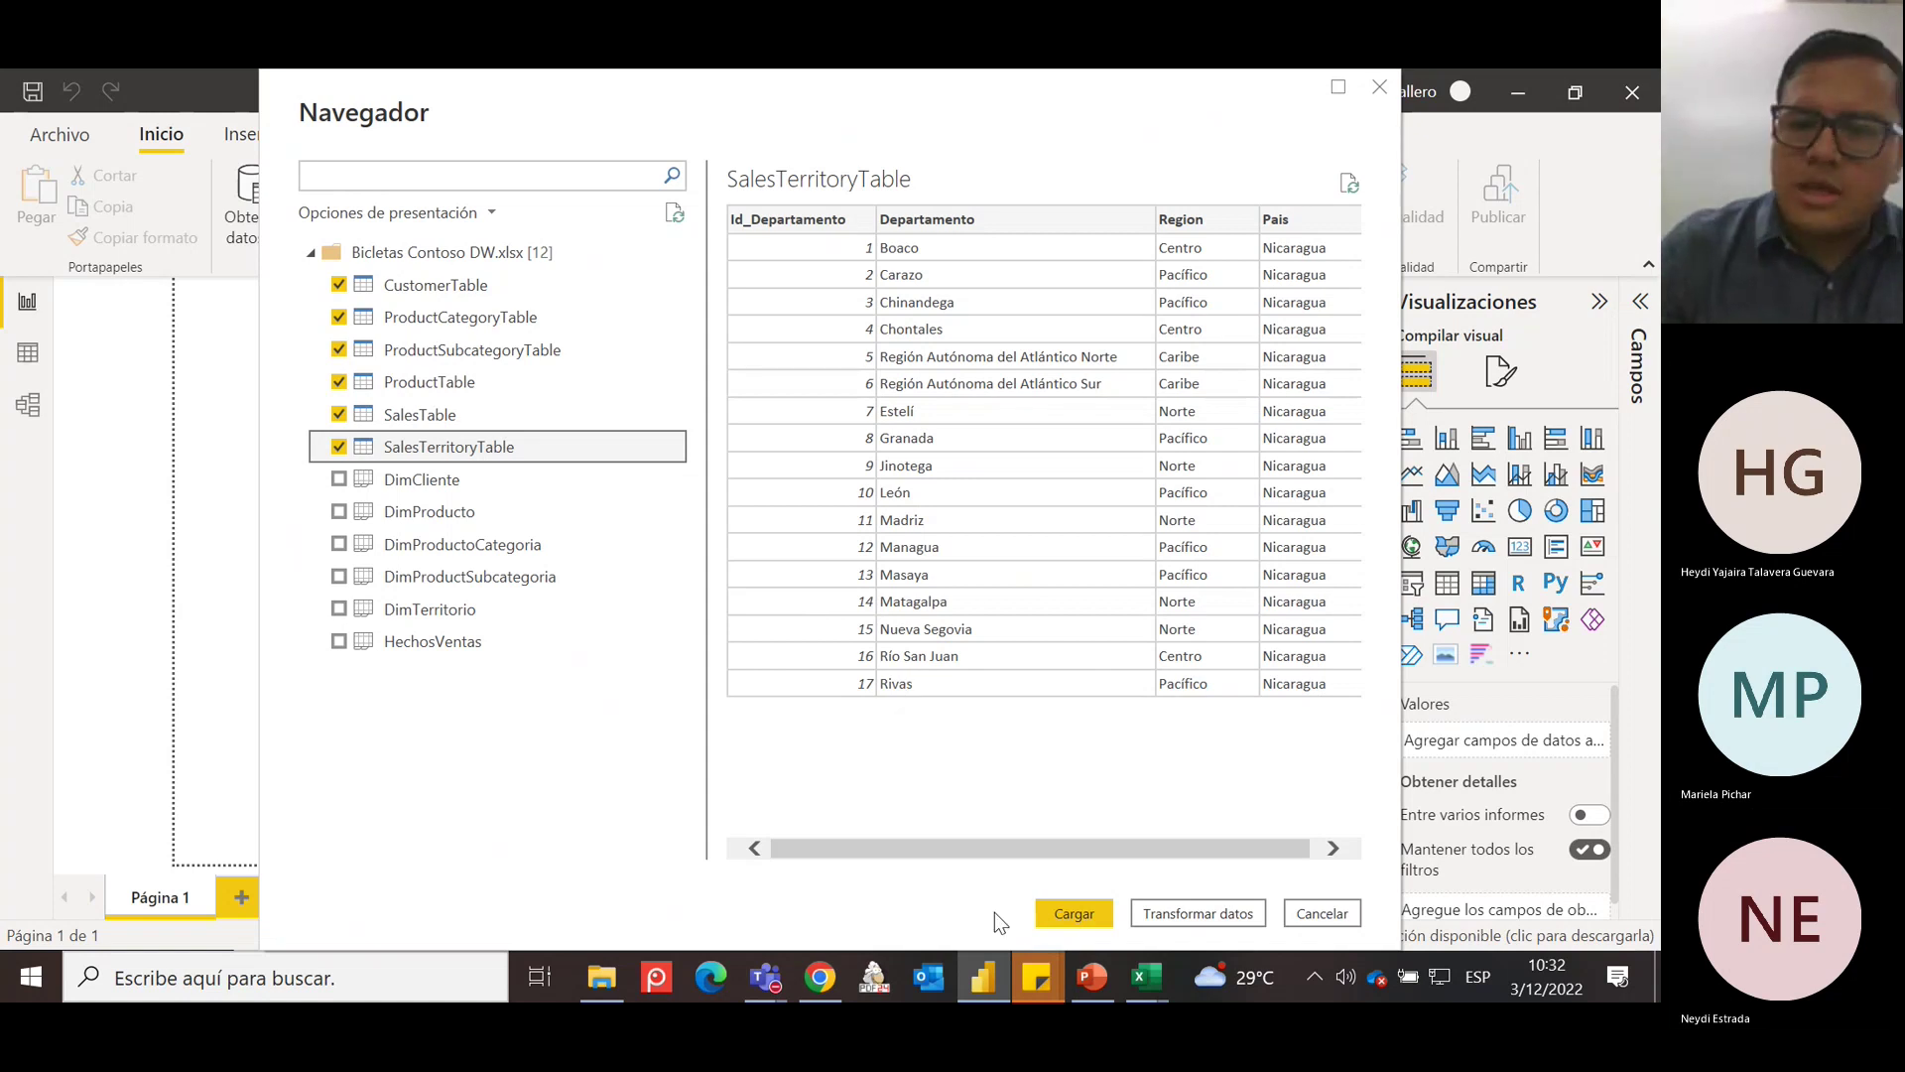
# Switch to the Power Query Editor and preview the CustomerTable, ProductCategoryTable and ProductSubcategoryTable queries, ending on CustomerTable.
pyautogui.hotkey('alt', 'Tab')
pyautogui.hotkey('alt', 'Tab')
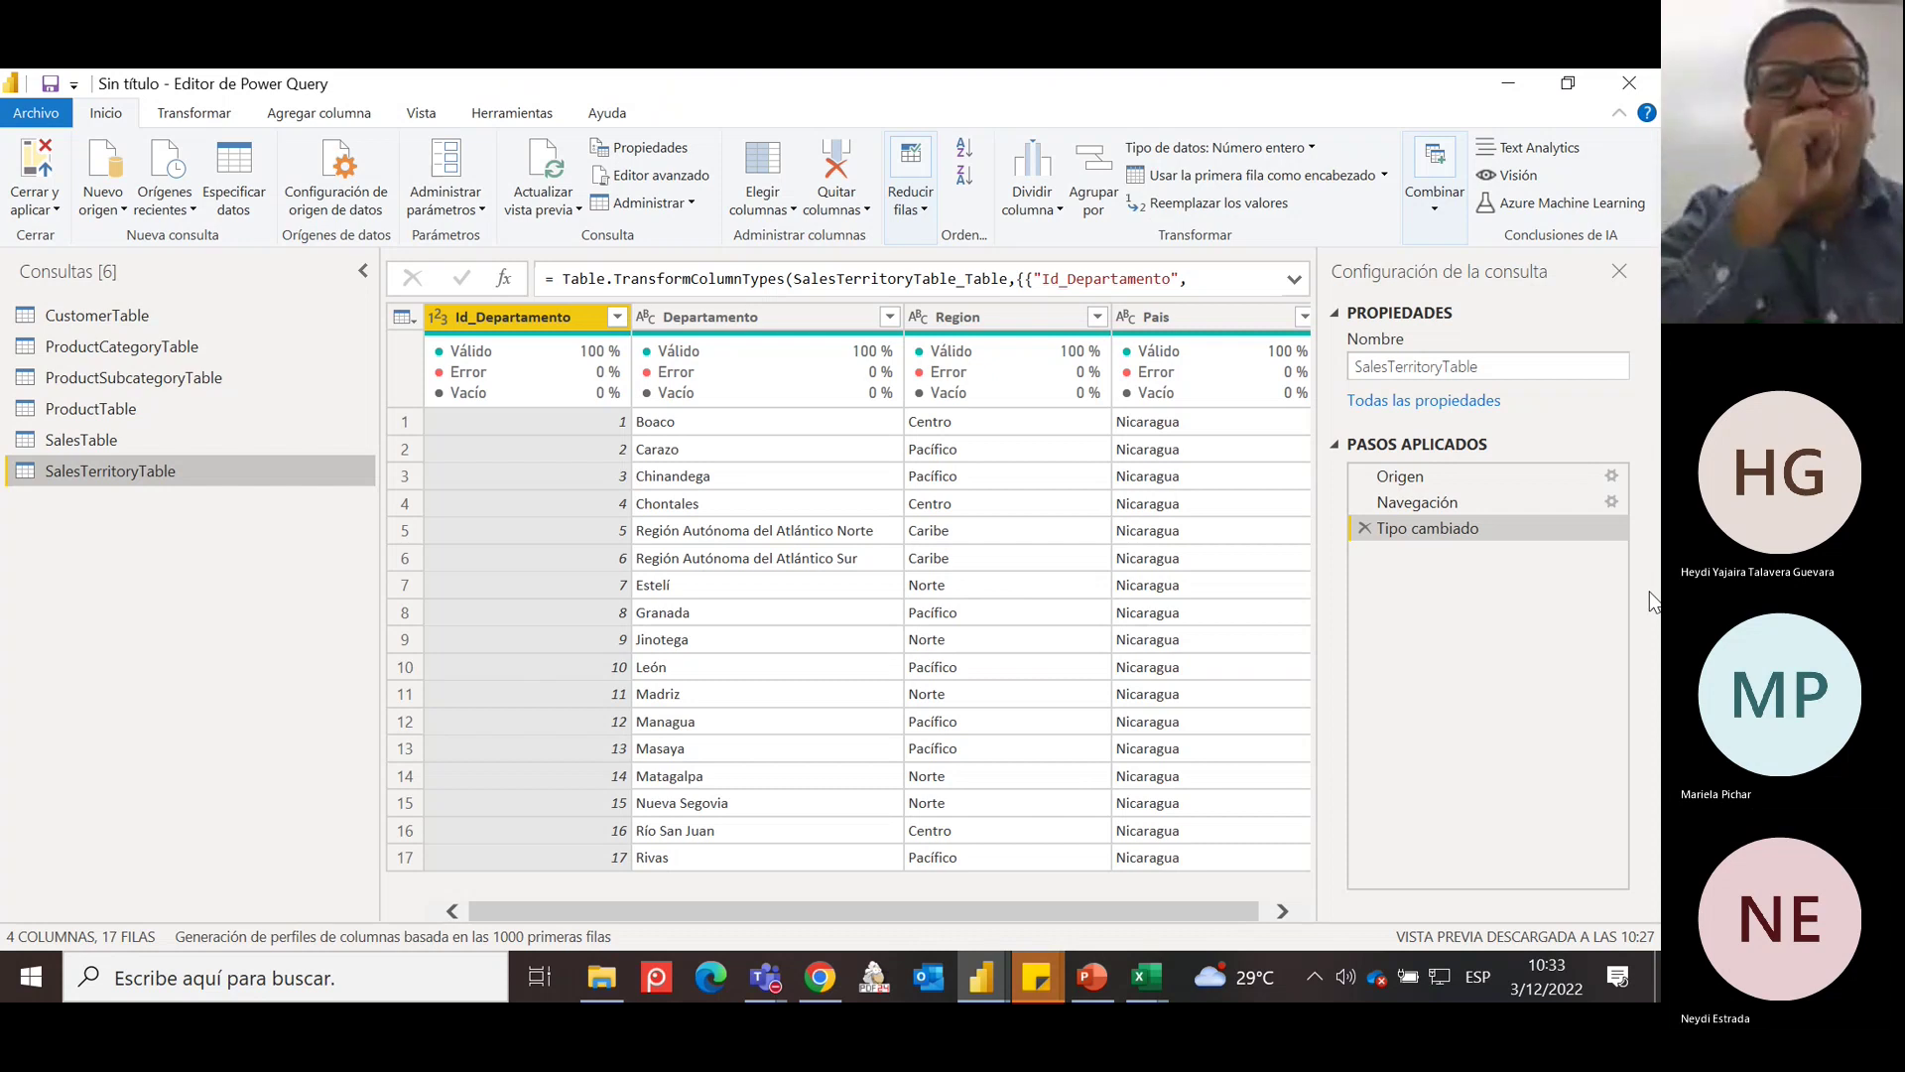
pyautogui.click(132, 320)
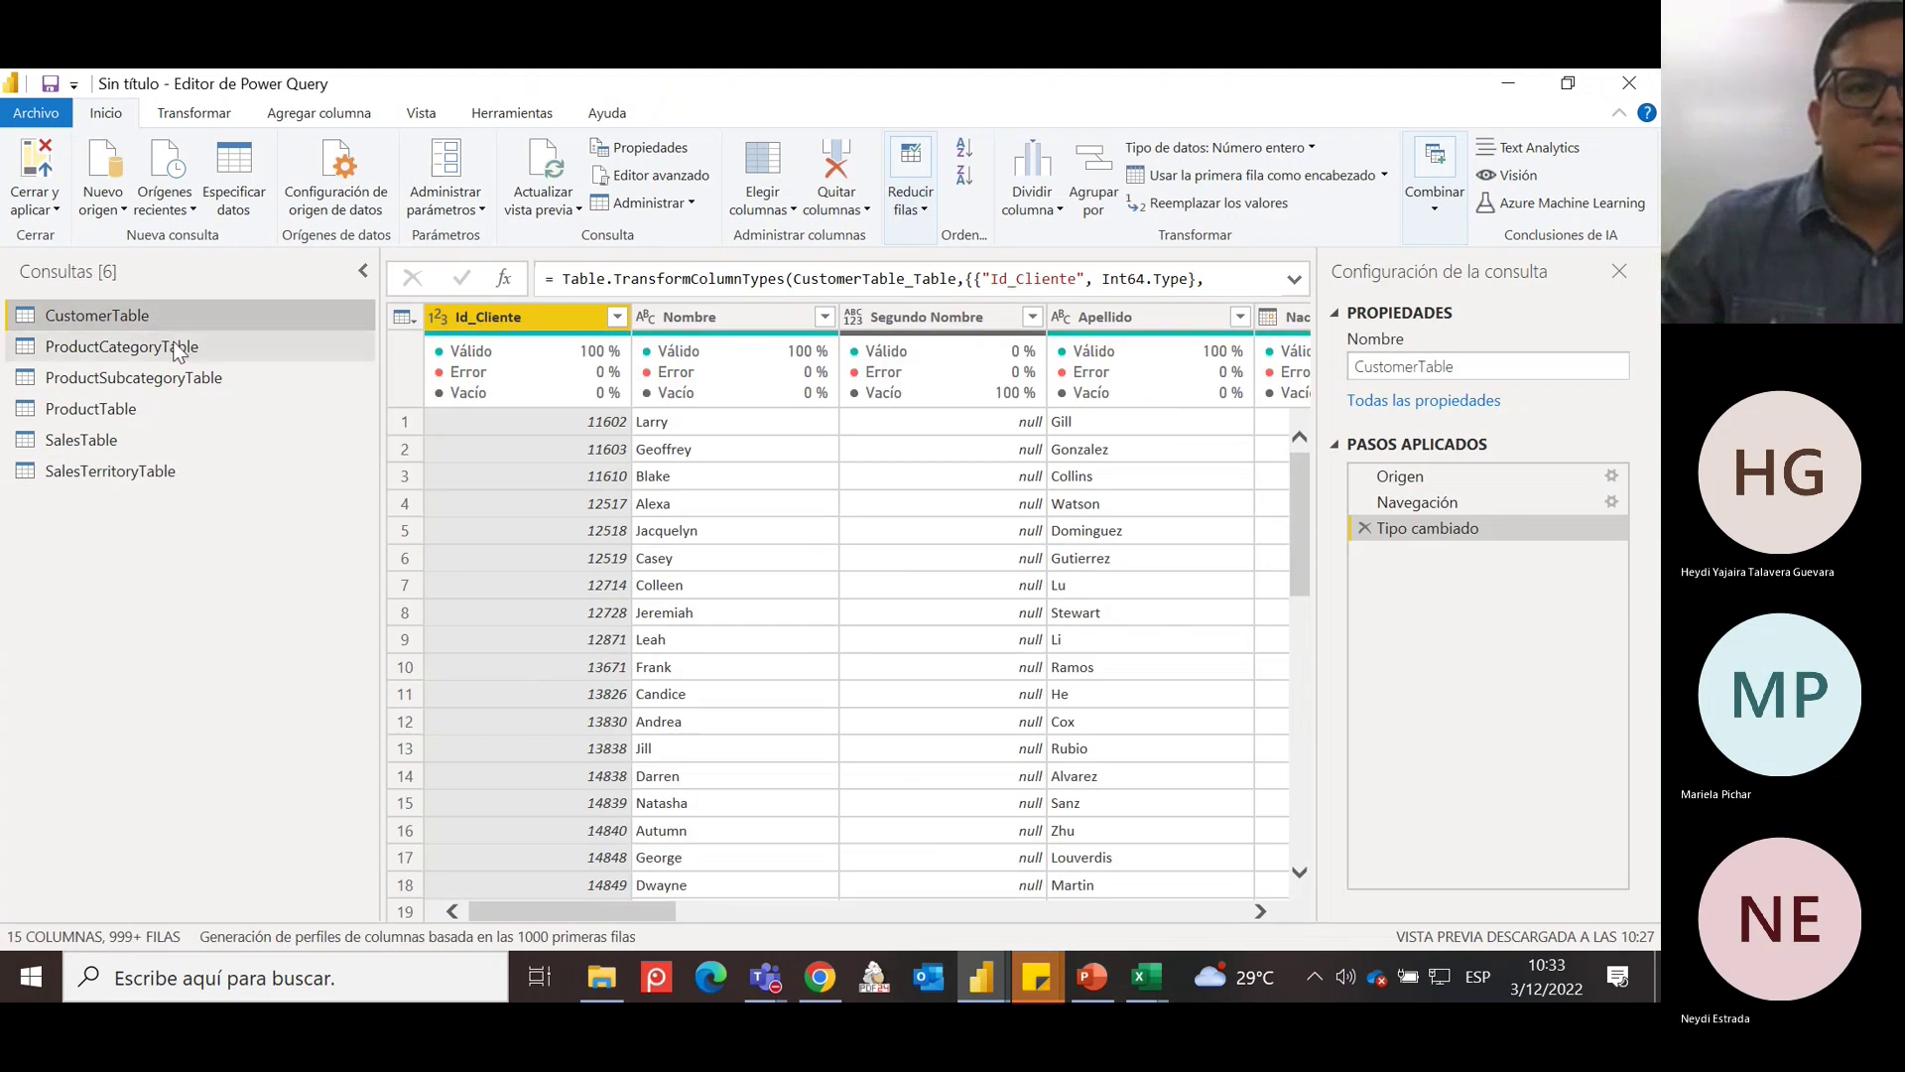
pyautogui.click(158, 348)
pyautogui.click(181, 380)
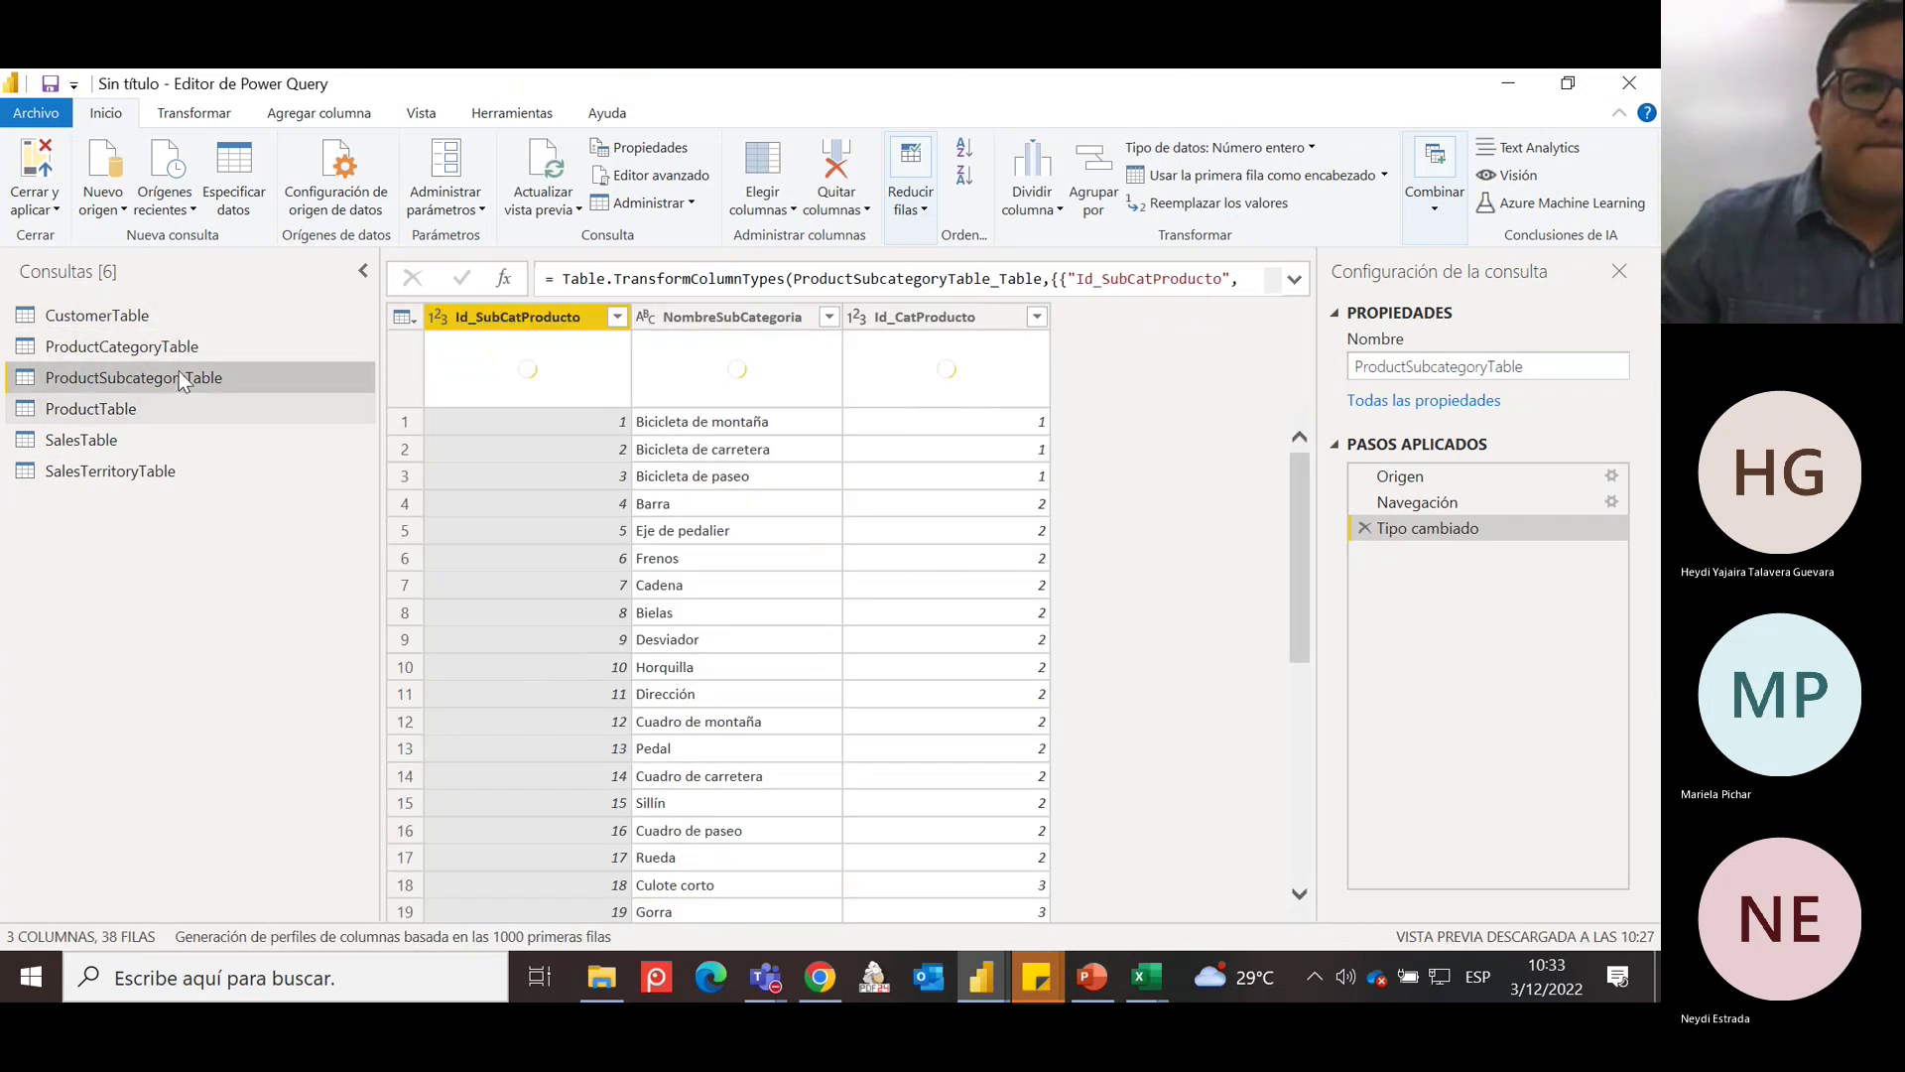
pyautogui.click(193, 314)
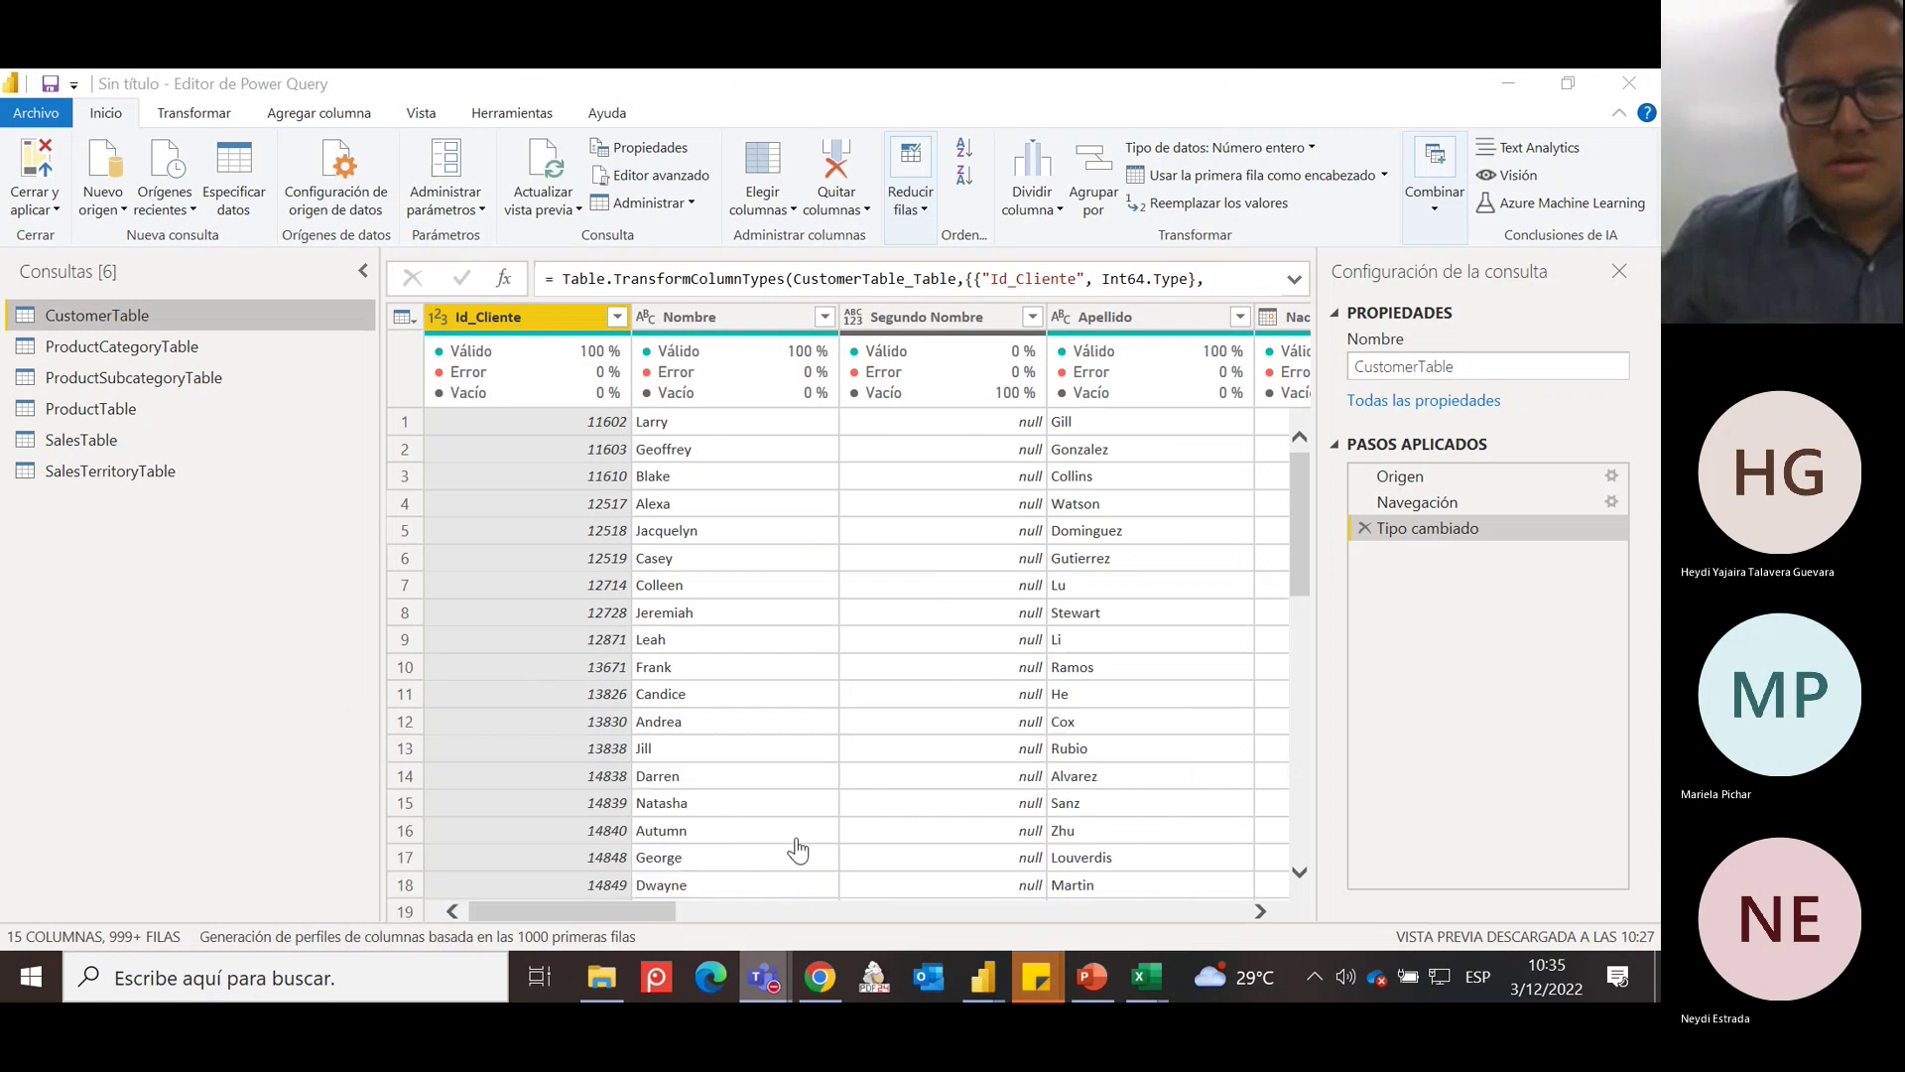
# Switch to the Teams meeting to check the participants, and minimize the meeting window.
pyautogui.click(892, 763)
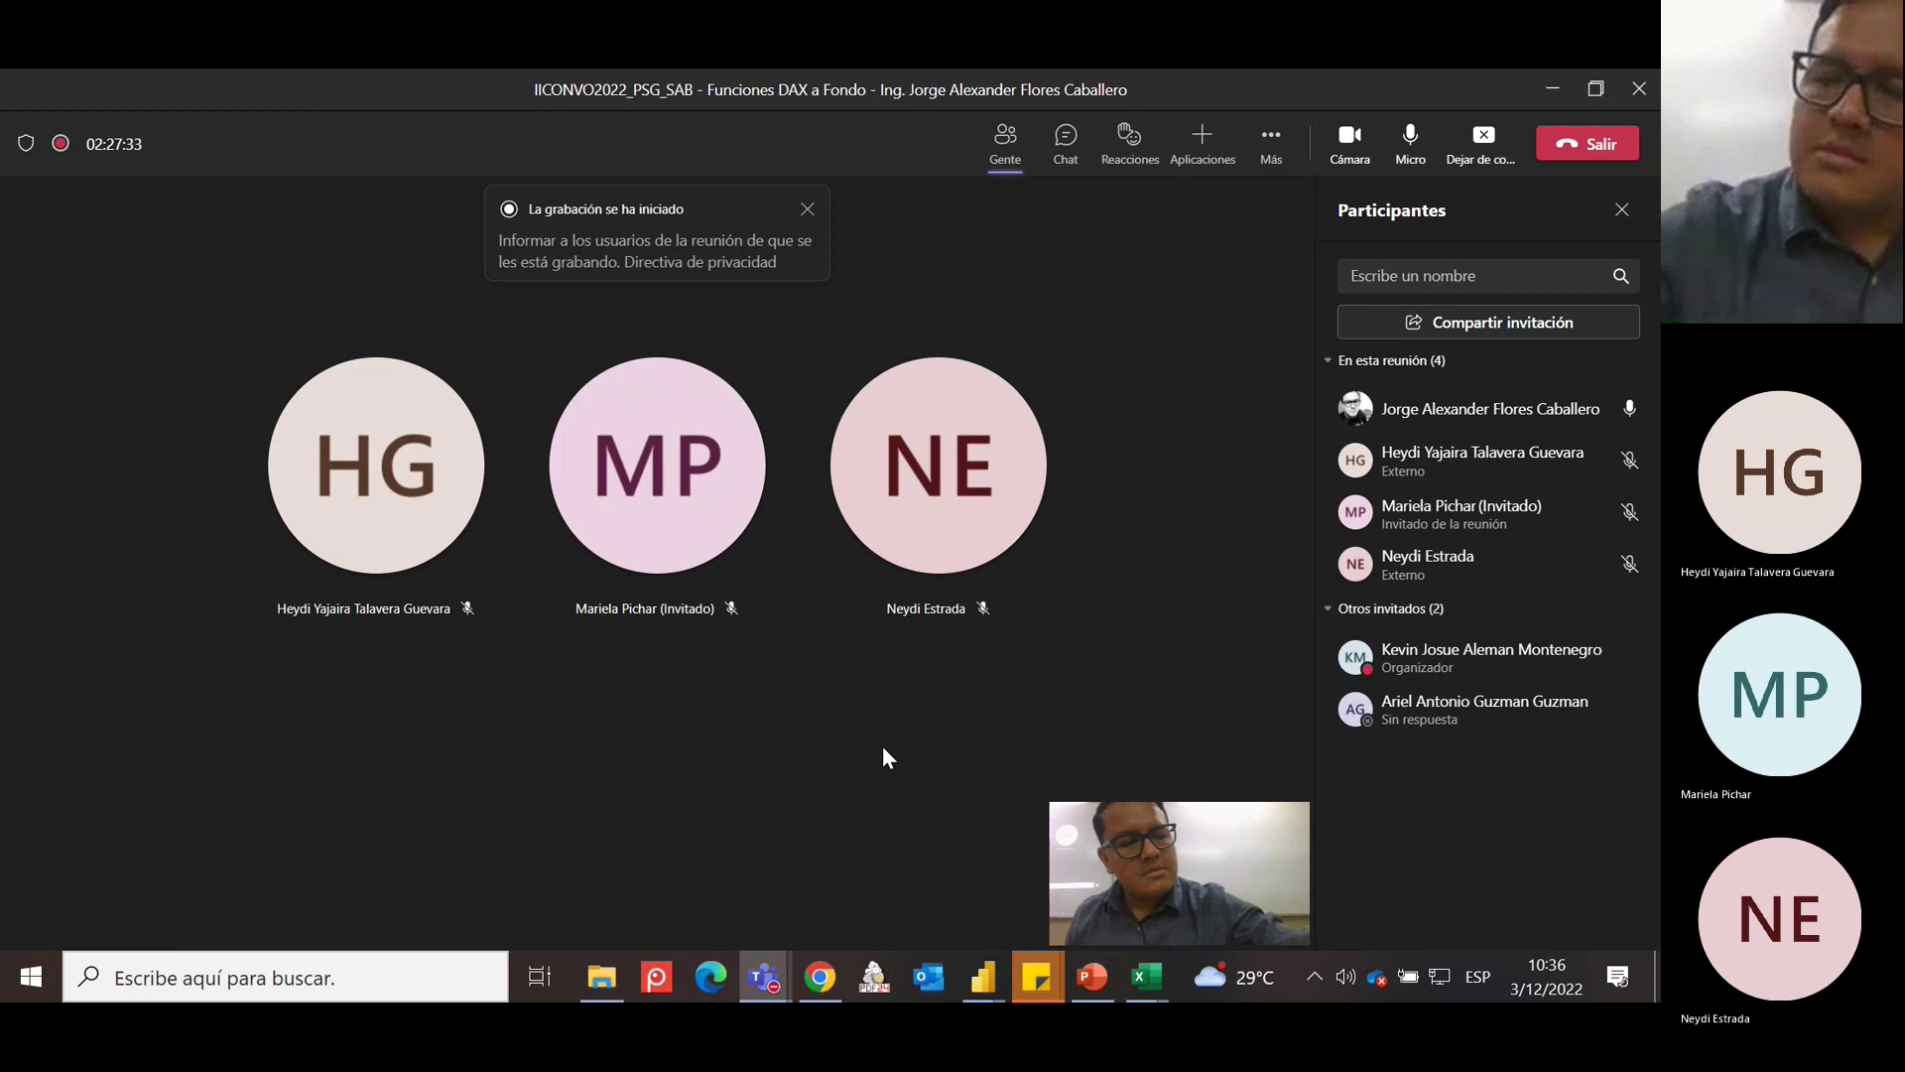
pyautogui.click(1536, 86)
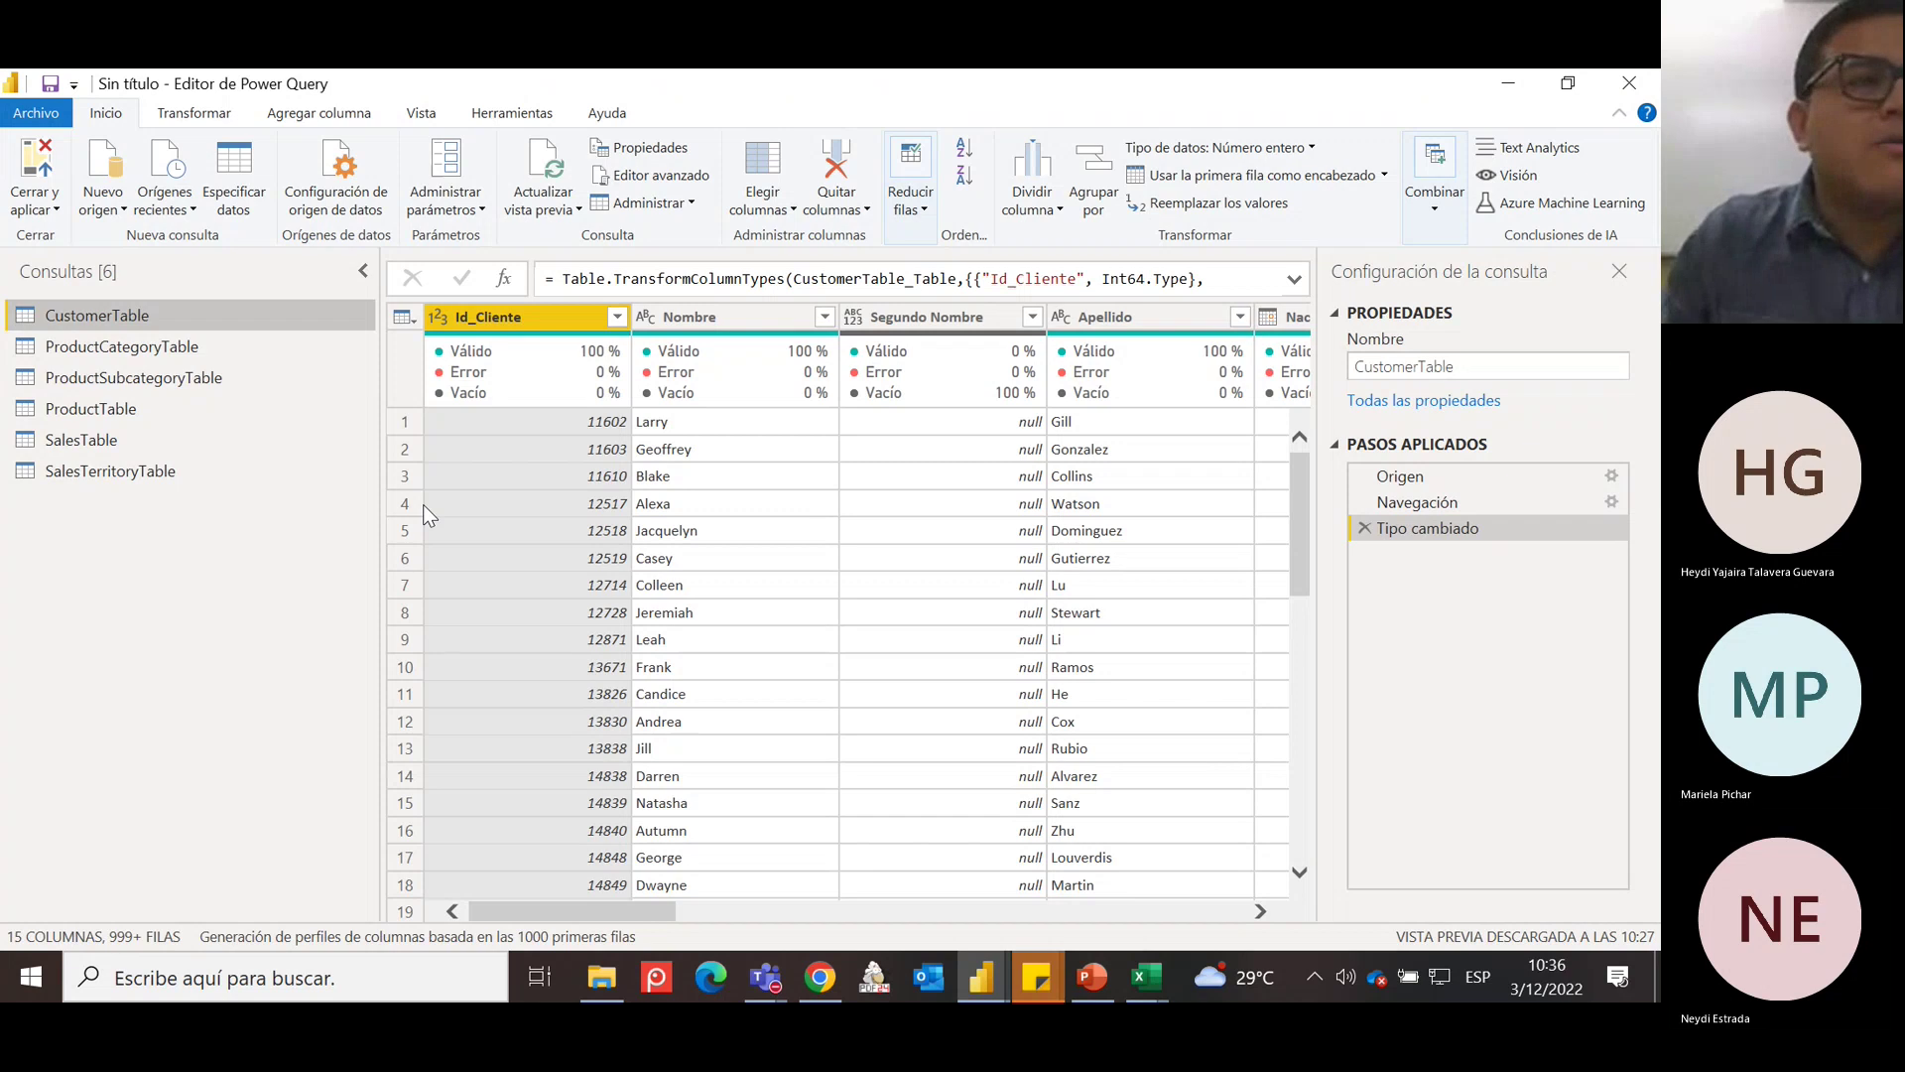
# Rename the CustomerTable query as Dim_Clientes.
pyautogui.rightClick(82, 313)
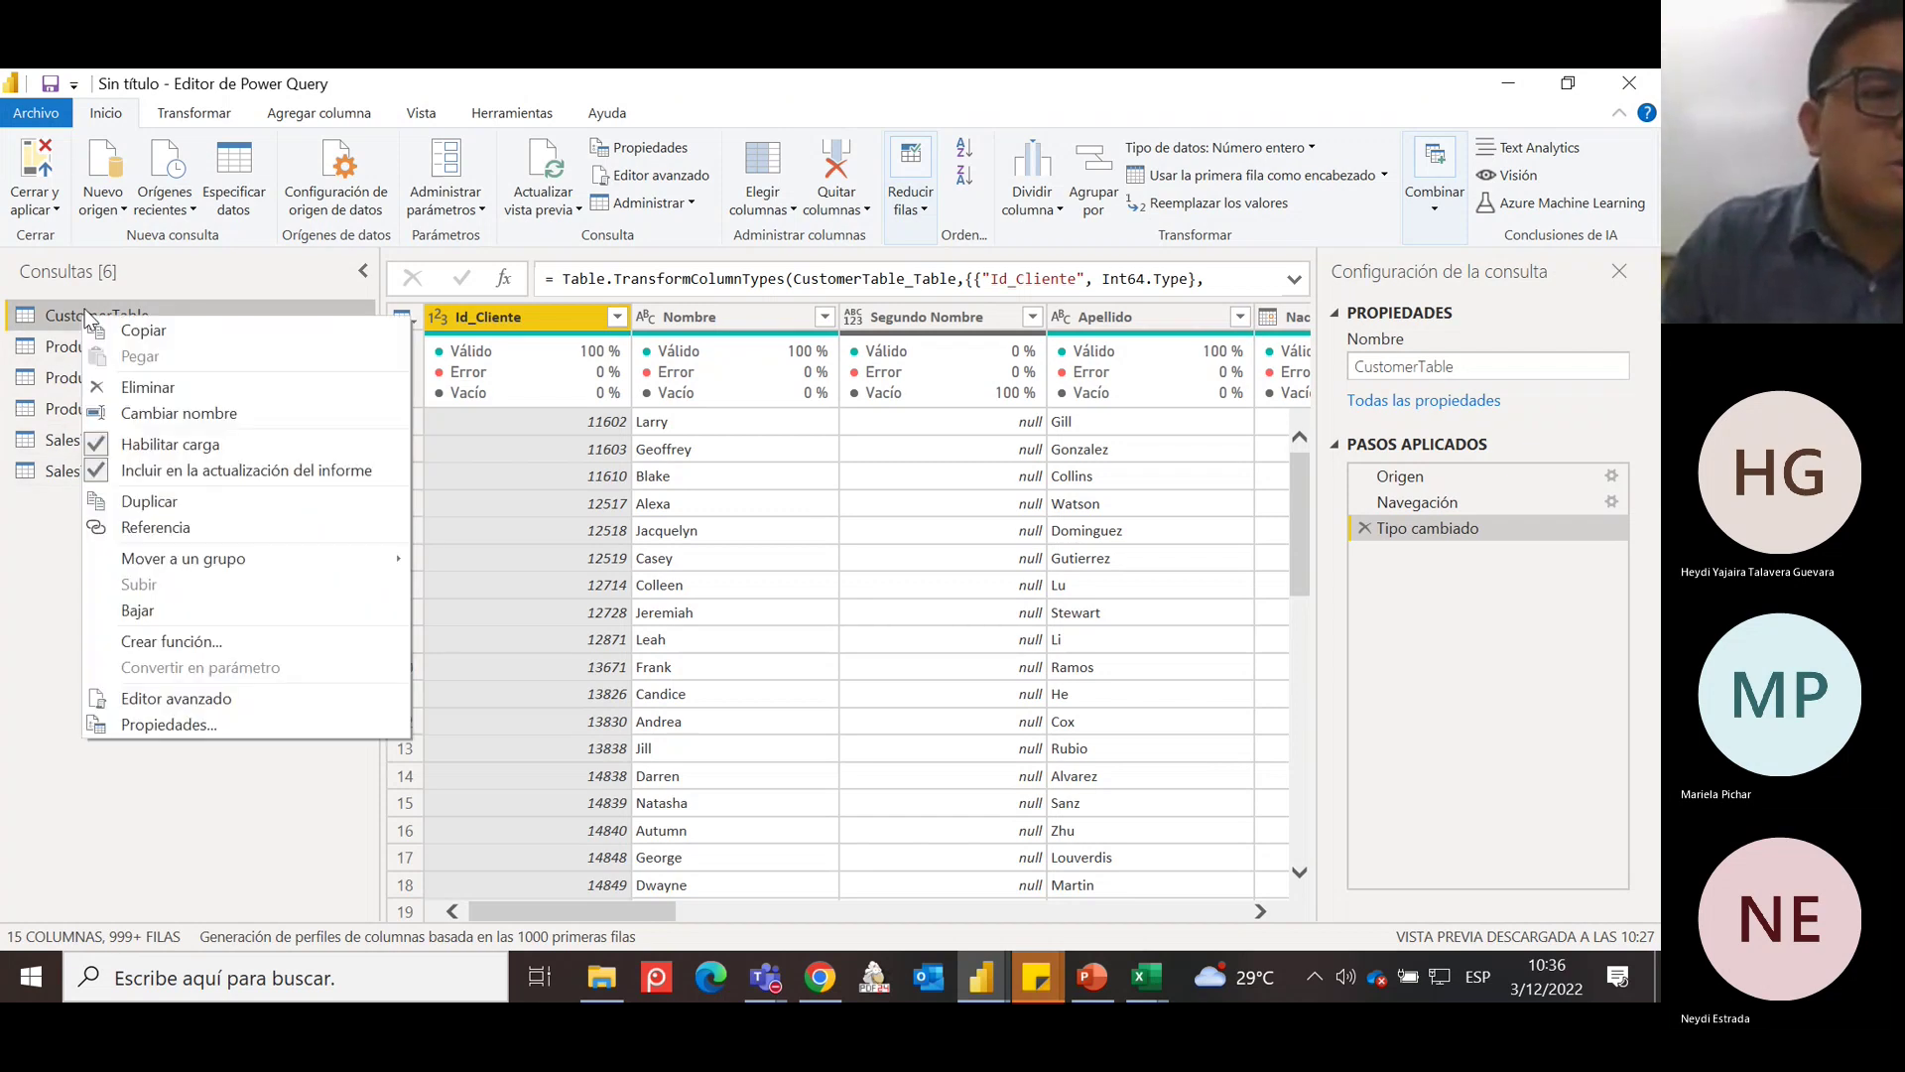
pyautogui.click(241, 412)
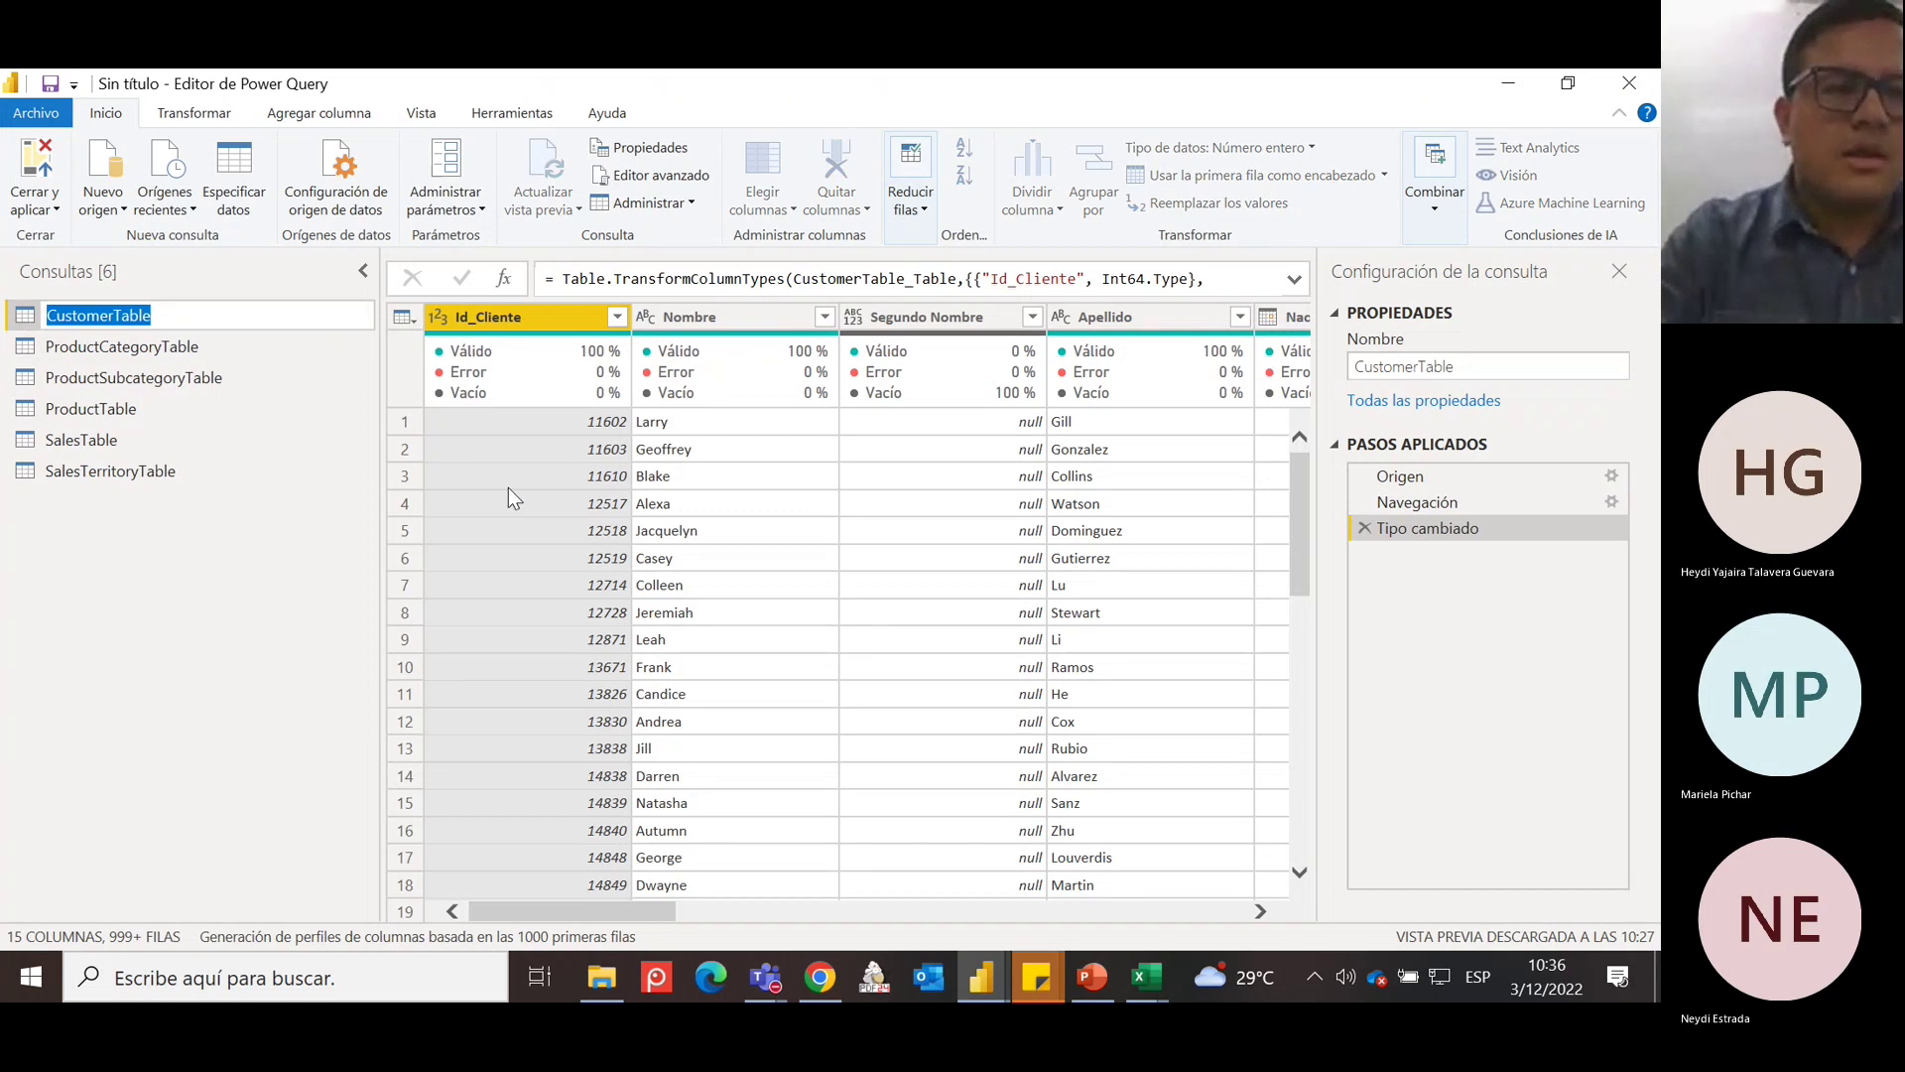
pyautogui.write('Dim_C')
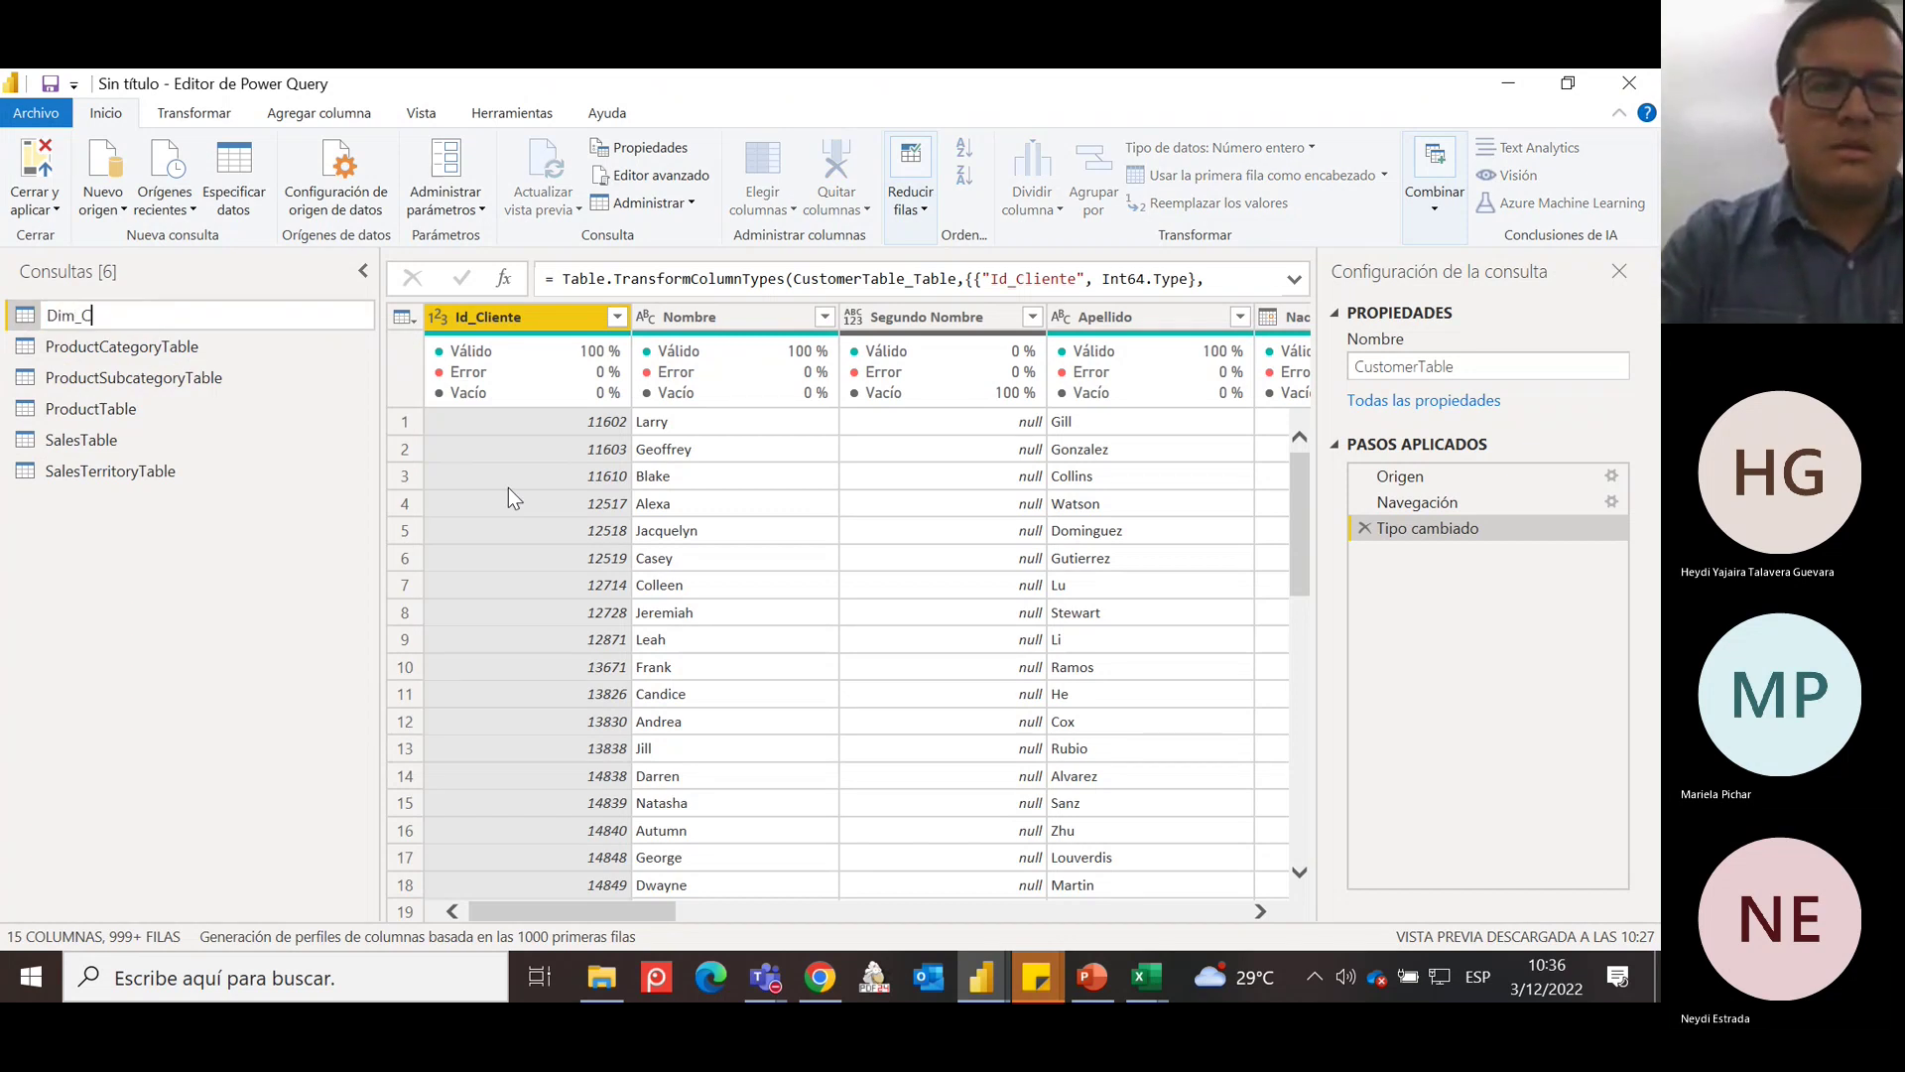
pyautogui.write('lientes')
pyautogui.press('Return')
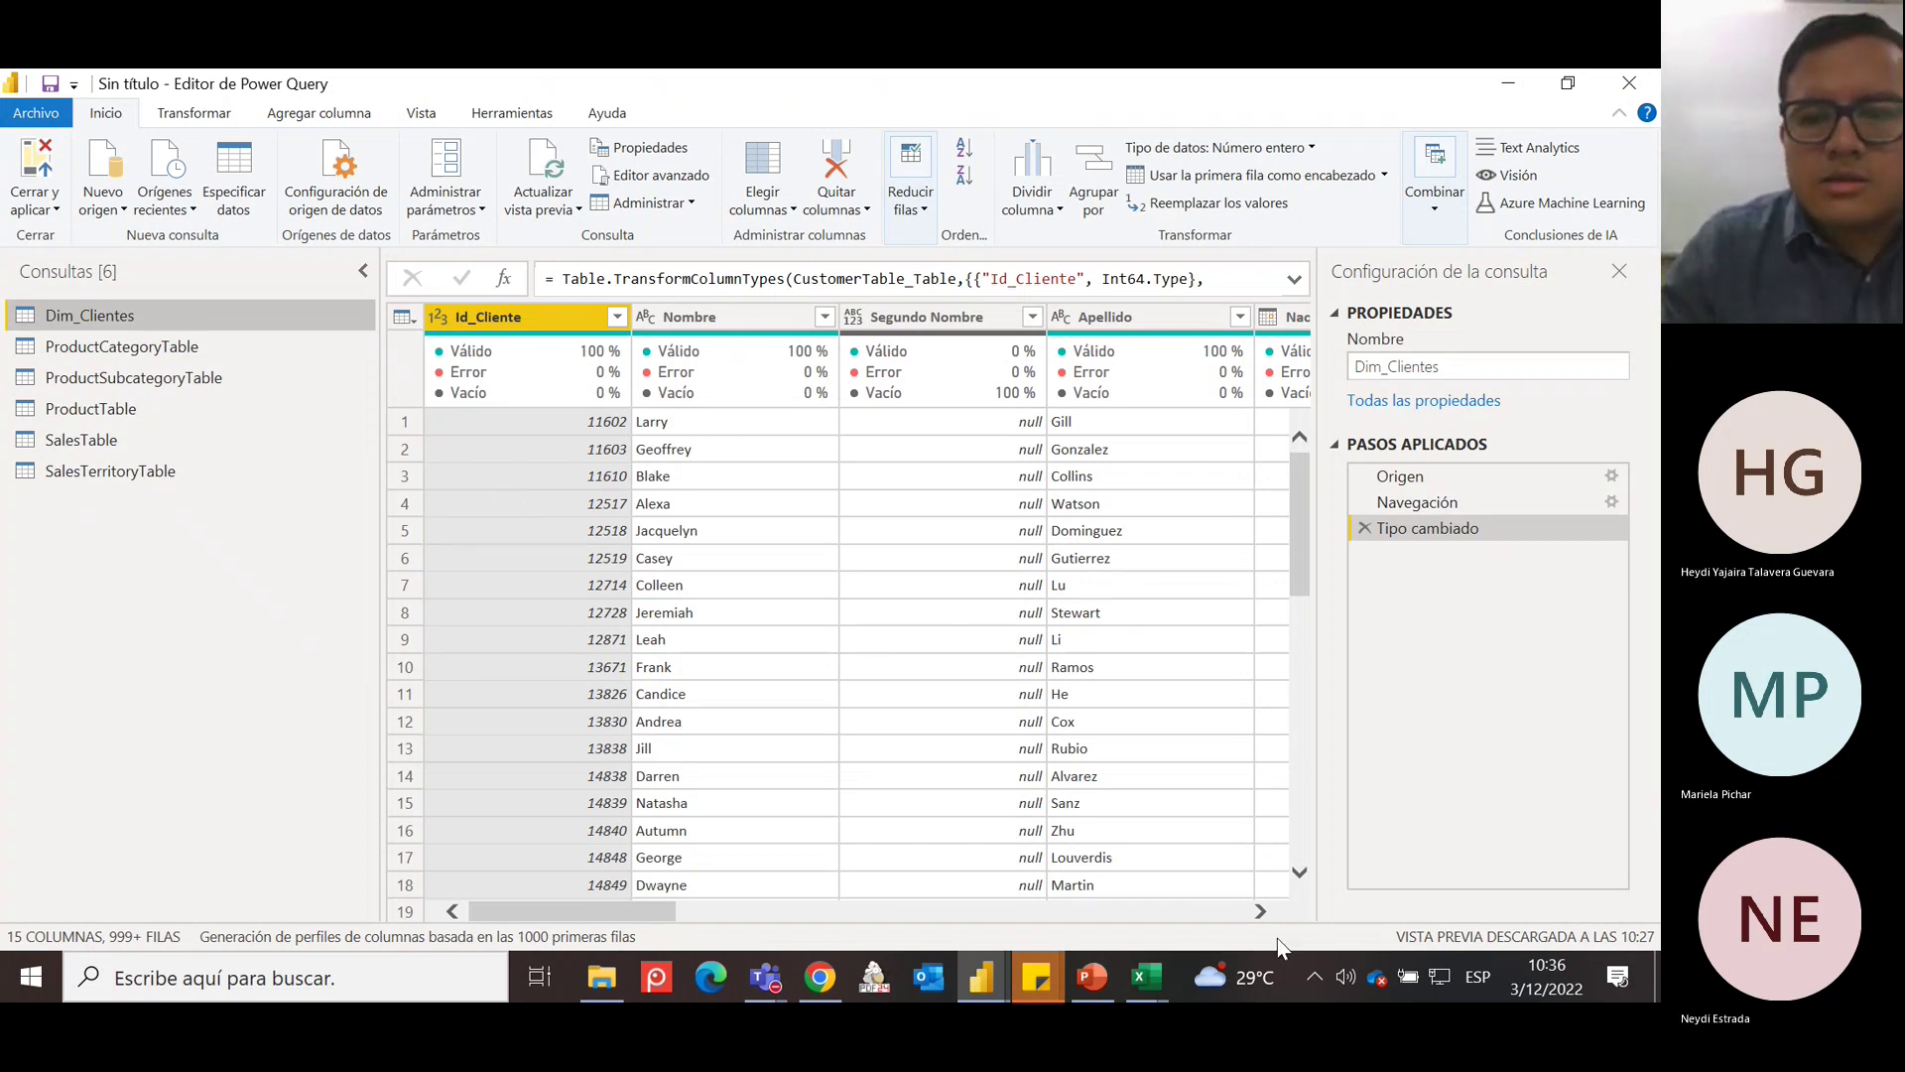
# Remove the Segundo Nombre column from the Dim_Clientes query.
pyautogui.click(1260, 911)
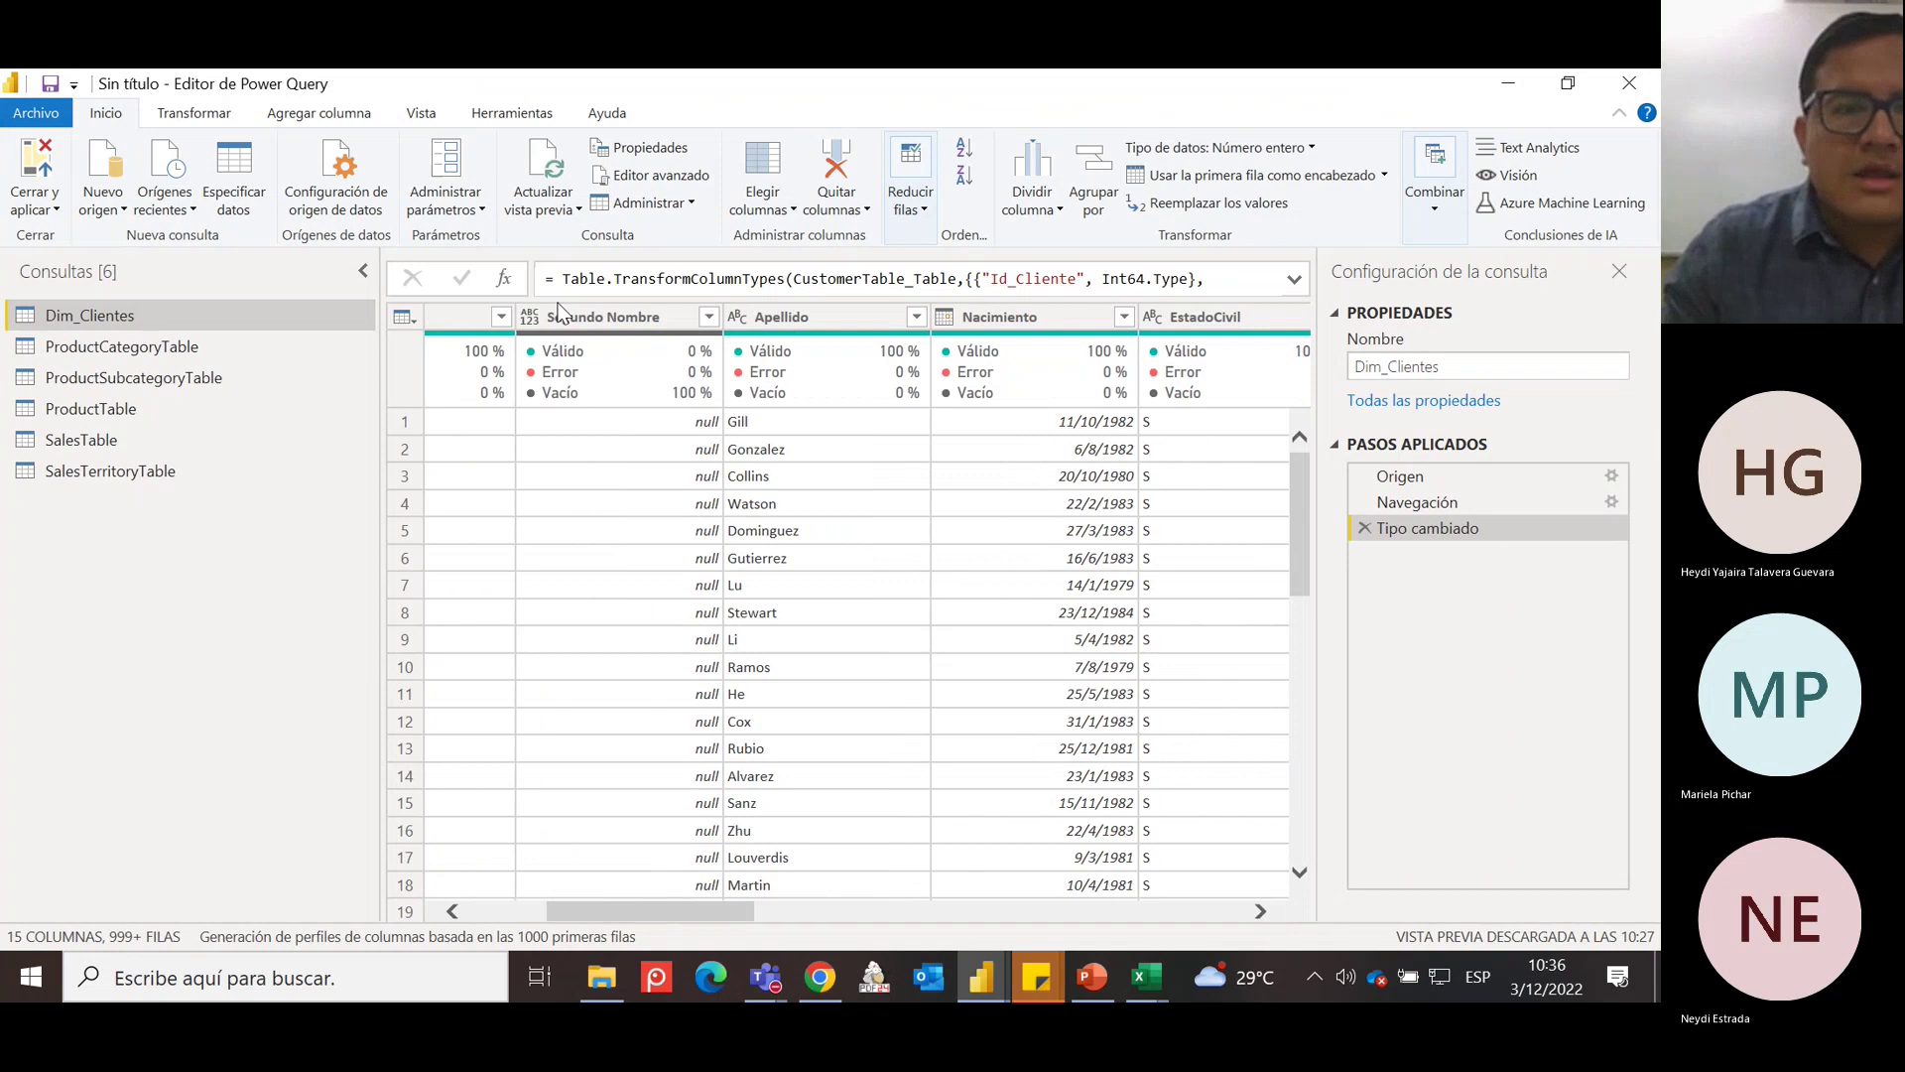
pyautogui.click(567, 306)
pyautogui.rightClick(568, 305)
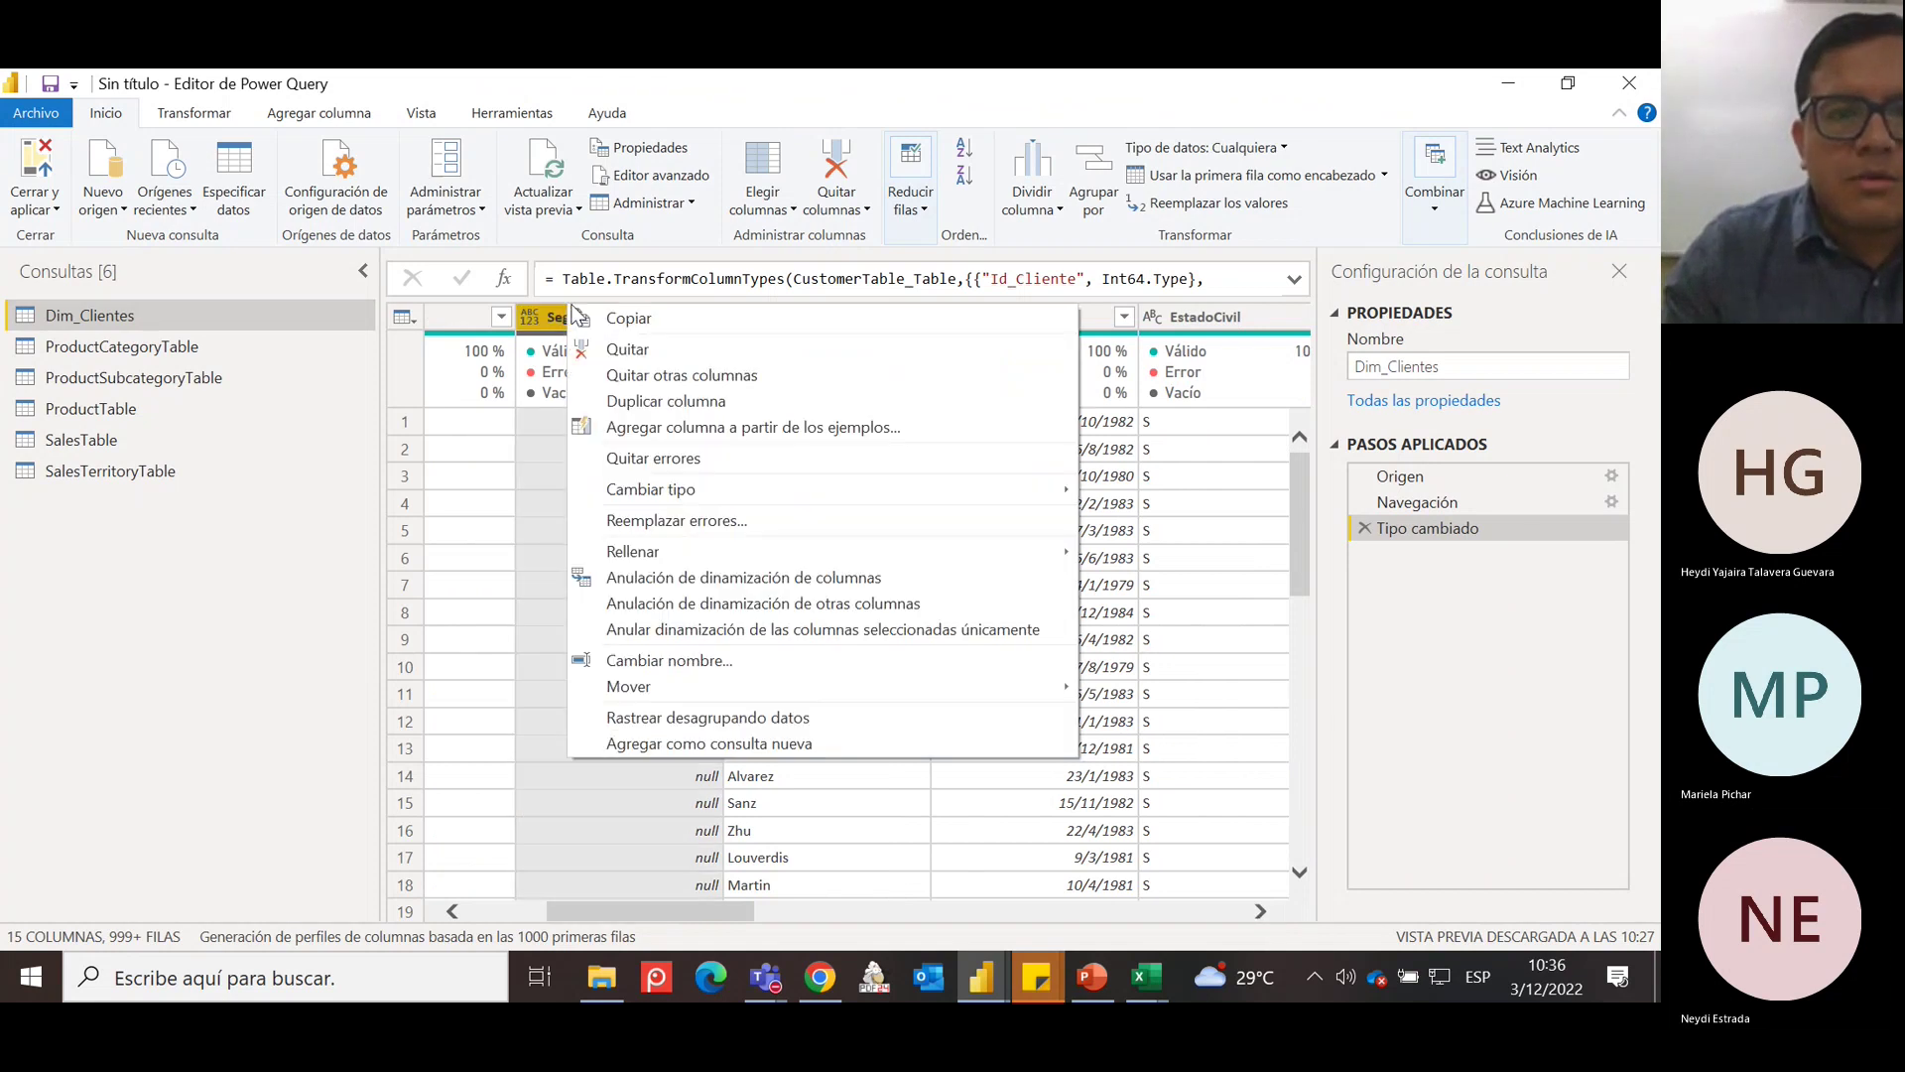
pyautogui.click(713, 350)
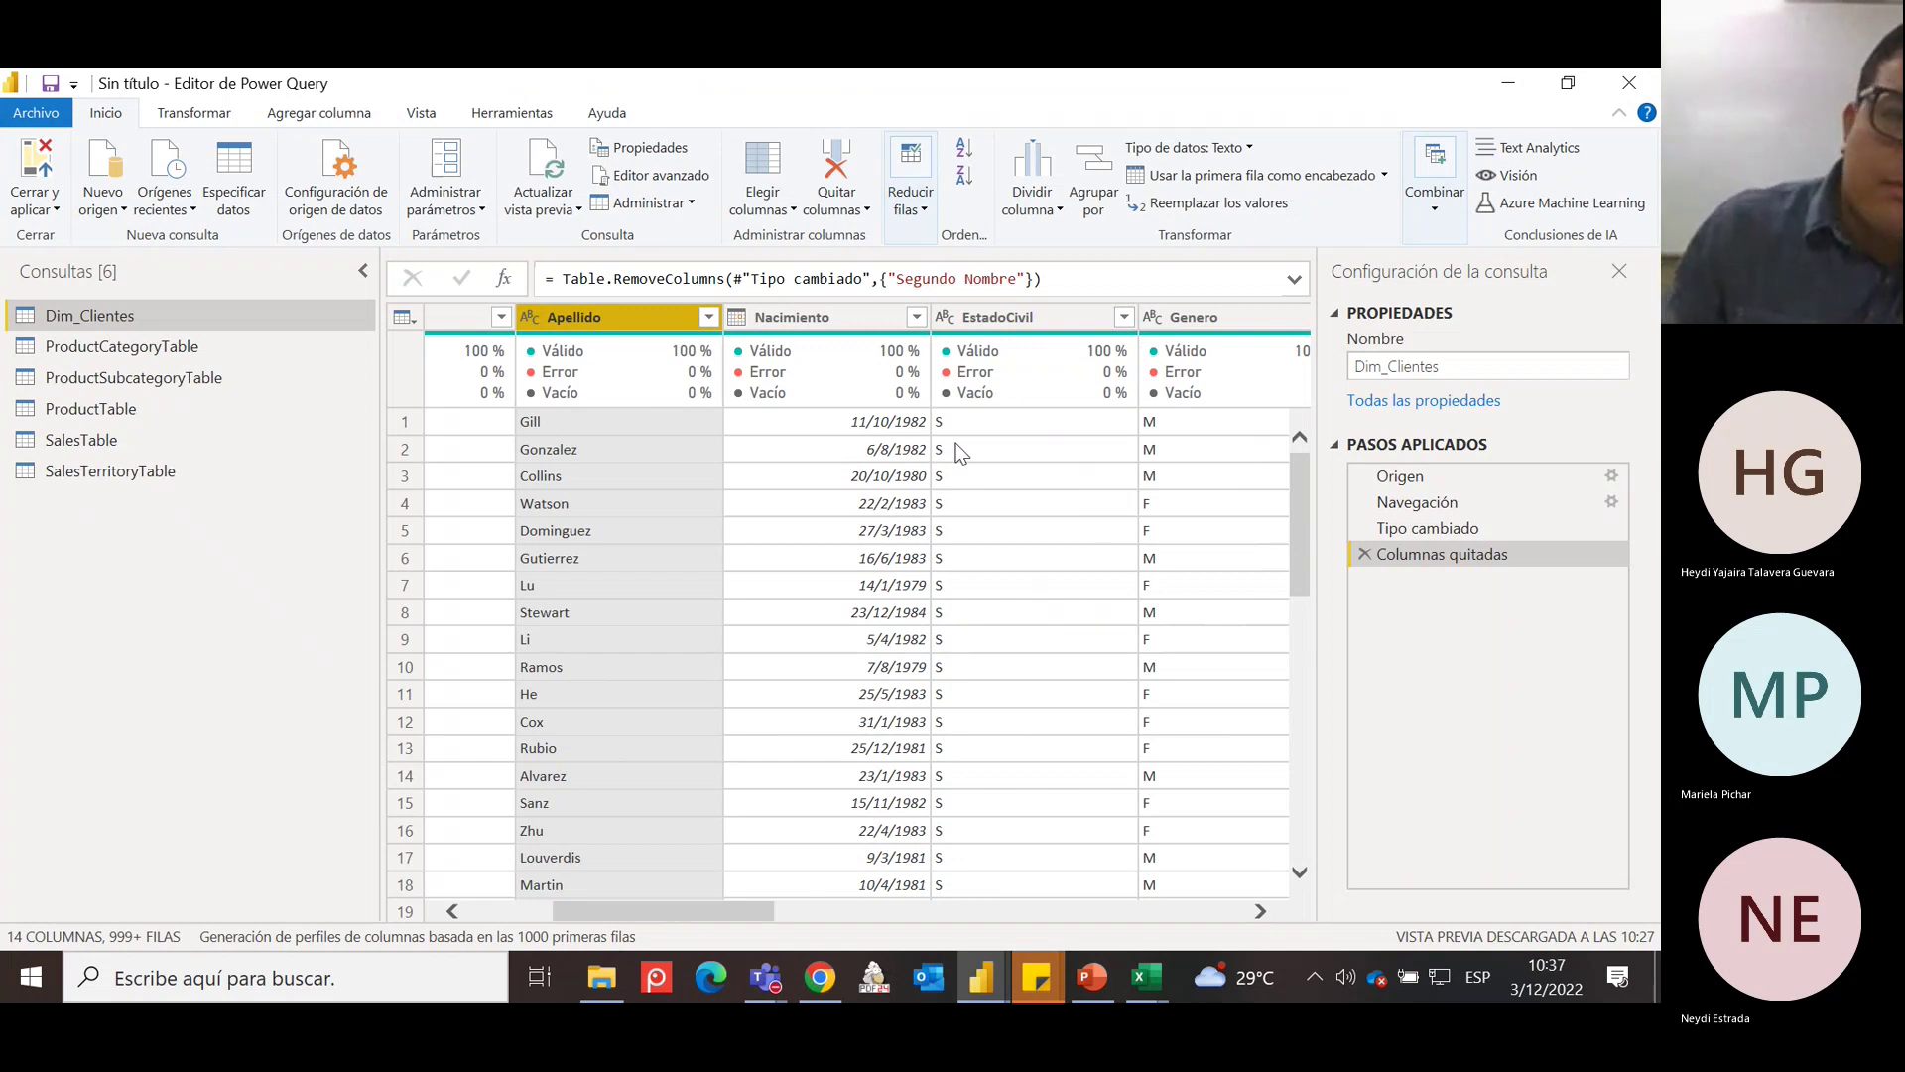
# Change the data type of the IngresoAnual column in Dim_Clientes to fixed decimal number (Número decimal fijo).
pyautogui.click(834, 313)
pyautogui.click(961, 322)
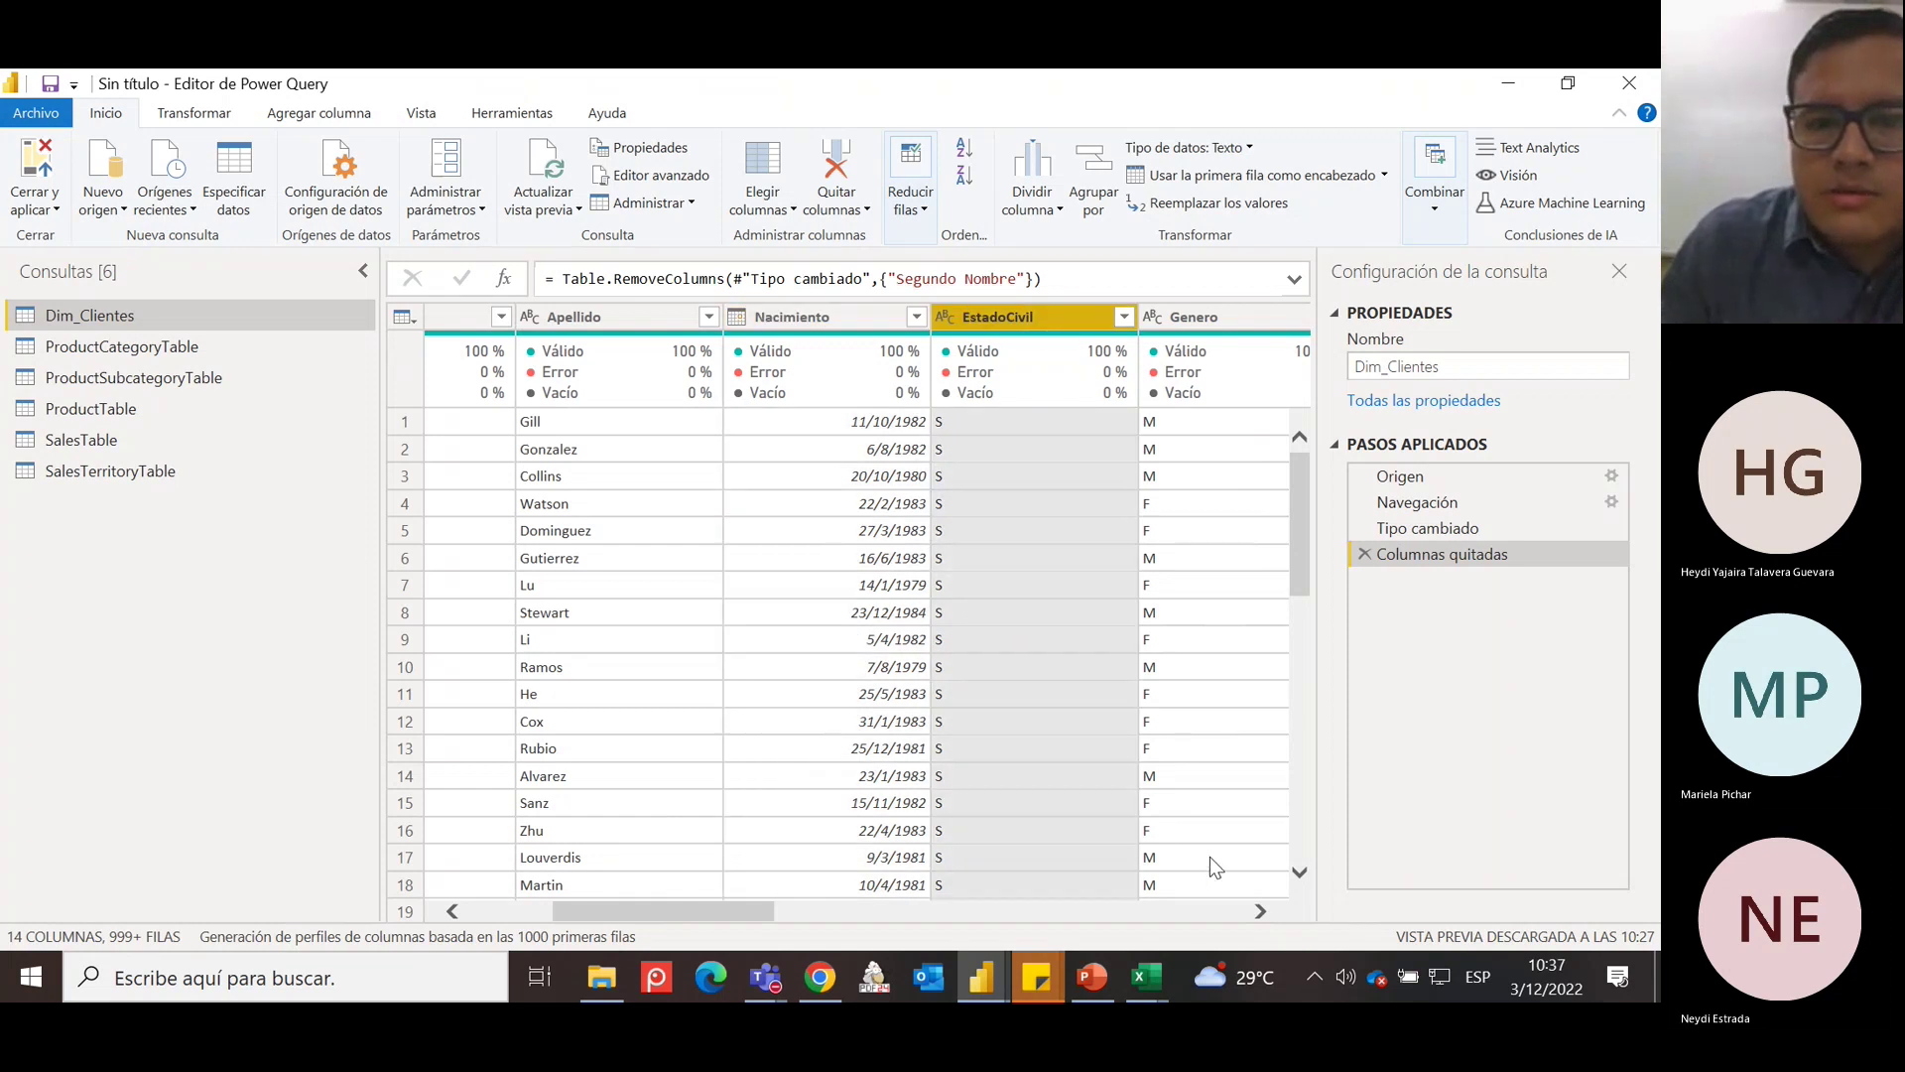
pyautogui.click(1258, 911)
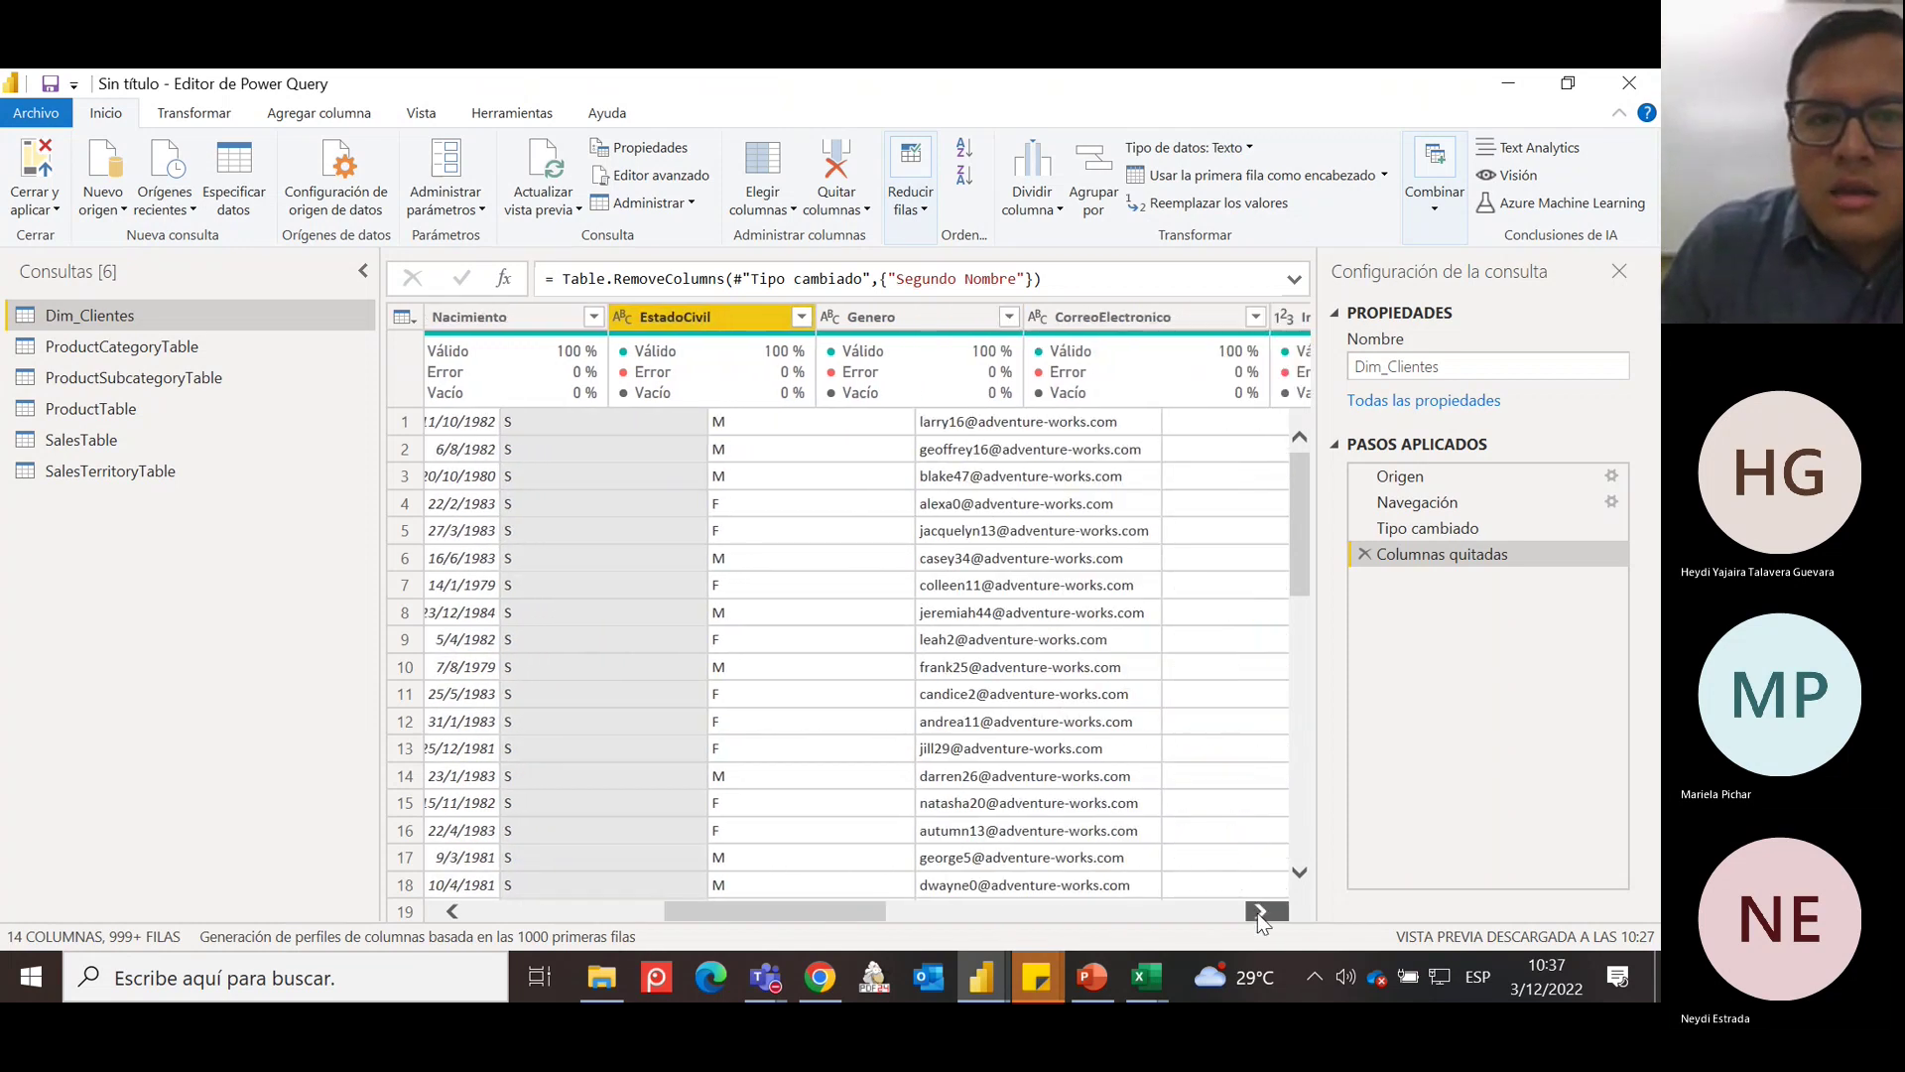
pyautogui.click(1259, 911)
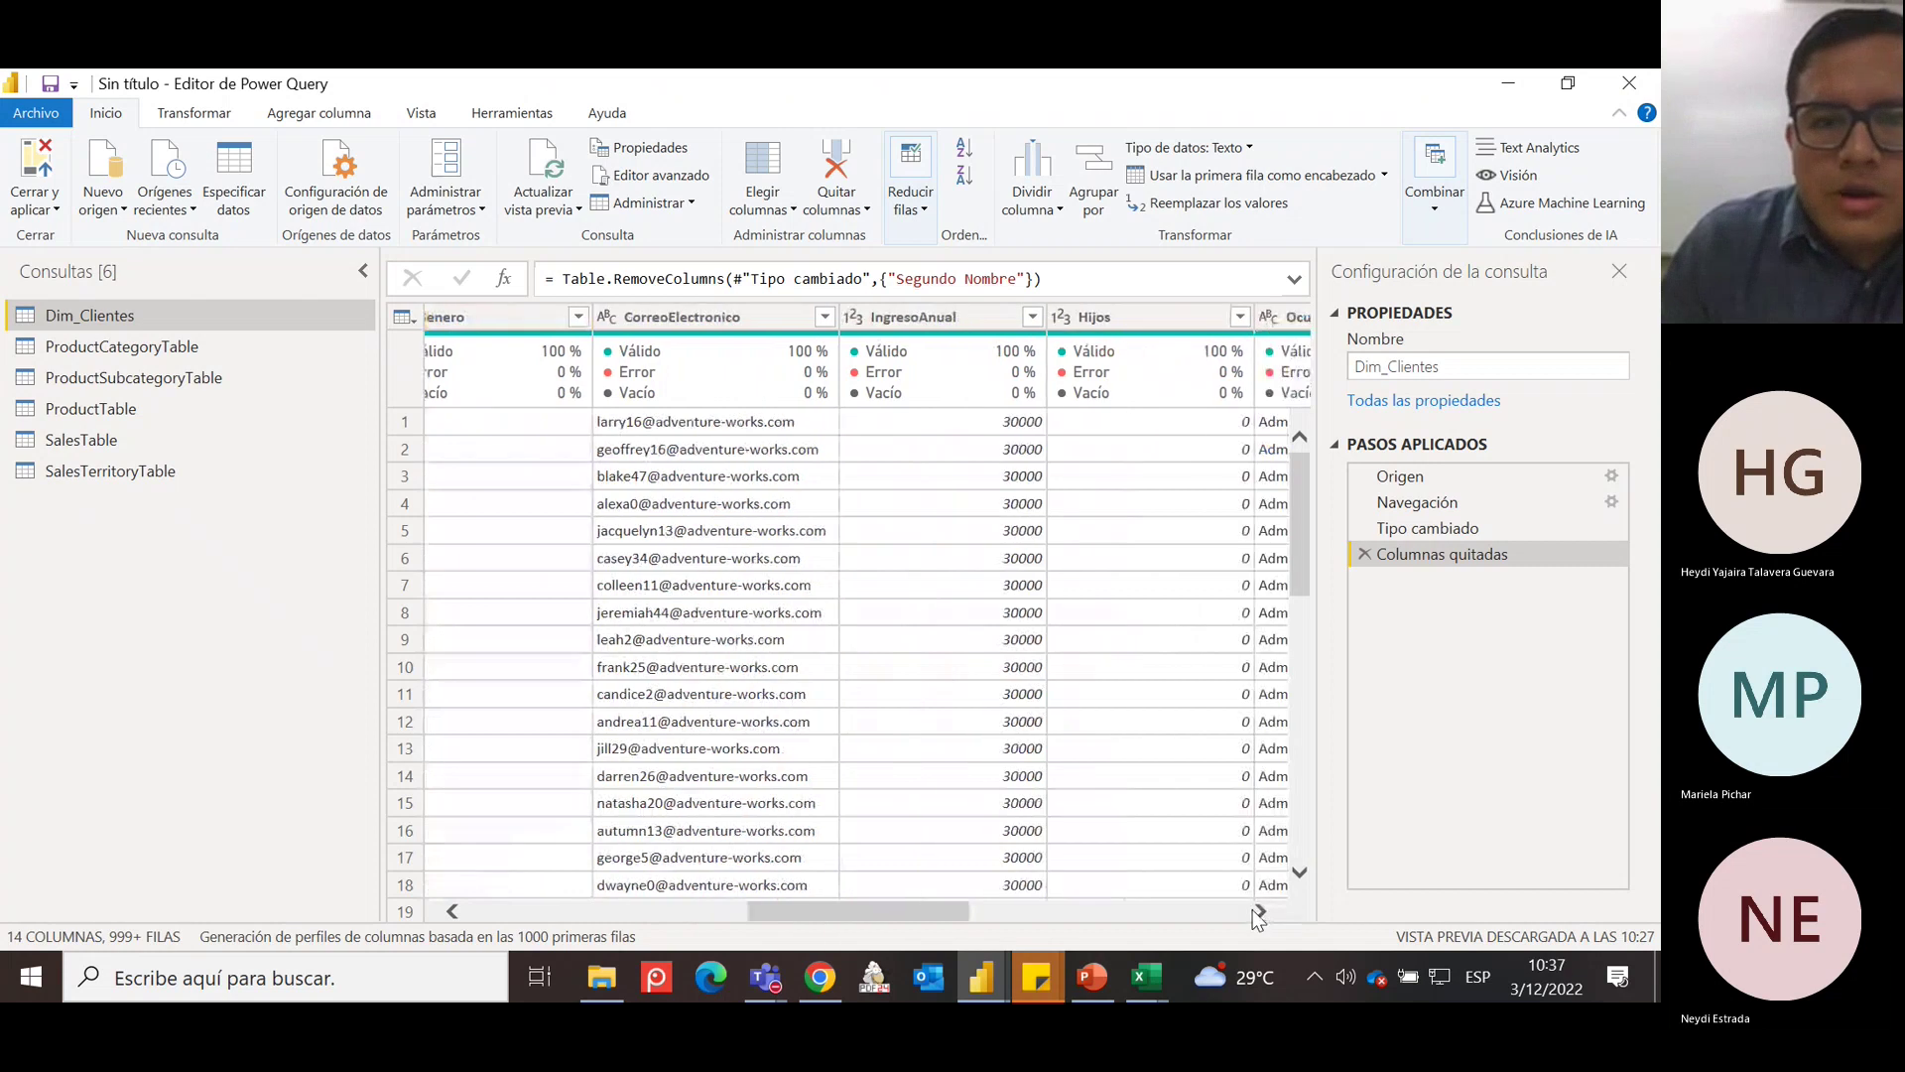
pyautogui.click(1258, 911)
pyautogui.click(1258, 911)
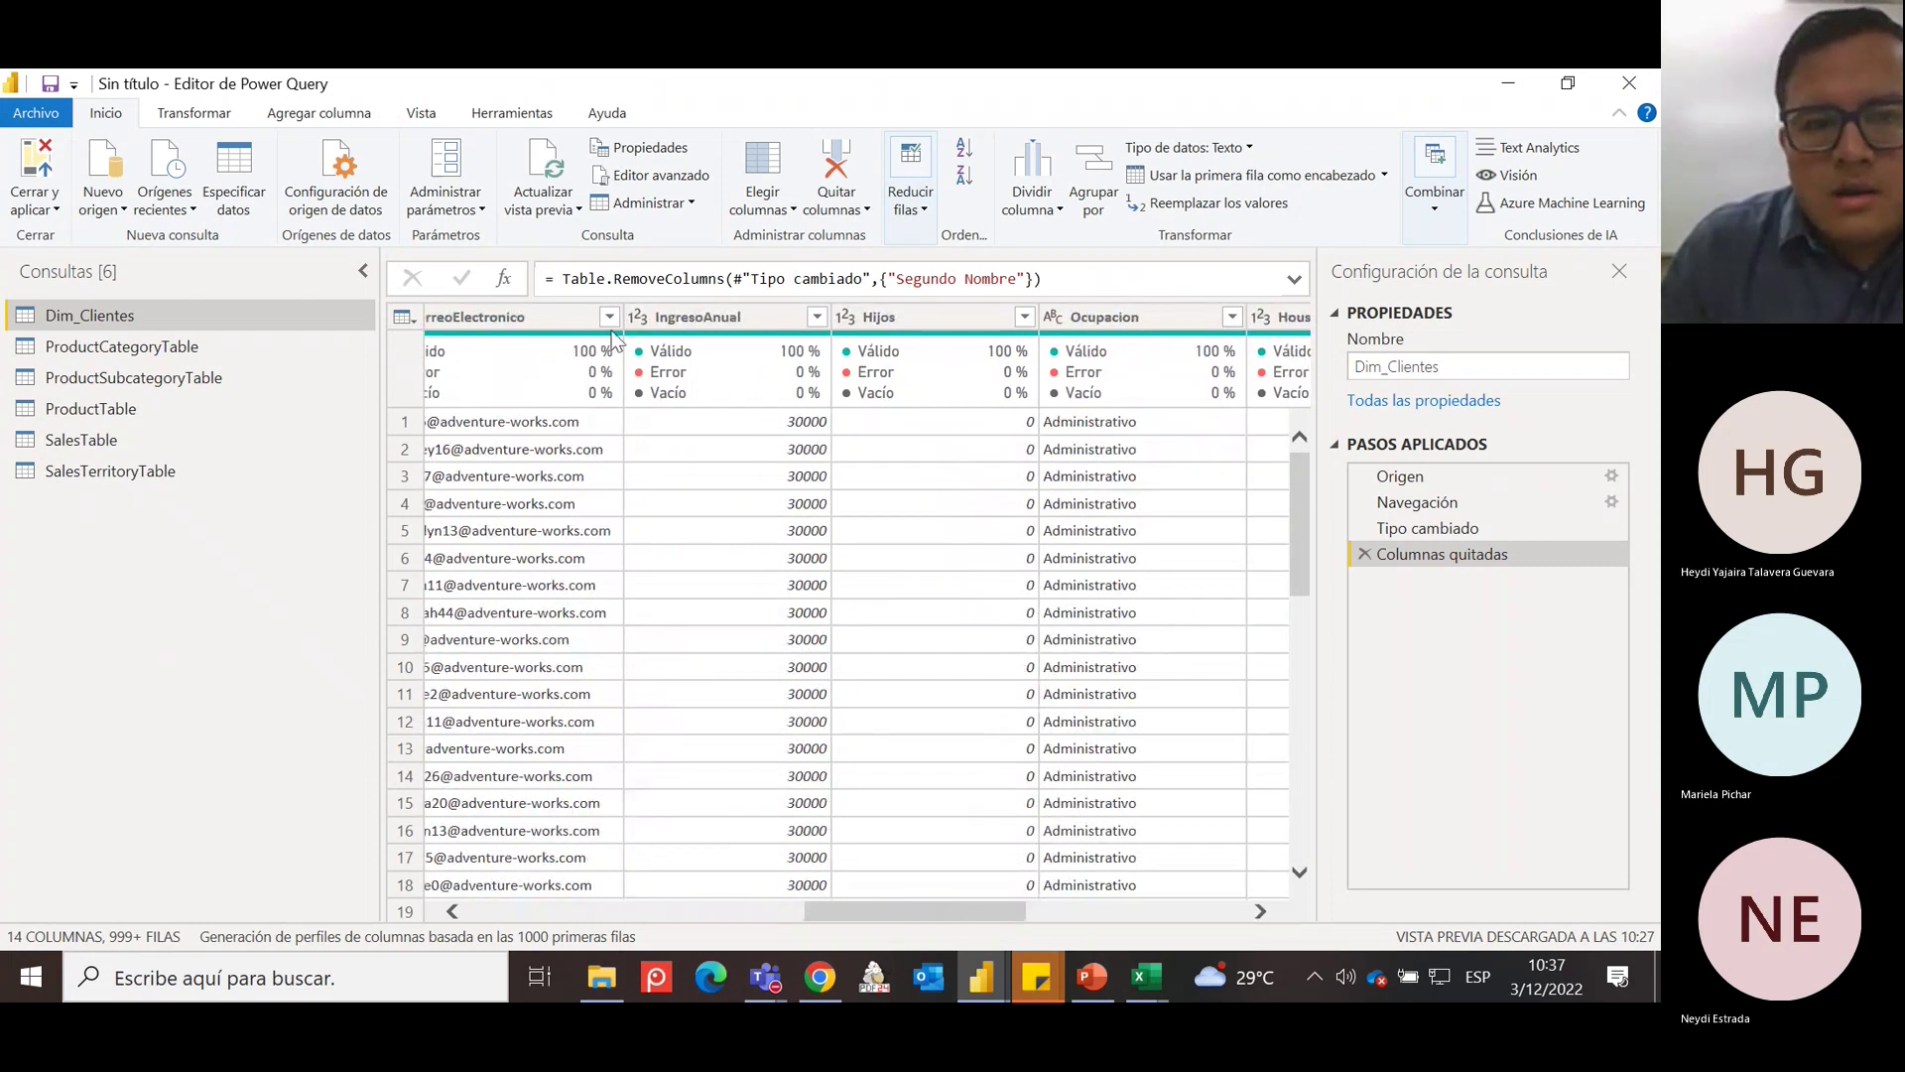
pyautogui.click(645, 317)
pyautogui.click(641, 315)
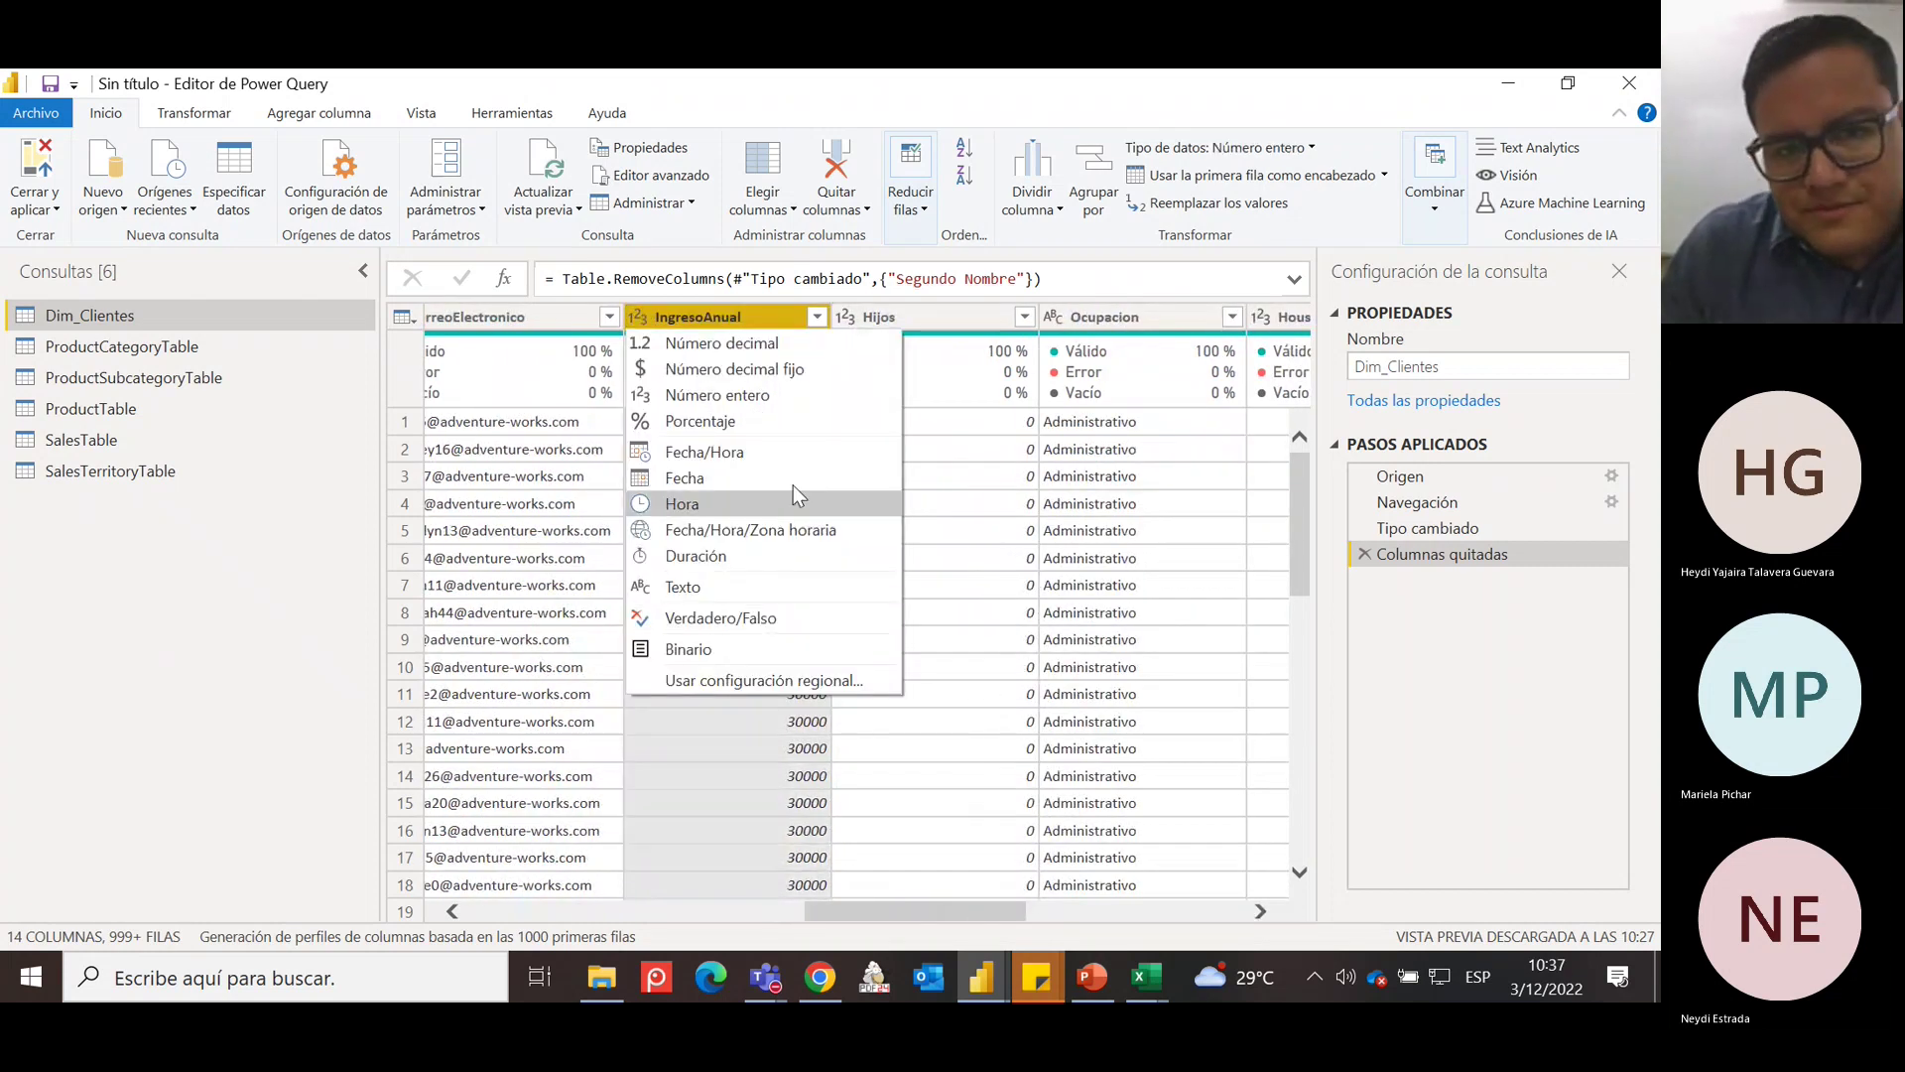
pyautogui.click(799, 369)
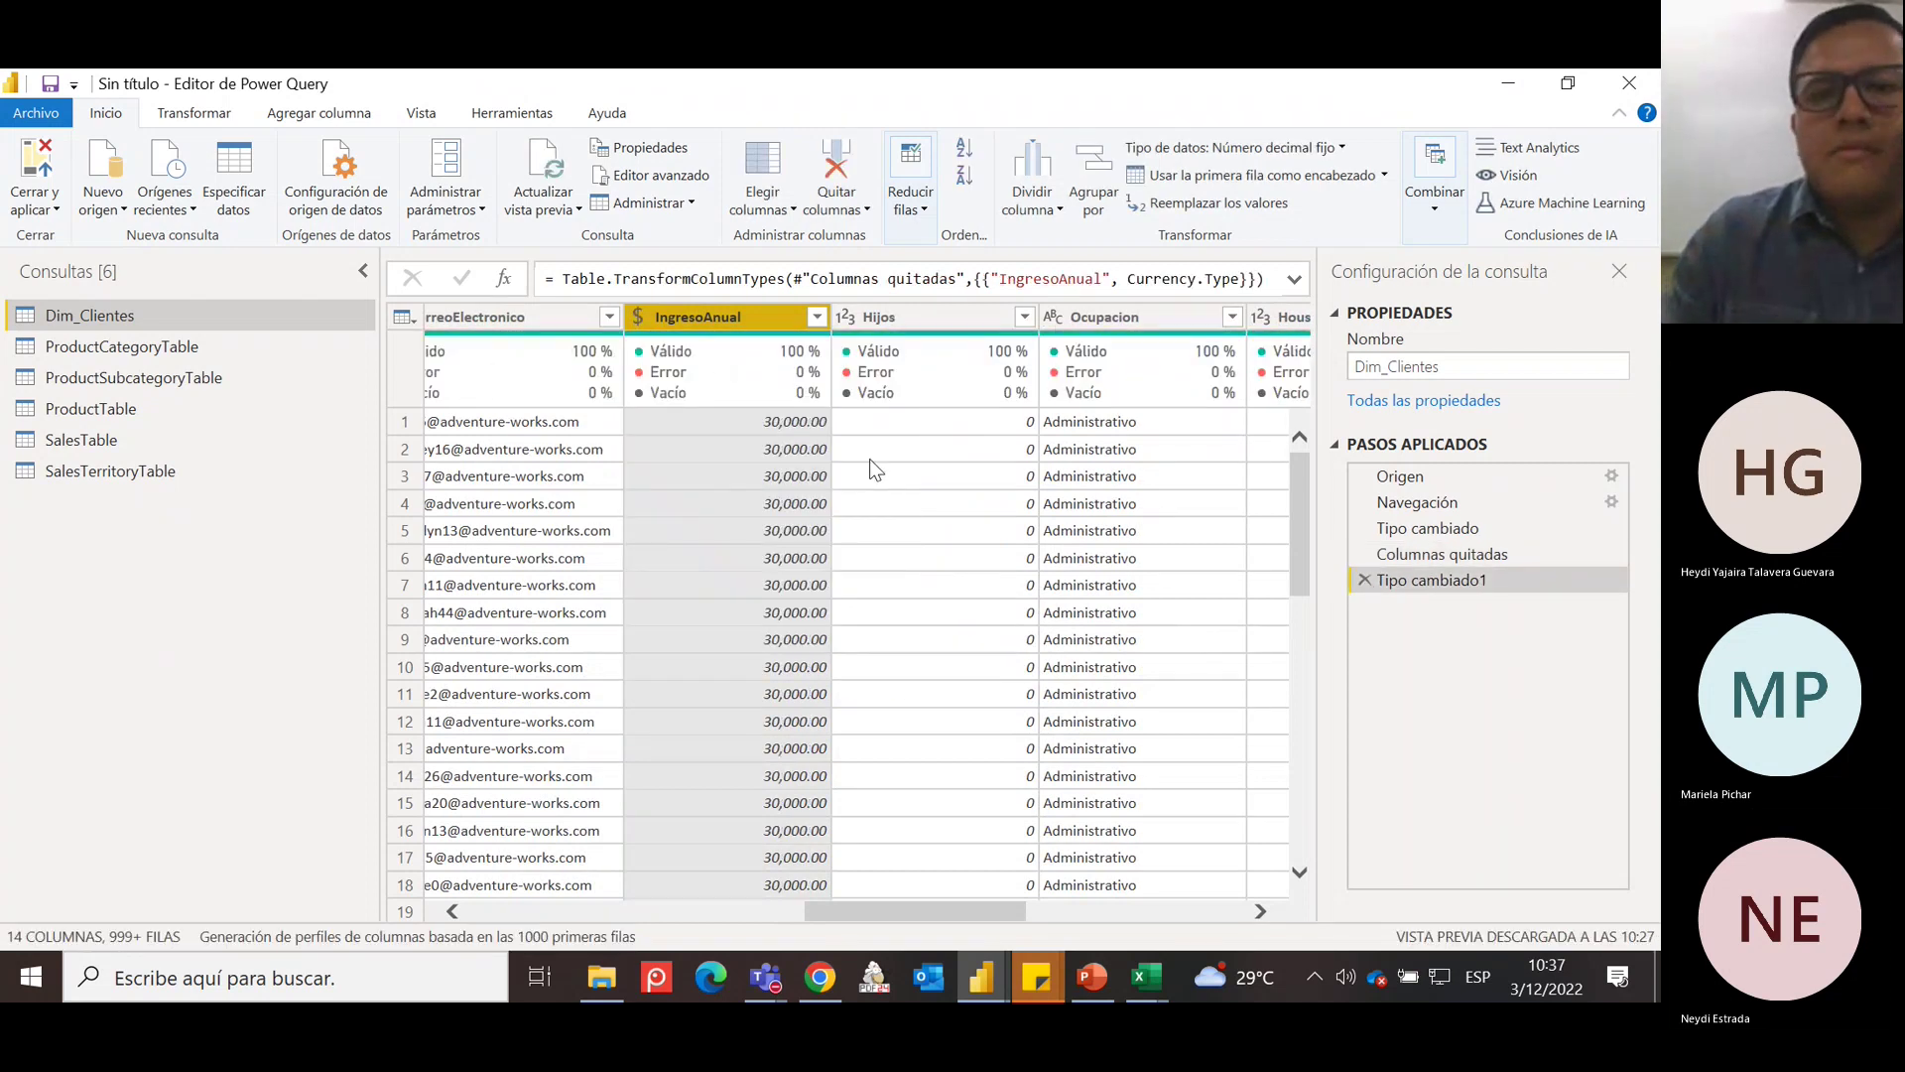
# Check the distinct values of the HouseOwnerFlag column in Dim_Clientes and remove that column.
pyautogui.click(1261, 911)
pyautogui.click(1261, 911)
pyautogui.click(1260, 911)
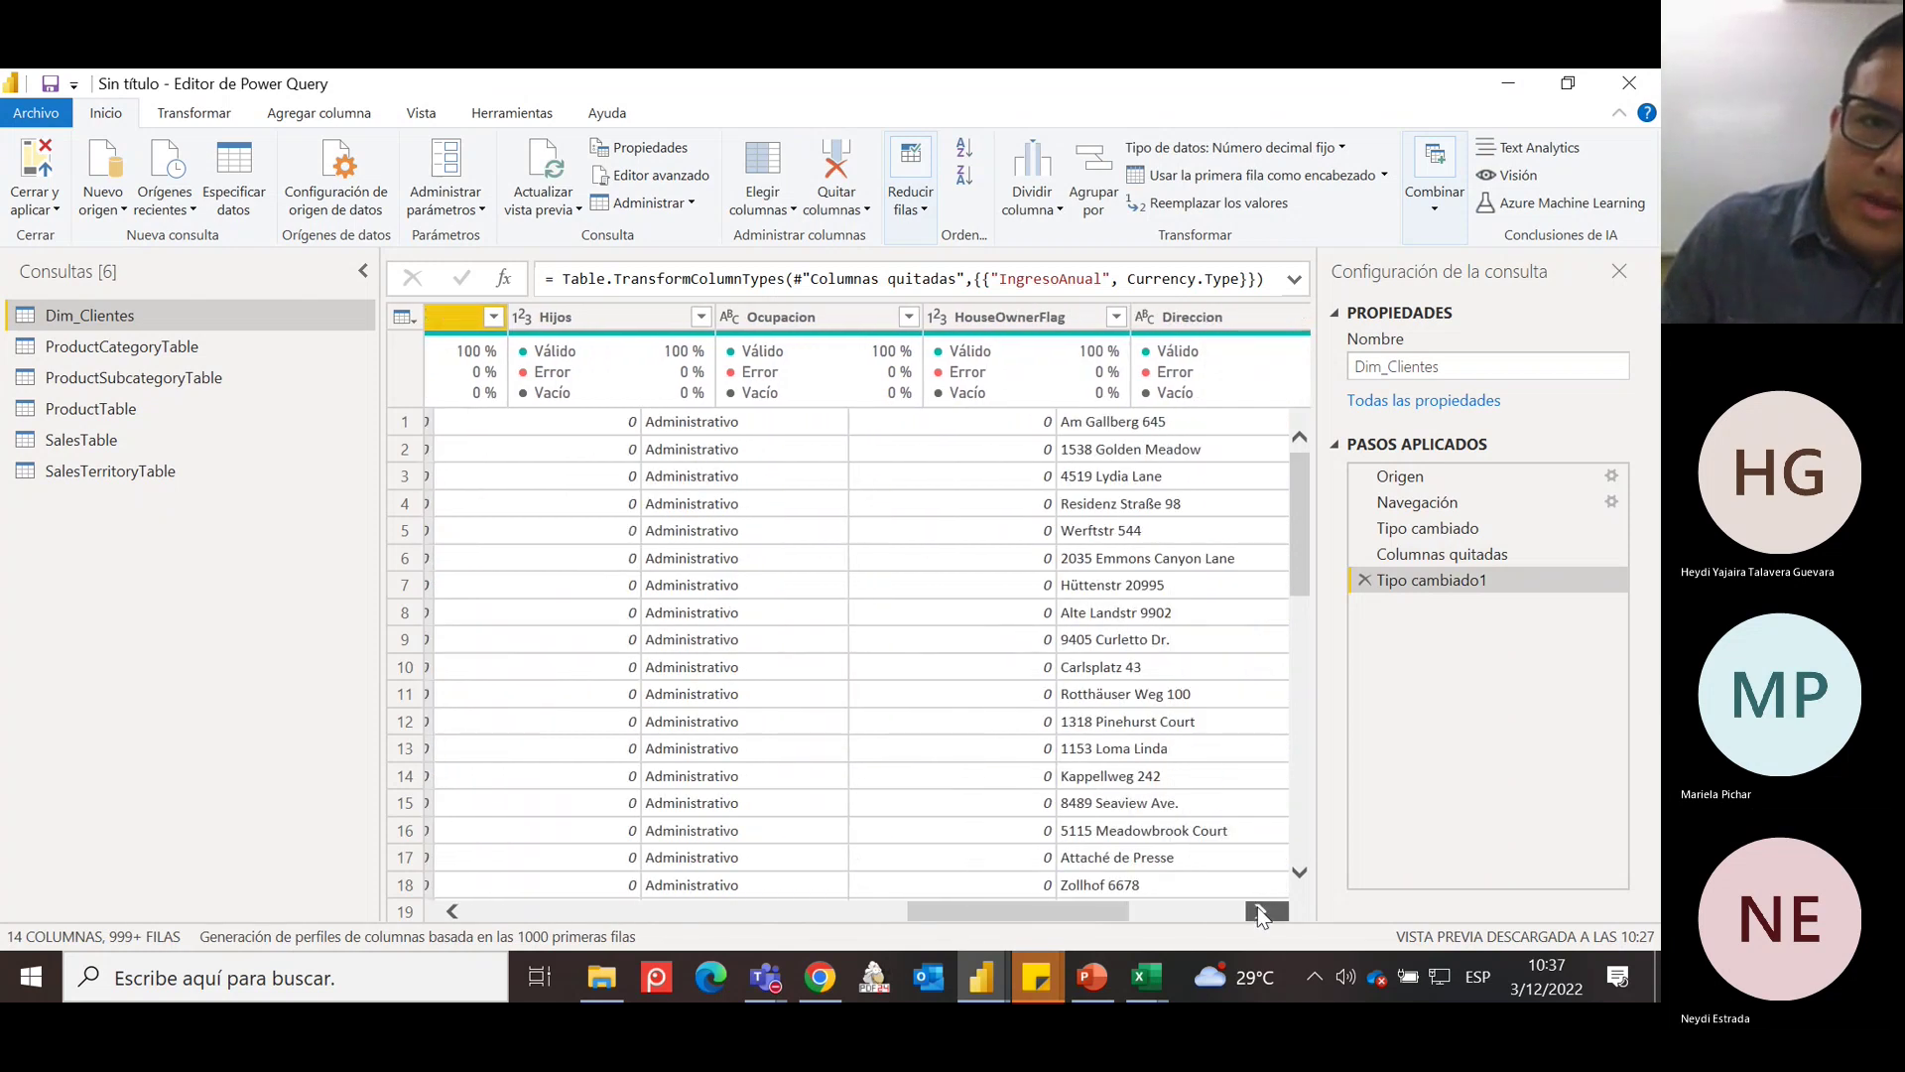
pyautogui.click(1260, 911)
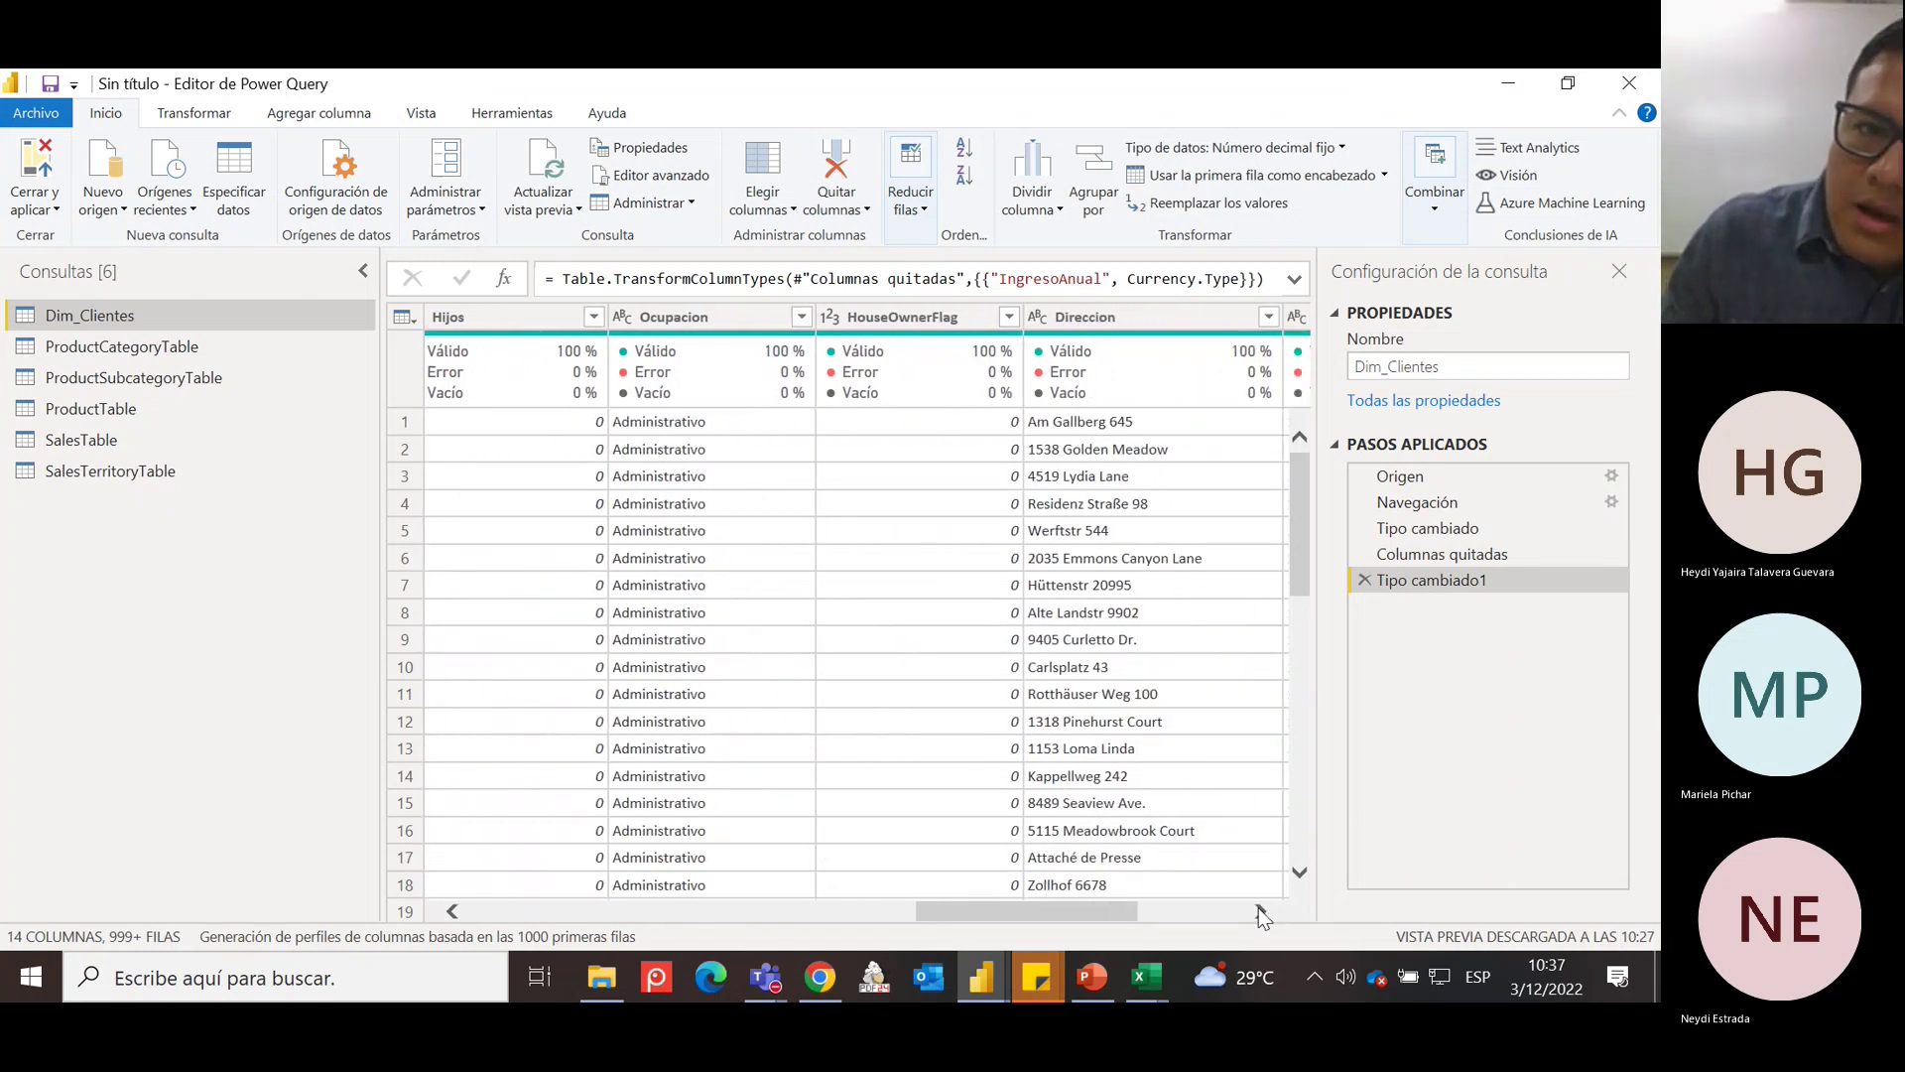
pyautogui.click(1260, 911)
pyautogui.click(1260, 911)
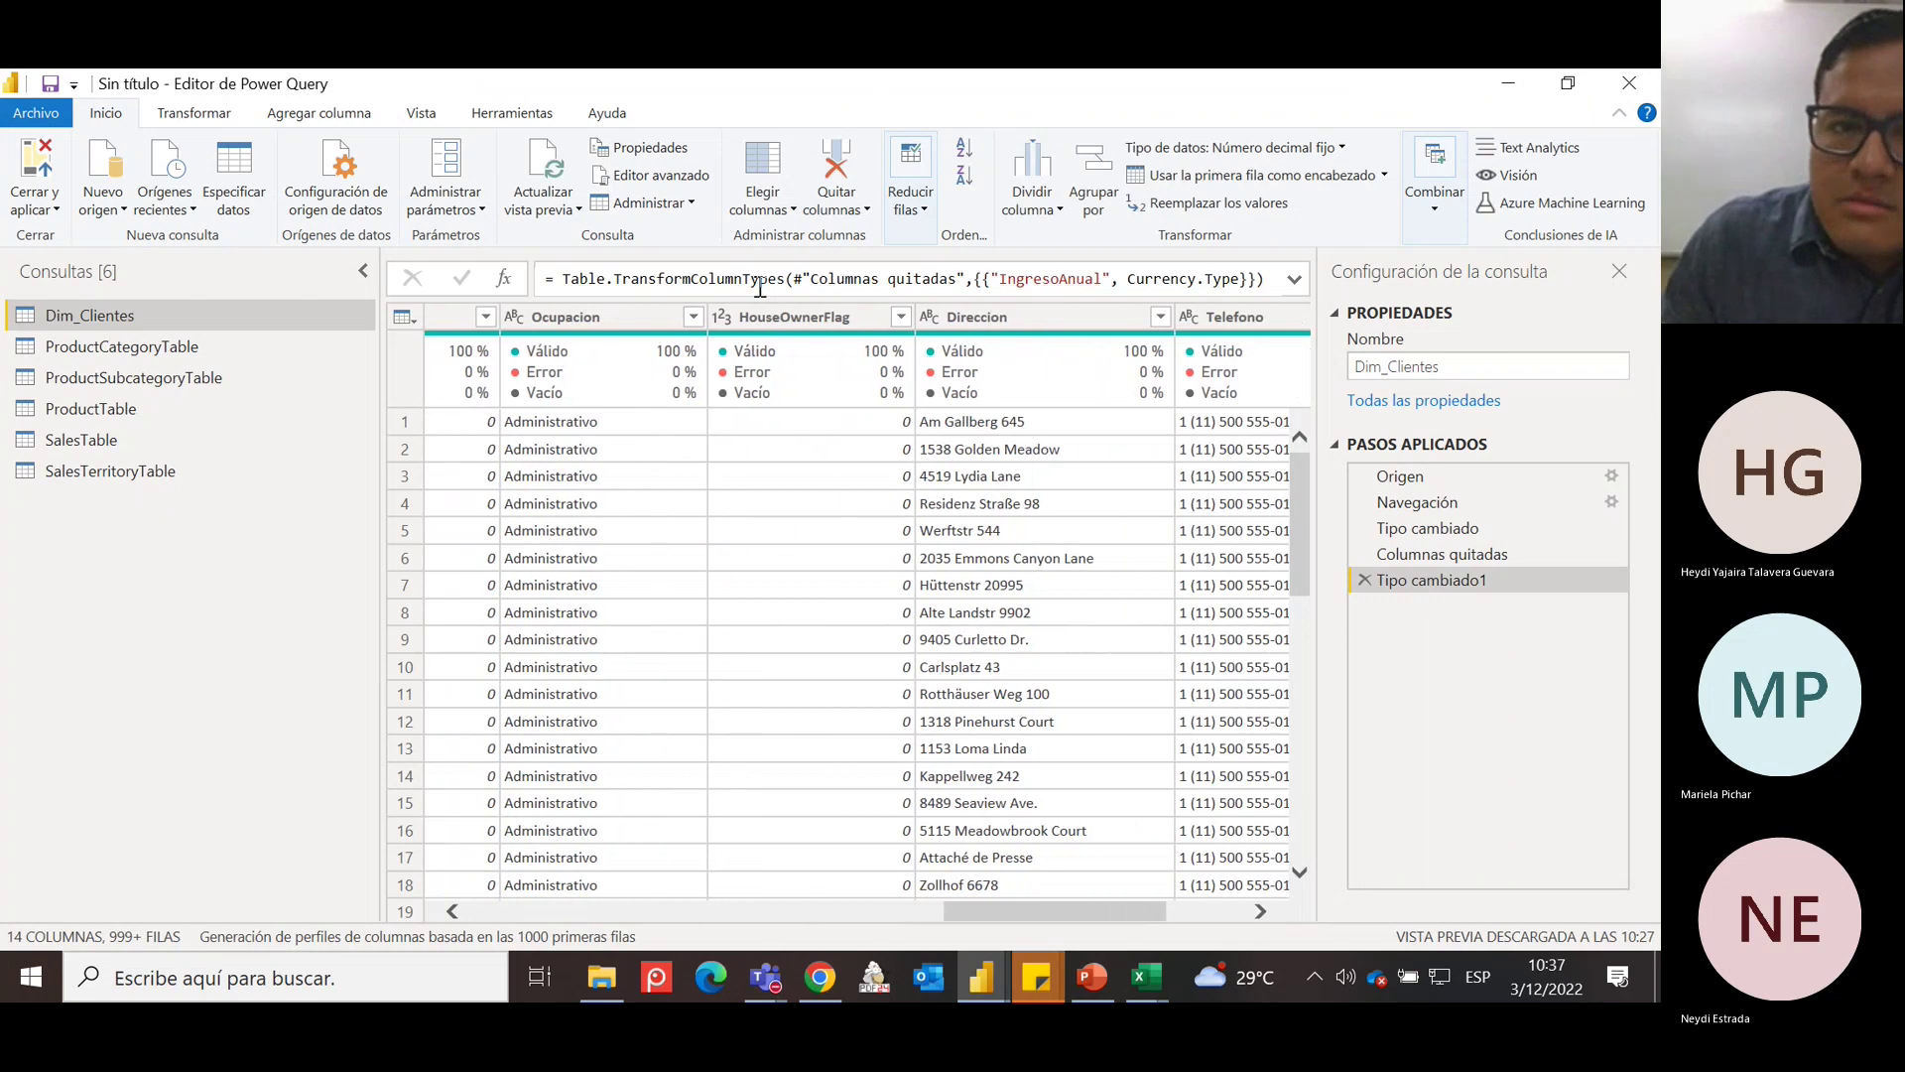
pyautogui.click(900, 318)
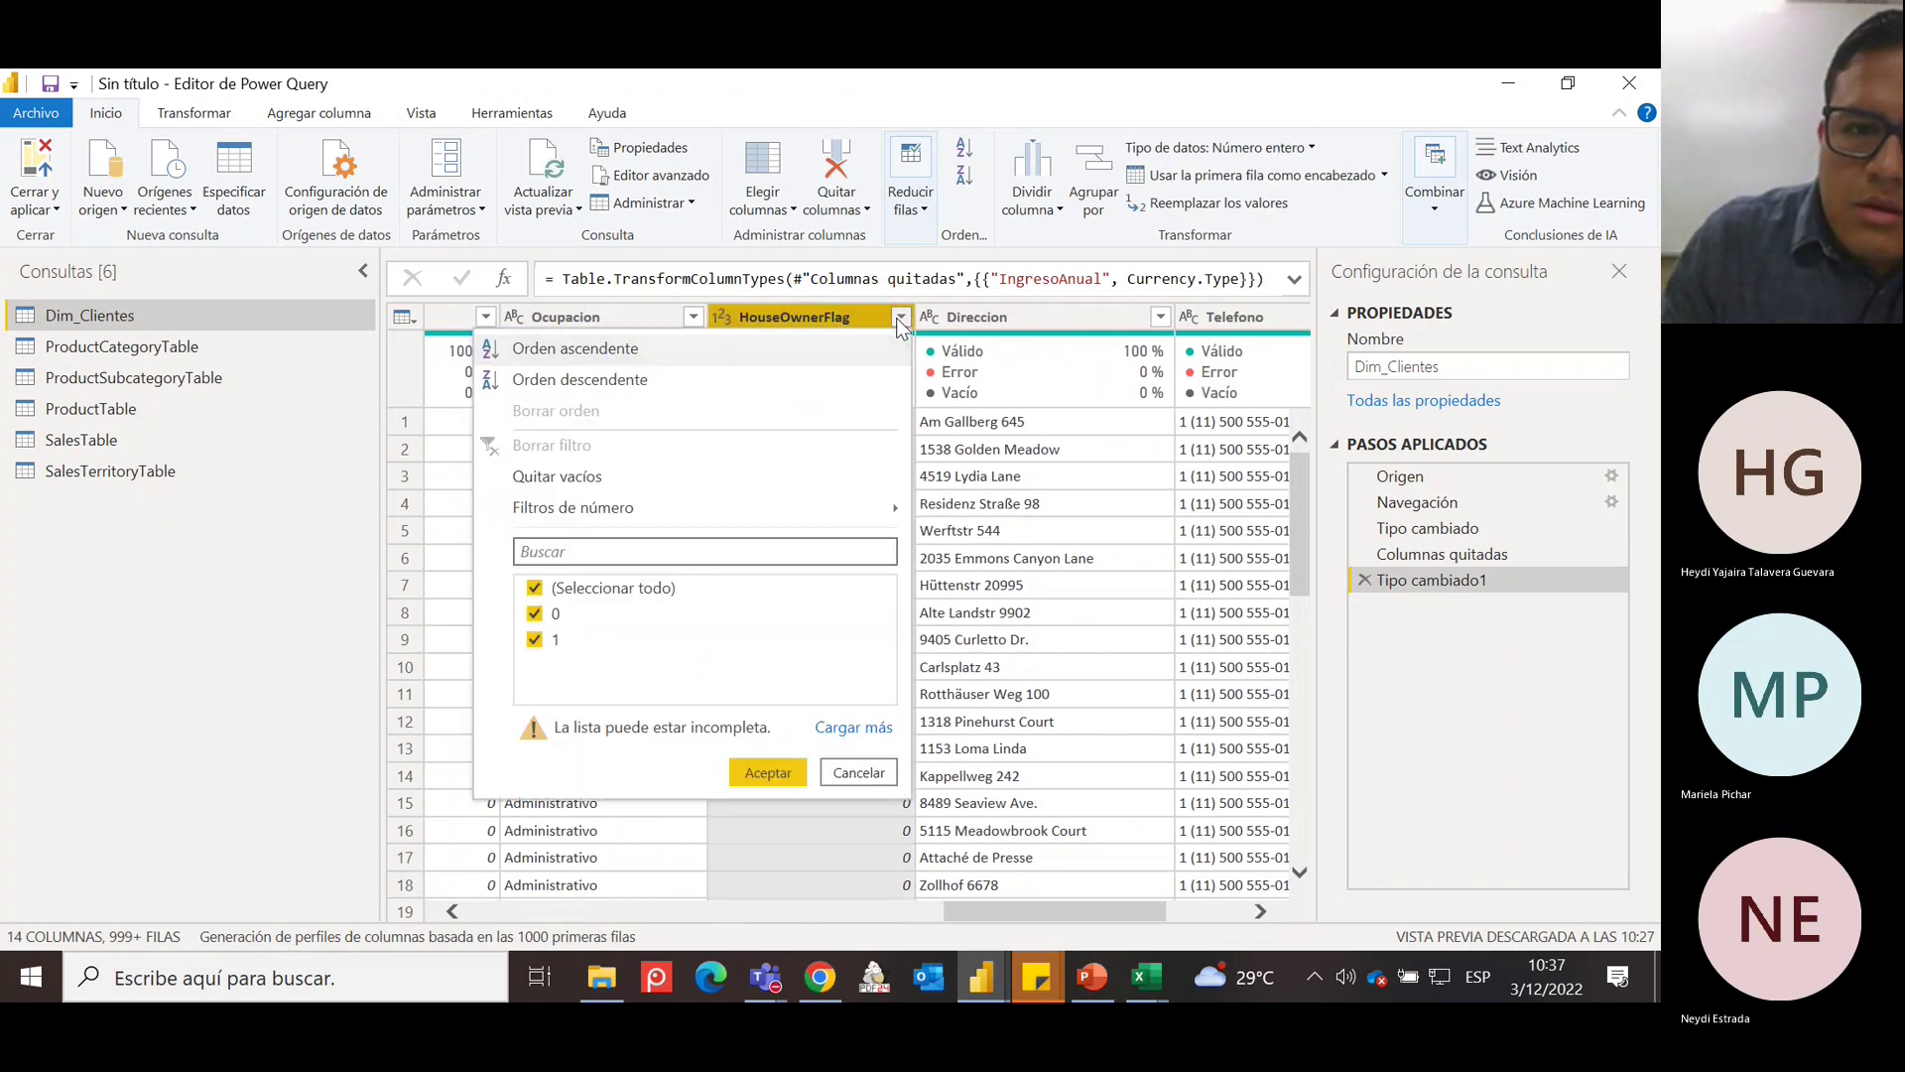
pyautogui.click(898, 318)
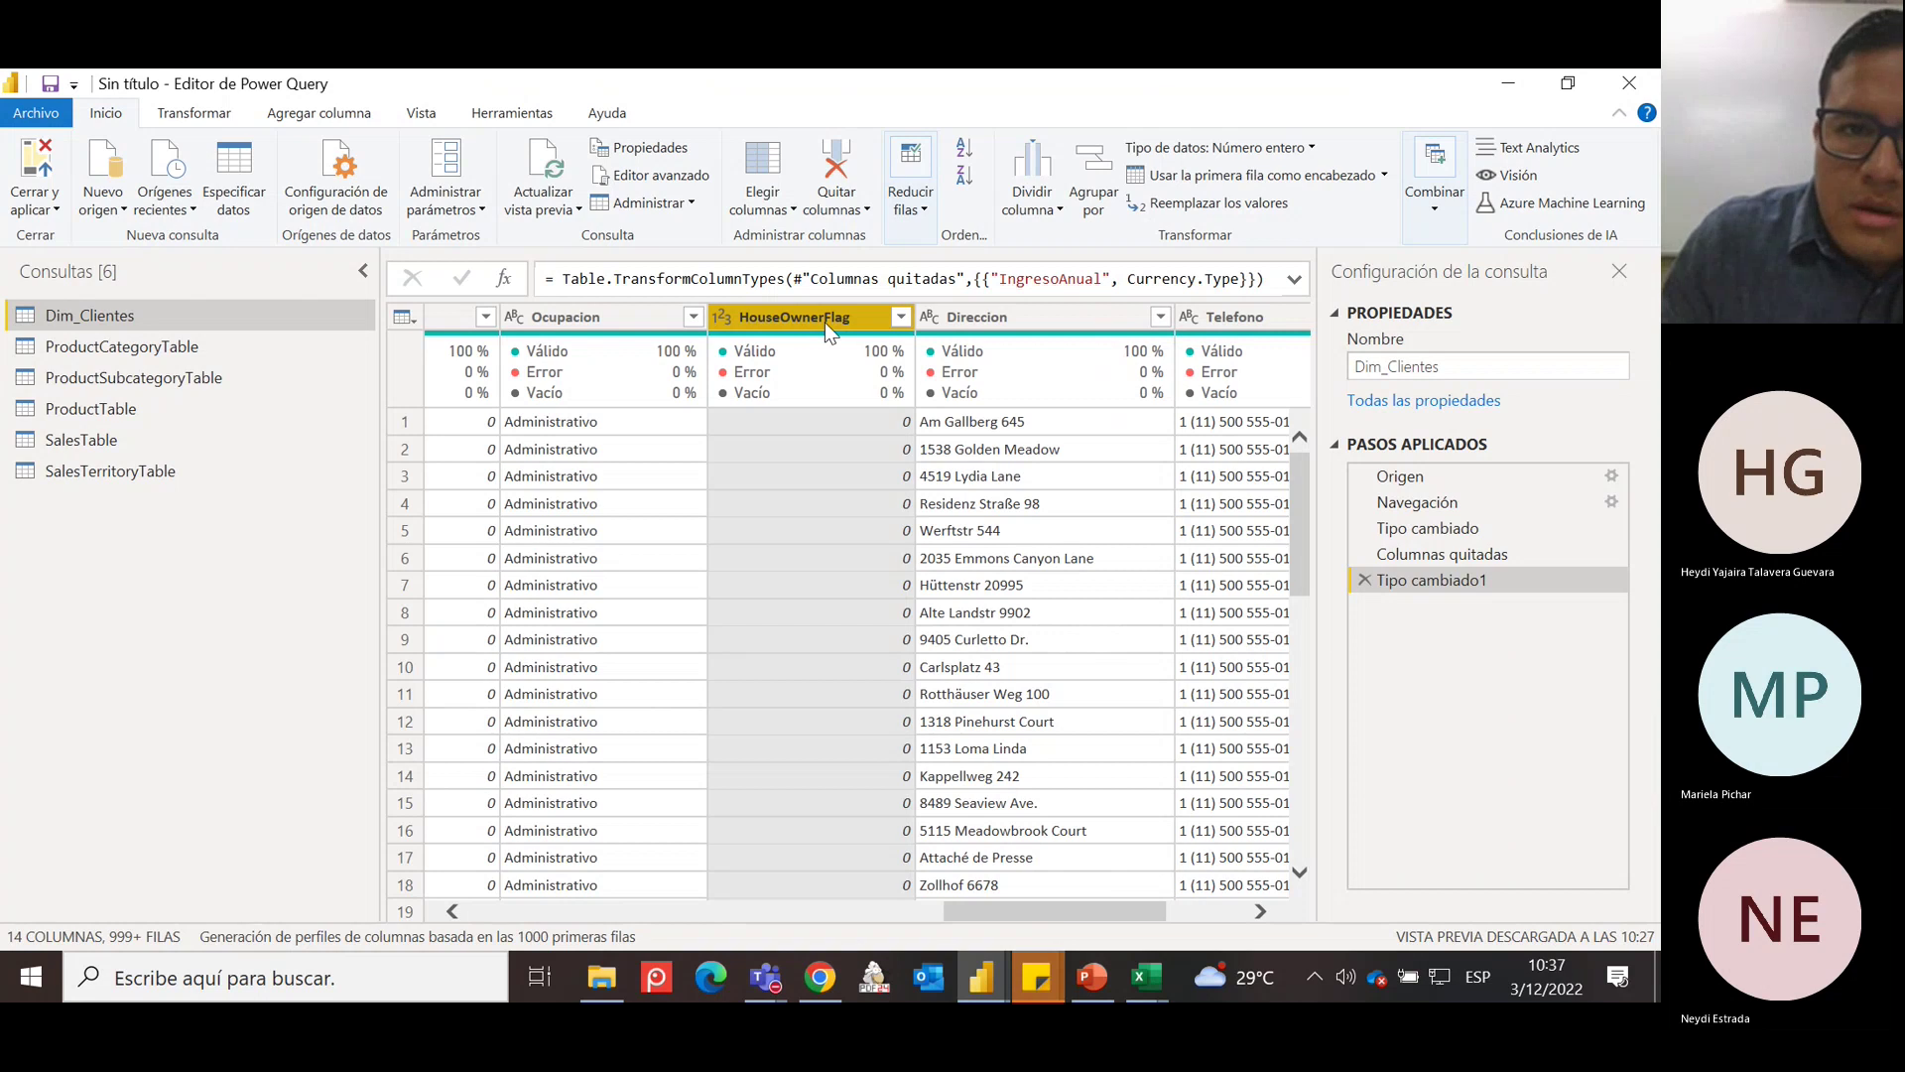
pyautogui.rightClick(788, 312)
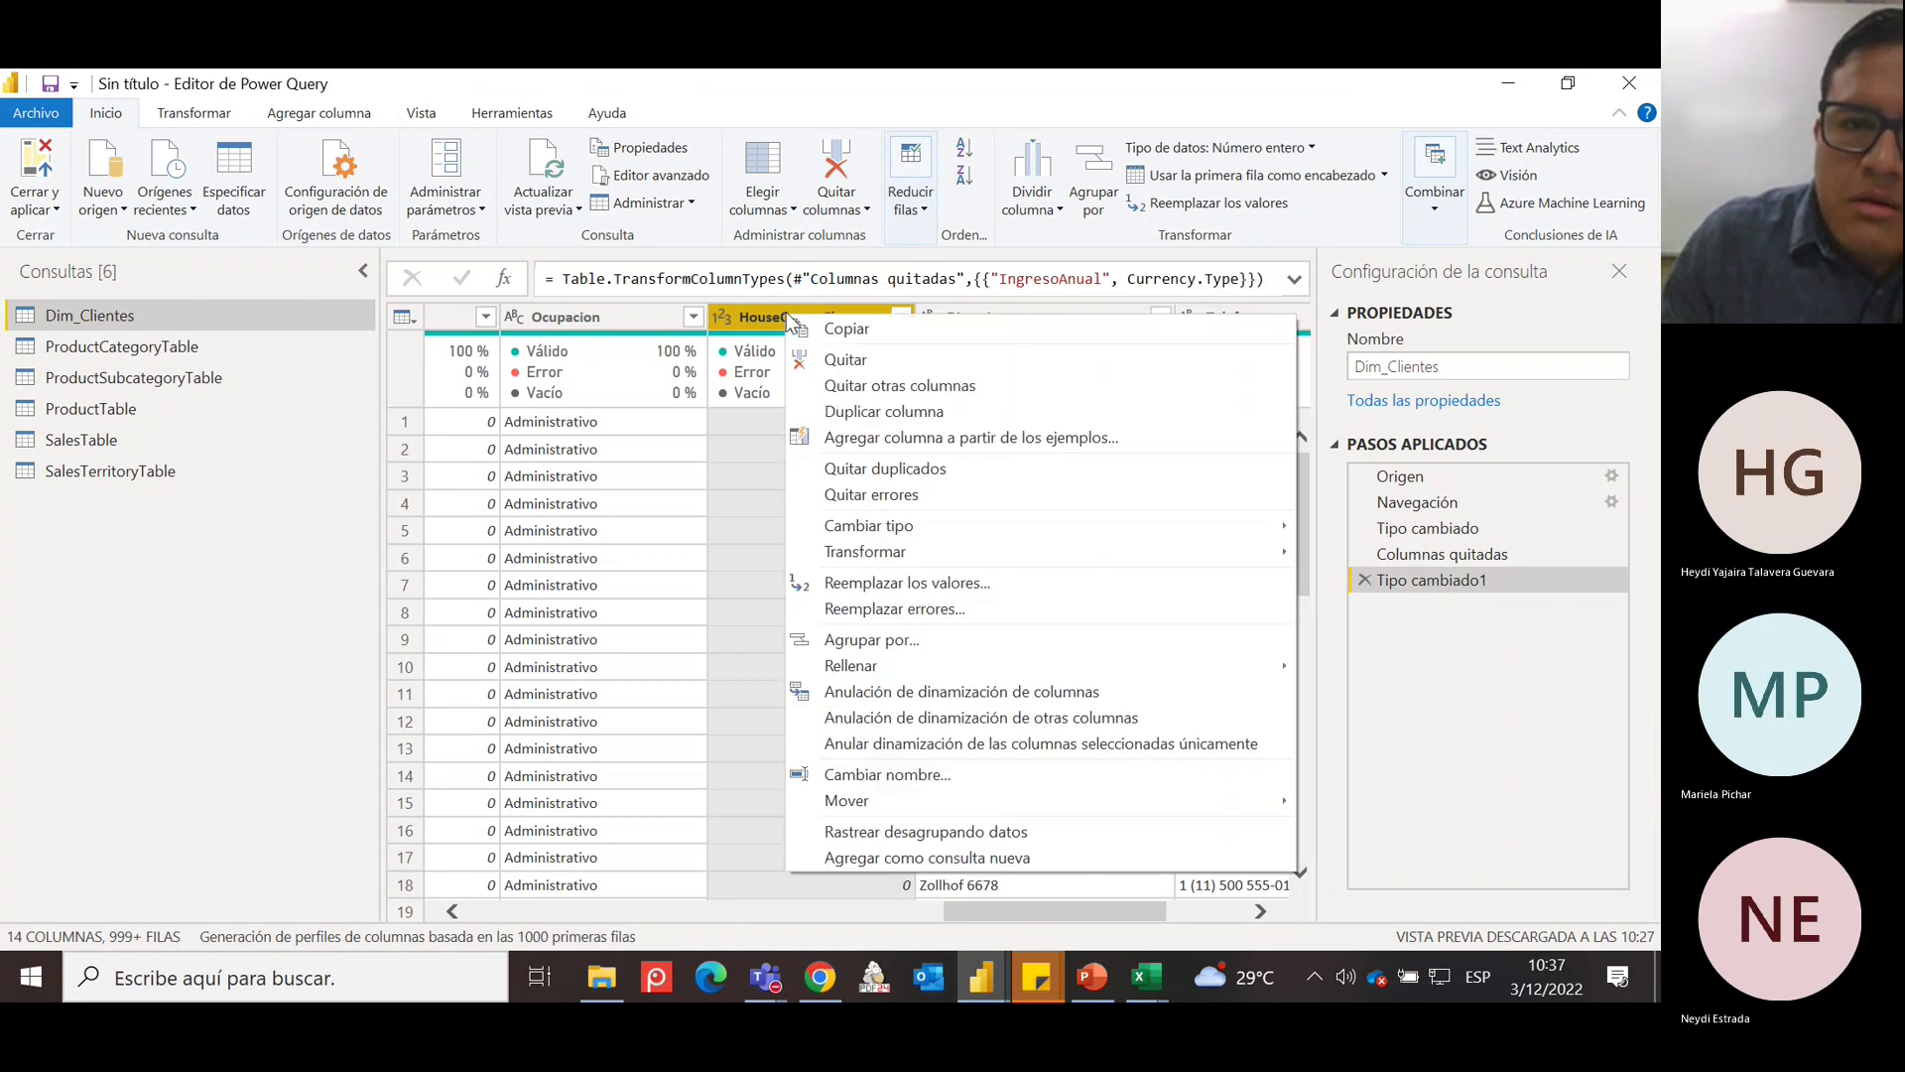
pyautogui.click(884, 352)
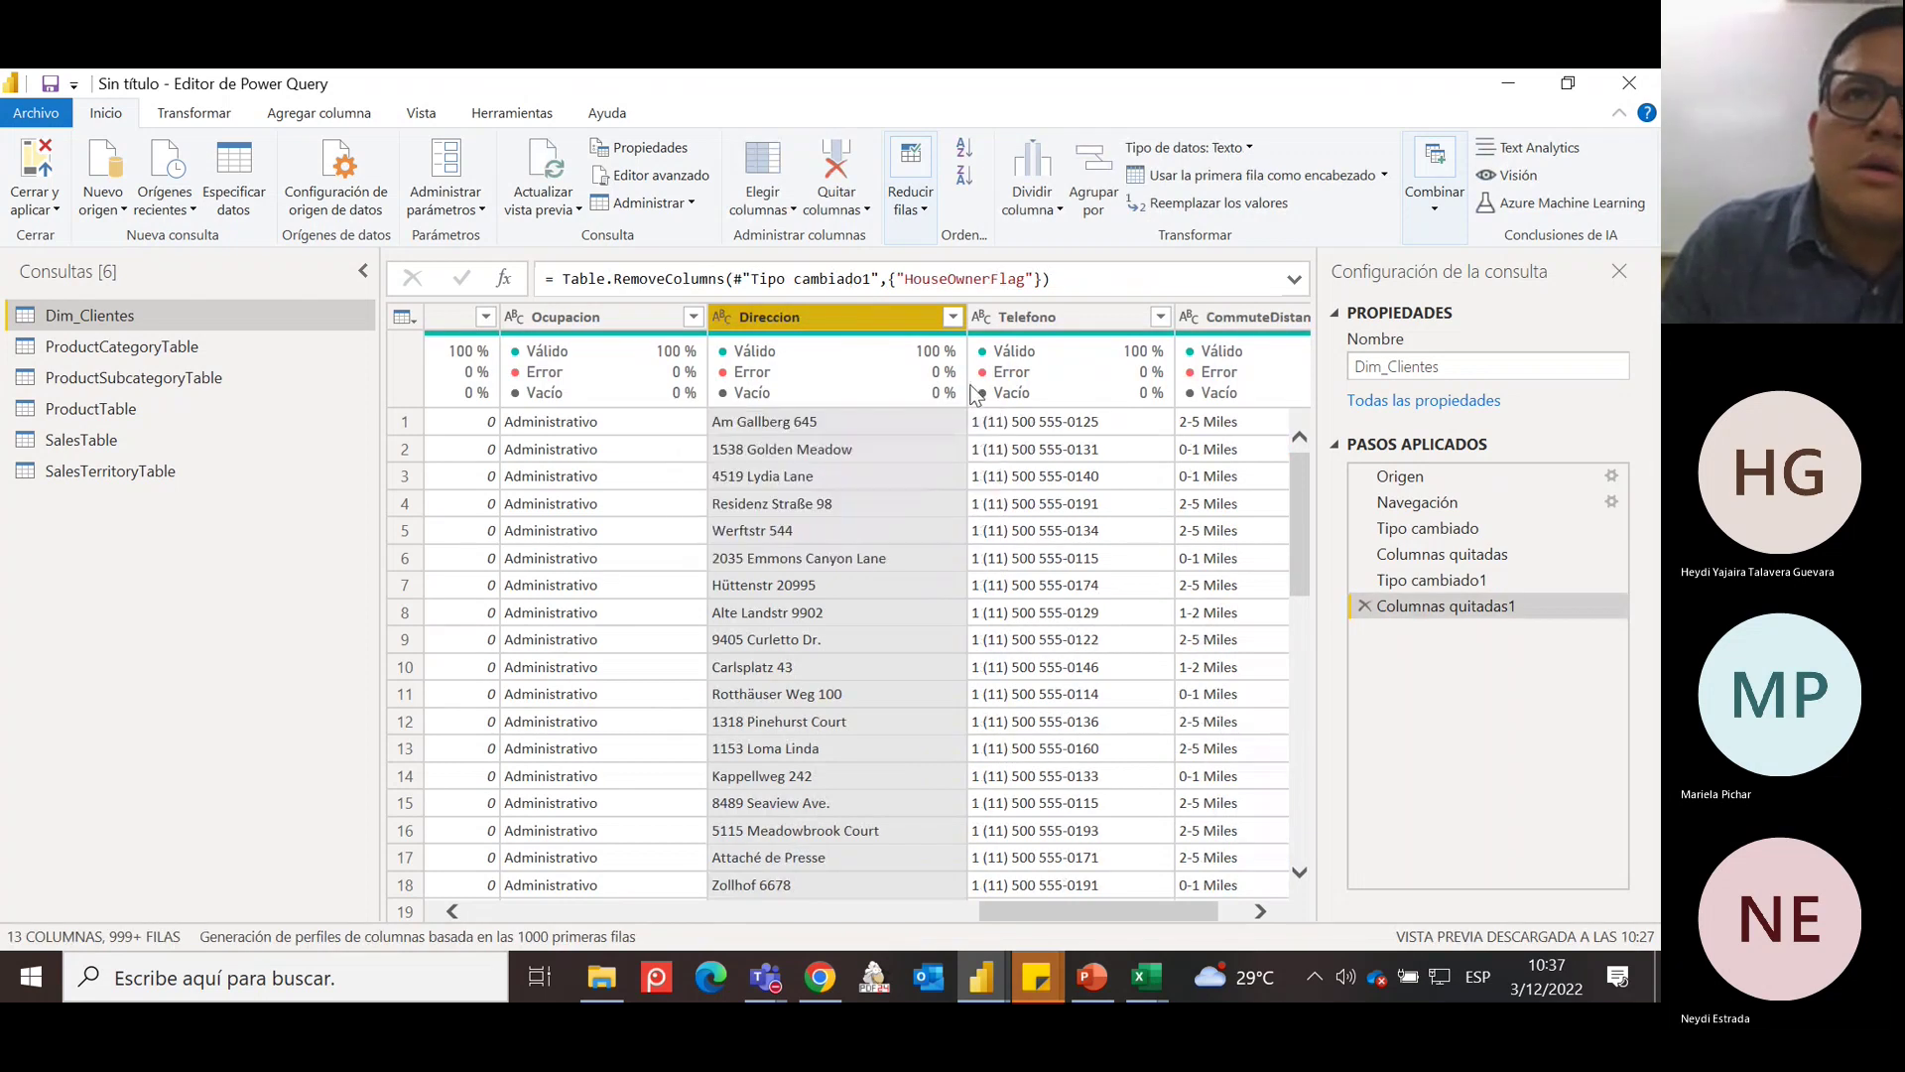
# Examine the rows of the last Dim_Clientes columns, including Direccion, Telefono and CommuteDistance.
pyautogui.moveTo(975, 395)
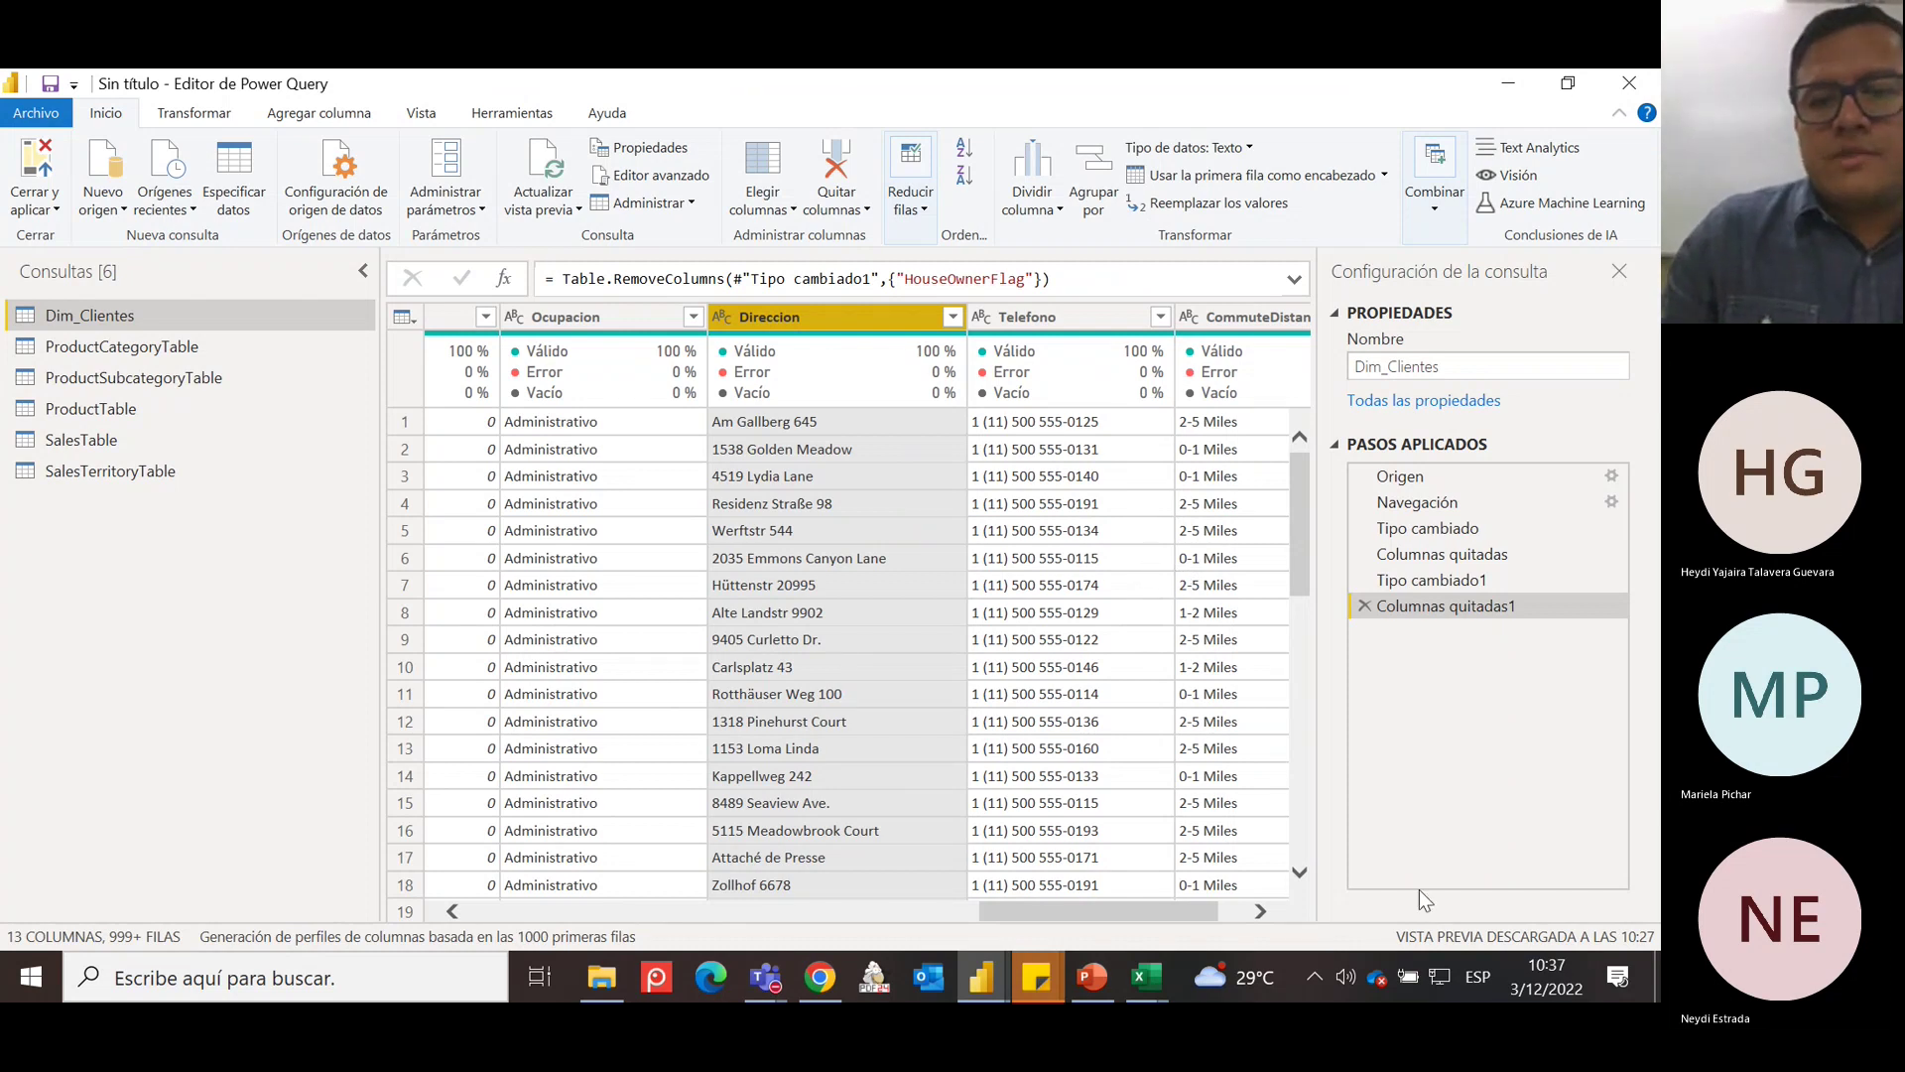
pyautogui.click(1260, 910)
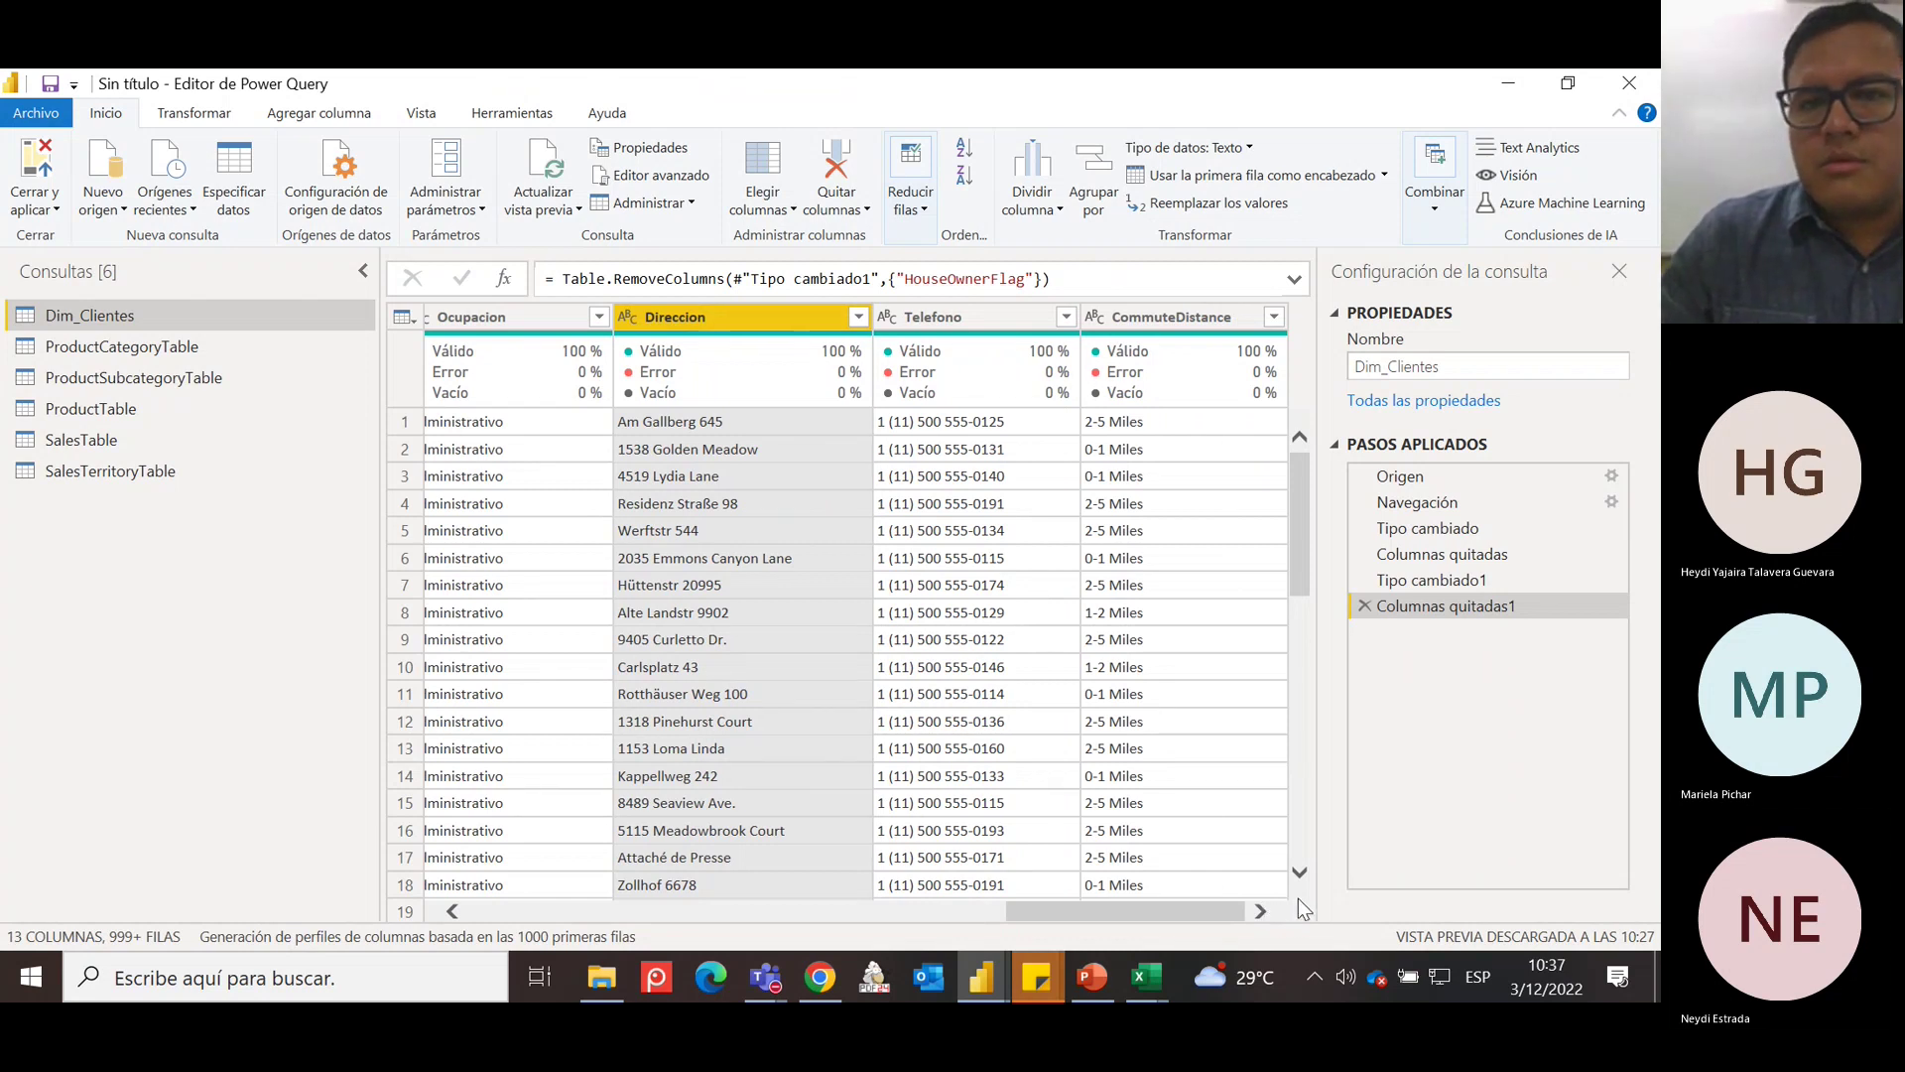
pyautogui.click(1181, 317)
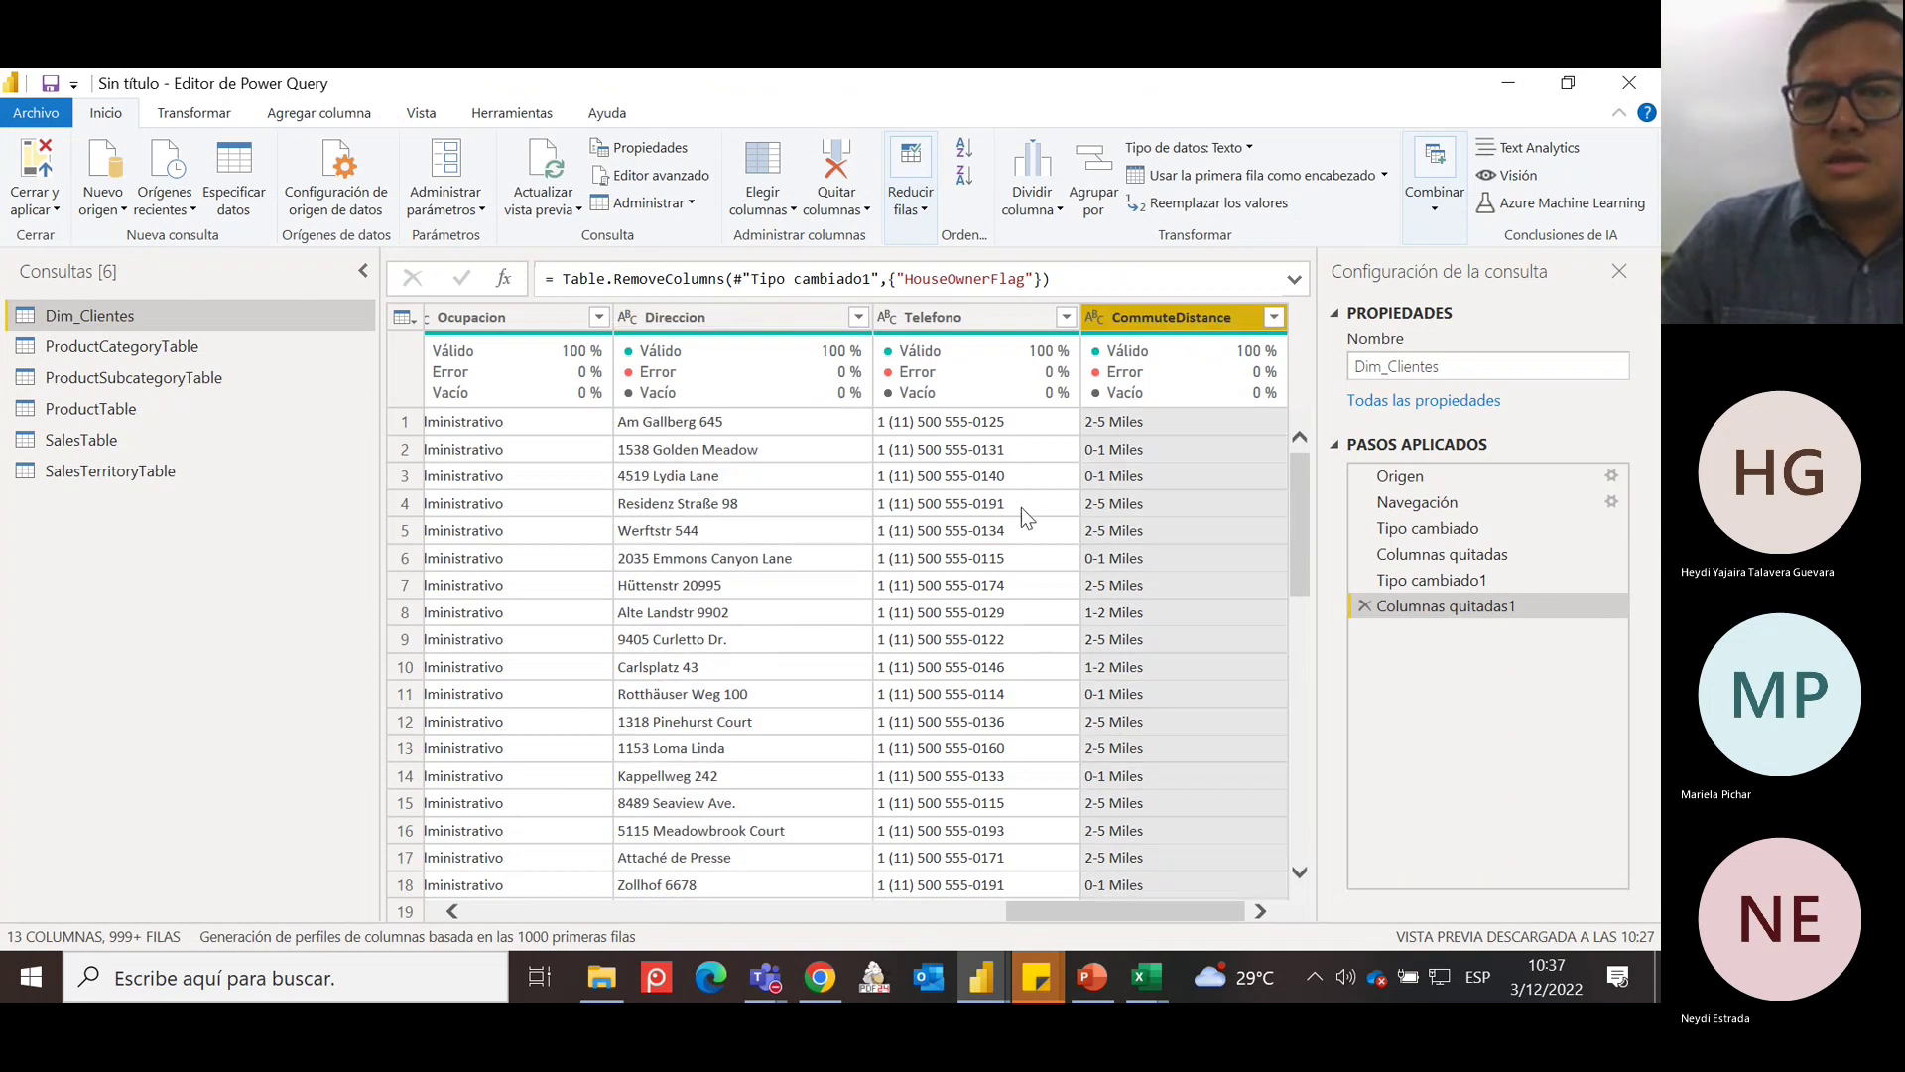
pyautogui.scroll(-20, 1209, 731)
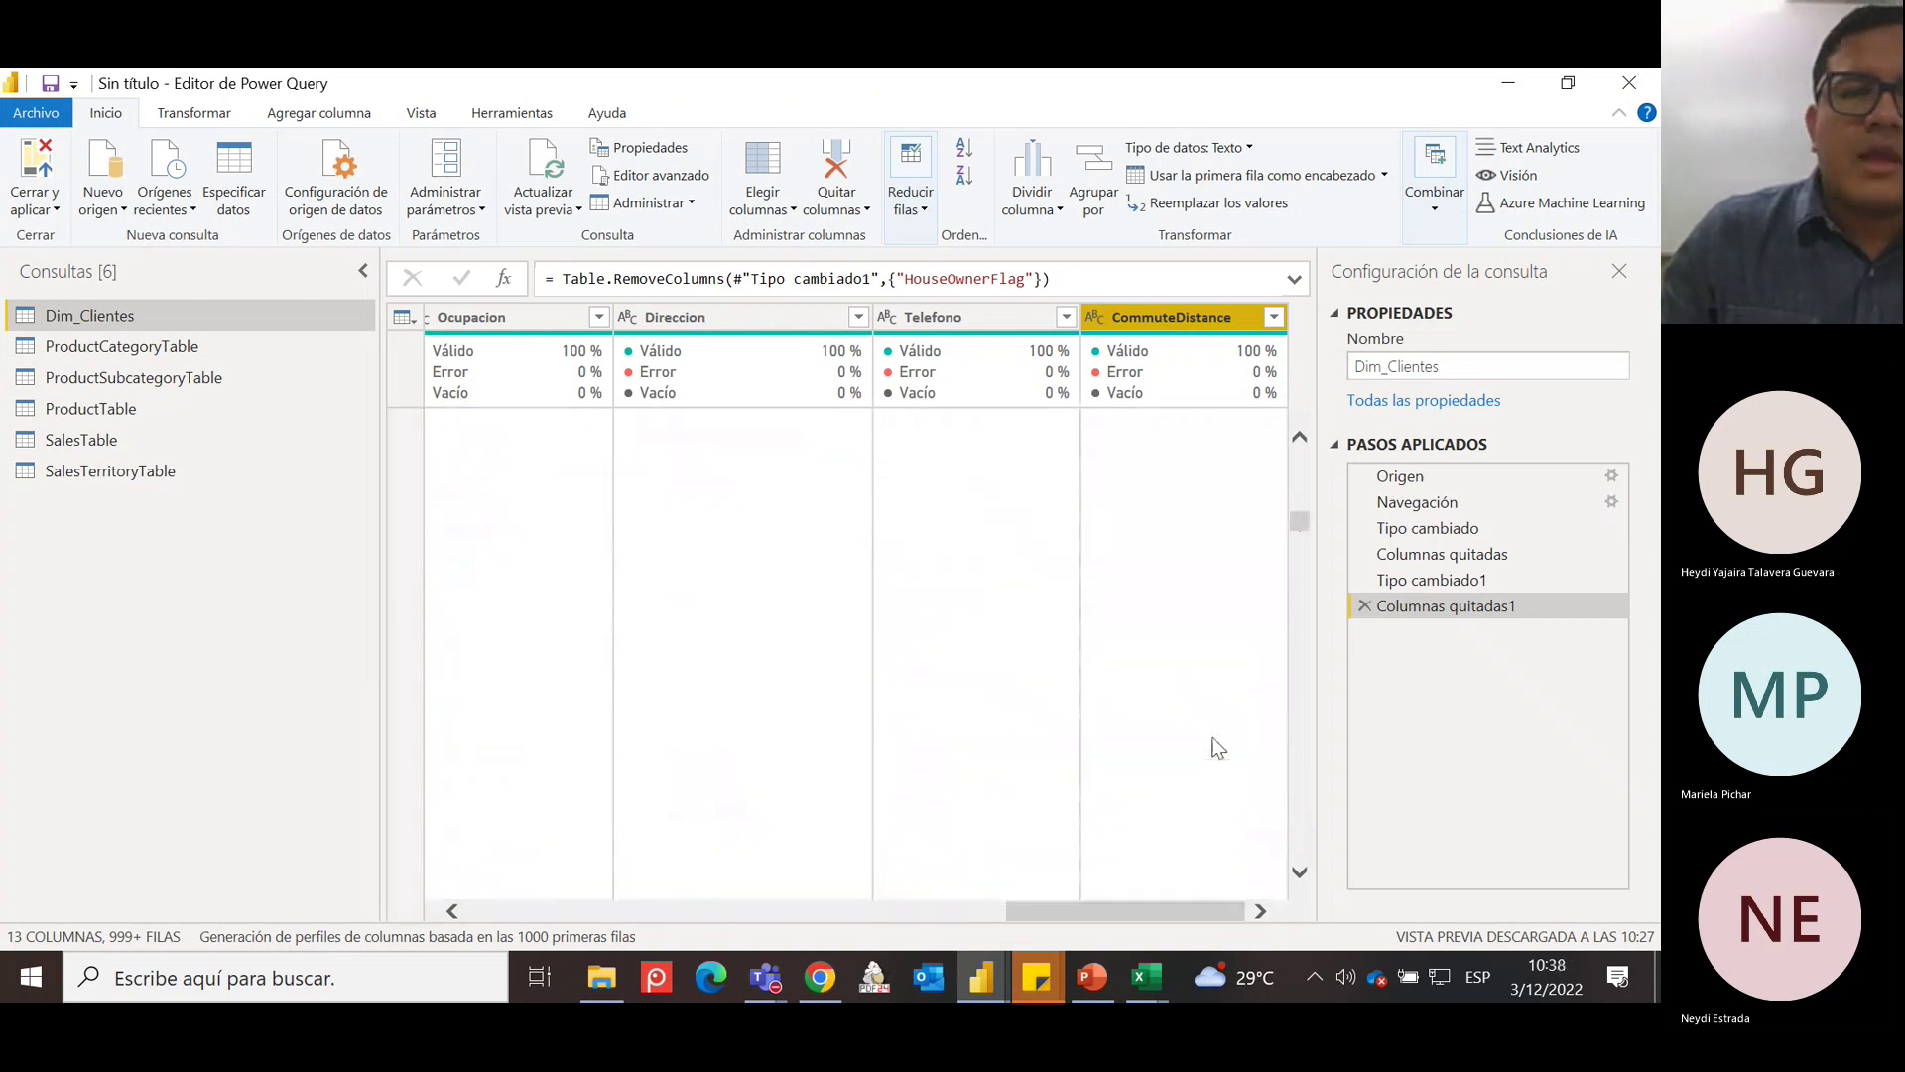
pyautogui.scroll(20, 1208, 739)
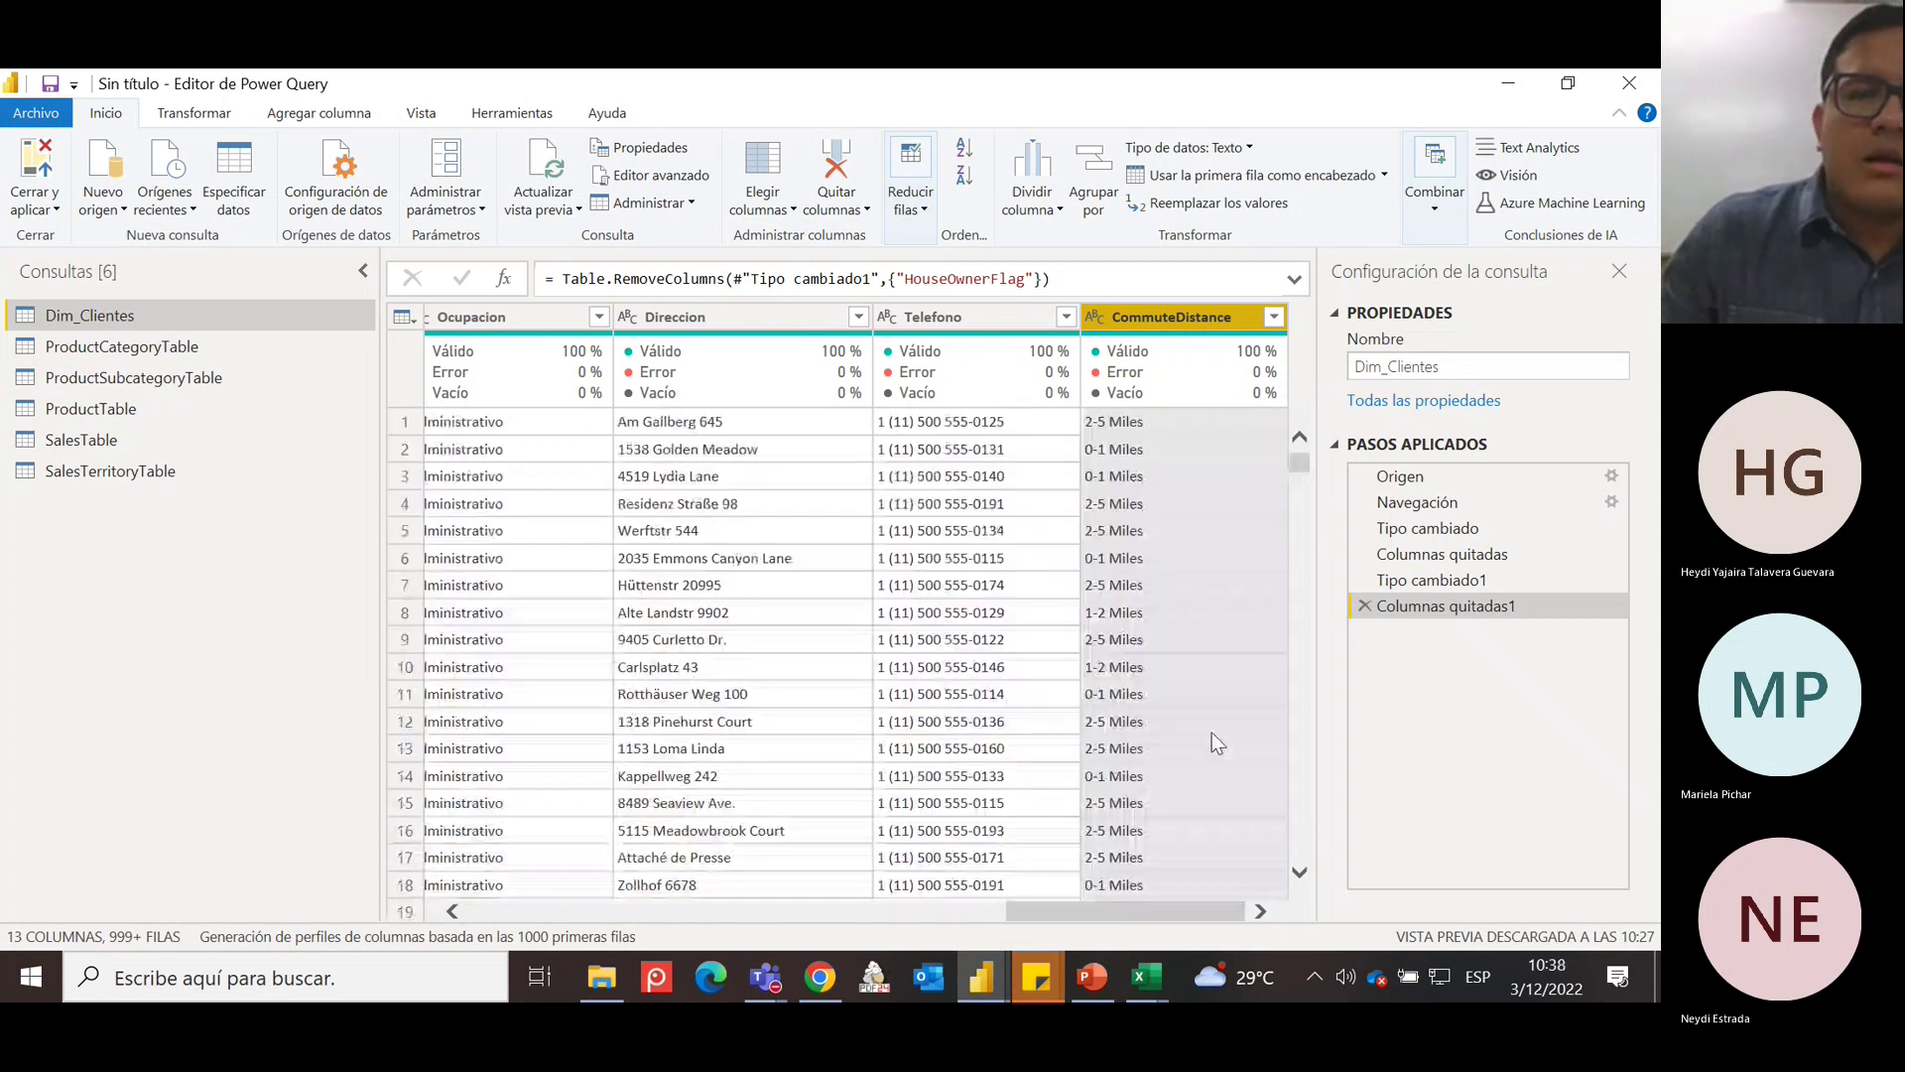
# Rename the ProductCategoryTable query as Dim_Categorias_Producto.
pyautogui.click(149, 346)
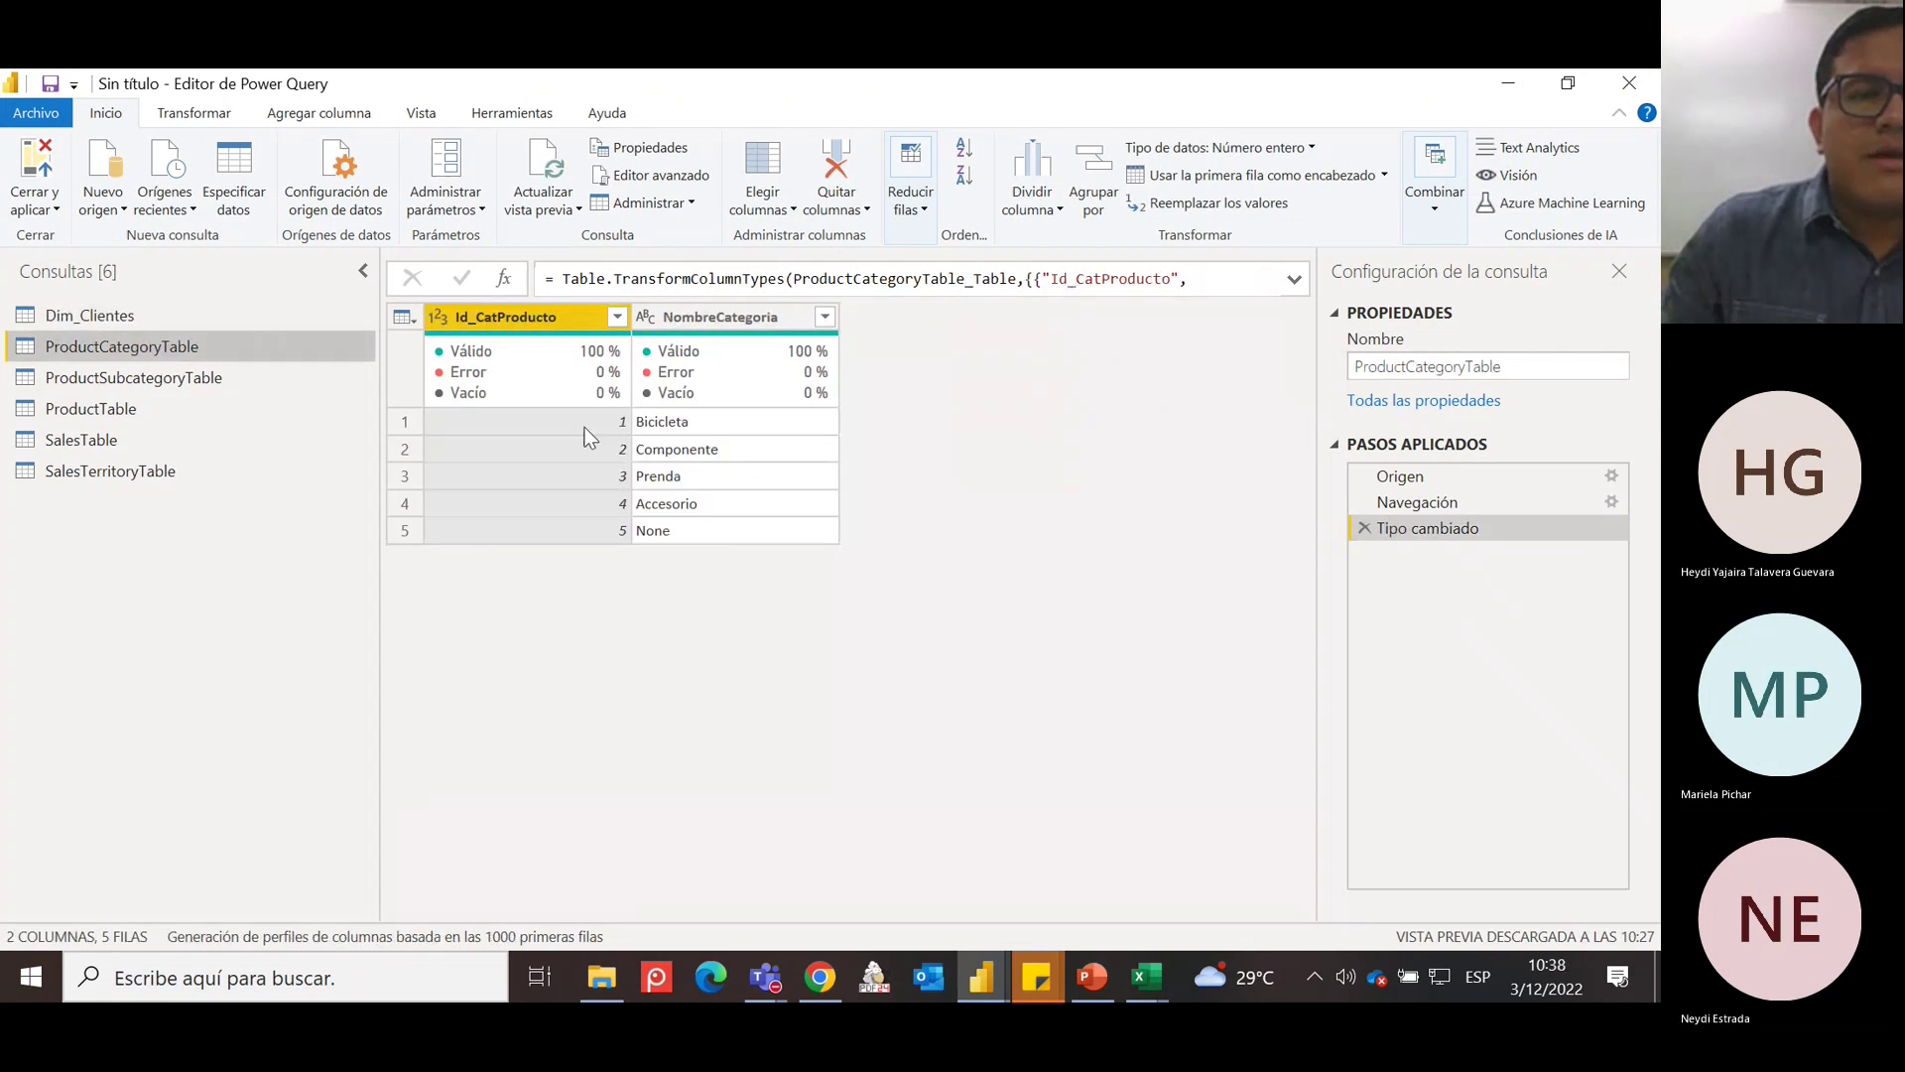
pyautogui.rightClick(238, 348)
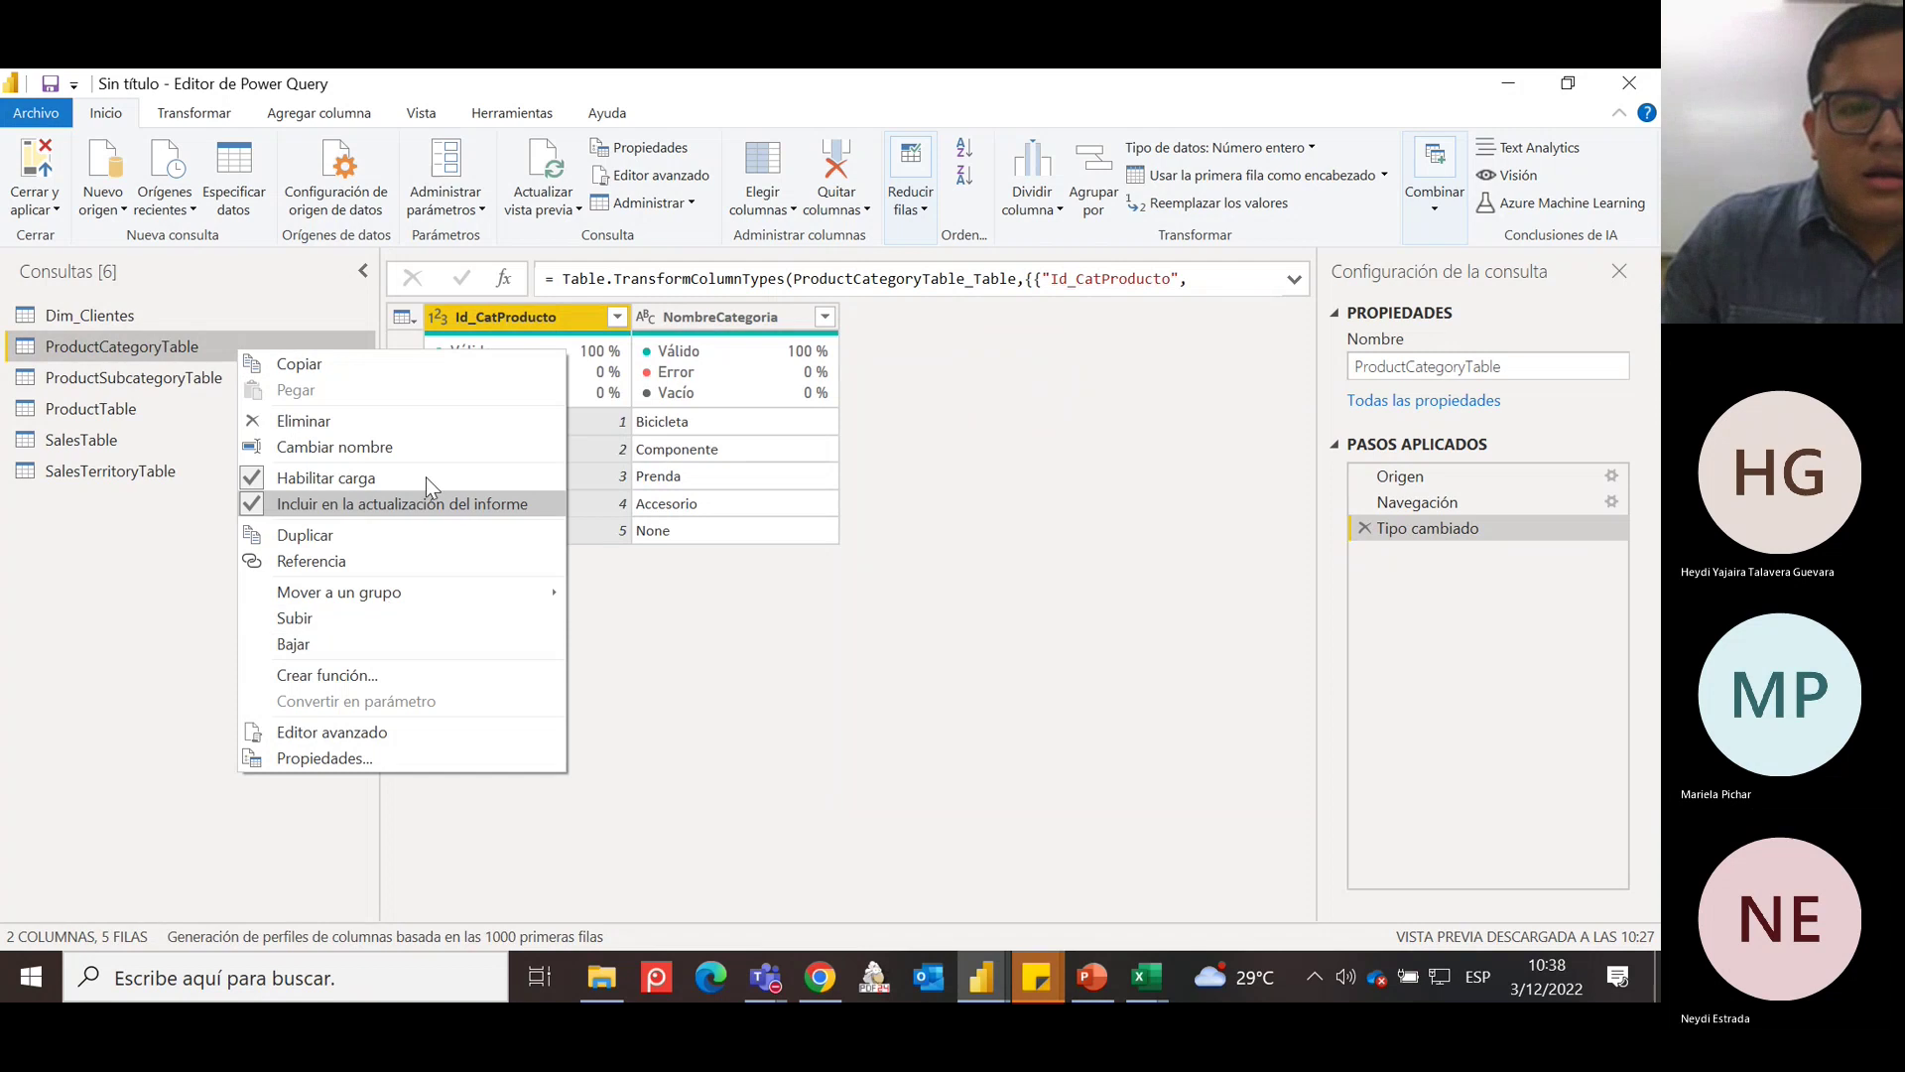
pyautogui.click(407, 448)
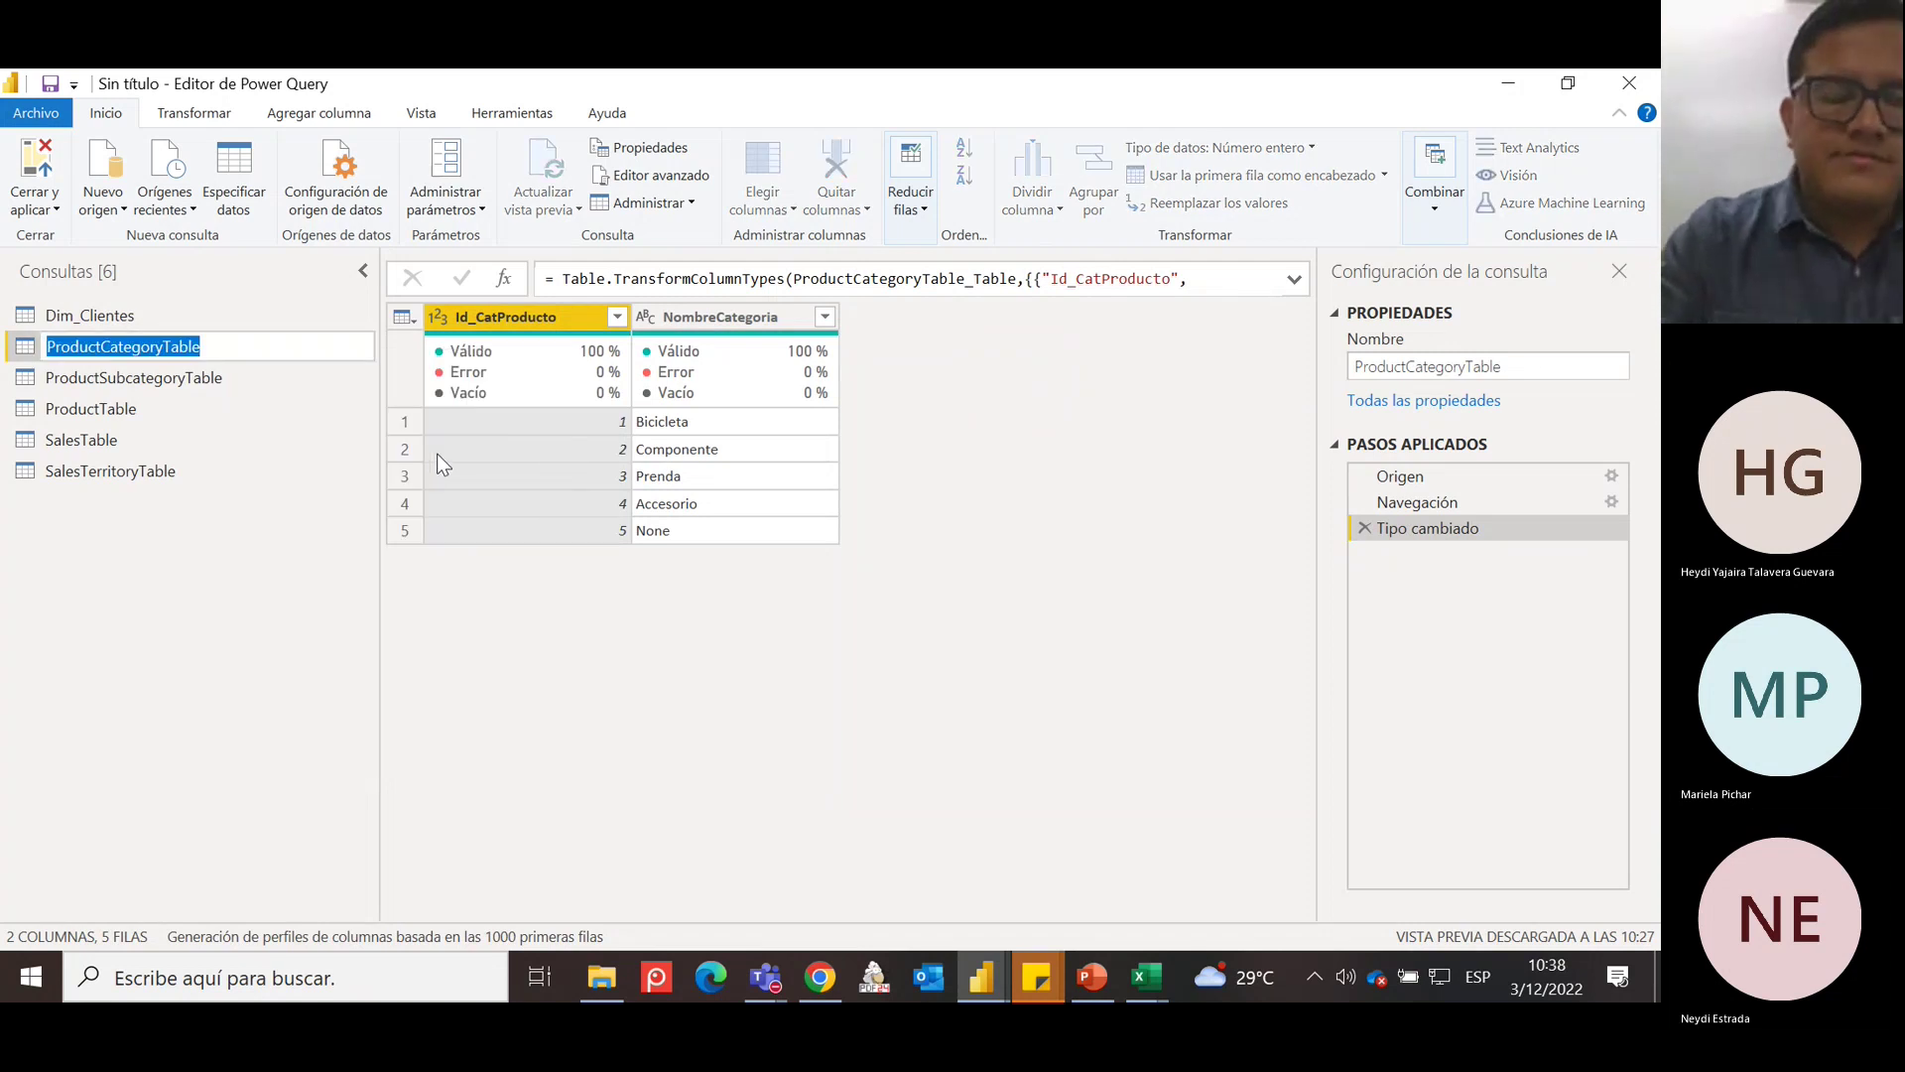
pyautogui.write('Dim')
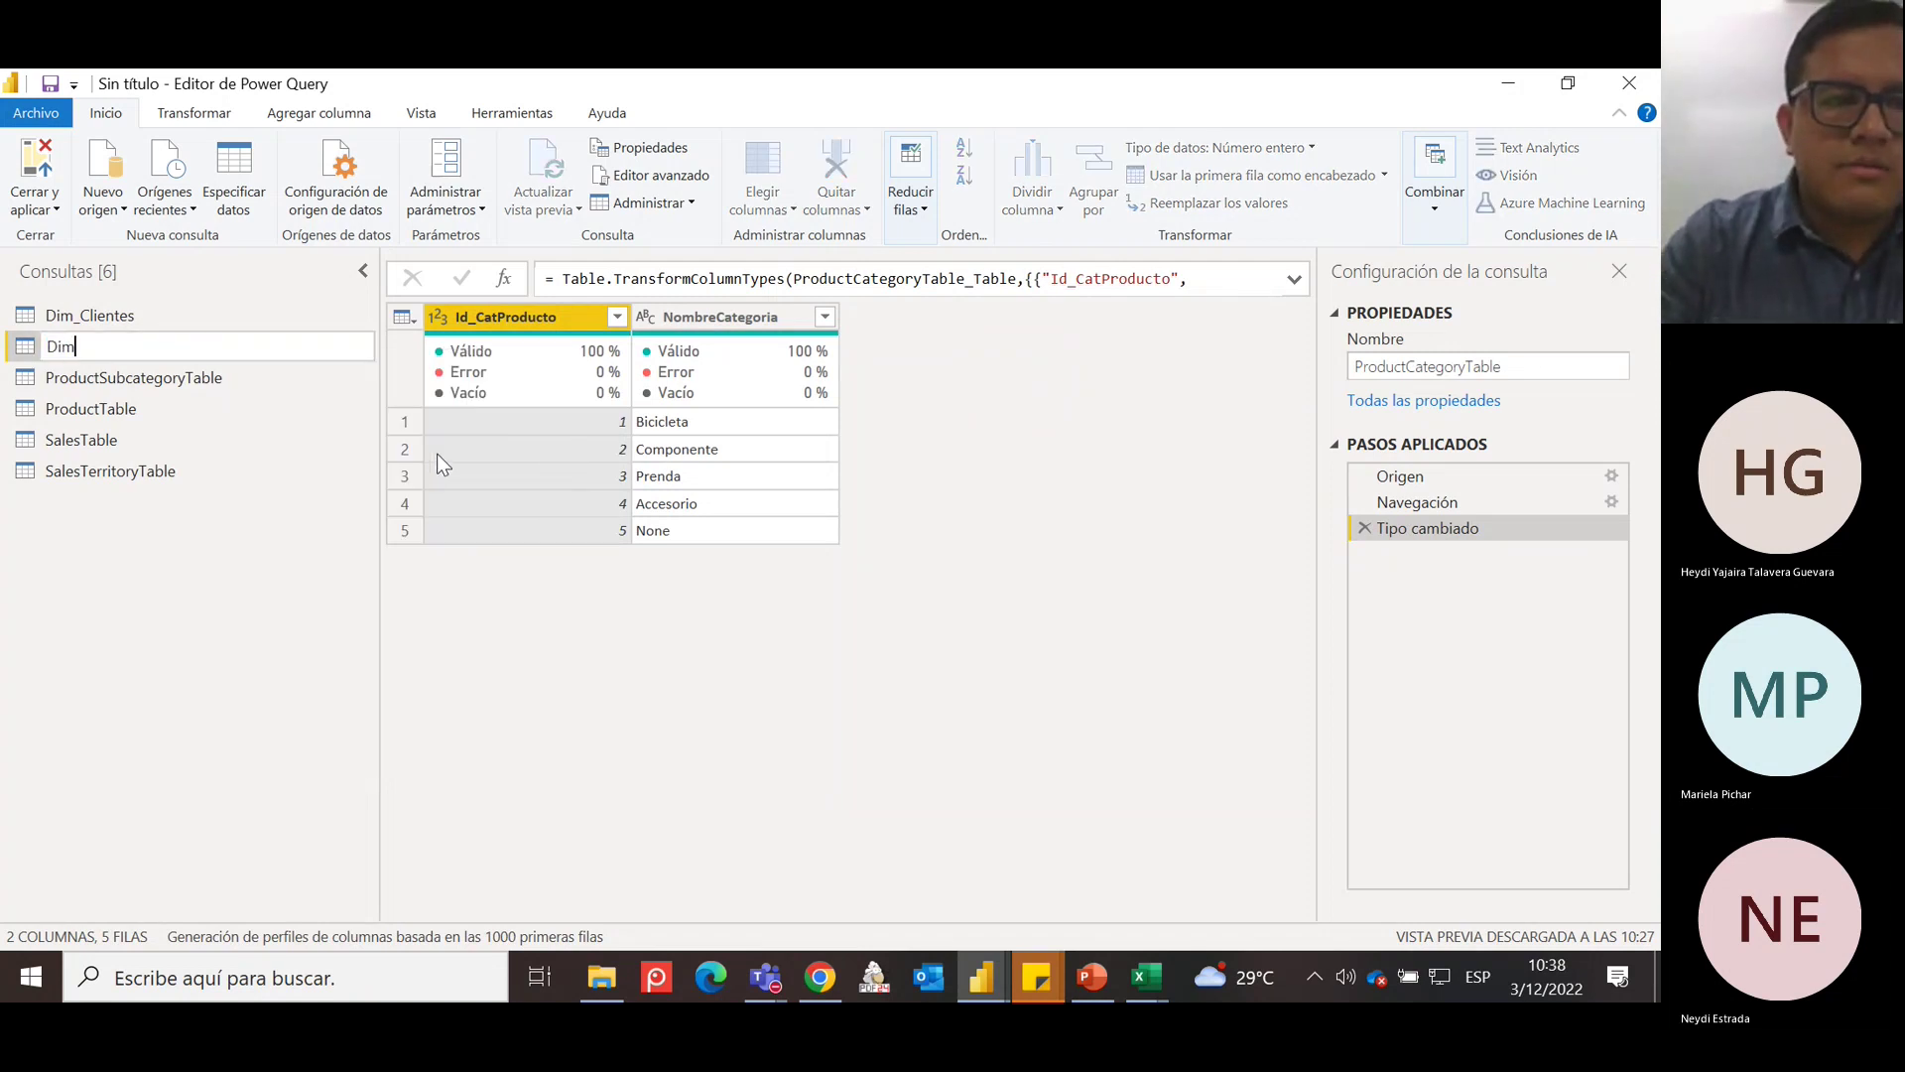
pyautogui.write('_Categorias')
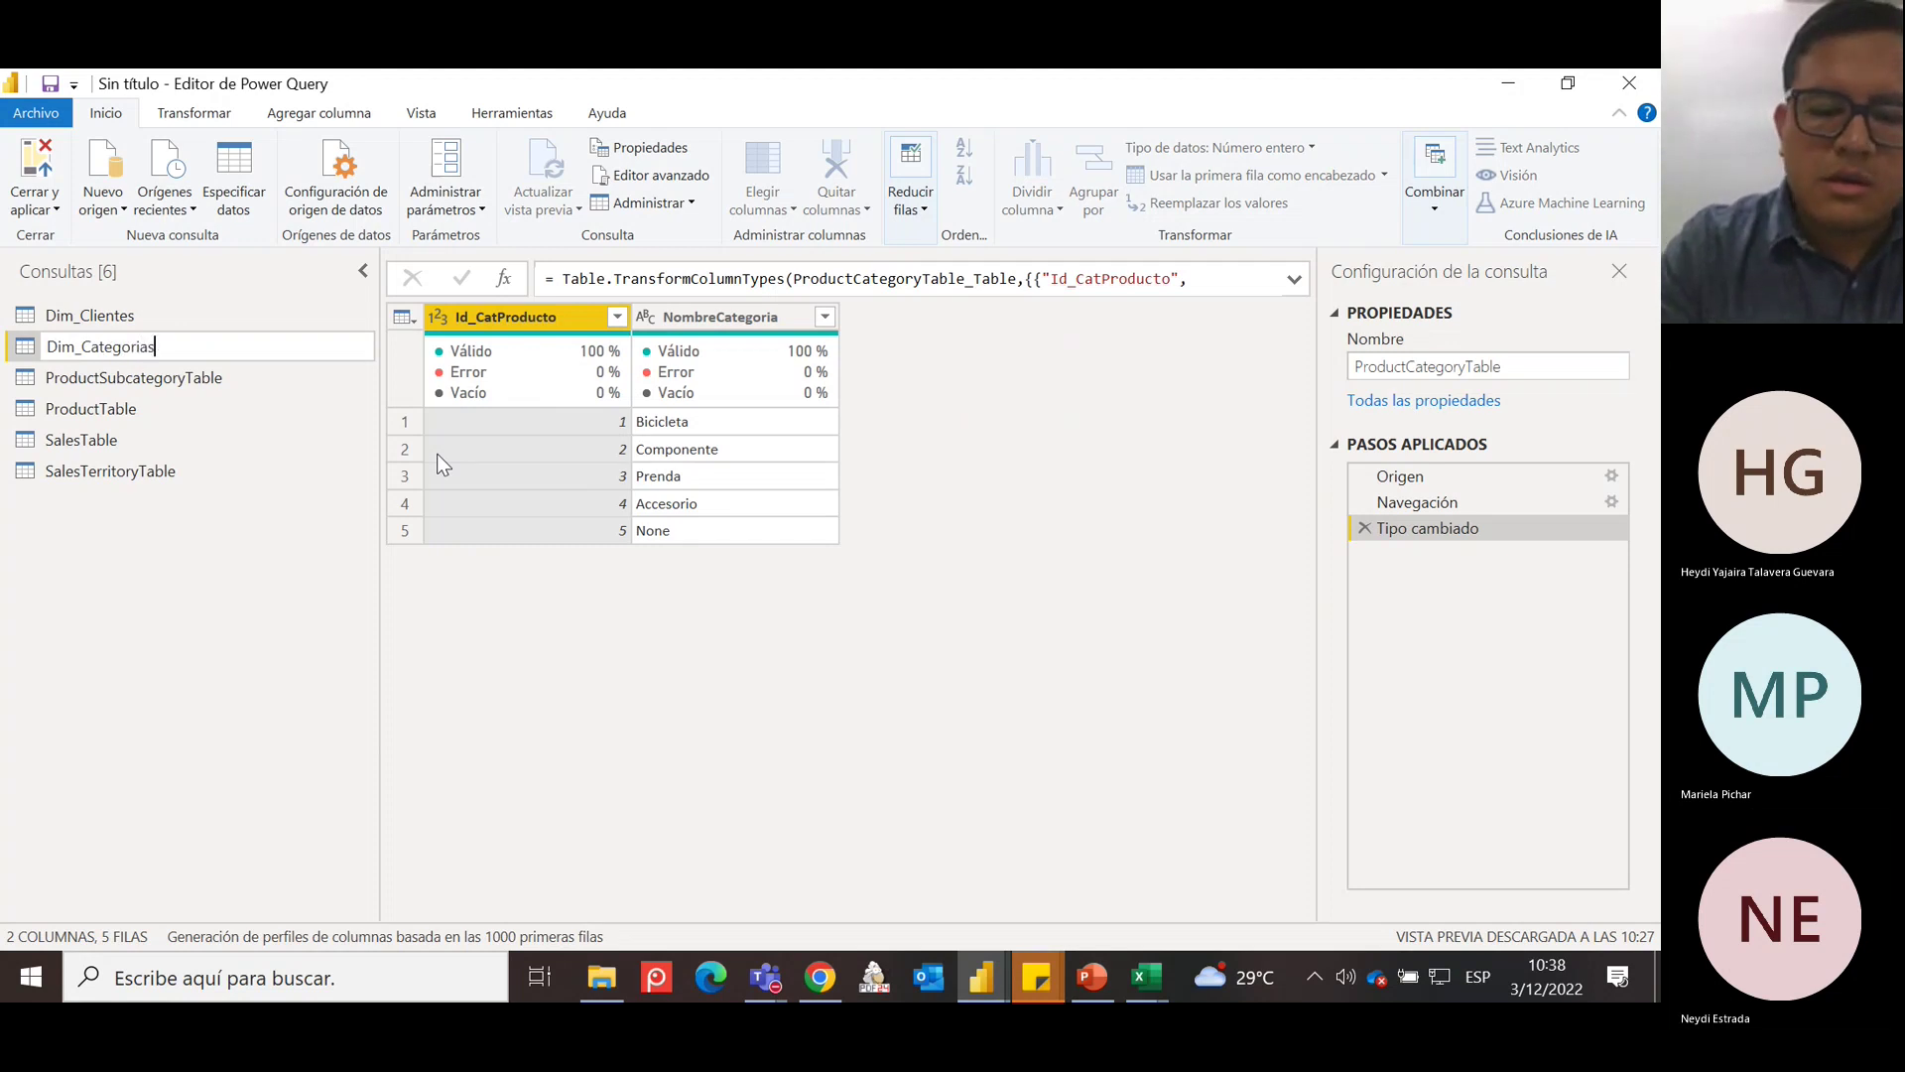
pyautogui.write('_Producto')
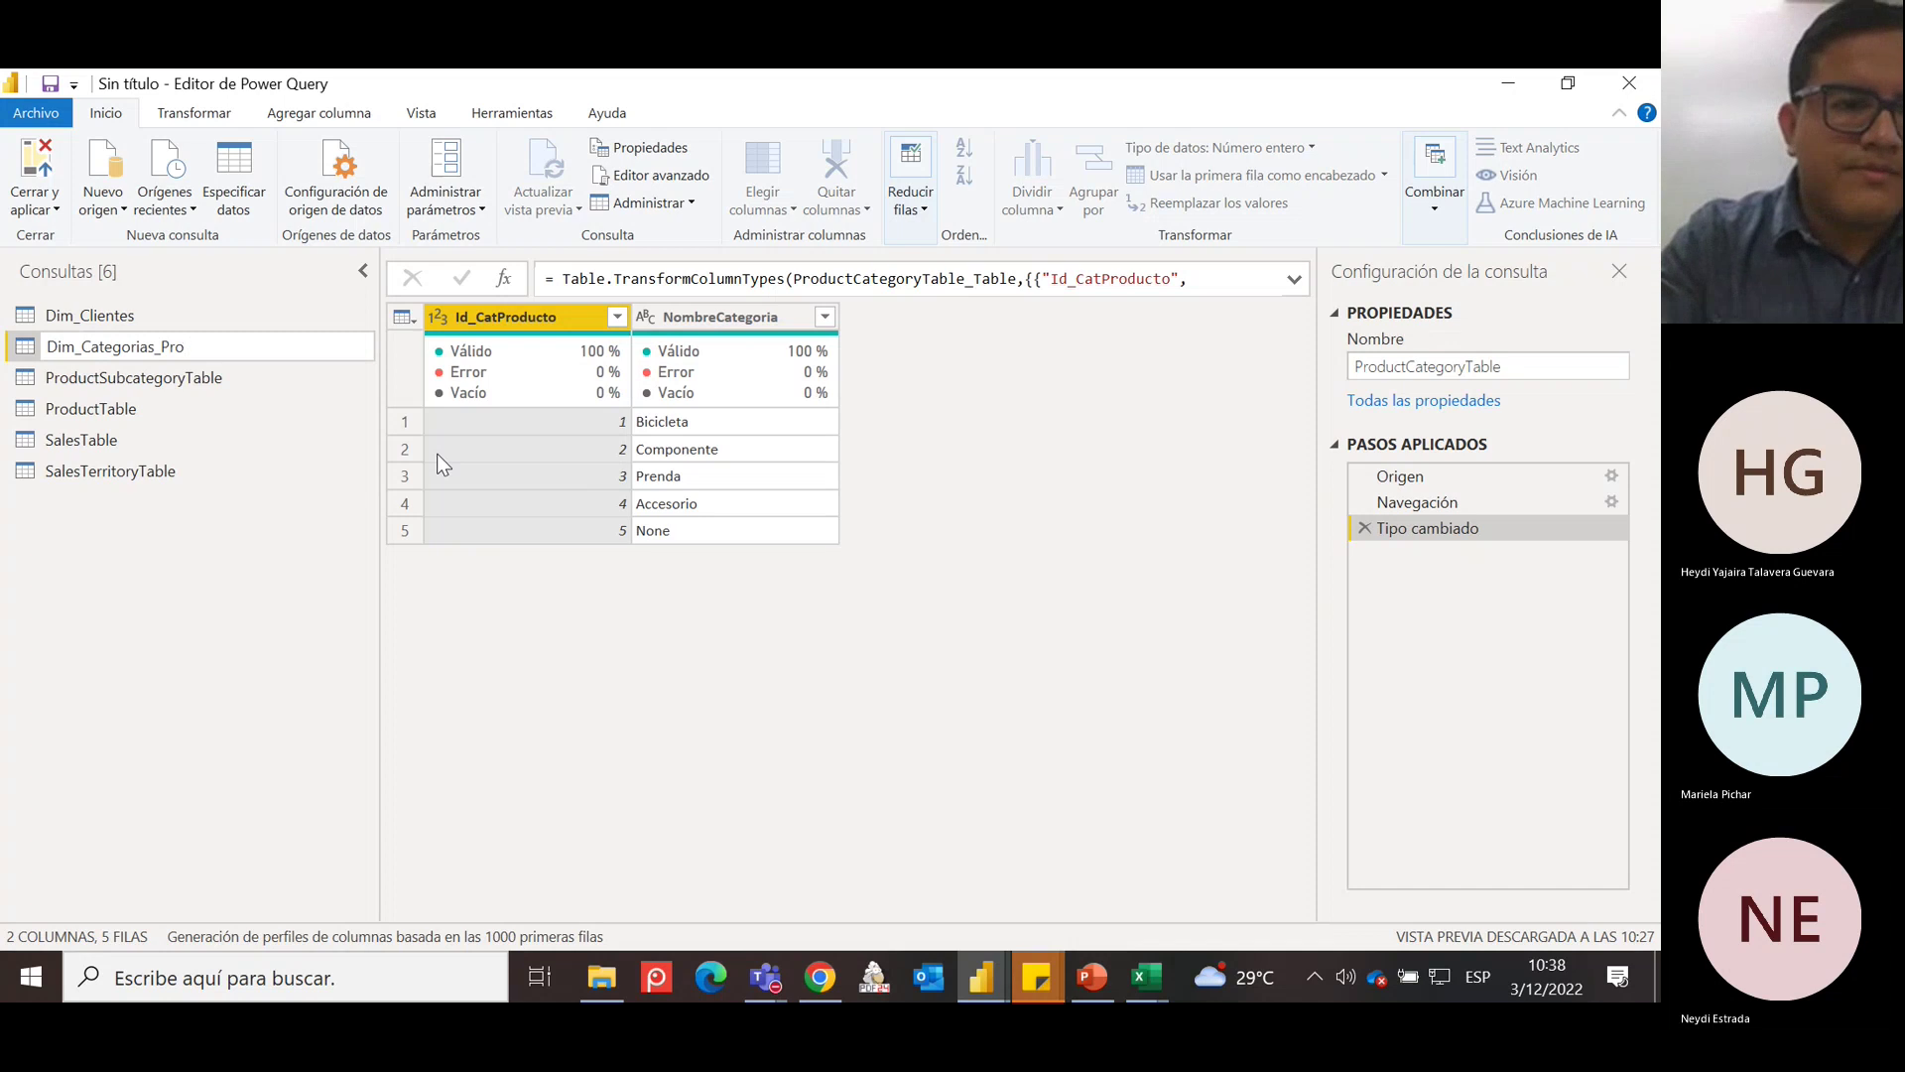
pyautogui.press('Return')
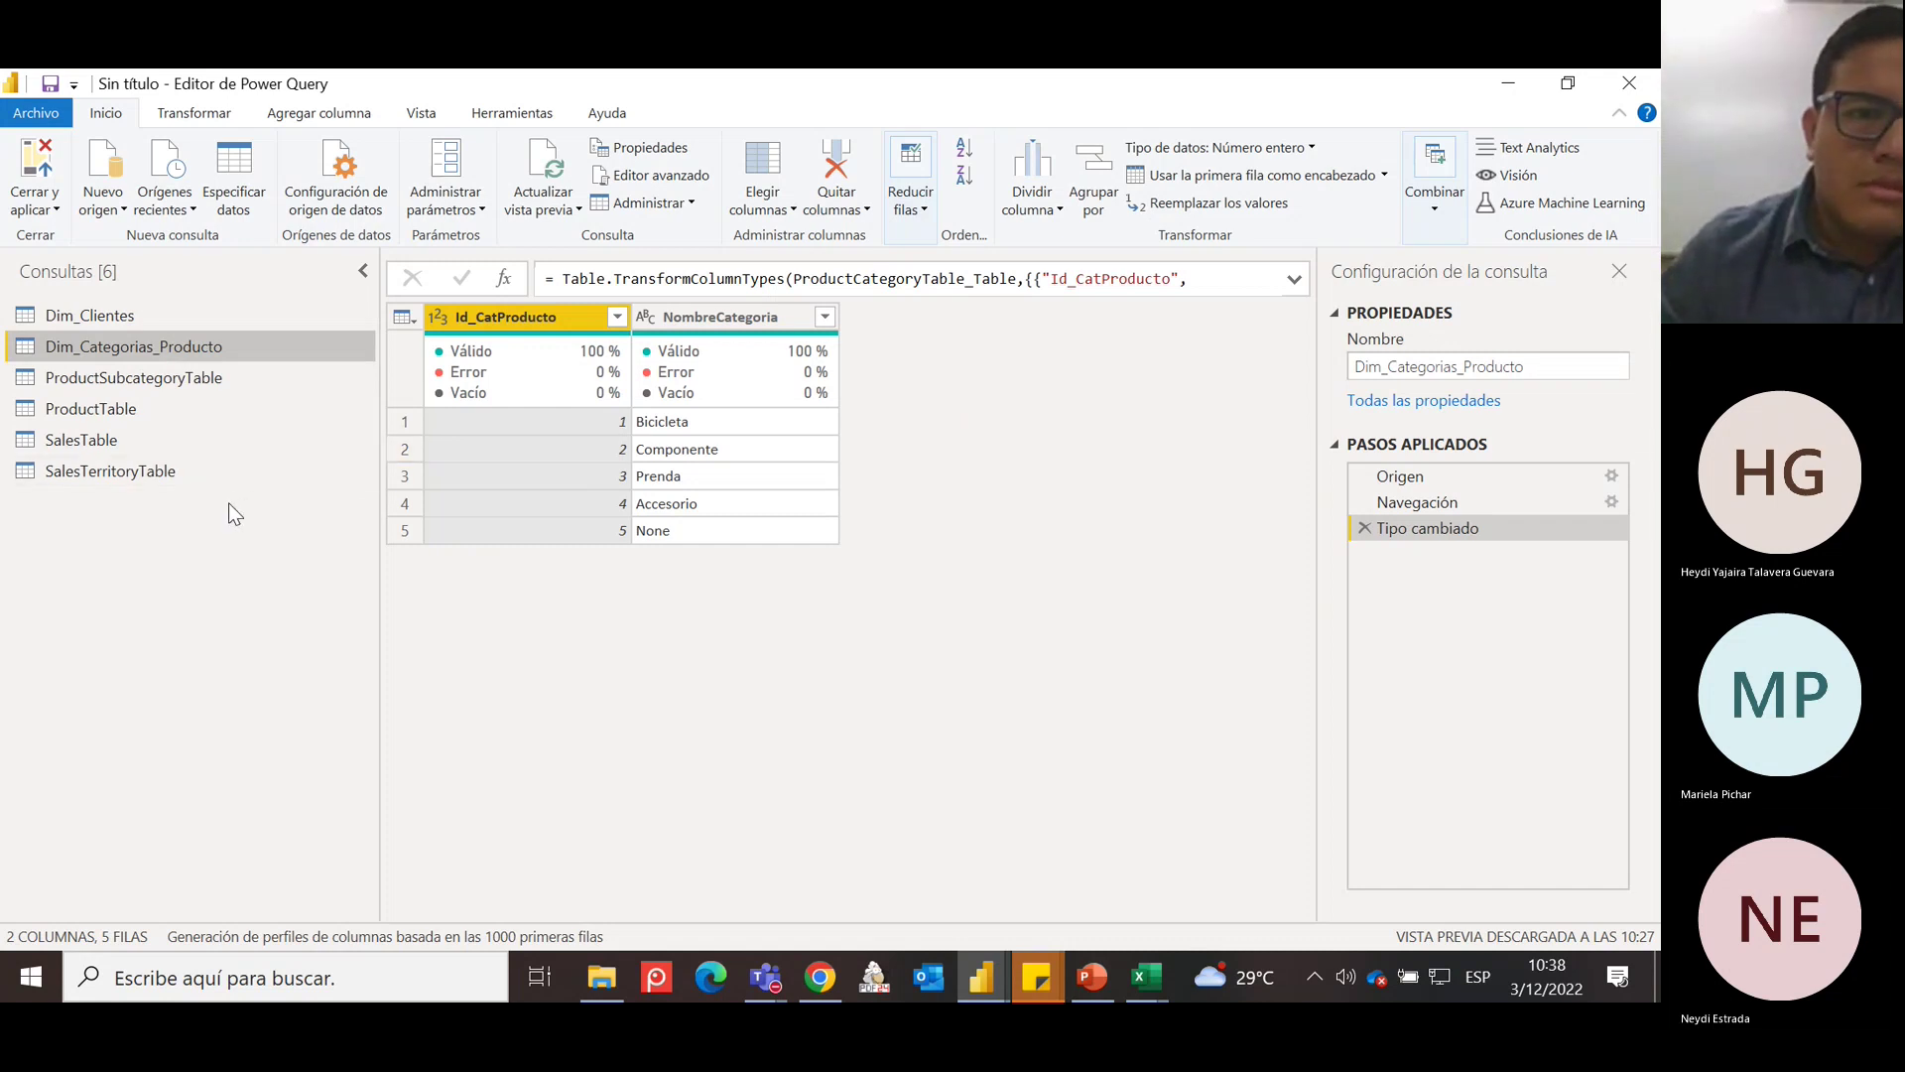
# Rename the ProductSubcategoryTable query as Dim_Subcategoria_Producto.
pyautogui.click(133, 383)
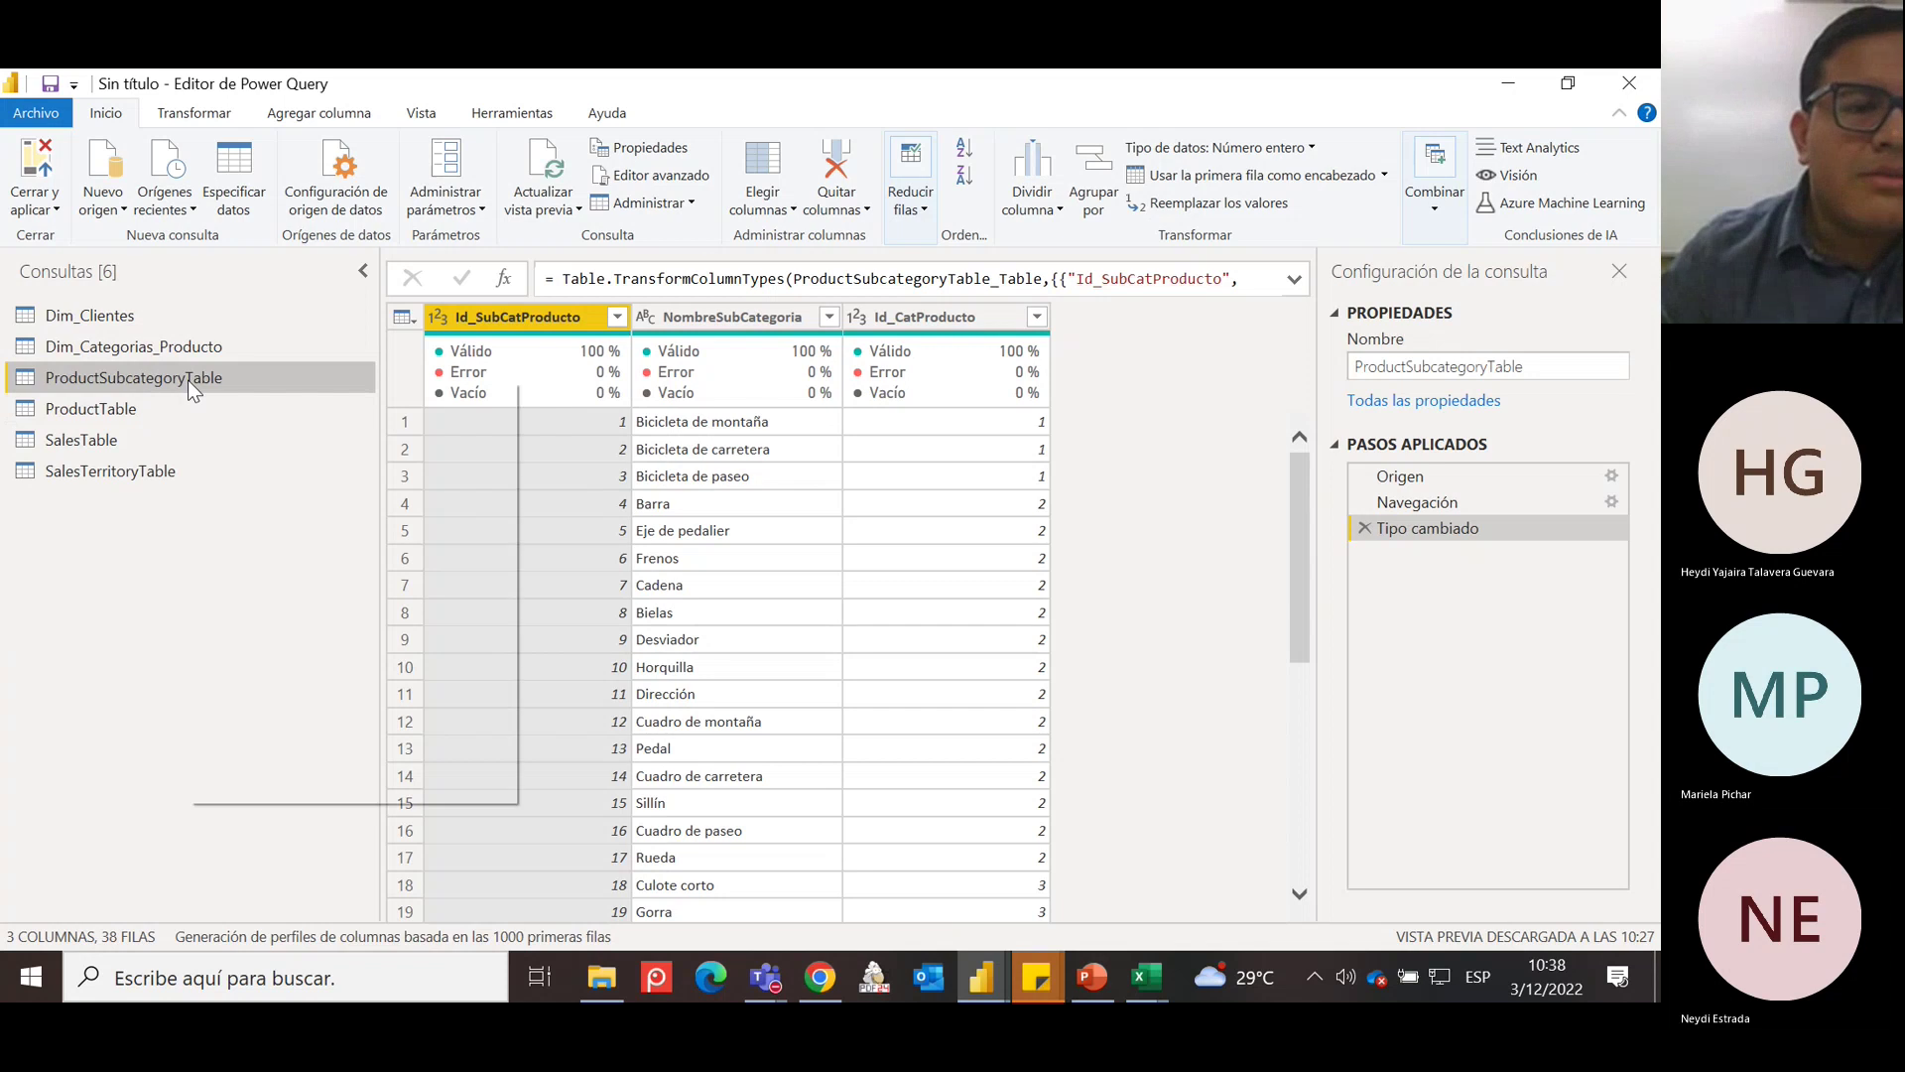
pyautogui.click(353, 480)
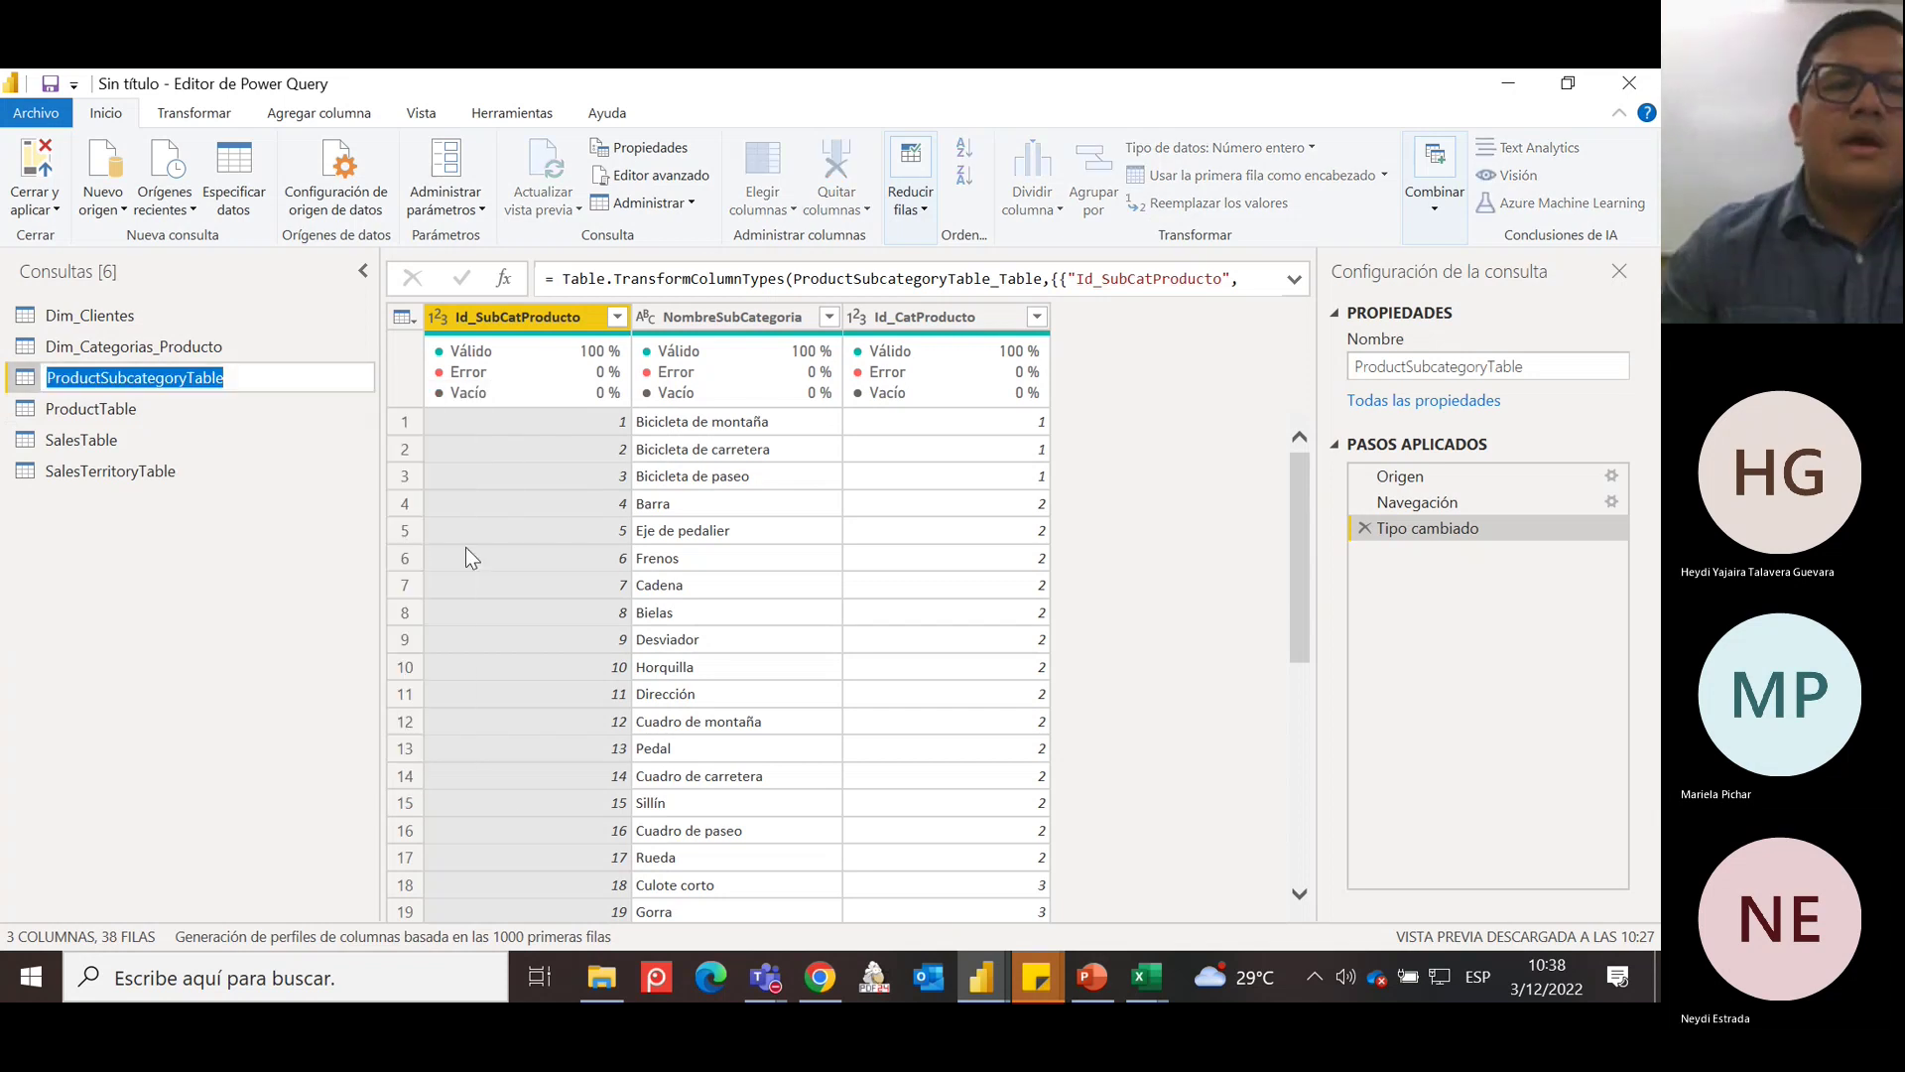
pyautogui.write('Dim')
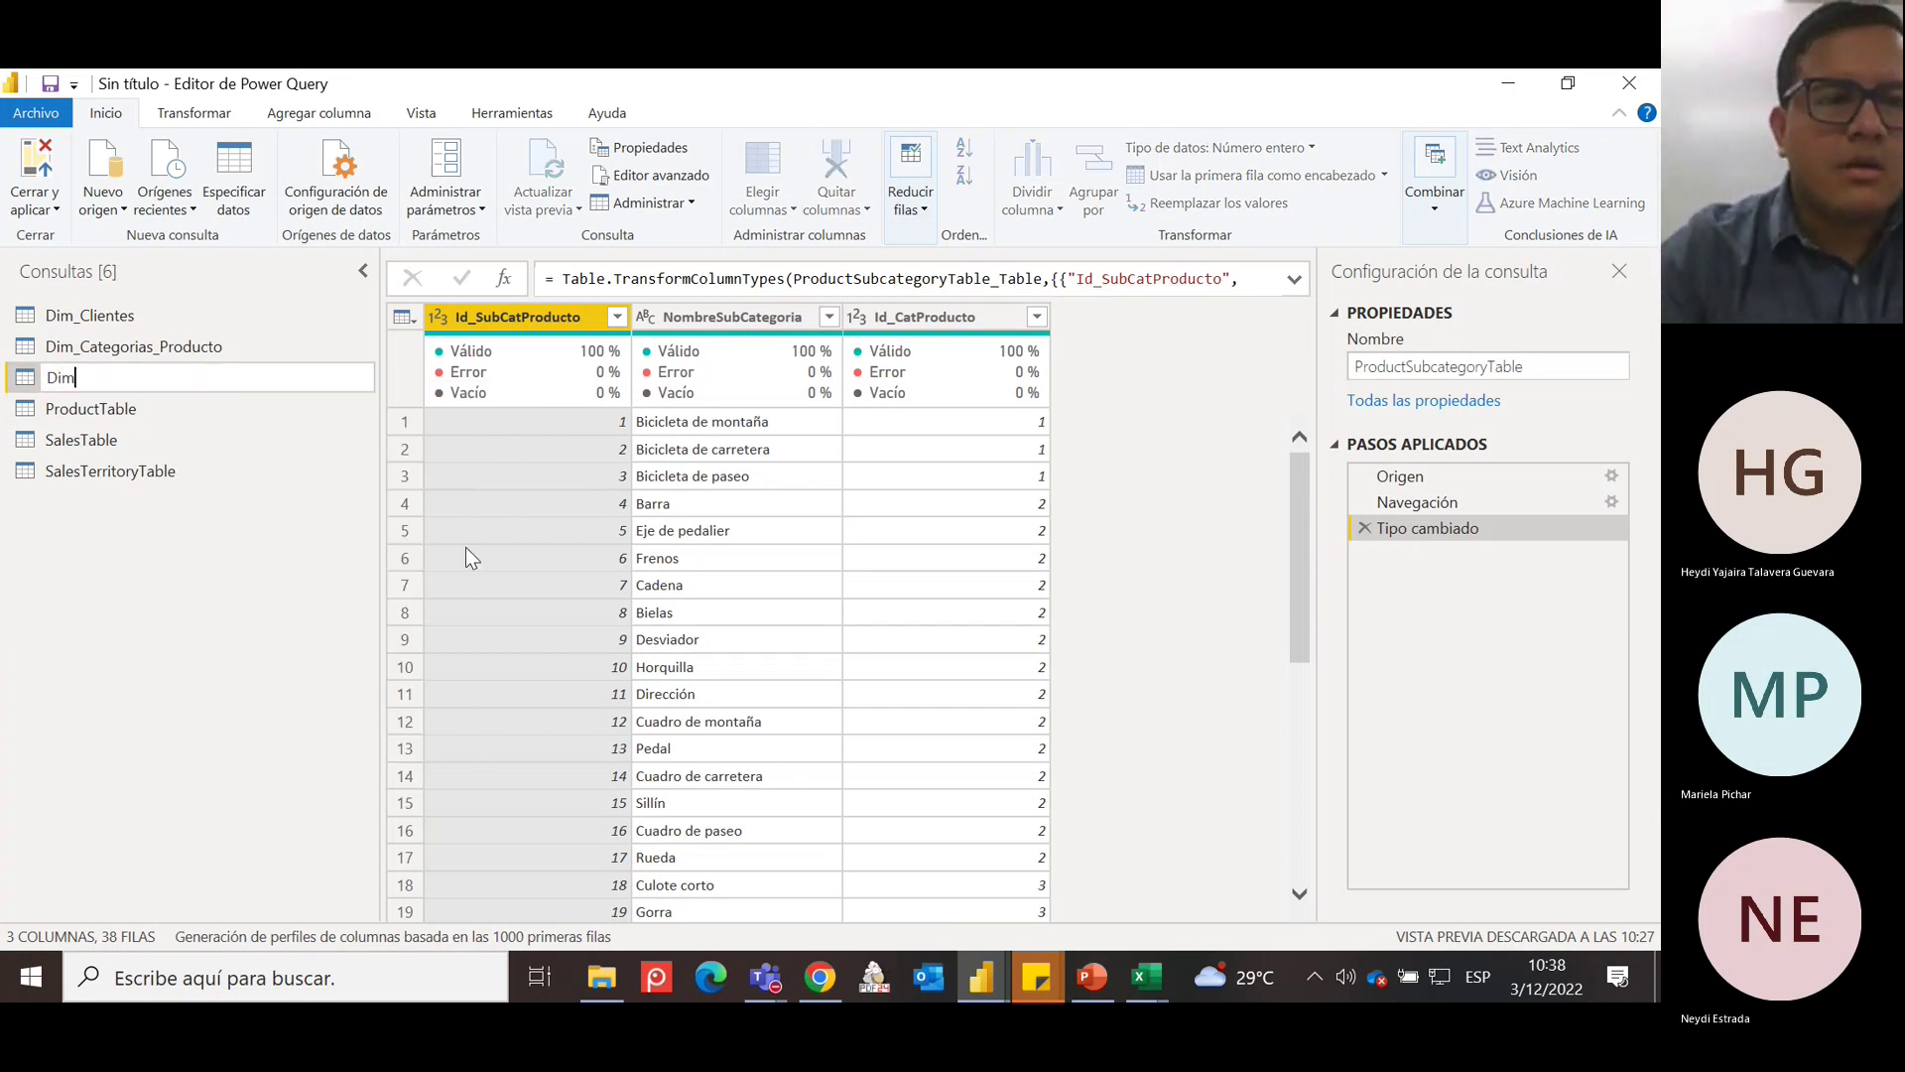
pyautogui.write('_')
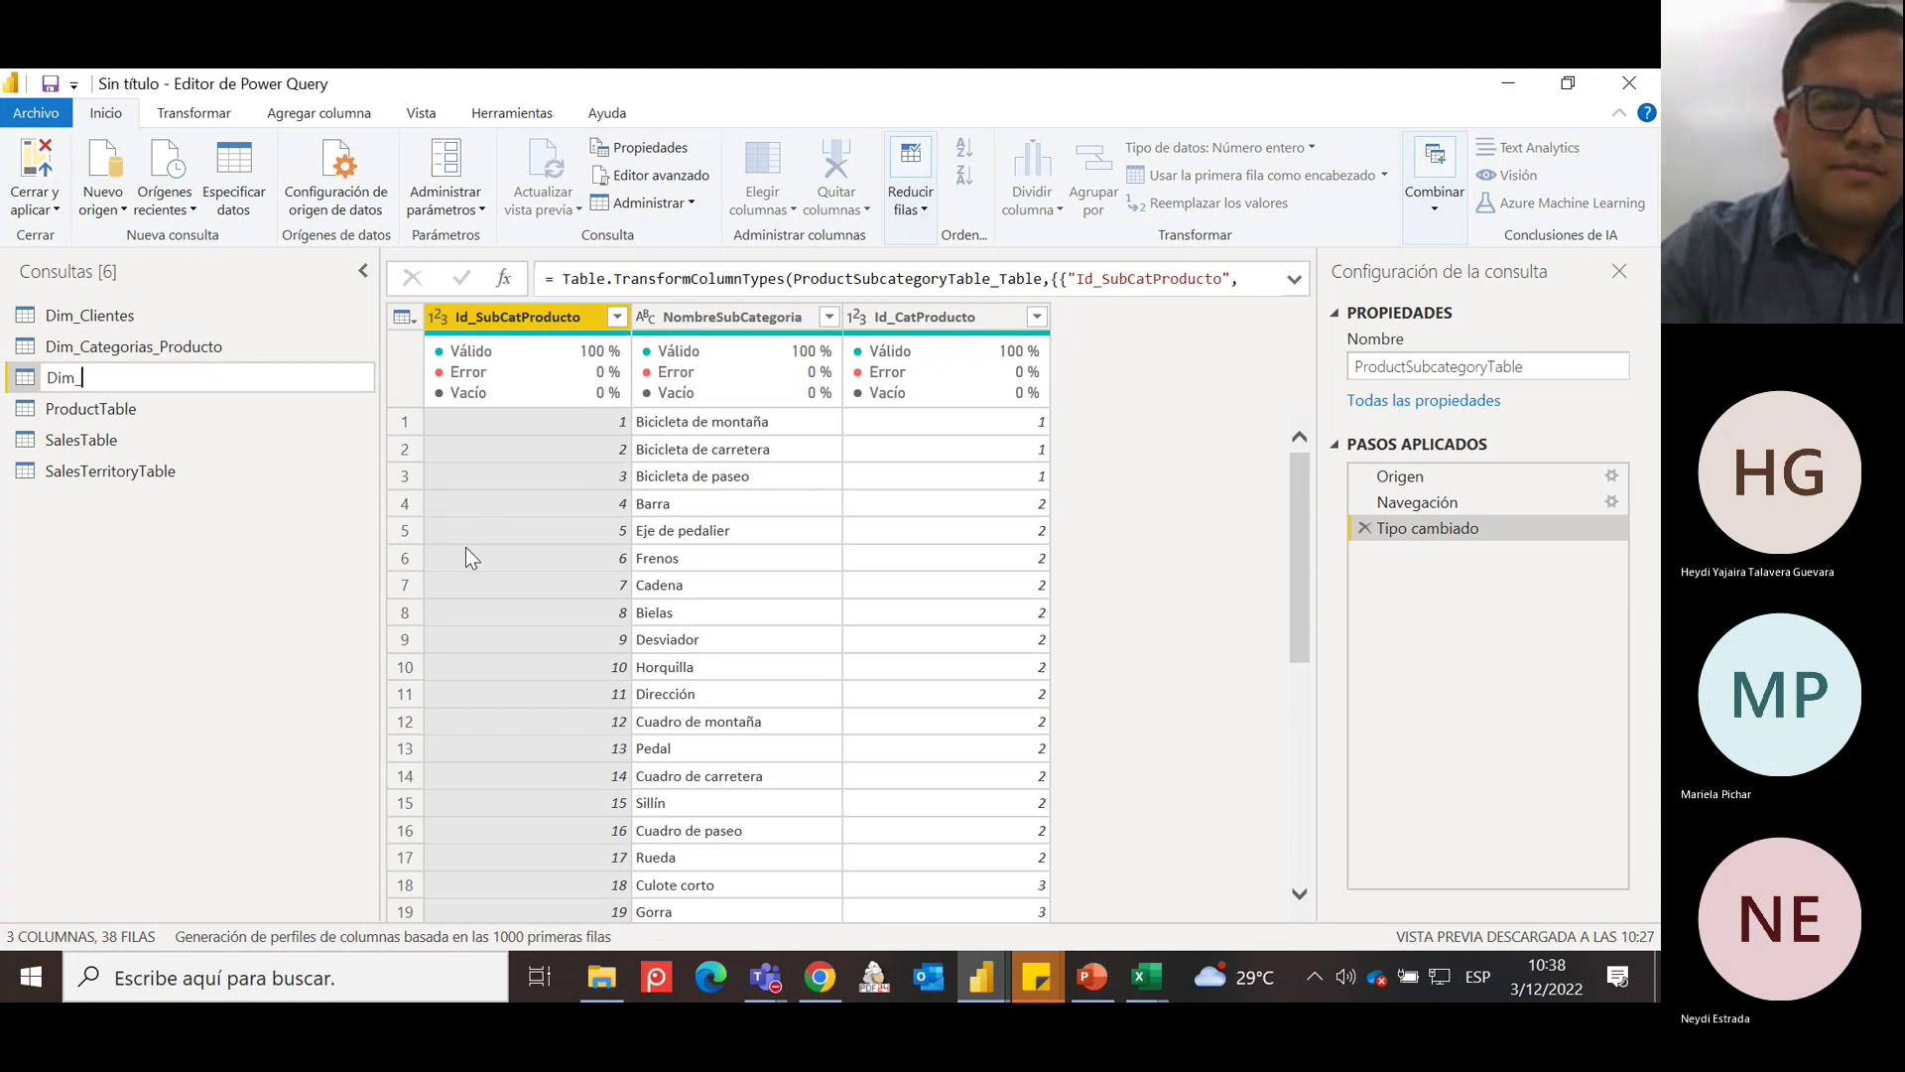
pyautogui.write('Su')
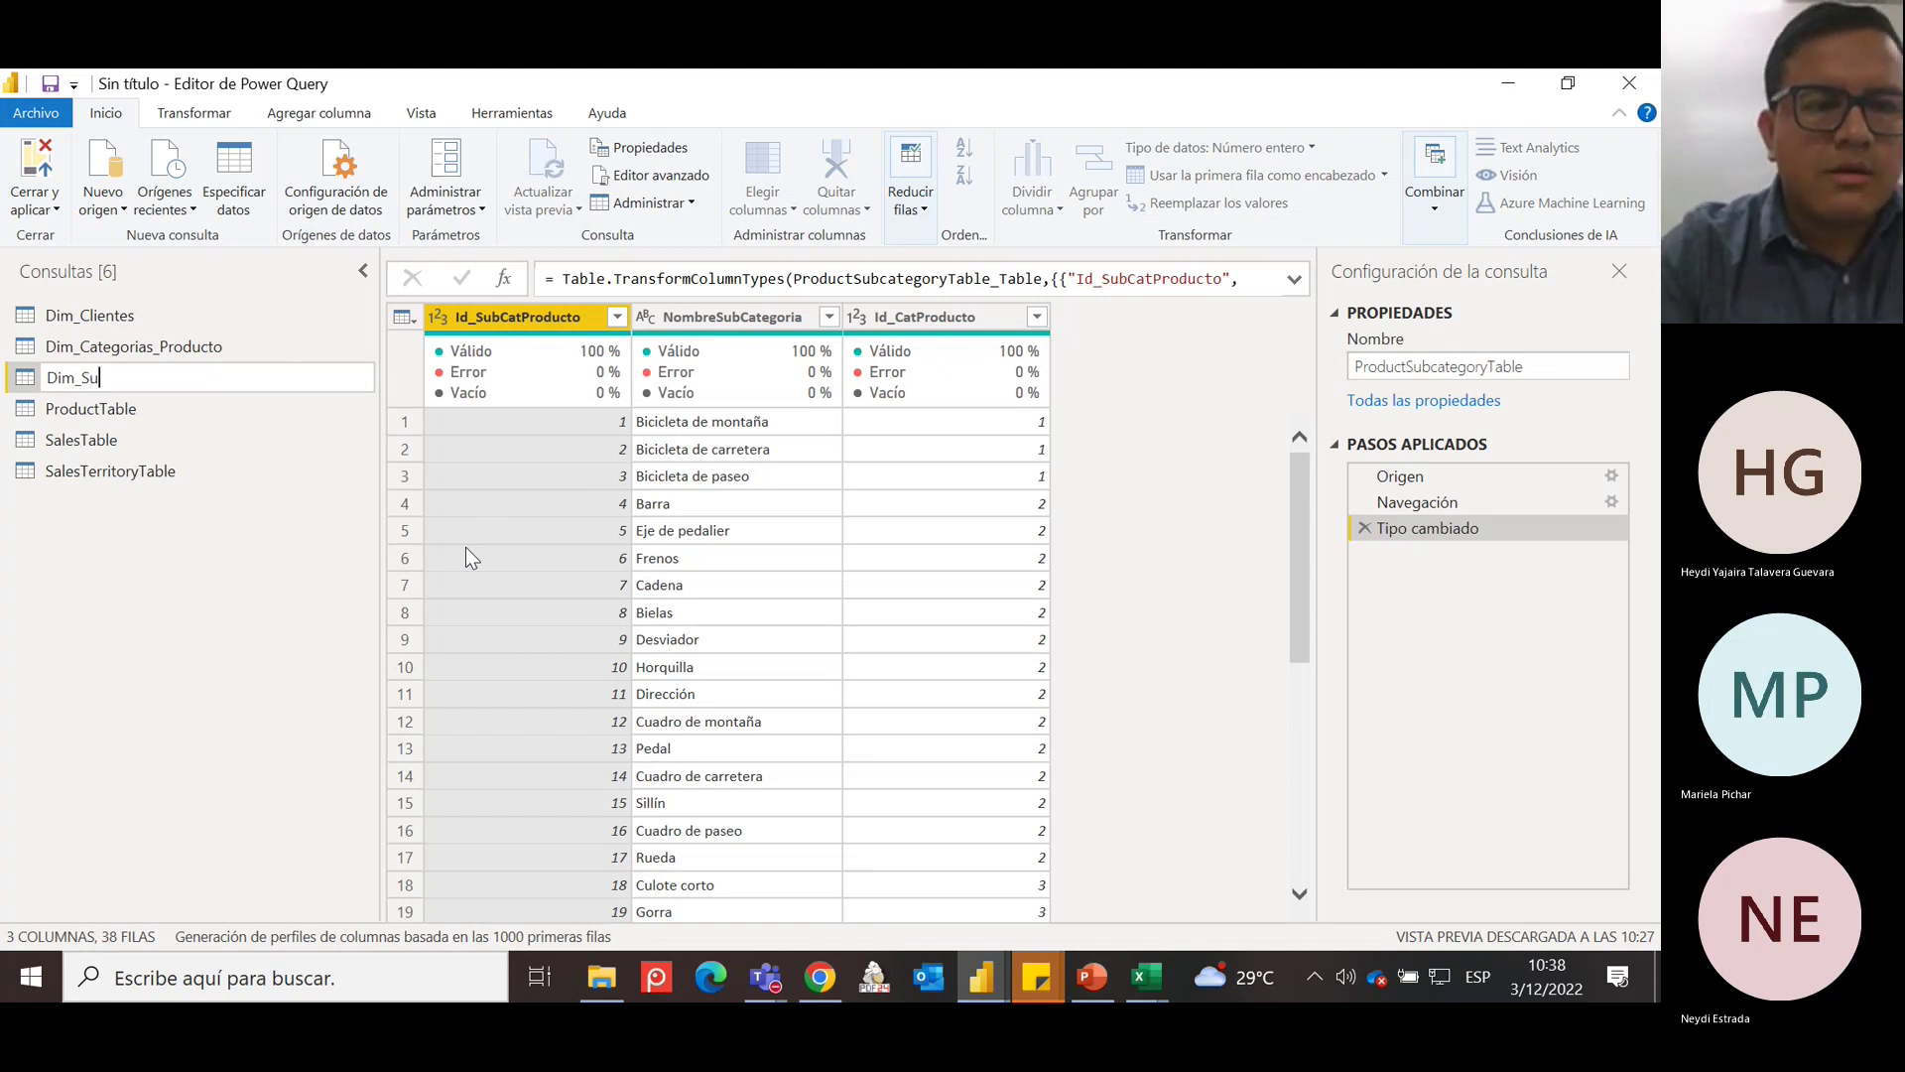
pyautogui.write('bcateg')
pyautogui.press('BackSpace')
pyautogui.press('BackSpace')
pyautogui.press('BackSpace')
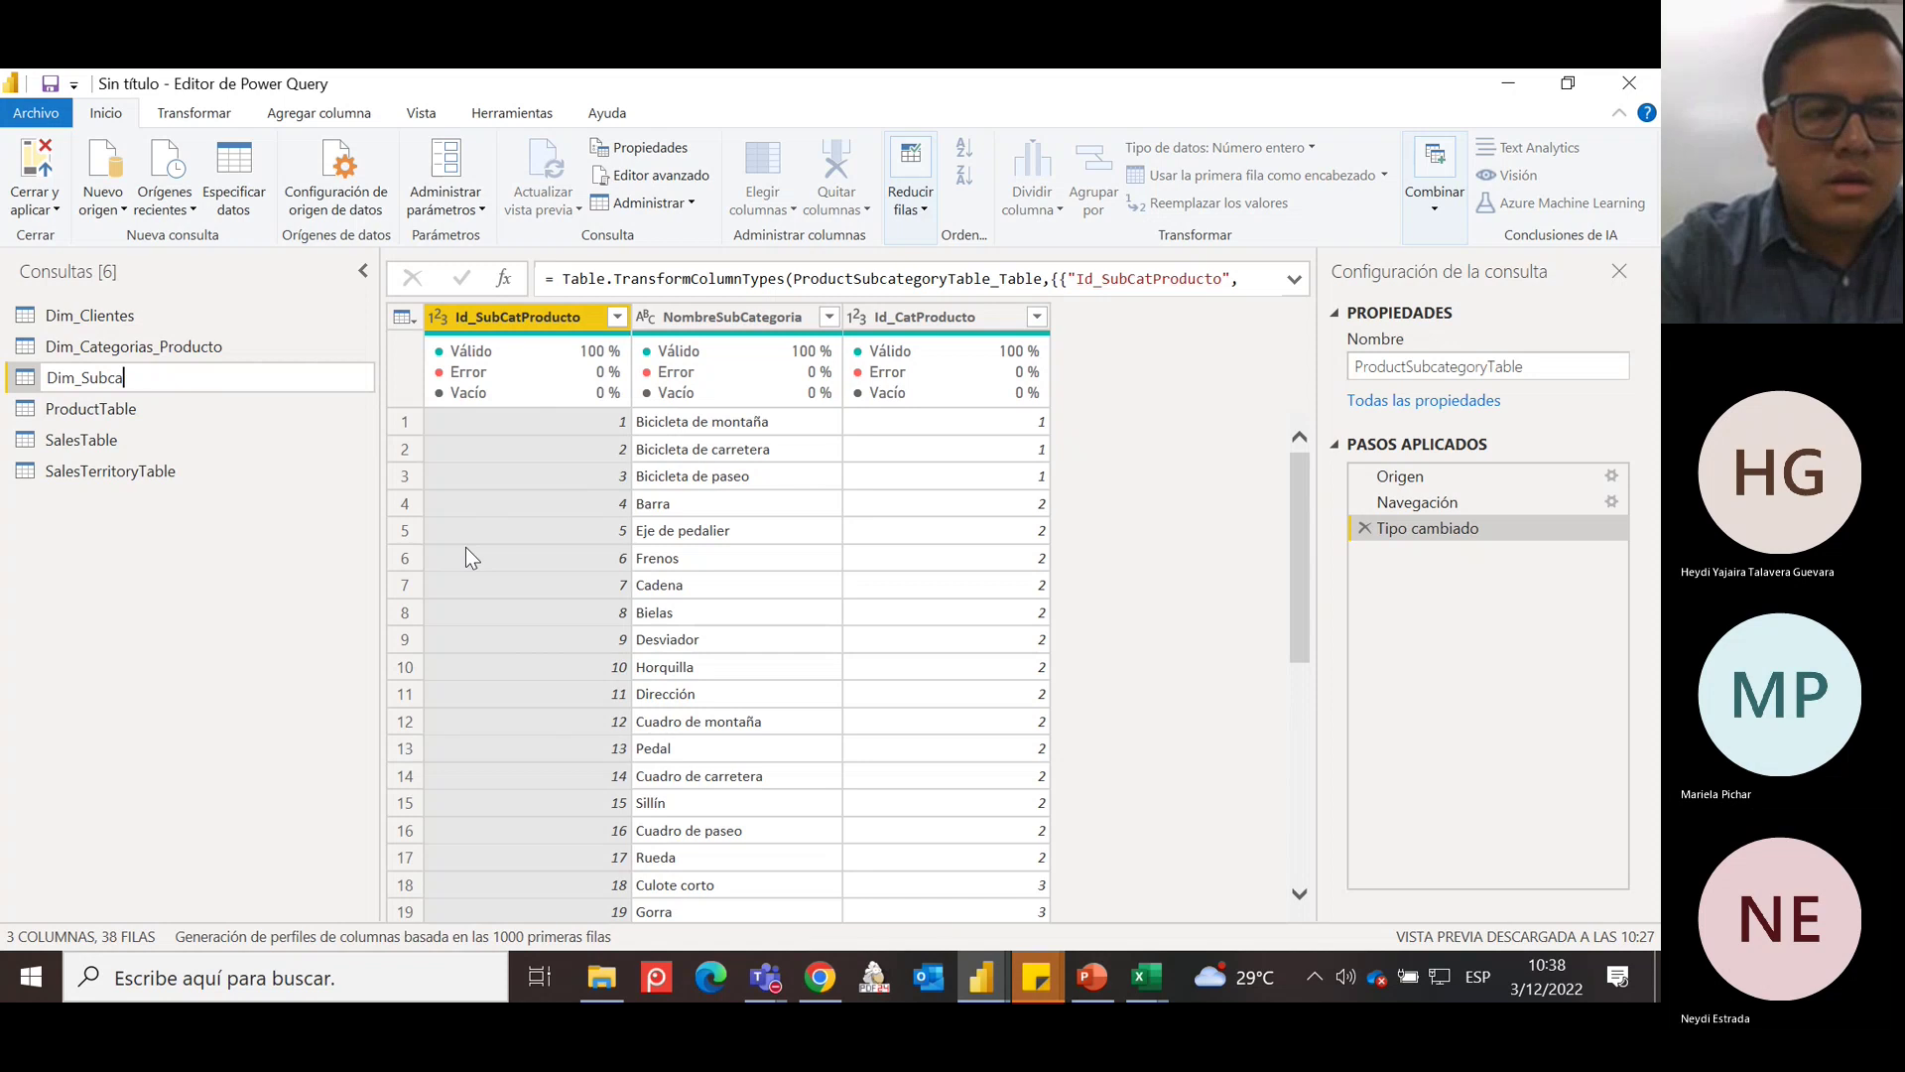
pyautogui.write('tegoria_')
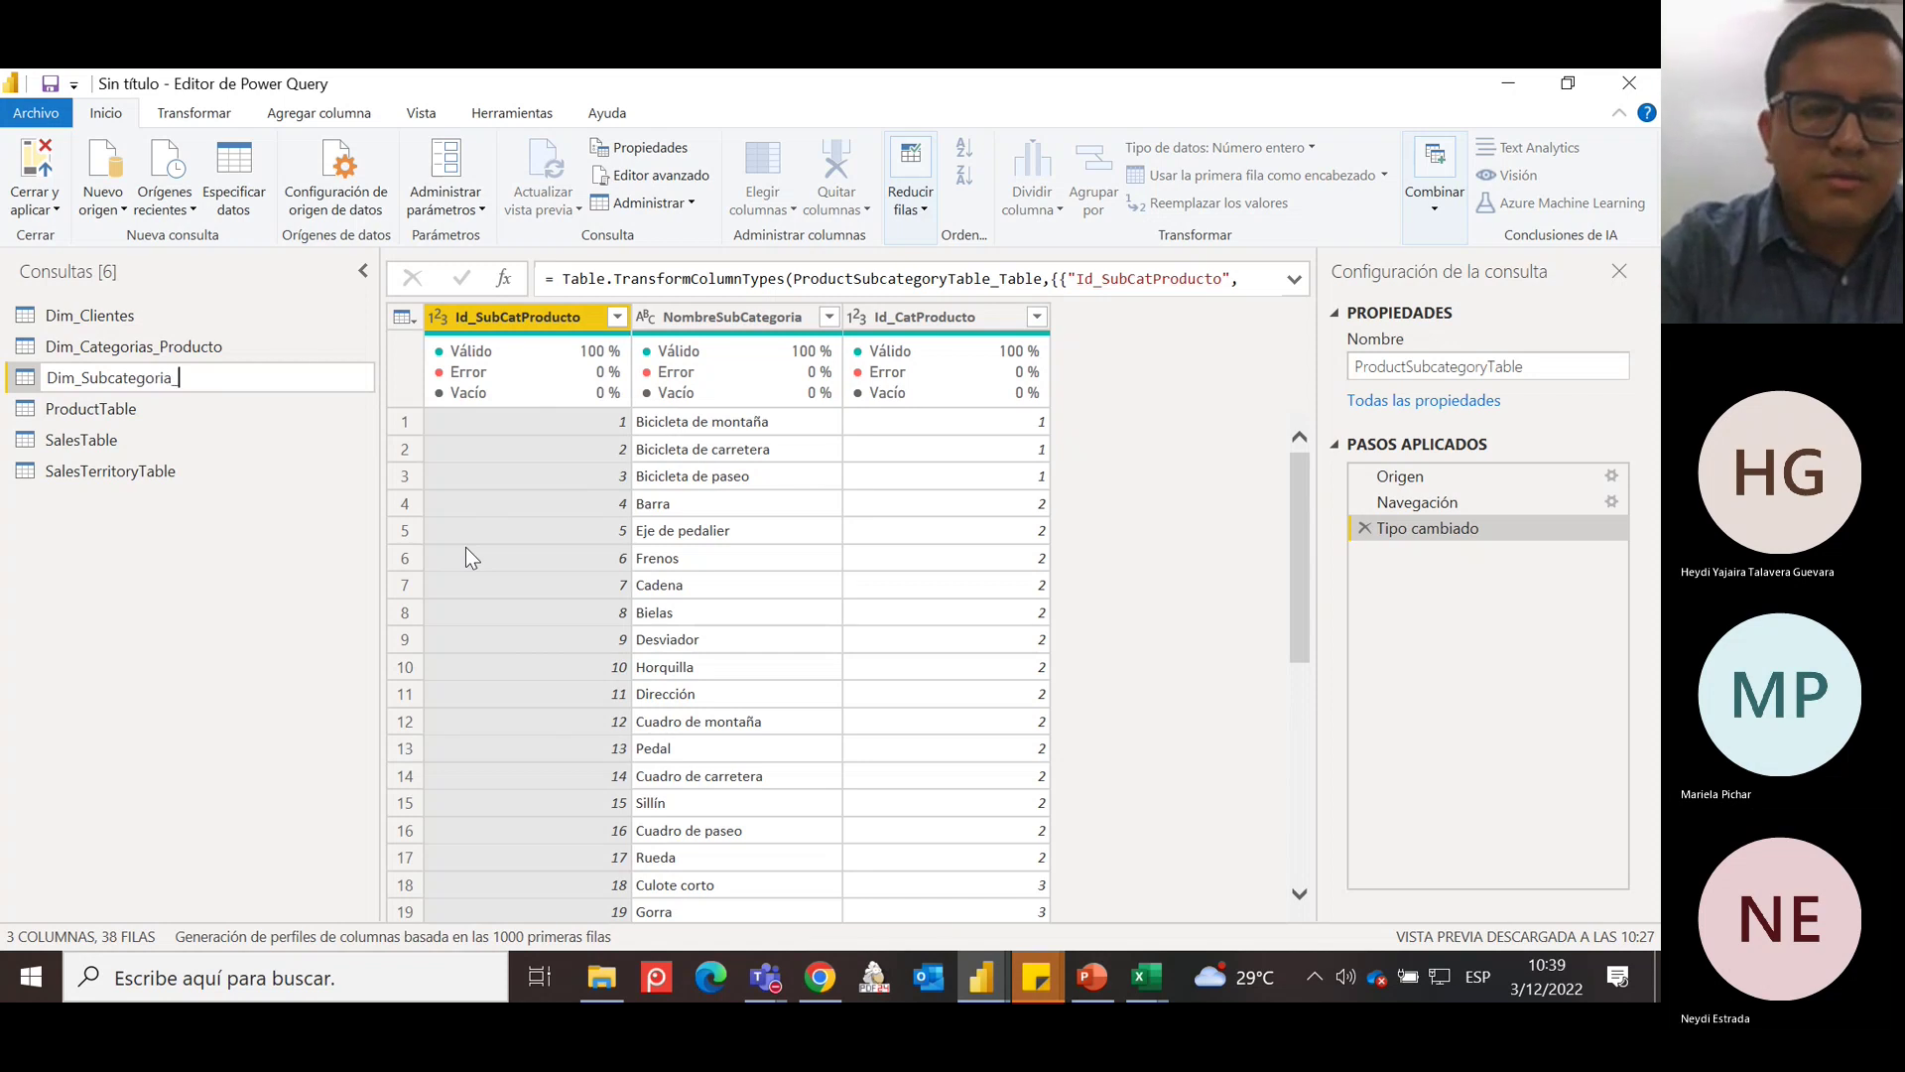
pyautogui.write('P')
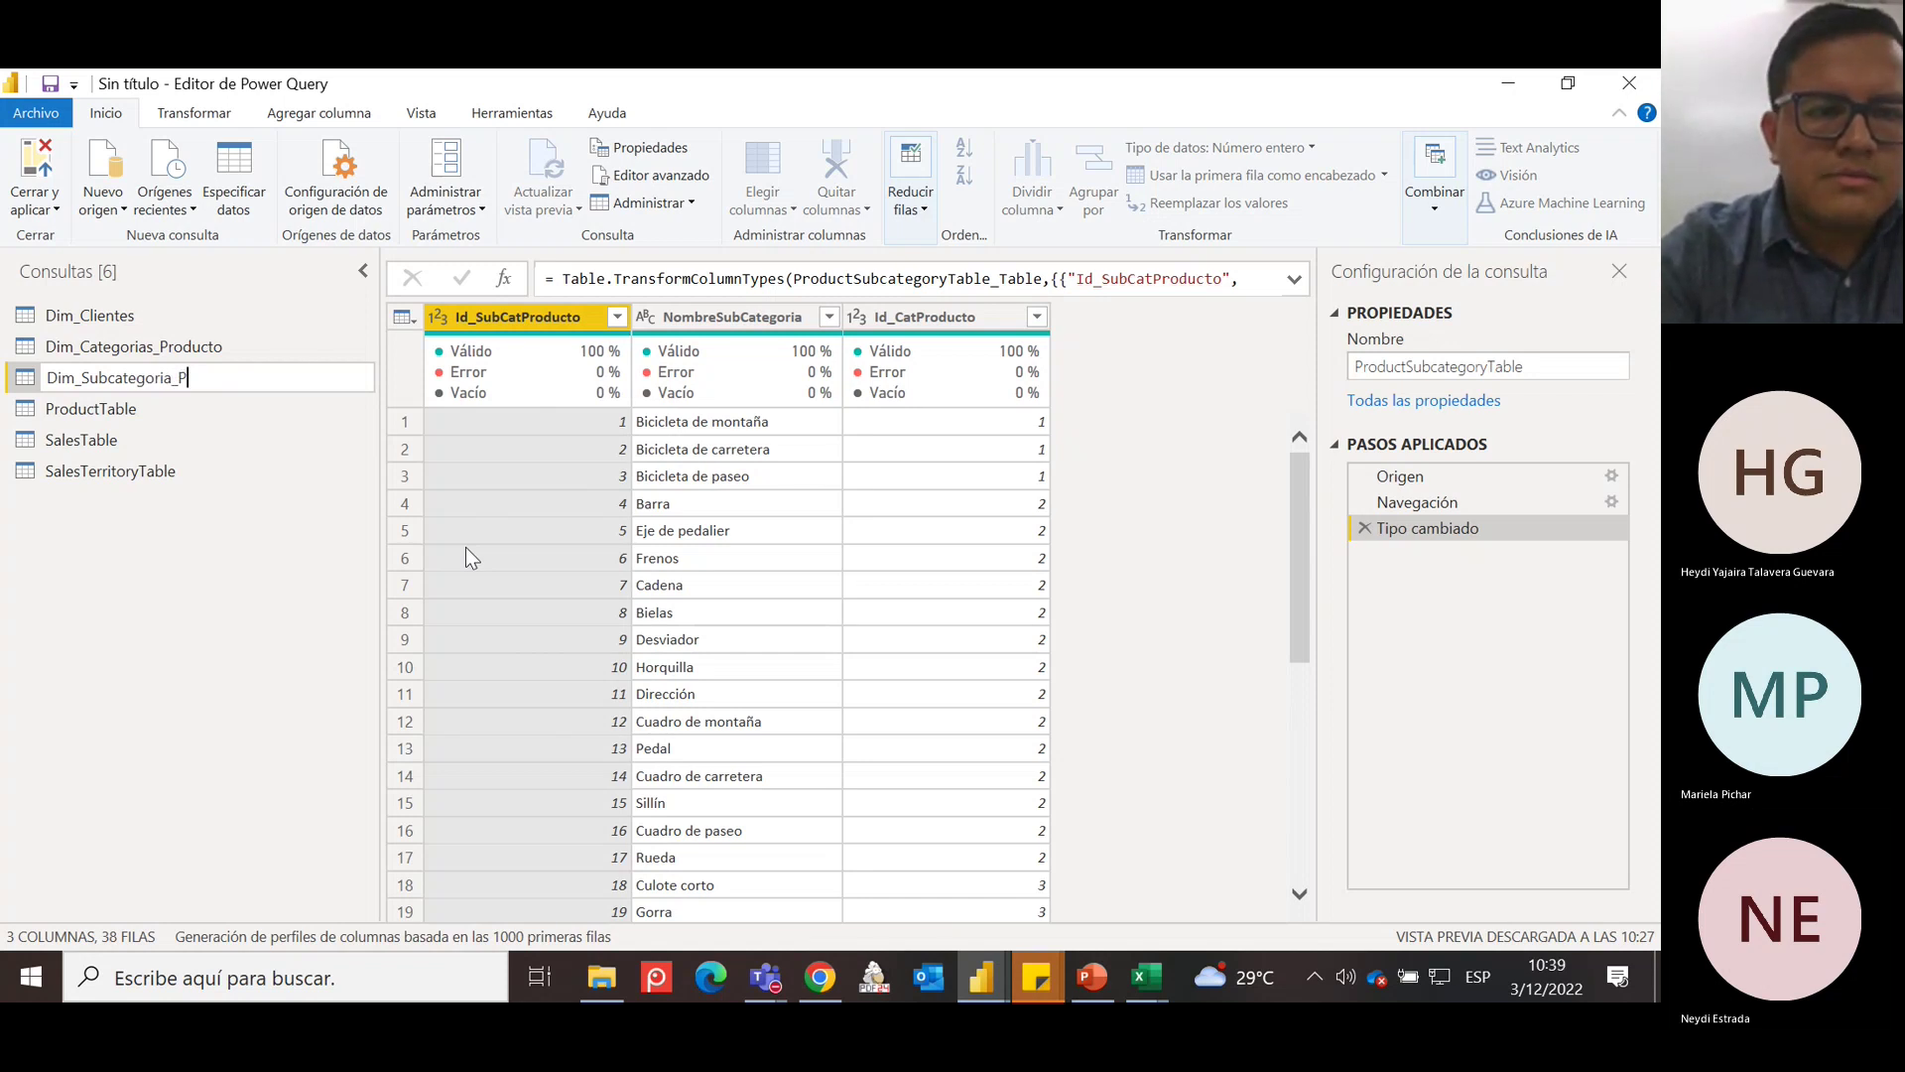
pyautogui.write('roducto')
pyautogui.press('Return')
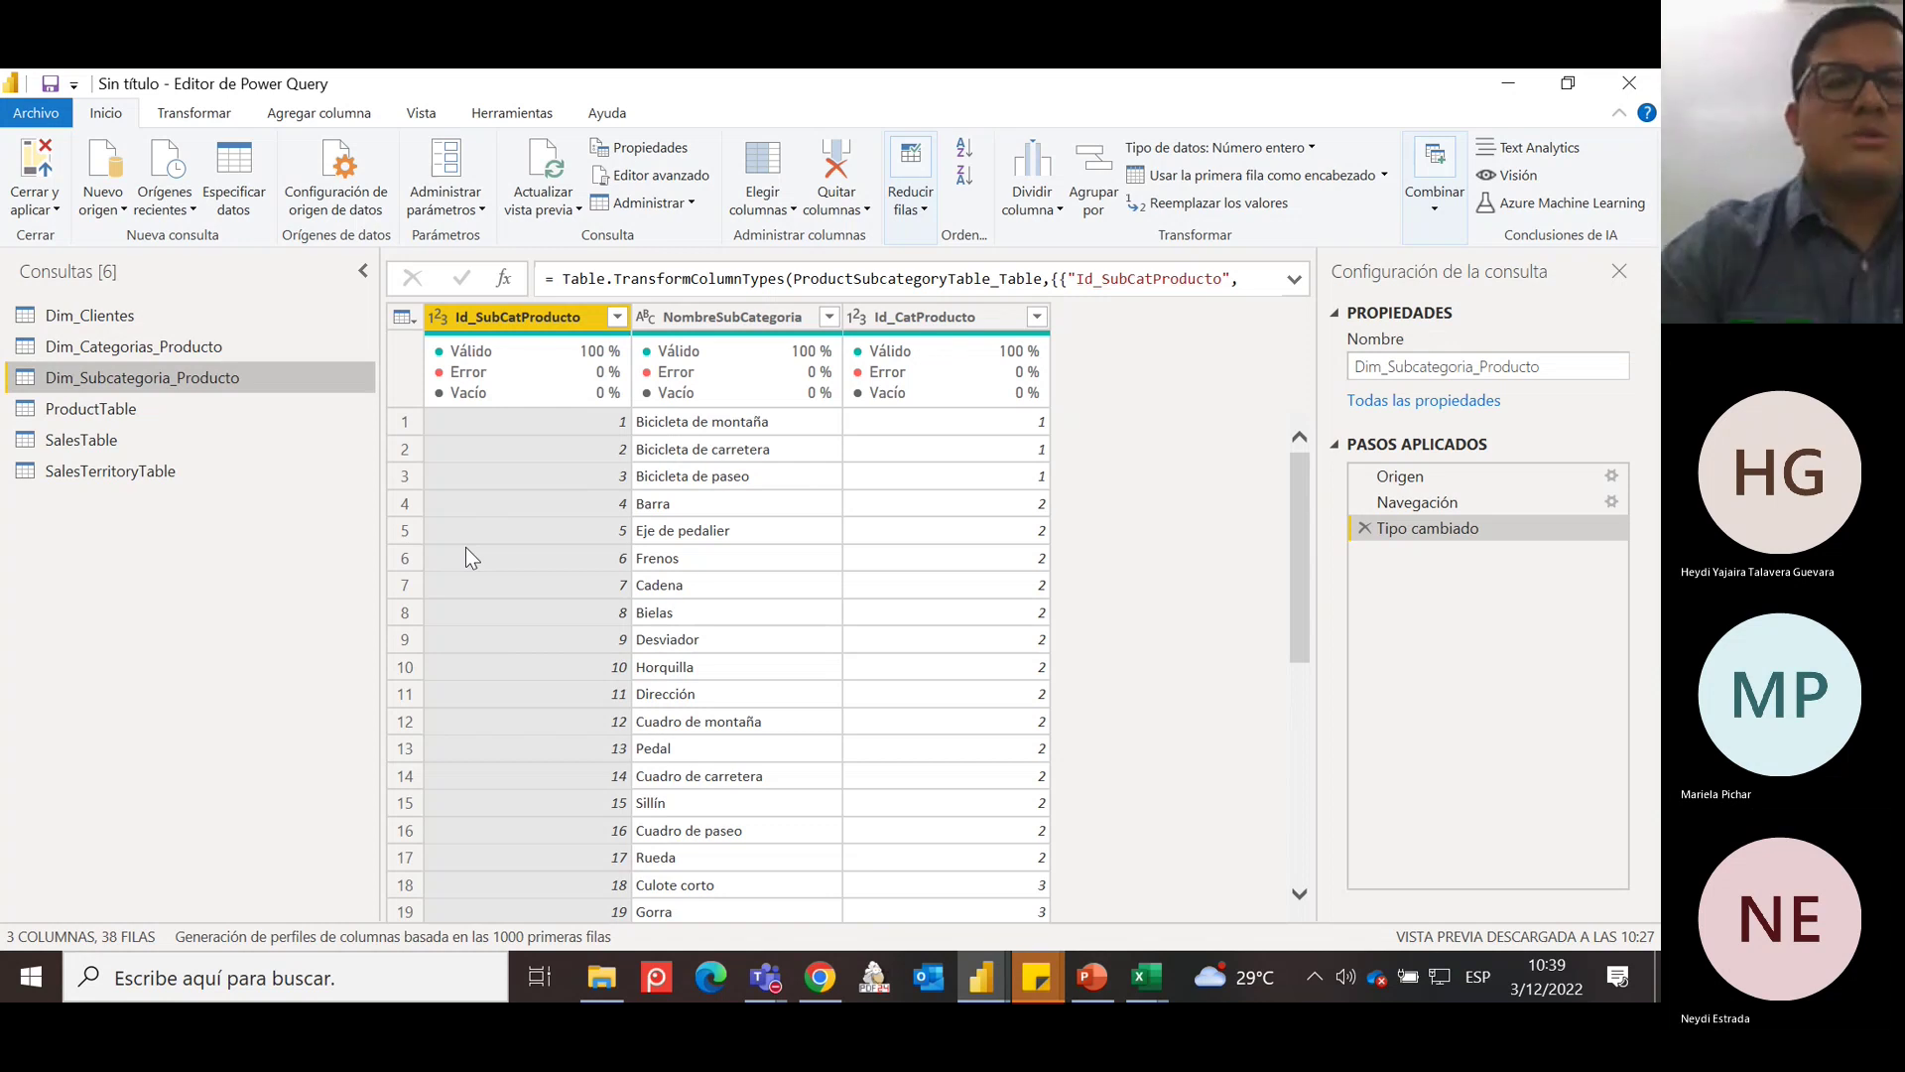
# Correct the subcategory query's name to the plural form Dim_Subcategorias_Producto.
pyautogui.click(127, 411)
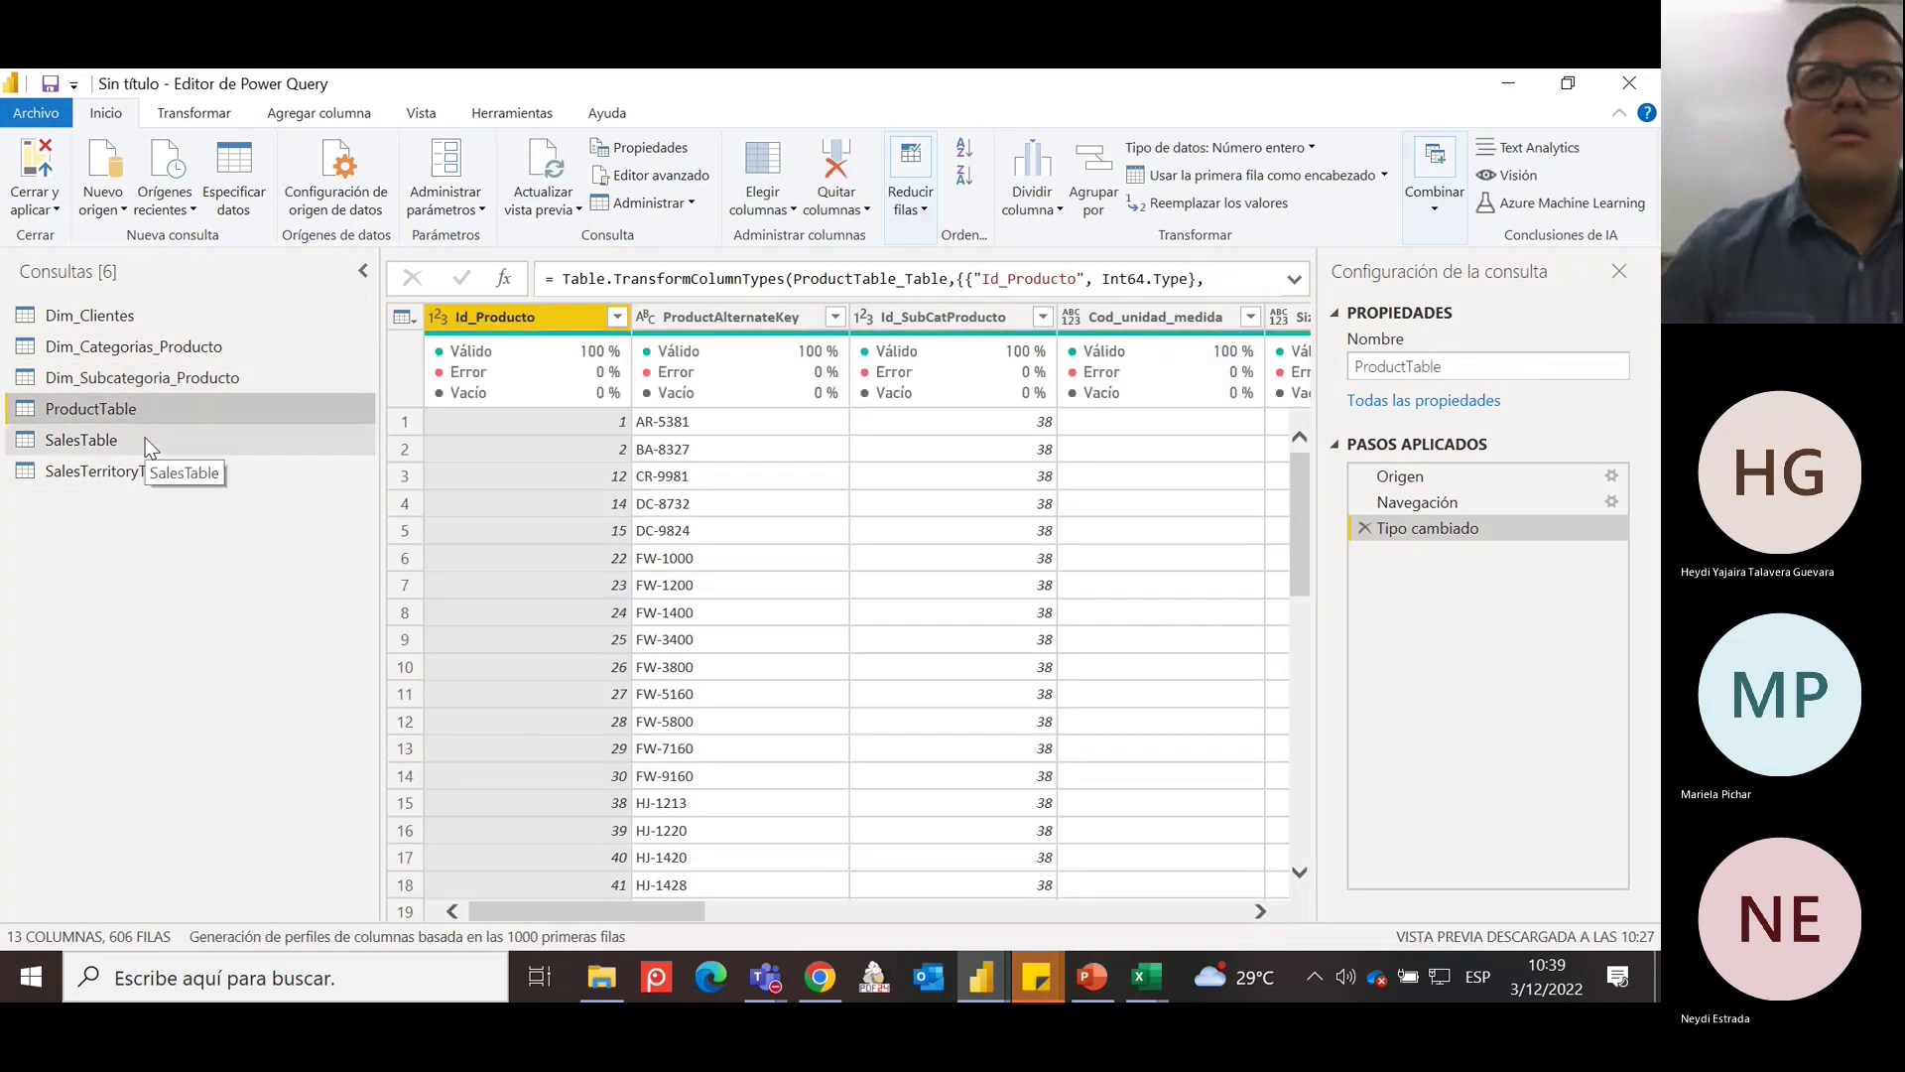
pyautogui.click(175, 383)
pyautogui.rightClick(200, 371)
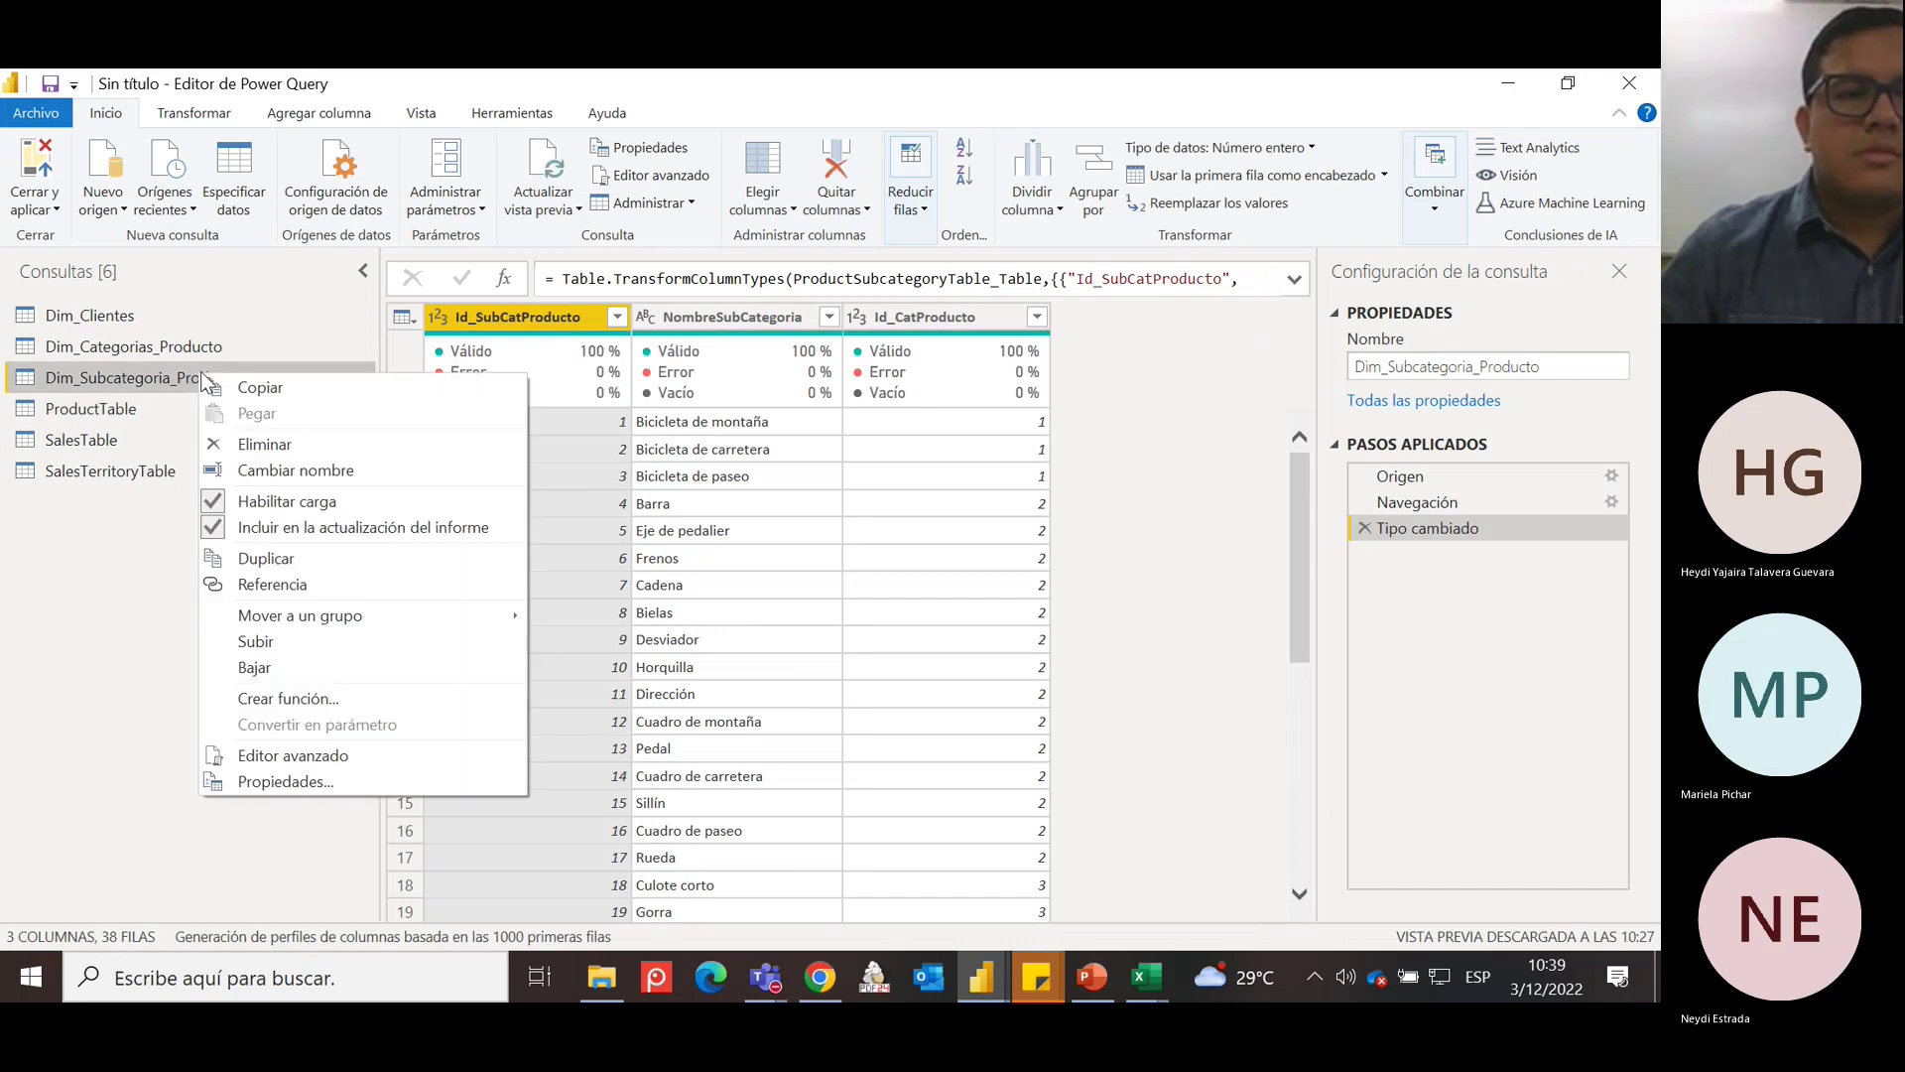
pyautogui.press('Escape')
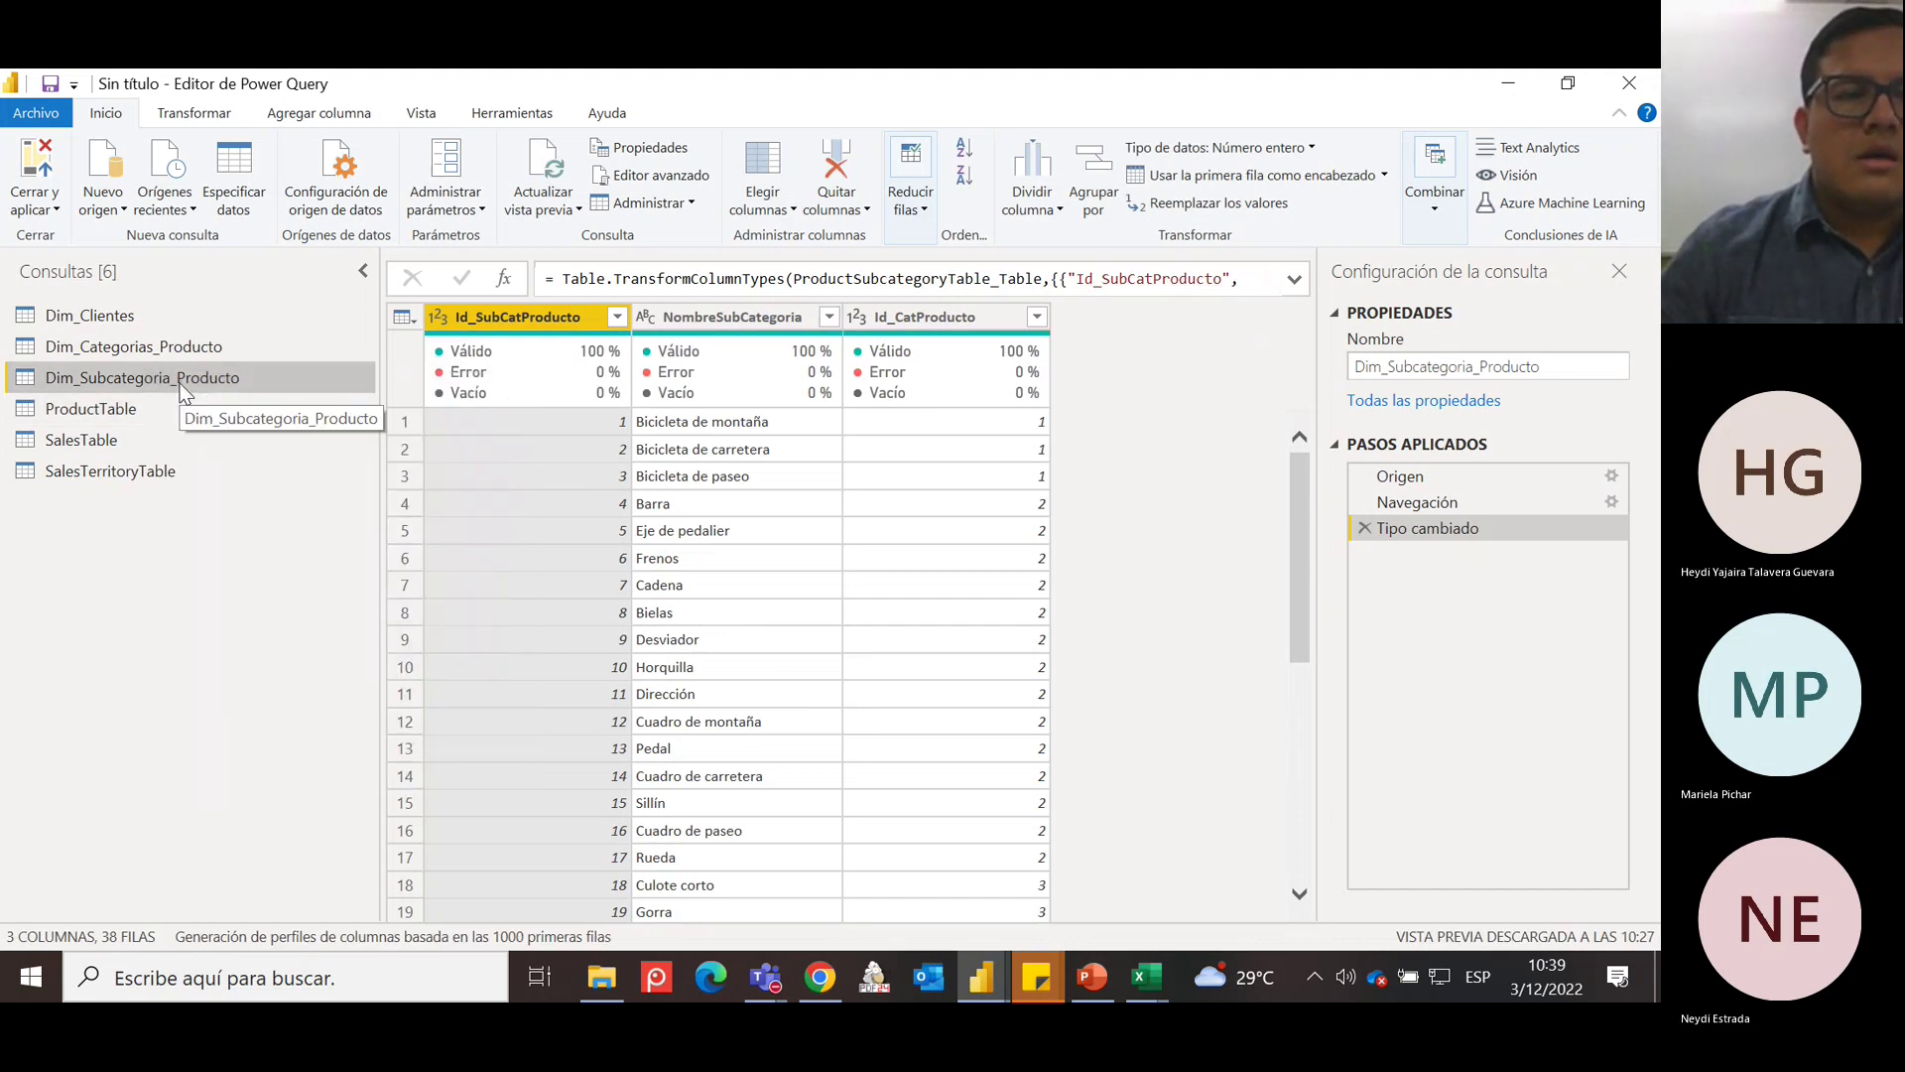
pyautogui.rightClick(181, 381)
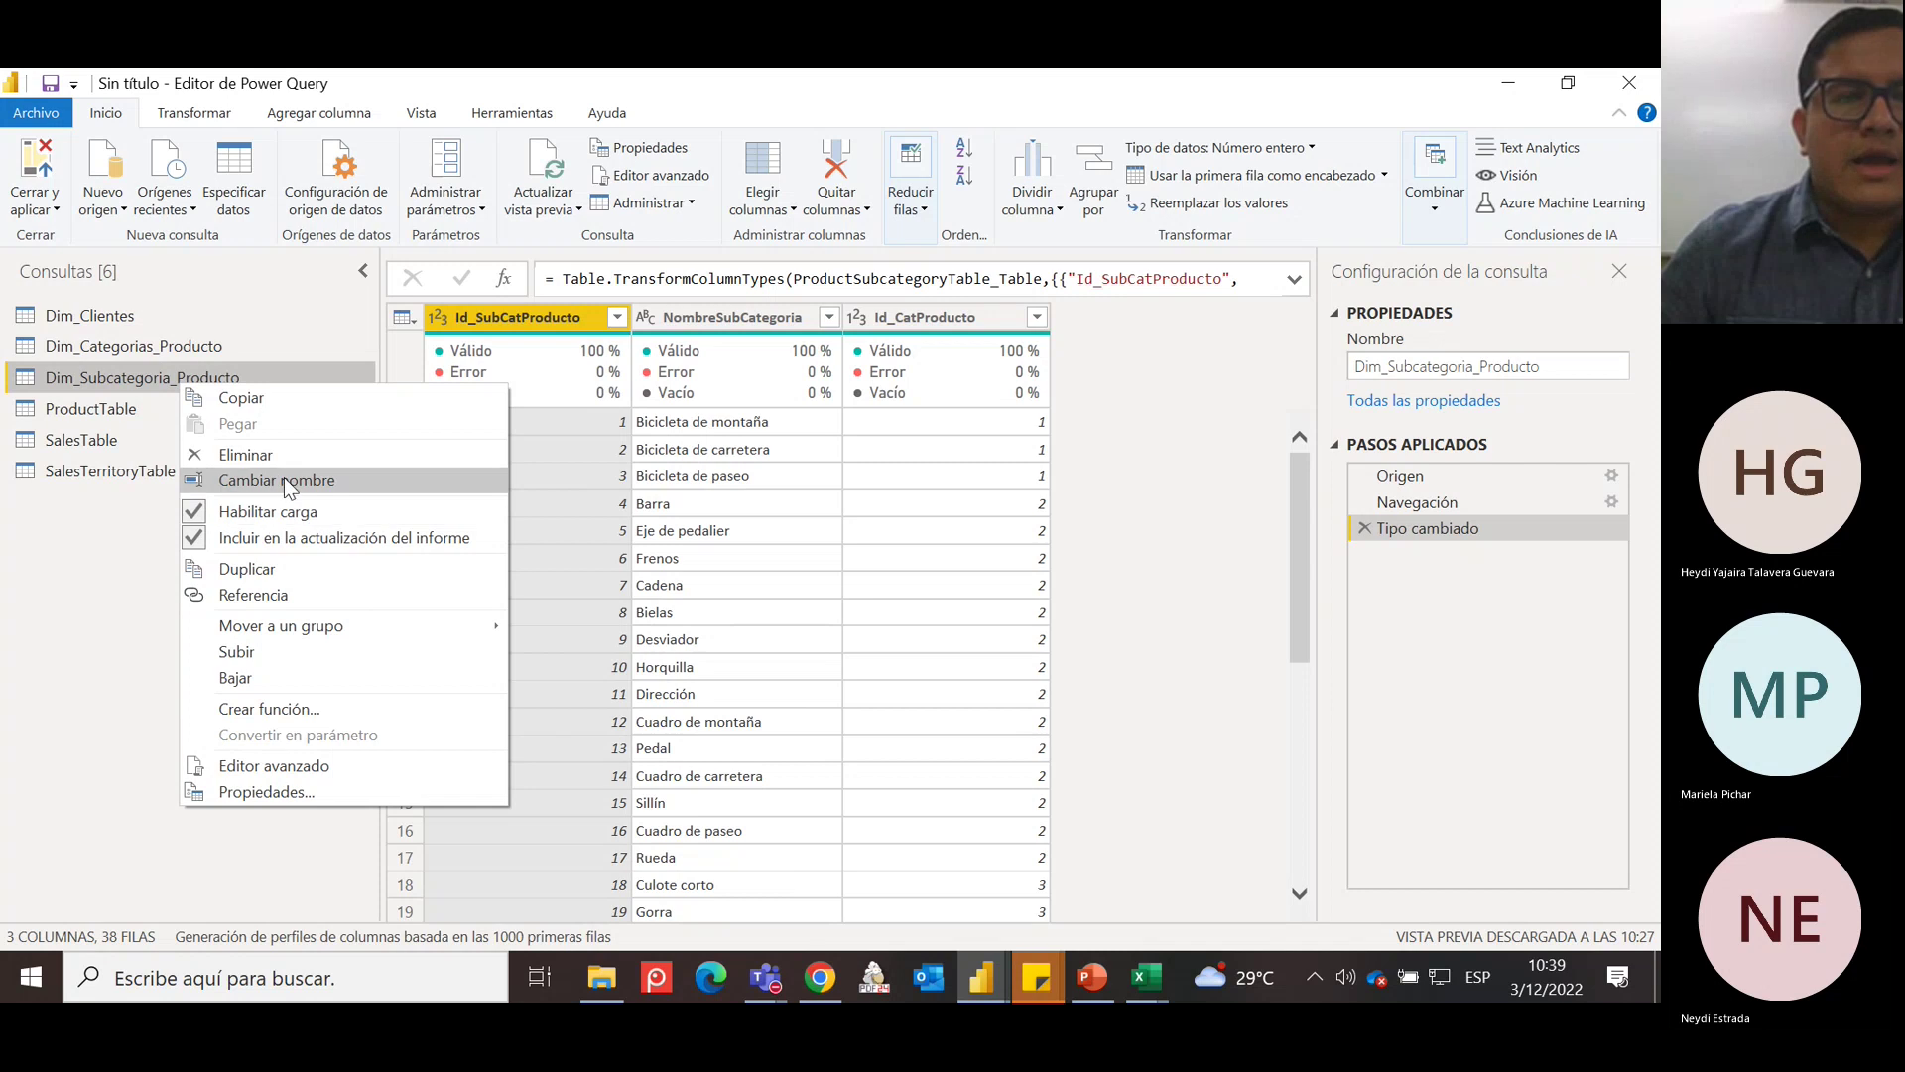
pyautogui.click(284, 480)
pyautogui.click(173, 377)
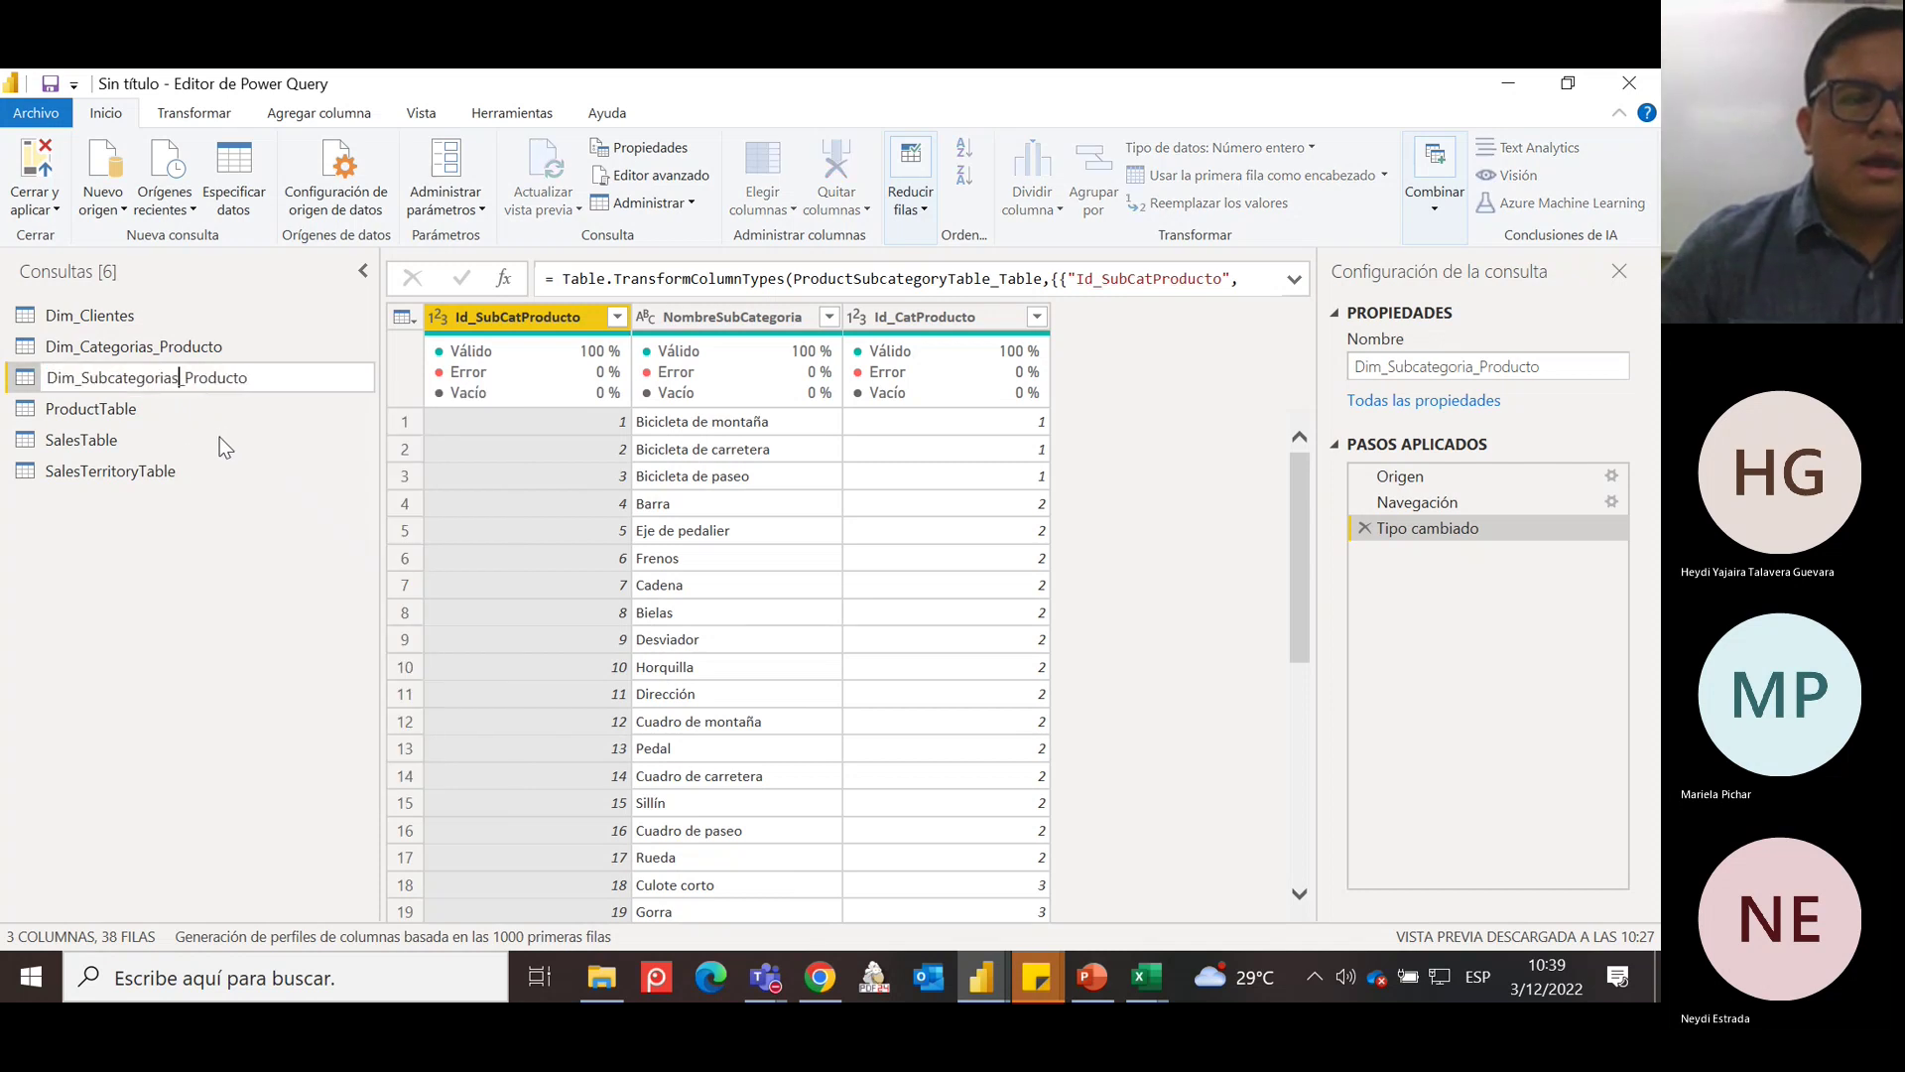
pyautogui.write('s')
pyautogui.press('Return')
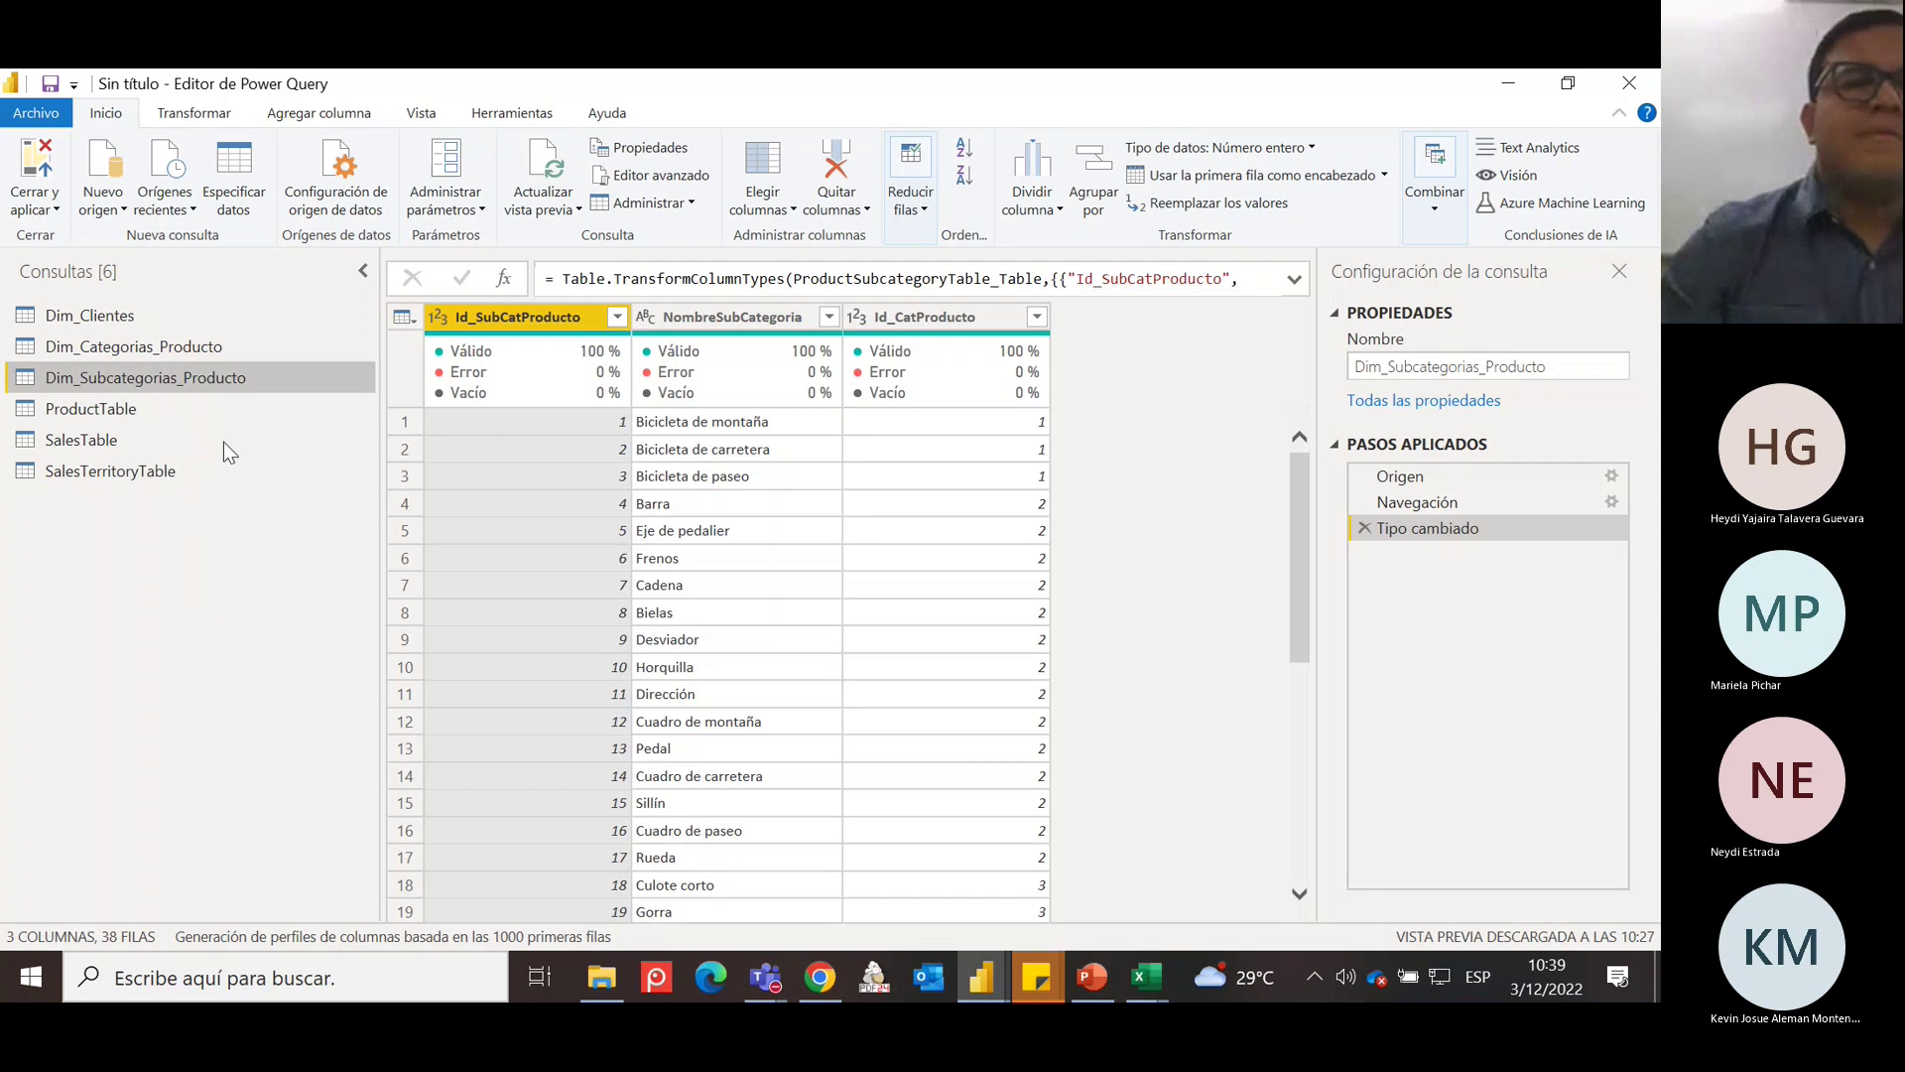
# Rename the ProductTable query as Dim_Productos.
pyautogui.click(107, 403)
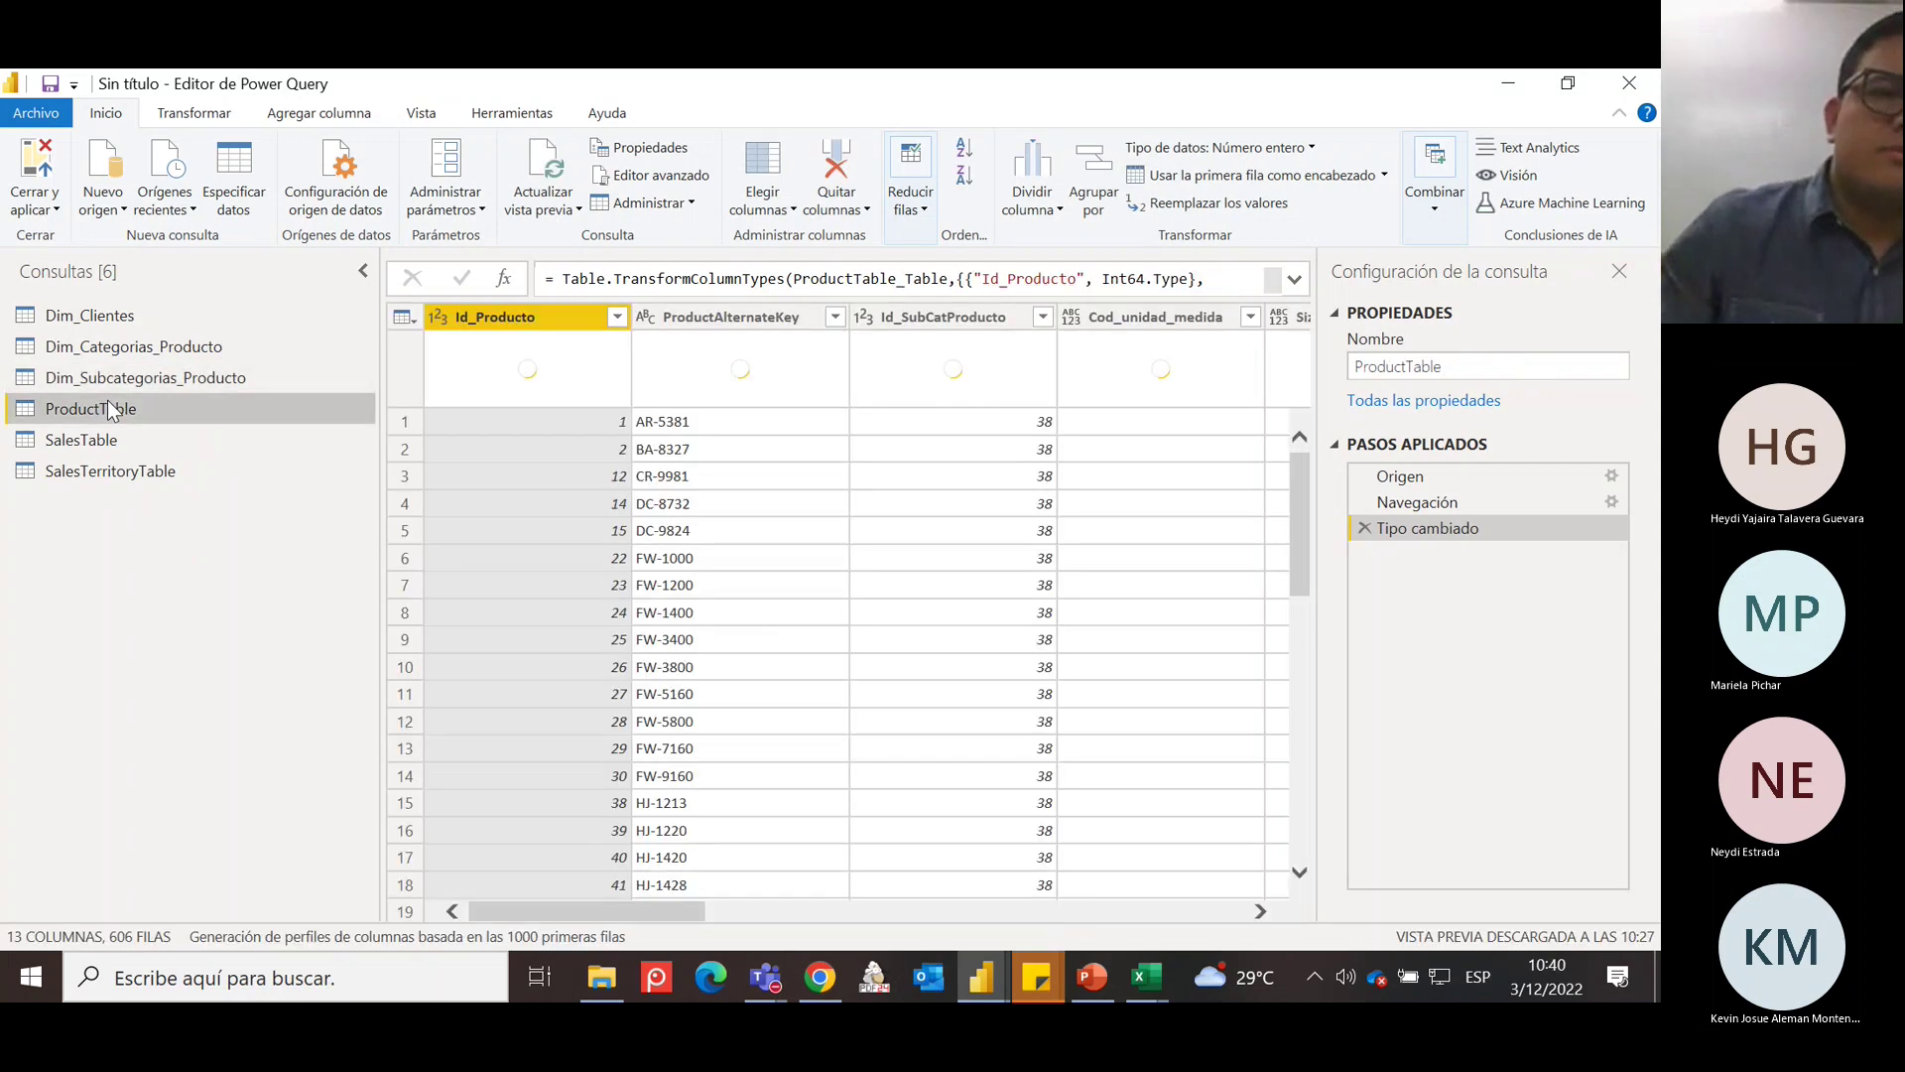
pyautogui.rightClick(107, 401)
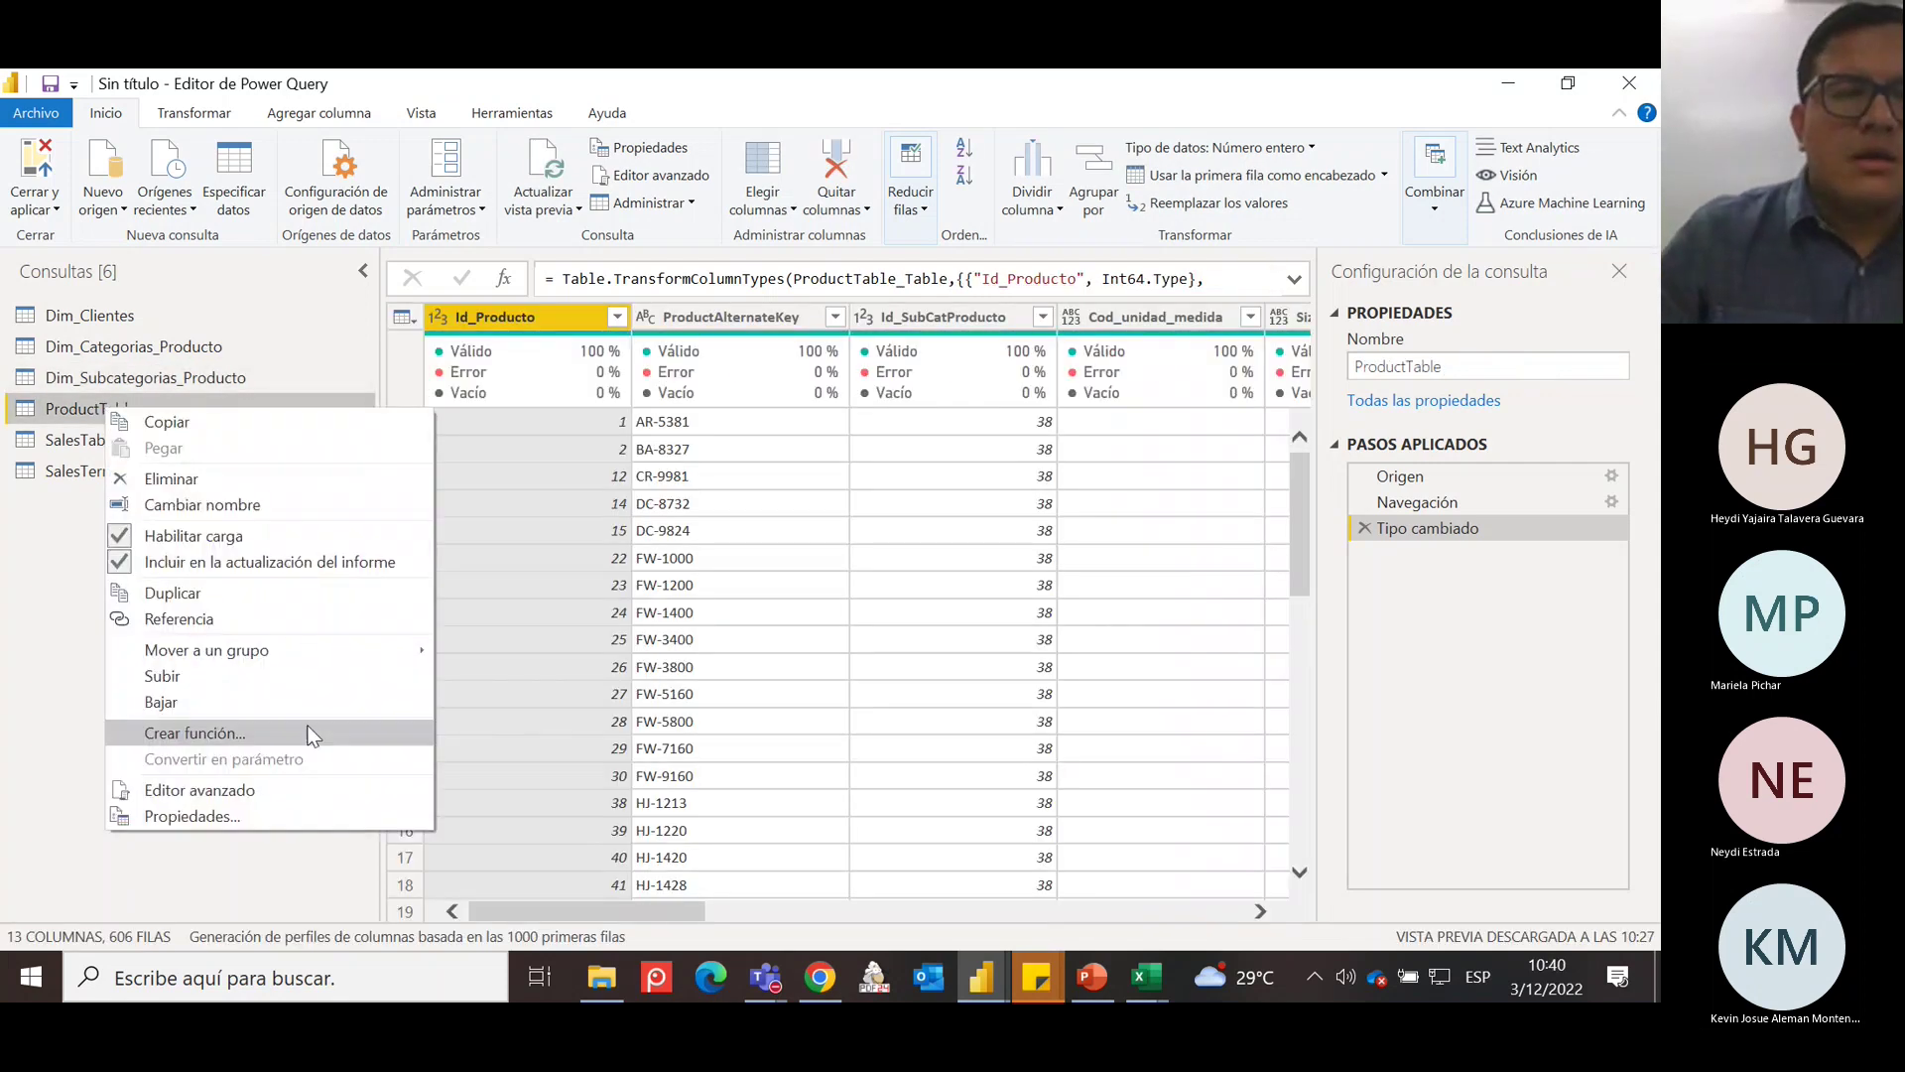
pyautogui.click(10, 643)
pyautogui.rightClick(109, 409)
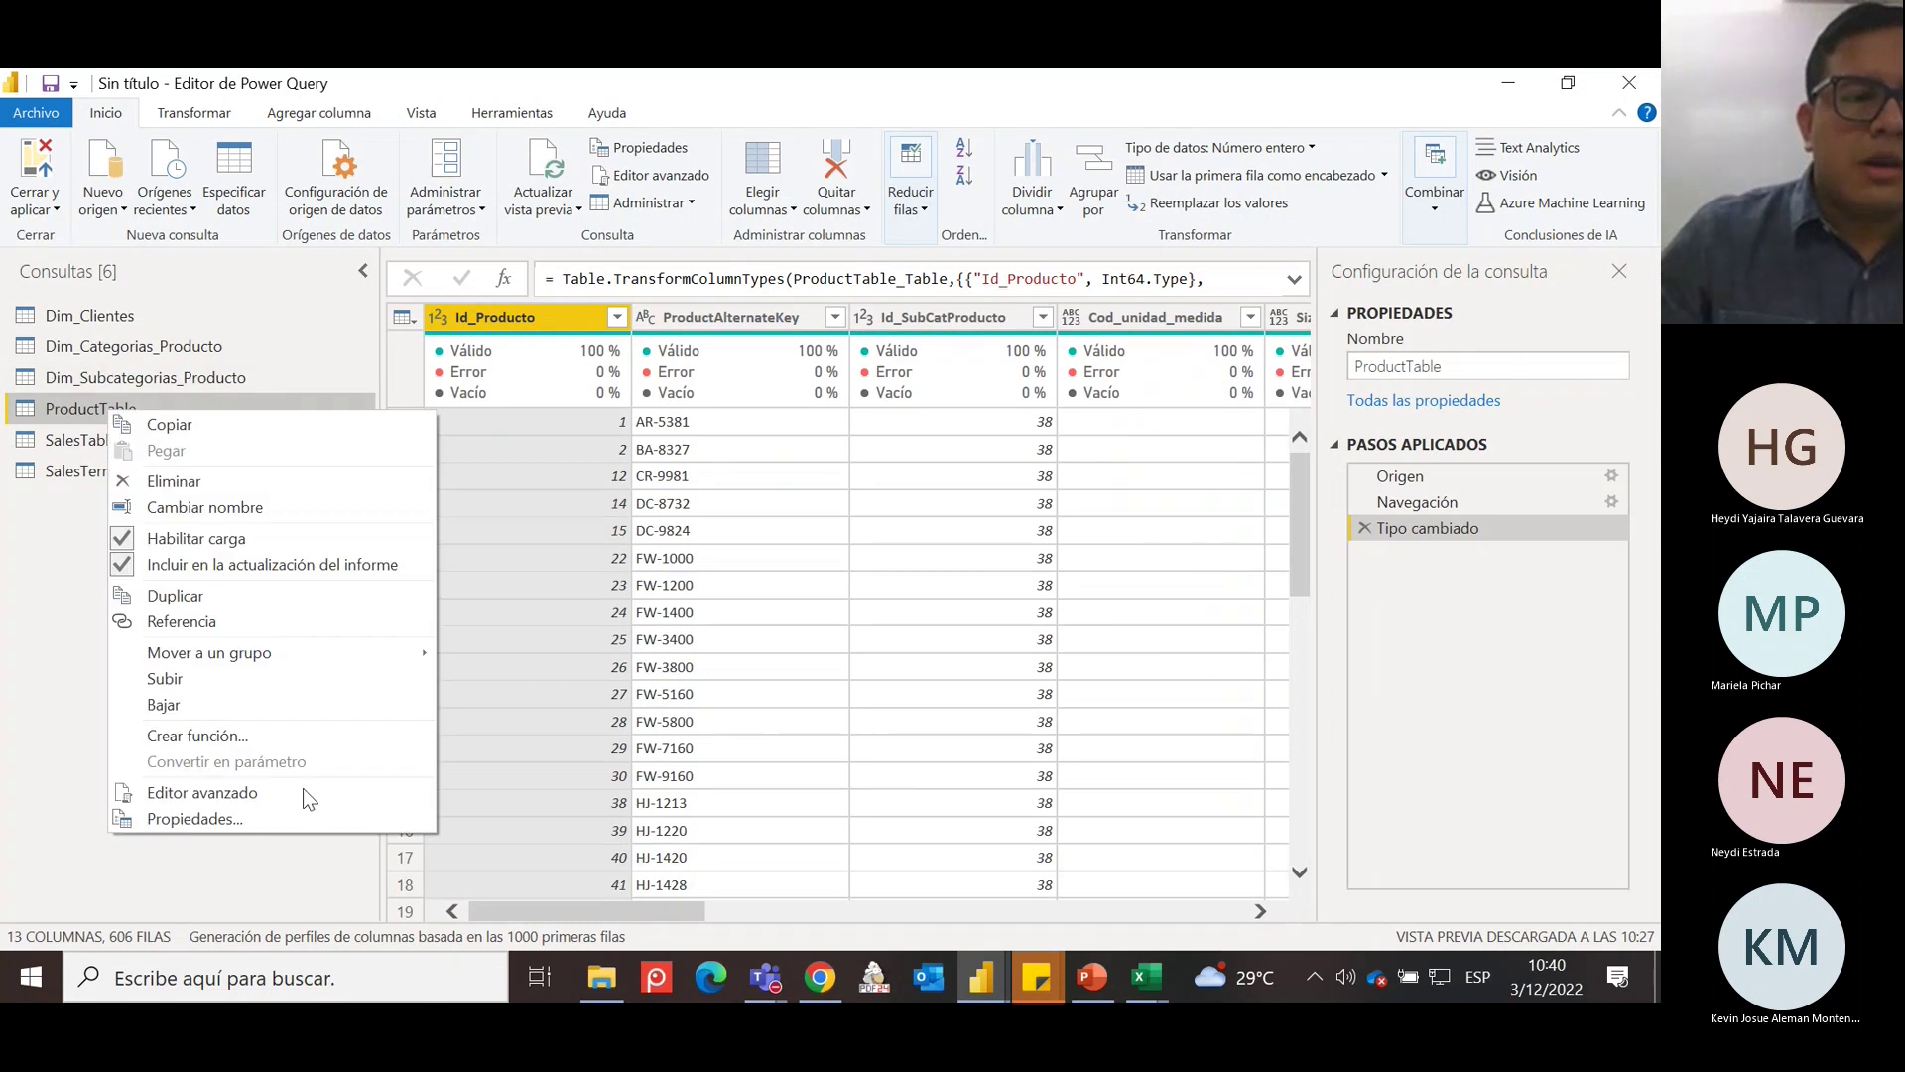
pyautogui.click(262, 506)
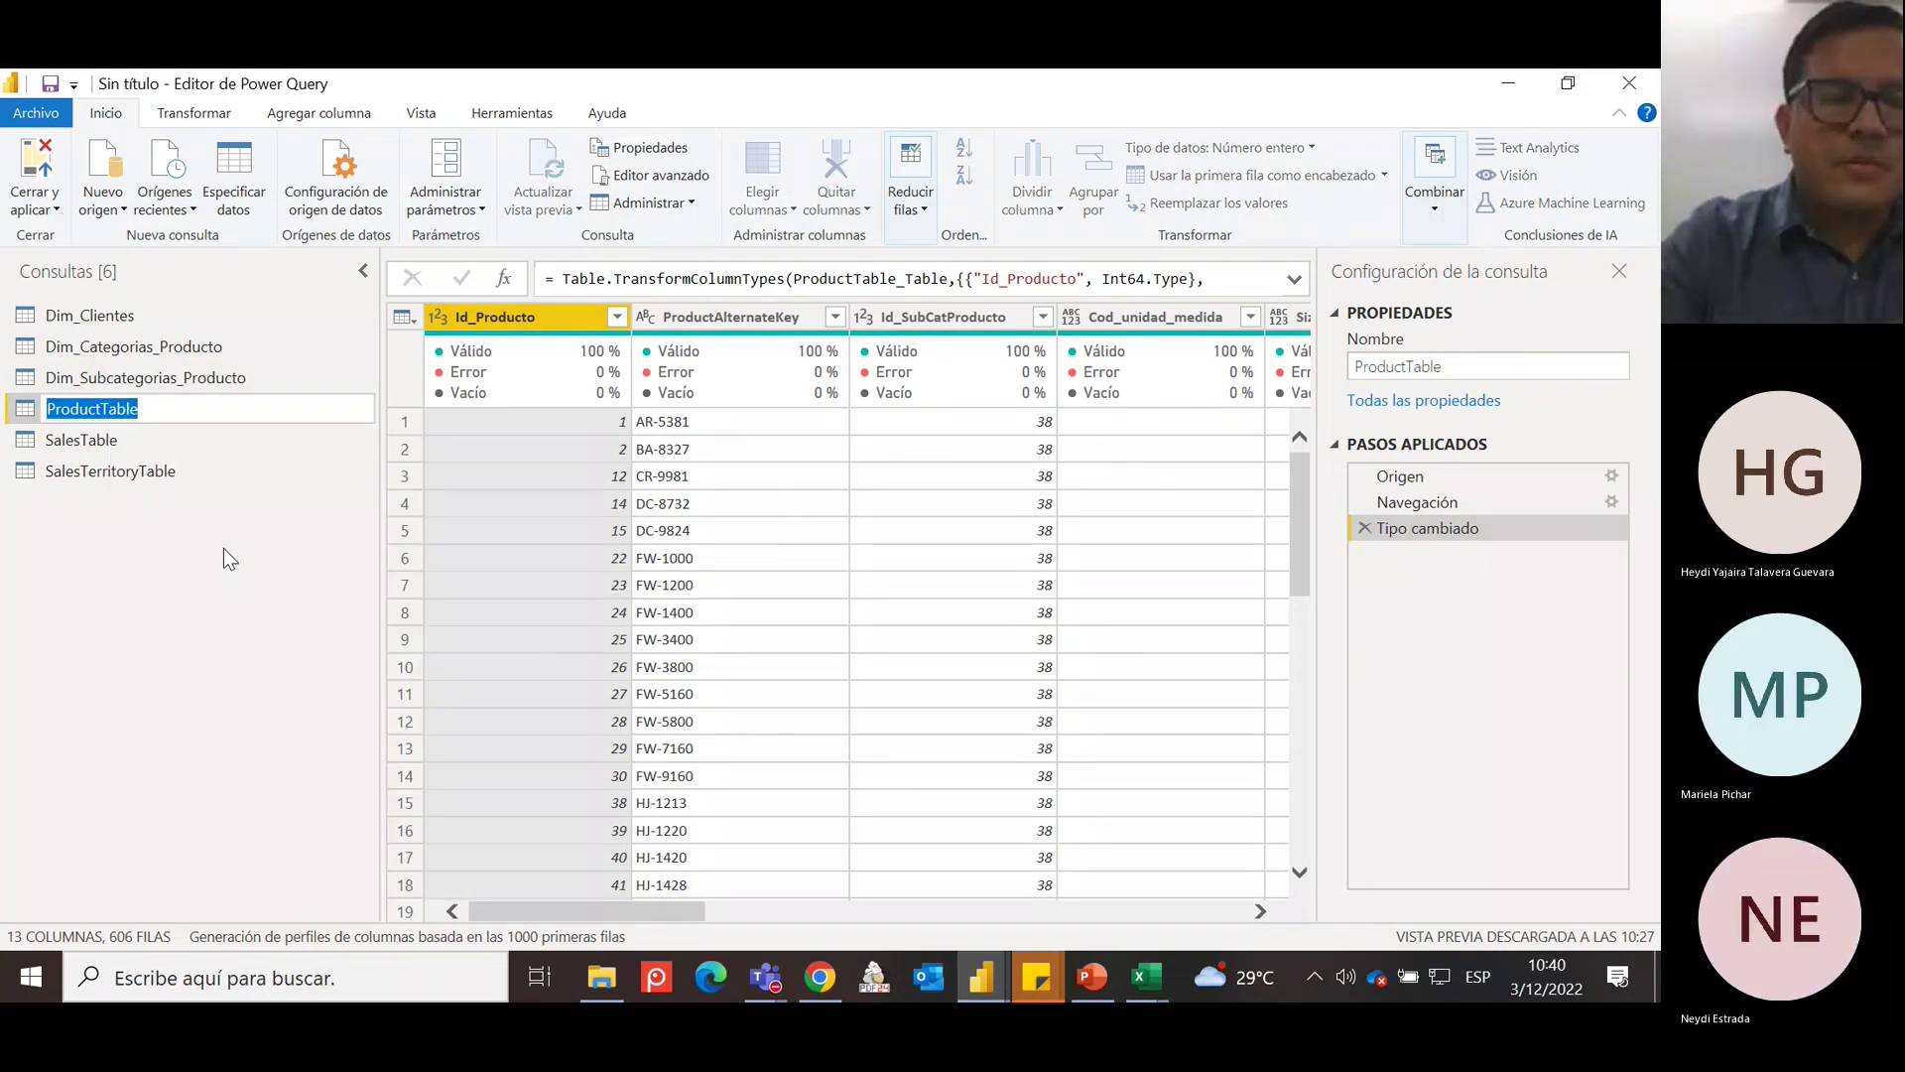
pyautogui.write('Dim')
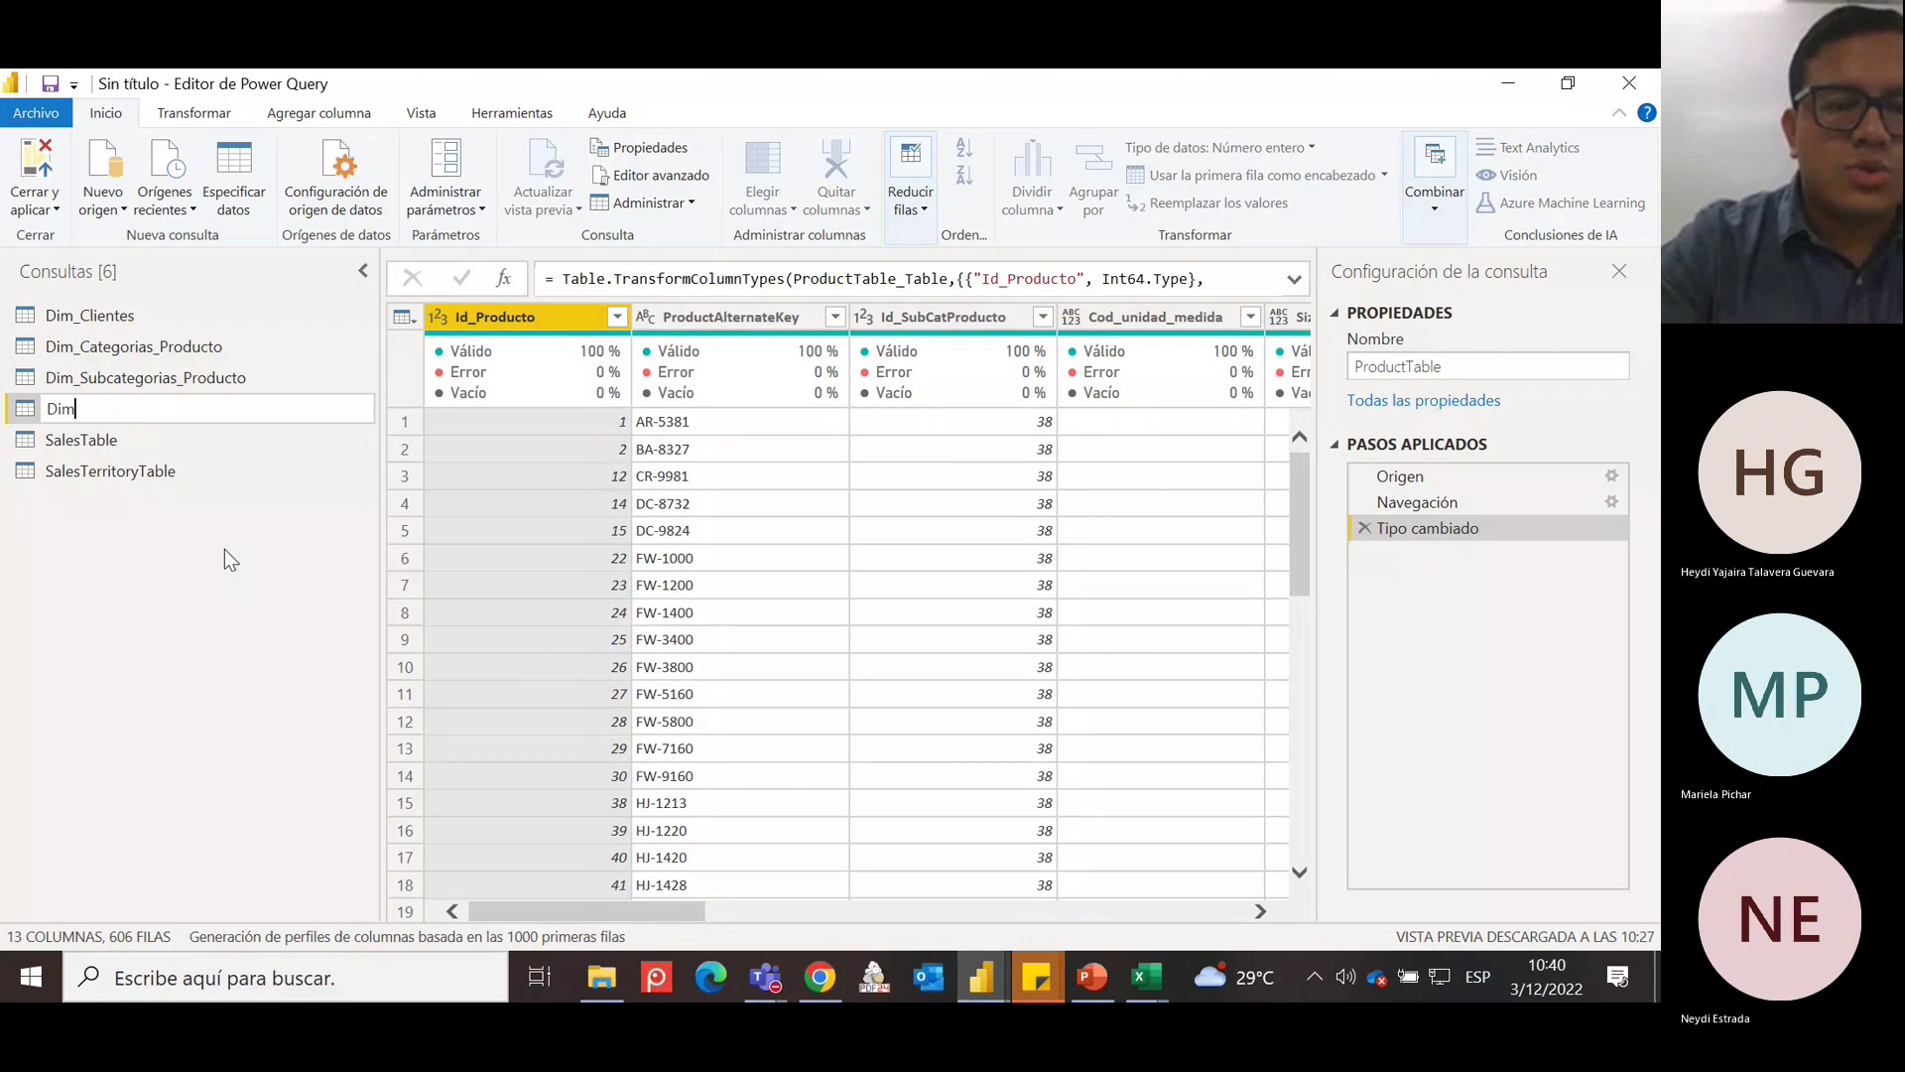
pyautogui.write('_Productos')
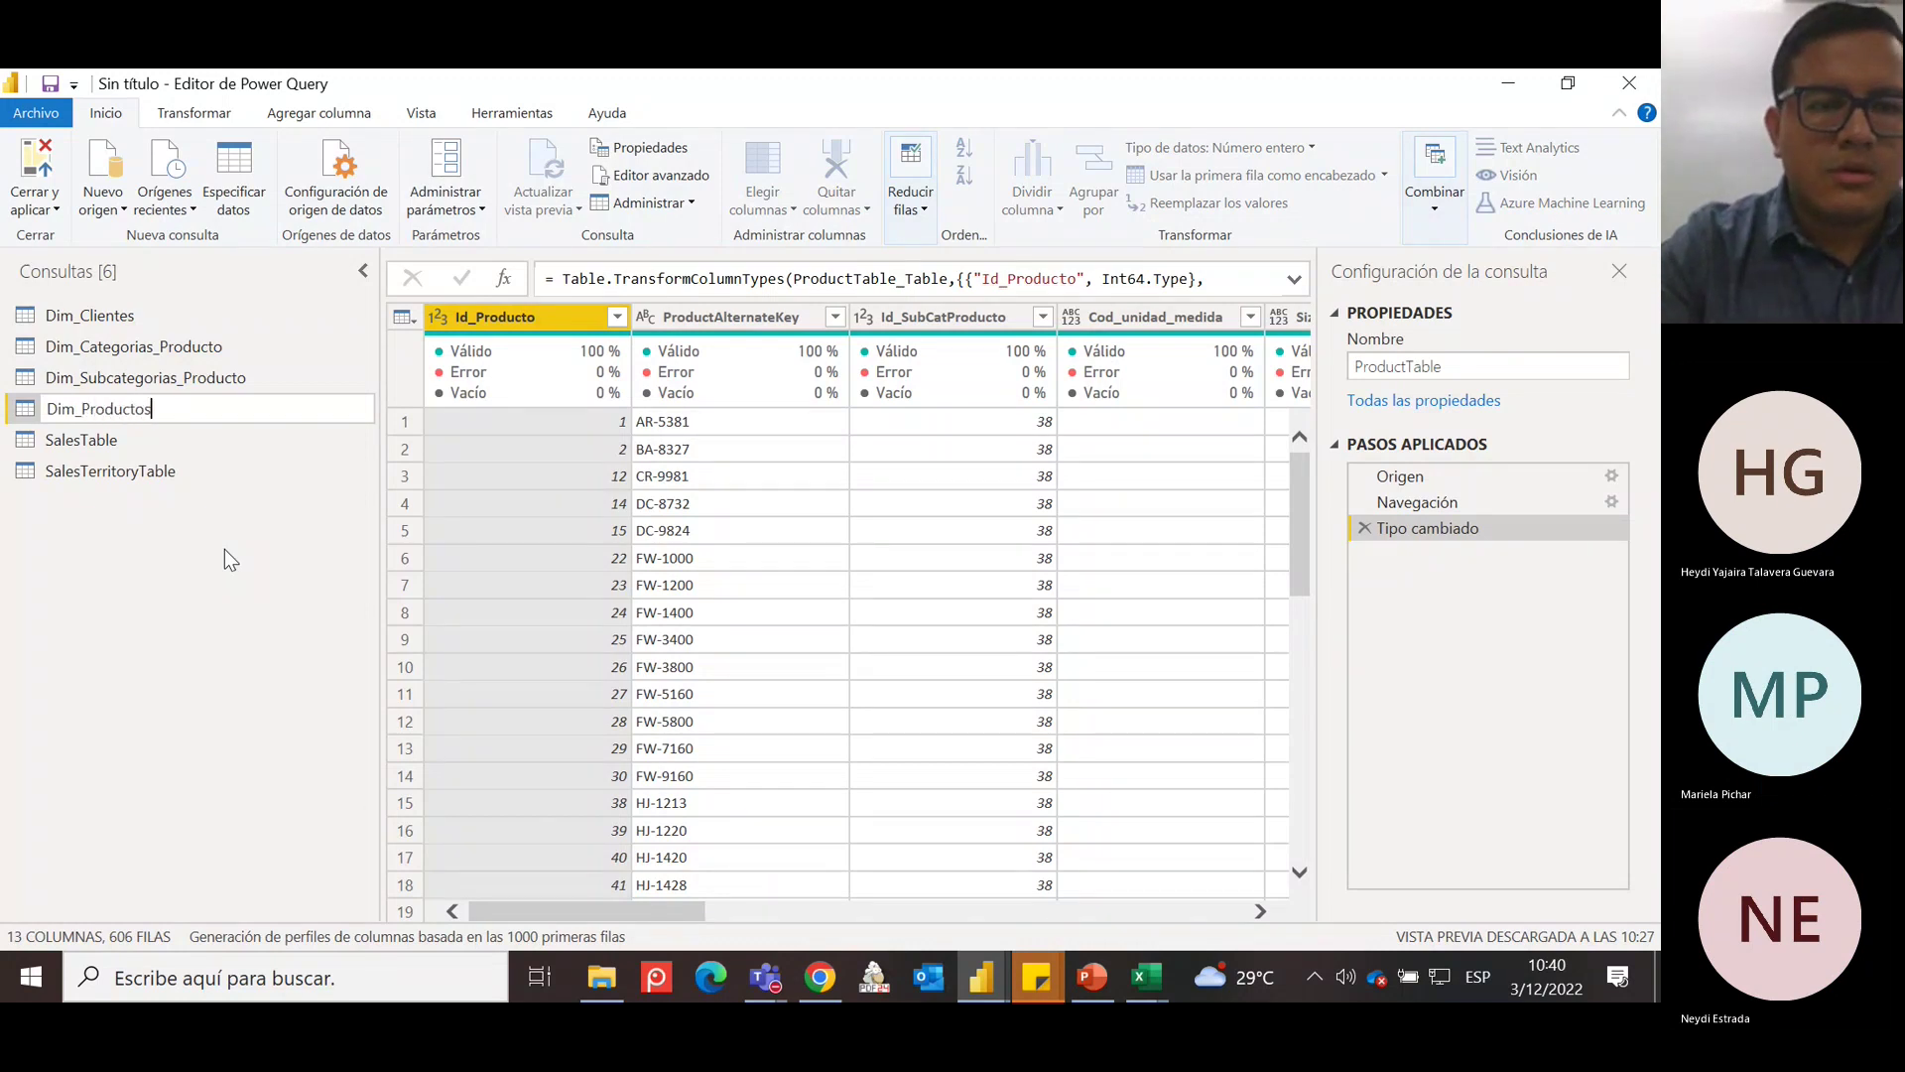
pyautogui.press('Return')
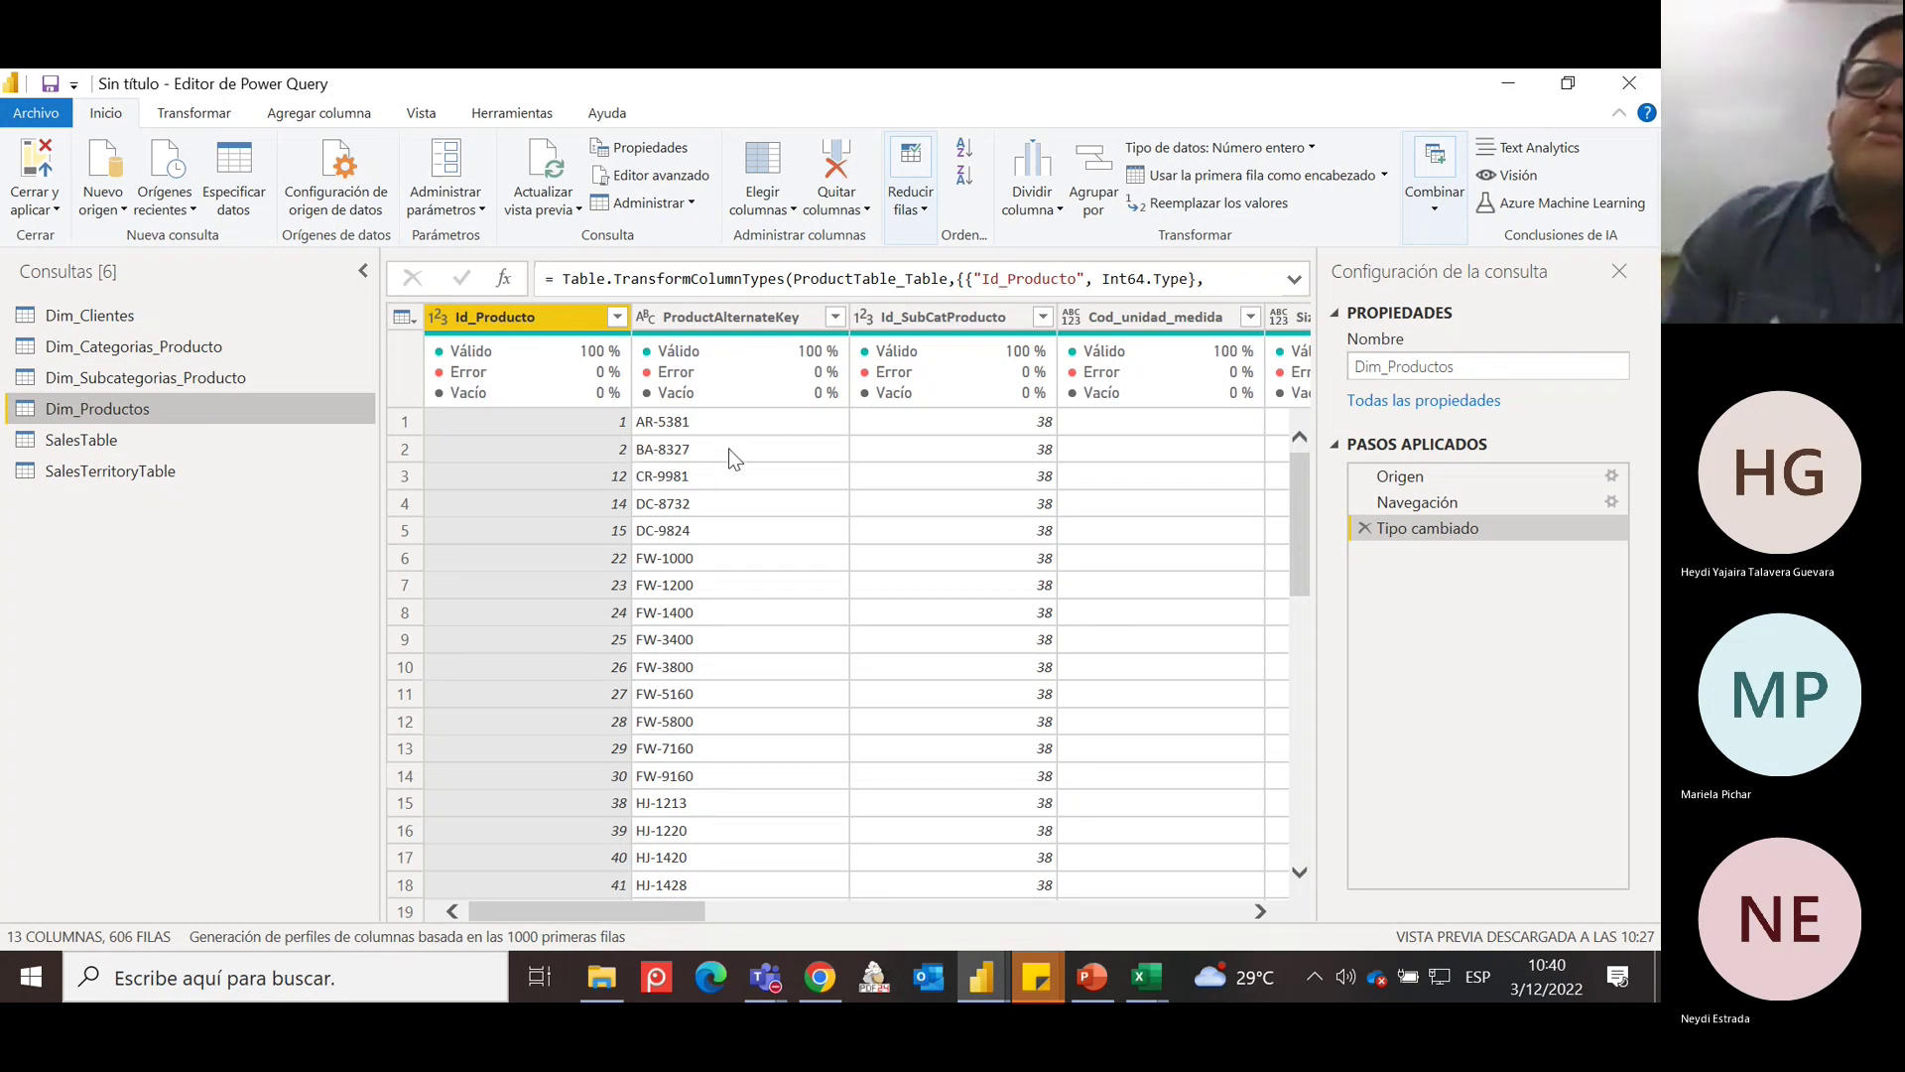
# Check the distinct values of the Cod_unidad_medida column in Dim_Productos and change its data type to text (Texto).
pyautogui.click(791, 329)
pyautogui.moveTo(660, 911); pyautogui.dragTo(772, 903)
pyautogui.scroll(-5, 784, 873)
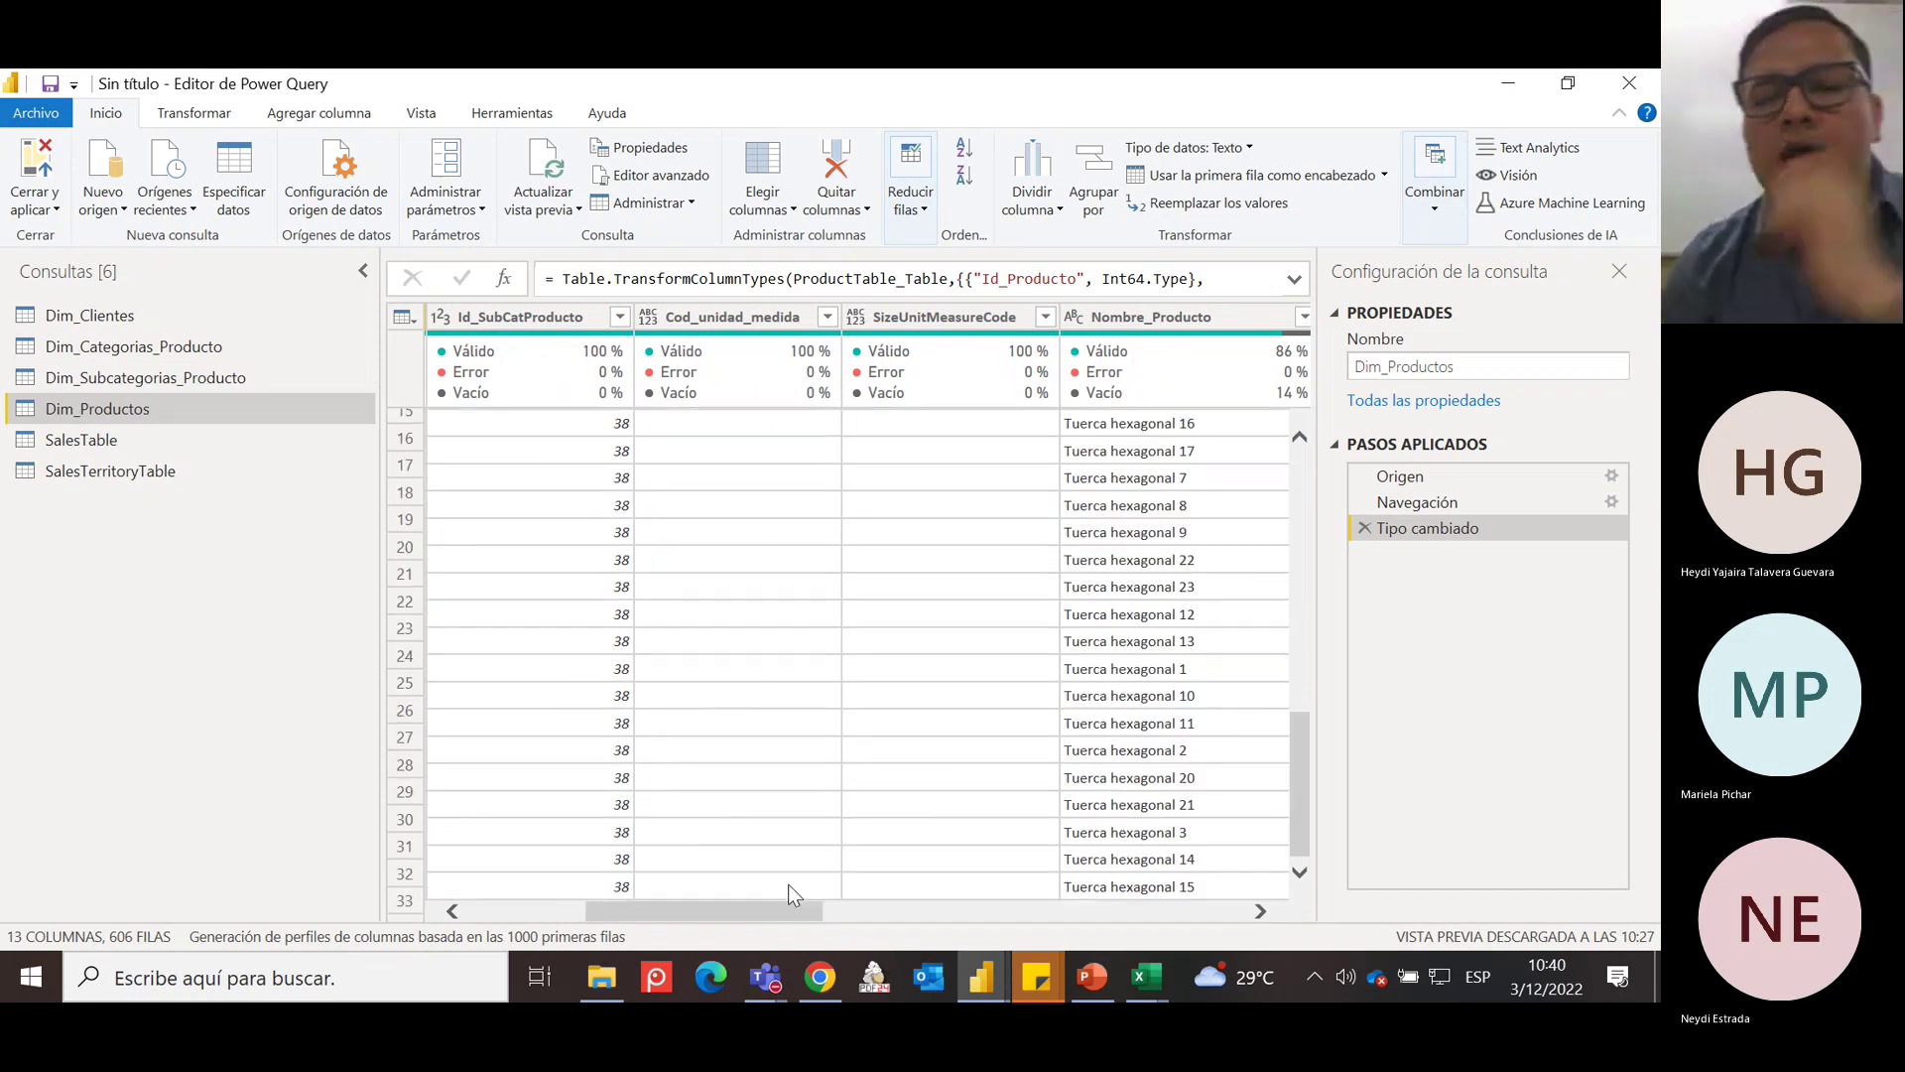
pyautogui.scroll(5, 770, 863)
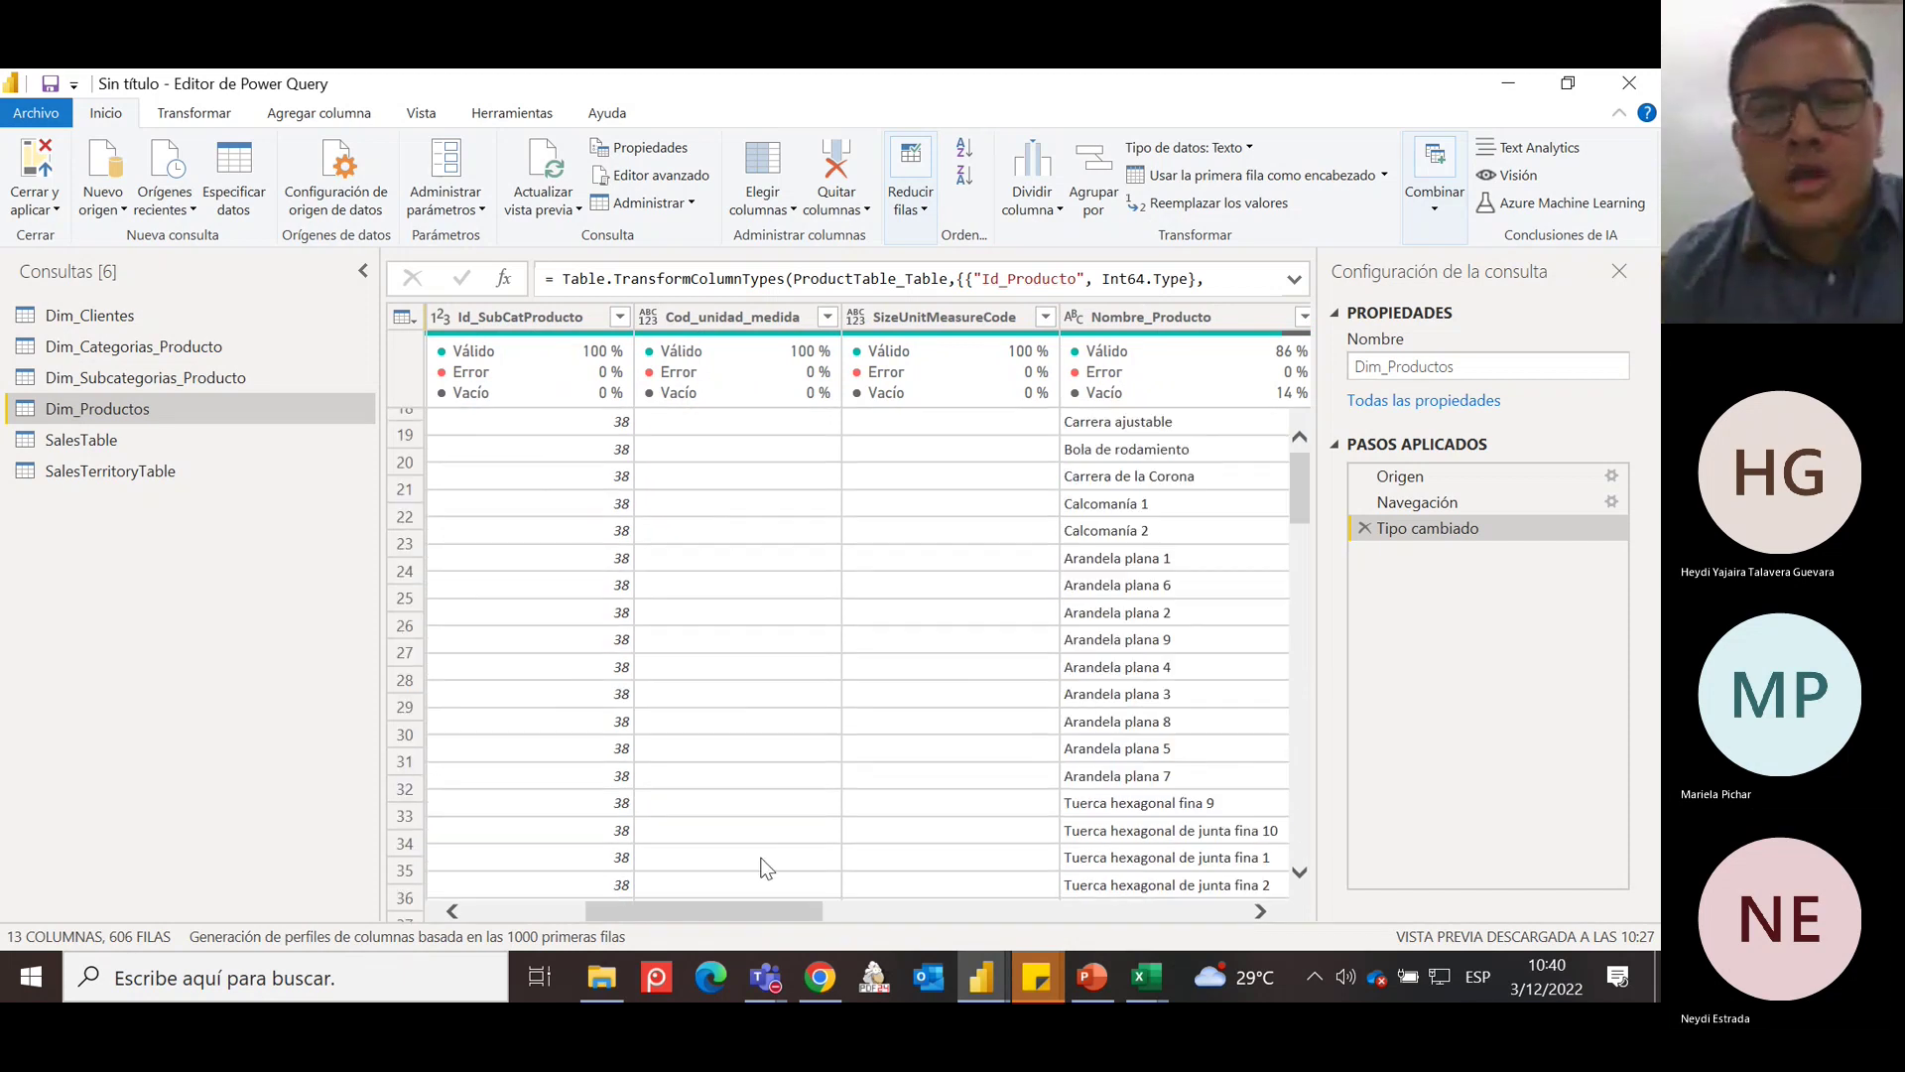
pyautogui.click(826, 316)
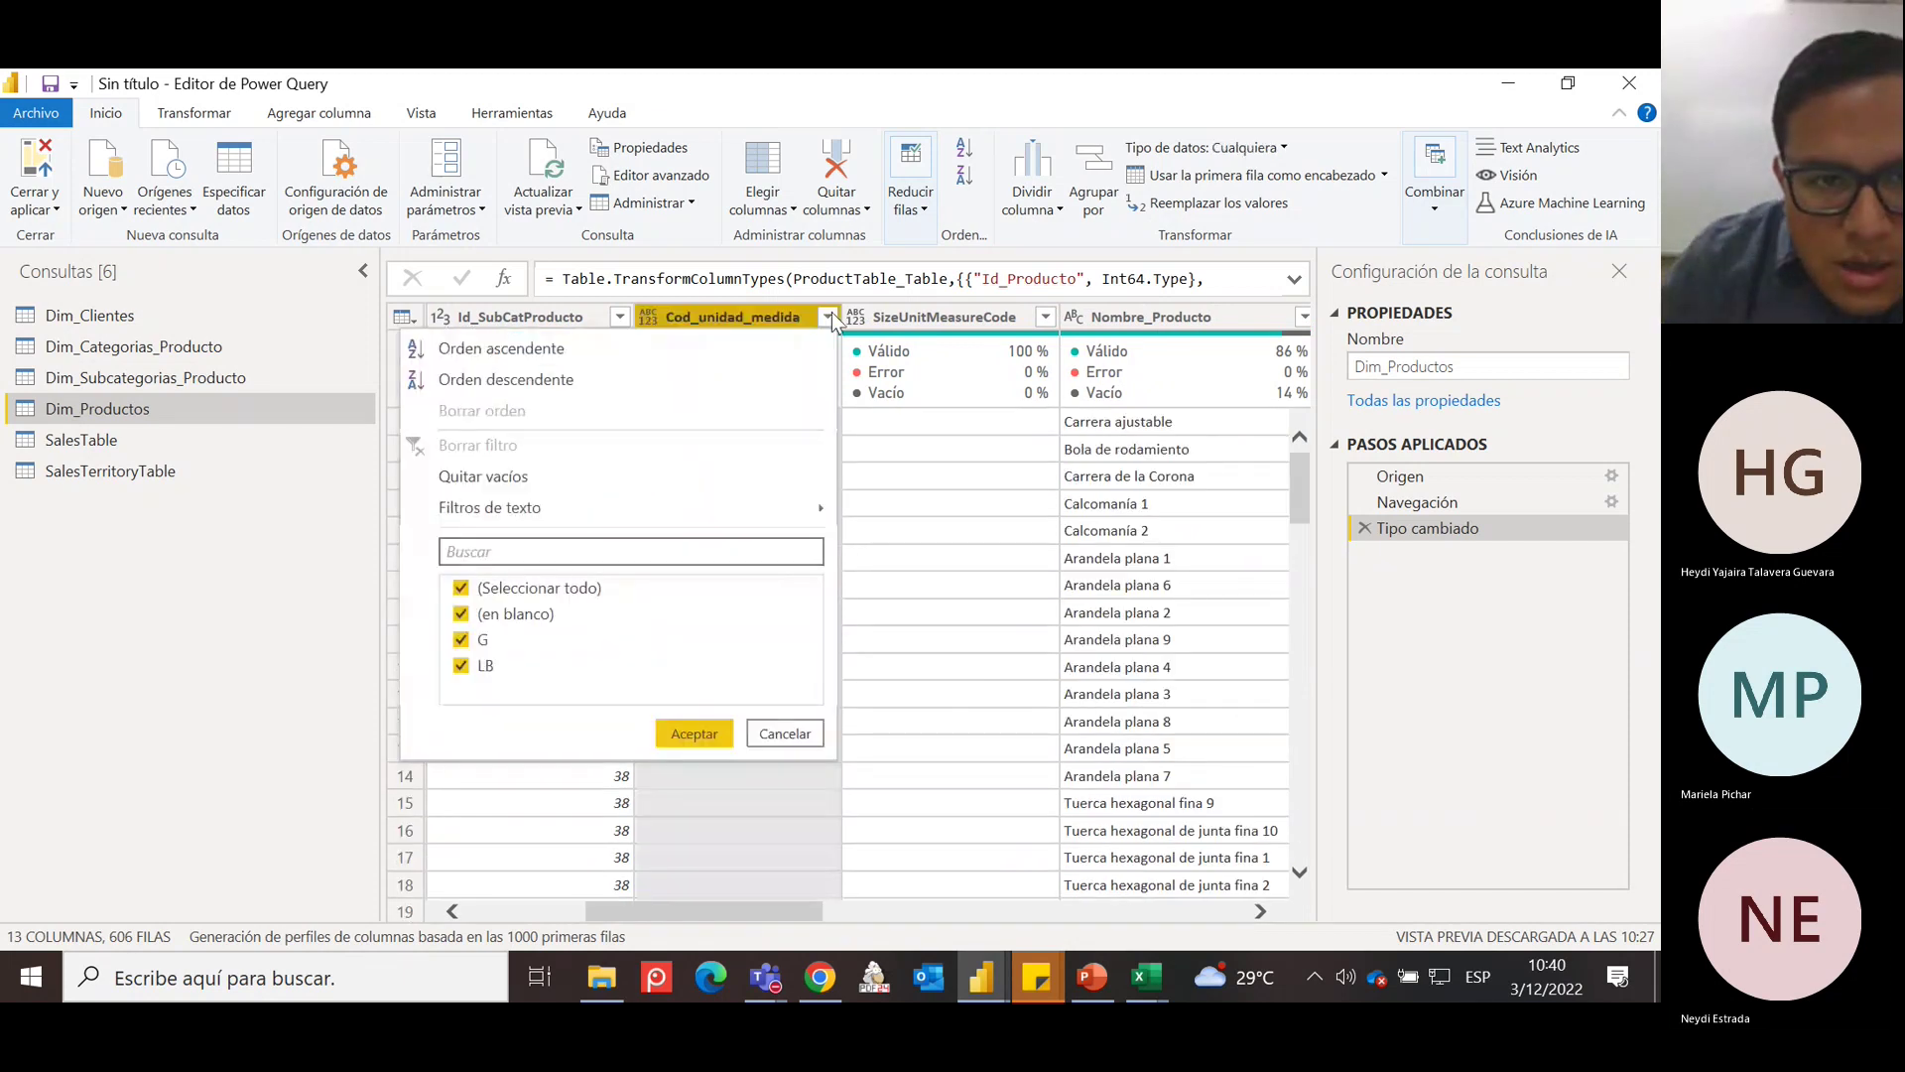
pyautogui.click(710, 316)
pyautogui.rightClick(713, 316)
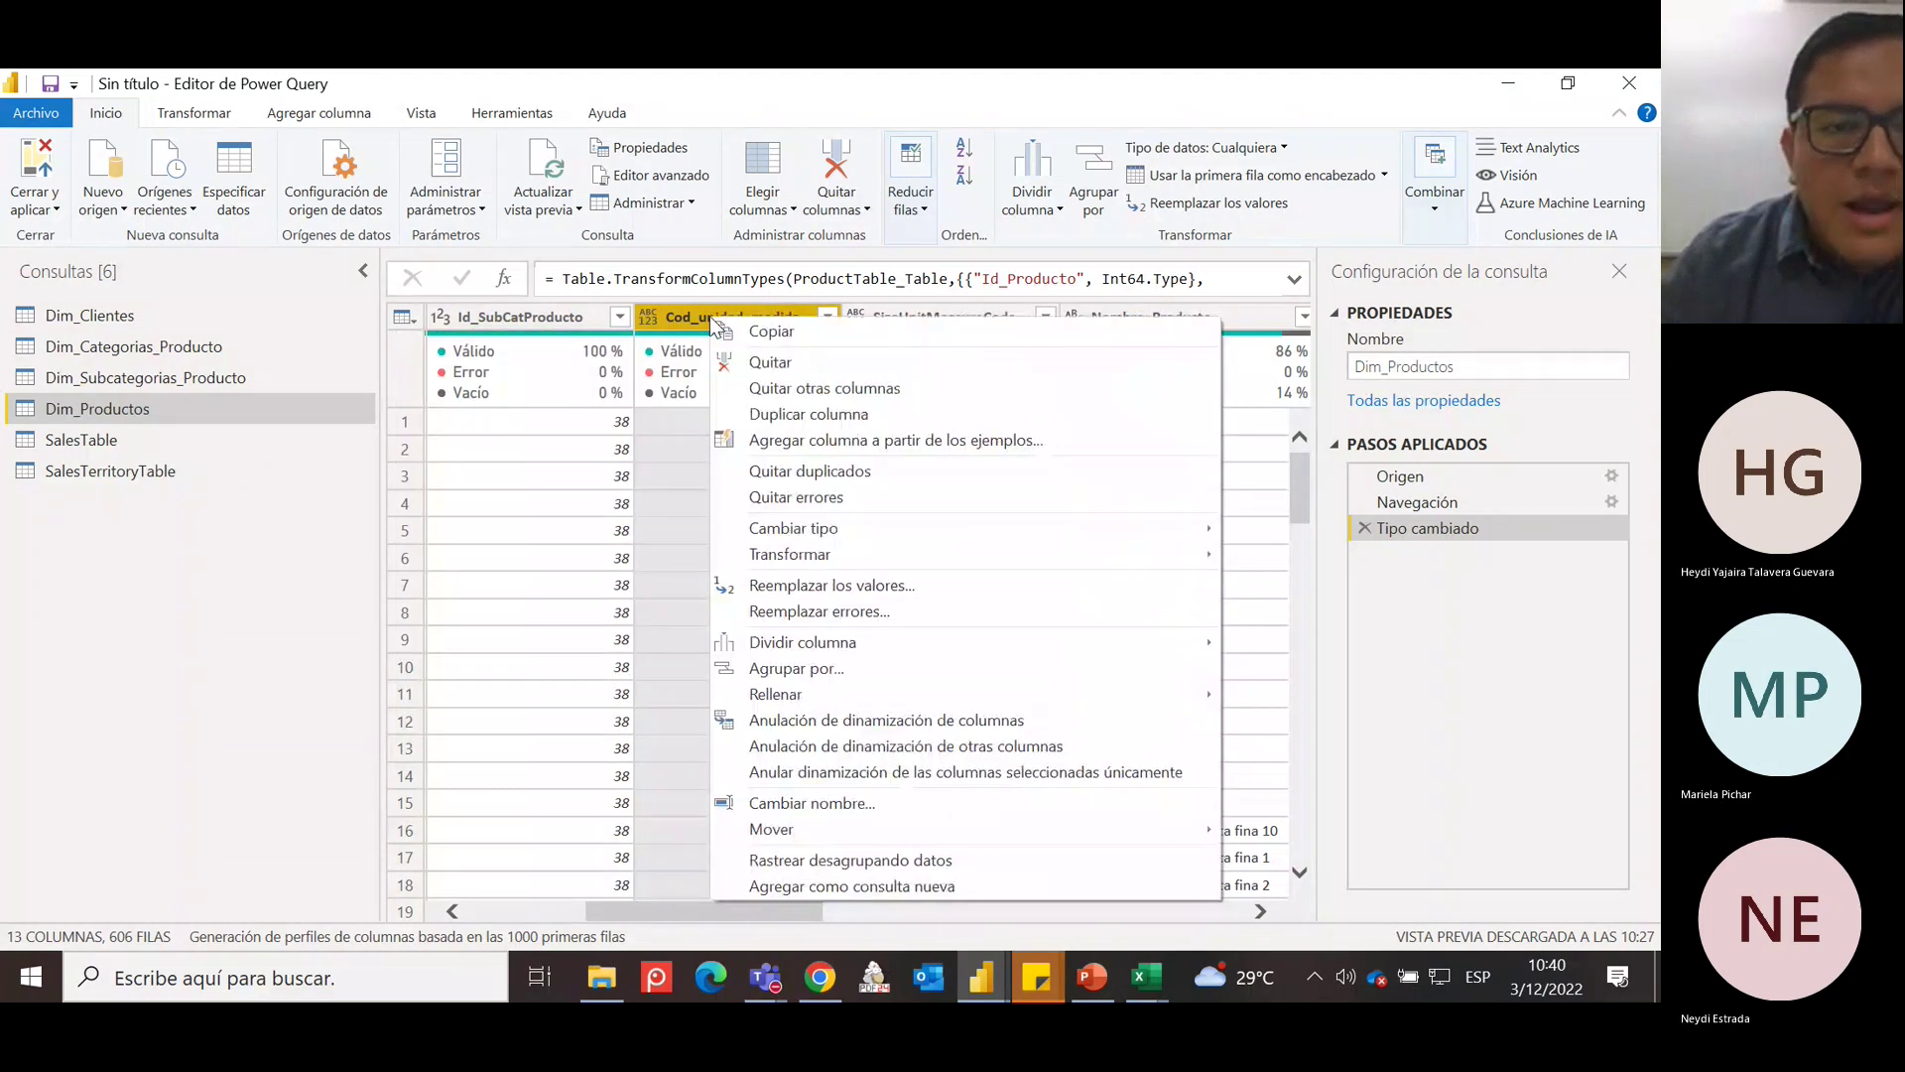
pyautogui.click(641, 319)
pyautogui.click(641, 319)
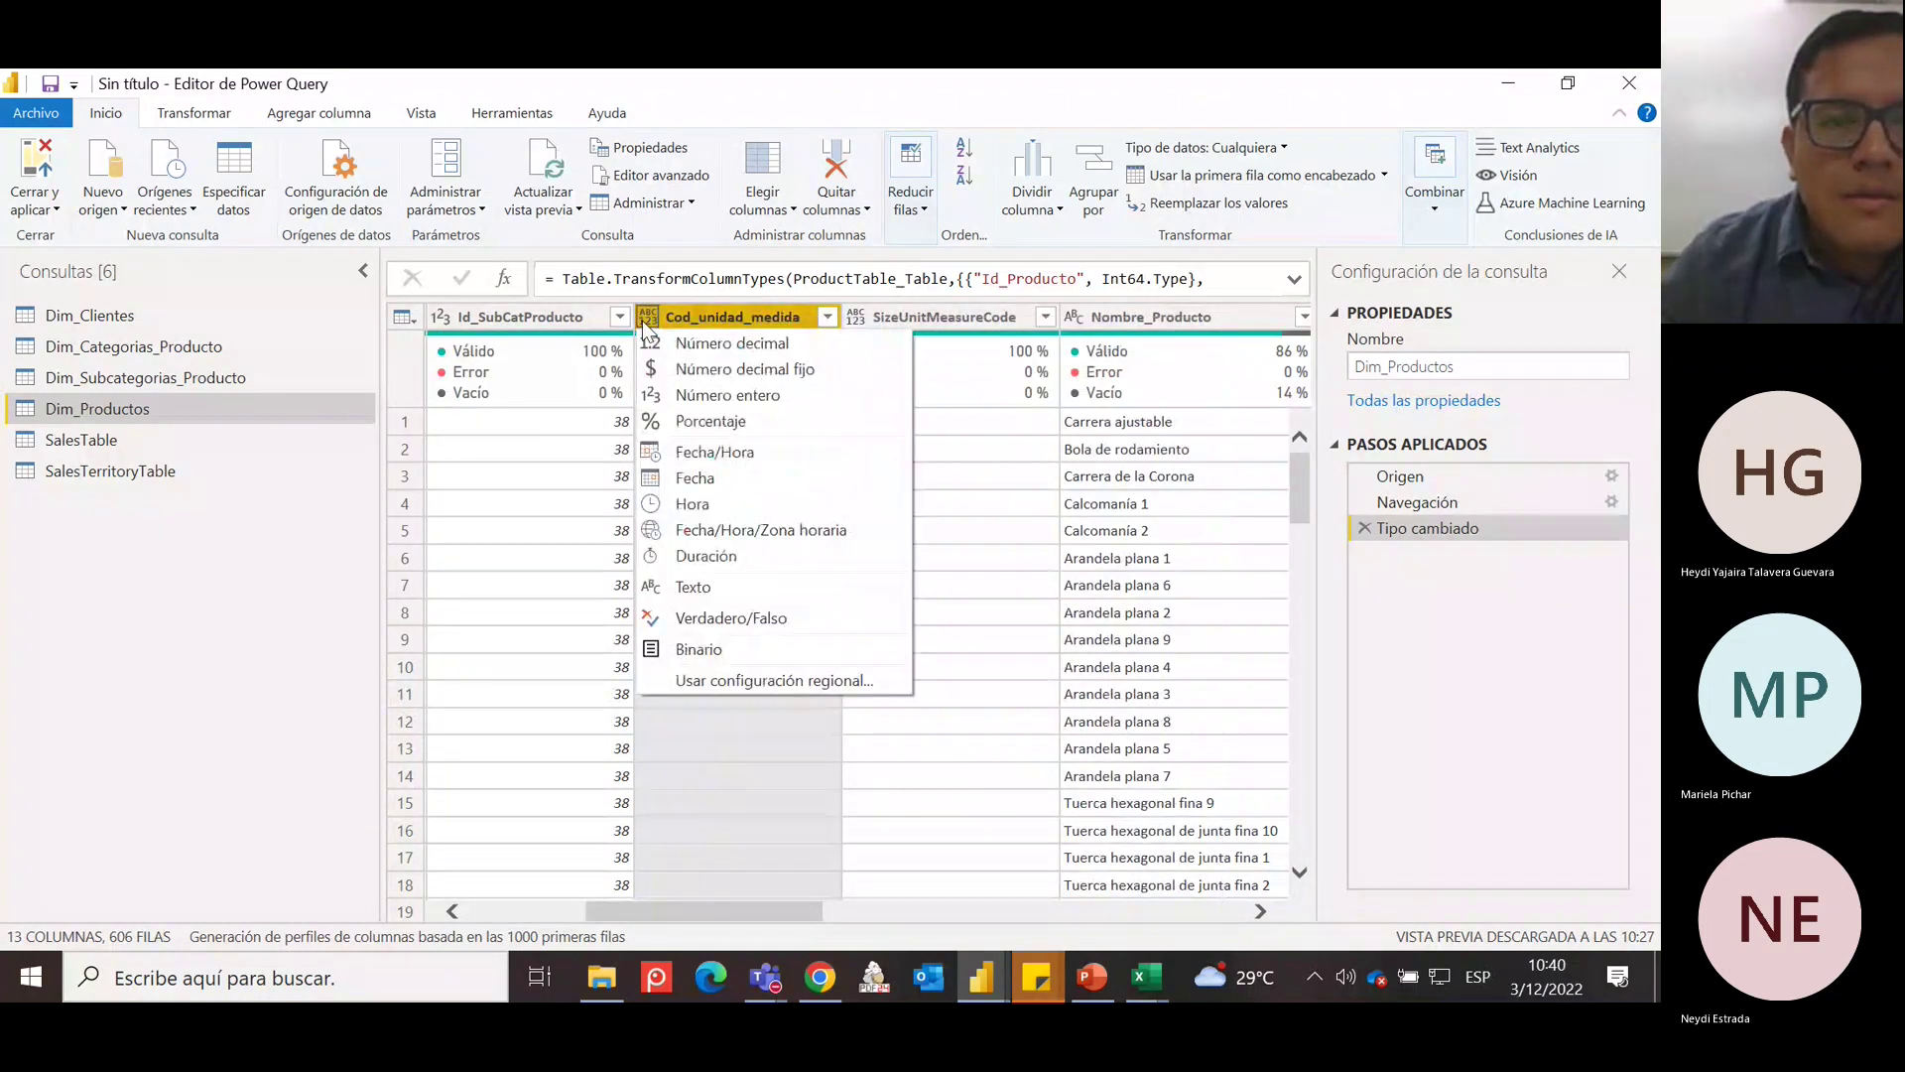
pyautogui.click(732, 581)
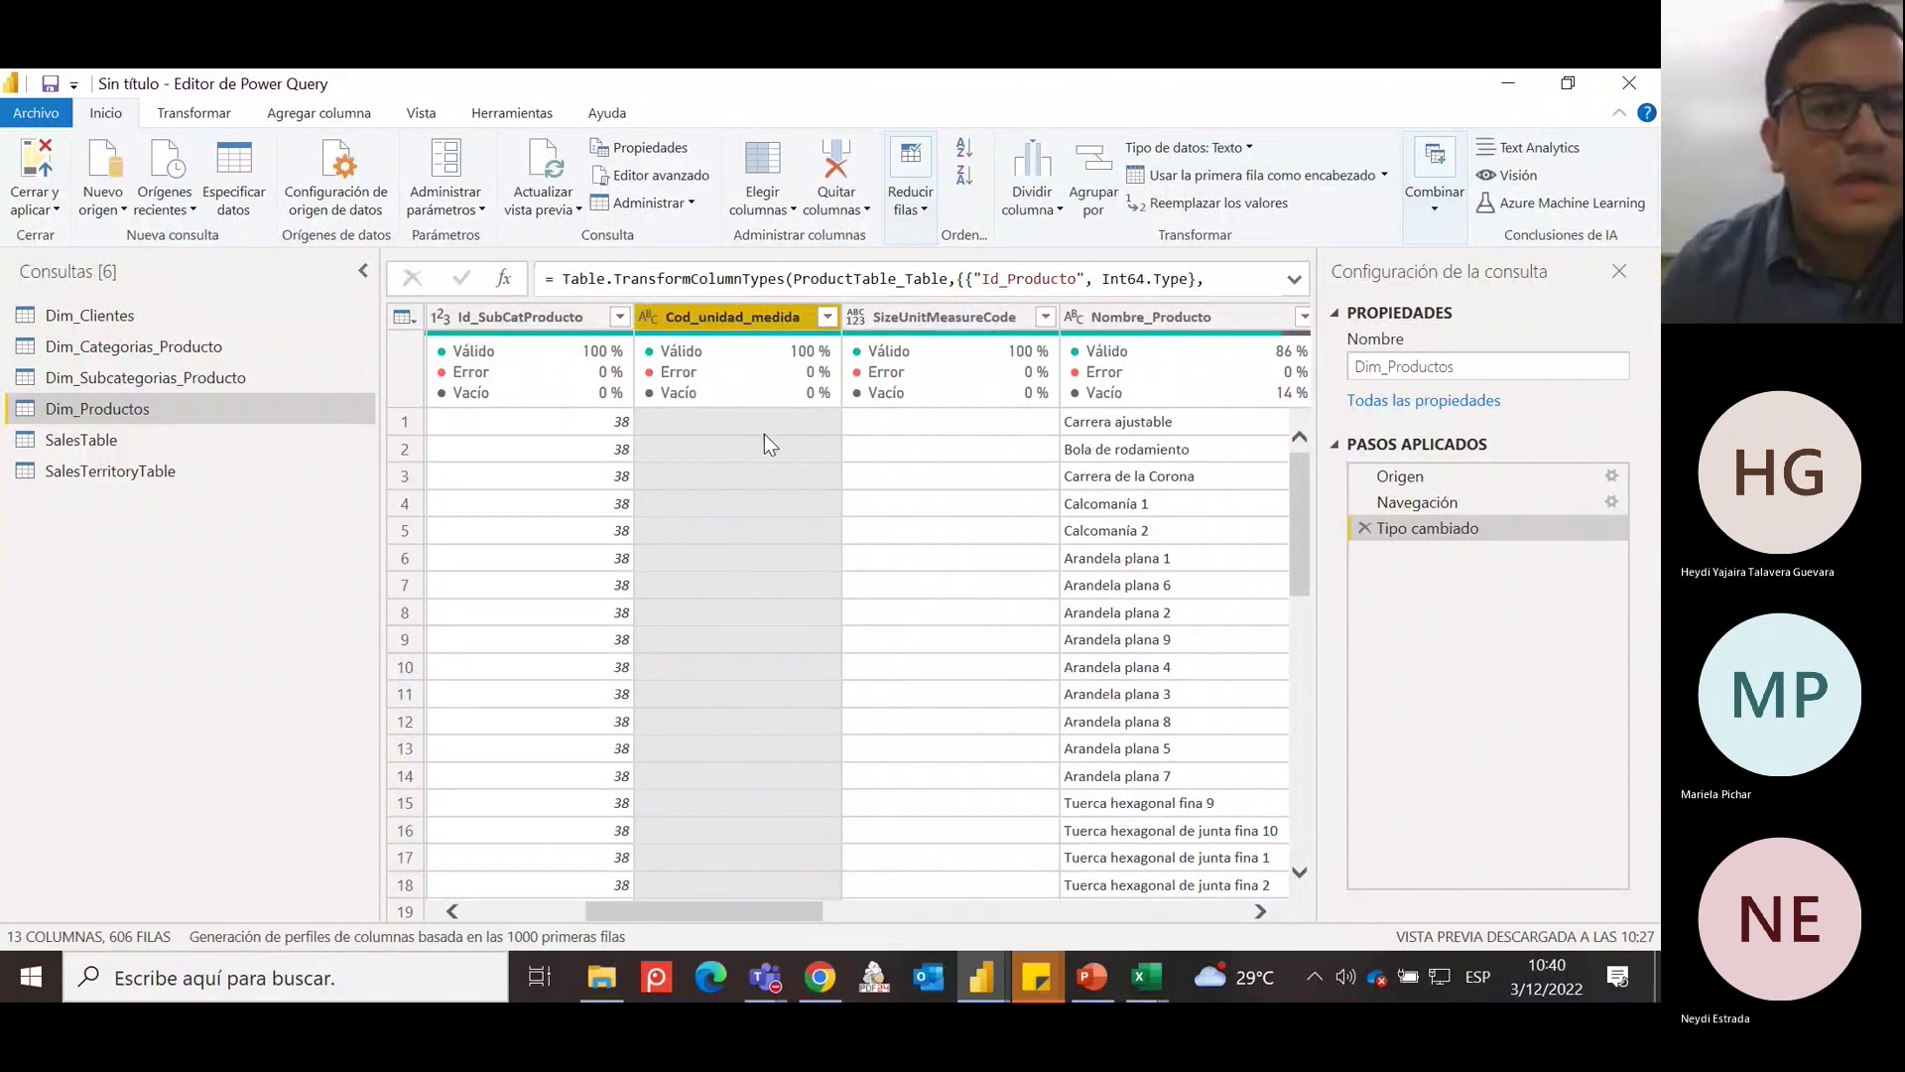
# Replace the value null with NA in the Cod_unidad_medida column of Dim_Productos.
pyautogui.rightClick(732, 315)
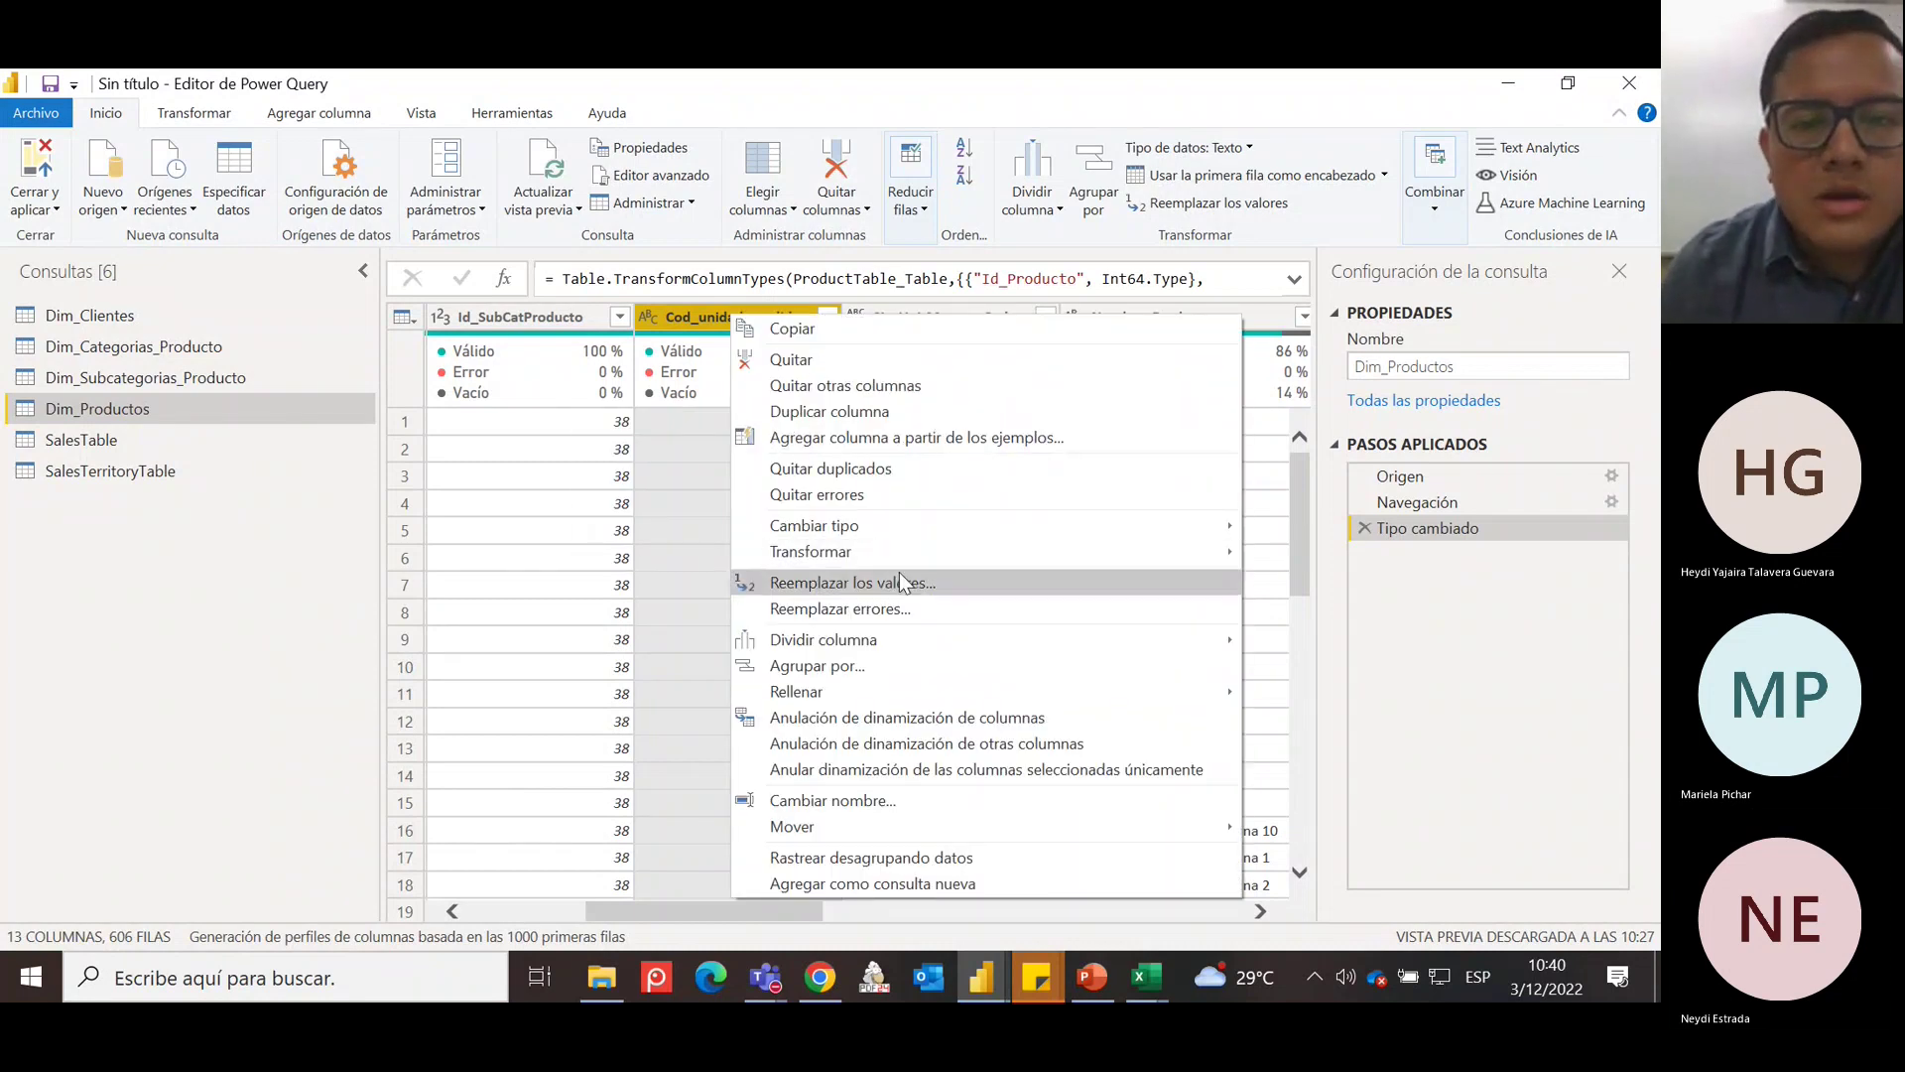
pyautogui.moveTo(943, 552)
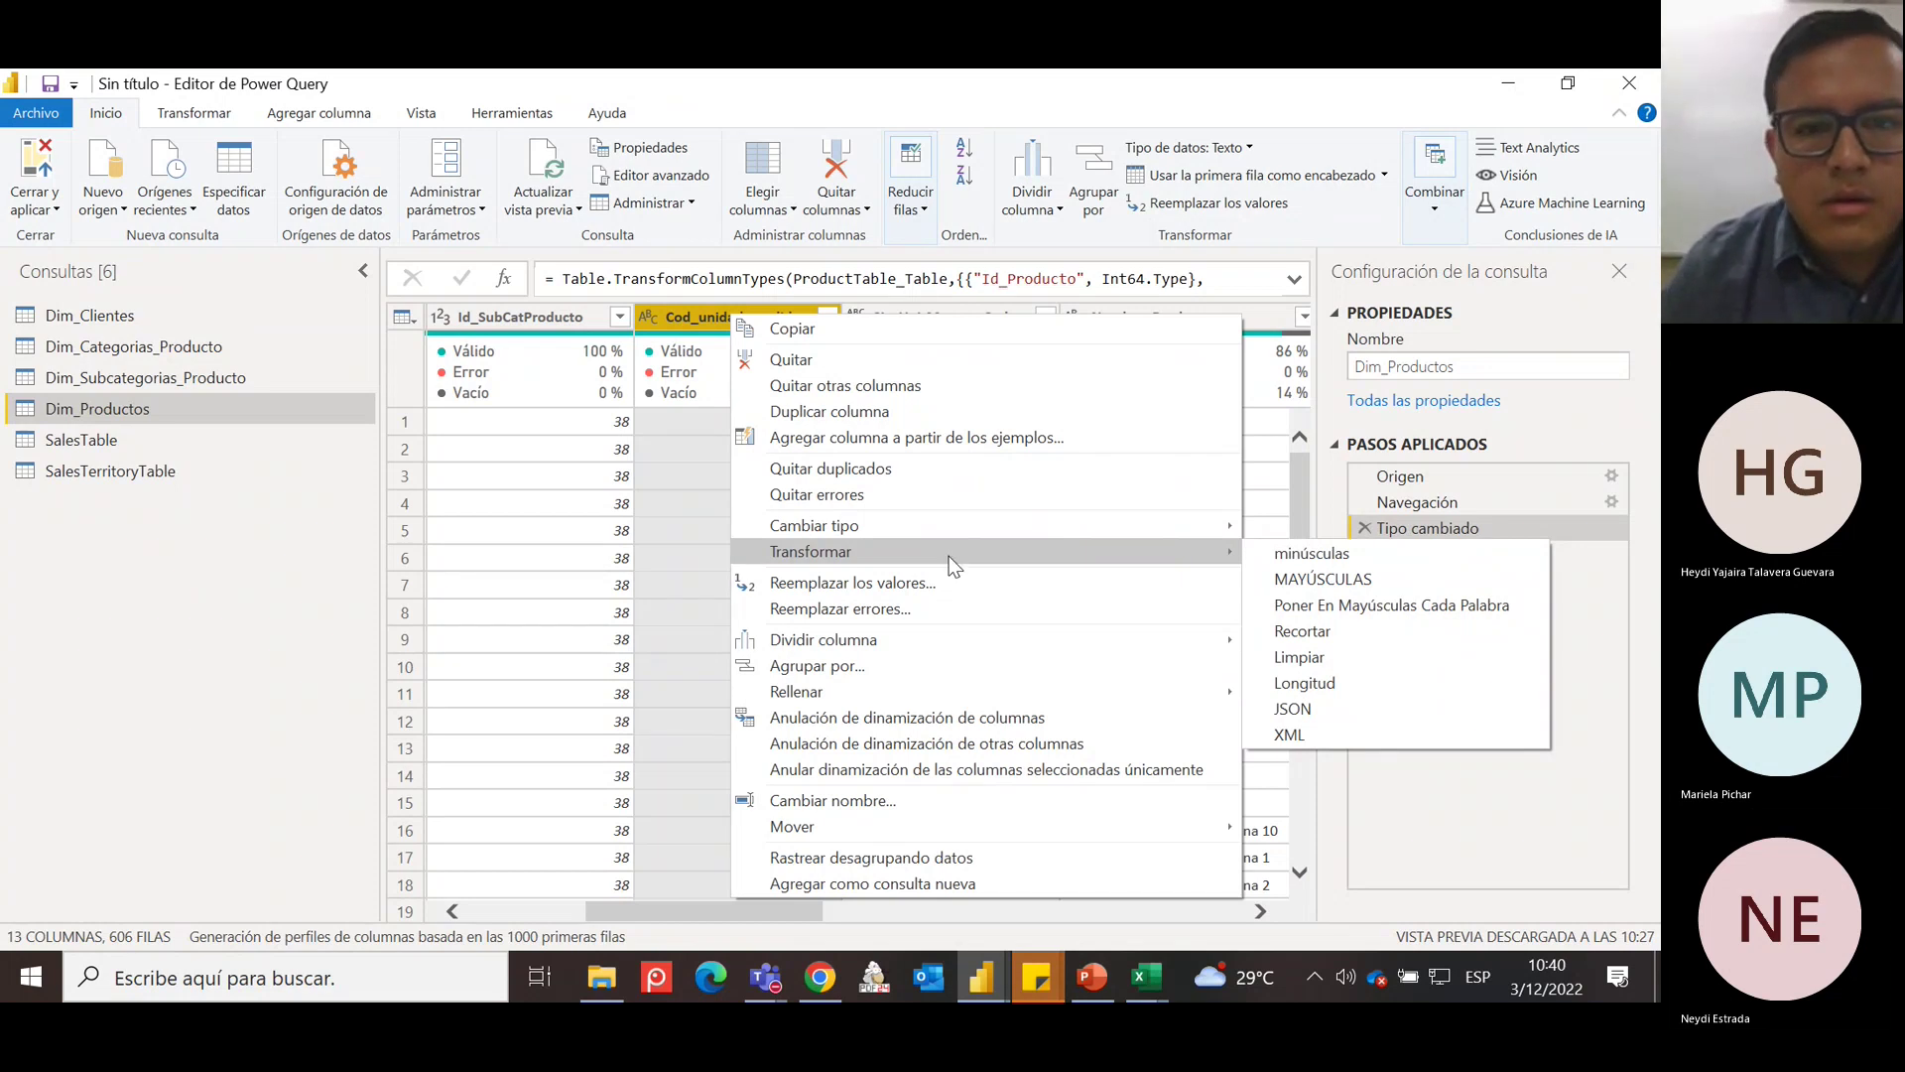
pyautogui.click(949, 580)
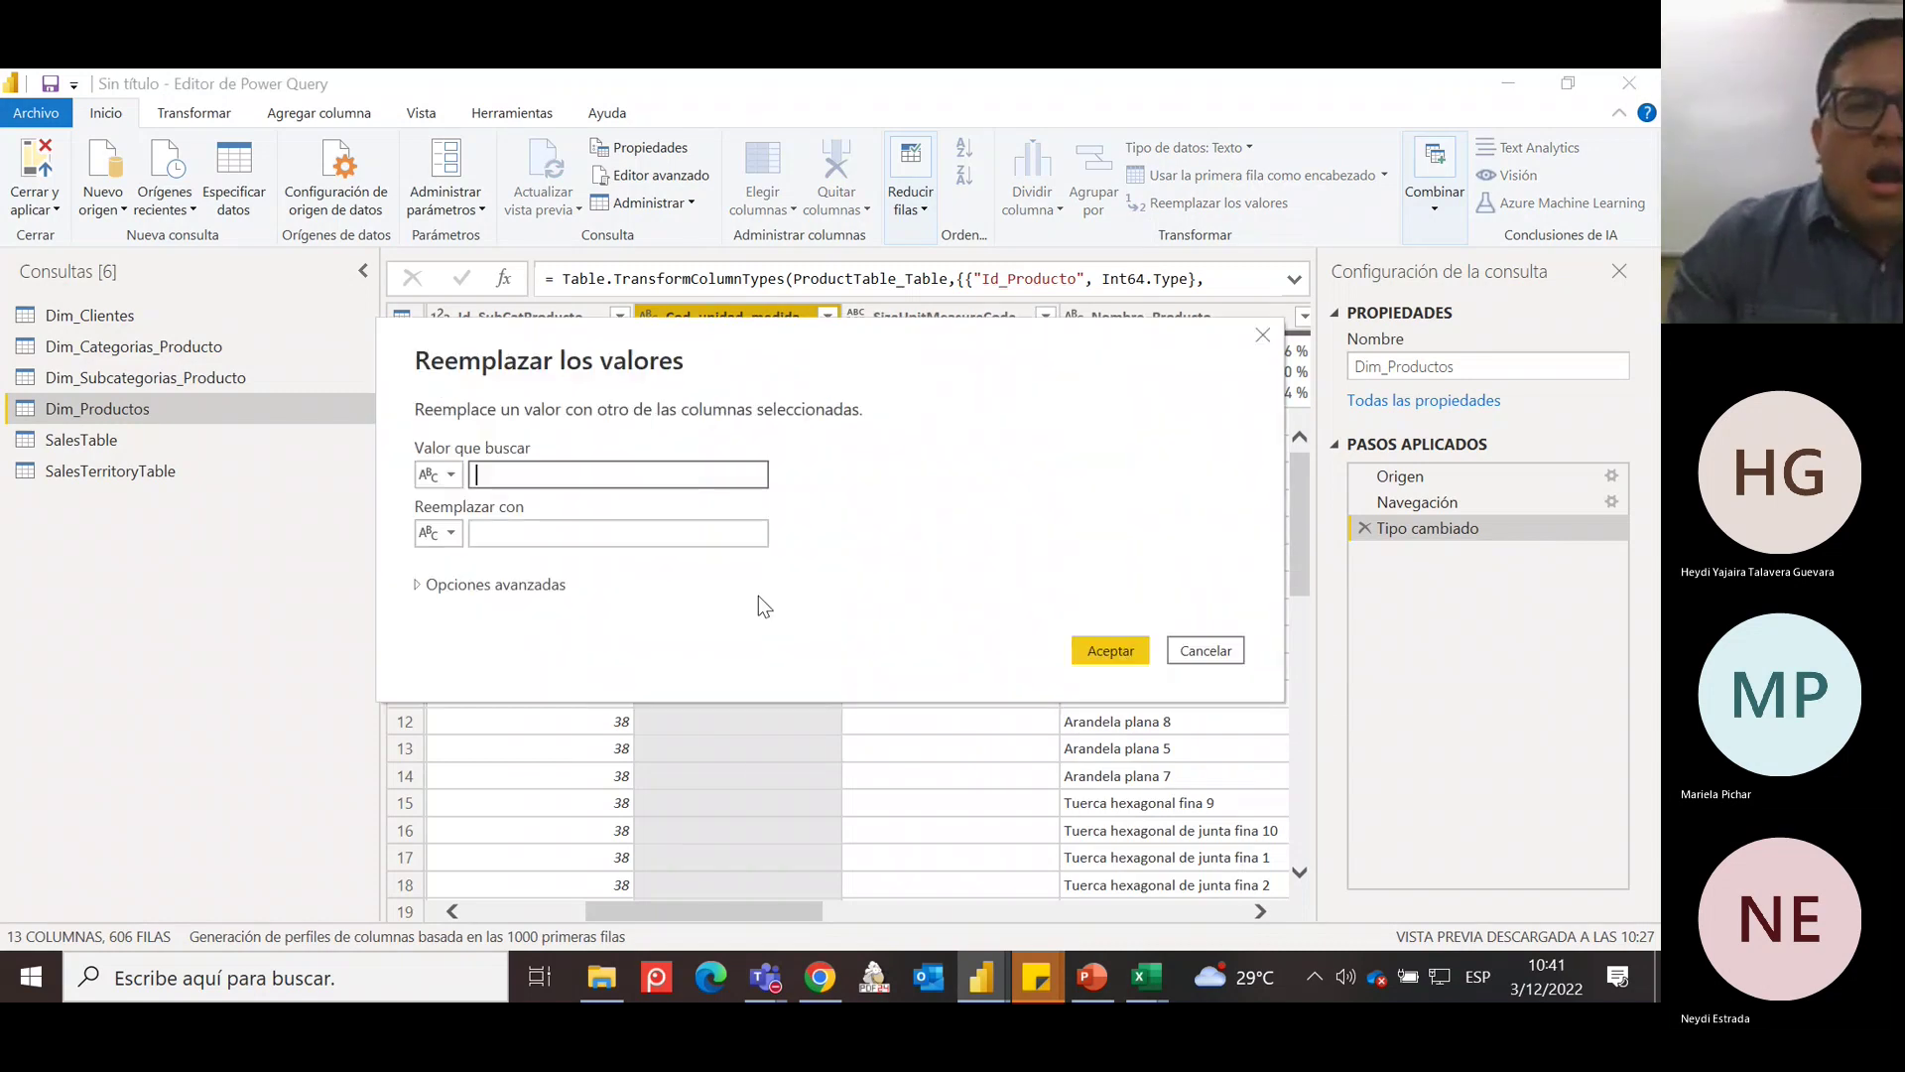
pyautogui.write('null')
pyautogui.press('Tab')
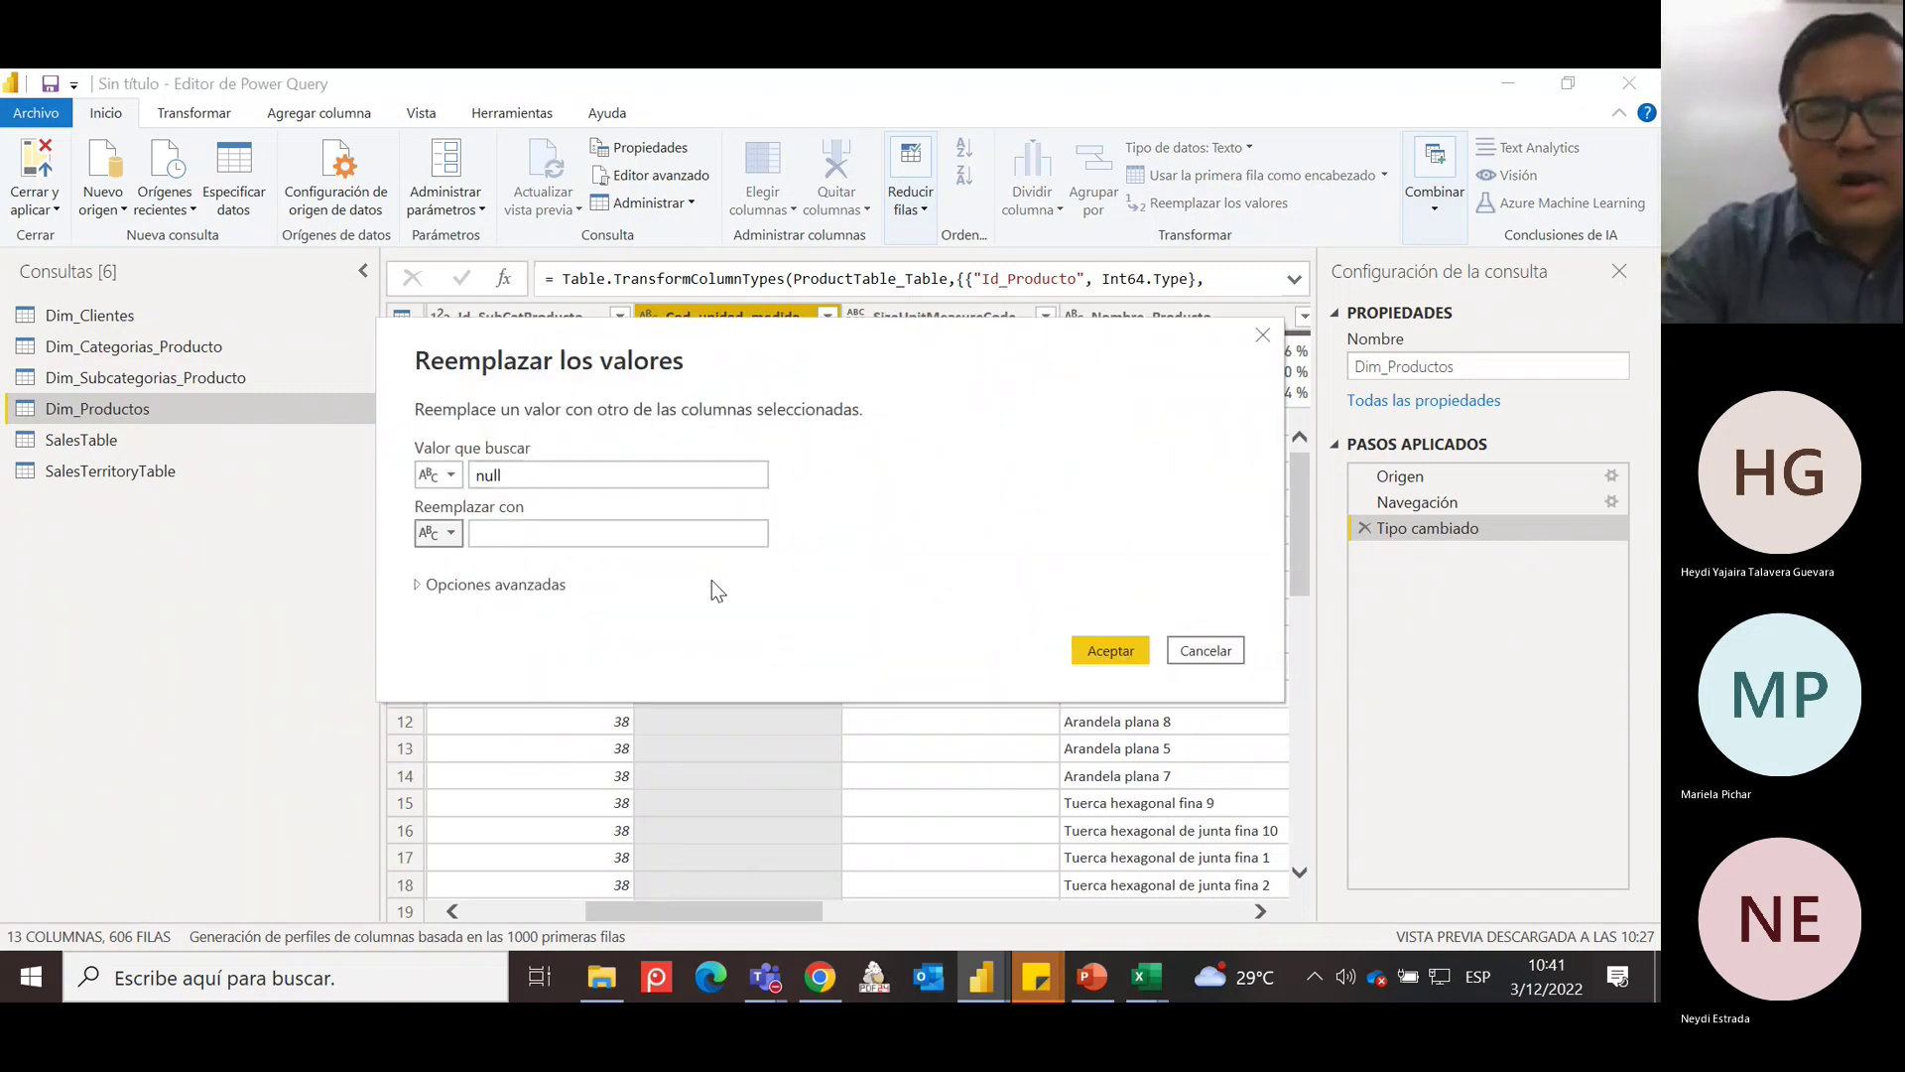
pyautogui.click(568, 537)
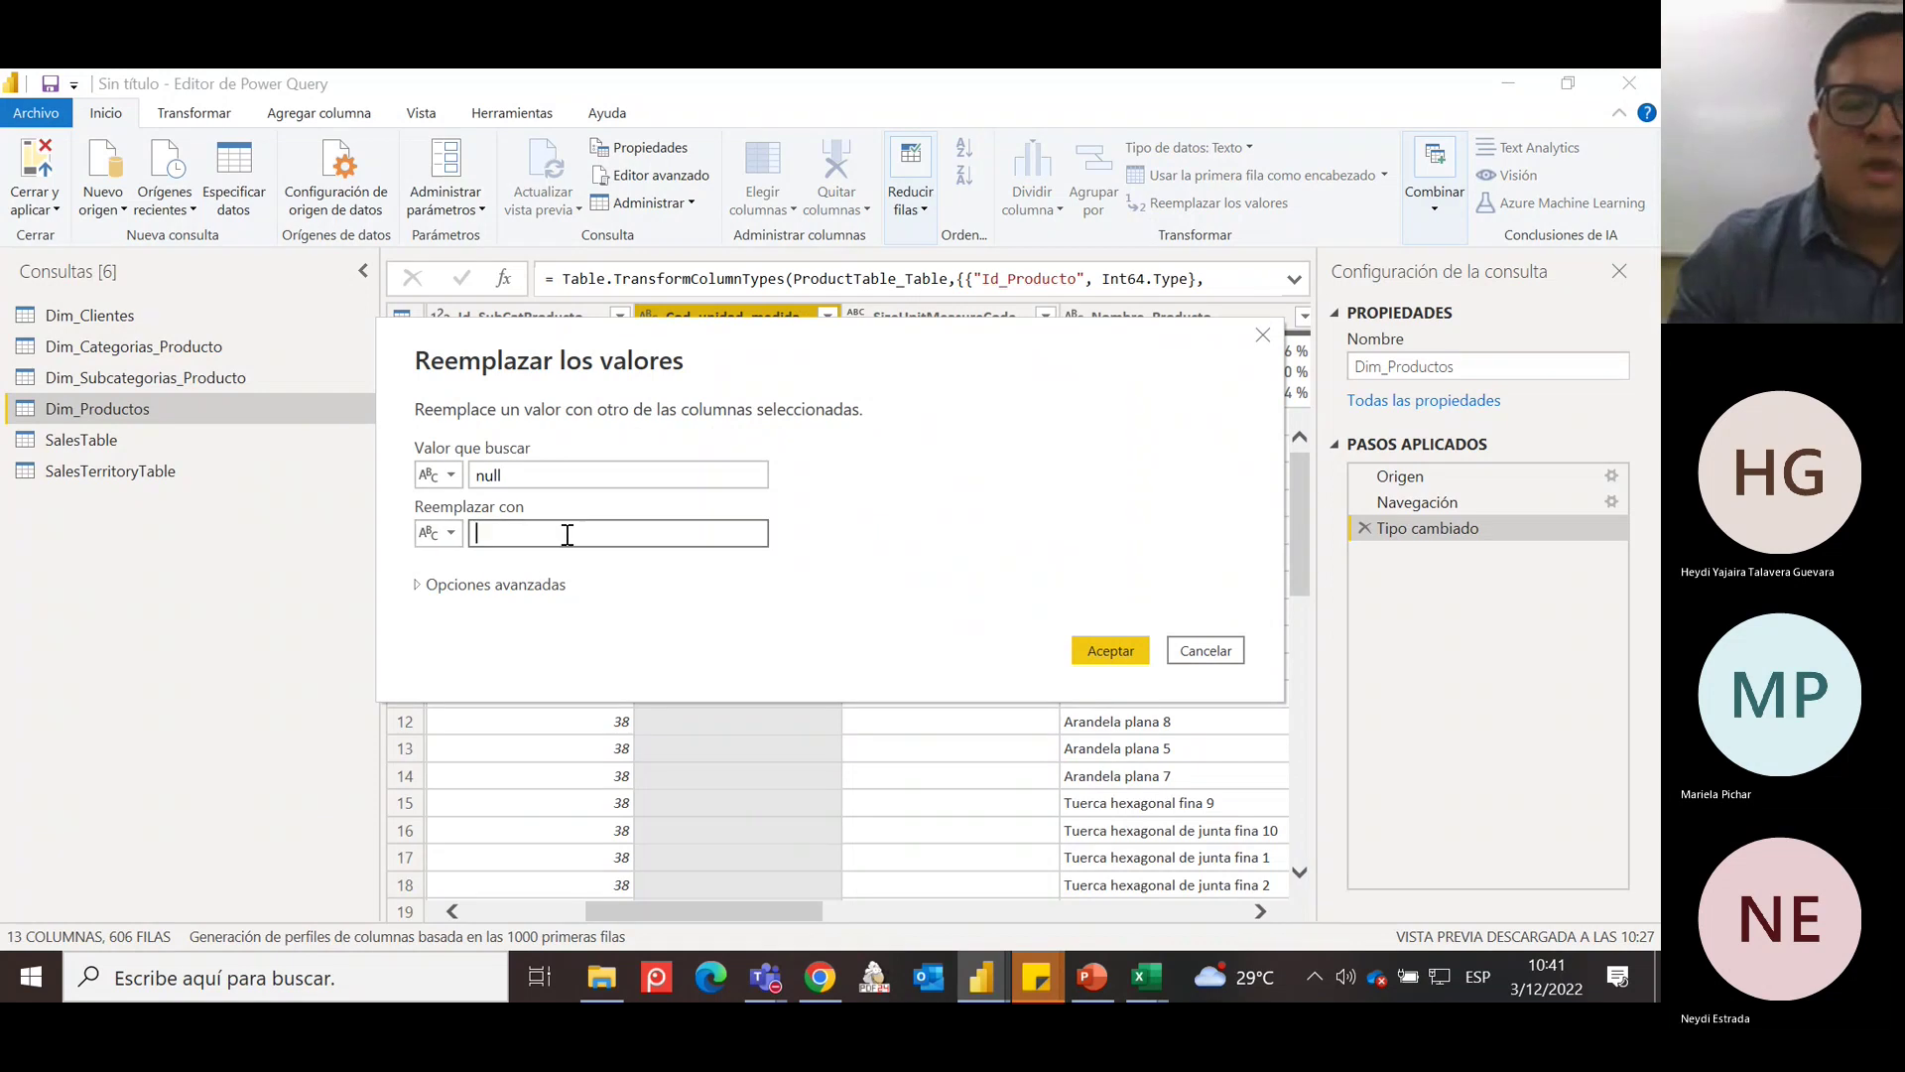
pyautogui.write('NA')
pyautogui.press('Return')
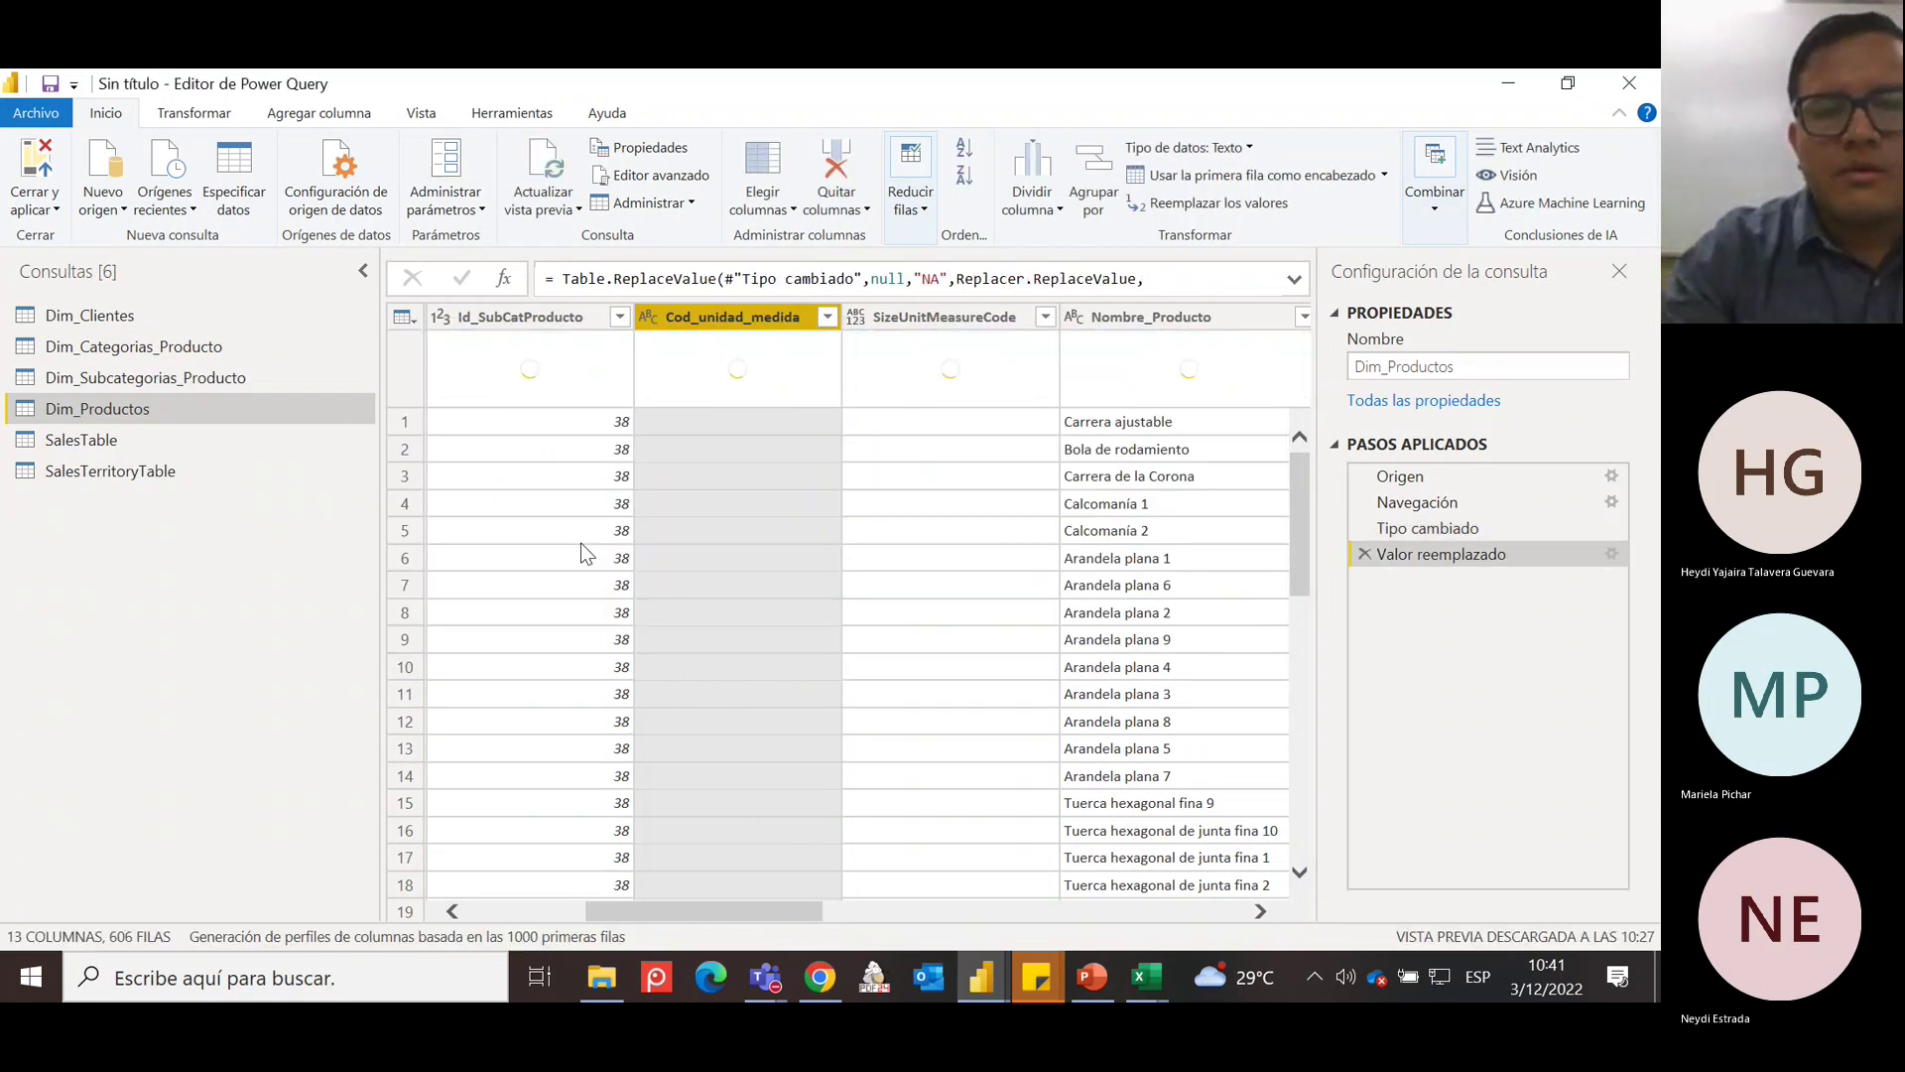
# Edit the value replacement applied to Cod_unidad_medida so that empty cells are replaced with NA.
pyautogui.click(1610, 555)
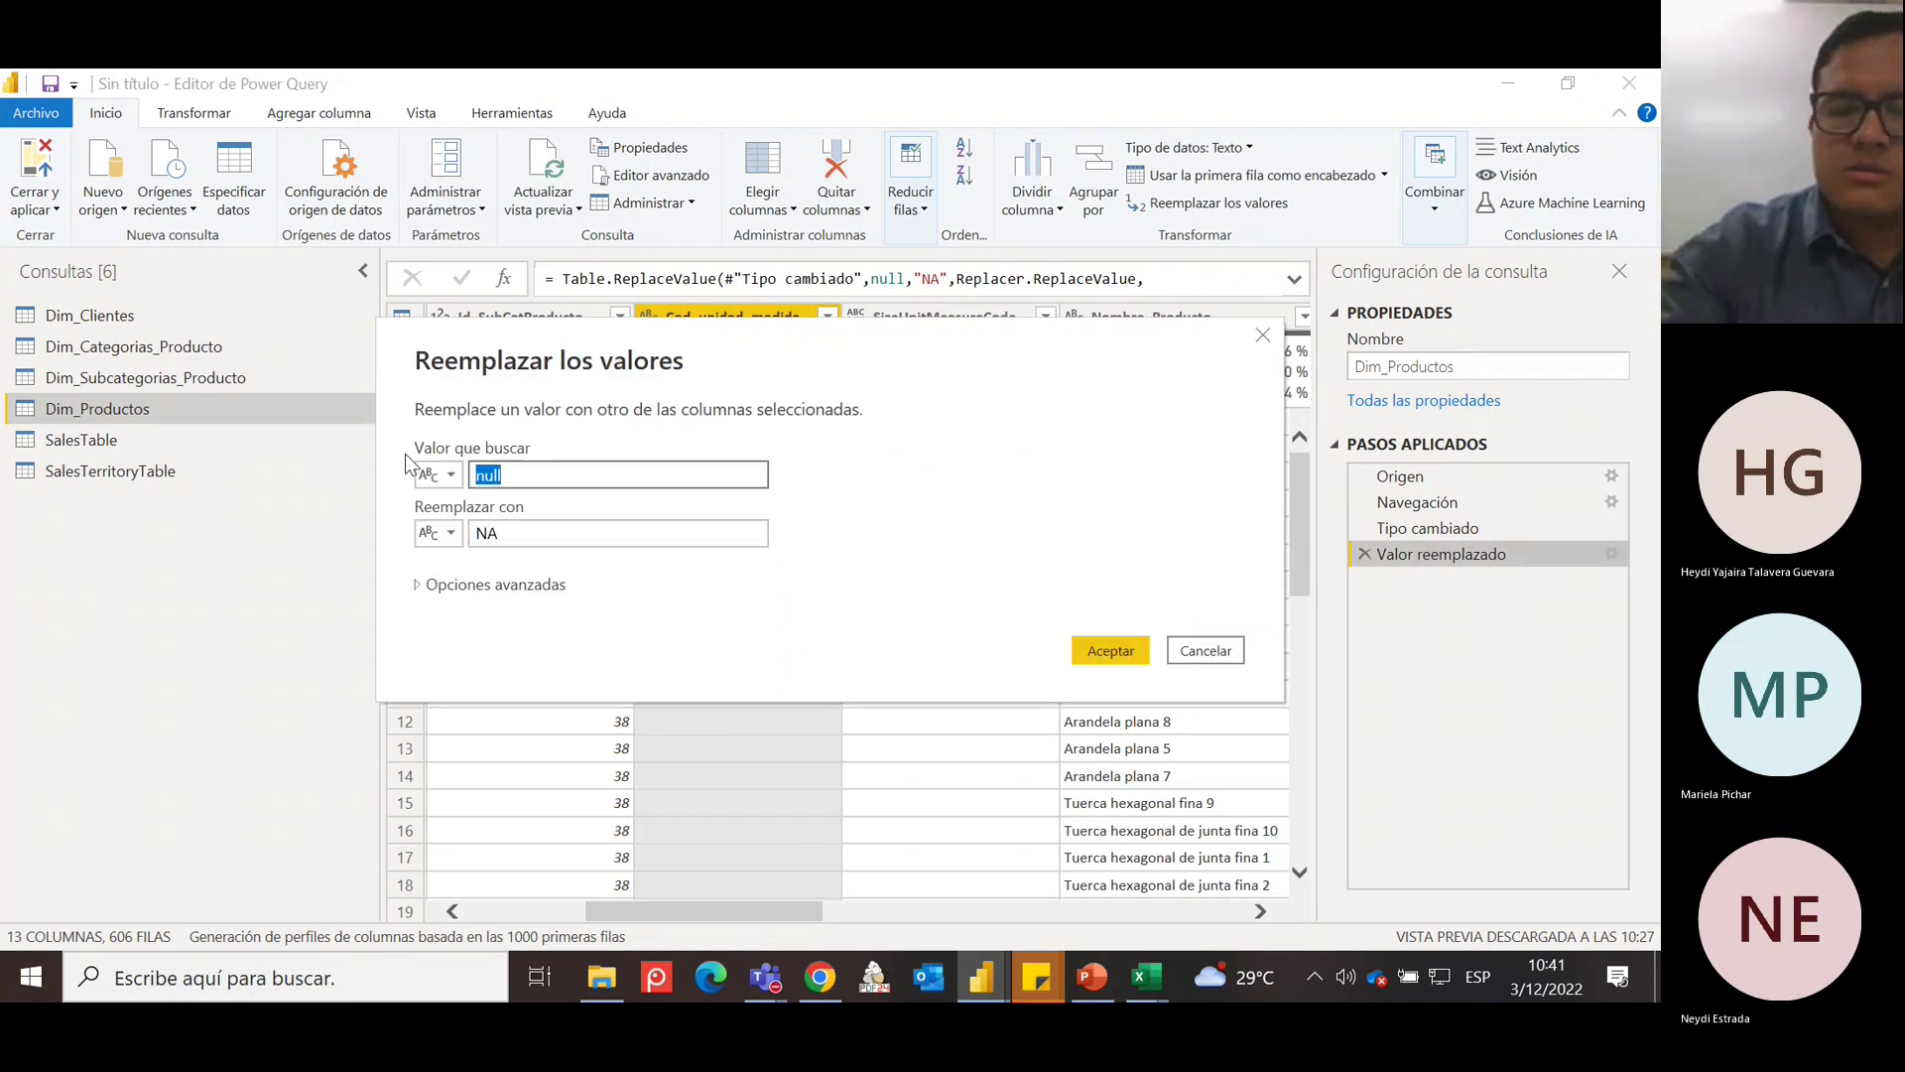
pyautogui.press('BackSpace')
pyautogui.click(1120, 655)
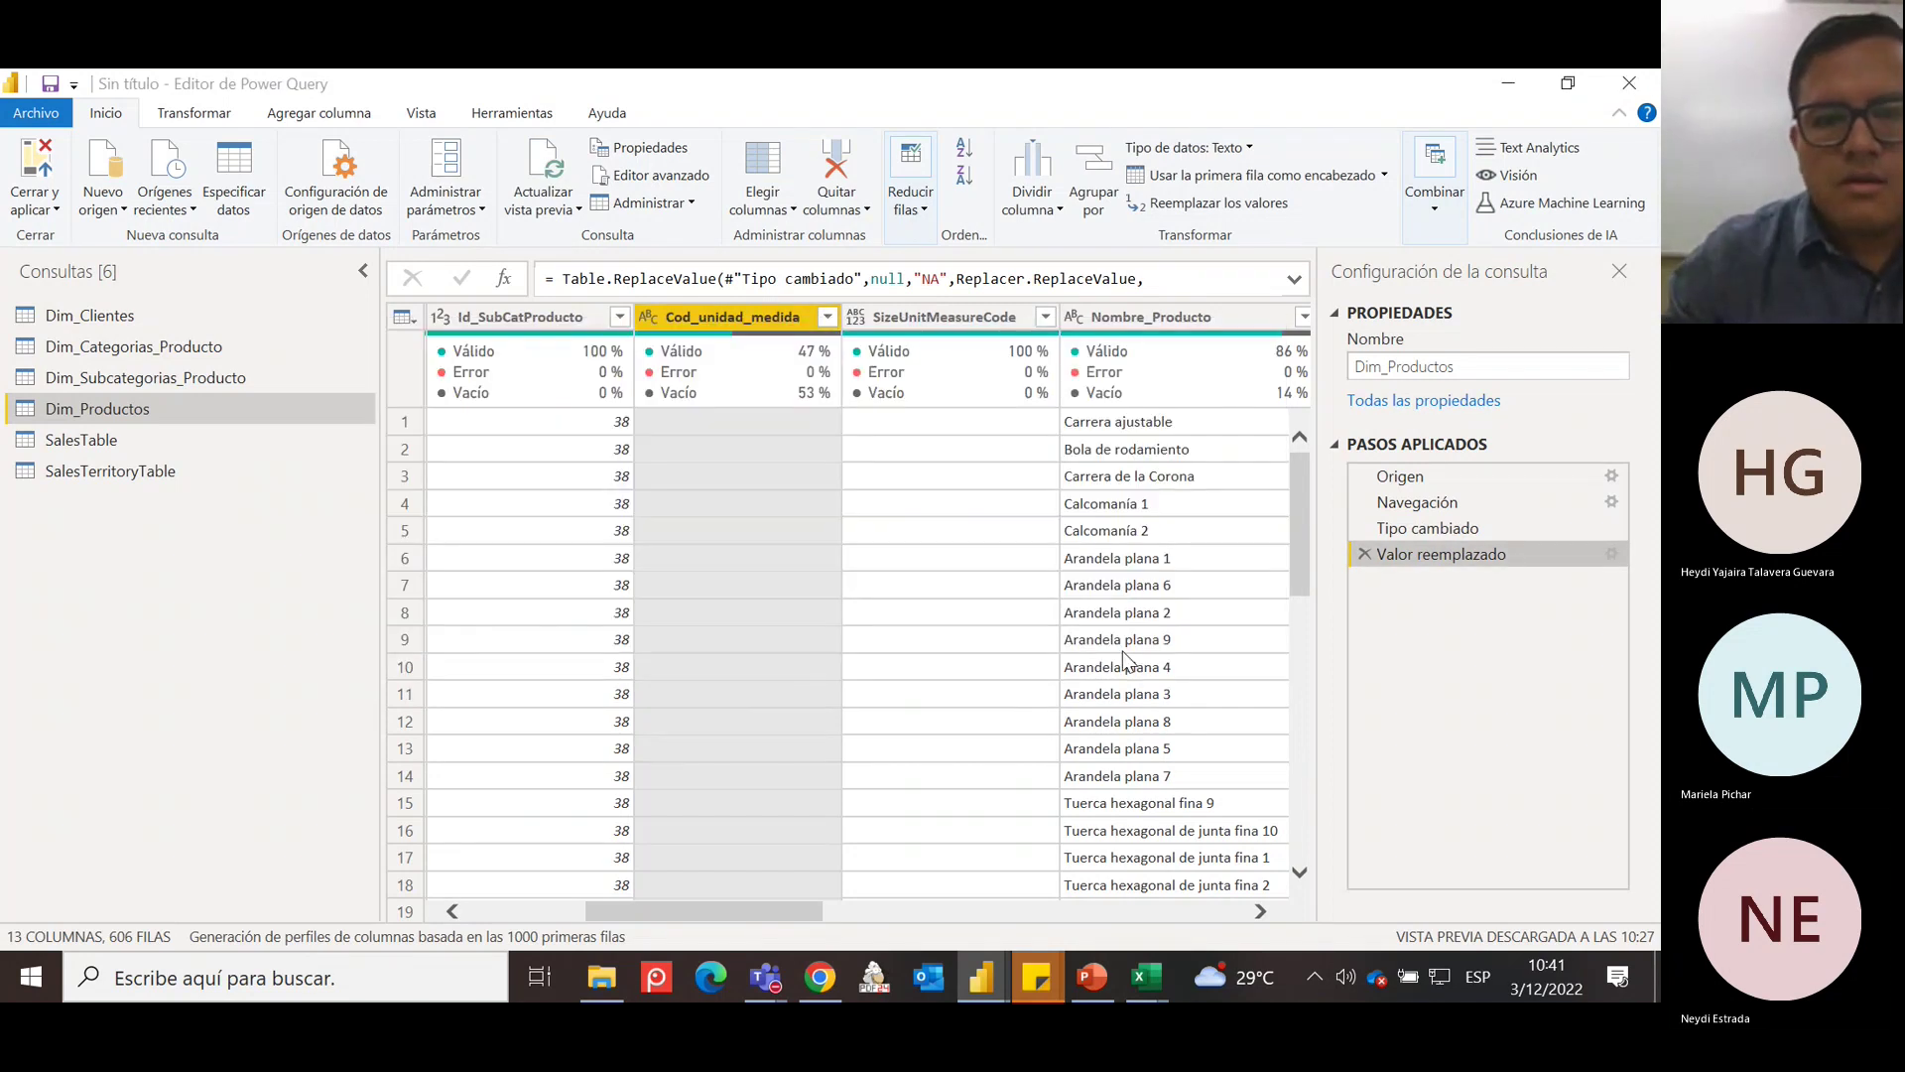
pyautogui.click(1611, 553)
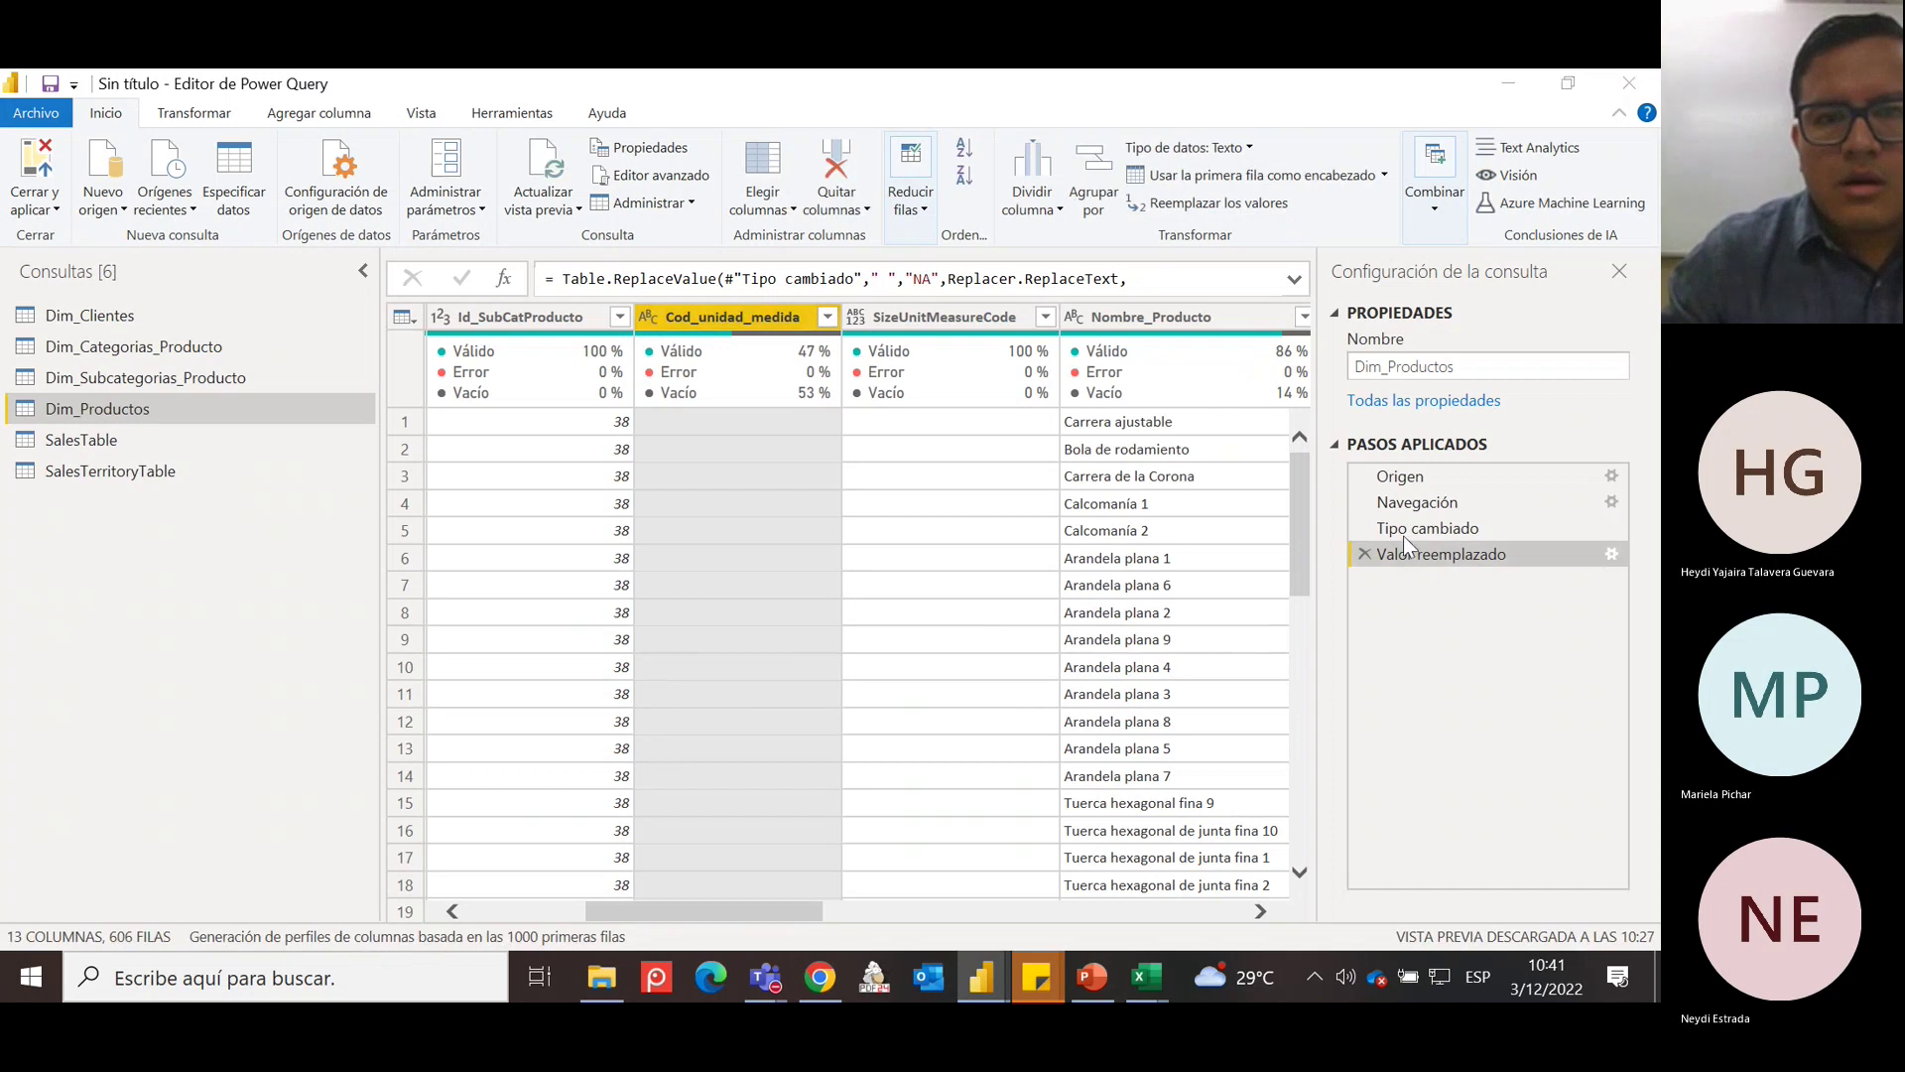
pyautogui.click(524, 485)
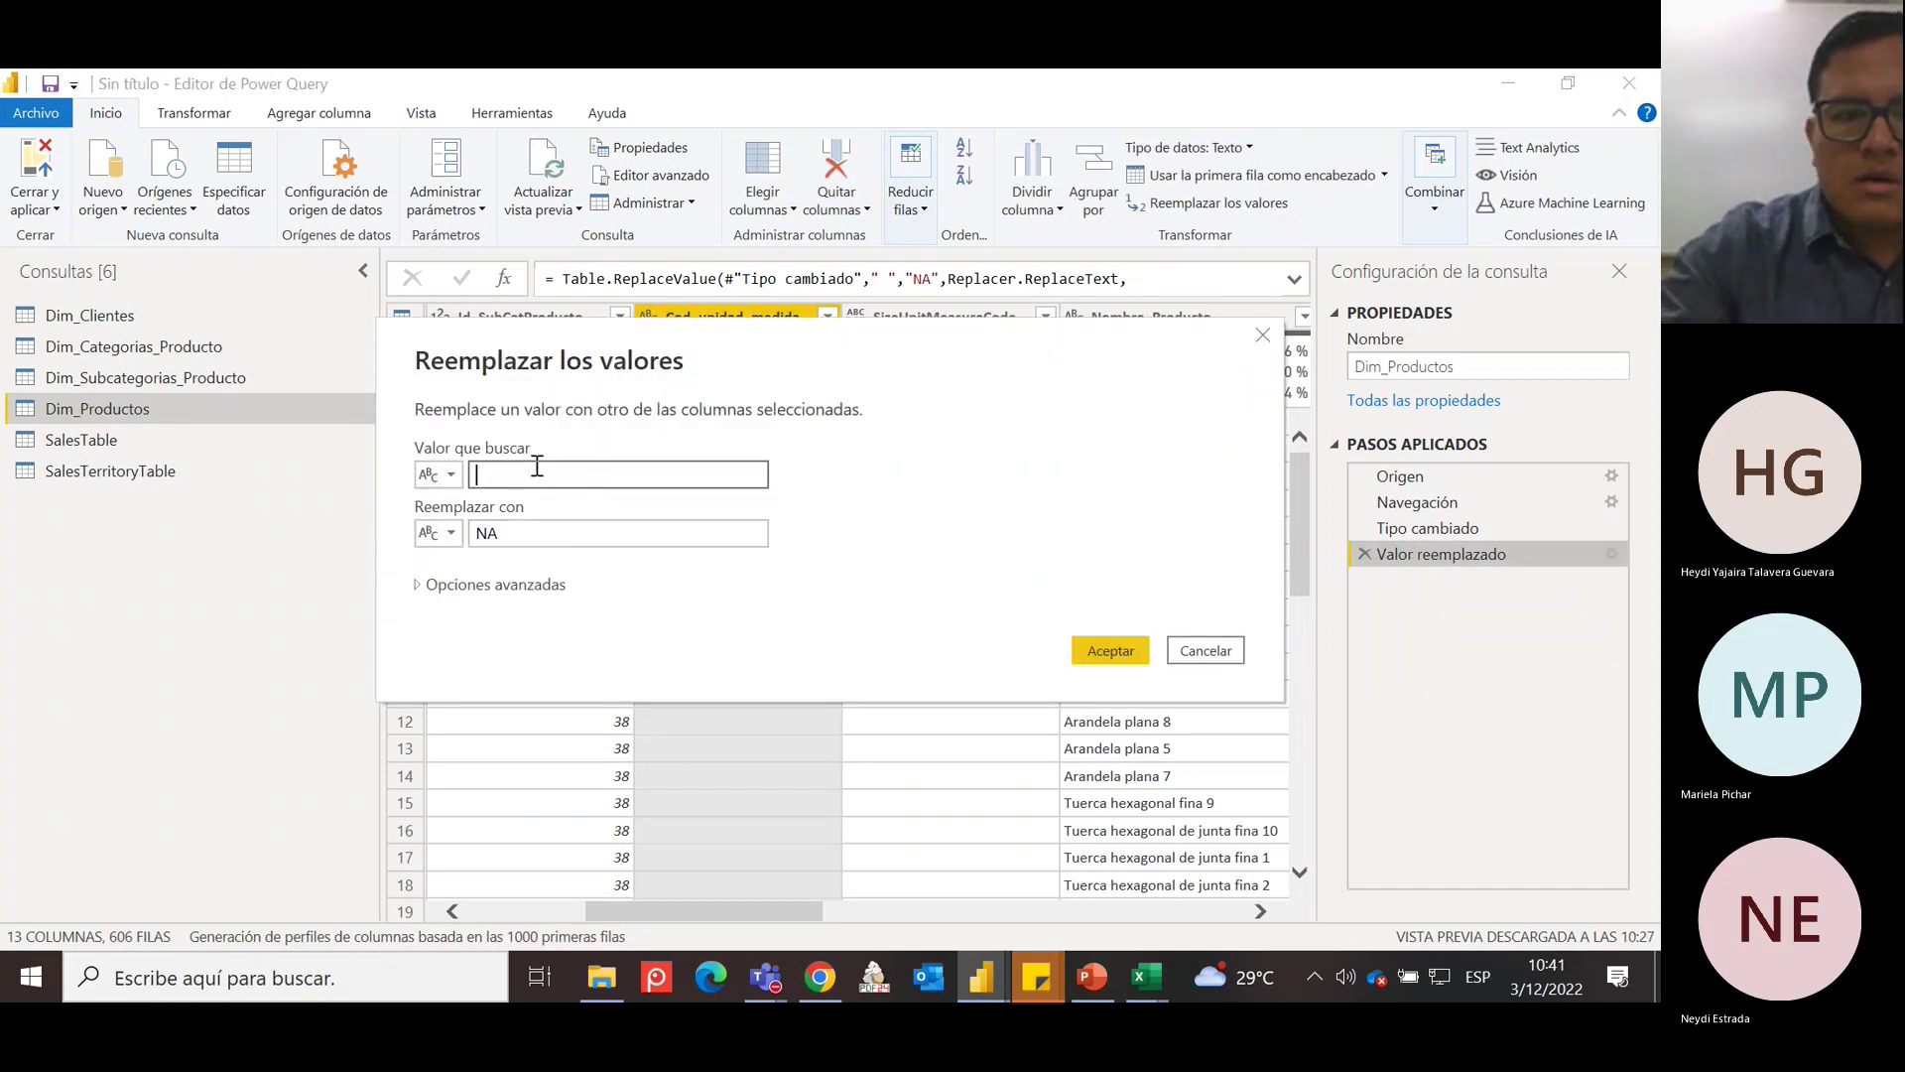
pyautogui.click(1118, 647)
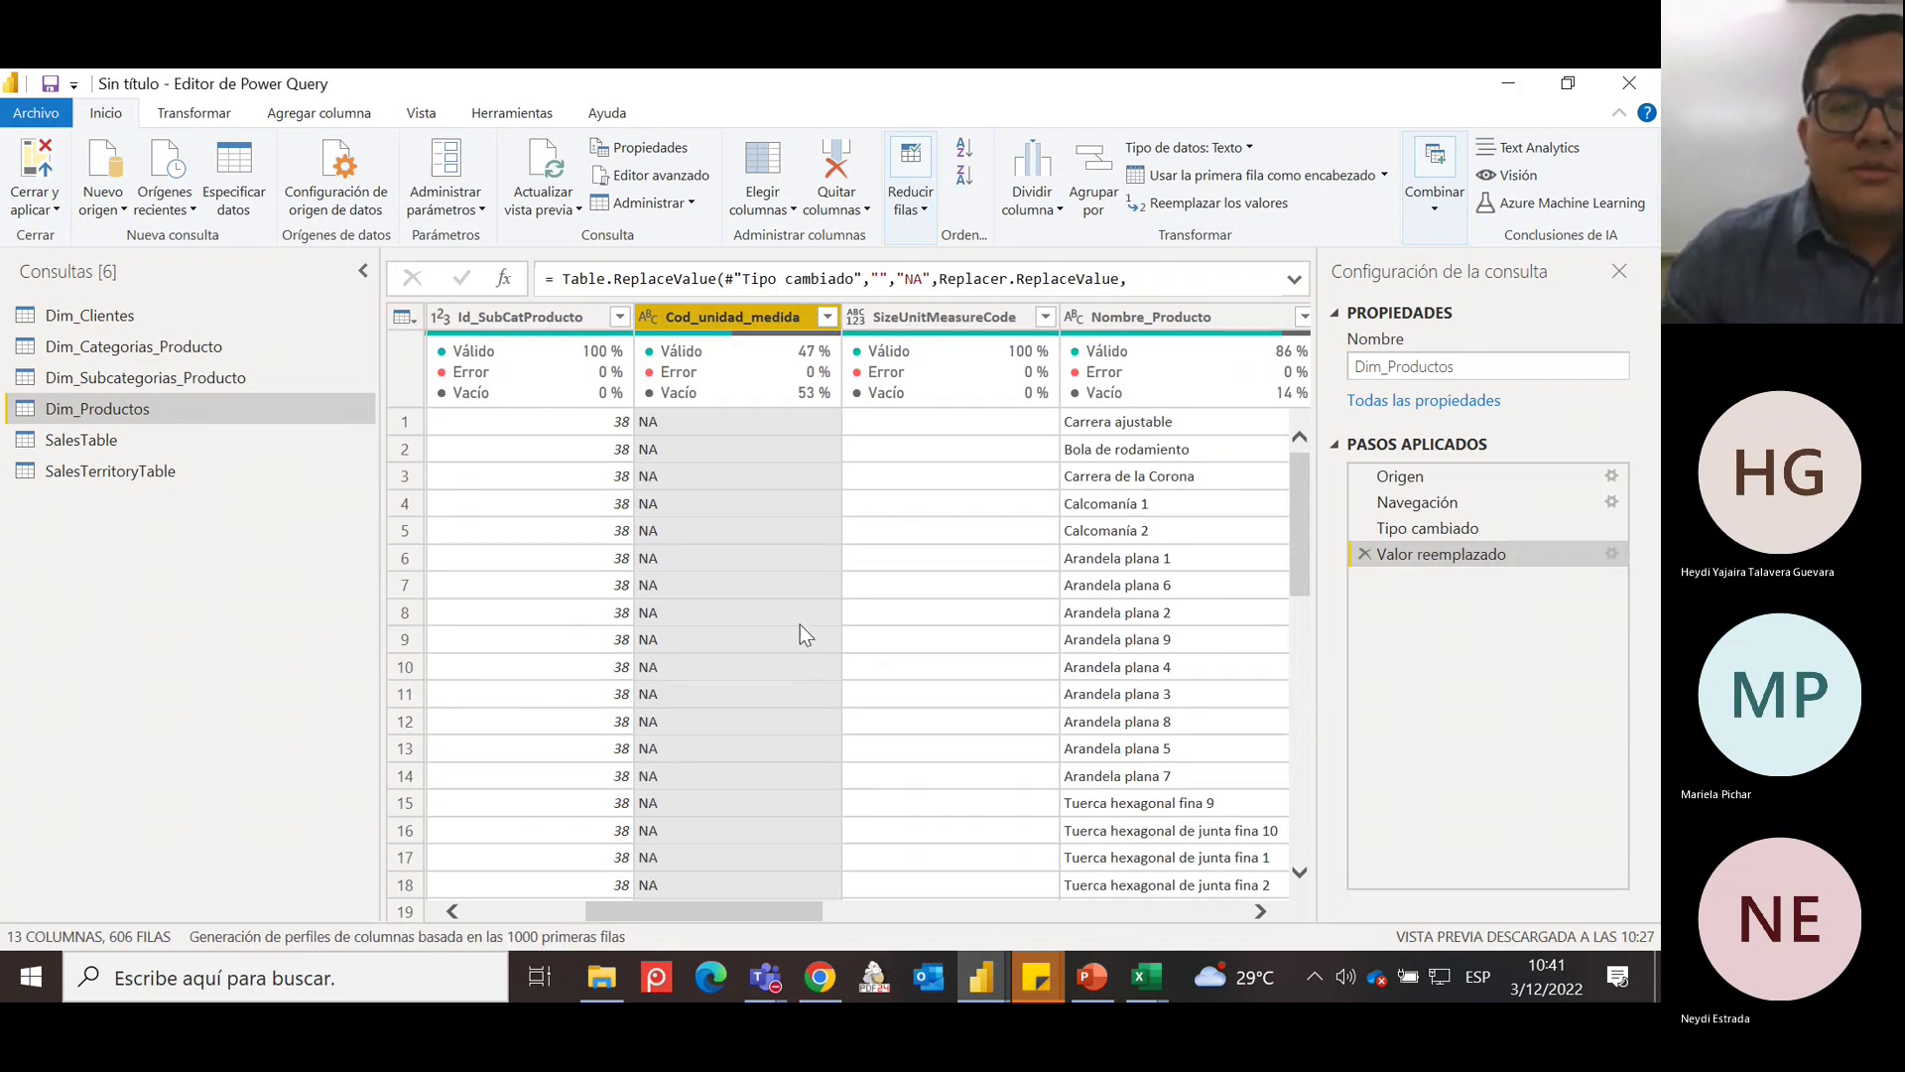
# Review the rows and distinct values of Cod_unidad_medida, reloading the Dim_Productos preview to check the column's quality statistics.
pyautogui.scroll(-20, 802, 617)
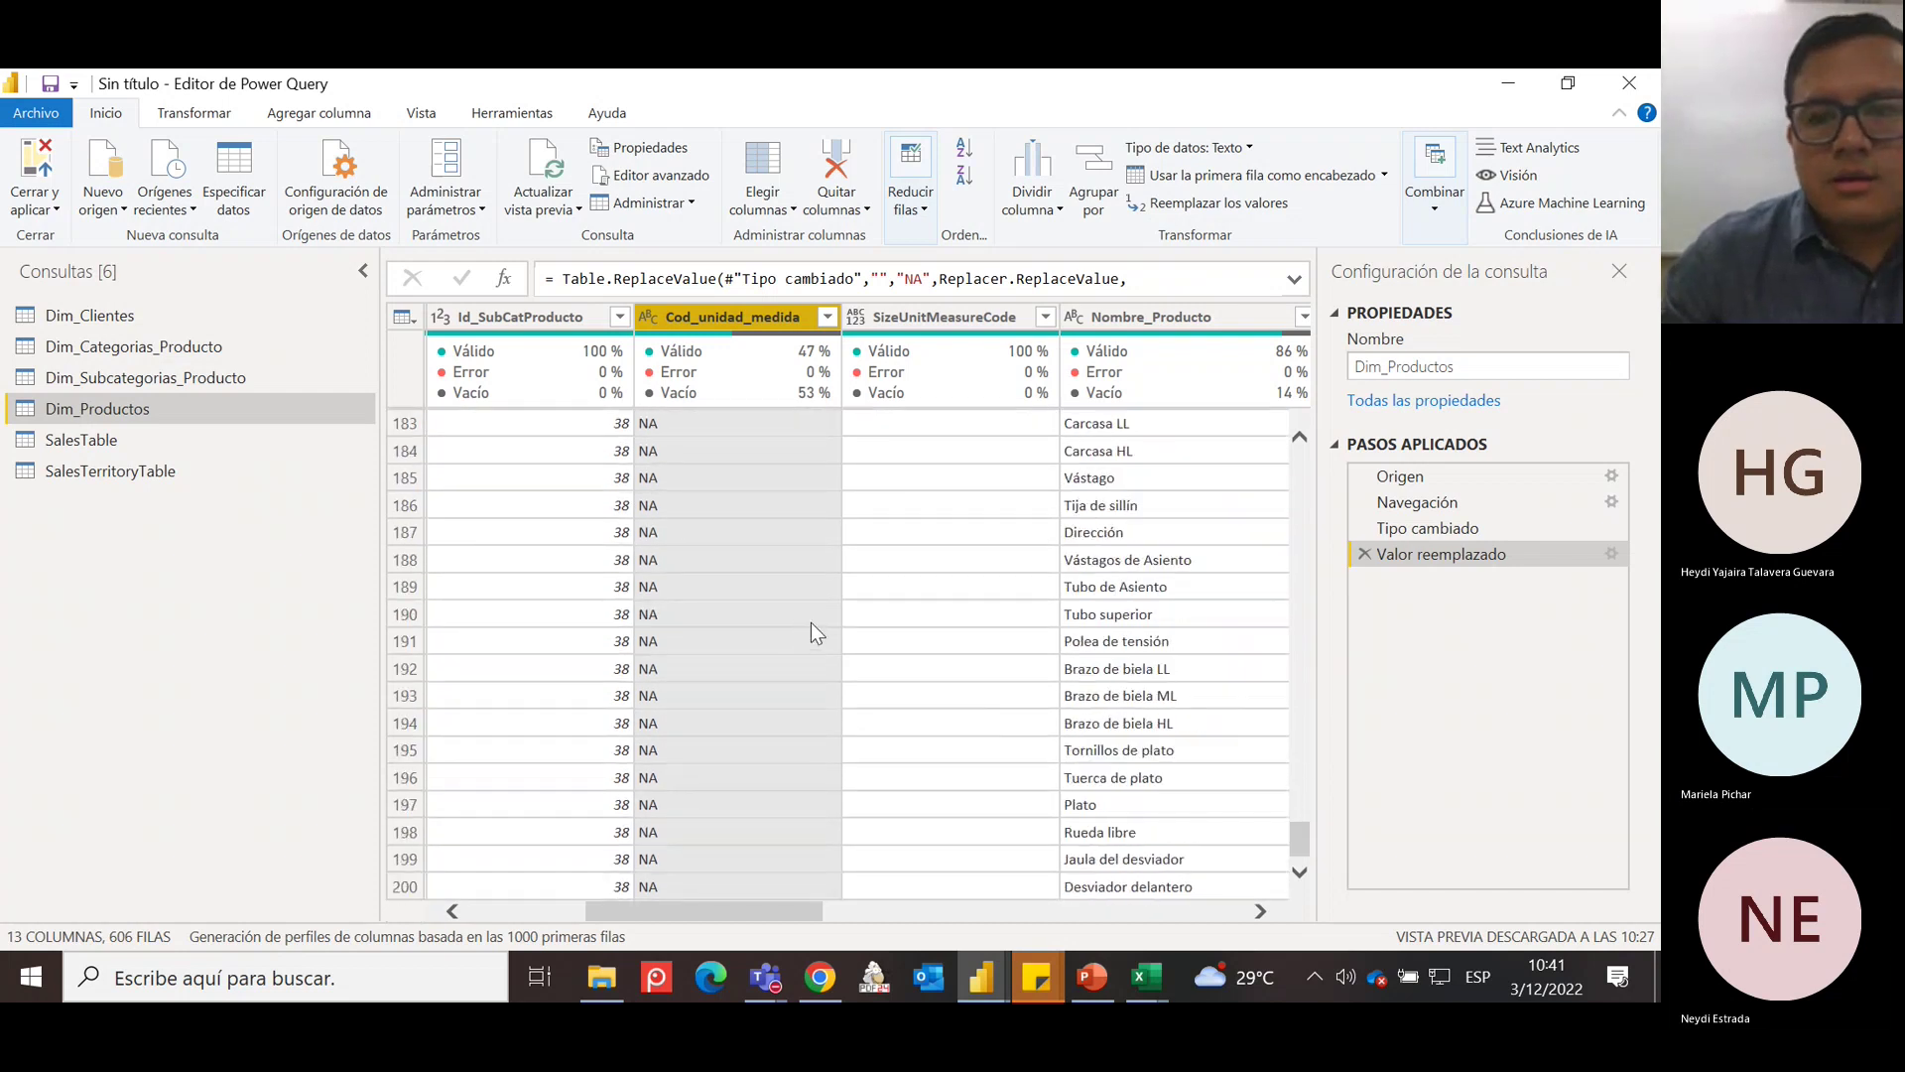
pyautogui.scroll(20, 812, 632)
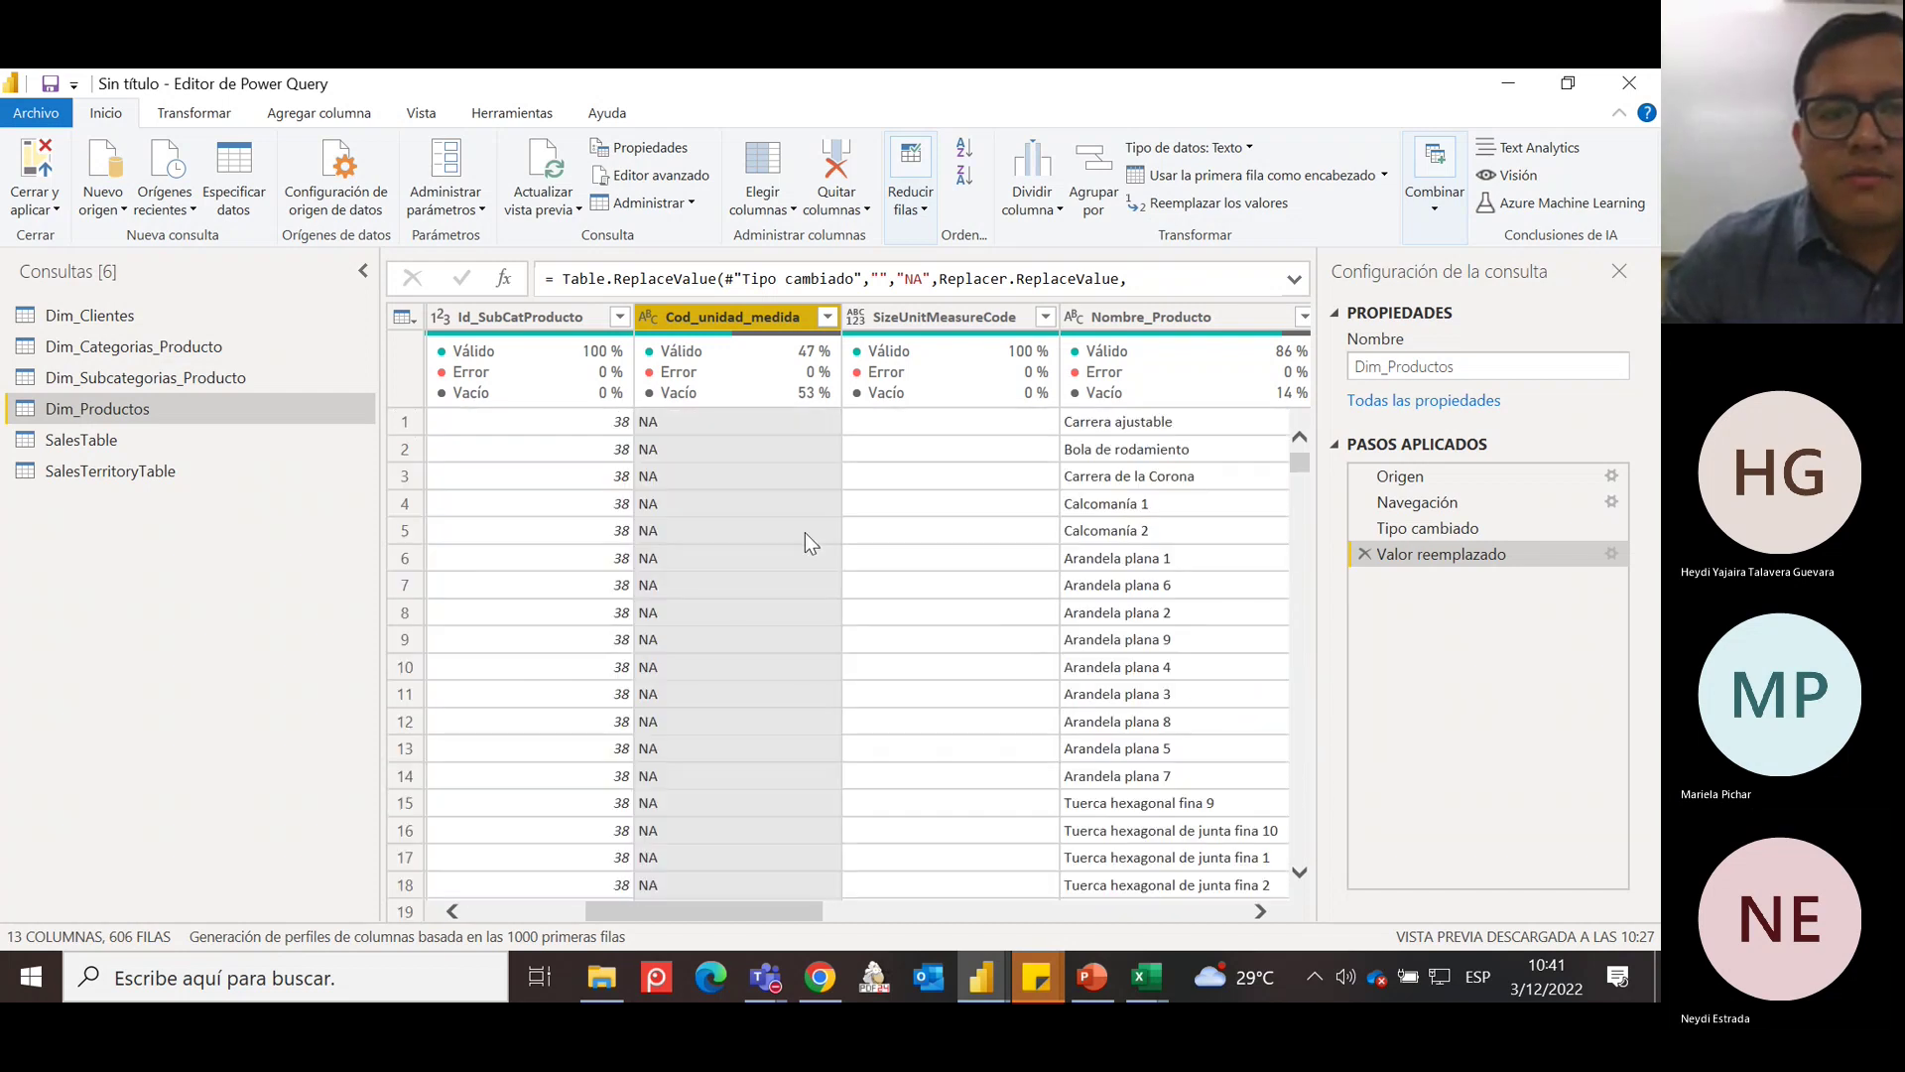
pyautogui.click(827, 317)
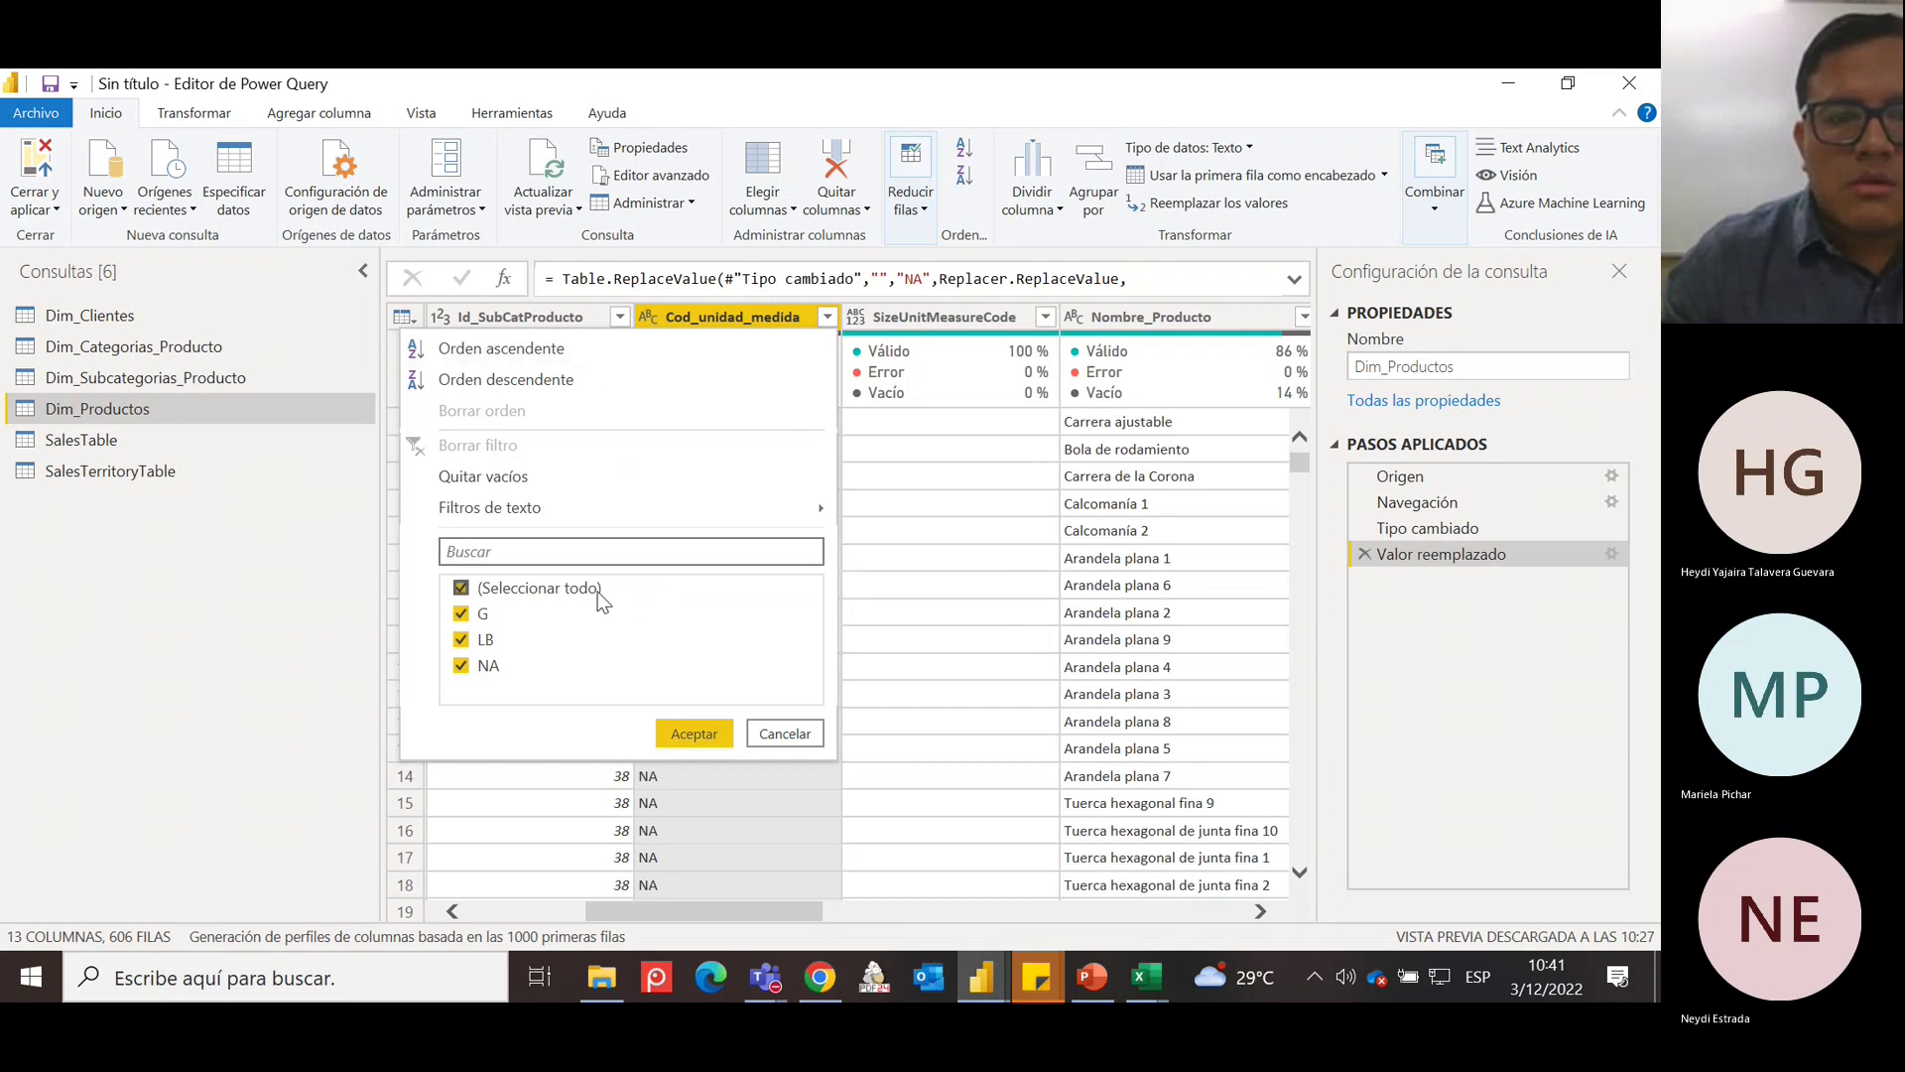
pyautogui.click(987, 532)
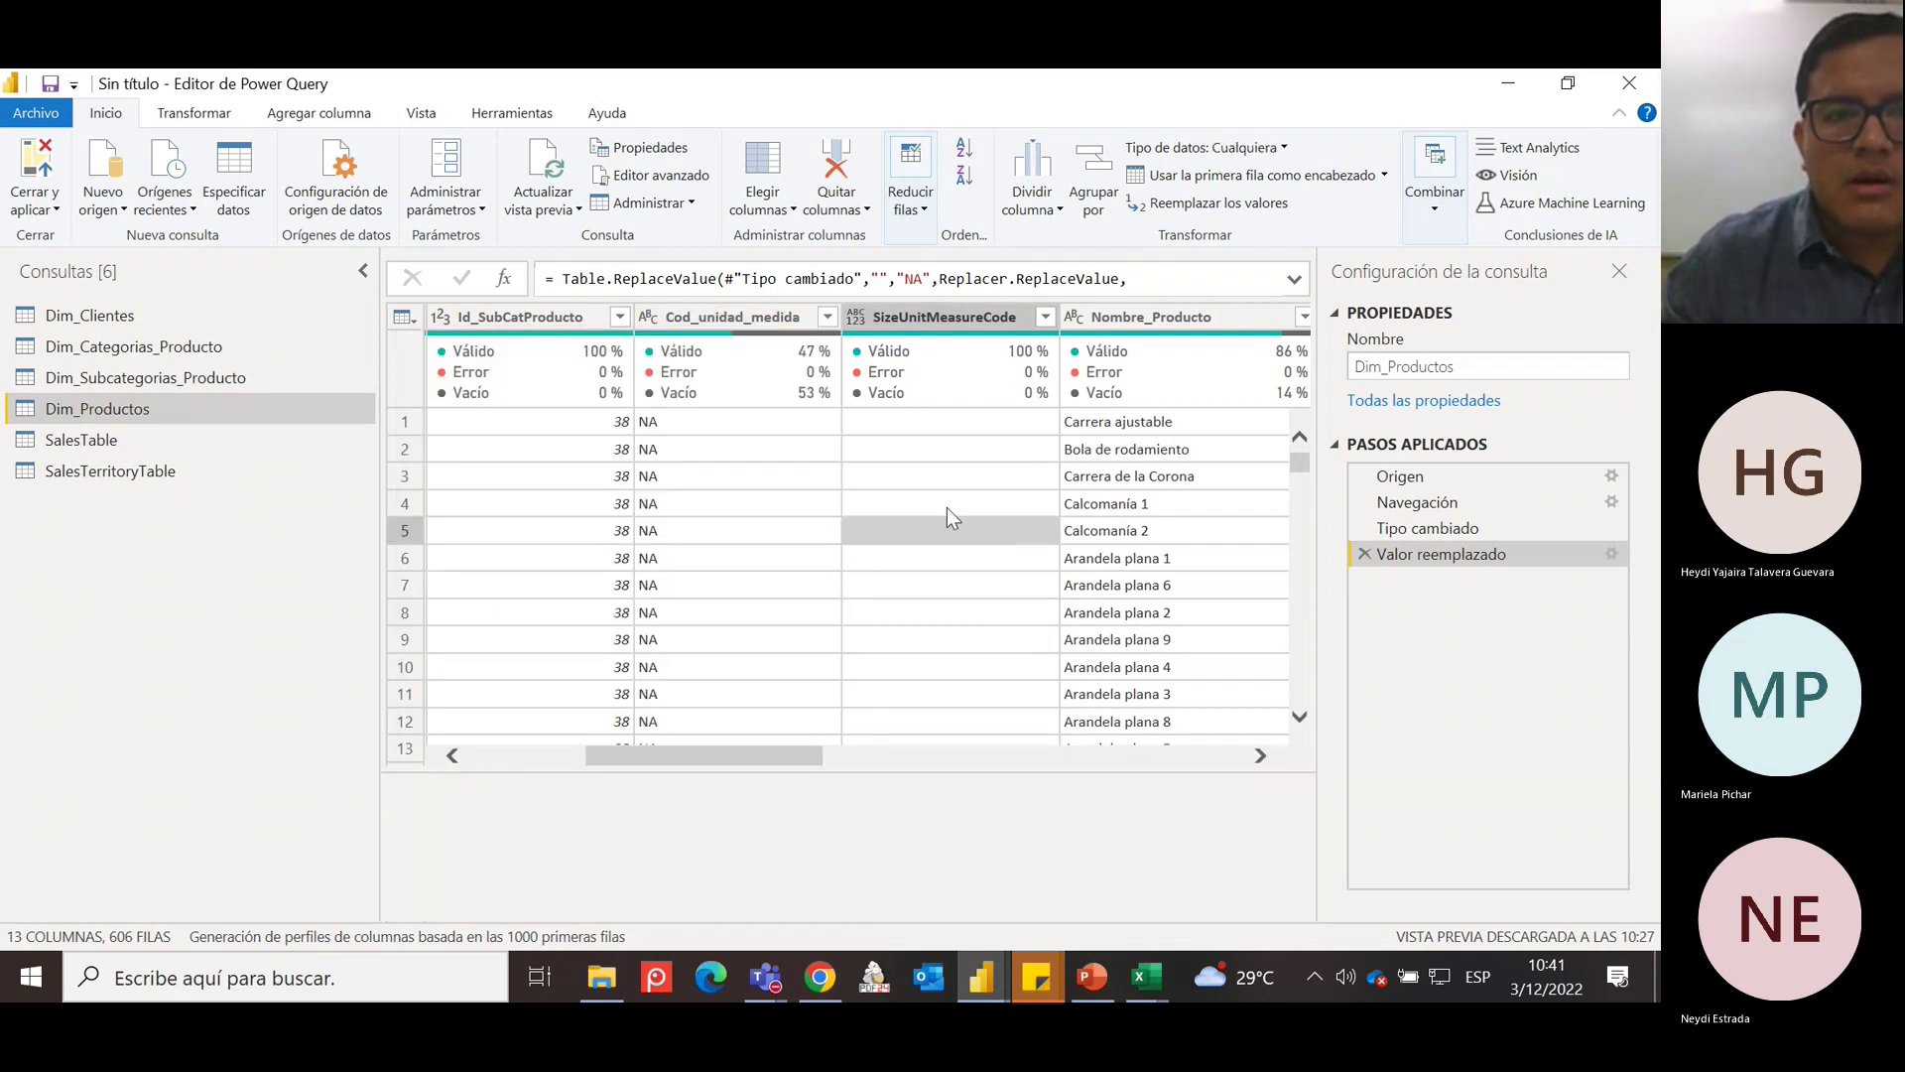
pyautogui.click(133, 408)
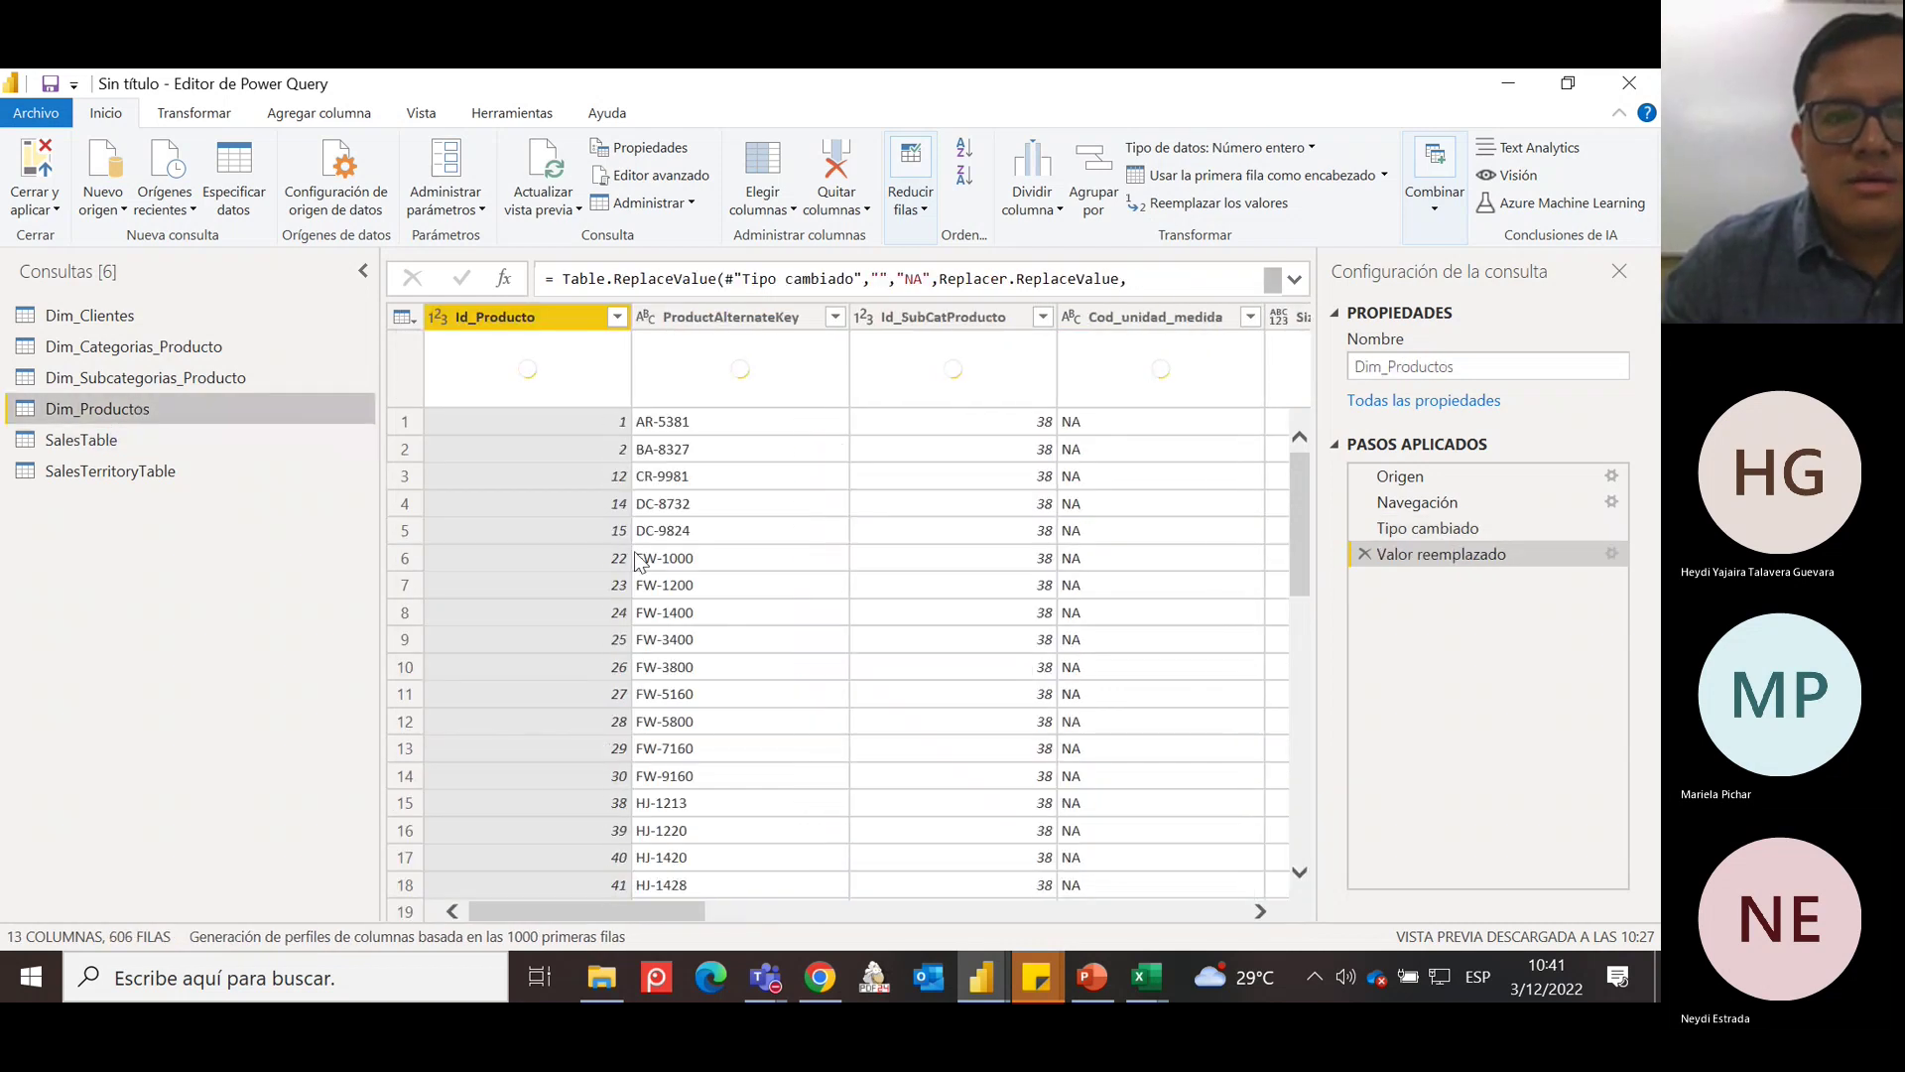
pyautogui.moveTo(665, 909); pyautogui.dragTo(804, 917)
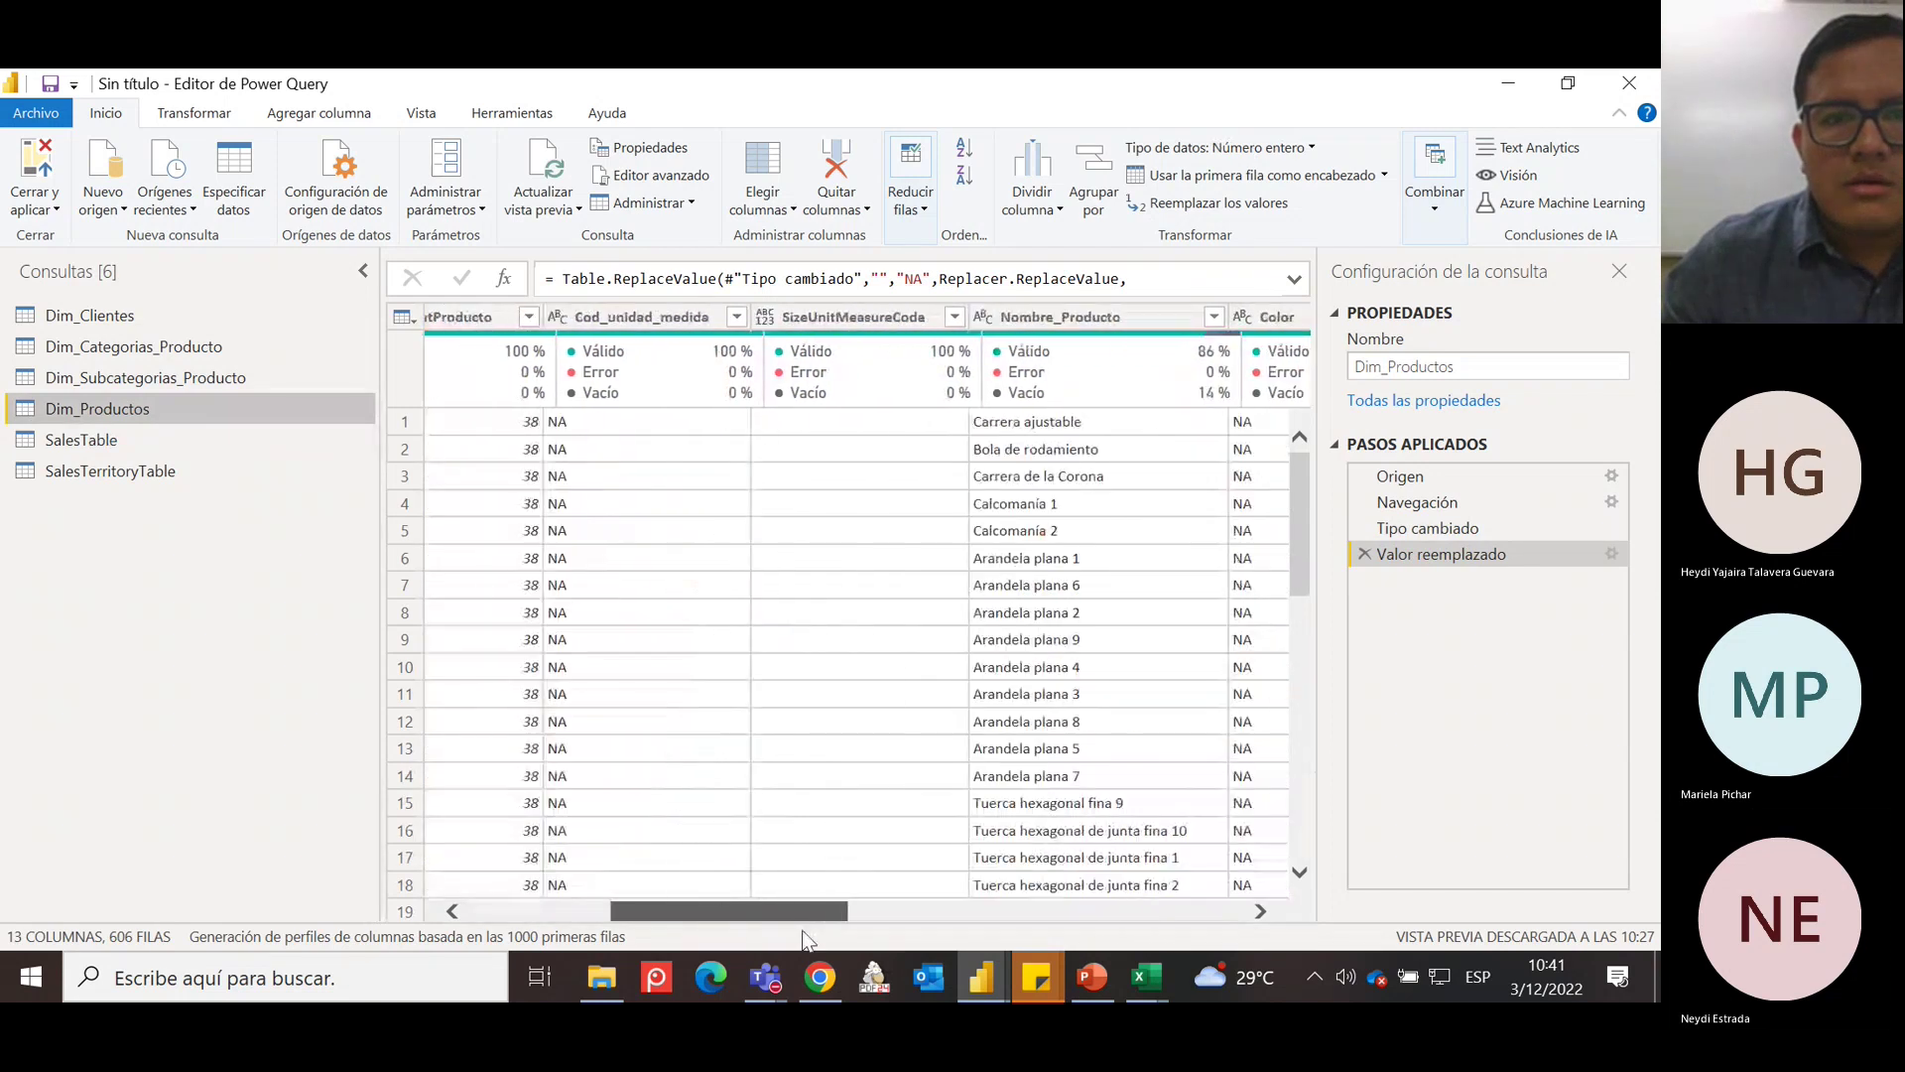
pyautogui.click(635, 317)
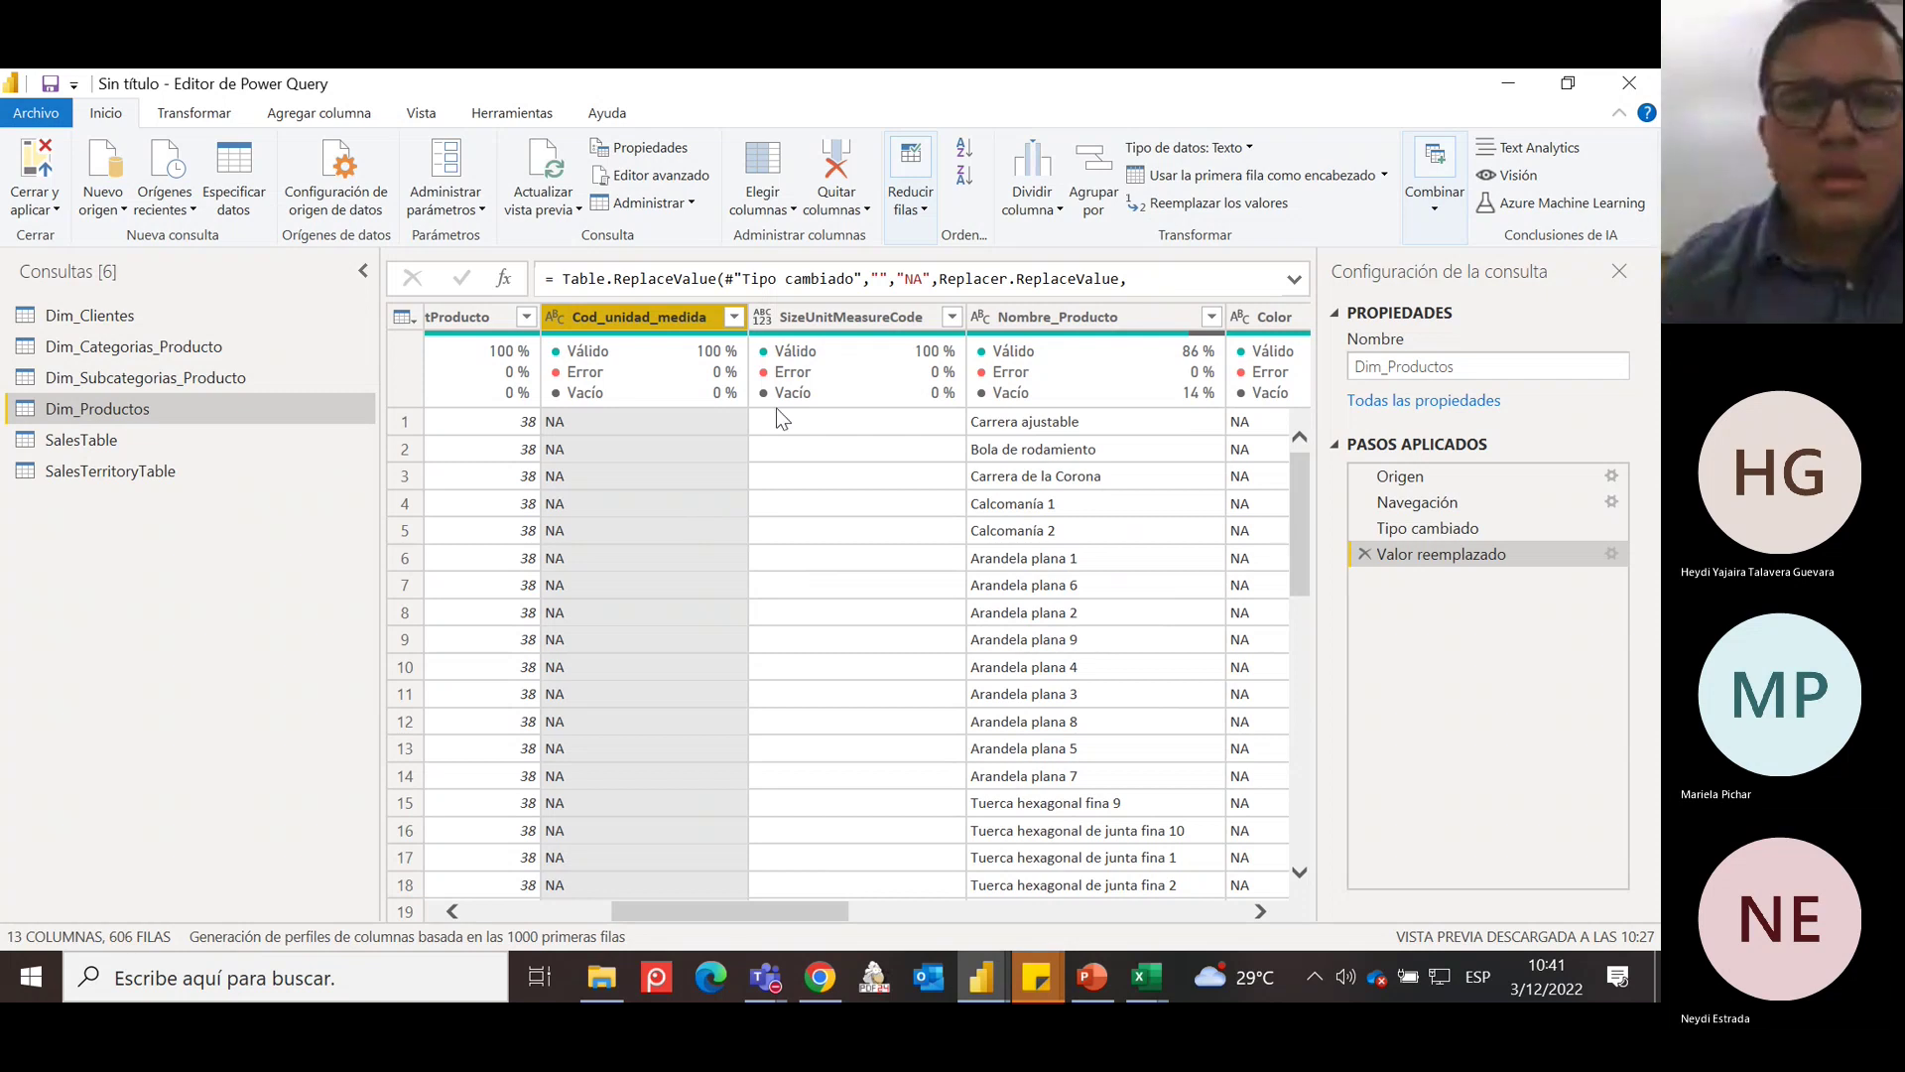
# Change the data type of the SizeUnitMeasureCode column in Dim_Productos to text.
pyautogui.click(850, 320)
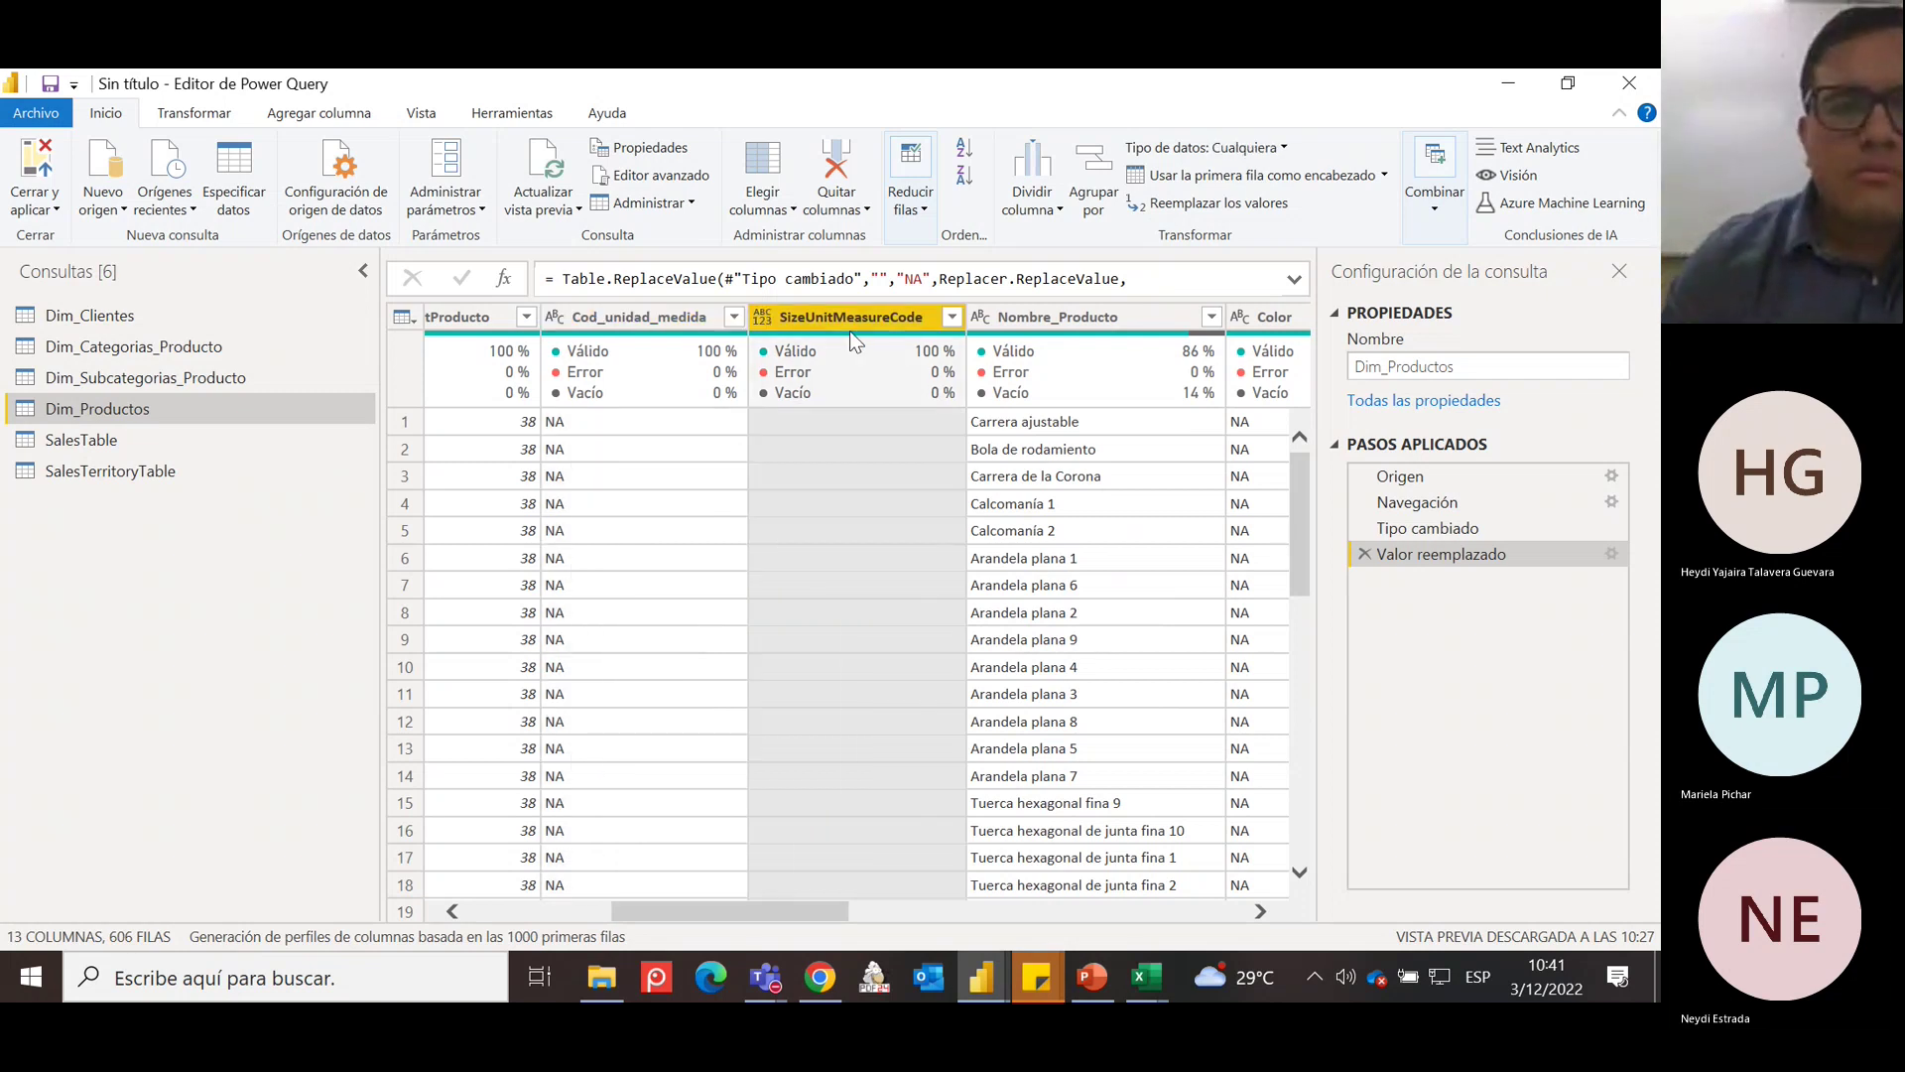
pyautogui.click(766, 319)
pyautogui.click(844, 587)
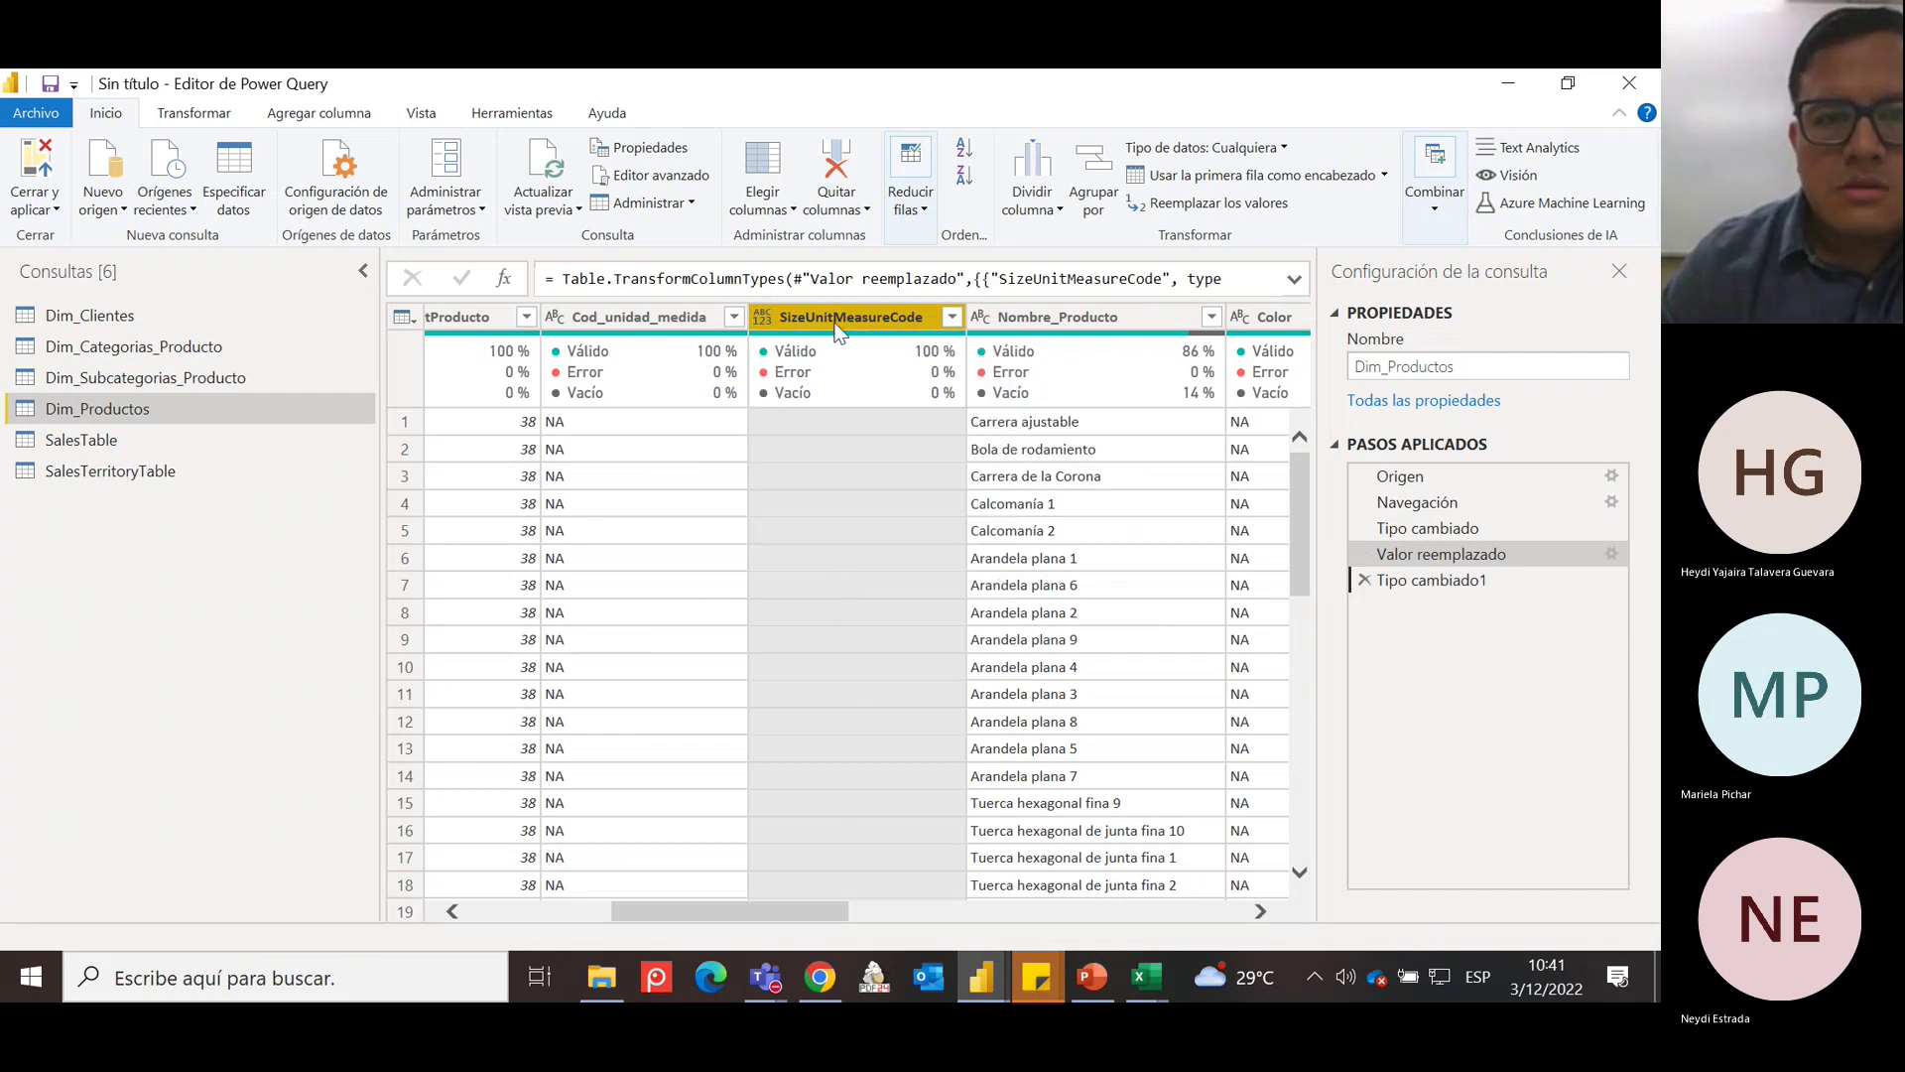
# Replace the empty values with NA in the SizeUnitMeasureCode column.
pyautogui.rightClick(851, 319)
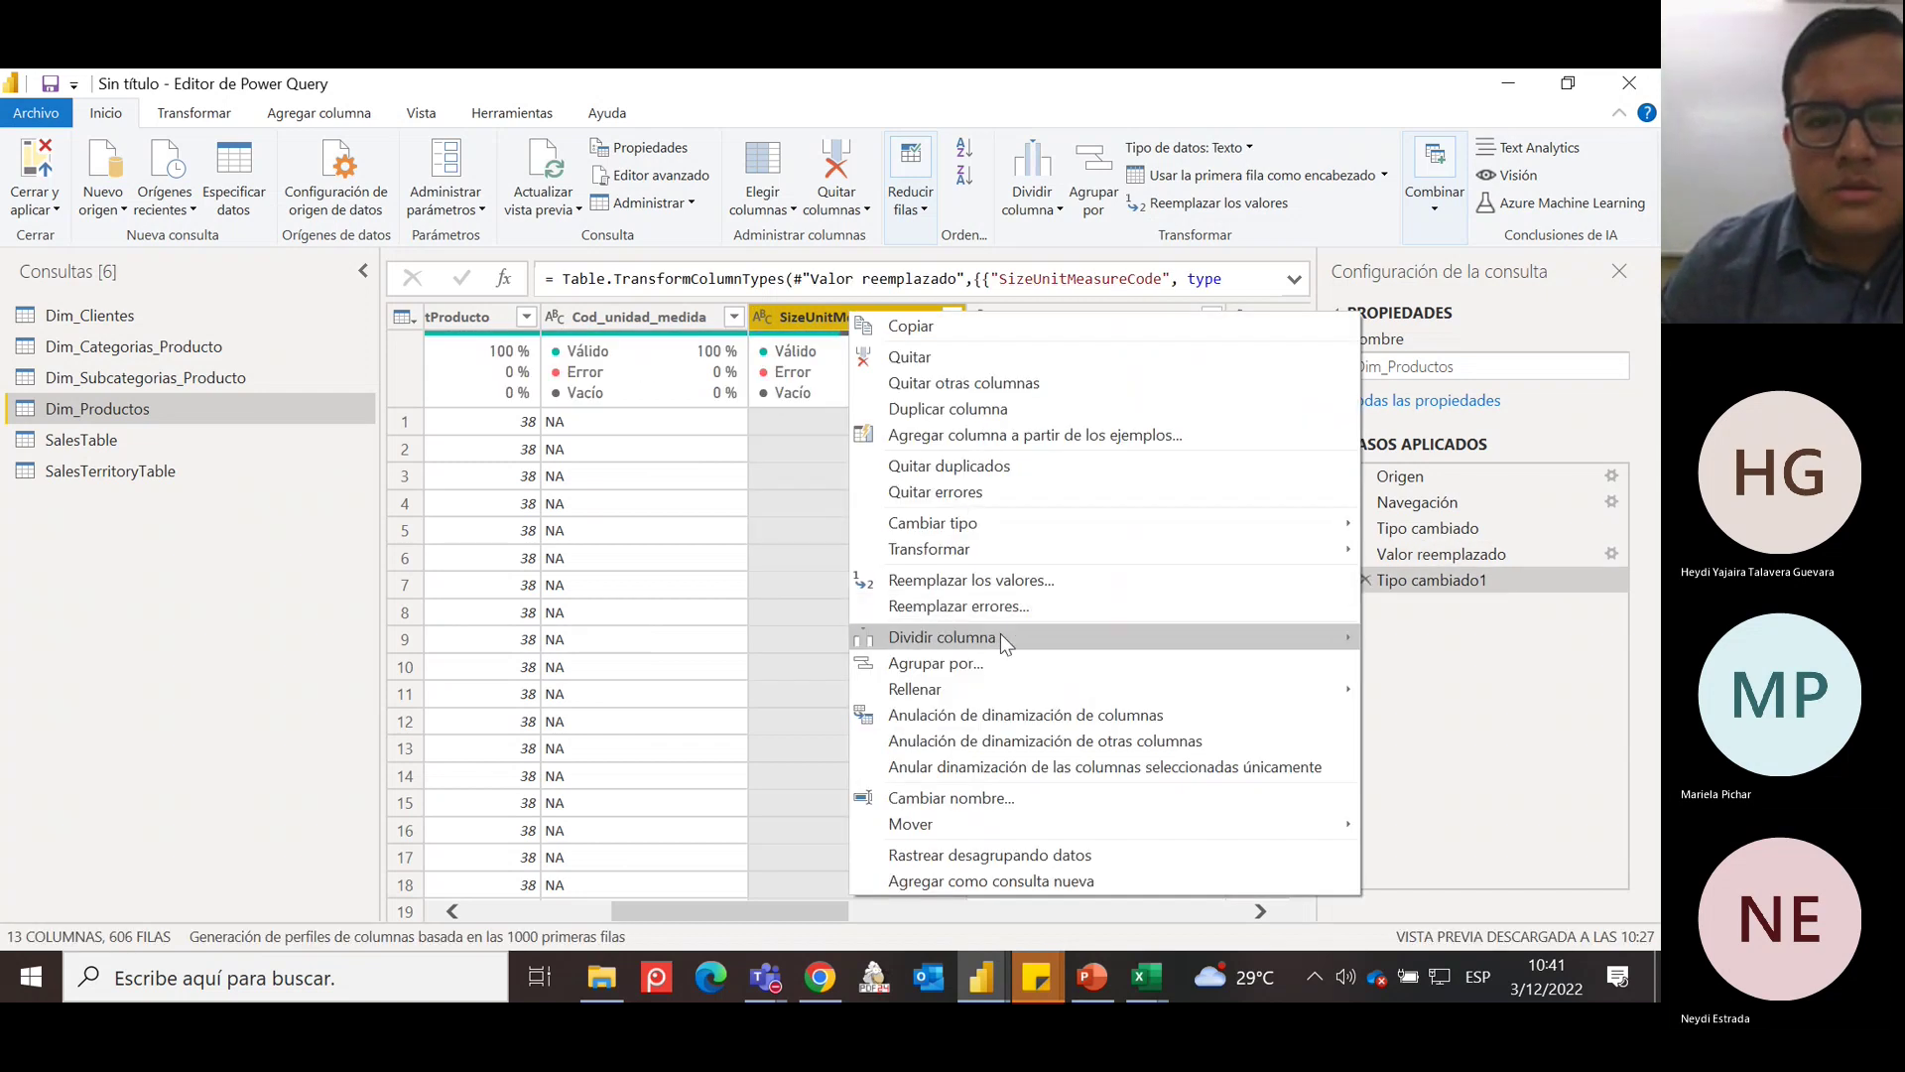
pyautogui.moveTo(1000, 639)
pyautogui.click(1012, 581)
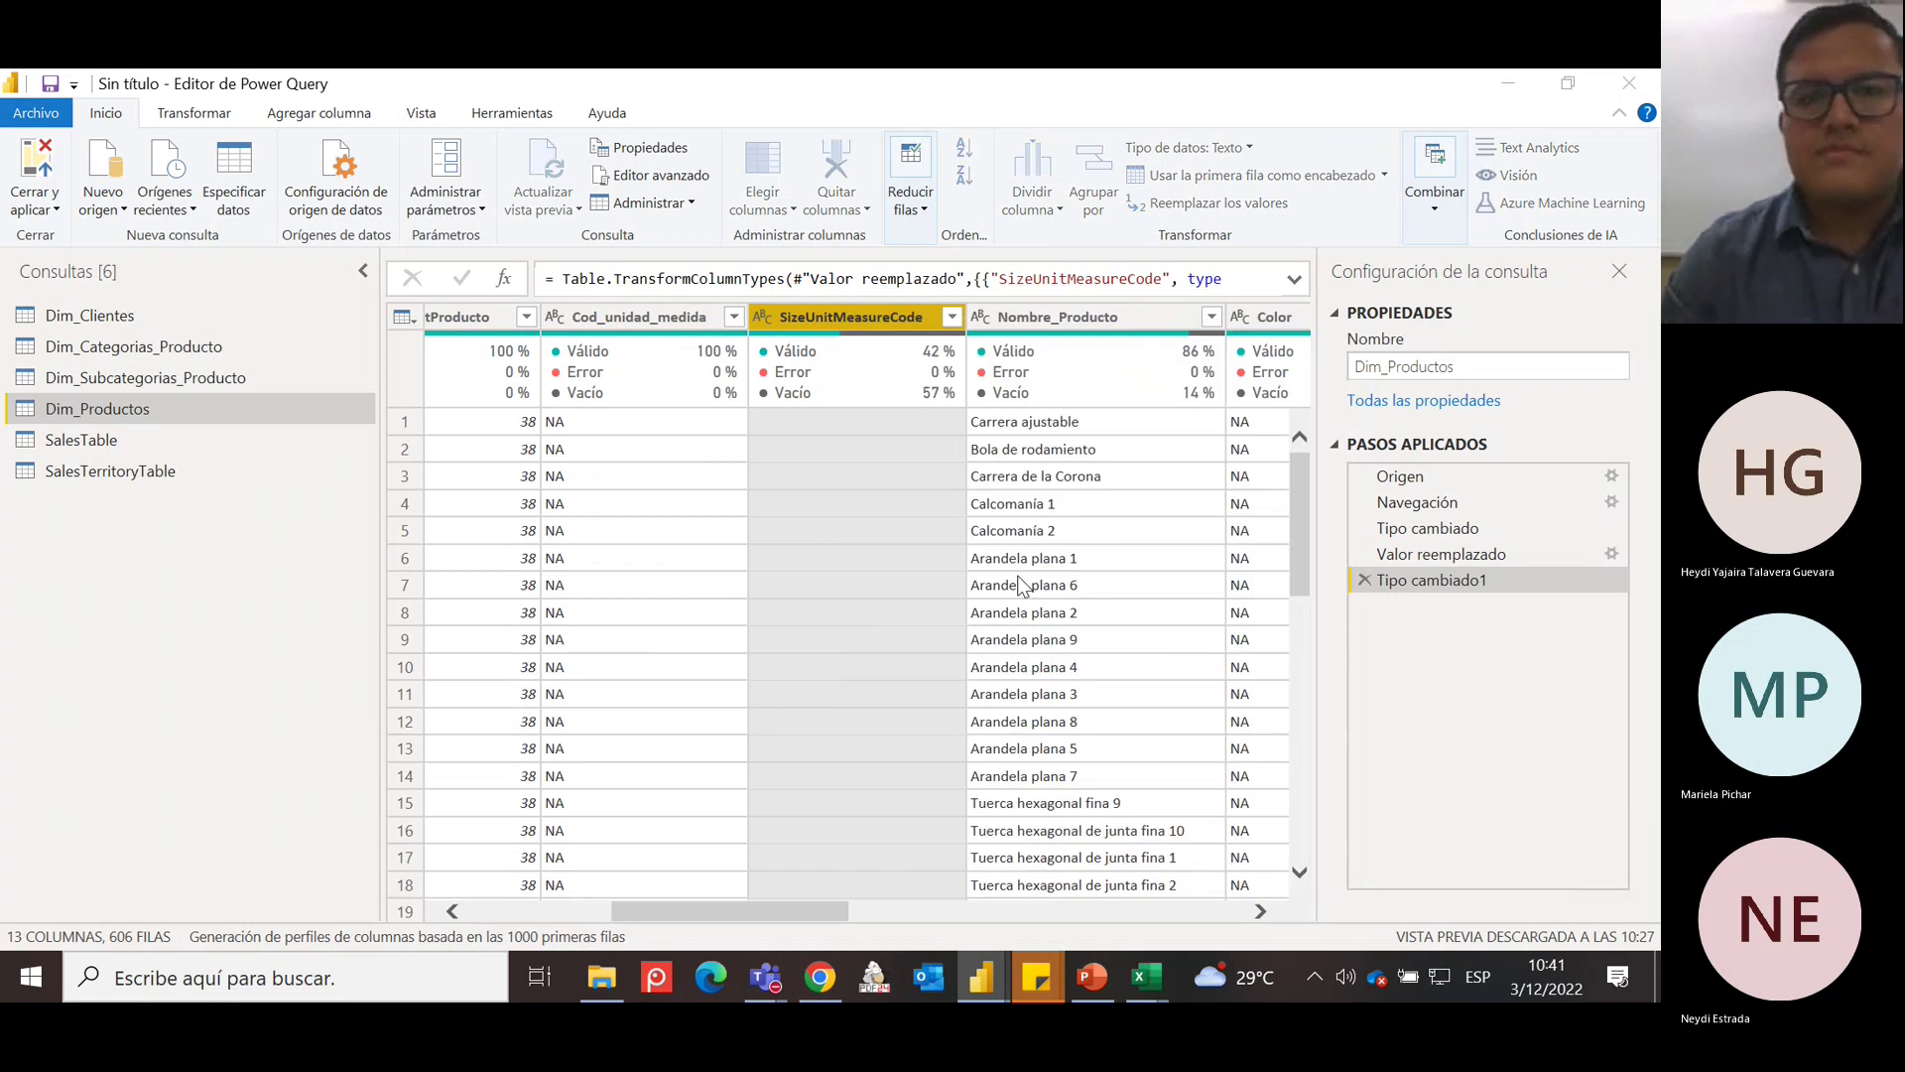
pyautogui.click(544, 535)
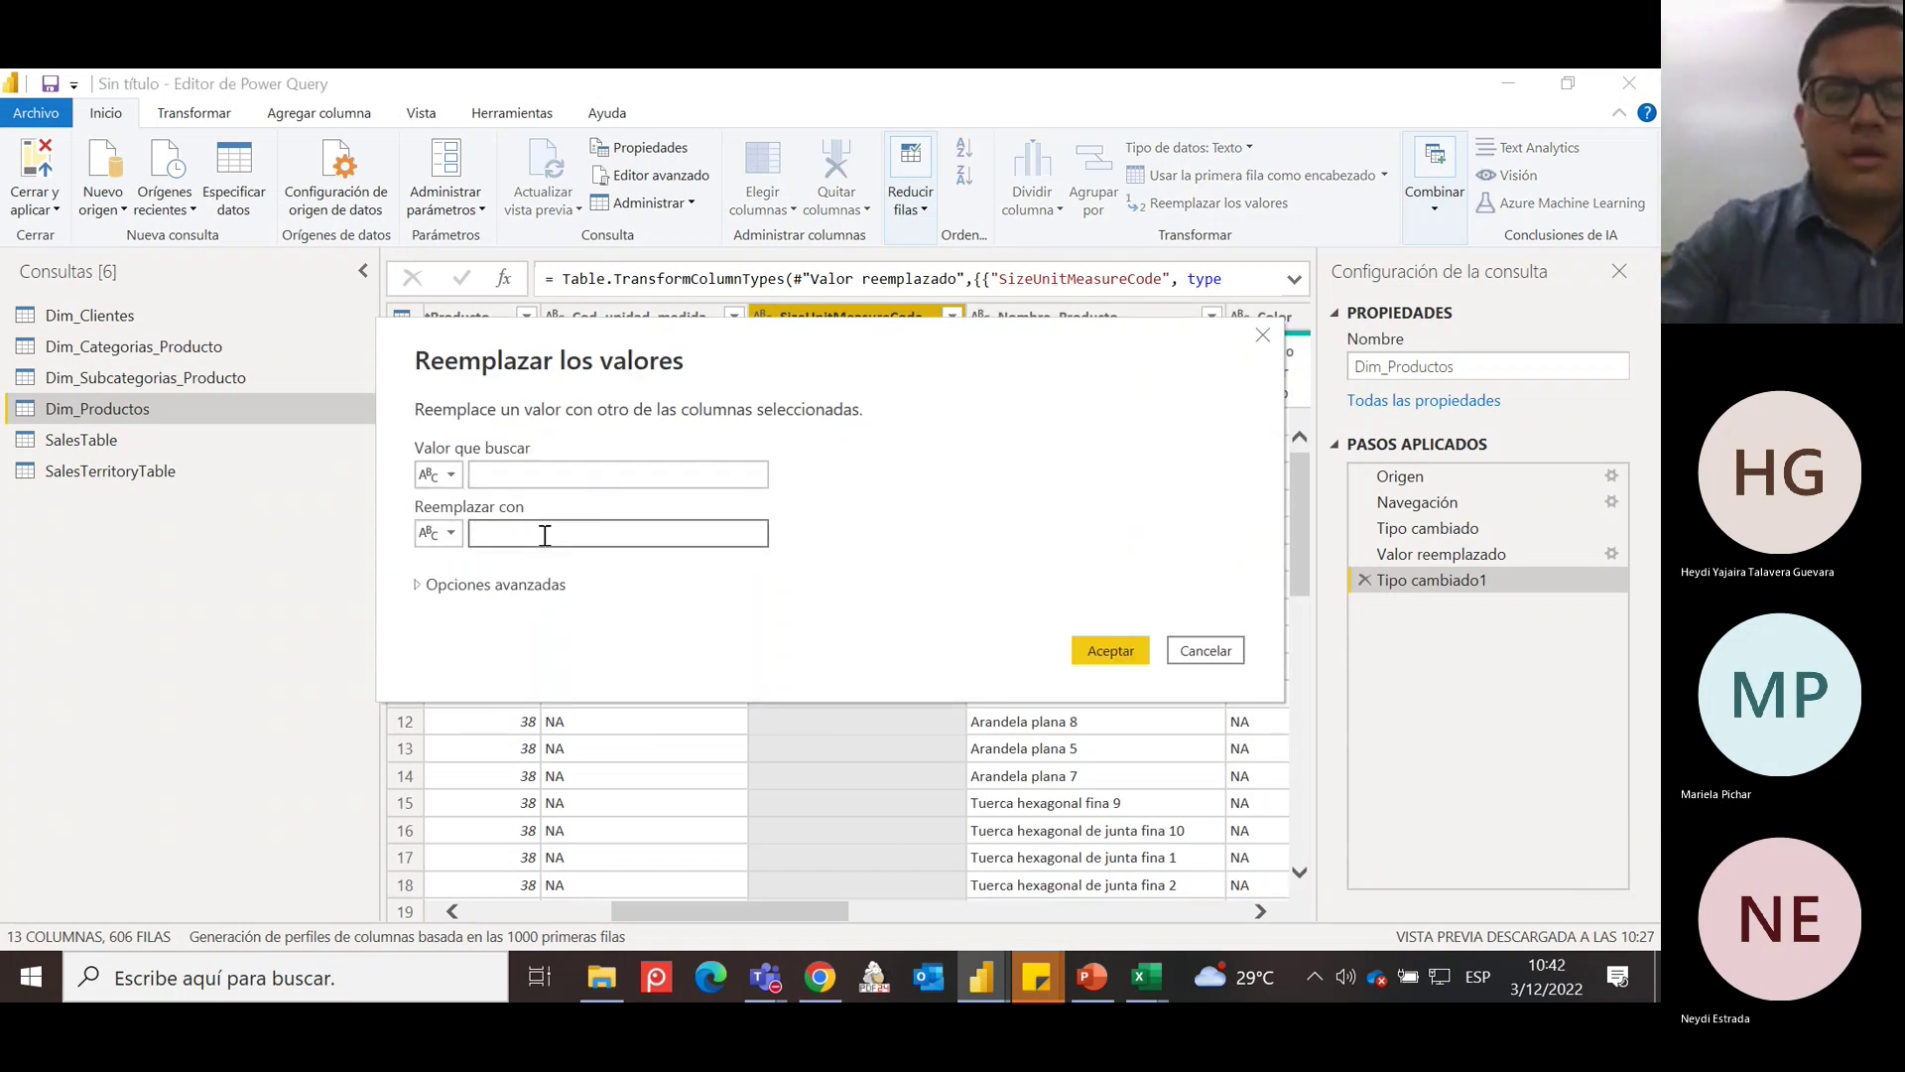
pyautogui.write('NA')
pyautogui.press('Return')
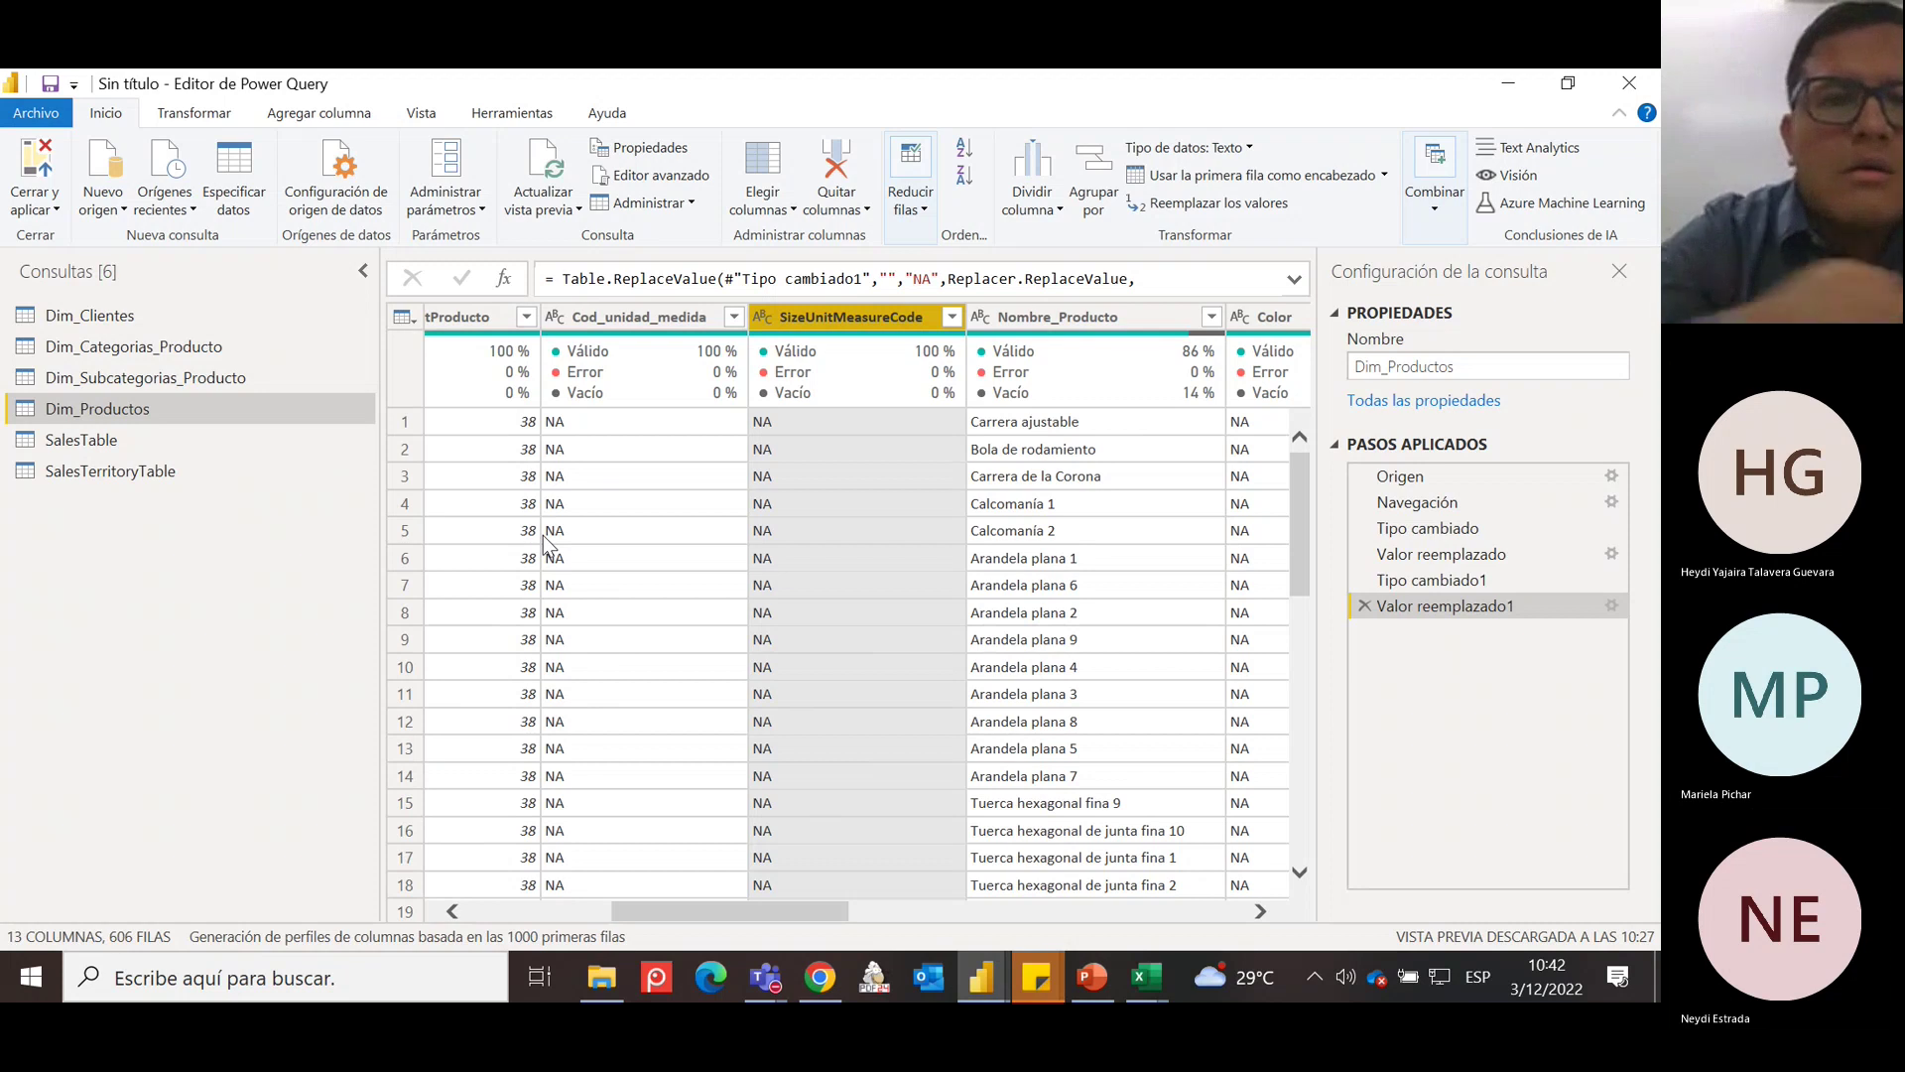
# Check the distinct values of the Cod_unidad_medida and SizeUnitMeasureCode columns.
pyautogui.click(733, 318)
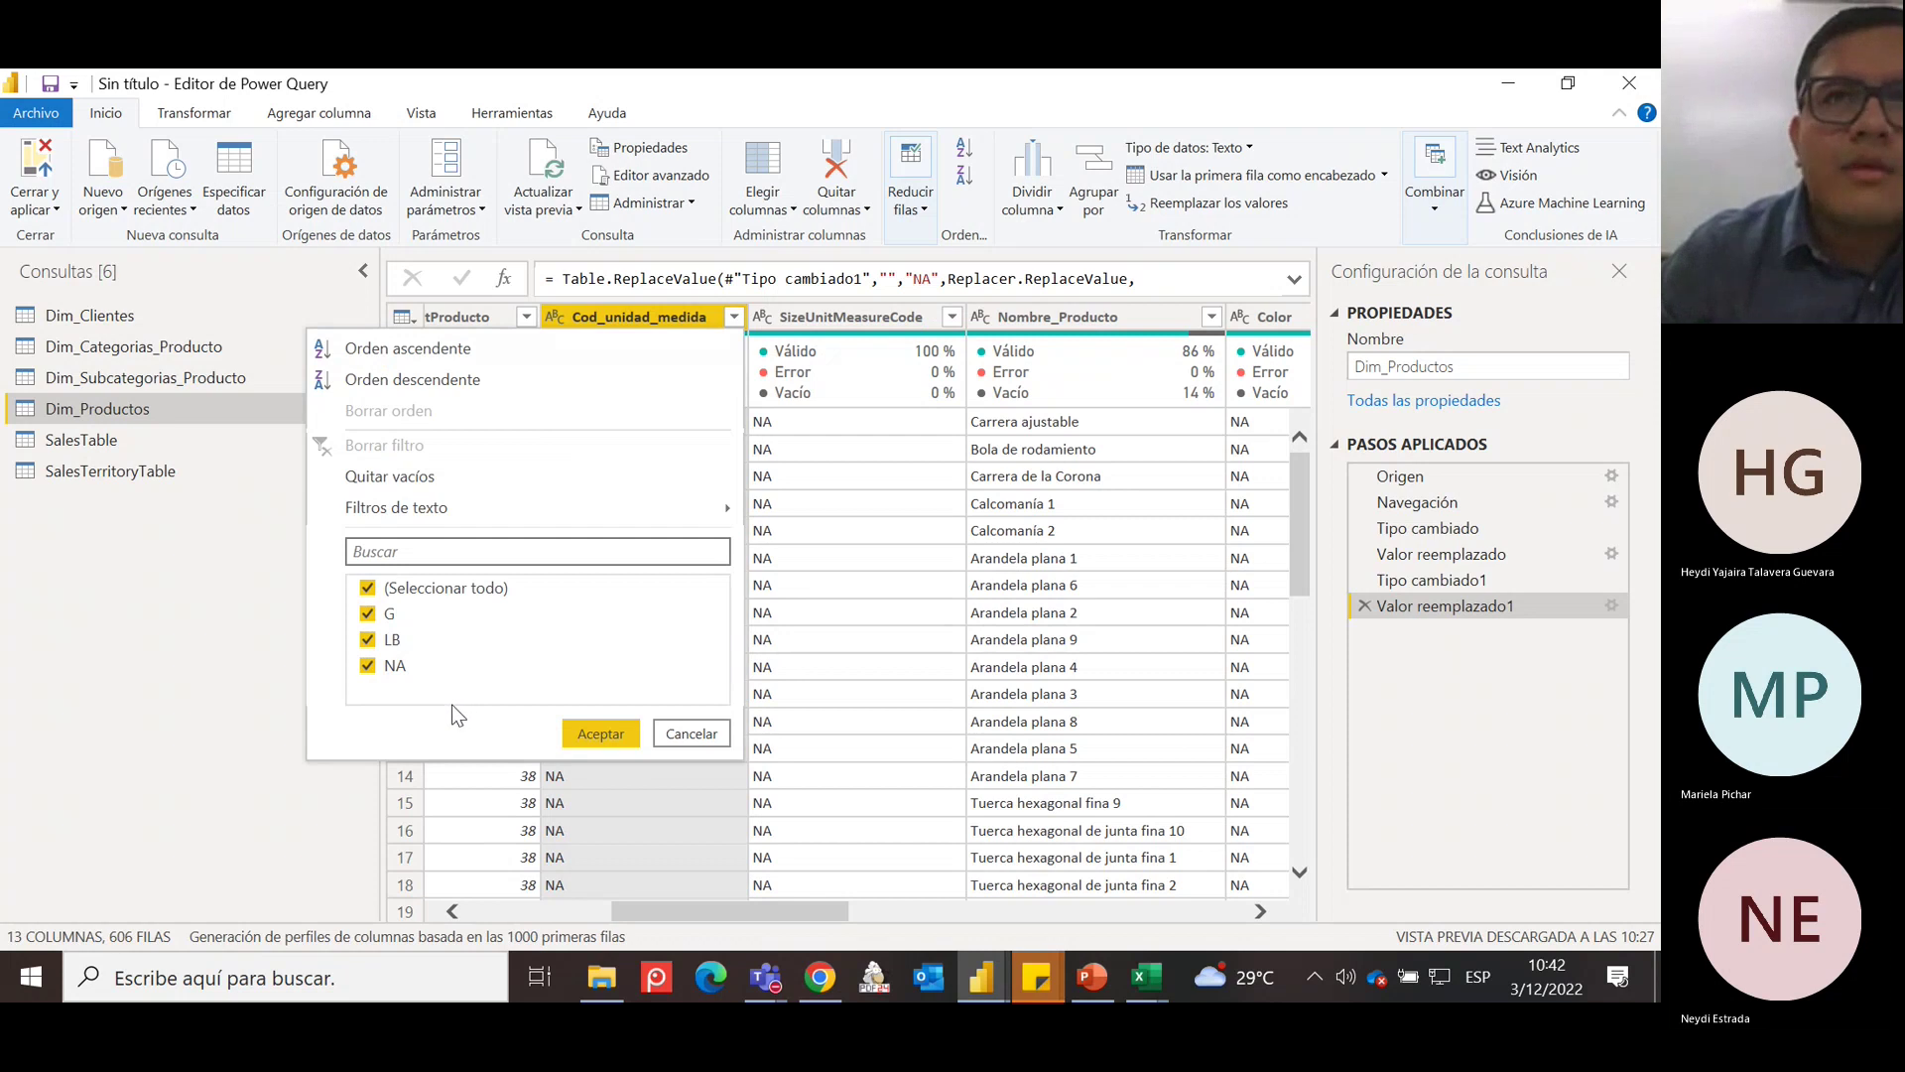
pyautogui.click(707, 737)
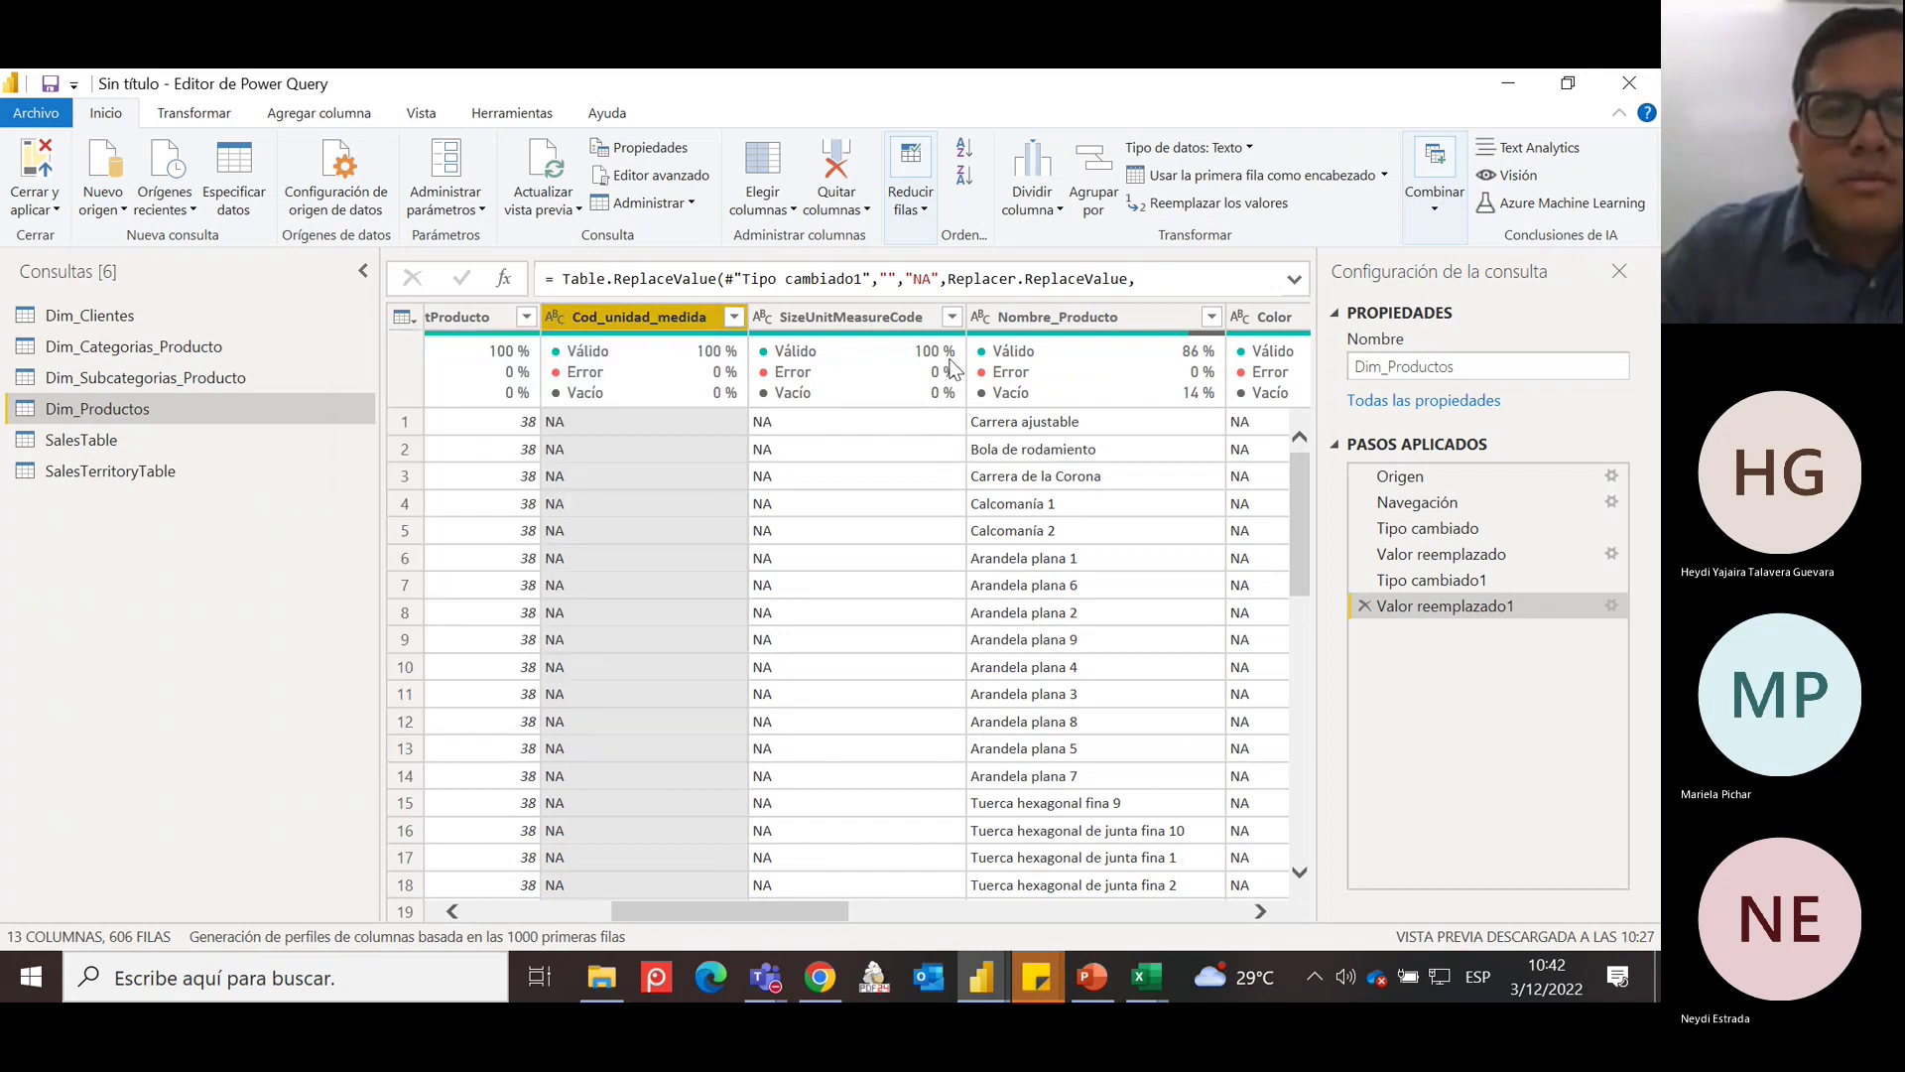
pyautogui.click(950, 318)
pyautogui.click(952, 319)
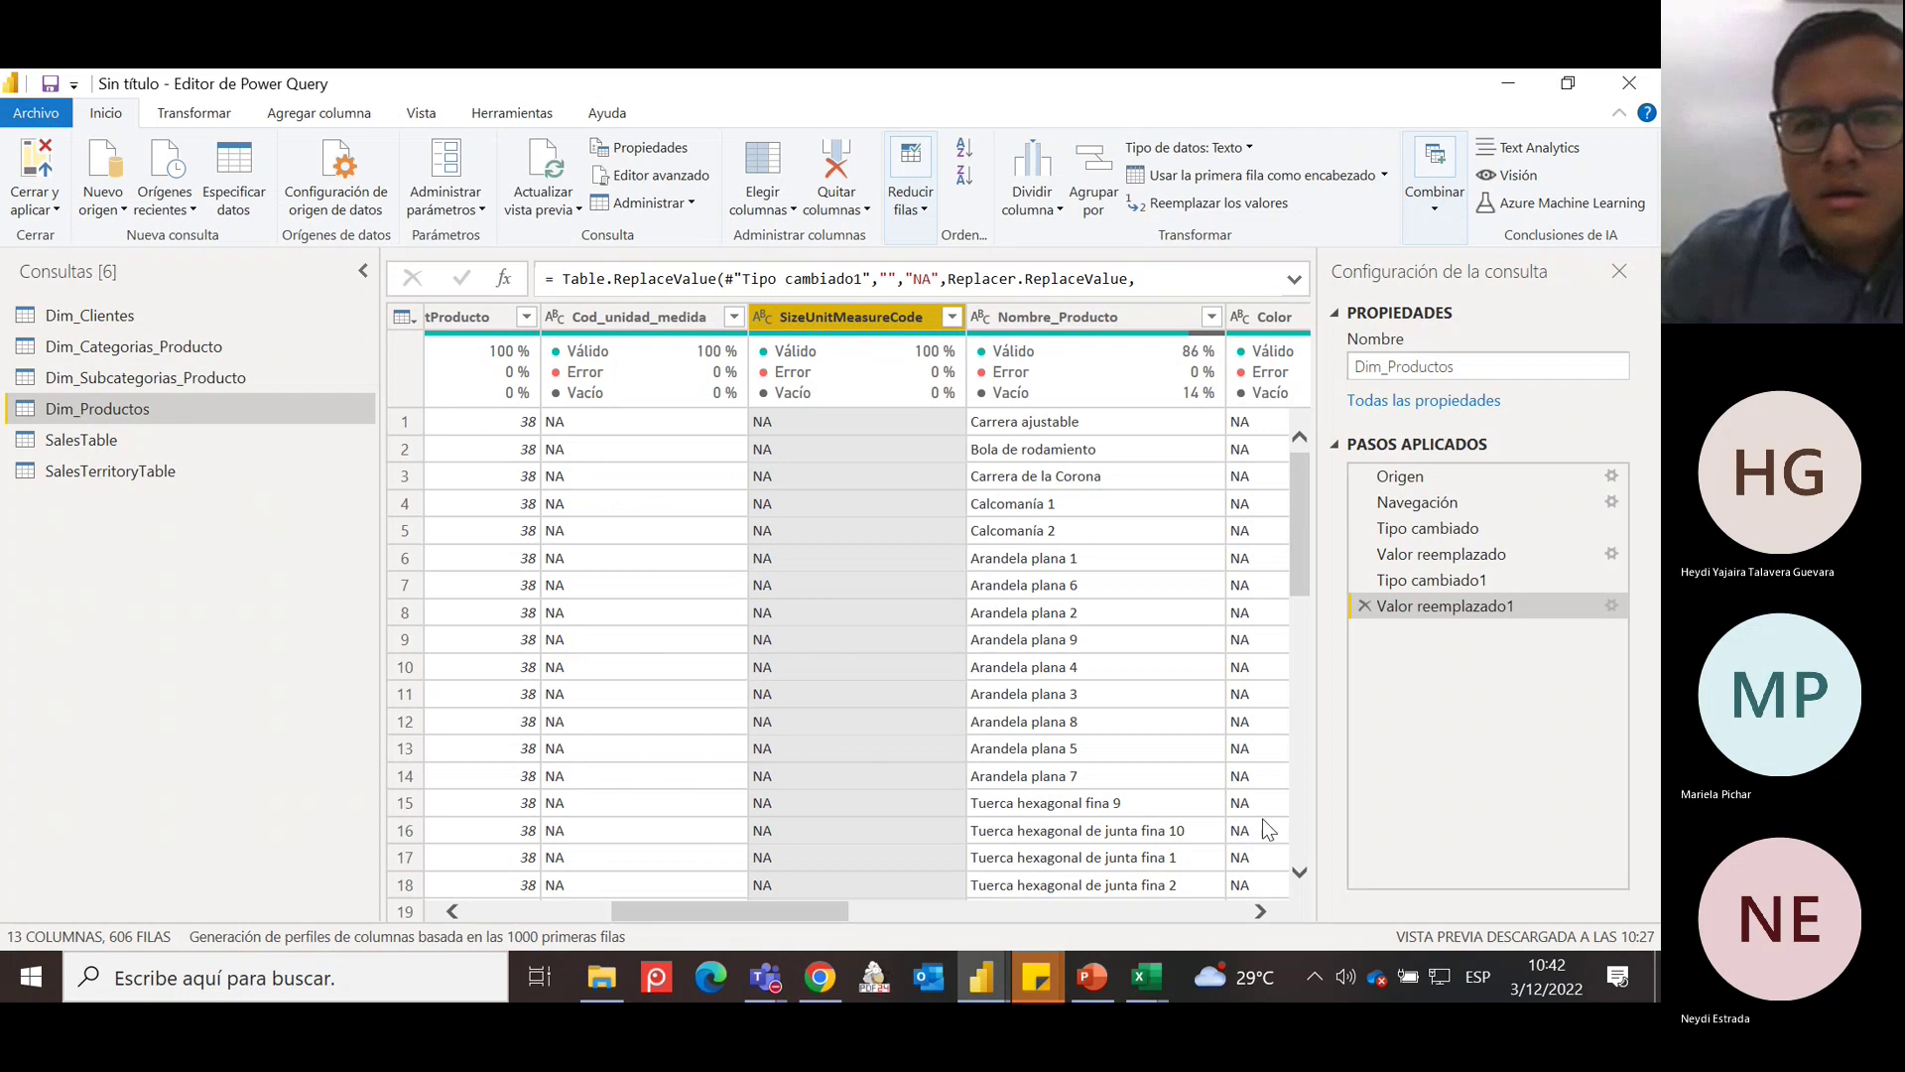
# Check the distinct values of the Nombre_Producto column for blank entries.
pyautogui.click(1260, 911)
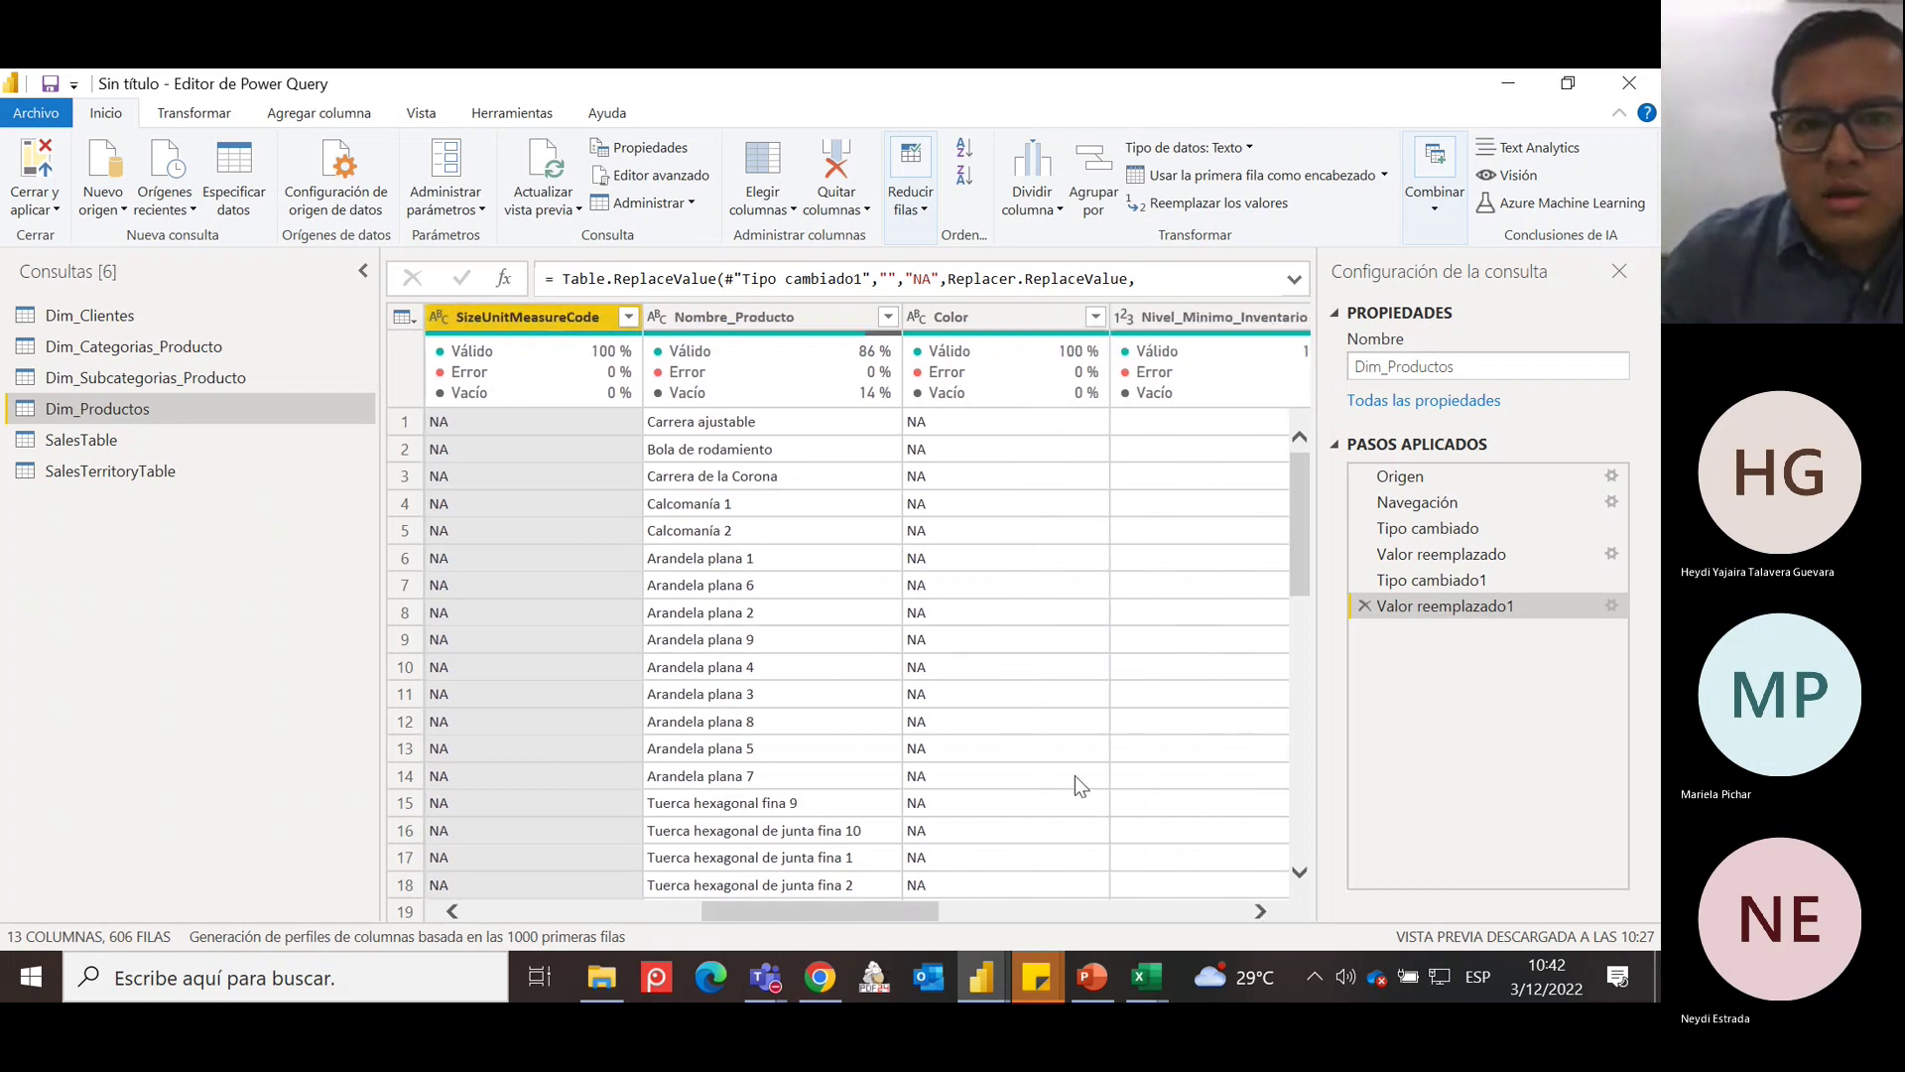
pyautogui.click(1260, 911)
pyautogui.click(782, 316)
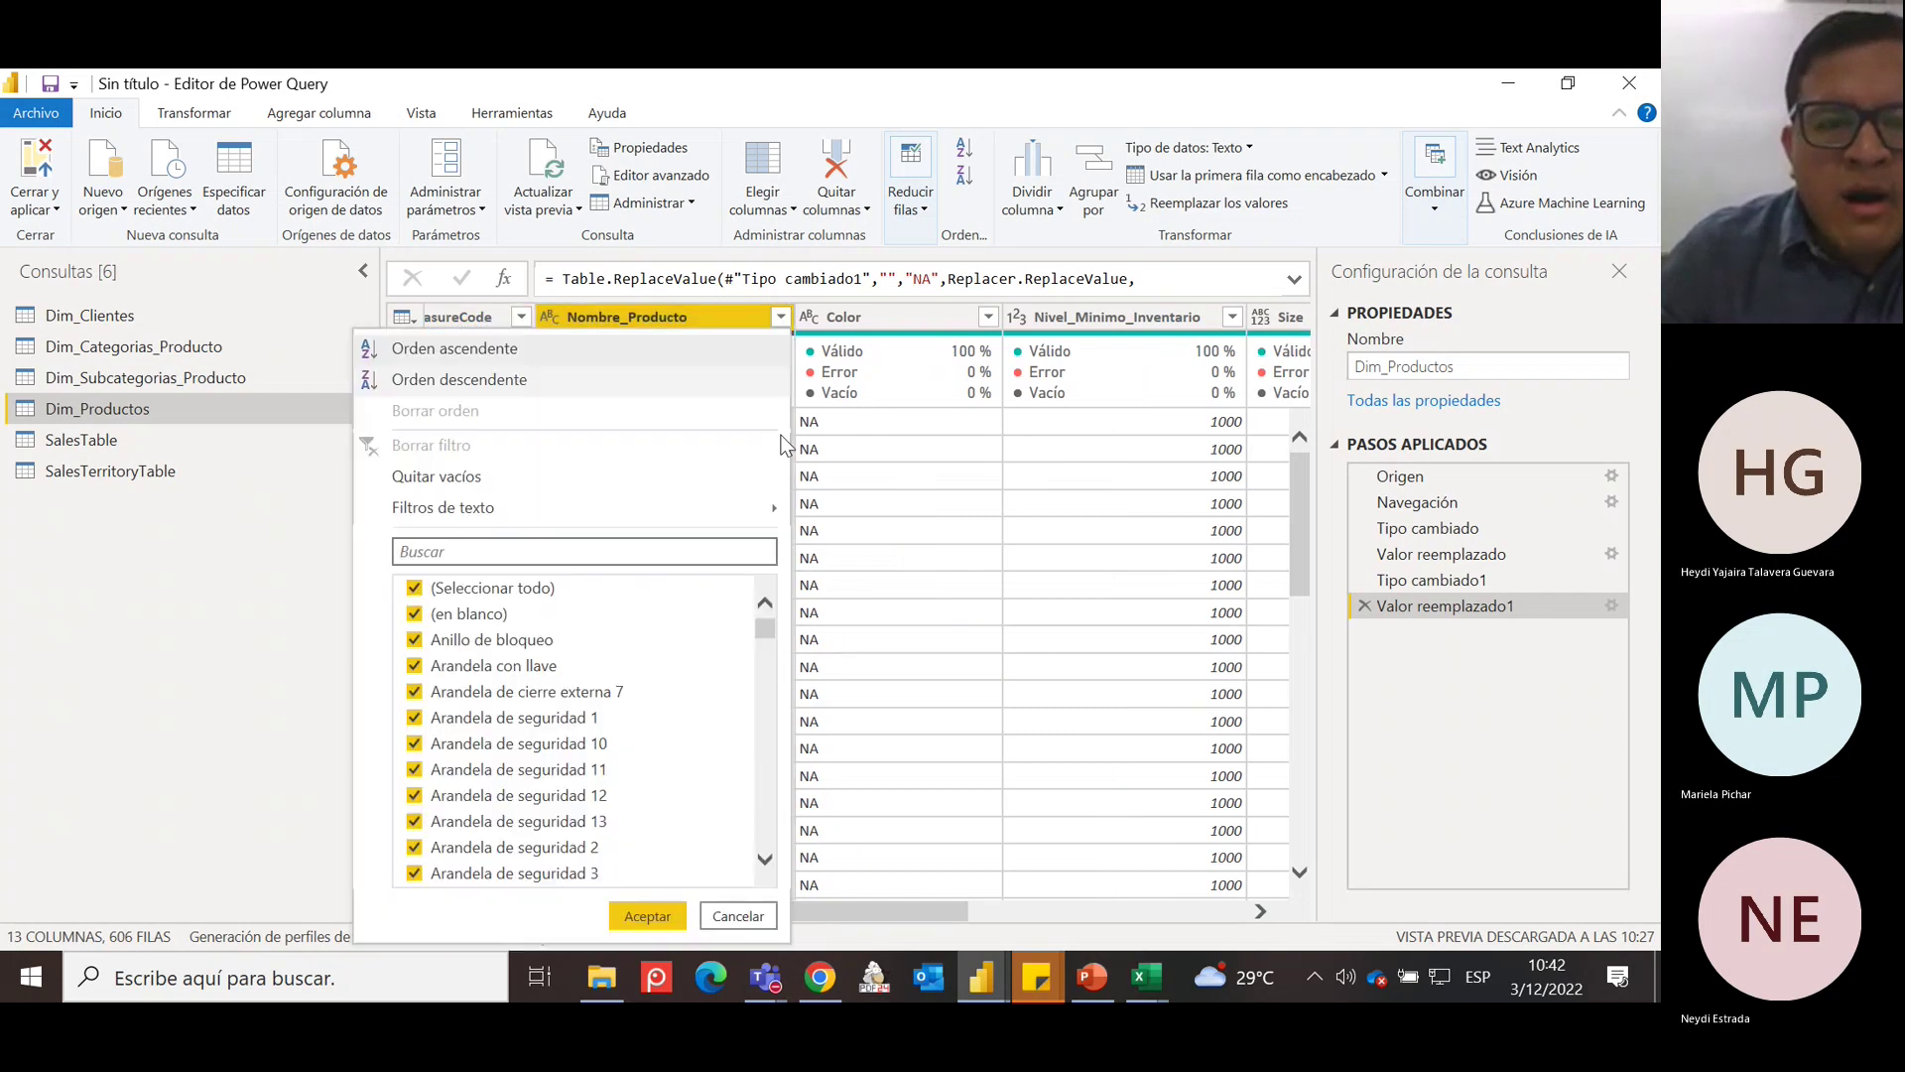
pyautogui.click(709, 317)
pyautogui.rightClick(709, 314)
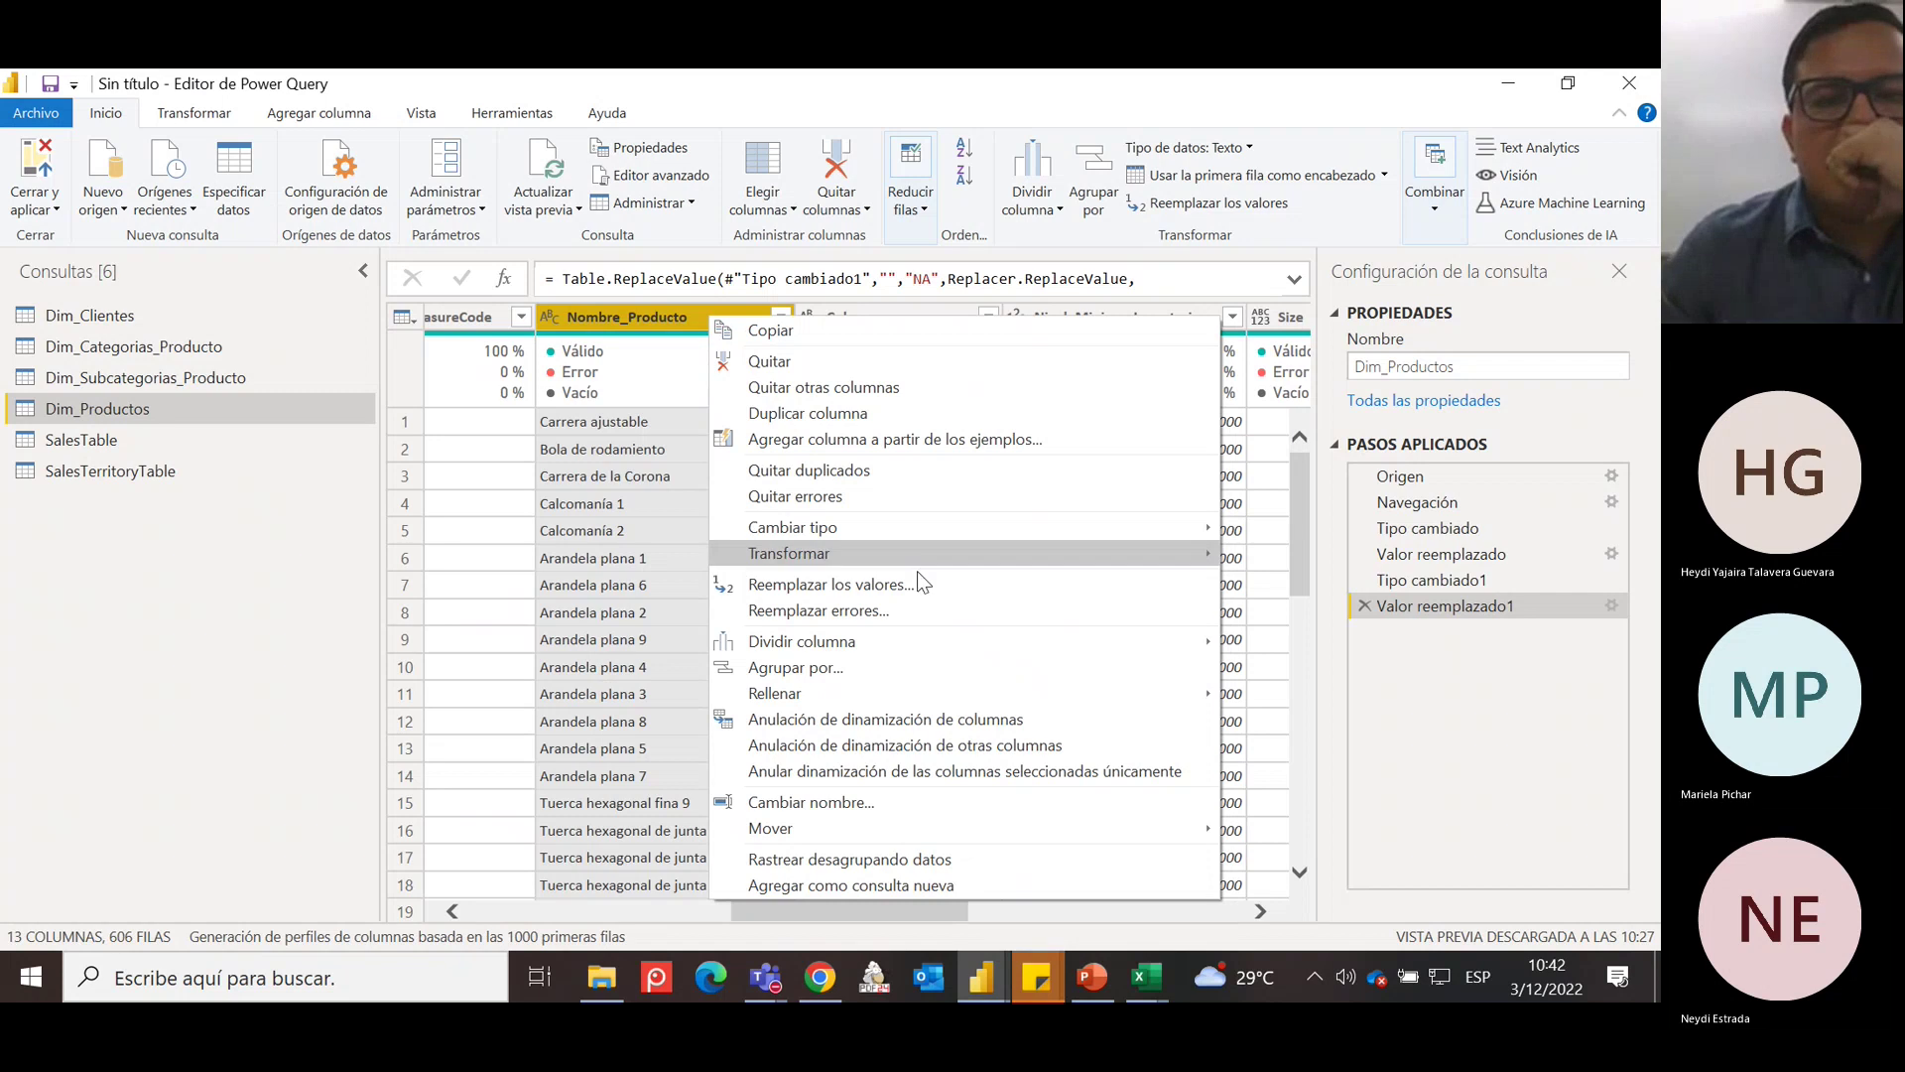
pyautogui.click(911, 600)
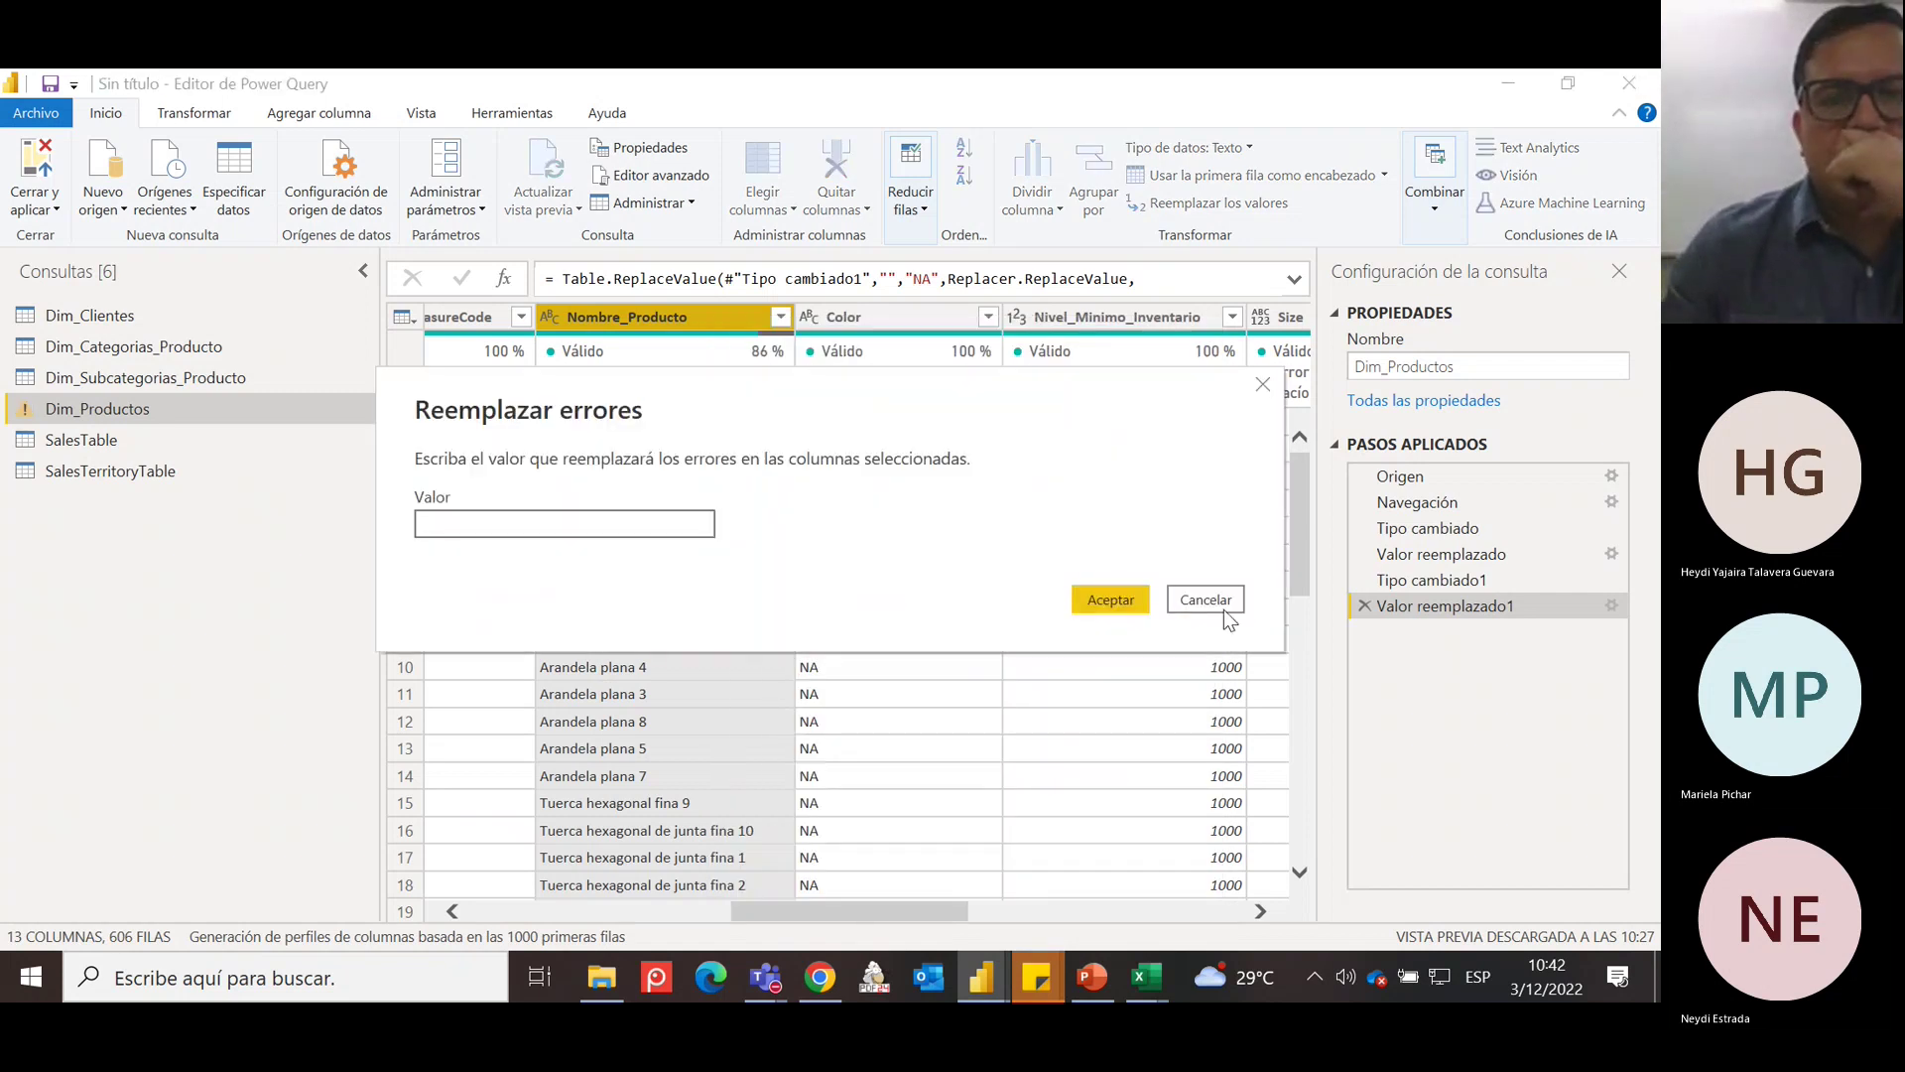
pyautogui.click(1223, 609)
# Replace the empty values with NA in the Nombre_Producto column.
pyautogui.rightClick(675, 325)
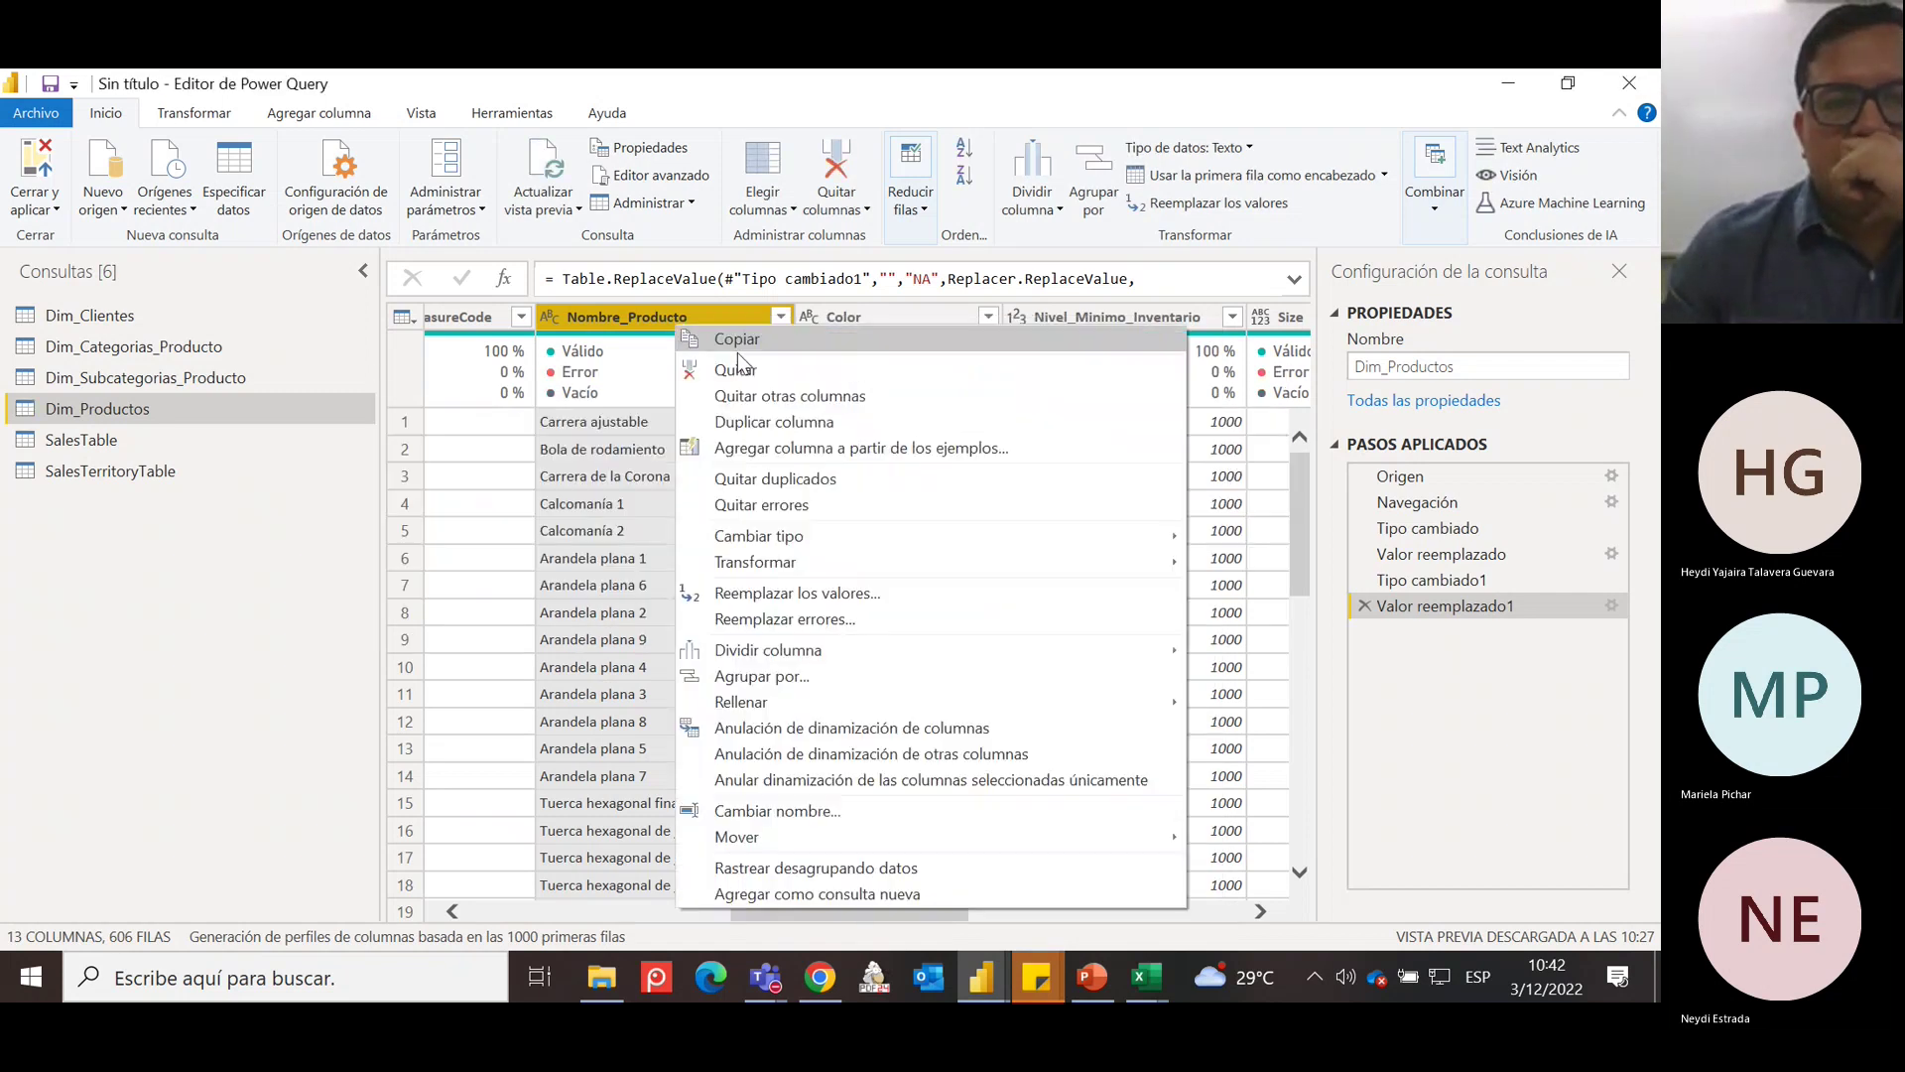
pyautogui.click(931, 593)
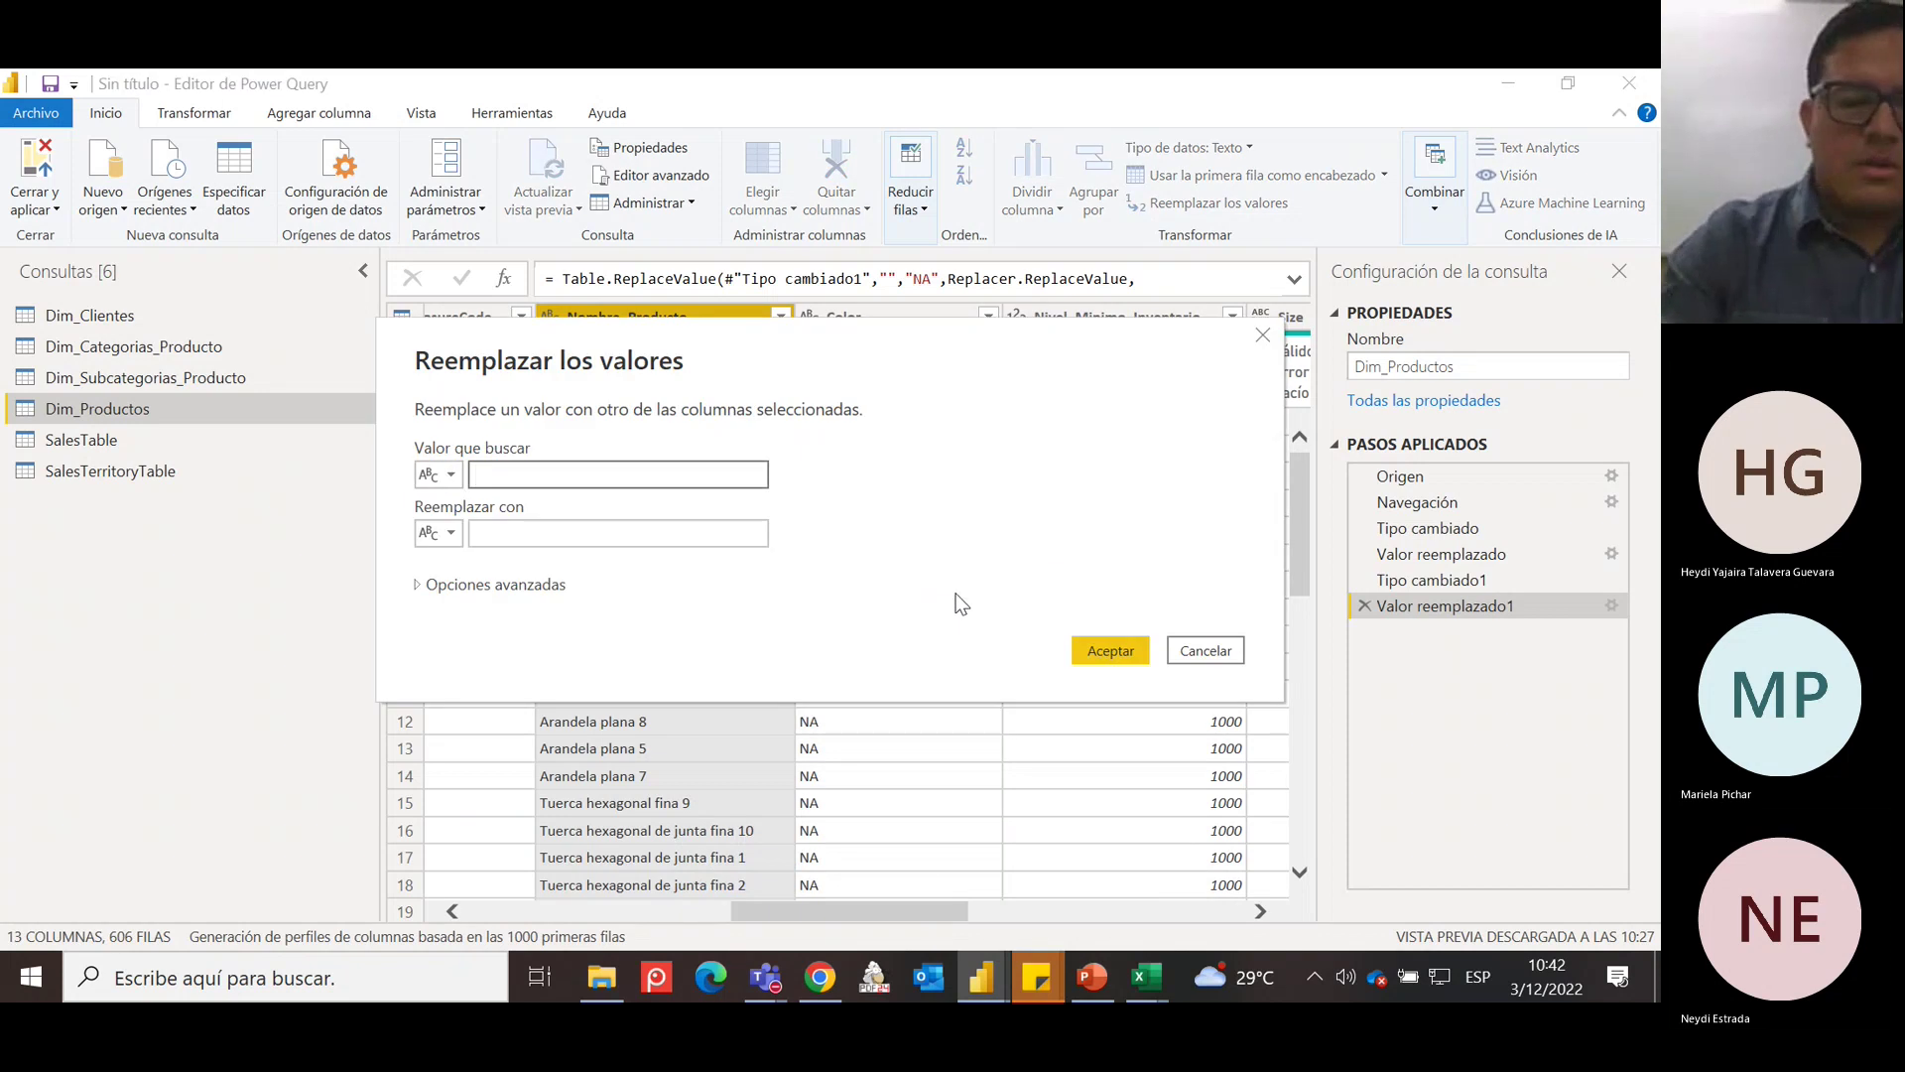
pyautogui.press('Tab')
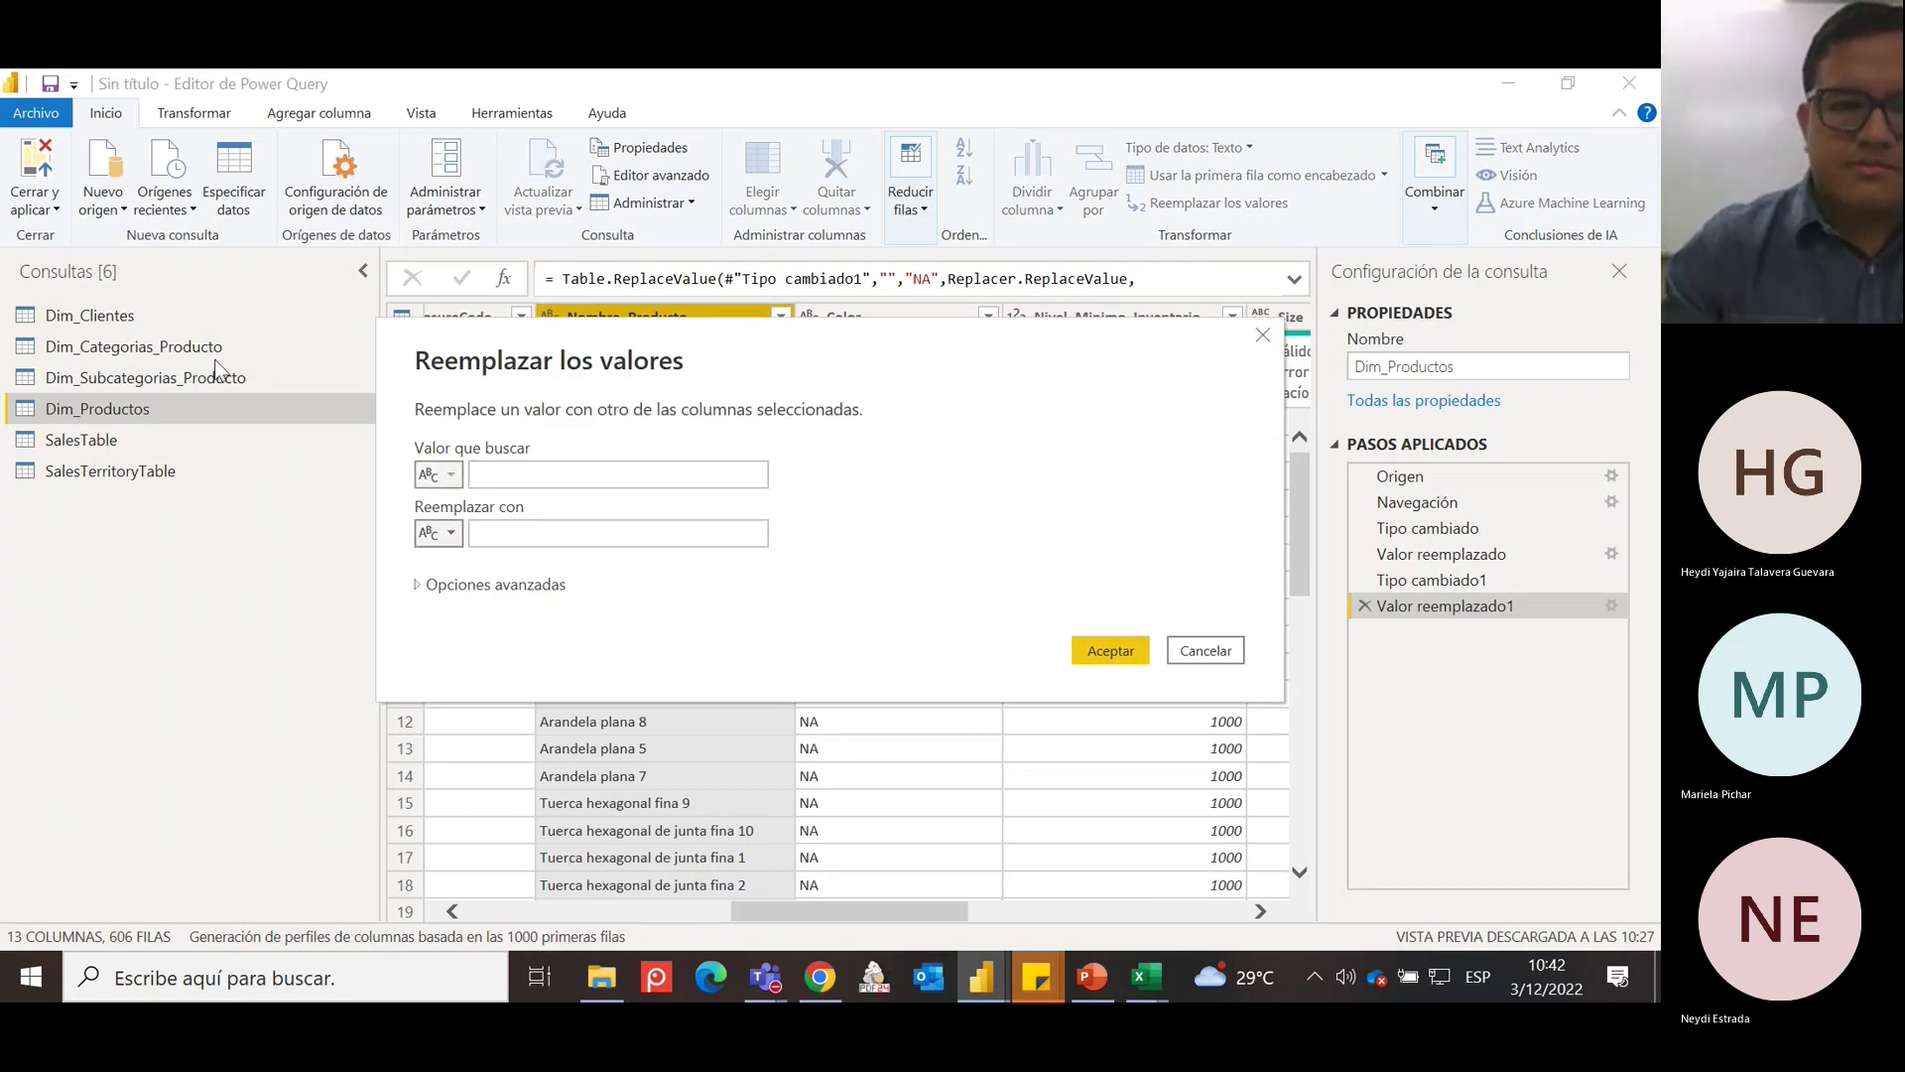
pyautogui.click(534, 533)
pyautogui.write('NA')
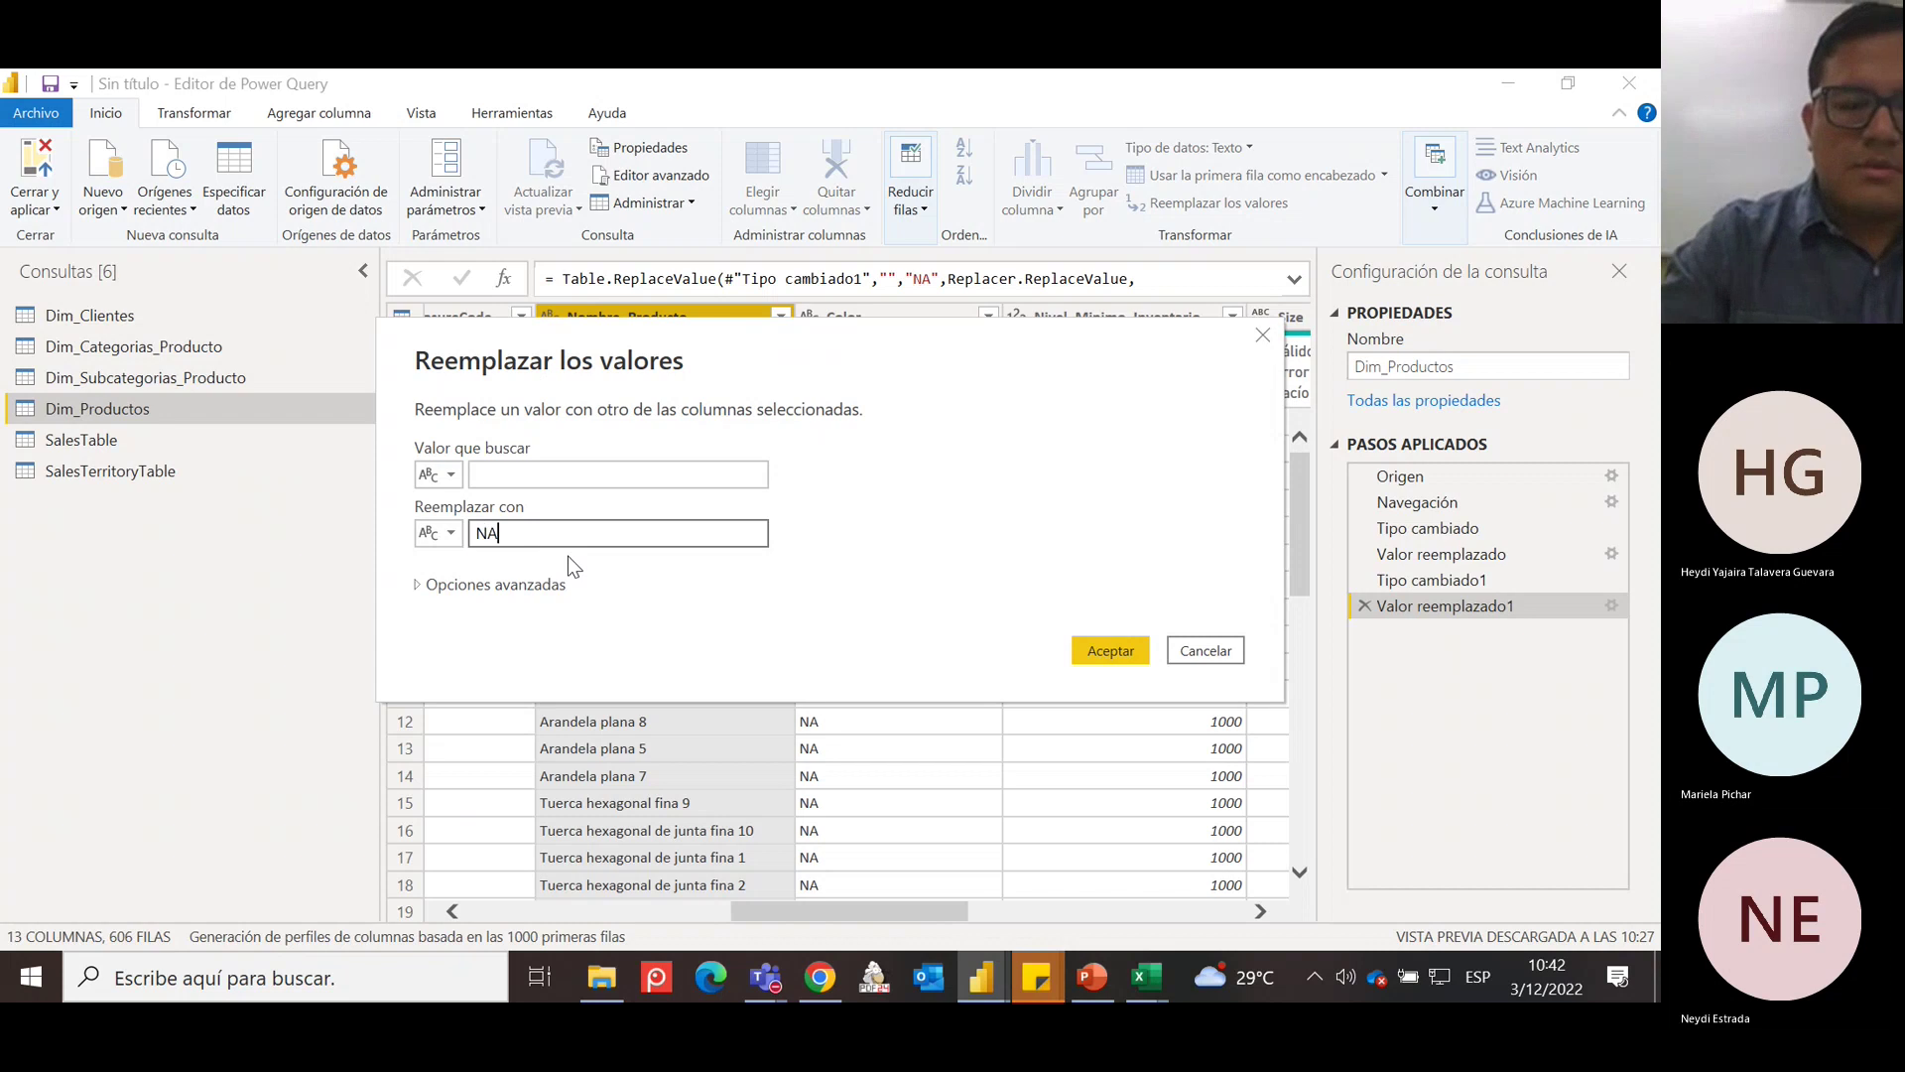
pyautogui.press('Return')
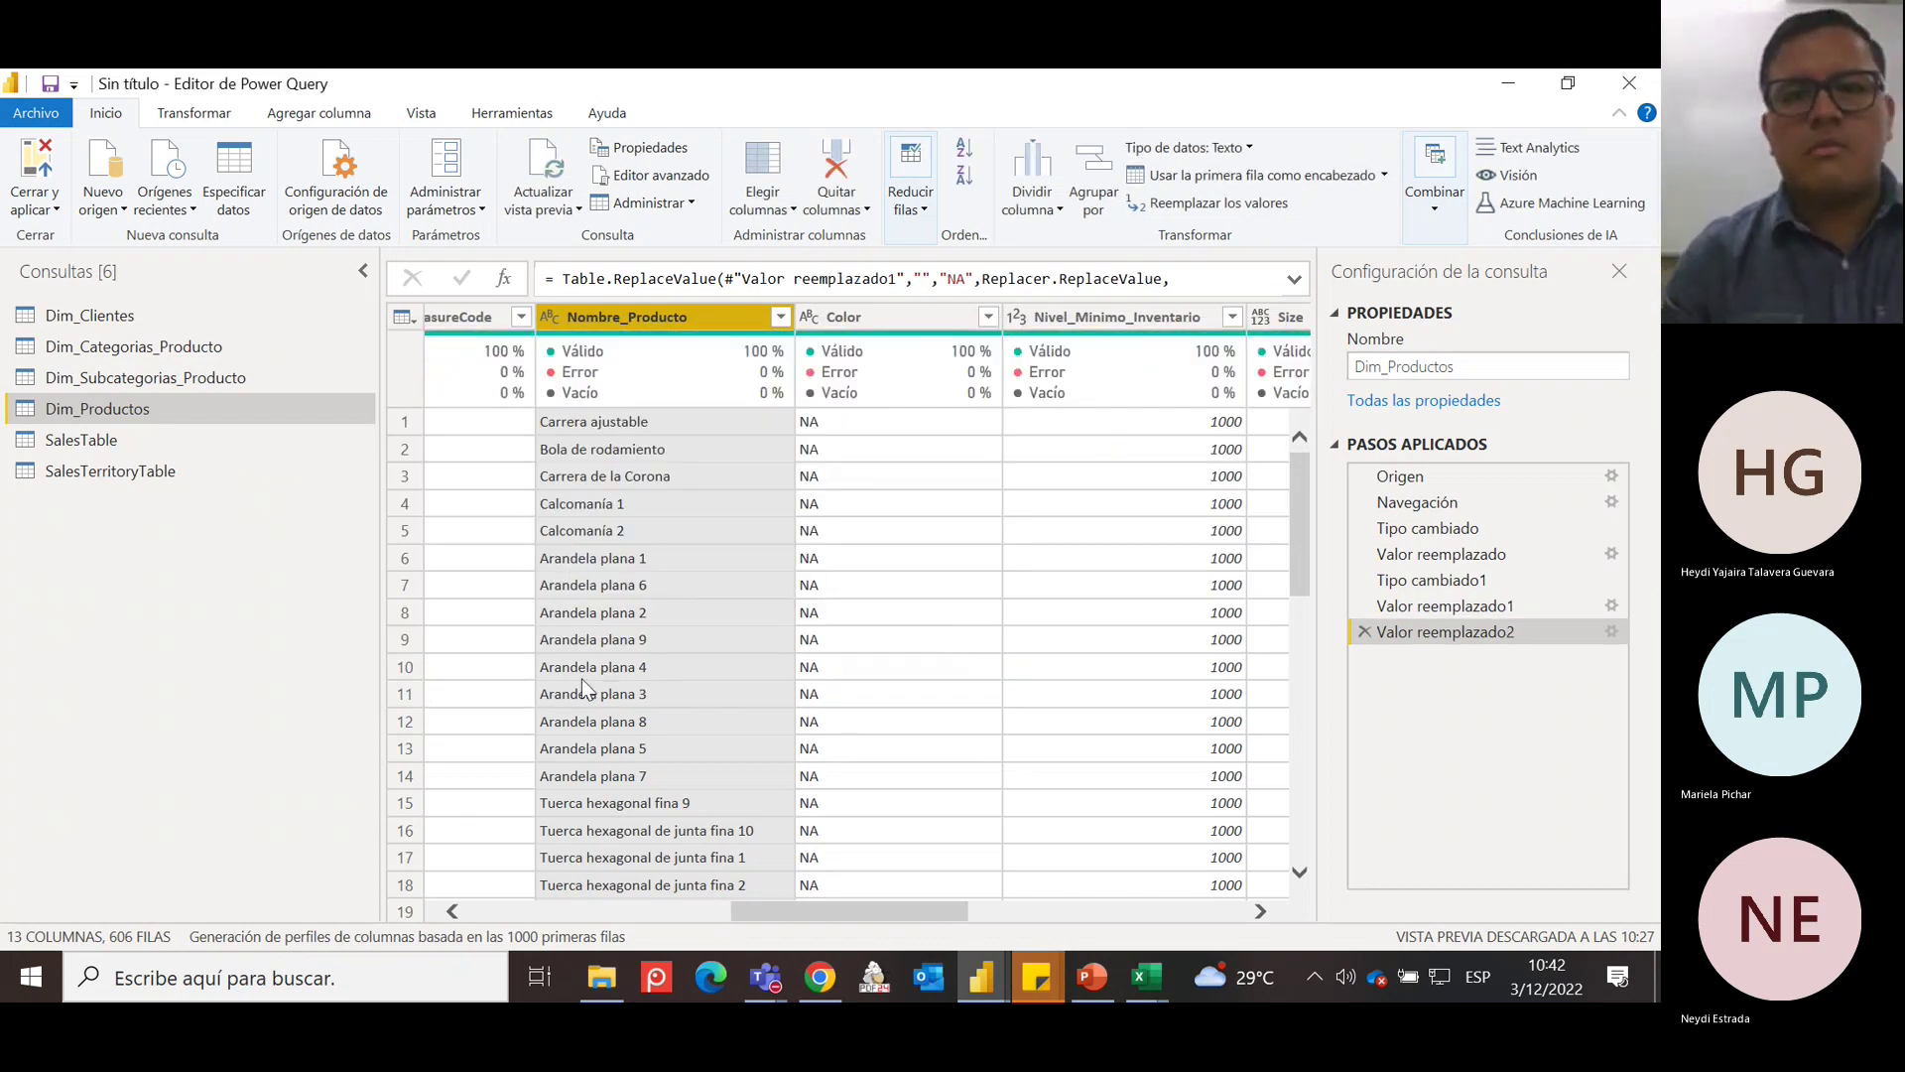
# Look over the columns from Color onward in Dim_Productos and check the distinct values of the Size column.
pyautogui.click(904, 319)
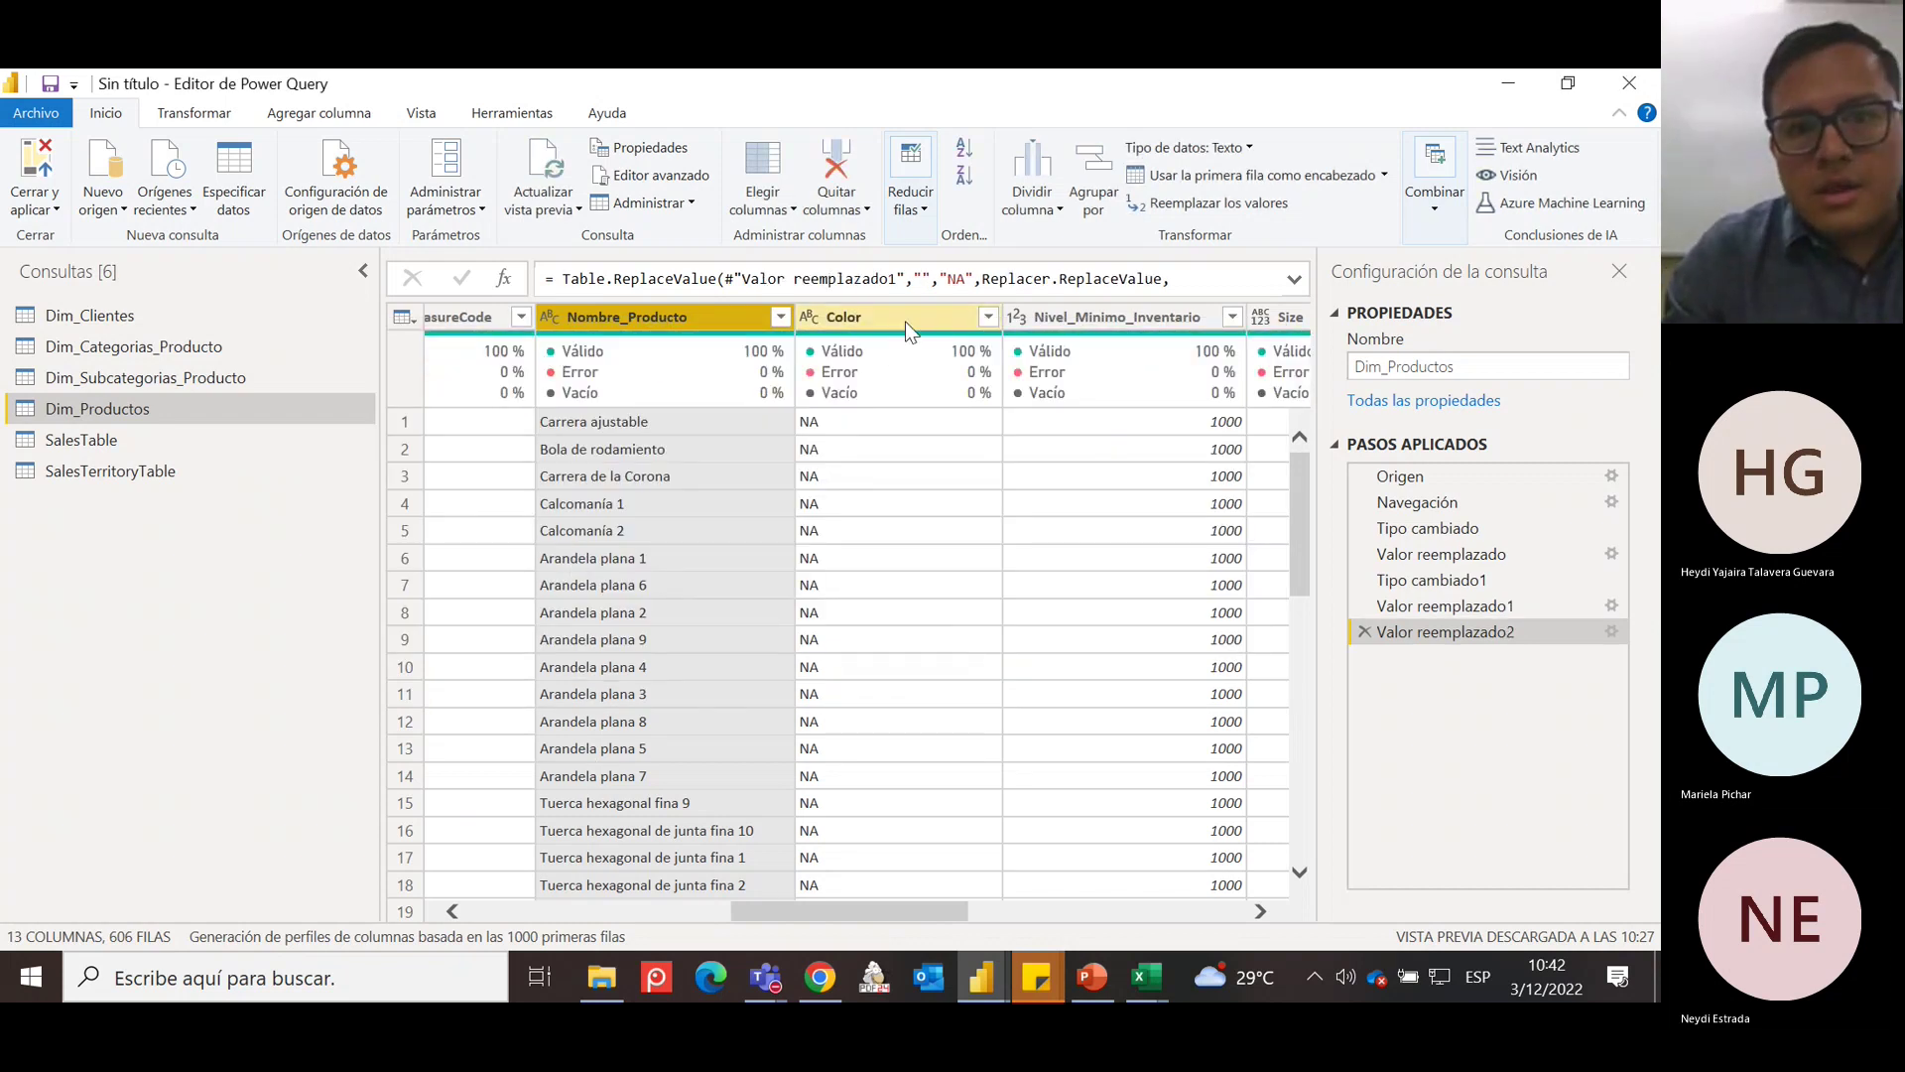
pyautogui.click(1258, 909)
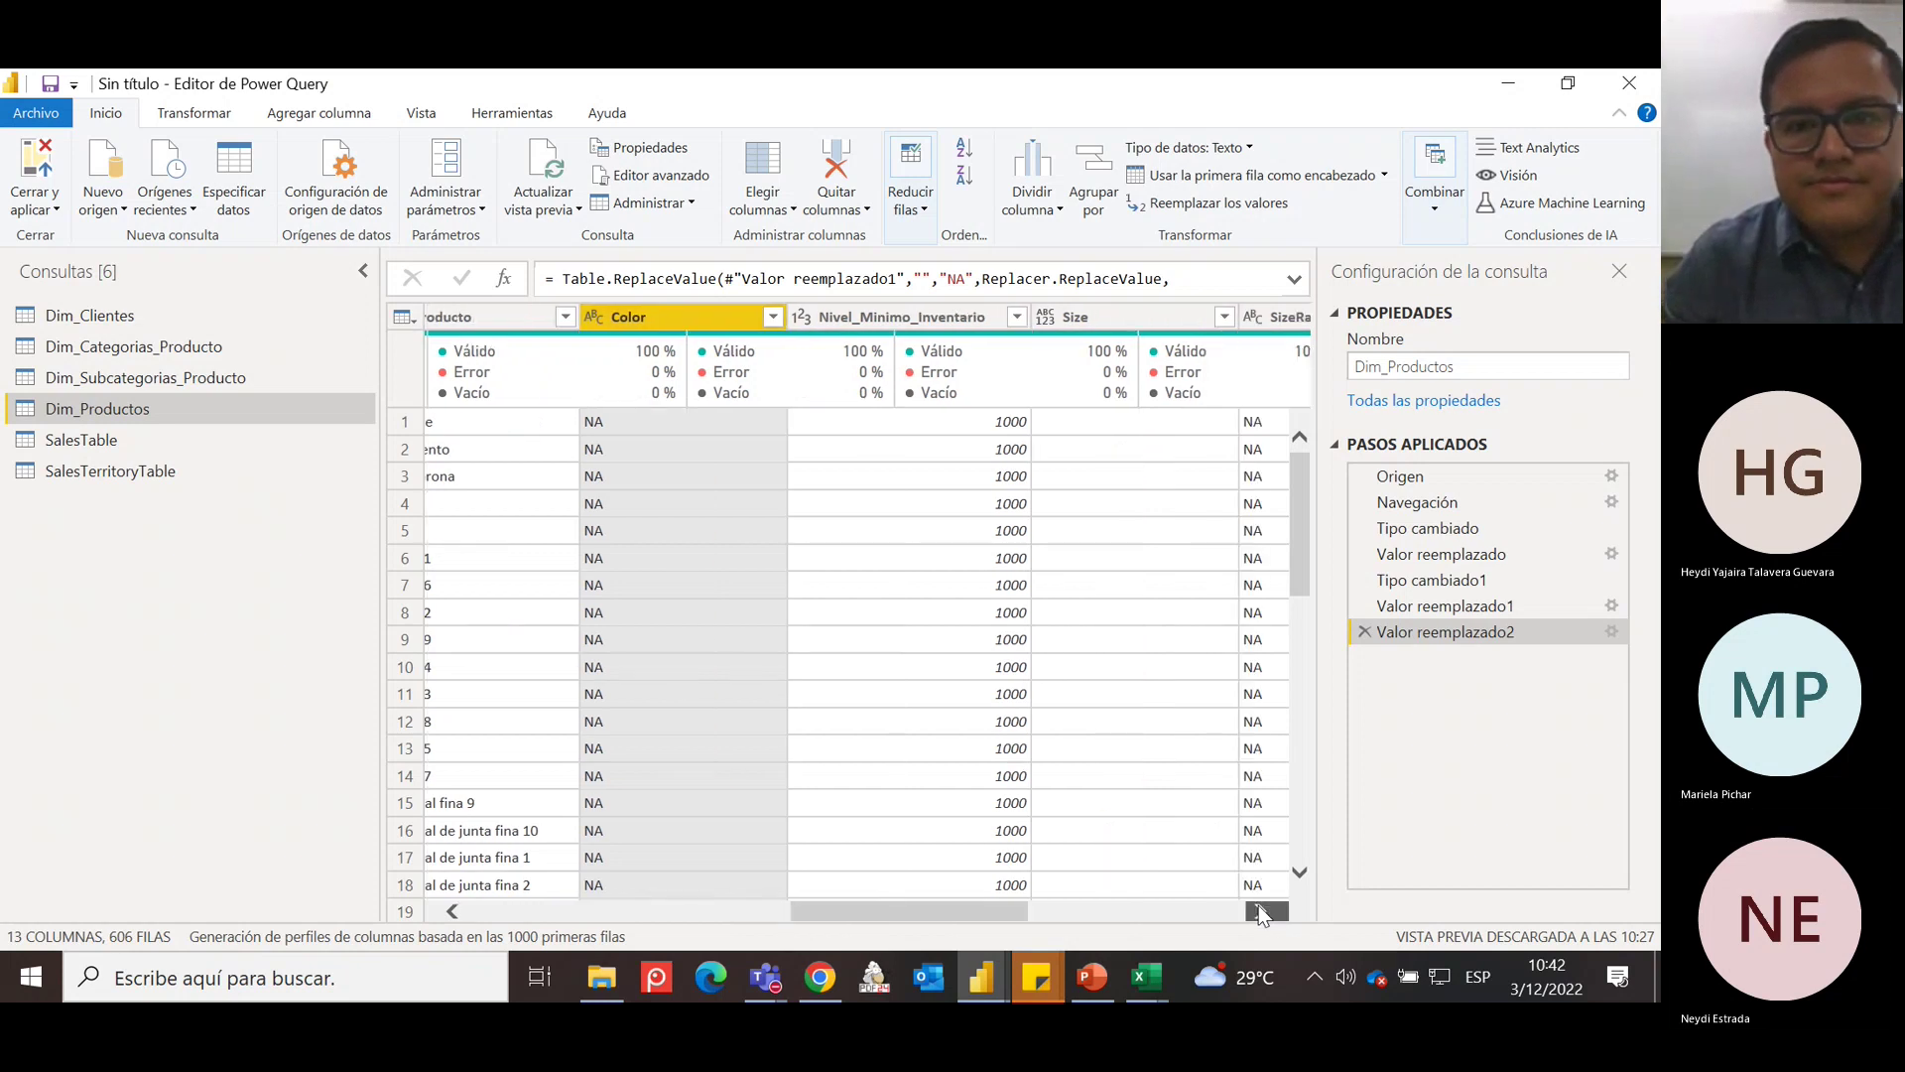
pyautogui.click(1260, 912)
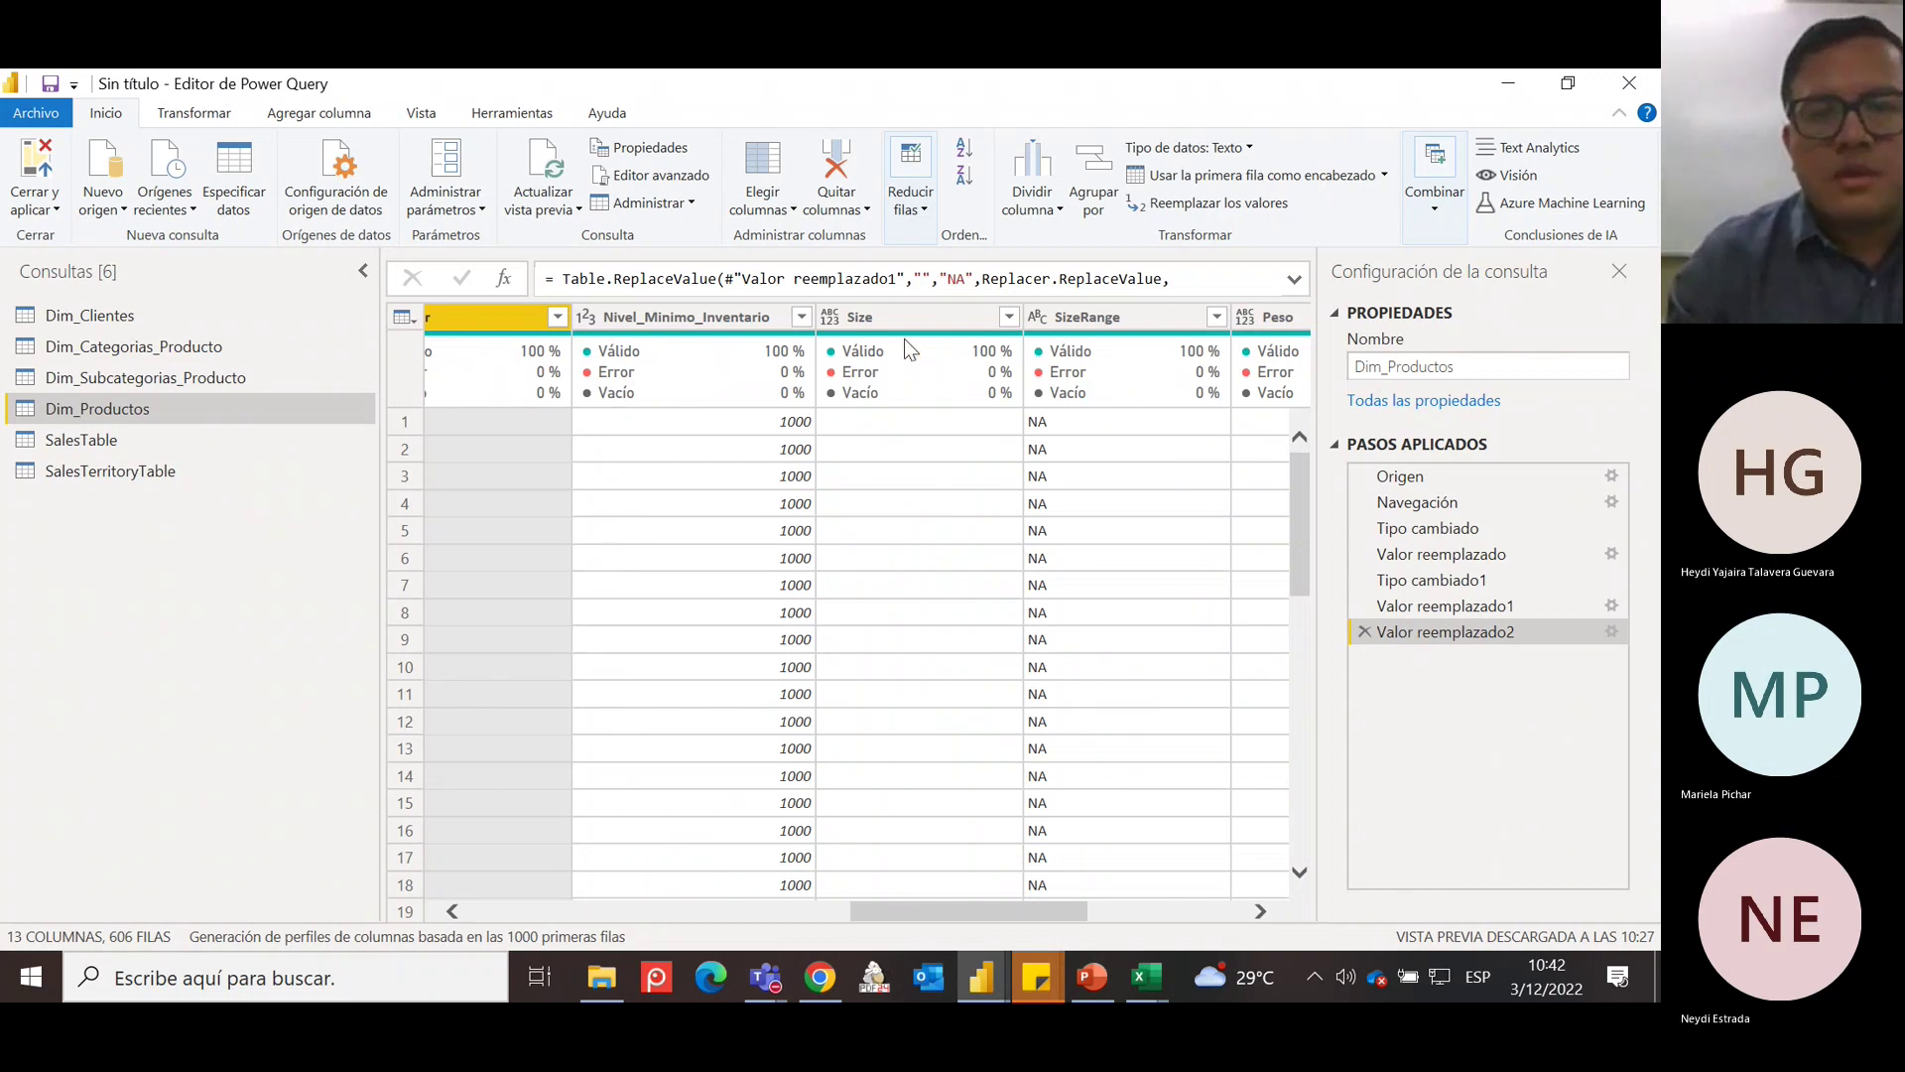
pyautogui.click(1010, 318)
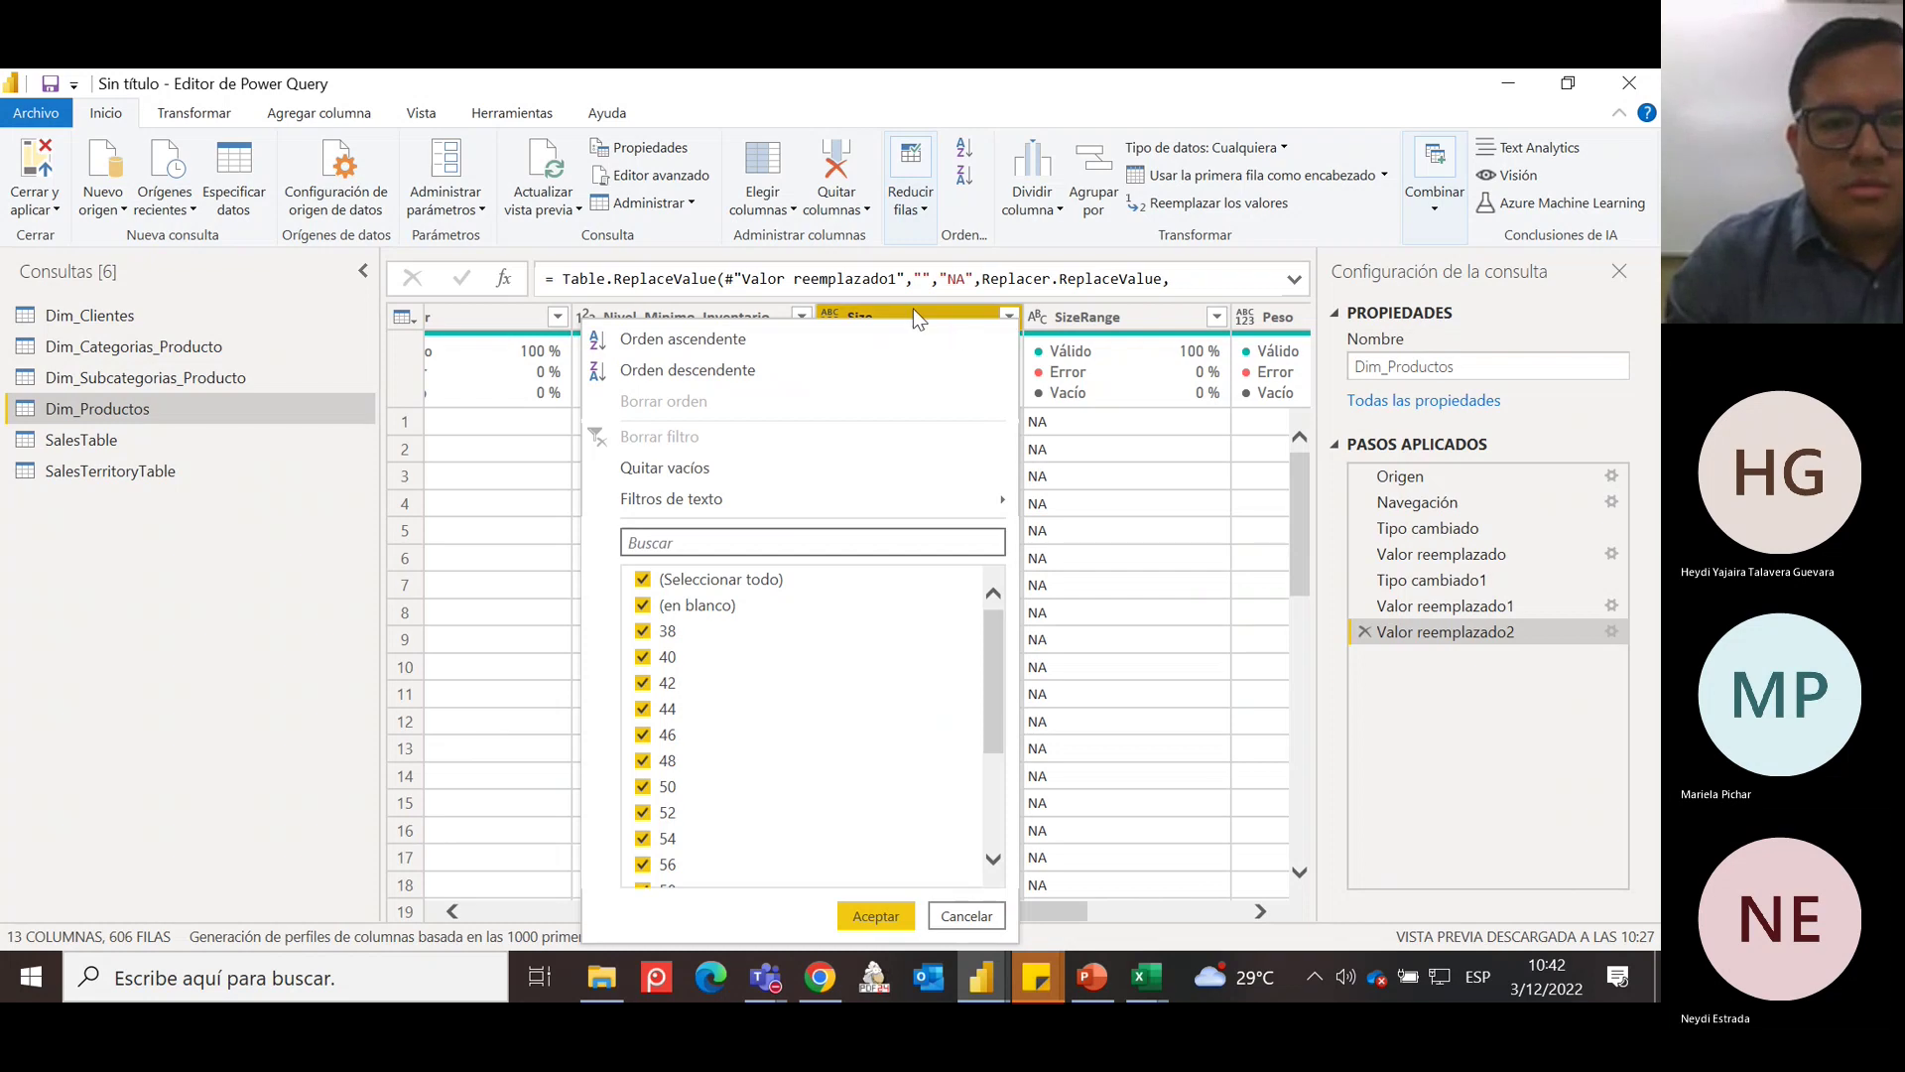
pyautogui.click(937, 296)
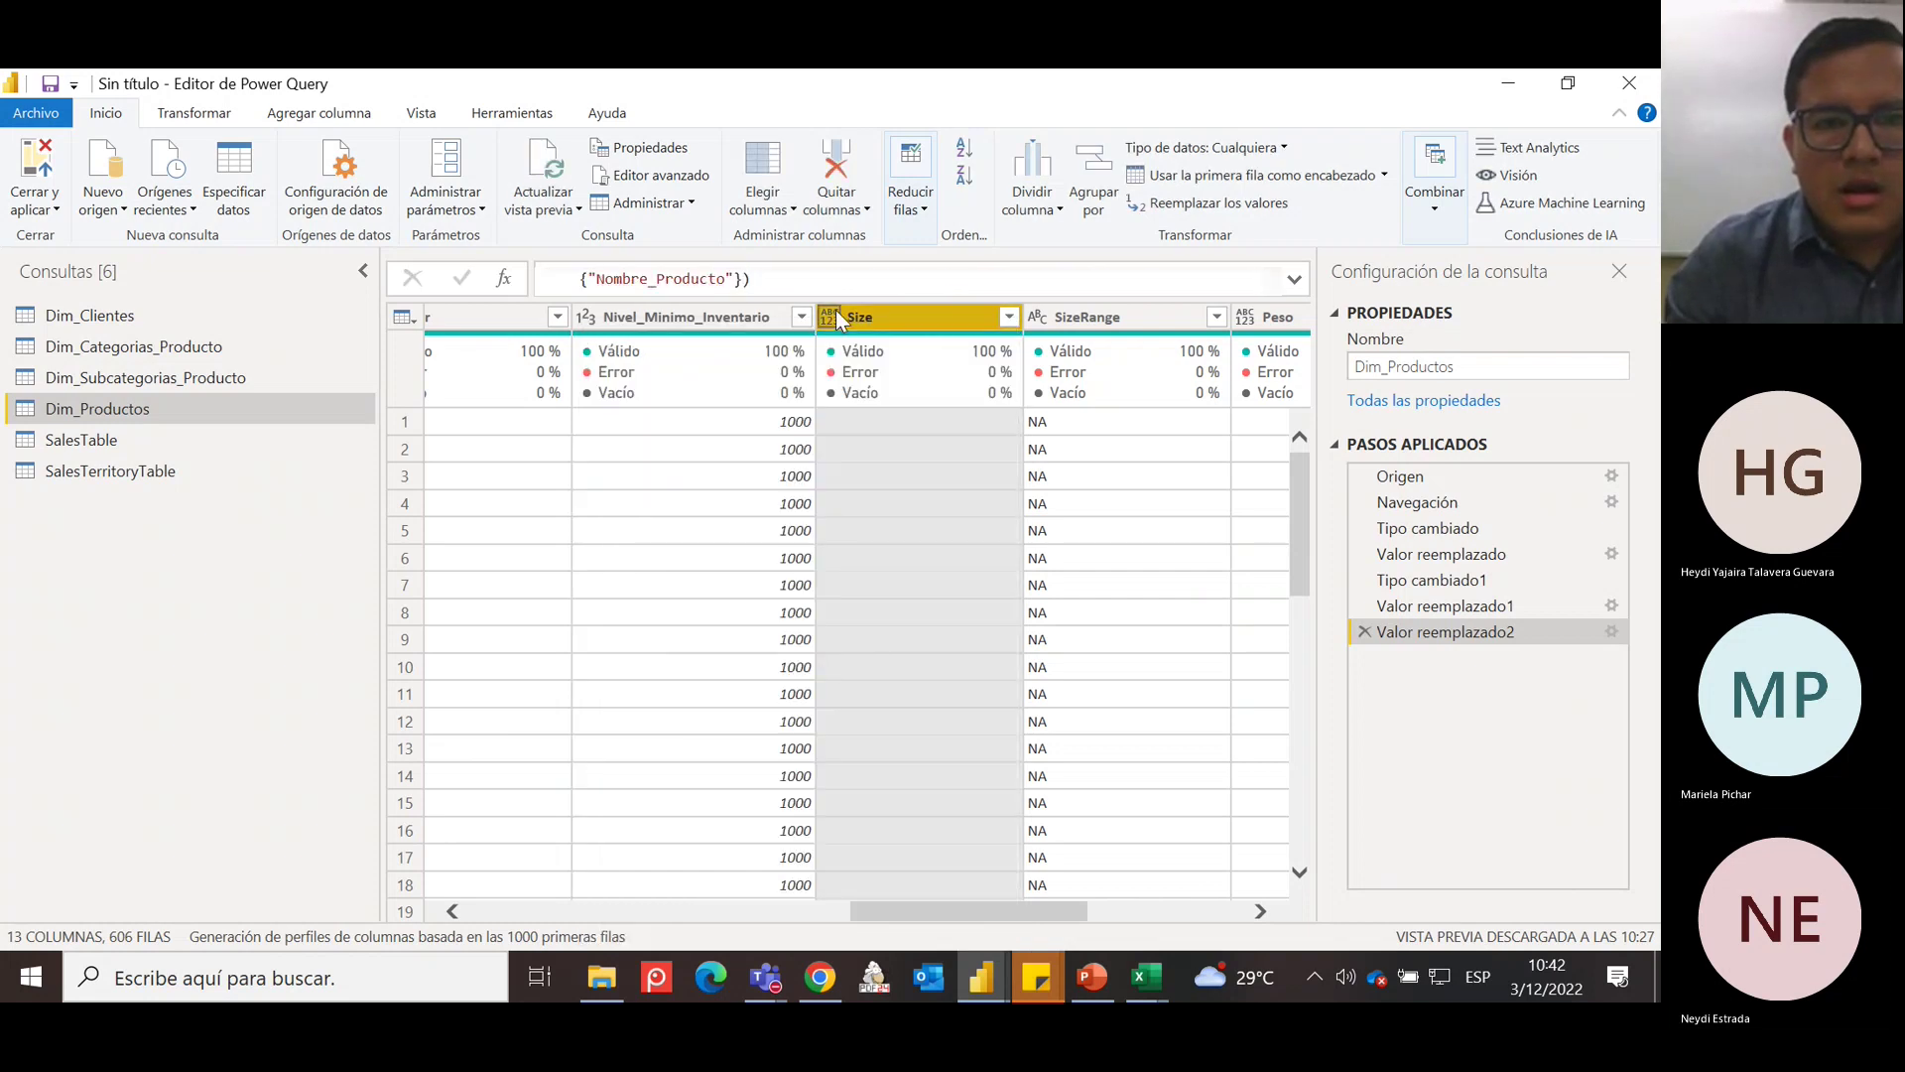
# Check the distinct values of the Size column and change its data type to text.
pyautogui.click(1008, 317)
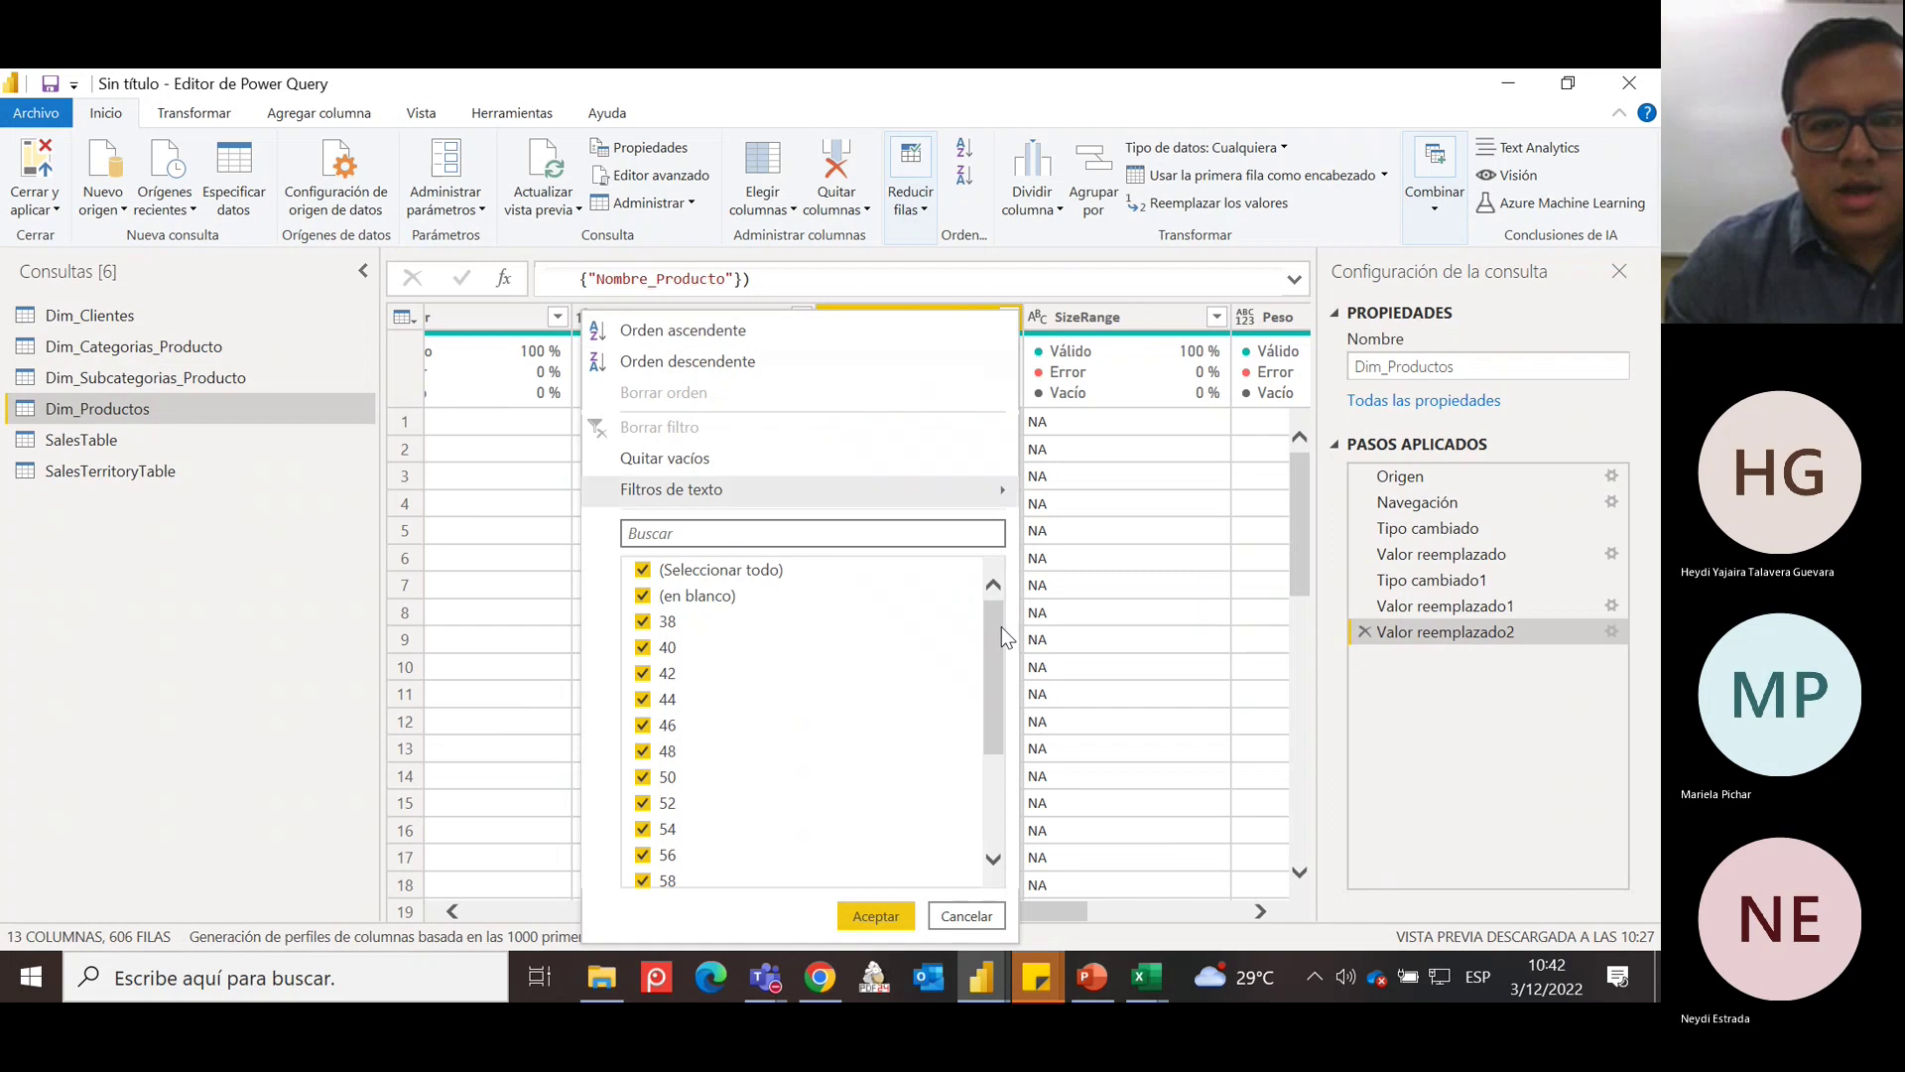
pyautogui.moveTo(1003, 627); pyautogui.dragTo(1000, 774)
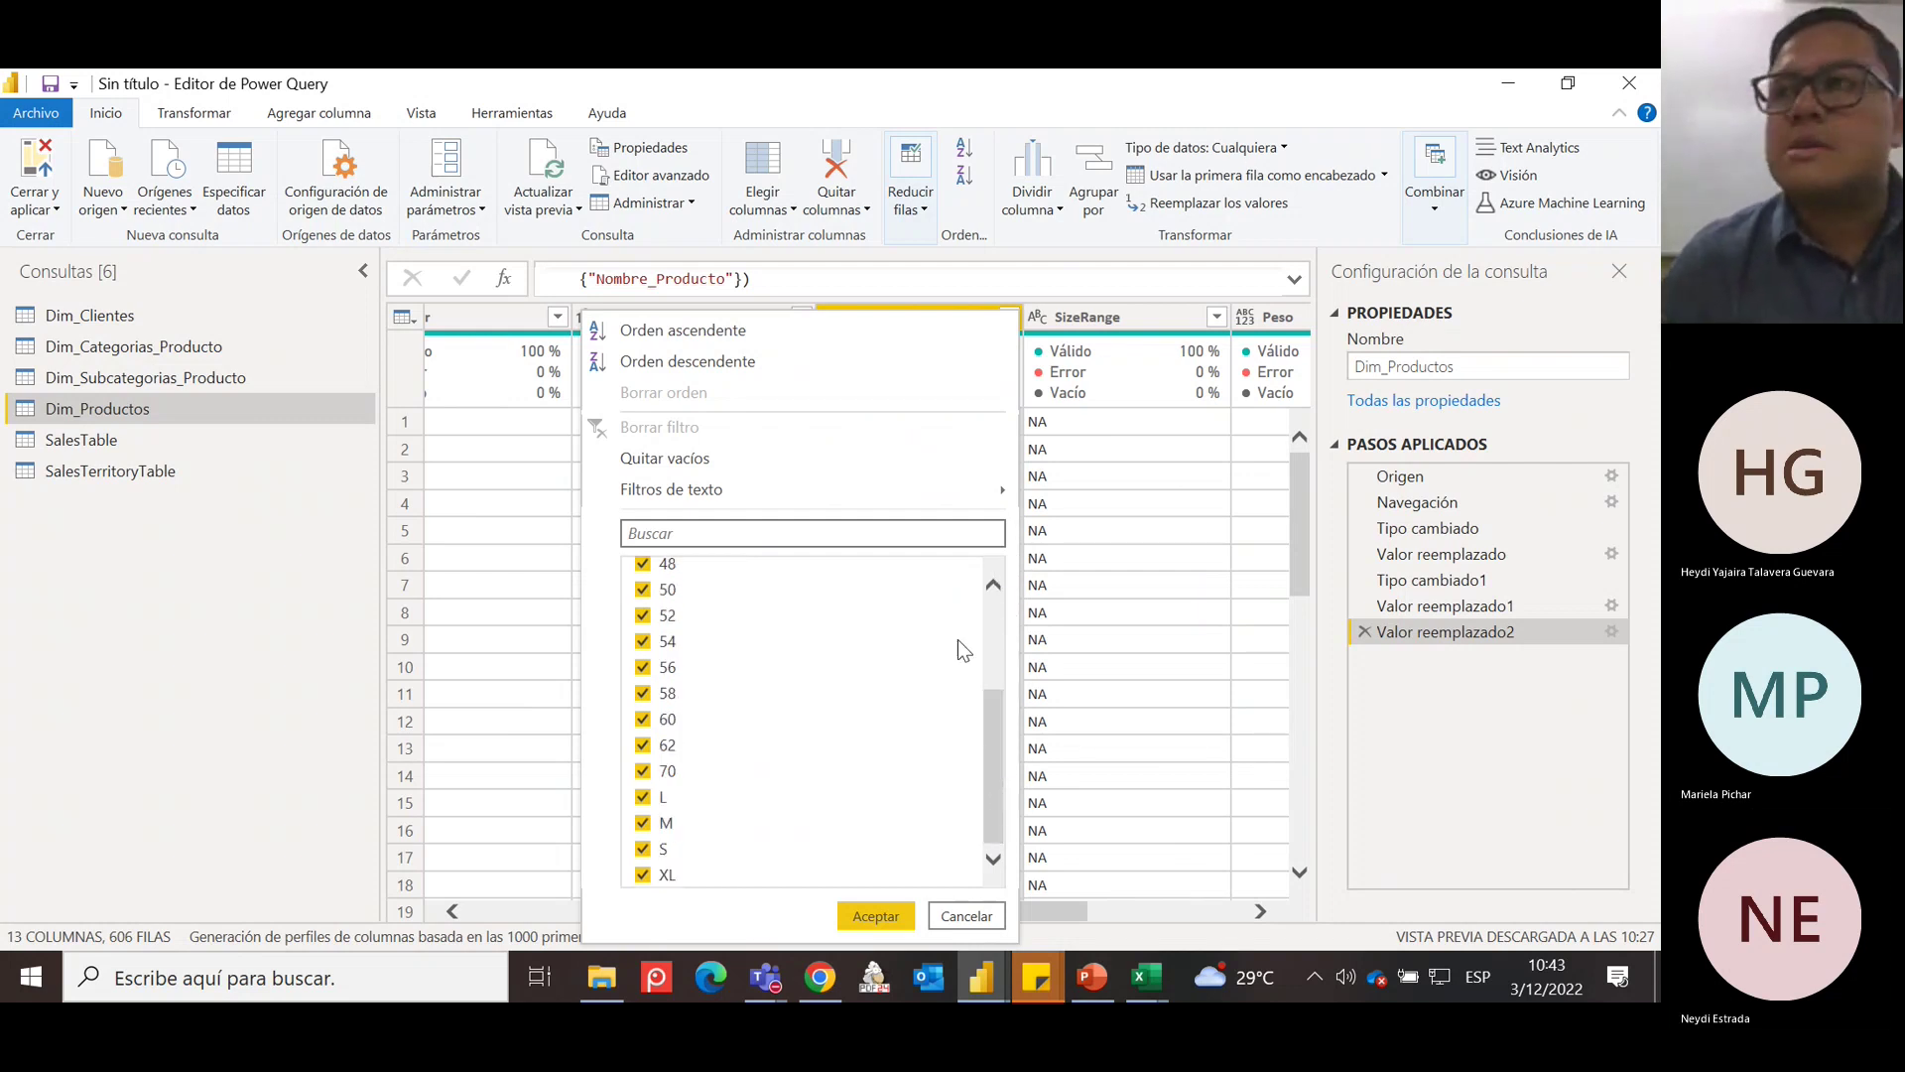
pyautogui.click(866, 308)
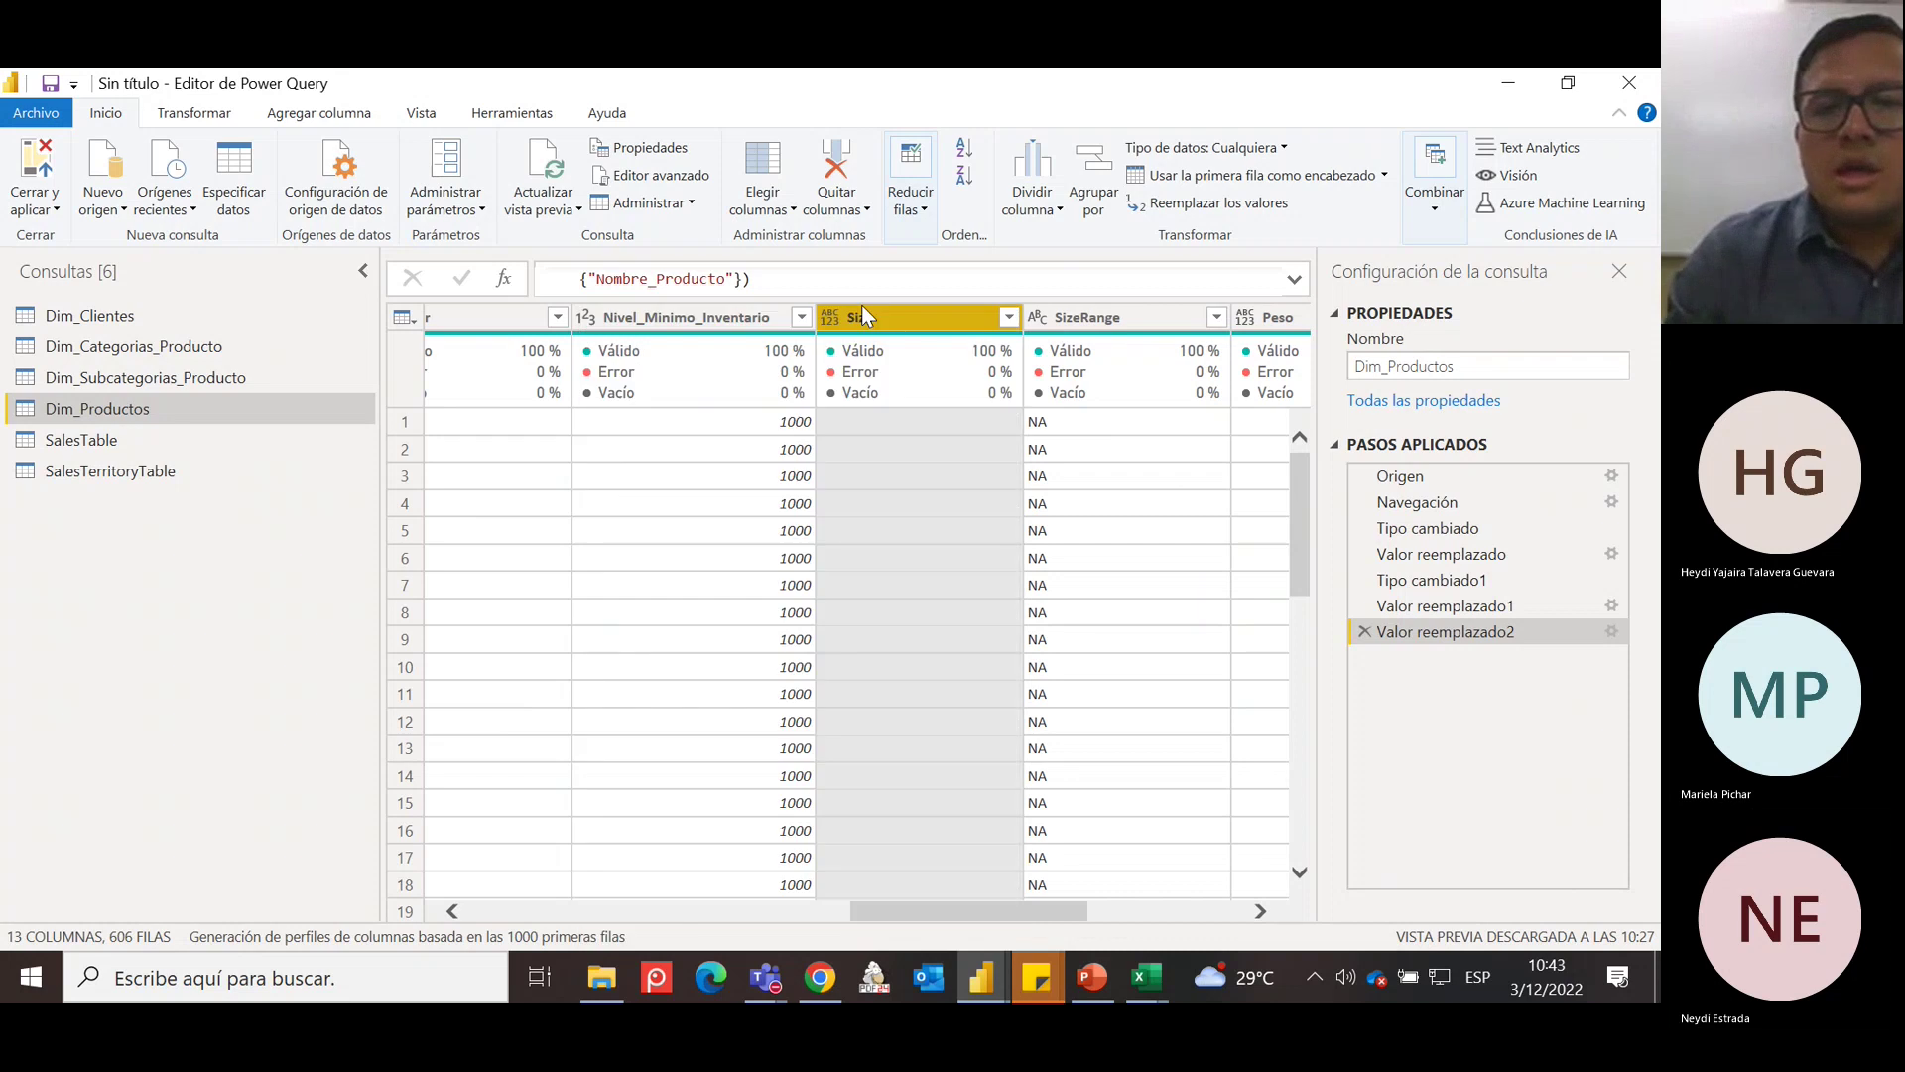
pyautogui.click(834, 323)
pyautogui.click(919, 590)
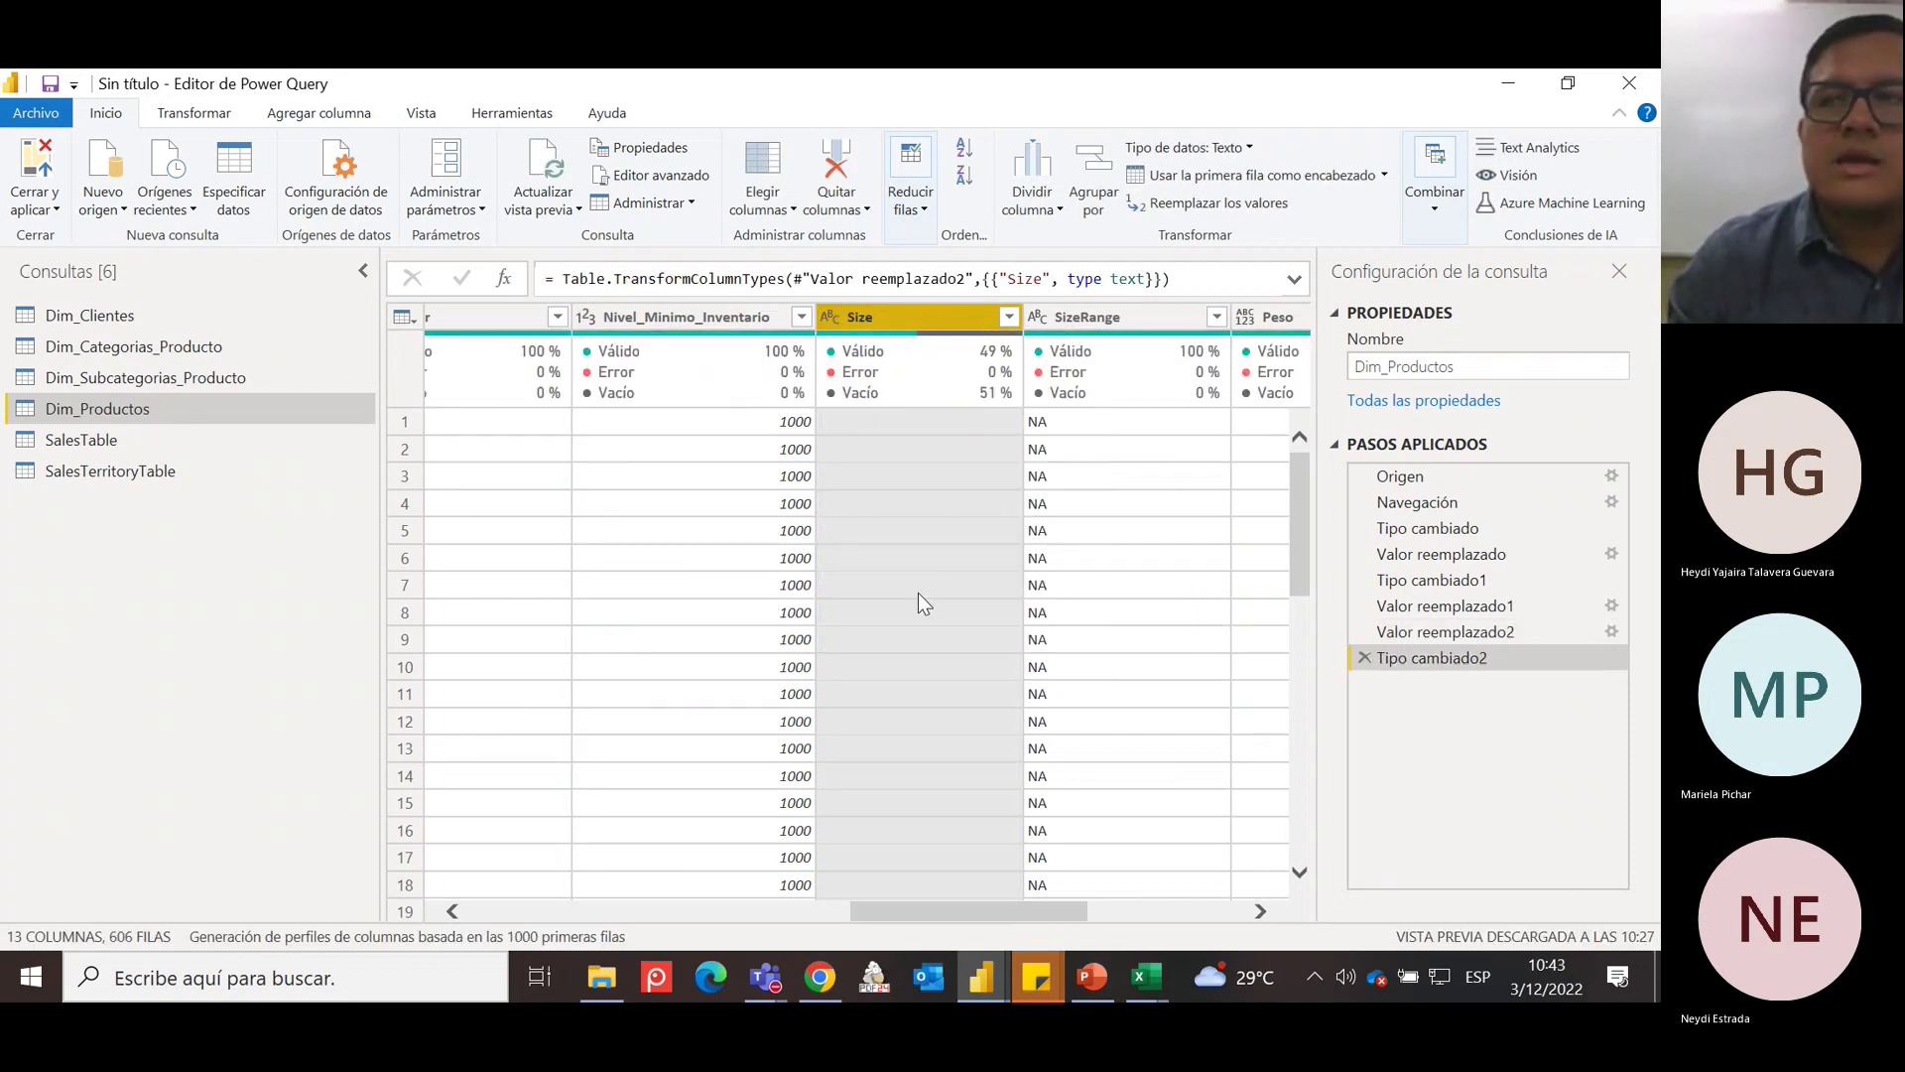
# Replace the empty values with NA in the Size column.
pyautogui.rightClick(899, 314)
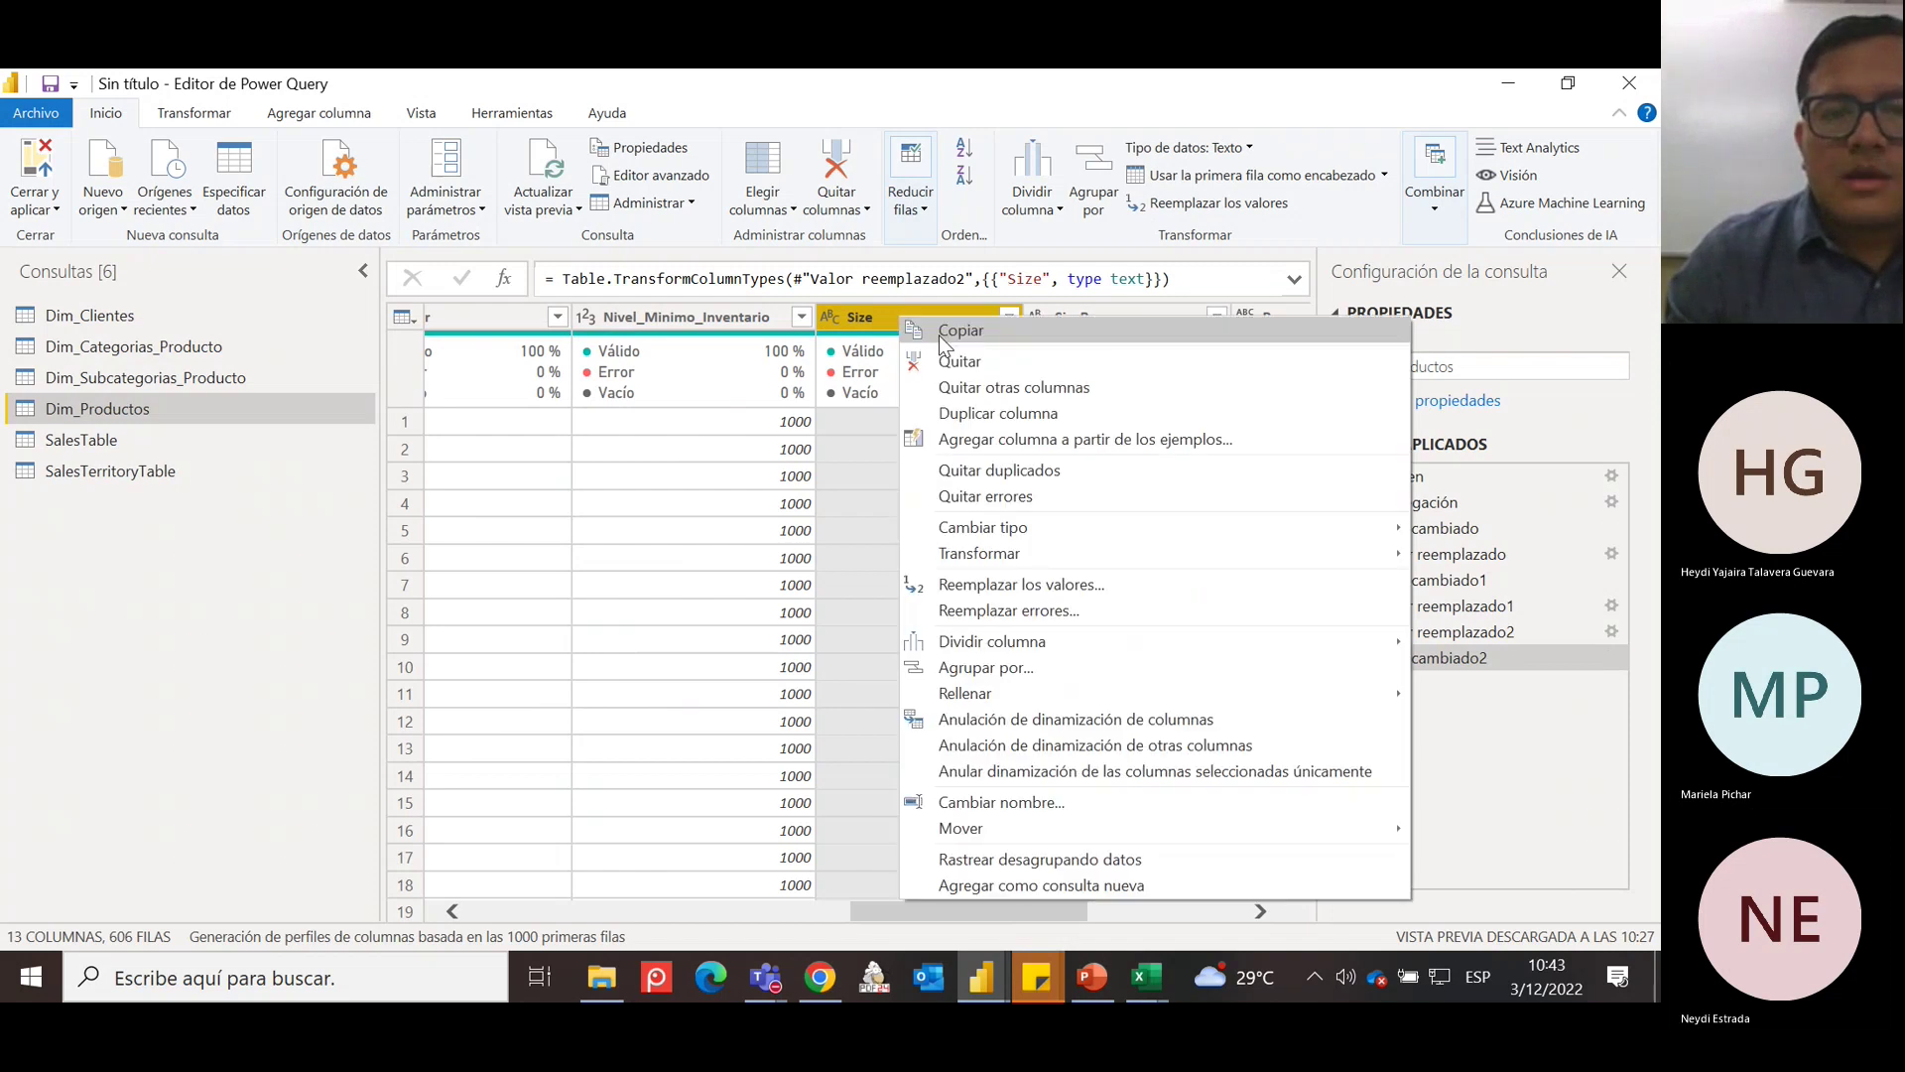
pyautogui.click(1119, 586)
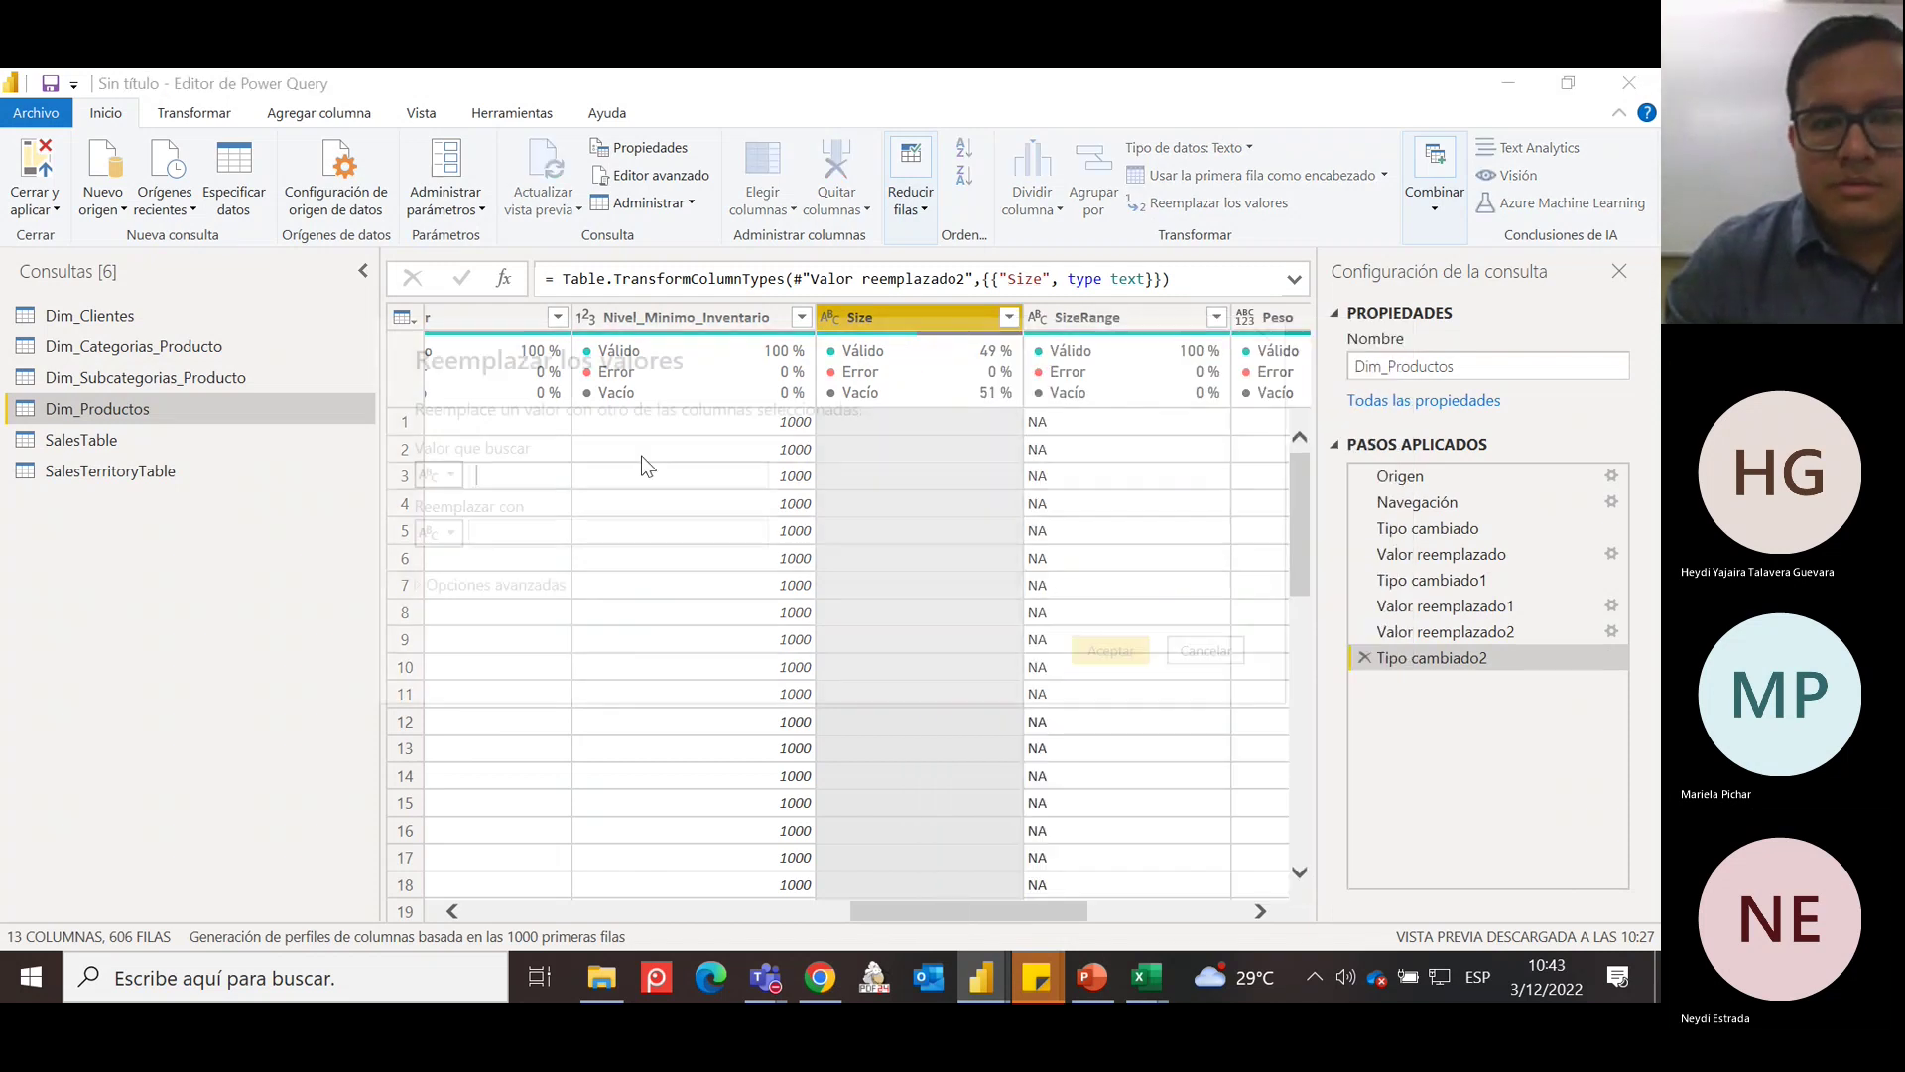
pyautogui.write('NA')
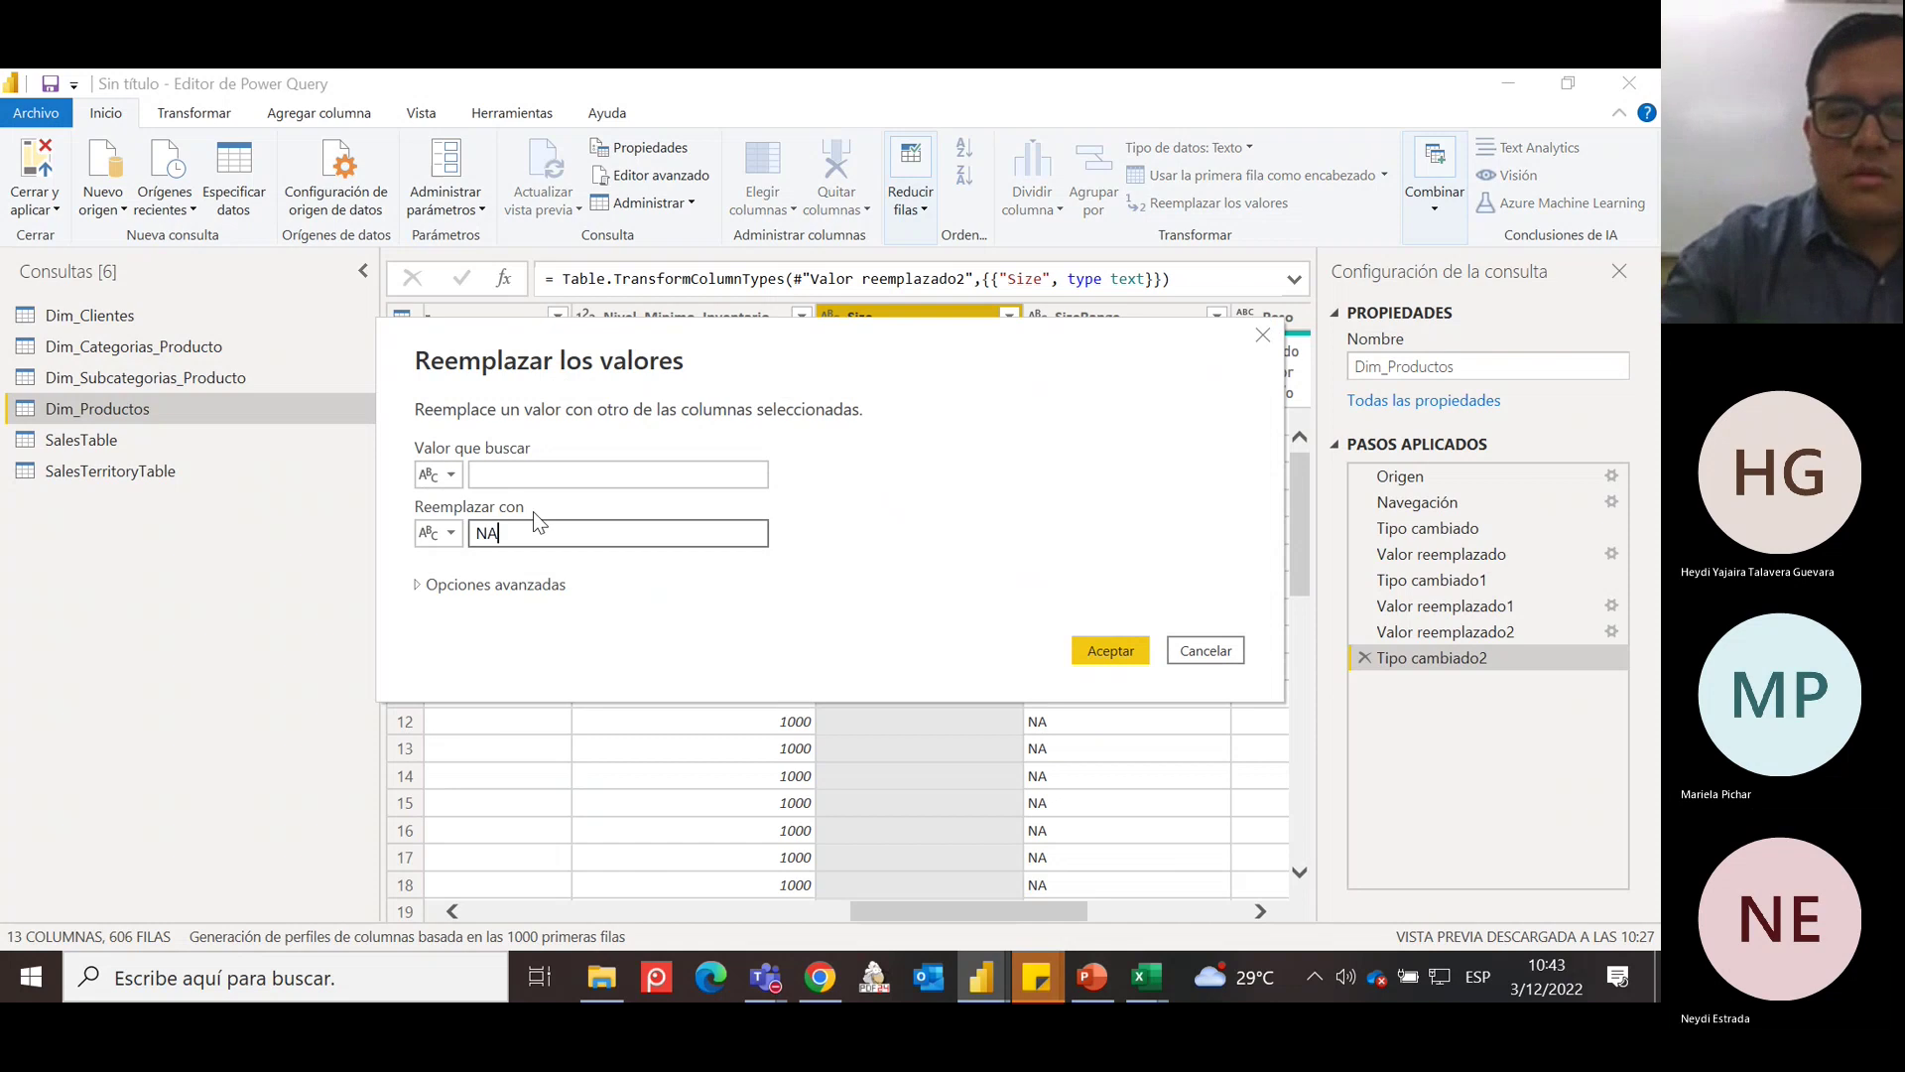
pyautogui.press('Return')
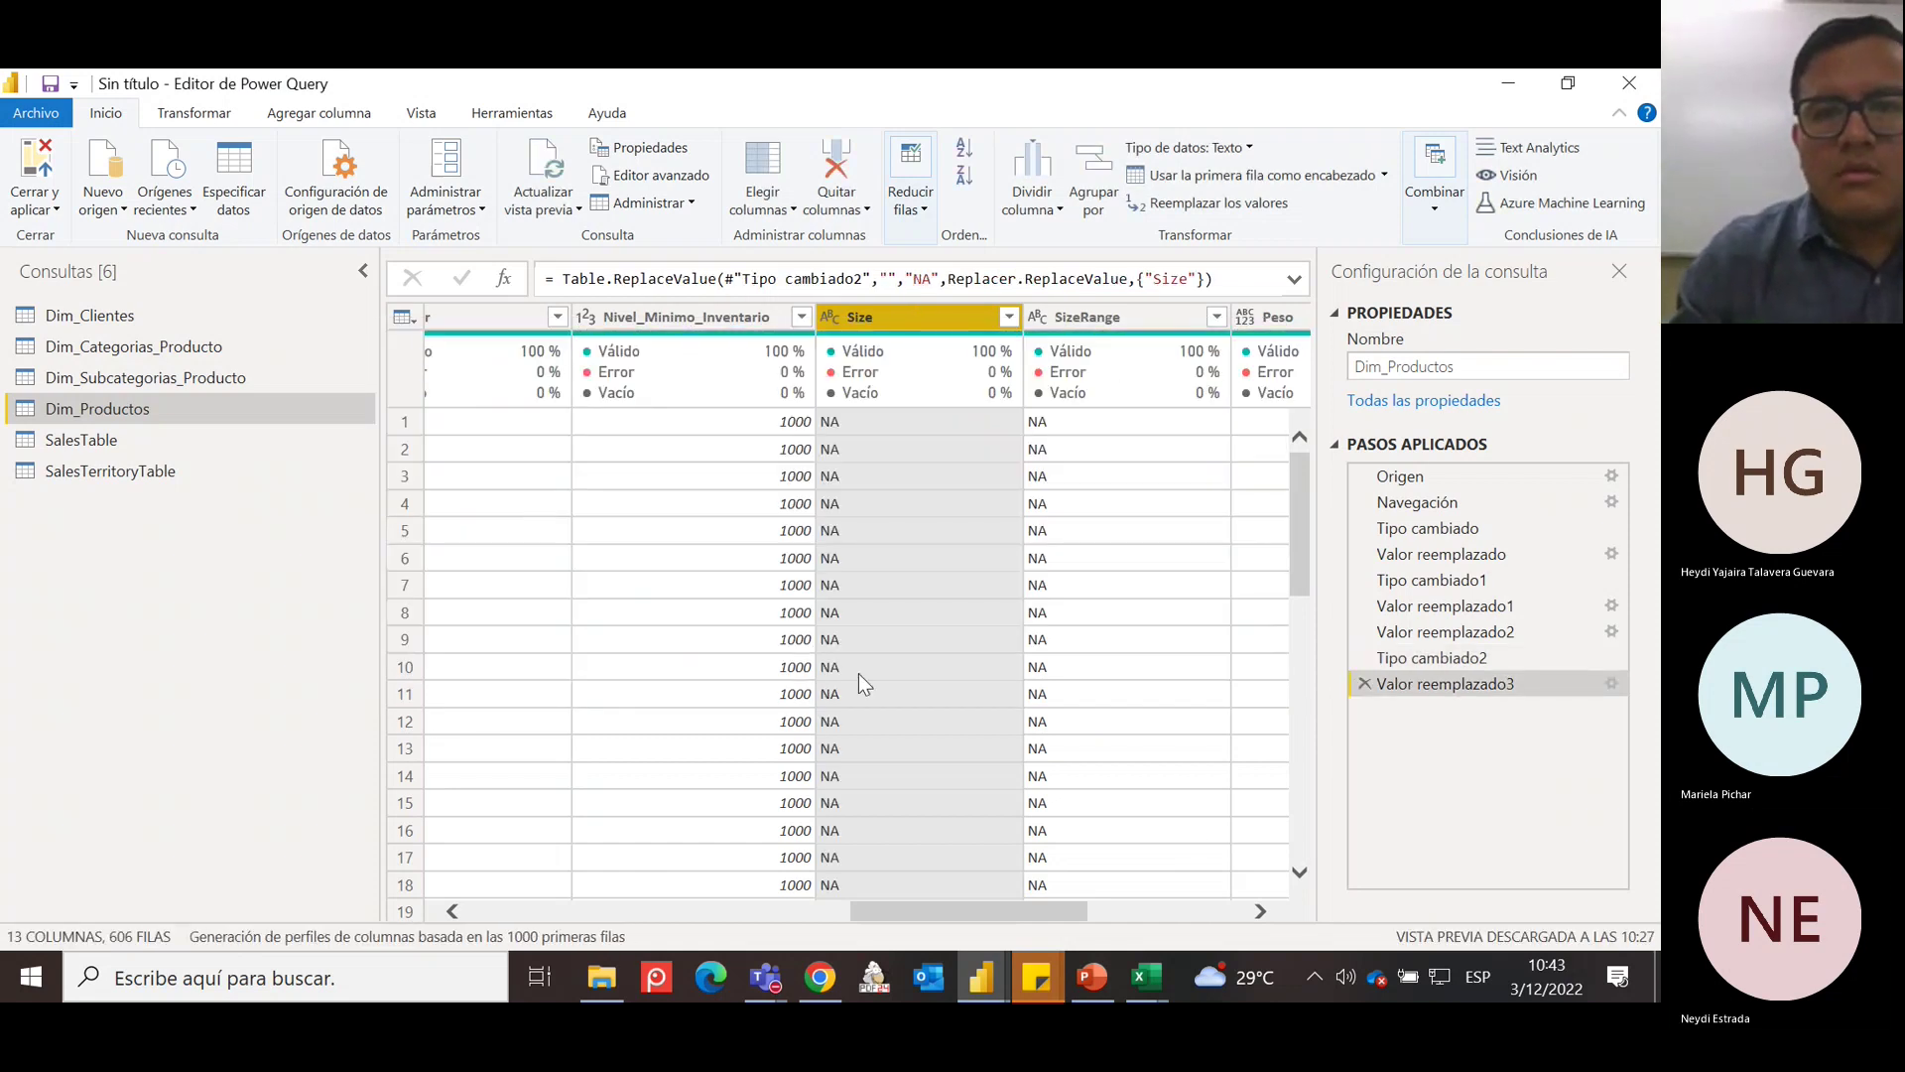
# Check the distinct values of the Peso column and change its data type to decimal number.
pyautogui.click(1264, 913)
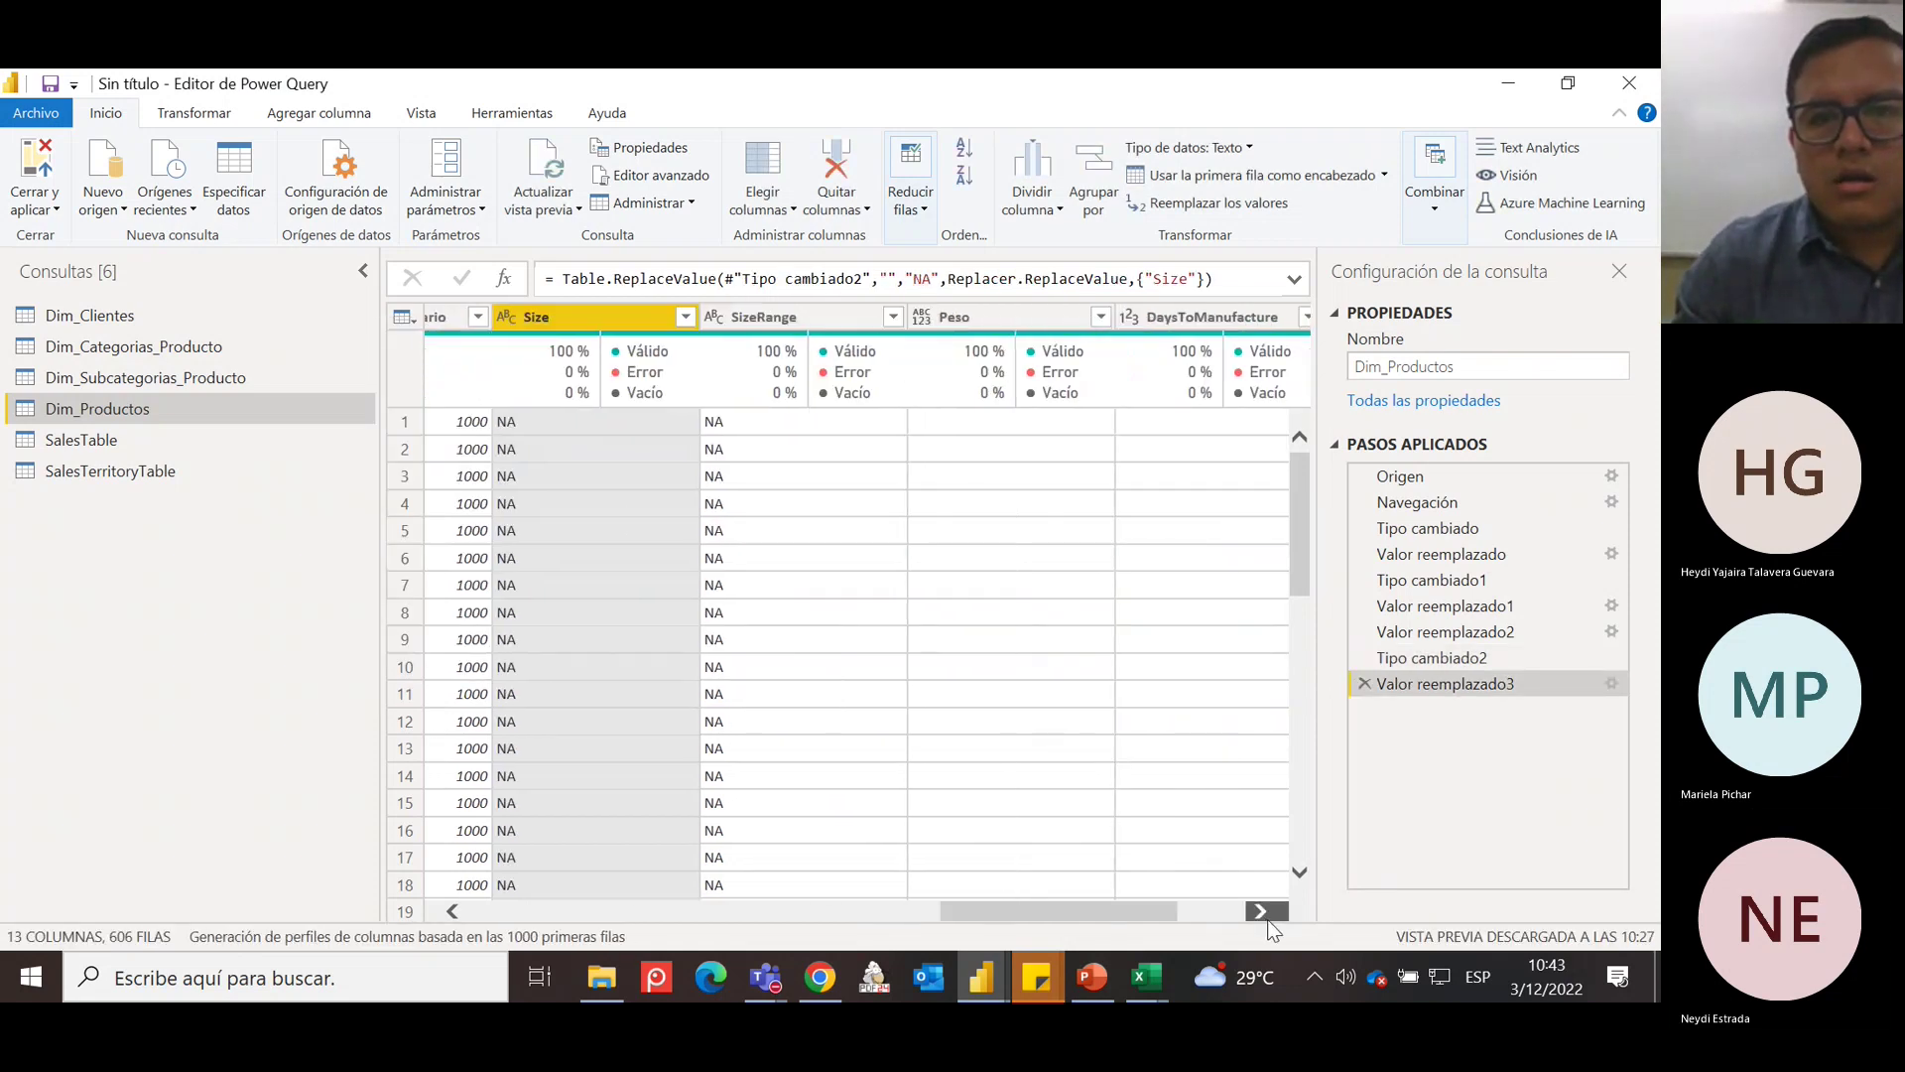
pyautogui.click(1265, 913)
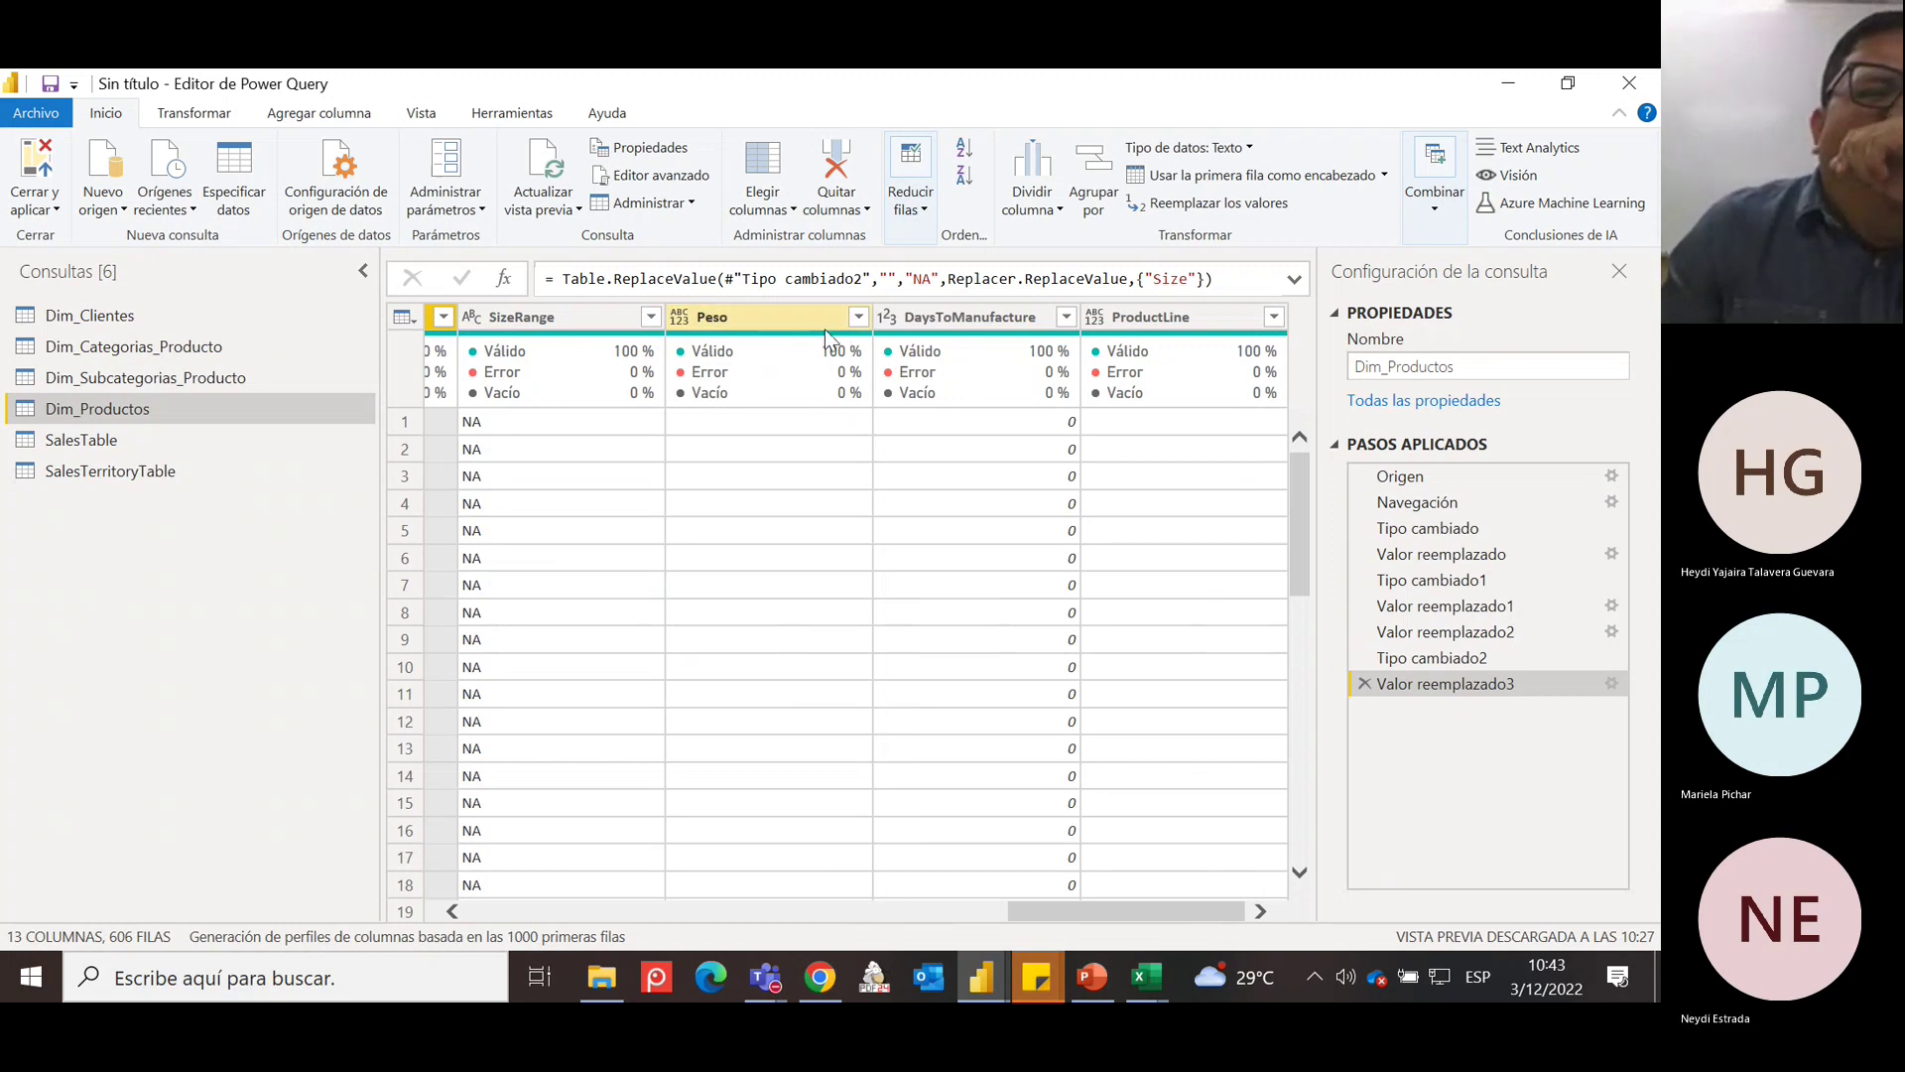
pyautogui.click(858, 316)
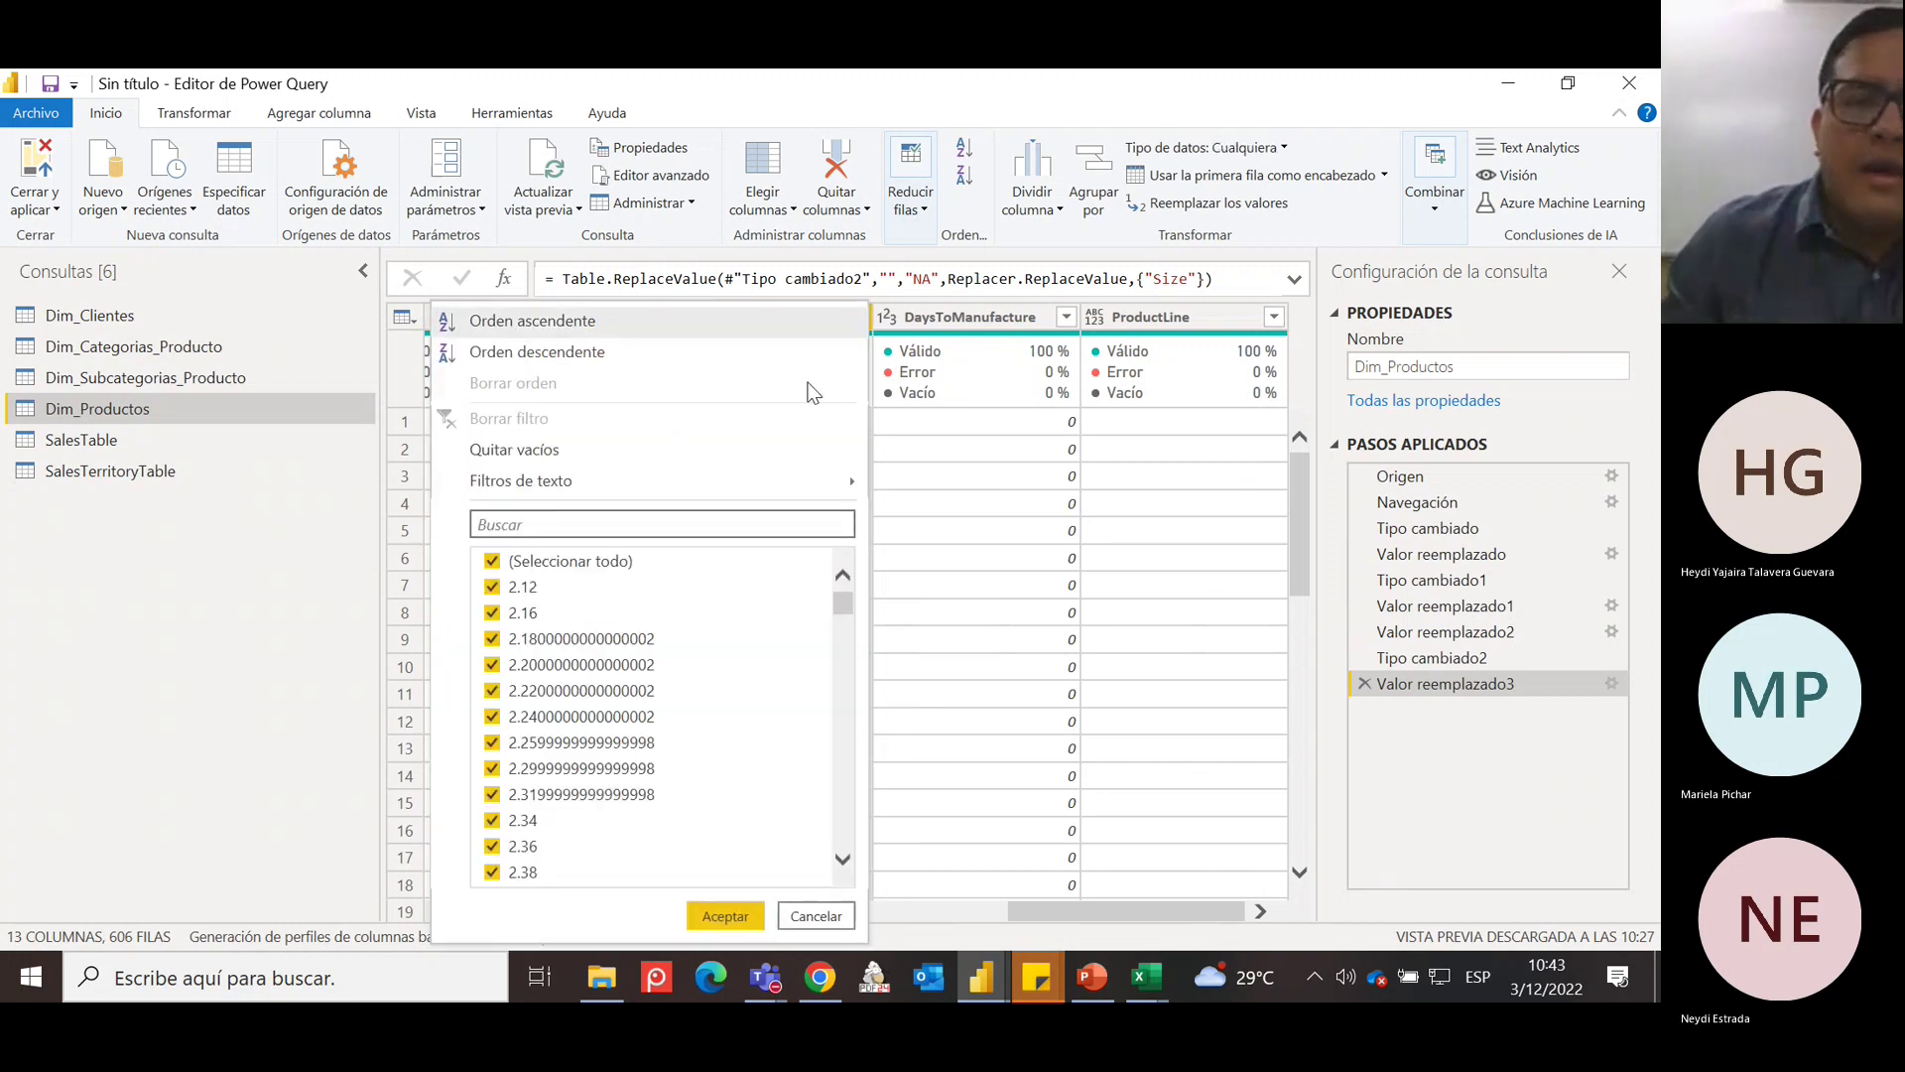
pyautogui.moveTo(842, 602)
pyautogui.mouseDown()
pyautogui.moveTo(842, 844)
pyautogui.moveTo(843, 590)
pyautogui.mouseUp()
pyautogui.click(925, 323)
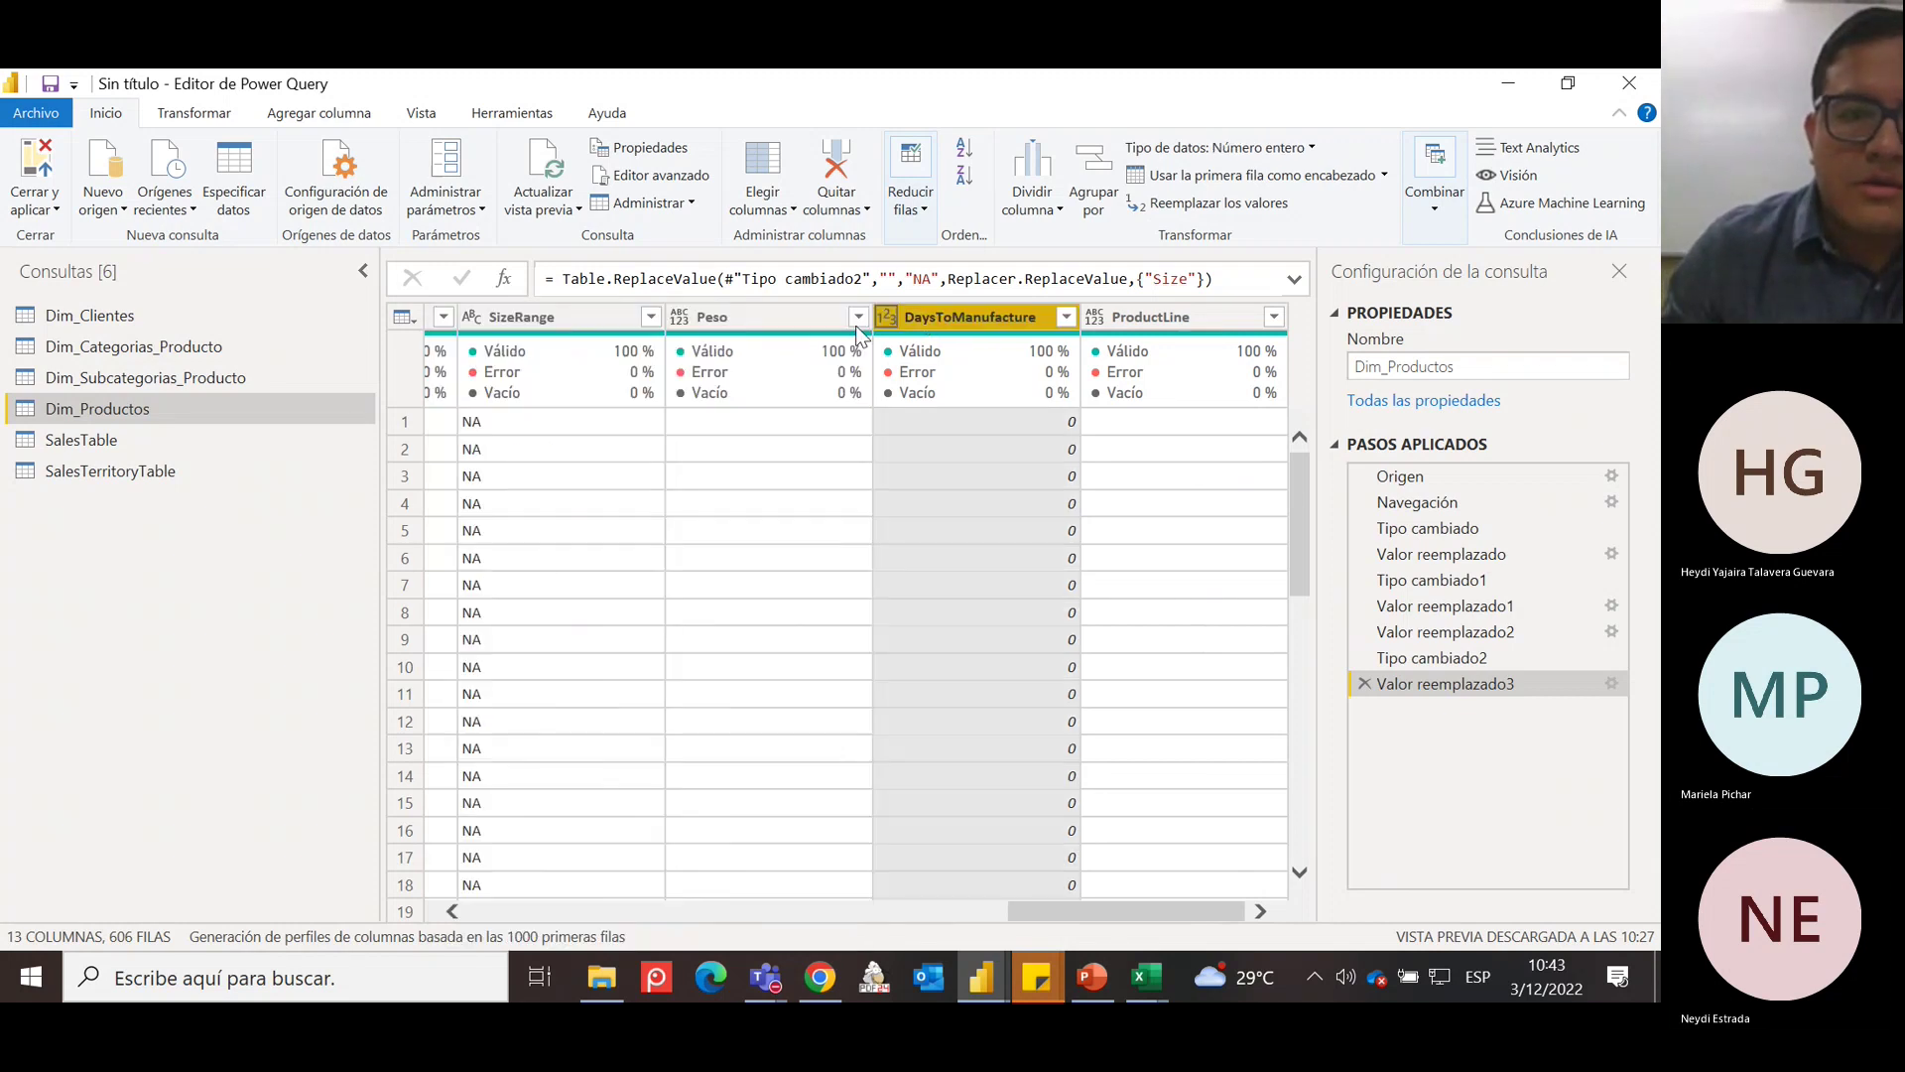
pyautogui.click(683, 318)
pyautogui.click(682, 317)
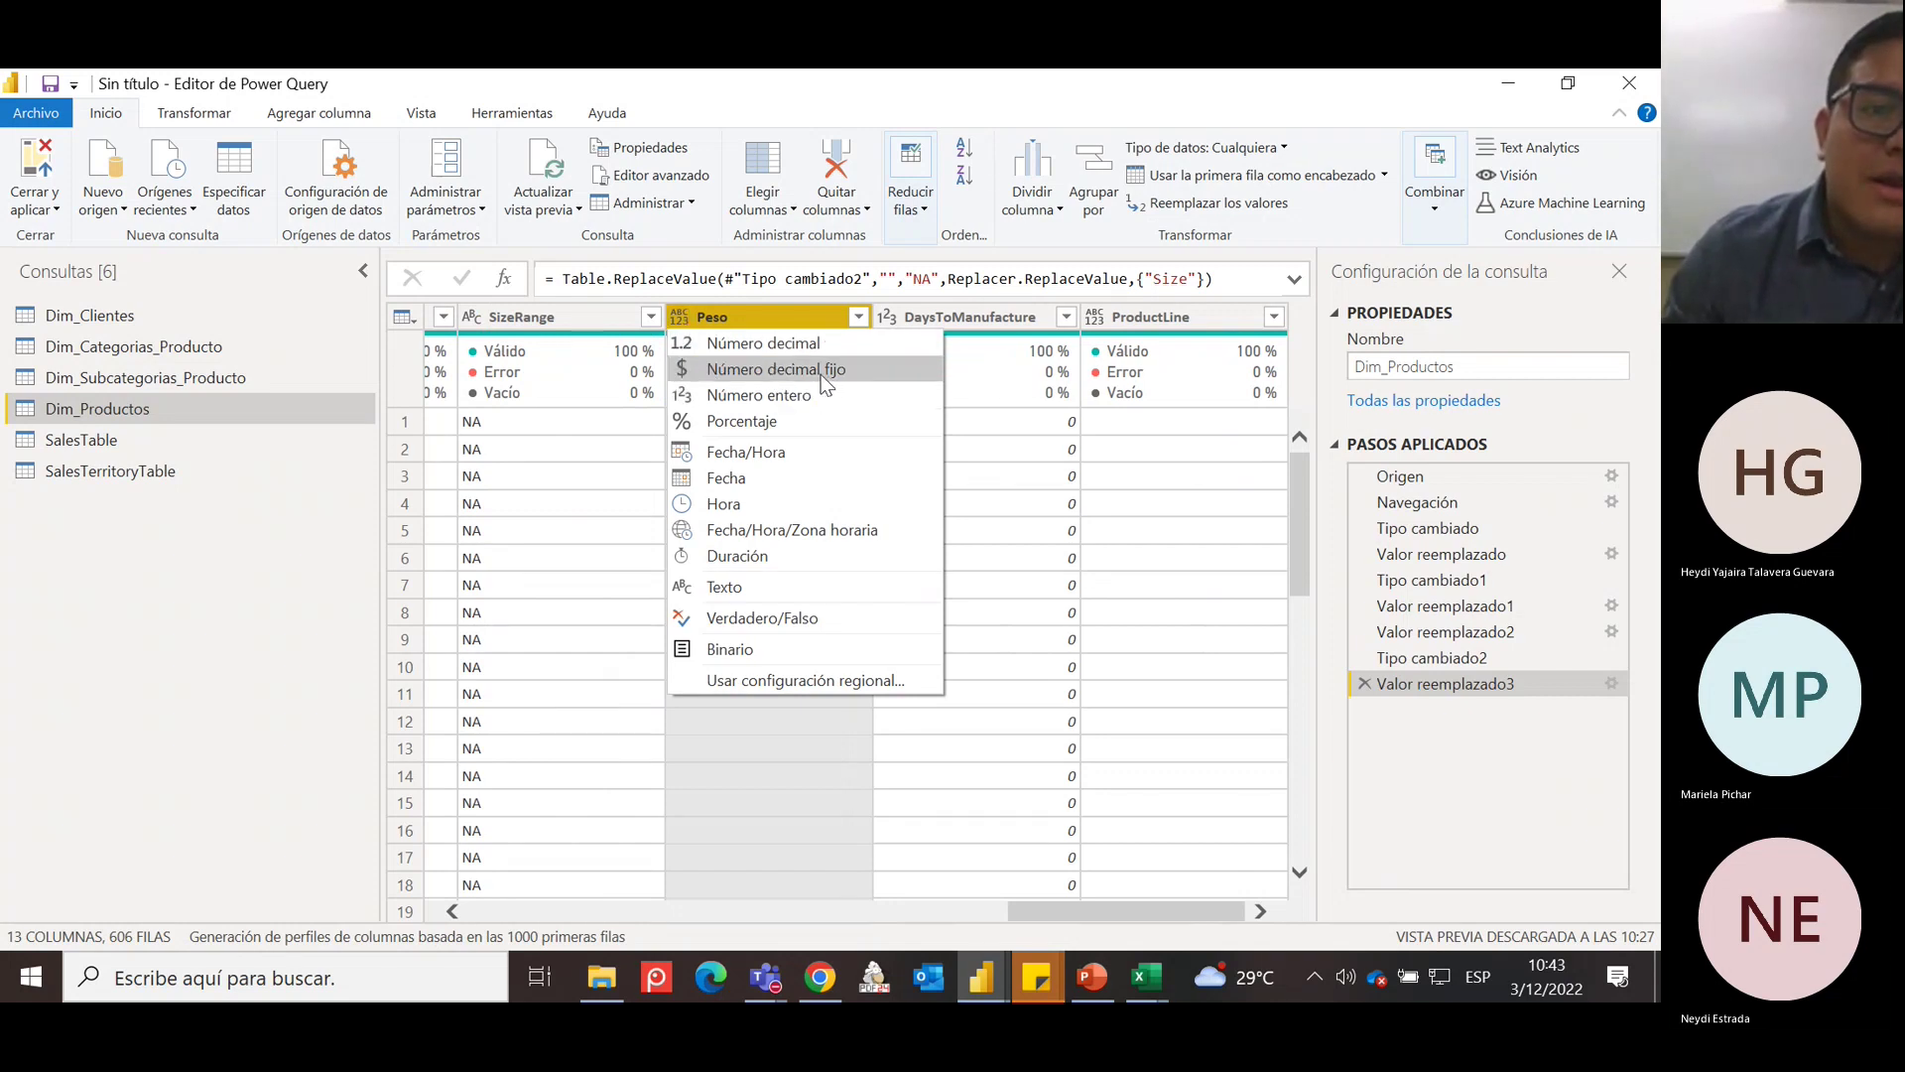
pyautogui.click(824, 346)
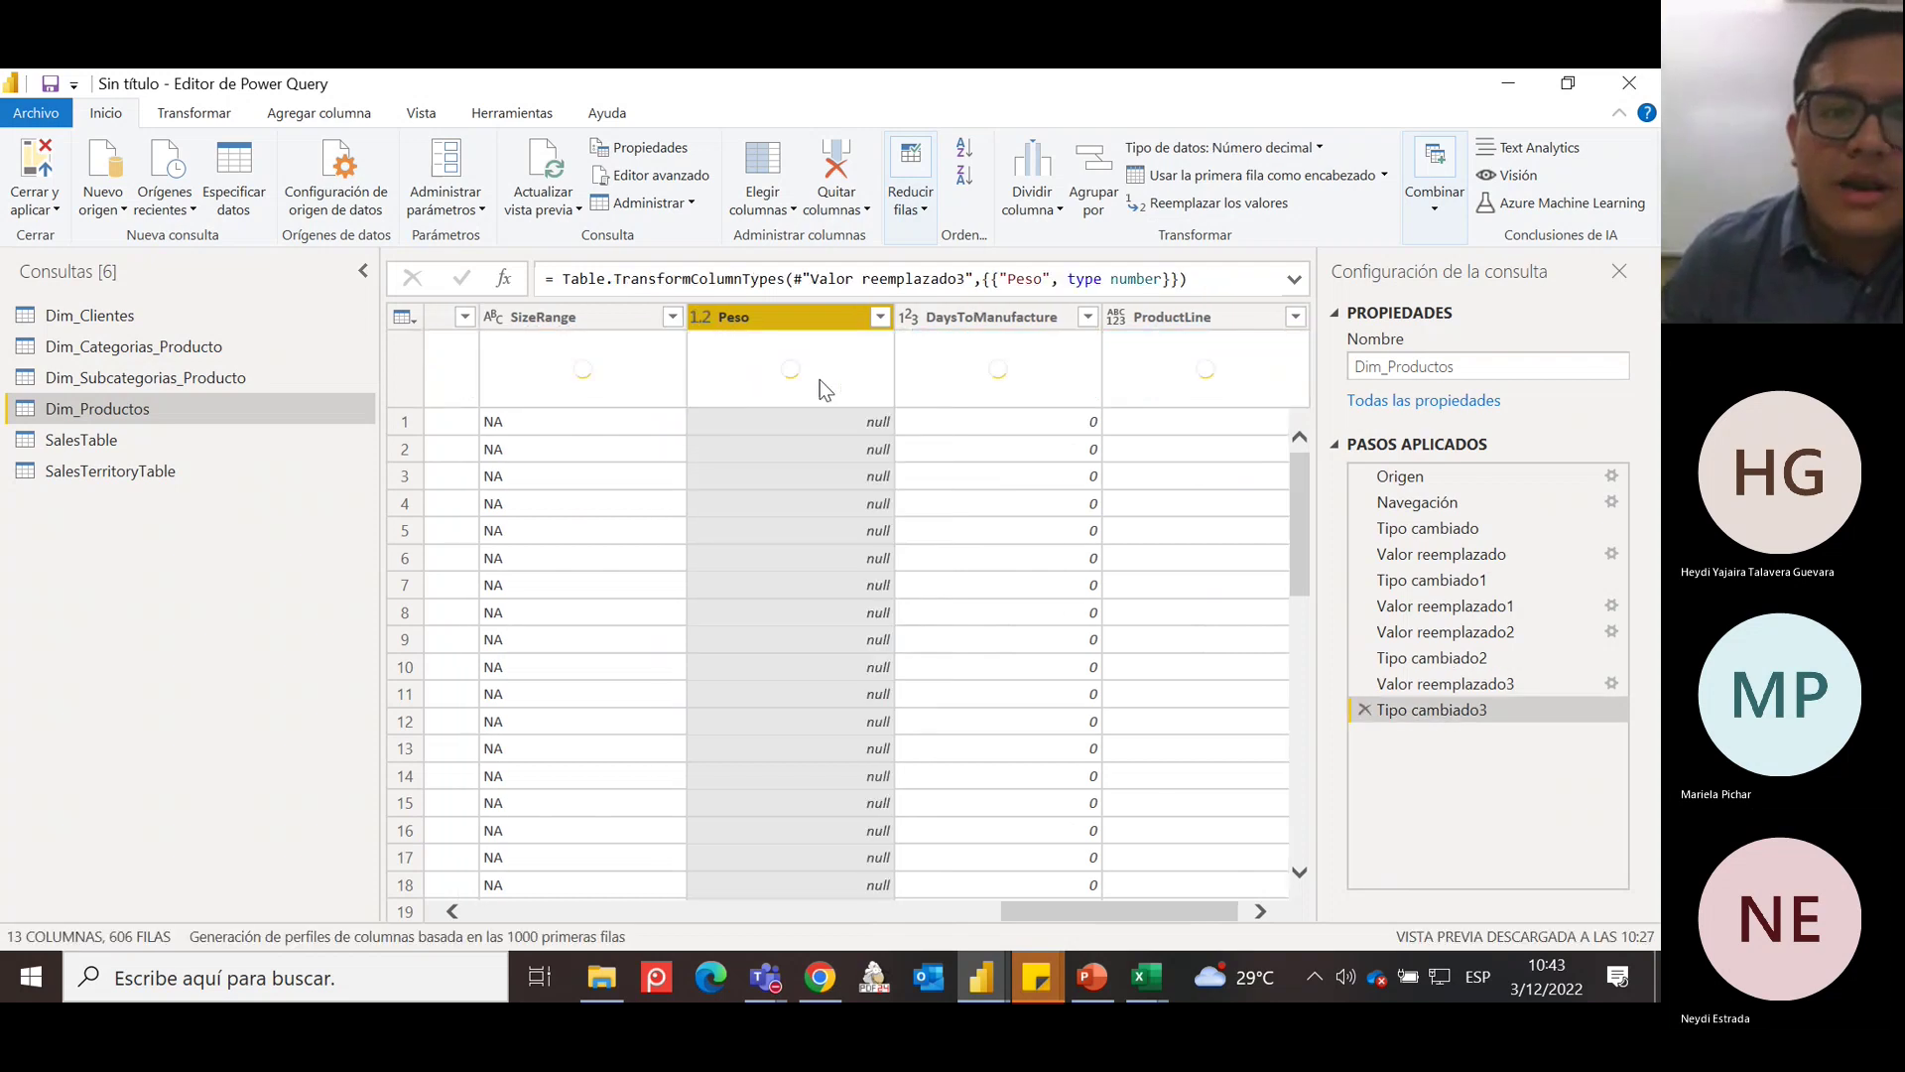
pyautogui.rightClick(801, 317)
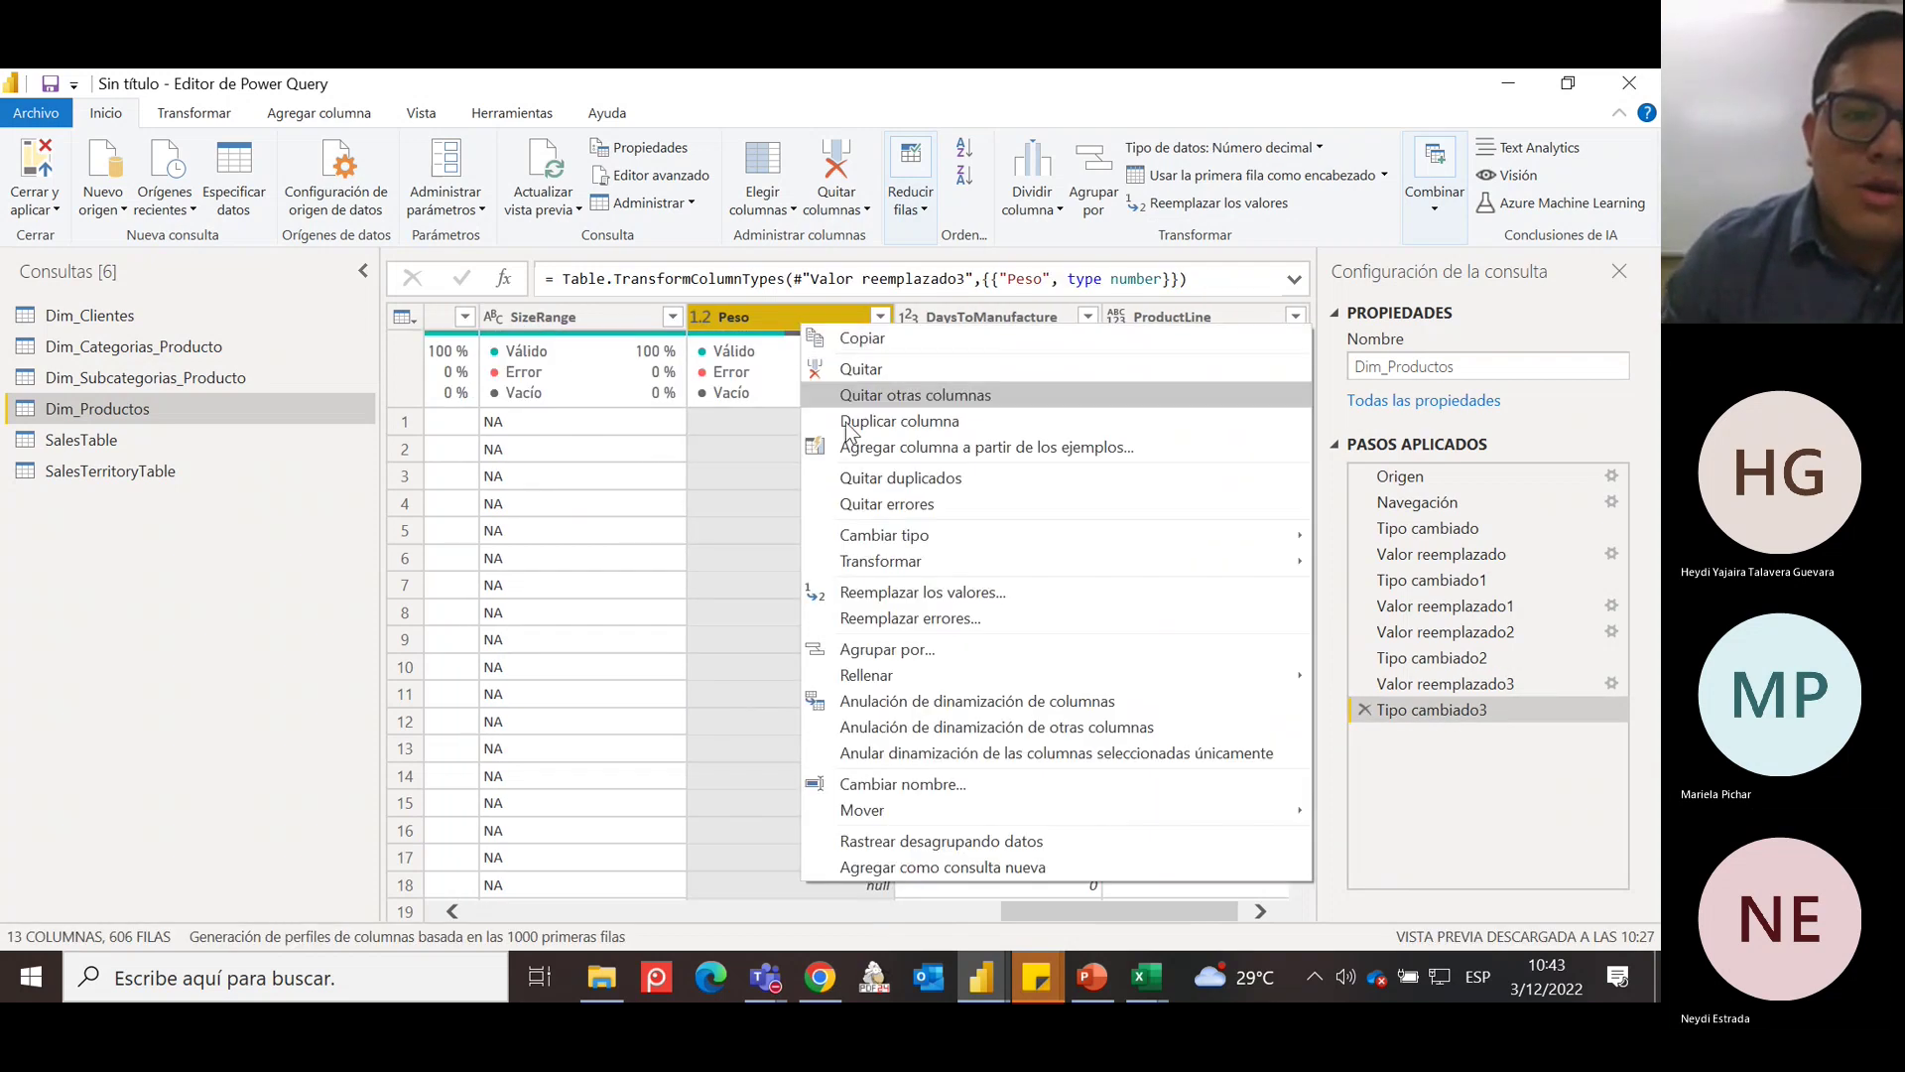
pyautogui.click(922, 616)
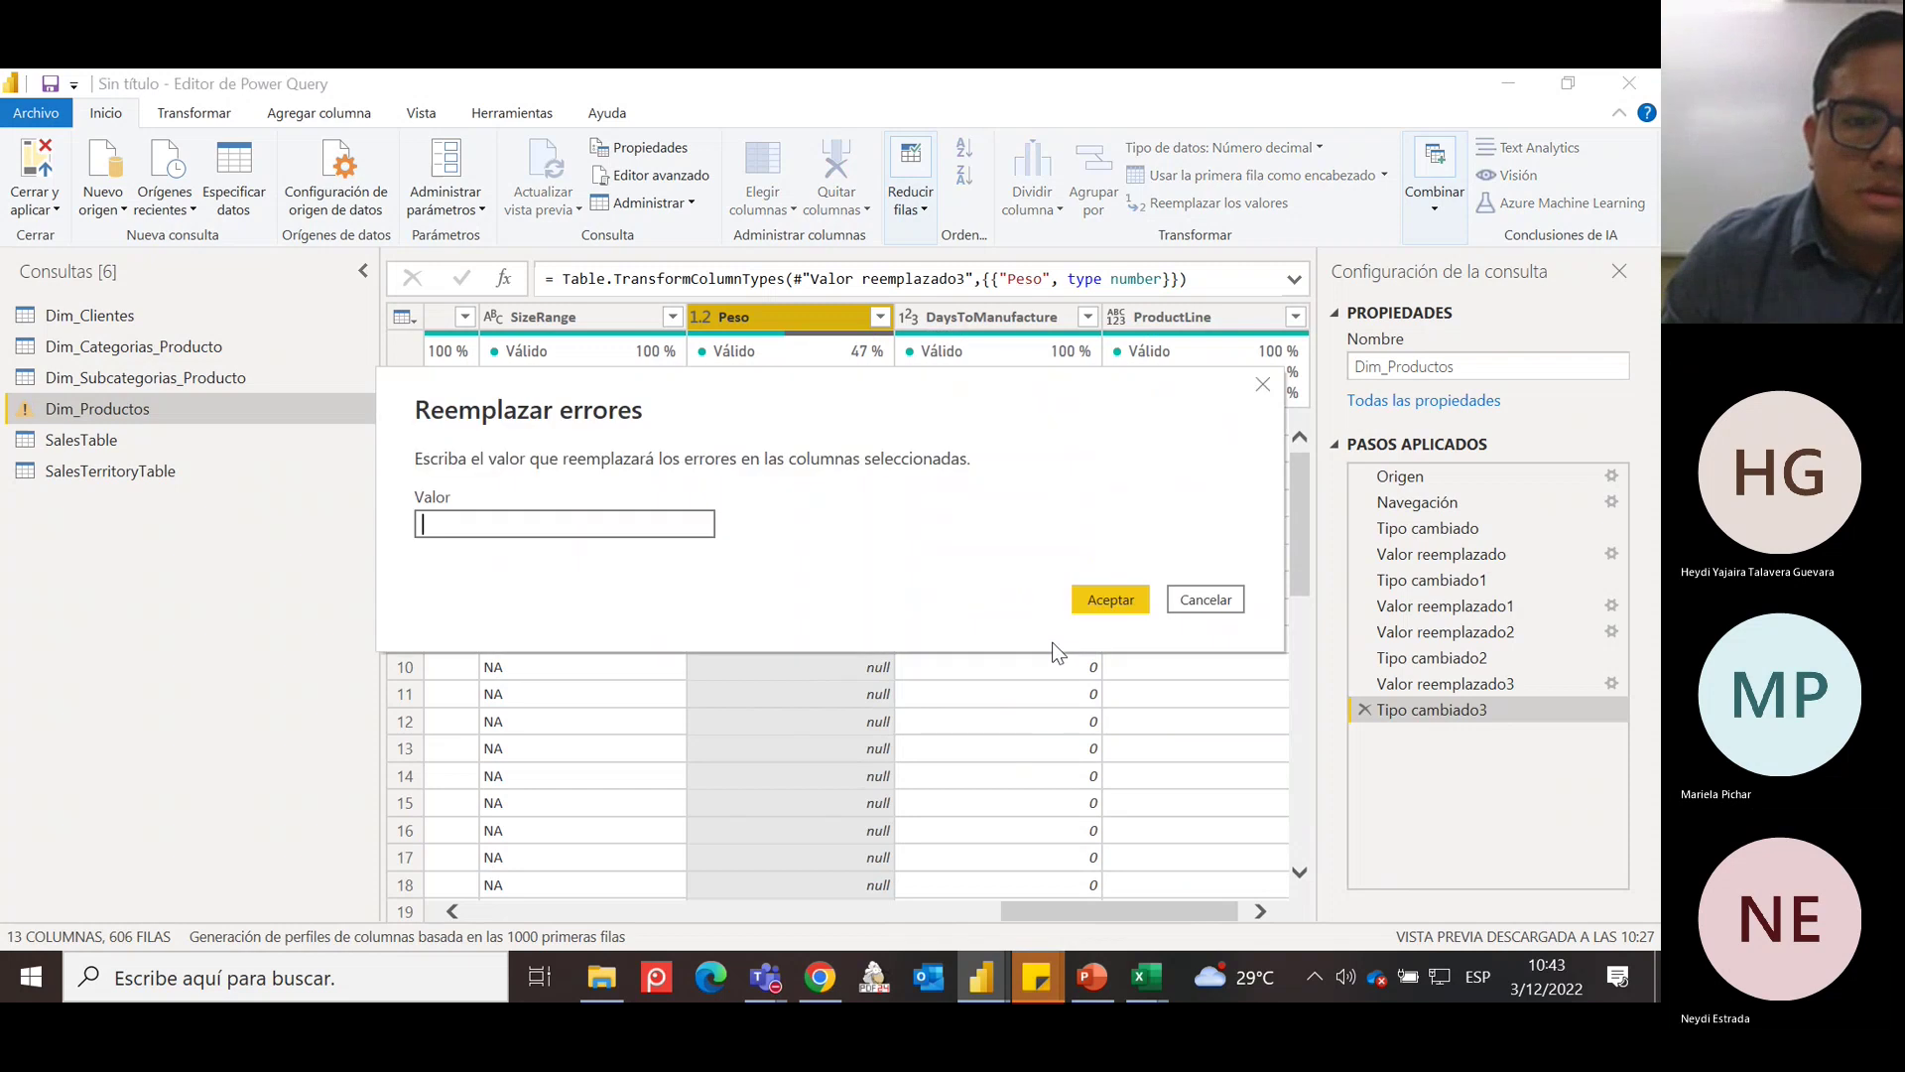
pyautogui.click(1205, 602)
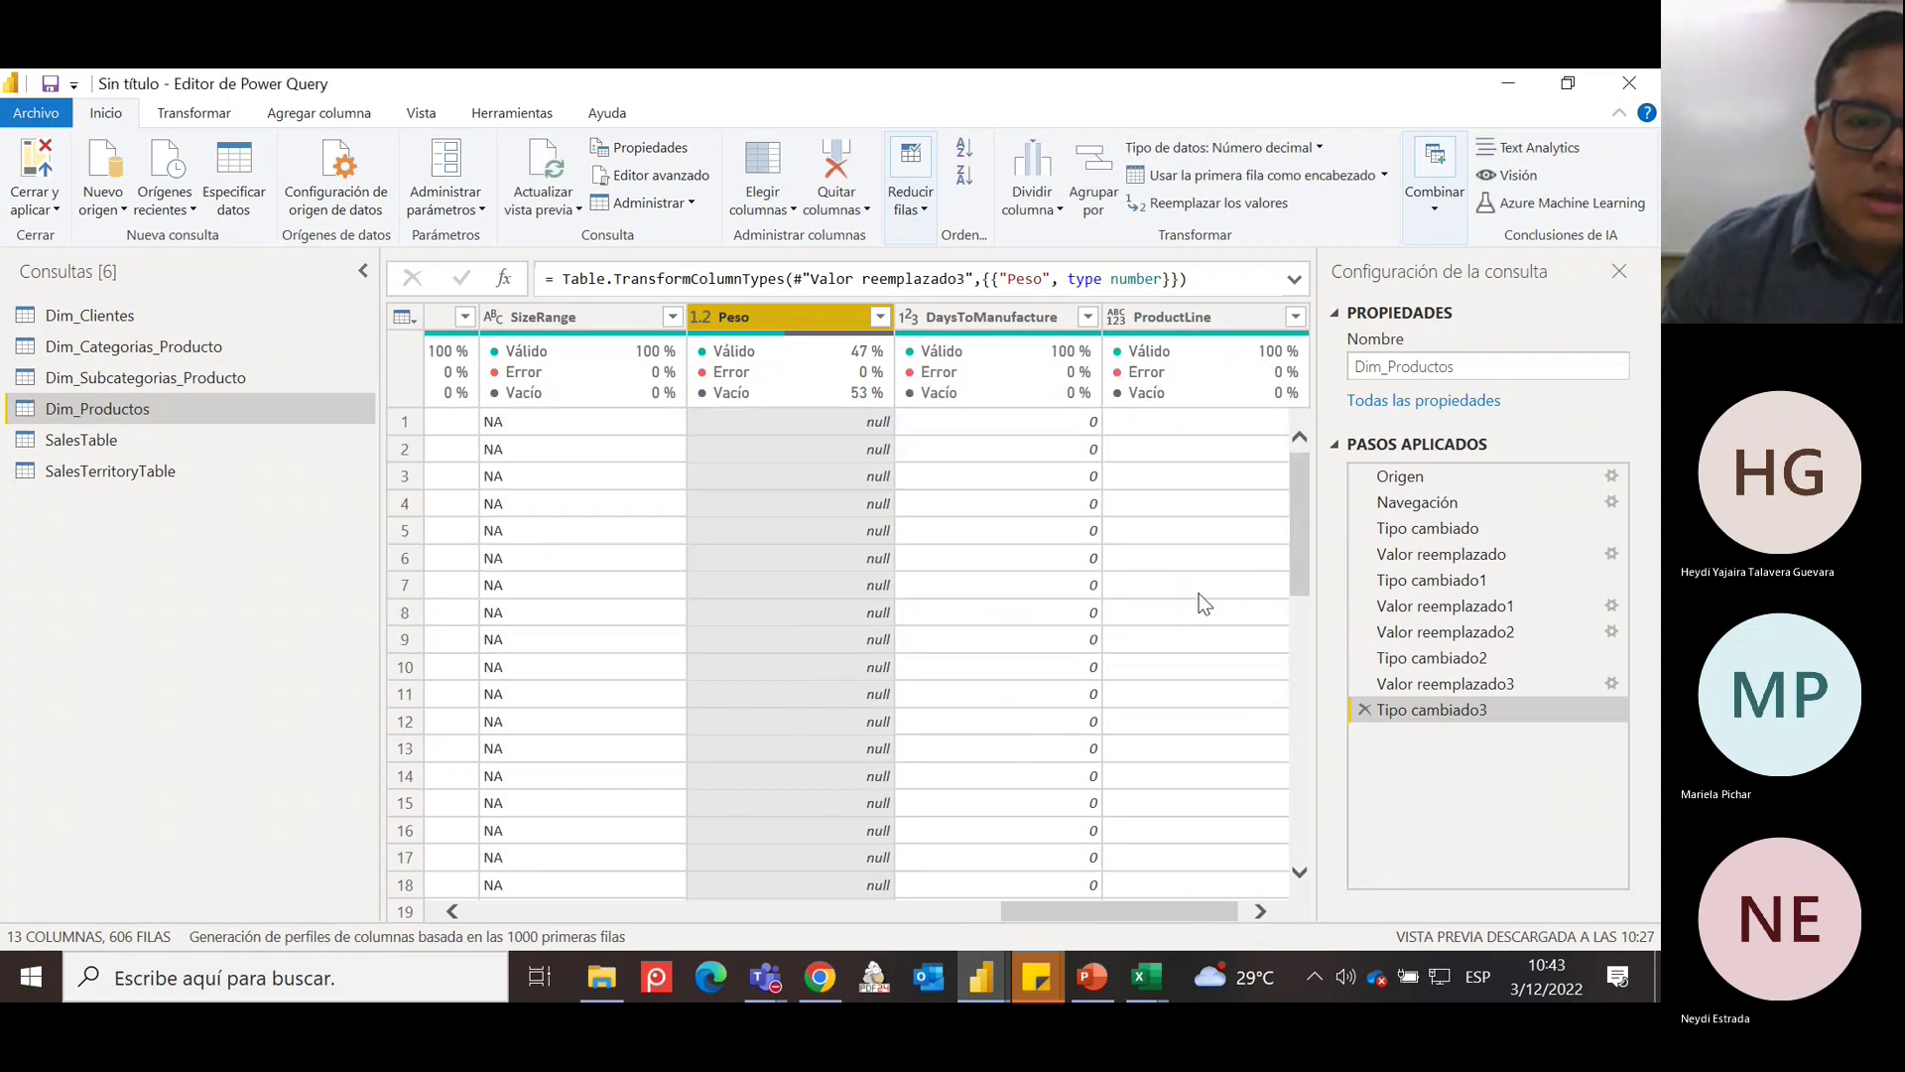
# Replace the null values with 0 in the Peso column.
pyautogui.rightClick(772, 316)
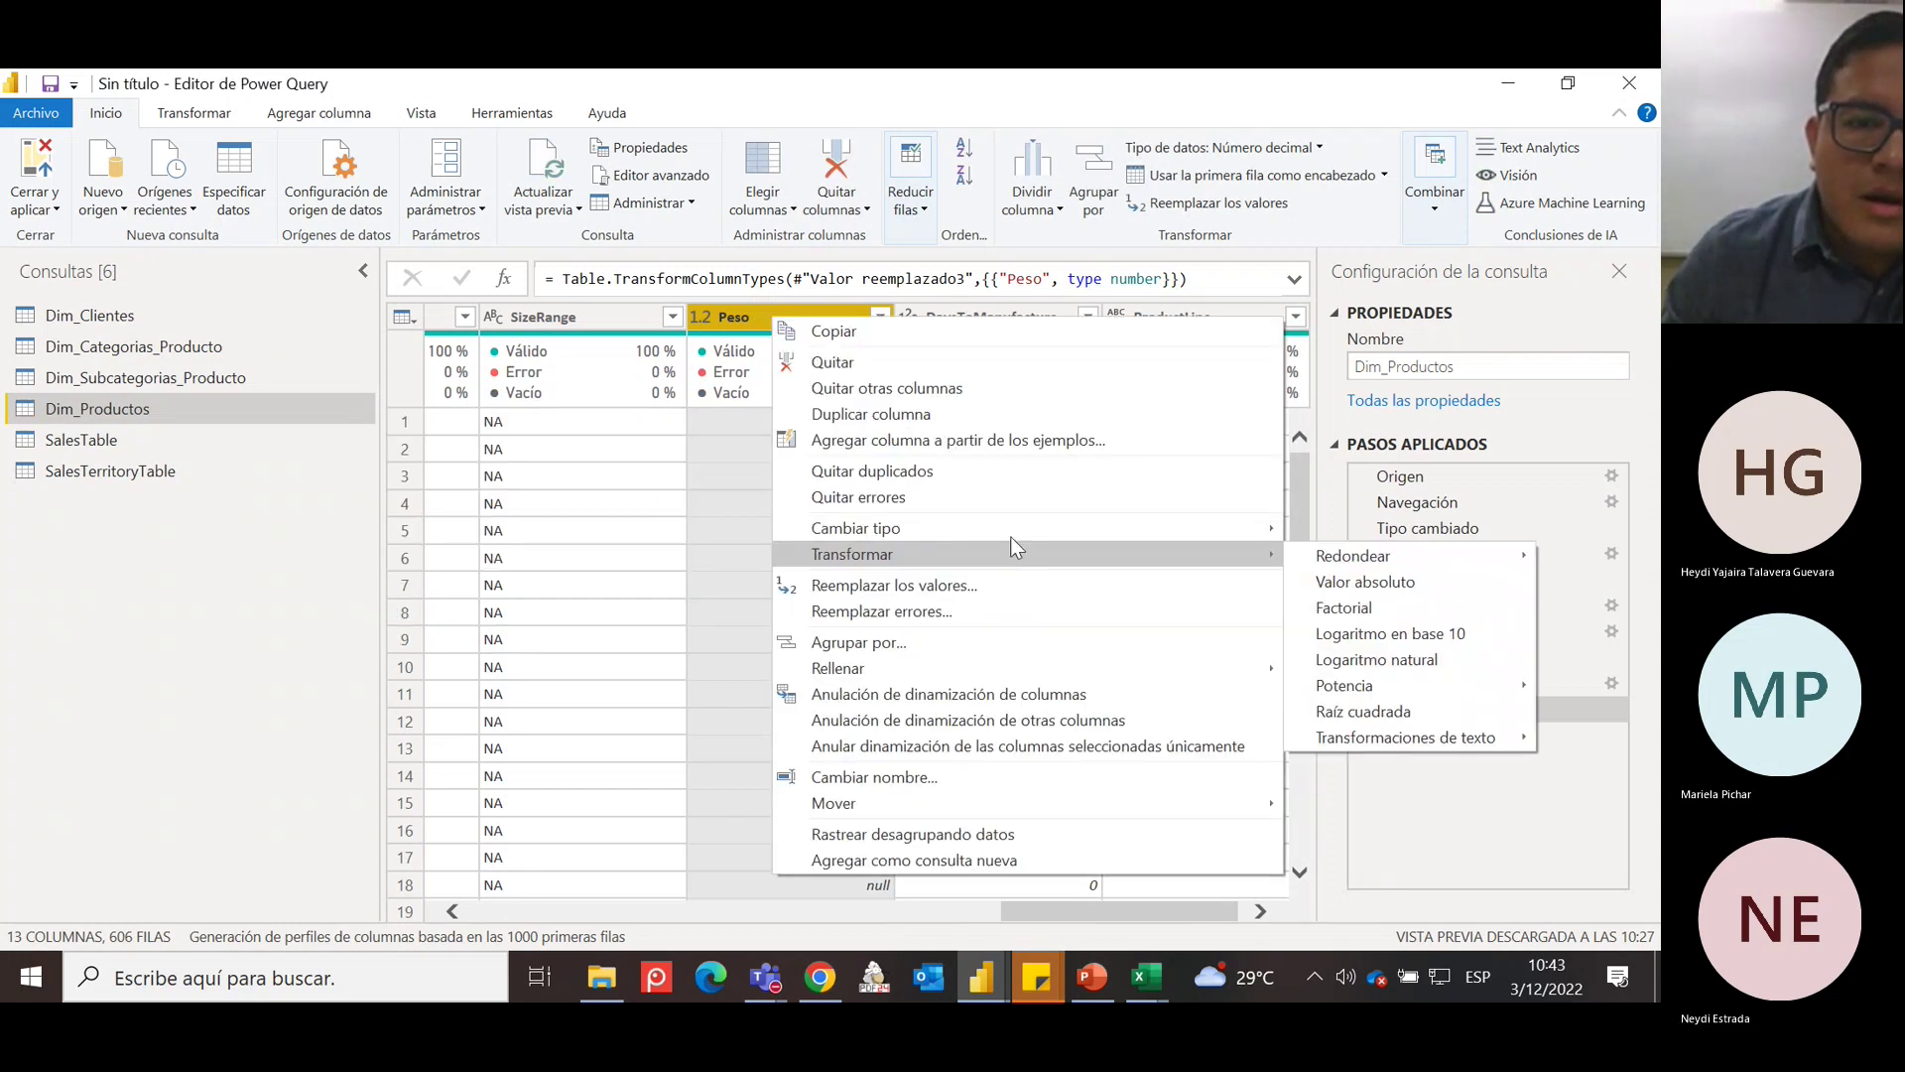
pyautogui.click(913, 583)
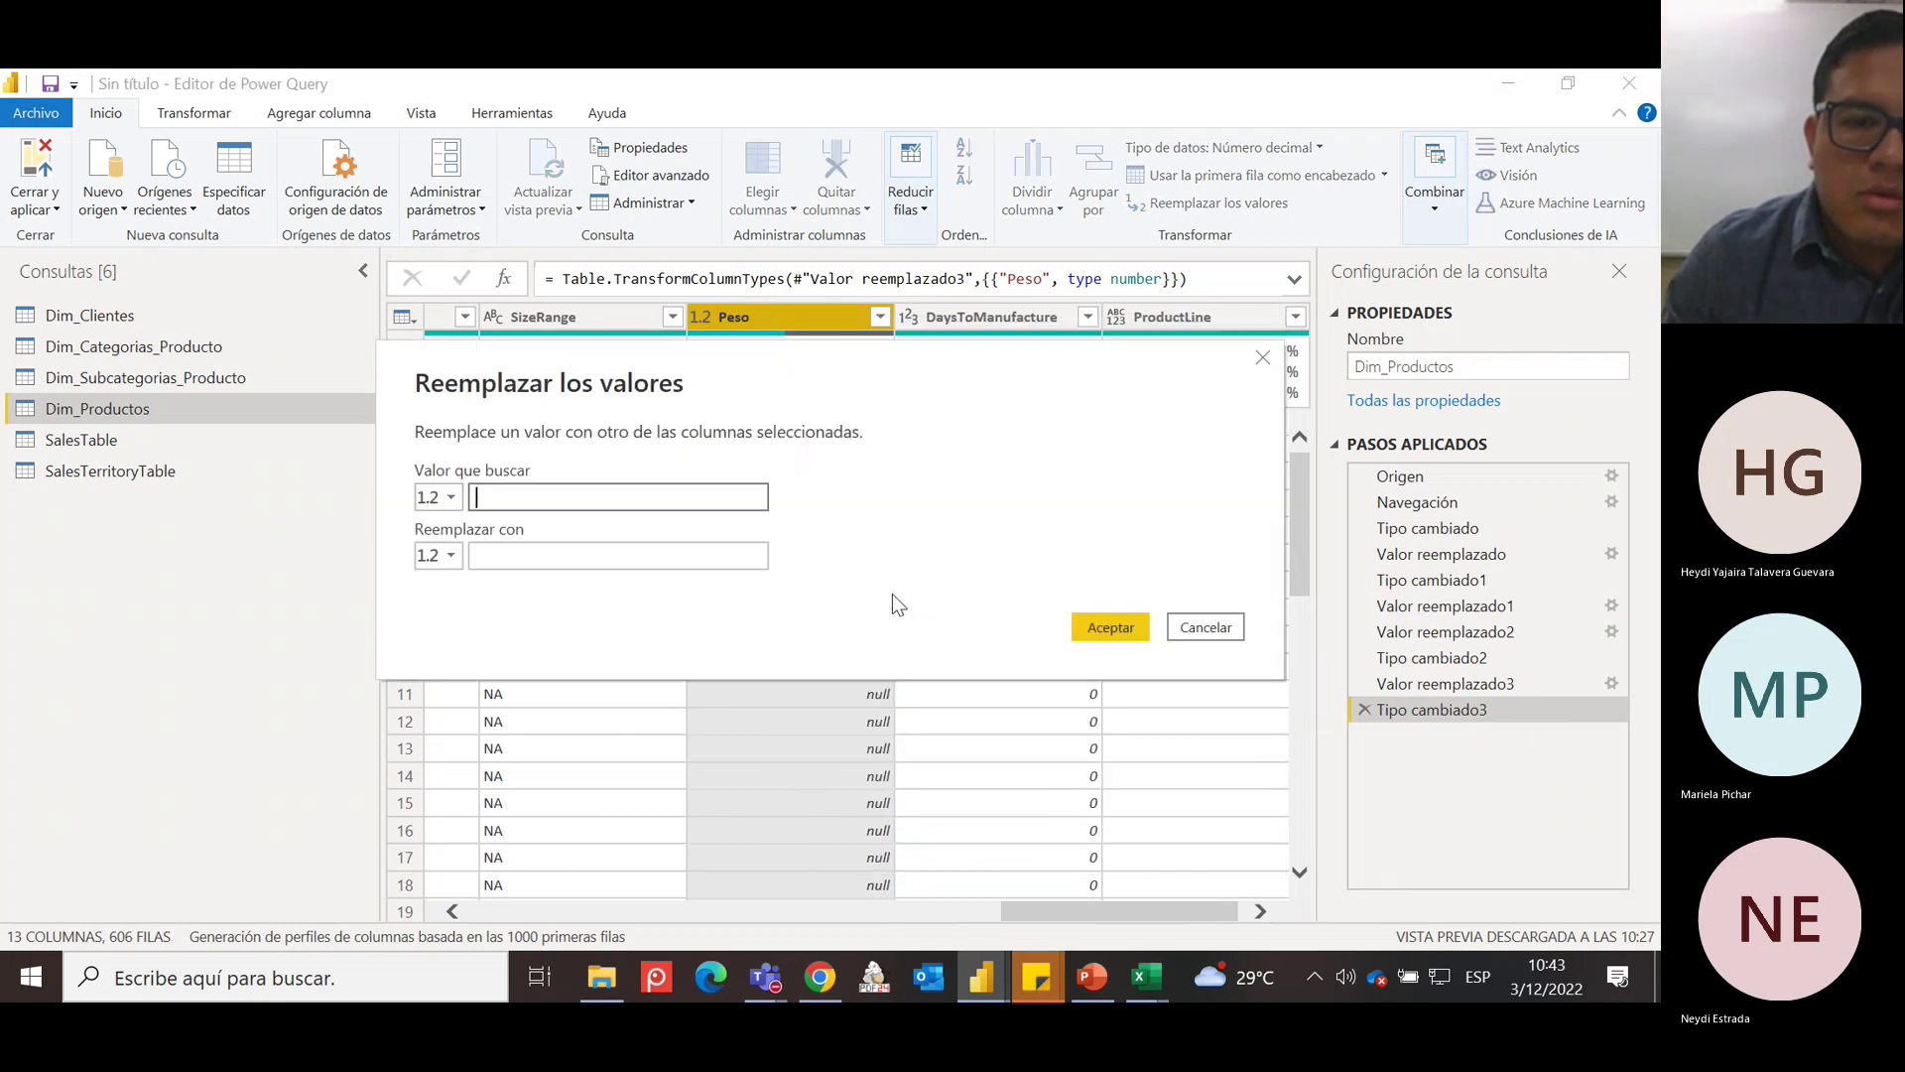
pyautogui.click(578, 558)
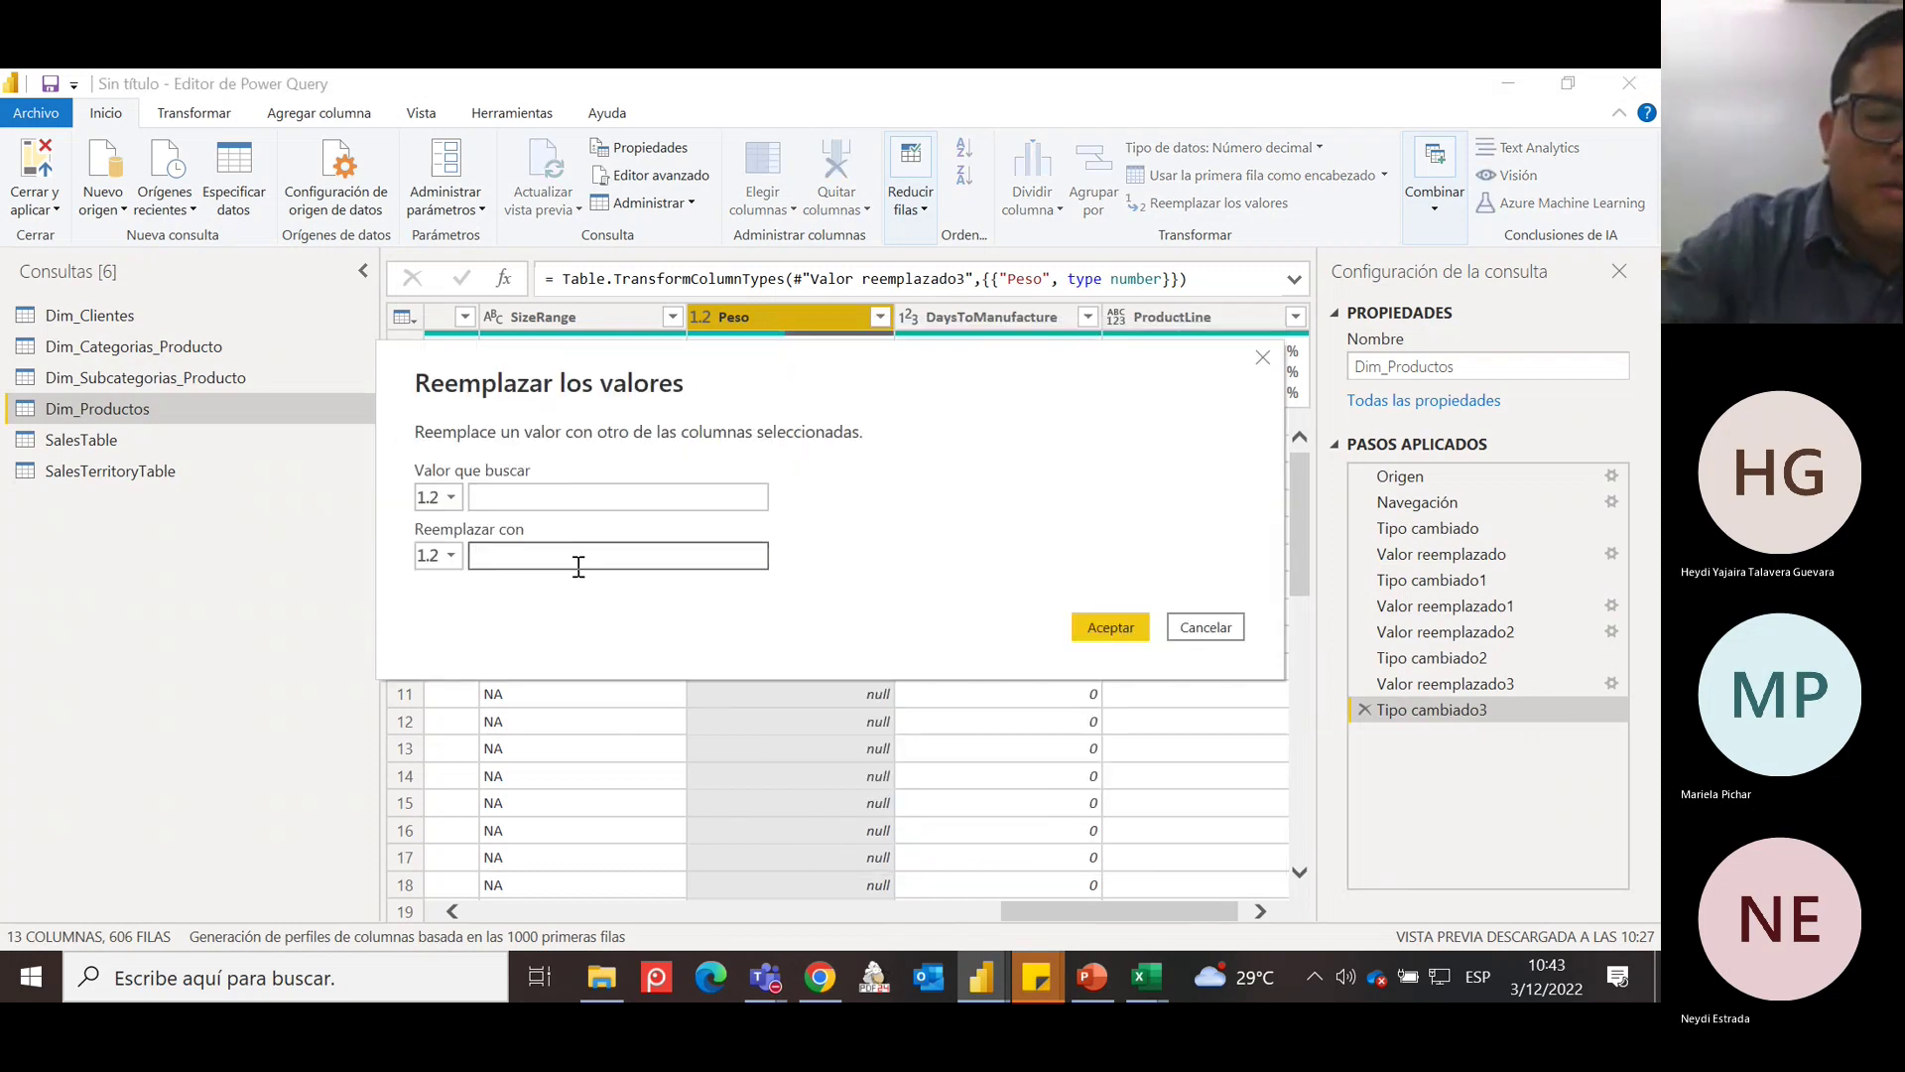
pyautogui.click(1134, 627)
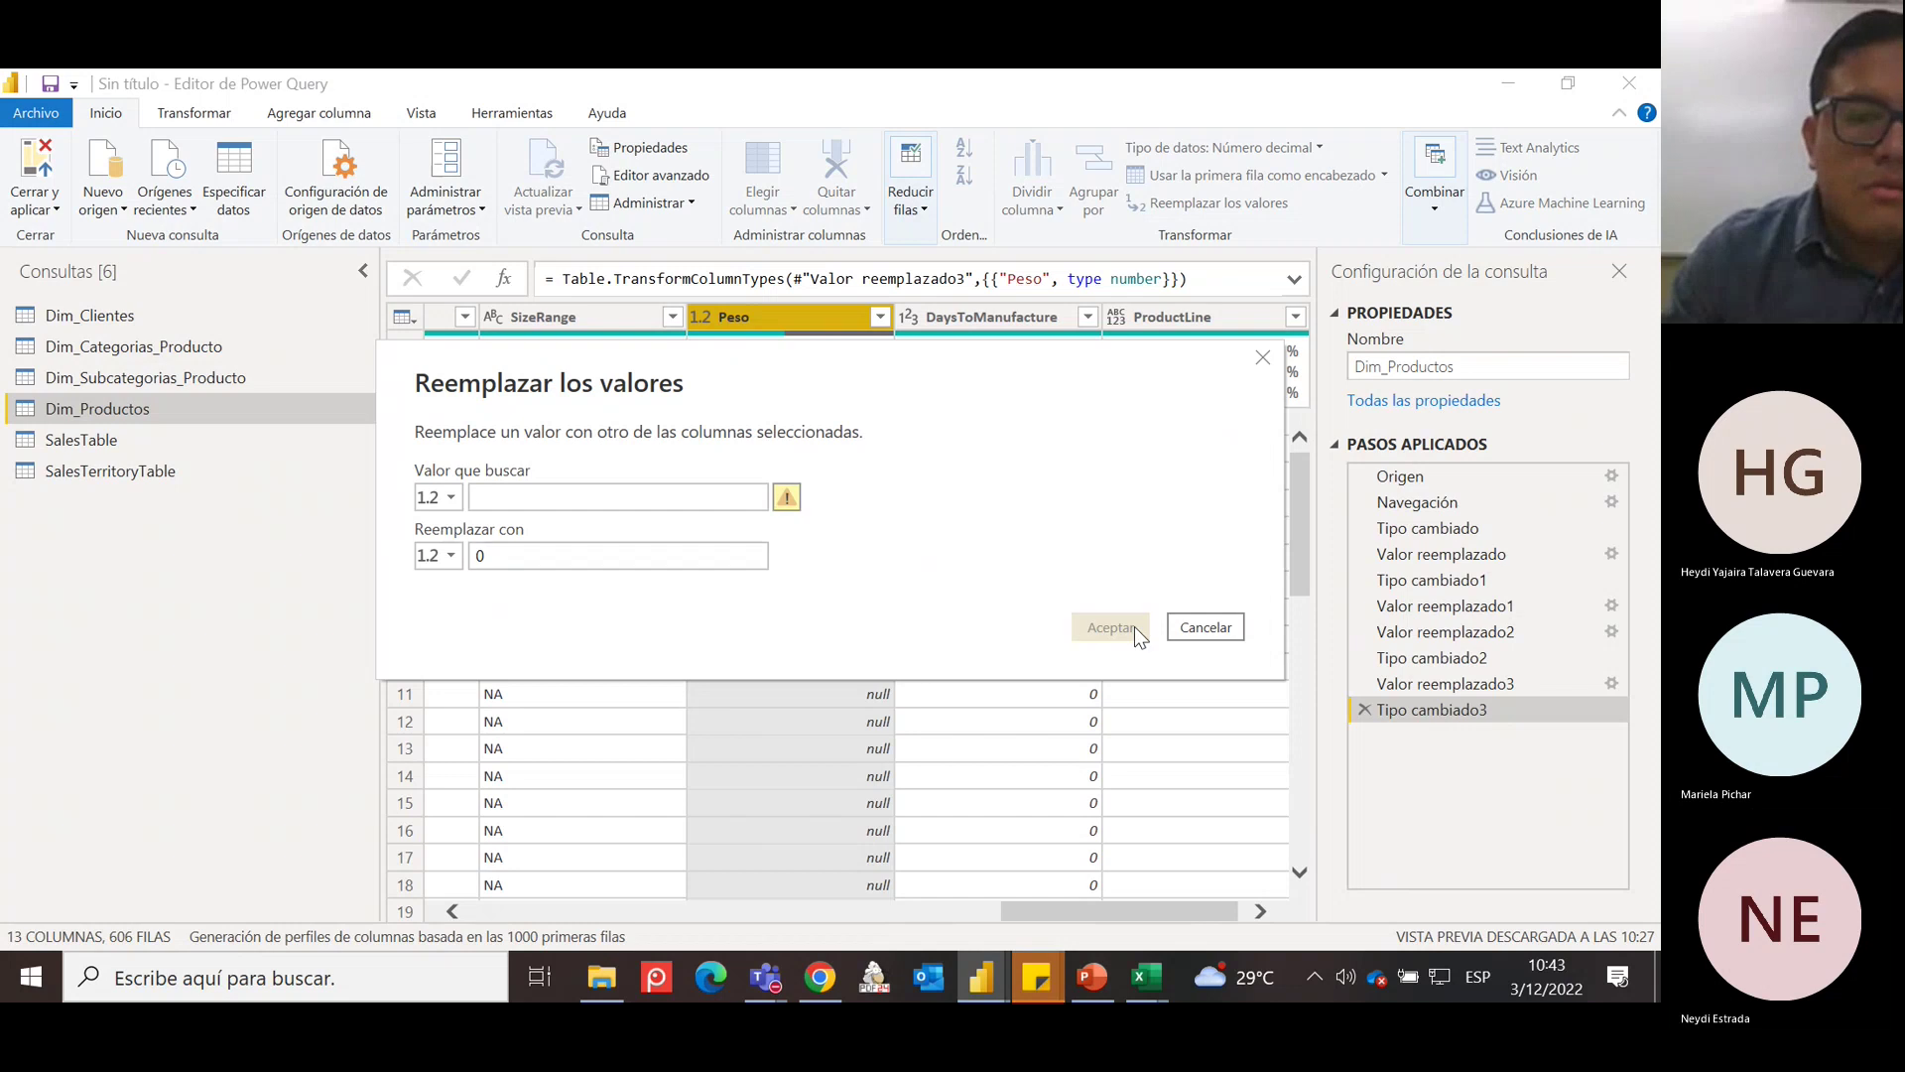
pyautogui.click(500, 496)
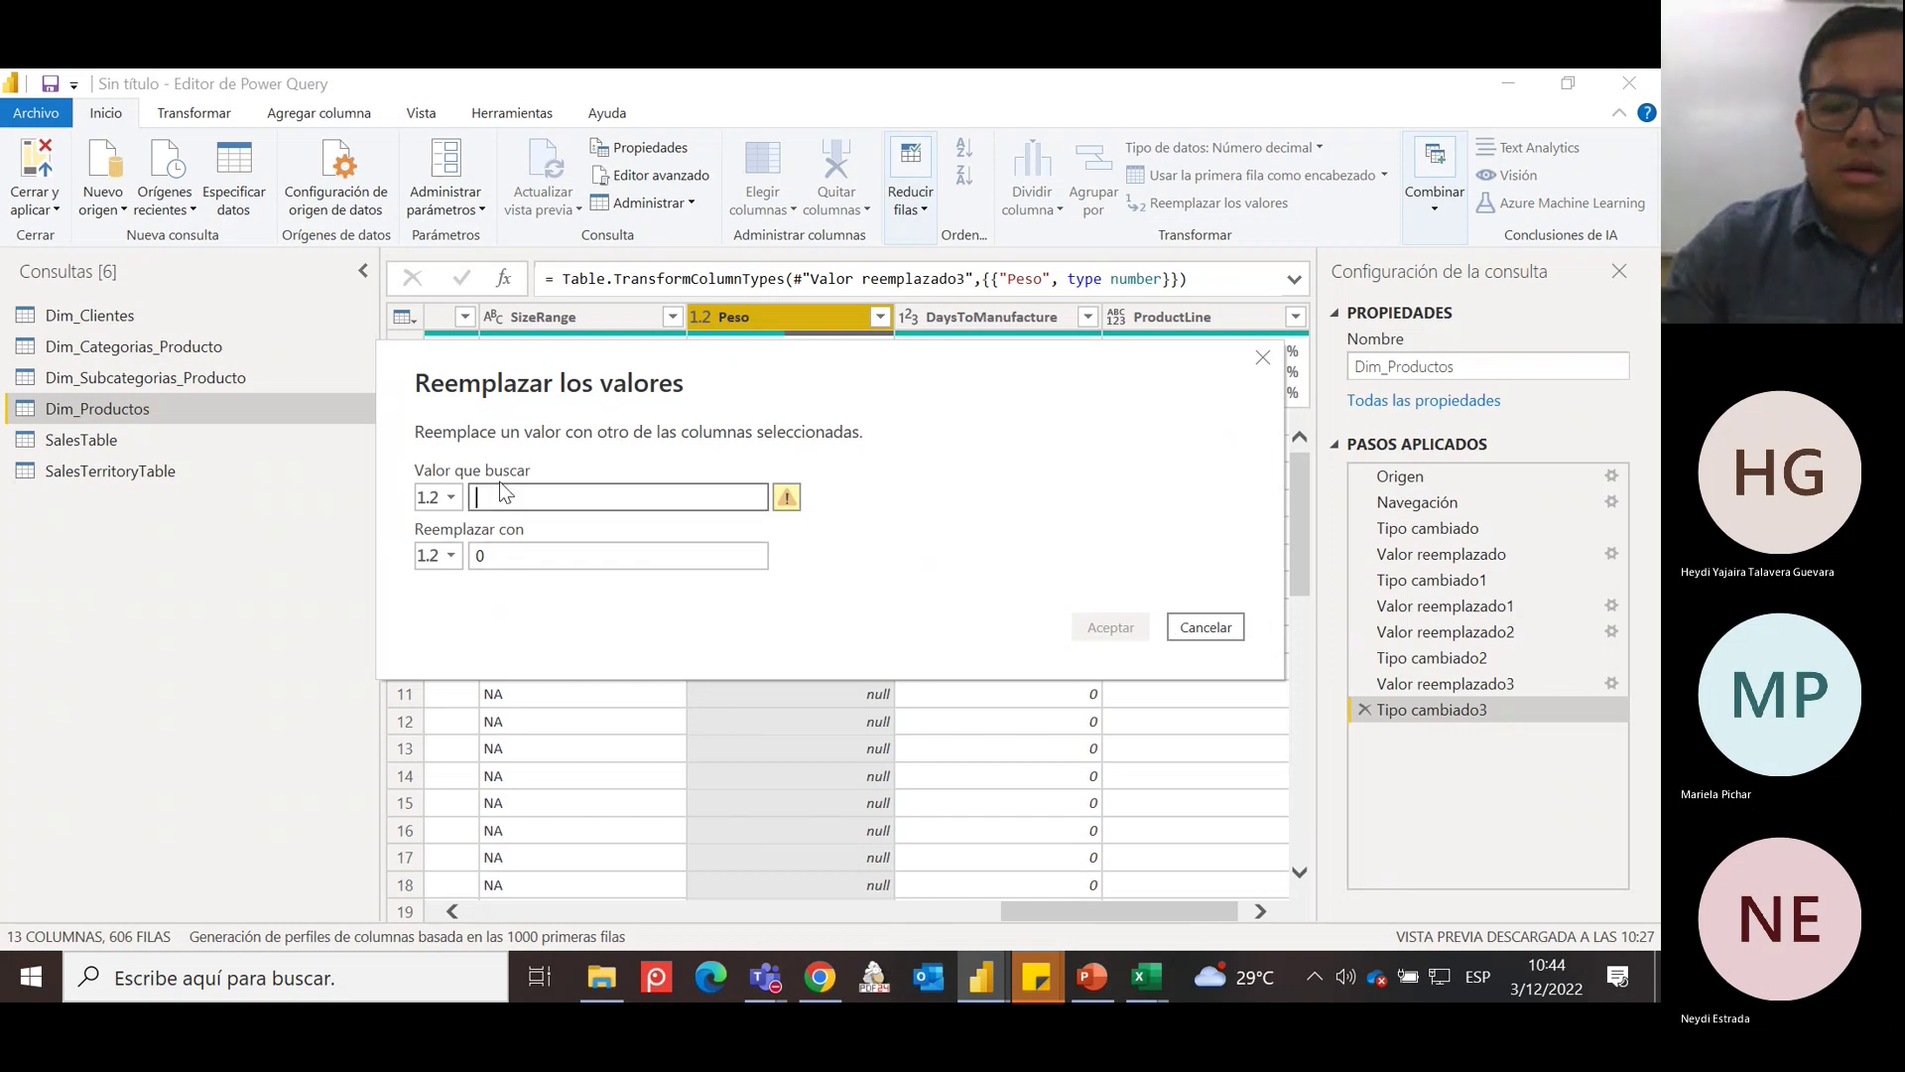
pyautogui.write('N')
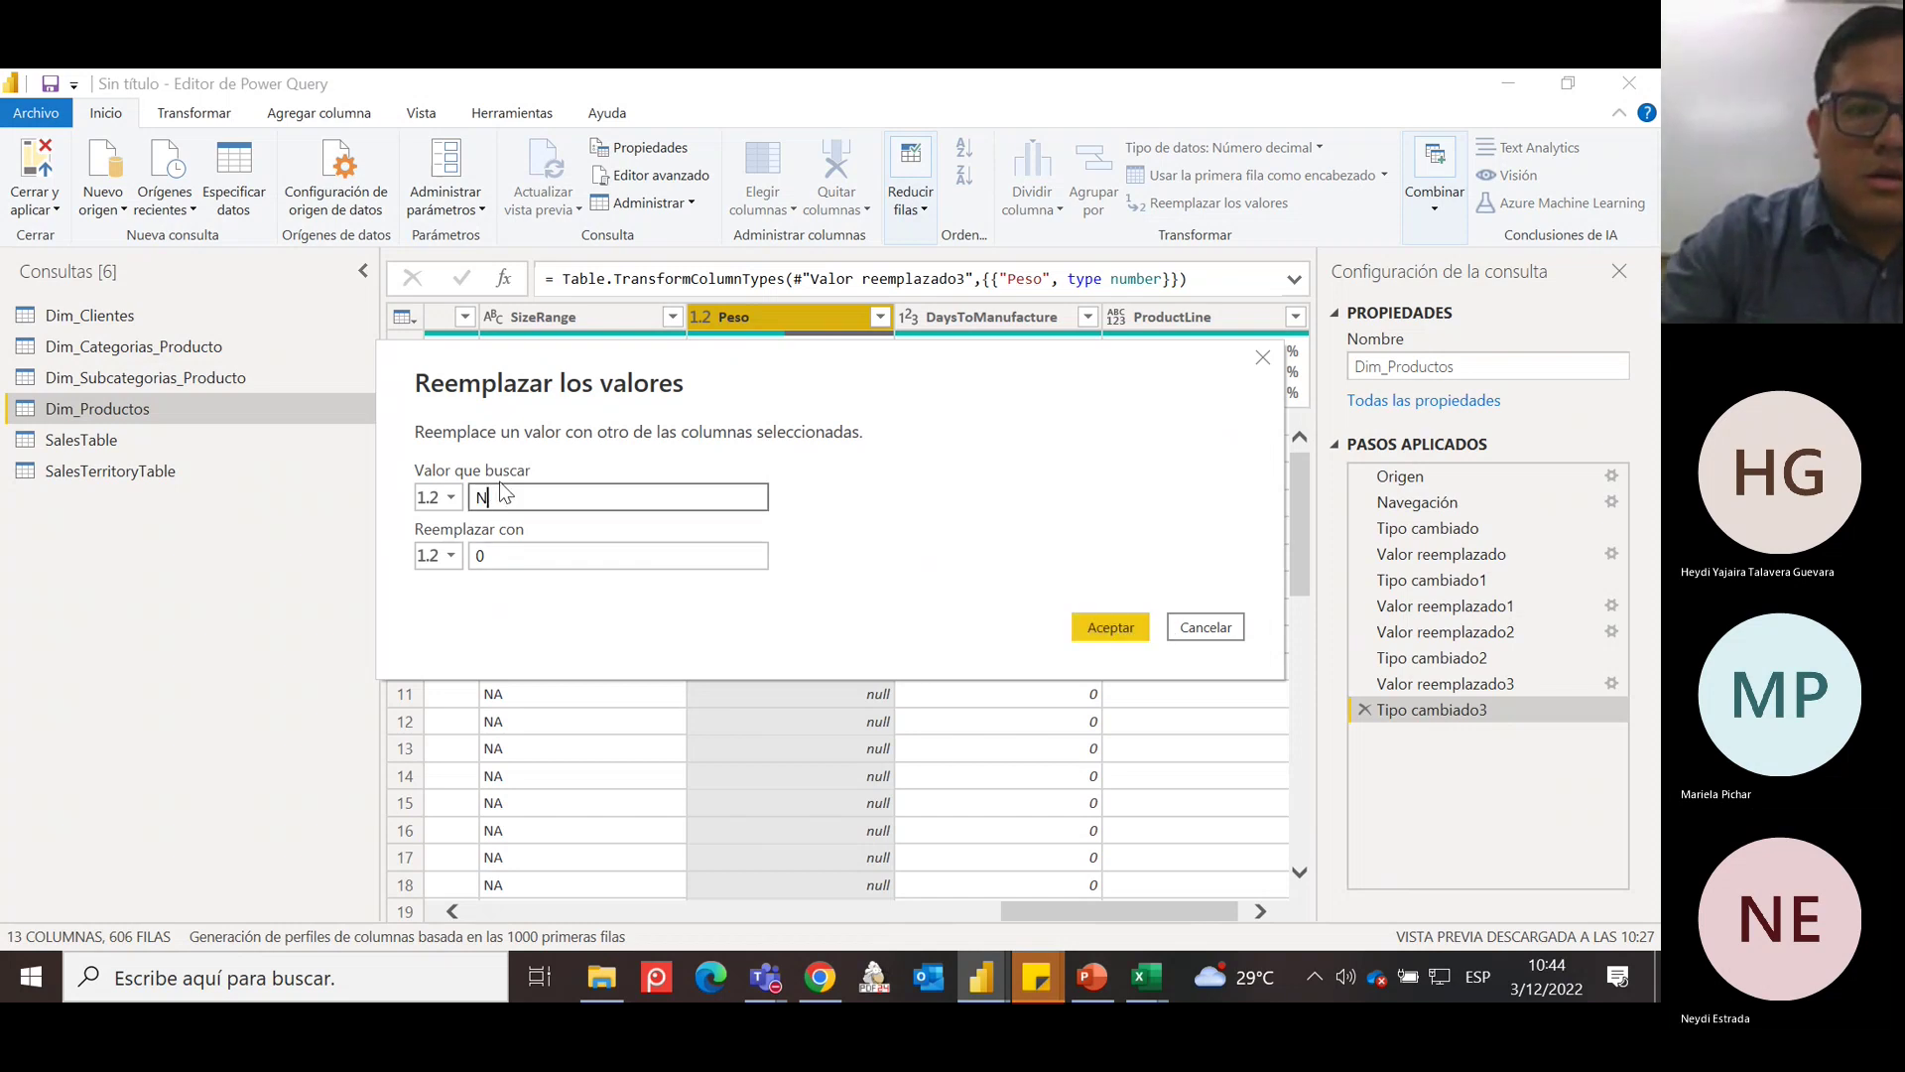
pyautogui.write('ULl')
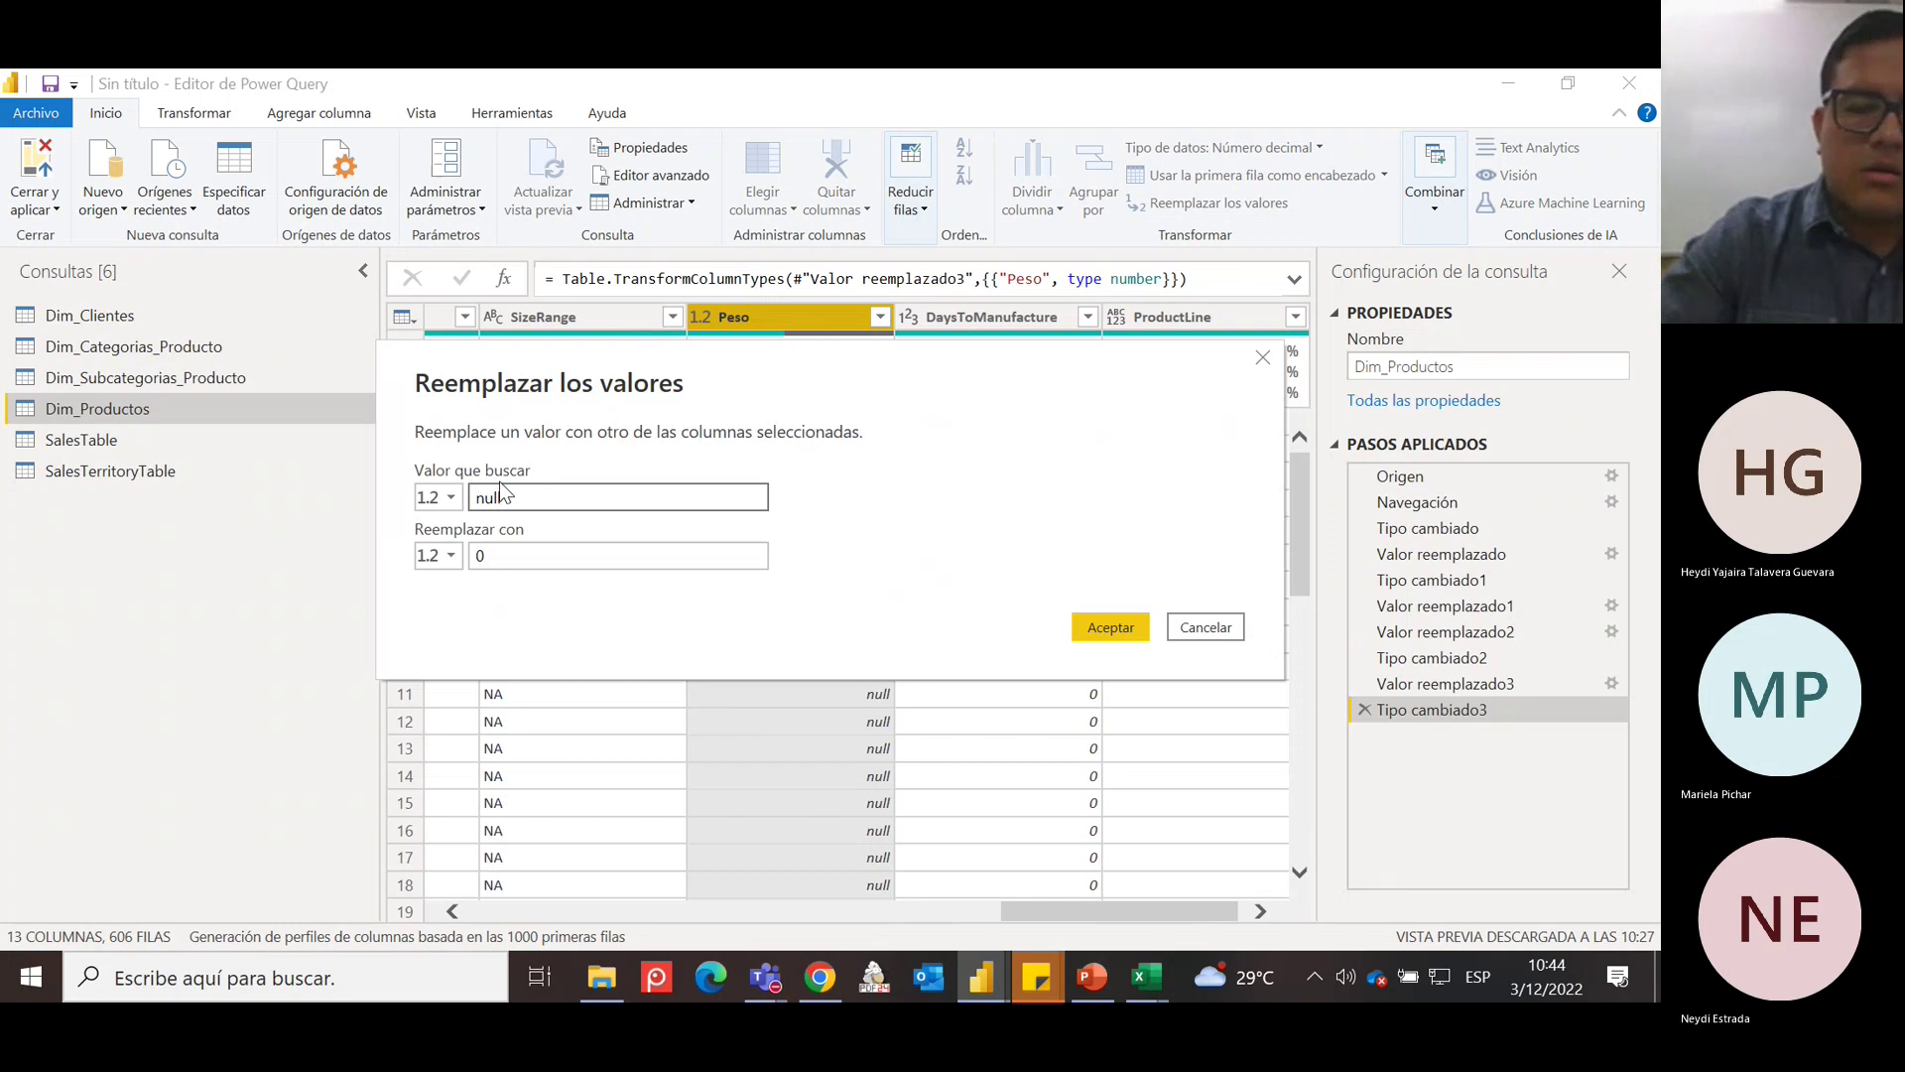
pyautogui.press('Return')
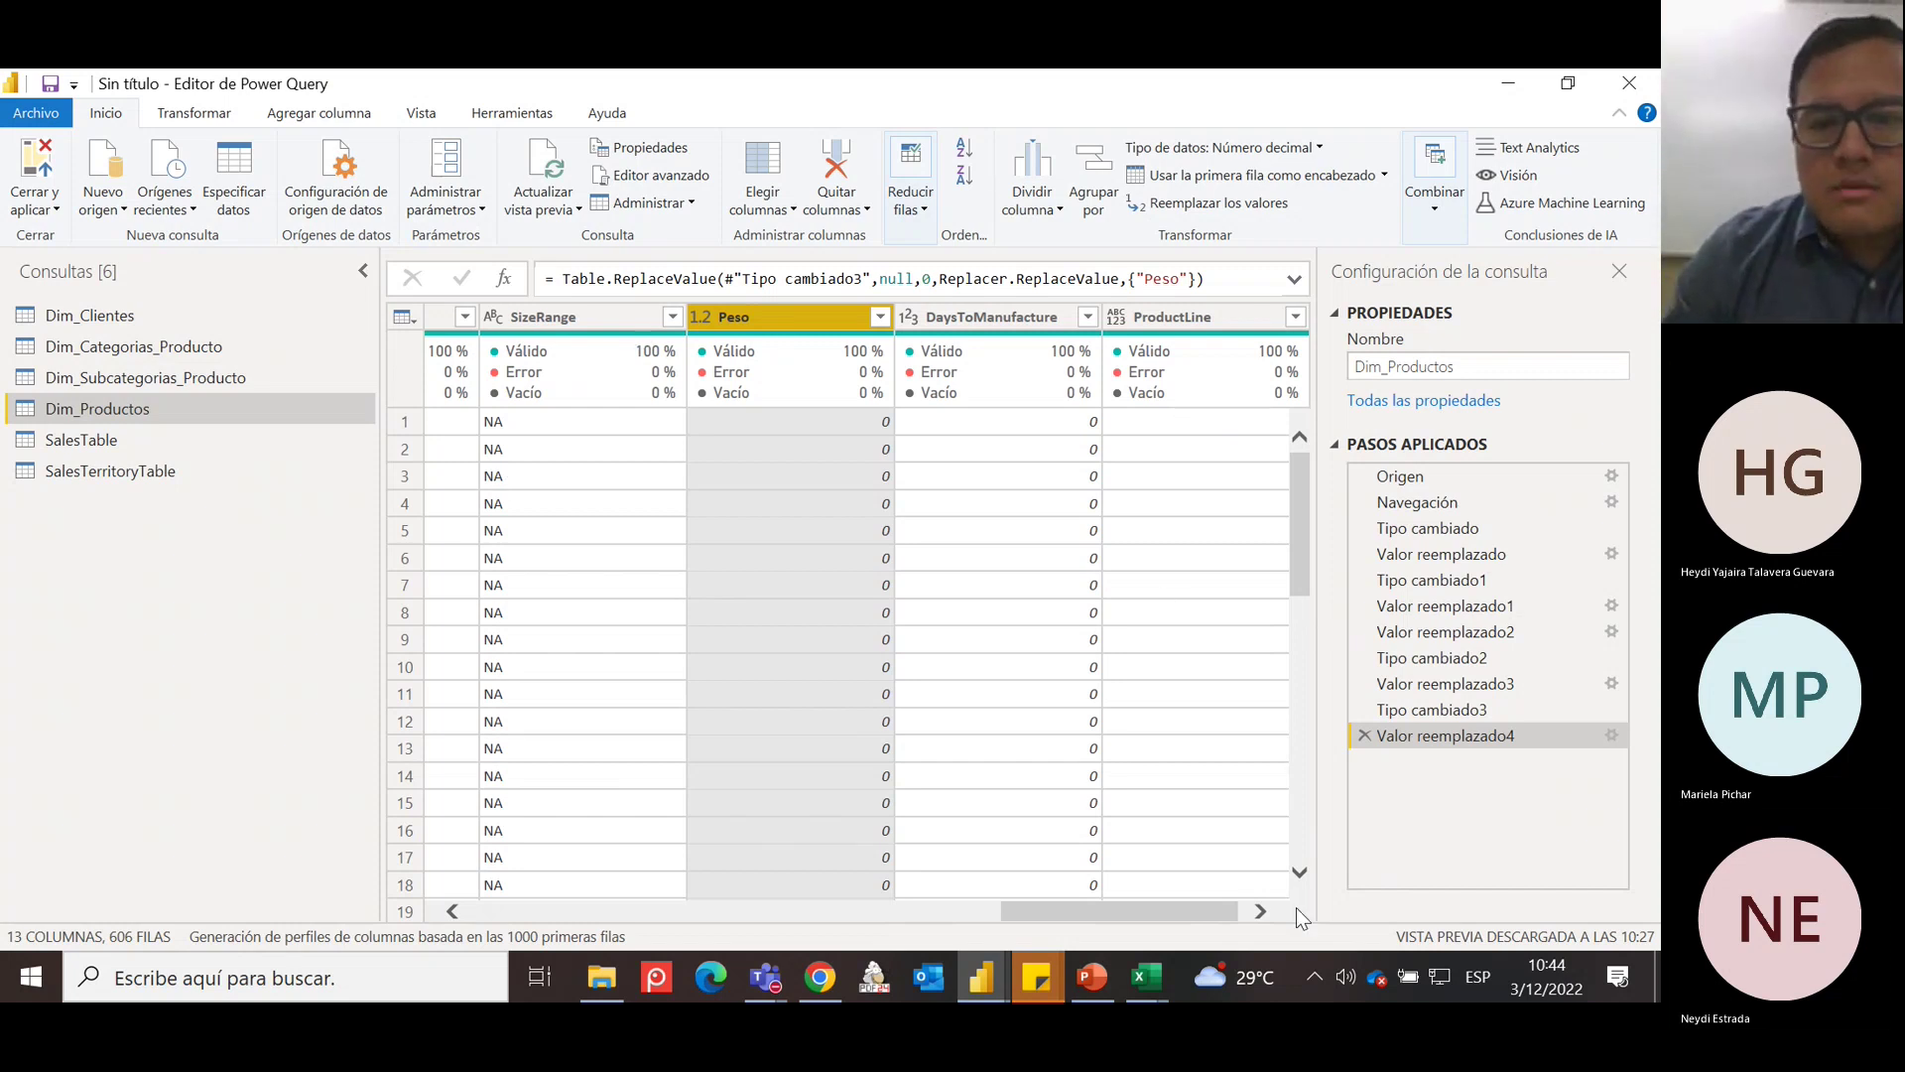
# Check the distinct values of the ProductLine column and change its data type to text.
pyautogui.click(1260, 911)
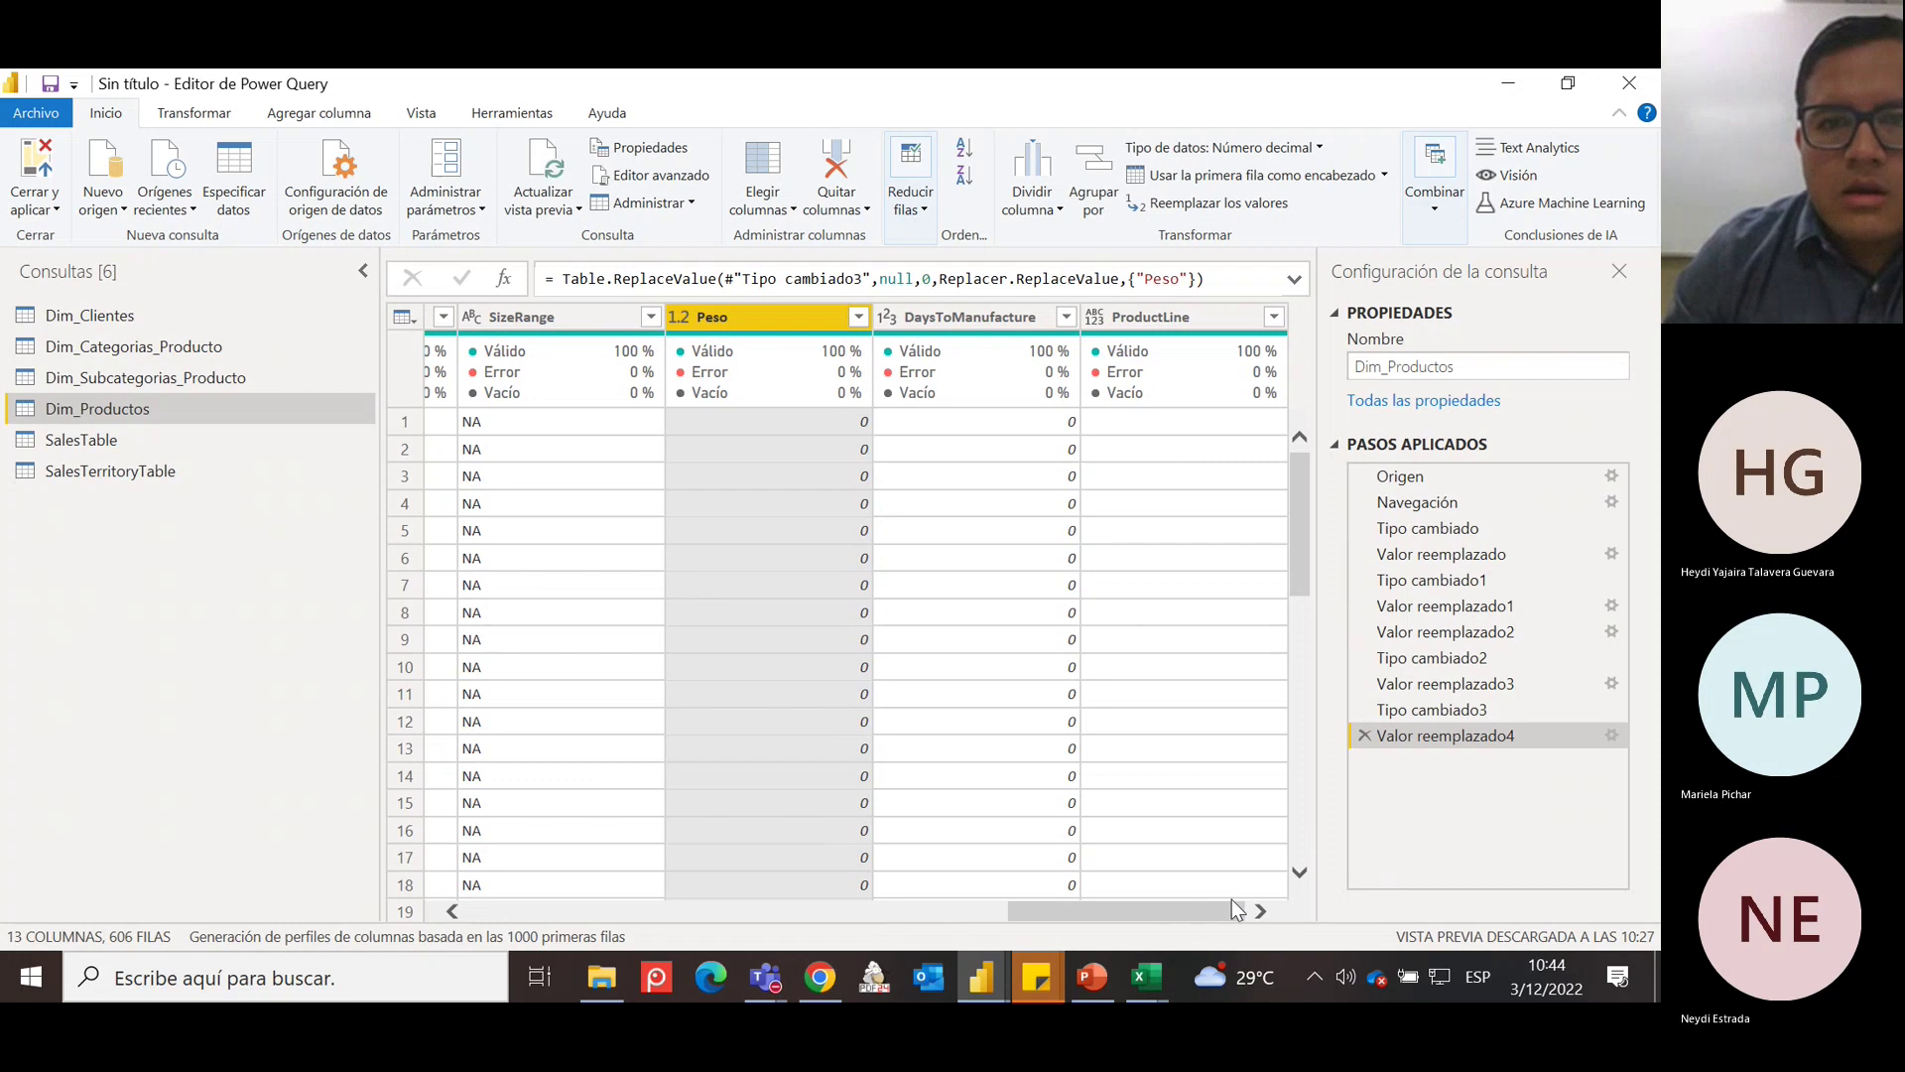
pyautogui.click(1181, 318)
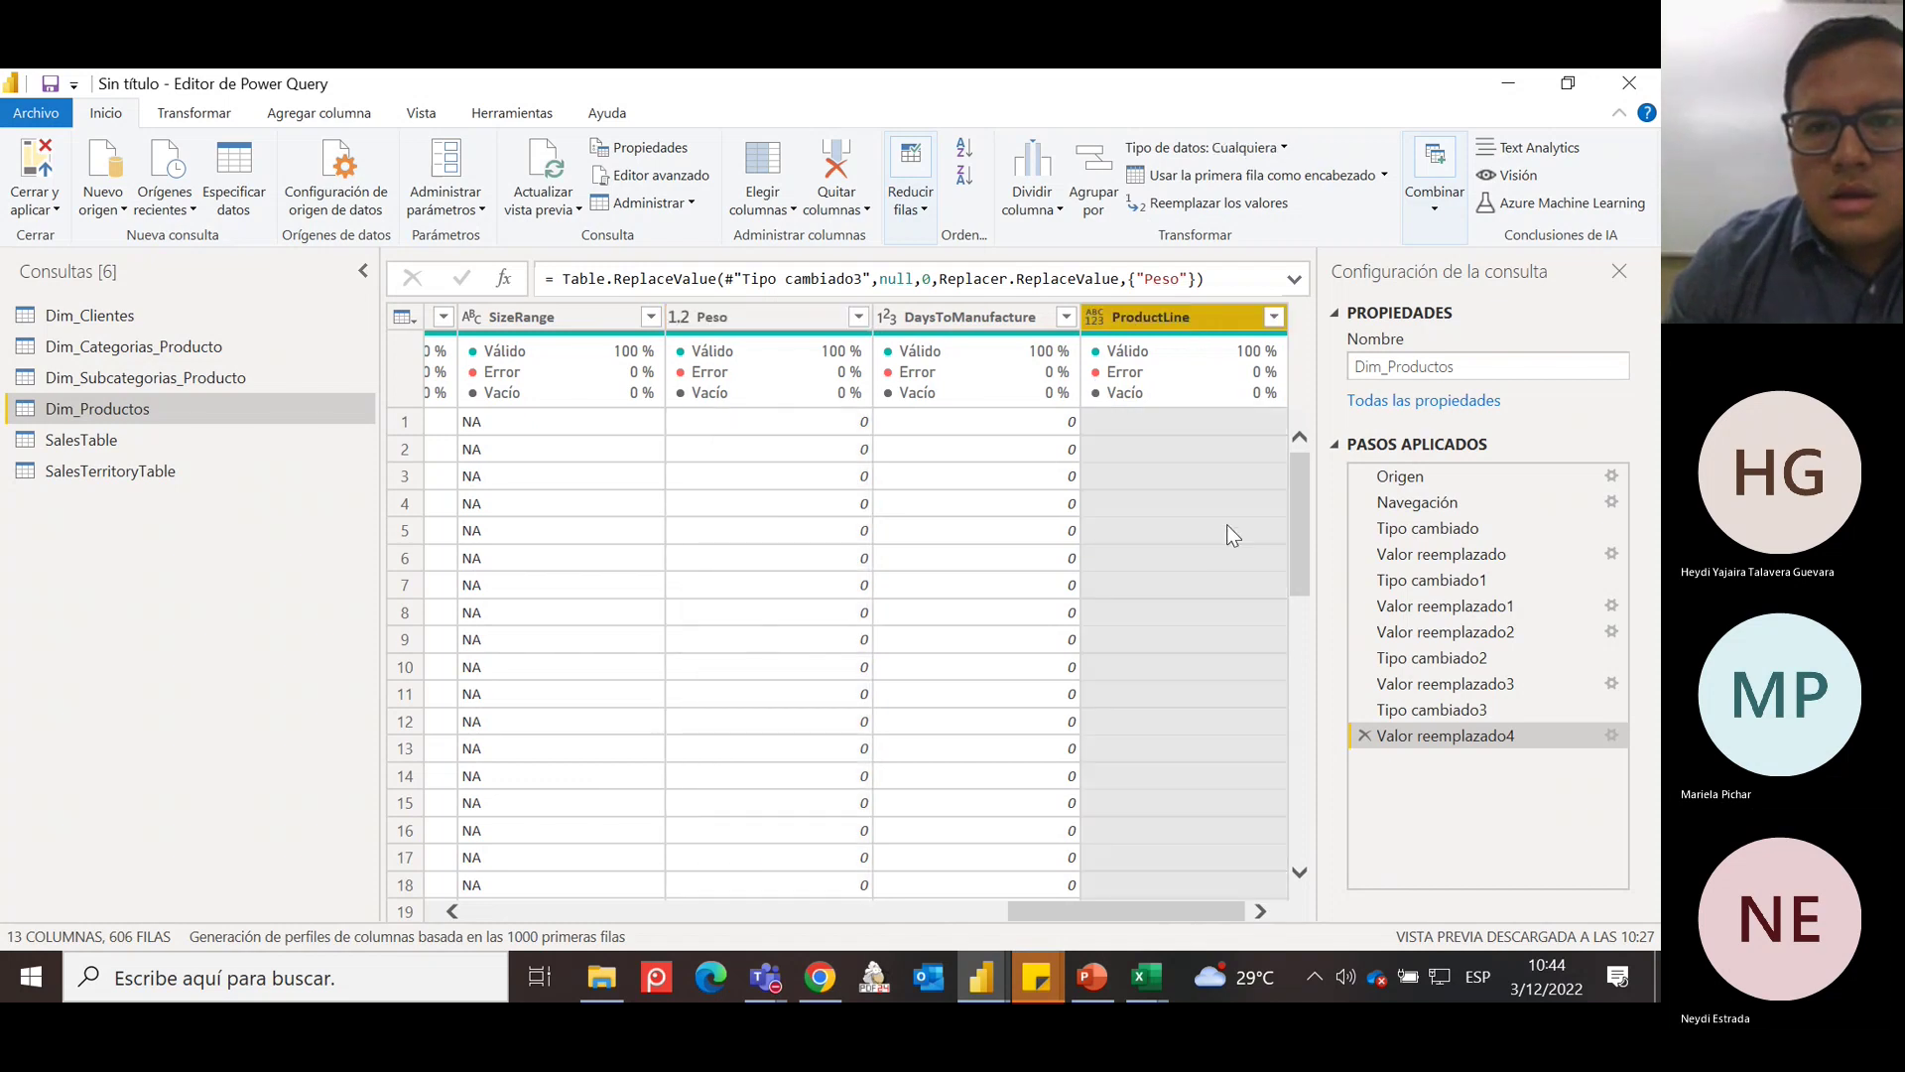
pyautogui.click(1274, 318)
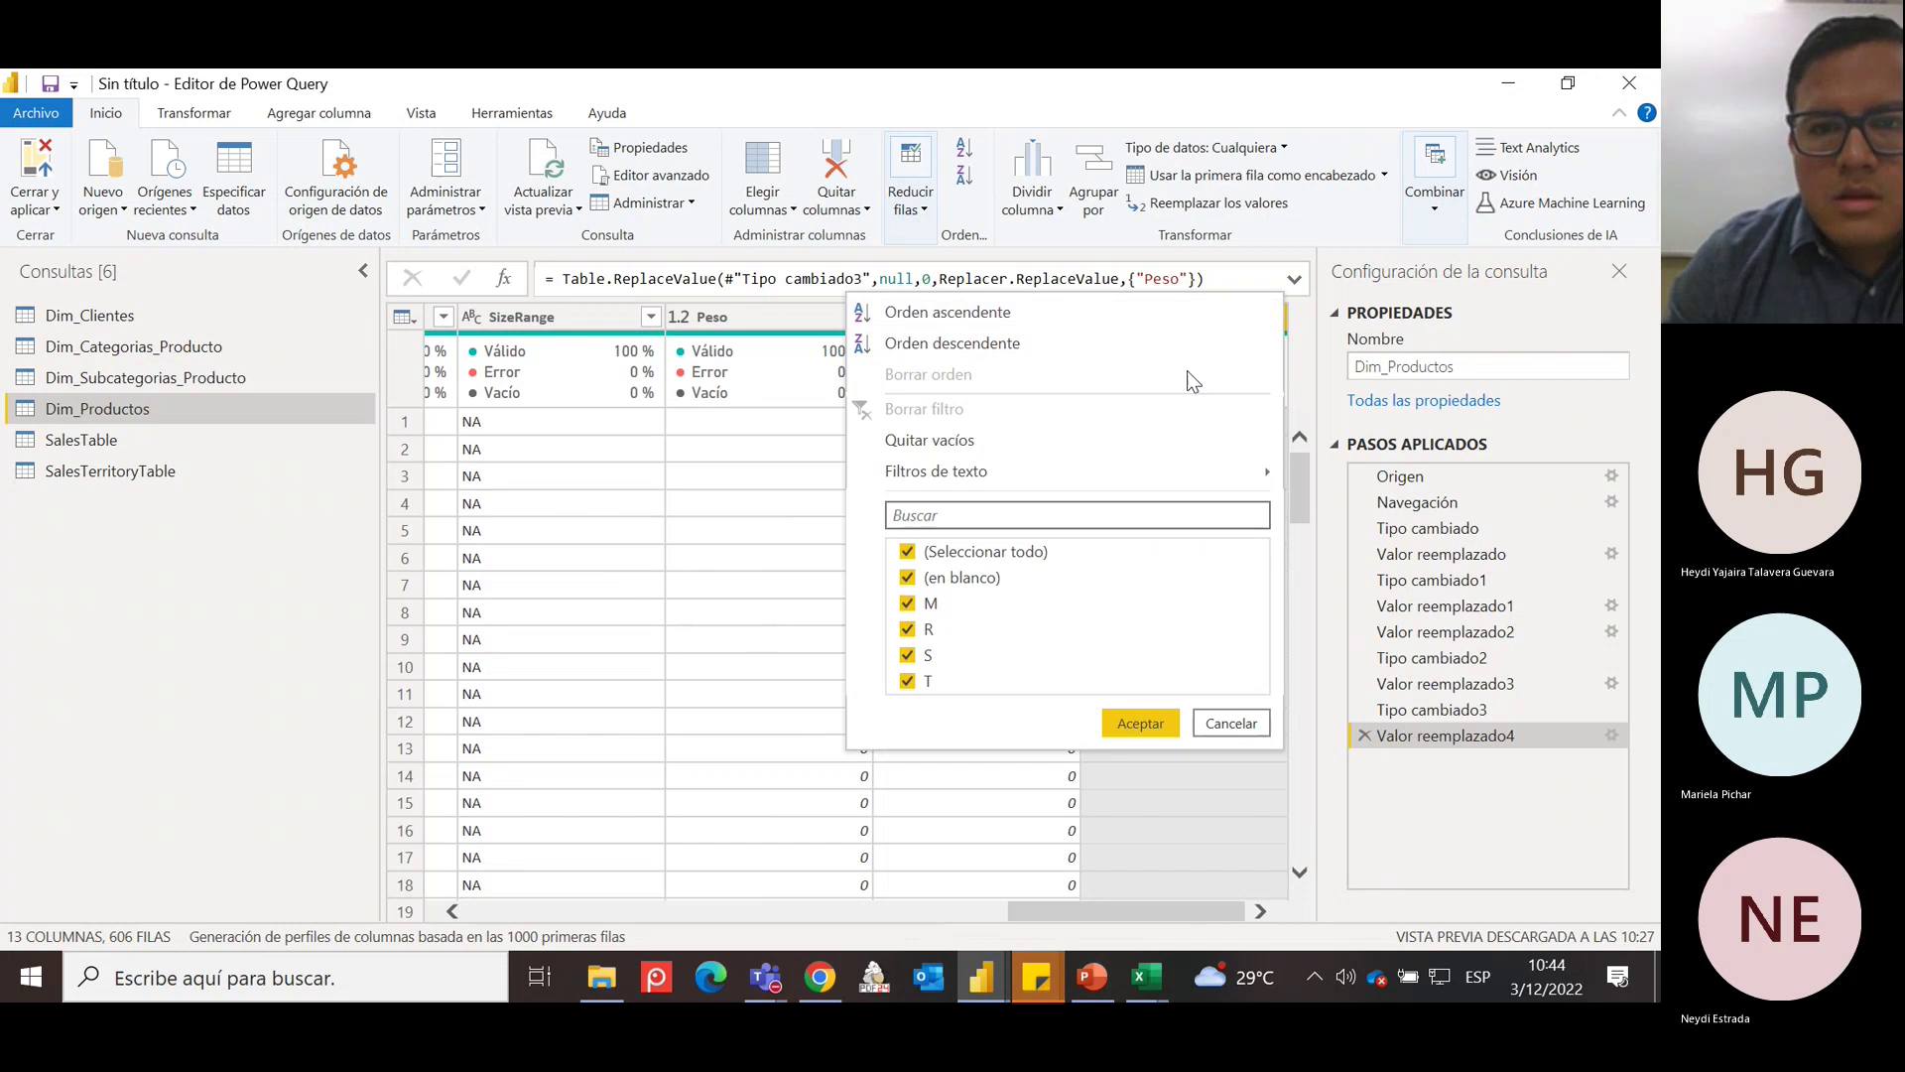
pyautogui.click(1179, 279)
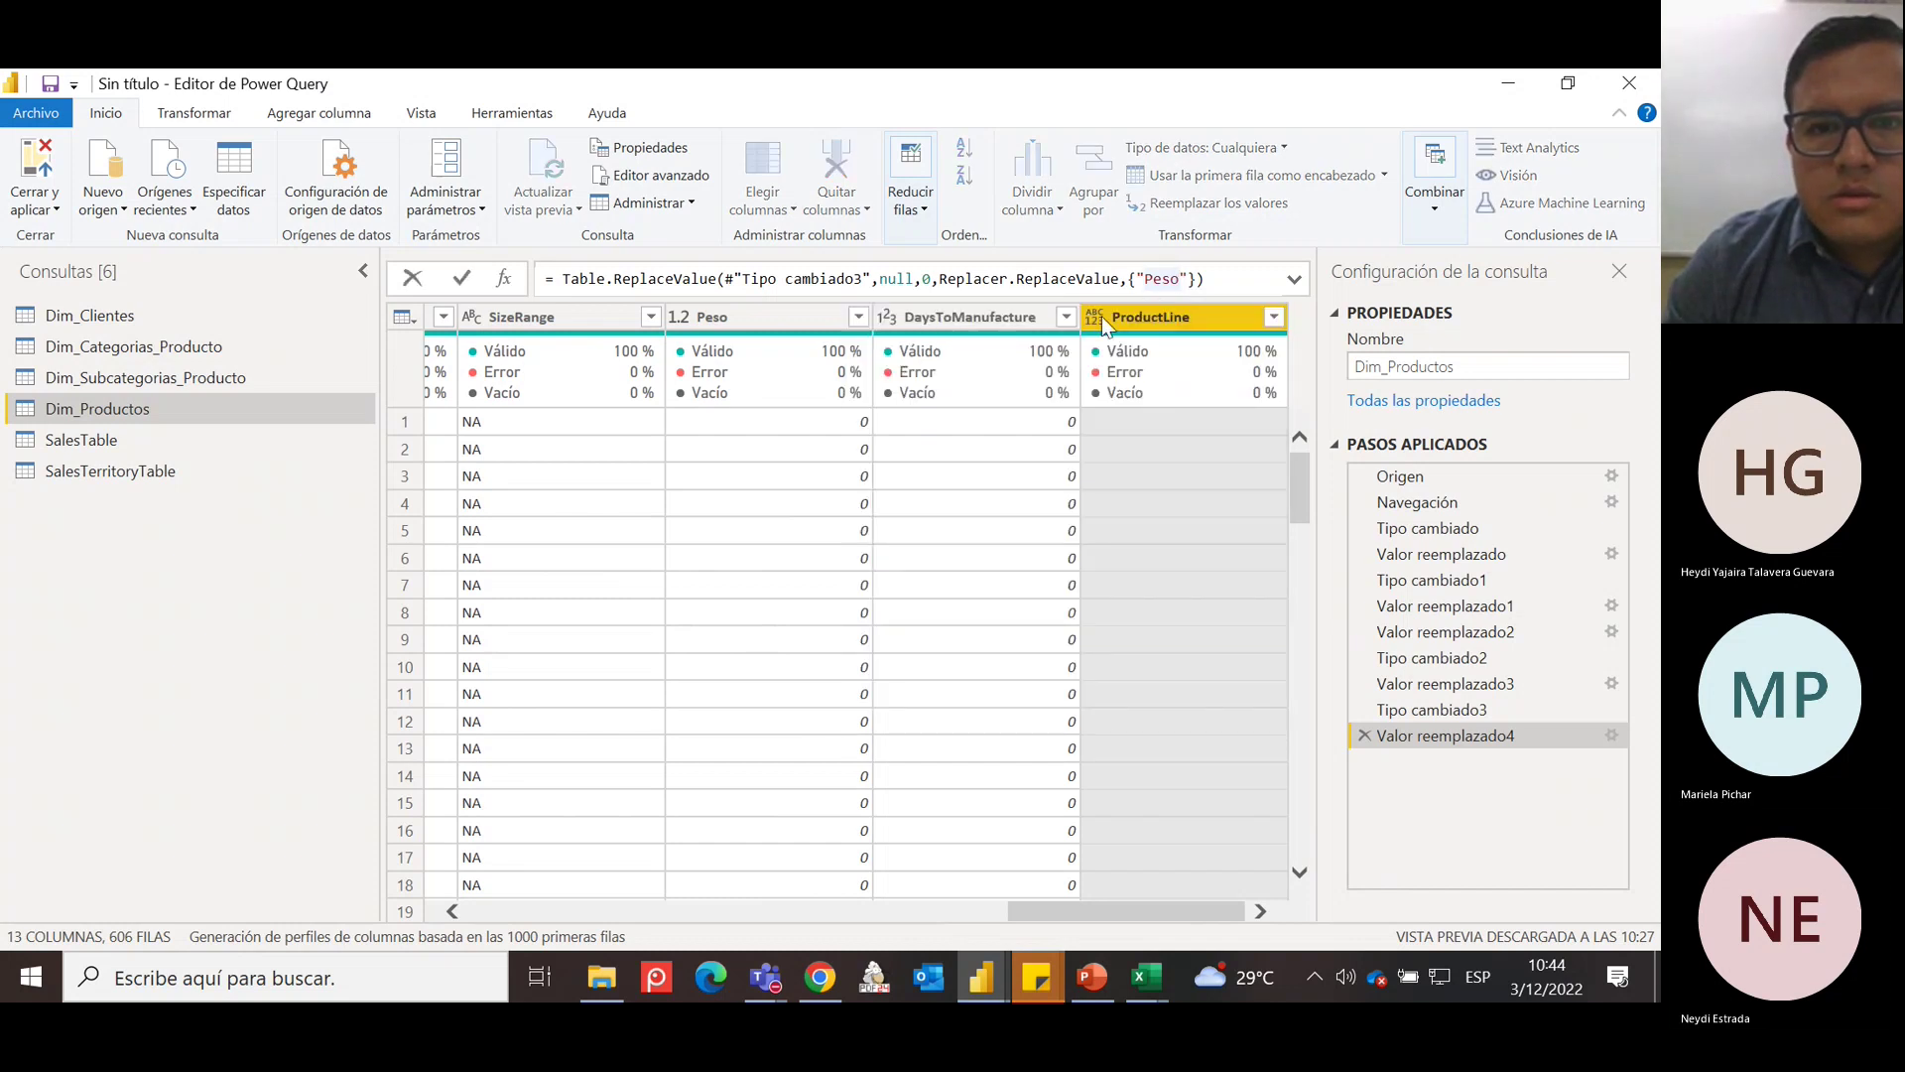
pyautogui.click(1098, 316)
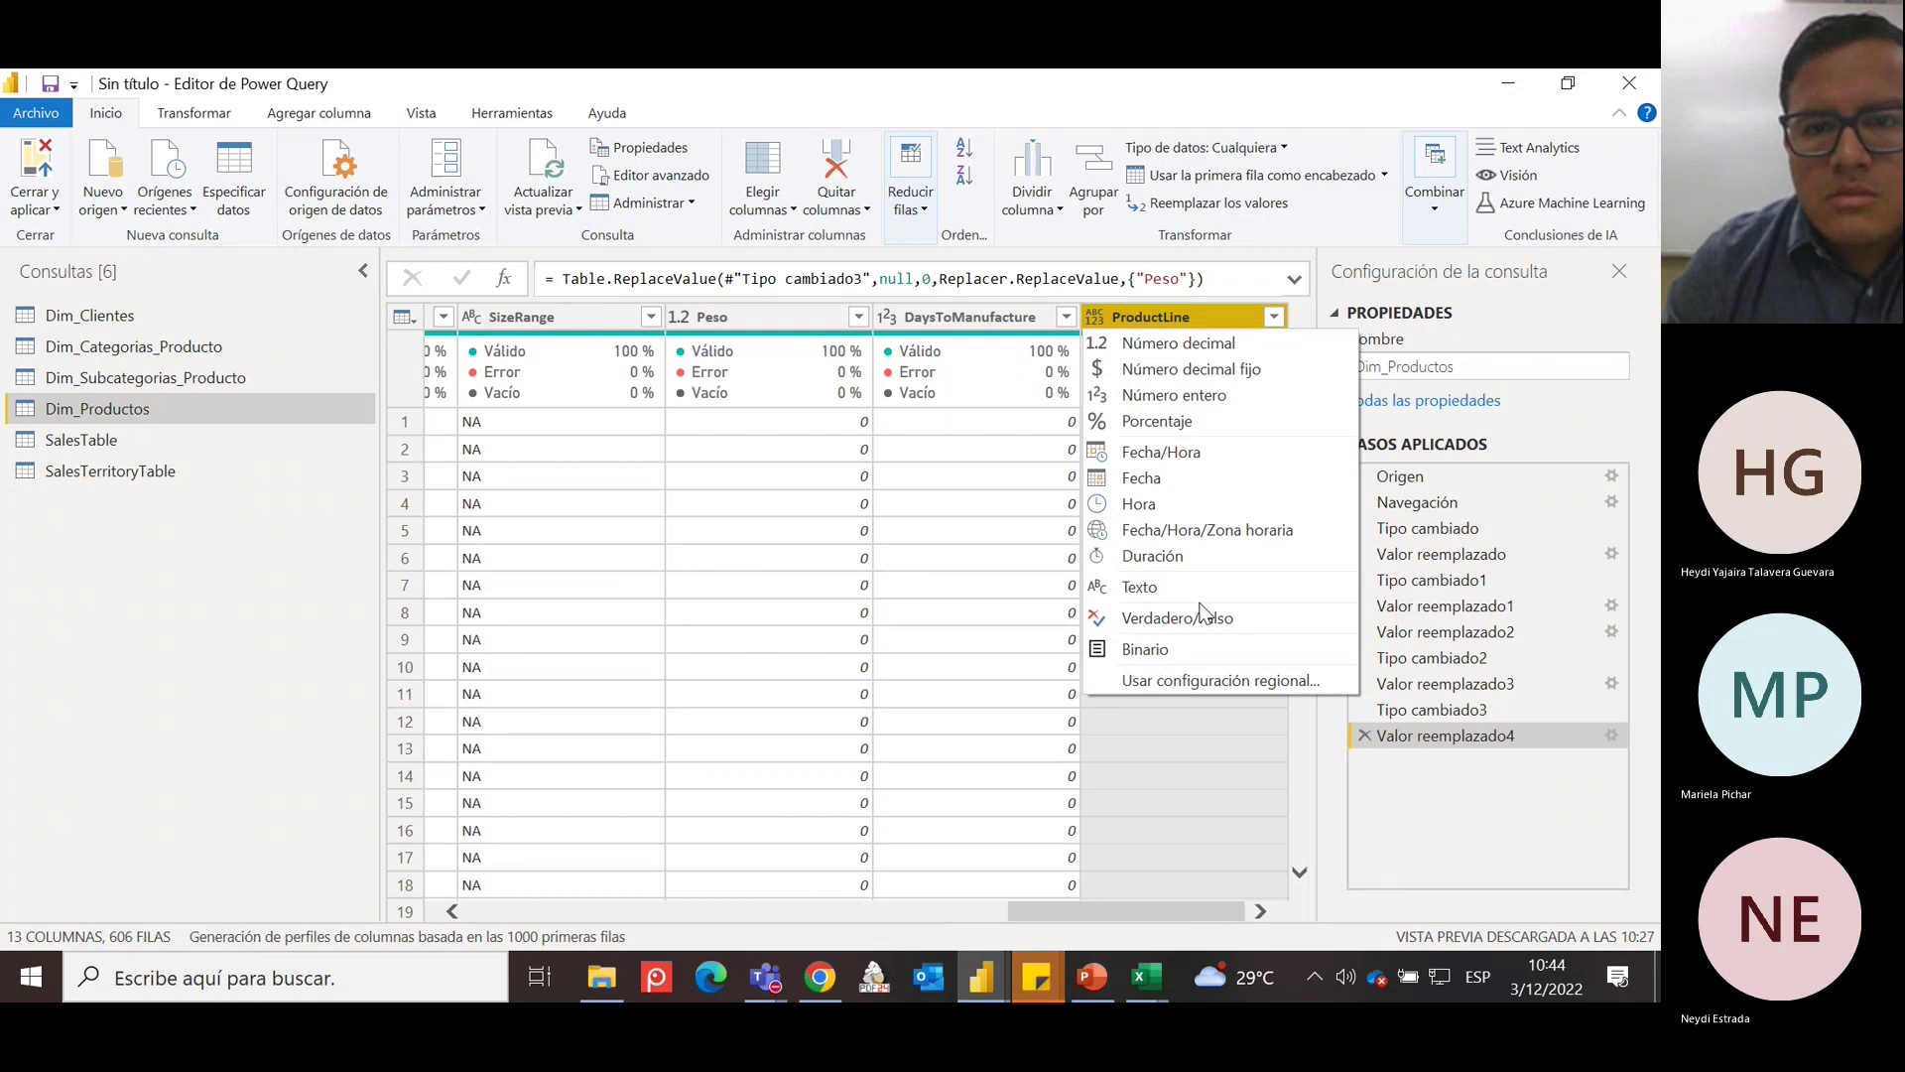
pyautogui.click(1166, 586)
# Replace the empty values with NA in the ProductLine column.
pyautogui.rightClick(1181, 319)
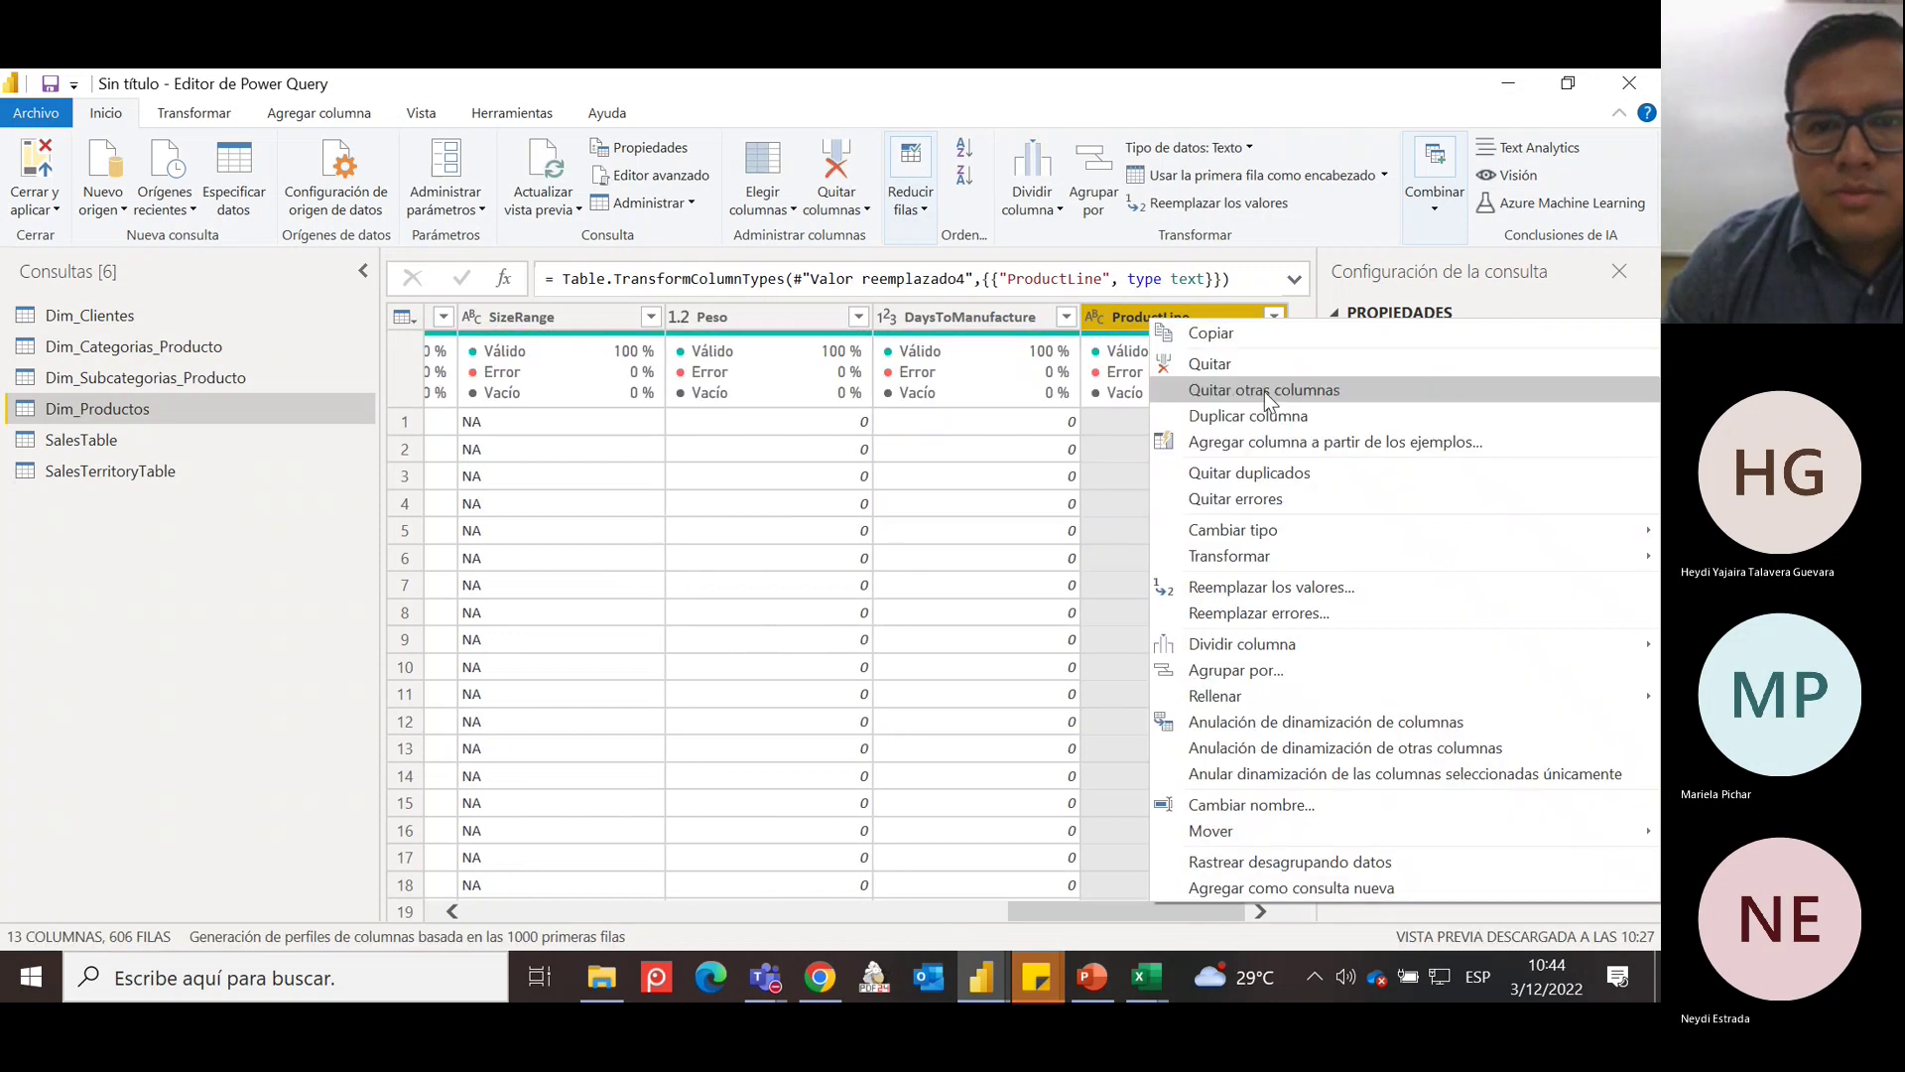
pyautogui.click(1295, 586)
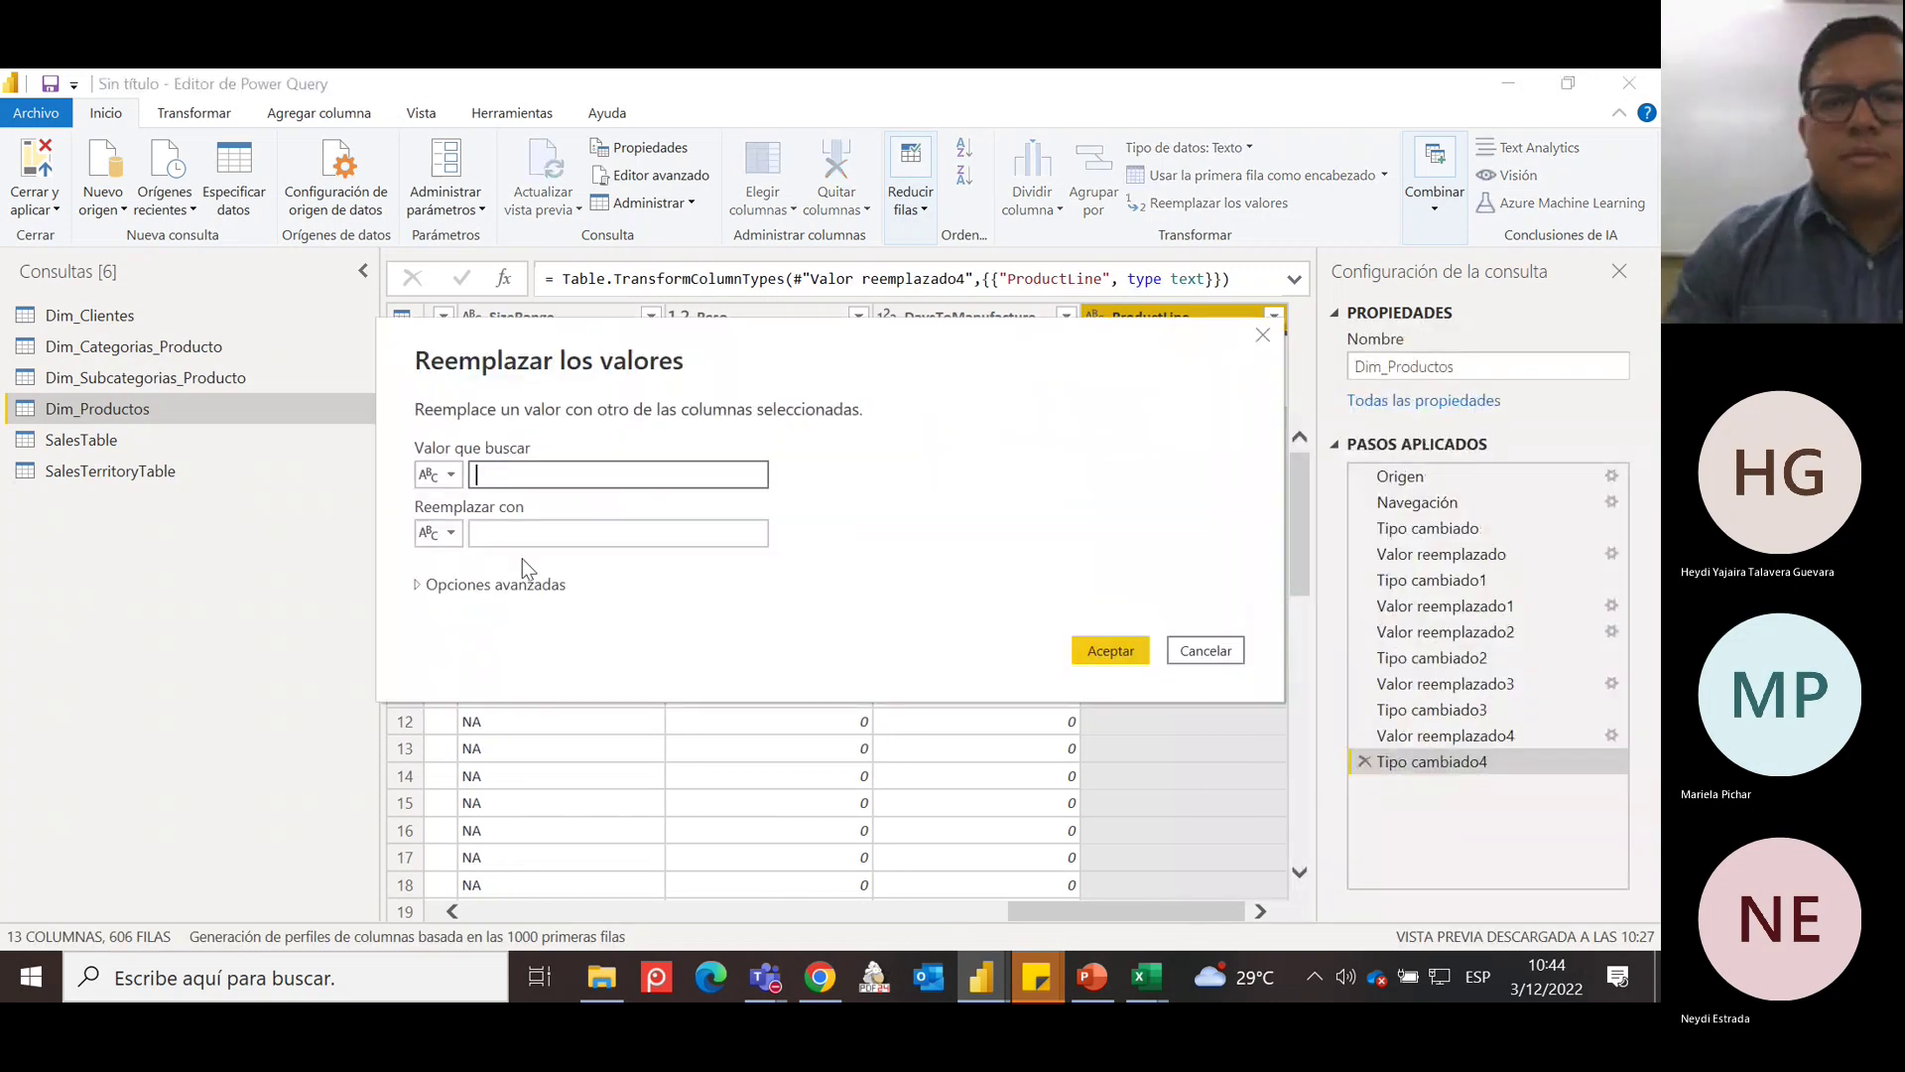
pyautogui.click(547, 530)
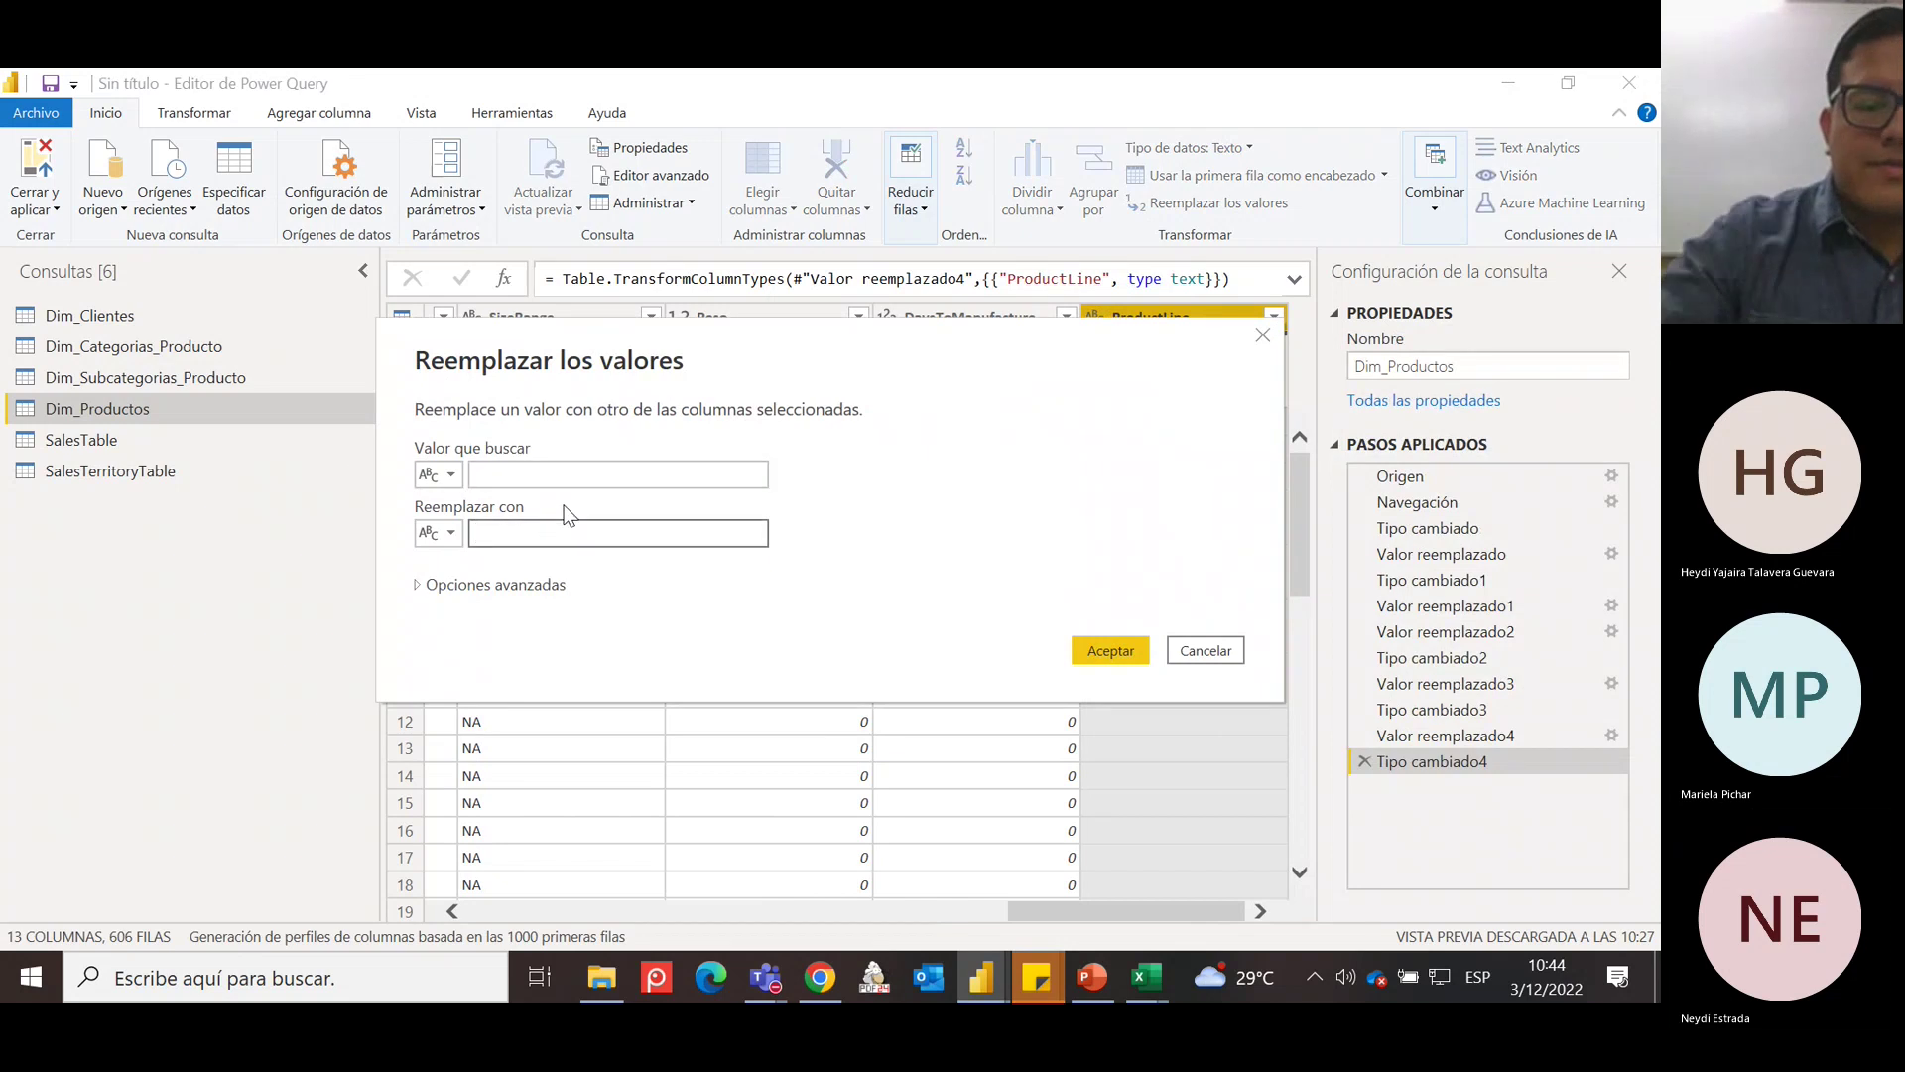
pyautogui.write('NA')
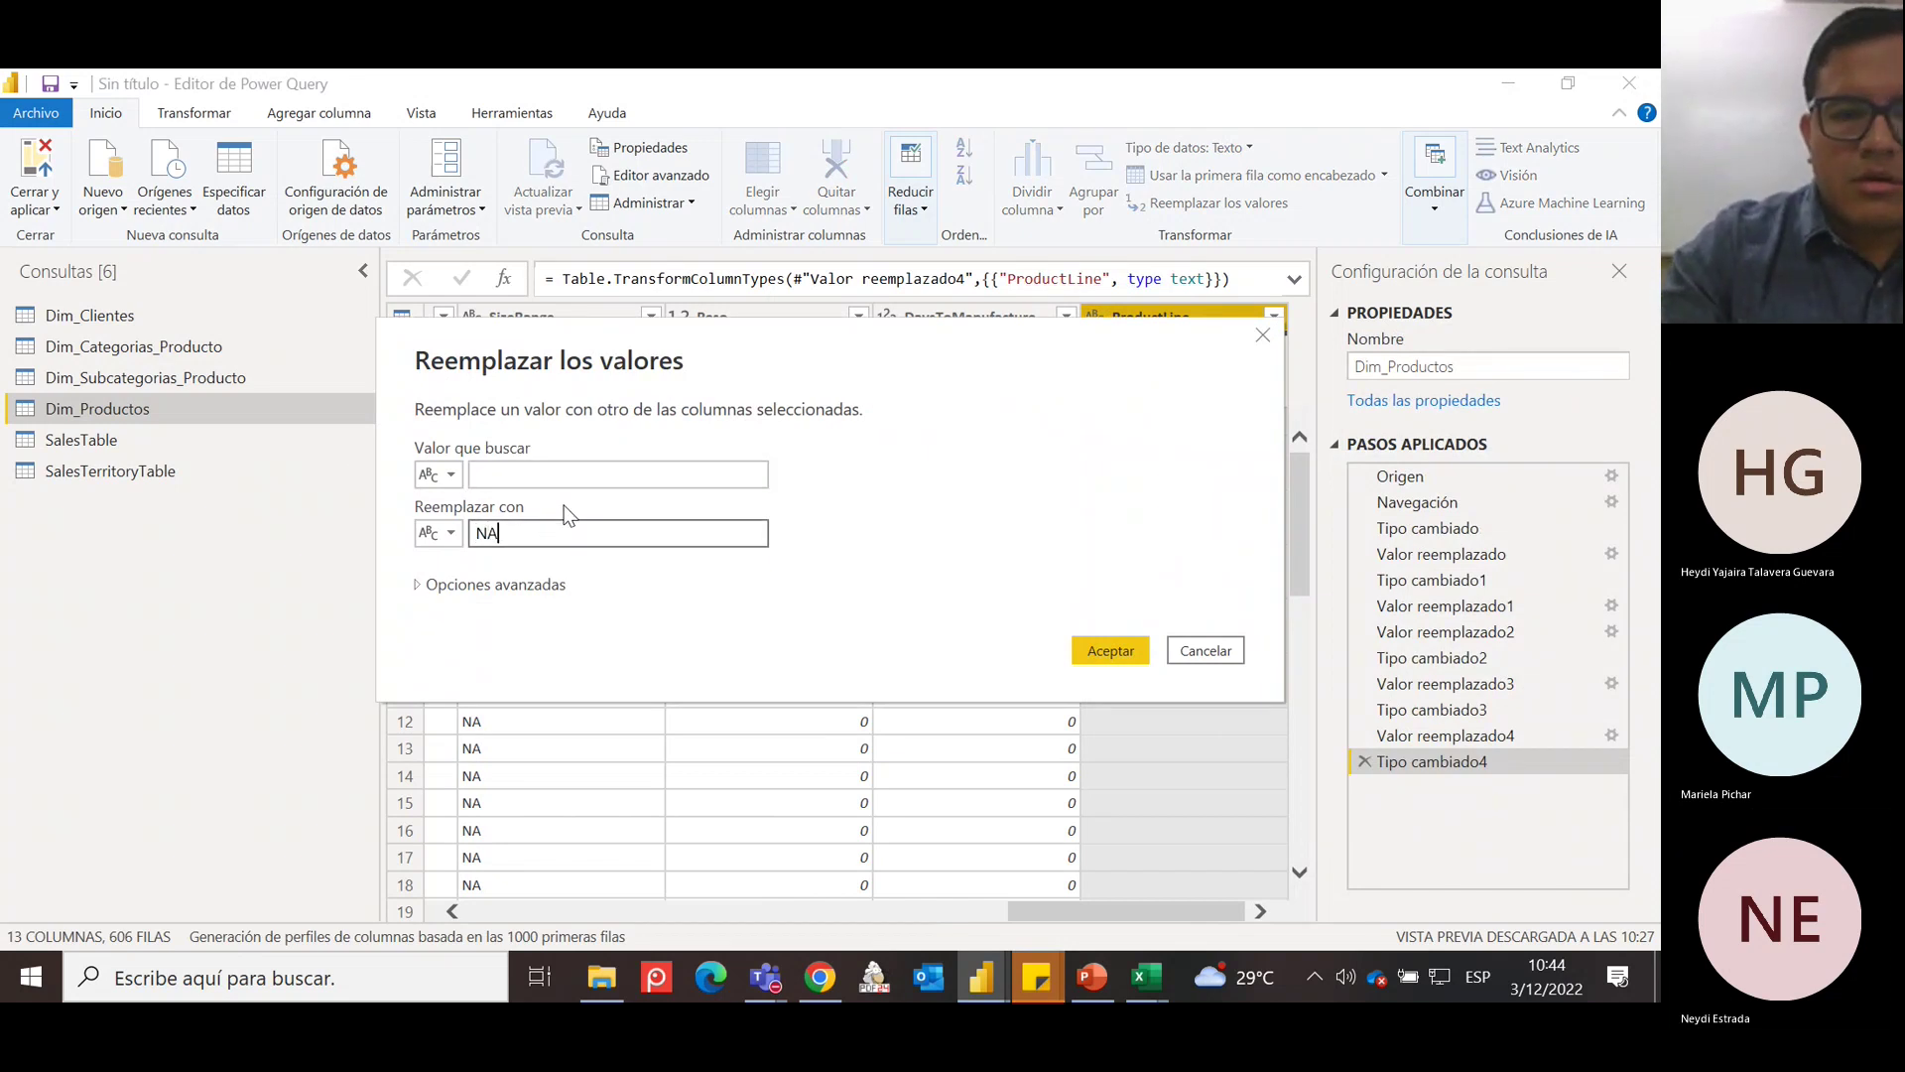
pyautogui.press('Return')
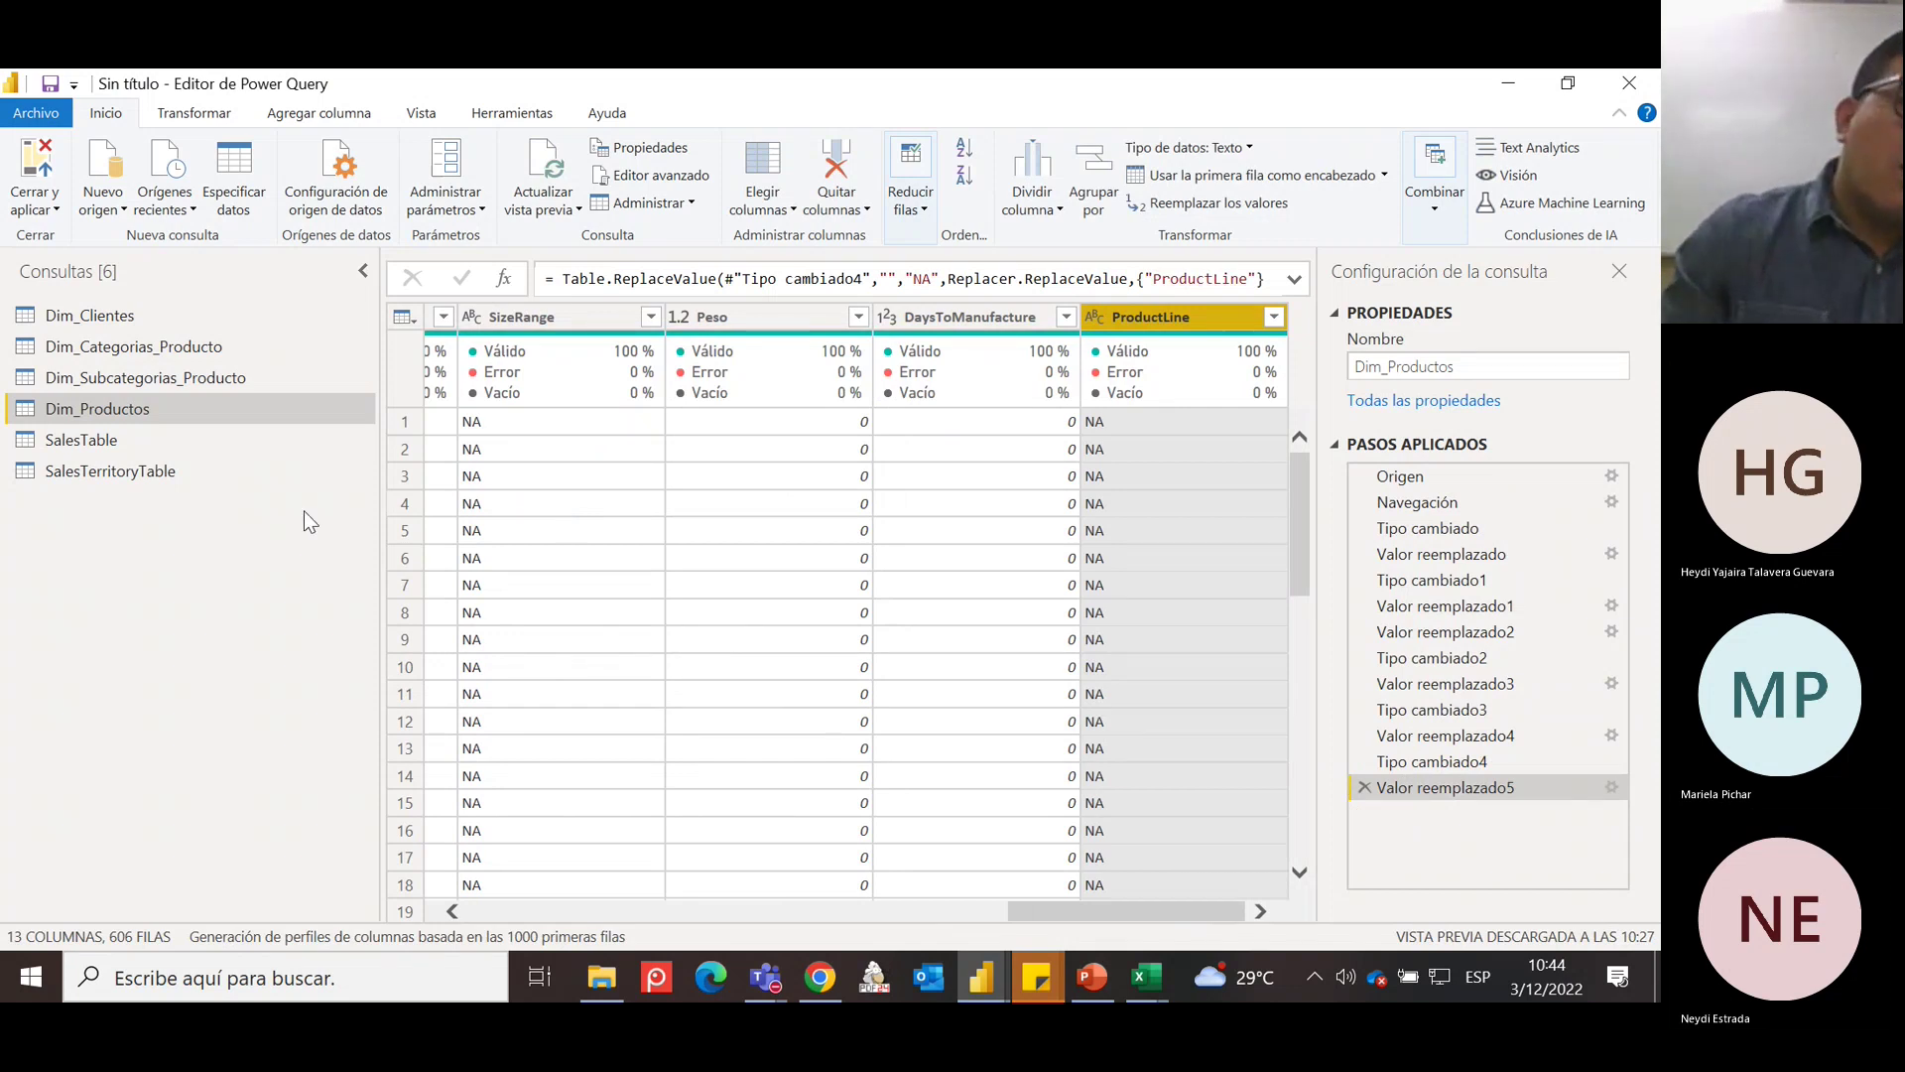
# Rename the SalesTable query as Hechos_Ventas.
pyautogui.click(85, 445)
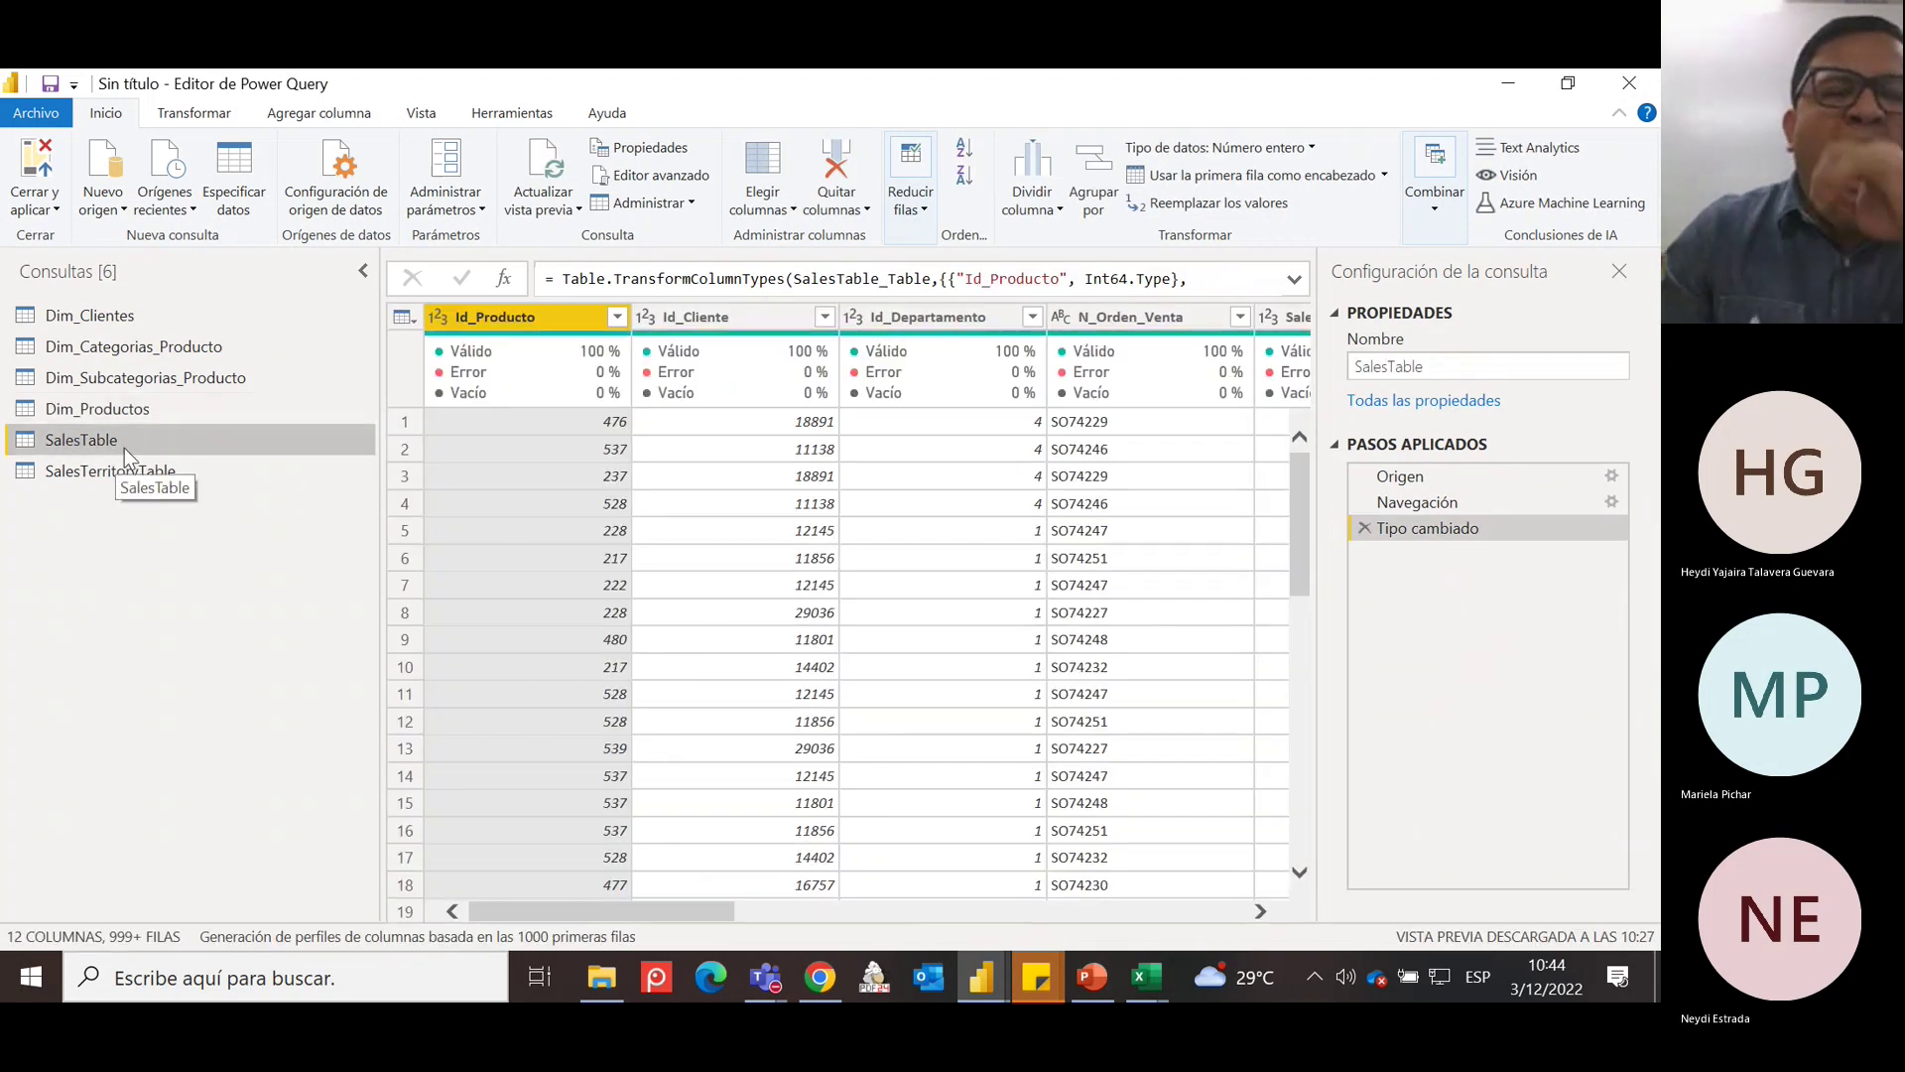
pyautogui.rightClick(125, 452)
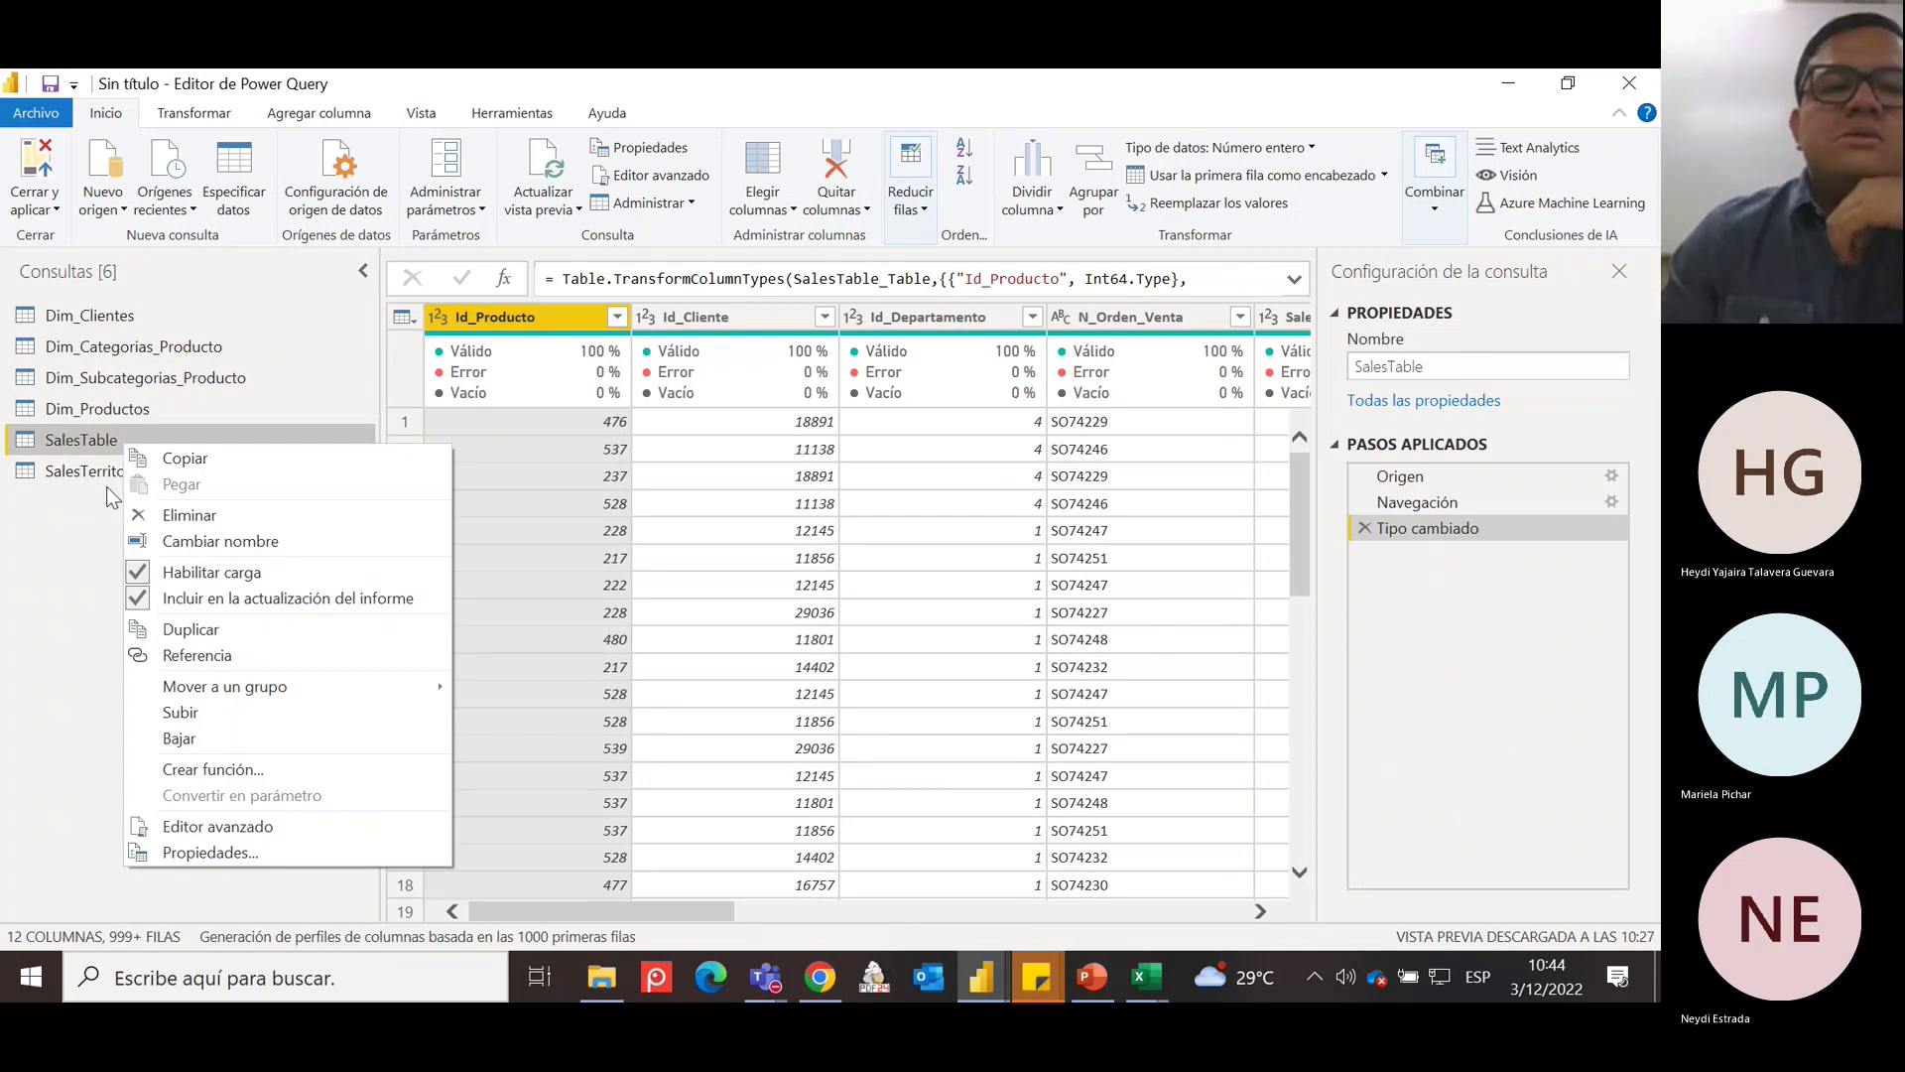
pyautogui.click(306, 544)
pyautogui.write('Hec')
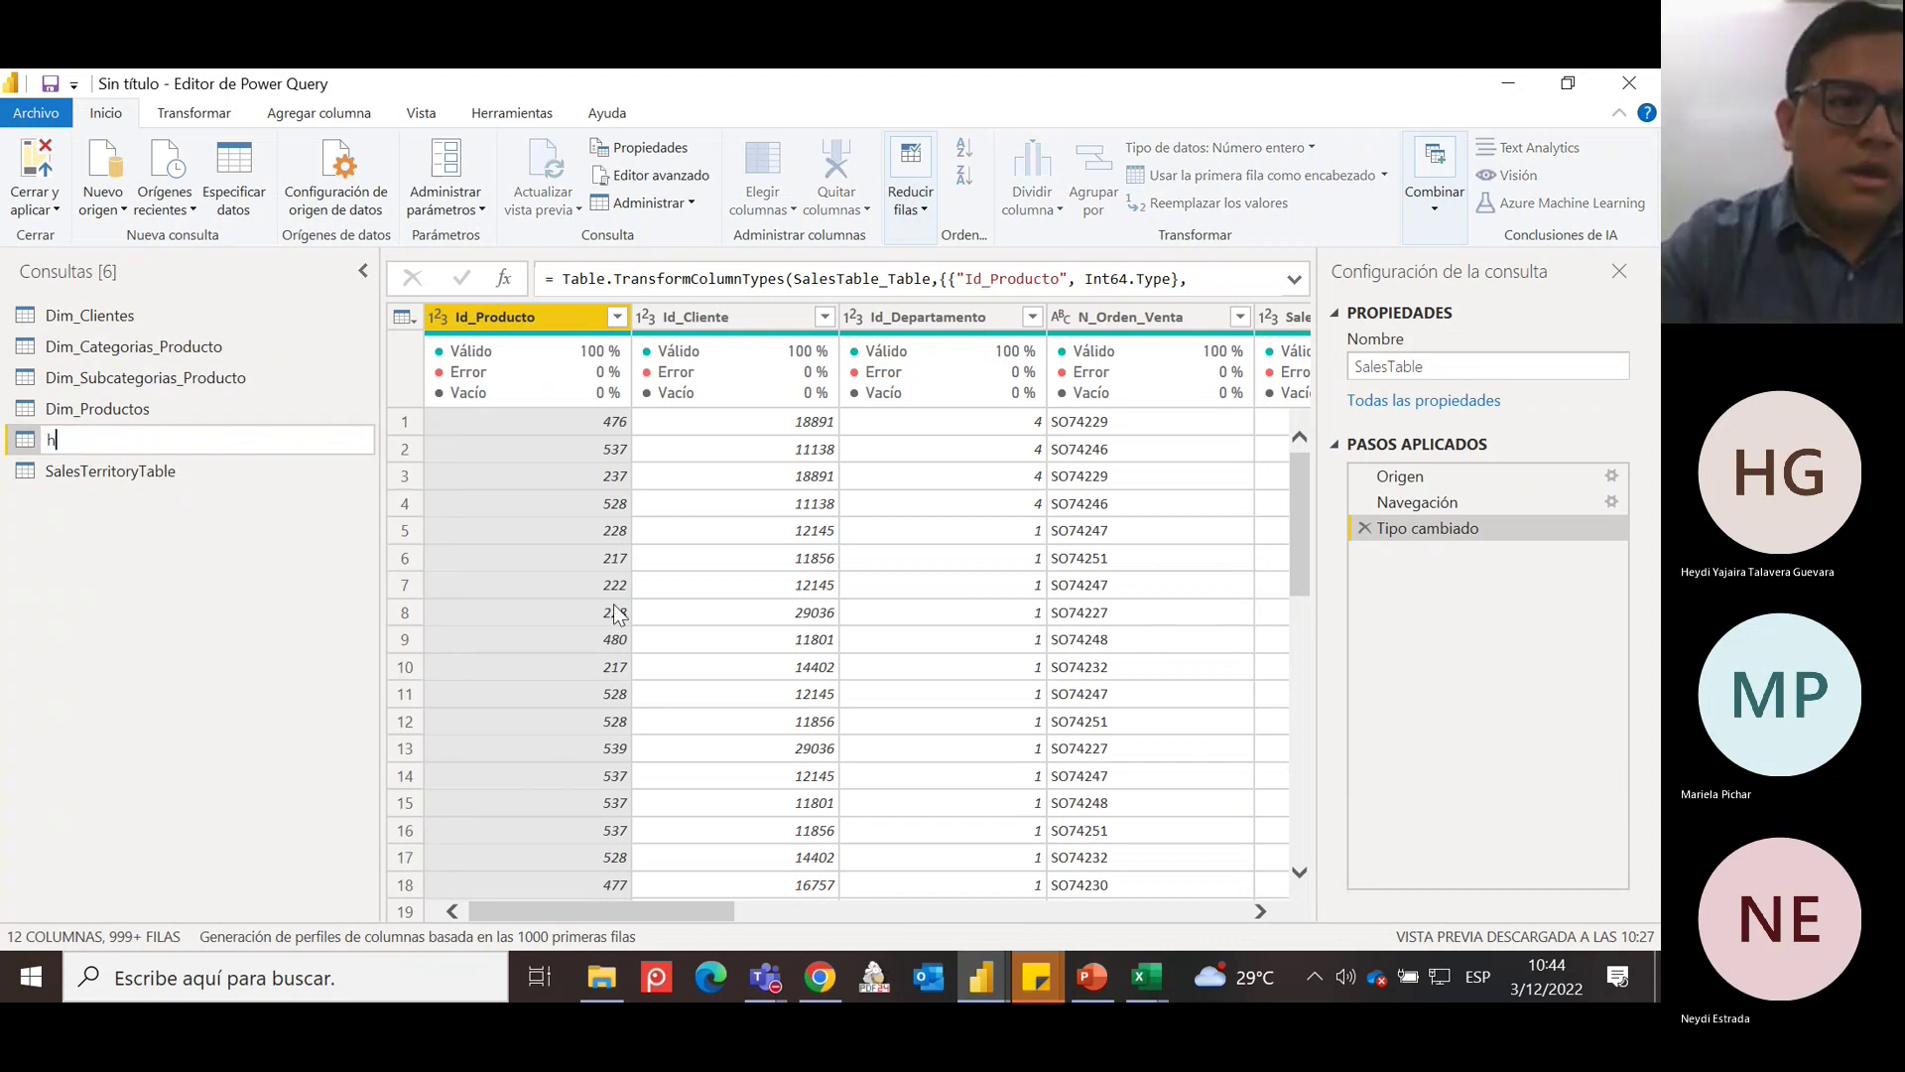
pyautogui.press('BackSpace')
pyautogui.press('BackSpace')
pyautogui.write('echos')
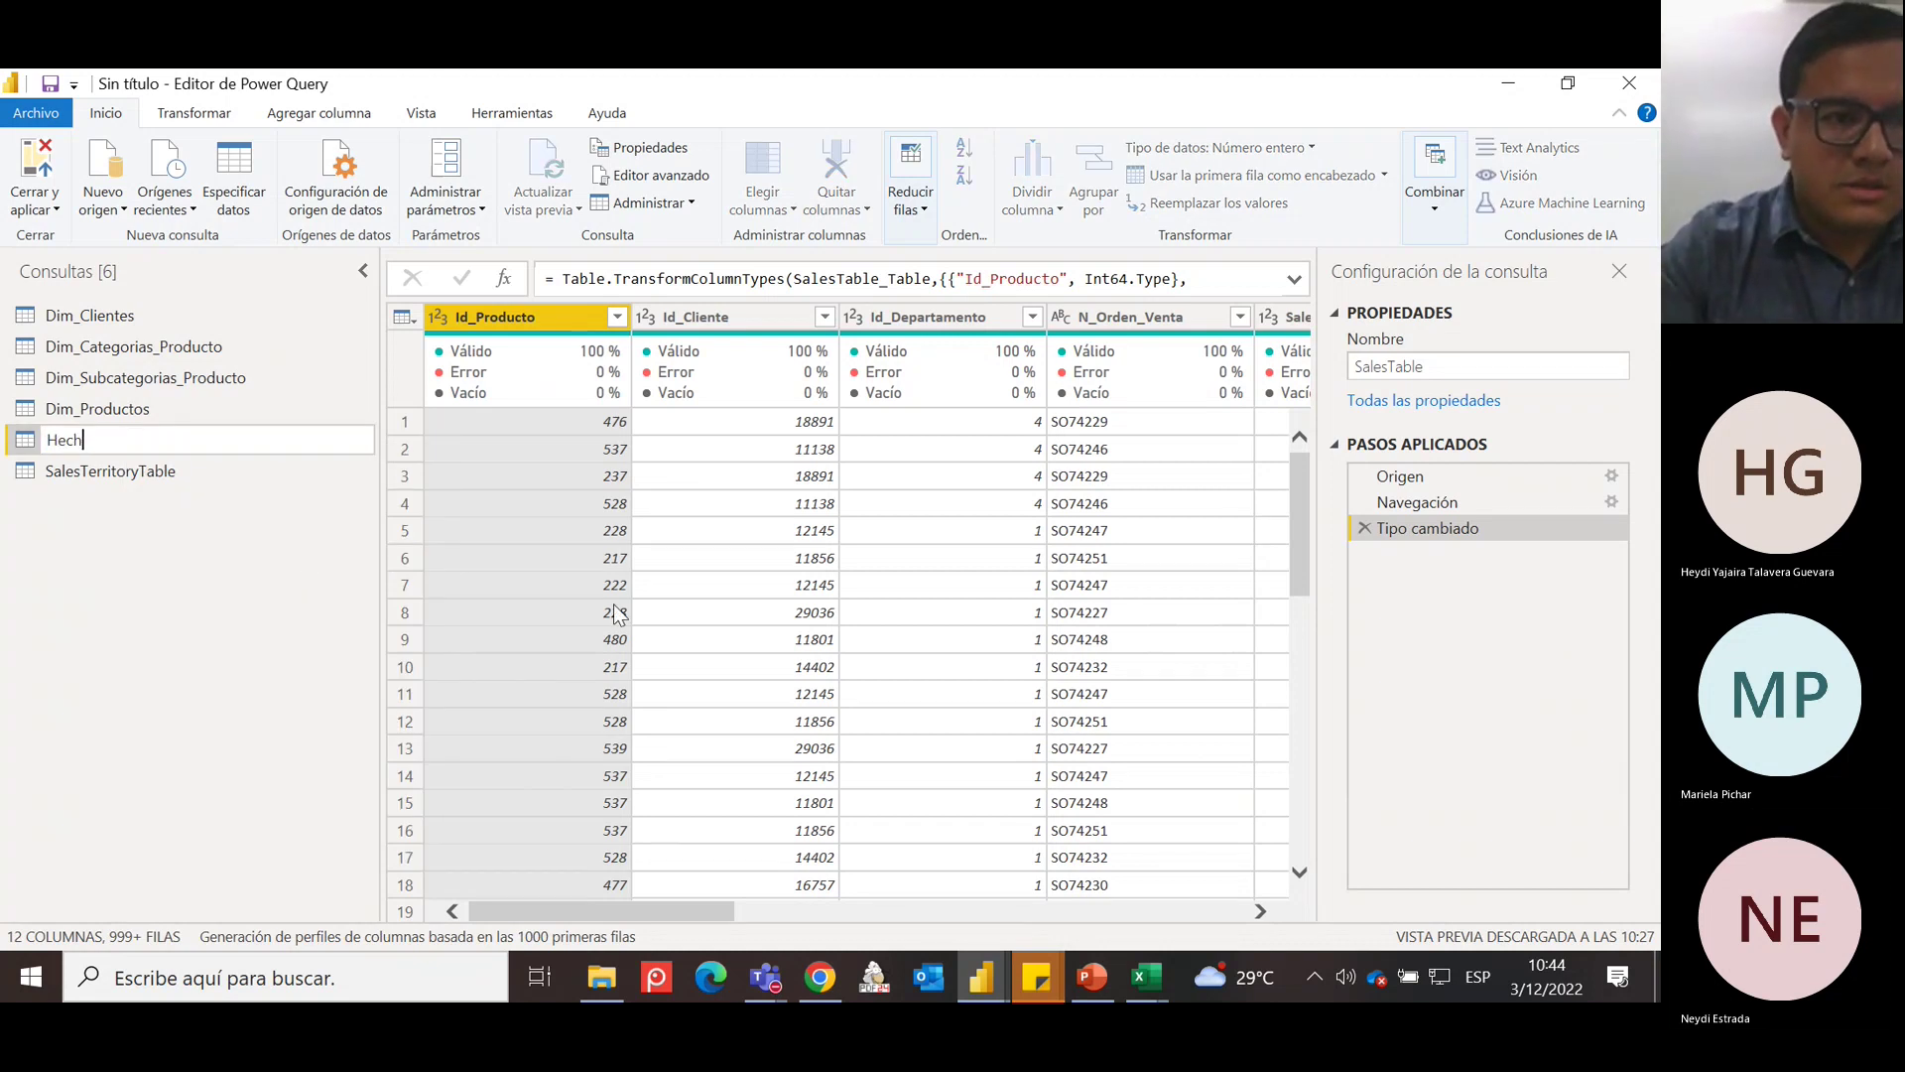
pyautogui.write('_Ventas')
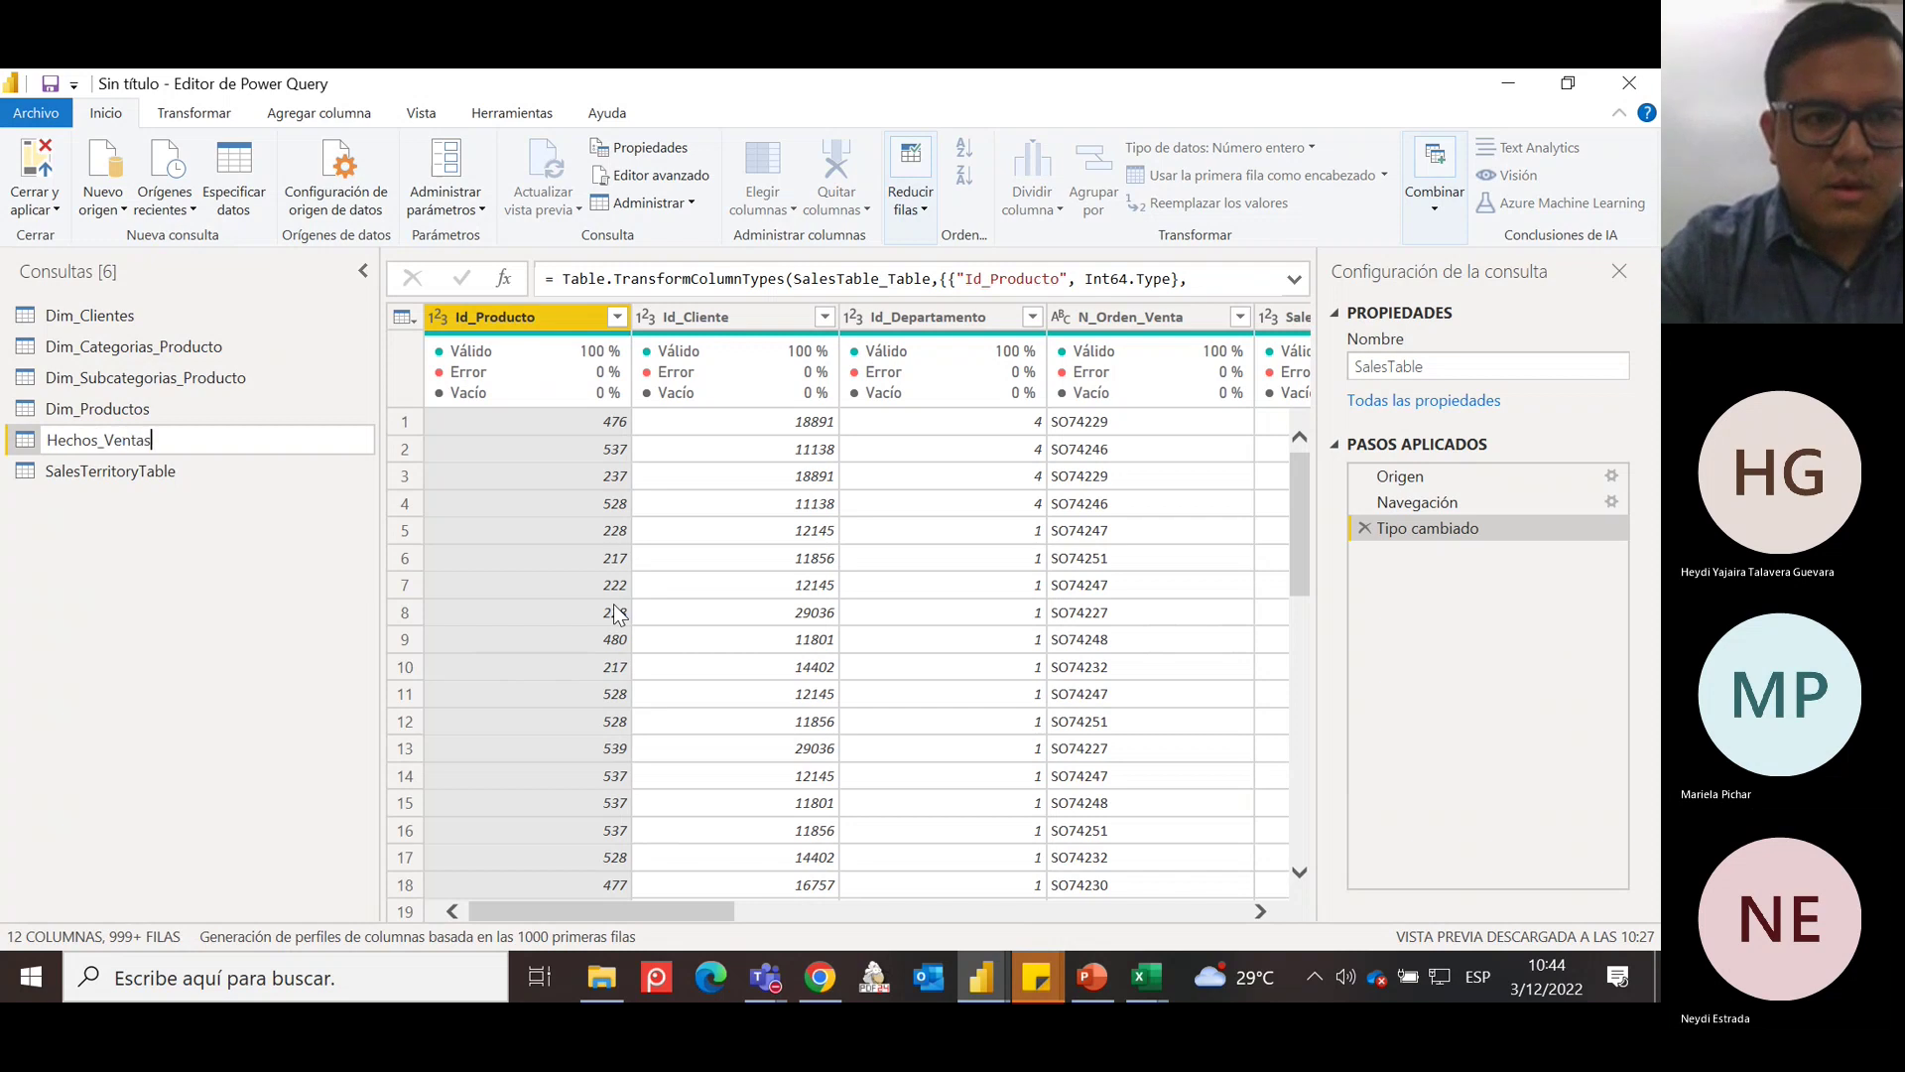
pyautogui.press('Return')
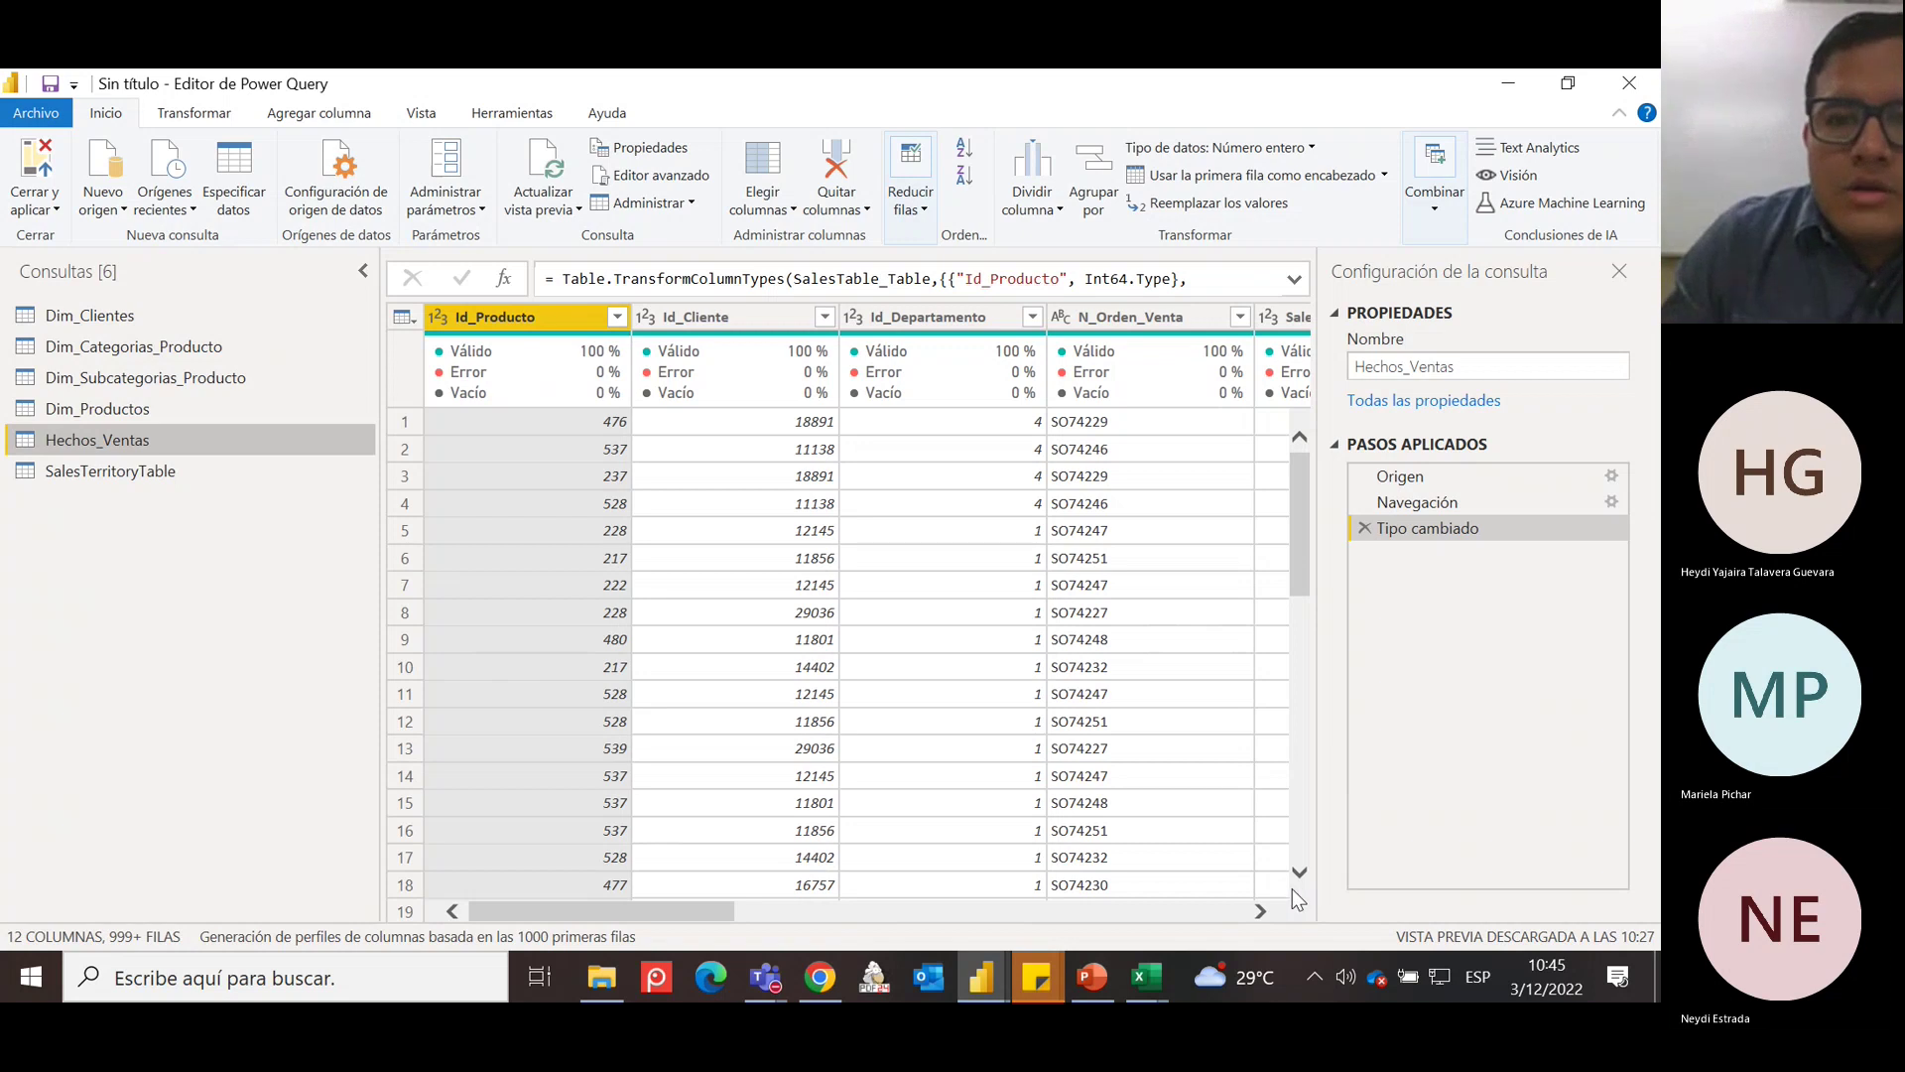
# Change the data type of the Fecha_Orden column in Hechos_Ventas to date, replacing the existing type conversion.
pyautogui.click(1259, 913)
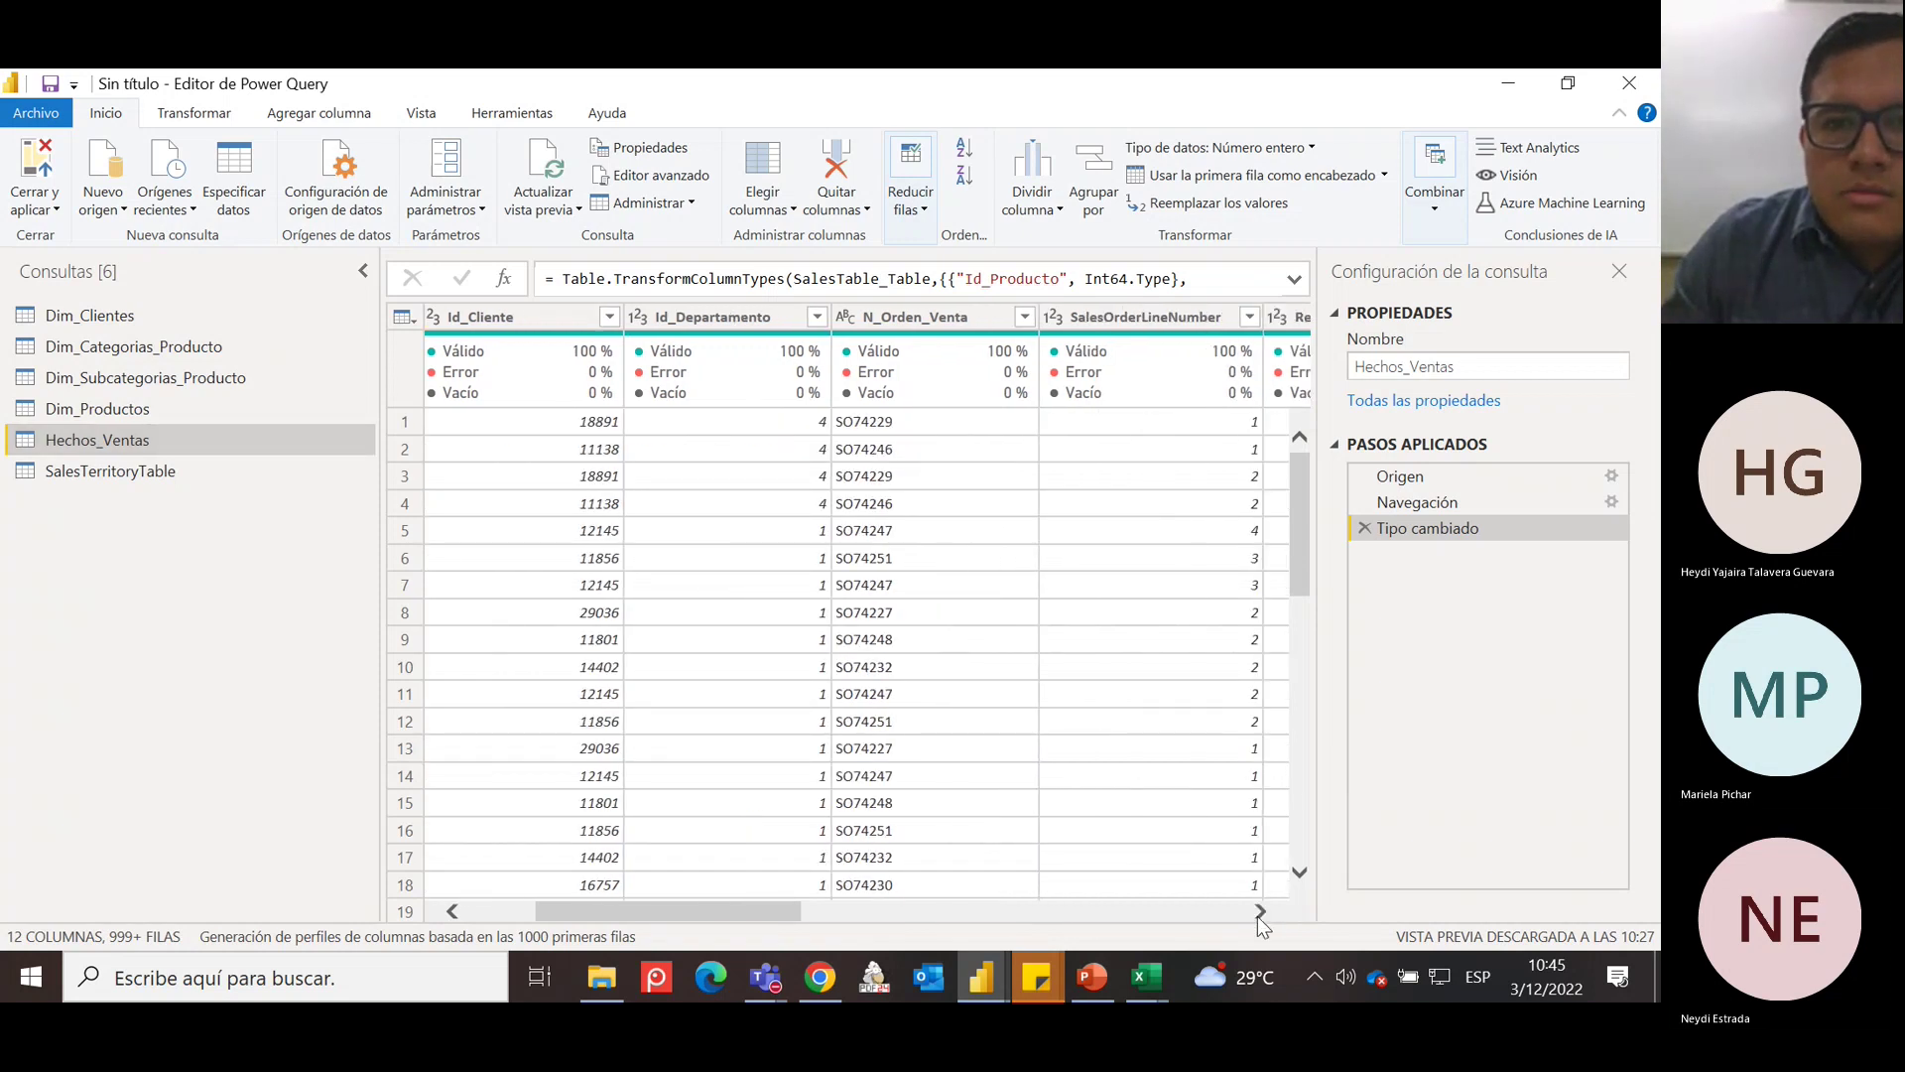
pyautogui.click(1258, 913)
pyautogui.click(1259, 913)
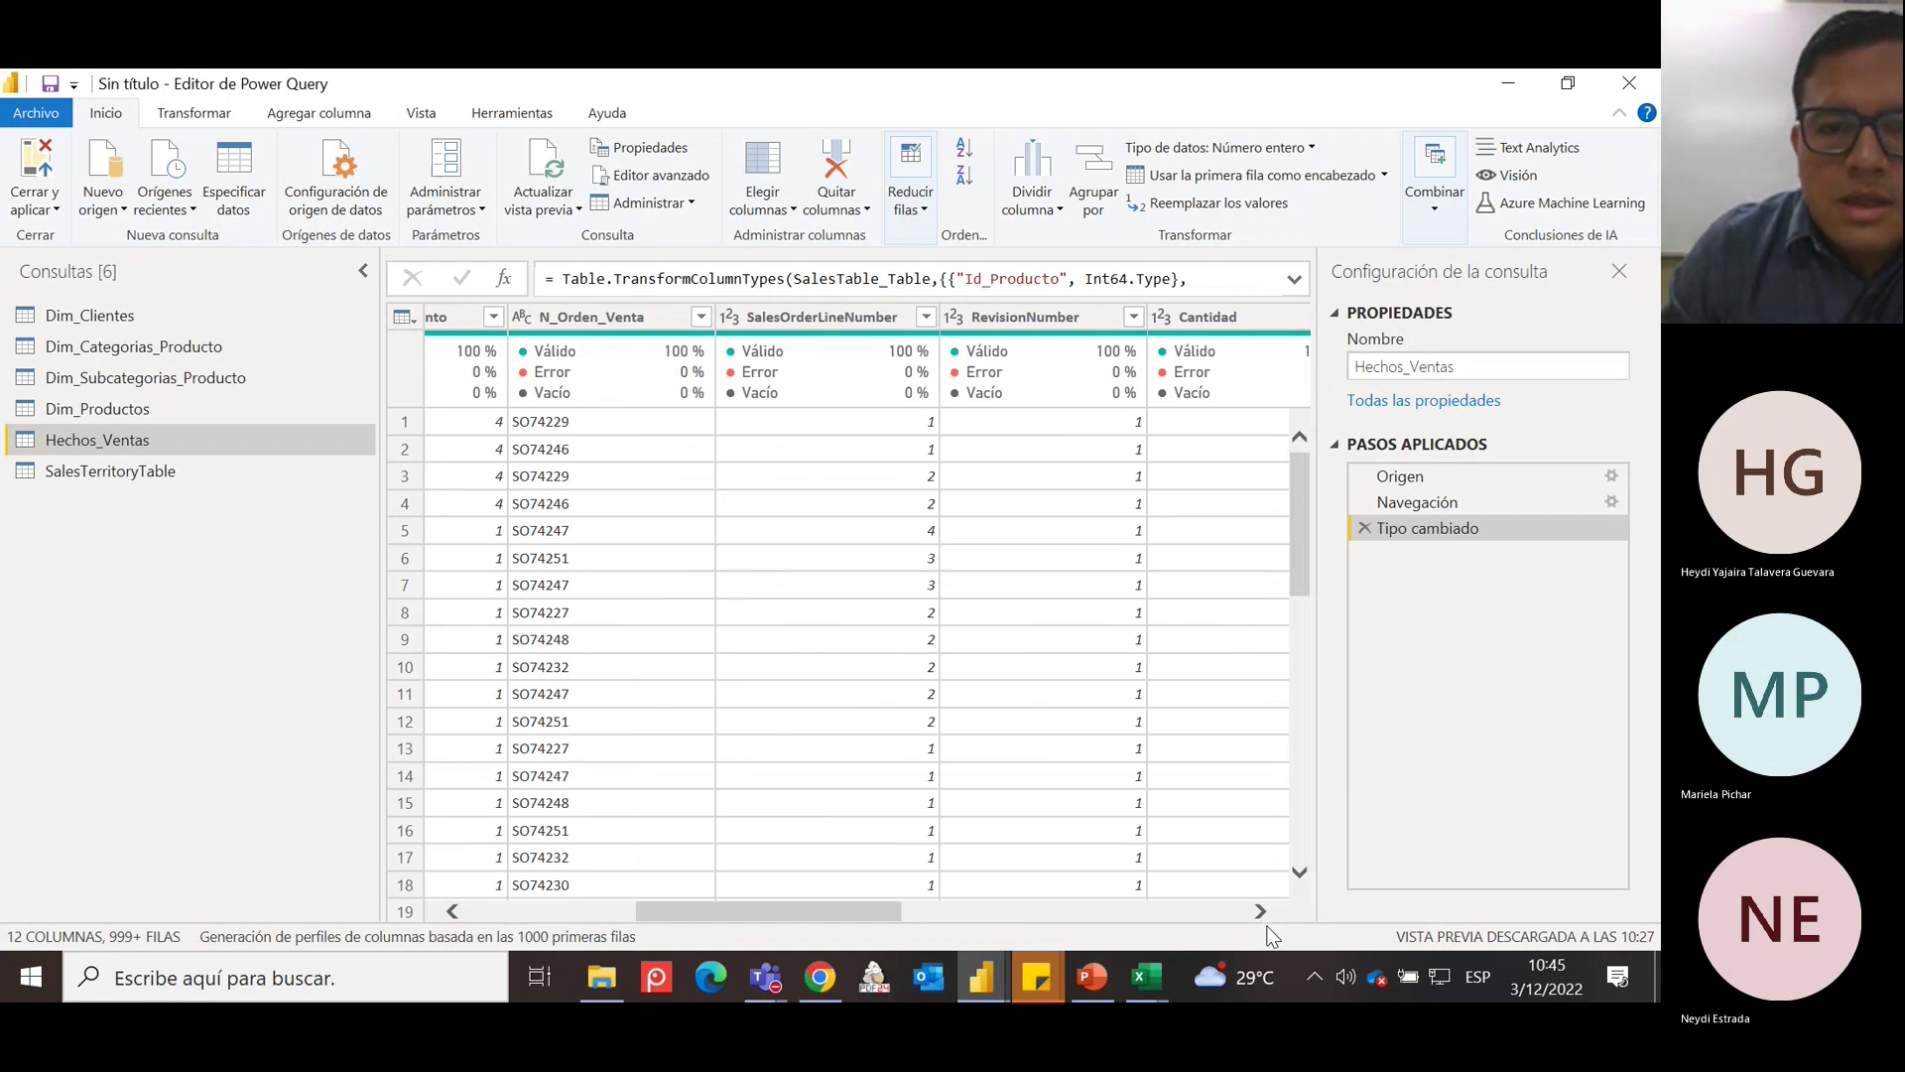
pyautogui.click(1277, 905)
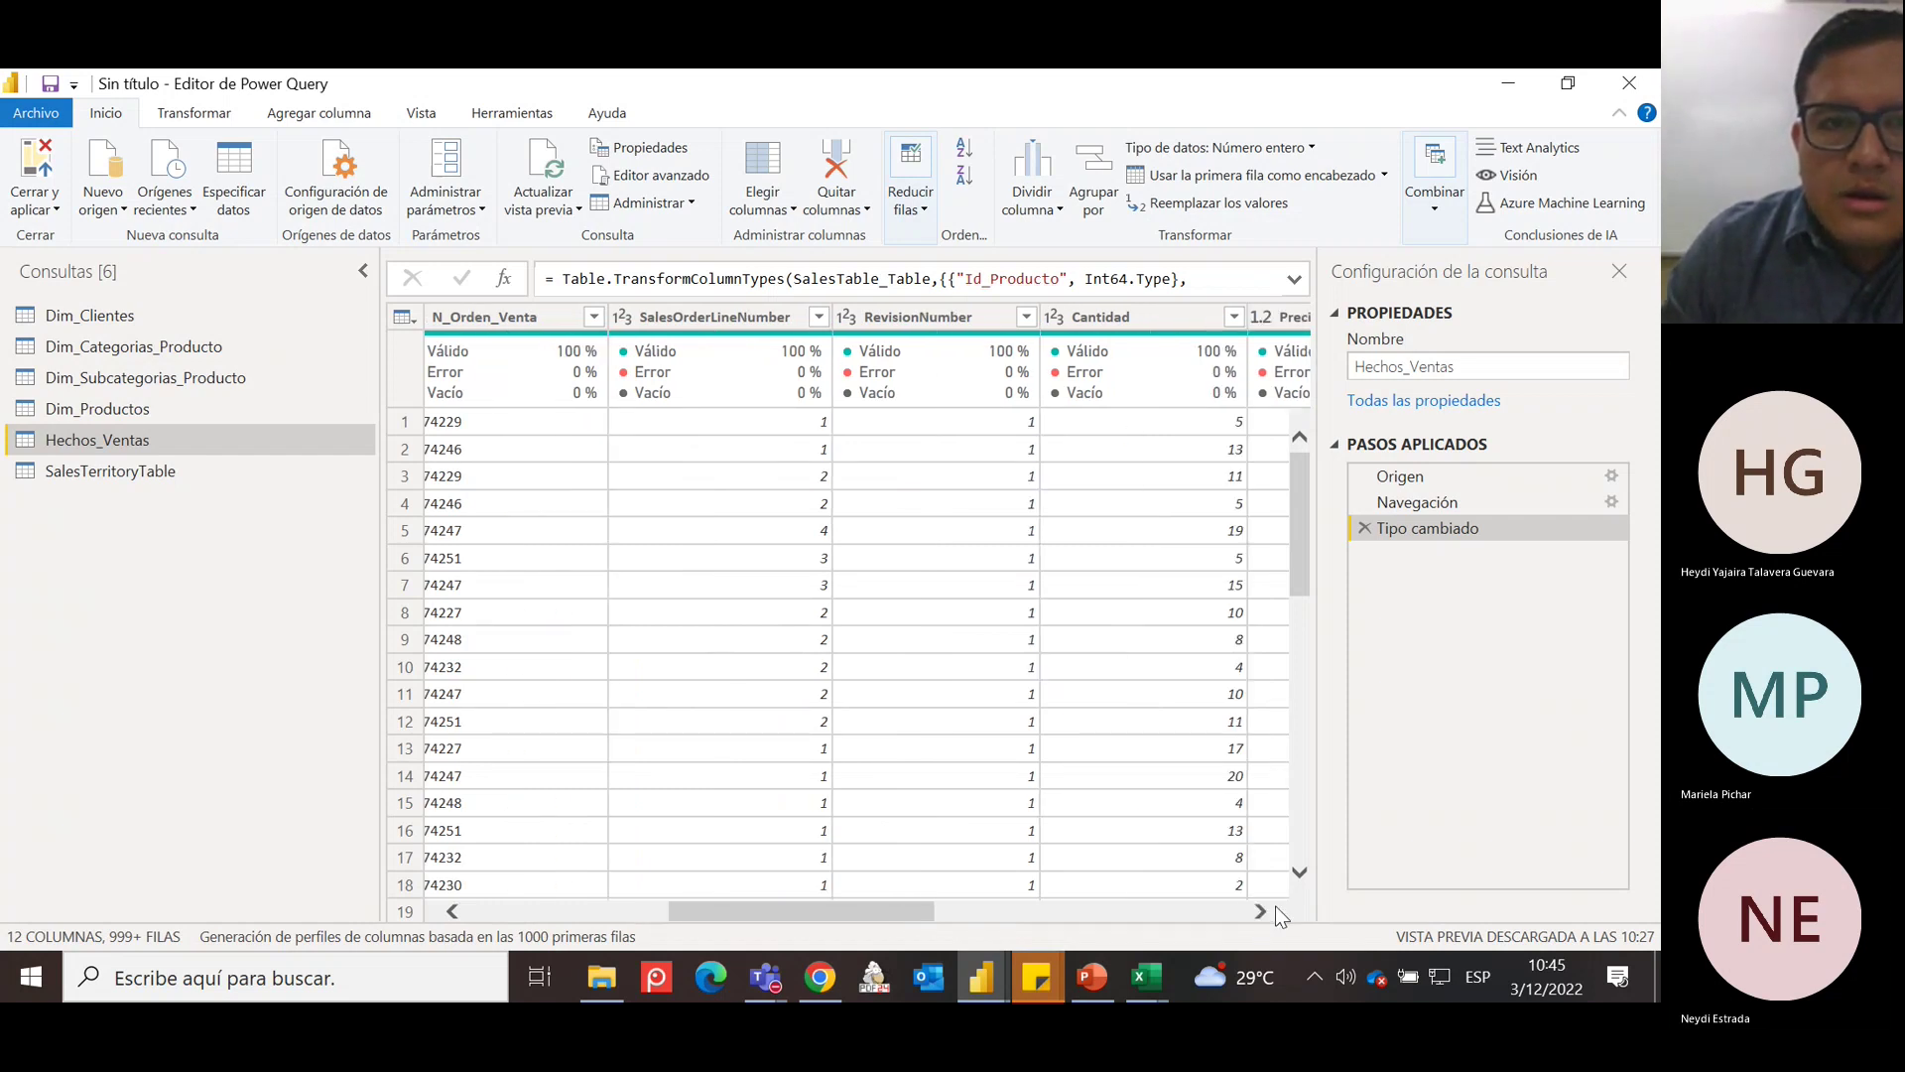
pyautogui.click(1276, 905)
pyautogui.click(1276, 905)
pyautogui.click(1277, 905)
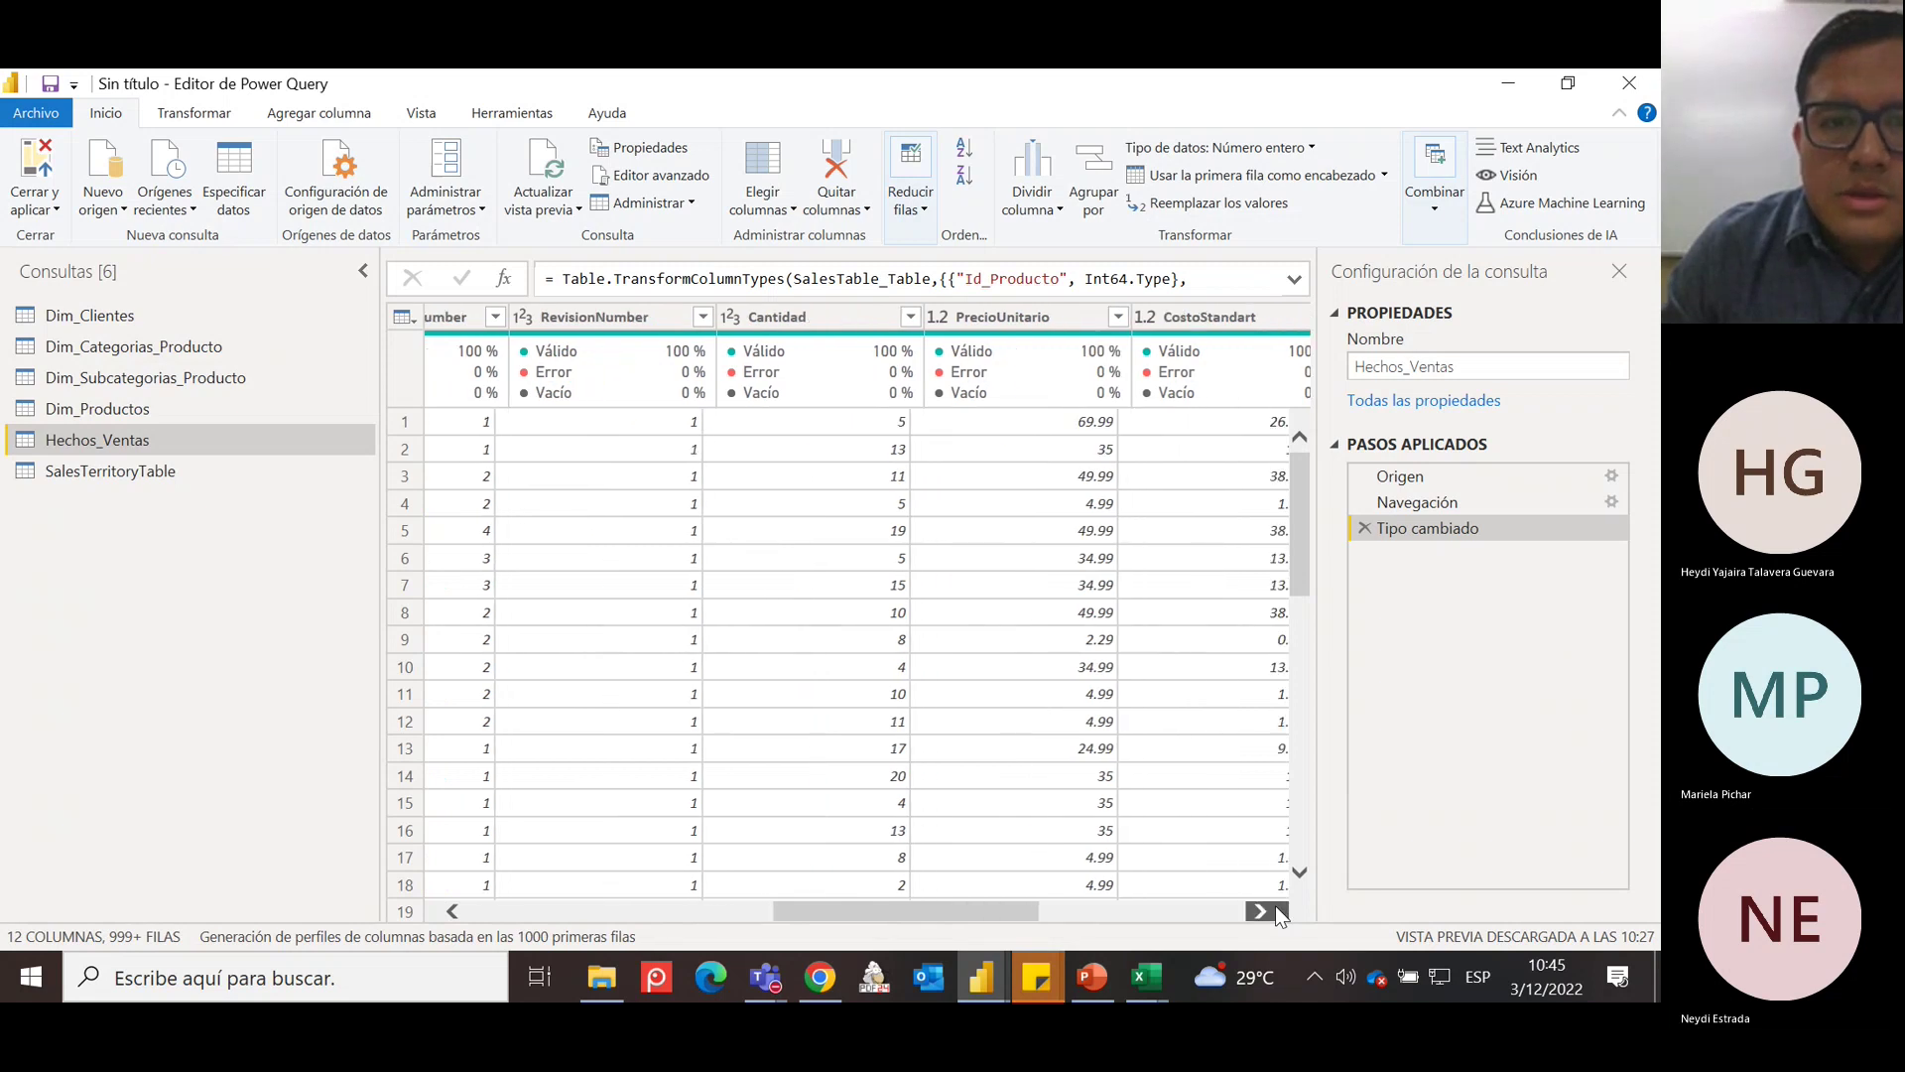
pyautogui.click(1276, 905)
pyautogui.click(1277, 905)
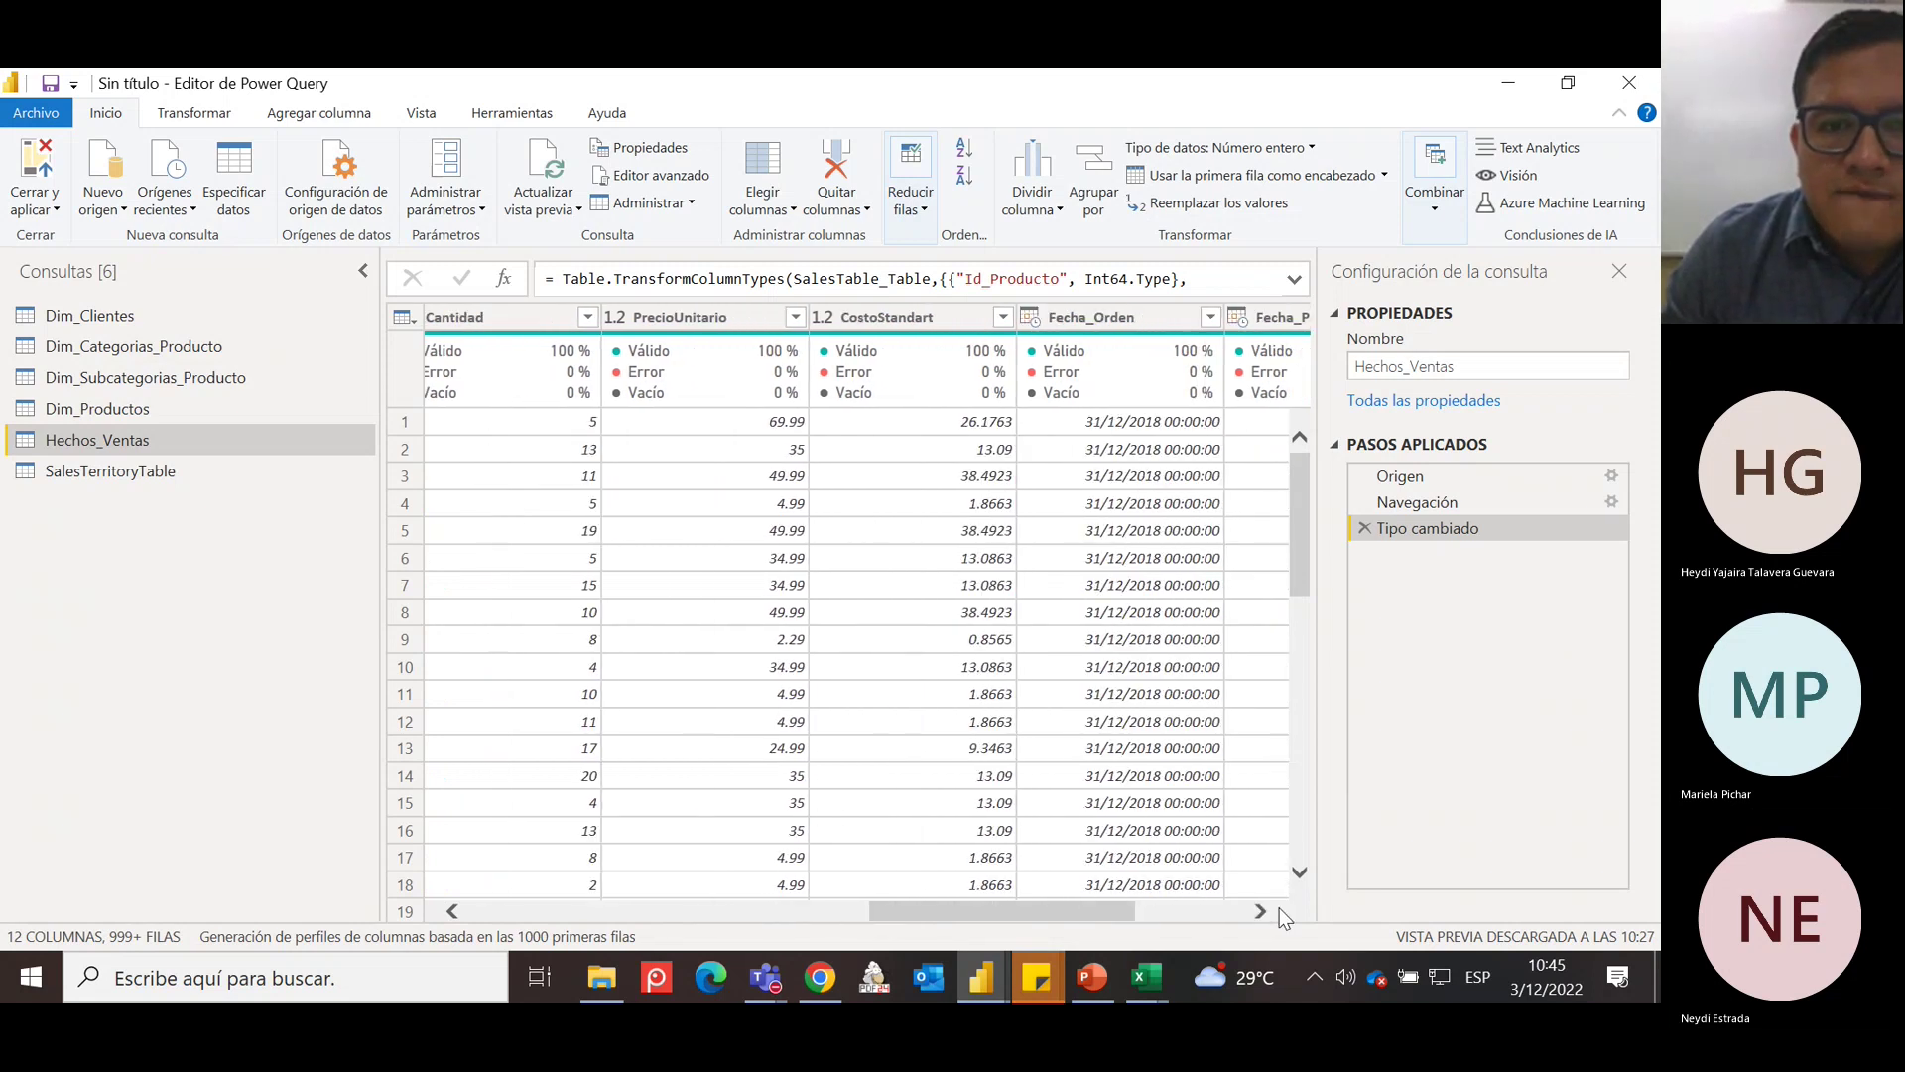
pyautogui.click(1278, 910)
pyautogui.click(1281, 911)
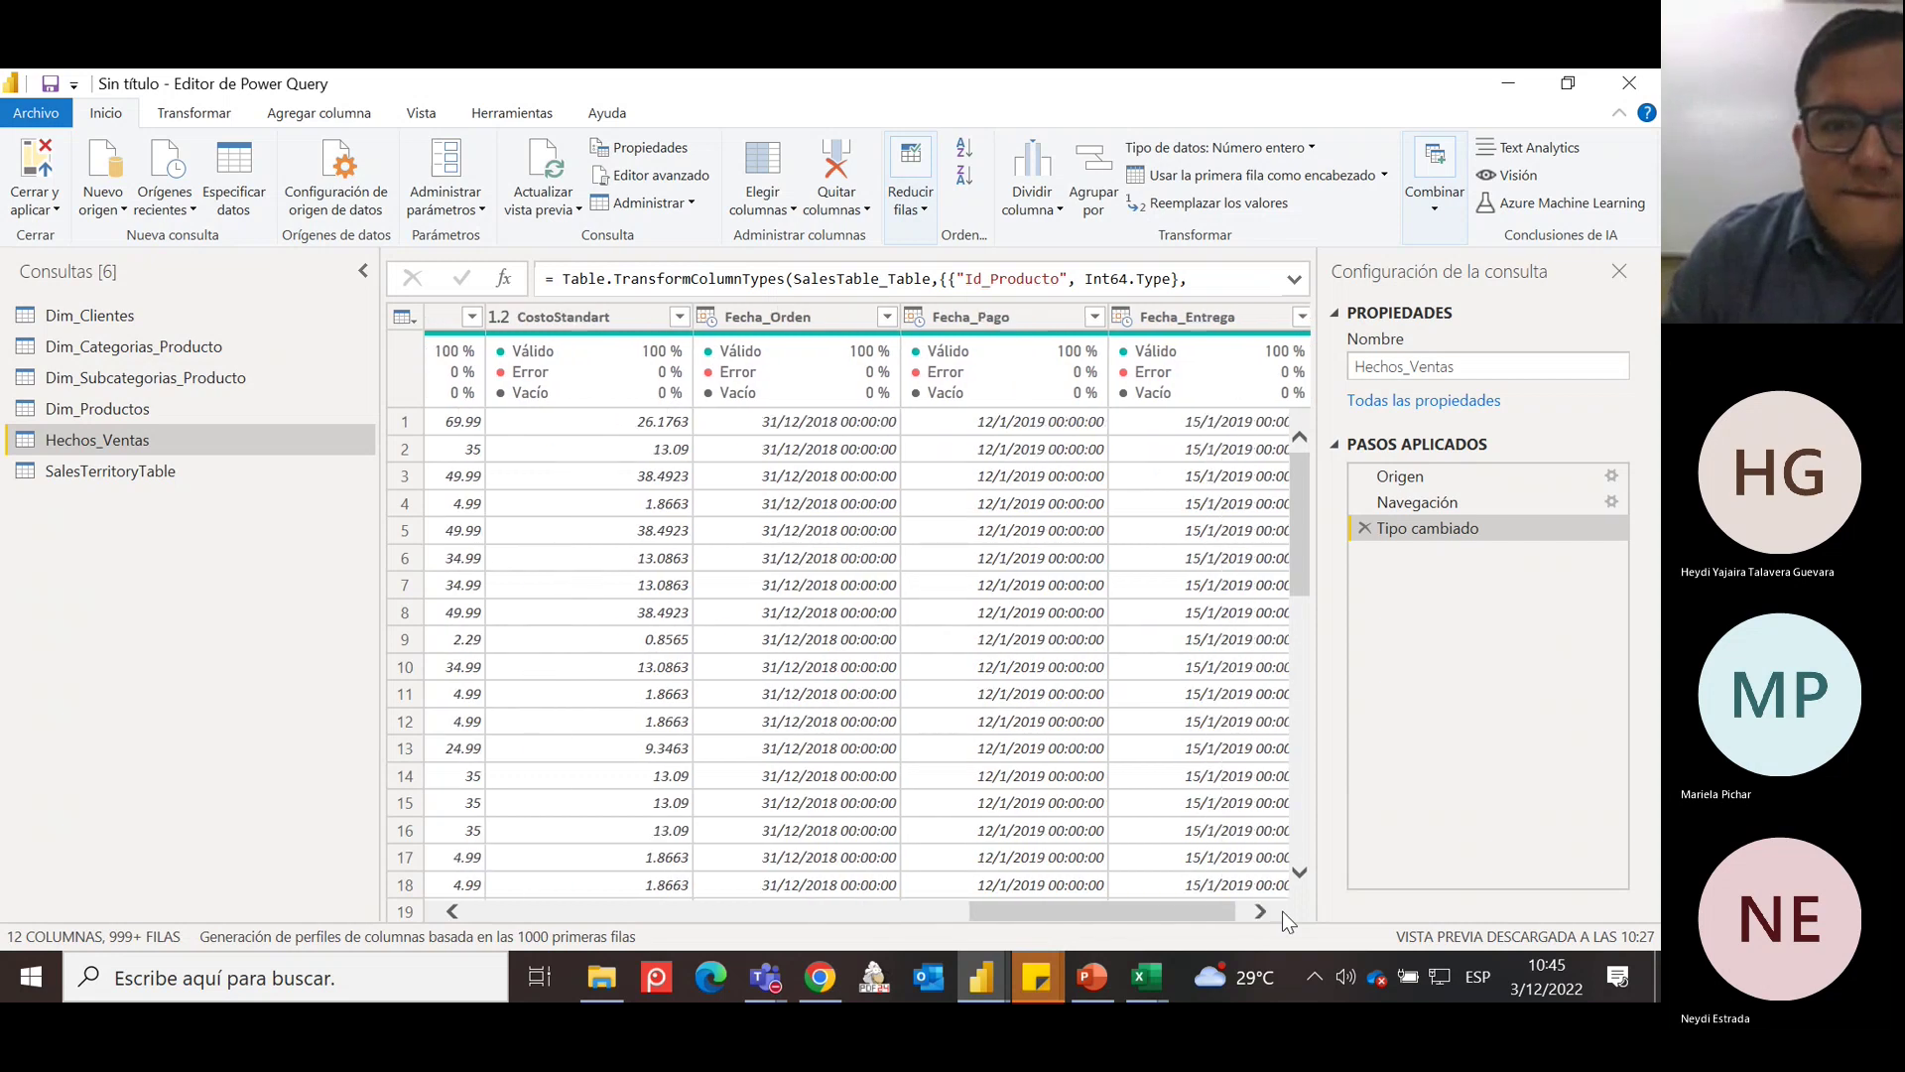
pyautogui.click(1280, 911)
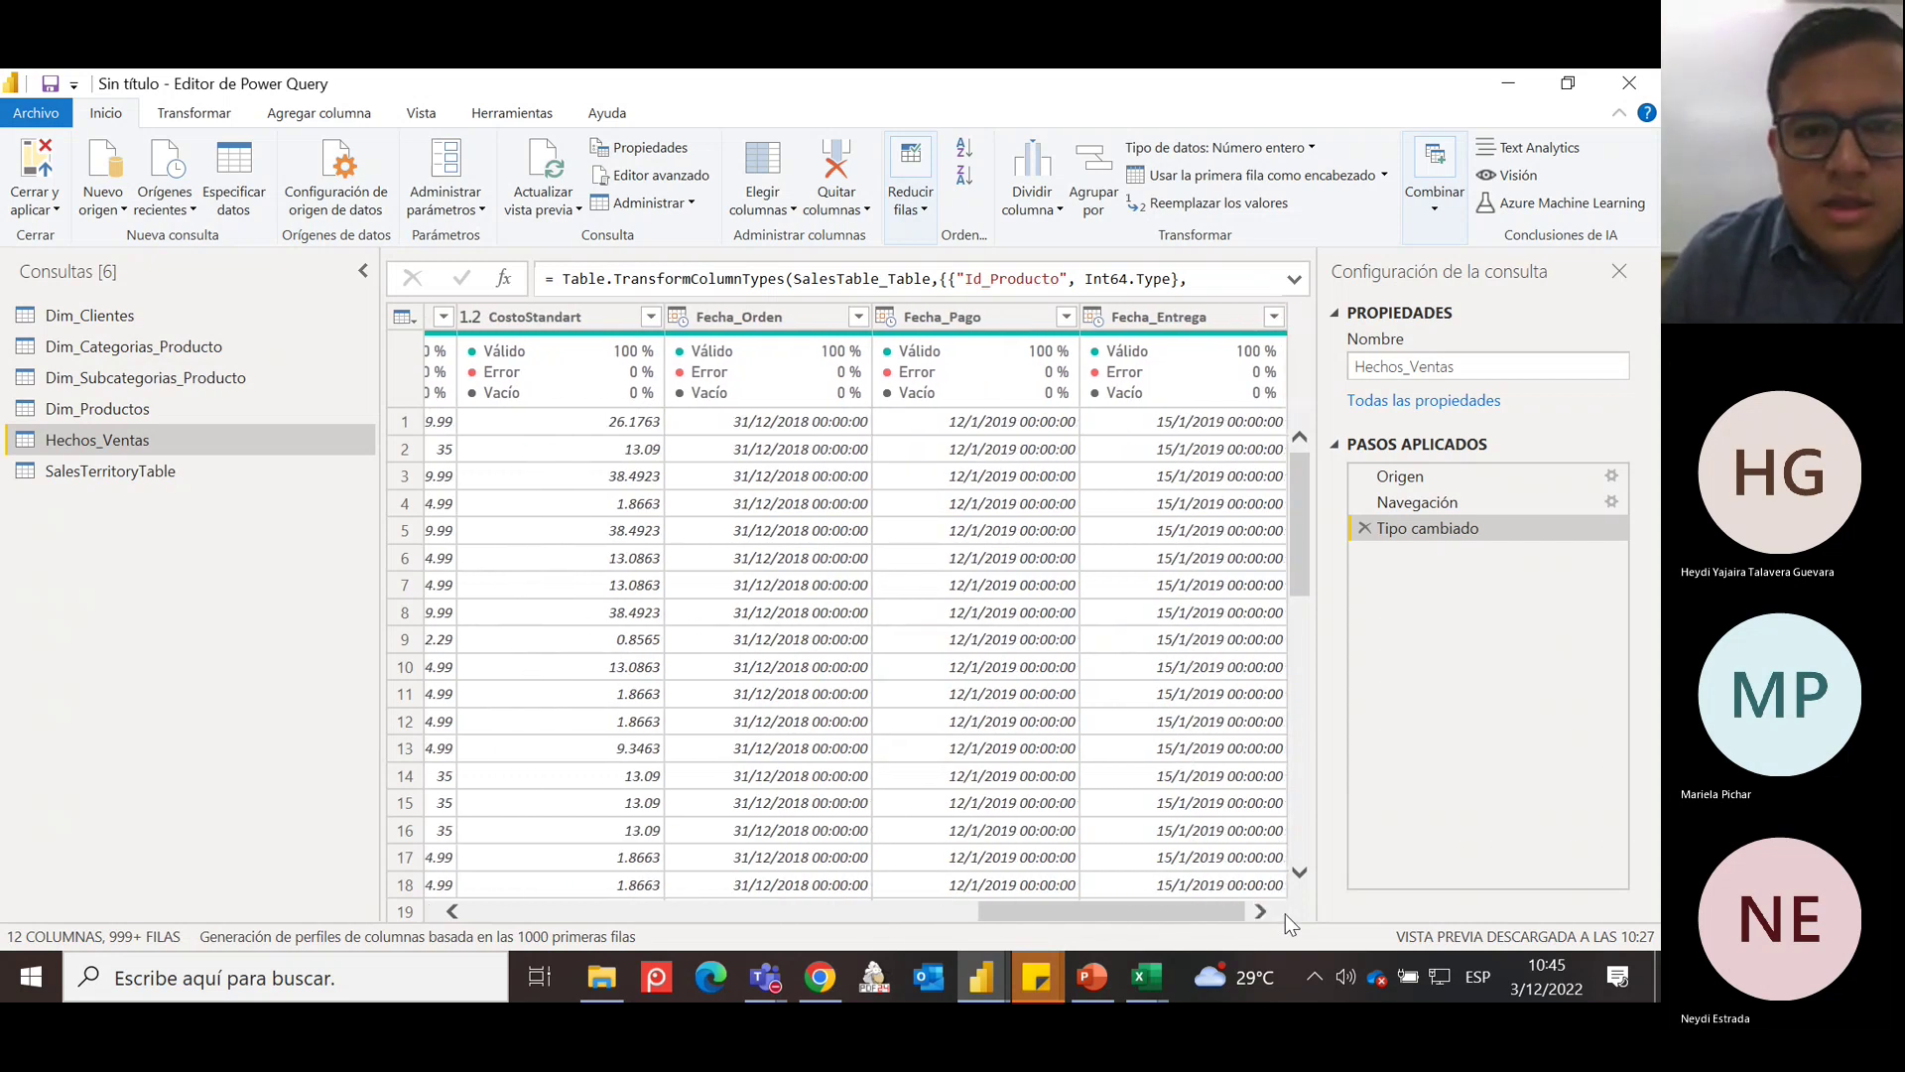
pyautogui.click(685, 317)
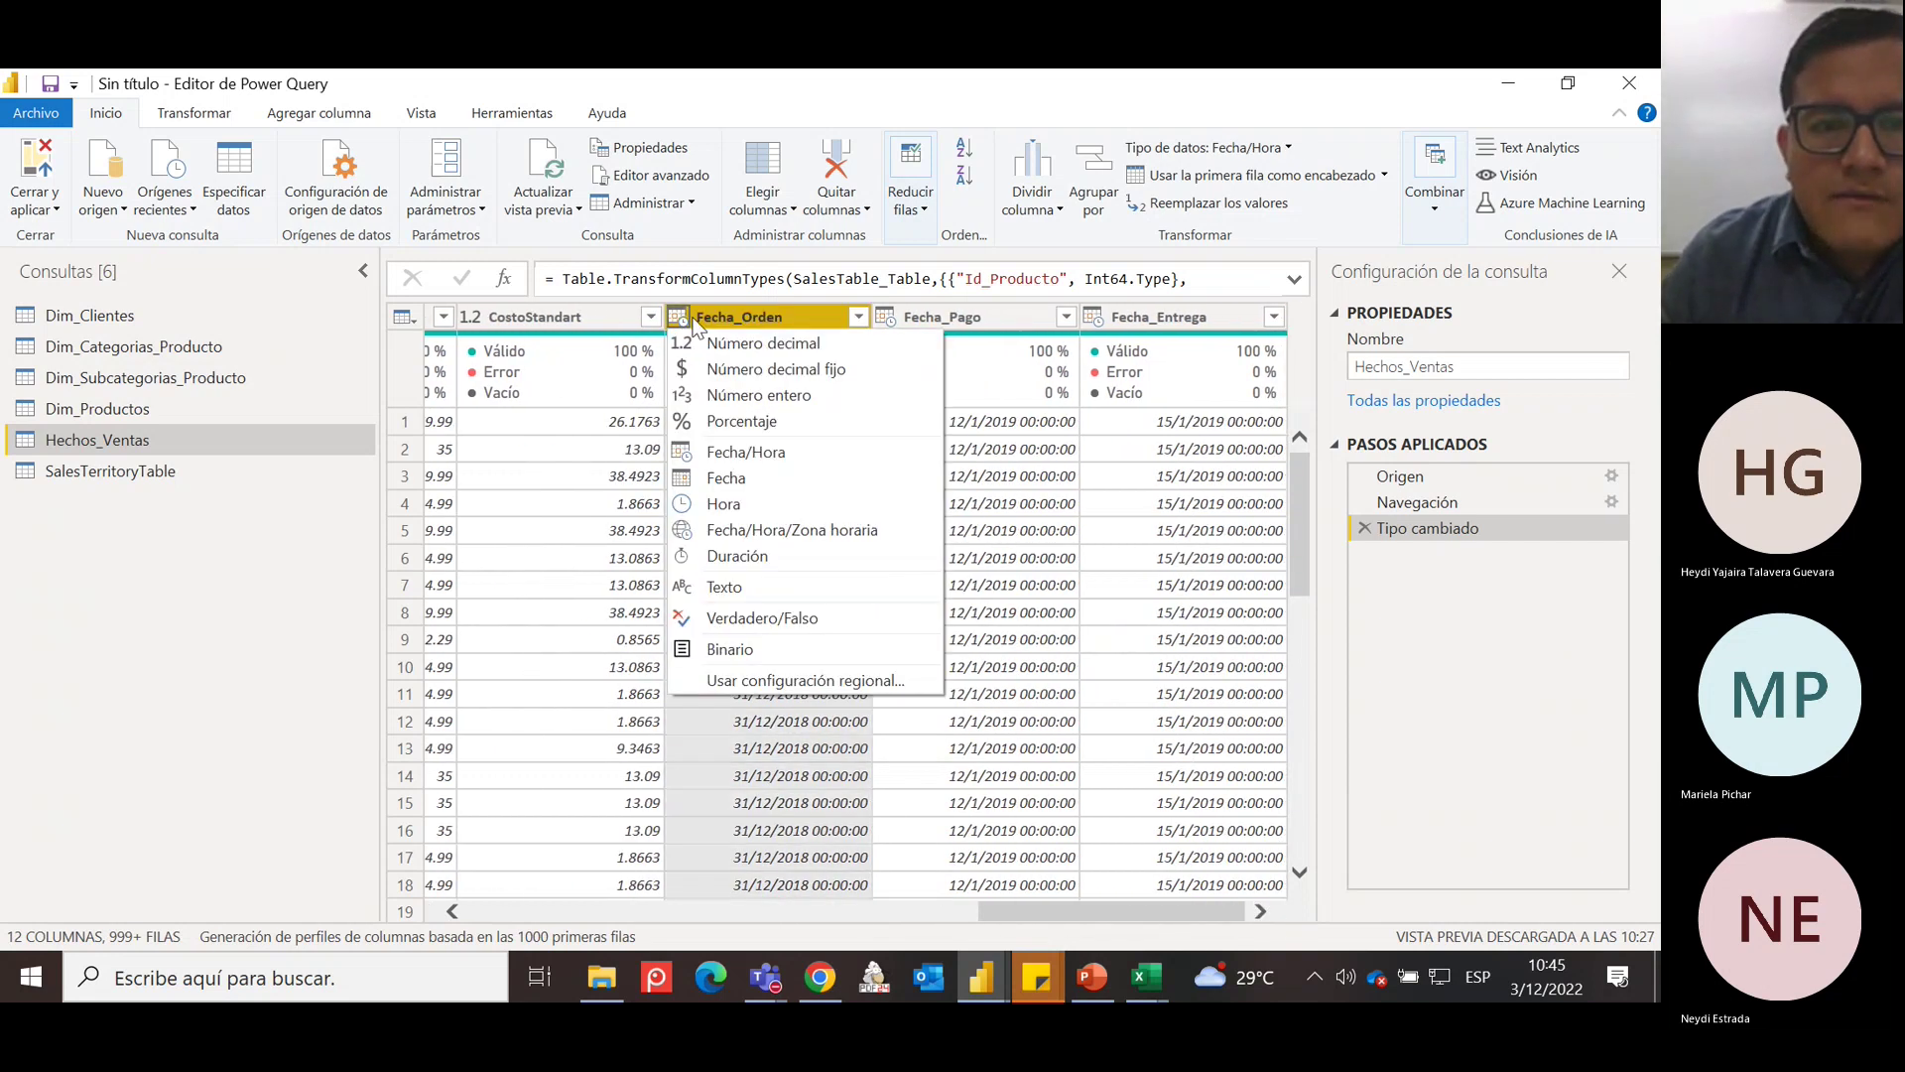
pyautogui.click(801, 474)
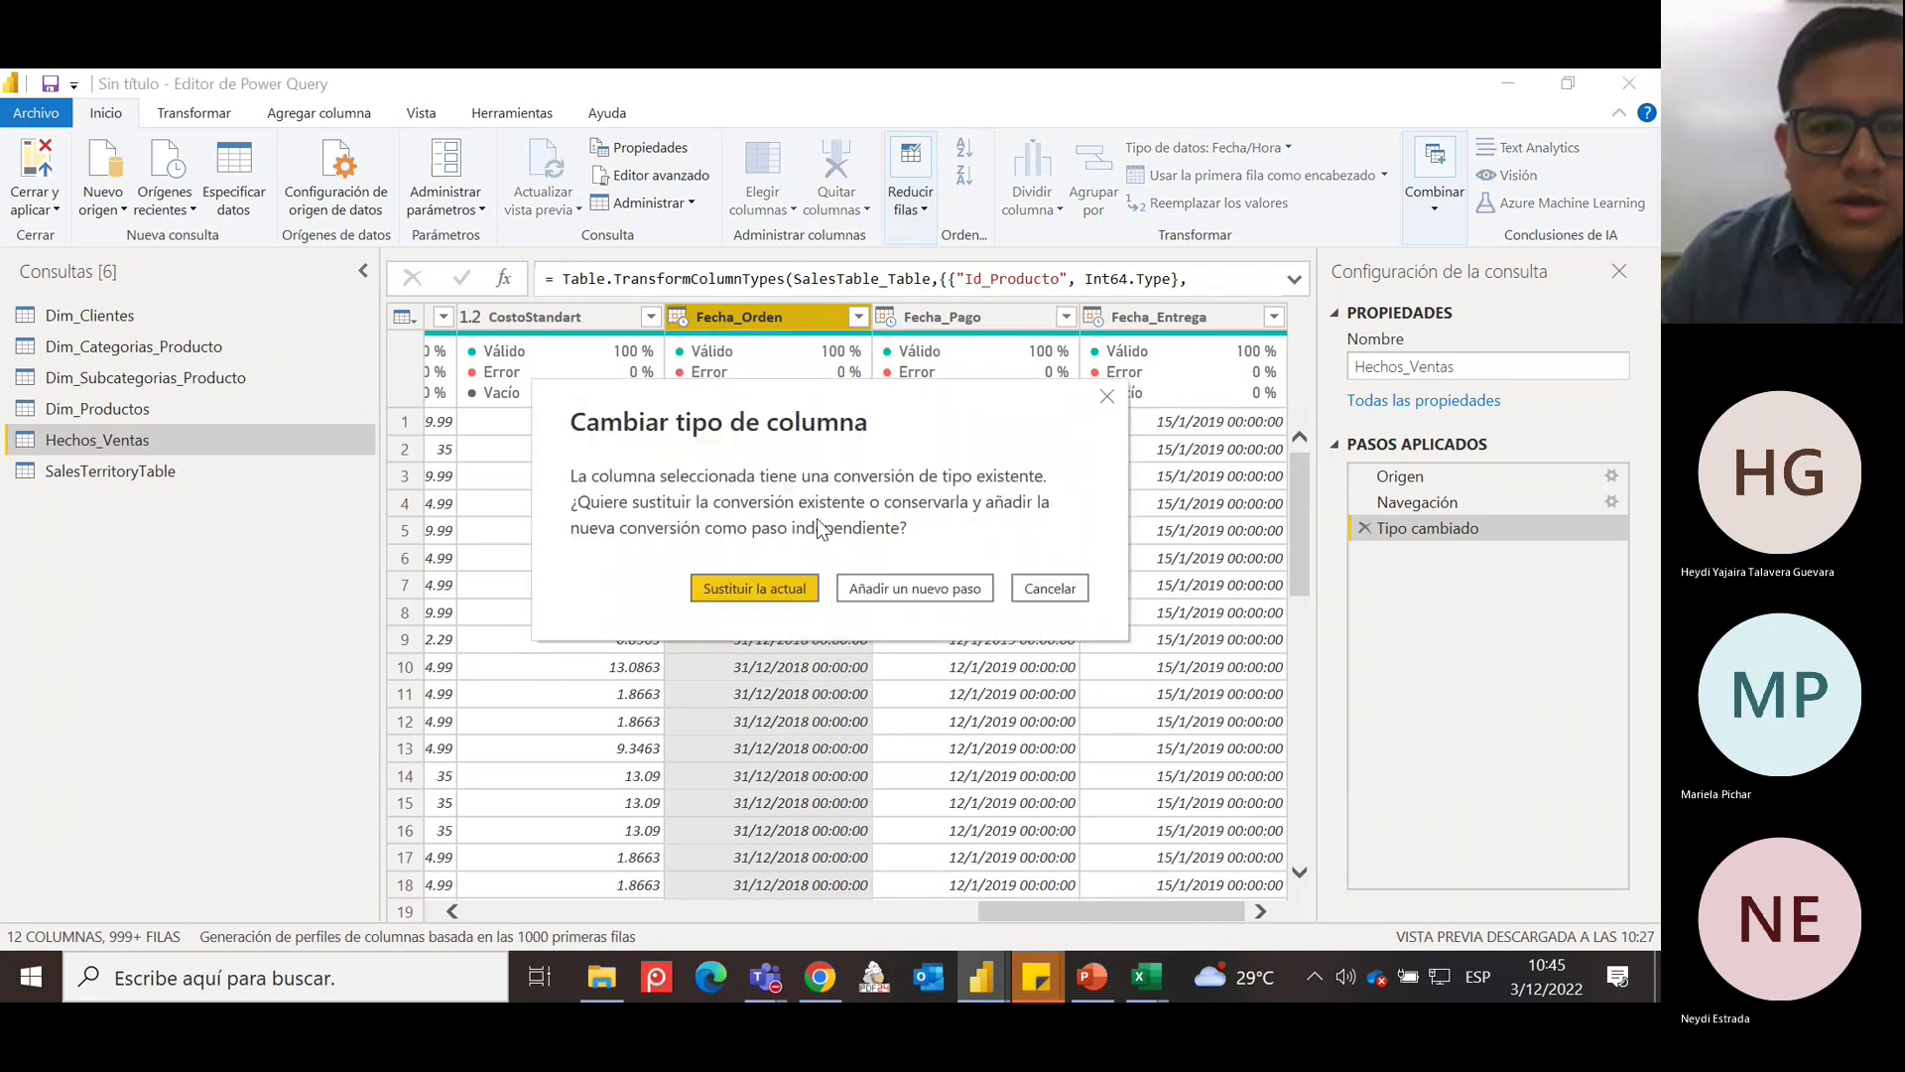
pyautogui.click(779, 587)
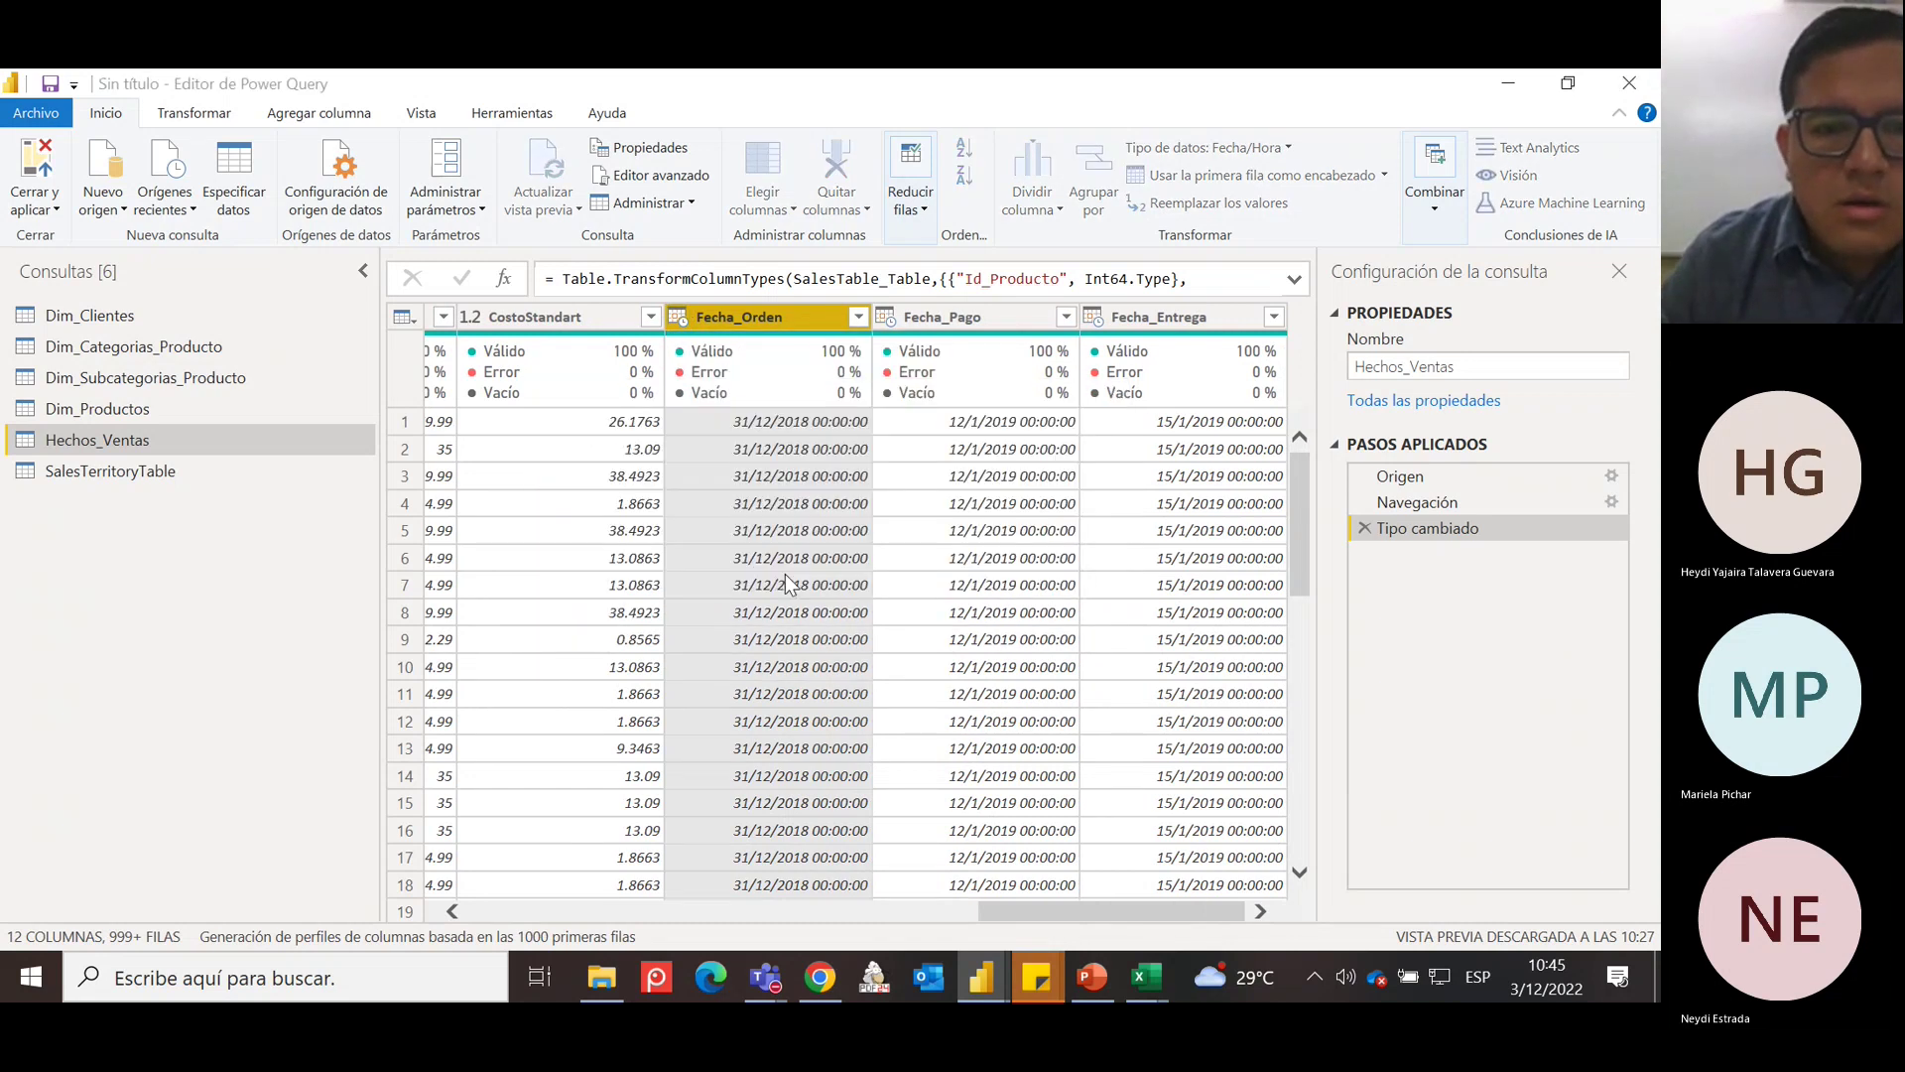
# Change the data types of the Fecha_Pago and Fecha_Entrega columns to date, replacing their existing type conversions.
pyautogui.click(907, 318)
pyautogui.click(985, 483)
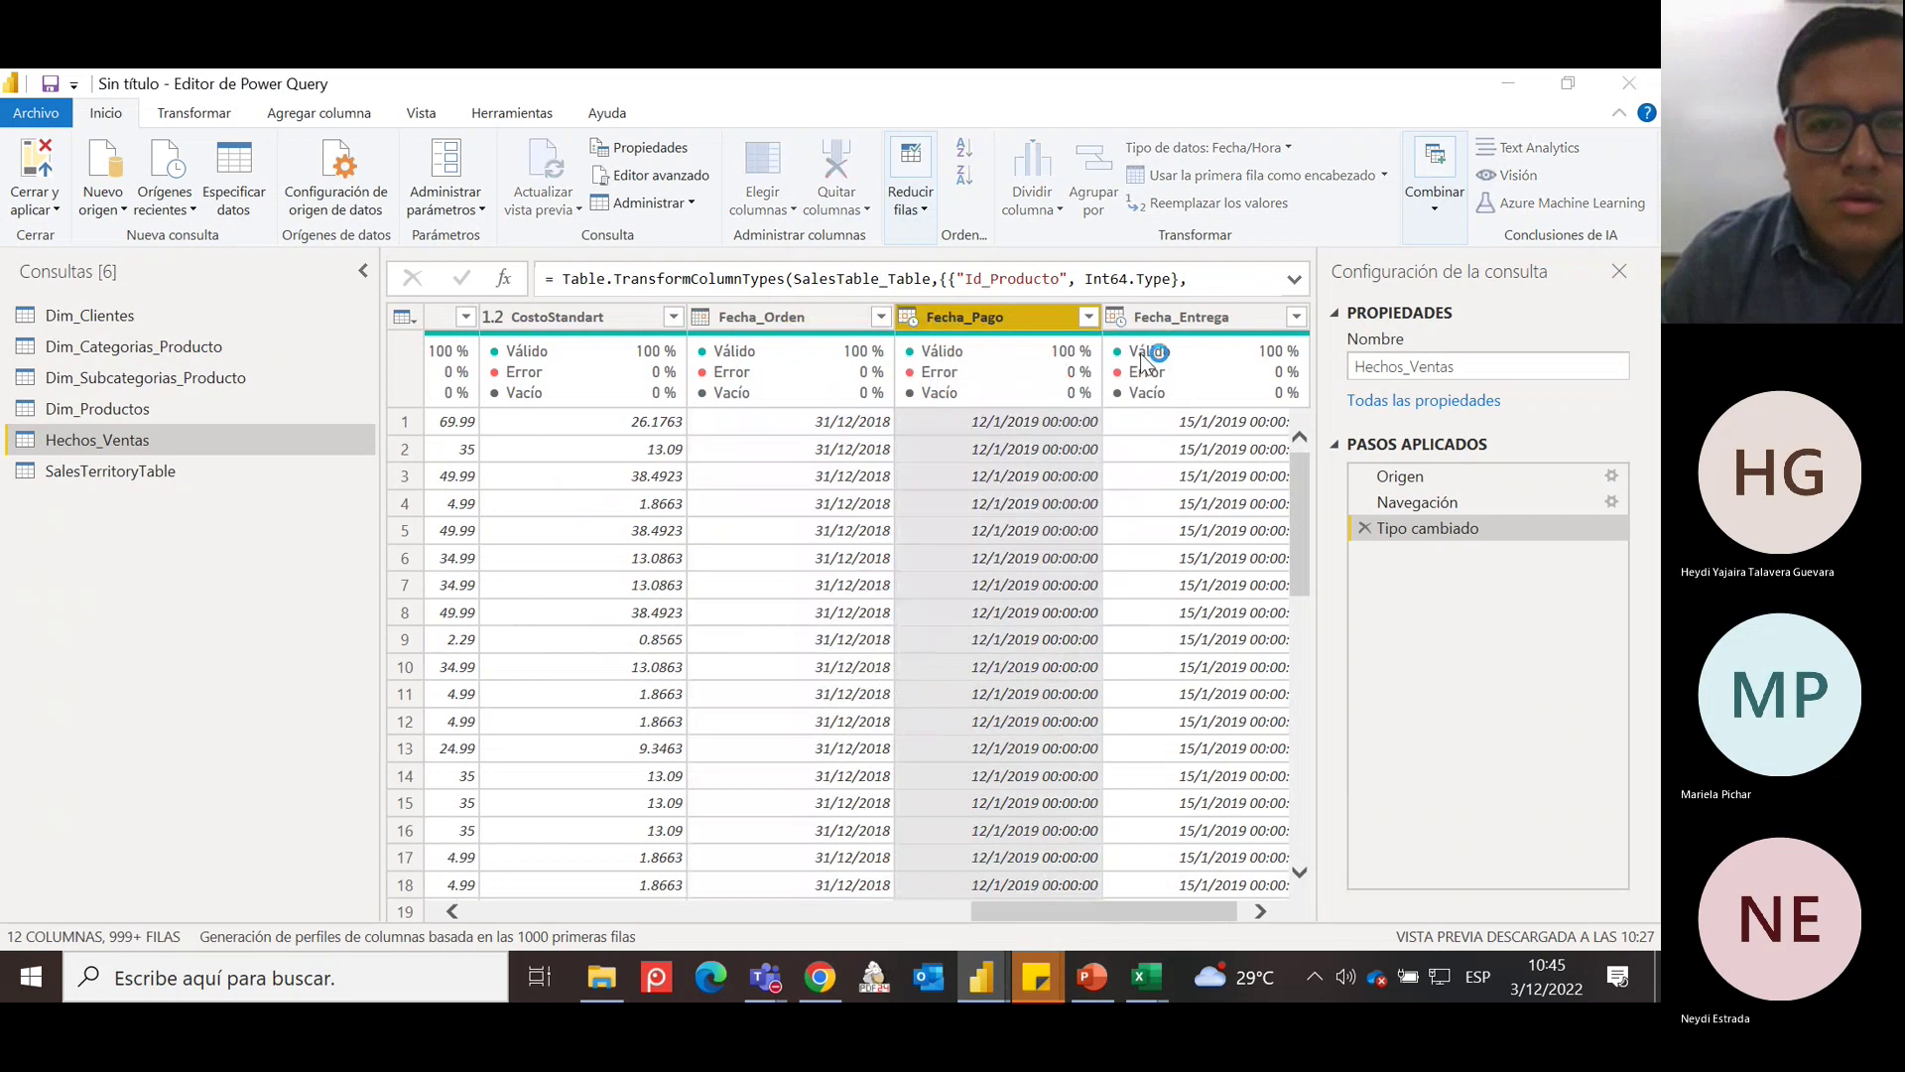
pyautogui.click(794, 595)
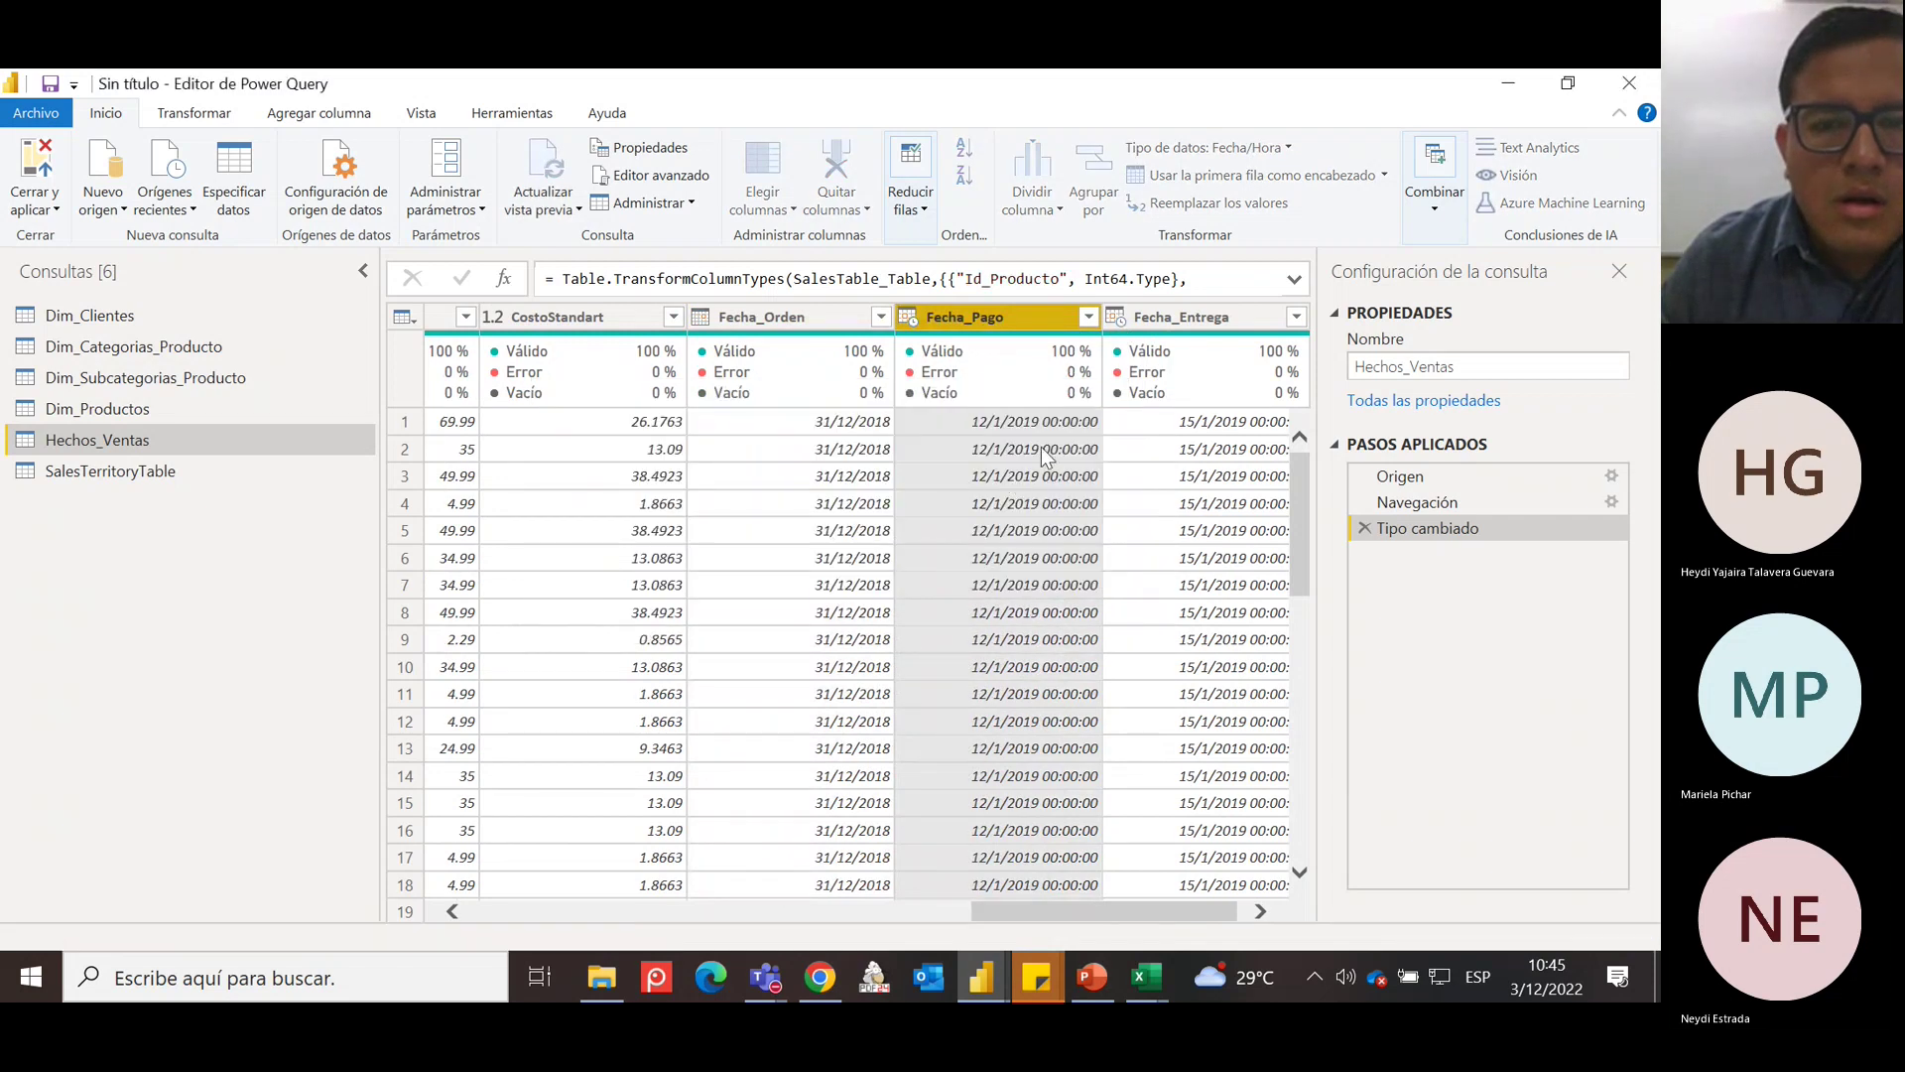
pyautogui.click(1115, 319)
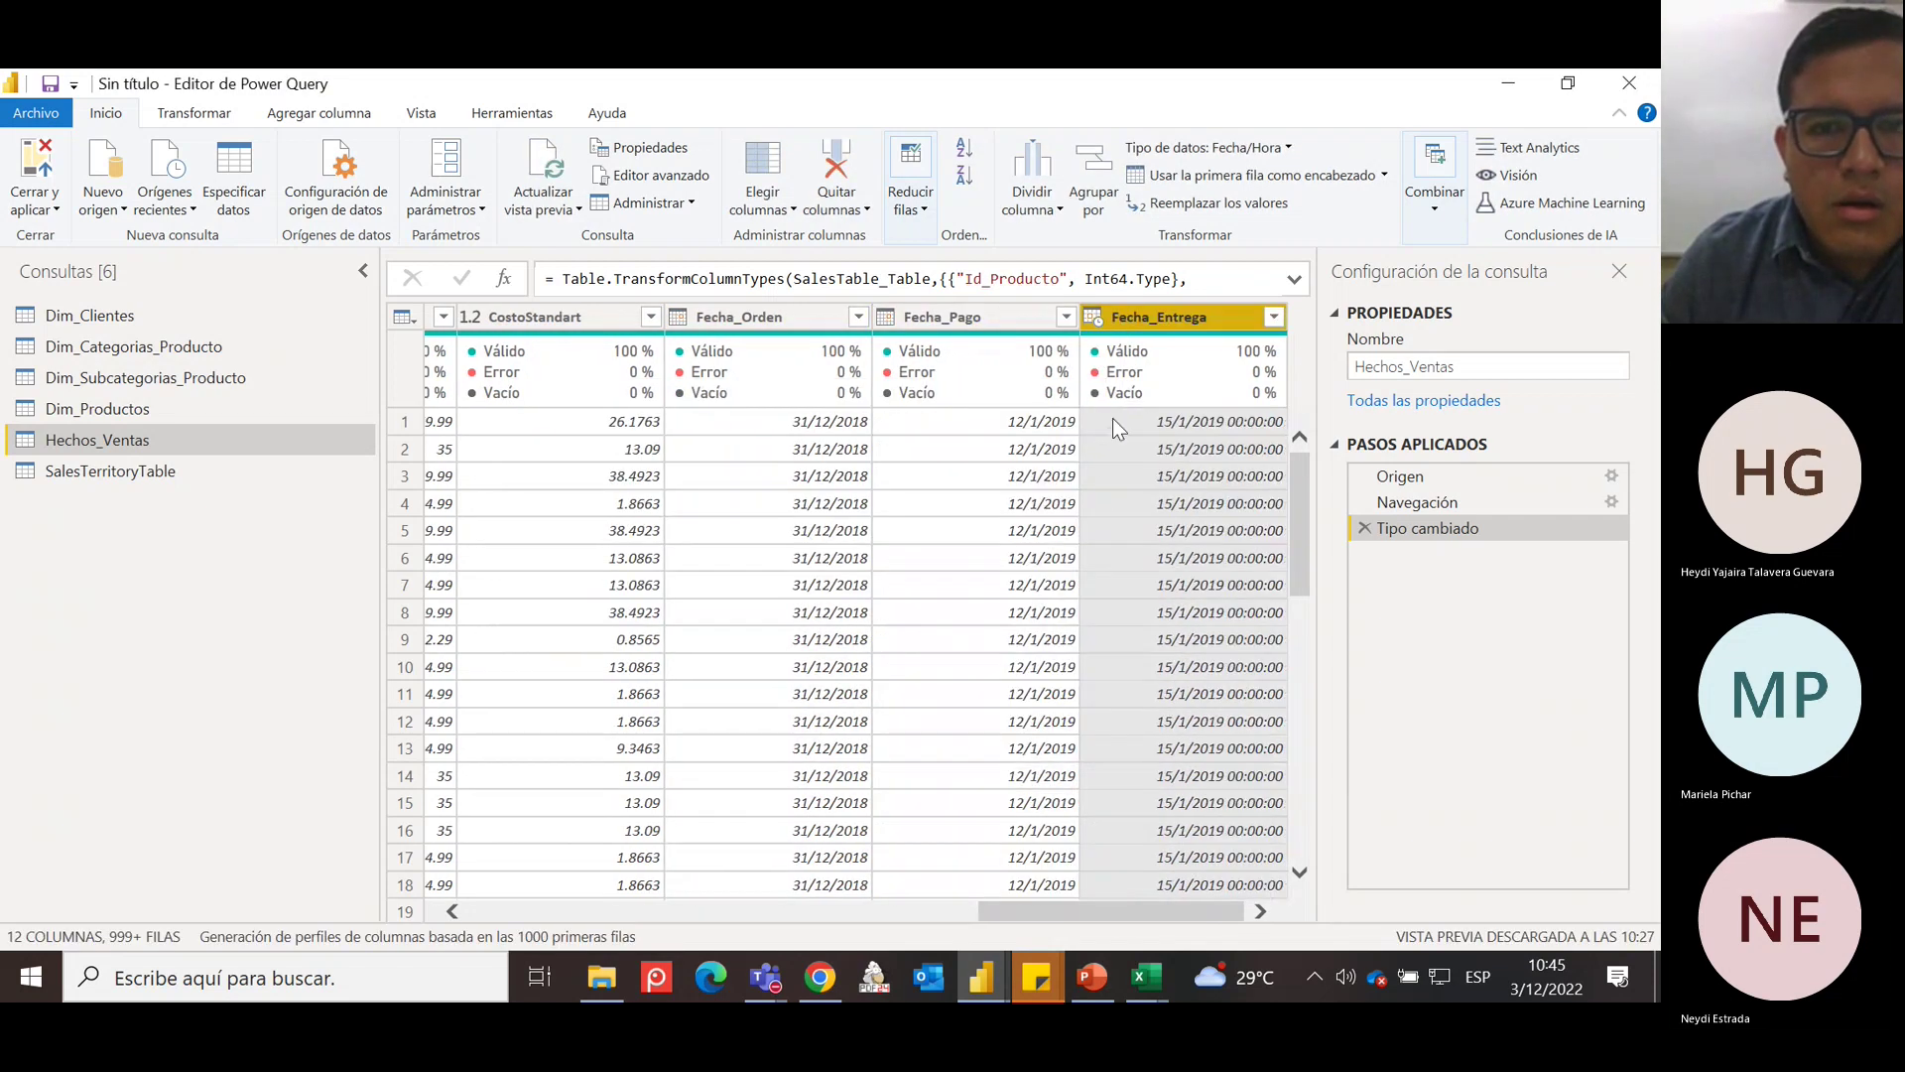
pyautogui.click(1094, 318)
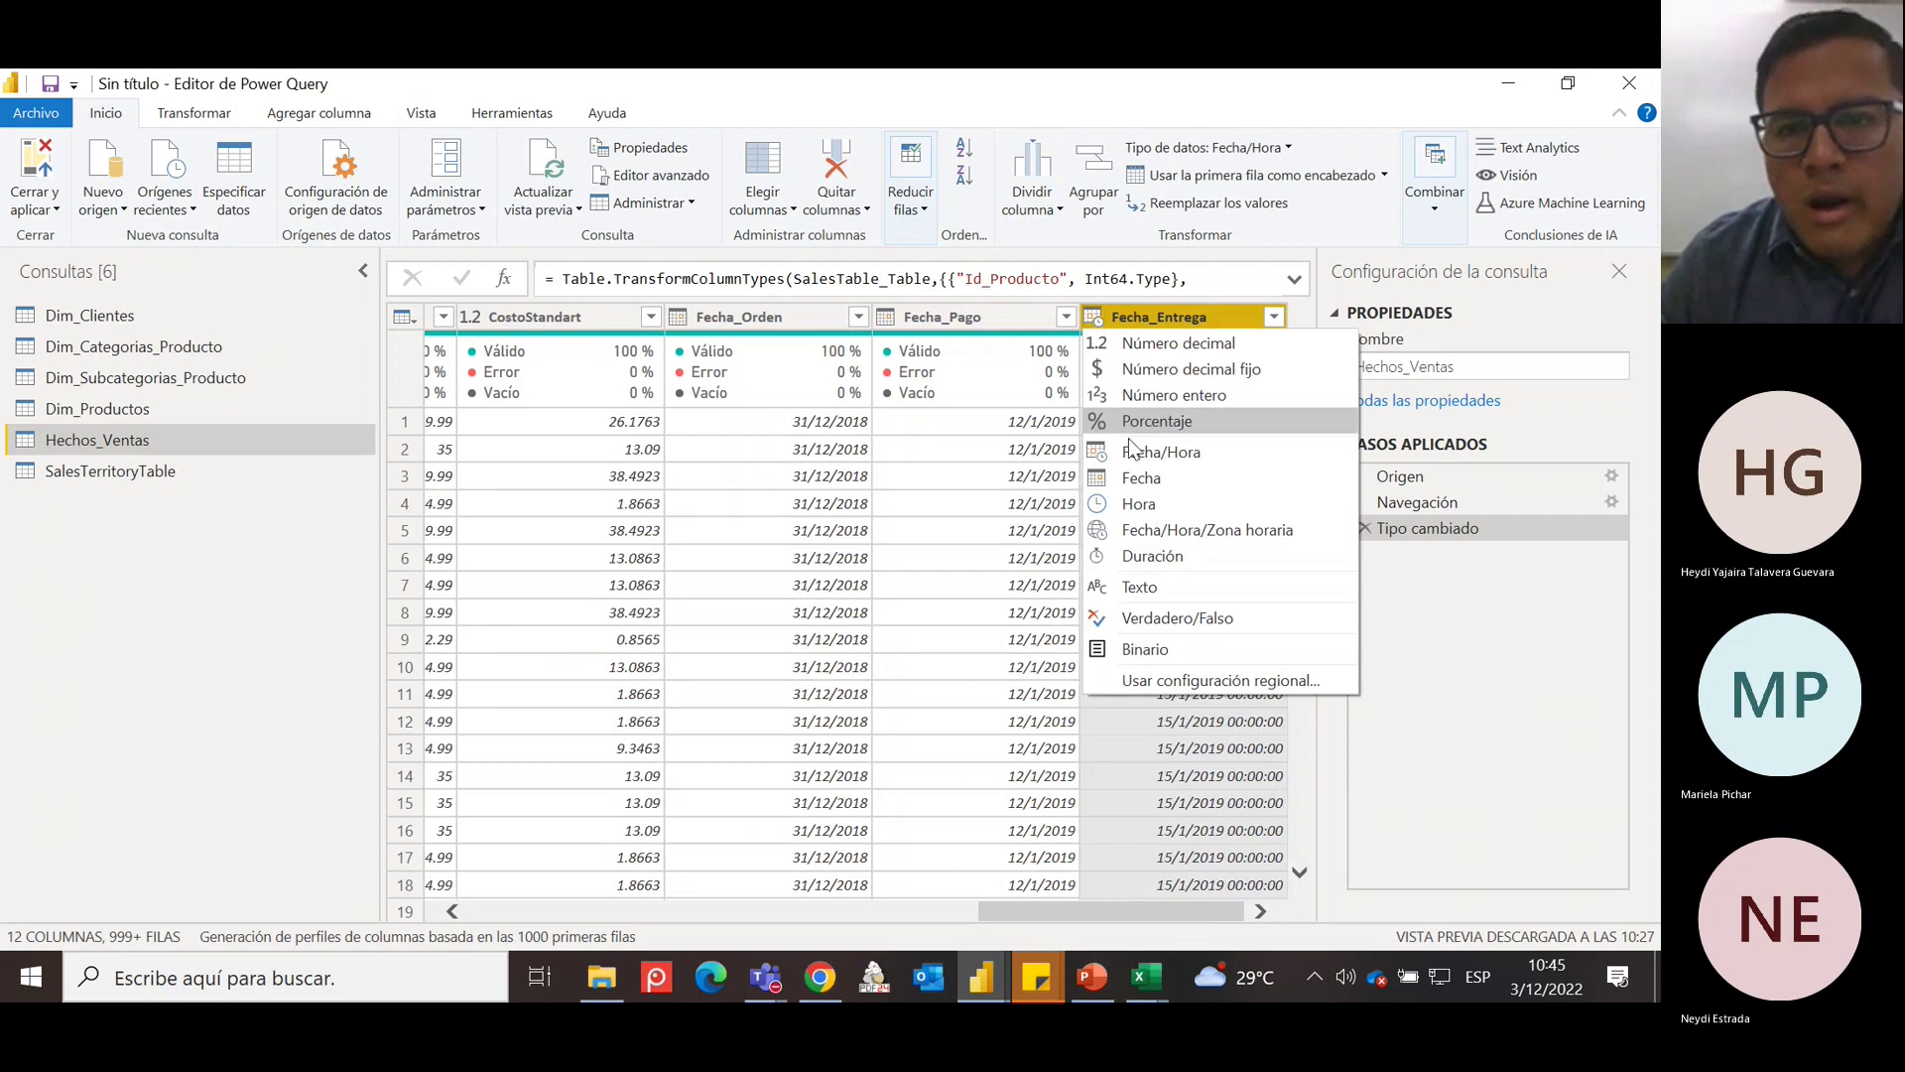
pyautogui.click(1164, 477)
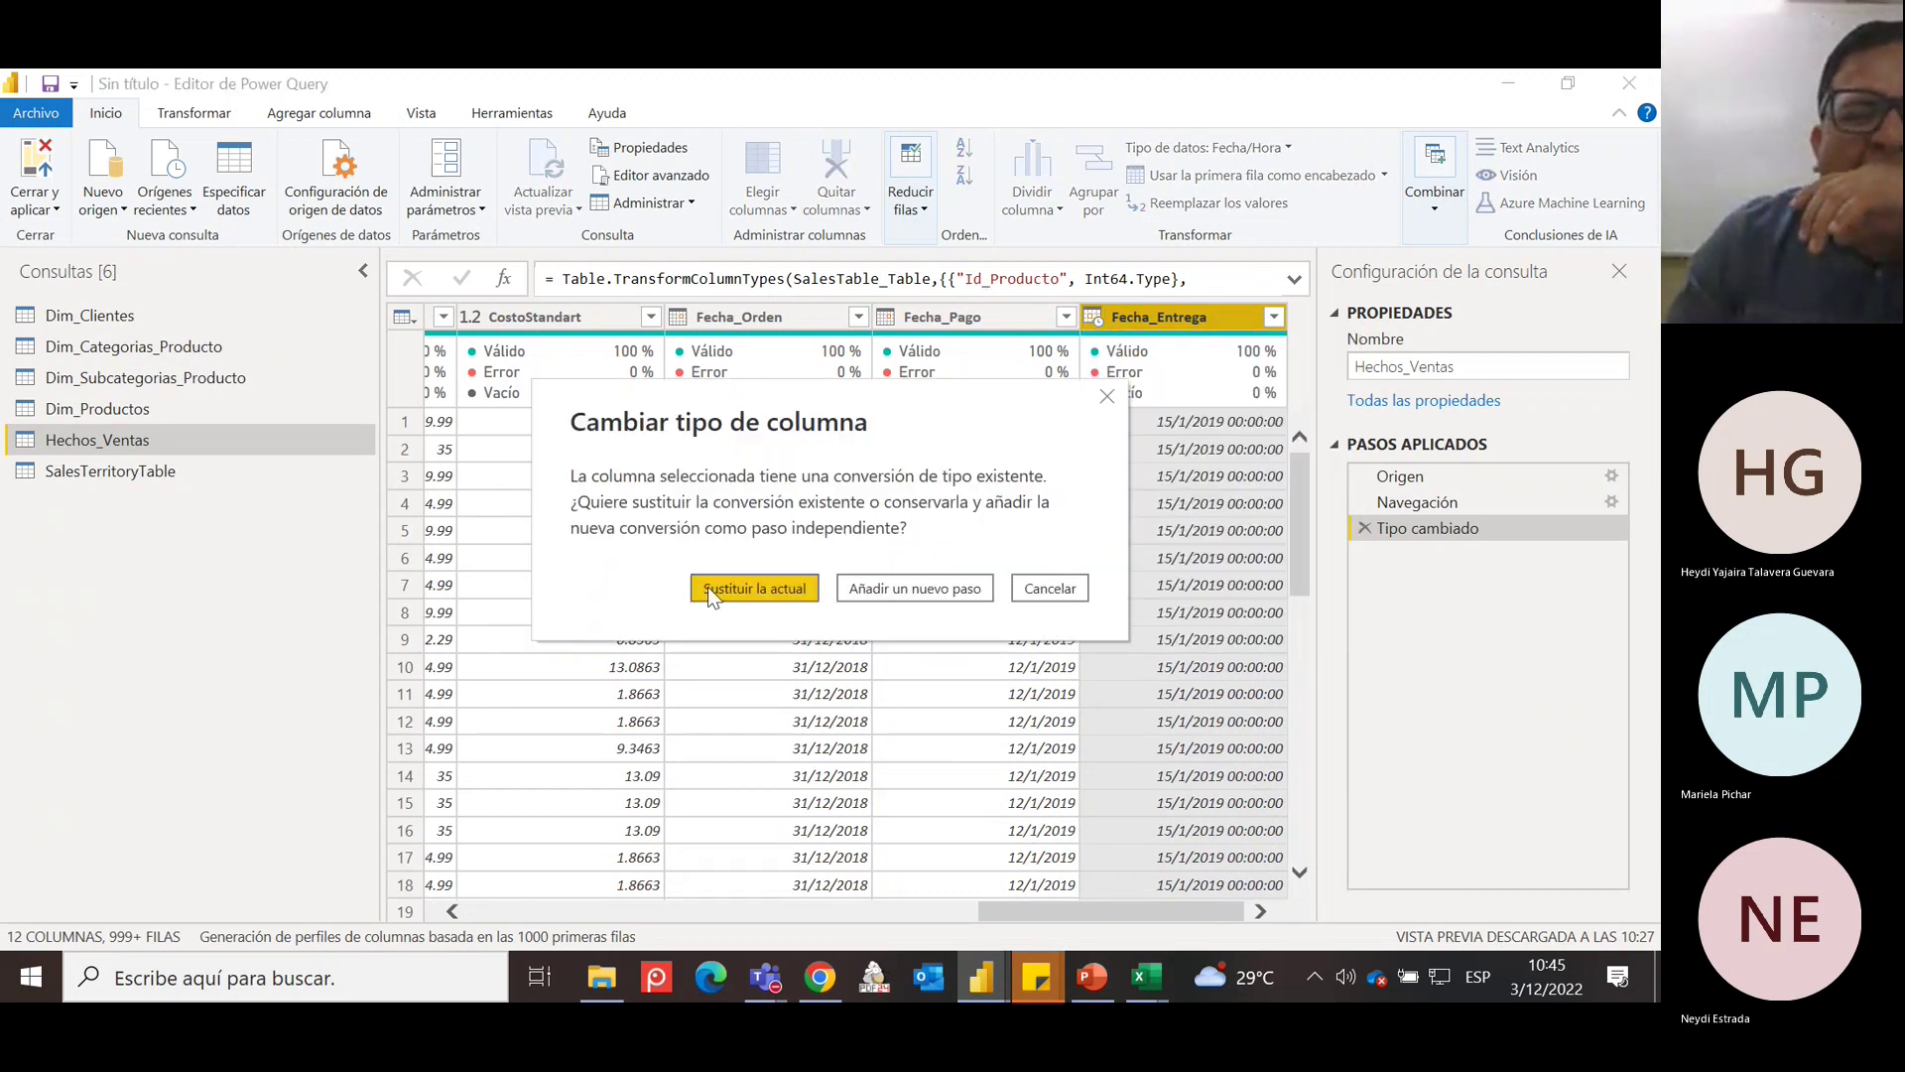
pyautogui.click(706, 586)
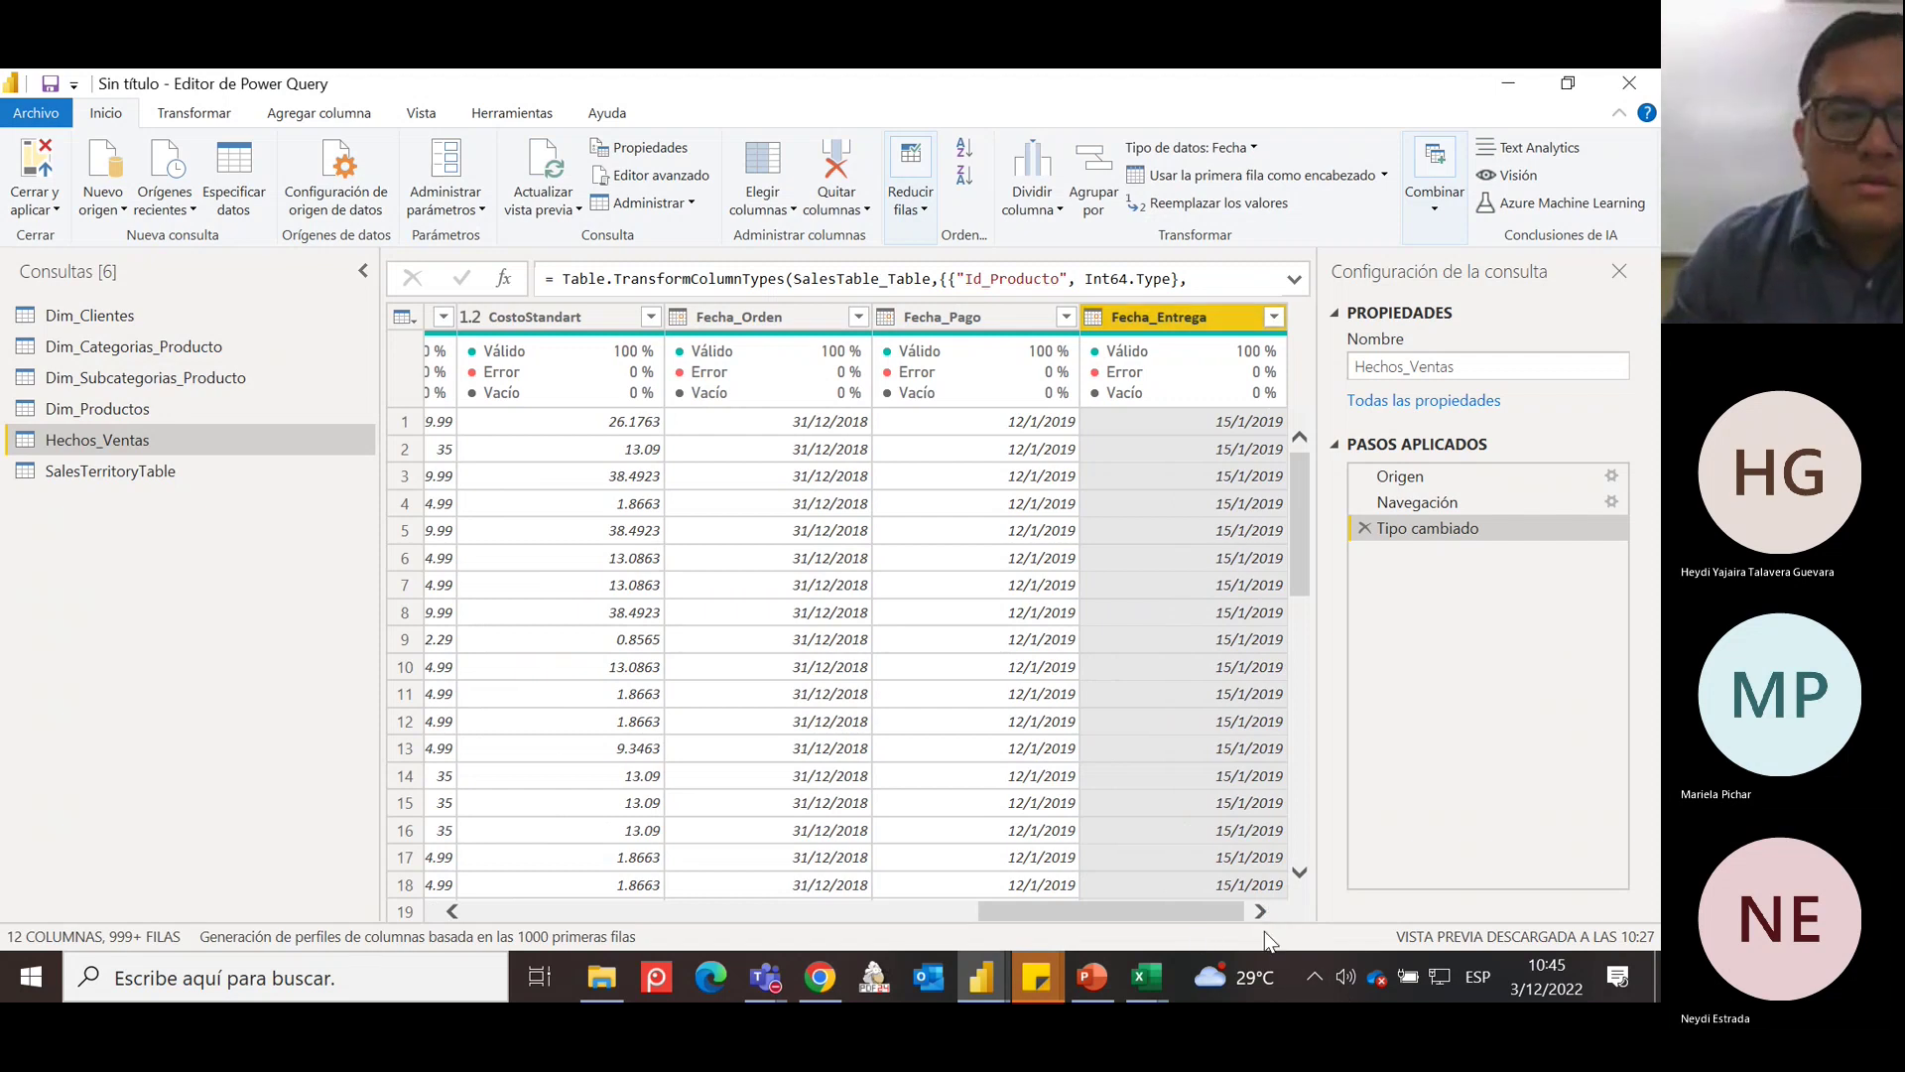
# Rename the SalesTerritoryTable query as Dim_Territorios.
pyautogui.click(47, 481)
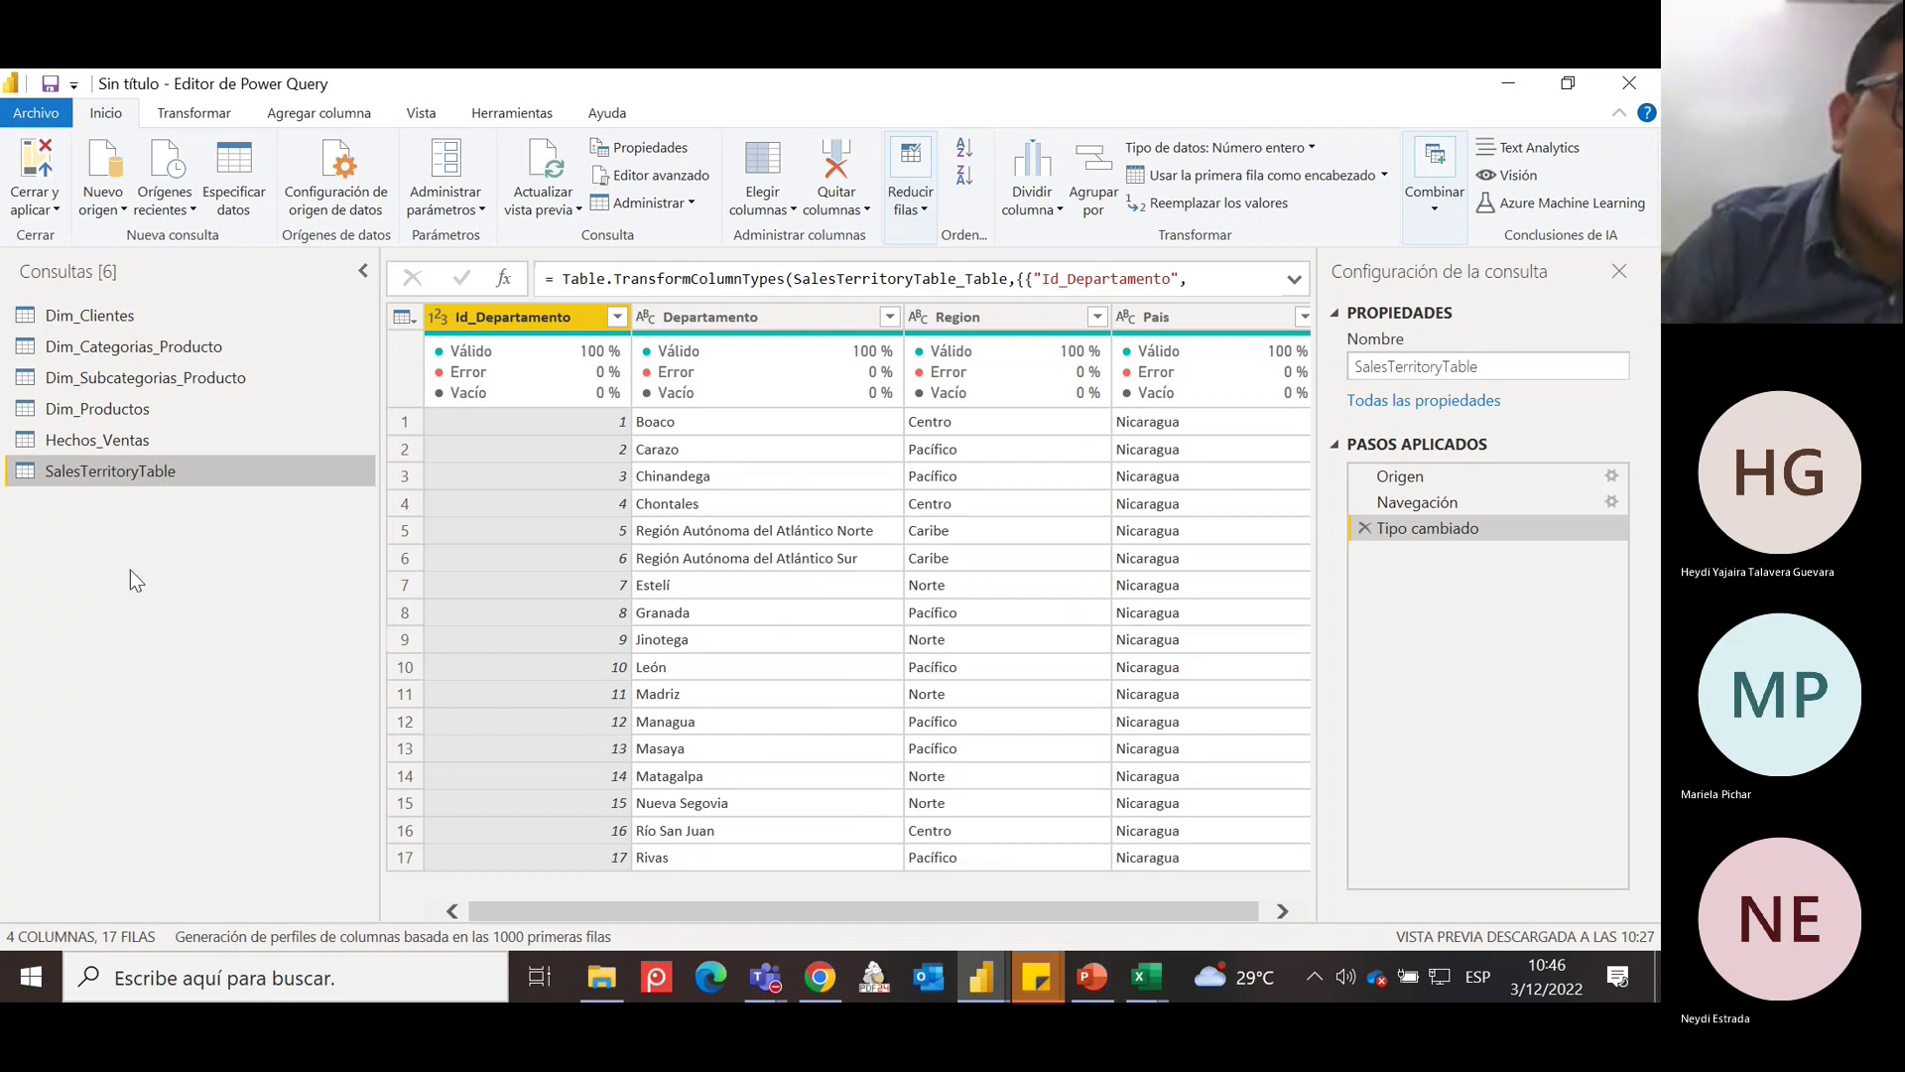
pyautogui.rightClick(127, 481)
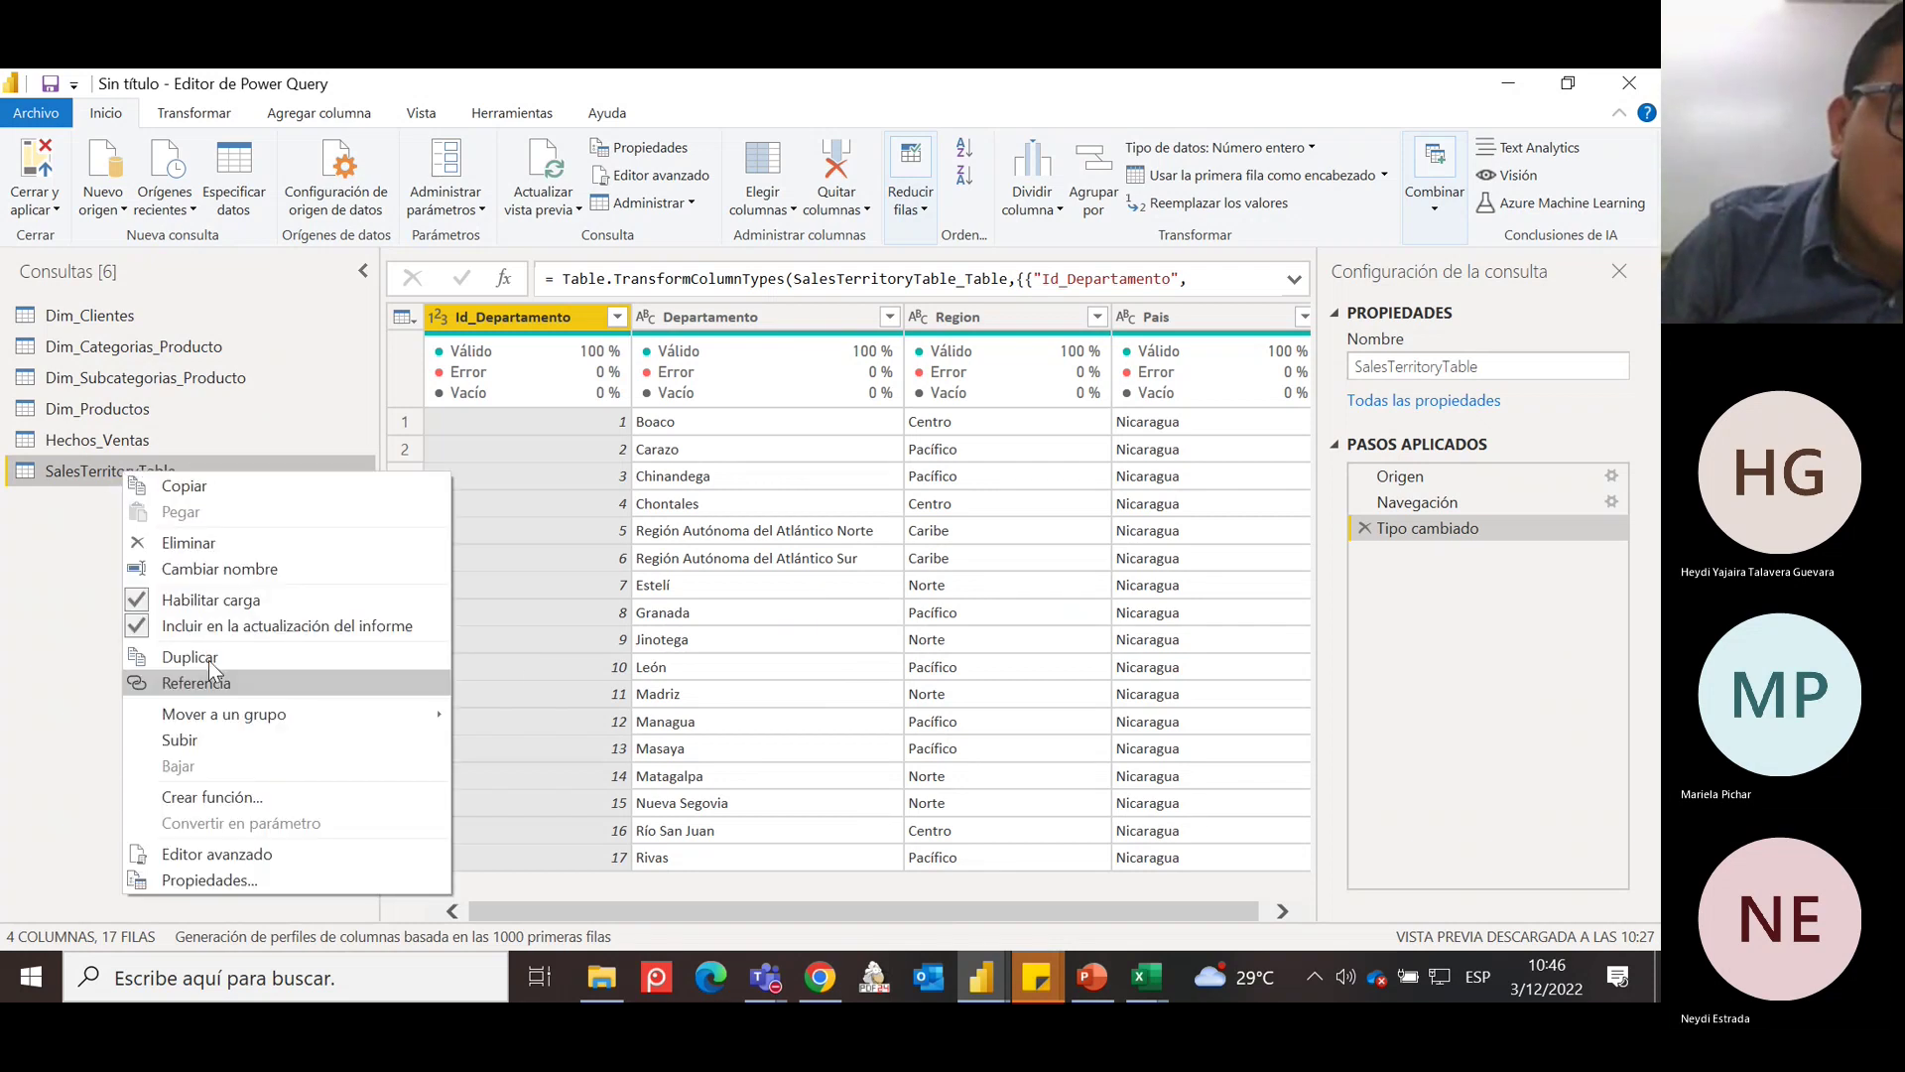
pyautogui.click(330, 570)
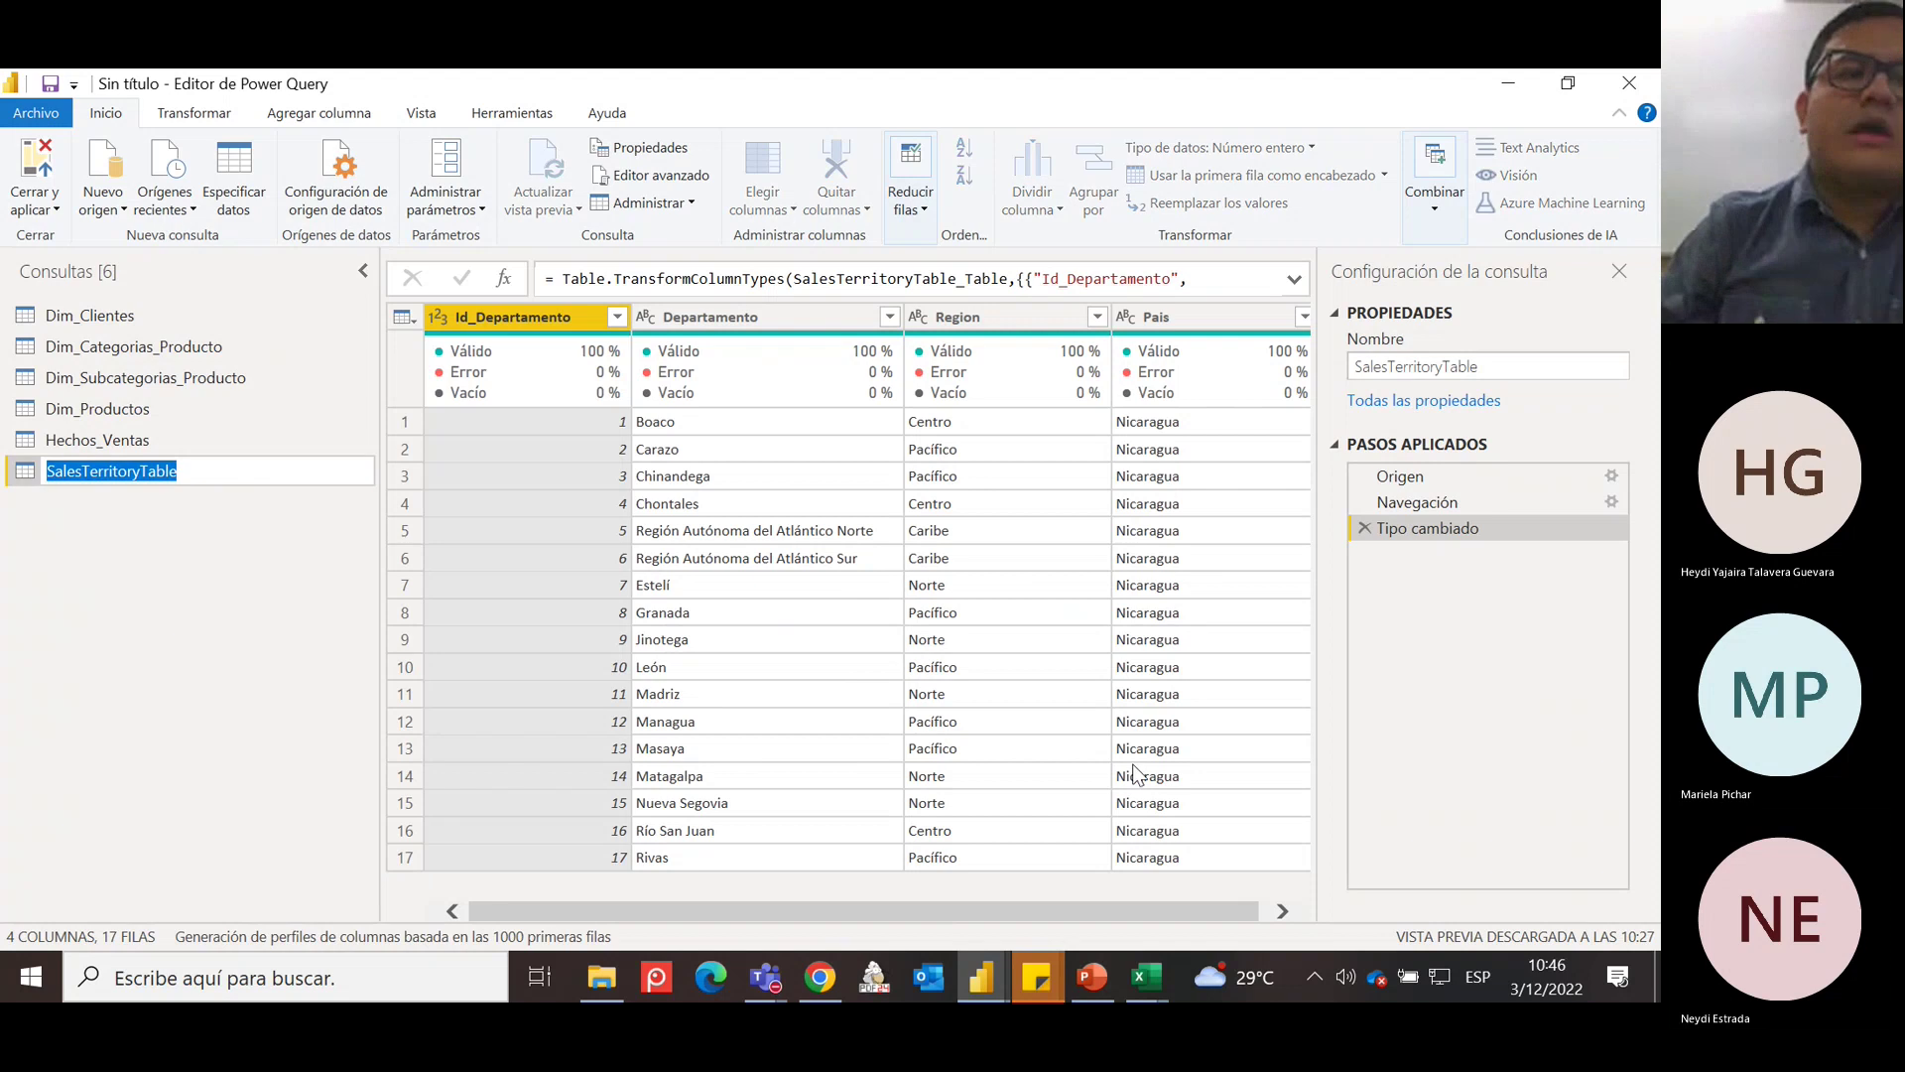
pyautogui.write('Di')
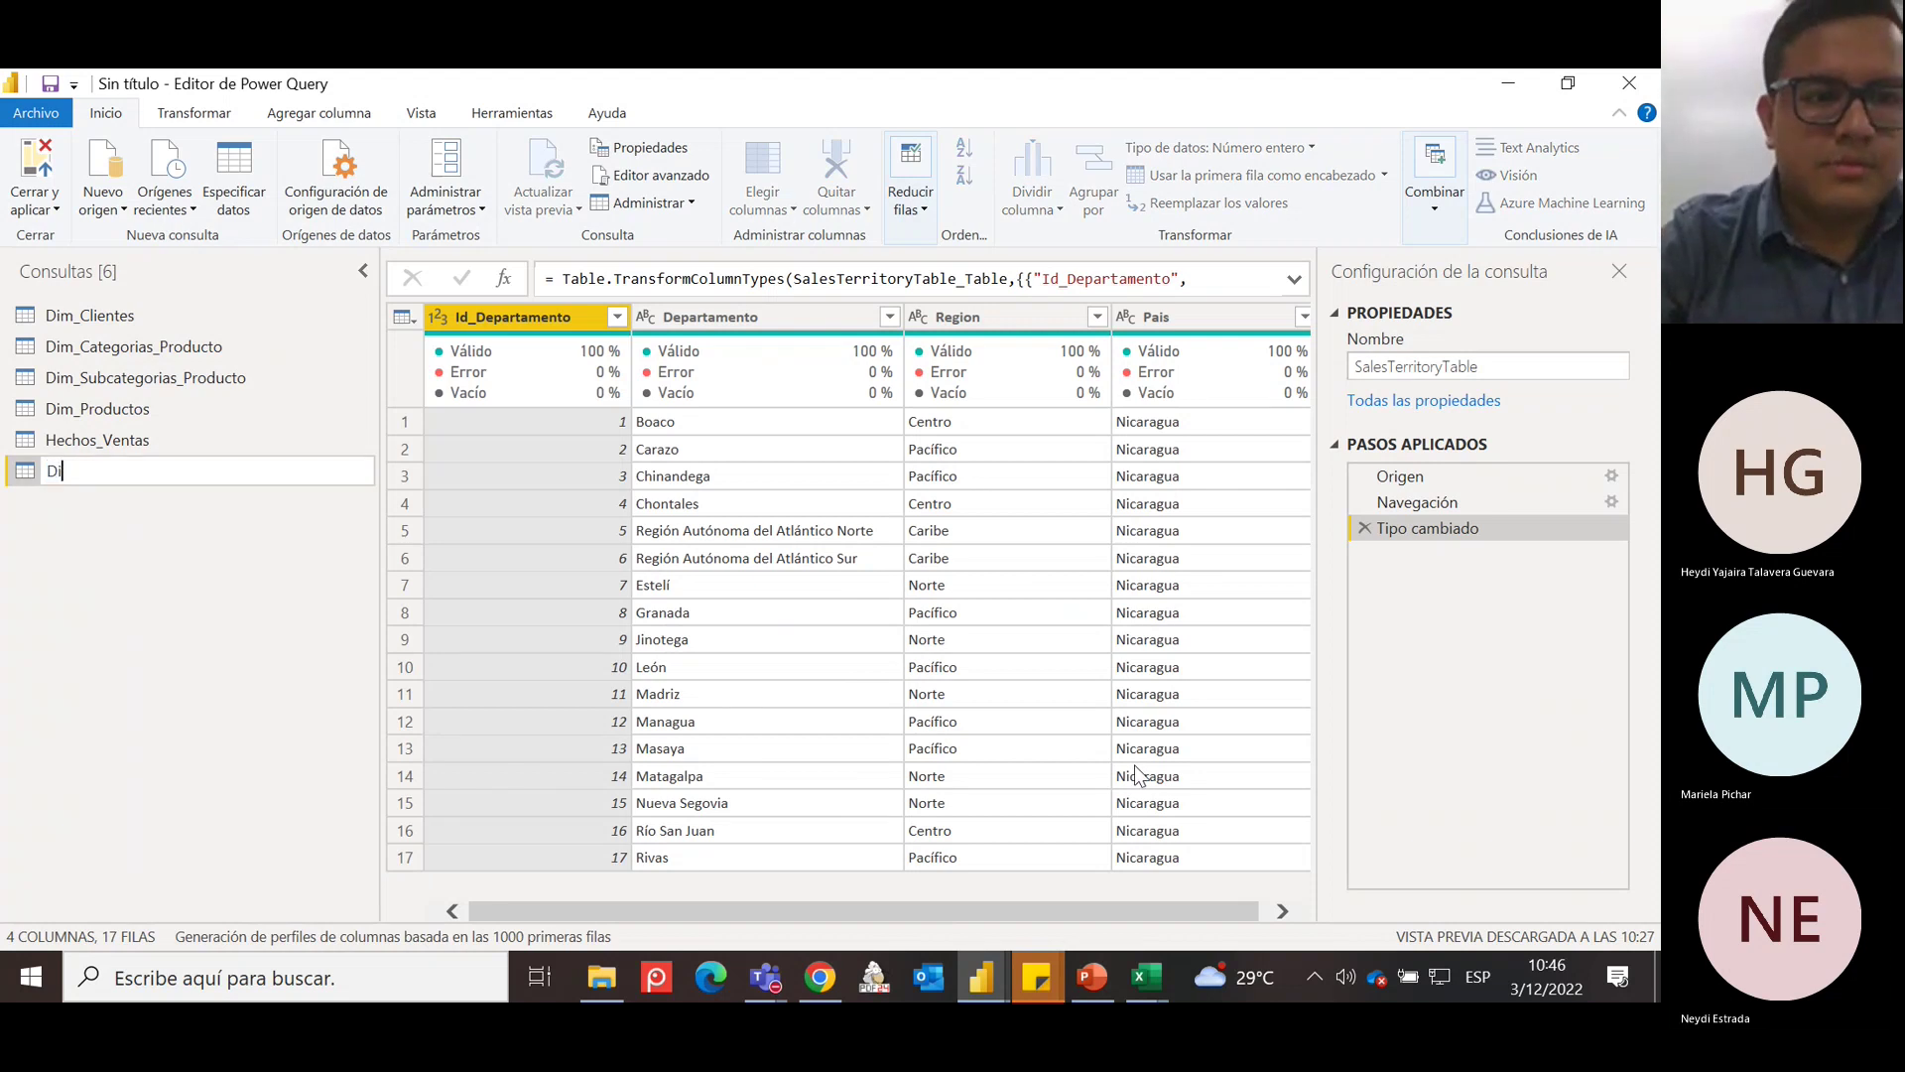
pyautogui.write('m_Territorios')
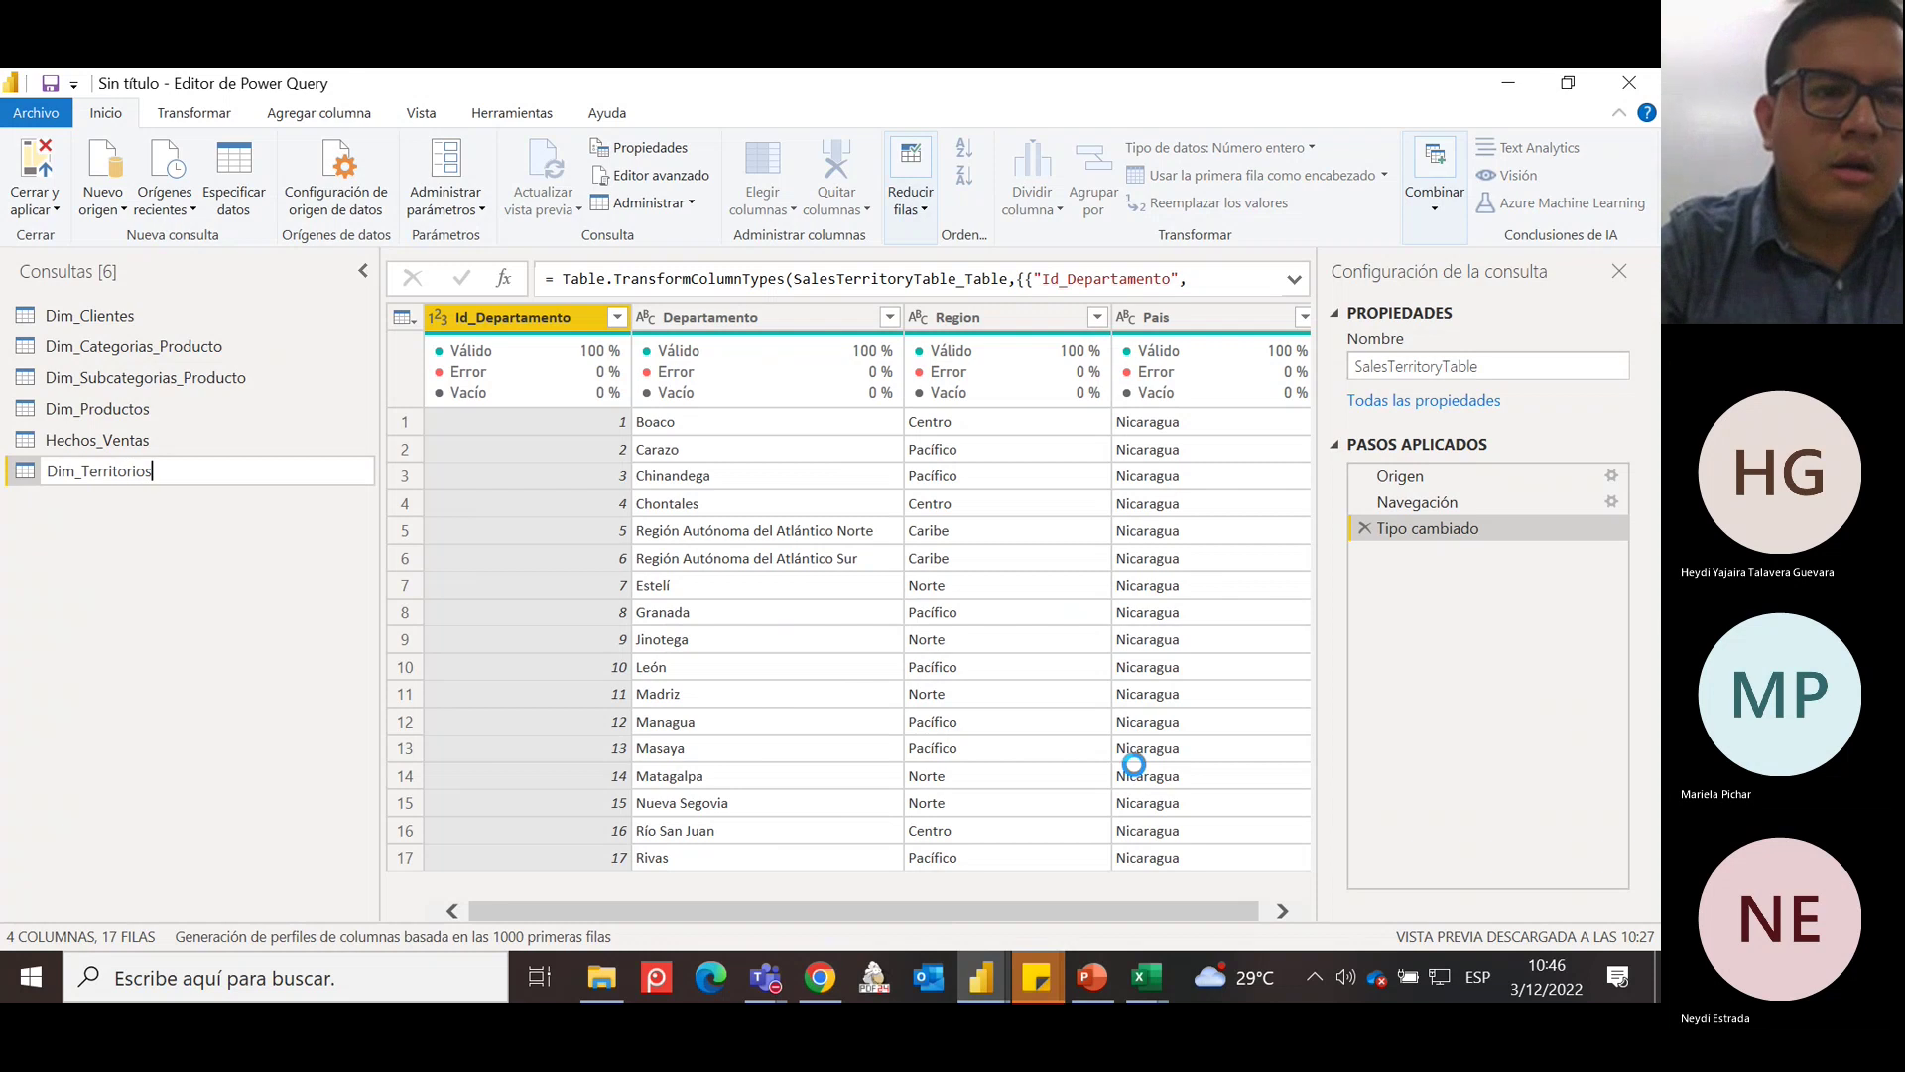
pyautogui.press('Return')
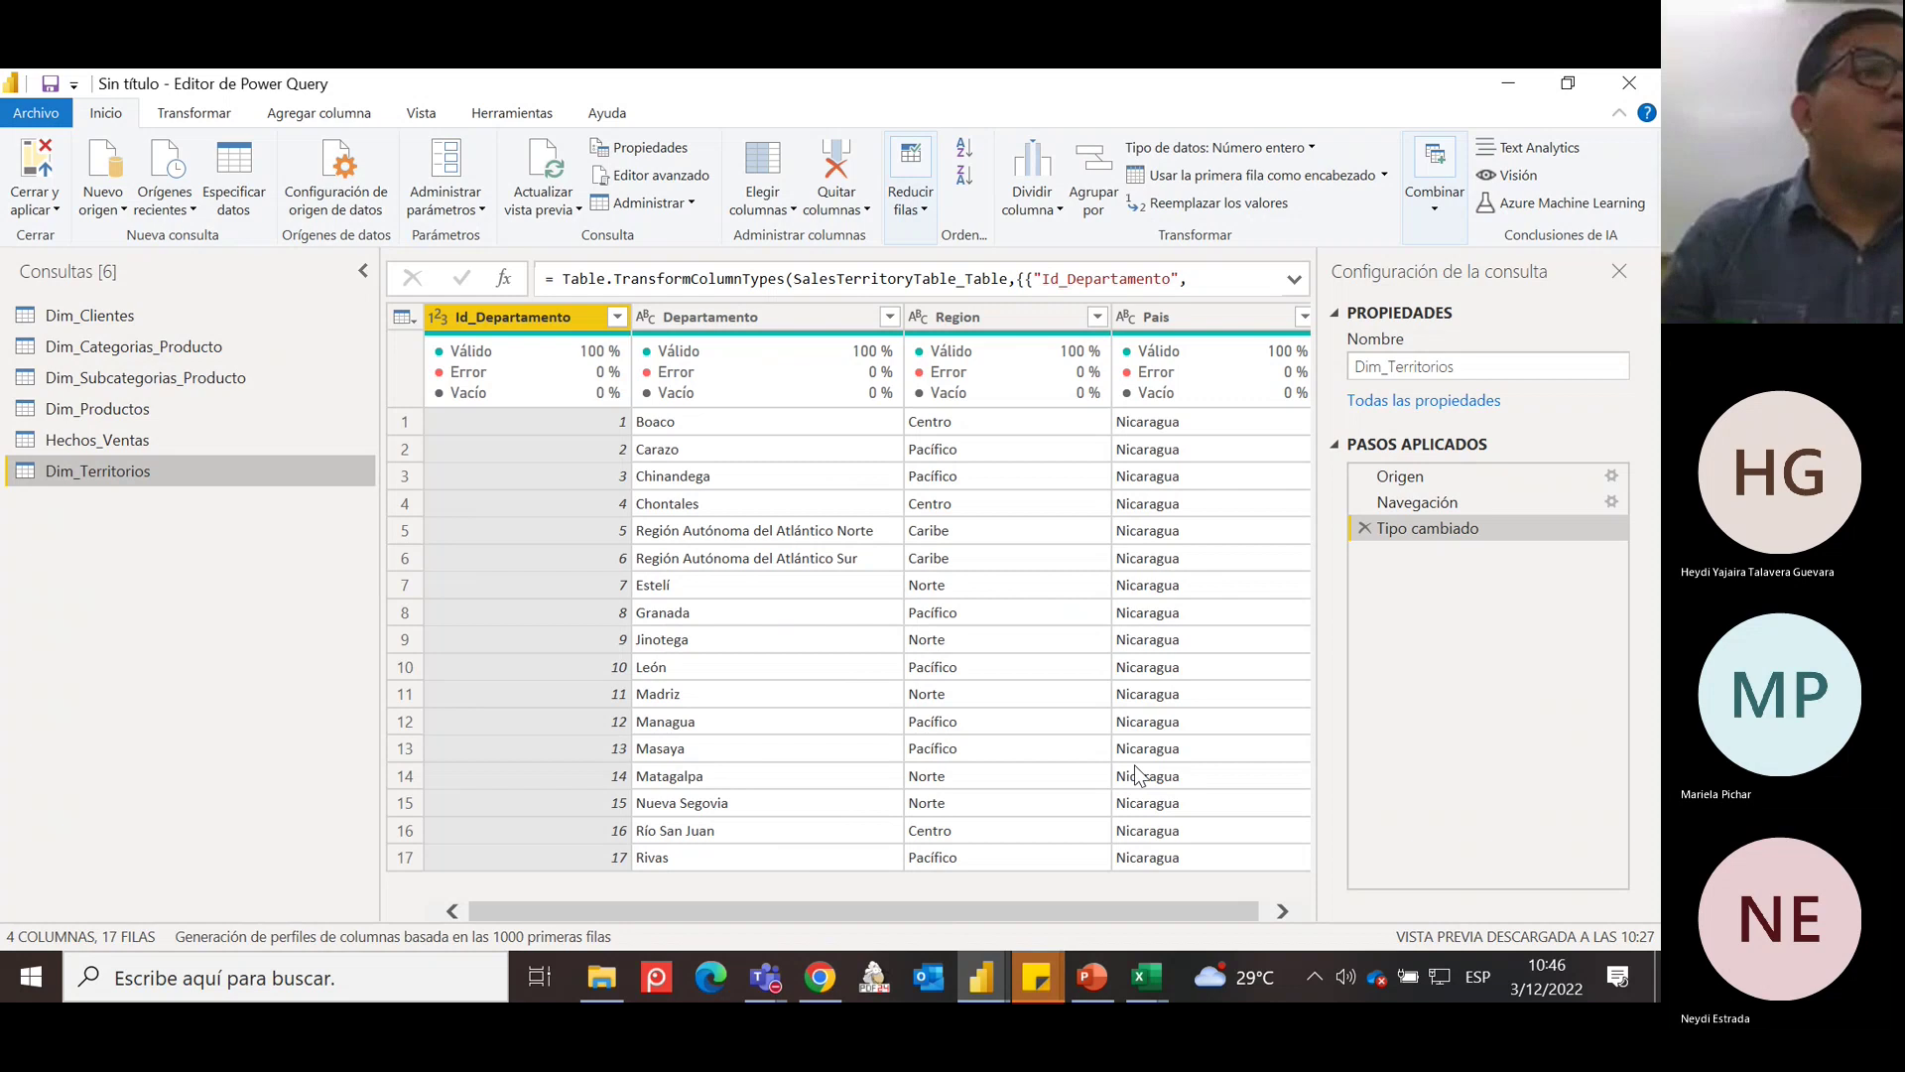
# Move the five Dim_ queries, leaving out Hechos_Ventas, into a new query group named Dimensiones.
pyautogui.click(79, 409)
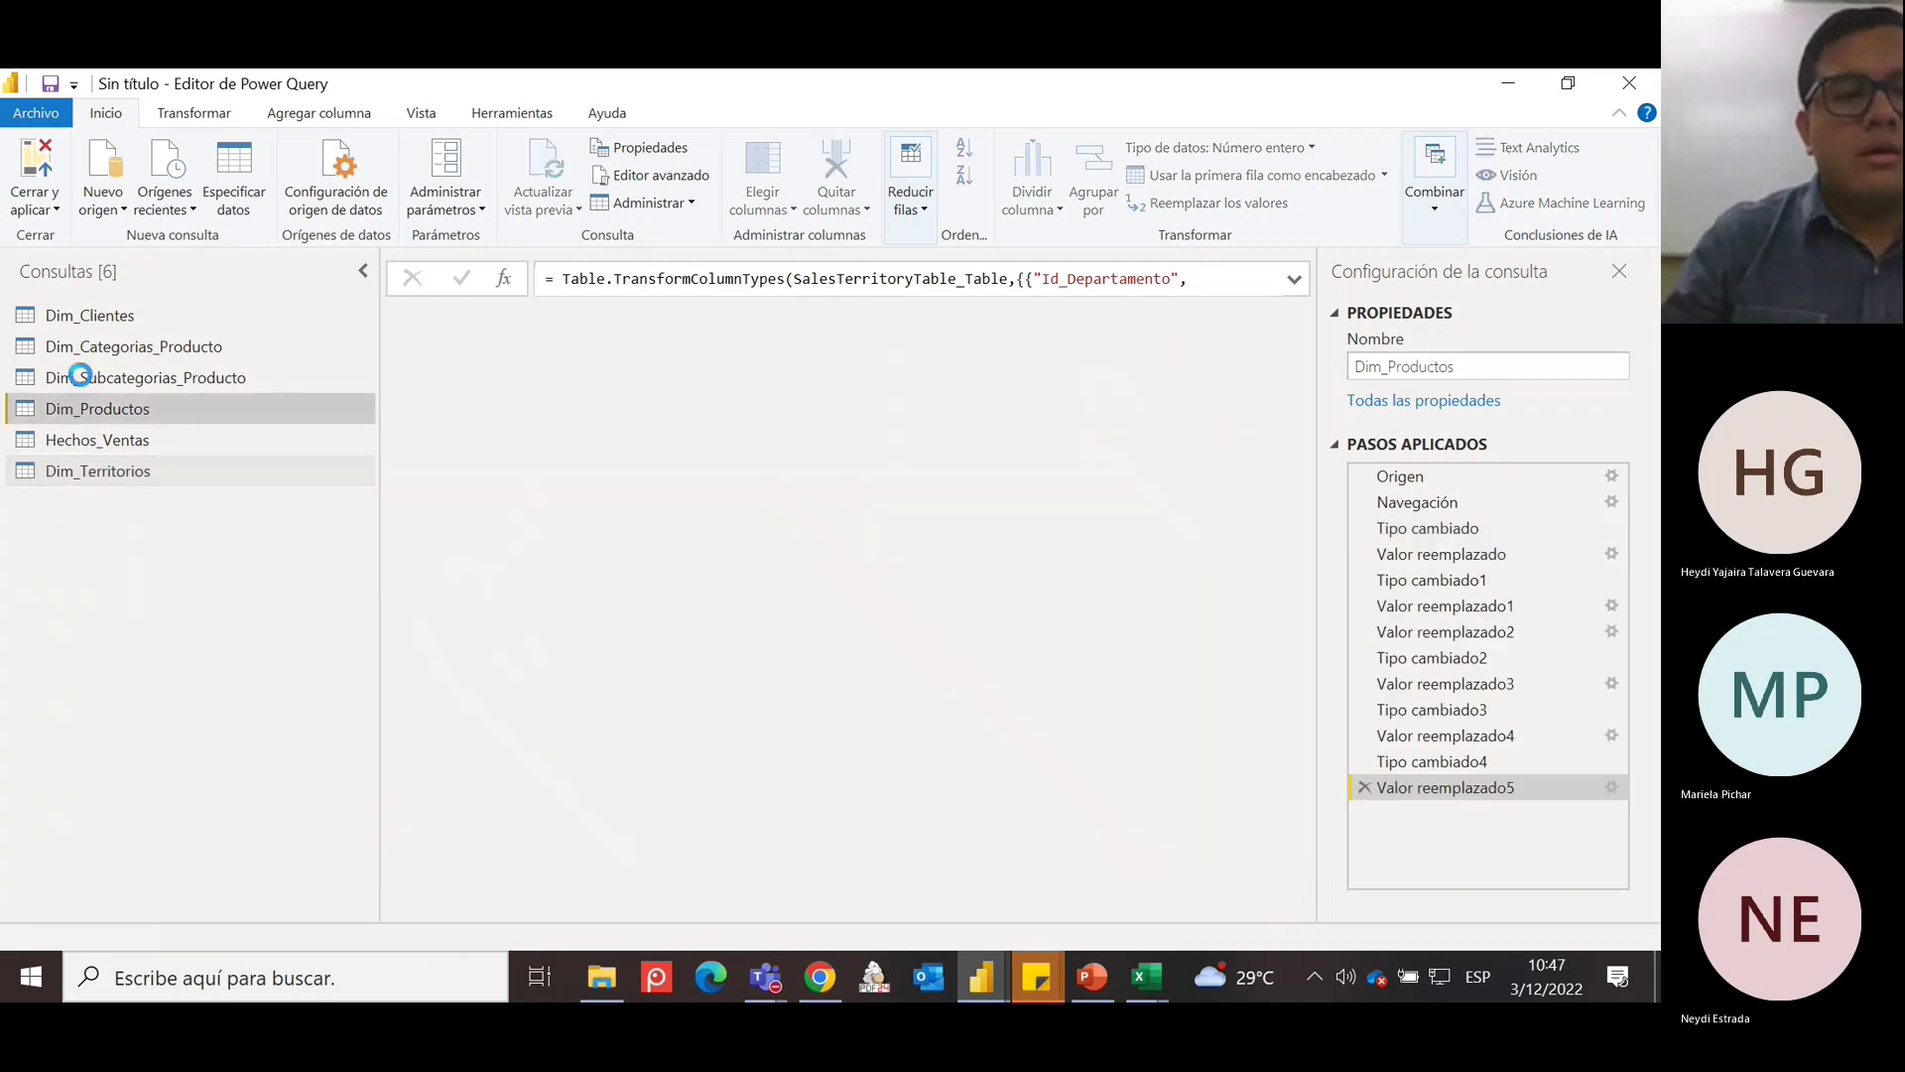
pyautogui.keyDown('shift'); pyautogui.click(89, 348); pyautogui.keyUp('shift')
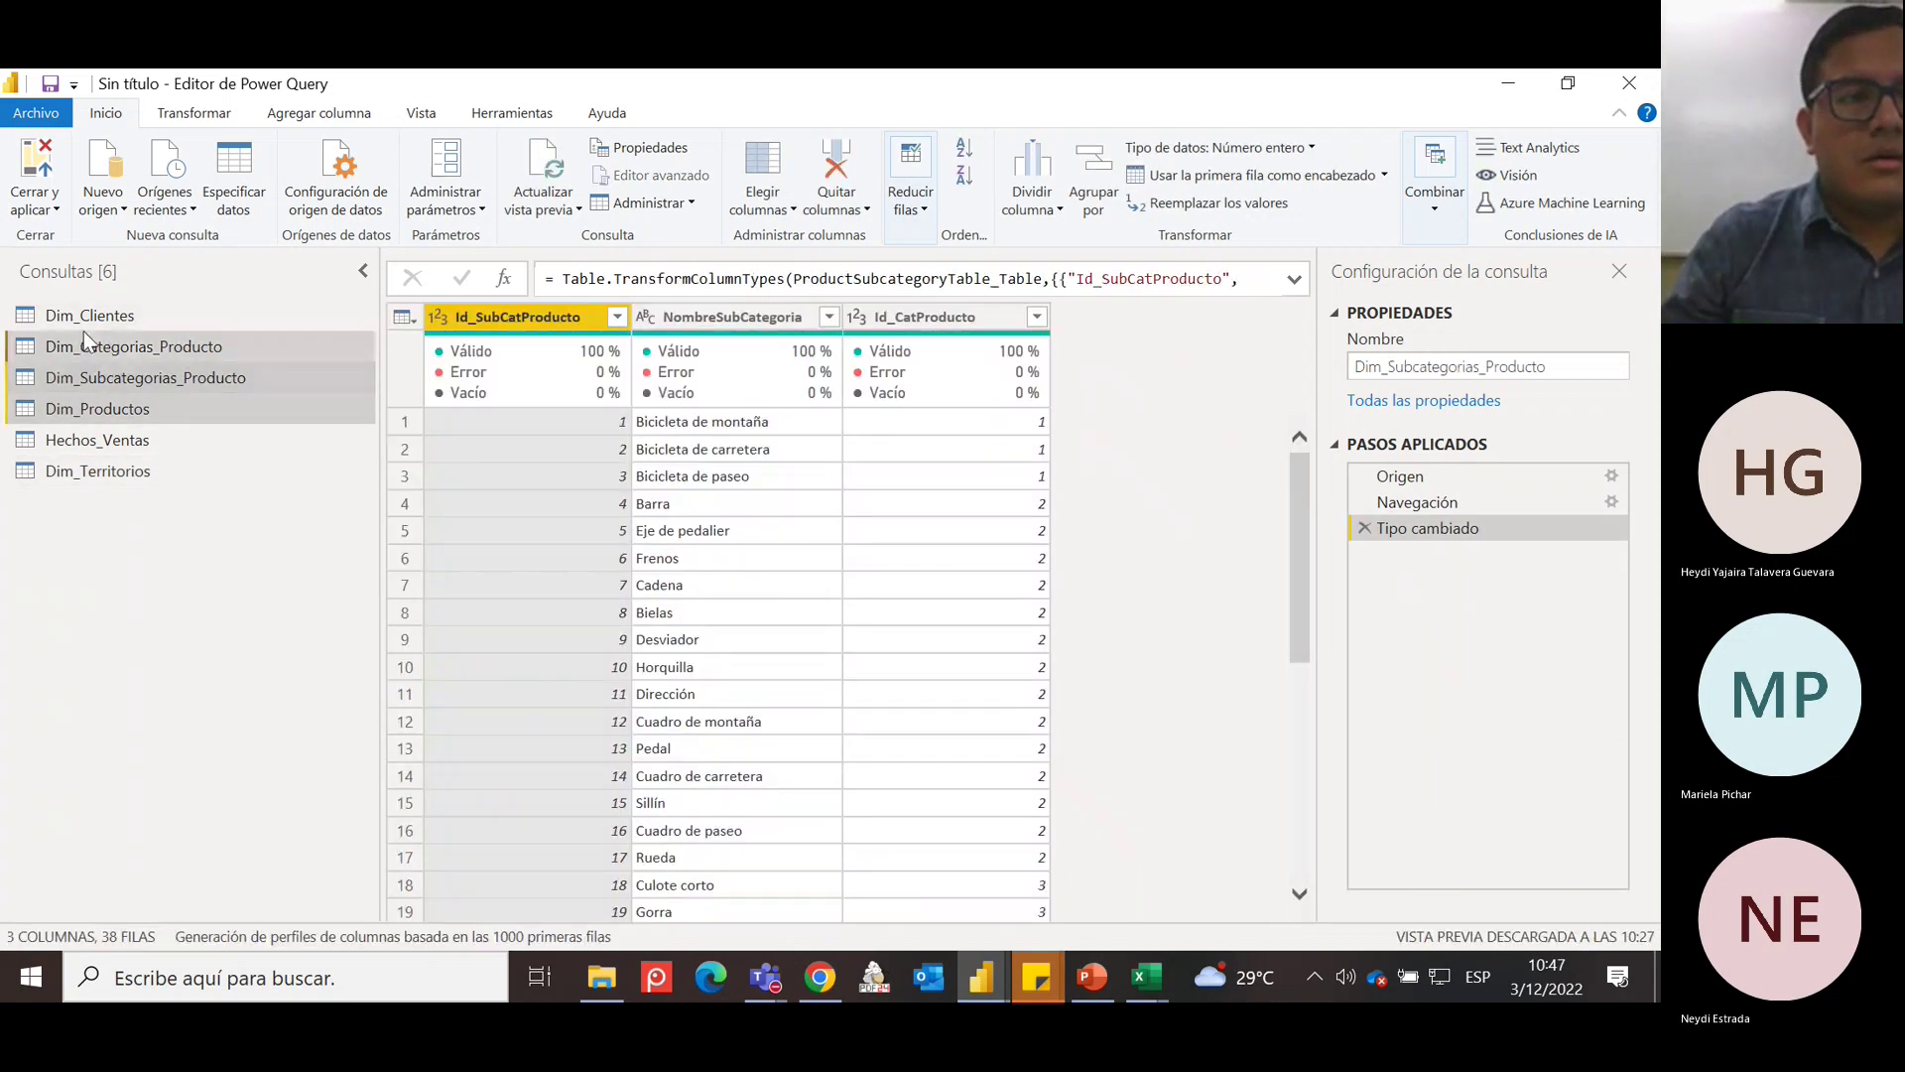
pyautogui.keyDown('ctrl'); pyautogui.click(88, 314); pyautogui.keyUp('ctrl')
pyautogui.keyDown('ctrl'); pyautogui.click(164, 473); pyautogui.keyUp('ctrl')
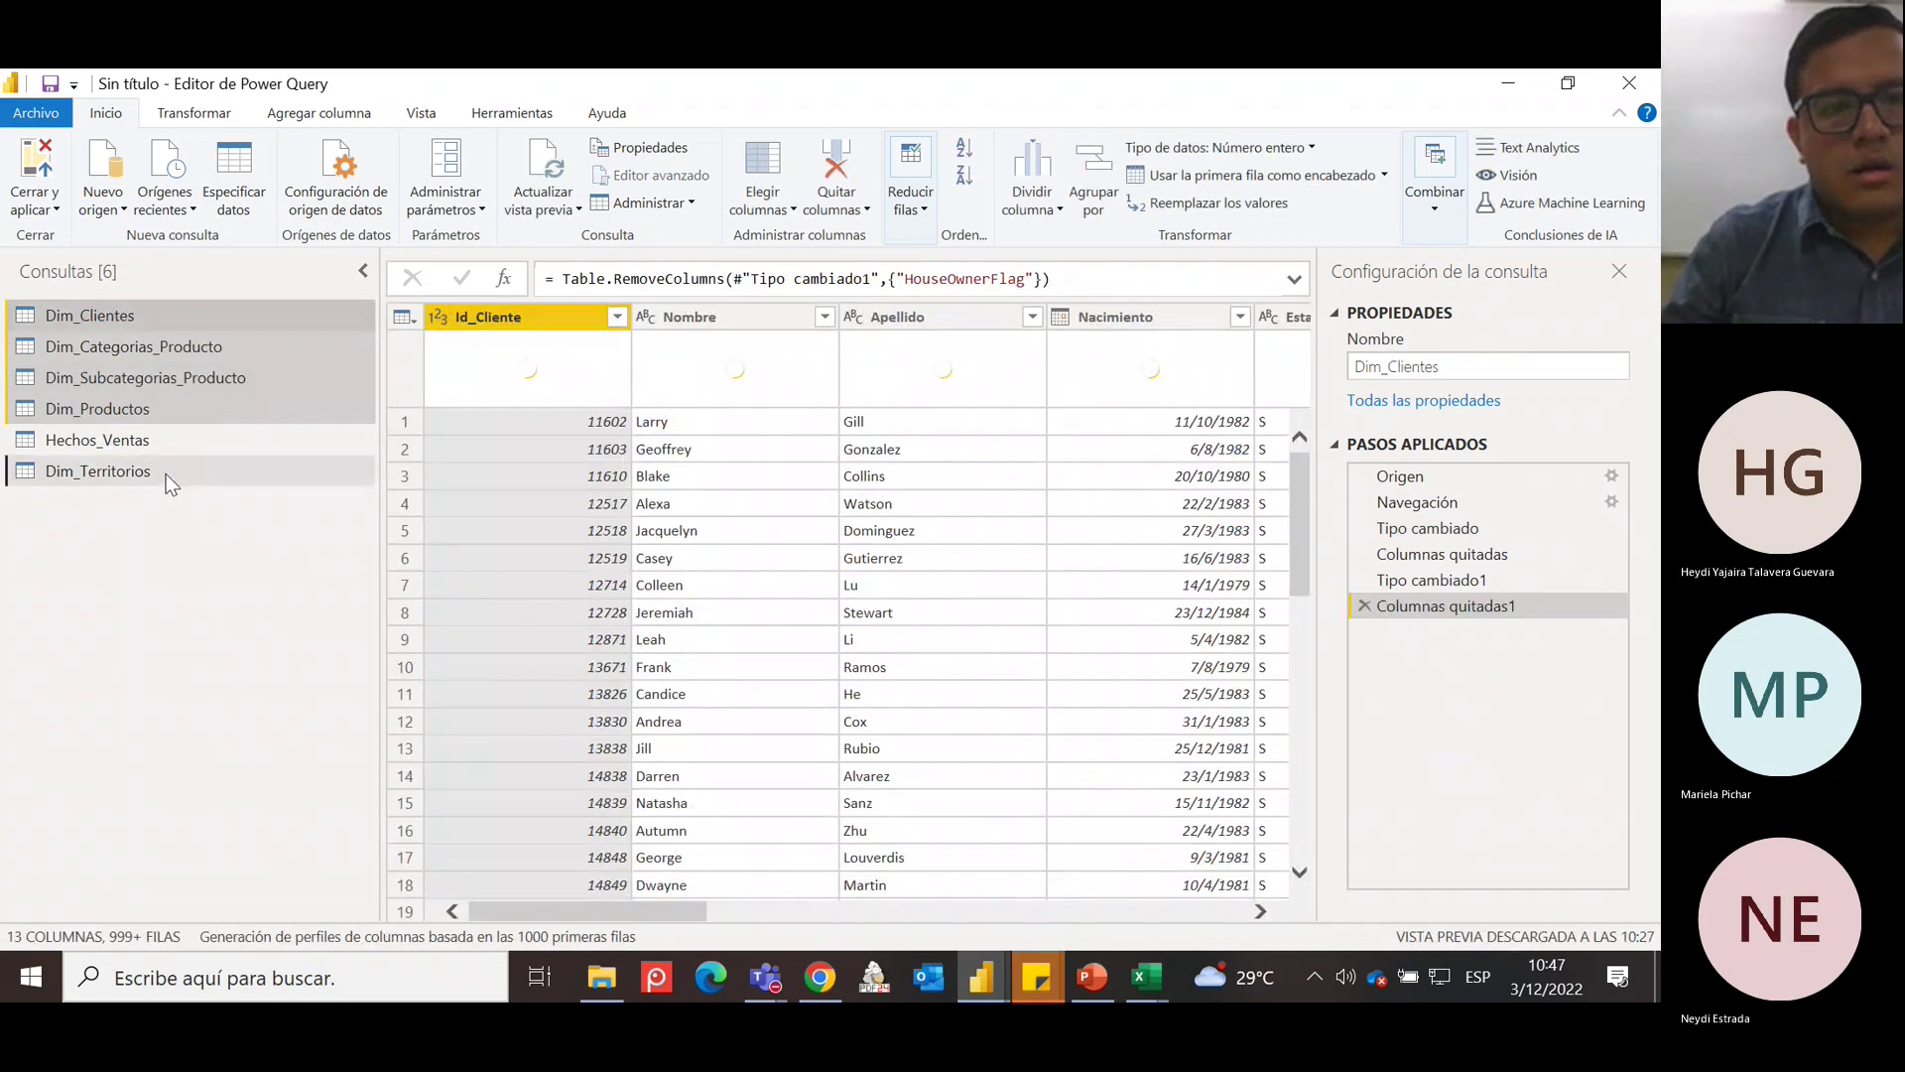
pyautogui.rightClick(169, 330)
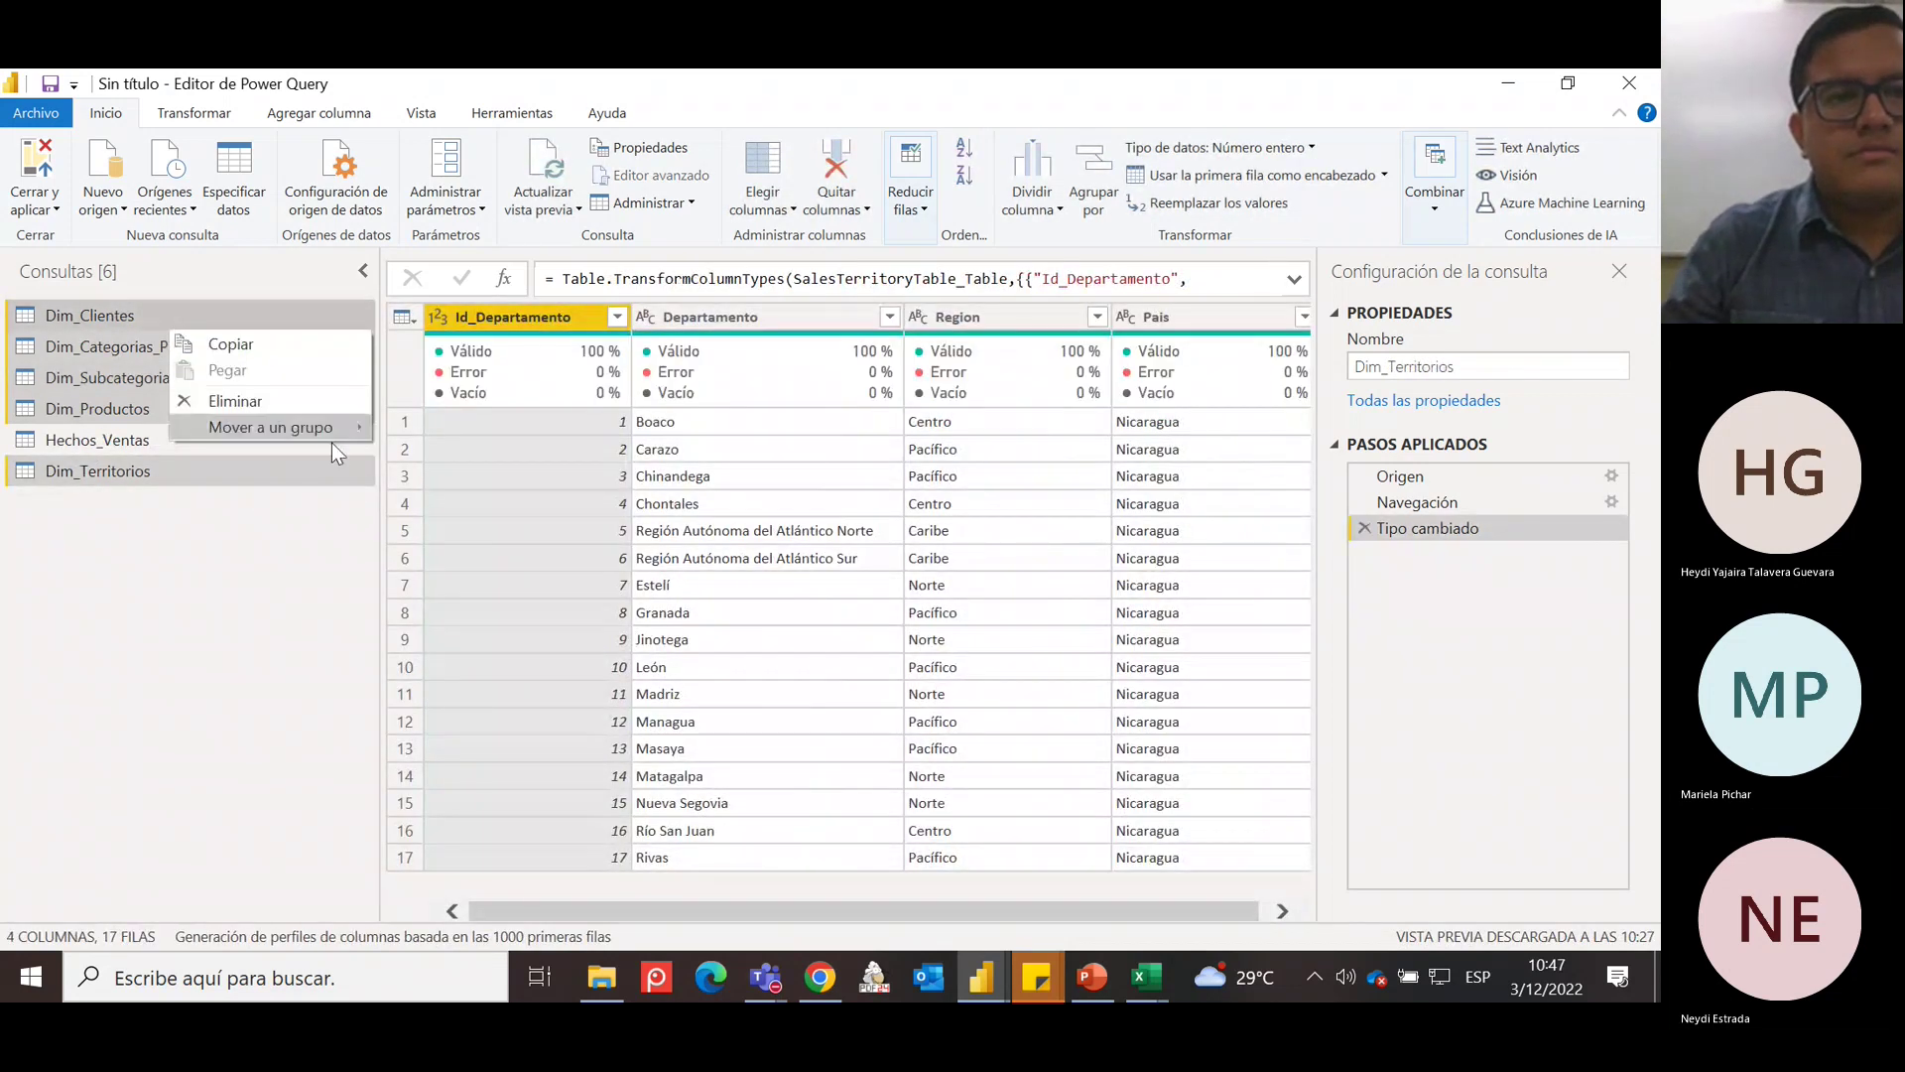
pyautogui.moveTo(371, 425)
pyautogui.click(432, 429)
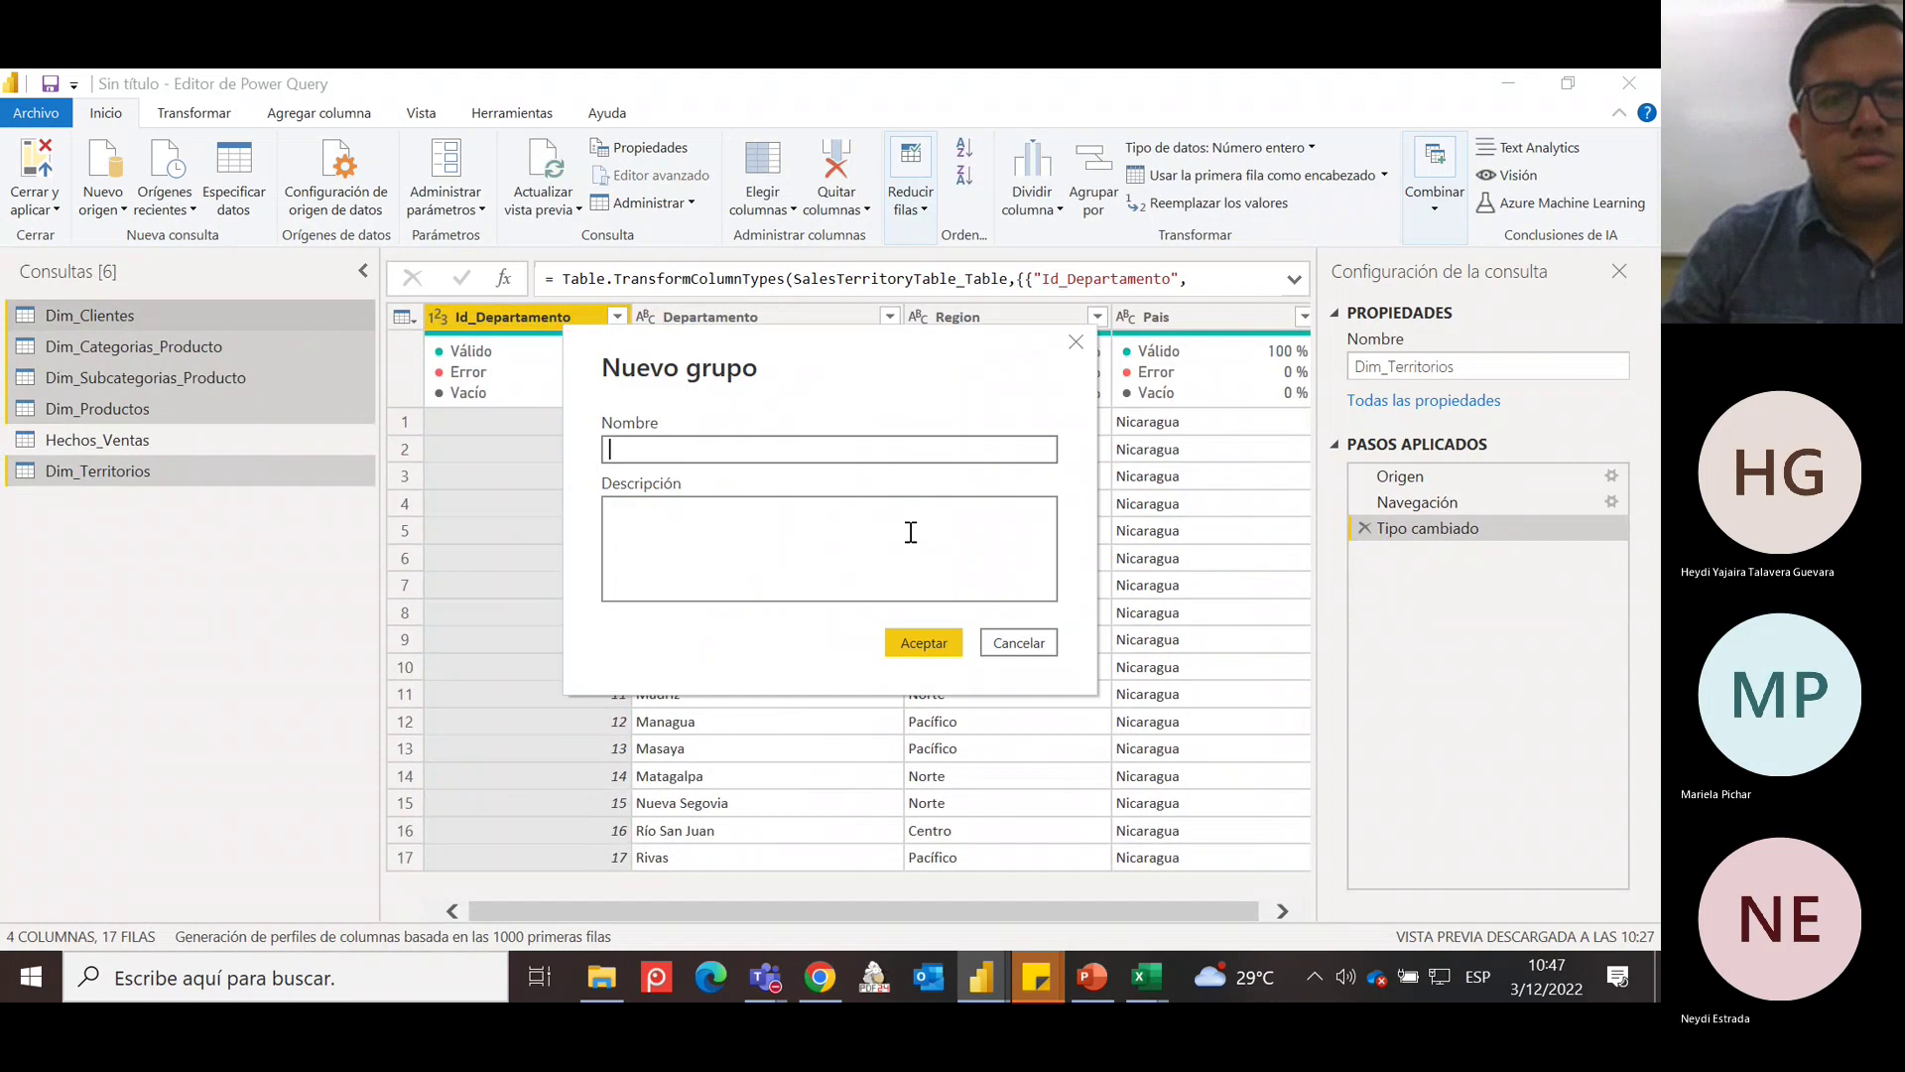
pyautogui.write('D')
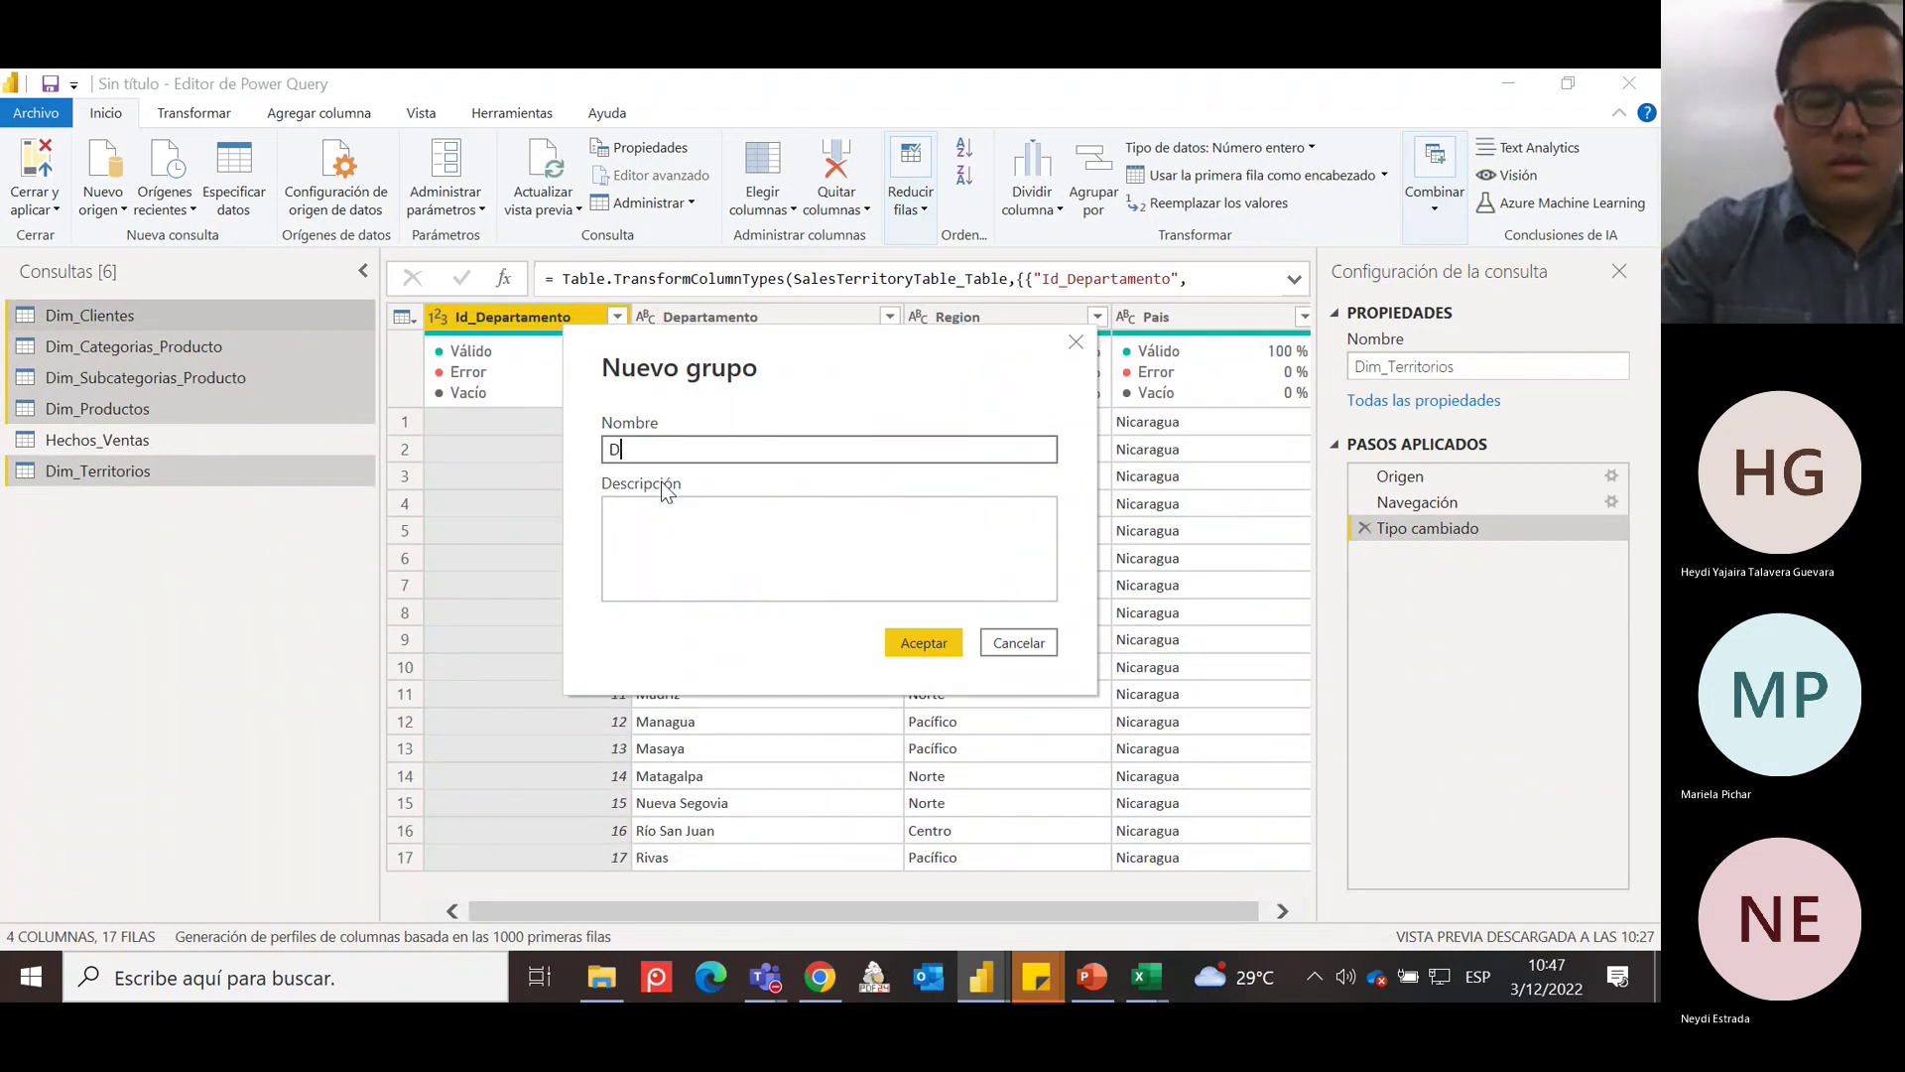
pyautogui.write('imensiones')
pyautogui.press('Return')
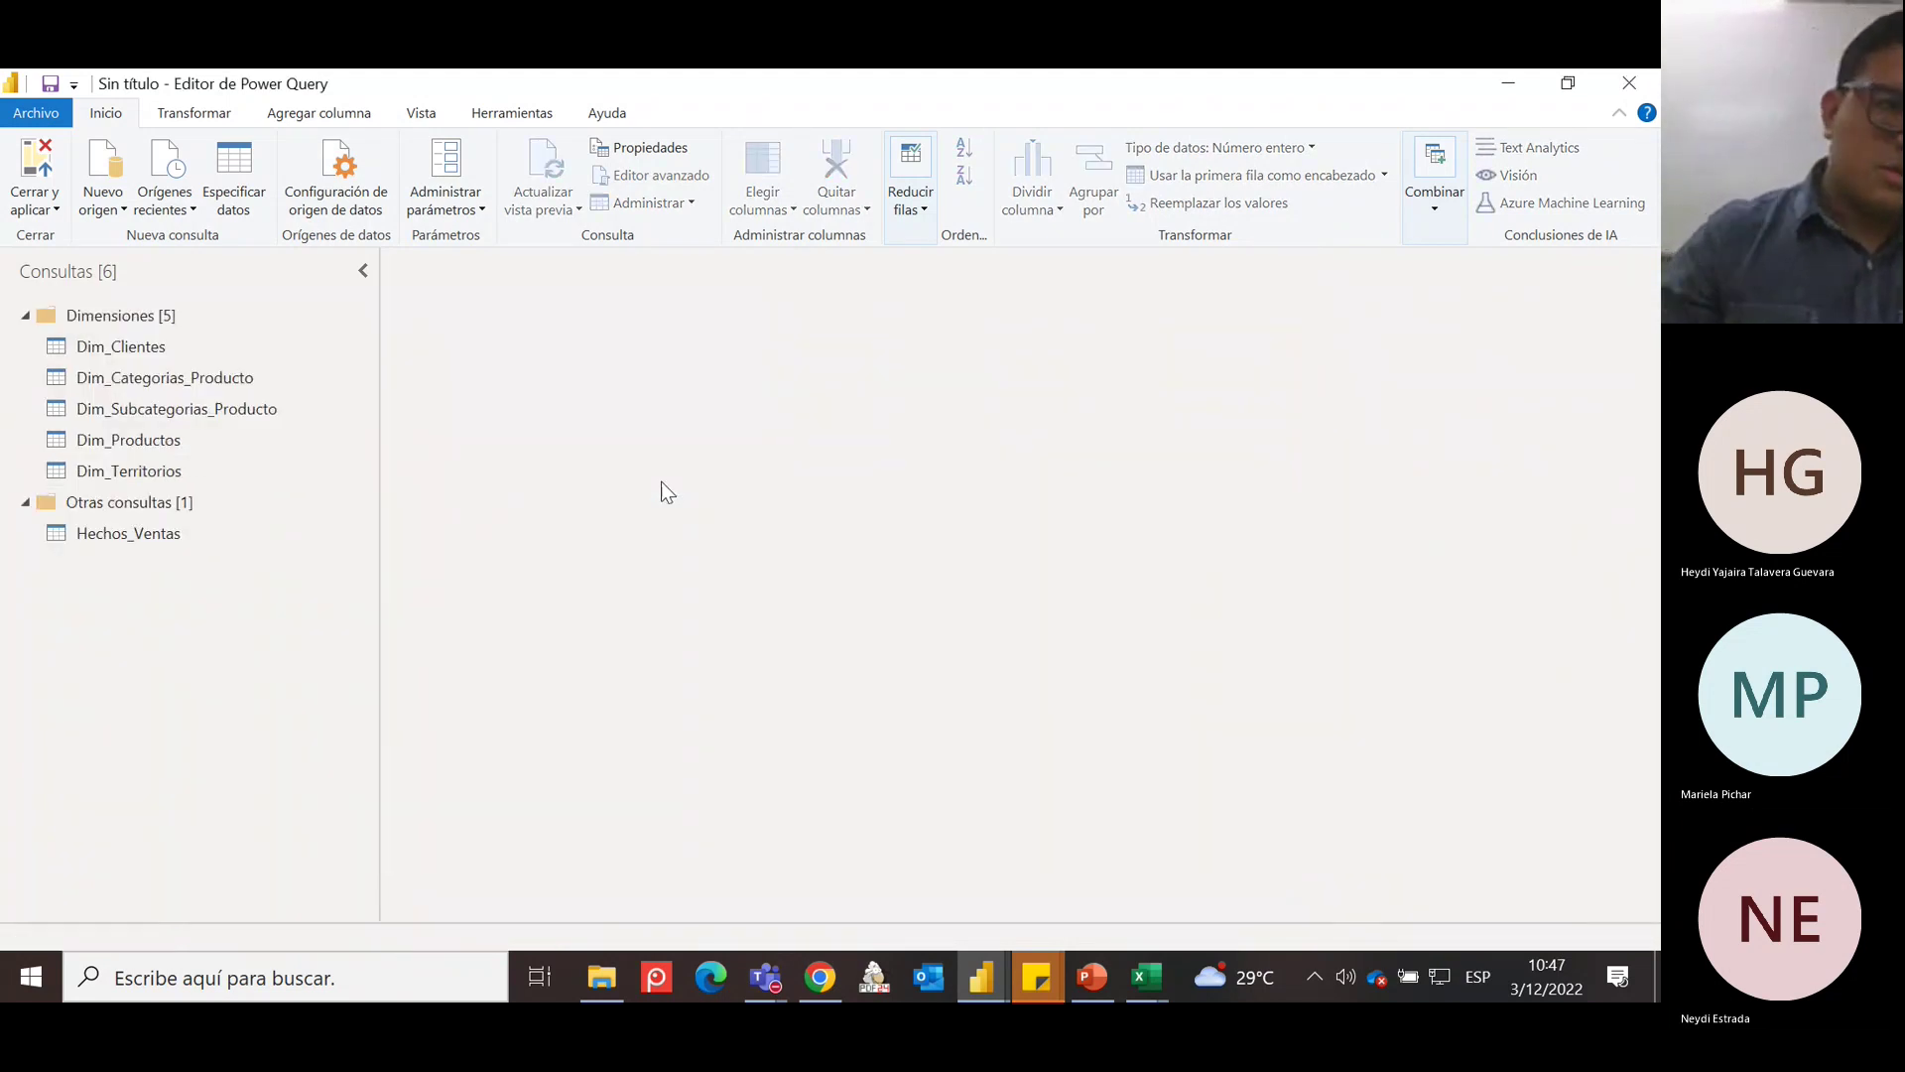
# Move the Hechos_Ventas query into a new query group named Hechos.
pyautogui.click(92, 531)
pyautogui.rightClick(93, 531)
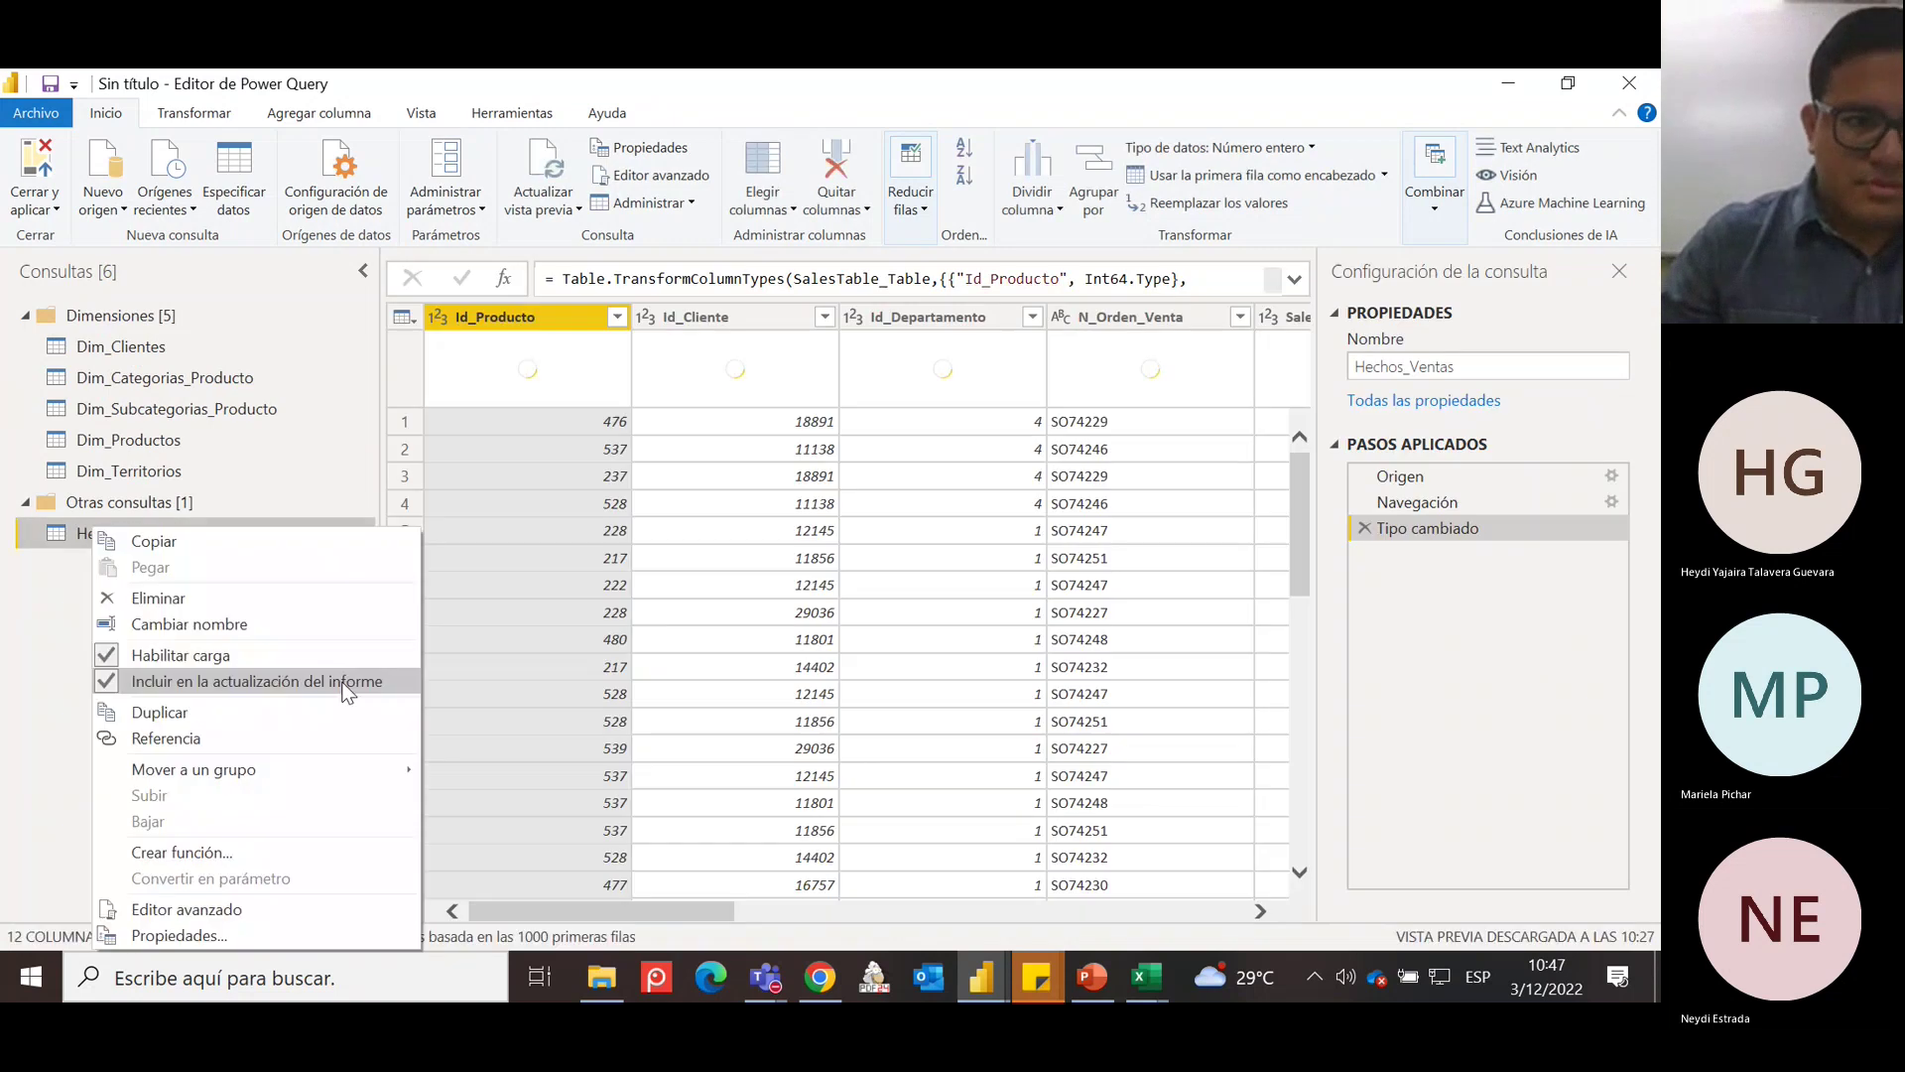
pyautogui.moveTo(403, 770)
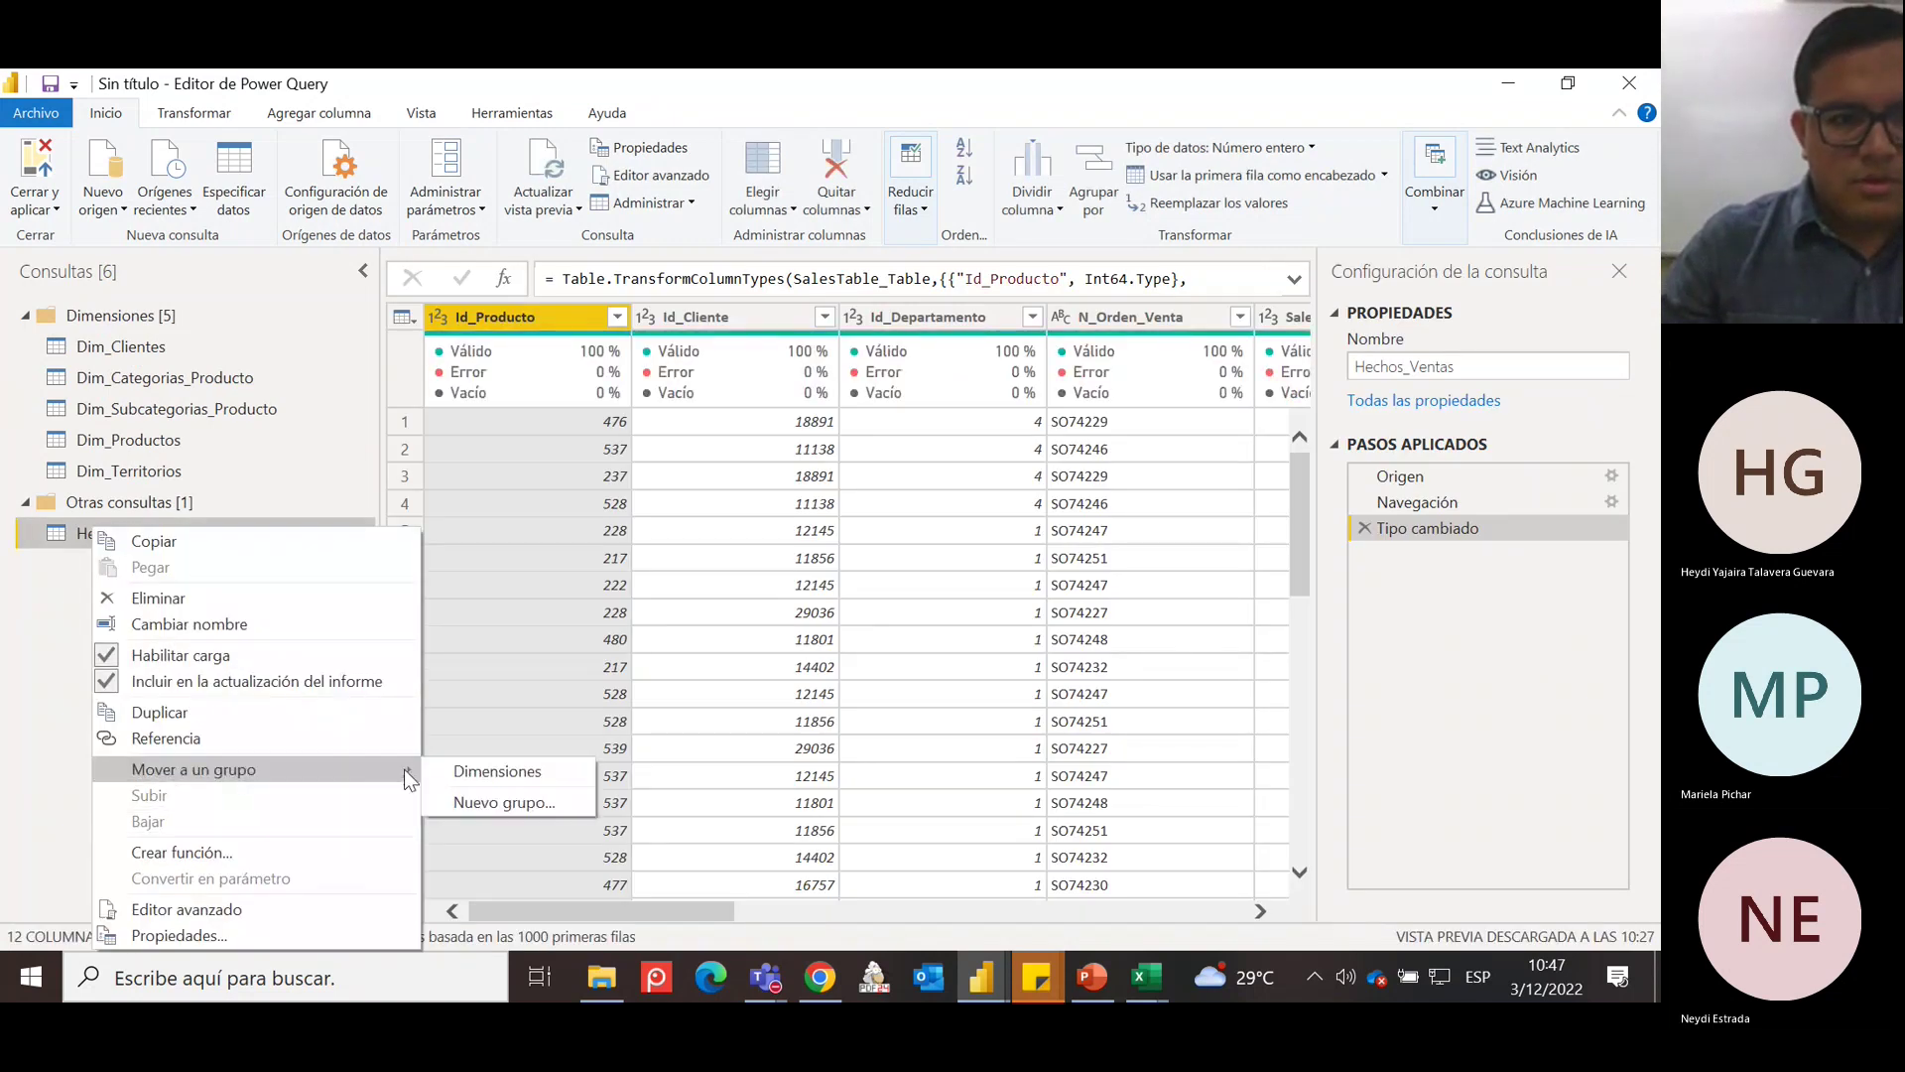
pyautogui.click(506, 801)
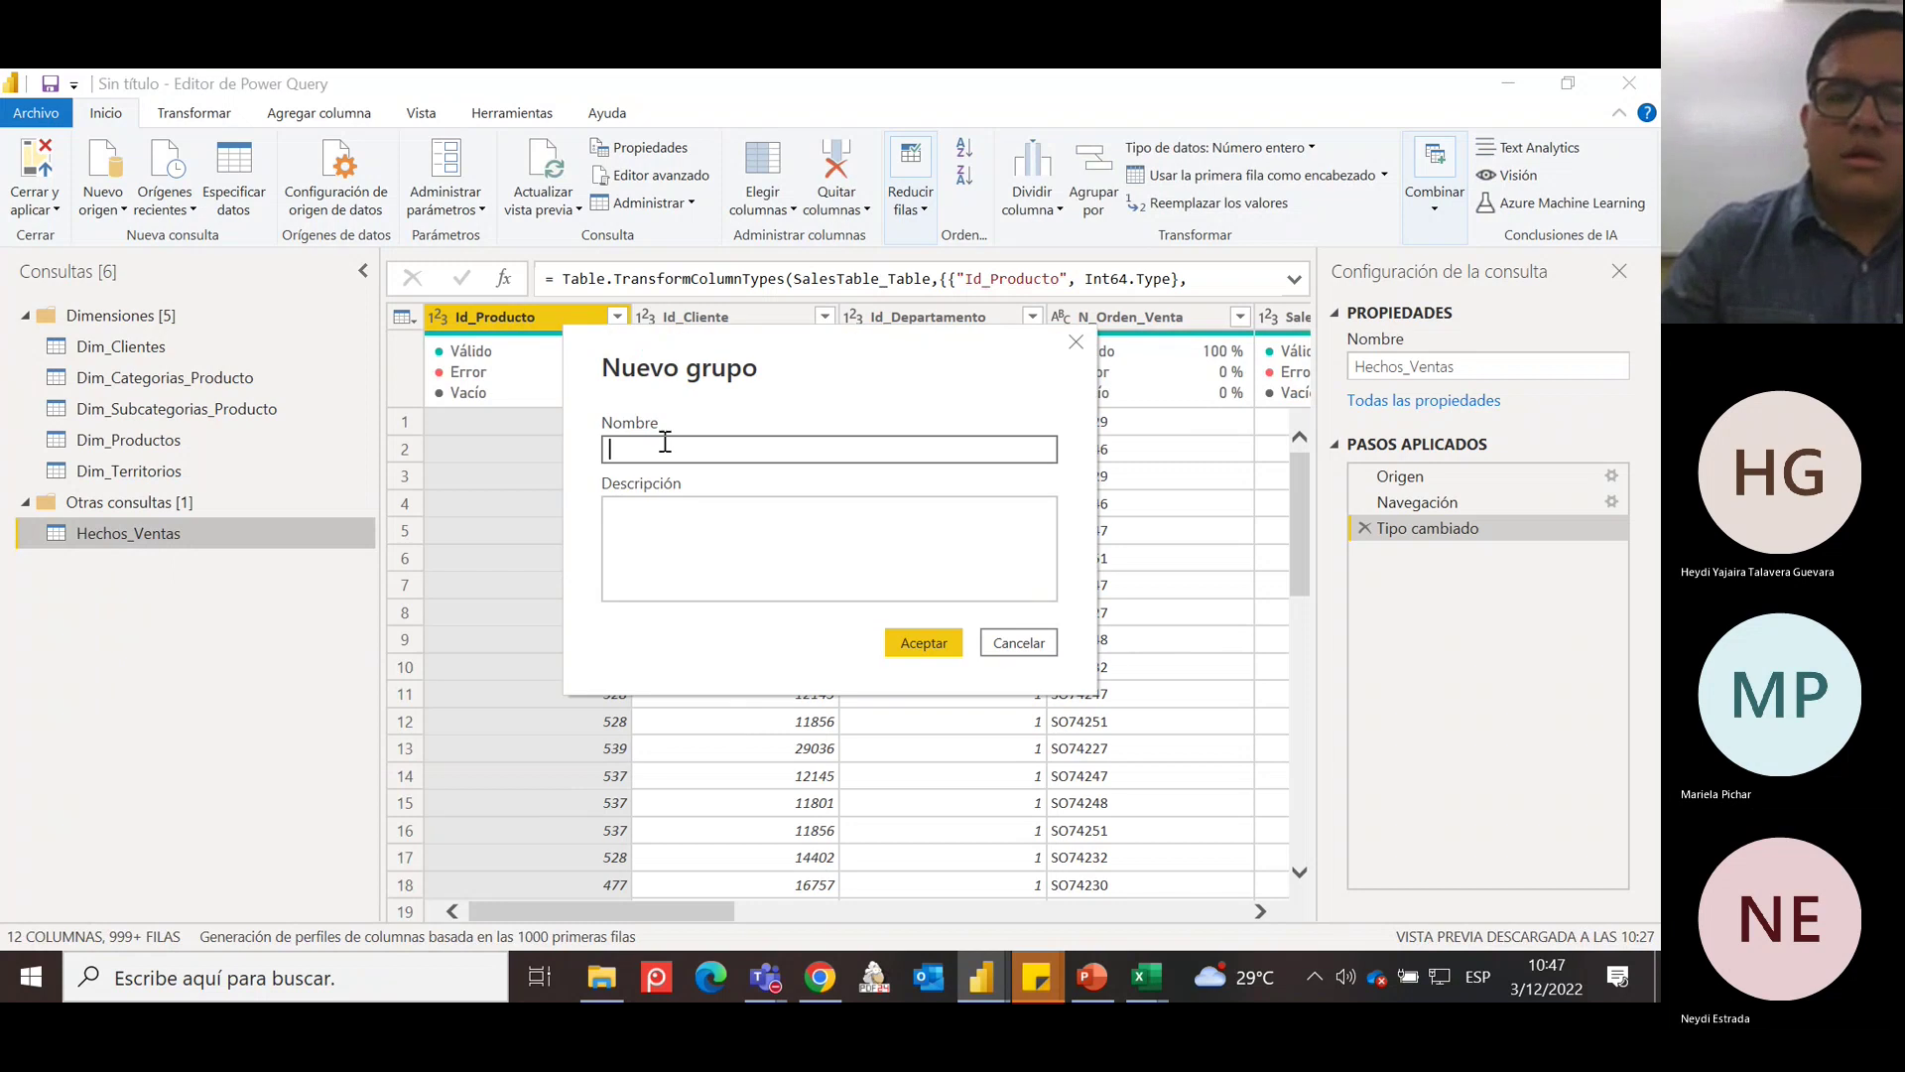
pyautogui.write('Hecho')
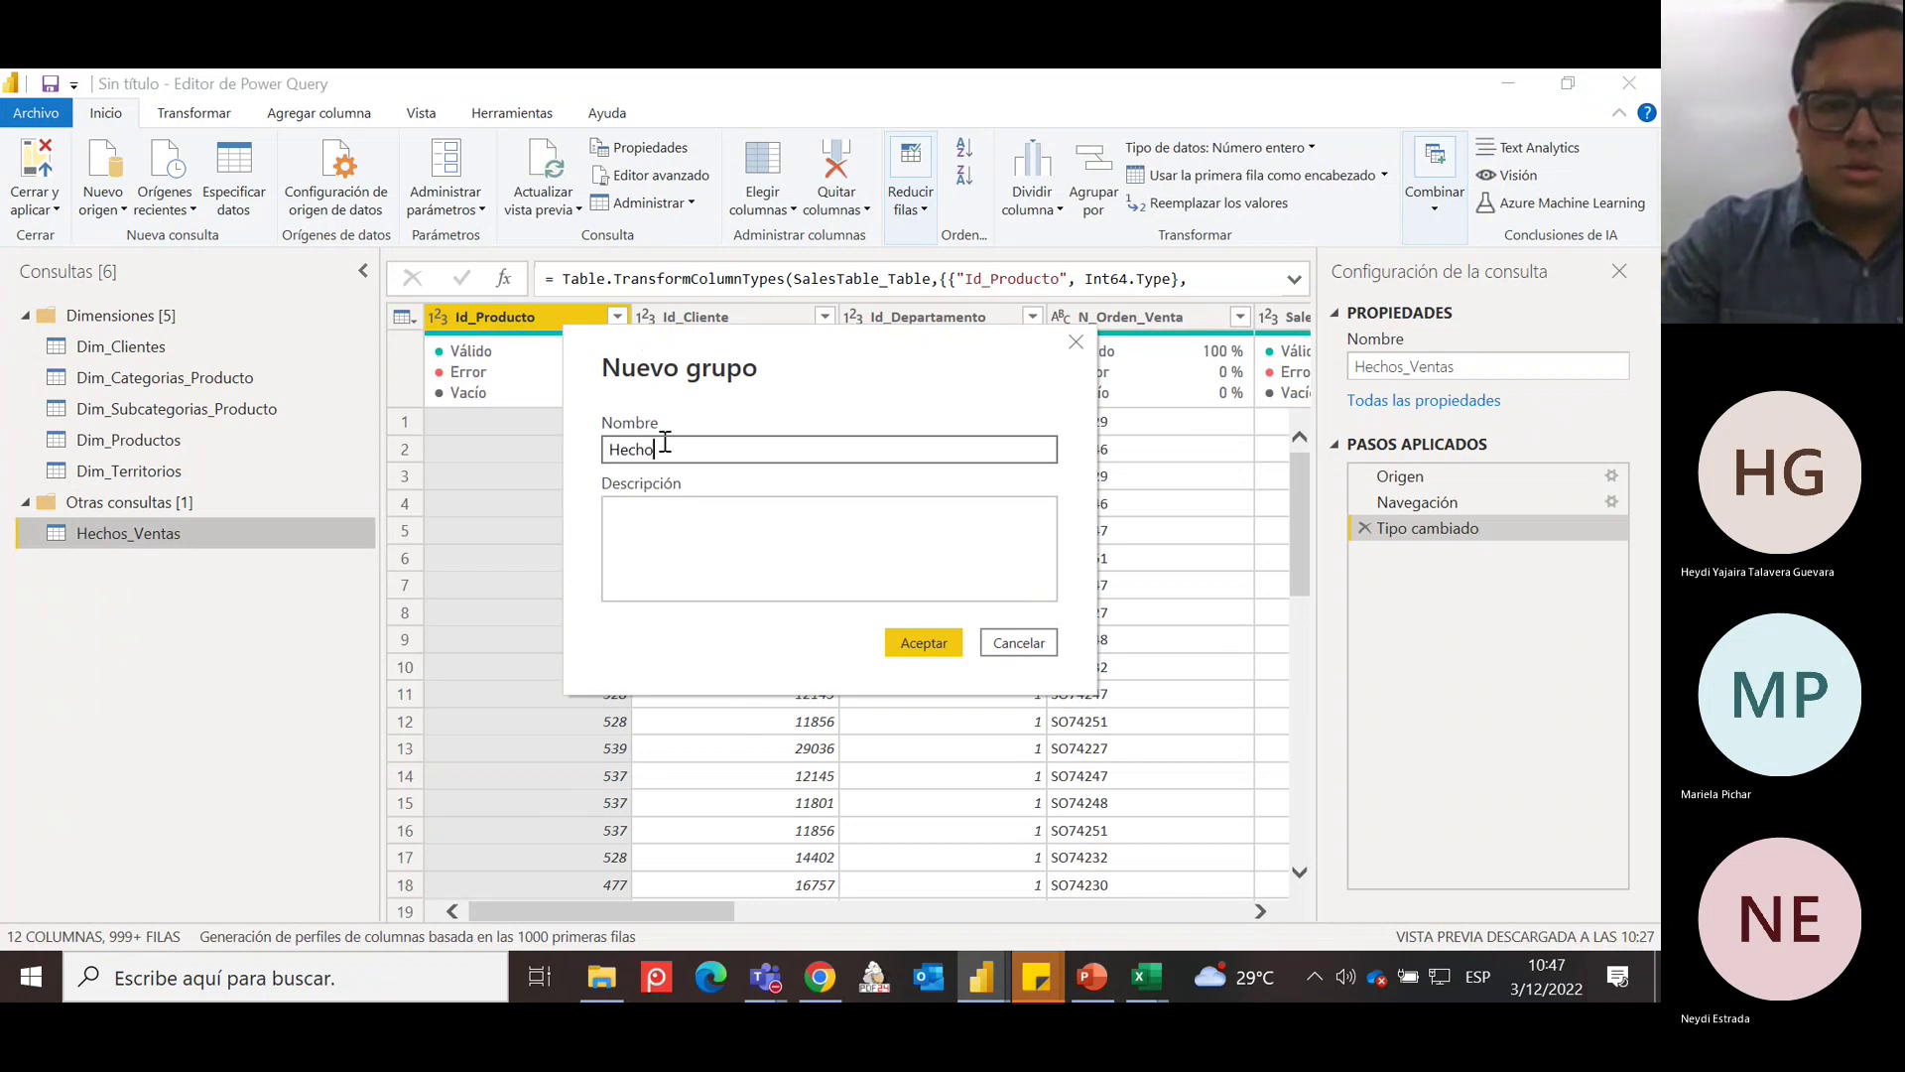
pyautogui.write('s')
pyautogui.press('Return')
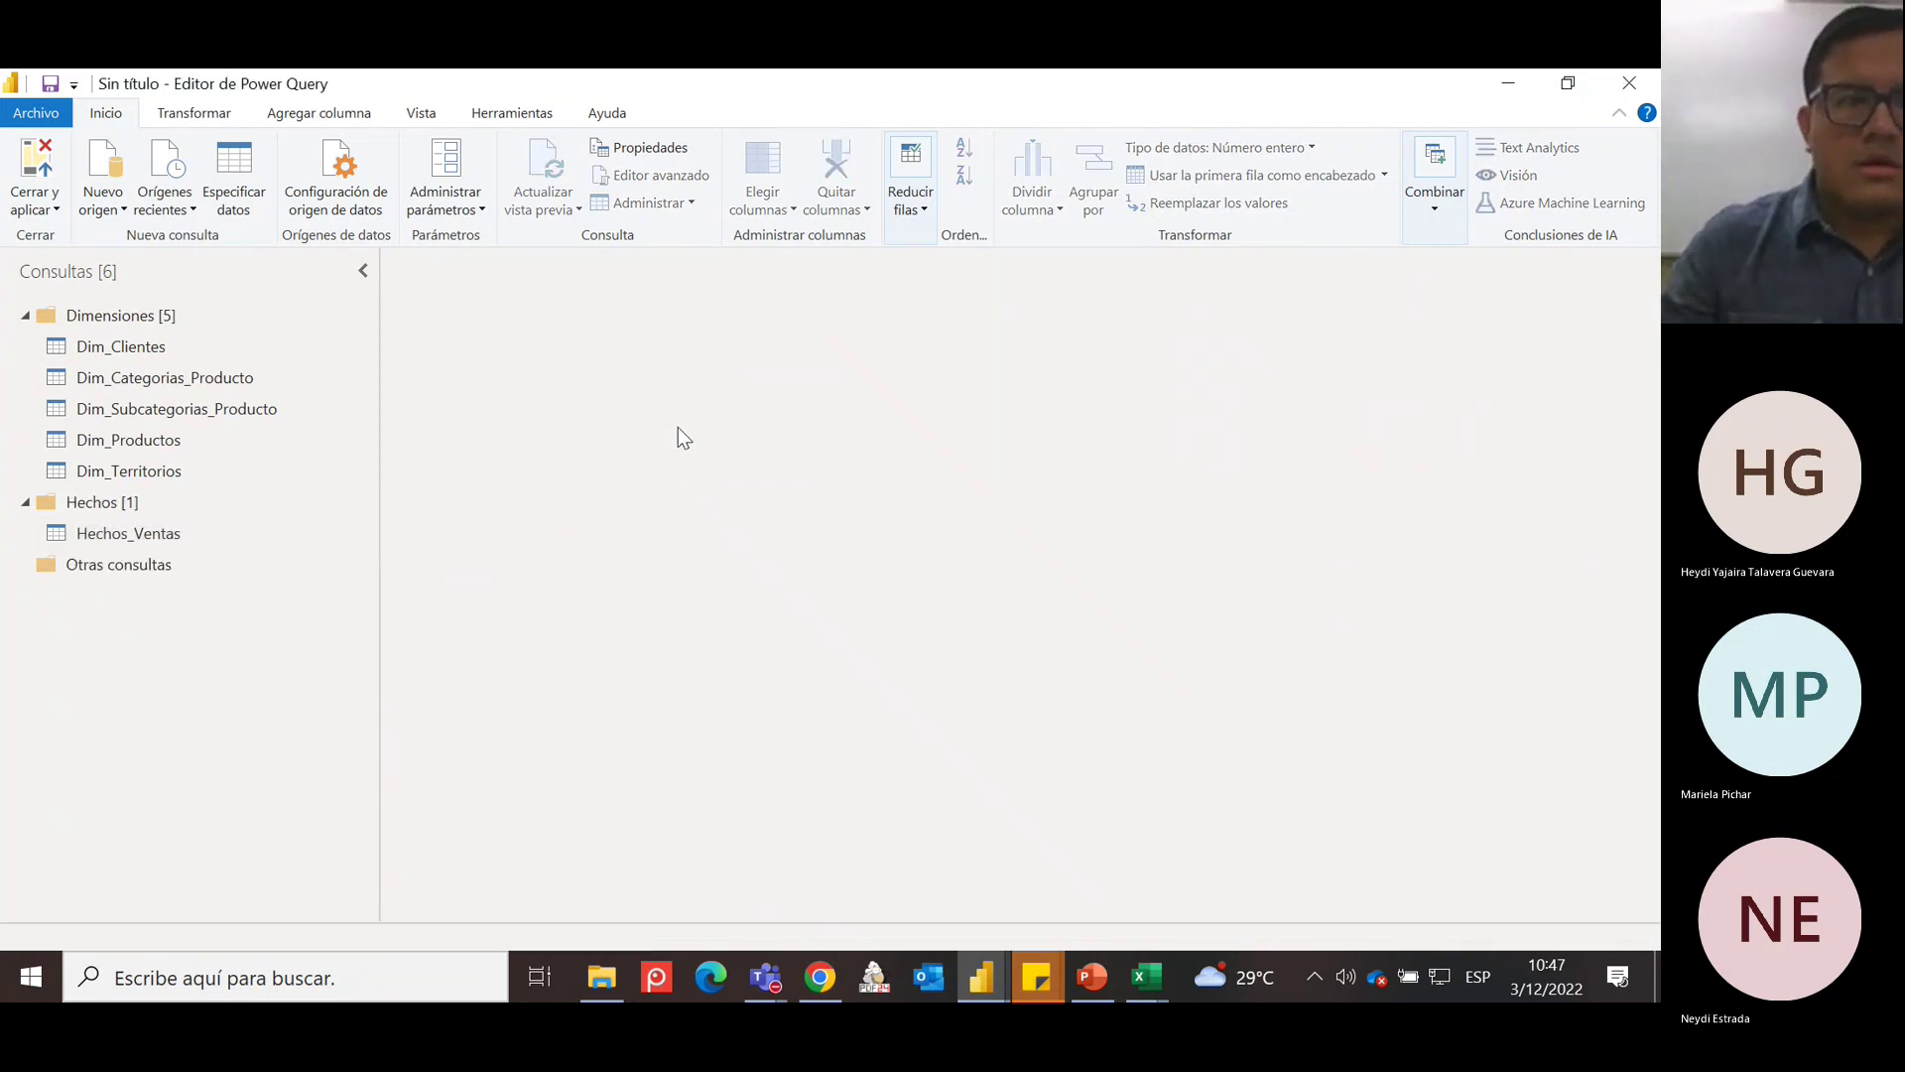
# Create a blank query and move it into a new query group named Medidas DAX.
pyautogui.rightClick(95, 663)
pyautogui.moveTo(264, 712)
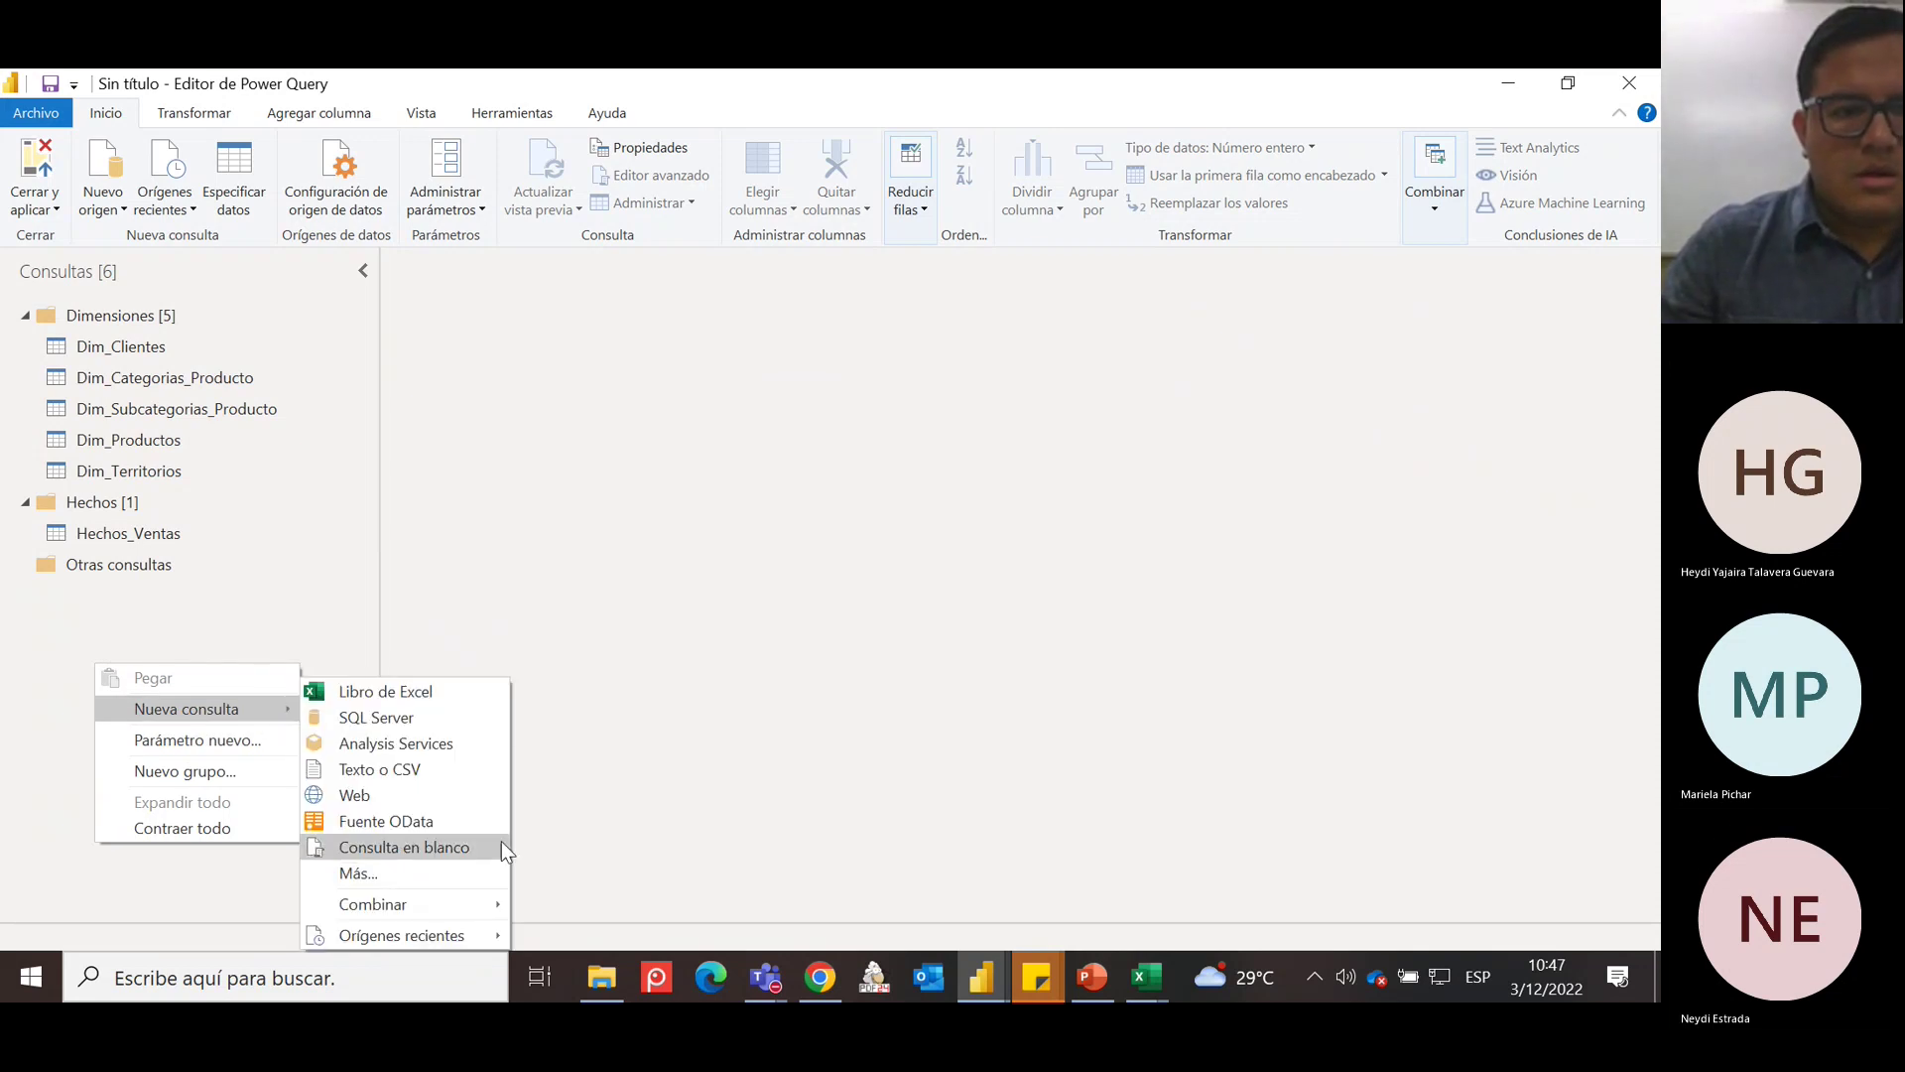
pyautogui.click(466, 845)
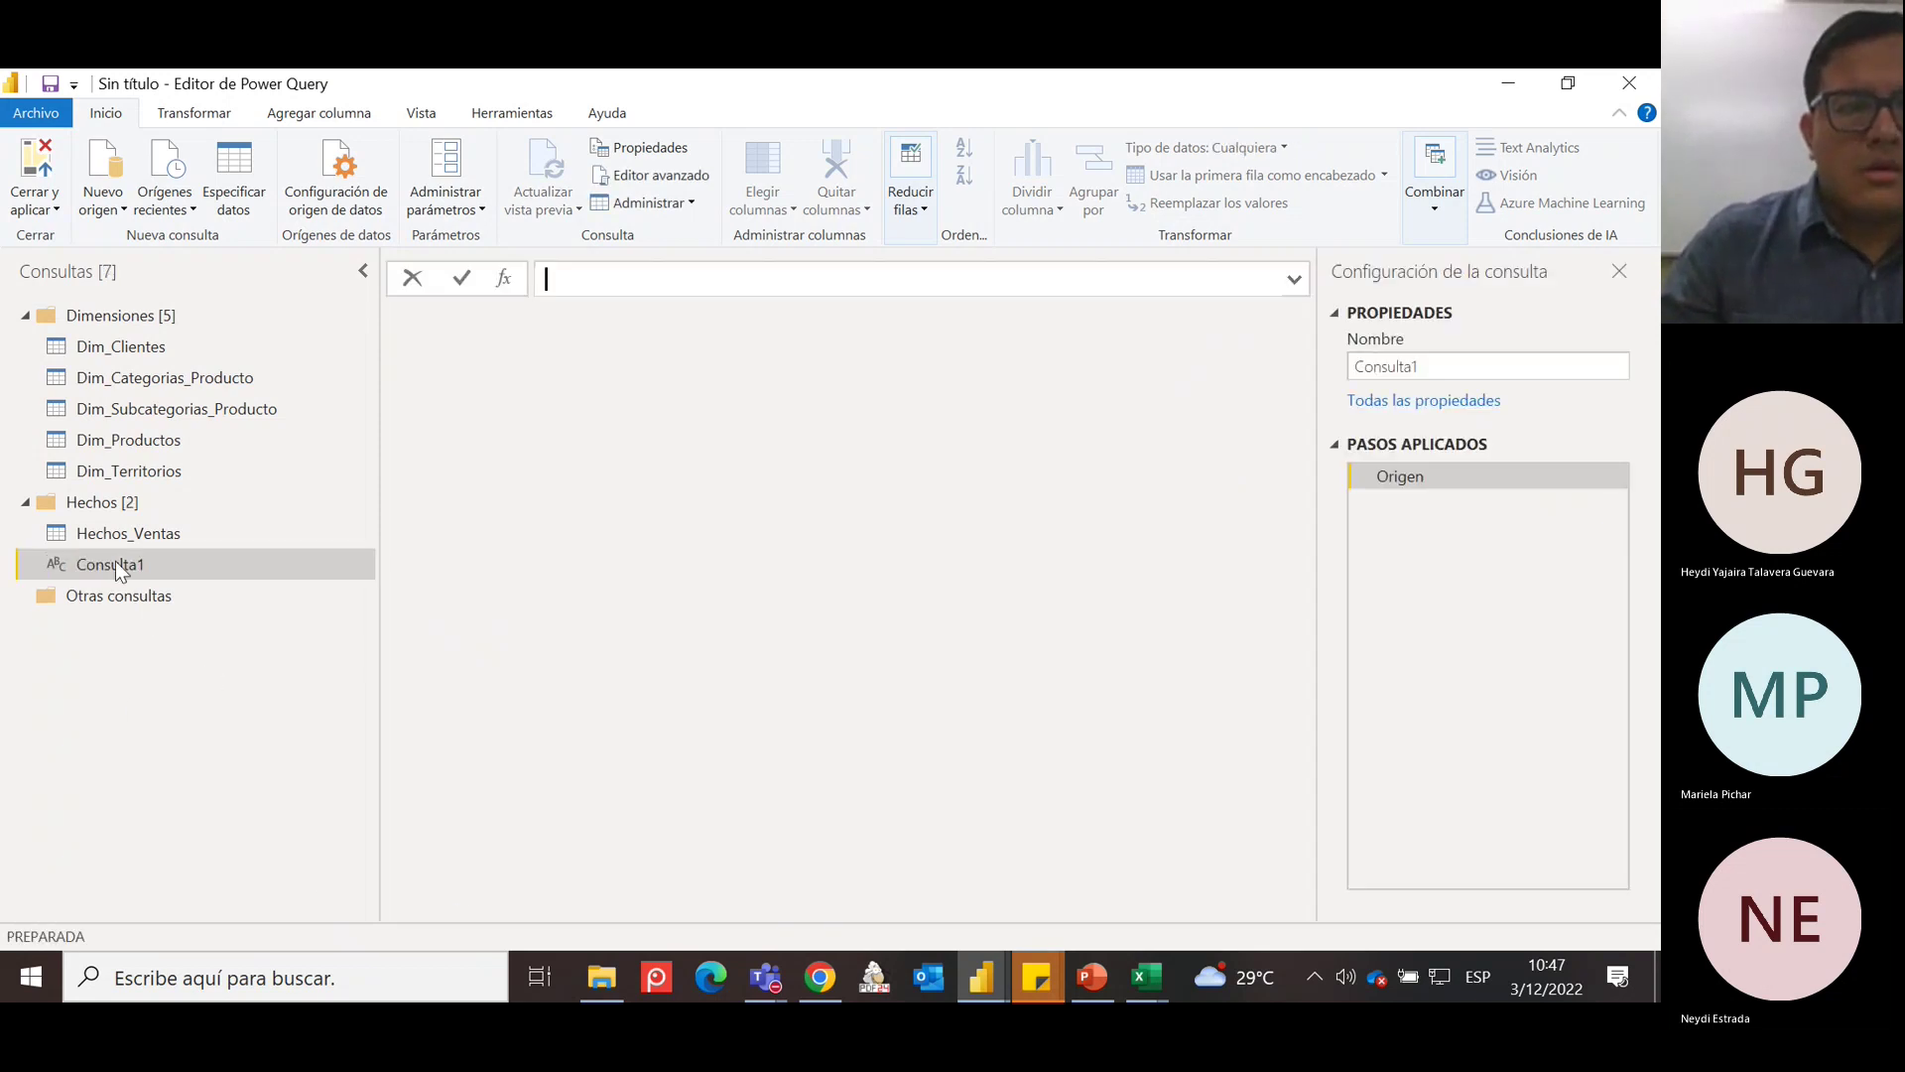
pyautogui.rightClick(109, 562)
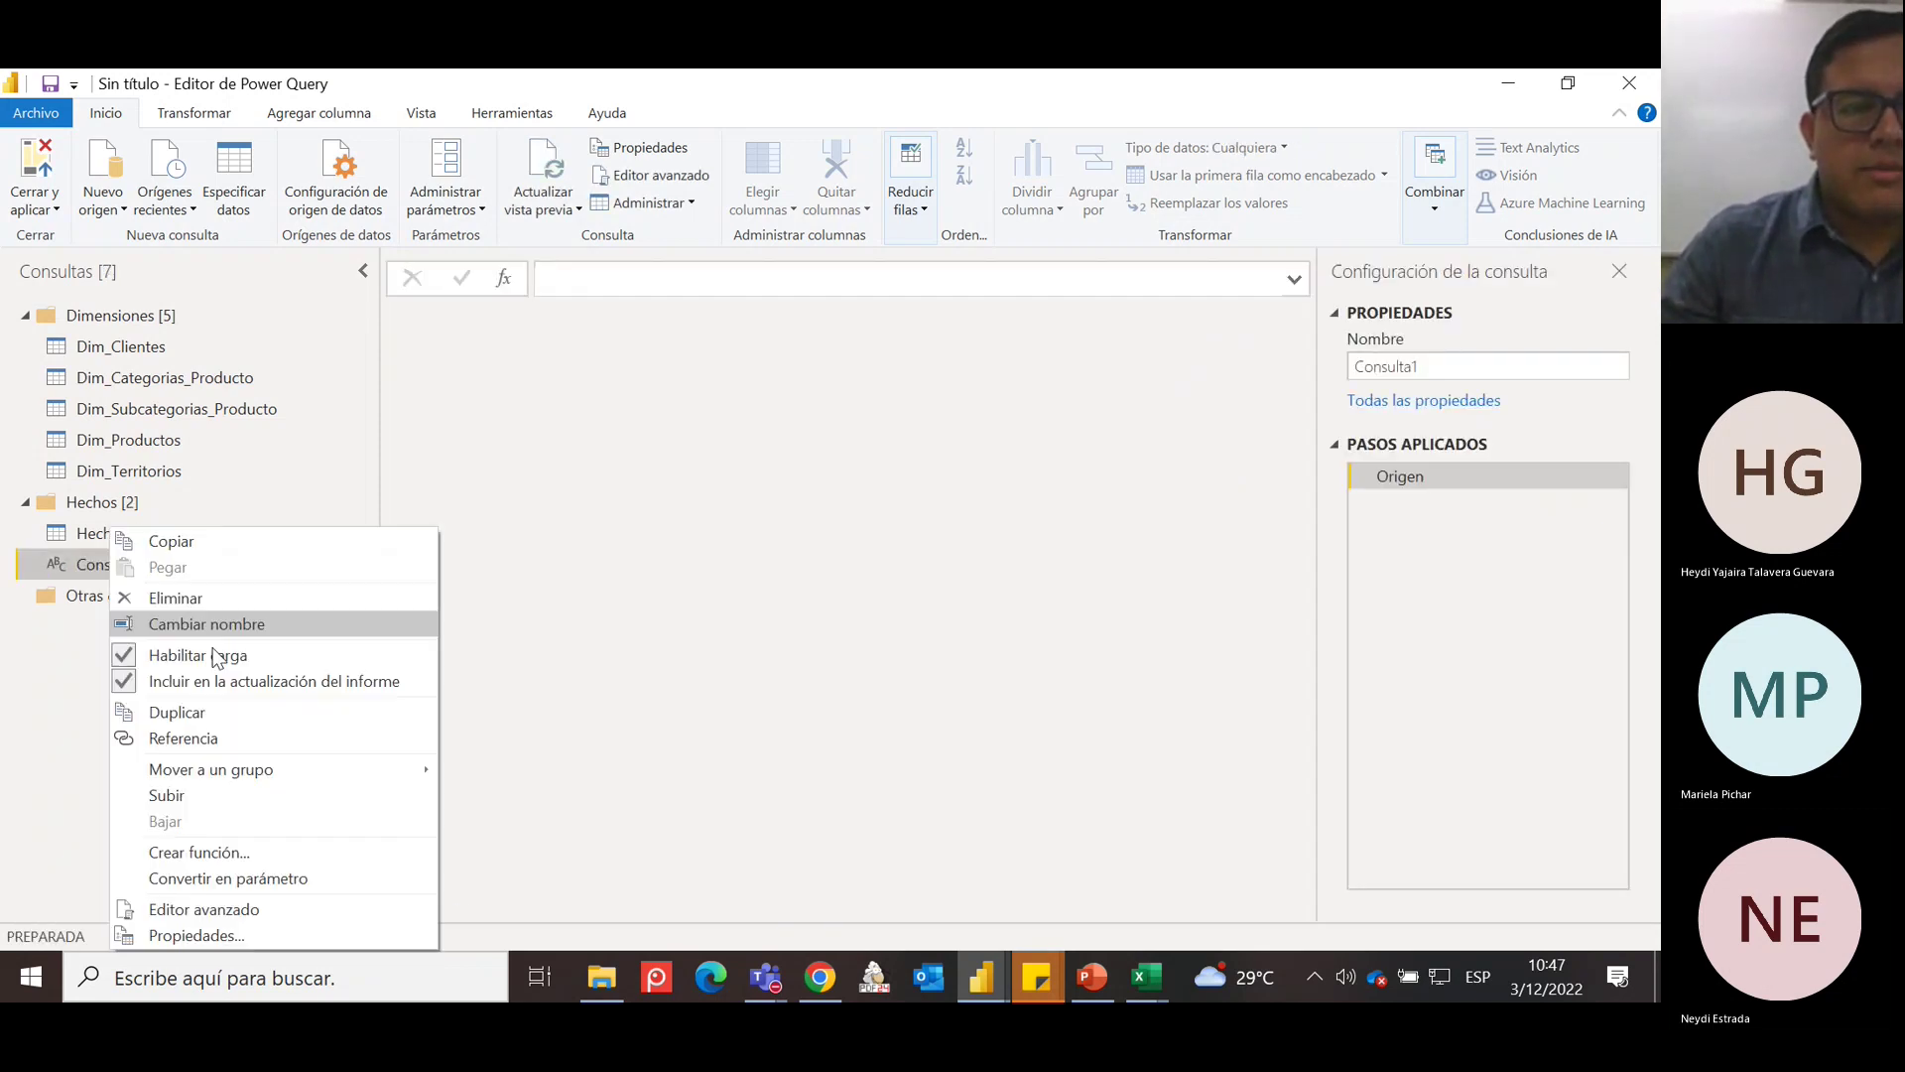
pyautogui.moveTo(361, 764)
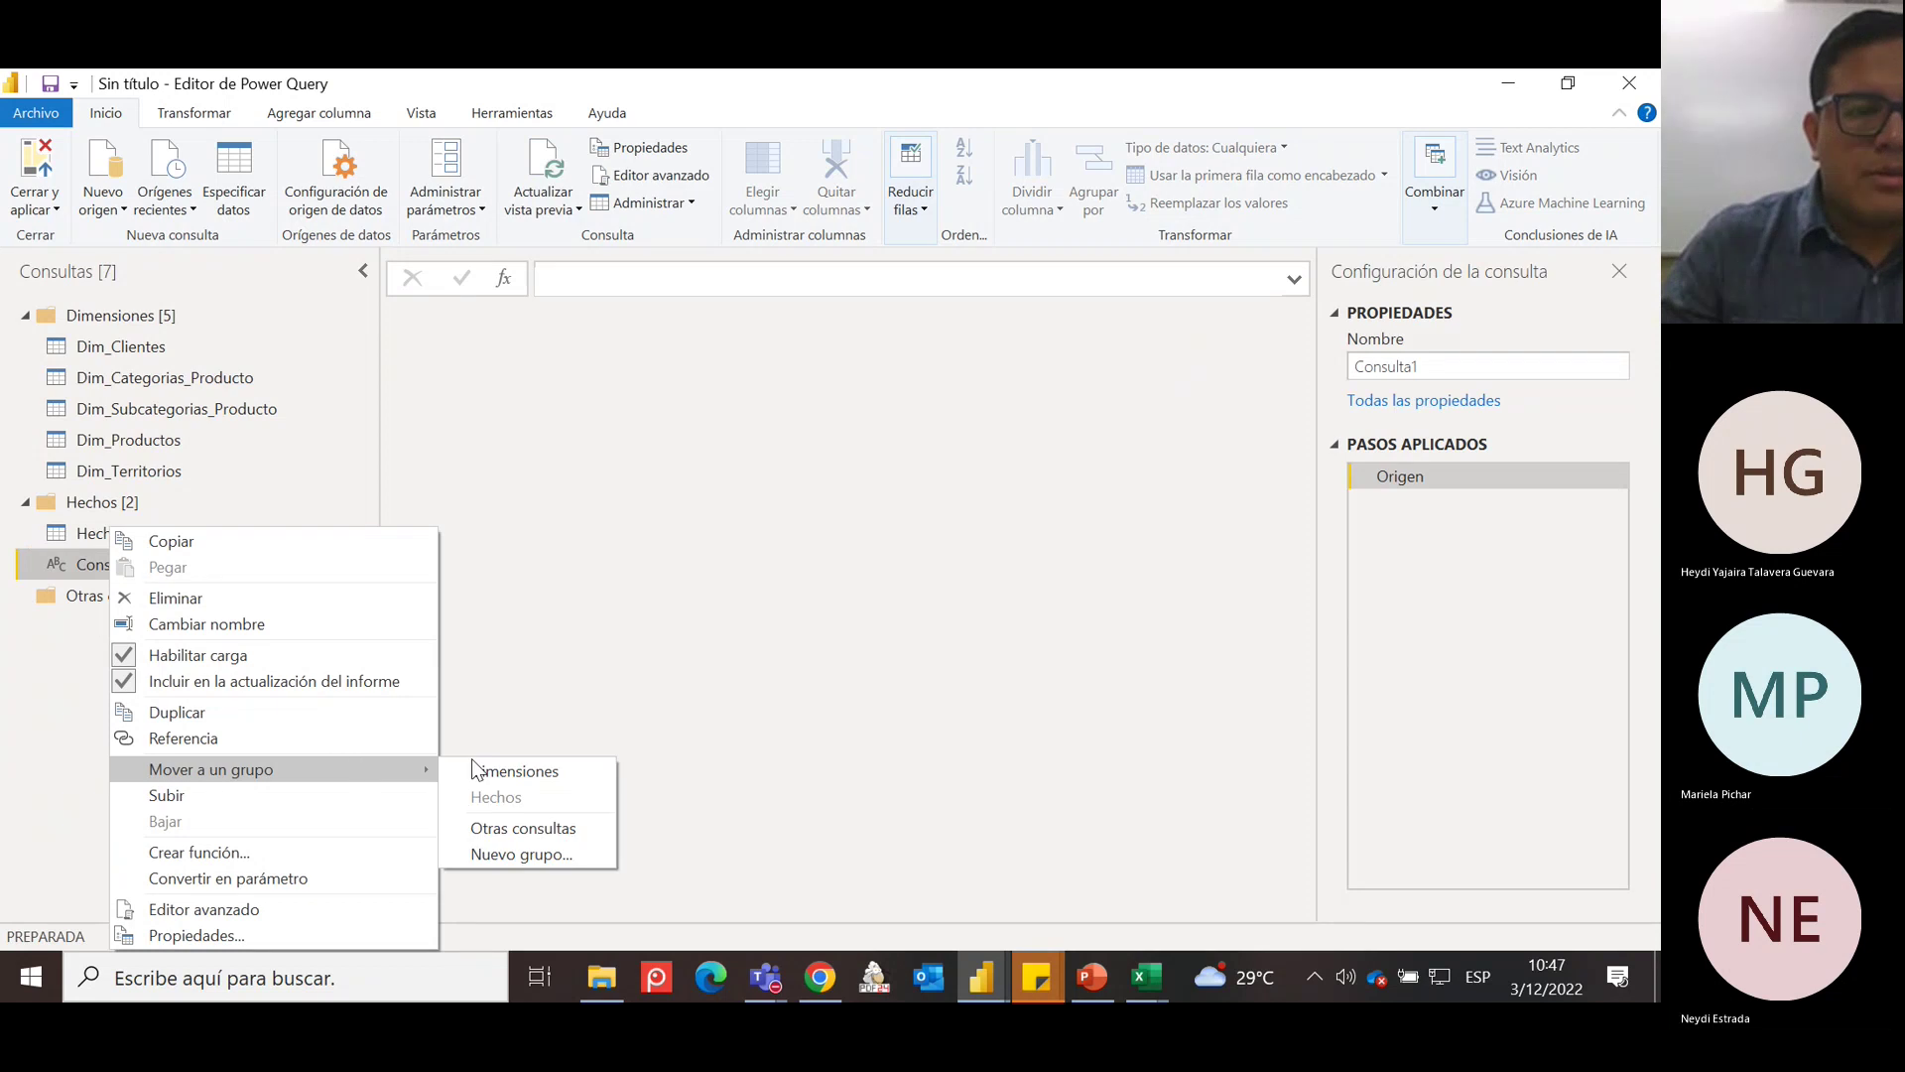
pyautogui.click(526, 855)
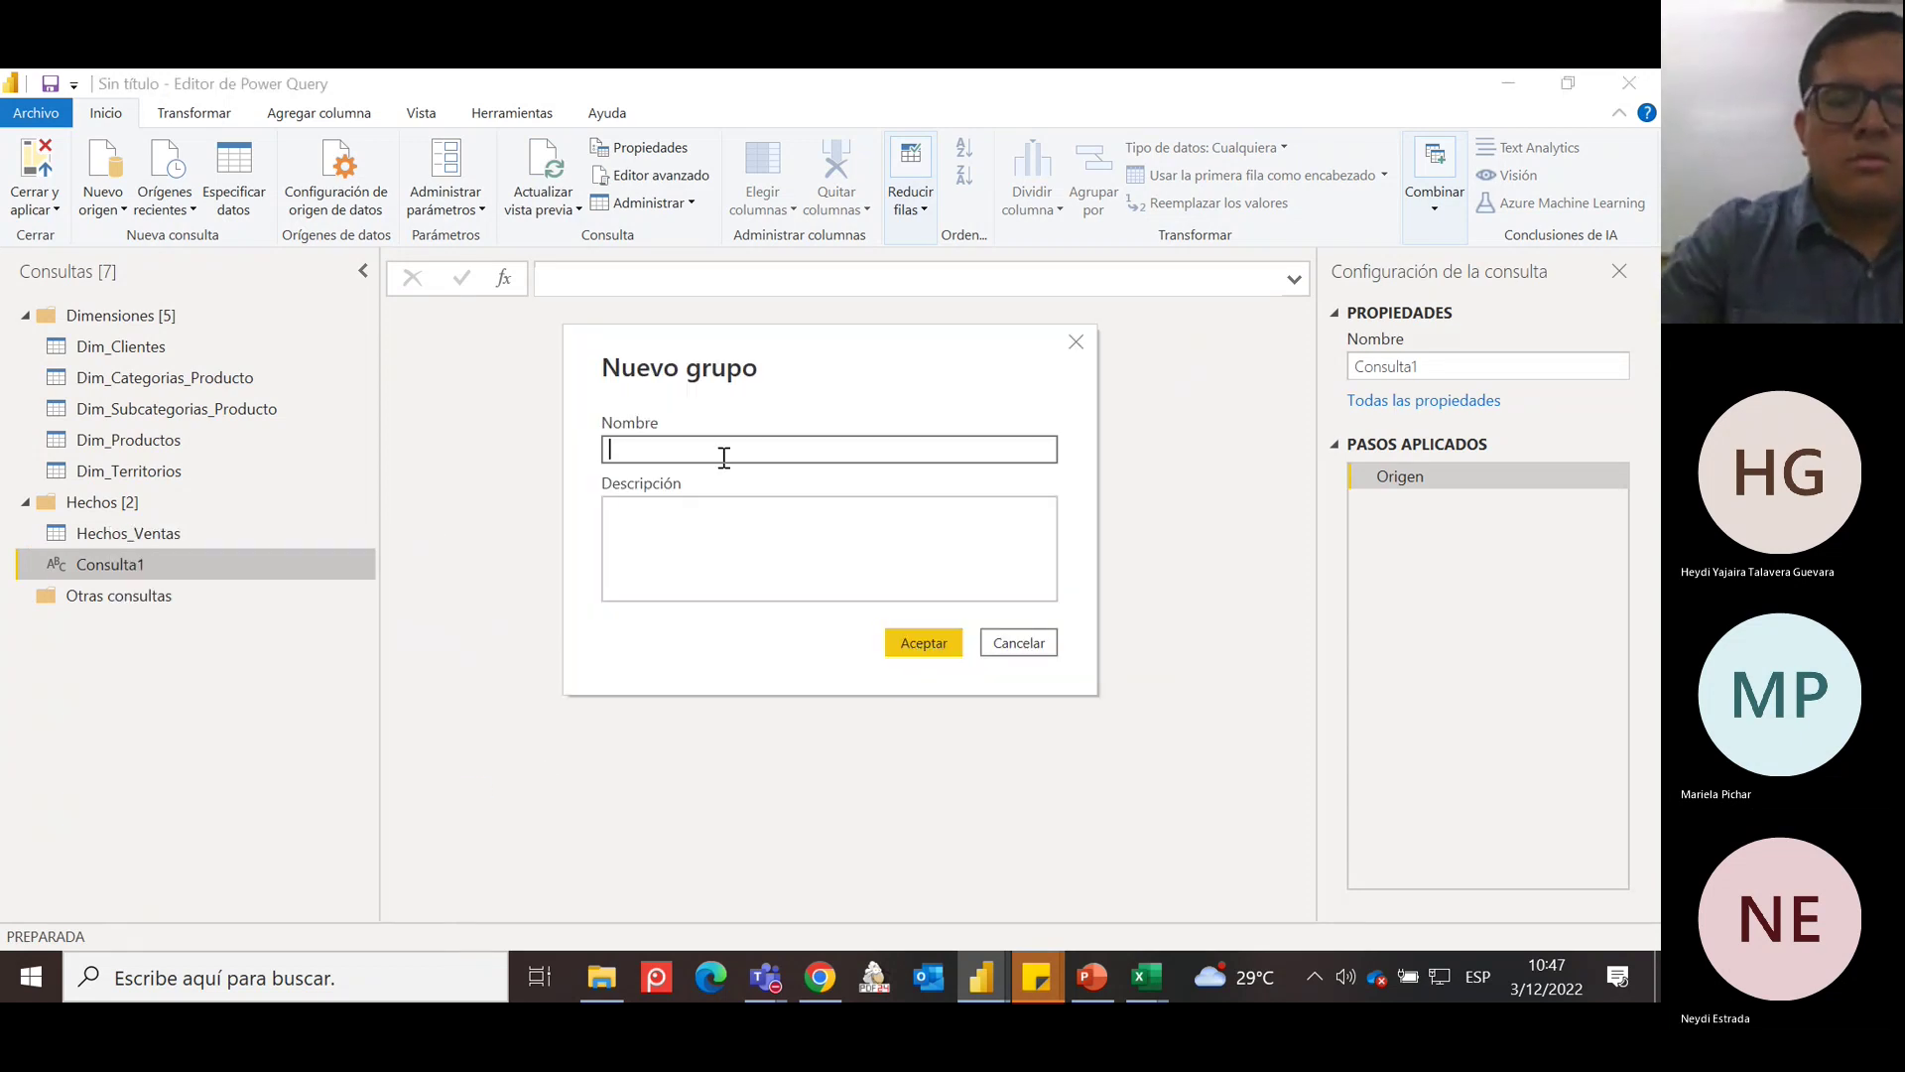
pyautogui.write('Medidas DAX')
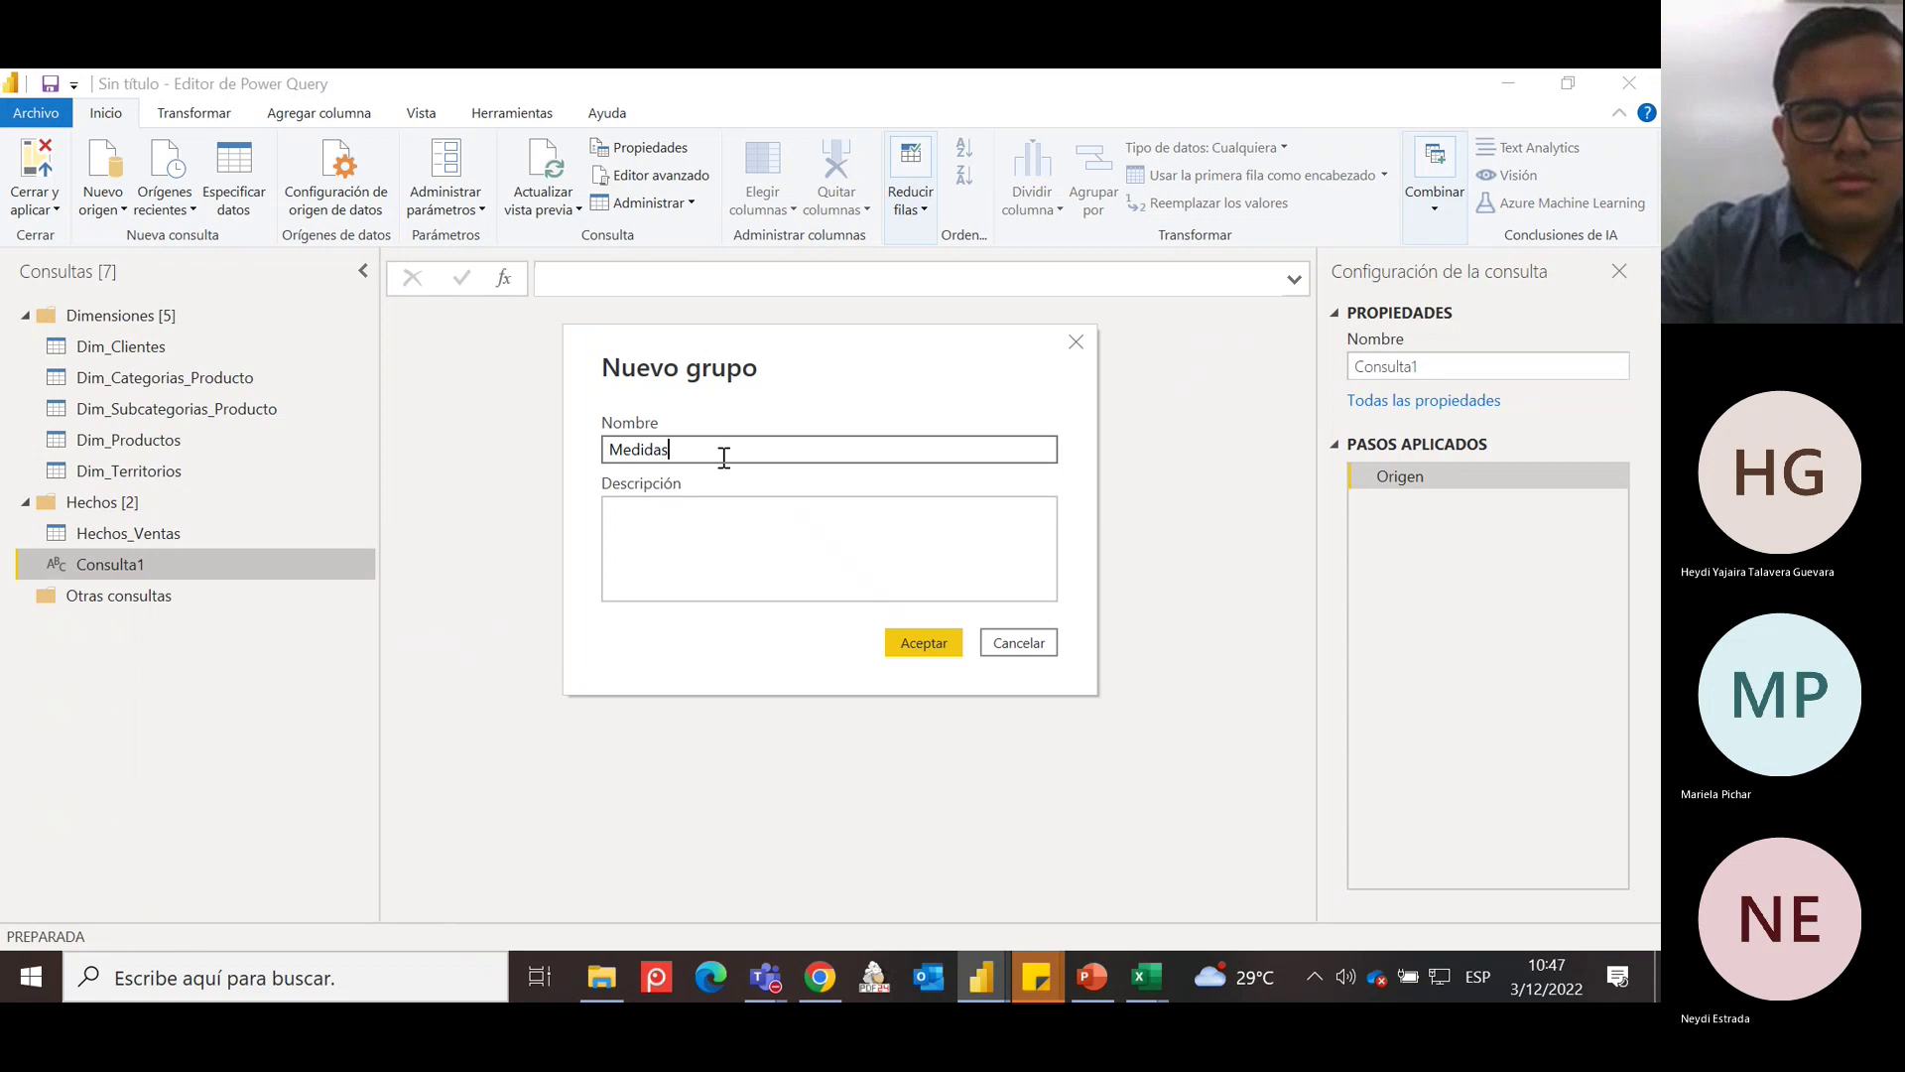
pyautogui.press('Return')
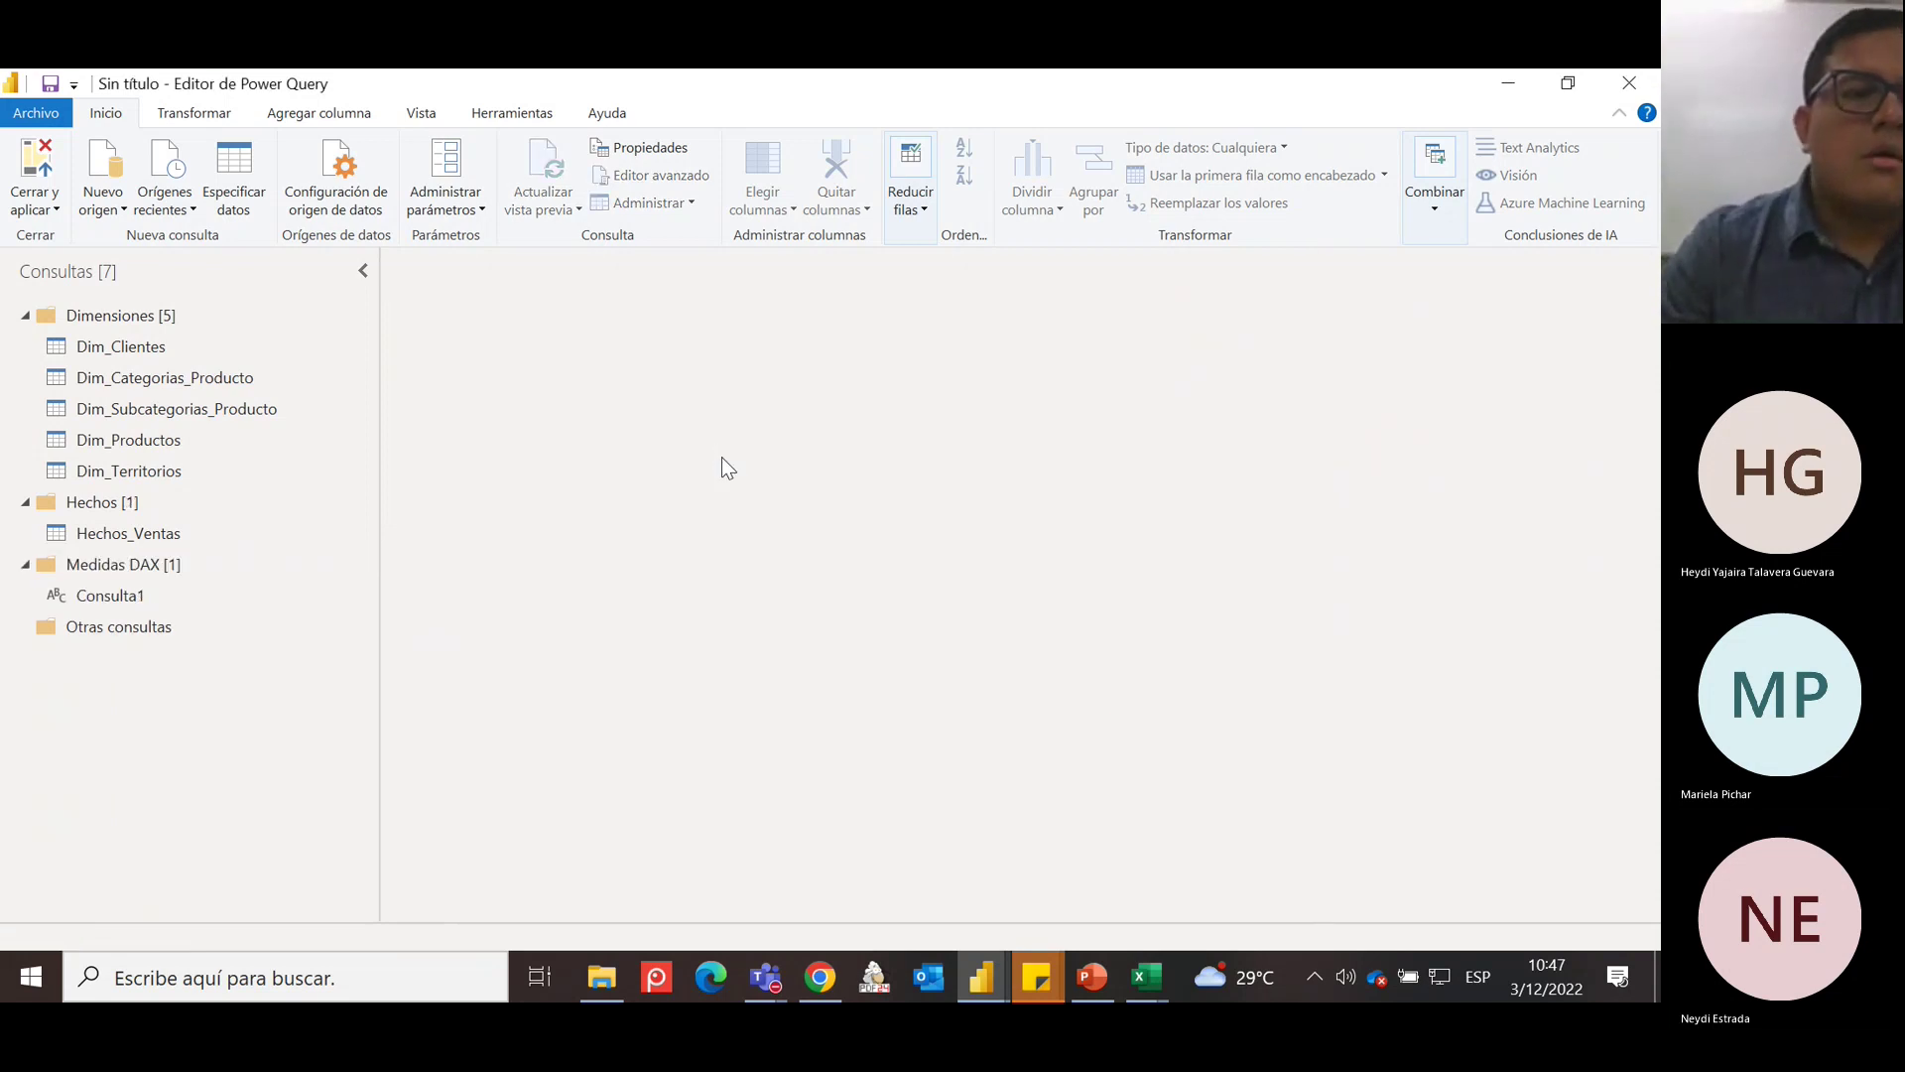
# Rename the blank query in the Medidas DAX group as Medidas, and apply the query changes while closing the editor.
pyautogui.click(127, 600)
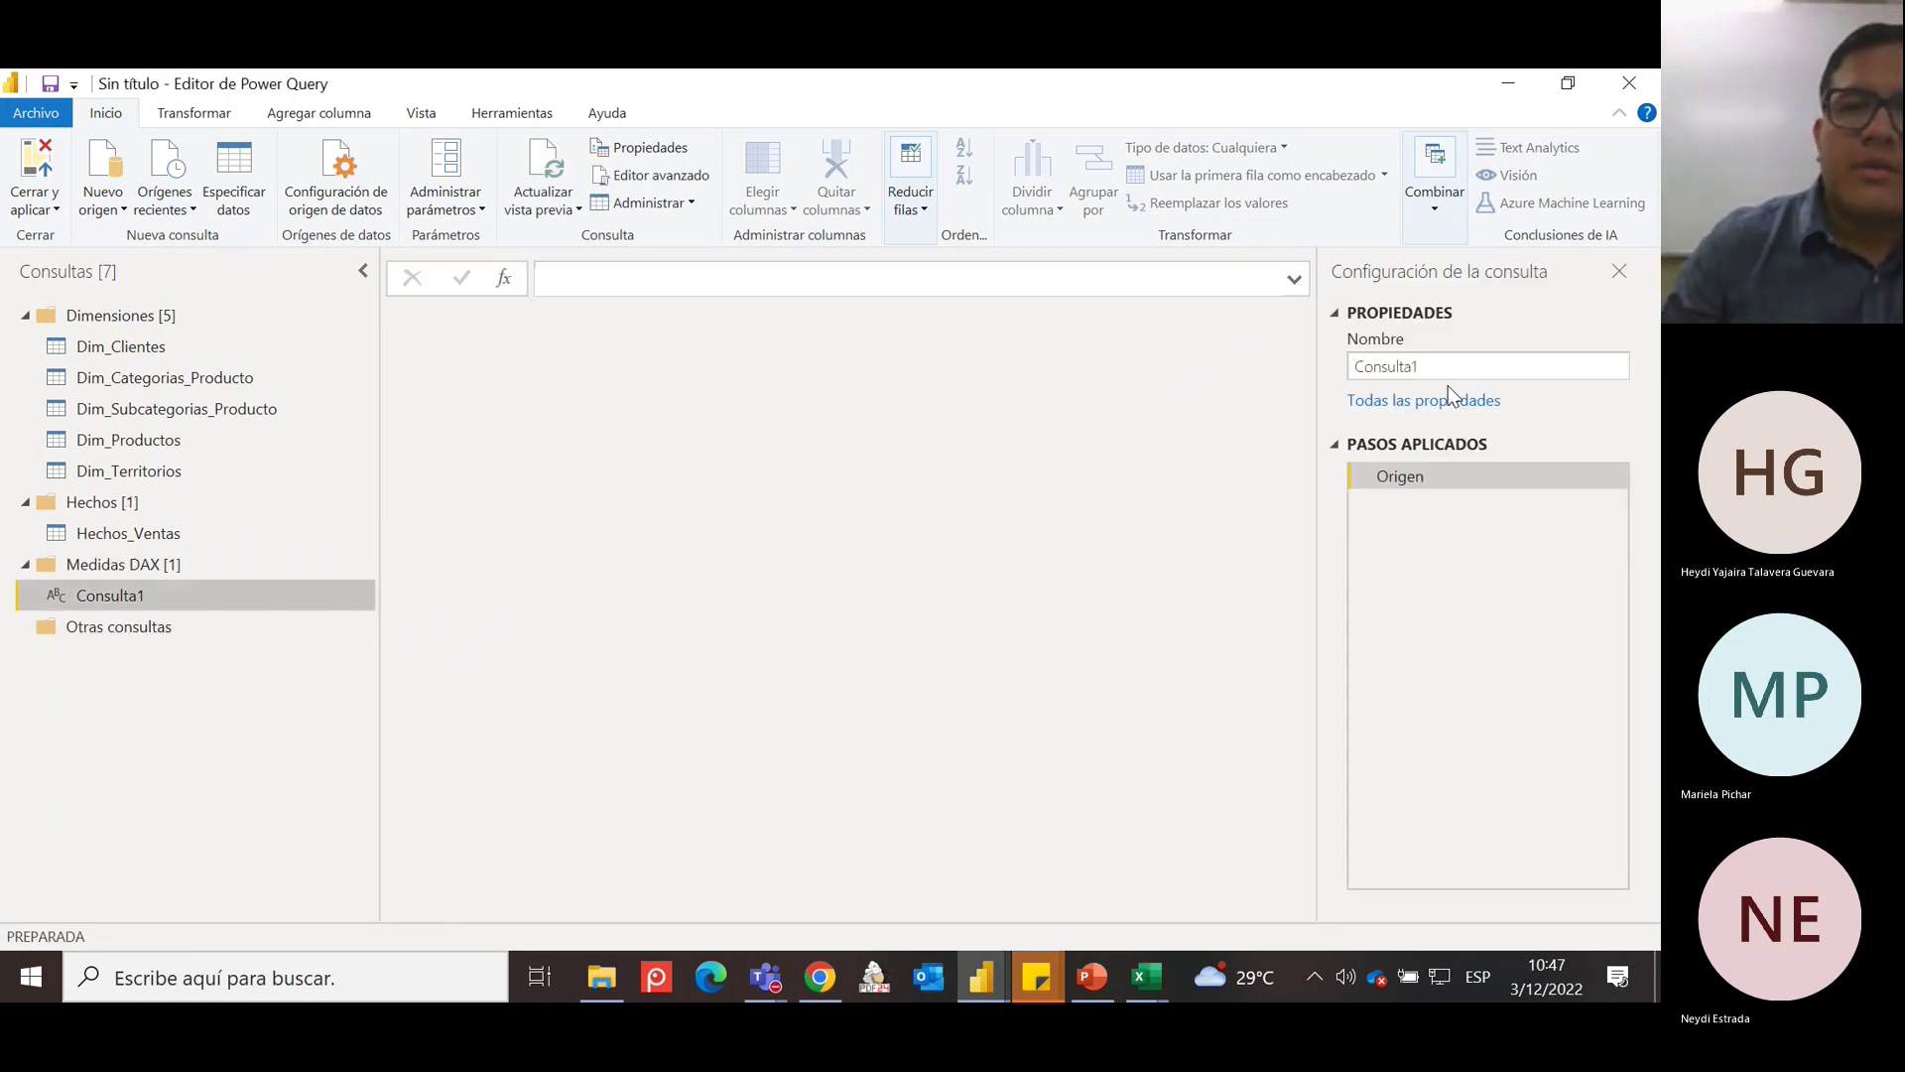
pyautogui.doubleClick(1442, 367)
pyautogui.write('Med')
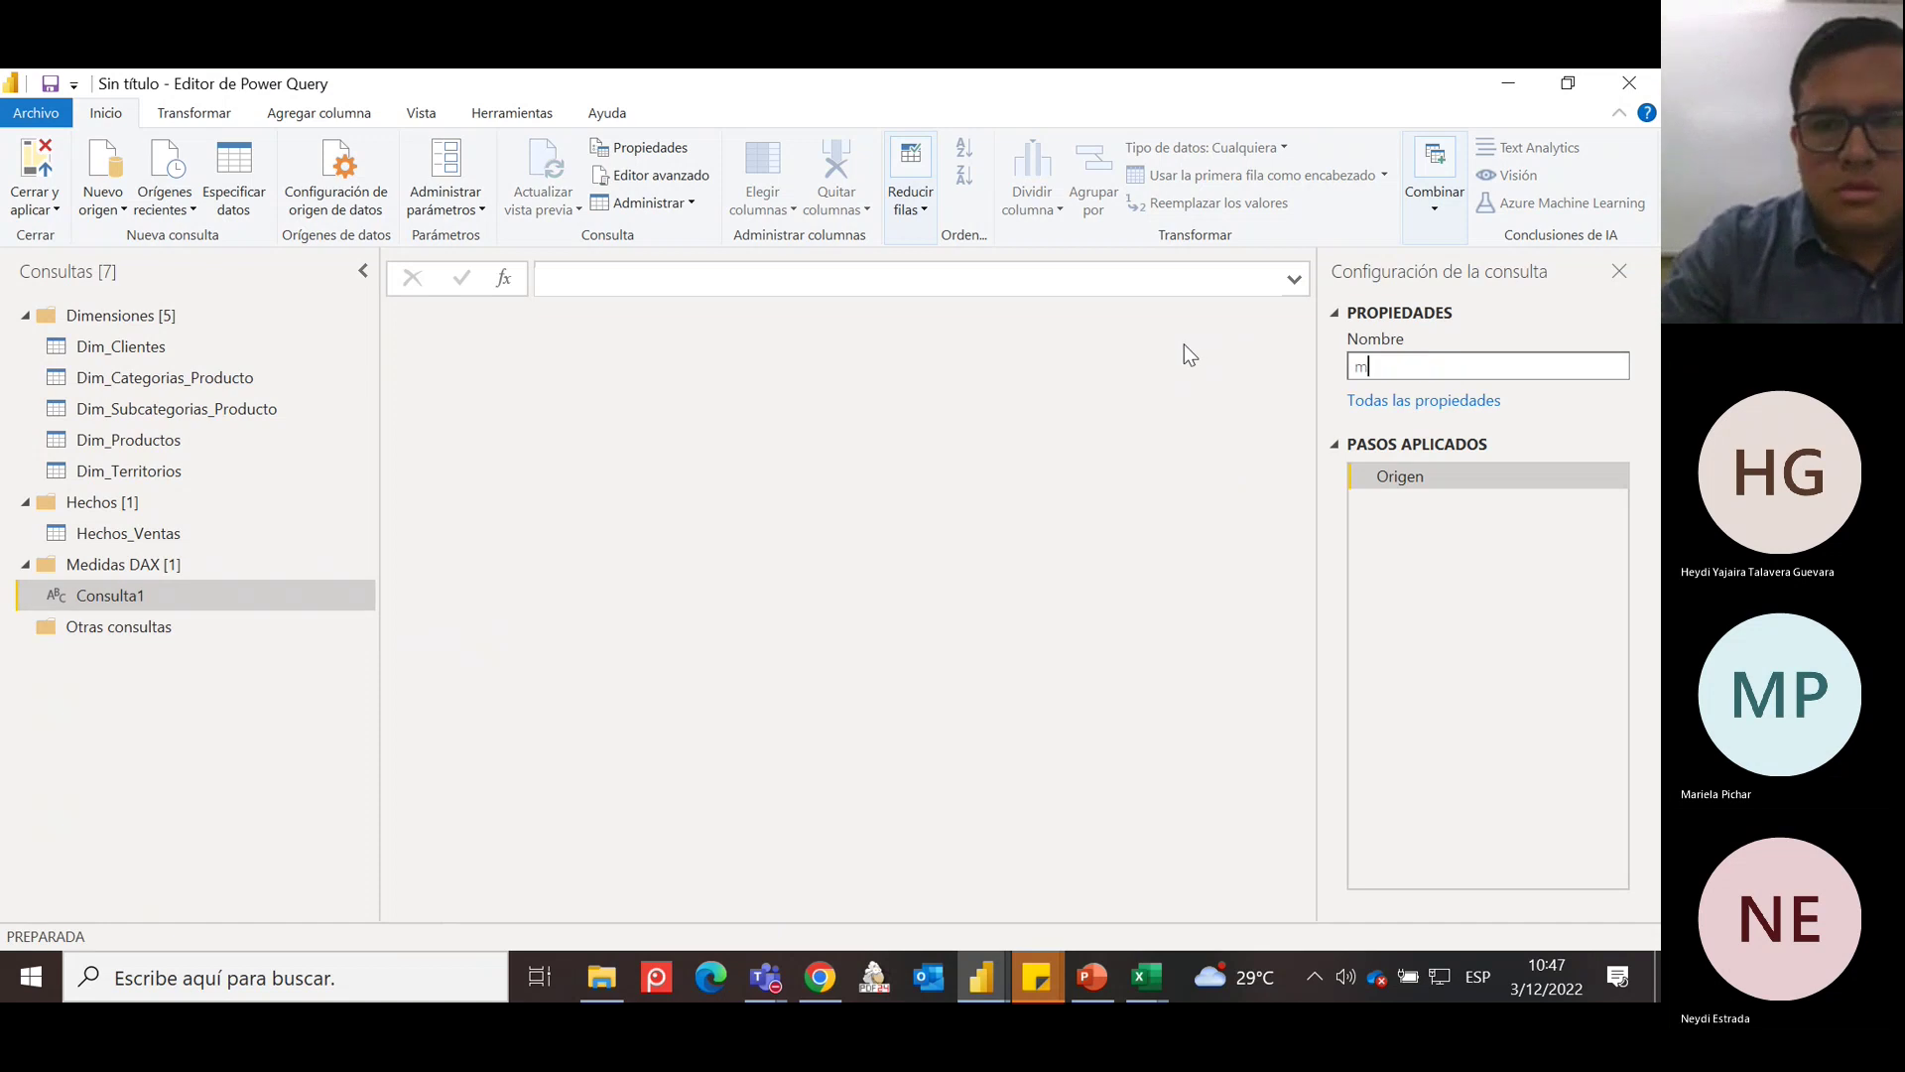
pyautogui.press('BackSpace')
pyautogui.press('BackSpace')
pyautogui.press('BackSpace')
pyautogui.write('Medidas')
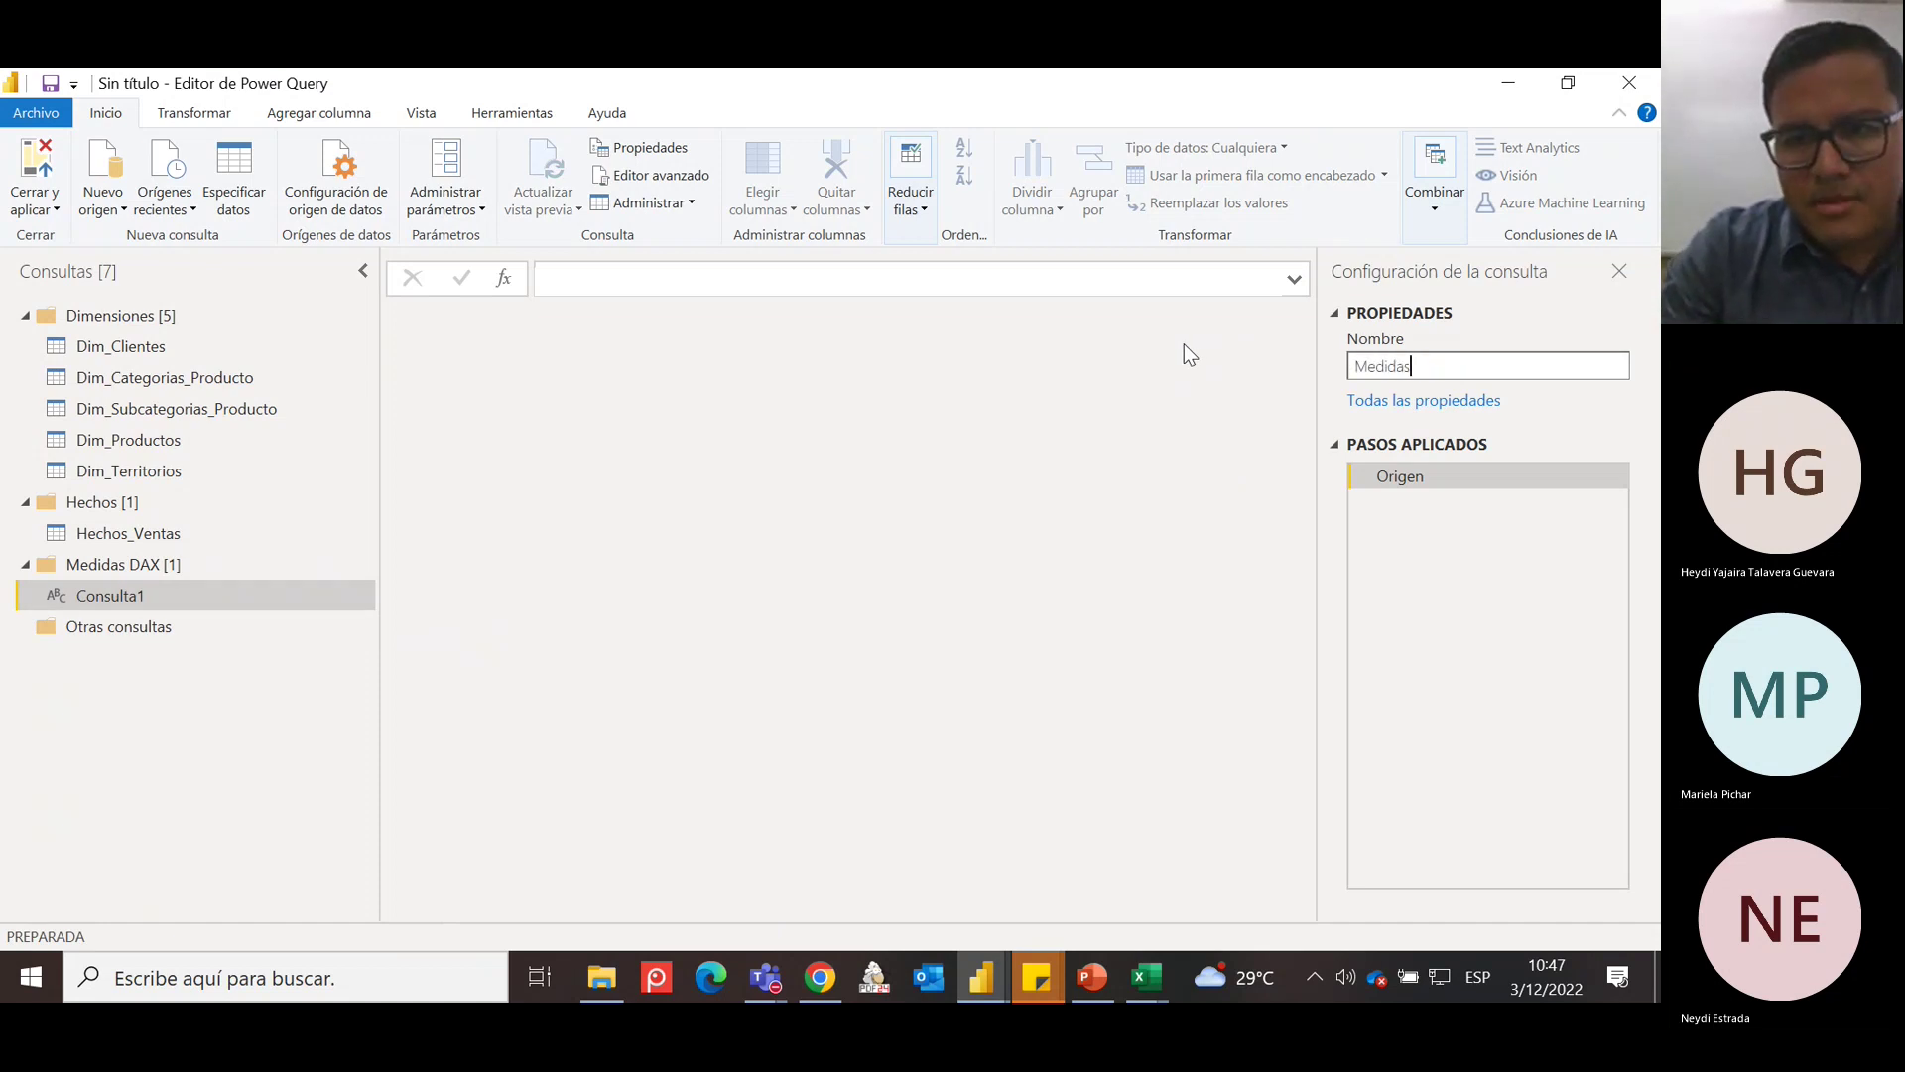
pyautogui.press('Return')
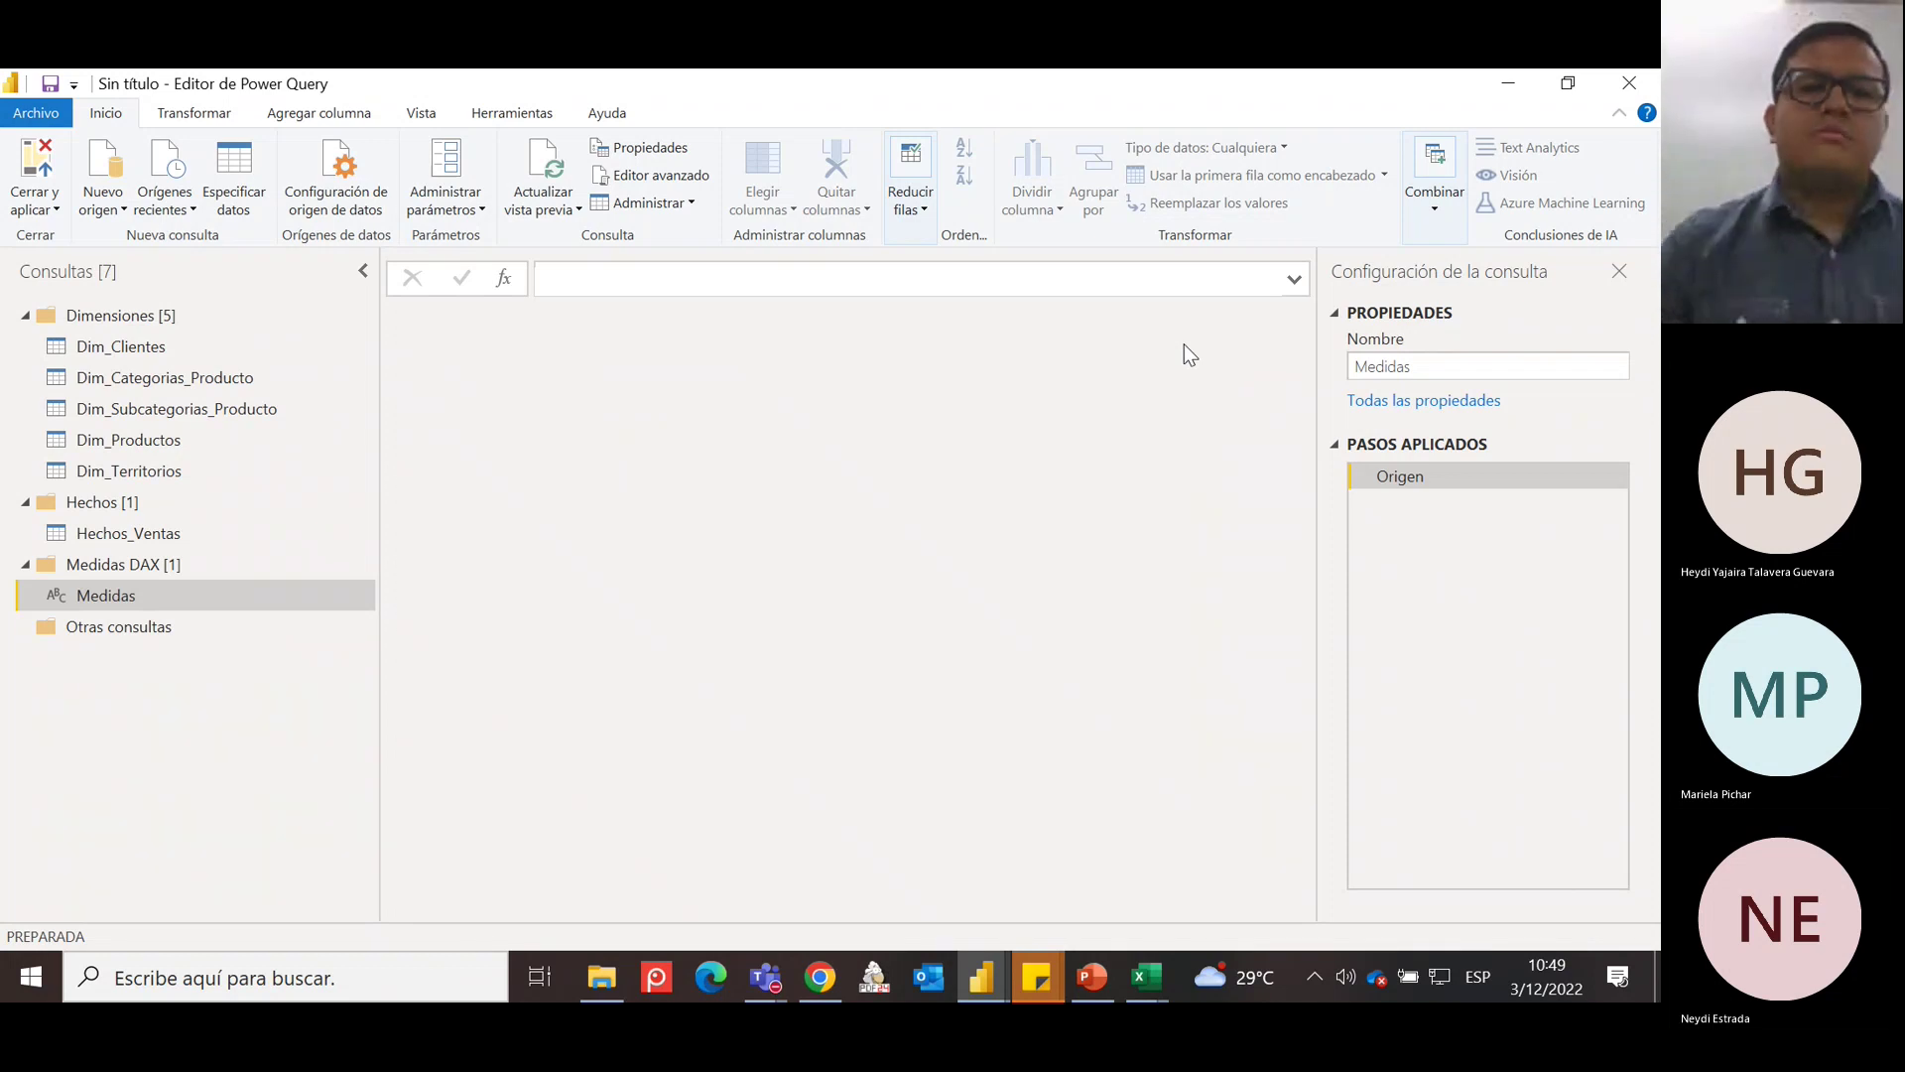
pyautogui.click(44, 170)
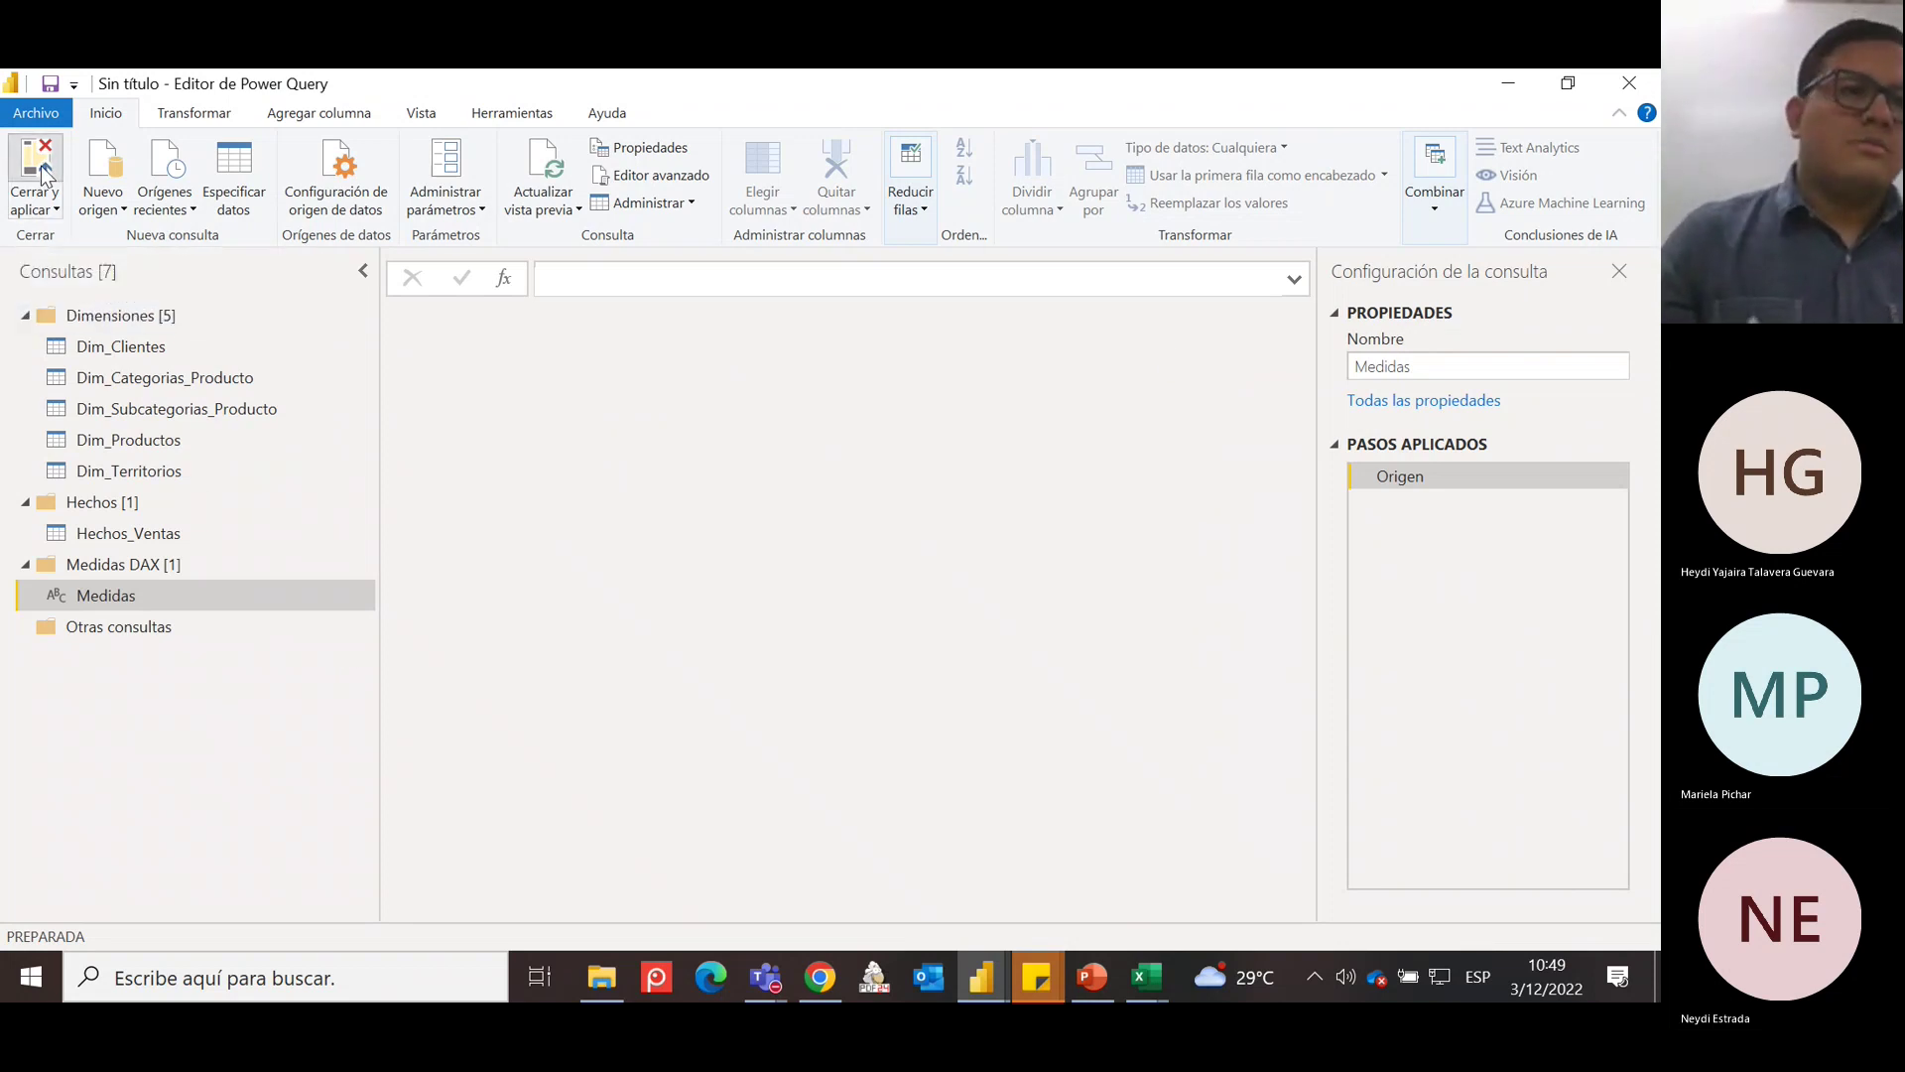
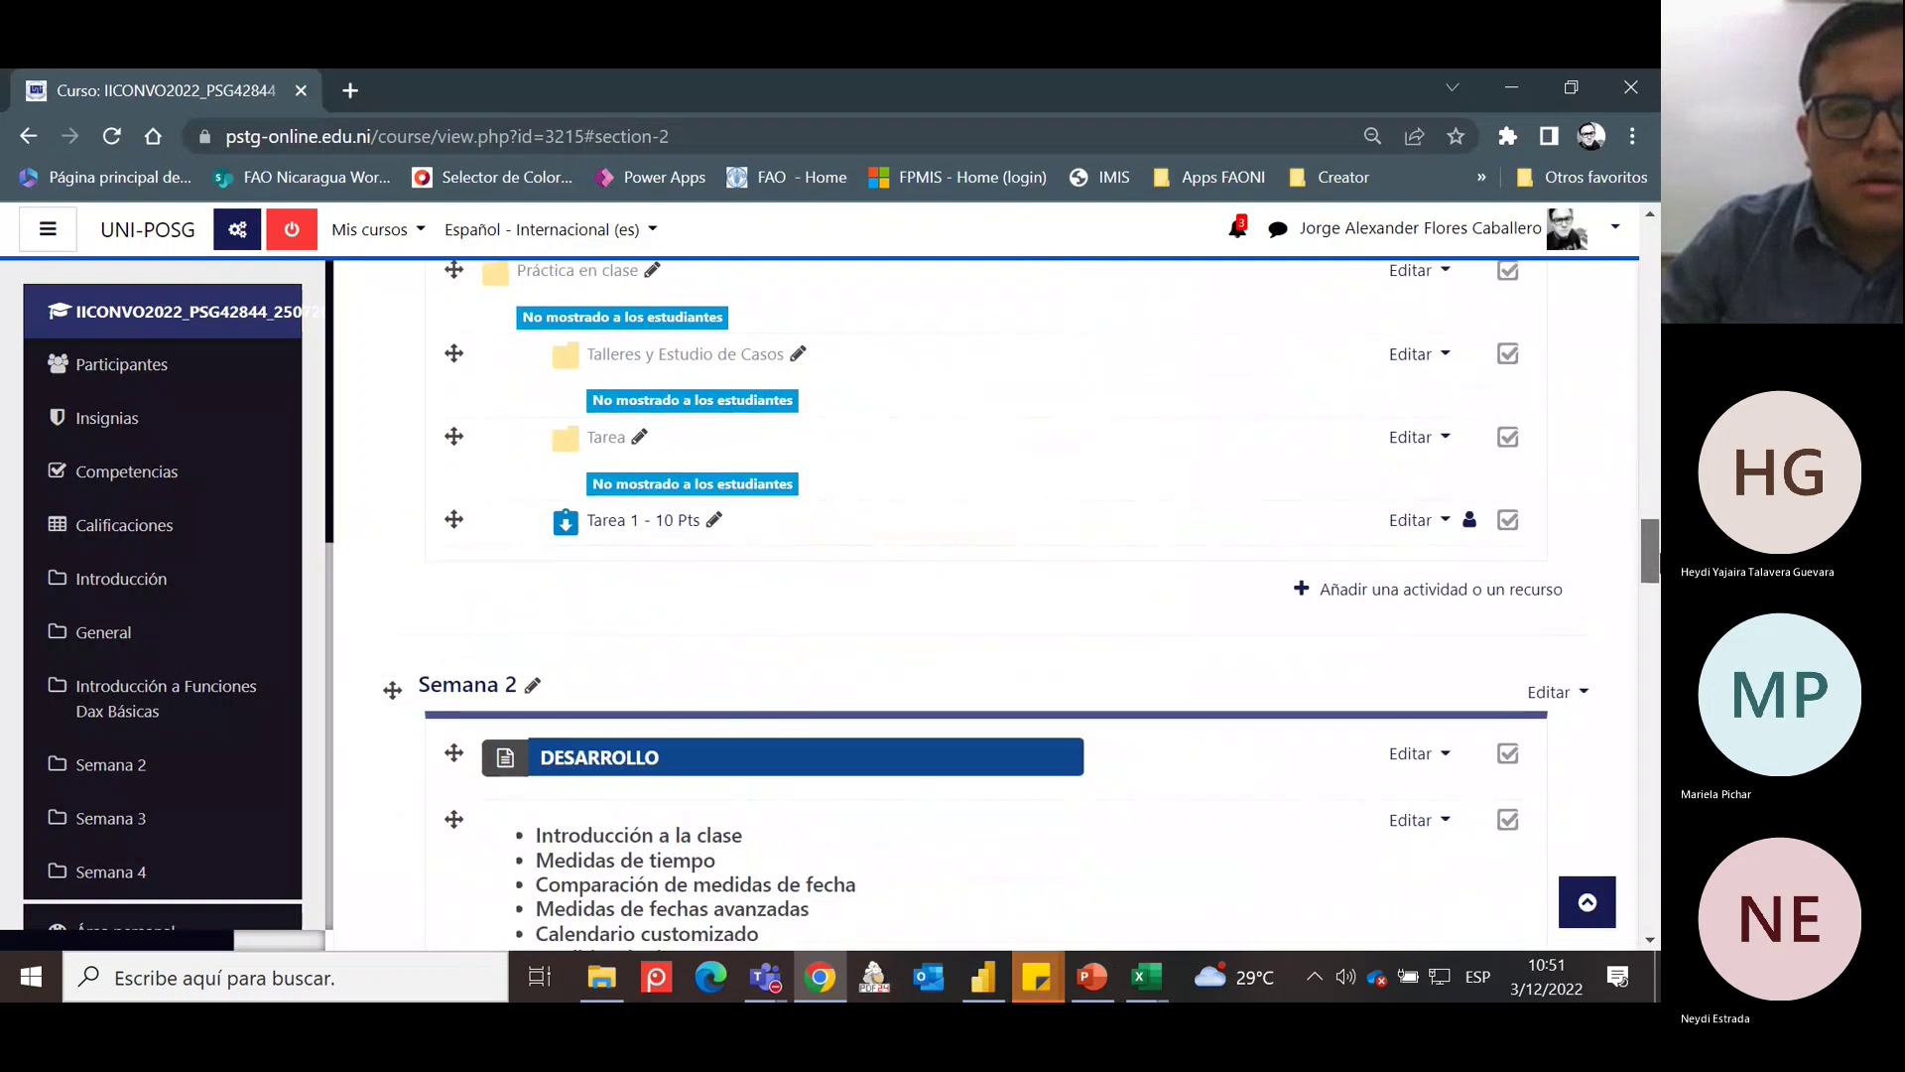
# Download the Contoso practice file from the course's Práctica en clase folder into S1 as Practica 1 - Contoso Modulo DAX A FONDO-Ejemplo.pbix.
pyautogui.scroll(2, 992, 596)
pyautogui.scroll(4, 992, 596)
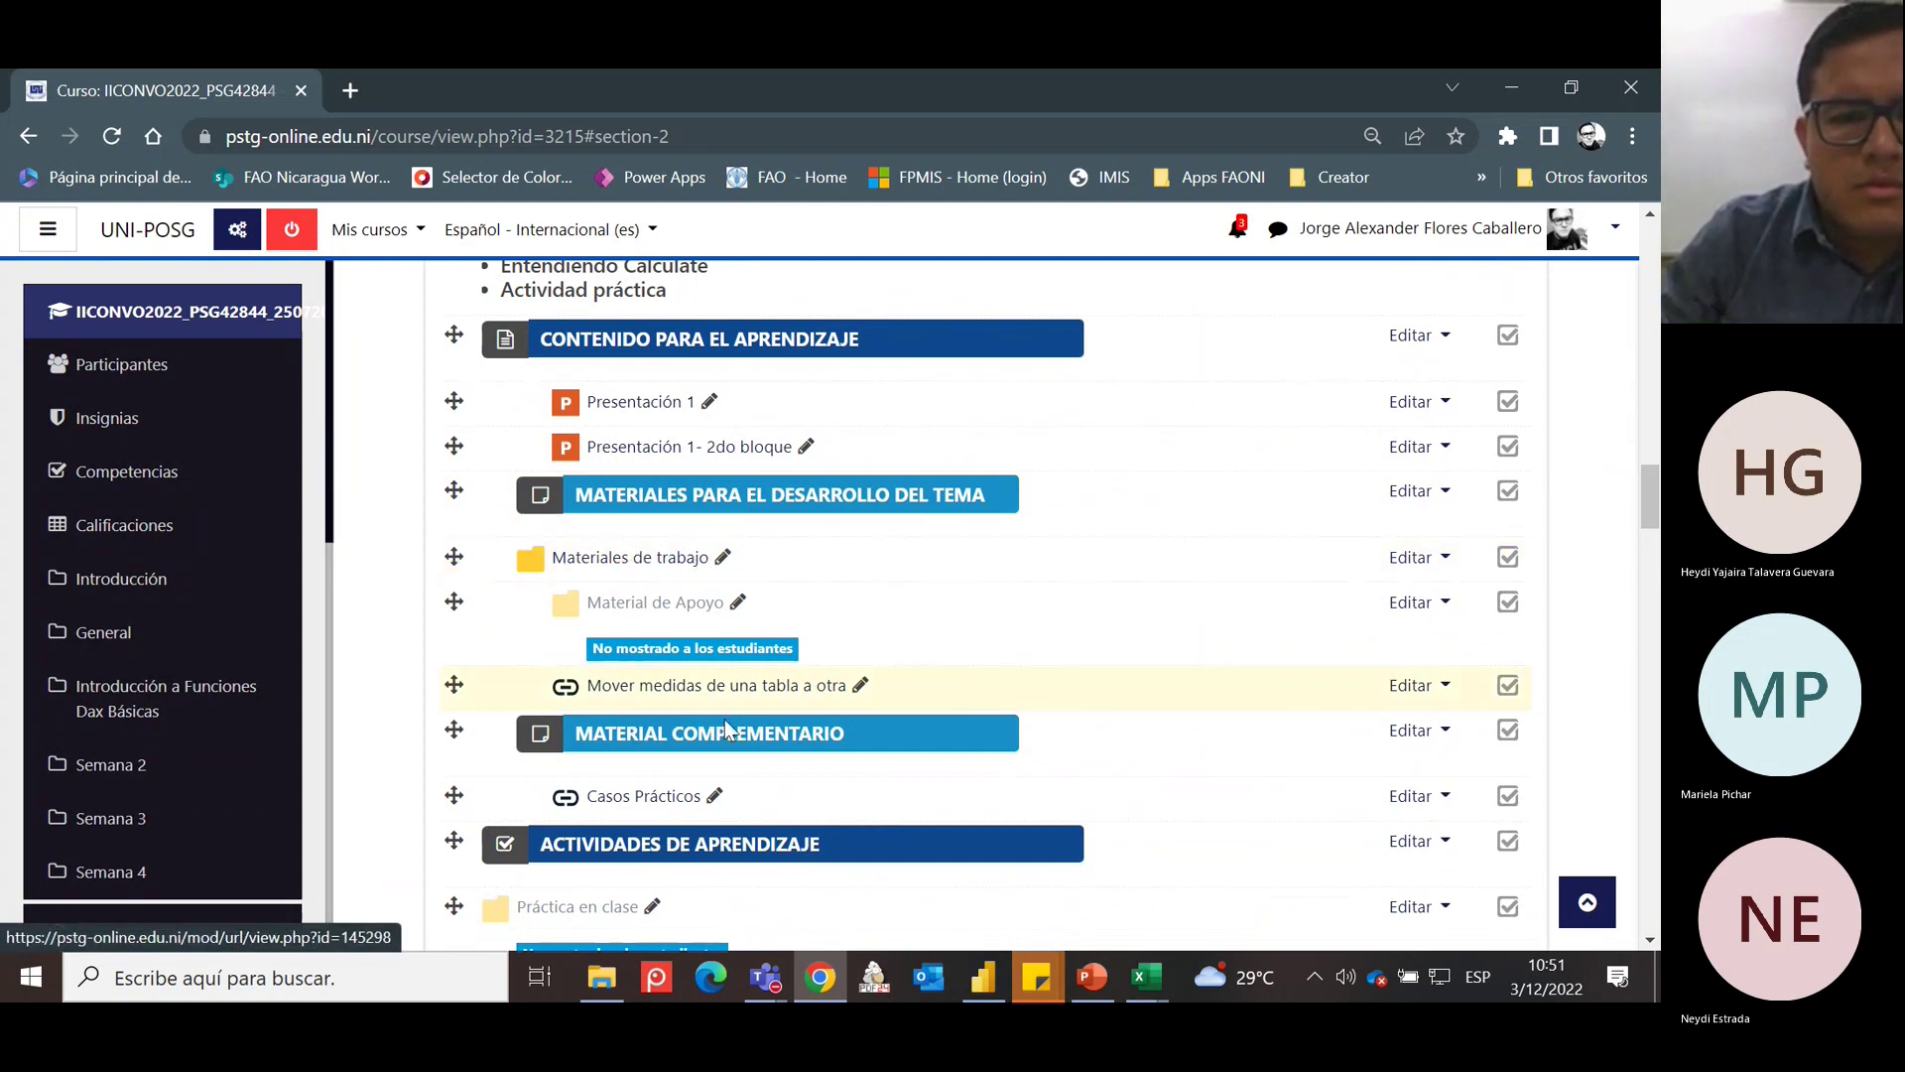
pyautogui.moveTo(1650, 496)
pyautogui.mouseDown()
pyautogui.moveTo(1655, 553)
pyautogui.moveTo(1652, 520)
pyautogui.mouseUp()
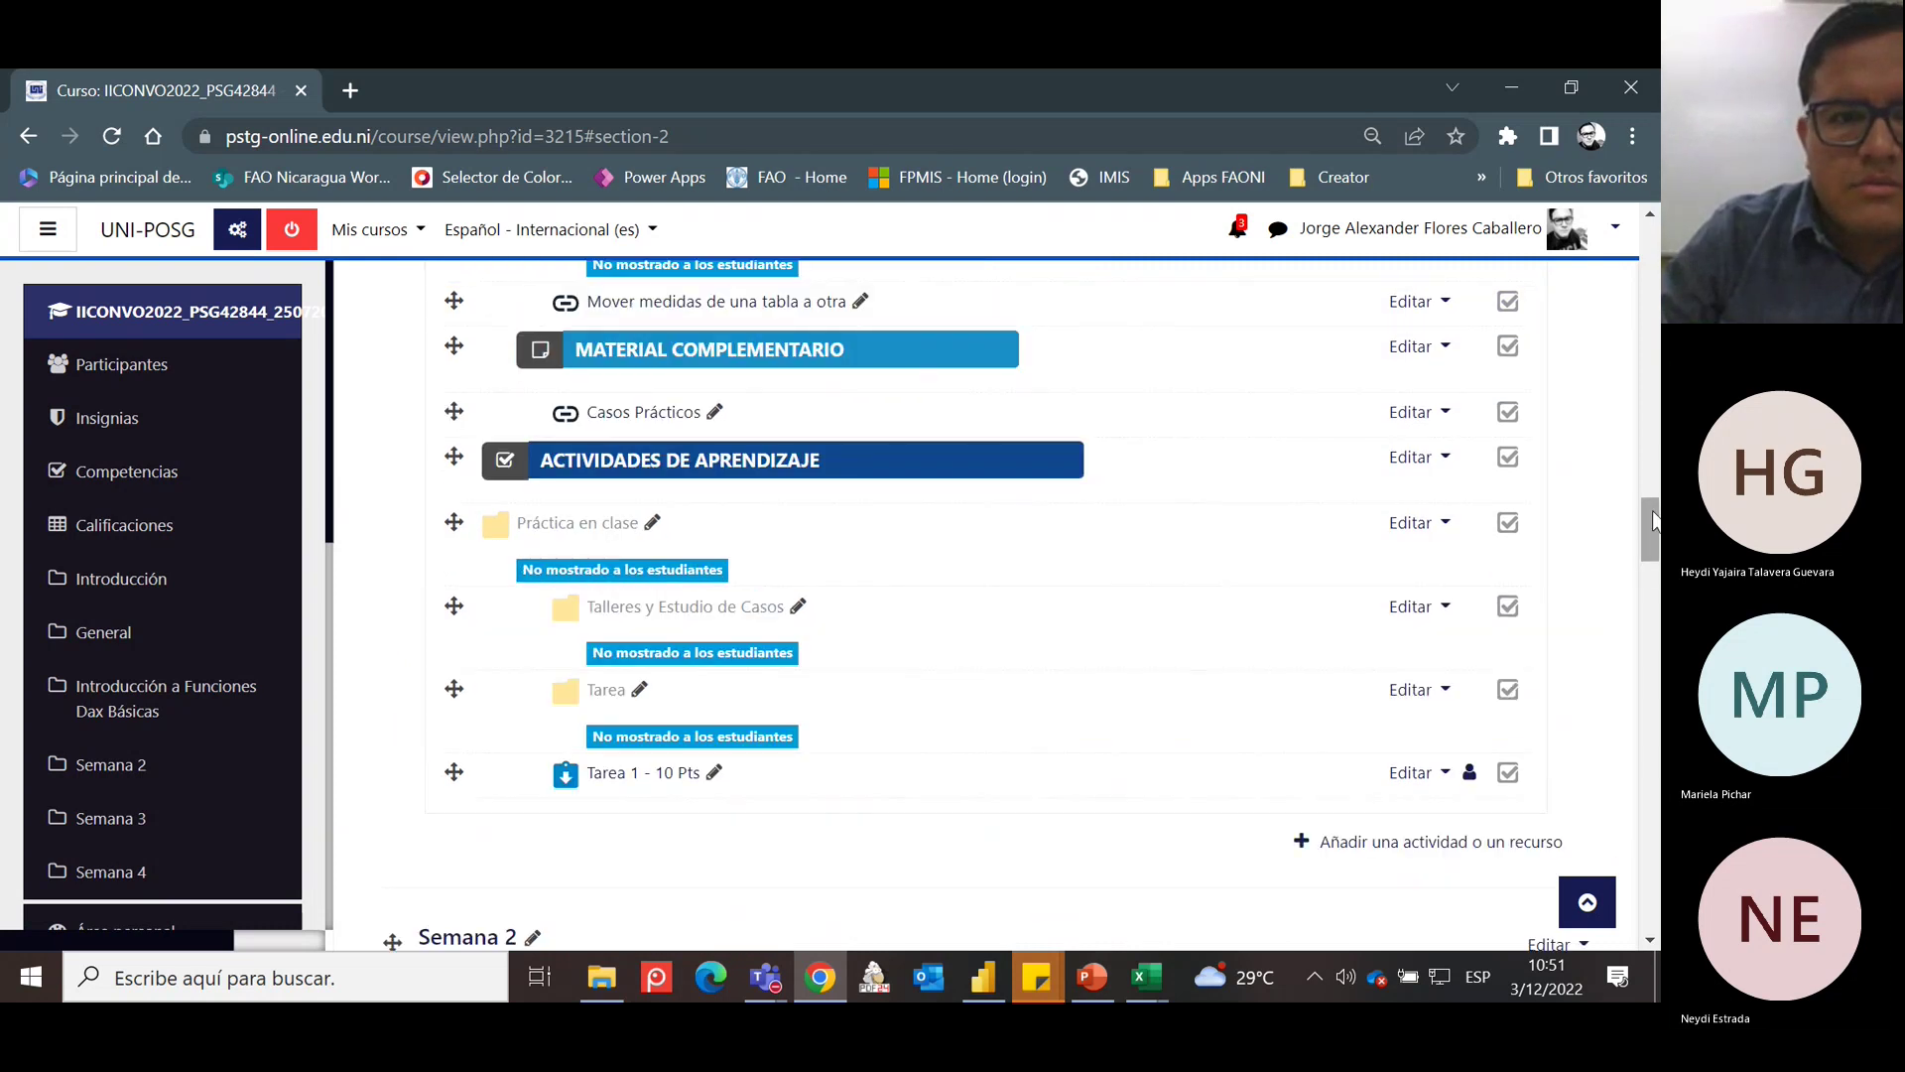
pyautogui.click(604, 523)
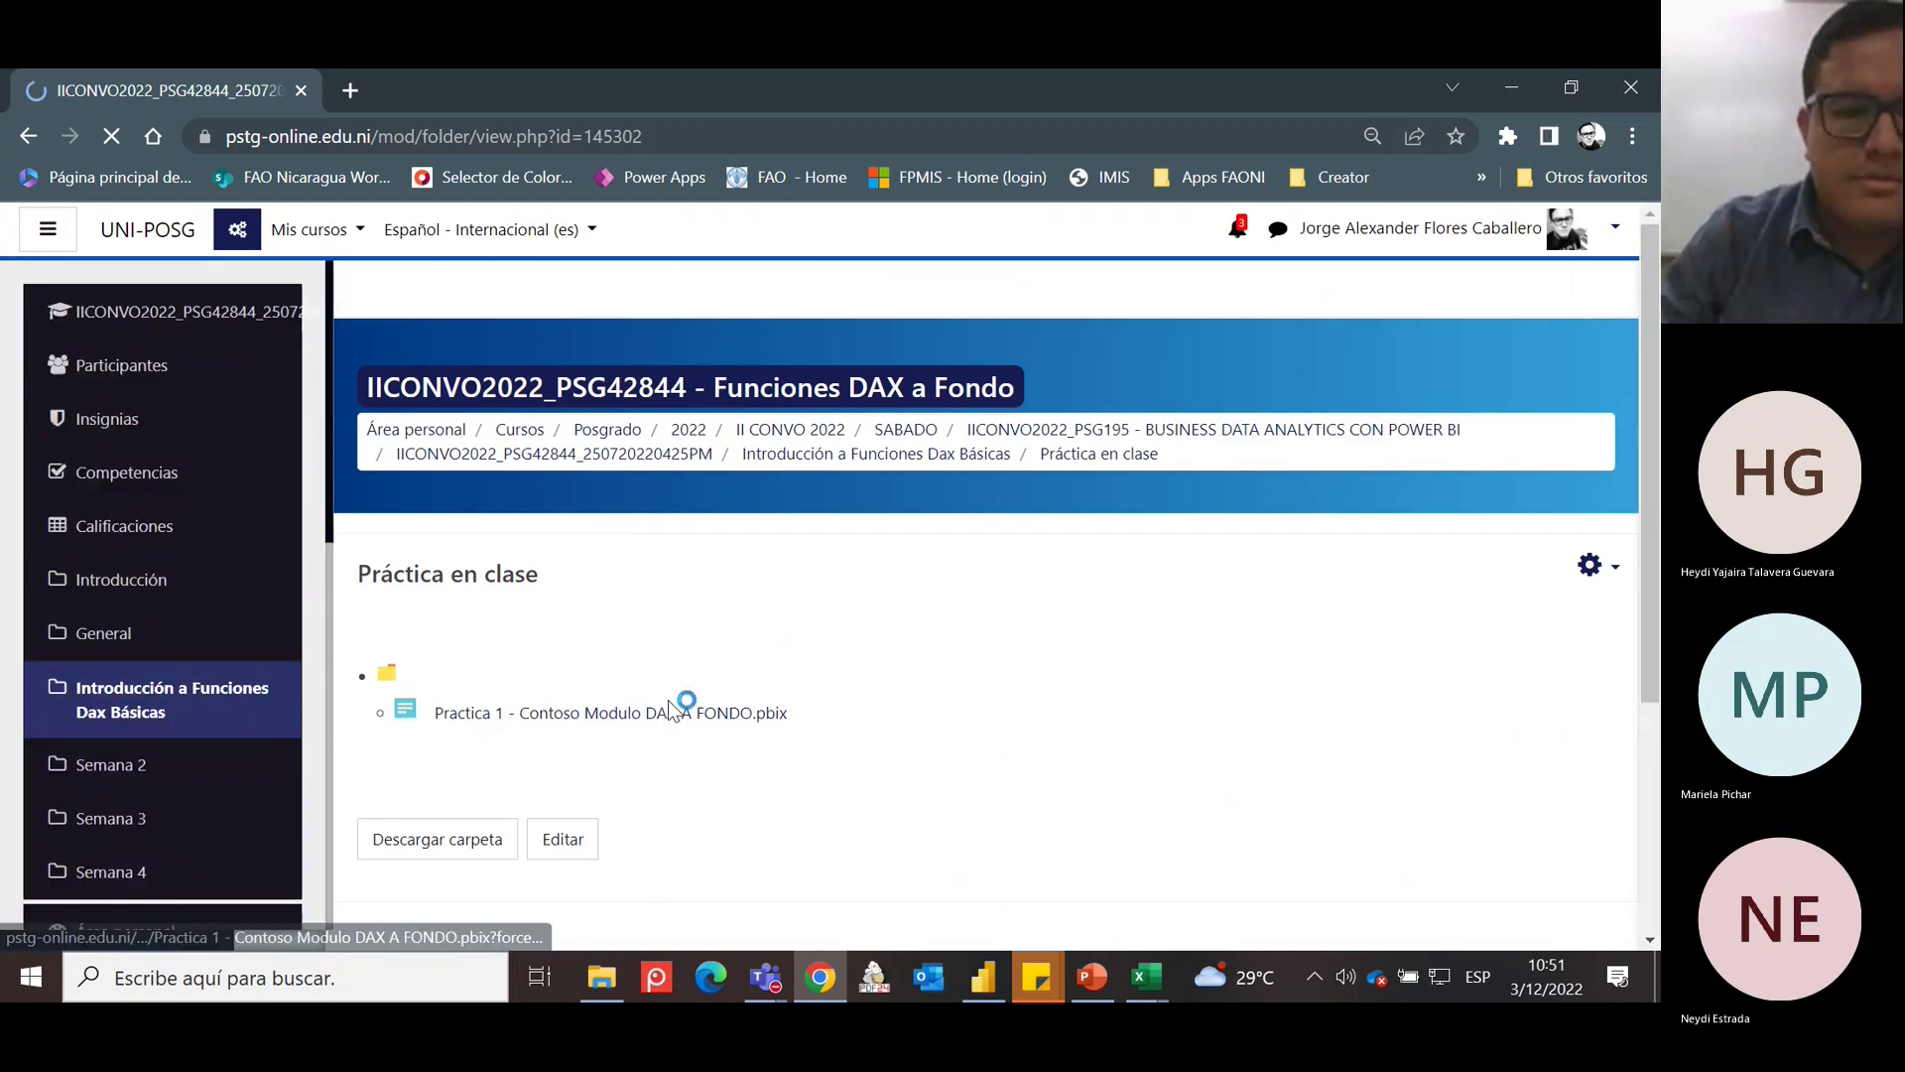
pyautogui.click(665, 713)
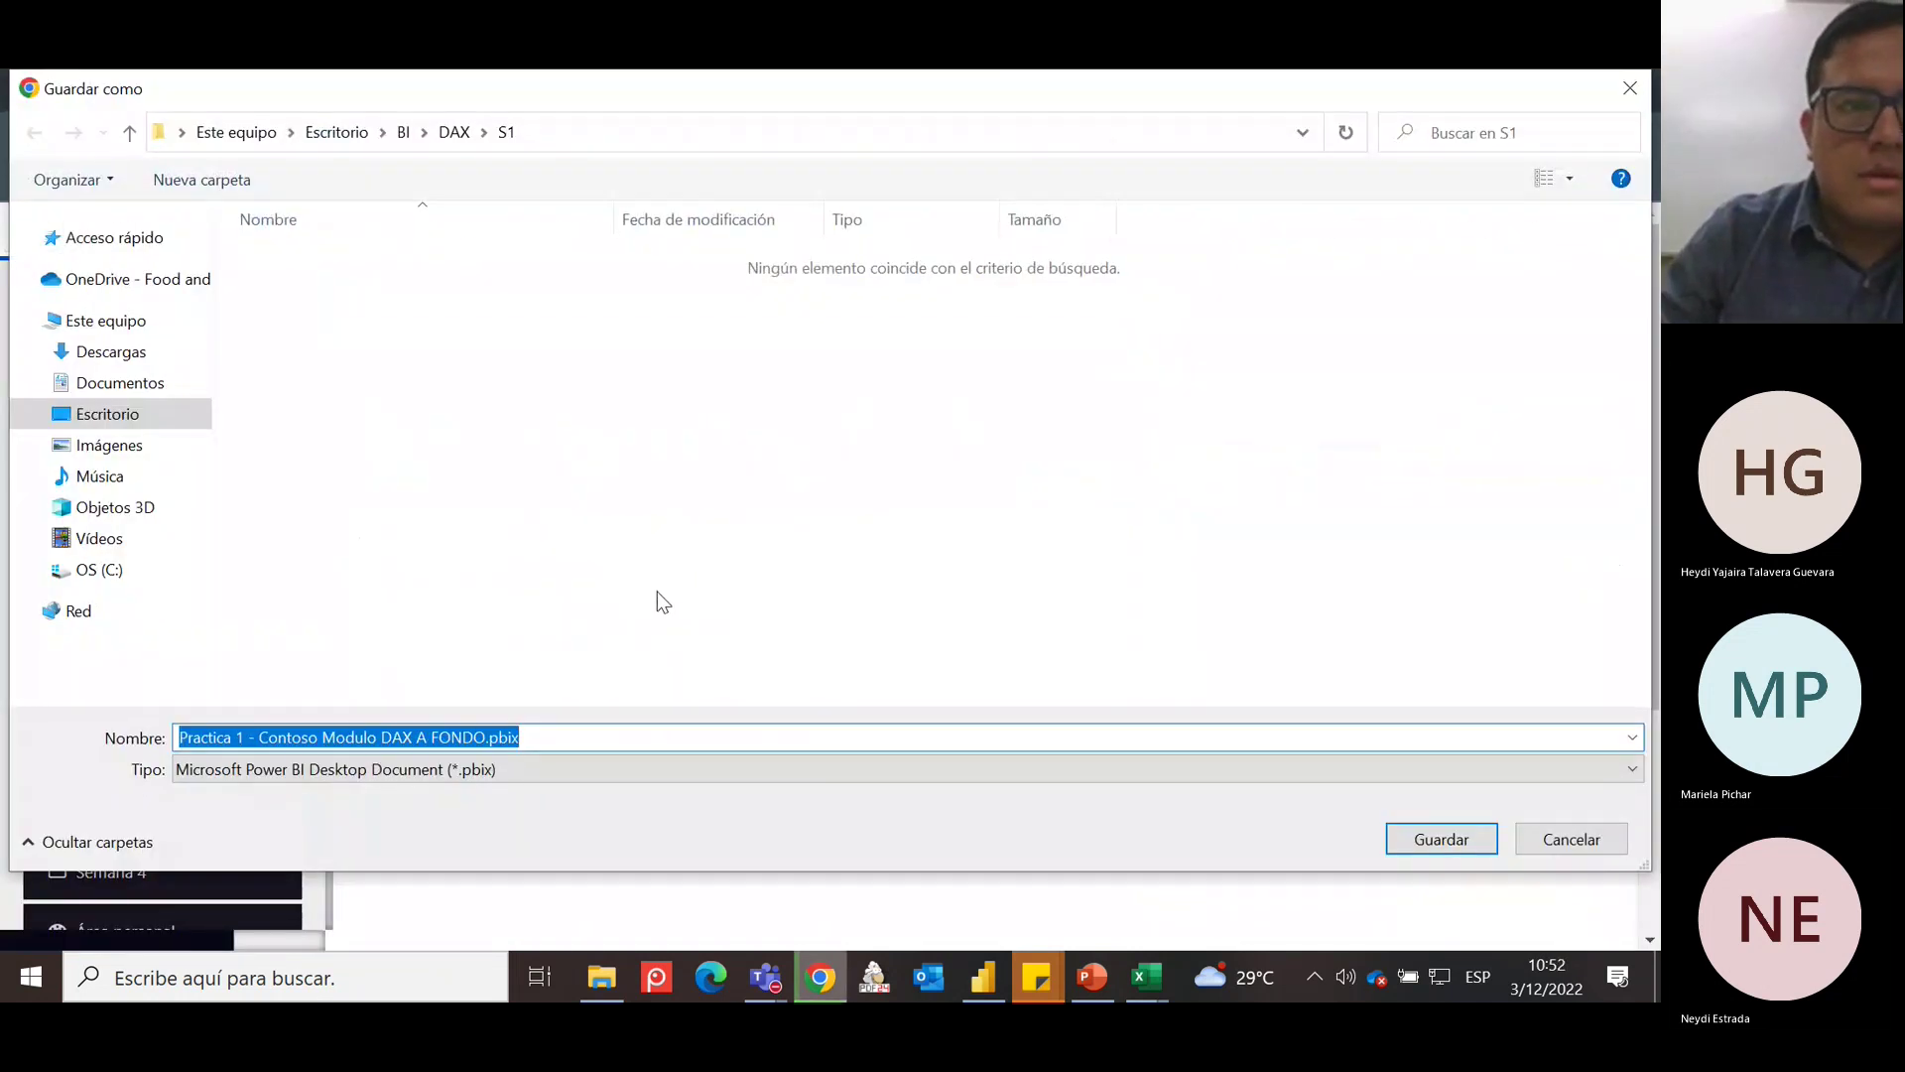
pyautogui.click(487, 737)
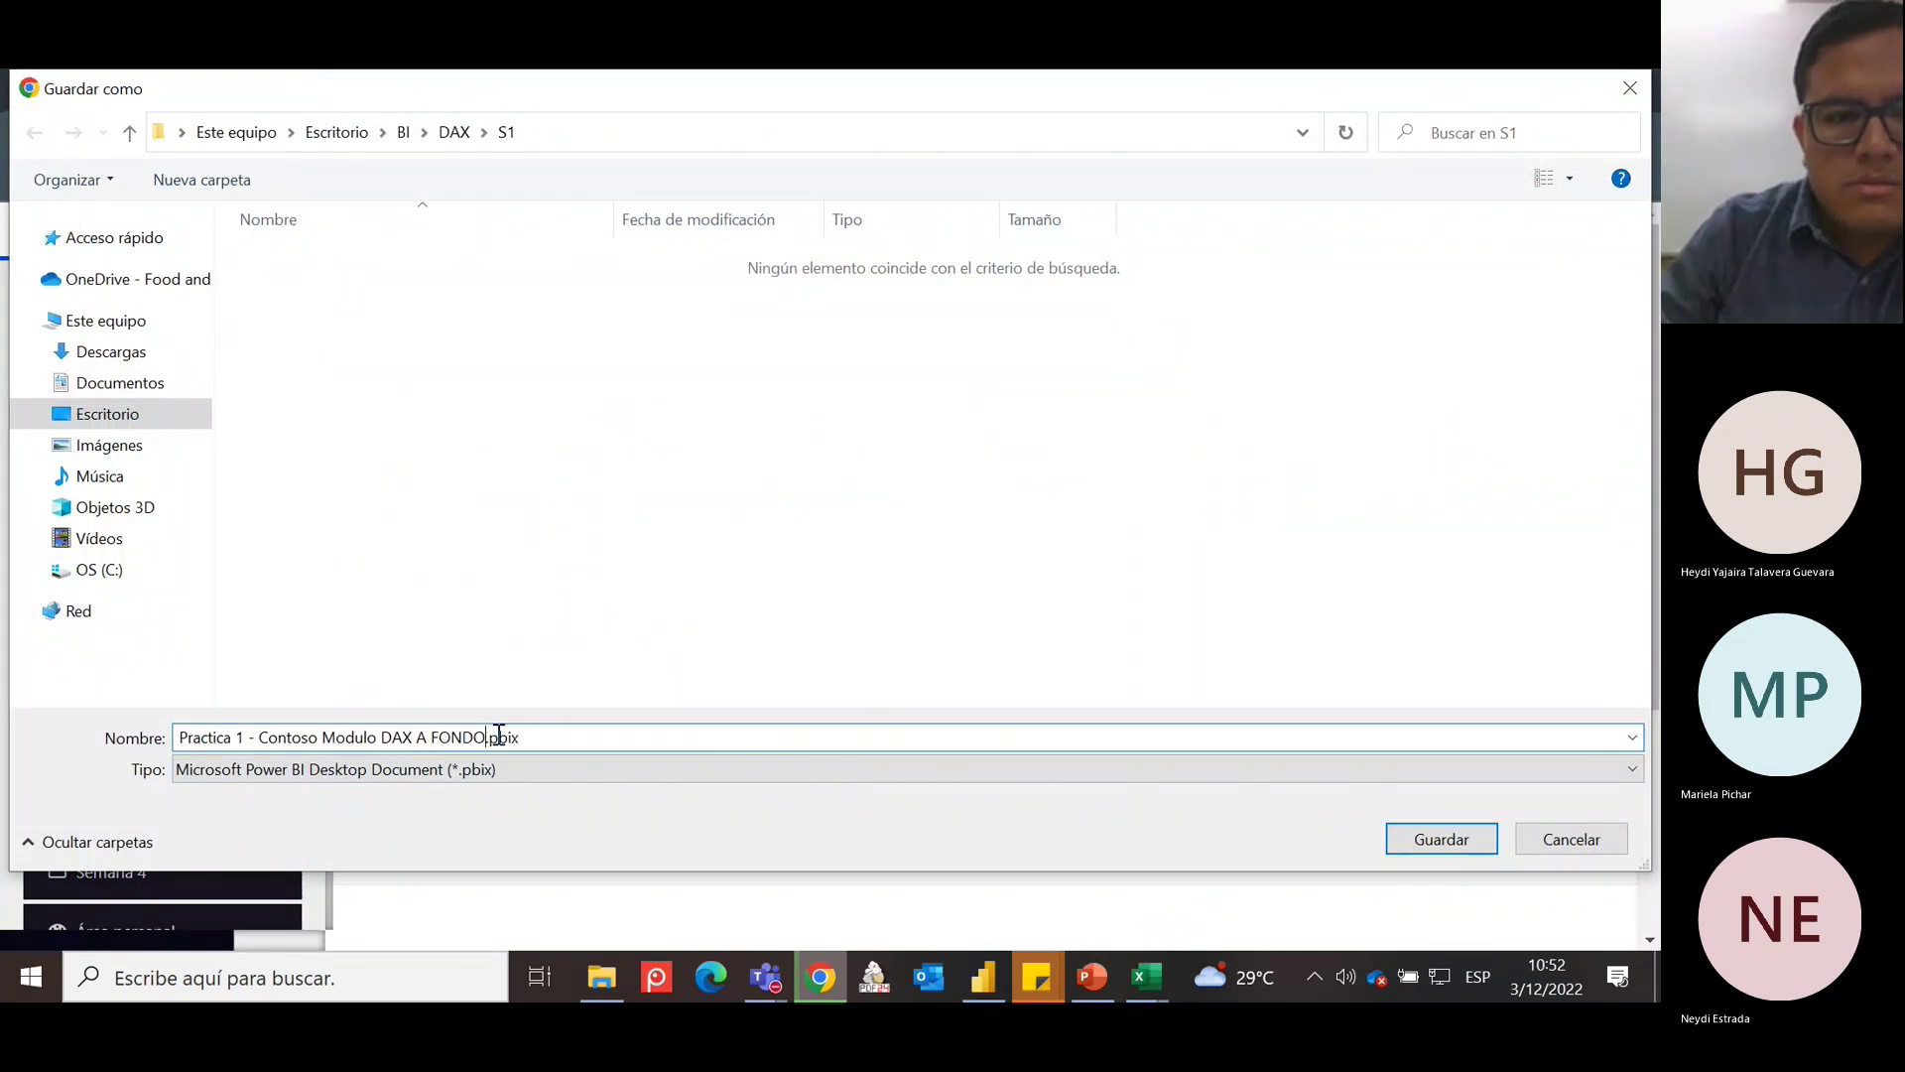
pyautogui.write('-')
pyautogui.write('Ejemplo')
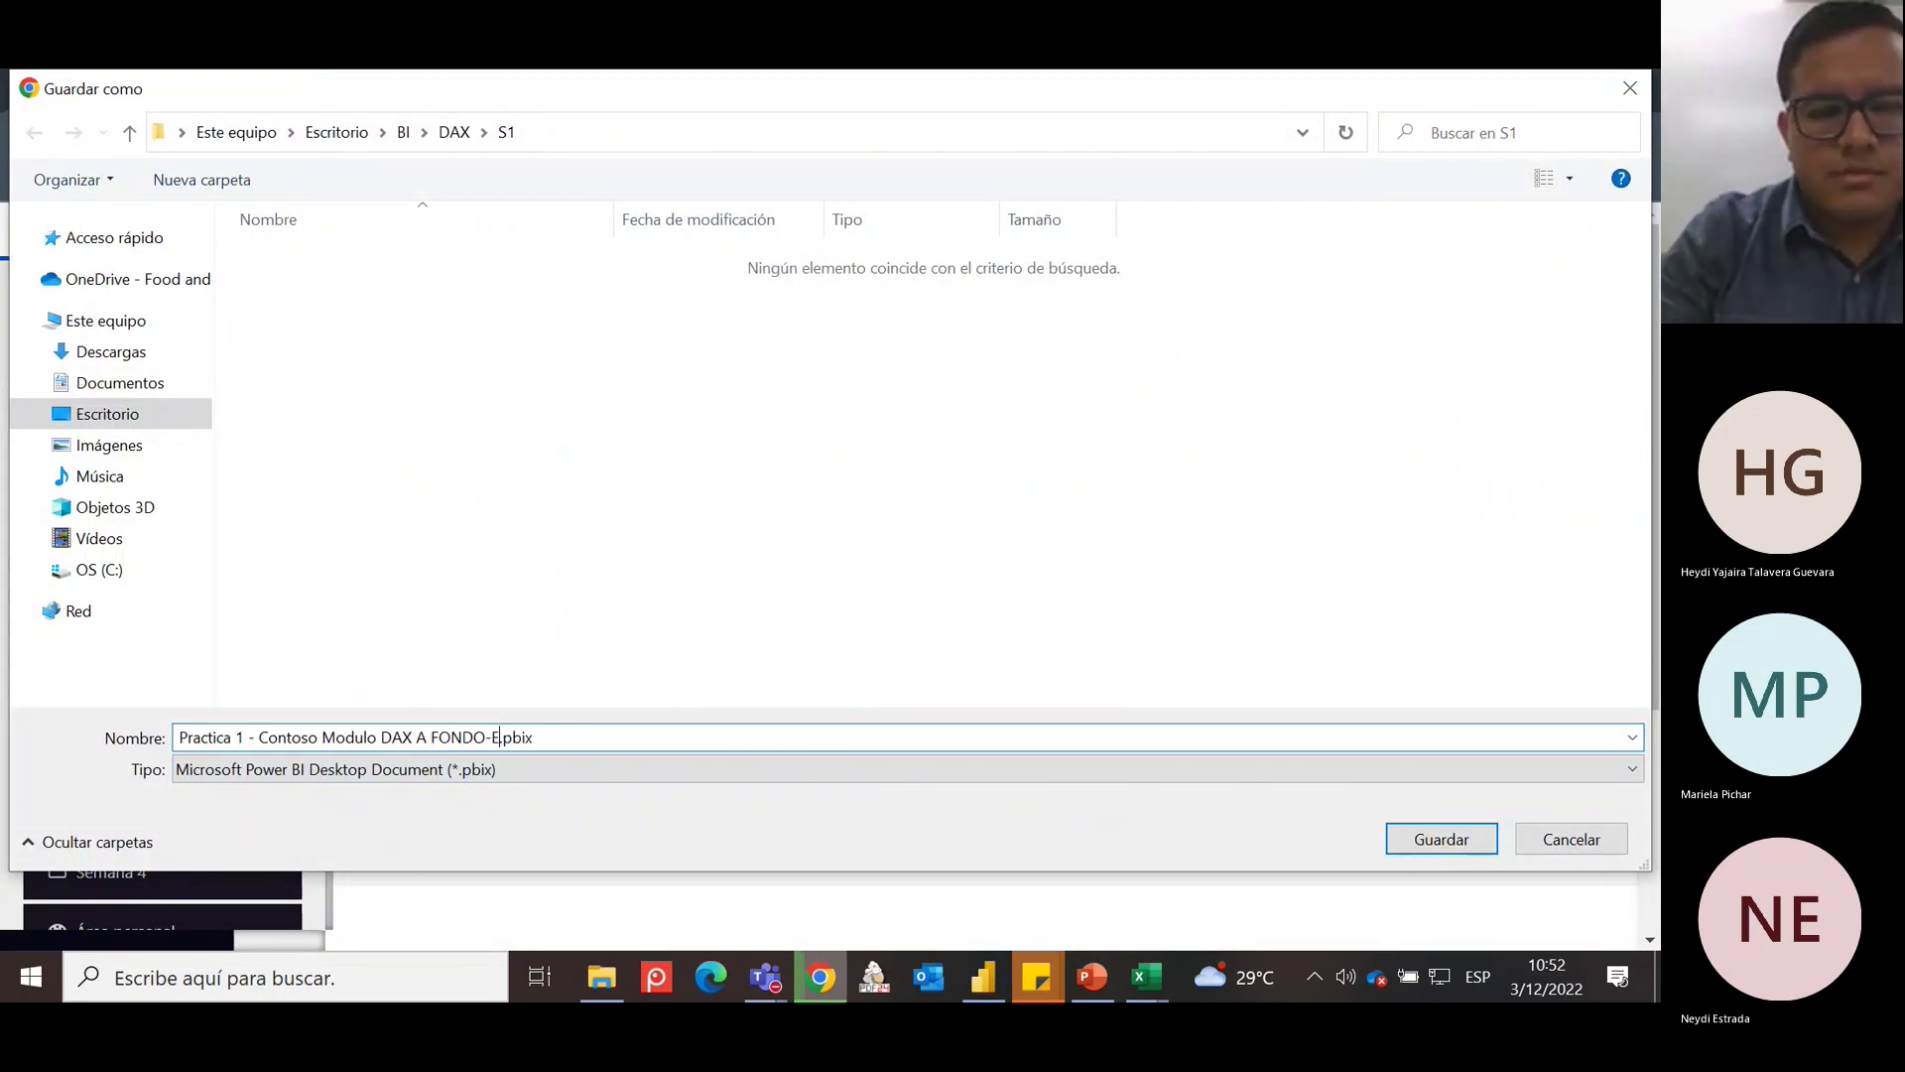
pyautogui.press('Return')
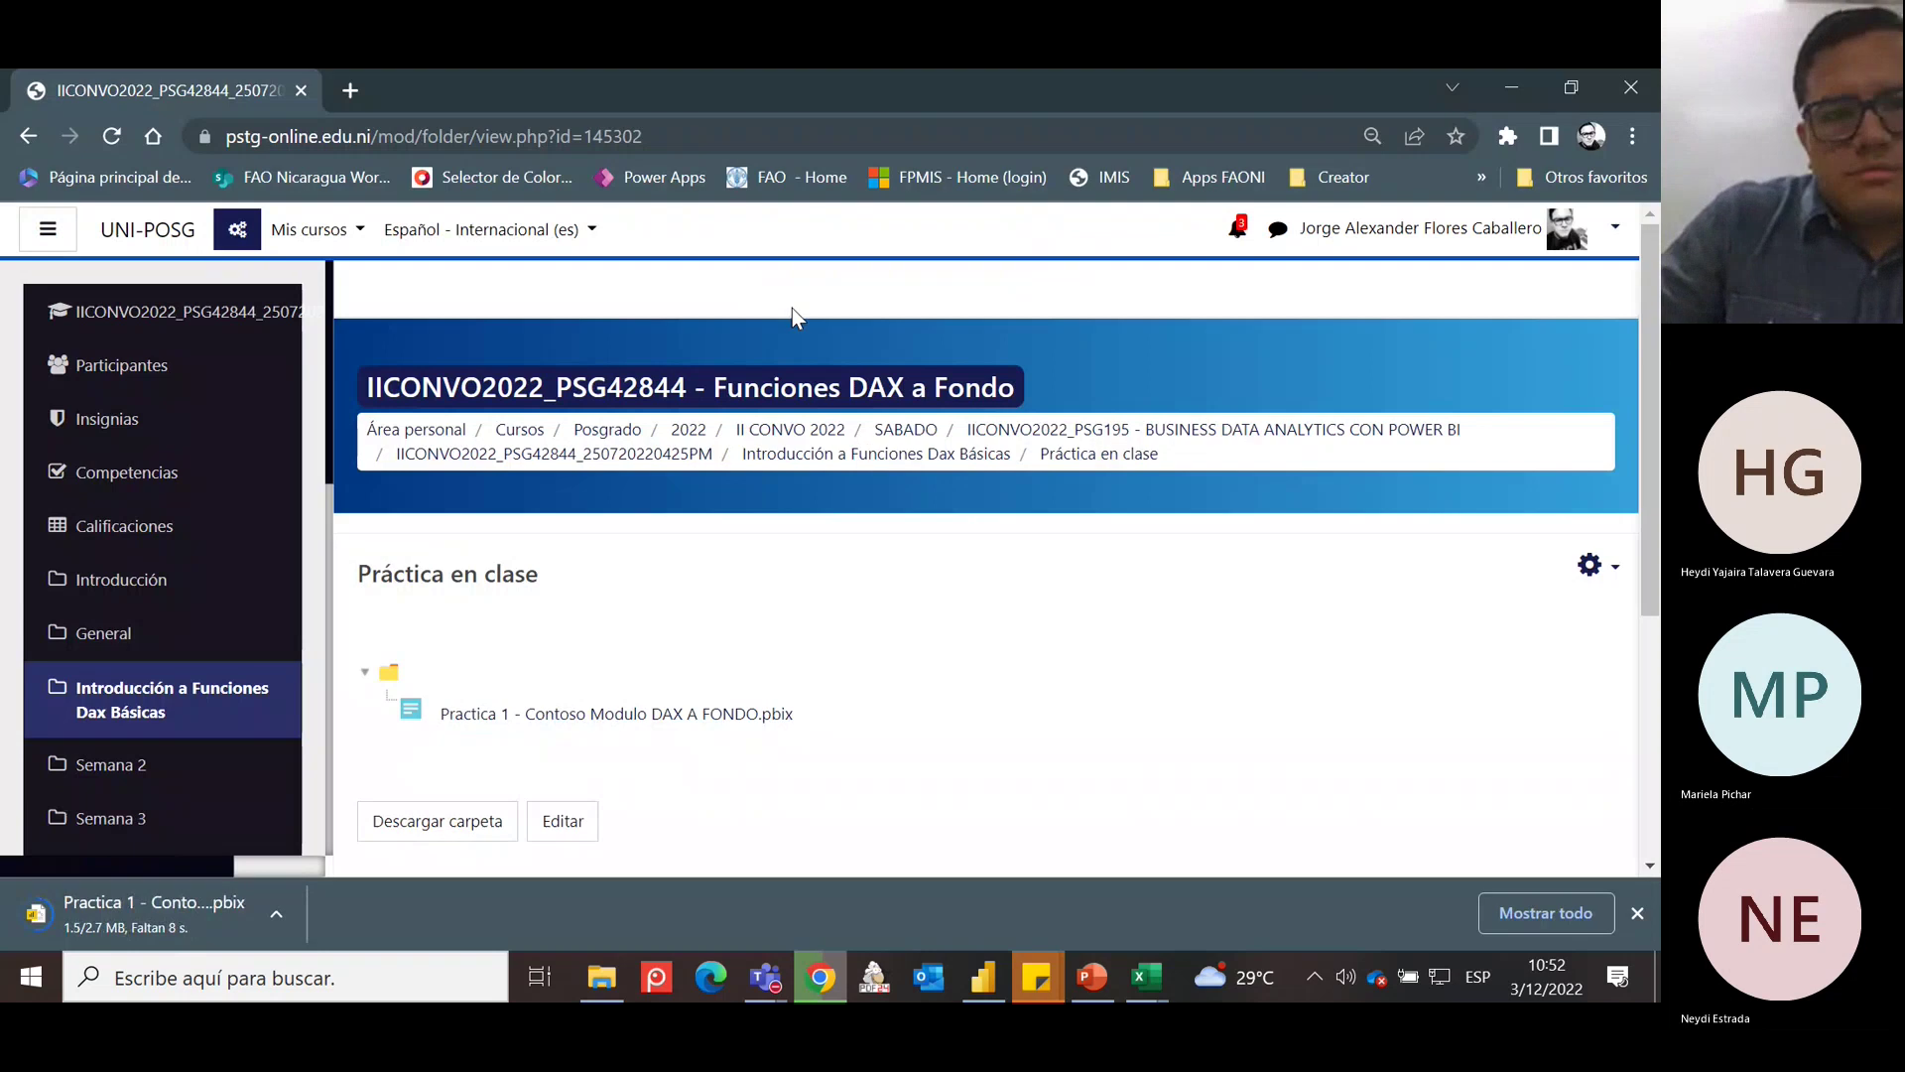
# Switch to Power BI Desktop and show the model's relationship diagram with the Propiedades and Campos panes collapsed.
pyautogui.click(1091, 978)
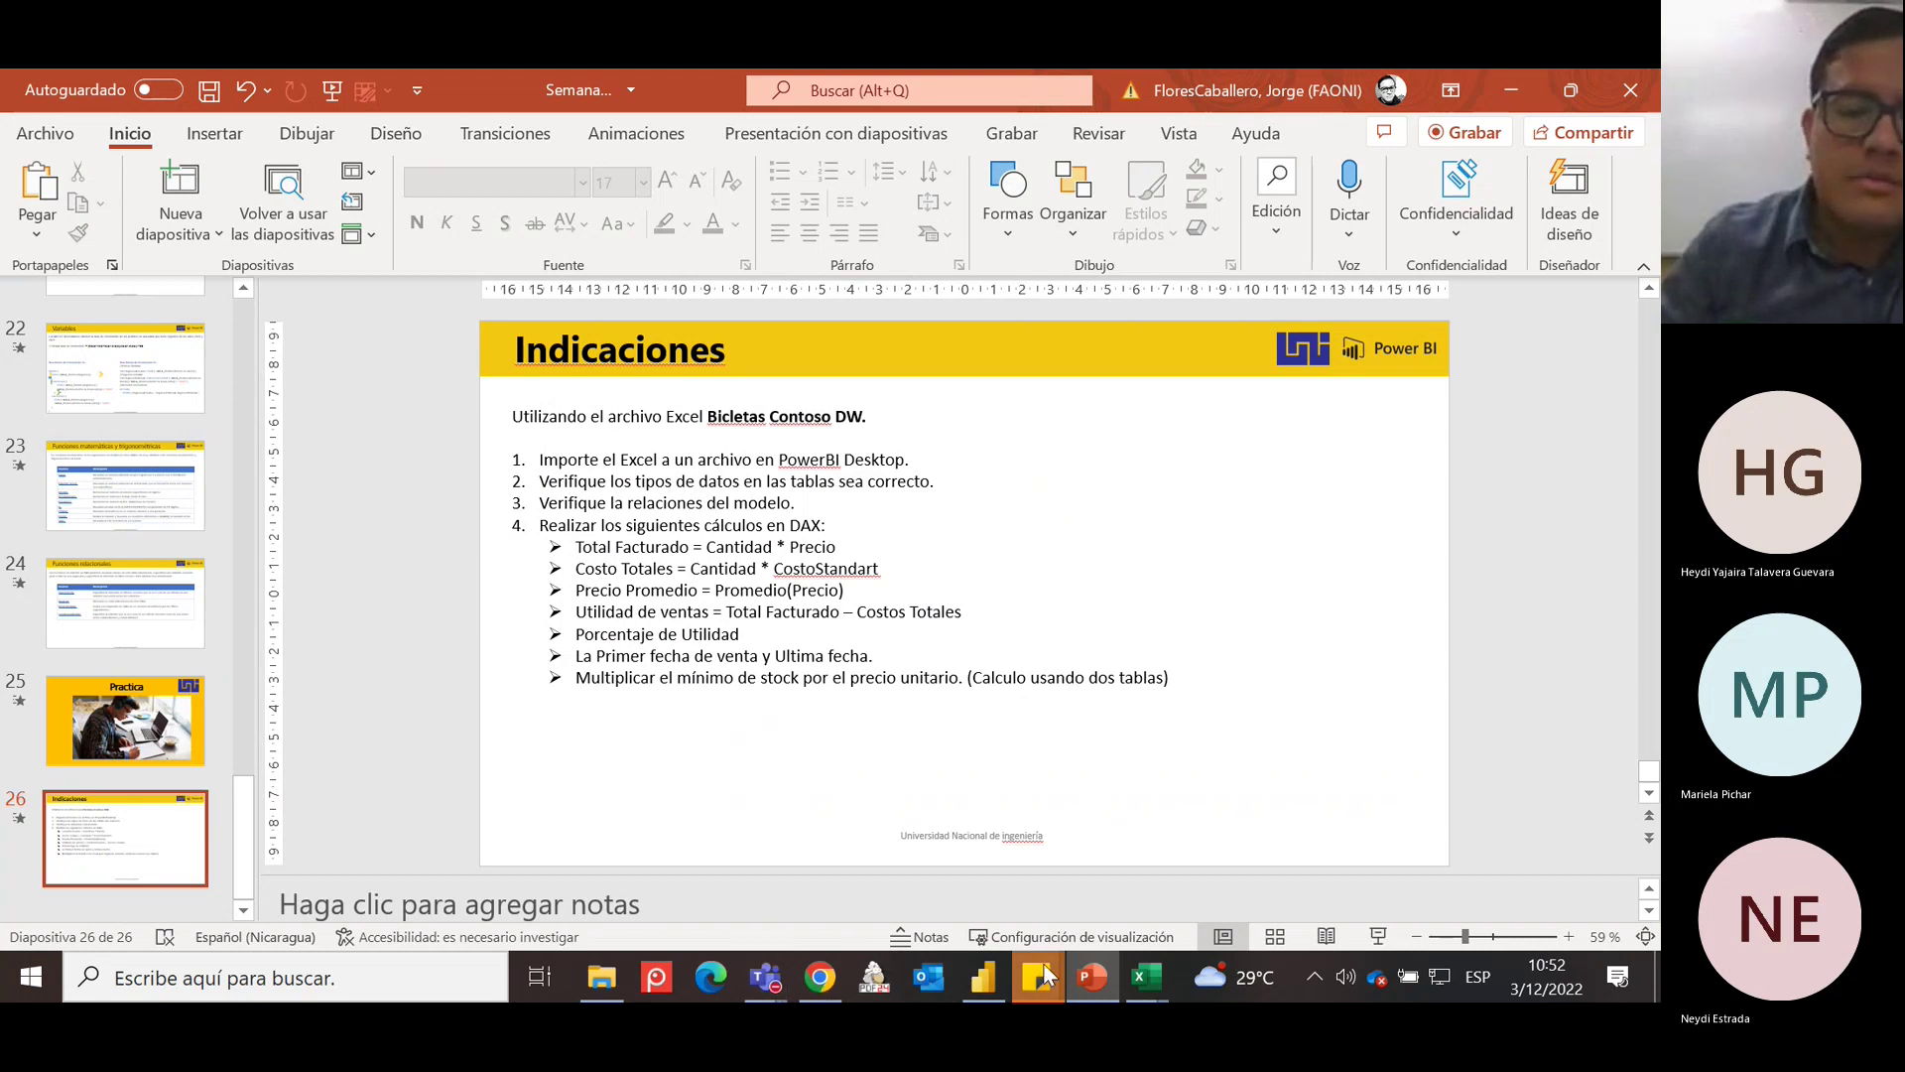
pyautogui.click(987, 975)
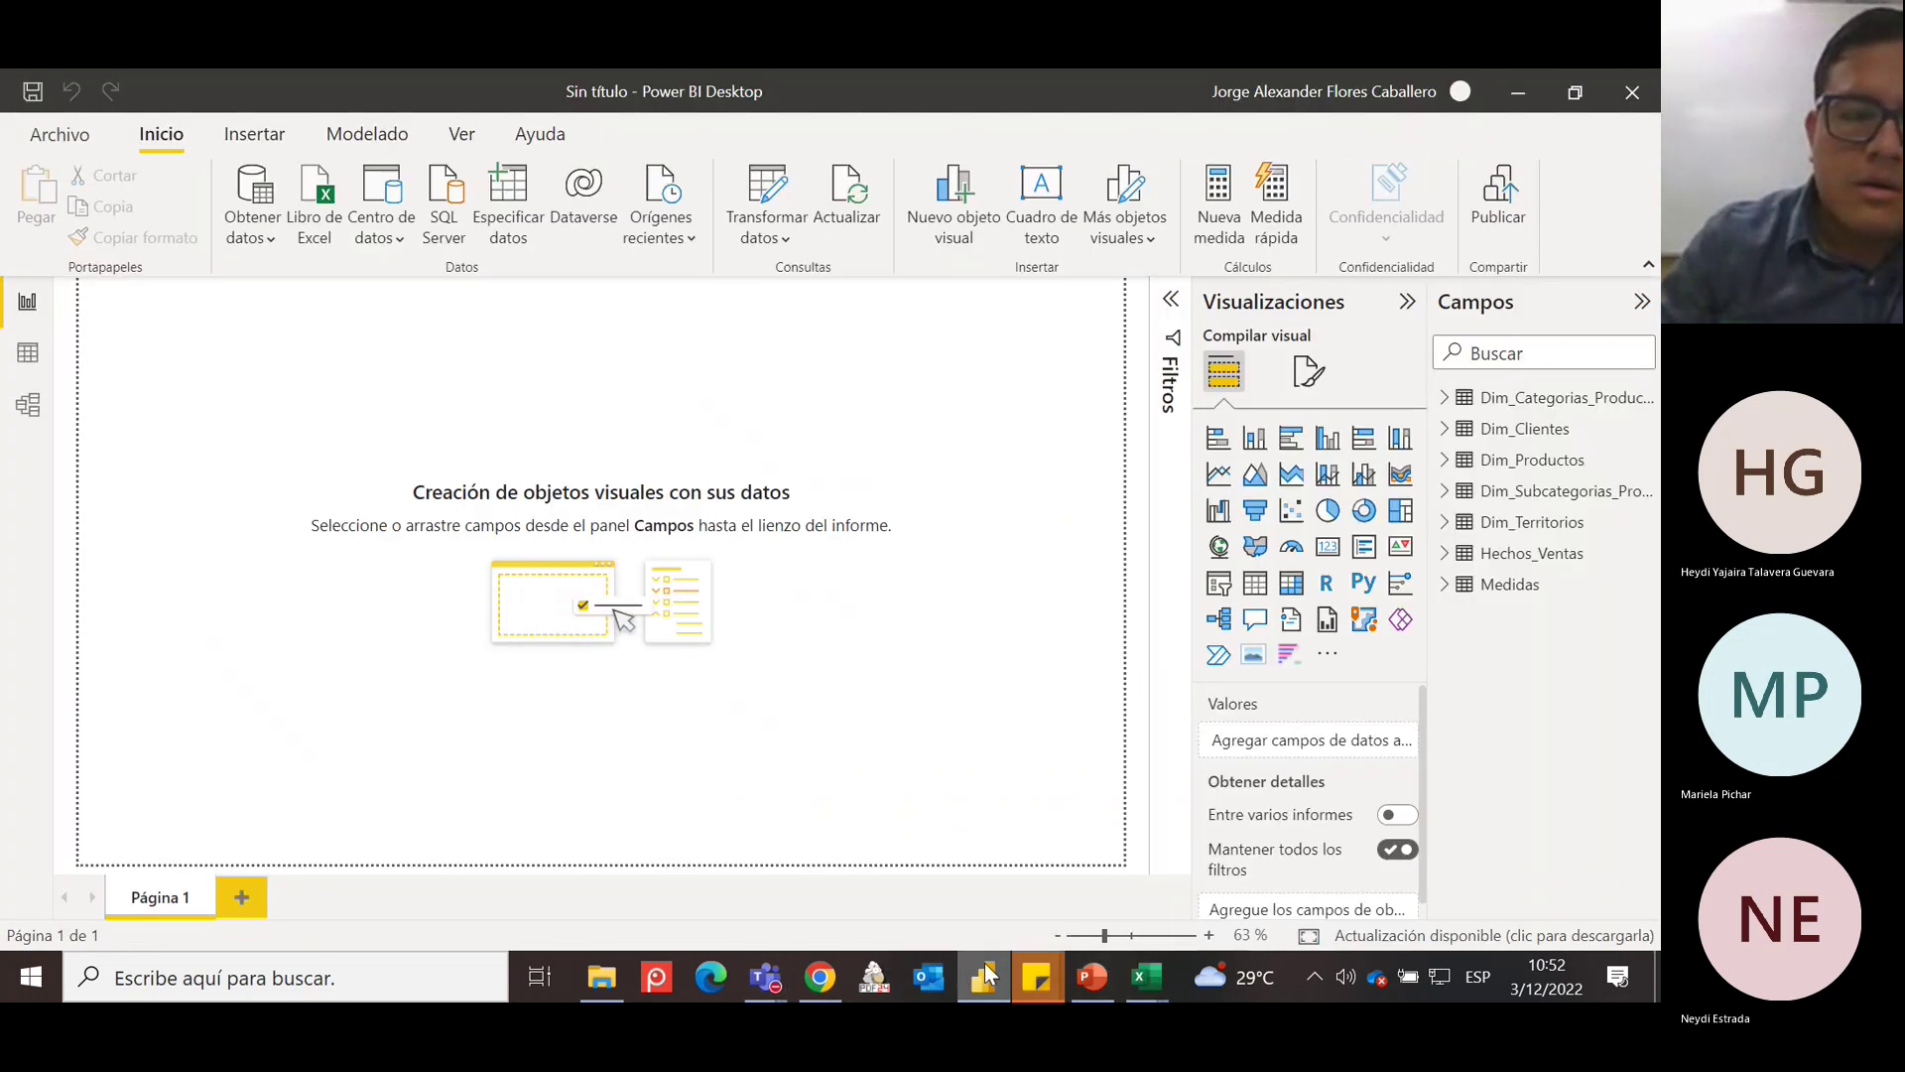
pyautogui.click(28, 405)
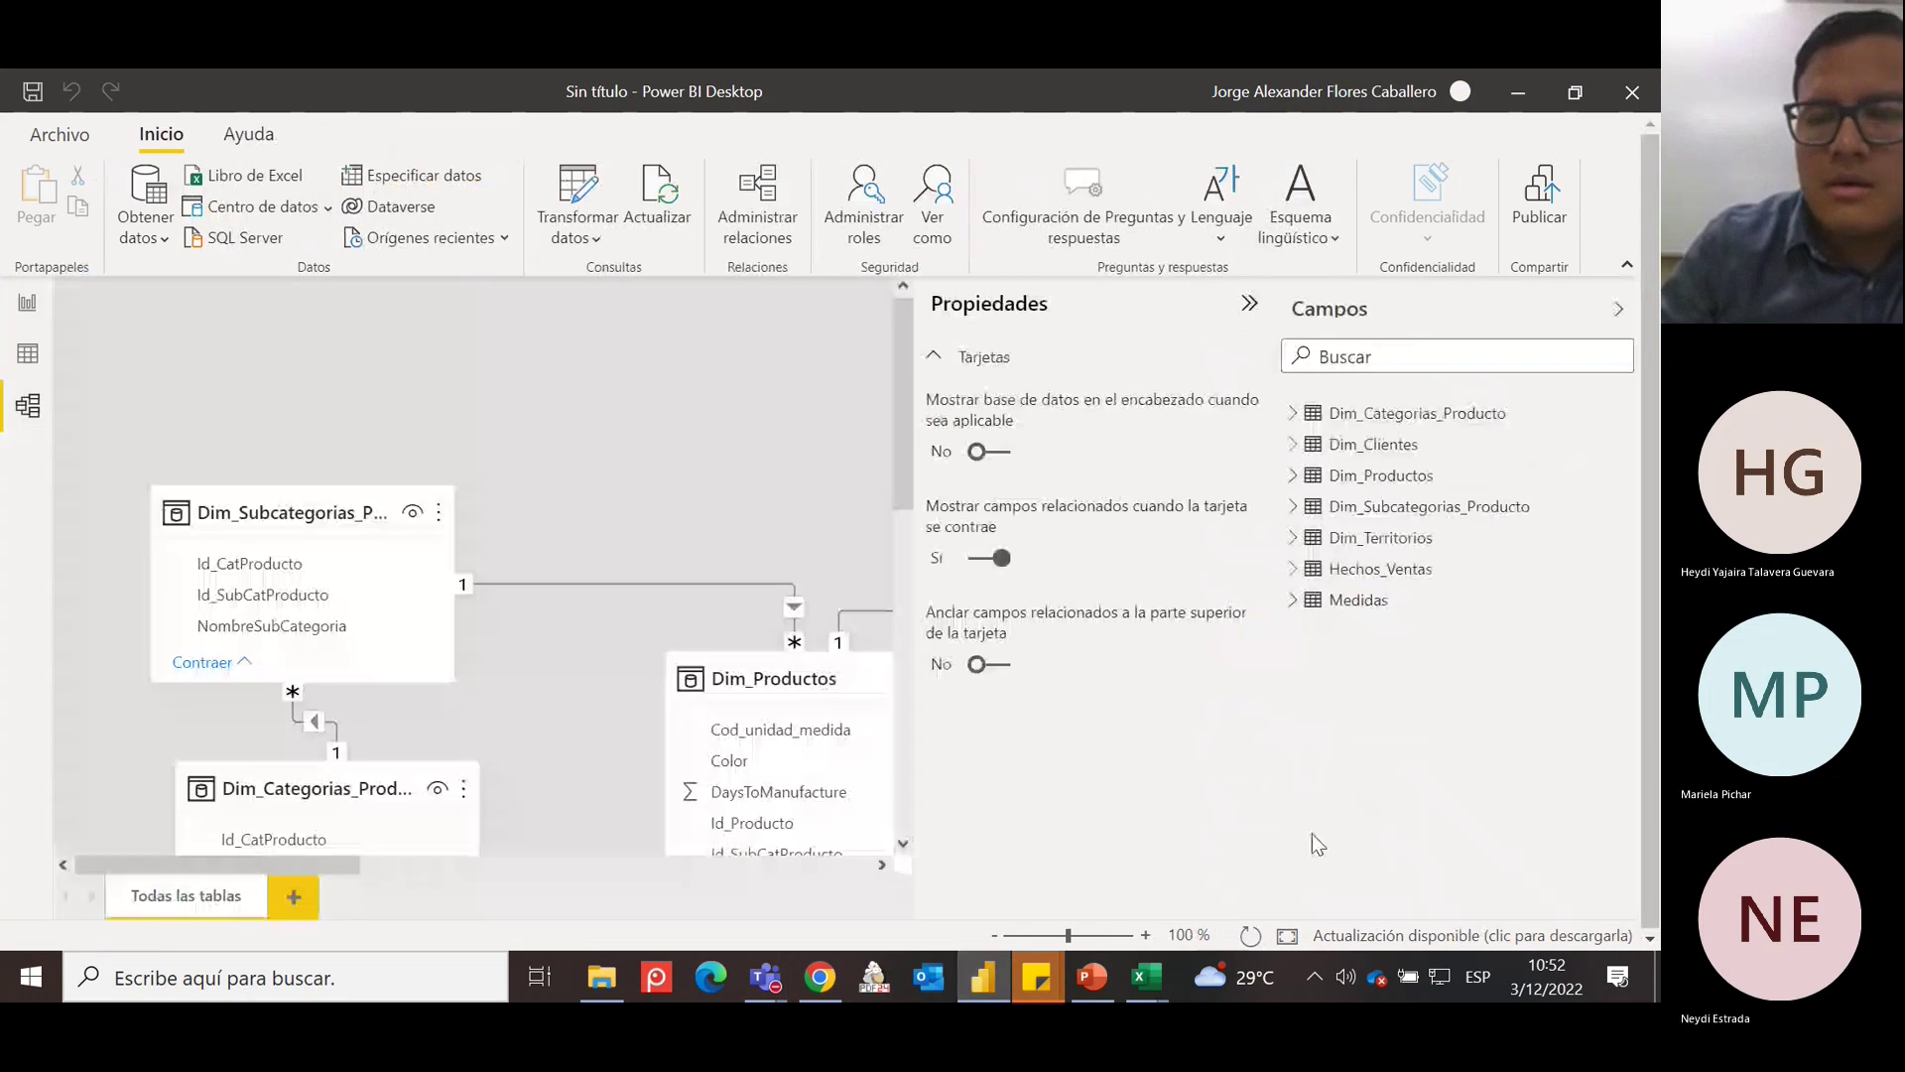
pyautogui.click(1248, 304)
pyautogui.click(1633, 312)
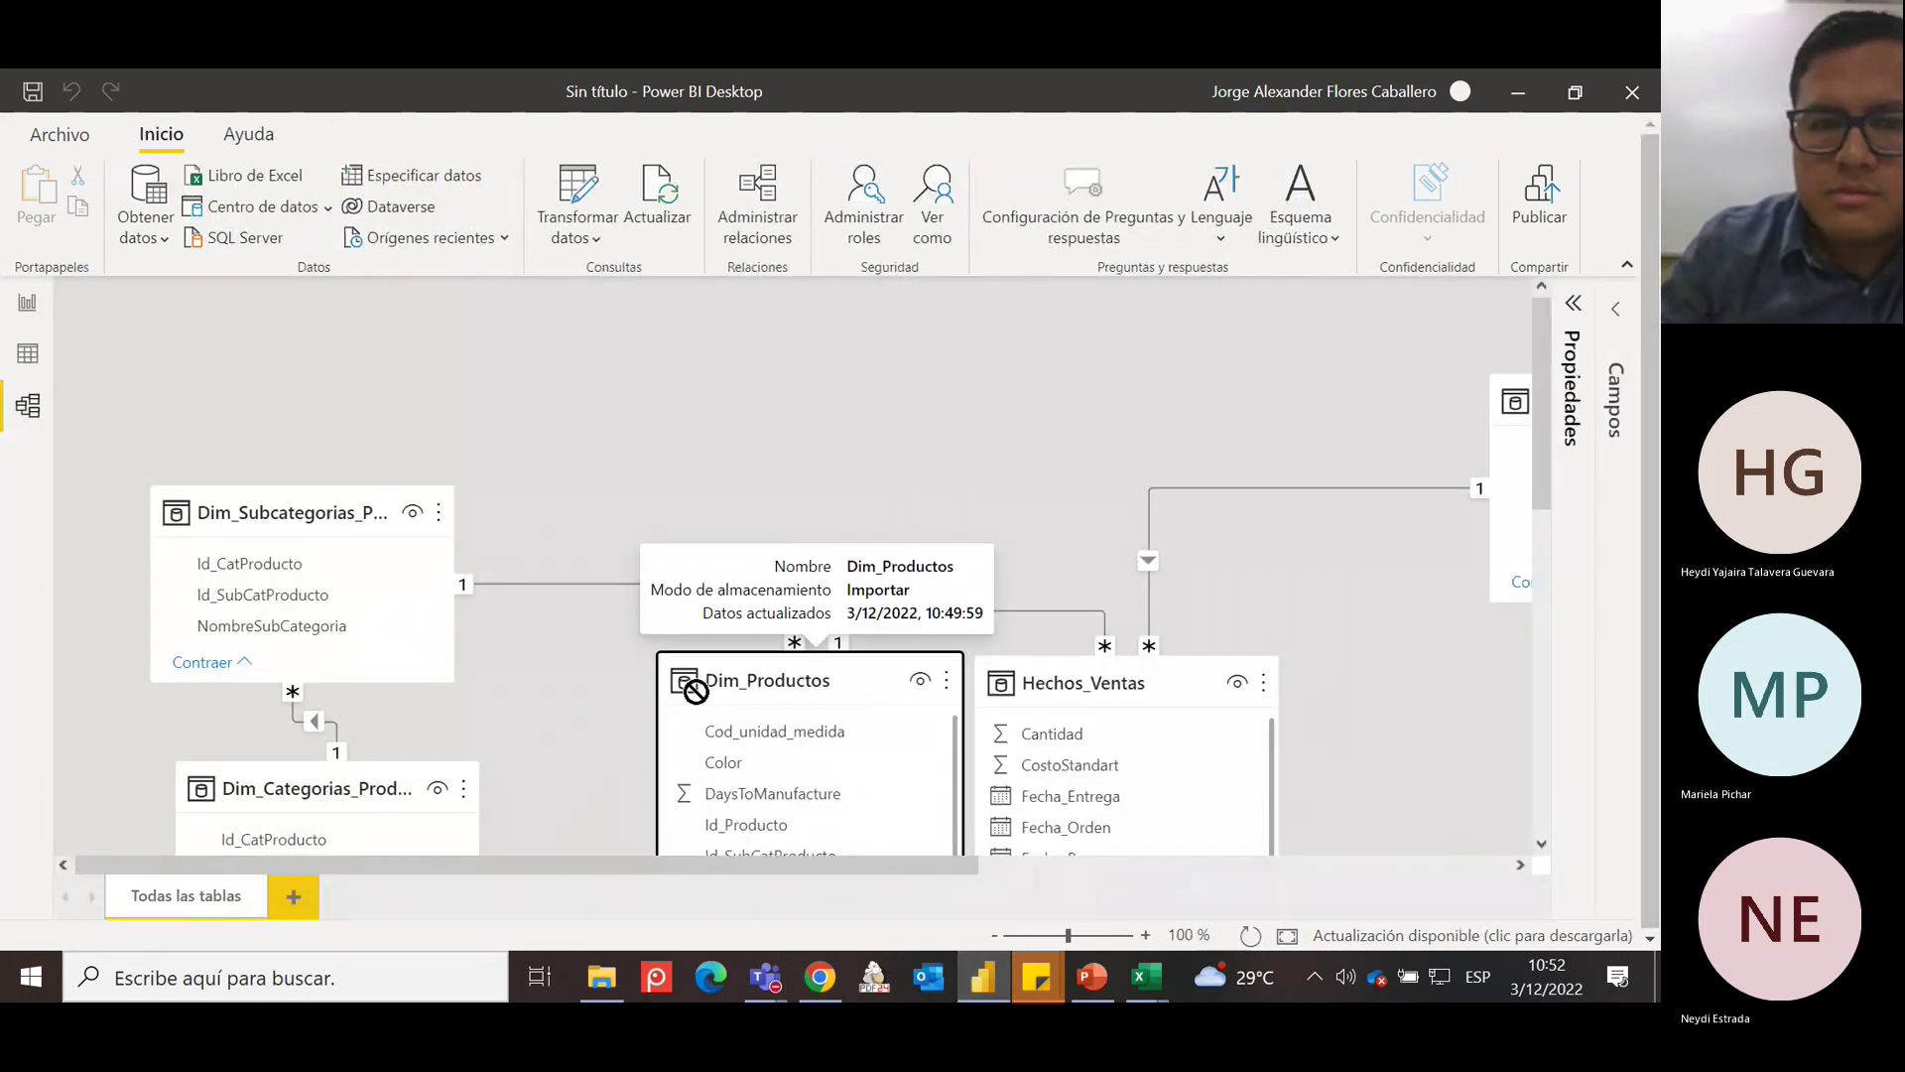
# Rearrange the model diagram by moving Dim_Productos closer to the subcategories table and Dim_Territorios closer to Hechos_Ventas.
pyautogui.moveTo(693, 680); pyautogui.dragTo(554, 707)
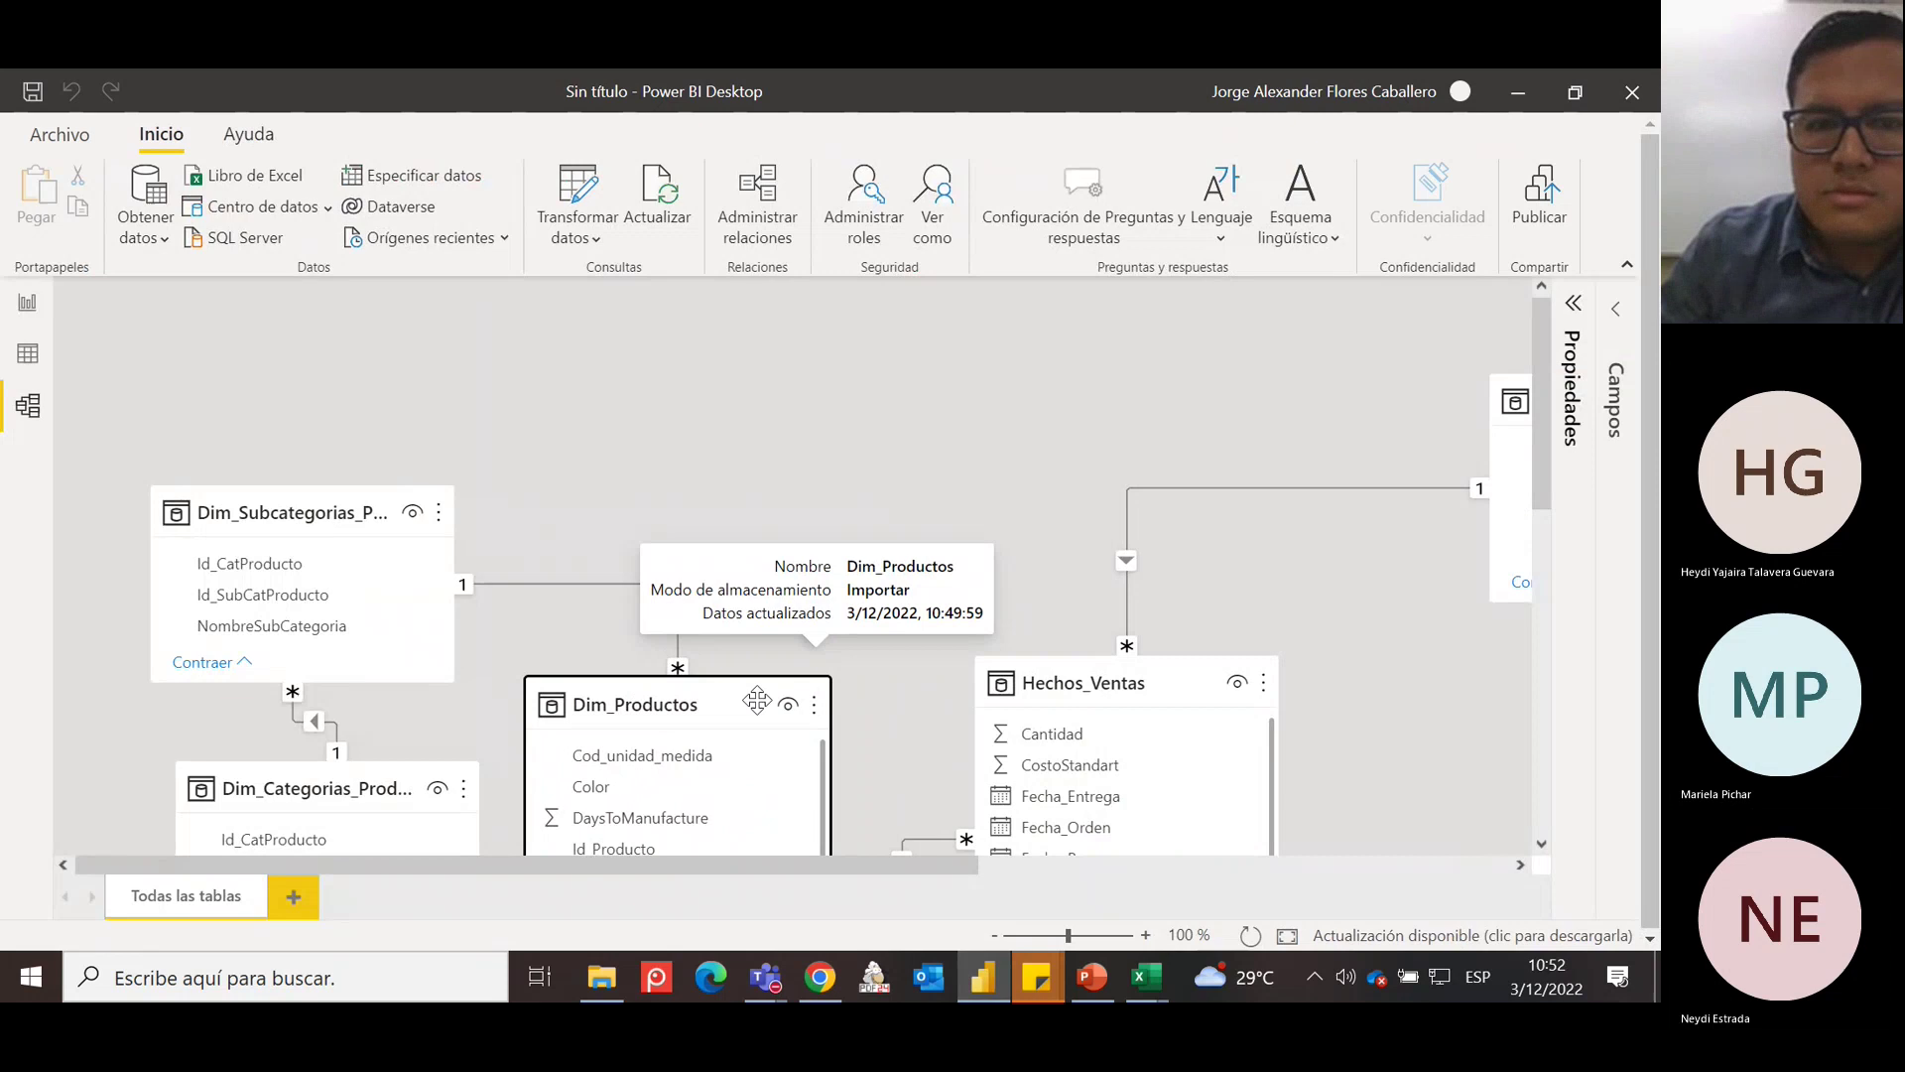
pyautogui.click(993, 936)
pyautogui.click(993, 935)
pyautogui.click(994, 936)
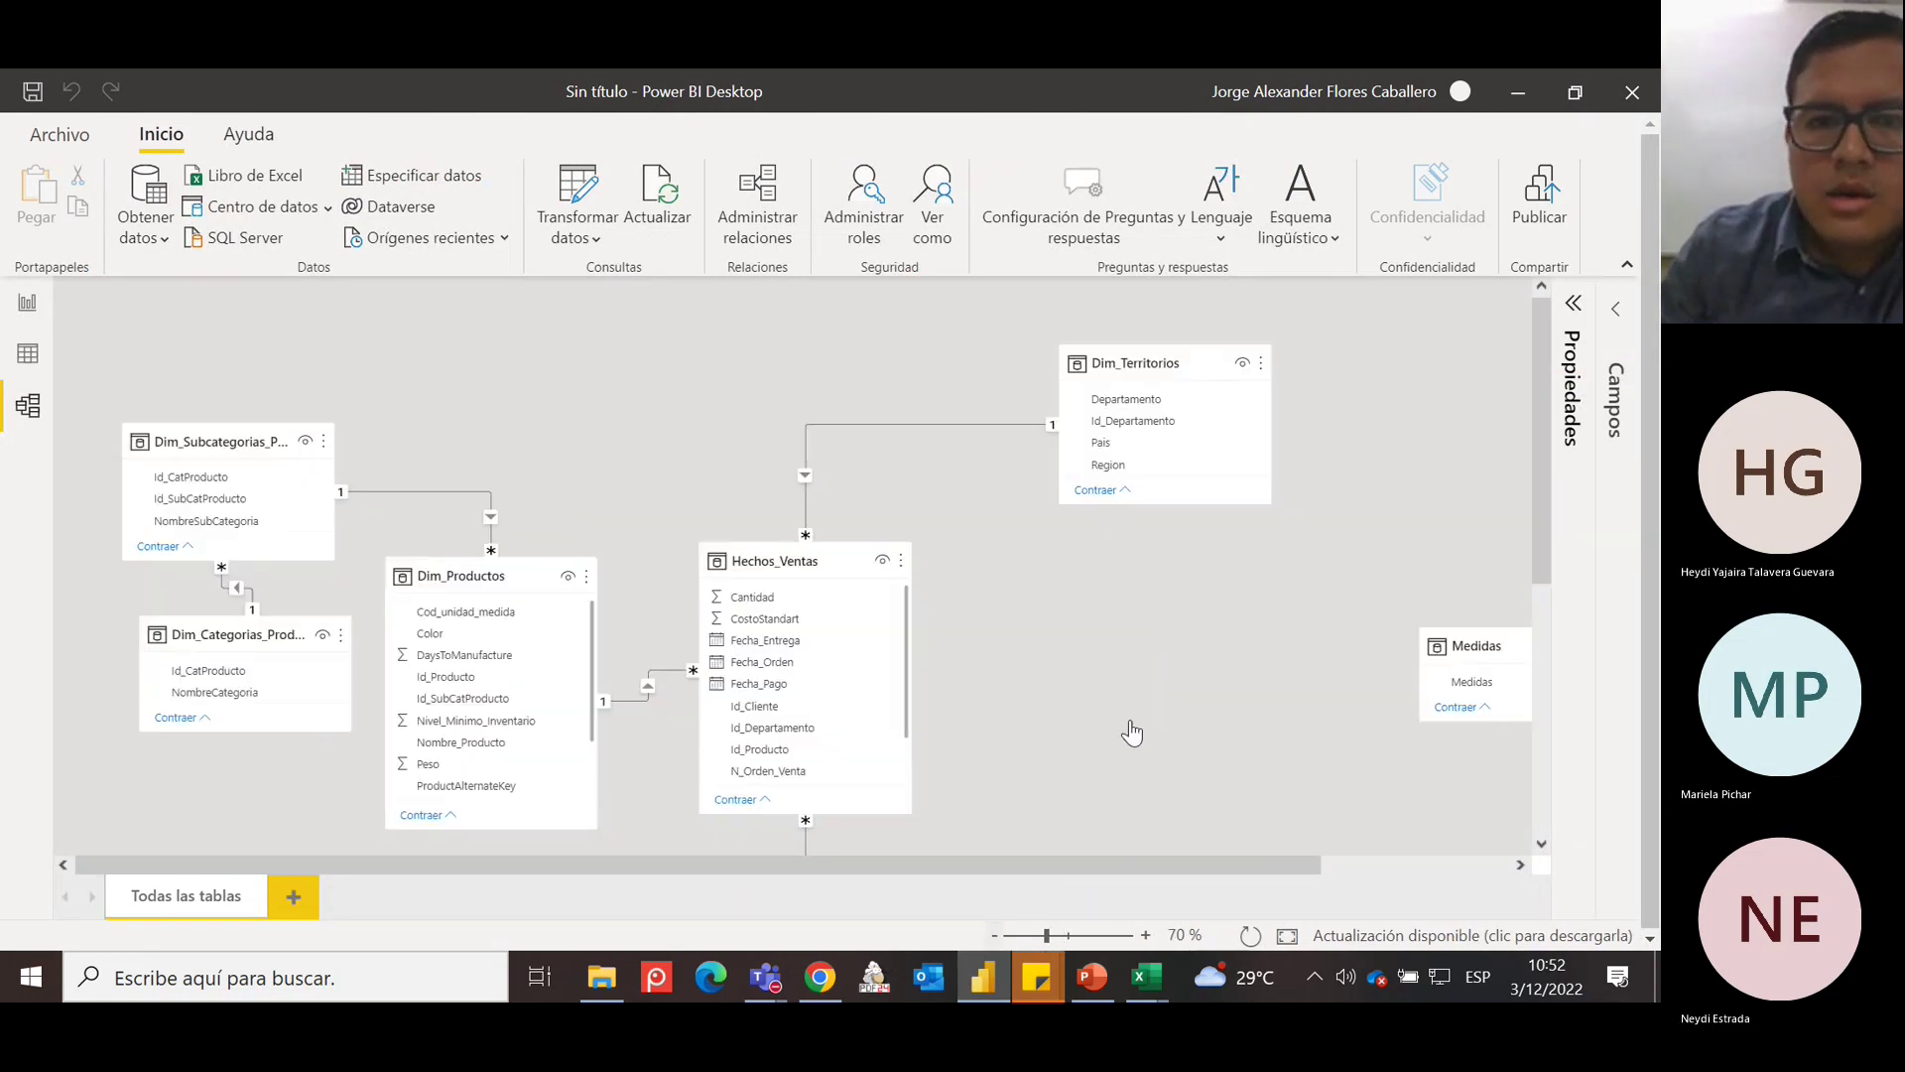
pyautogui.moveTo(986, 352); pyautogui.dragTo(902, 350)
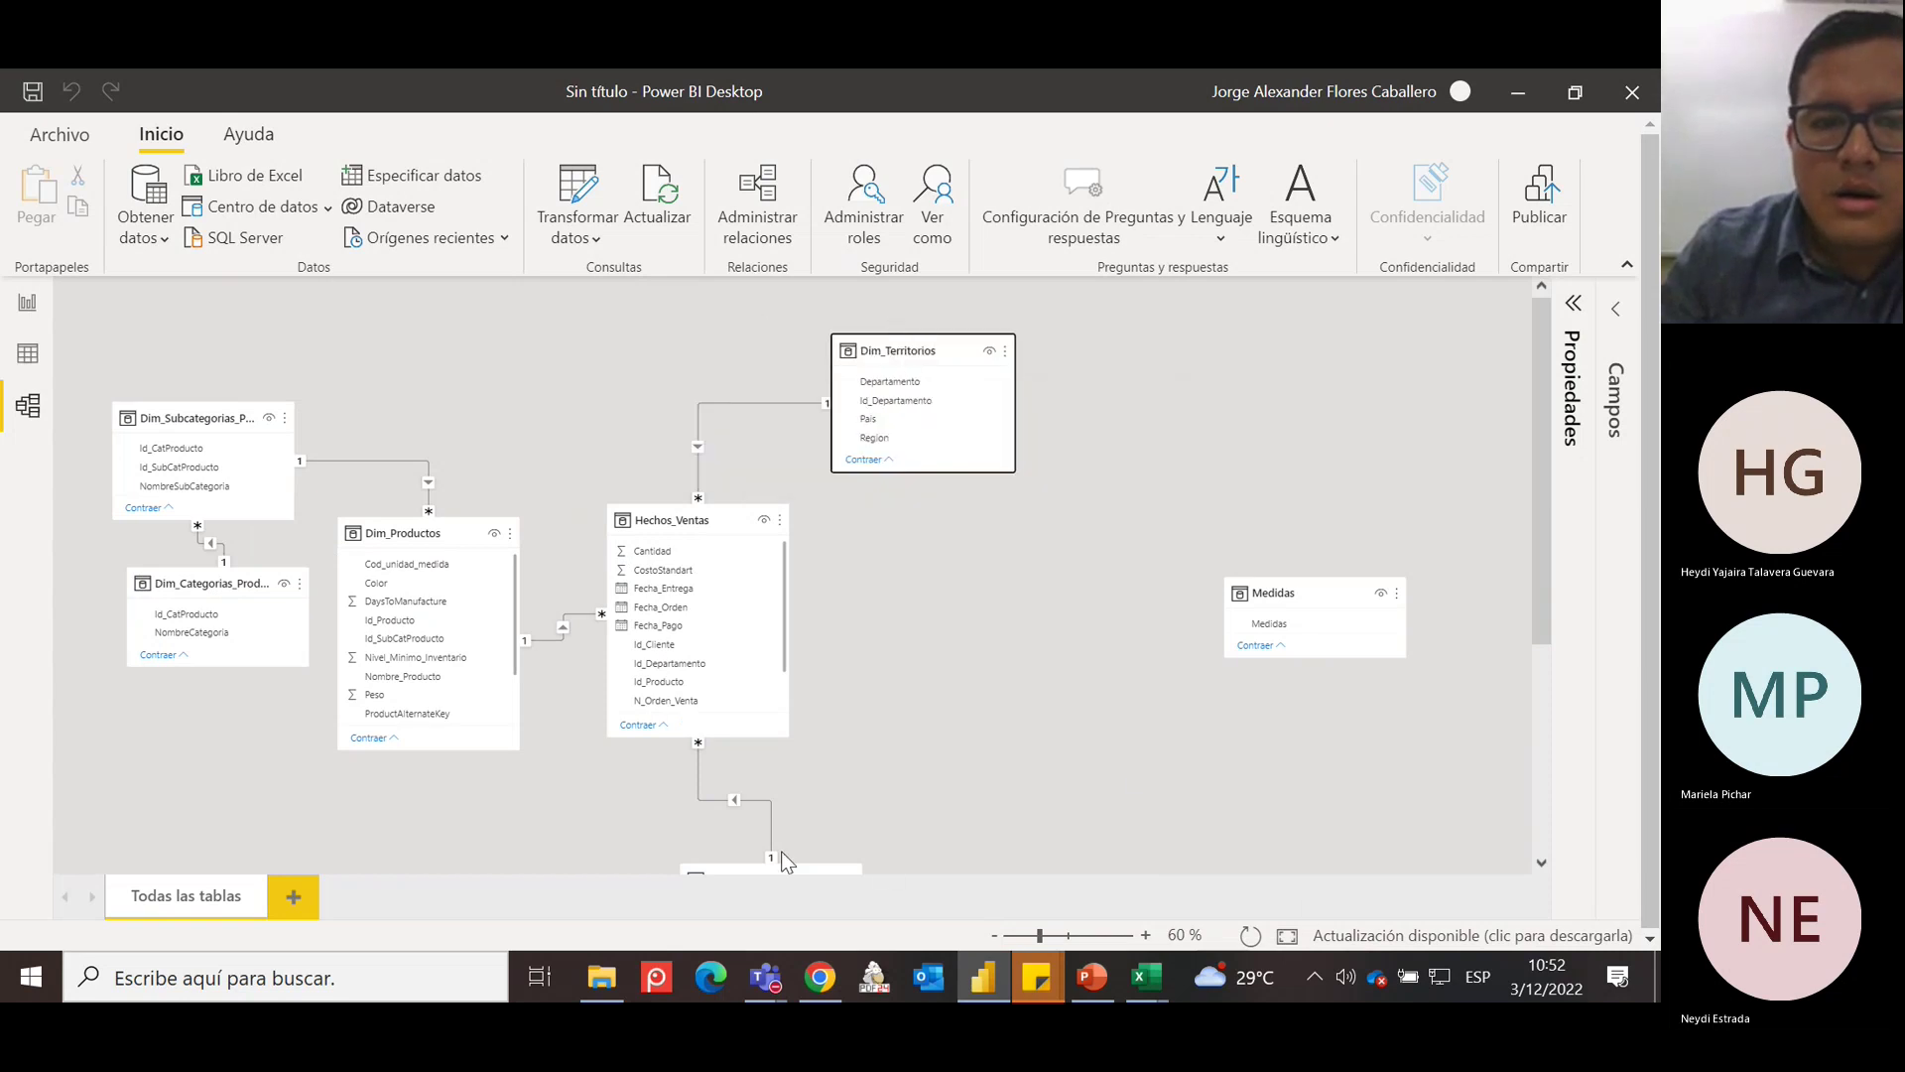
# Move Dim_Clientes slightly up, align Dim_Categorias_Producto directly below the subcategories table, and place Hechos_Ventas below Dim_Territorios.
pyautogui.moveTo(794, 870); pyautogui.dragTo(794, 843)
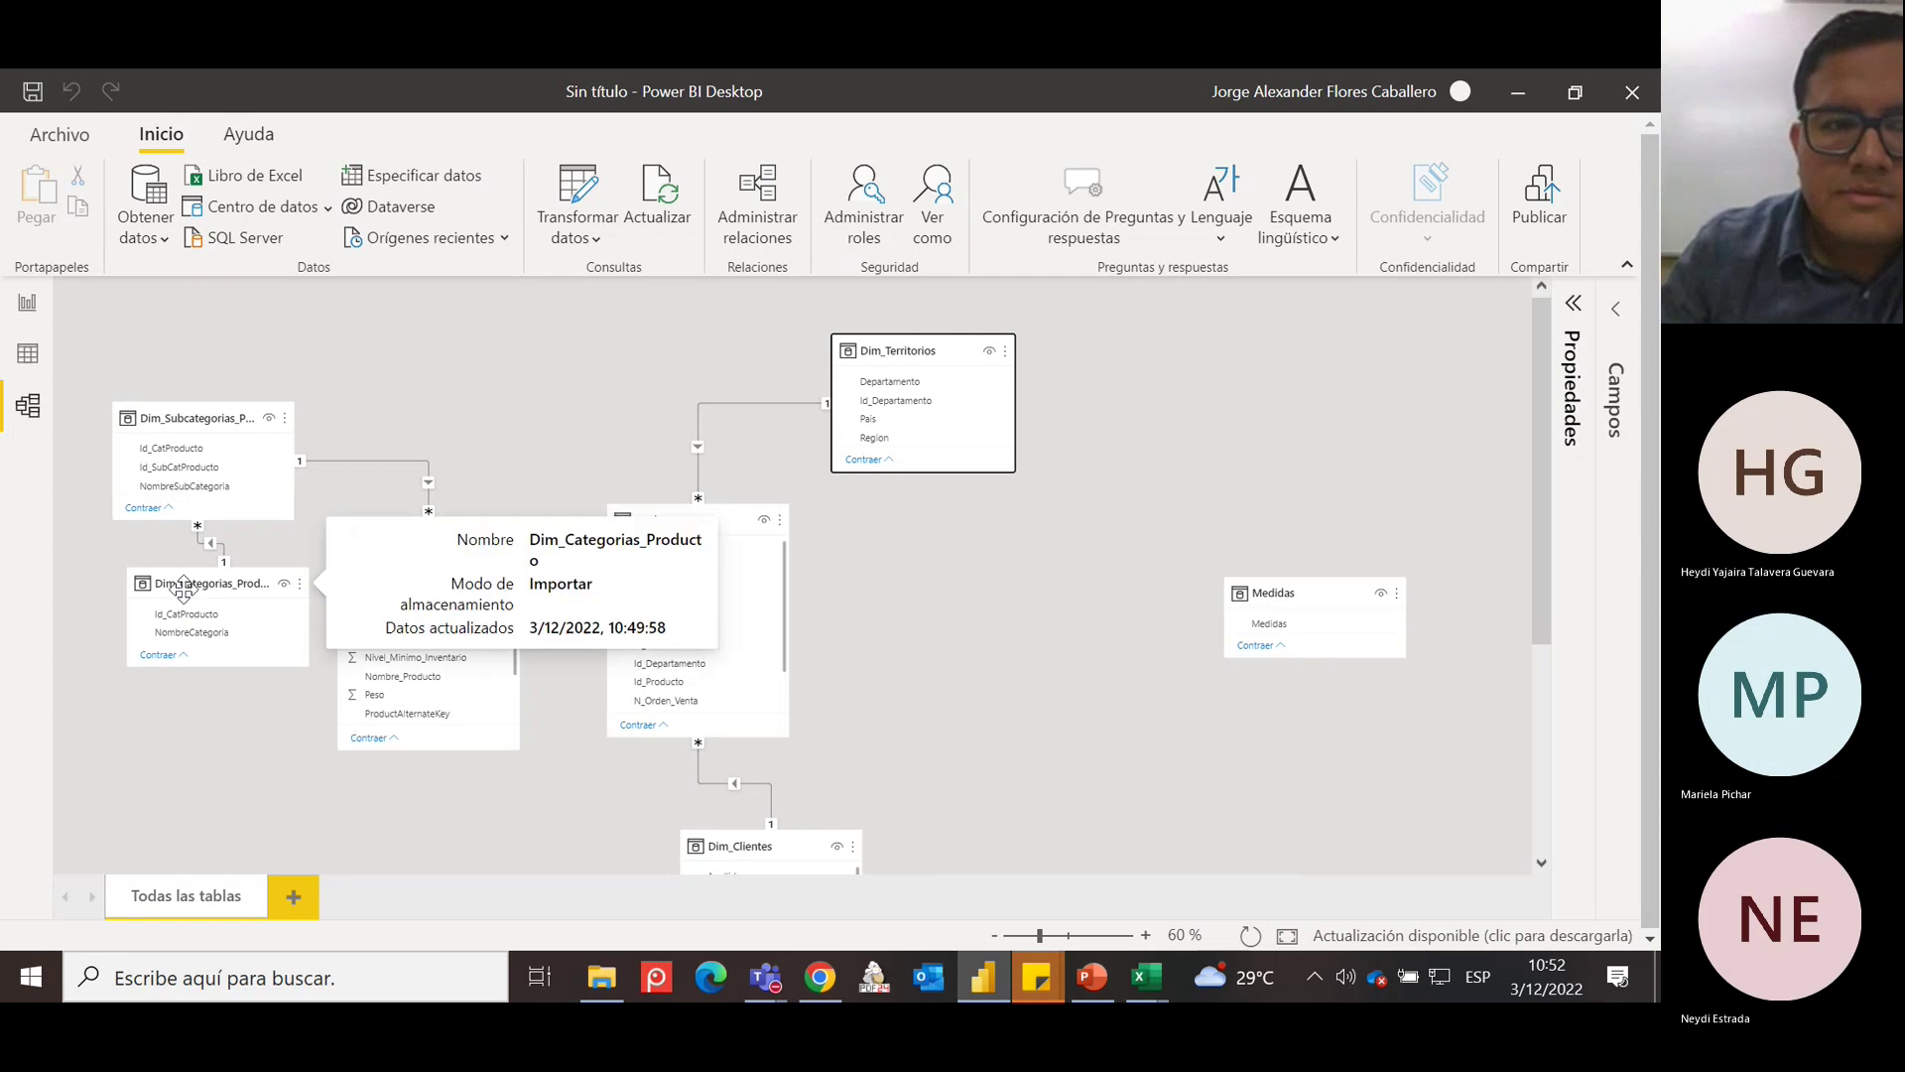
pyautogui.moveTo(157, 608); pyautogui.dragTo(123, 639)
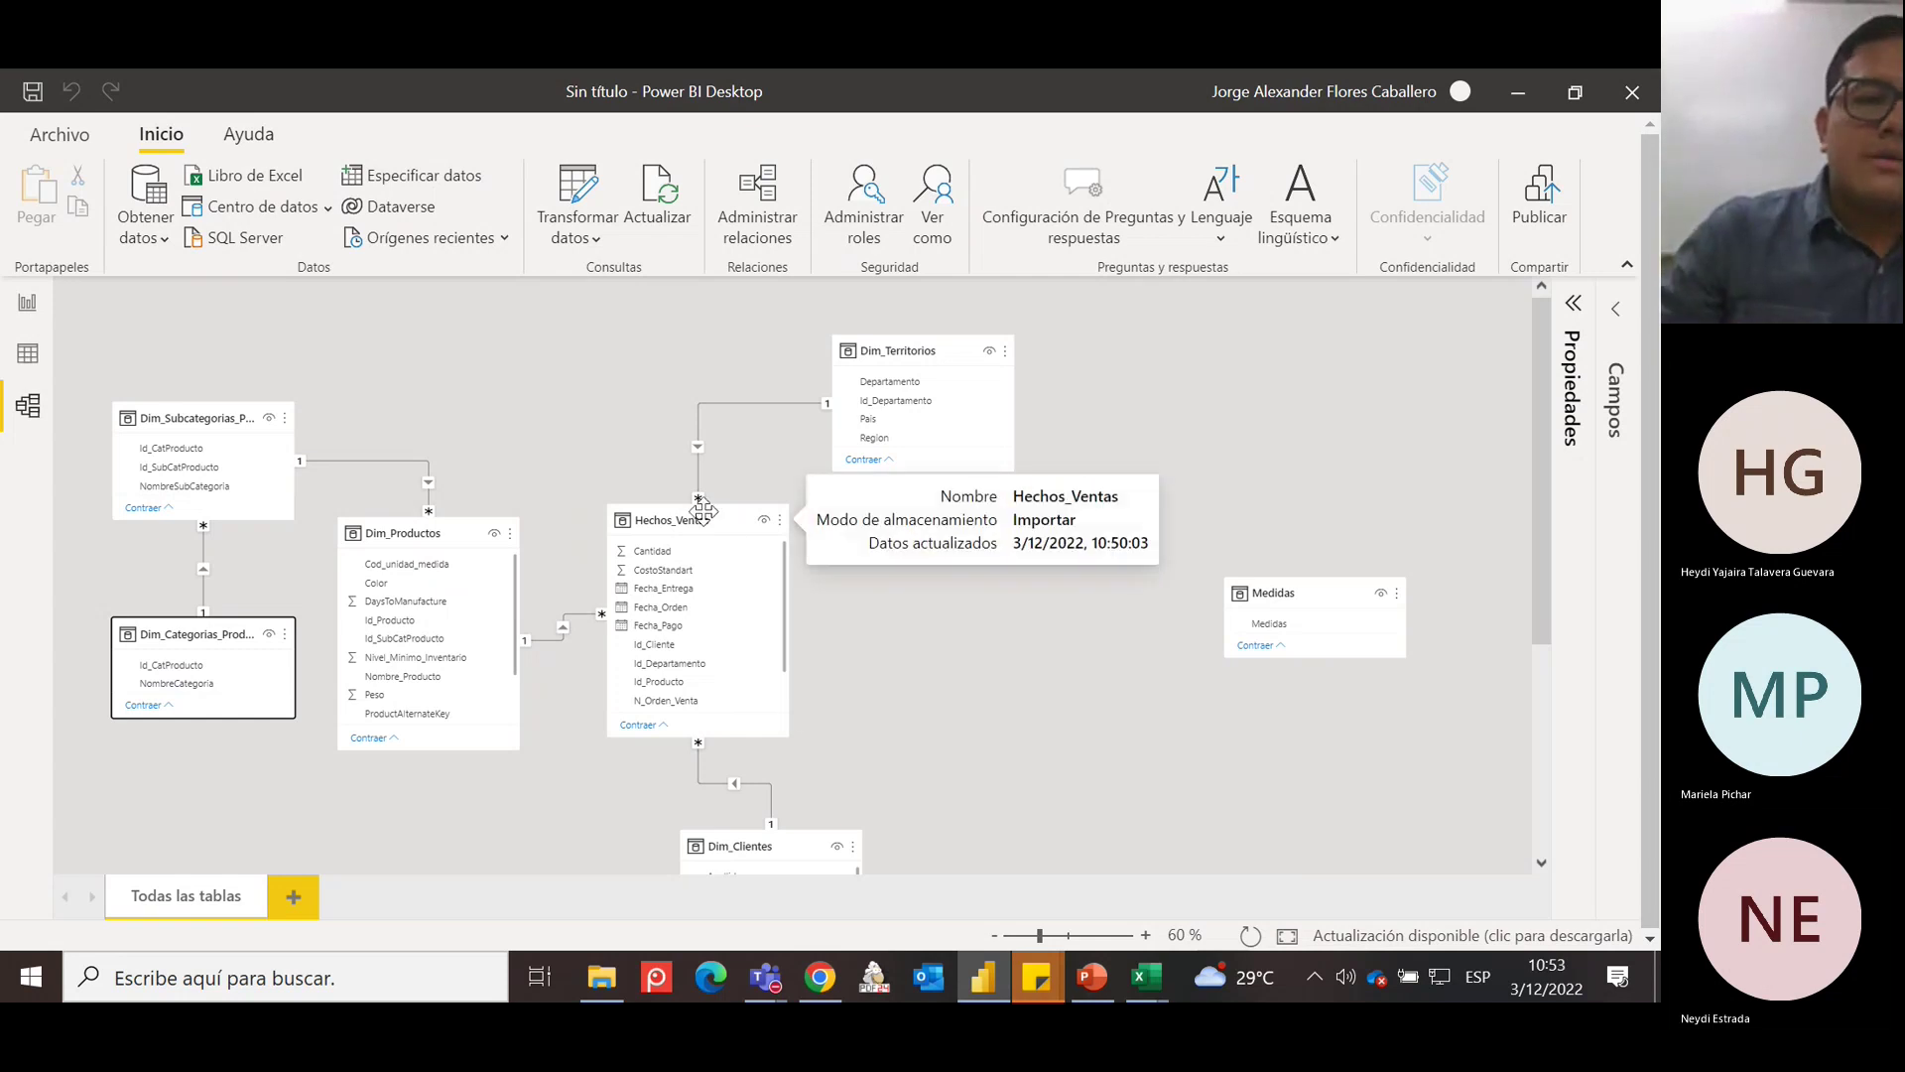
pyautogui.moveTo(714, 510); pyautogui.dragTo(946, 560)
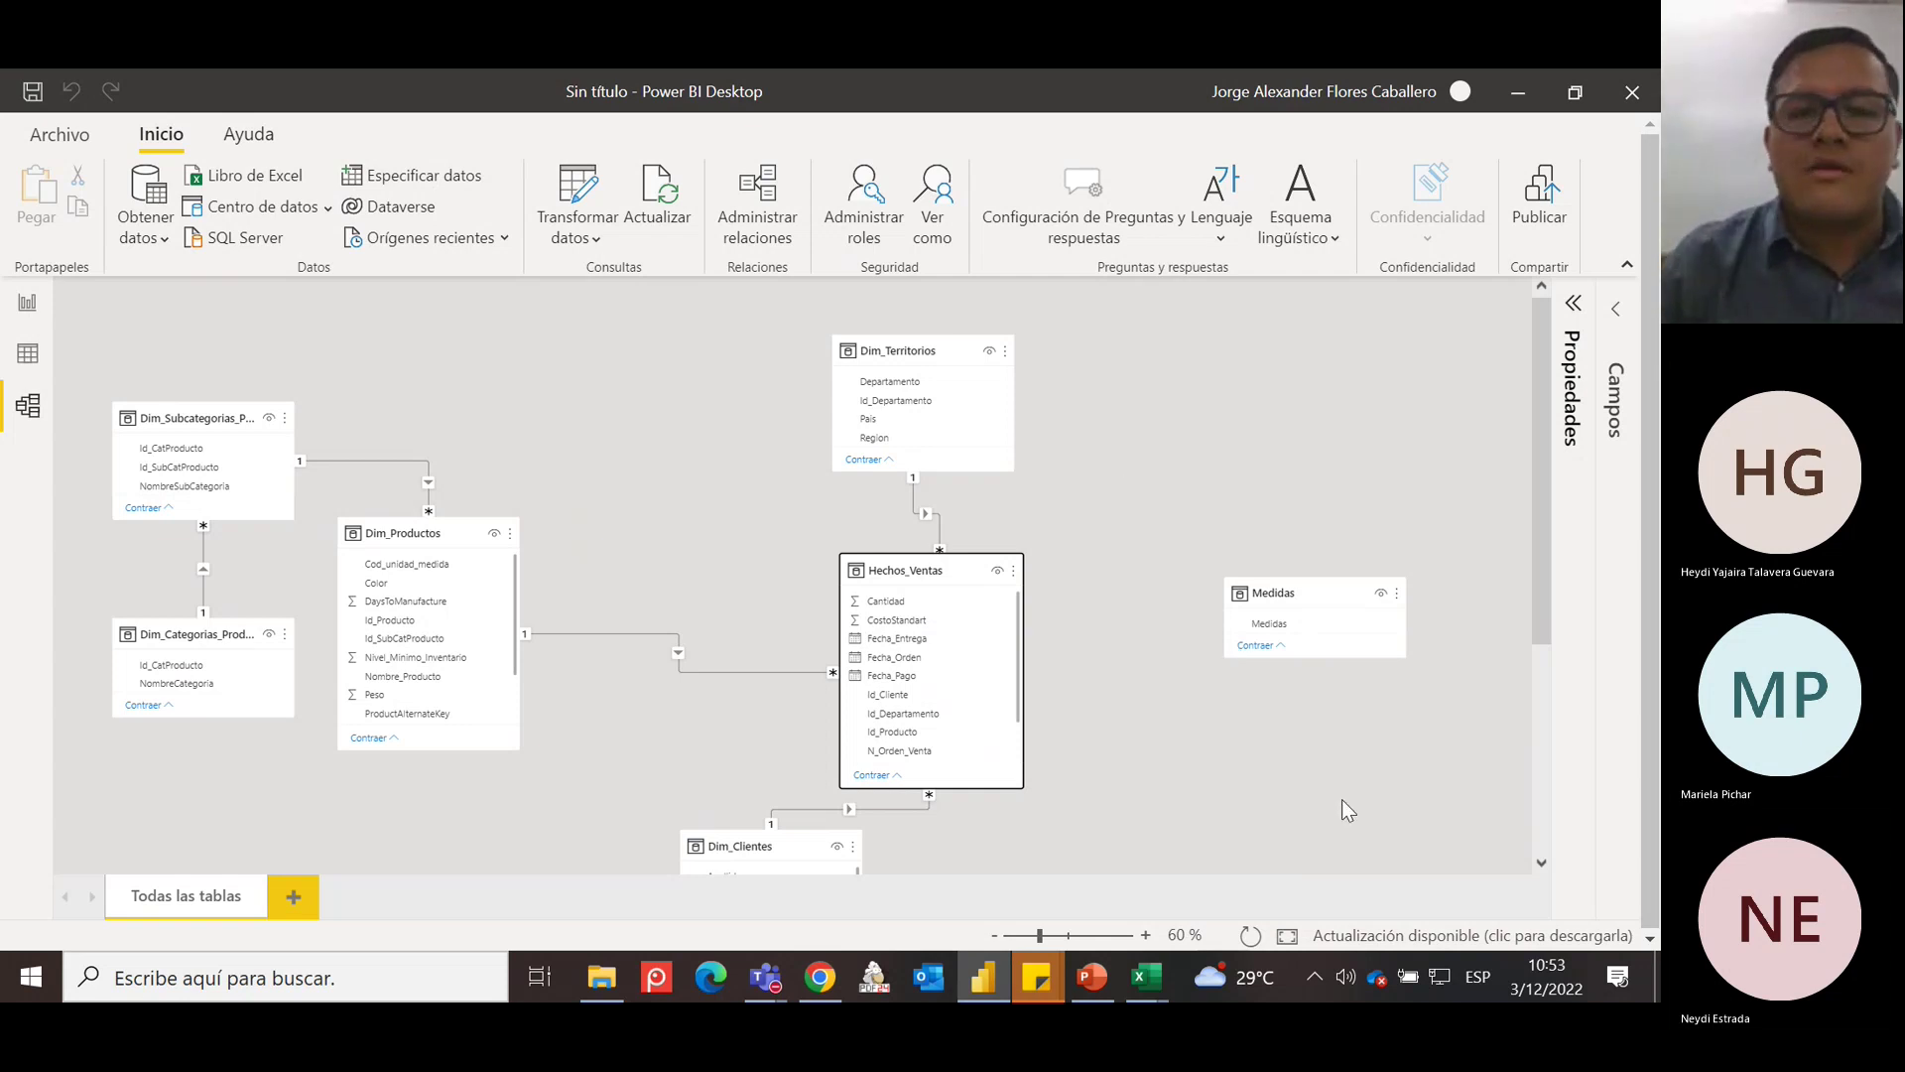
pyautogui.scroll(-3, 1078, 575)
pyautogui.scroll(3, 923, 655)
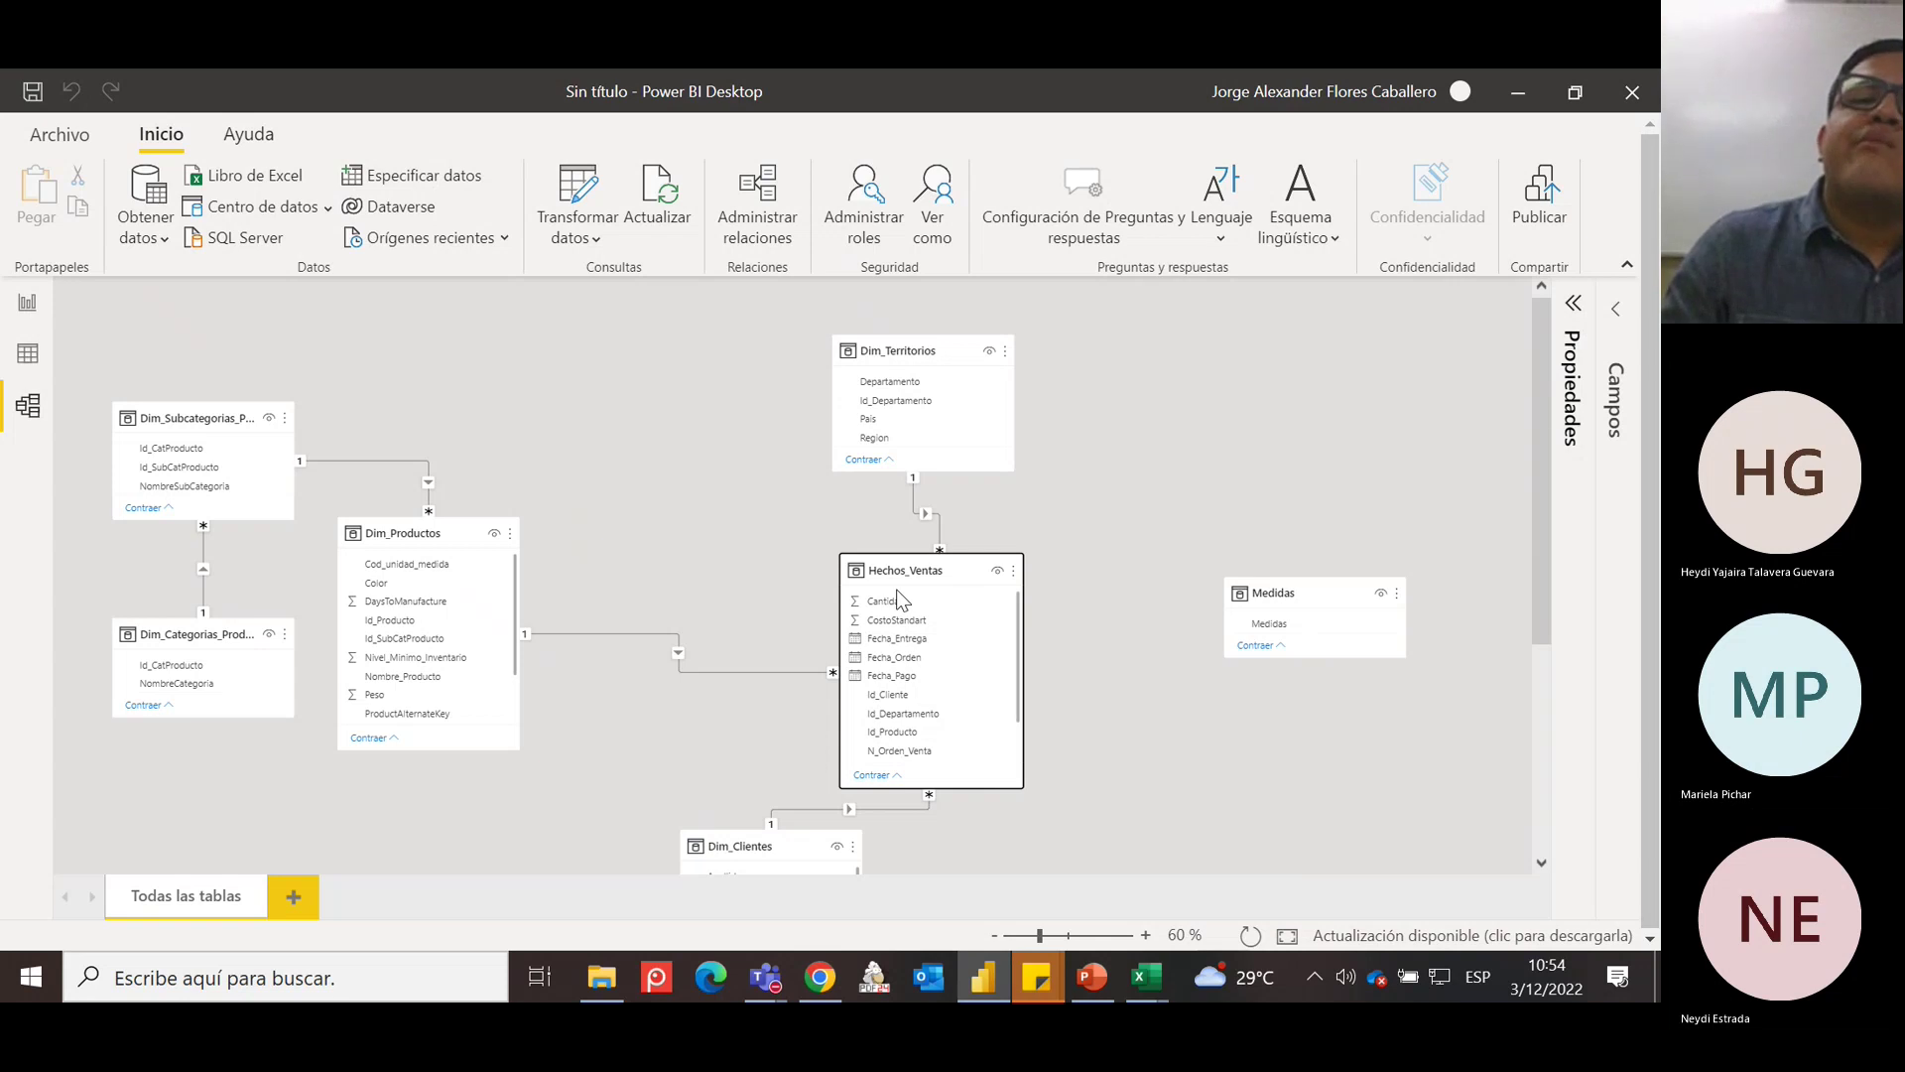
# Show the report view, check the DAX calculations required on the Indicaciones slide in PowerPoint, and return to Power BI Desktop.
pyautogui.click(28, 303)
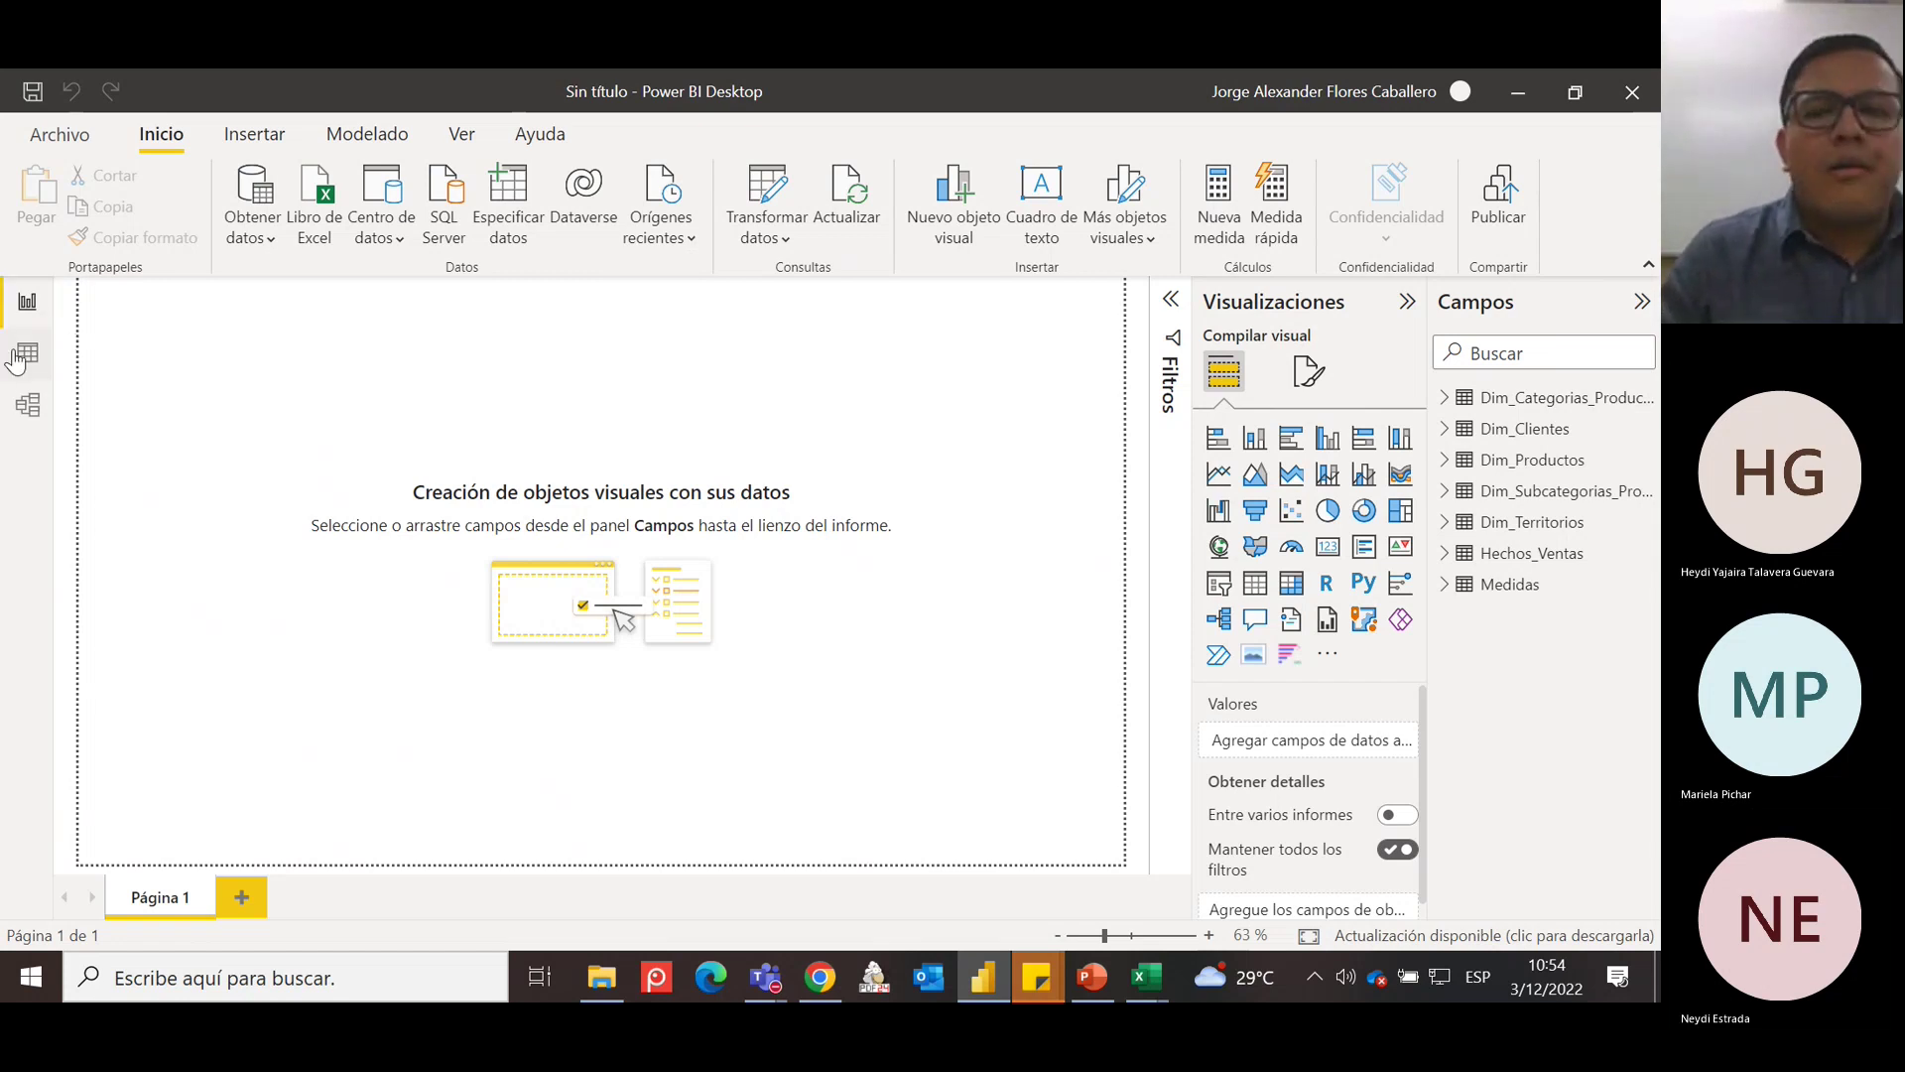
pyautogui.click(1089, 976)
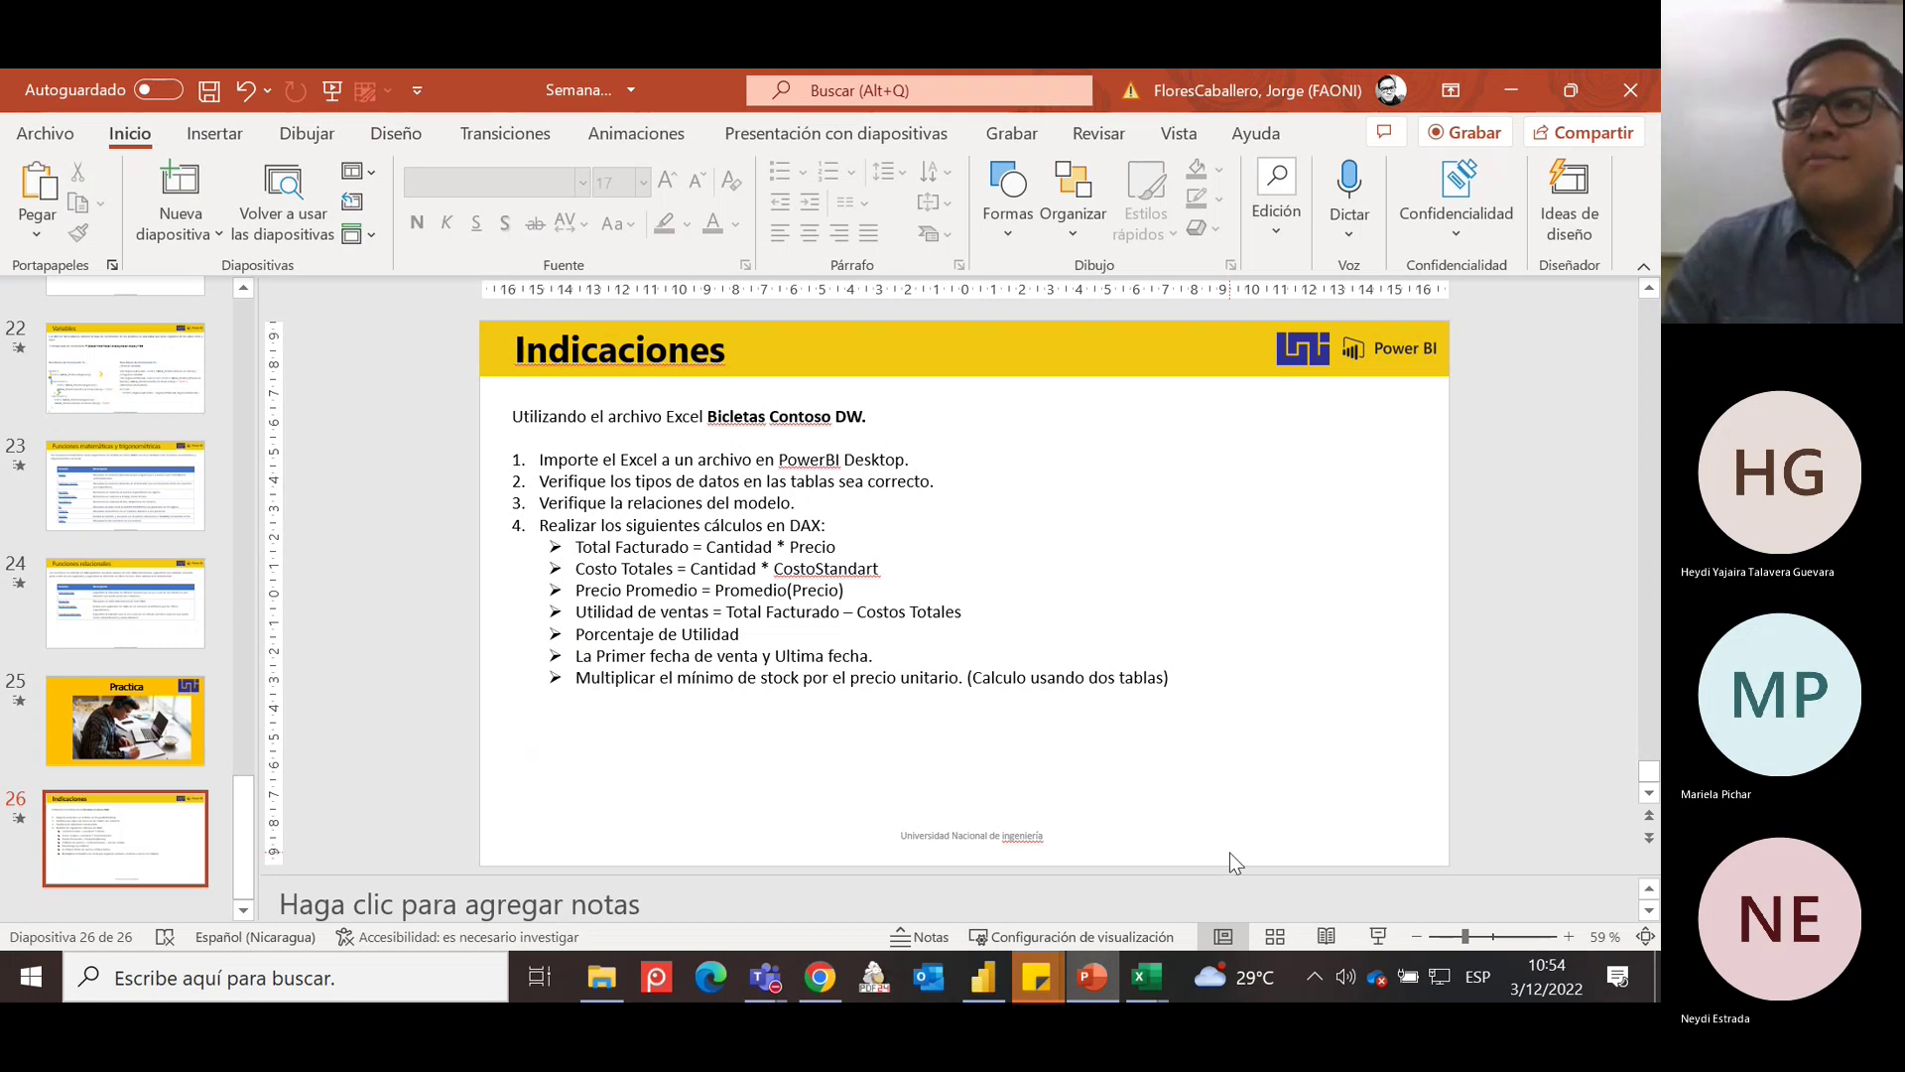
pyautogui.click(1505, 91)
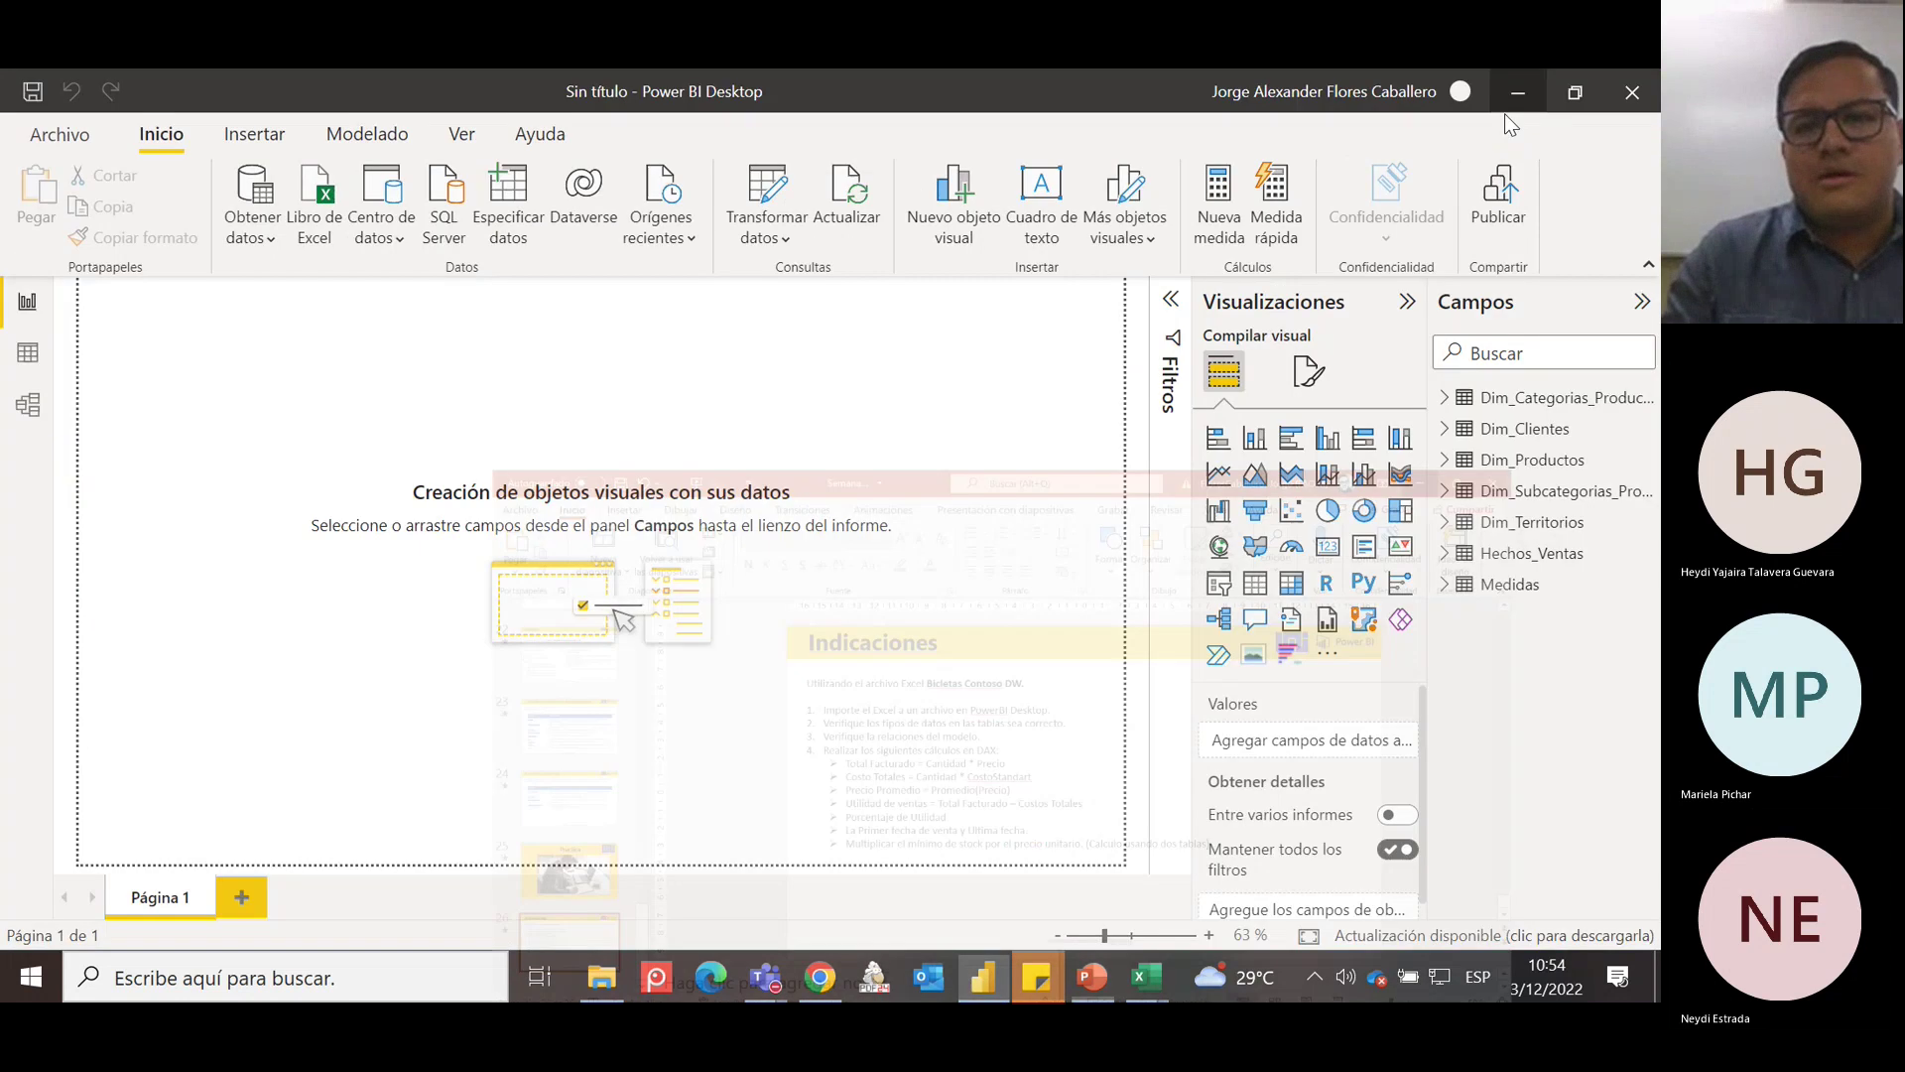
# Add a new measure named Total_Facturado to the Medidas table and start a second formula line after the equals sign.
pyautogui.rightClick(1531, 585)
pyautogui.click(1349, 127)
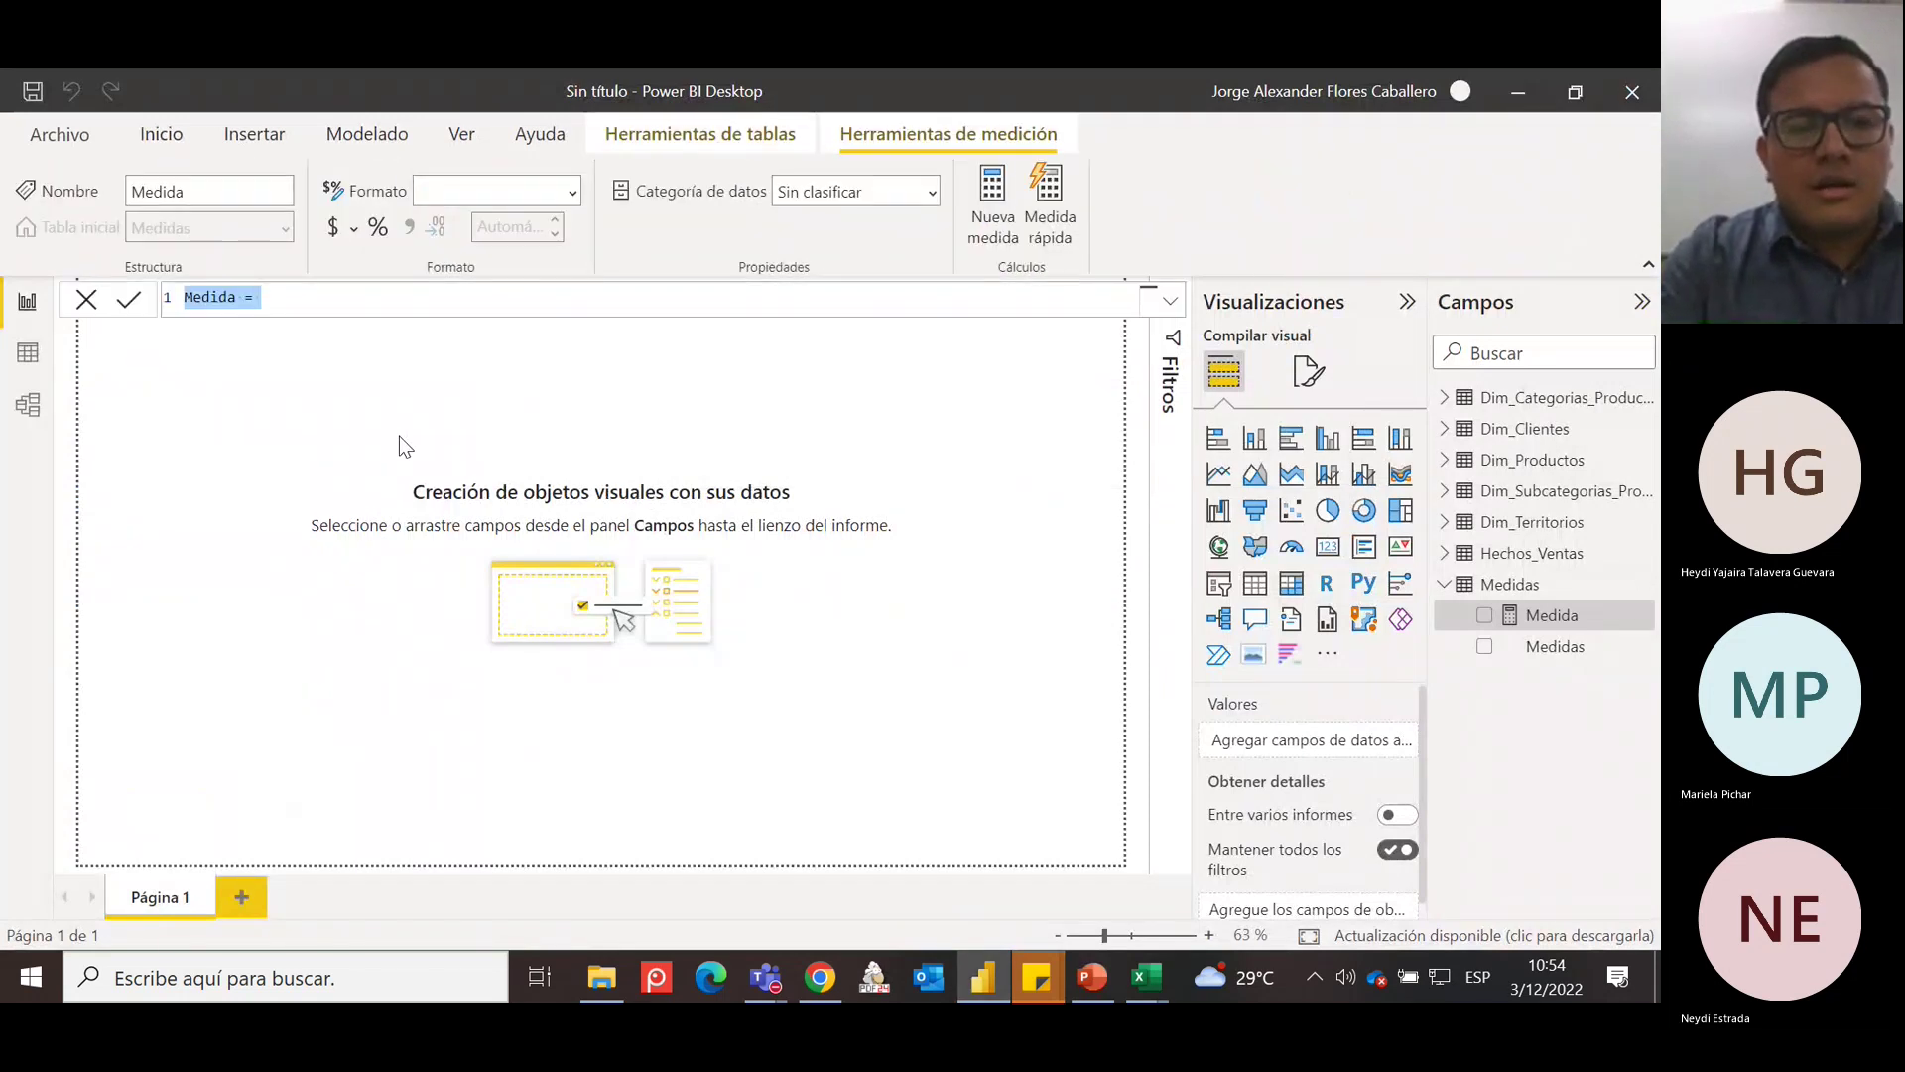
pyautogui.write('Total')
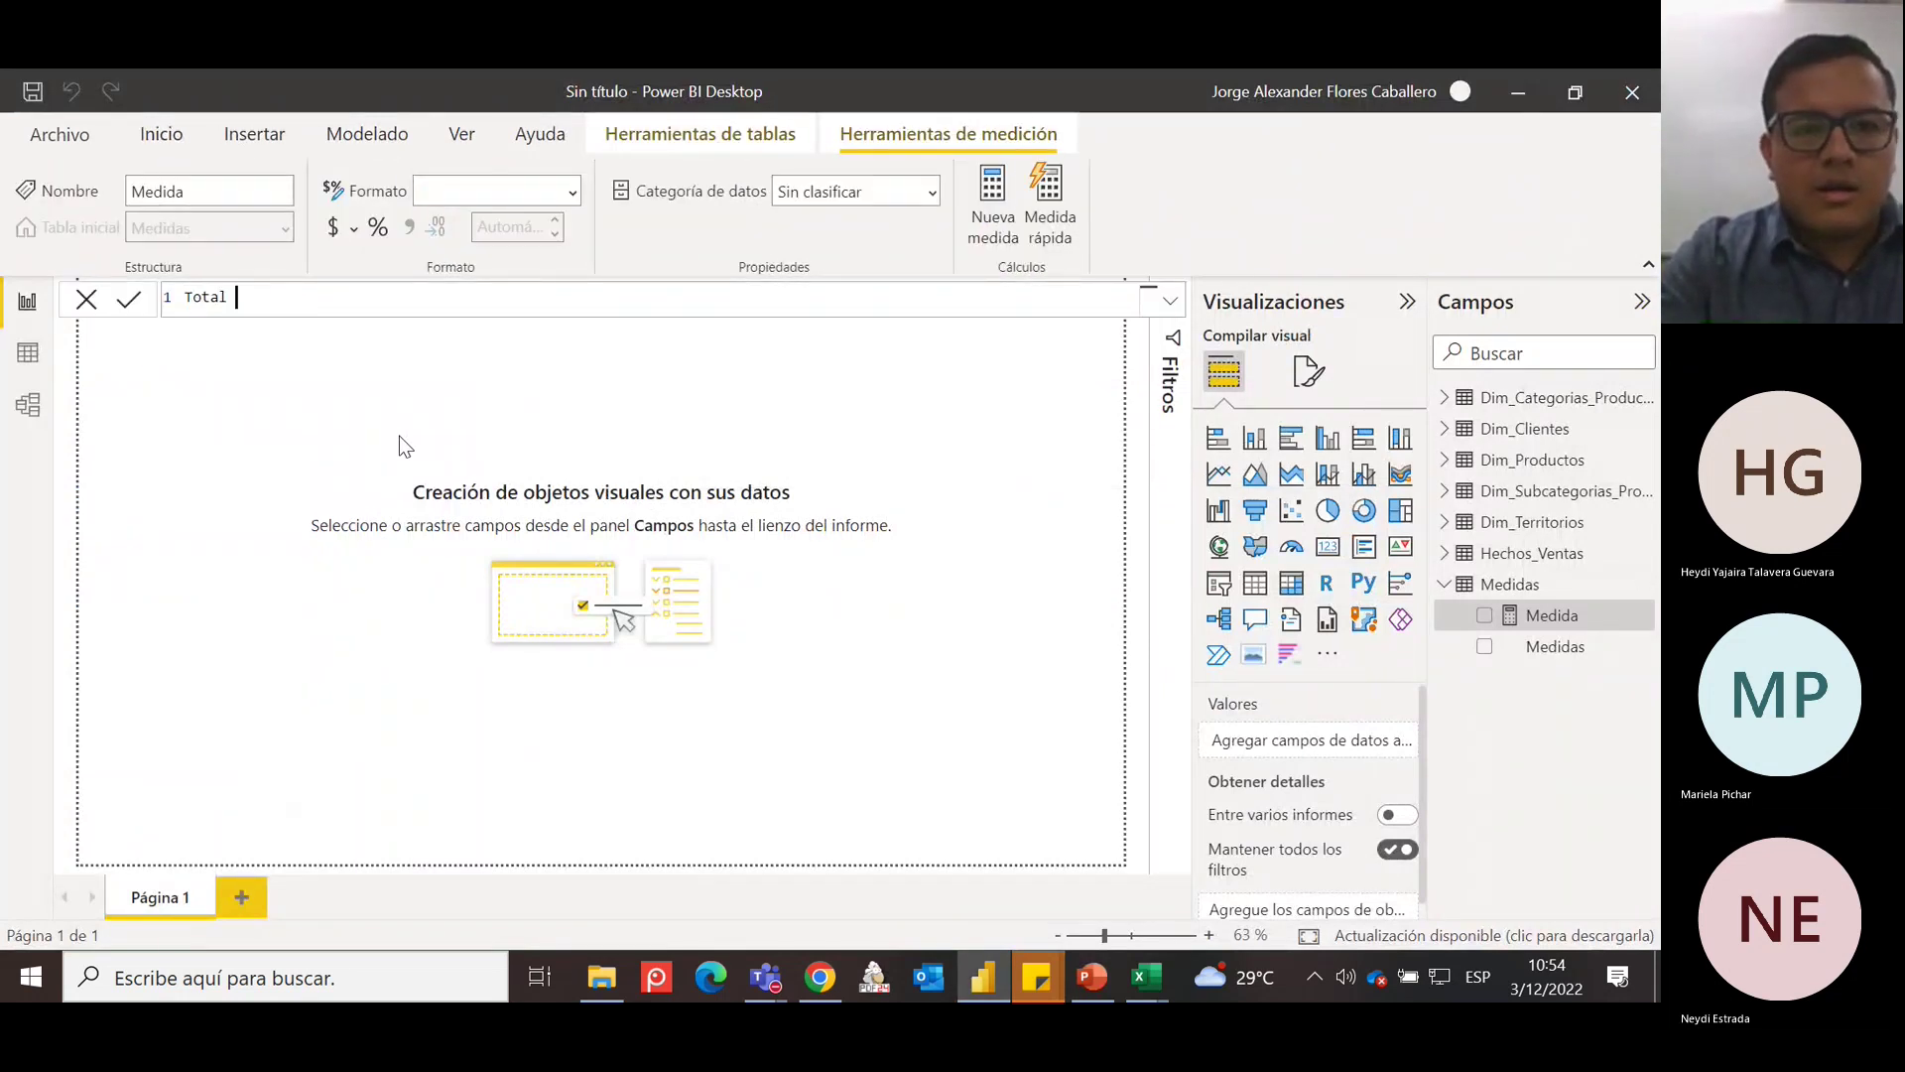
pyautogui.write('_Fact')
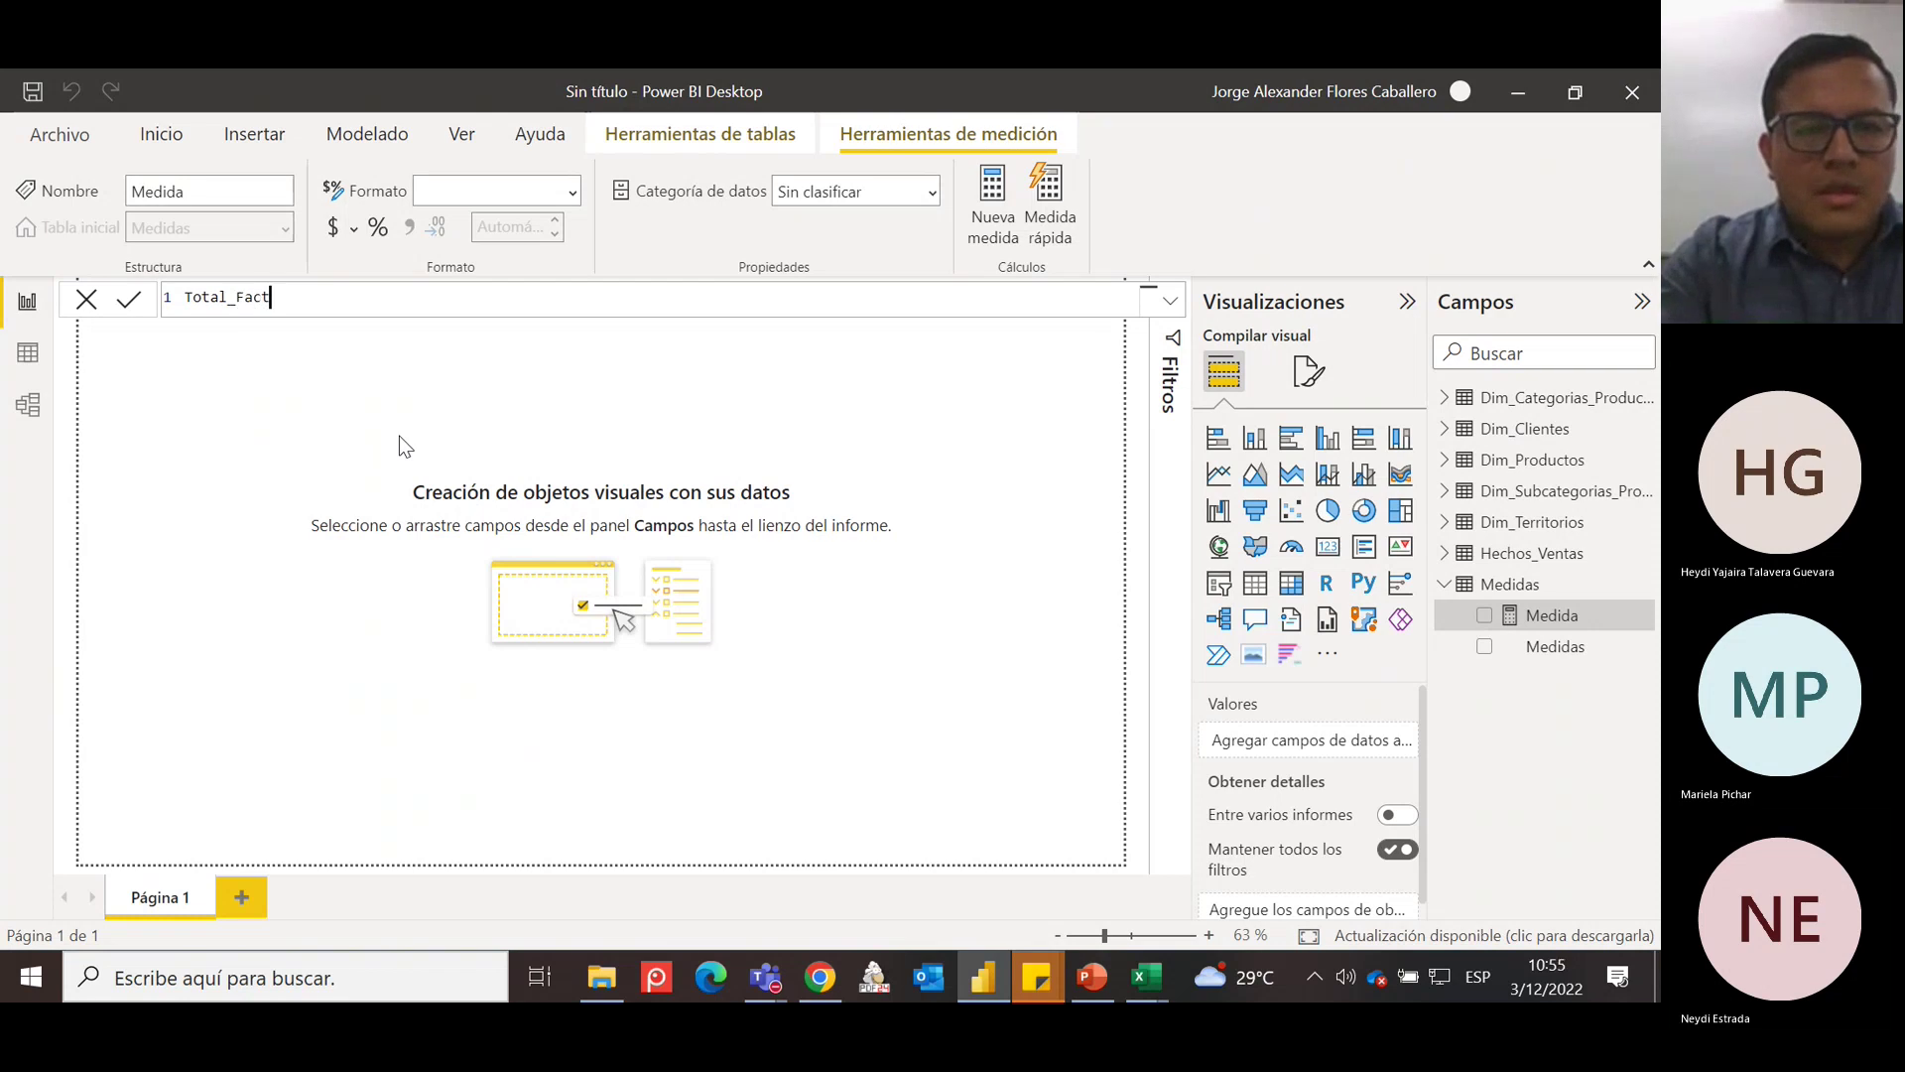
pyautogui.write('urado =')
pyautogui.hotkey('shift', 'Return')
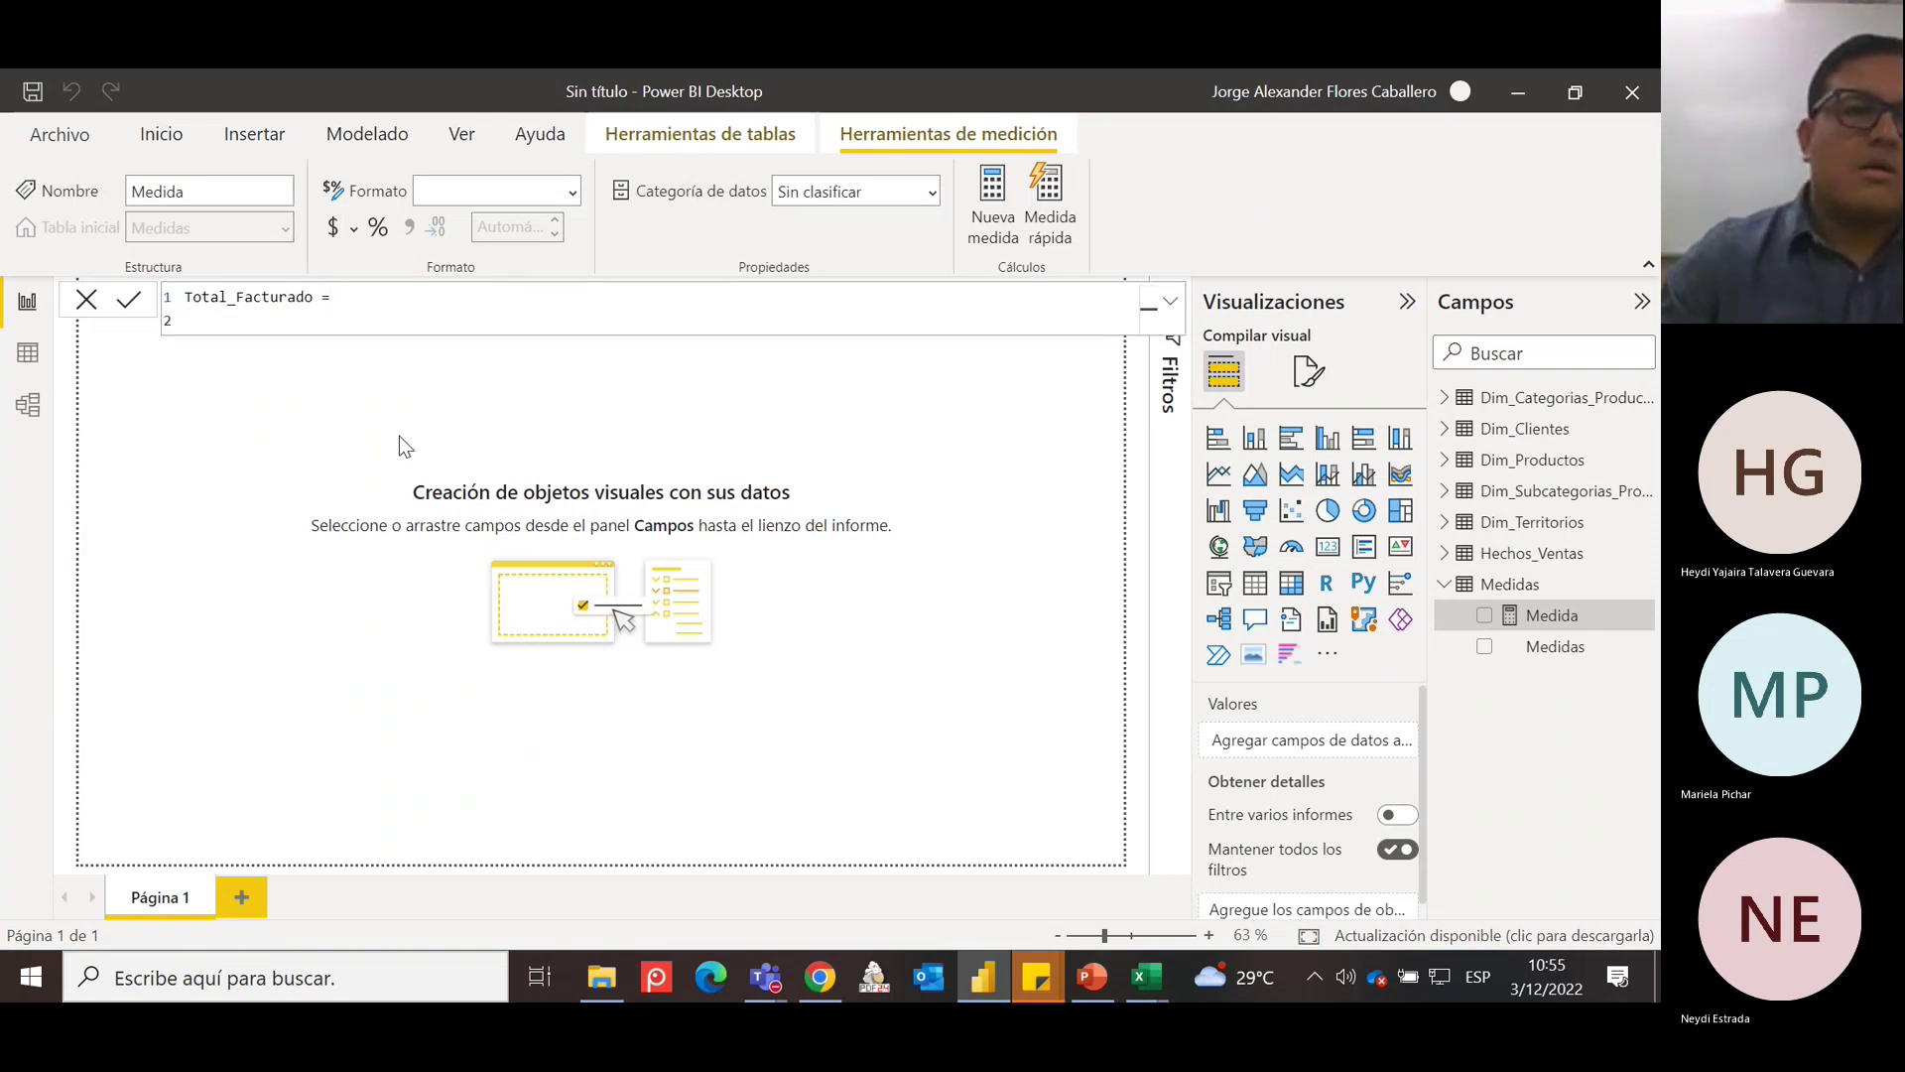
# Enlarge the formula text and begin the Total_Facturado expression with the SUMX function.
pyautogui.scroll(4, 359, 342)
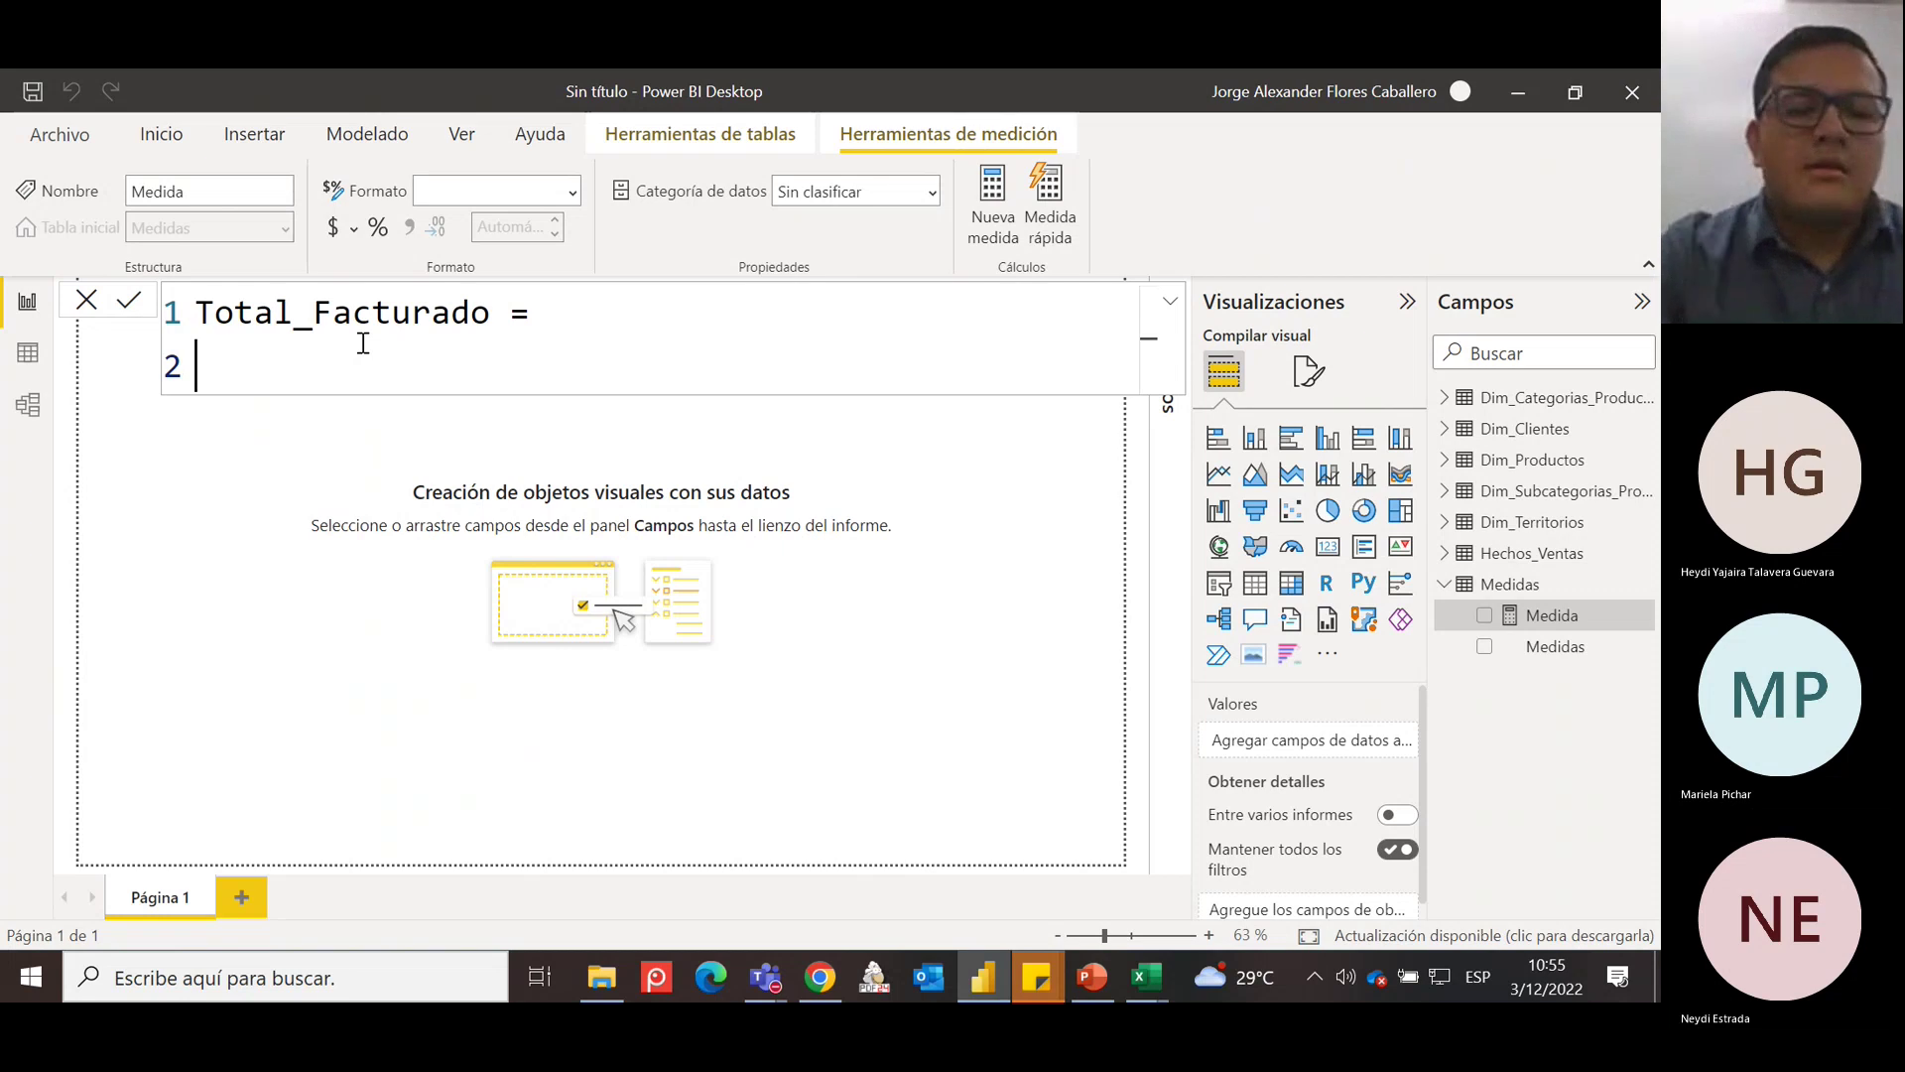
pyautogui.write('sum')
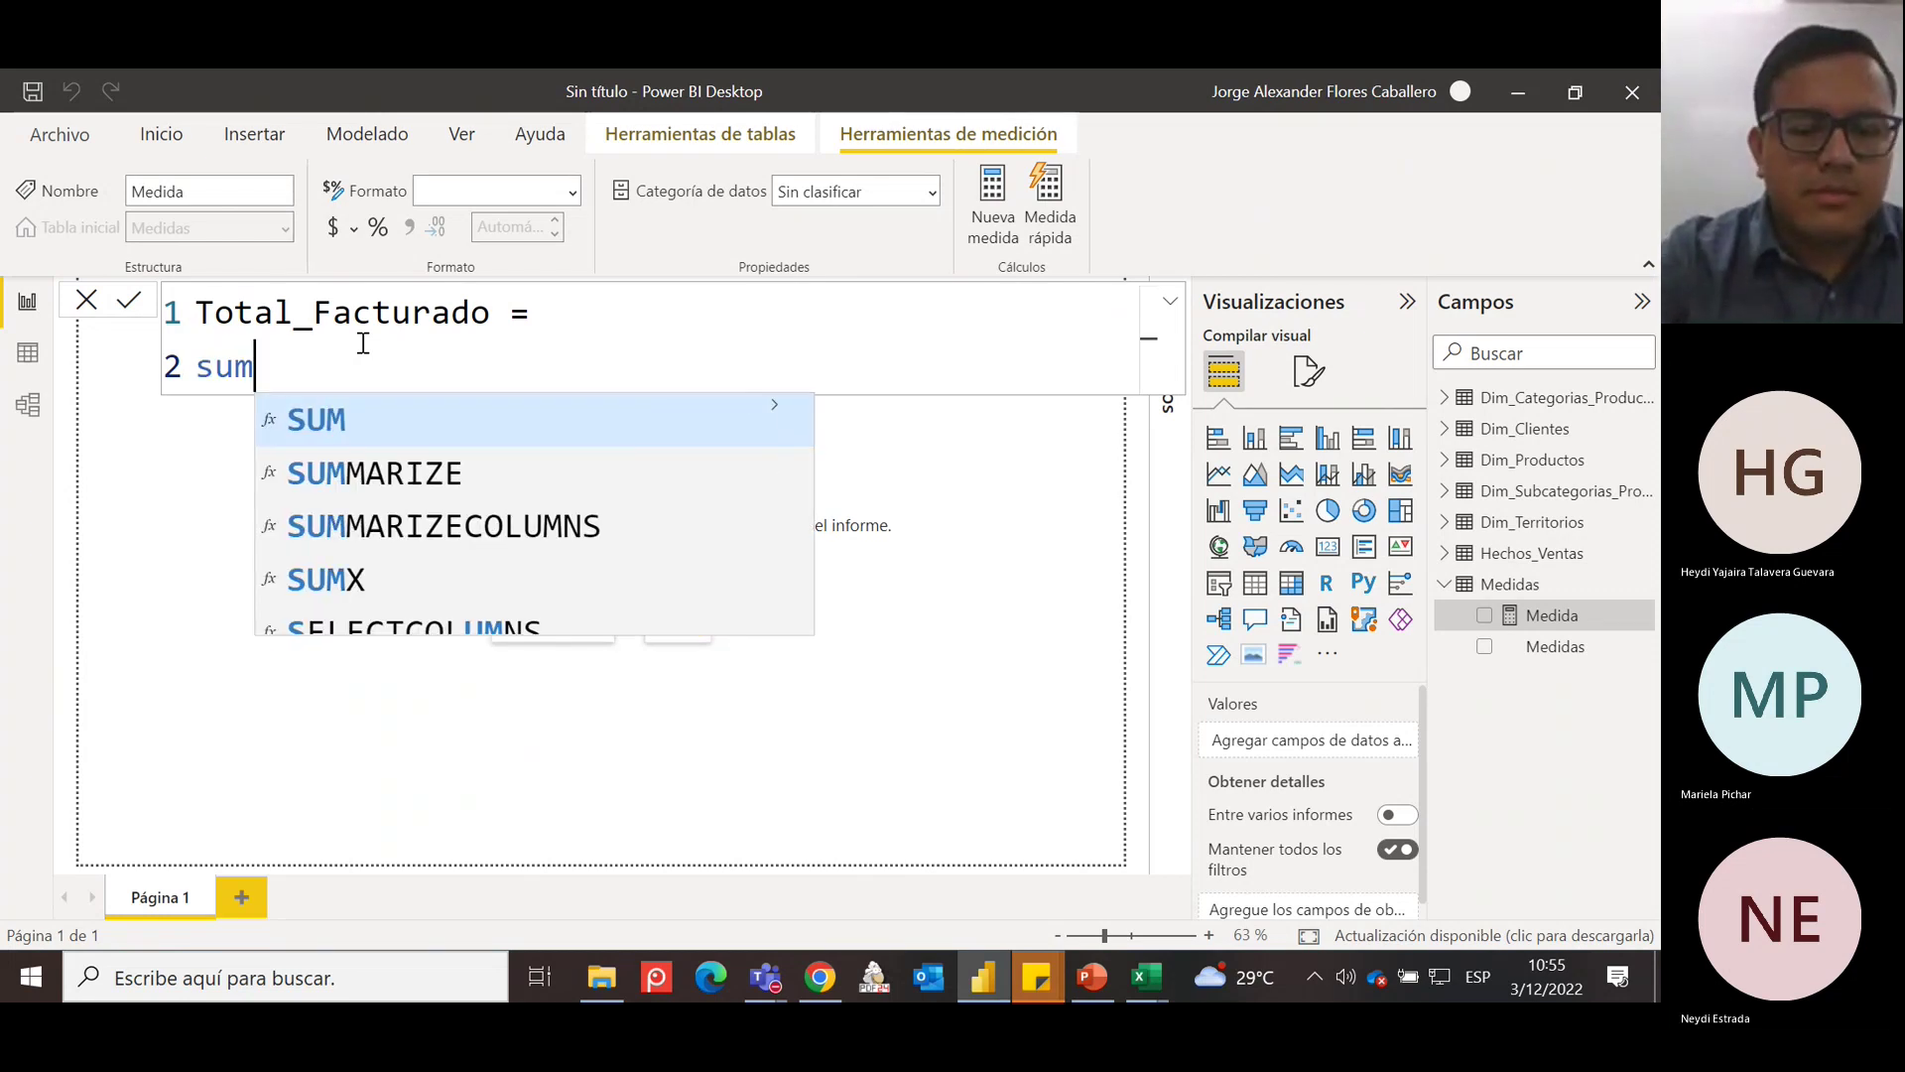
pyautogui.press('Down')
pyautogui.press('Down')
pyautogui.press('Down')
pyautogui.press('Tab')
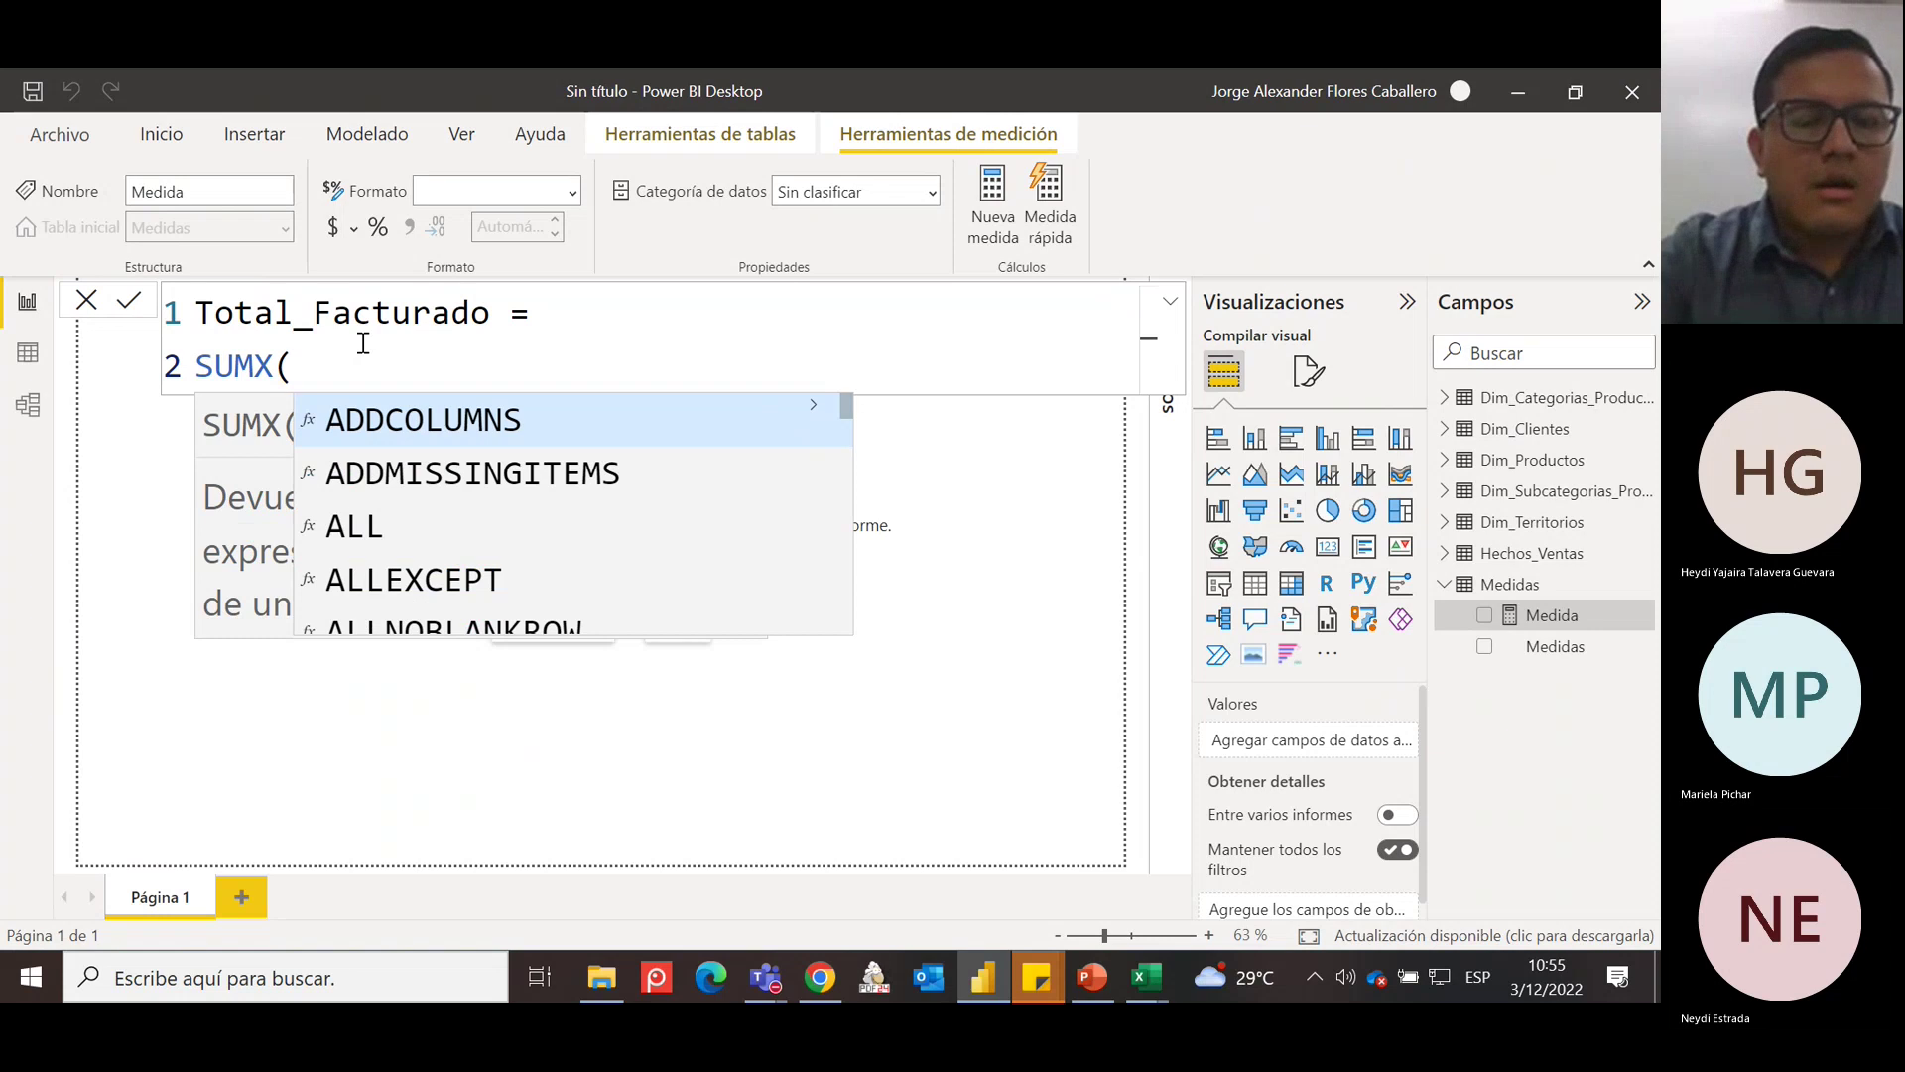
# Give SUMX the Hechos_Ventas table and an expression multiplying Hechos_Ventas[Cantidad] by the price.
pyautogui.write('Hechos_Ventas')
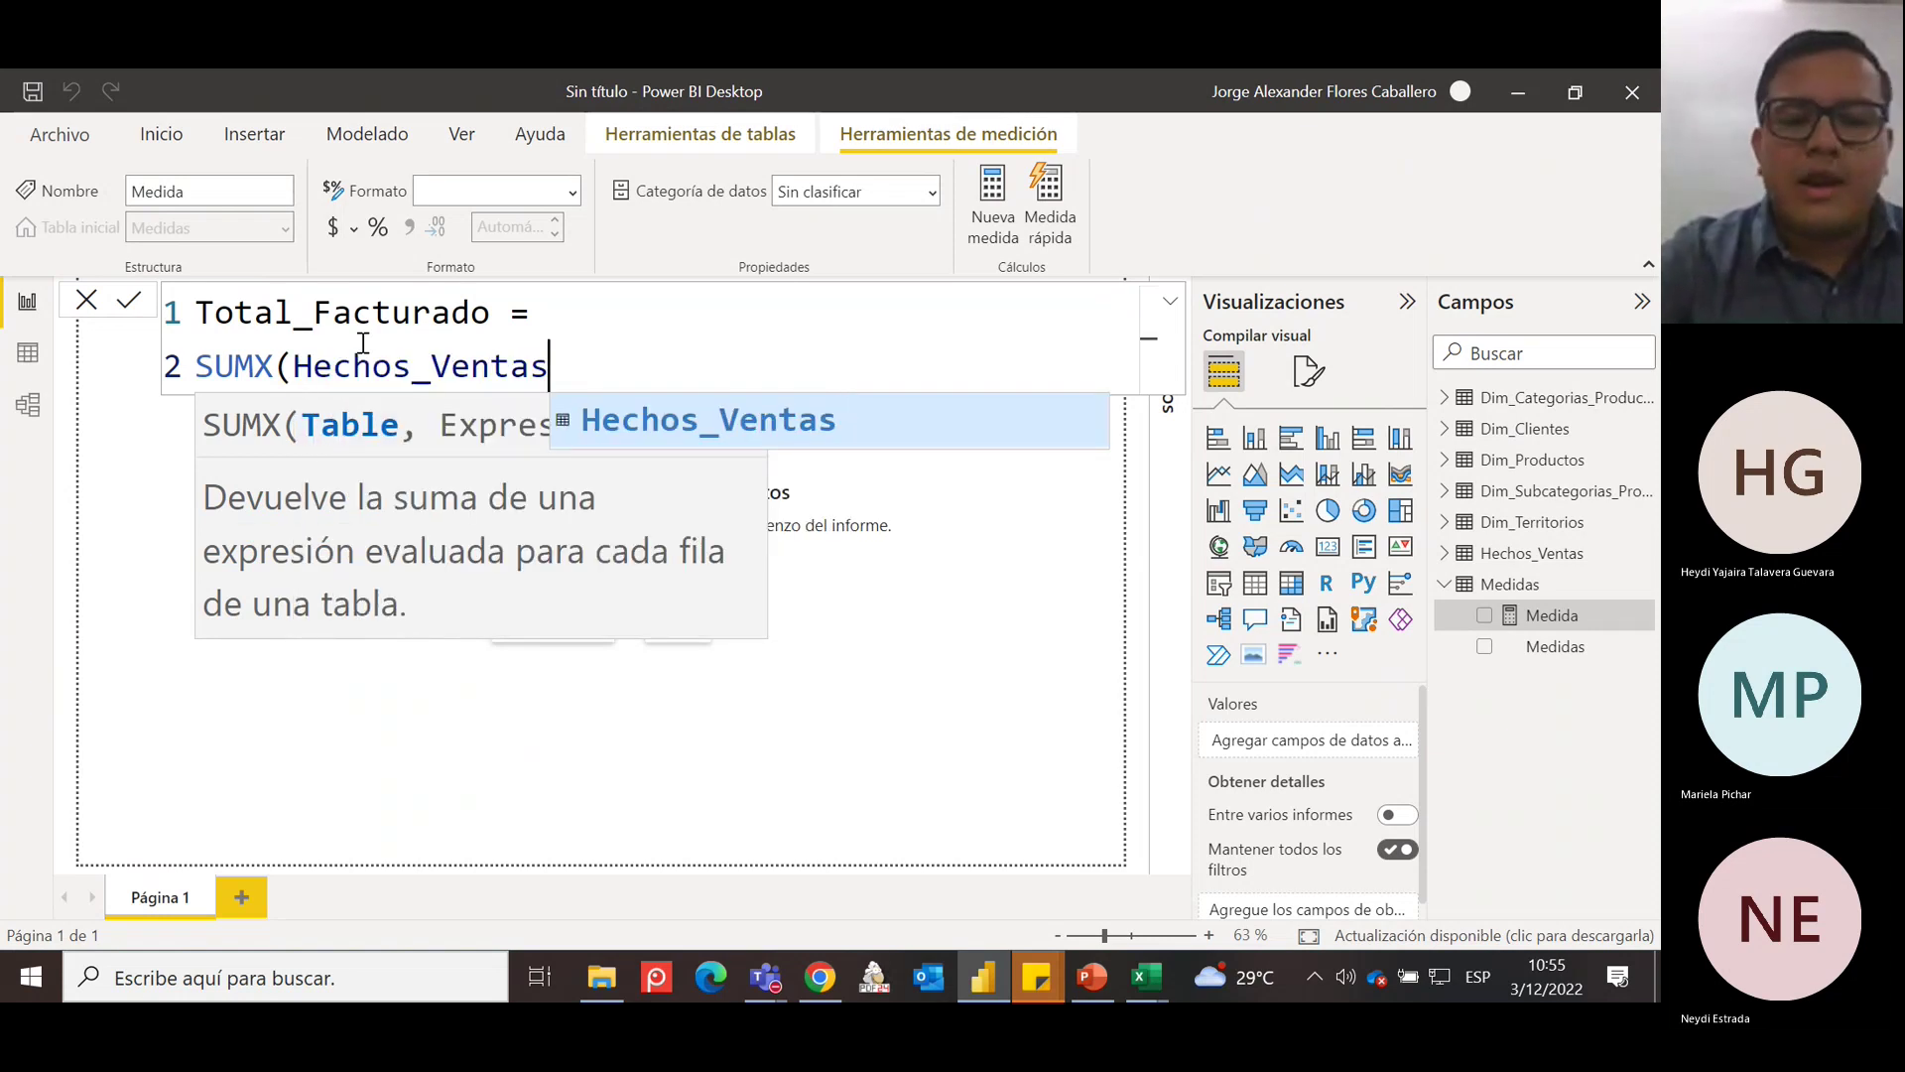
pyautogui.write(',')
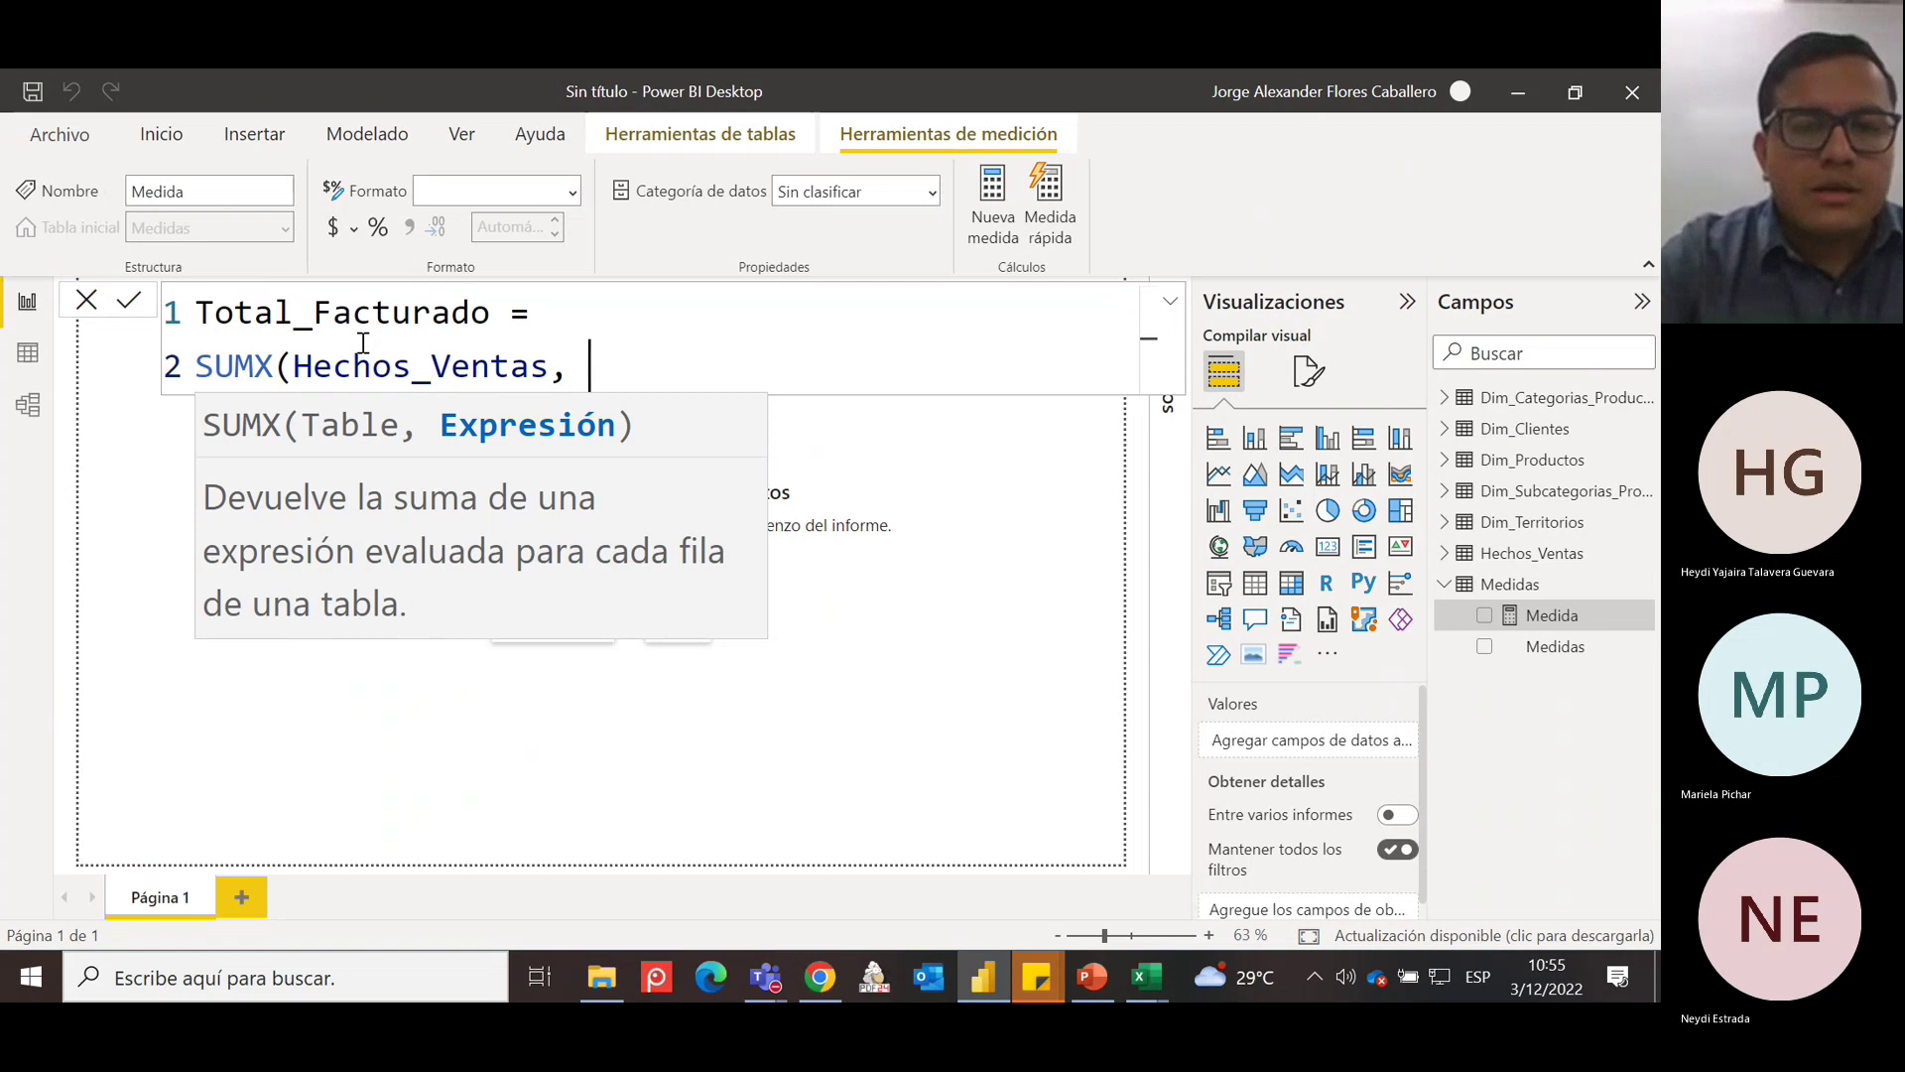
pyautogui.write(' cantida')
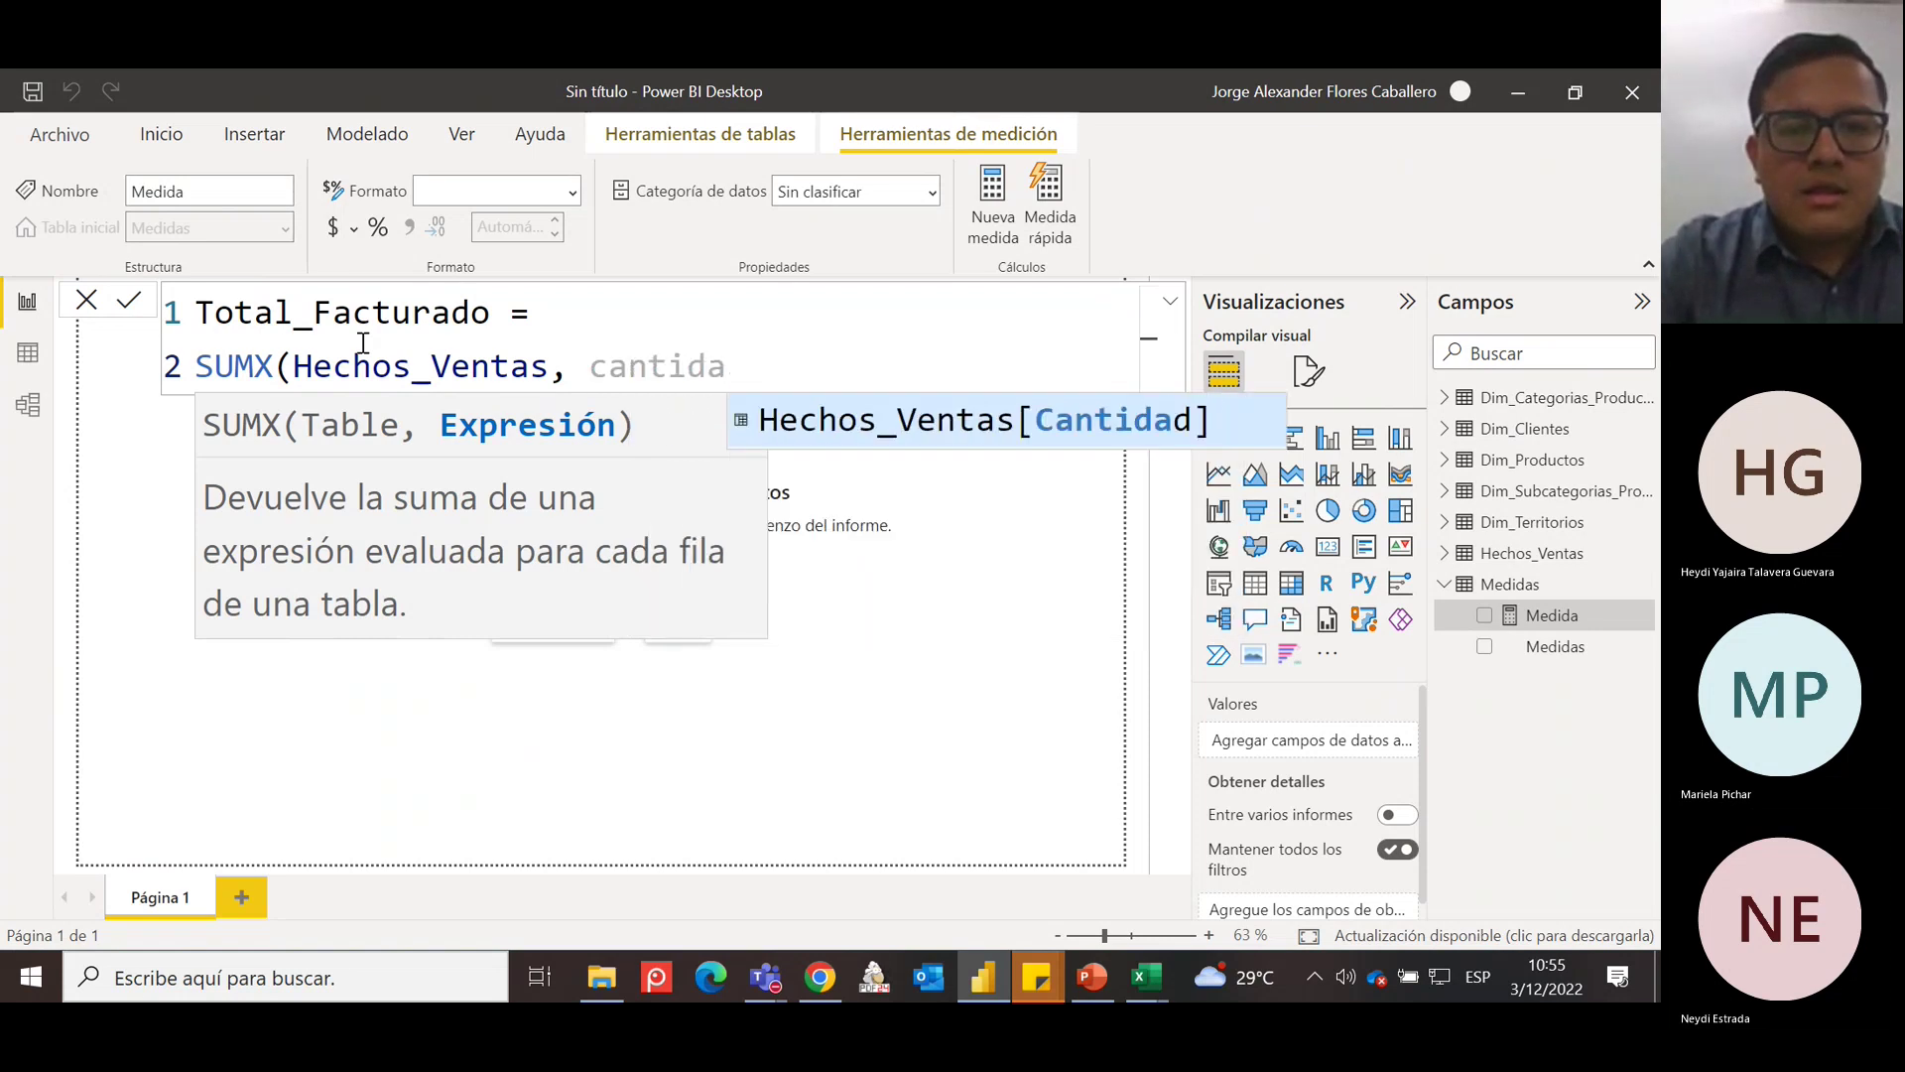
pyautogui.press('Tab')
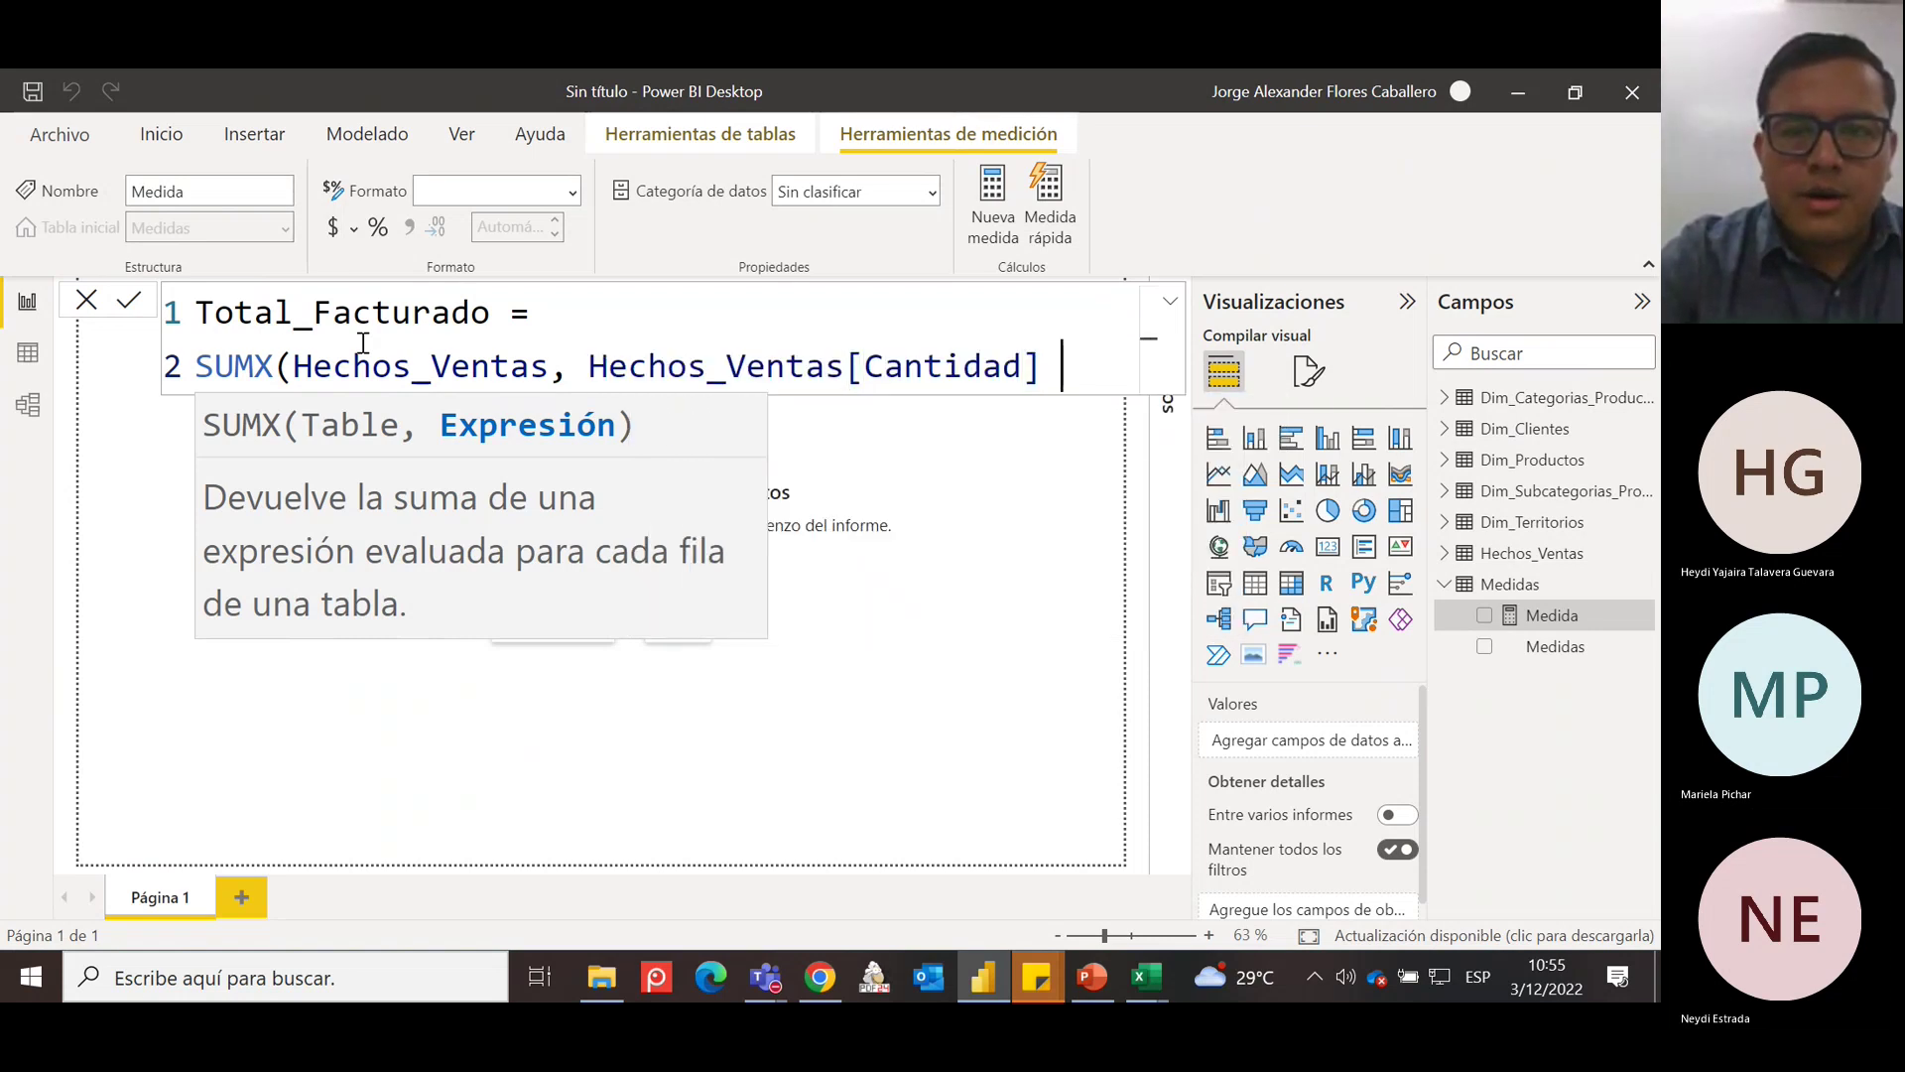
pyautogui.write('* p')
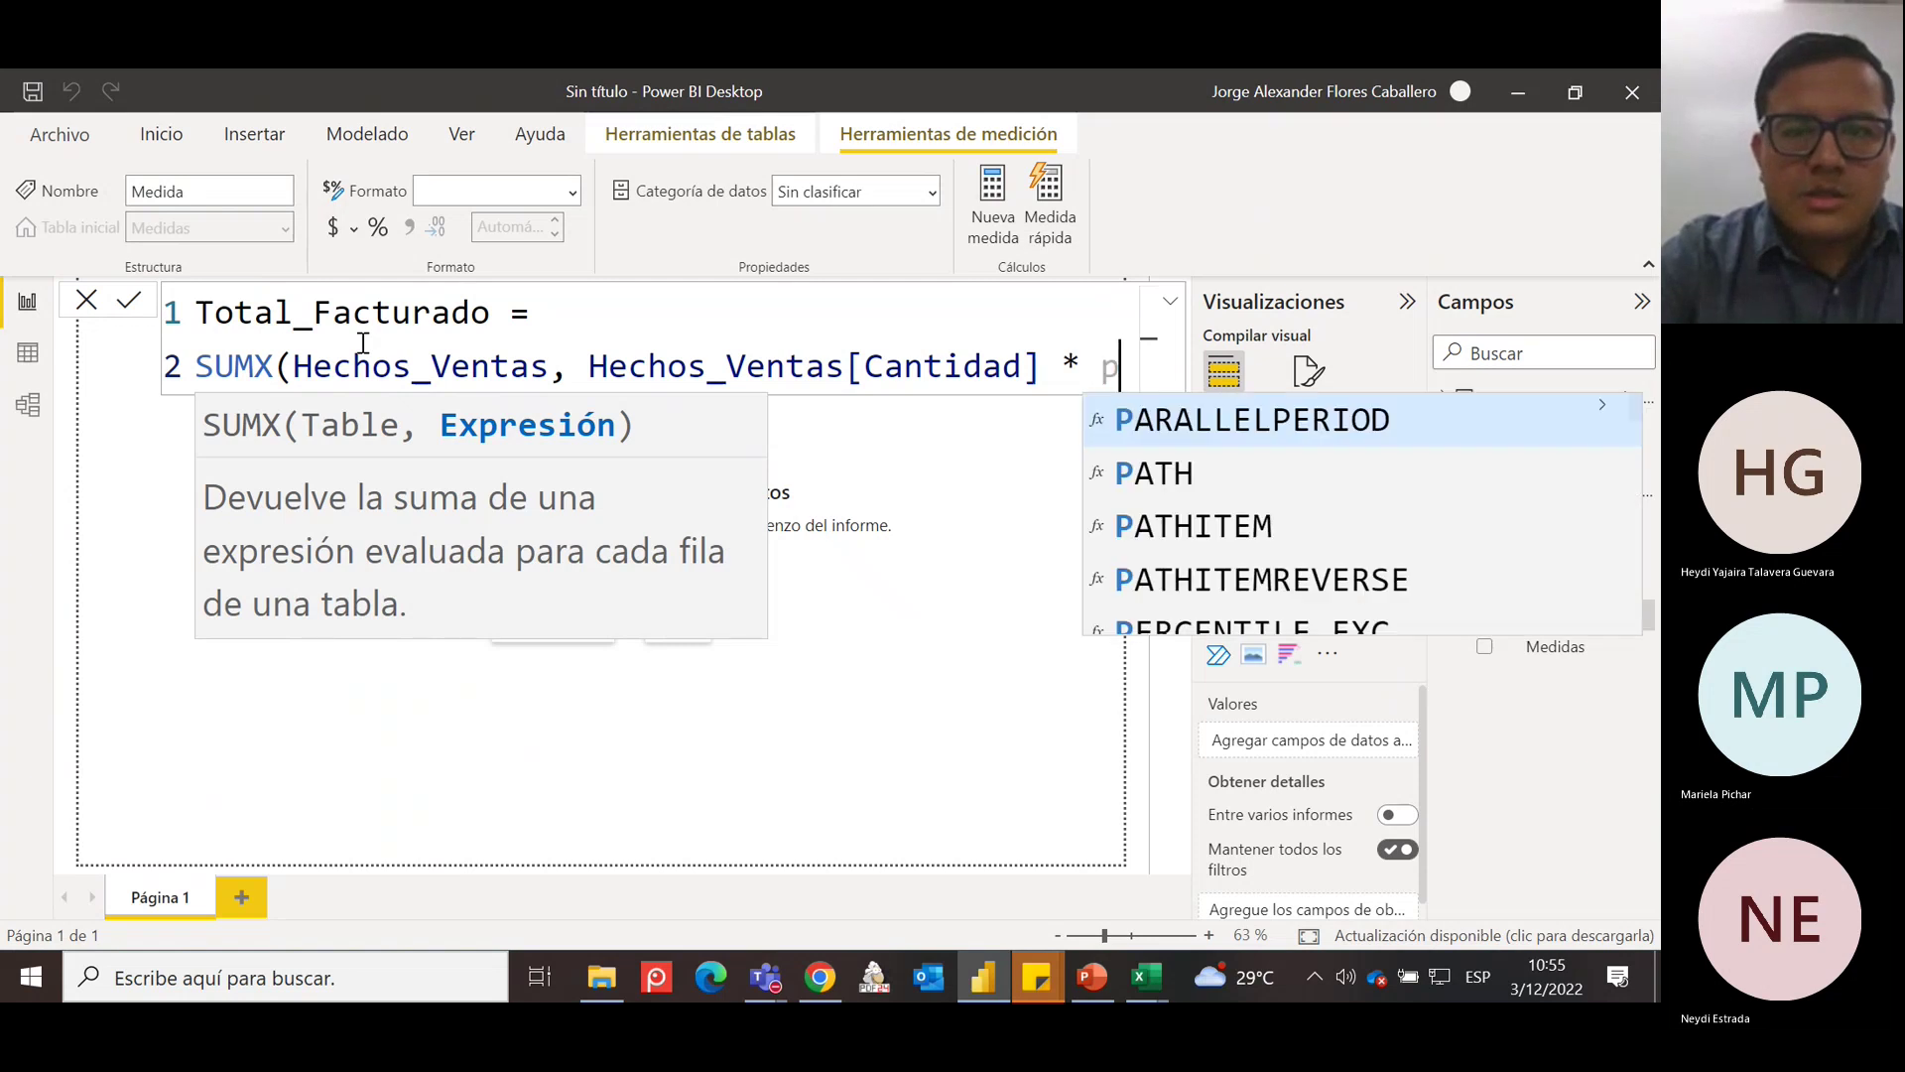
# Complete the Total_Facturado formula with Hechos_Ventas[PrecioUnitario] as the multiplier of Cantidad and commit the measure.
pyautogui.write('recio')
pyautogui.press('Tab')
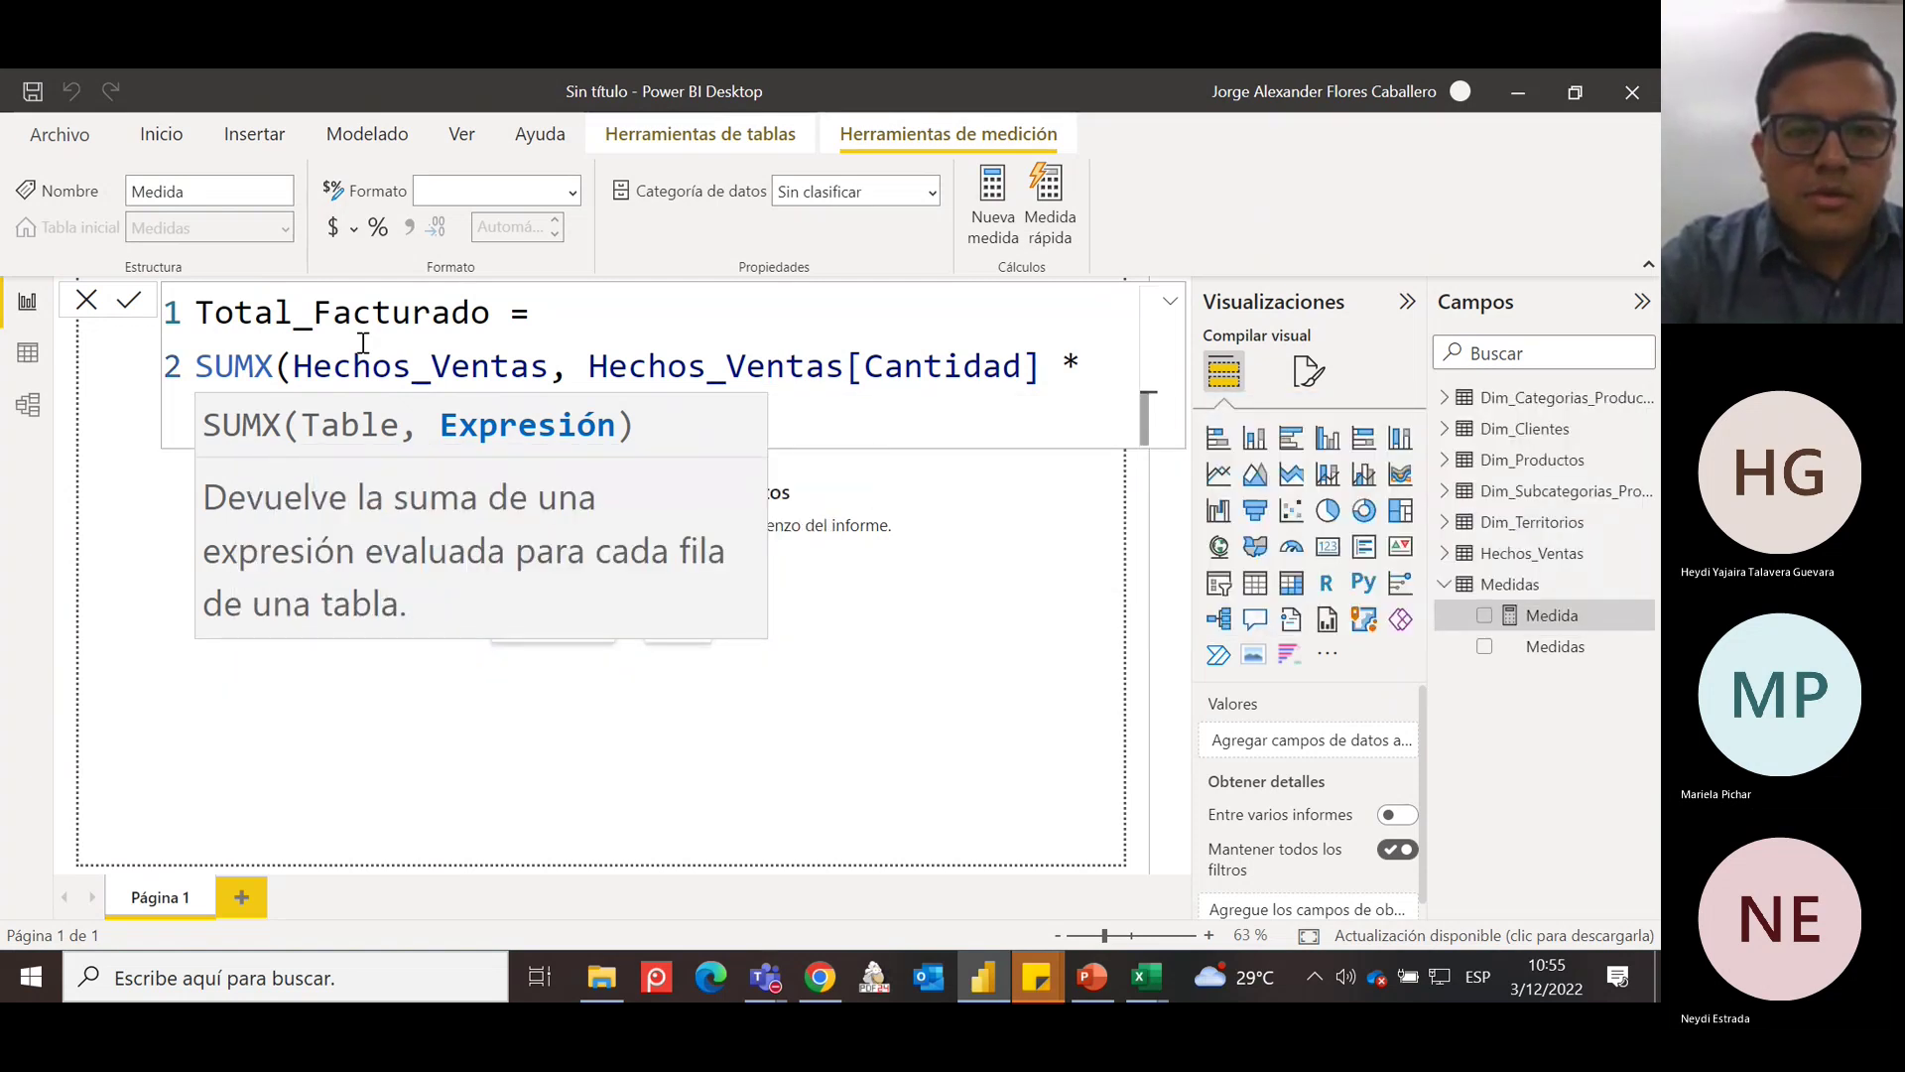
pyautogui.write(')')
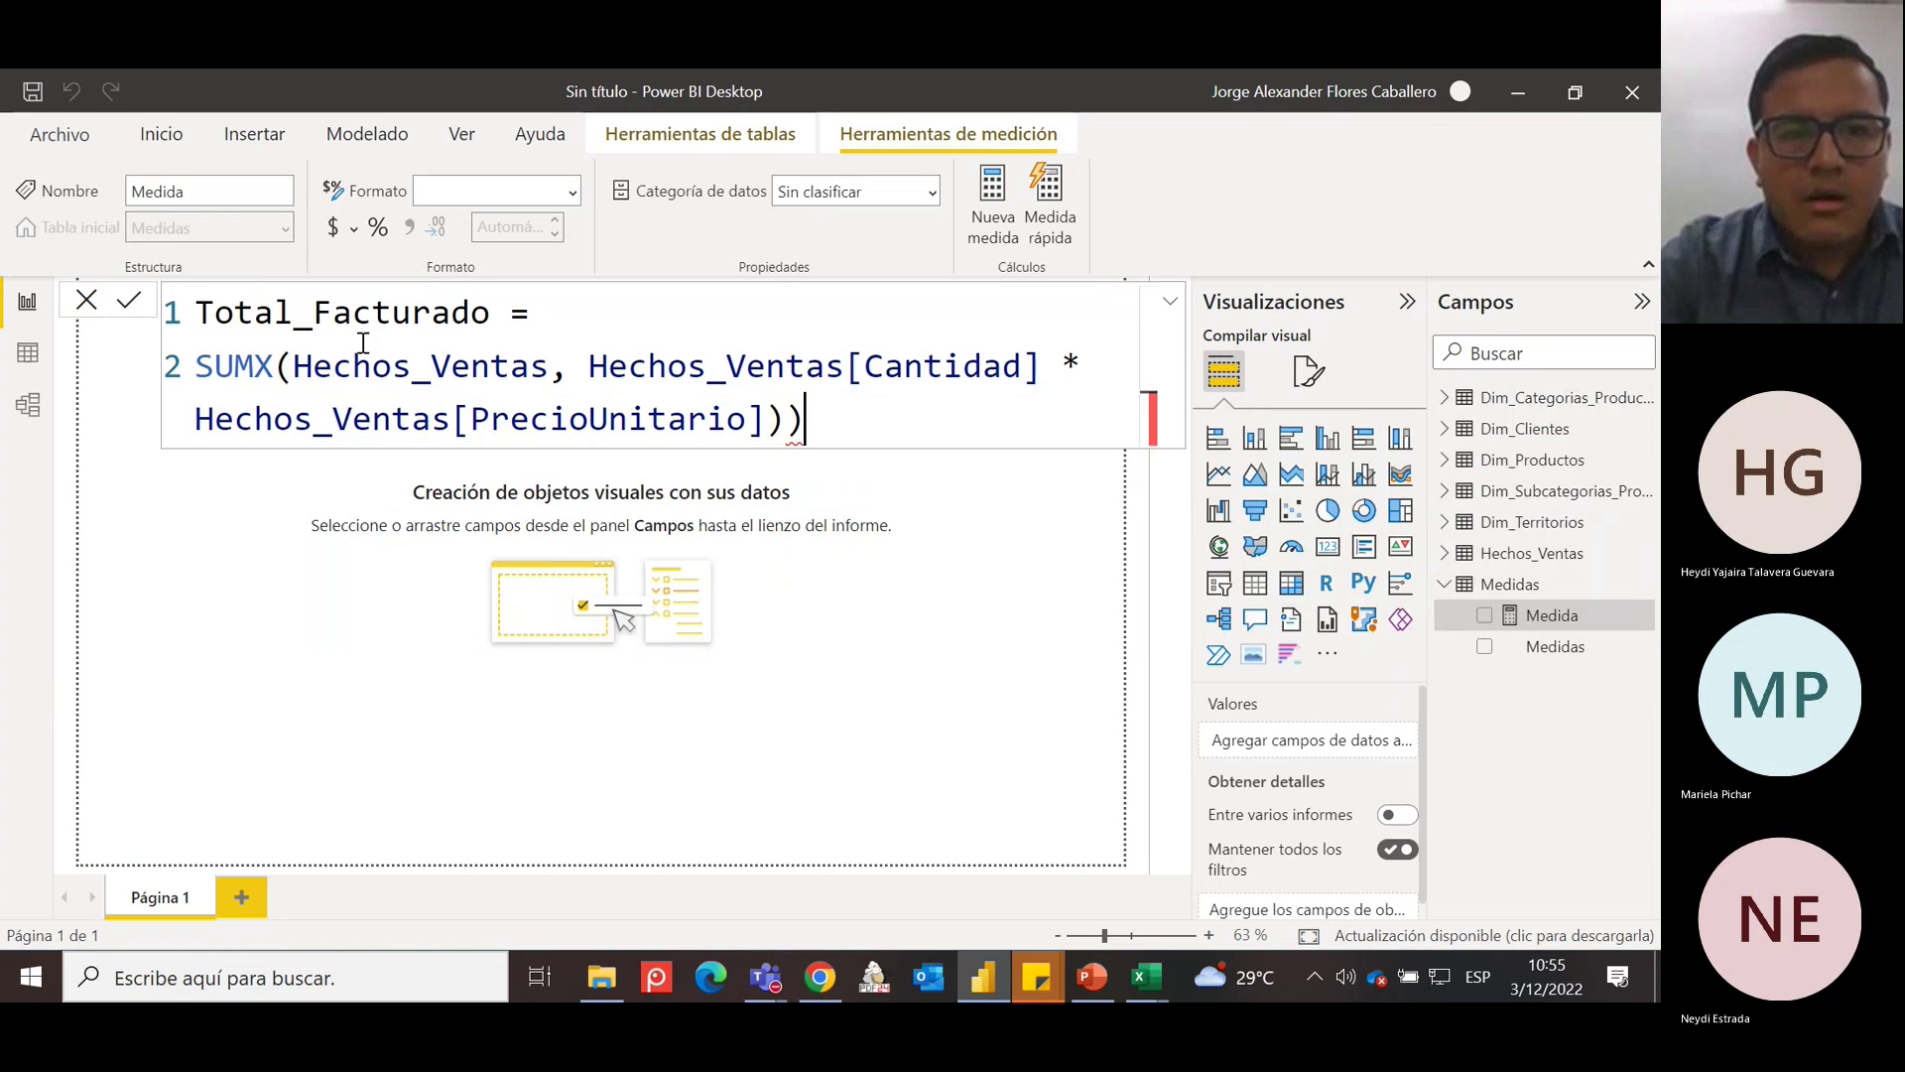
pyautogui.press('Return')
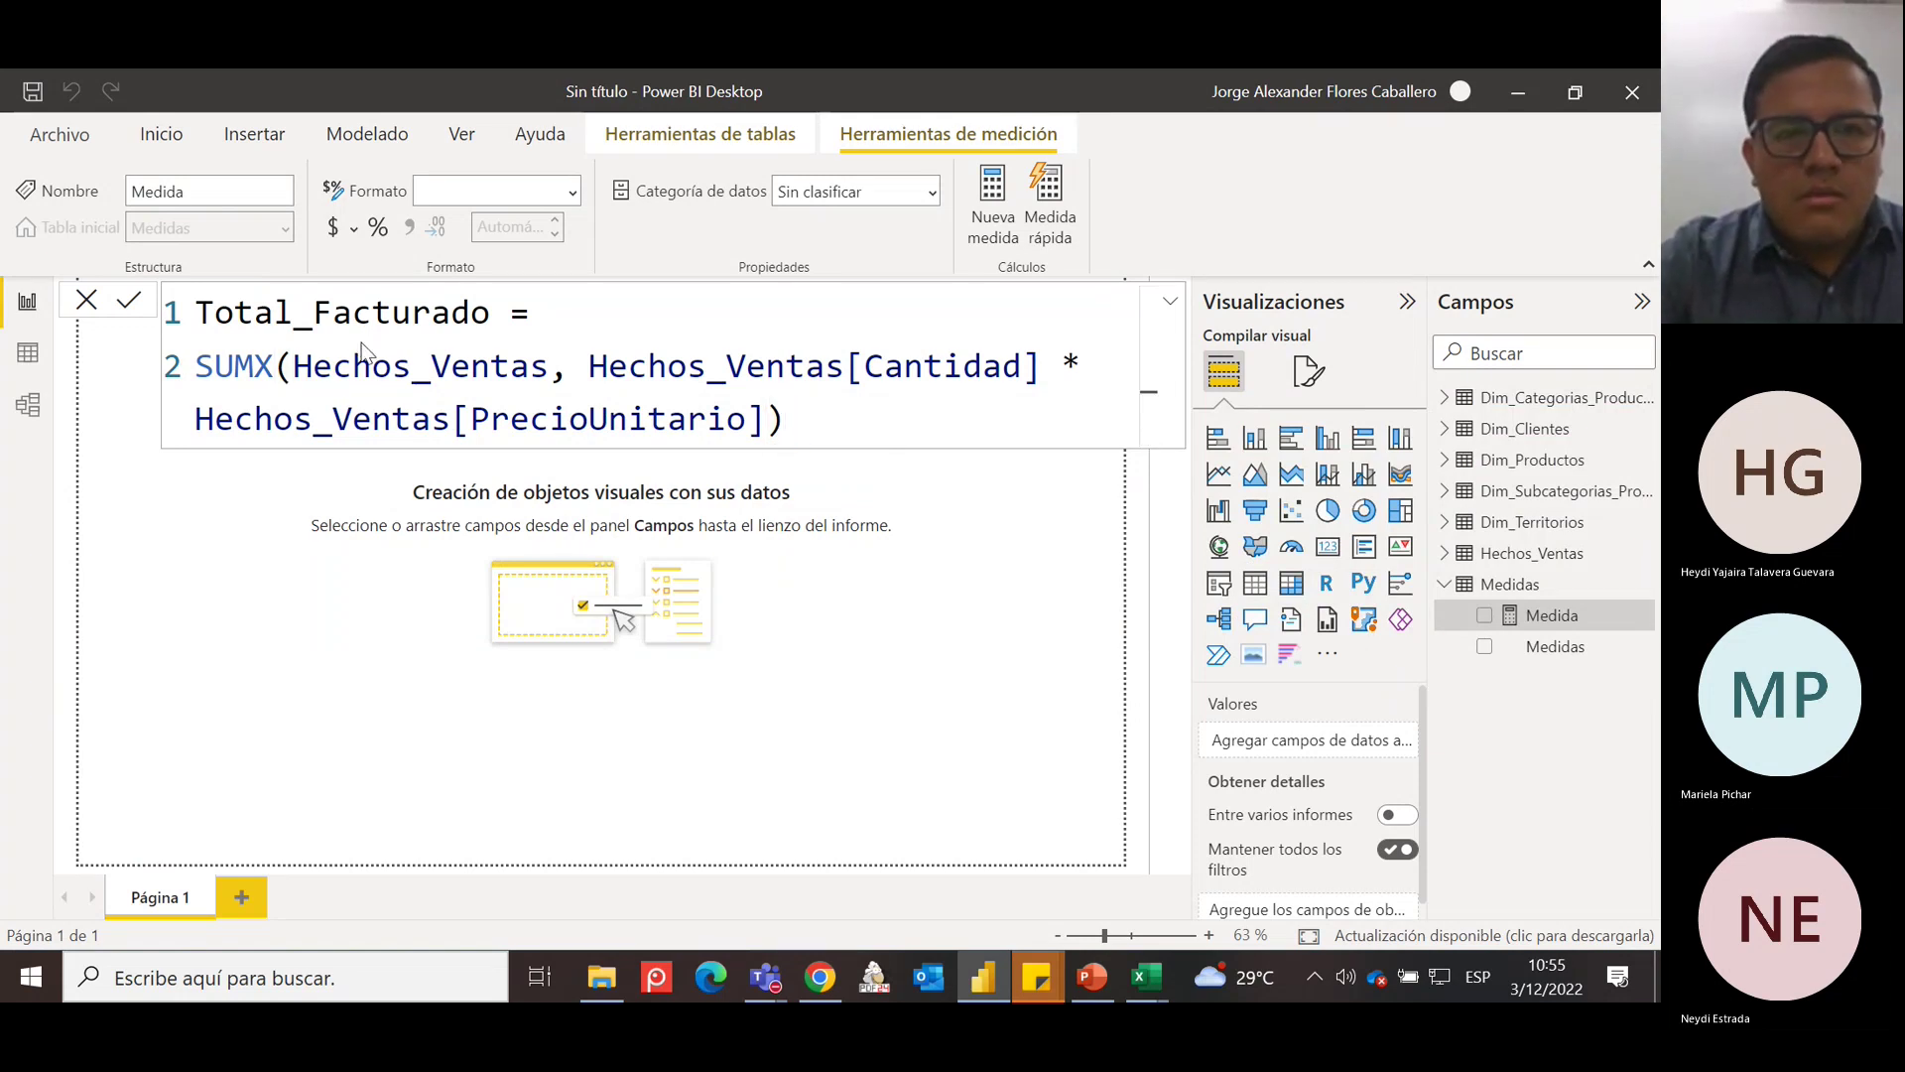
# Move the Cantidad * PrecioUnitario expression of Total_Facturado onto its own line below SUMX(Hechos_Ventas,.
pyautogui.click(592, 367)
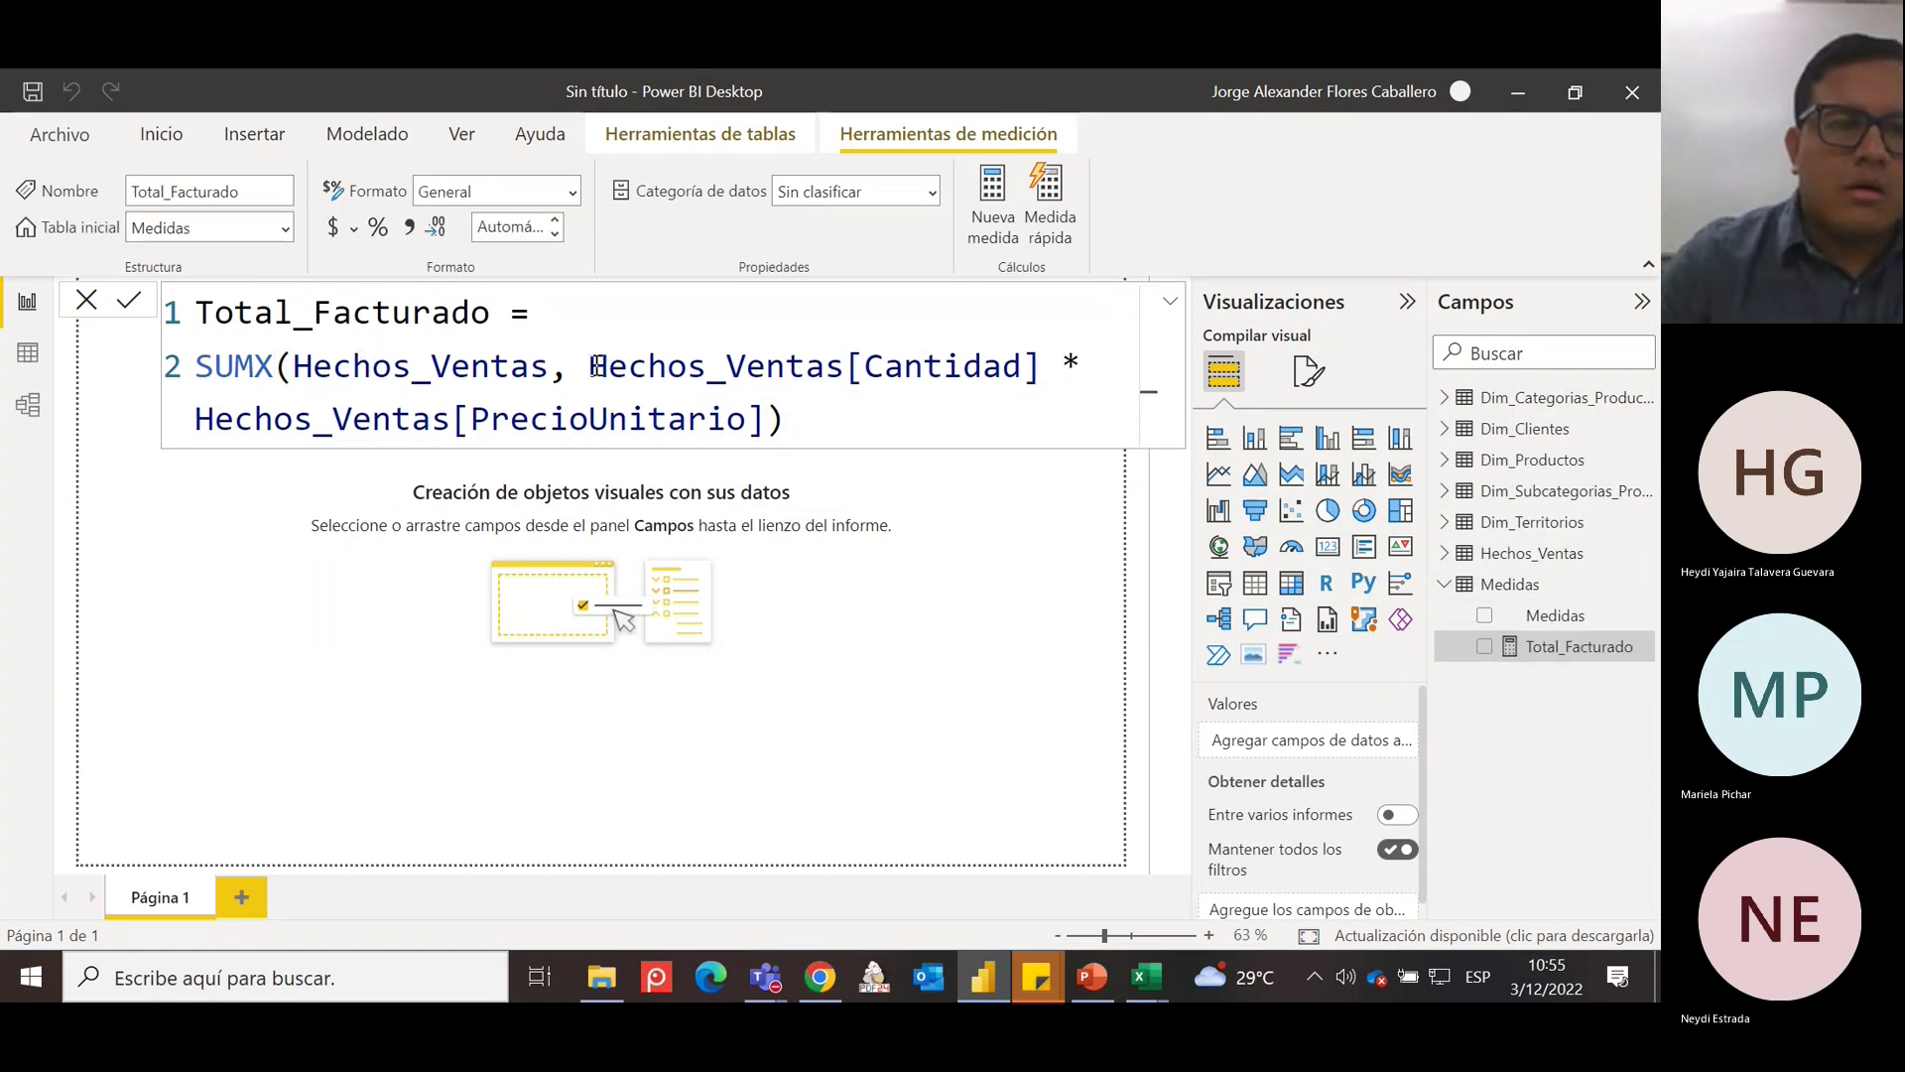
pyautogui.hotkey('shift', 'Return')
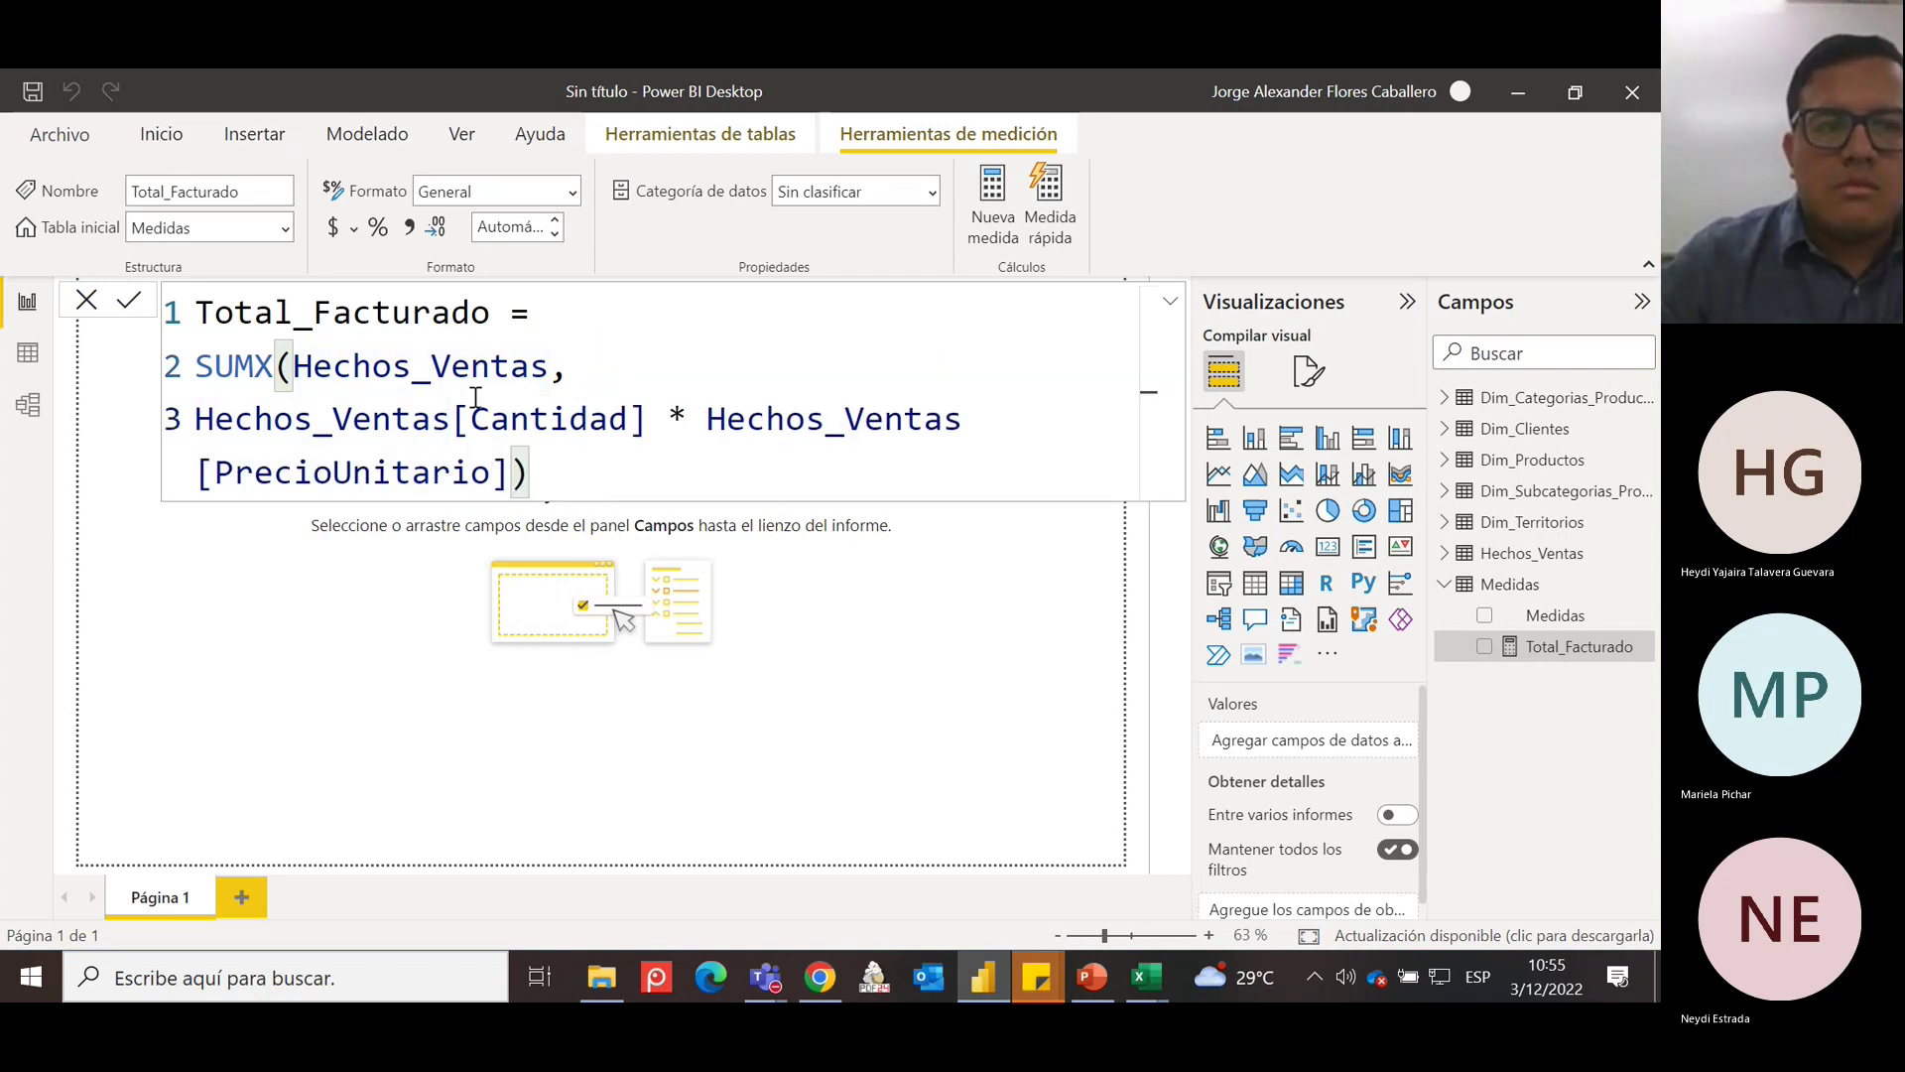
pyautogui.keyDown('ctrl'); pyautogui.scroll(-1, 482, 401); pyautogui.keyUp('ctrl')
pyautogui.keyDown('ctrl'); pyautogui.scroll(-1, 482, 401); pyautogui.keyUp('ctrl')
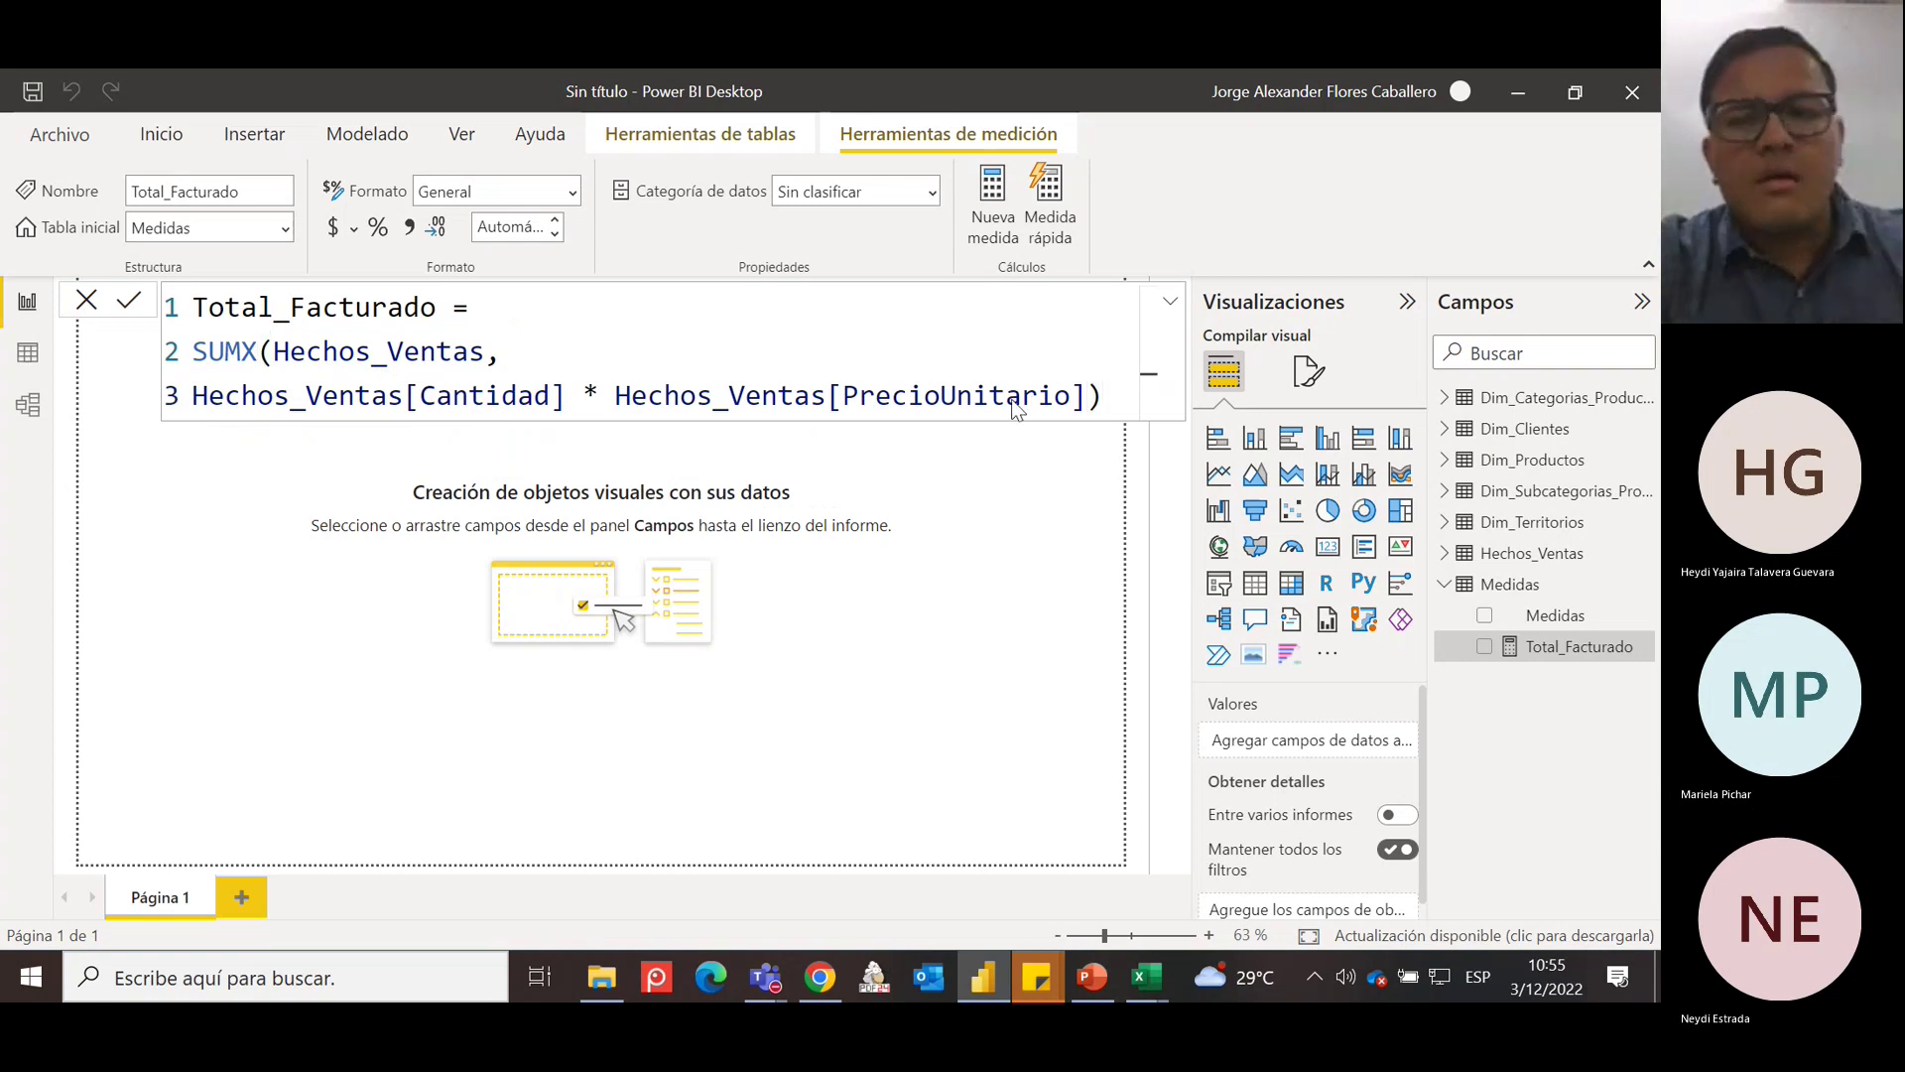
# Format the Total_Facturado measure as currency with $ Inglés (Estados Unidos) and close its formula.
pyautogui.moveTo(1013, 399)
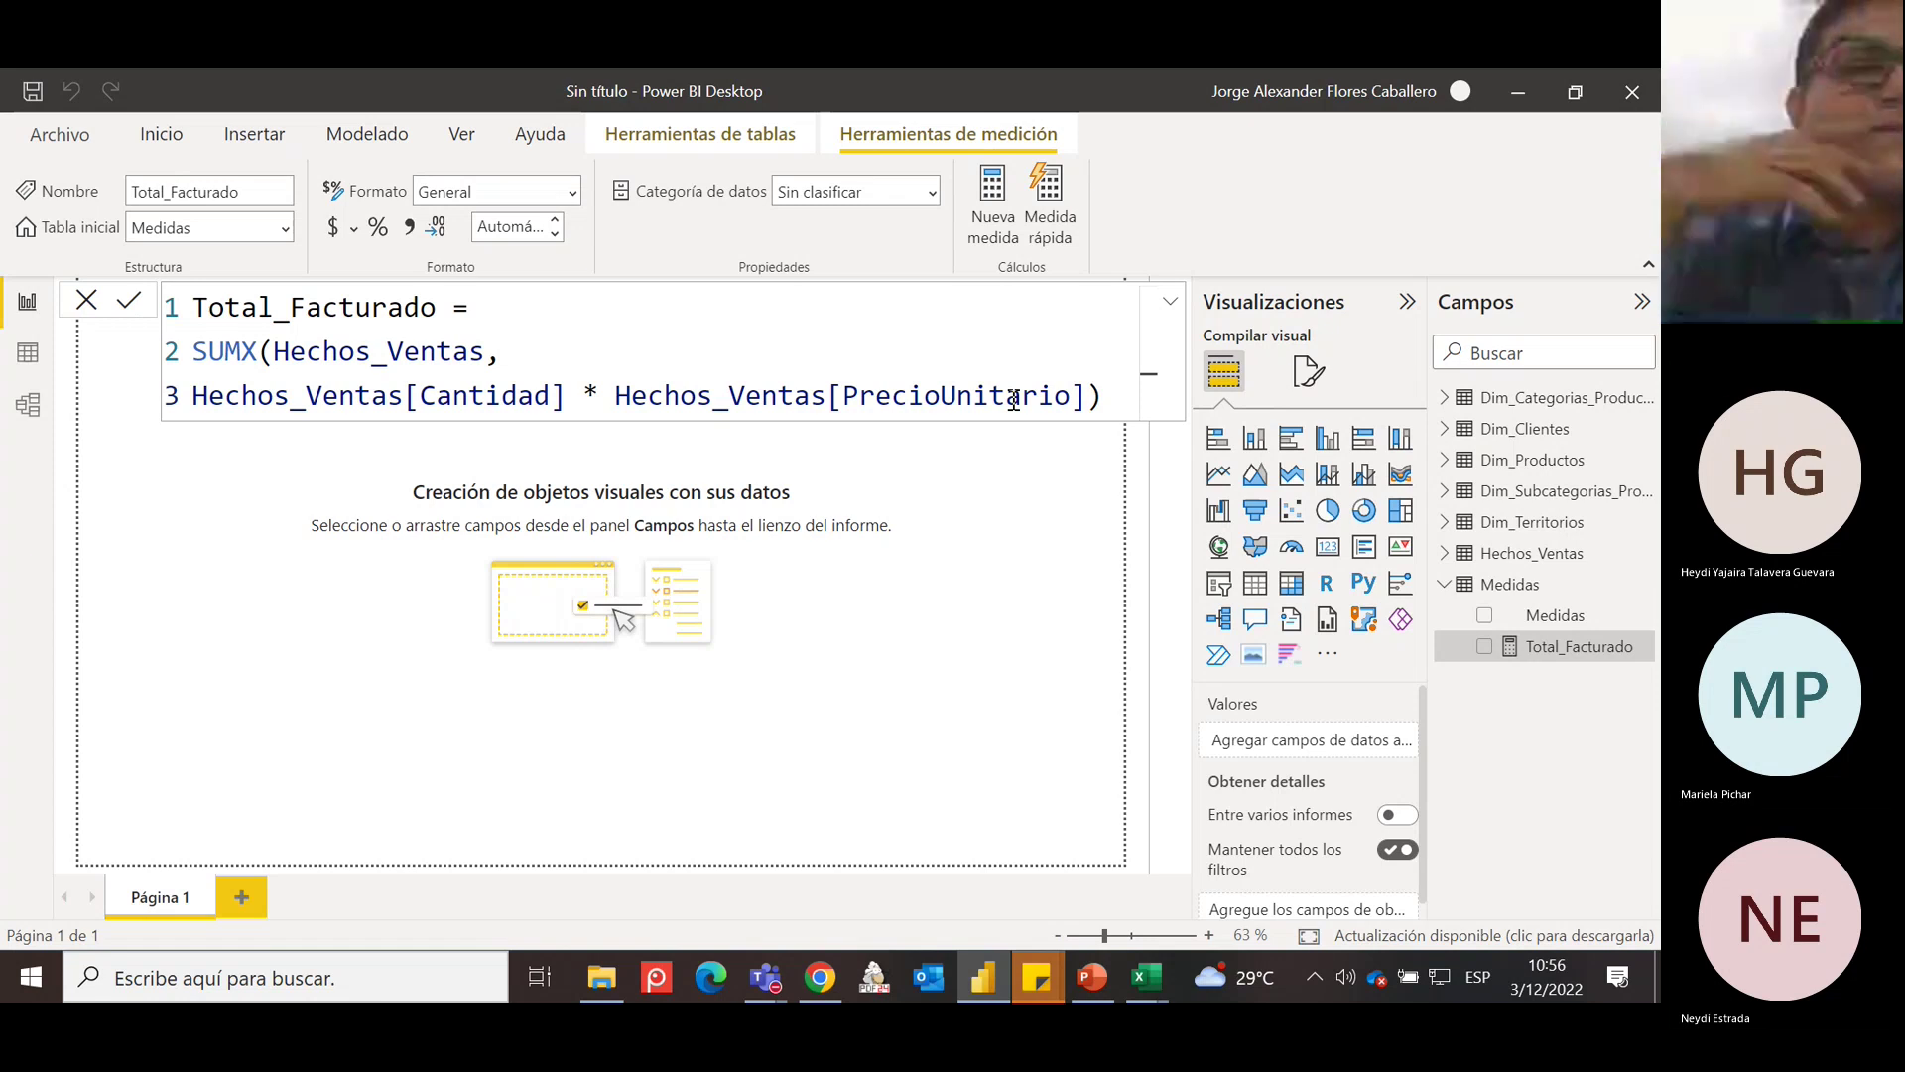
pyautogui.click(354, 229)
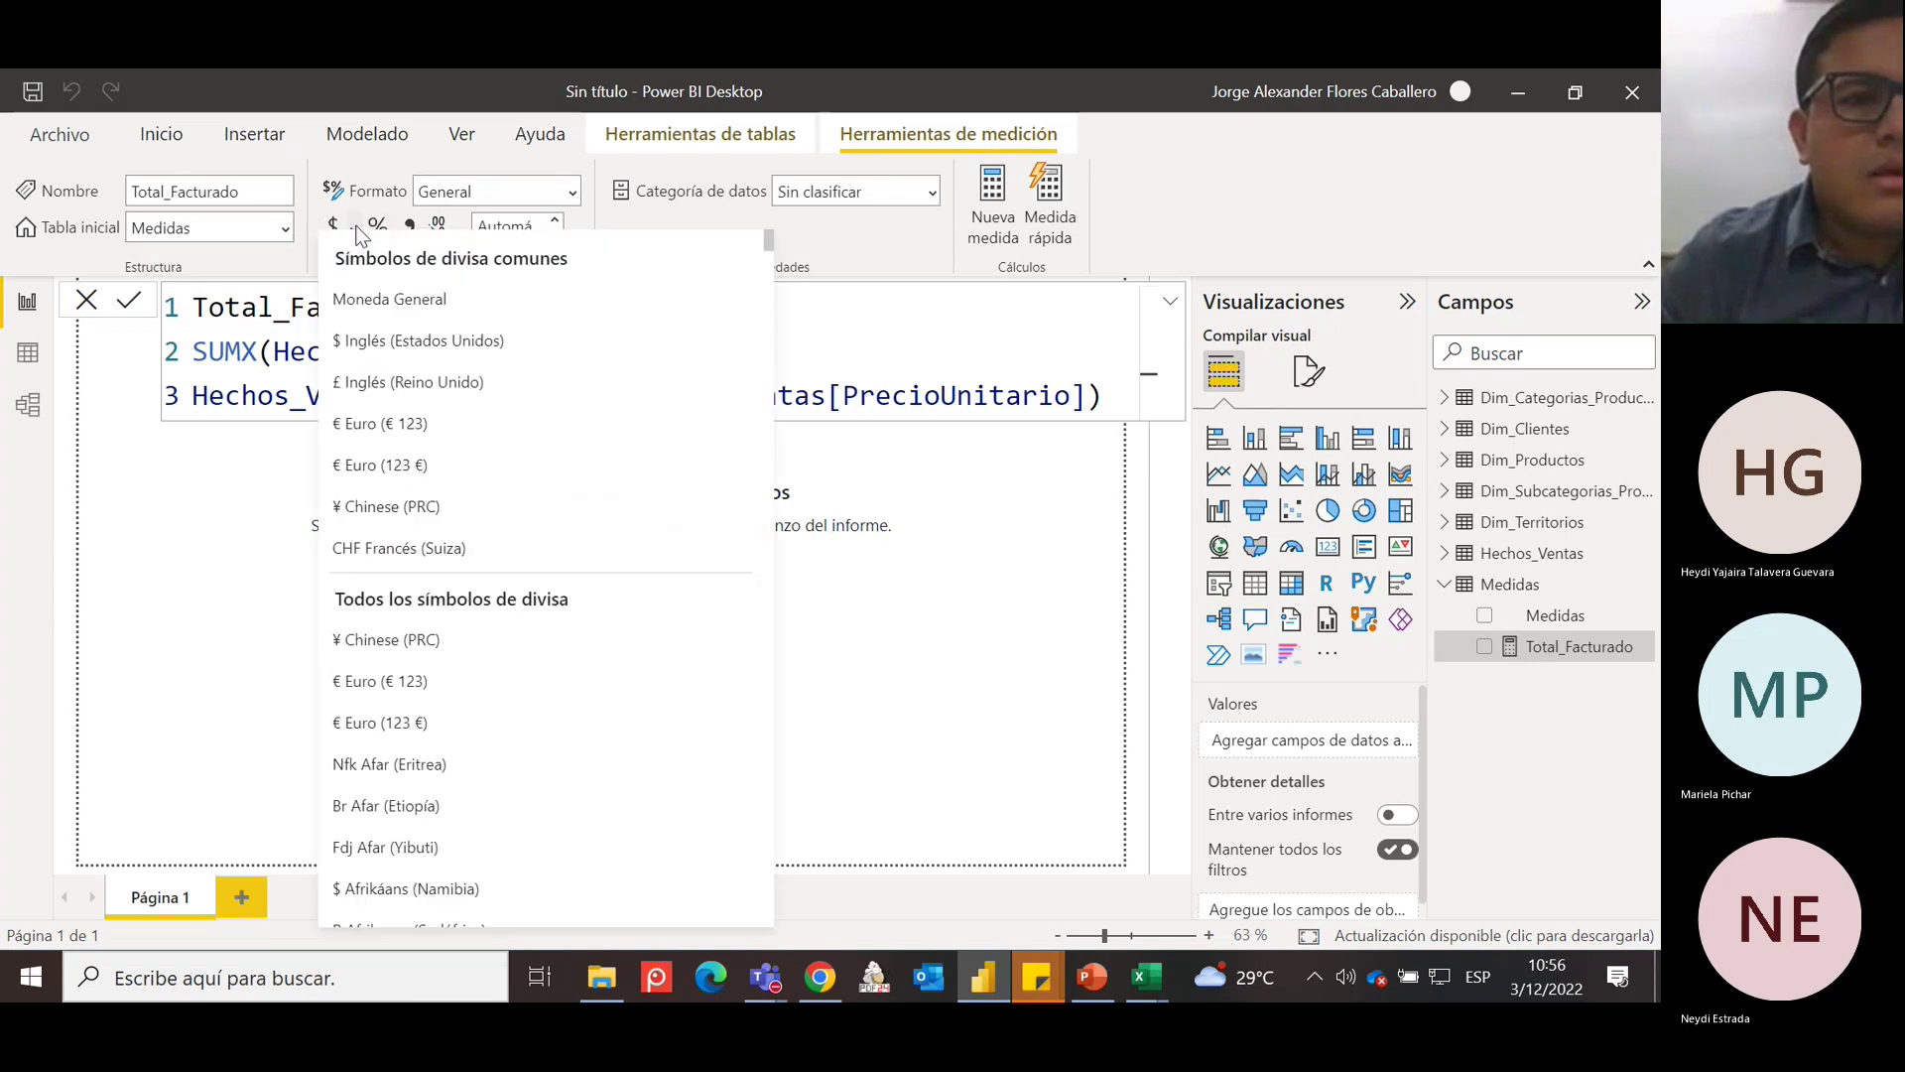
pyautogui.click(427, 357)
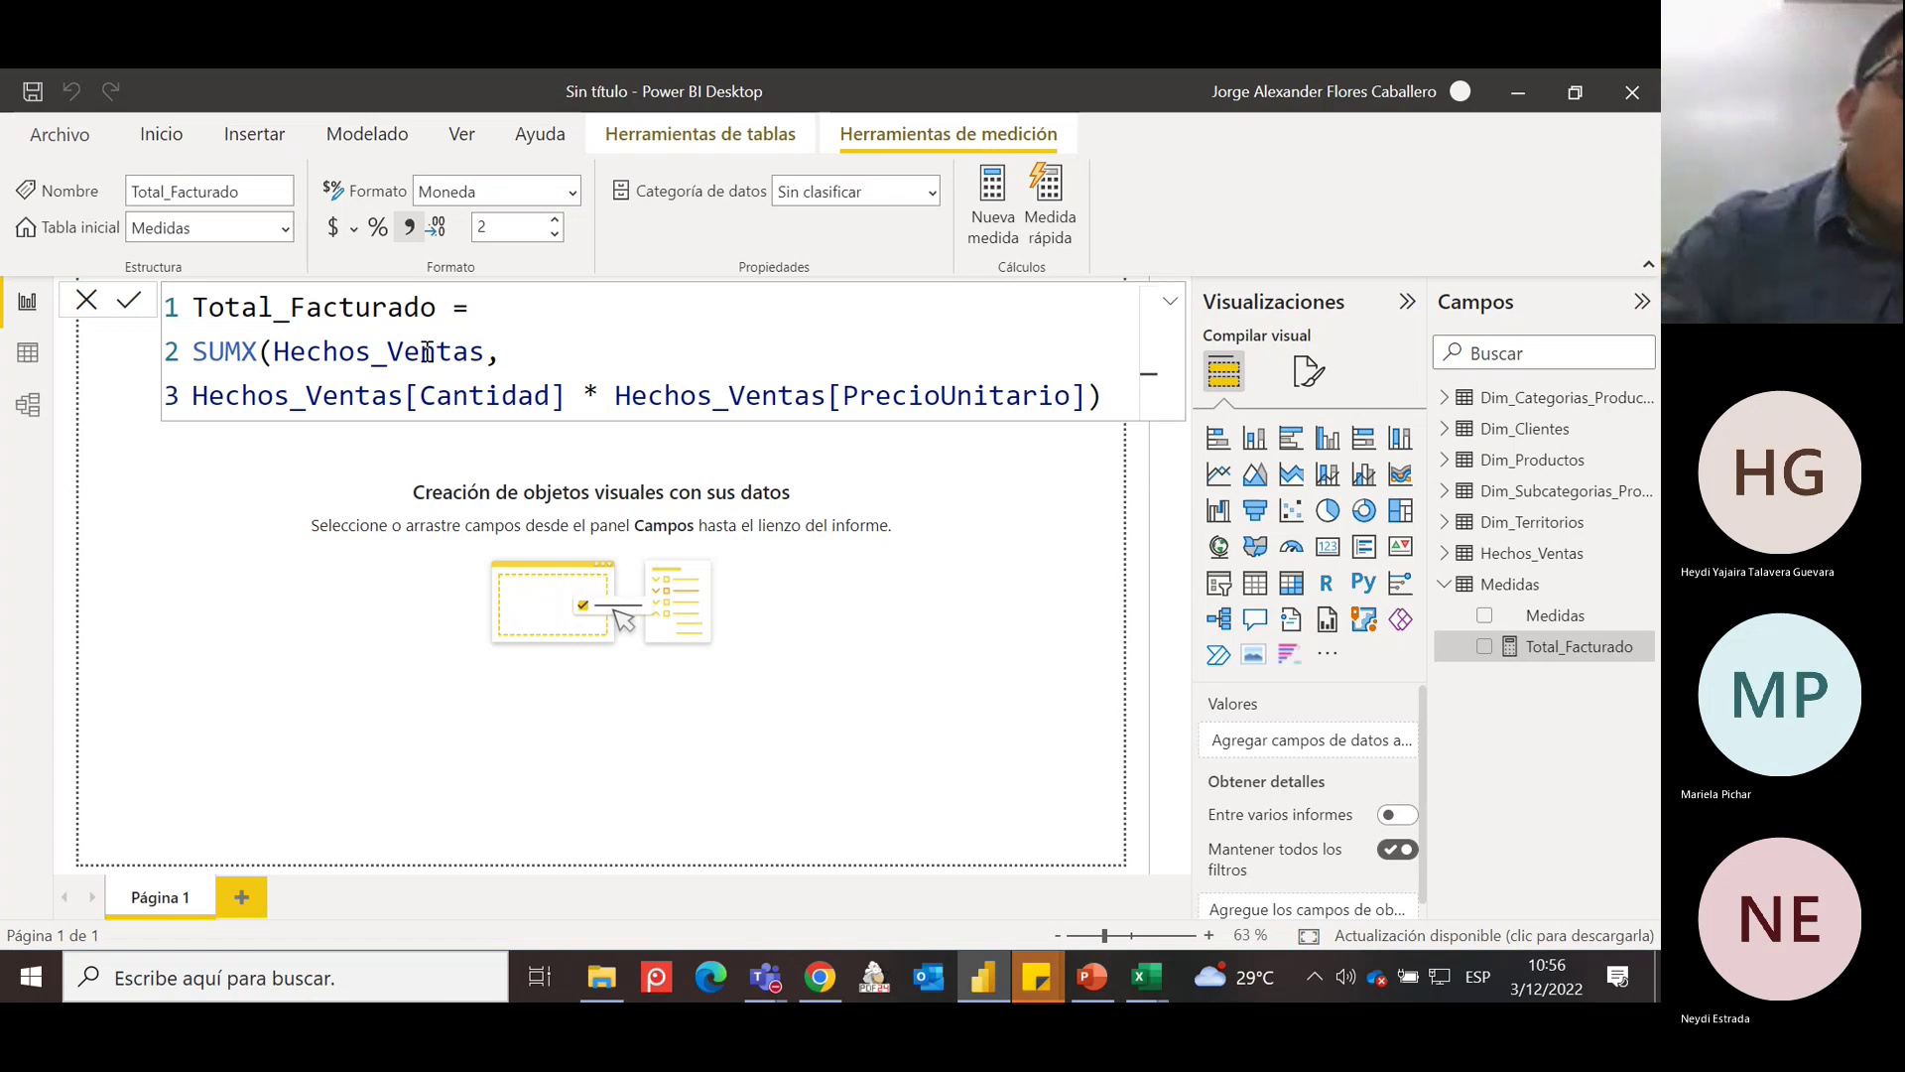
pyautogui.click(88, 304)
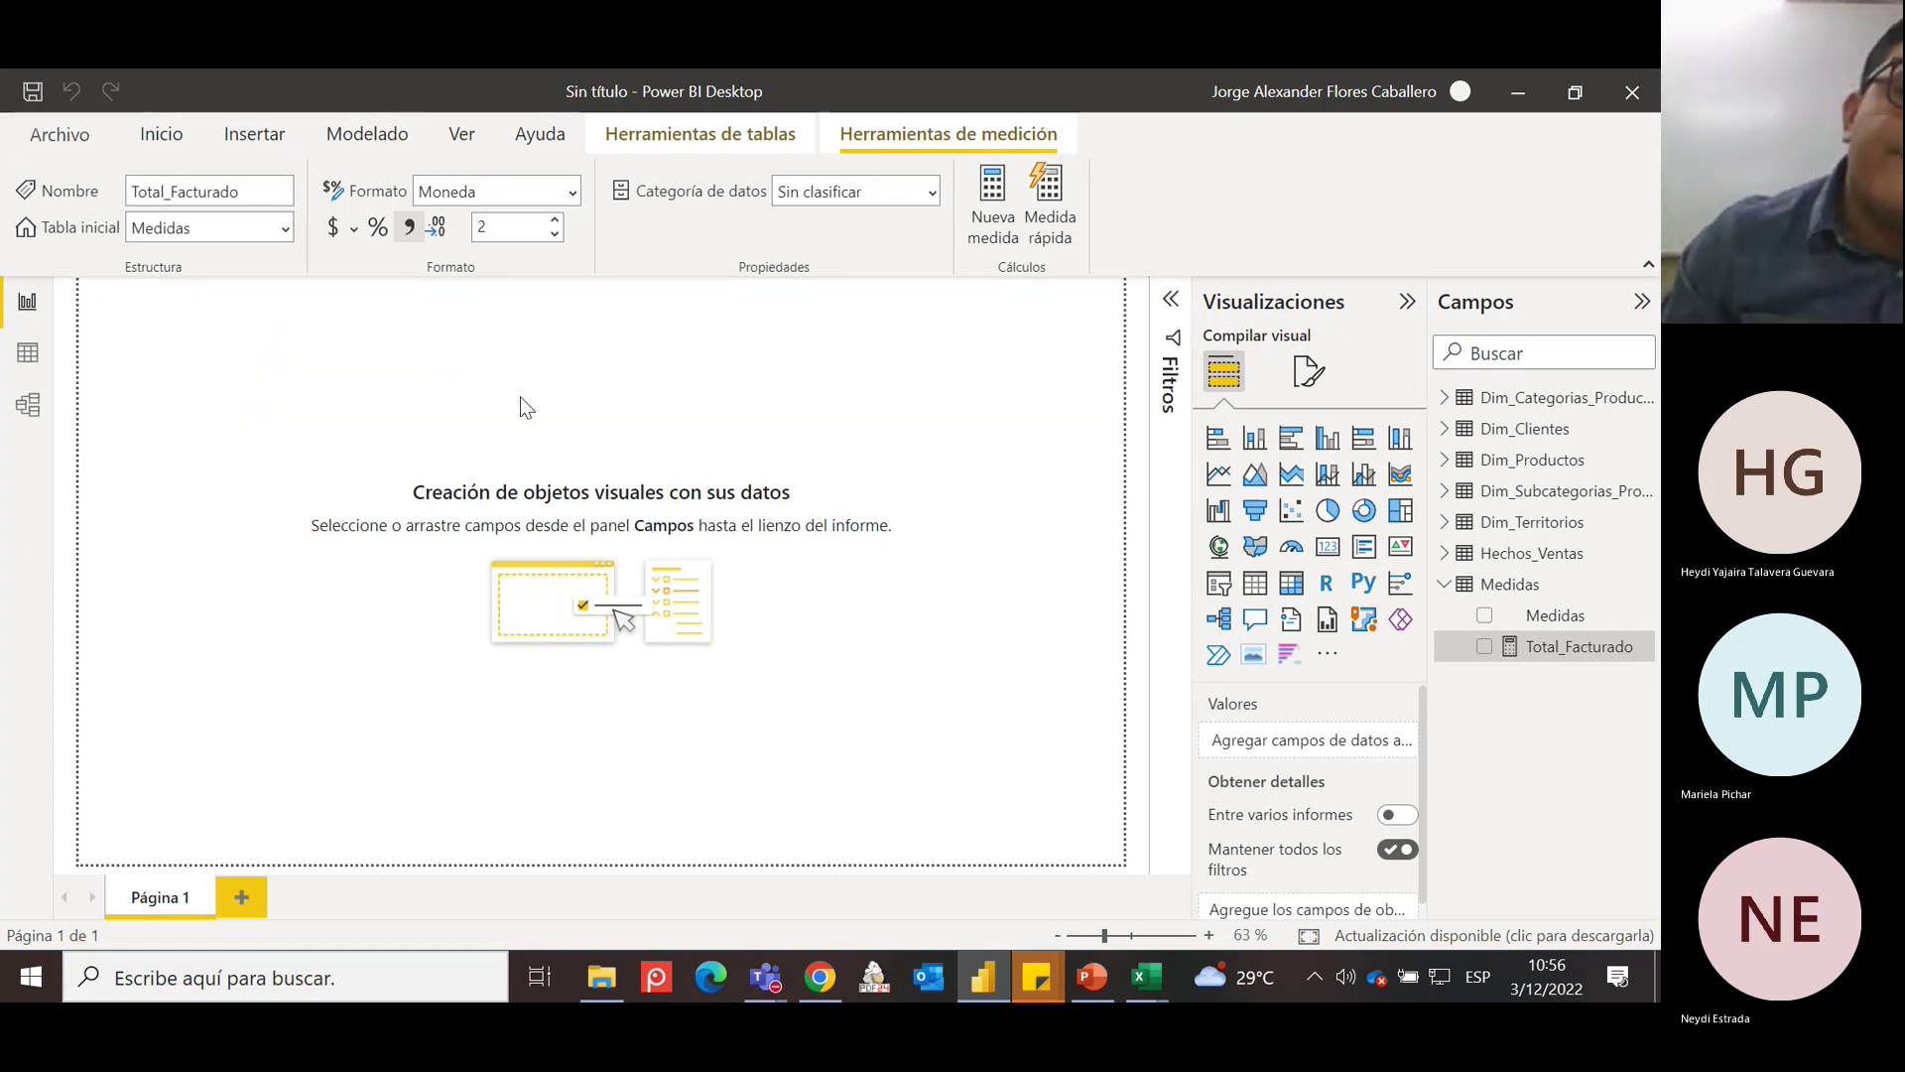
# Hide the Medidas column inside the Medidas table.
pyautogui.click(1577, 627)
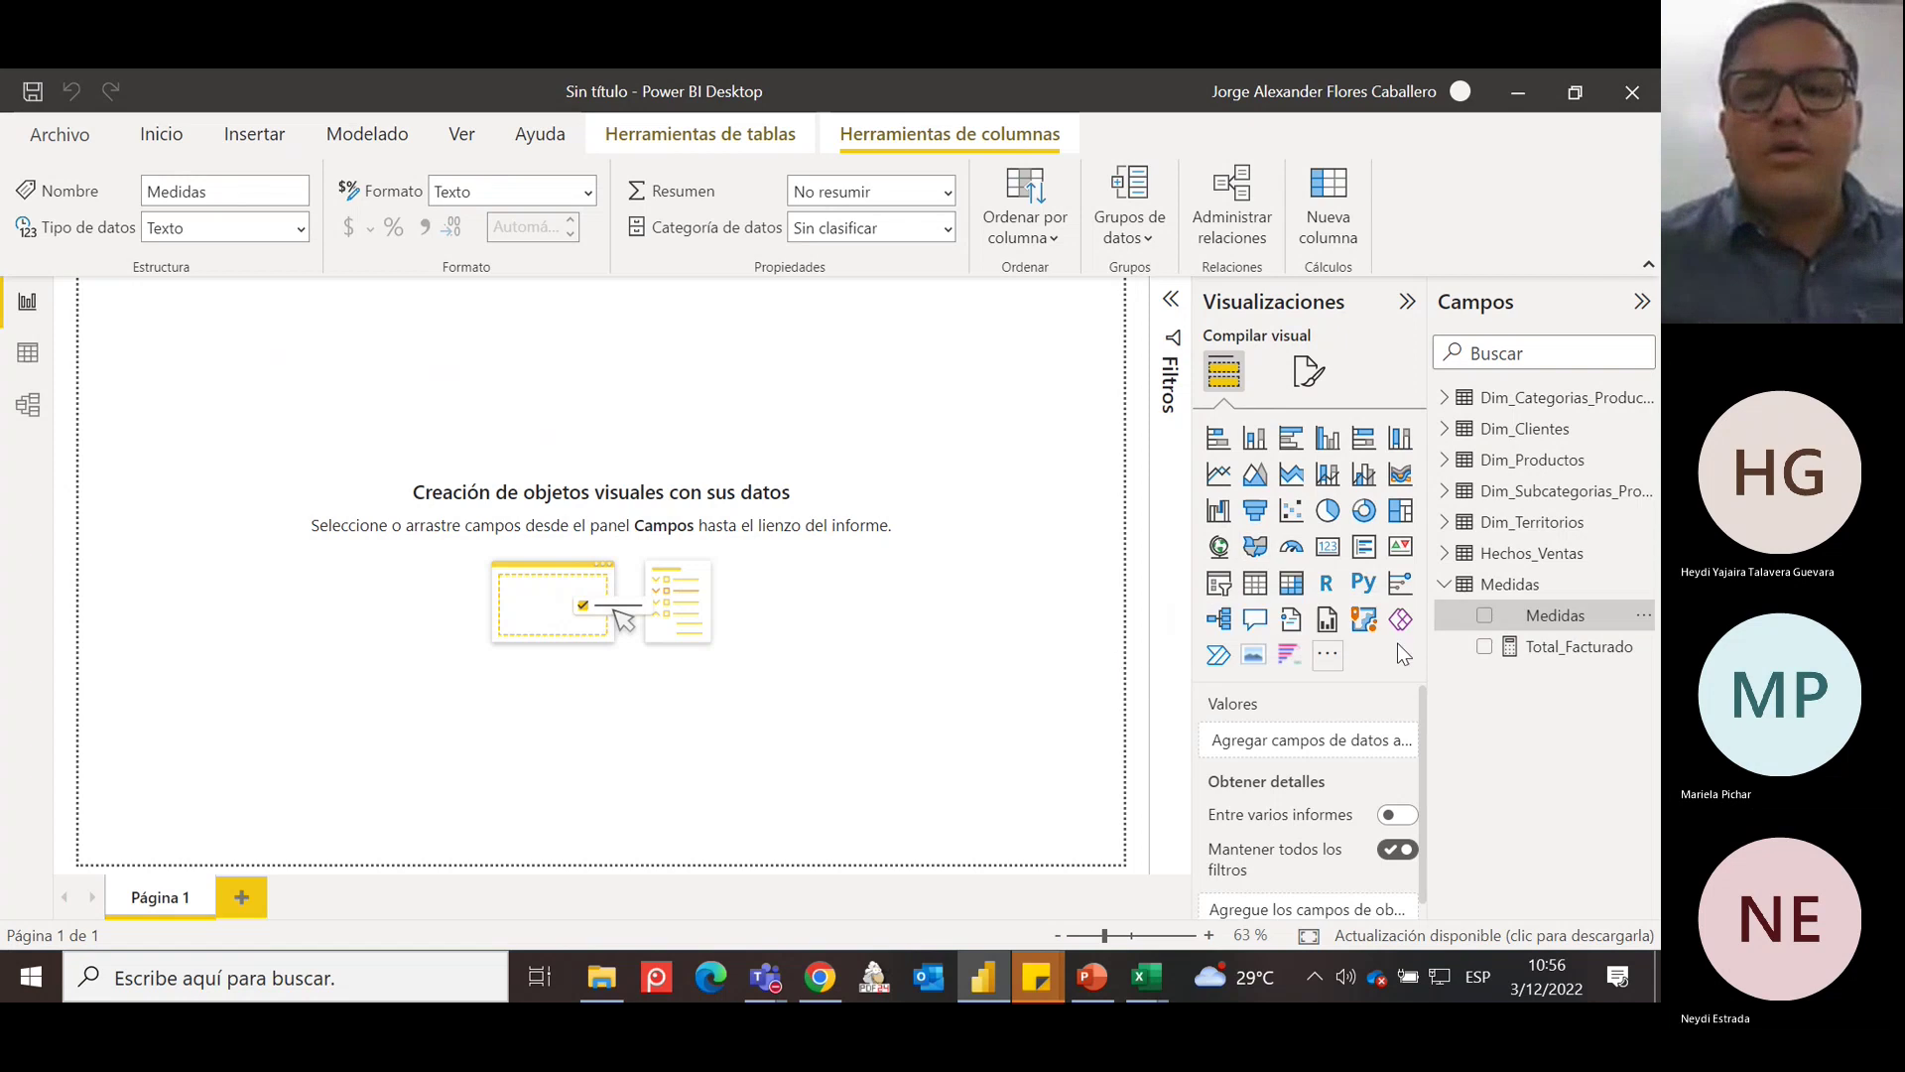
pyautogui.rightClick(1545, 613)
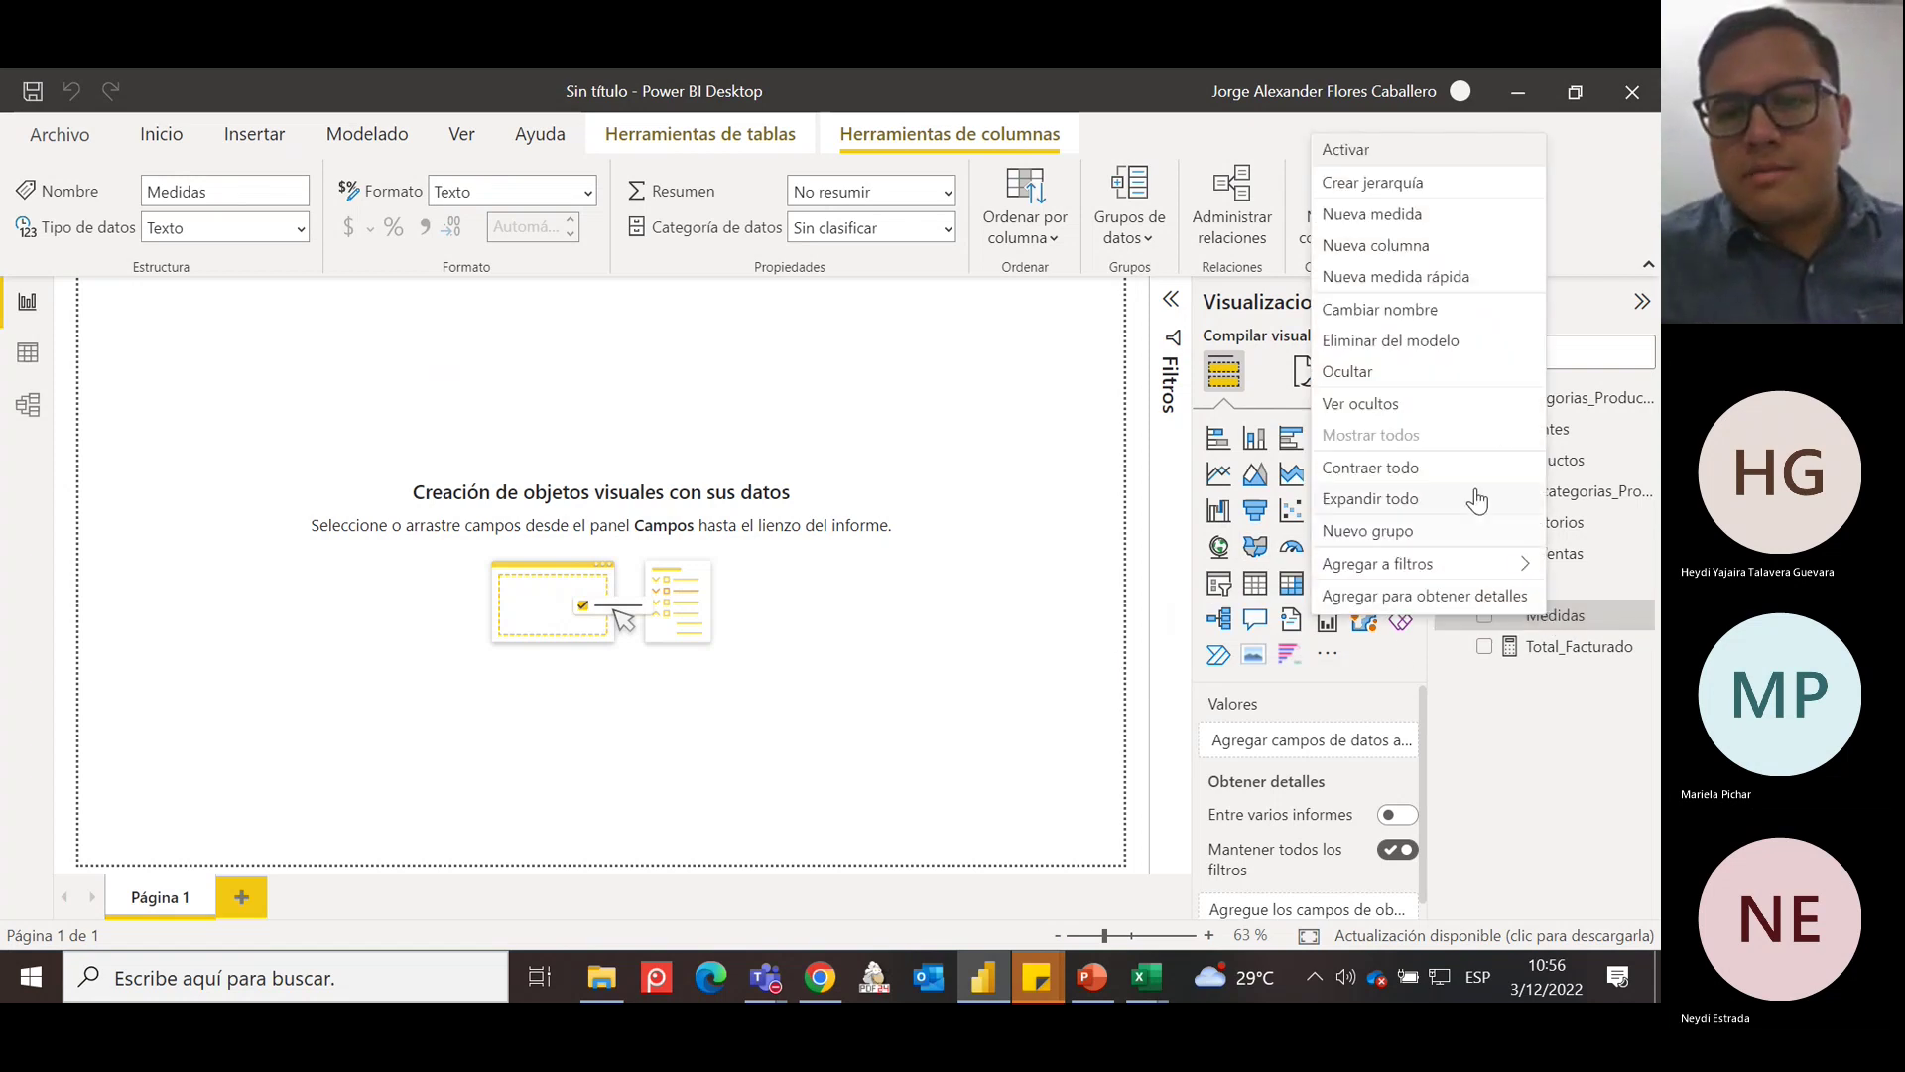
pyautogui.click(1430, 381)
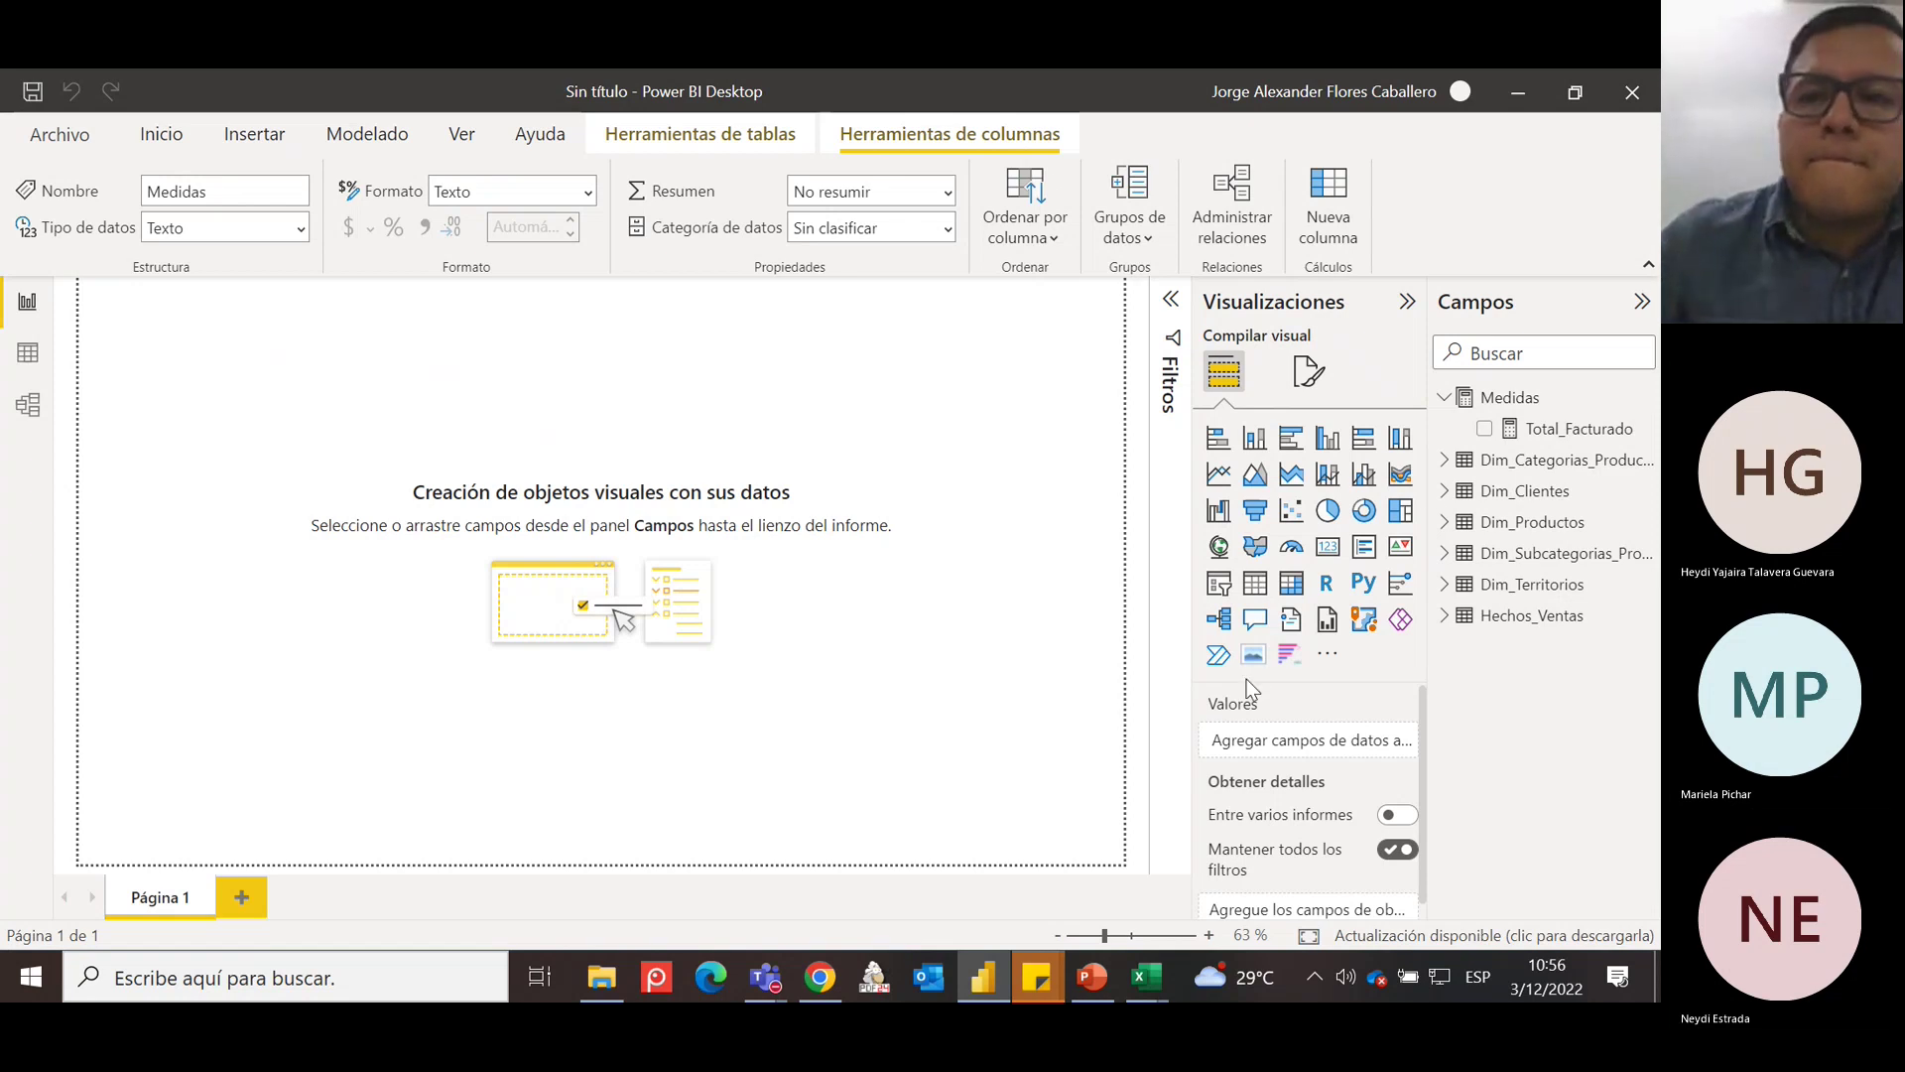
# Create a new measure in the Medidas table containing a copy of the complete Total_Facturado formula.
pyautogui.click(1573, 435)
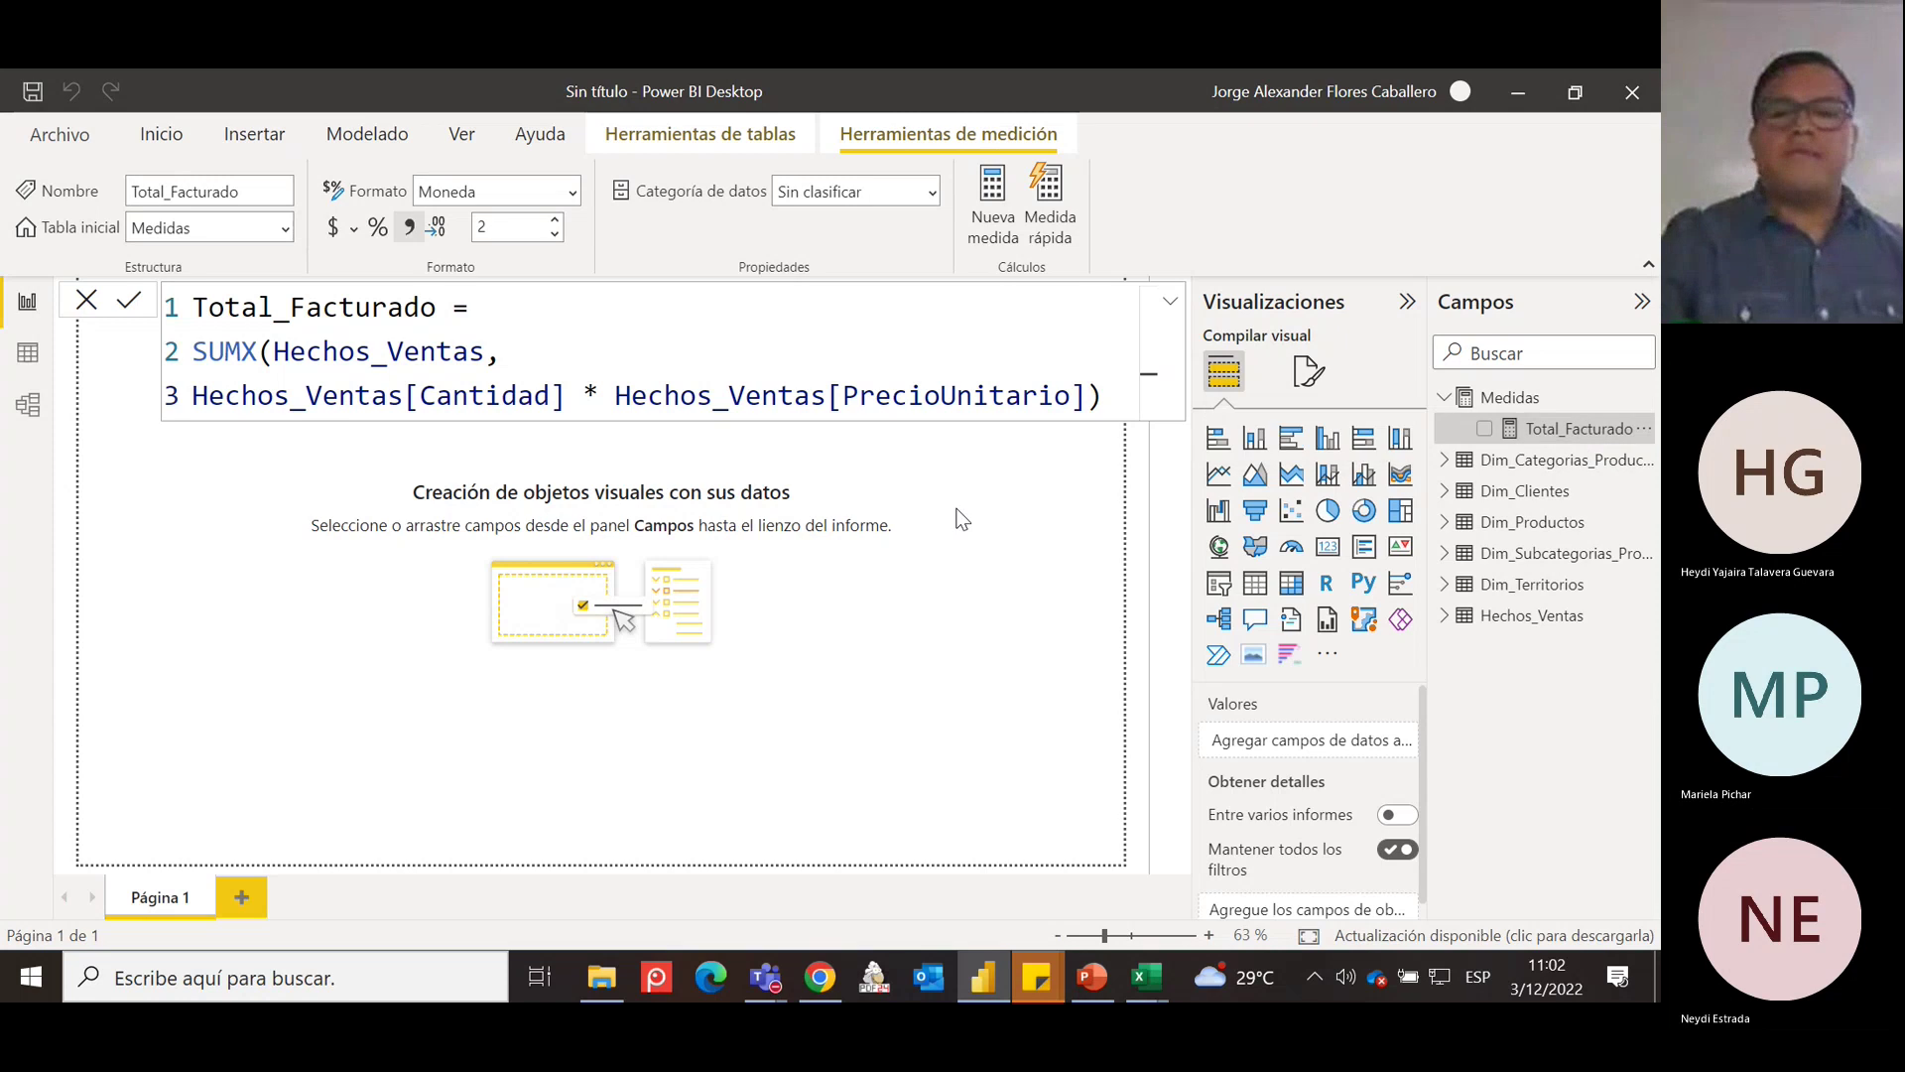
pyautogui.moveTo(1110, 395); pyautogui.dragTo(47, 235)
pyautogui.hotkey('ctrl', 'c')
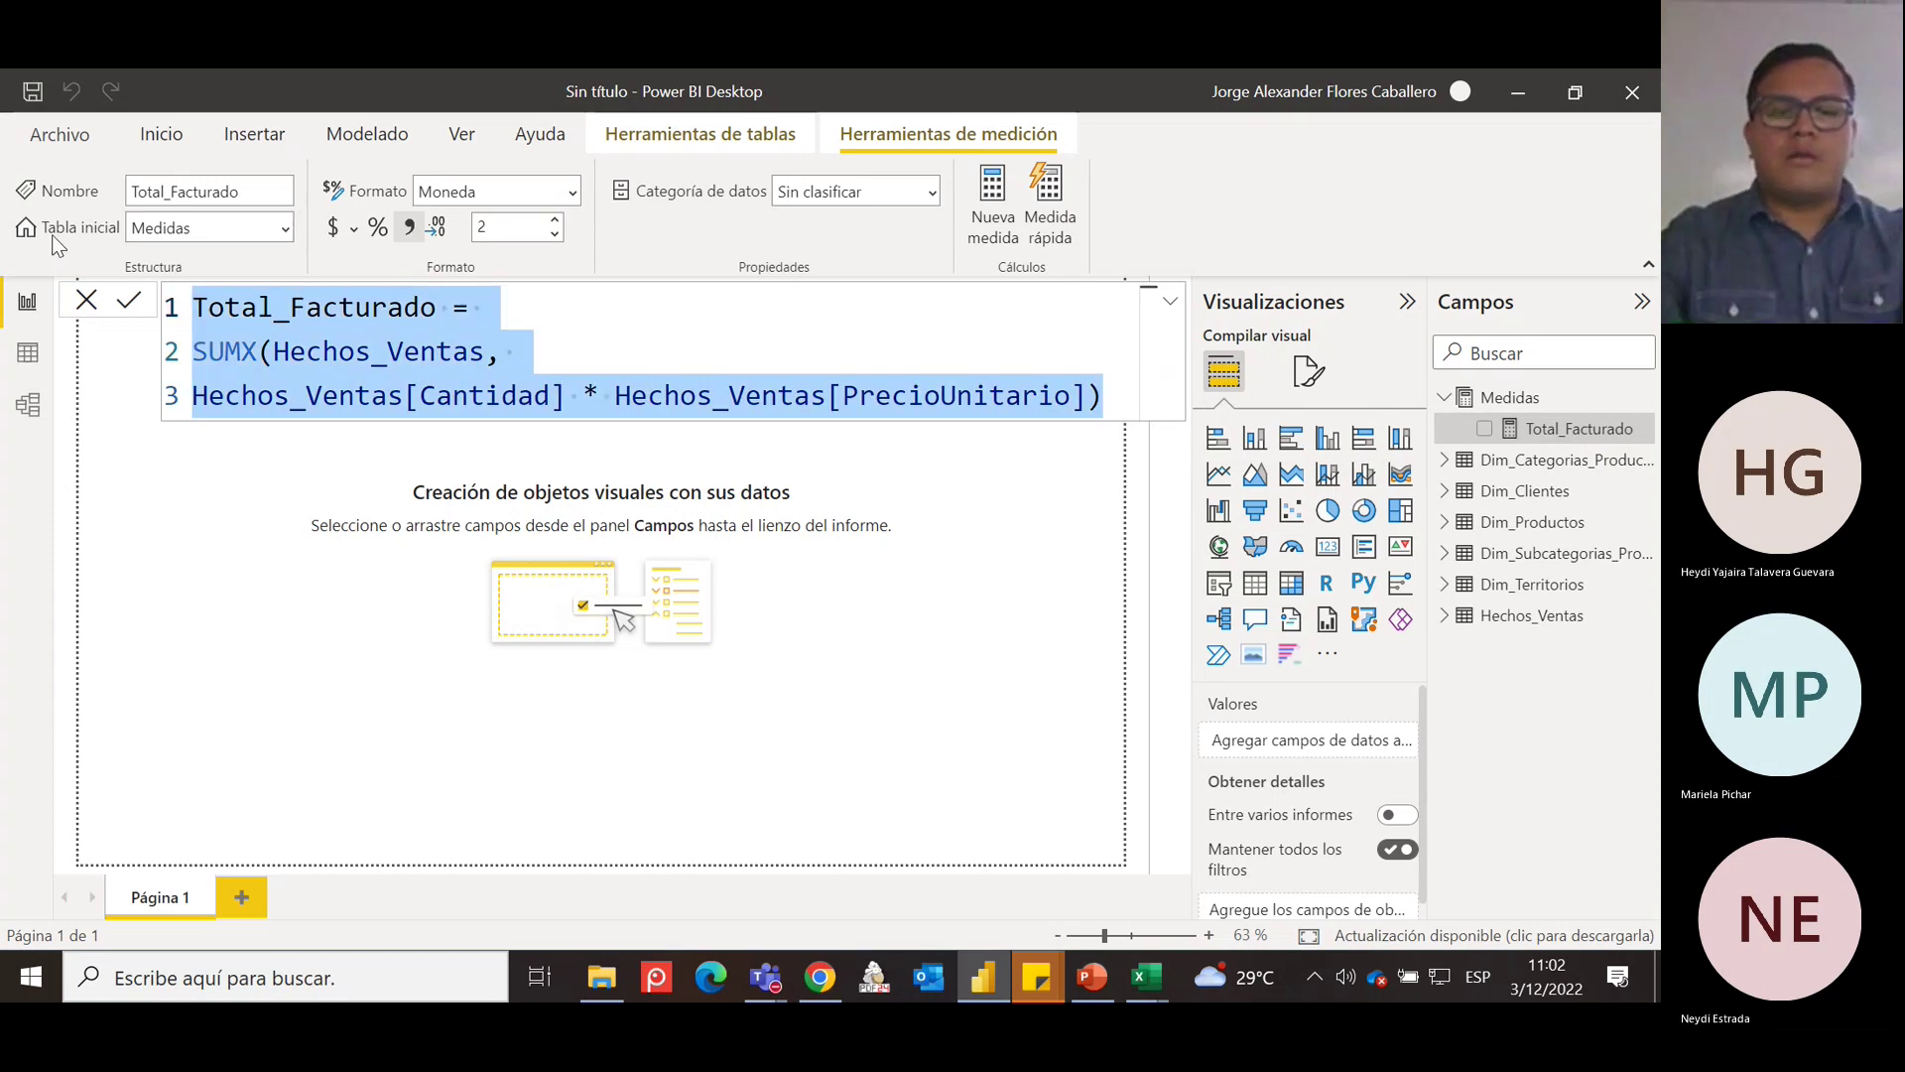
pyautogui.rightClick(1488, 399)
pyautogui.press('Escape')
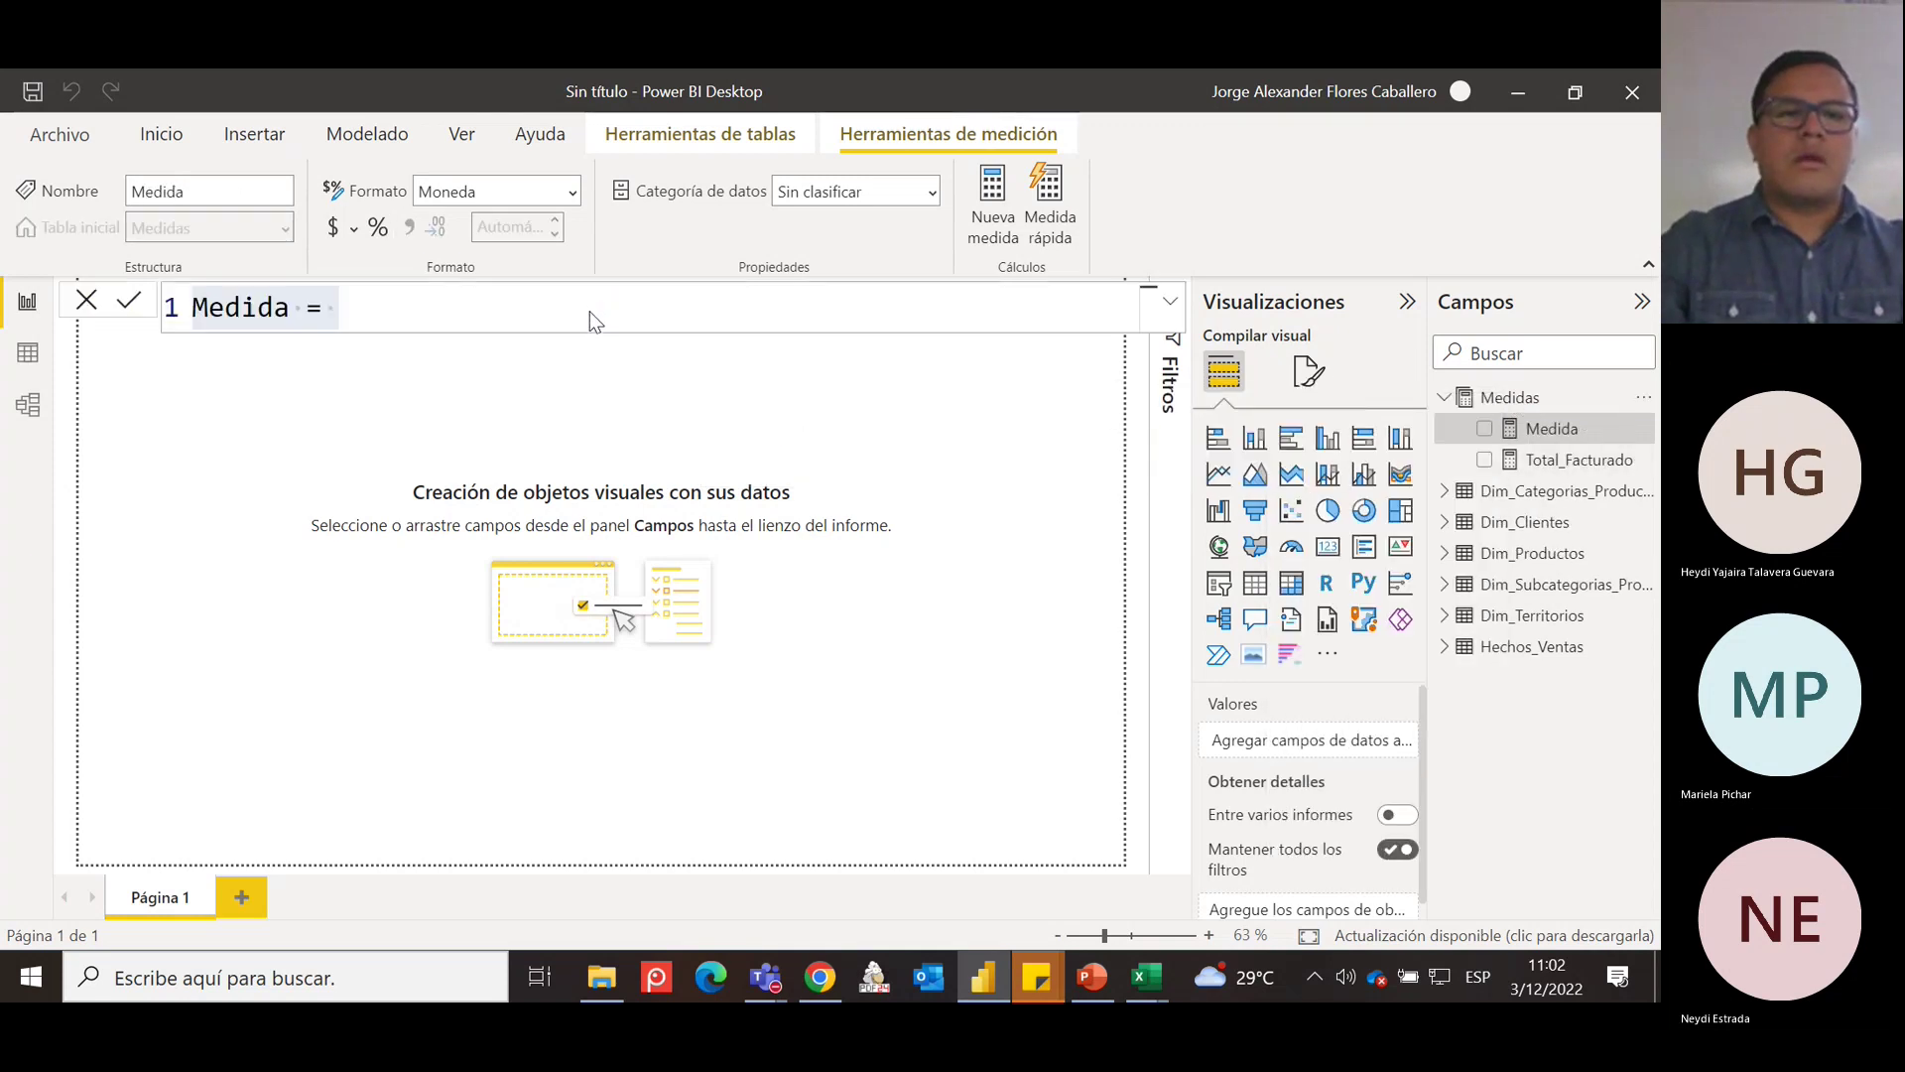
pyautogui.hotkey('ctrl', 'v')
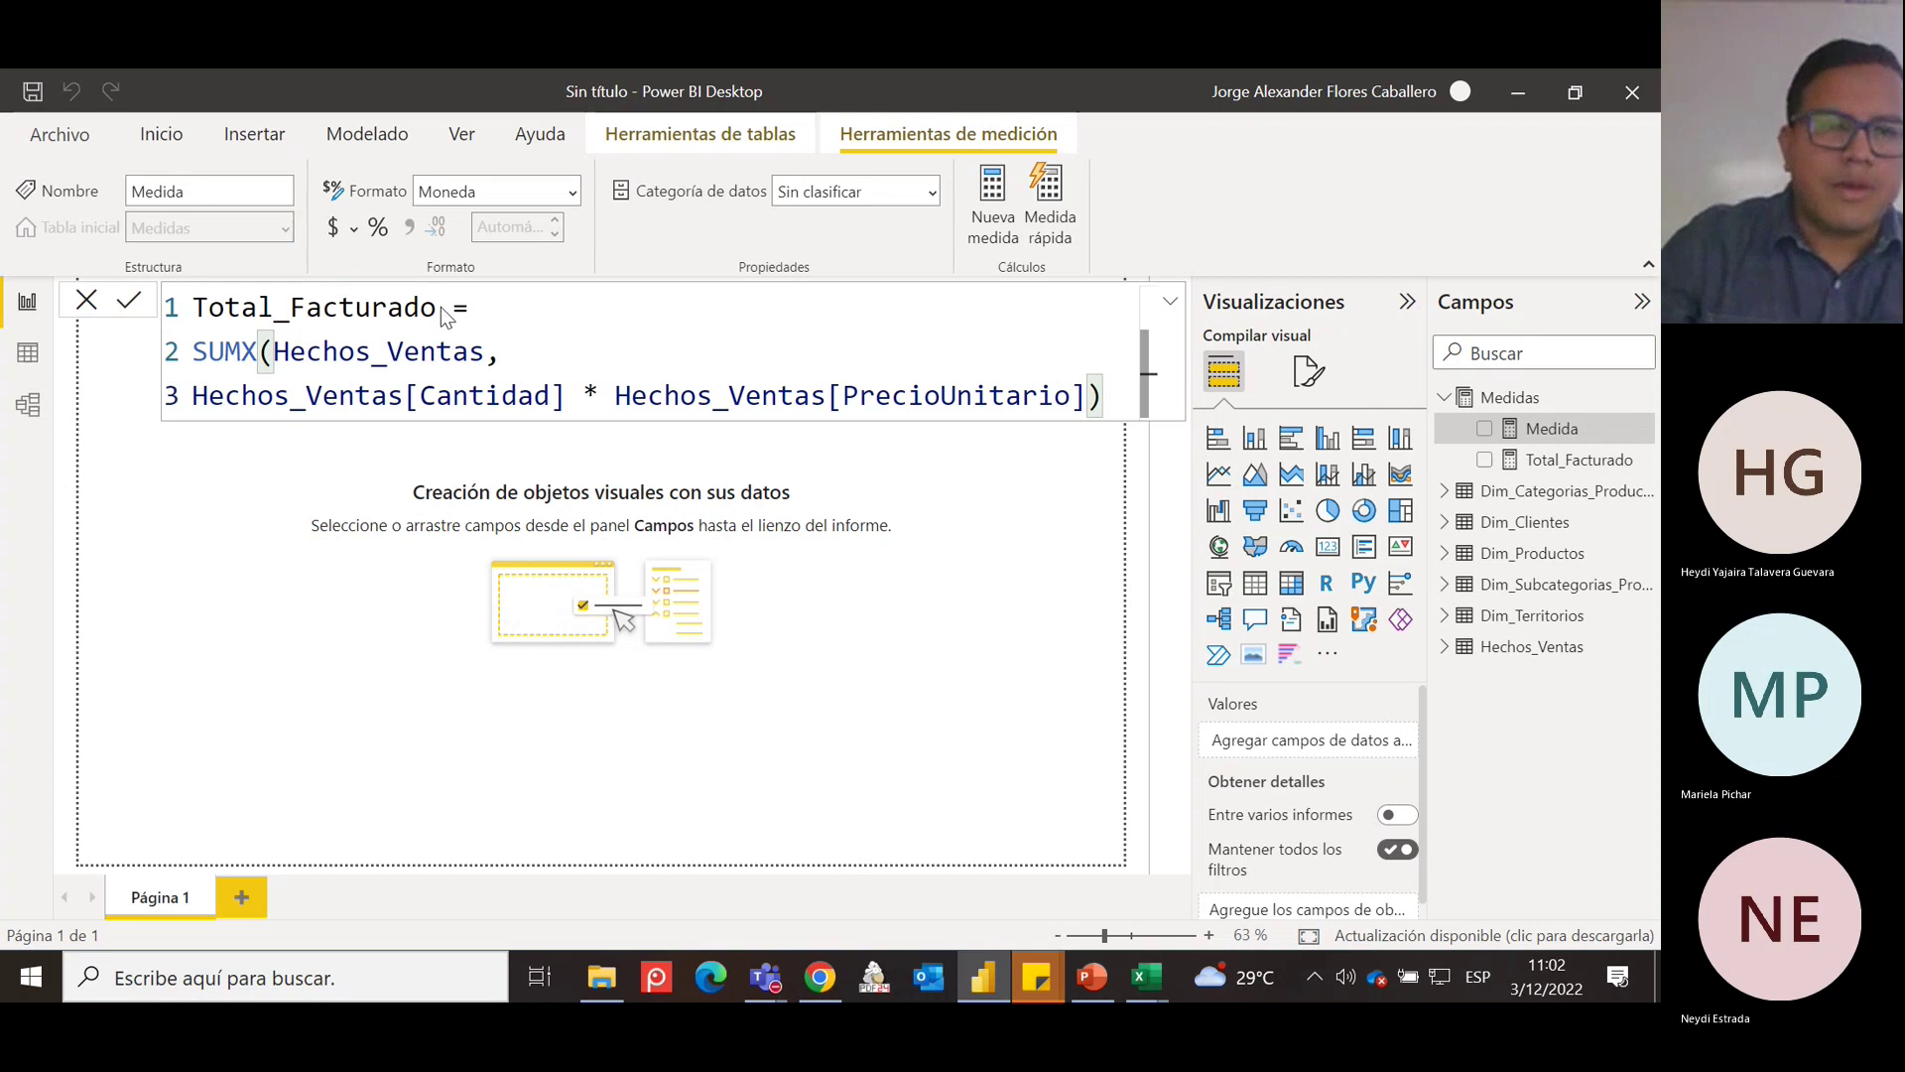
# Rename the copied measure in its formula to Costos_Totales, checking the calculation list in PowerPoint.
pyautogui.moveTo(437, 316); pyautogui.dragTo(171, 314)
pyautogui.write('Cos')
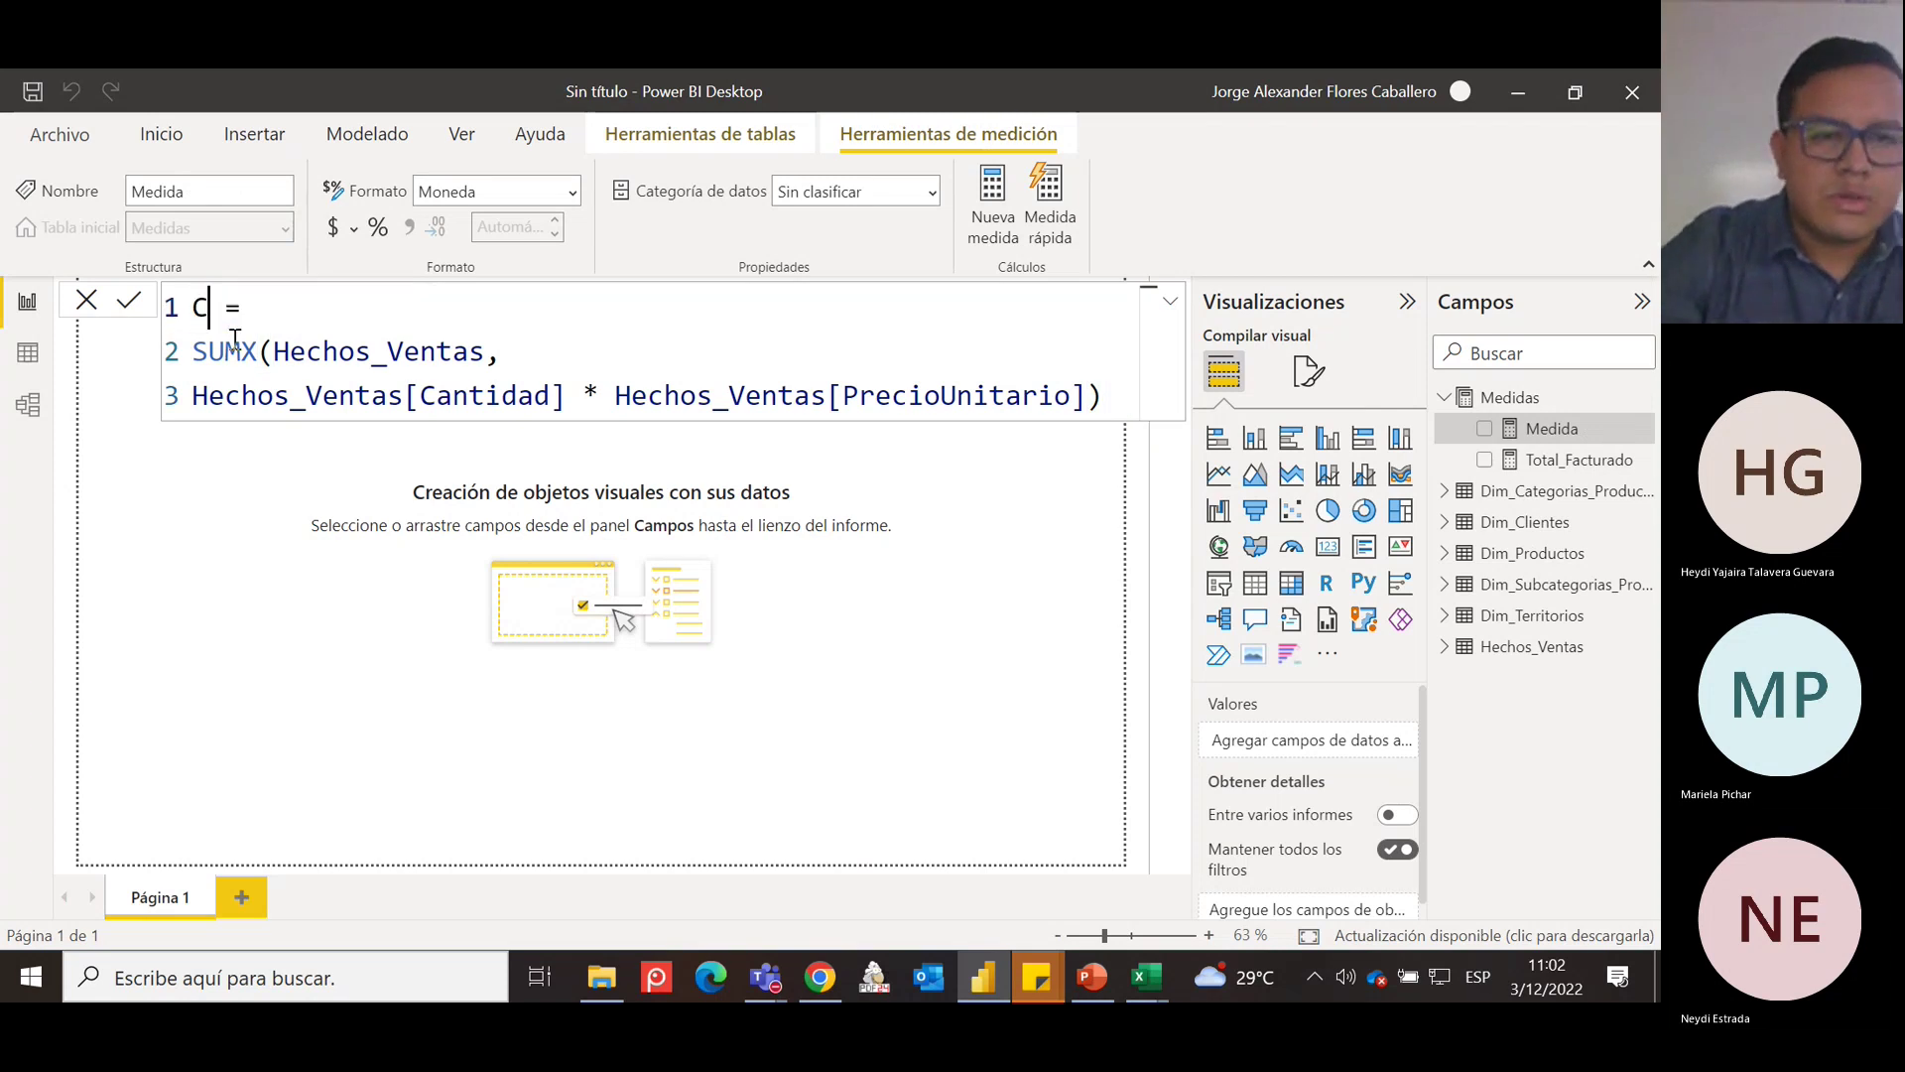
pyautogui.write('tos')
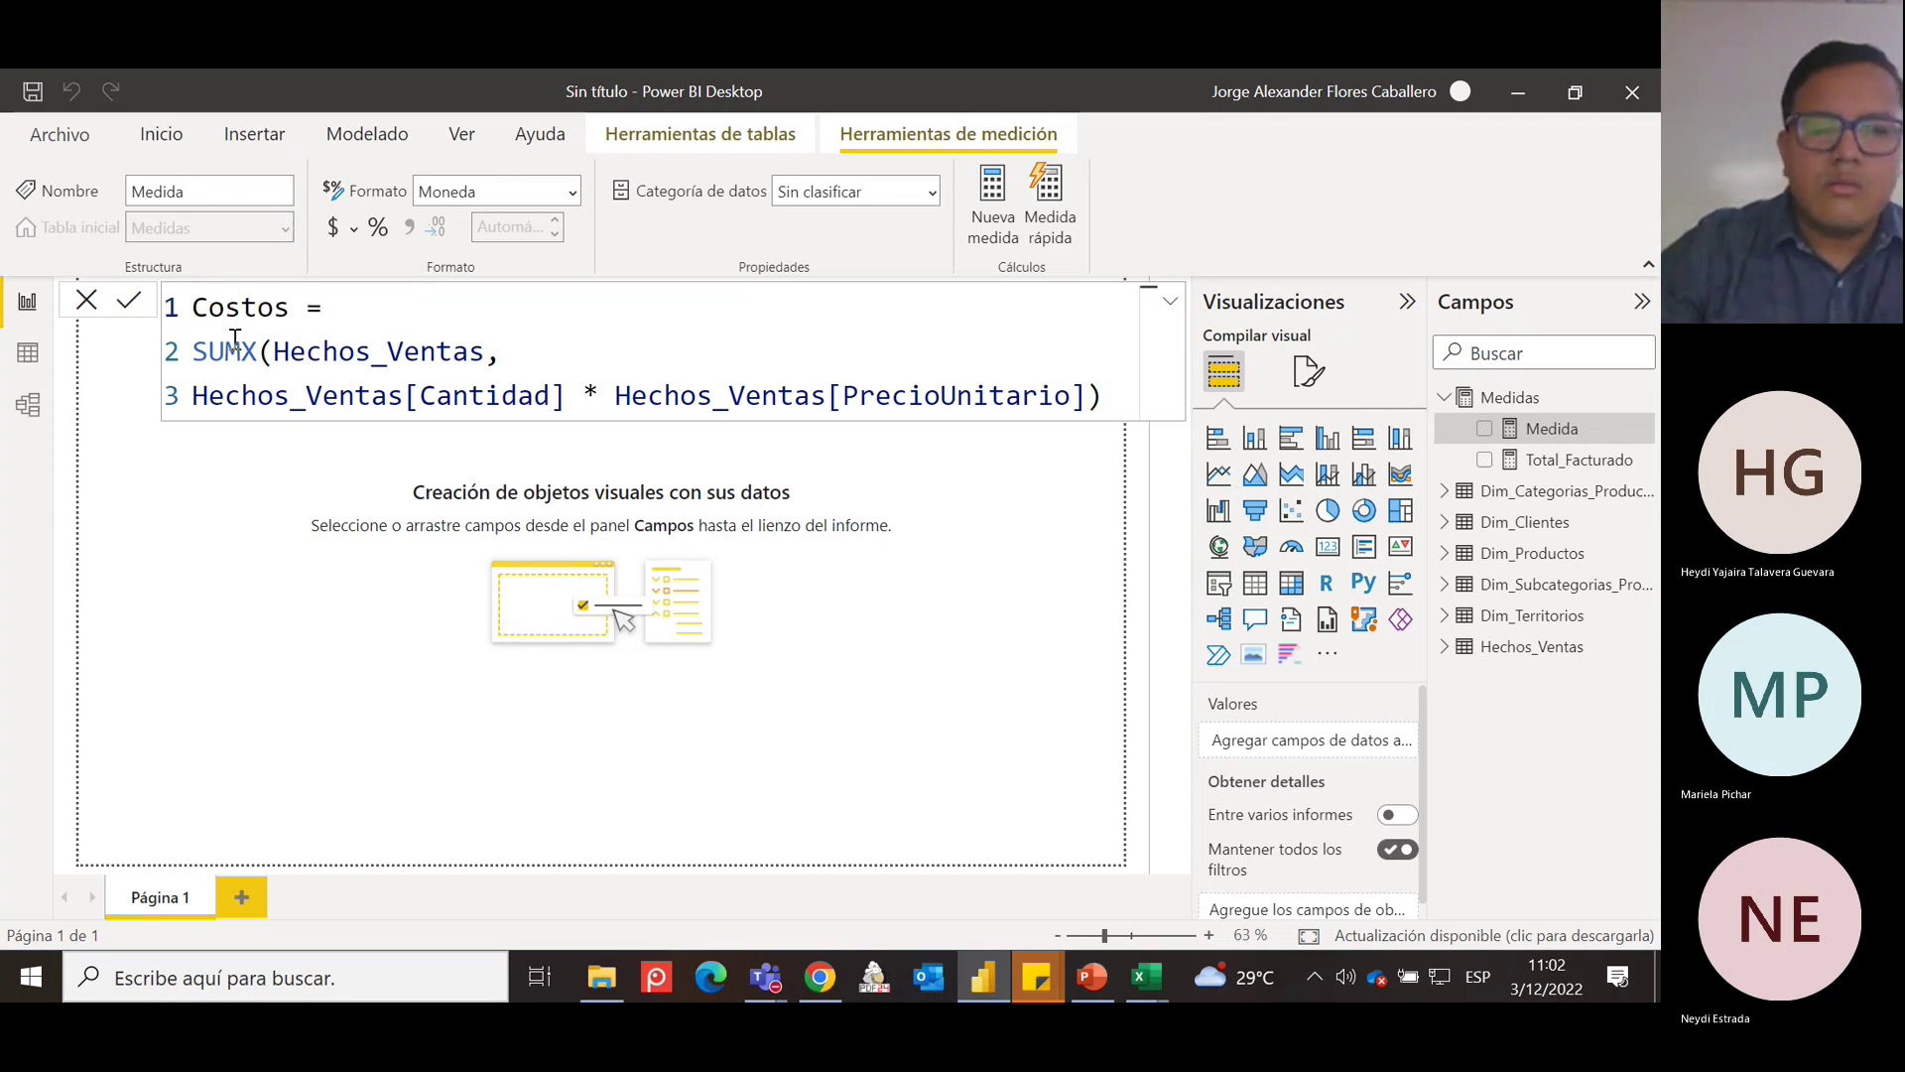
pyautogui.click(1104, 981)
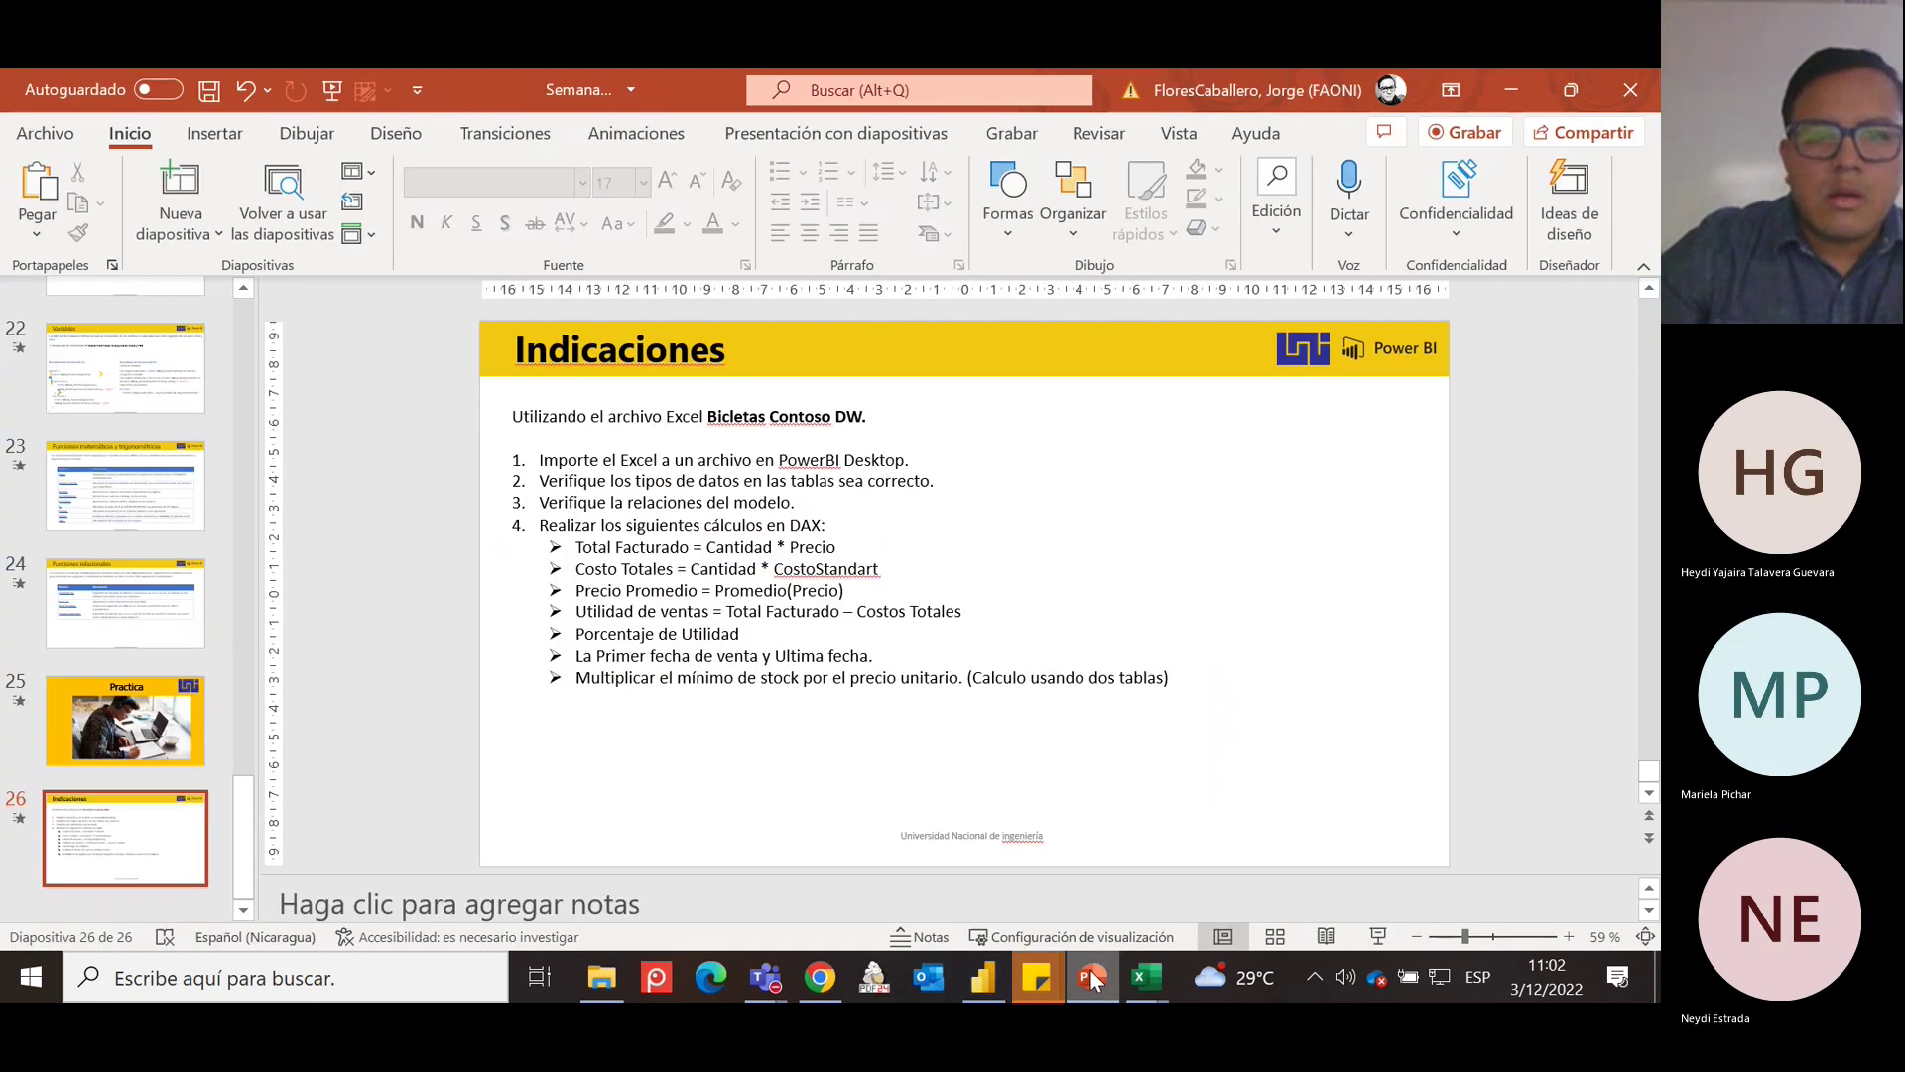
pyautogui.click(1105, 981)
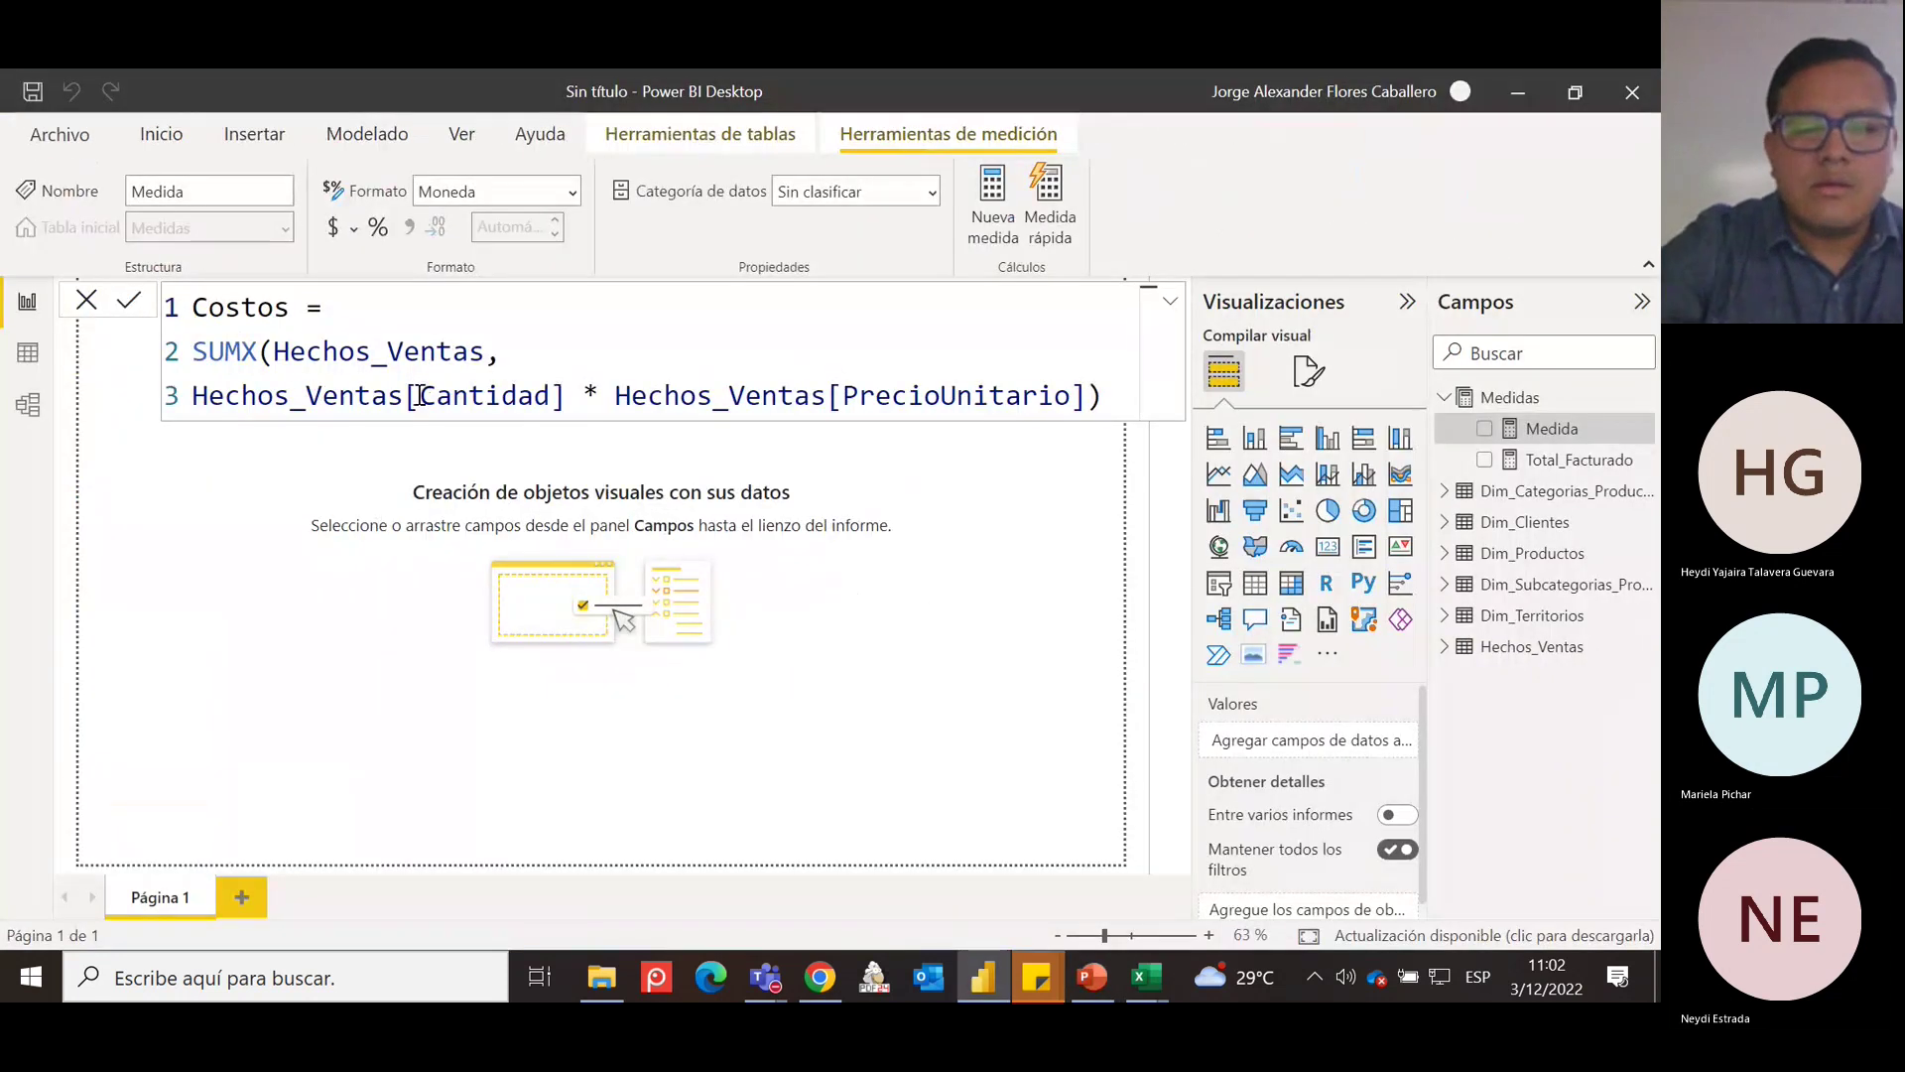
pyautogui.write('_Totales')
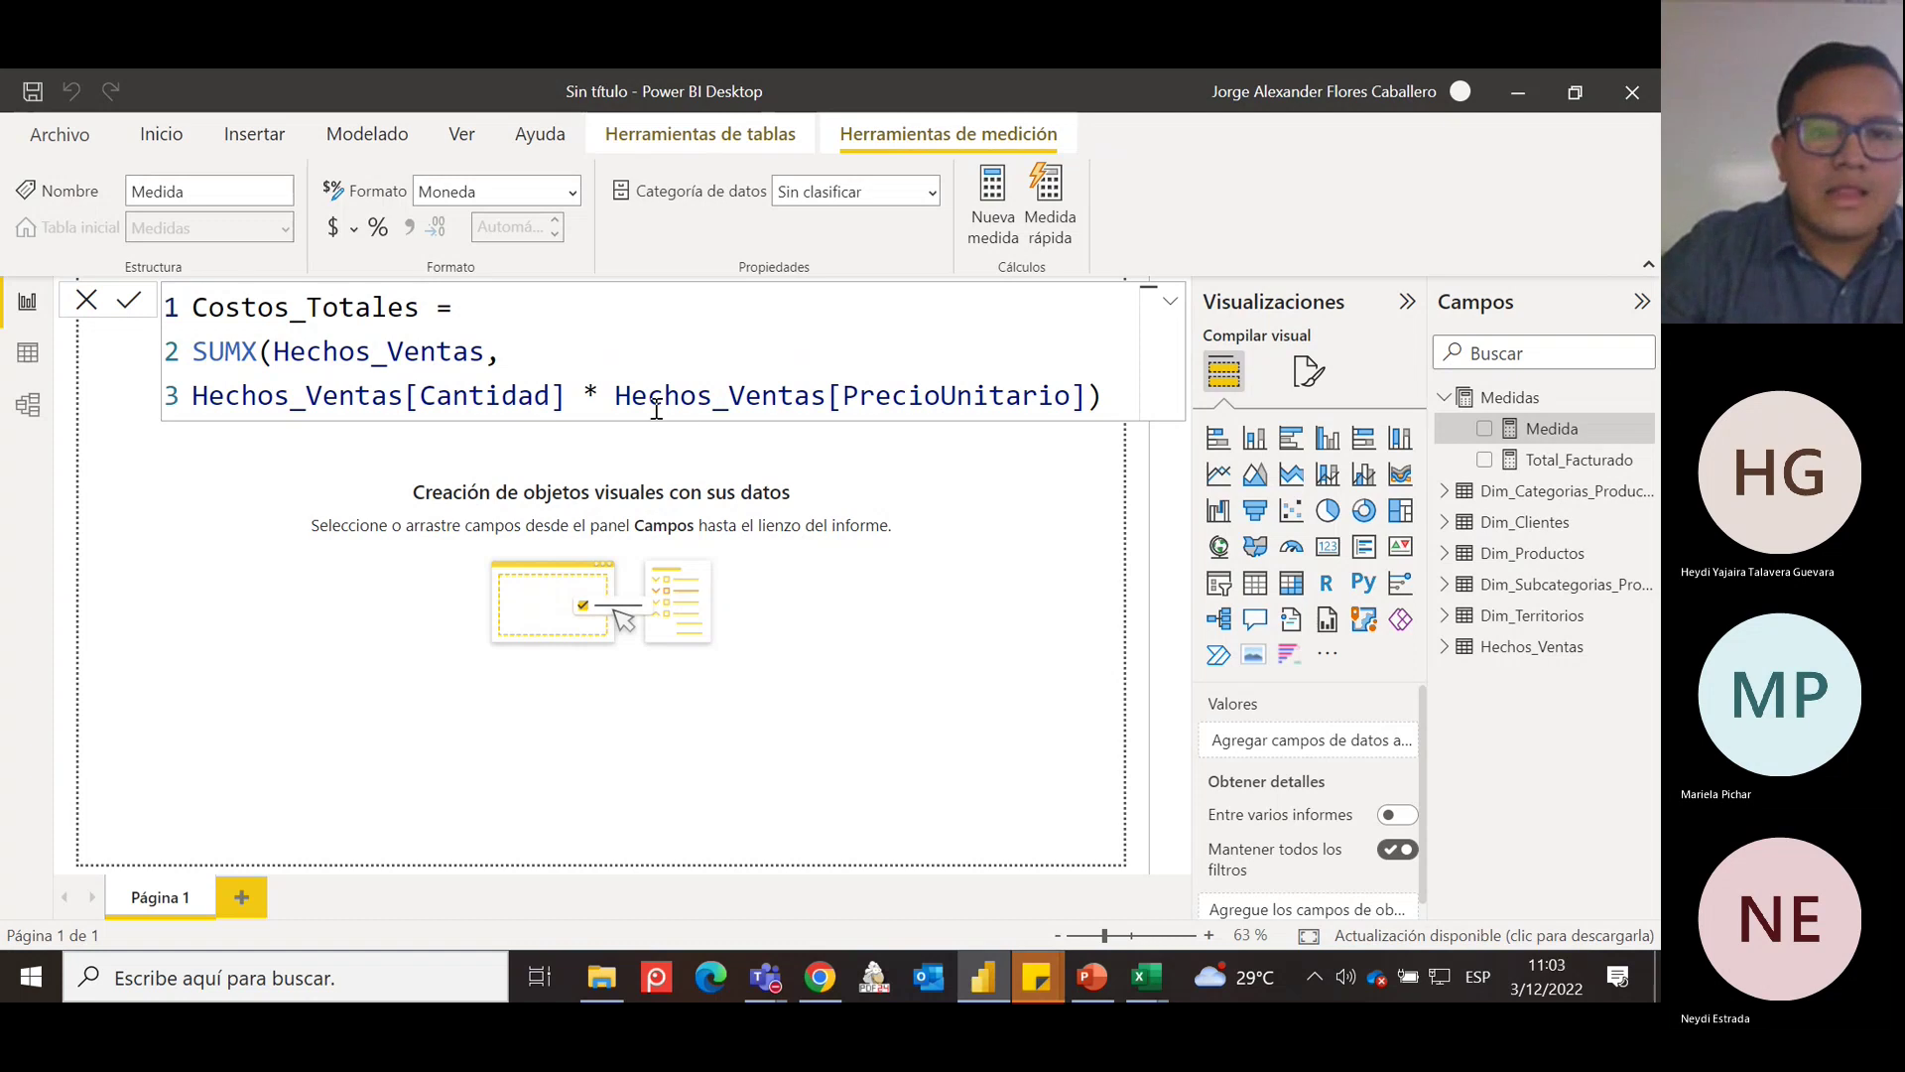
# Replace Hechos_Ventas[PrecioUnitario] with Hechos_Ventas[CostoStandart] in the Costos_Totales formula and commit the measure.
pyautogui.moveTo(1087, 393); pyautogui.dragTo(617, 393)
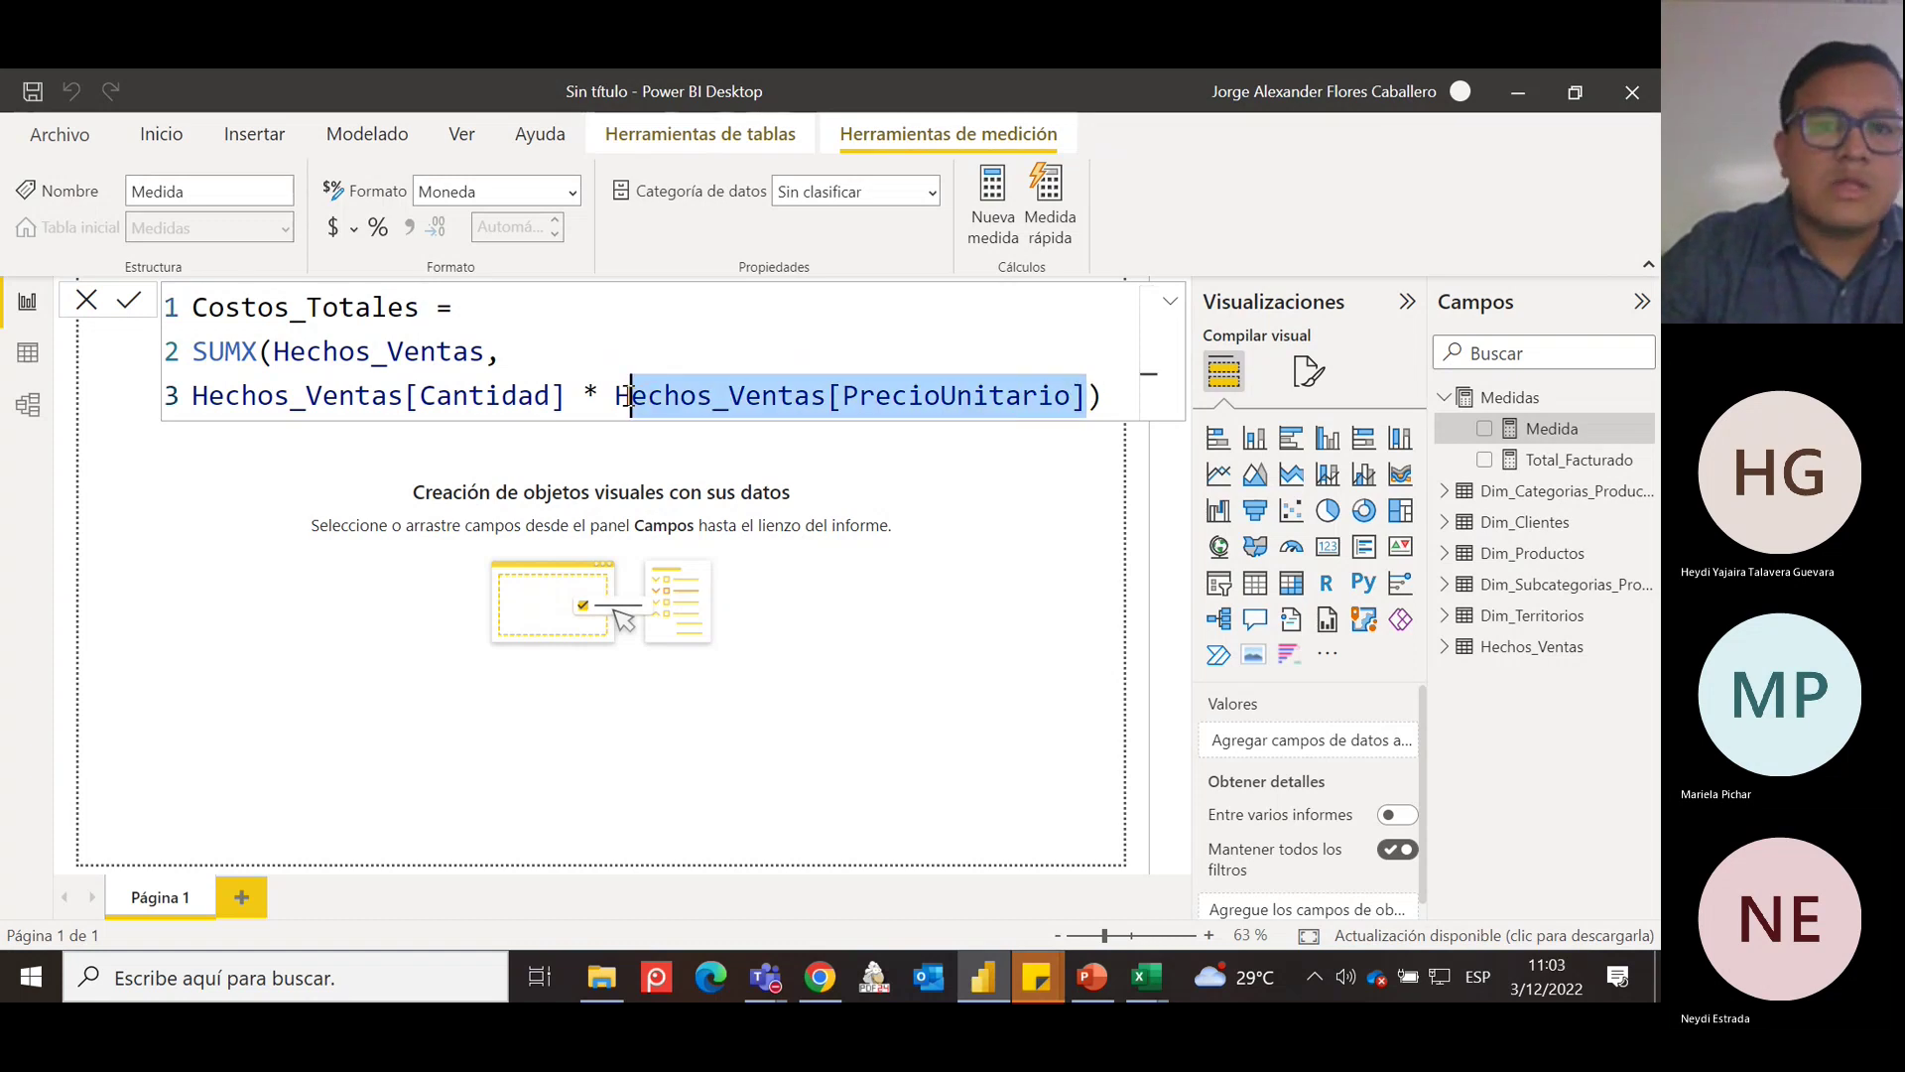
pyautogui.write('Hcdst')
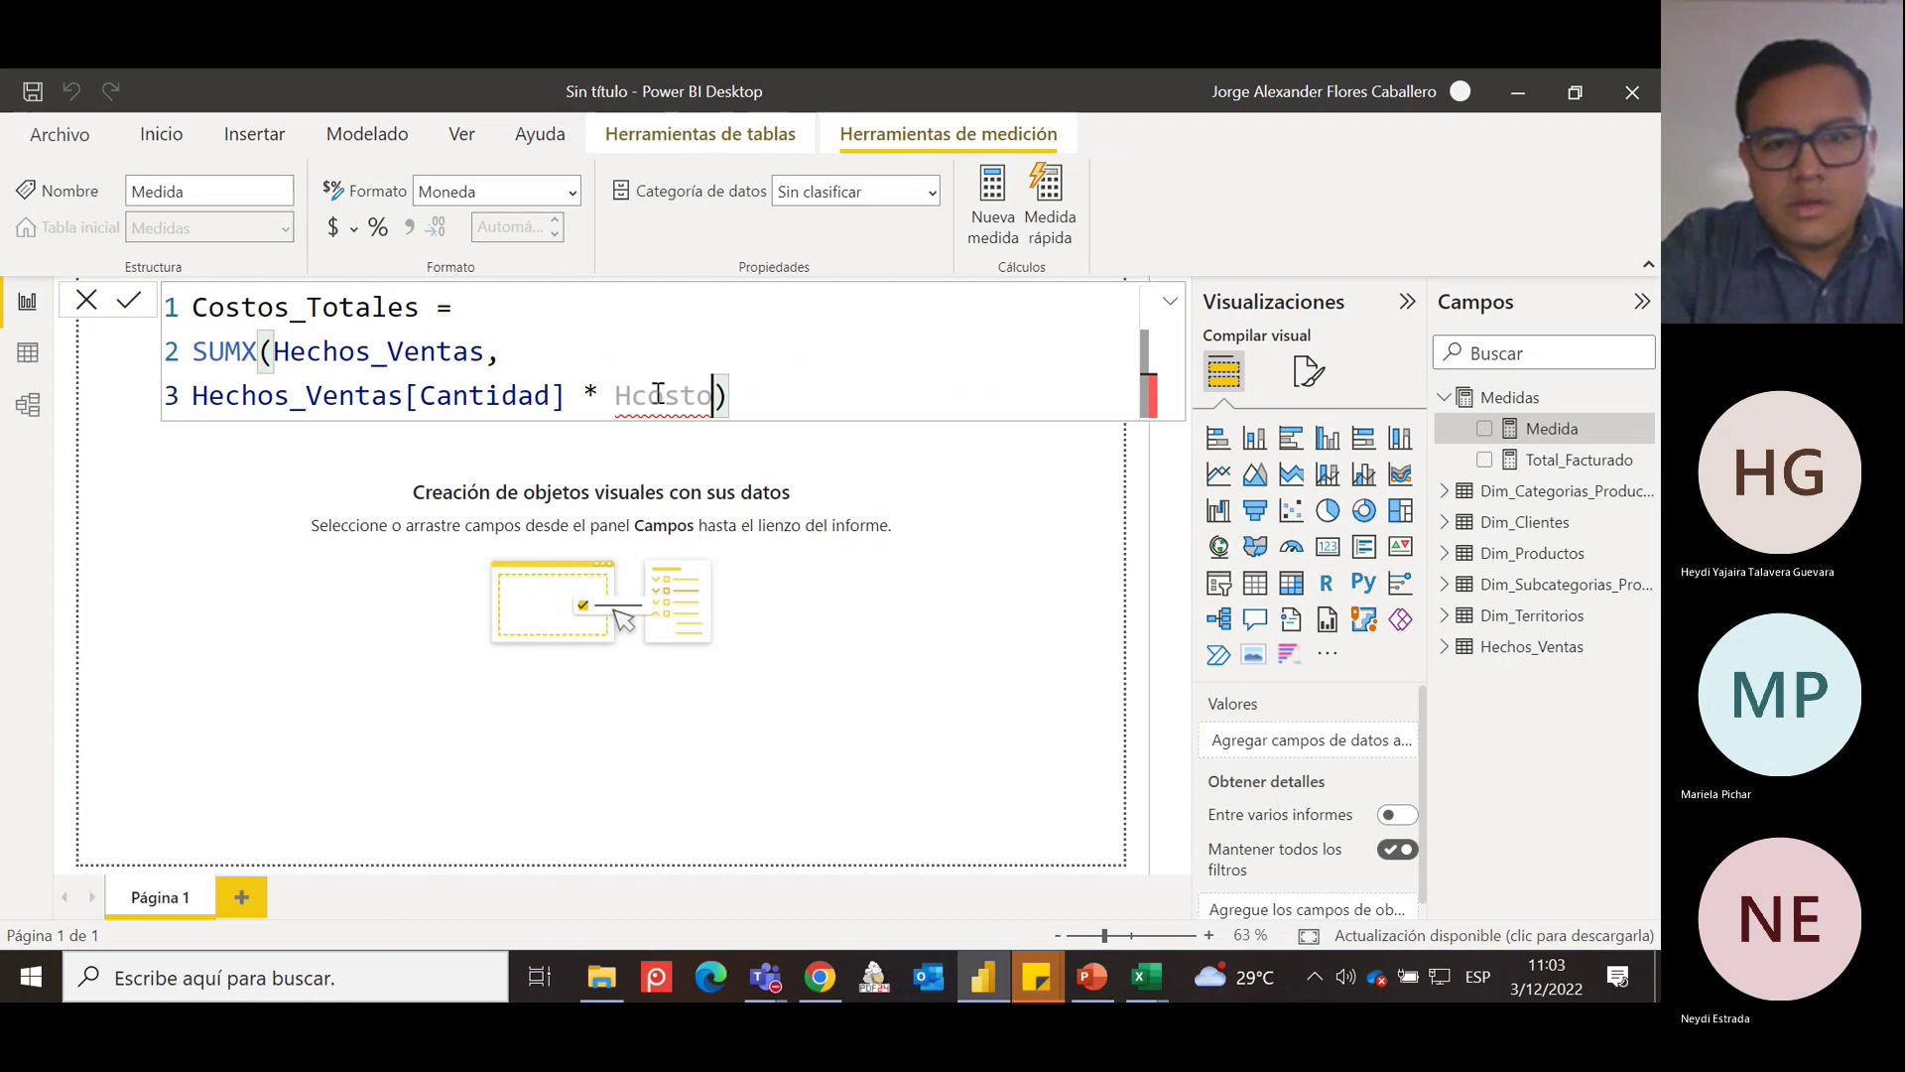
pyautogui.press('BackSpace')
pyautogui.press('BackSpace')
pyautogui.press('BackSpace')
pyautogui.write('costo')
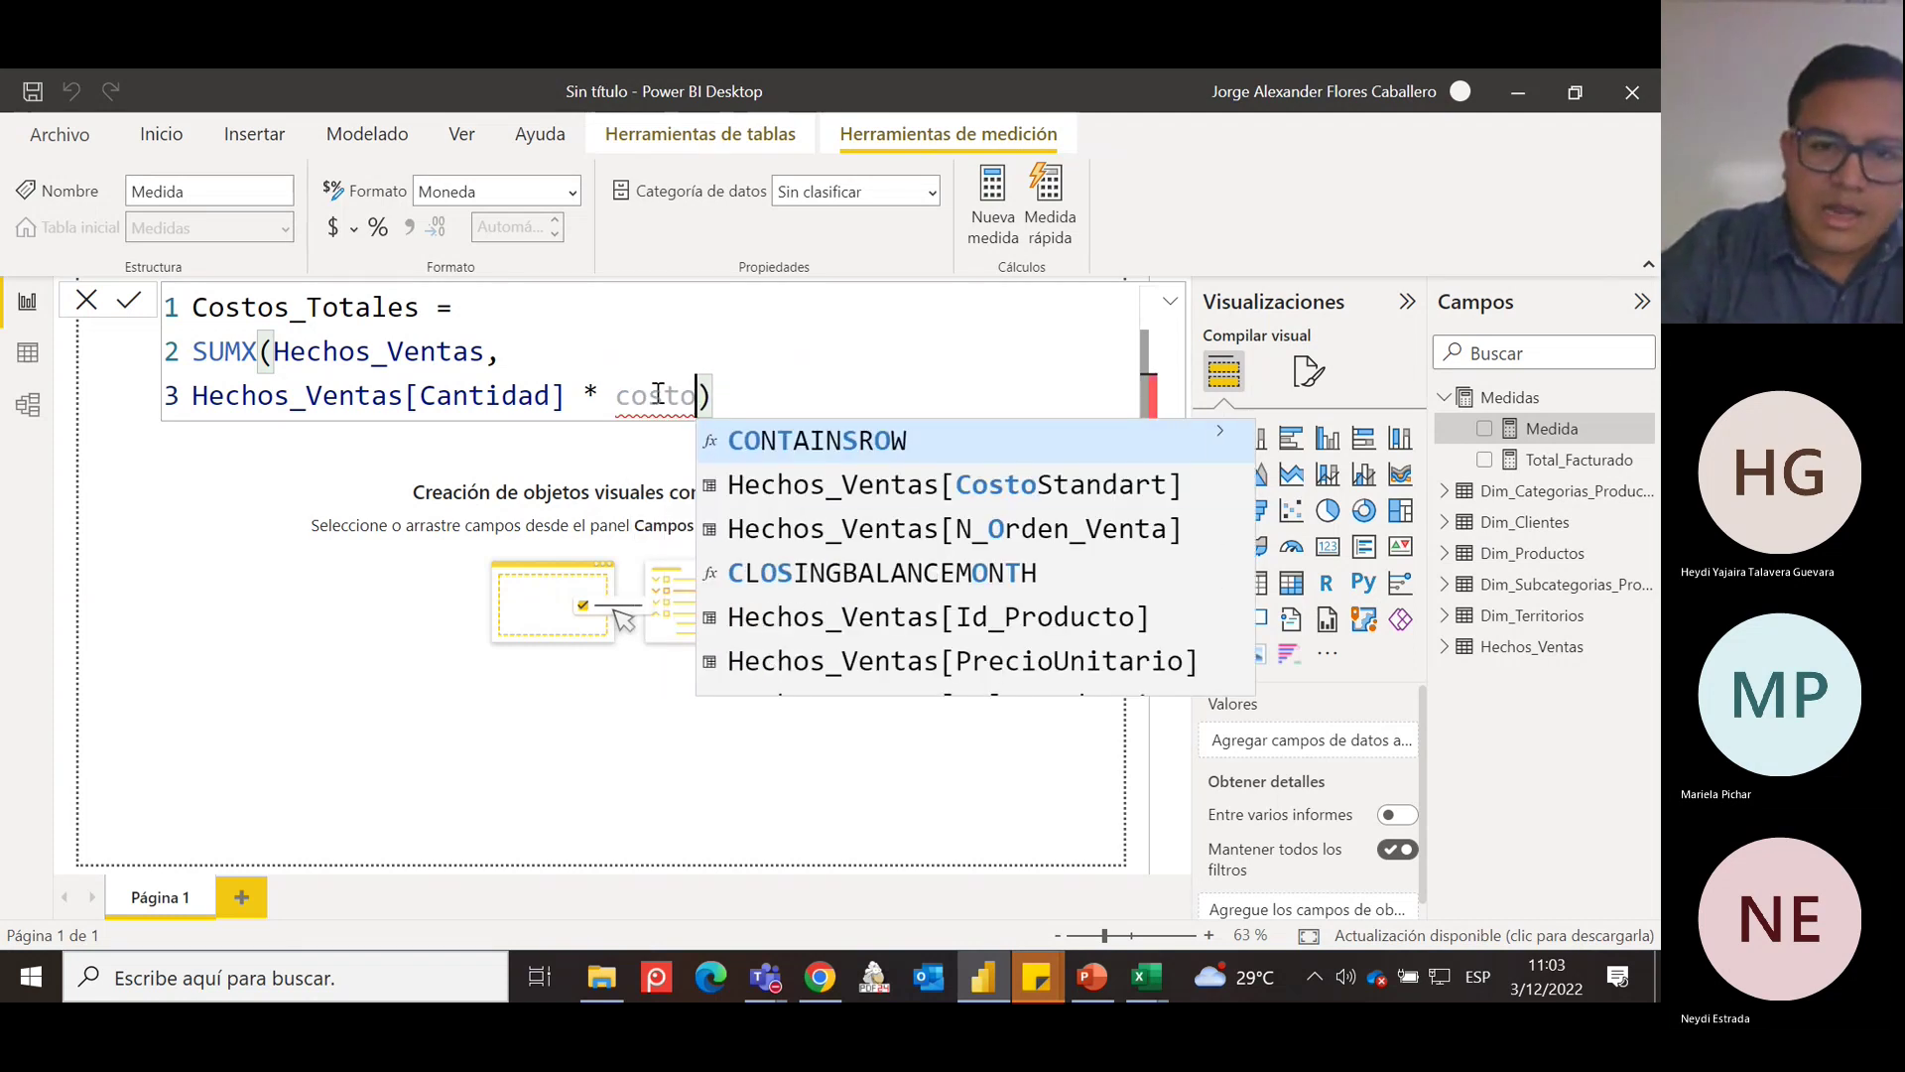
pyautogui.press('Down')
pyautogui.press('Tab')
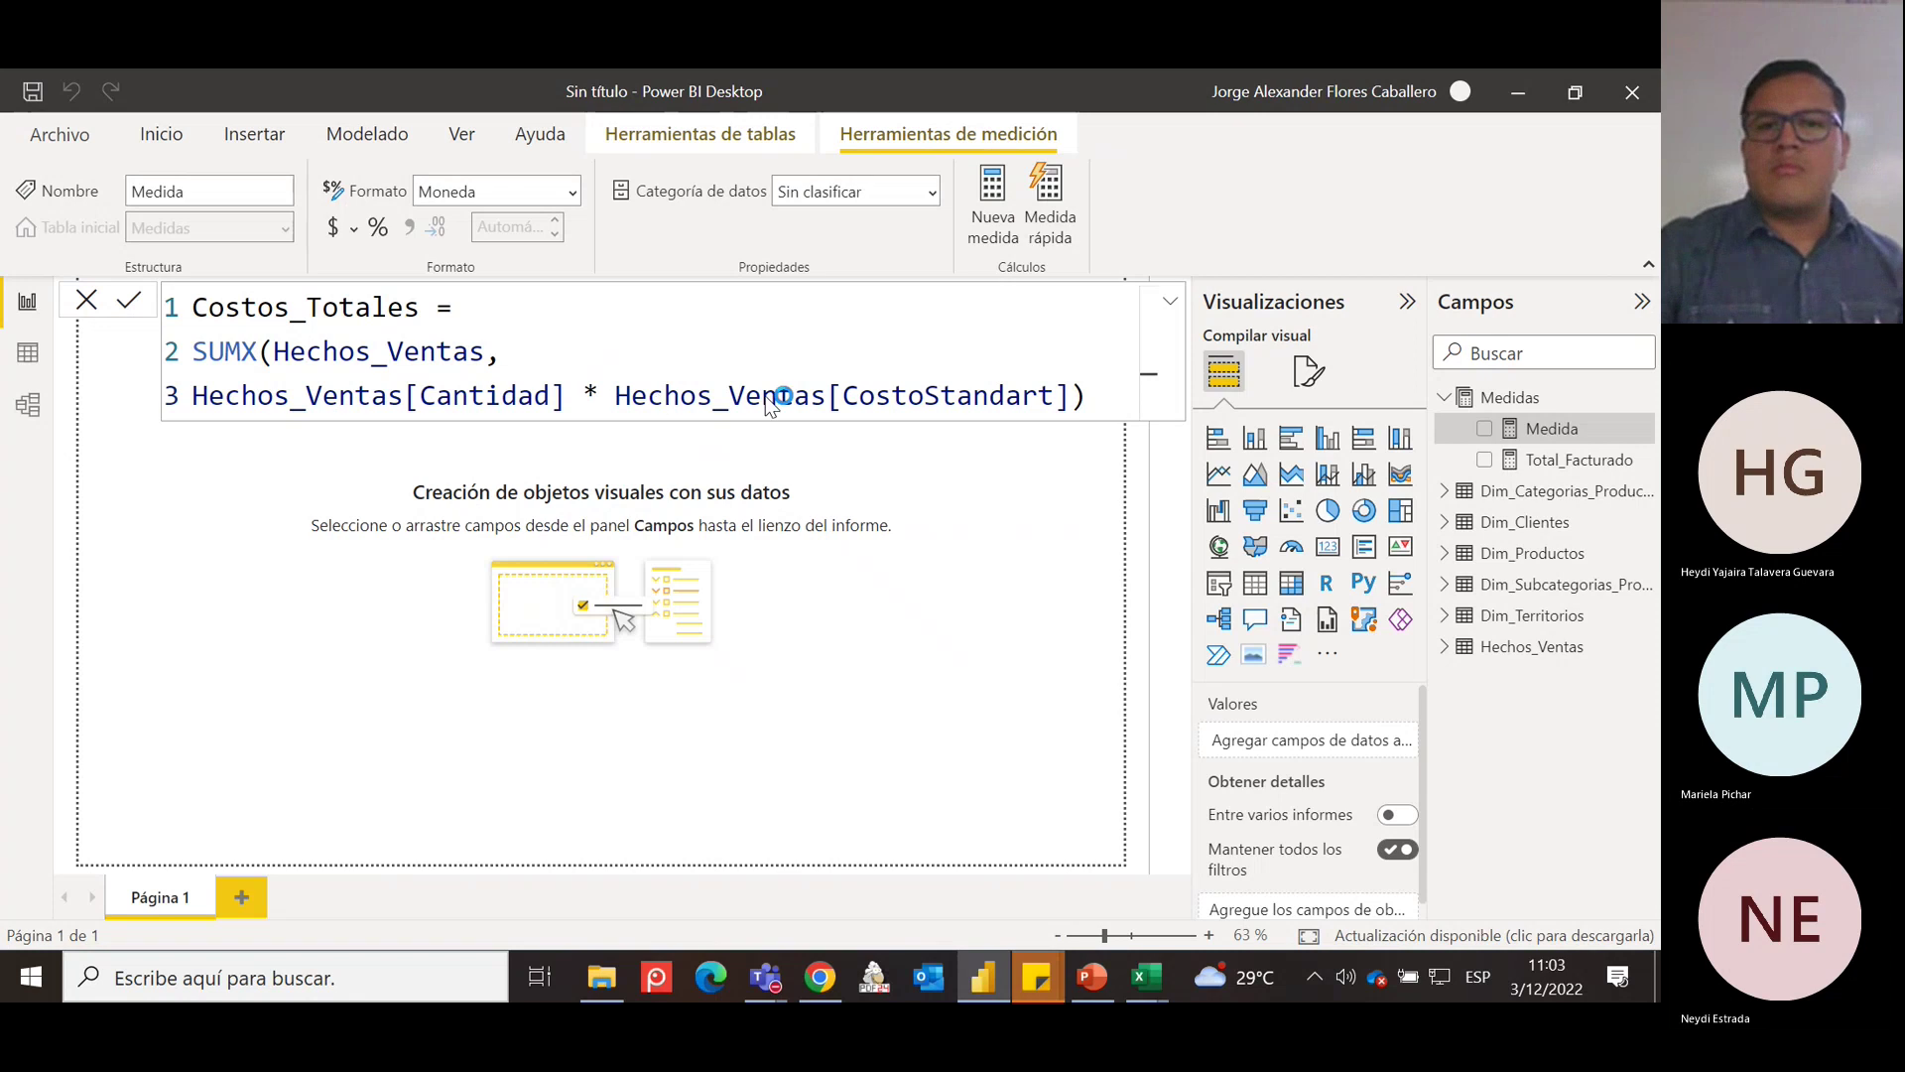
pyautogui.press('Return')
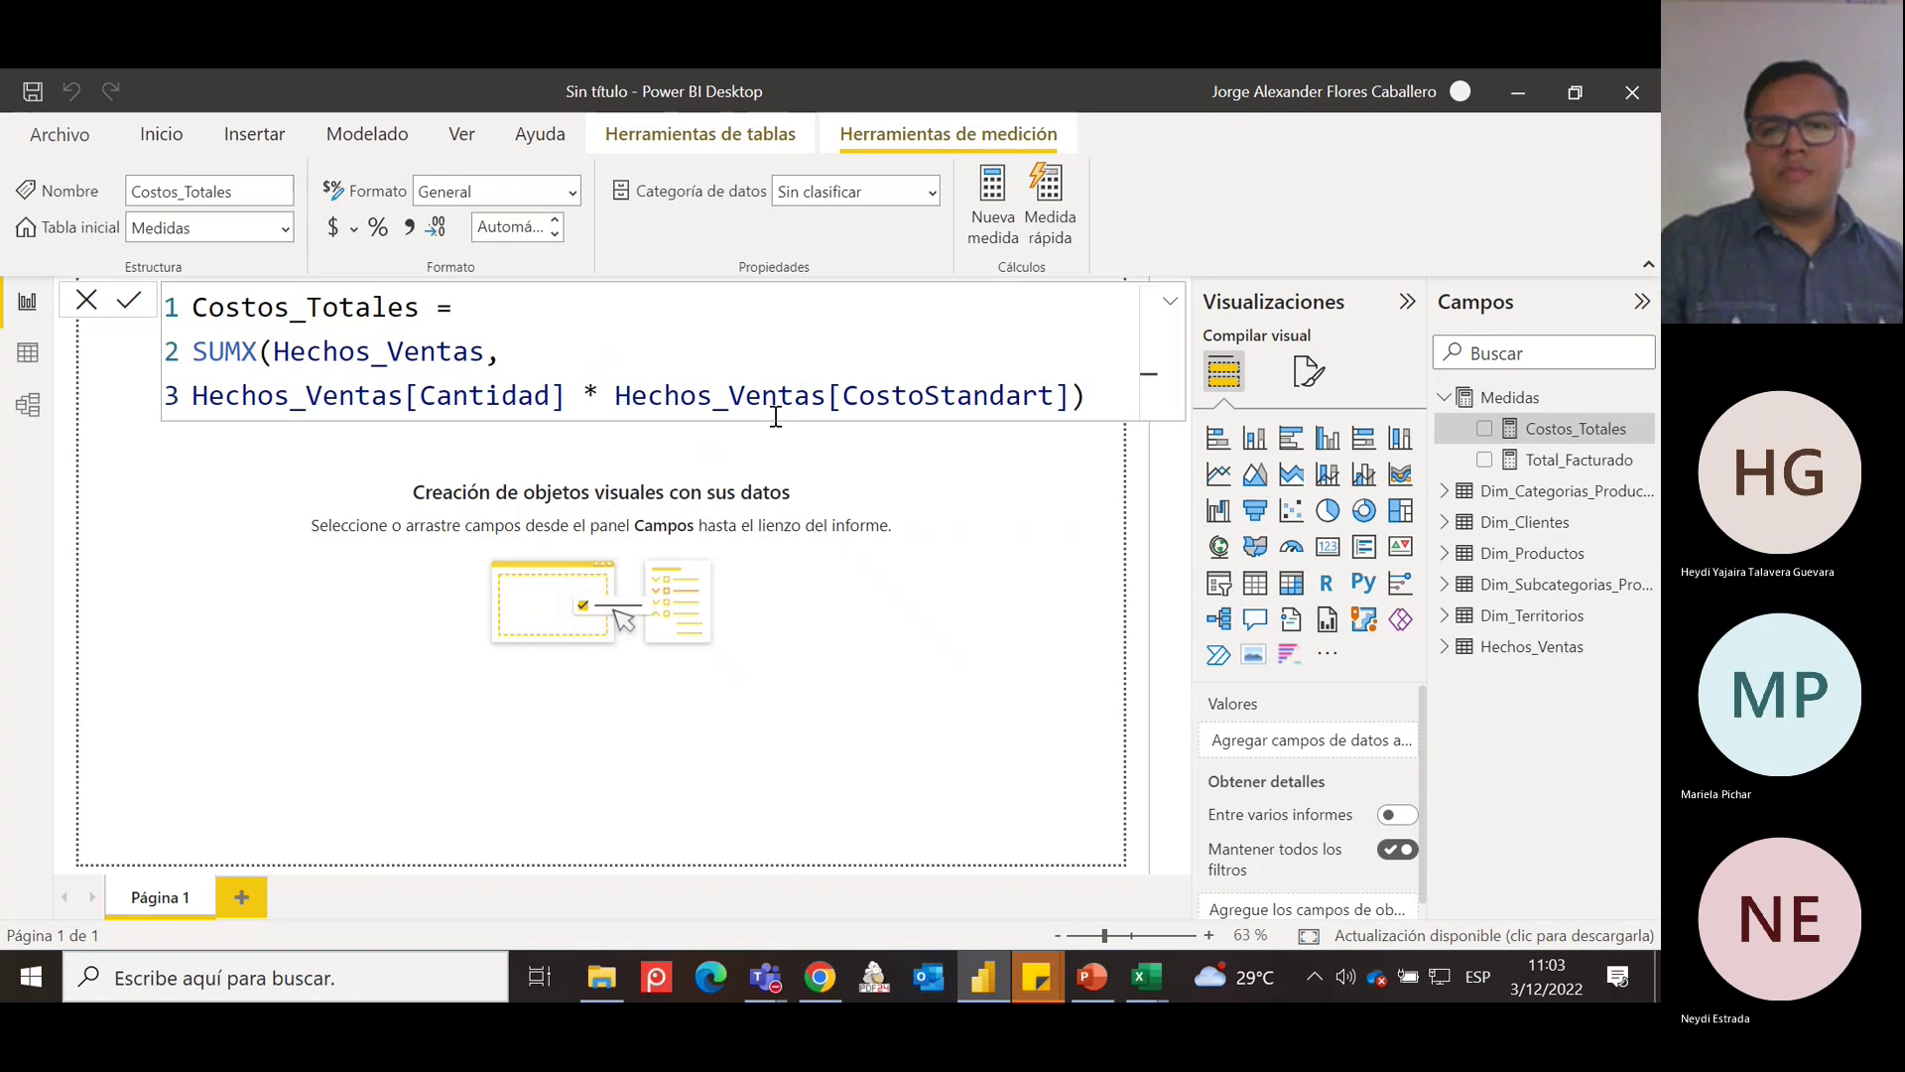
# Format the Costos_Totales measure as Moneda General and close its formula.
pyautogui.click(355, 235)
pyautogui.click(355, 307)
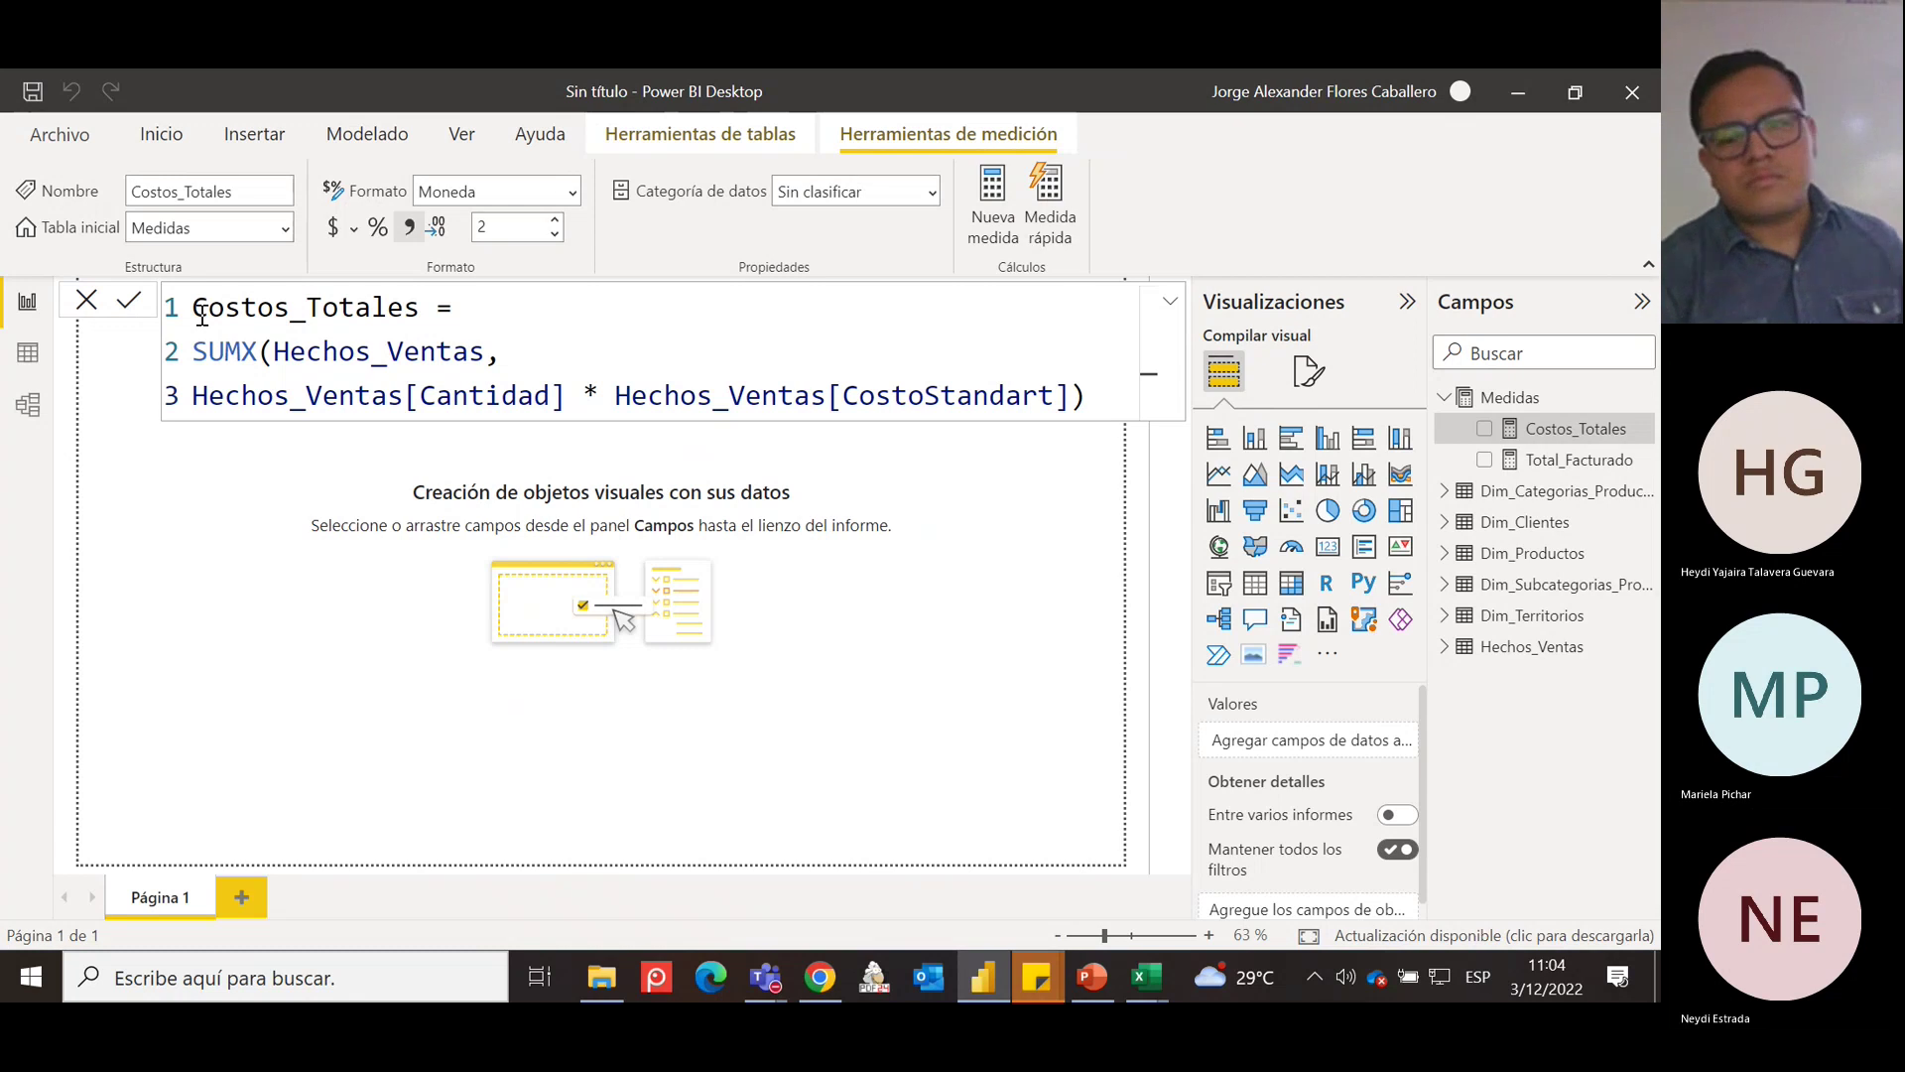
pyautogui.click(1167, 307)
pyautogui.click(98, 298)
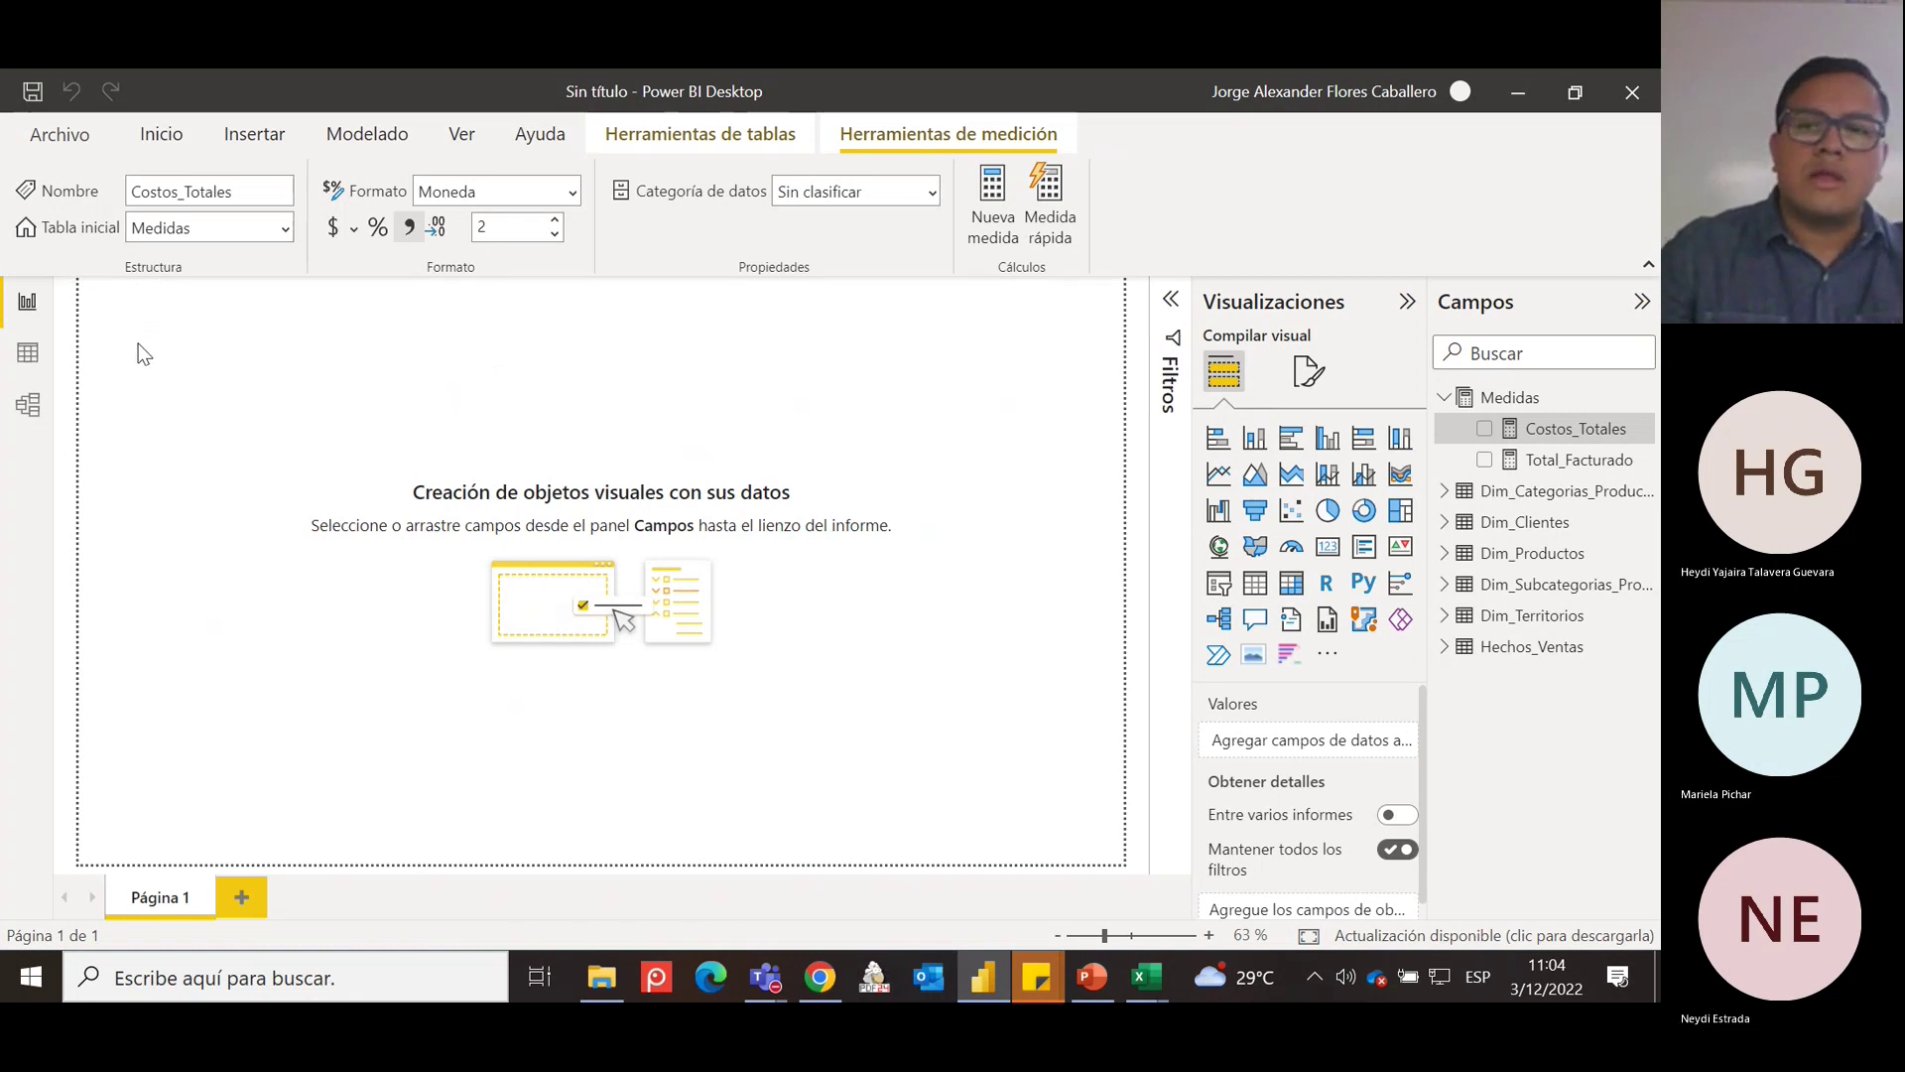
# Create a new measure in the Medidas table and begin its name with Precio, checking the calculation list in PowerPoint.
pyautogui.hotkey('alt', 'Tab')
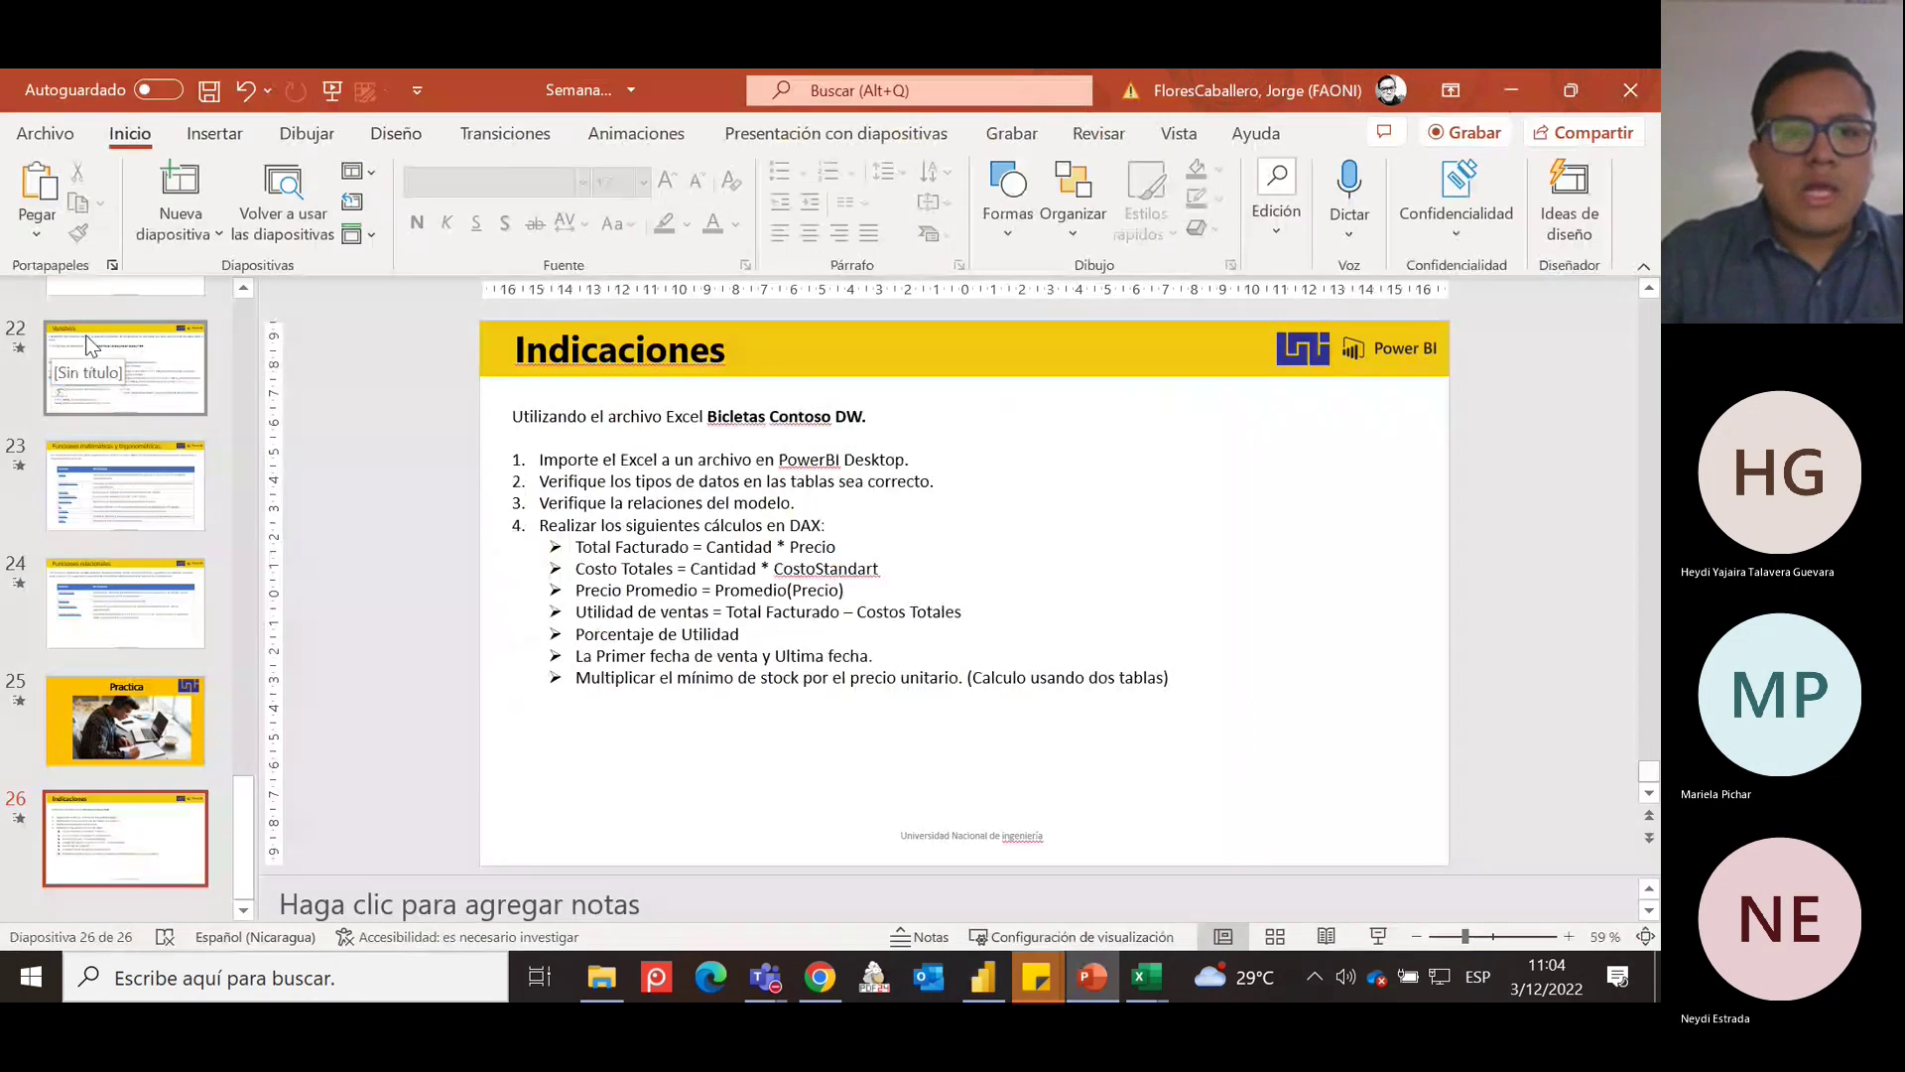
pyautogui.hotkey('alt', 'Tab')
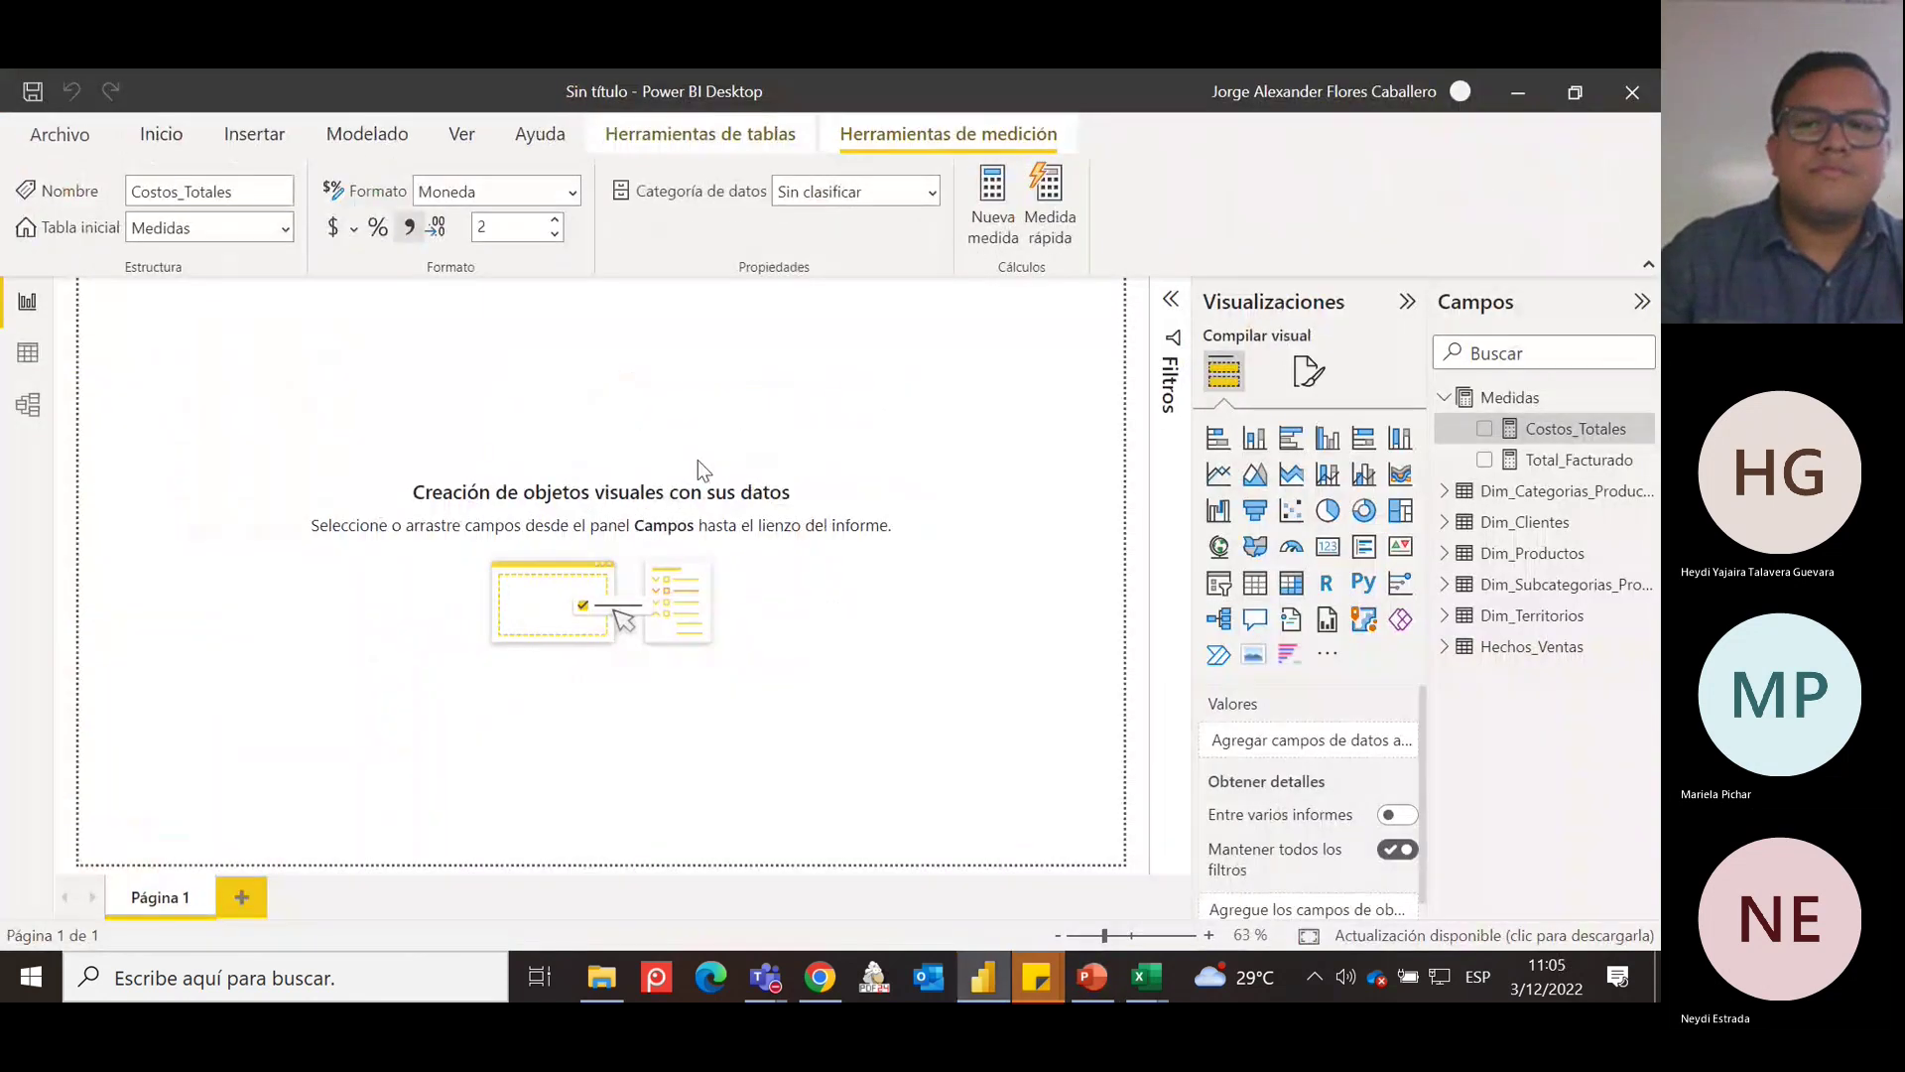
pyautogui.rightClick(1525, 409)
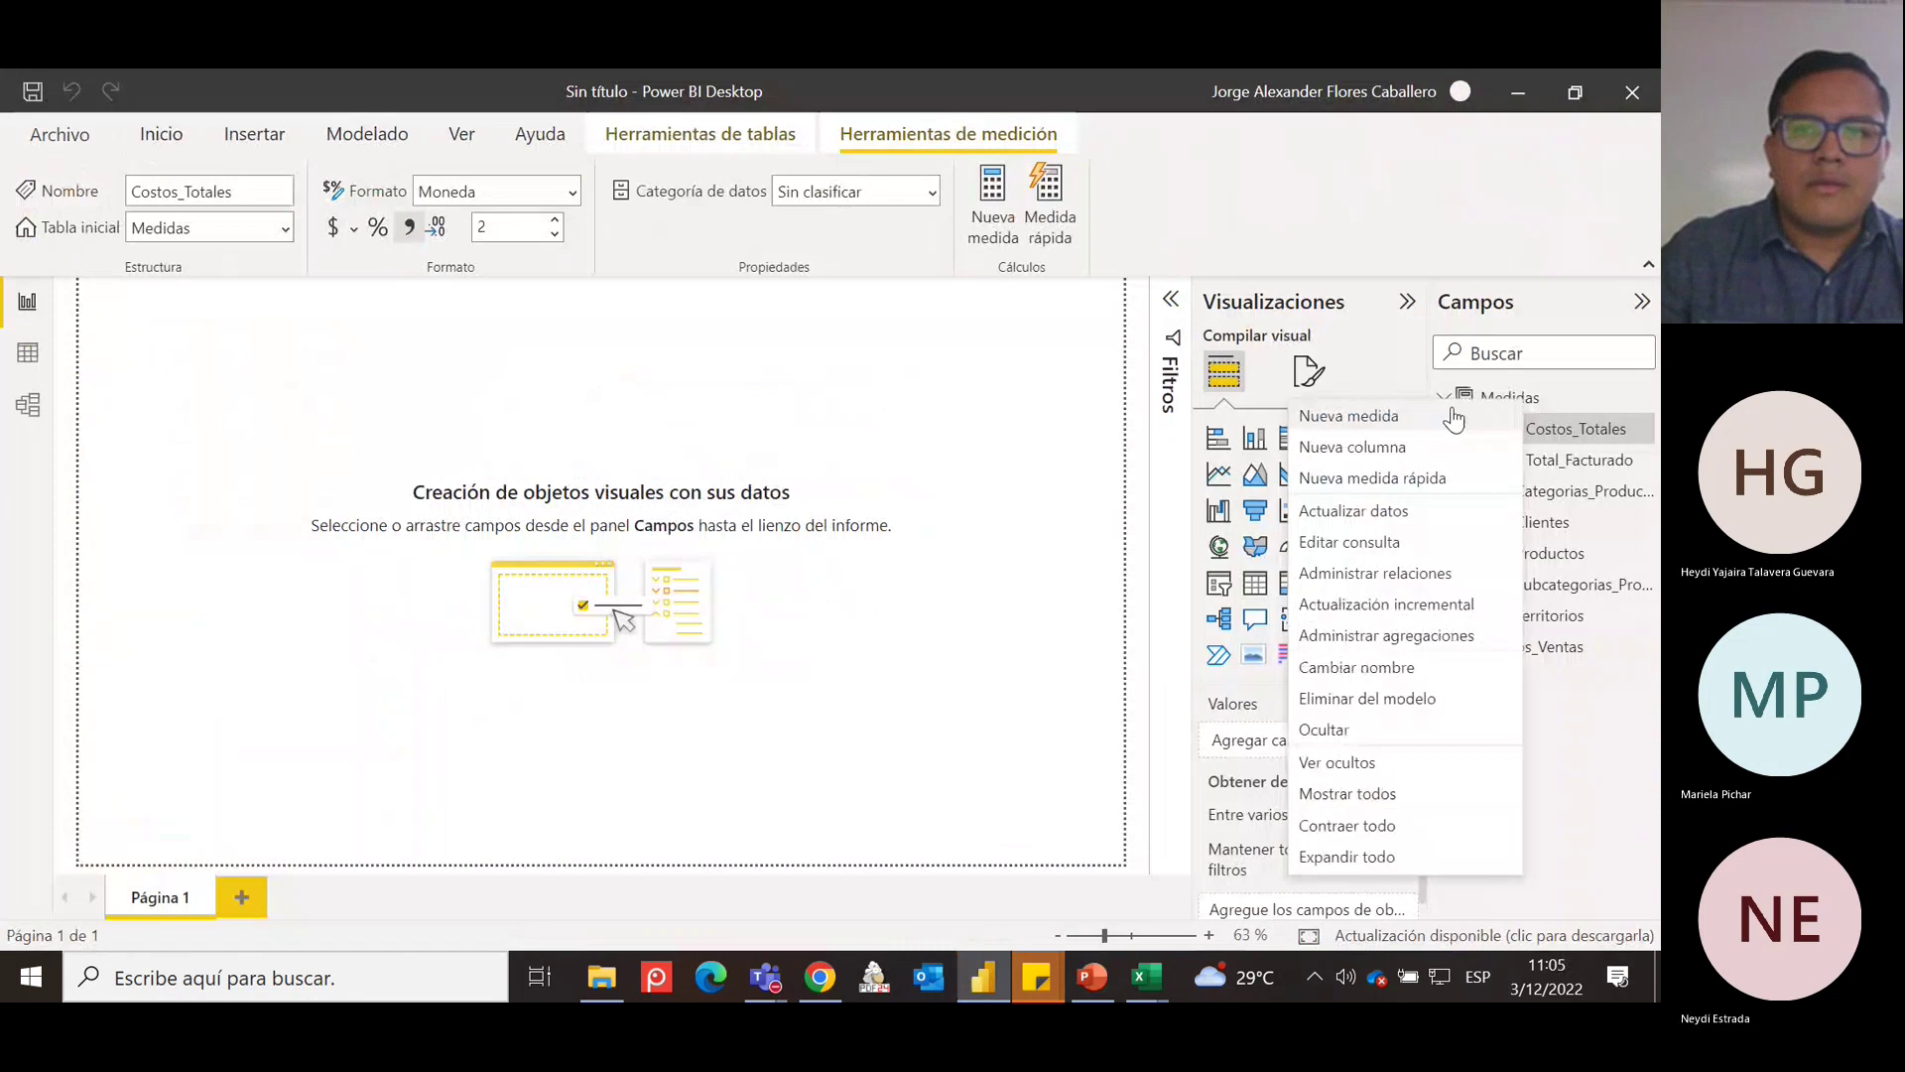
pyautogui.click(1449, 409)
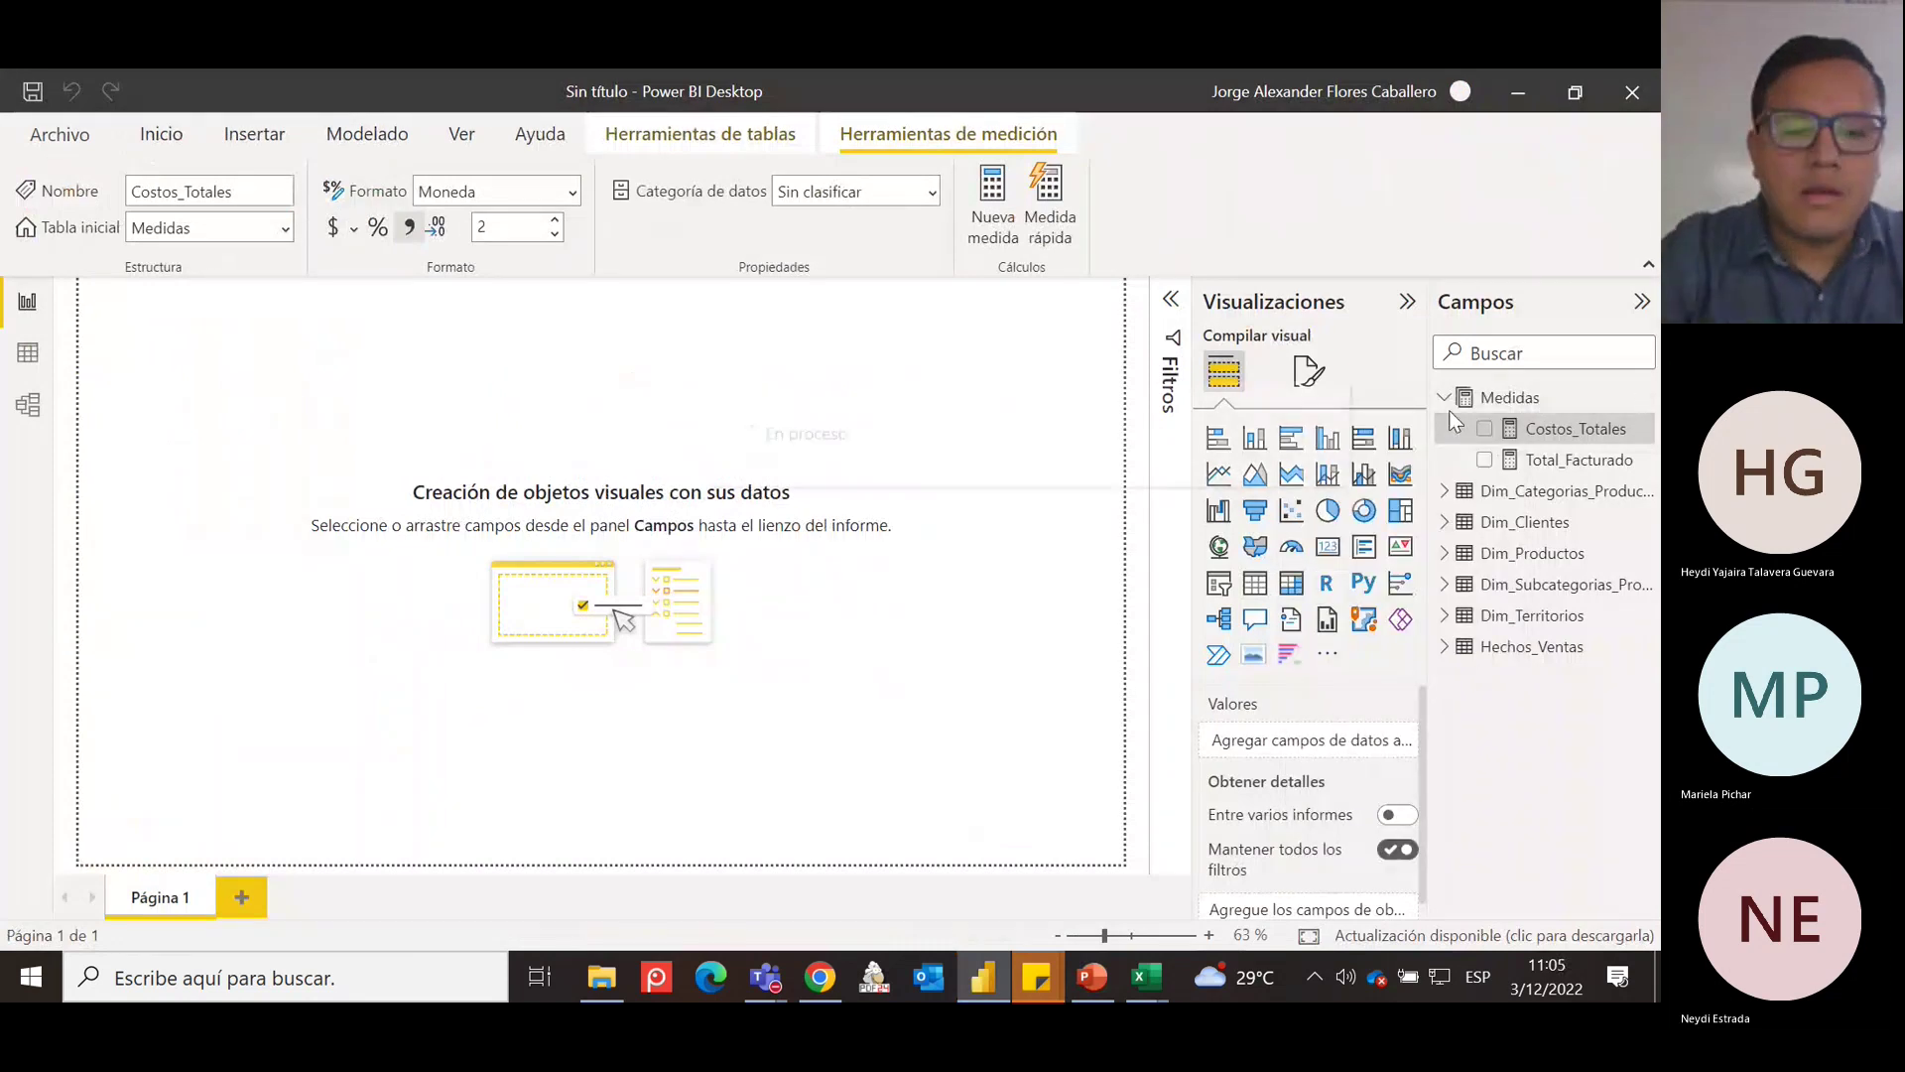
pyautogui.write('Precio')
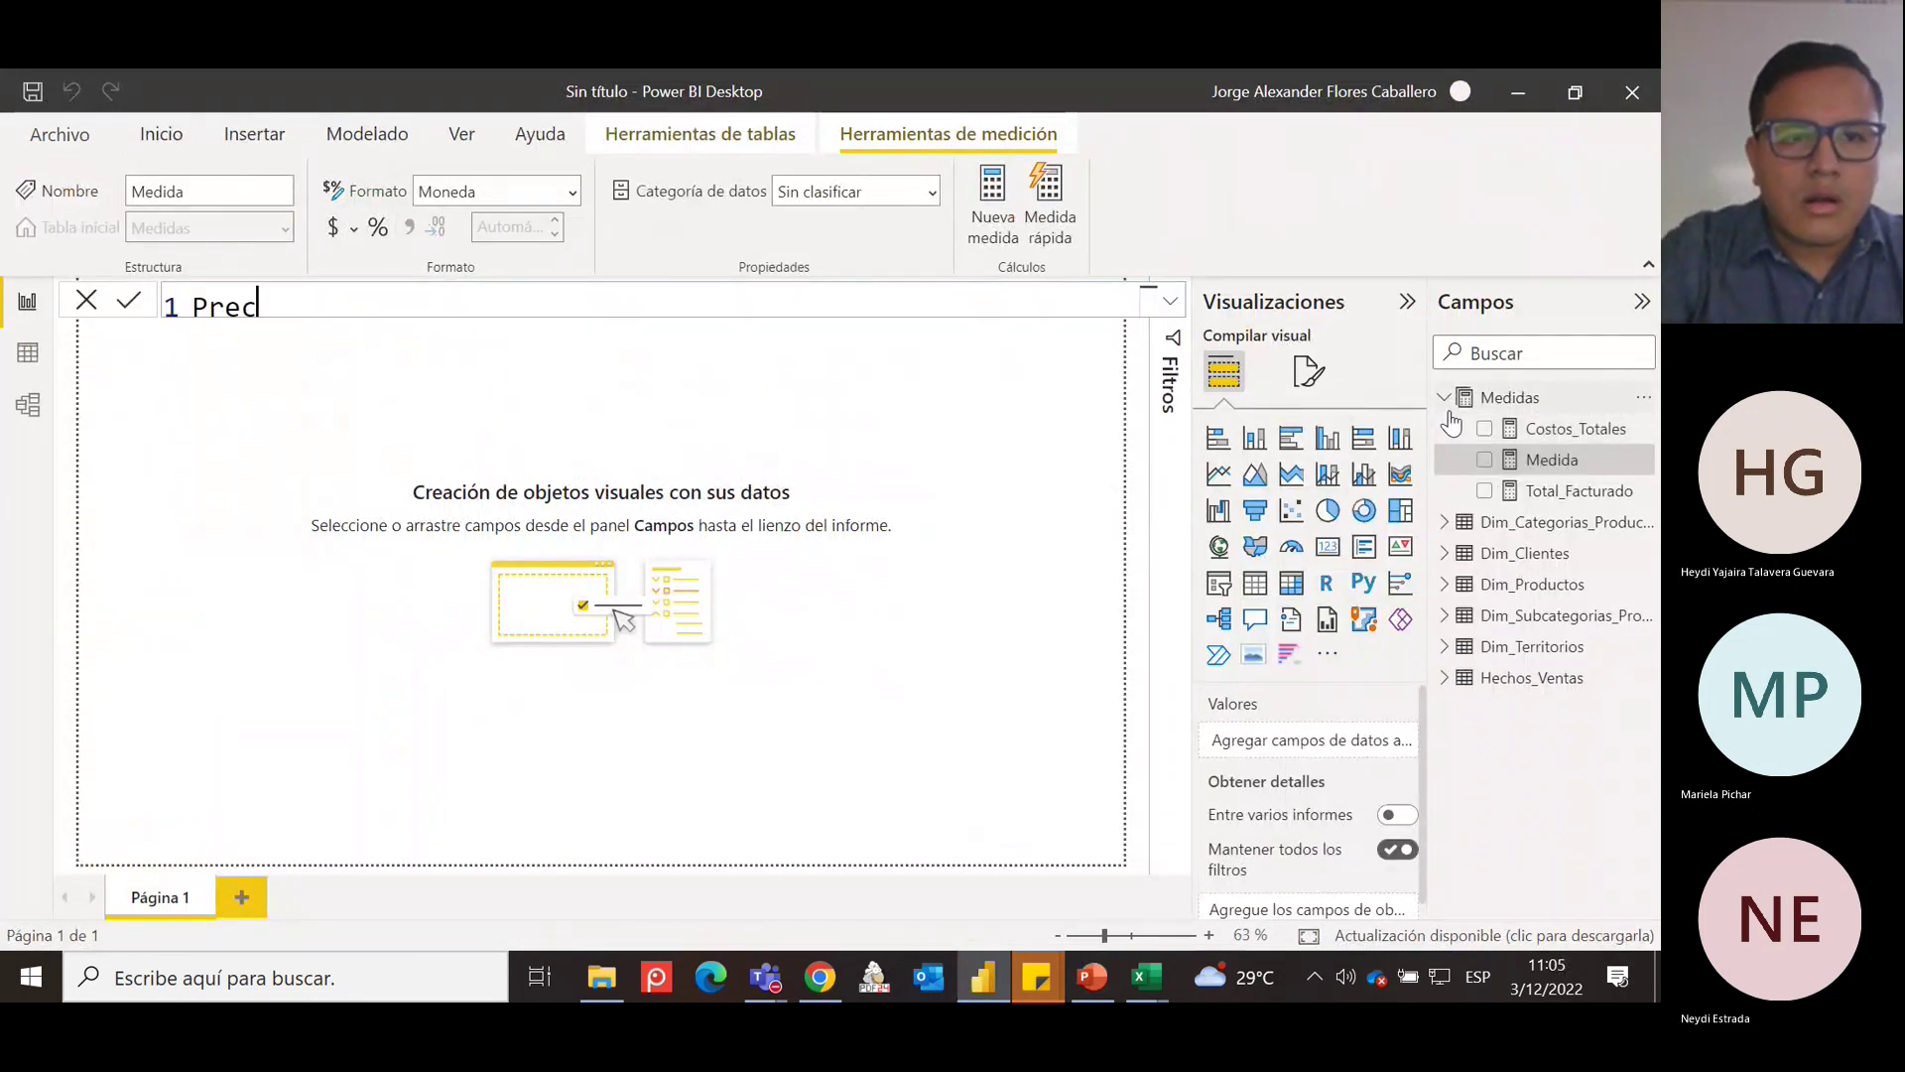
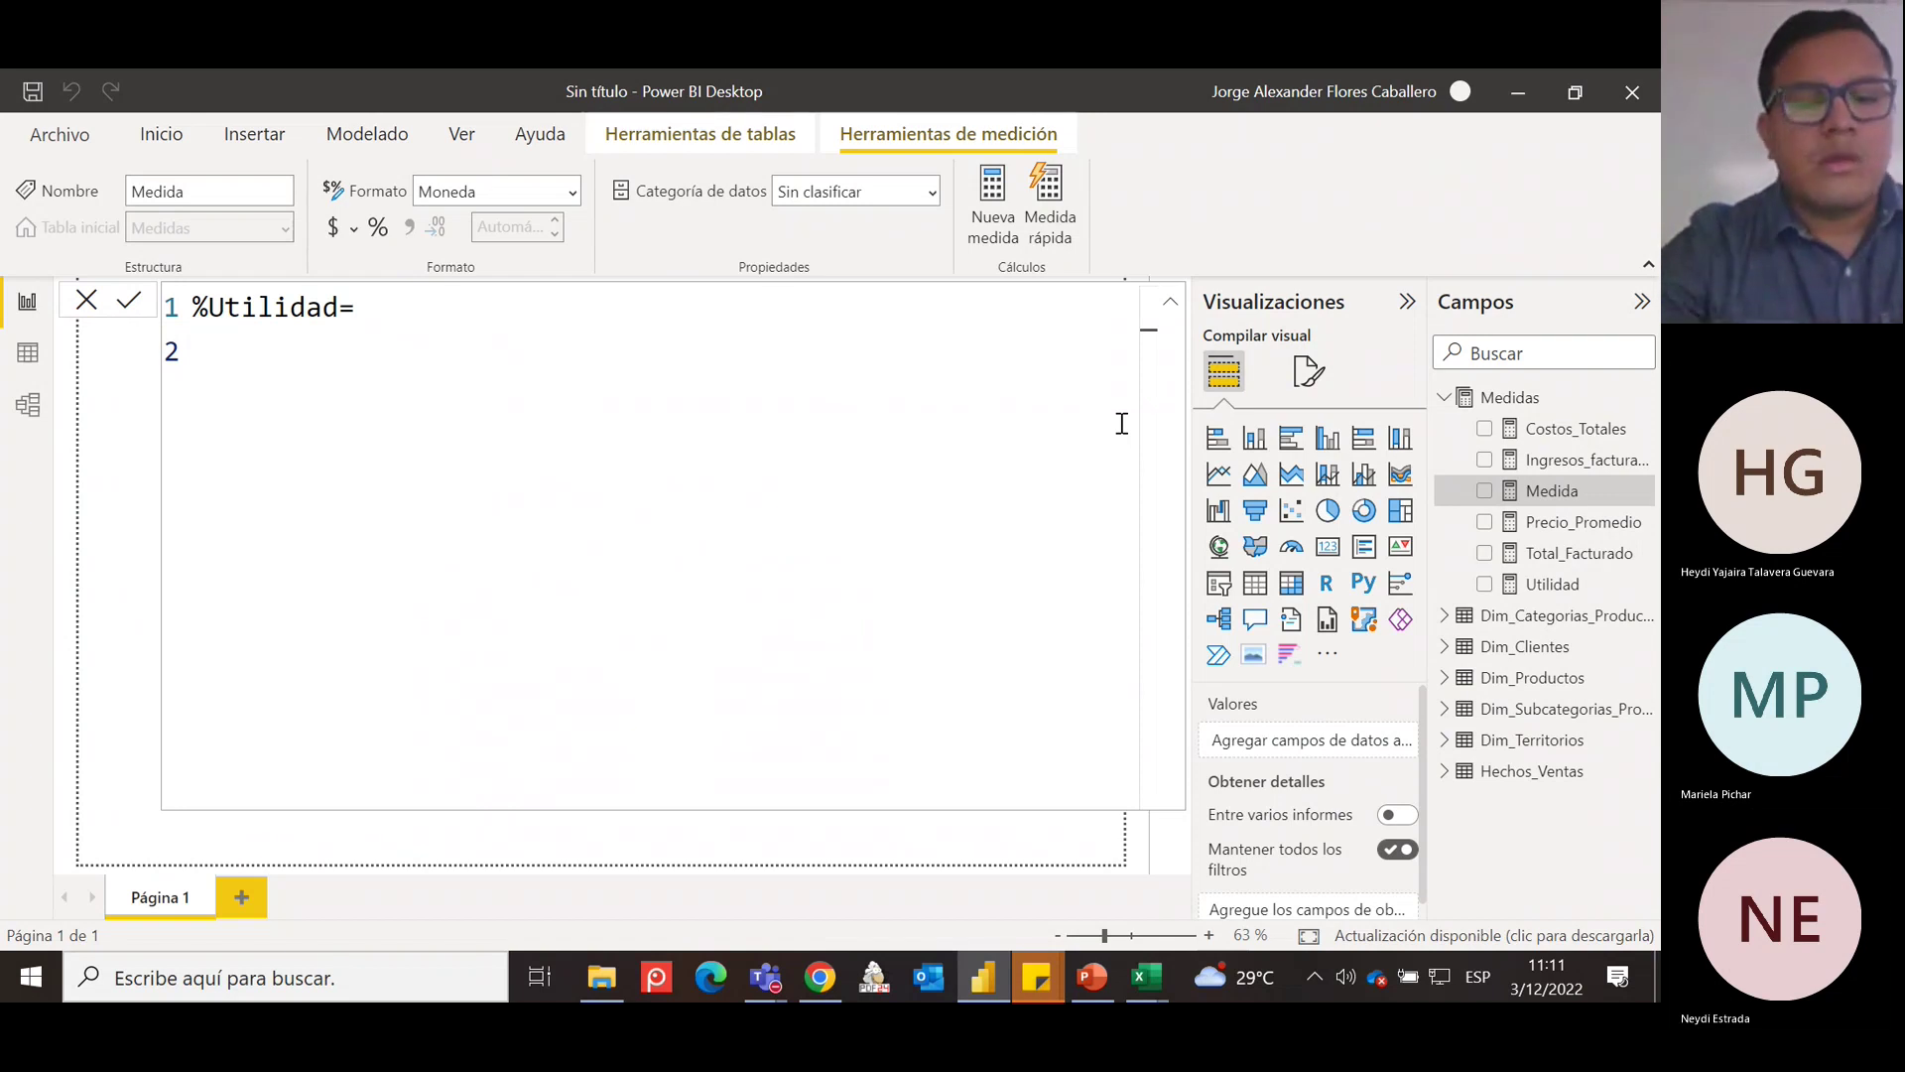
# Start the %Utilidad formula with the DIVIDE function, using the [Utilidad] measure as numerator.
pyautogui.write('Div')
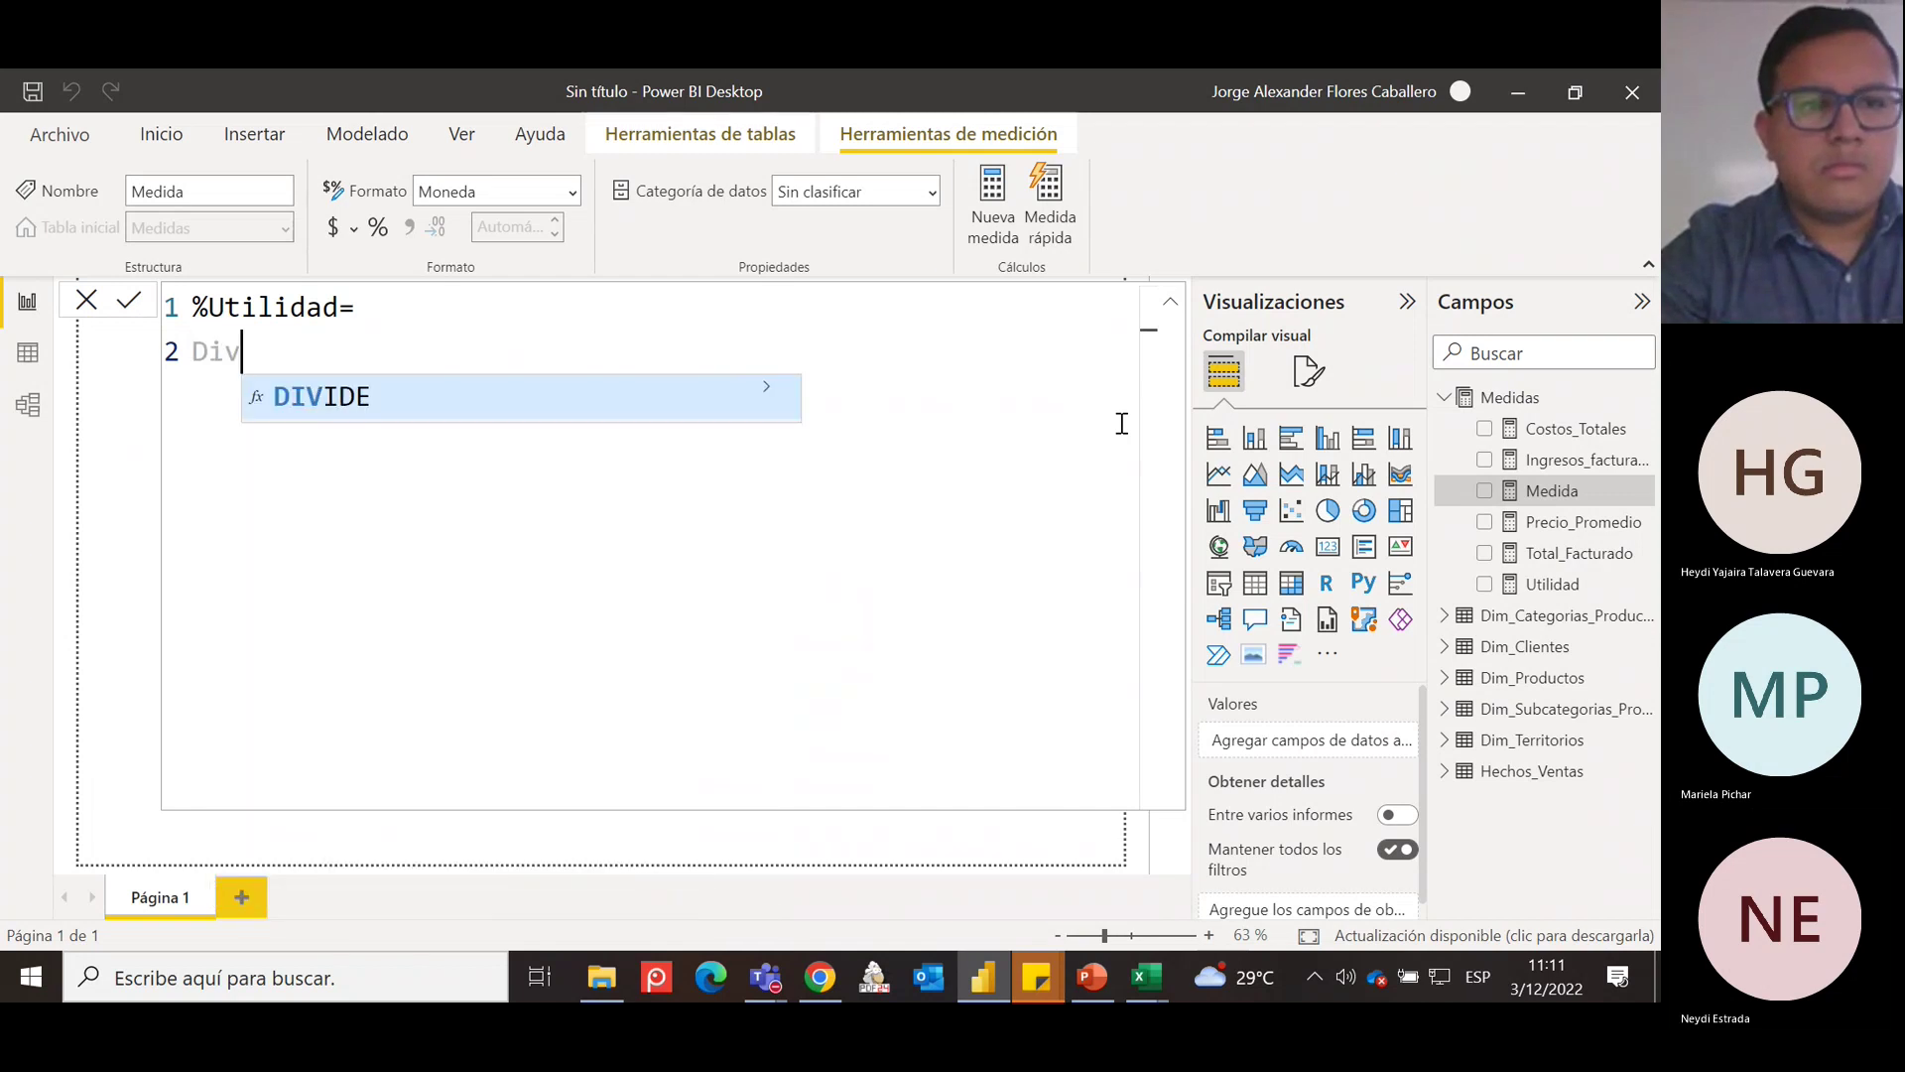
pyautogui.press('Tab')
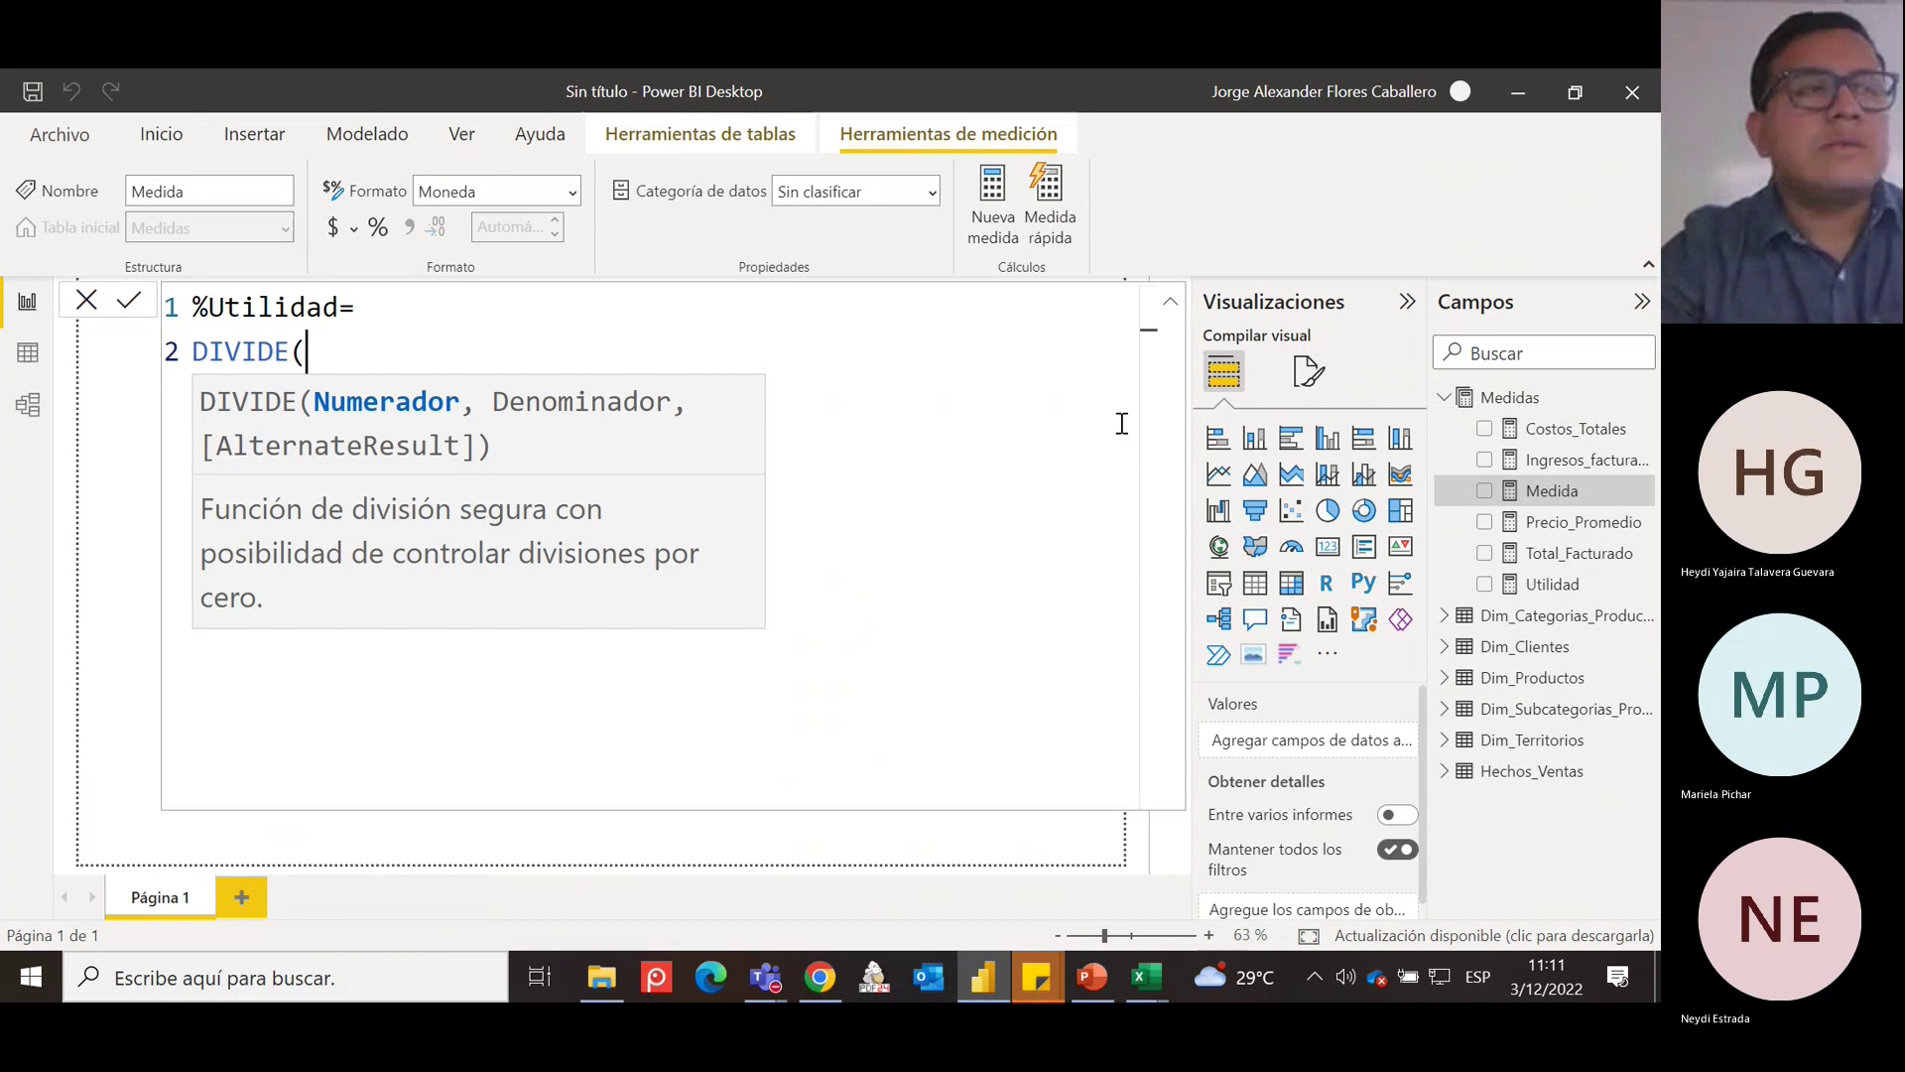
pyautogui.write('Uti')
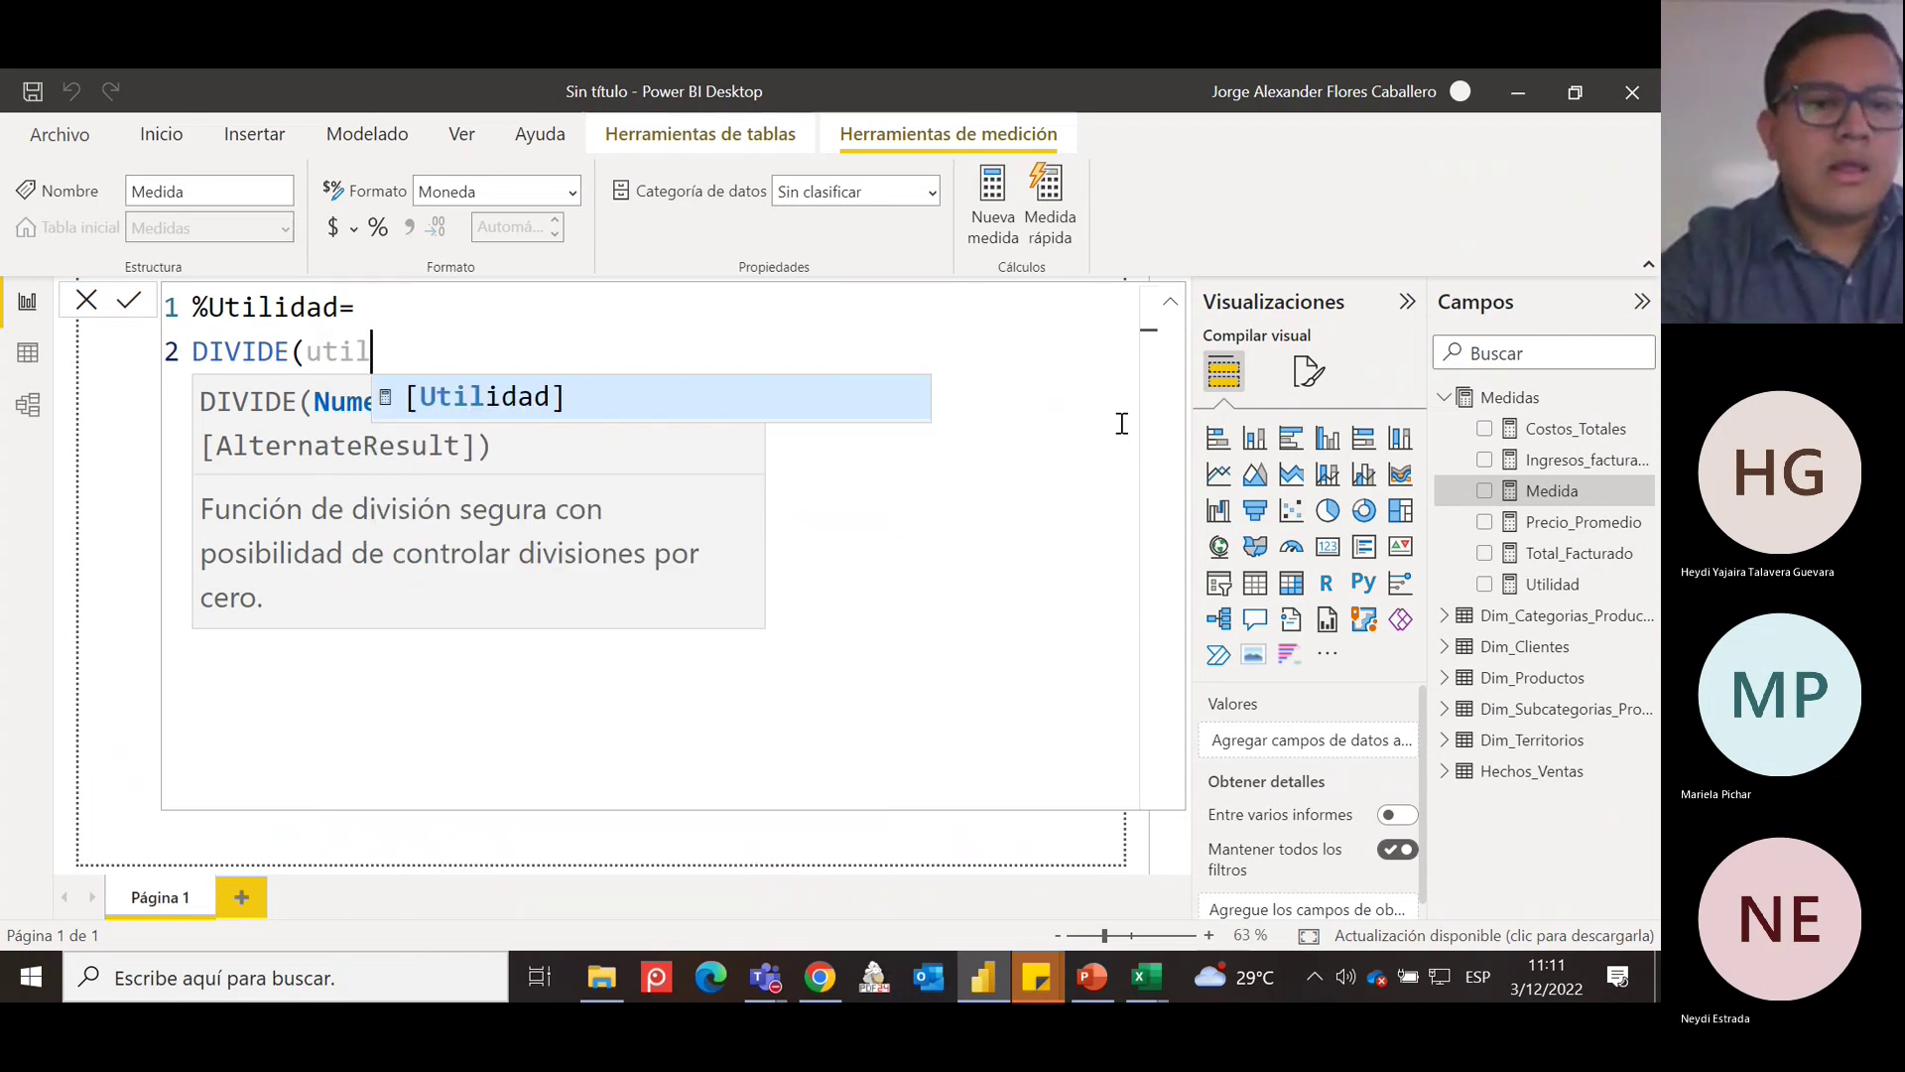
pyautogui.press('Tab')
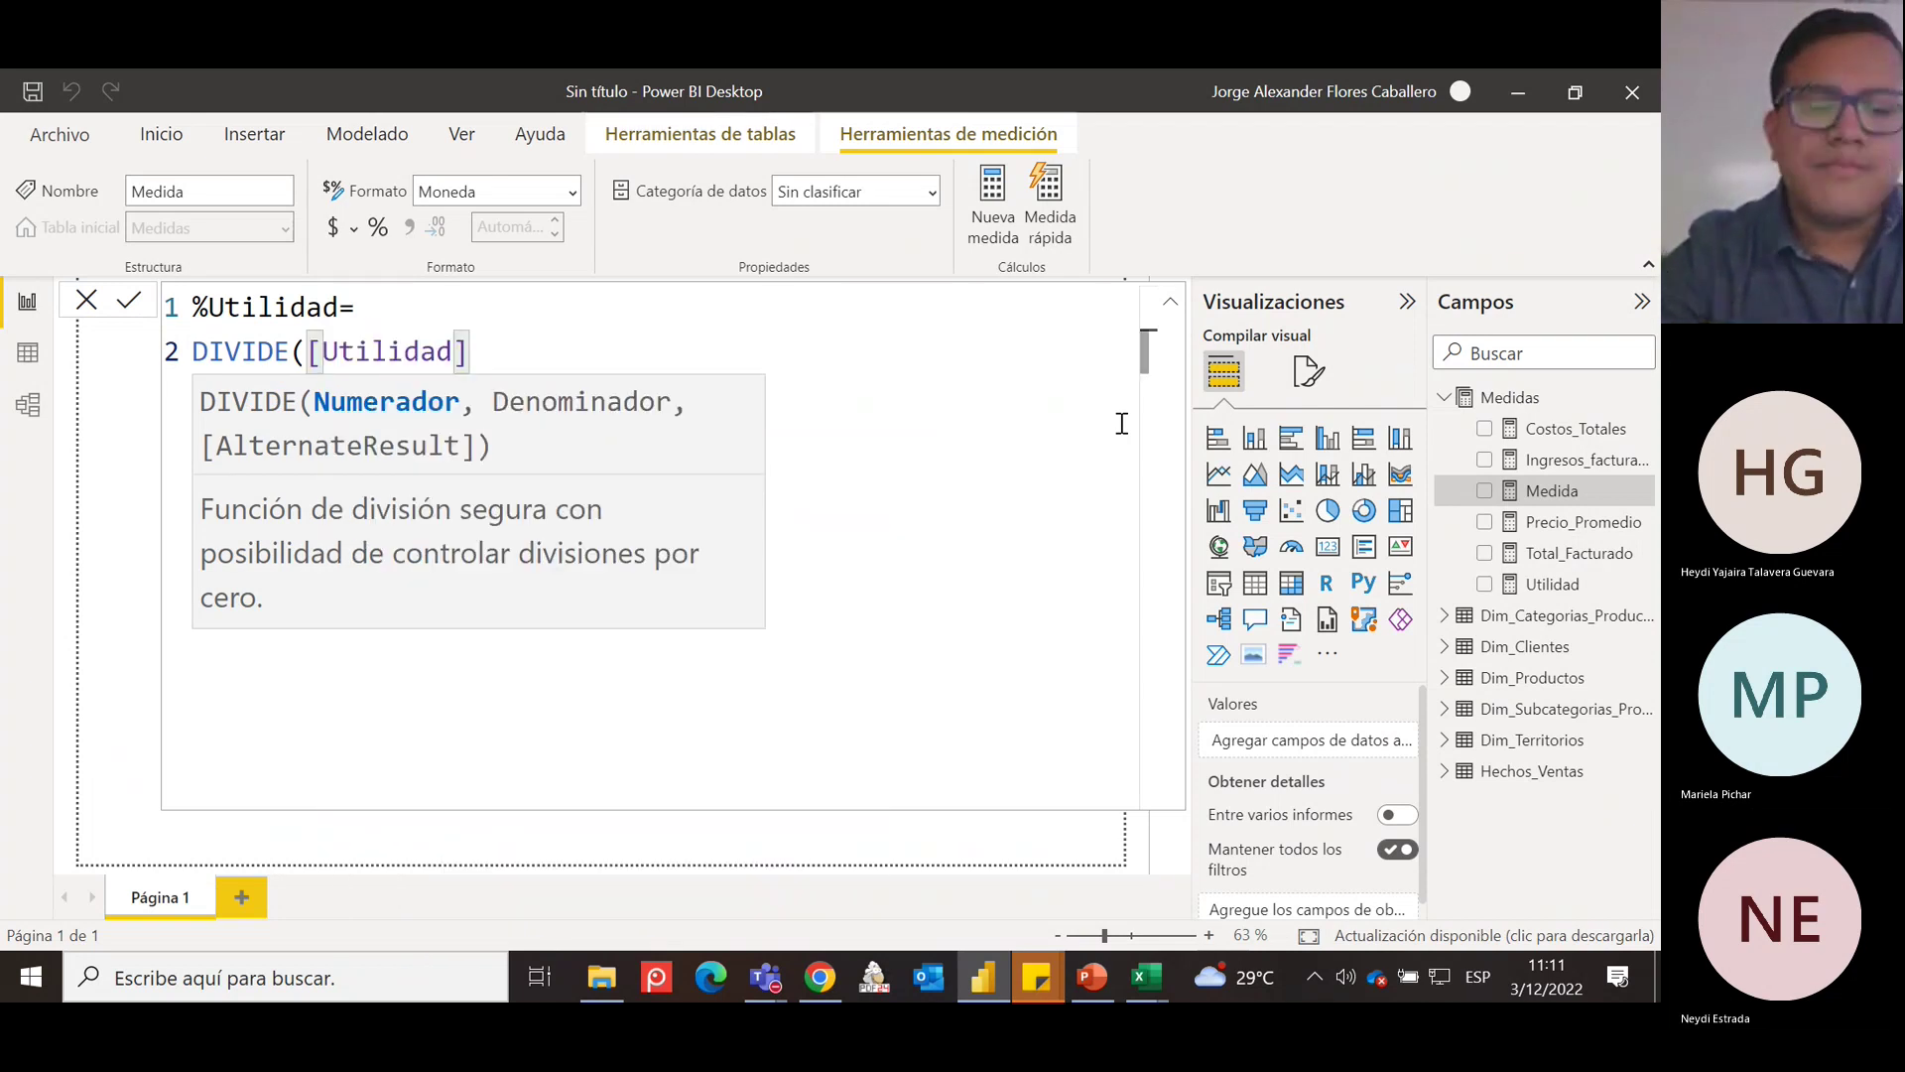
pyautogui.write(',')
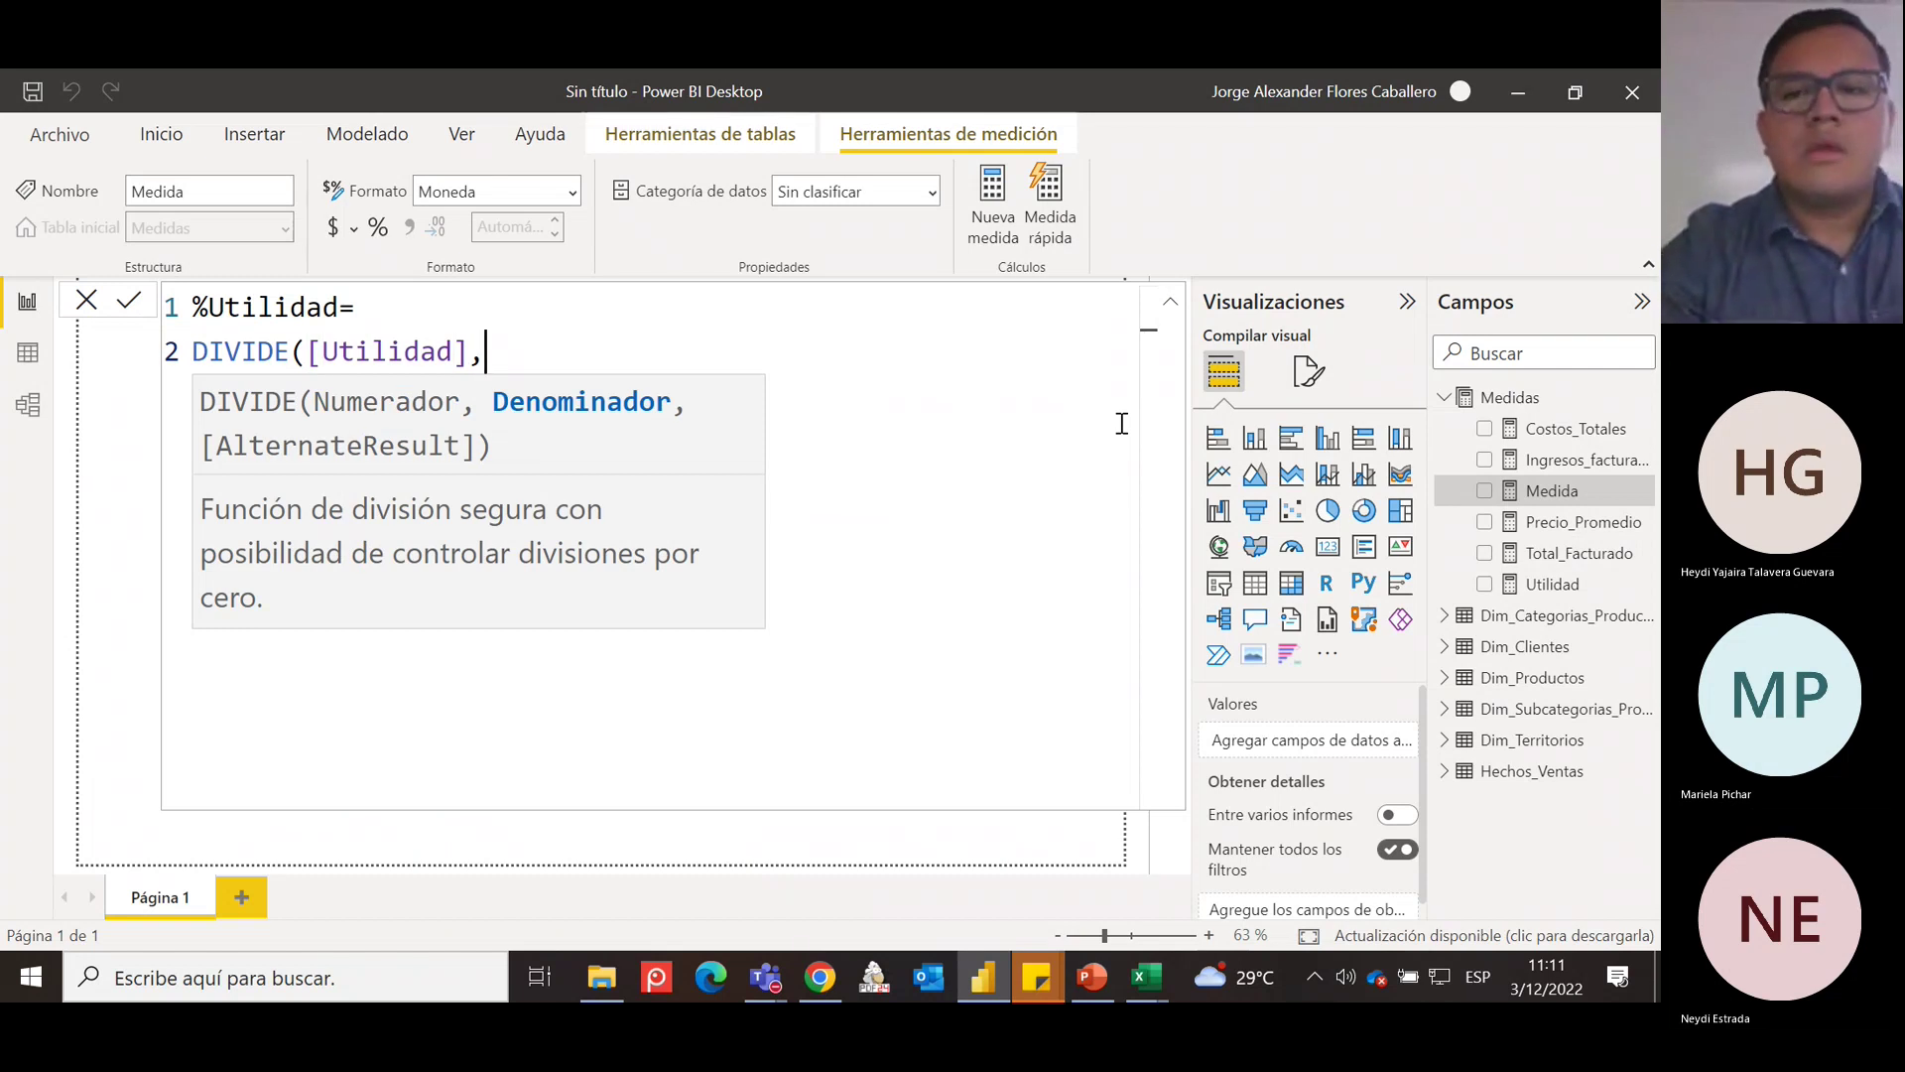
# Complete the %Utilidad formula with [Total_Facturado] as denominator and 0 as alternate result.
pyautogui.write('total')
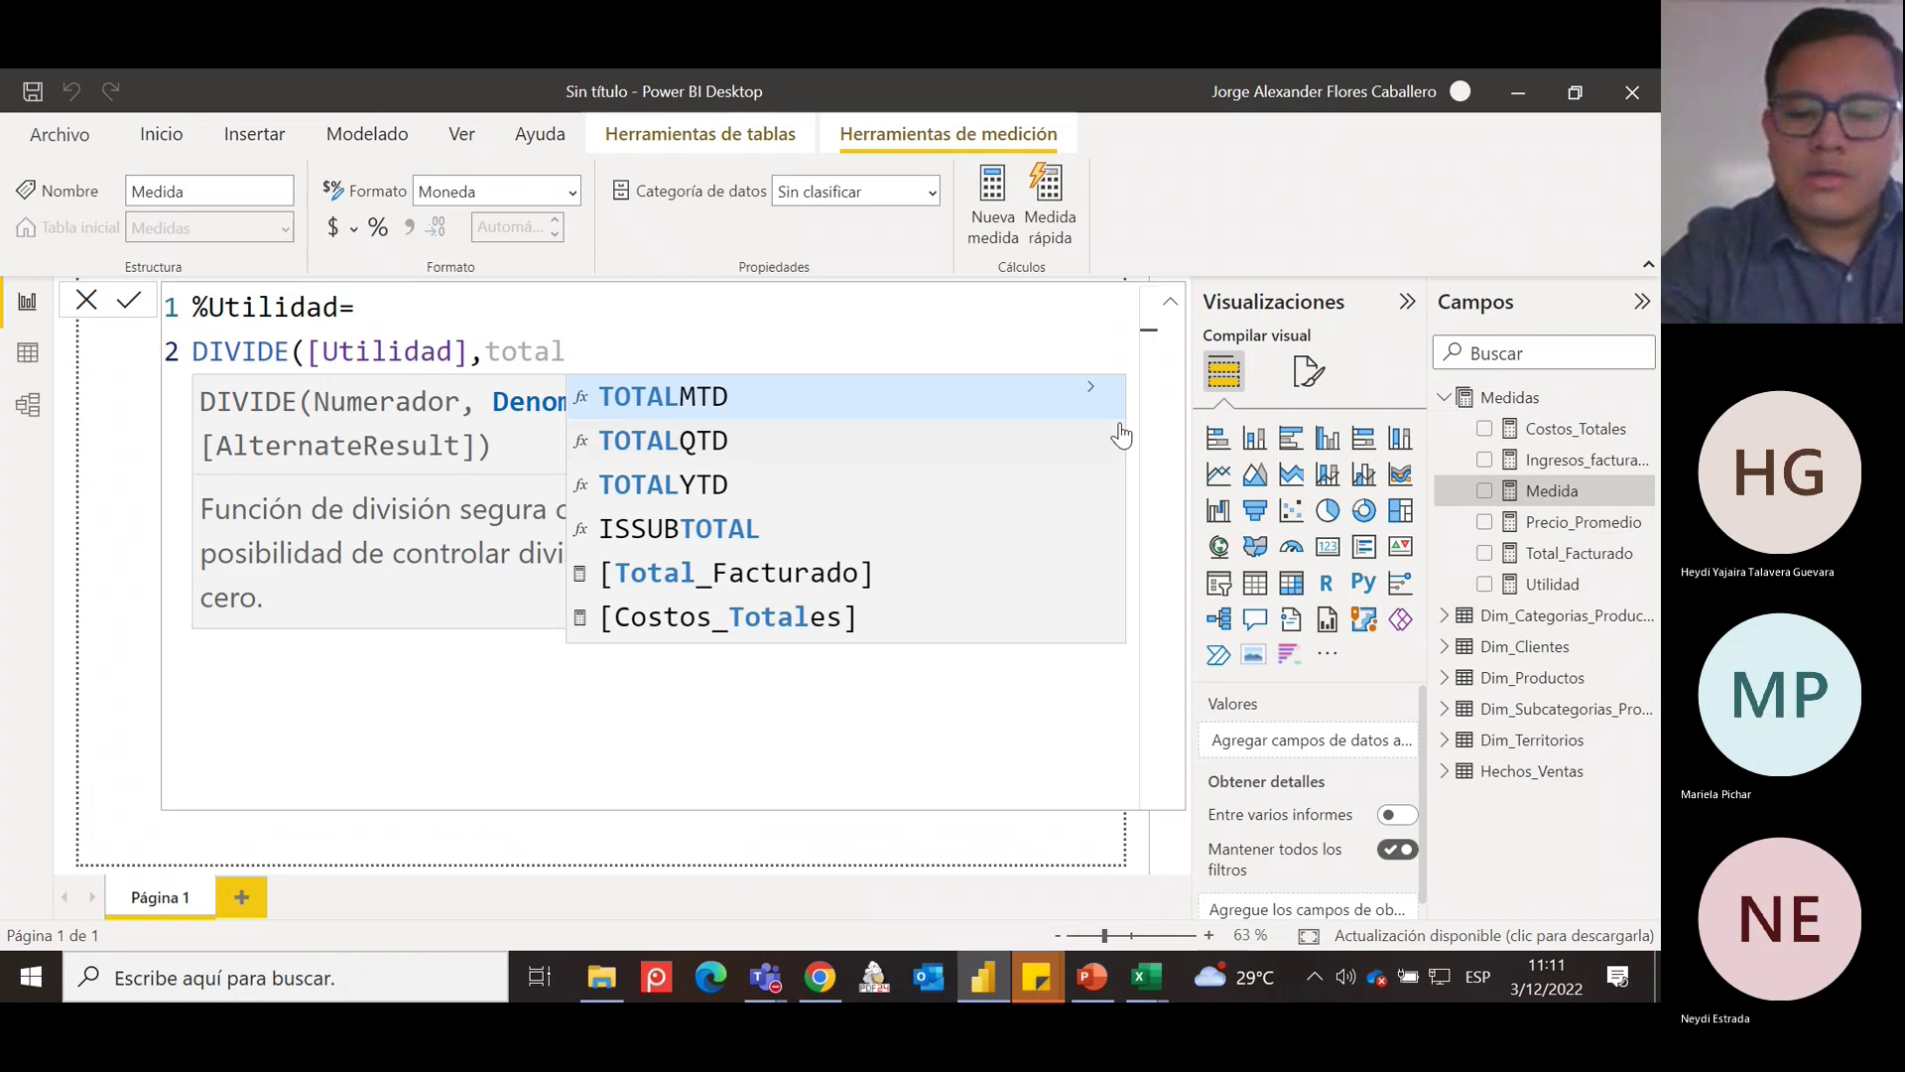
pyautogui.press('Down')
pyautogui.press('Down')
pyautogui.press('Down')
pyautogui.press('Down')
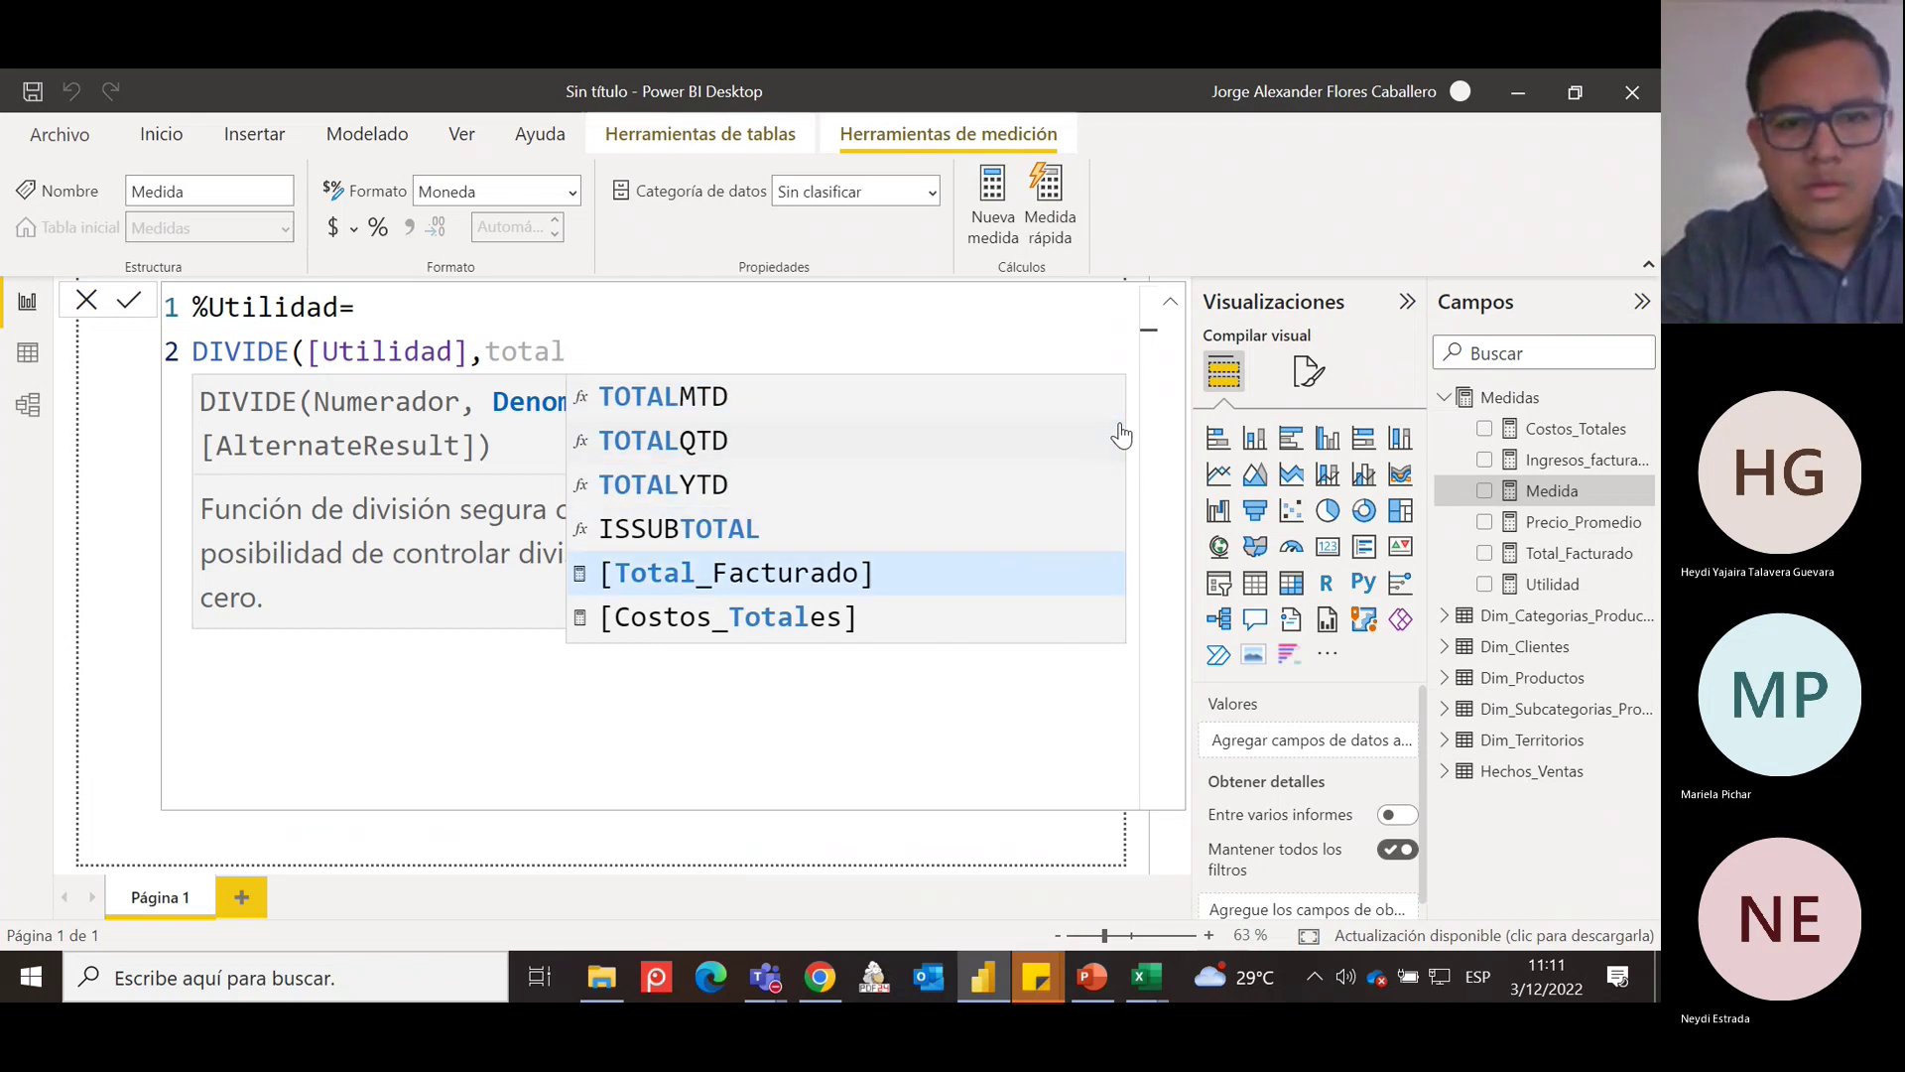
pyautogui.press('Tab')
pyautogui.write(',')
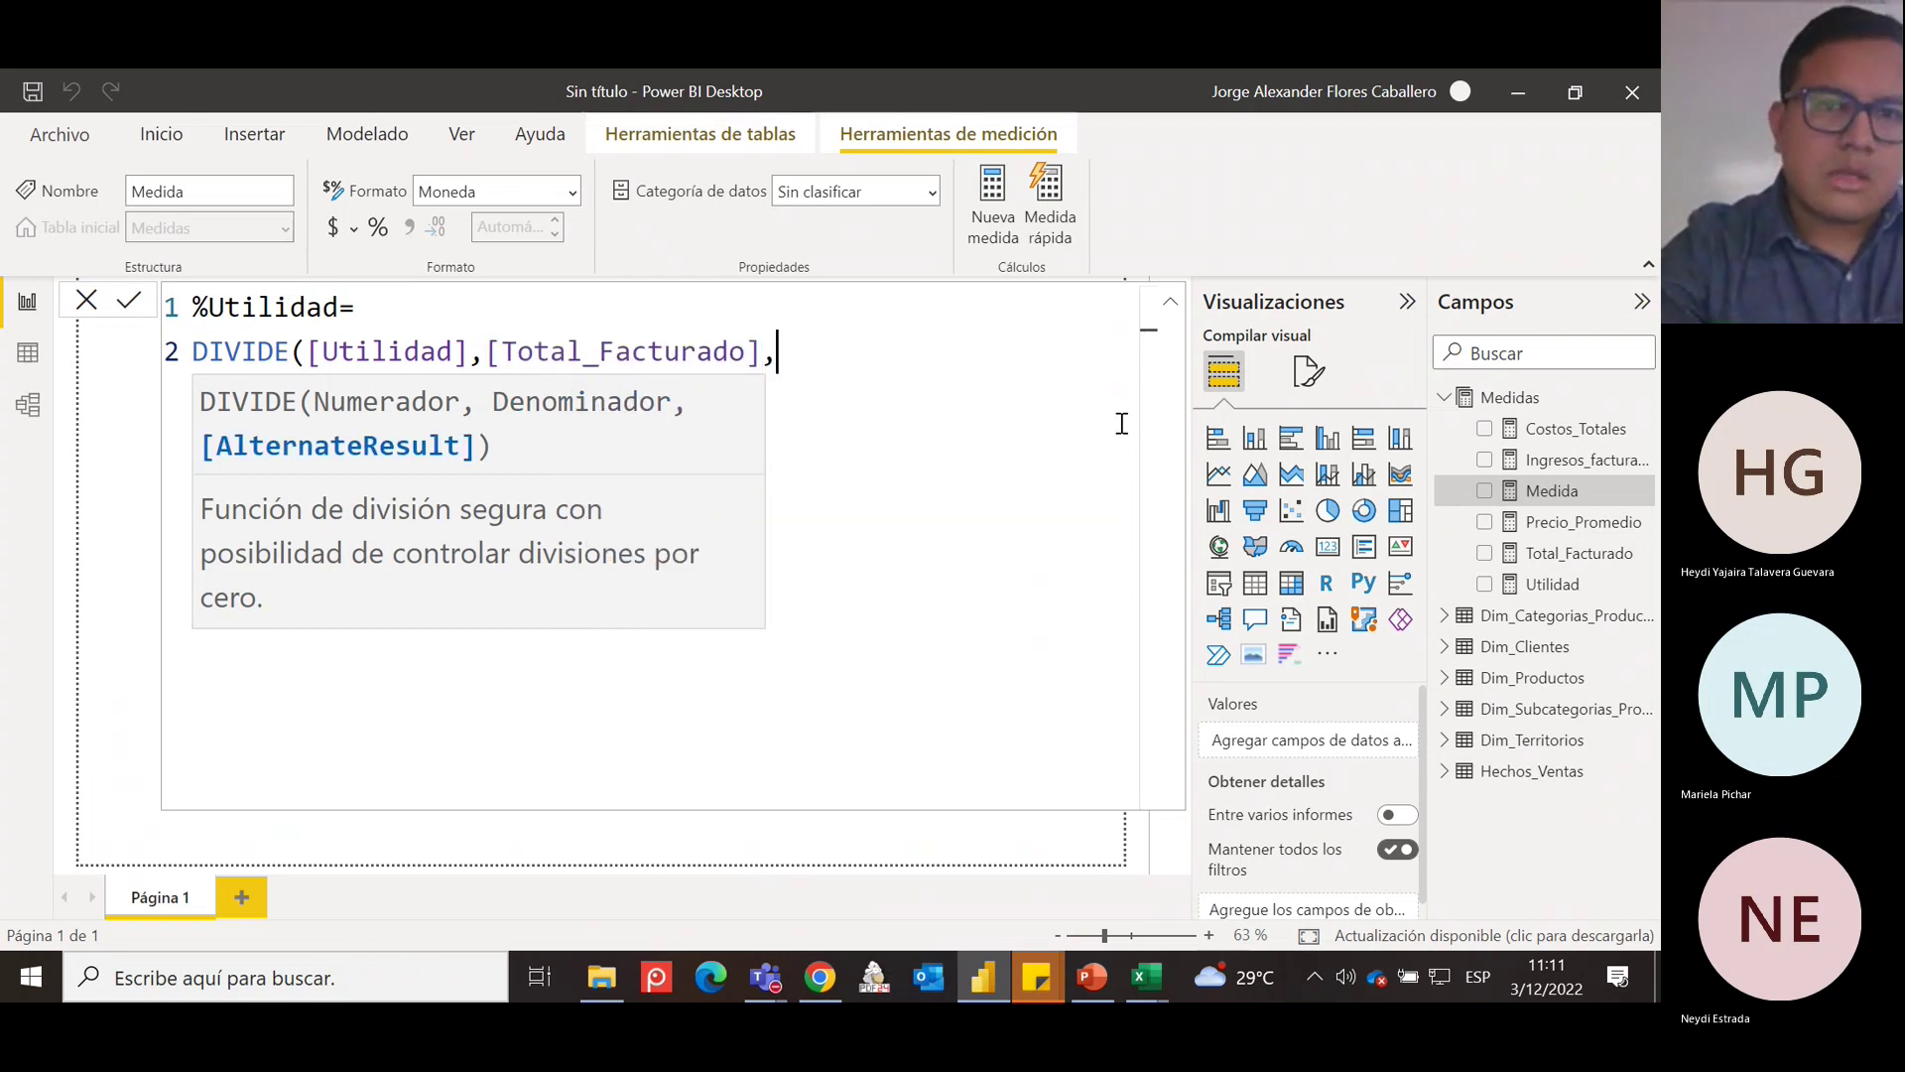
pyautogui.write('0')
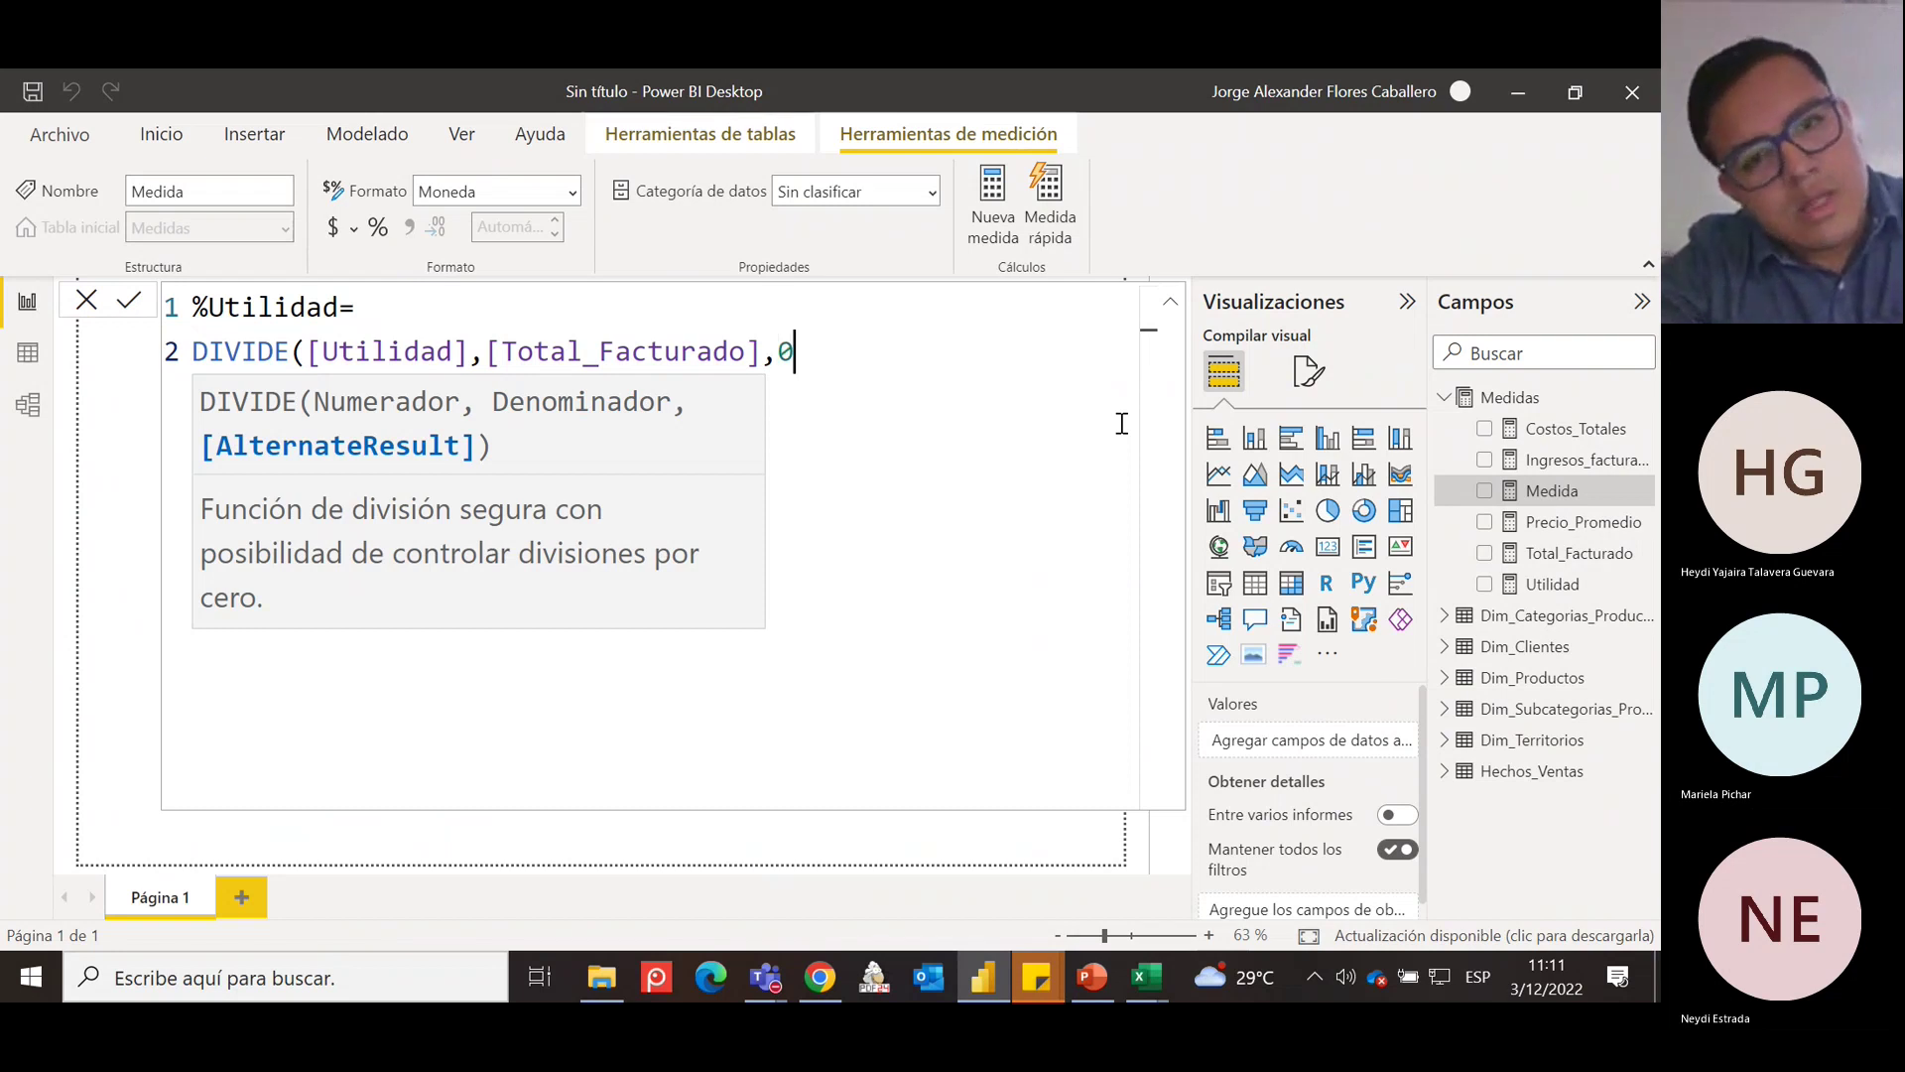
pyautogui.write(')')
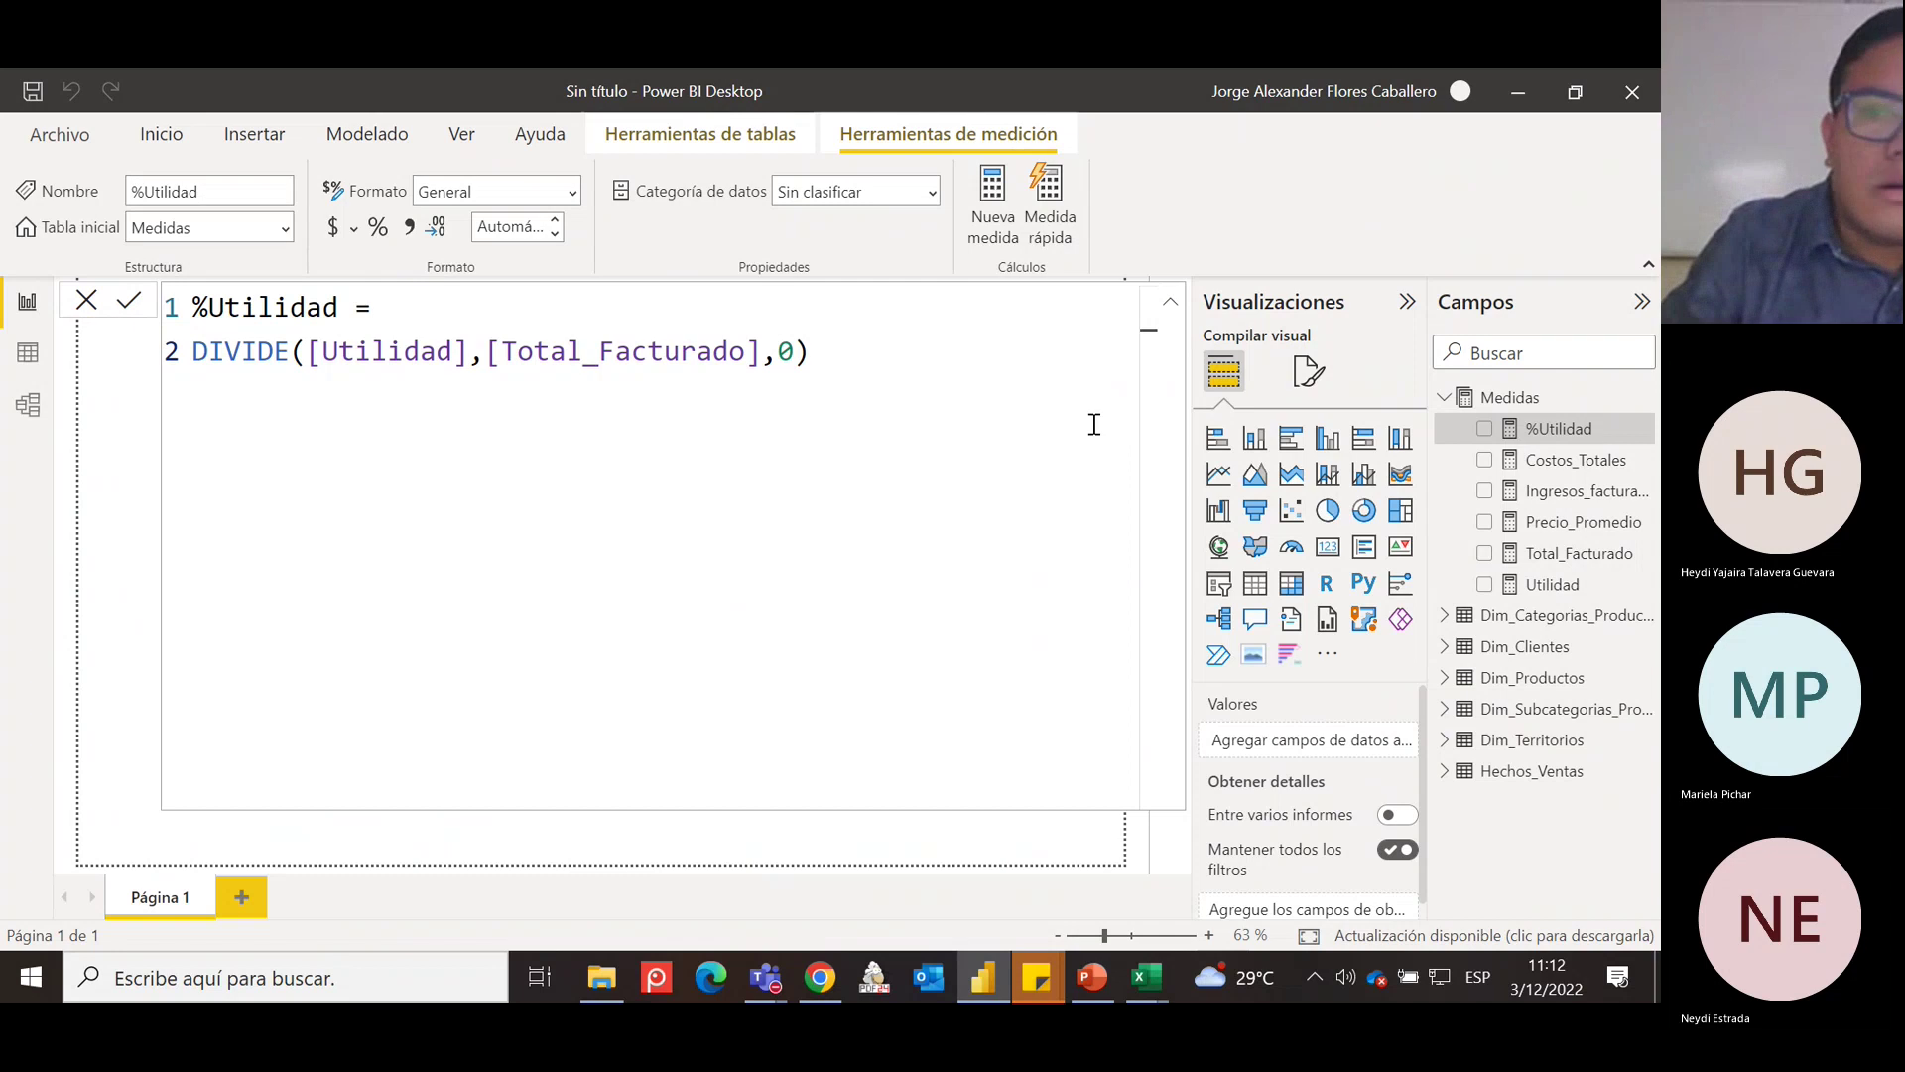
# Review the Precio_Promedio measure's formula and check the calculation list in PowerPoint.
pyautogui.click(1576, 526)
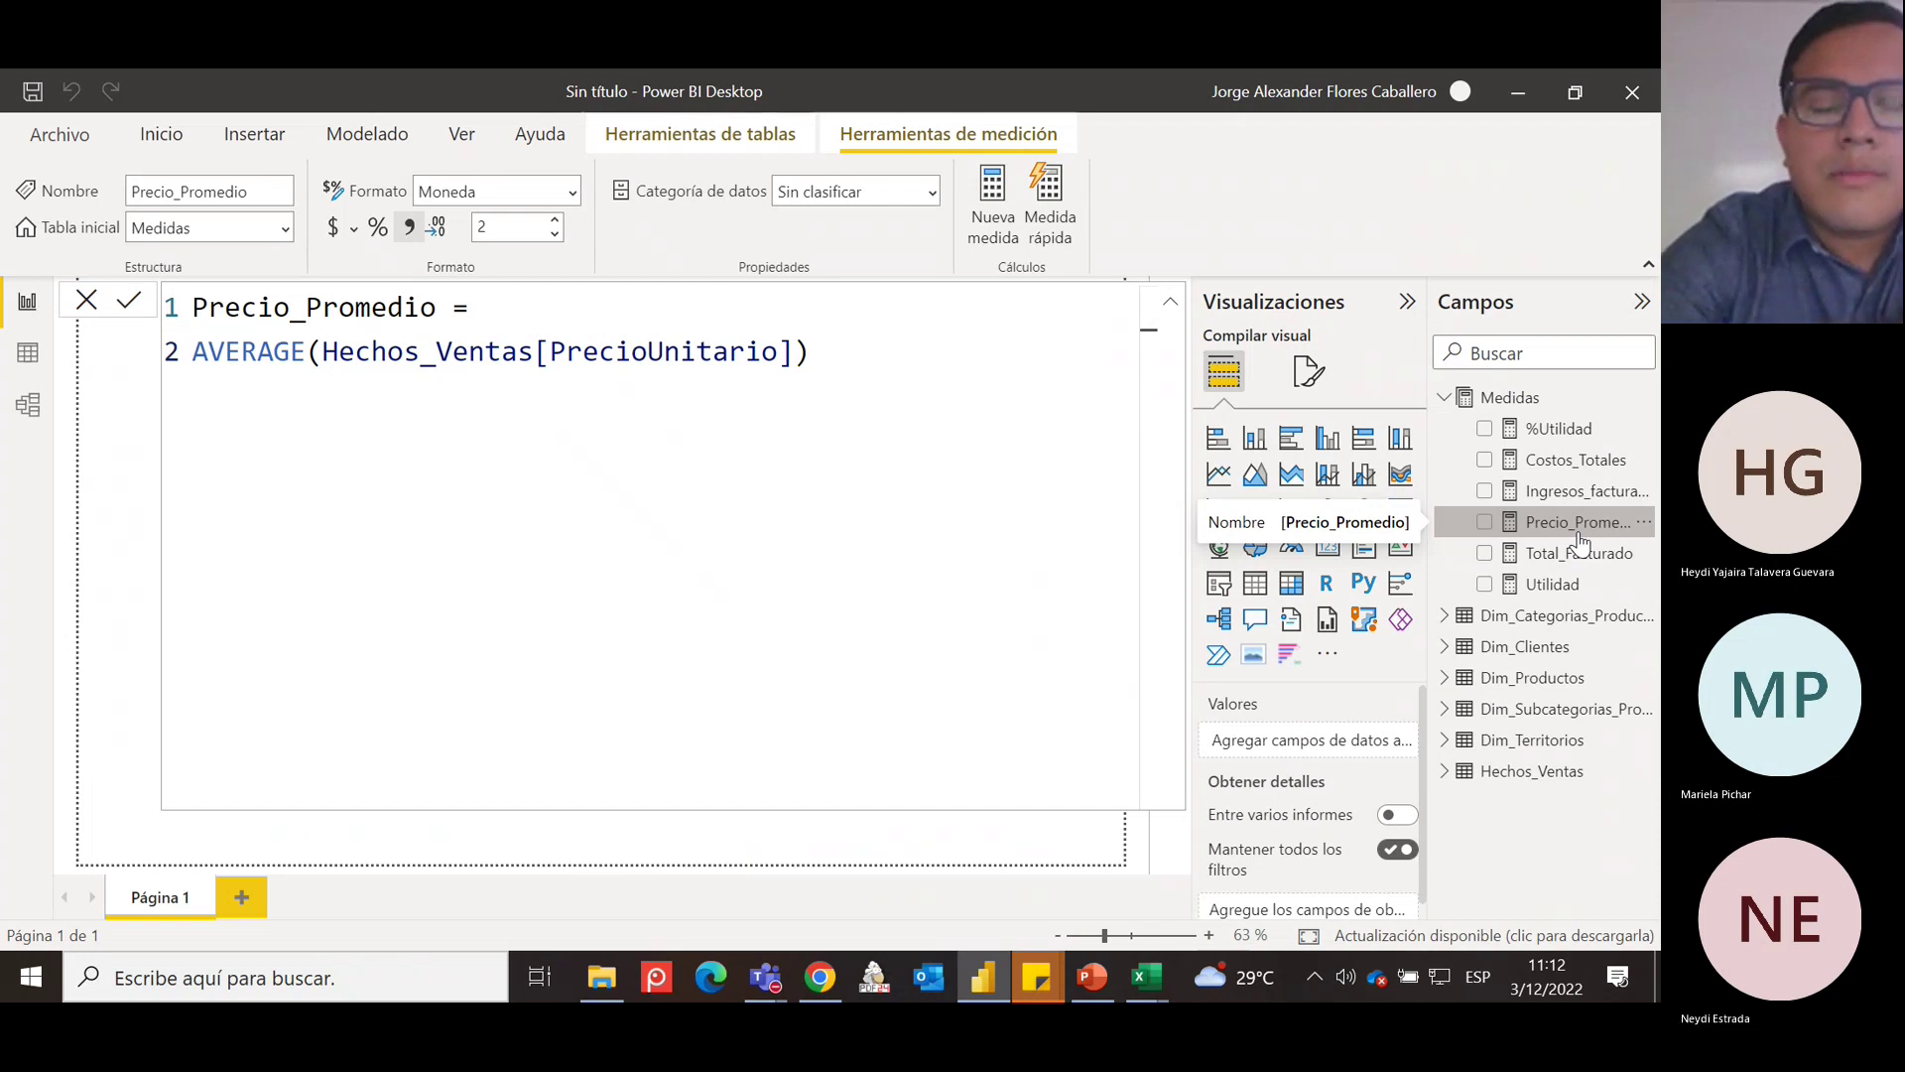
pyautogui.hotkey('alt', 'Tab')
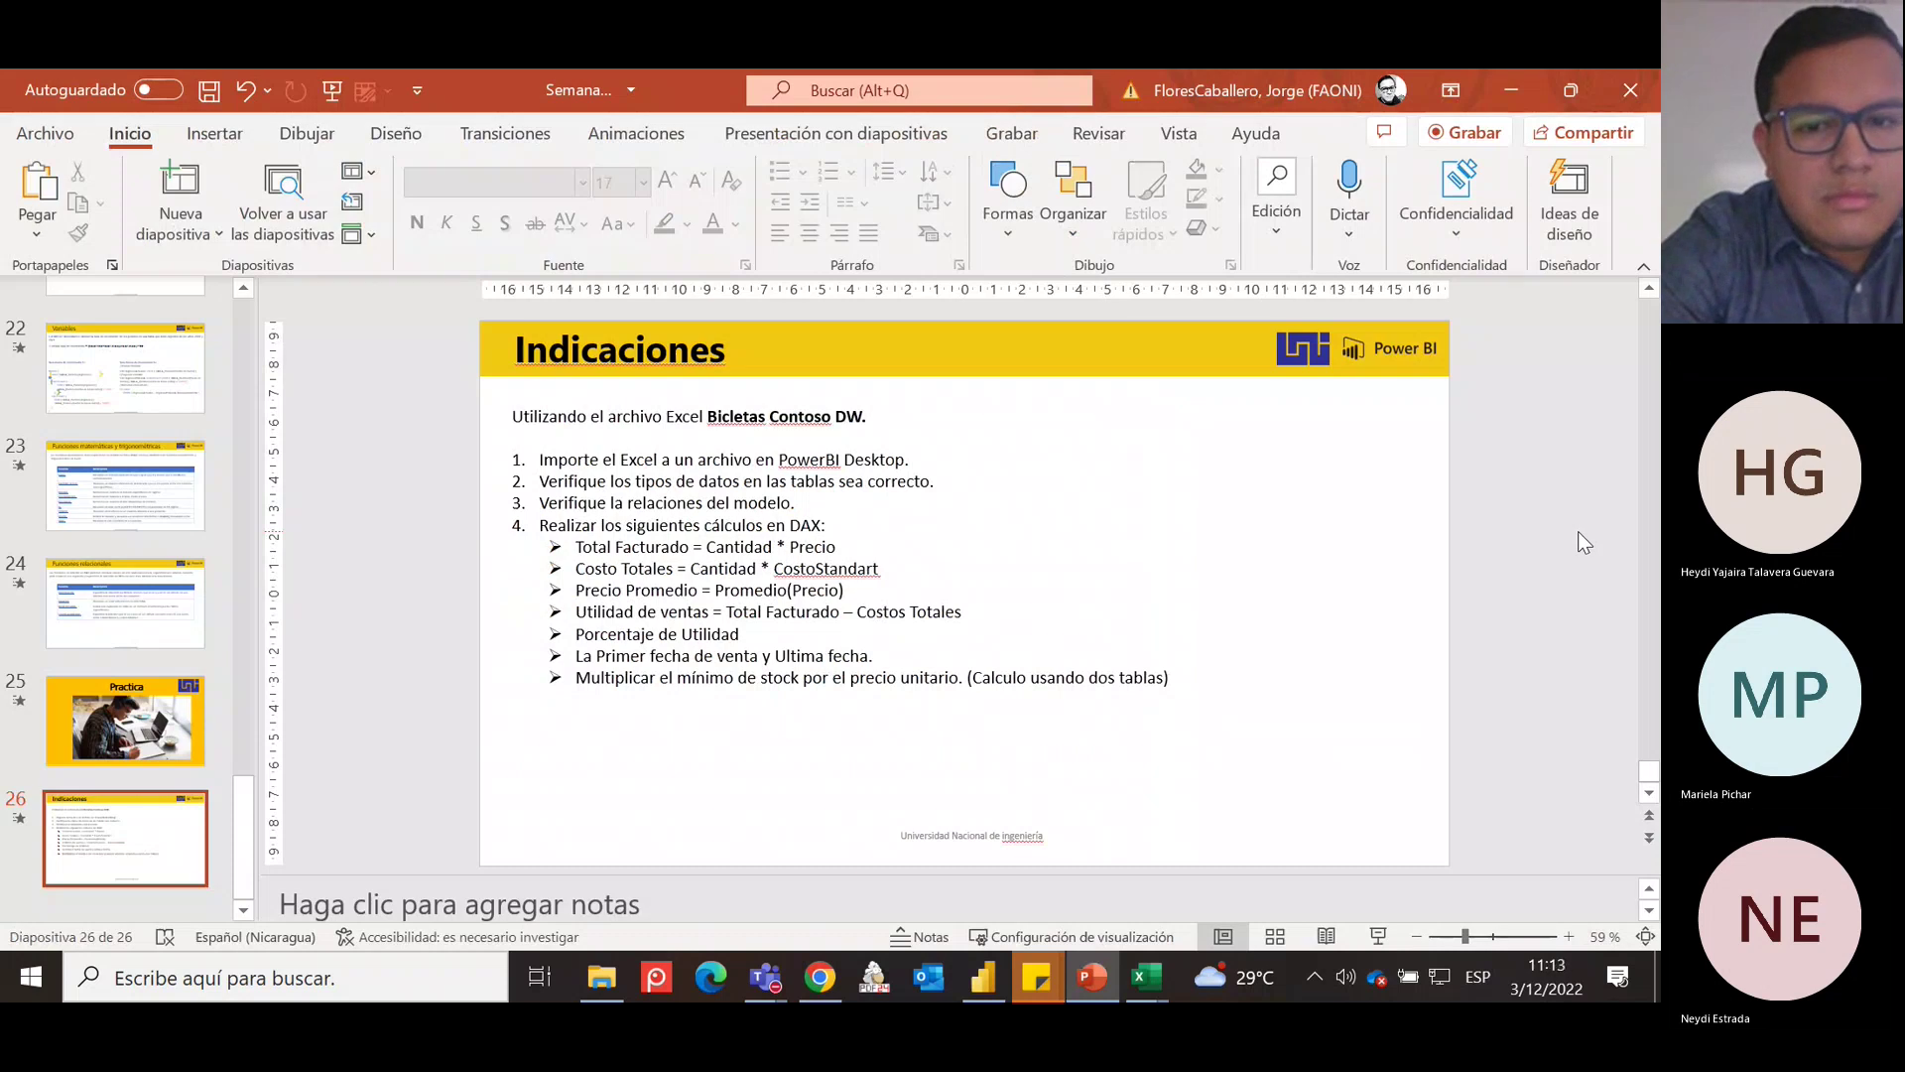
pyautogui.hotkey('alt', 'Tab')
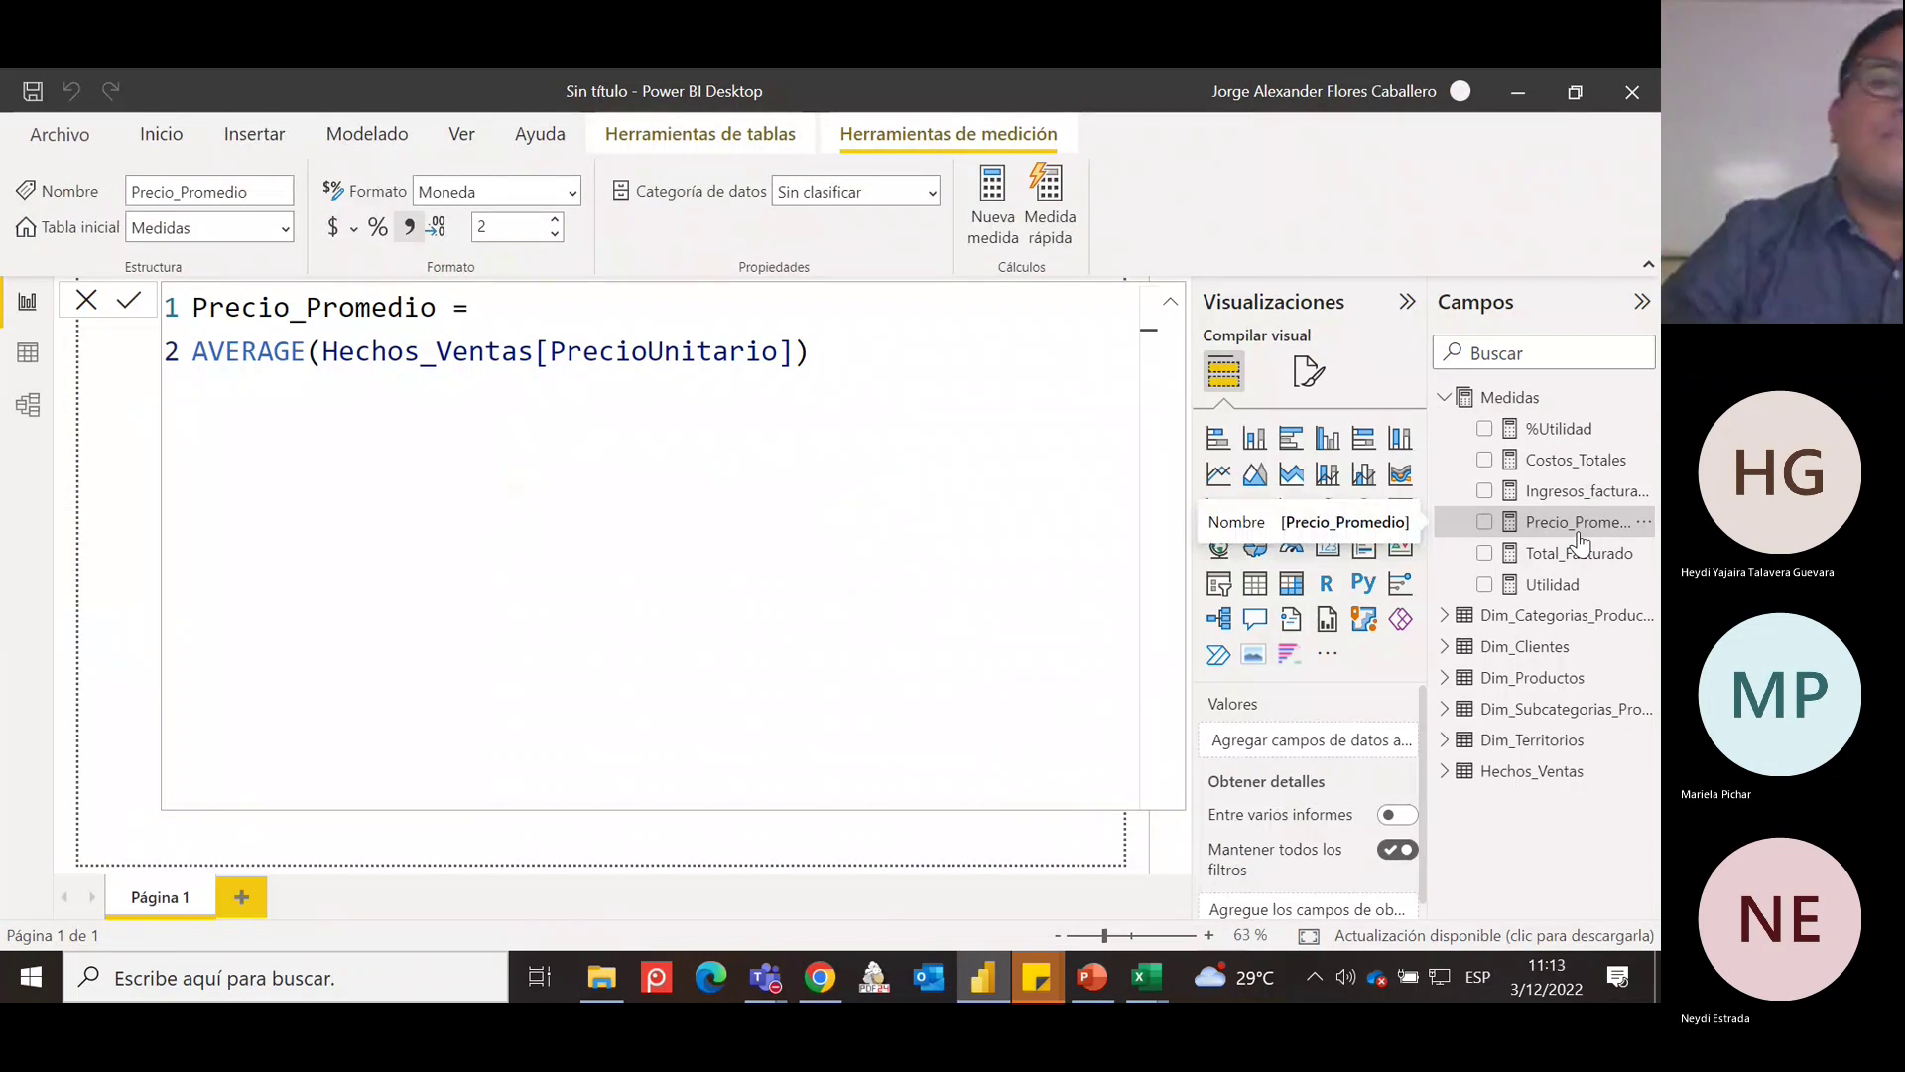
pyautogui.rightClick(1531, 399)
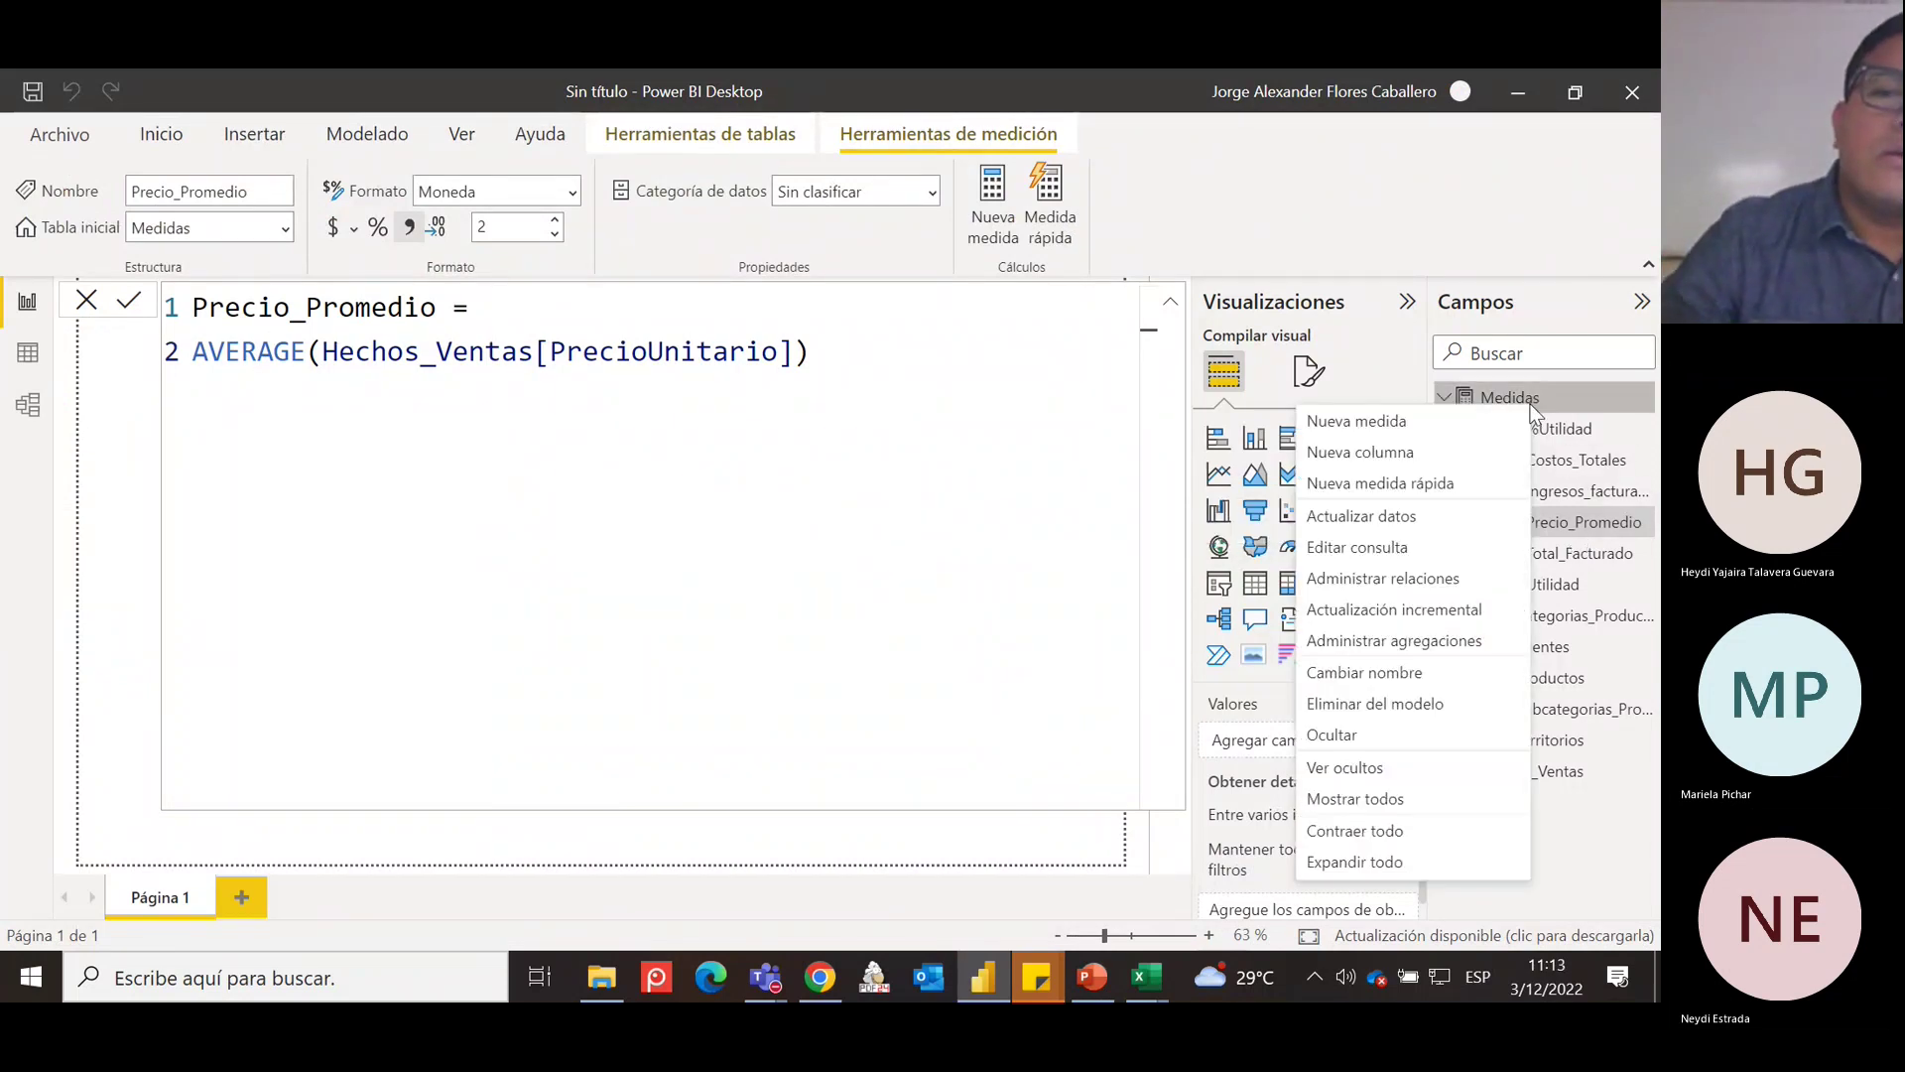
pyautogui.click(1395, 427)
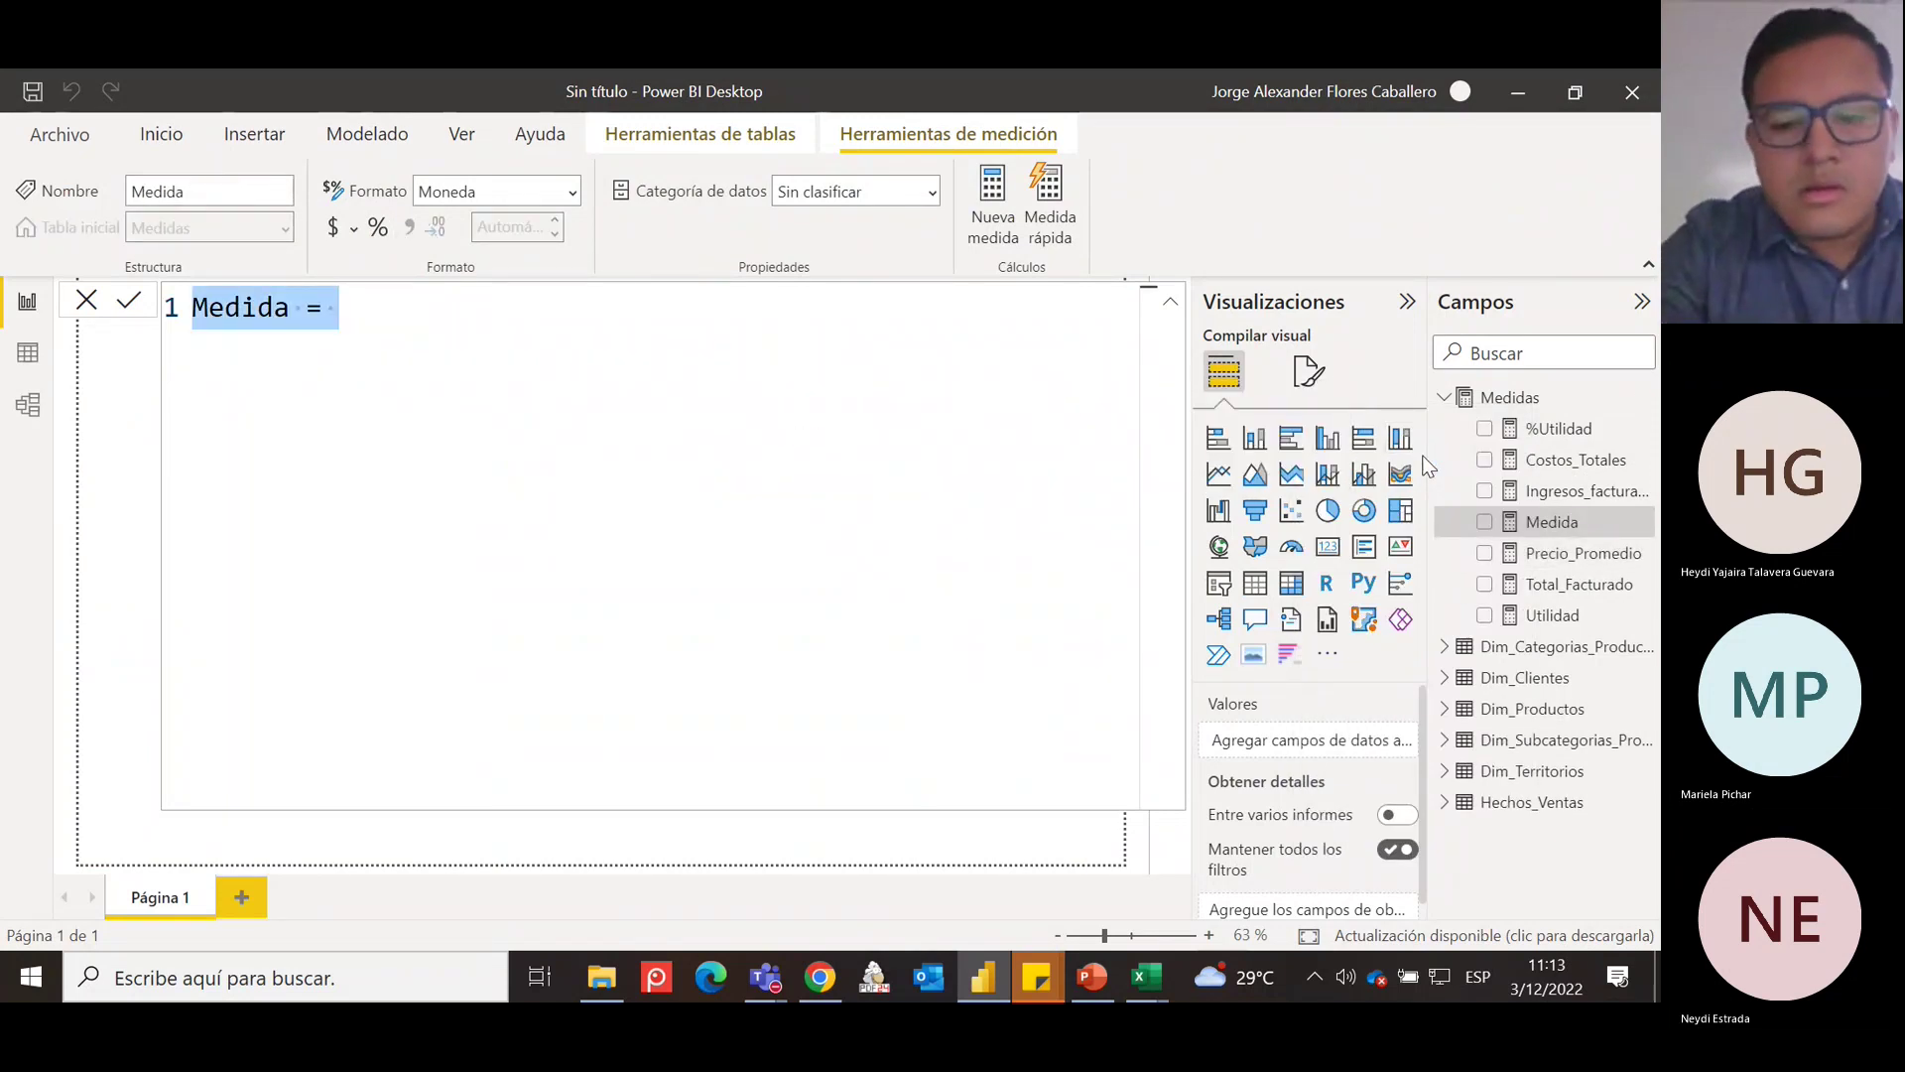
pyautogui.write('Primer')
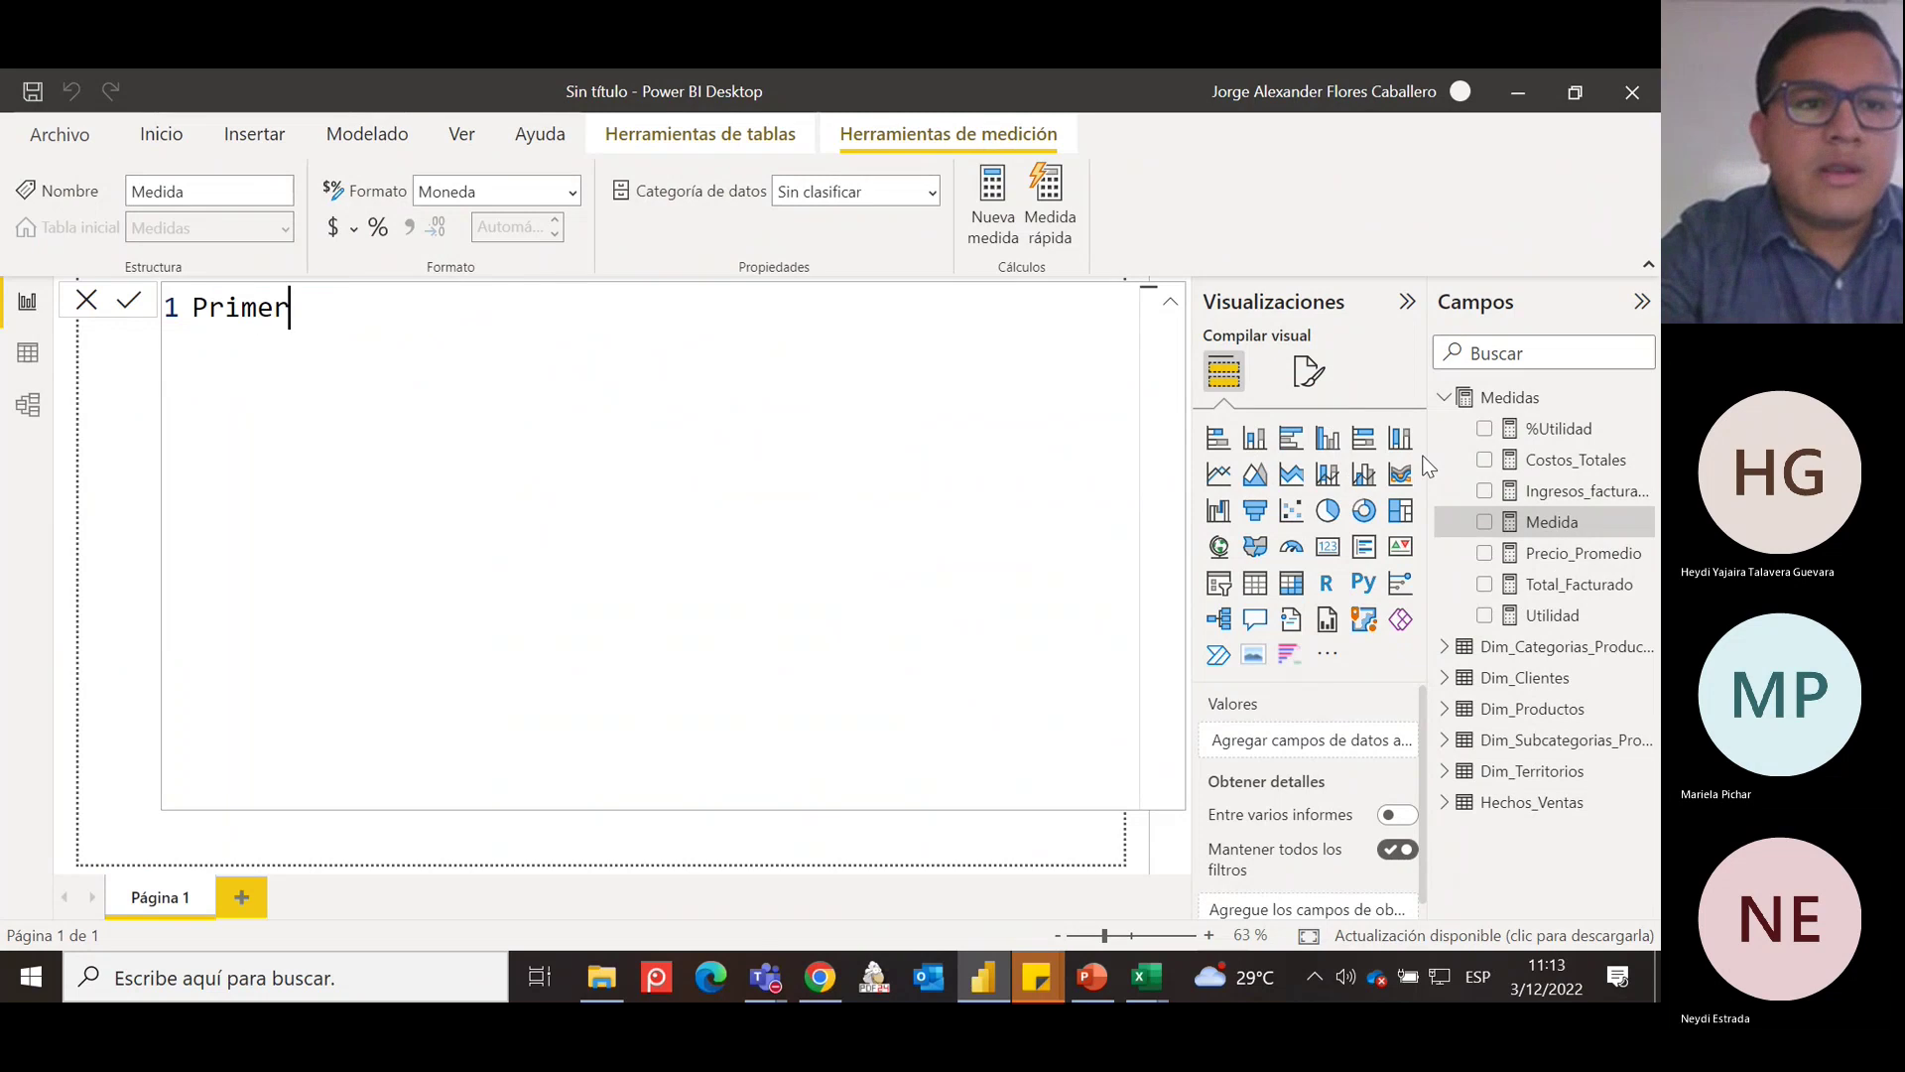
pyautogui.write('Fecha')
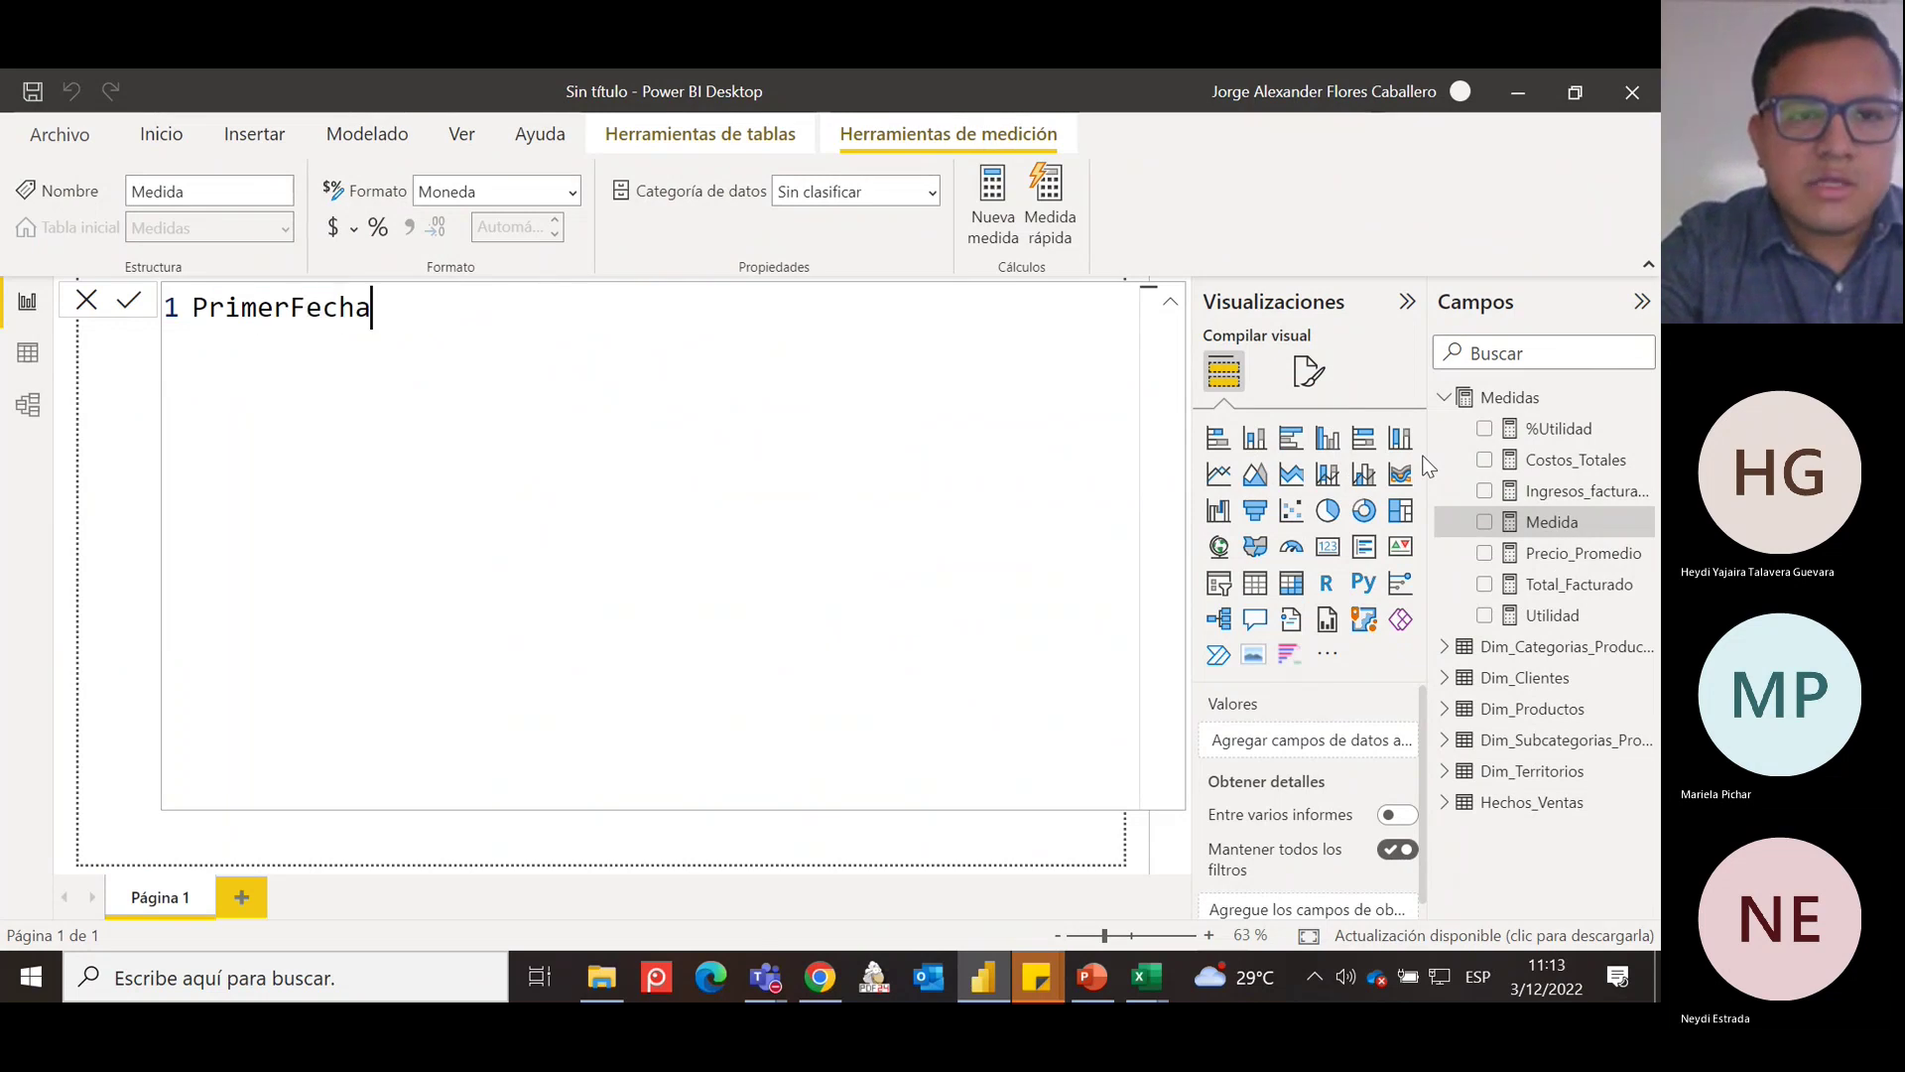
pyautogui.write('_Venta =')
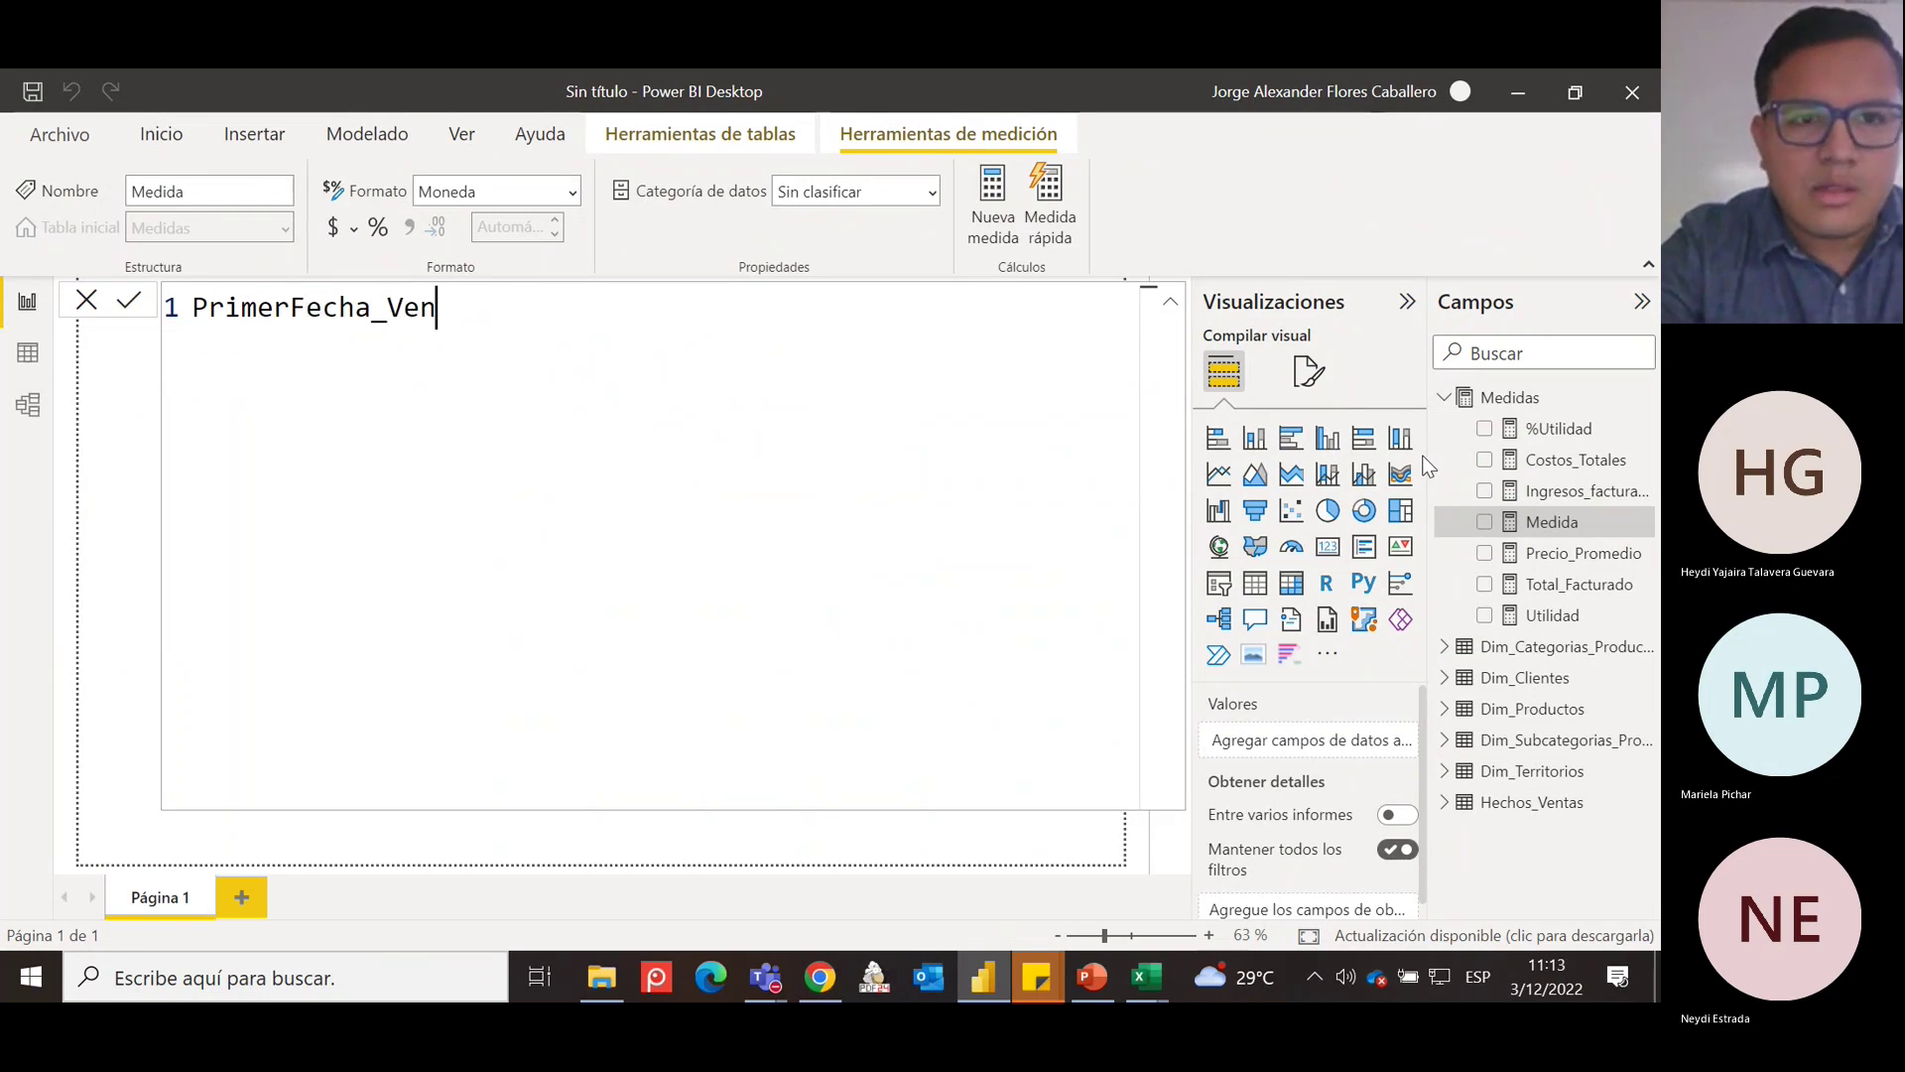
pyautogui.hotkey('shift', 'Return')
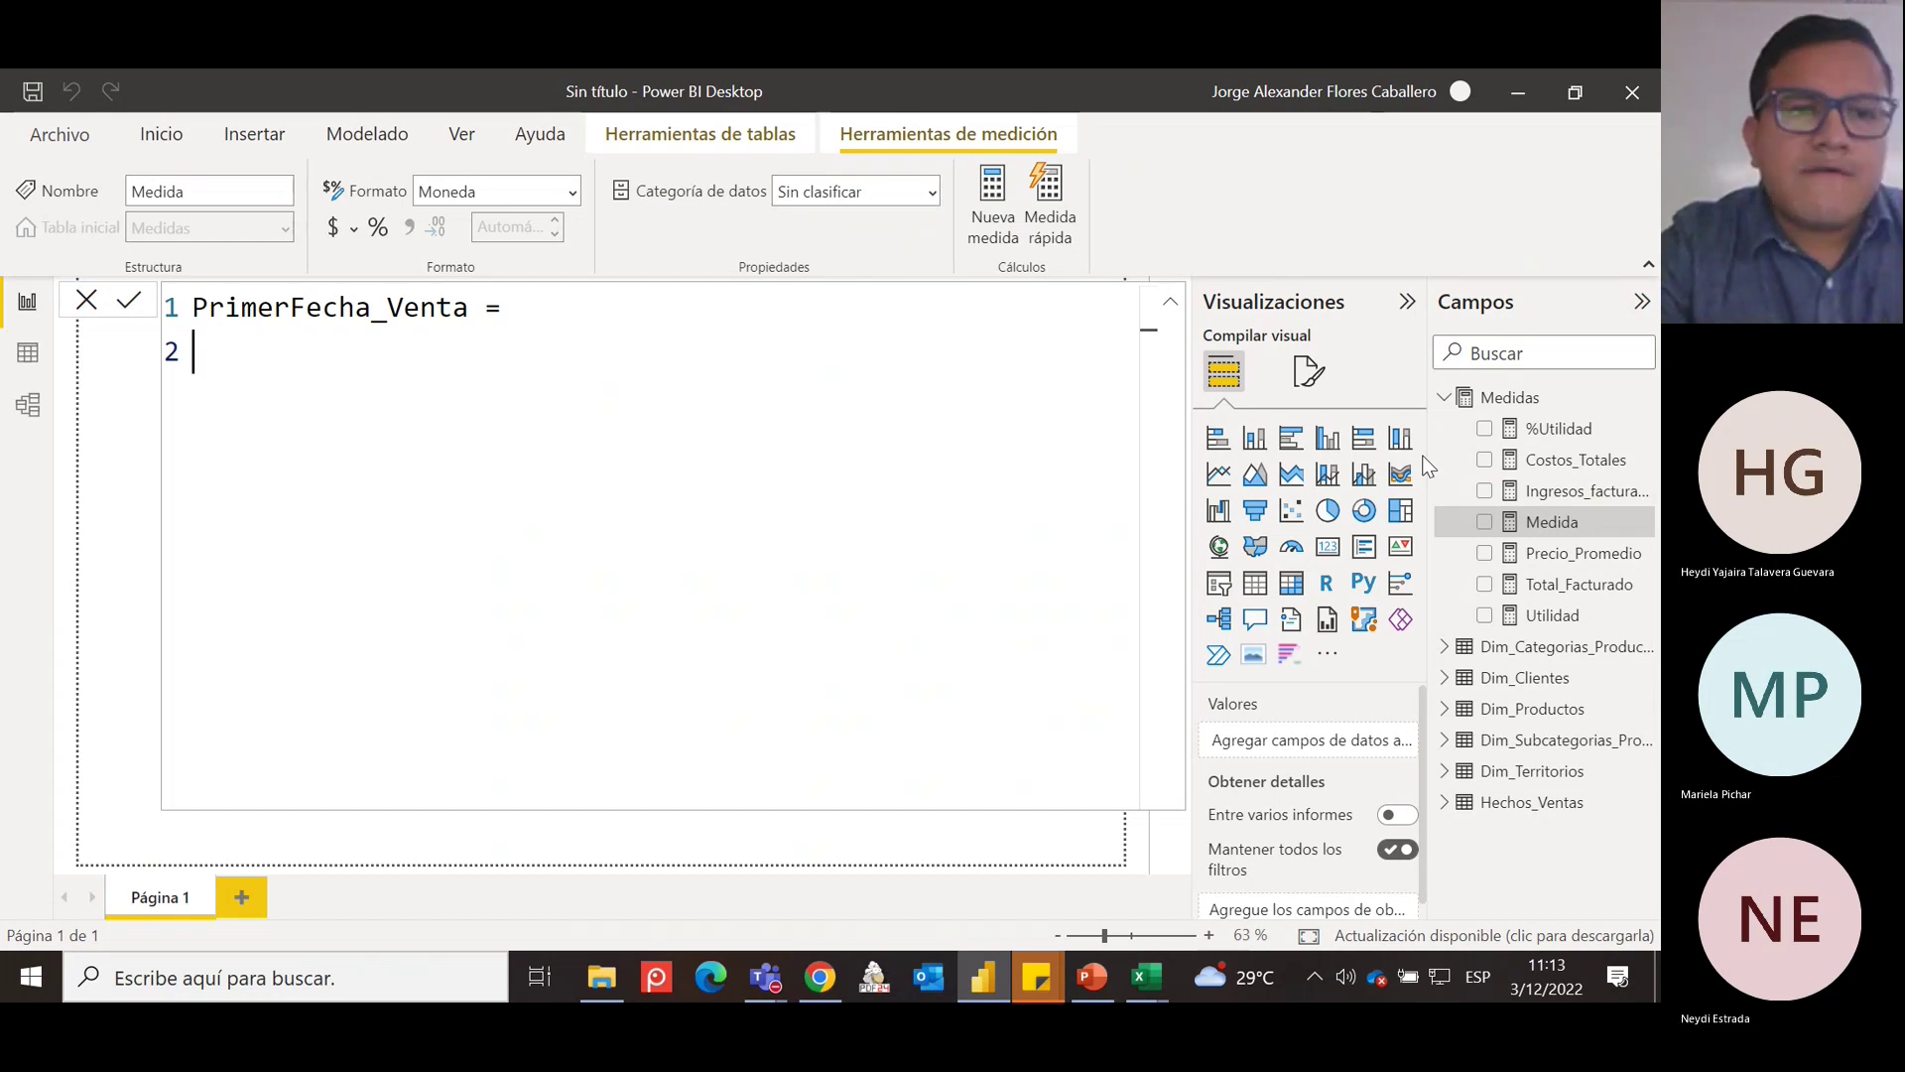
pyautogui.write('F')
pyautogui.press('BackSpace')
pyautogui.write('F')
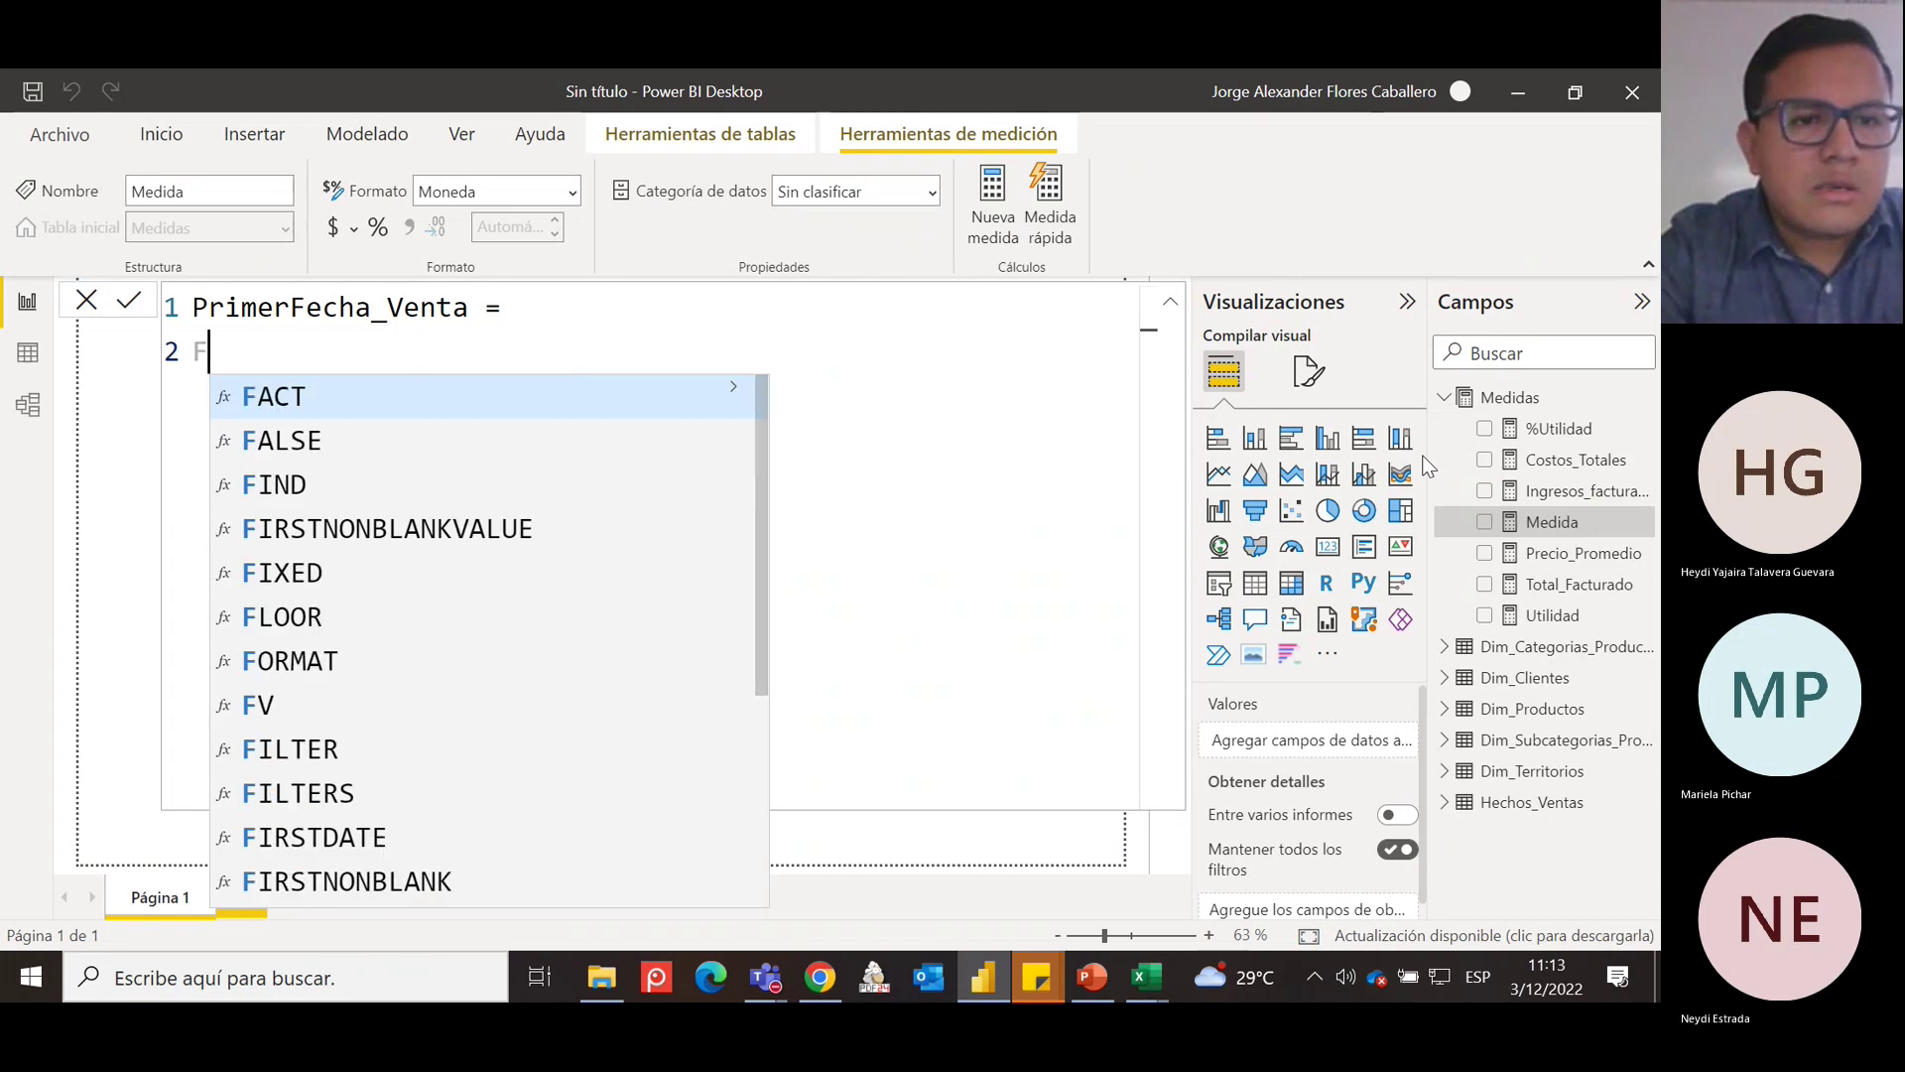
pyautogui.write('IRST')
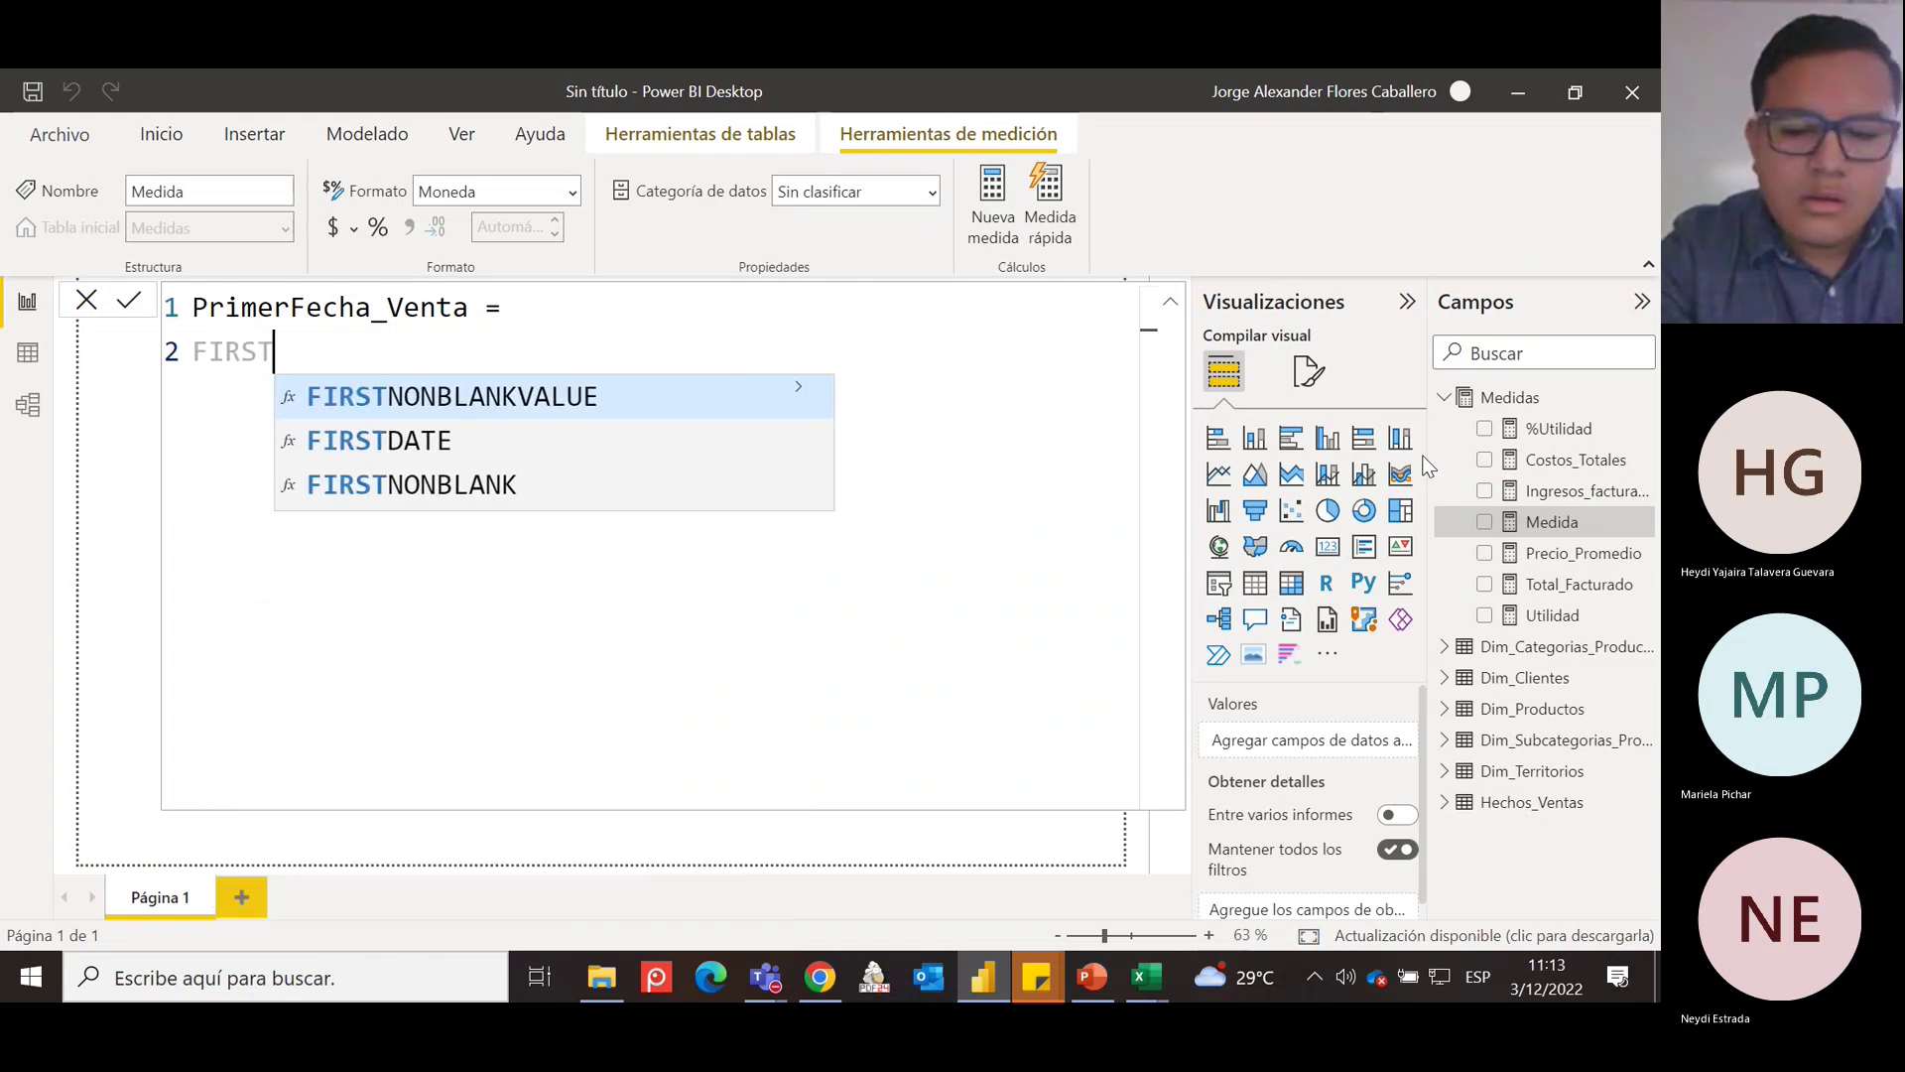
pyautogui.press('Down')
pyautogui.press('Tab')
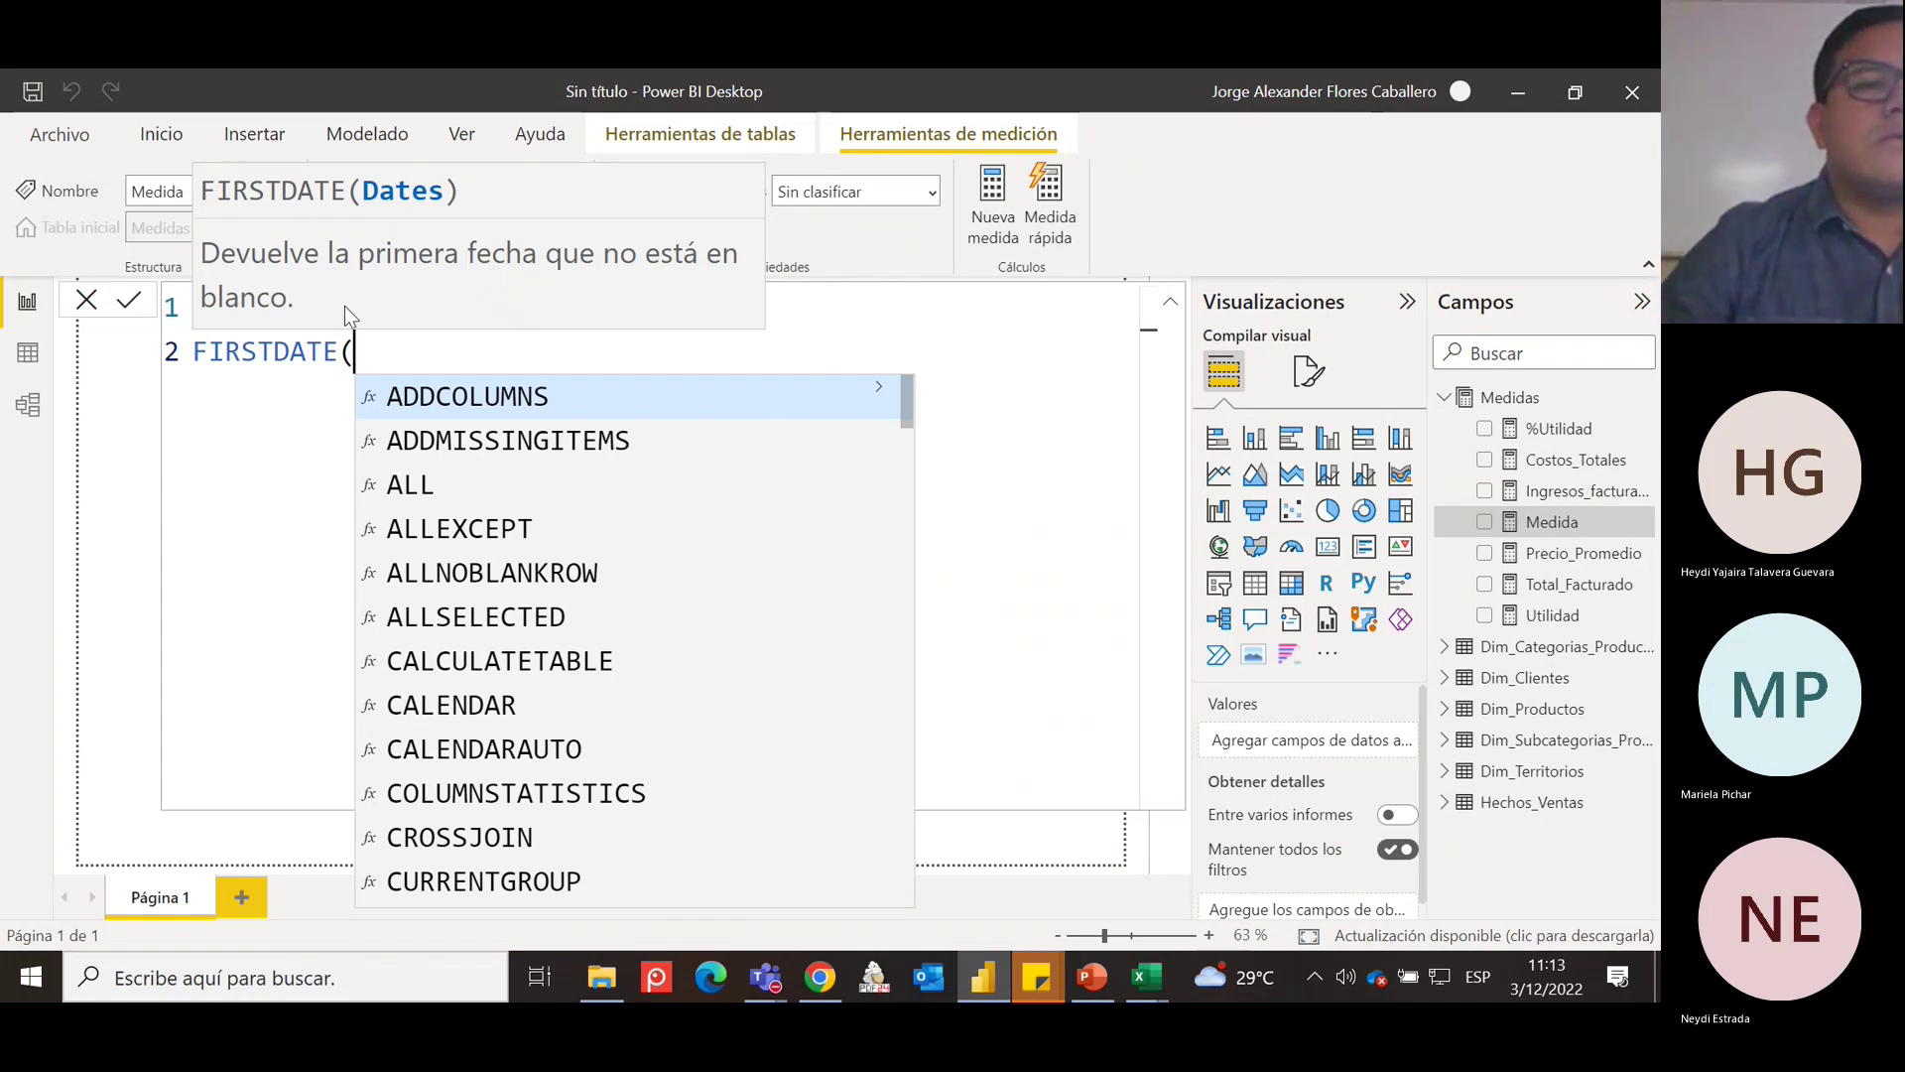
pyautogui.click(87, 301)
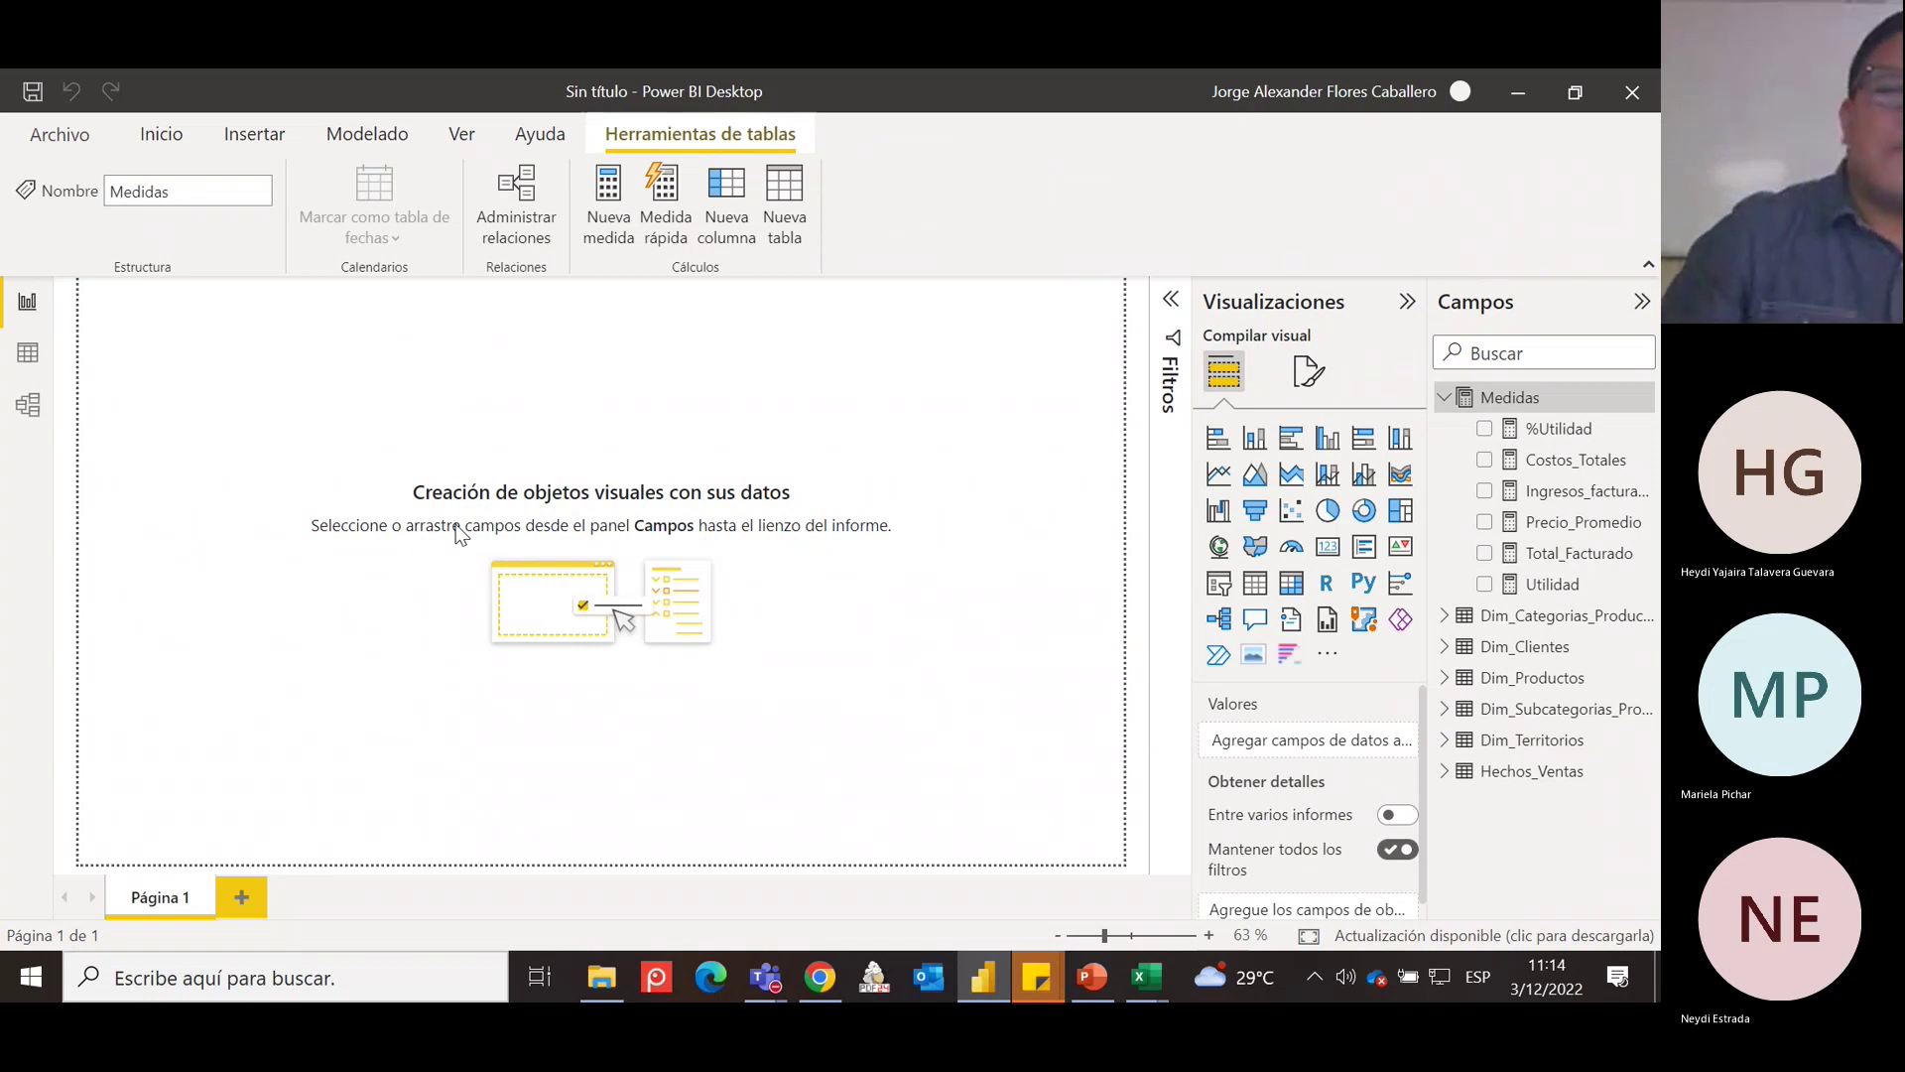
# Switch to Chrome and open the Dimensión Calendario folder in the General section of the Funciones DAX a Fondo course.
pyautogui.click(820, 980)
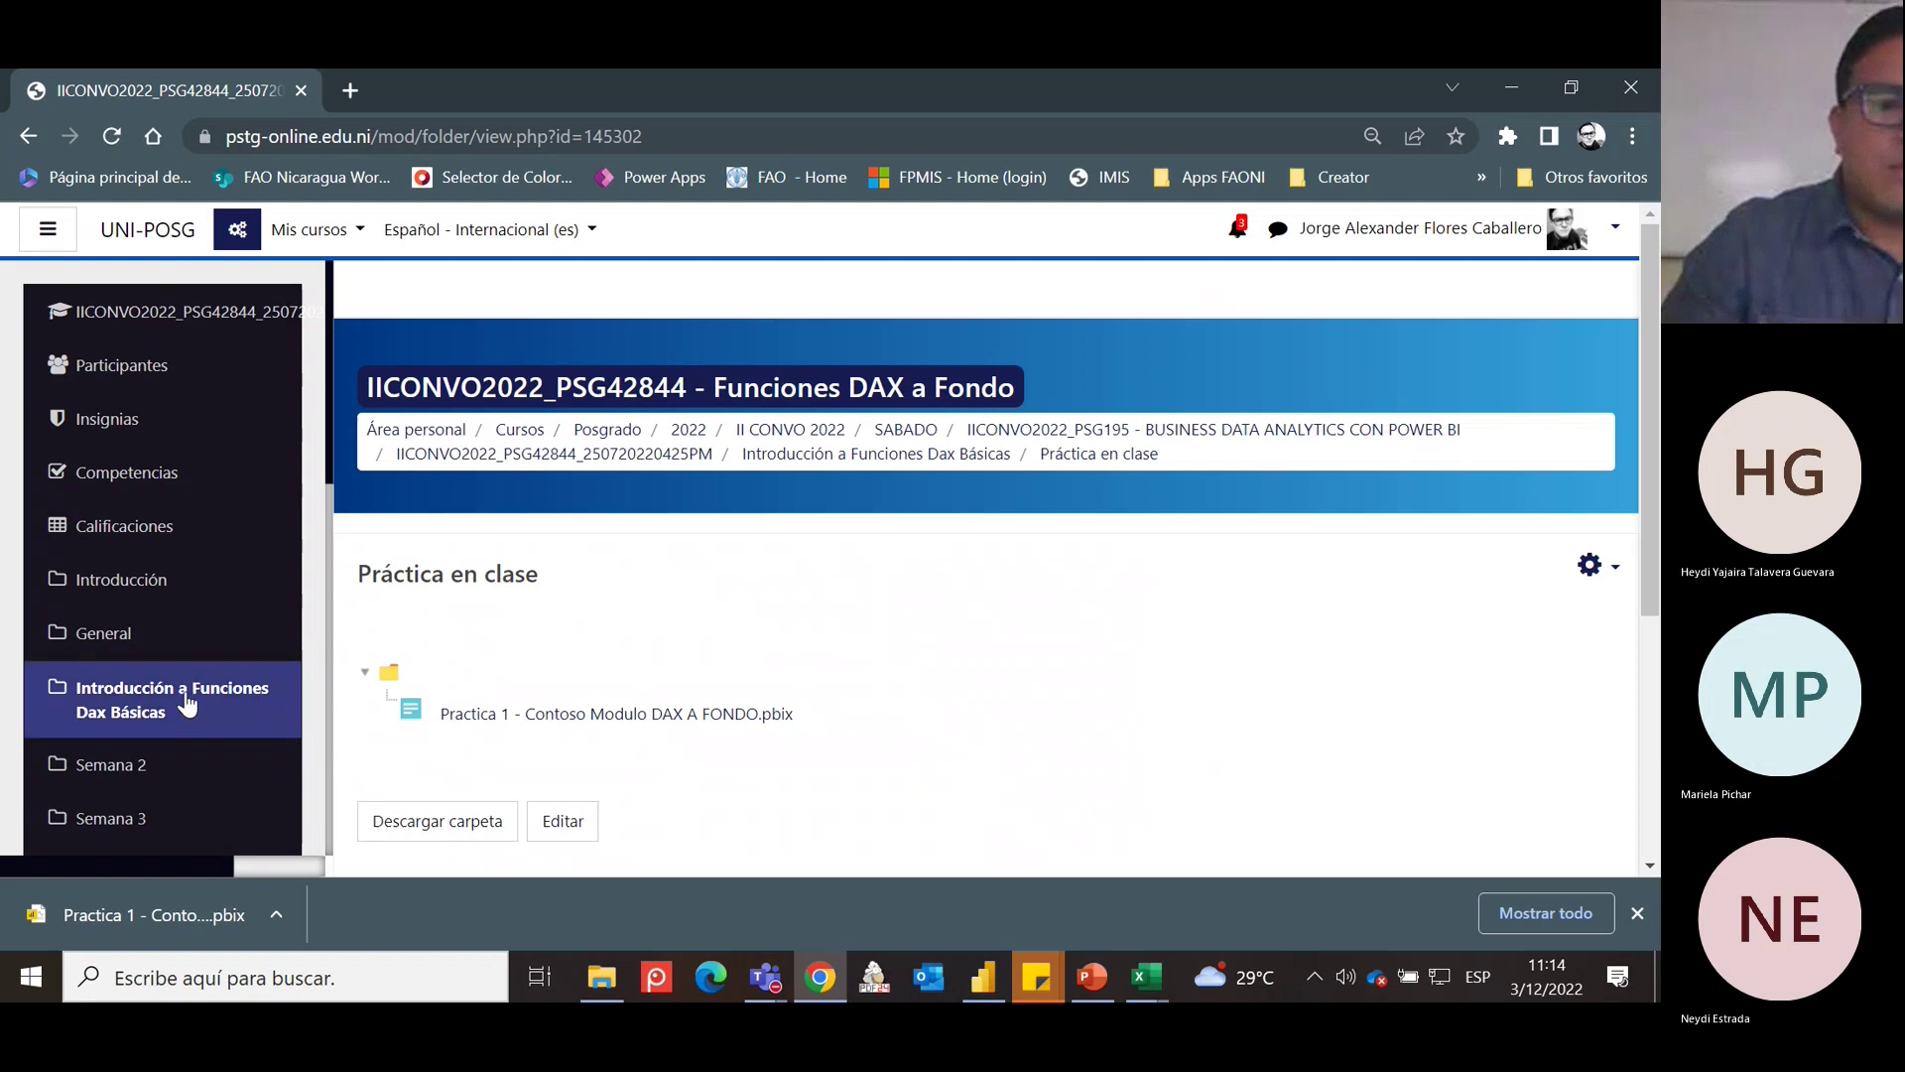
pyautogui.click(189, 316)
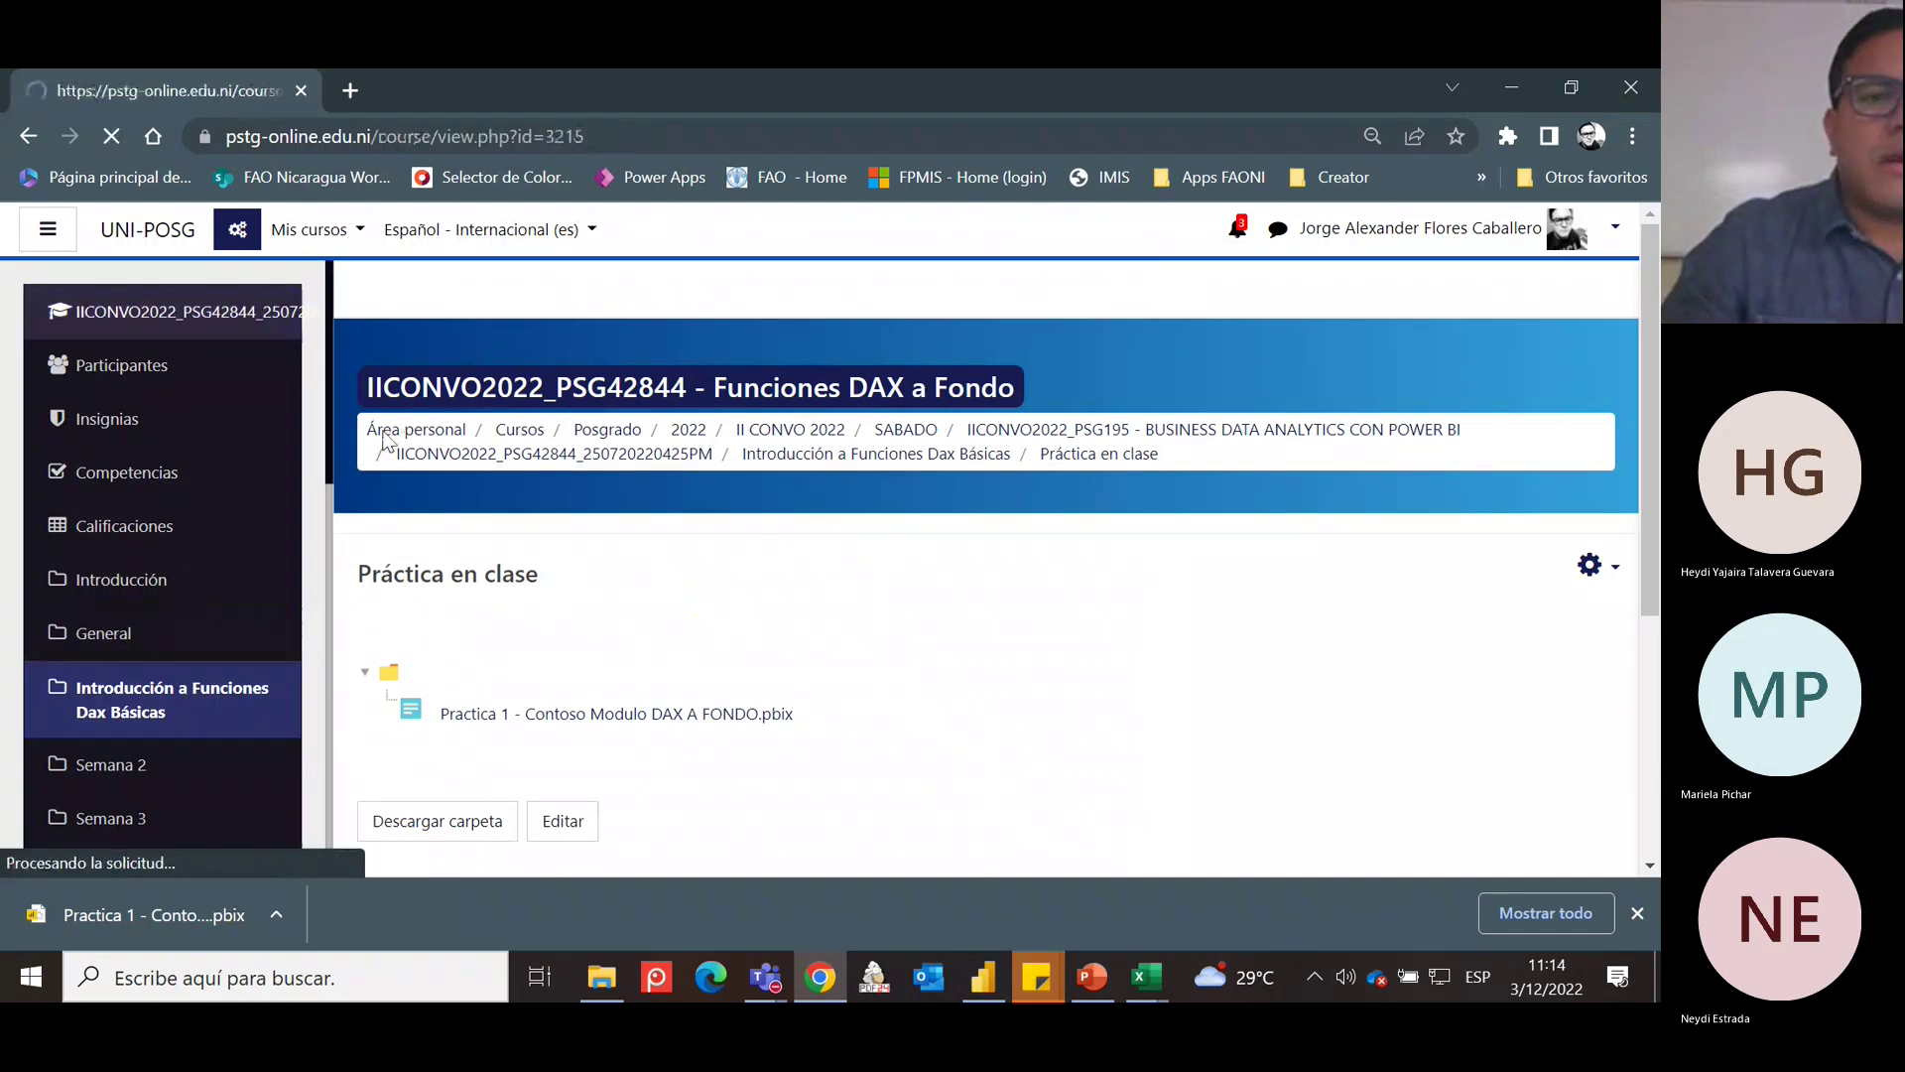
pyautogui.scroll(-20, 1523, 336)
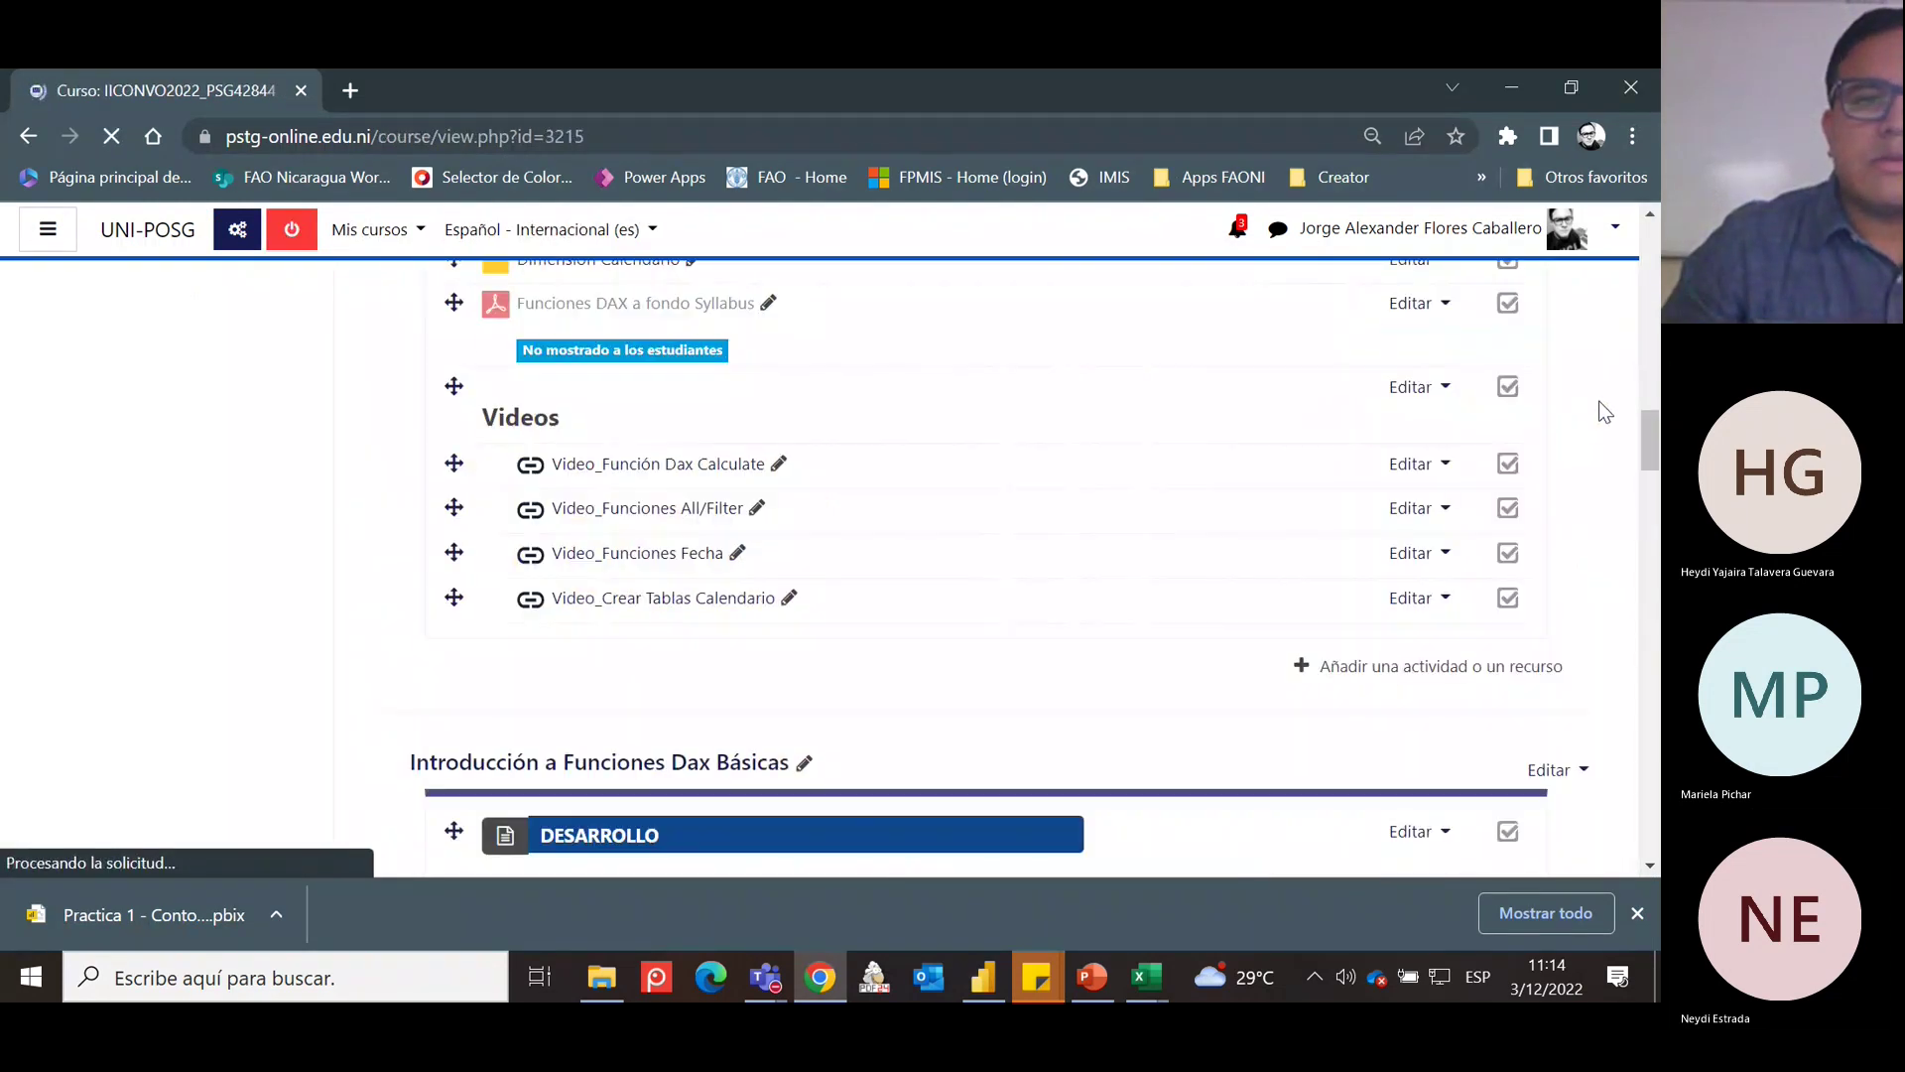
pyautogui.scroll(6, 1596, 415)
pyautogui.scroll(6, 1588, 451)
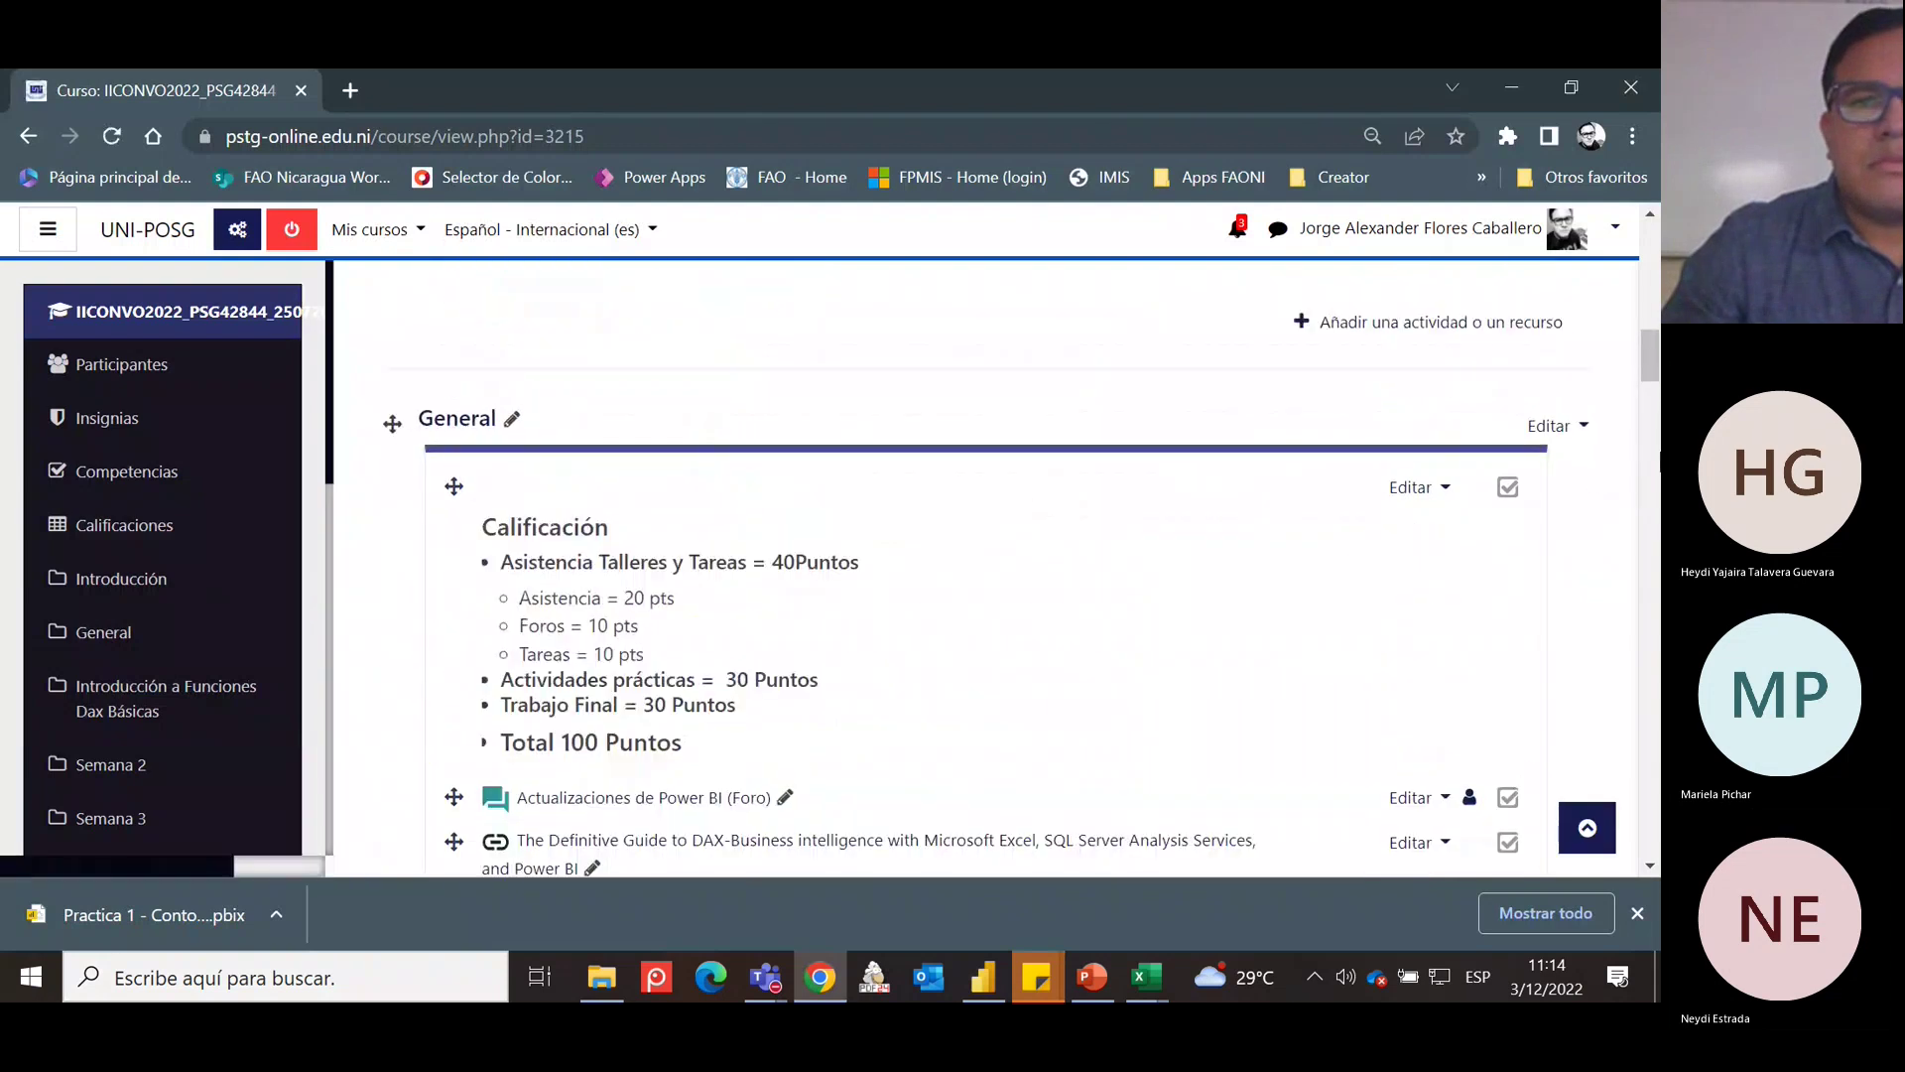
pyautogui.scroll(-4, 1645, 365)
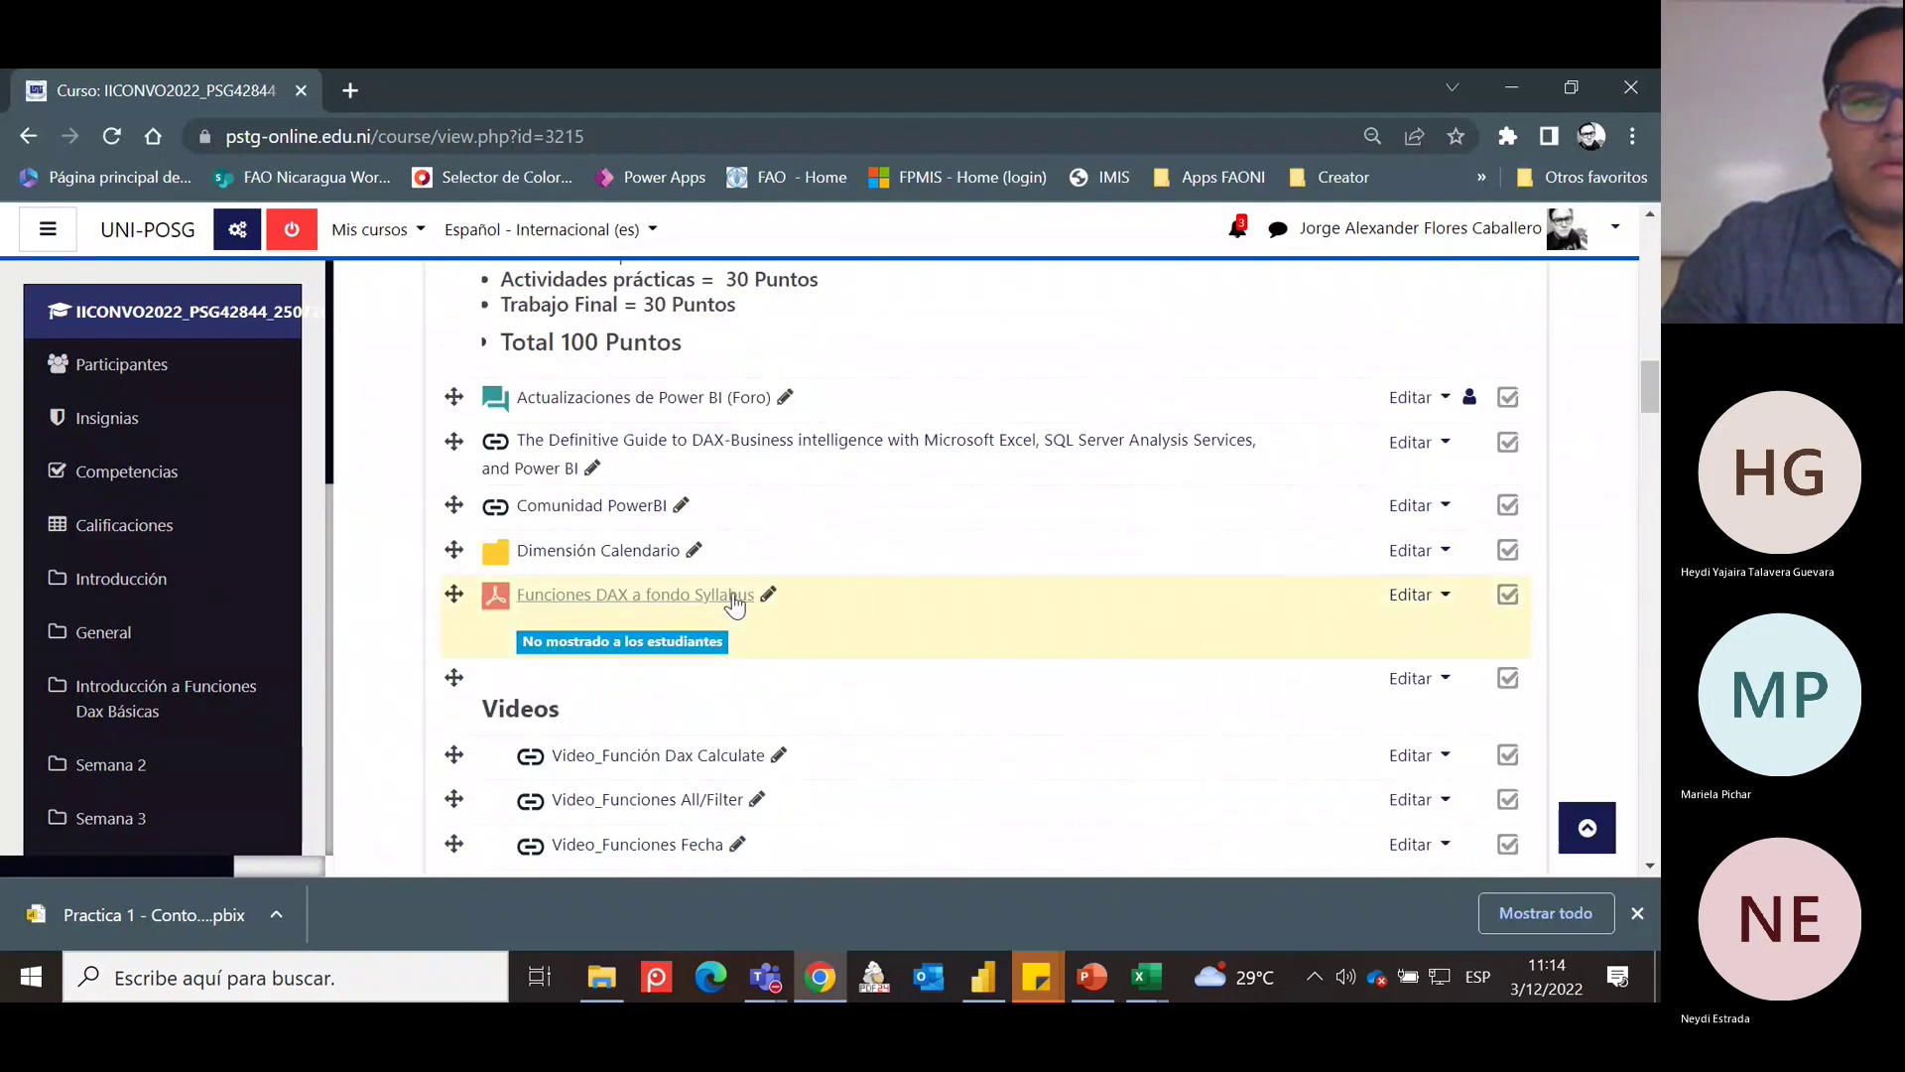
pyautogui.click(629, 551)
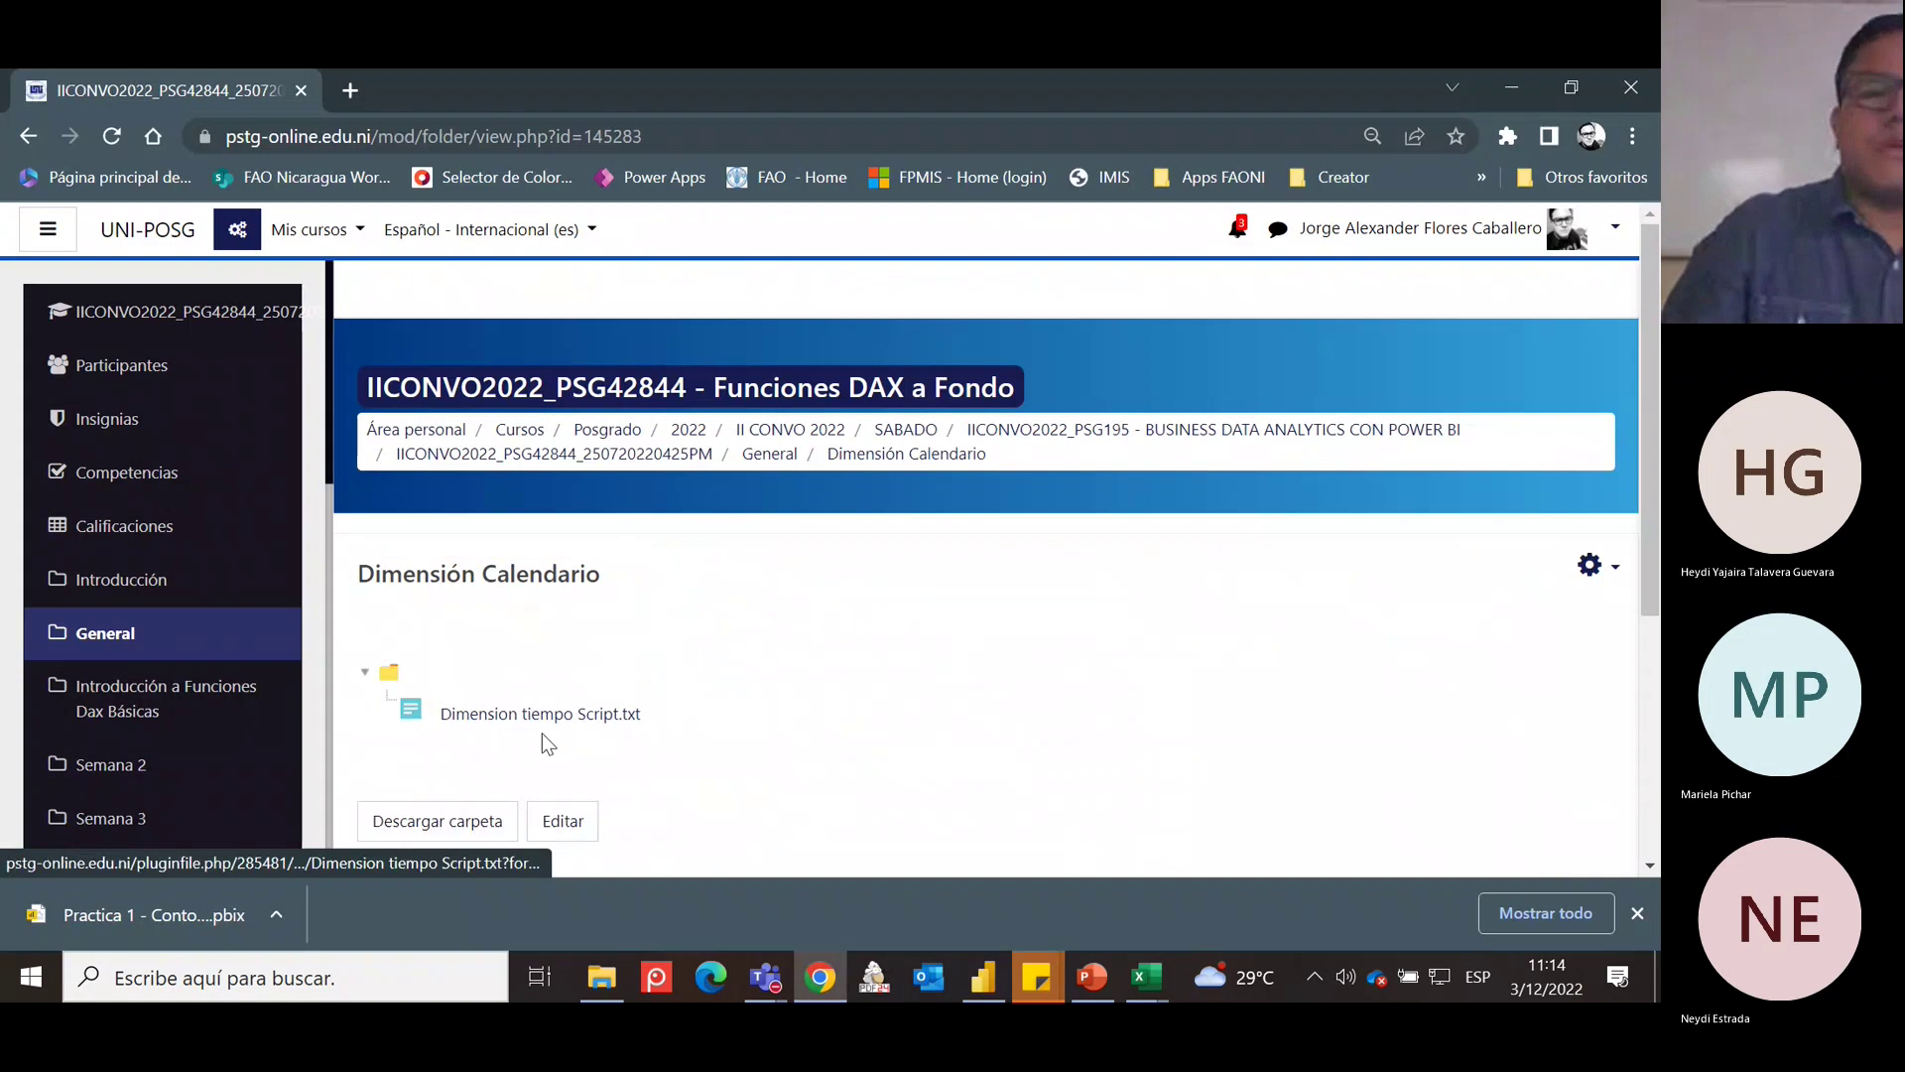
# Download Dimension tiempo Script.txt to the S1 folder and open it in Notepad.
pyautogui.click(552, 715)
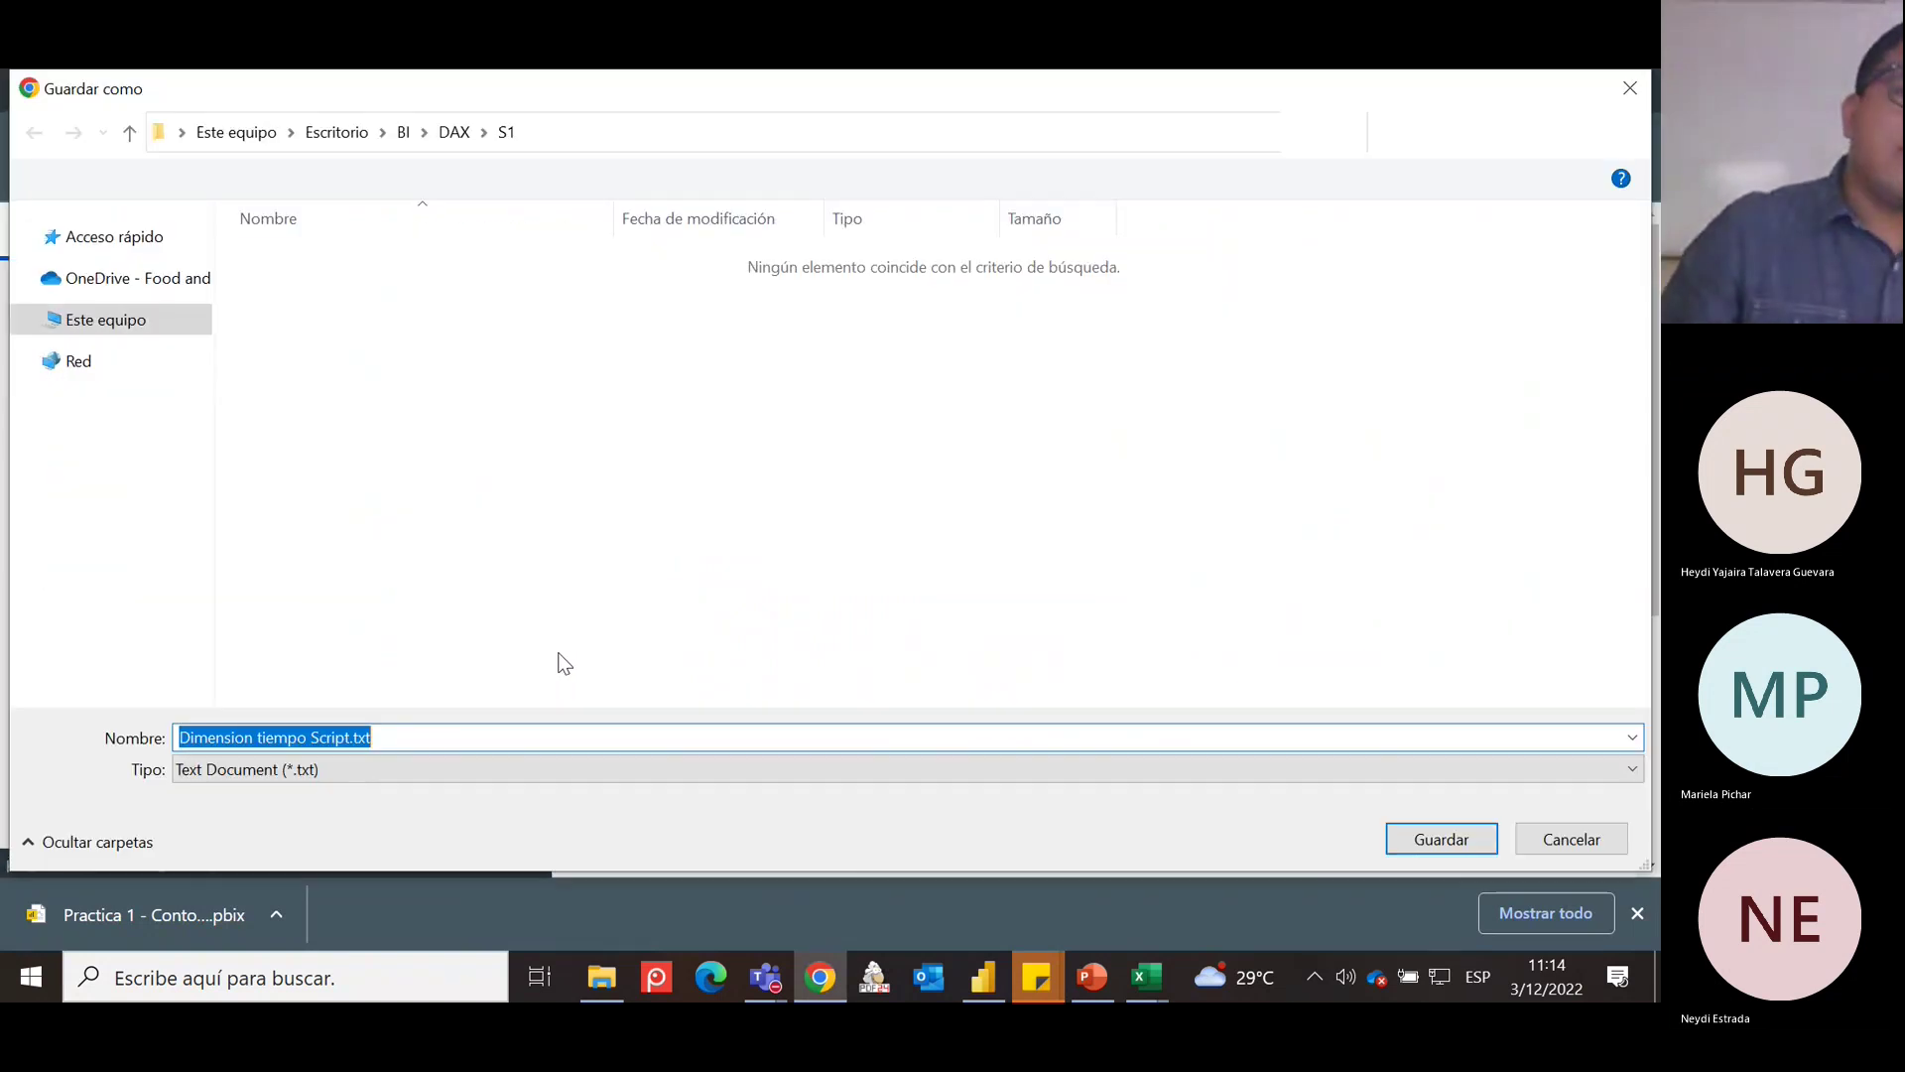
pyautogui.click(1451, 838)
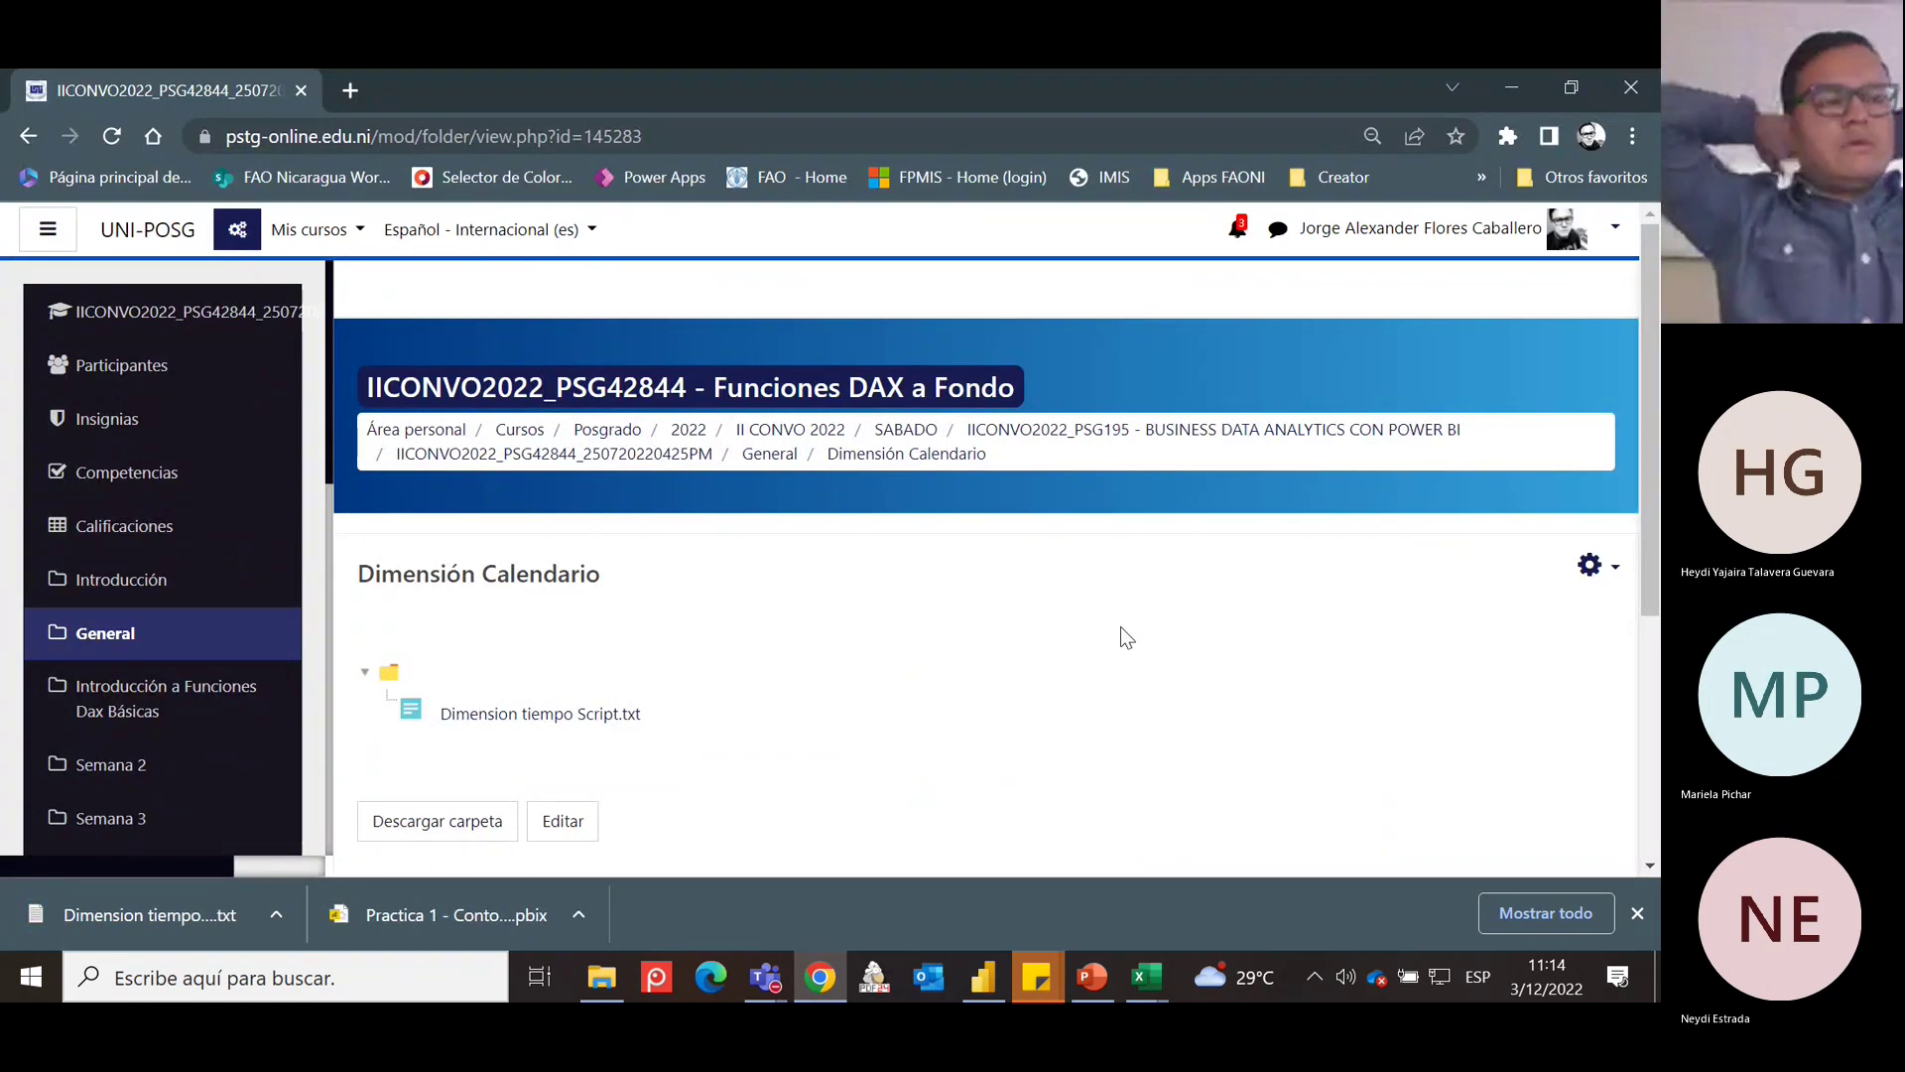
pyautogui.click(144, 914)
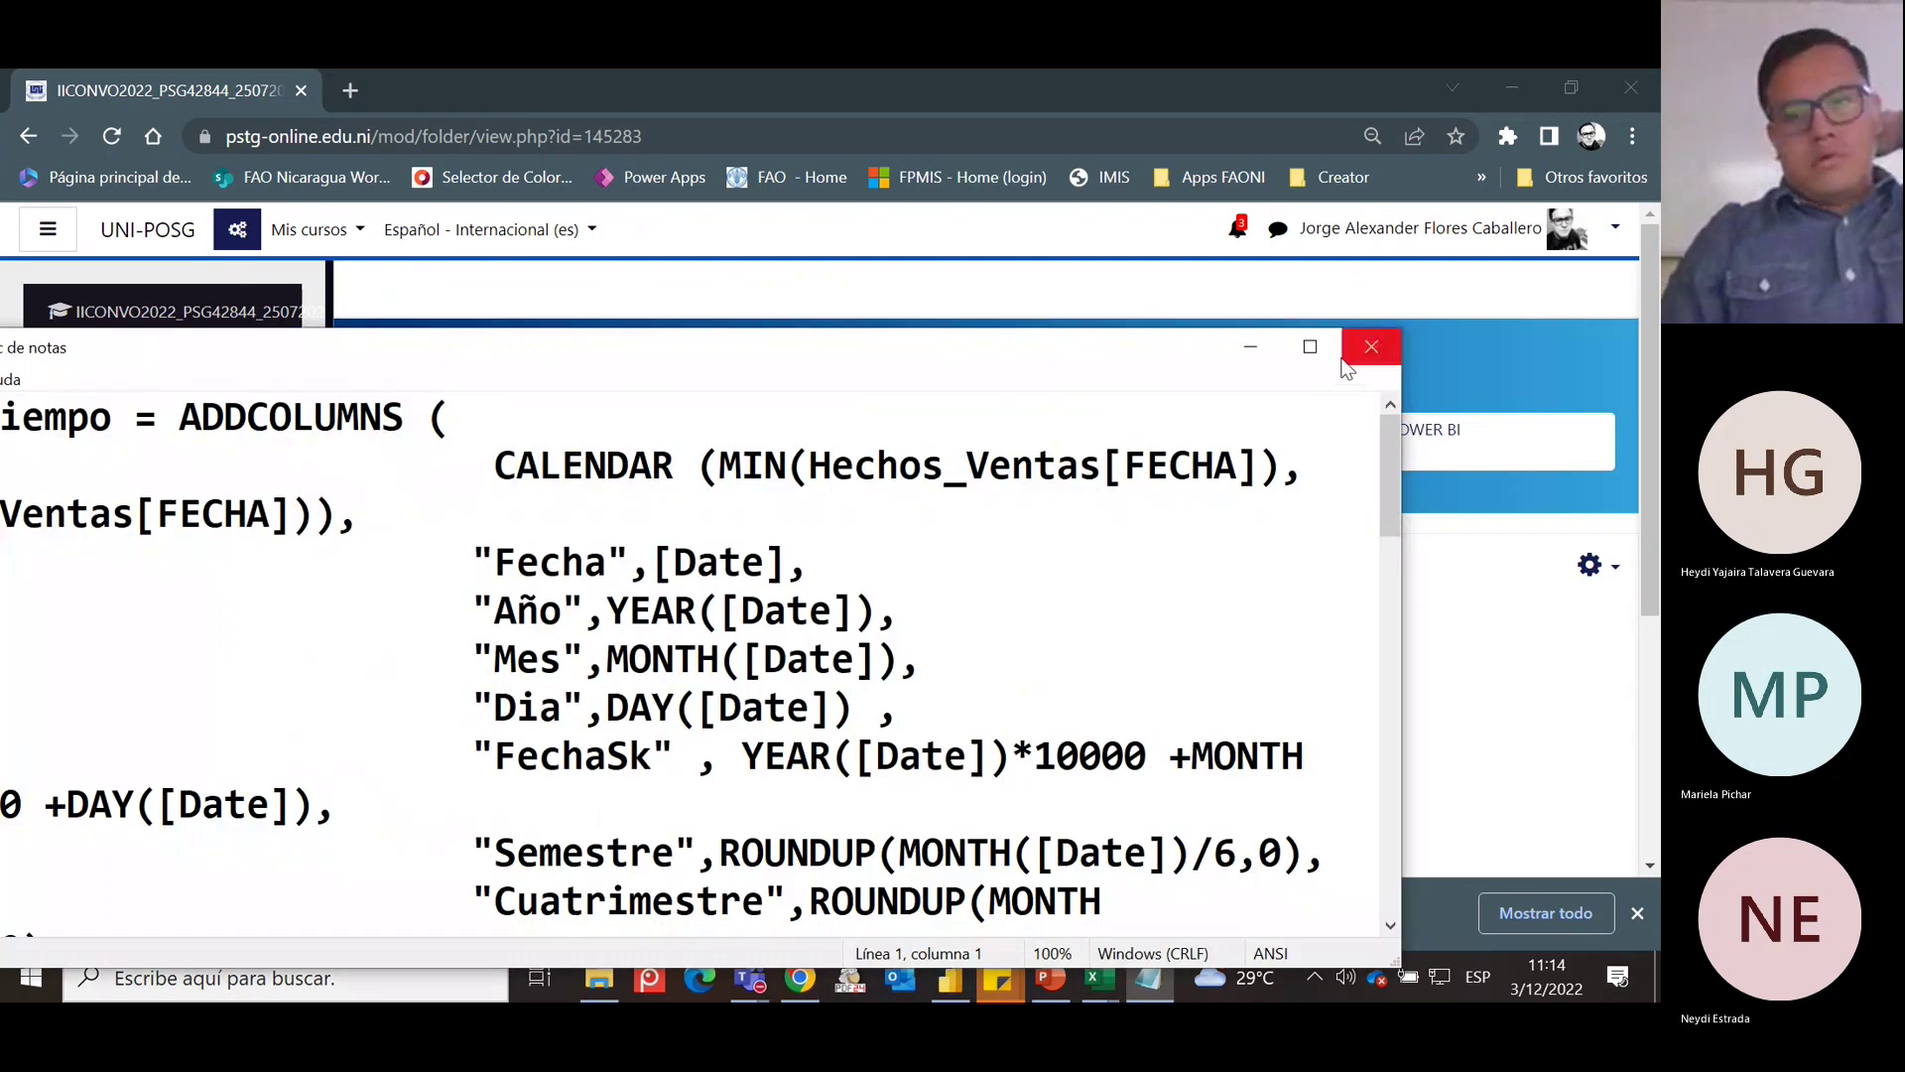
# Maximize the script file and reduce its text zoom to 50% to read the whole Dimension_Tiempo definition.
pyautogui.click(1310, 346)
pyautogui.scroll(-5, 961, 445)
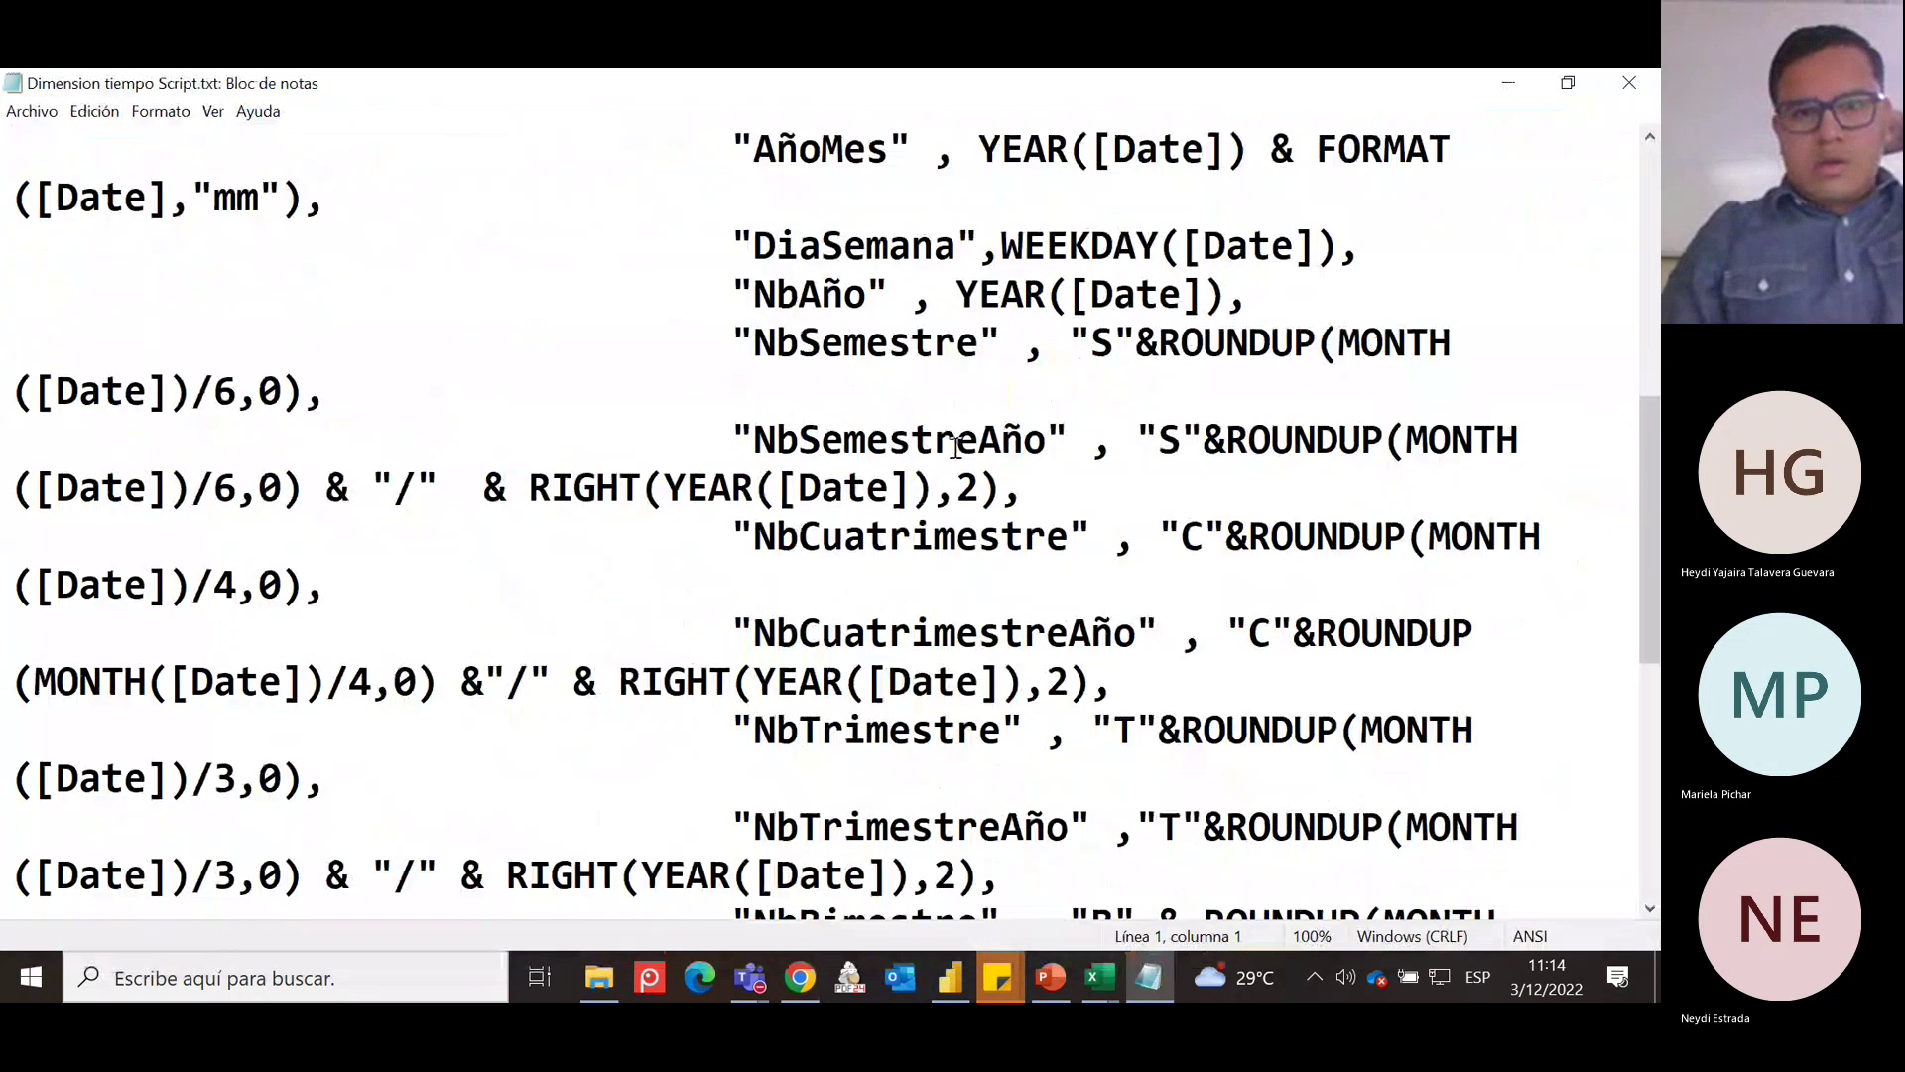
pyautogui.scroll(5, 968, 432)
pyautogui.keyDown('ctrl'); pyautogui.scroll(-4, 983, 407); pyautogui.keyUp('ctrl')
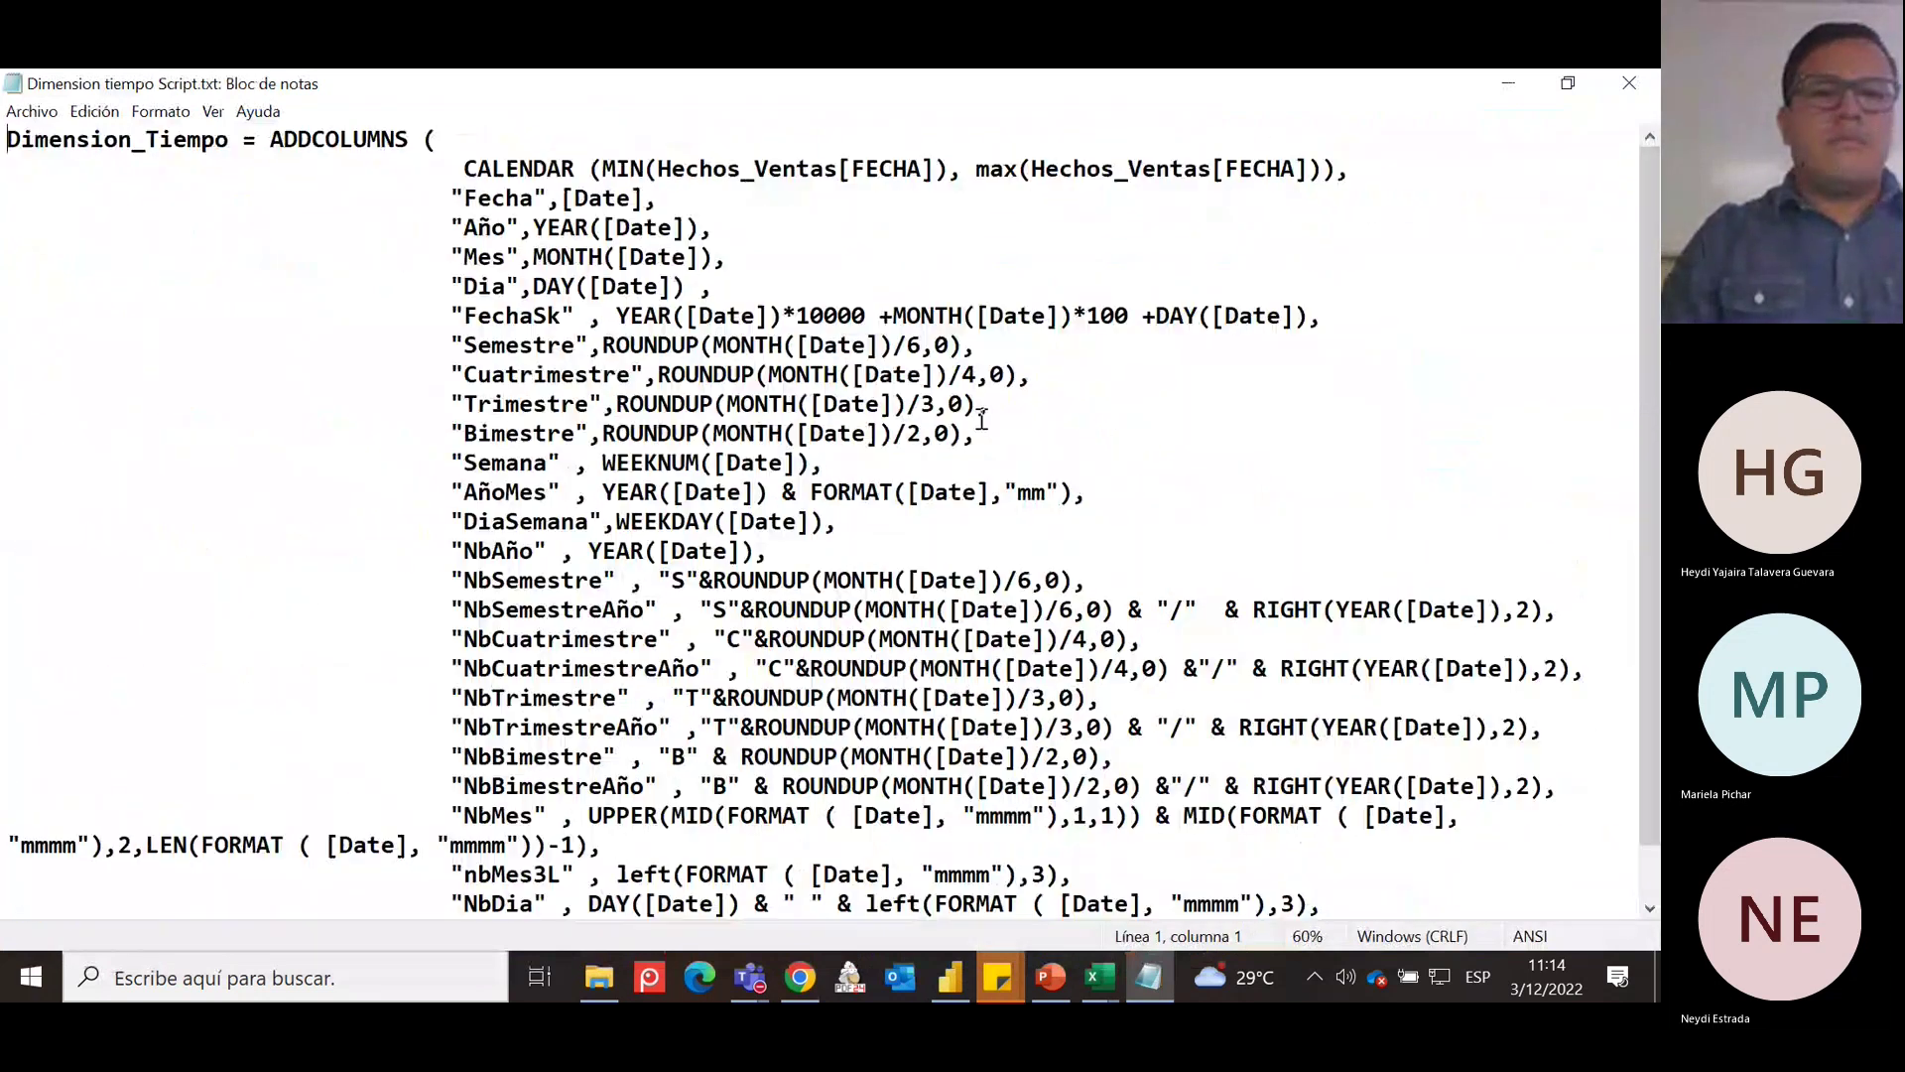
pyautogui.keyDown('ctrl'); pyautogui.scroll(-1, 982, 417); pyautogui.keyUp('ctrl')
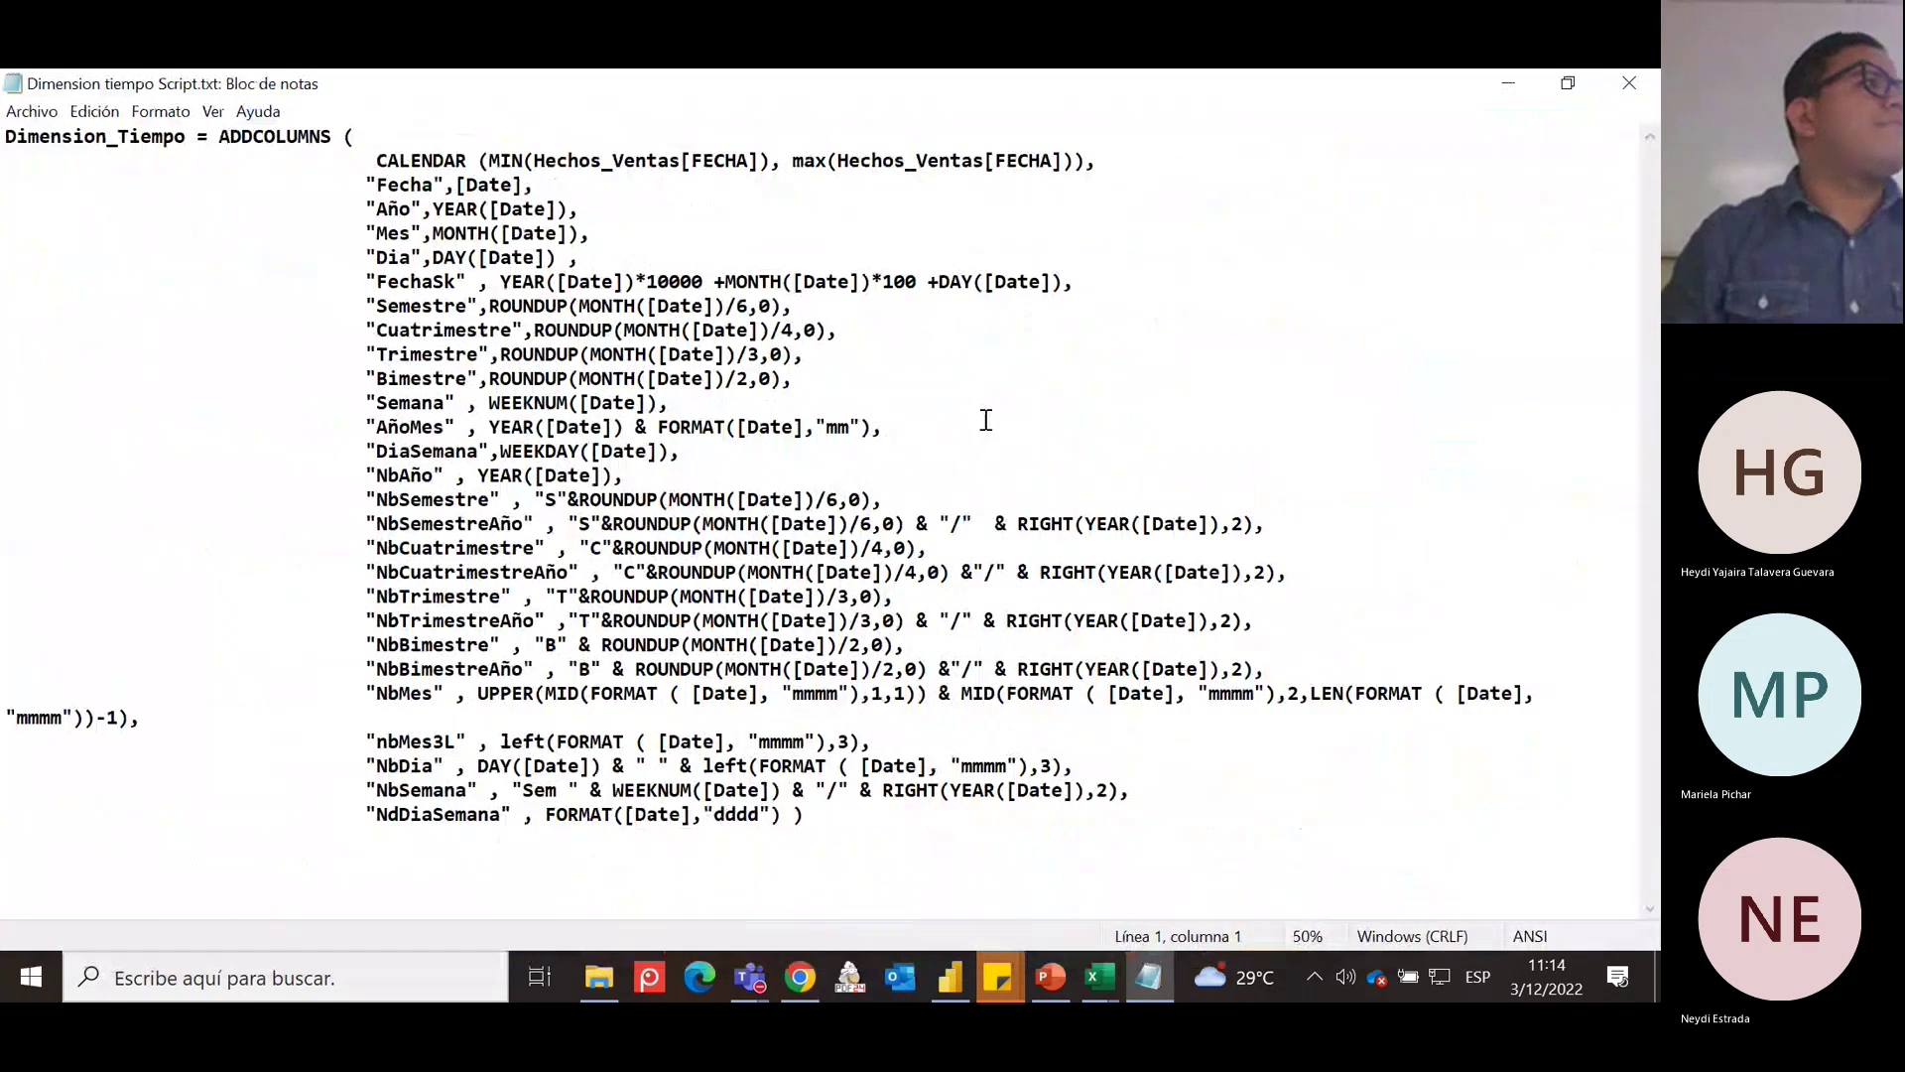
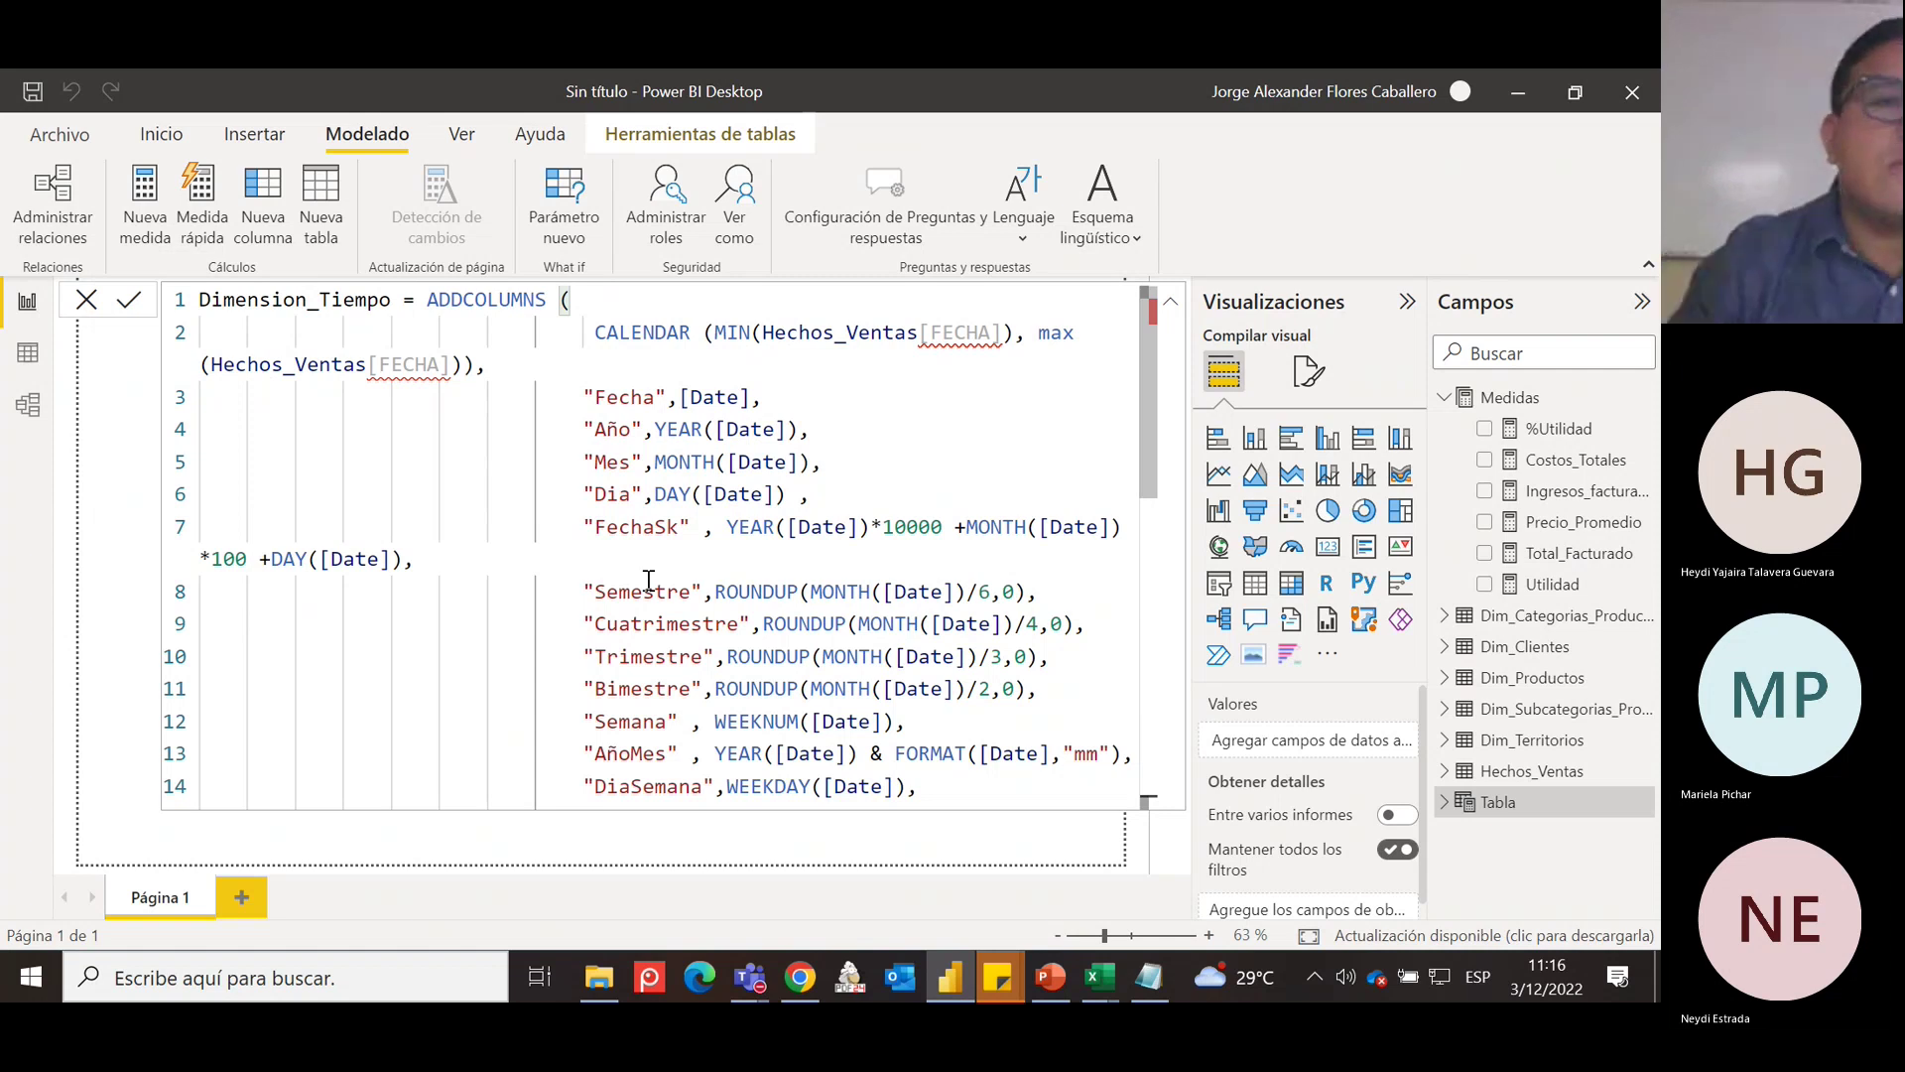
# In Power BI's Dimension_Tiempo formula, replace the MIN argument of CALENDAR with Hechos_Ventas[Fecha_Orden].
pyautogui.scroll(-2, 493, 557)
pyautogui.scroll(2, 498, 556)
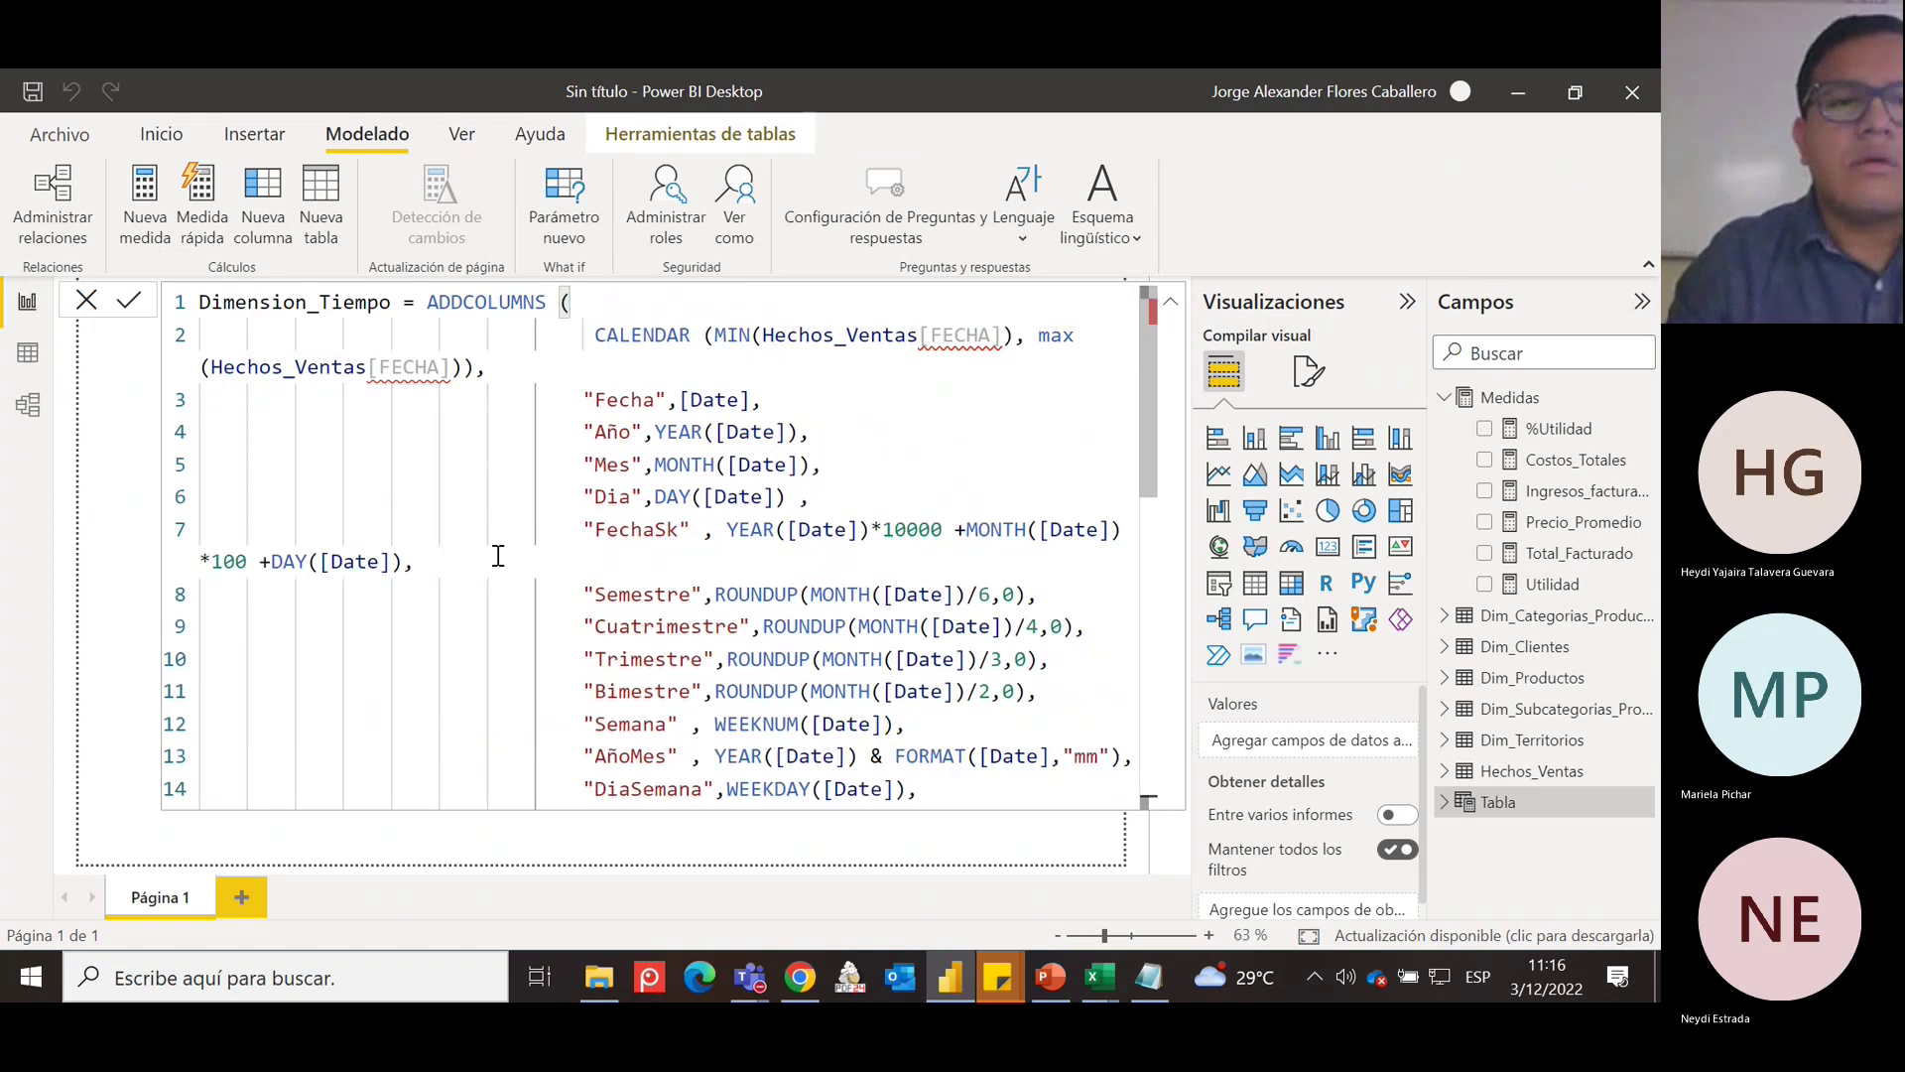
pyautogui.scroll(-3, 498, 555)
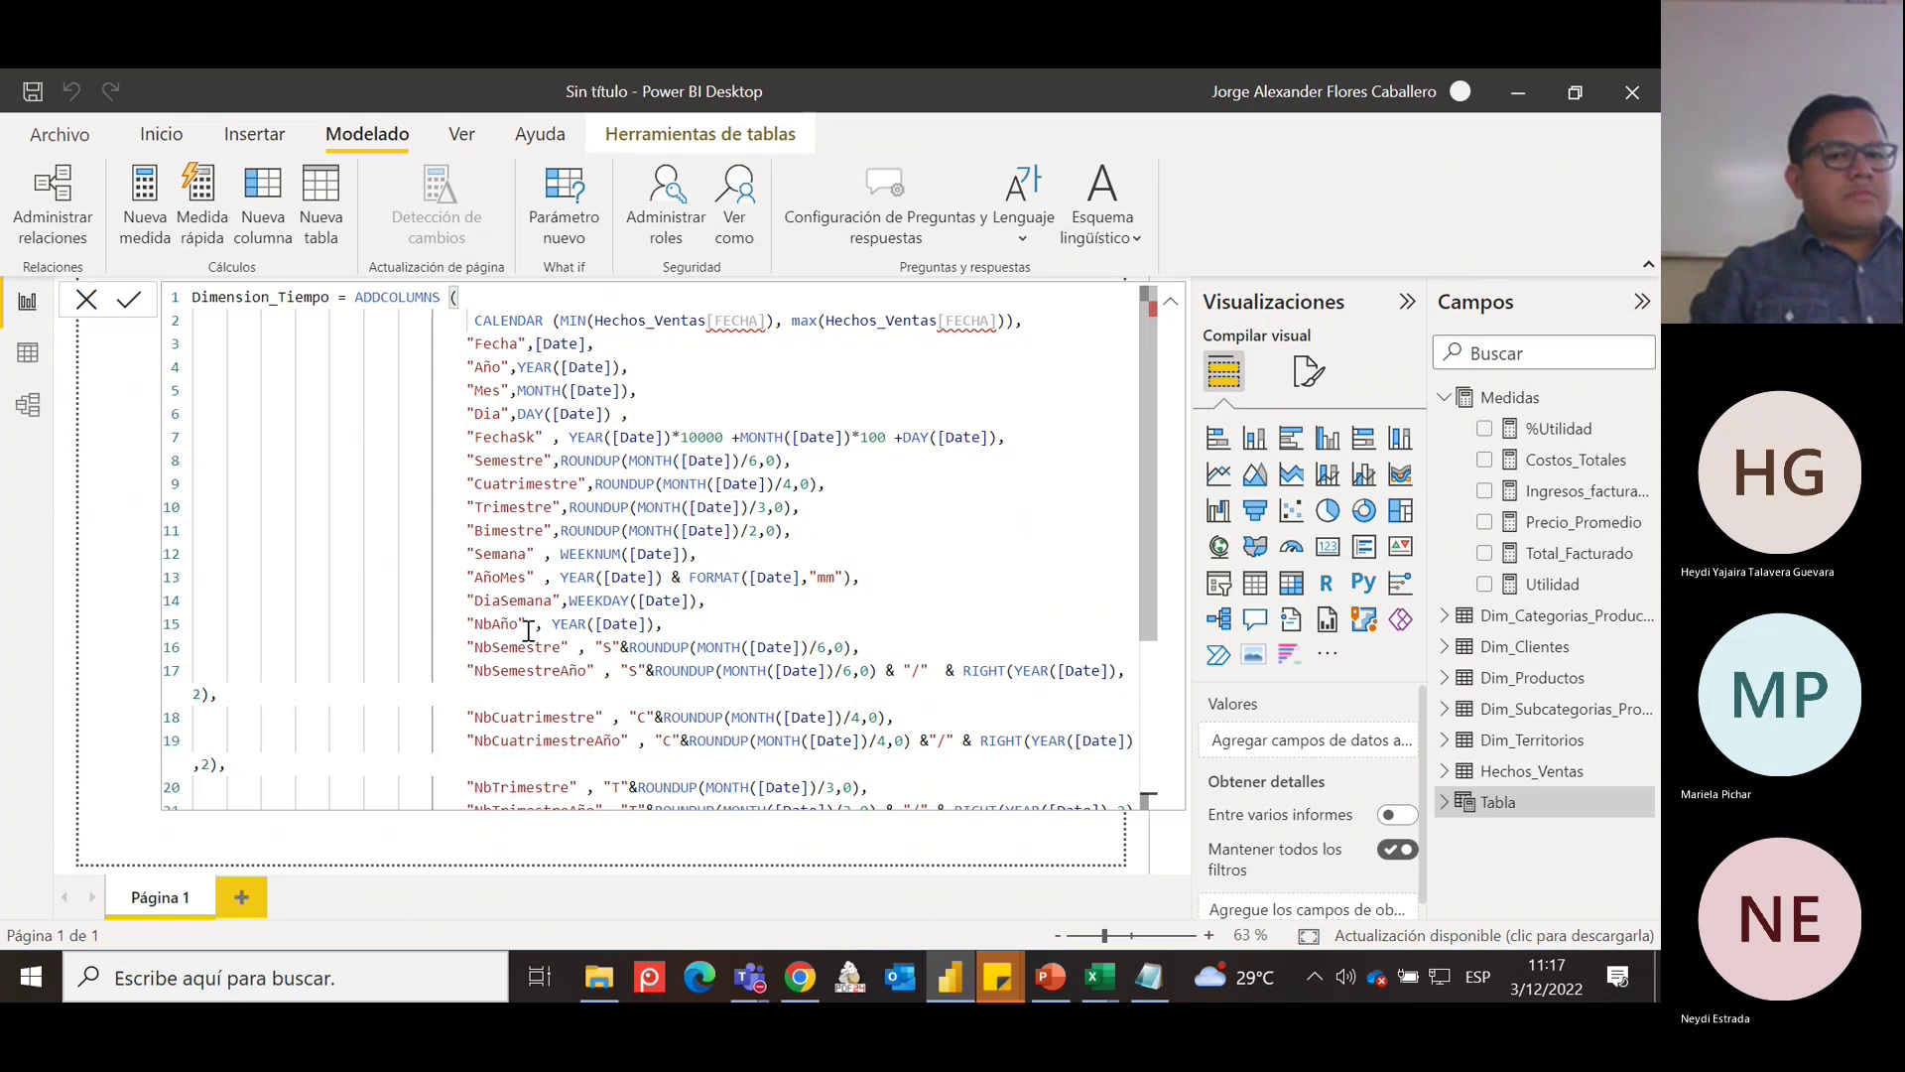
pyautogui.click(769, 323)
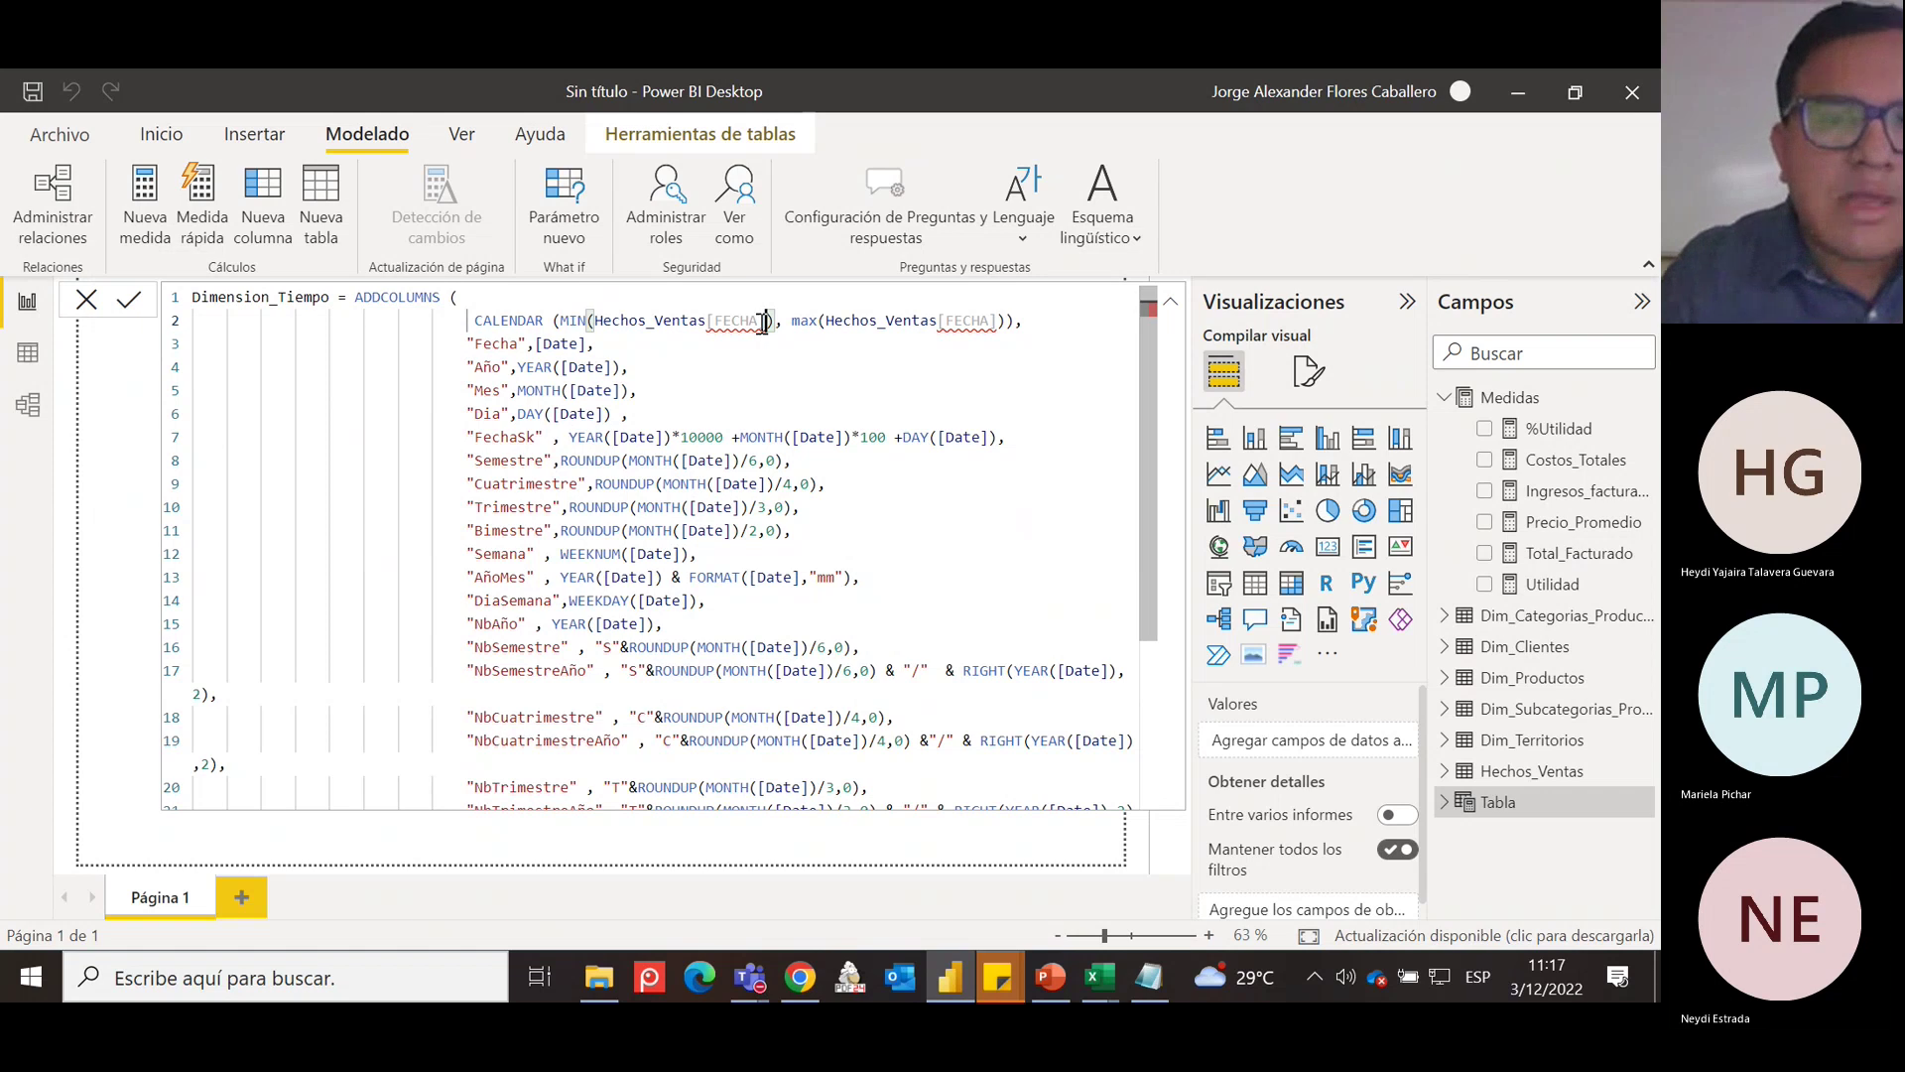
pyautogui.moveTo(767, 322); pyautogui.dragTo(595, 322)
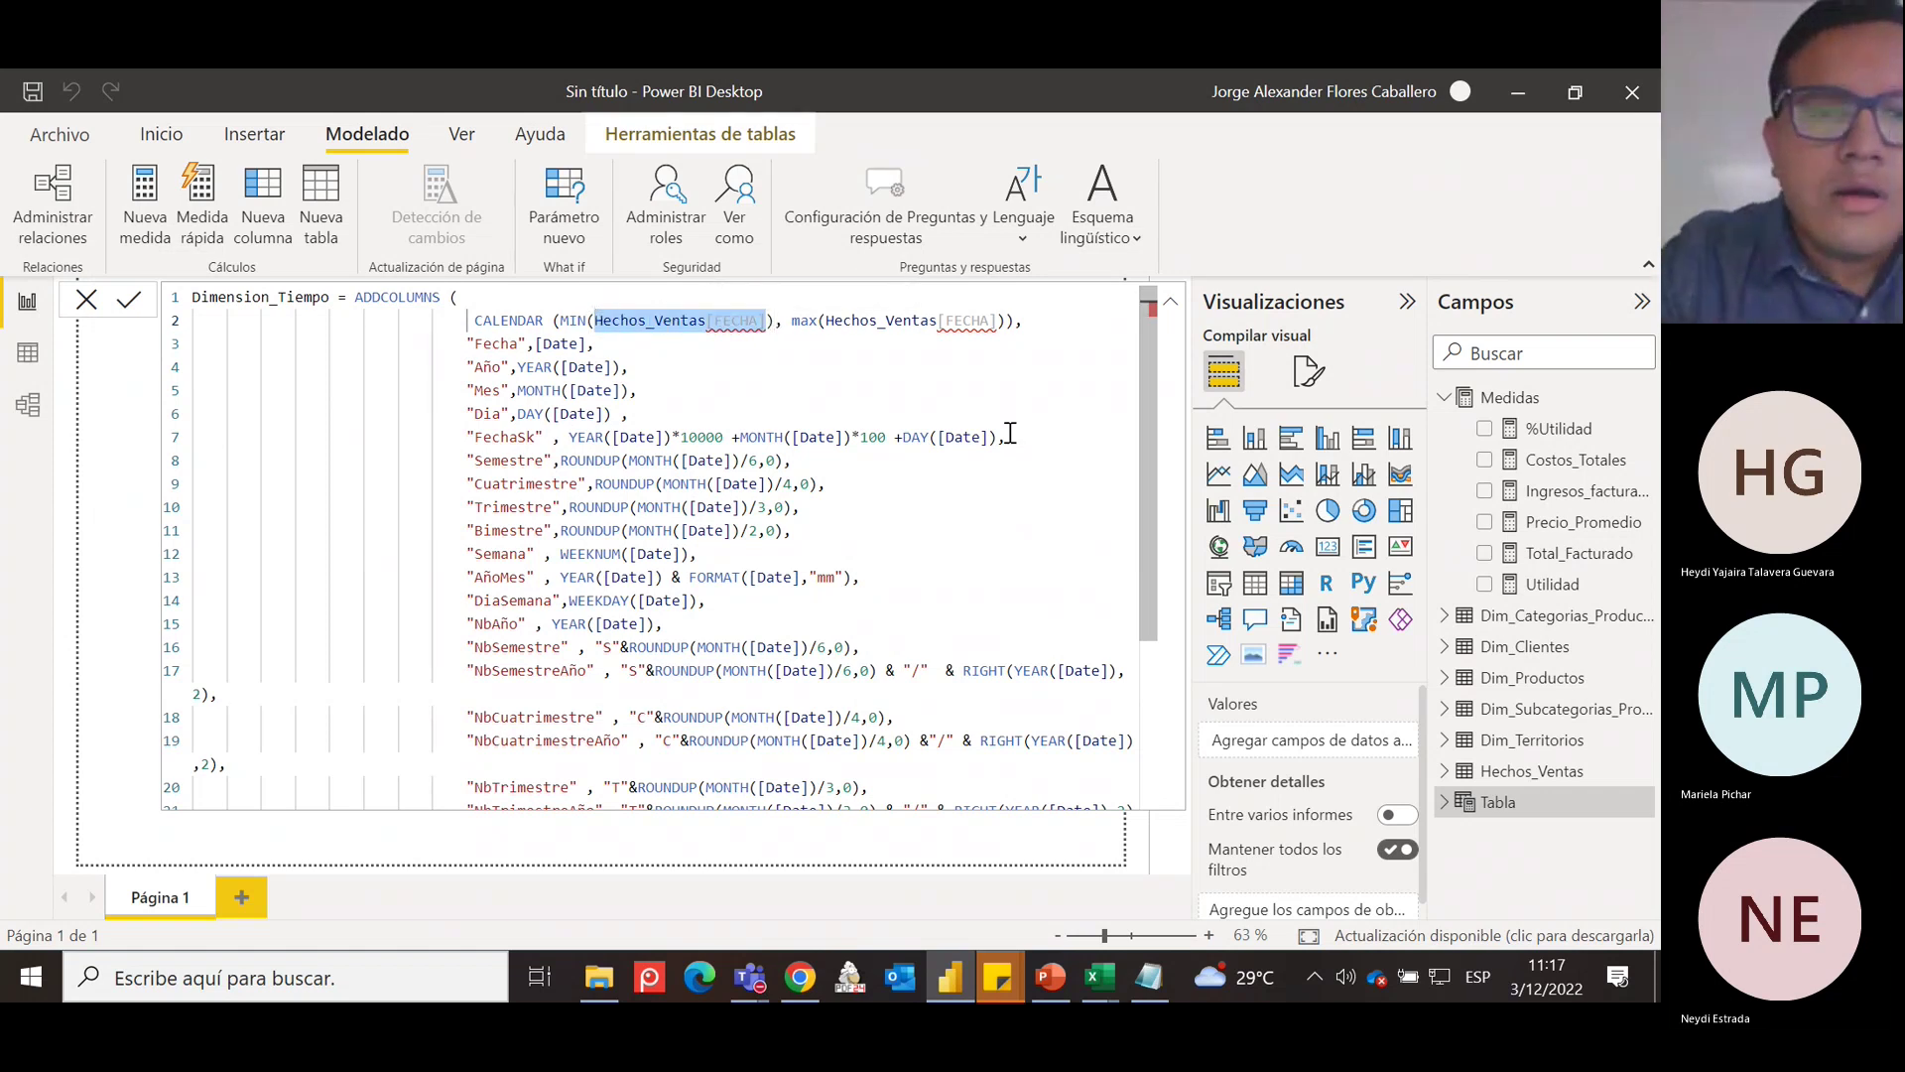
pyautogui.press('BackSpace')
pyautogui.write('[FECH')
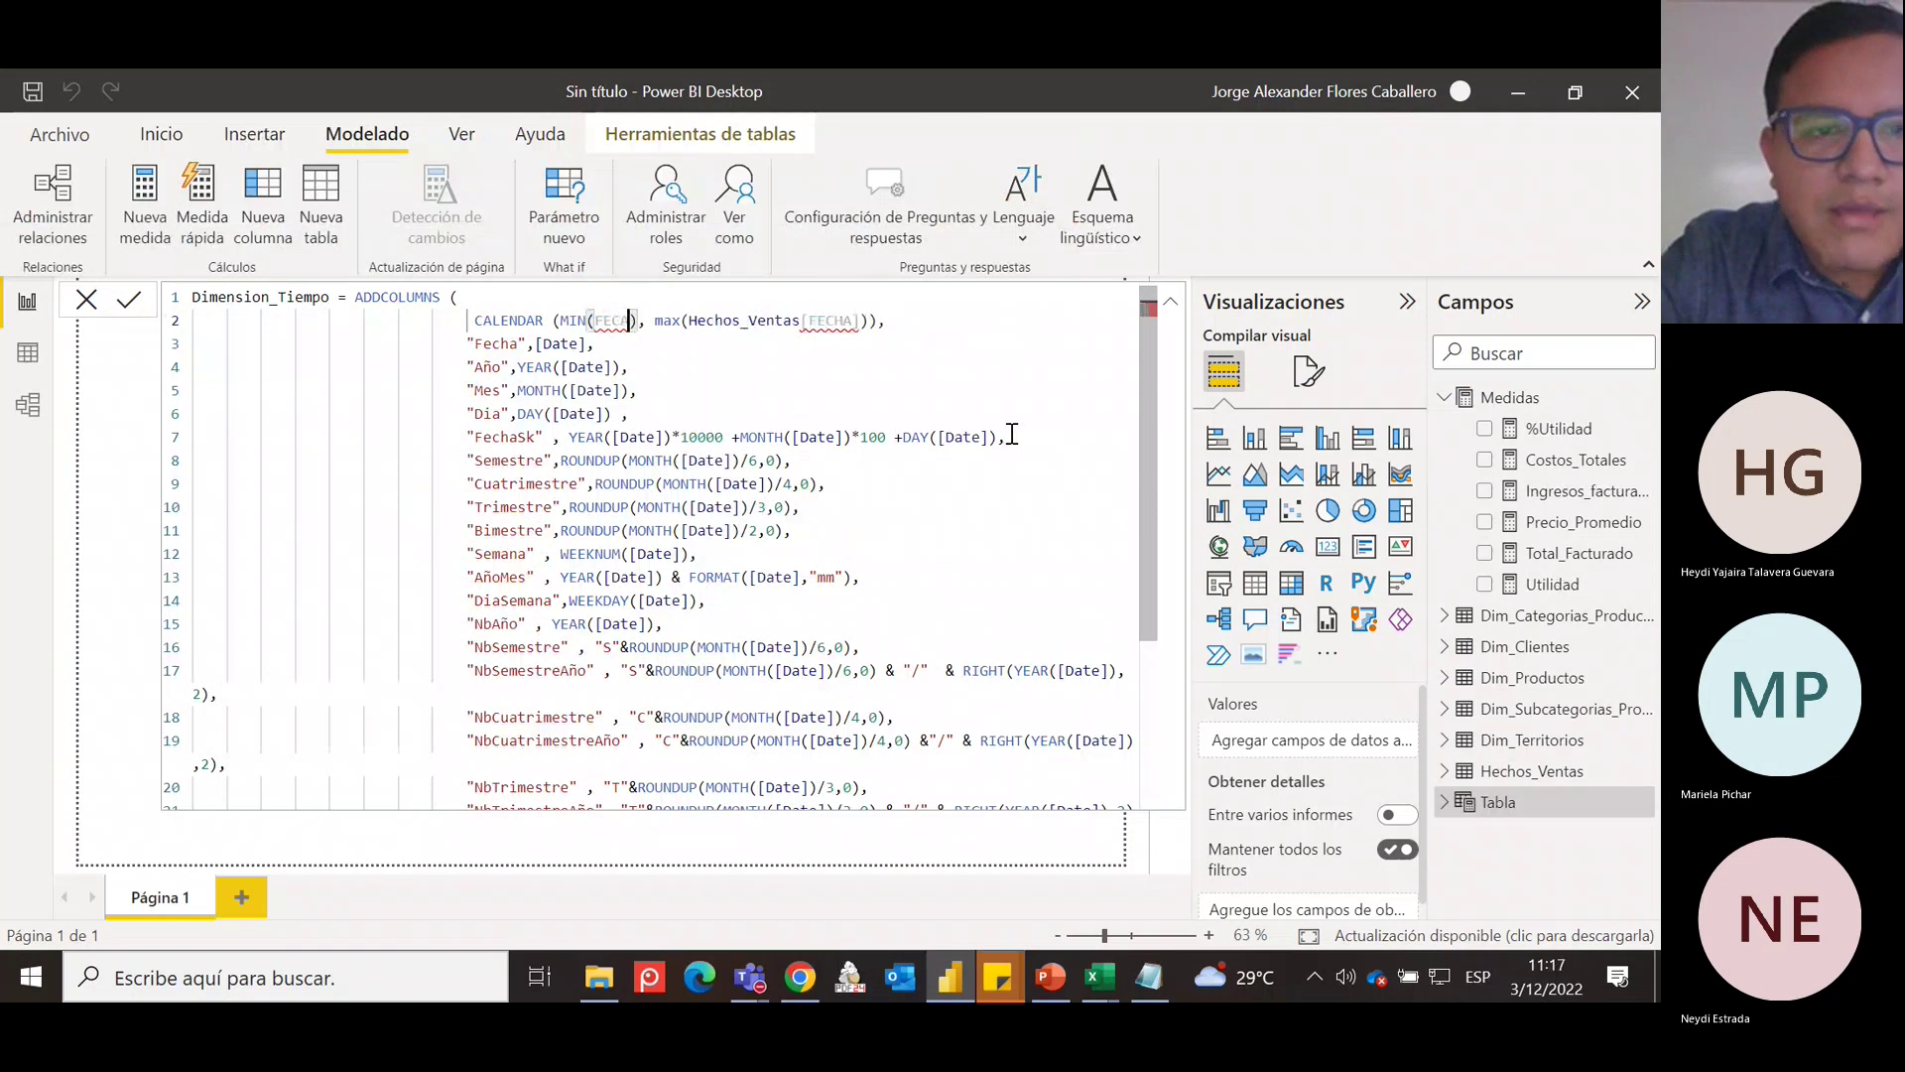
pyautogui.press('BackSpace')
pyautogui.press('BackSpace')
pyautogui.press('BackSpace')
pyautogui.press('BackSpace')
pyautogui.press('BackSpace')
pyautogui.write('Fe')
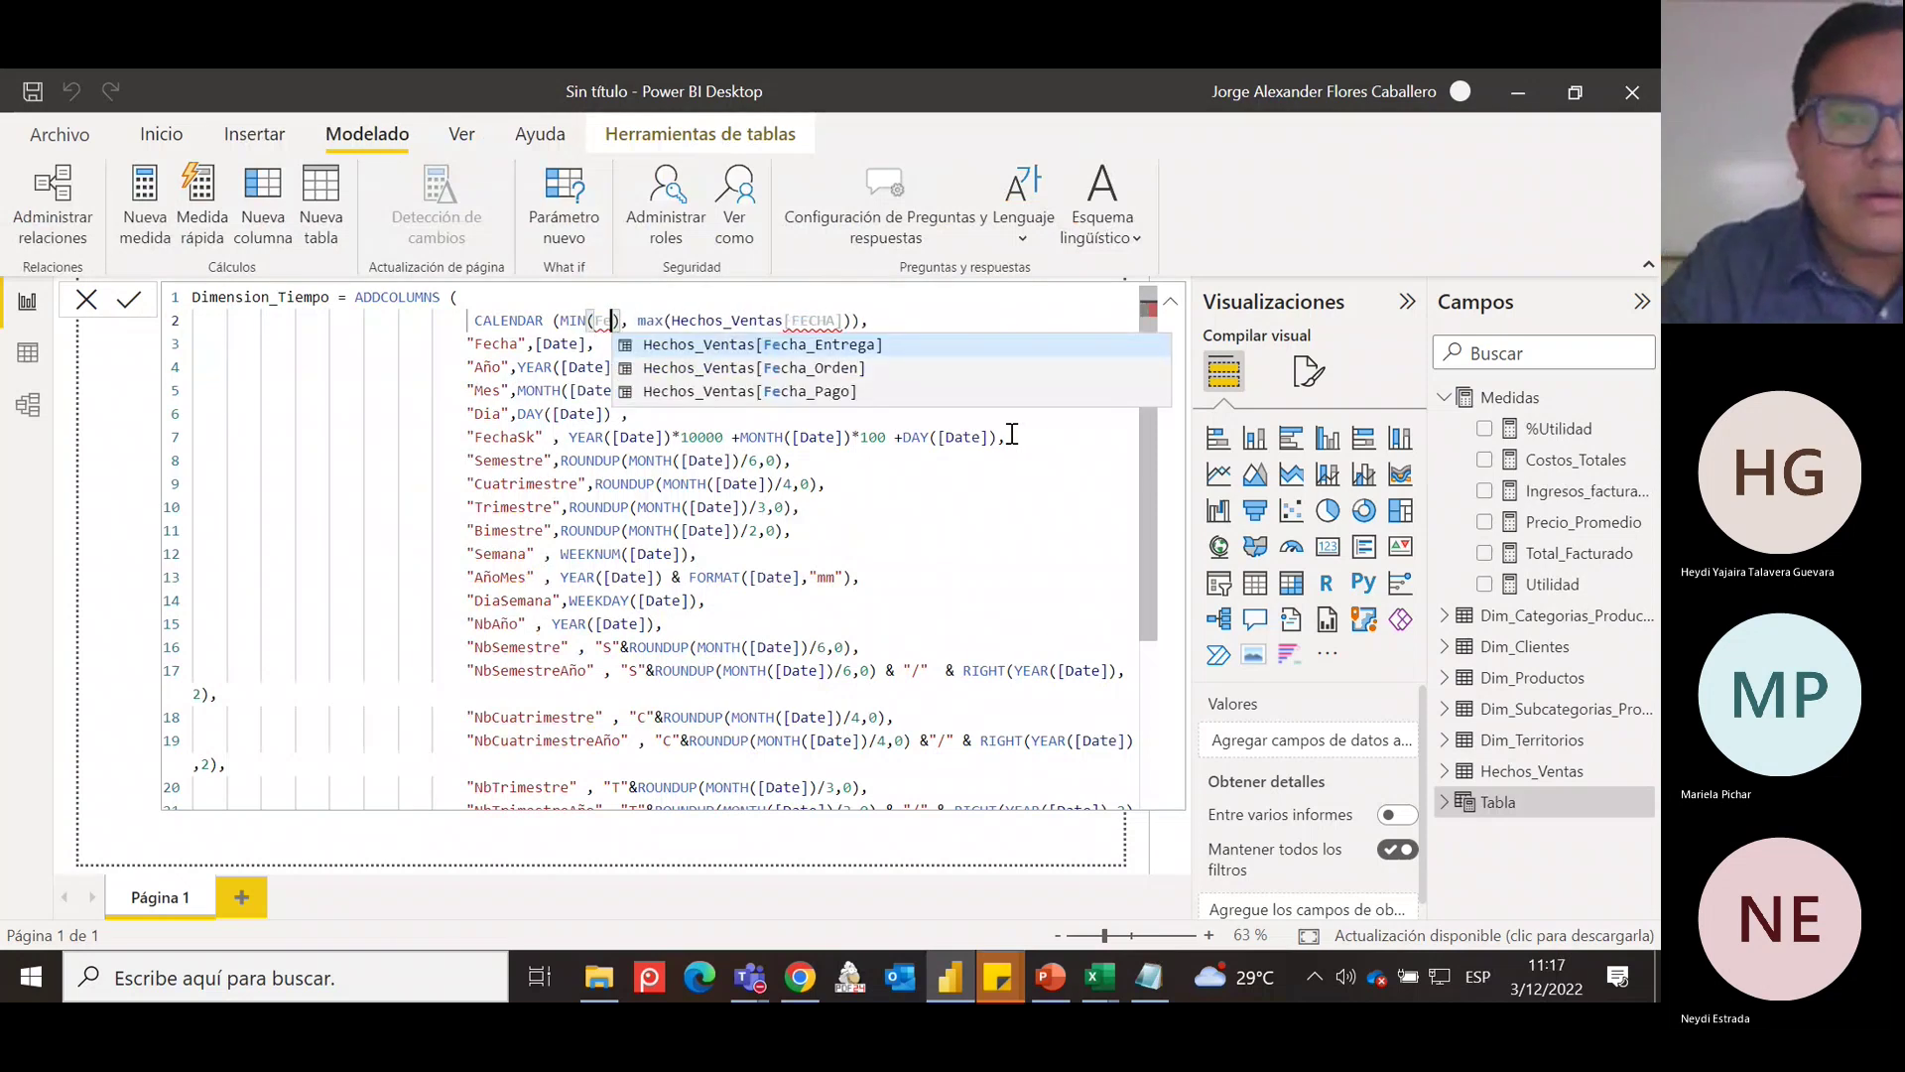
pyautogui.click(844, 378)
pyautogui.click(754, 396)
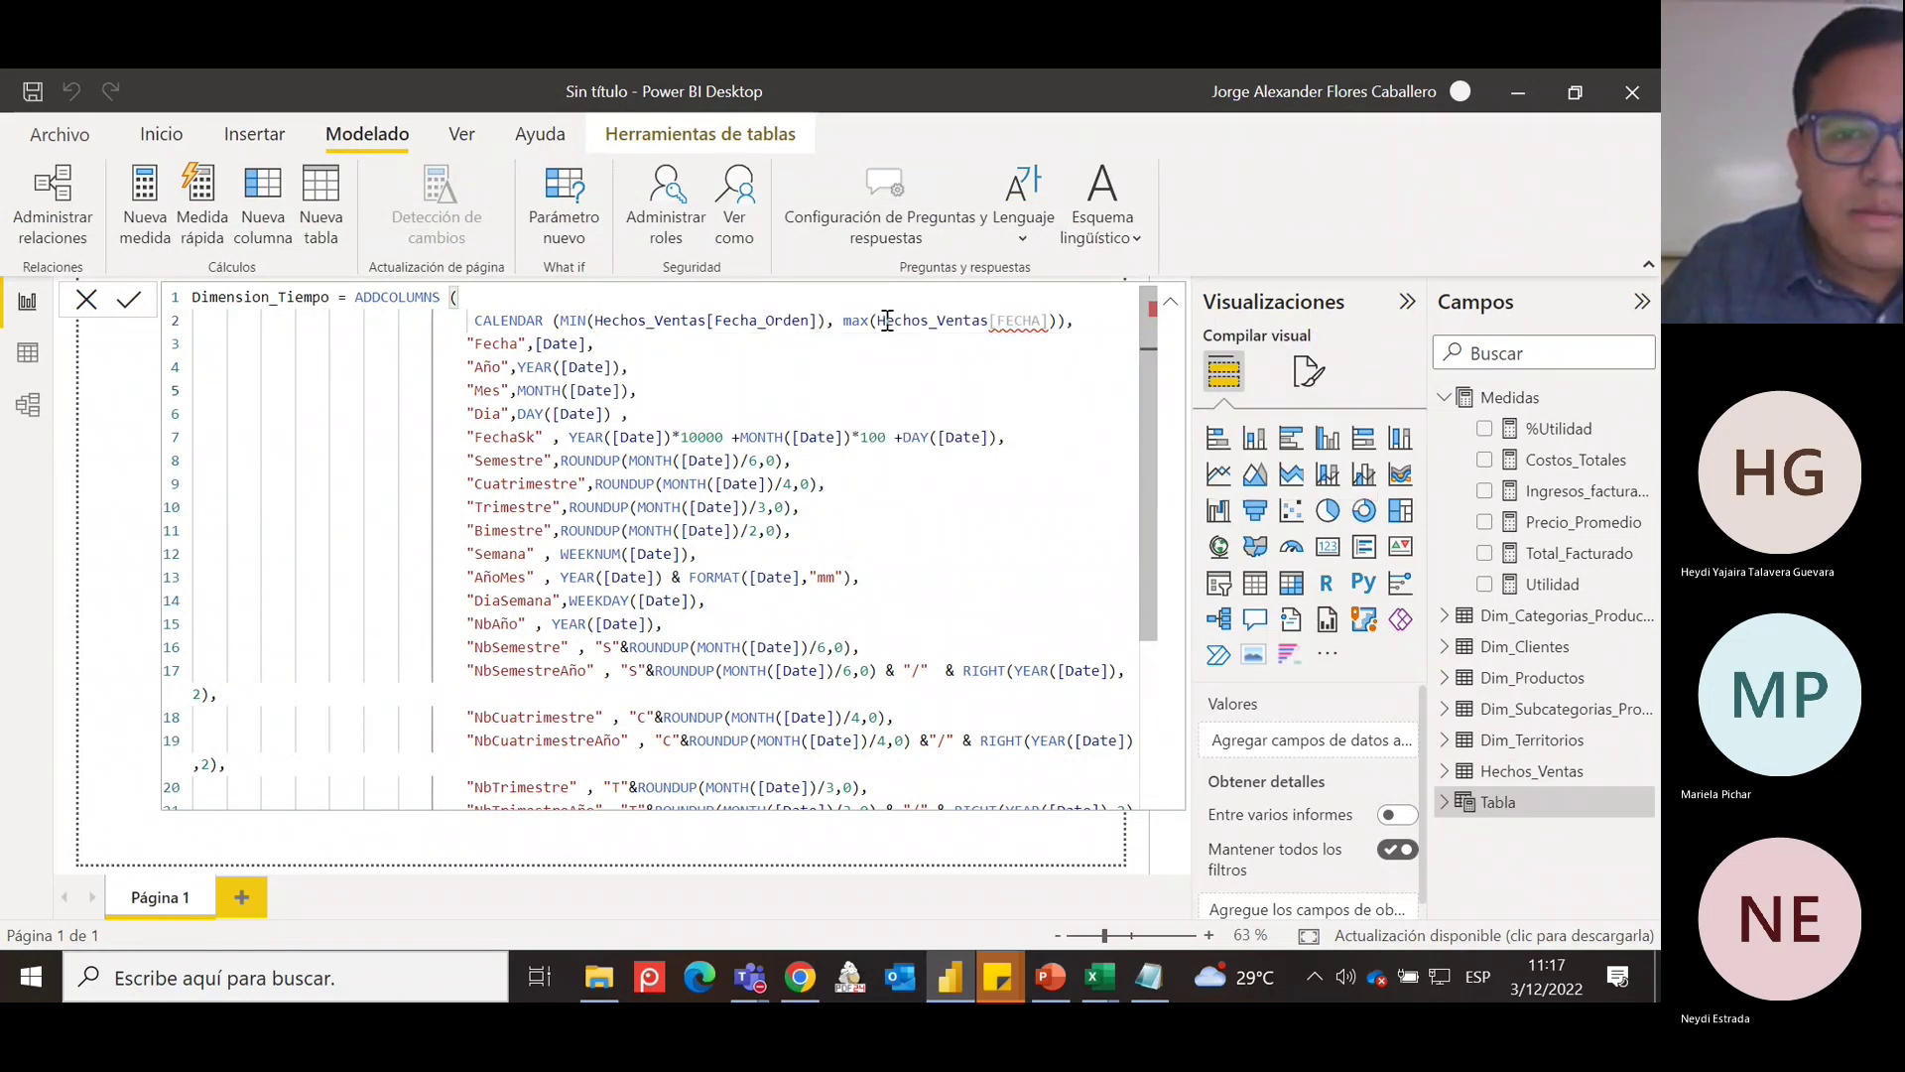
# Replace the max argument of CALENDAR with Hechos_Ventas[Fecha_Entrega] and submit the table formula.
pyautogui.moveTo(877, 320); pyautogui.dragTo(1058, 320)
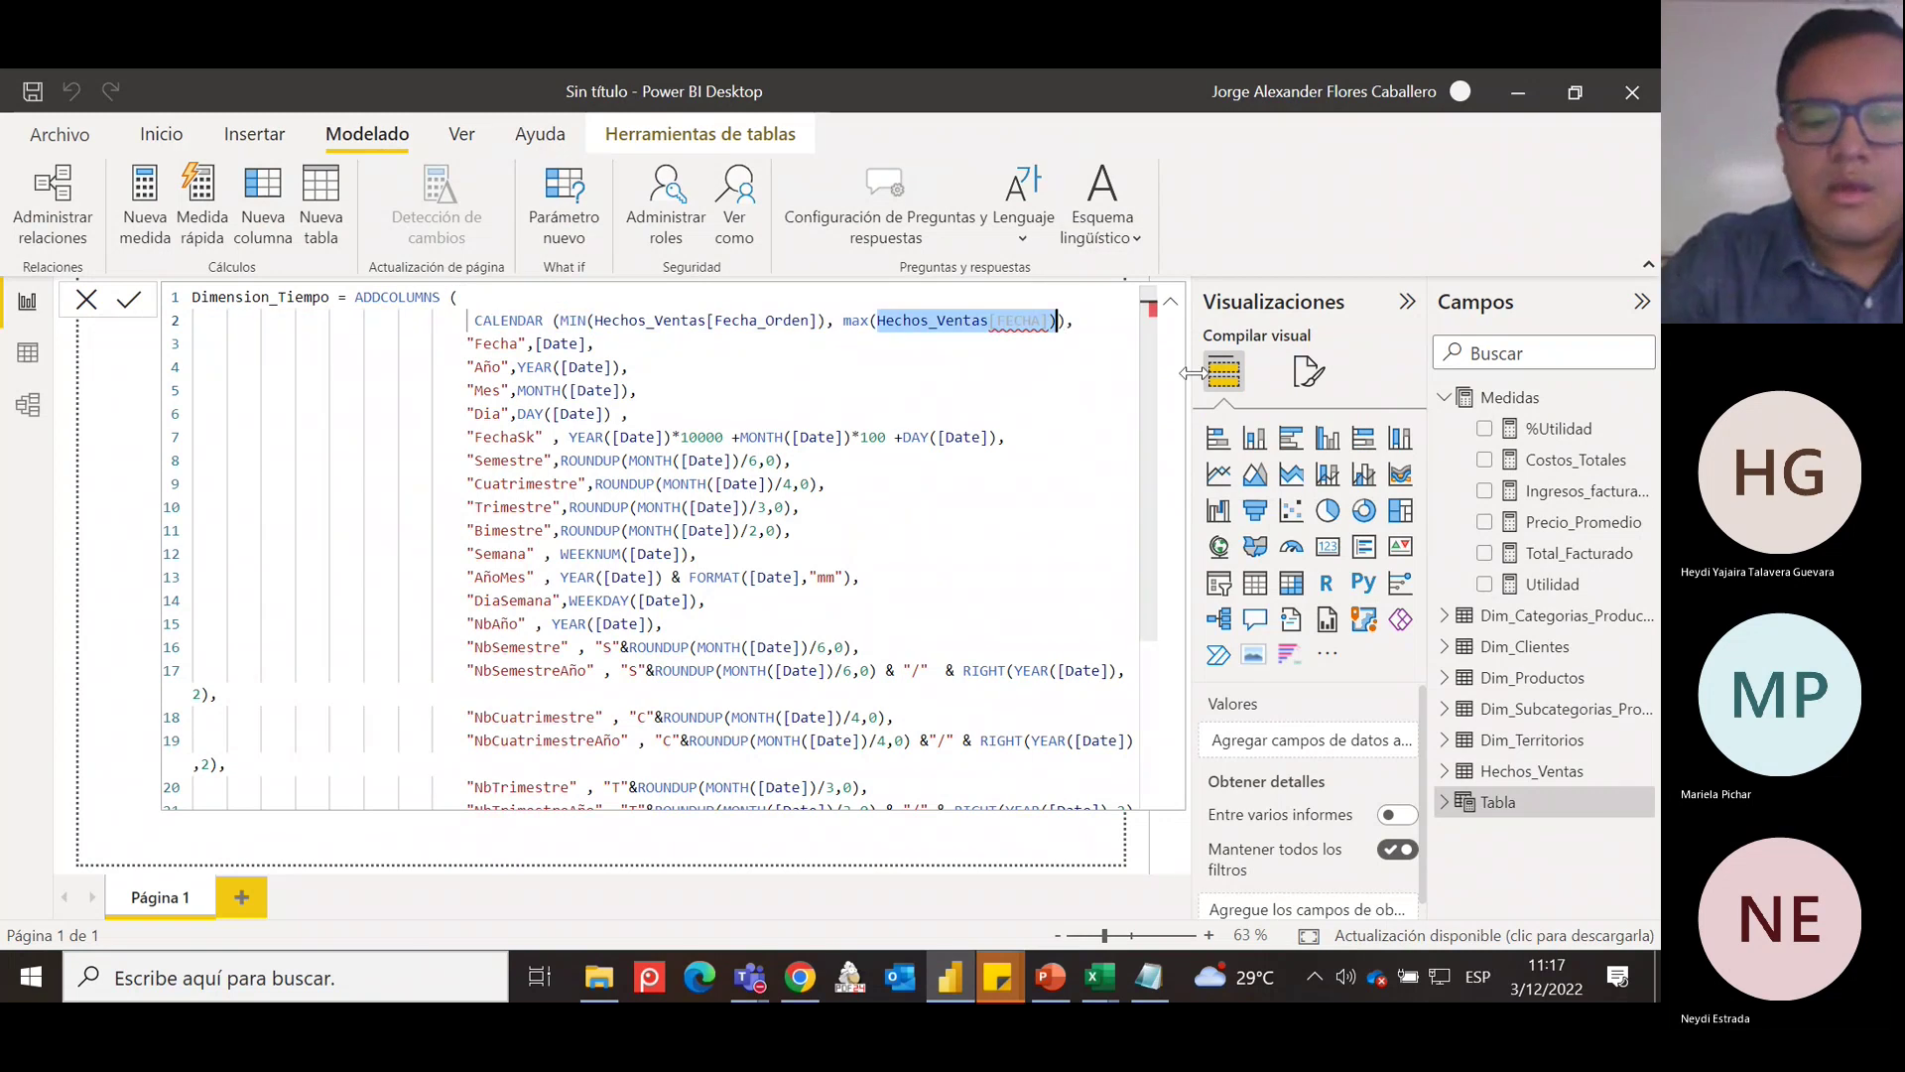
pyautogui.write('fecha')
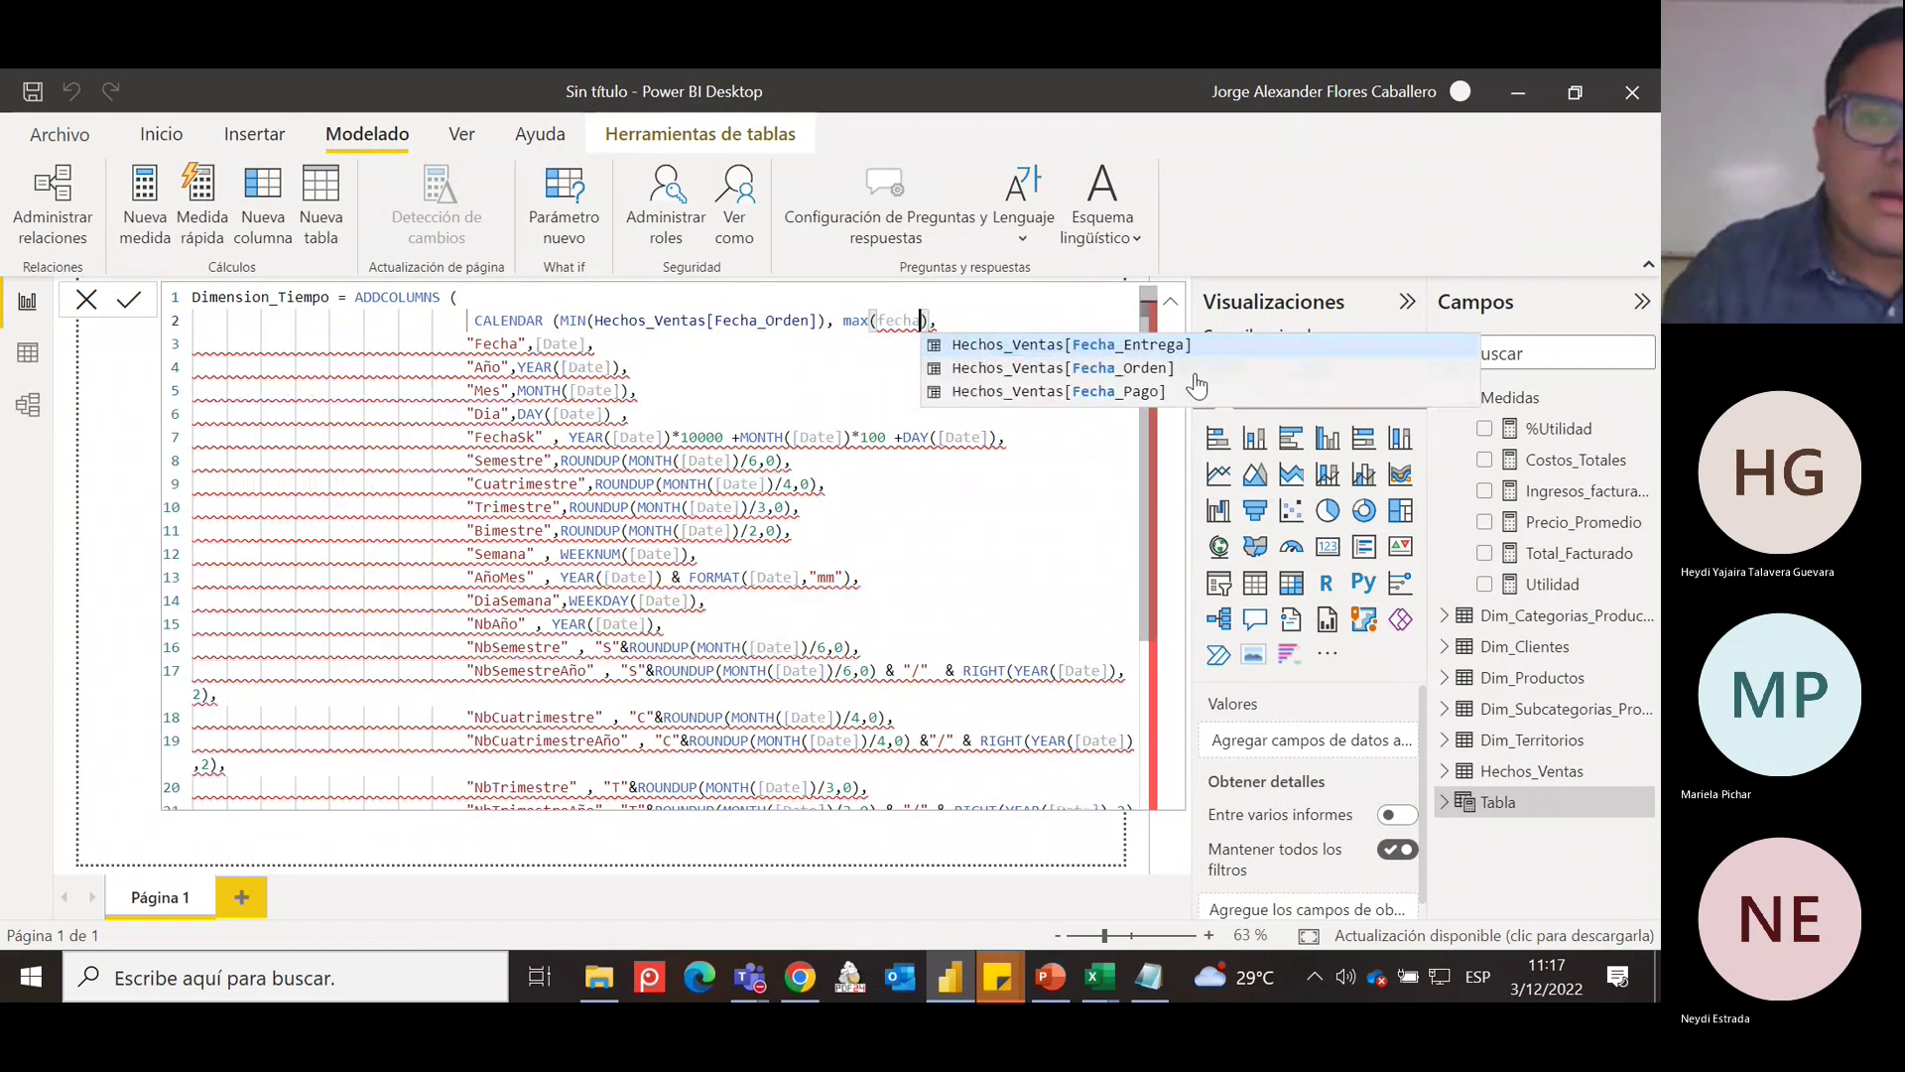
pyautogui.press('Tab')
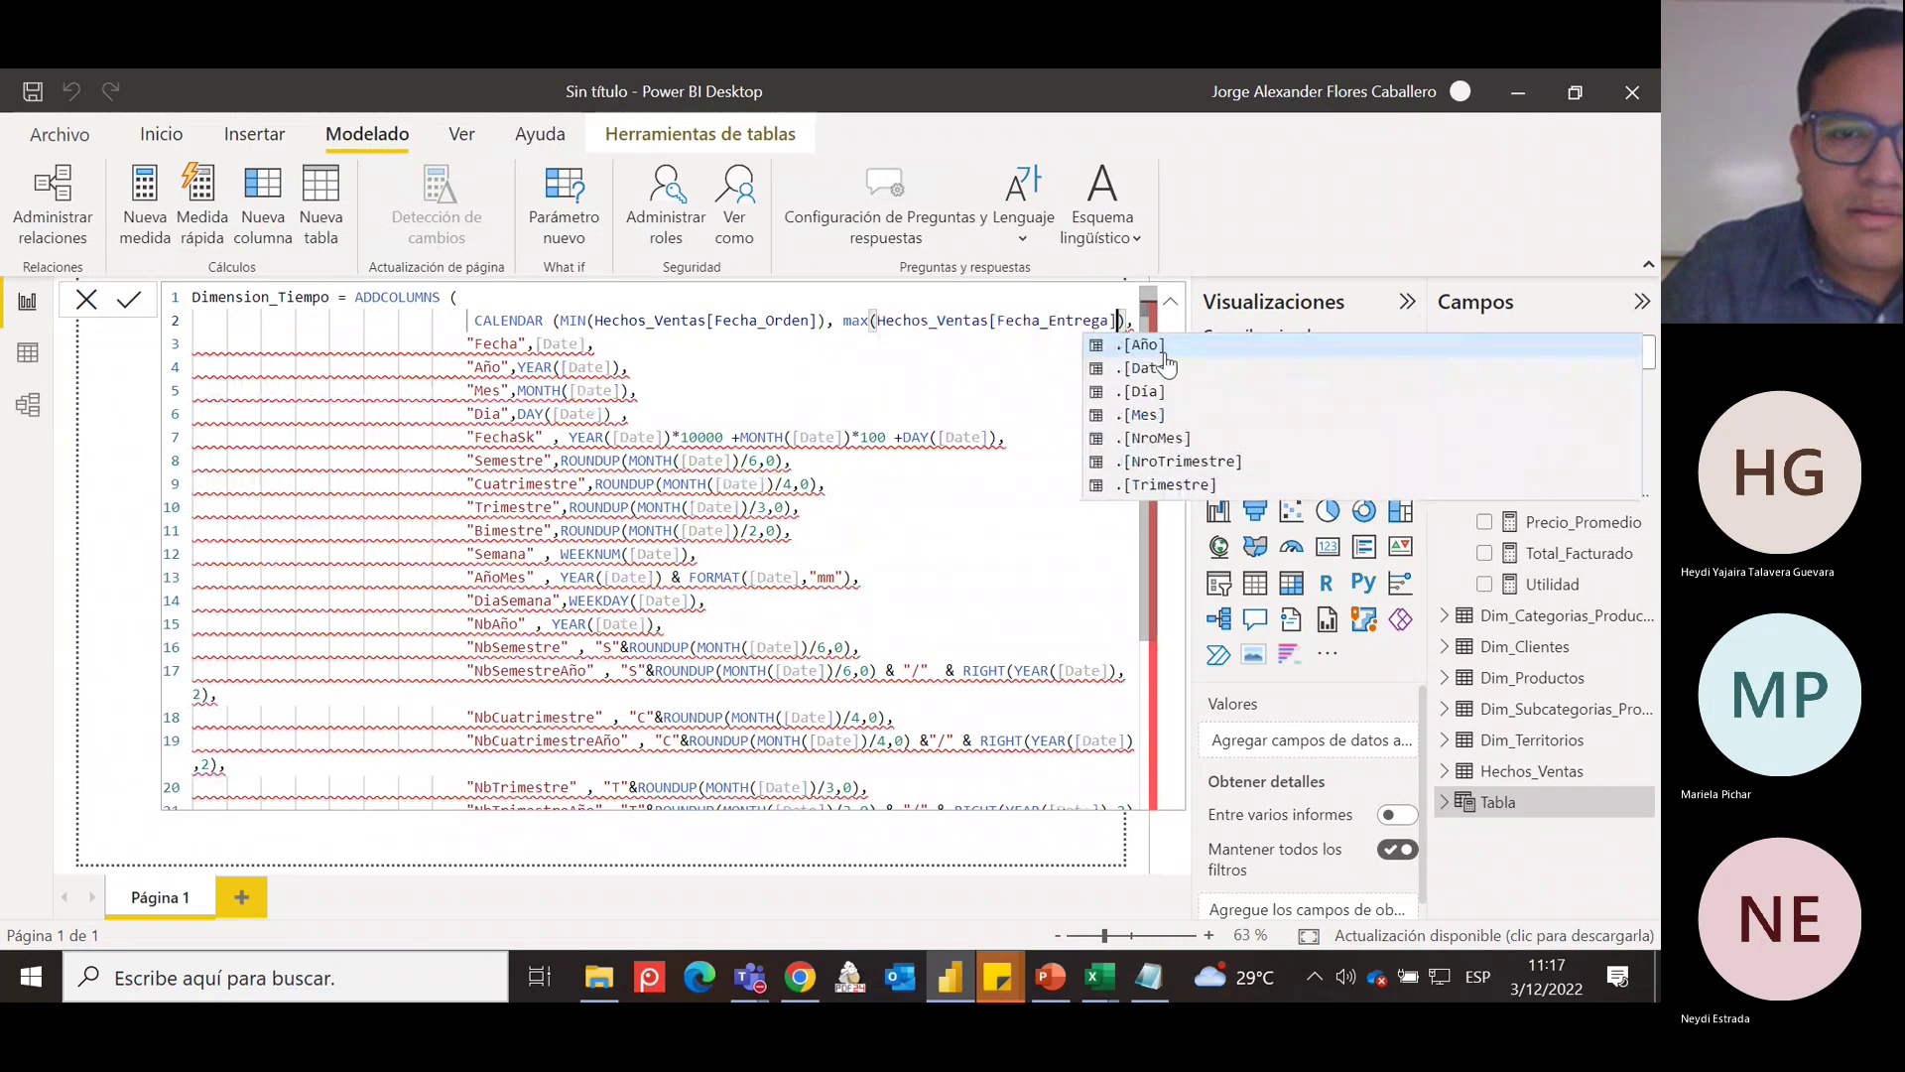
pyautogui.click(988, 383)
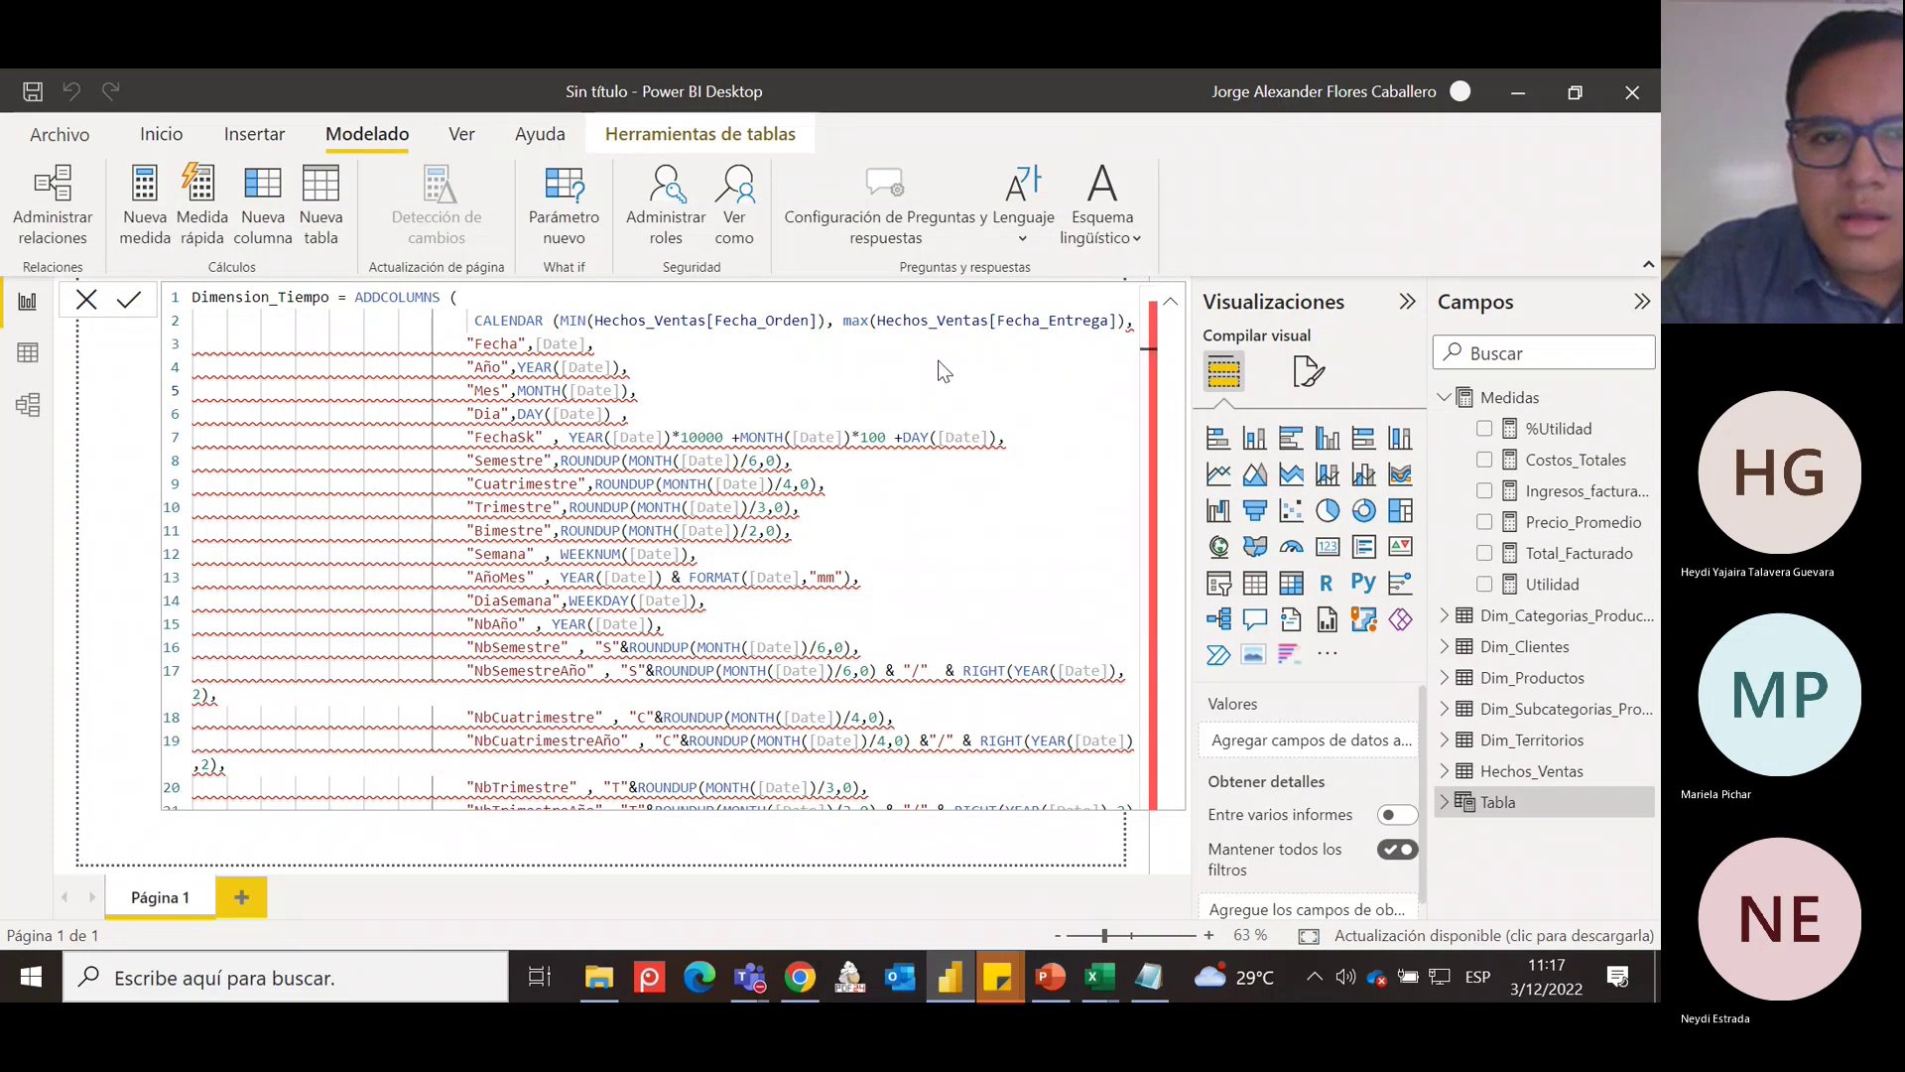
pyautogui.press('Return')
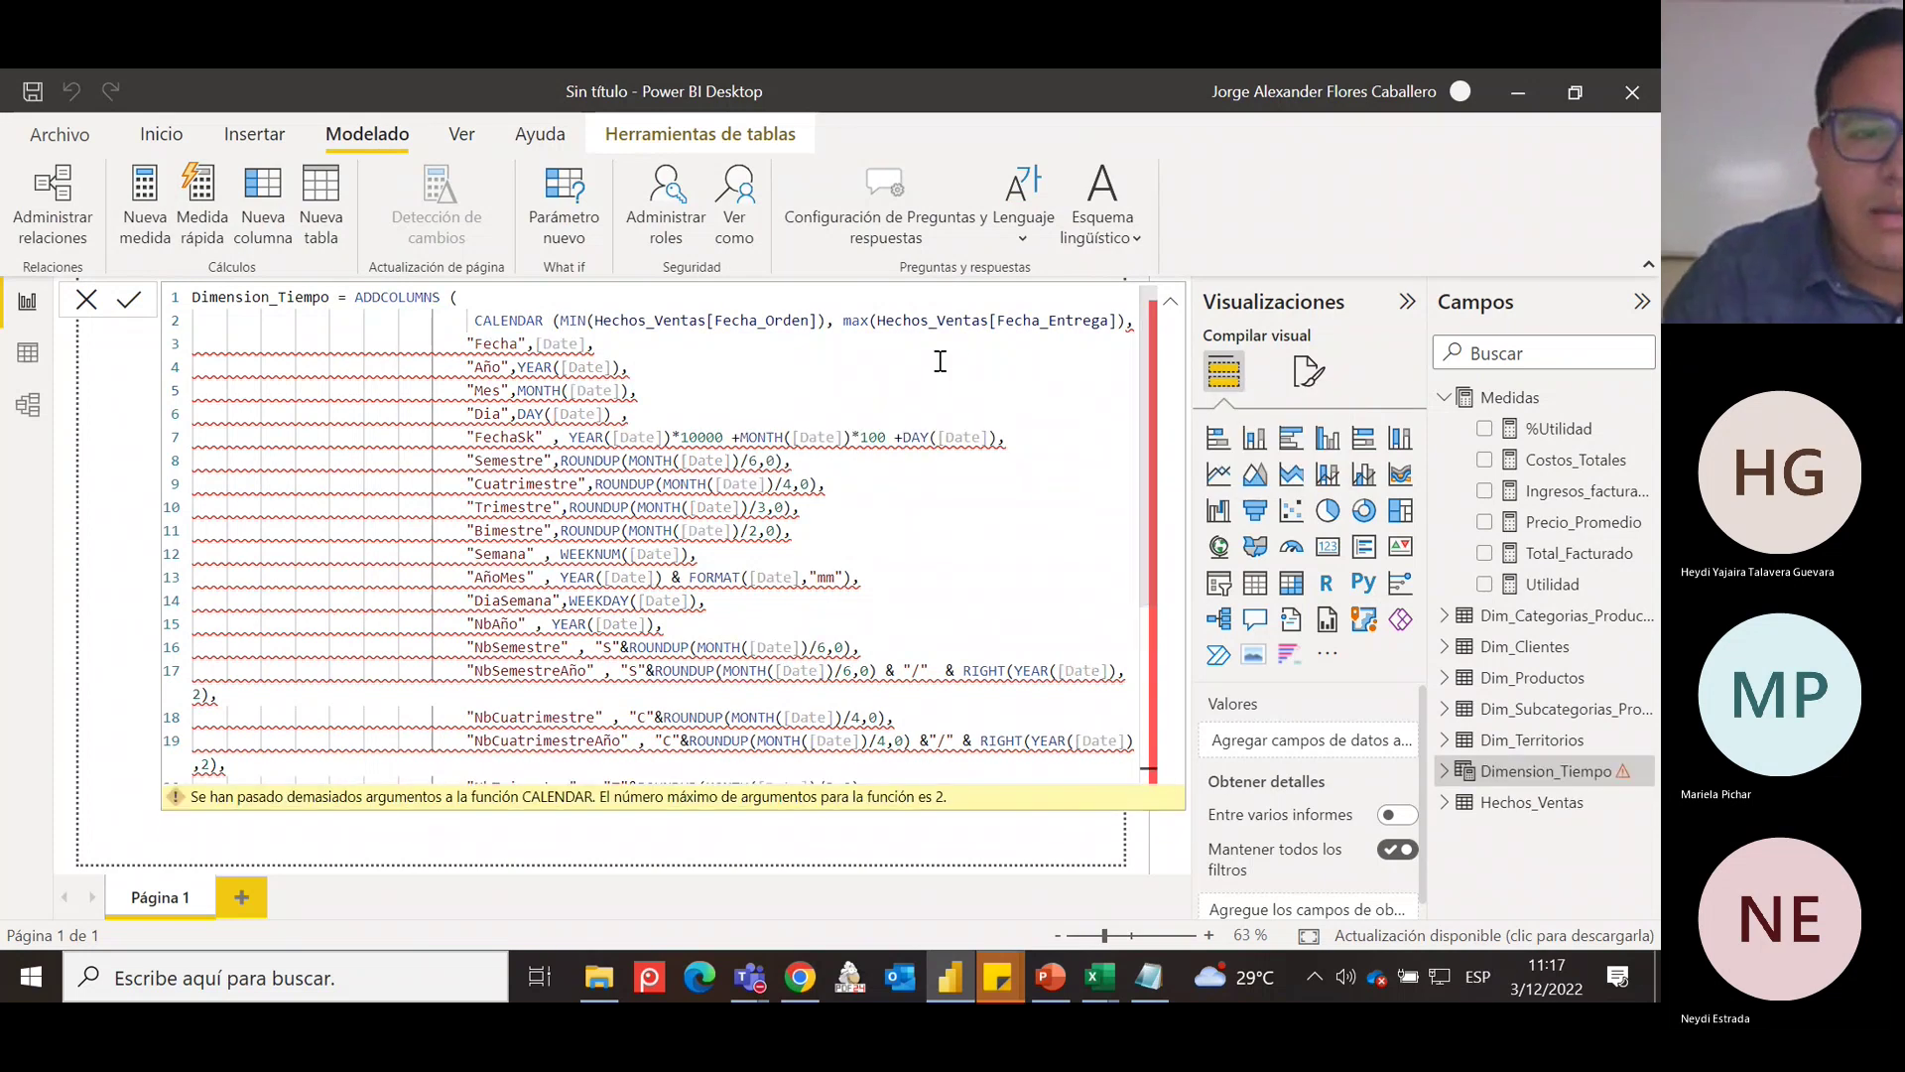
# Add the missing closing parenthesis to CALENDAR after Hechos_Ventas[Fecha_Entrega], submit the formula and shrink its text.
pyautogui.click(1122, 324)
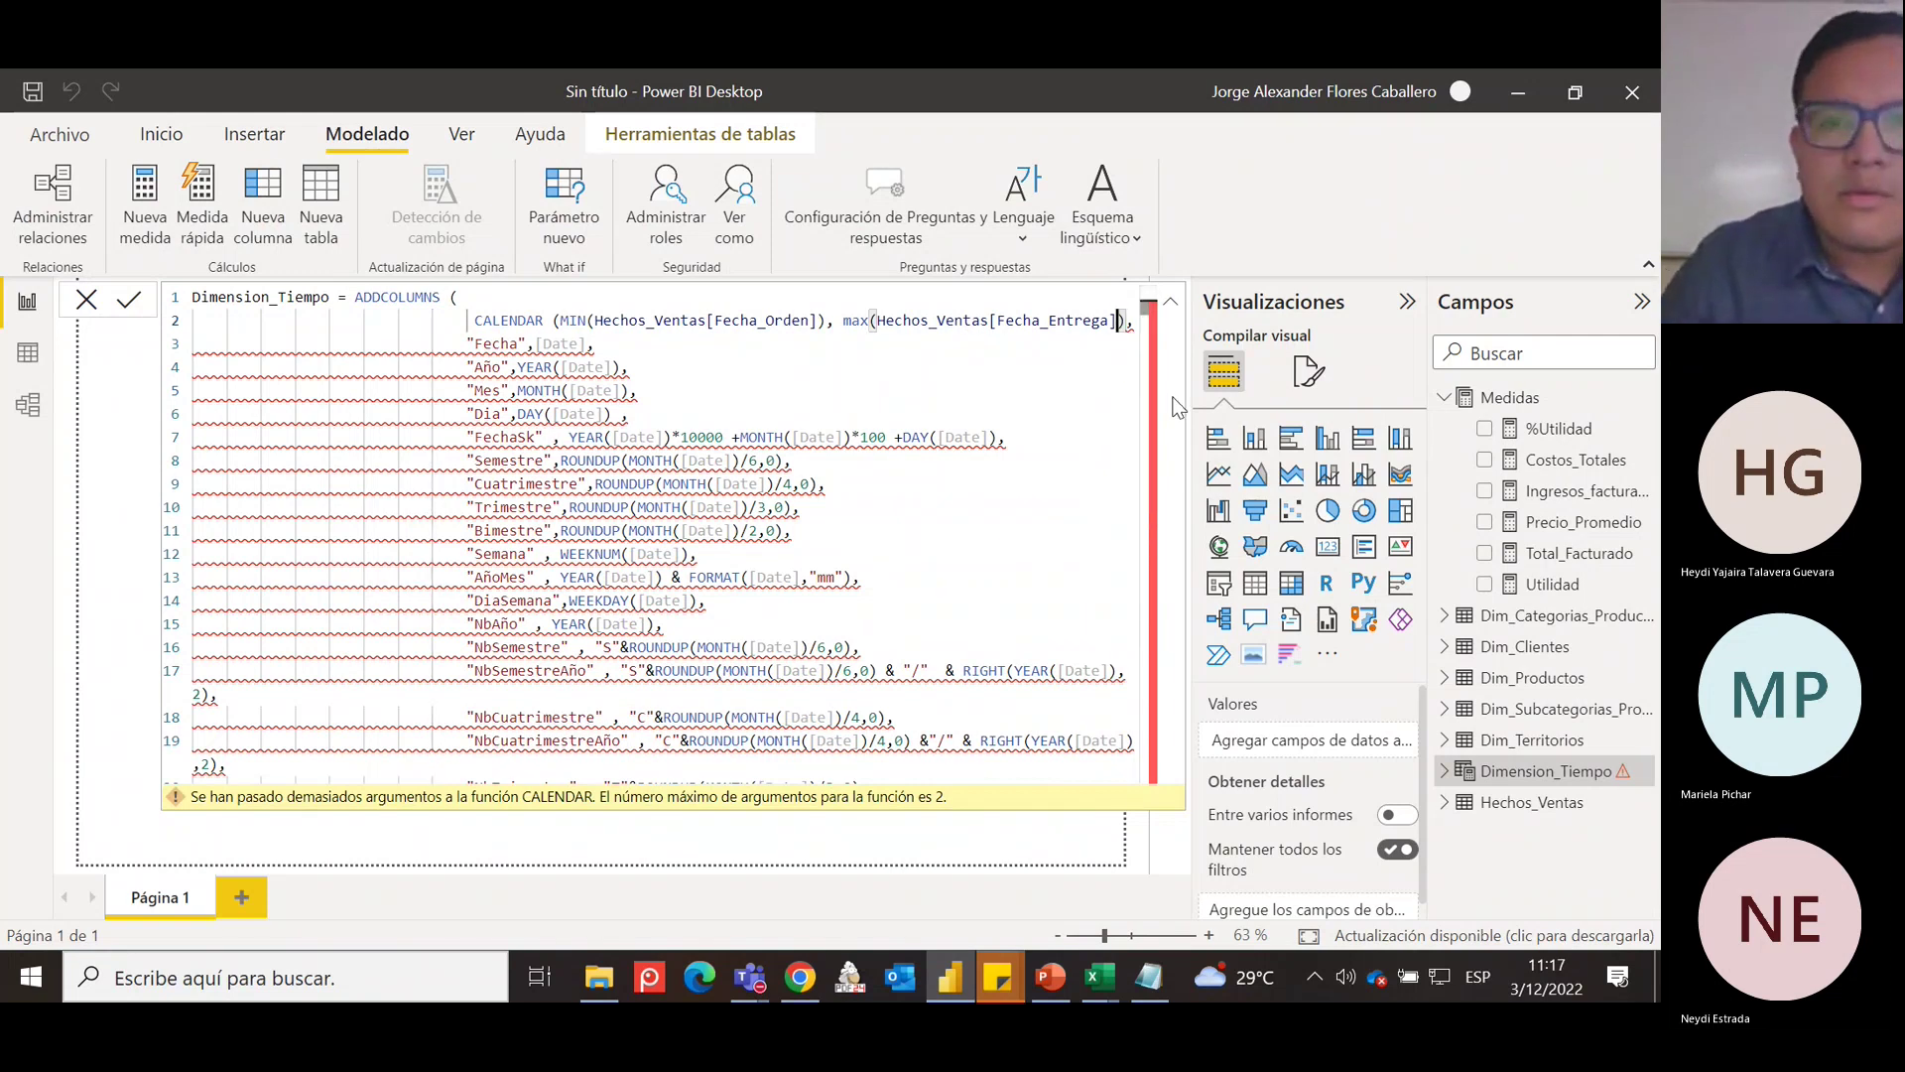
pyautogui.write(')')
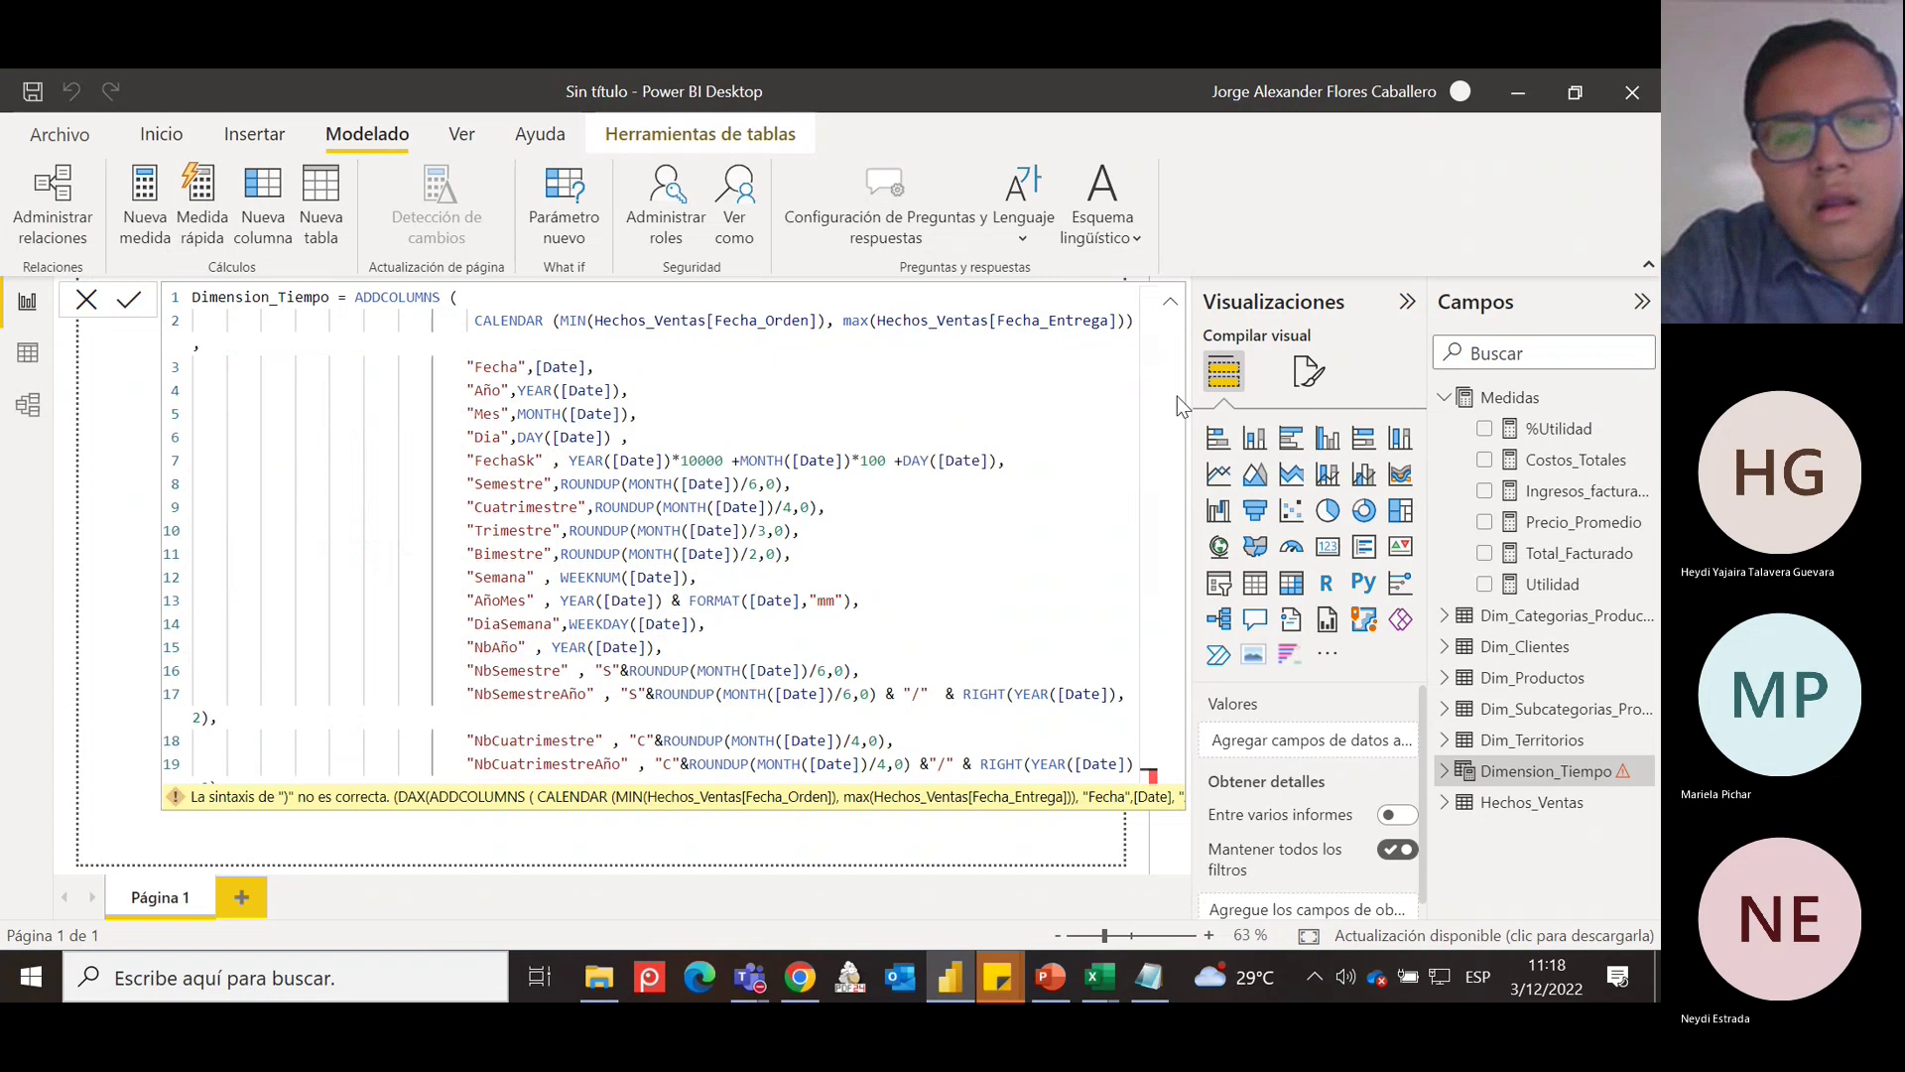
pyautogui.click(1168, 307)
pyautogui.click(1168, 307)
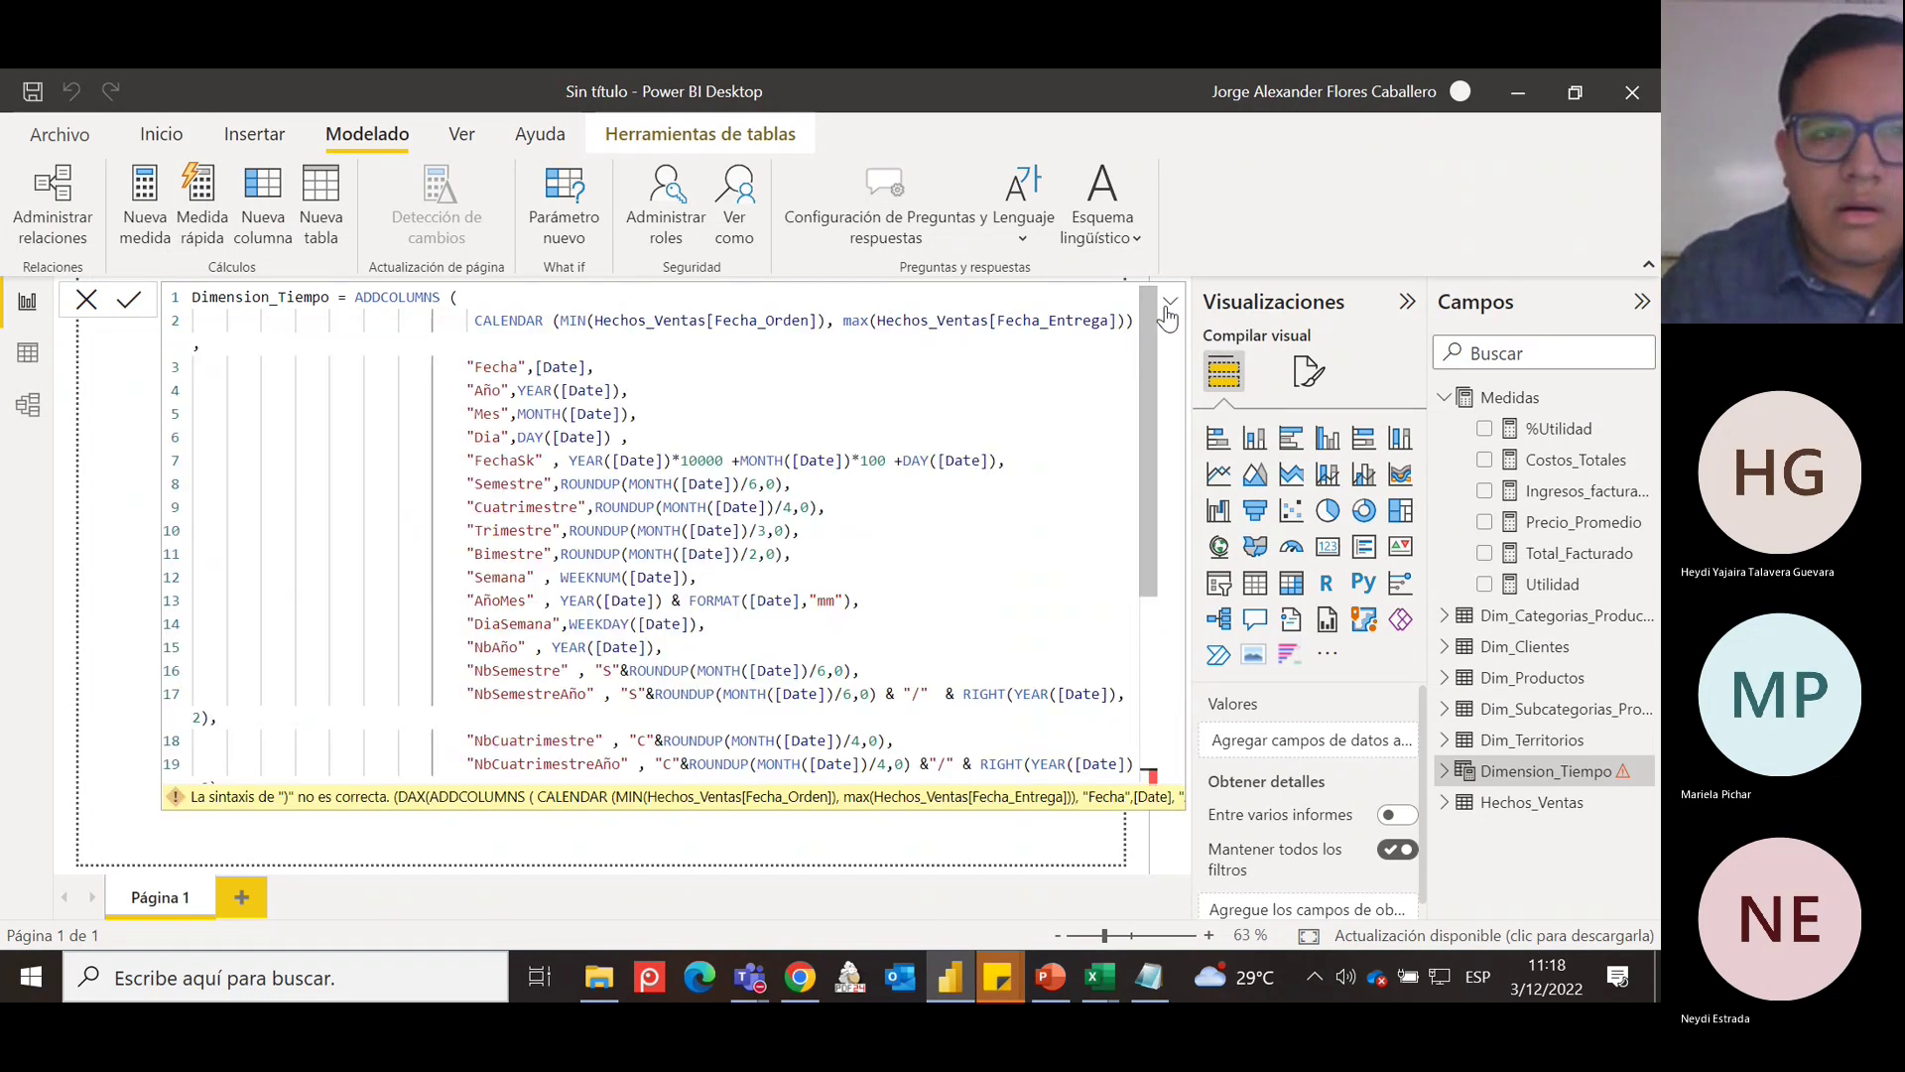
pyautogui.keyDown('ctrl'); pyautogui.scroll(-2, 868, 417); pyautogui.keyUp('ctrl')
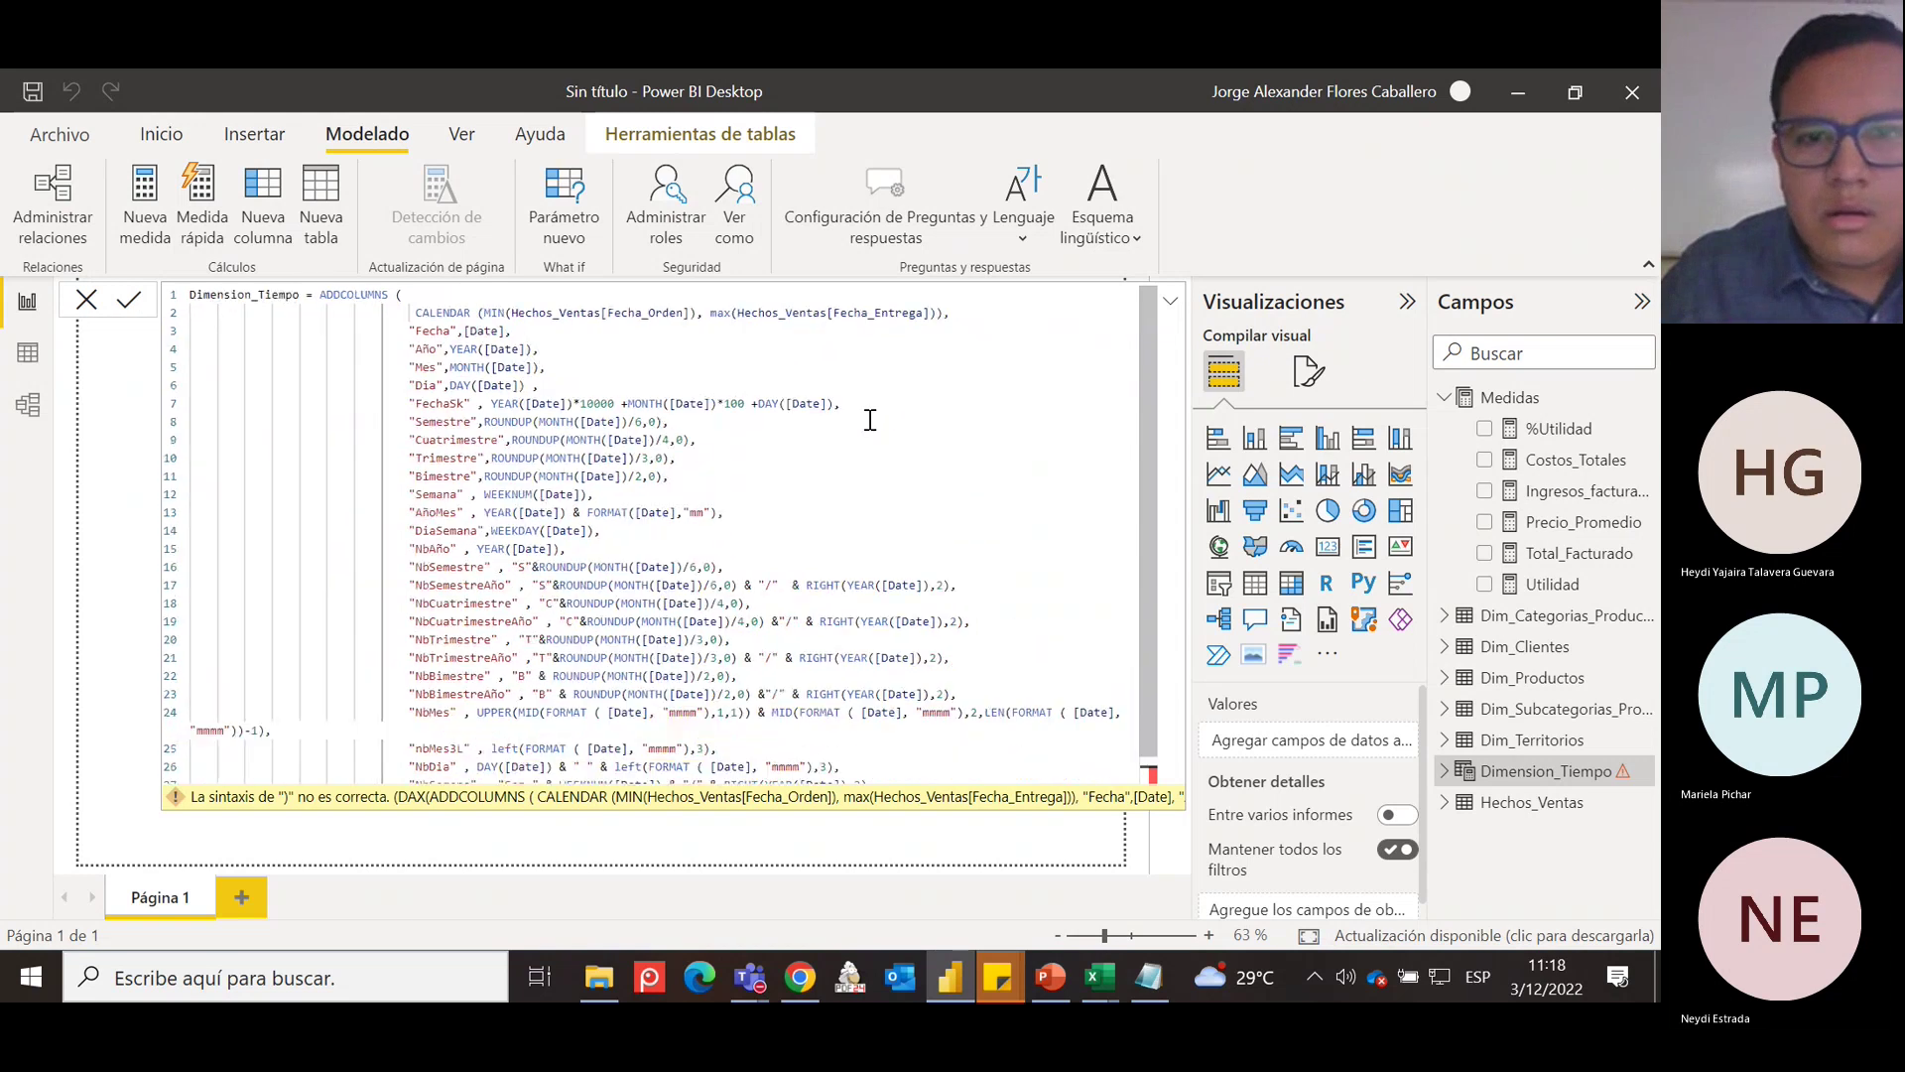
# Try the Dimension_Tiempo formula with only one closing parenthesis after Hechos_Ventas[Fecha_Entrega].
pyautogui.click(945, 313)
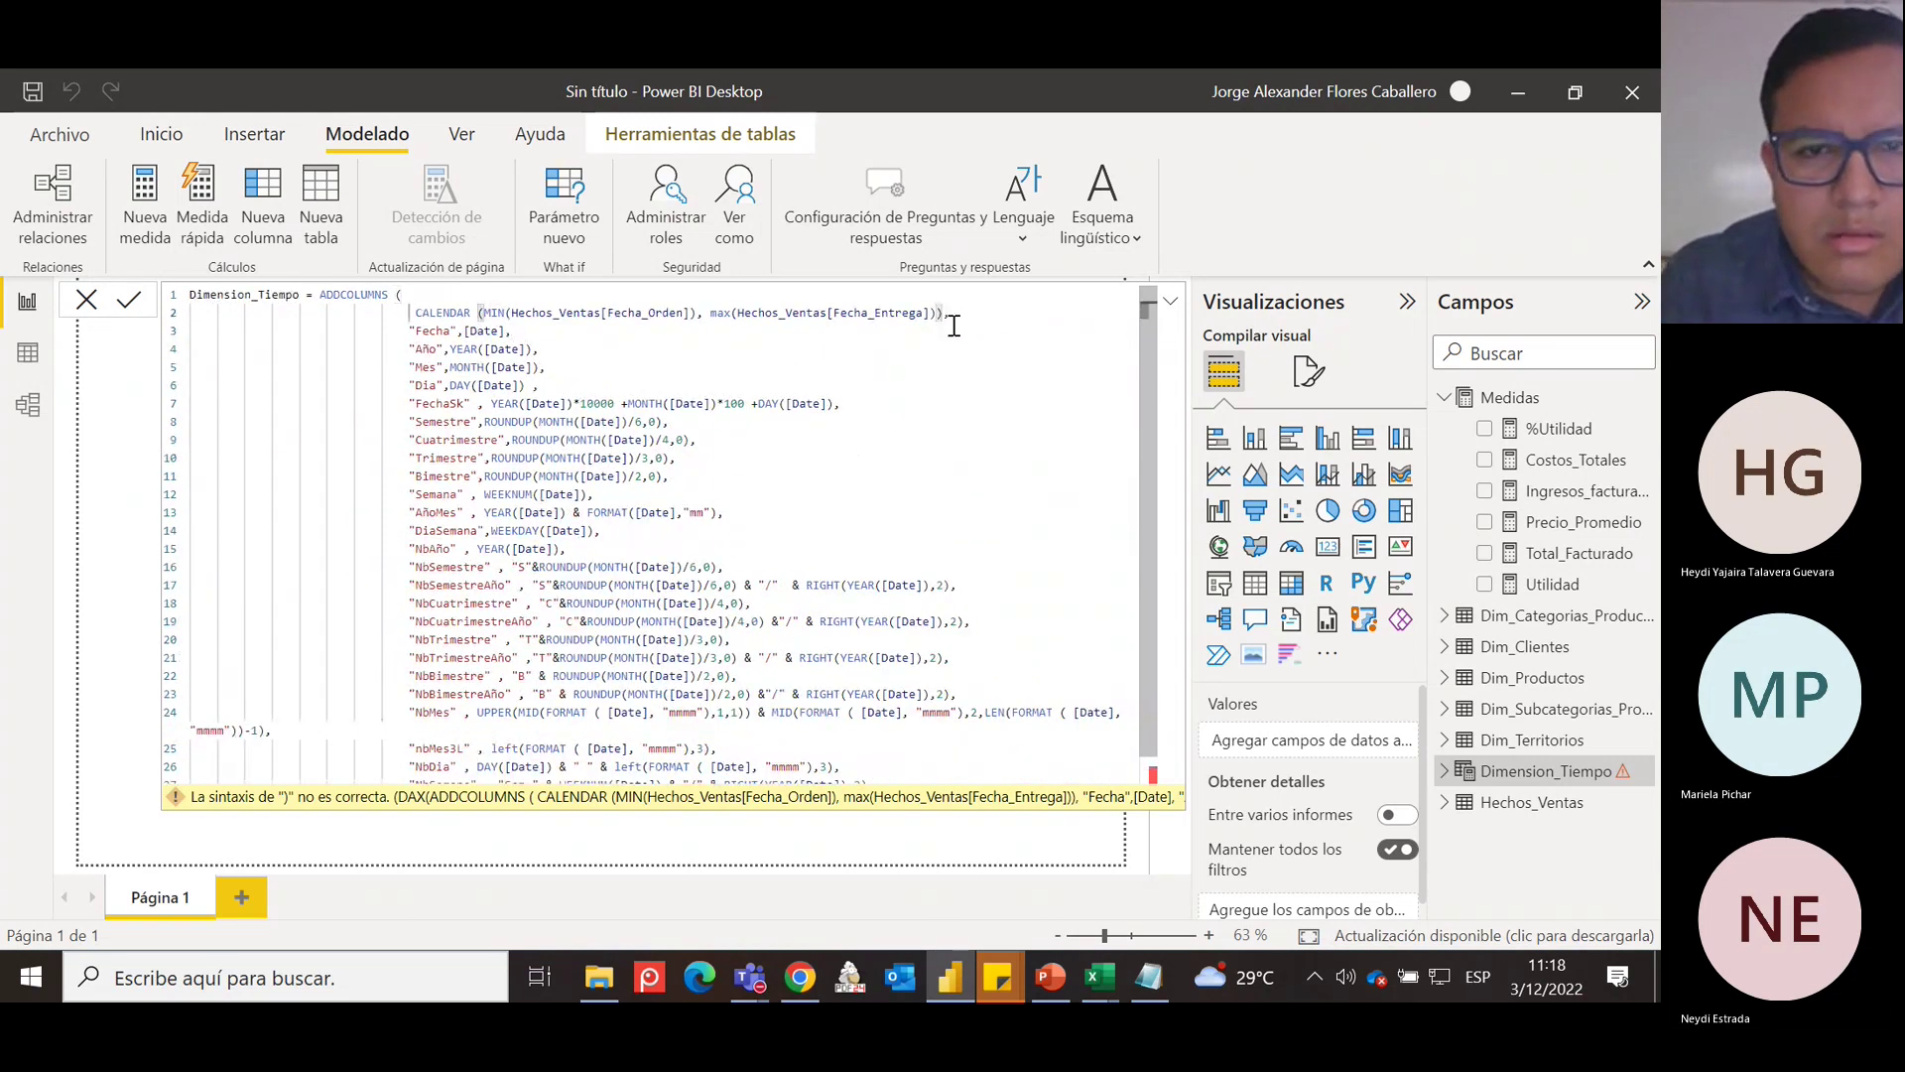
pyautogui.write(',')
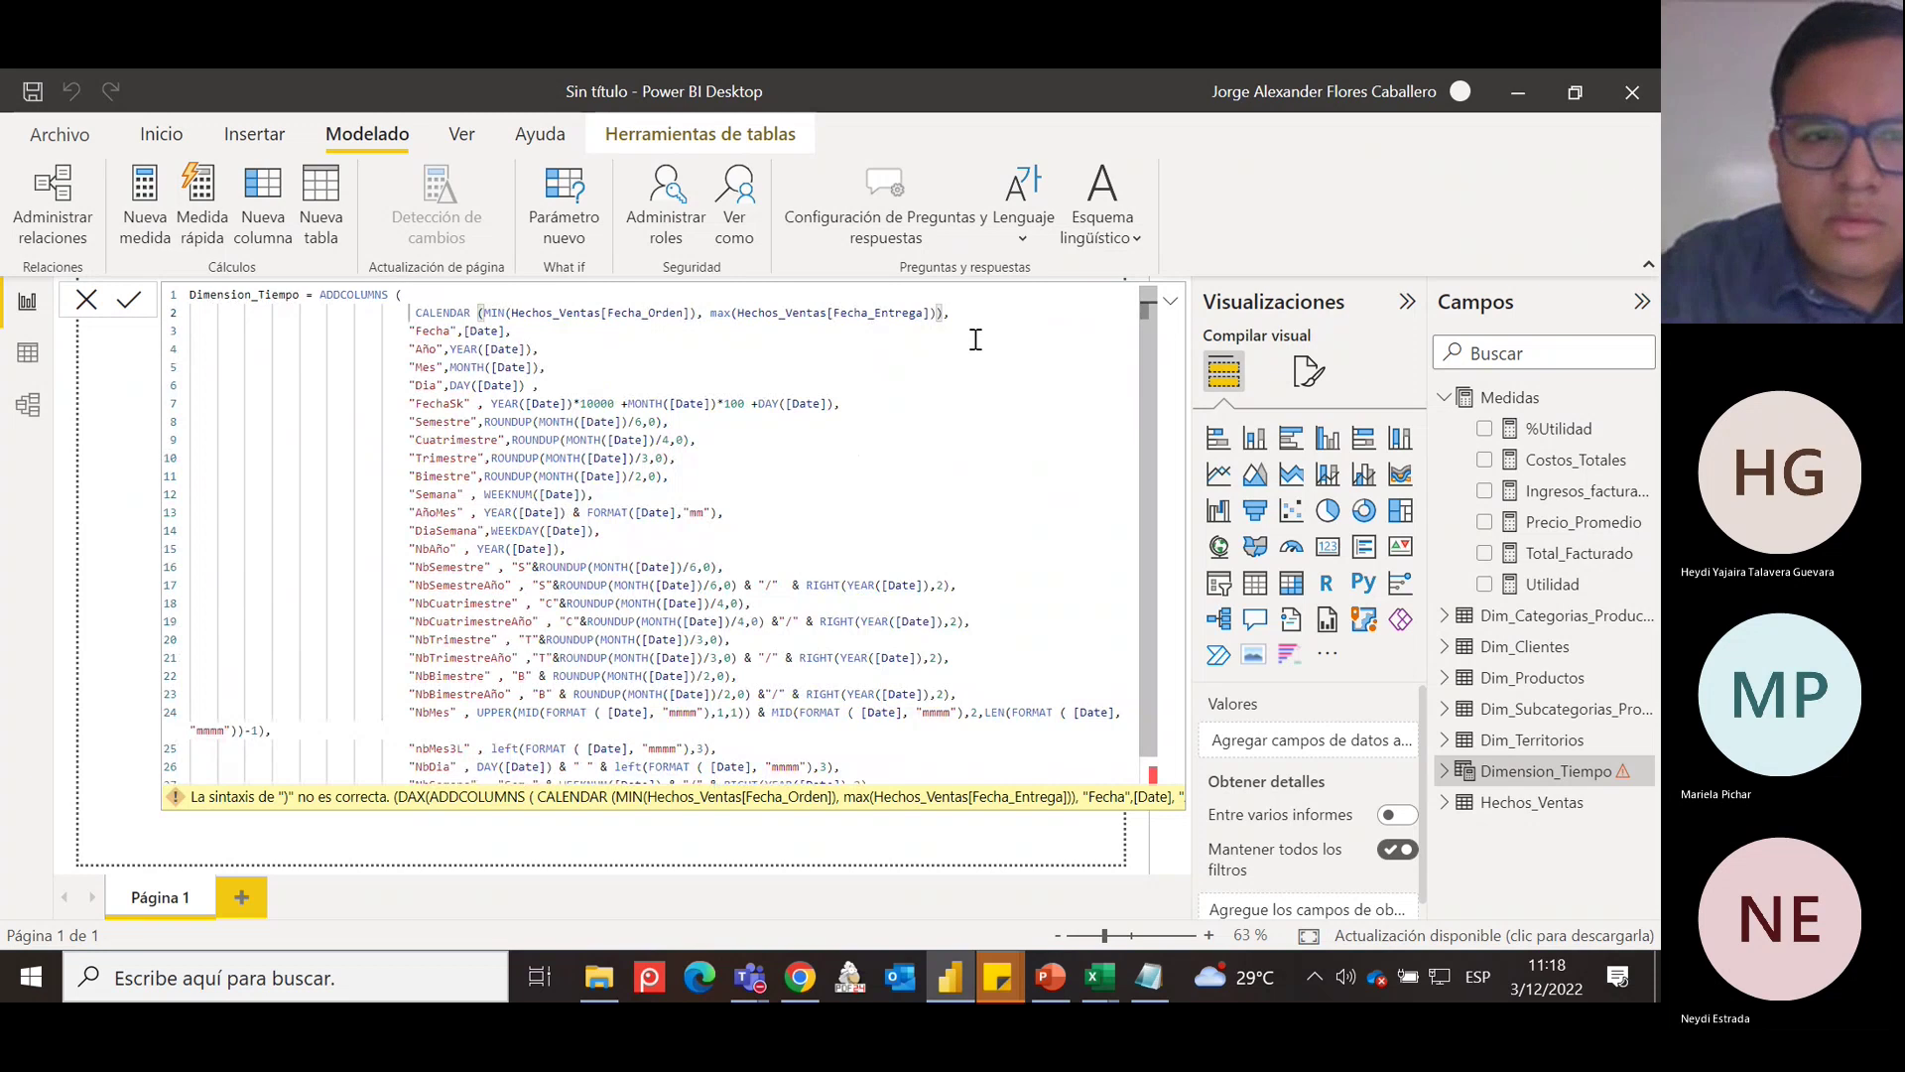
pyautogui.press('Left')
pyautogui.press('BackSpace')
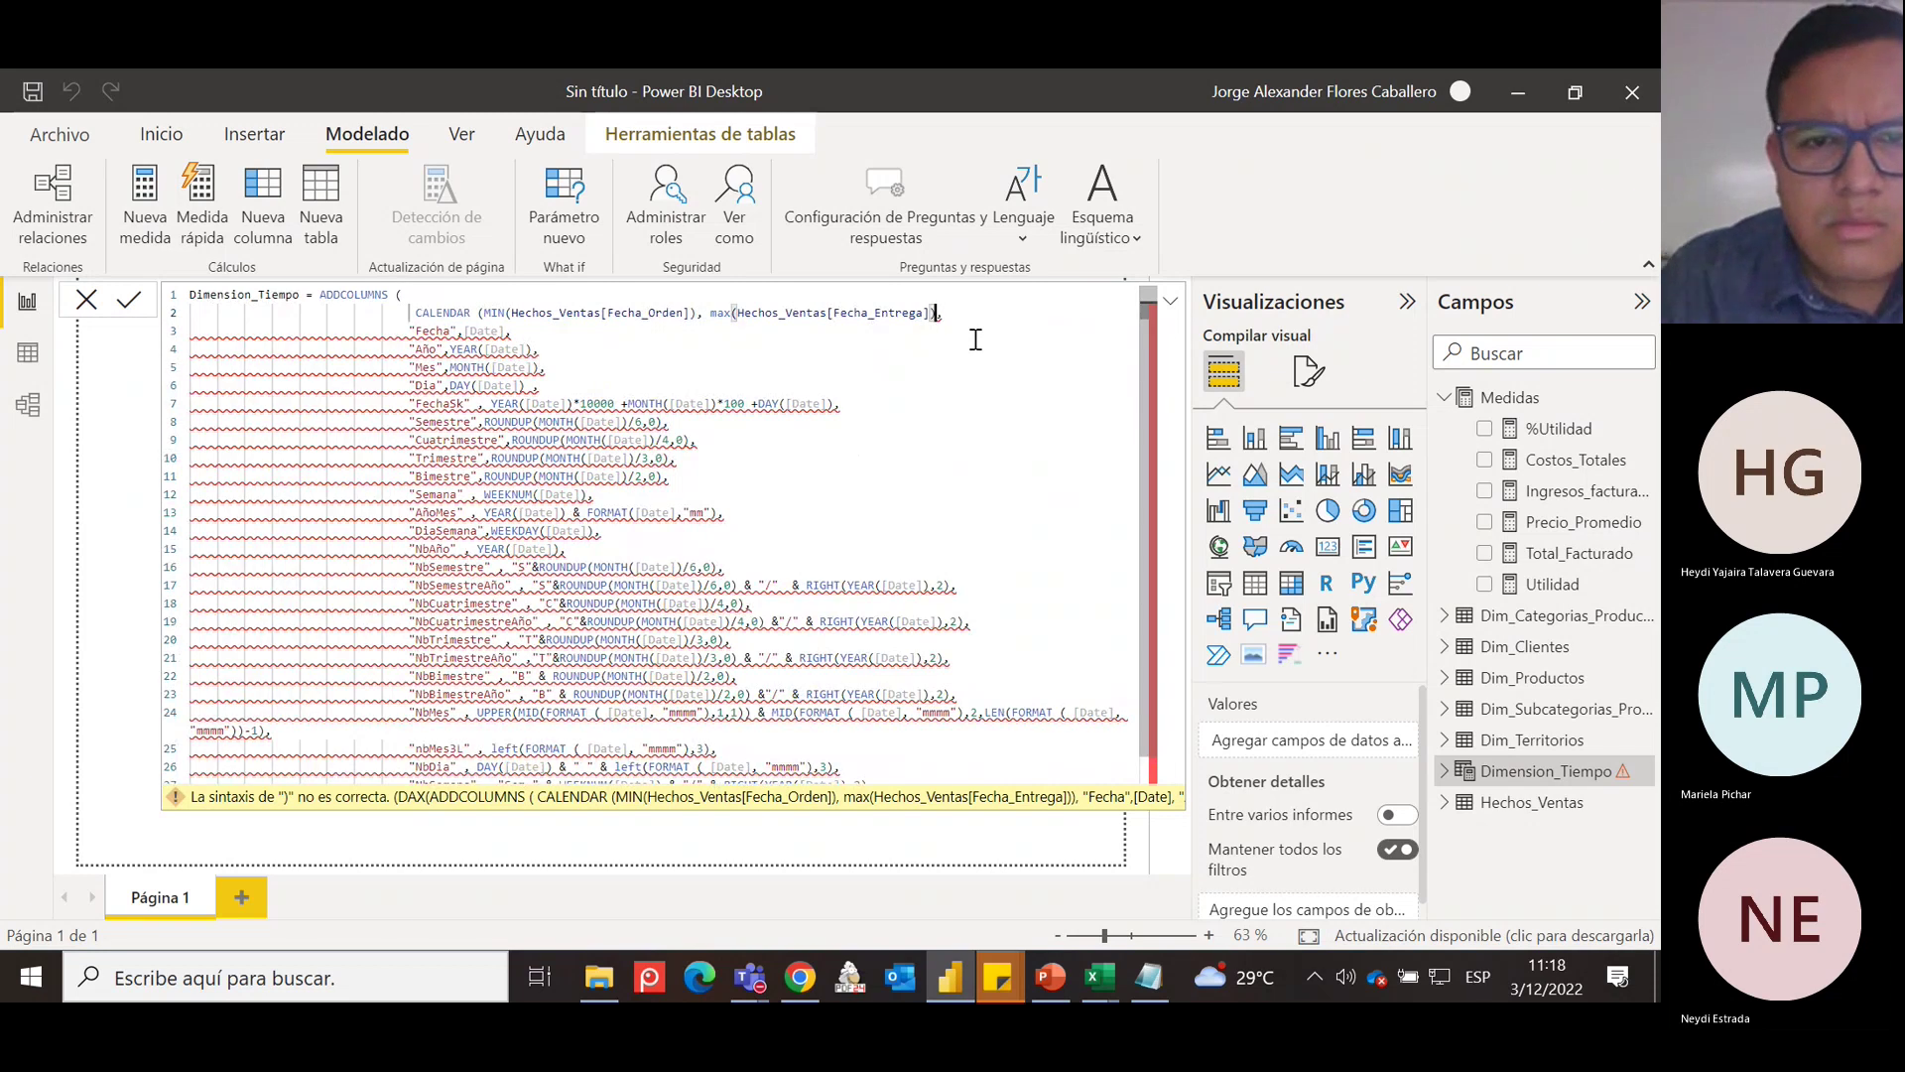
pyautogui.write(')')
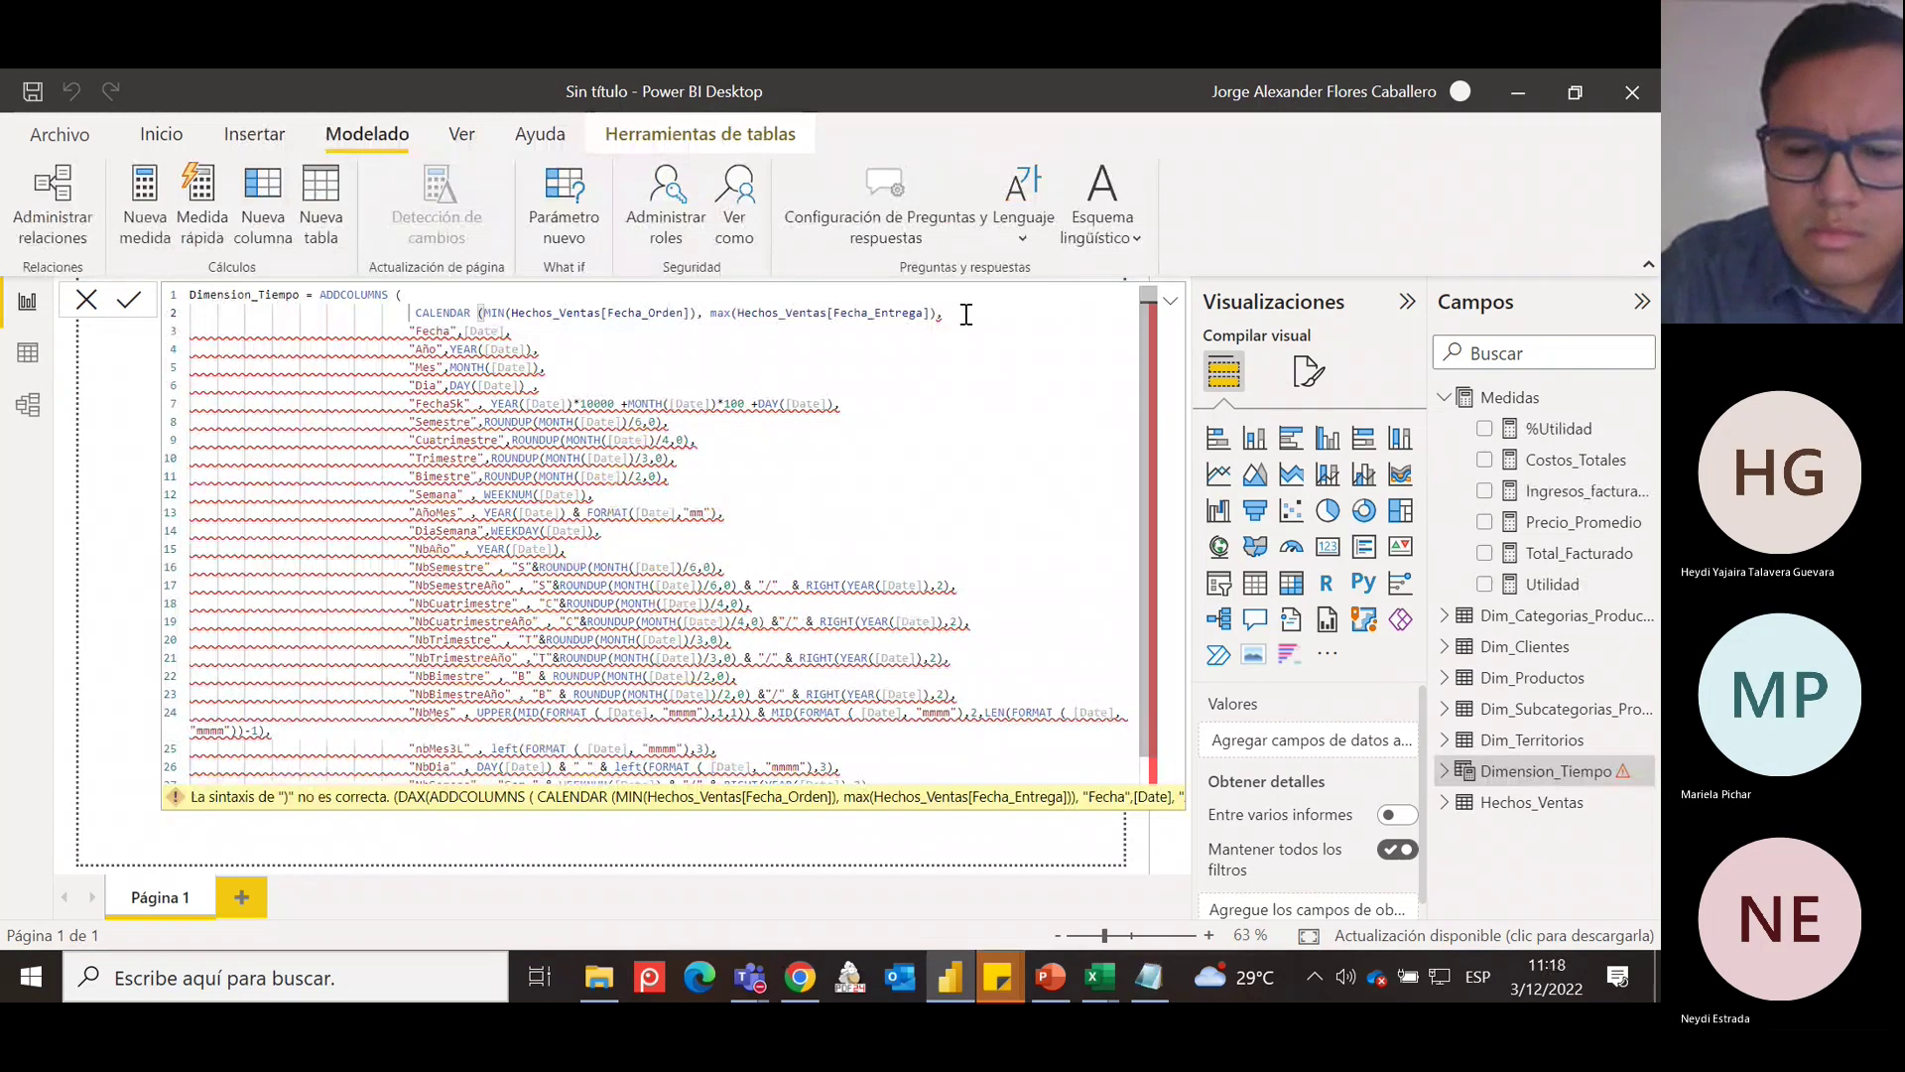
pyautogui.press('Return')
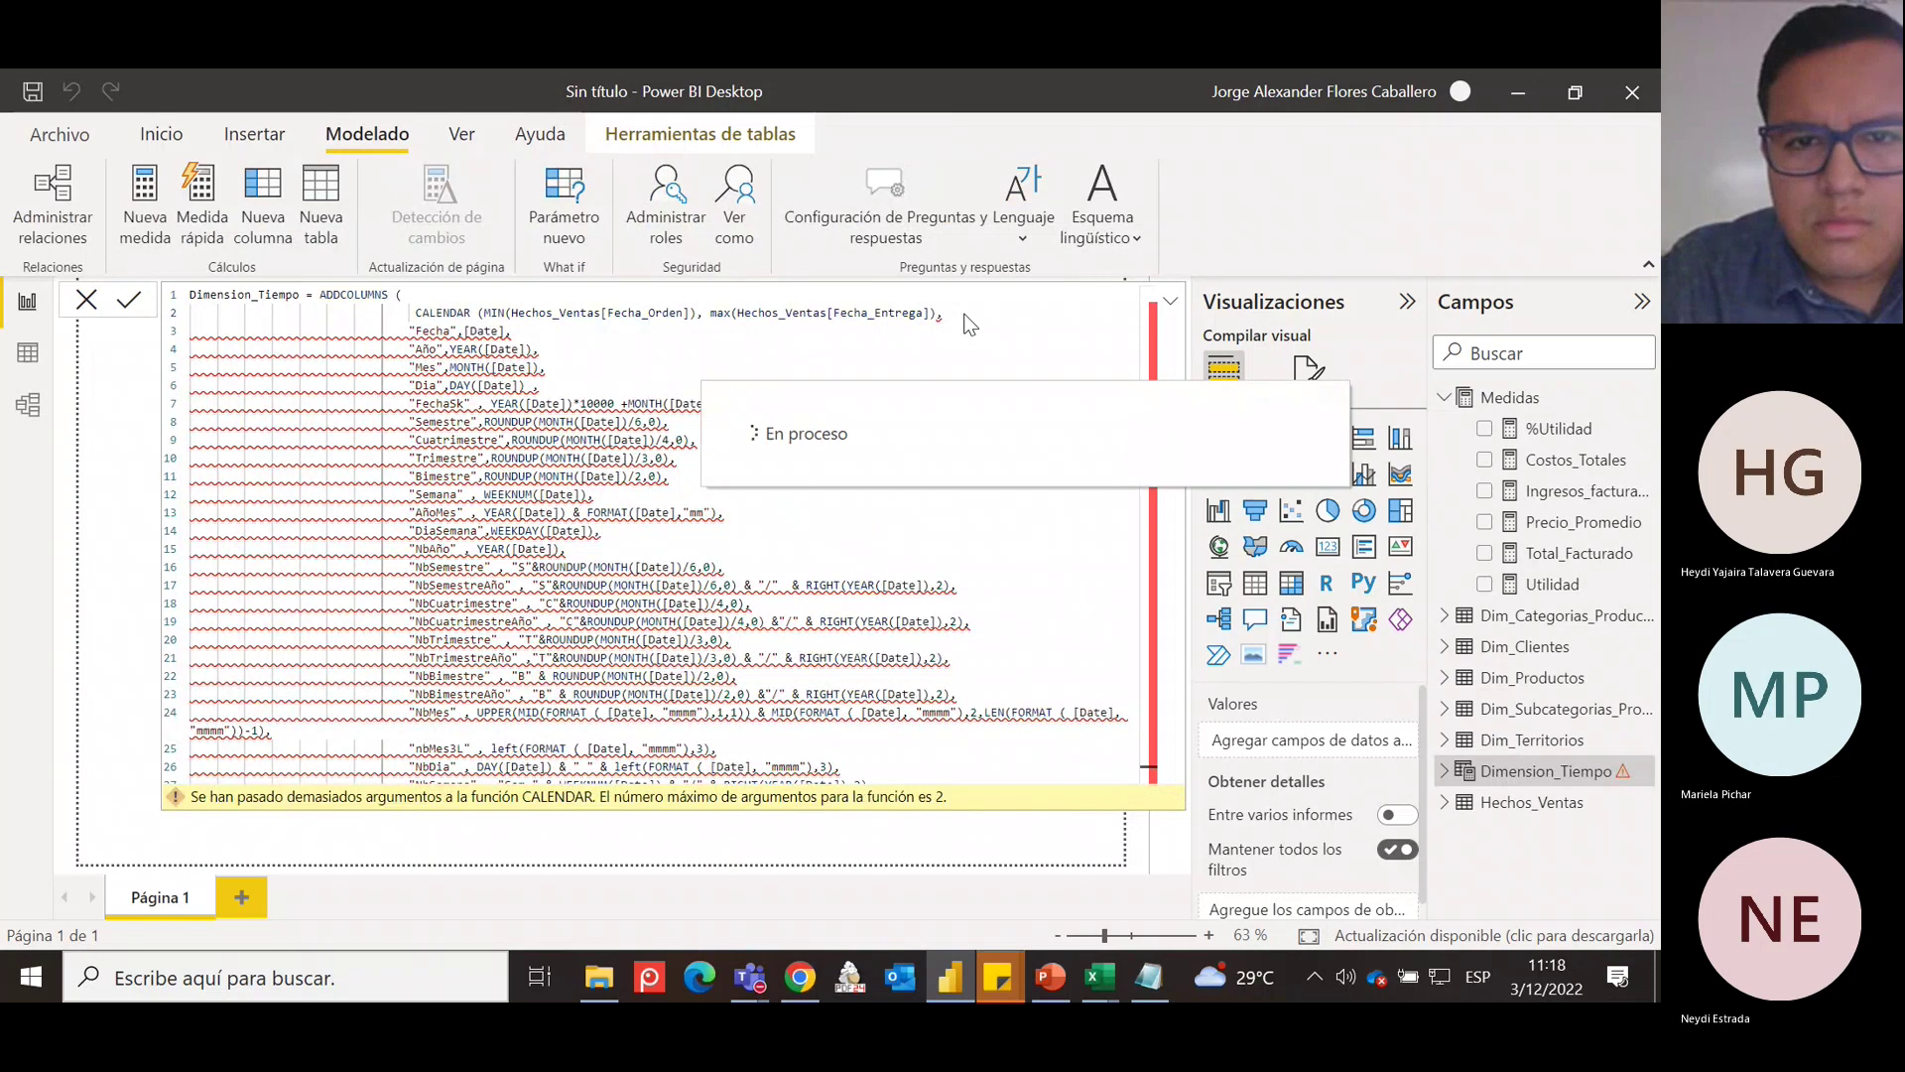
# Restore the second closing parenthesis after Hechos_Ventas[Fecha_Entrega] and resubmit the formula.
pyautogui.scroll(-1, 936, 443)
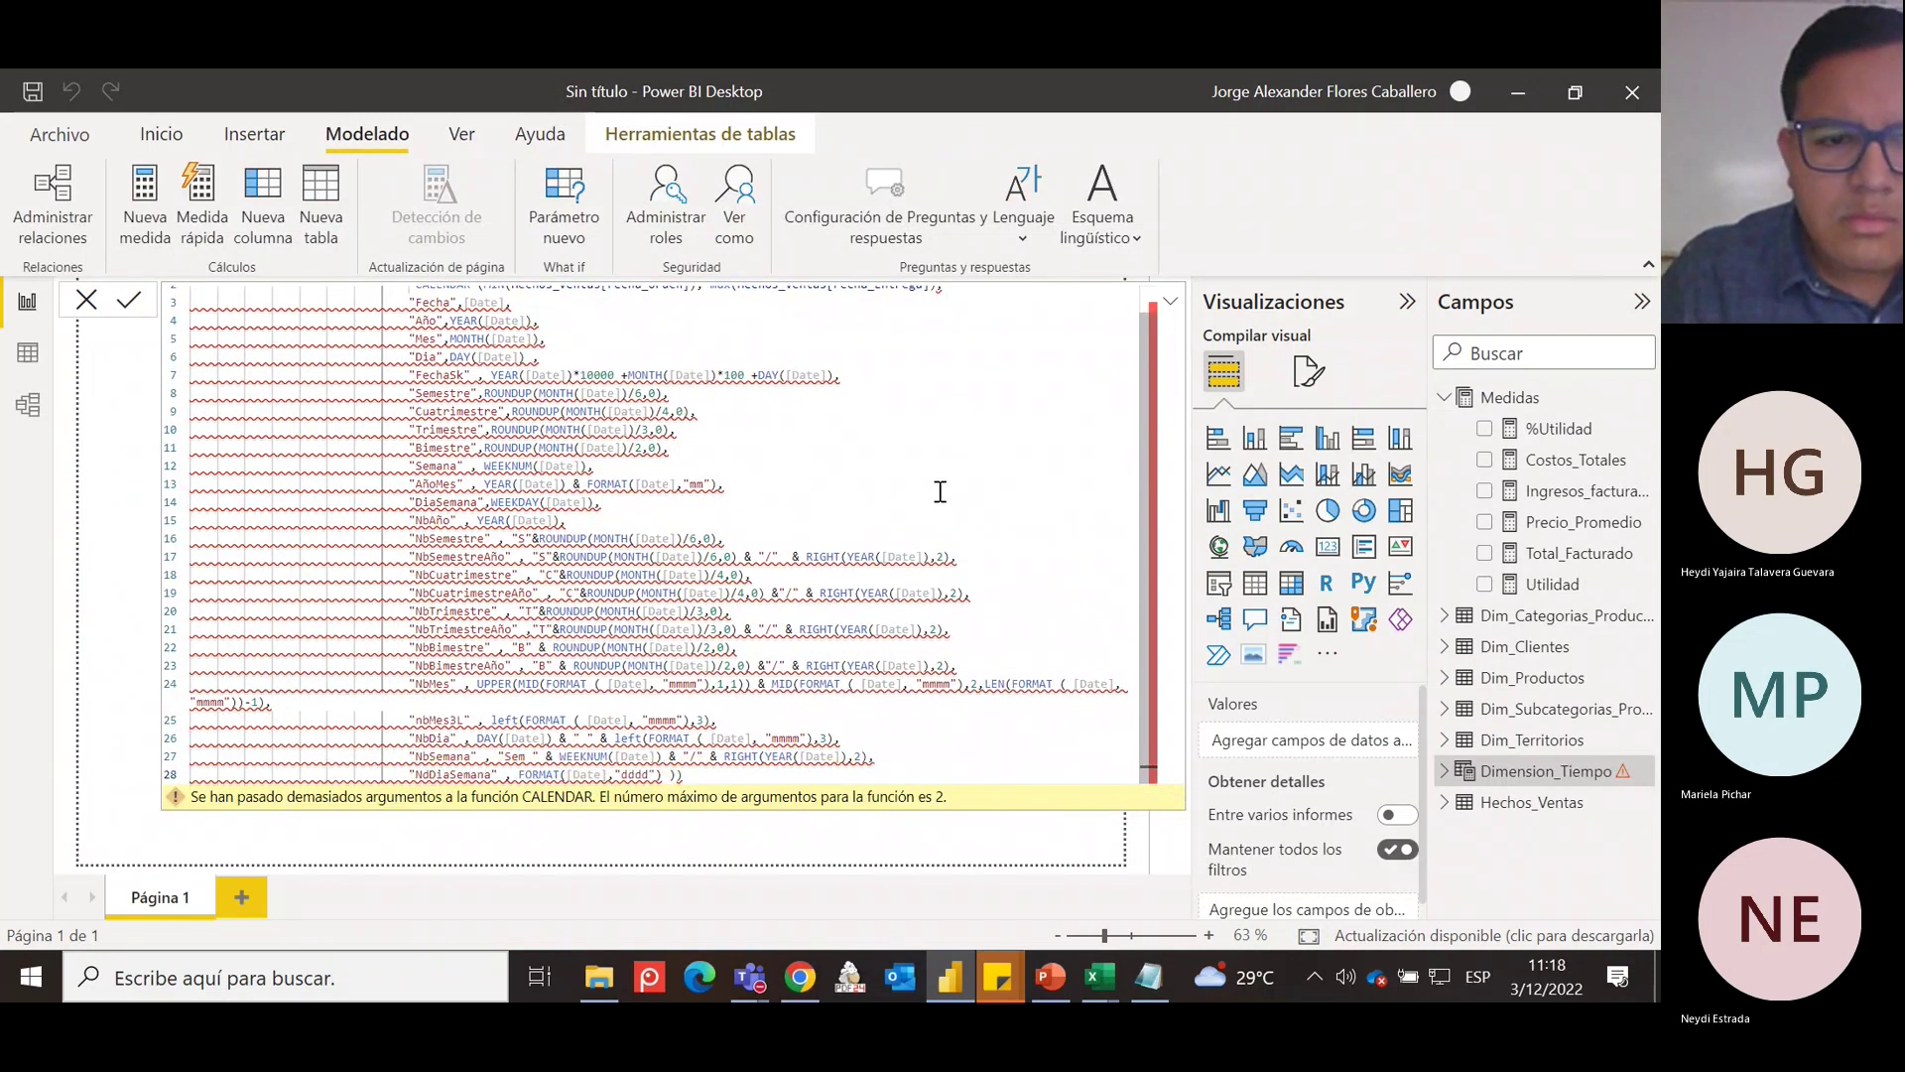
pyautogui.scroll(1, 938, 491)
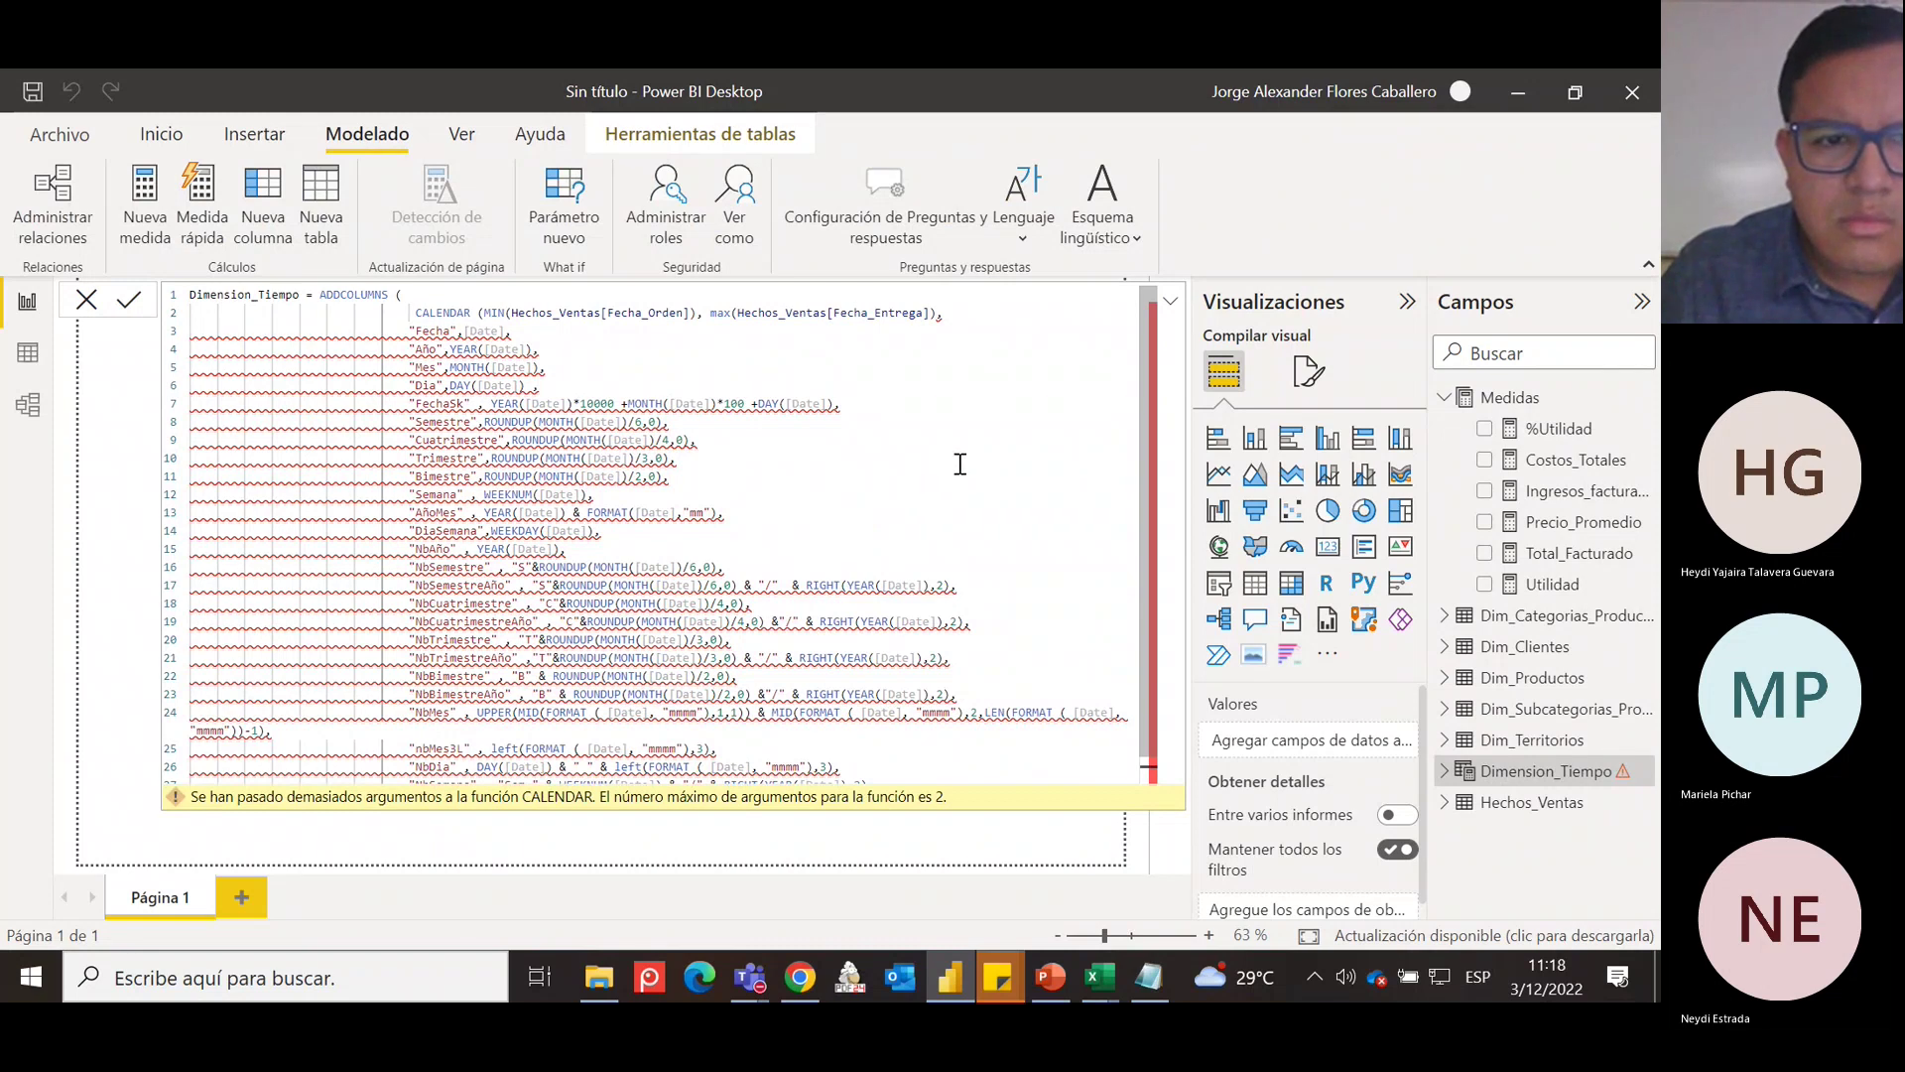
pyautogui.click(945, 313)
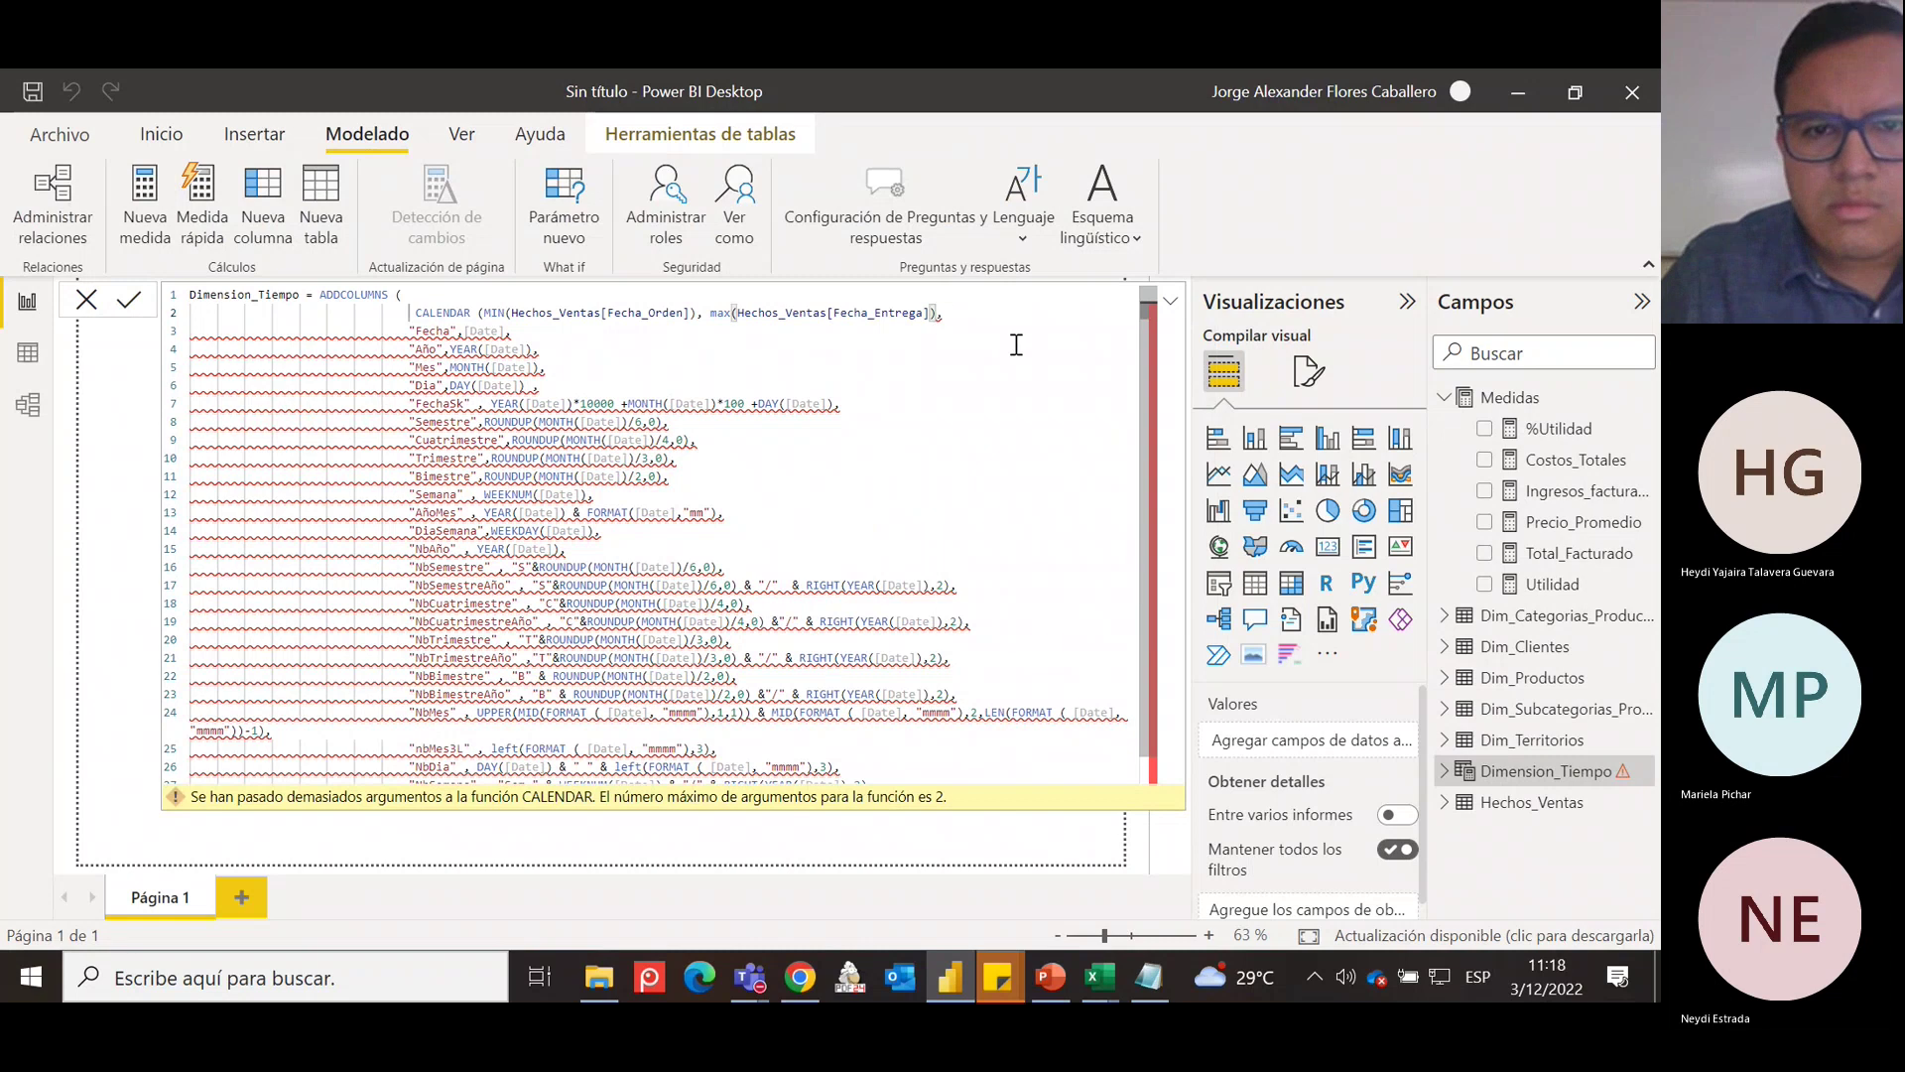
pyautogui.write(')')
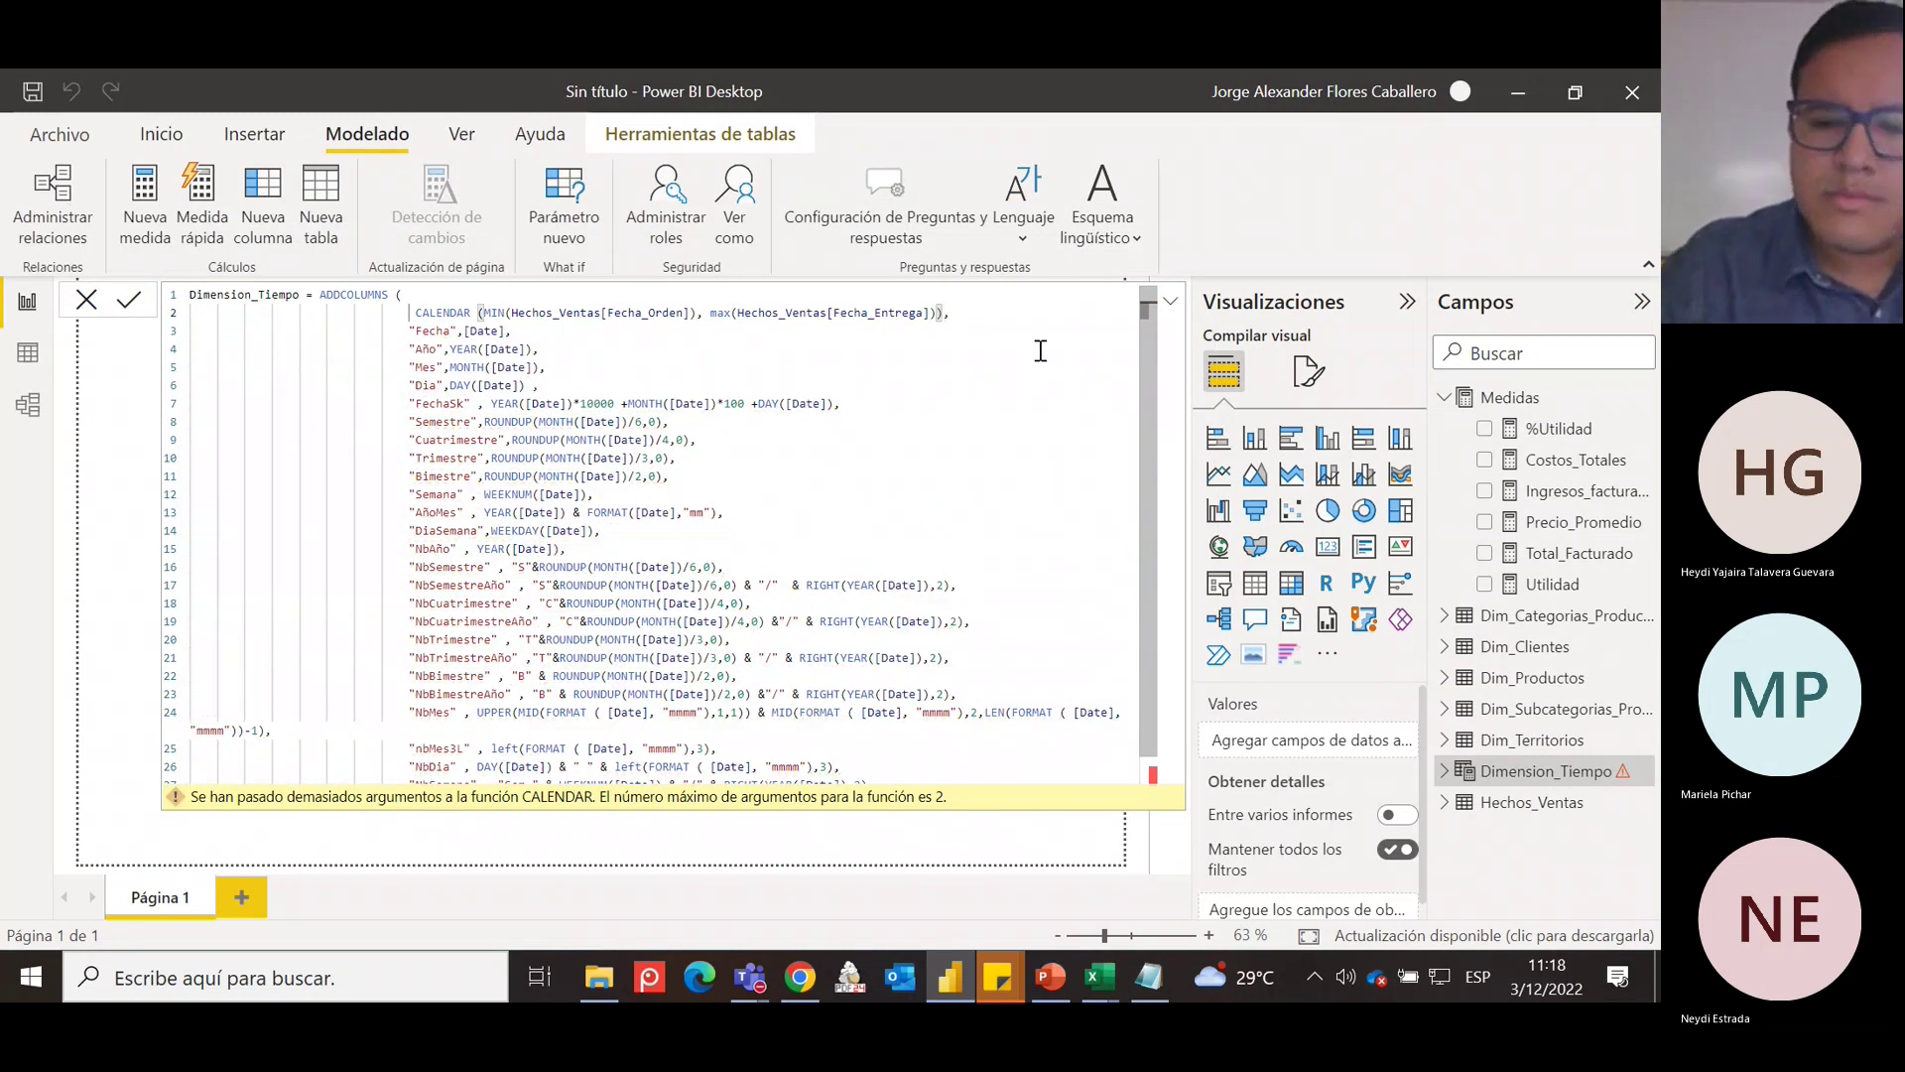
pyautogui.press('Return')
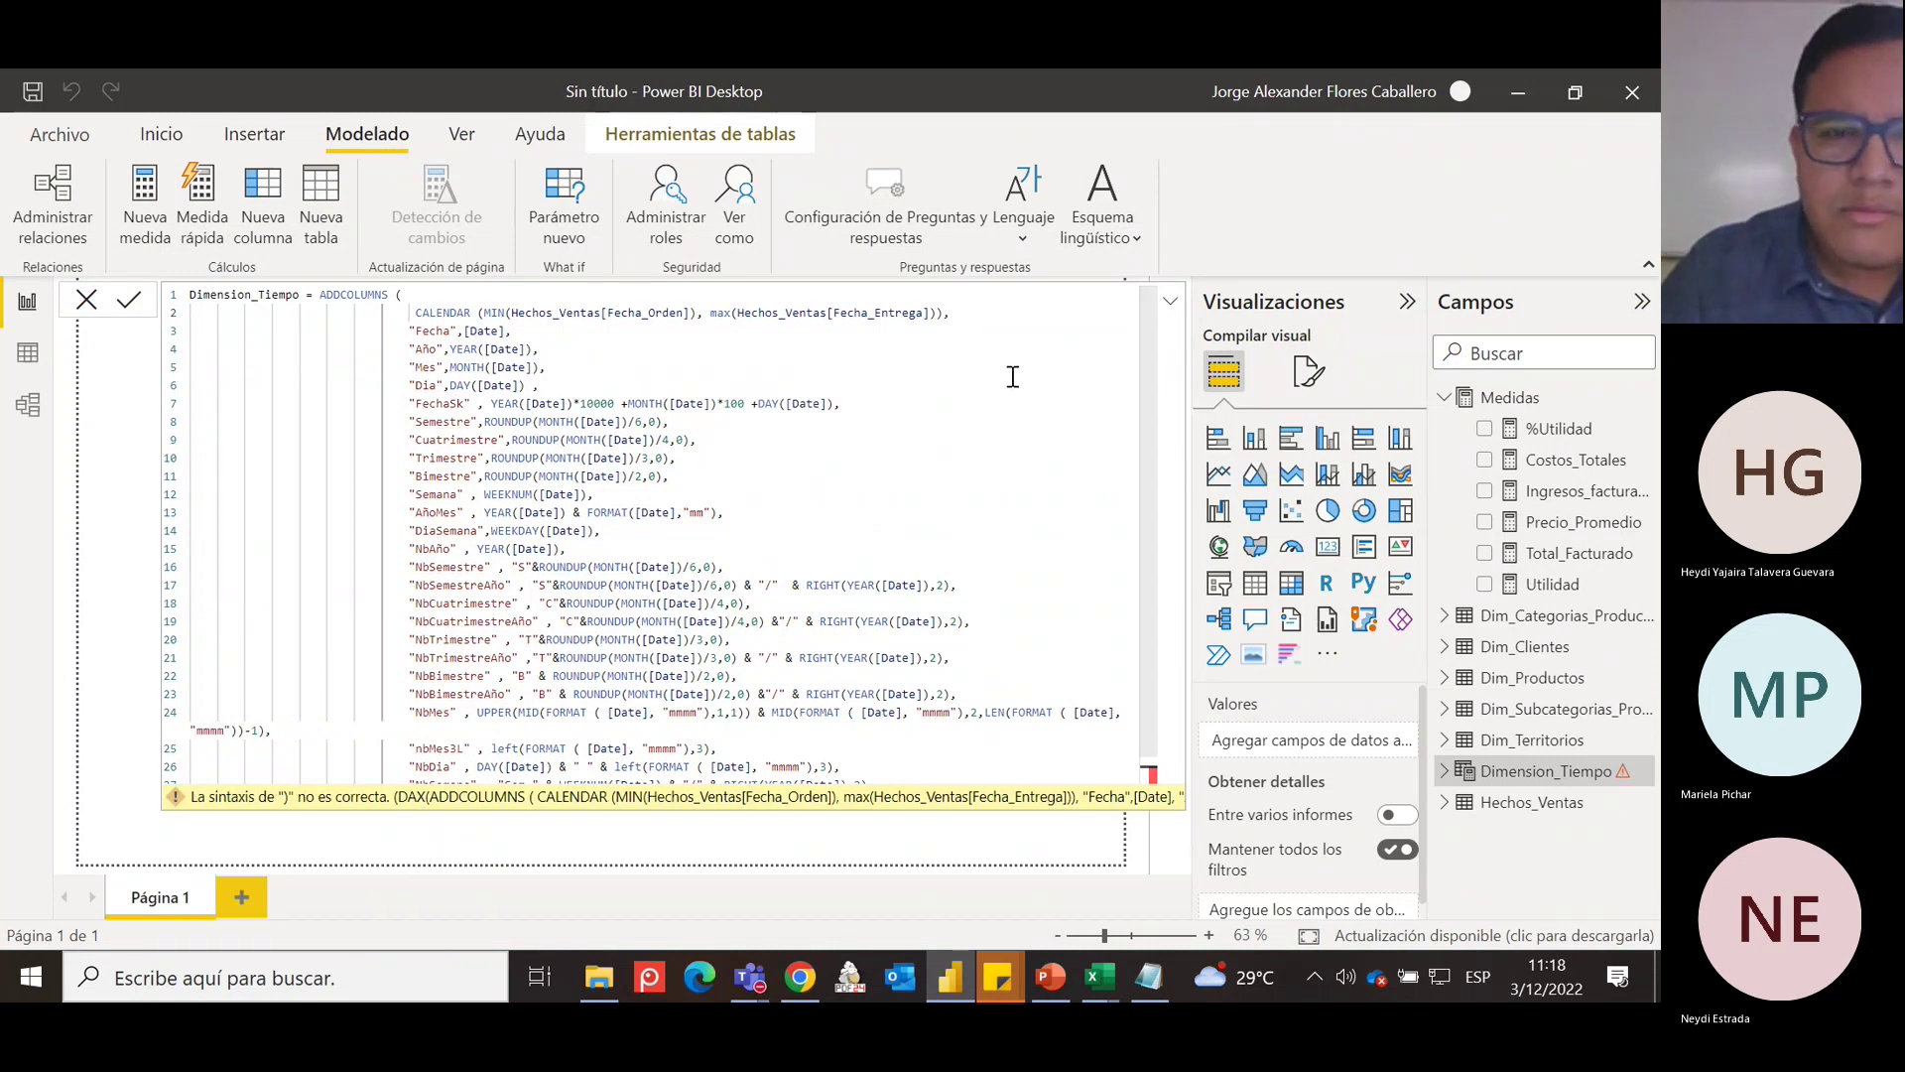
# Remove the extra closing parenthesis after FORMAT([Date],"dddd") at the end of the Dimension_Tiempo formula and submit it.
pyautogui.scroll(-1, 934, 494)
pyautogui.scroll(1, 970, 621)
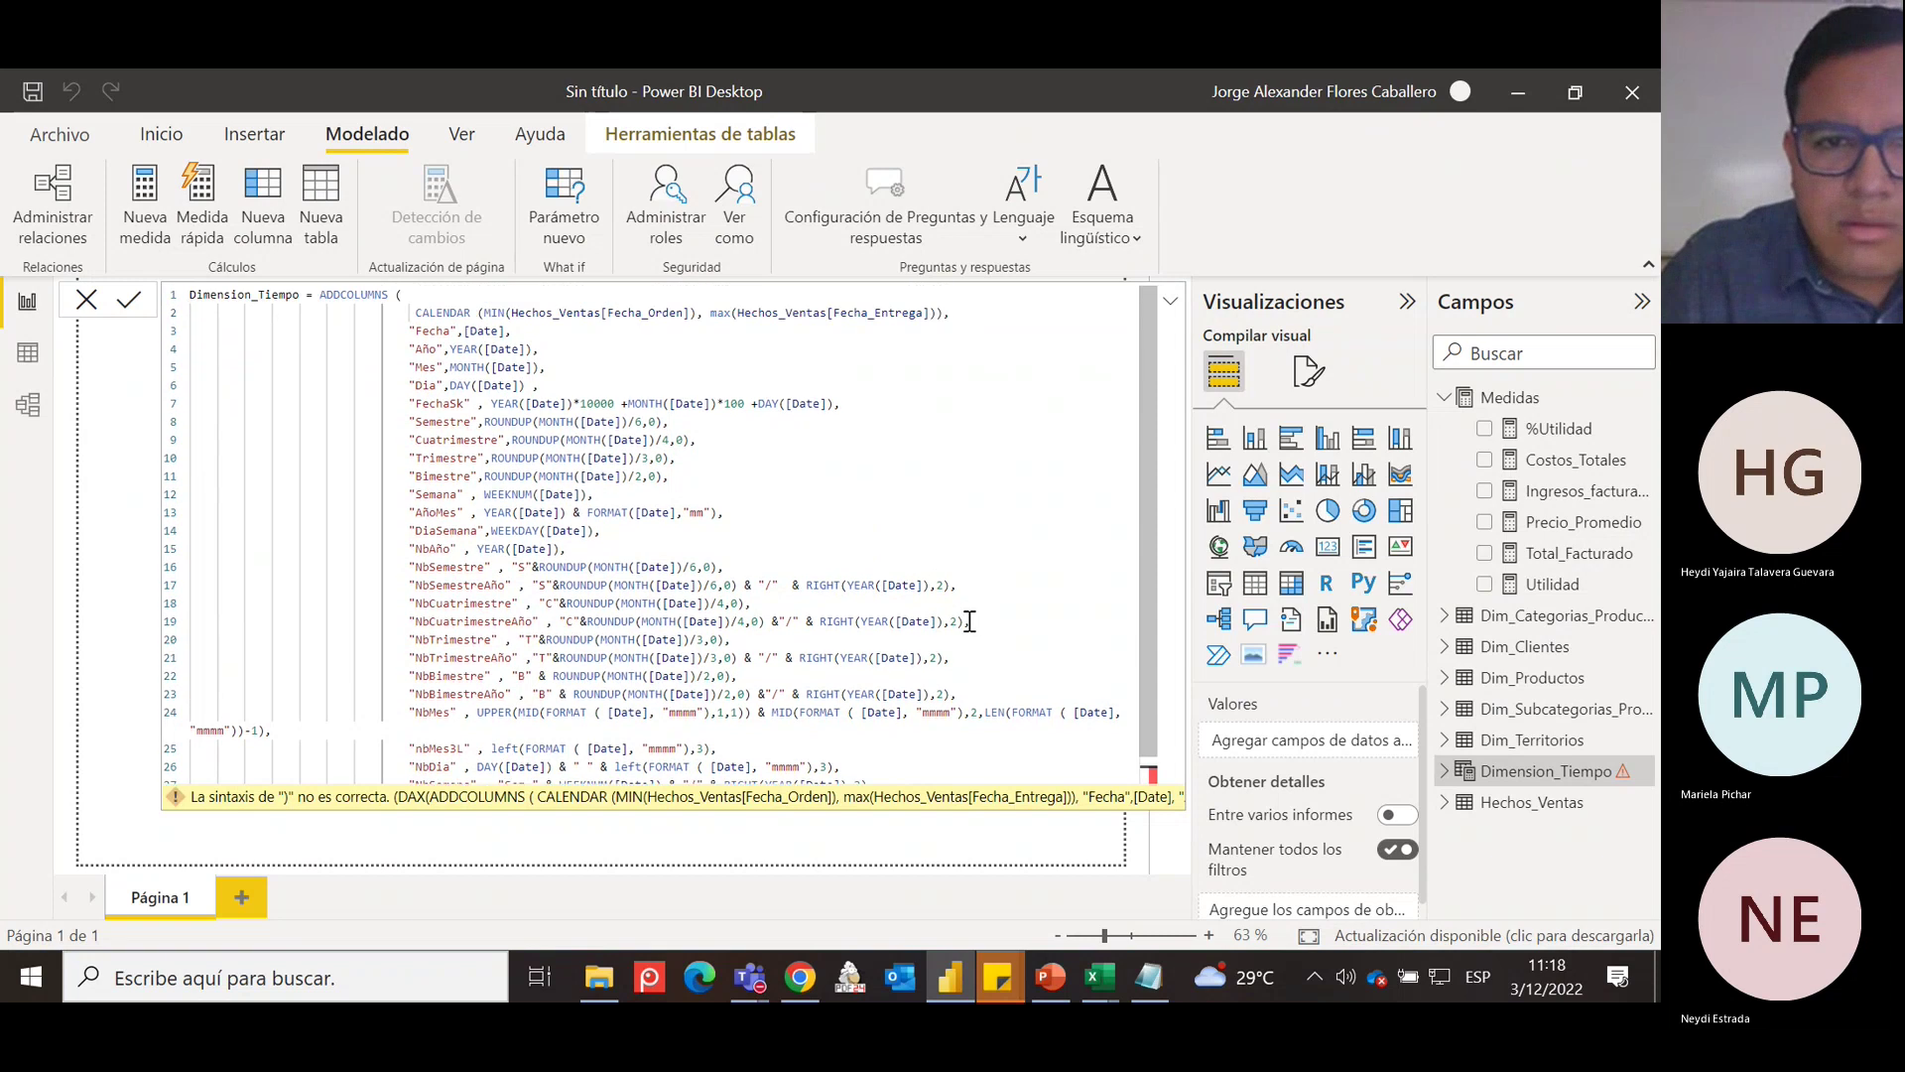
pyautogui.scroll(-1, 913, 477)
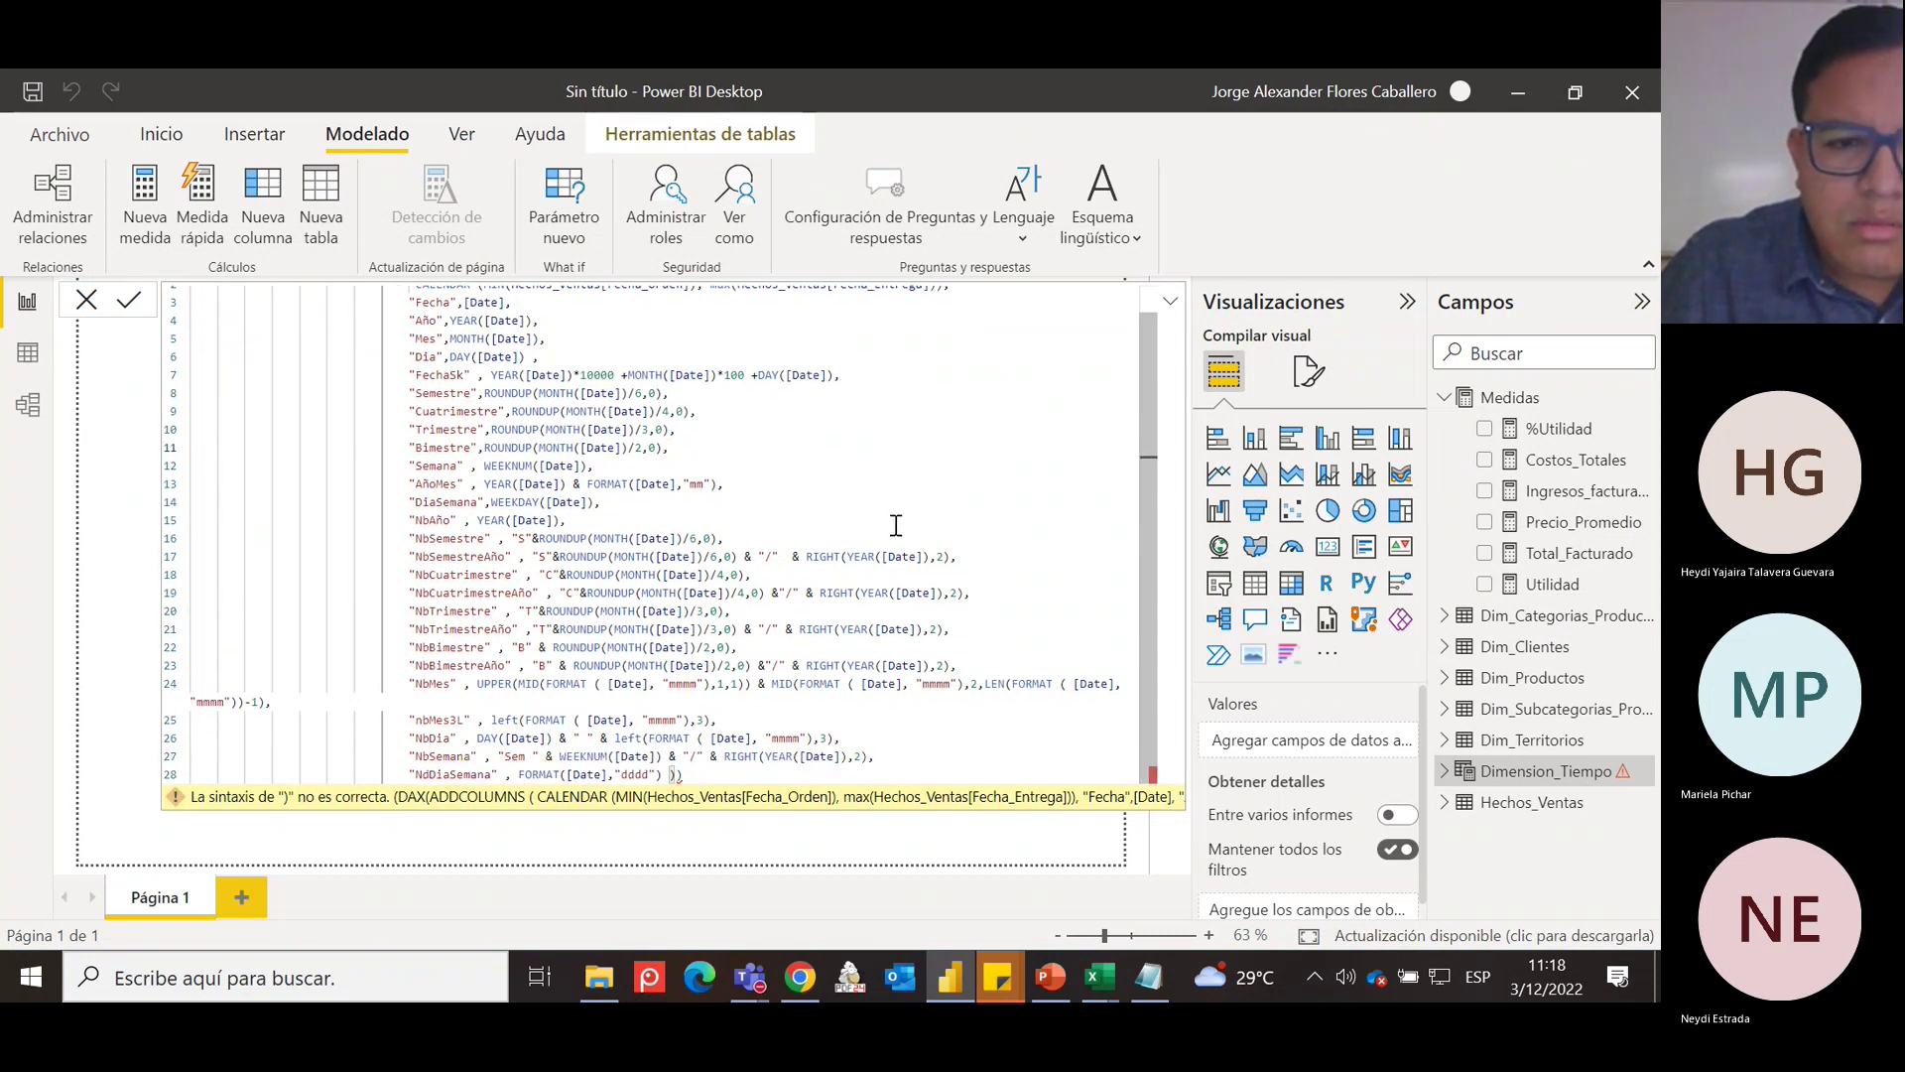
pyautogui.click(705, 771)
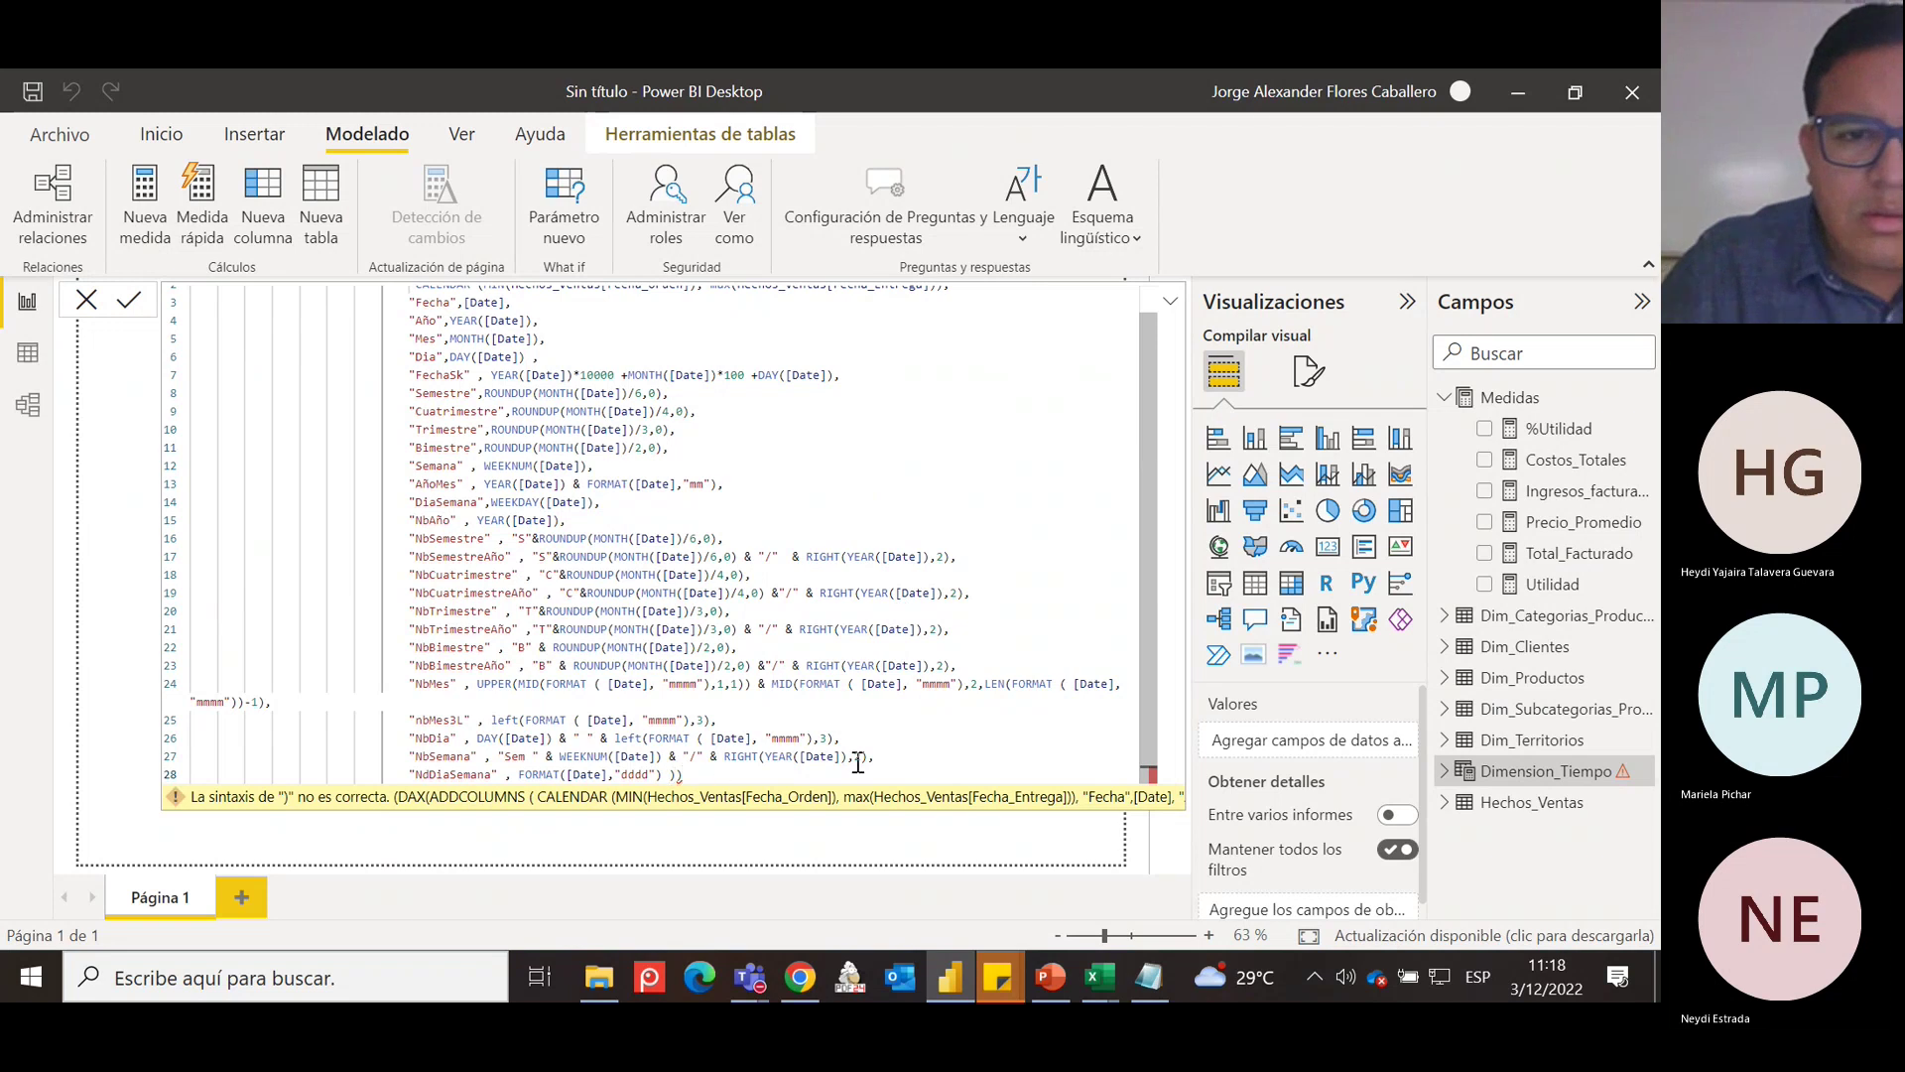
pyautogui.press('BackSpace')
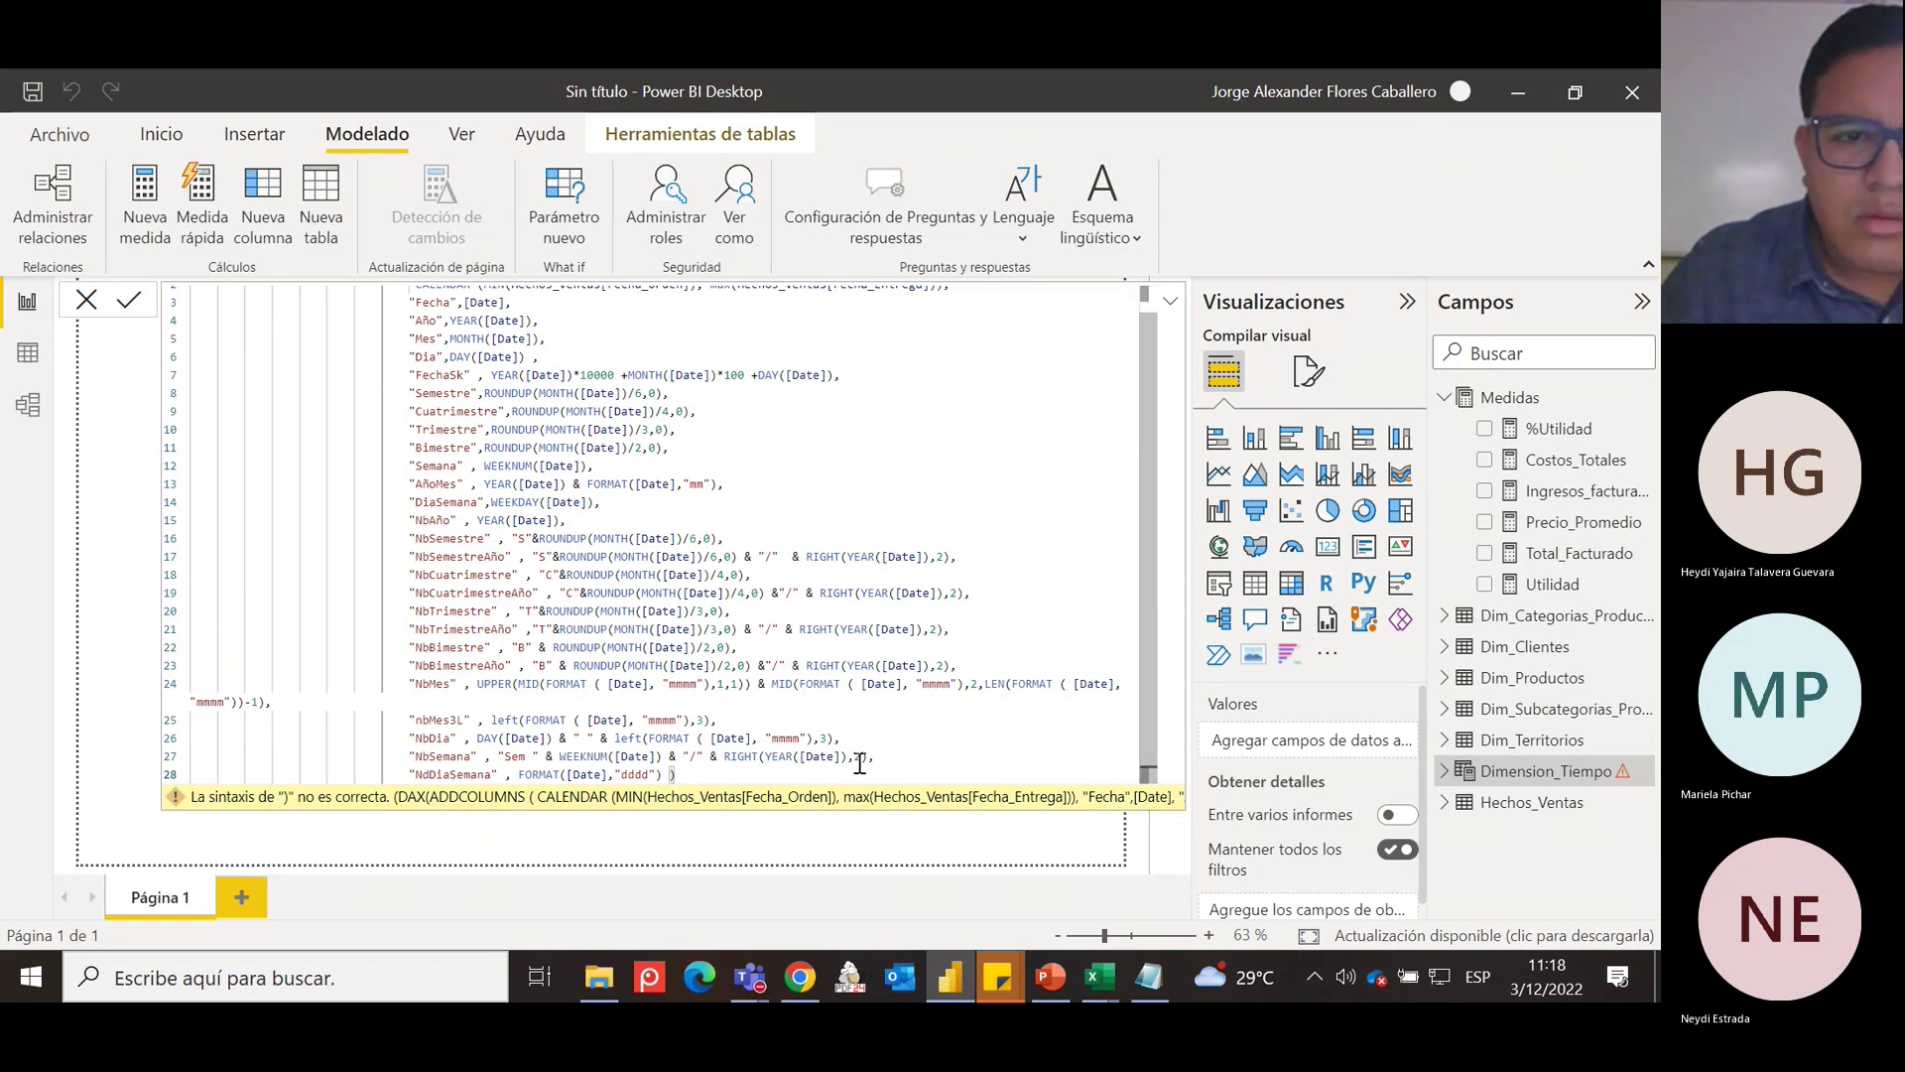
pyautogui.scroll(1, 852, 695)
pyautogui.scroll(-1, 843, 685)
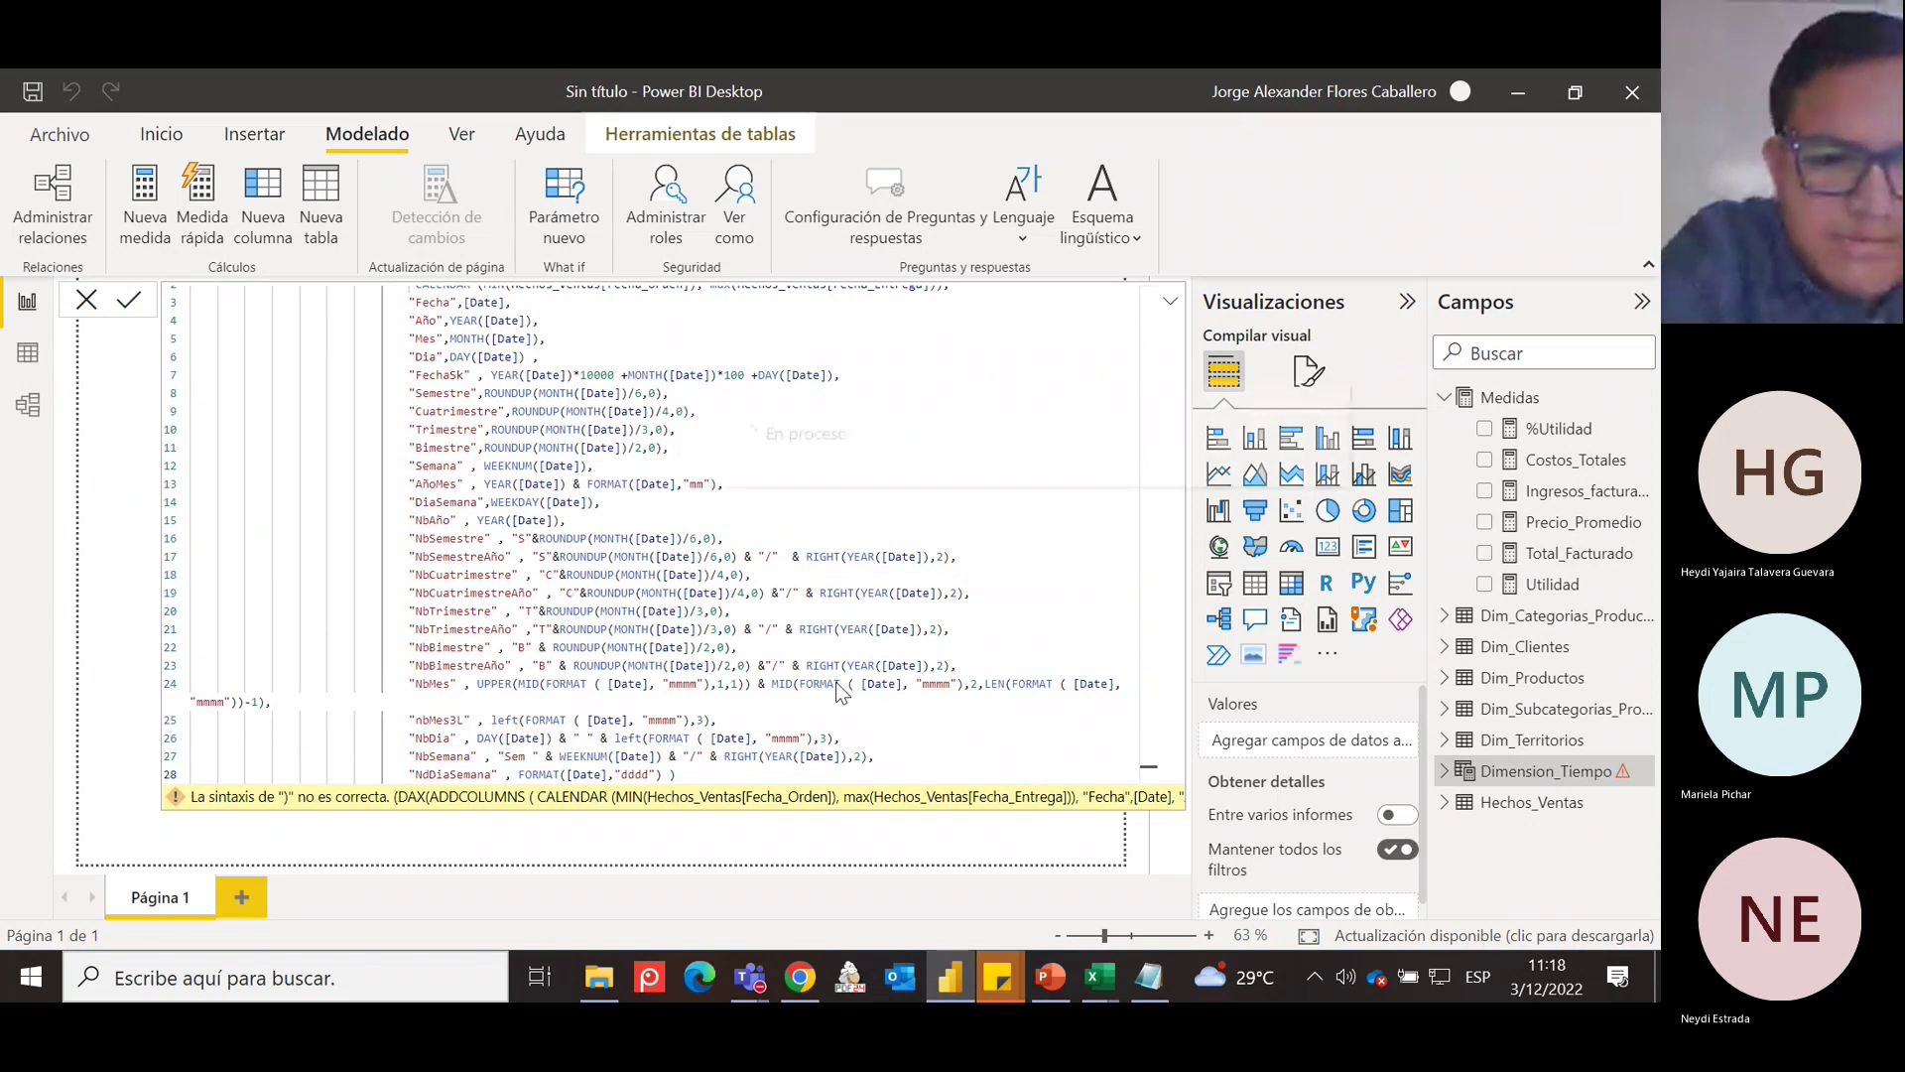
pyautogui.press('Return')
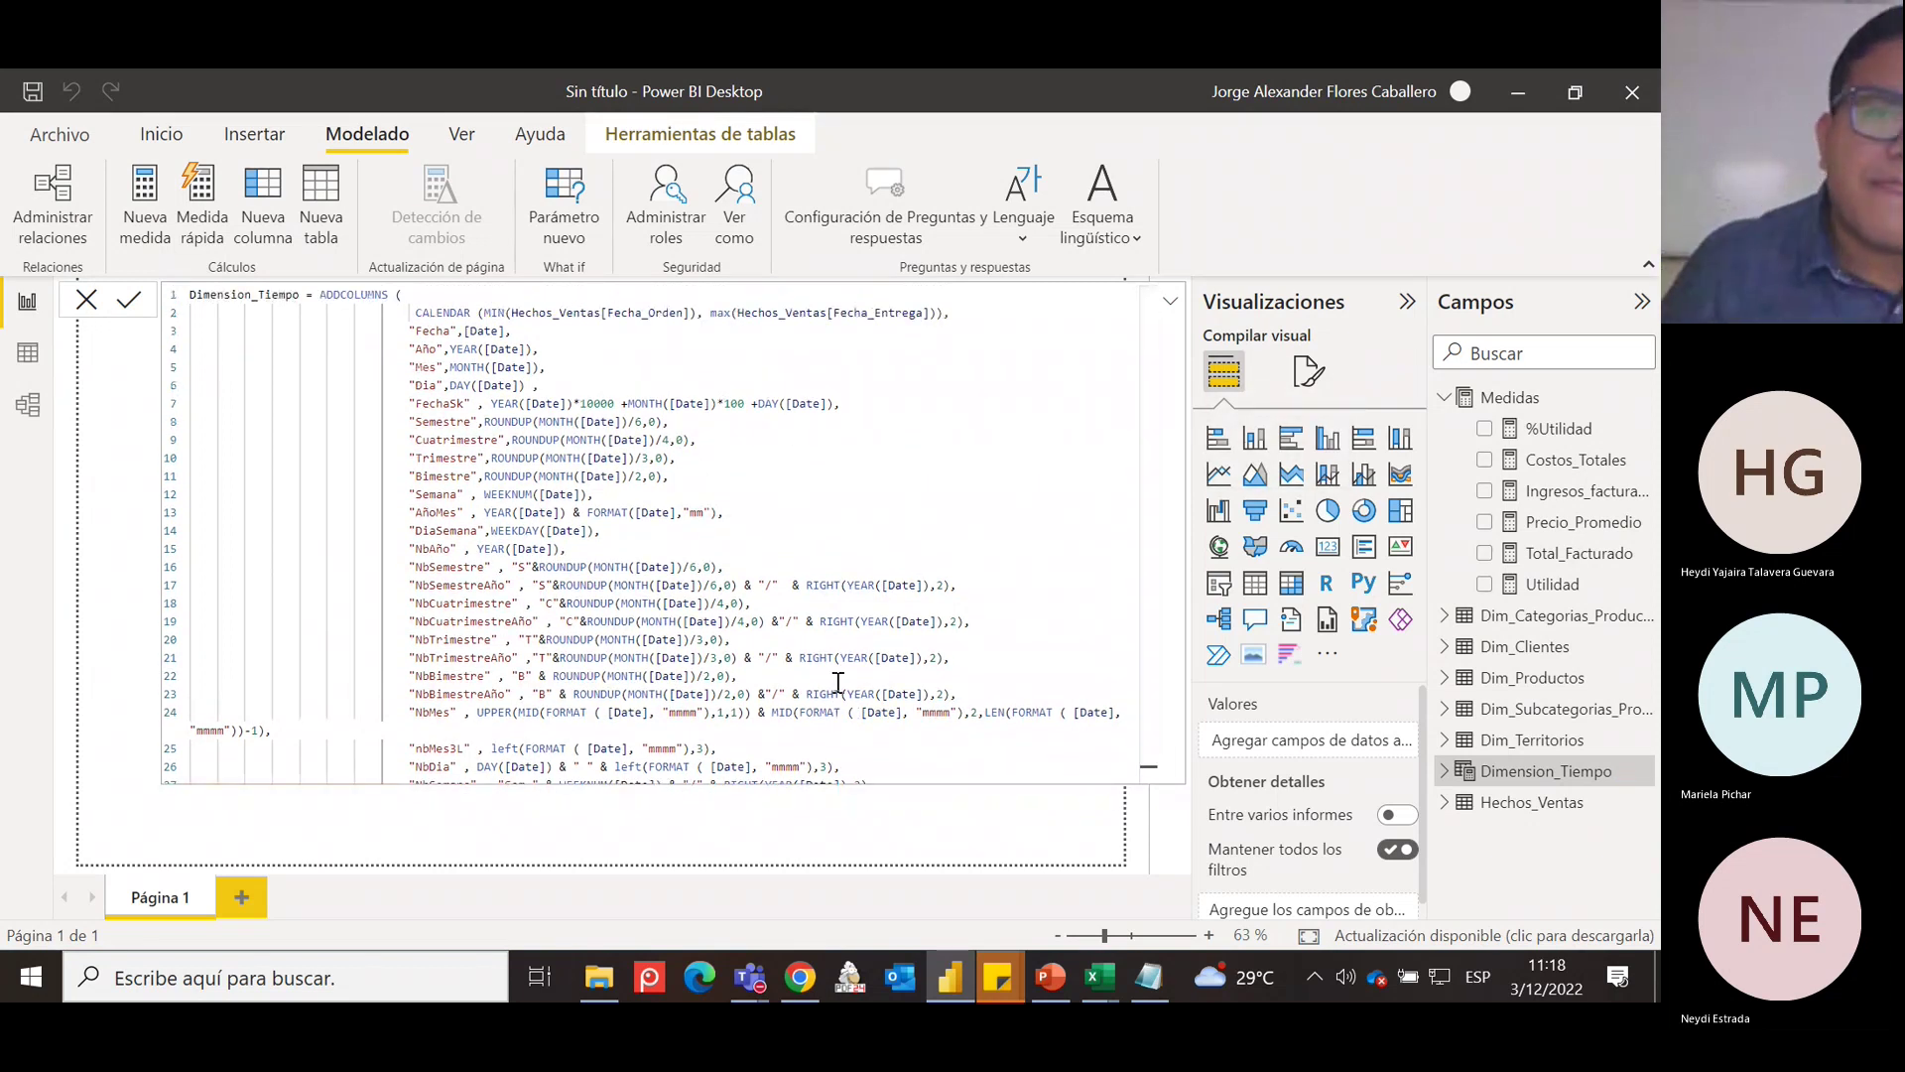
# Collapse the formula and inspect the rows of Dimension_Tiempo in the data view with the field list hidden.
pyautogui.click(1171, 302)
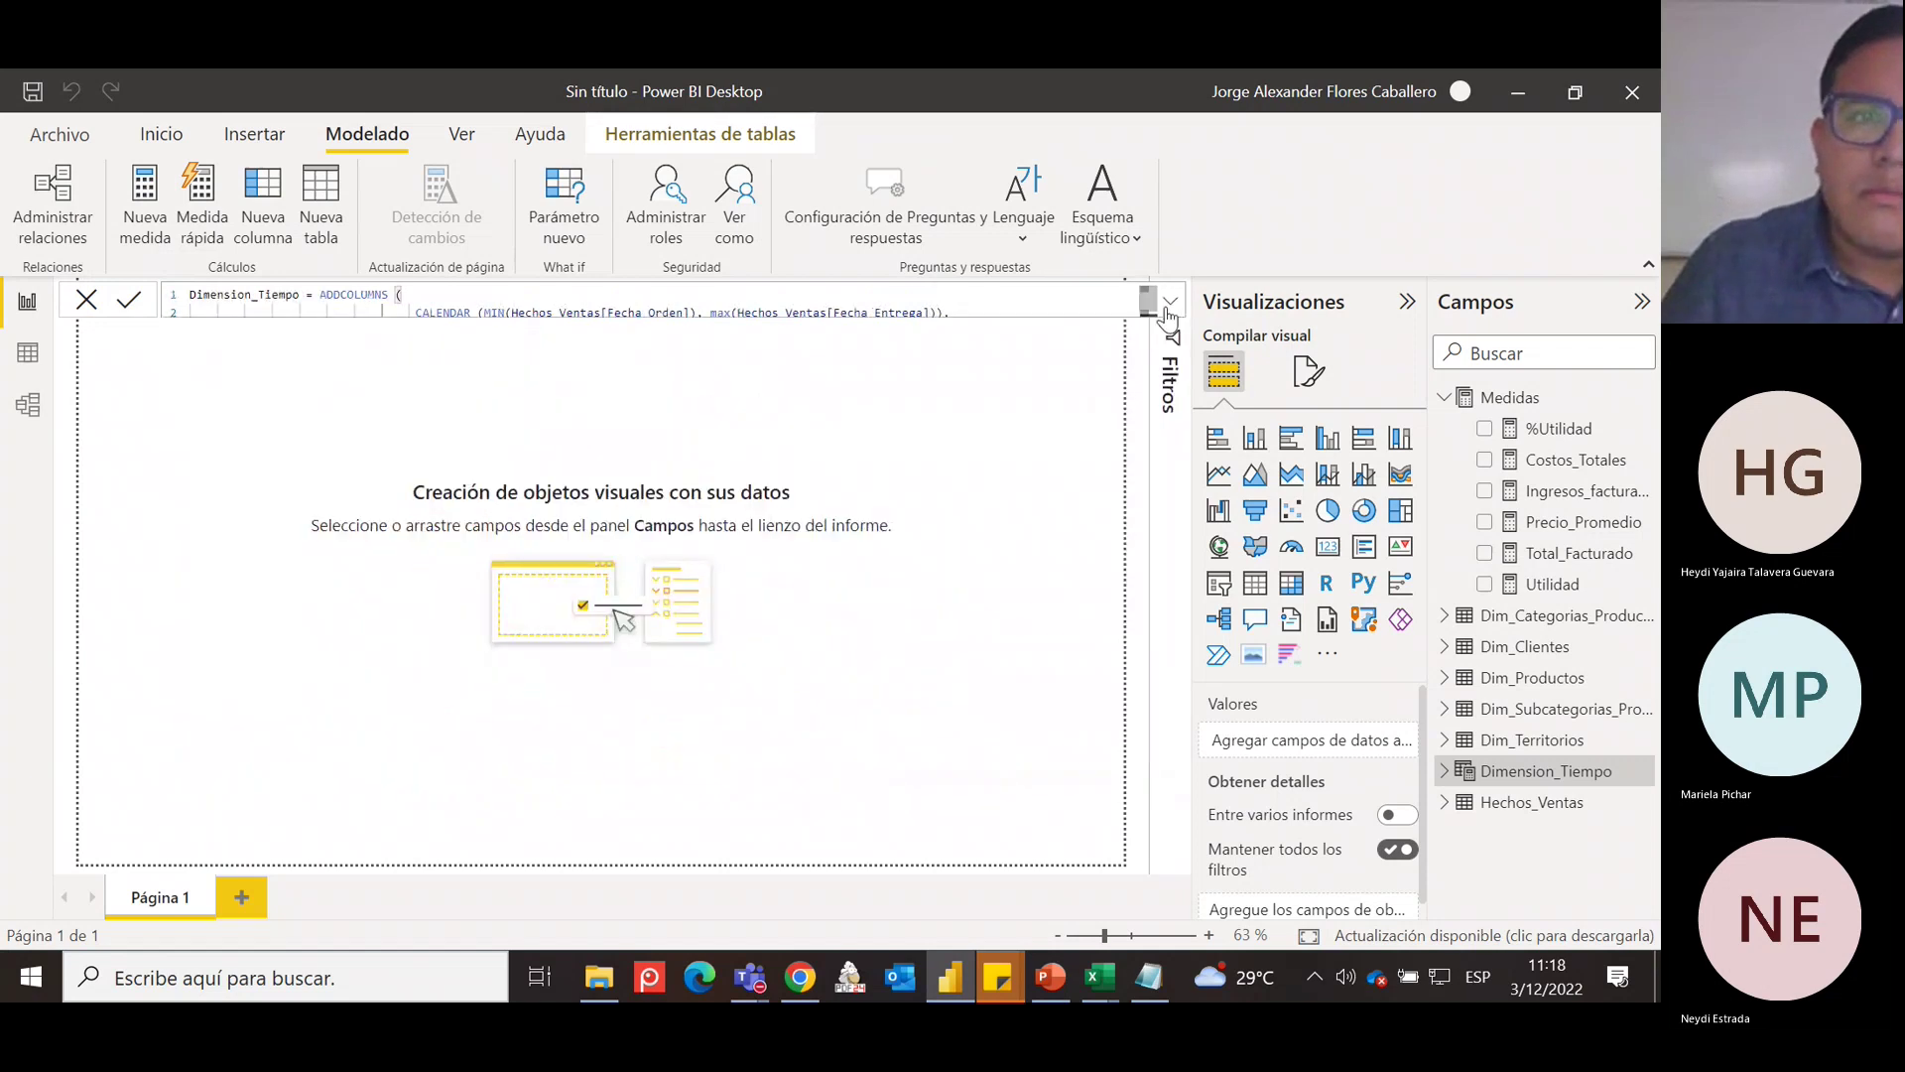
pyautogui.click(28, 353)
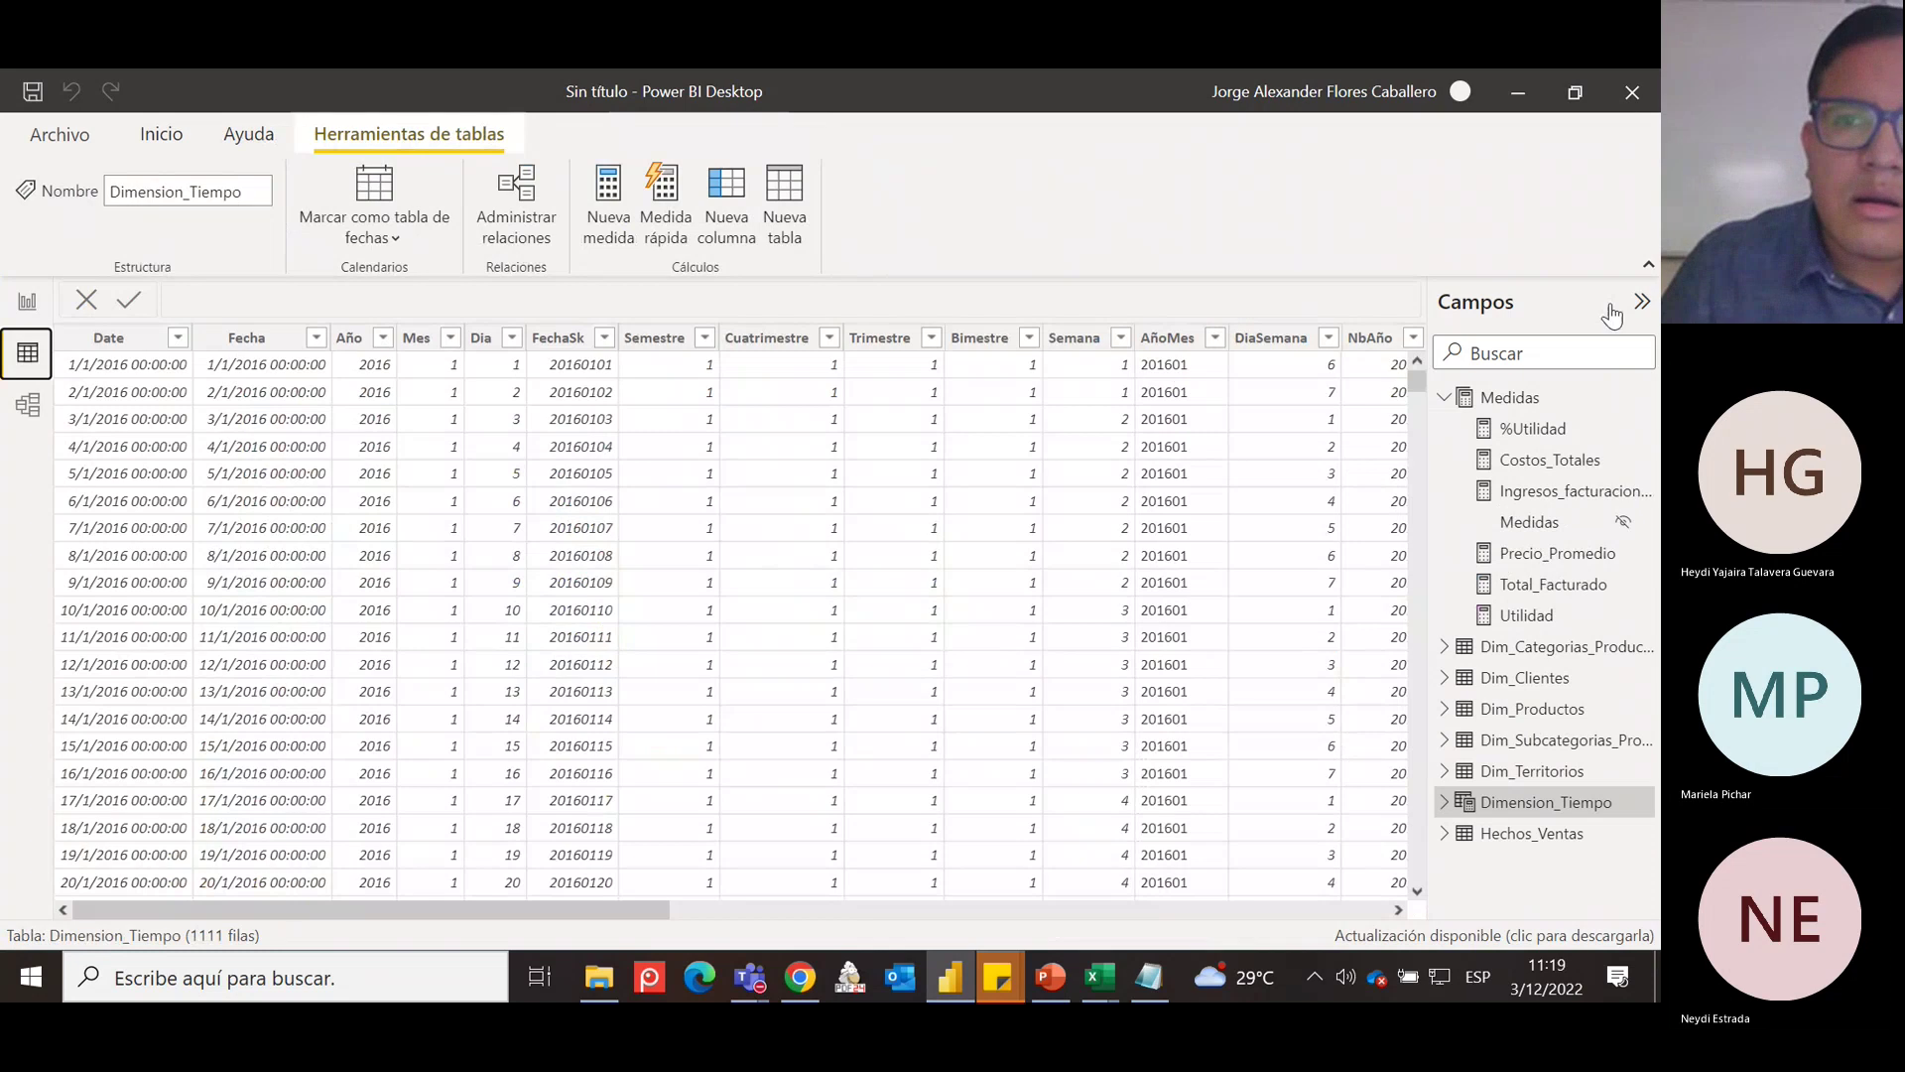
pyautogui.click(1642, 302)
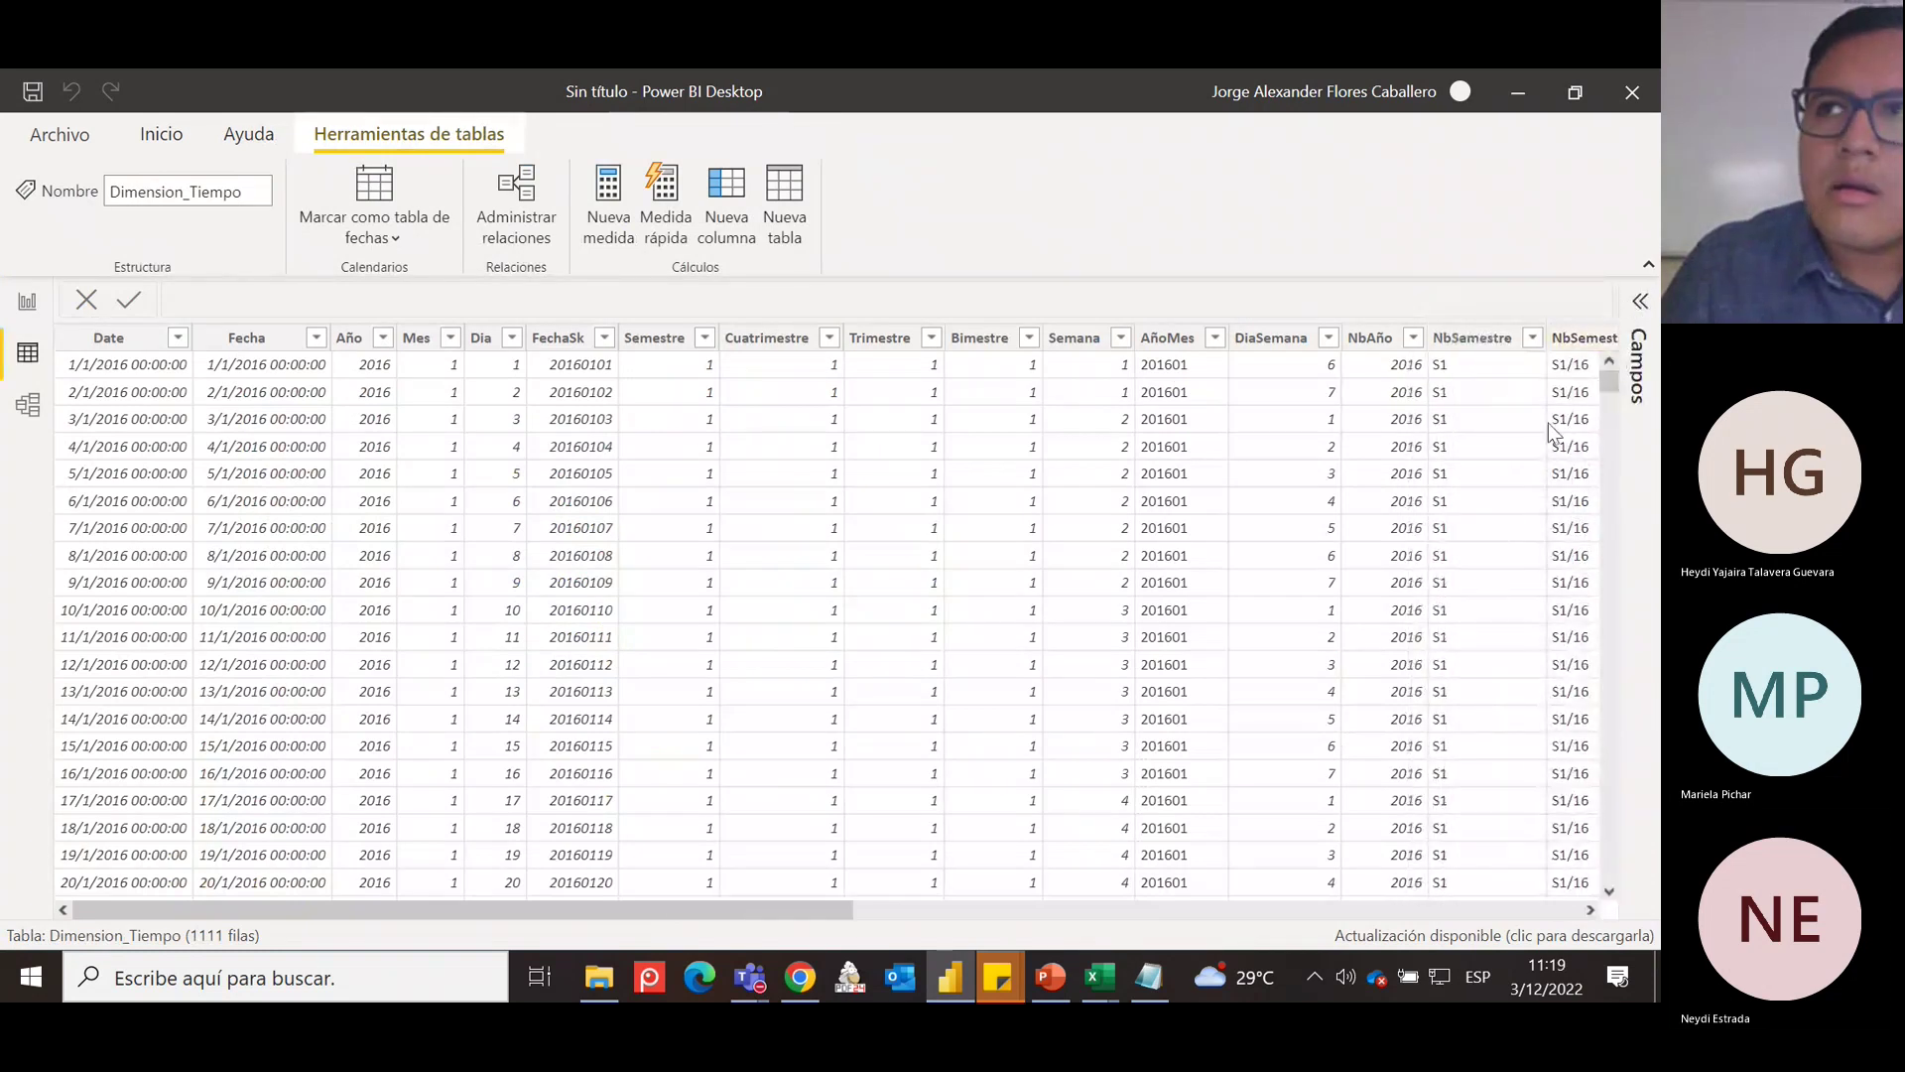
pyautogui.scroll(-4, 1441, 634)
pyautogui.scroll(4, 5, 511)
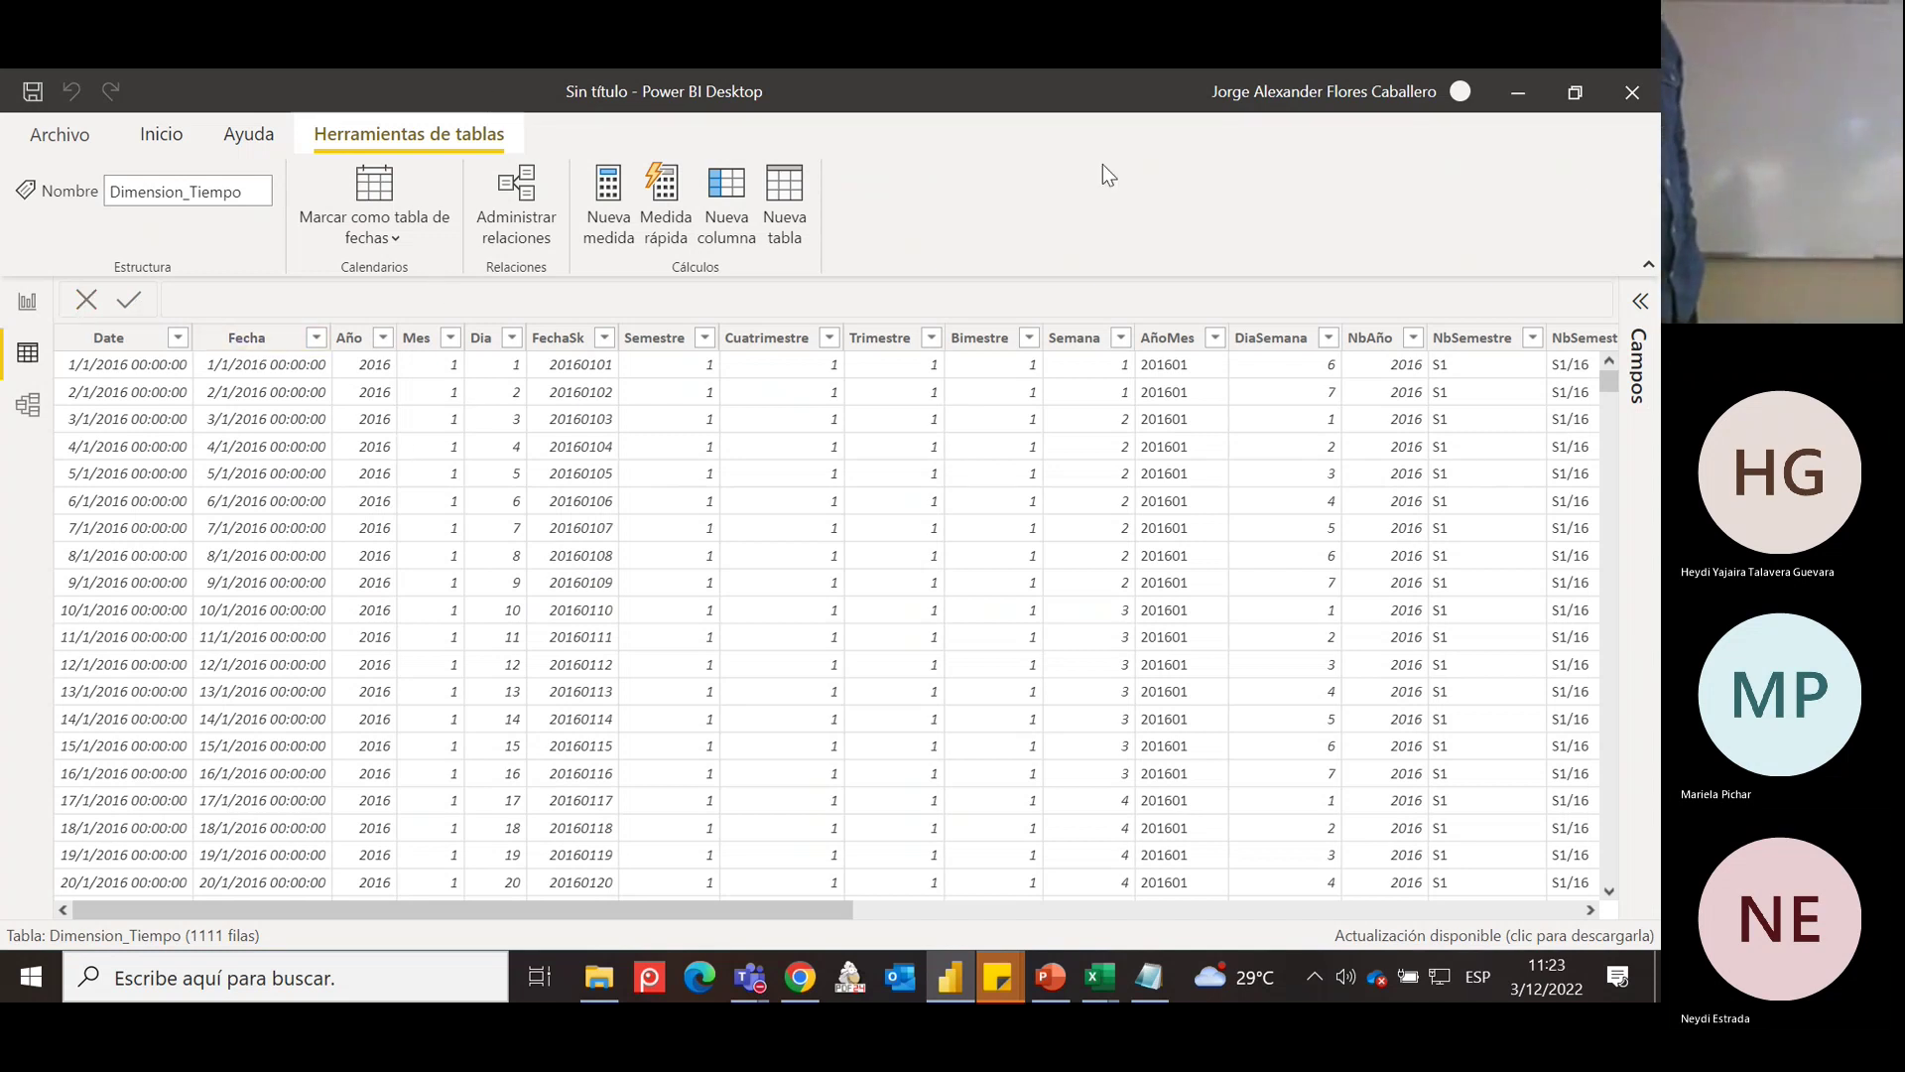
# Review the Dimension_Tiempo formula in enlarged text, then collapse it and examine the table's name-based columns through NdDiaSemana.
pyautogui.click(1637, 313)
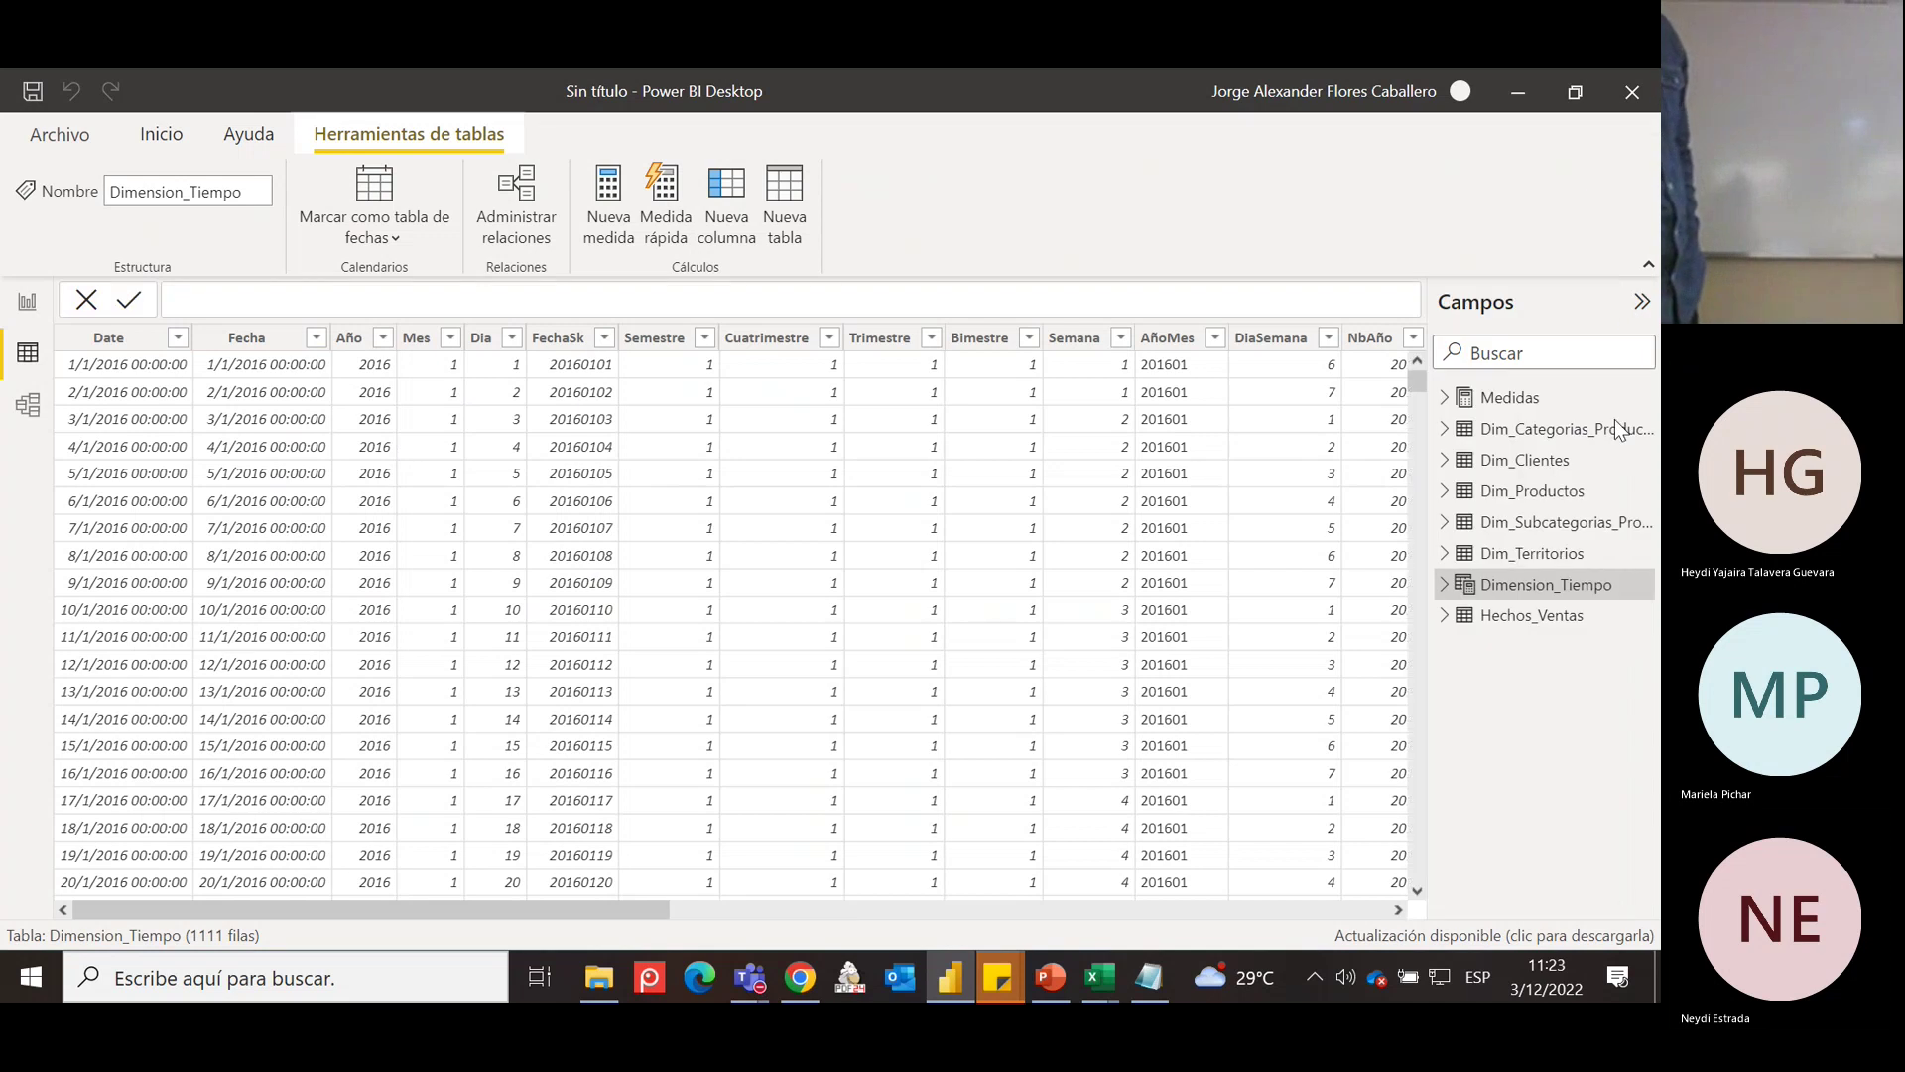
pyautogui.click(1547, 583)
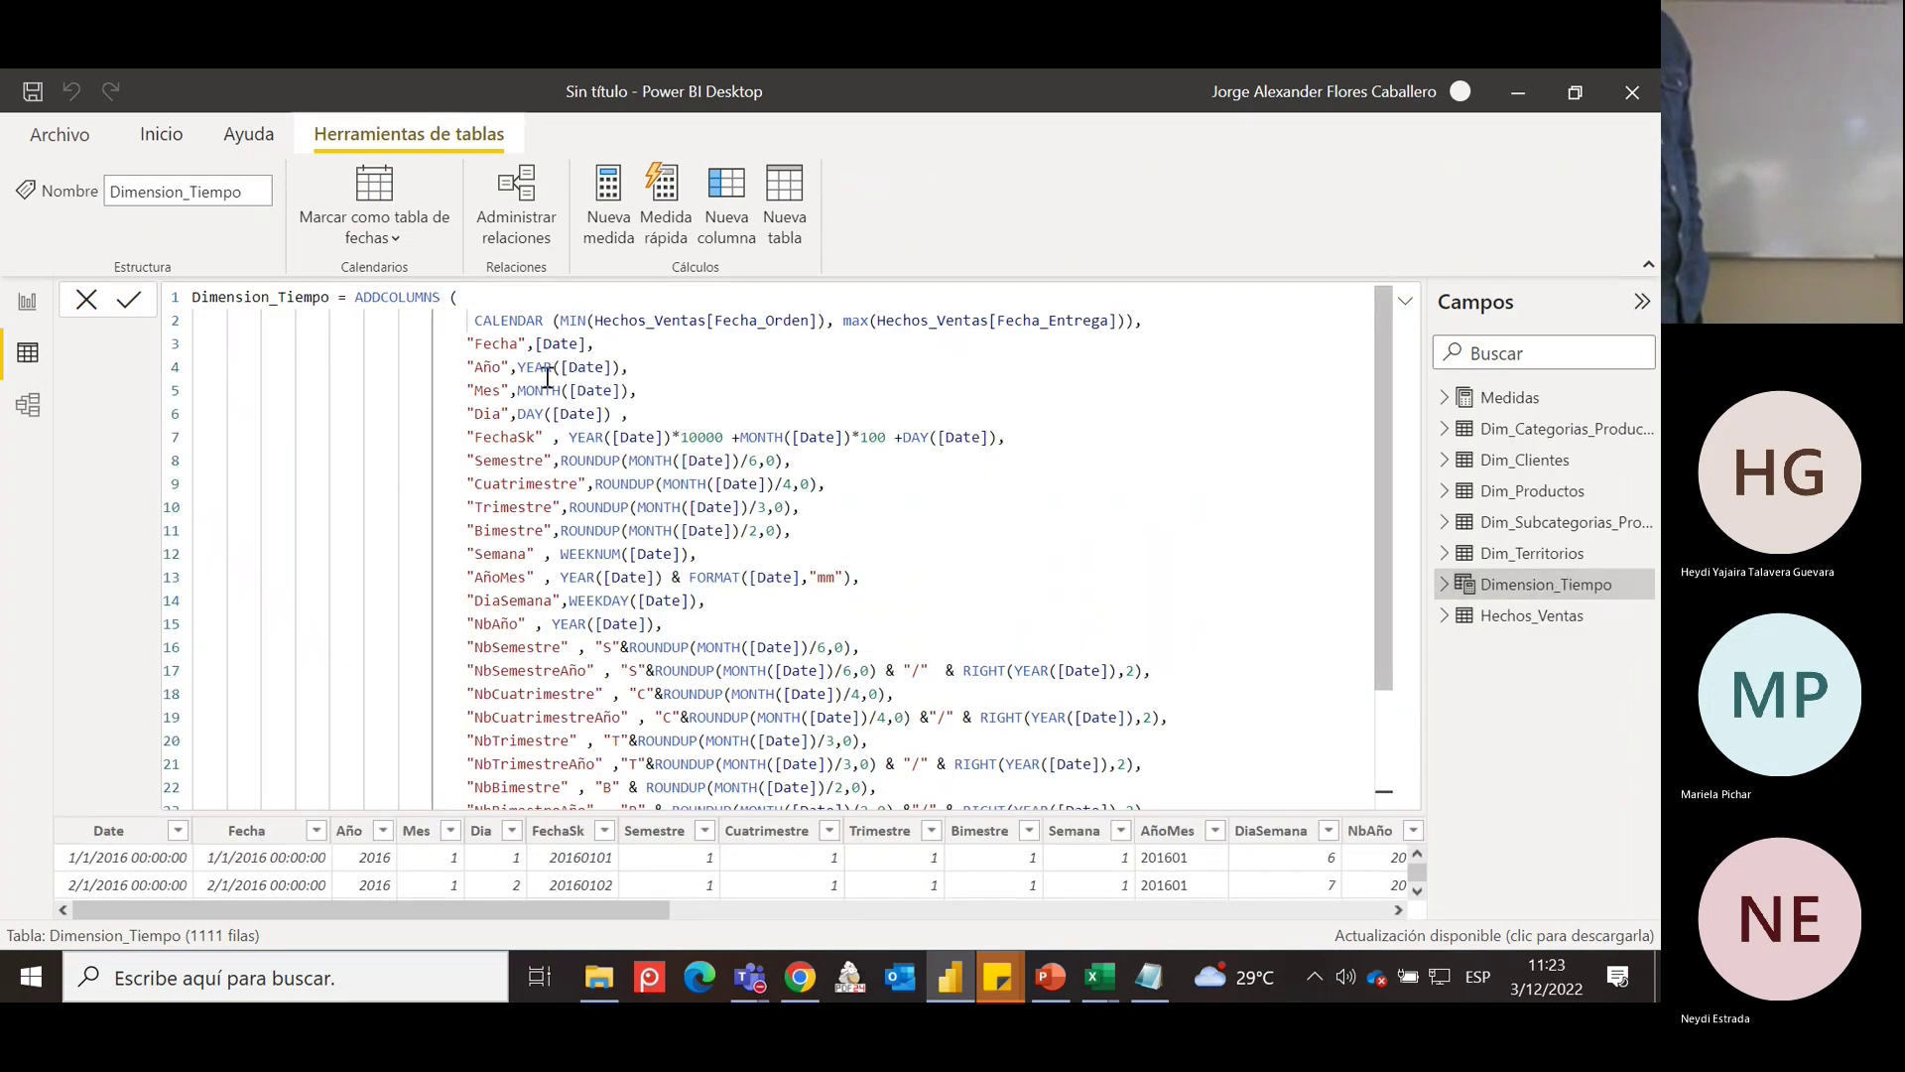
pyautogui.click(129, 352)
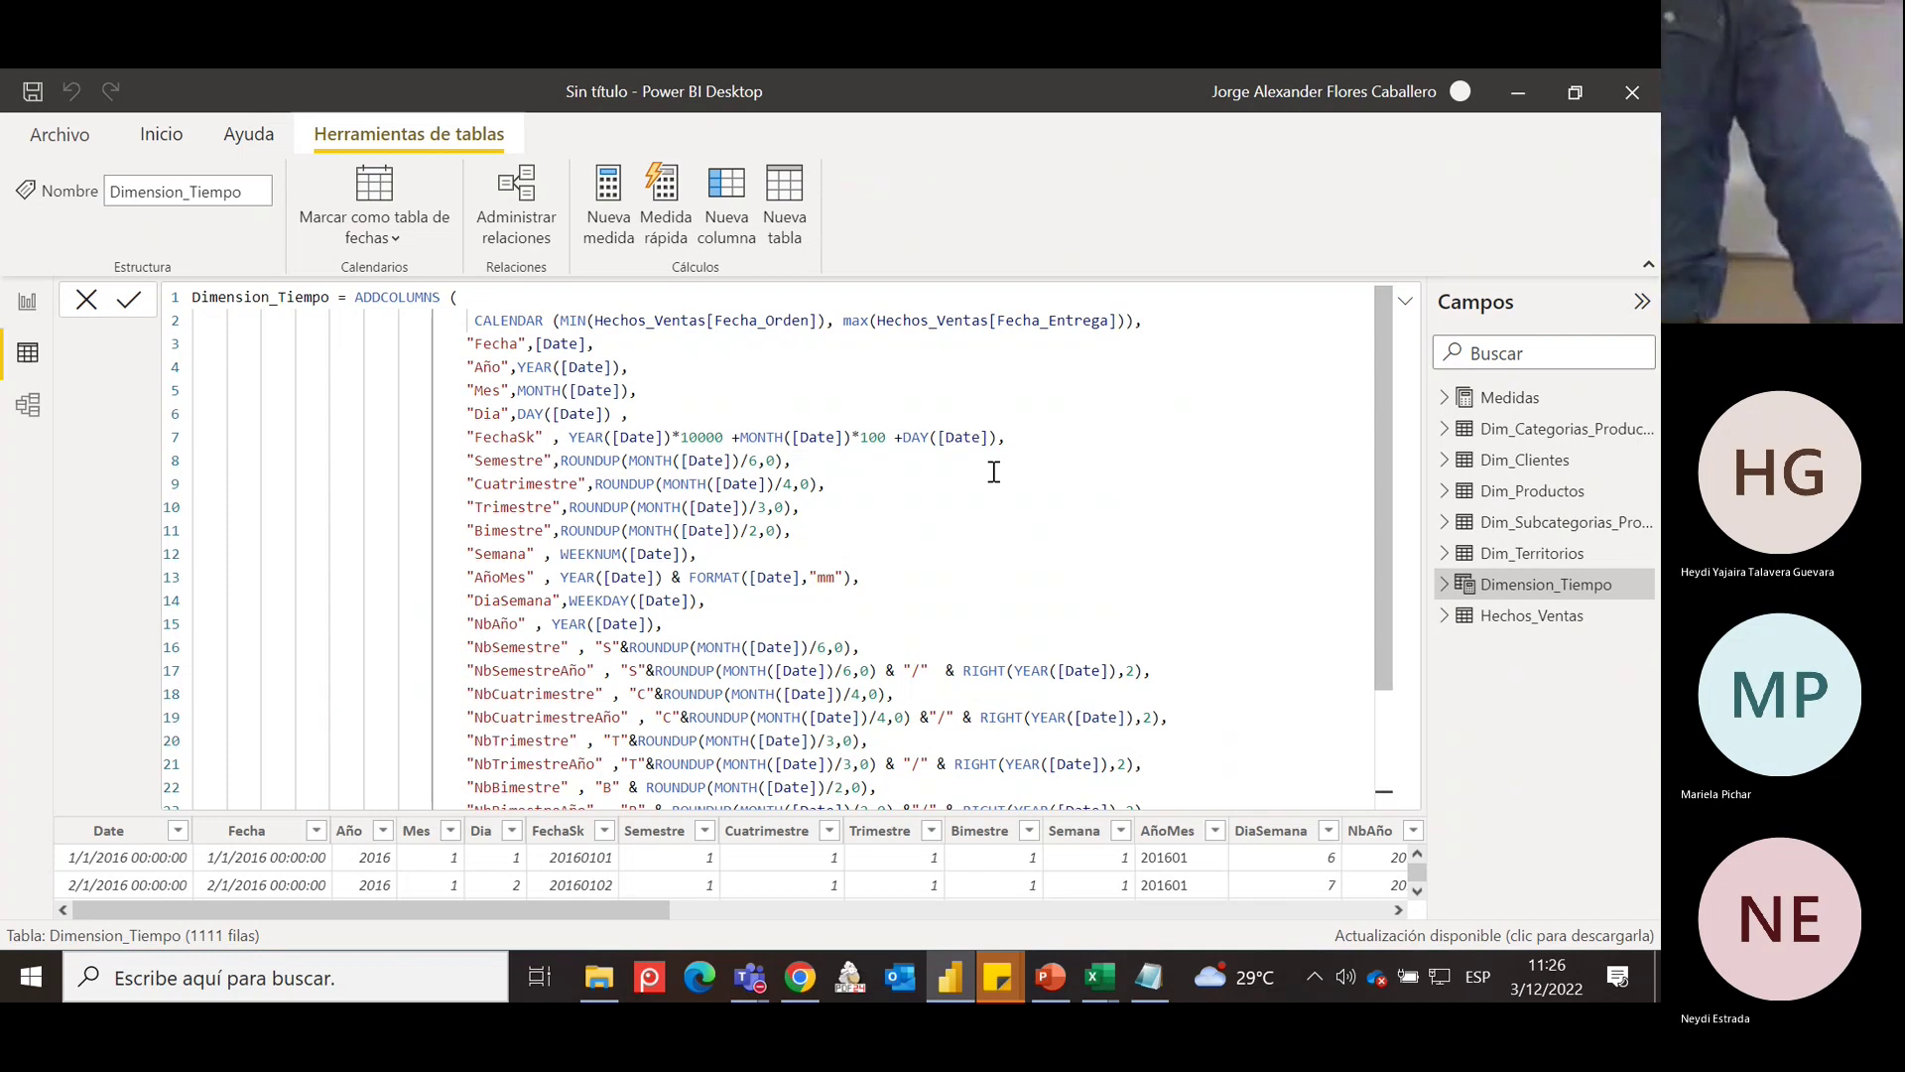
pyautogui.scroll(3, 824, 475)
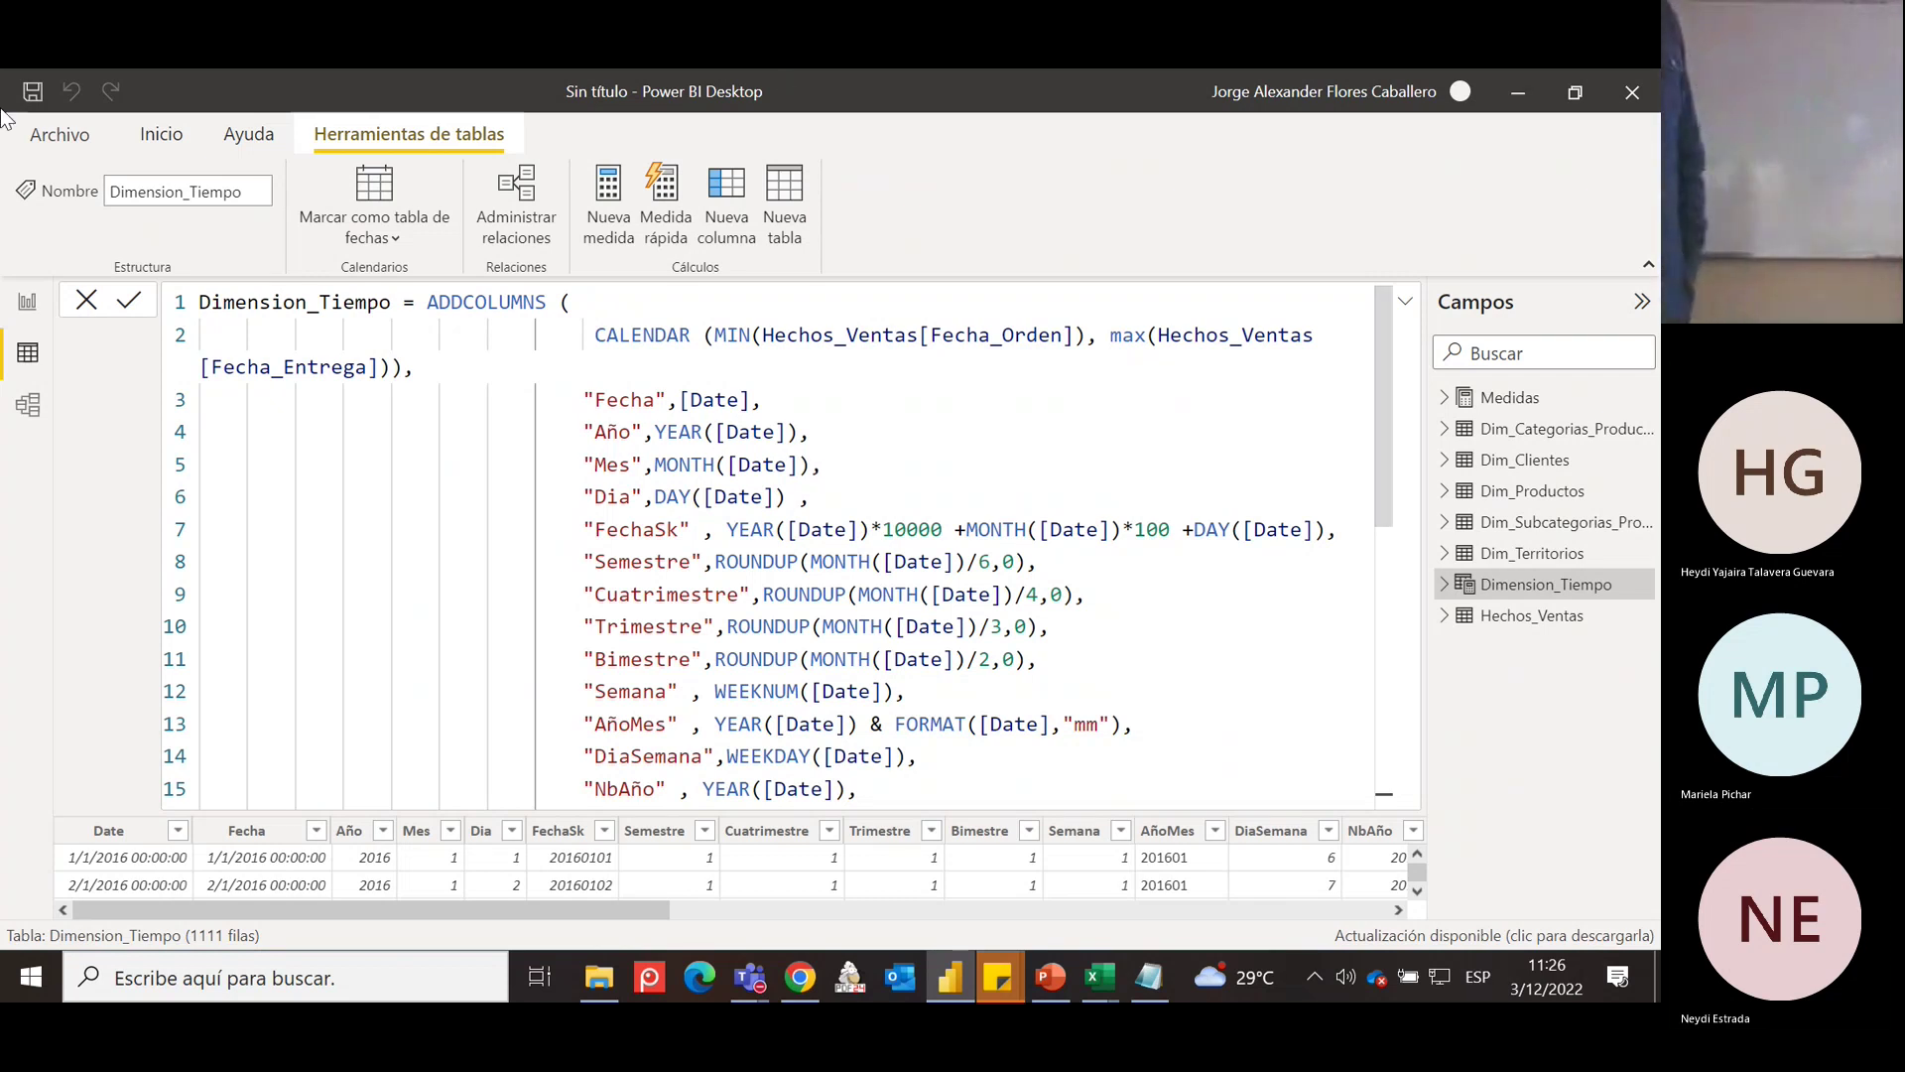
pyautogui.click(86, 302)
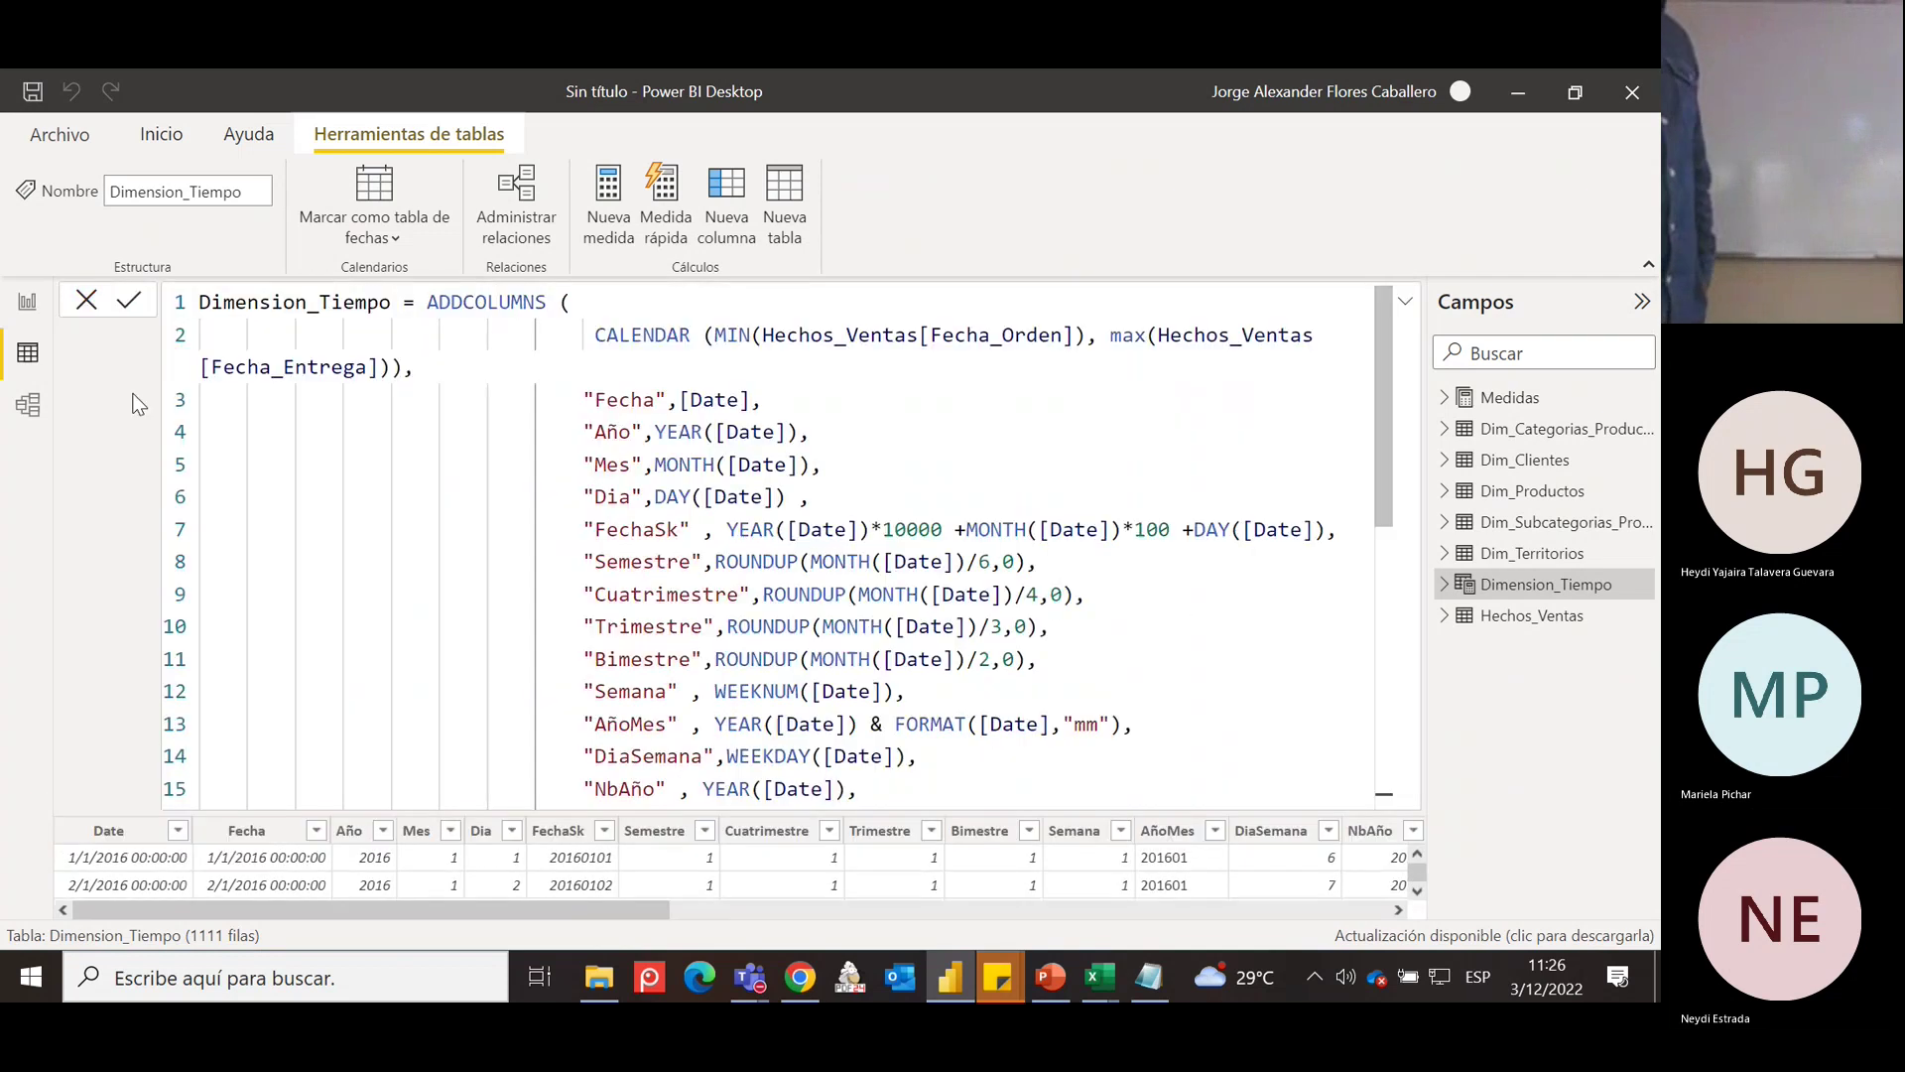
pyautogui.click(87, 300)
pyautogui.click(1336, 308)
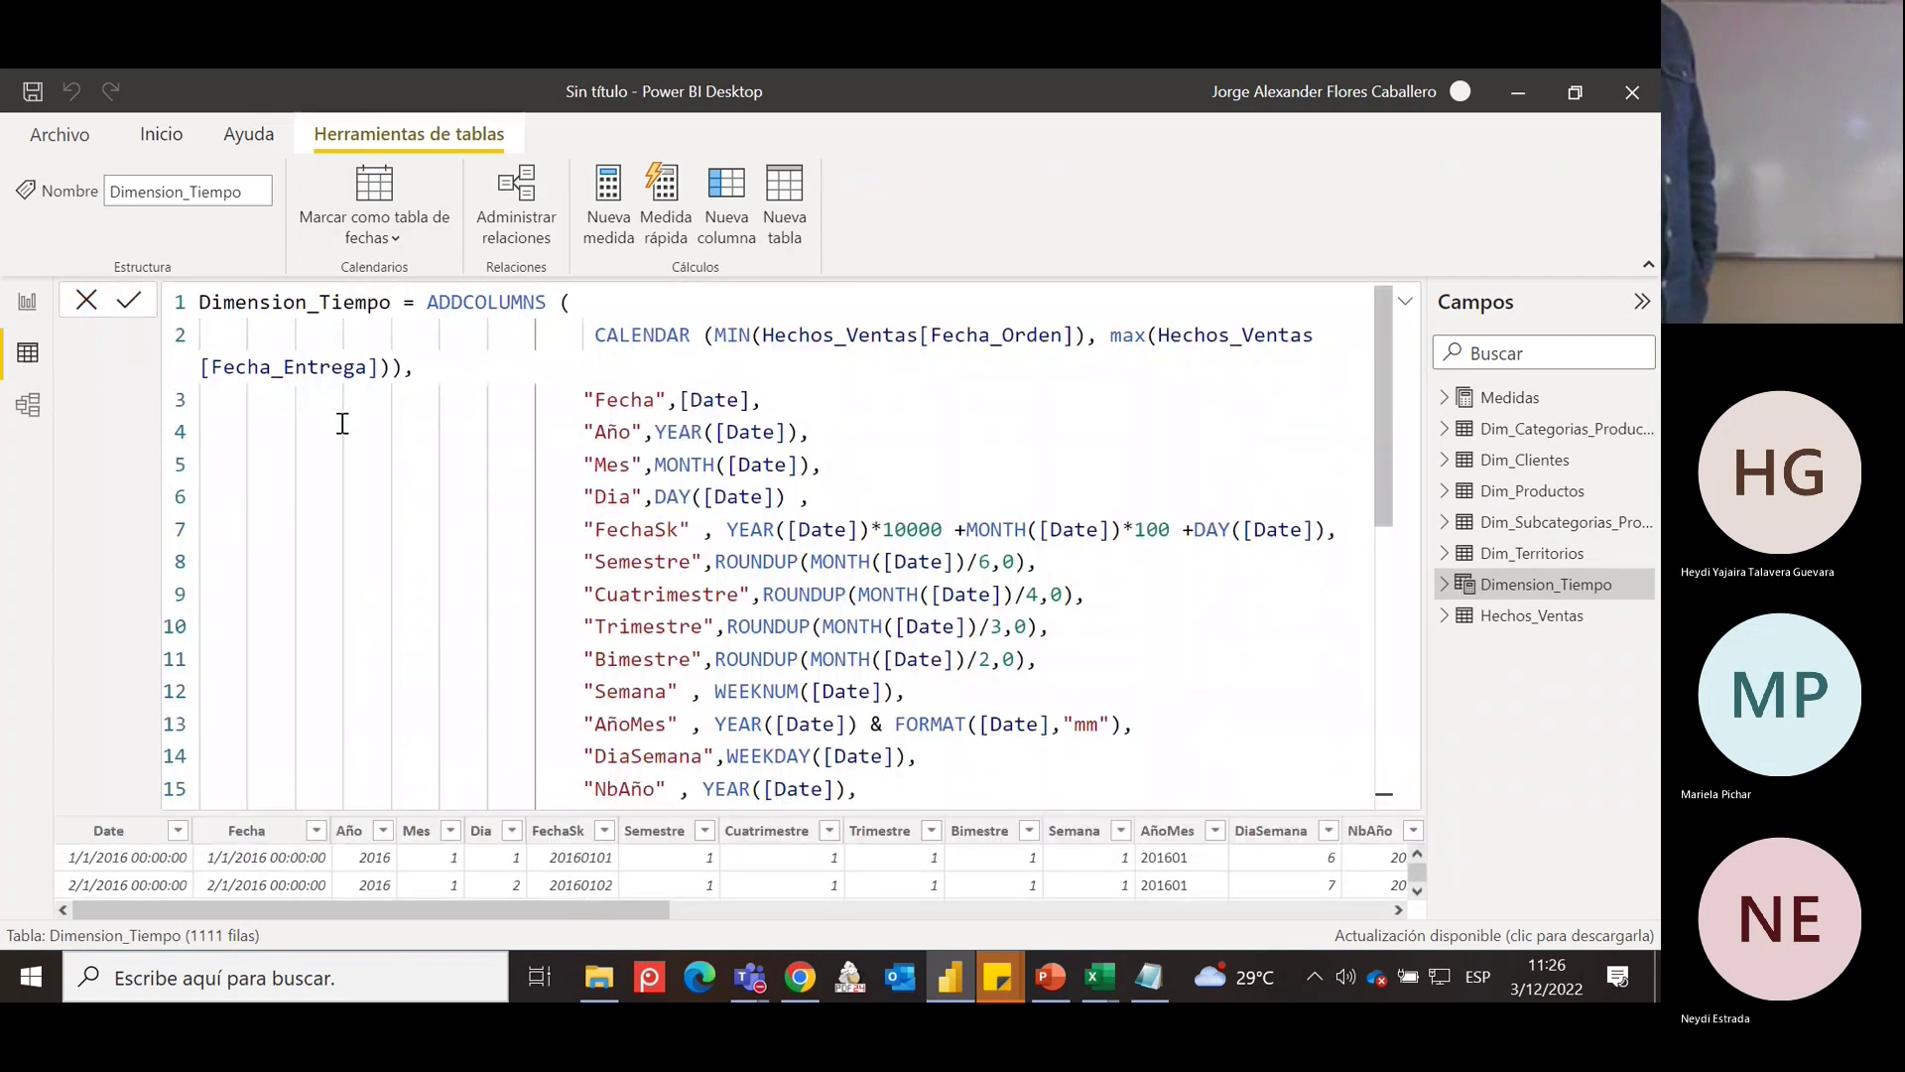
pyautogui.click(1406, 300)
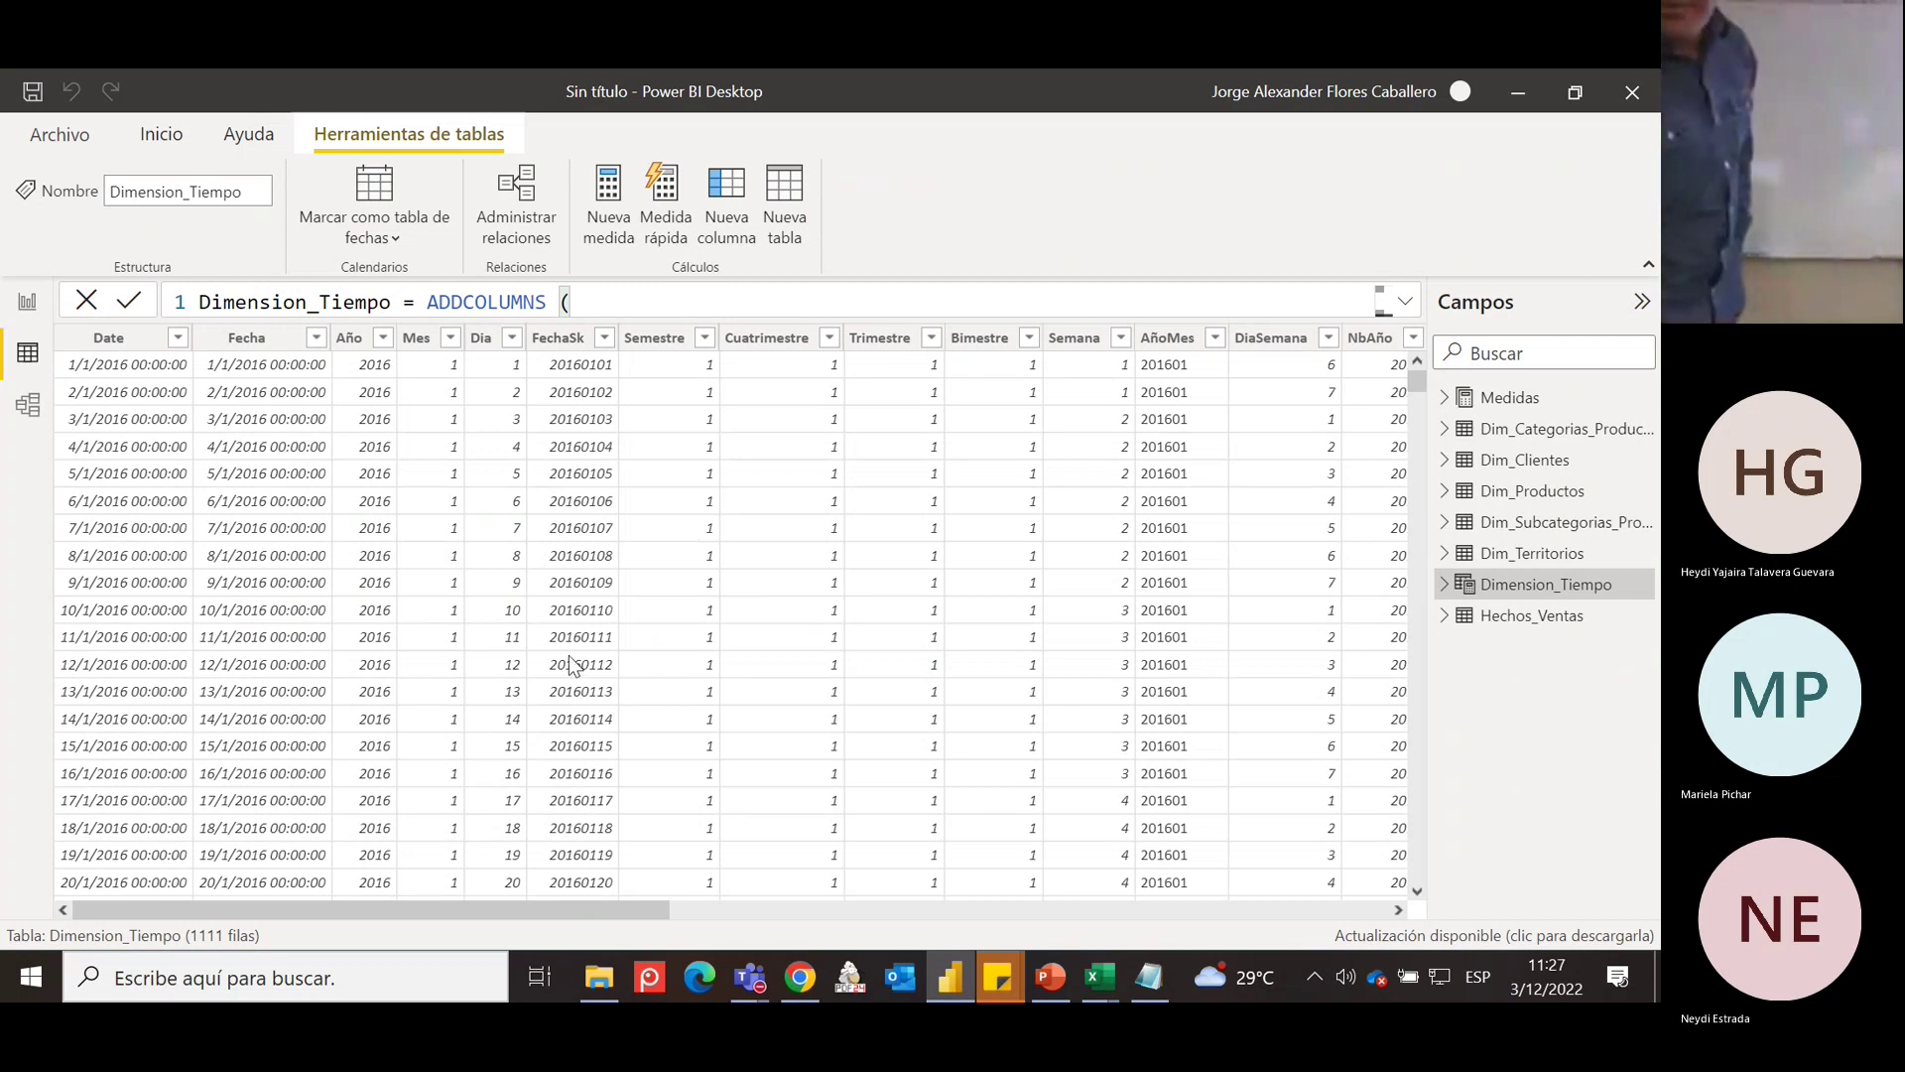
pyautogui.moveTo(540, 905); pyautogui.dragTo(1592, 952)
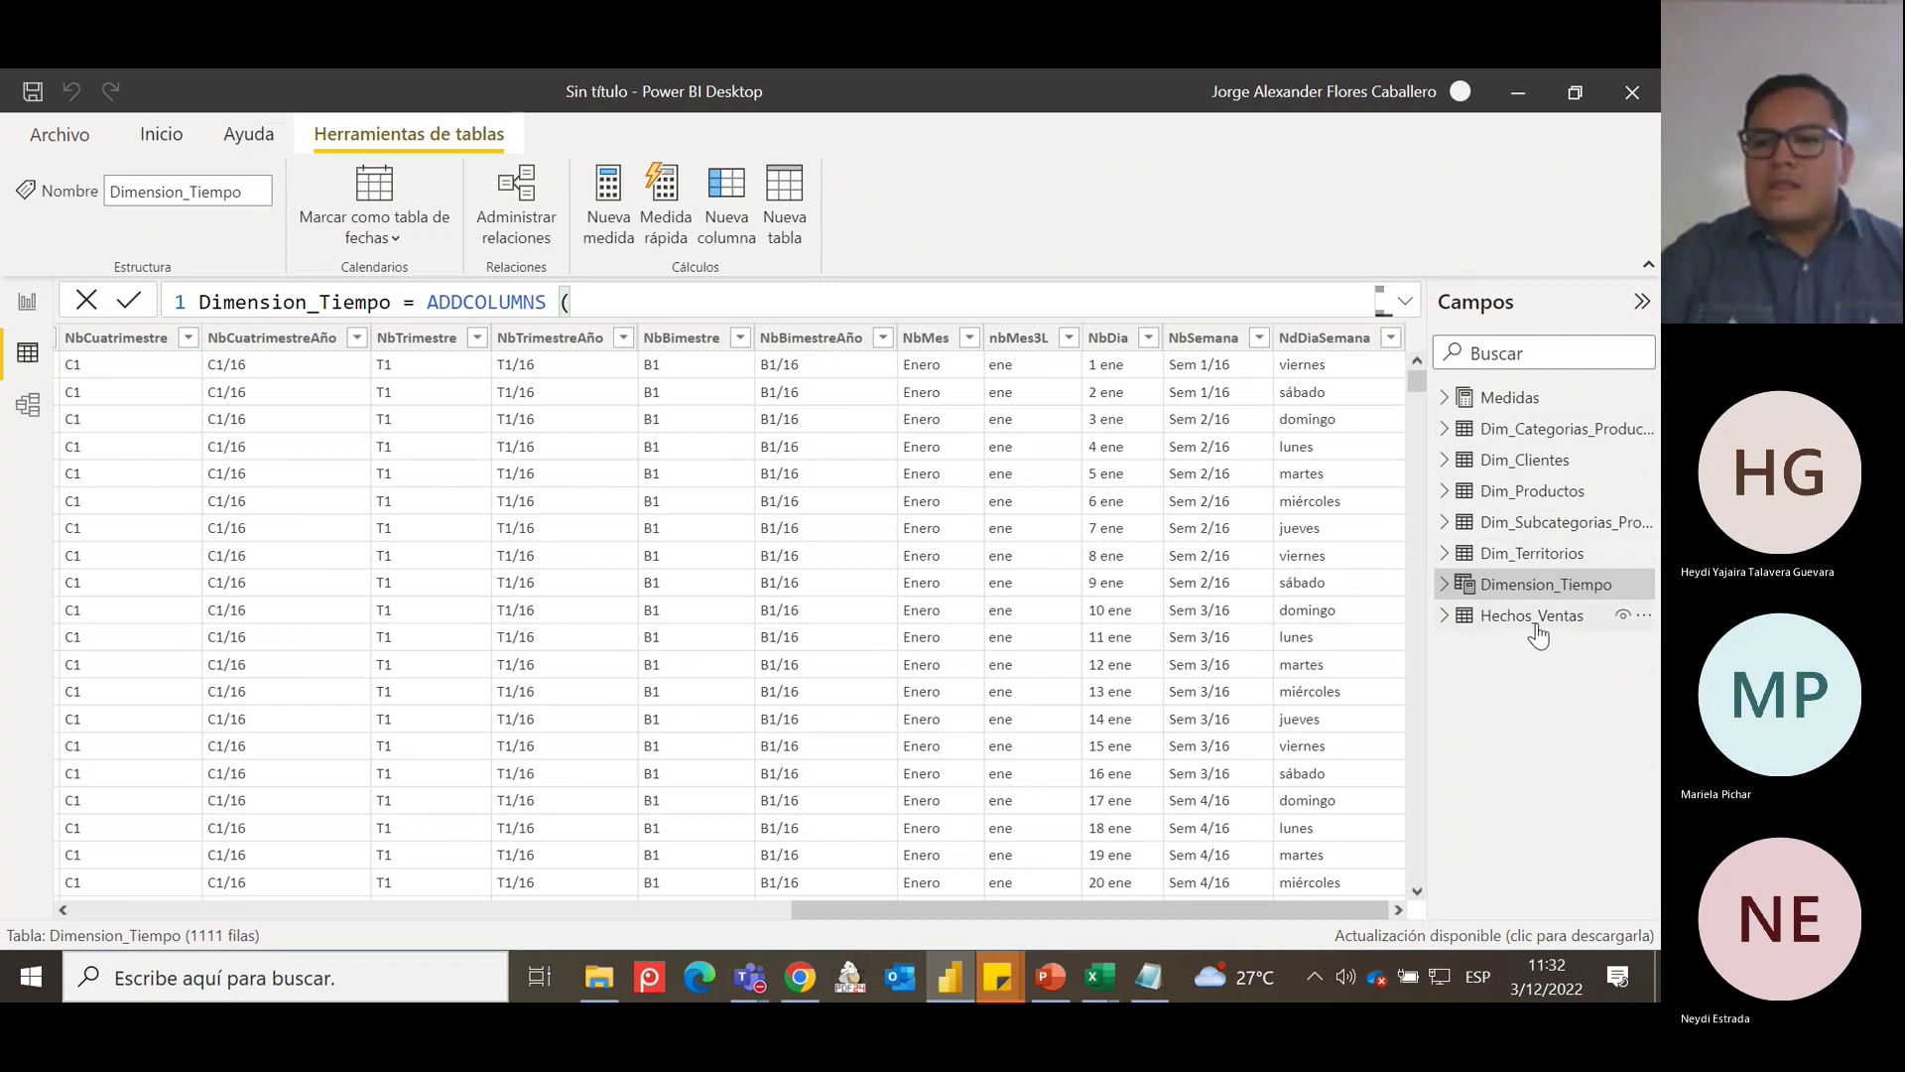
# Check the earliest dates in the Fecha_Orden, Fecha_Pago and Fecha_Entrega filter lists of the Hechos_Ventas table.
pyautogui.click(1541, 617)
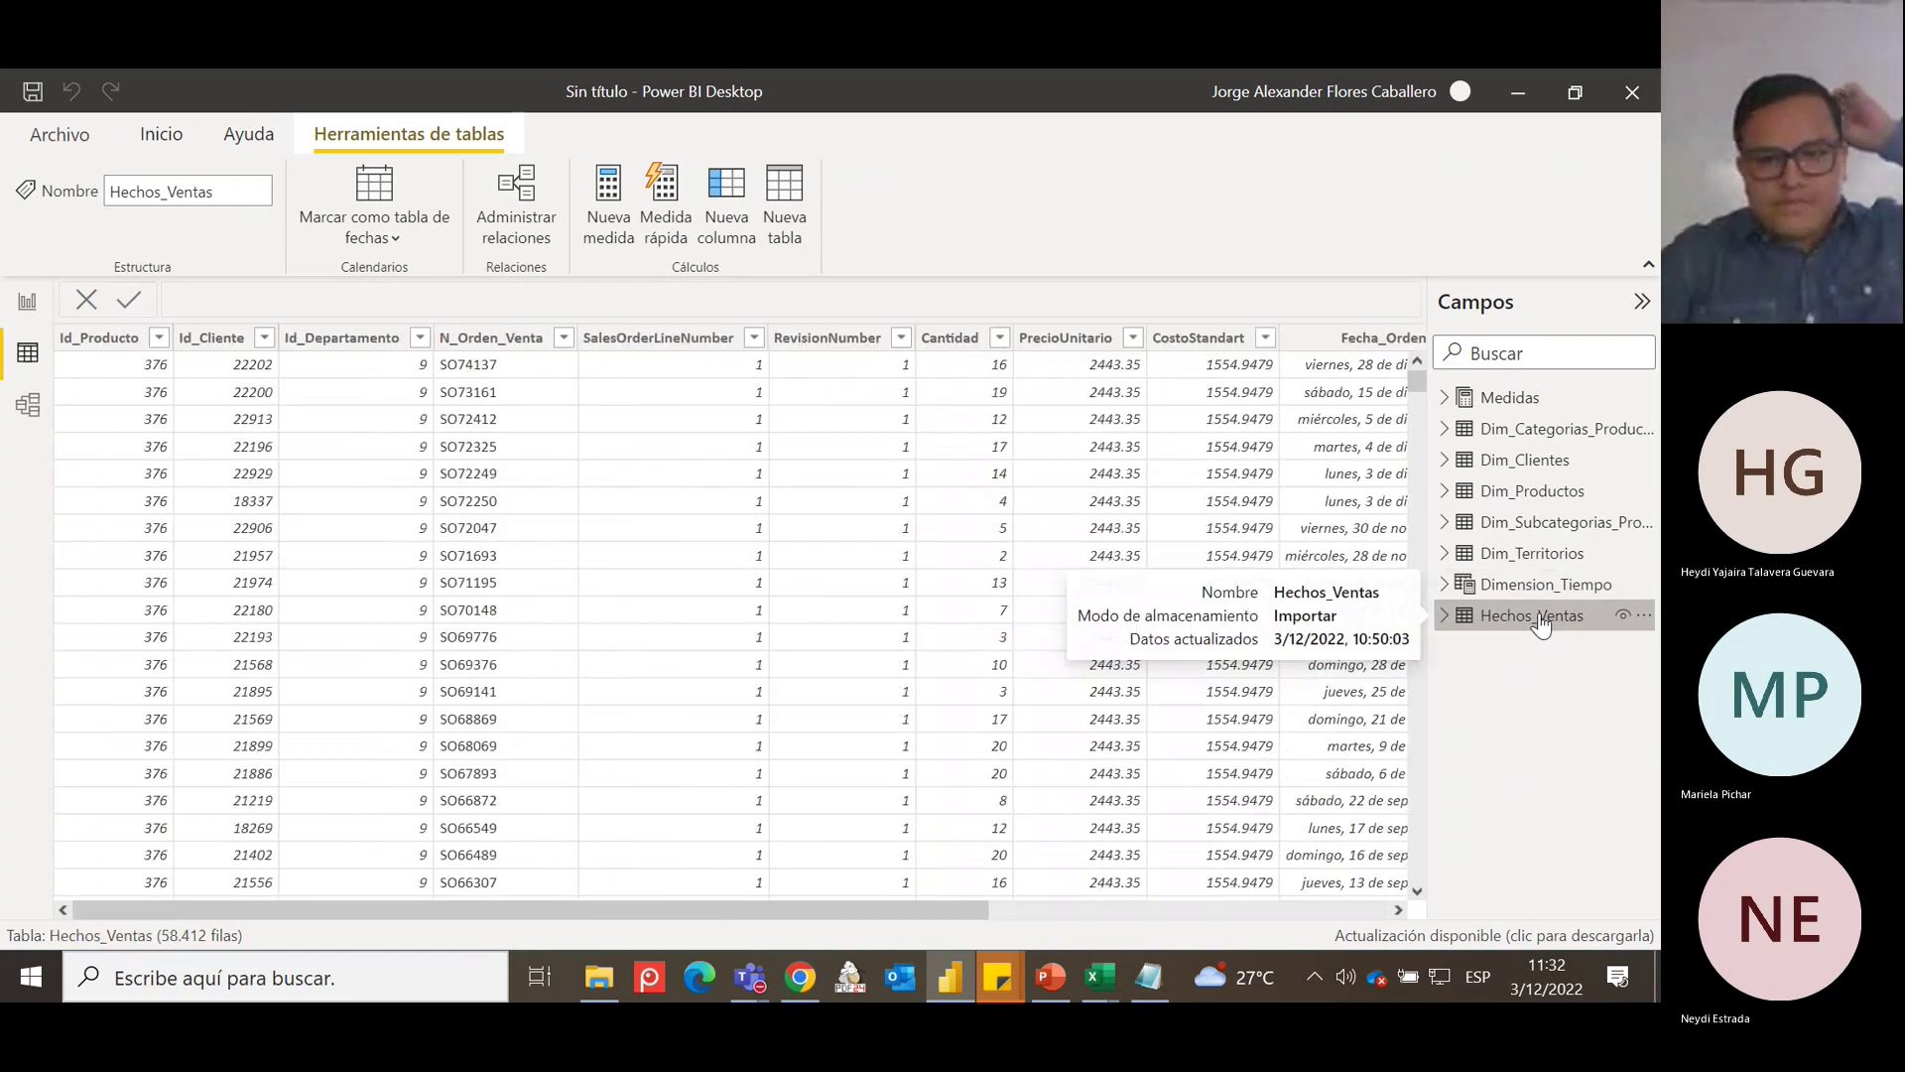
pyautogui.moveTo(802, 915); pyautogui.dragTo(1204, 915)
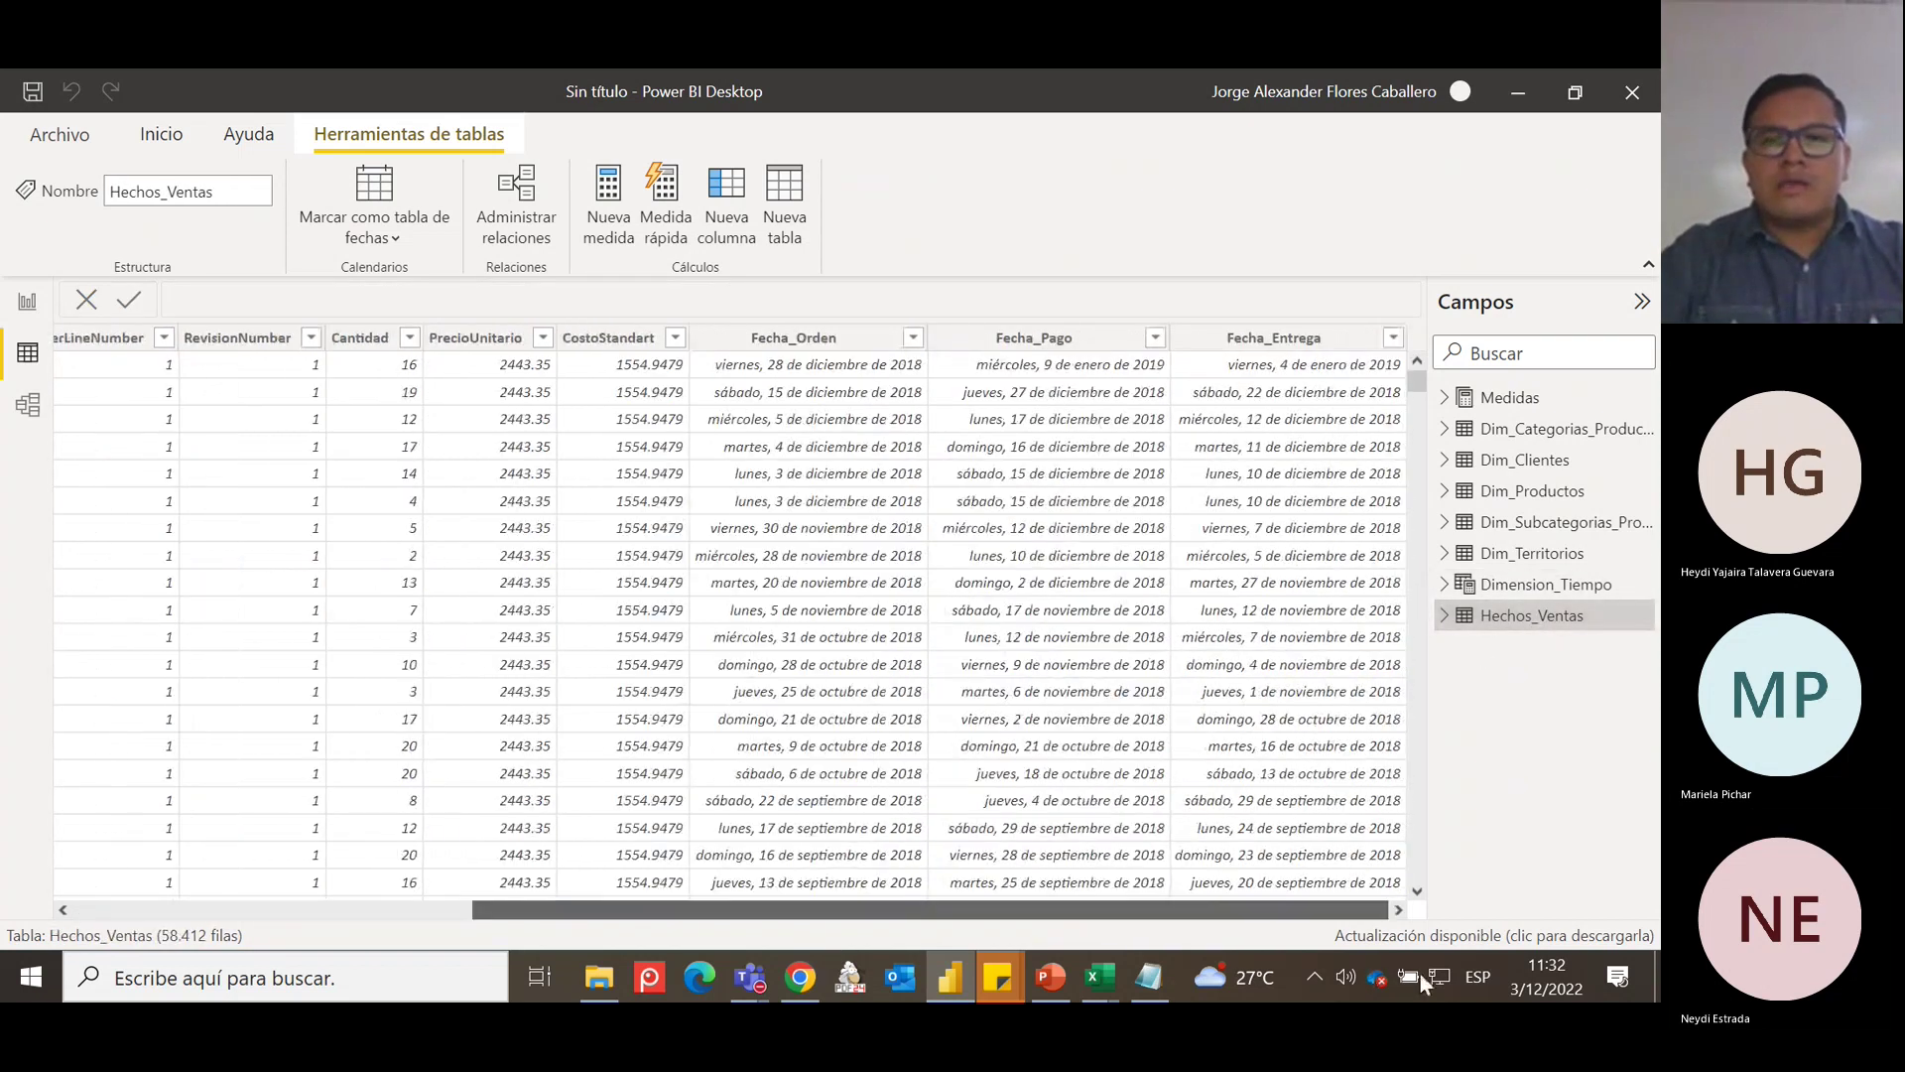
pyautogui.click(905, 339)
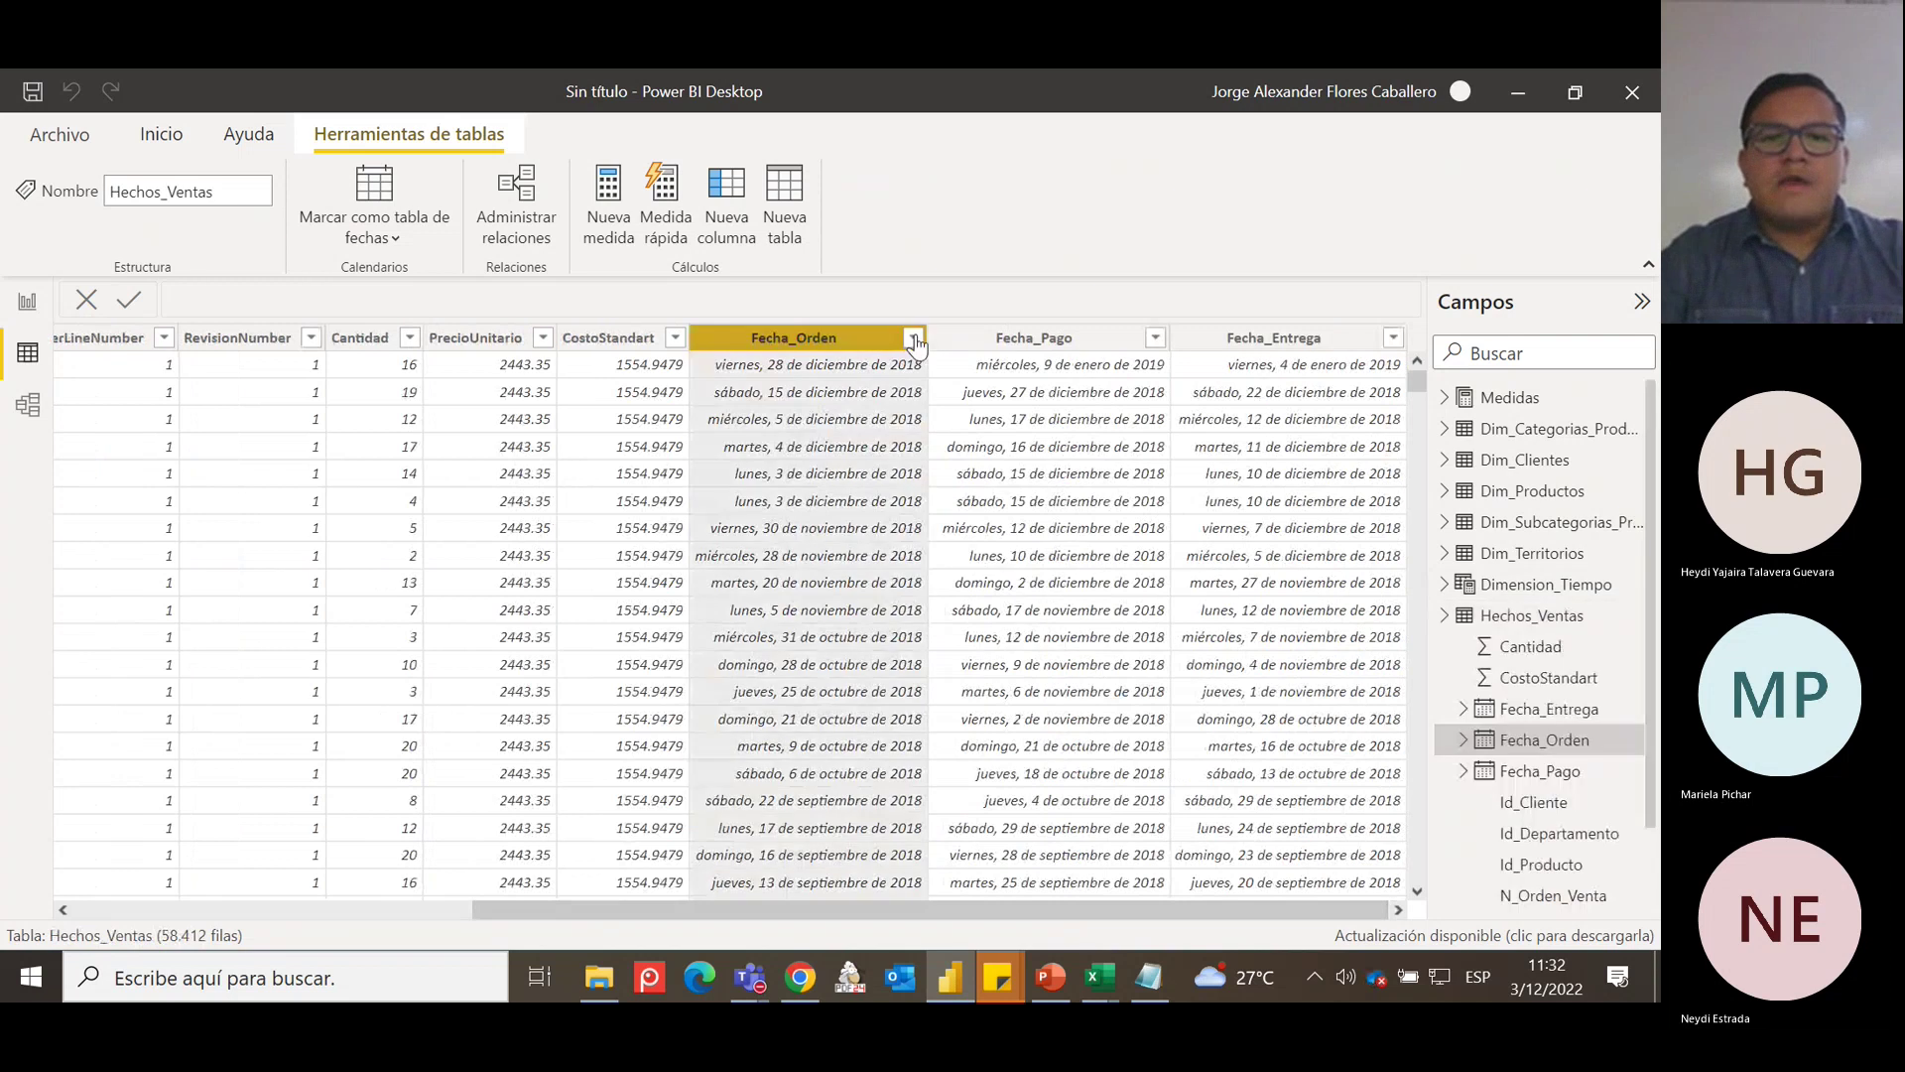
pyautogui.click(912, 339)
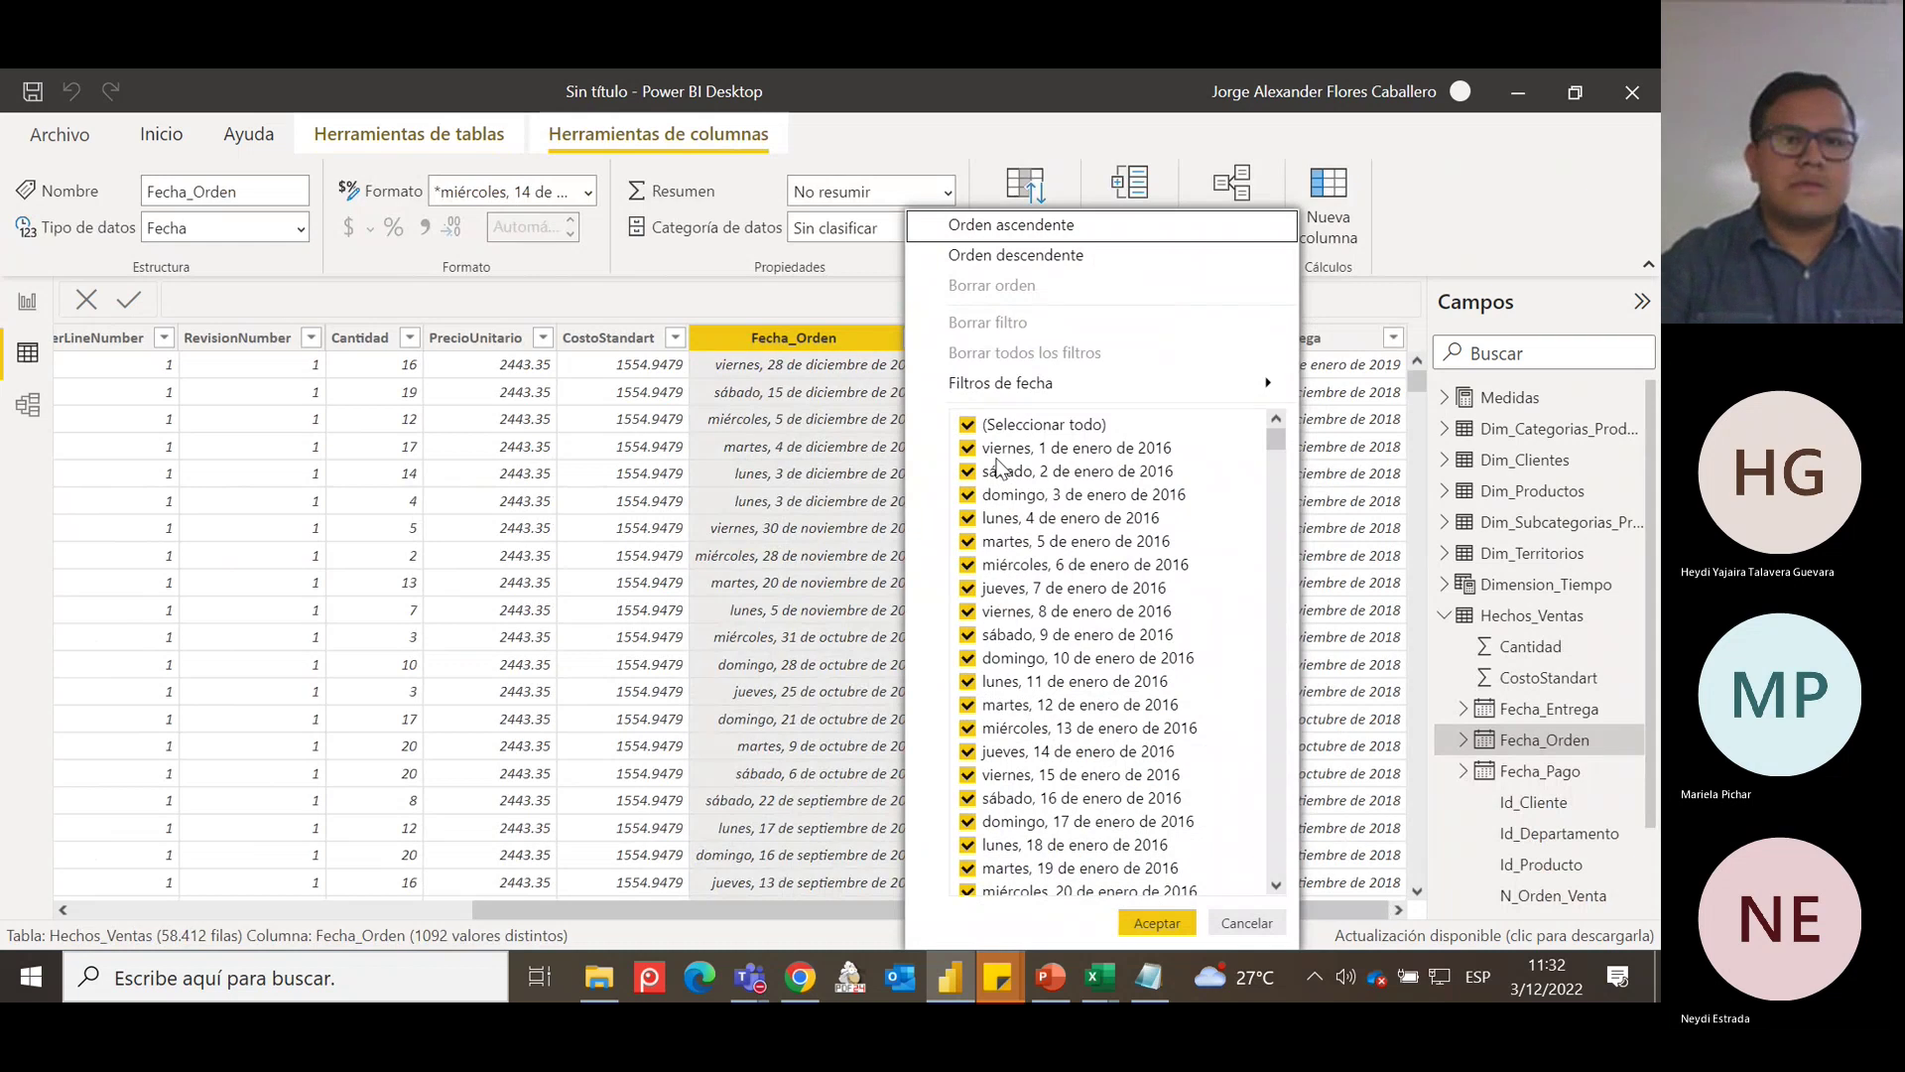
pyautogui.click(825, 319)
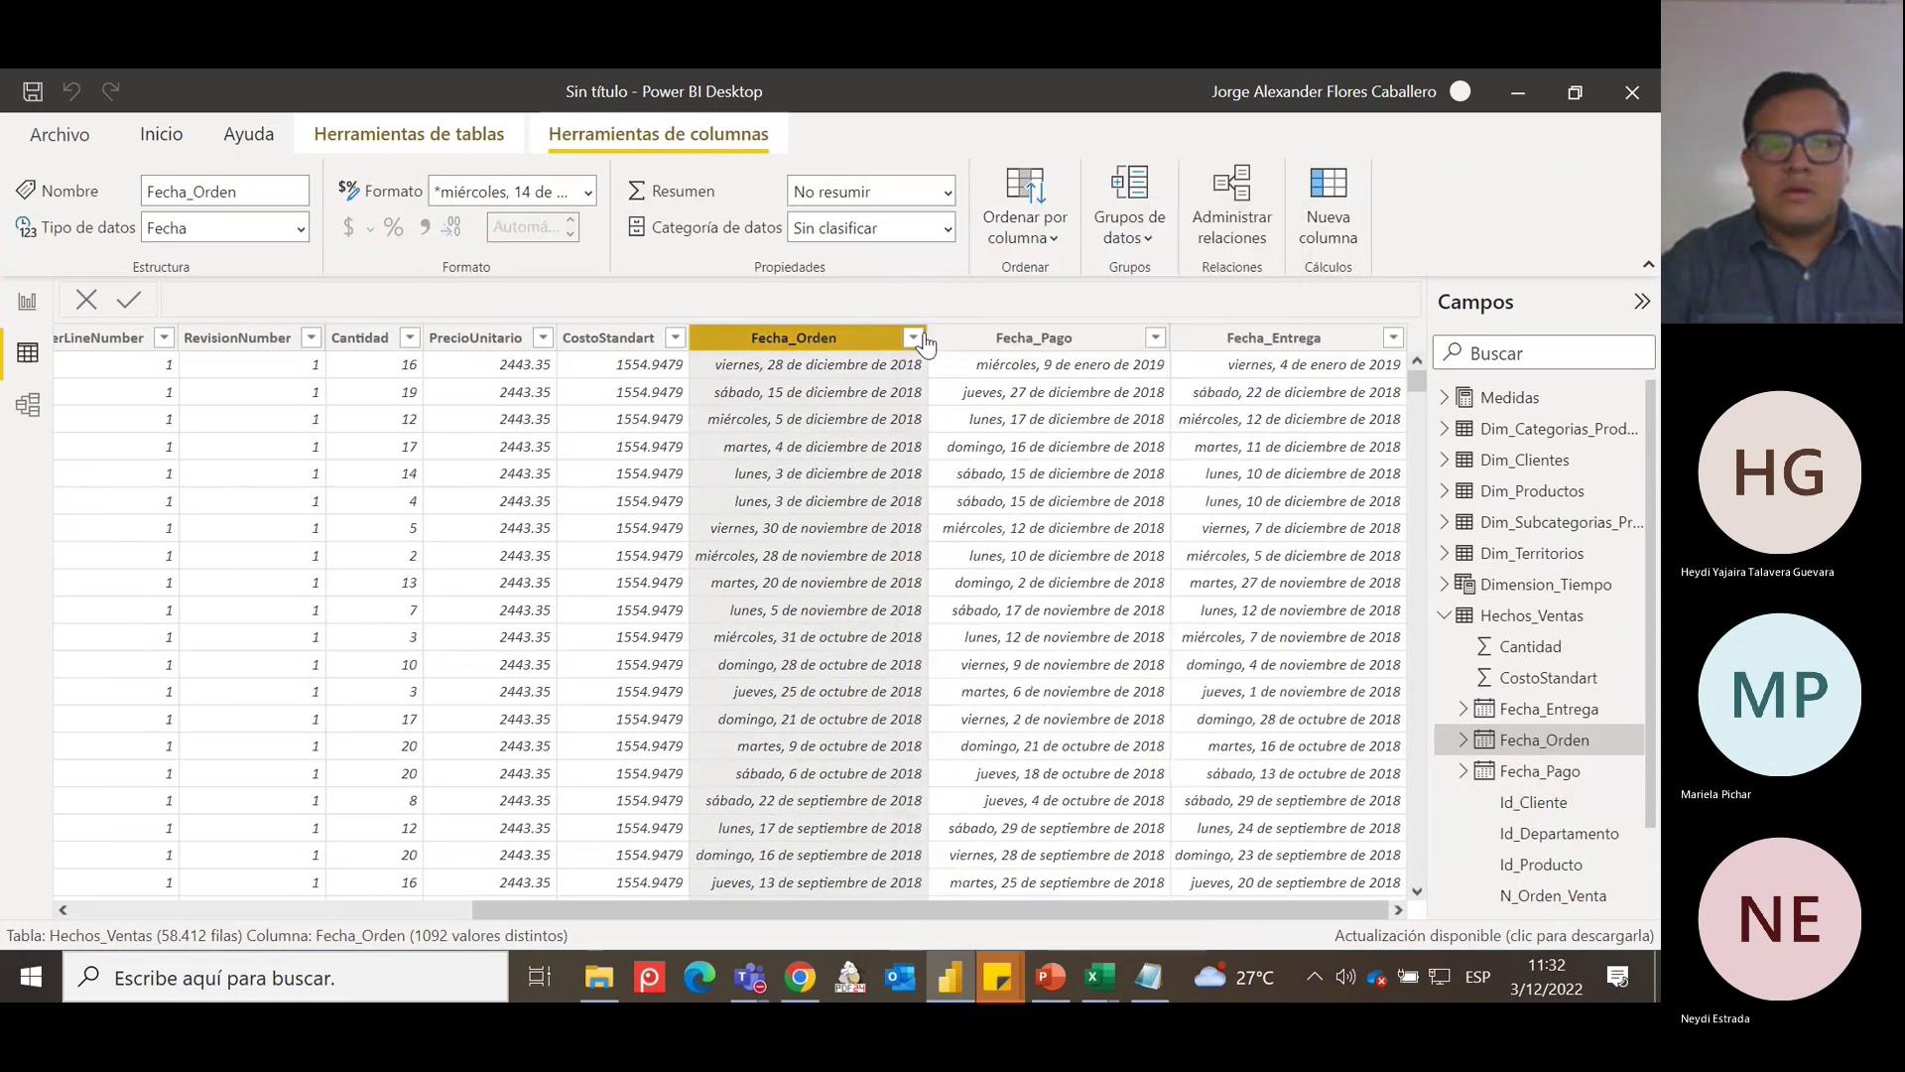
pyautogui.click(1156, 340)
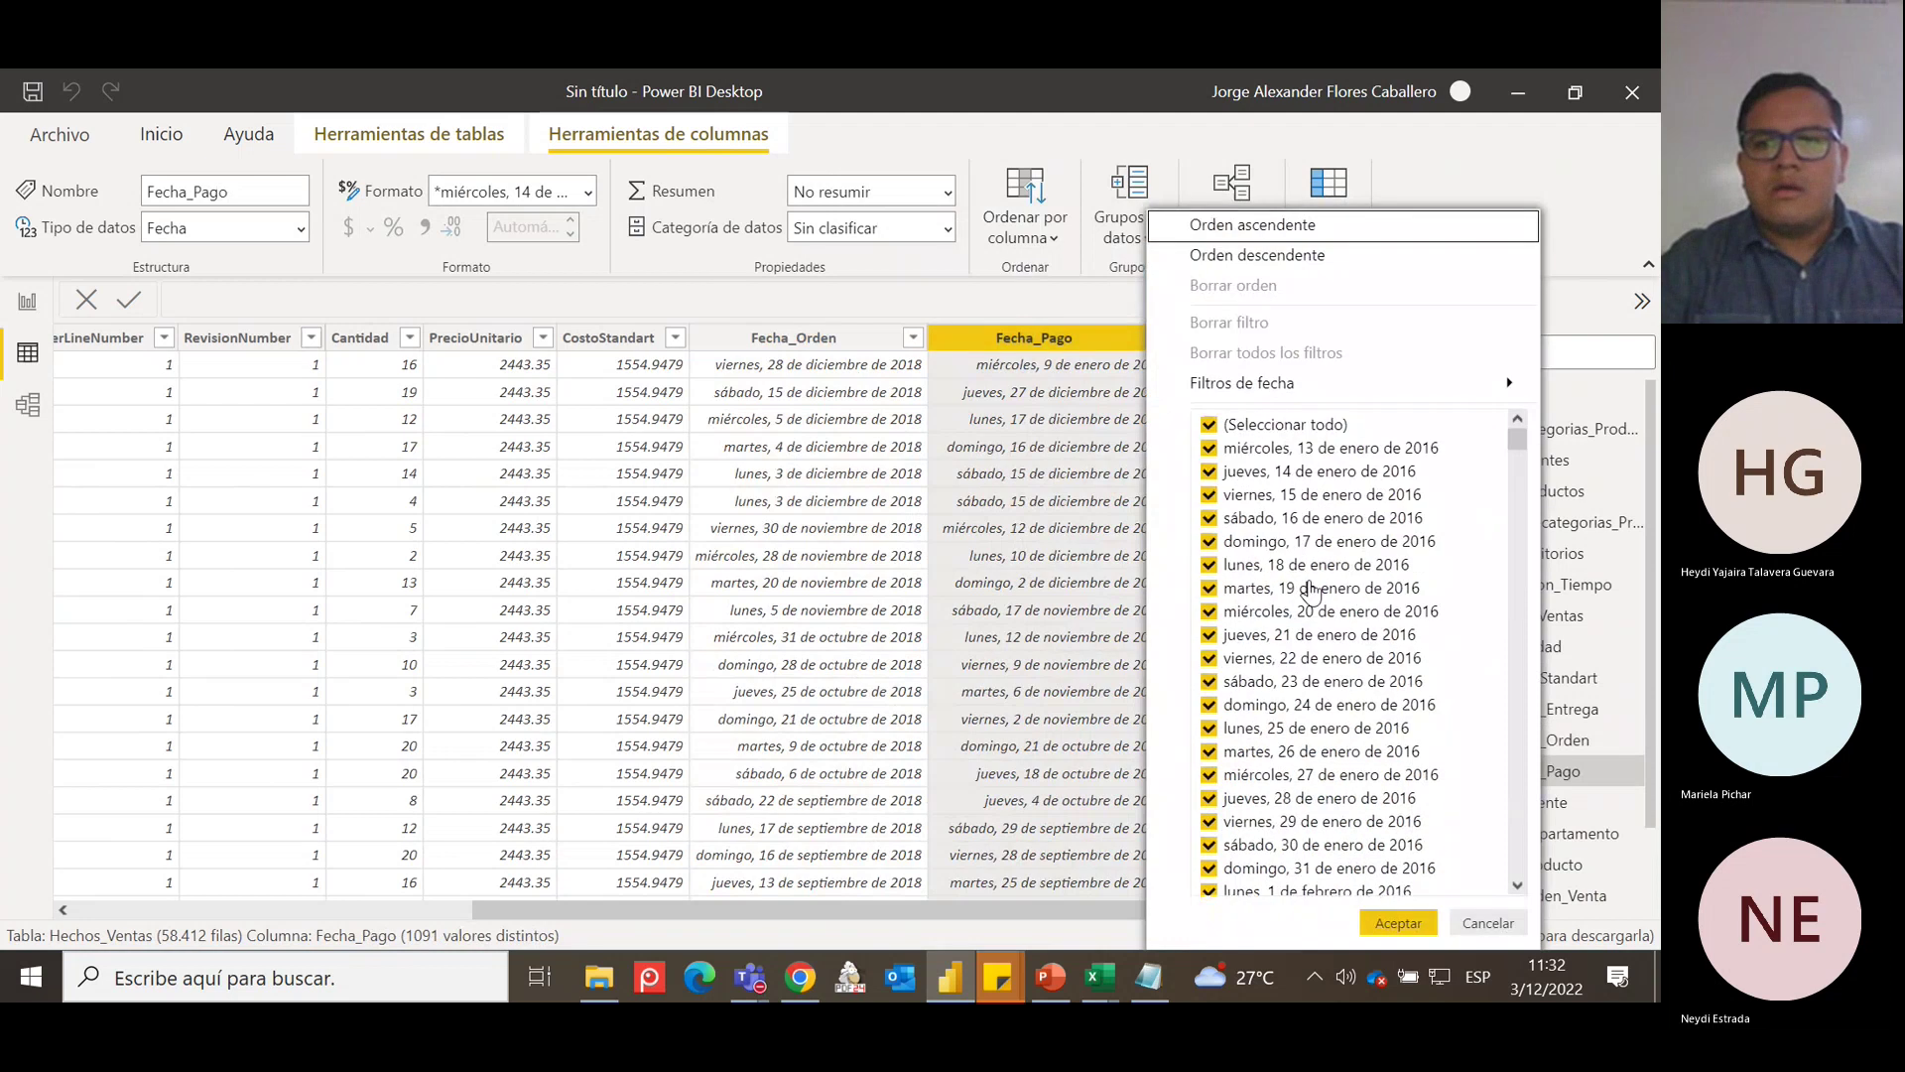
pyautogui.click(1049, 346)
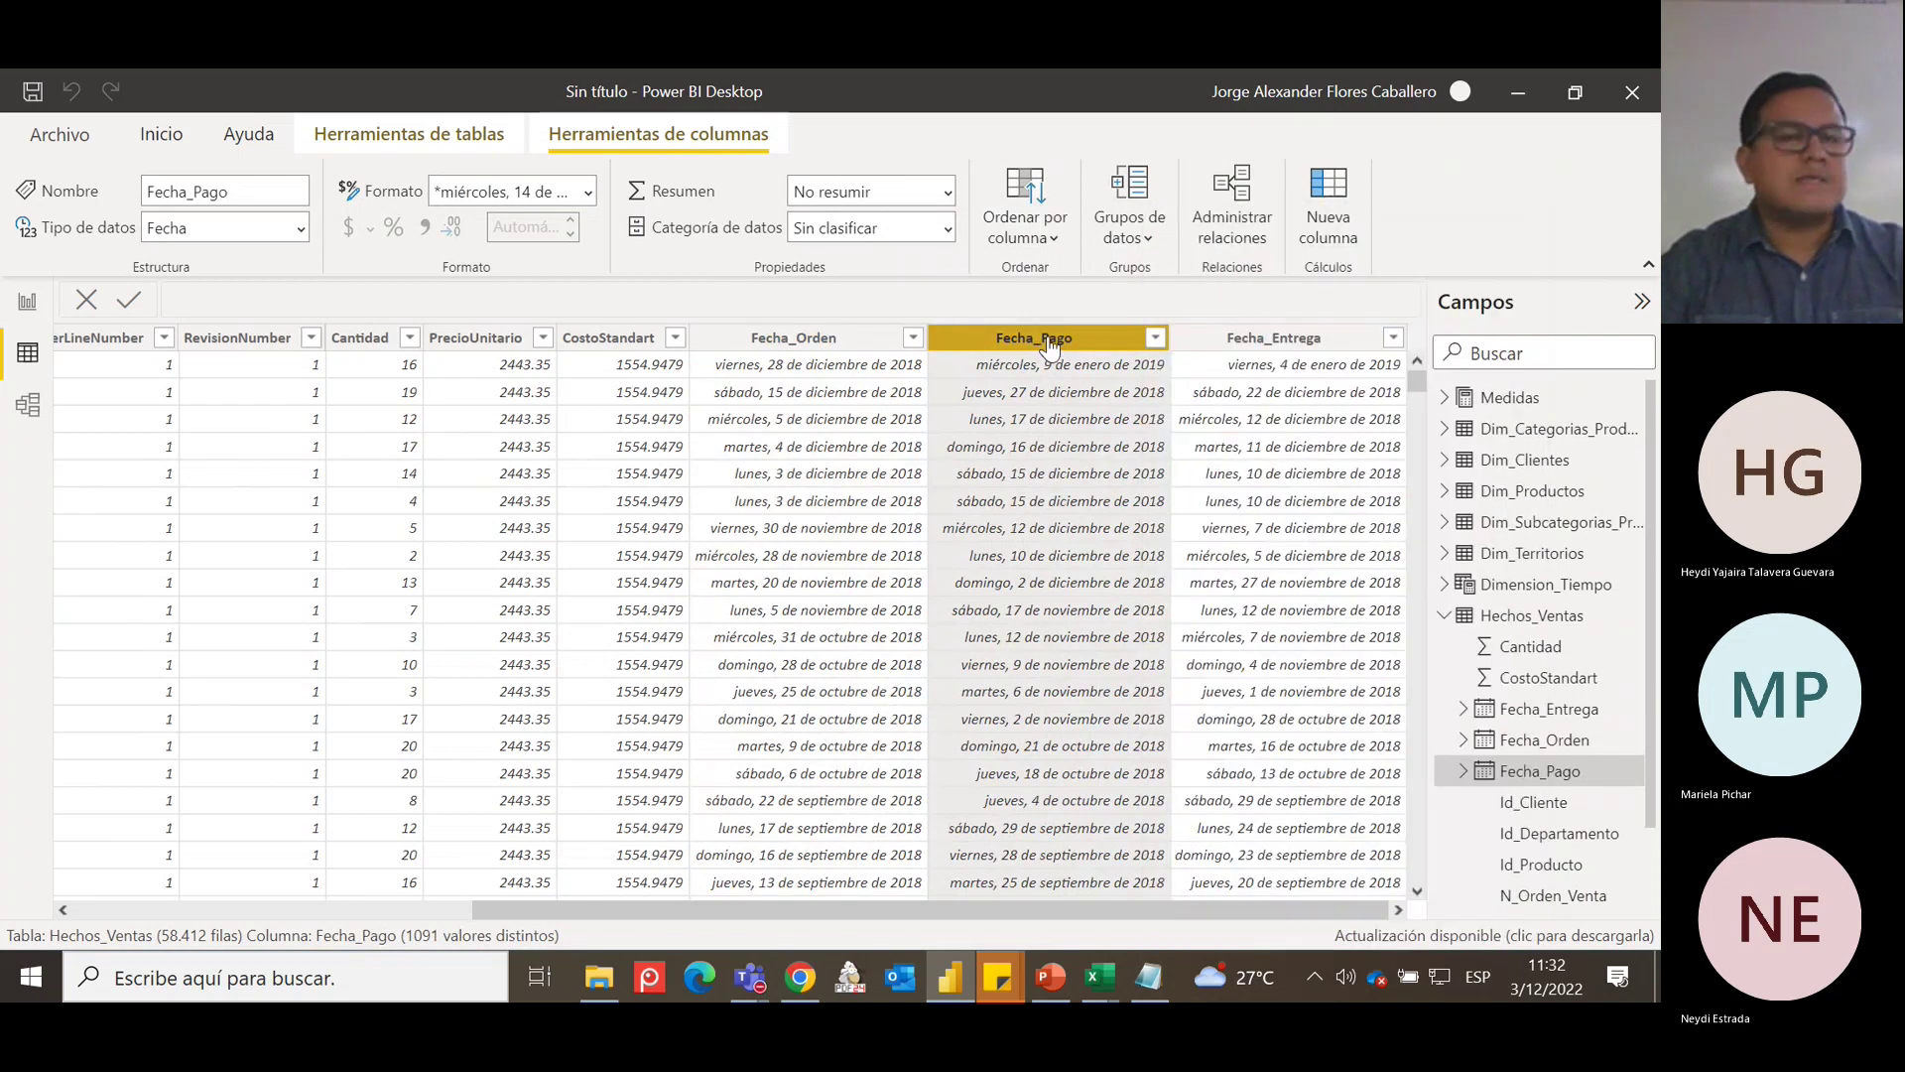
pyautogui.click(1390, 343)
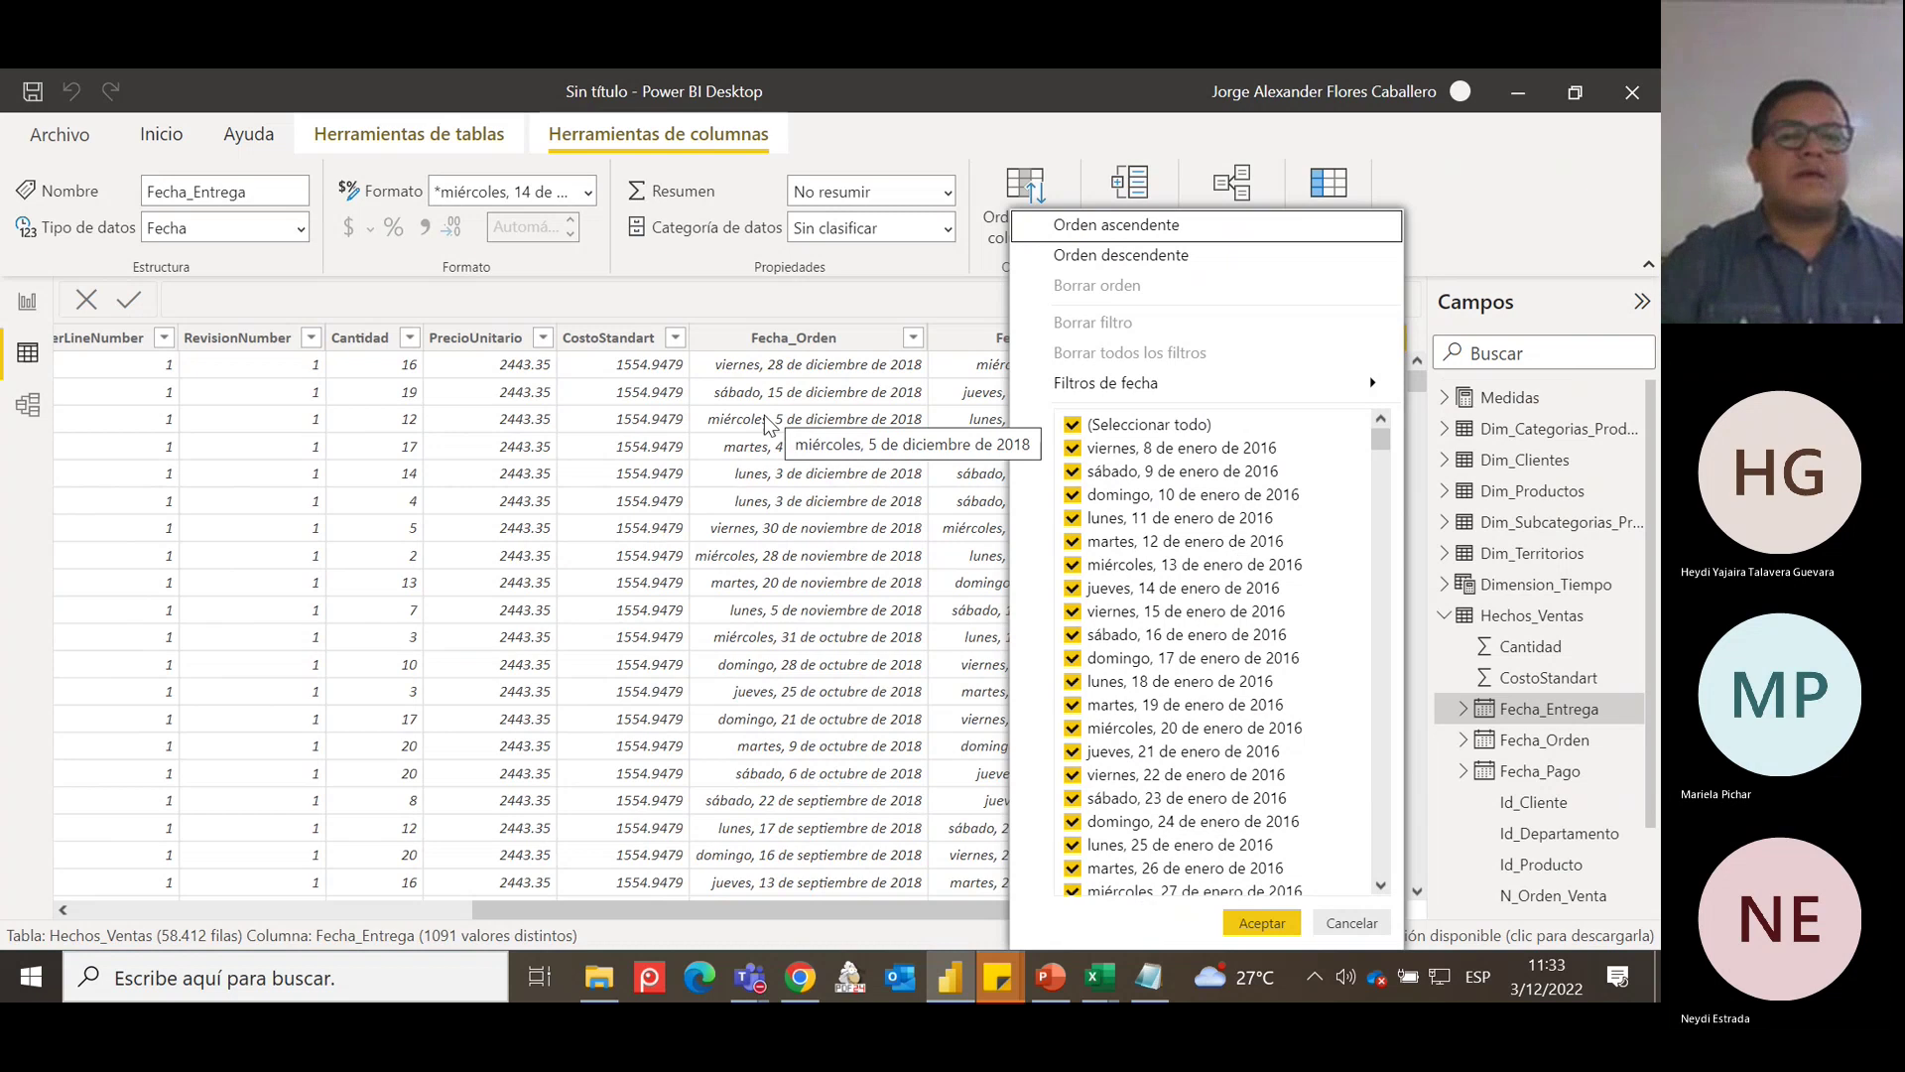
pyautogui.click(794, 339)
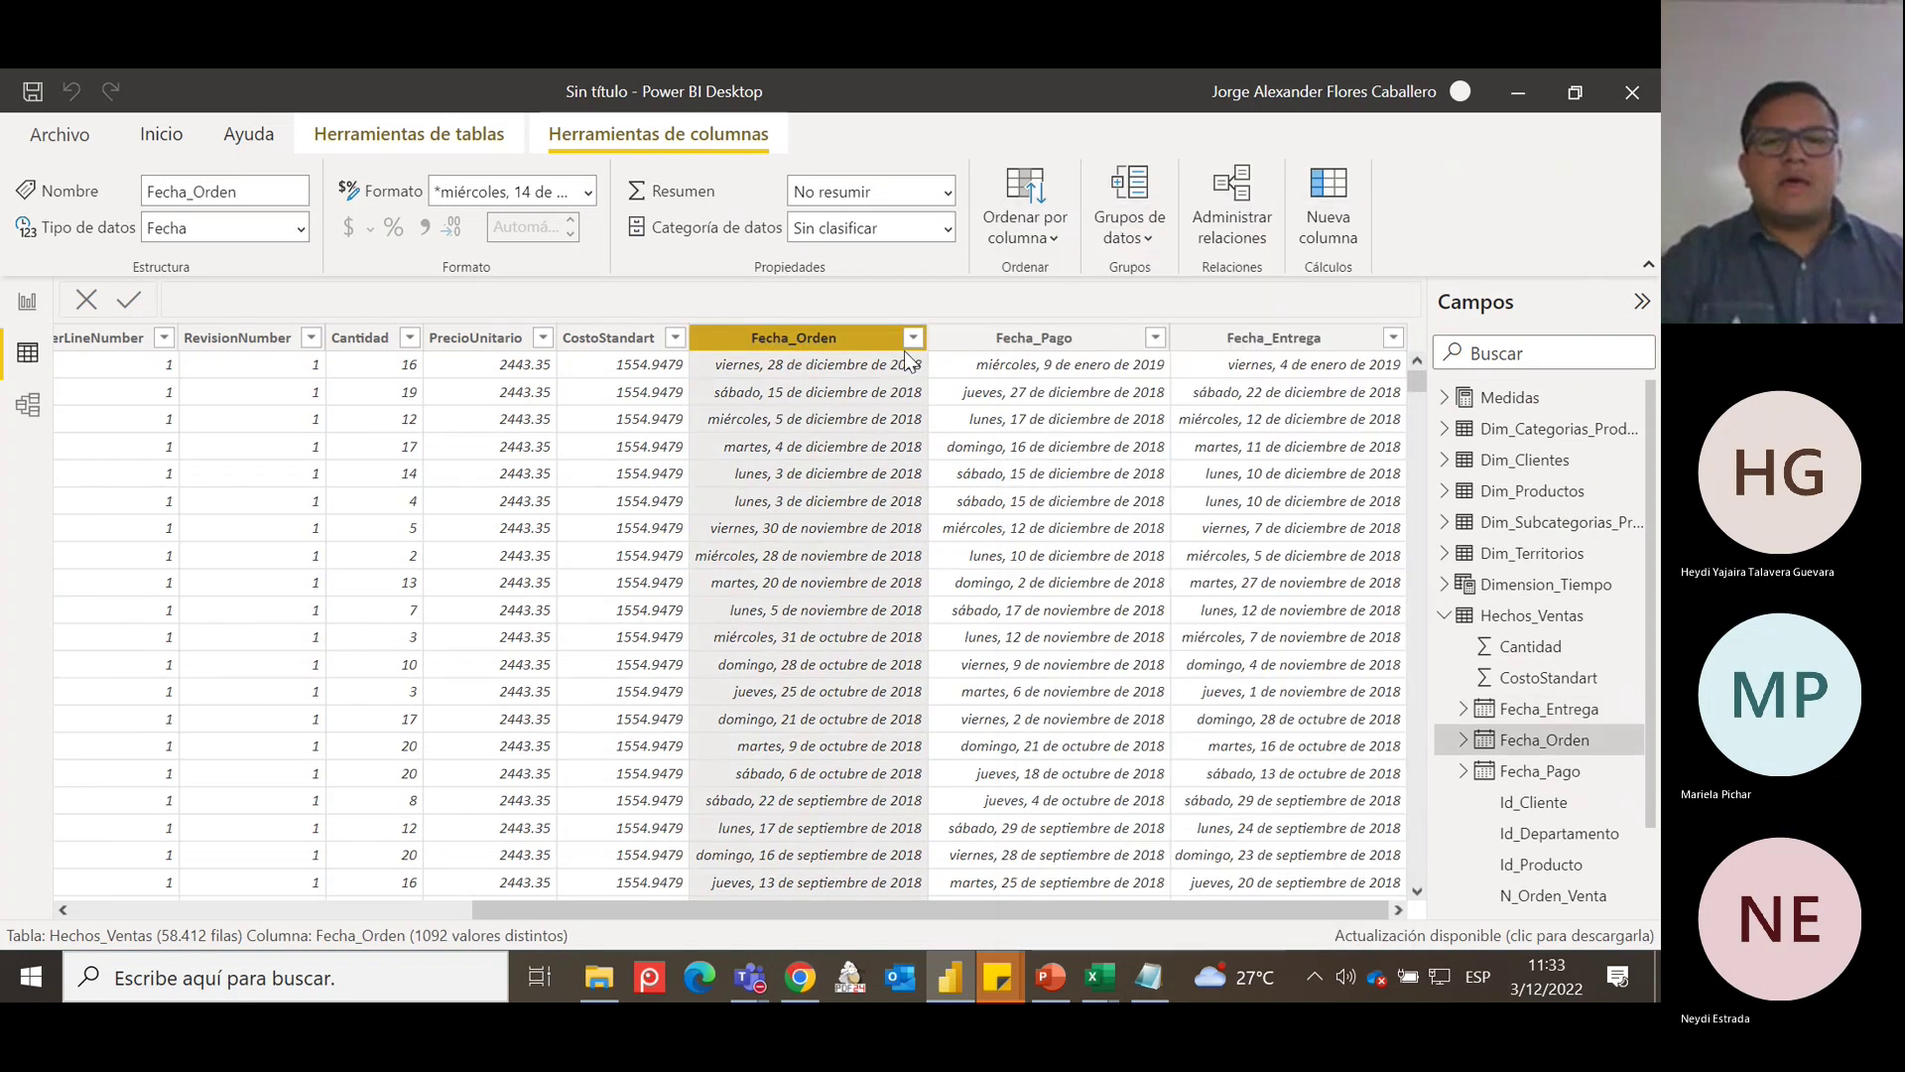
# Examine the ends of the Fecha_Orden, Fecha_Pago and Fecha_Entrega filter lists for the latest dates.
pyautogui.click(911, 338)
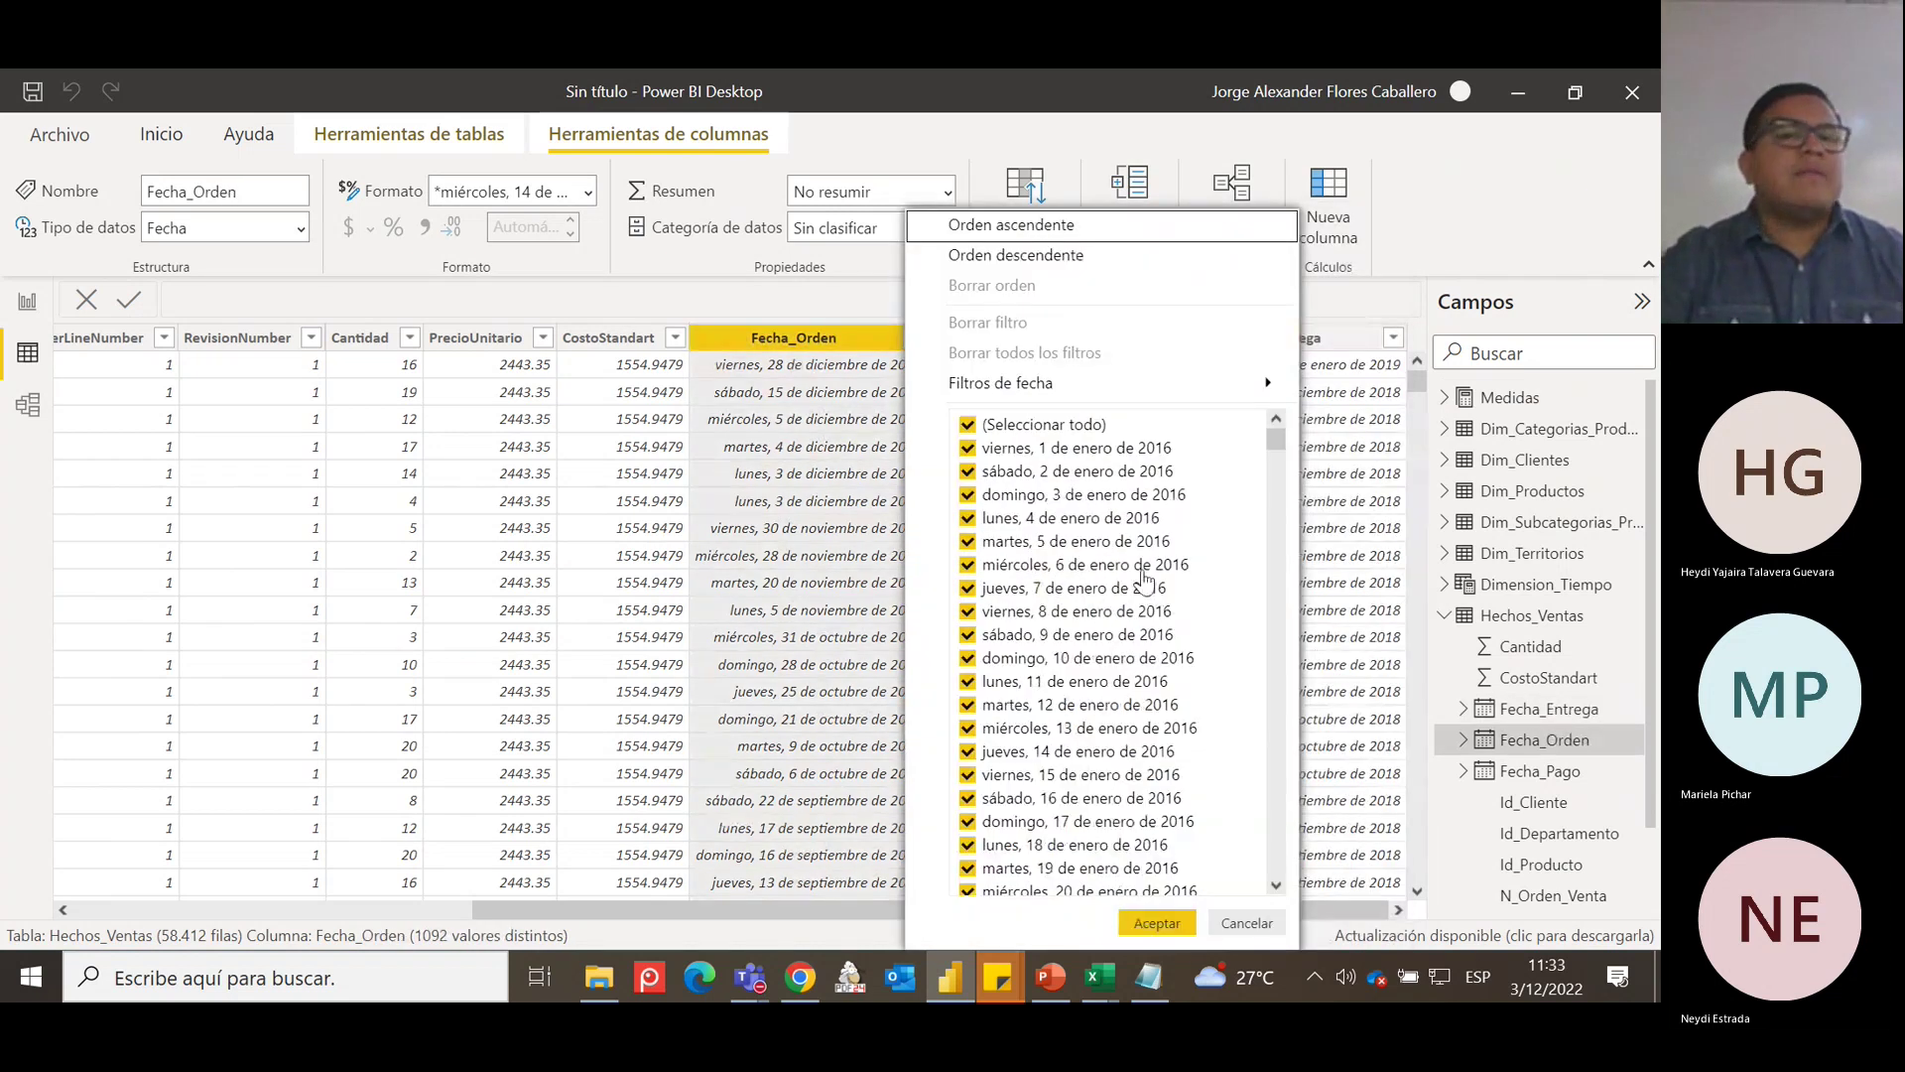
pyautogui.moveTo(1276, 440); pyautogui.dragTo(1282, 885)
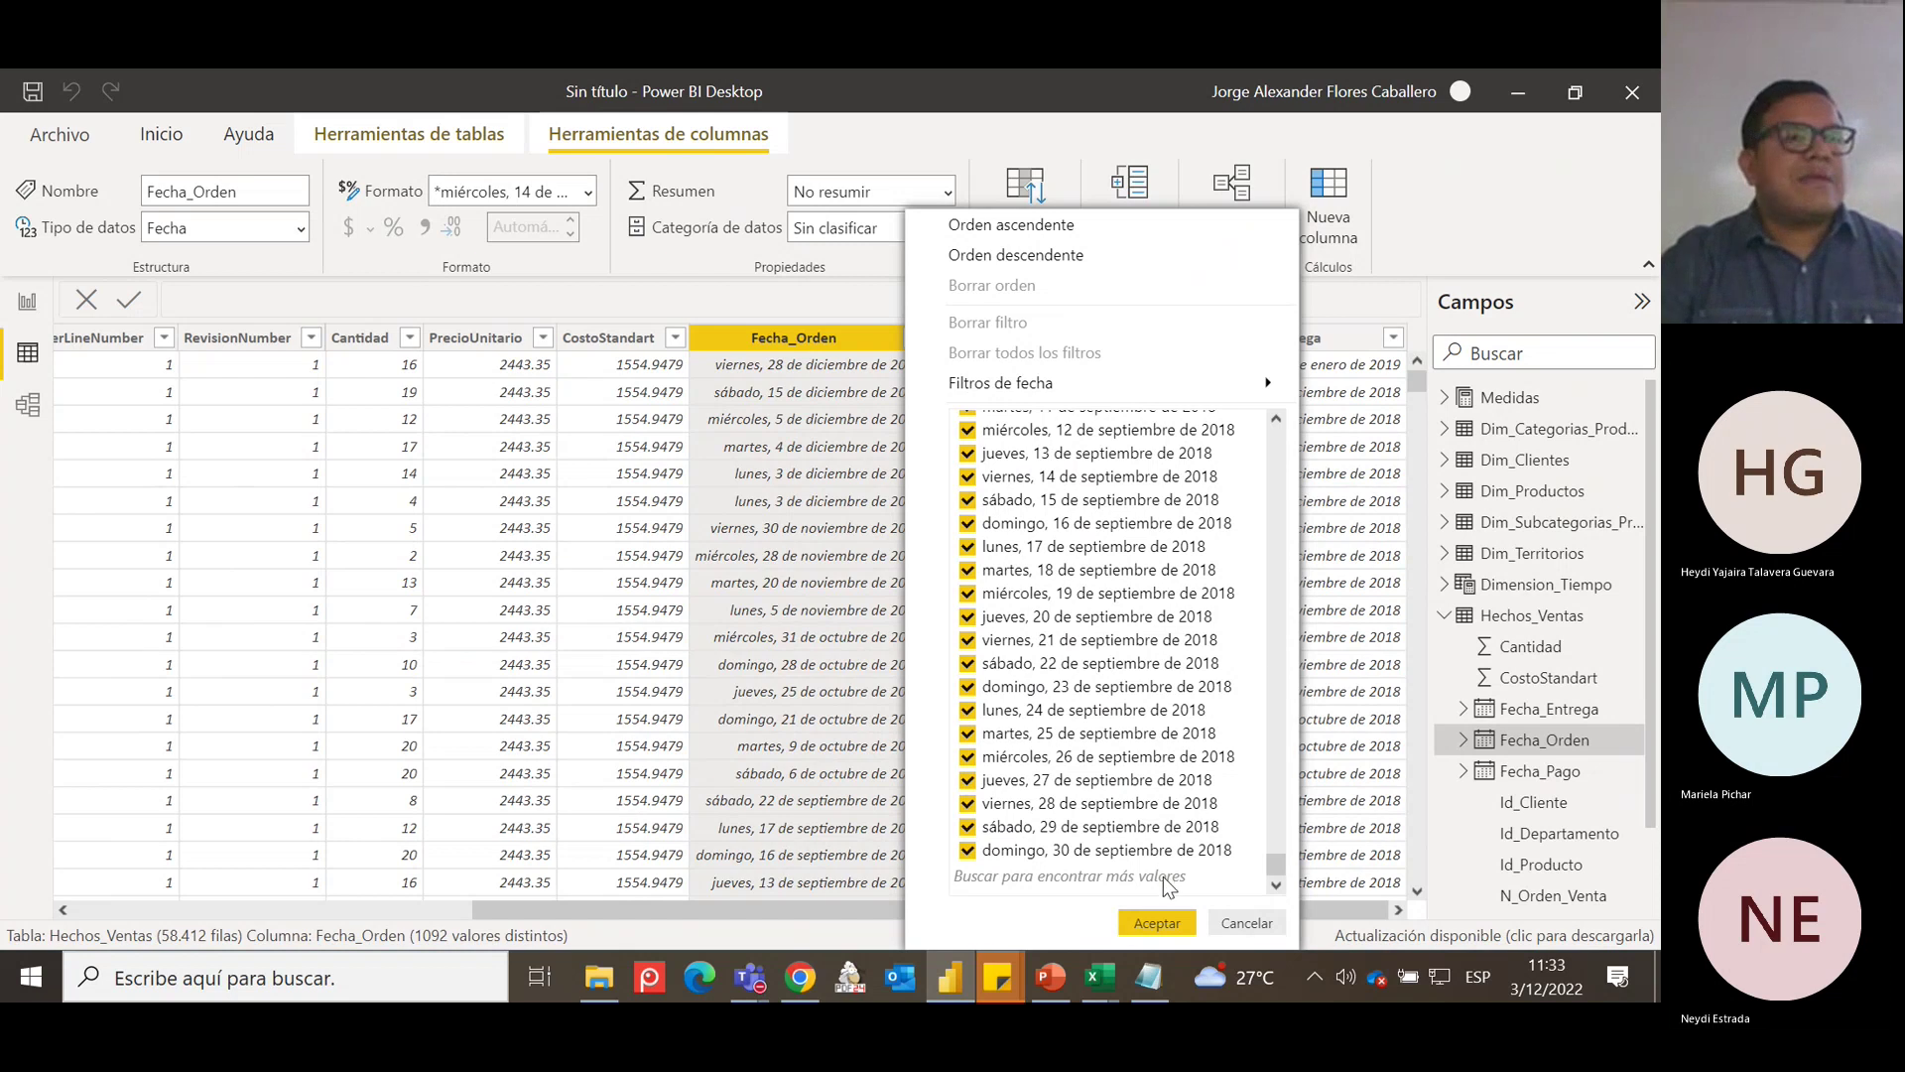
pyautogui.click(799, 337)
pyautogui.click(1146, 346)
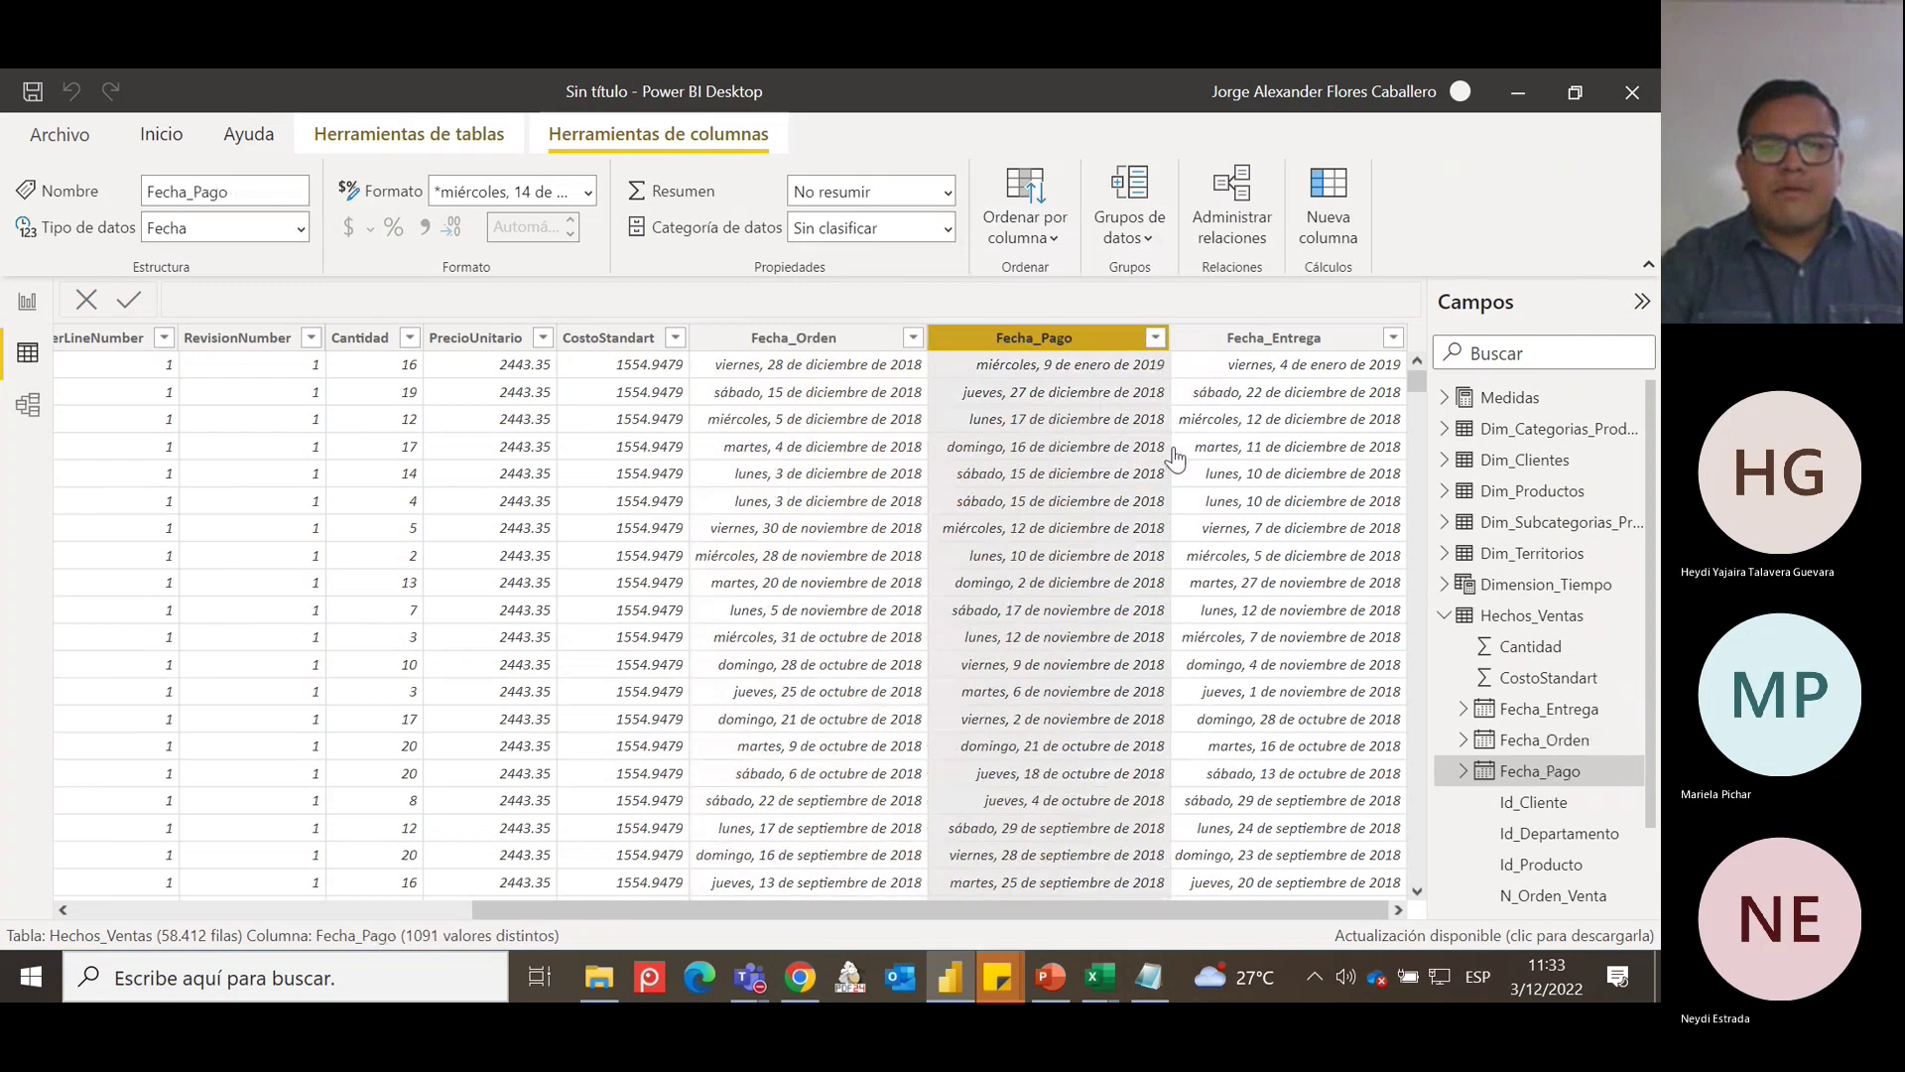
pyautogui.click(1155, 338)
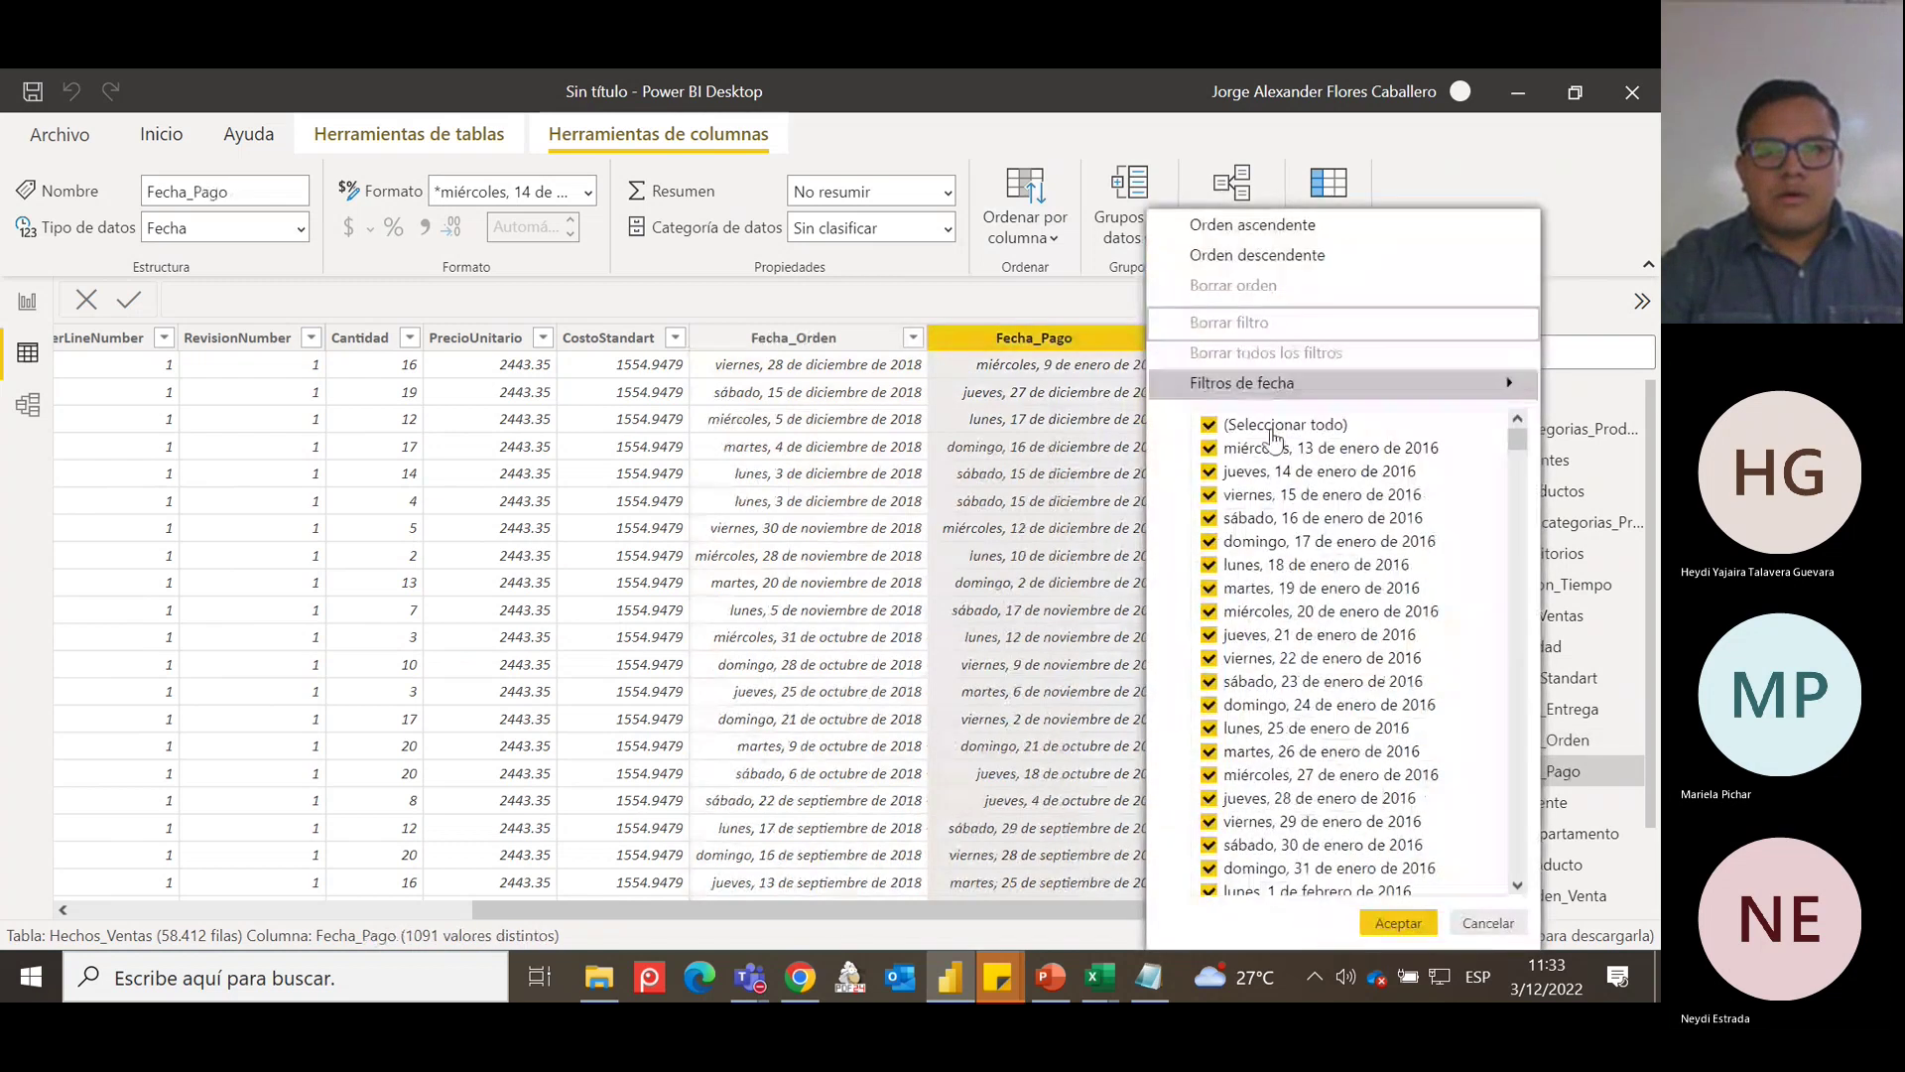
pyautogui.moveTo(1521, 448); pyautogui.dragTo(1543, 905)
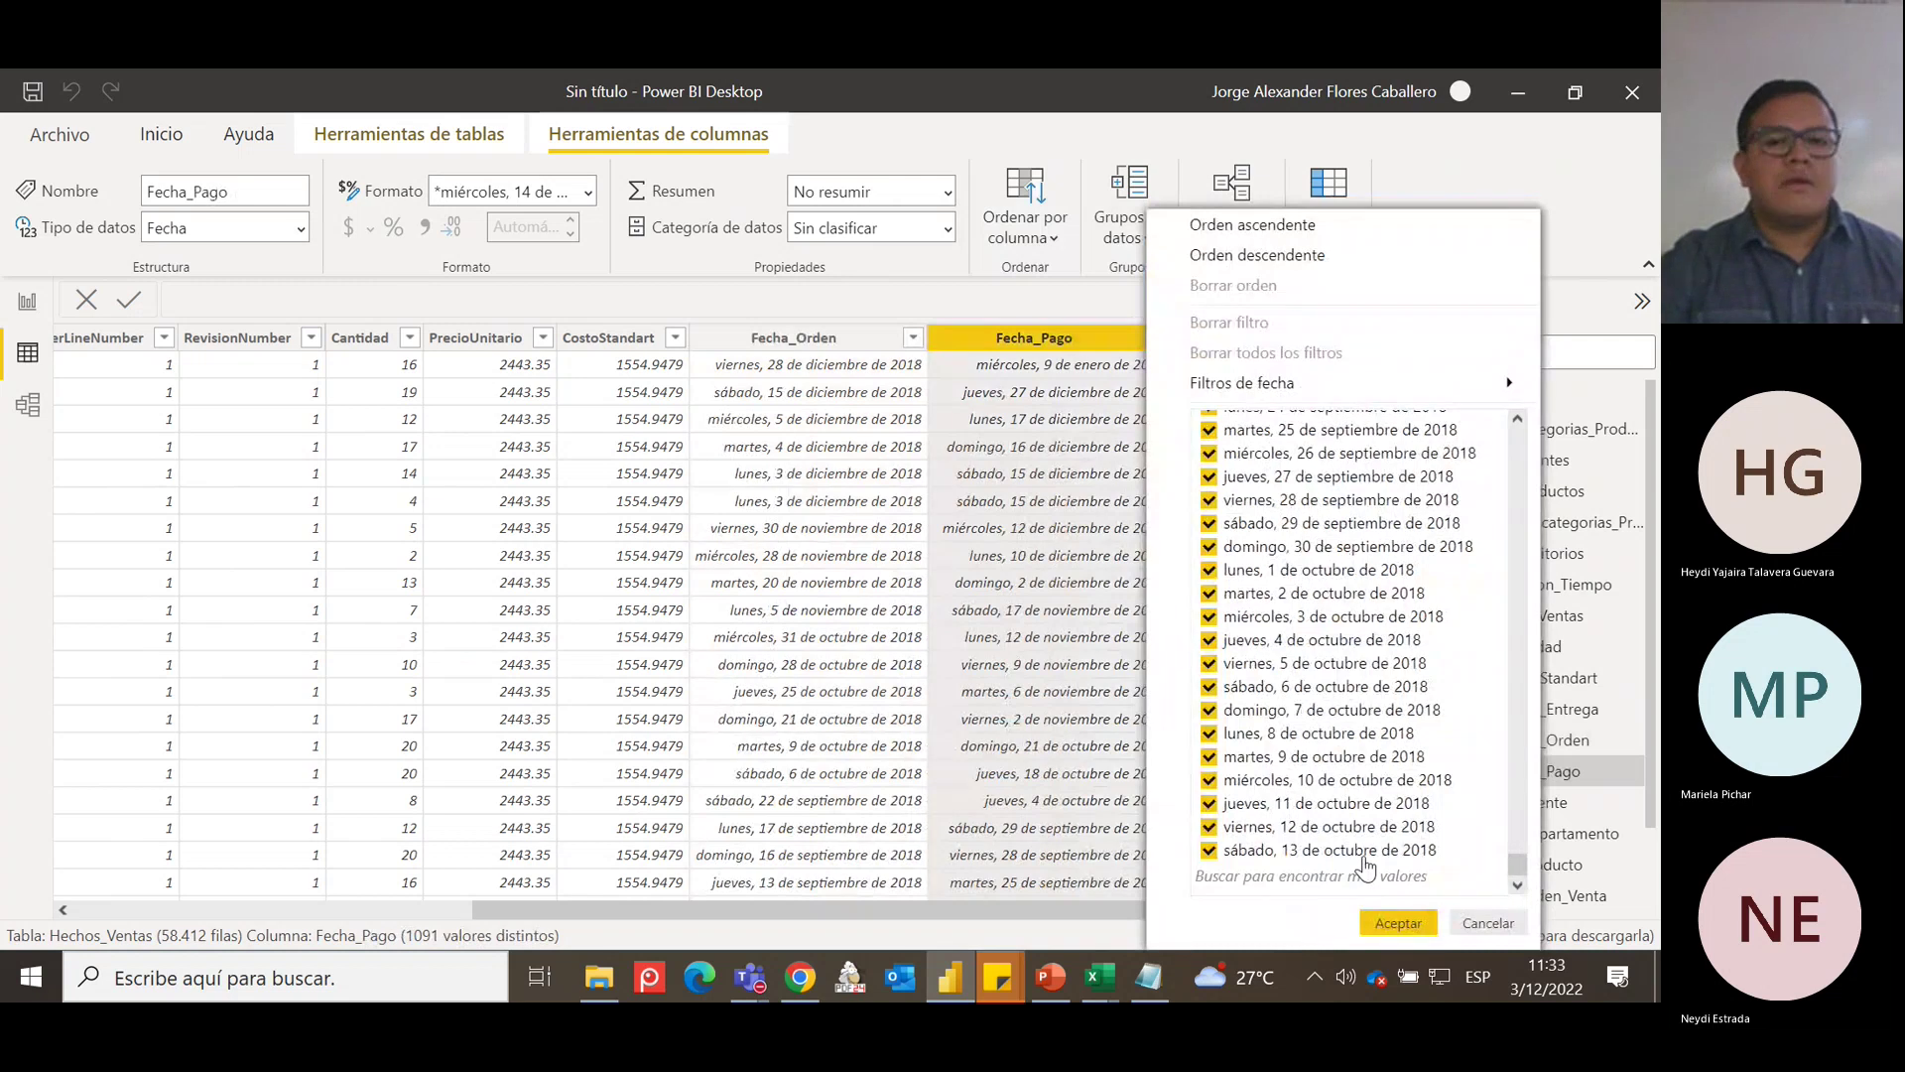
pyautogui.click(1060, 349)
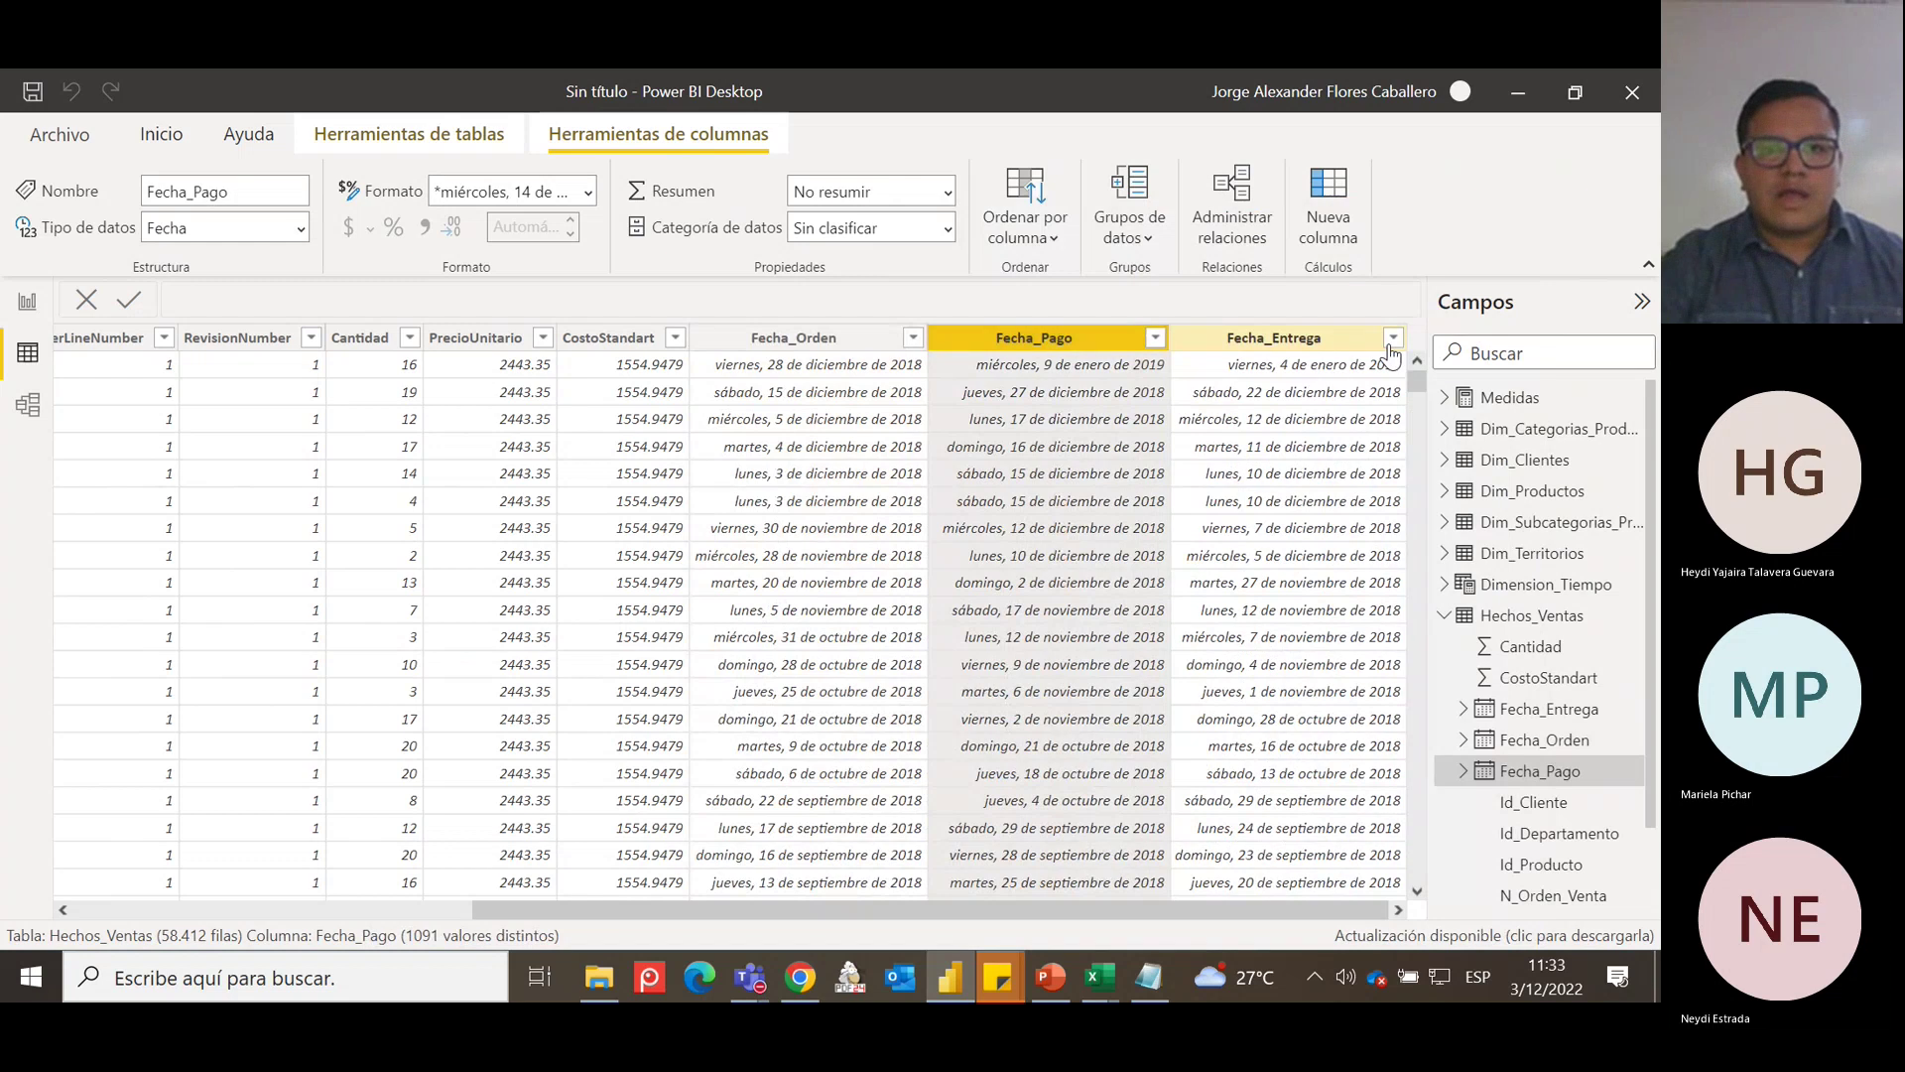
pyautogui.click(1393, 338)
pyautogui.scroll(-10, 1379, 625)
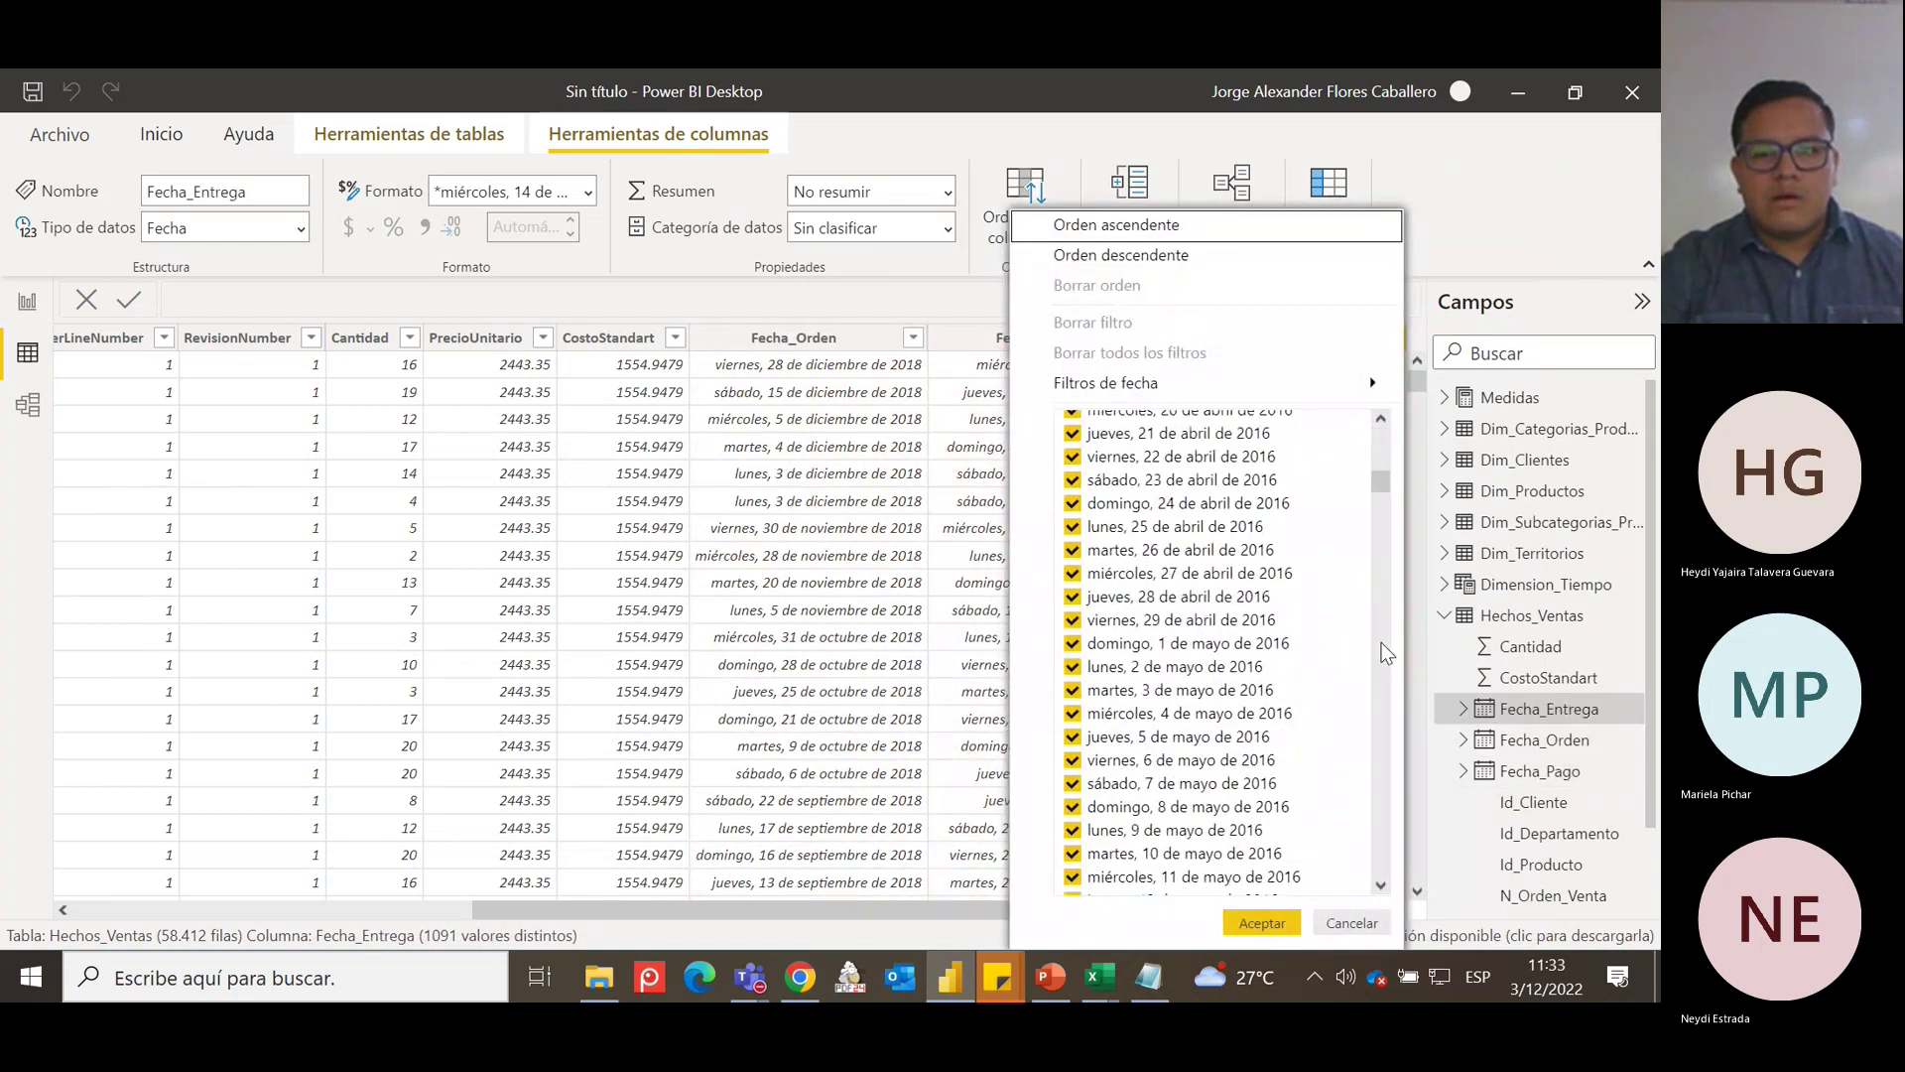
pyautogui.moveTo(1381, 483); pyautogui.dragTo(1376, 921)
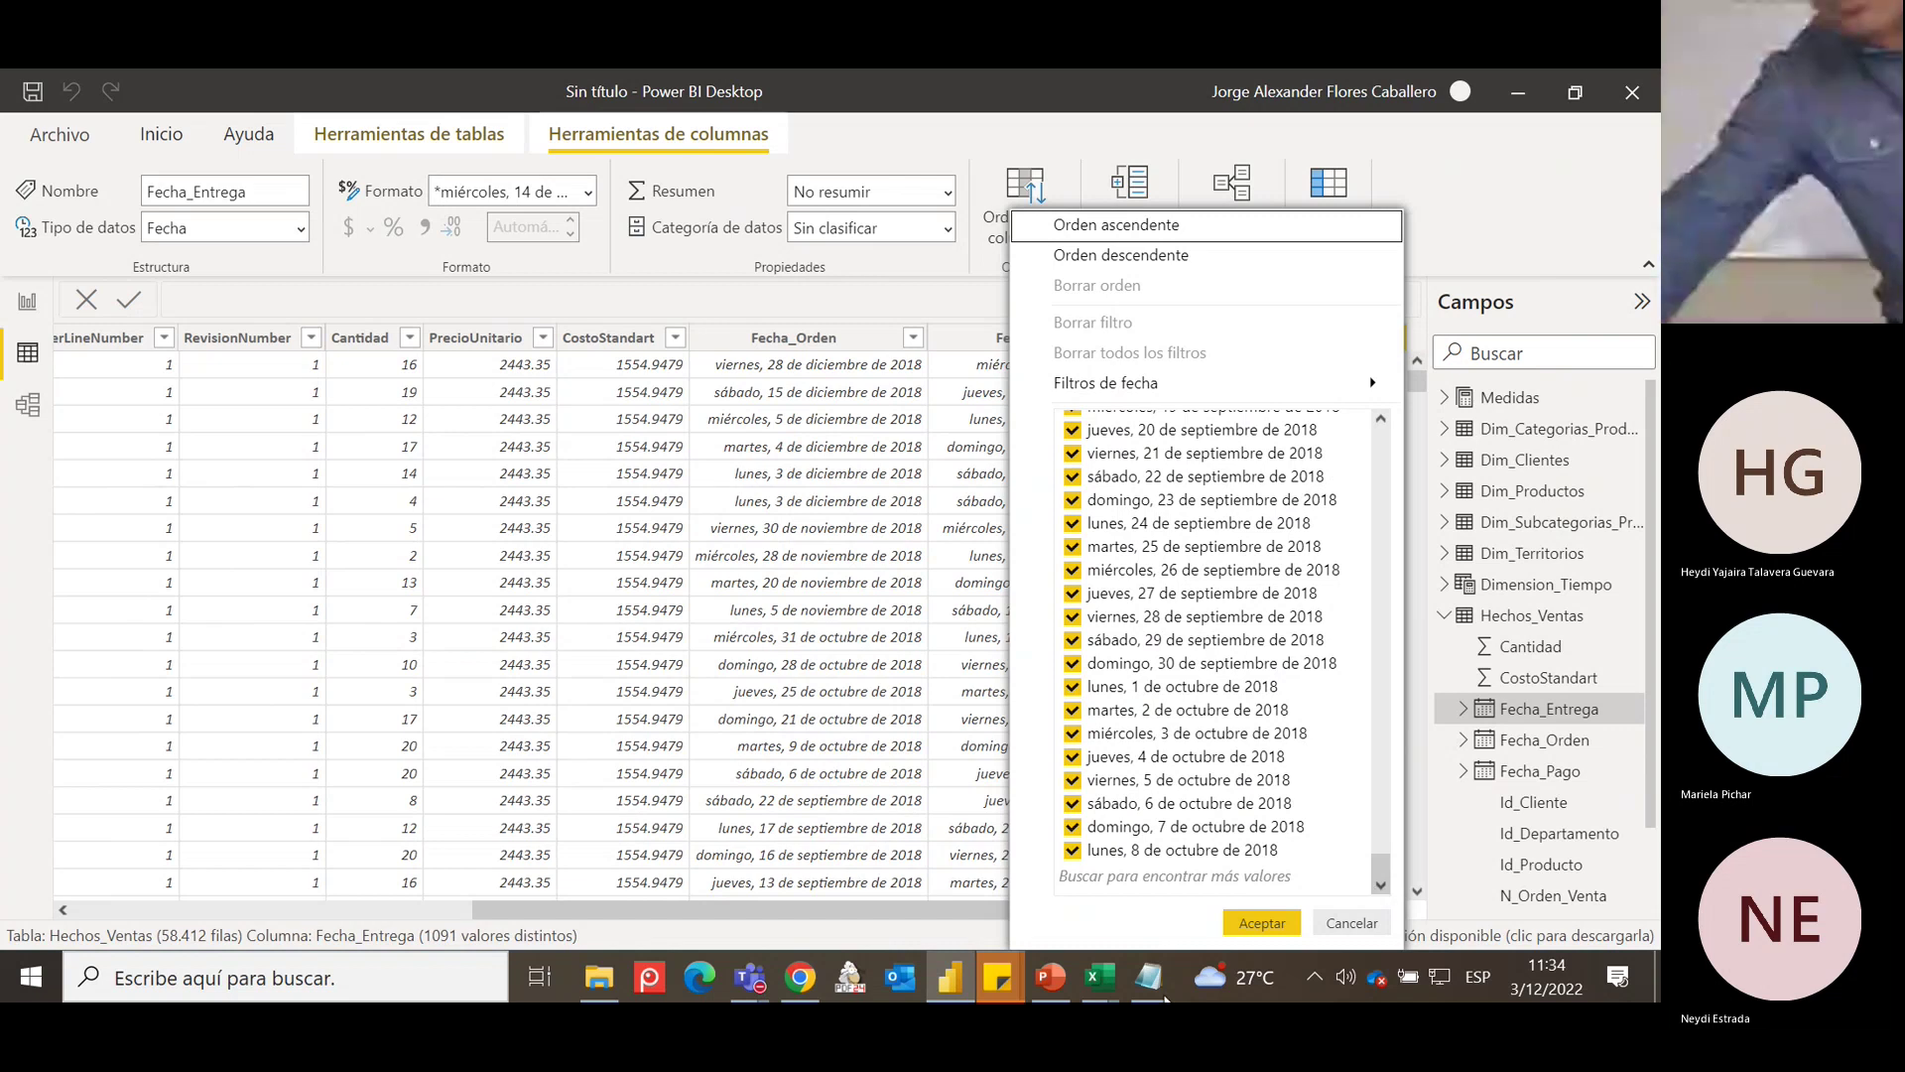
# Examine the columns of the Dim_Clientes table and select its Nacimiento date column, then collapse the table's field list.
pyautogui.click(1533, 584)
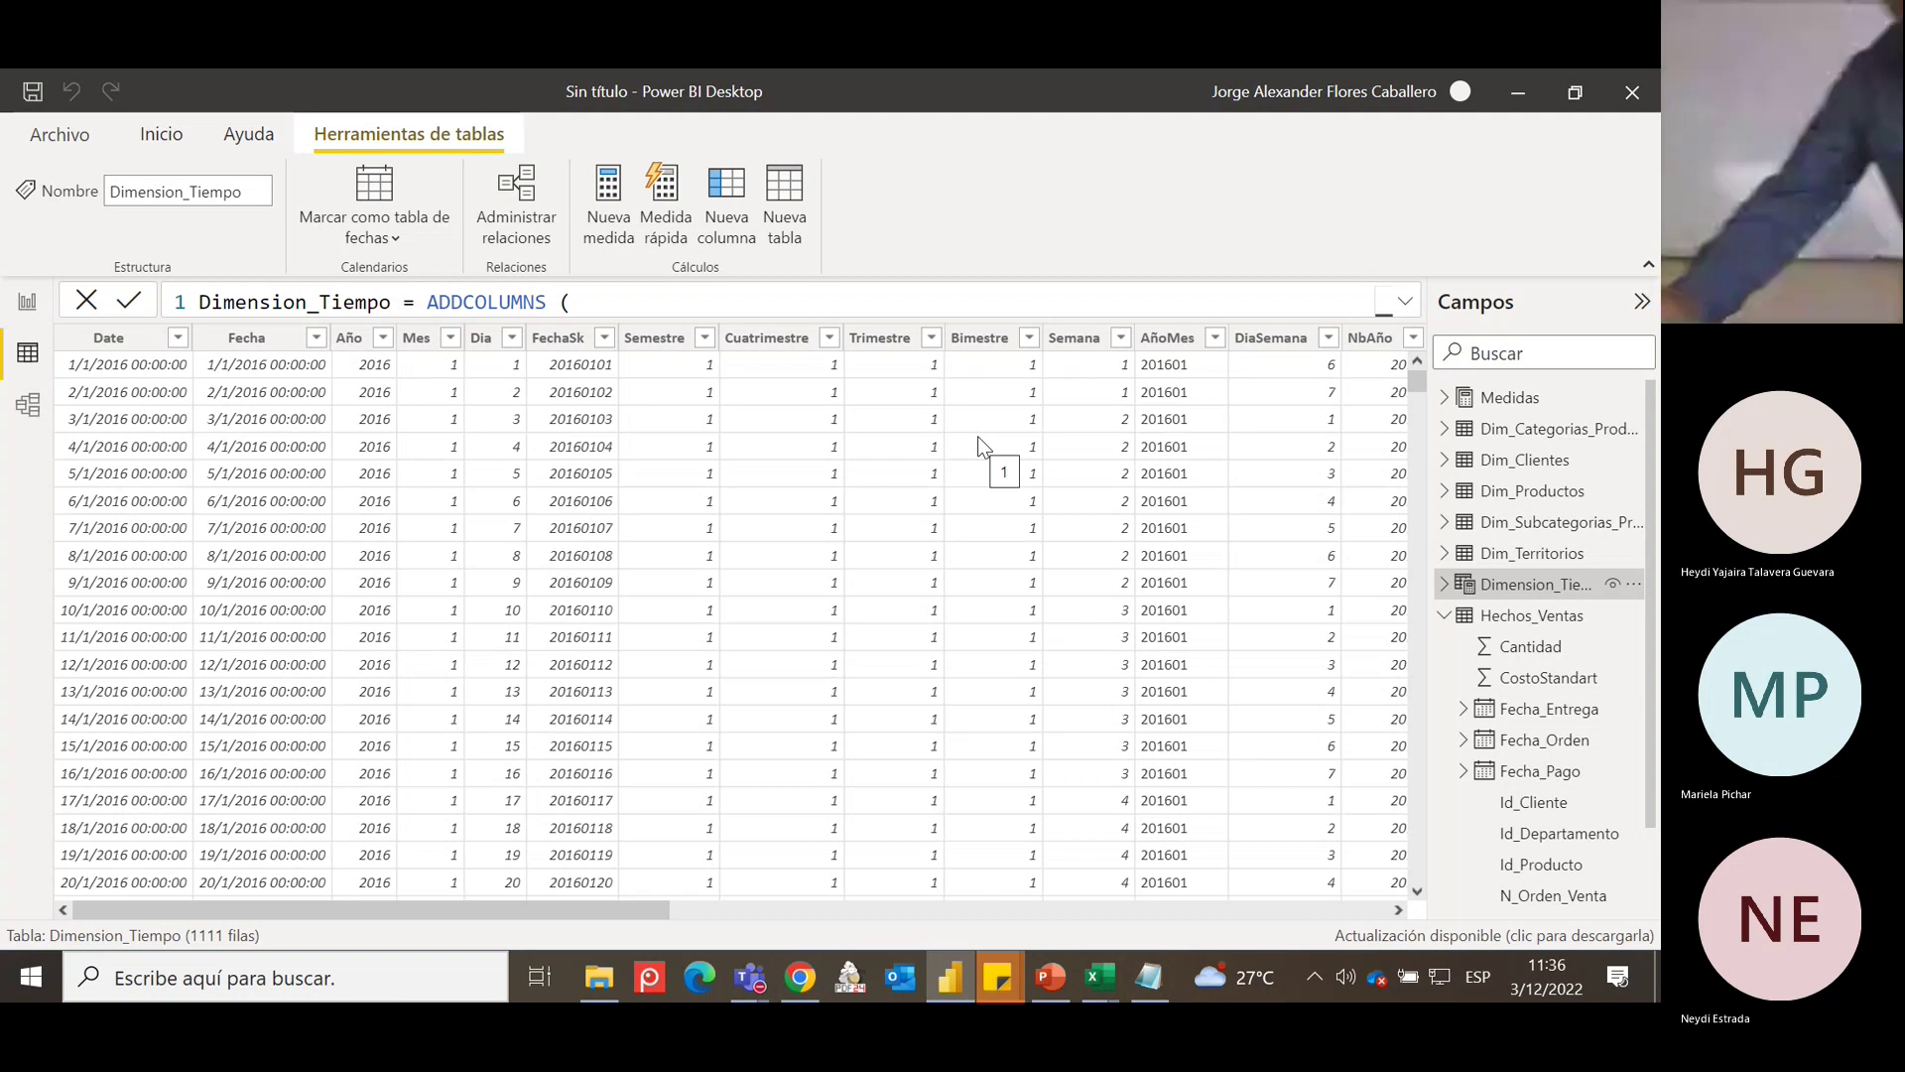
pyautogui.click(1445, 616)
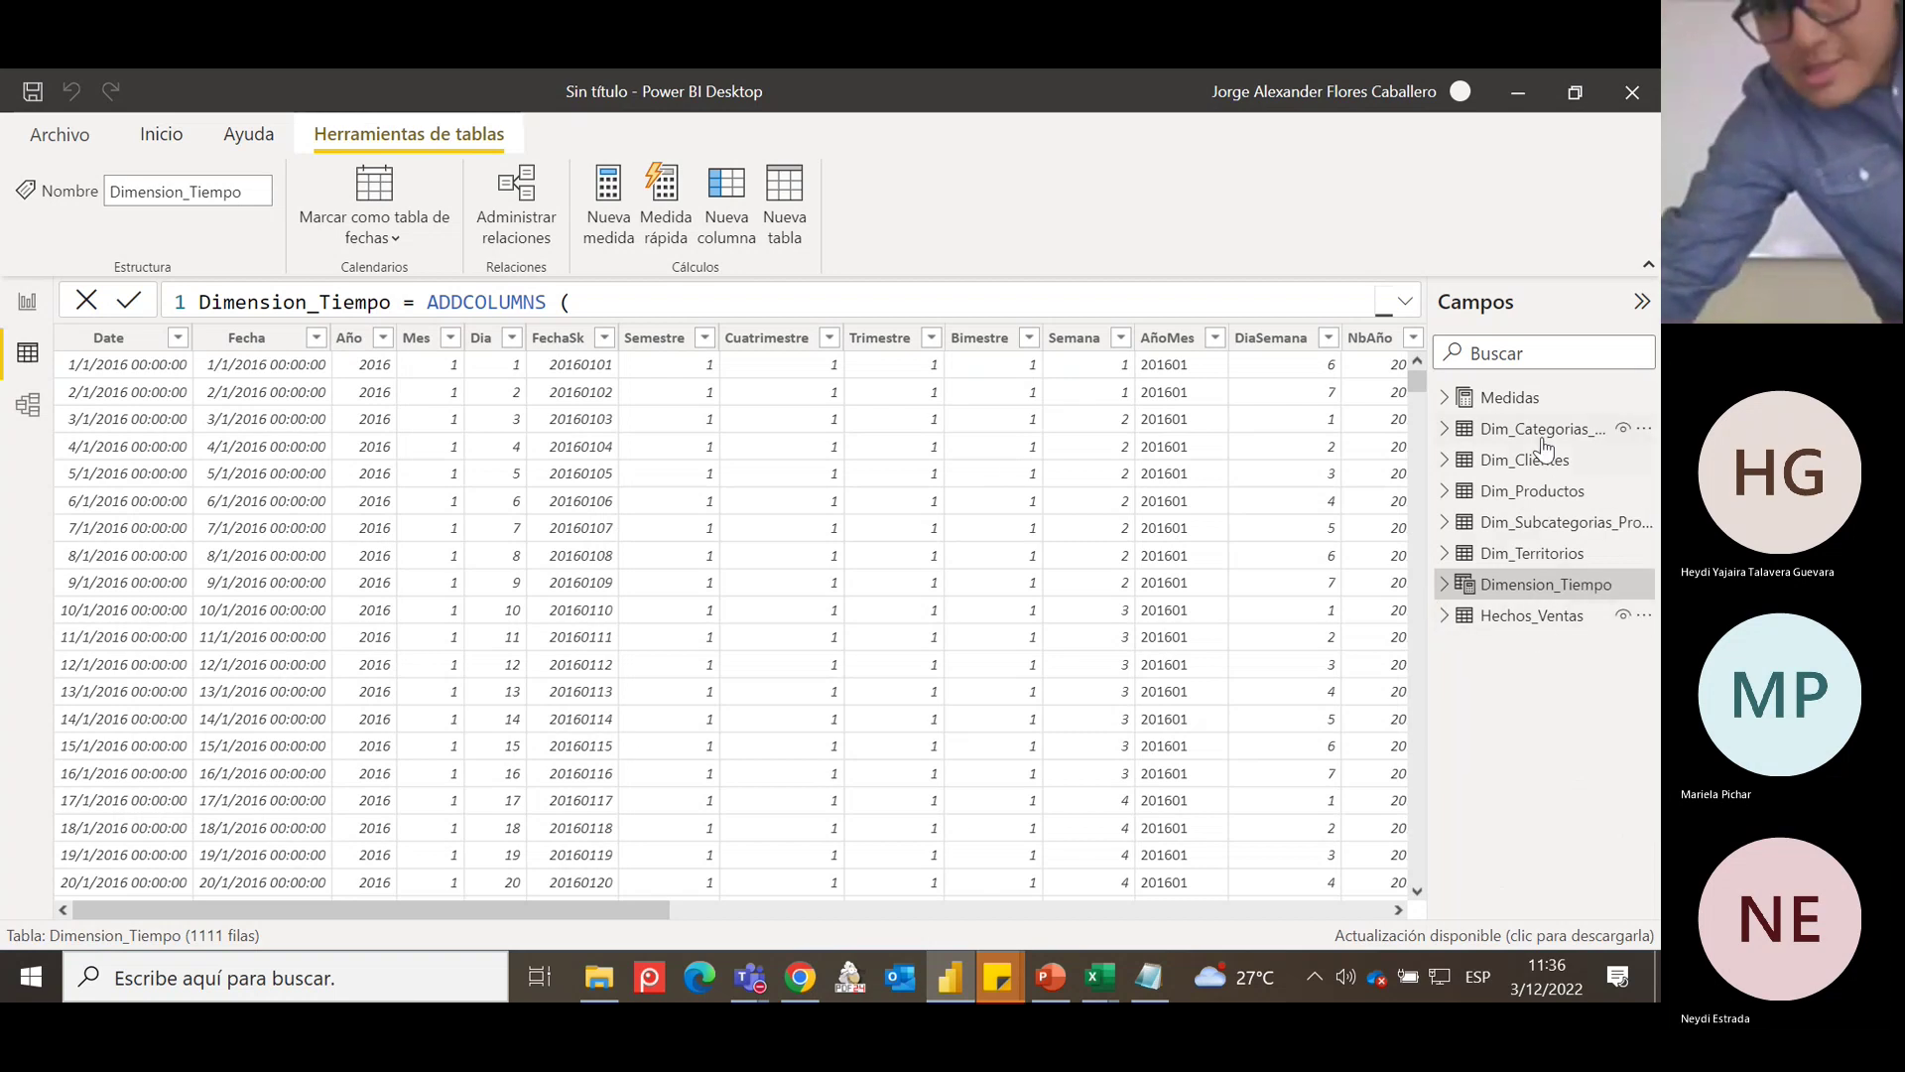
pyautogui.click(1569, 471)
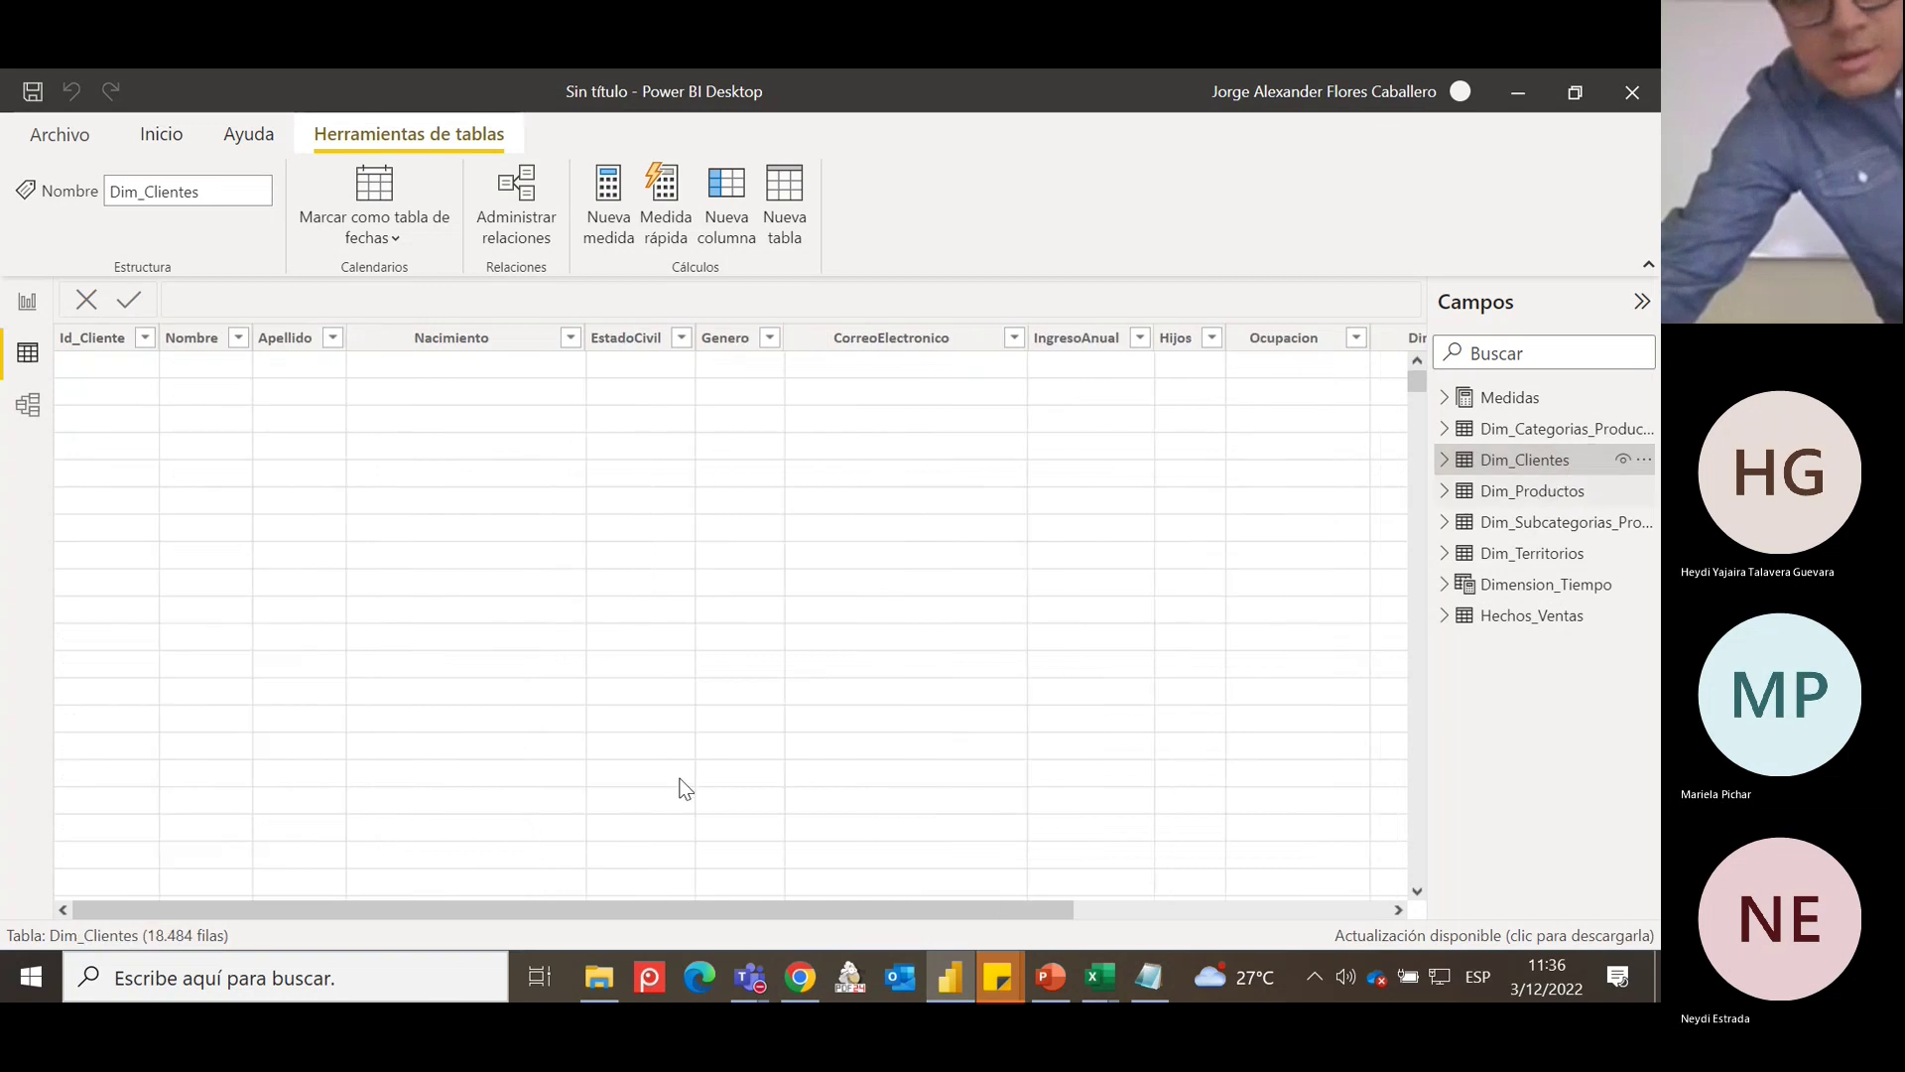
pyautogui.moveTo(728, 908); pyautogui.dragTo(1044, 908)
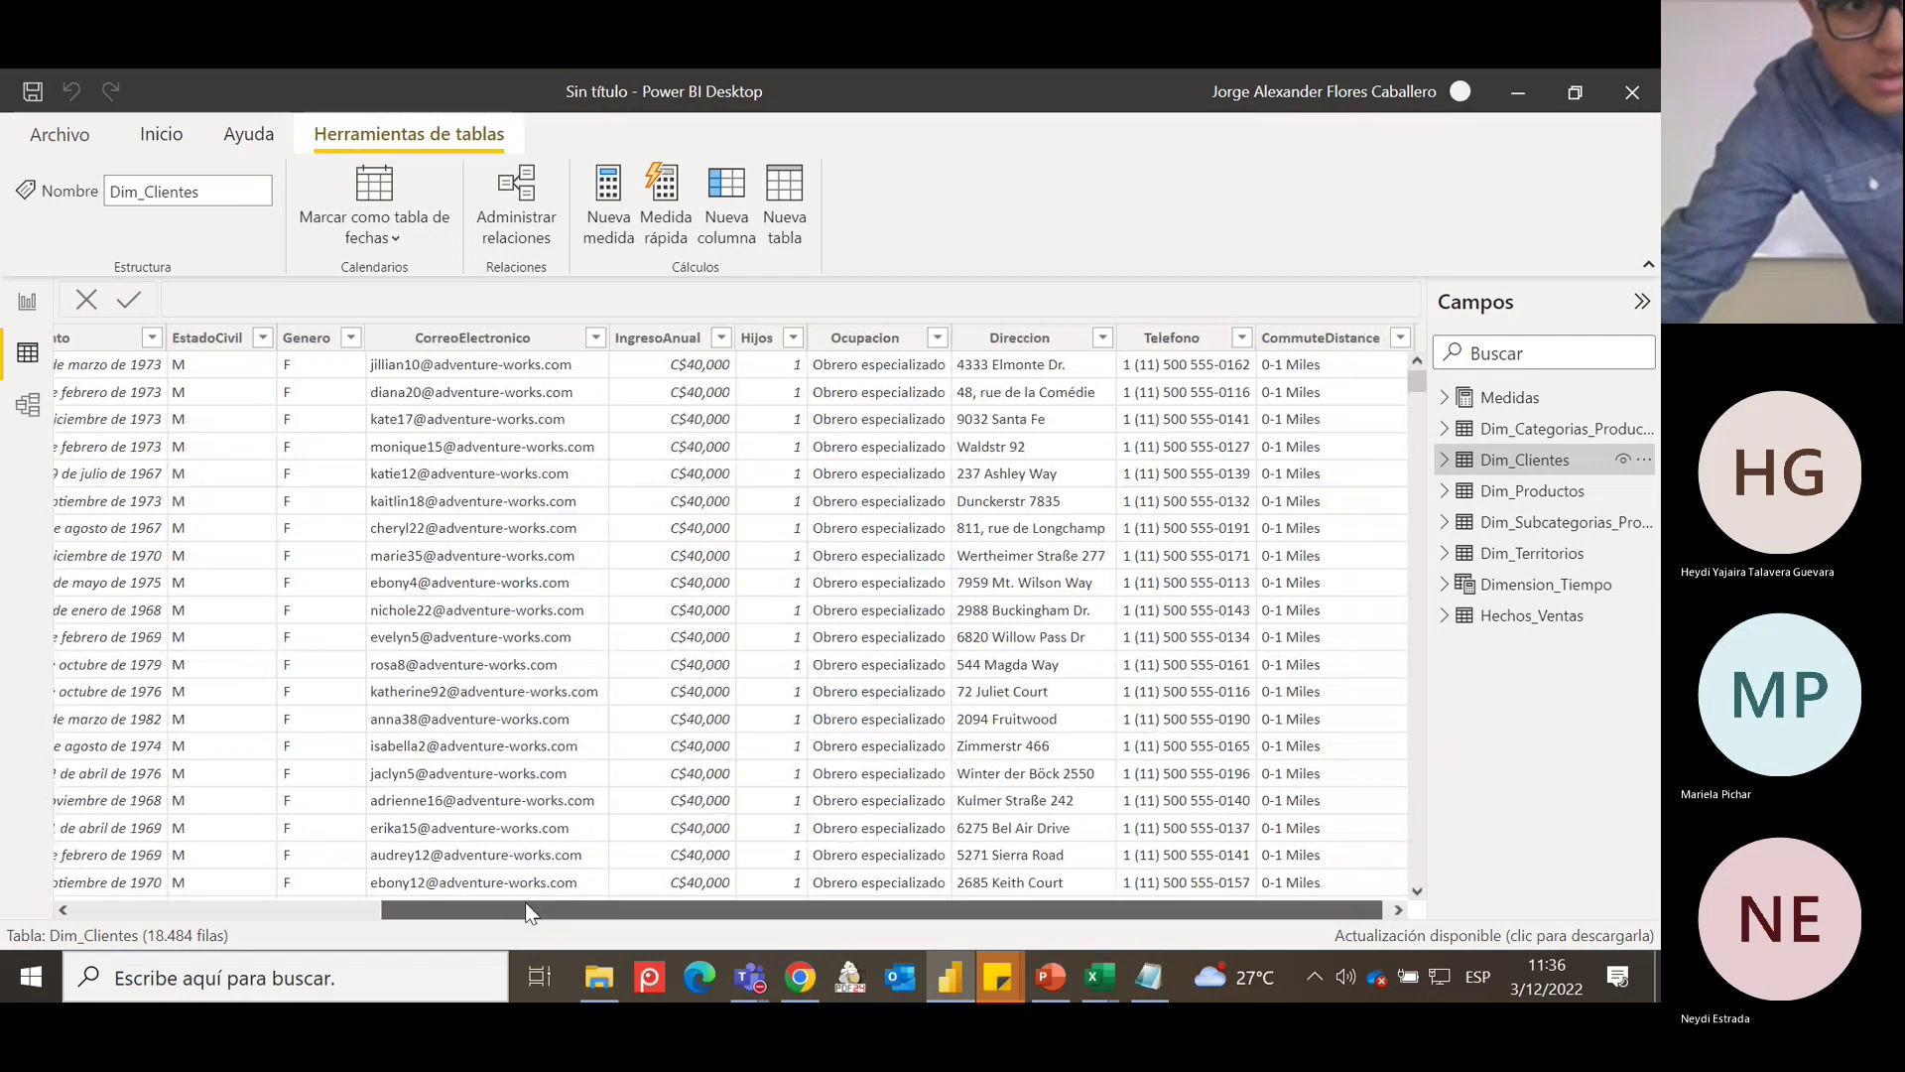
pyautogui.moveTo(526, 908); pyautogui.dragTo(210, 908)
pyautogui.click(439, 343)
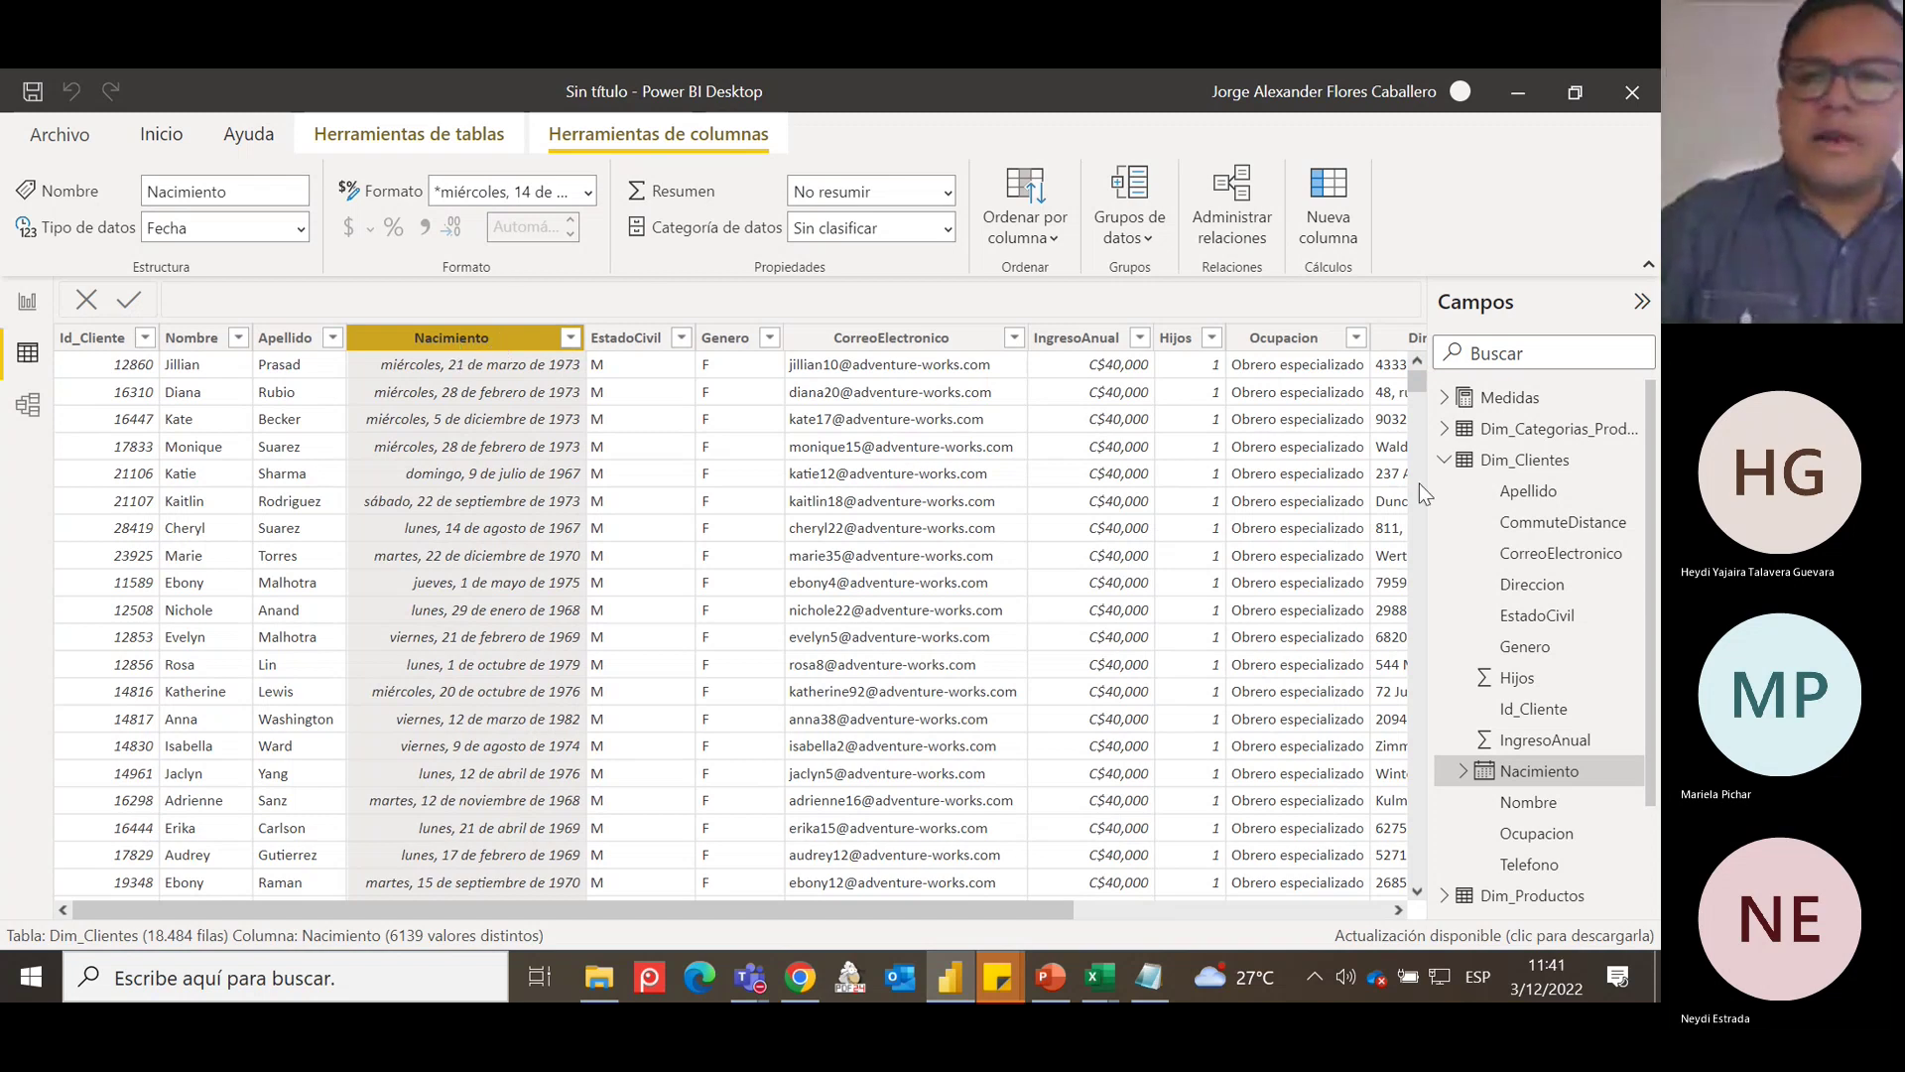
pyautogui.click(1447, 463)
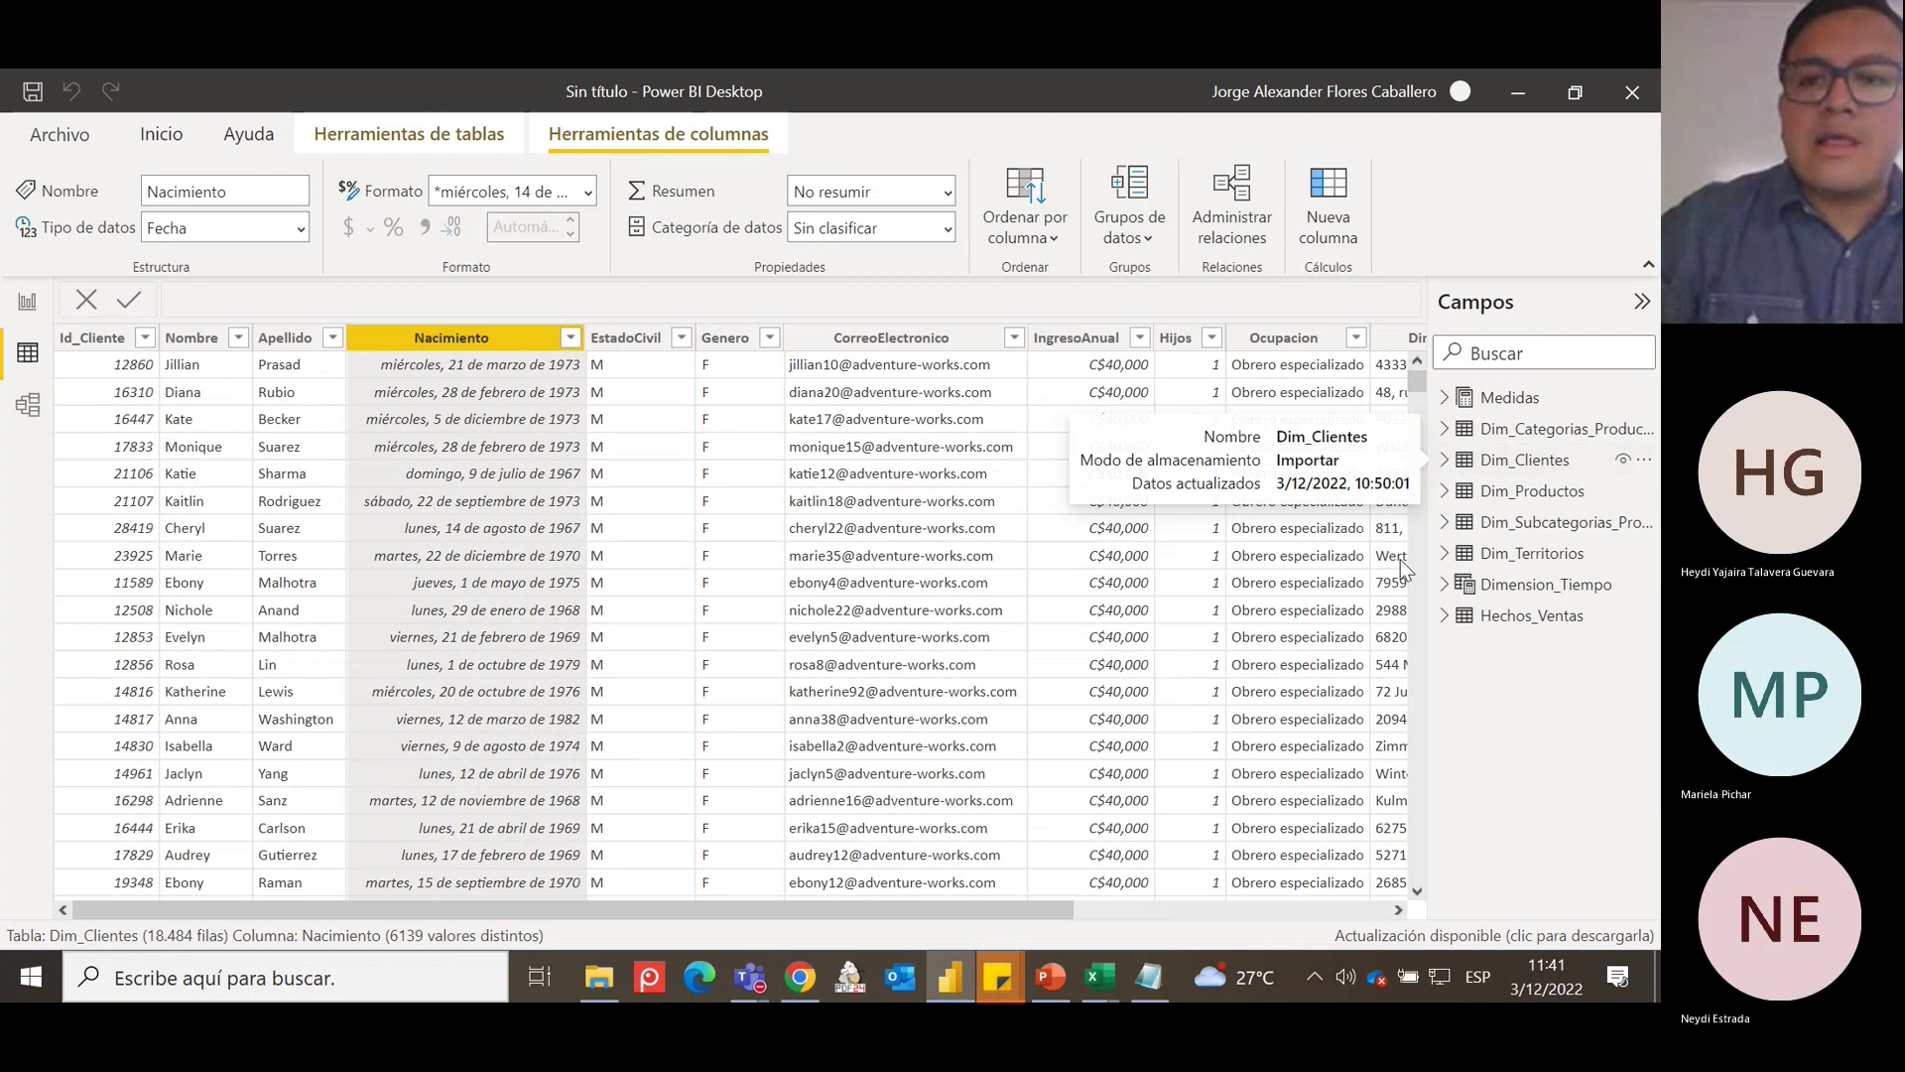
# In the Dimension_Tiempo formula, replace Hechos_Ventas[Fecha_Entrega] with Hechos_Ventas[Fecha_Pago] inside the CALENDAR function's max argument.
pyautogui.click(1541, 588)
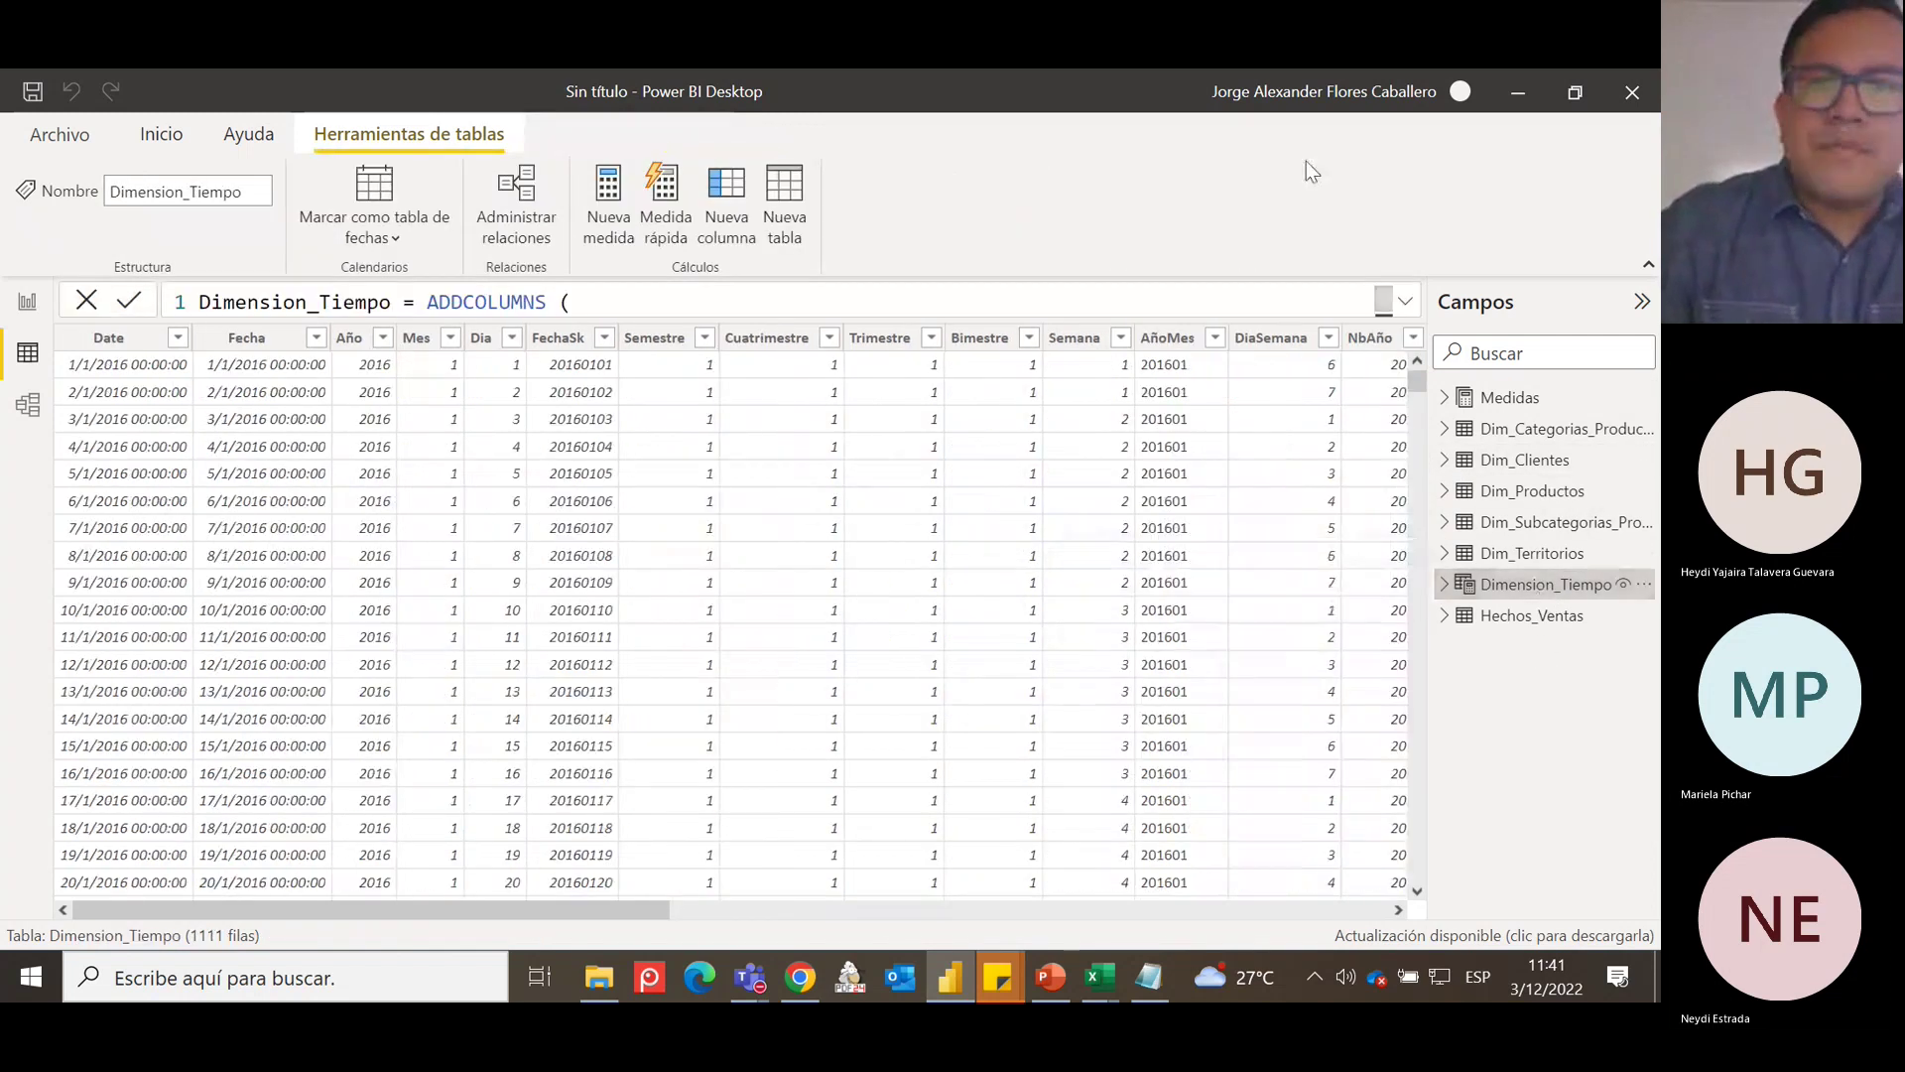
pyautogui.click(1405, 300)
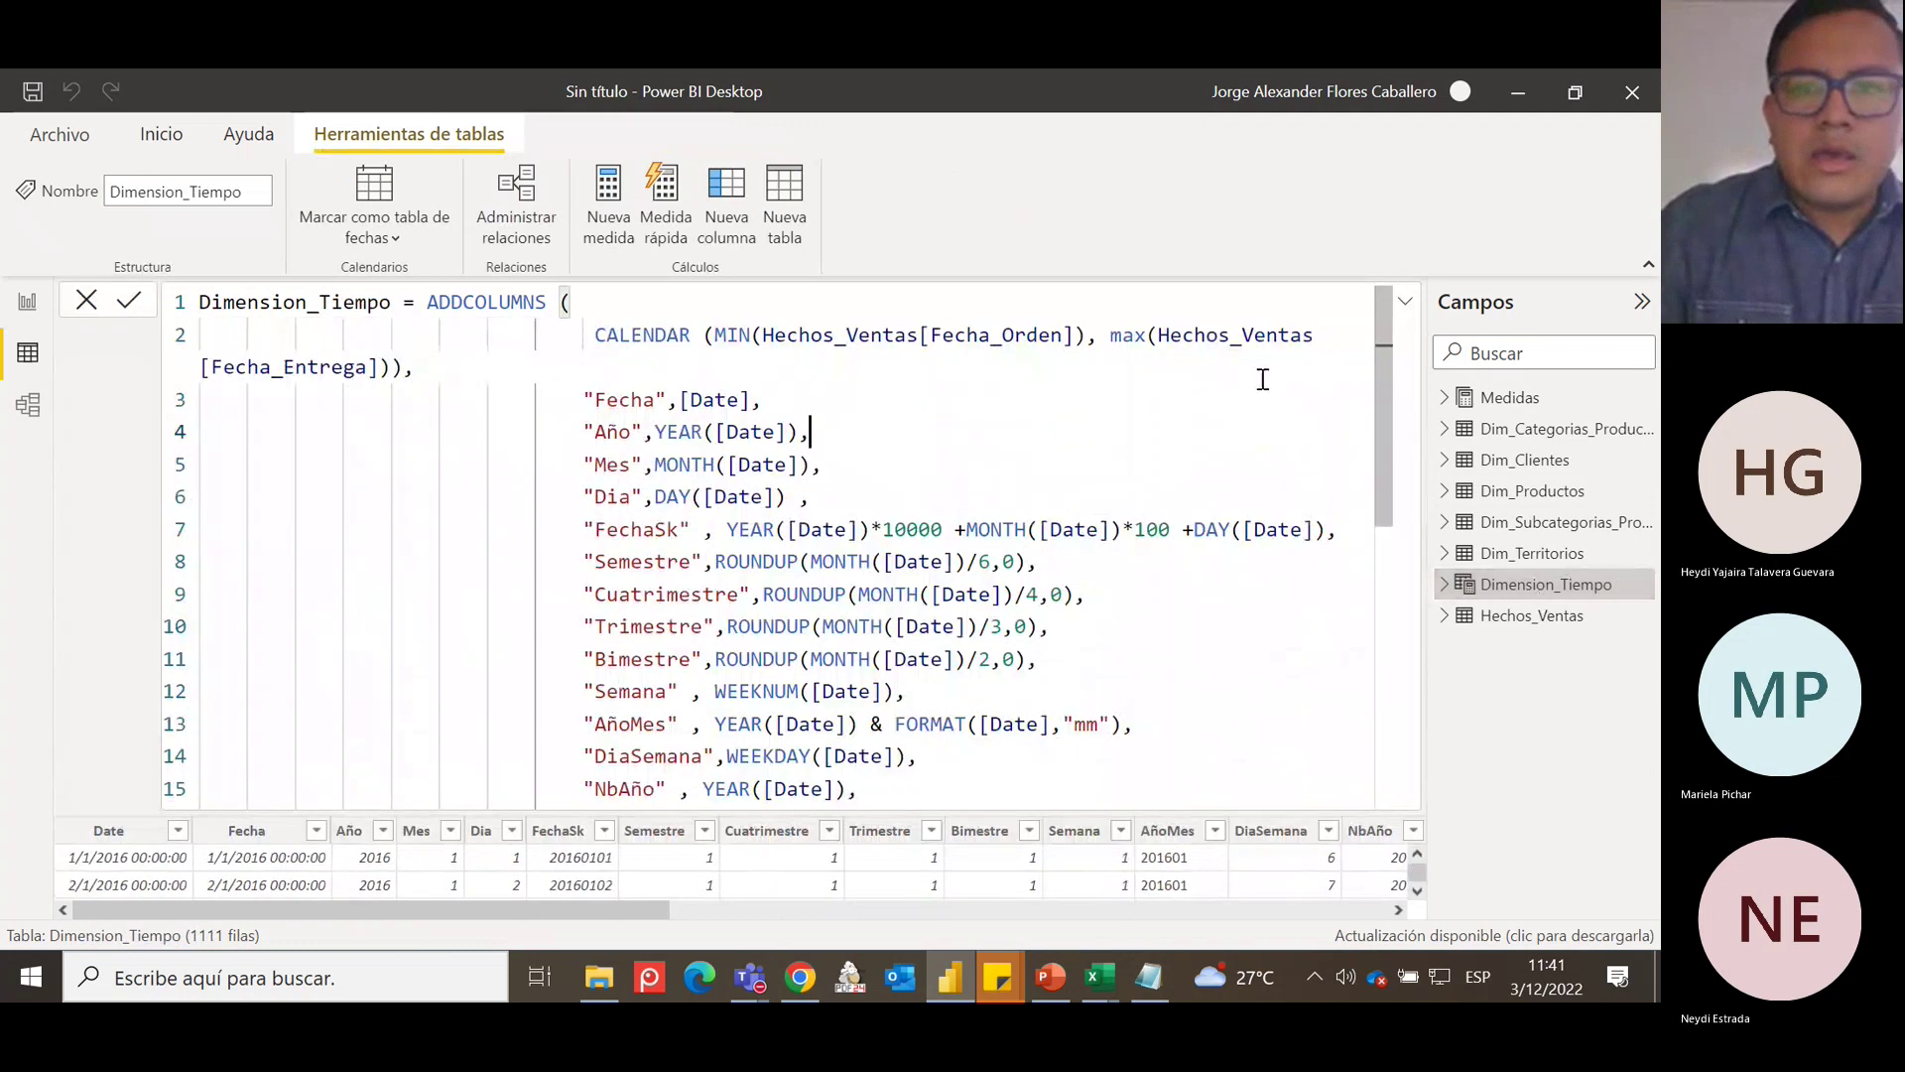
pyautogui.keyDown('ctrl'); pyautogui.scroll(-2, 1124, 392); pyautogui.keyUp('ctrl')
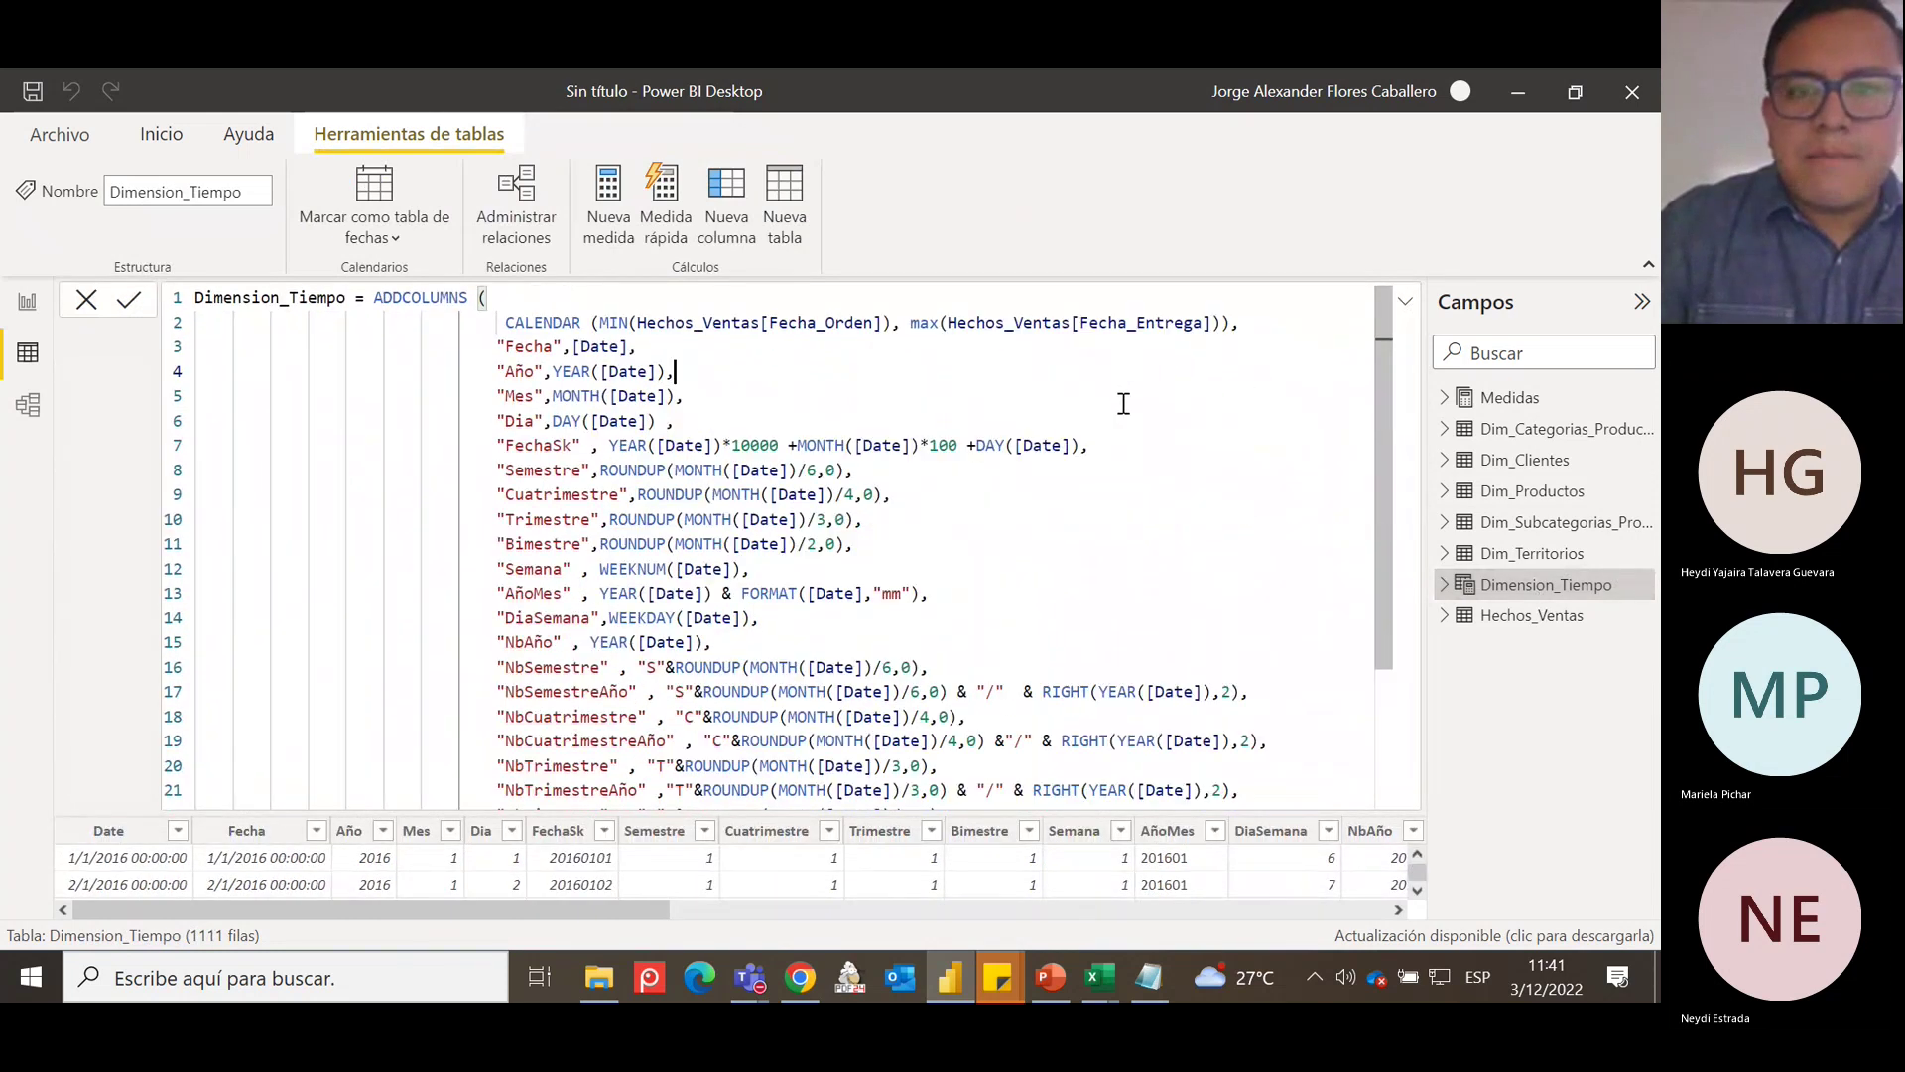
pyautogui.moveTo(1117, 321); pyautogui.dragTo(877, 321)
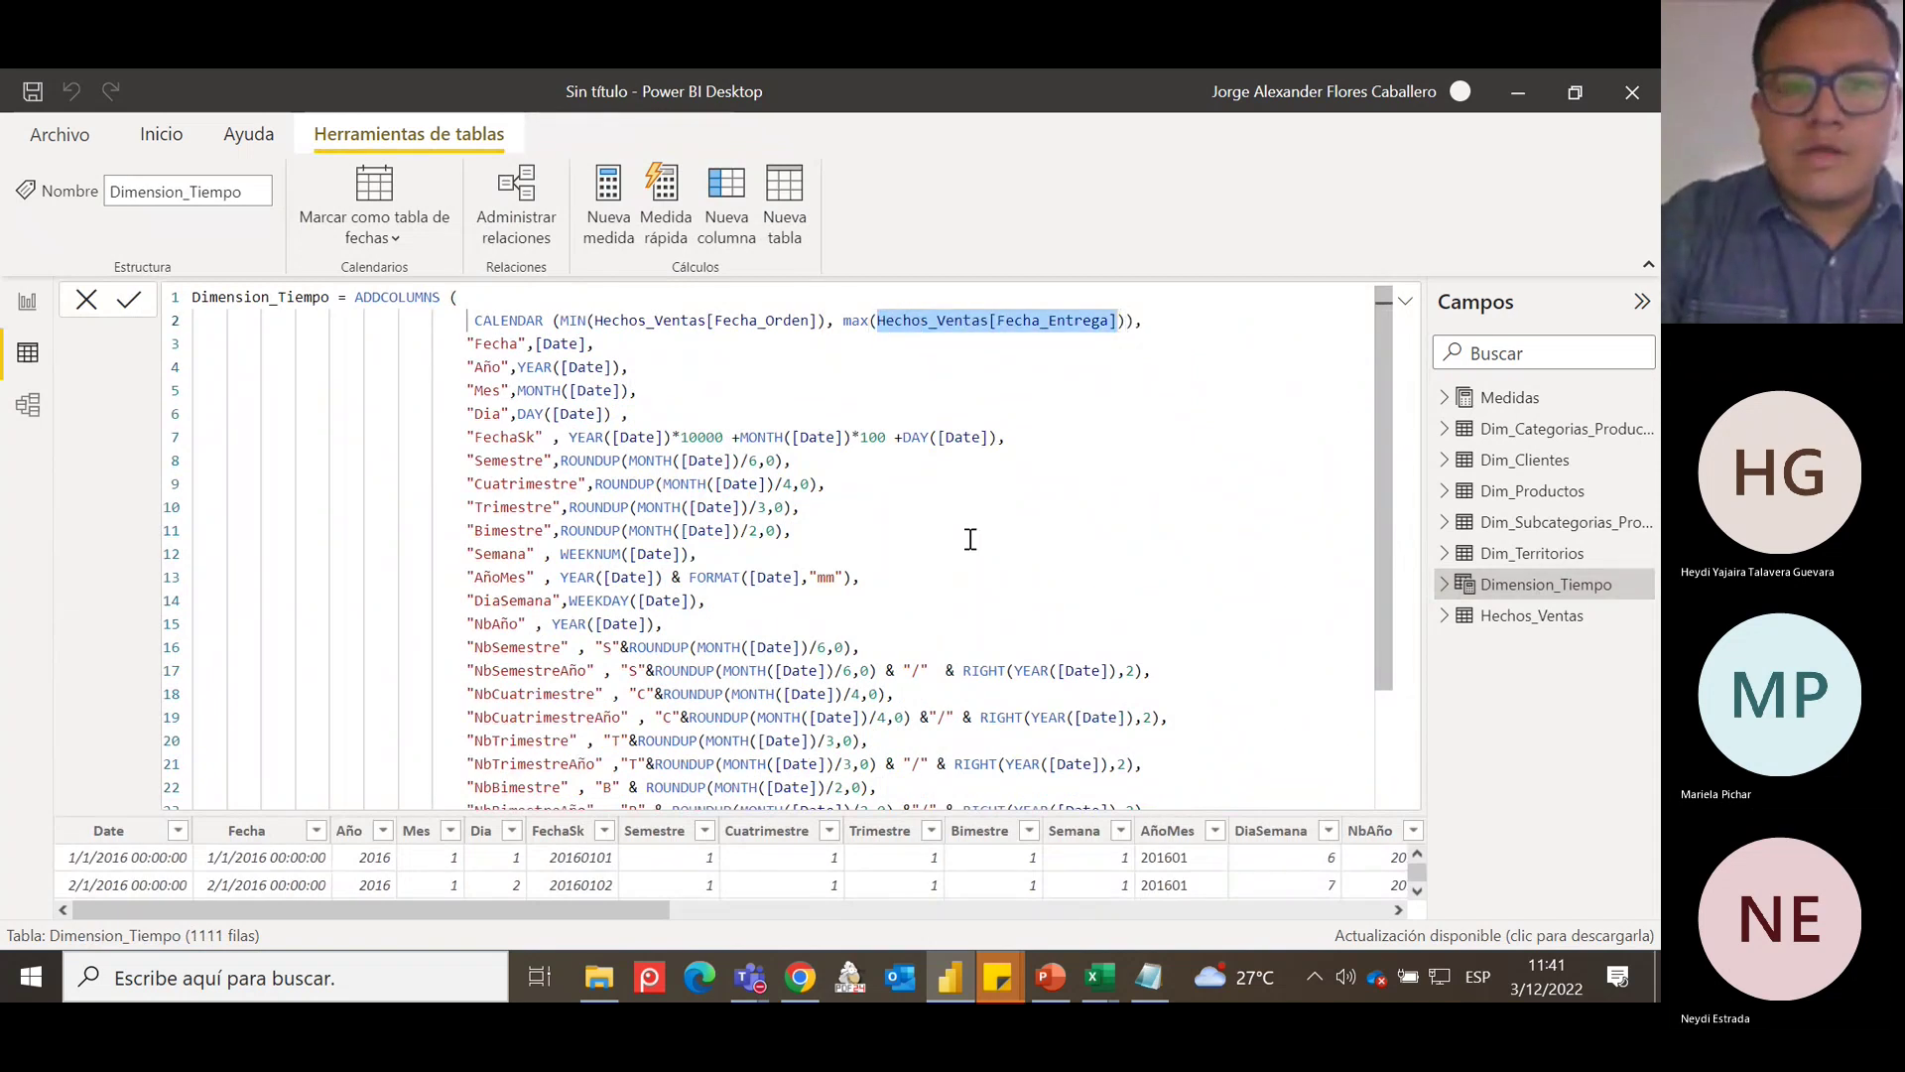
pyautogui.write('fecha')
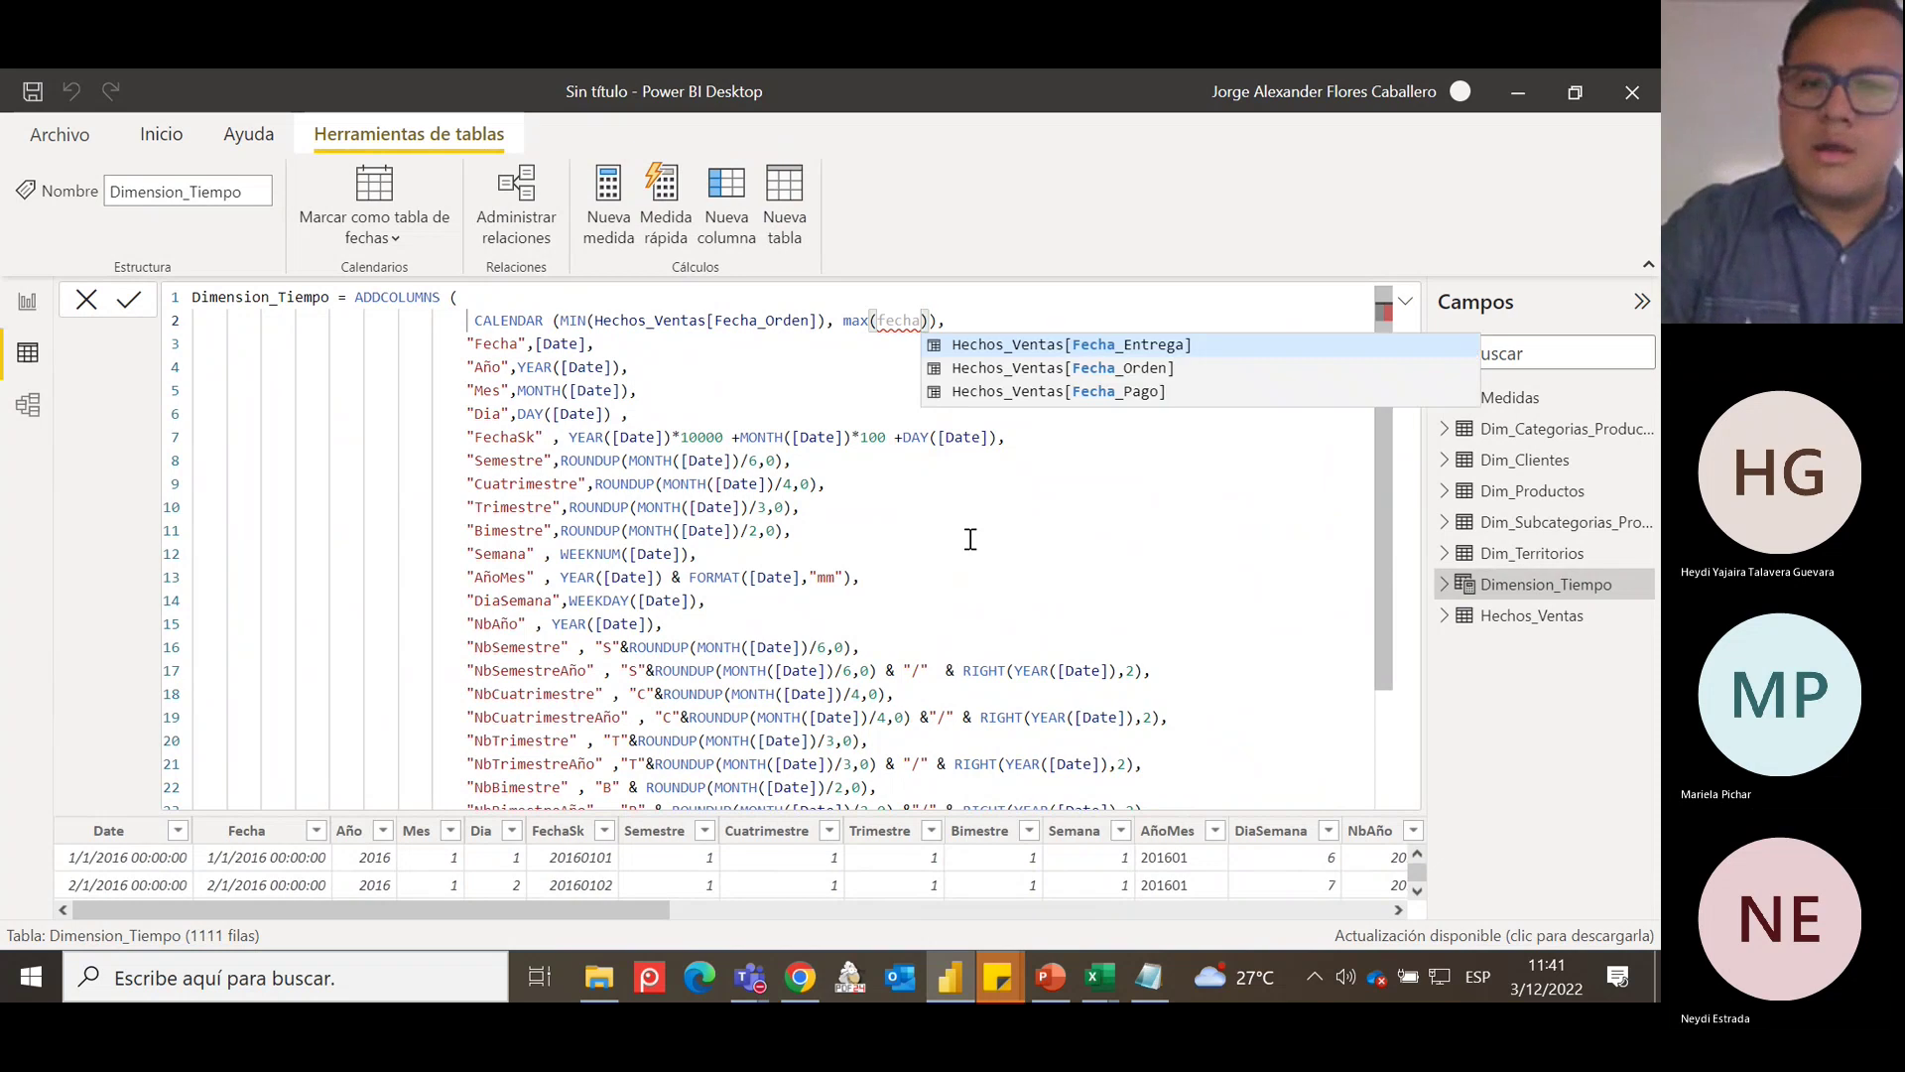
pyautogui.press('Down')
pyautogui.press('Down')
pyautogui.press('Tab')
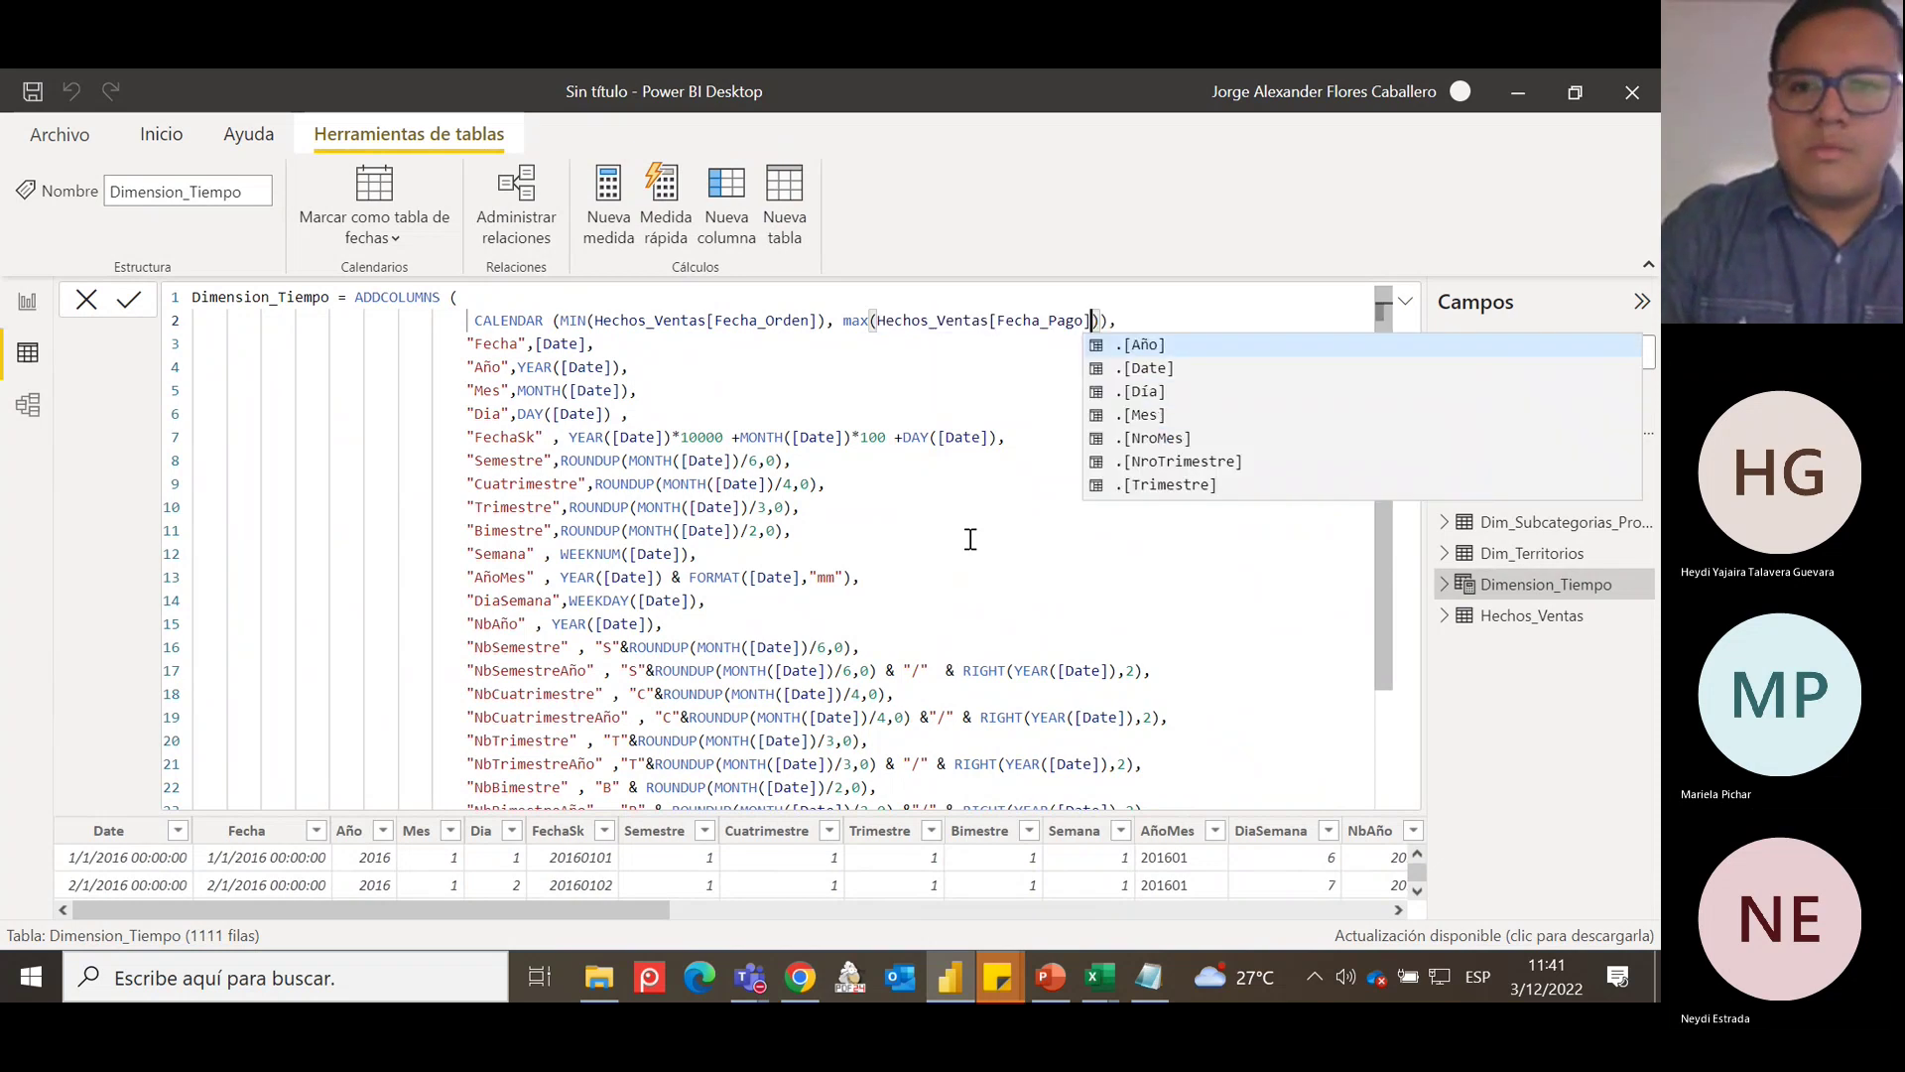
pyautogui.press('Tab')
pyautogui.press('BackSpace')
pyautogui.press('BackSpace')
pyautogui.press('BackSpace')
pyautogui.press('BackSpace')
pyautogui.press('BackSpace')
pyautogui.press('BackSpace')
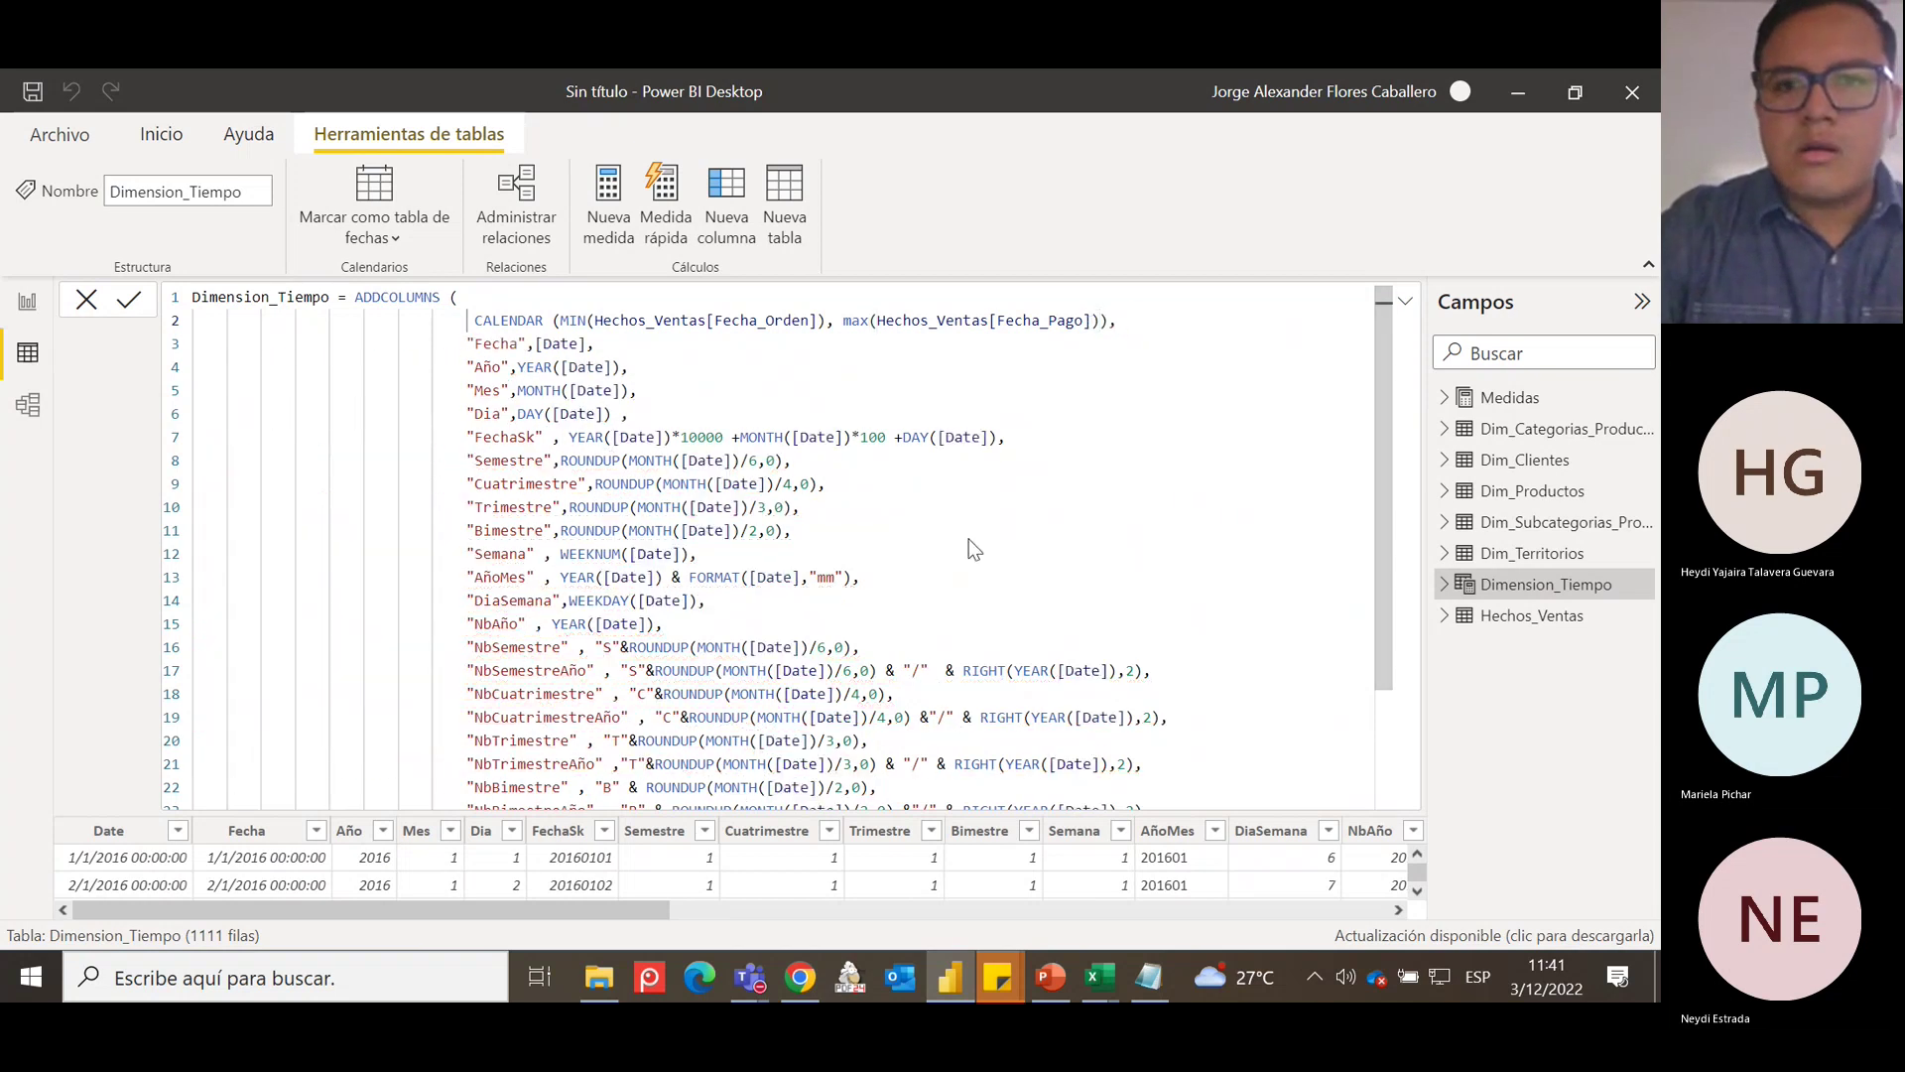
pyautogui.press('Return')
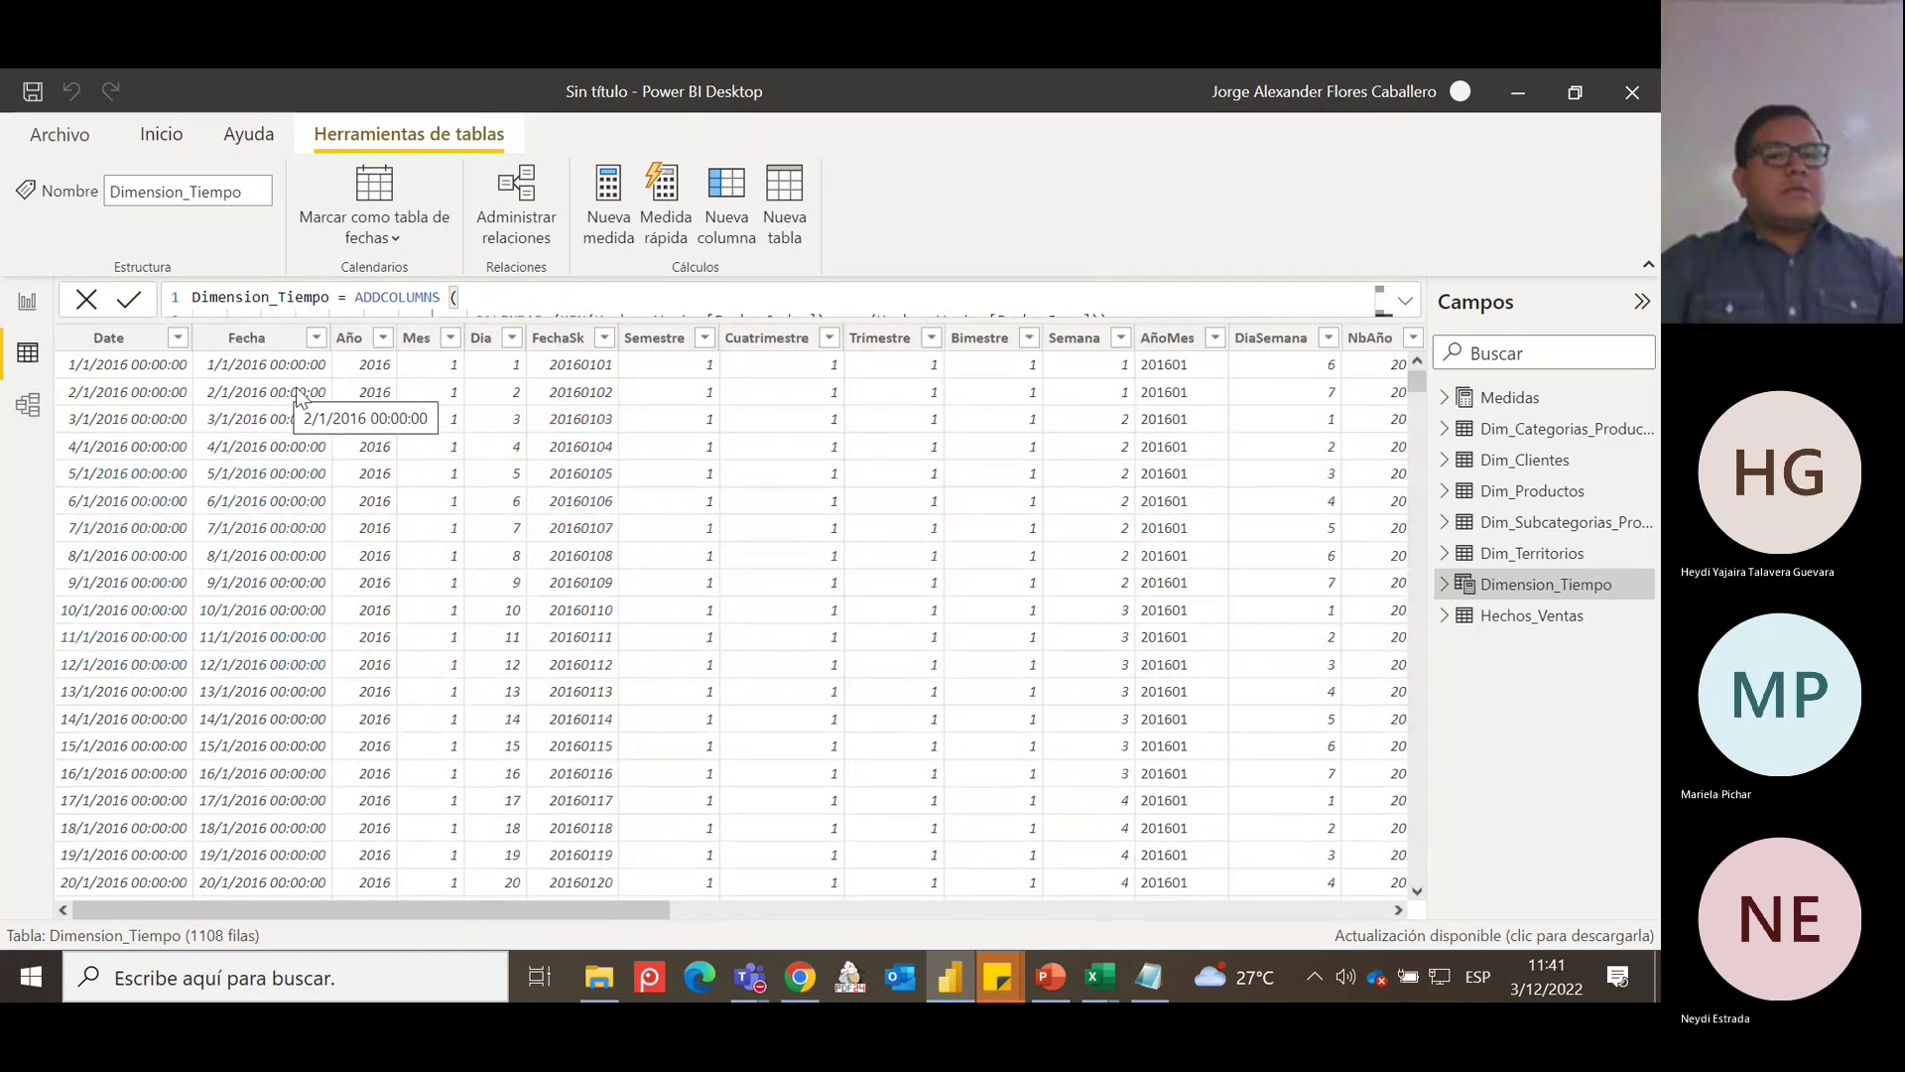
# Check the end of the Fecha filter list in Dimension_Tiempo and look through the table's rows for its date range.
pyautogui.click(317, 338)
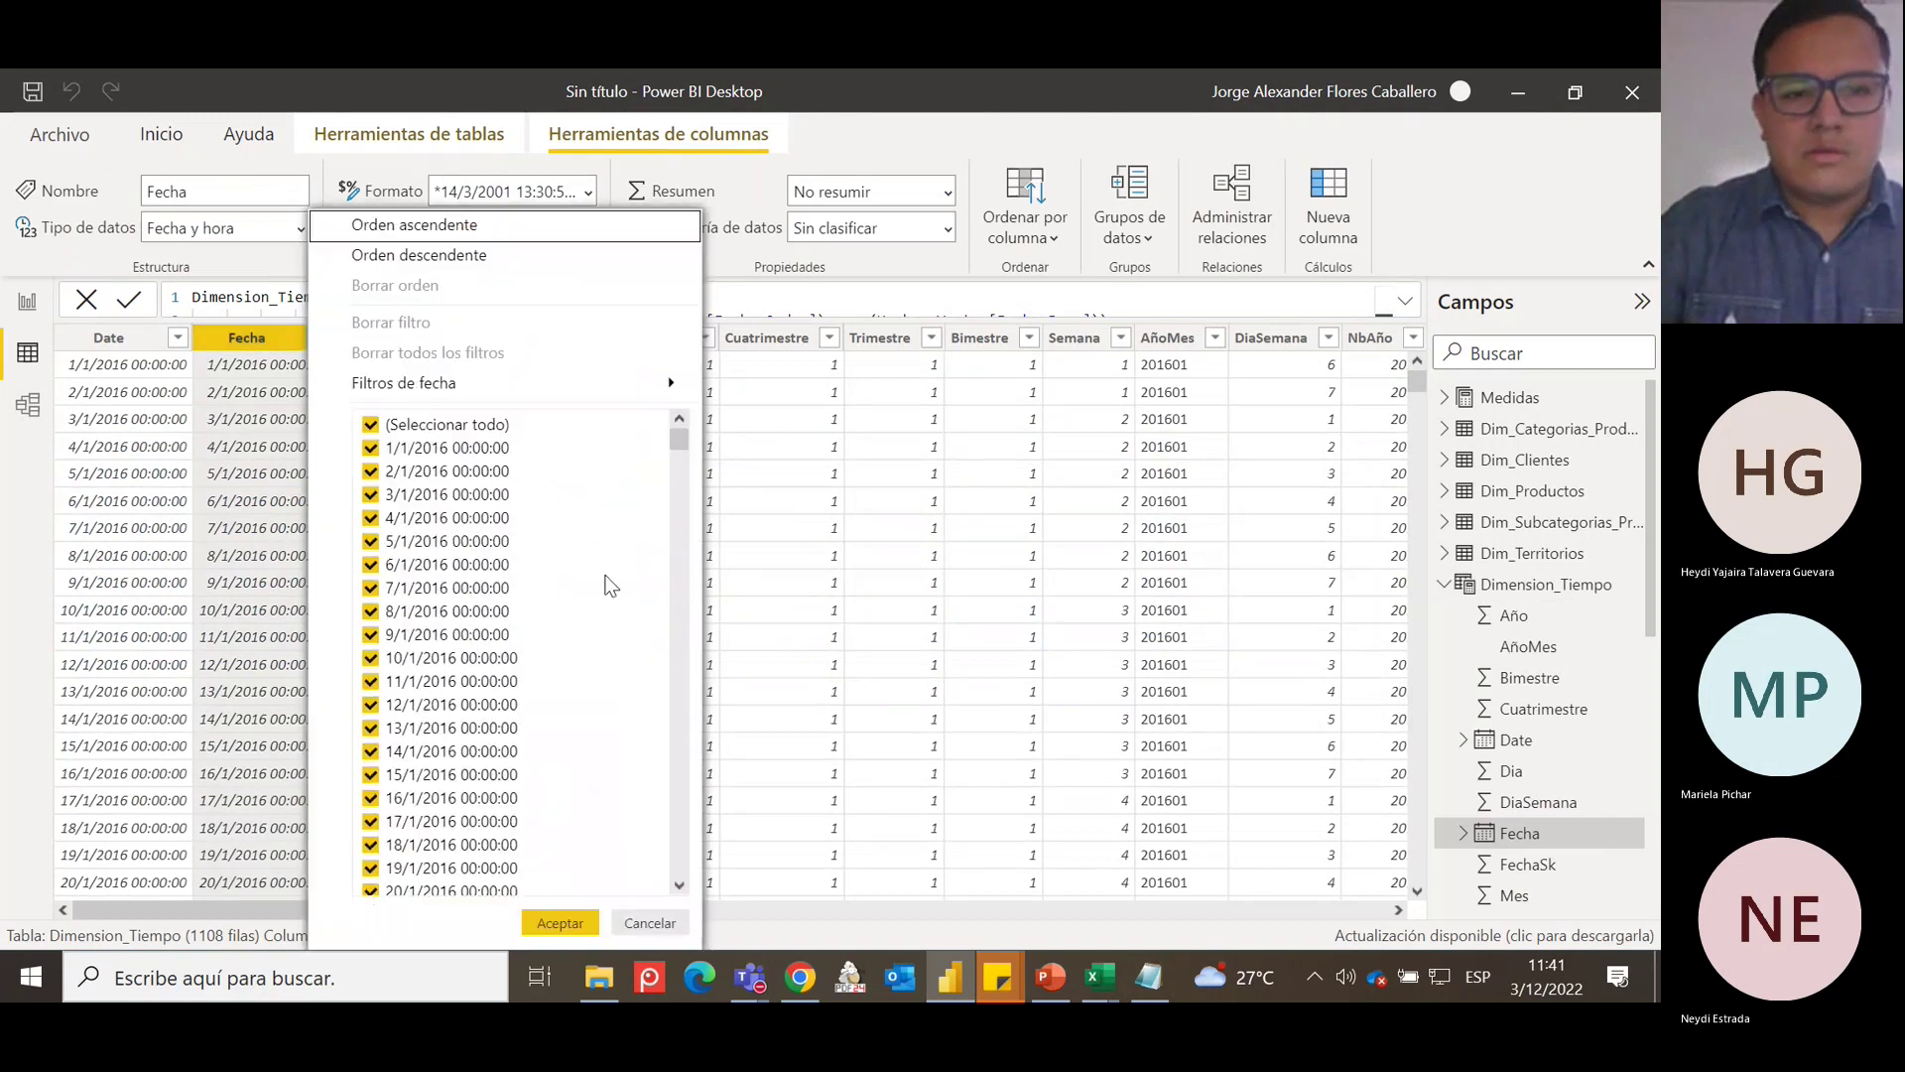
pyautogui.moveTo(684, 444); pyautogui.dragTo(655, 895)
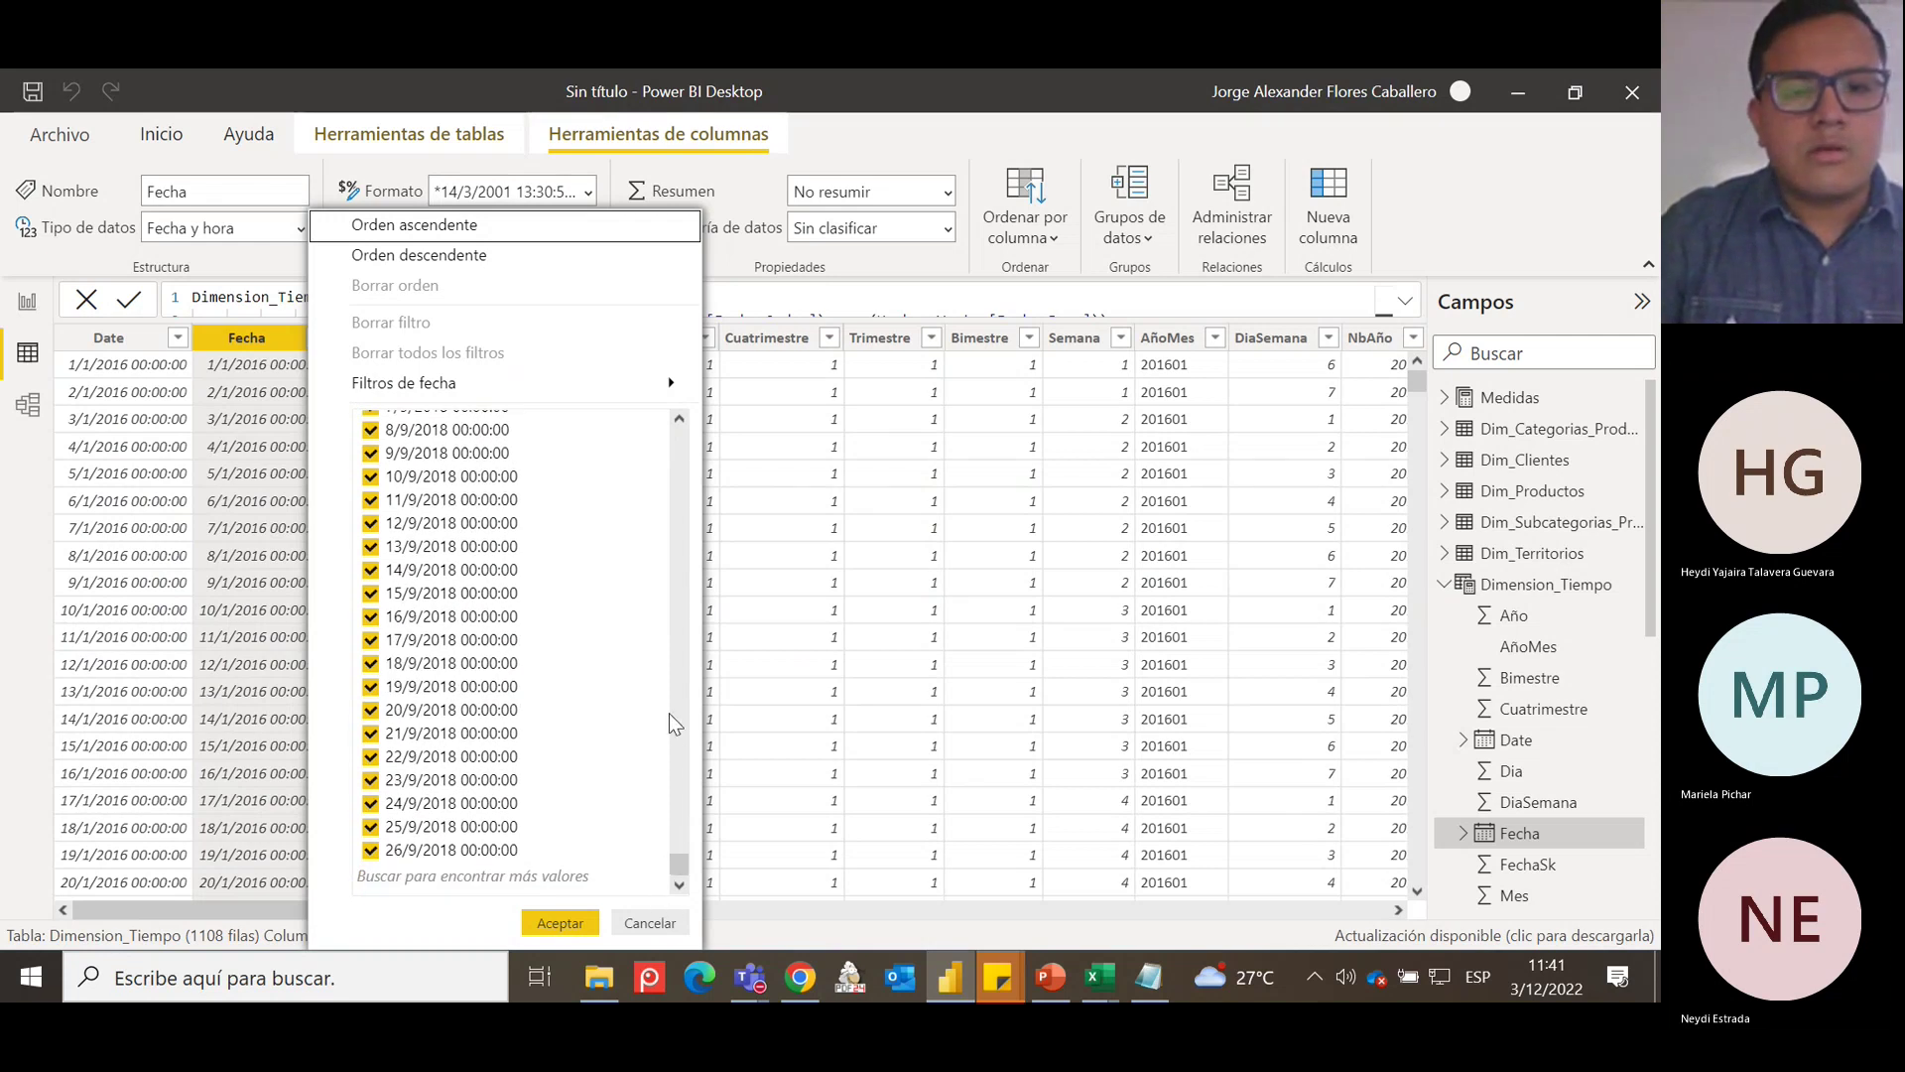
pyautogui.click(700, 736)
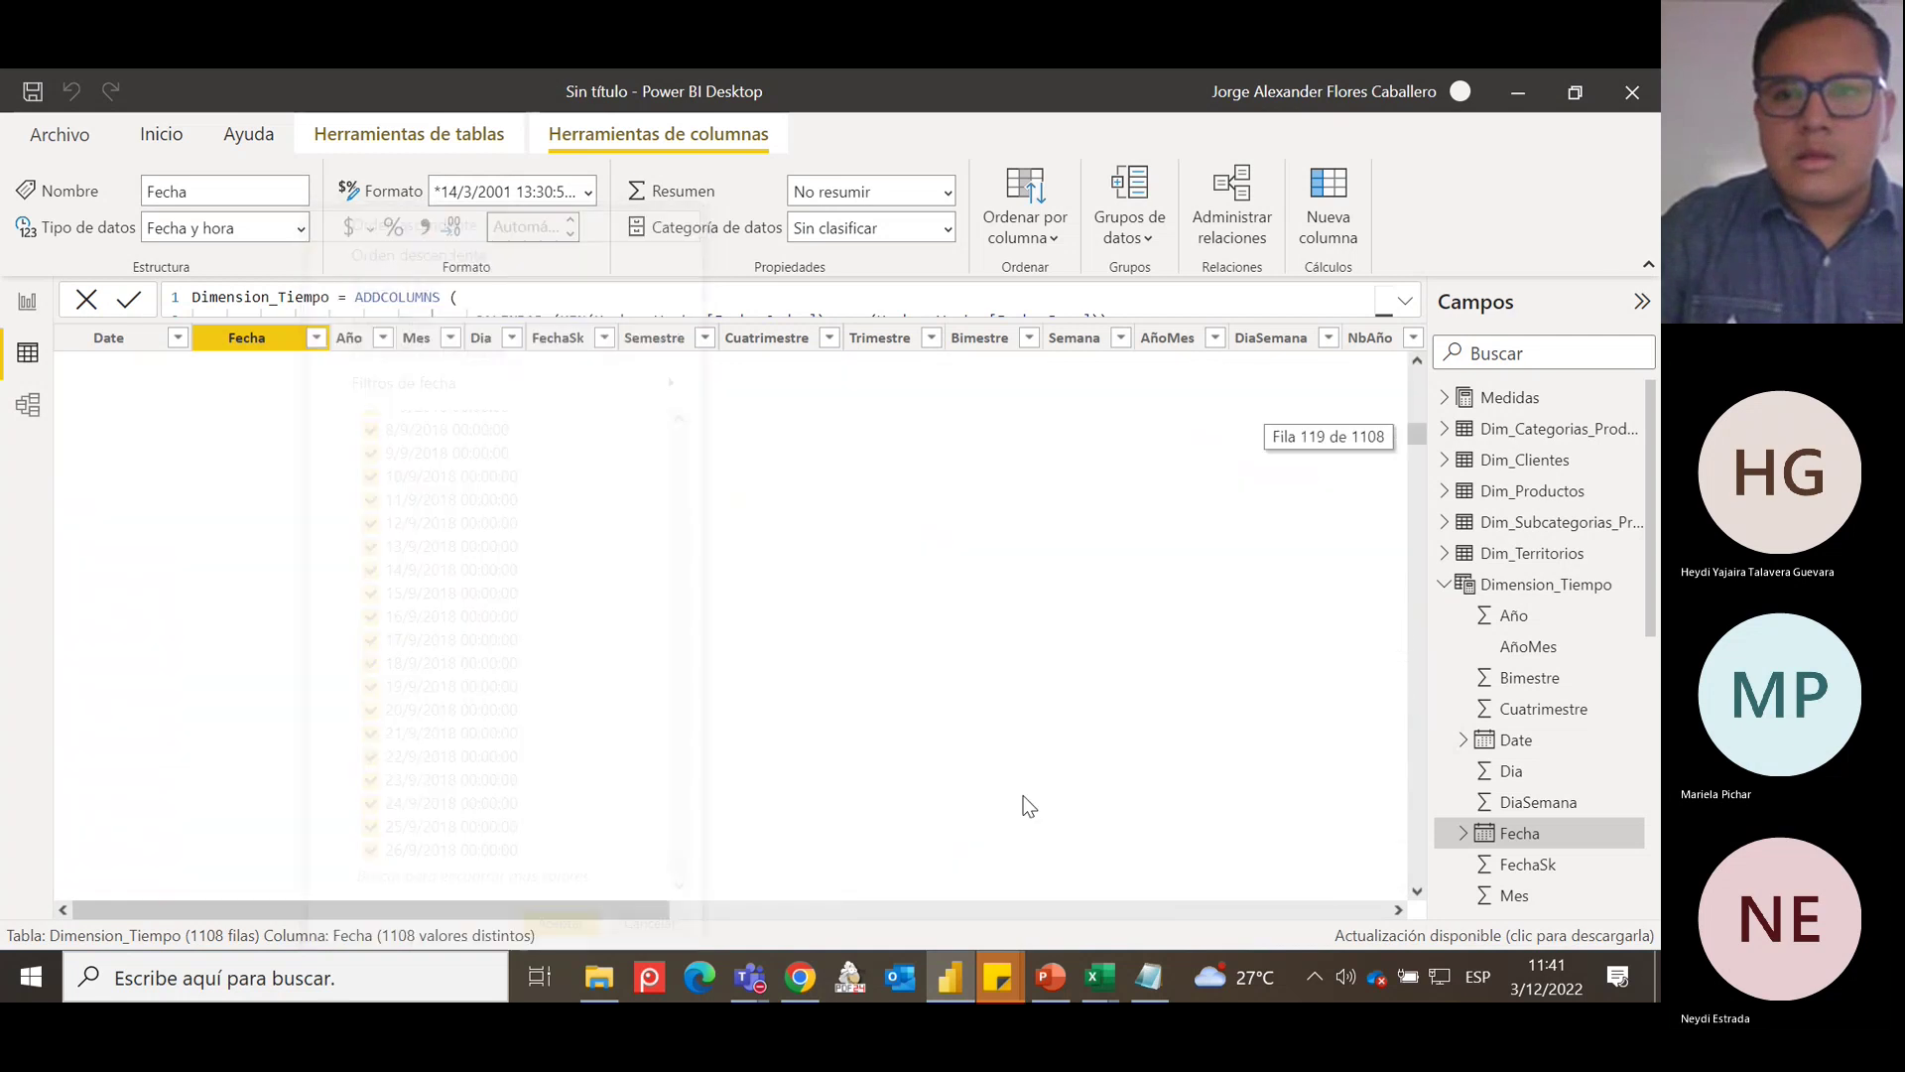
pyautogui.scroll(-10, 1018, 803)
pyautogui.scroll(-3, 1287, 566)
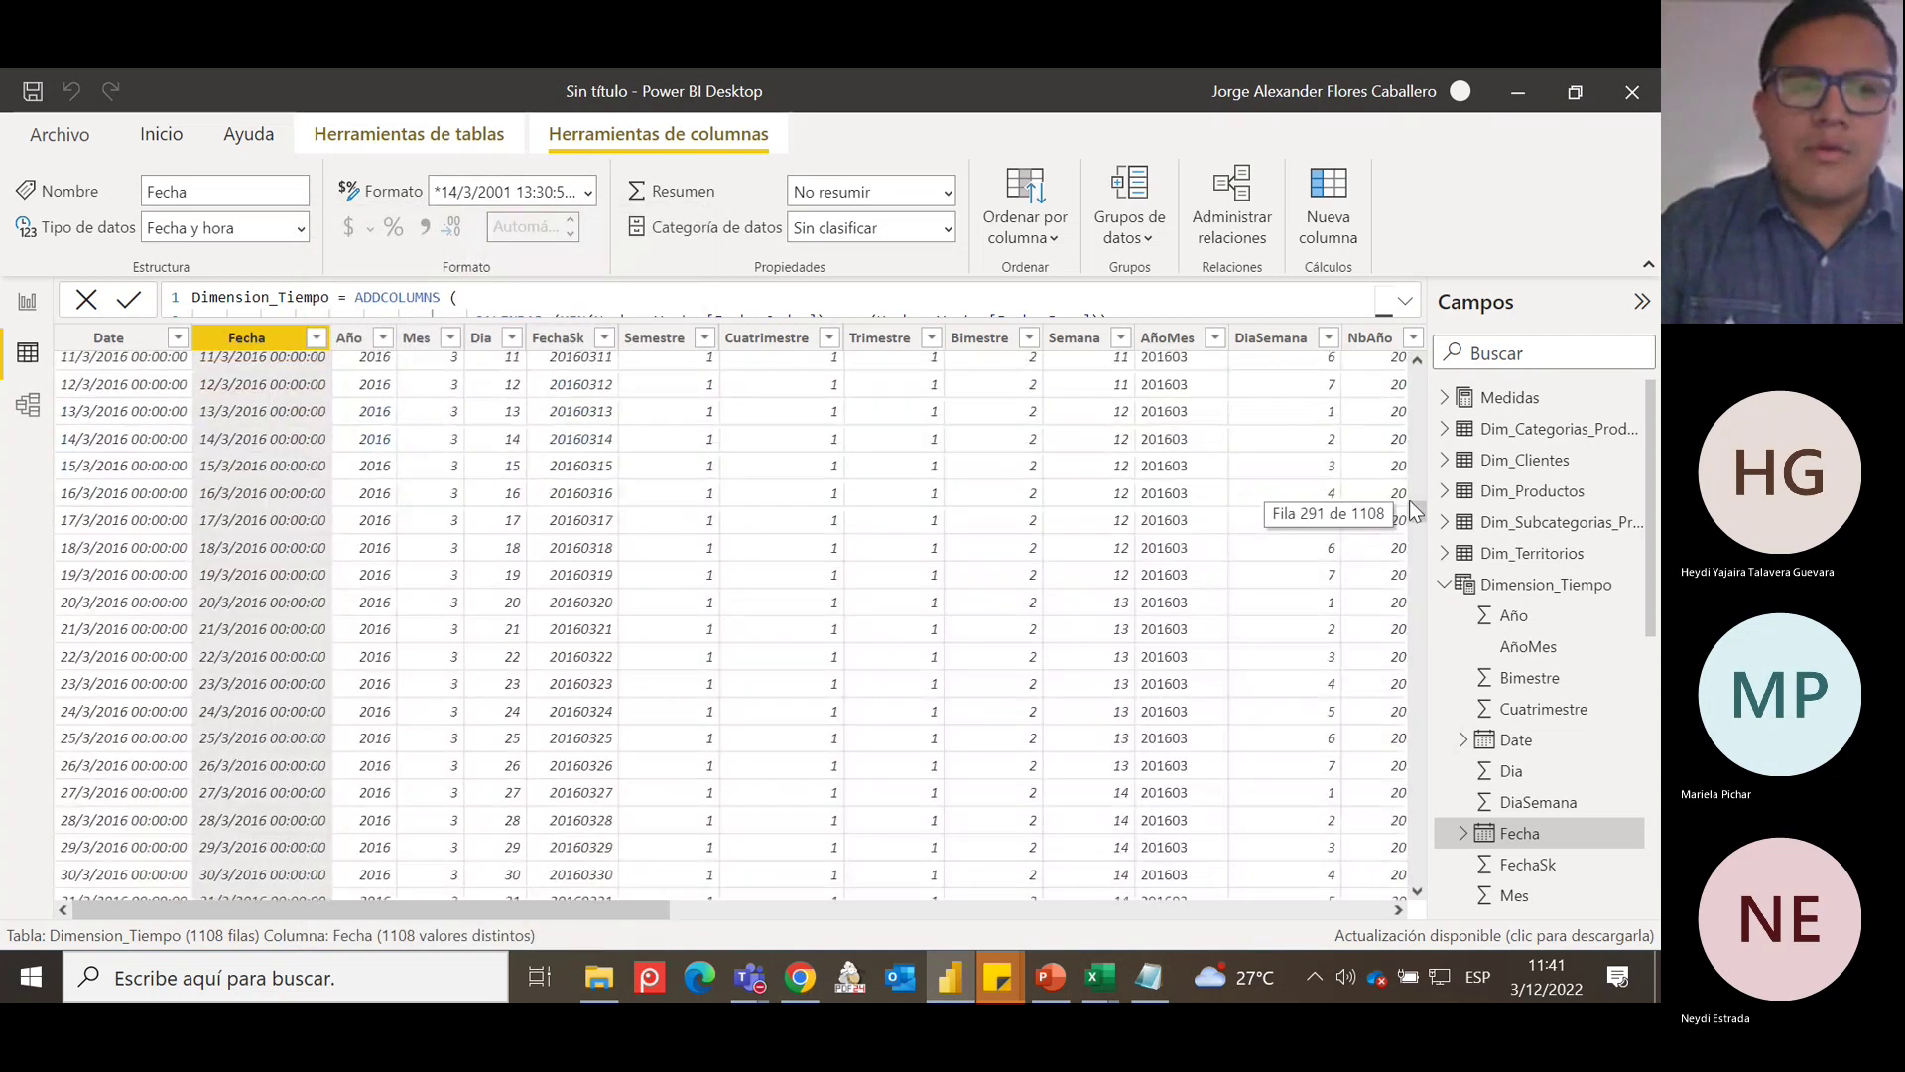
pyautogui.scroll(10, 297, 377)
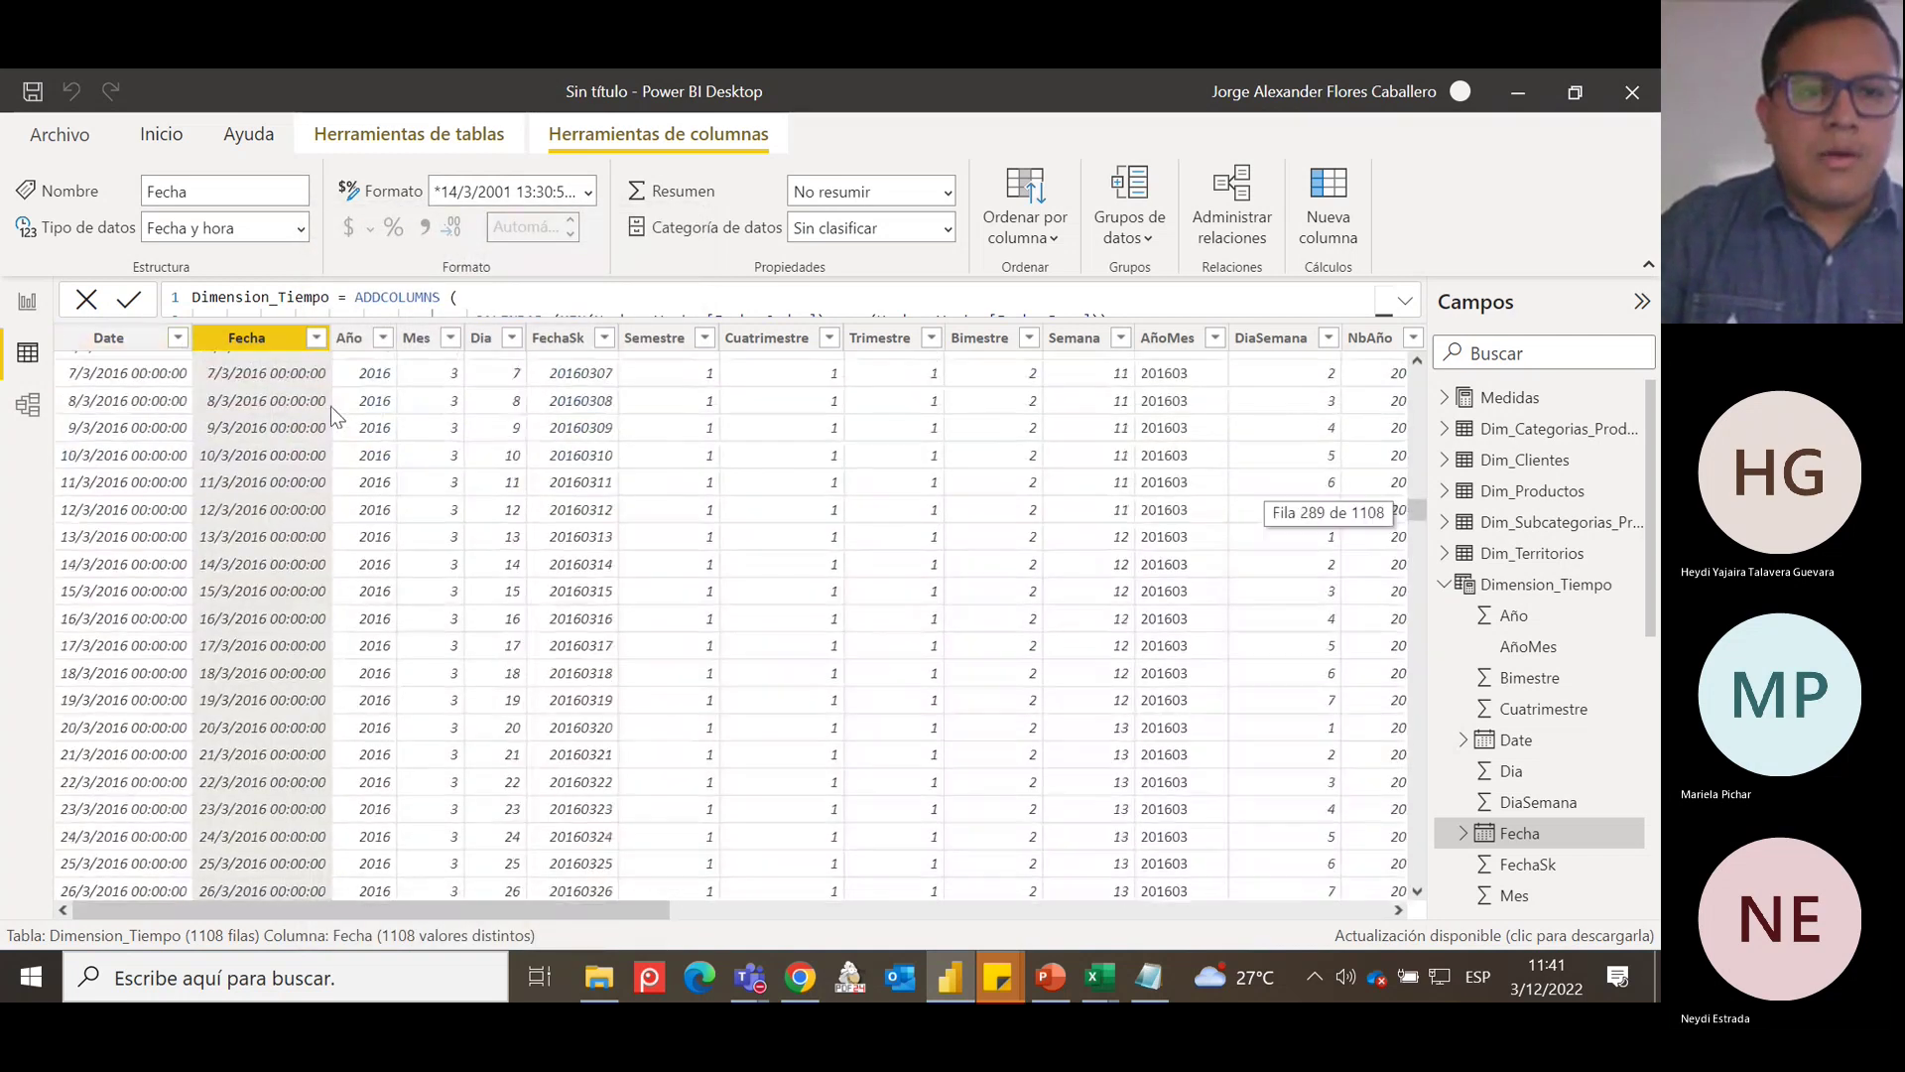
pyautogui.scroll(2, 319, 348)
# Sort Dimension_Tiempo by Fecha in ascending order and again in descending order to check its first and last dates.
pyautogui.click(317, 338)
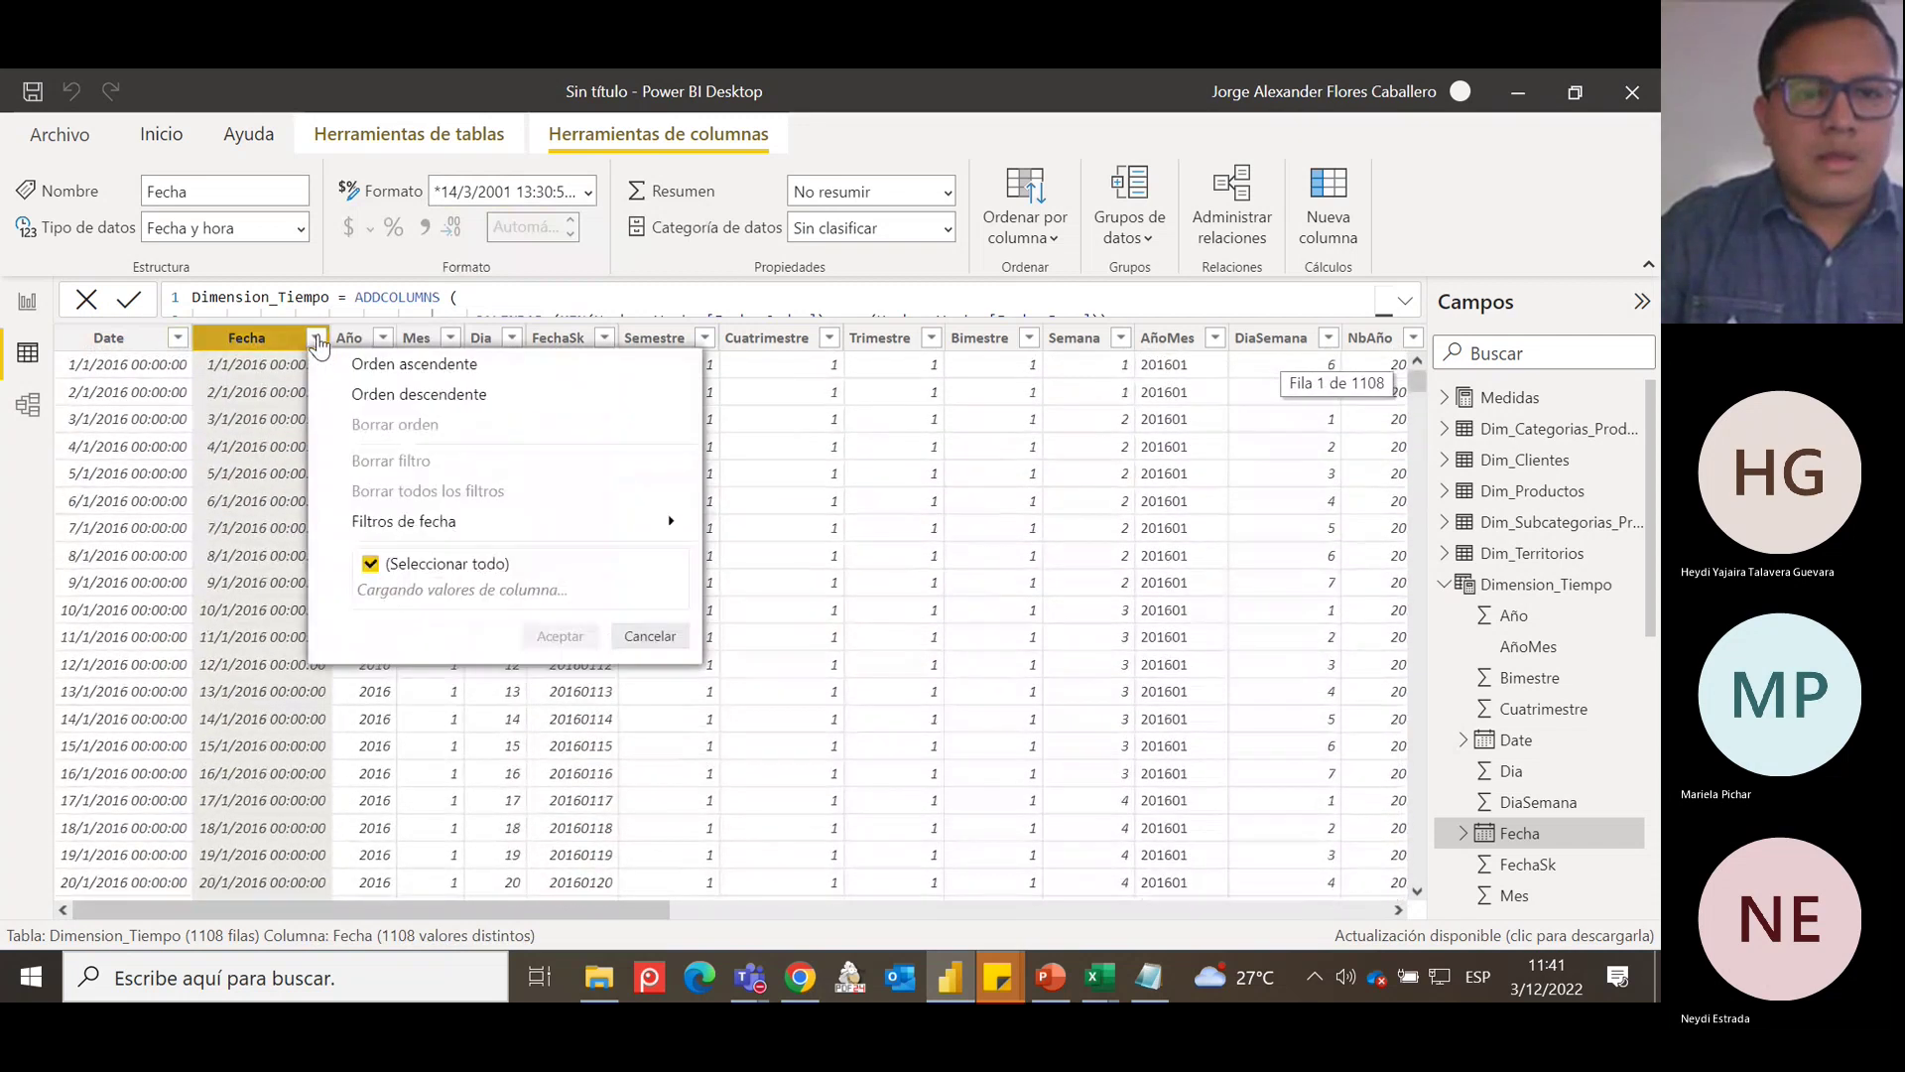
pyautogui.click(454, 365)
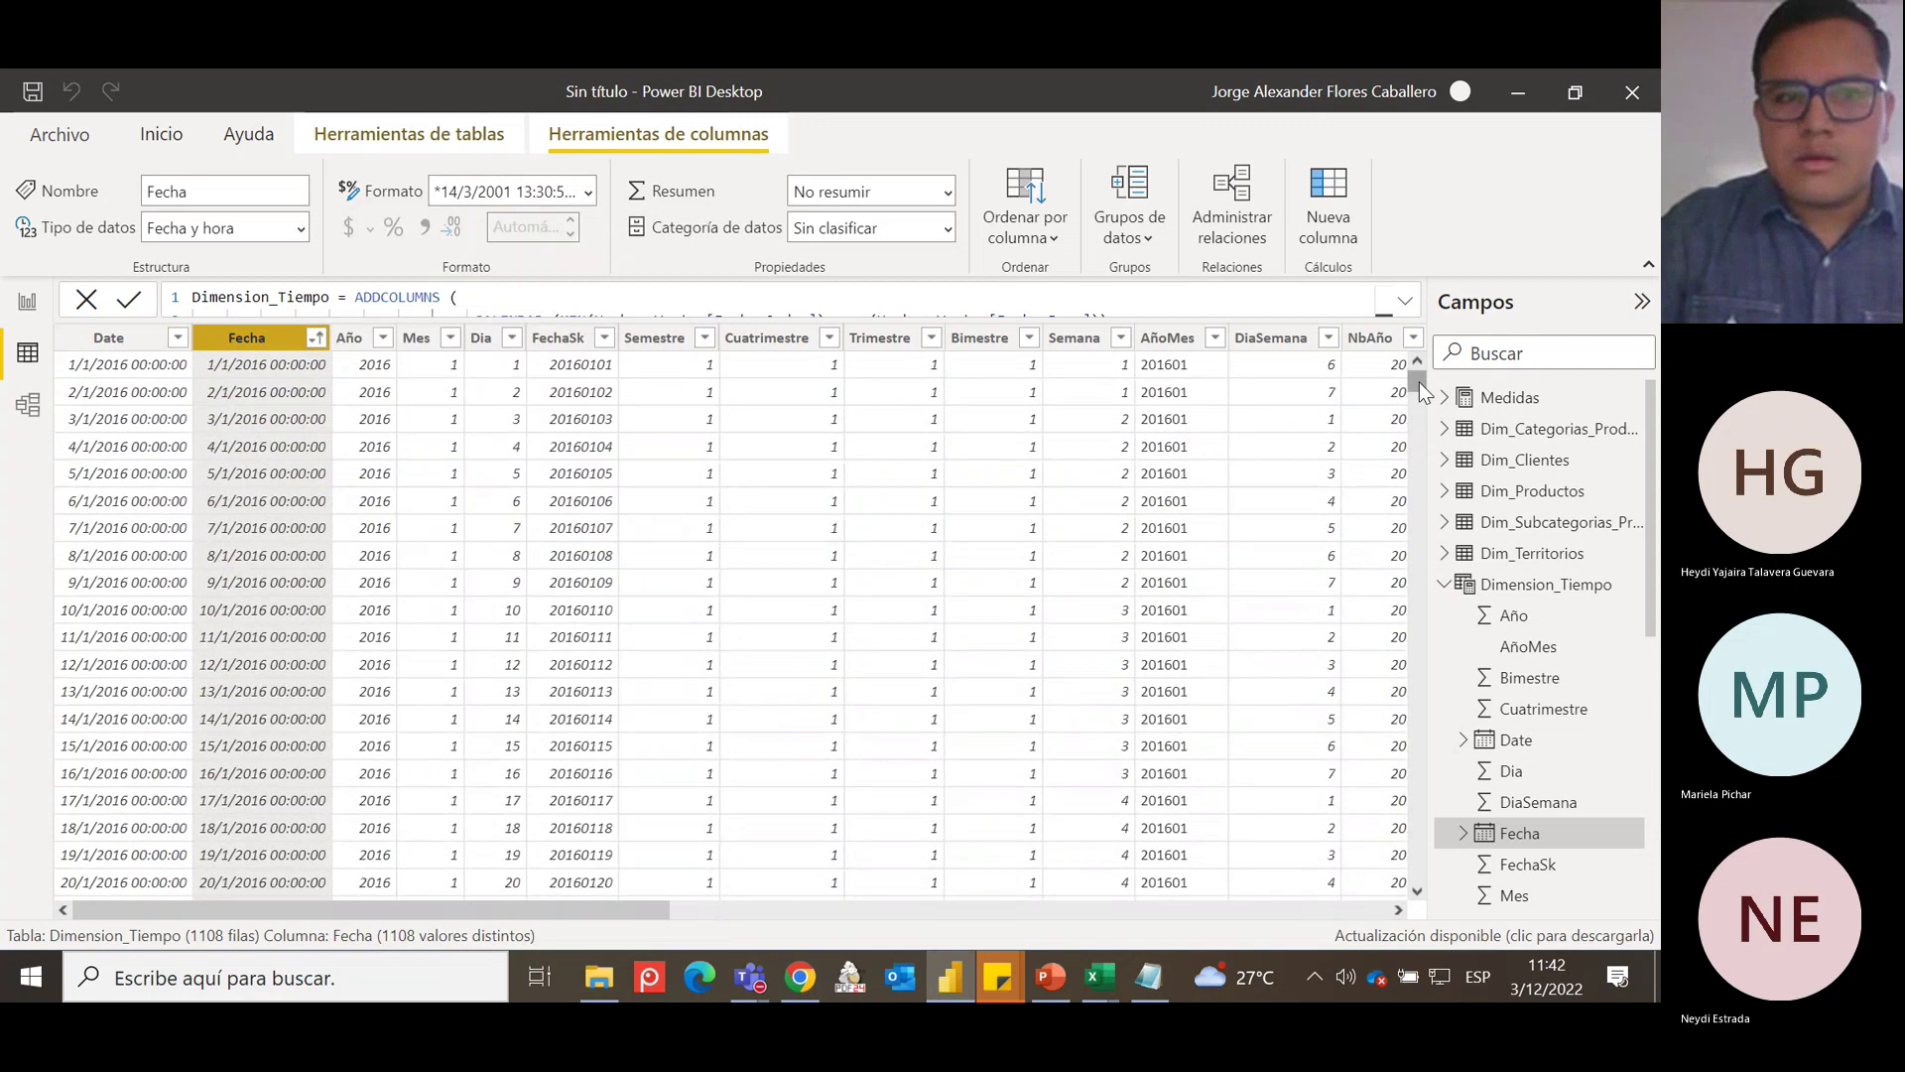
pyautogui.click(316, 339)
pyautogui.click(472, 397)
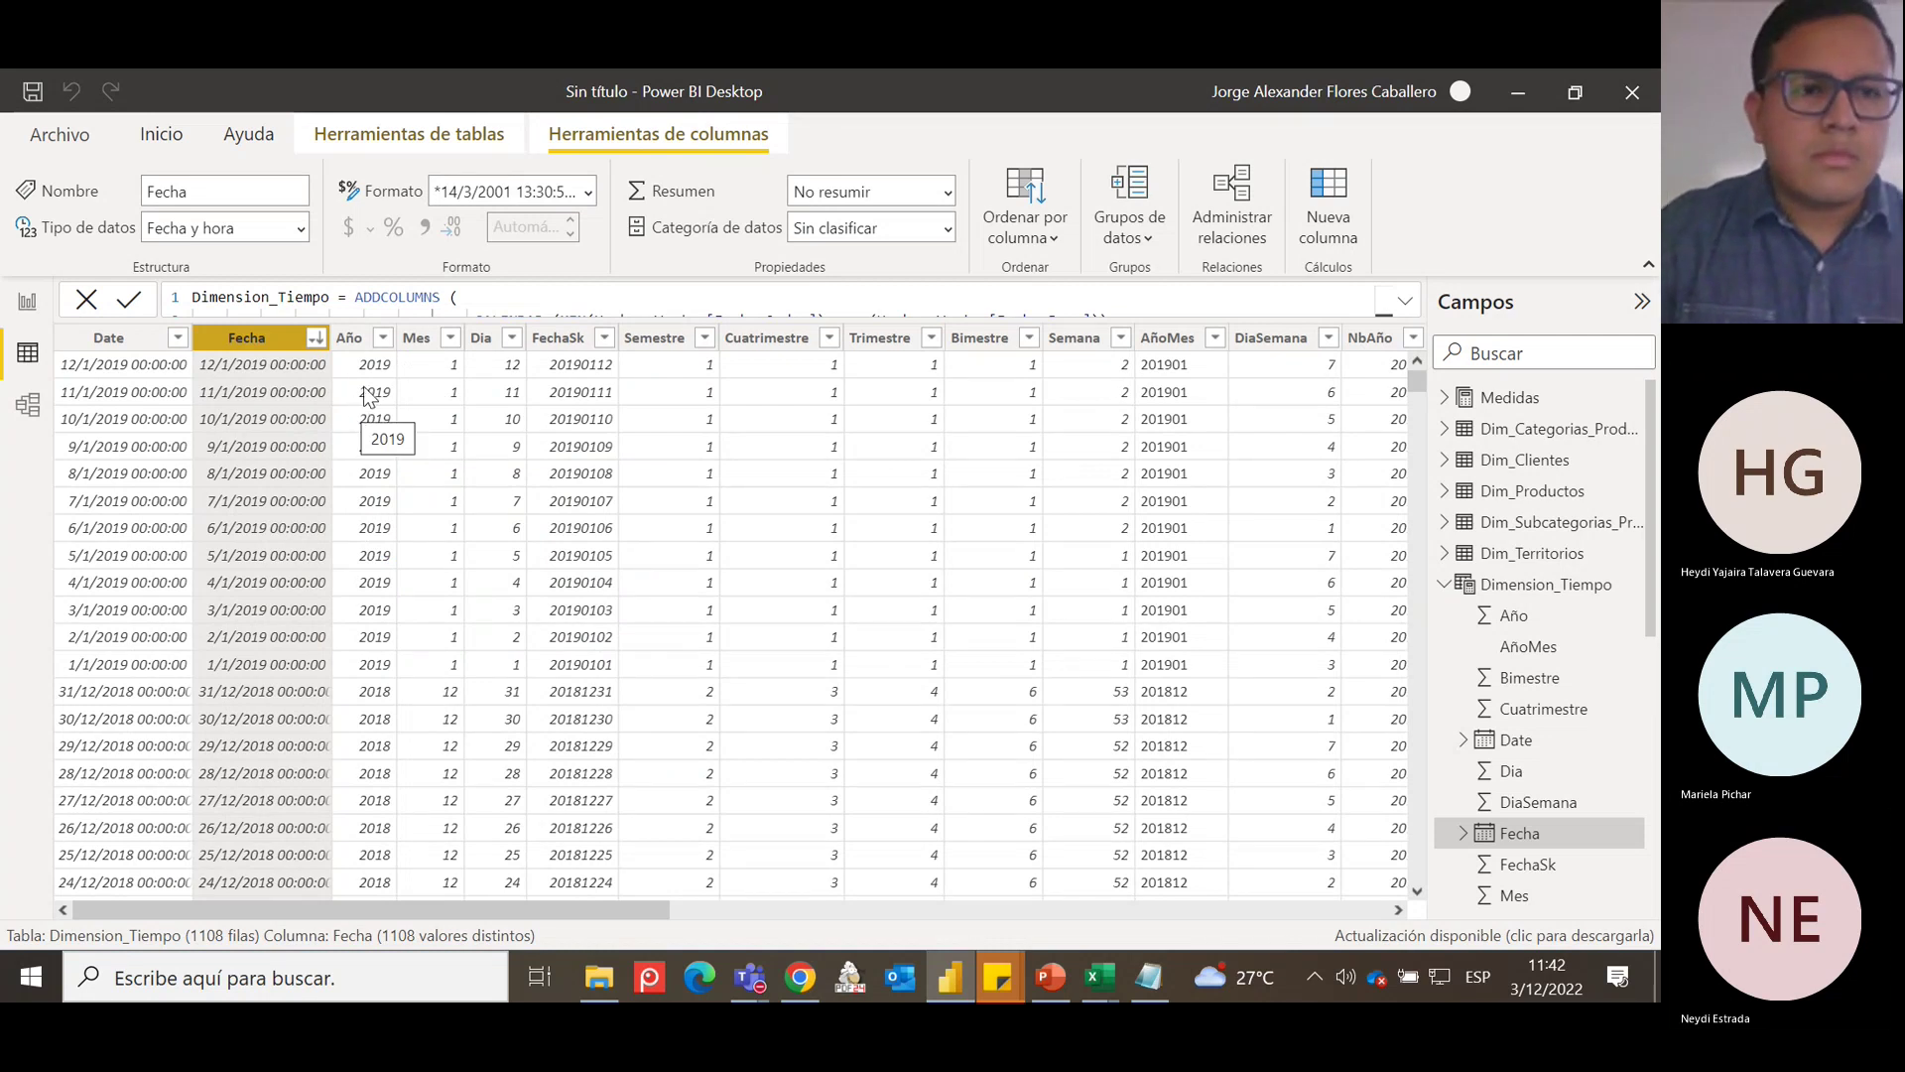
# Open the Hechos_Ventas table and sort it by Fecha_Orden in descending order to check the latest order dates.
pyautogui.click(1444, 585)
pyautogui.click(1534, 625)
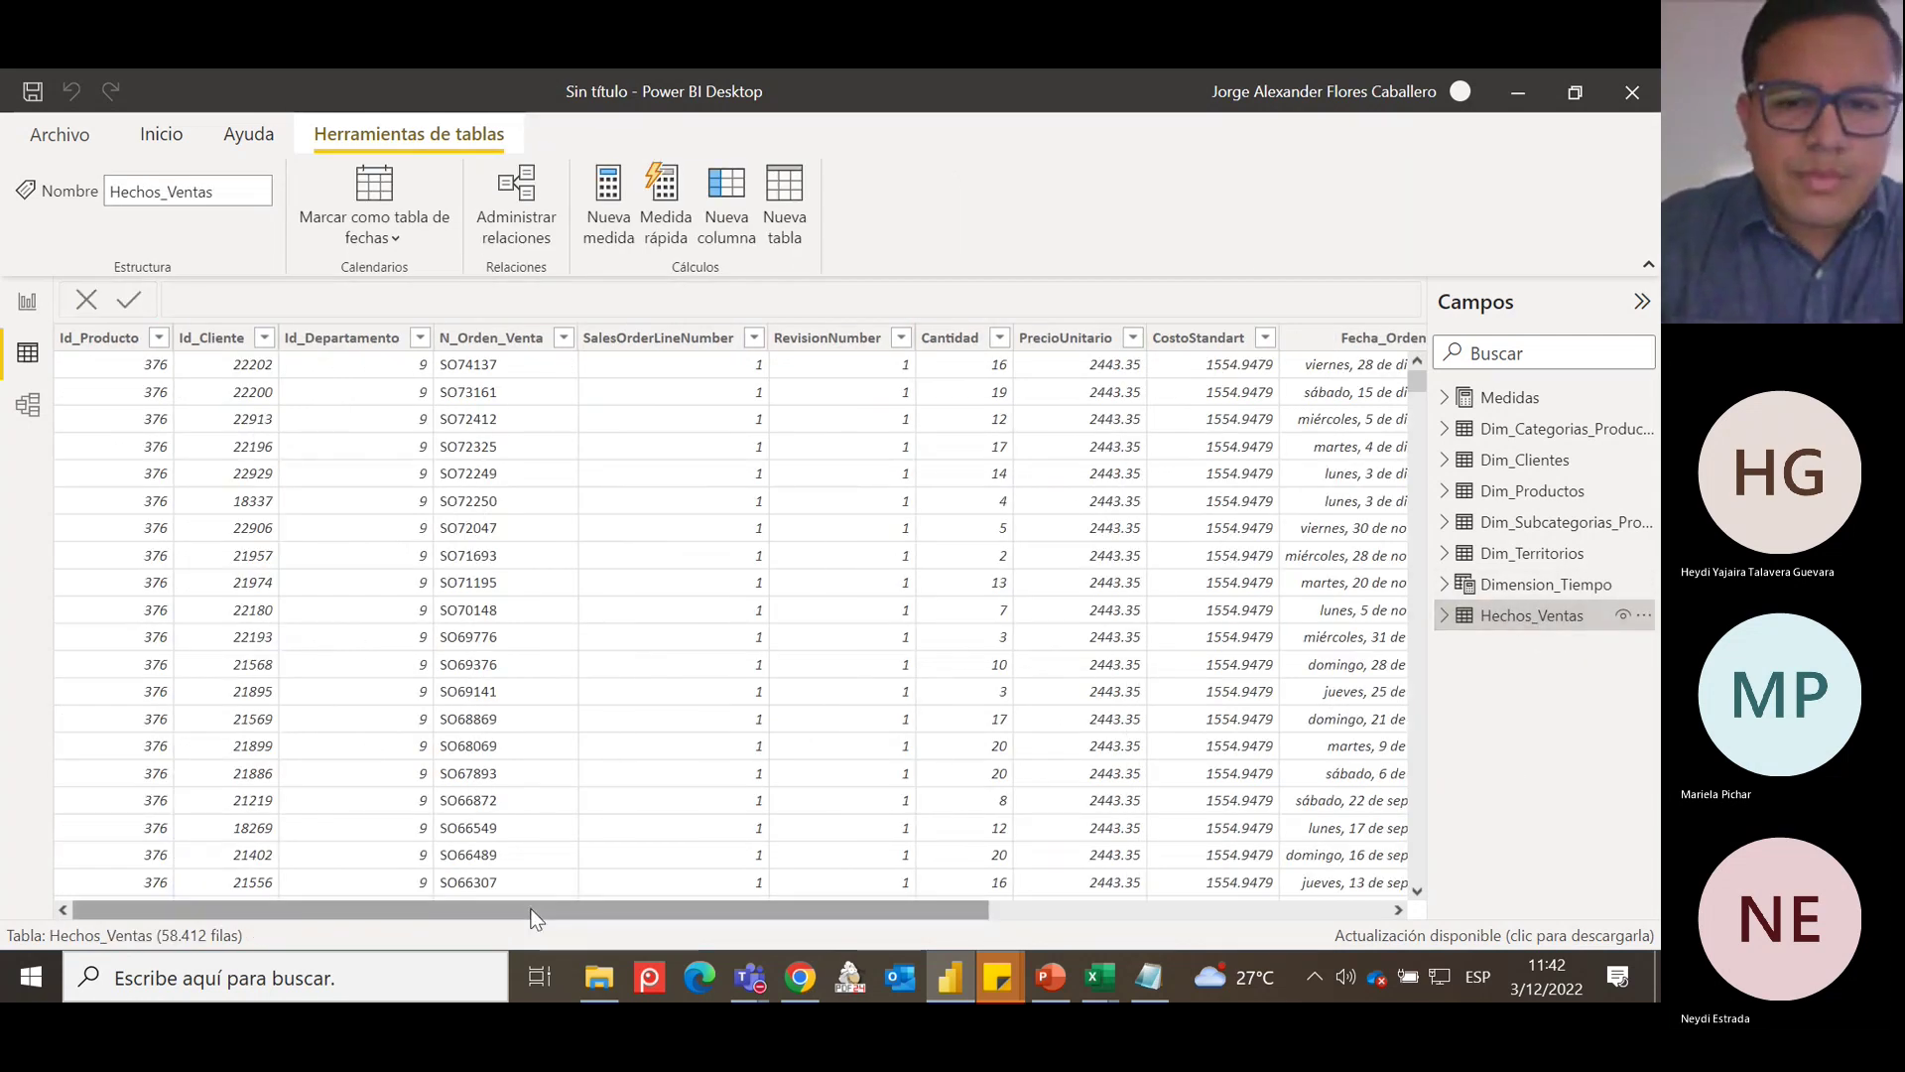
pyautogui.moveTo(522, 905); pyautogui.dragTo(1467, 968)
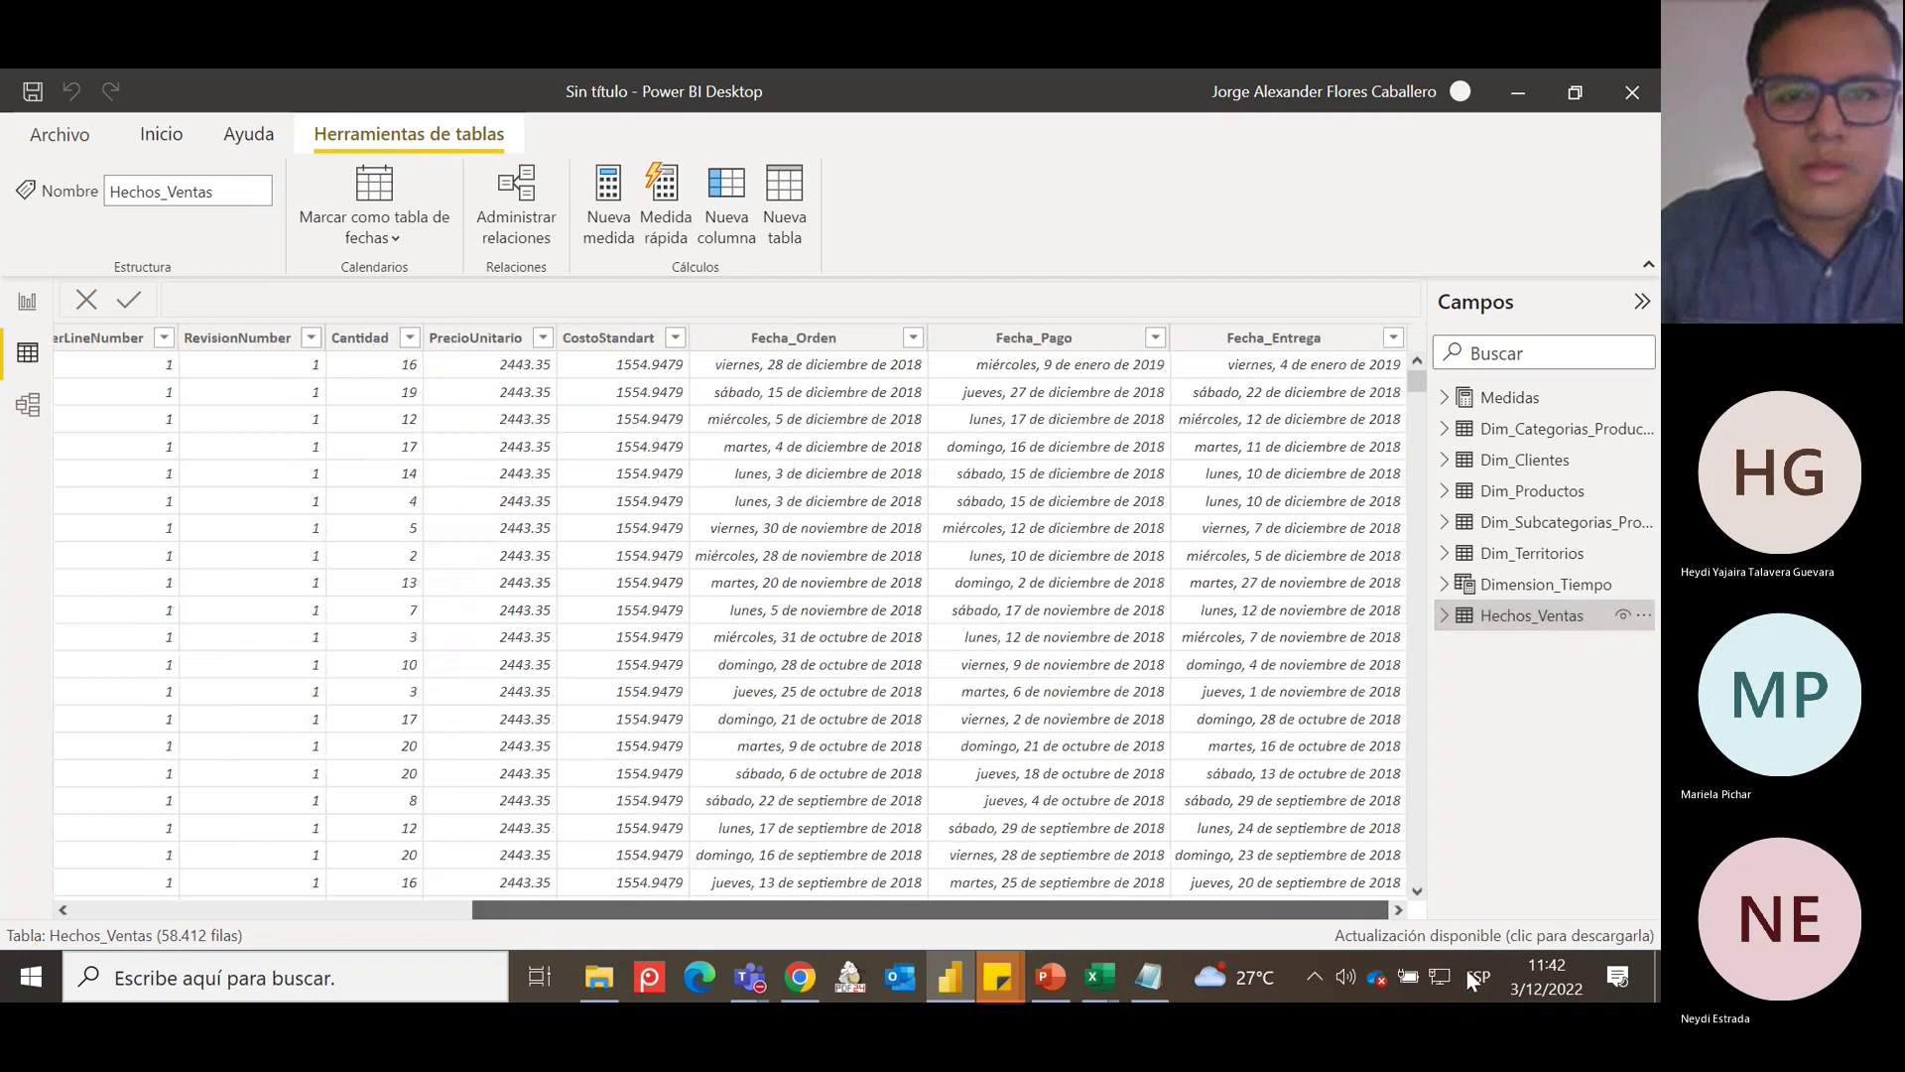
pyautogui.click(898, 341)
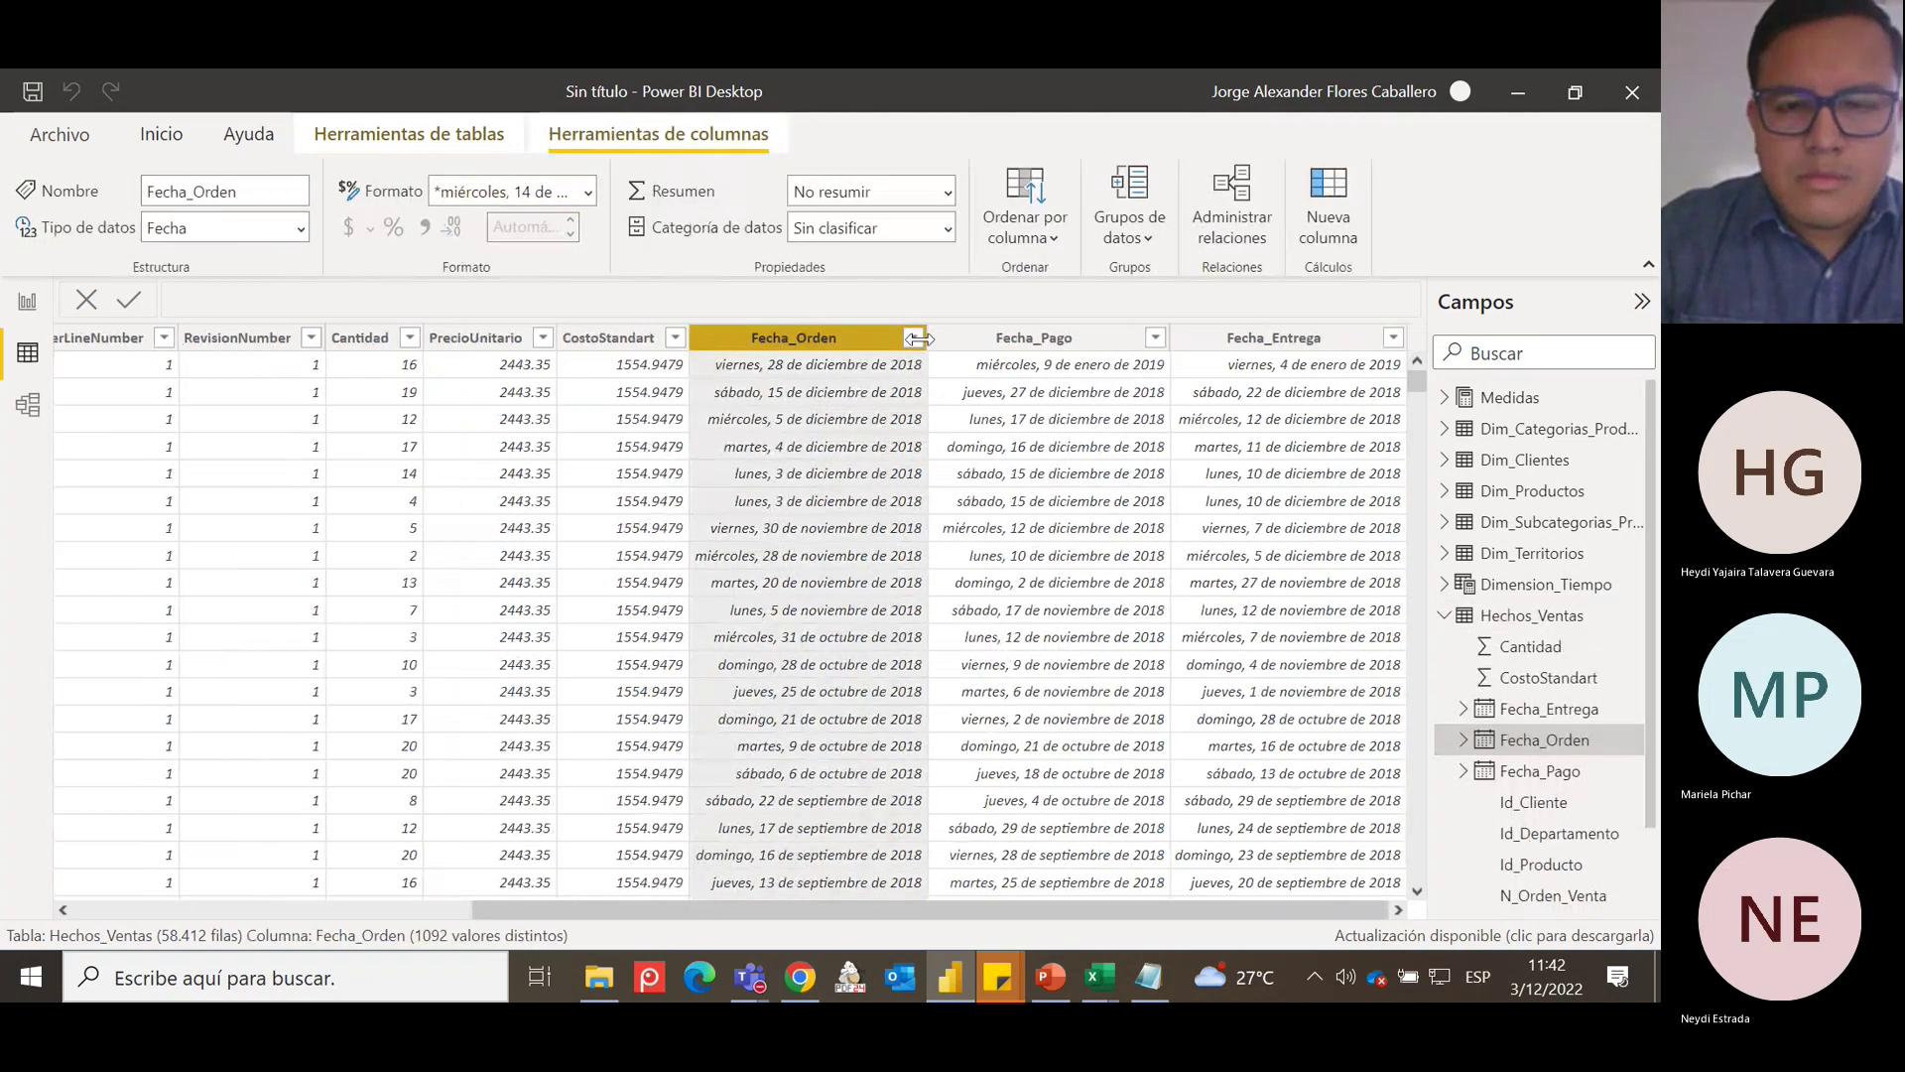
pyautogui.click(913, 341)
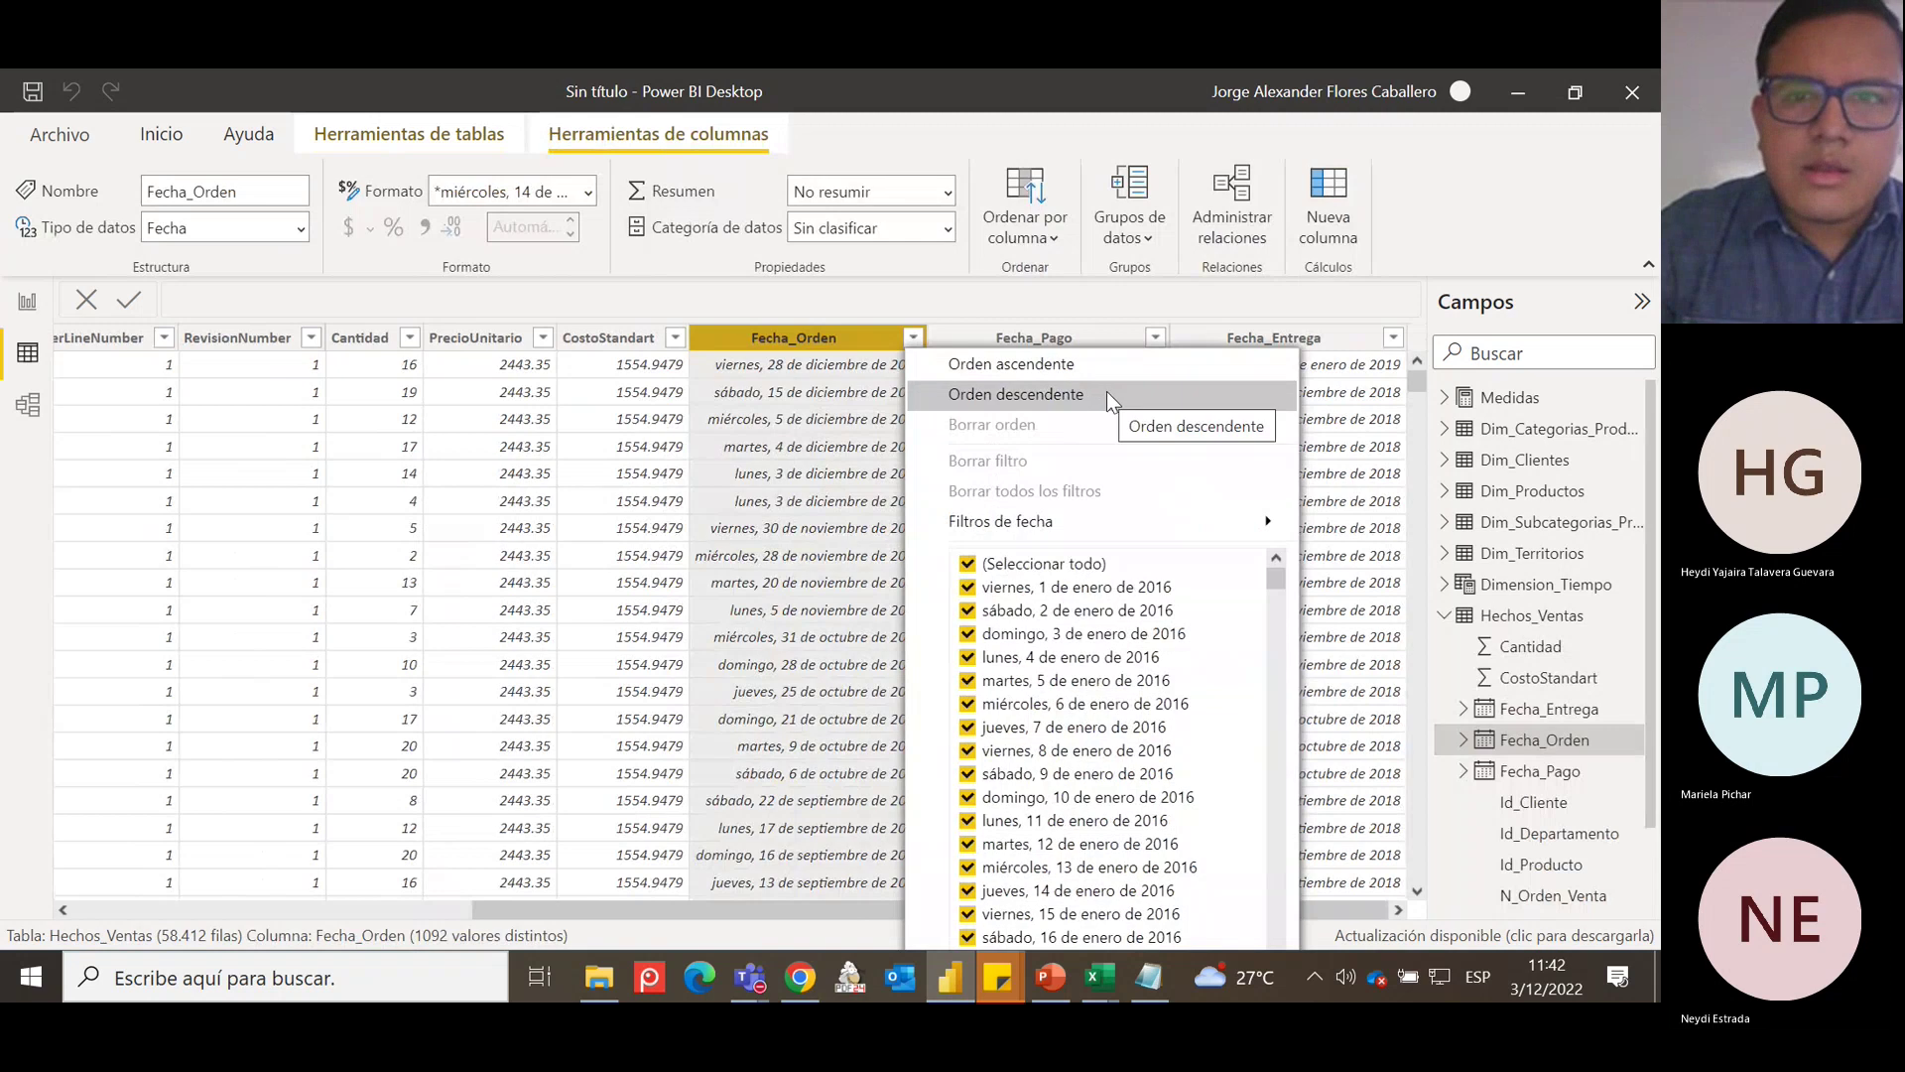
pyautogui.click(1105, 391)
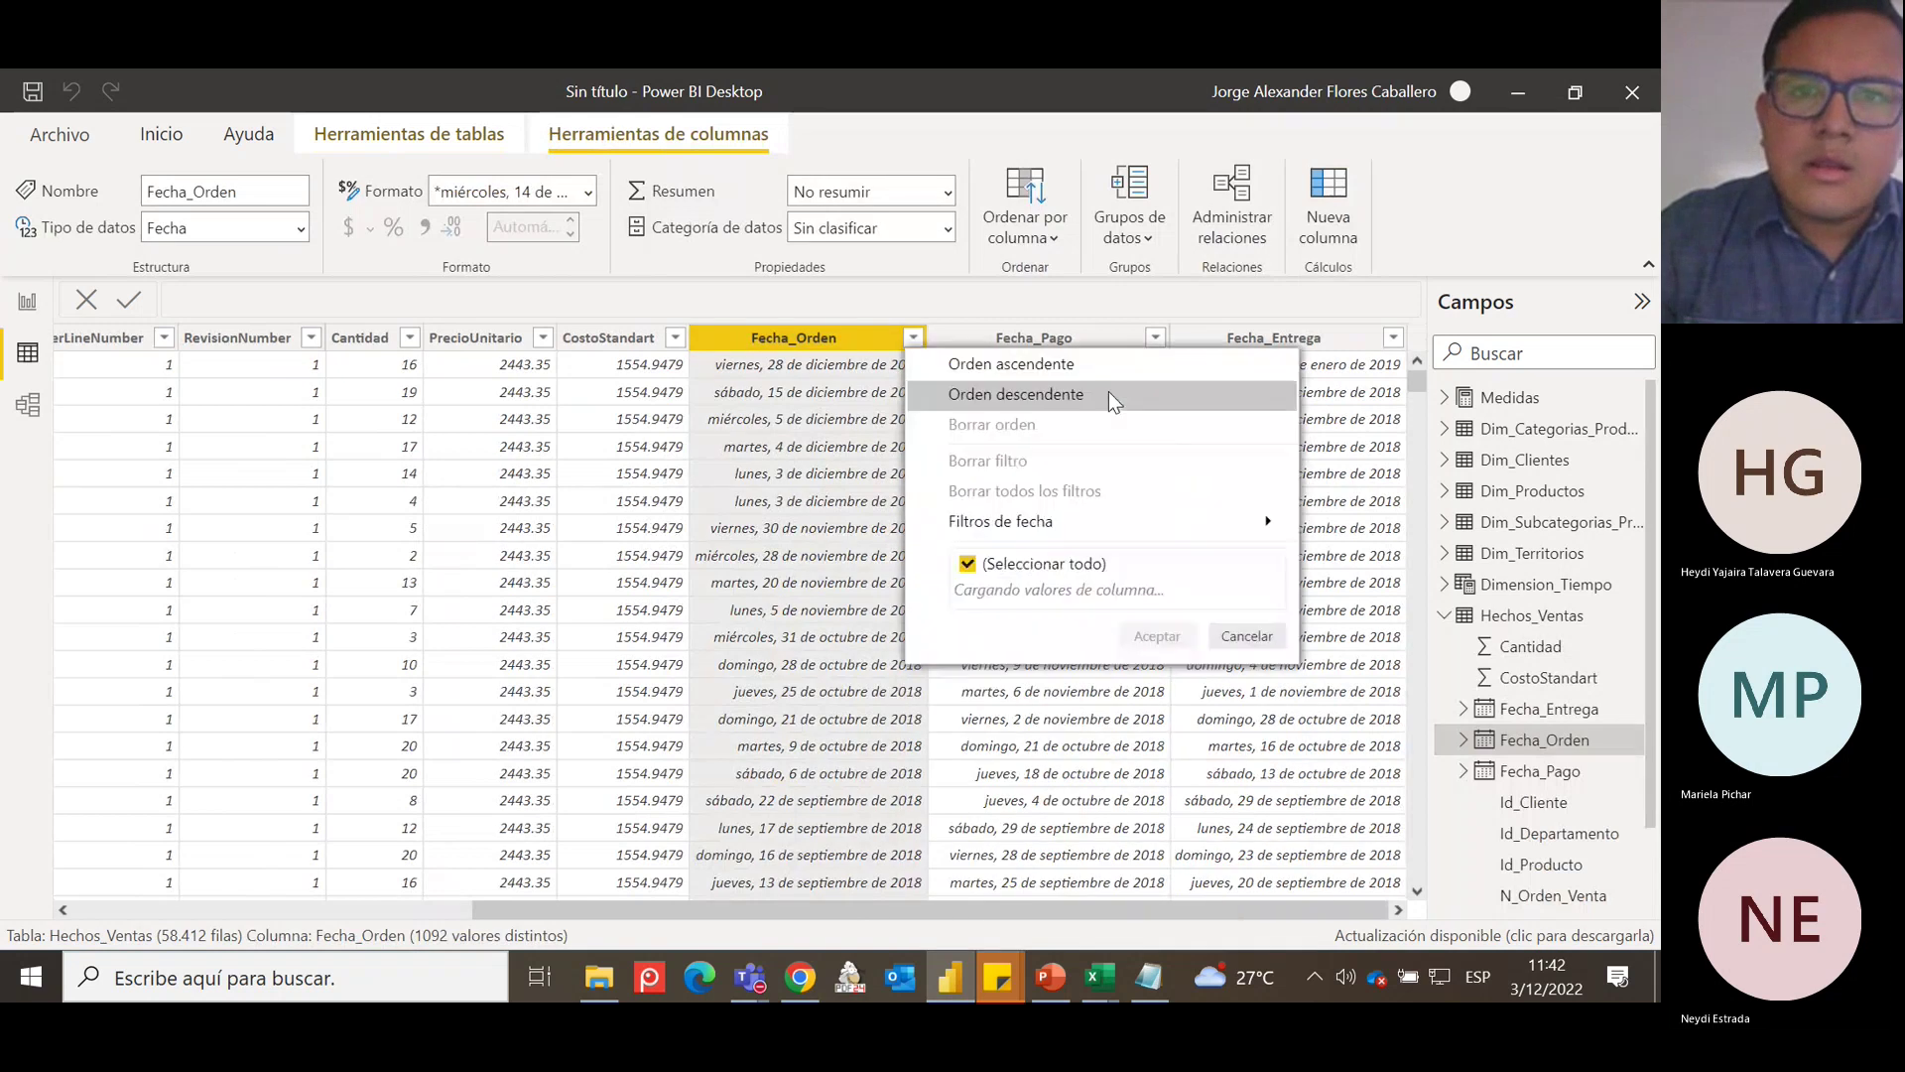
pyautogui.click(913, 342)
pyautogui.moveTo(1021, 389)
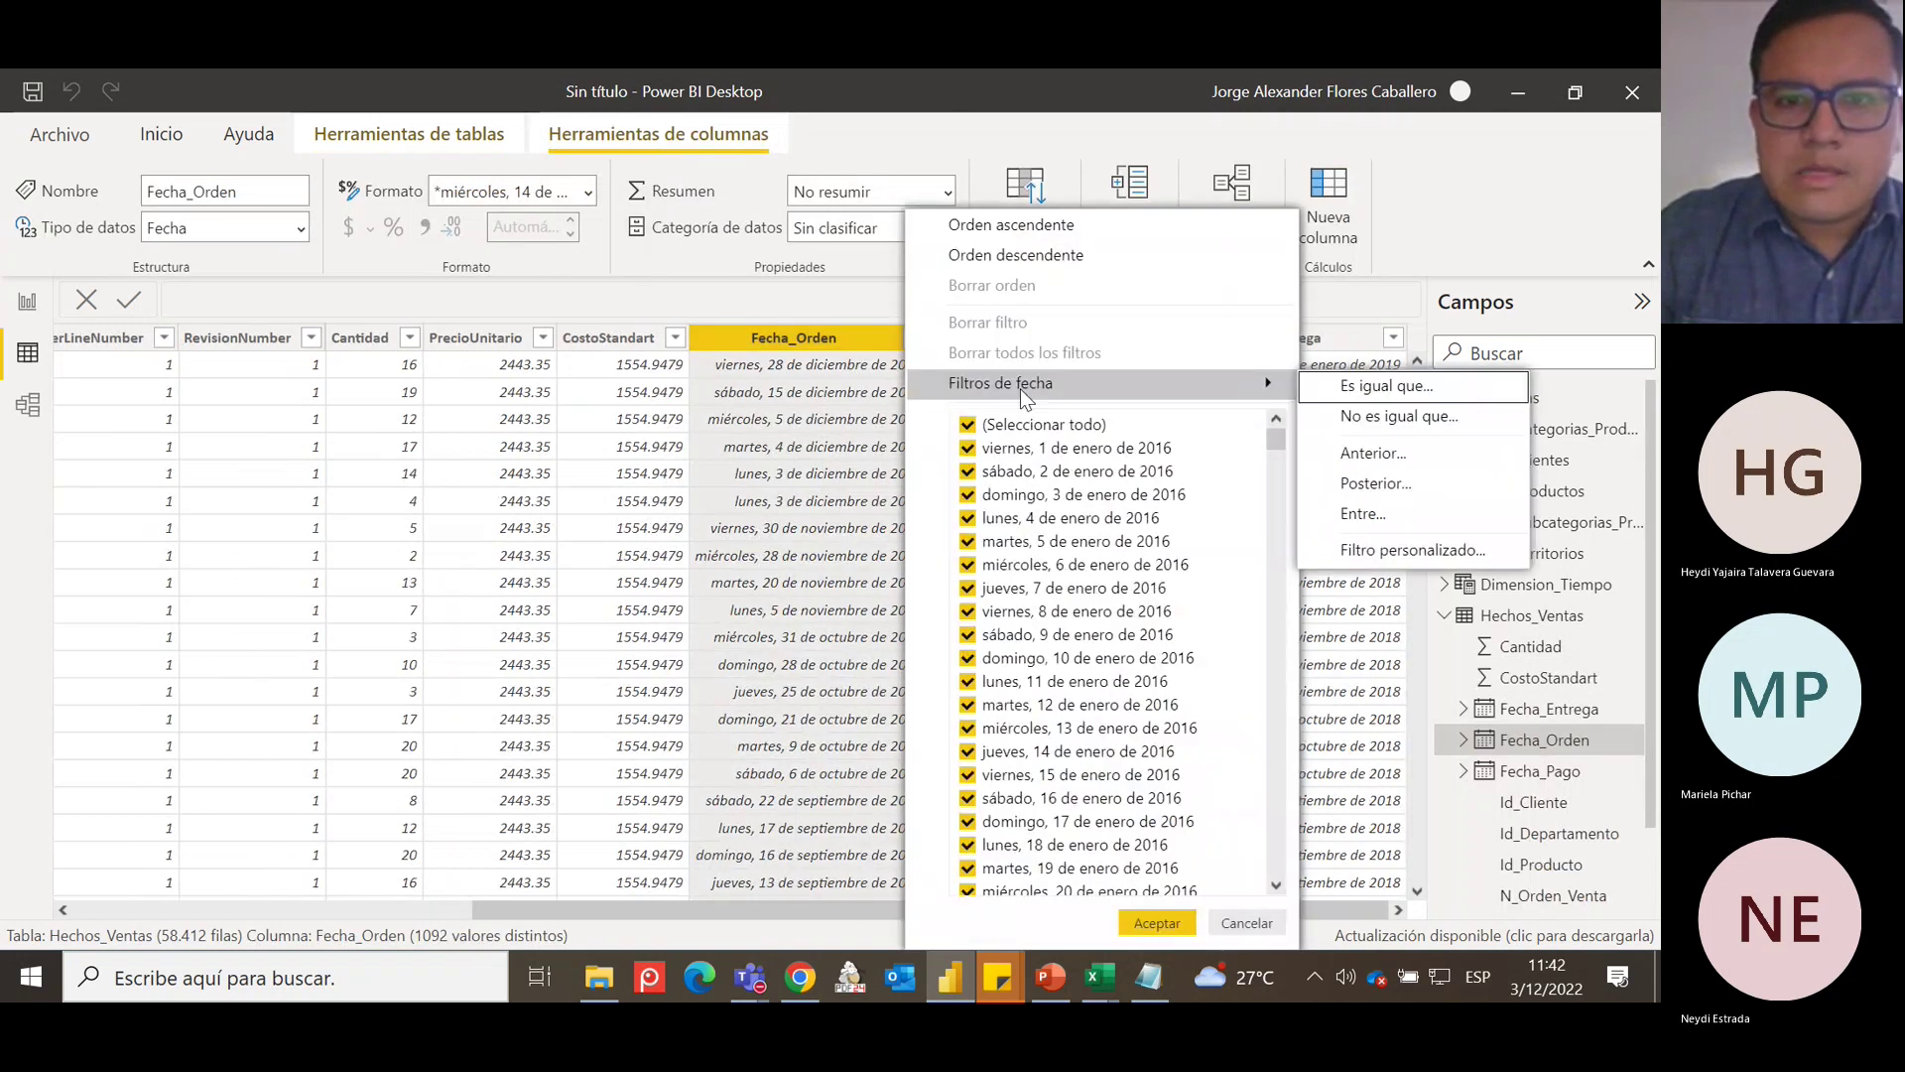
pyautogui.click(849, 328)
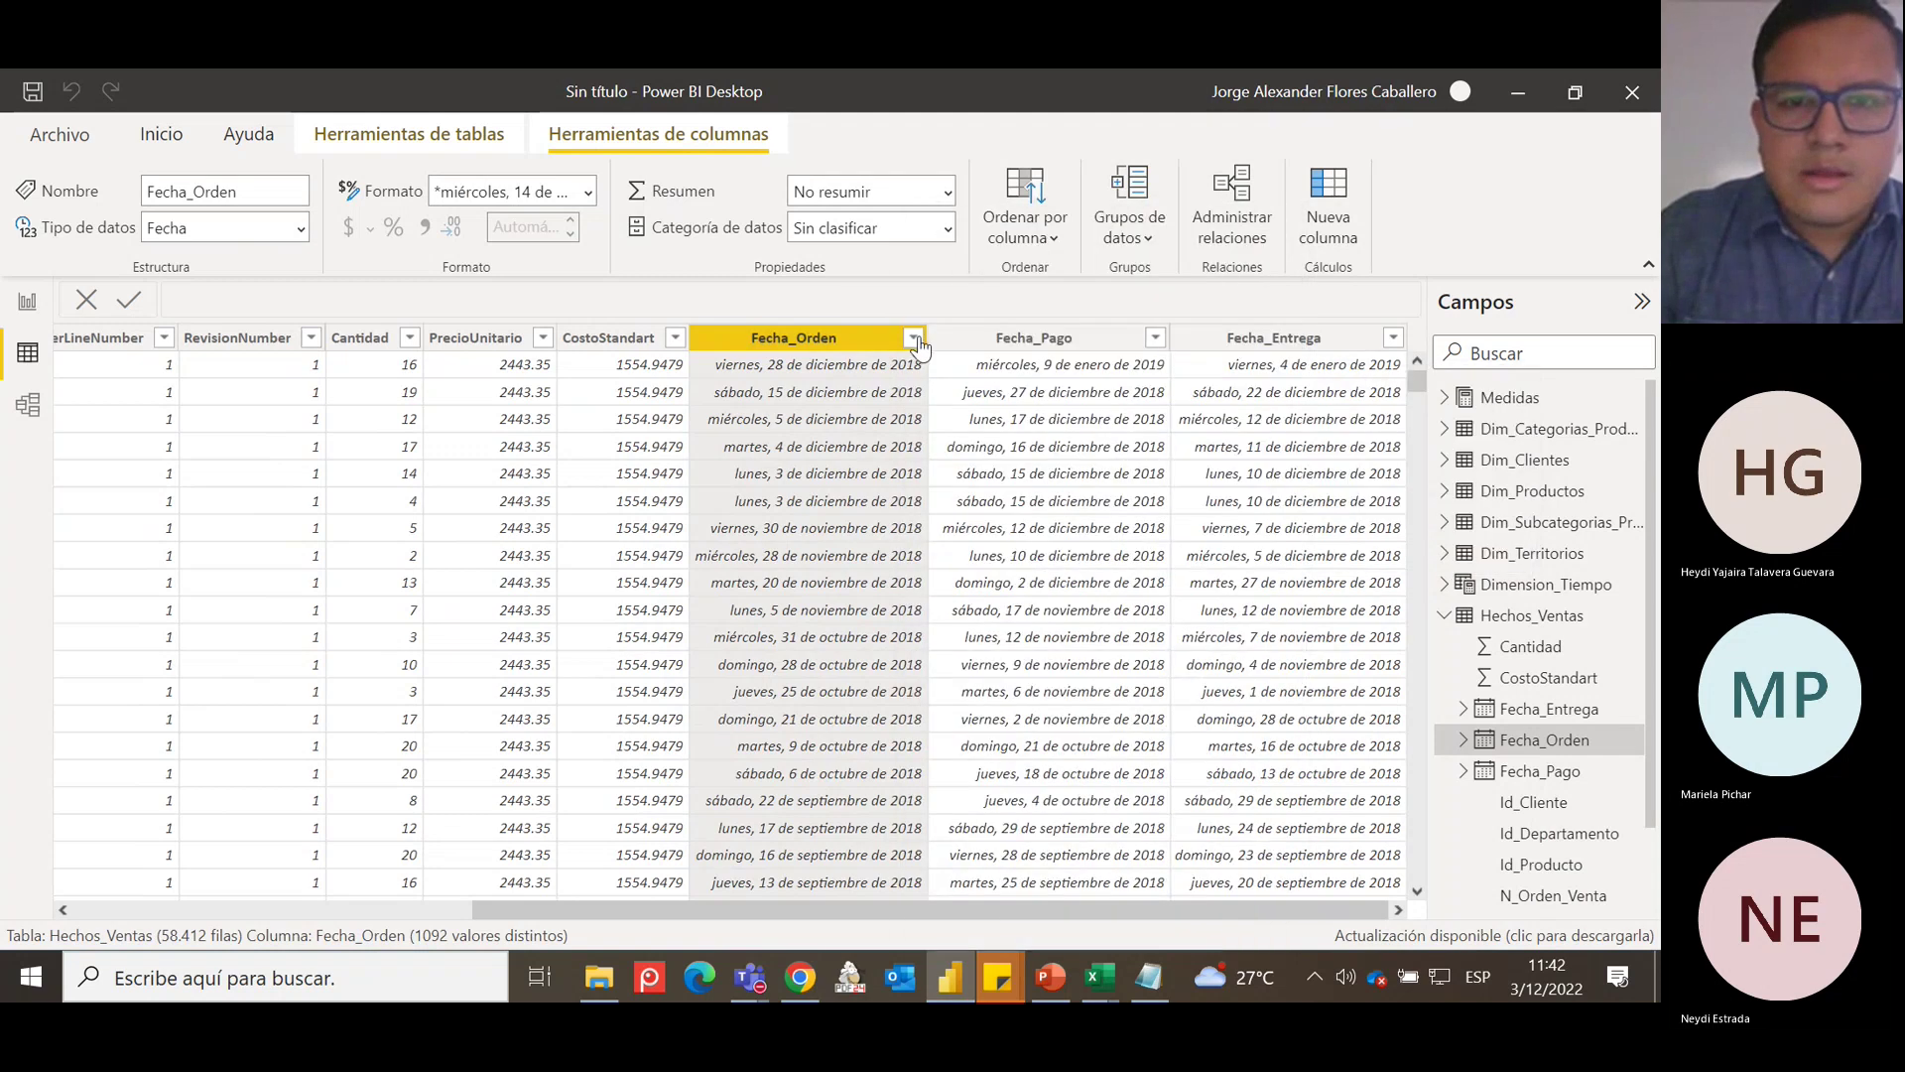
pyautogui.click(913, 338)
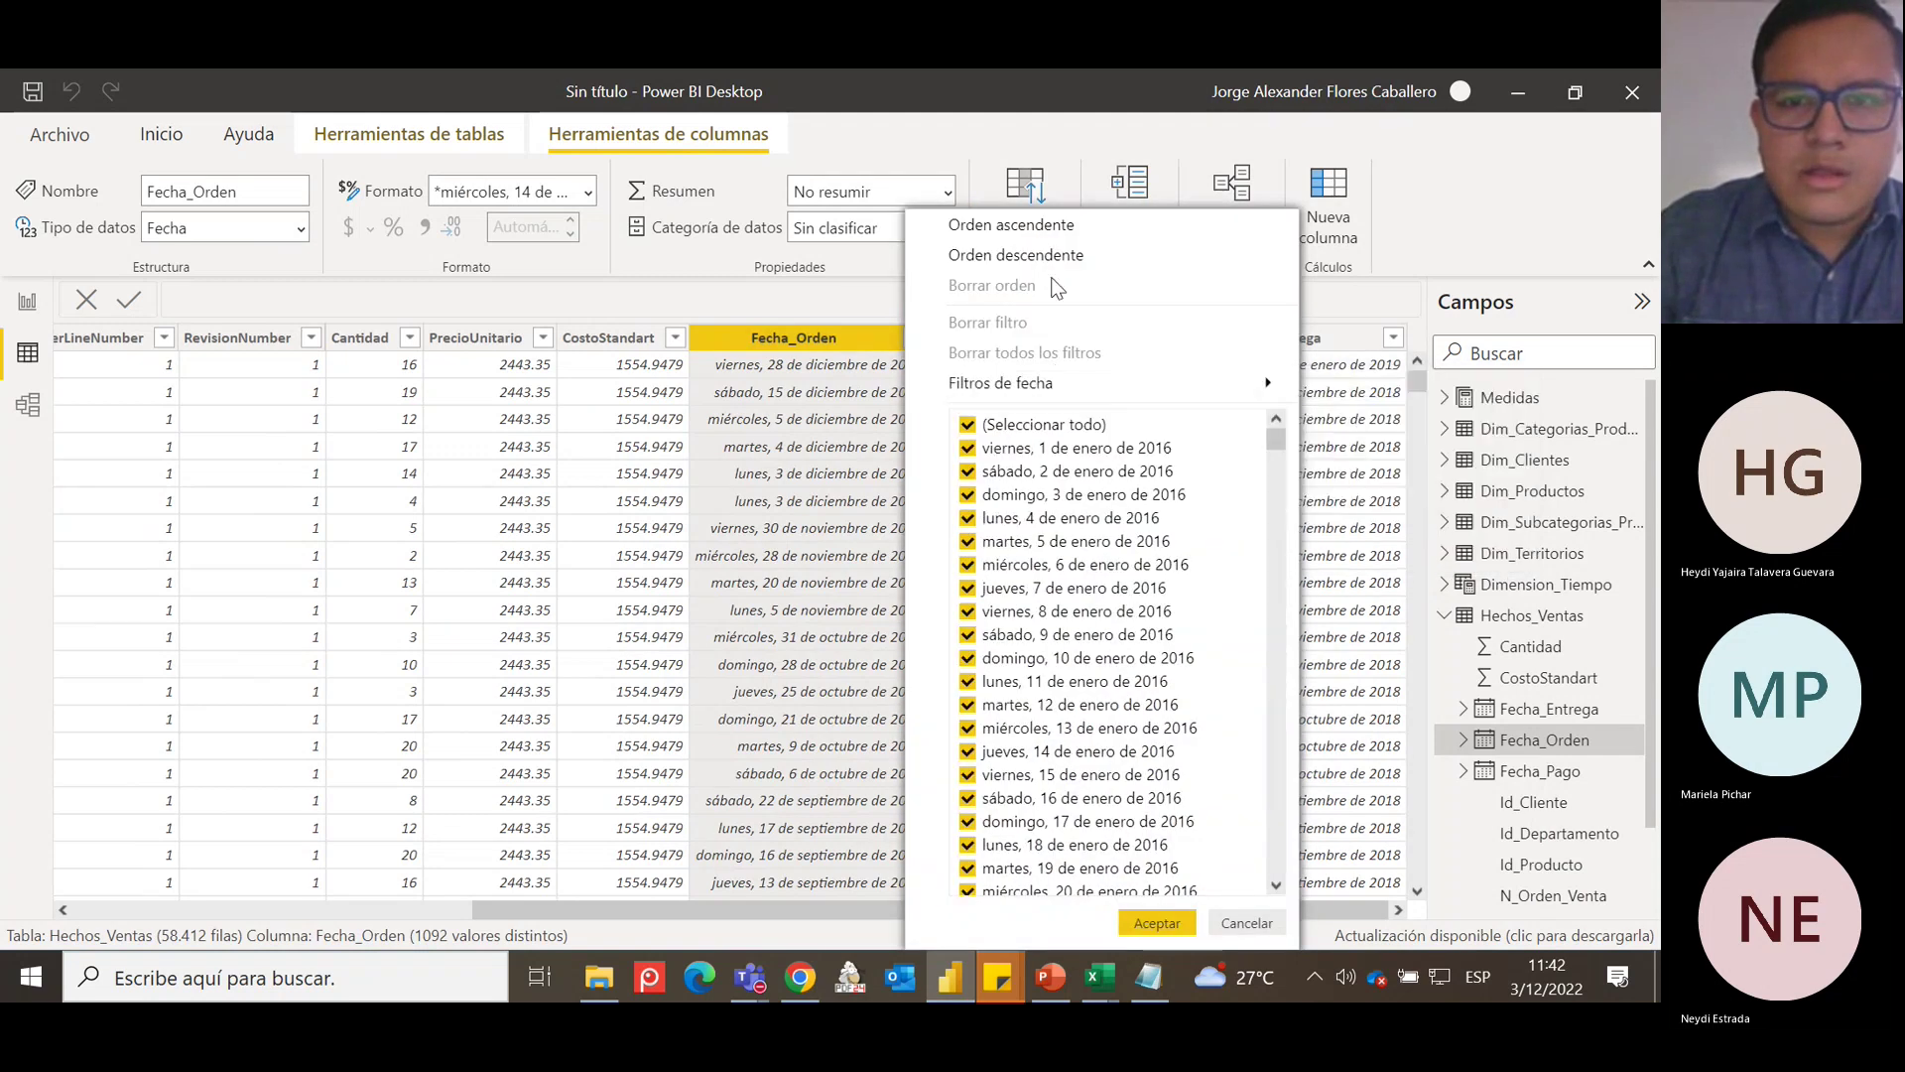
pyautogui.click(1046, 258)
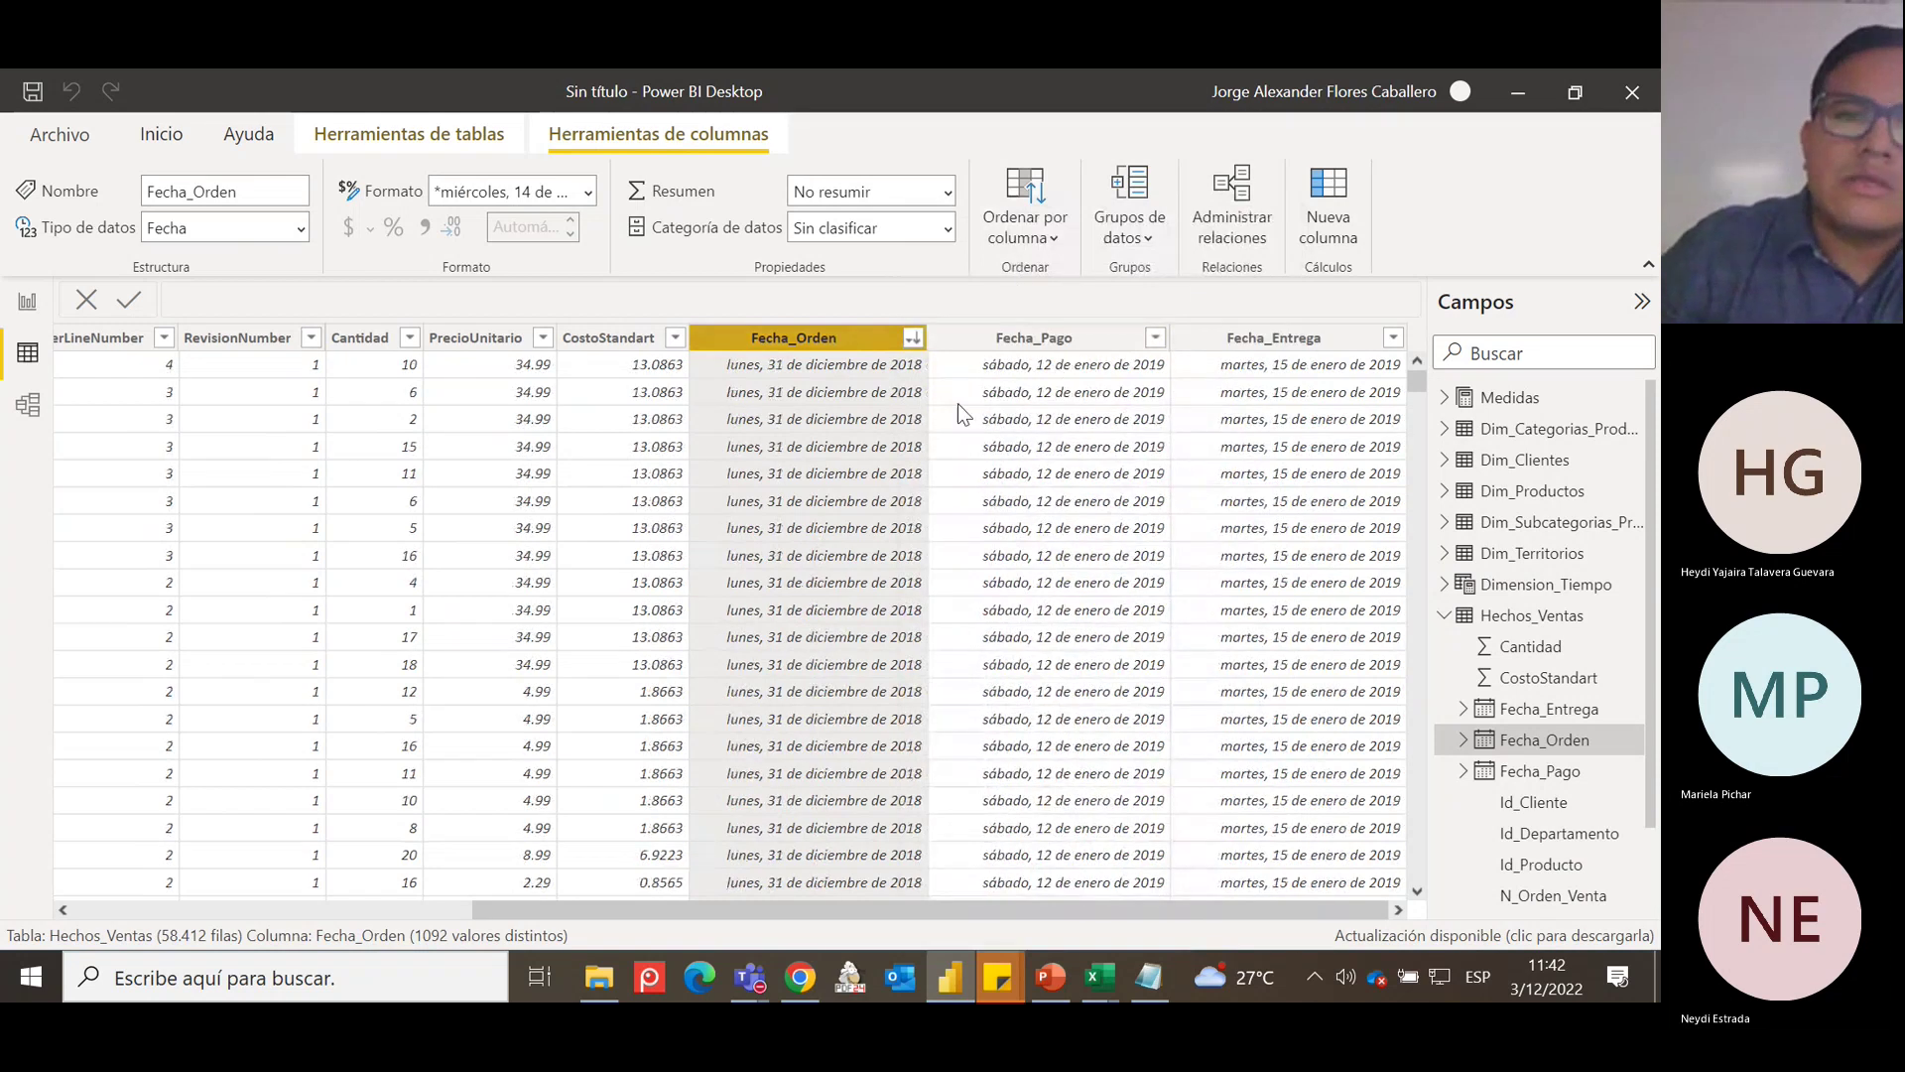
# Clear the Fecha_Orden sort in Hechos_Ventas and sort the table by Fecha_Pago in descending order.
pyautogui.click(912, 339)
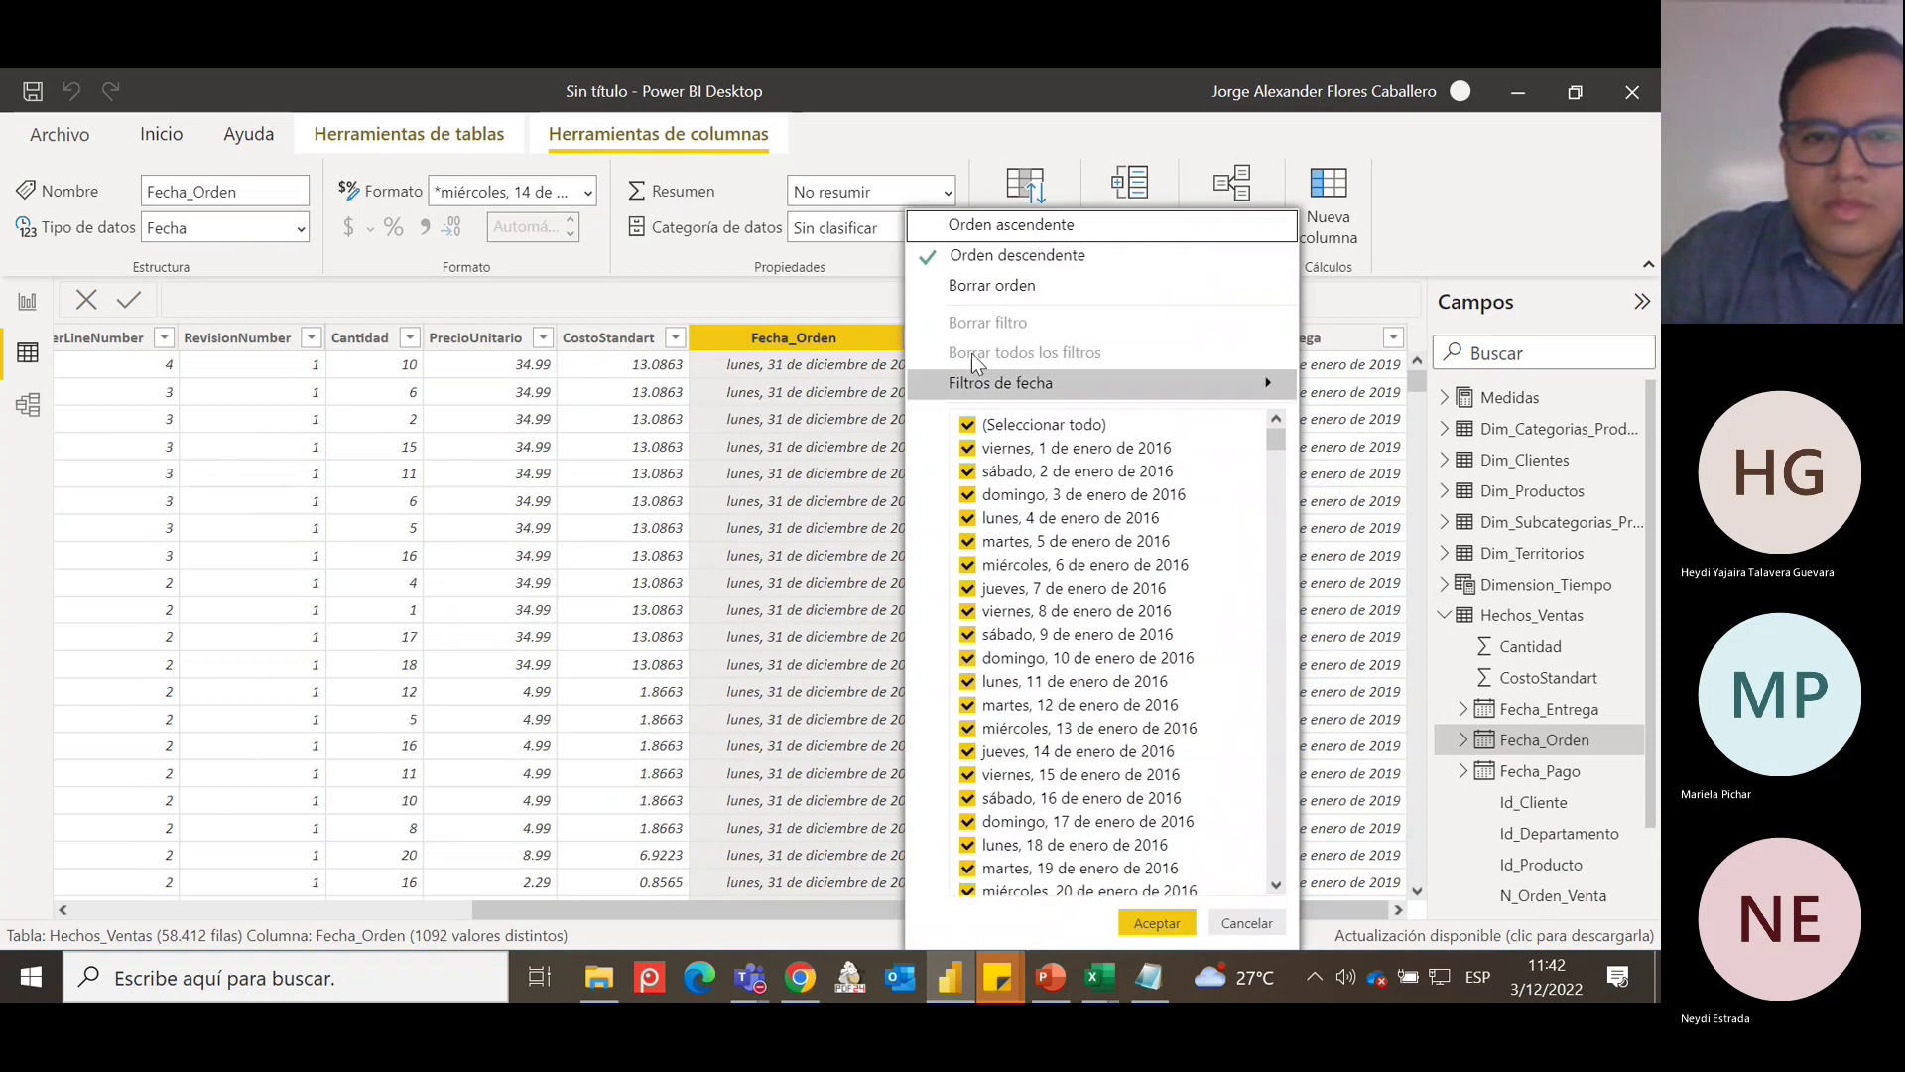
pyautogui.click(987, 290)
pyautogui.click(1156, 338)
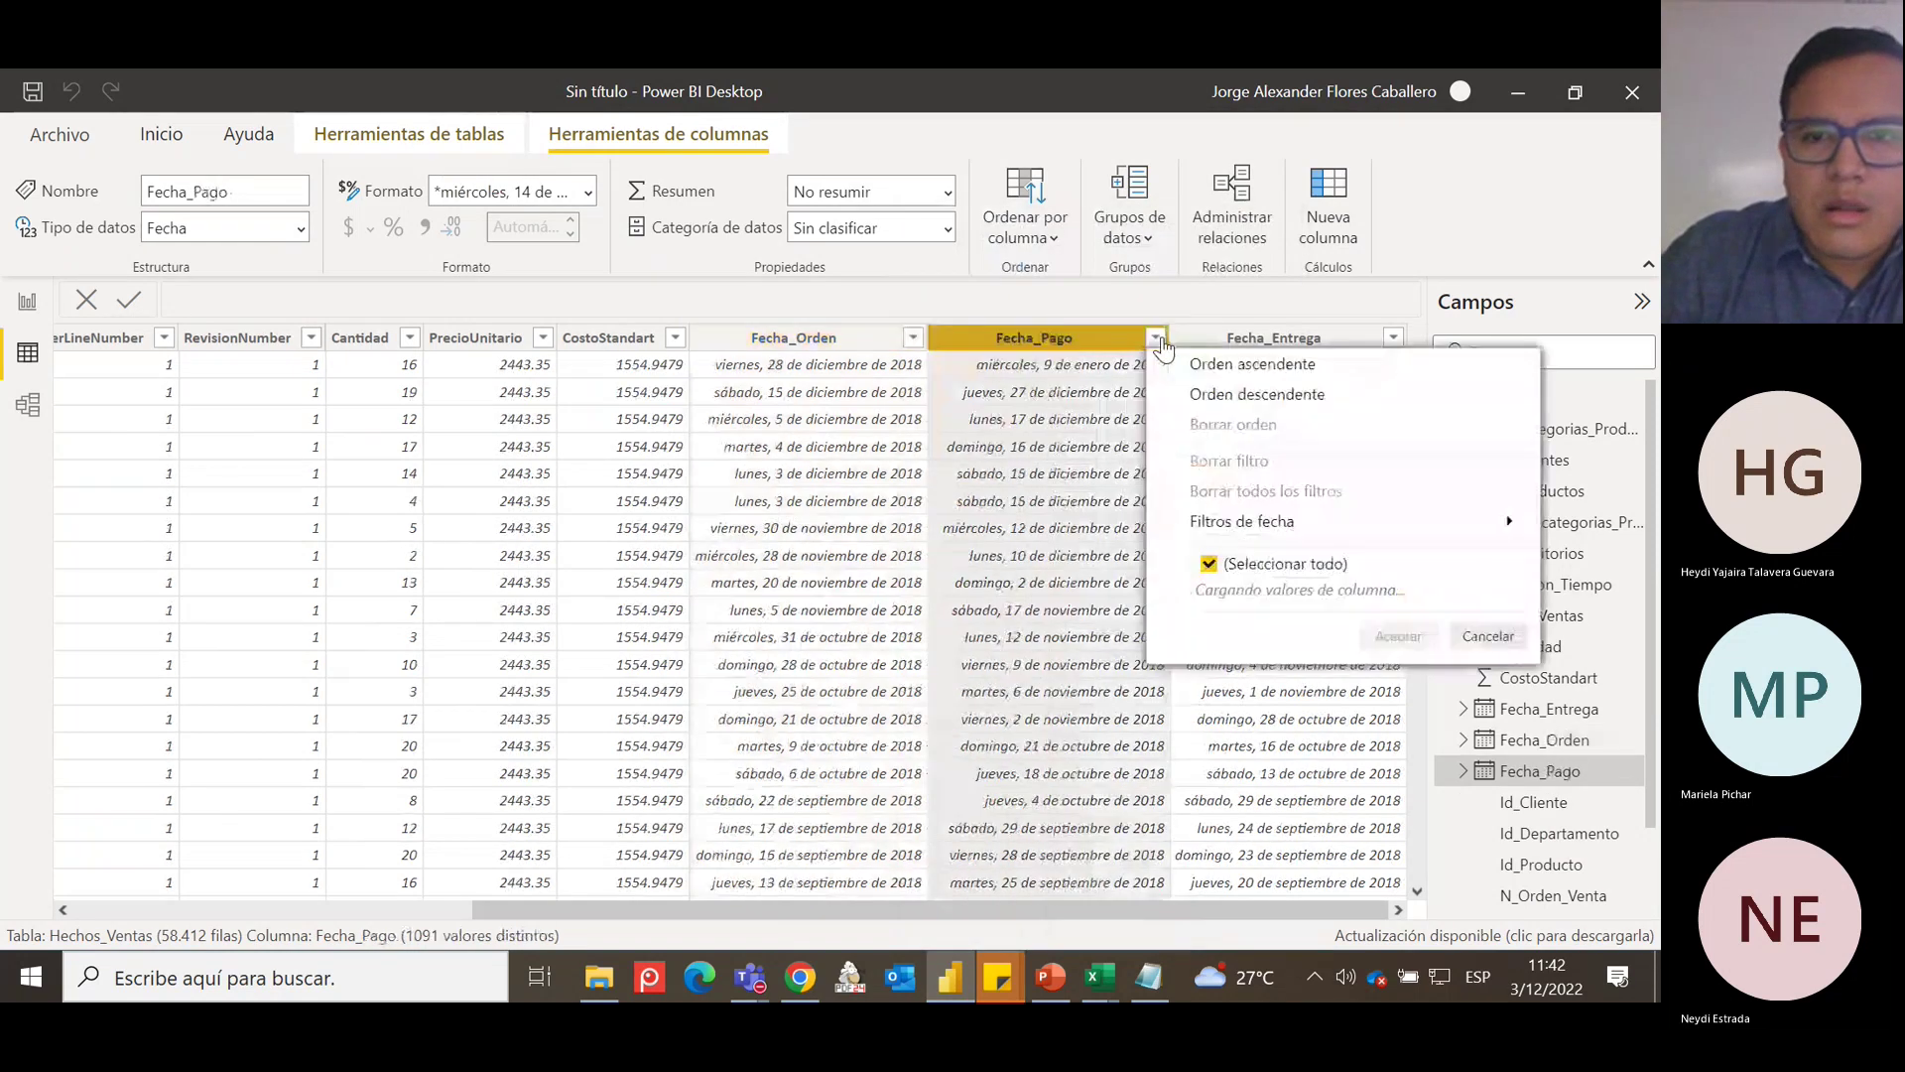
pyautogui.moveTo(1318, 397)
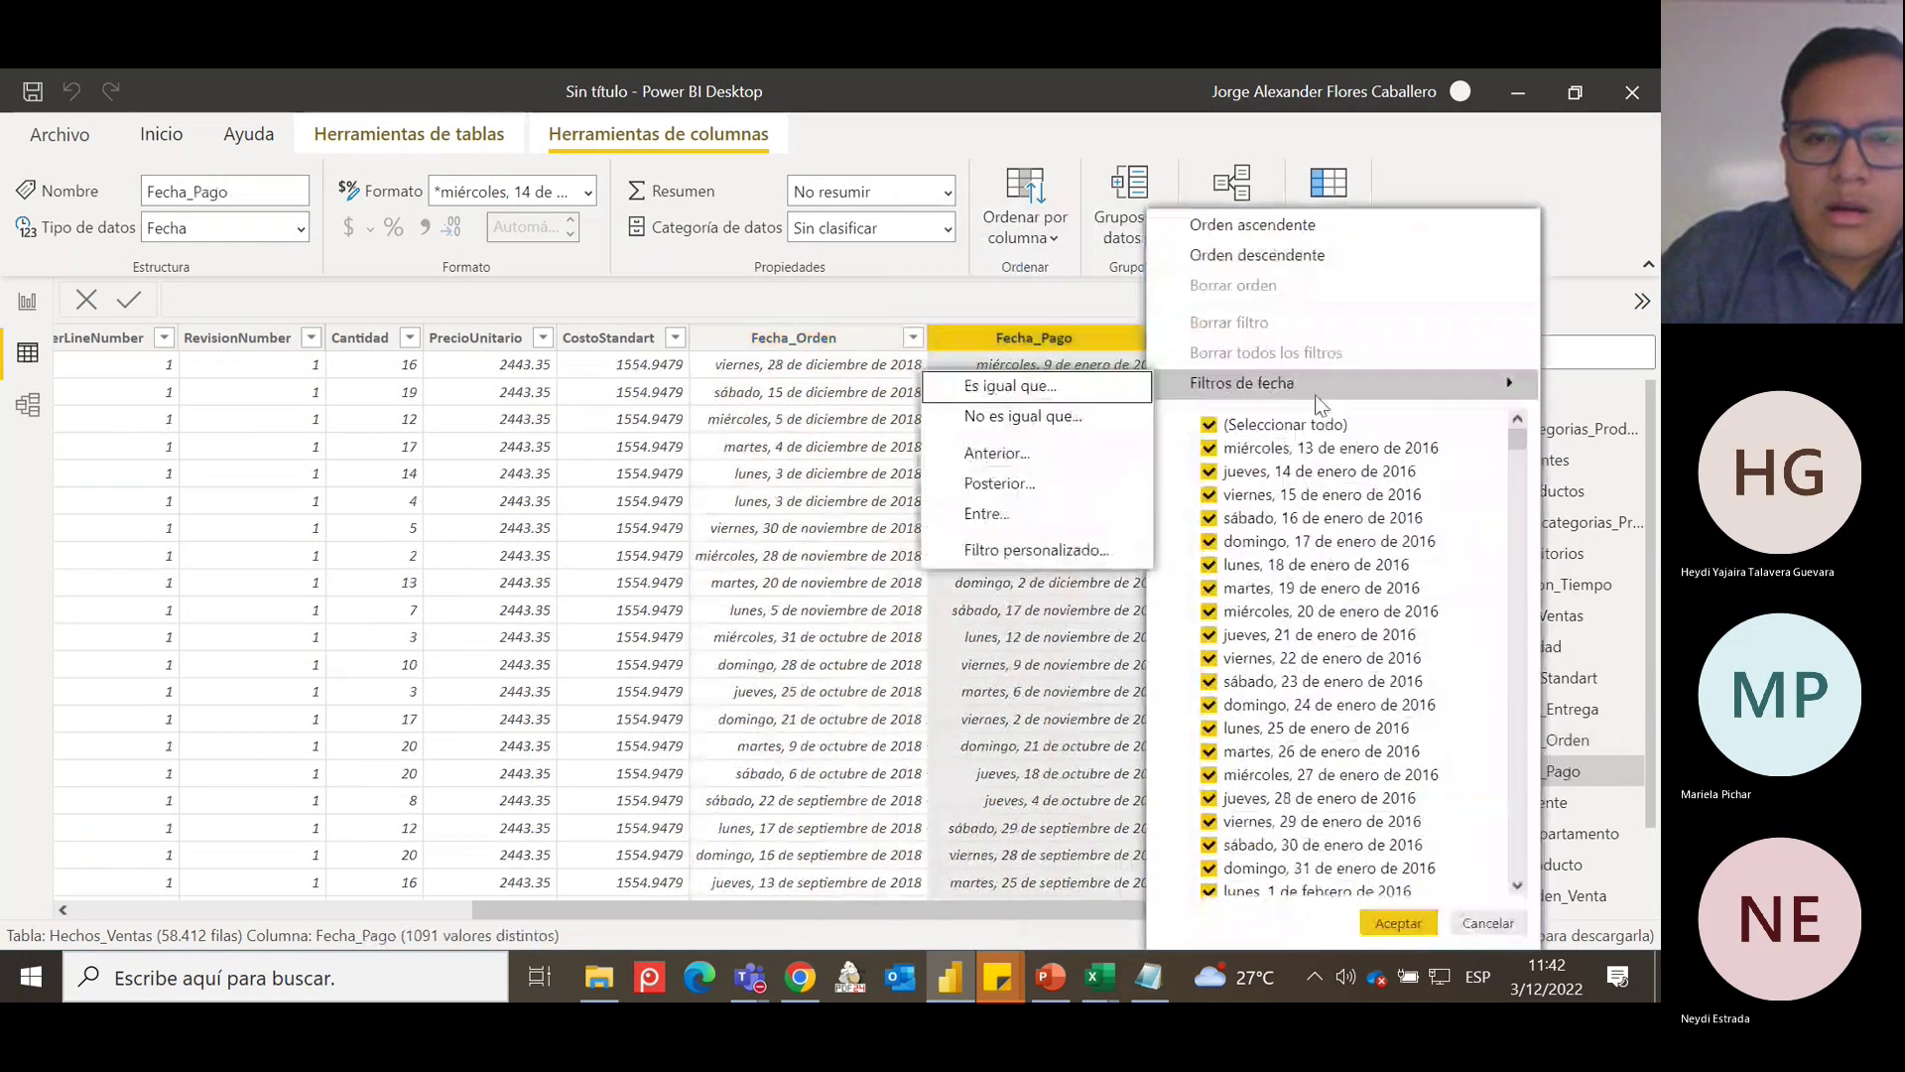
pyautogui.click(1260, 257)
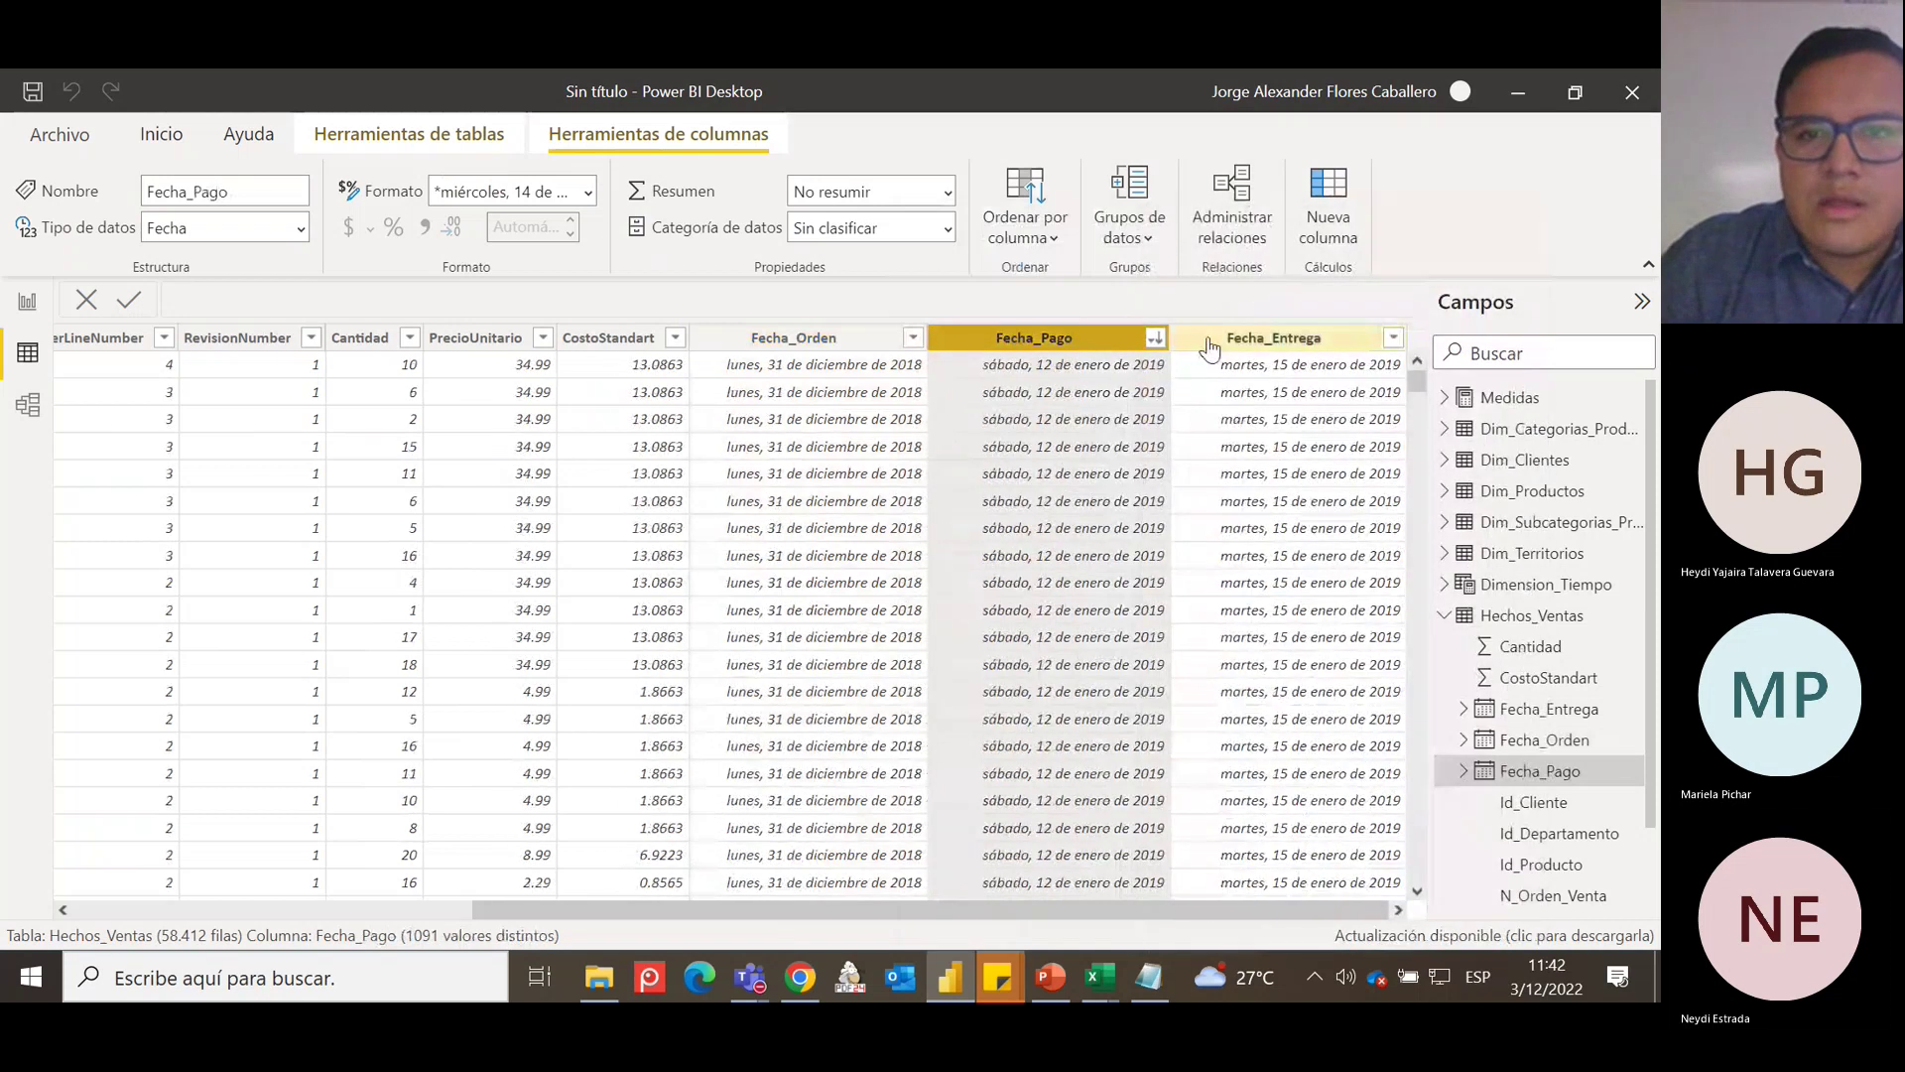
# Clear the Fecha_Pago sort in Hechos_Ventas, sort by Fecha_Entrega in descending order to check the latest delivery dates, and clear that sort.
pyautogui.click(1156, 339)
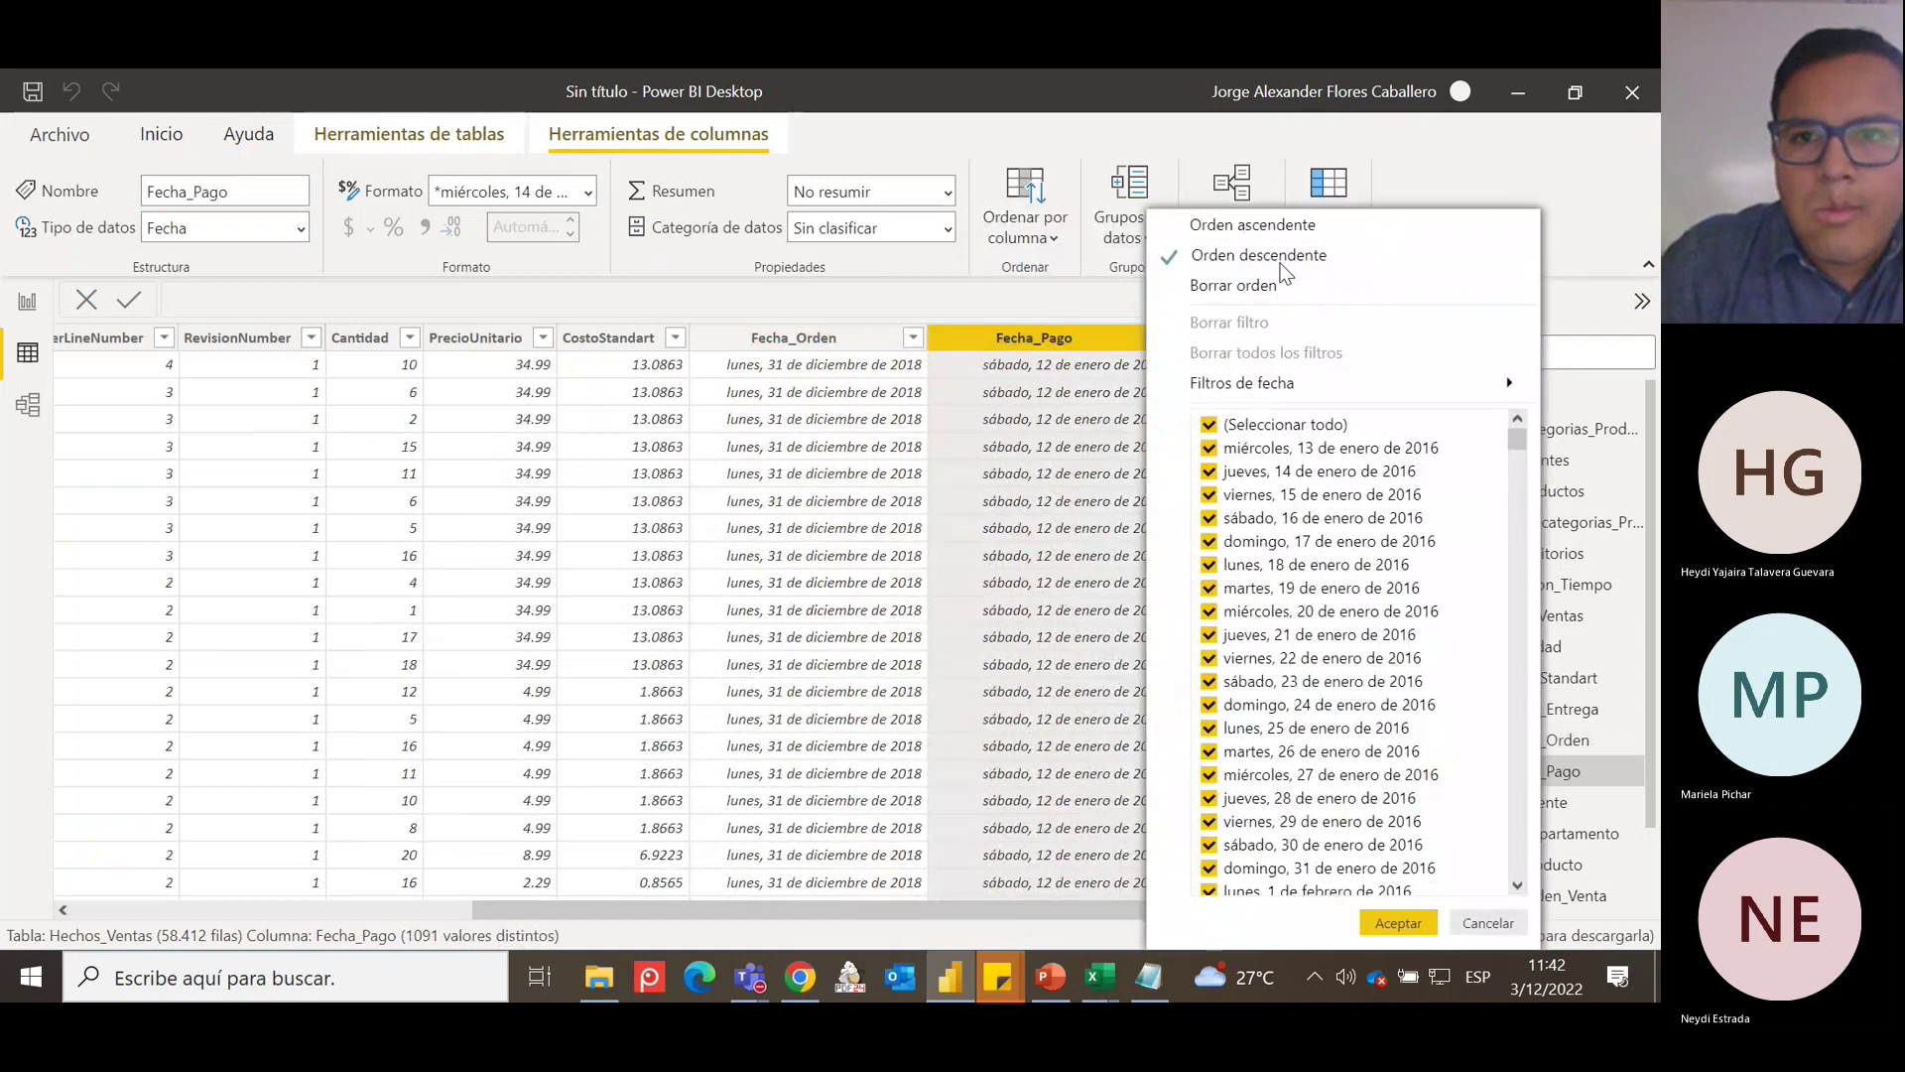
pyautogui.click(1302, 276)
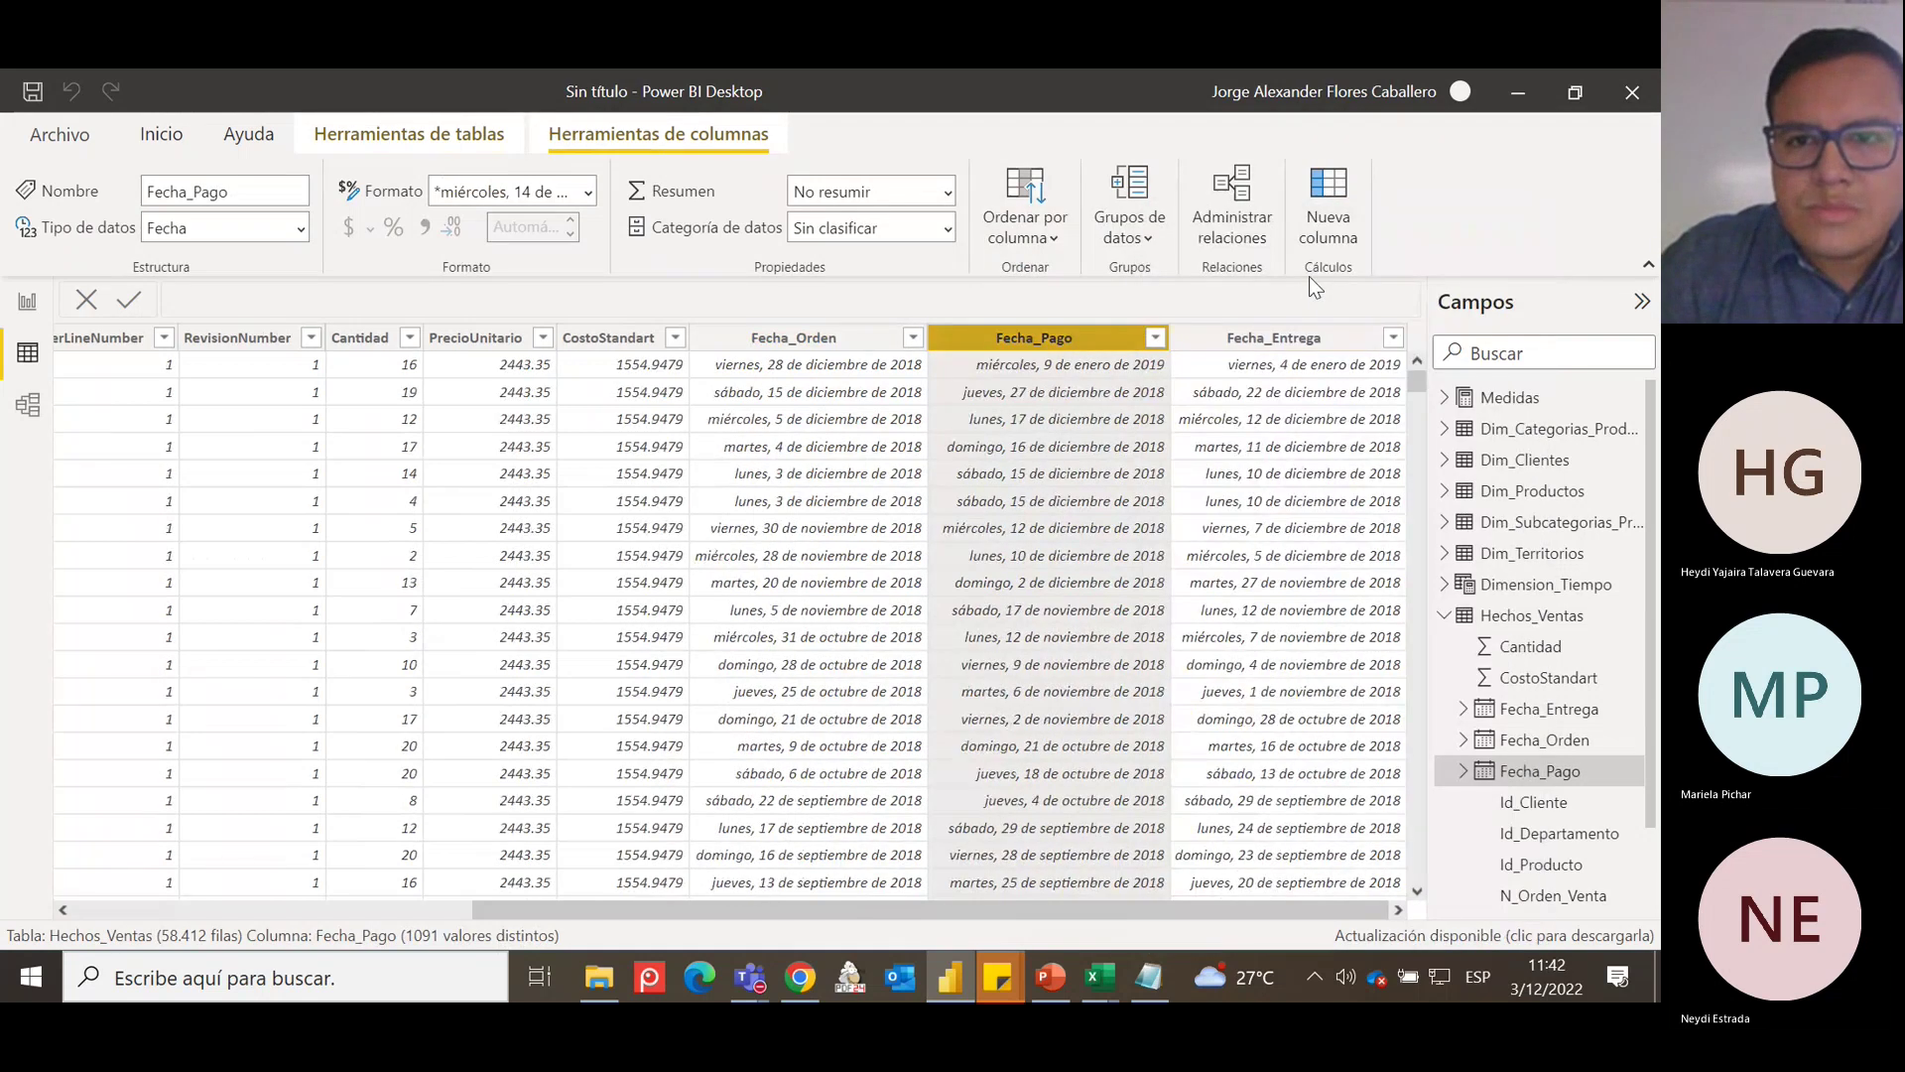
pyautogui.click(1394, 338)
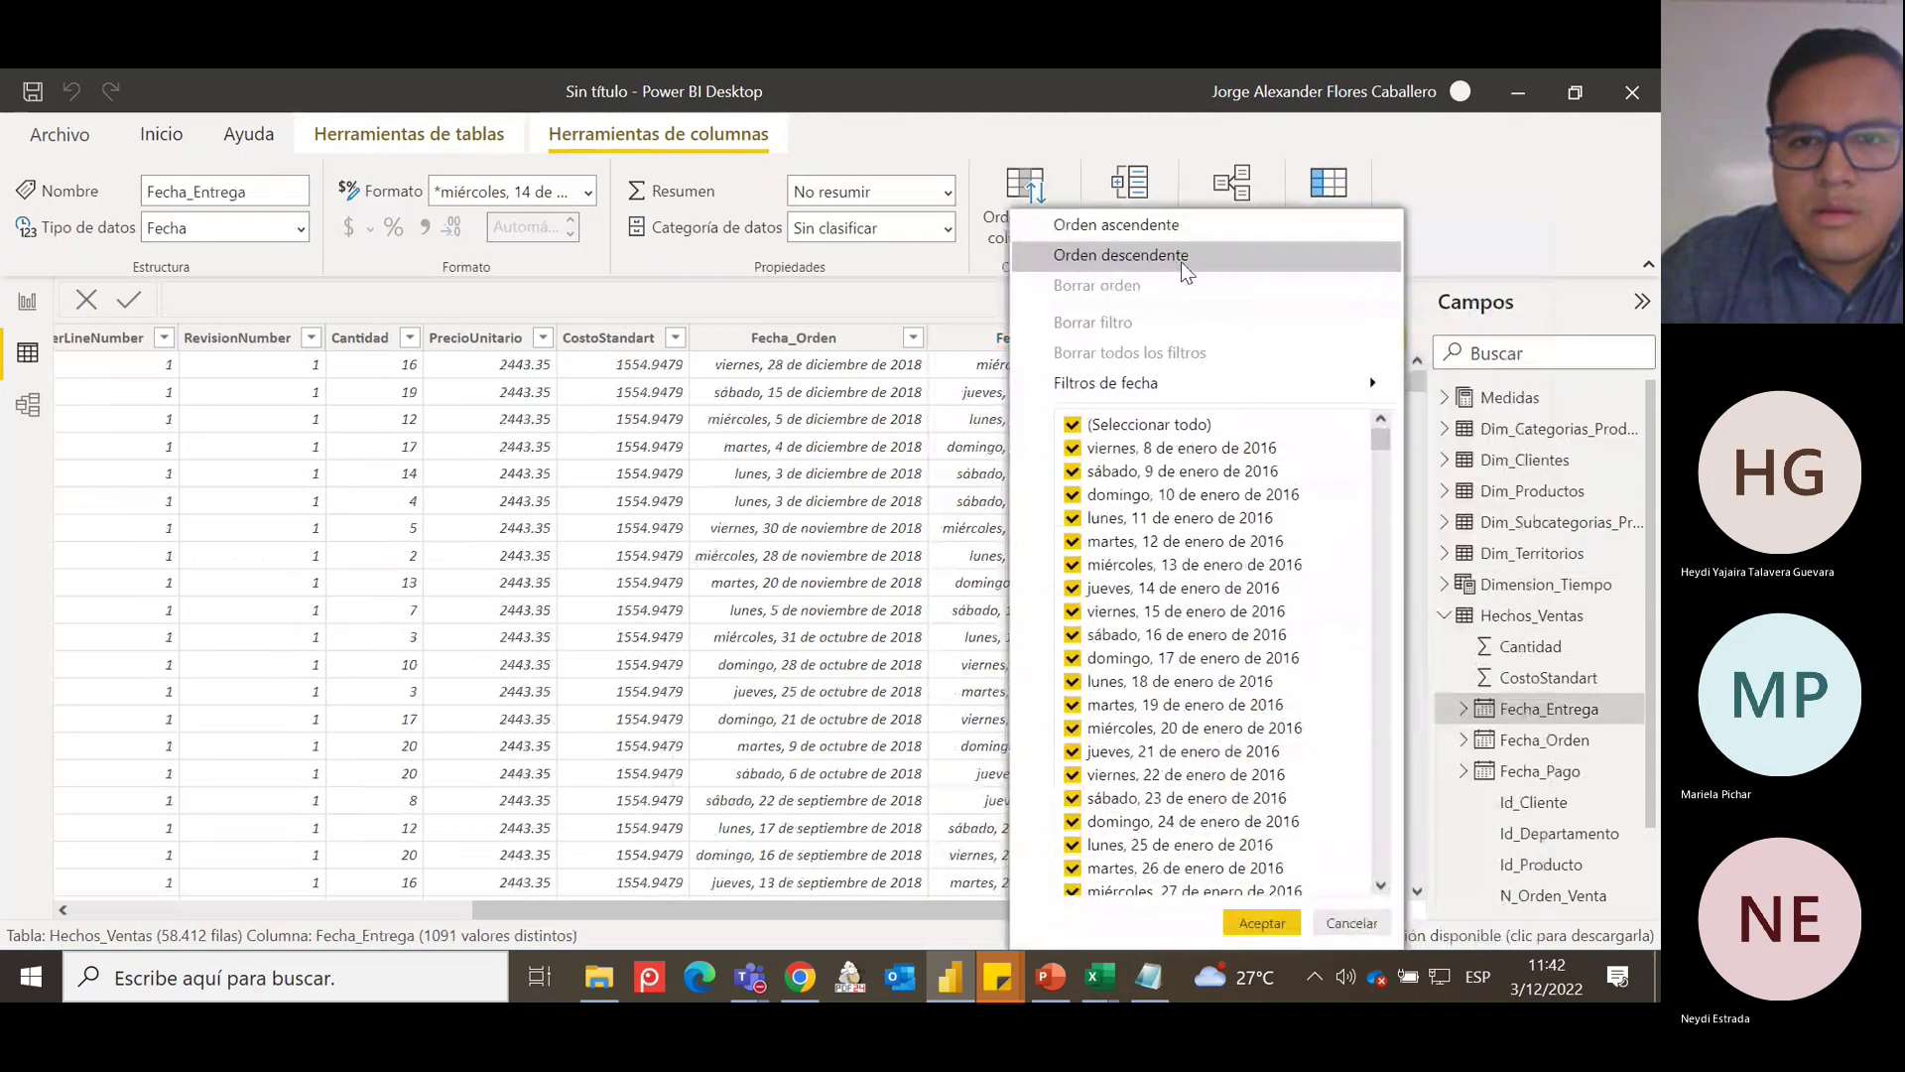
pyautogui.click(1179, 258)
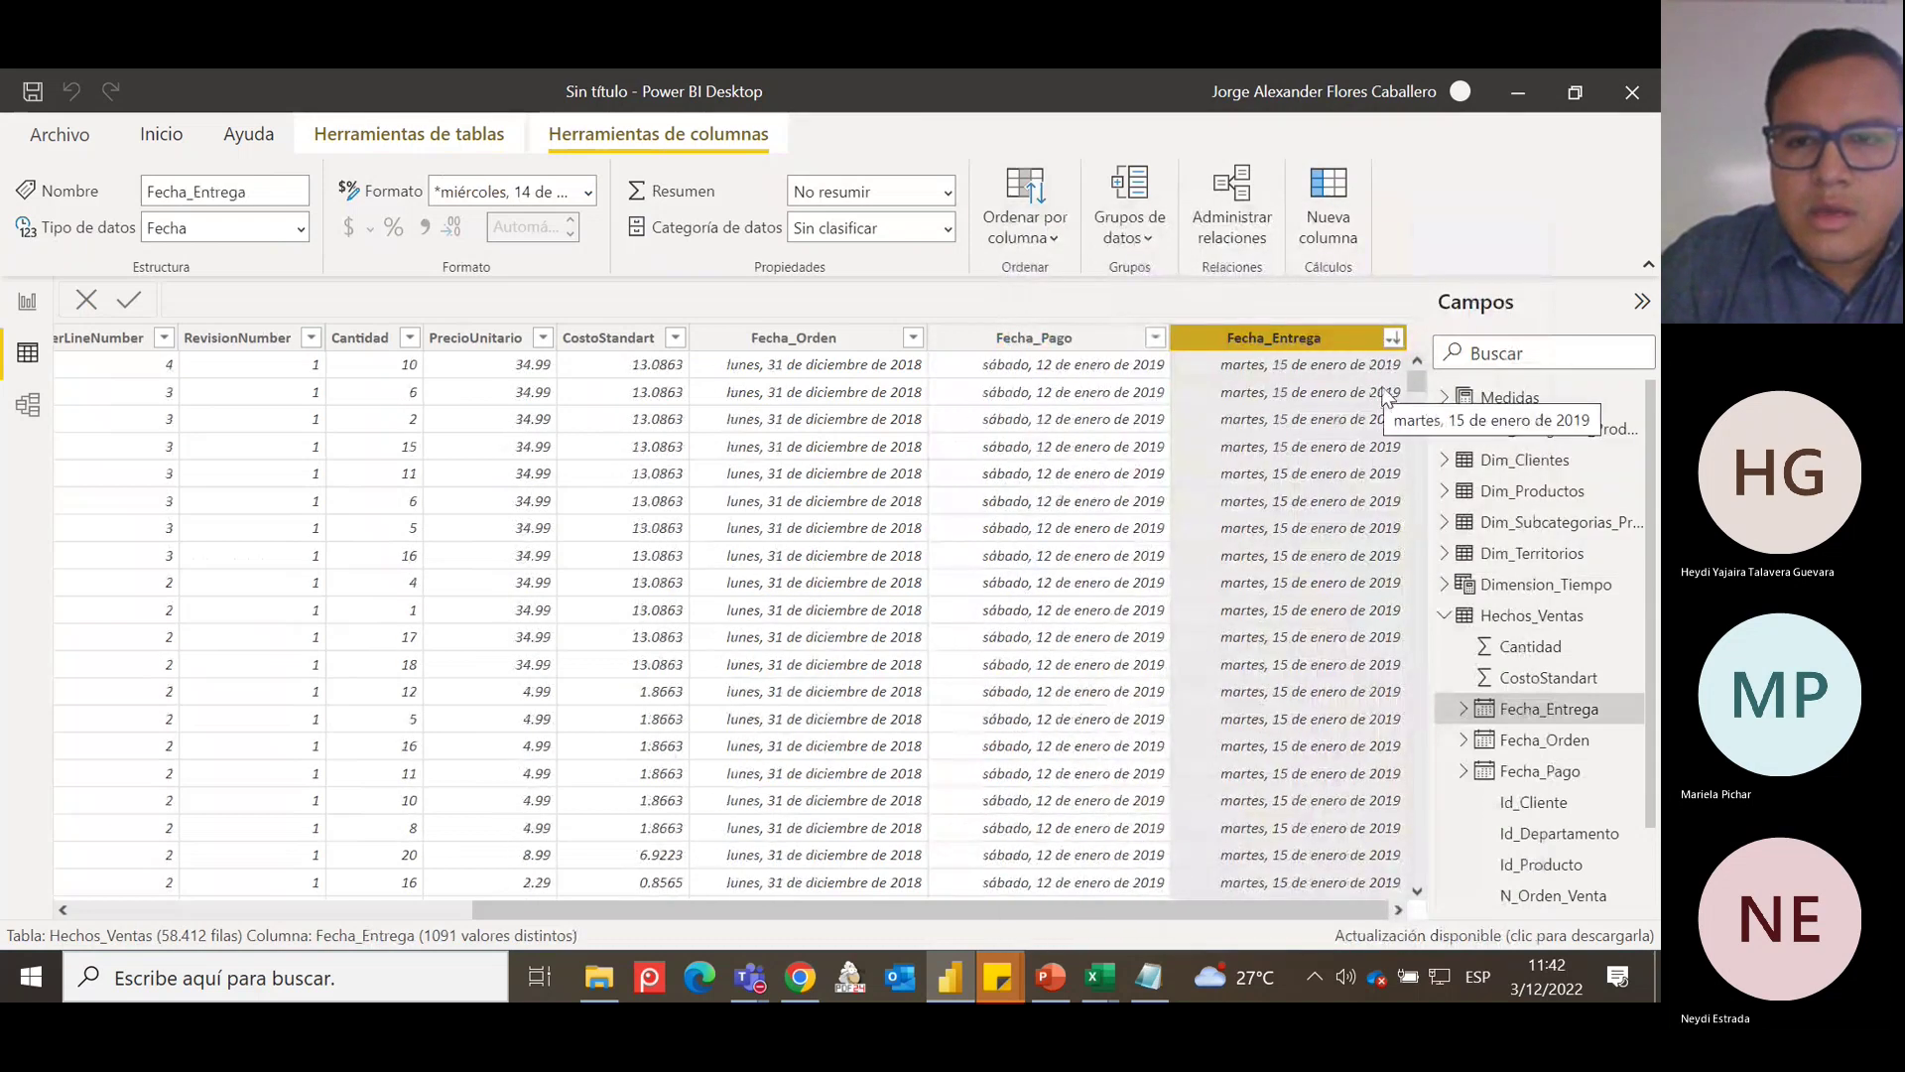
pyautogui.click(1393, 338)
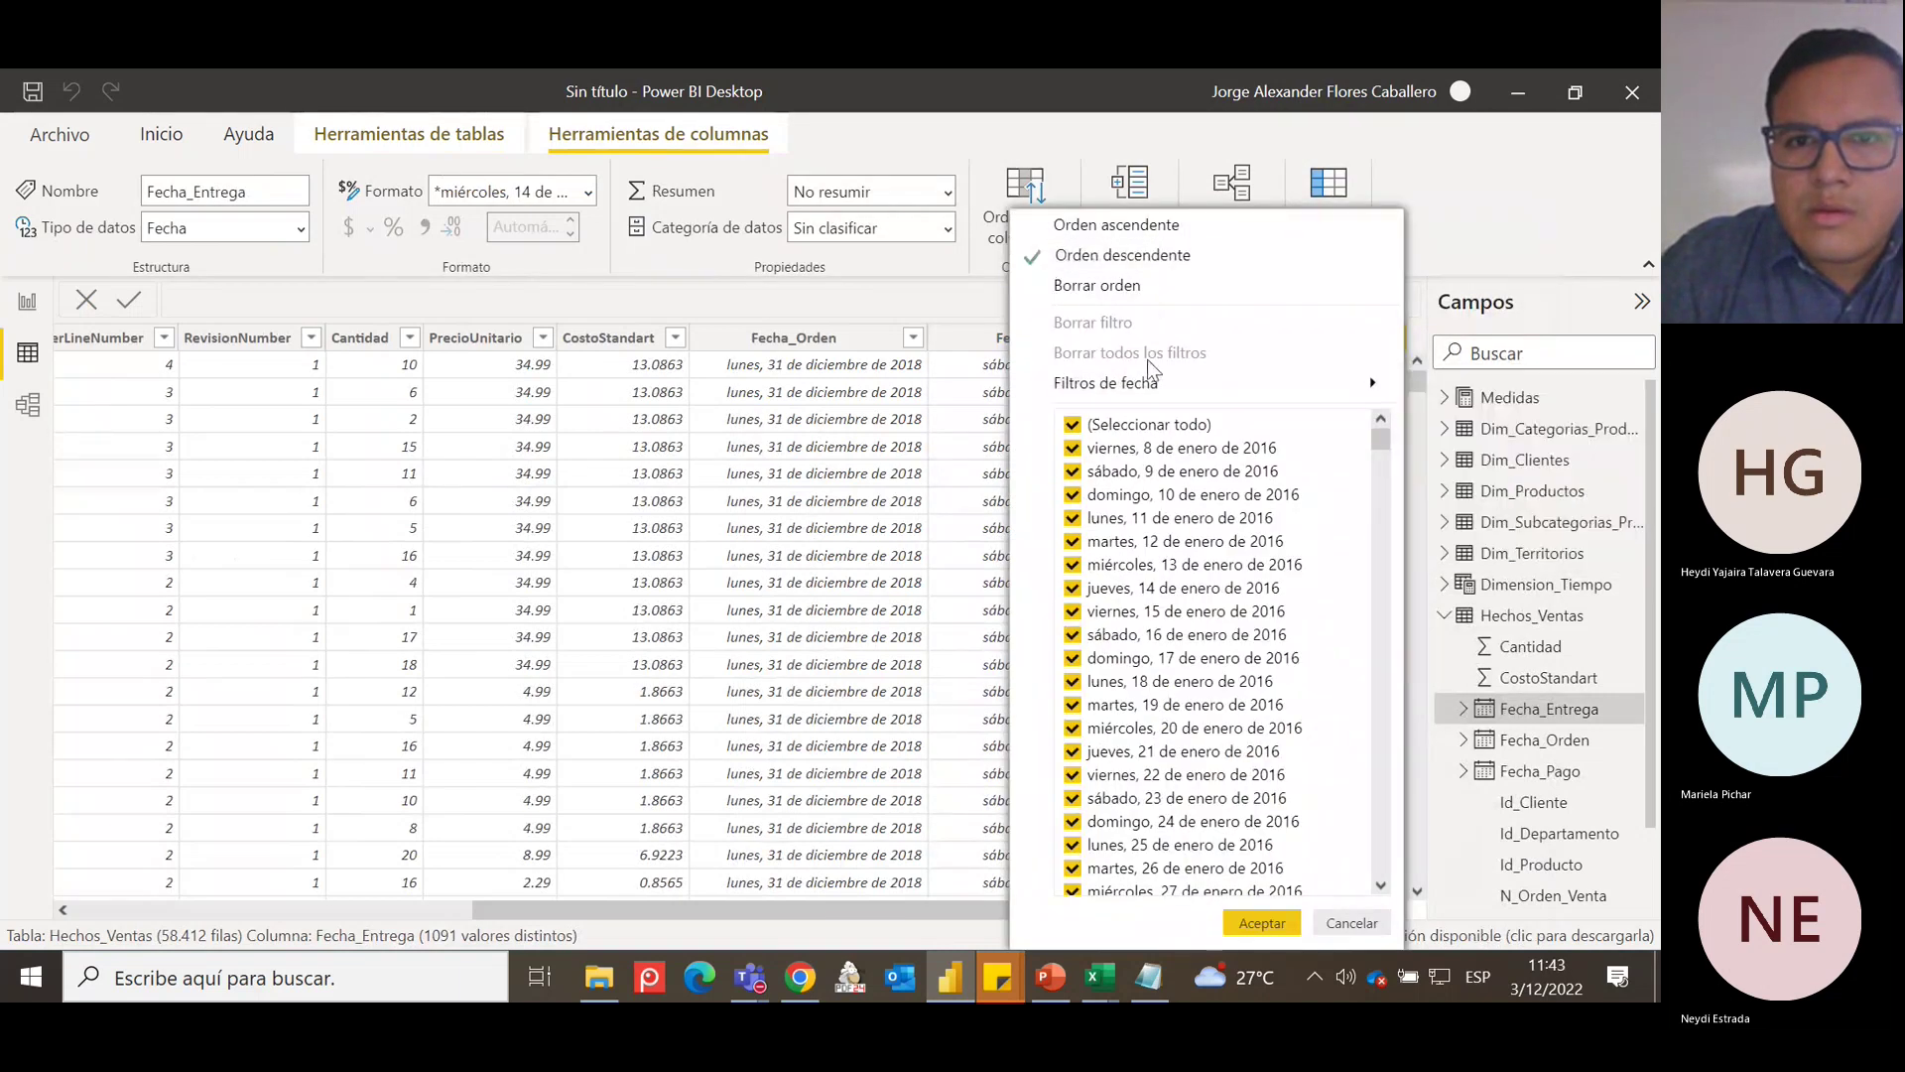
pyautogui.click(1123, 284)
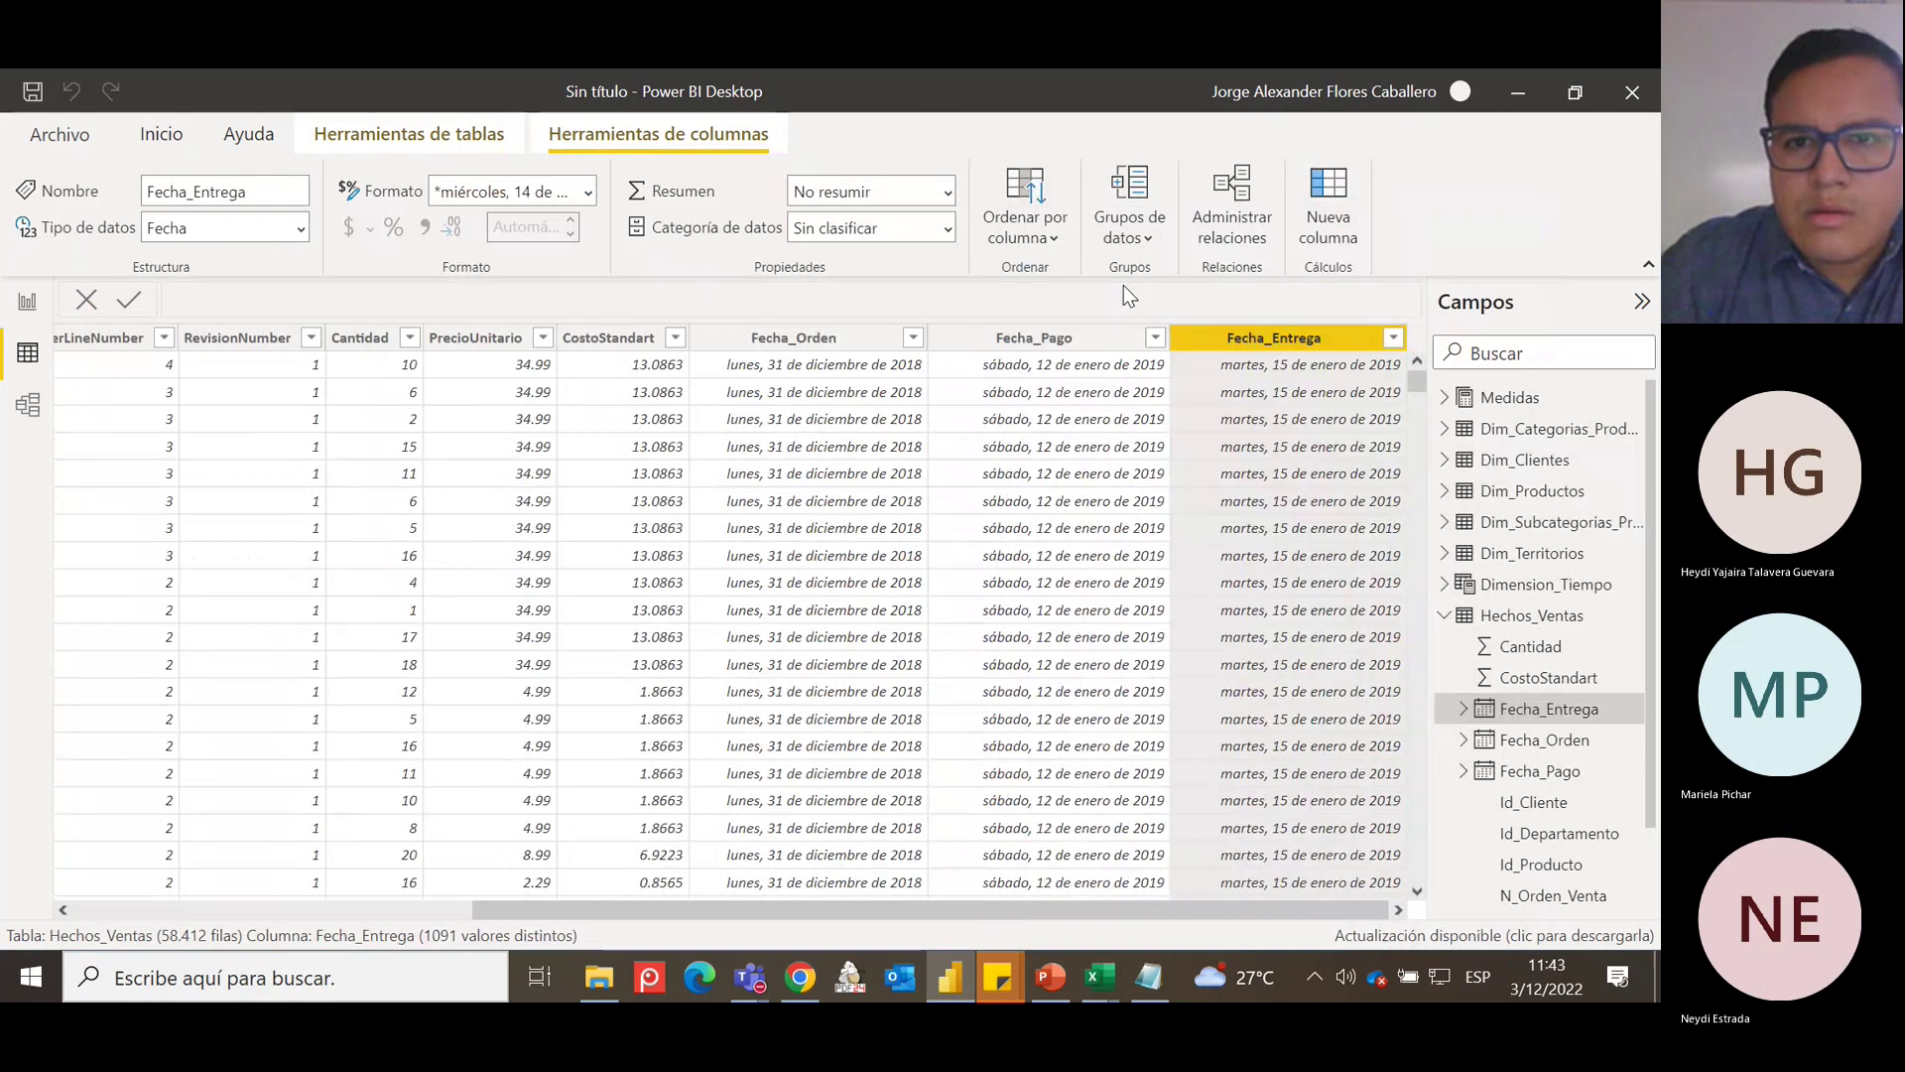
# Sort Hechos_Ventas by Fecha_Pago in descending order again to compare the latest payment dates, and clear the sort.
pyautogui.click(1157, 338)
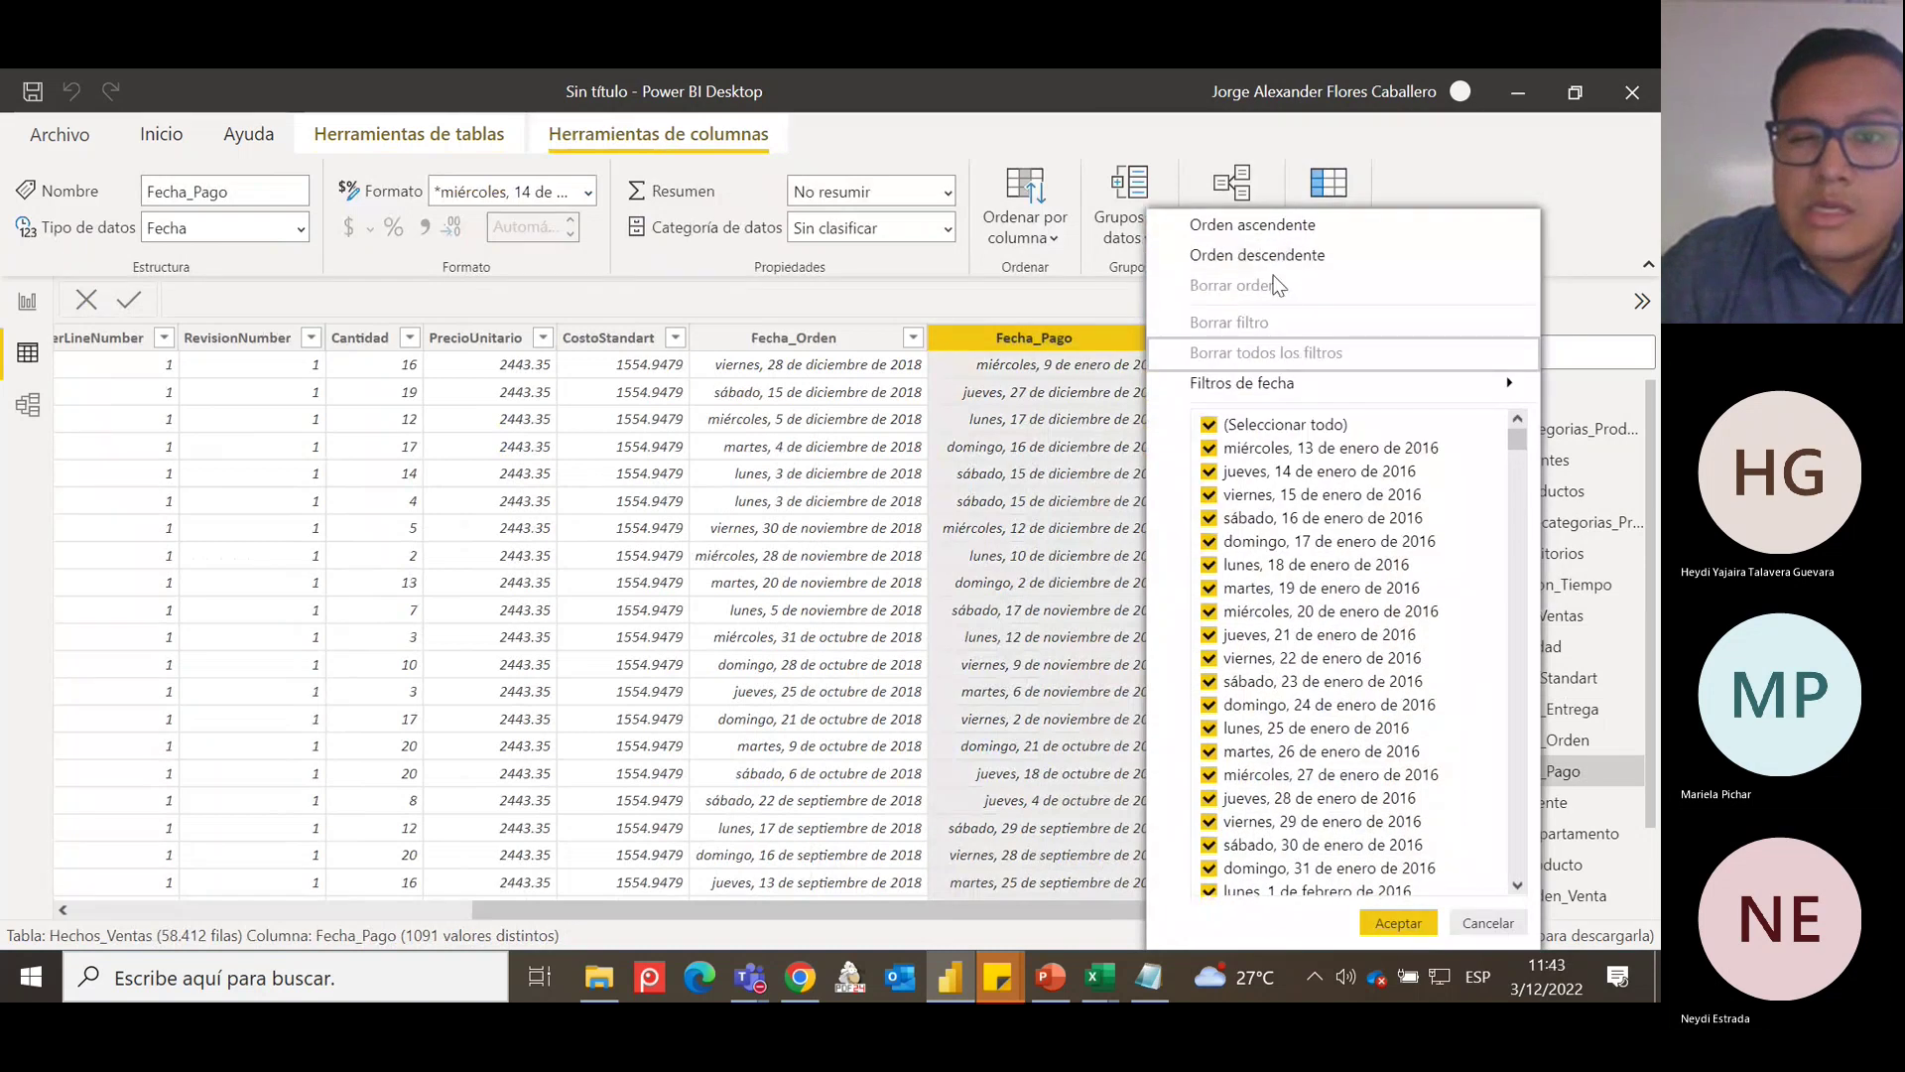
pyautogui.click(1296, 258)
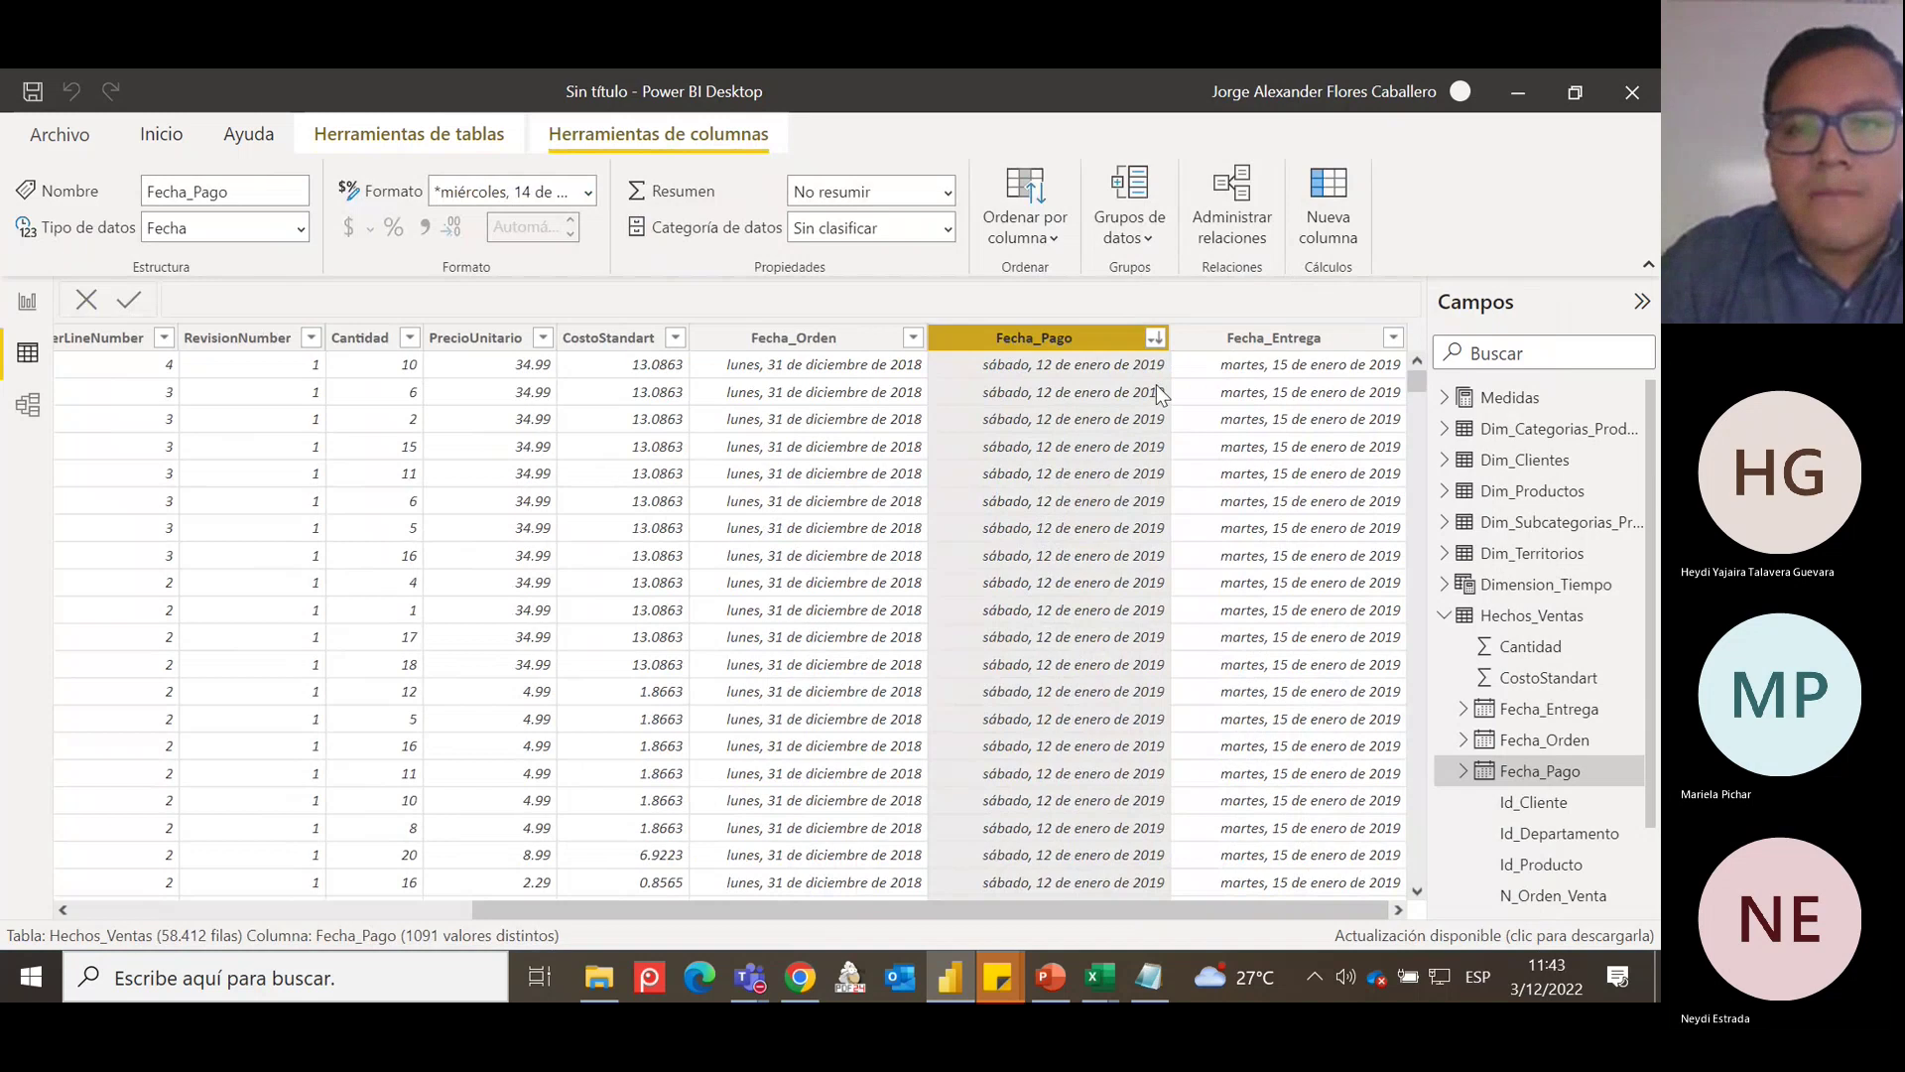
pyautogui.click(1155, 338)
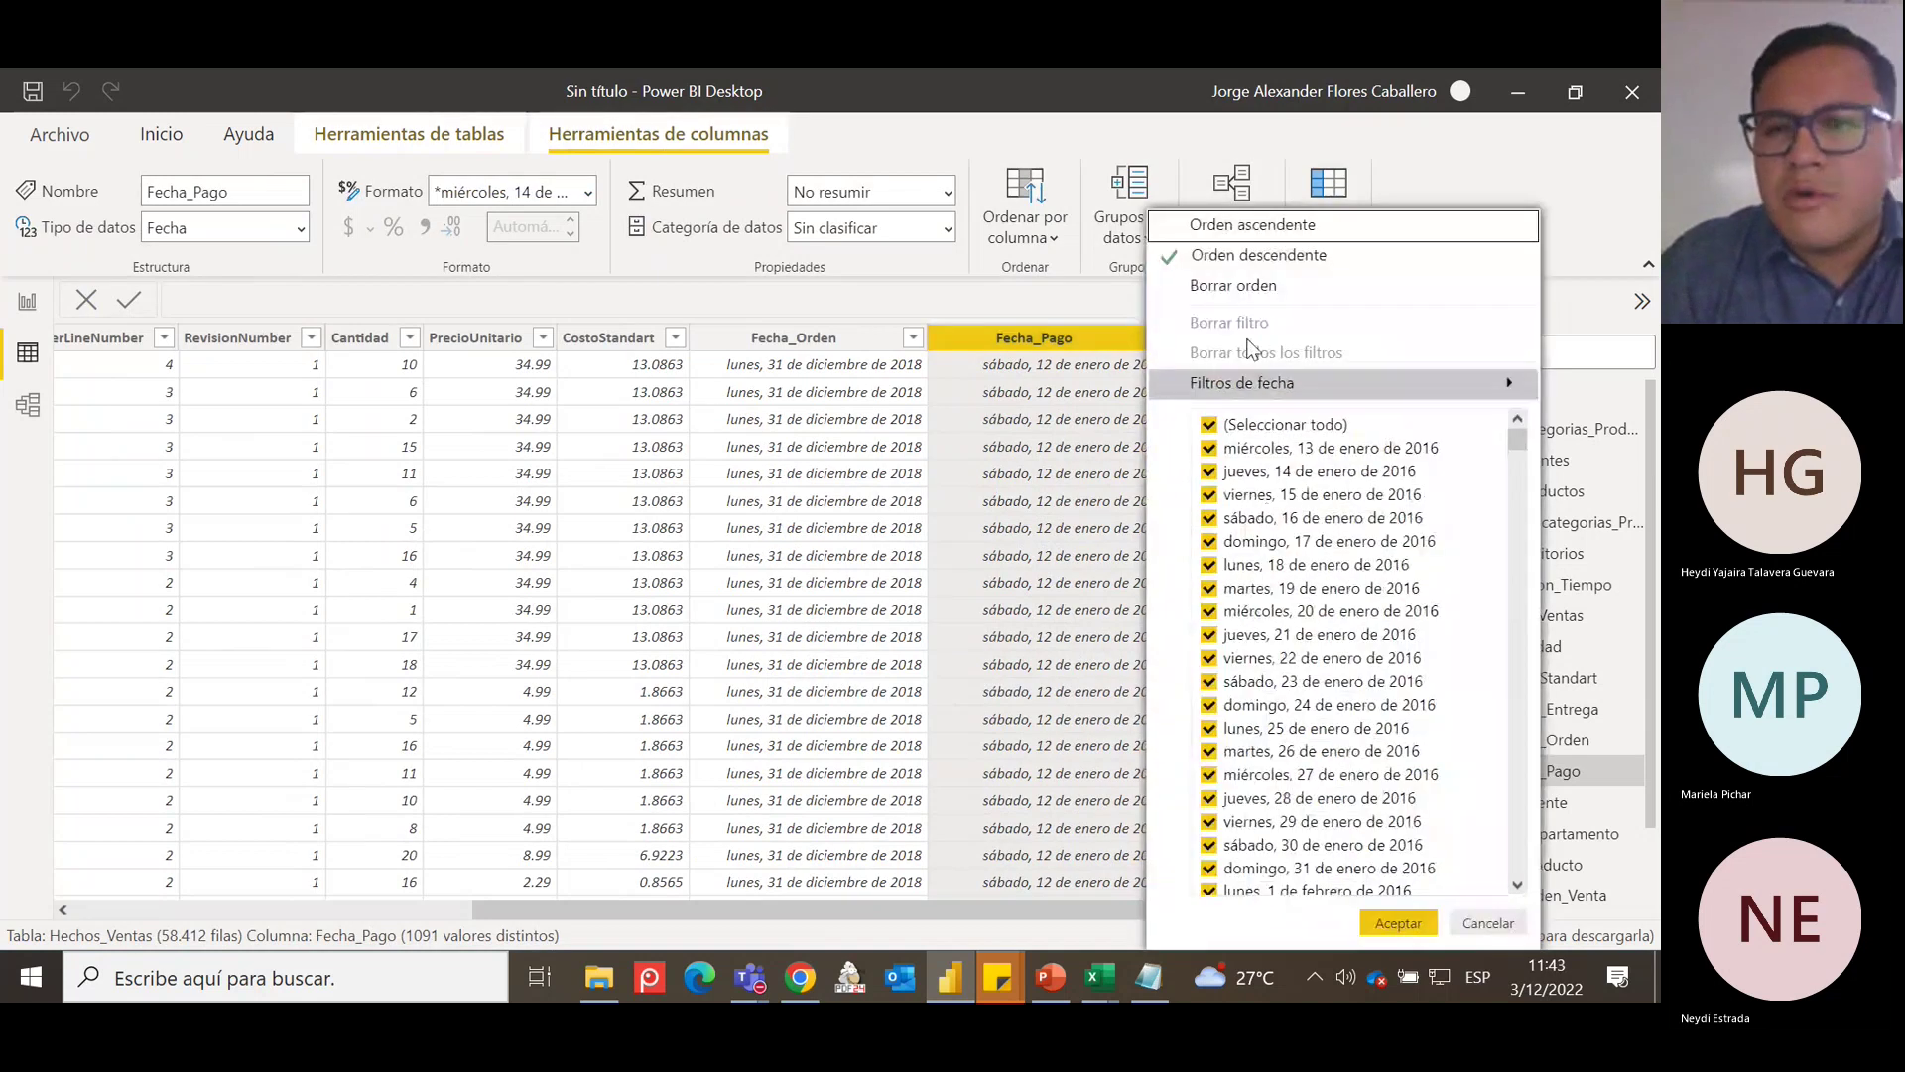
pyautogui.click(1258, 284)
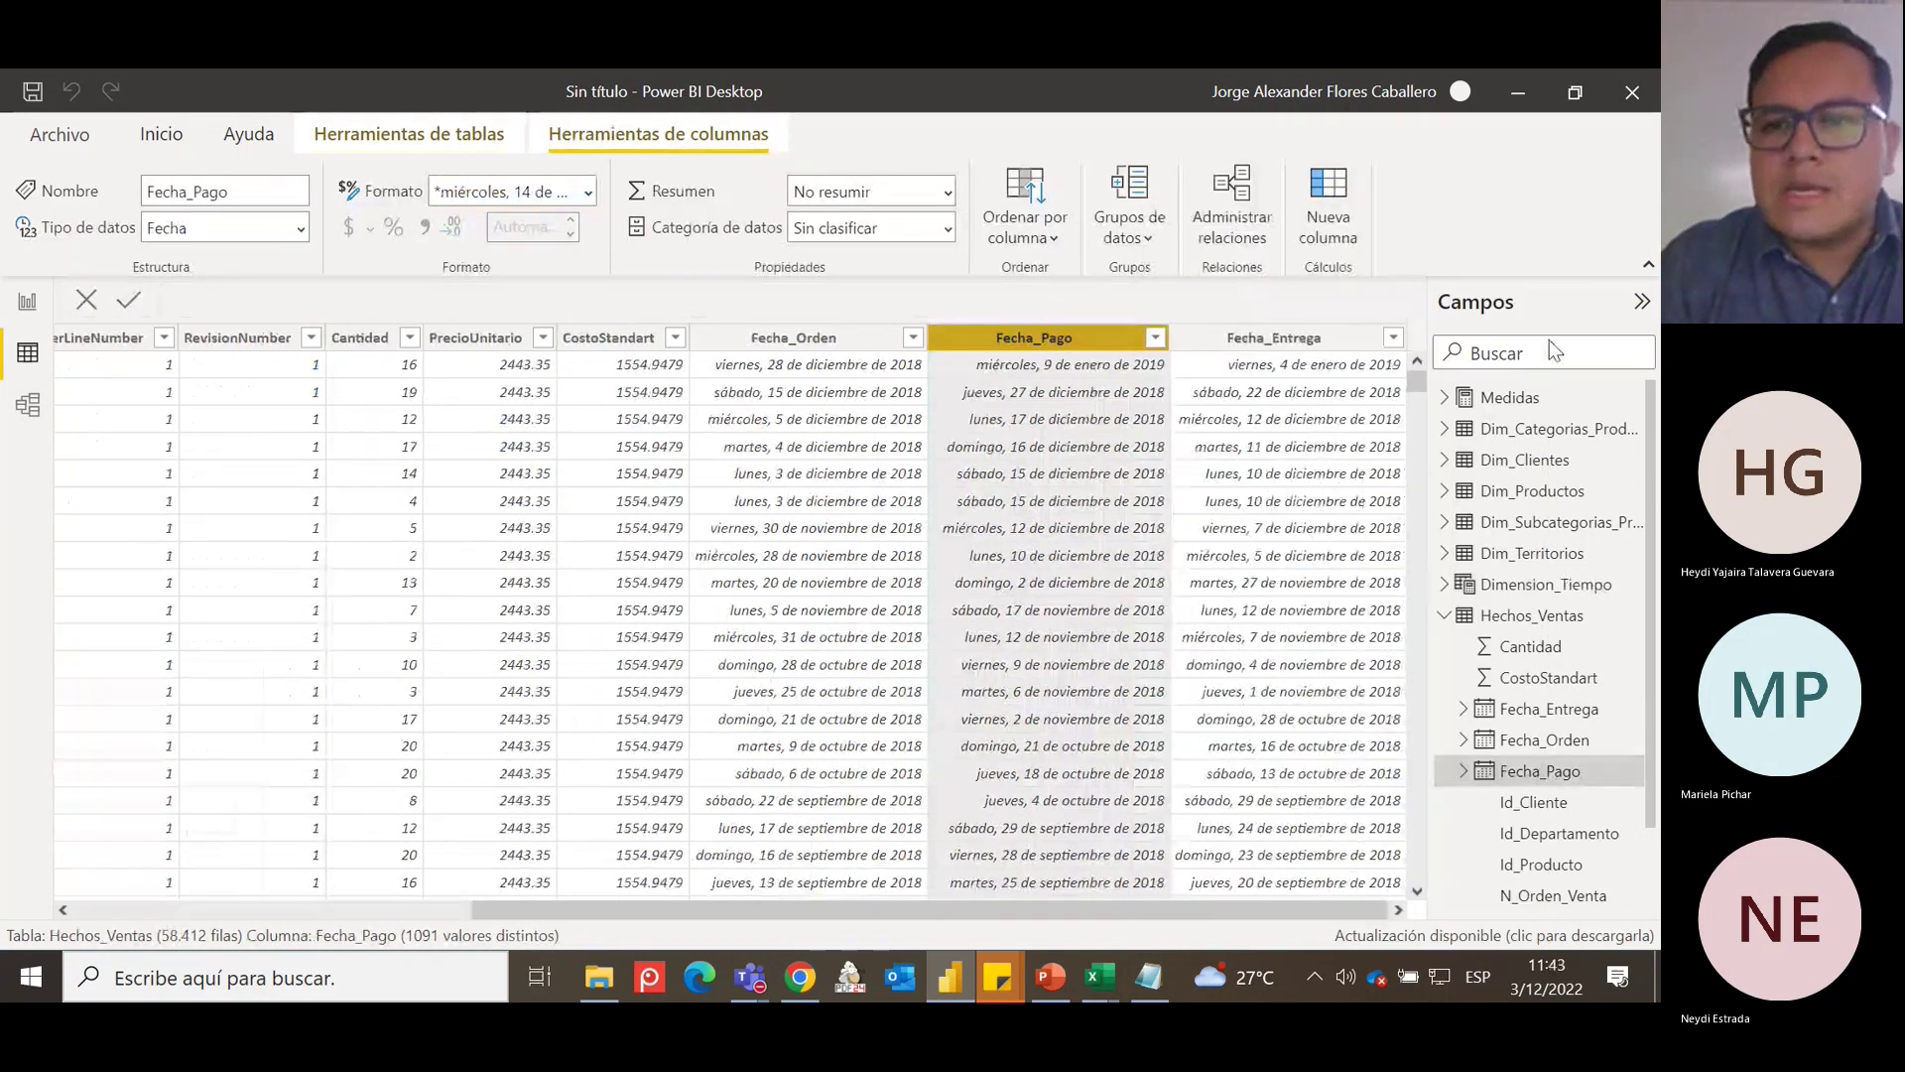
pyautogui.click(1563, 620)
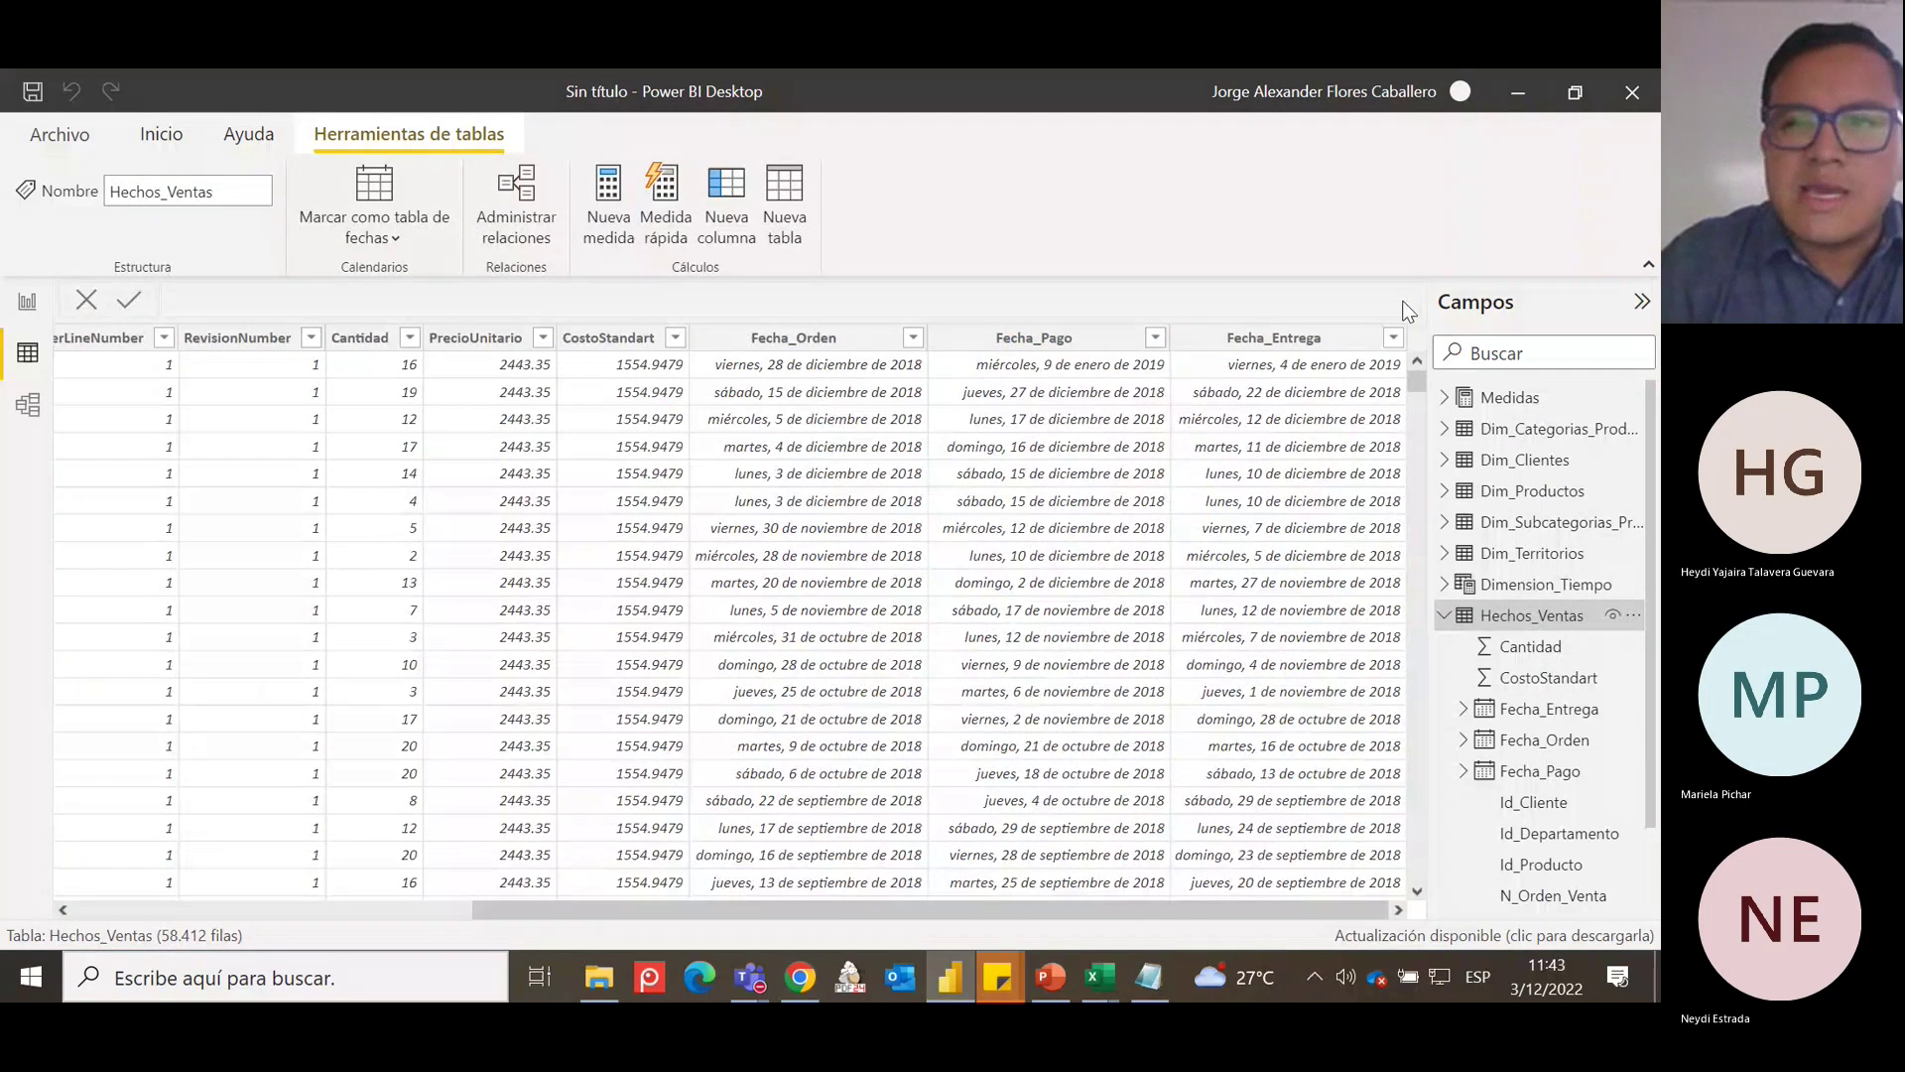
pyautogui.click(1540, 679)
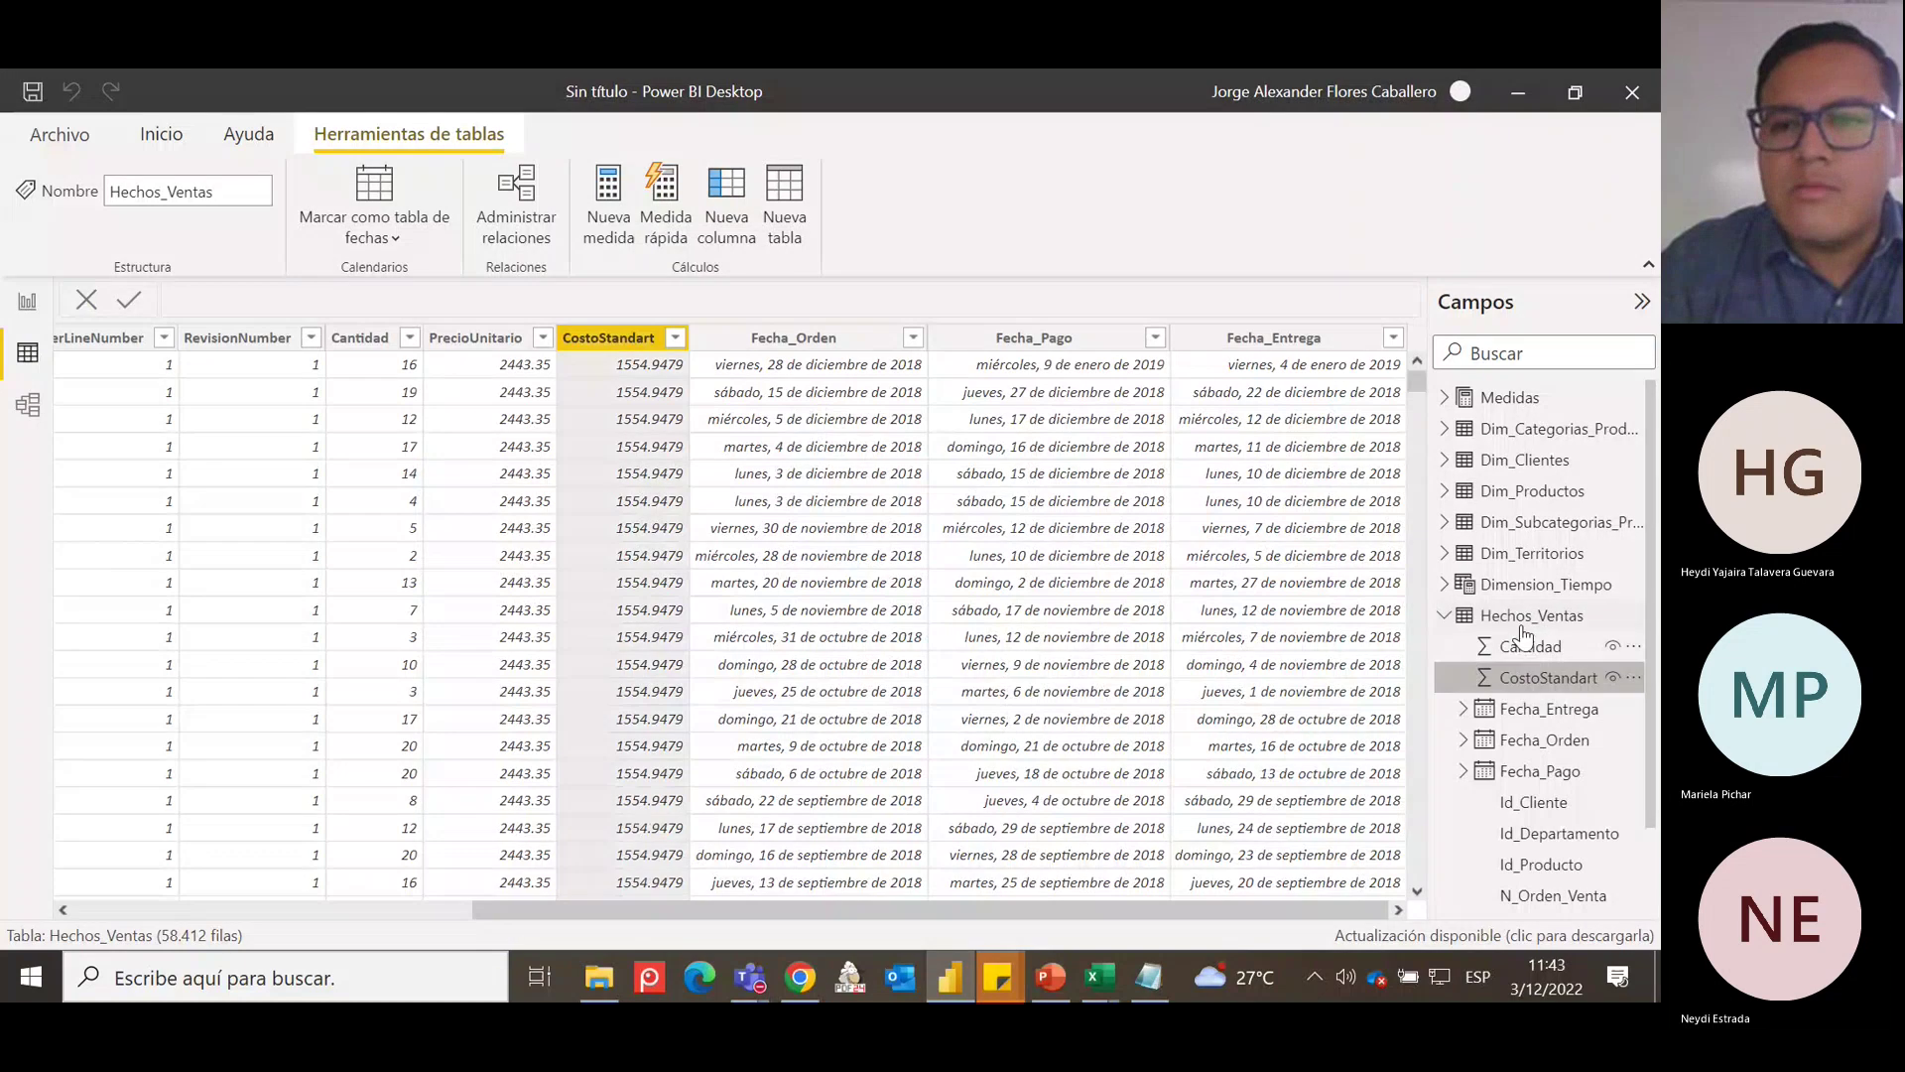
pyautogui.click(1523, 620)
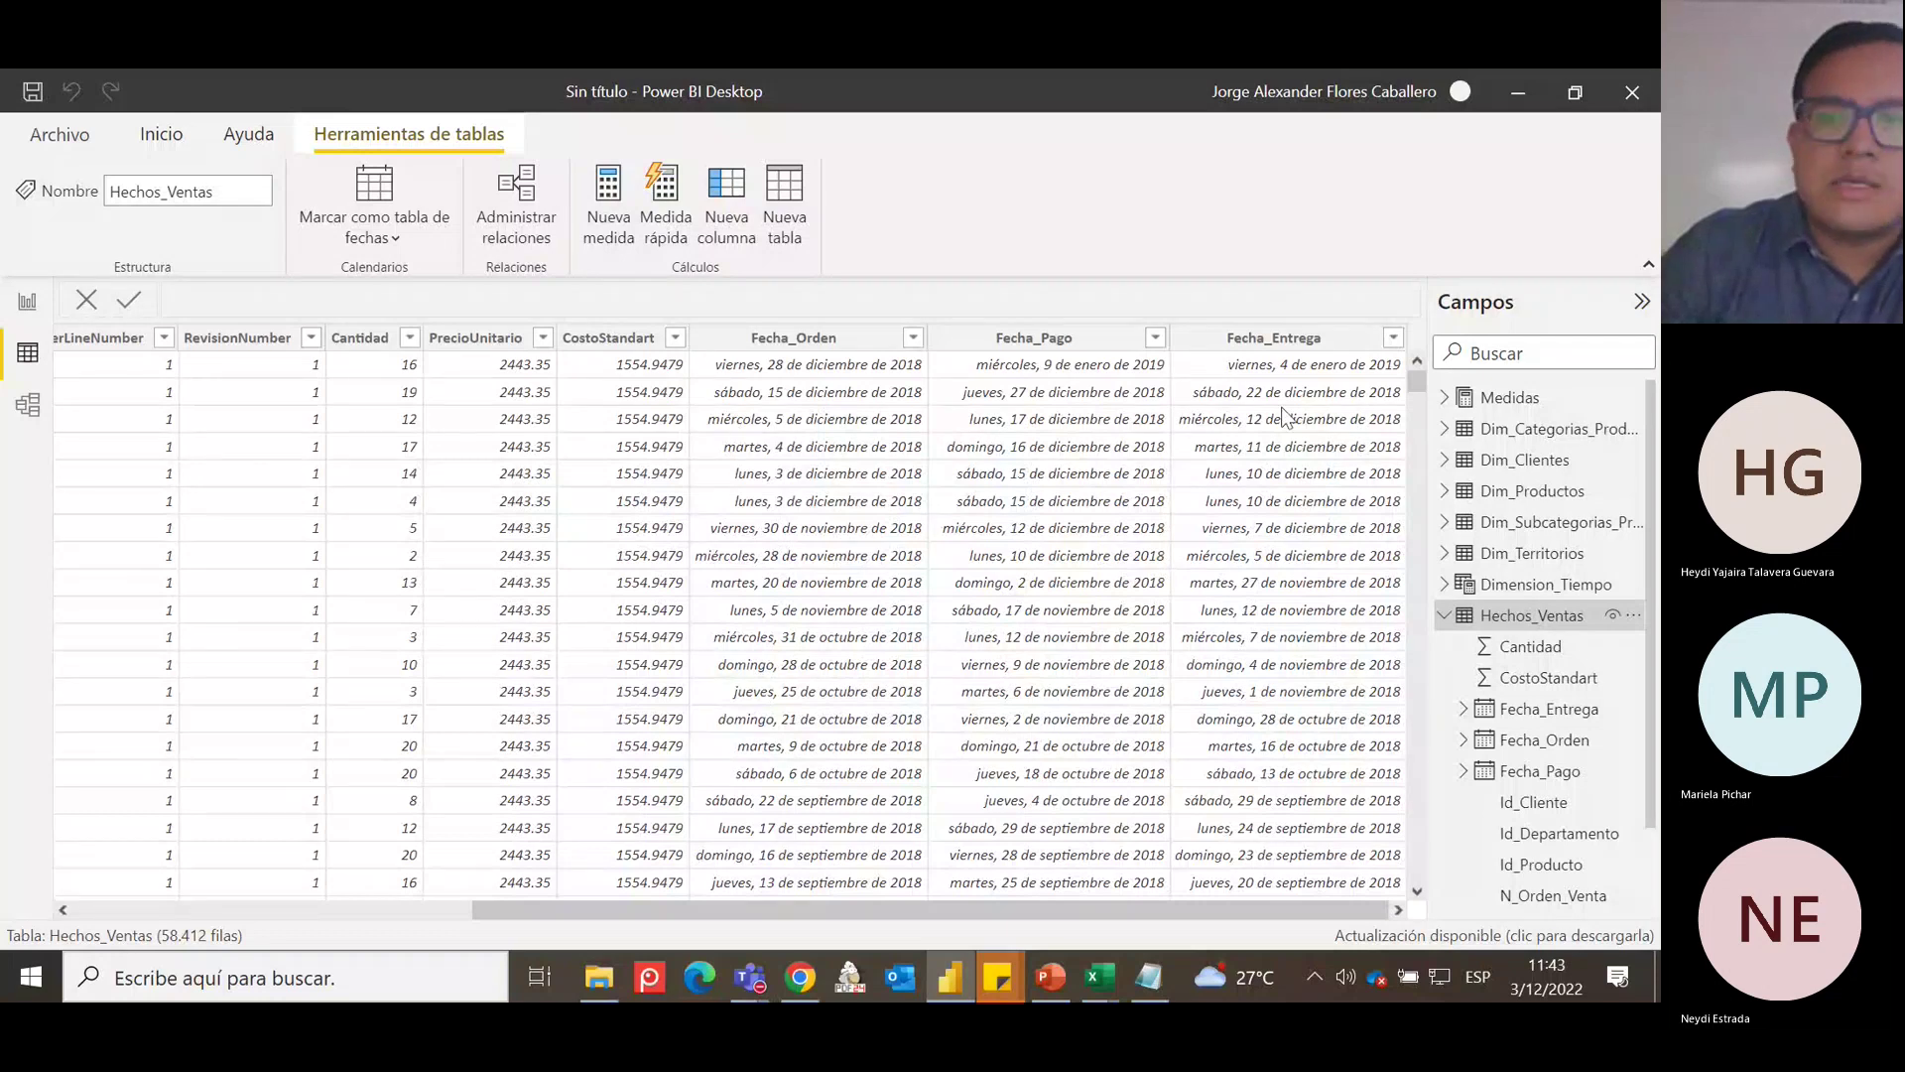
# In Dimension_Tiempo's CALENDAR formula, replace the max argument with Hechos_Ventas[Fecha_Entrega] and apply the formula.
pyautogui.click(1523, 585)
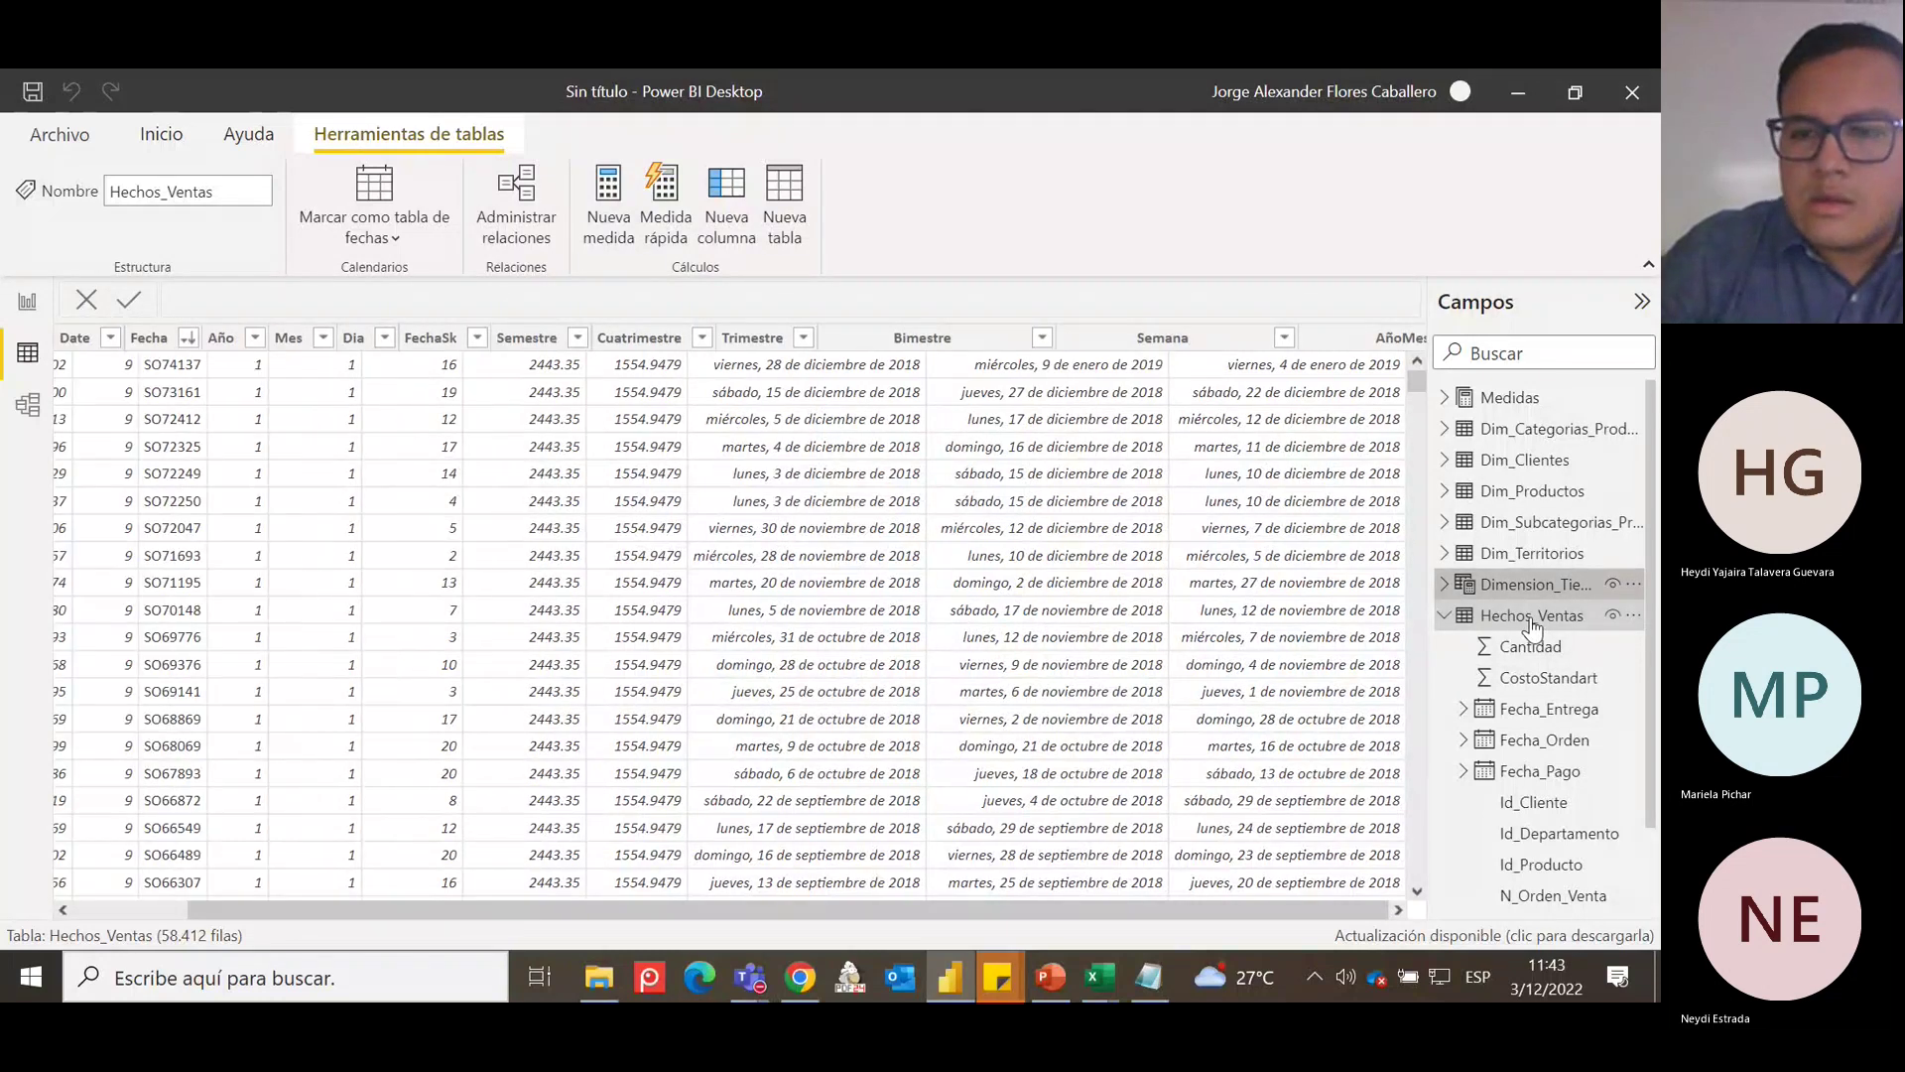
pyautogui.click(1445, 616)
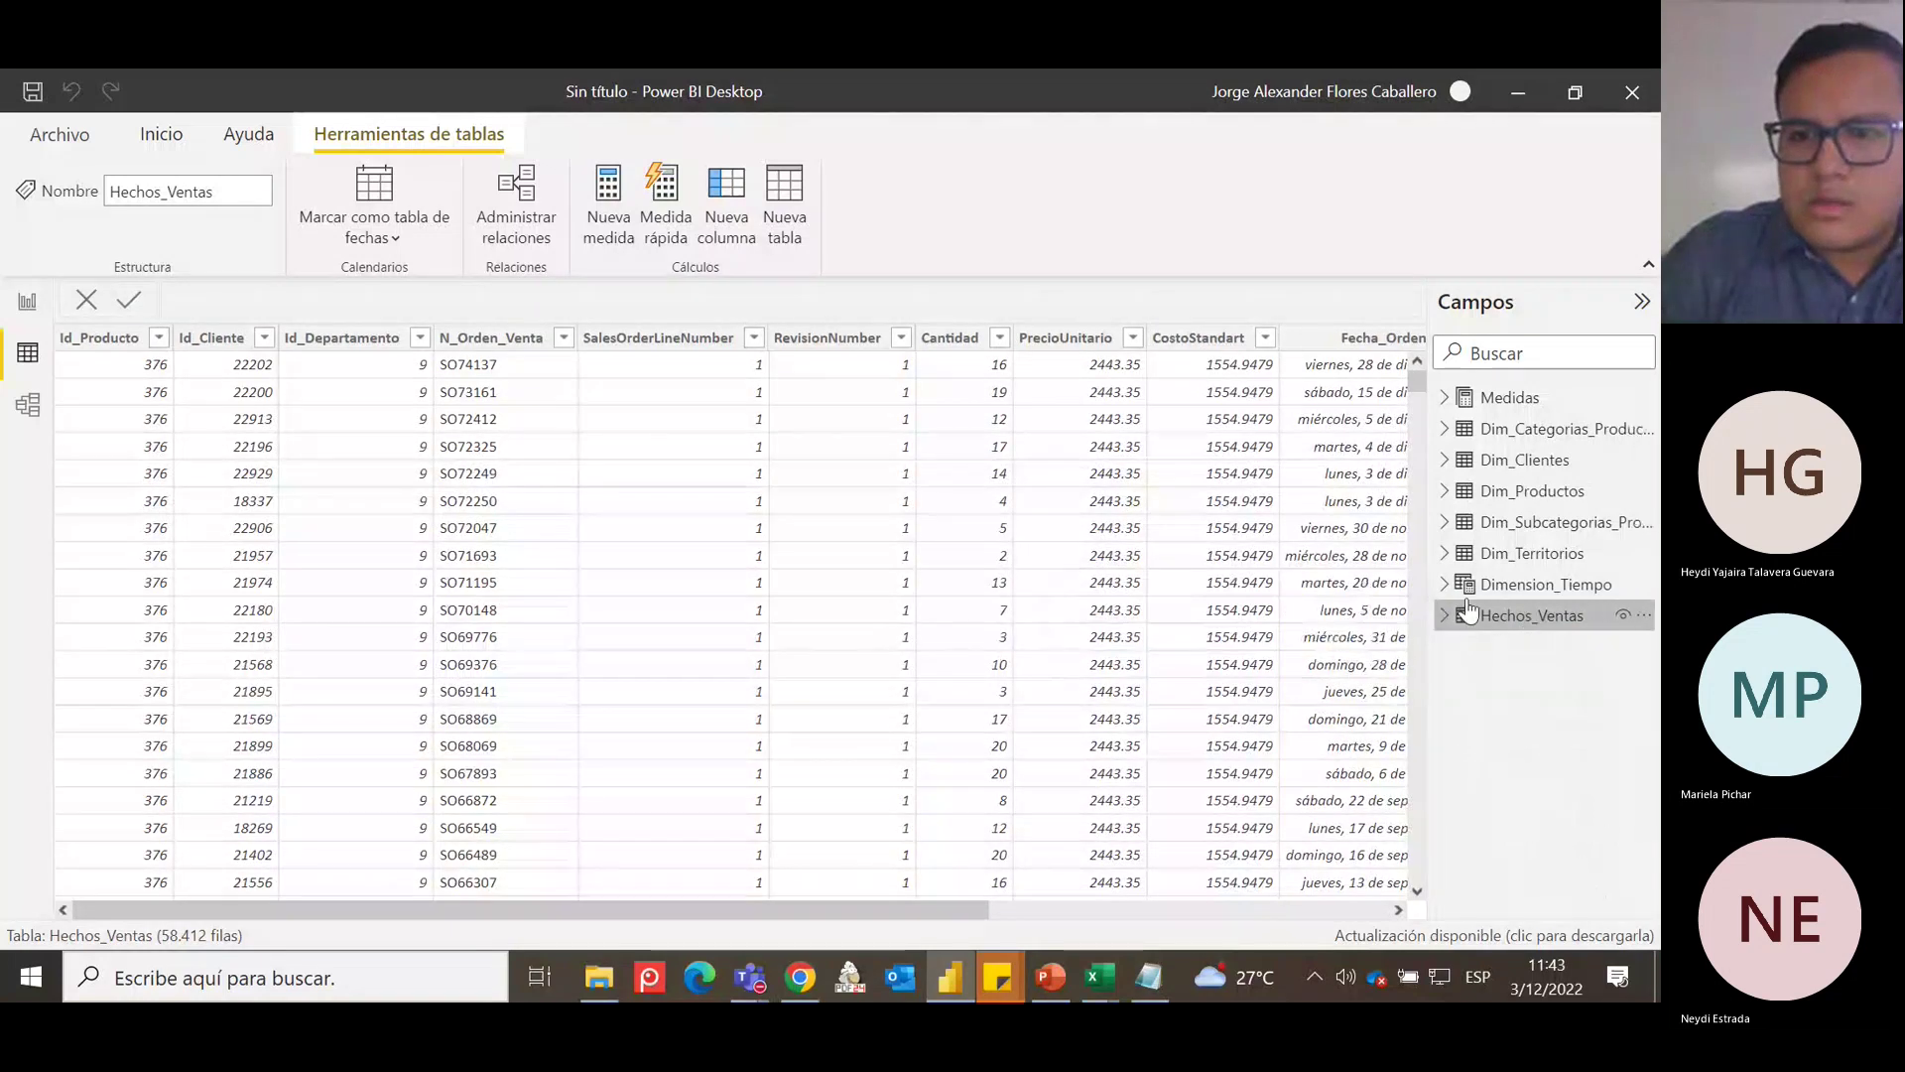
pyautogui.click(1548, 587)
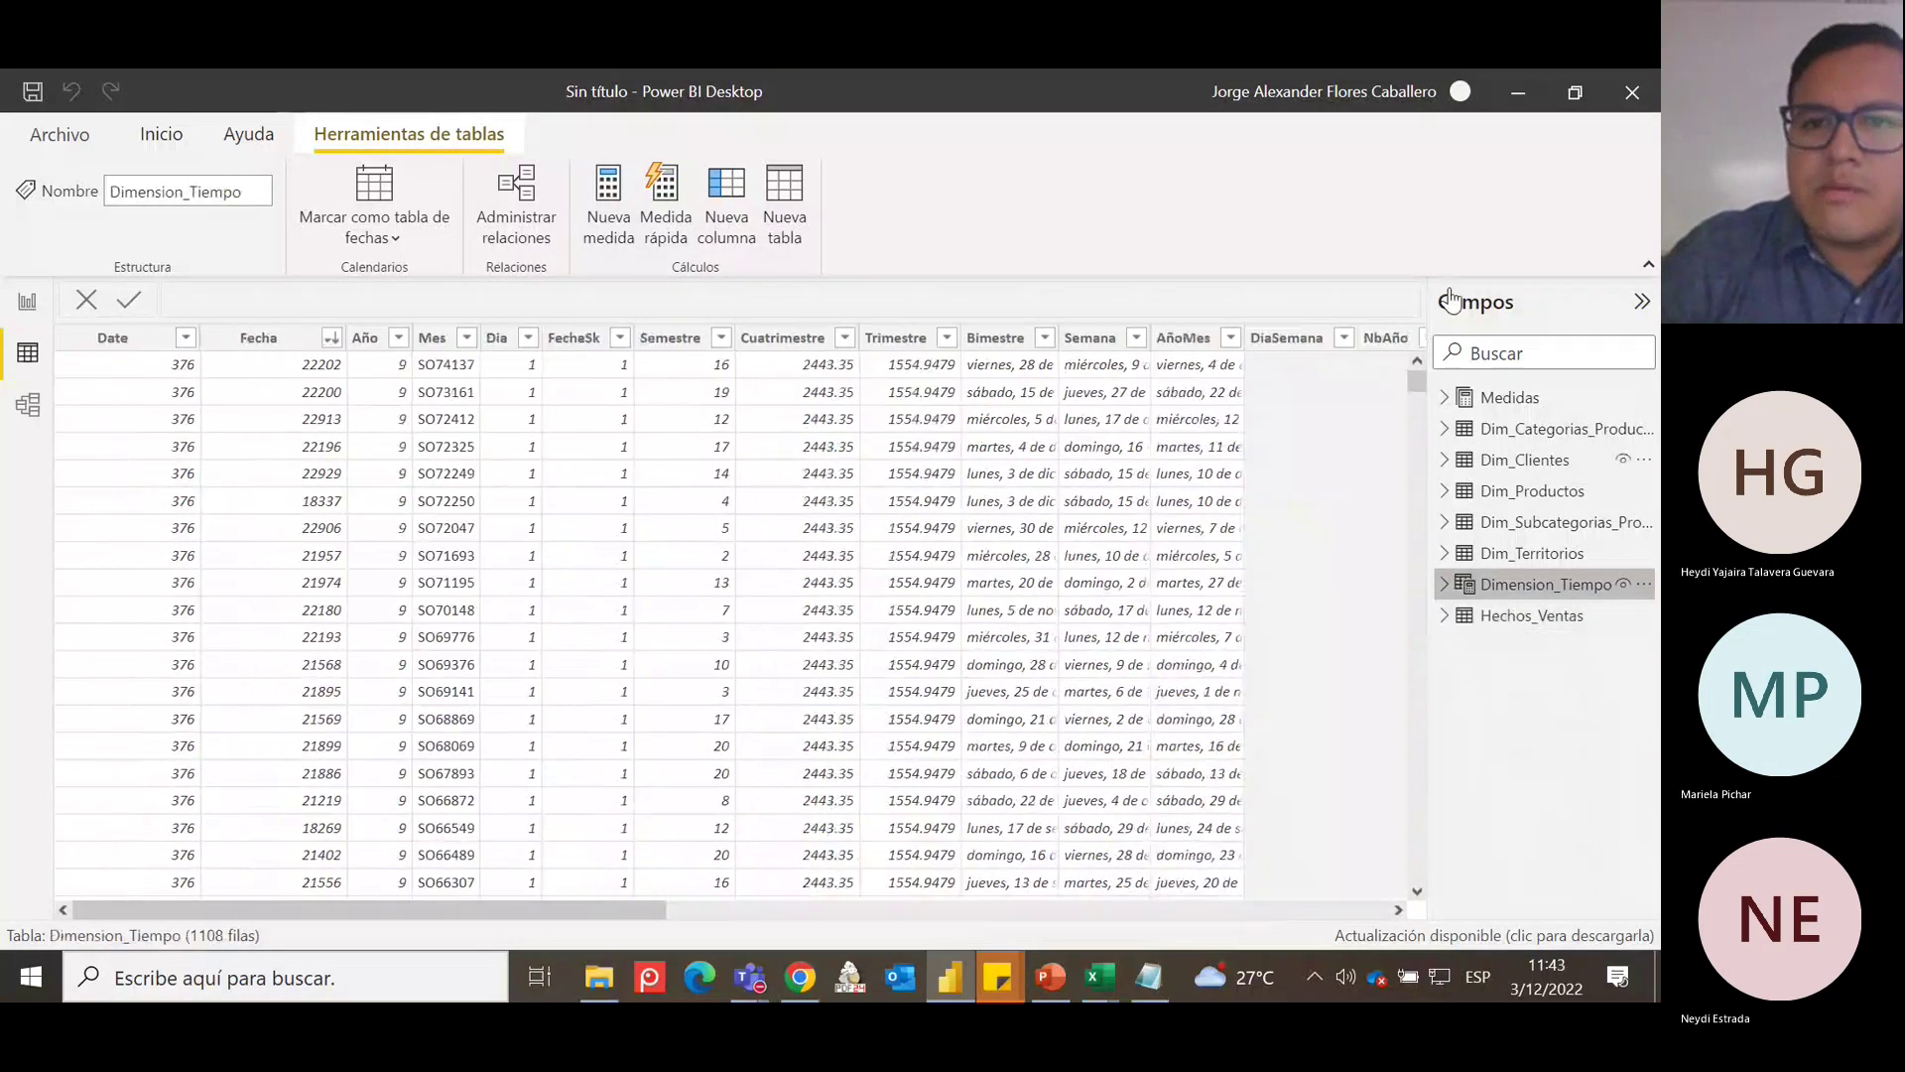
pyautogui.click(1407, 302)
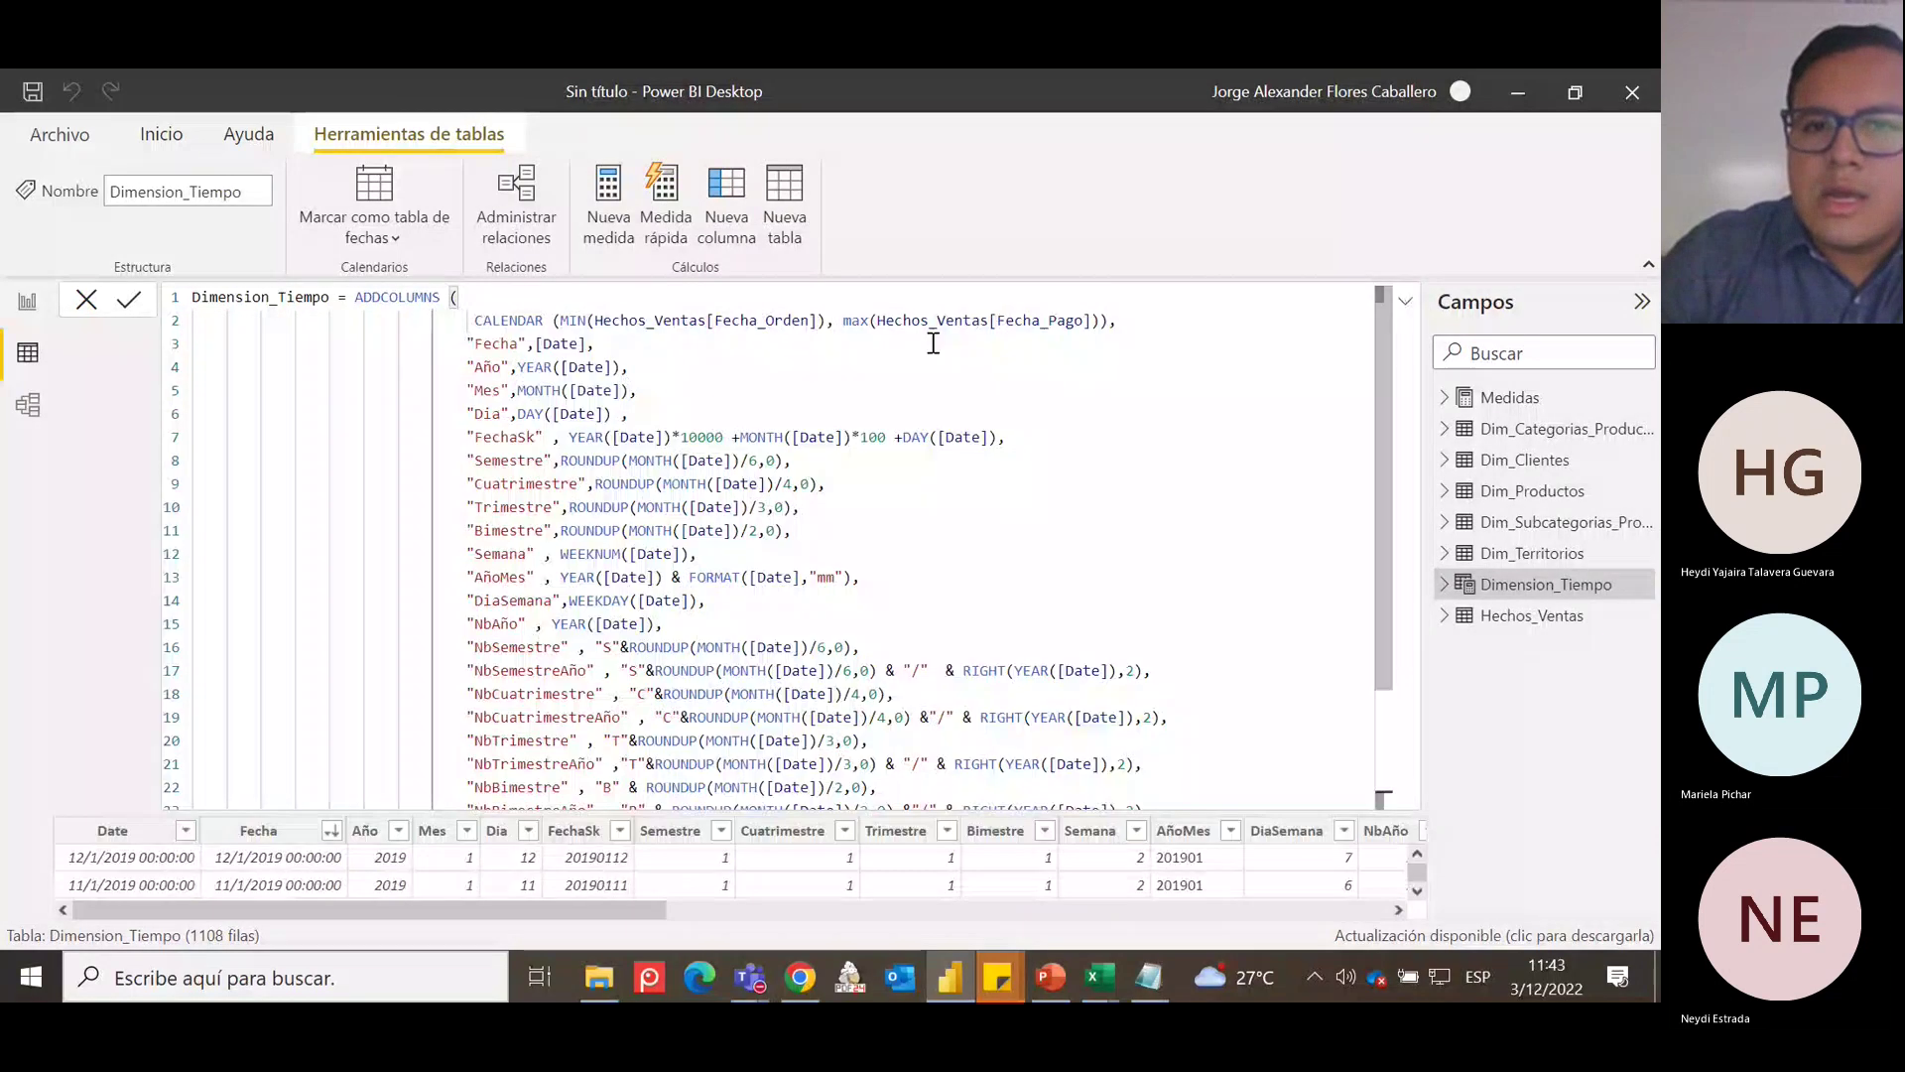
pyautogui.moveTo(1094, 320); pyautogui.dragTo(877, 319)
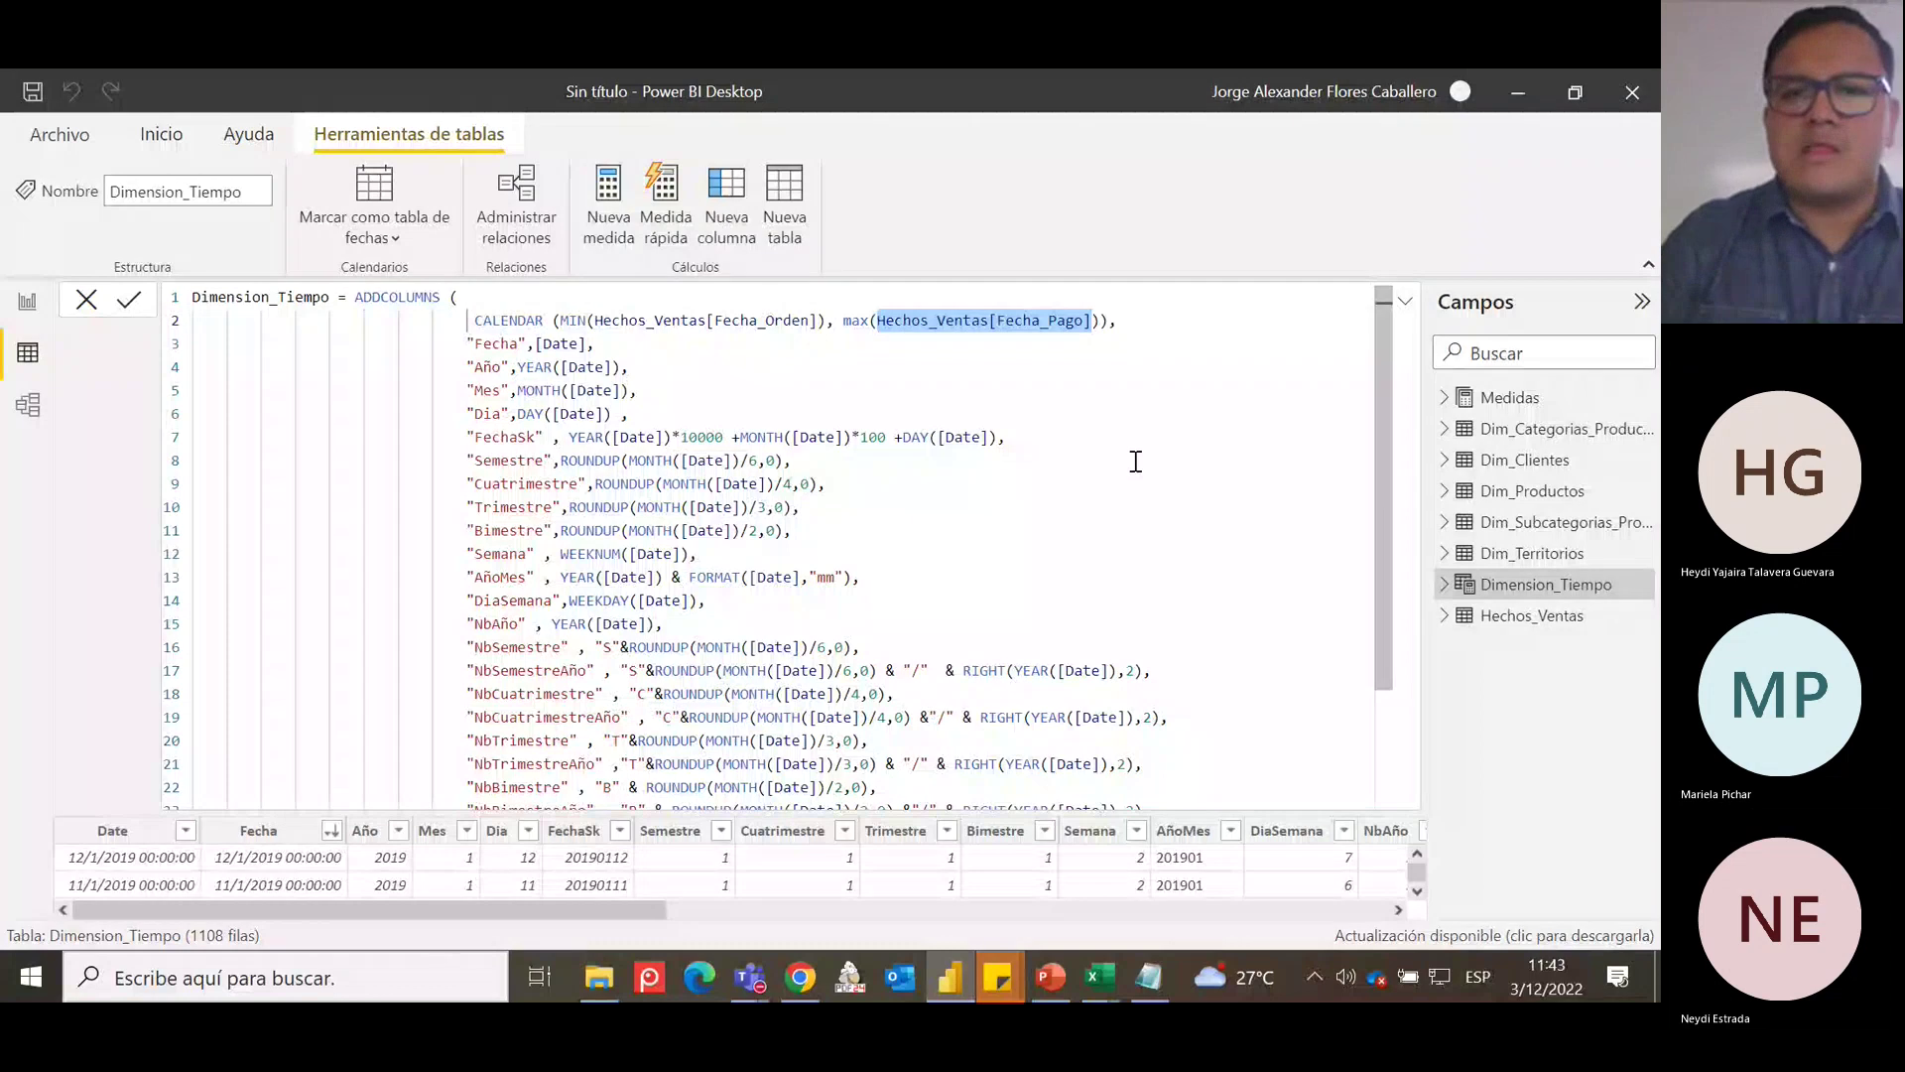
pyautogui.write('fecha')
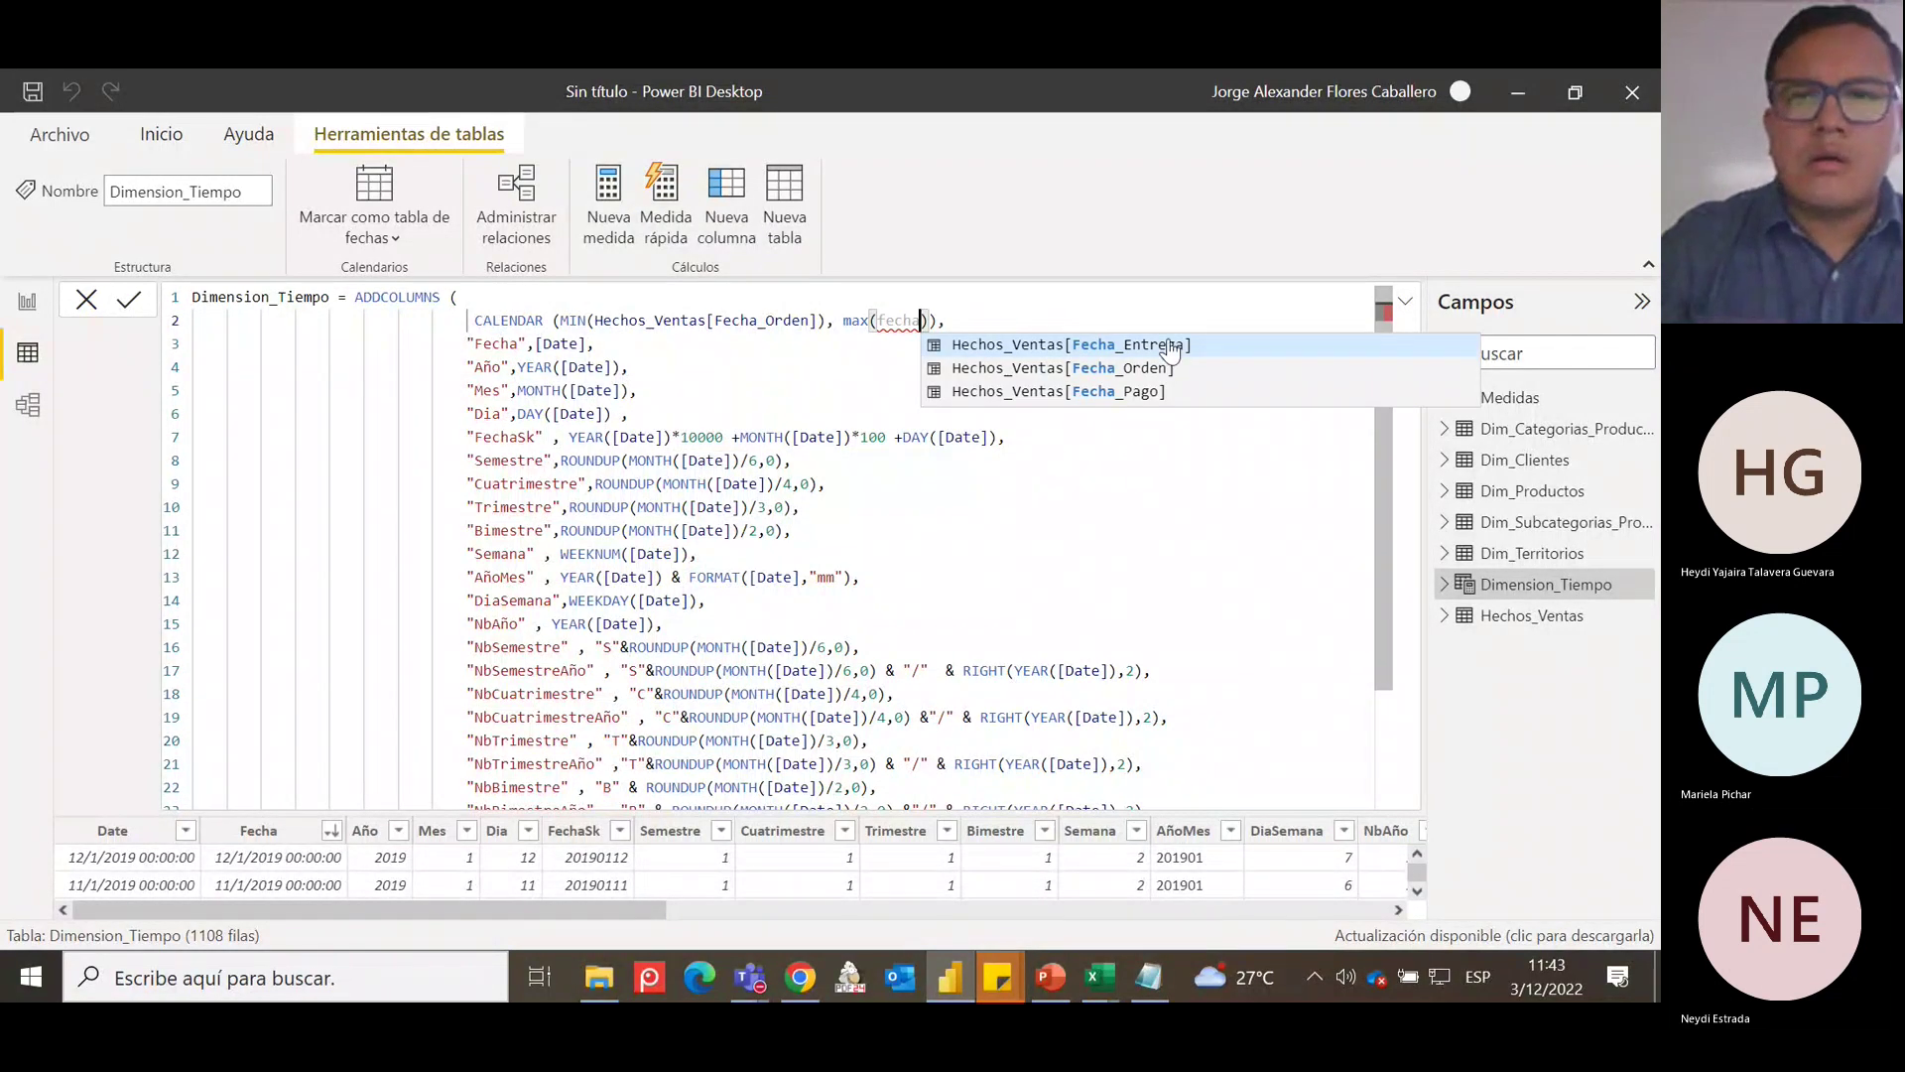
pyautogui.press('Tab')
pyautogui.click(1195, 318)
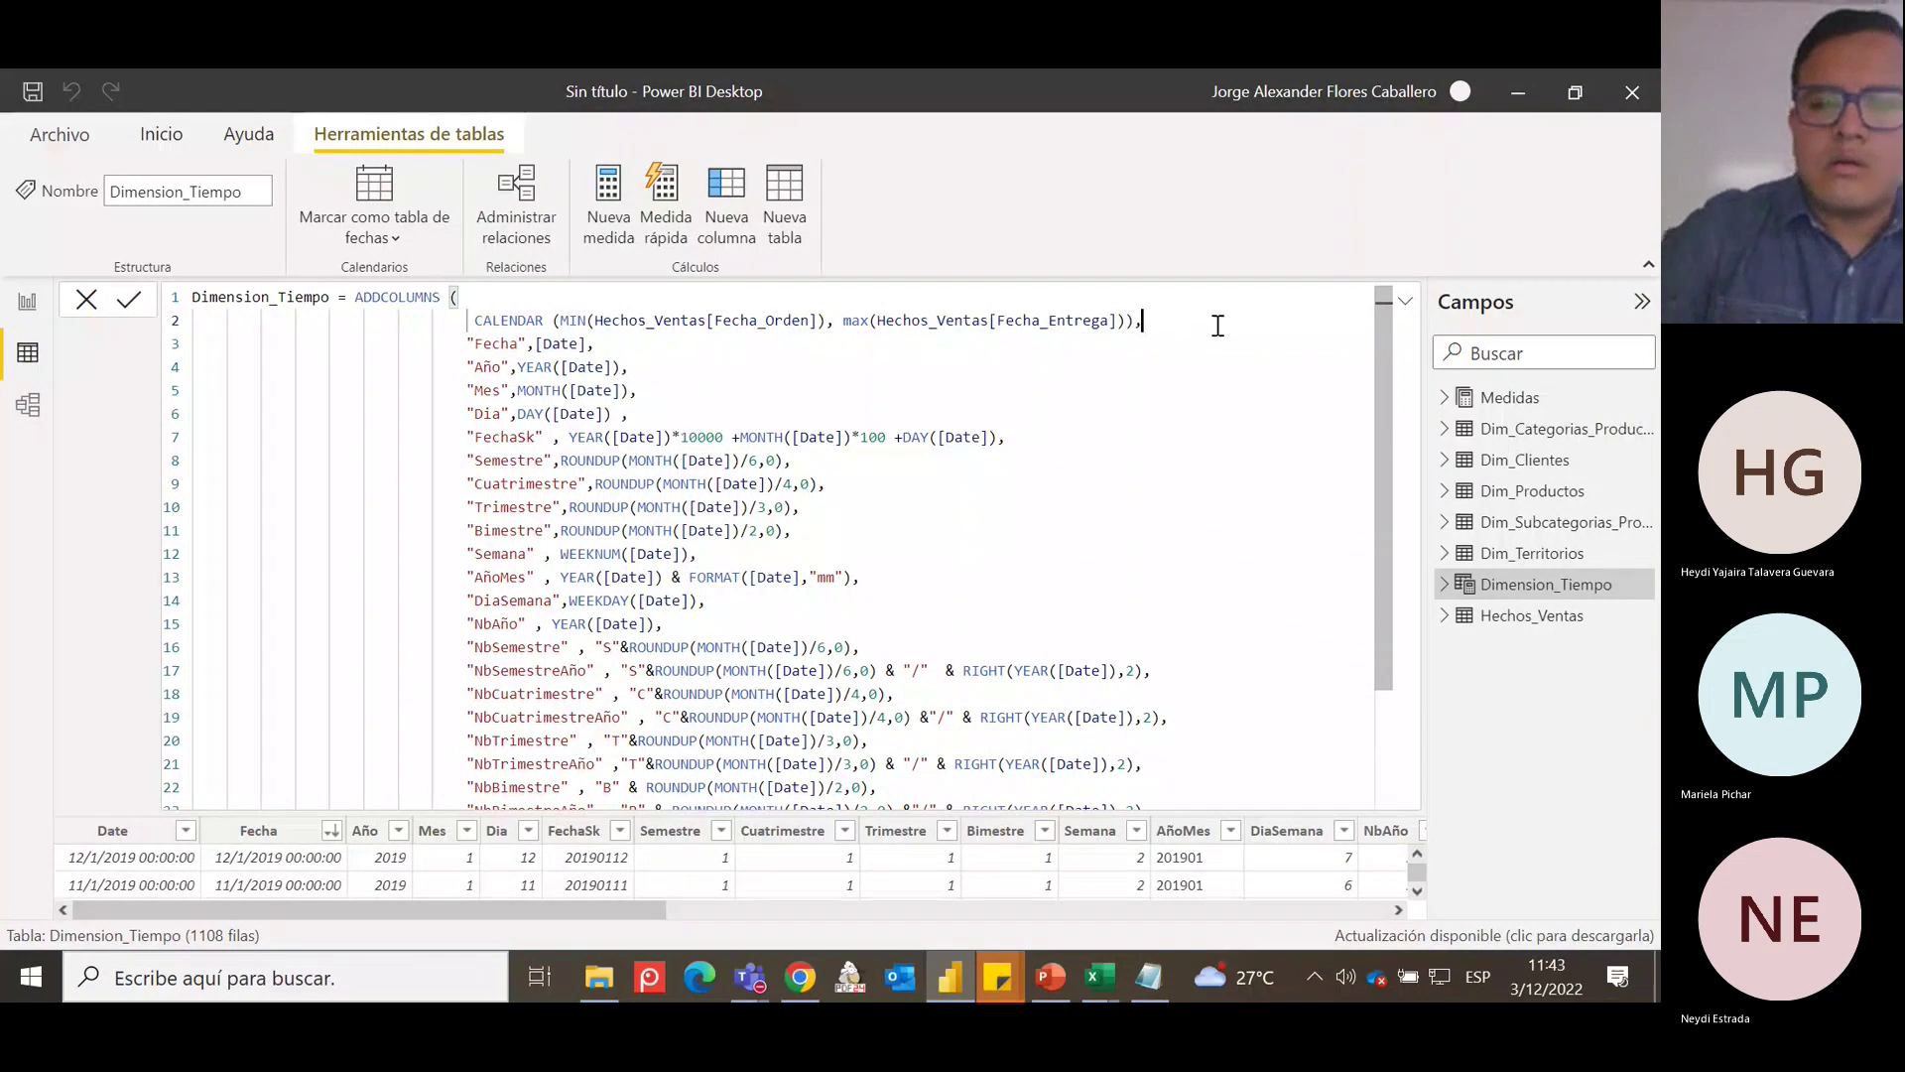
pyautogui.press('Return')
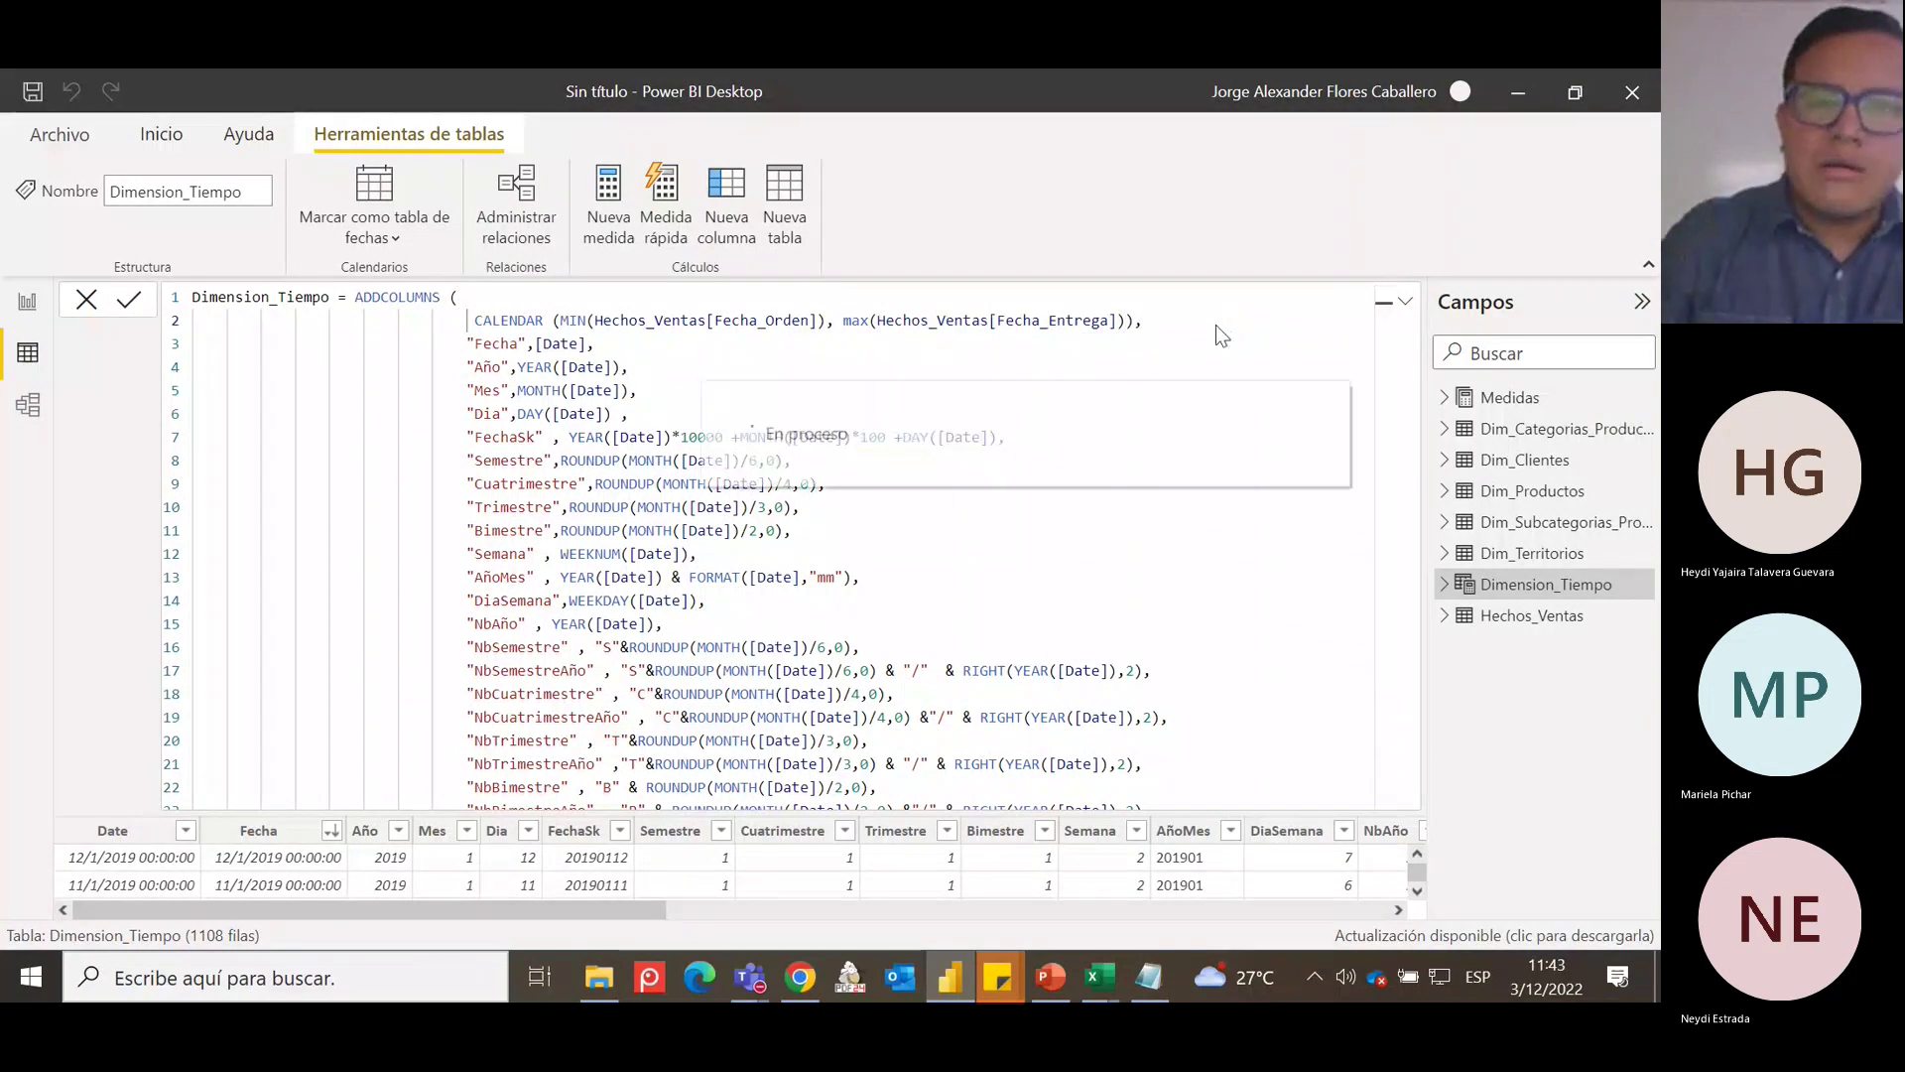
pyautogui.click(1409, 303)
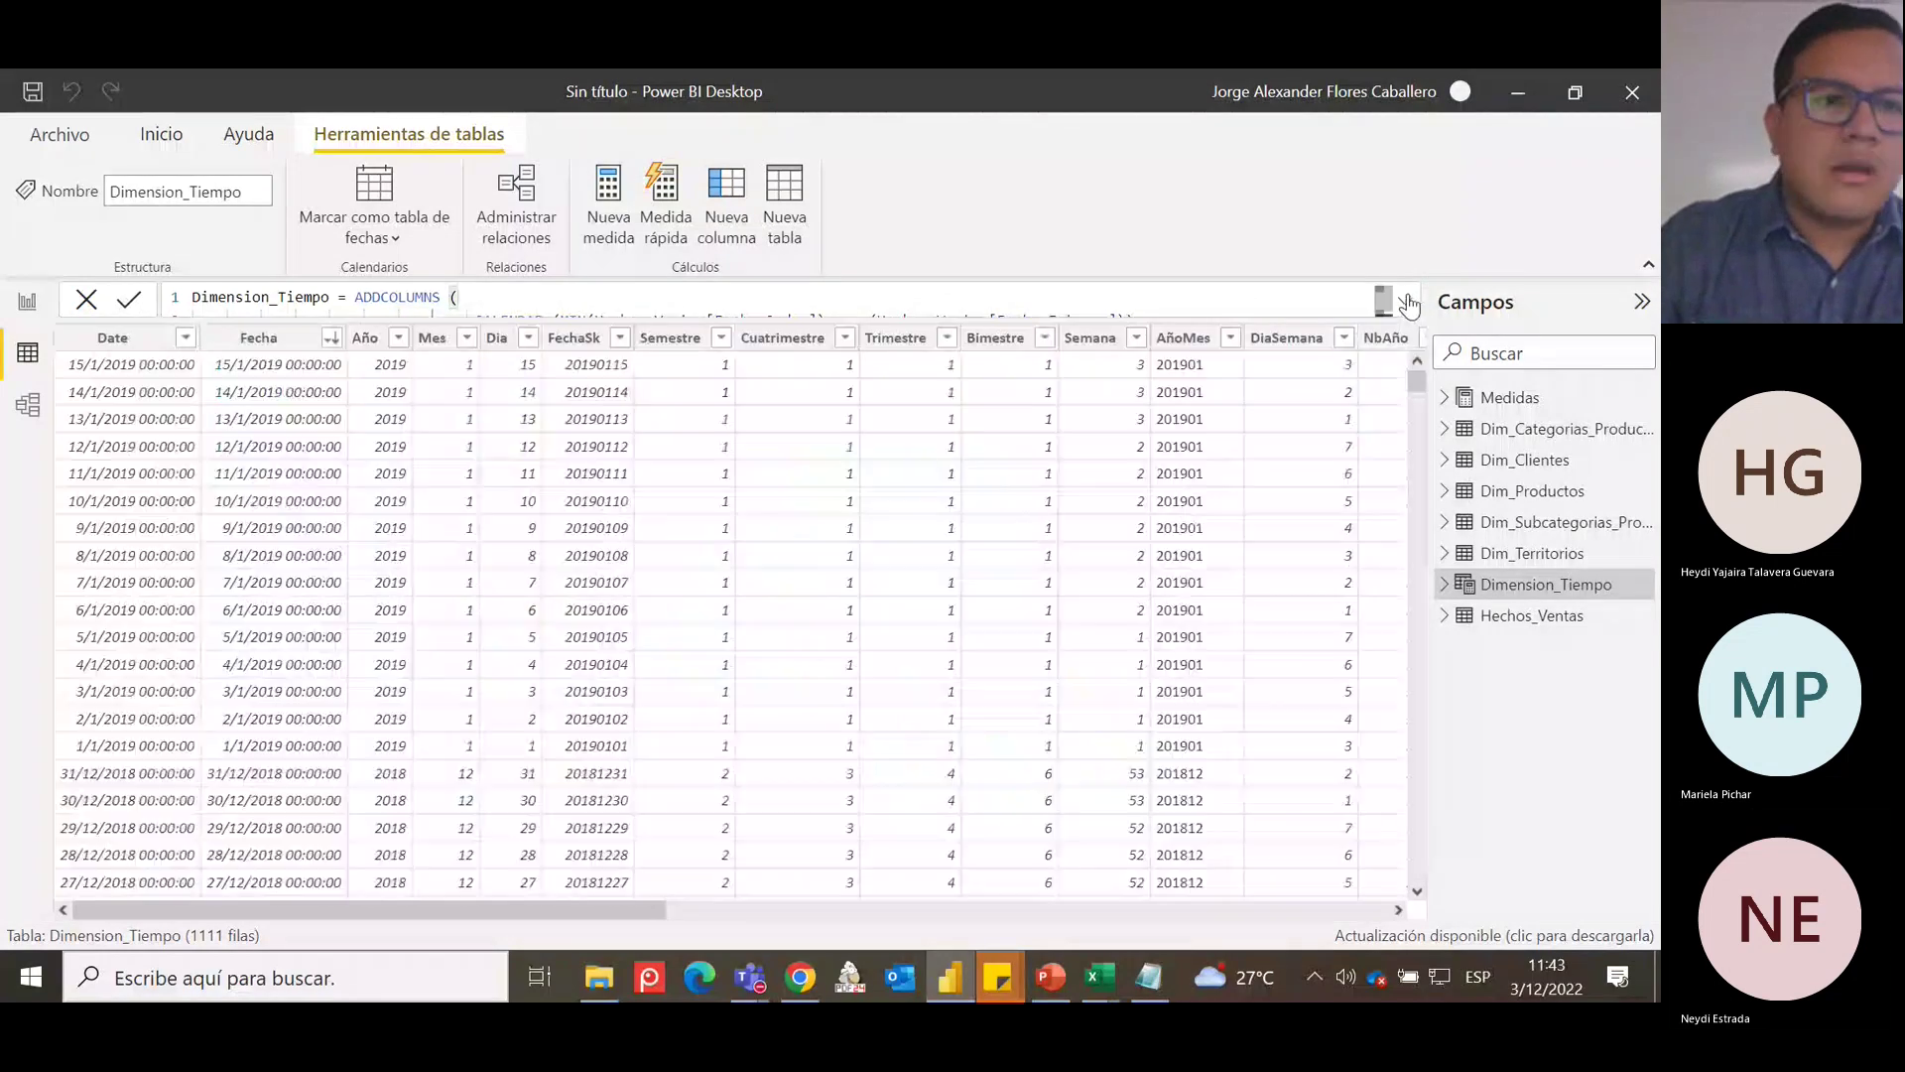
# Clear the descending sort on the Fecha column of Dimension_Tiempo.
pyautogui.click(330, 341)
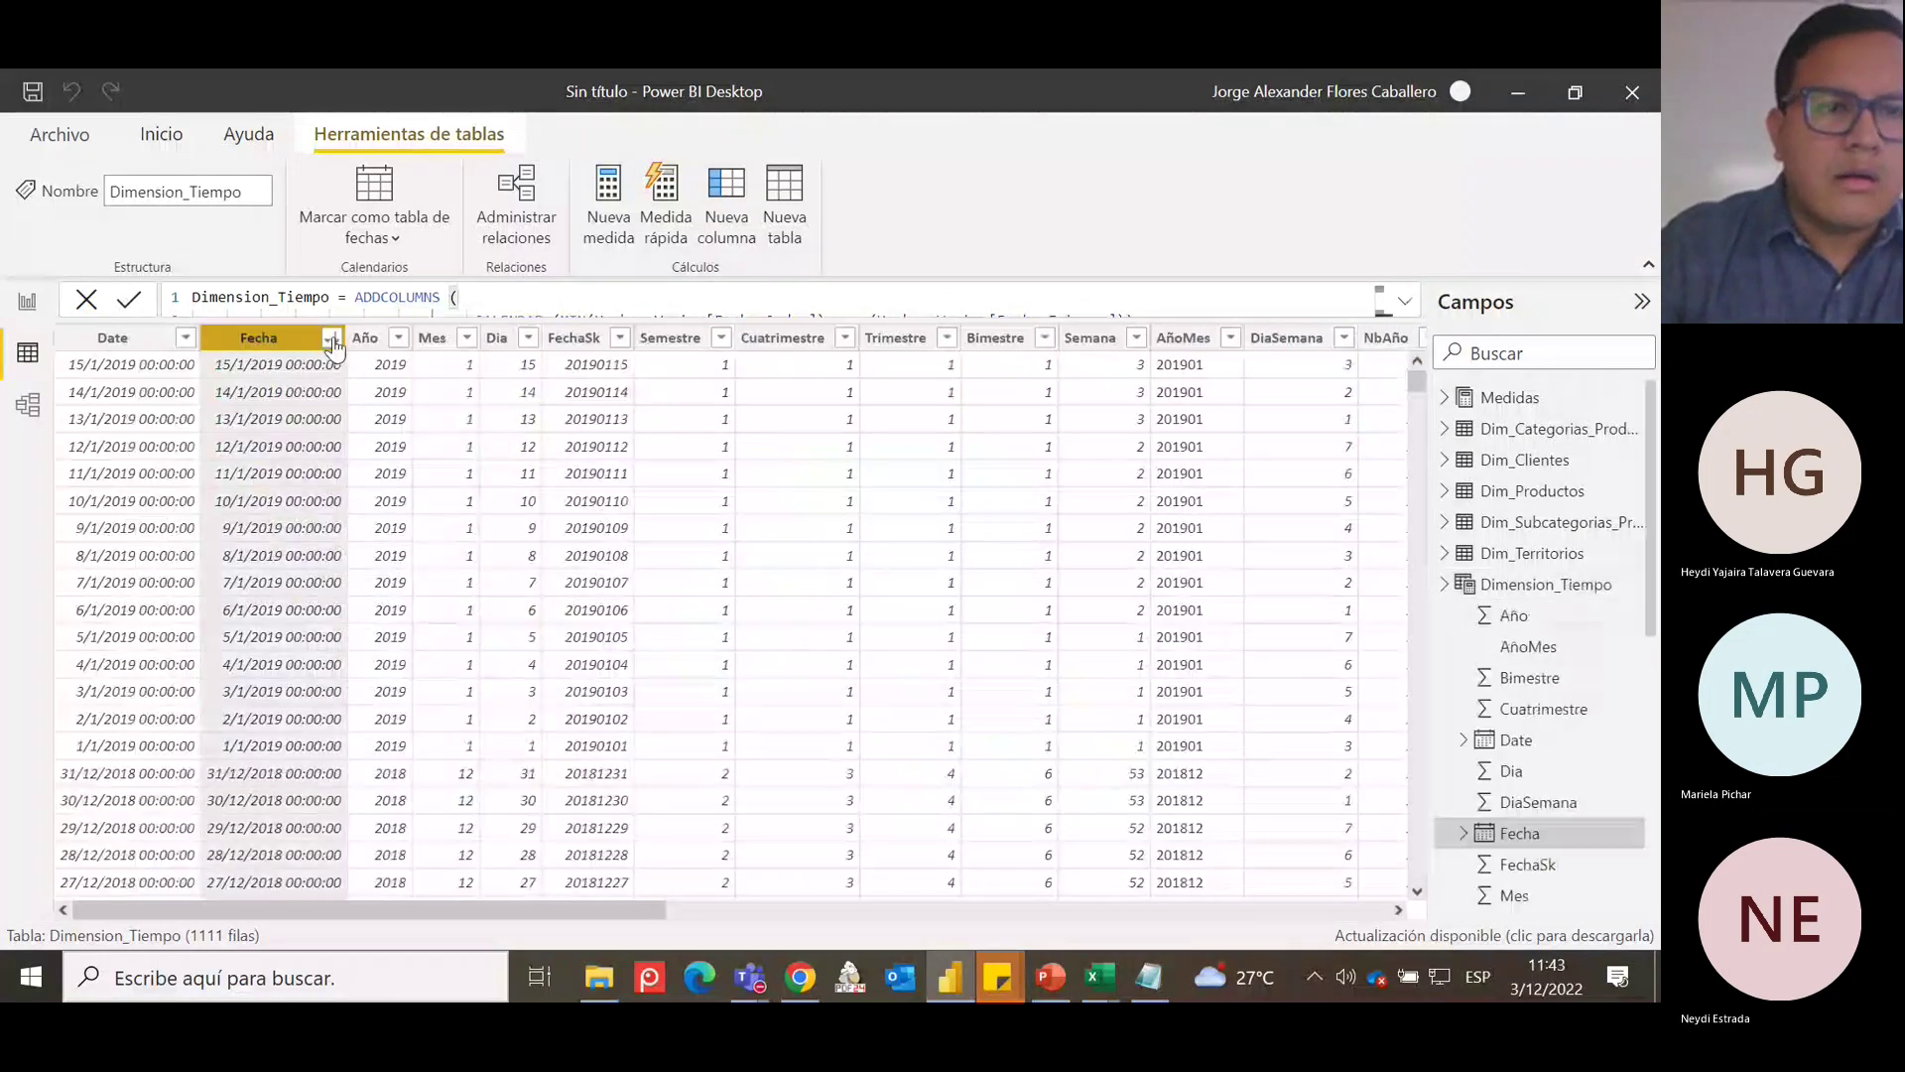
pyautogui.click(331, 342)
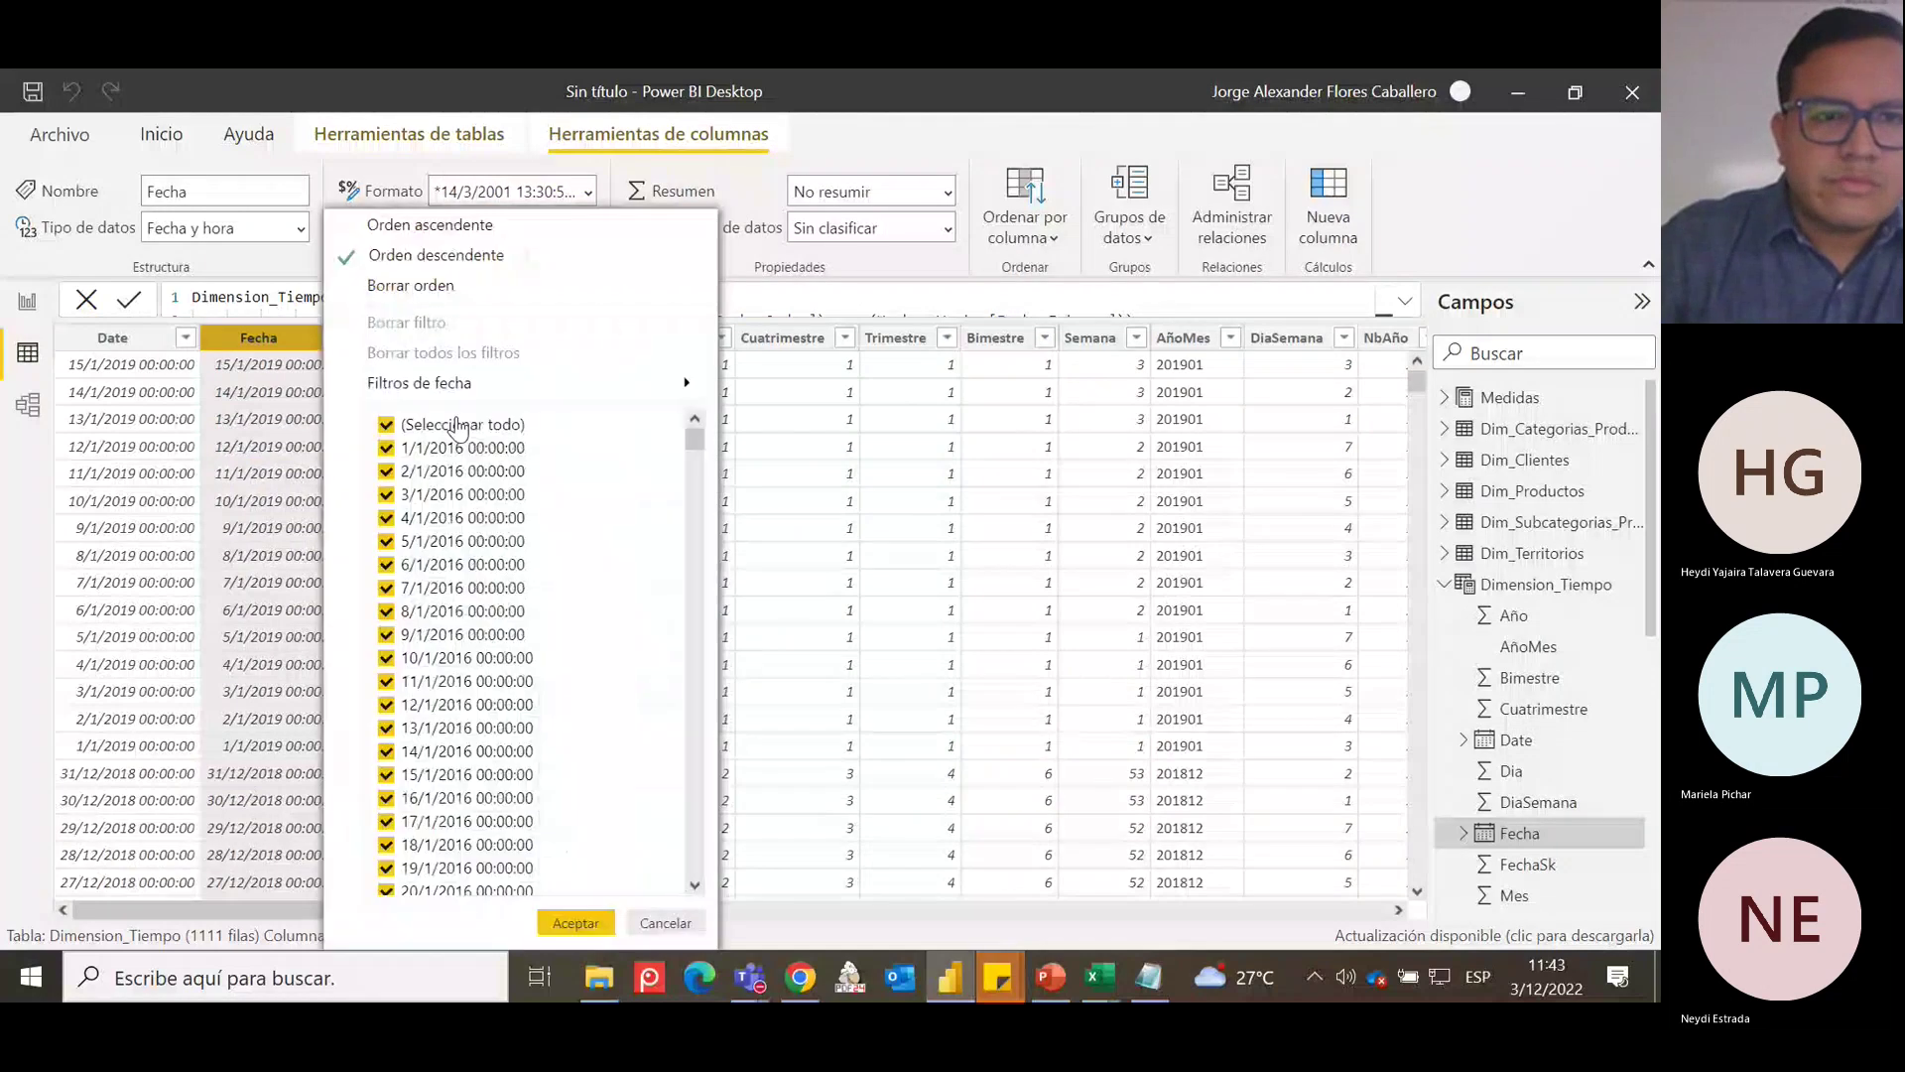
pyautogui.click(454, 294)
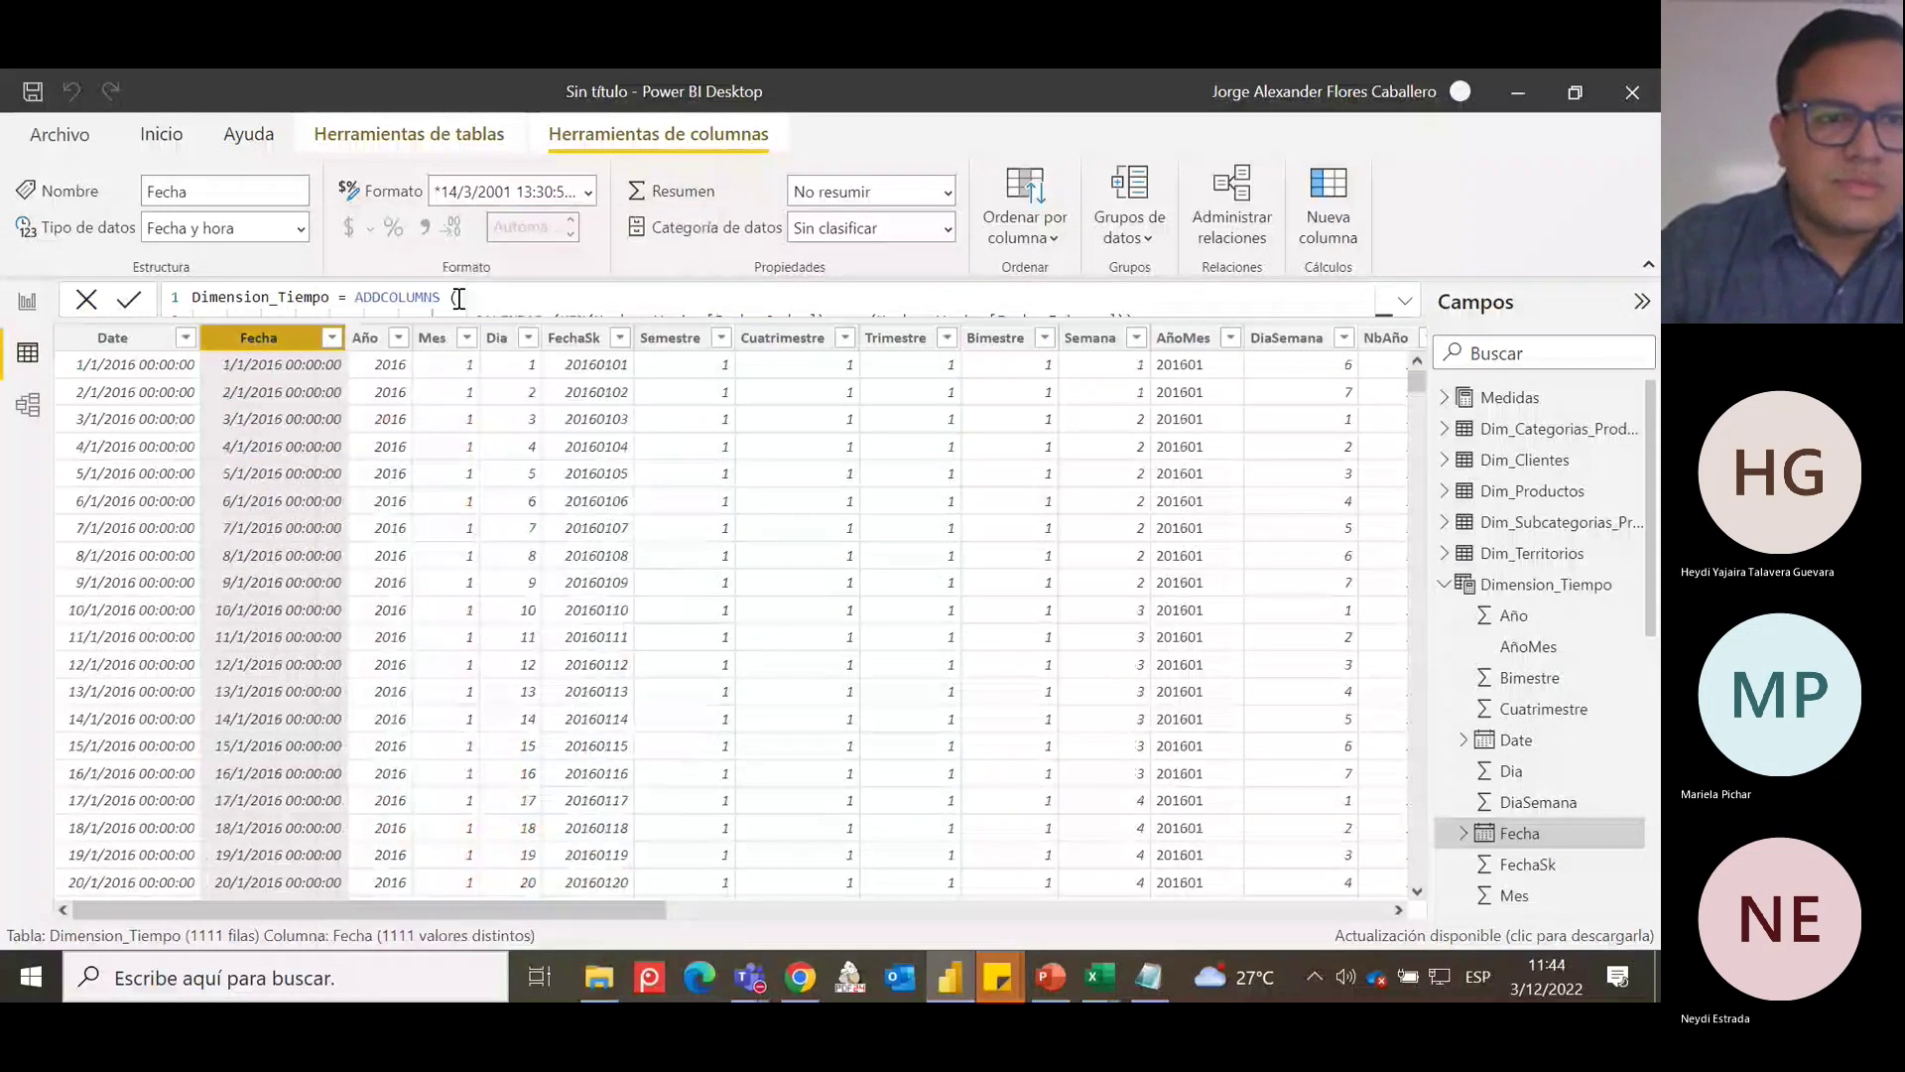
# Return to the report view and check the list of required DAX calculations on the PowerPoint Indicaciones slide.
pyautogui.click(29, 322)
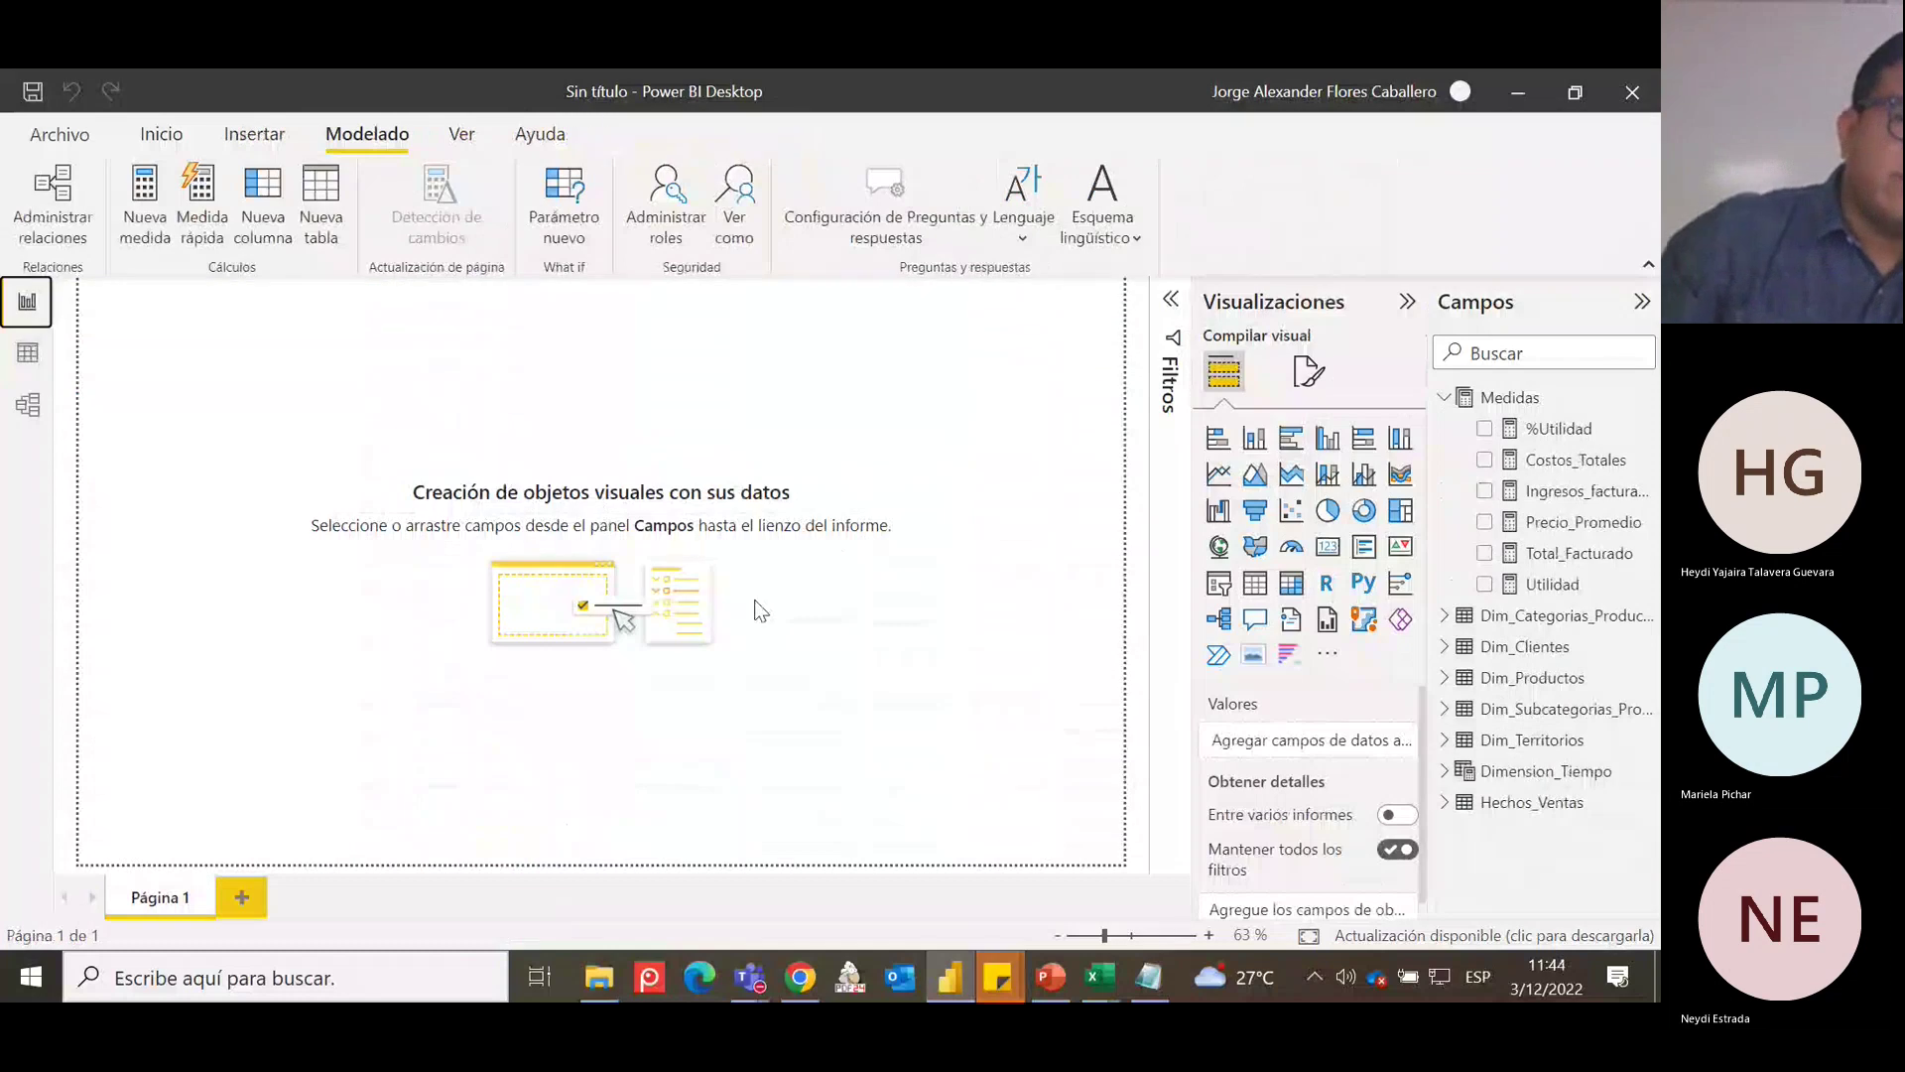
pyautogui.click(1051, 977)
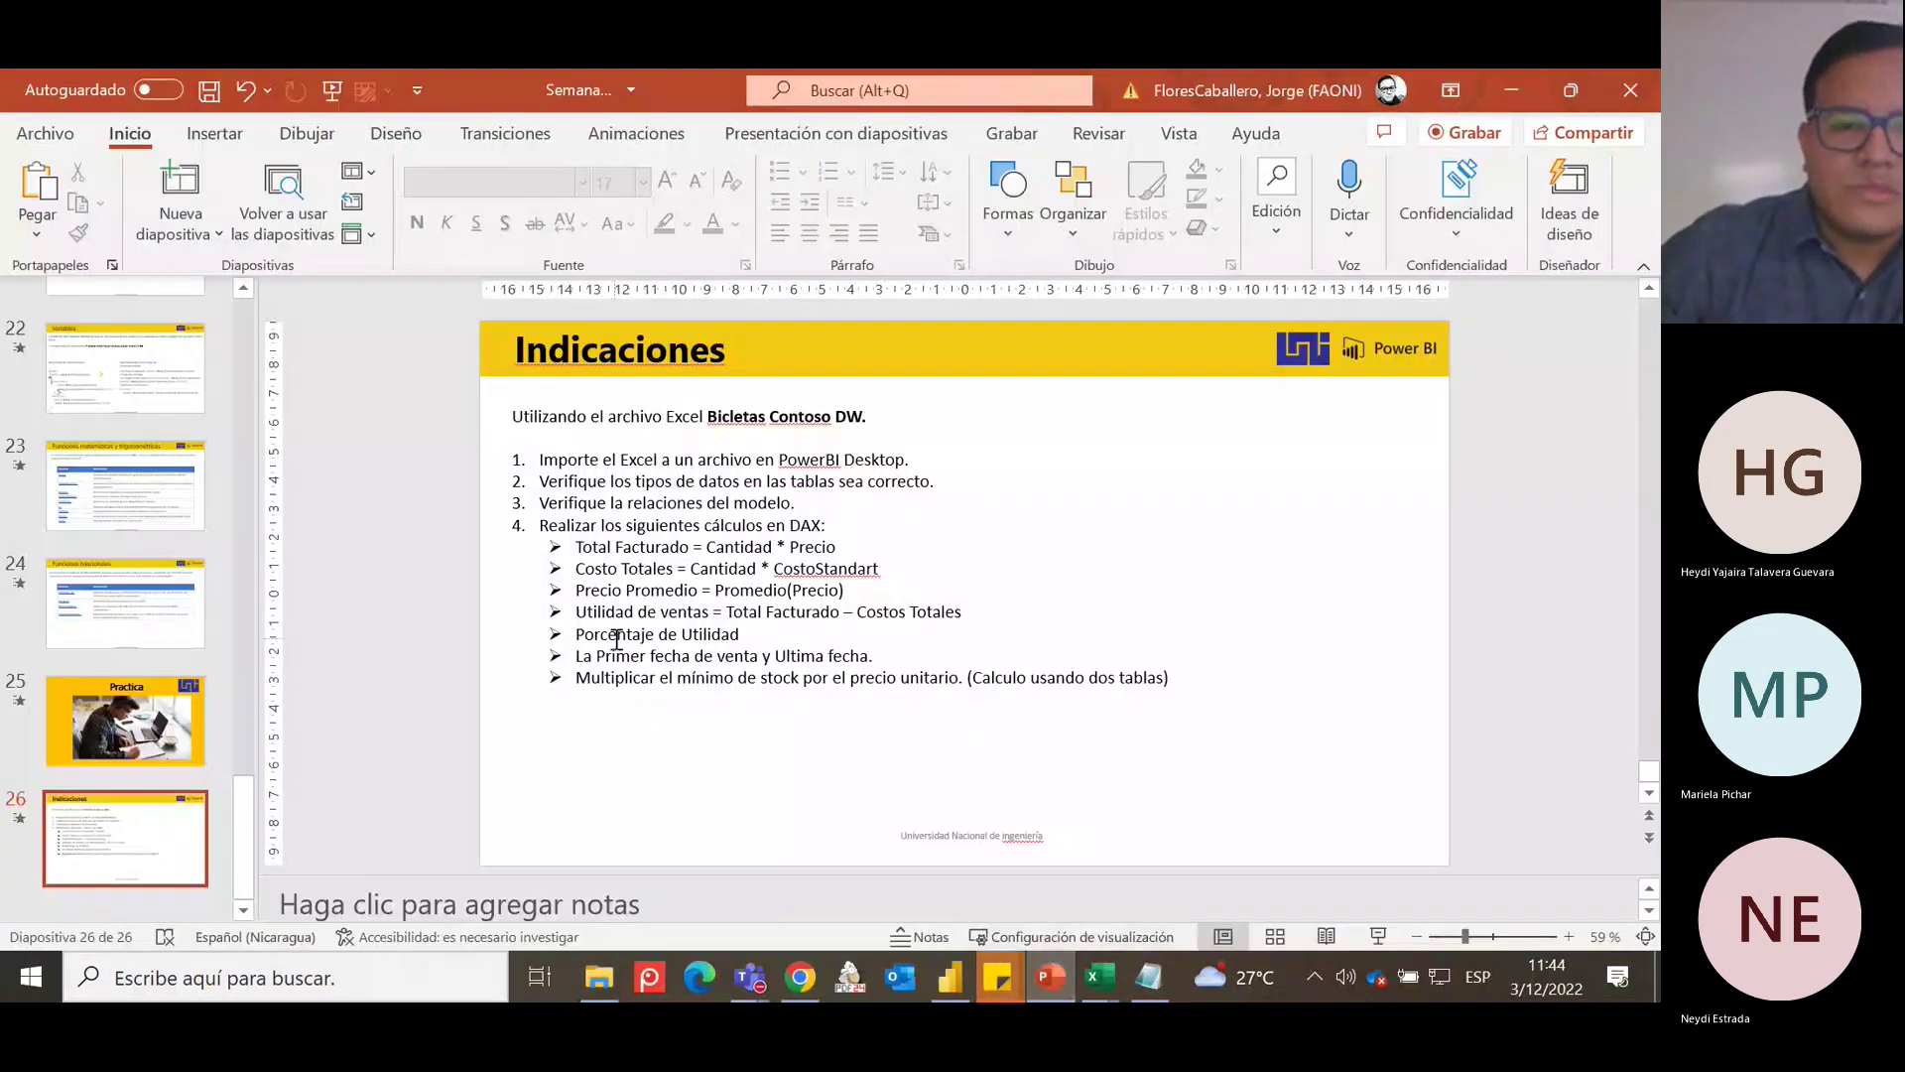
pyautogui.click(1511, 89)
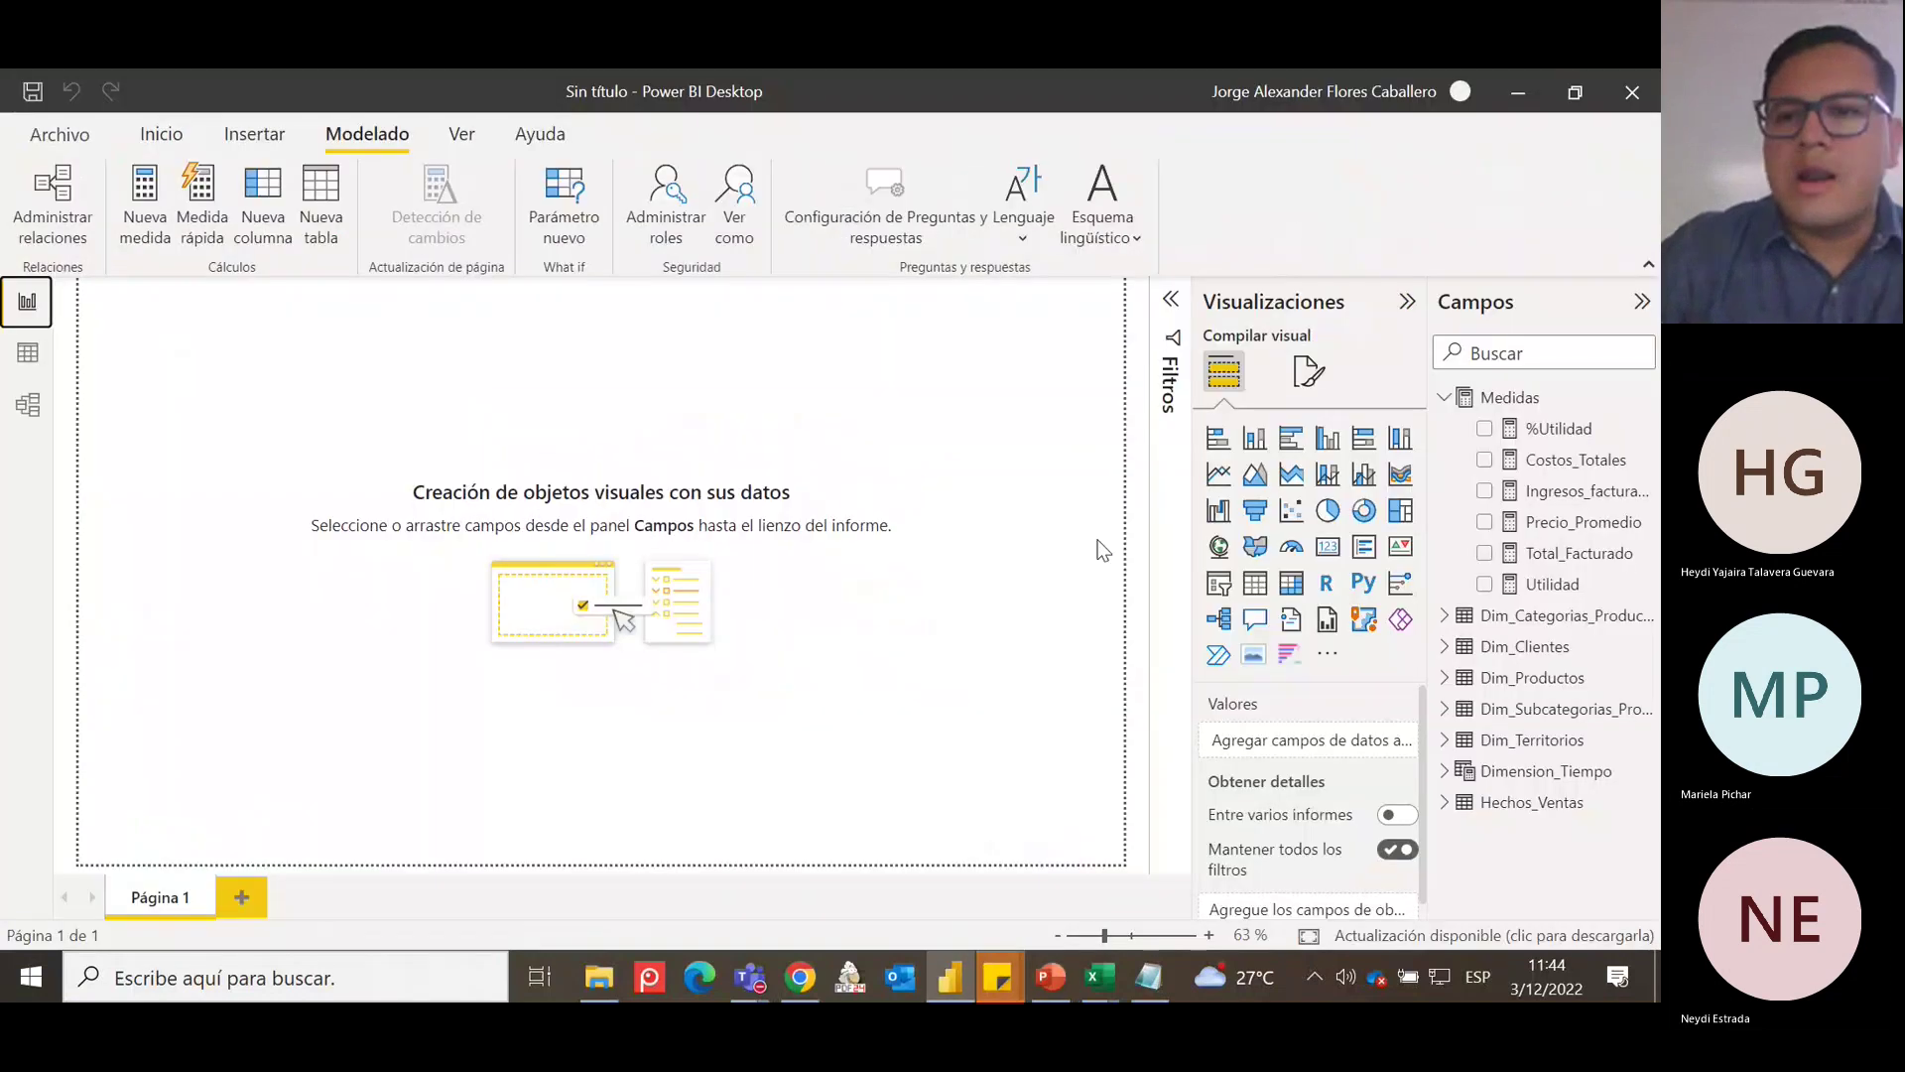
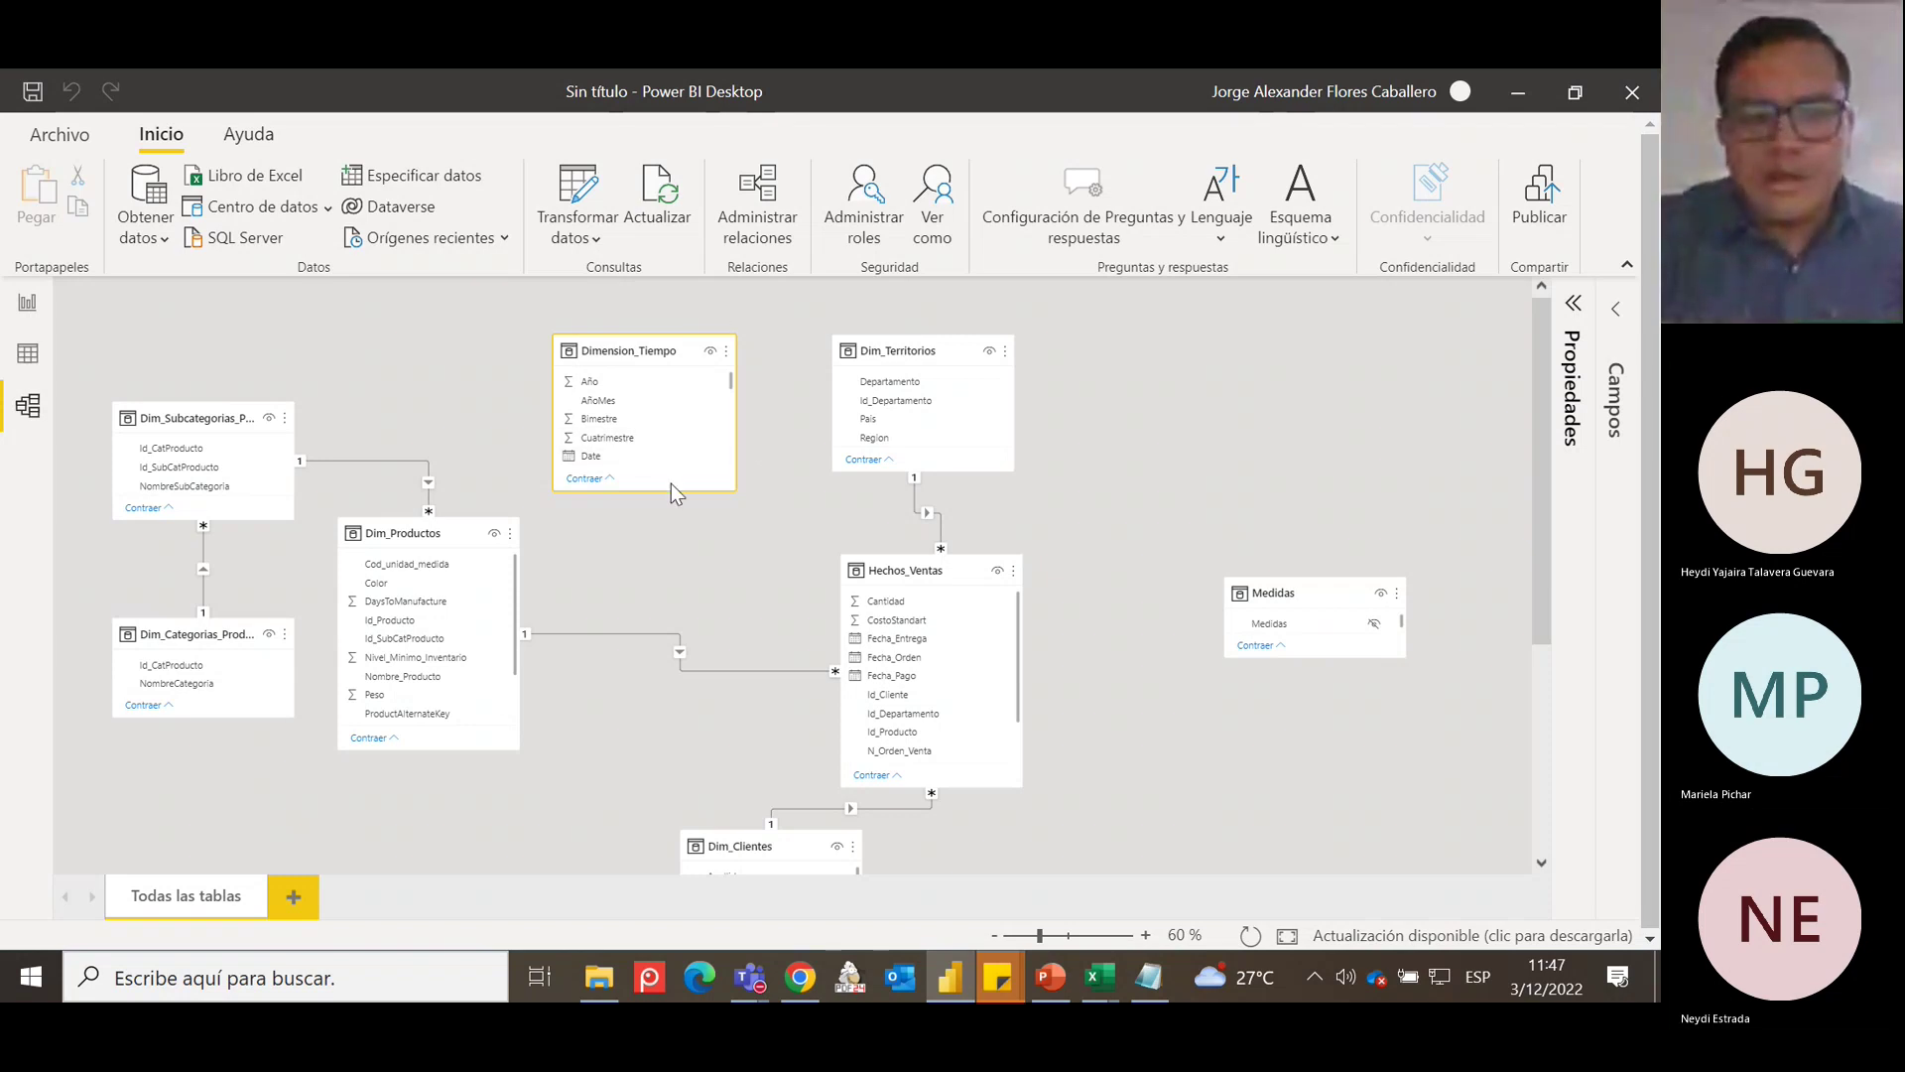
# Relate Dimension_Tiempo's Fecha to Hechos_Ventas' Fecha_Orden in the model, and edit the relationship to use Fecha_Pago instead.
pyautogui.moveTo(664, 490); pyautogui.dragTo(995, 670)
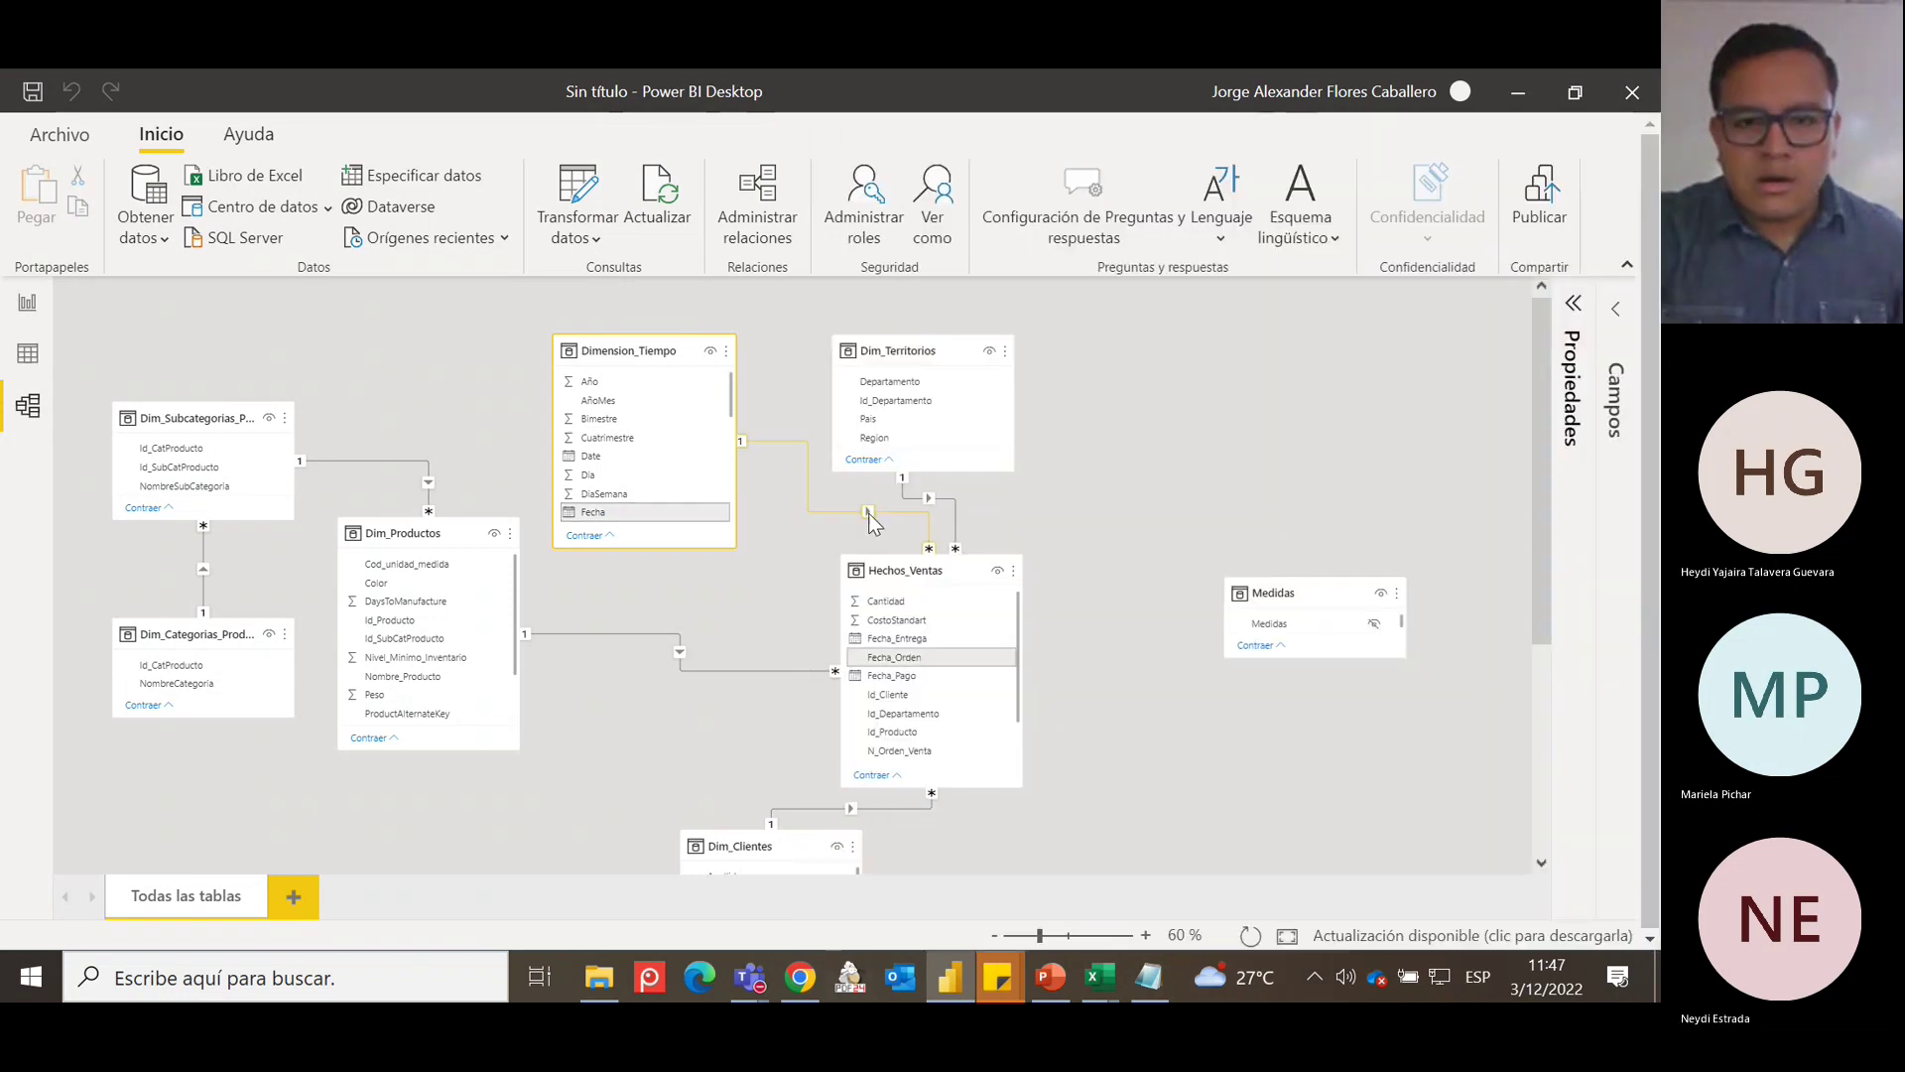
pyautogui.doubleClick(886, 532)
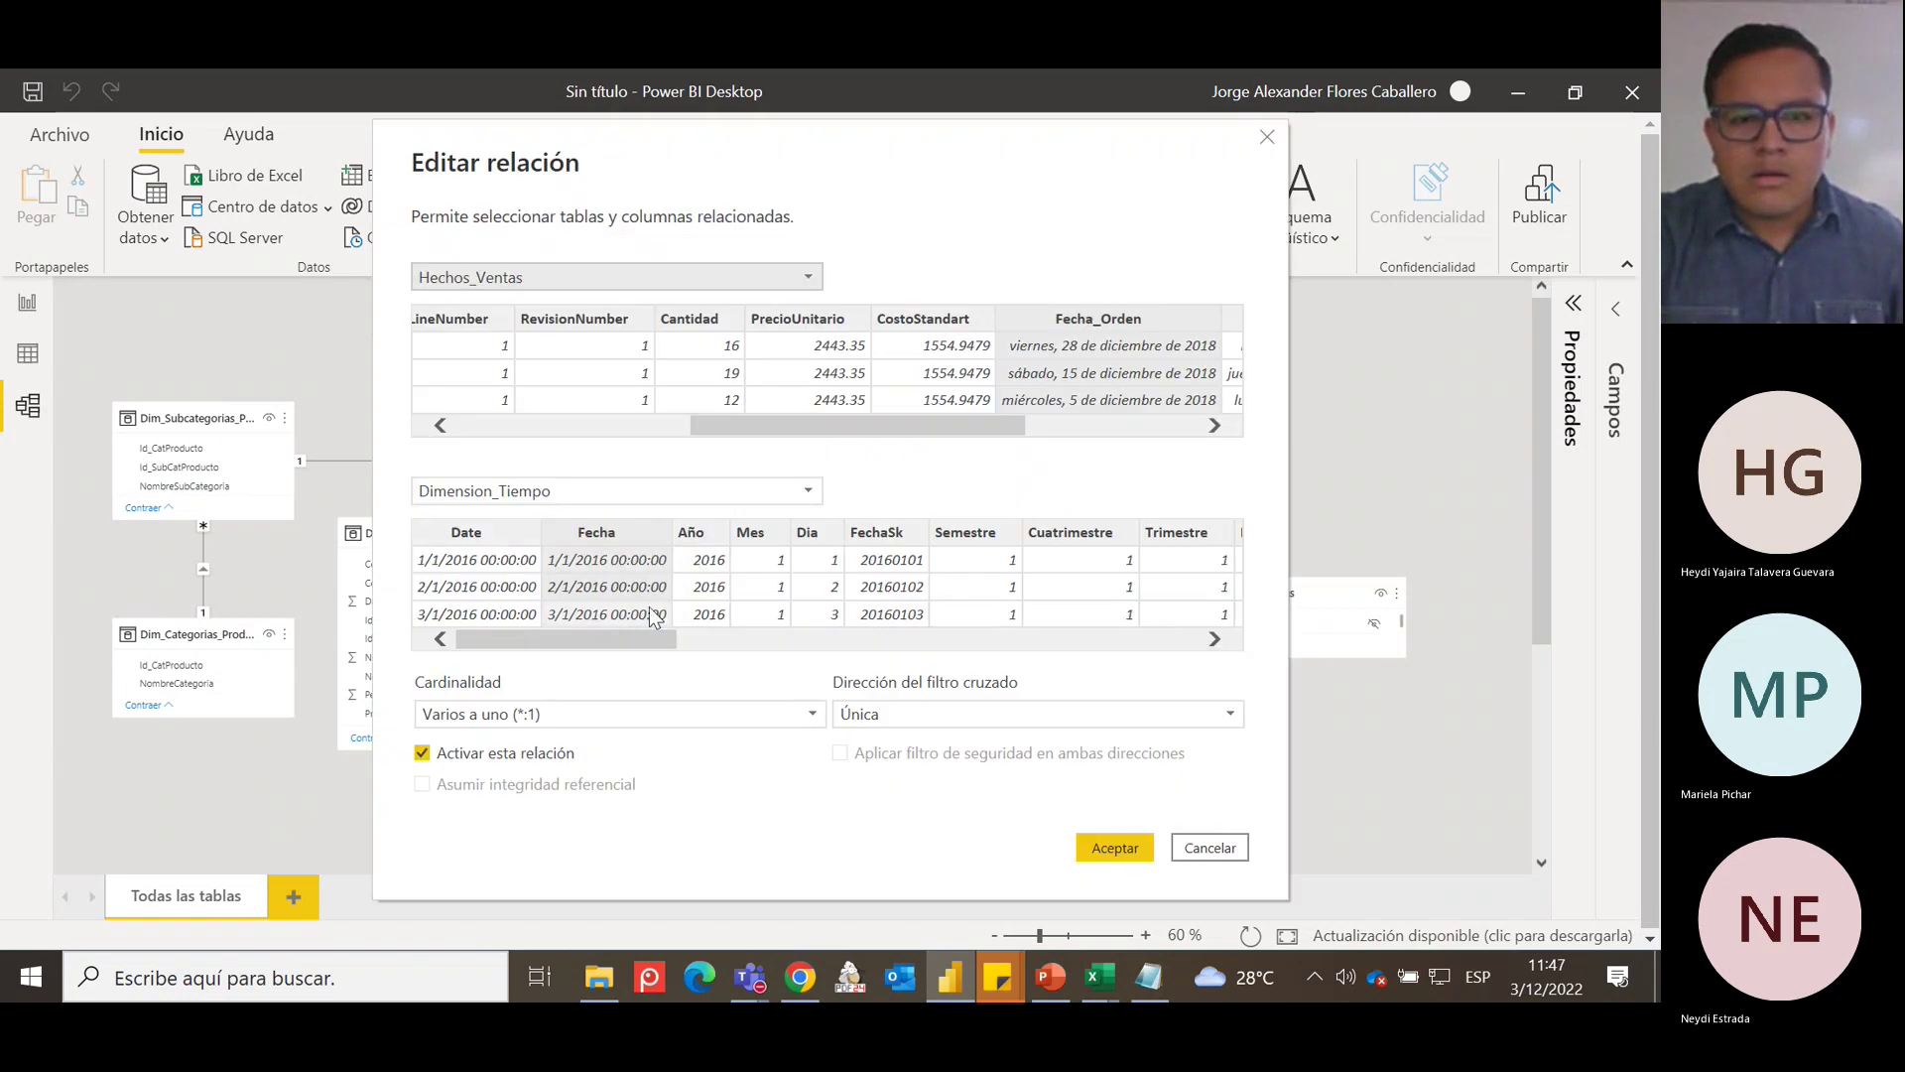
pyautogui.moveTo(985, 425); pyautogui.dragTo(1076, 438)
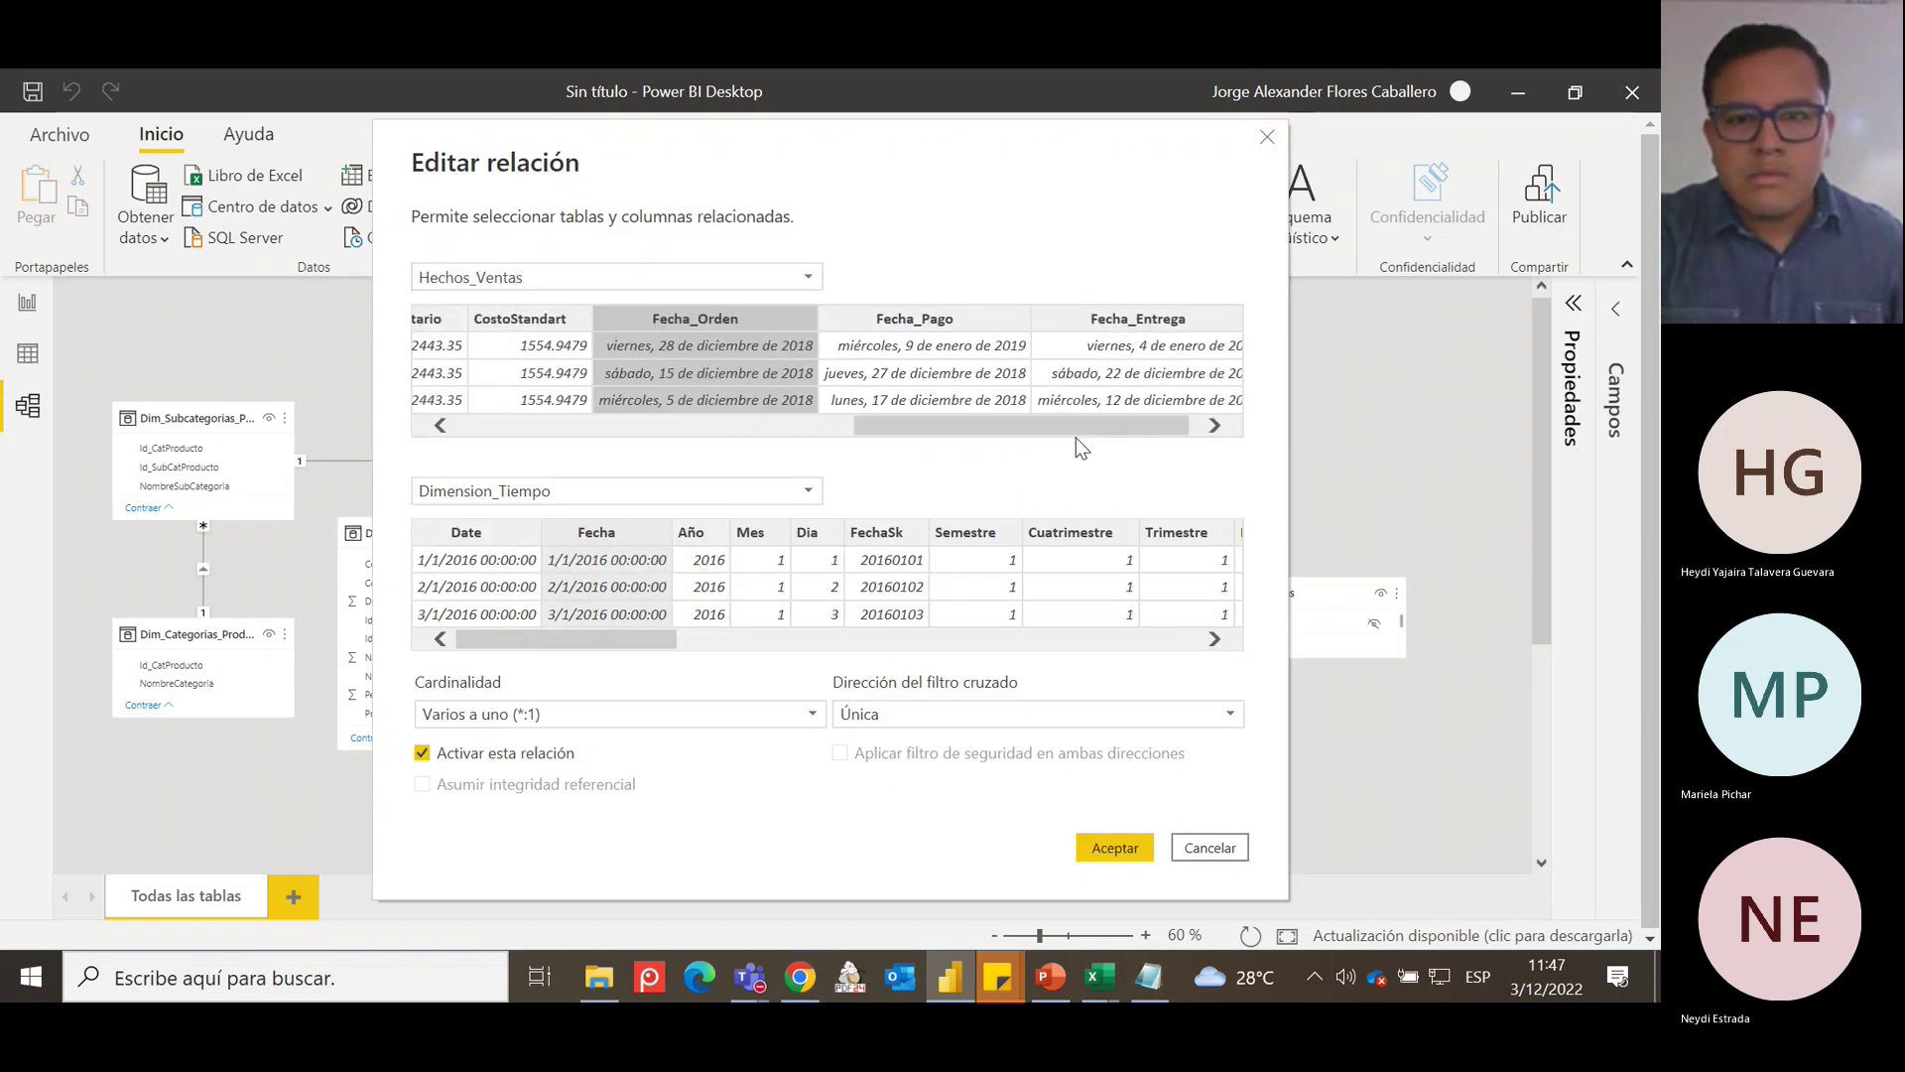
pyautogui.click(945, 326)
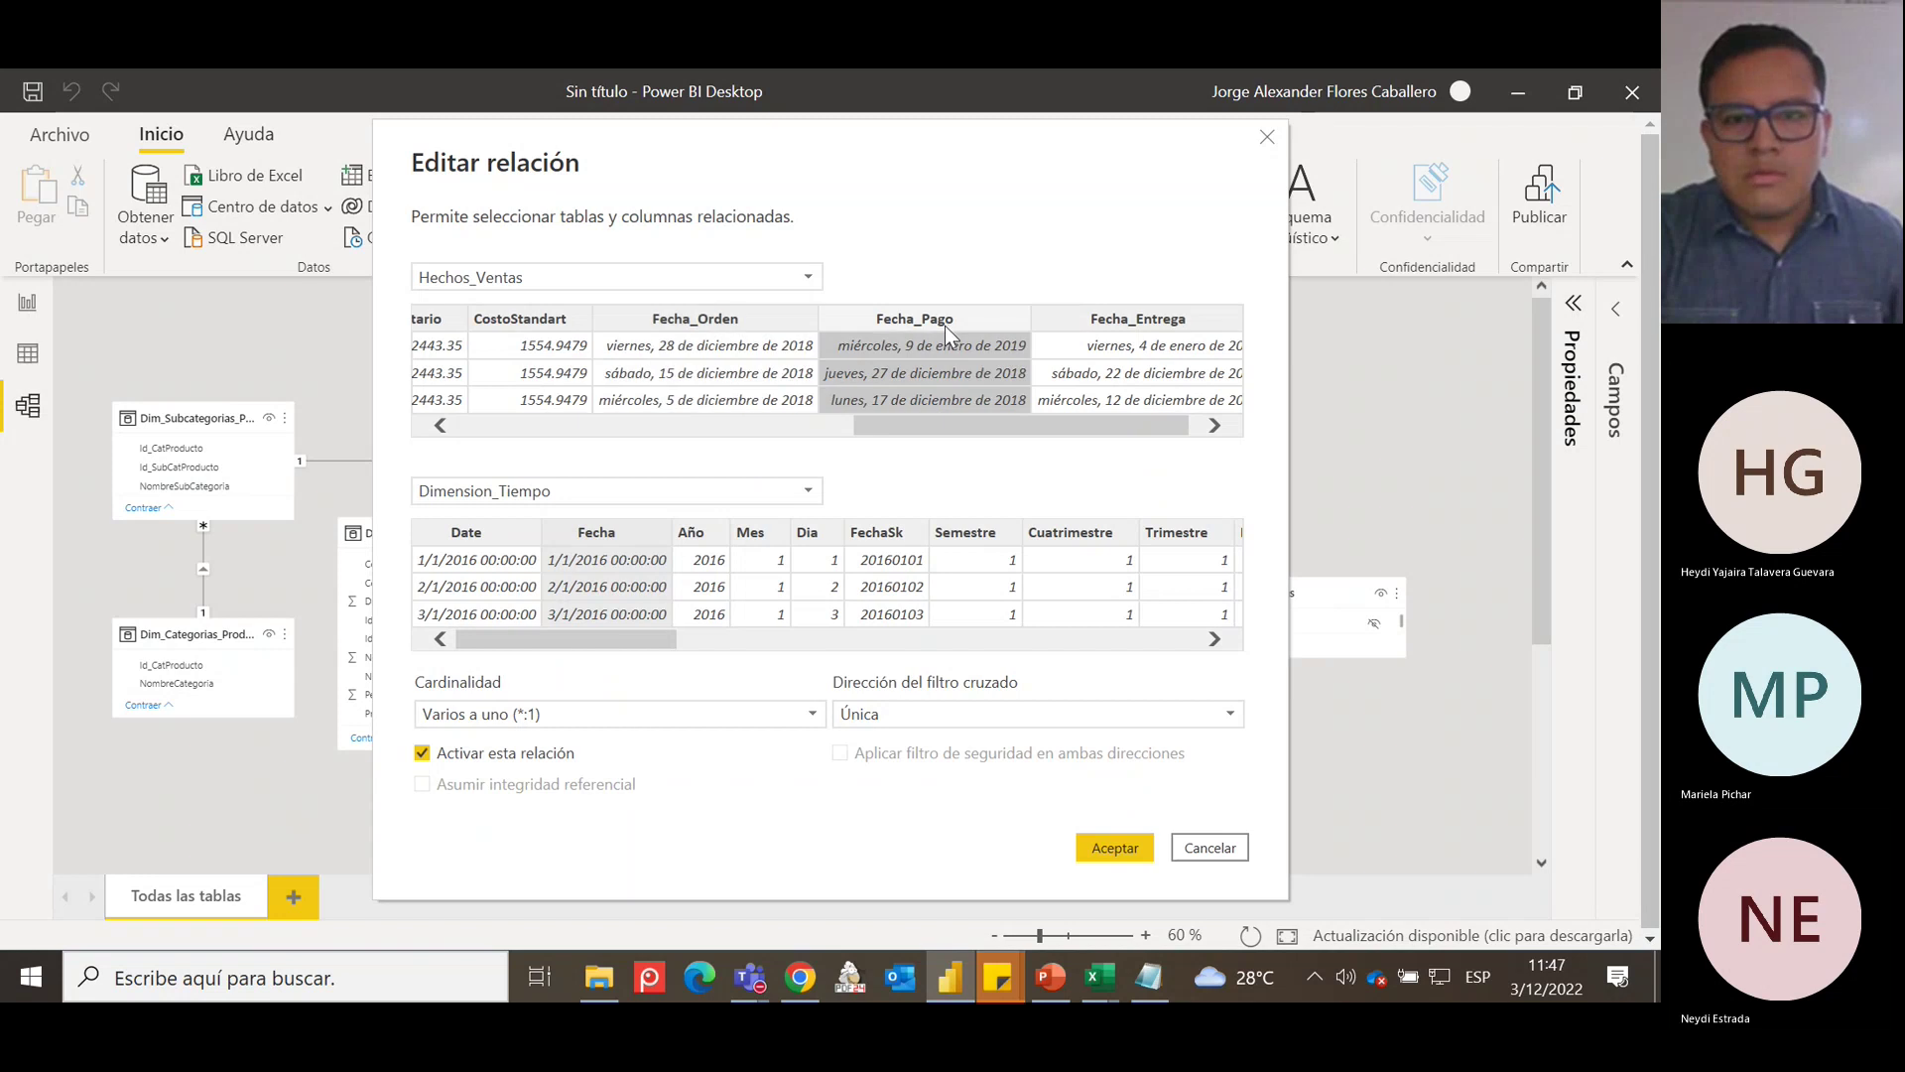
pyautogui.click(1114, 844)
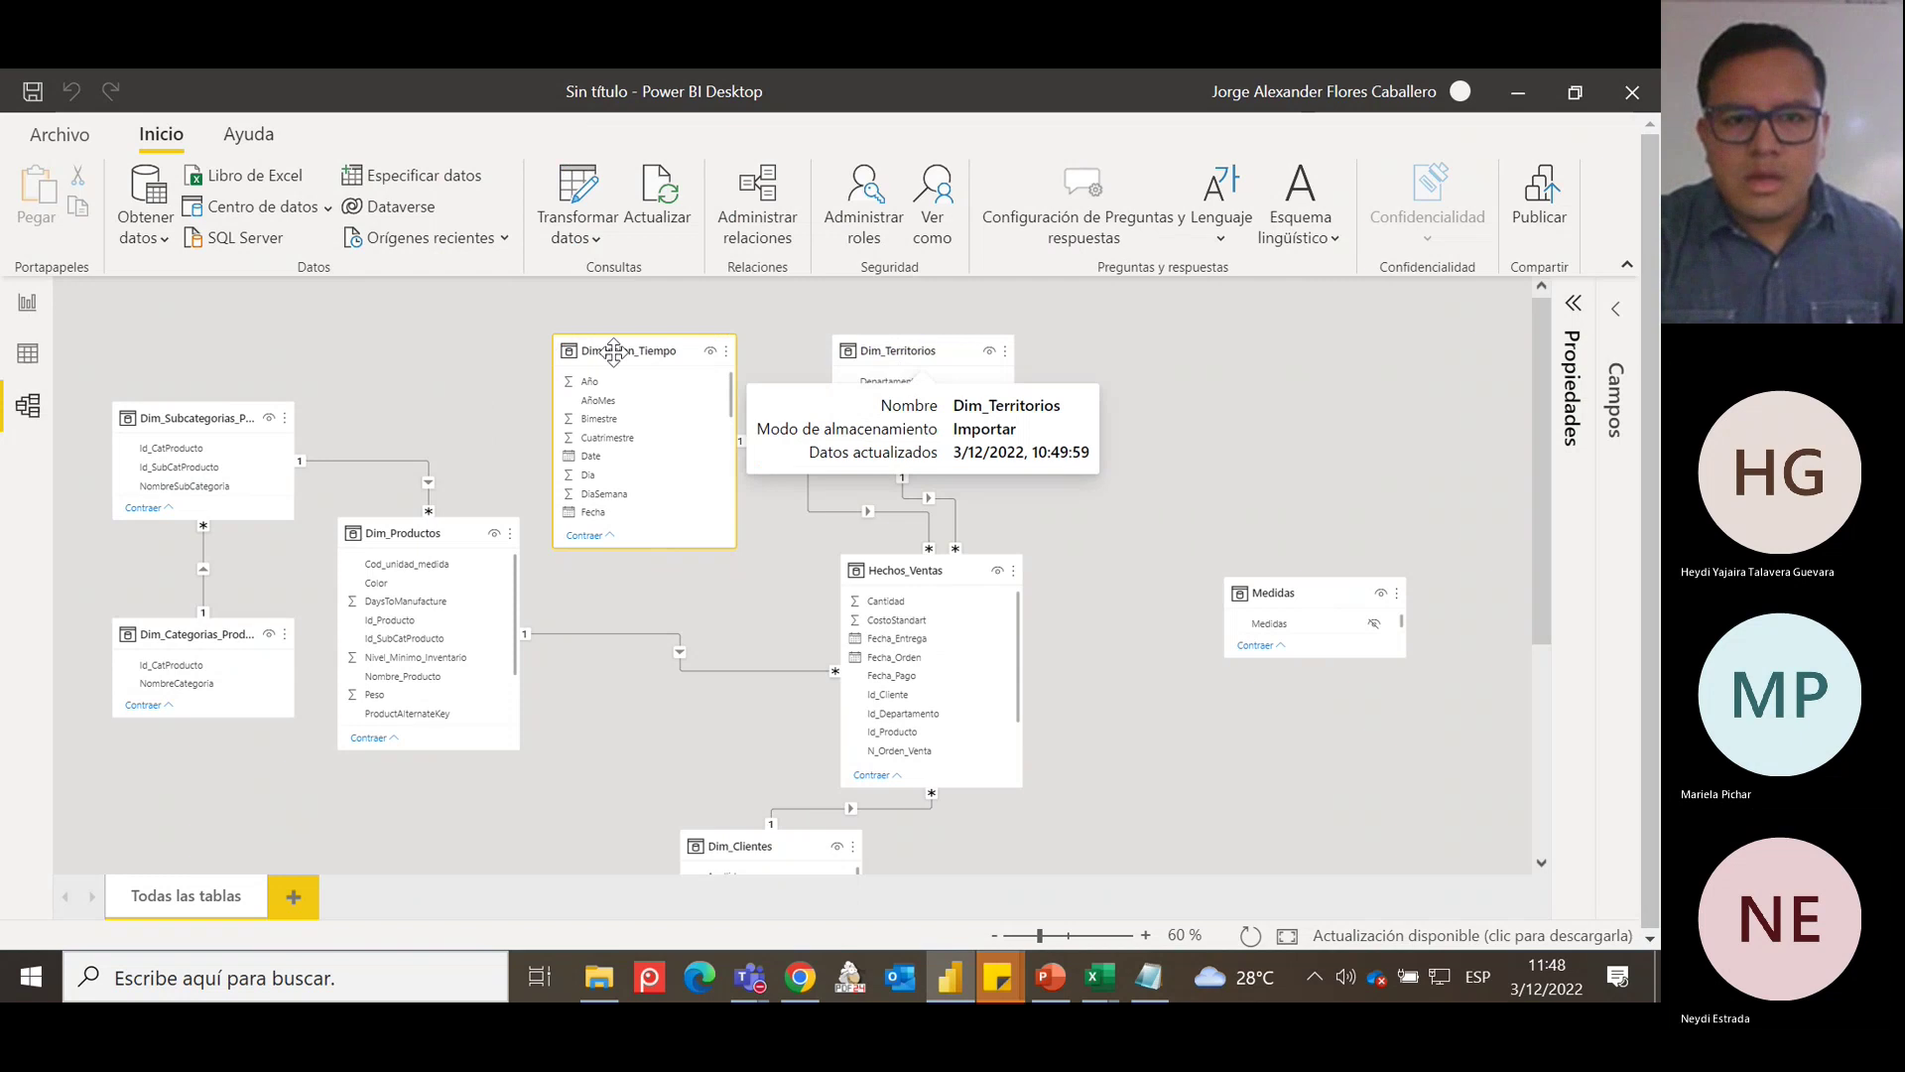
# Move the Dimension_Tiempo table in the model diagram to just below the Medidas table.
pyautogui.moveTo(615, 348); pyautogui.dragTo(1228, 707)
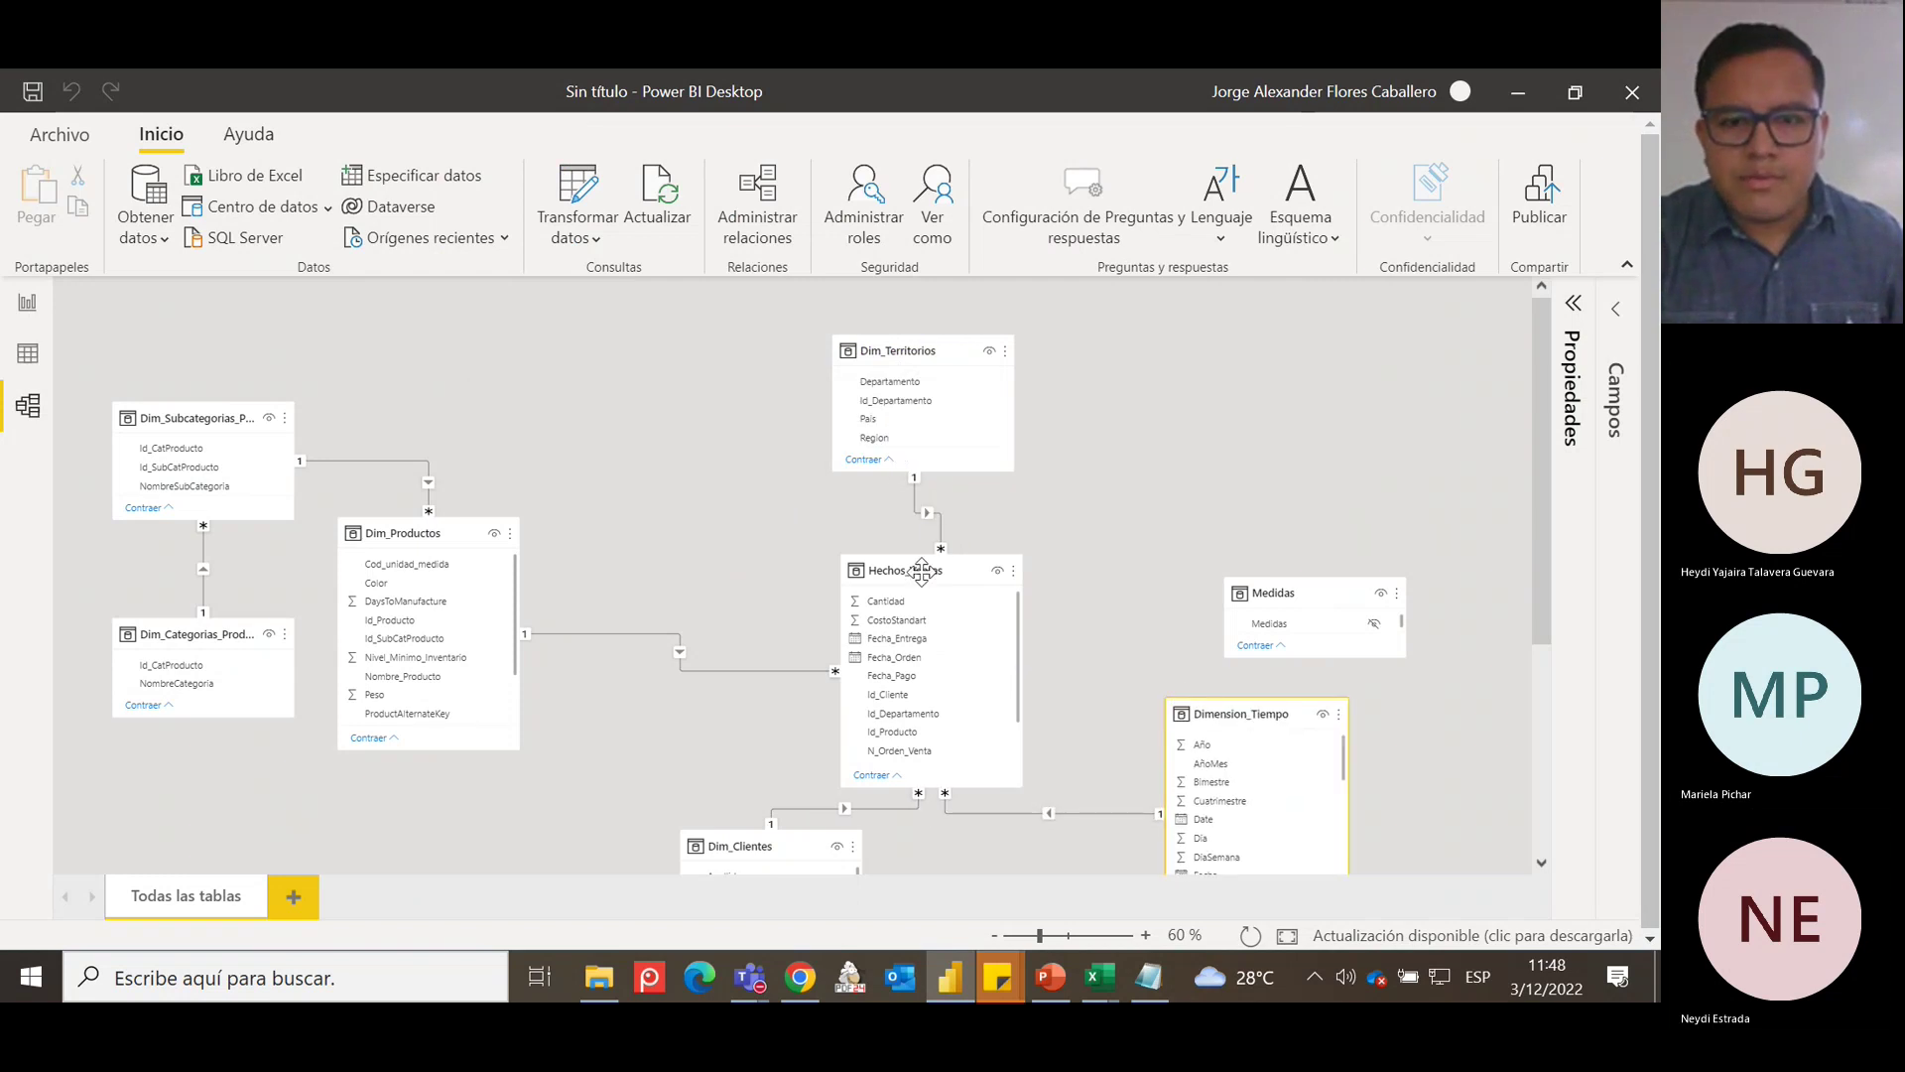
# Rearrange the model diagram: Hechos_Ventas beside Dim_Productos, Dim_Territorios just above Hechos_Ventas, and Medidas with Dimension_Tiempo below it on the other side.
pyautogui.moveTo(926, 563); pyautogui.dragTo(672, 512)
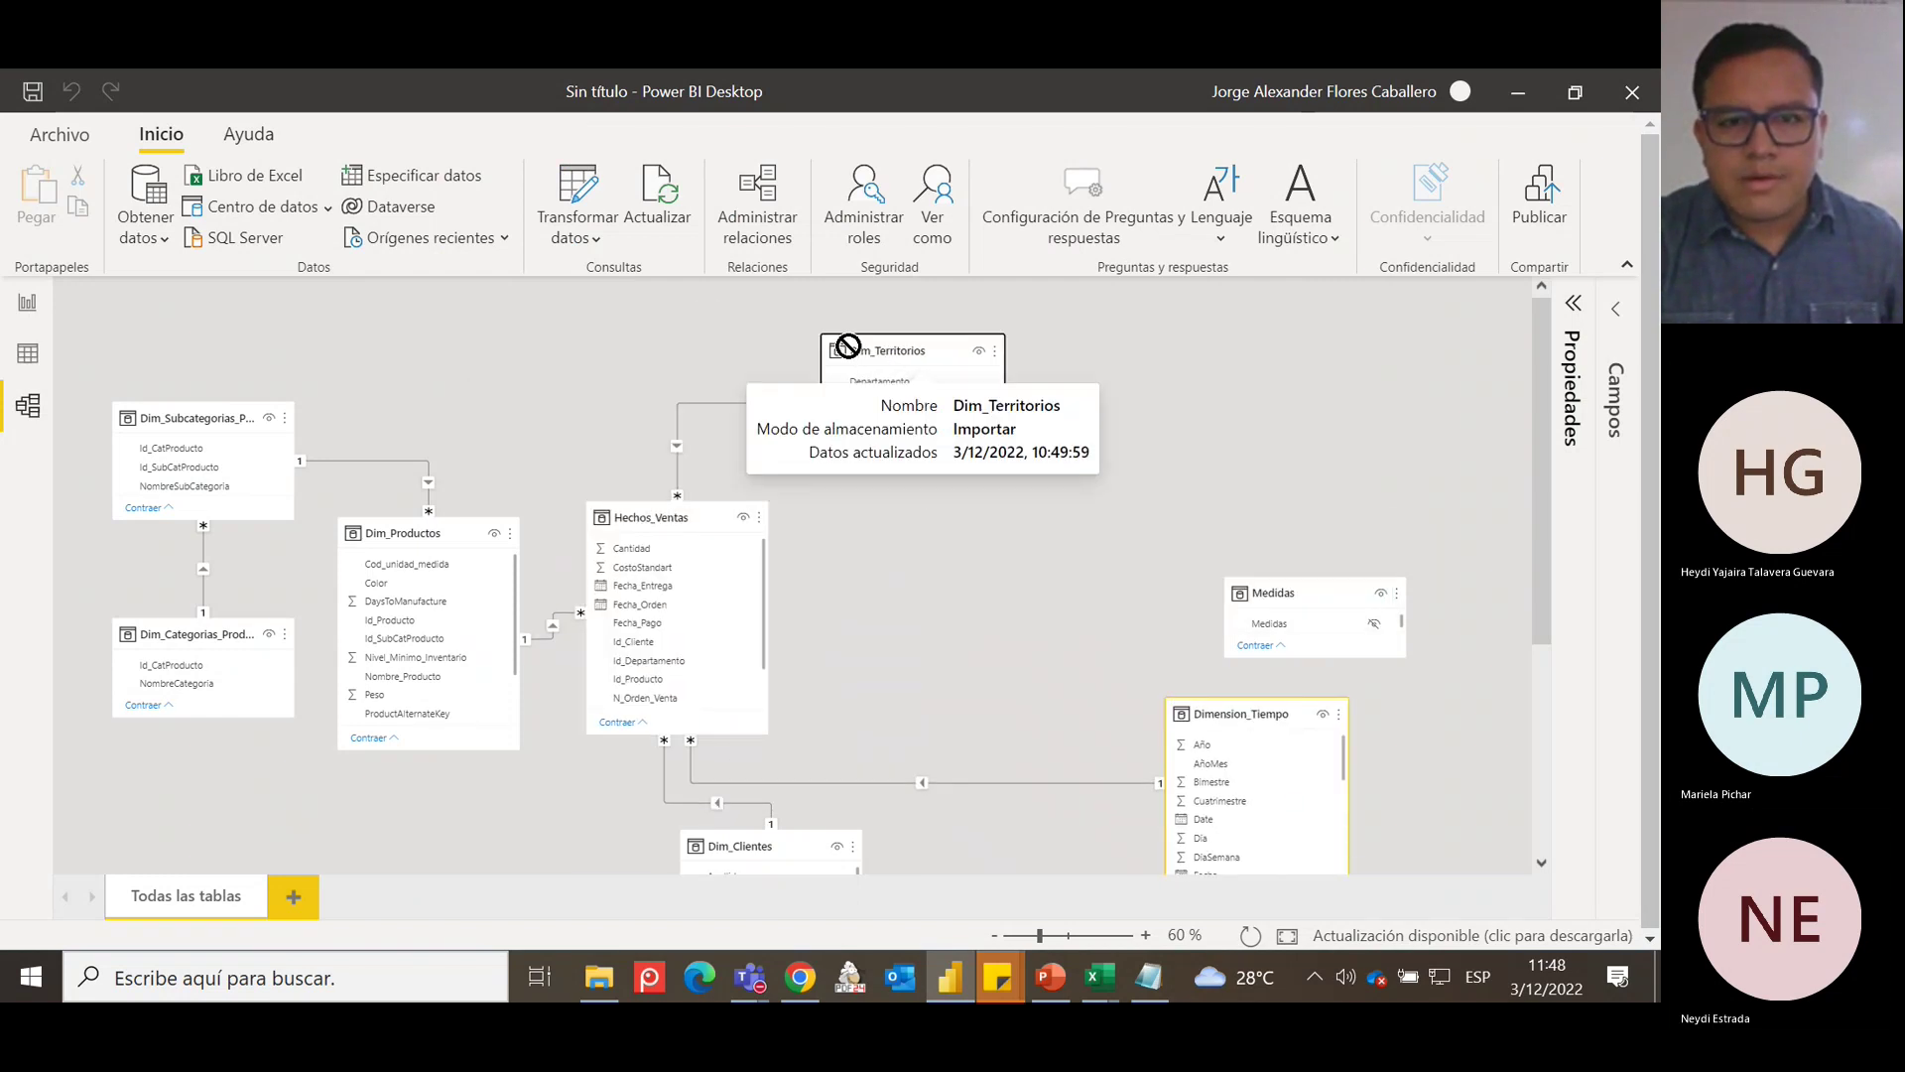
pyautogui.moveTo(882, 352); pyautogui.dragTo(711, 353)
pyautogui.moveTo(1260, 593); pyautogui.dragTo(1057, 355)
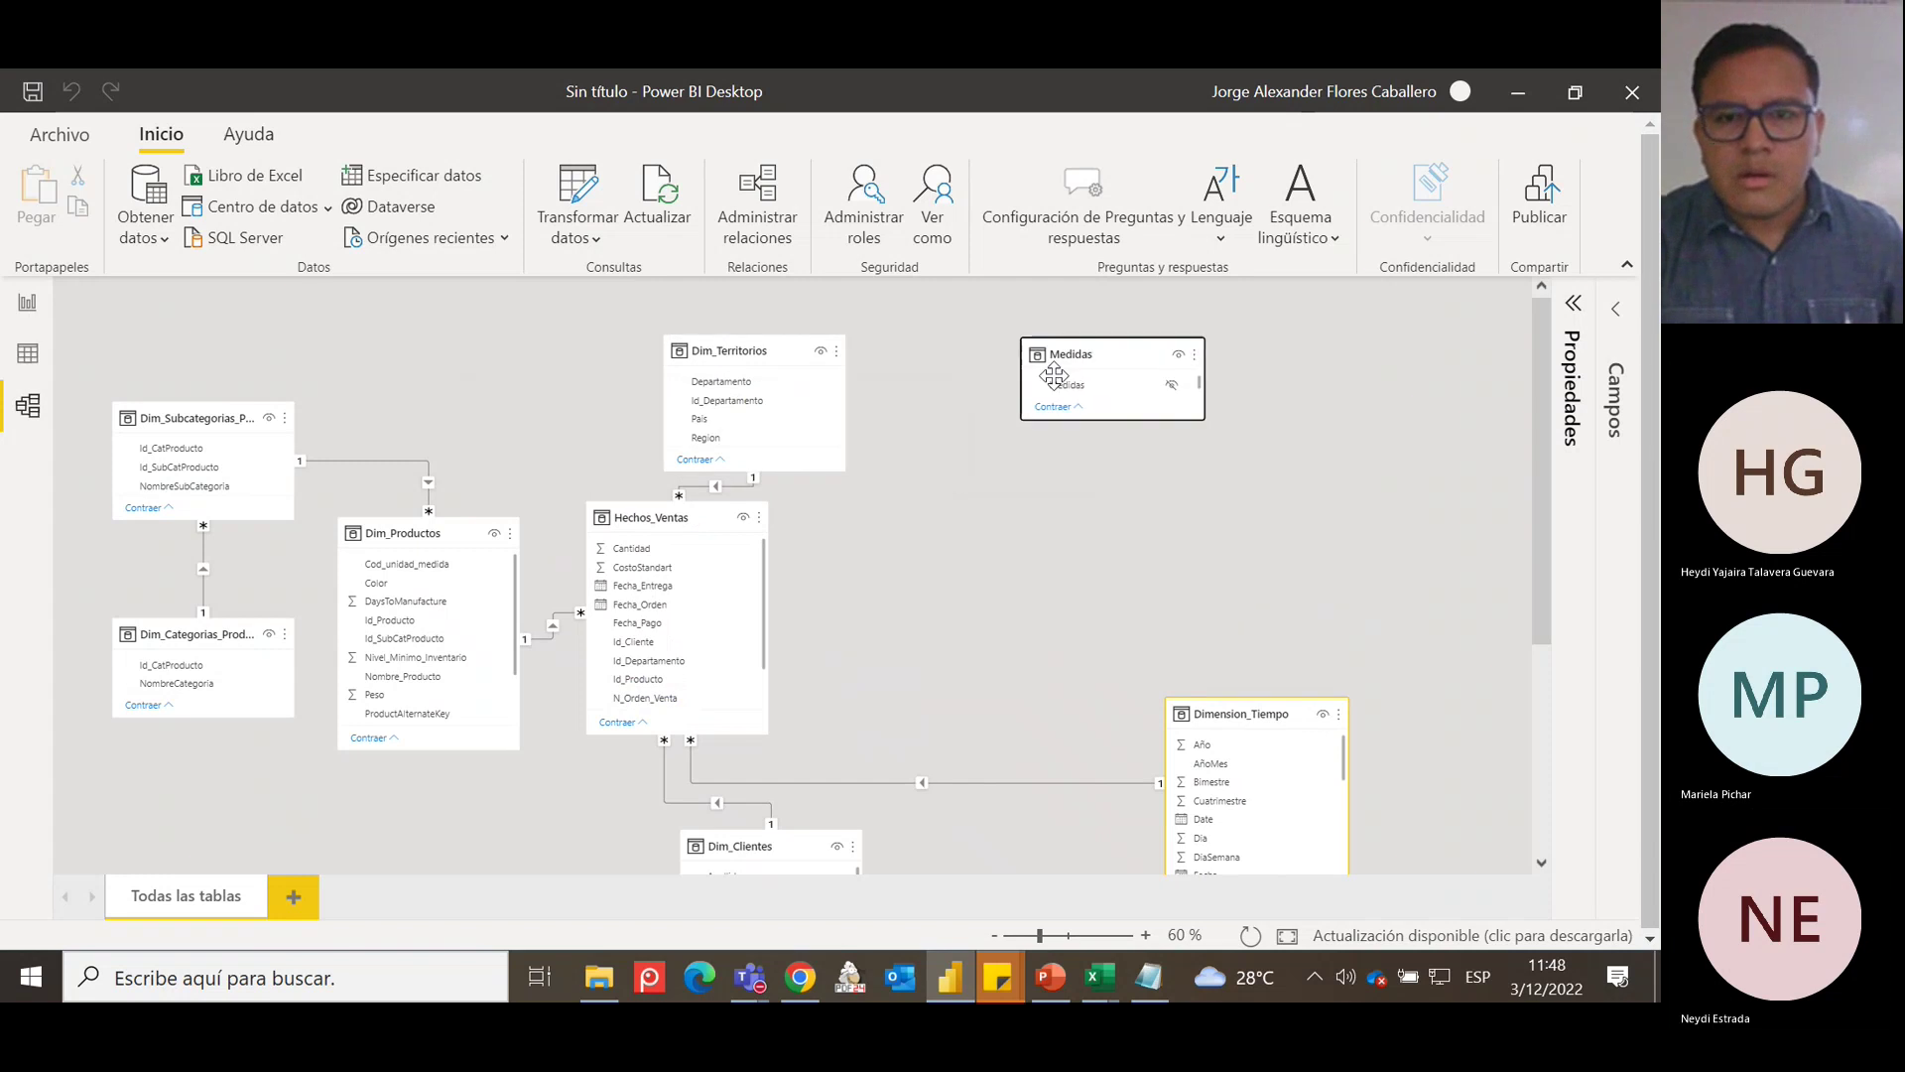
pyautogui.moveTo(1227, 709); pyautogui.dragTo(1061, 495)
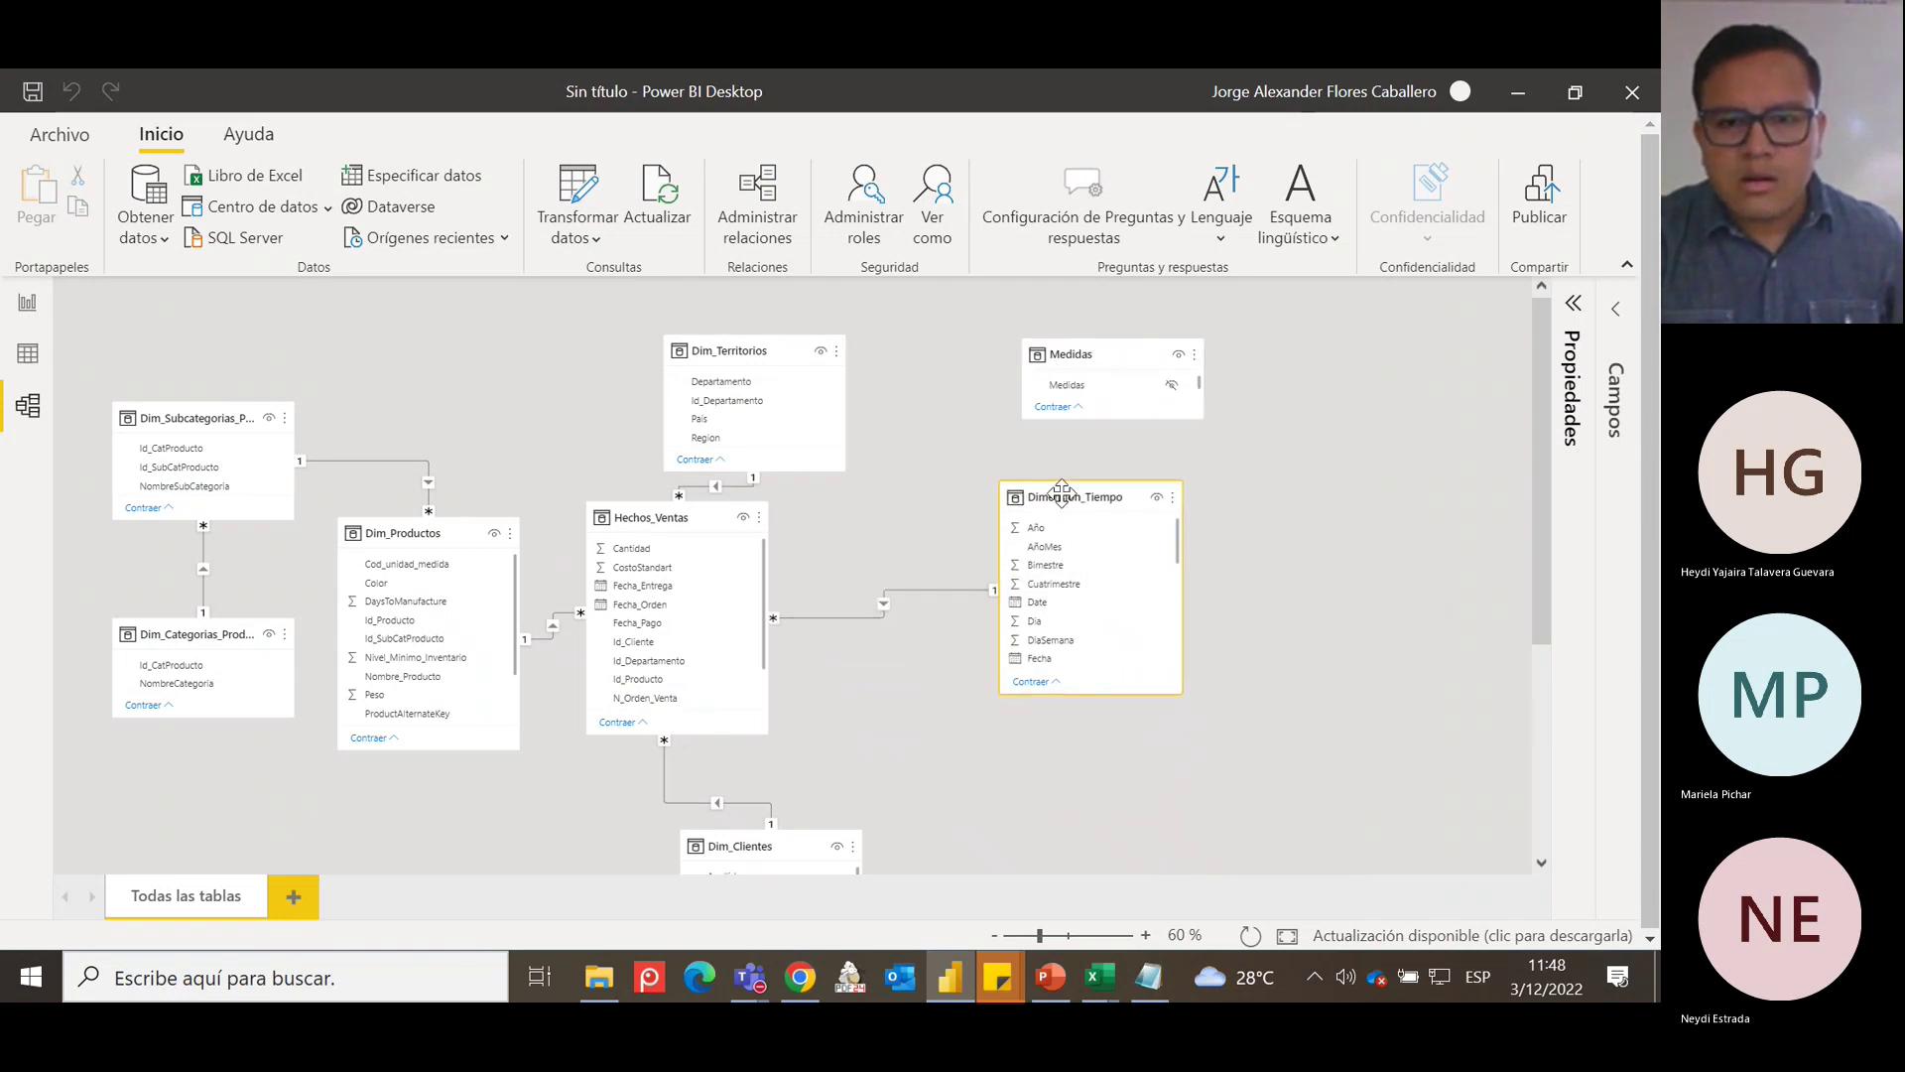
# Relate the Fecha_Entrega and Fecha_Orden columns of Hechos_Ventas to the Fecha column of Dimension_Tiempo.
pyautogui.click(1147, 935)
pyautogui.click(1146, 935)
pyautogui.click(1146, 935)
pyautogui.moveTo(1171, 871); pyautogui.dragTo(1272, 878)
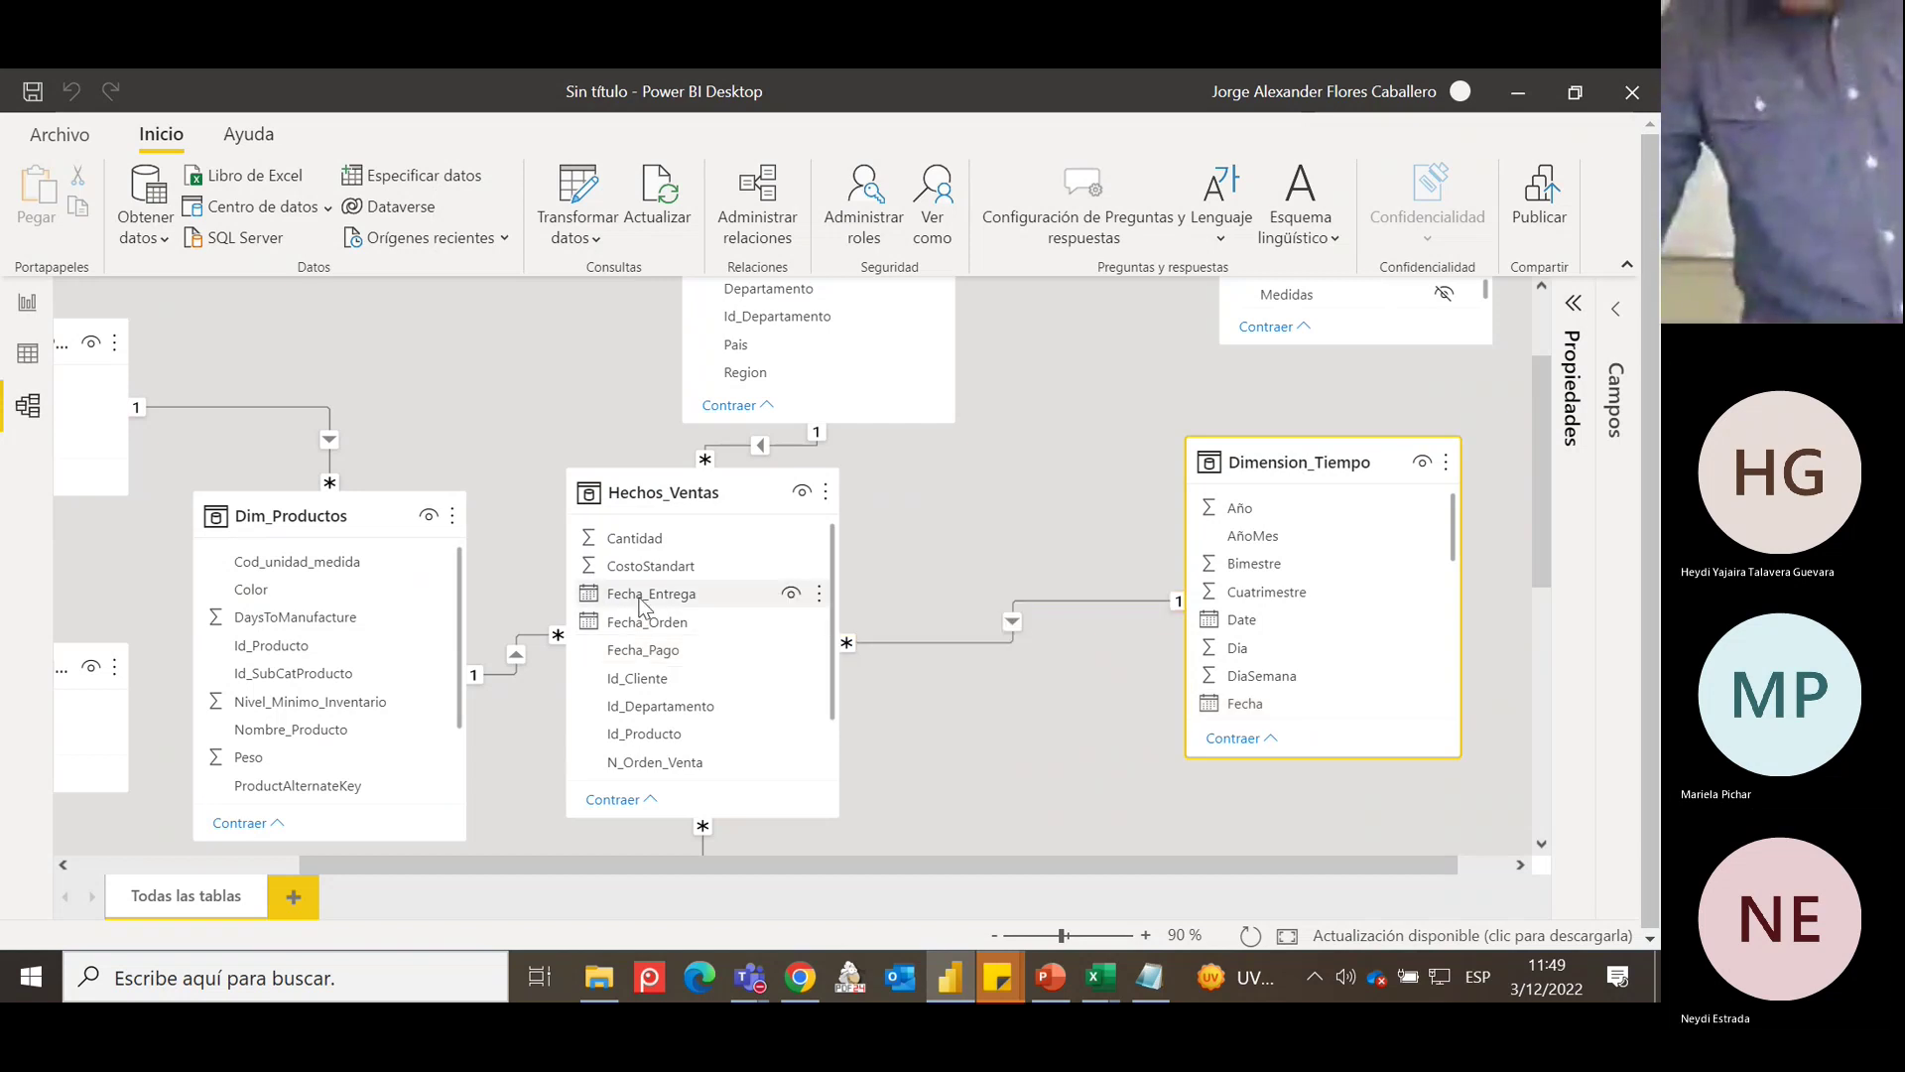
pyautogui.moveTo(655, 594); pyautogui.dragTo(1316, 709)
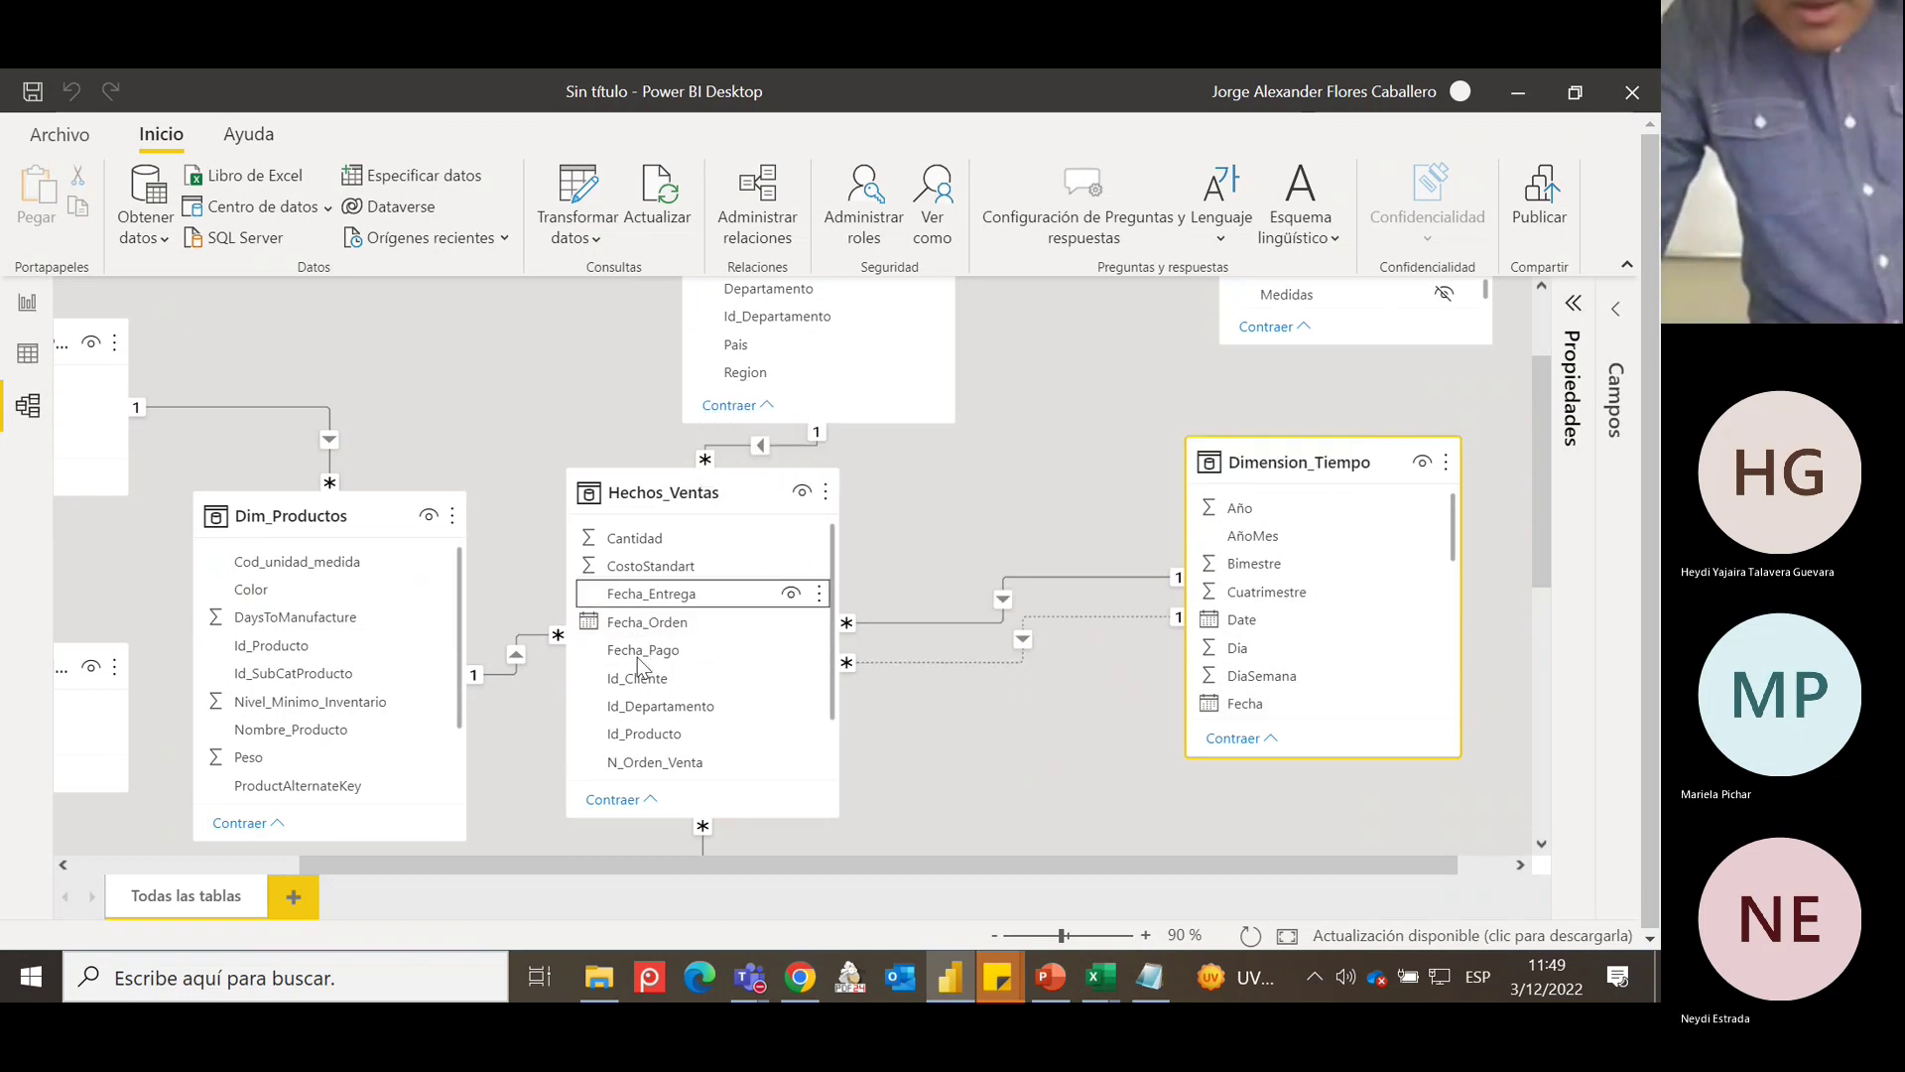
pyautogui.click(672, 659)
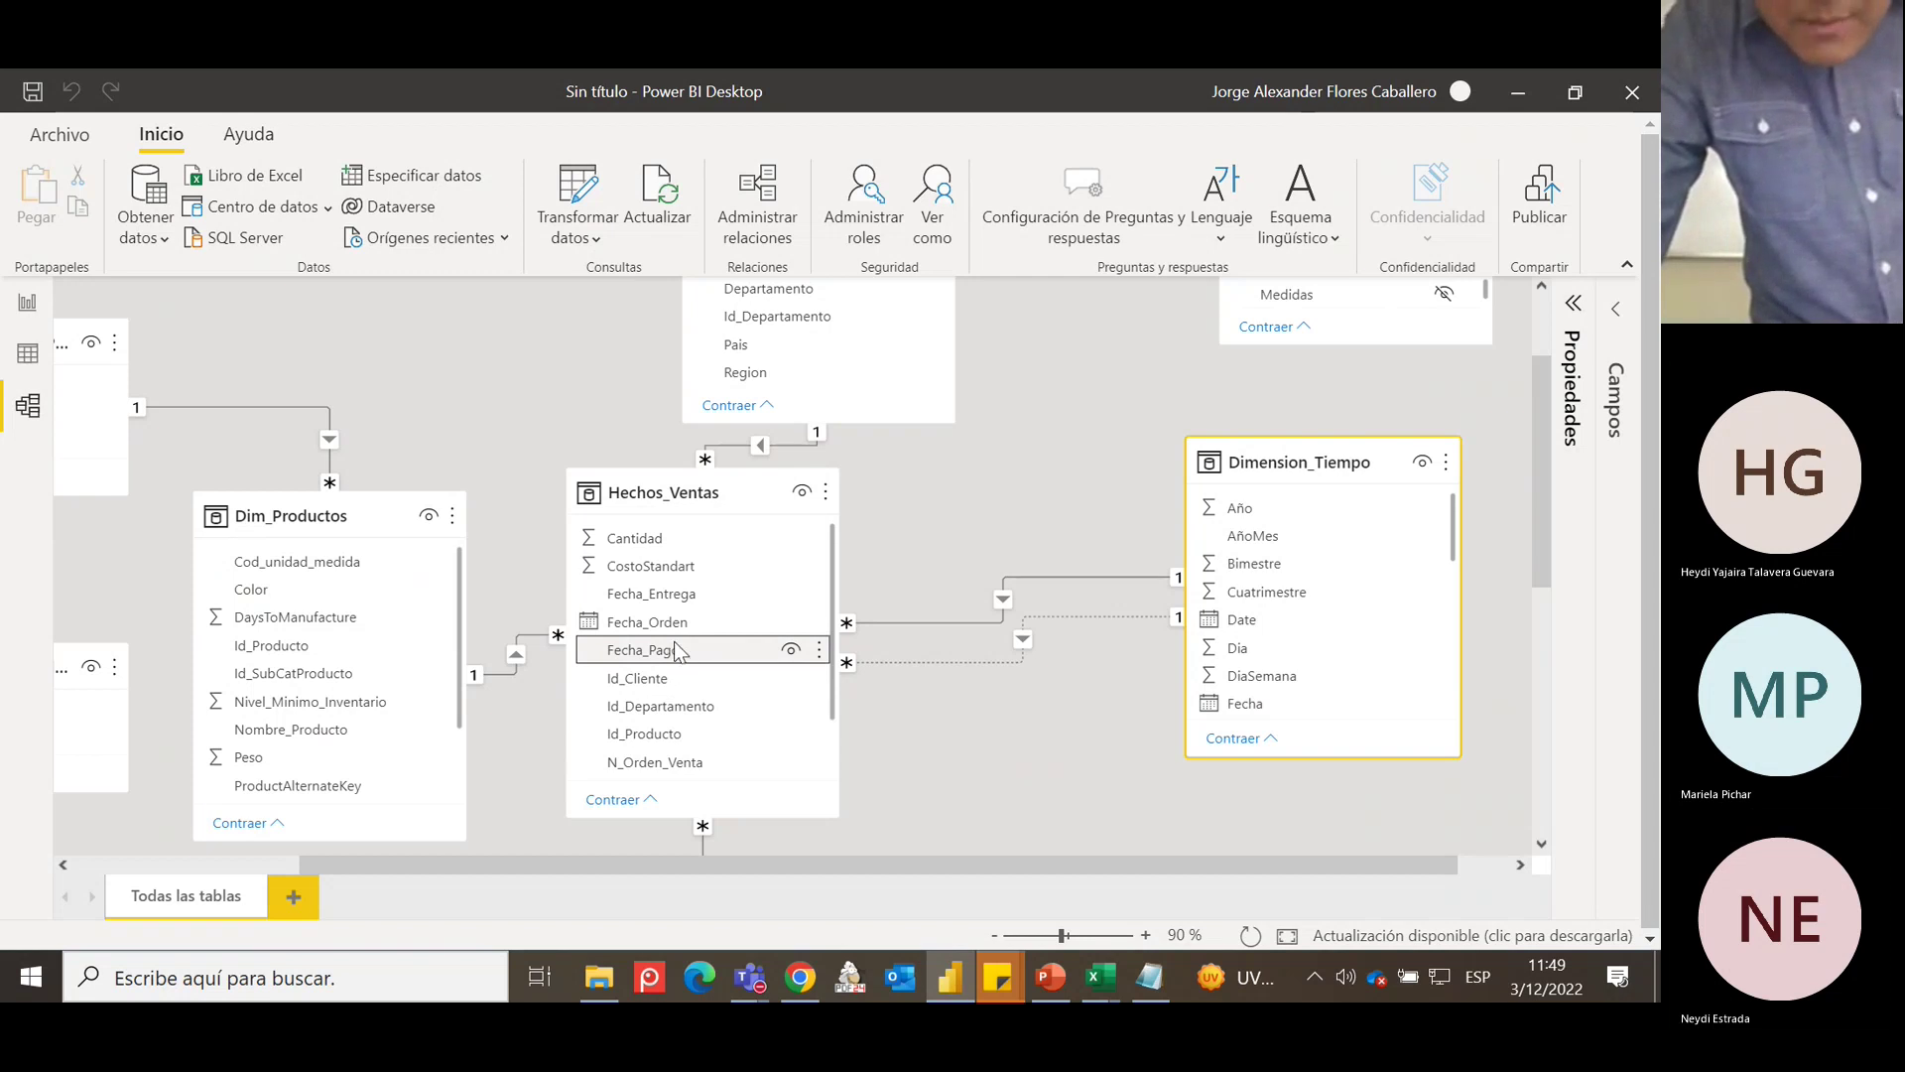
pyautogui.click(689, 622)
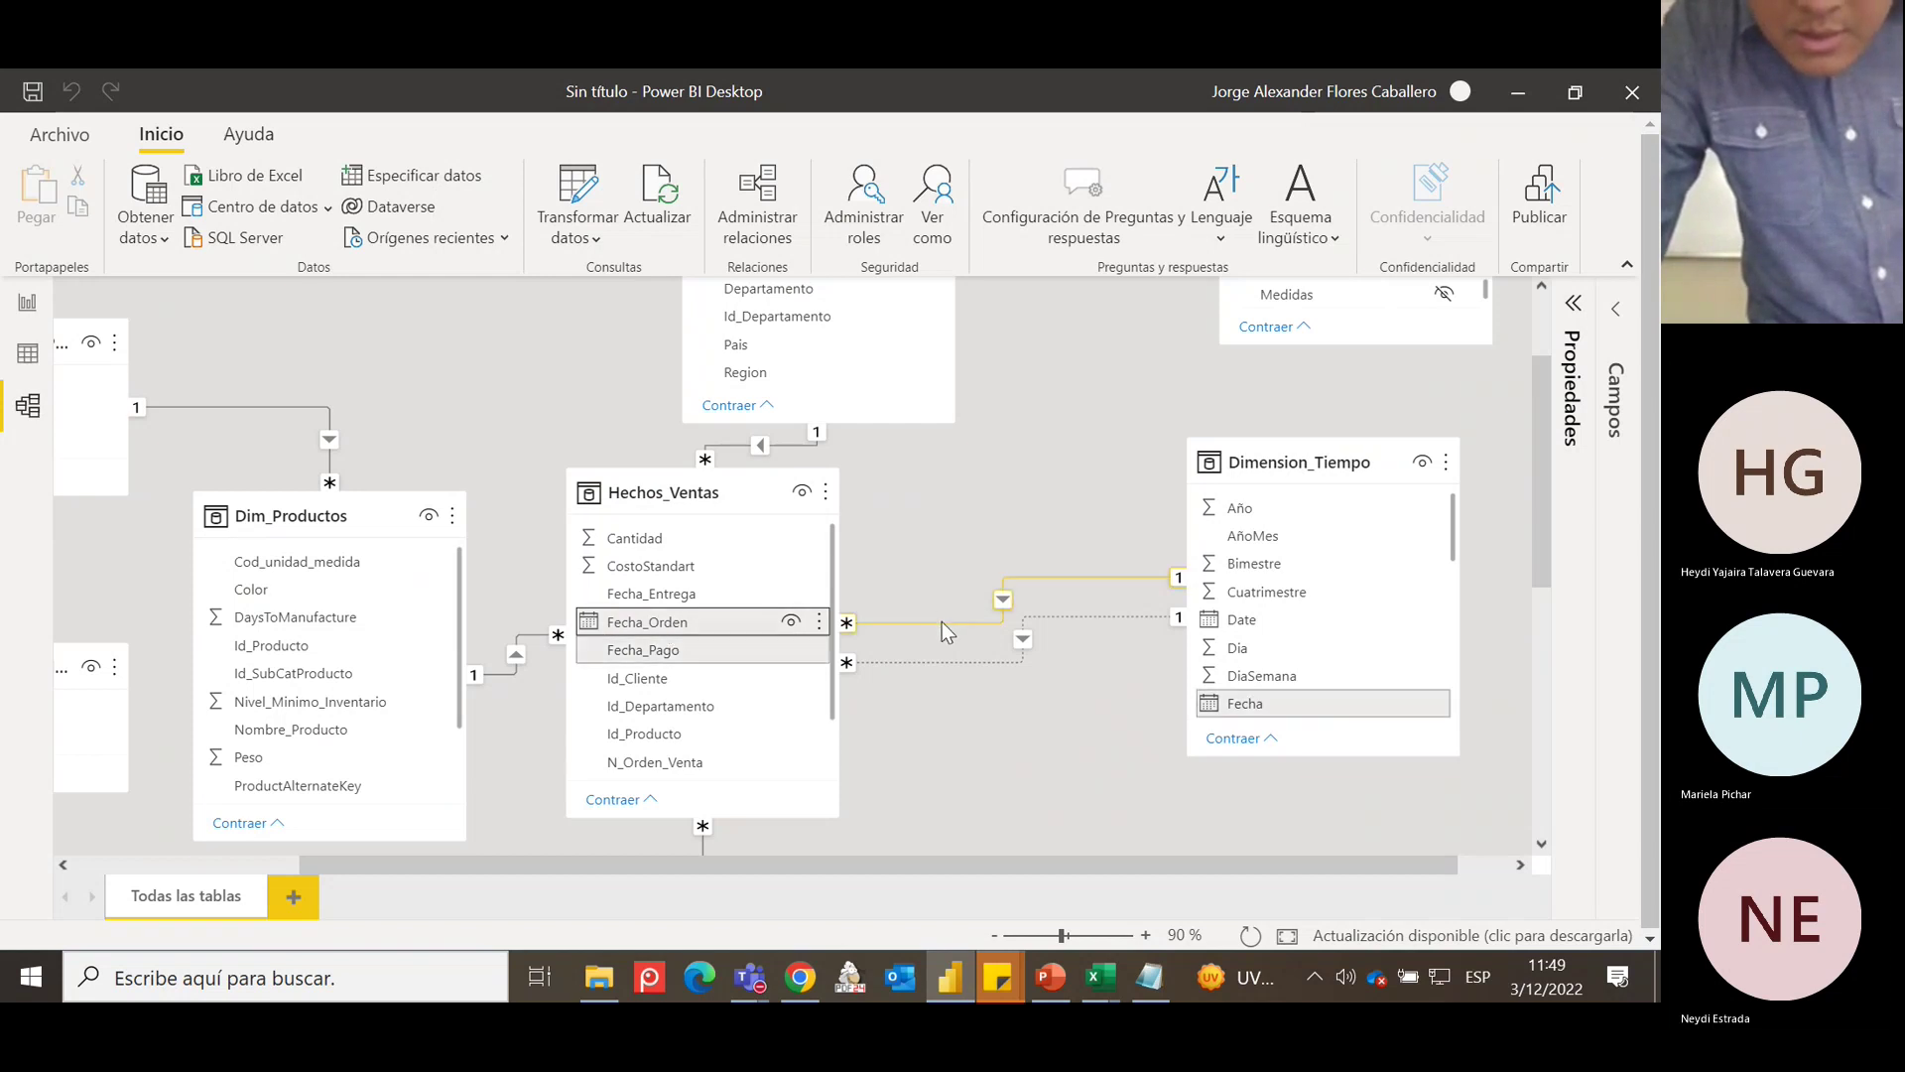
pyautogui.moveTo(736, 622); pyautogui.dragTo(1325, 700)
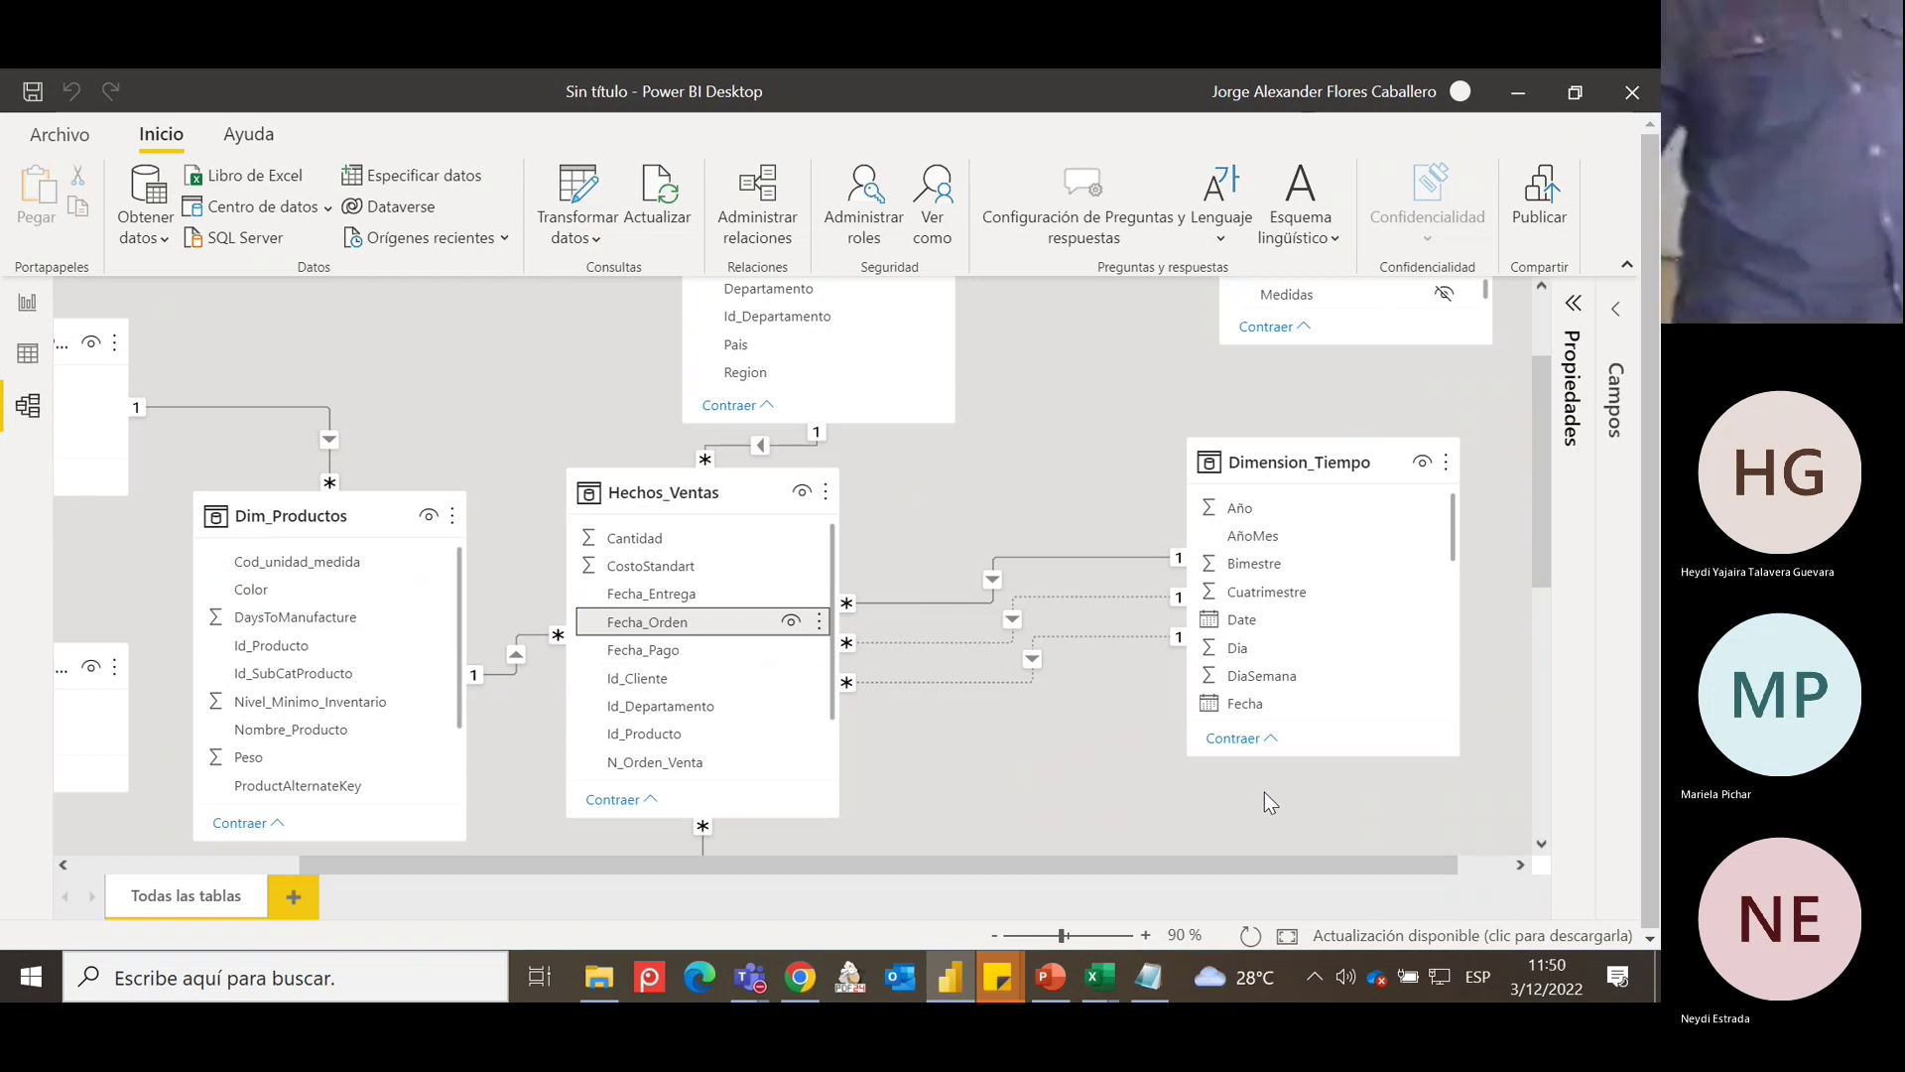
# Deactivate the Fecha_Pago relationship between Hechos_Ventas and Dimension_Tiempo, and activate the Fecha_Entrega relationship instead.
pyautogui.click(1146, 935)
pyautogui.click(1146, 935)
pyautogui.click(1146, 935)
pyautogui.click(1146, 935)
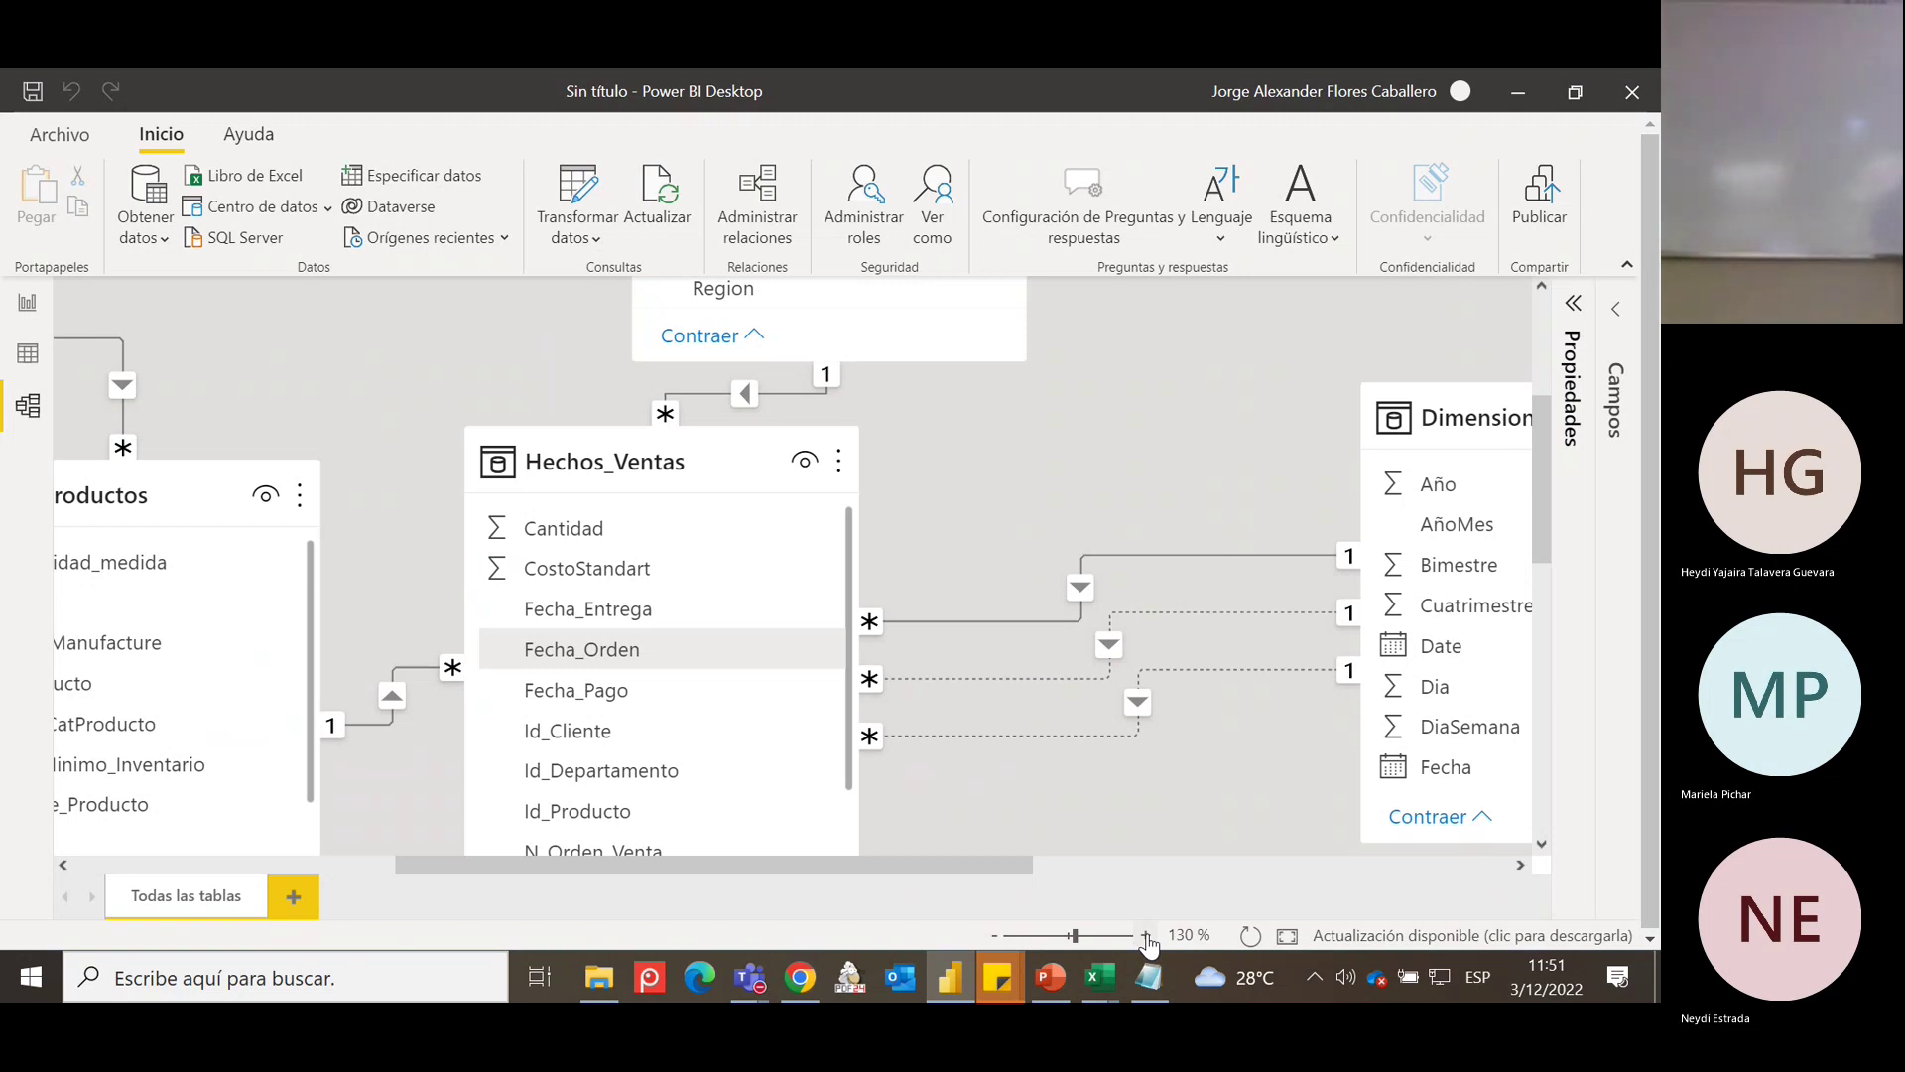
pyautogui.doubleClick(1064, 619)
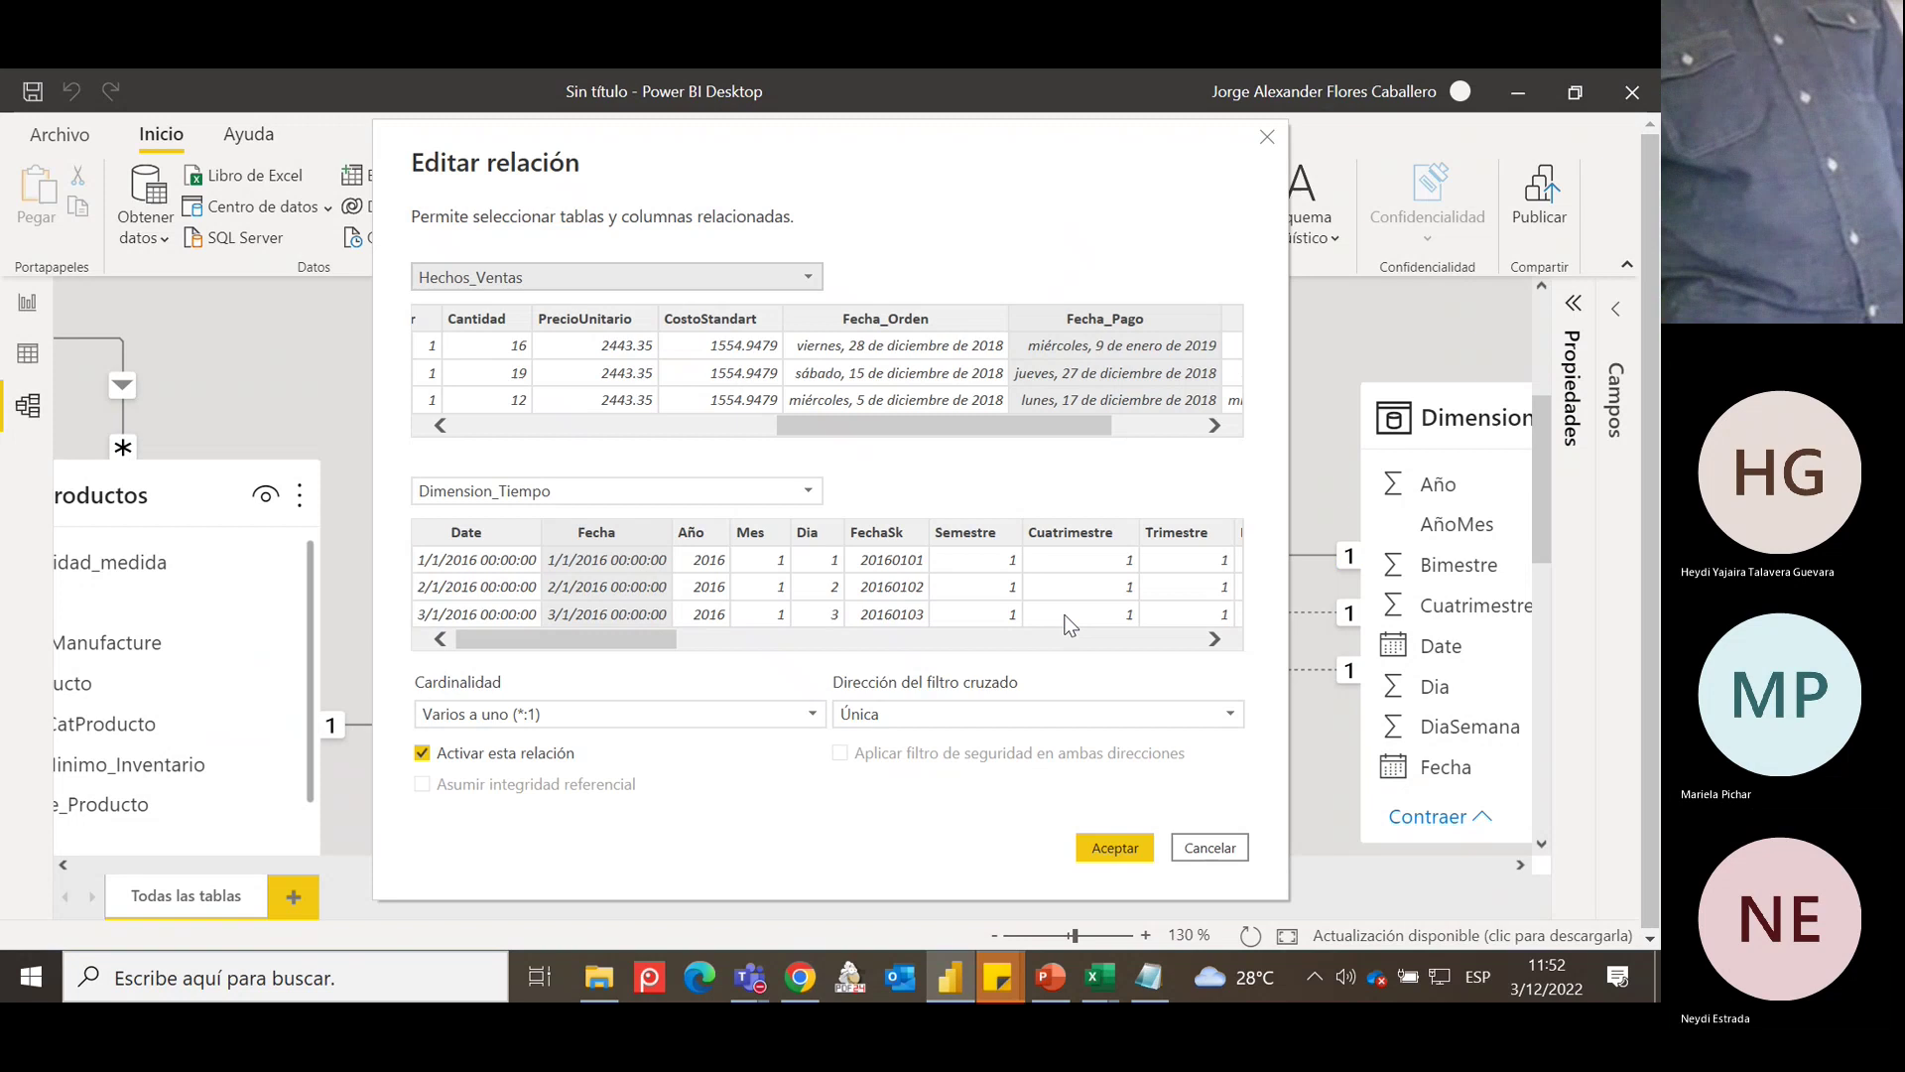
pyautogui.click(486, 754)
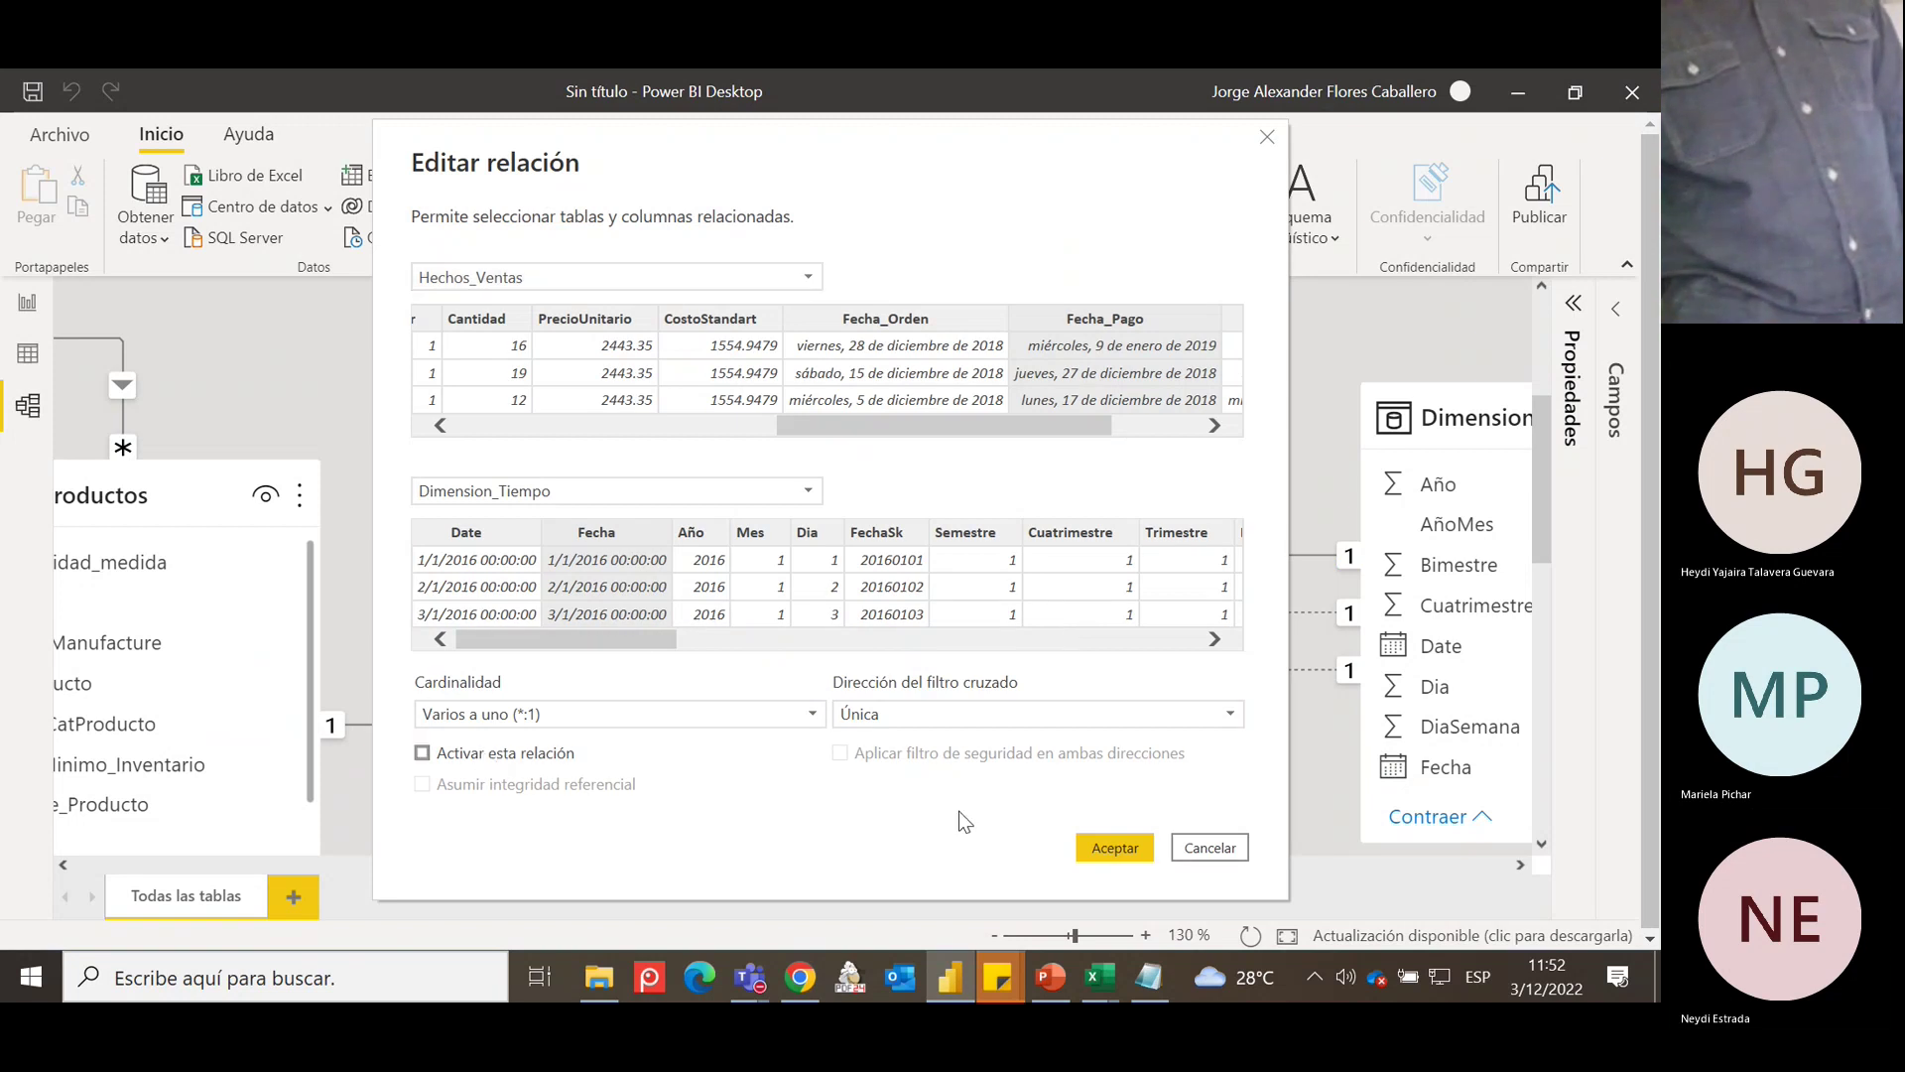
pyautogui.click(1107, 848)
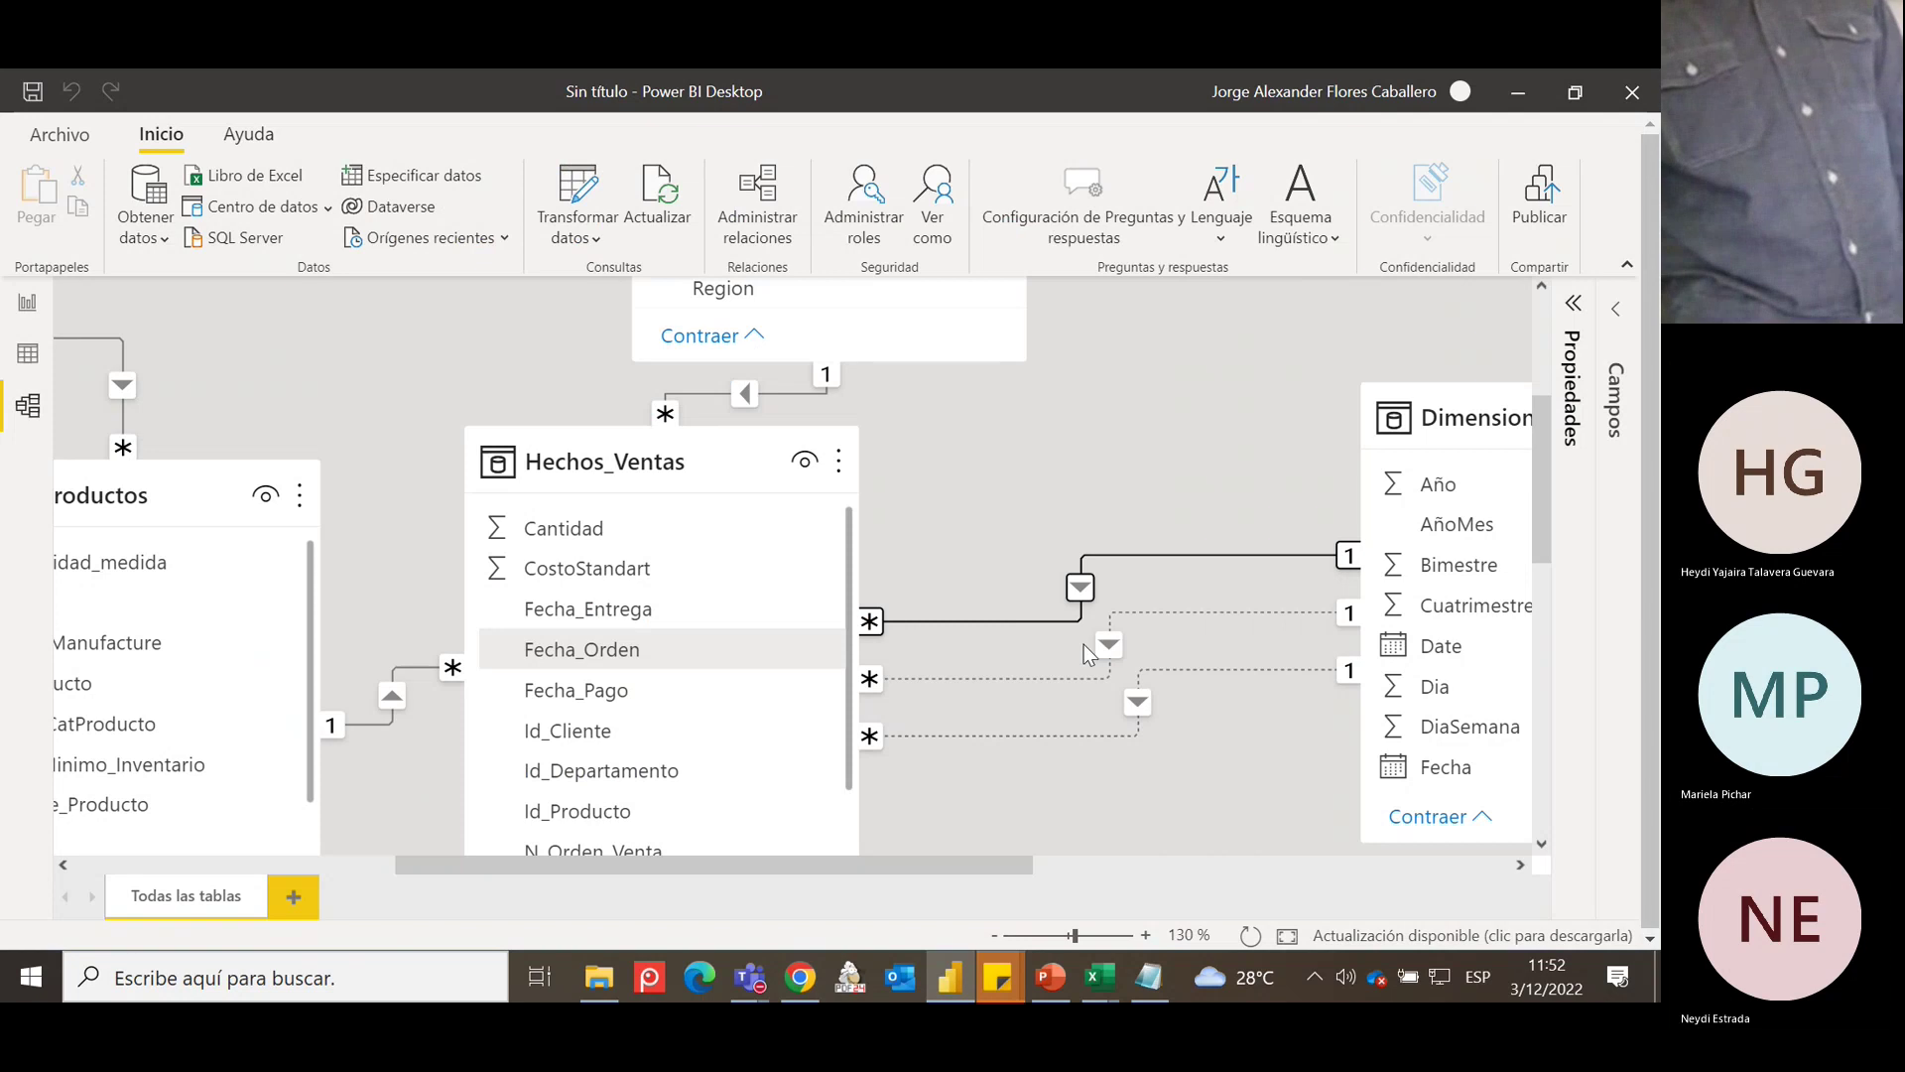
pyautogui.scroll(-3, 1105, 649)
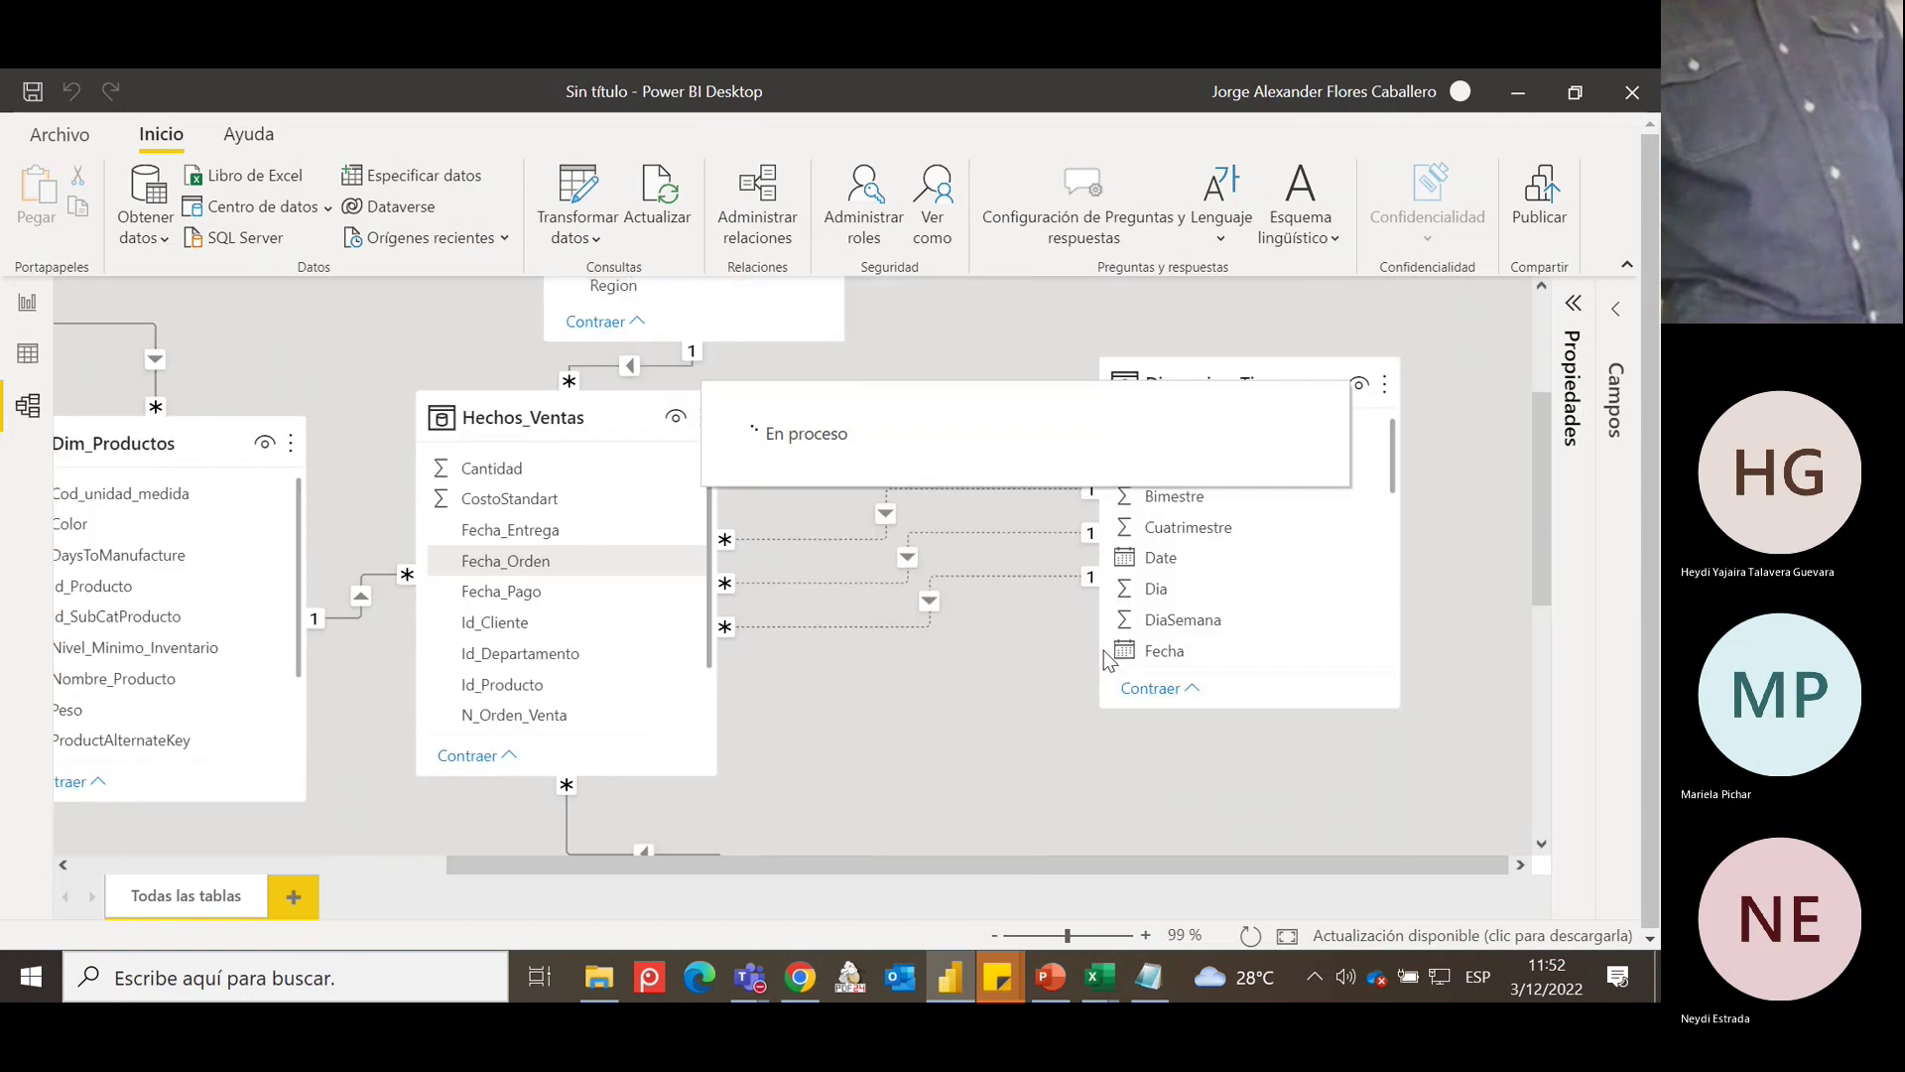
pyautogui.doubleClick(909, 564)
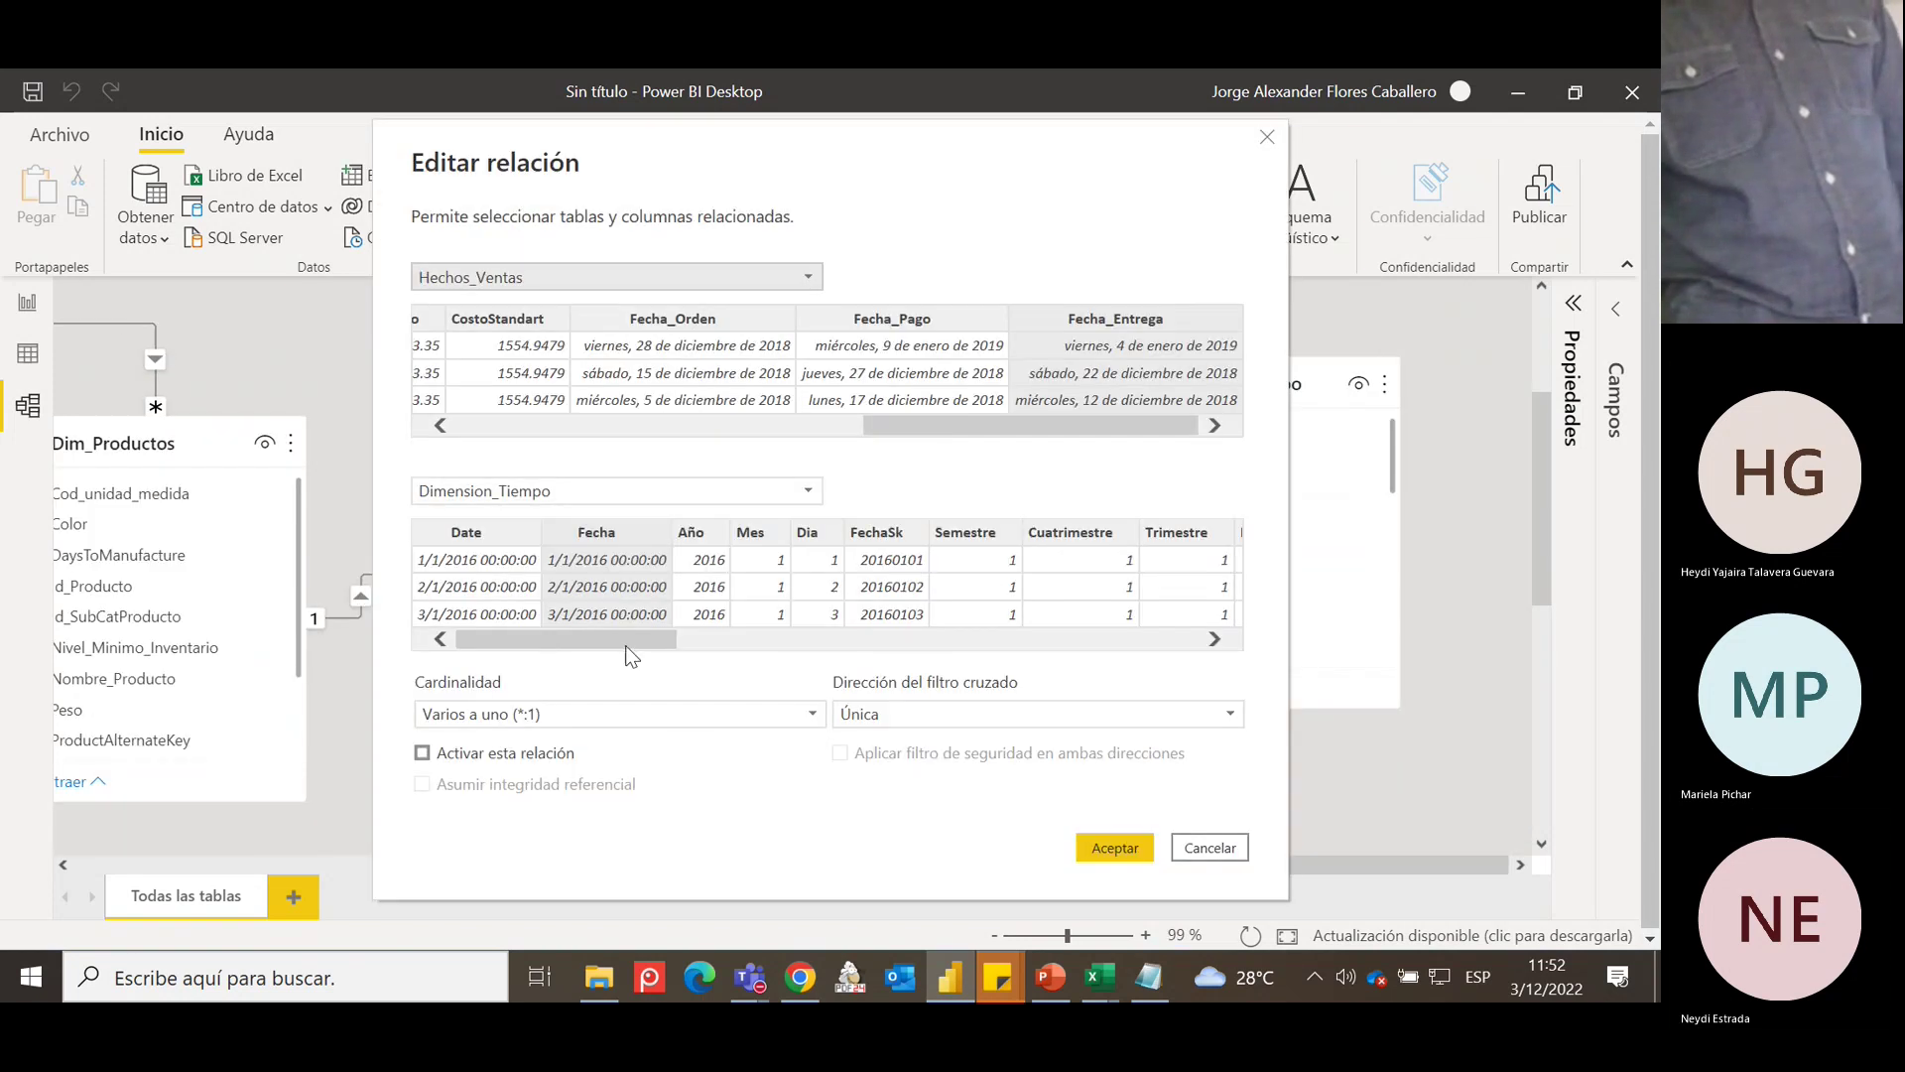
pyautogui.click(499, 754)
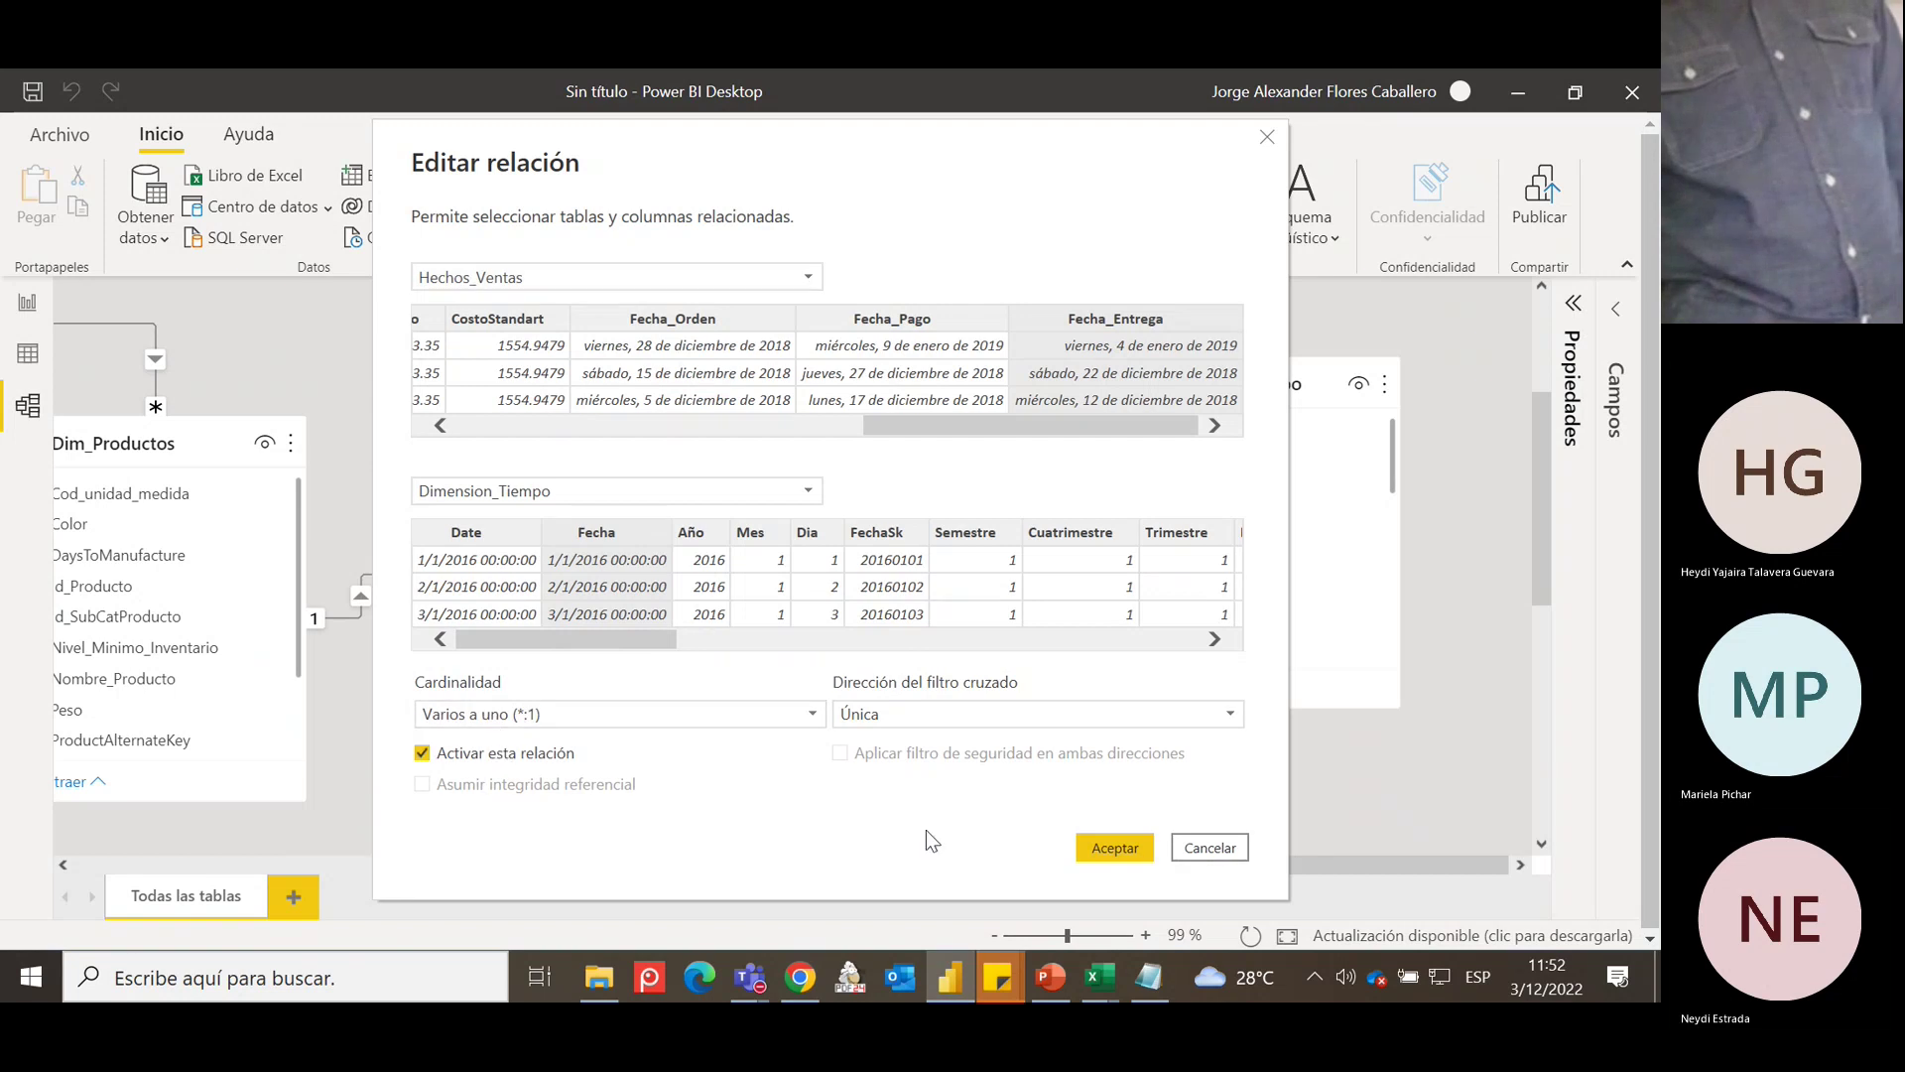
pyautogui.click(1115, 847)
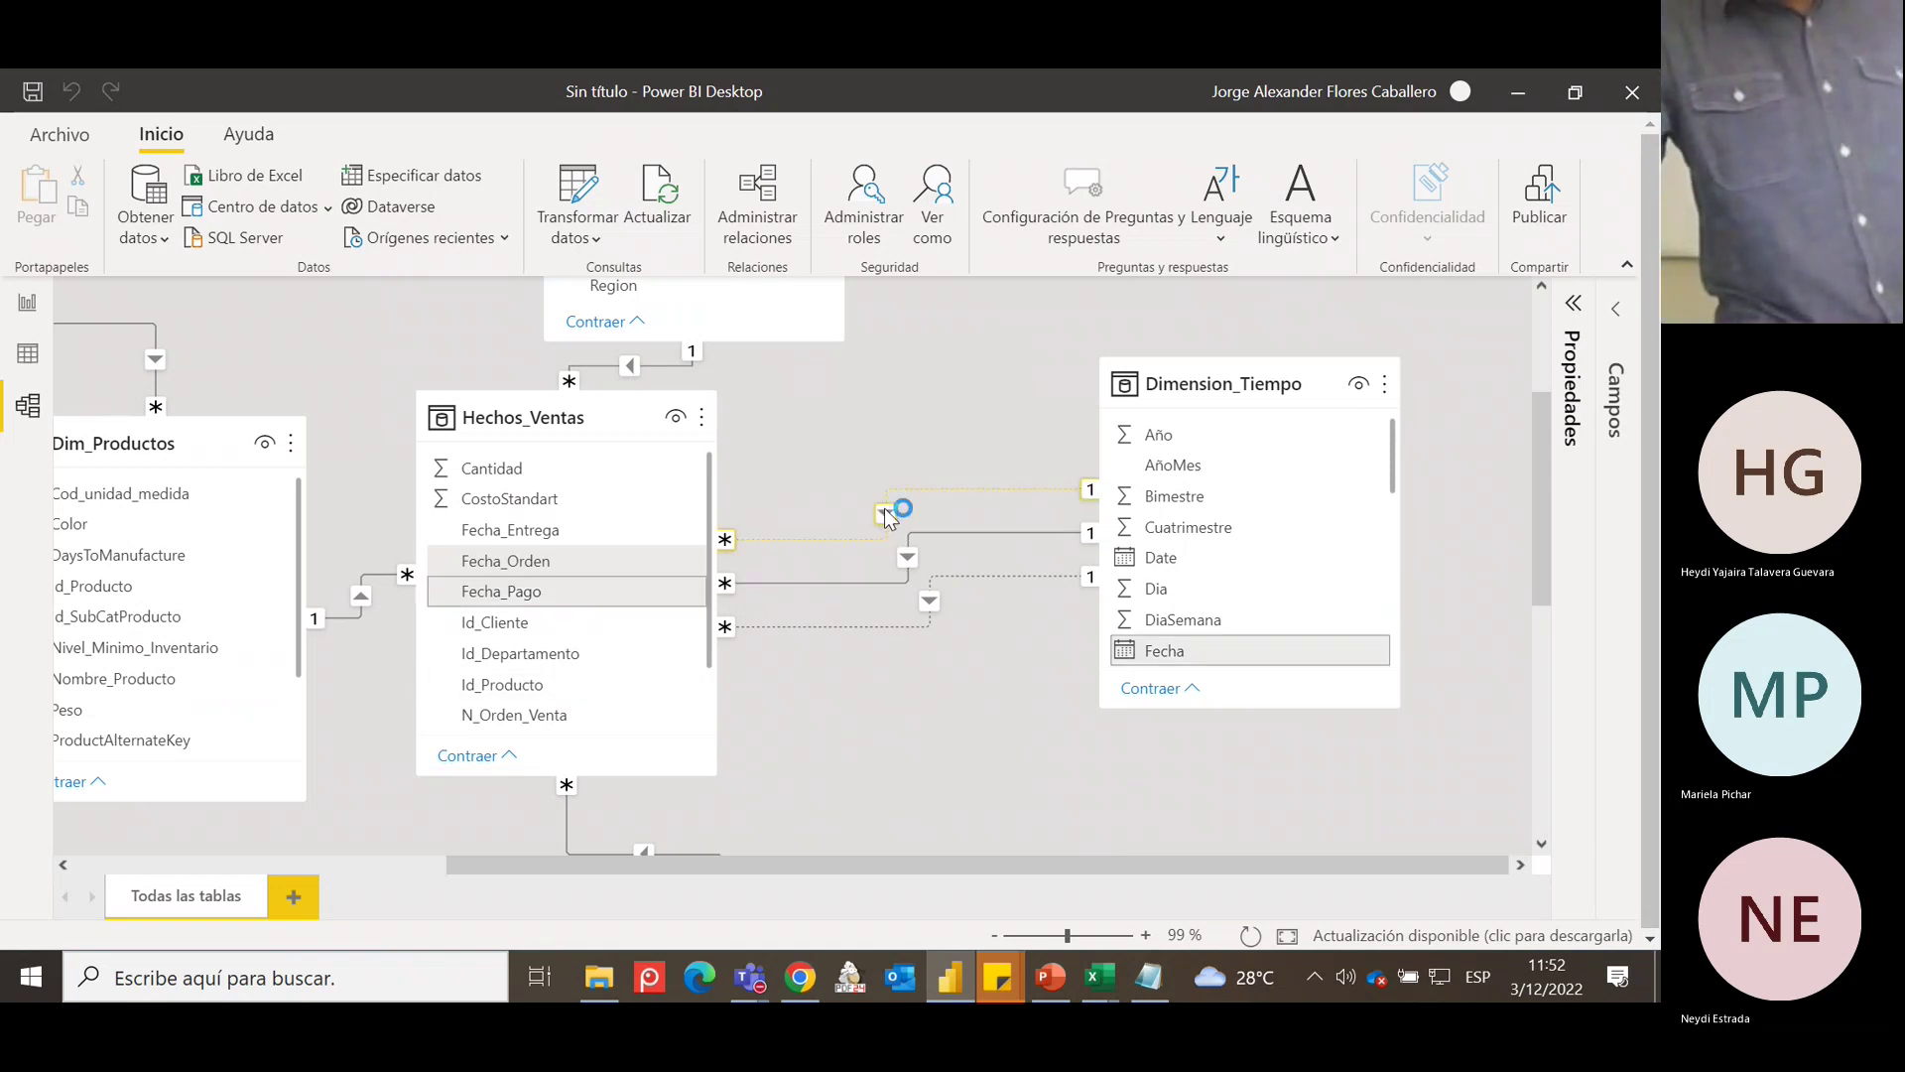
# Try to activate the Fecha_Pago relationship alongside the active Fecha_Entrega relationship.
pyautogui.doubleClick(869, 538)
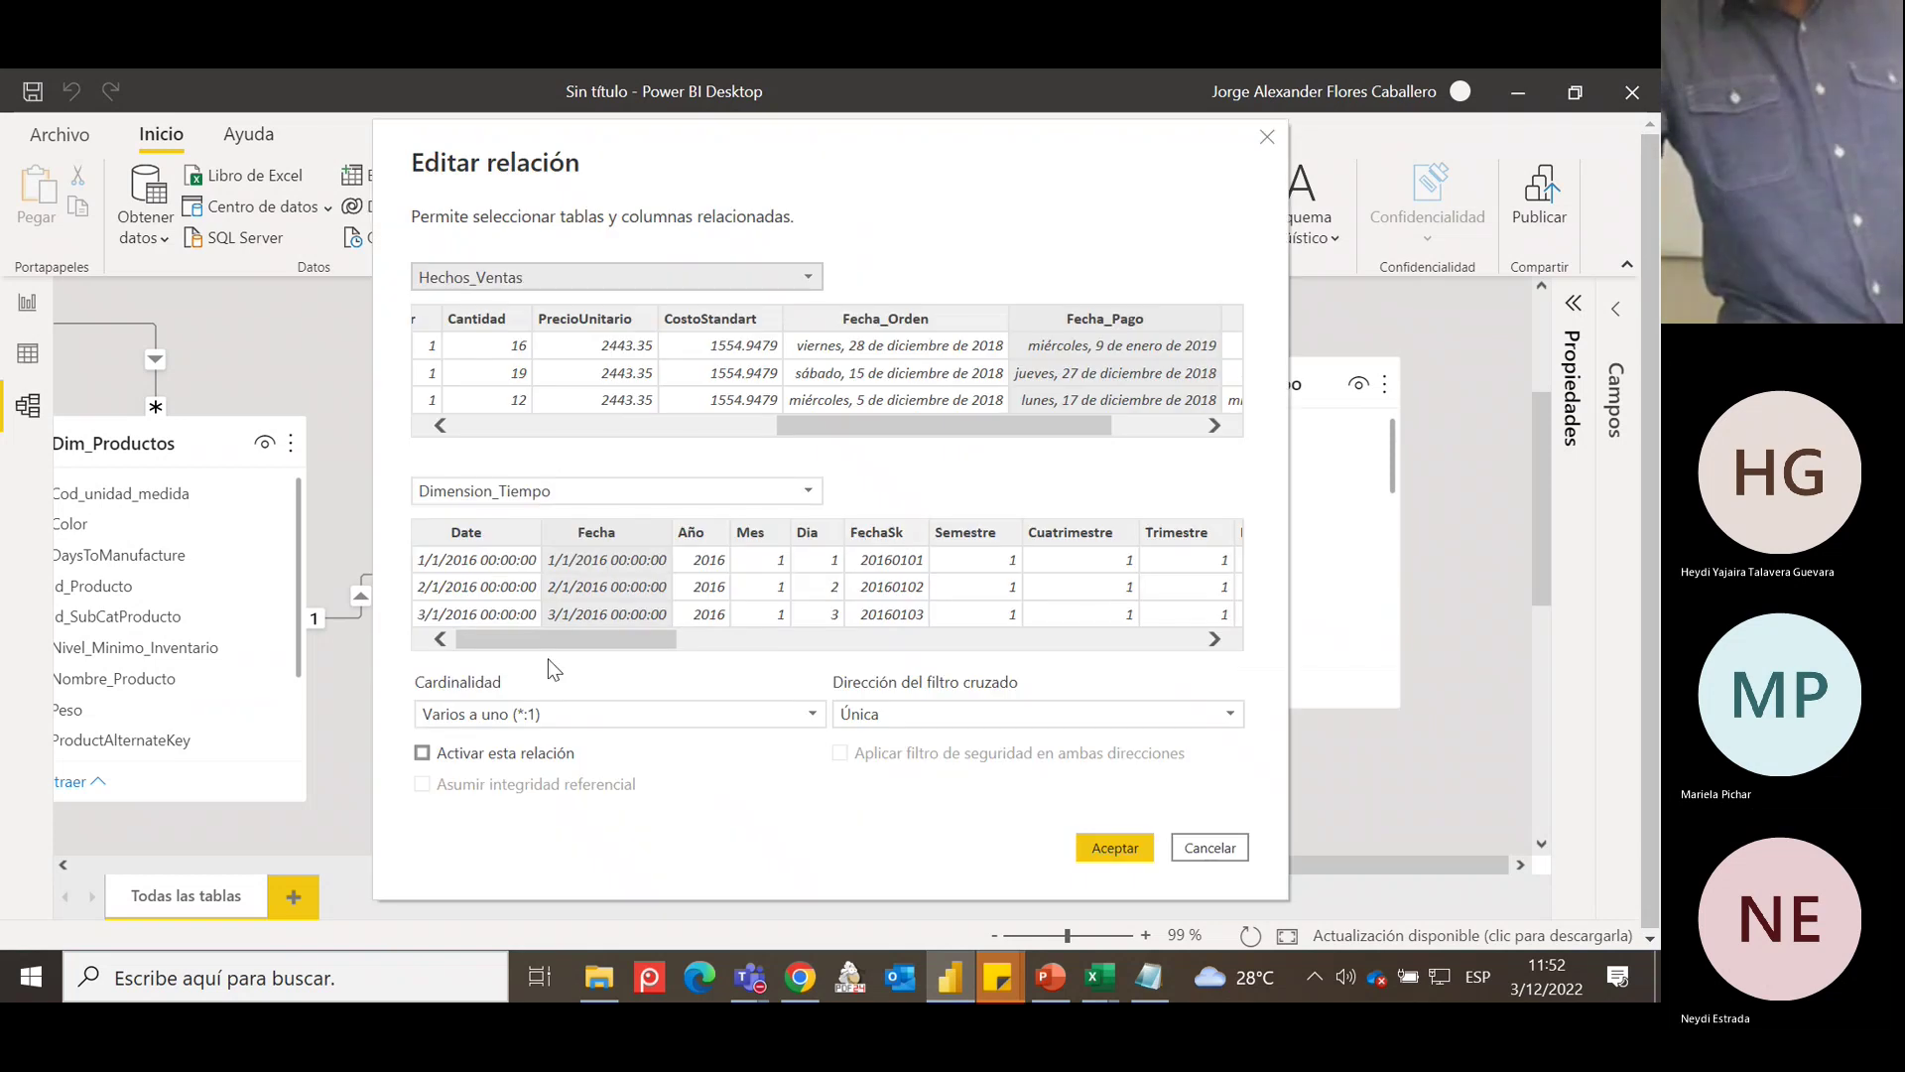
pyautogui.click(487, 753)
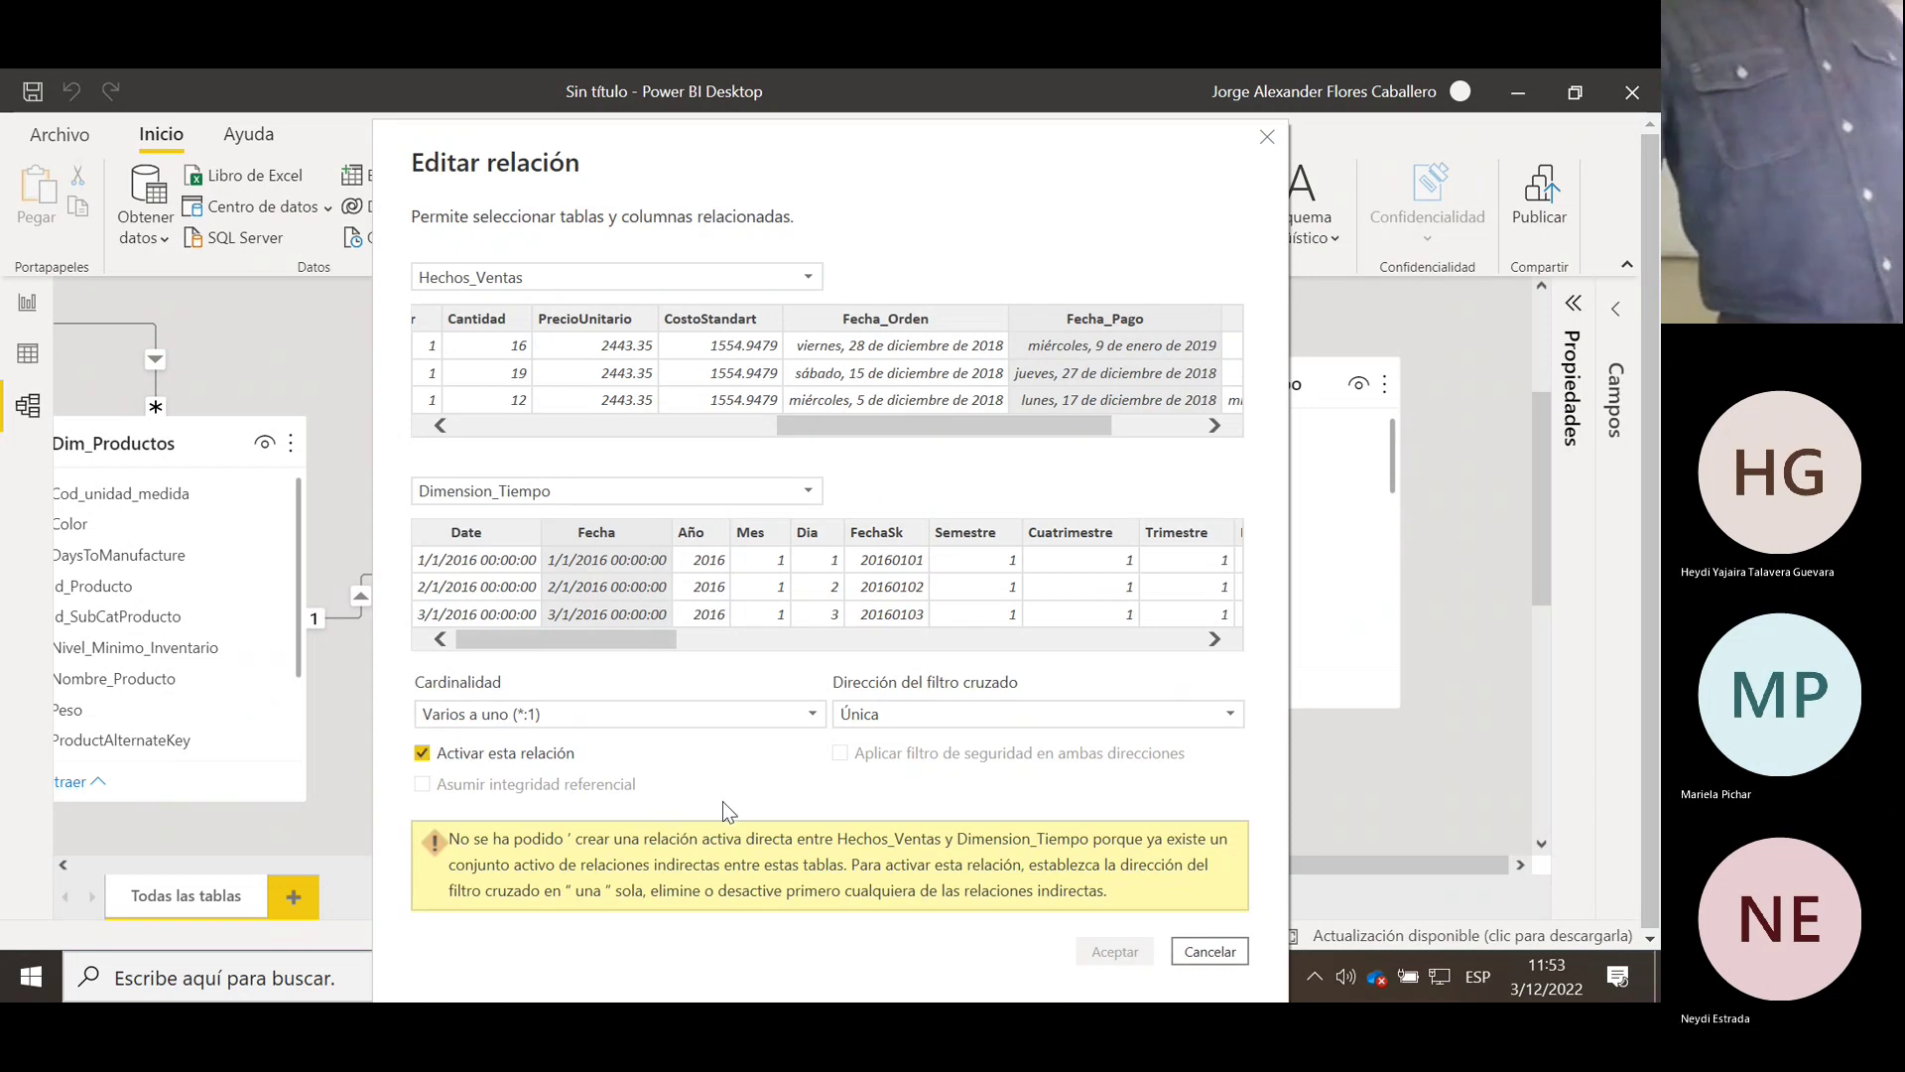
pyautogui.click(1192, 960)
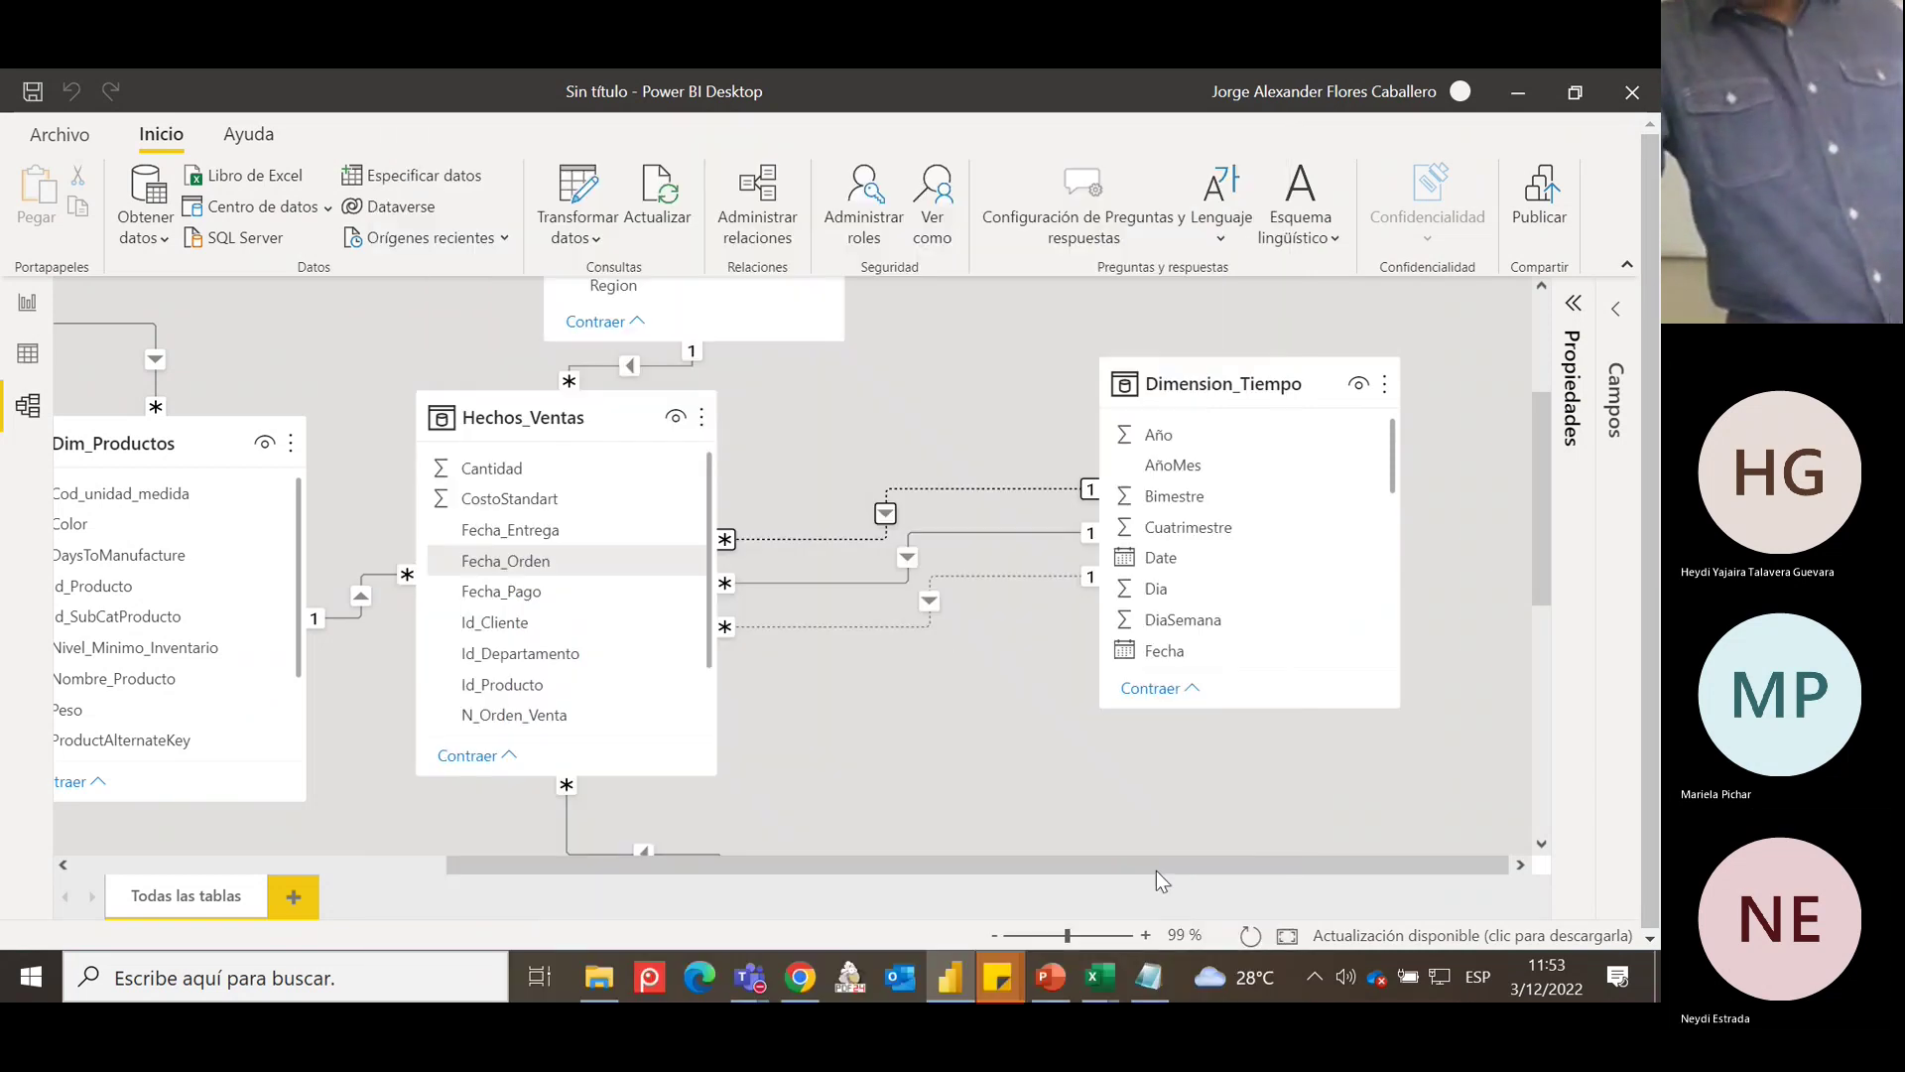
# Deactivate the Fecha_Entrega relationship and reactivate the Fecha_Pago relationship between Hechos_Ventas and Dimension_Tiempo.
pyautogui.doubleClick(908, 564)
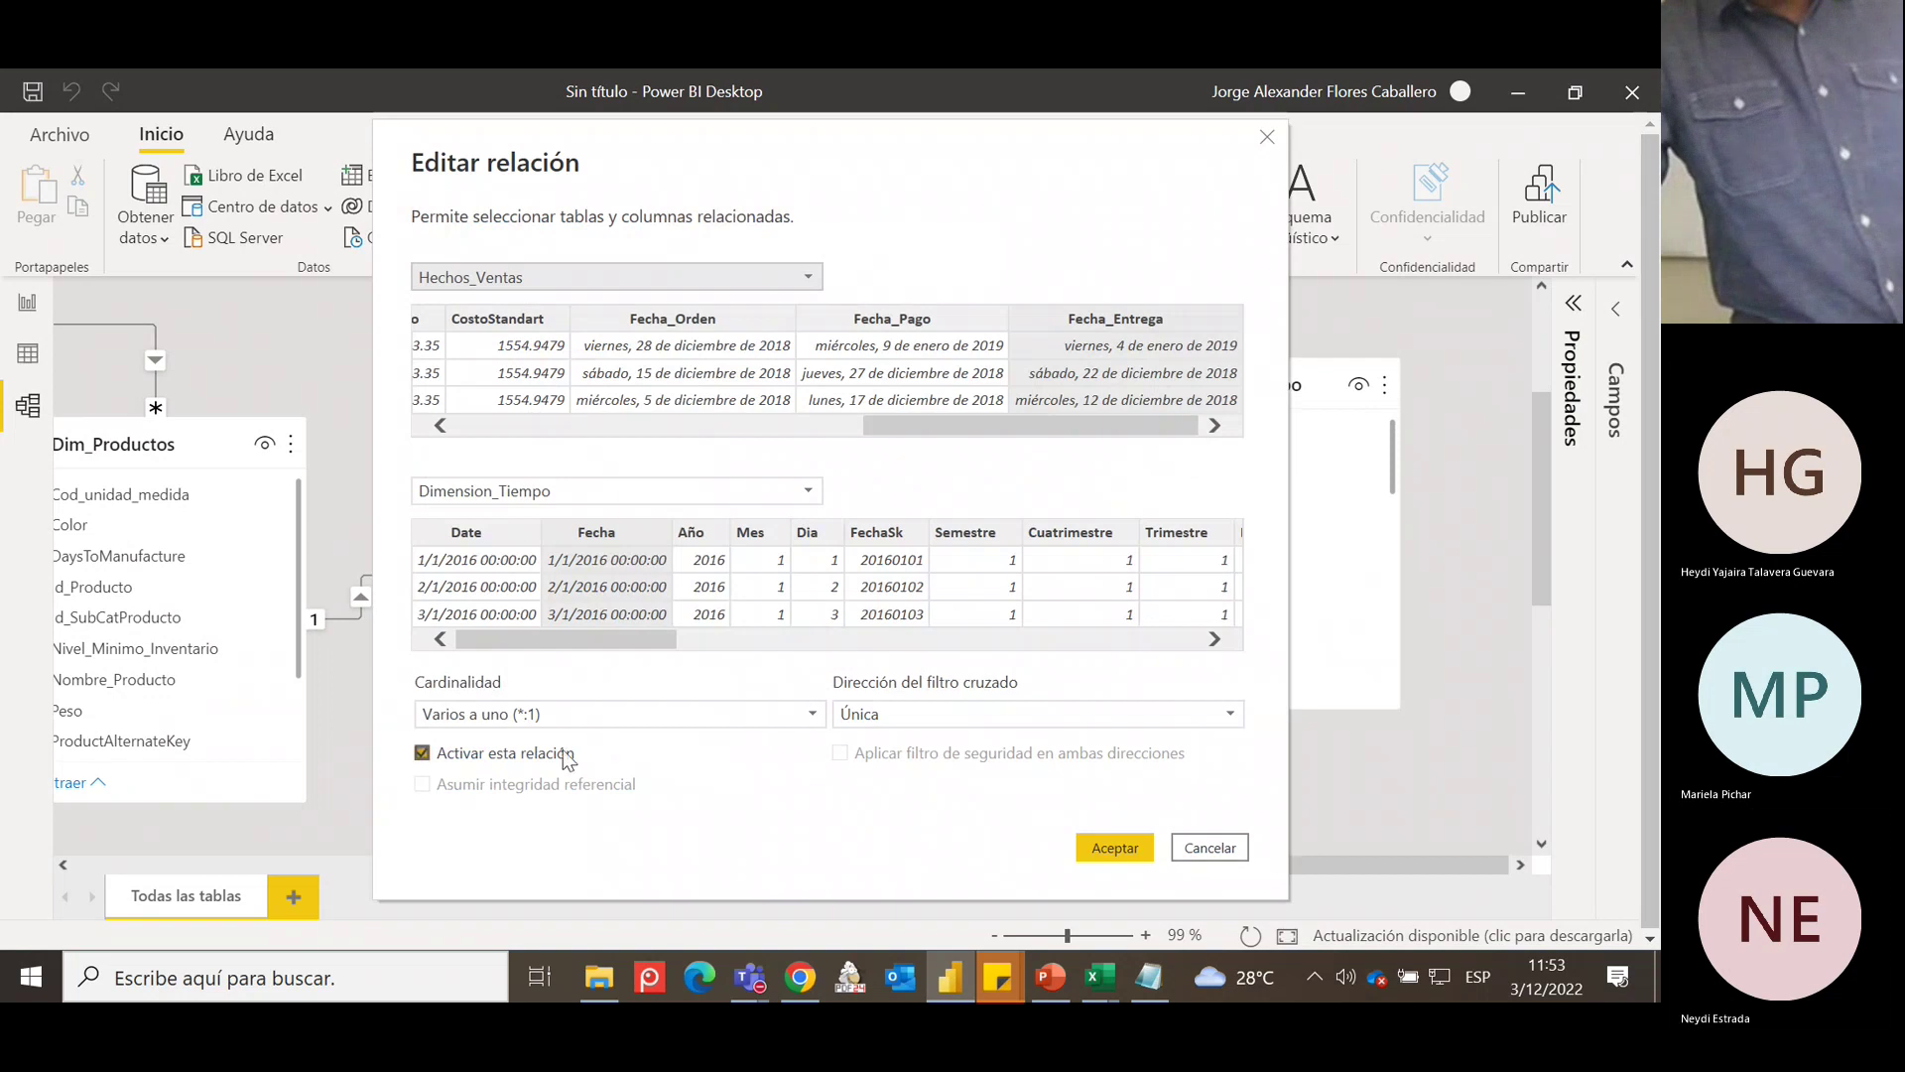
pyautogui.click(556, 756)
pyautogui.click(1114, 847)
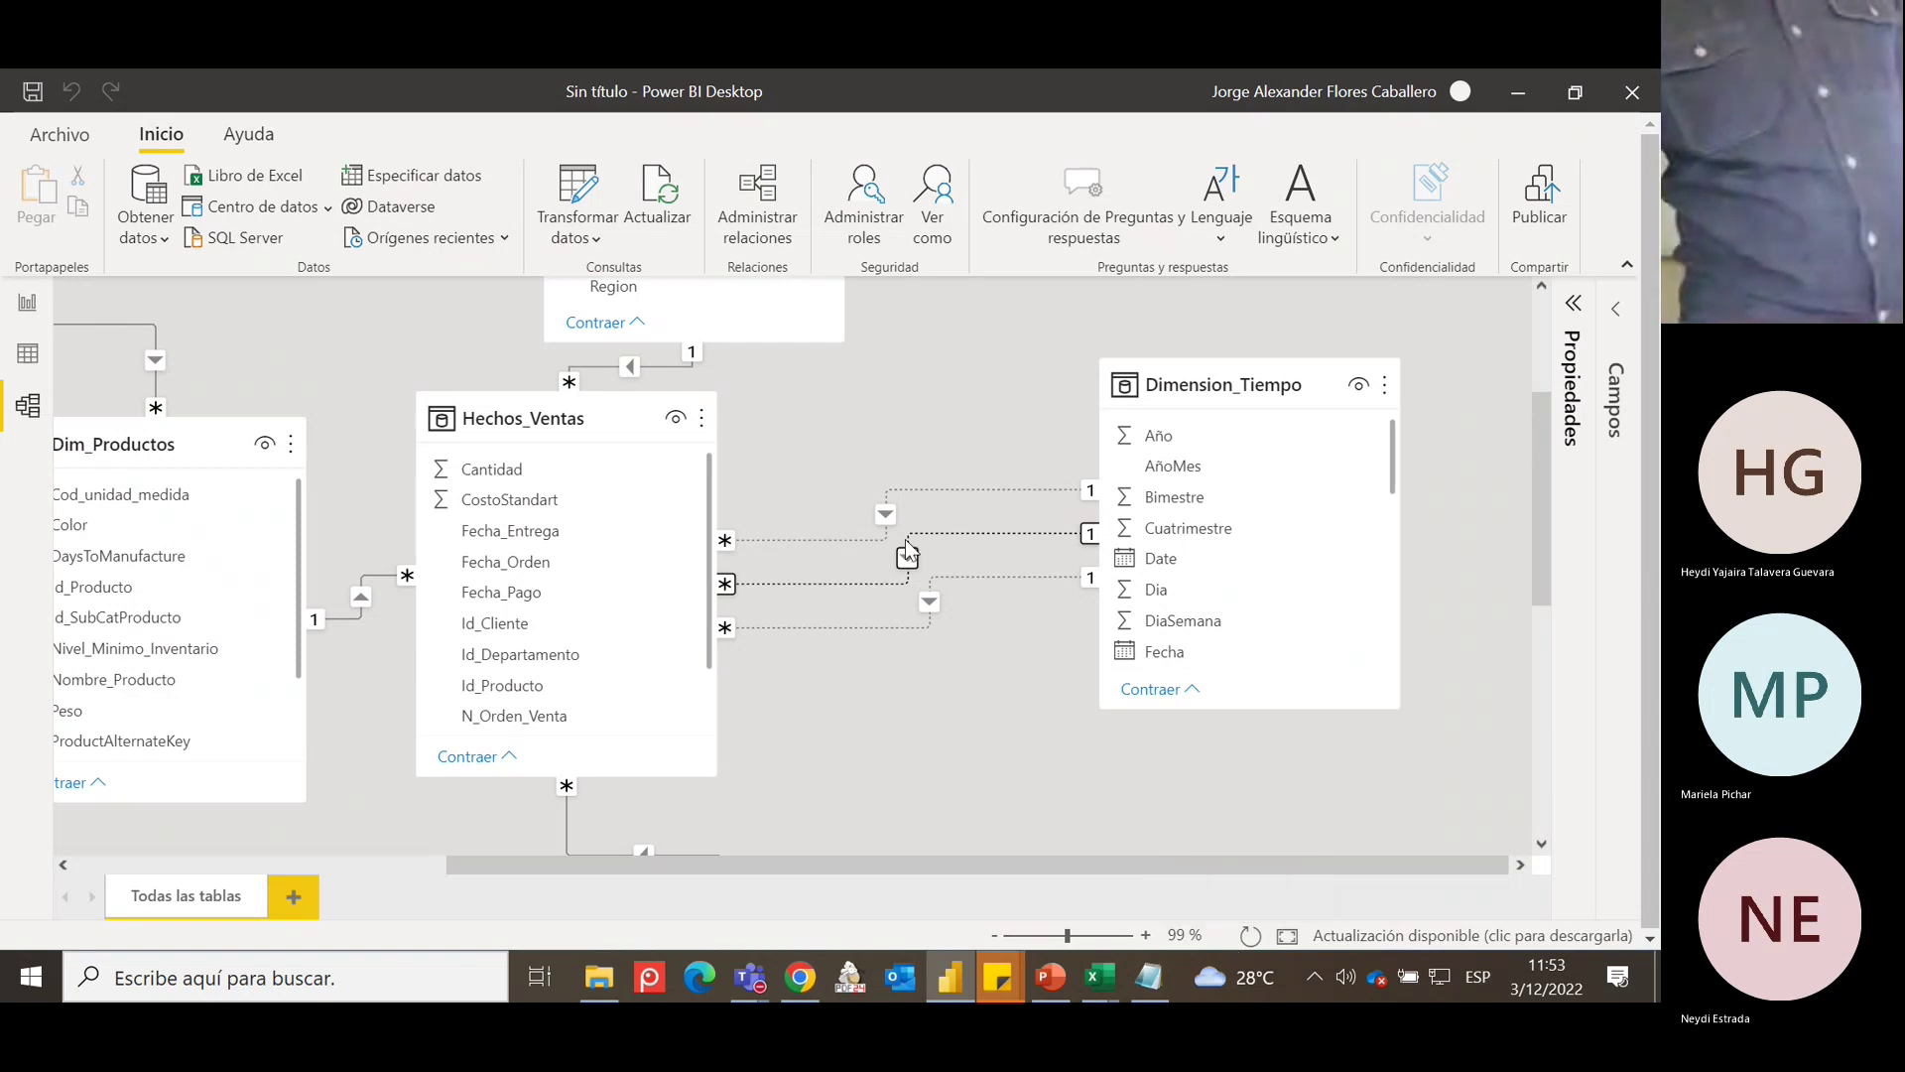
pyautogui.doubleClick(890, 514)
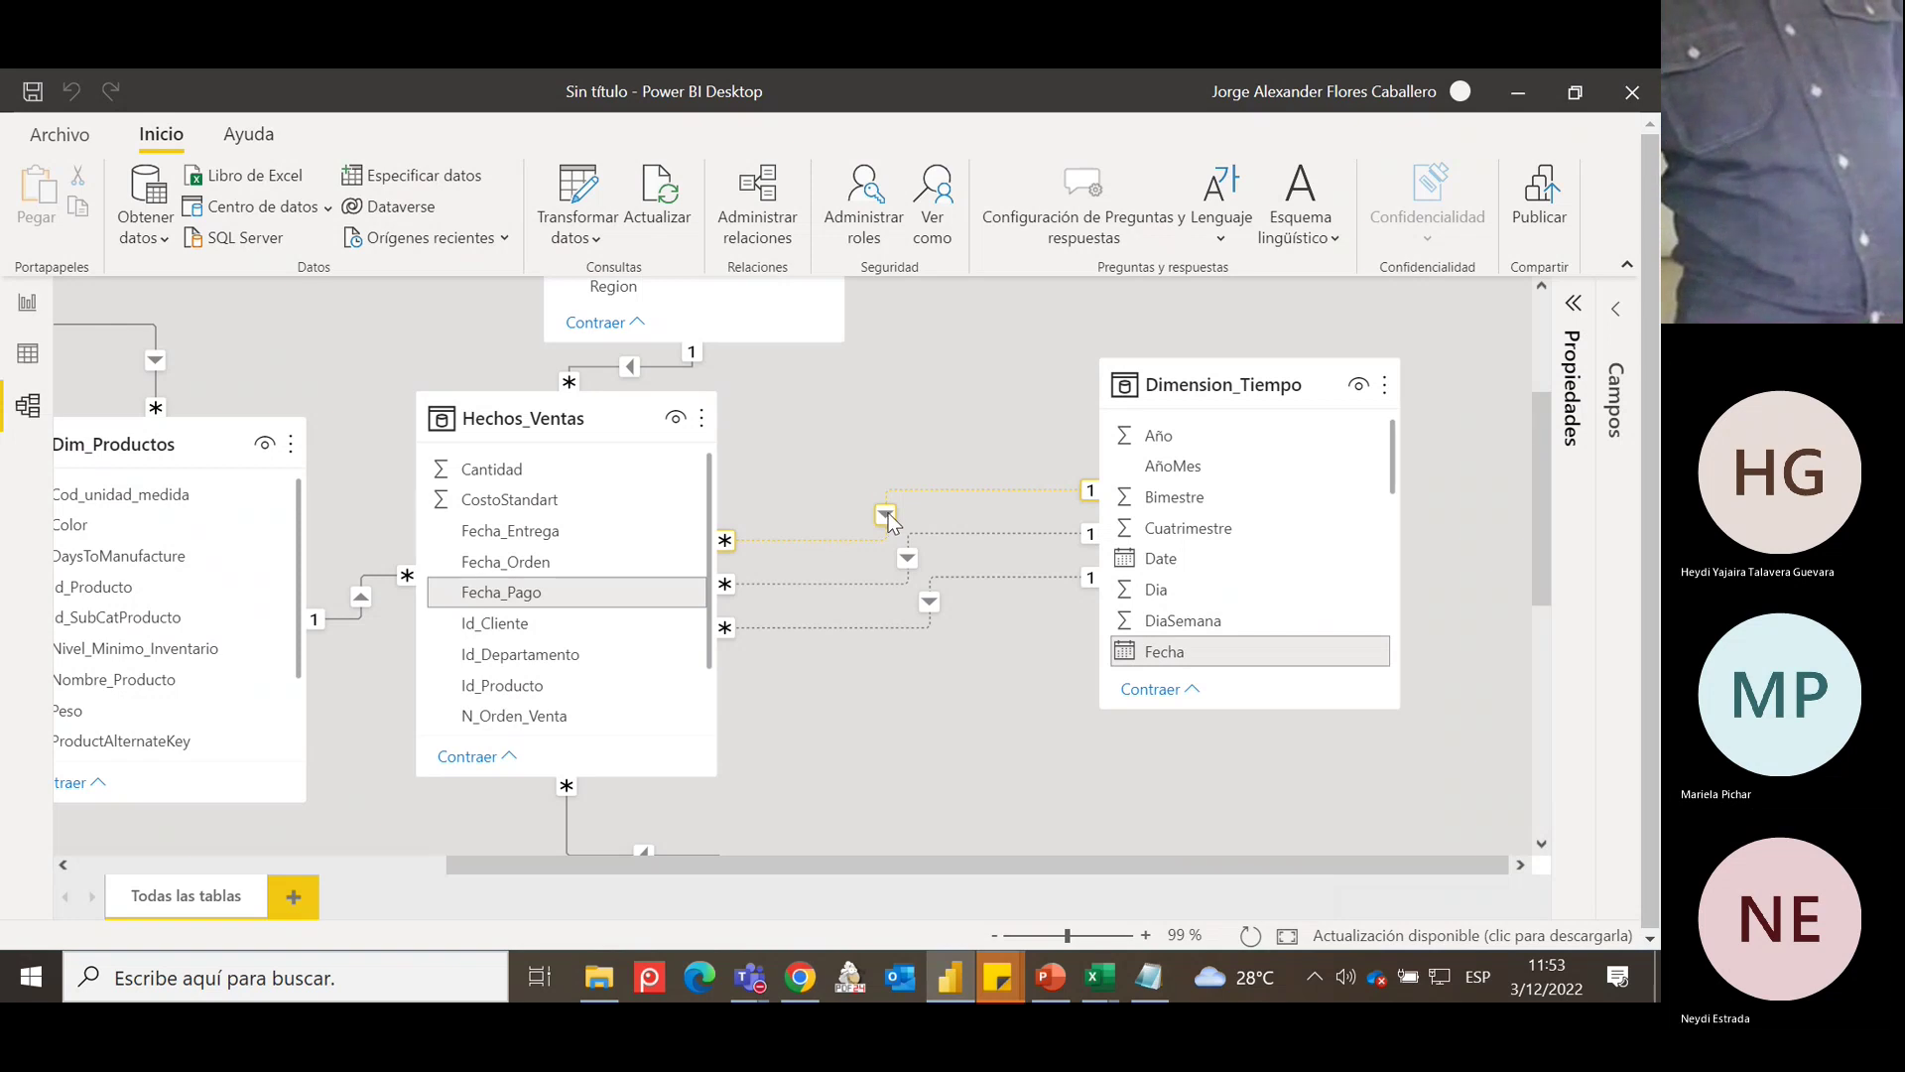
pyautogui.click(496, 756)
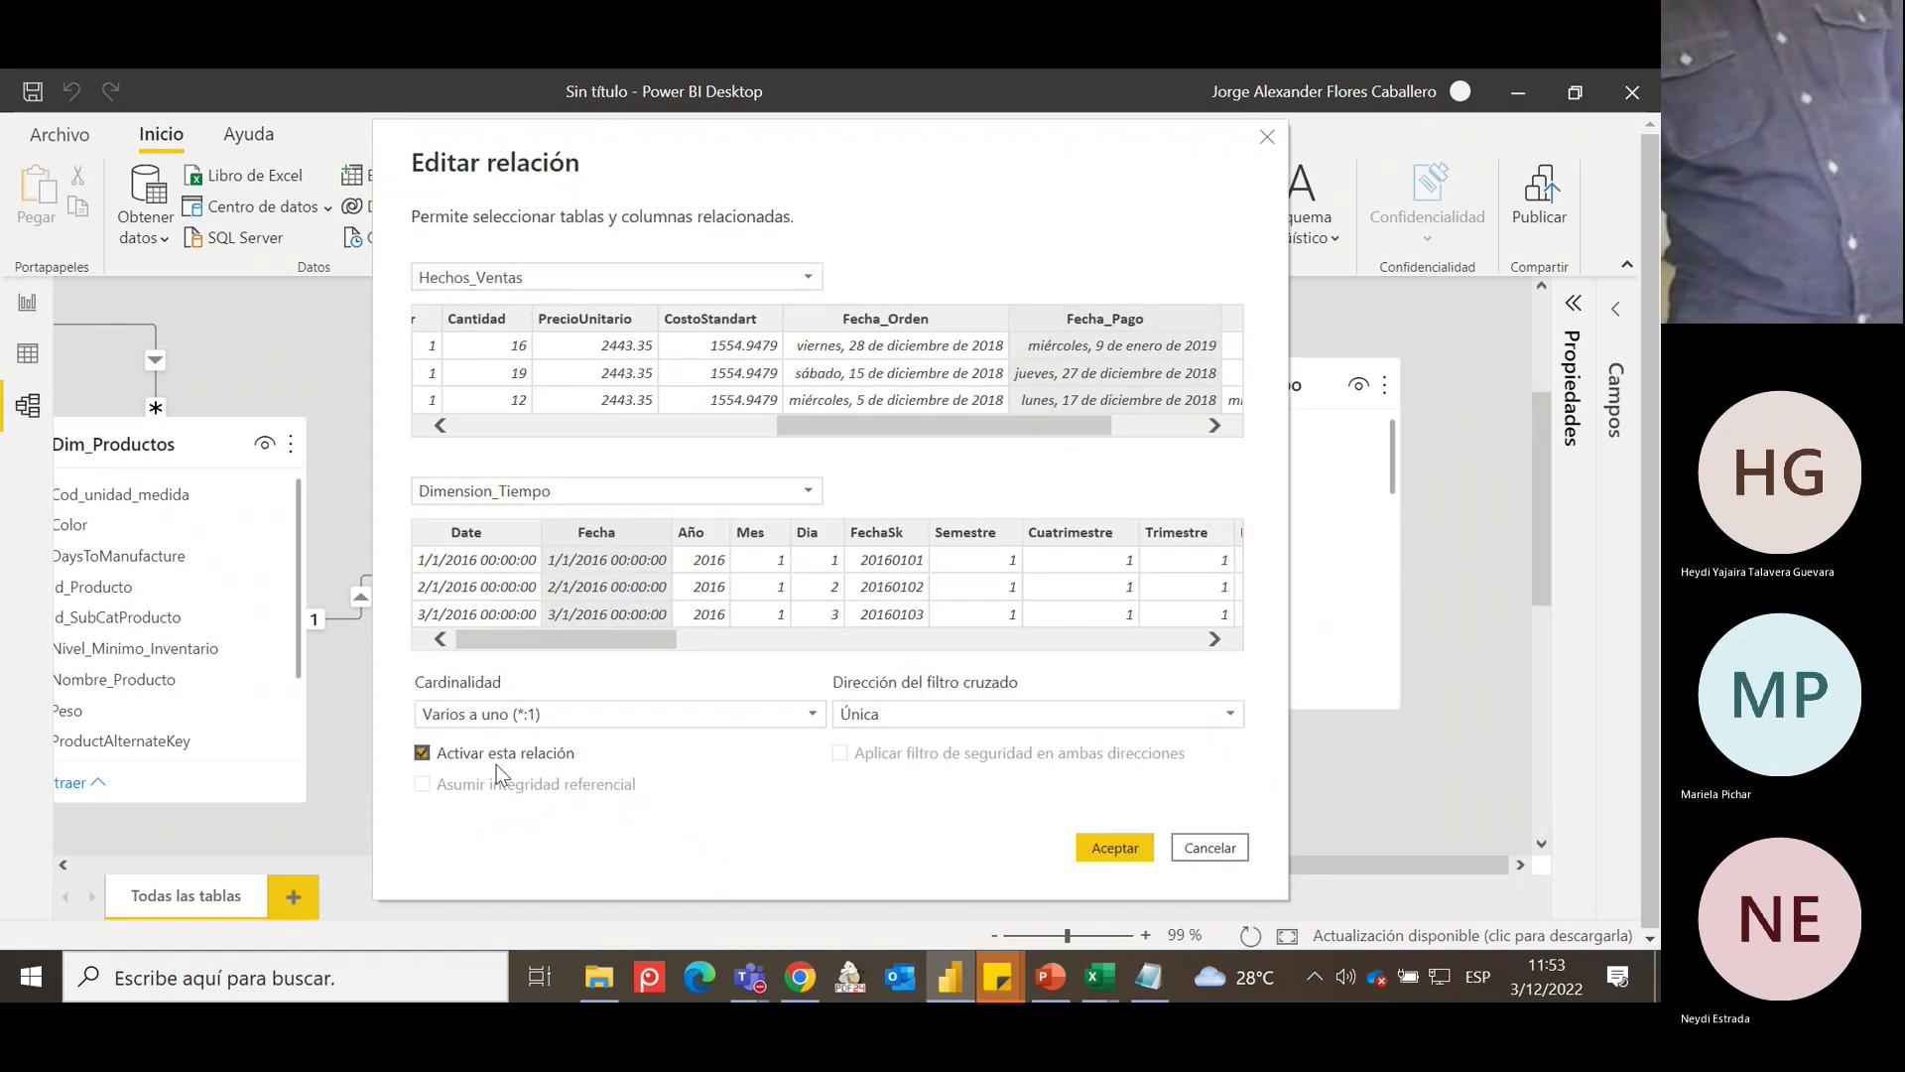
pyautogui.click(1113, 846)
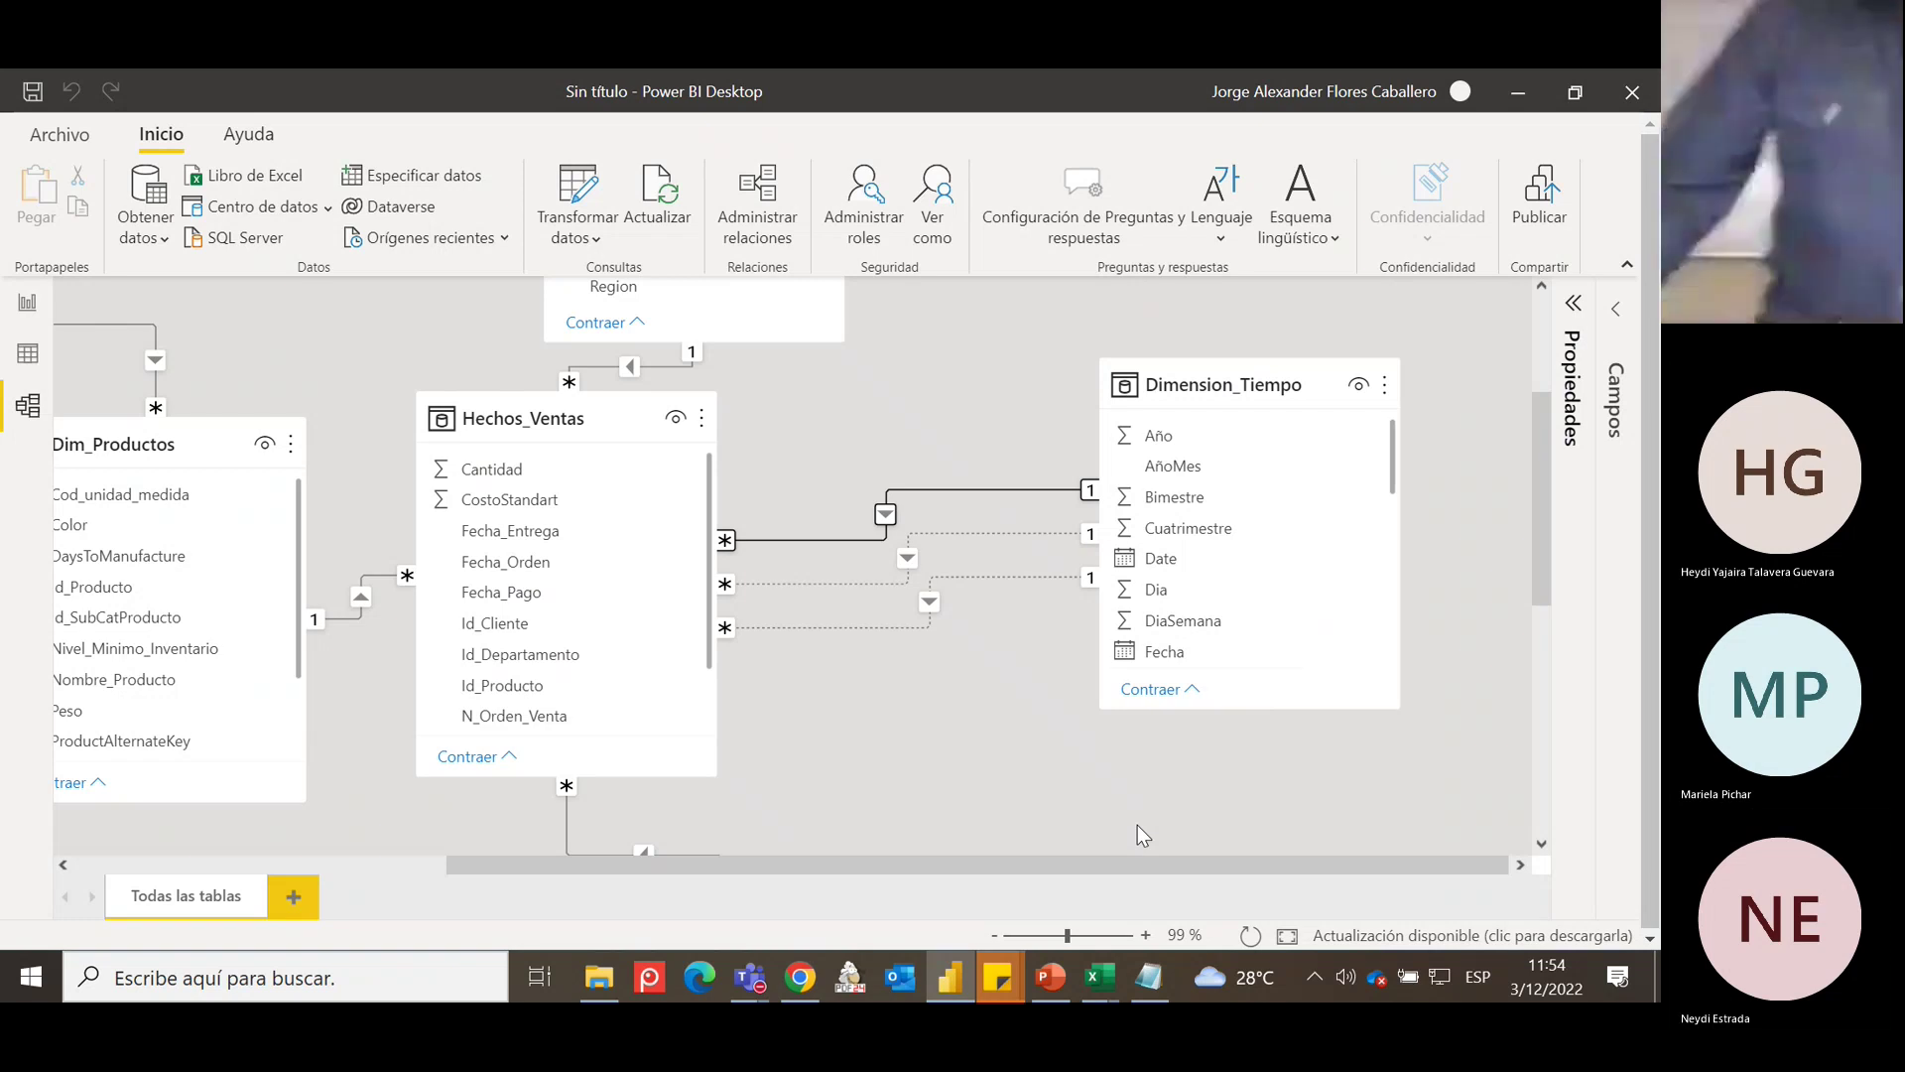
pyautogui.click(24, 307)
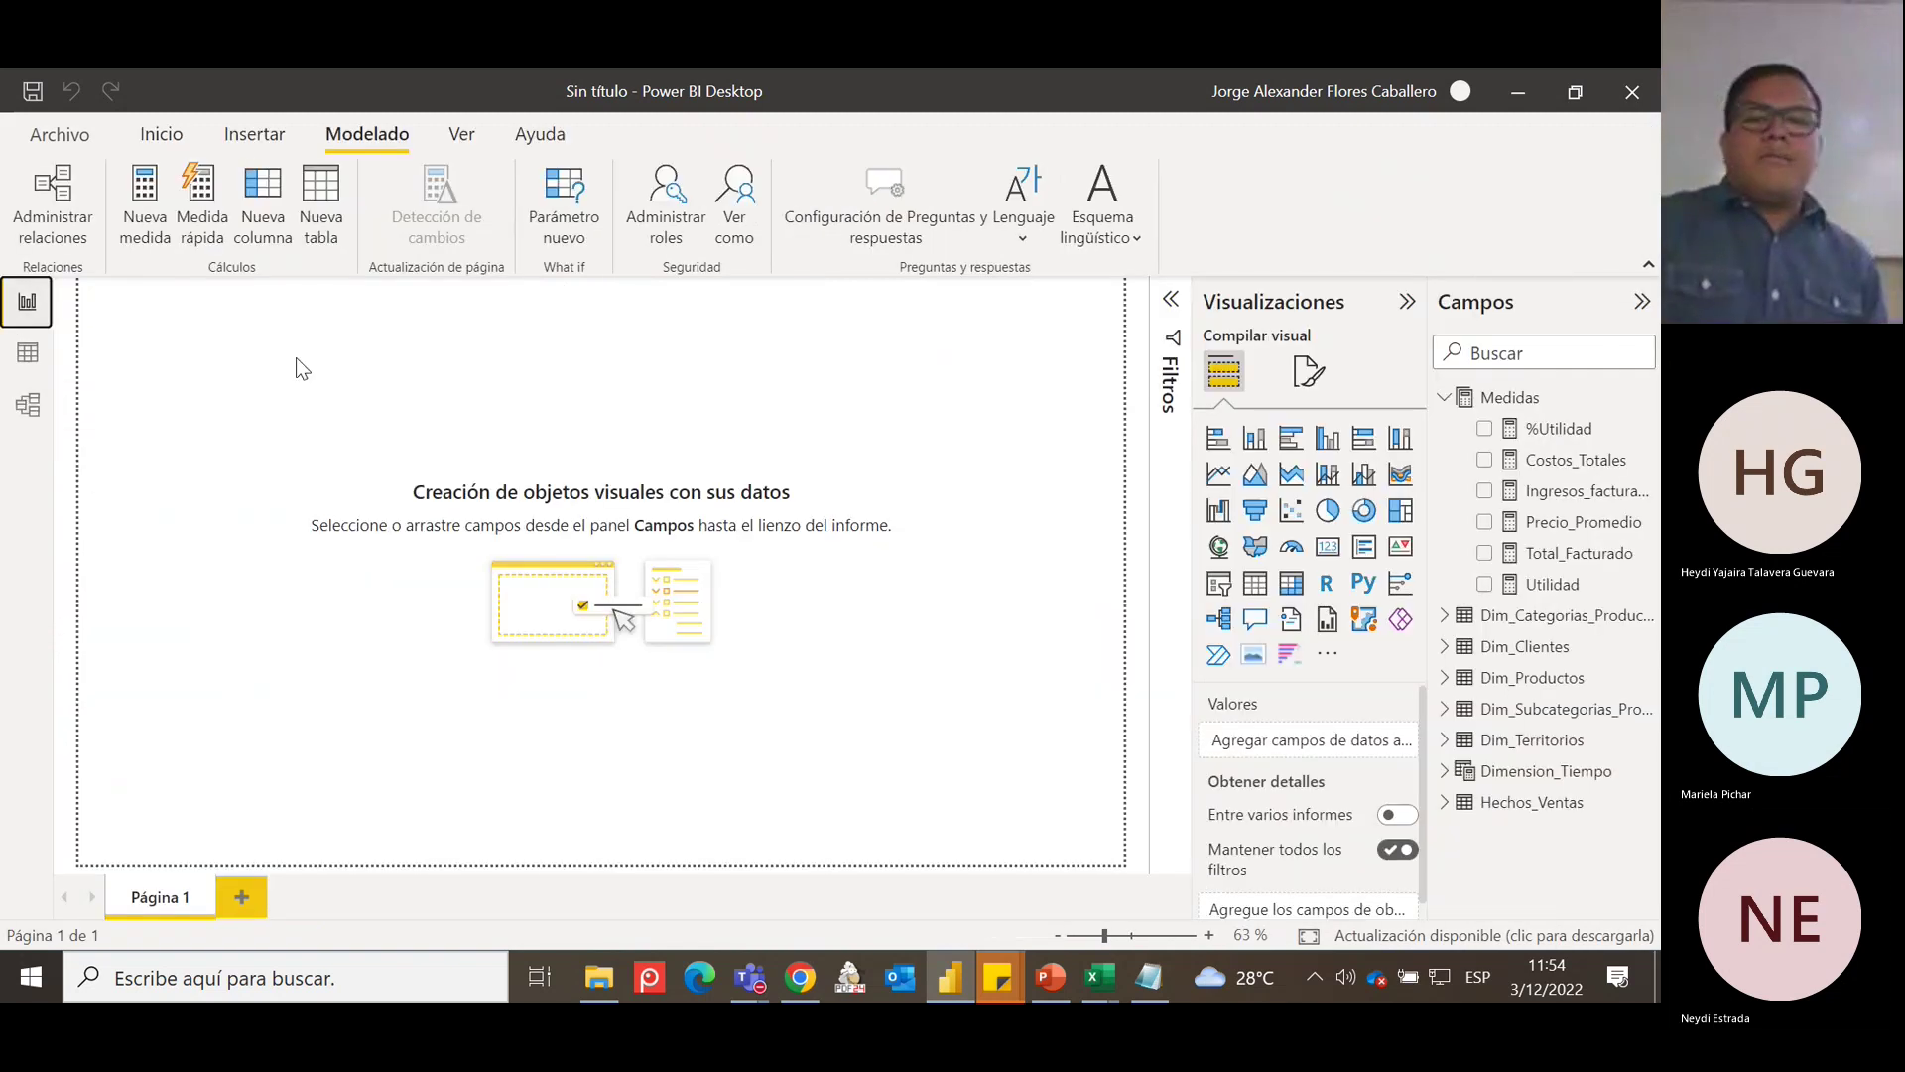
pyautogui.rightClick(1510, 398)
pyautogui.press('Escape')
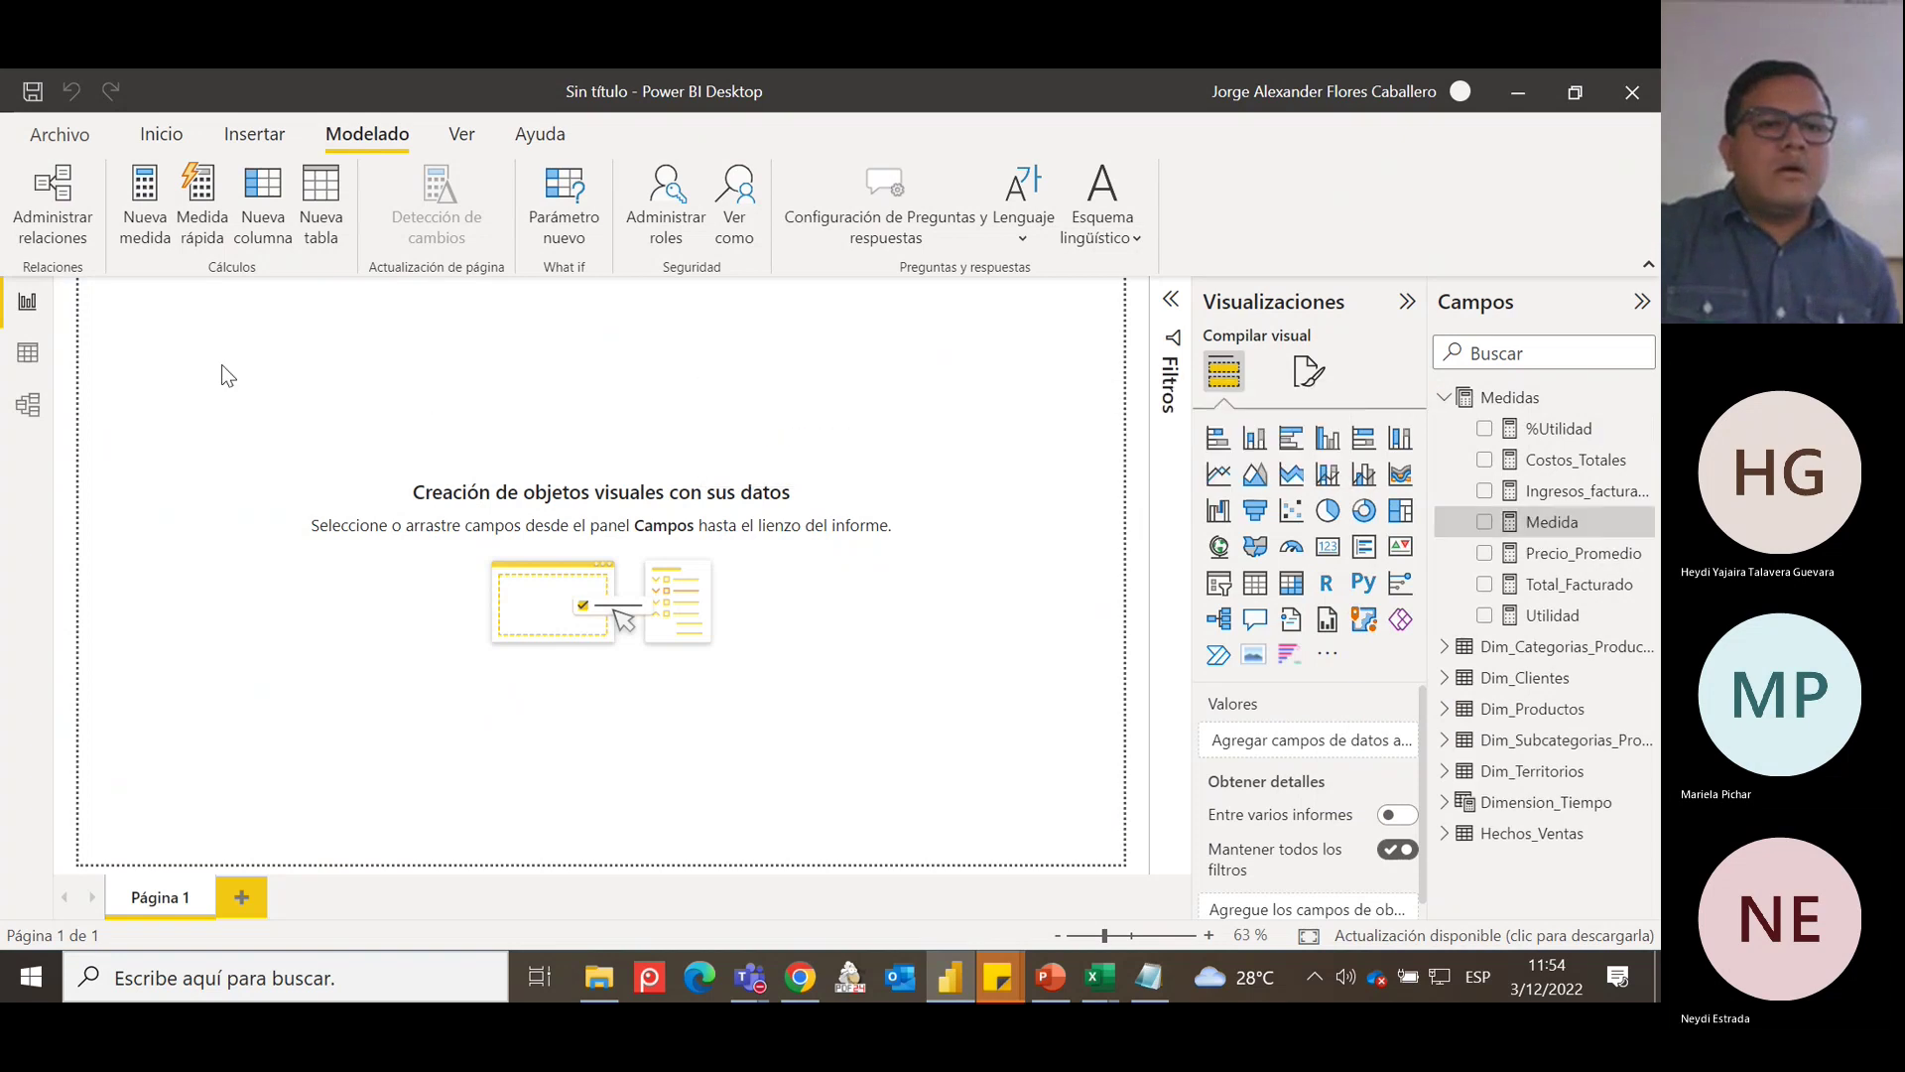
pyautogui.click(86, 299)
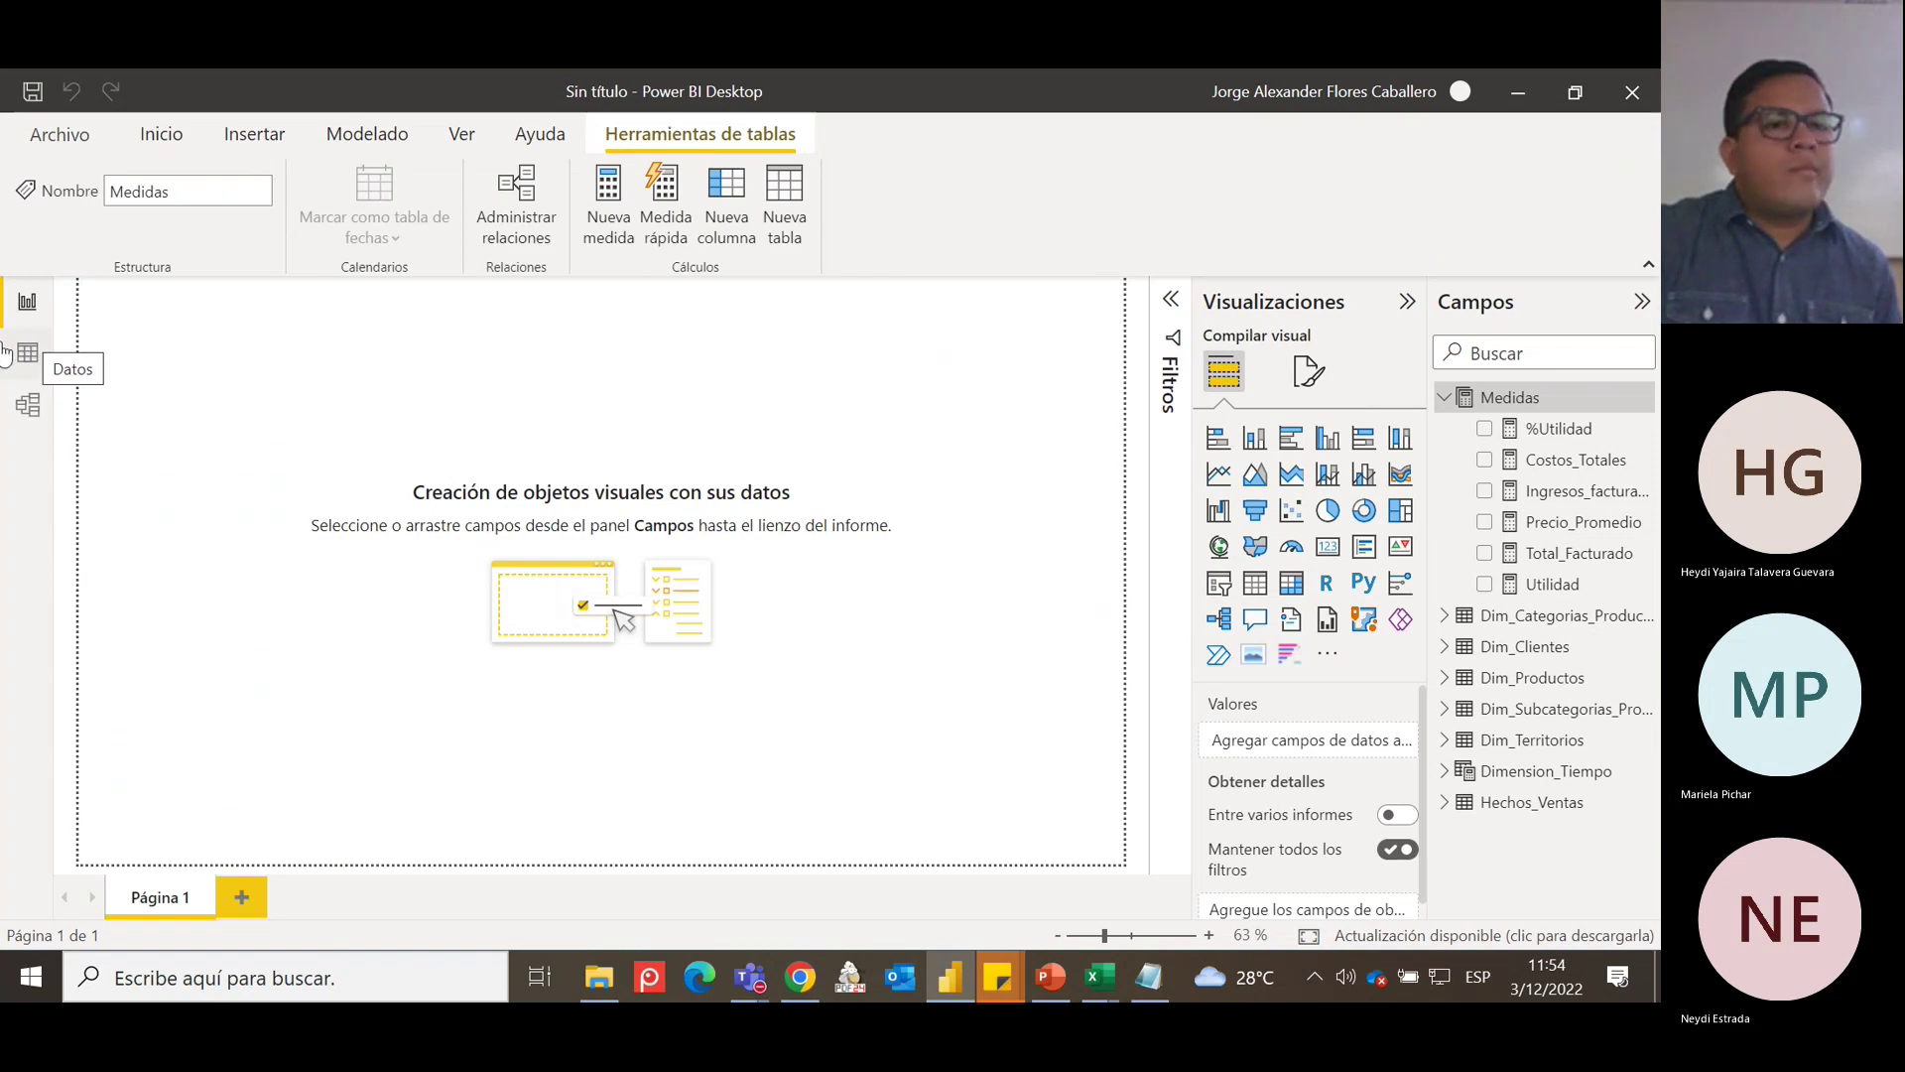
# Mark the Dimension_Tiempo table as a date table in the data view, using Fecha as its date column.
pyautogui.click(26, 361)
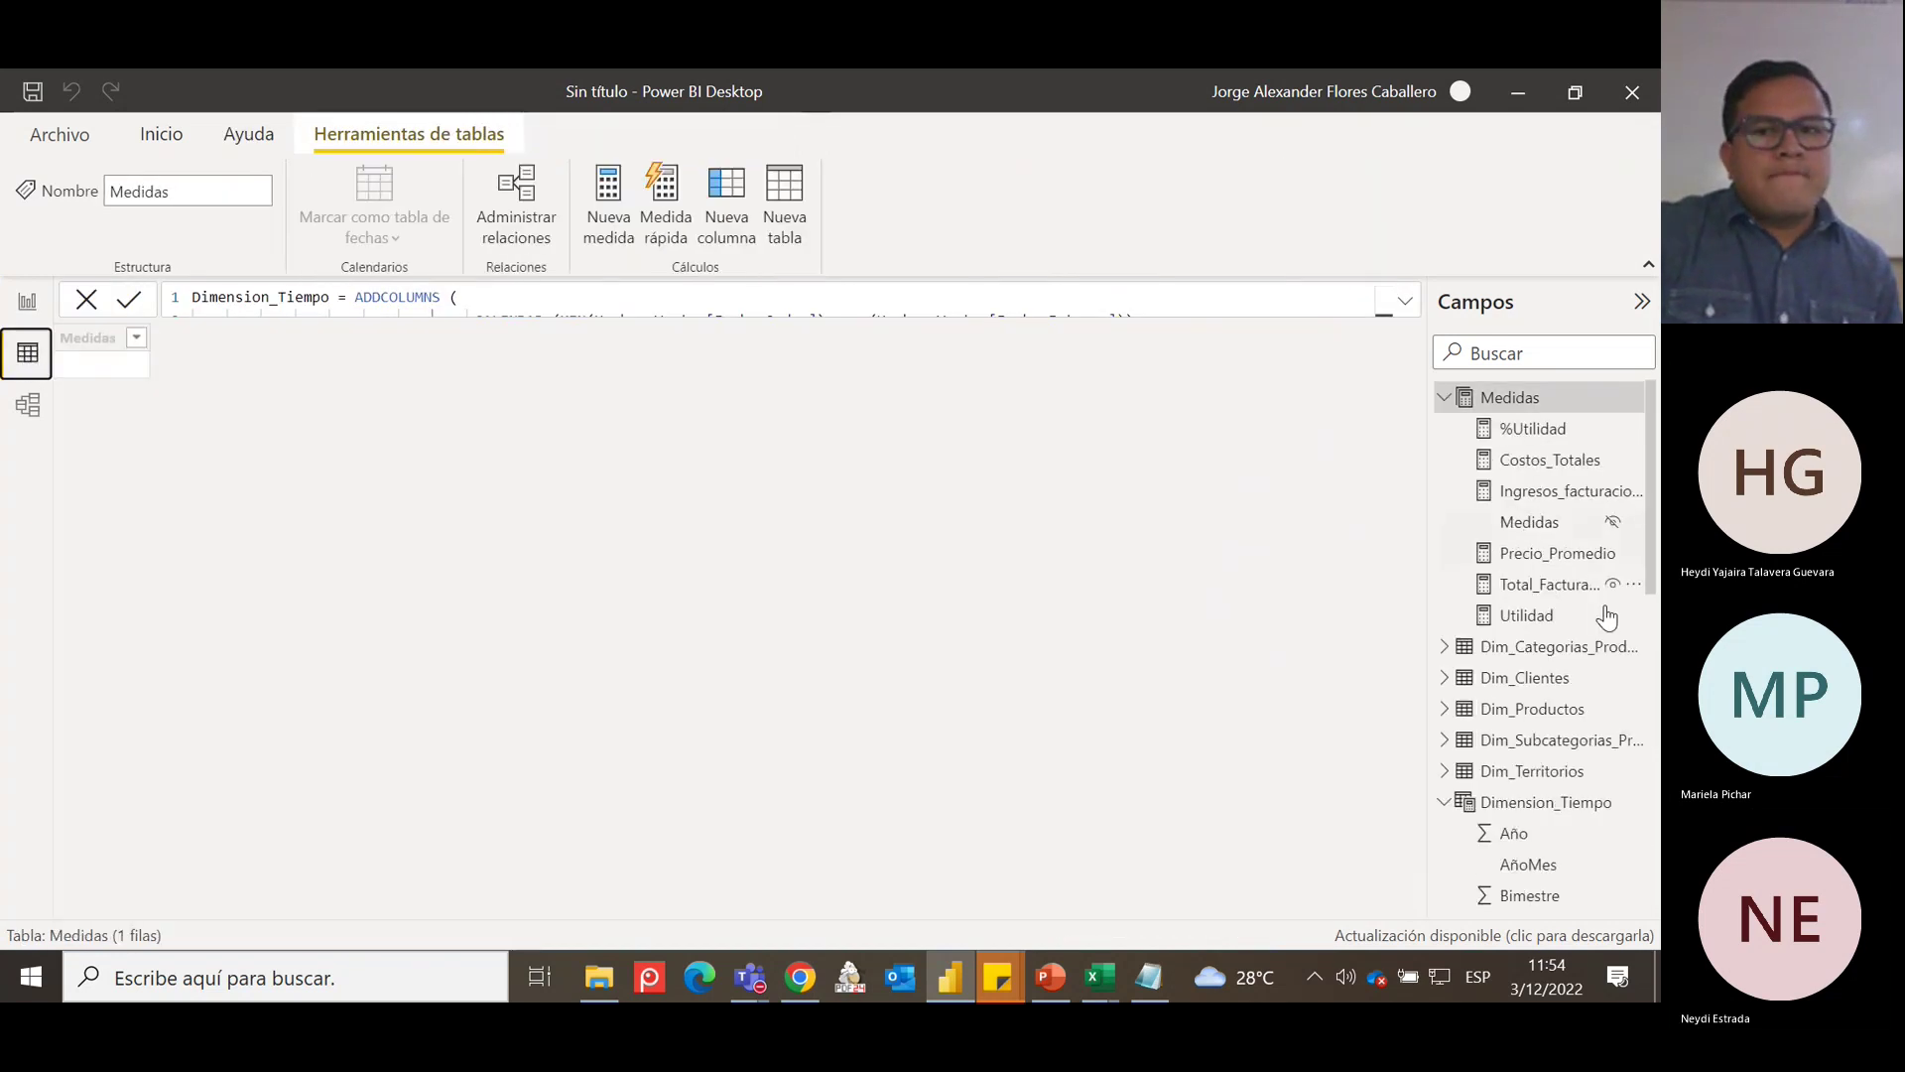
pyautogui.click(1444, 399)
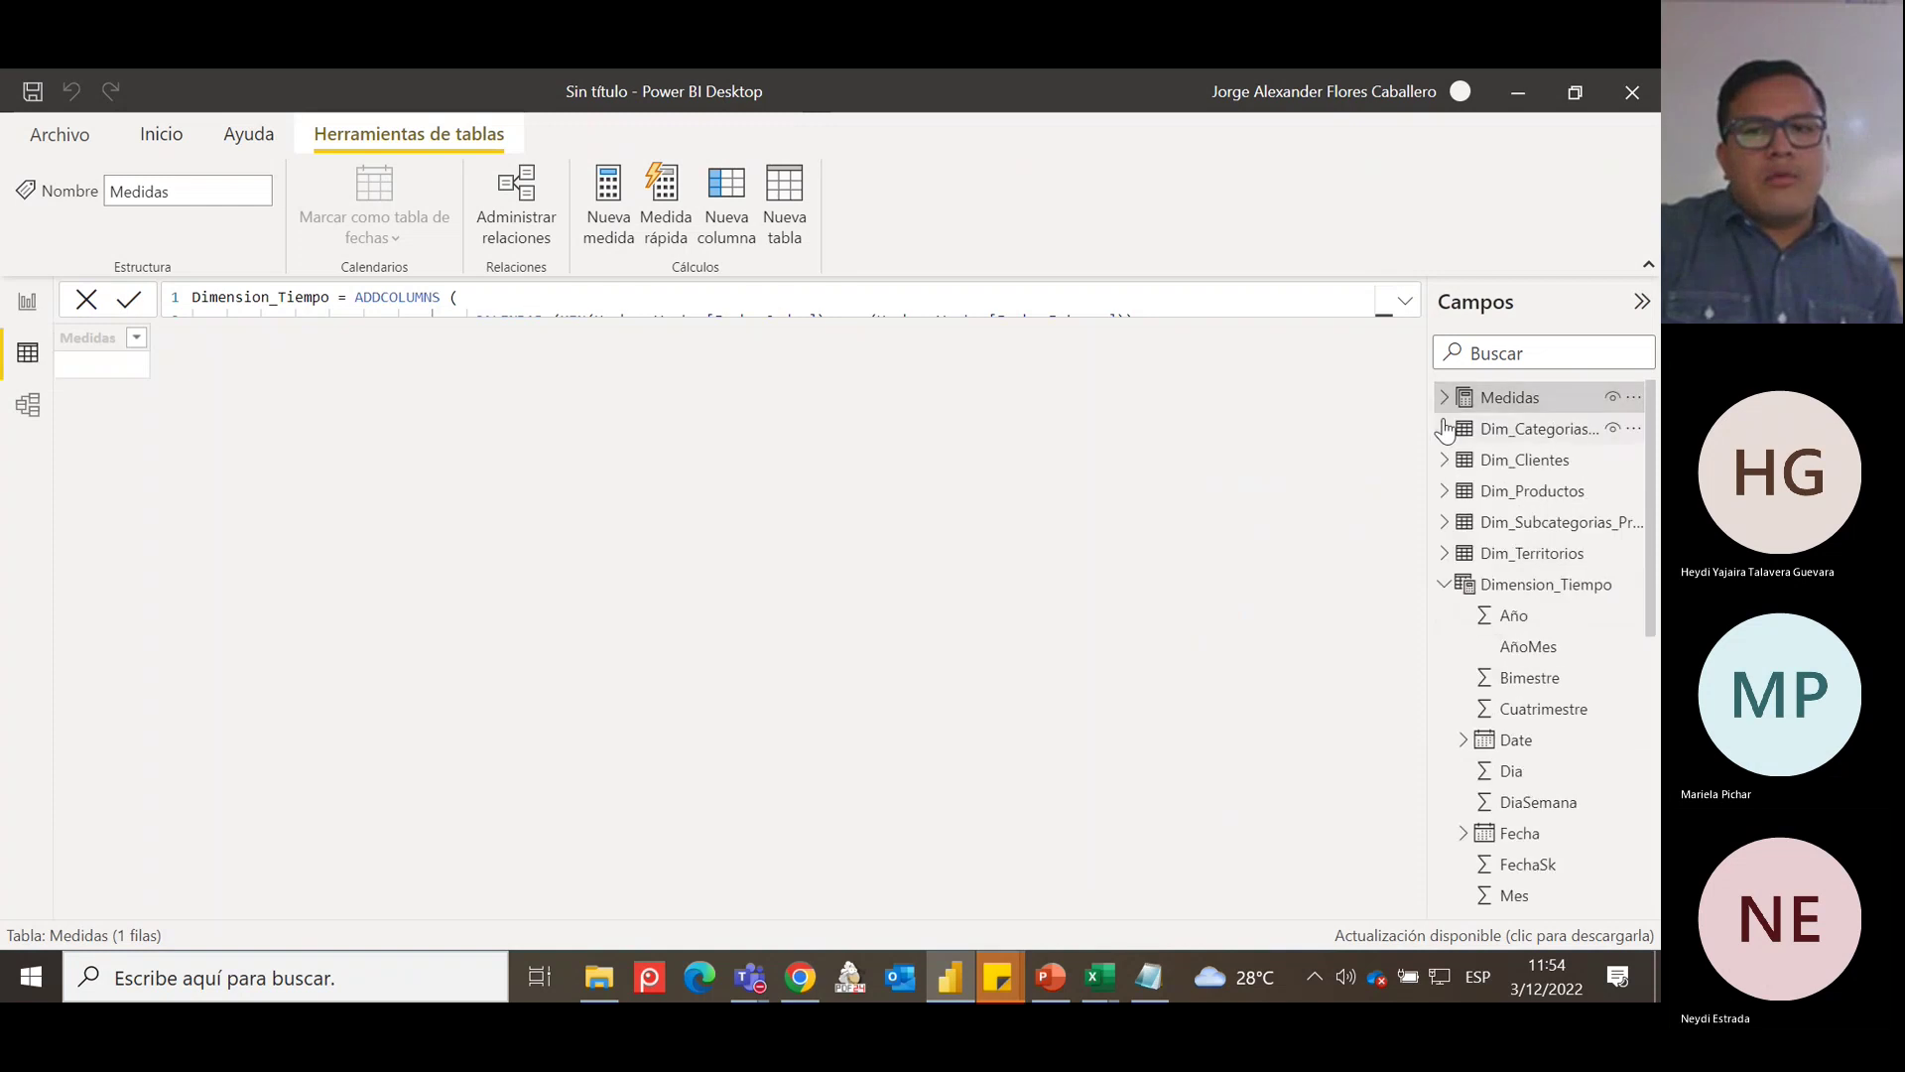
pyautogui.click(1445, 585)
pyautogui.click(1509, 591)
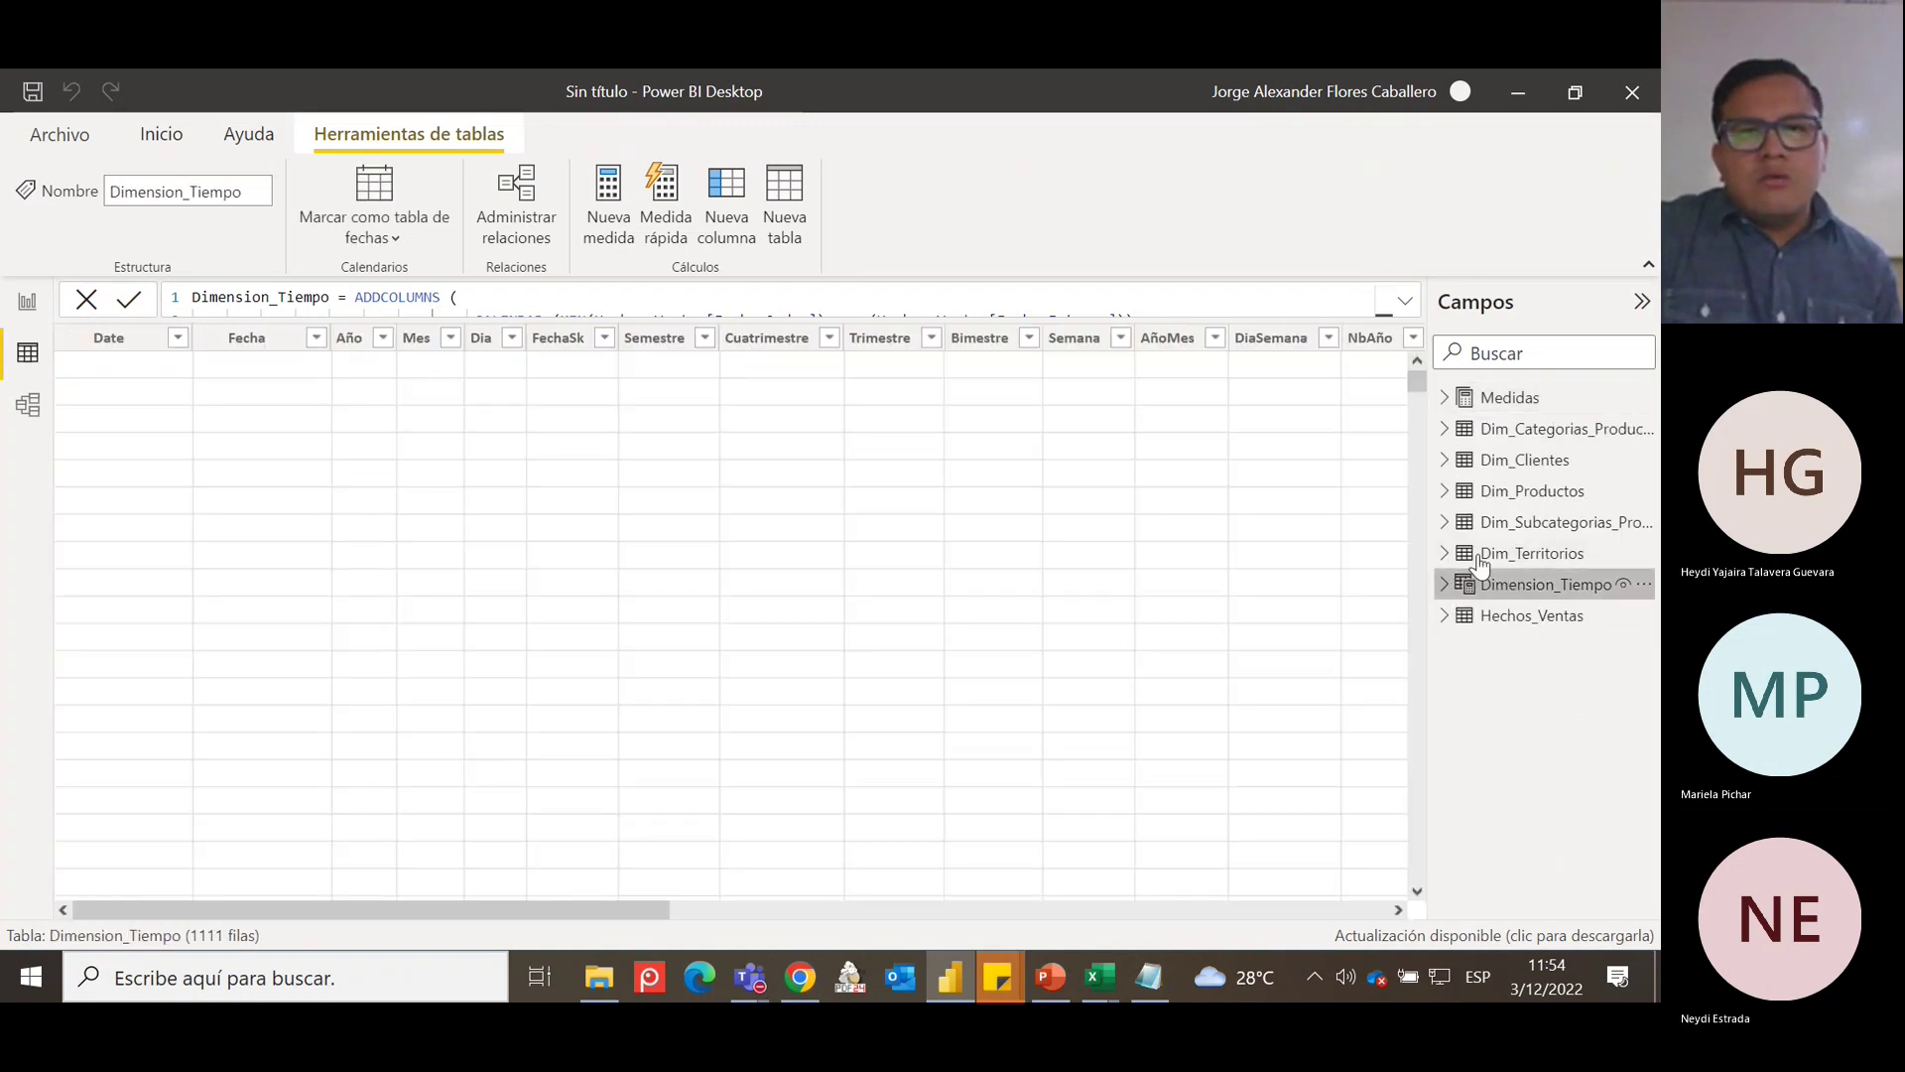
pyautogui.click(361, 248)
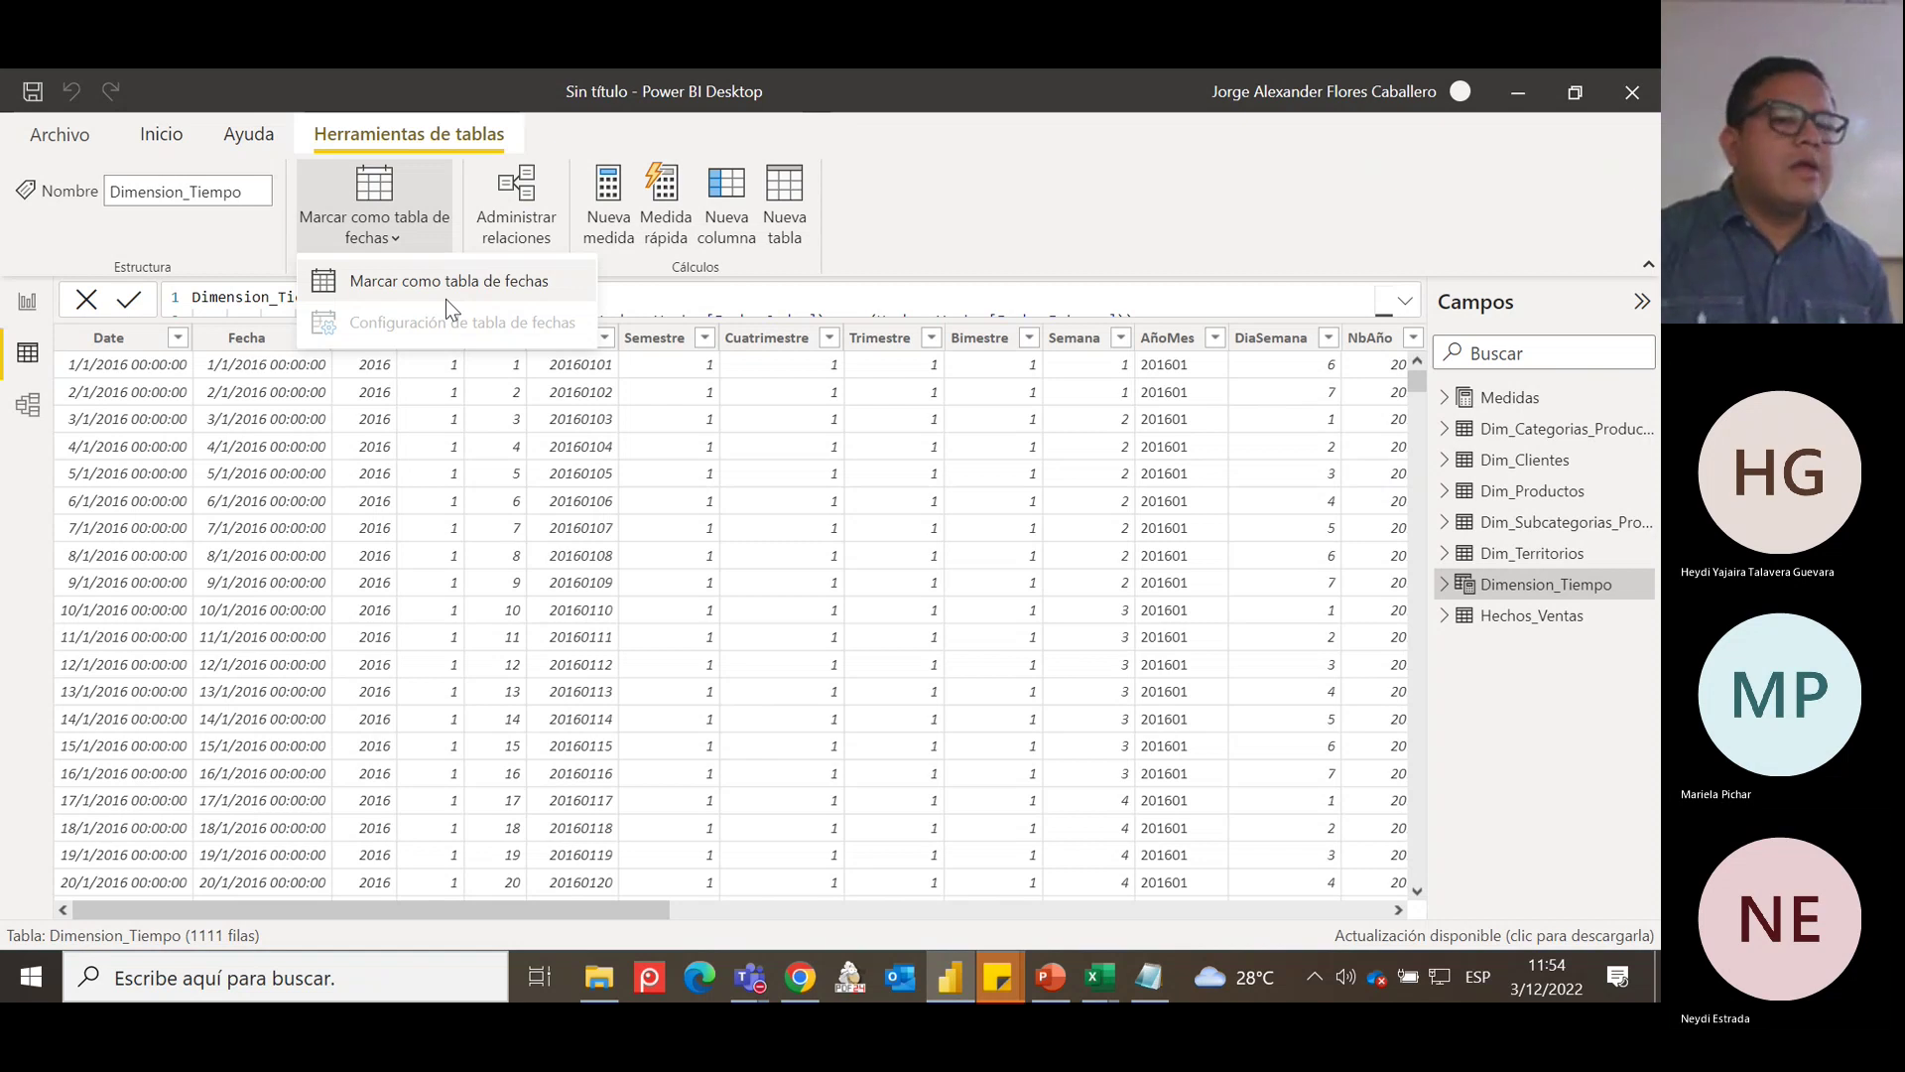
pyautogui.press('Escape')
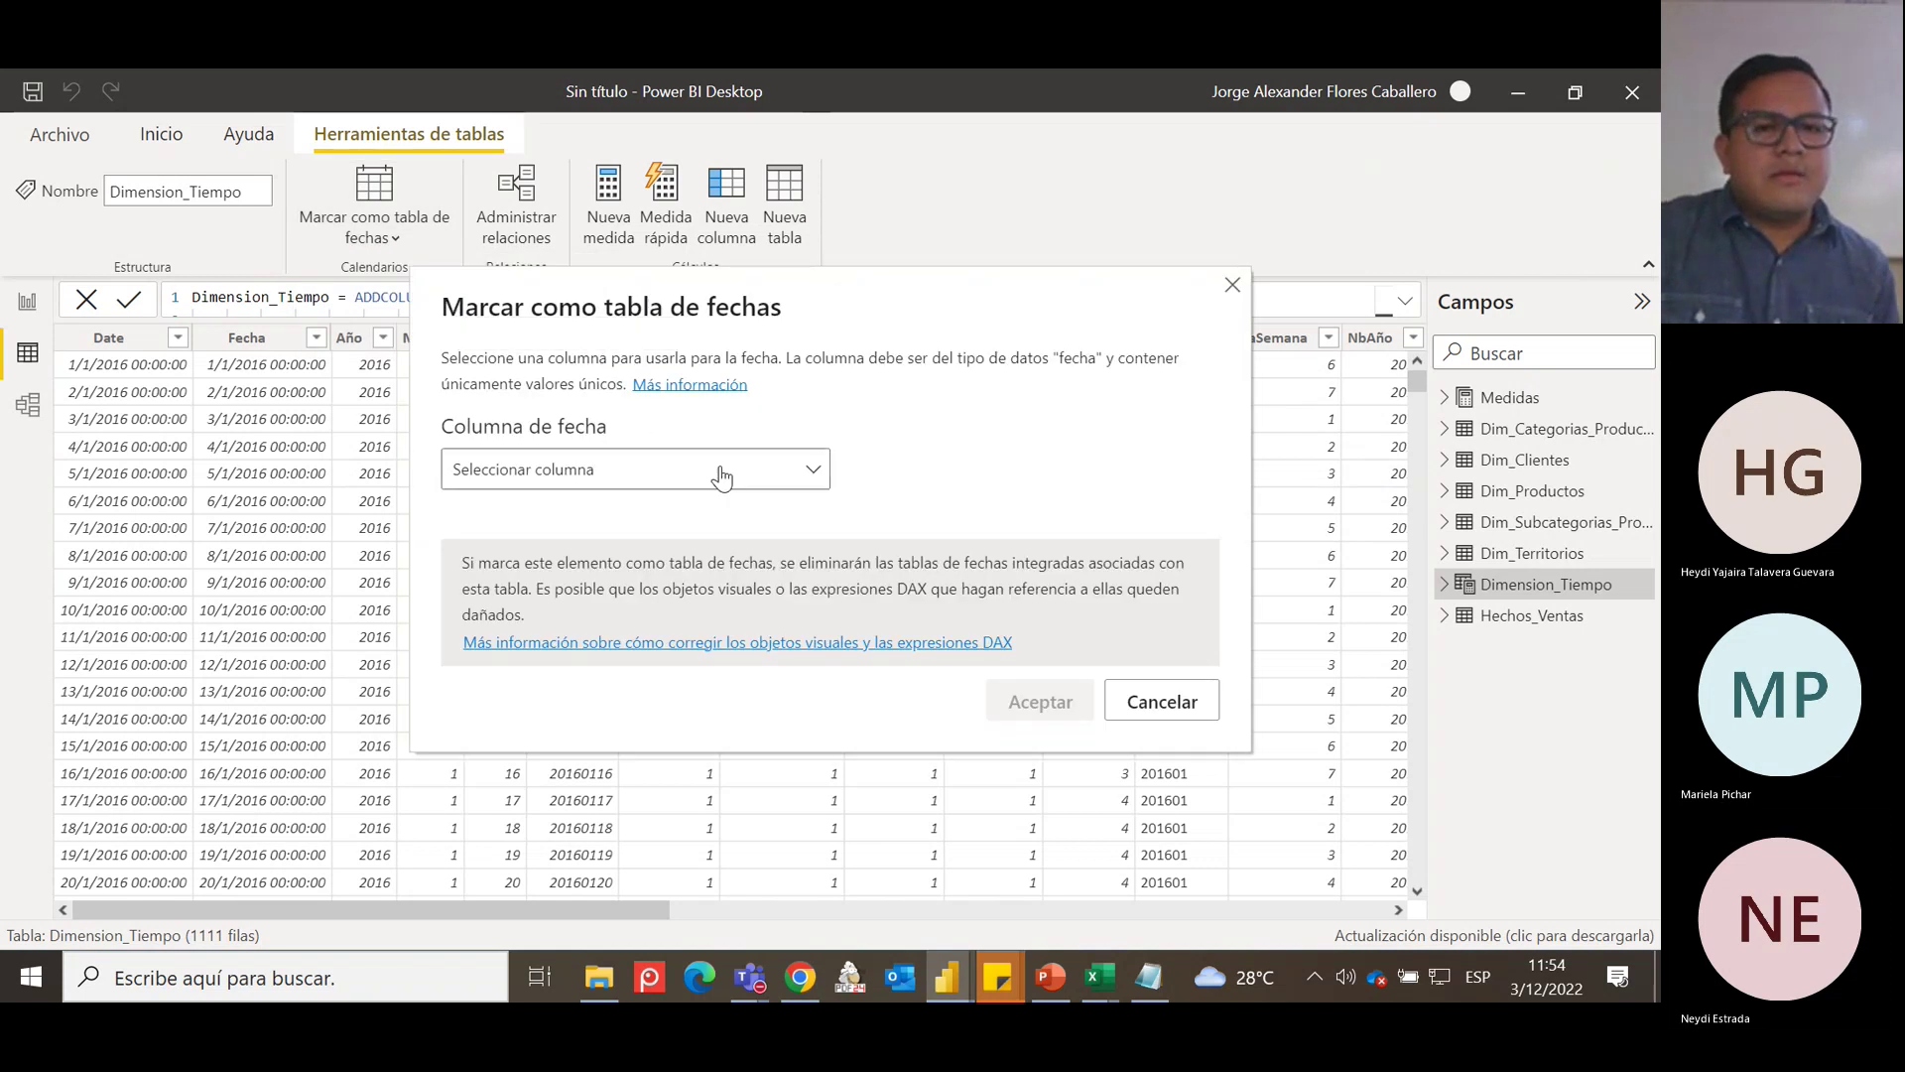
pyautogui.click(723, 473)
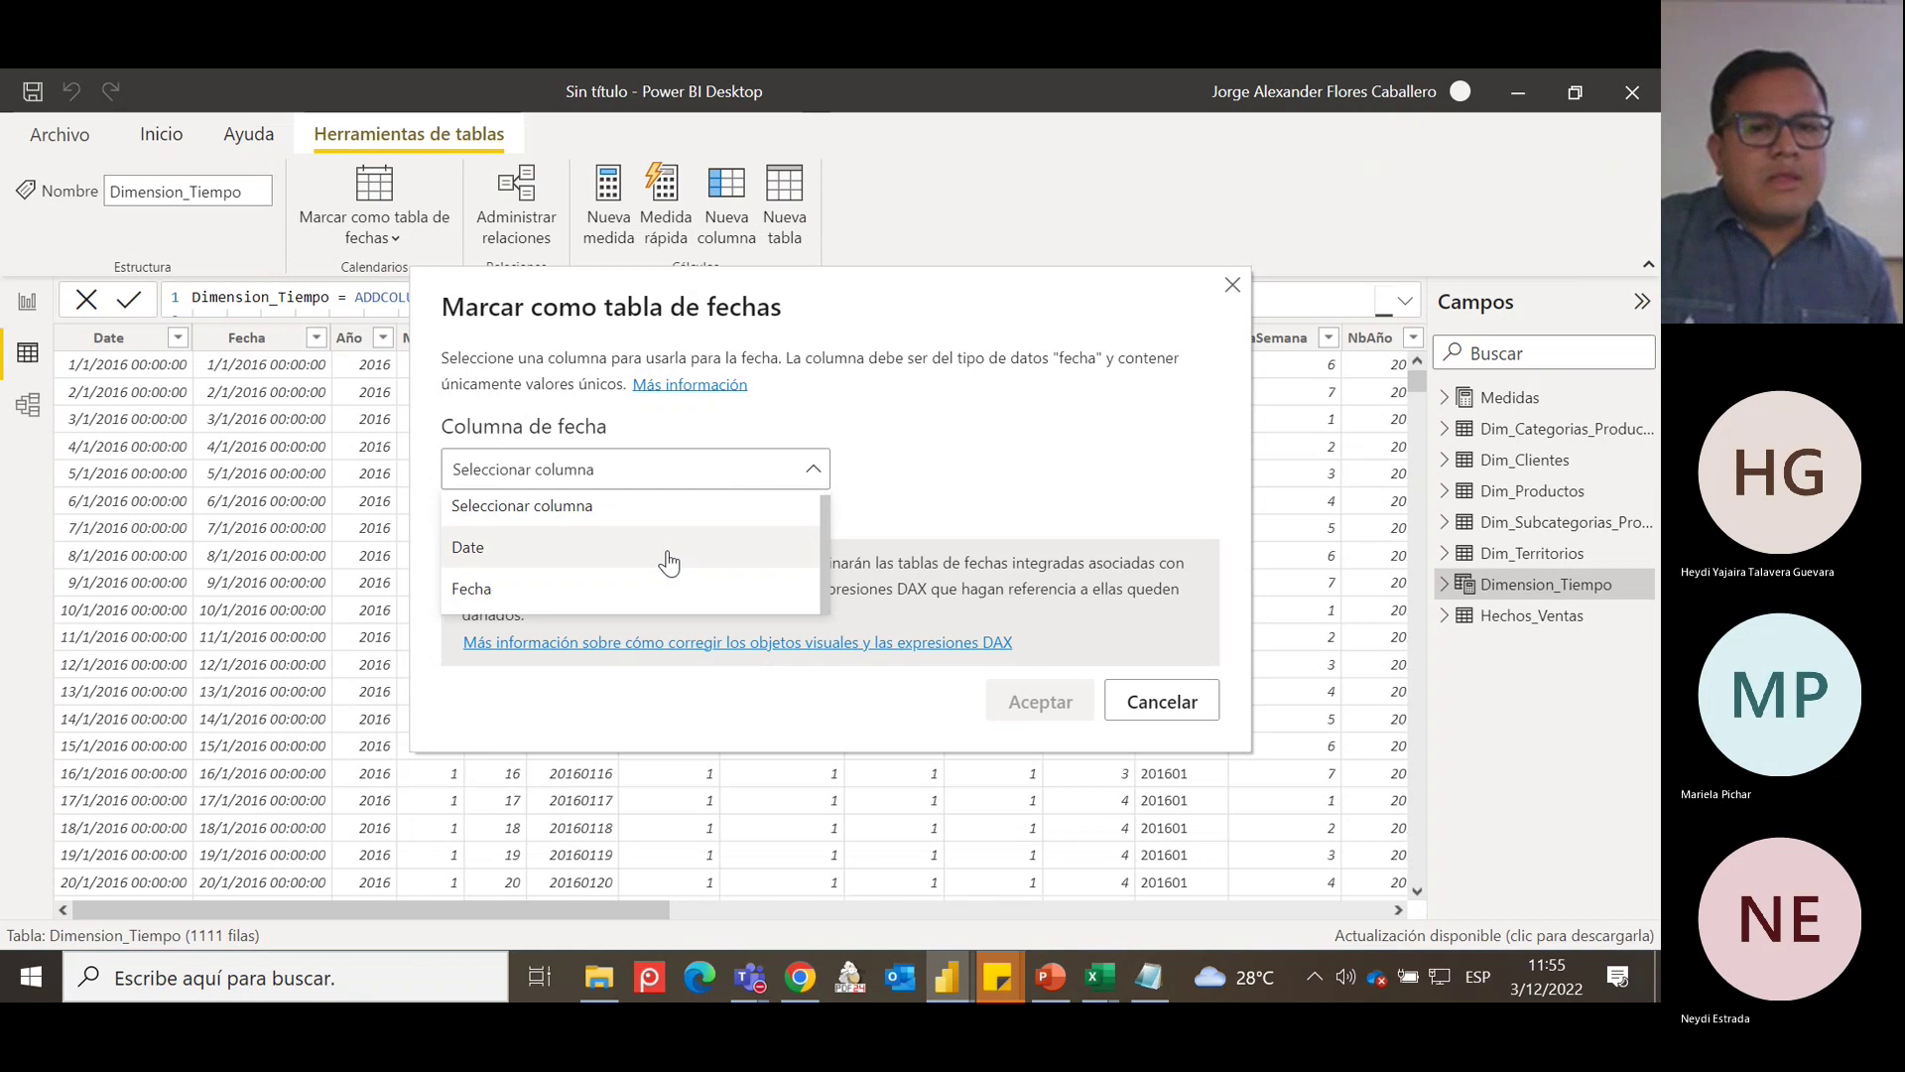
pyautogui.click(499, 590)
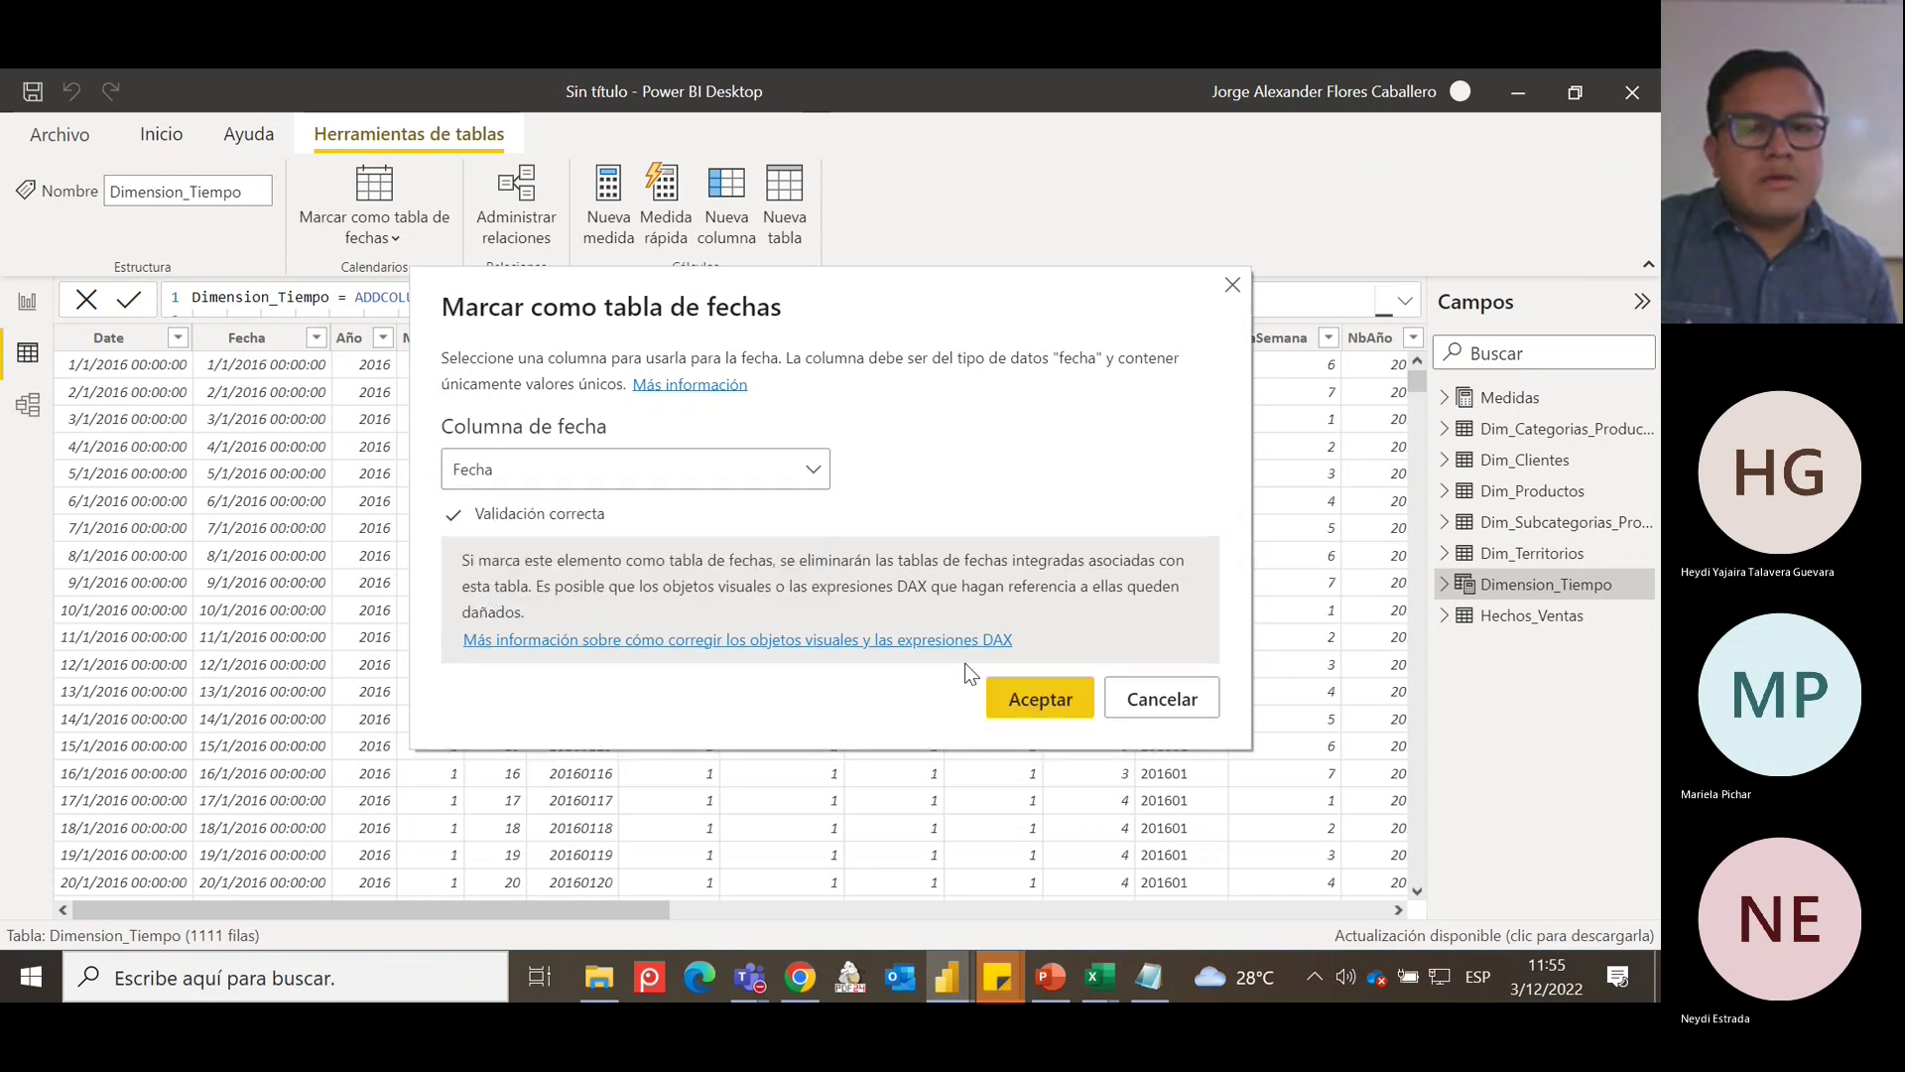
pyautogui.click(1033, 698)
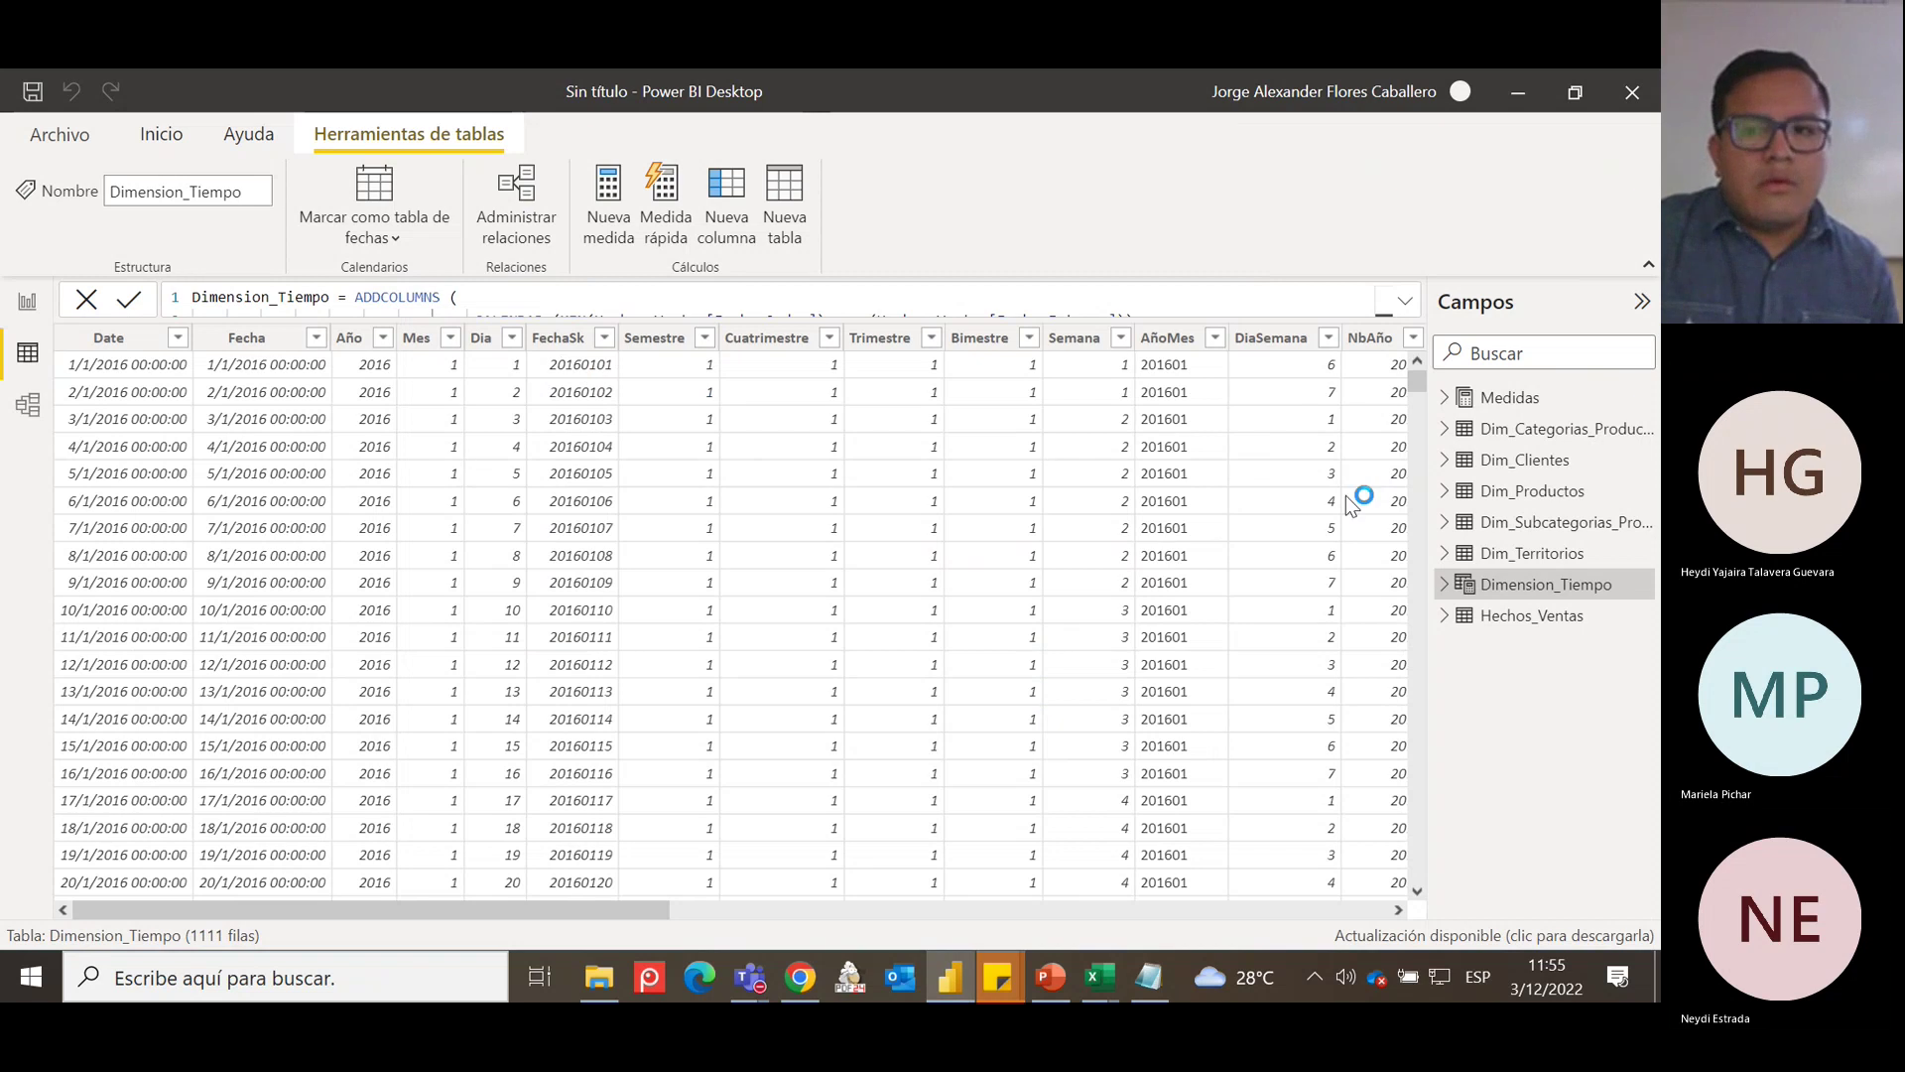
# Review the Dimension_Tiempo table's fields and its remaining columns in the data view, then return to the report view.
pyautogui.click(1445, 587)
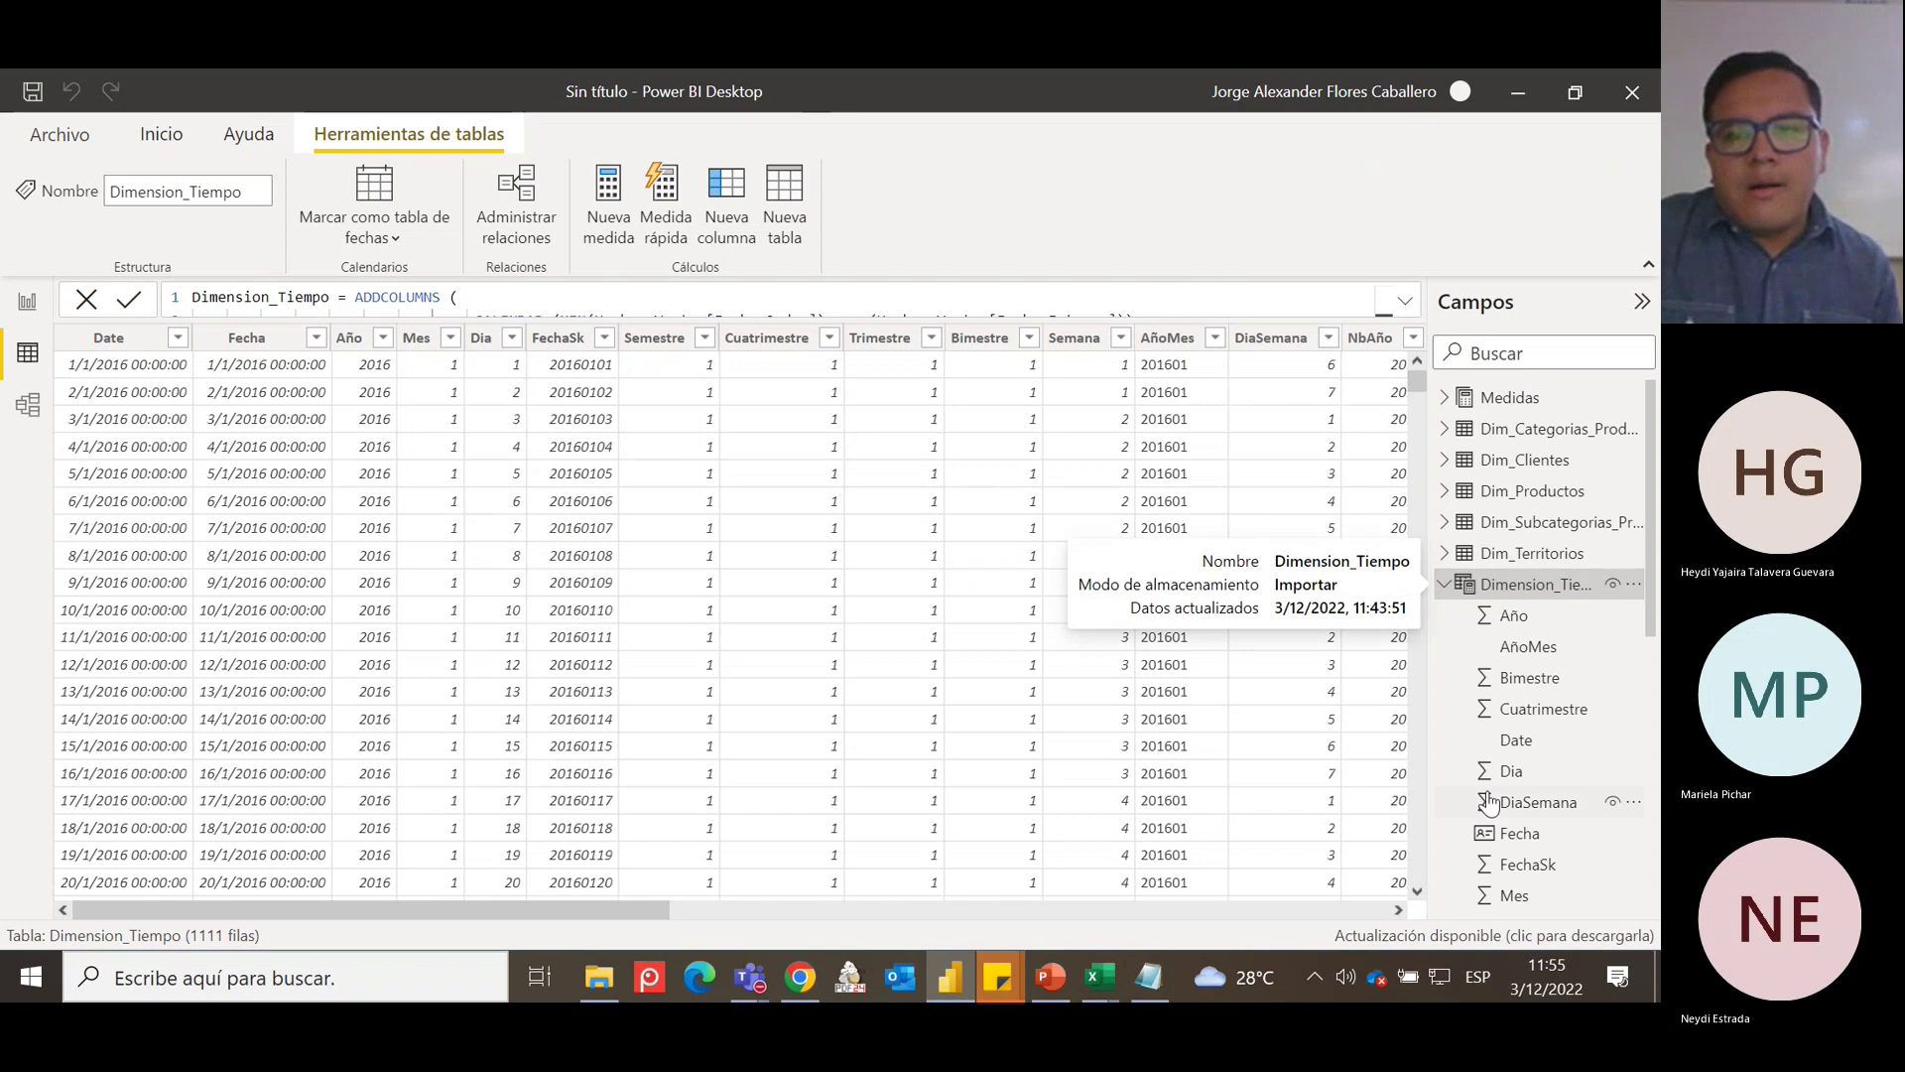
pyautogui.scroll(-6, 1528, 645)
pyautogui.moveTo(673, 911); pyautogui.dragTo(1392, 913)
pyautogui.scroll(8, 1533, 745)
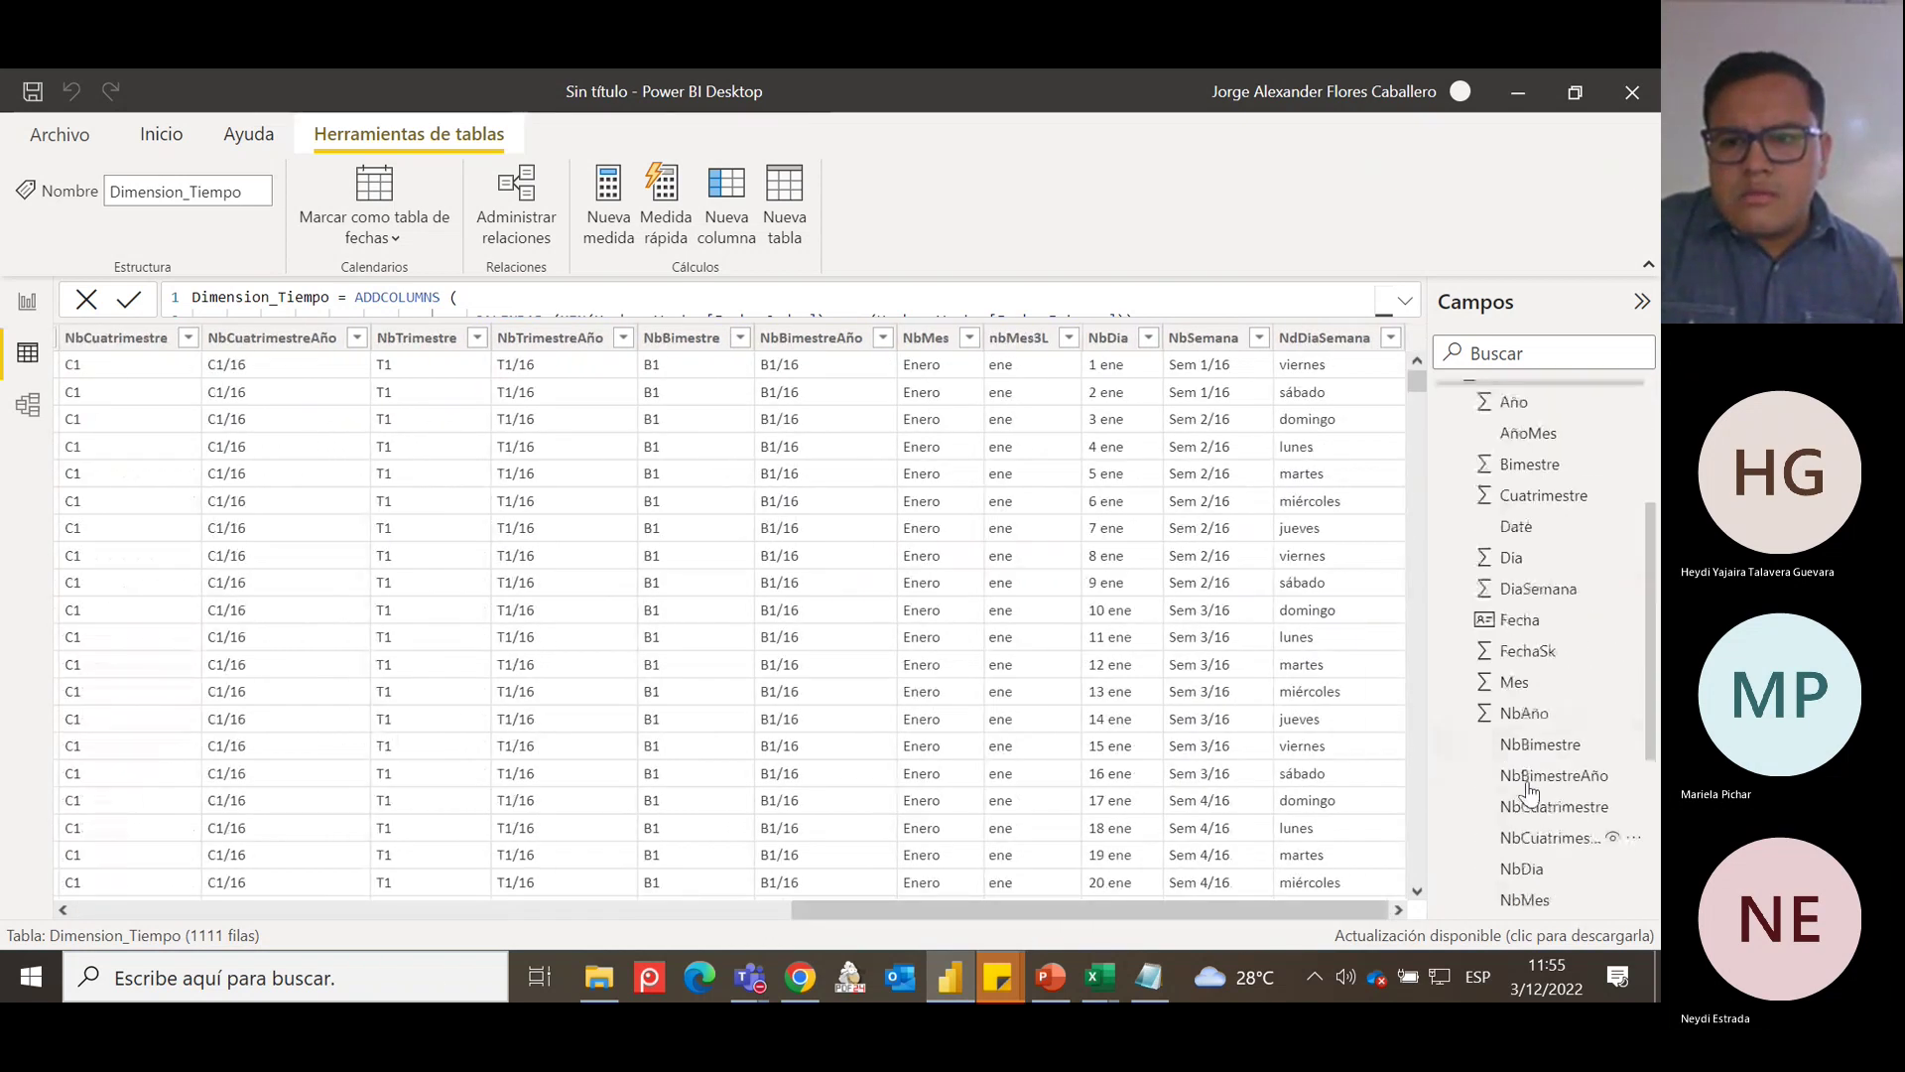
pyautogui.click(1445, 587)
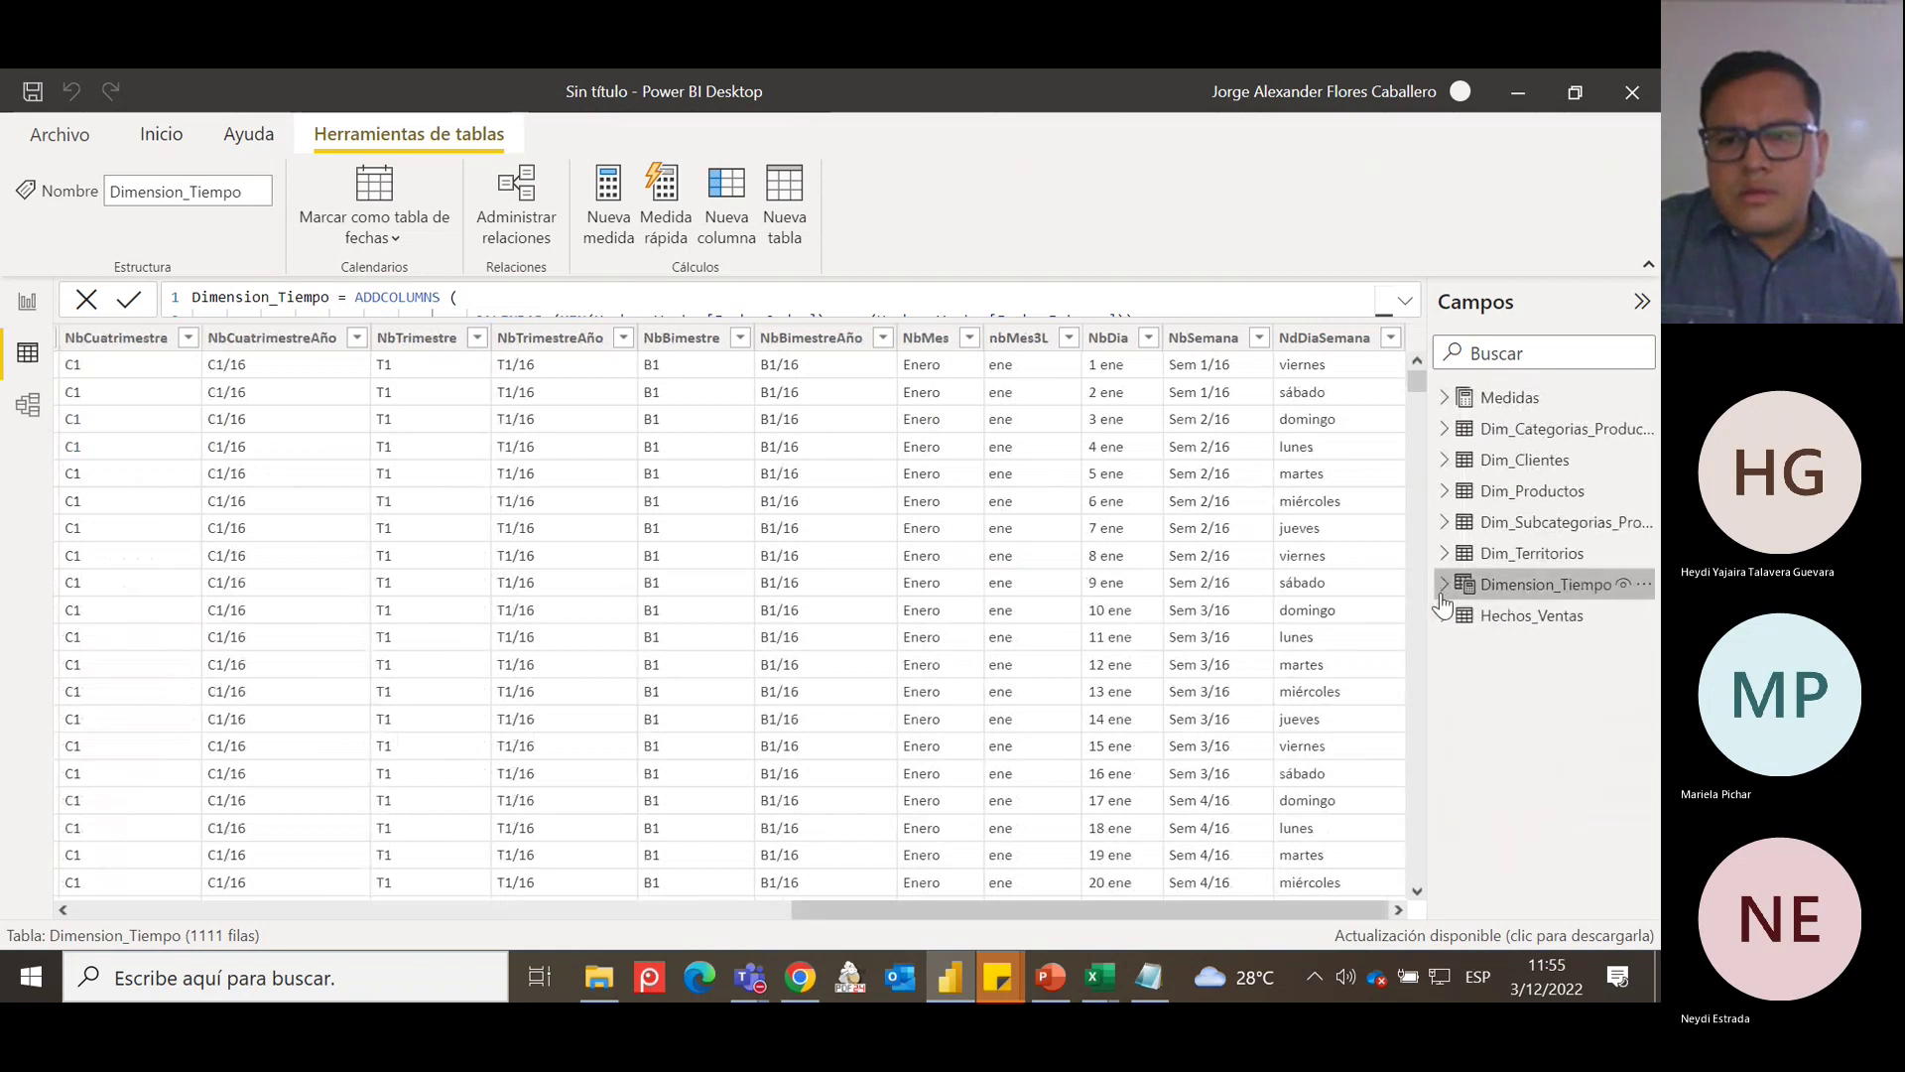
pyautogui.click(27, 302)
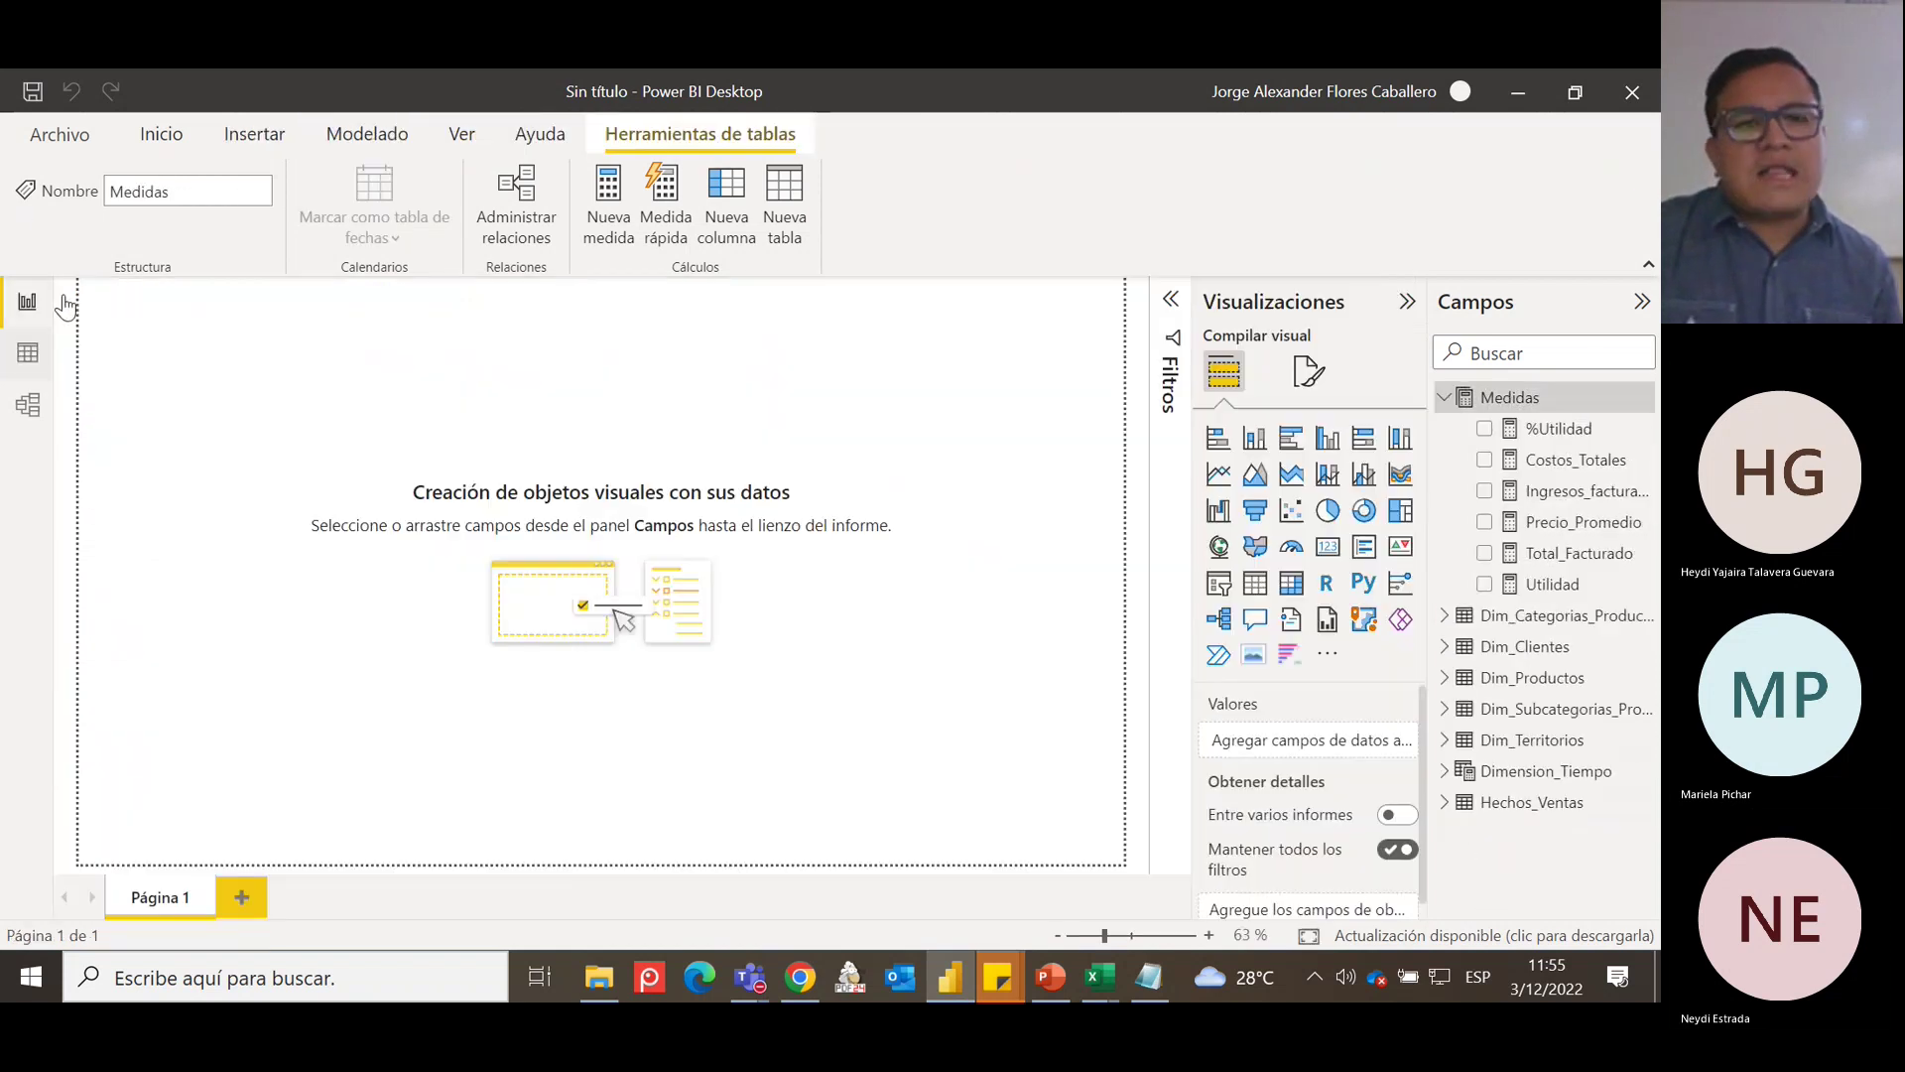
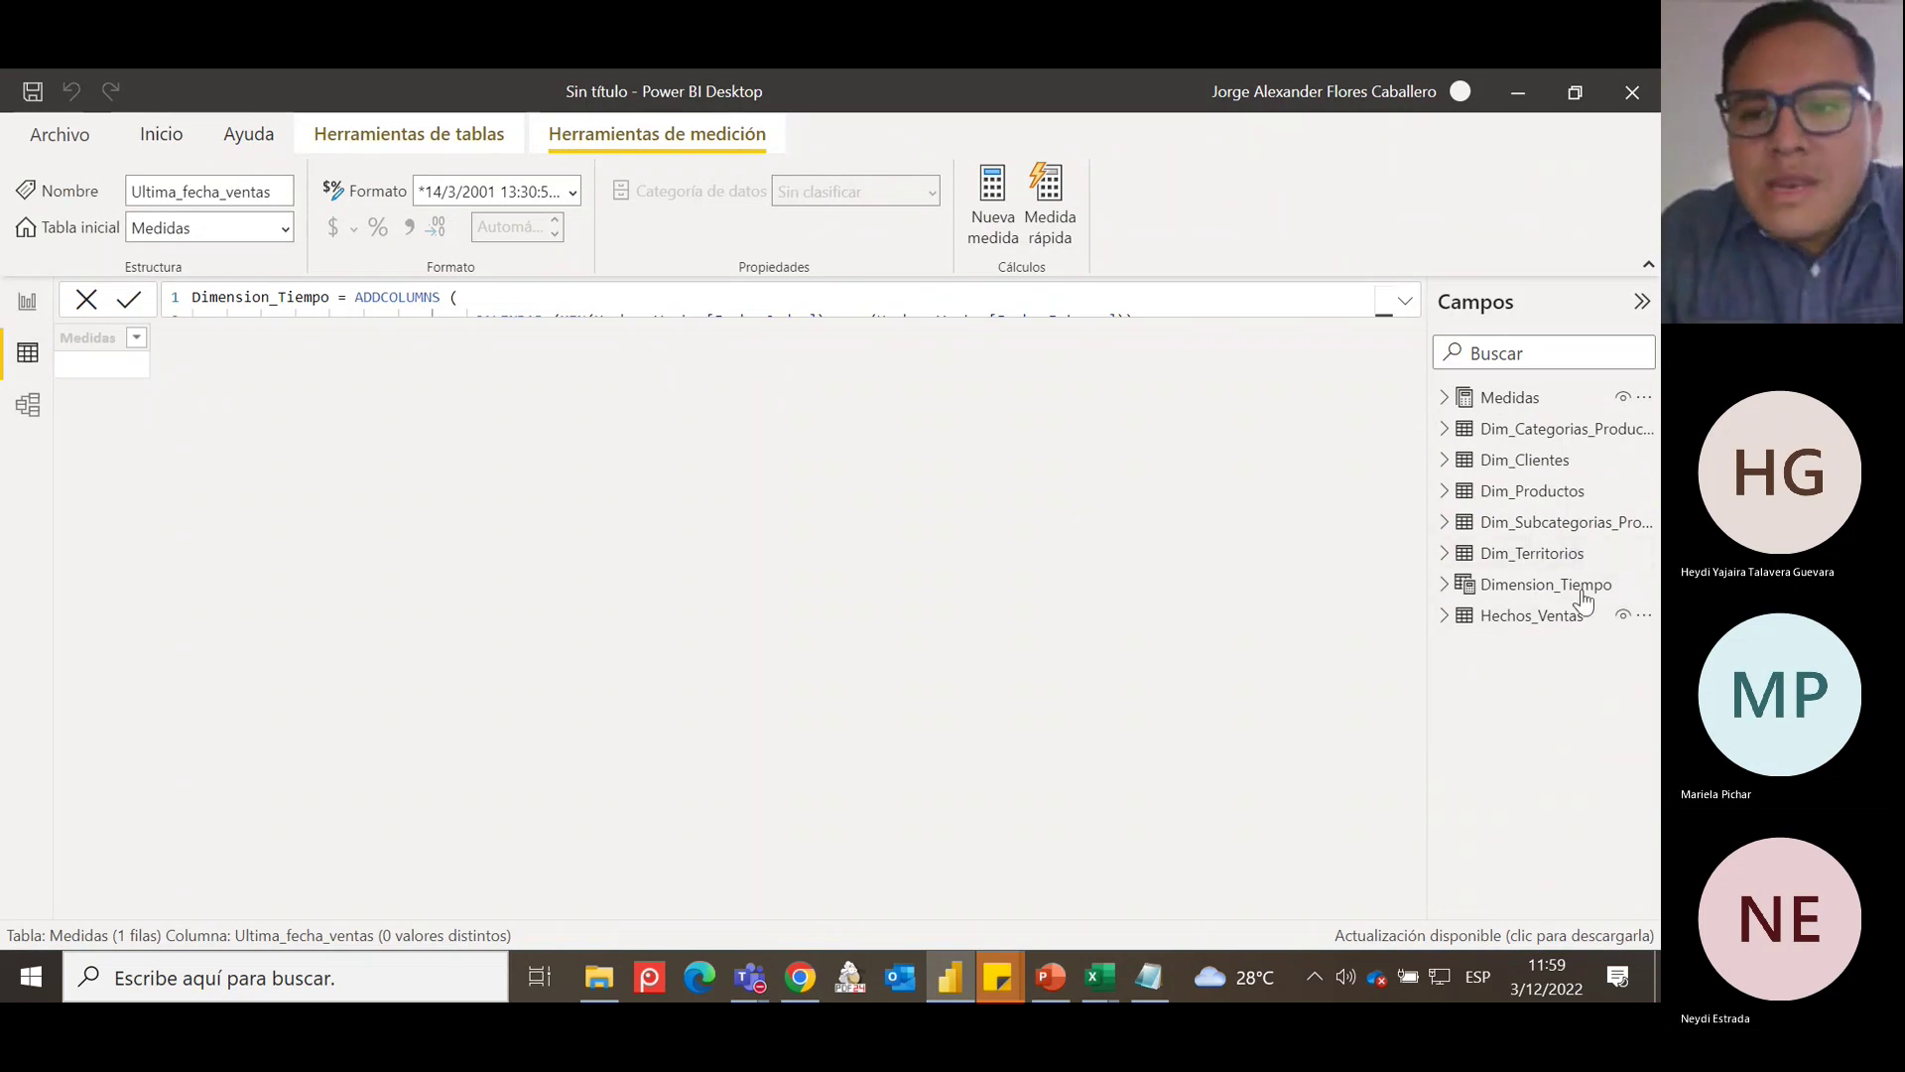
# Examine the Nivel_Minimo_Inventario column in the Dim_Productos table data.
pyautogui.click(1561, 502)
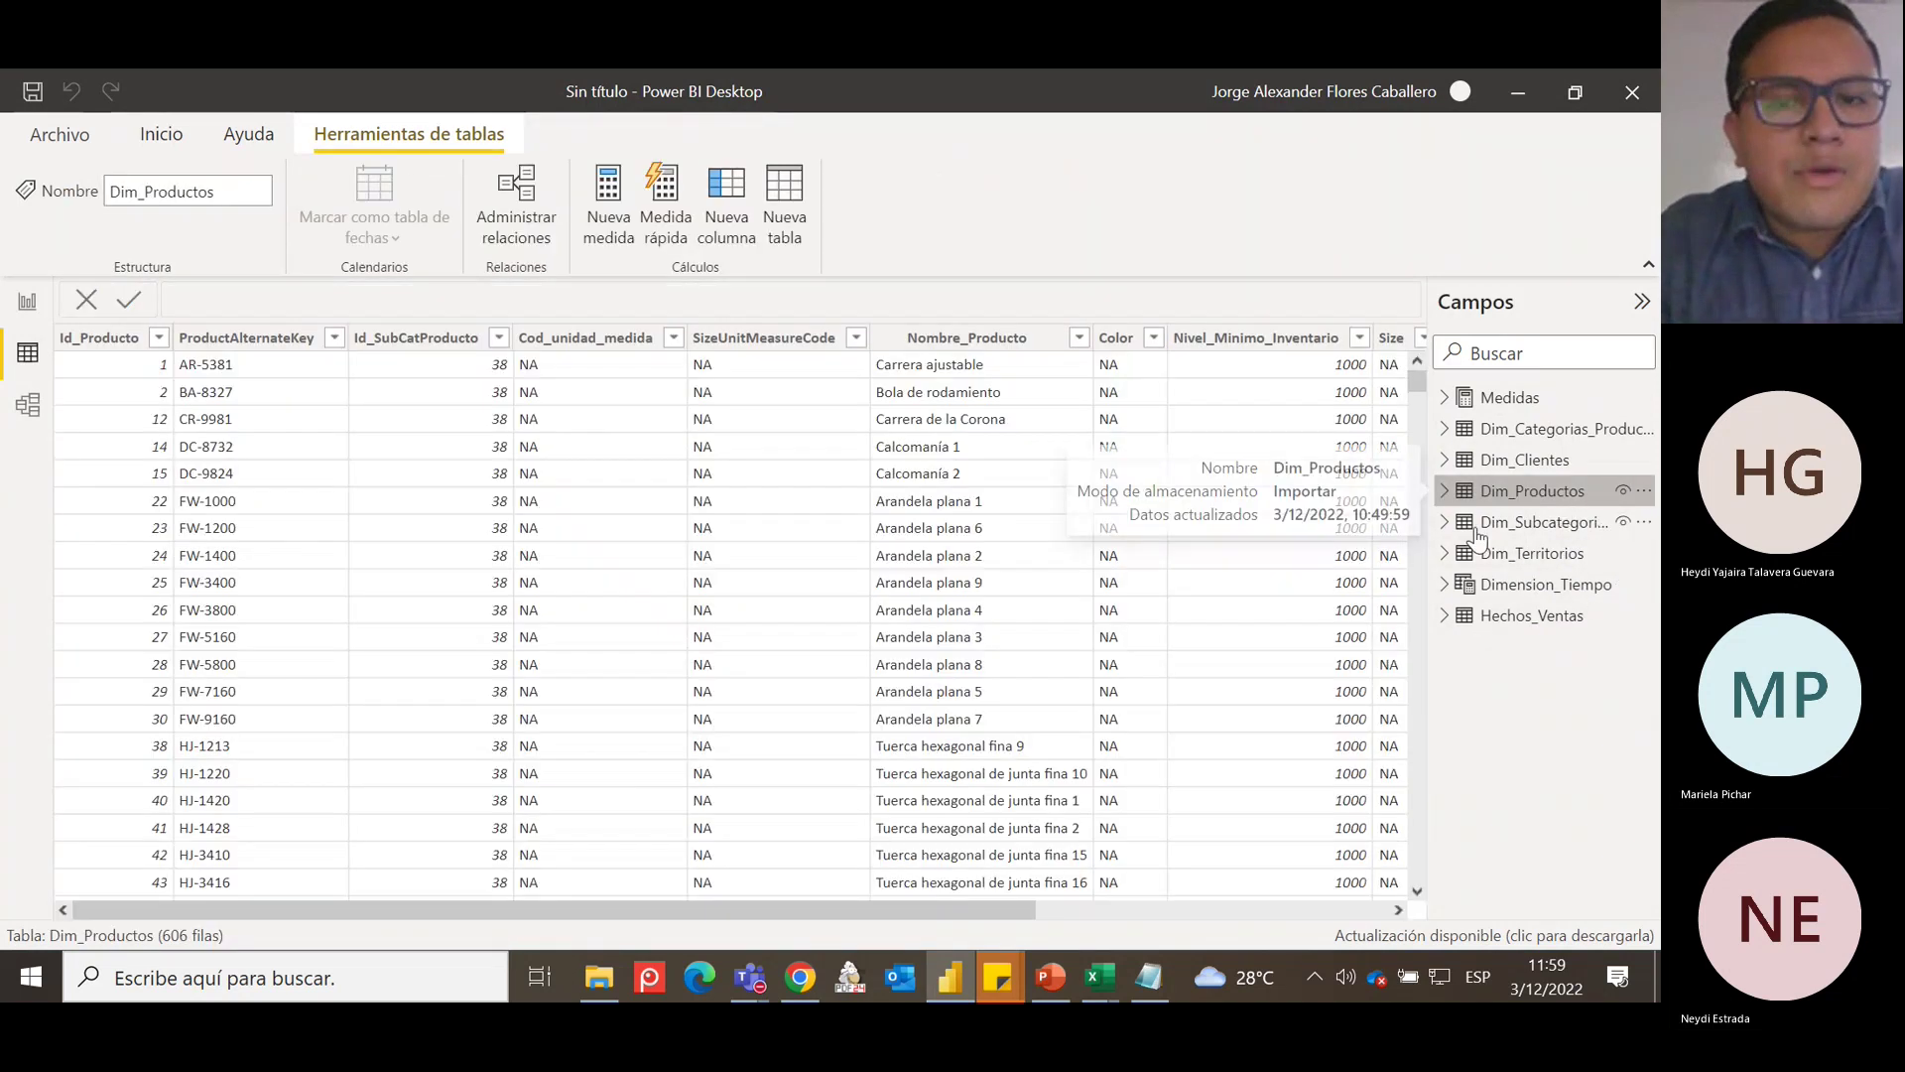
pyautogui.moveTo(521, 902); pyautogui.dragTo(896, 915)
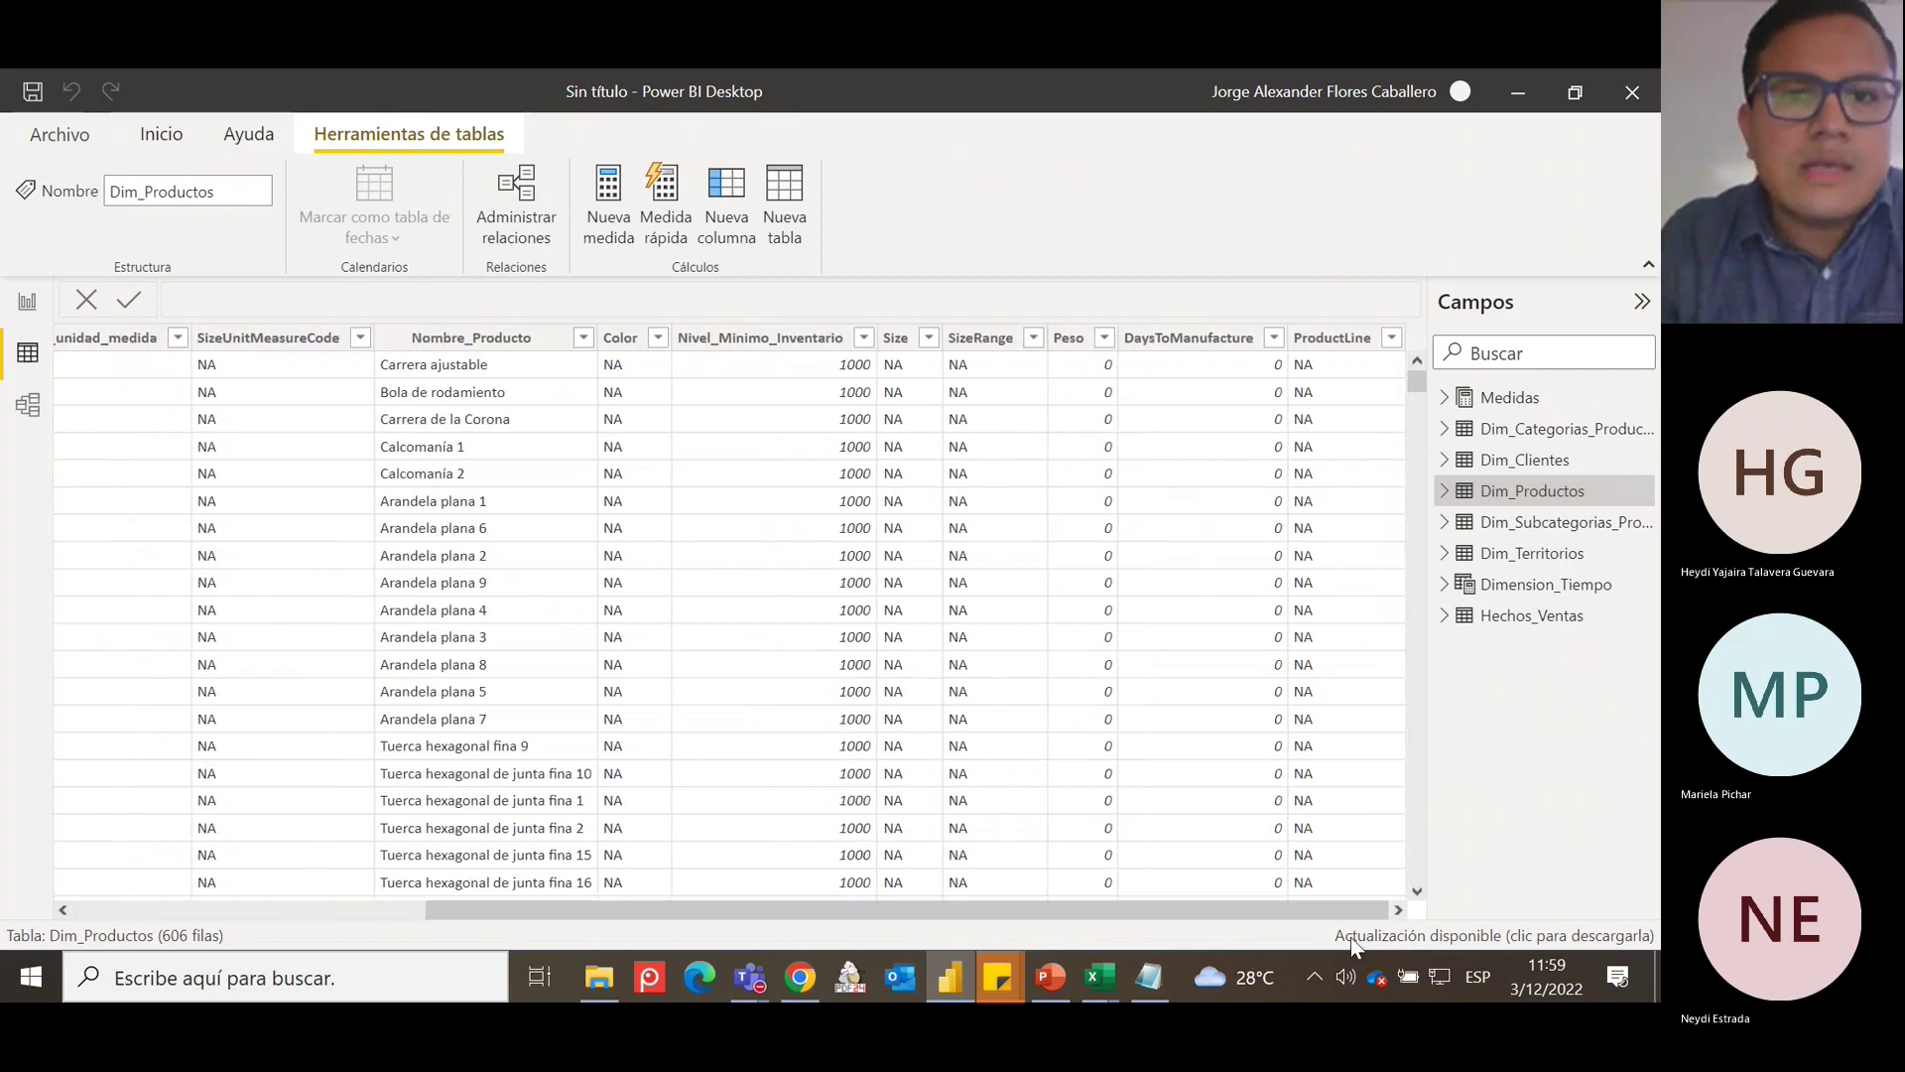
pyautogui.click(832, 337)
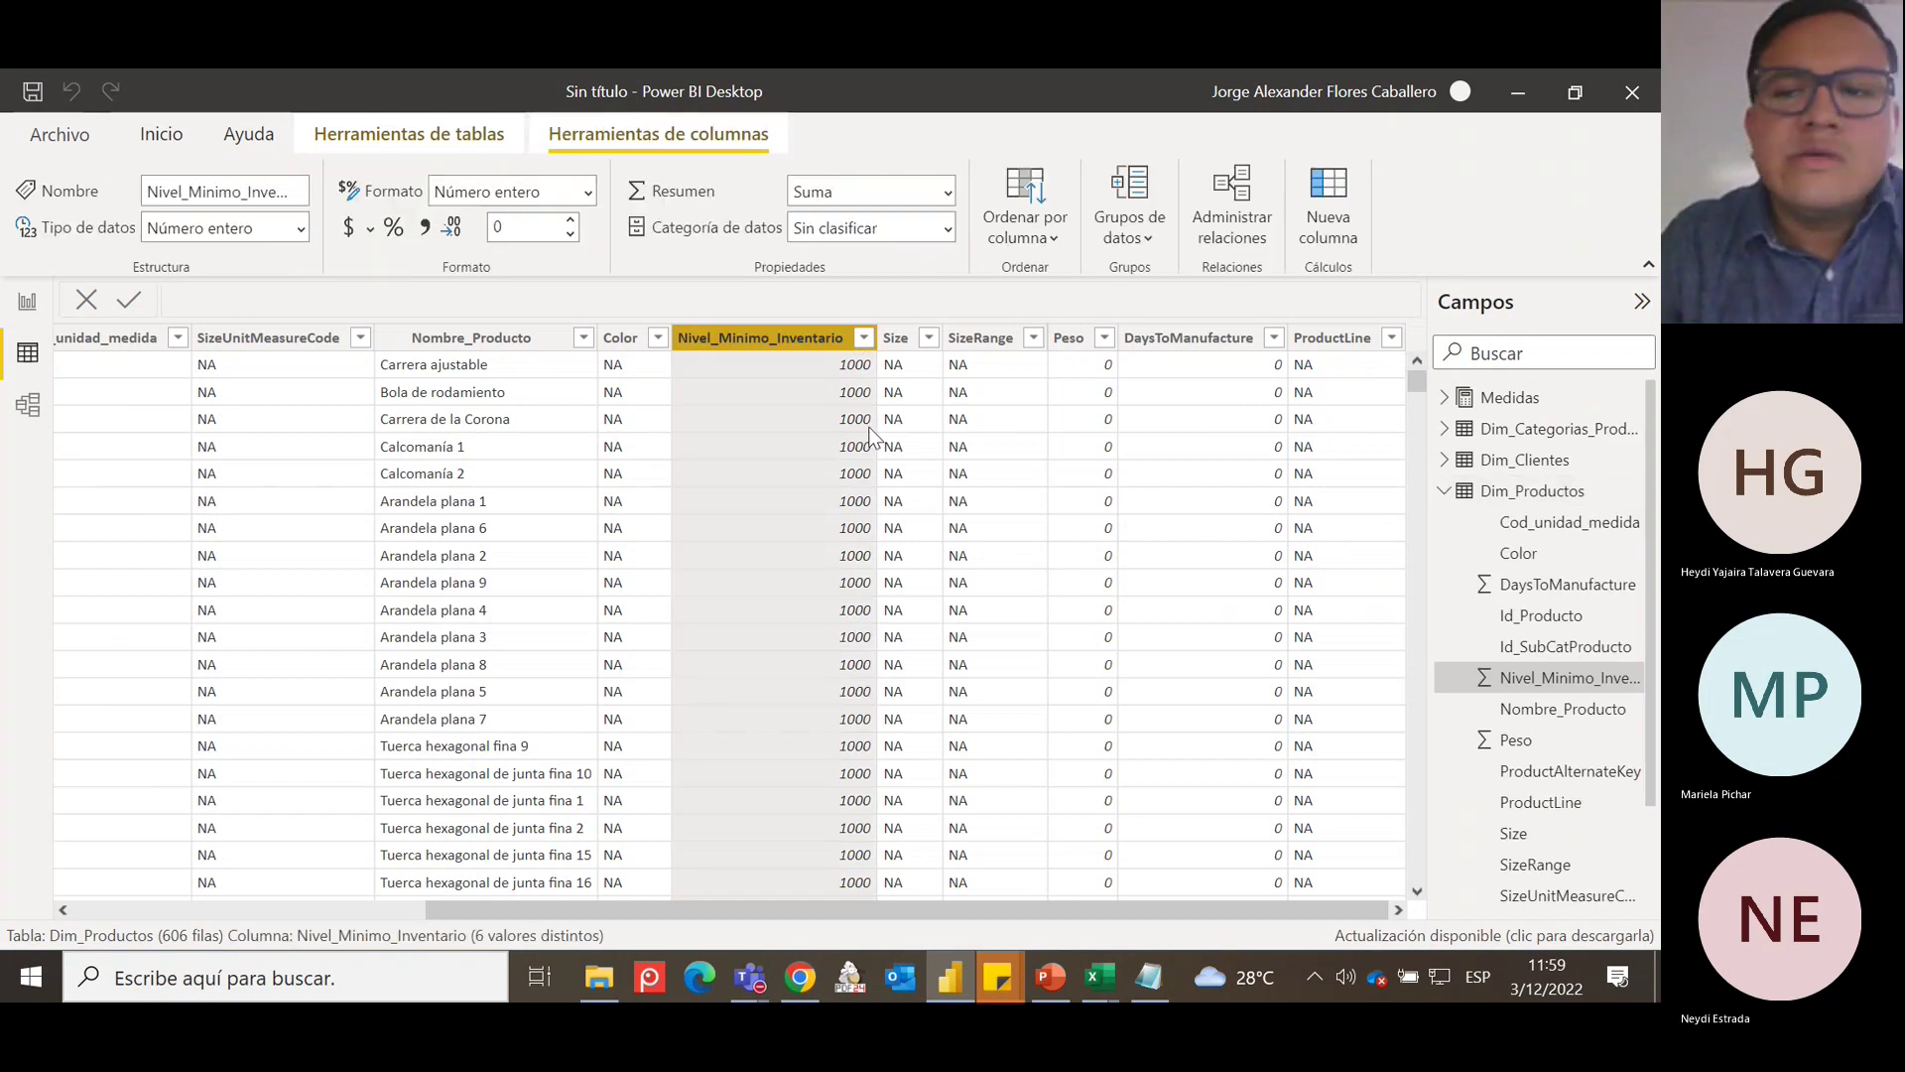
pyautogui.click(1446, 490)
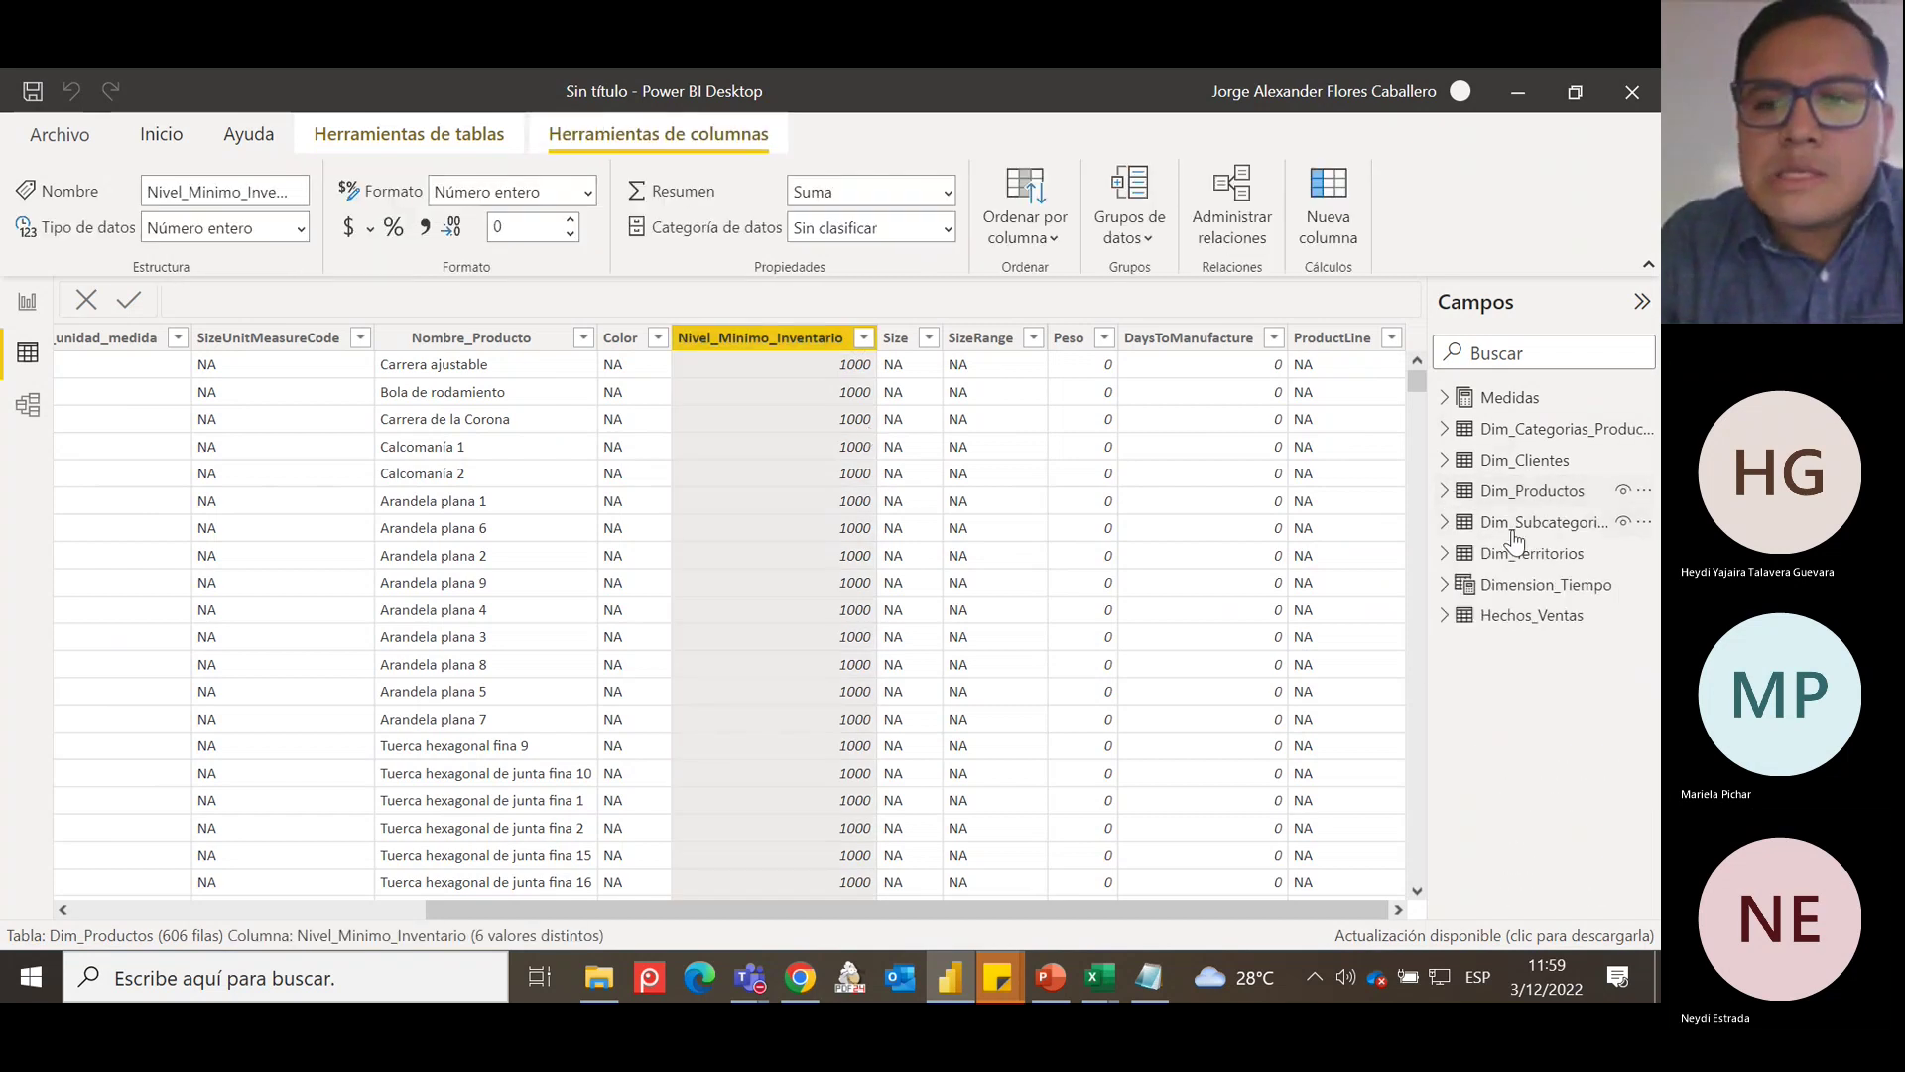
# Add a calculated column to the Hechos_Ventas table and name it Minimo_Inventario_US.
pyautogui.click(1608, 616)
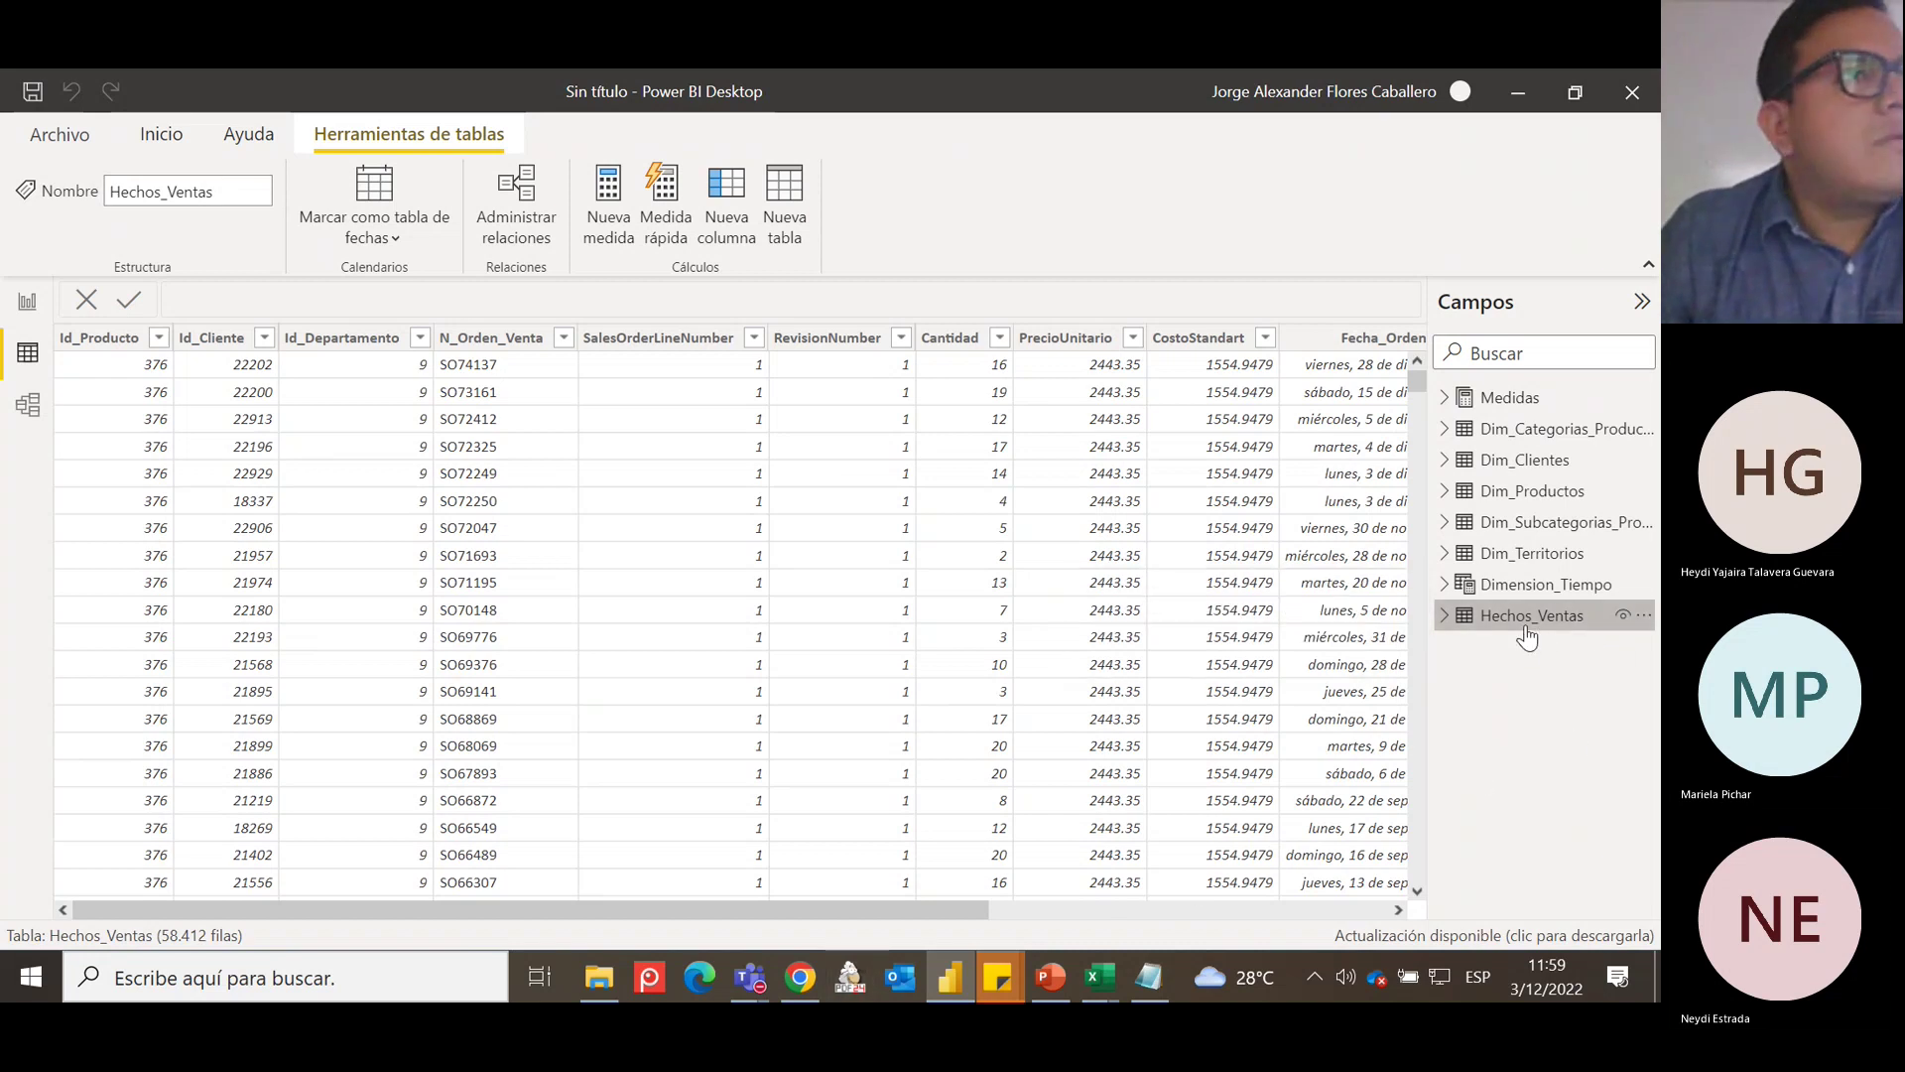
pyautogui.moveTo(865, 908); pyautogui.dragTo(1420, 929)
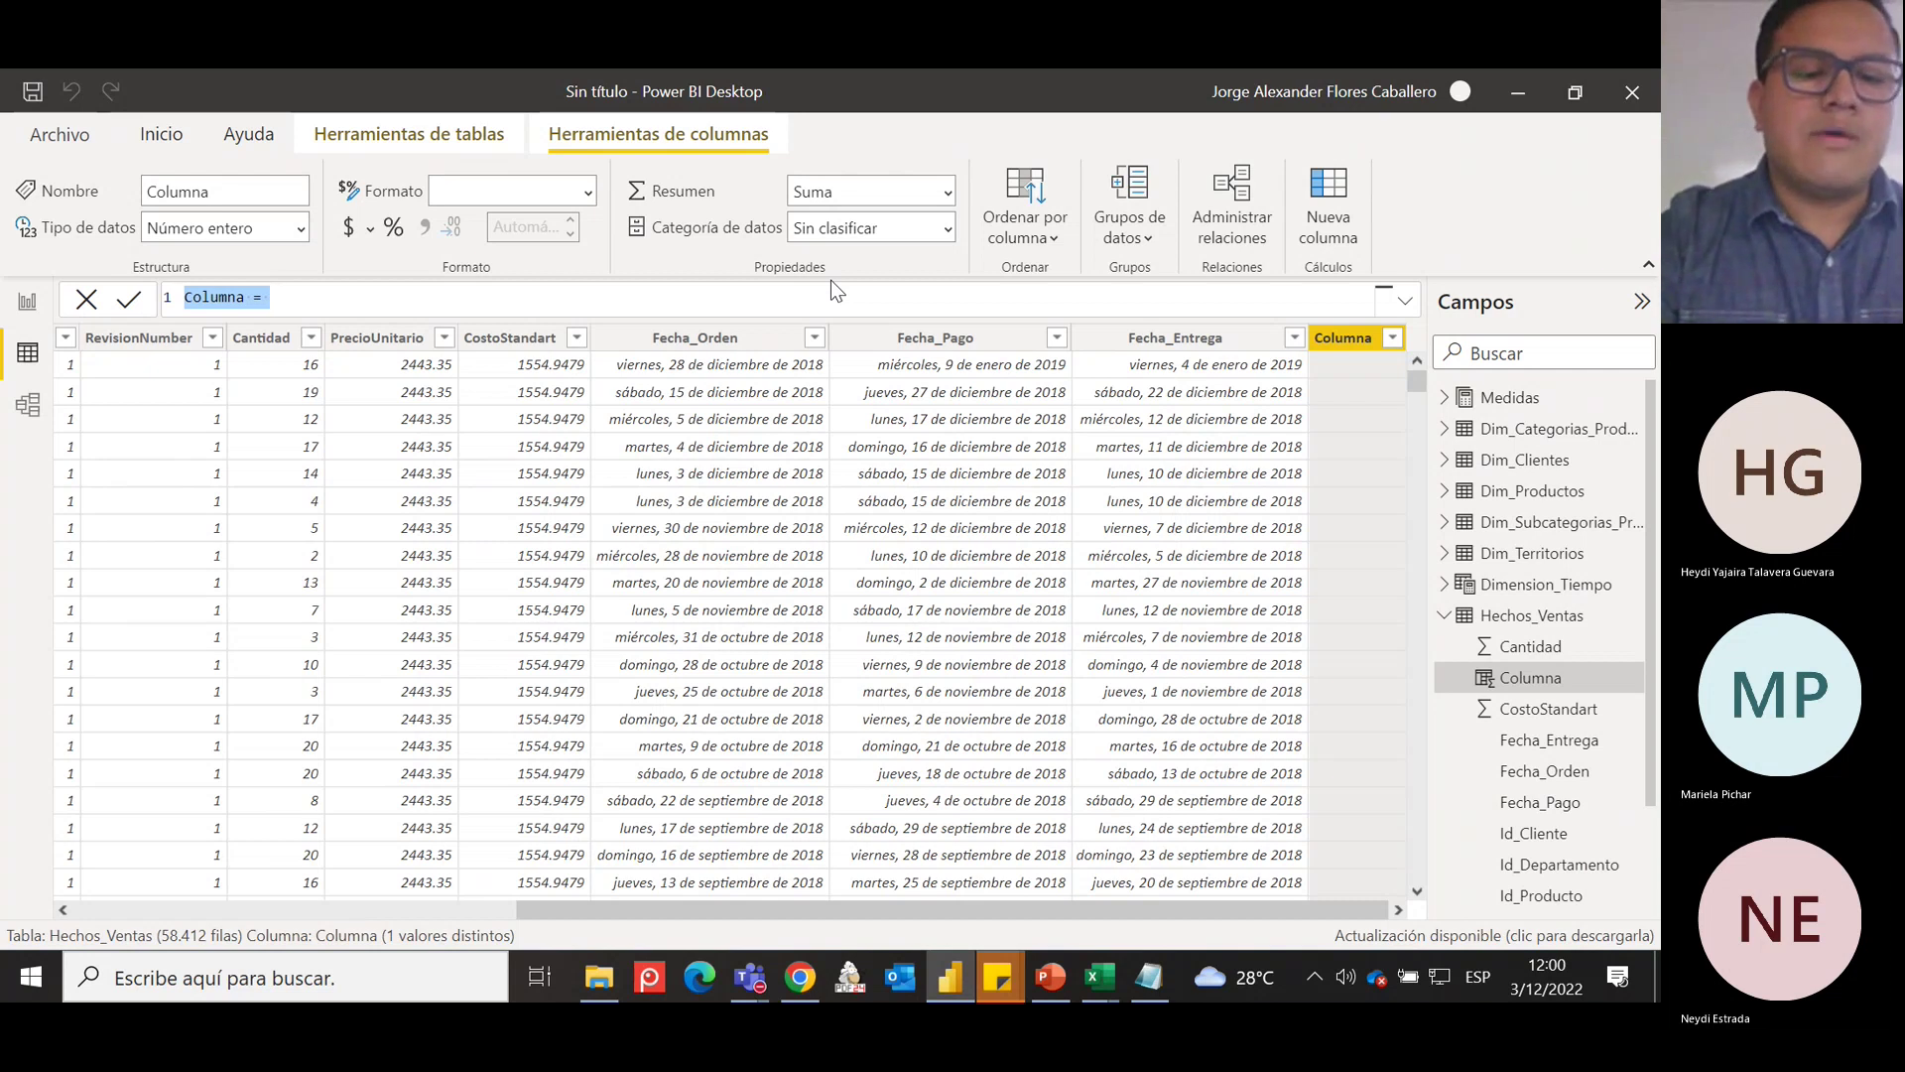
pyautogui.write('Minimo')
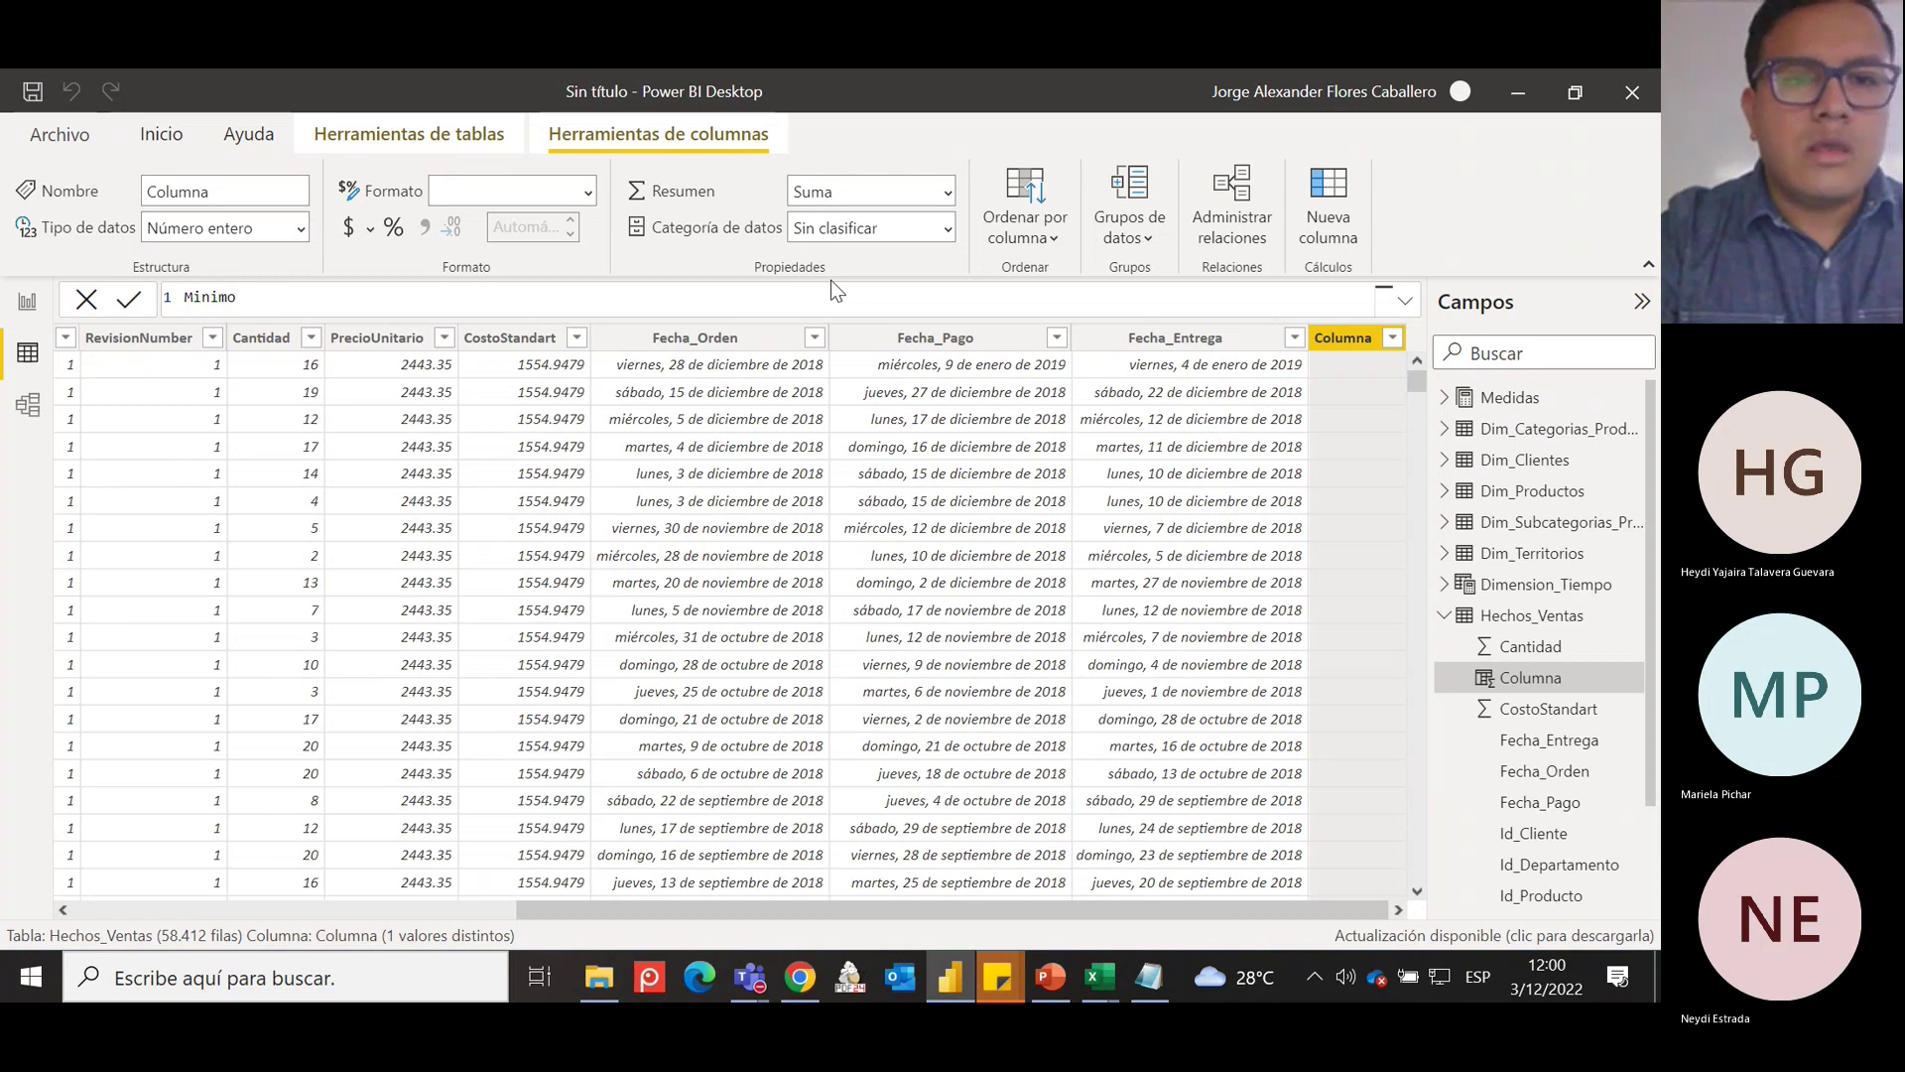
pyautogui.write('_I')
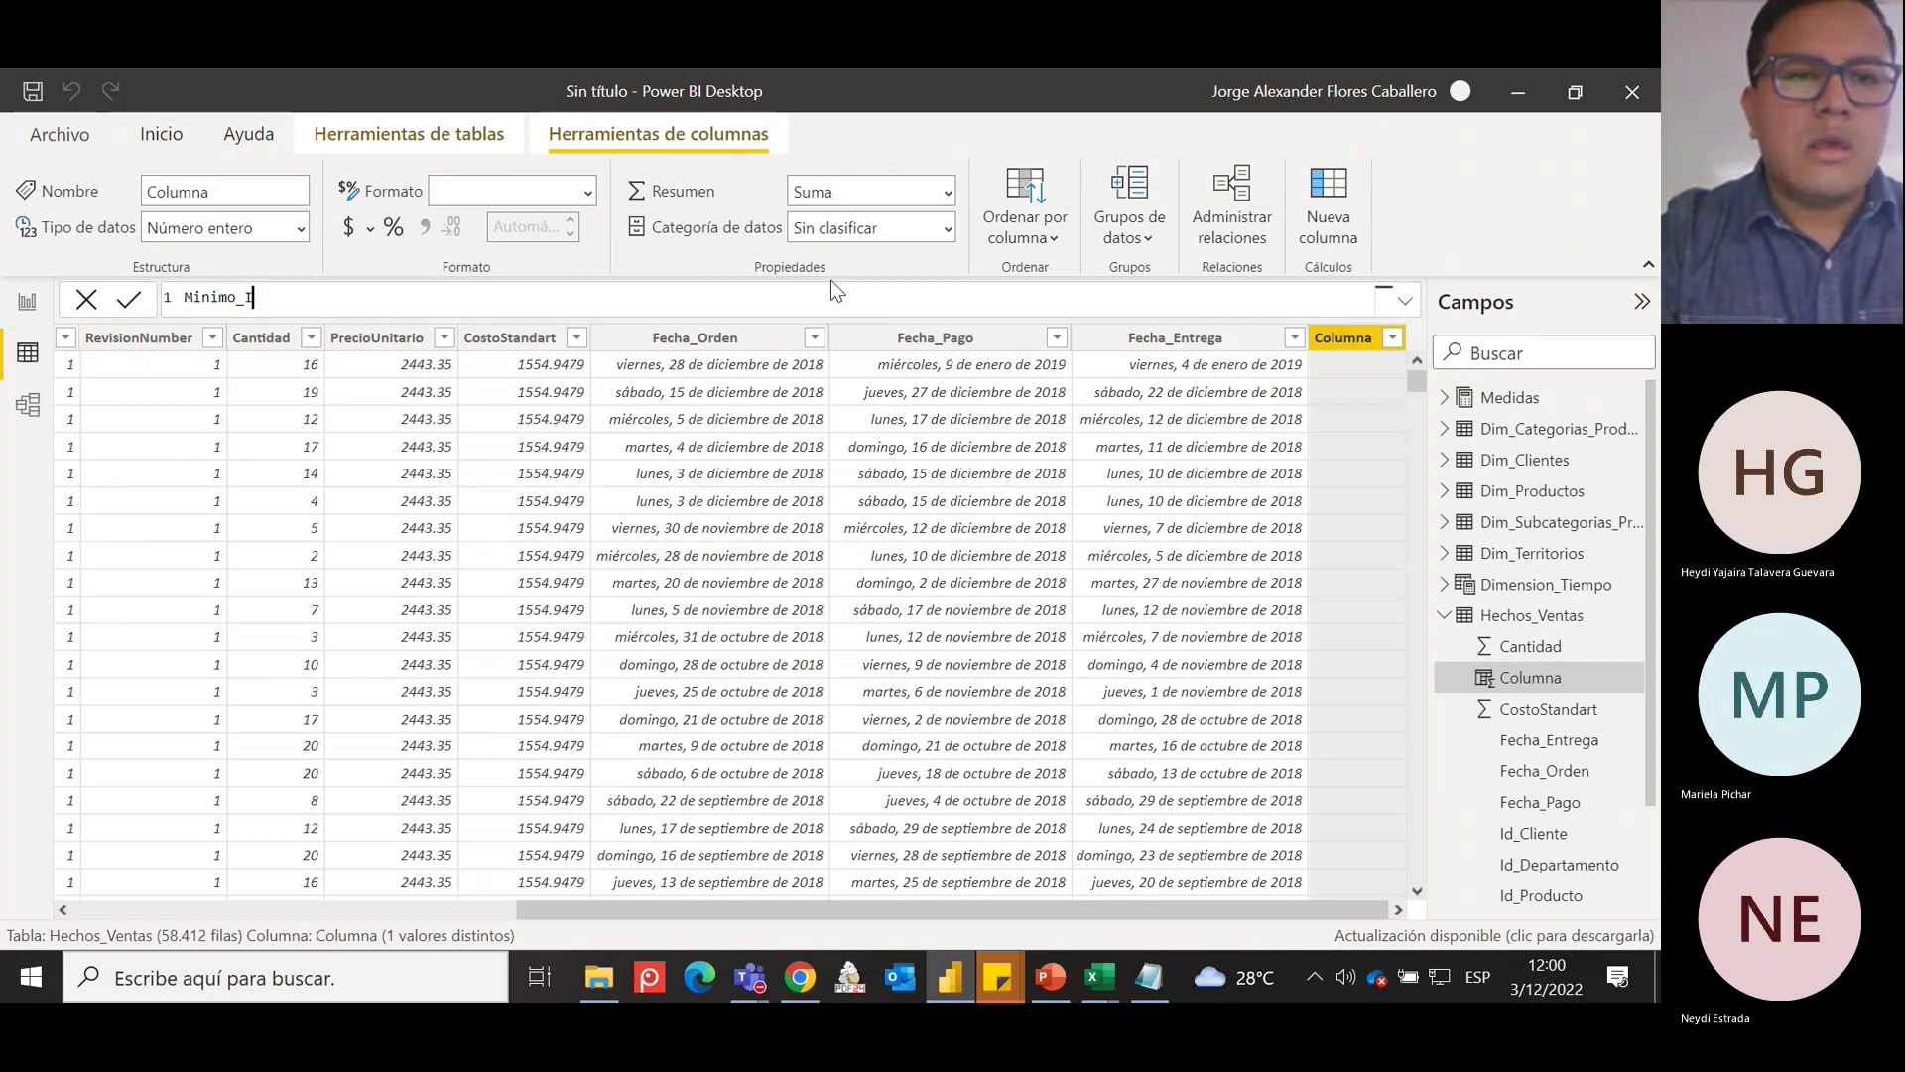
pyautogui.write('nventario_')
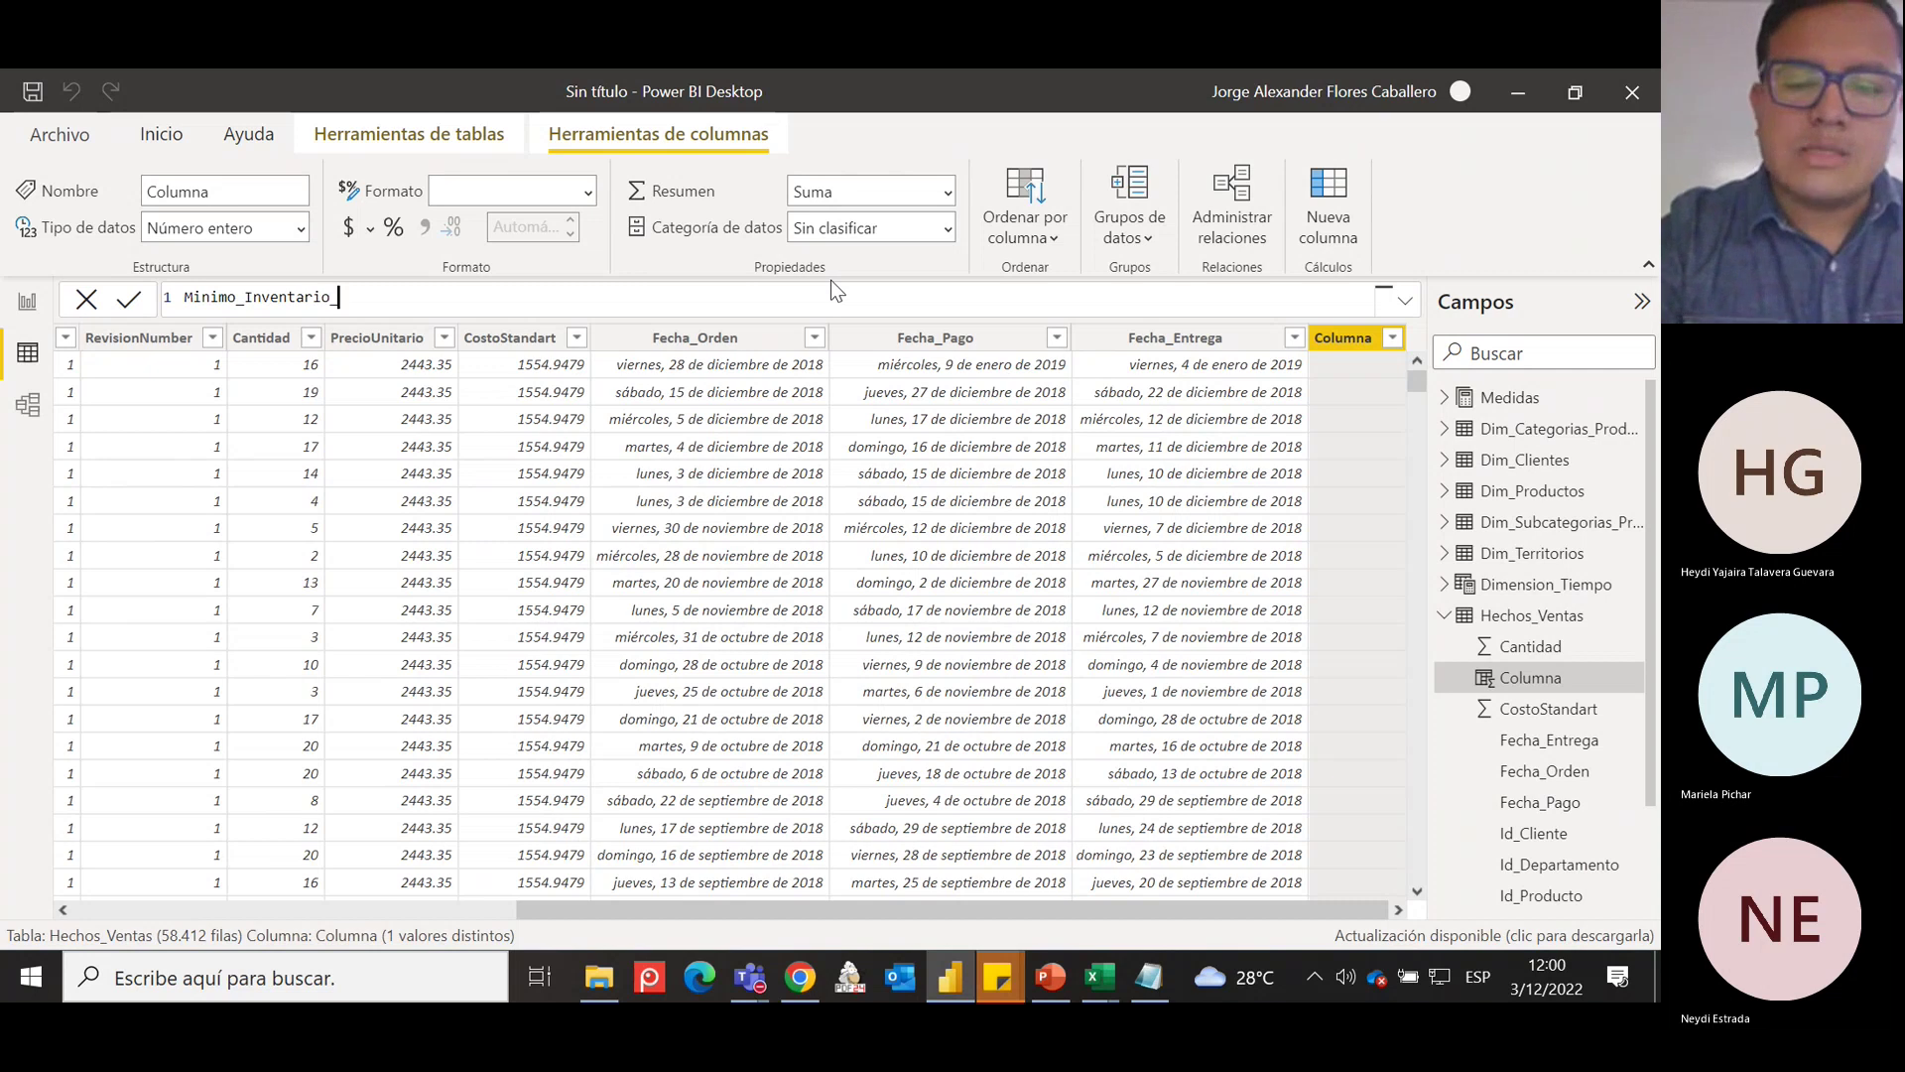
pyautogui.write('US =')
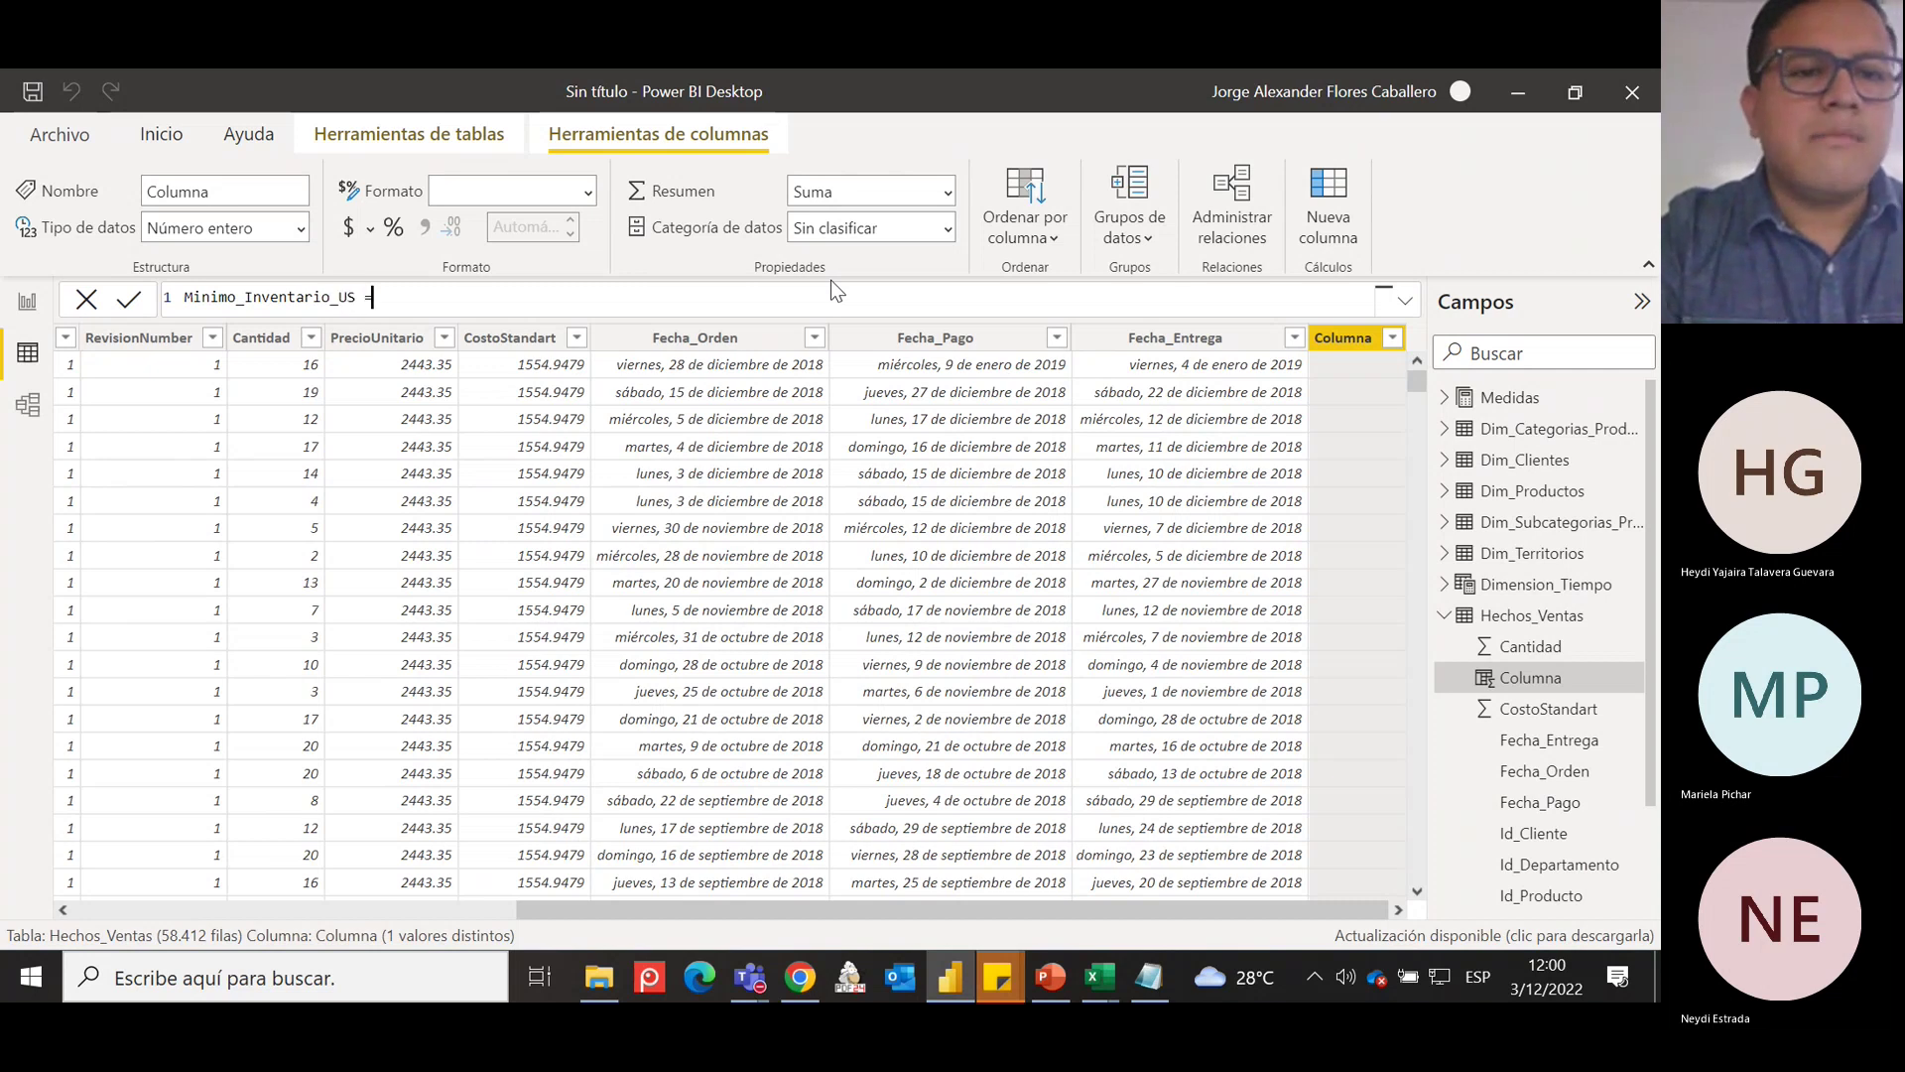
pyautogui.hotkey('shift', 'Return')
pyautogui.write('PREC')
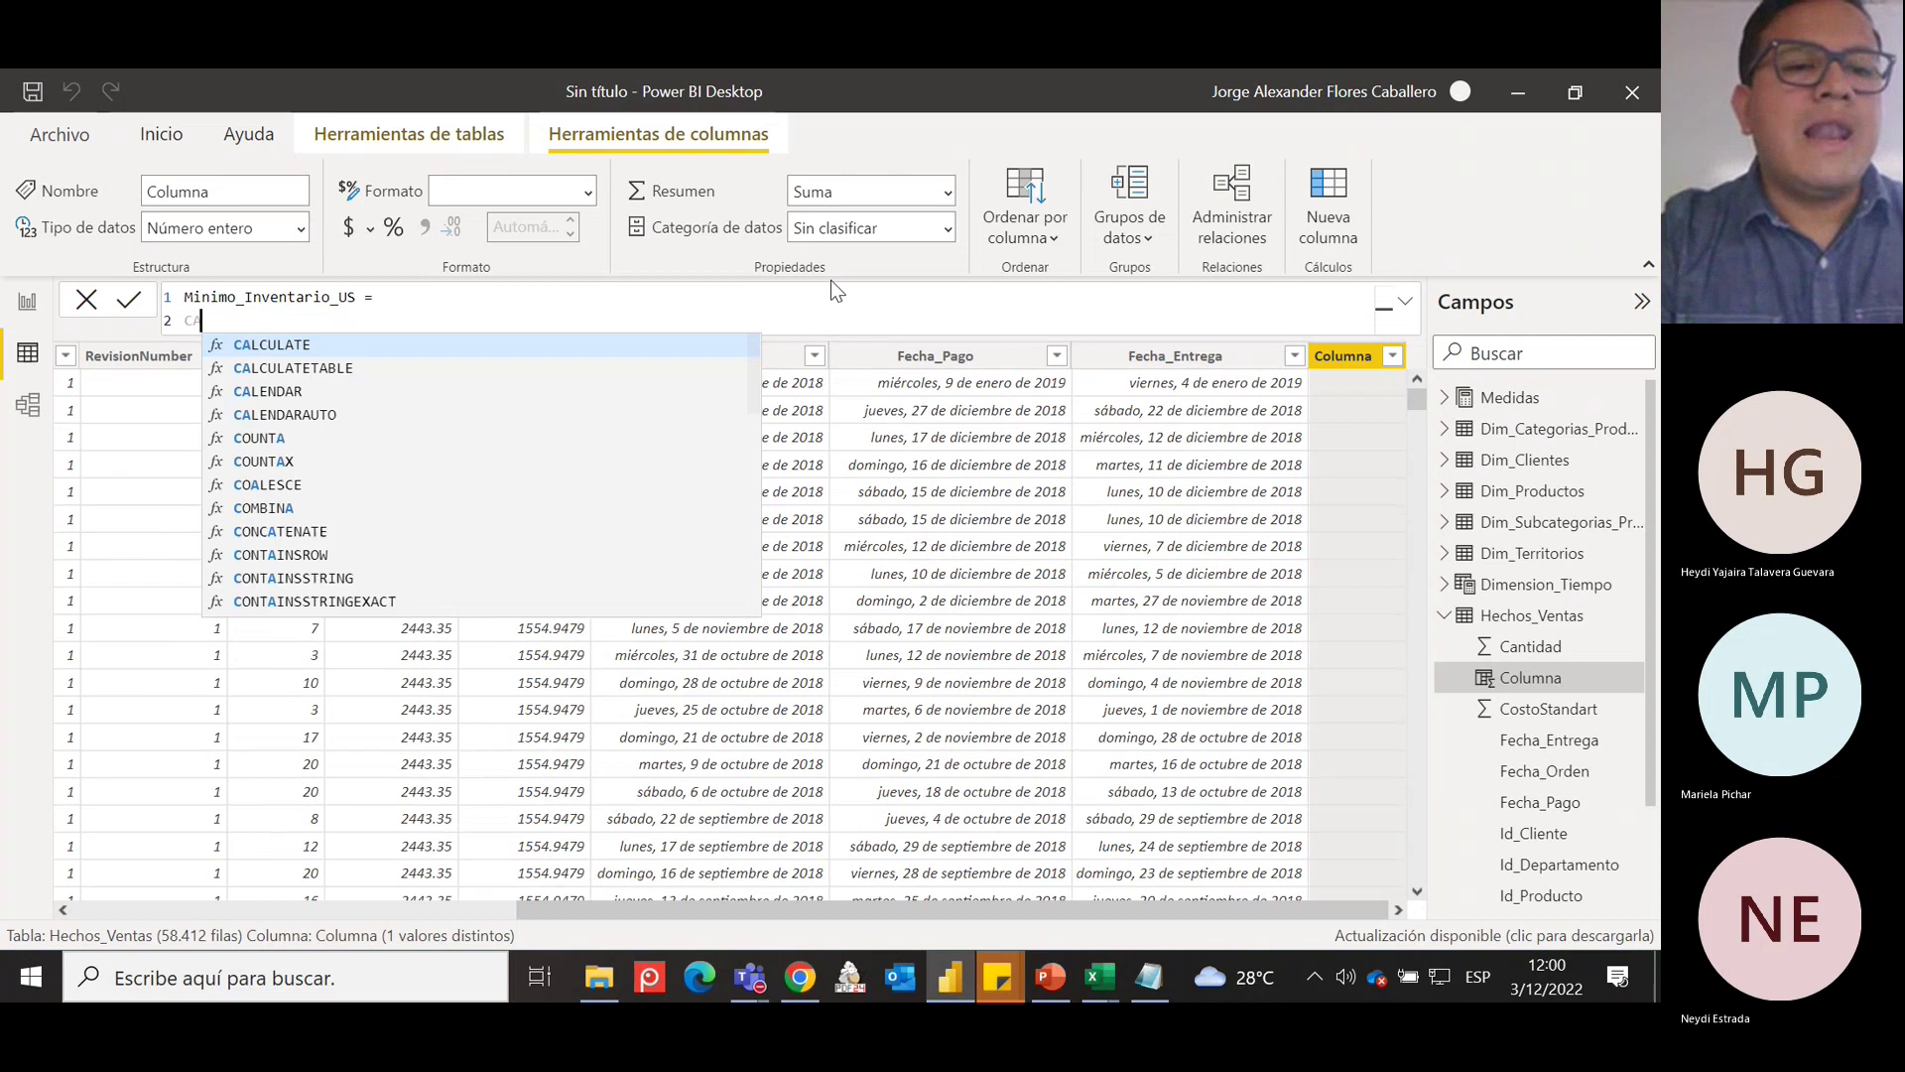
pyautogui.press('BackSpace')
pyautogui.press('BackSpace')
pyautogui.press('BackSpace')
pyautogui.press('BackSpace')
pyautogui.write('[Prec')
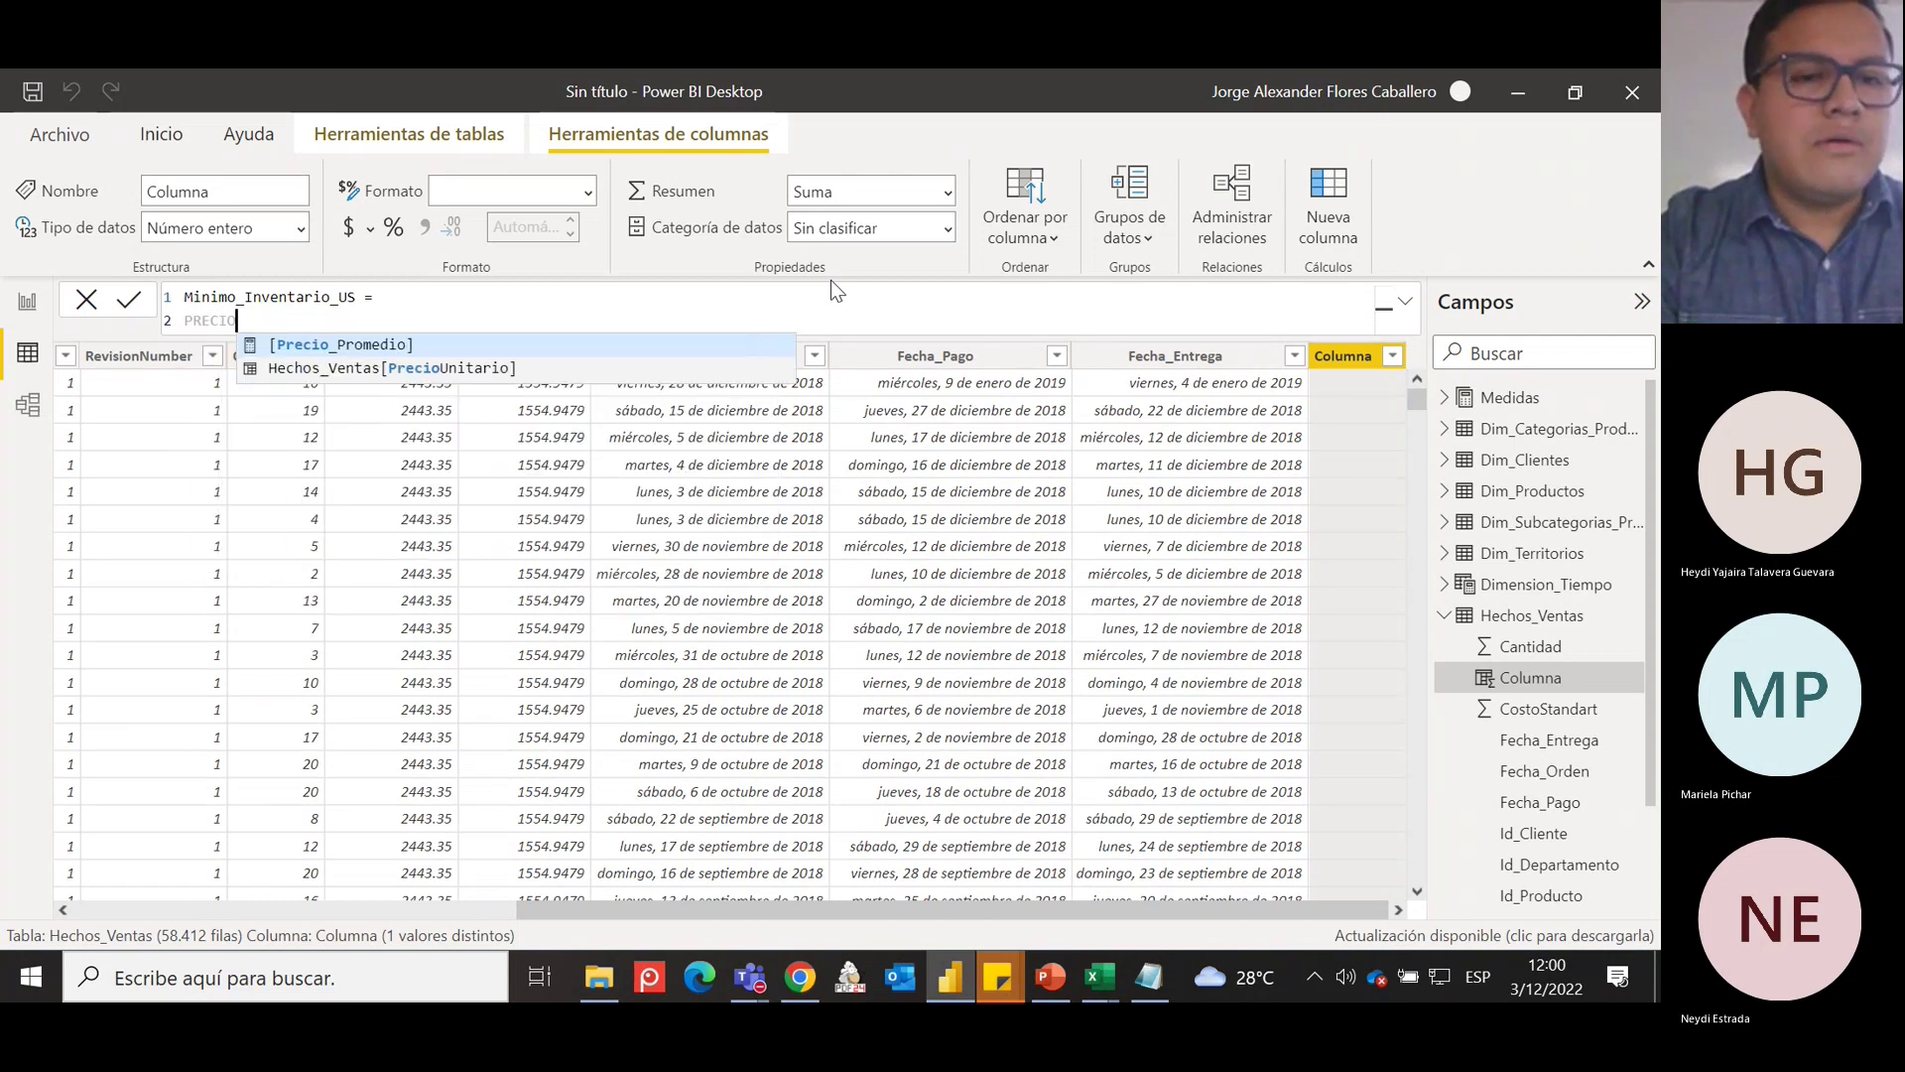
pyautogui.press('Tab')
pyautogui.press('BackSpace')
pyautogui.press('BackSpace')
pyautogui.press('BackSpace')
pyautogui.press('BackSpace')
pyautogui.press('BackSpace')
pyautogui.press('BackSpace')
pyautogui.press('BackSpace')
pyautogui.press('BackSpace')
pyautogui.press('BackSpace')
pyautogui.press('BackSpace')
pyautogui.press('BackSpace')
pyautogui.press('BackSpace')
pyautogui.press('BackSpace')
pyautogui.press('BackSpace')
pyautogui.press('BackSpace')
pyautogui.press('BackSpace')
pyautogui.press('BackSpace')
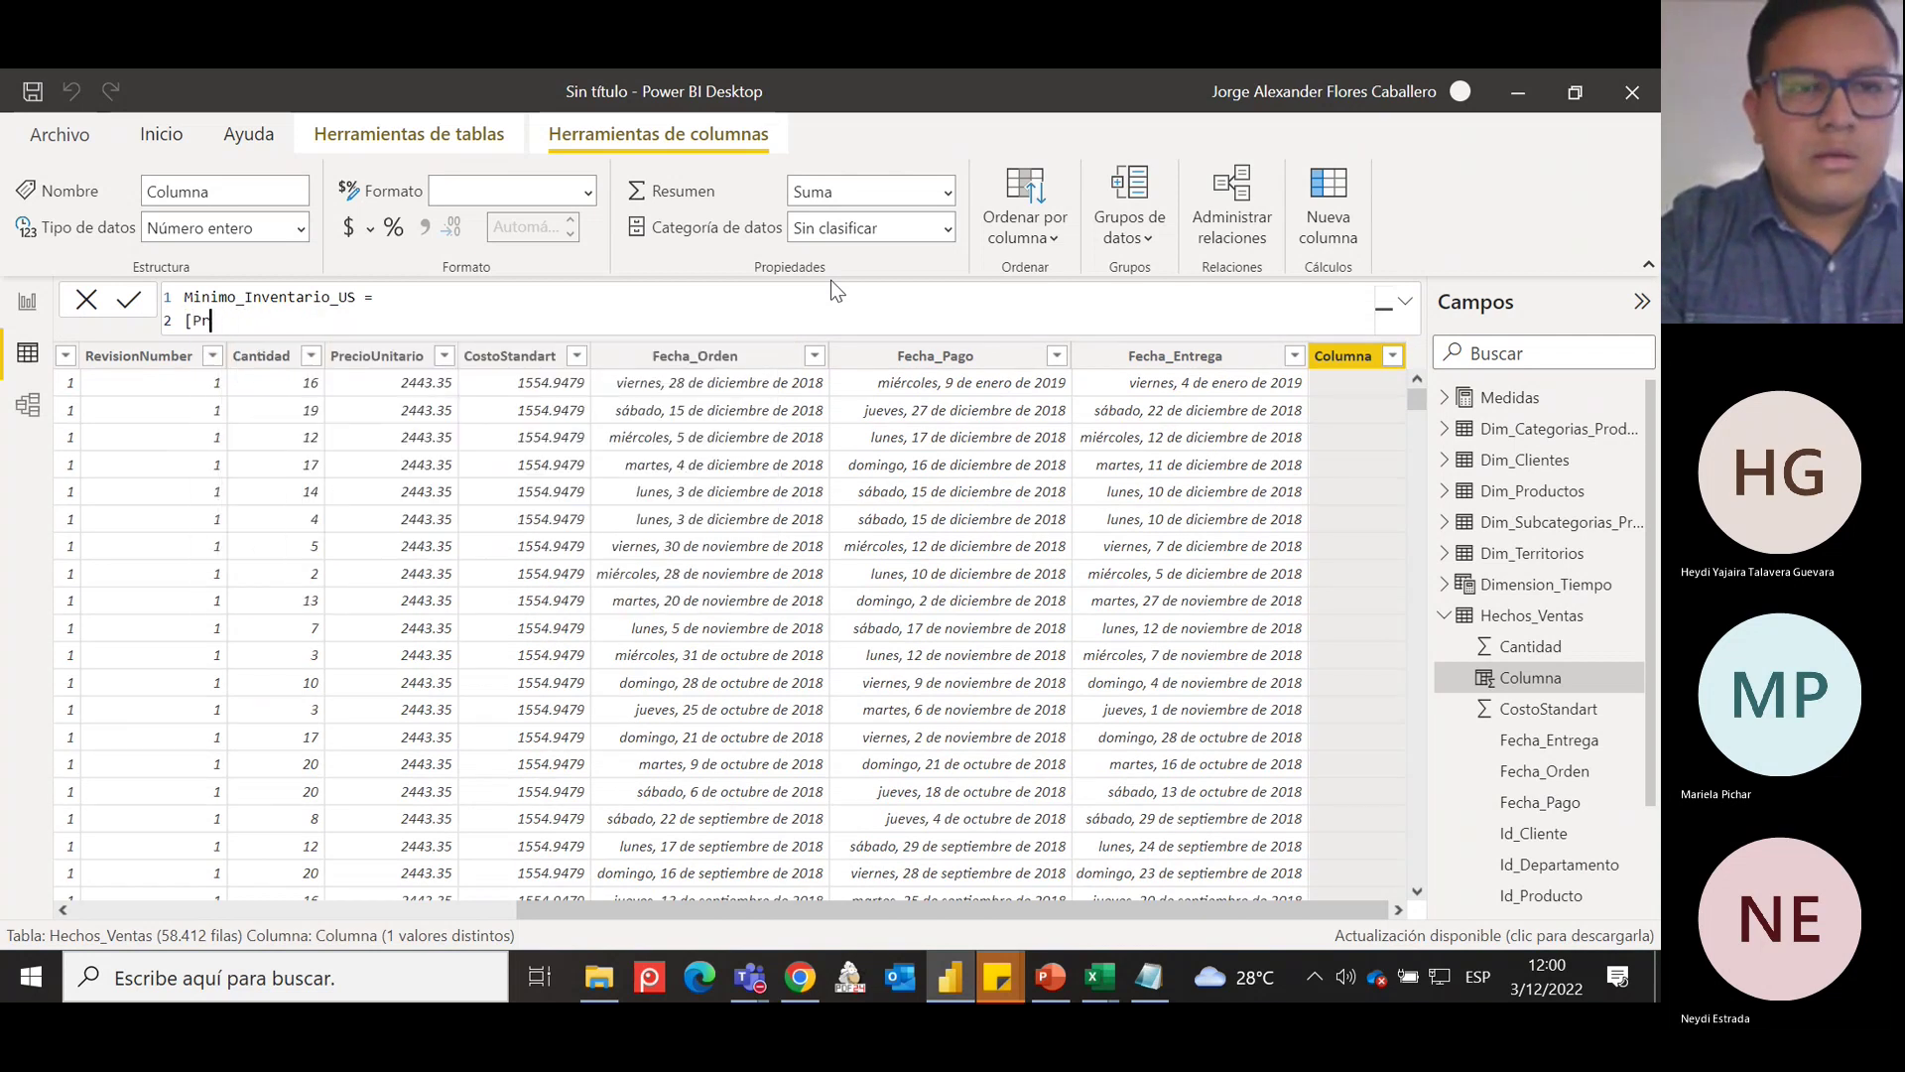
# Begin the Minimo_Inventario_US expression with Hechos_Ventas[PrecioUnitario] followed by the multiplication operator, enlarging the formula text.
pyautogui.write('PRECI')
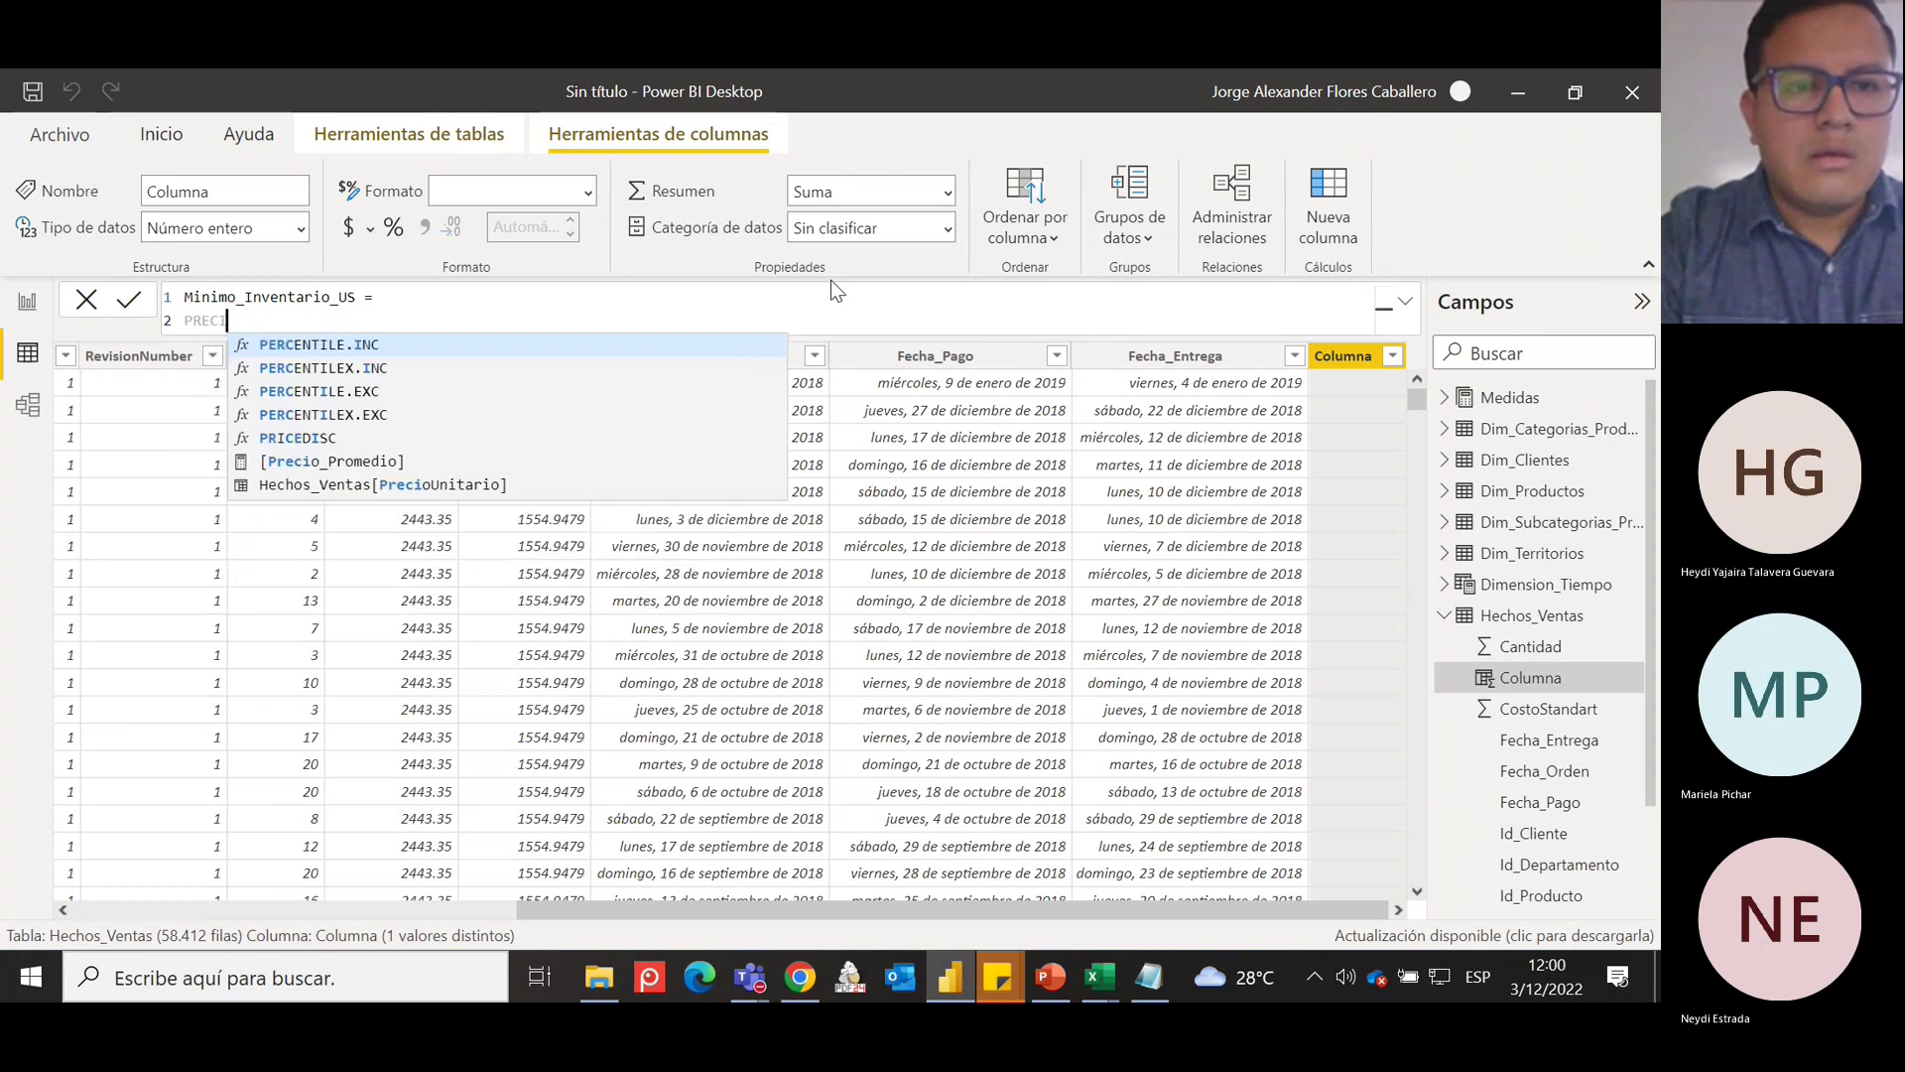
pyautogui.press('Down')
pyautogui.press('Down')
pyautogui.press('Down')
pyautogui.press('Down')
pyautogui.press('Down')
pyautogui.press('Down')
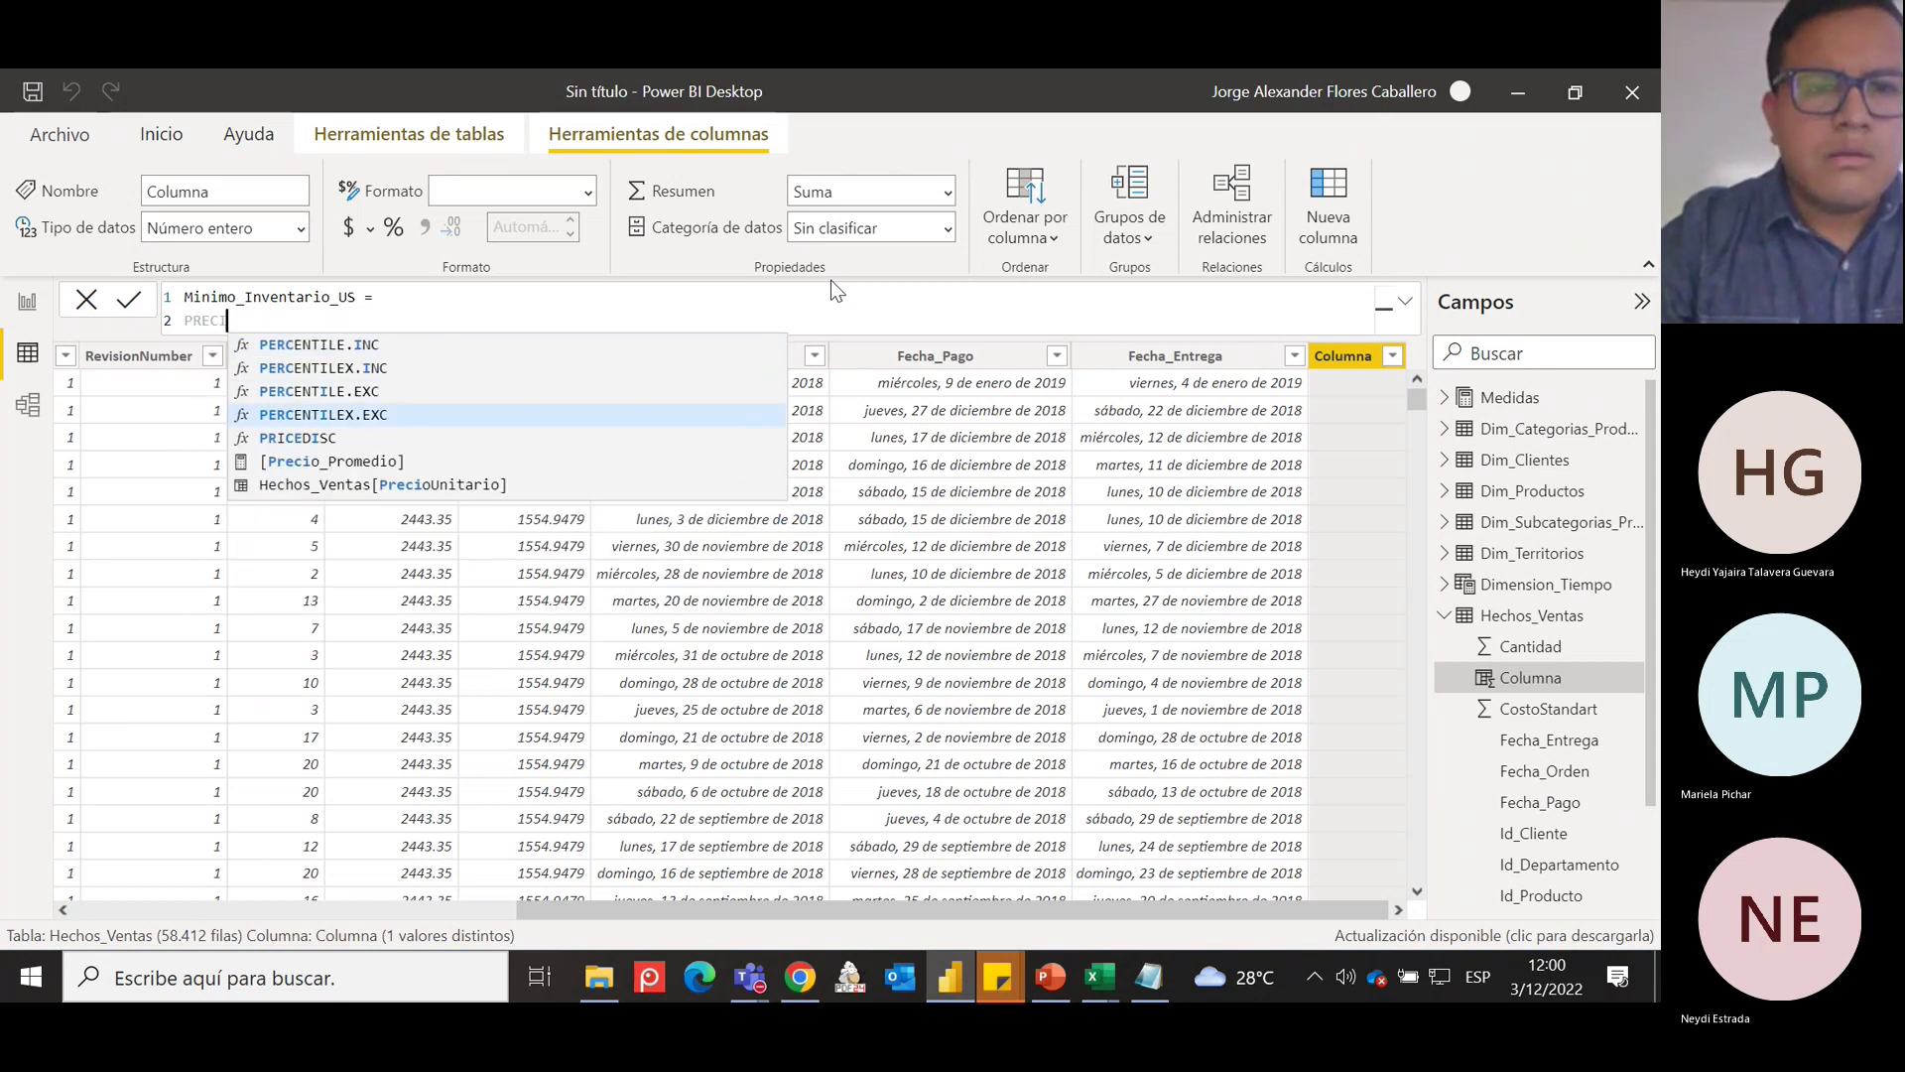
pyautogui.press('Tab')
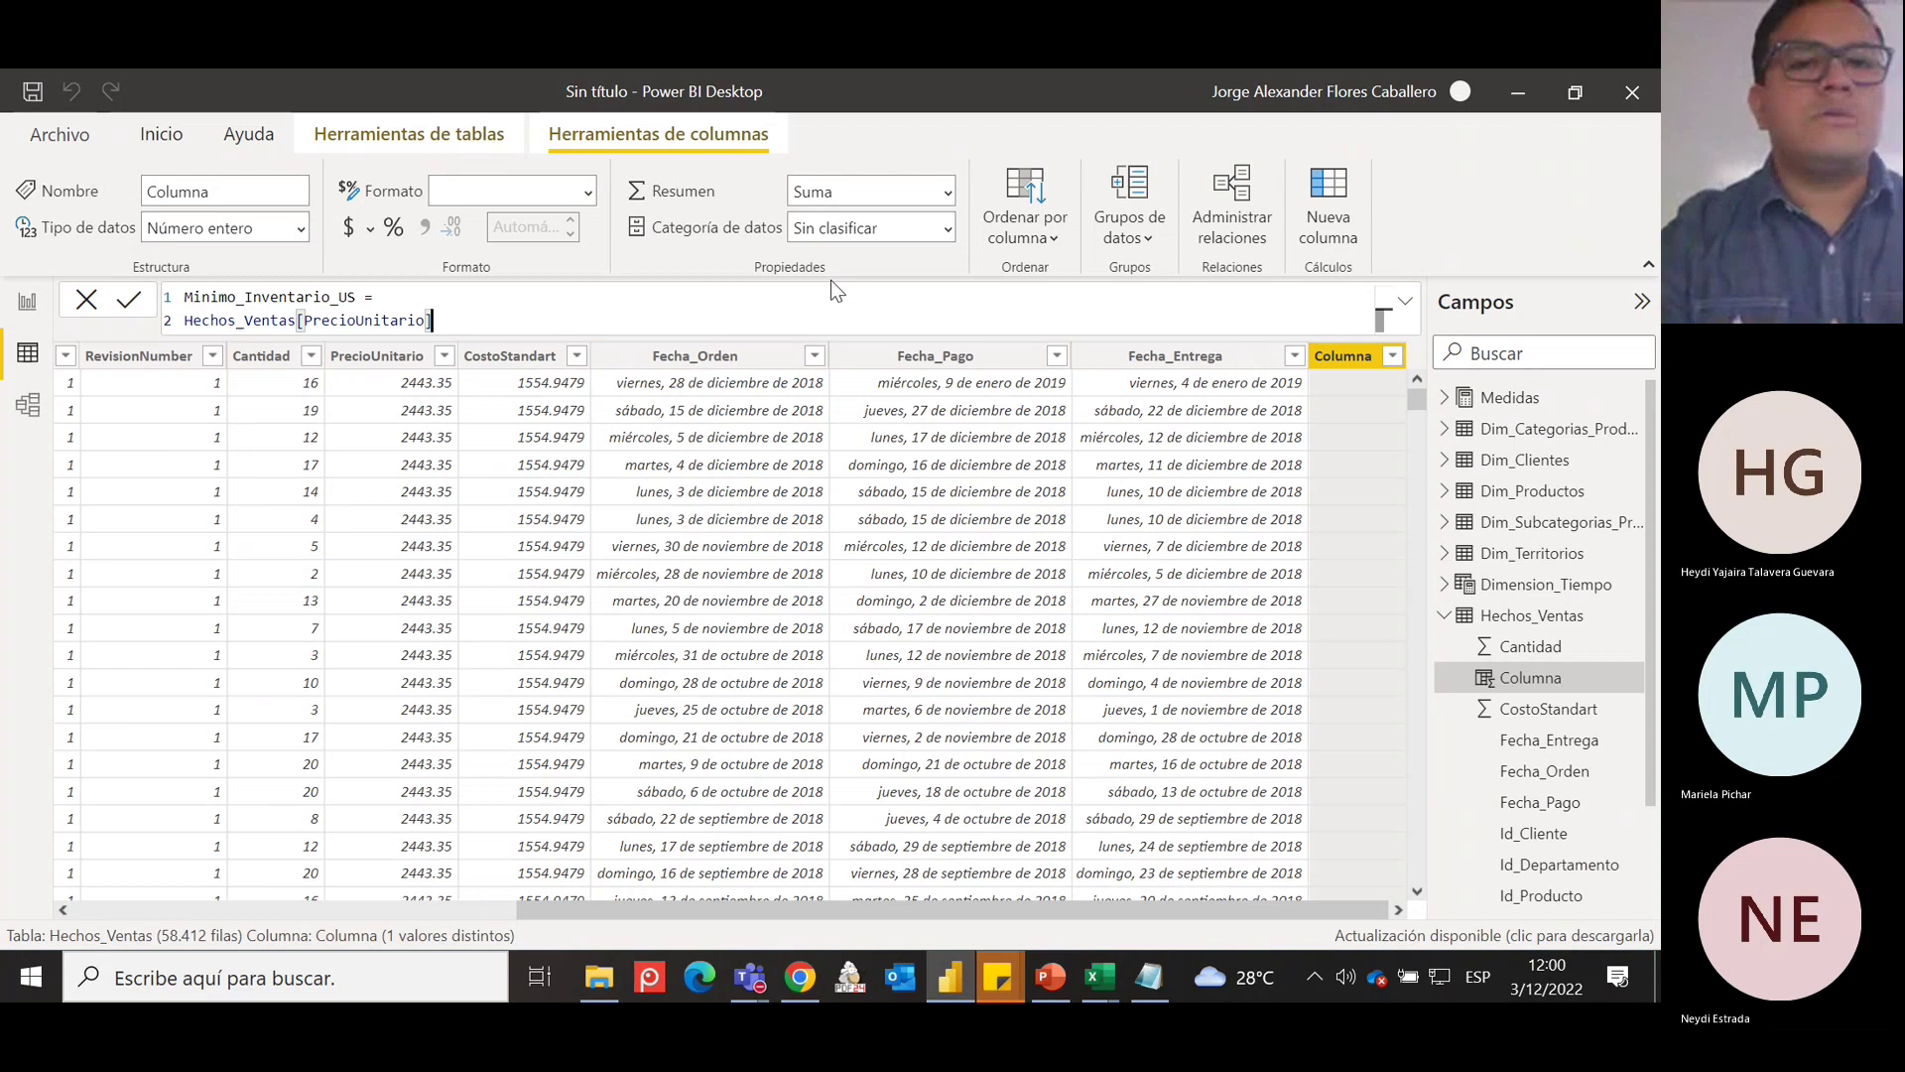
pyautogui.scroll(2, 771, 311)
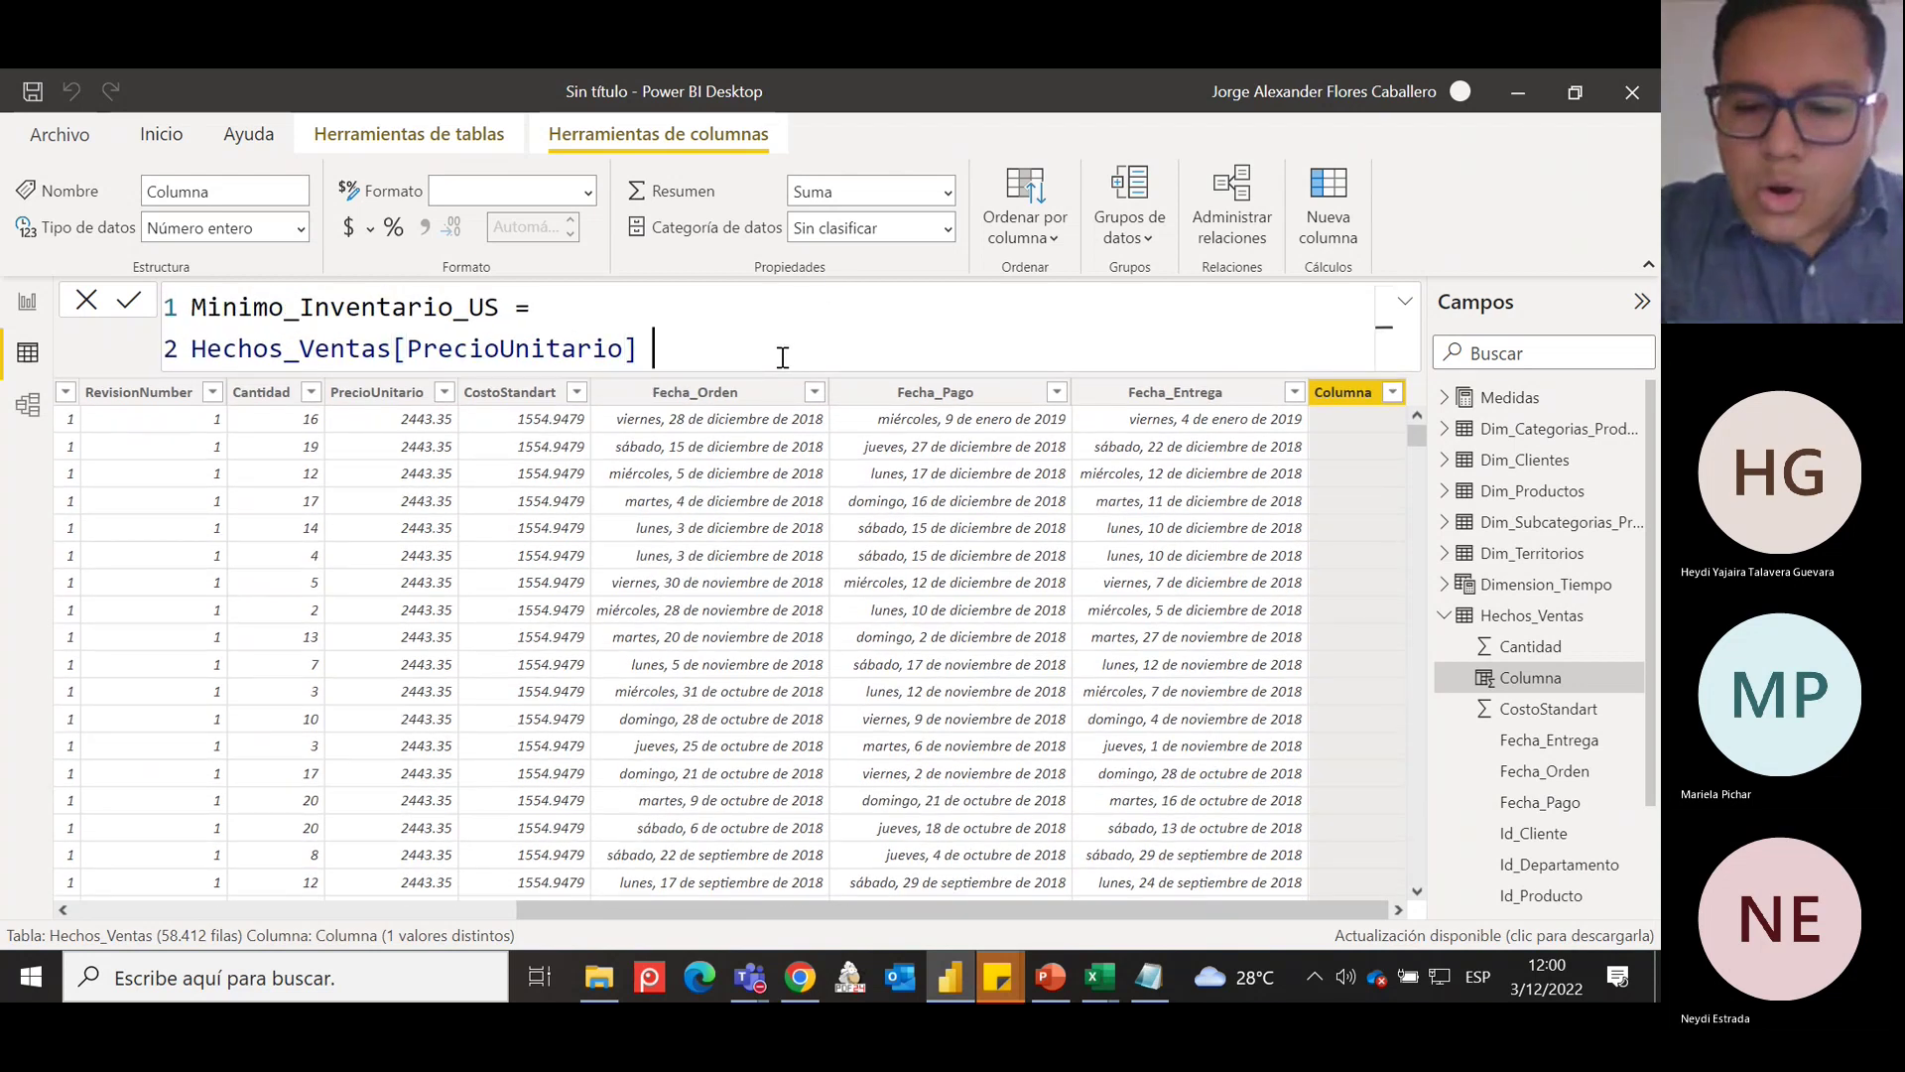
pyautogui.write('* ')
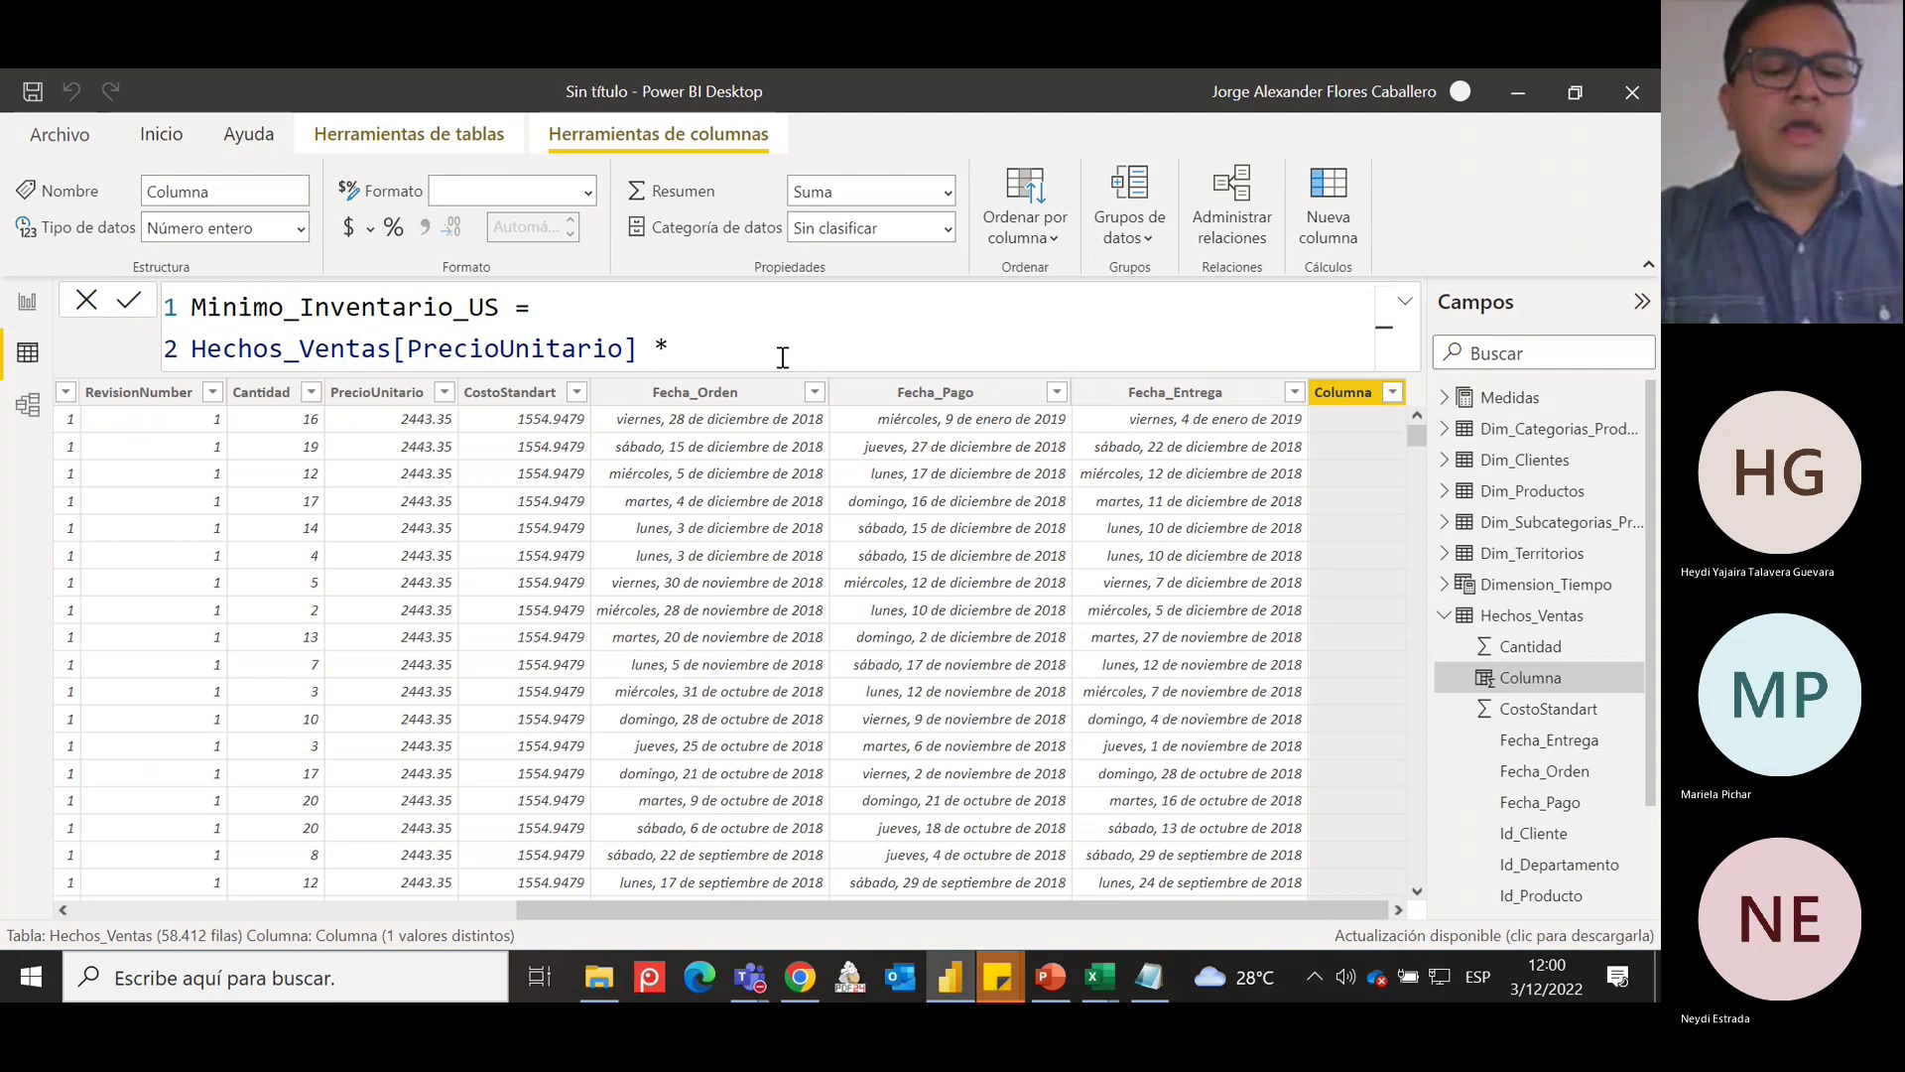
# Try to reference the minimum inventory column directly as the formula's second factor.
pyautogui.write('MIN')
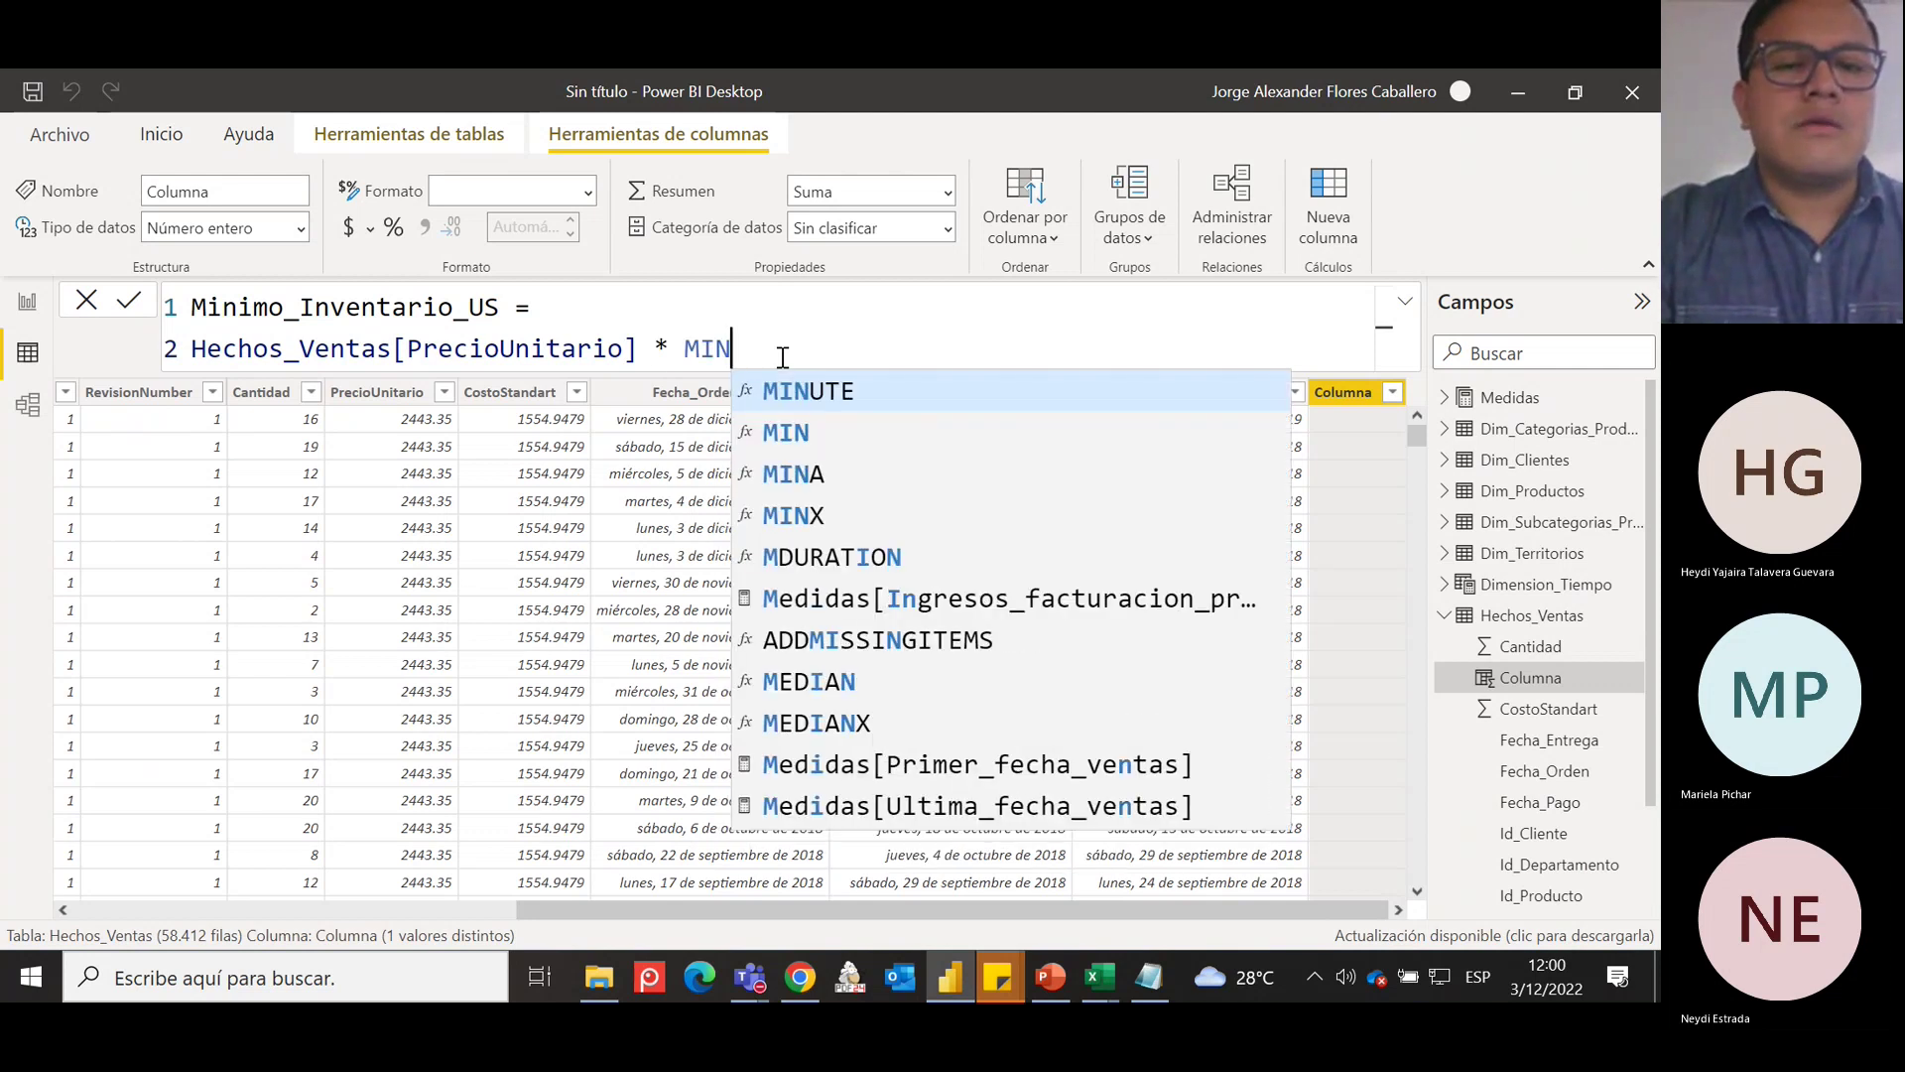
pyautogui.write('IMO')
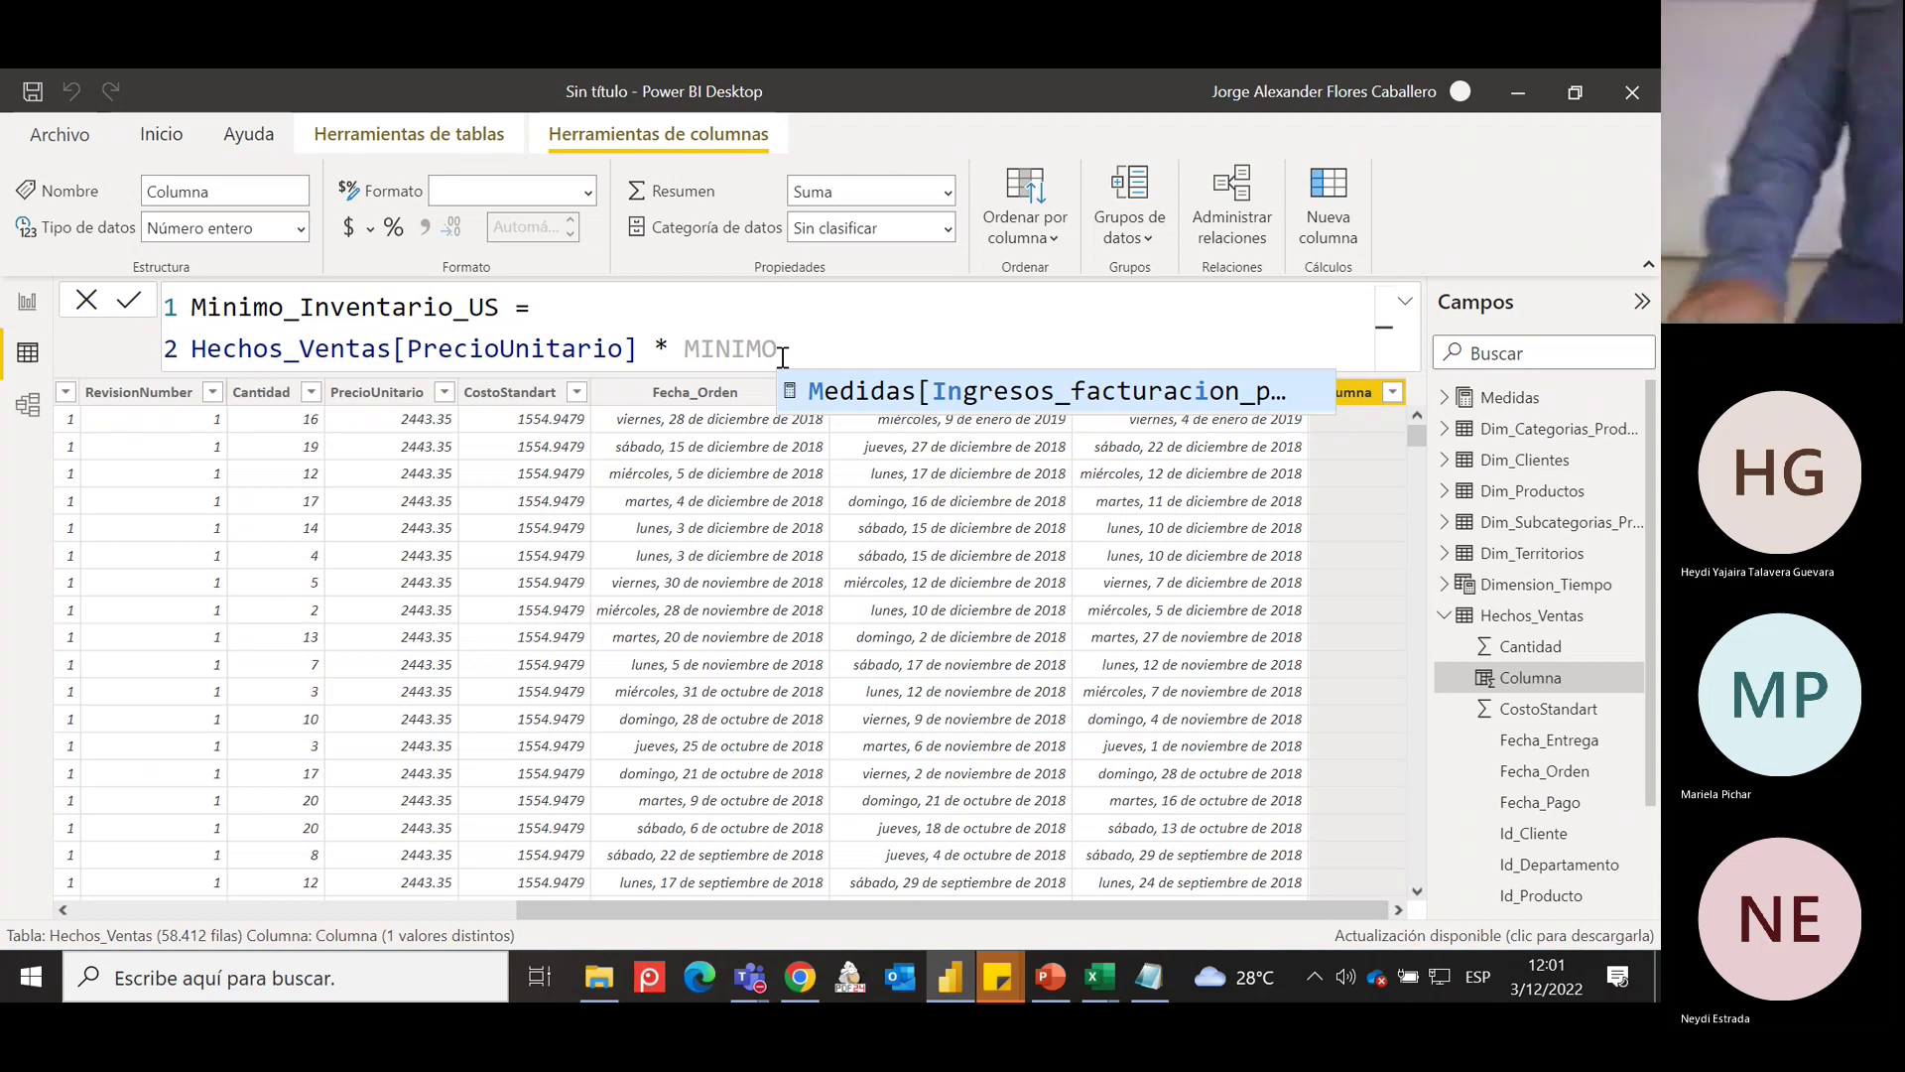
pyautogui.press('BackSpace')
pyautogui.press('BackSpace')
pyautogui.press('BackSpace')
pyautogui.press('BackSpace')
pyautogui.press('BackSpace')
pyautogui.press('BackSpace')
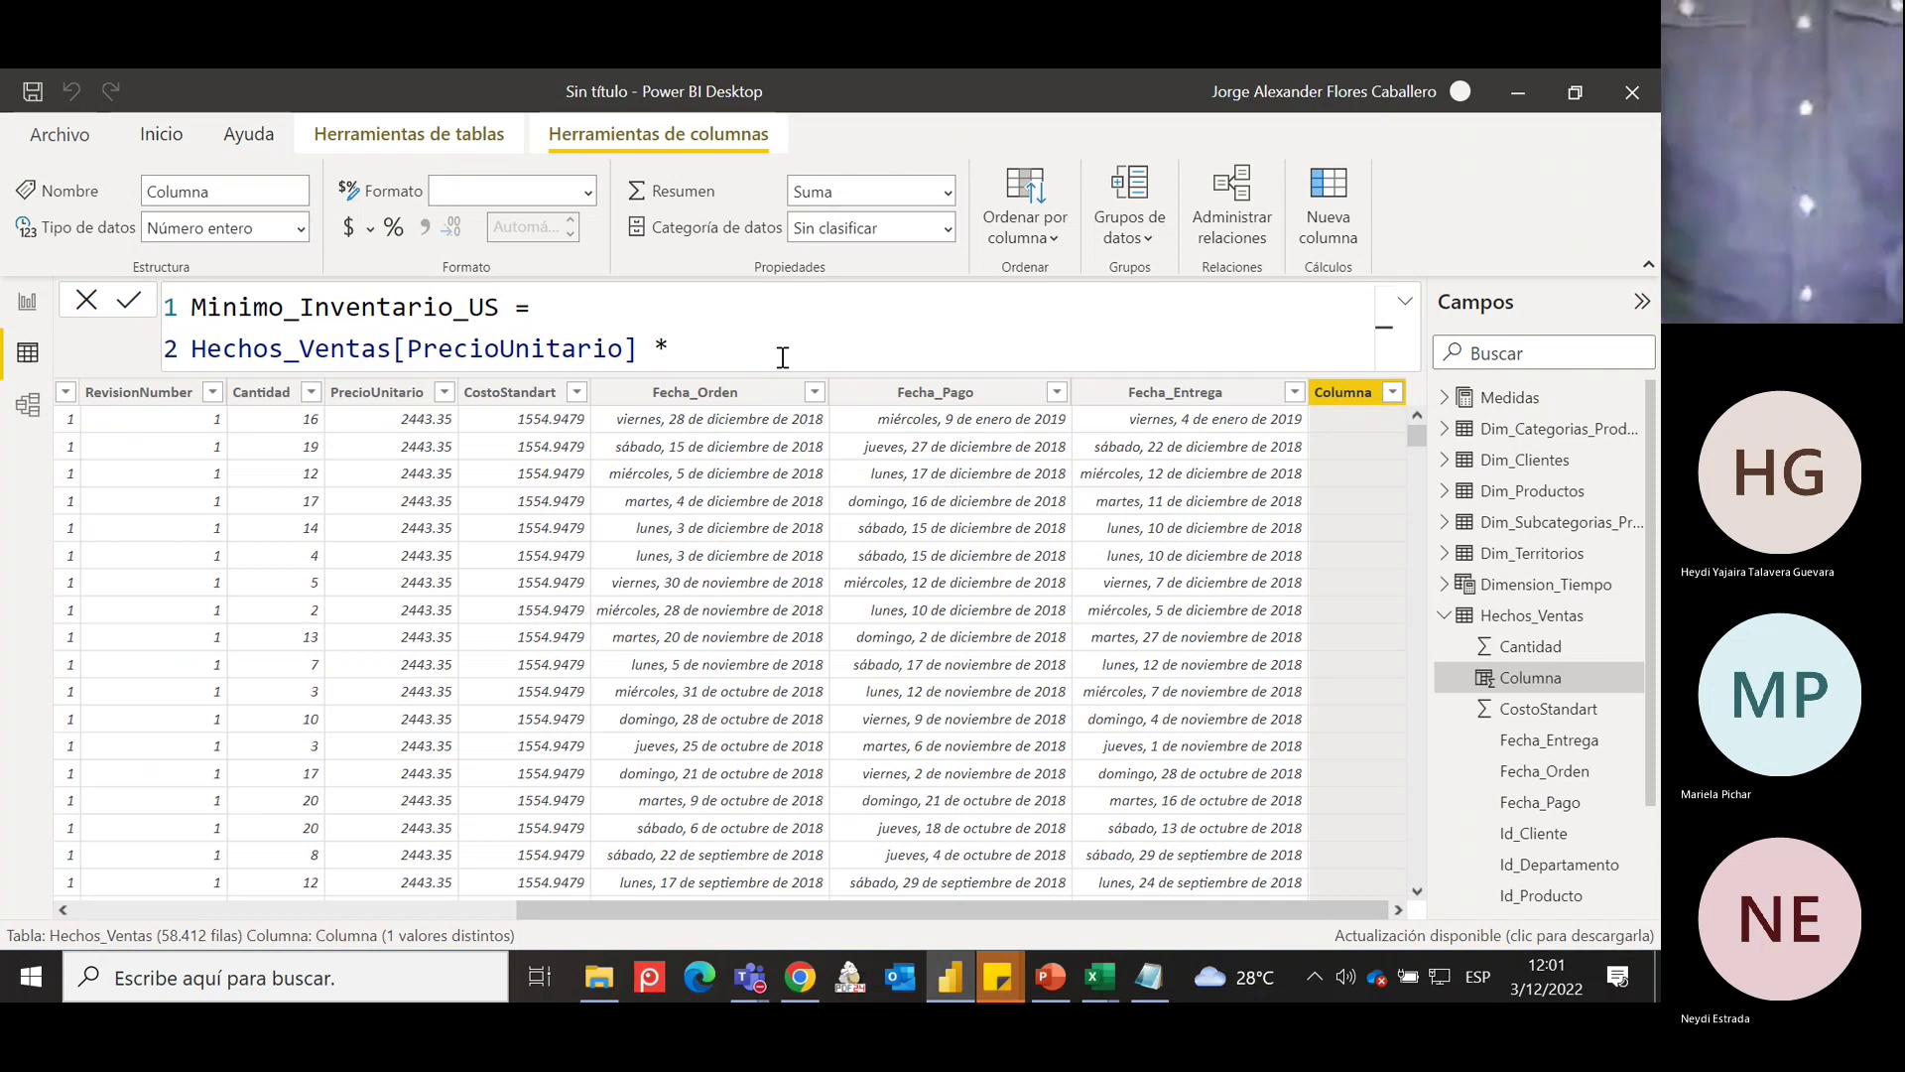
# Complete the formula with RELATED(Dim_Productos[Nivel_Minimo_Inventario]) as the second factor and commit the calculated column.
pyautogui.write('RELATED(')
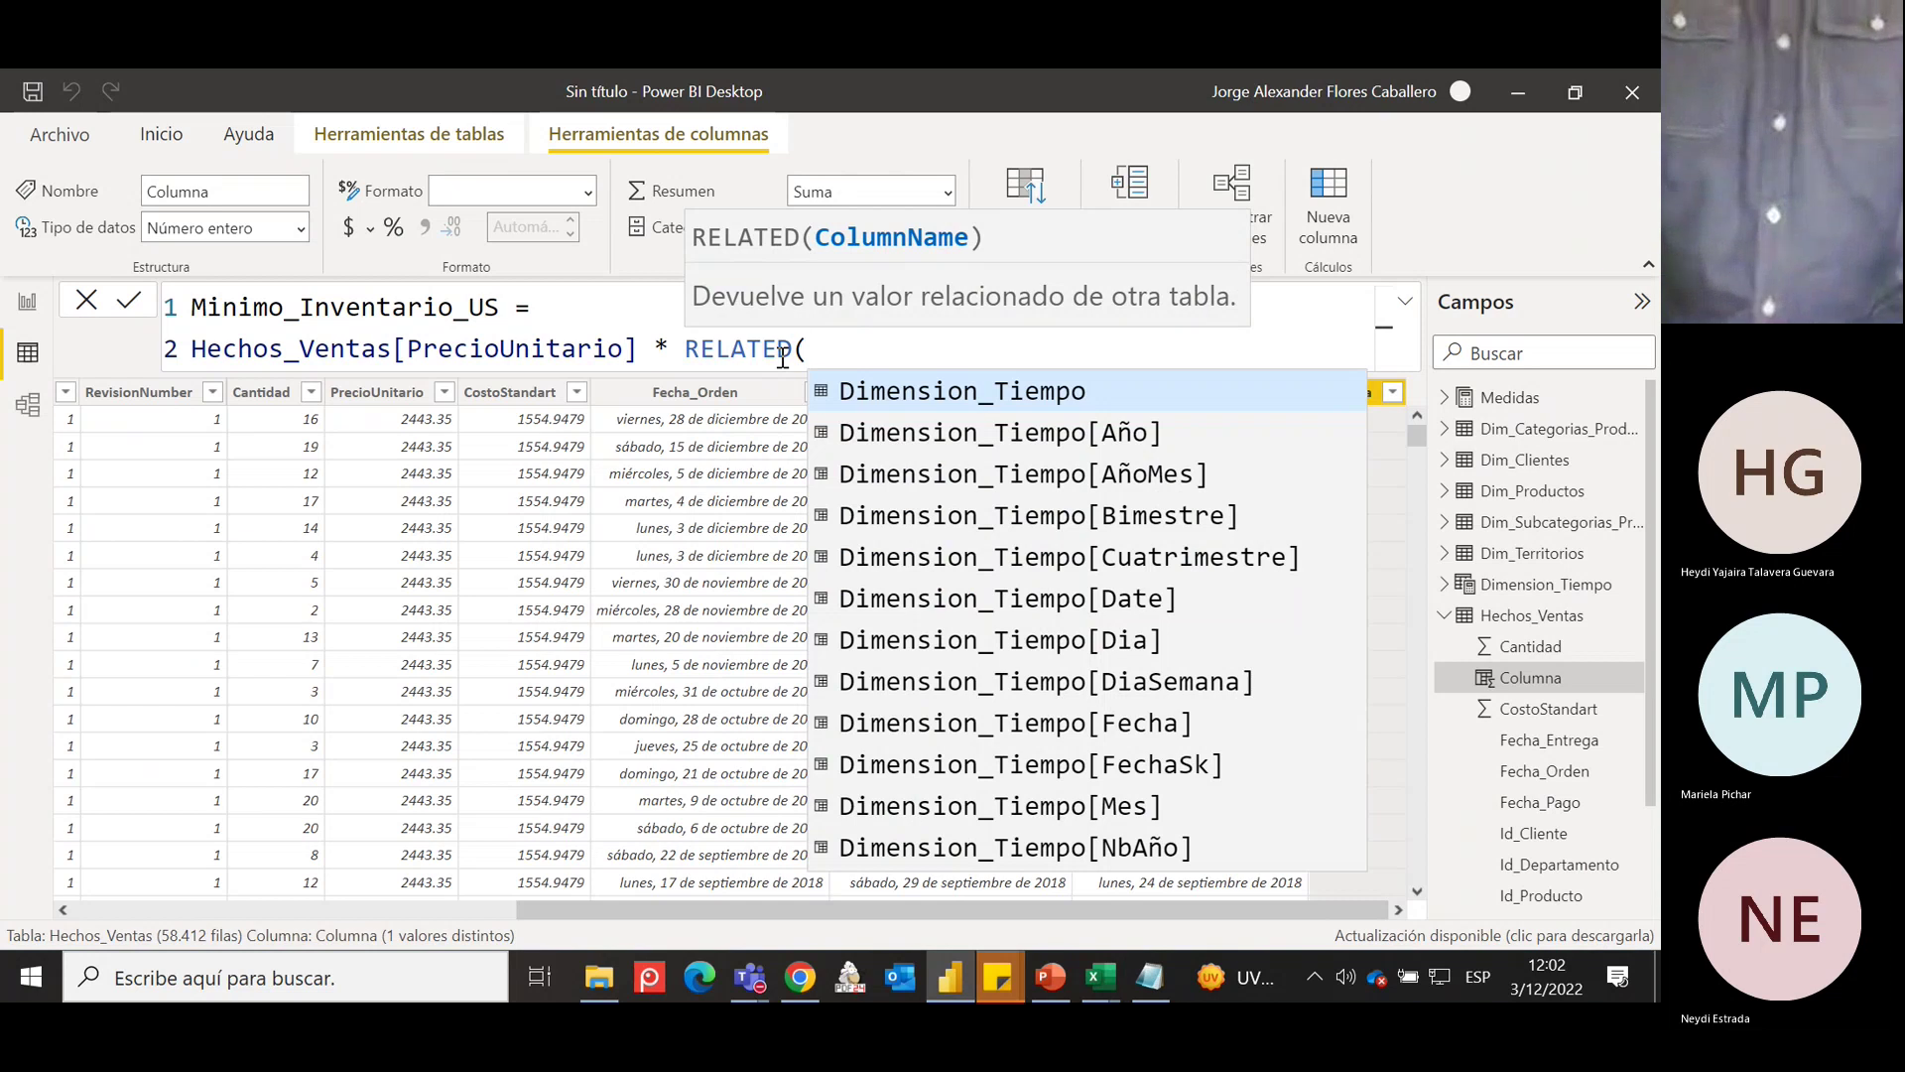
pyautogui.write('NIV')
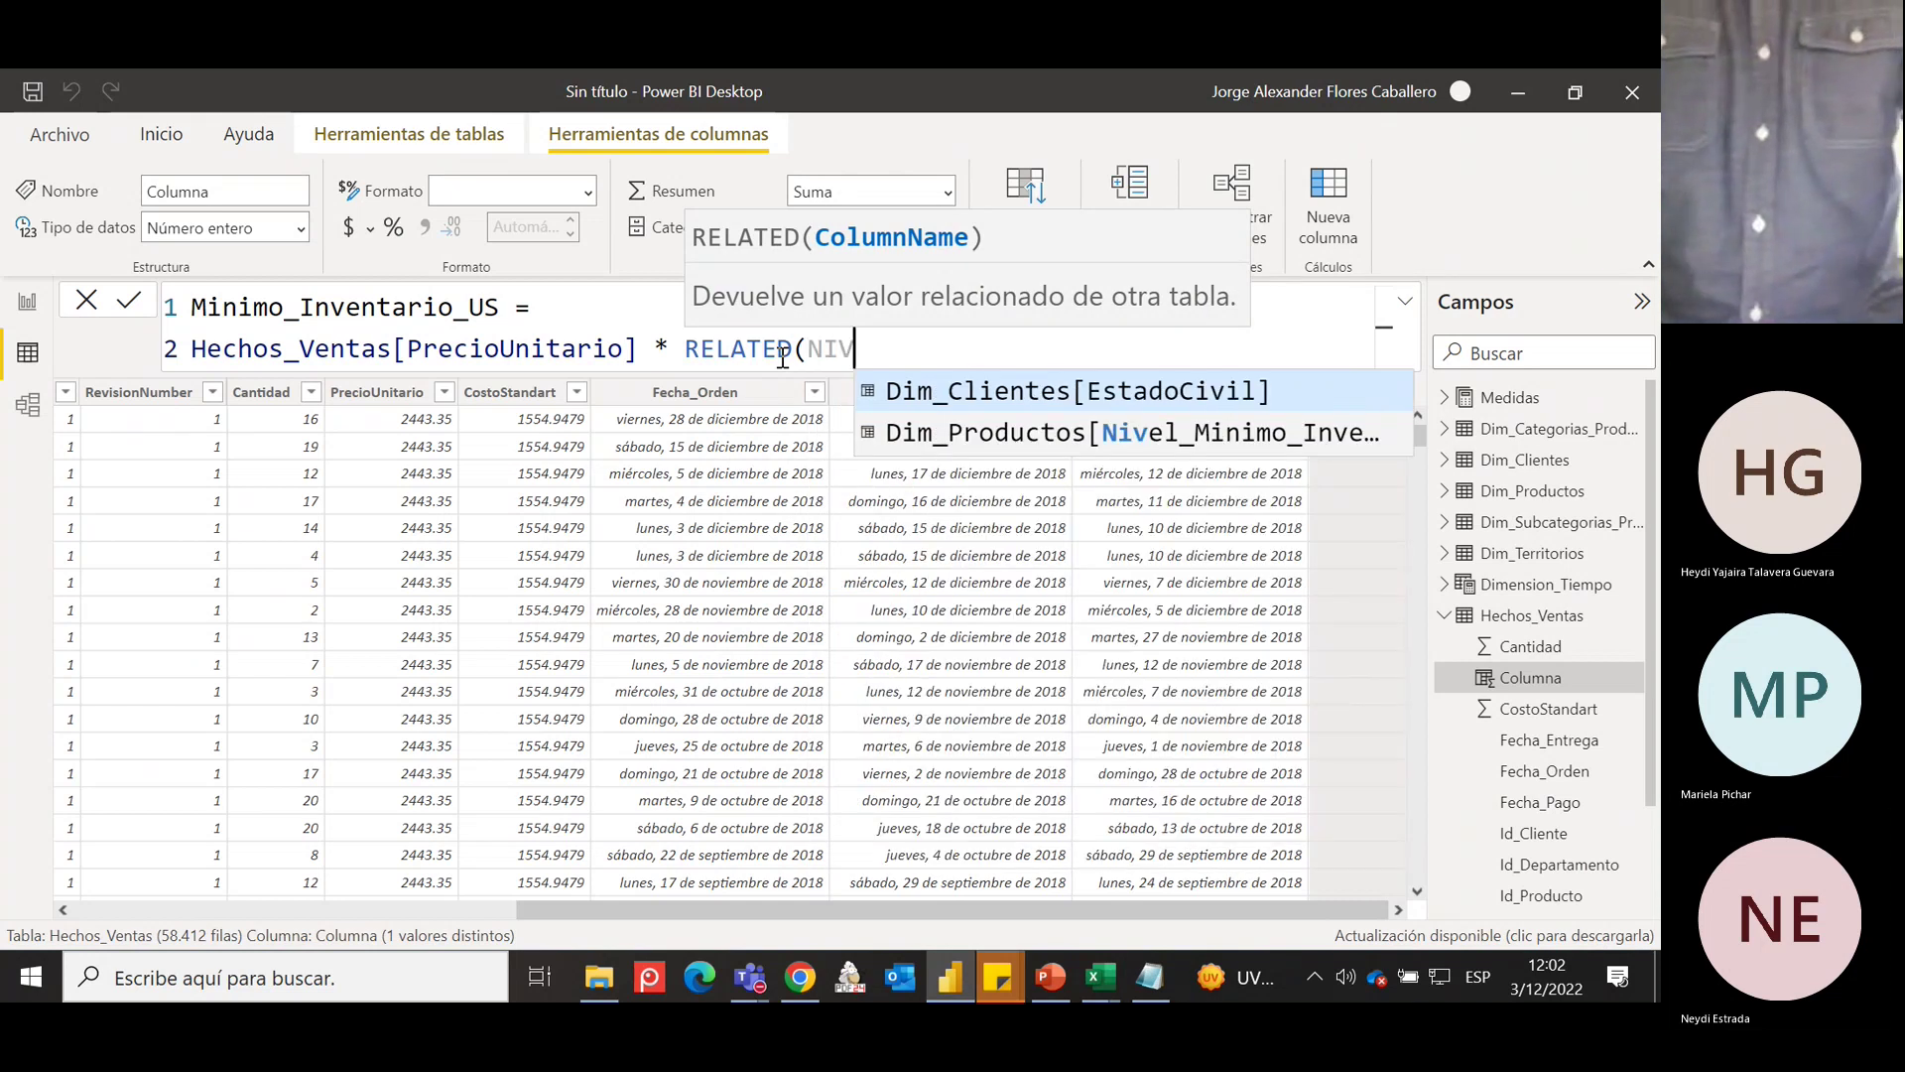
pyautogui.press('Down')
pyautogui.press('Tab')
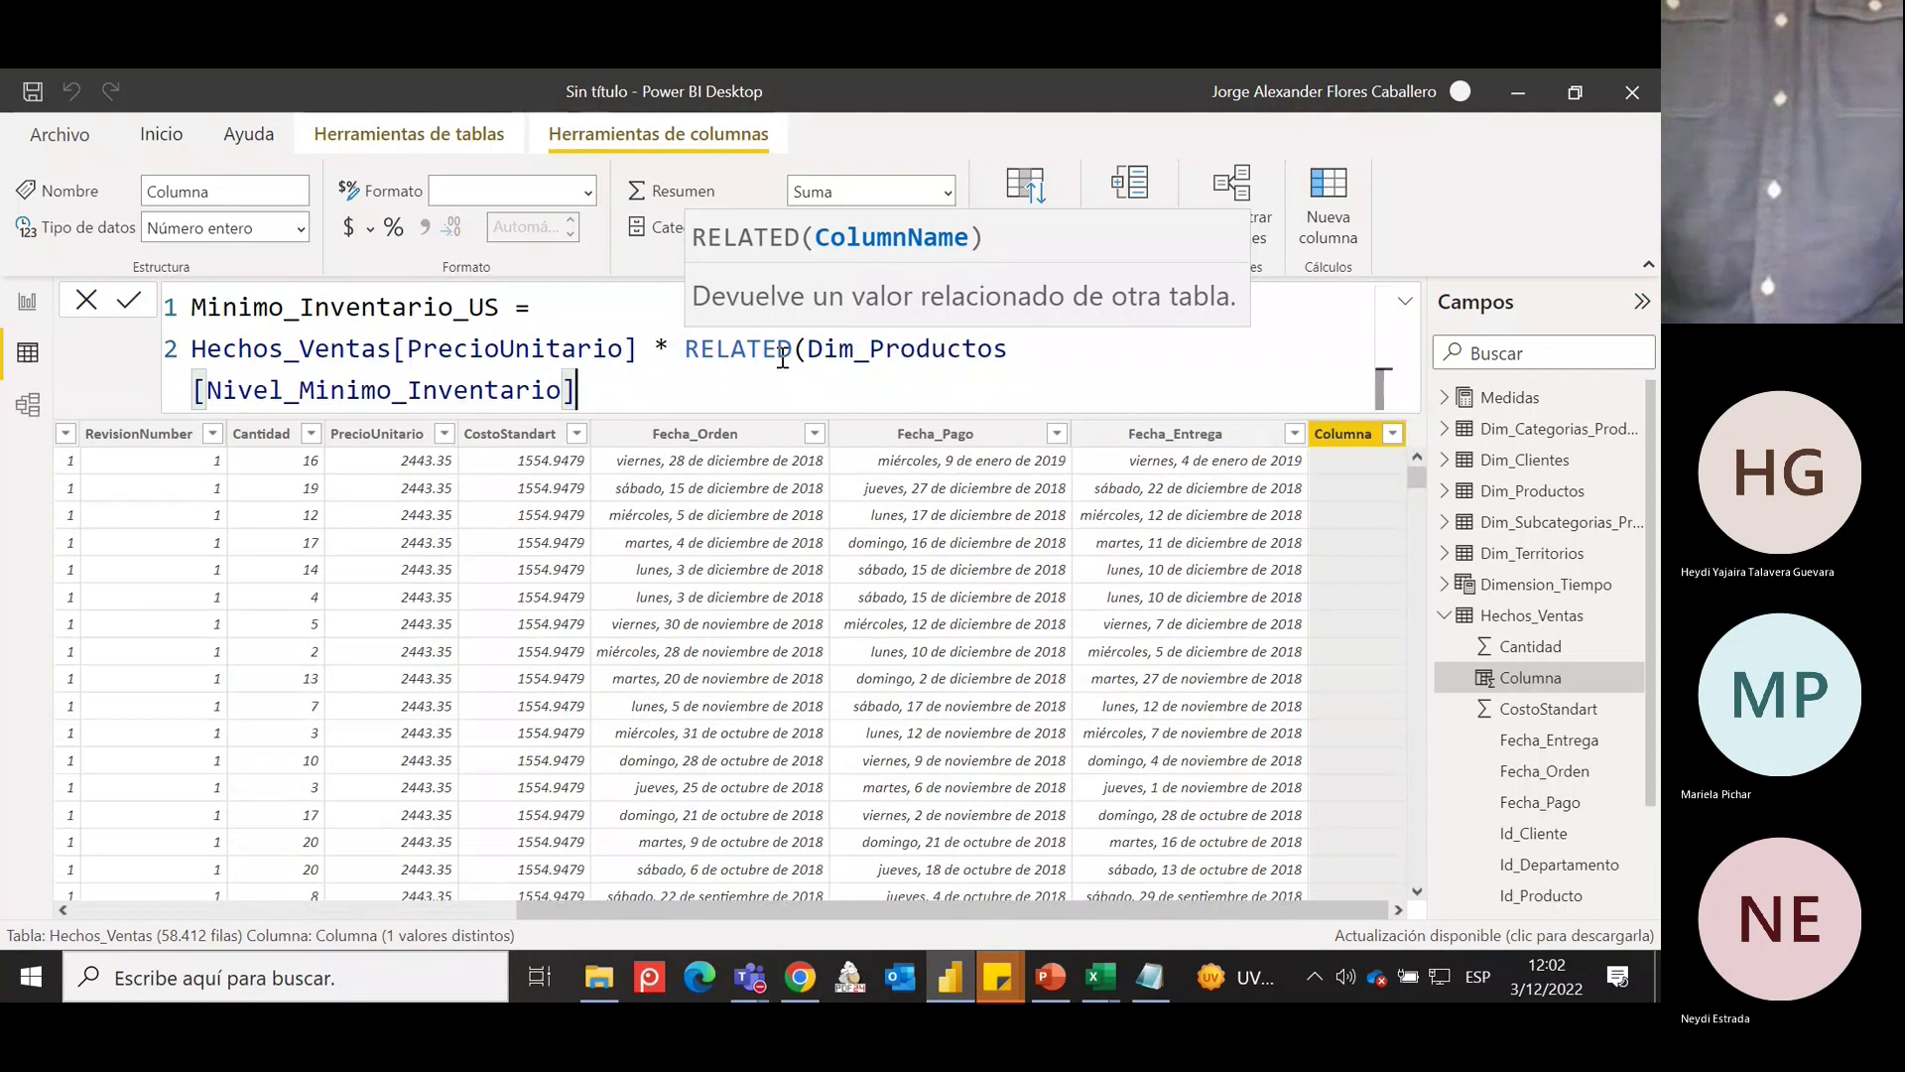
pyautogui.write(')')
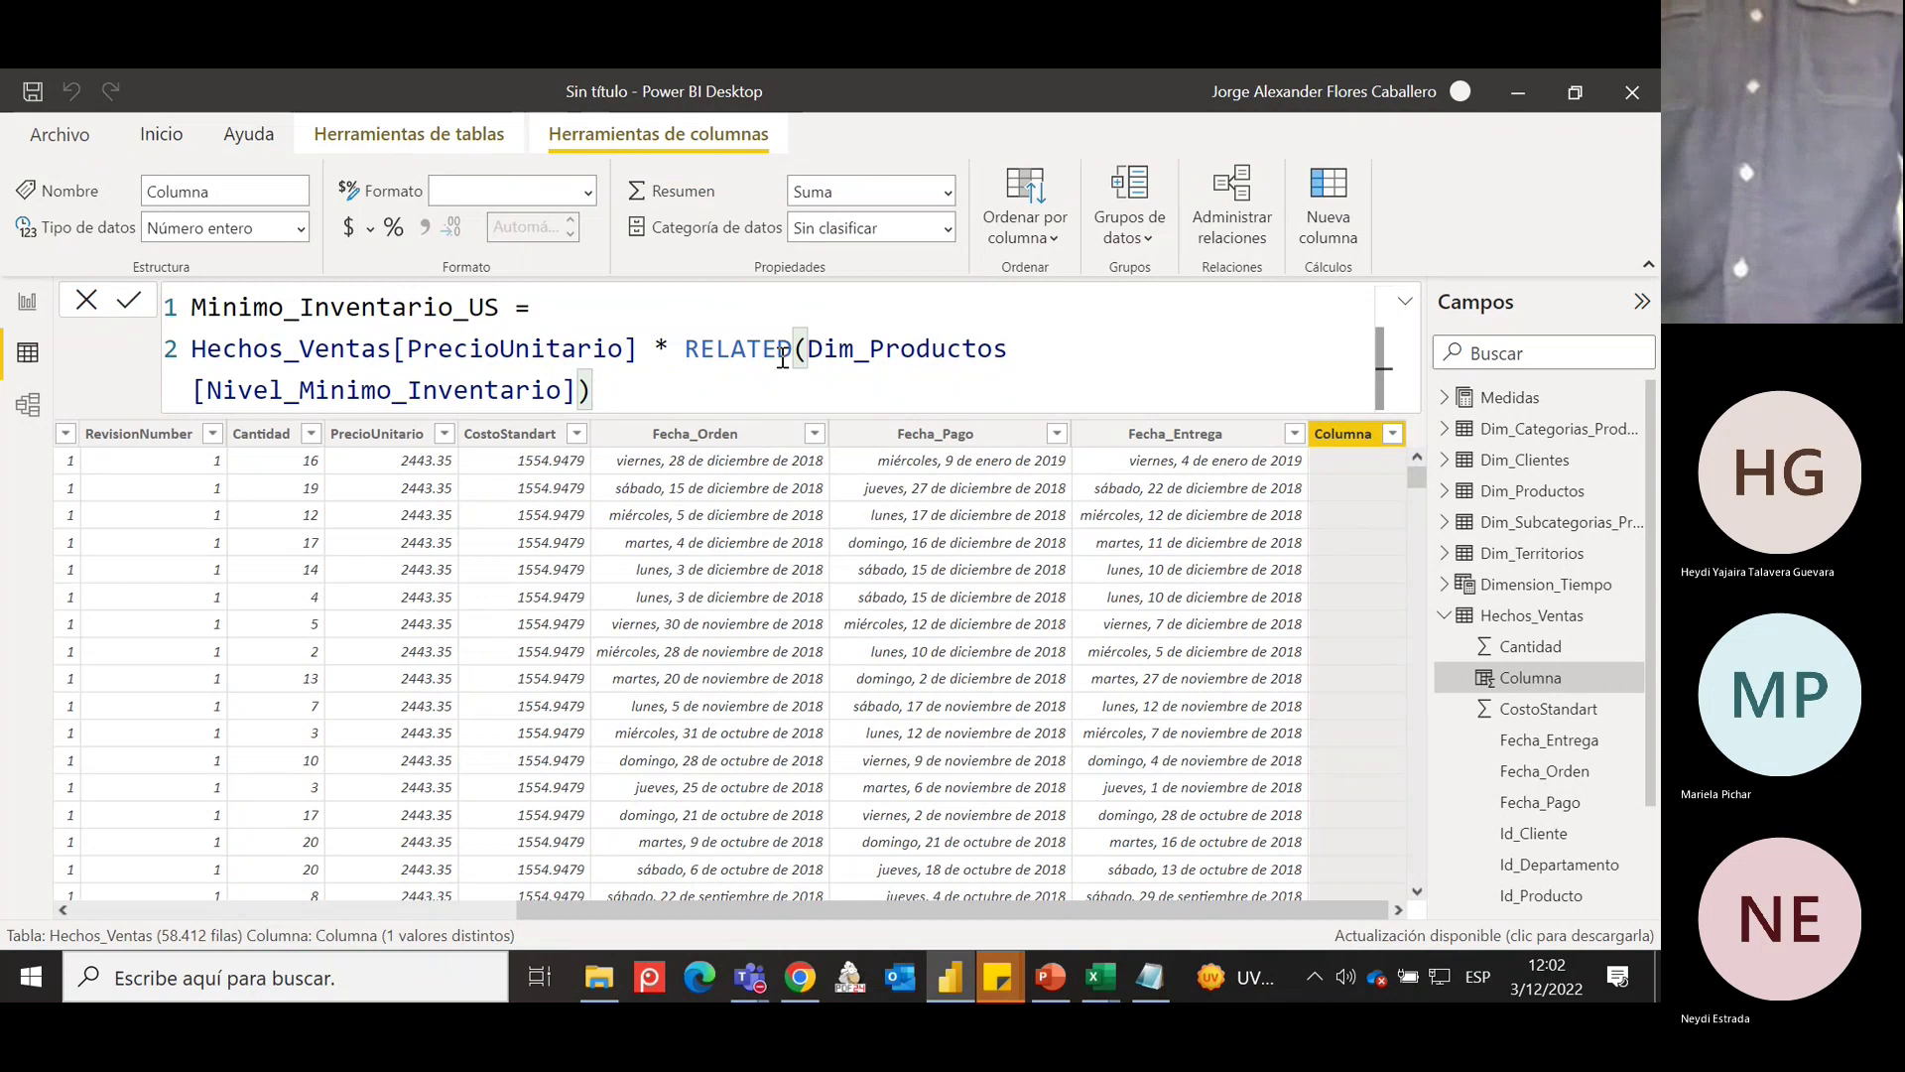
pyautogui.press('Return')
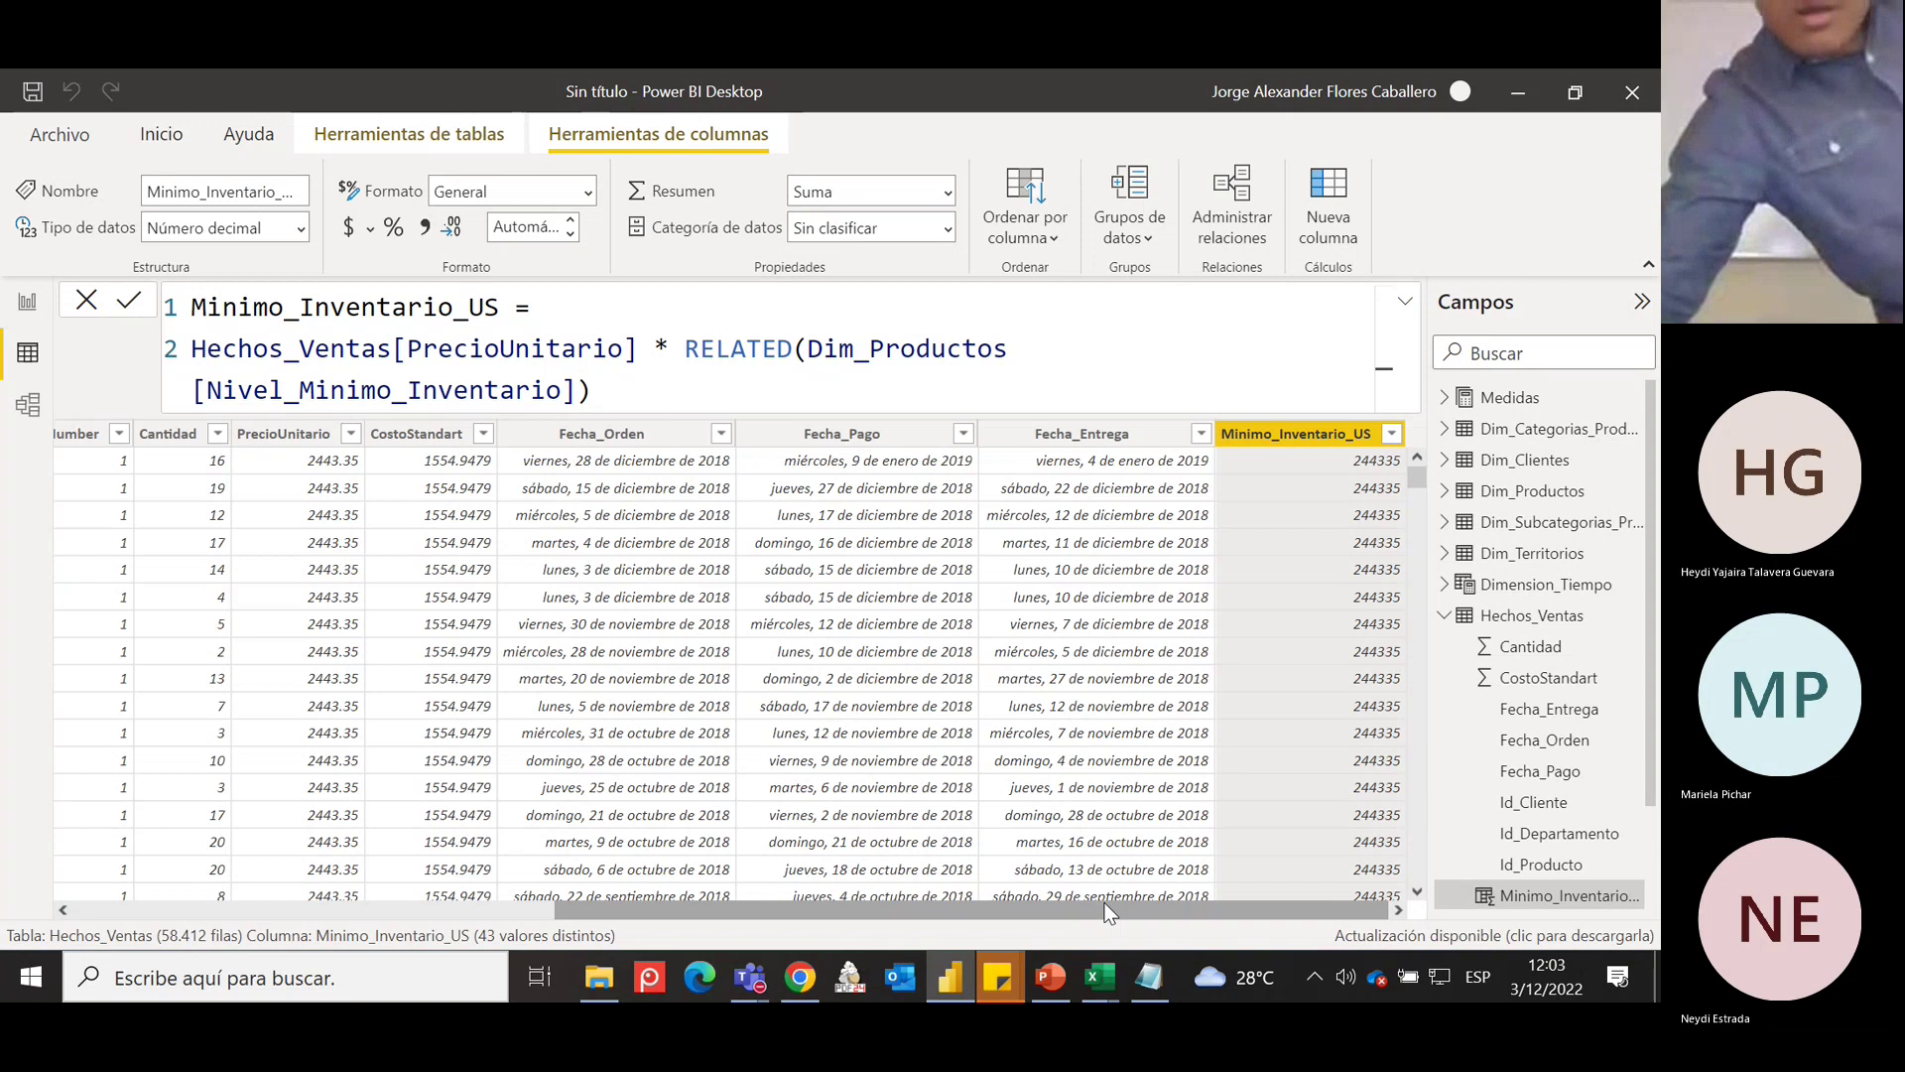
# Examine the relationship between Dim_Productos and Hechos_Ventas in the model diagram, including the new calculated column.
pyautogui.click(35, 430)
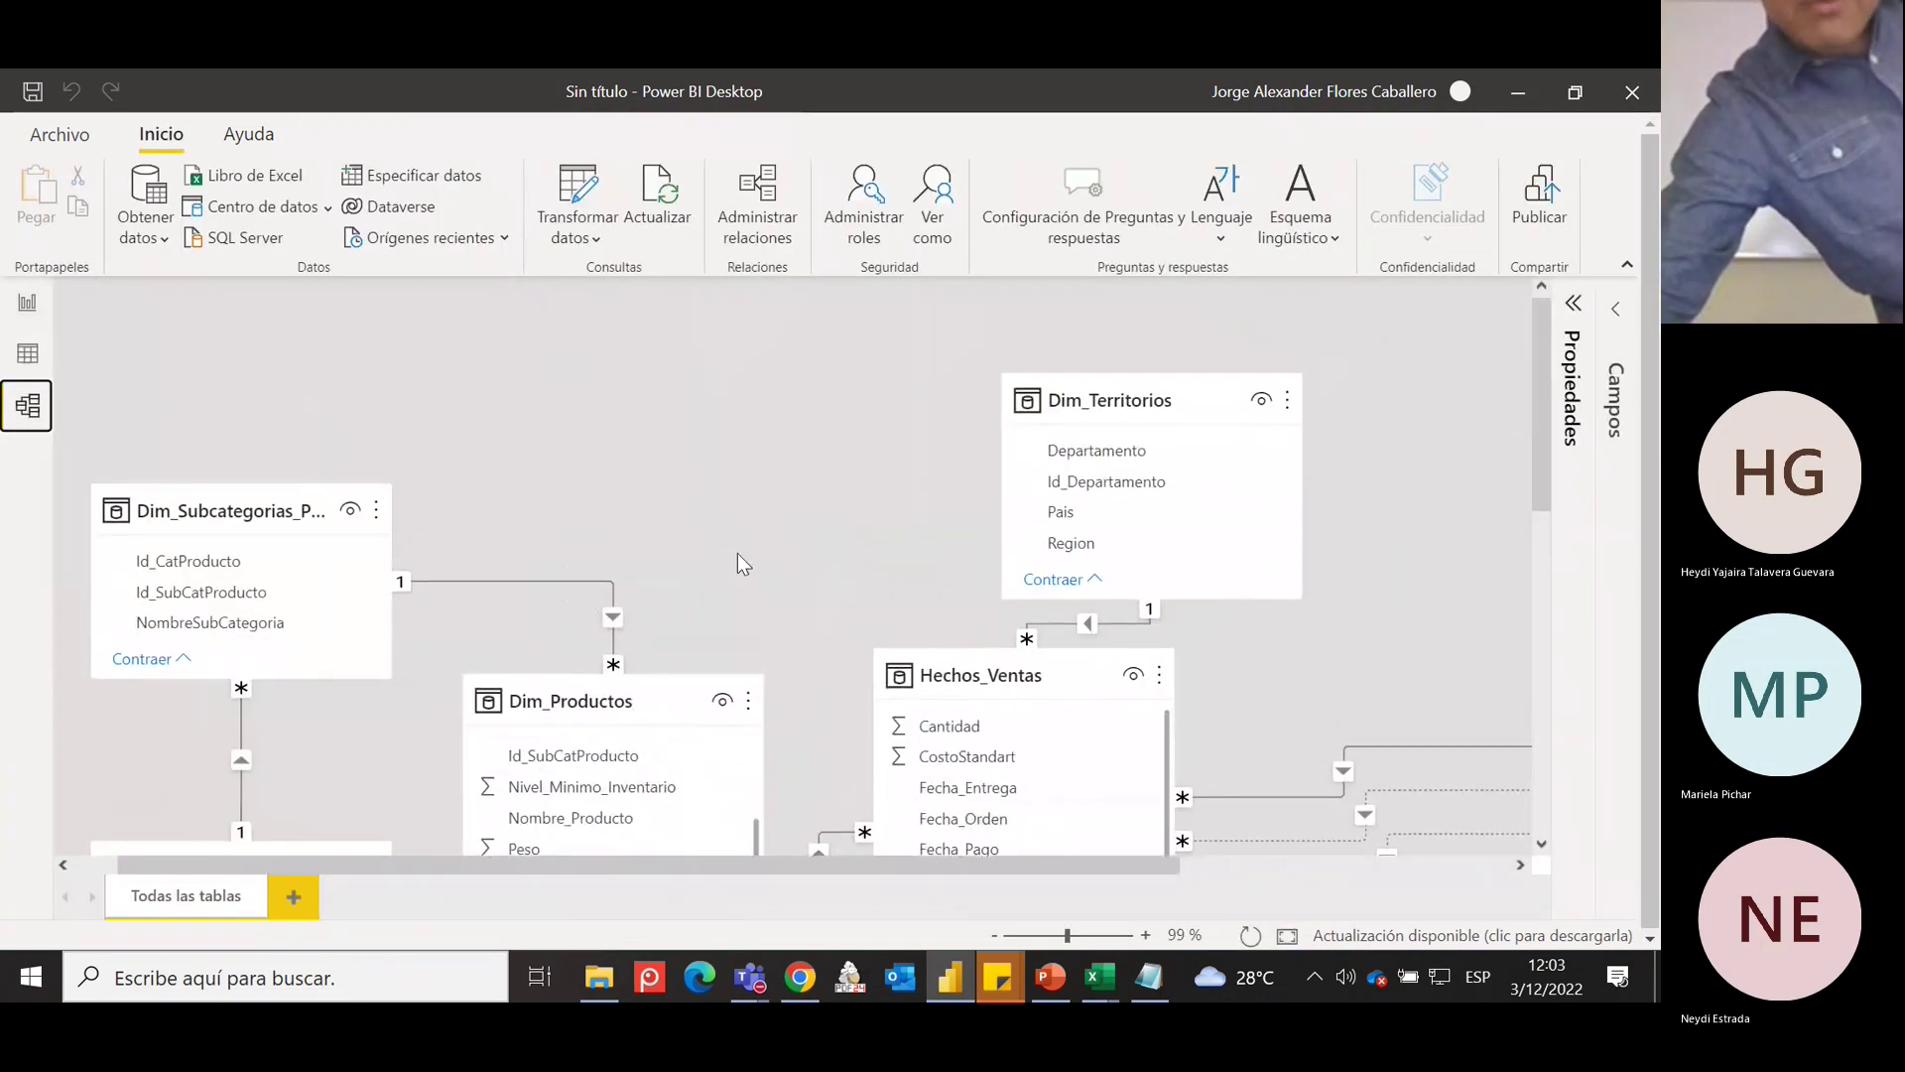
pyautogui.scroll(-5, 764, 521)
pyautogui.scroll(5, 651, 573)
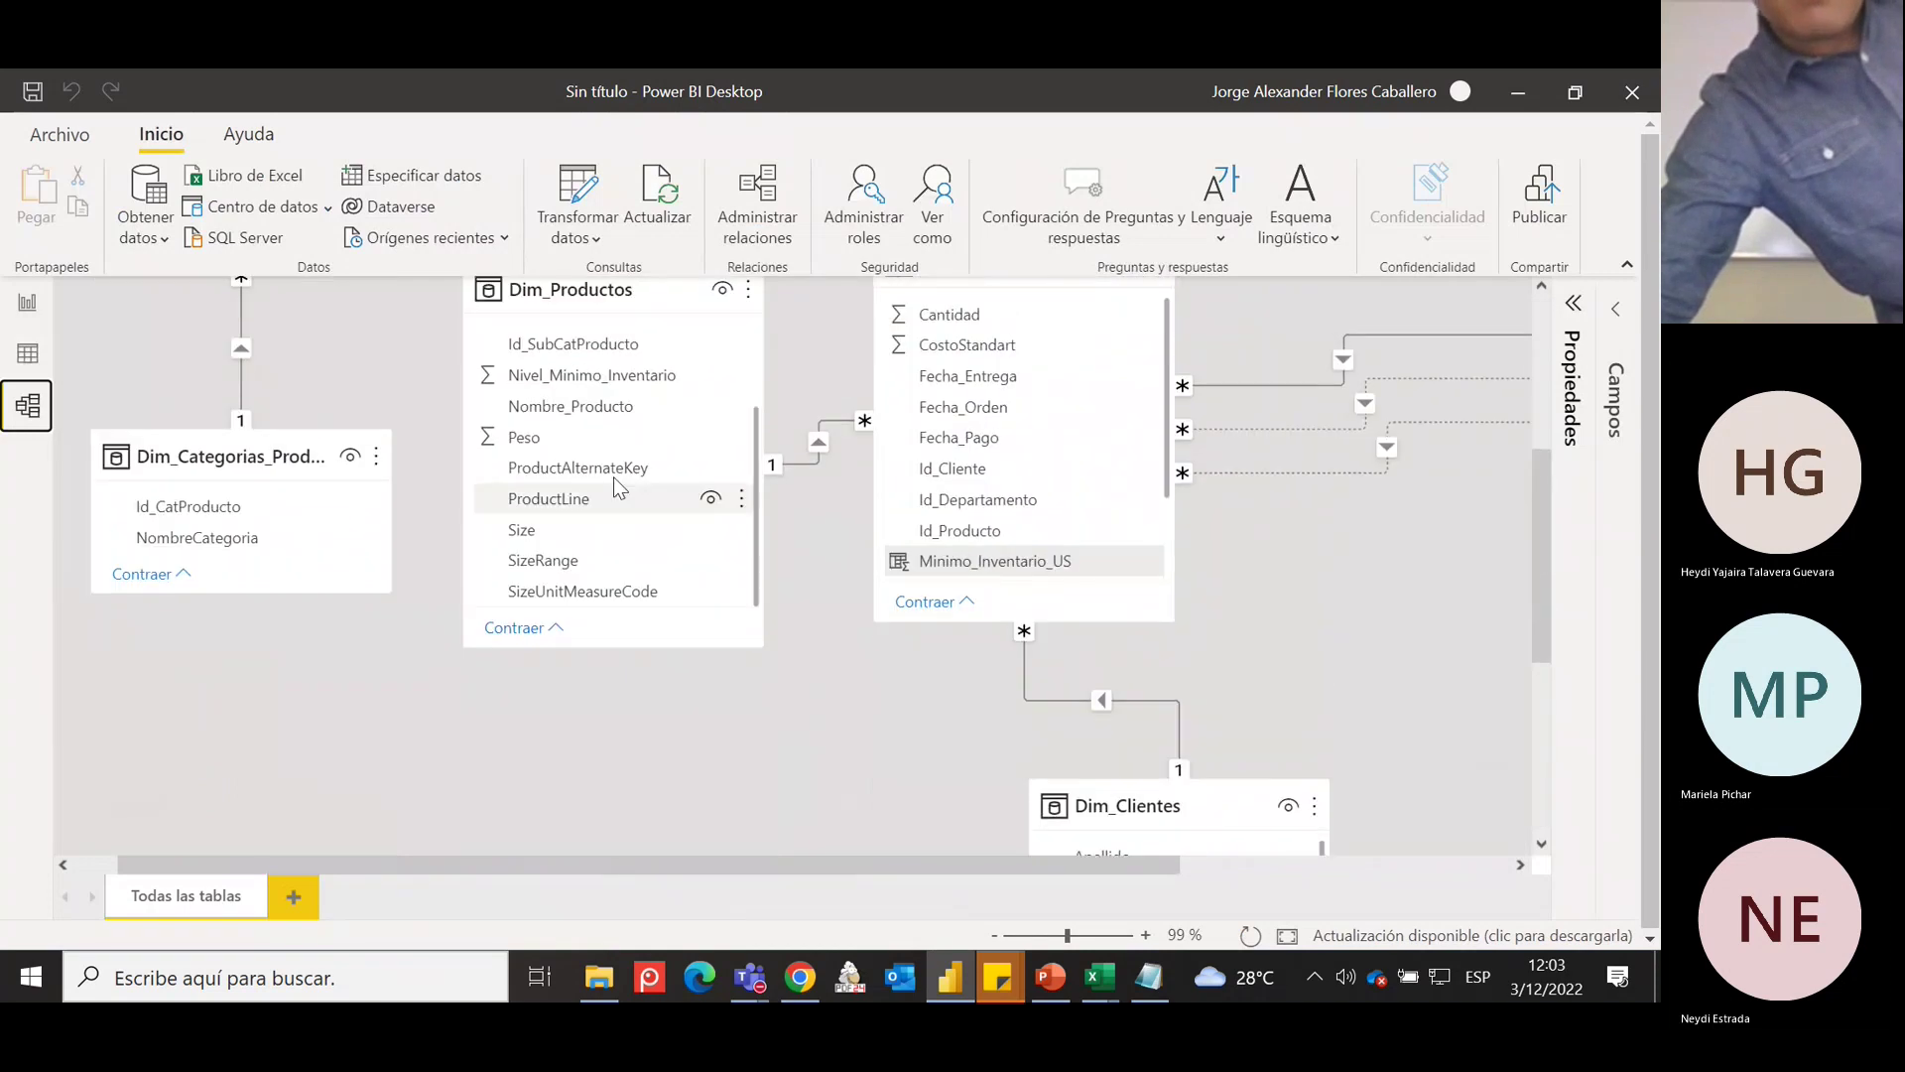
pyautogui.scroll(2, 645, 496)
pyautogui.scroll(3, 977, 556)
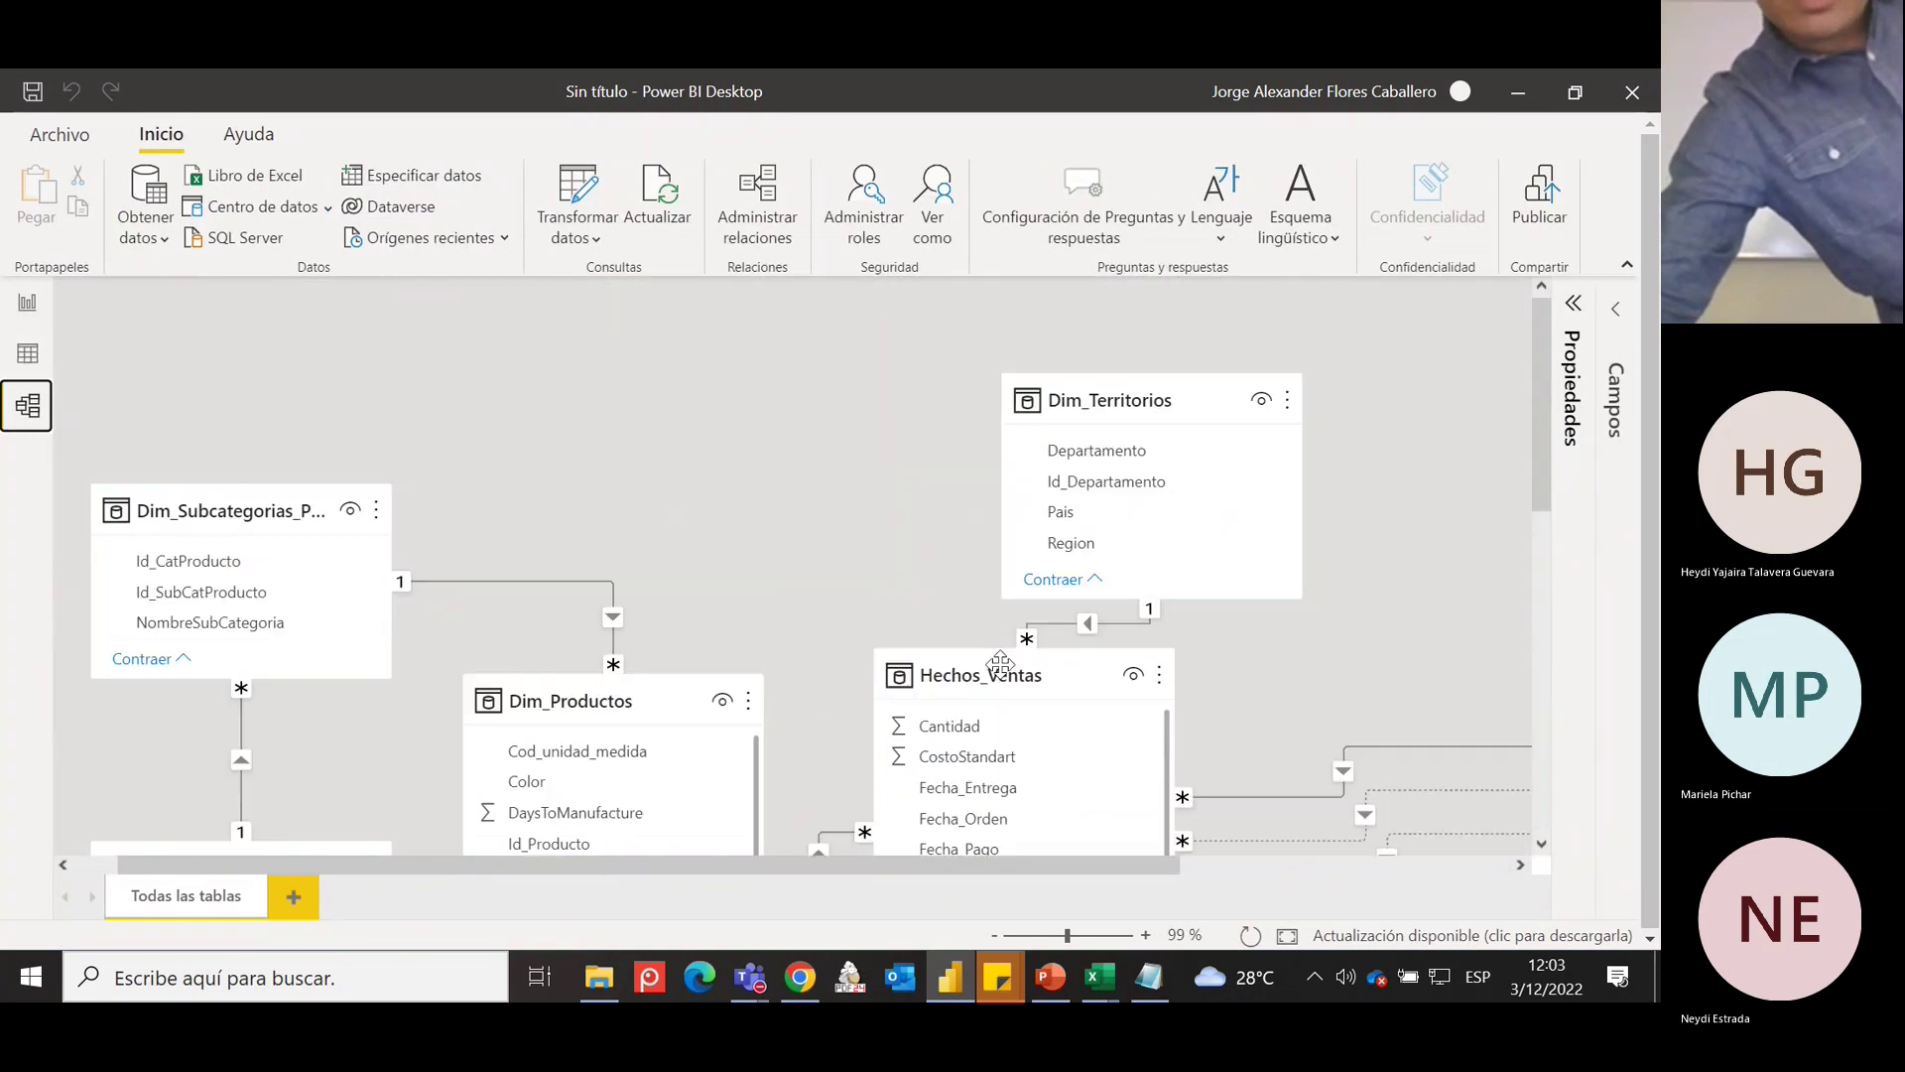
pyautogui.moveTo(1543, 424); pyautogui.dragTo(1543, 494)
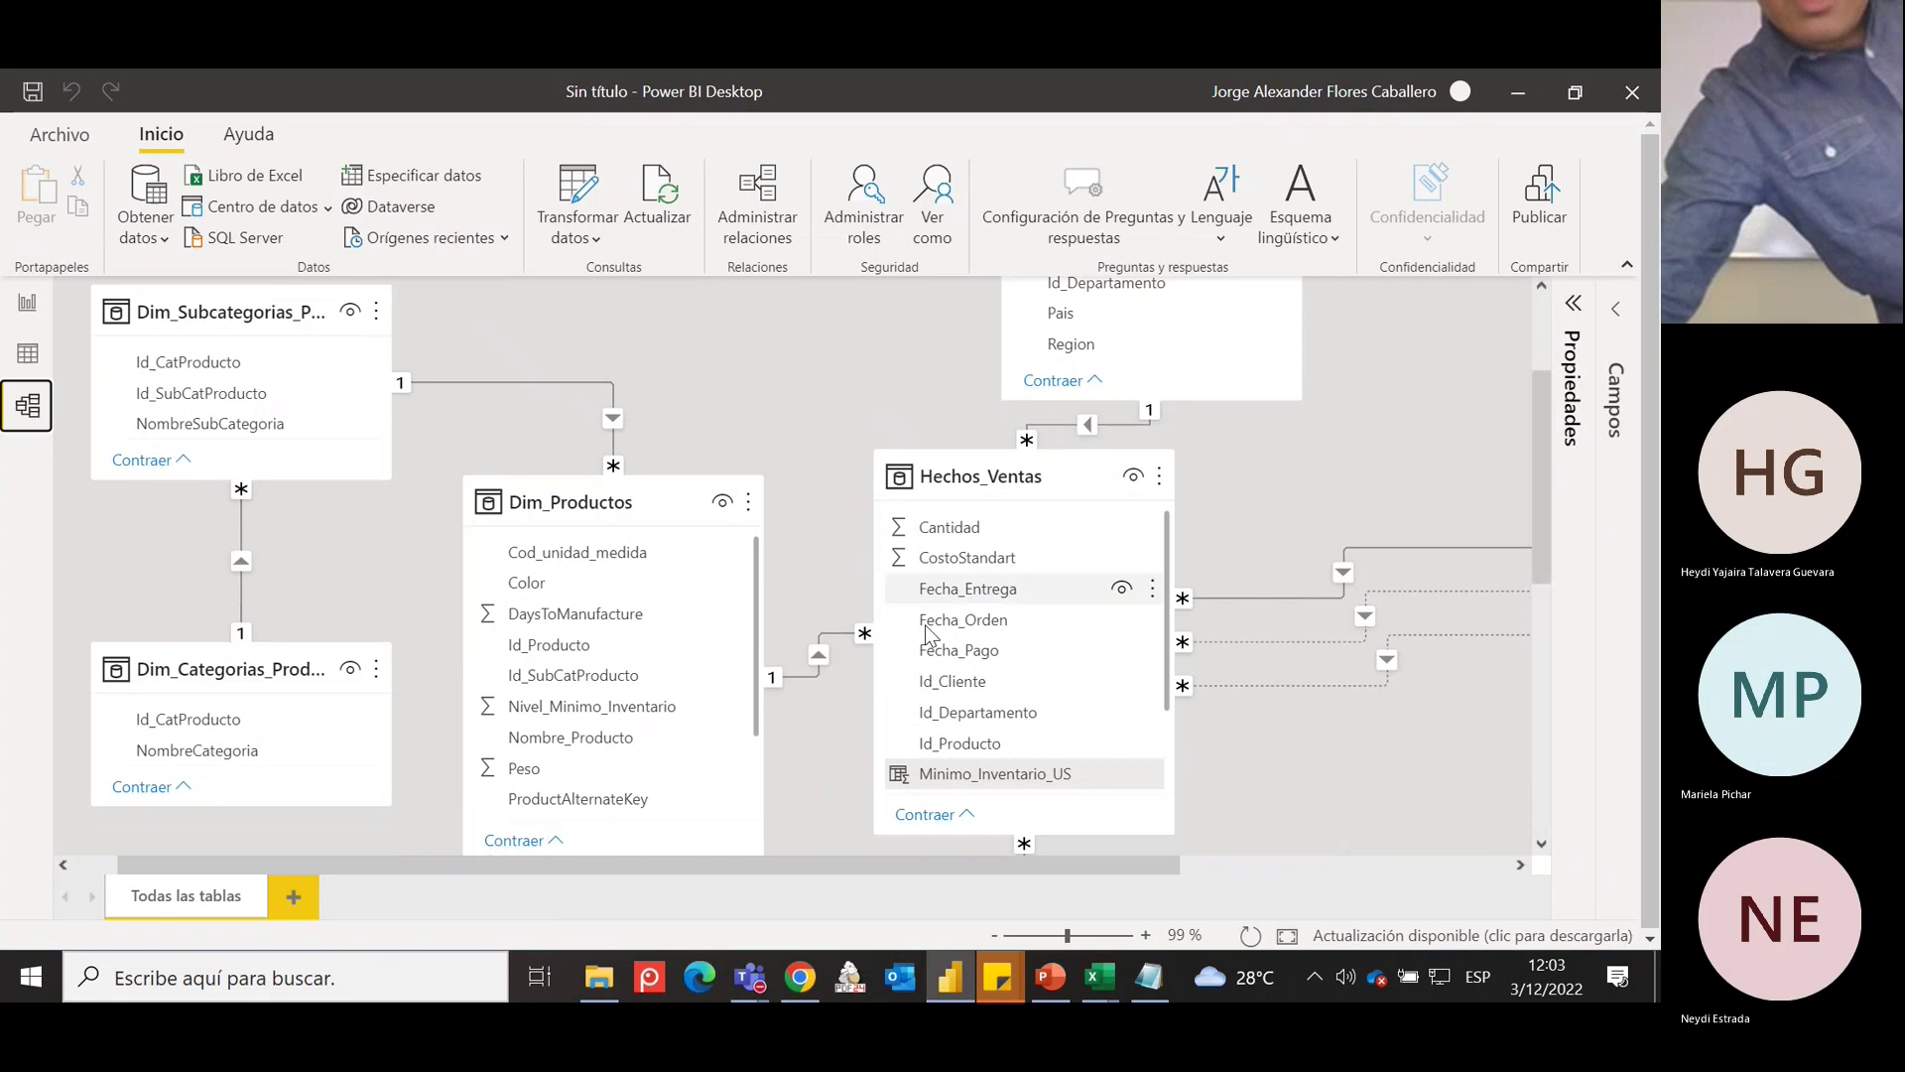
# Inspect the settings of the relationship between Hechos_Ventas and Dim_Productos, close them unchanged, and review the remaining Hechos_Ventas fields.
pyautogui.doubleClick(795, 674)
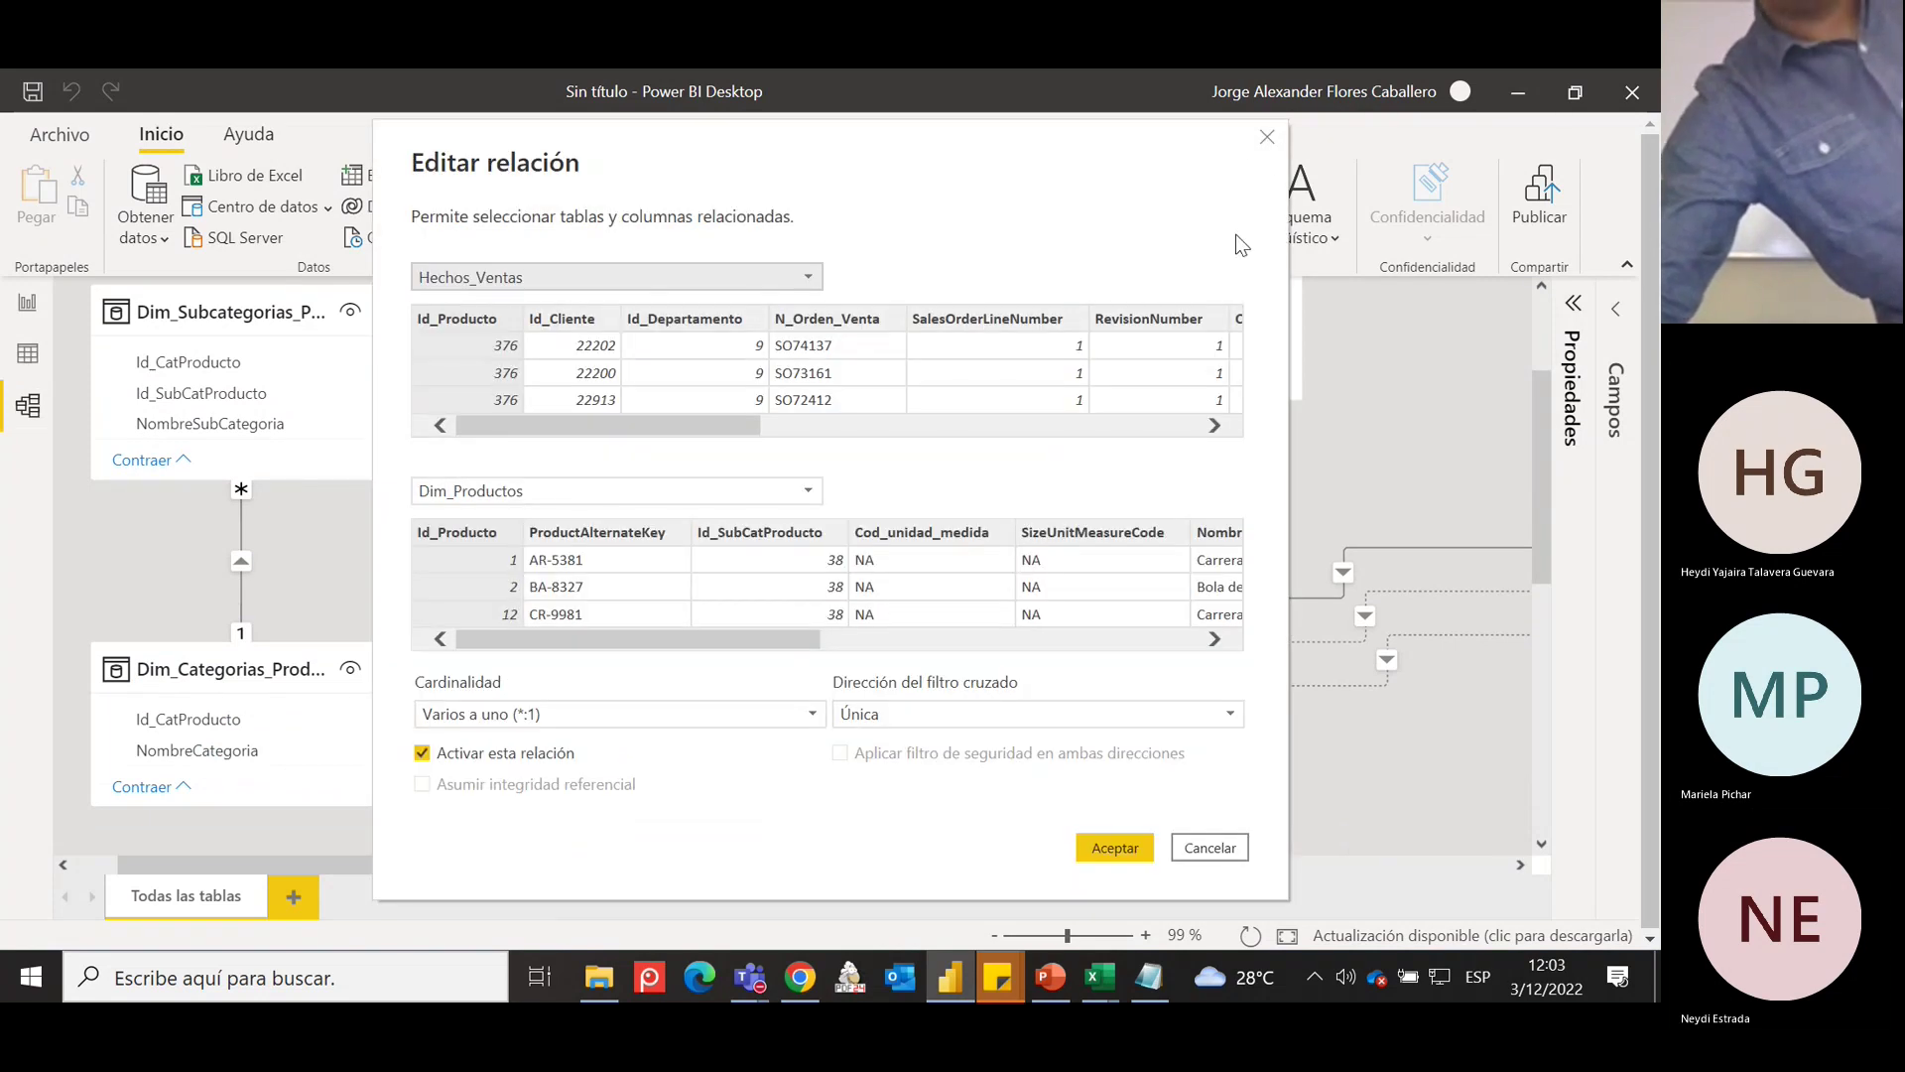
pyautogui.click(1268, 137)
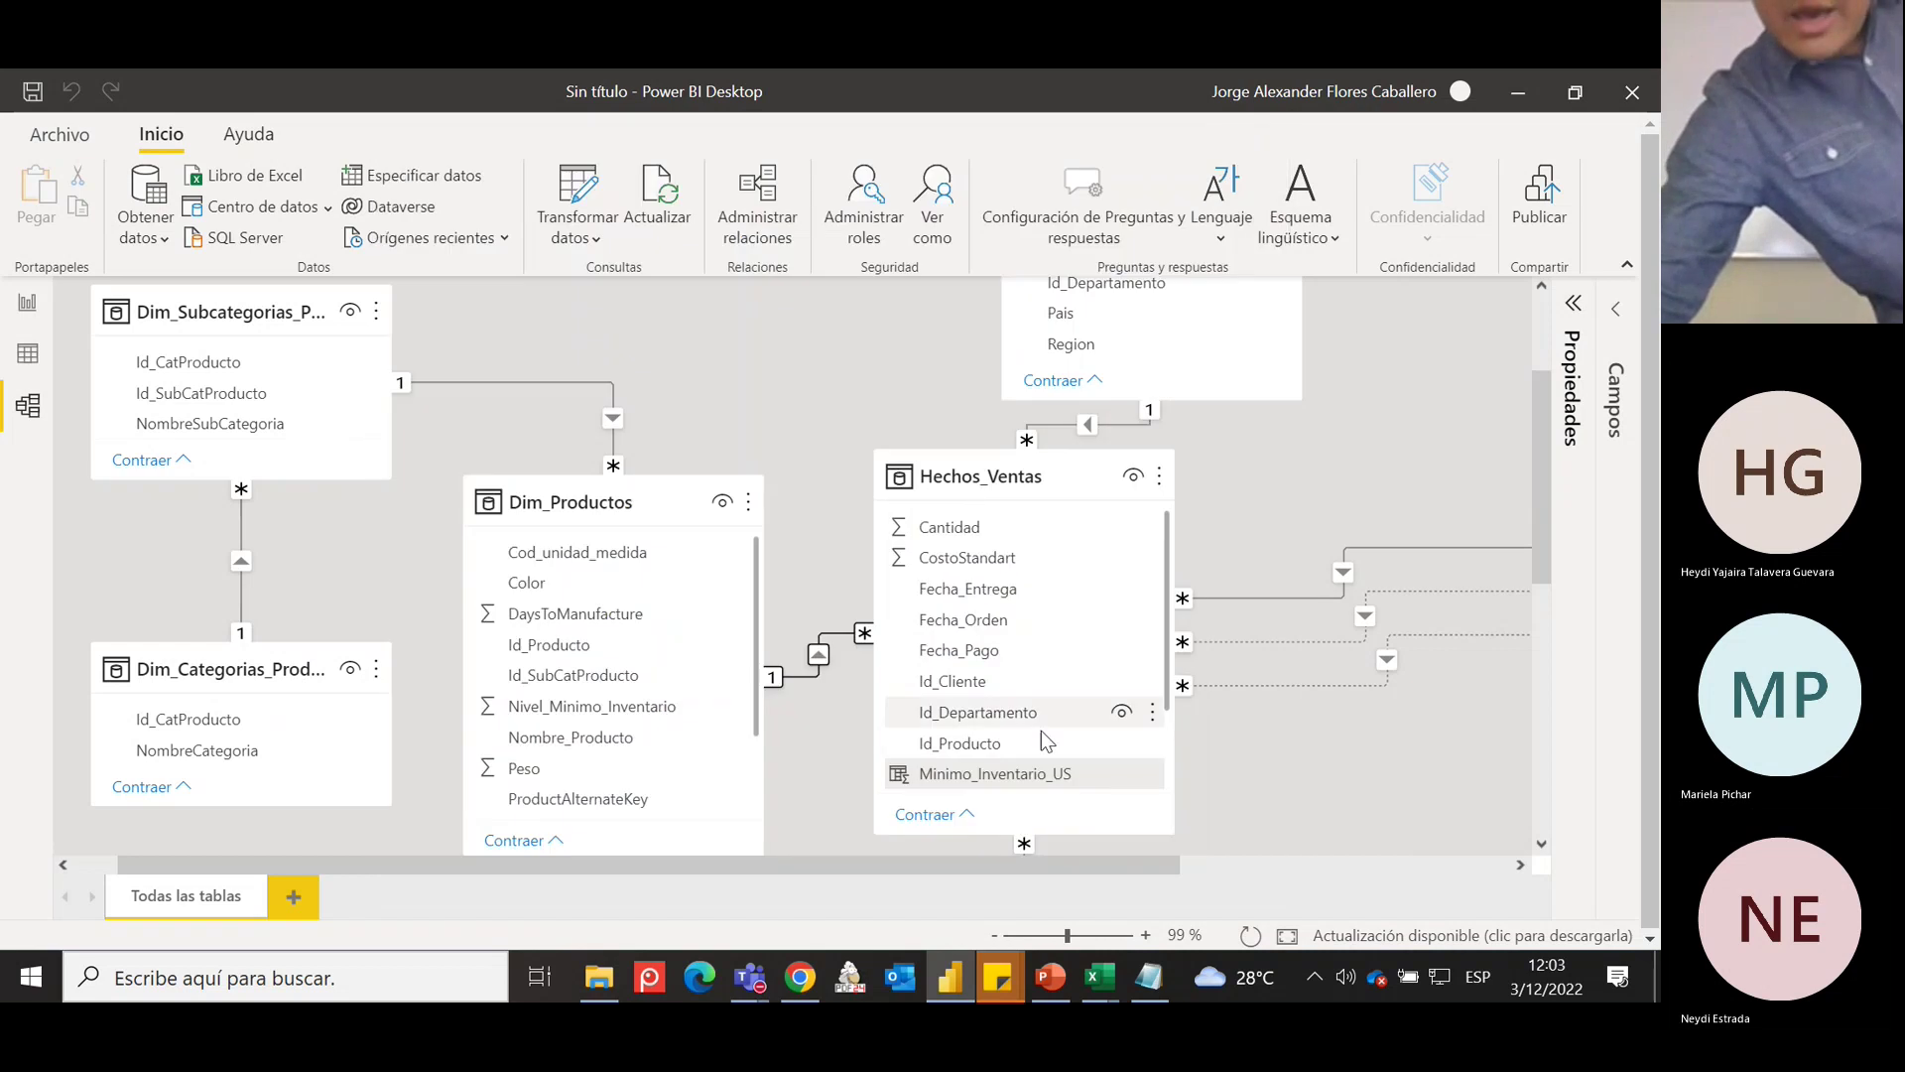
pyautogui.scroll(-2, 1040, 730)
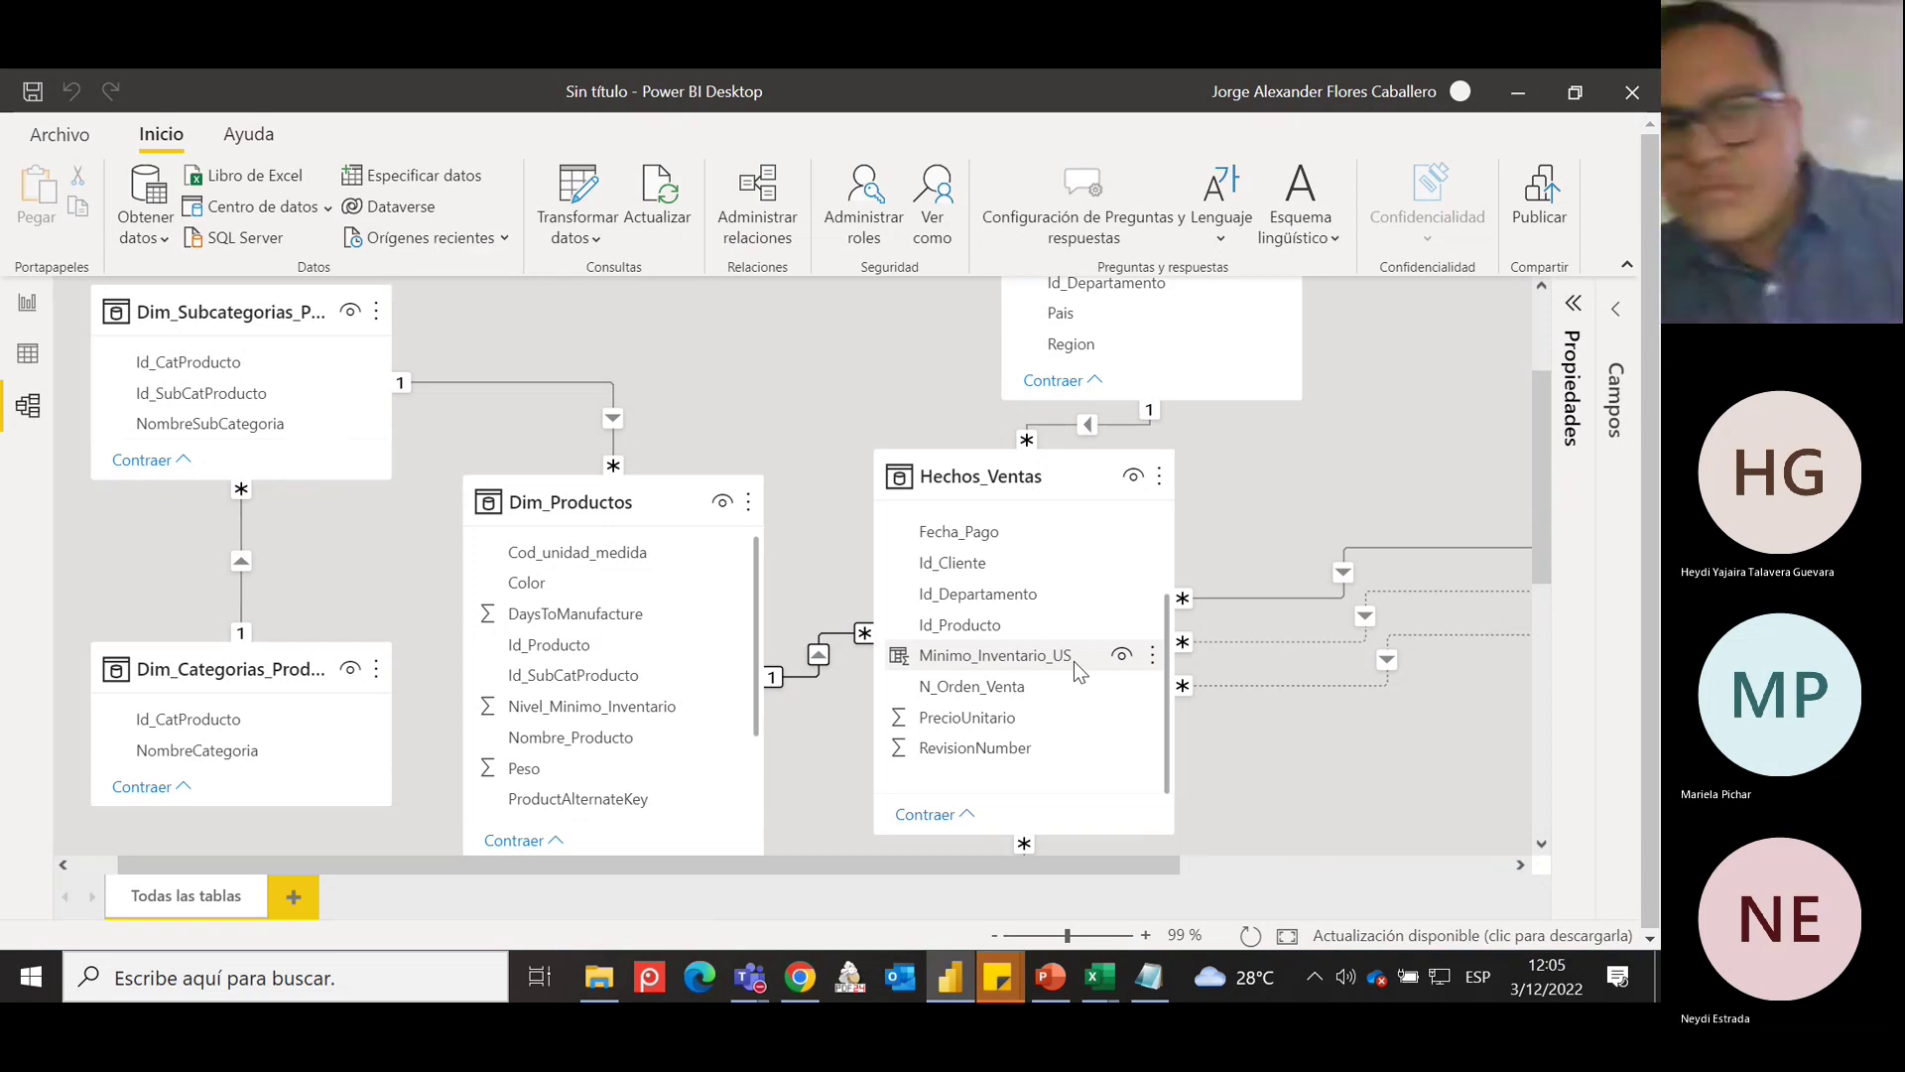
# Save the report in the S1 folder as Practica 1 - Contoso Modulo DAX A FONDO-S1.pbix, basing the name on the existing practice file.
pyautogui.click(33, 90)
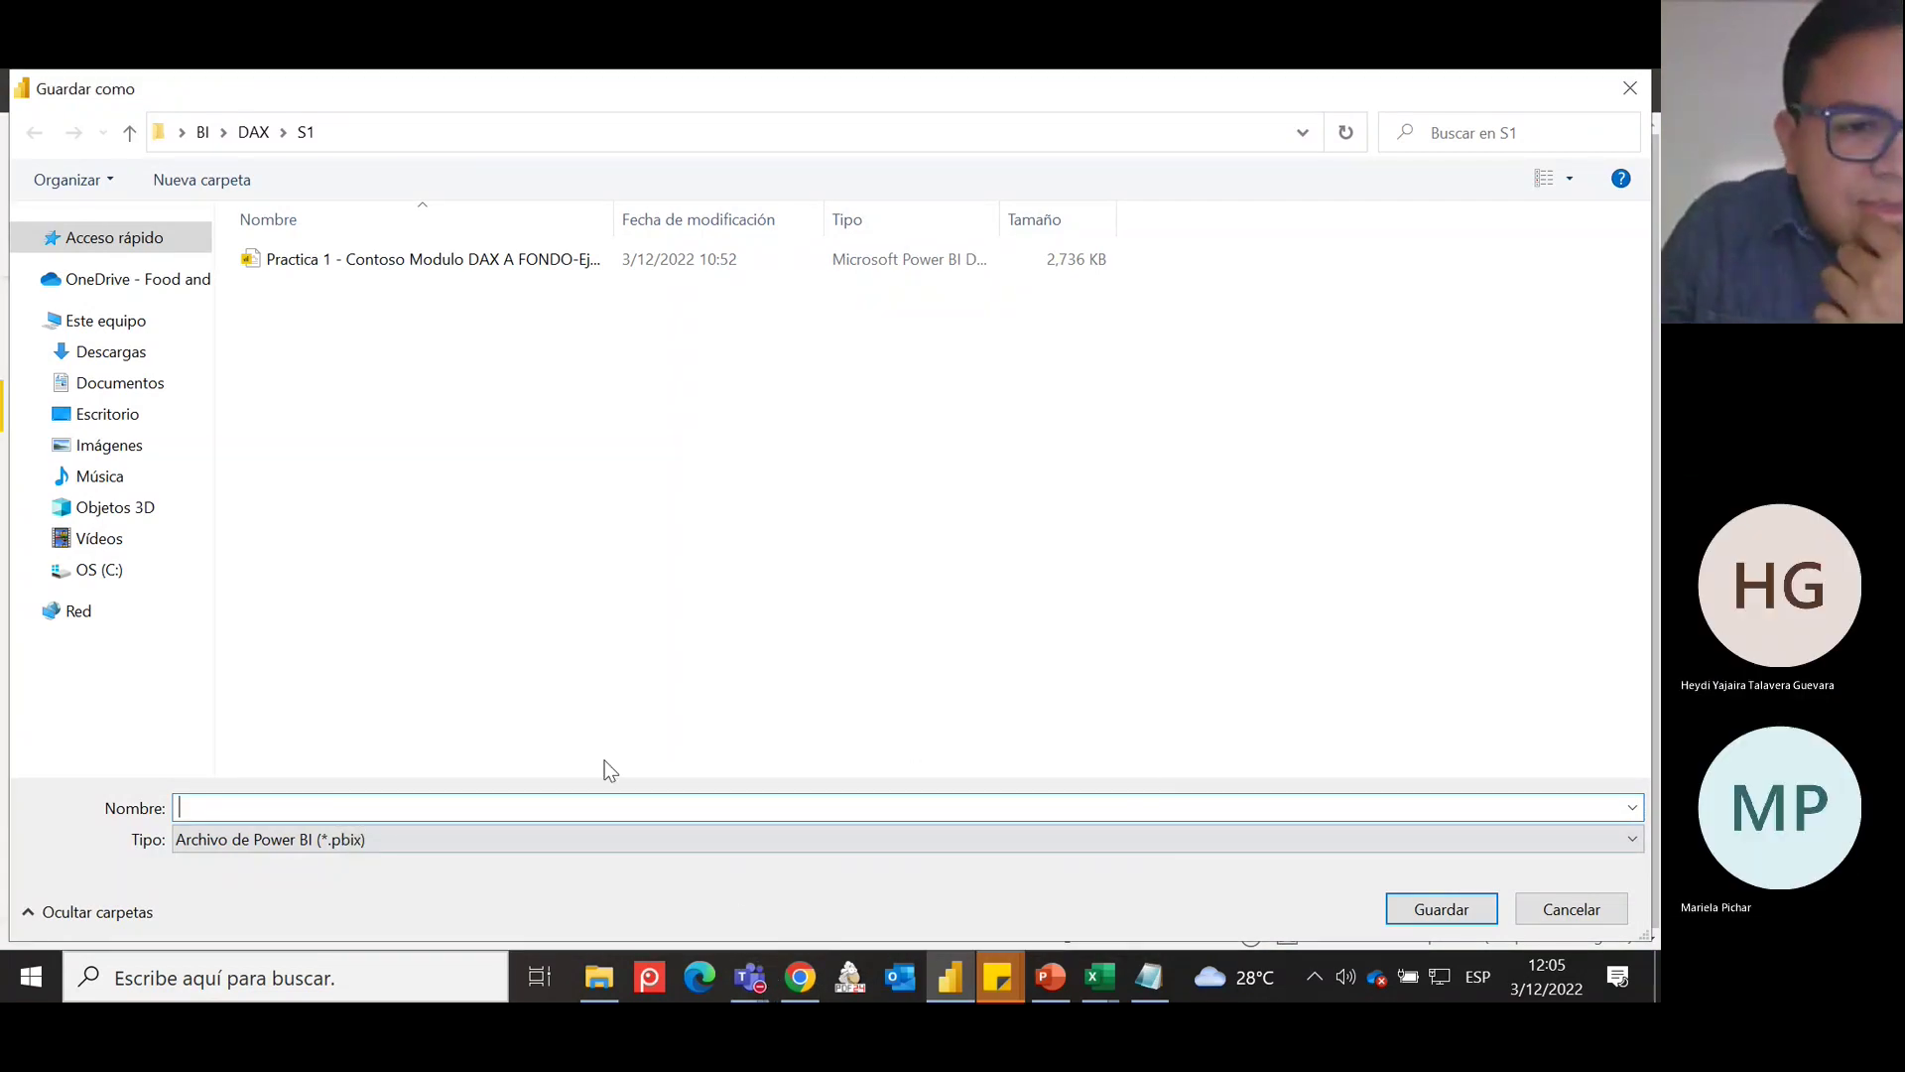
pyautogui.click(305, 263)
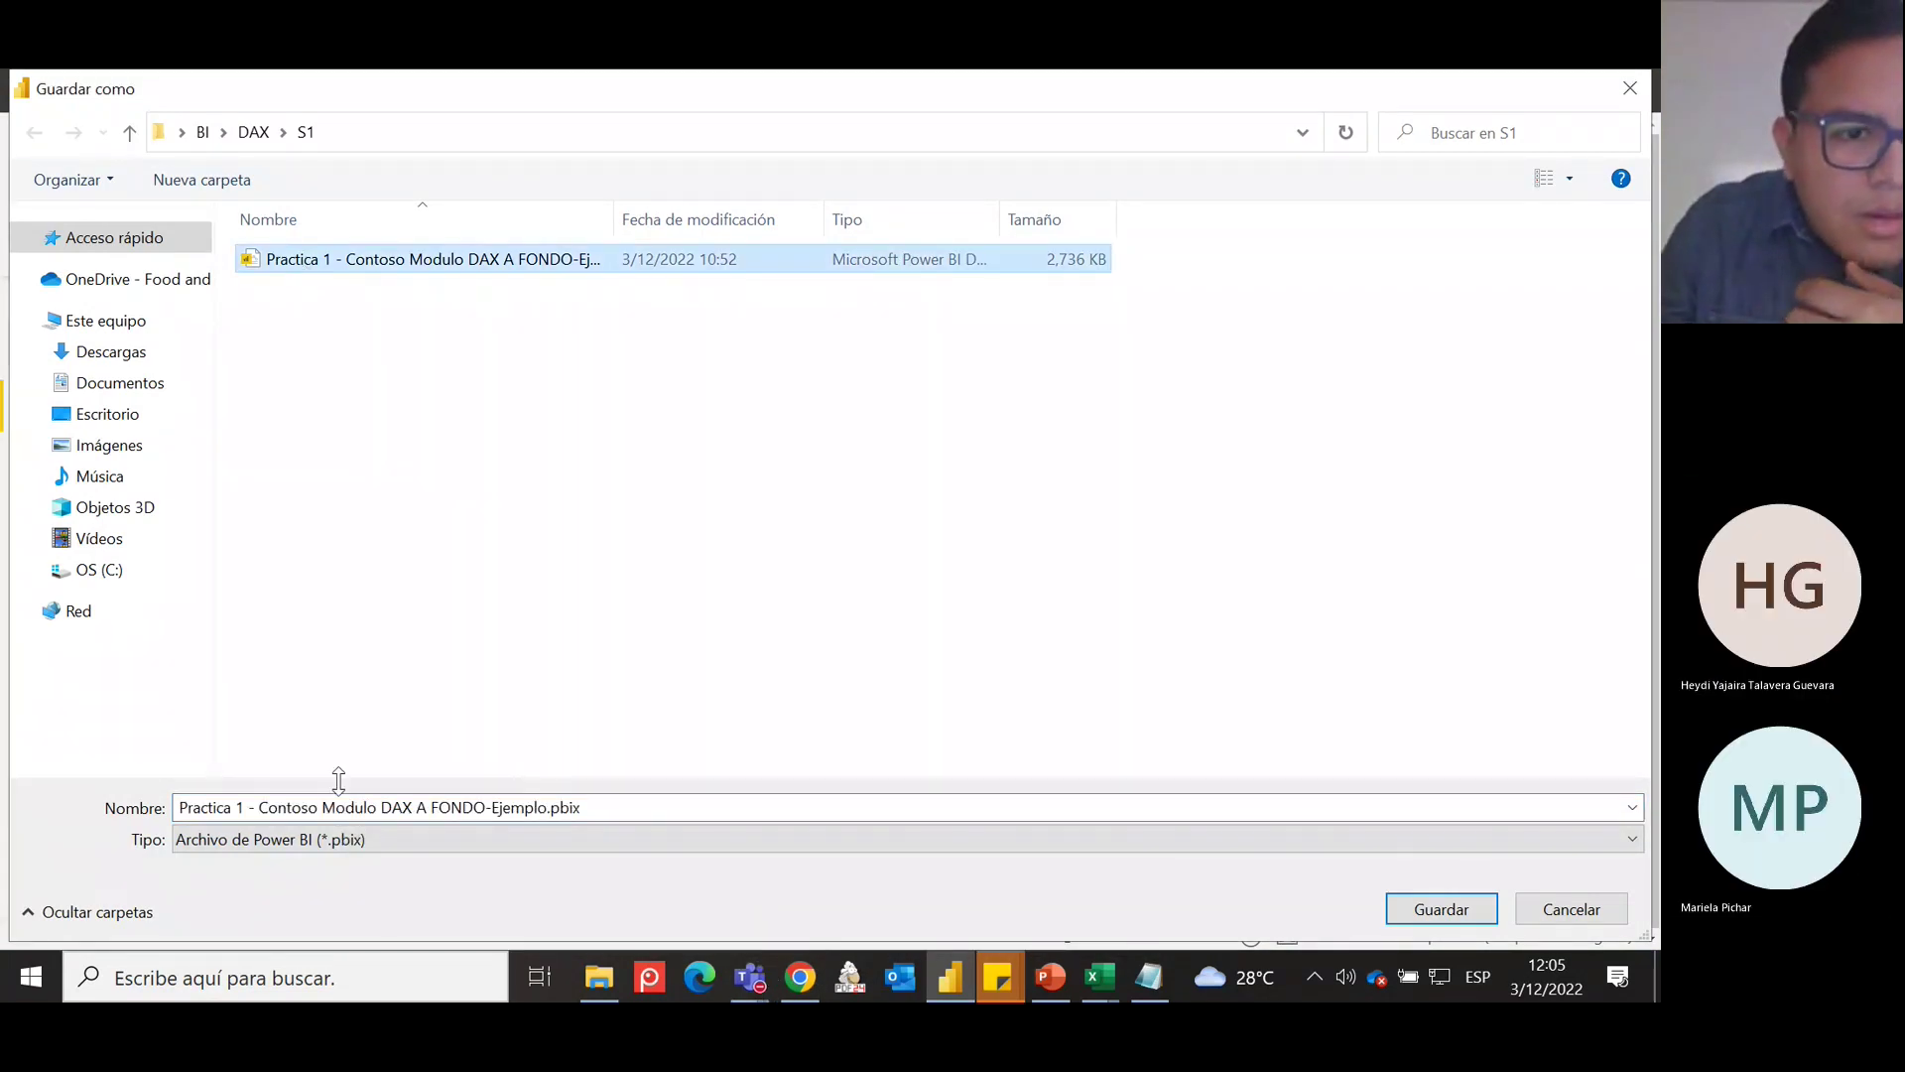
pyautogui.click(252, 808)
pyautogui.click(451, 807)
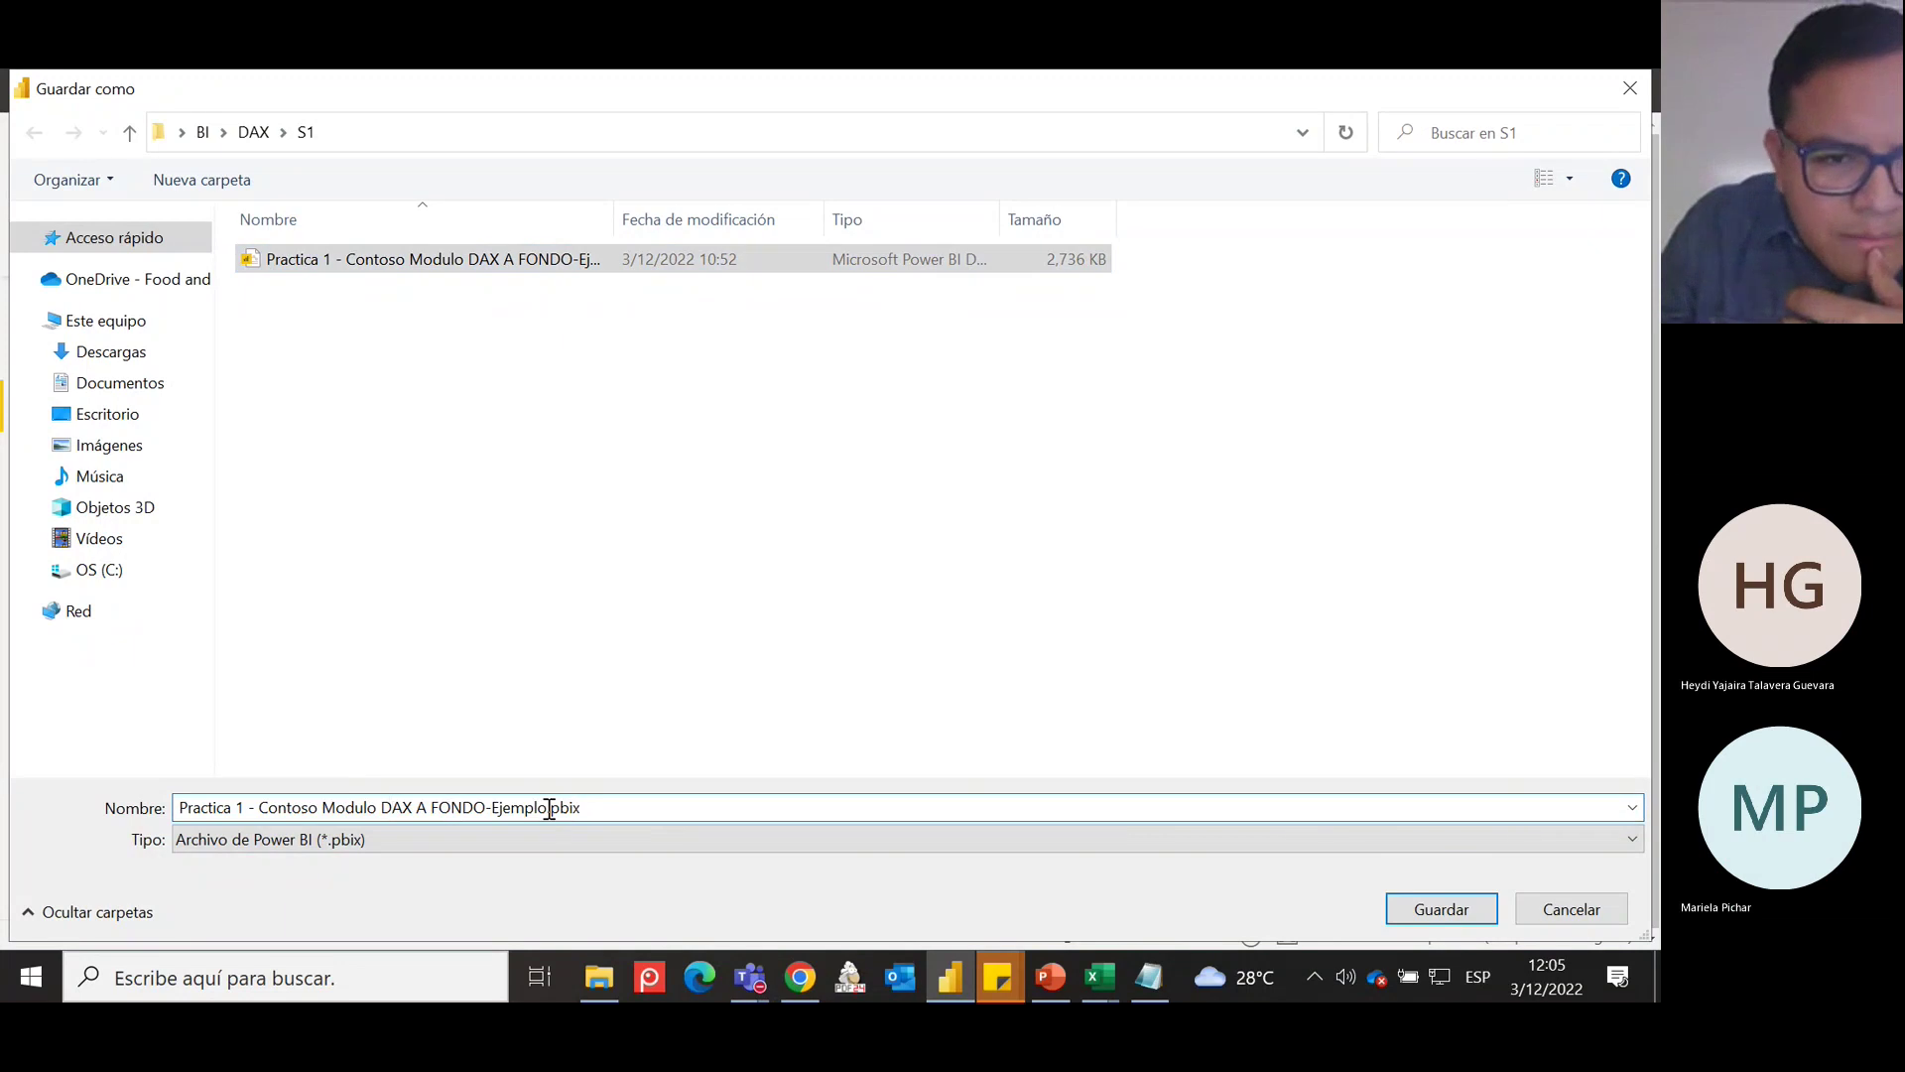
pyautogui.moveTo(549, 807); pyautogui.dragTo(496, 812)
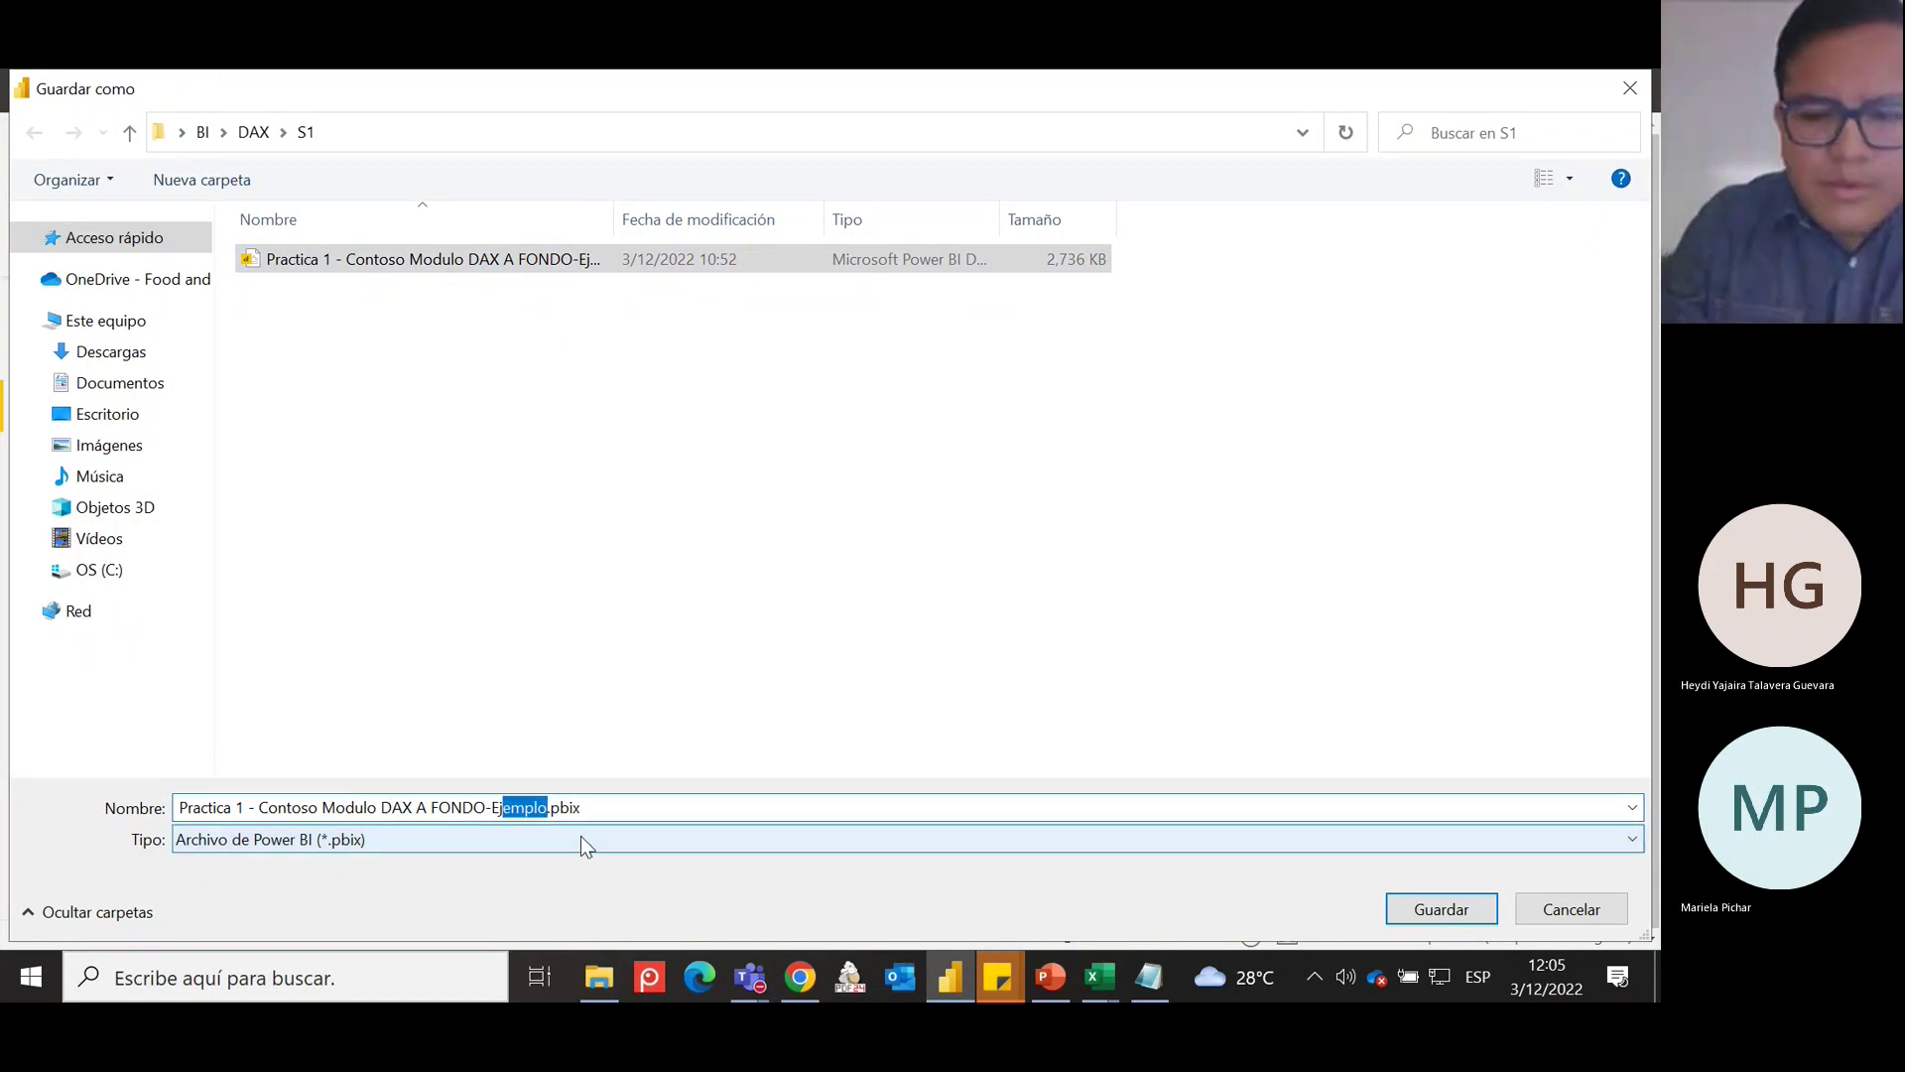
pyautogui.press('BackSpace')
pyautogui.press('BackSpace')
pyautogui.press('BackSpace')
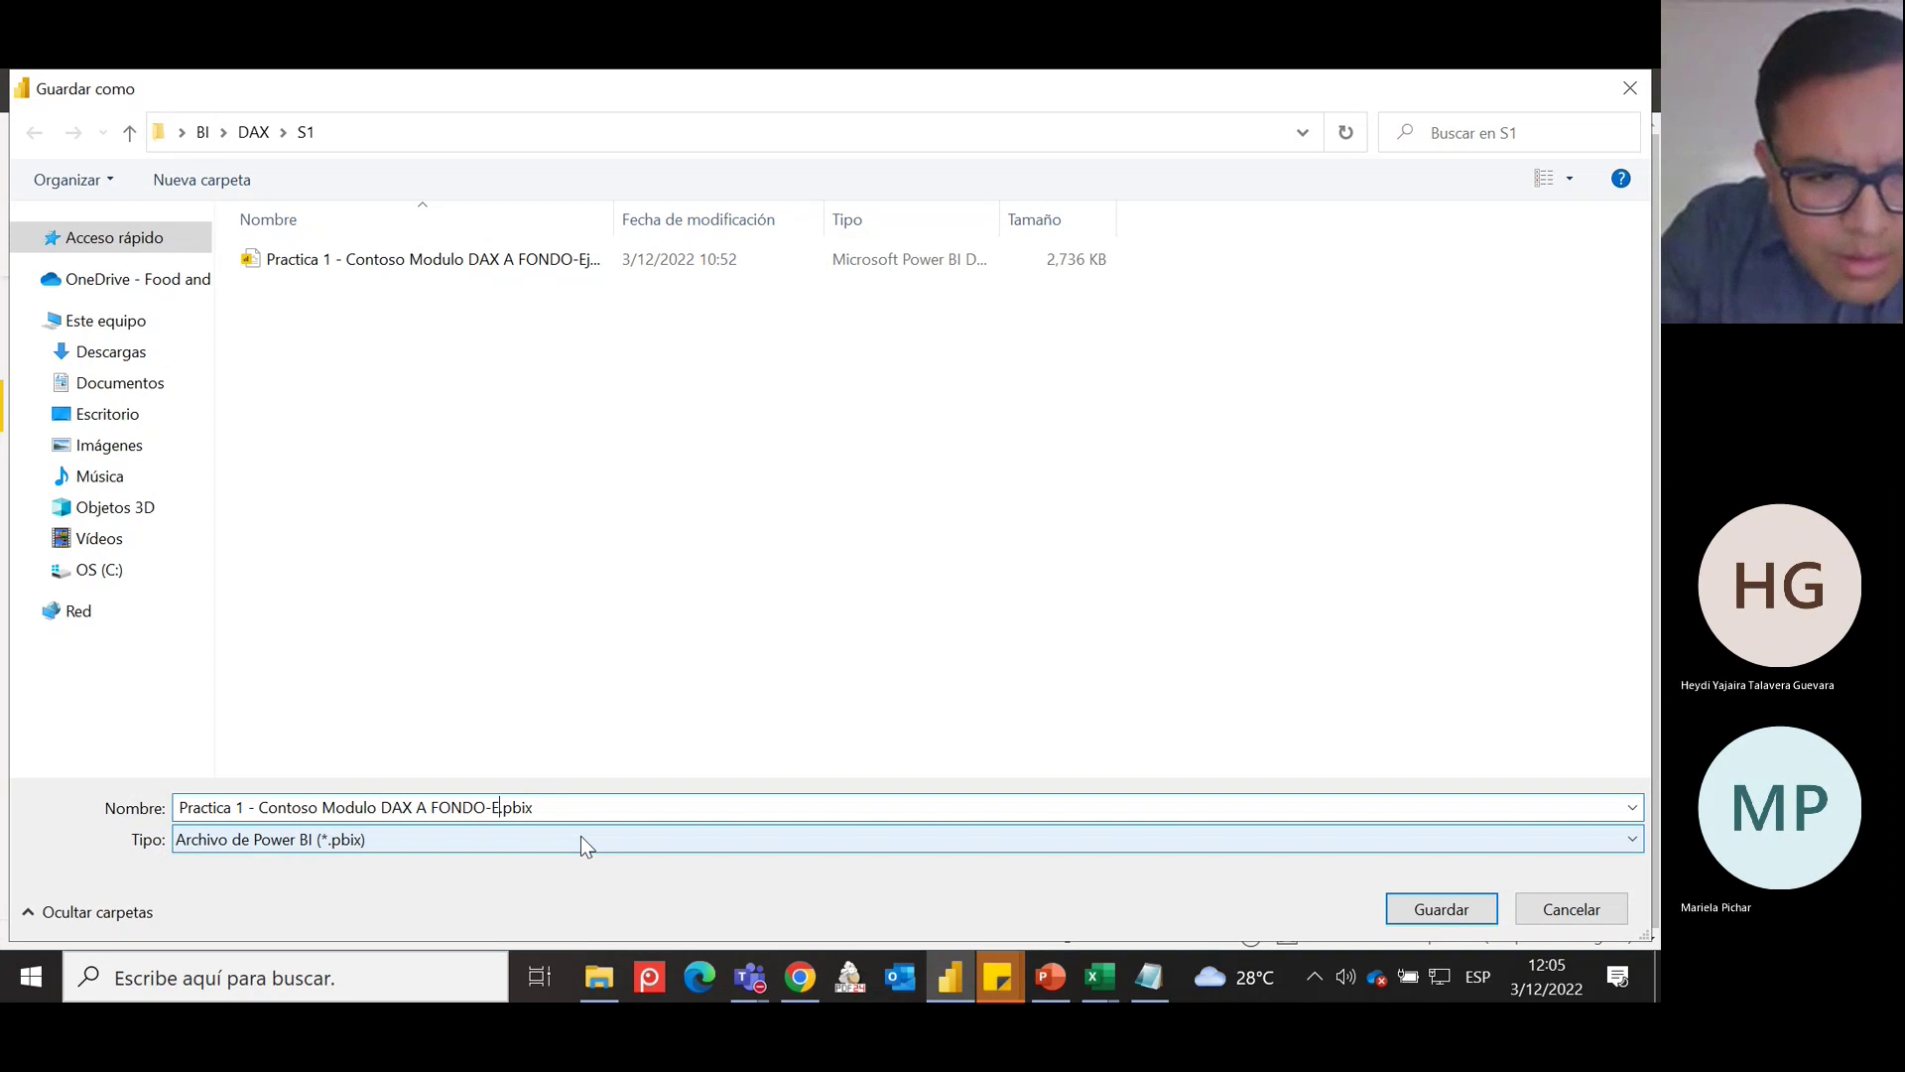
pyautogui.write('s')
pyautogui.press('BackSpace')
pyautogui.write('S1')
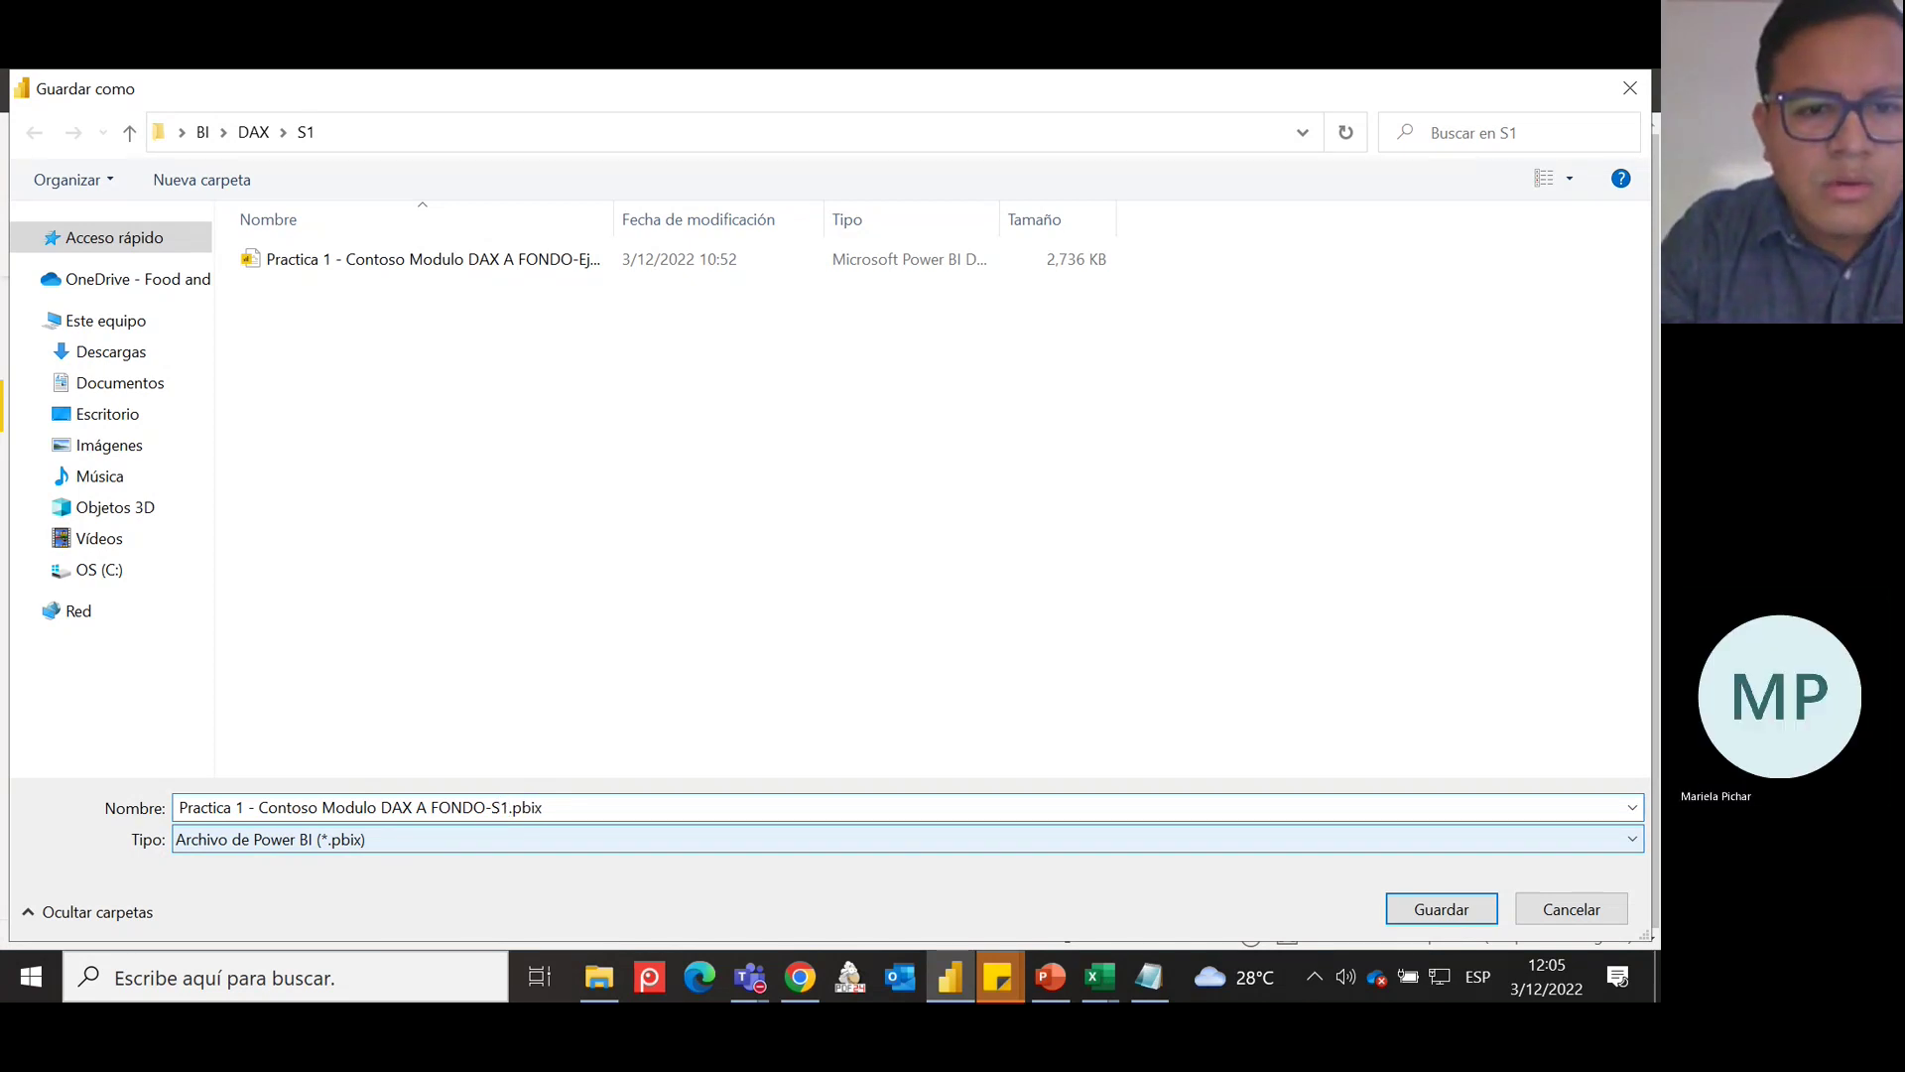
pyautogui.press('Return')
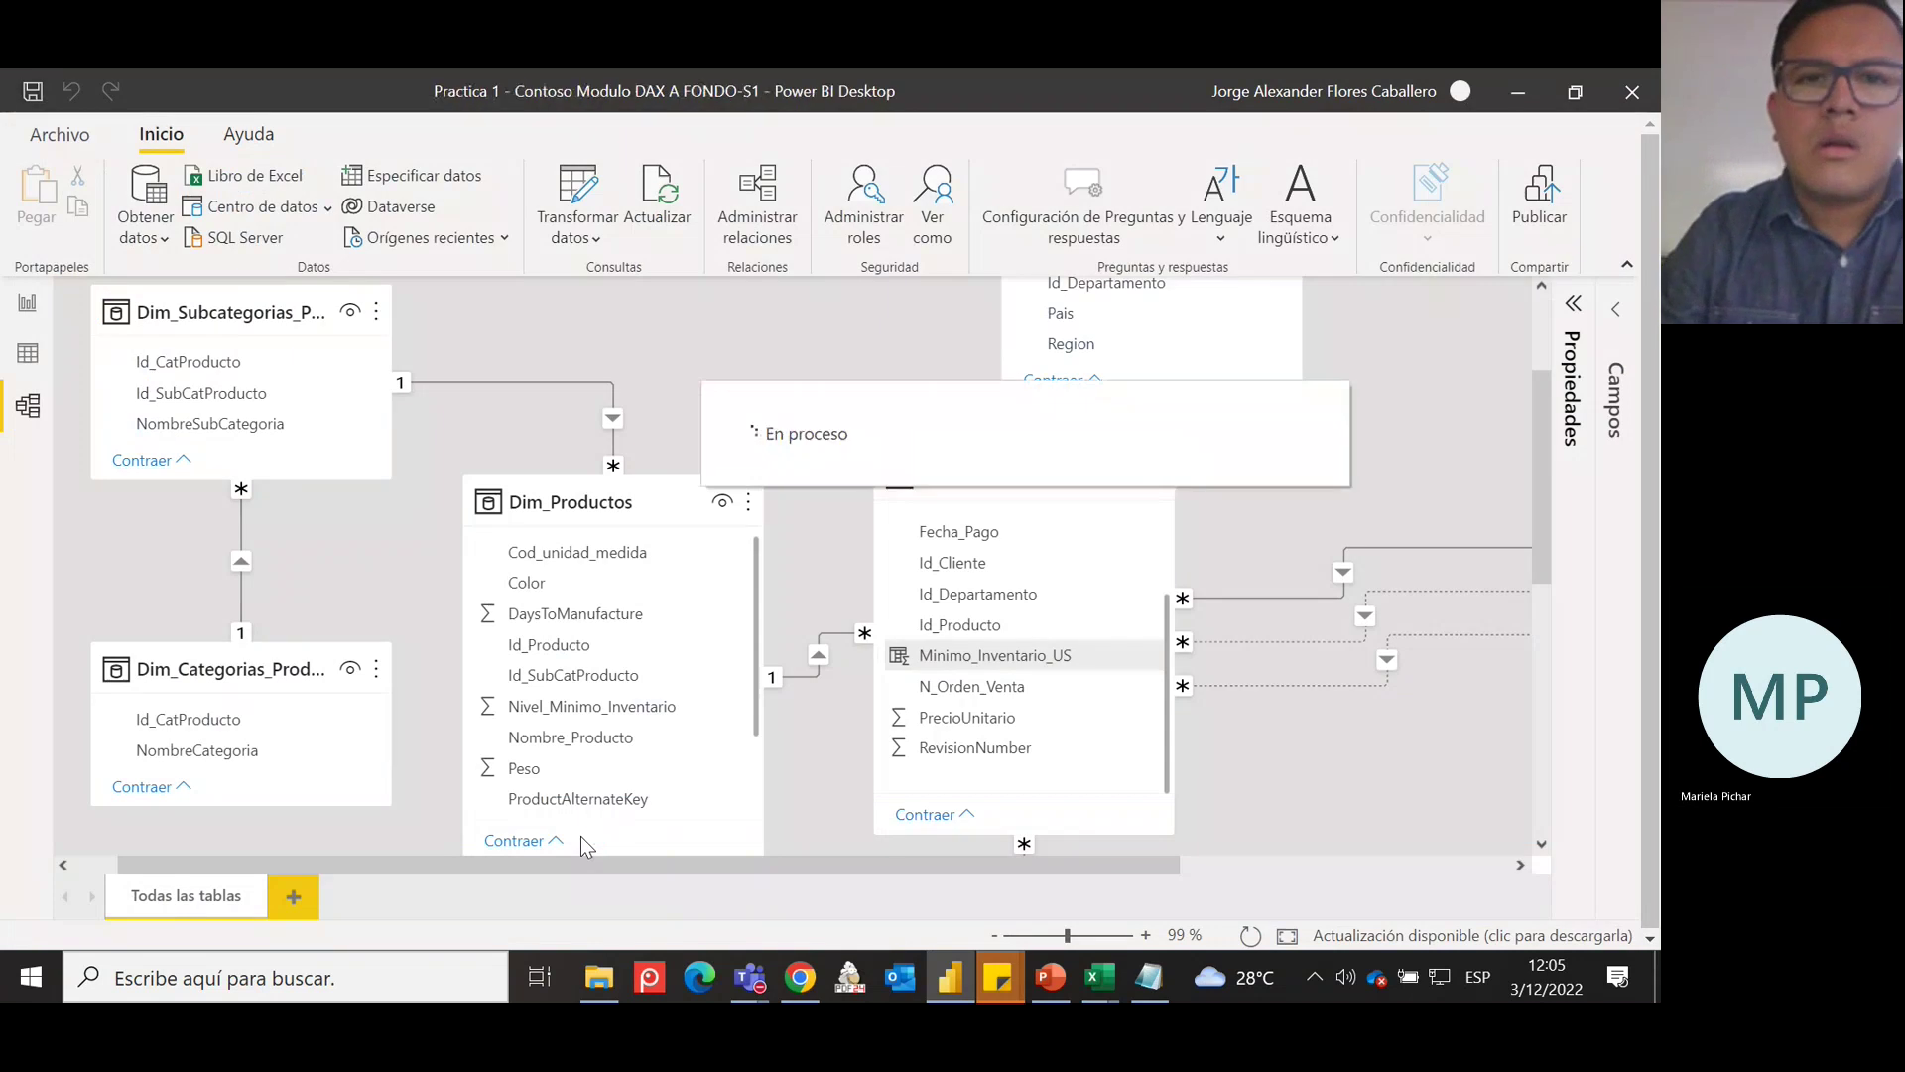
# Minimize the report, switch to the Teams meeting and stop sharing the screen.
pyautogui.click(1518, 92)
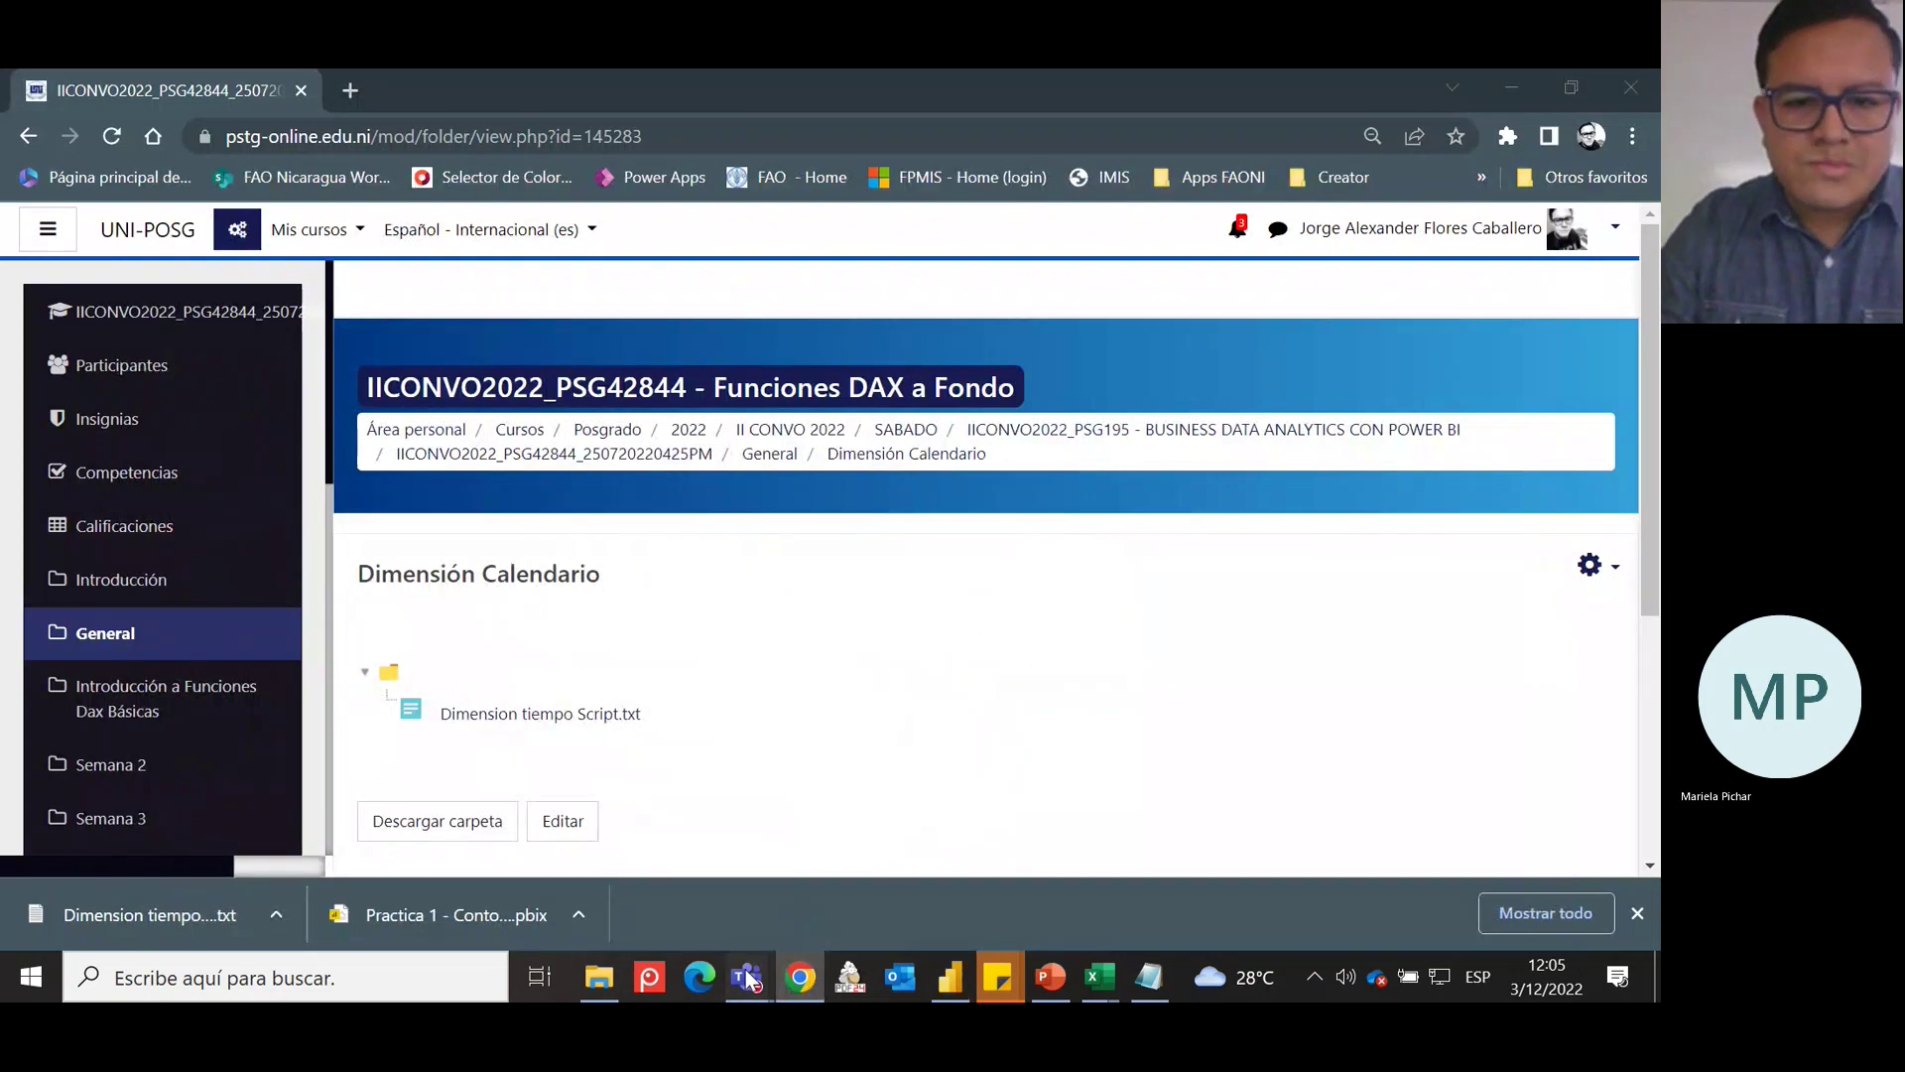
pyautogui.moveTo(749, 978)
pyautogui.click(765, 908)
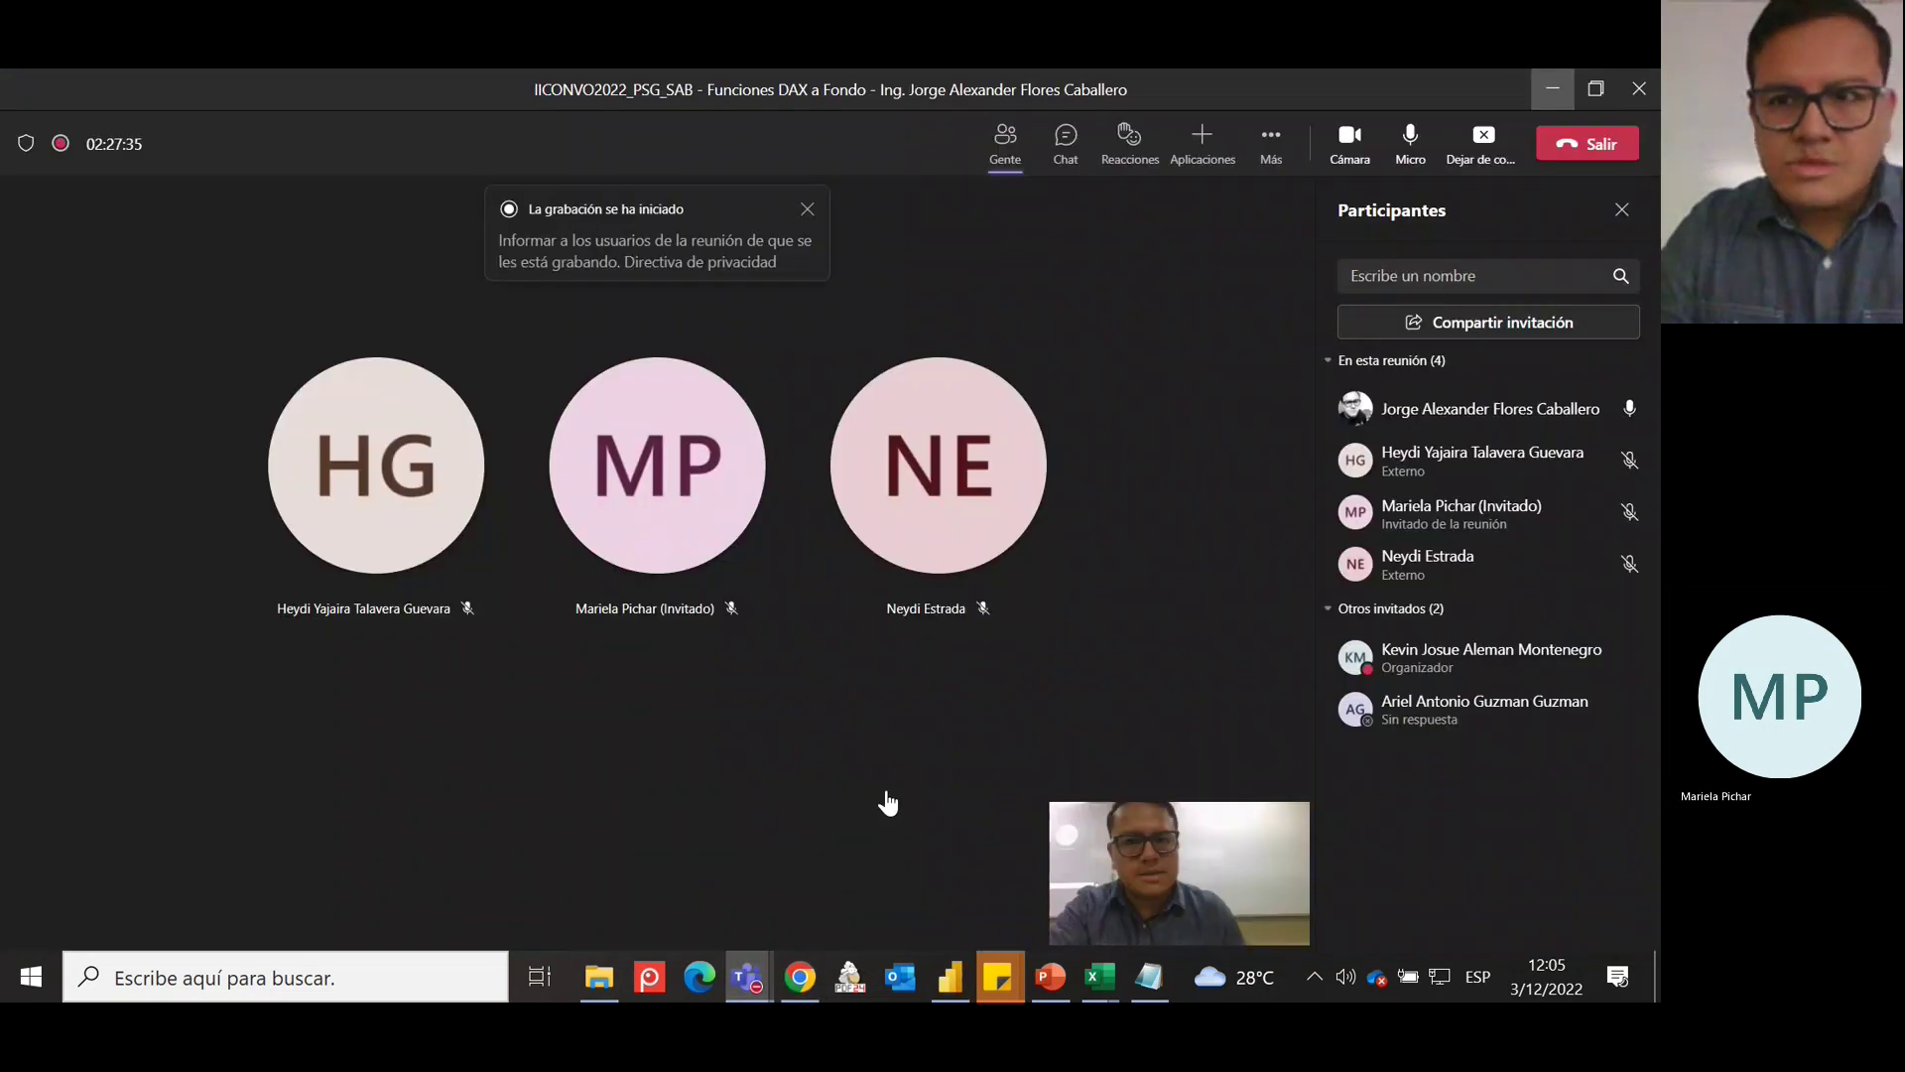
pyautogui.click(1479, 170)
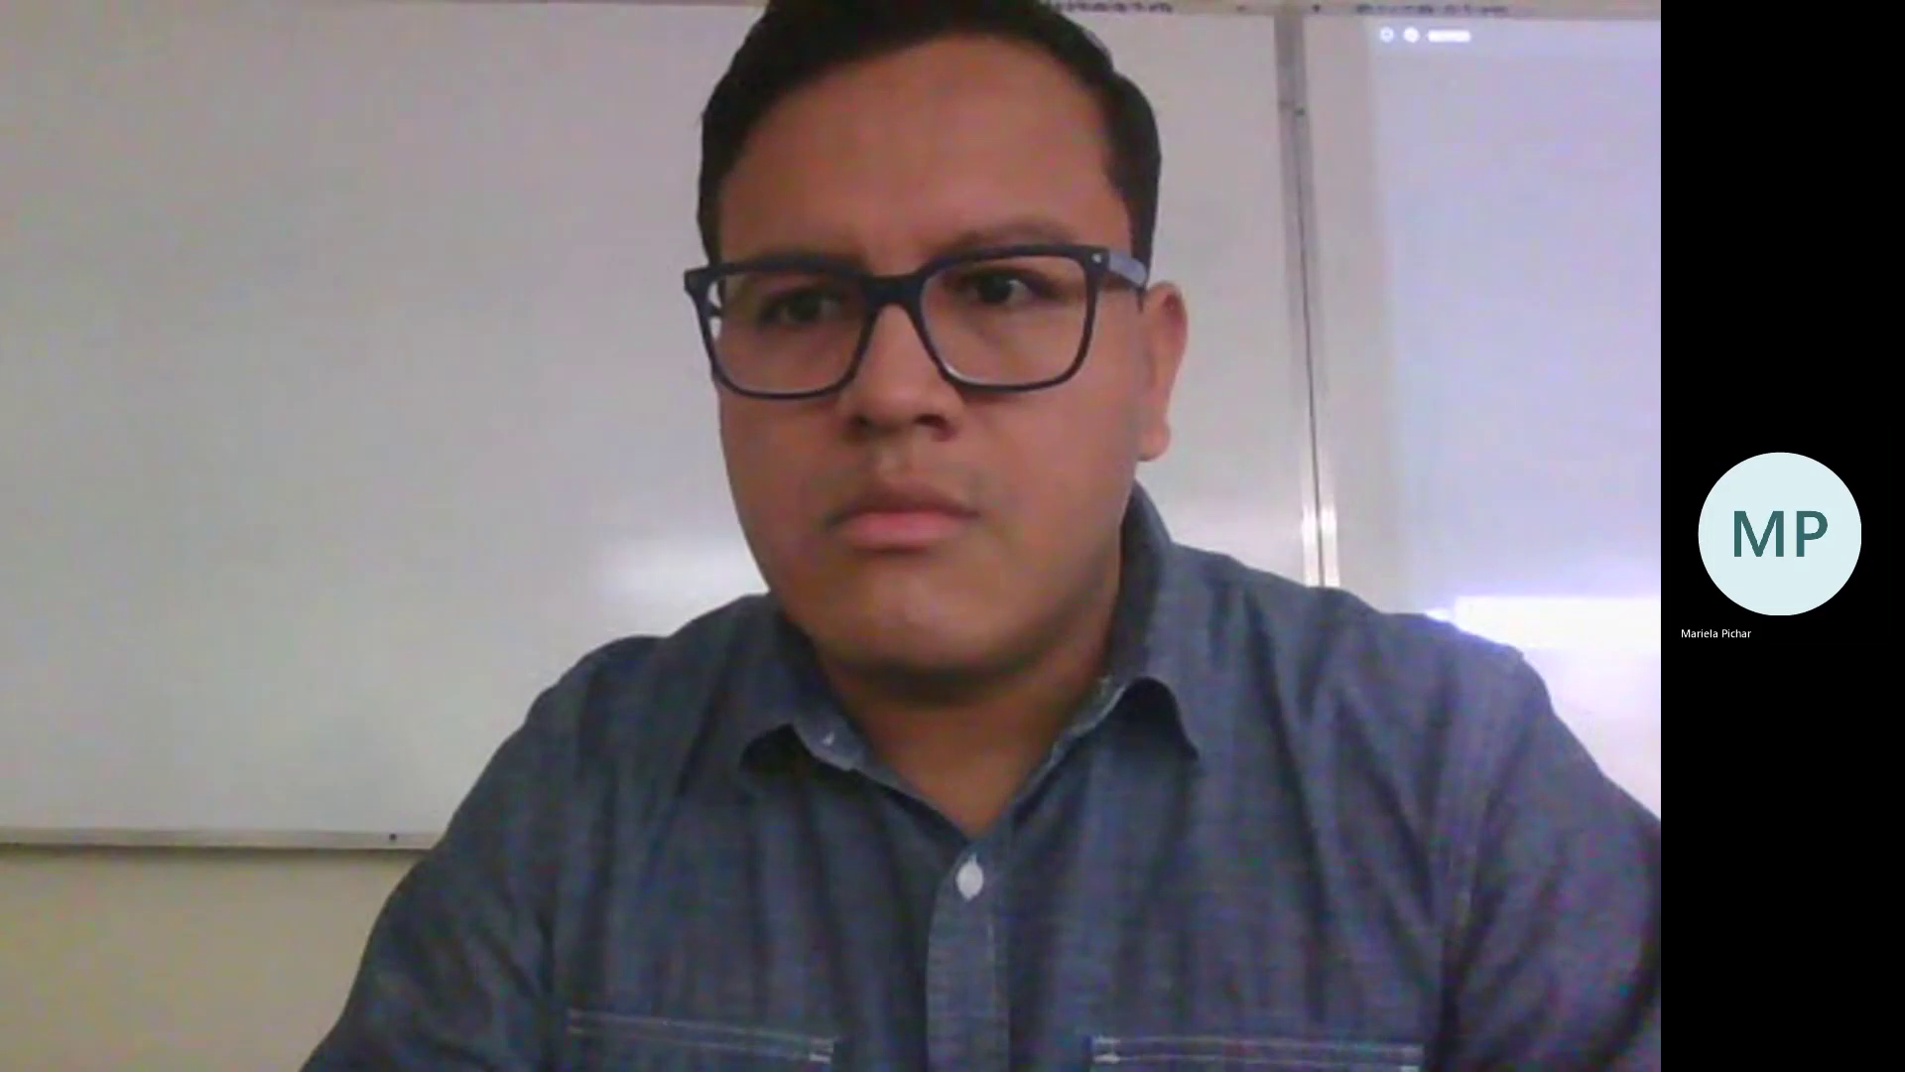